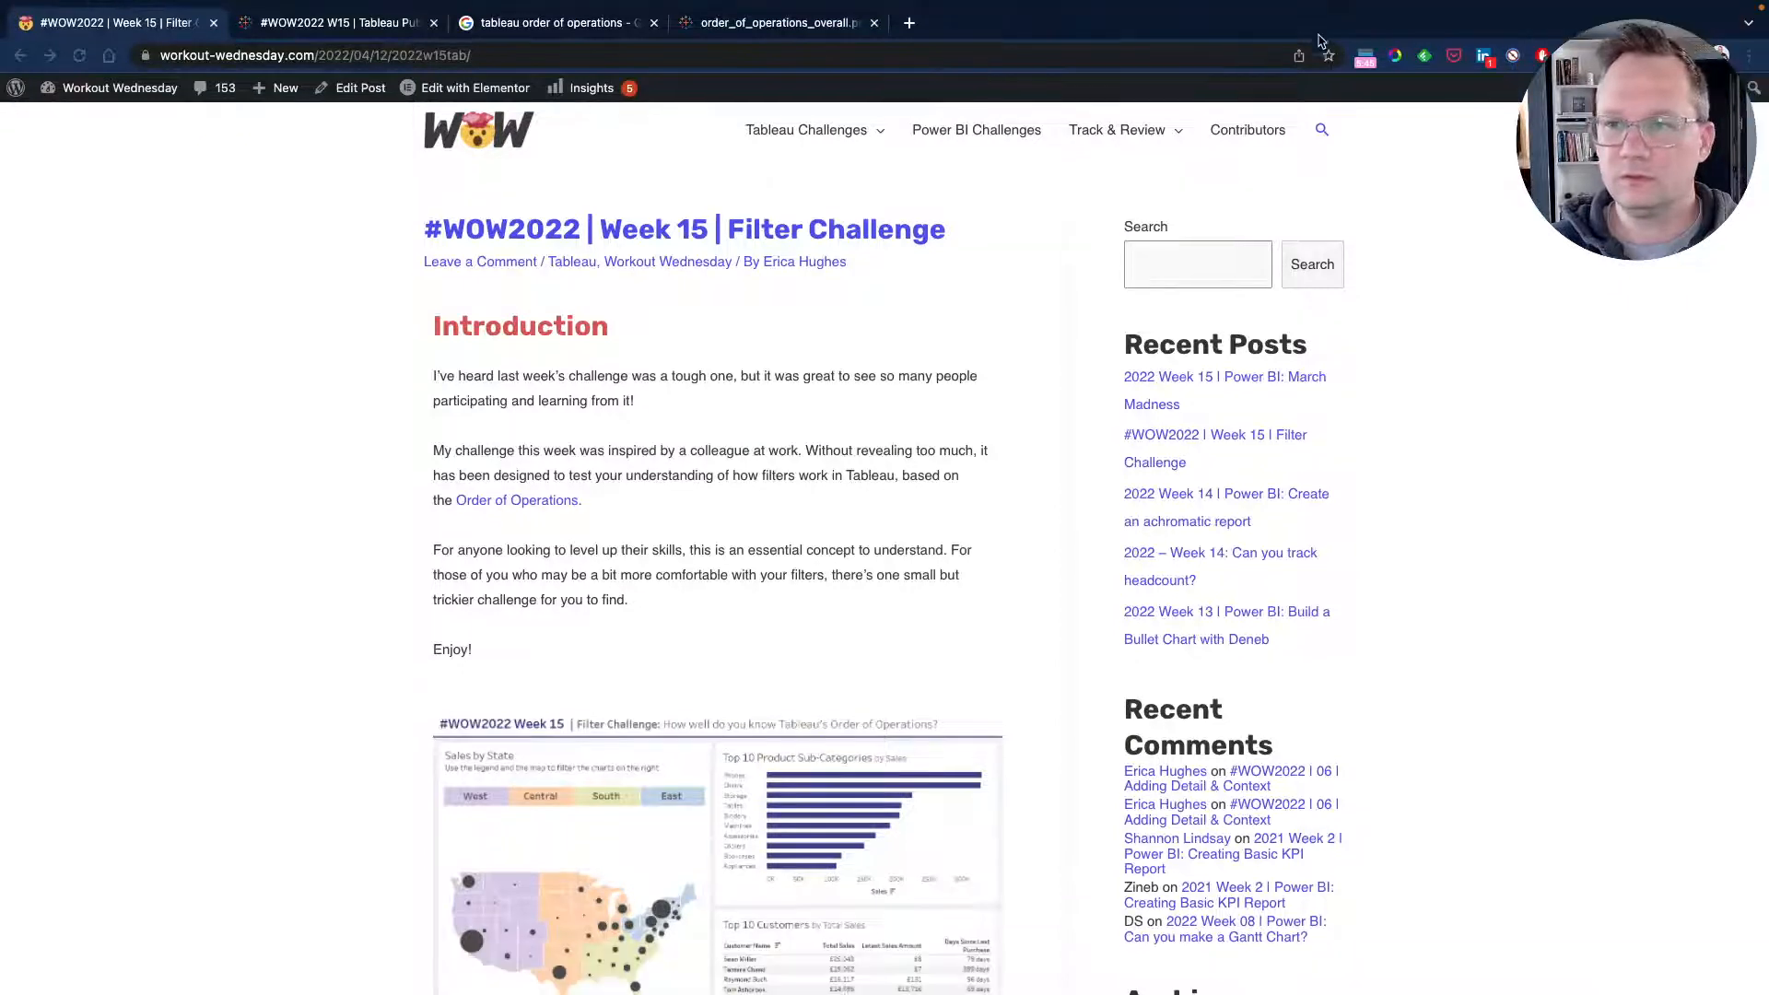
Turn on the Do Not Disturb focus mode before recording.
mouse_move(1324, 8)
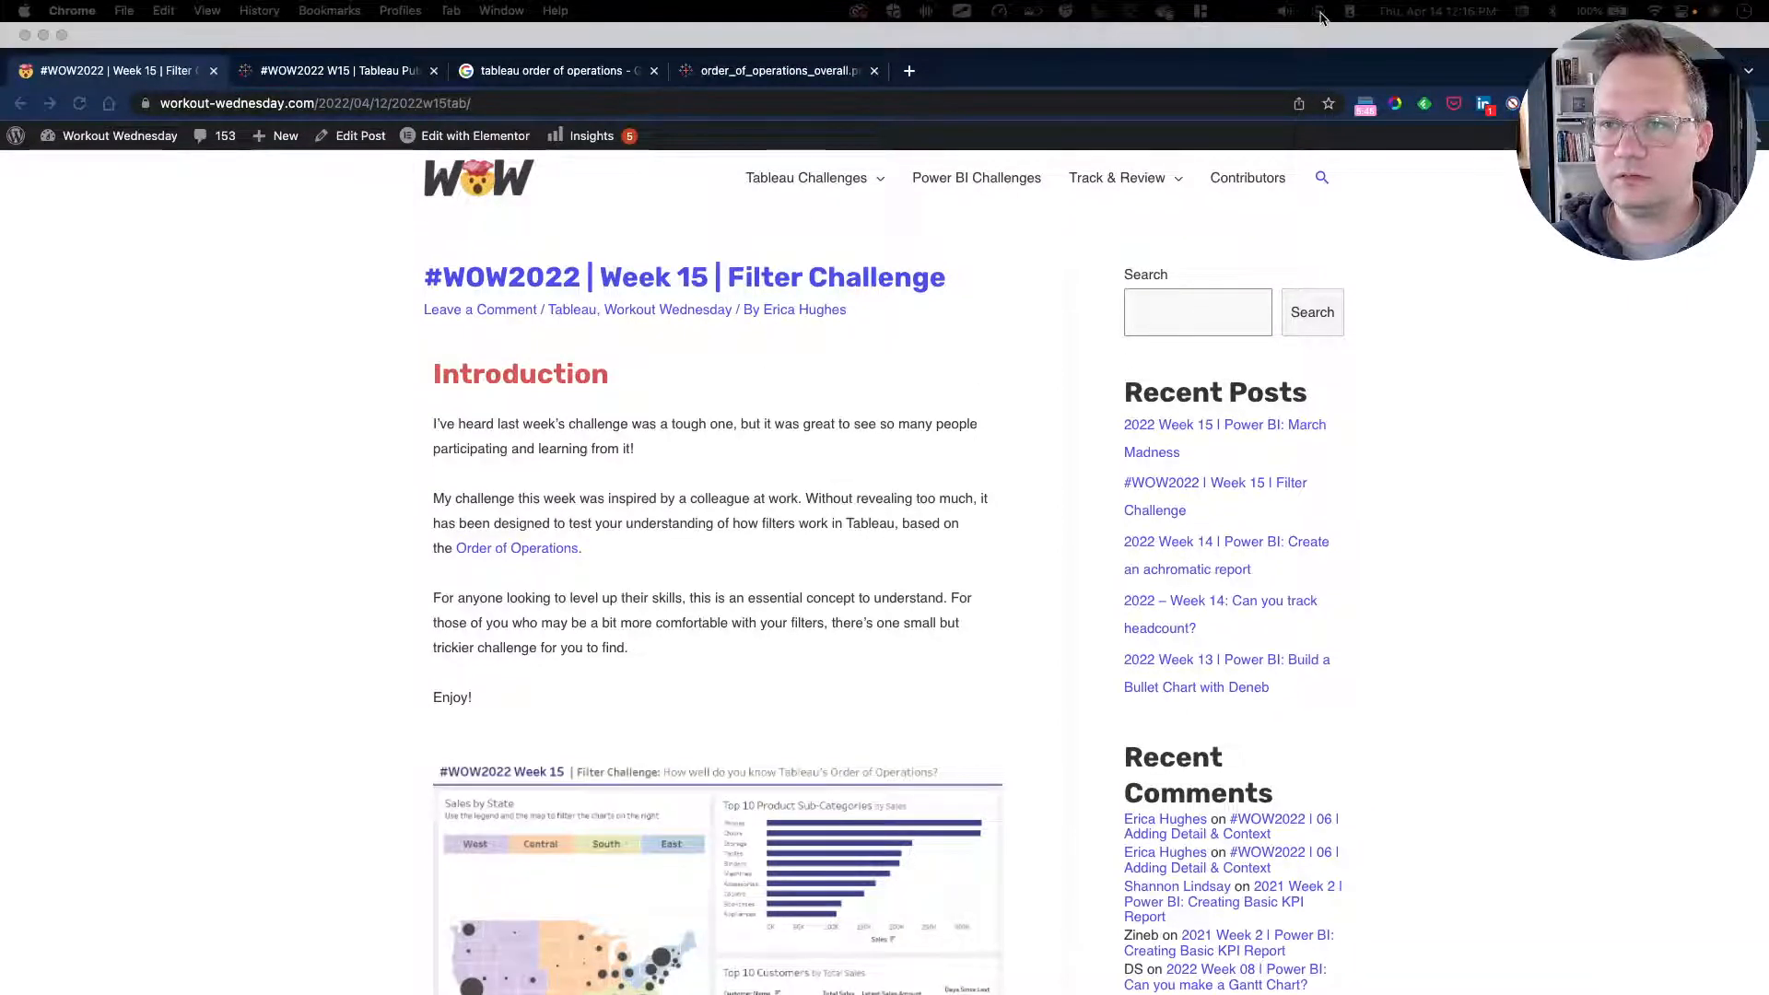
click(1351, 12)
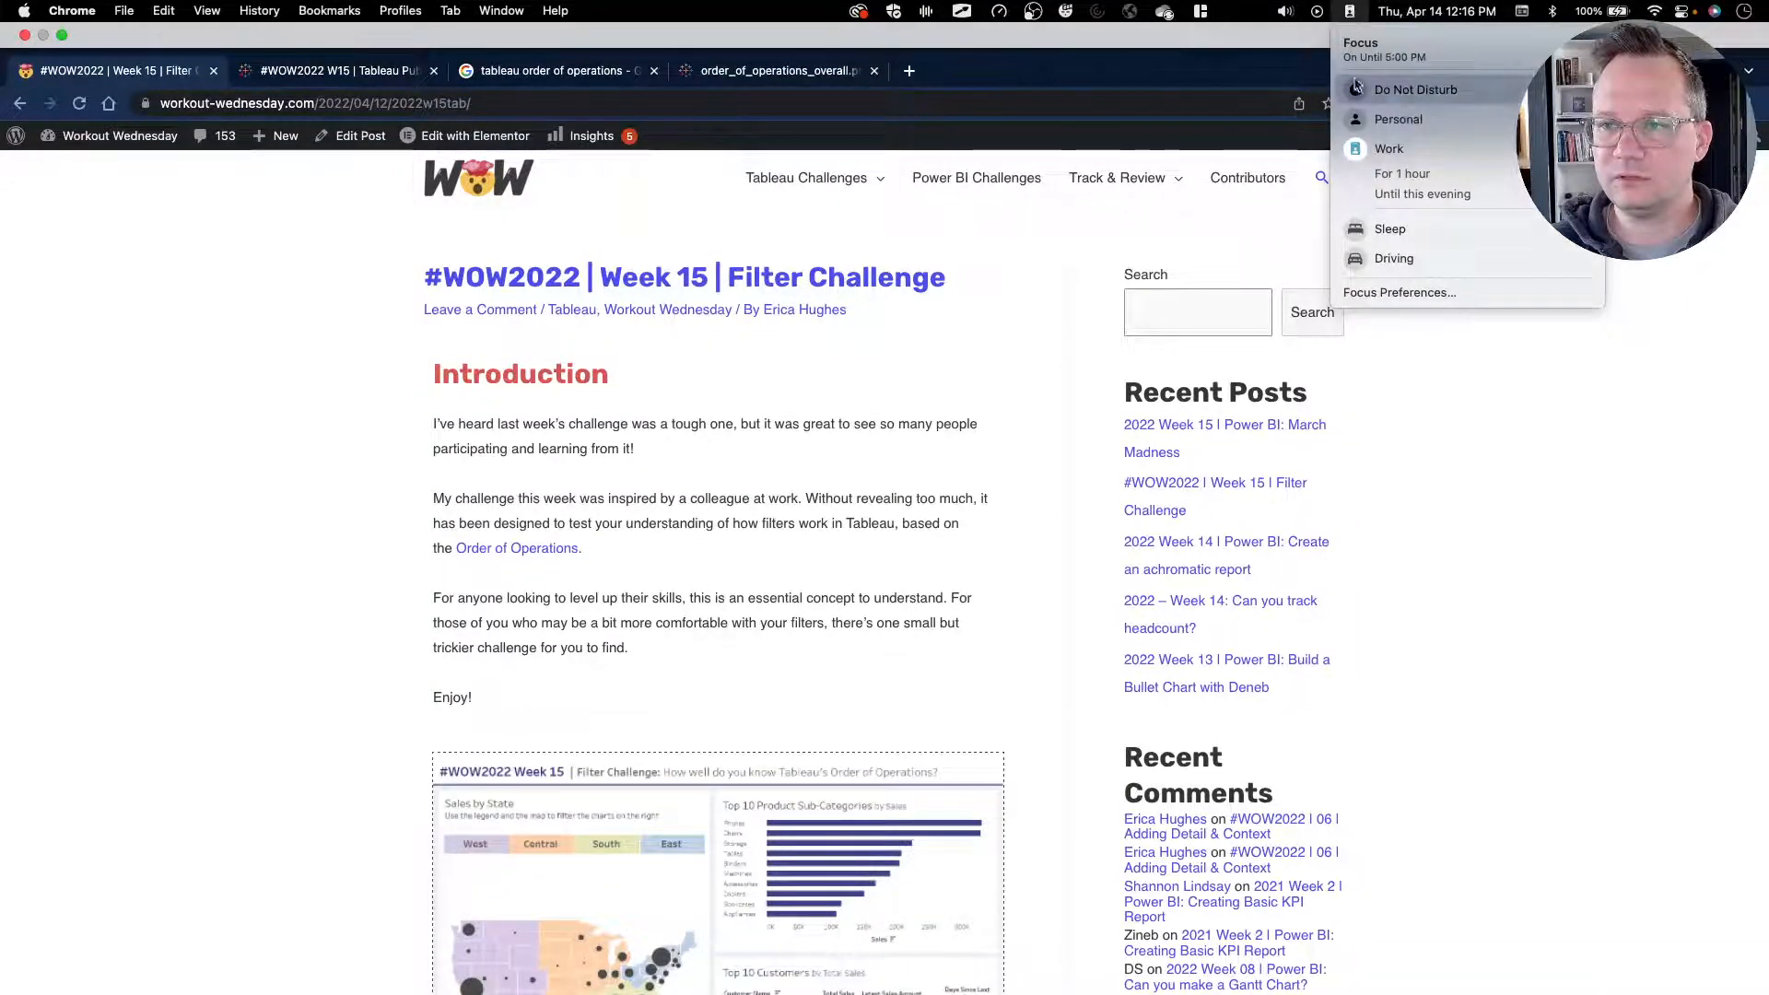
click(1399, 92)
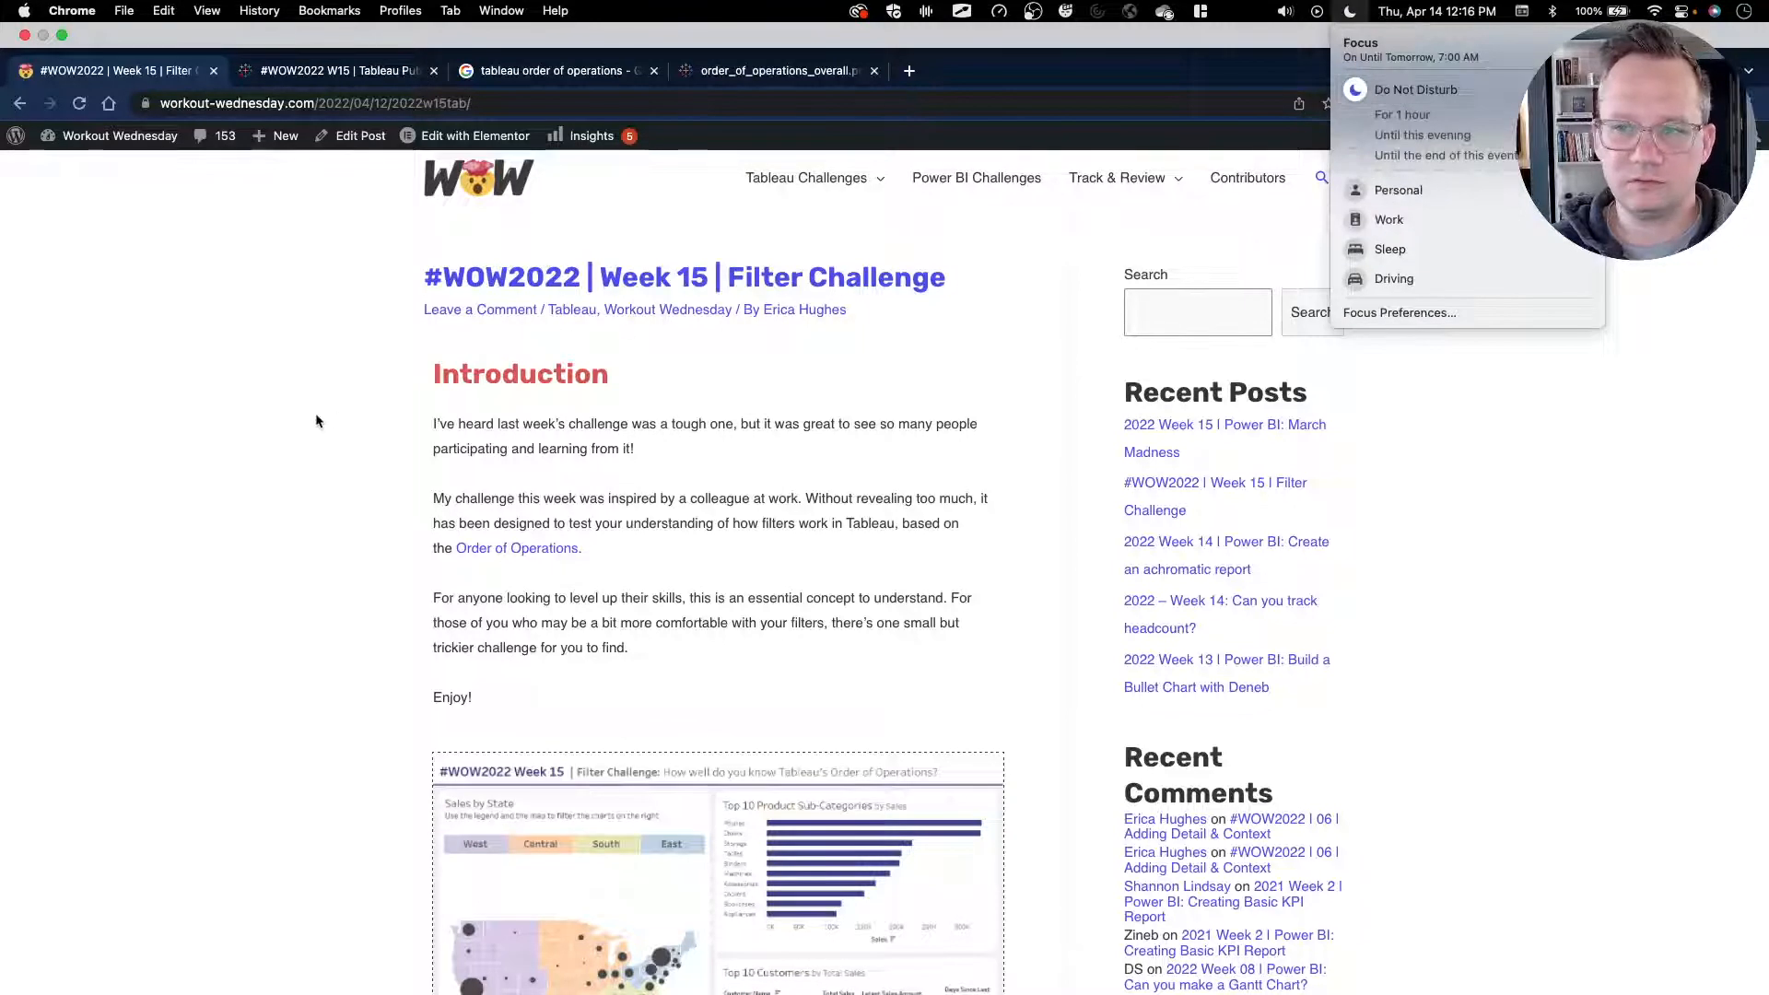
click(316, 421)
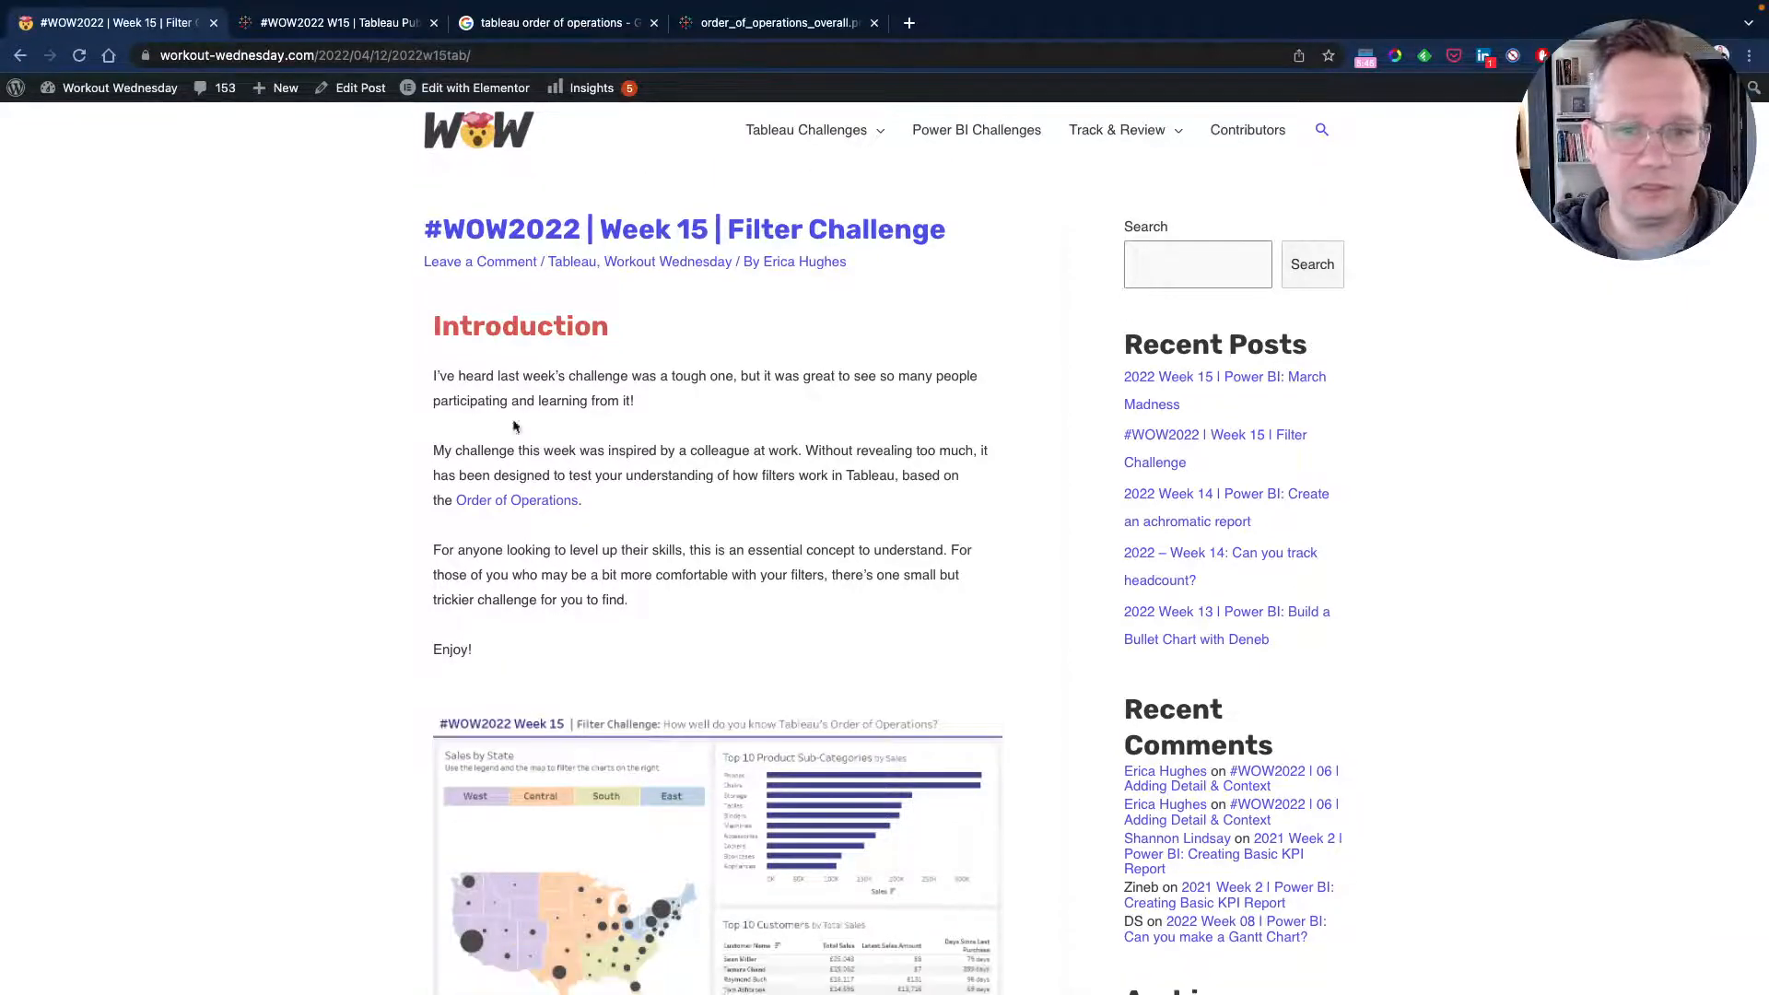
Switch to the published Week 15 dashboard and test how the region legend and map state selections filter the charts.
click(339, 22)
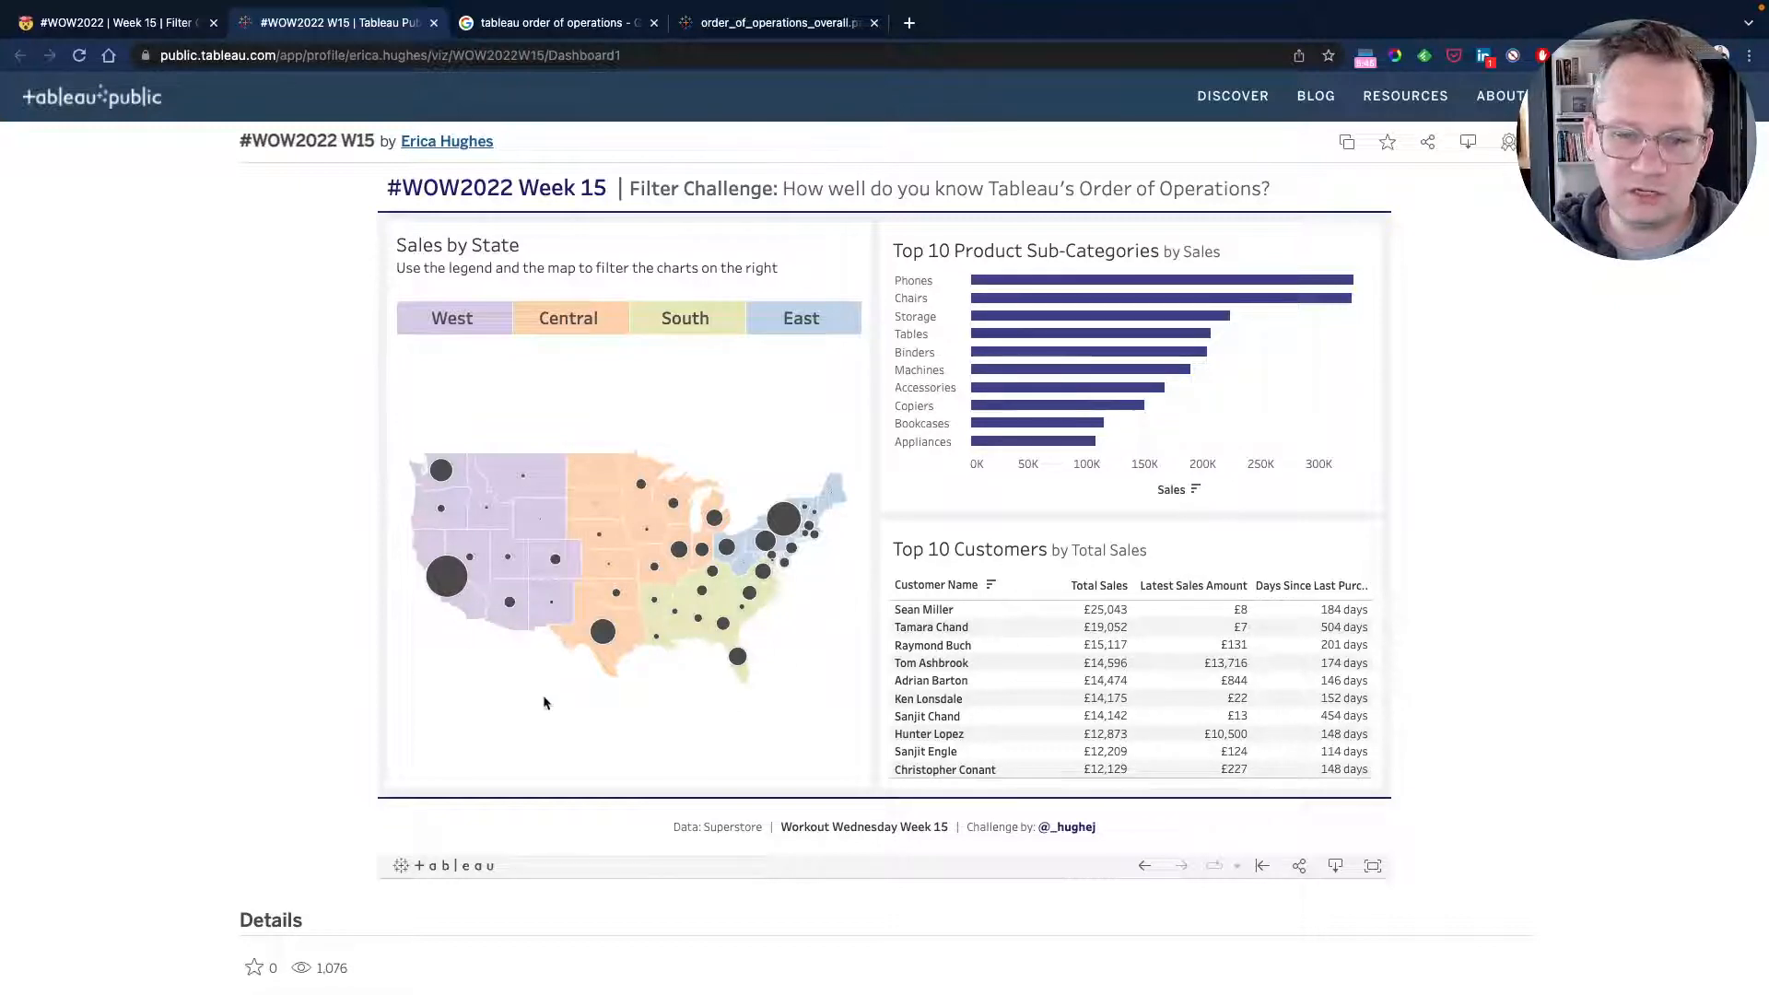
click(538, 324)
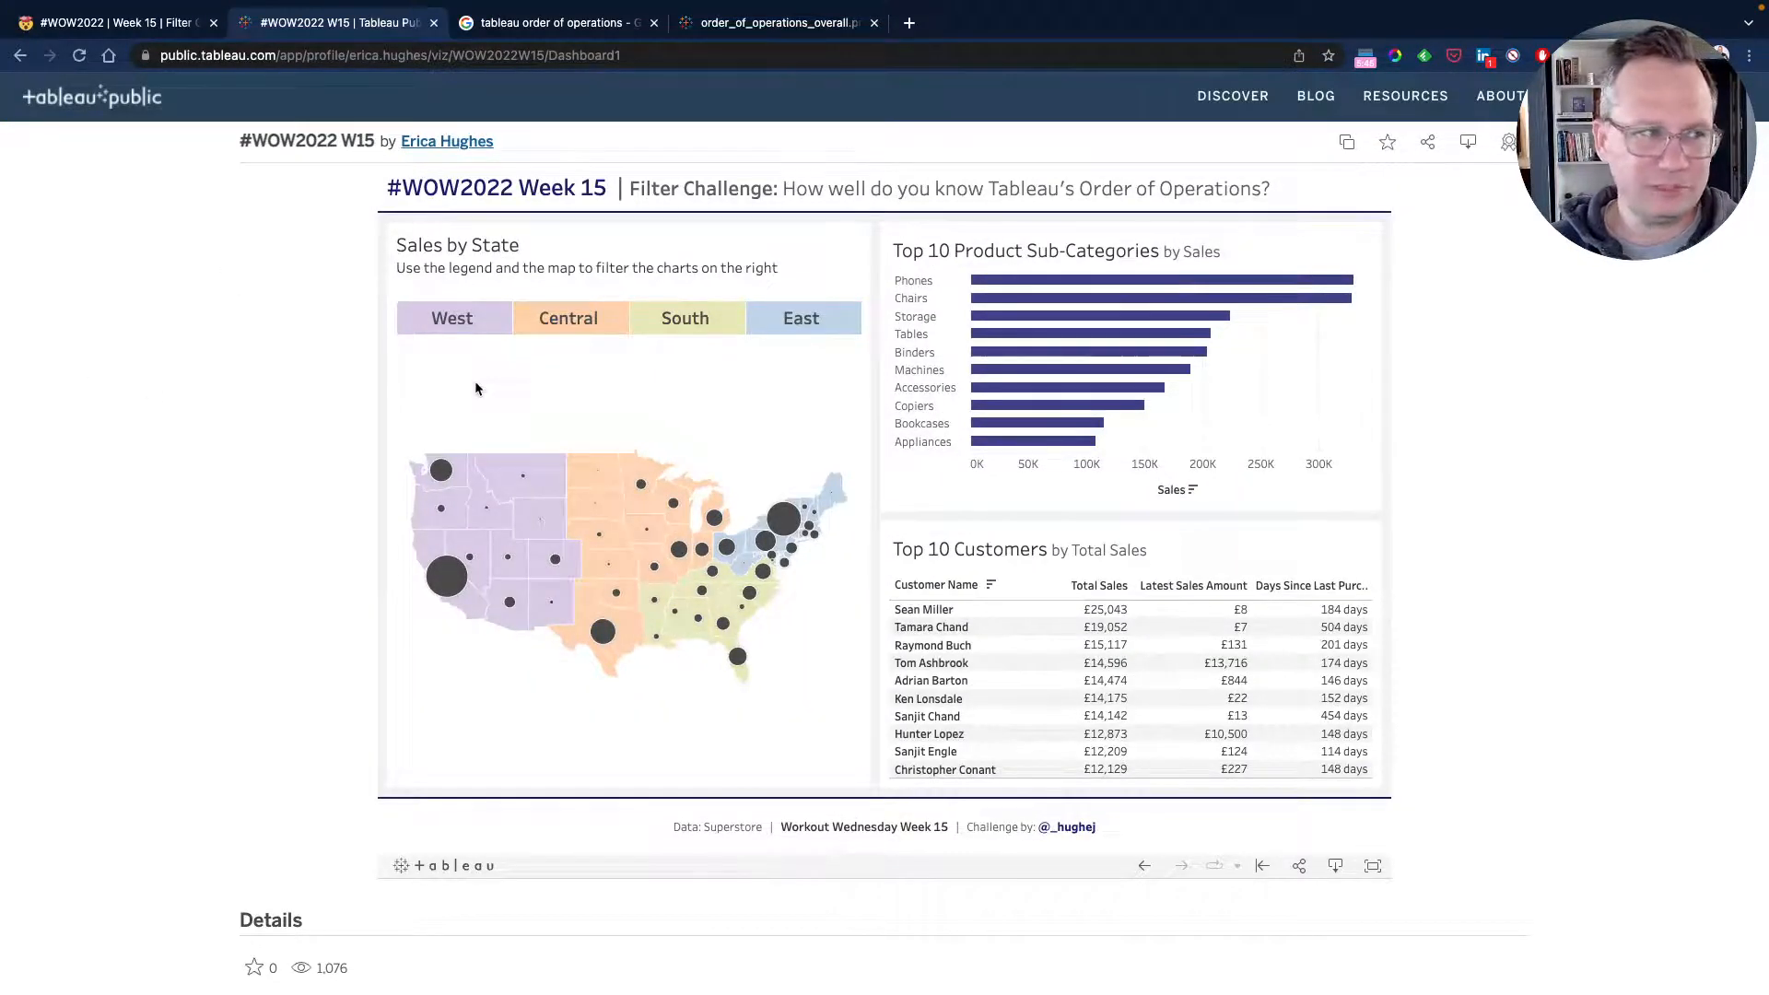
click(553, 327)
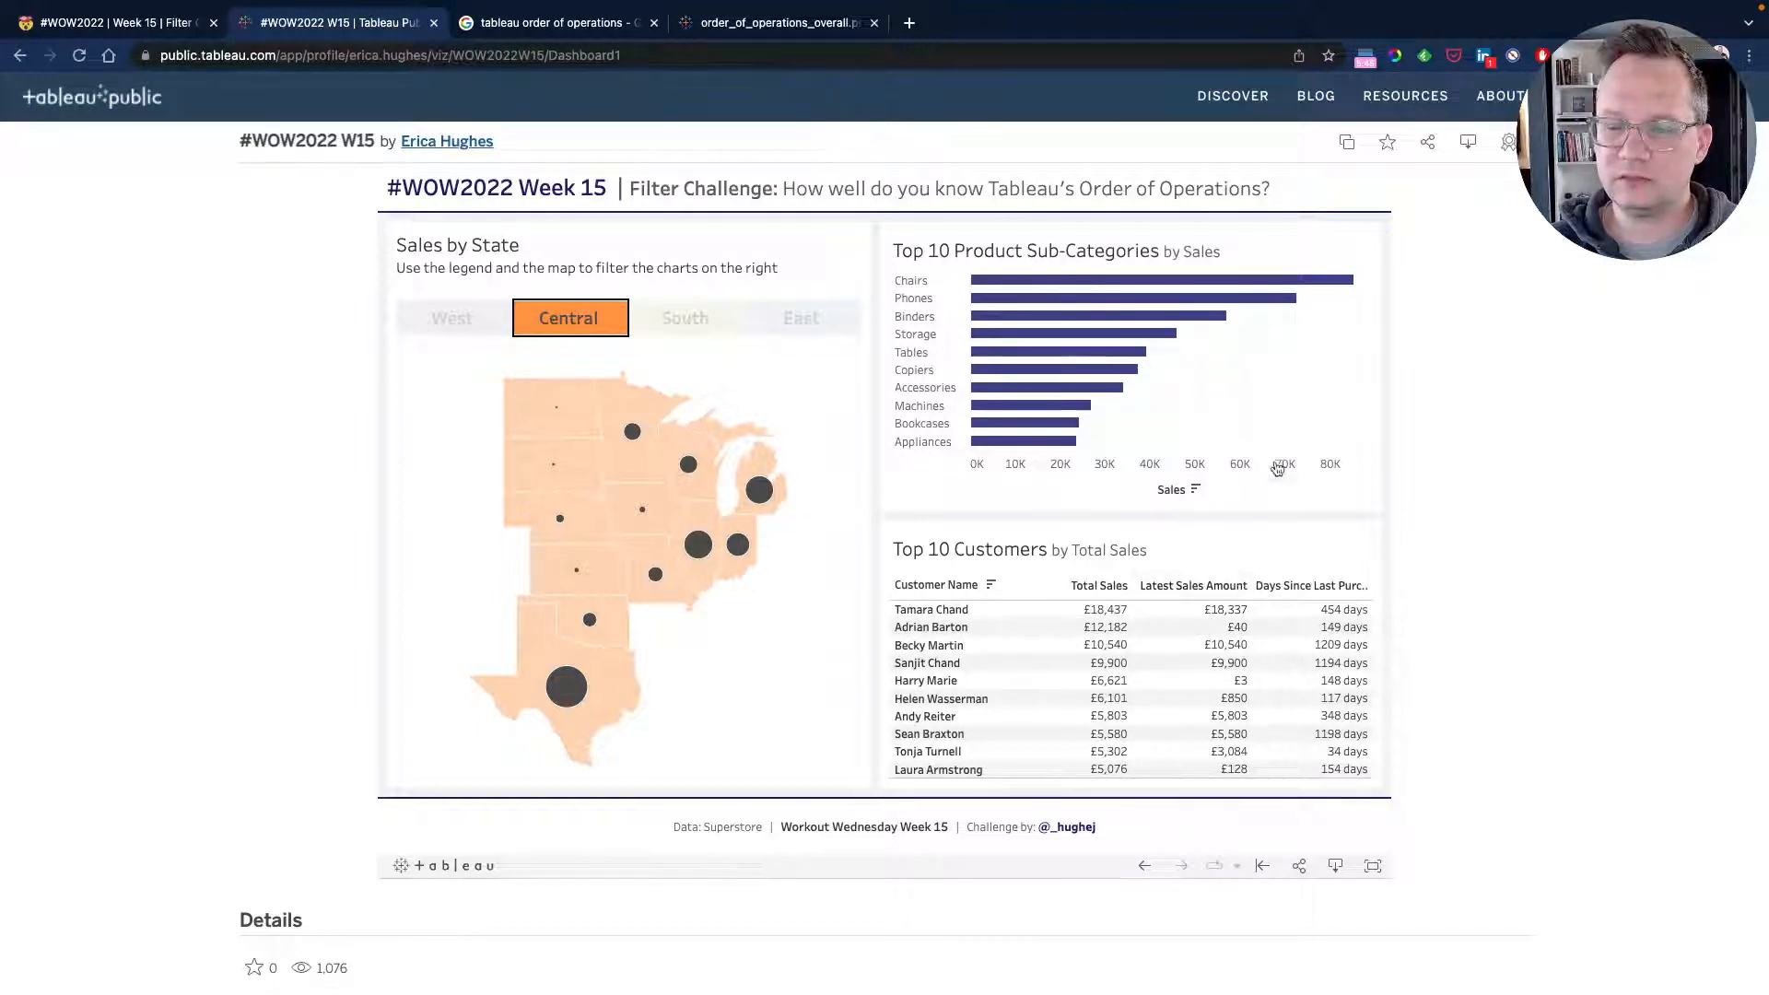
click(670, 330)
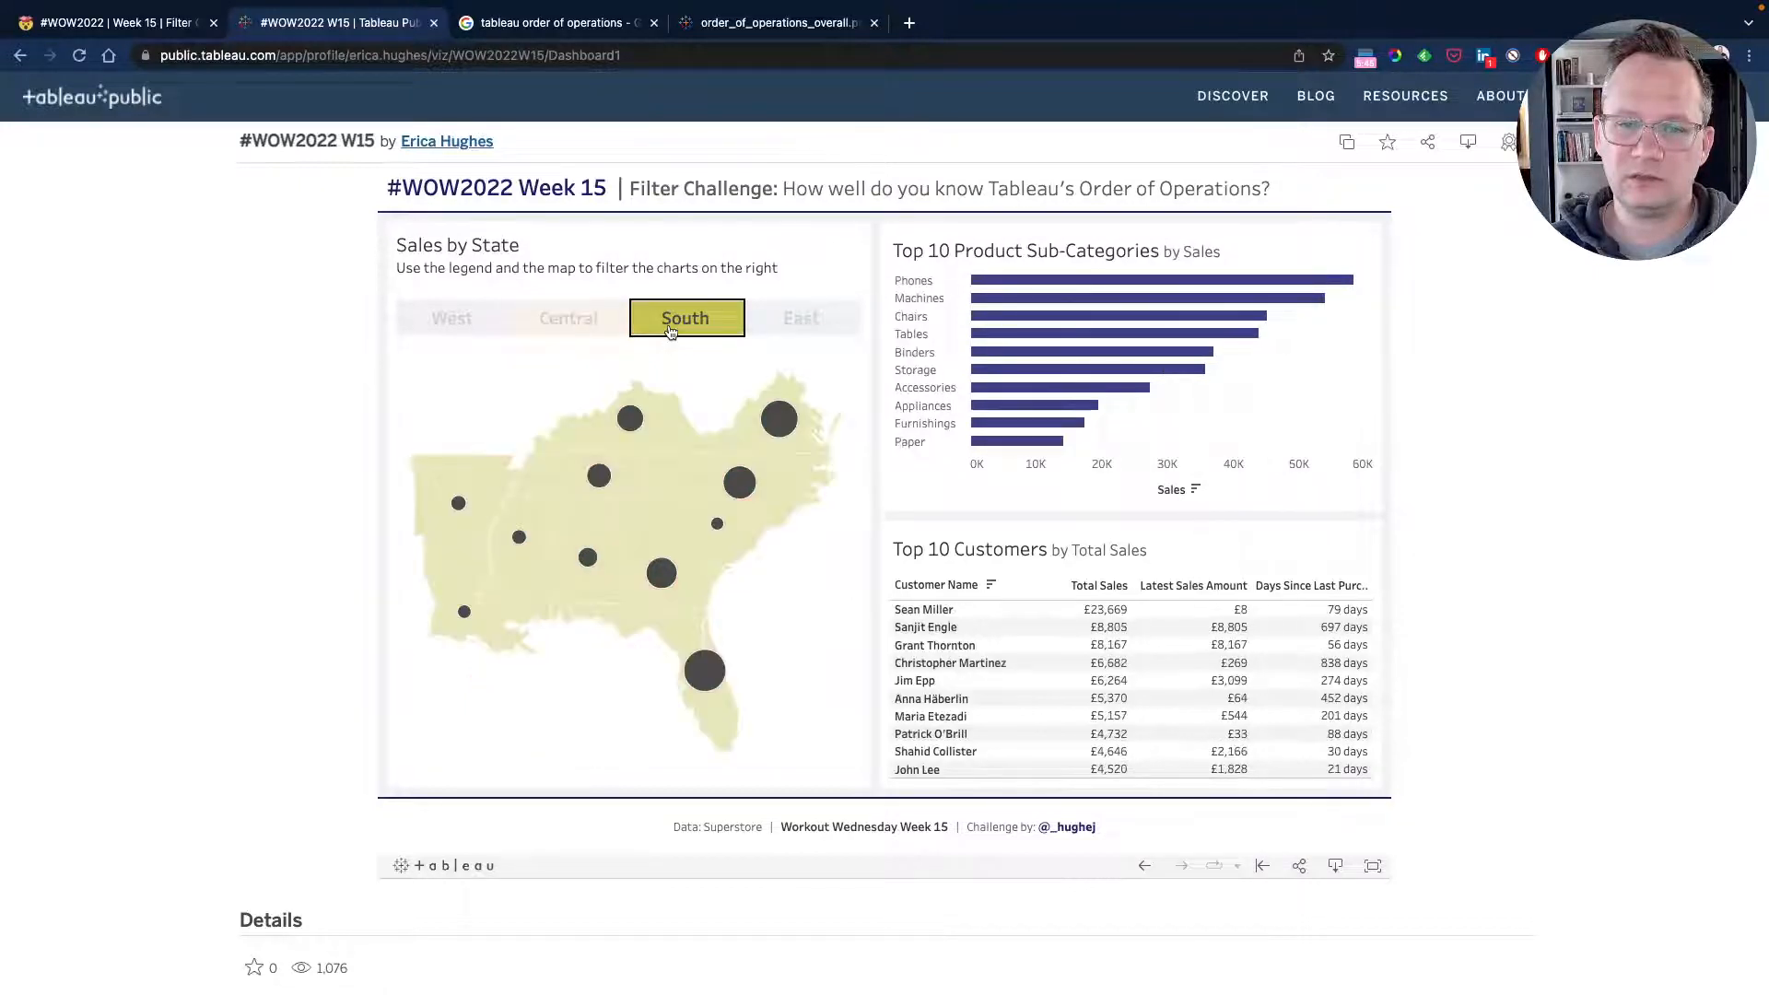
click(671, 425)
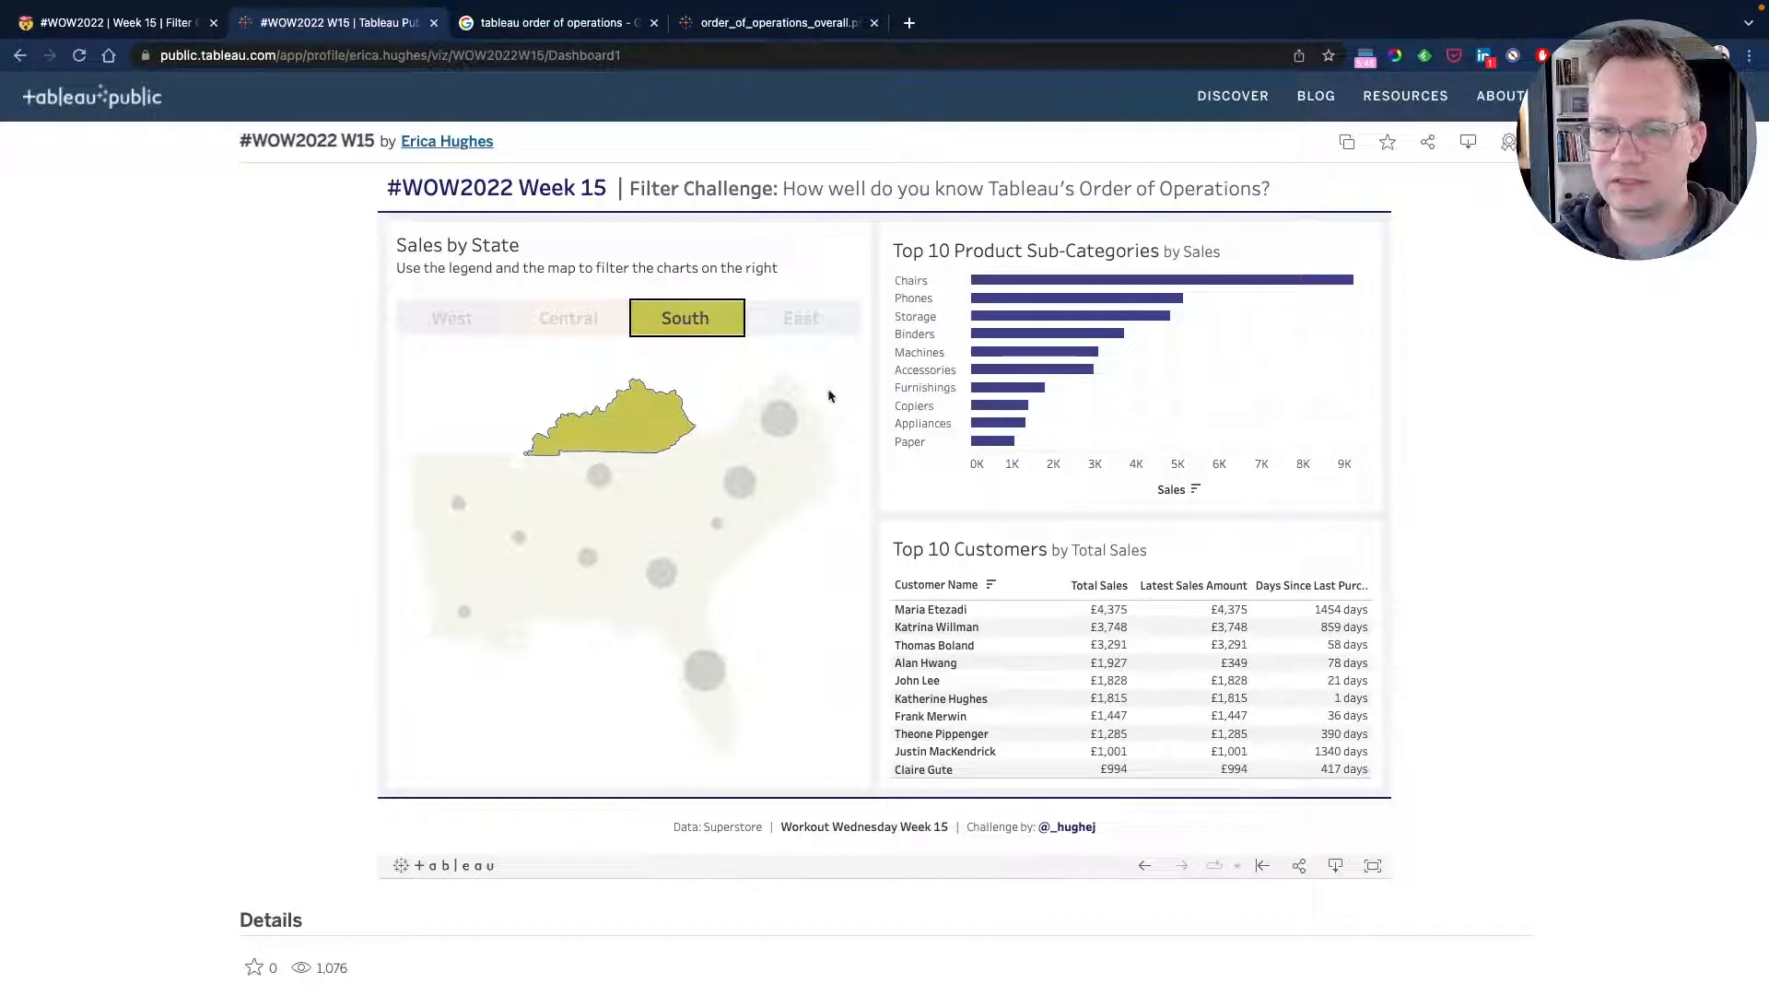
click(668, 424)
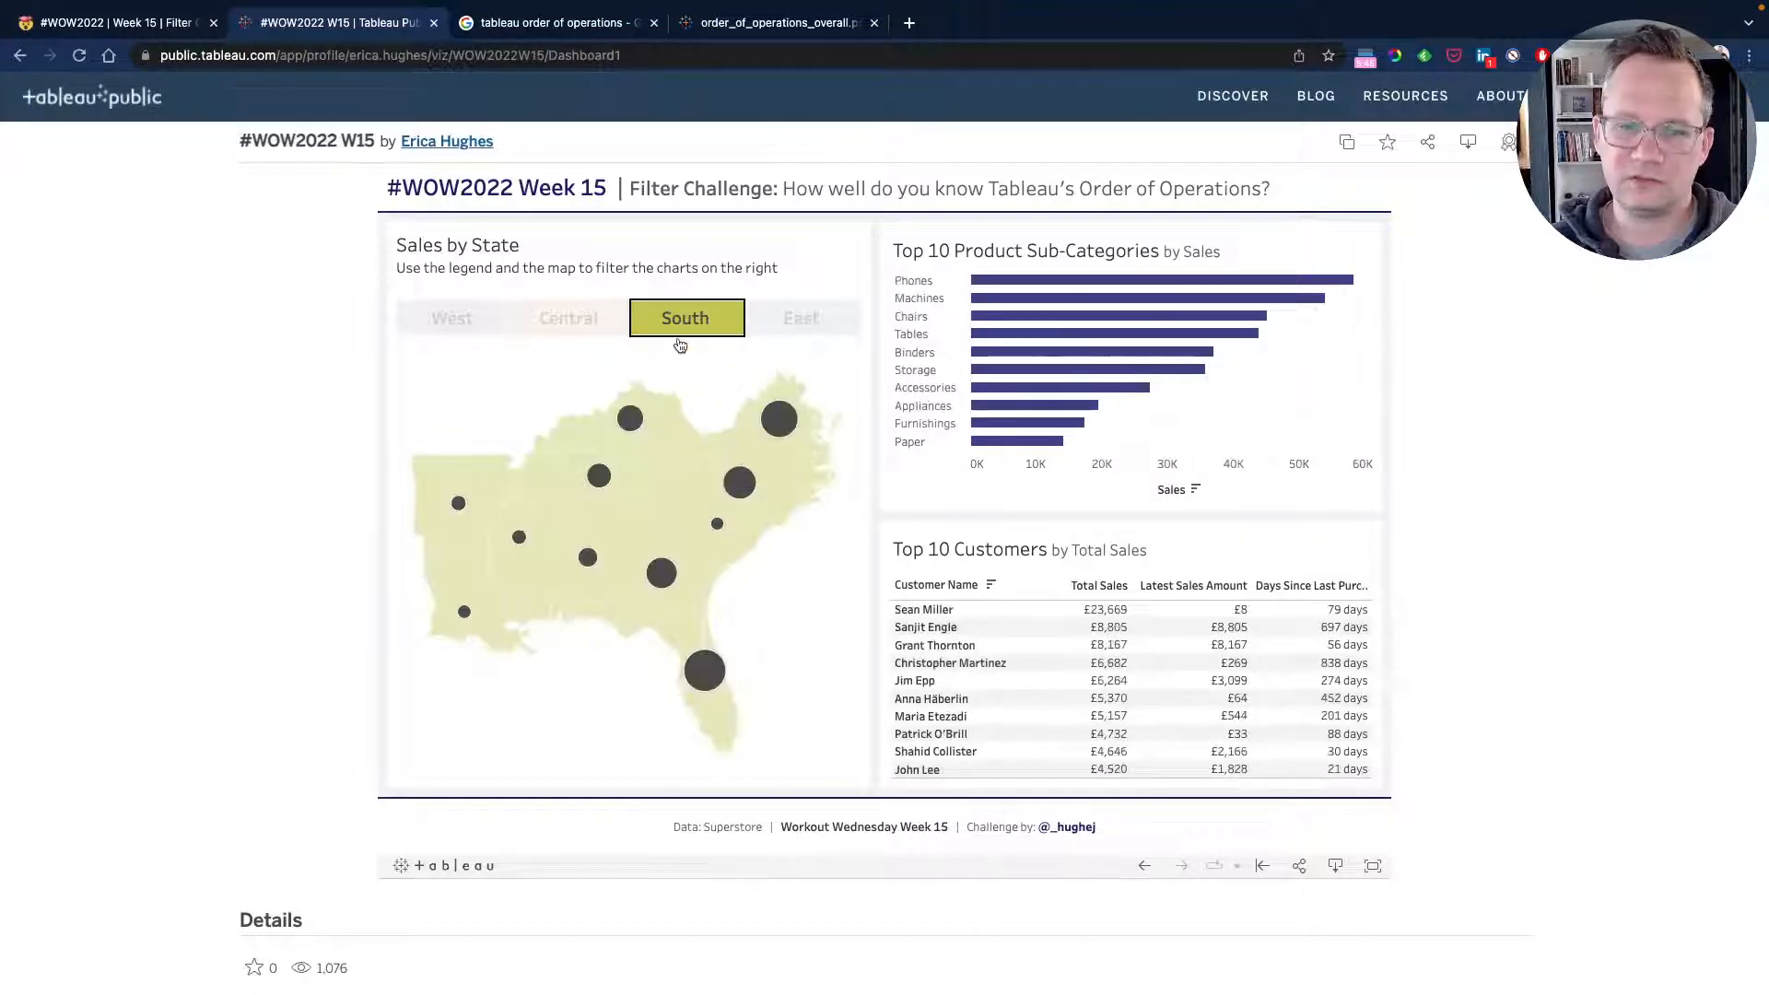
click(679, 330)
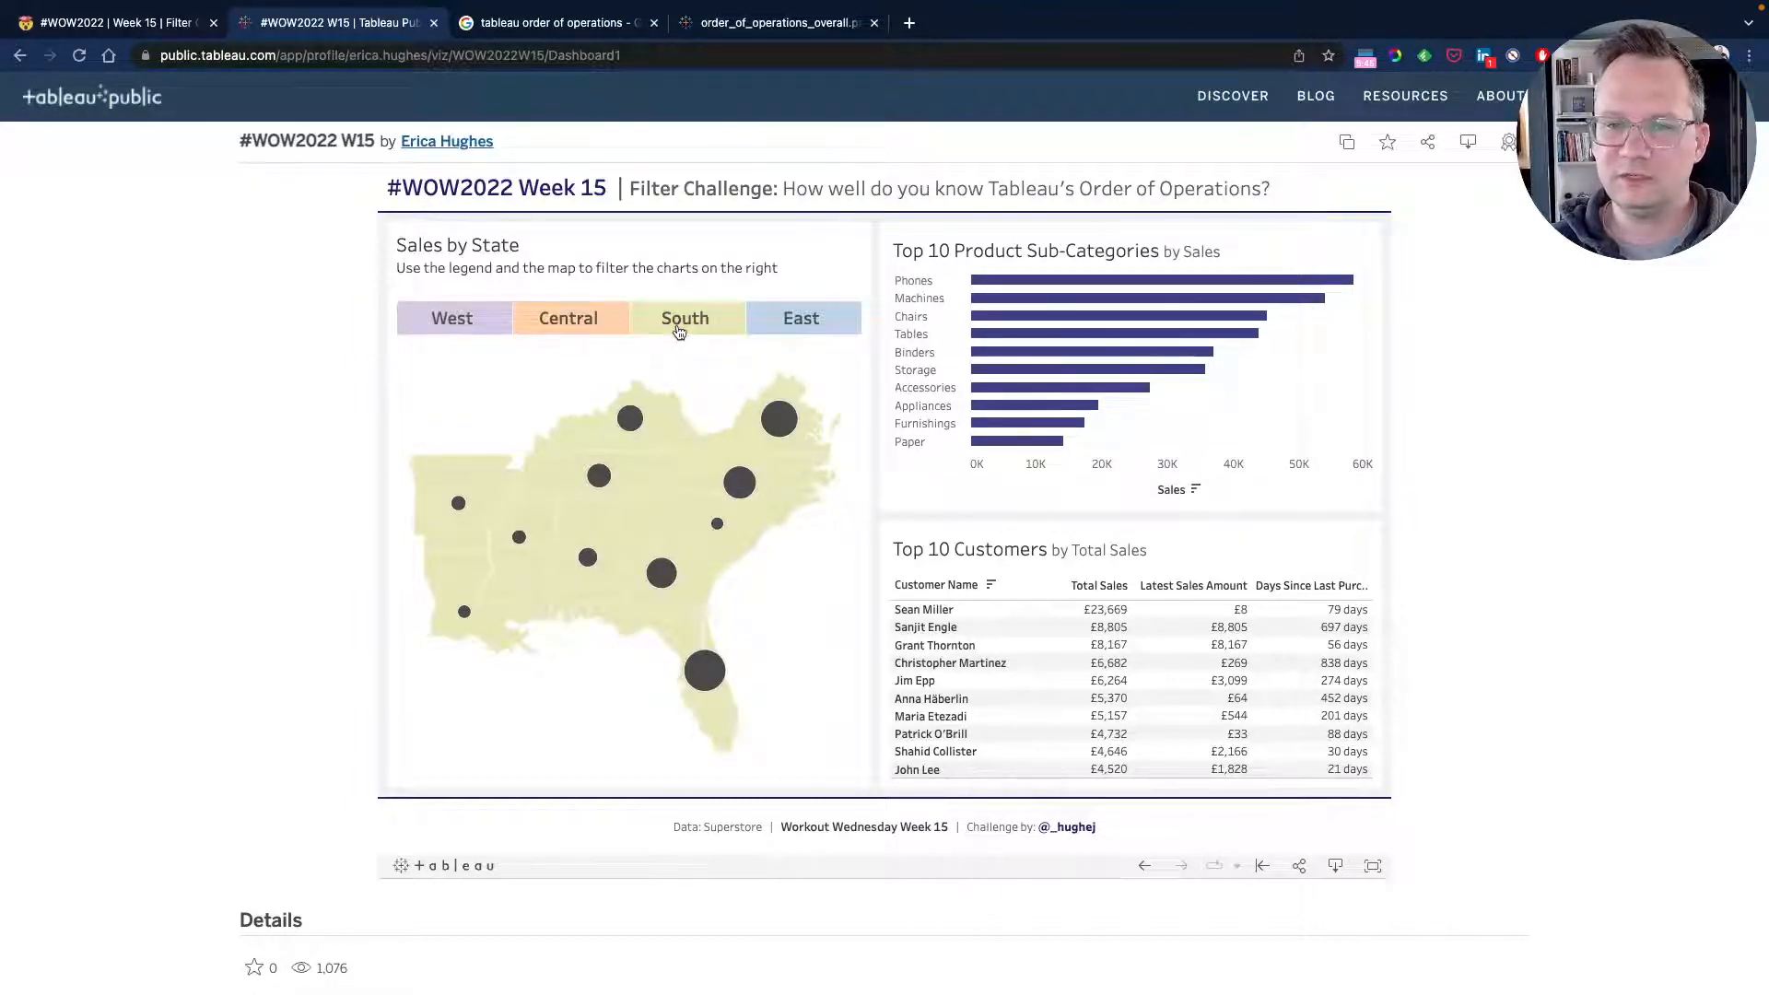
Test selecting a sub-category bar and a customer row in the published dashboard.
click(1197, 338)
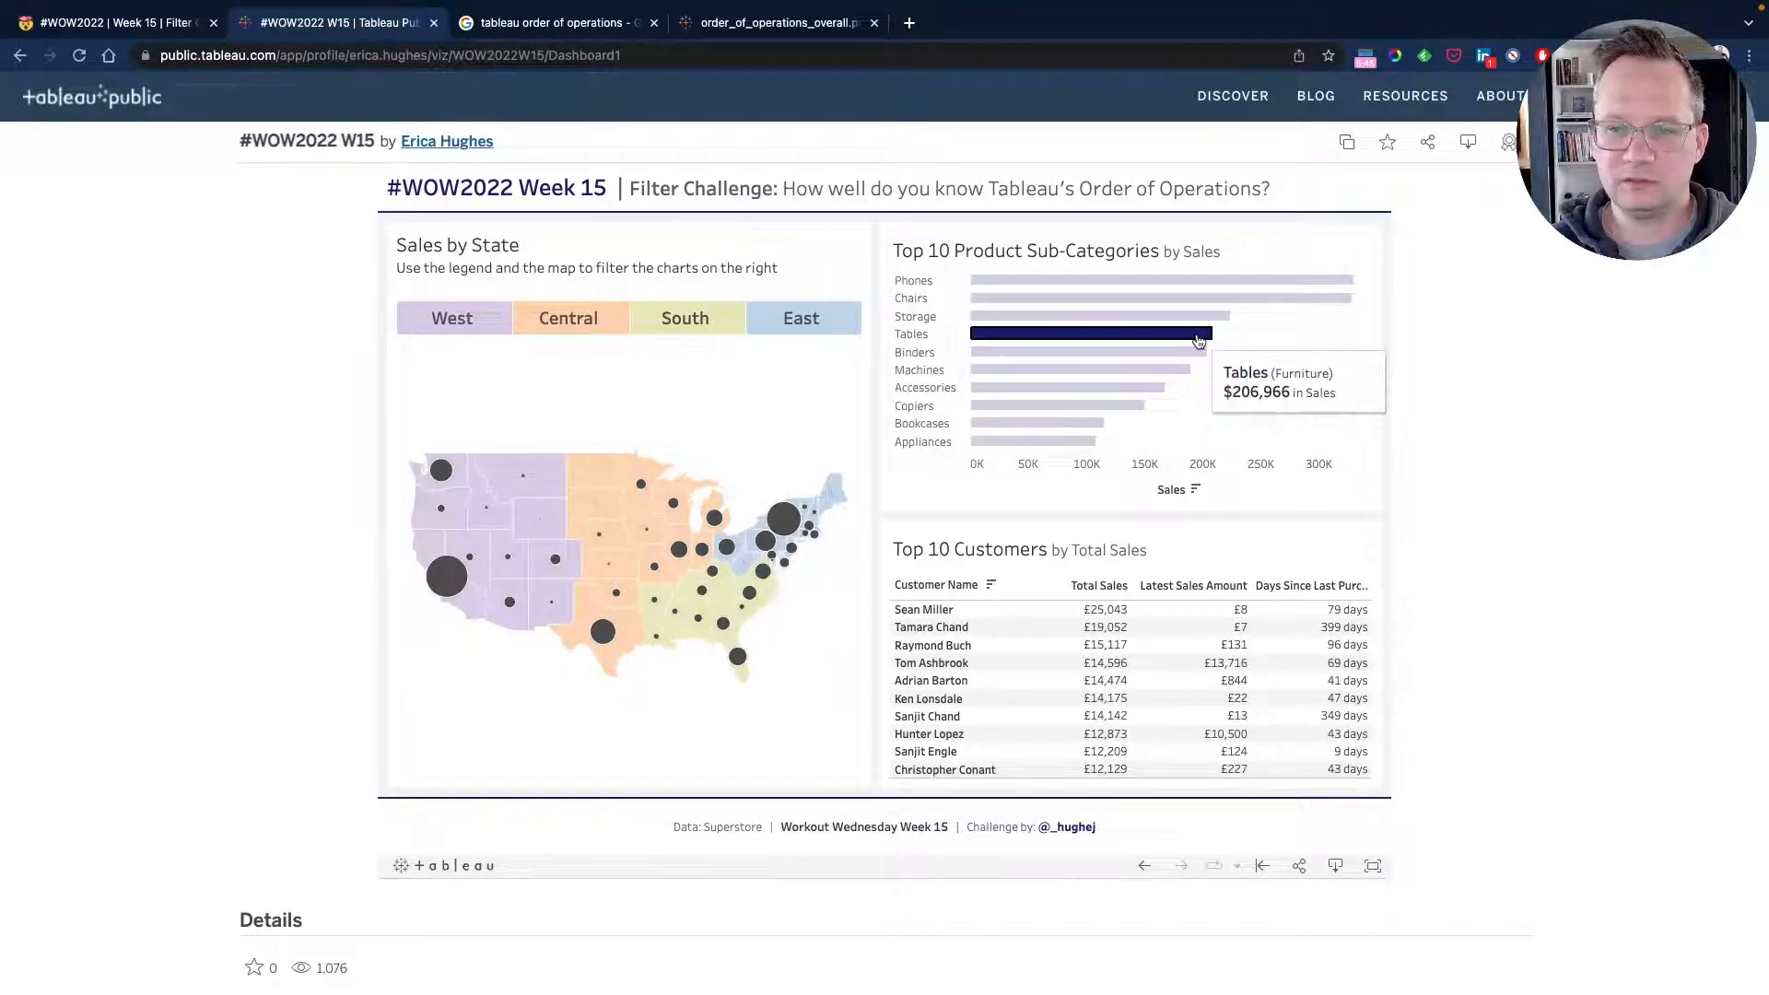
click(1197, 337)
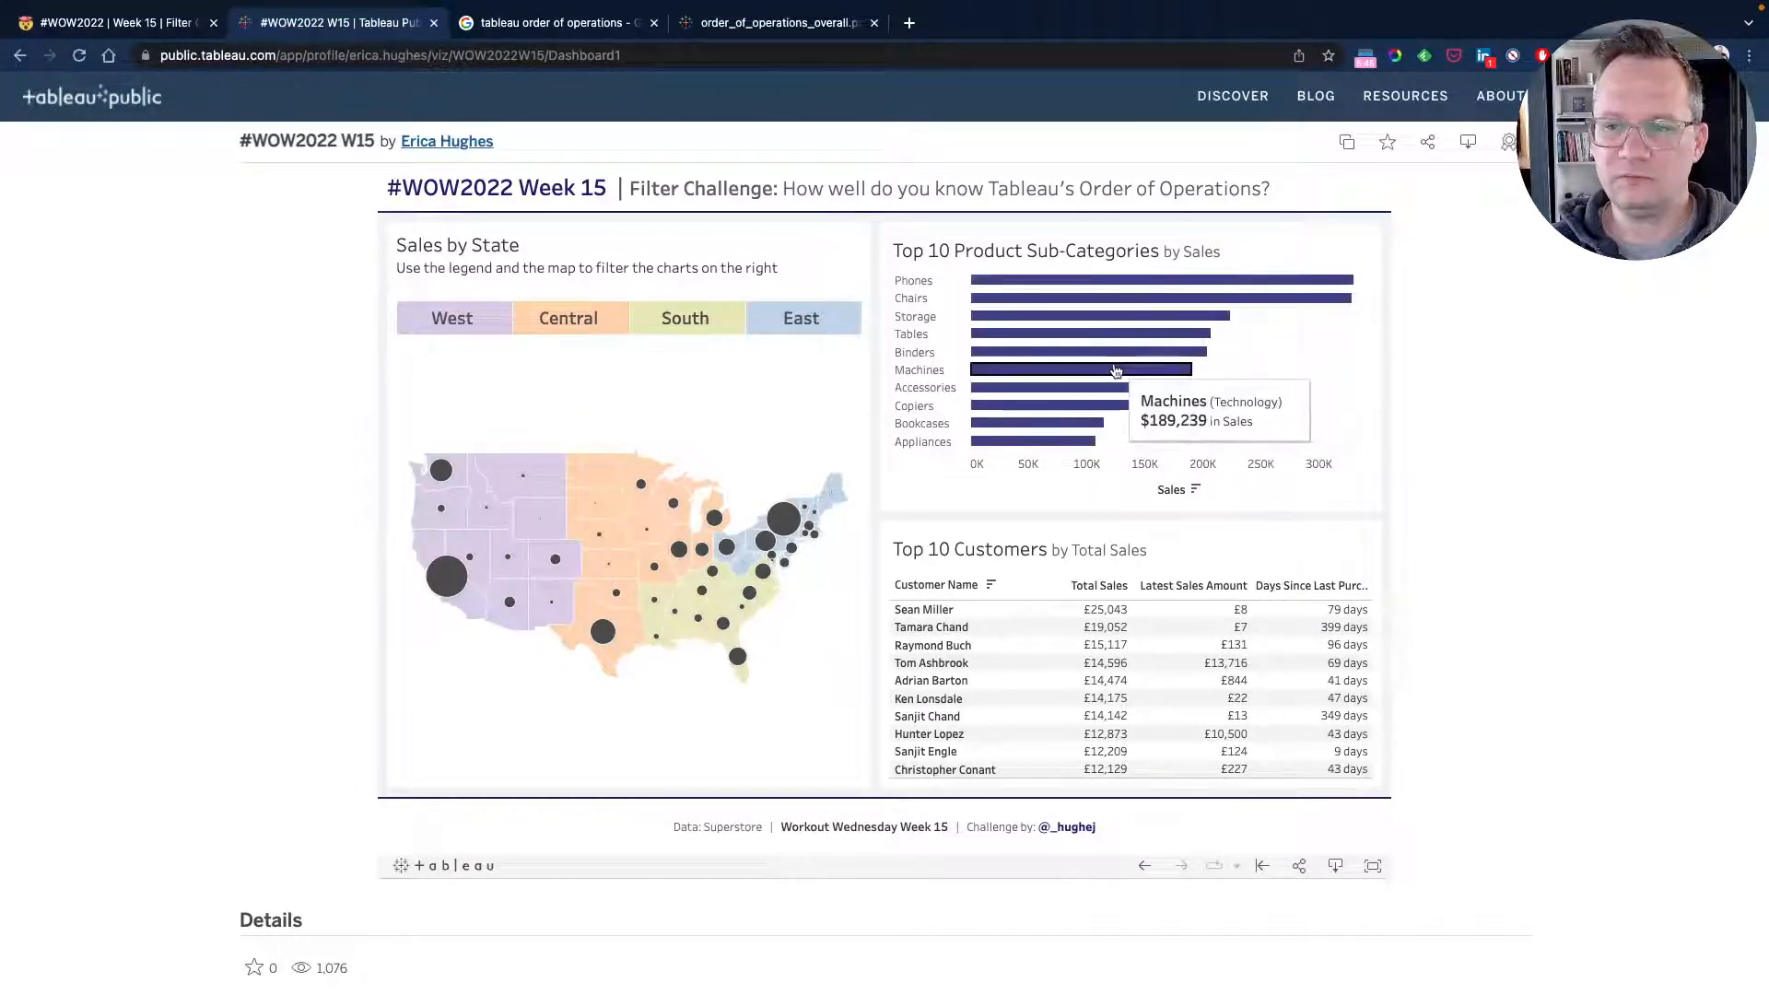
click(925, 664)
click(924, 665)
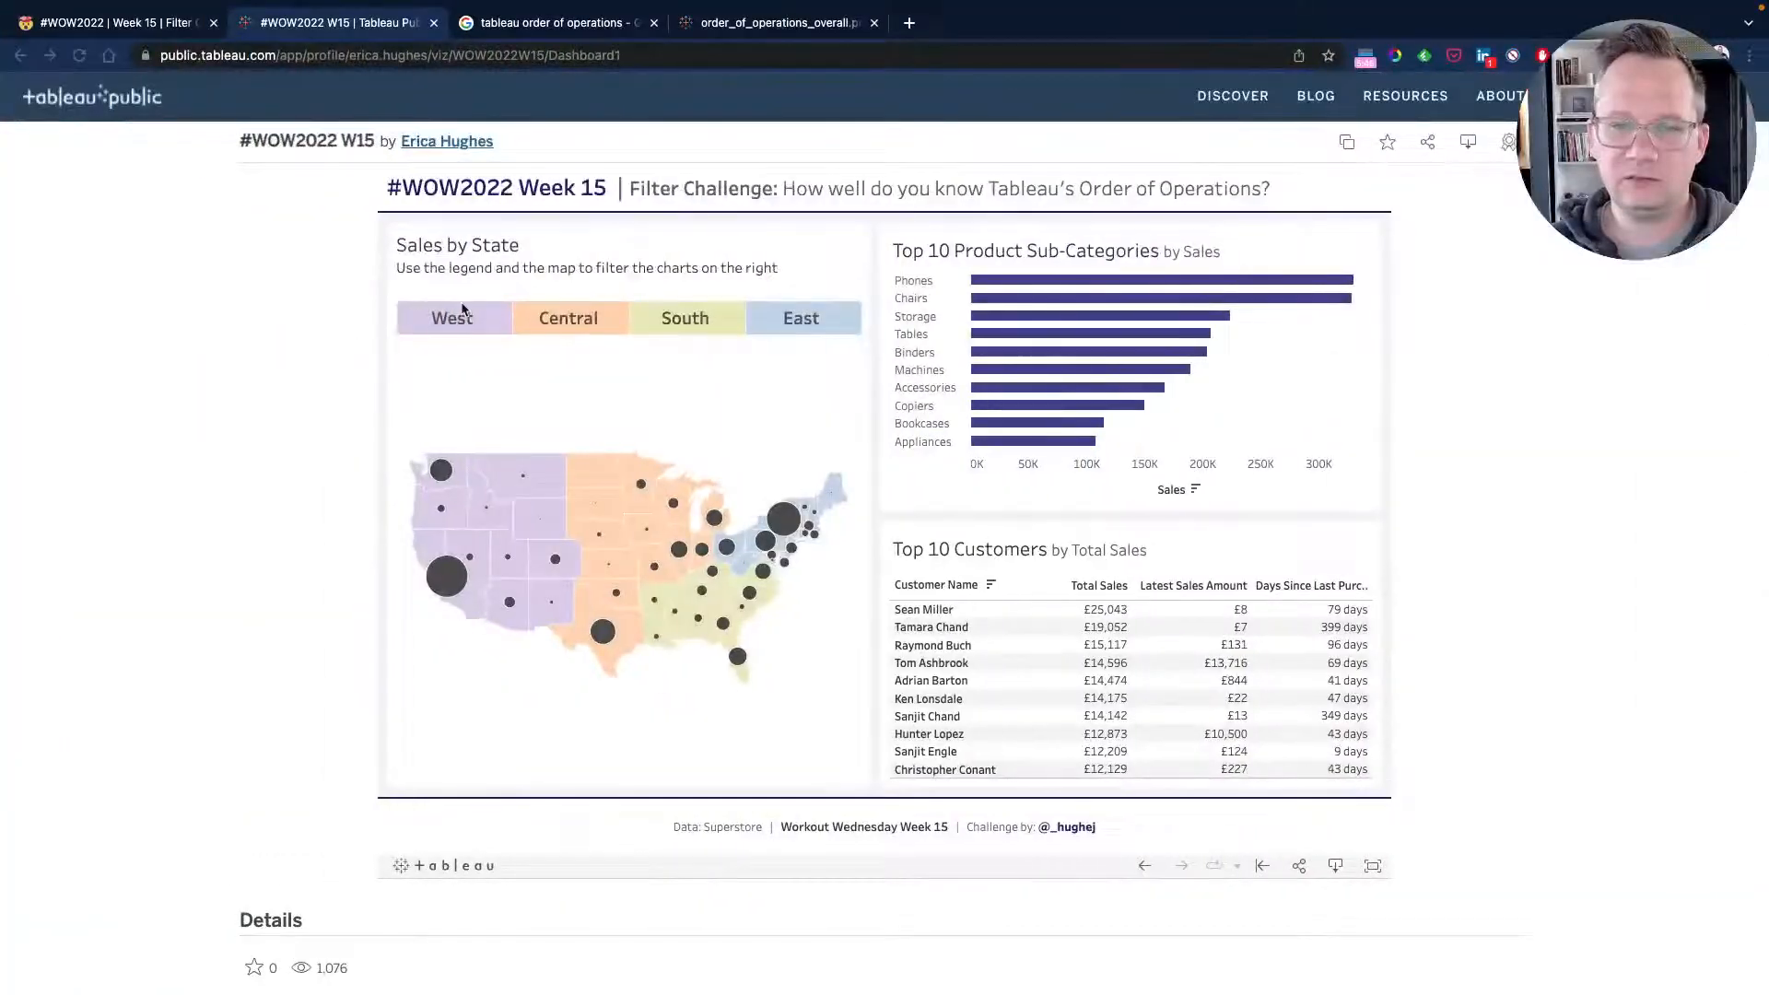
Switch to Tableau Desktop and open the Sample - Superstore data source.
key(ctrl+Left)
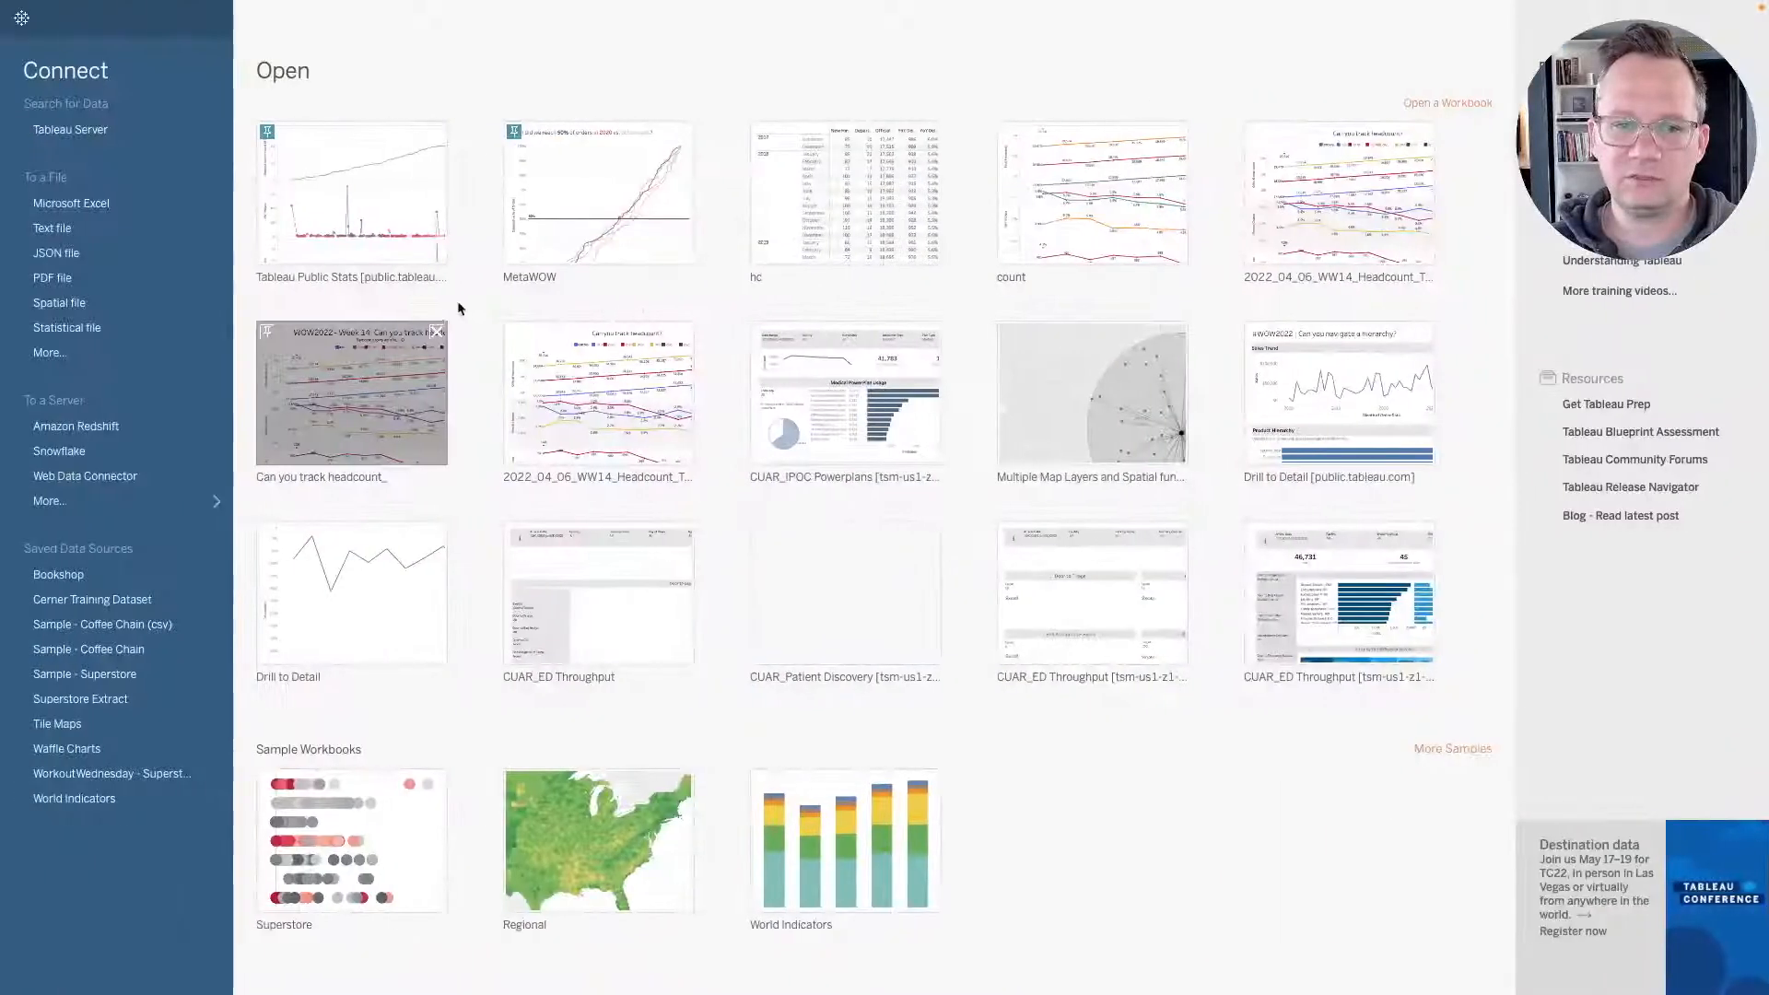
click(117, 677)
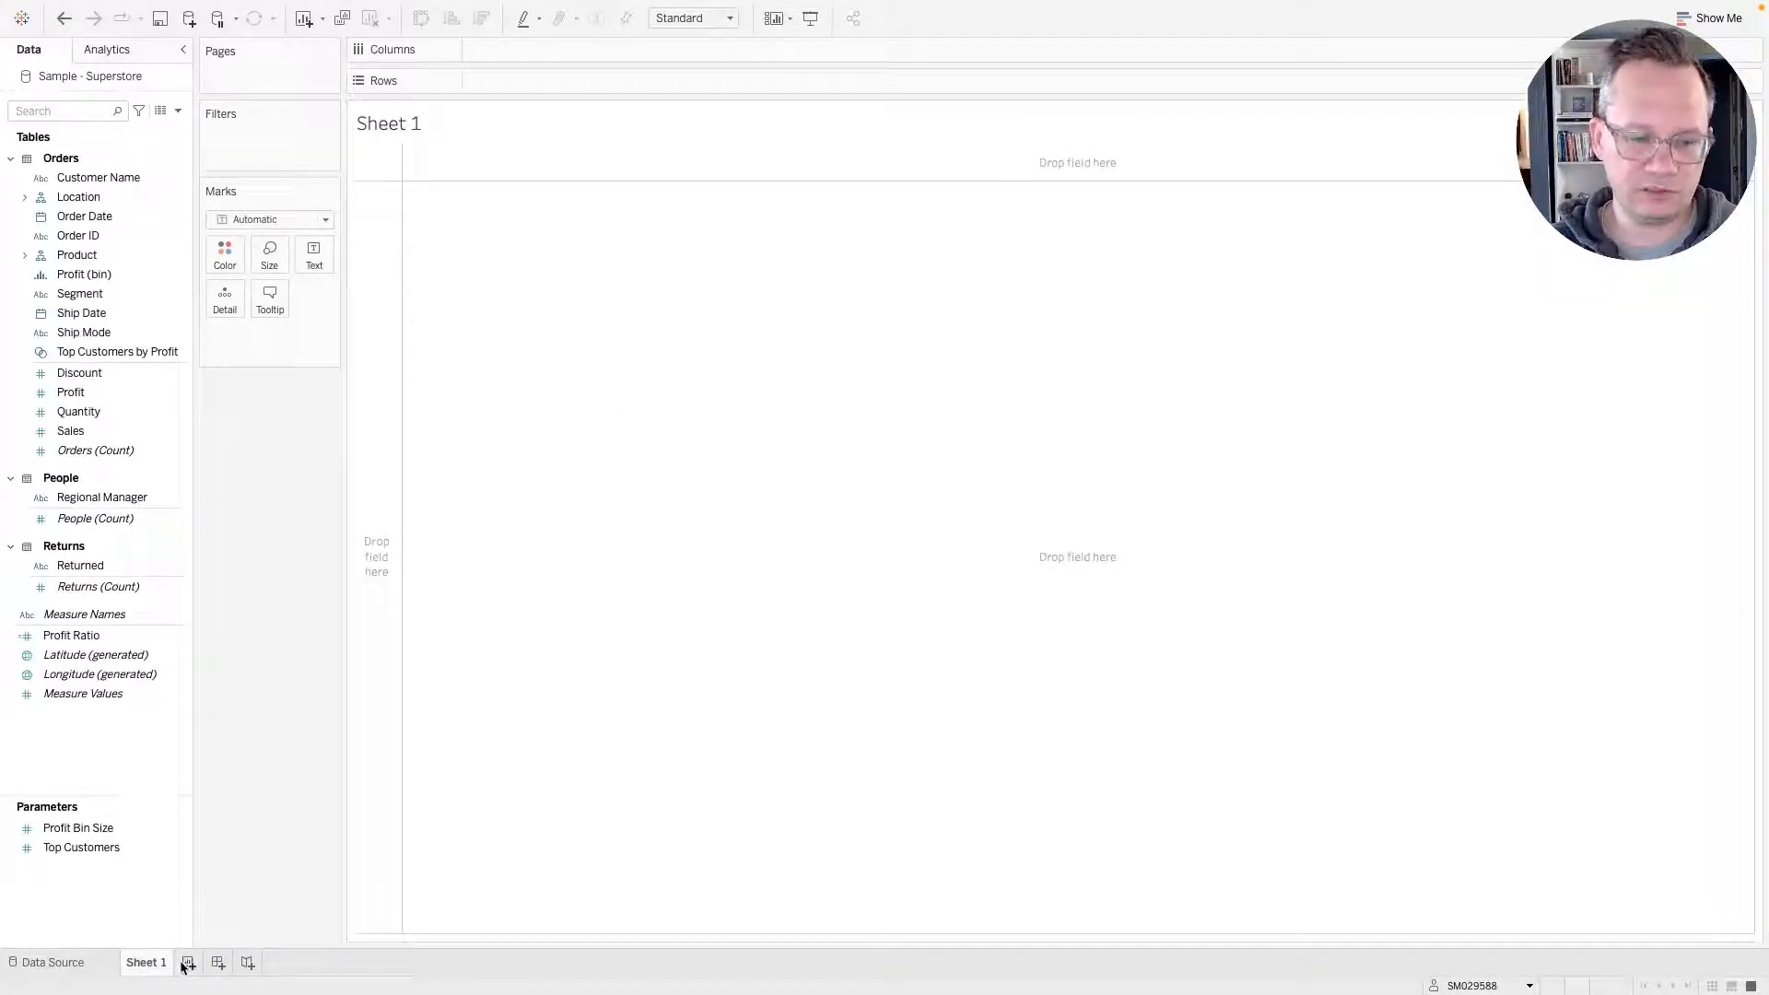
Rename the first worksheet to Legend.
double_click(145, 961)
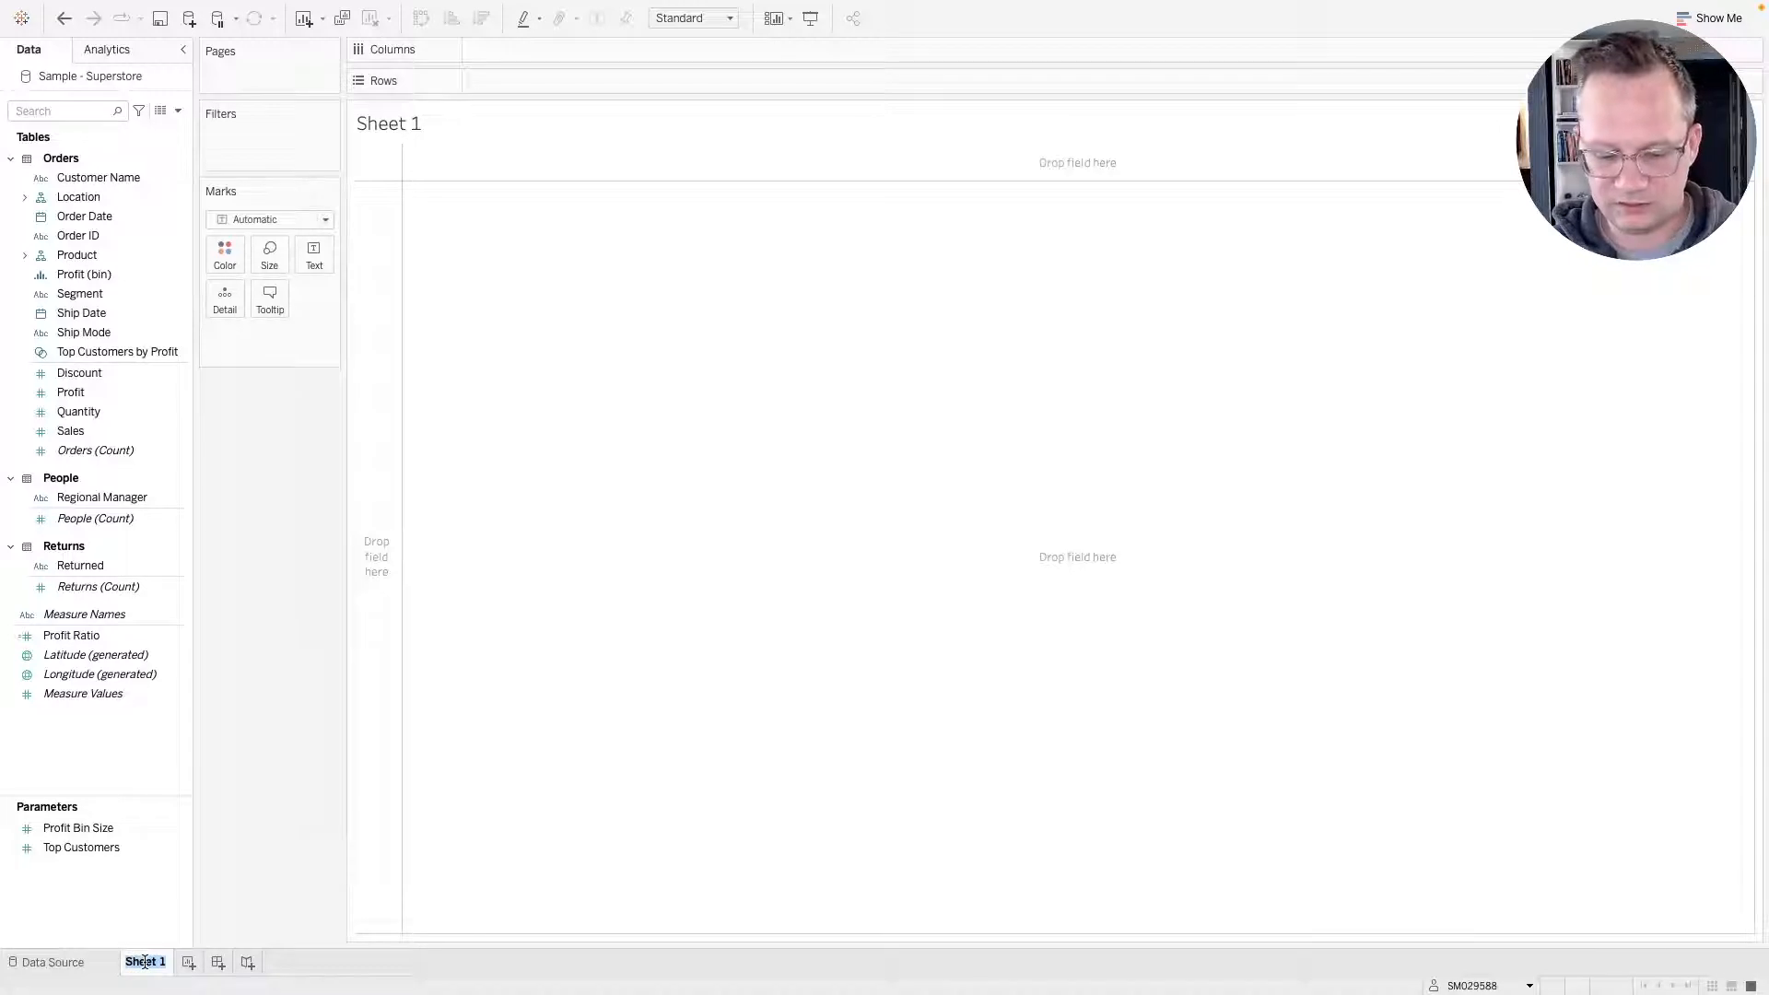
text(Legend)
key(Return)
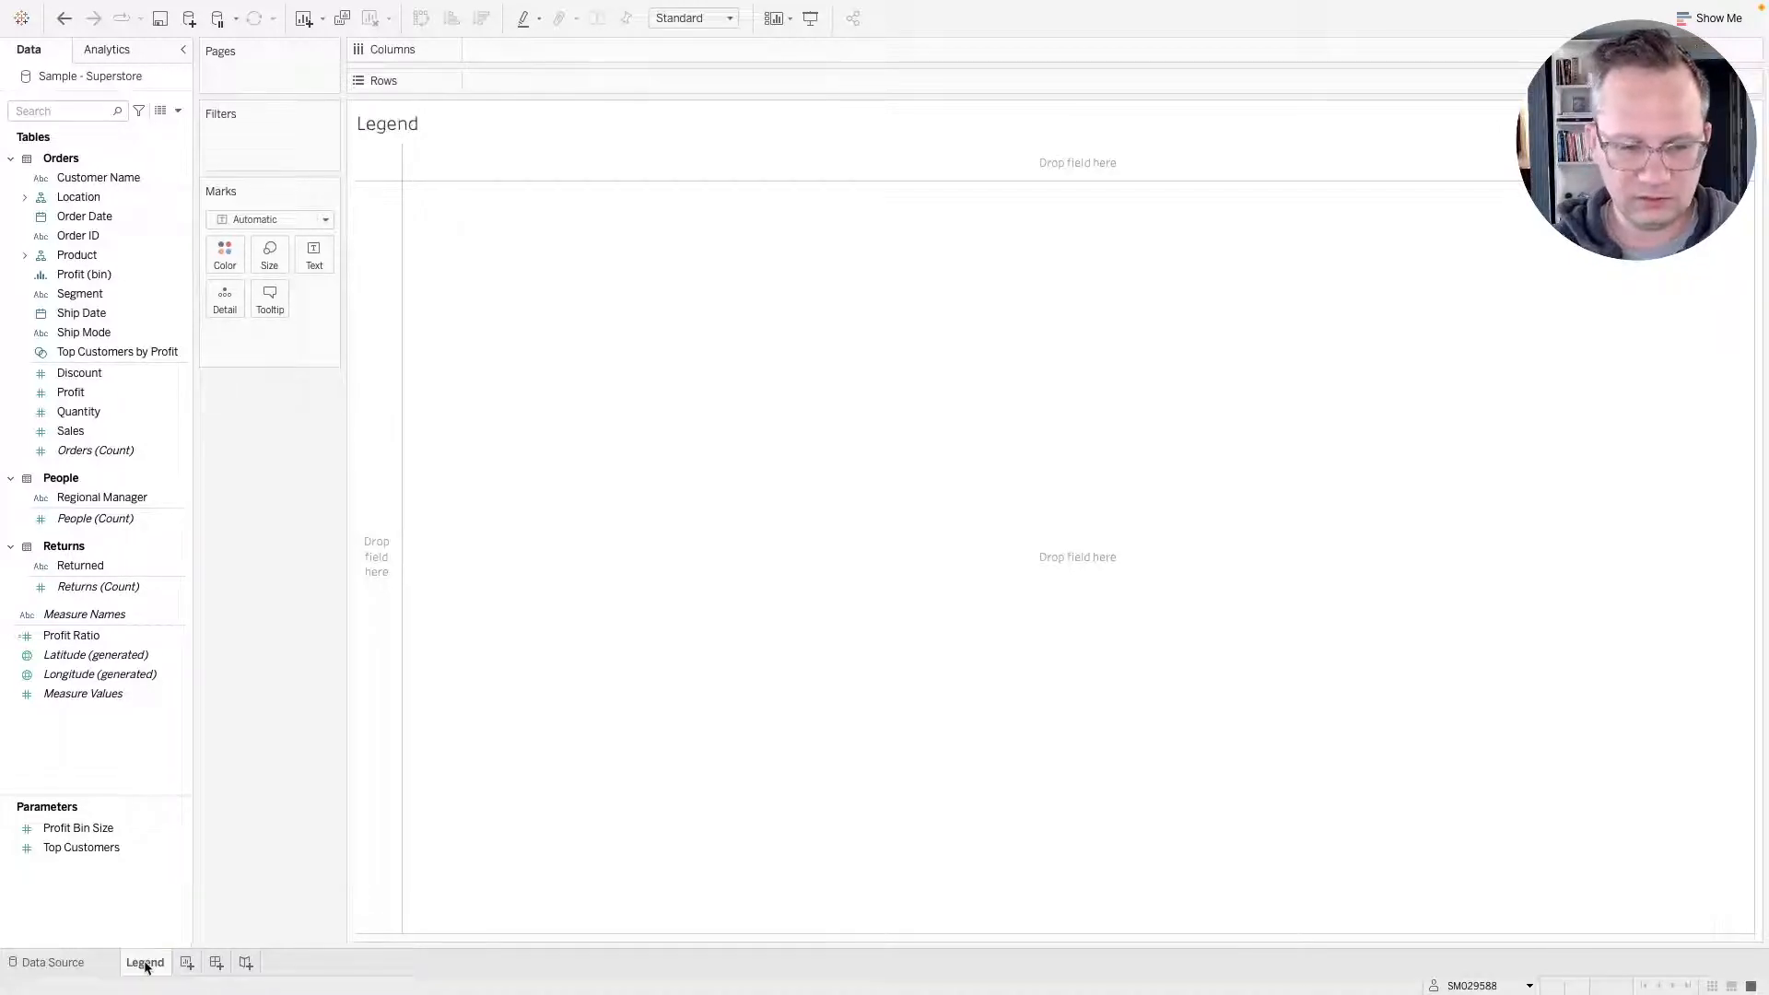
Add a new worksheet and name it Map.
click(187, 963)
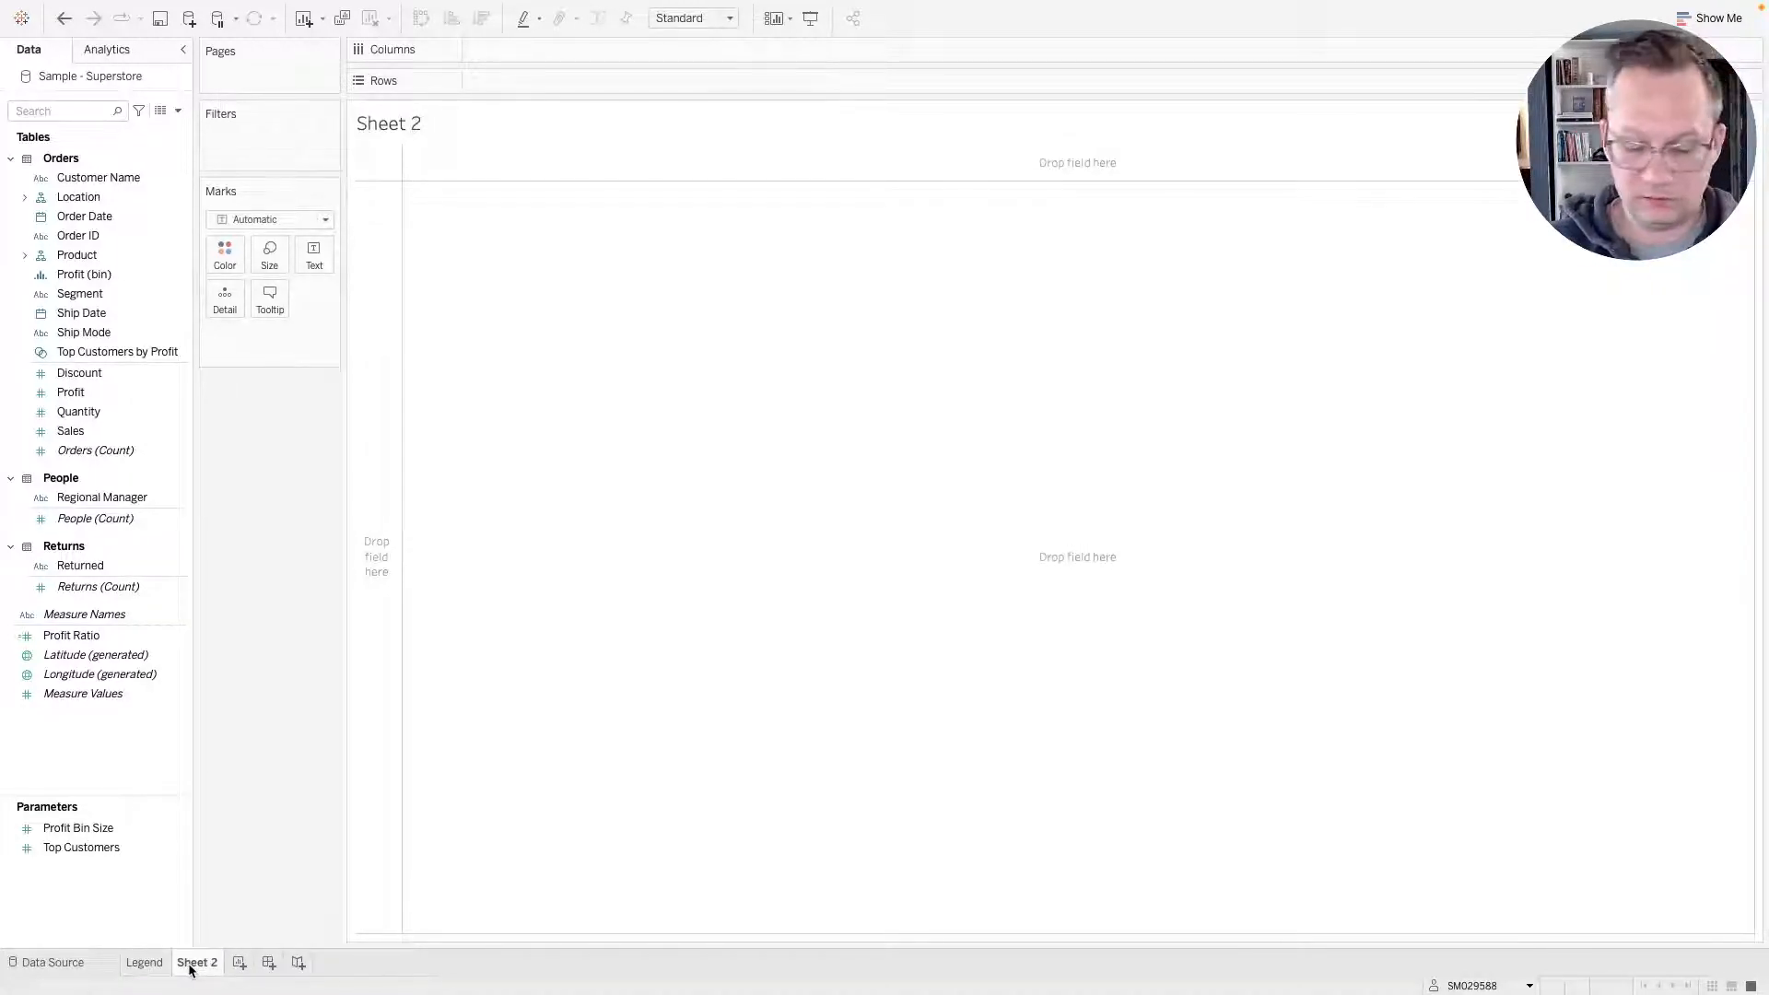
double_click(190, 968)
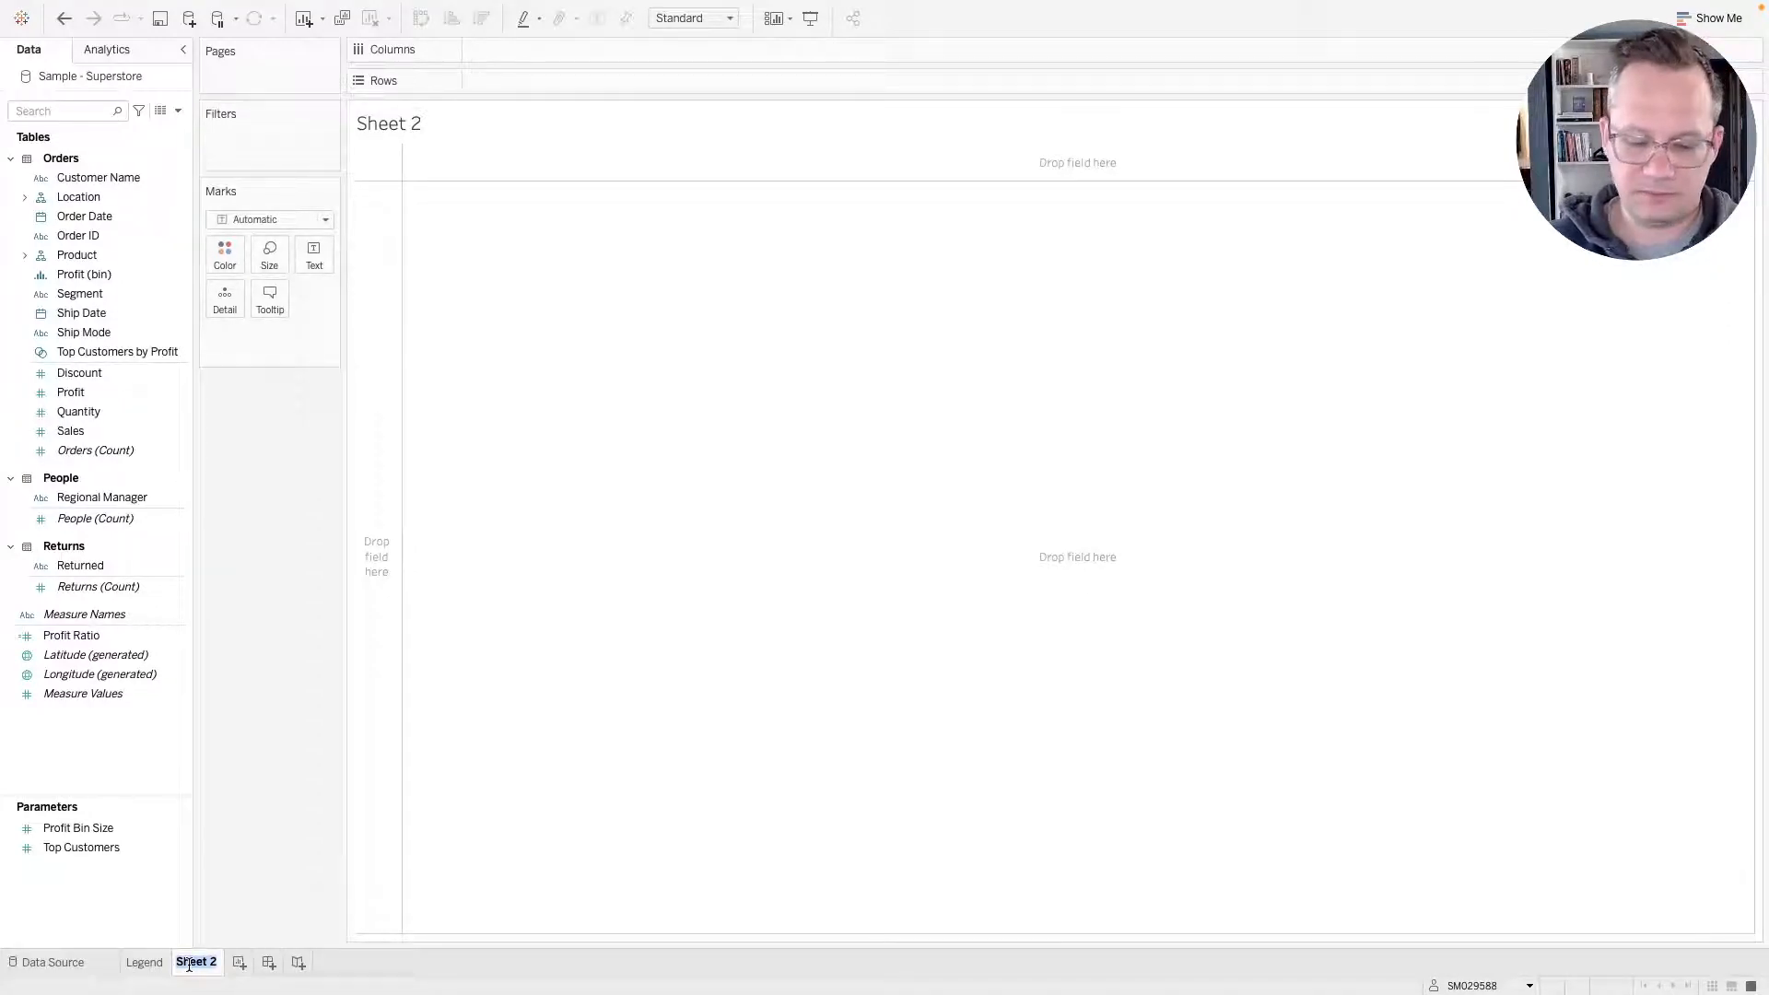
text(Map)
key(Return)
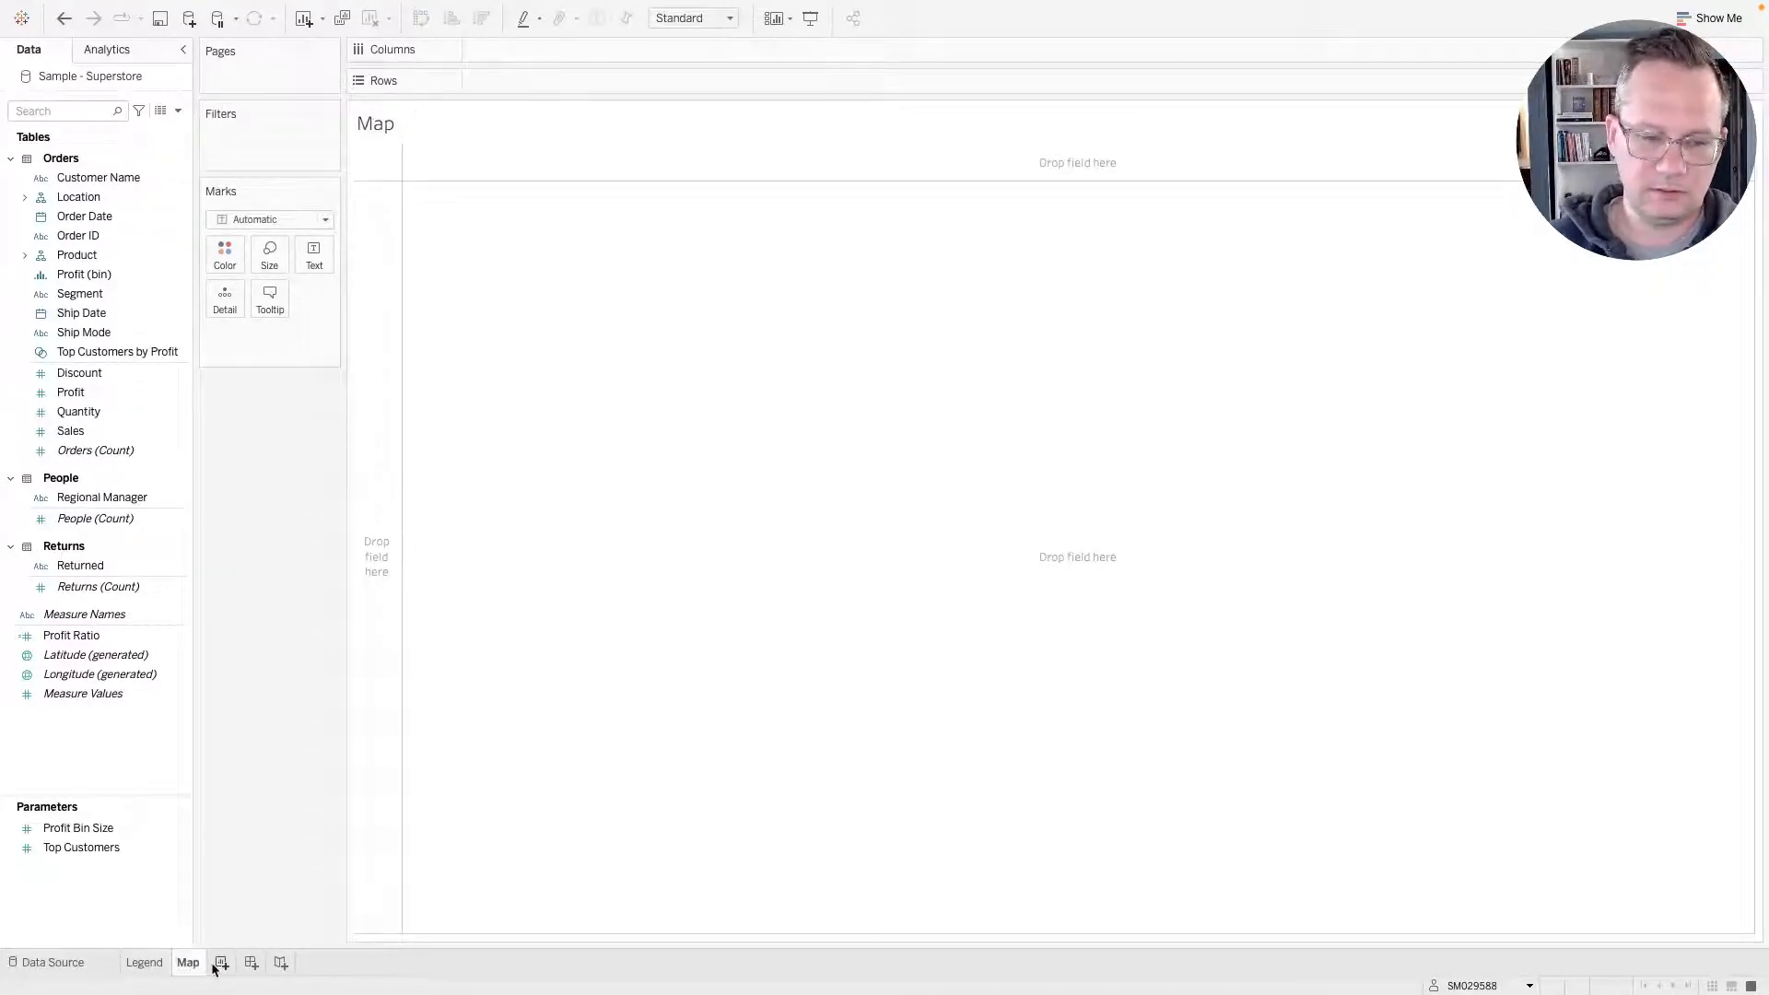
Add a new worksheet and name it Subcat.
click(221, 963)
double_click(232, 964)
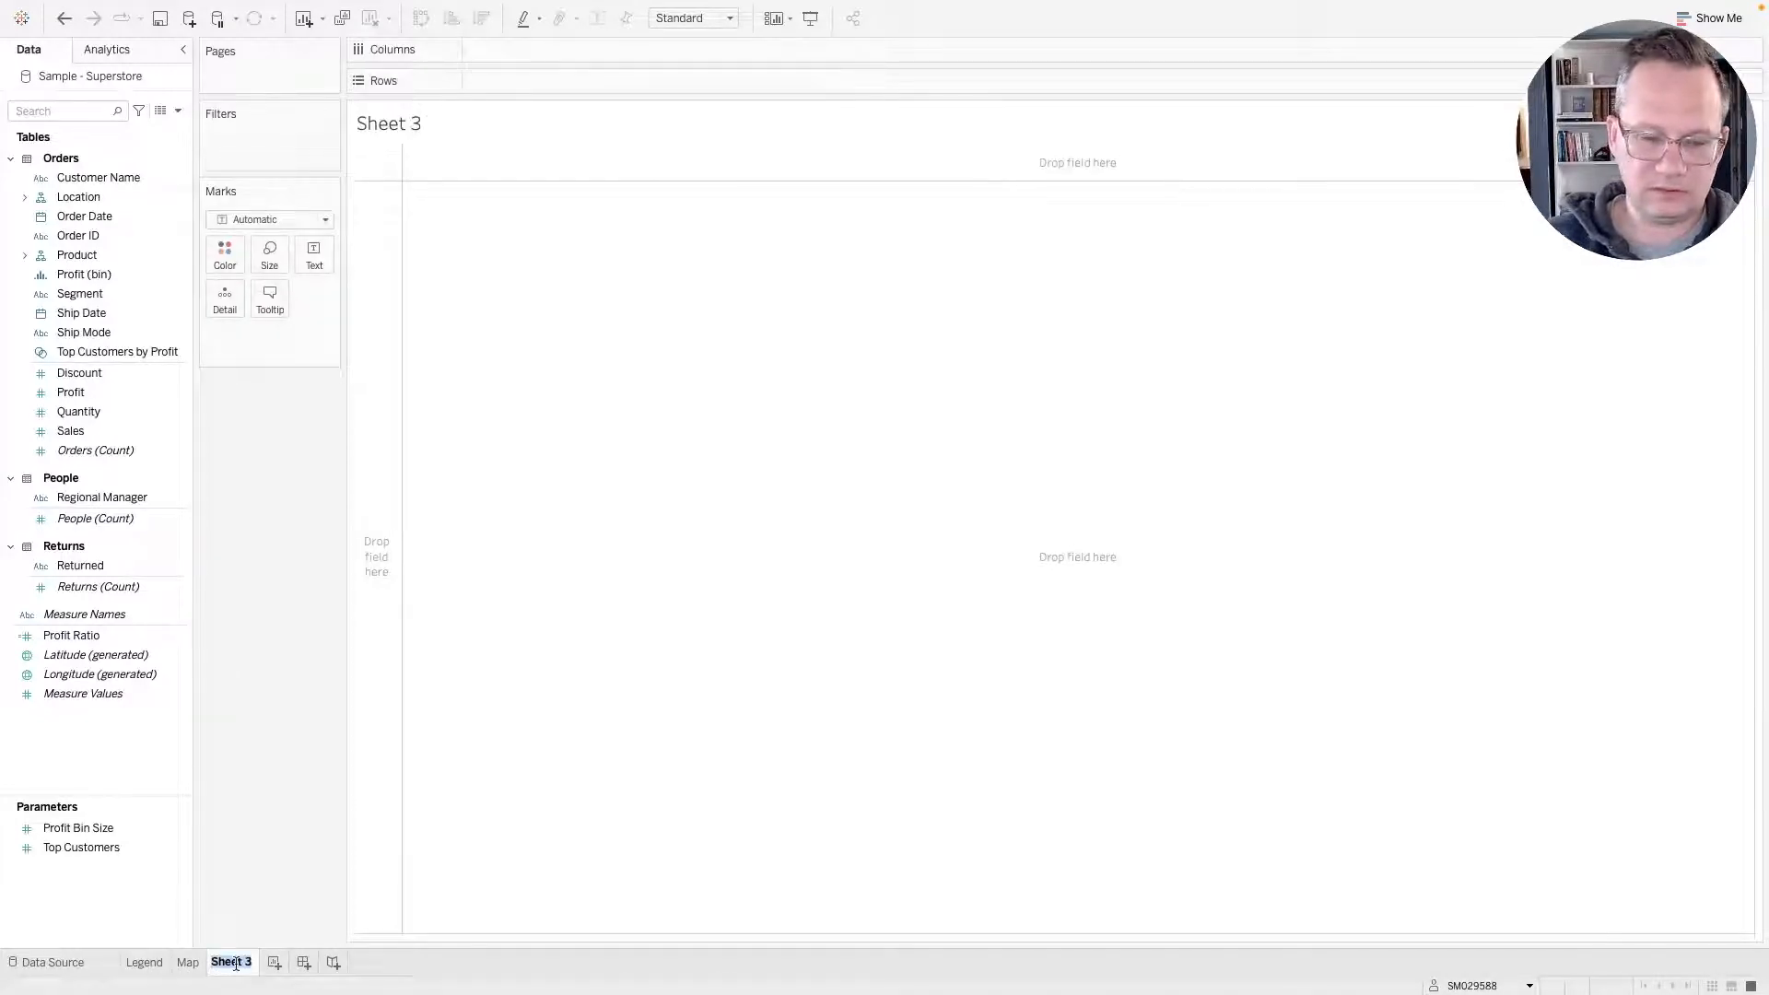
text(Sub)
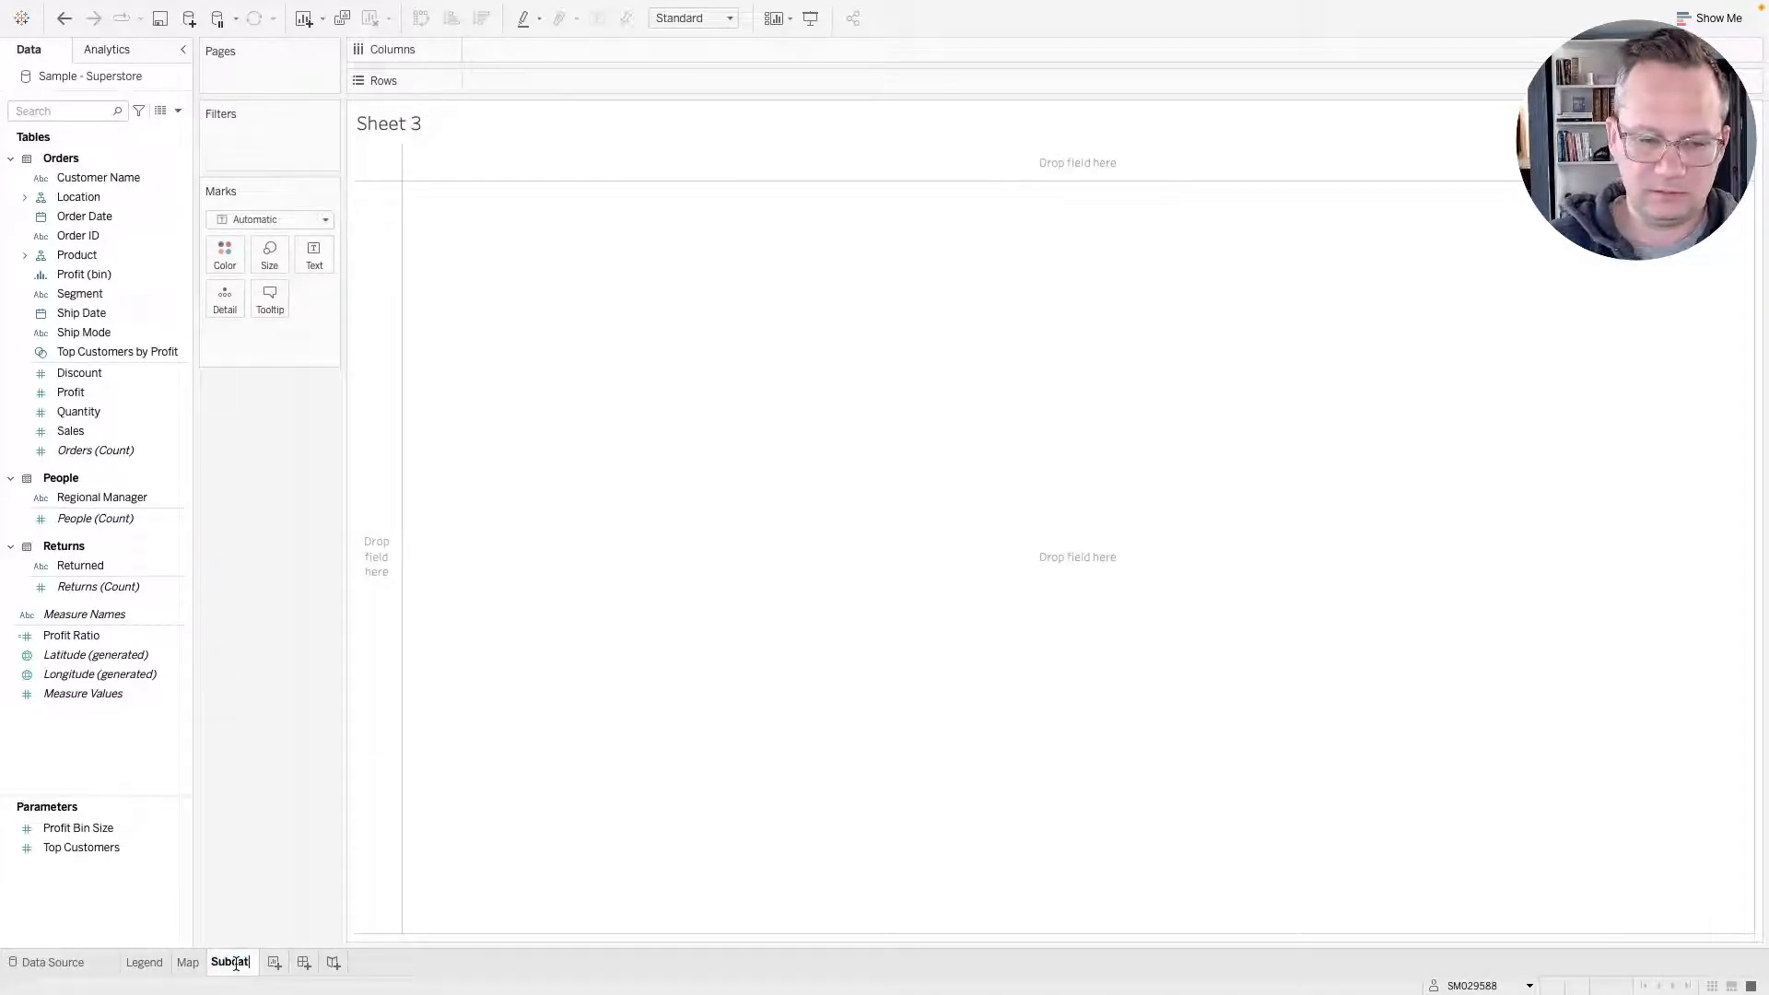
text(cat)
key(Return)
Add a new worksheet and name it Customer.
click(275, 962)
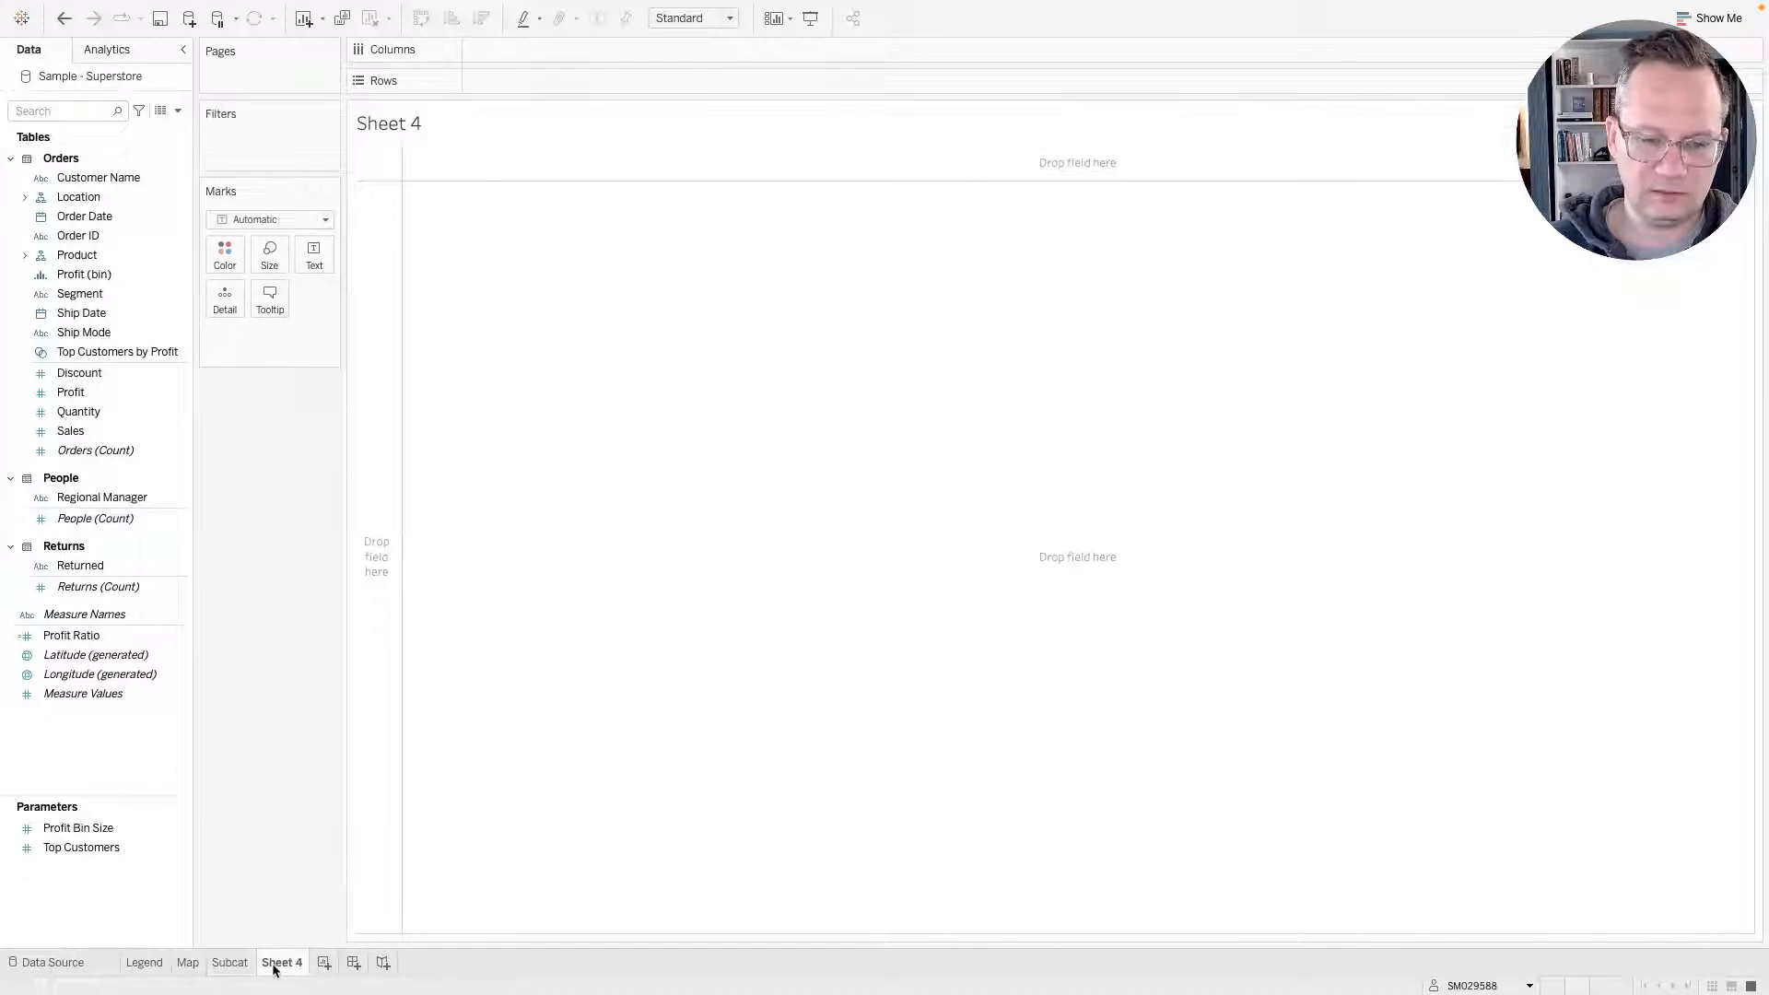
double_click(273, 964)
text(Customer)
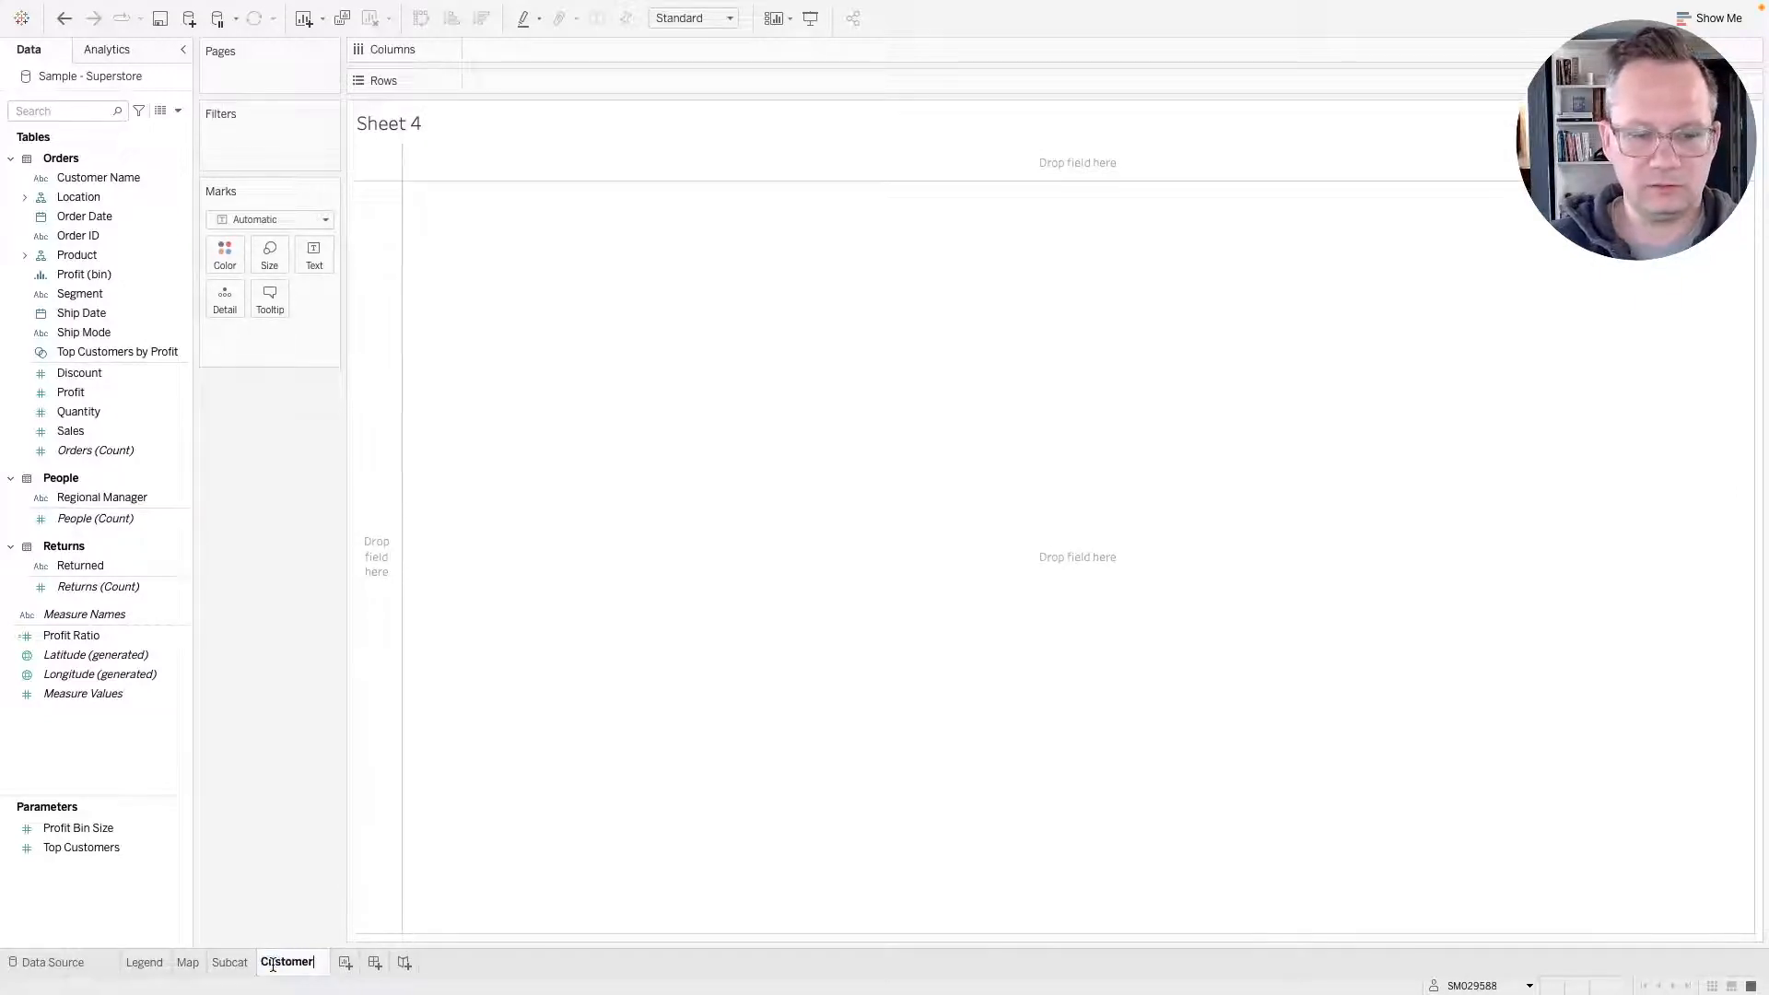
key(Return)
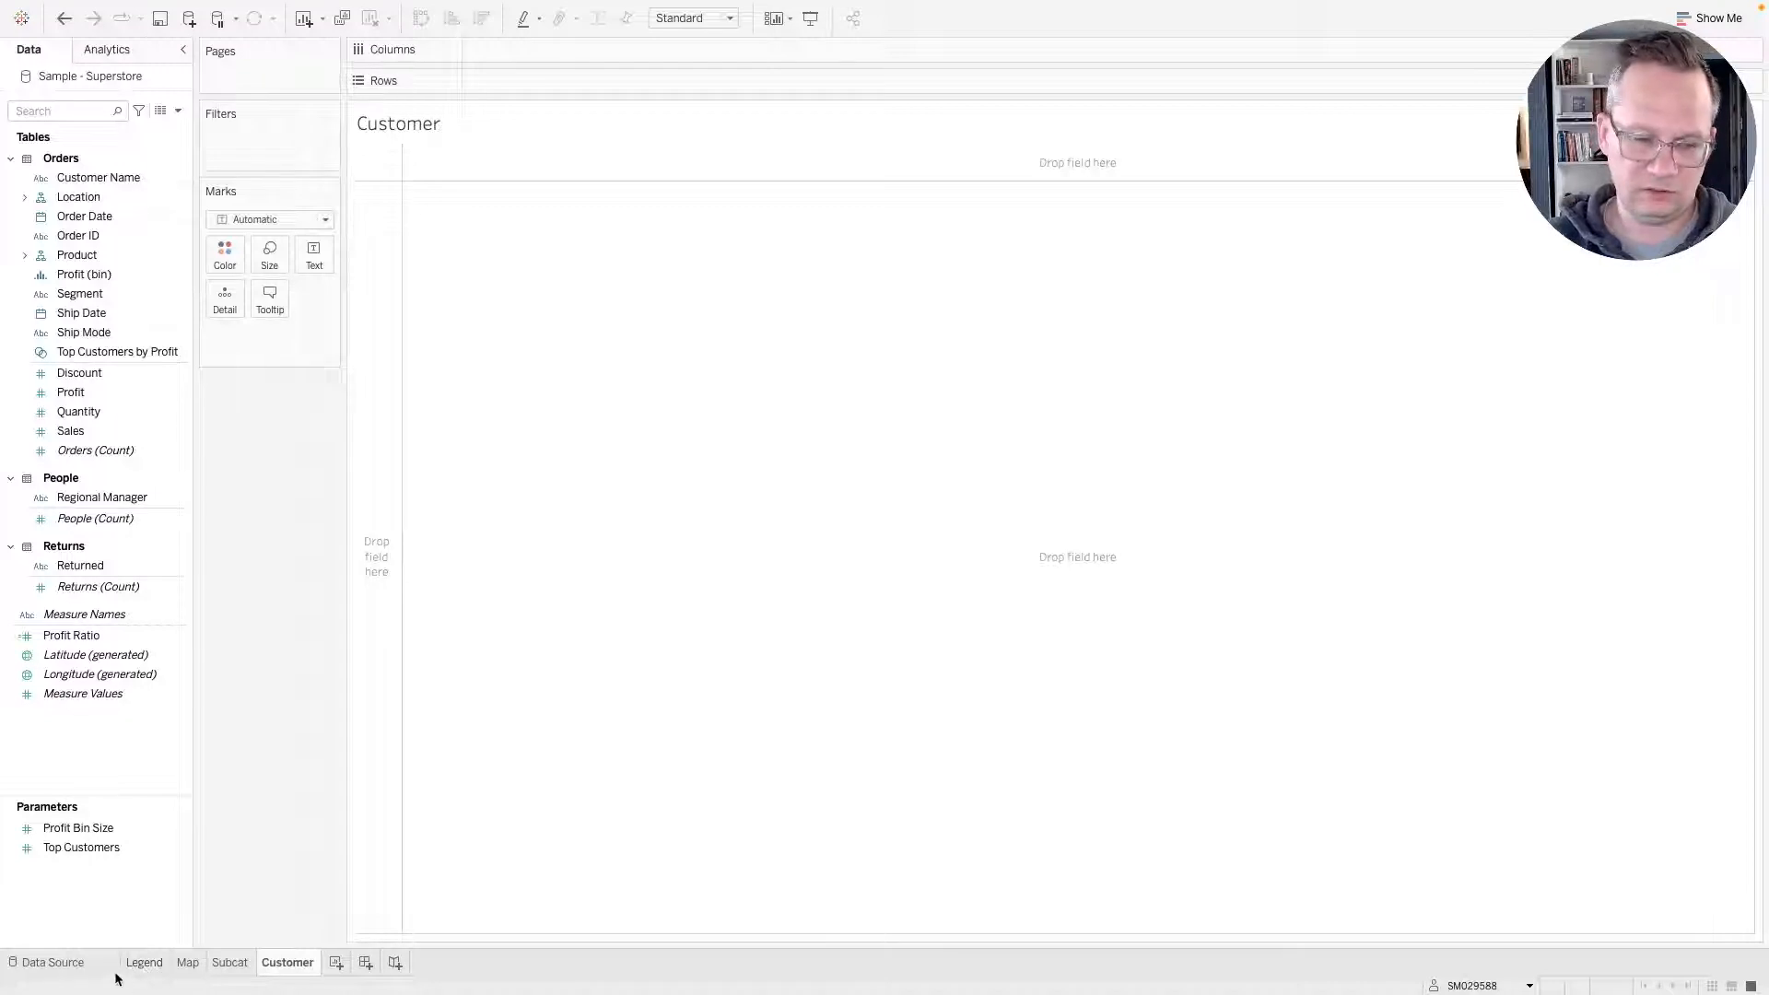
On the Legend sheet, expand Location and place Region on Columns.
click(143, 962)
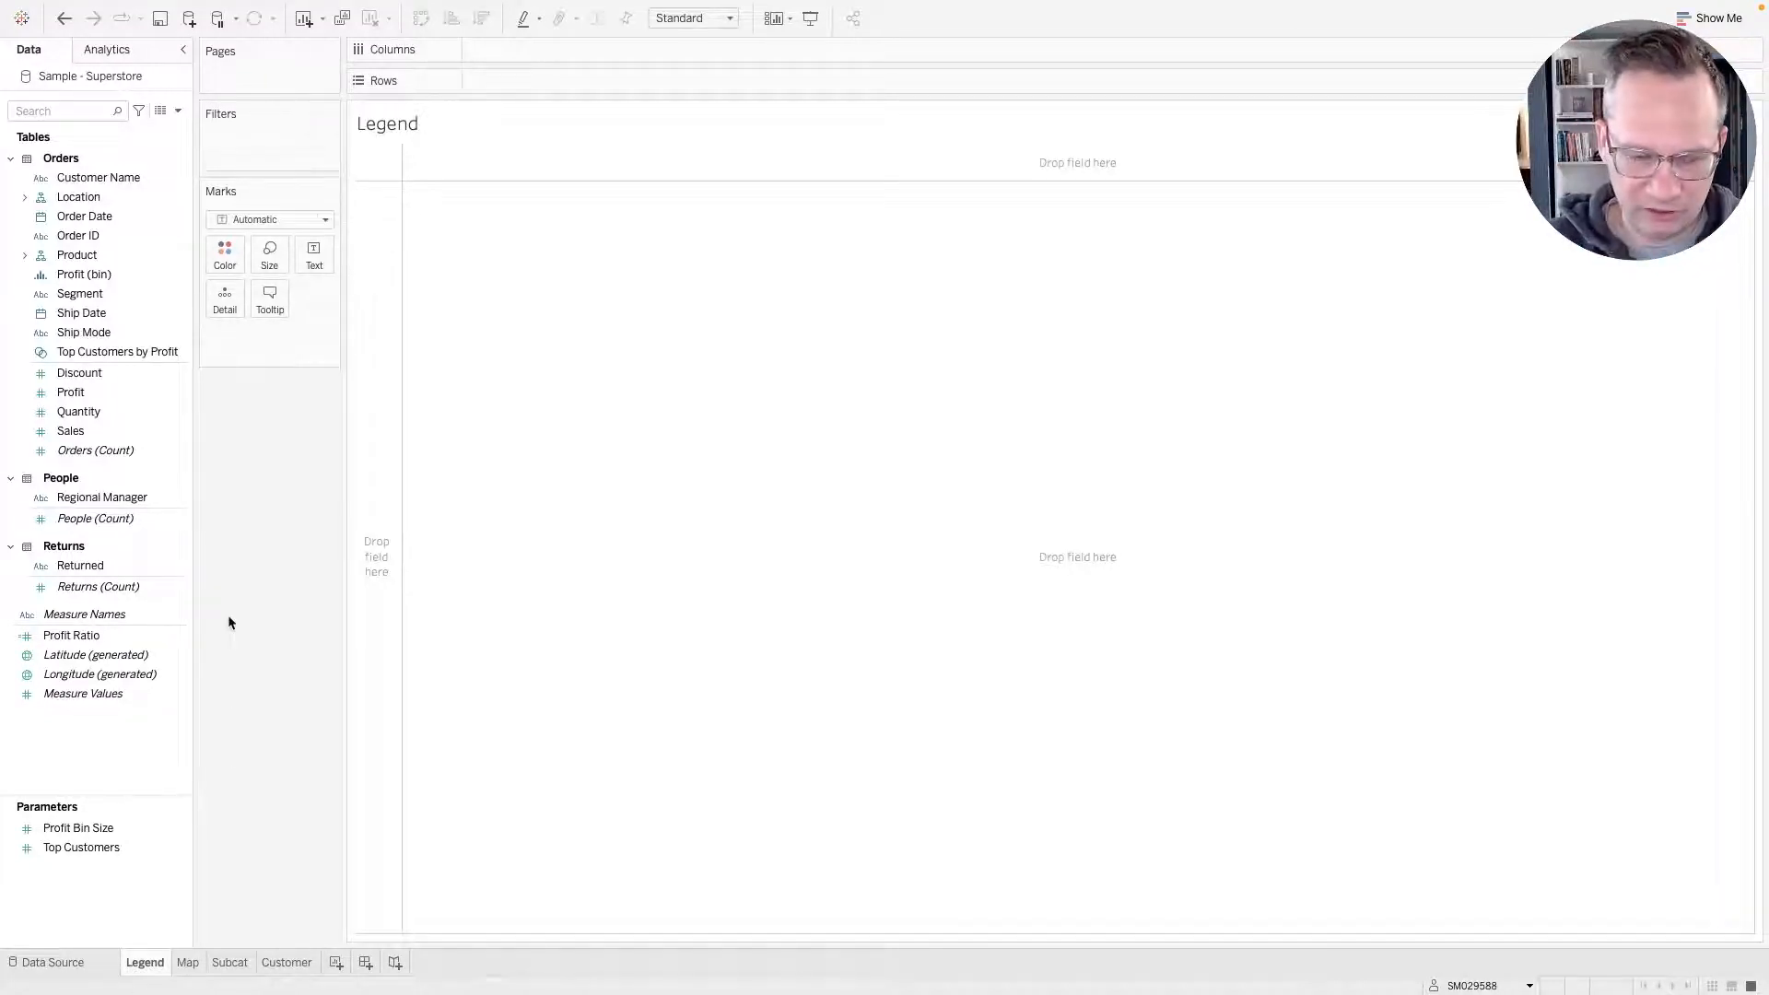
click(62, 219)
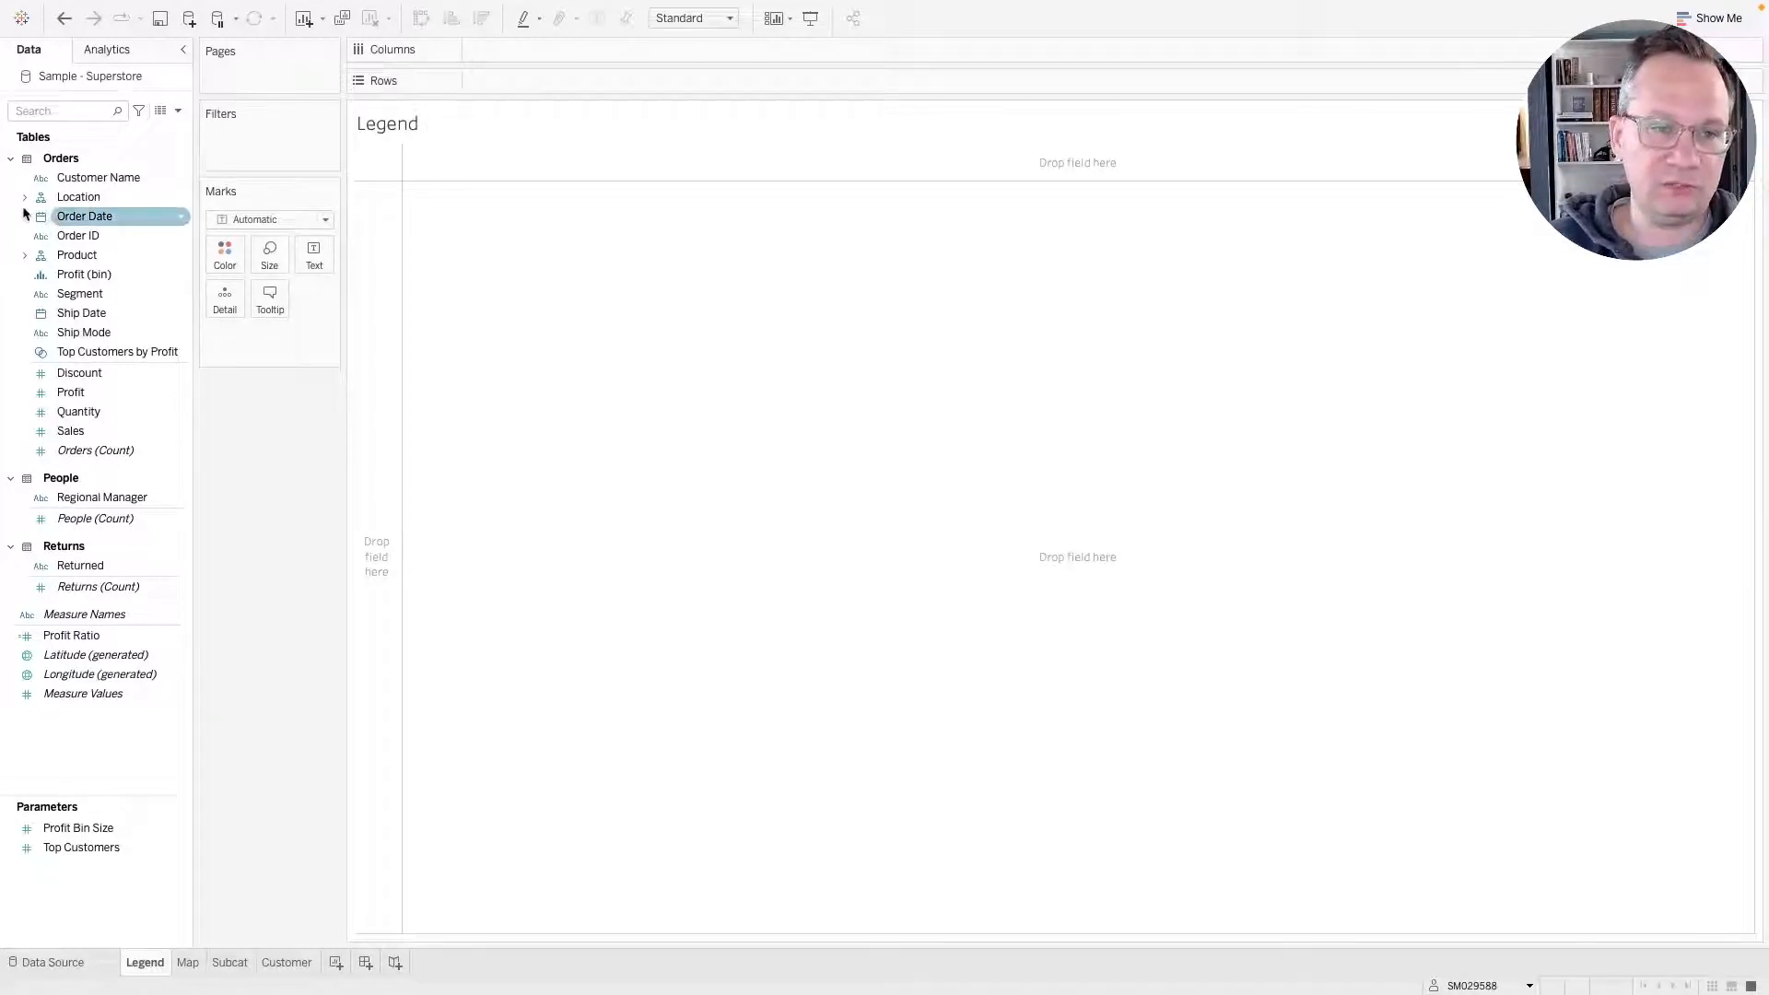
click(25, 198)
click(79, 237)
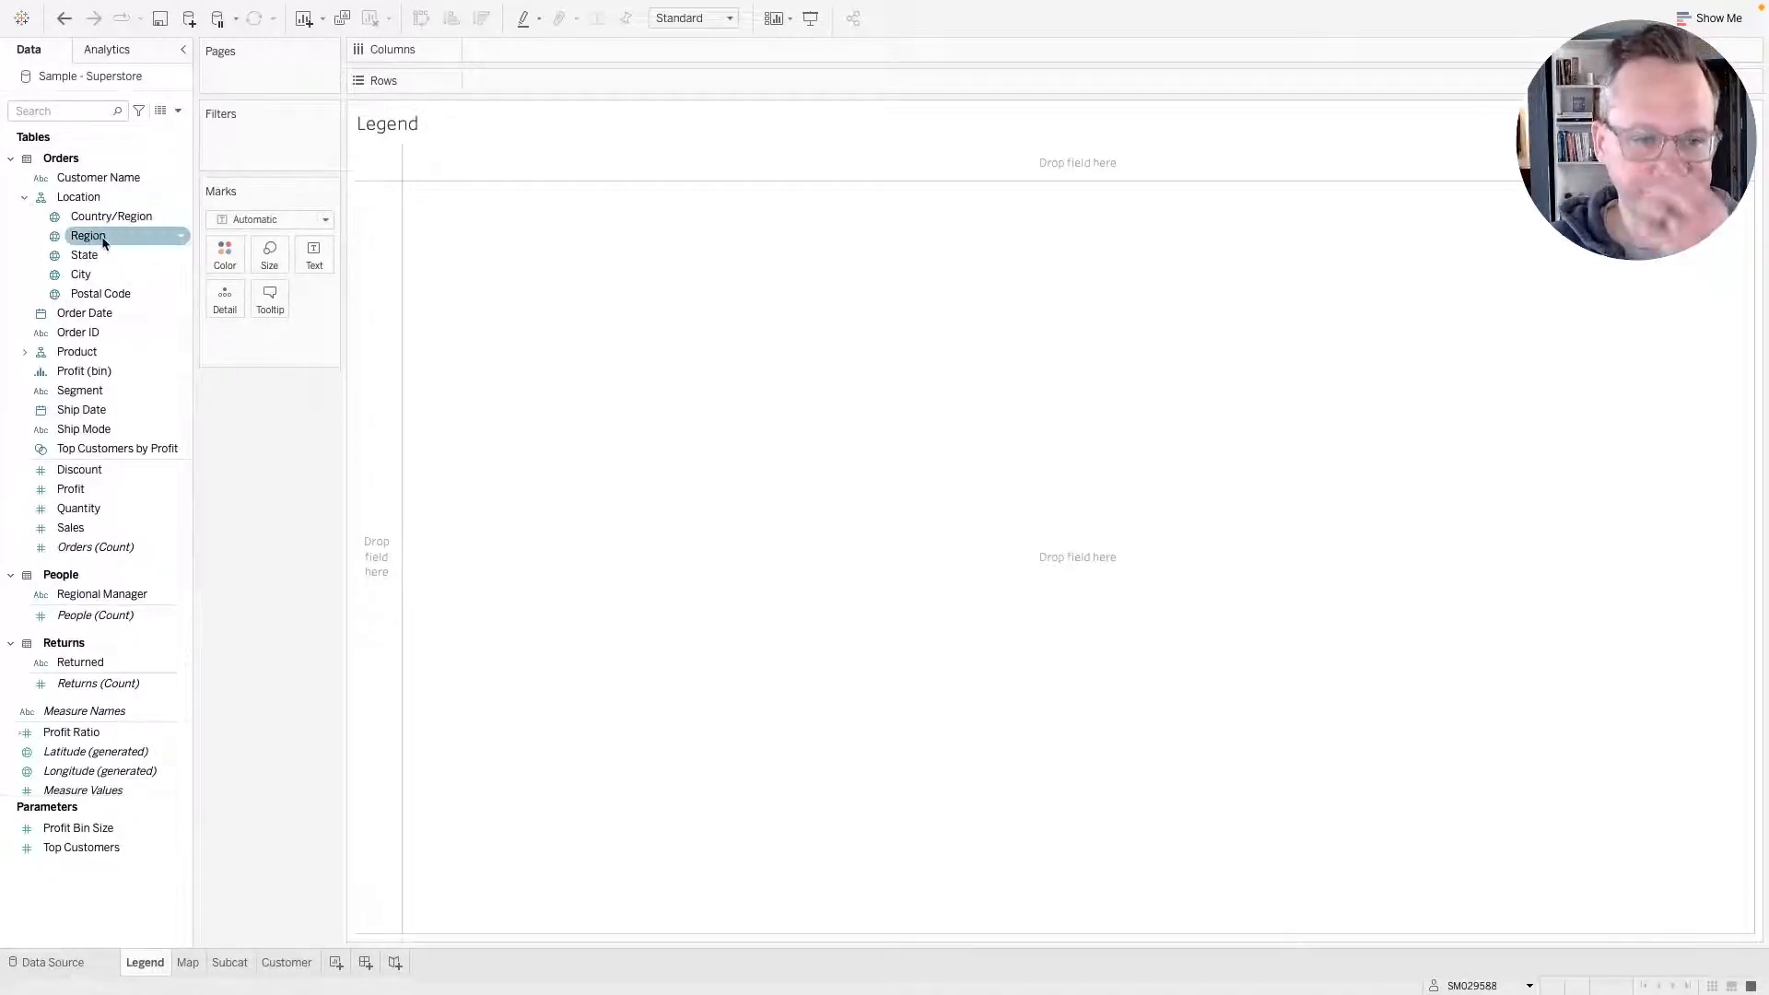
drag(102, 242, 520, 53)
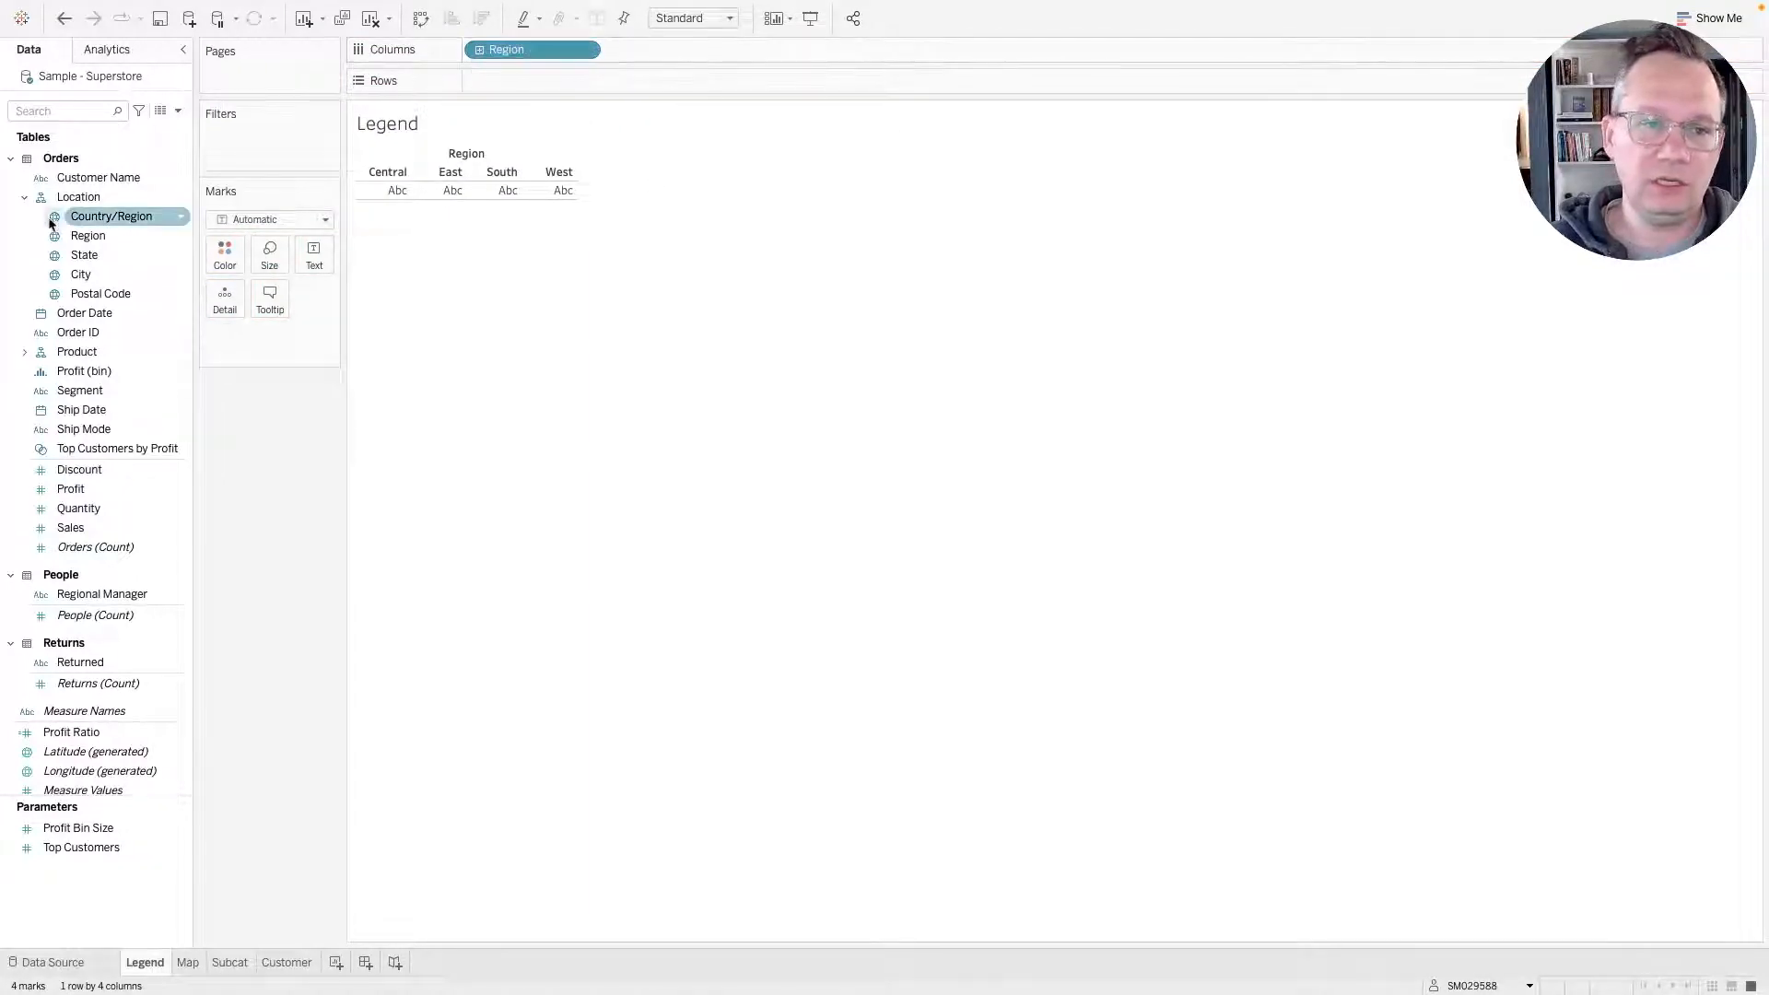
Add Region to the Legend sheet's text labels and colour.
drag(93, 240, 306, 258)
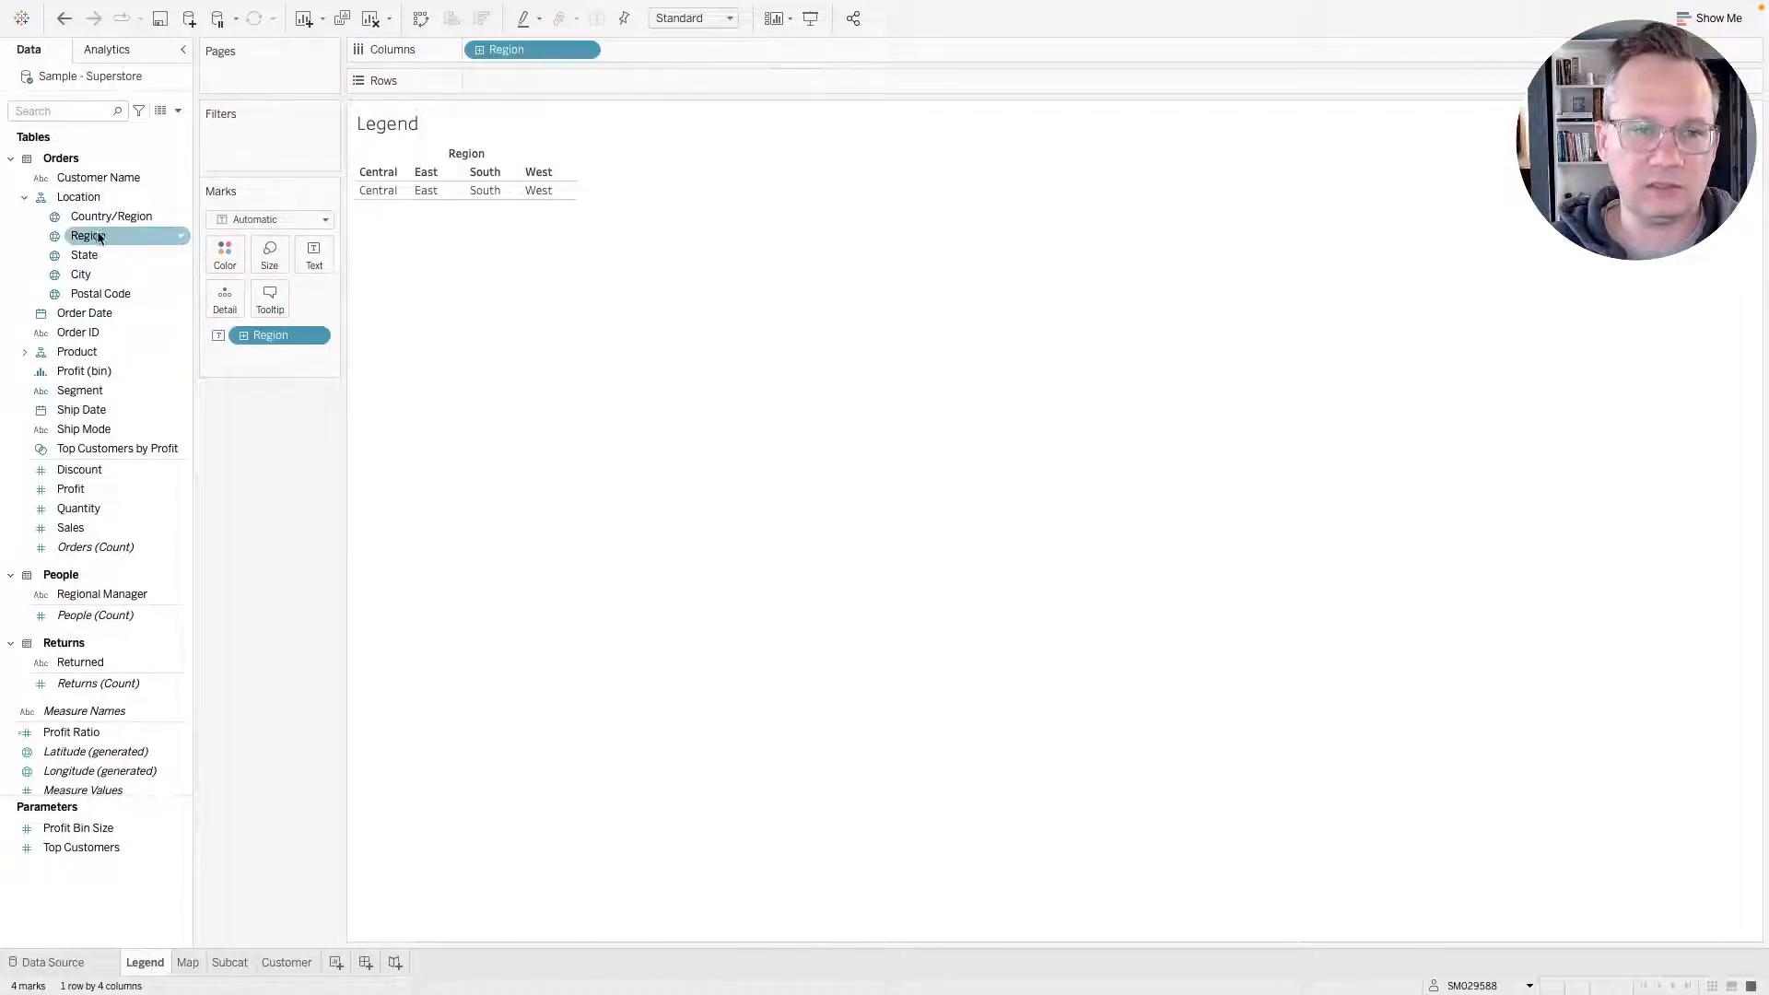
drag(89, 236, 224, 258)
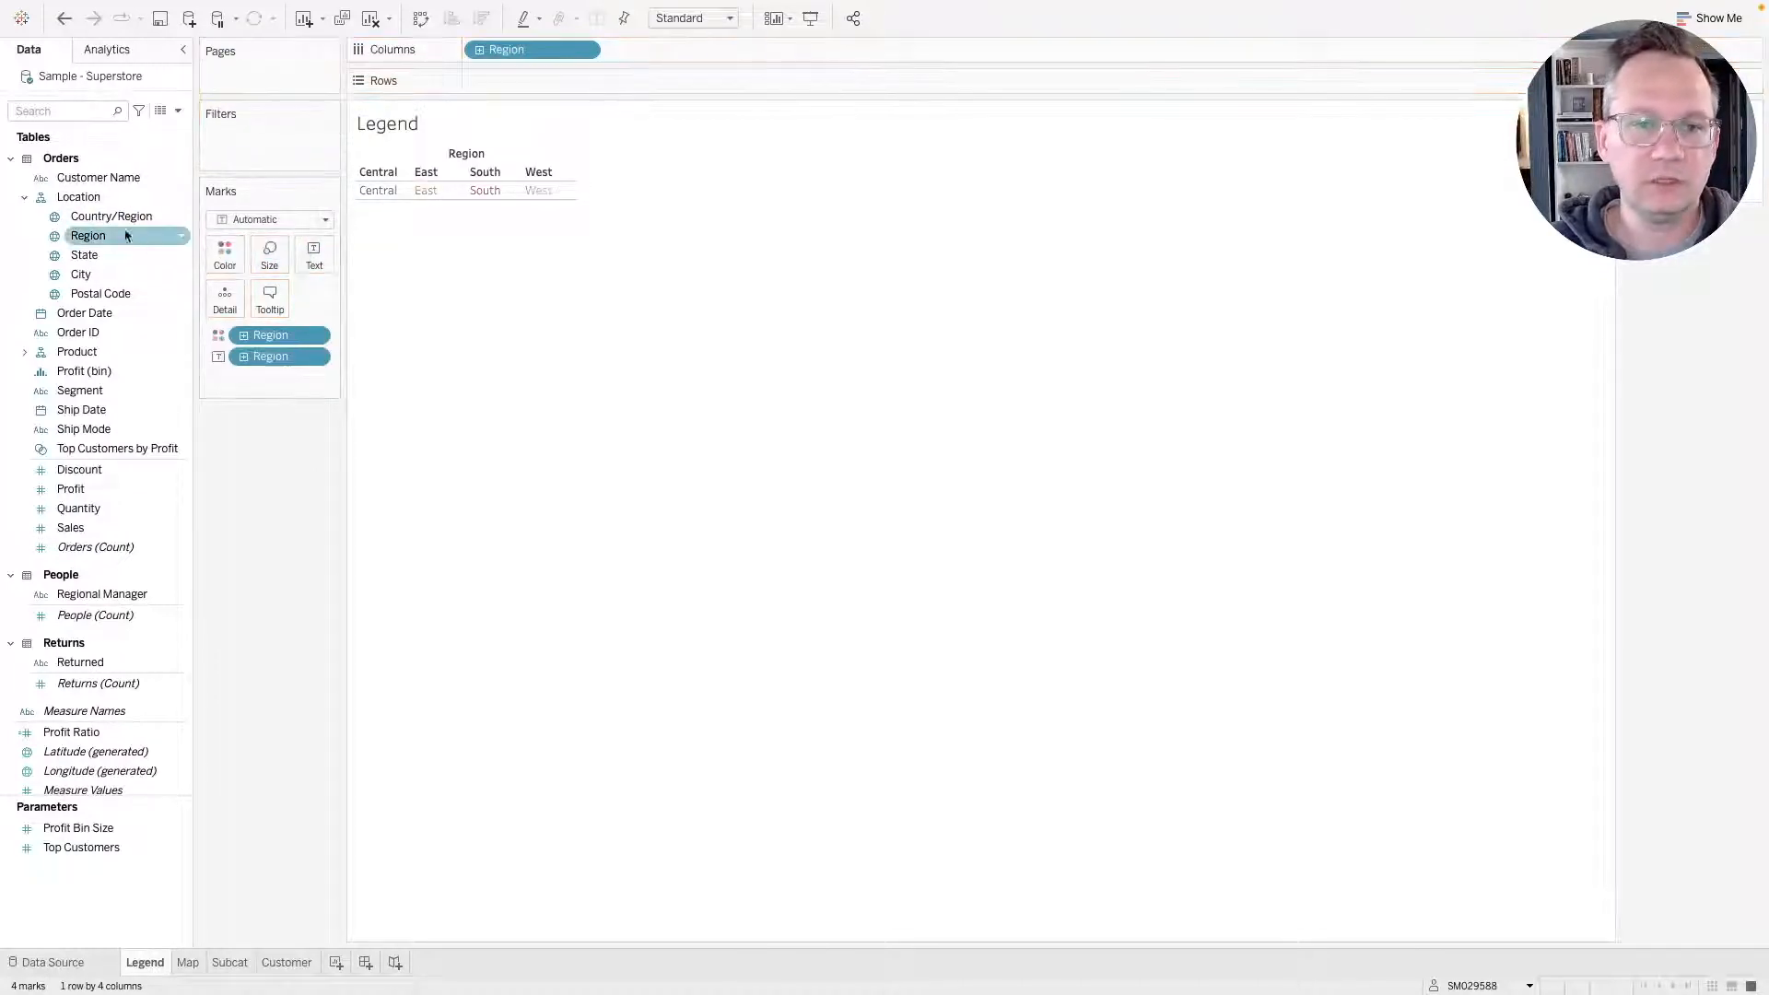
Open Region's default colour properties, compare with the reference dashboard, and set Central to orange.
click(96, 240)
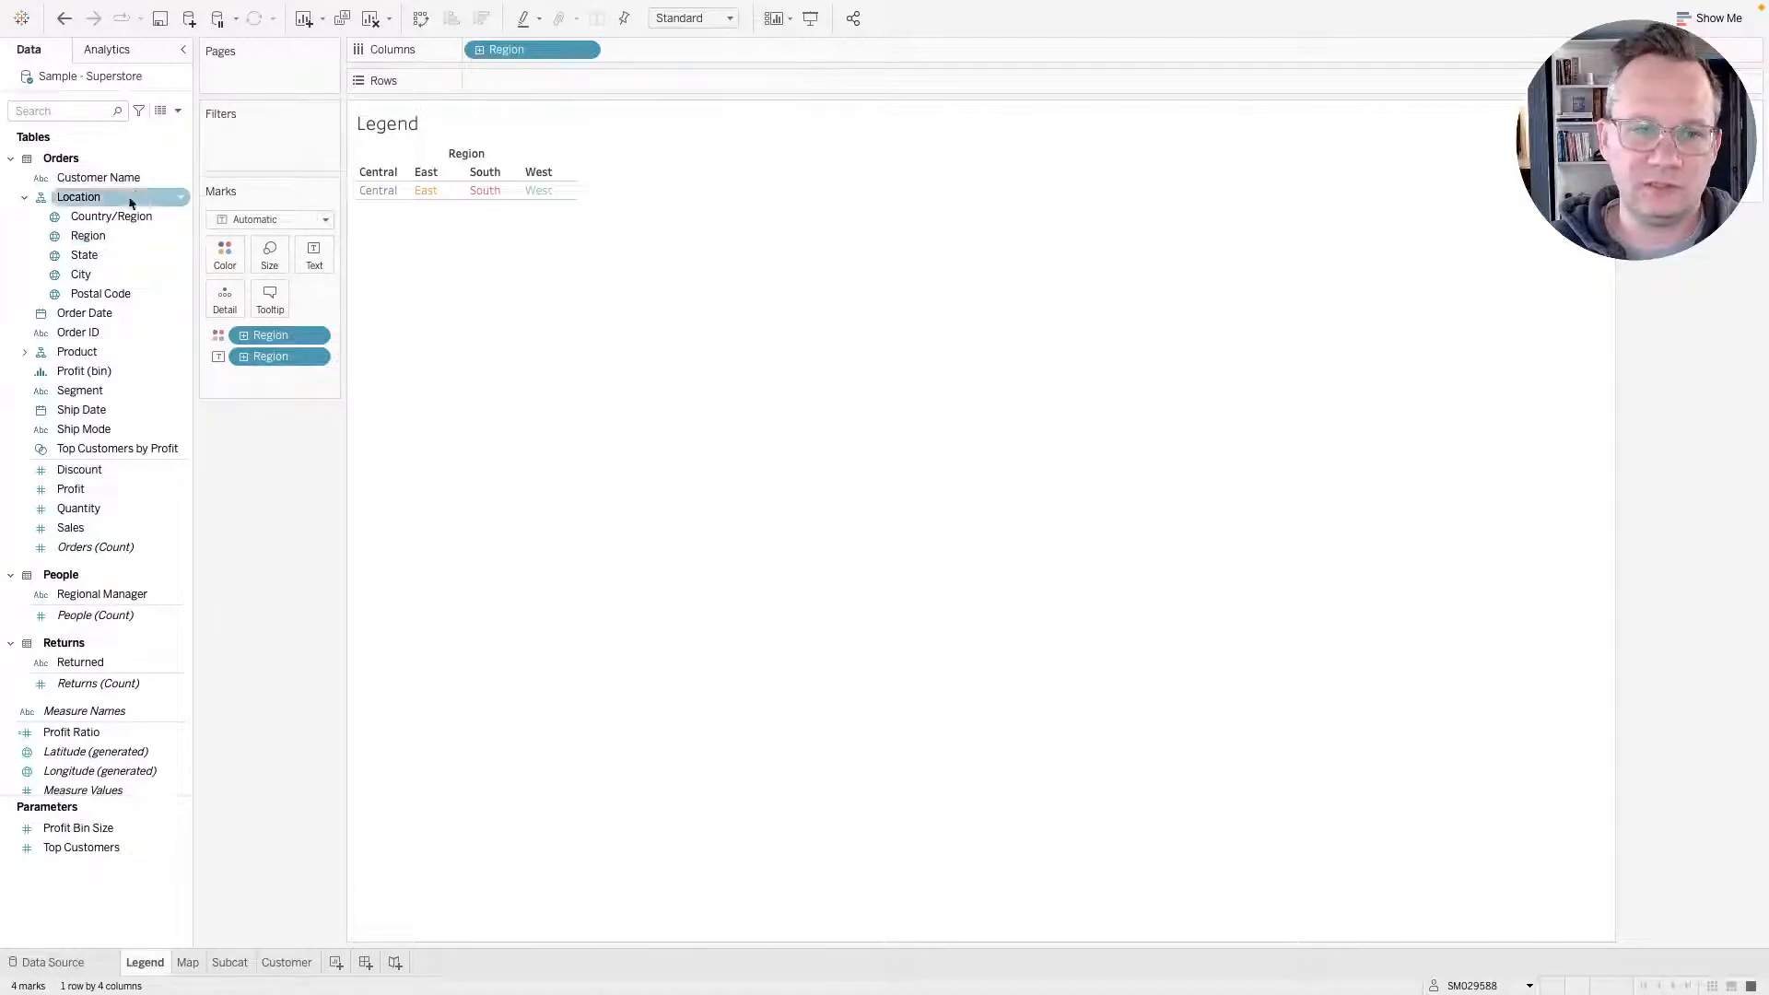
right_click(91, 241)
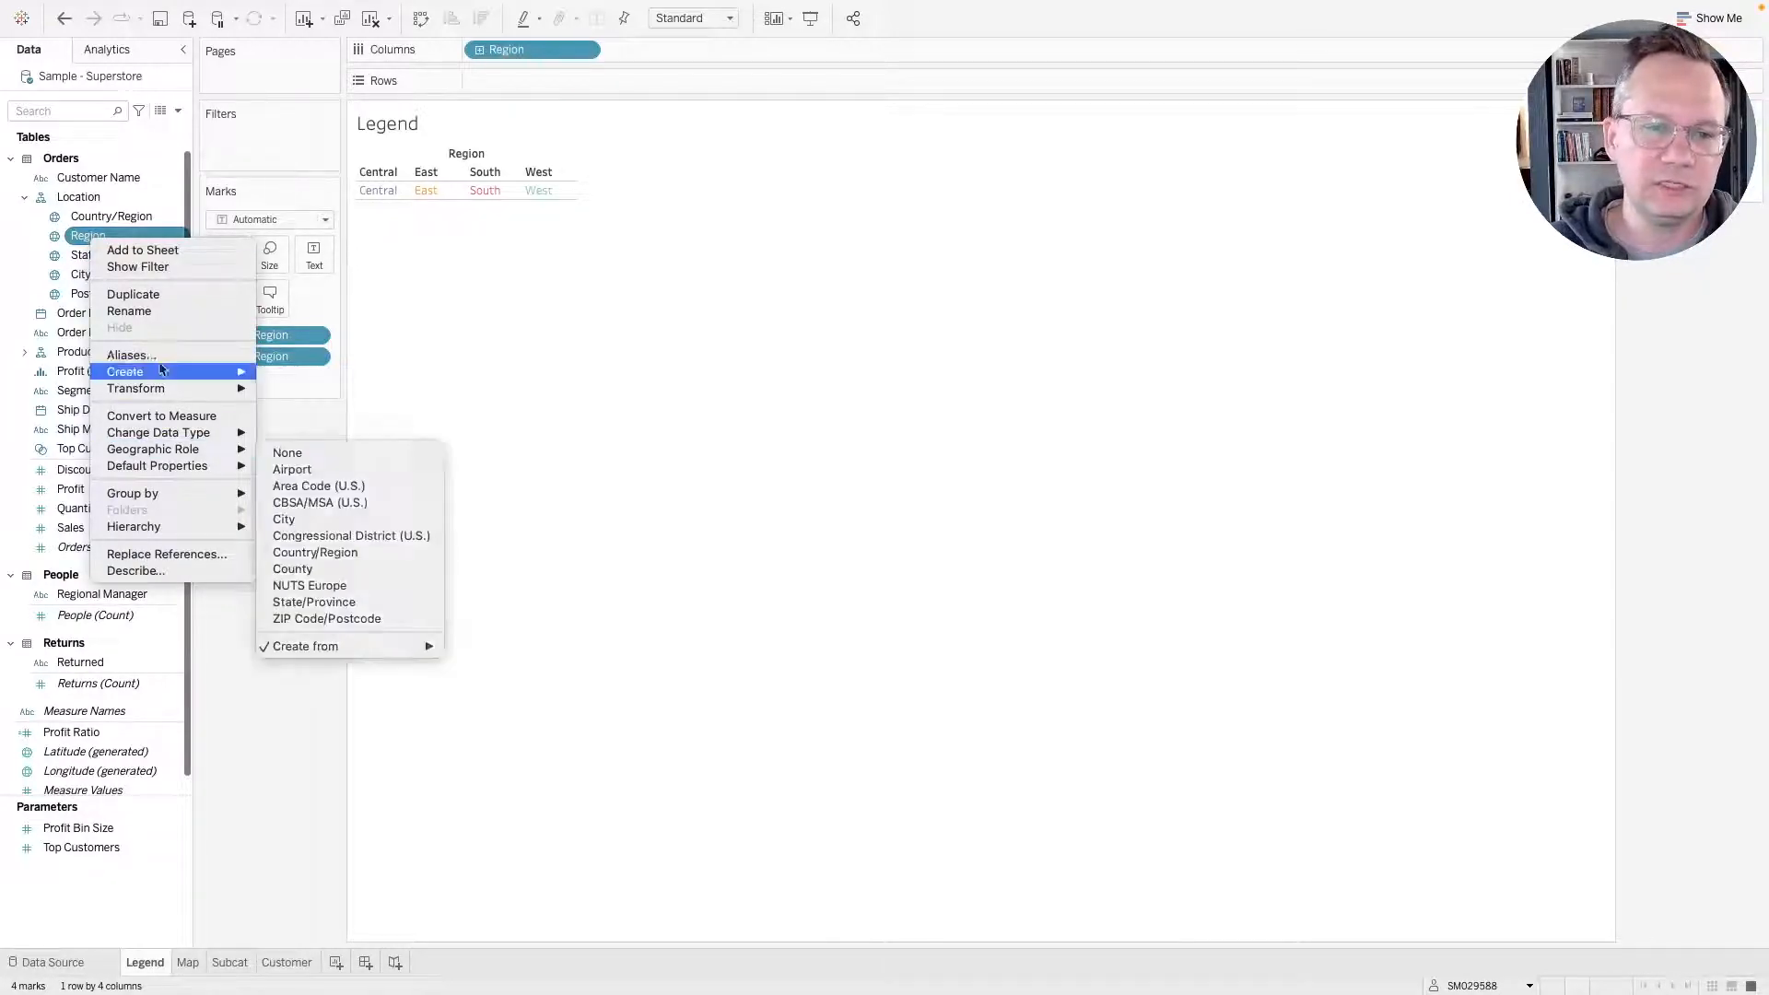
click(79, 199)
right_click(102, 241)
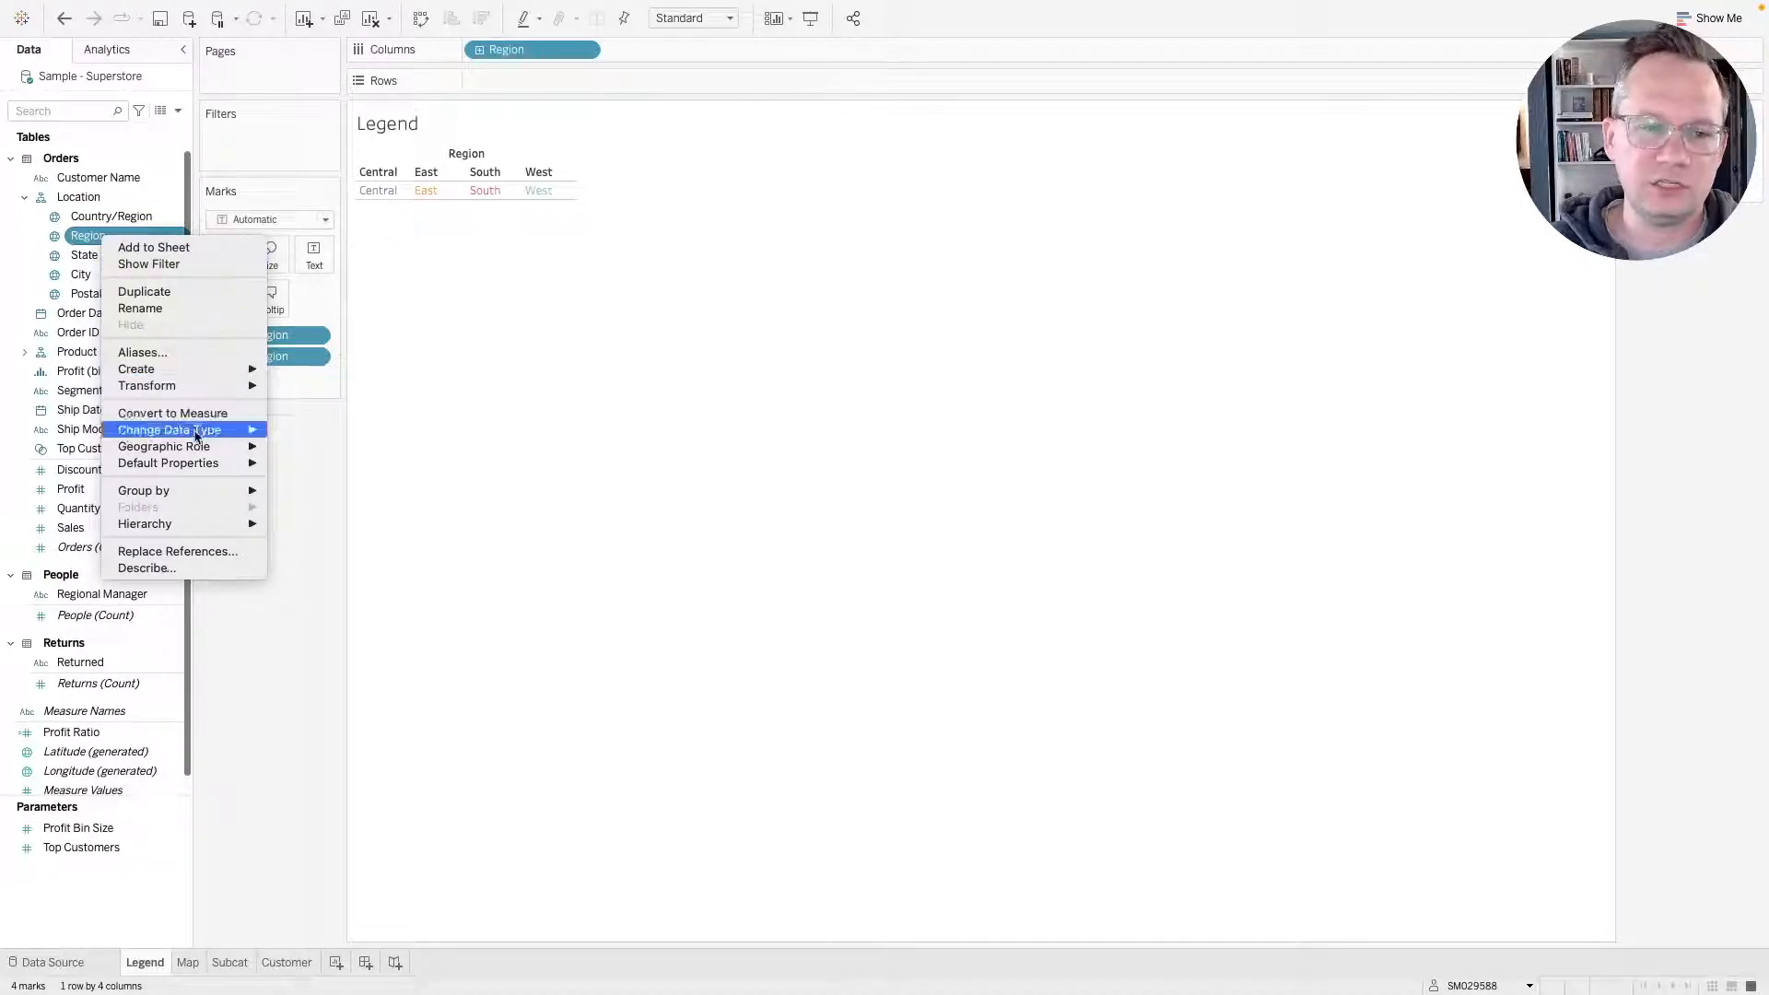
mouse_move(184, 464)
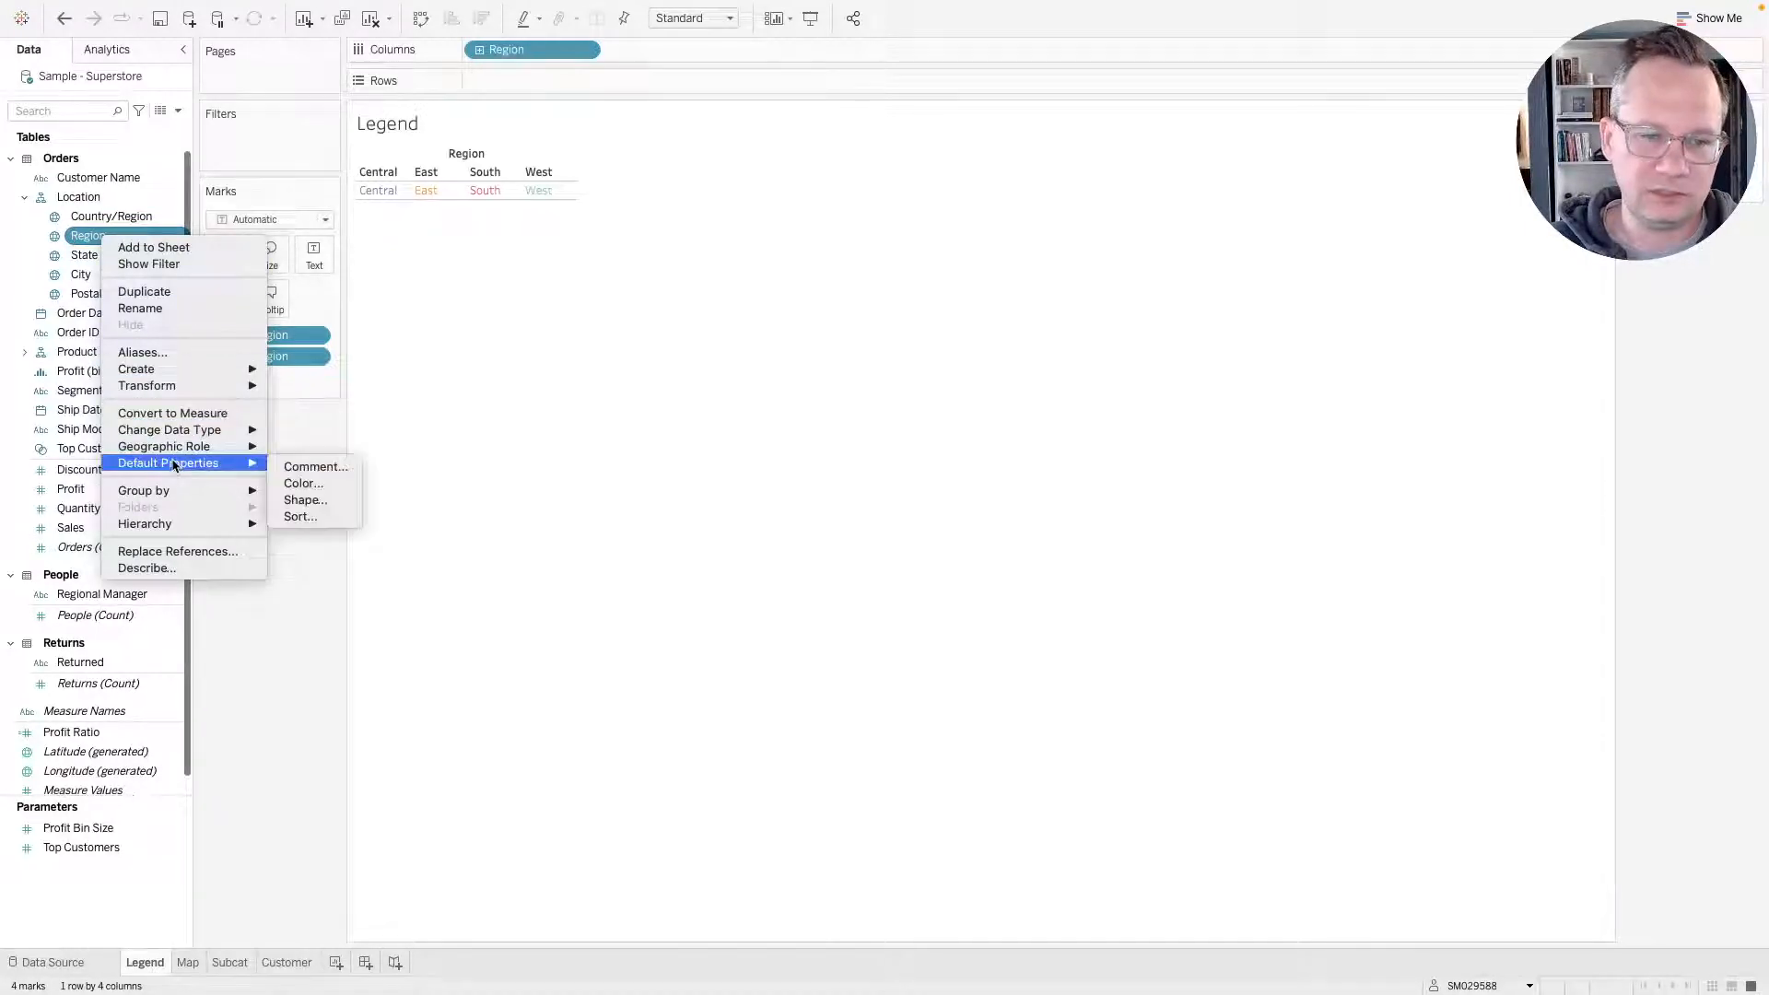
click(340, 484)
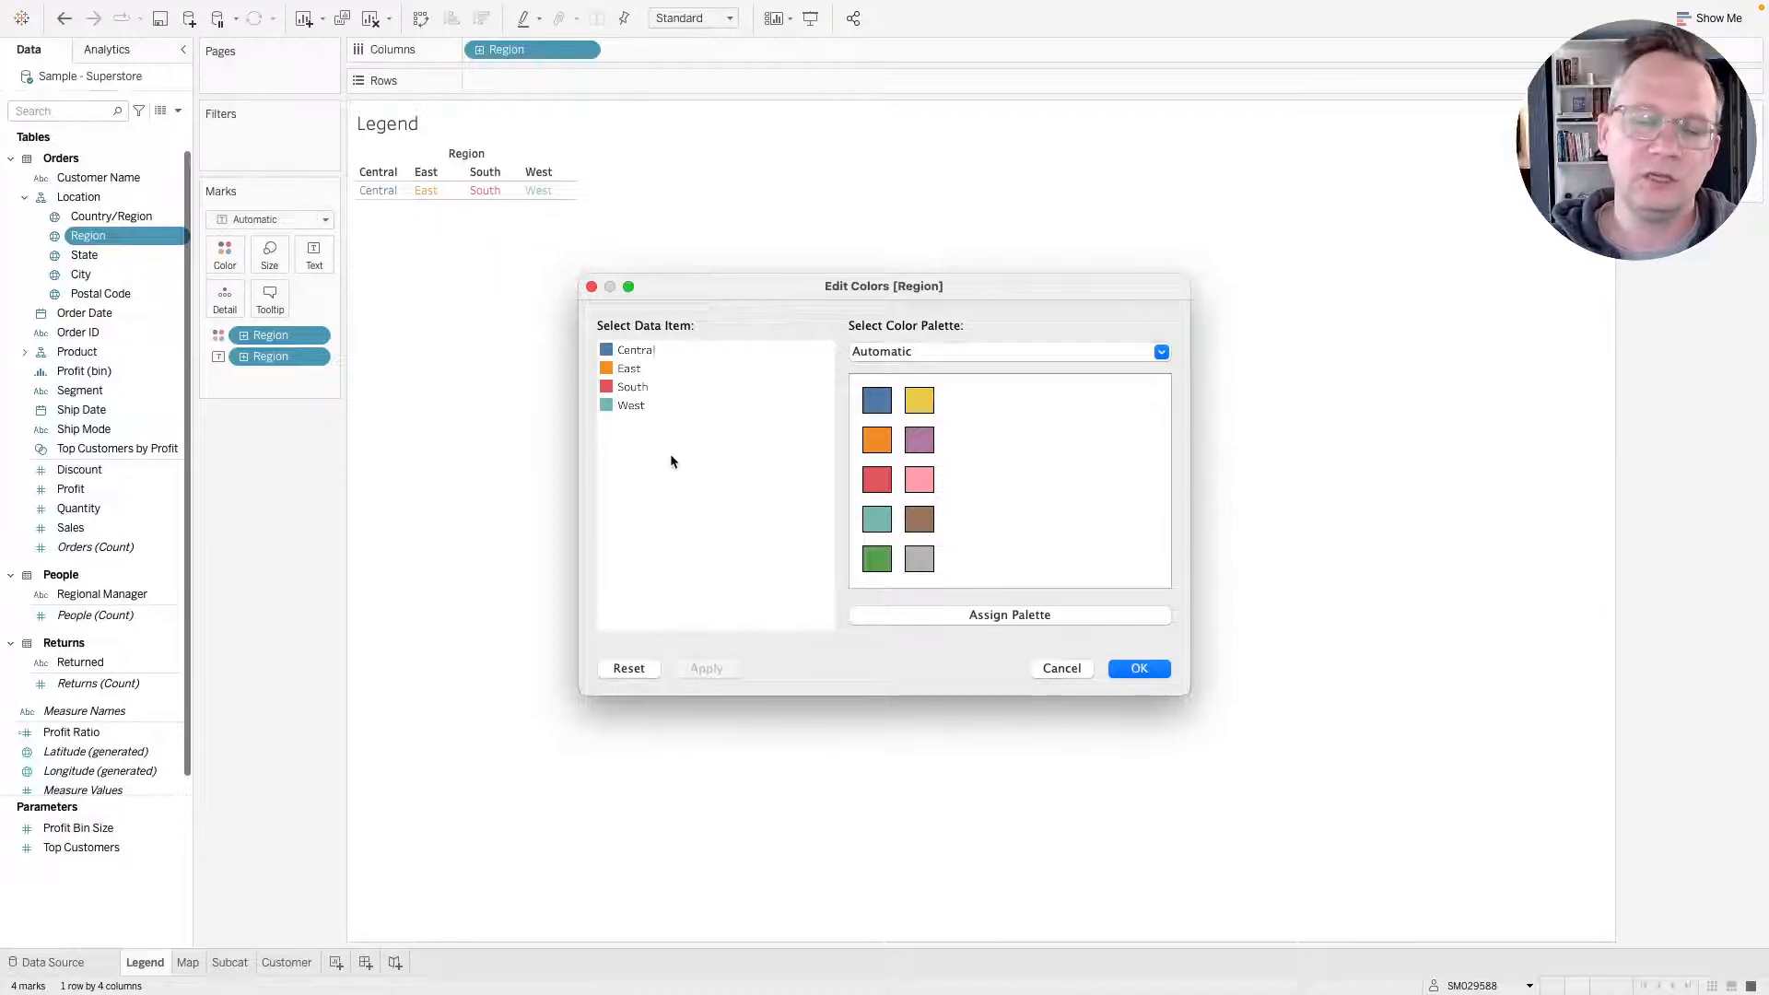
key(ctrl+Left)
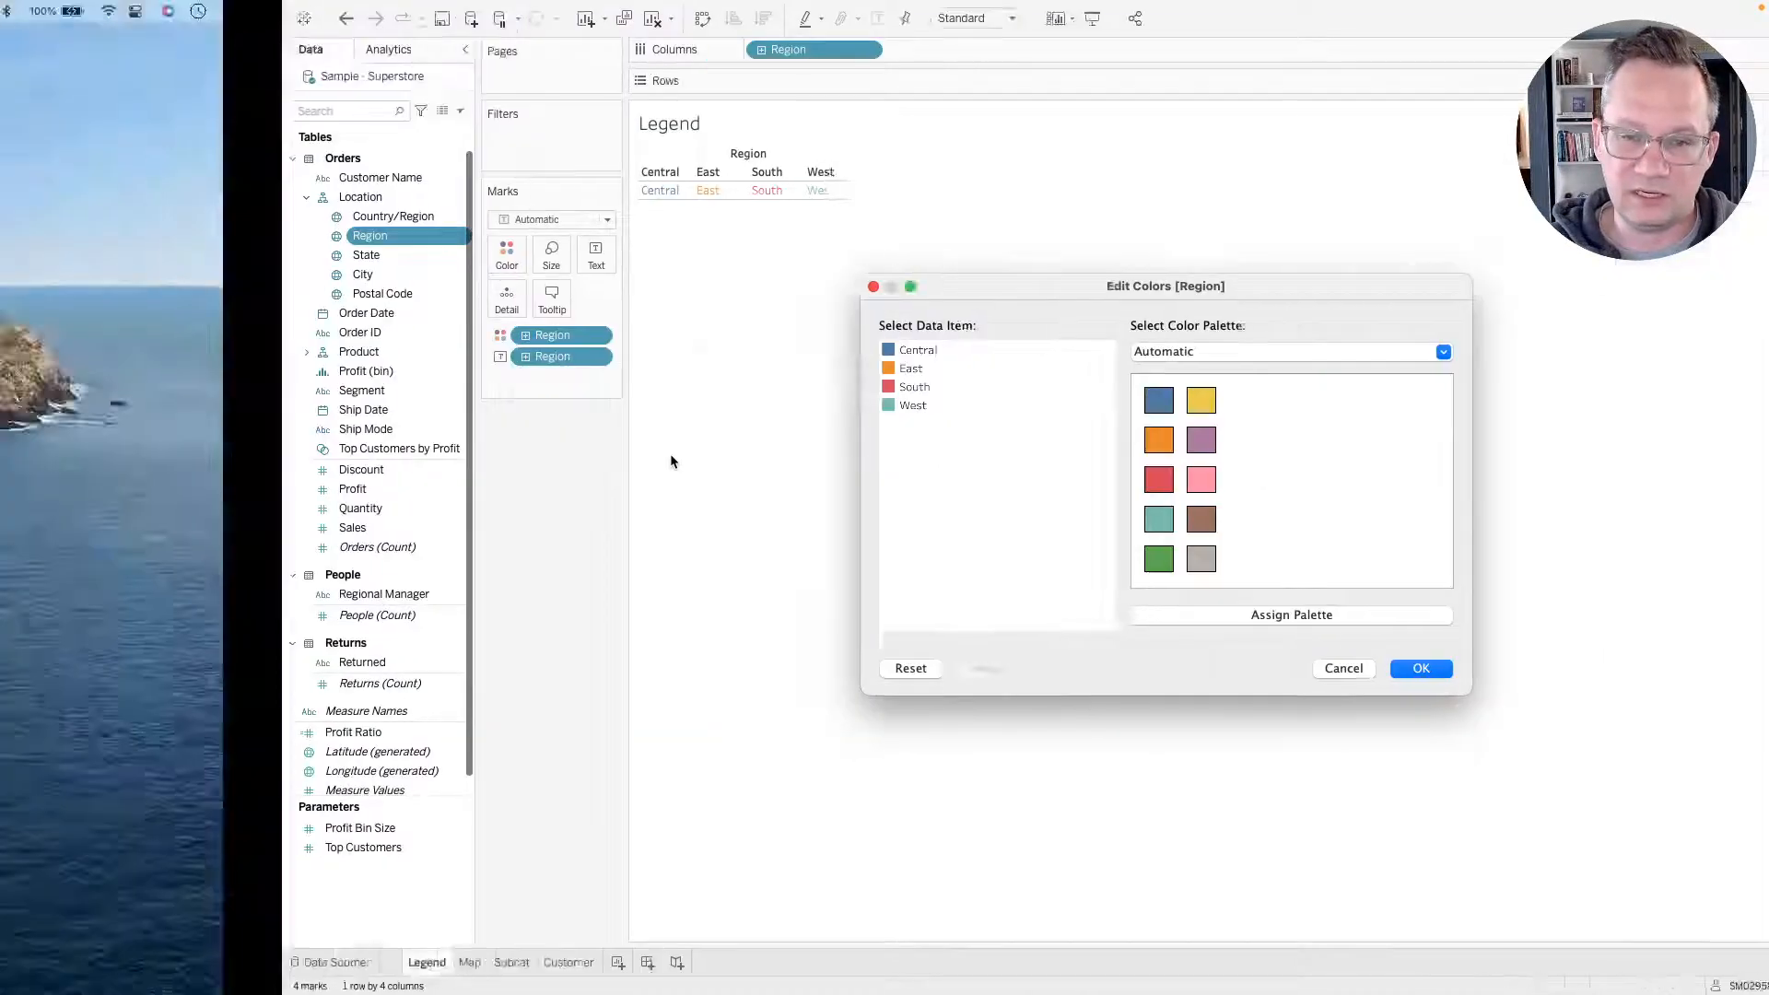
key(ctrl+Right)
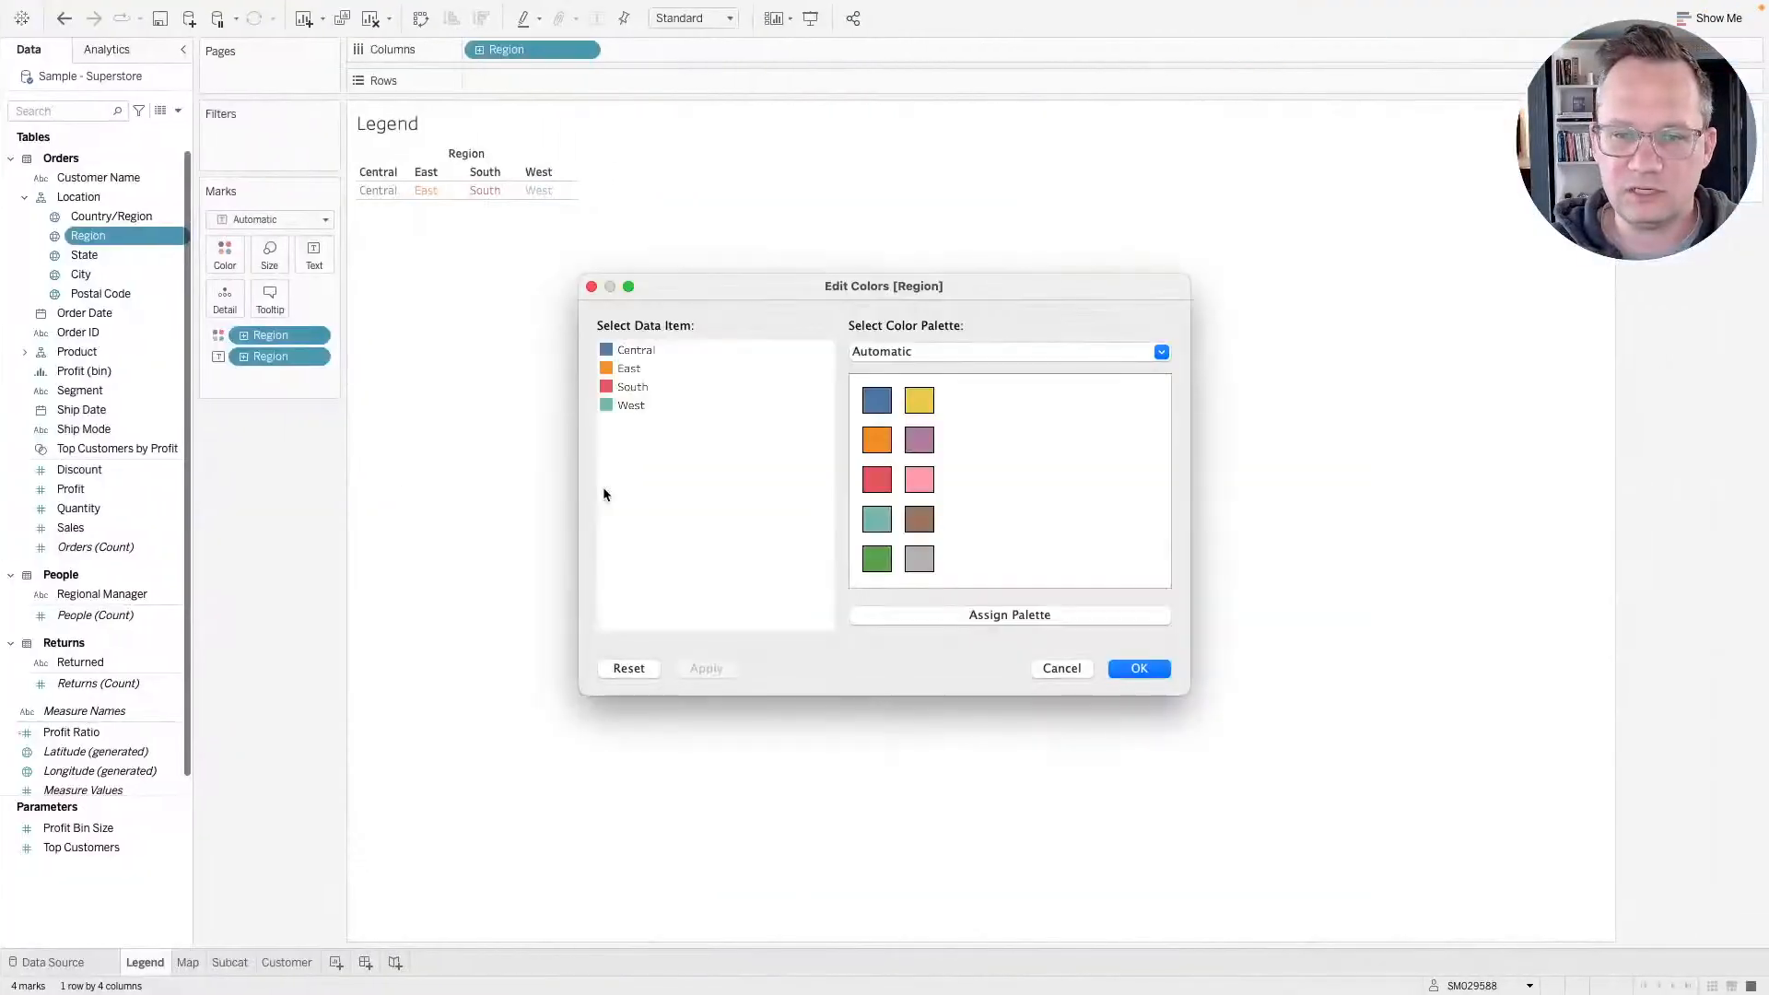
key(ctrl+Right)
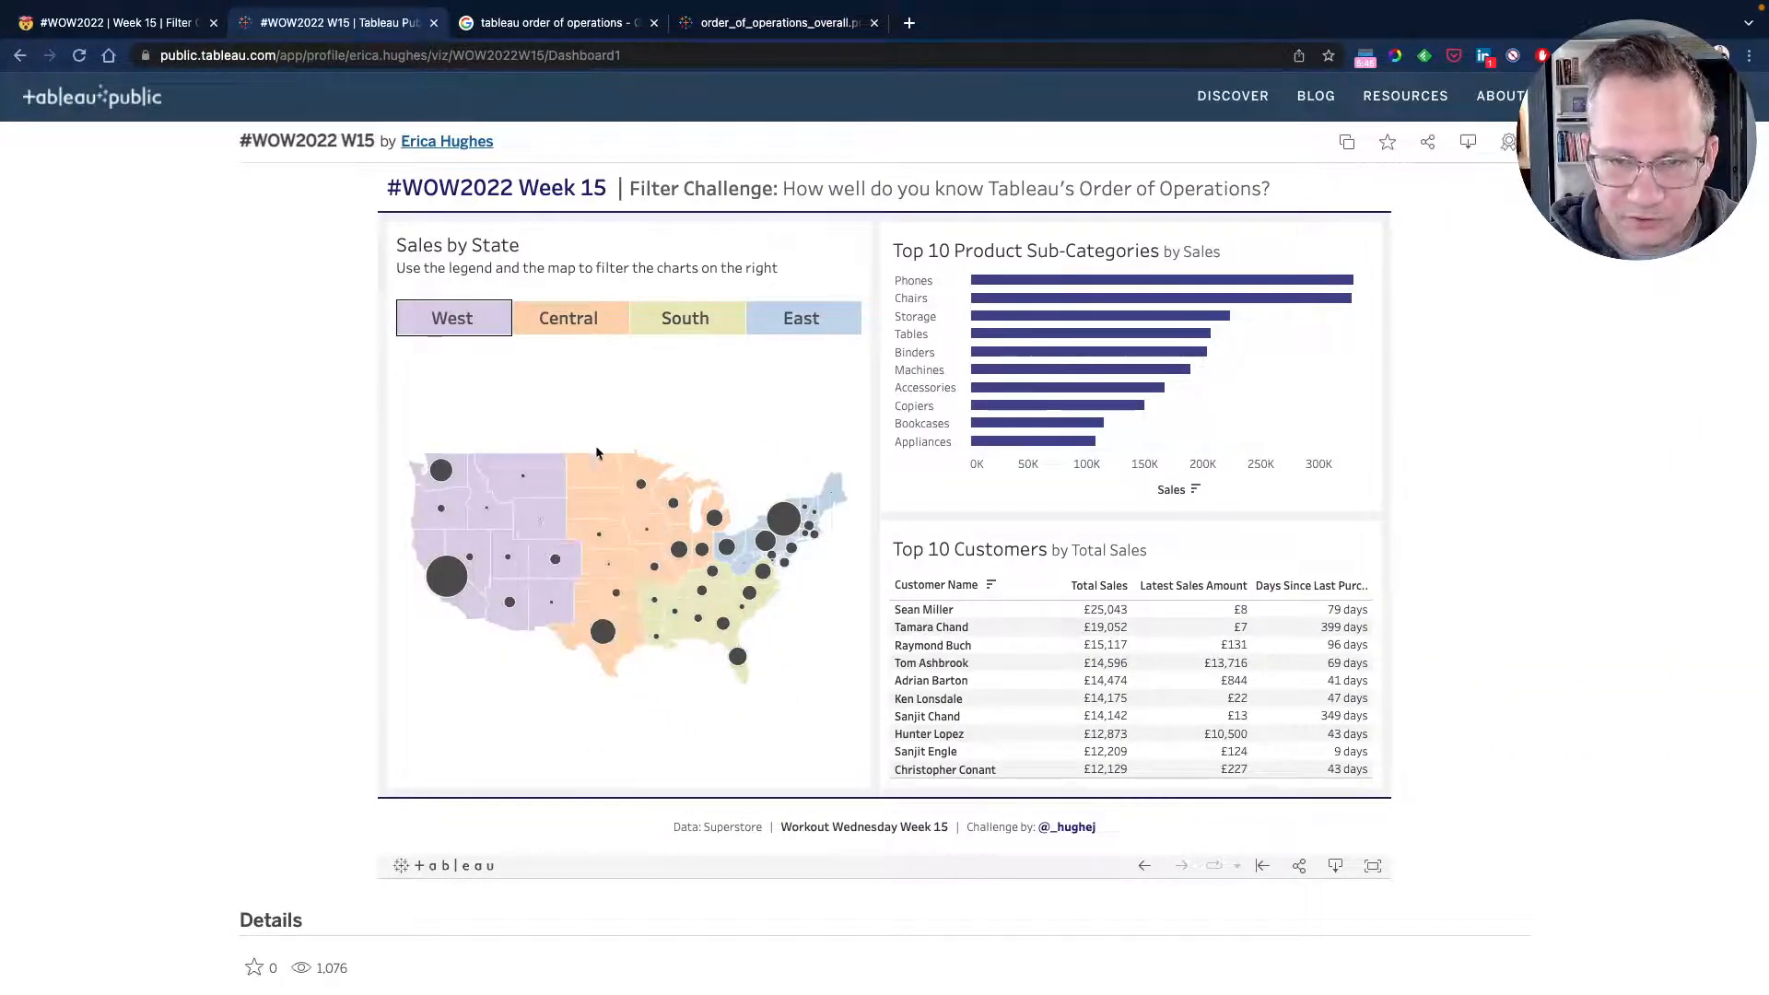
key(ctrl+Left)
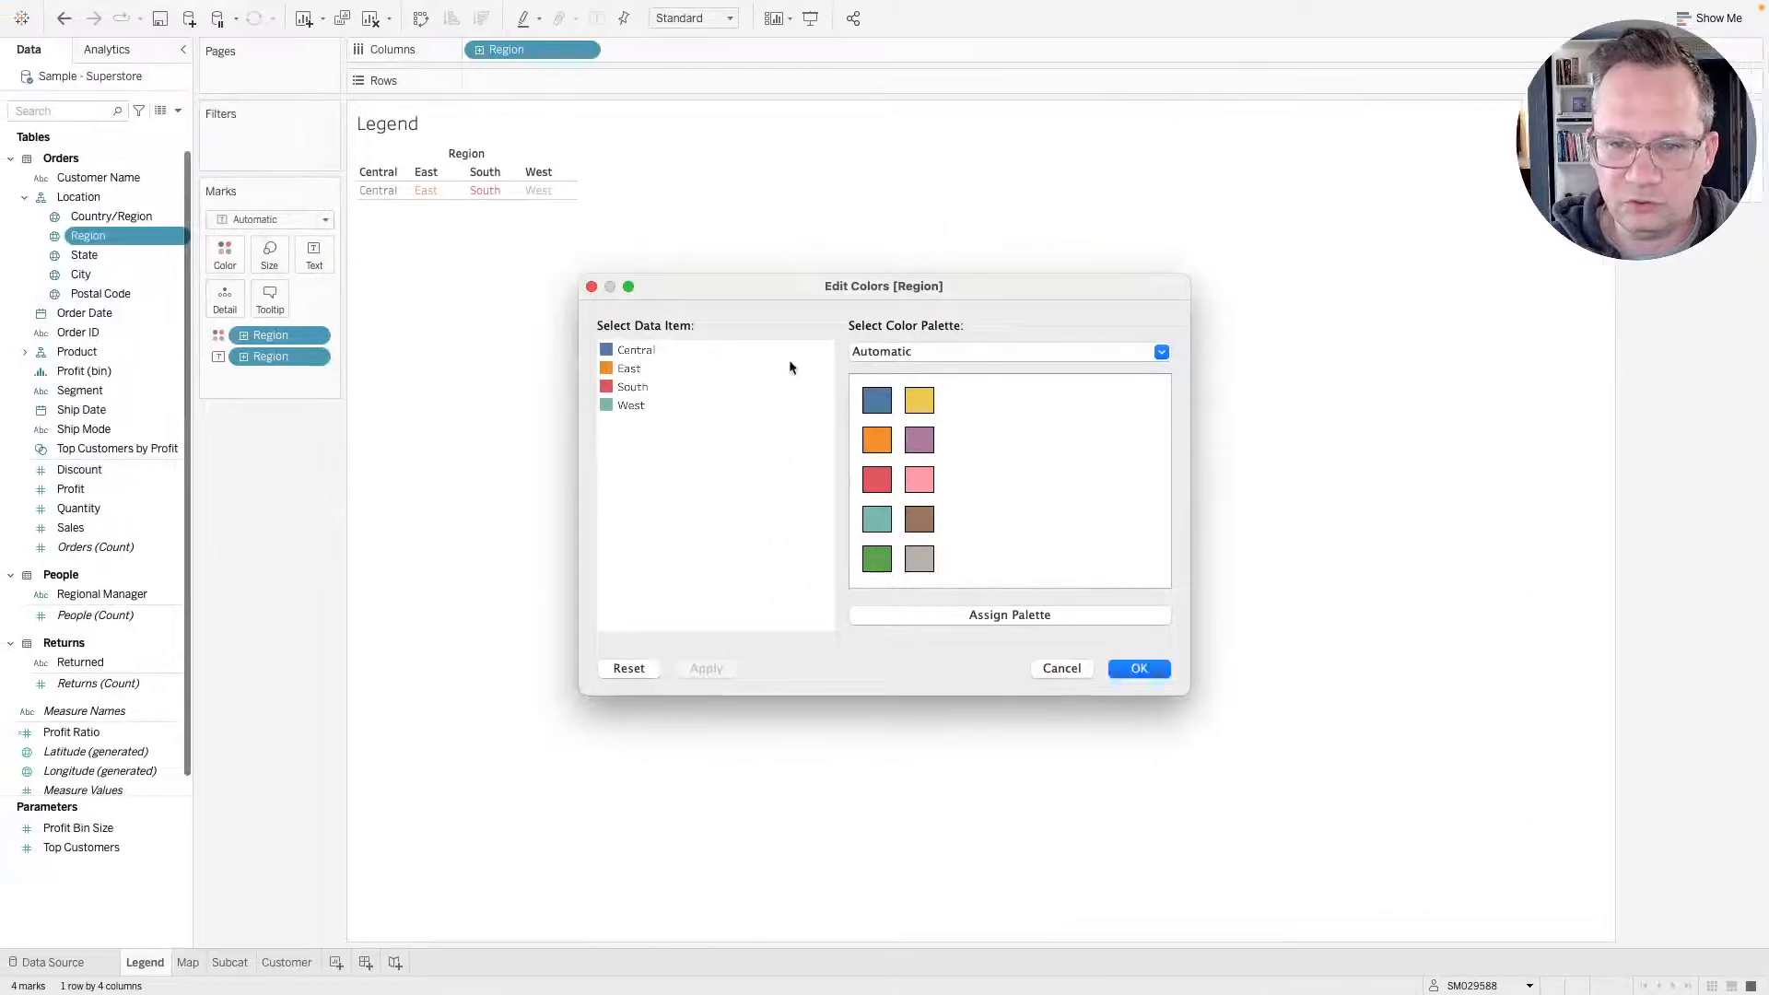
click(645, 351)
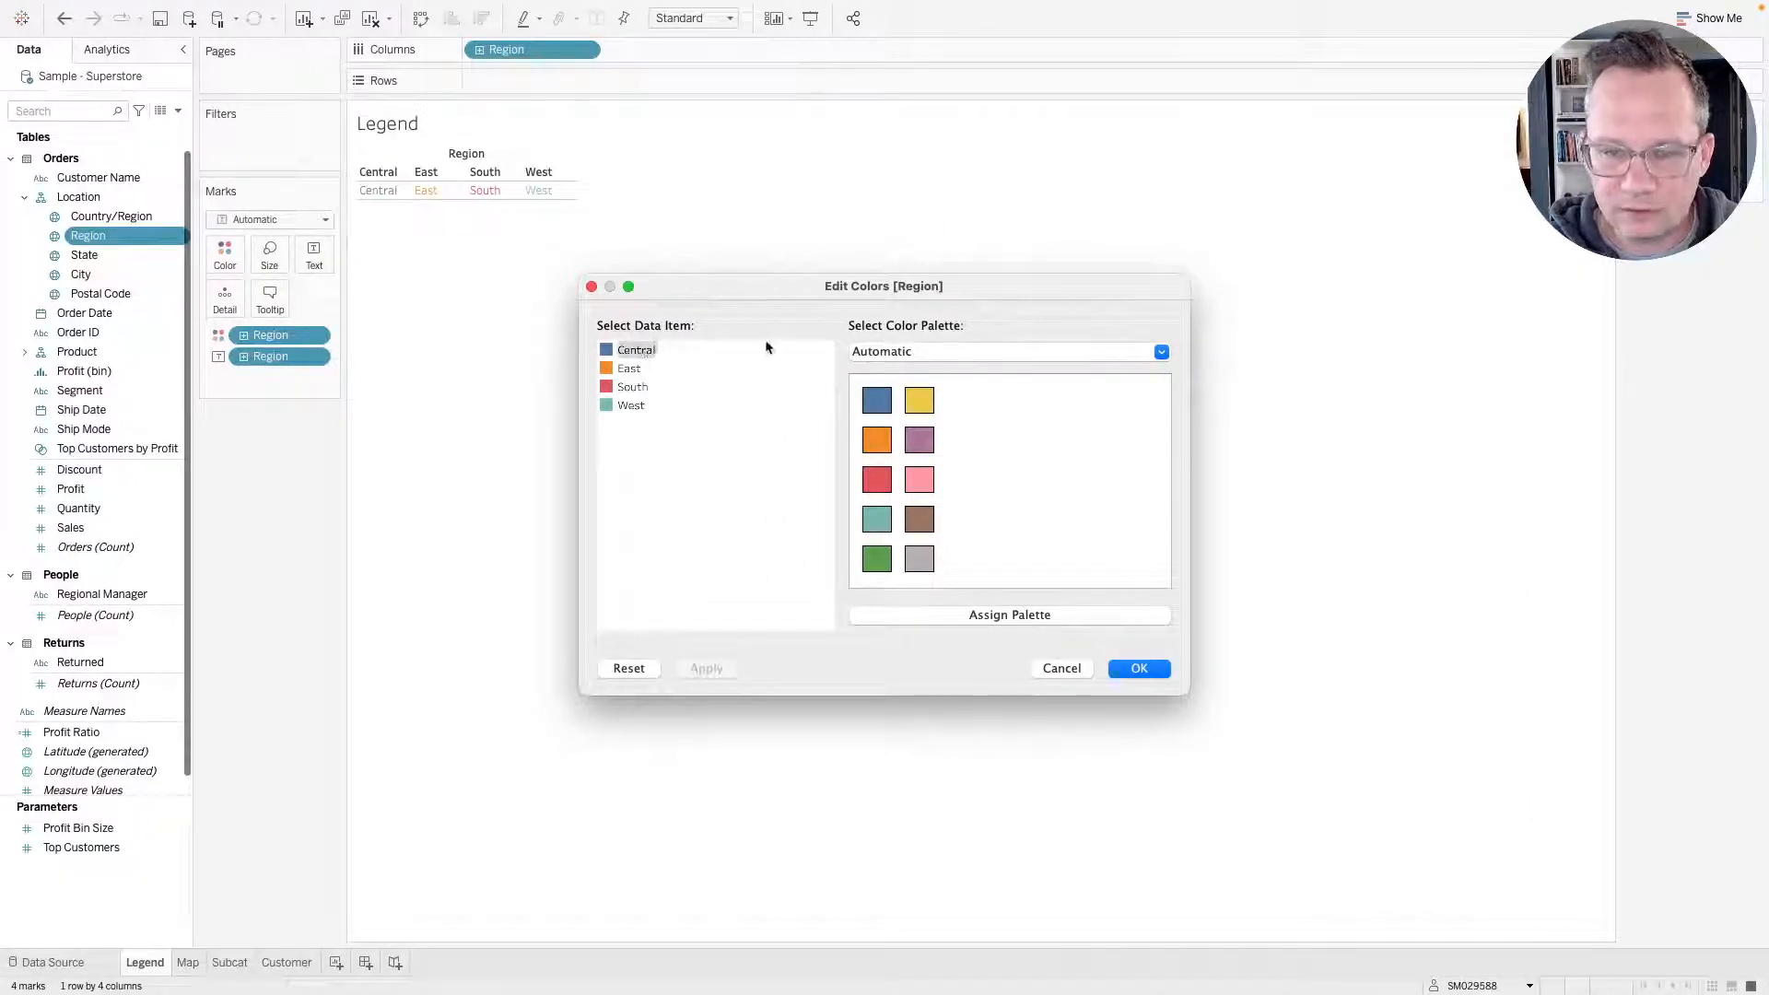
key(ctrl+Right)
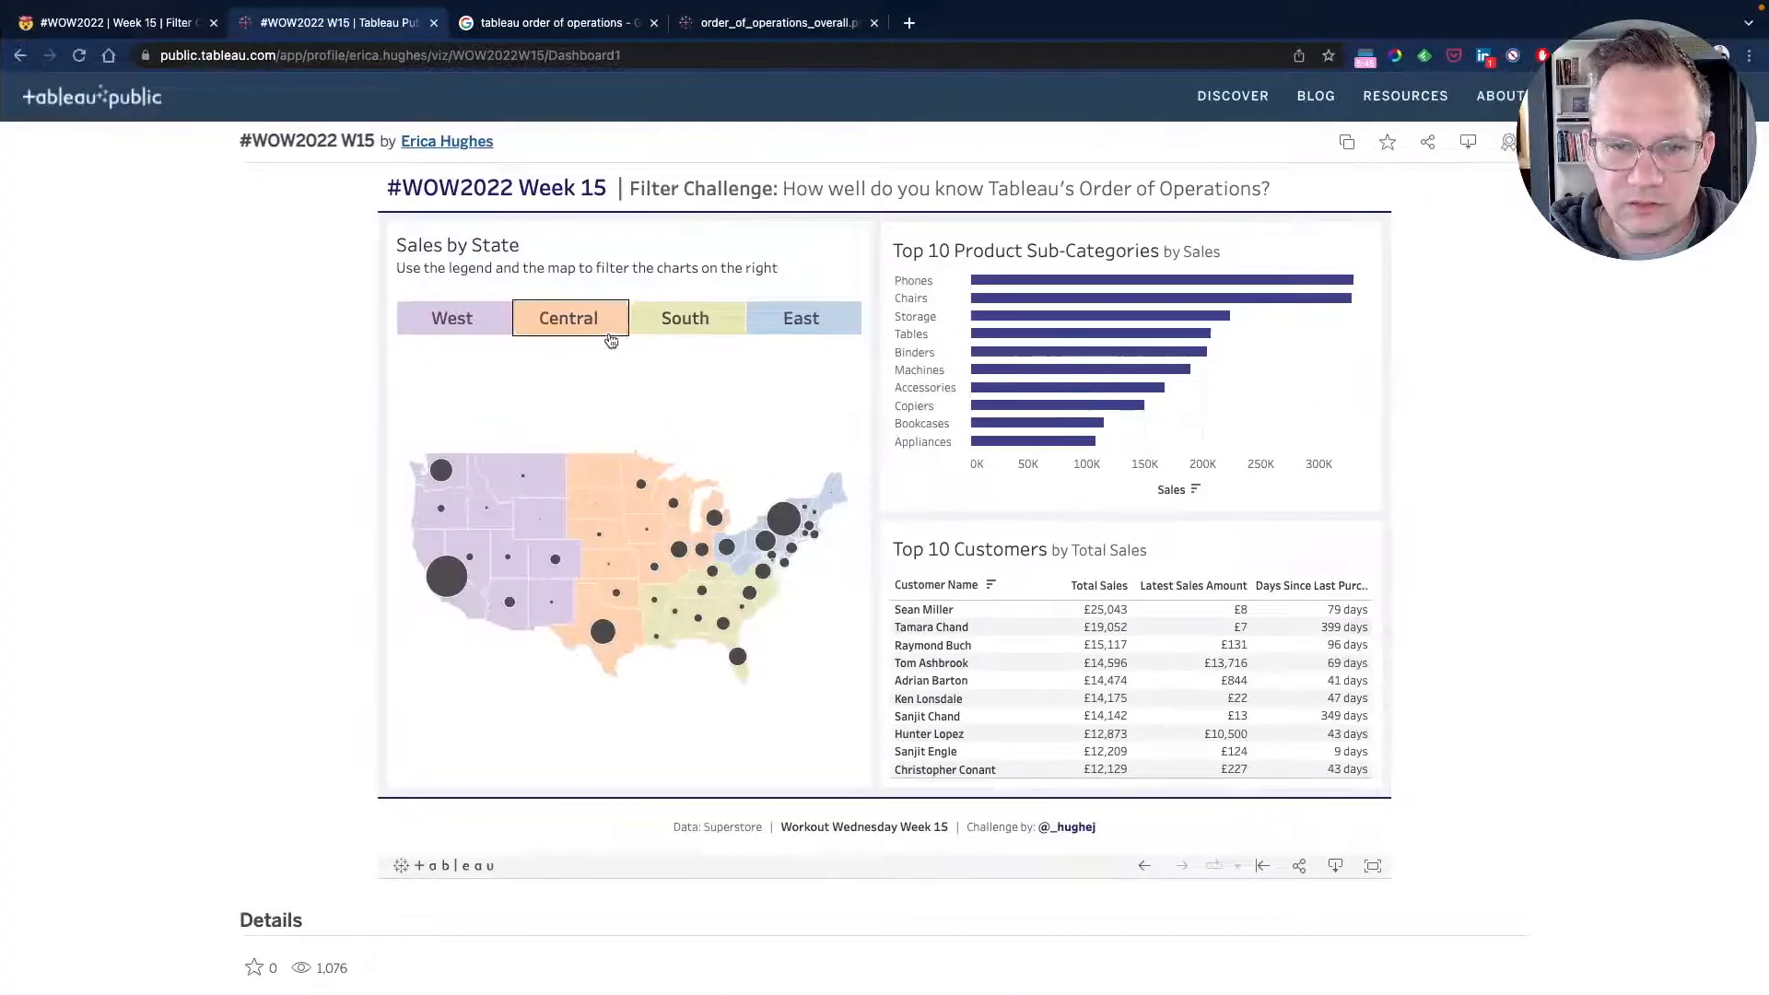
key(ctrl+Left)
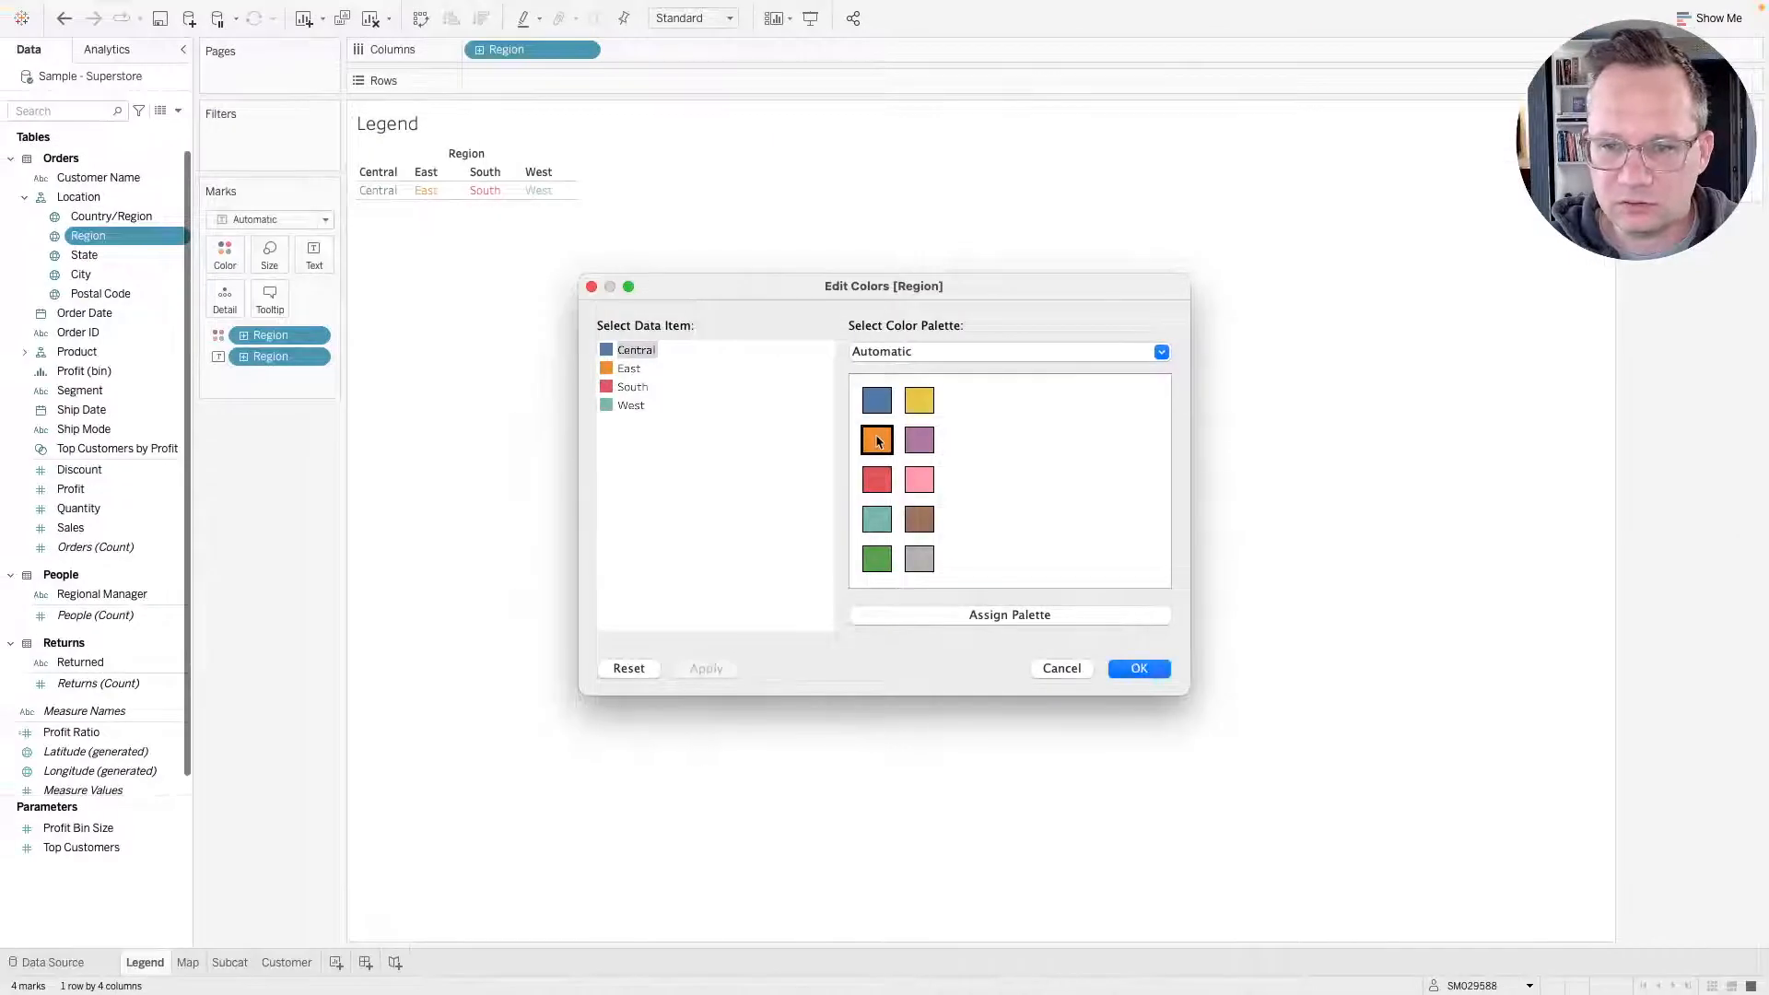
click(876, 442)
Assign East blue, South yellow and West purple in Region's default colours, then apply and confirm.
click(629, 369)
key(ctrl+Right)
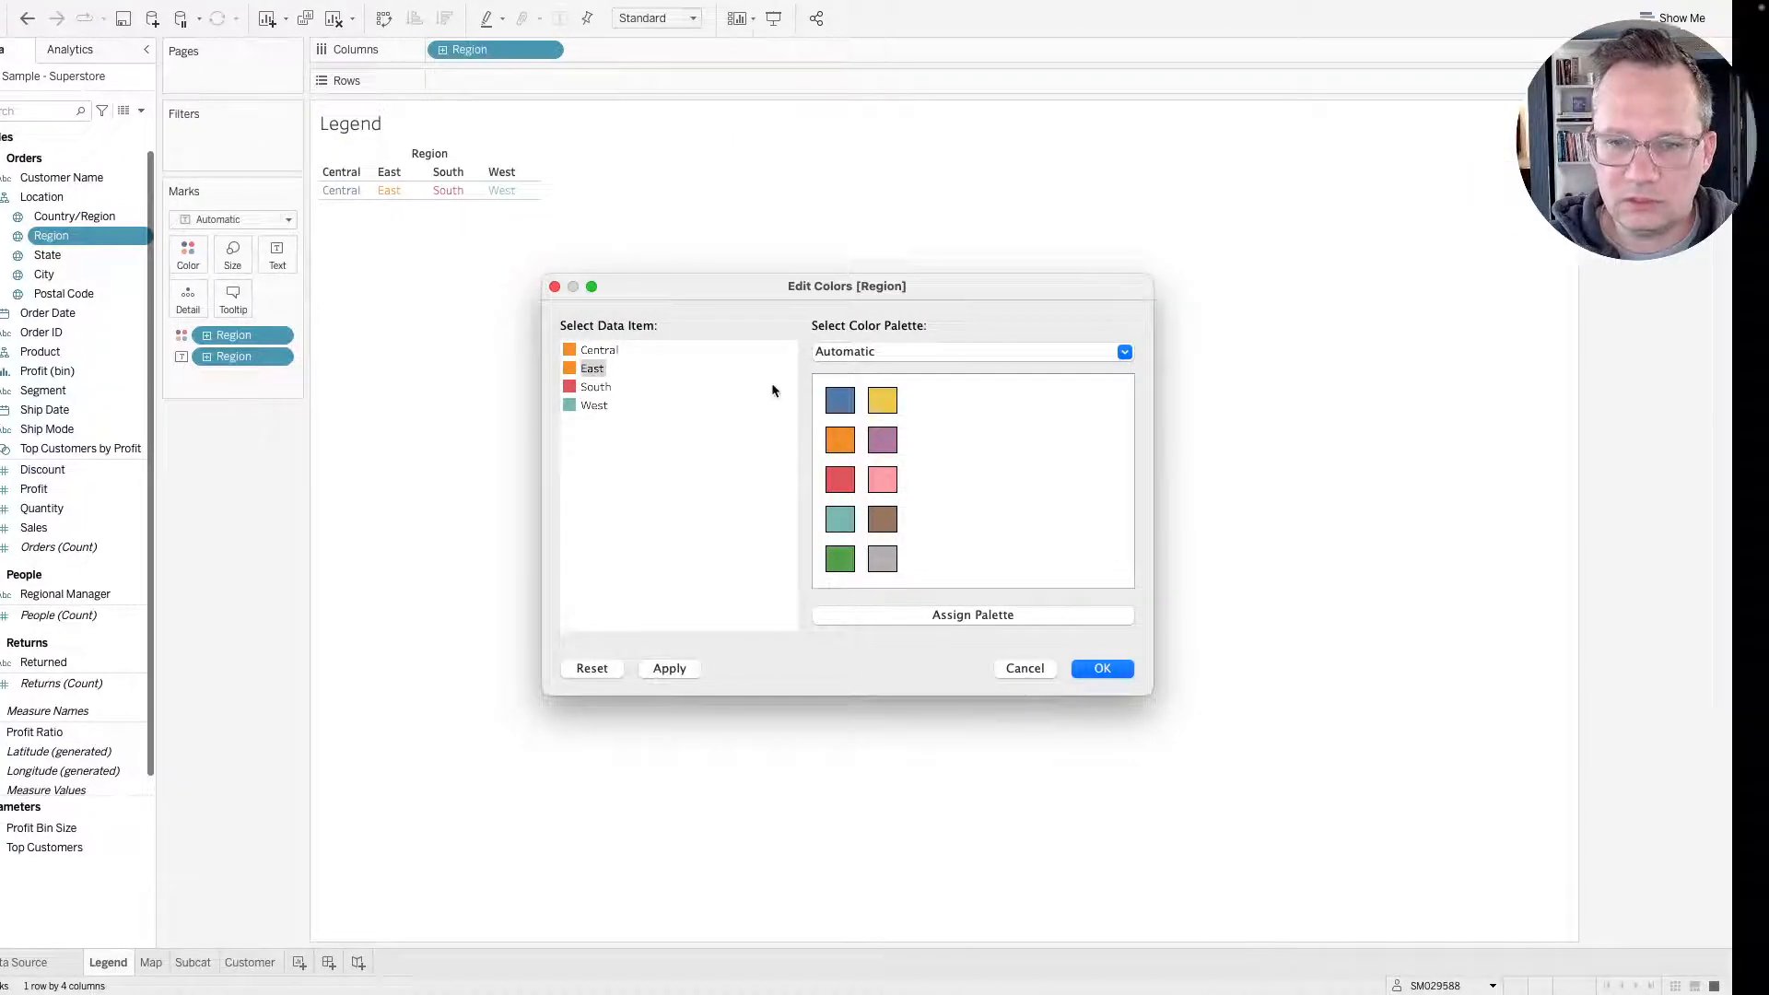
key(ctrl+Left)
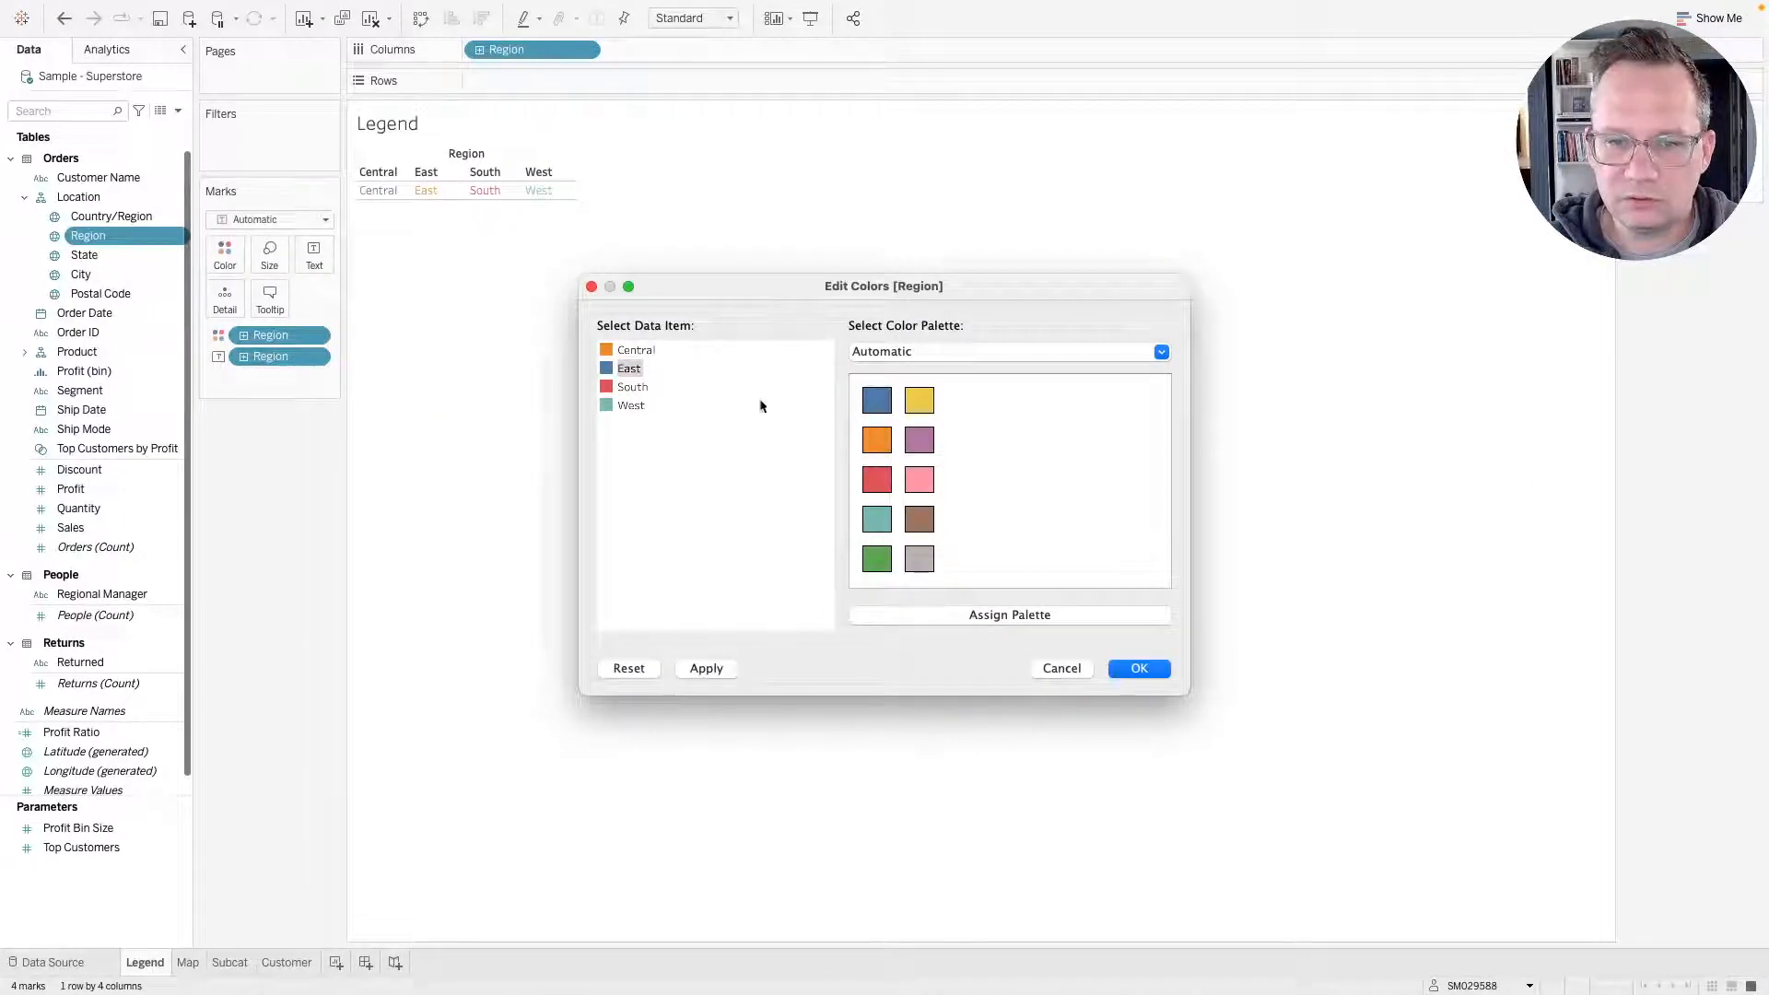
key(ctrl+Right)
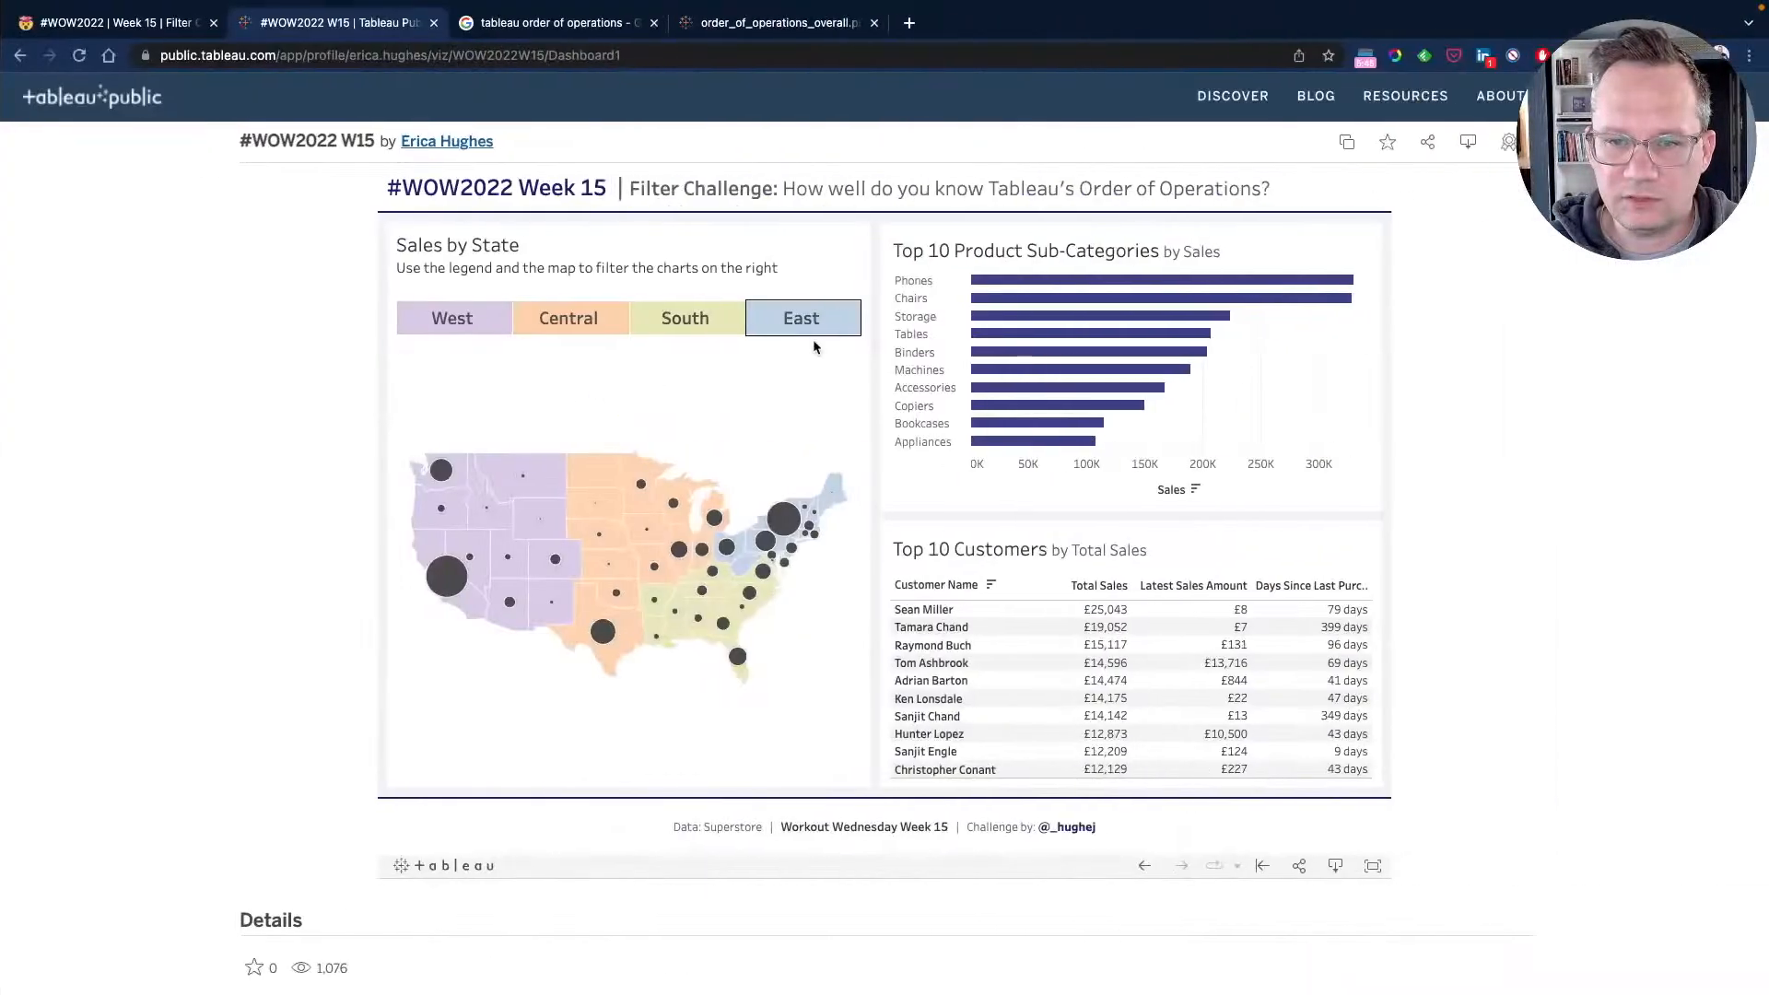
key(ctrl+Left)
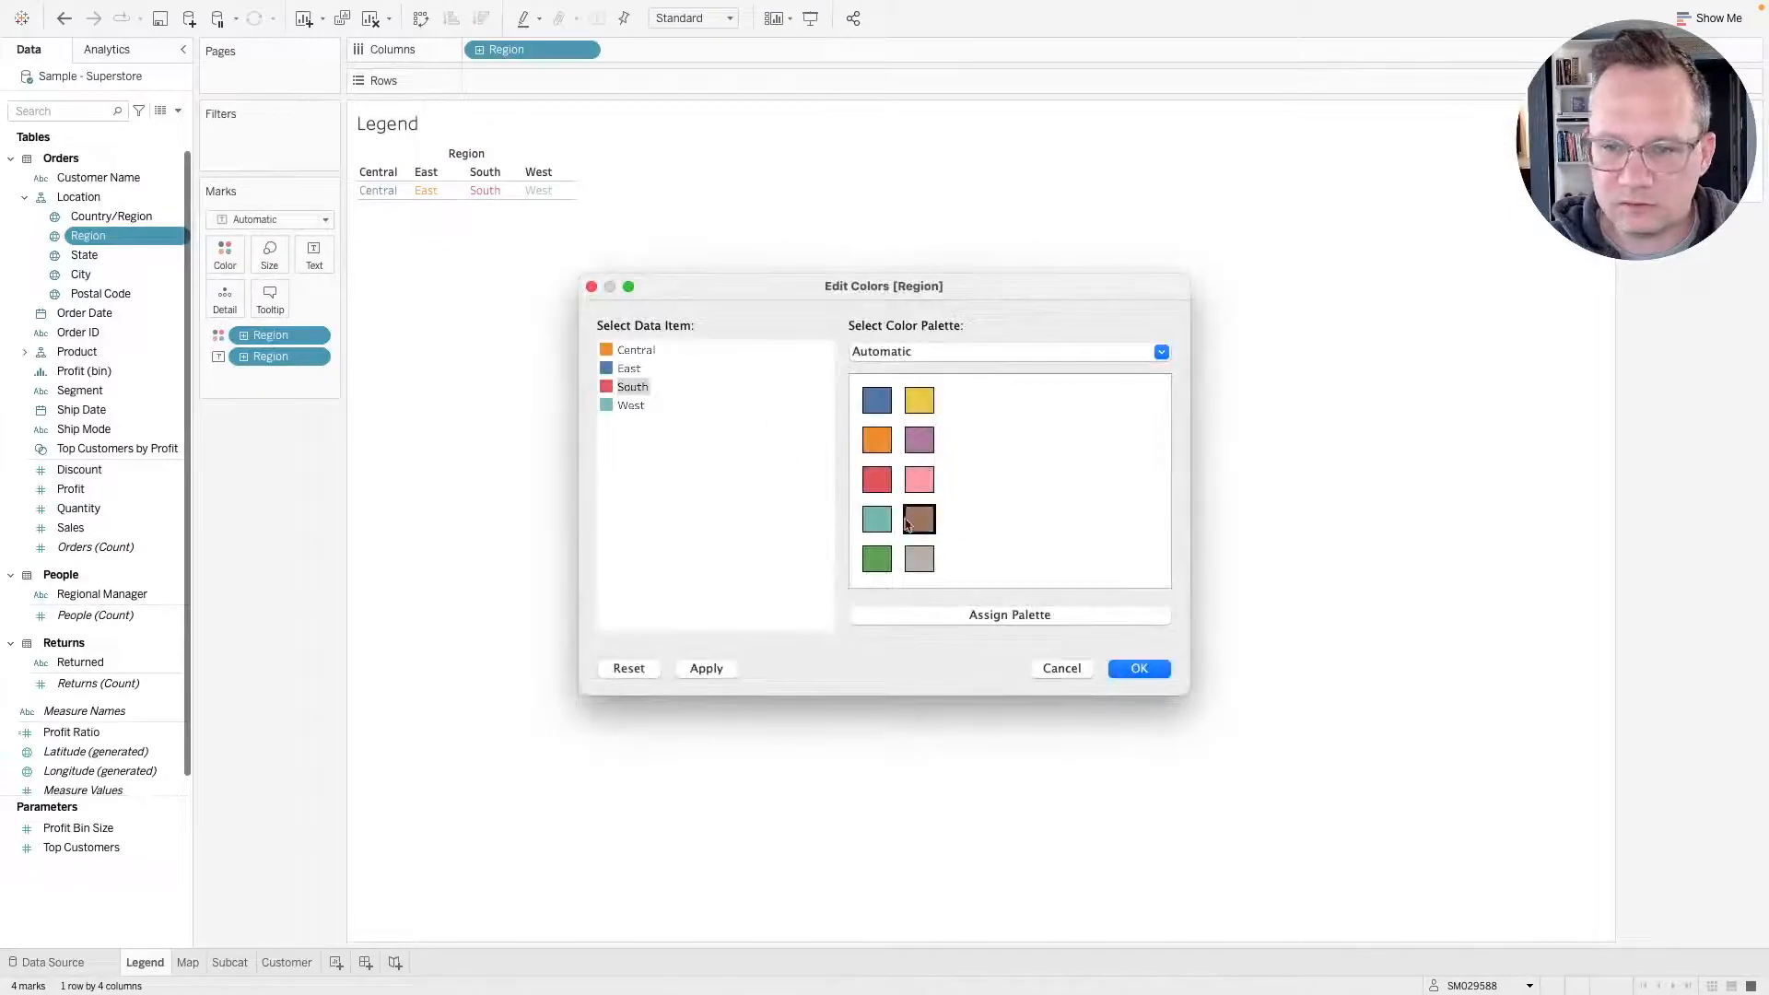
click(918, 400)
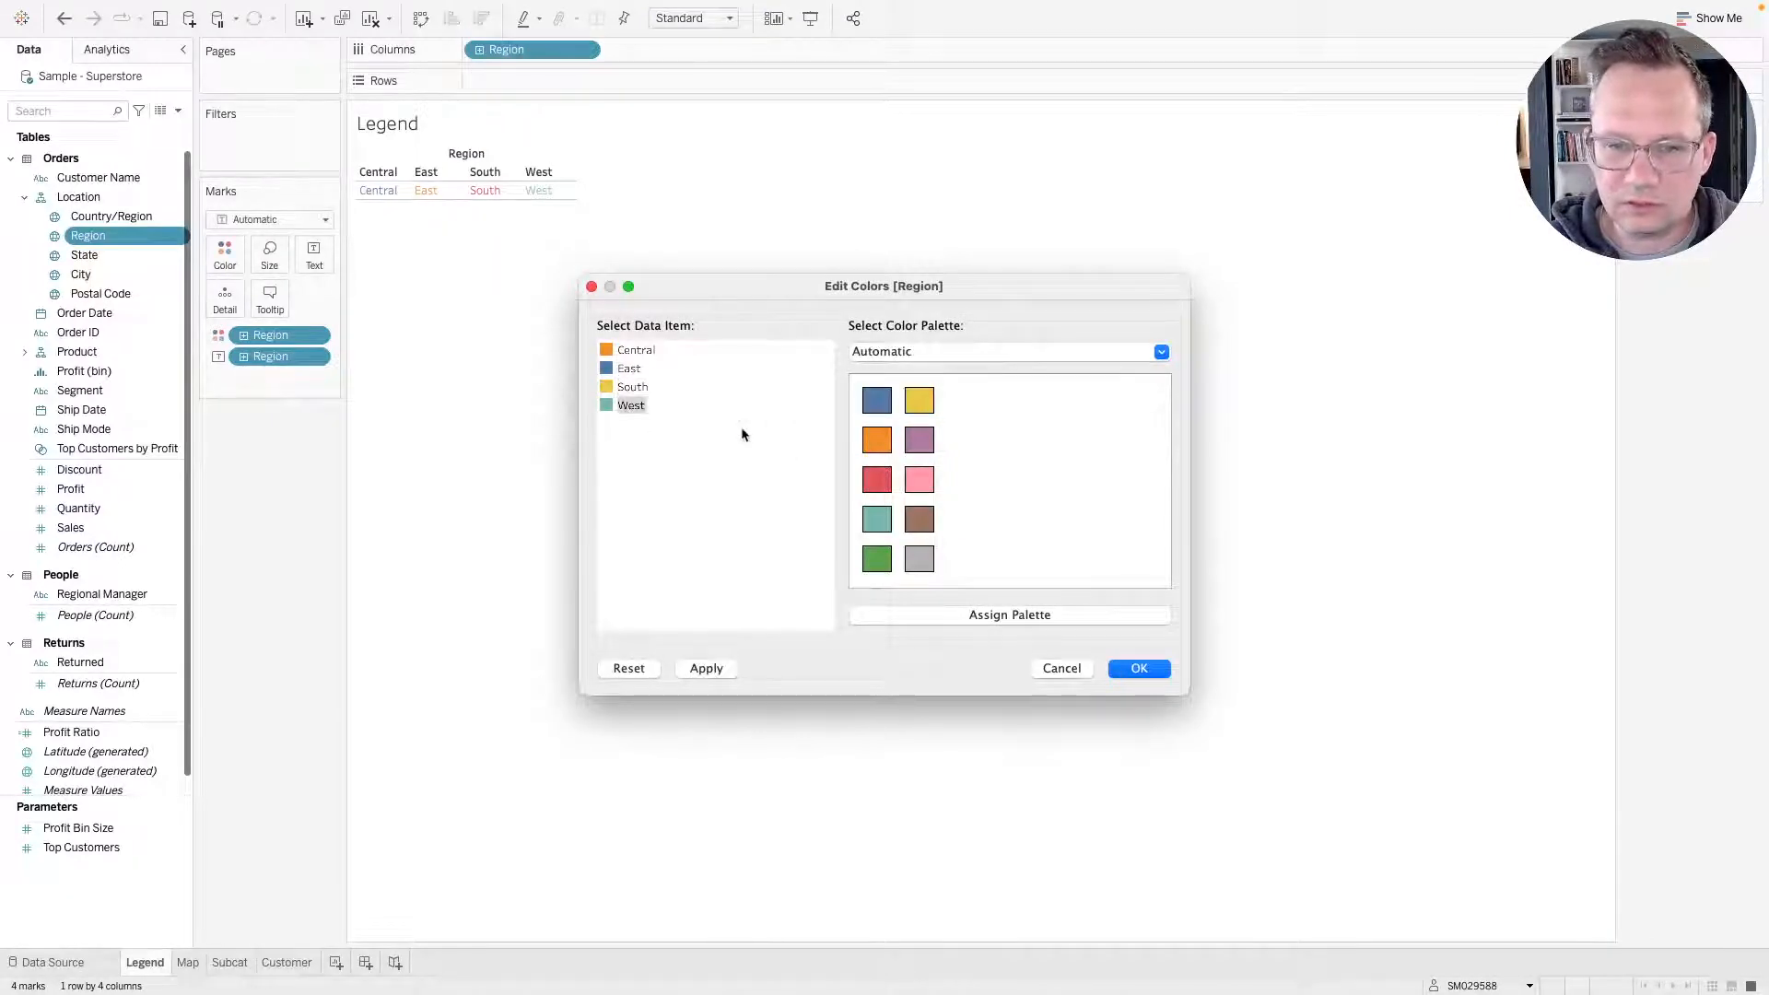
key(ctrl+Right)
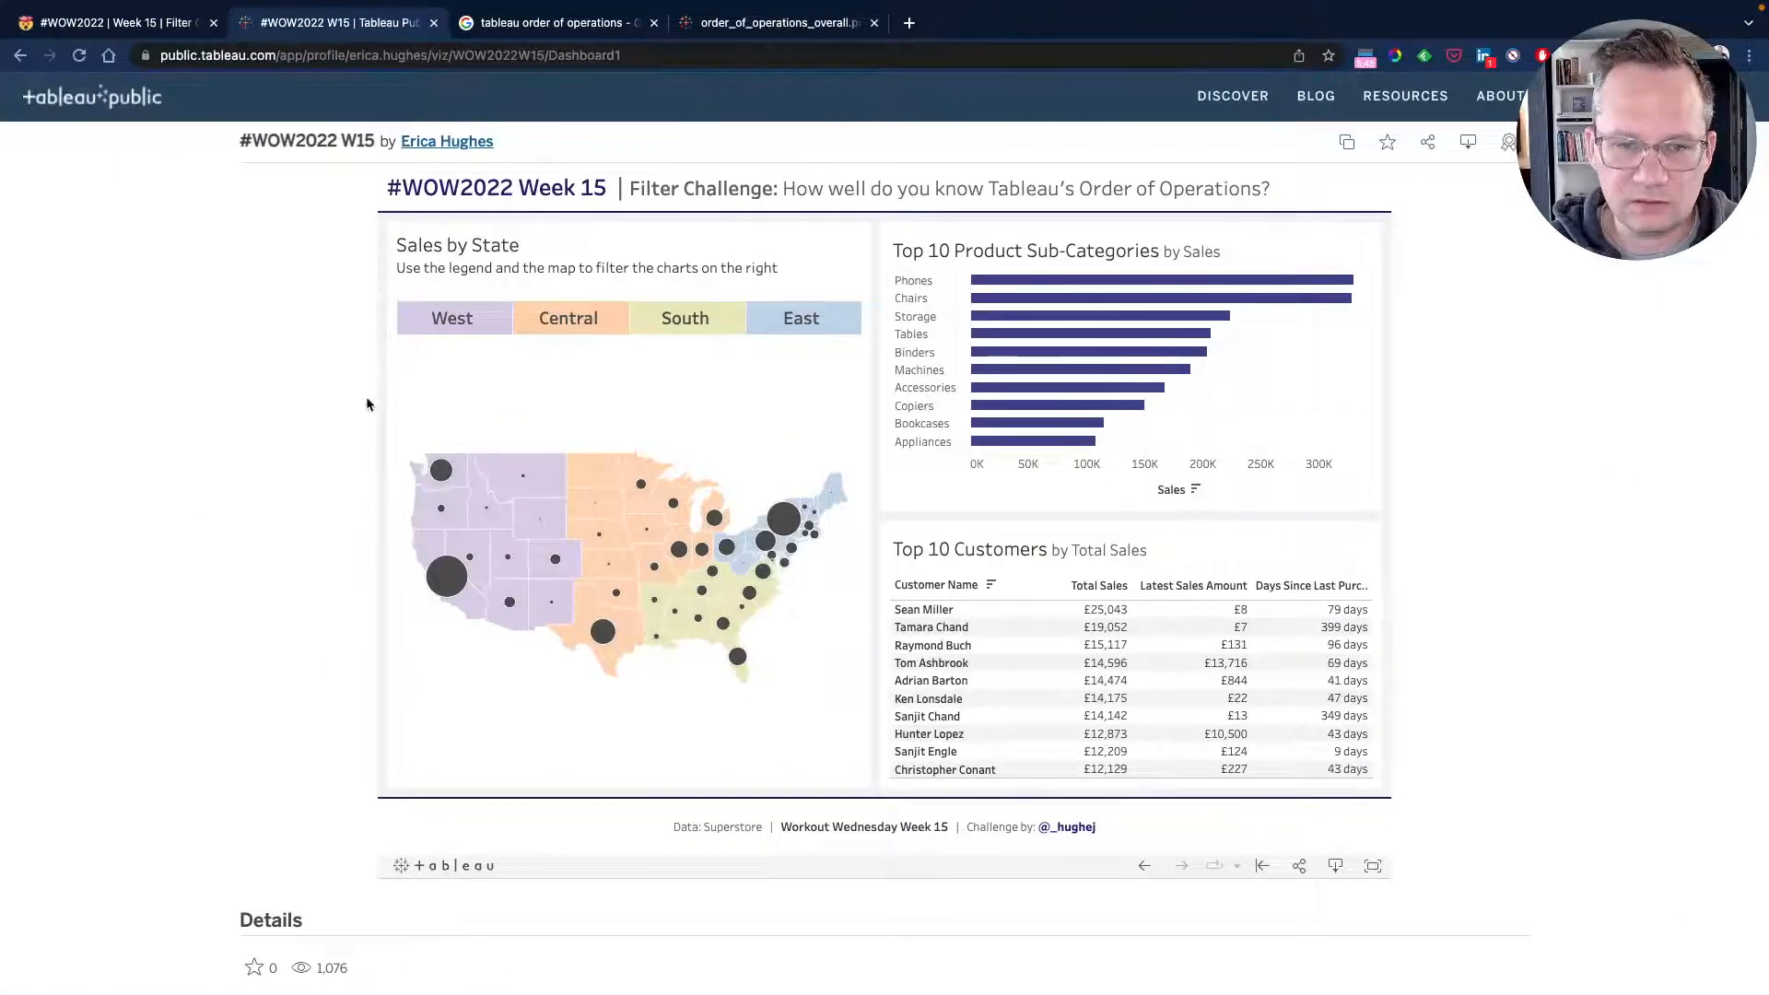
key(ctrl+Left)
click(919, 441)
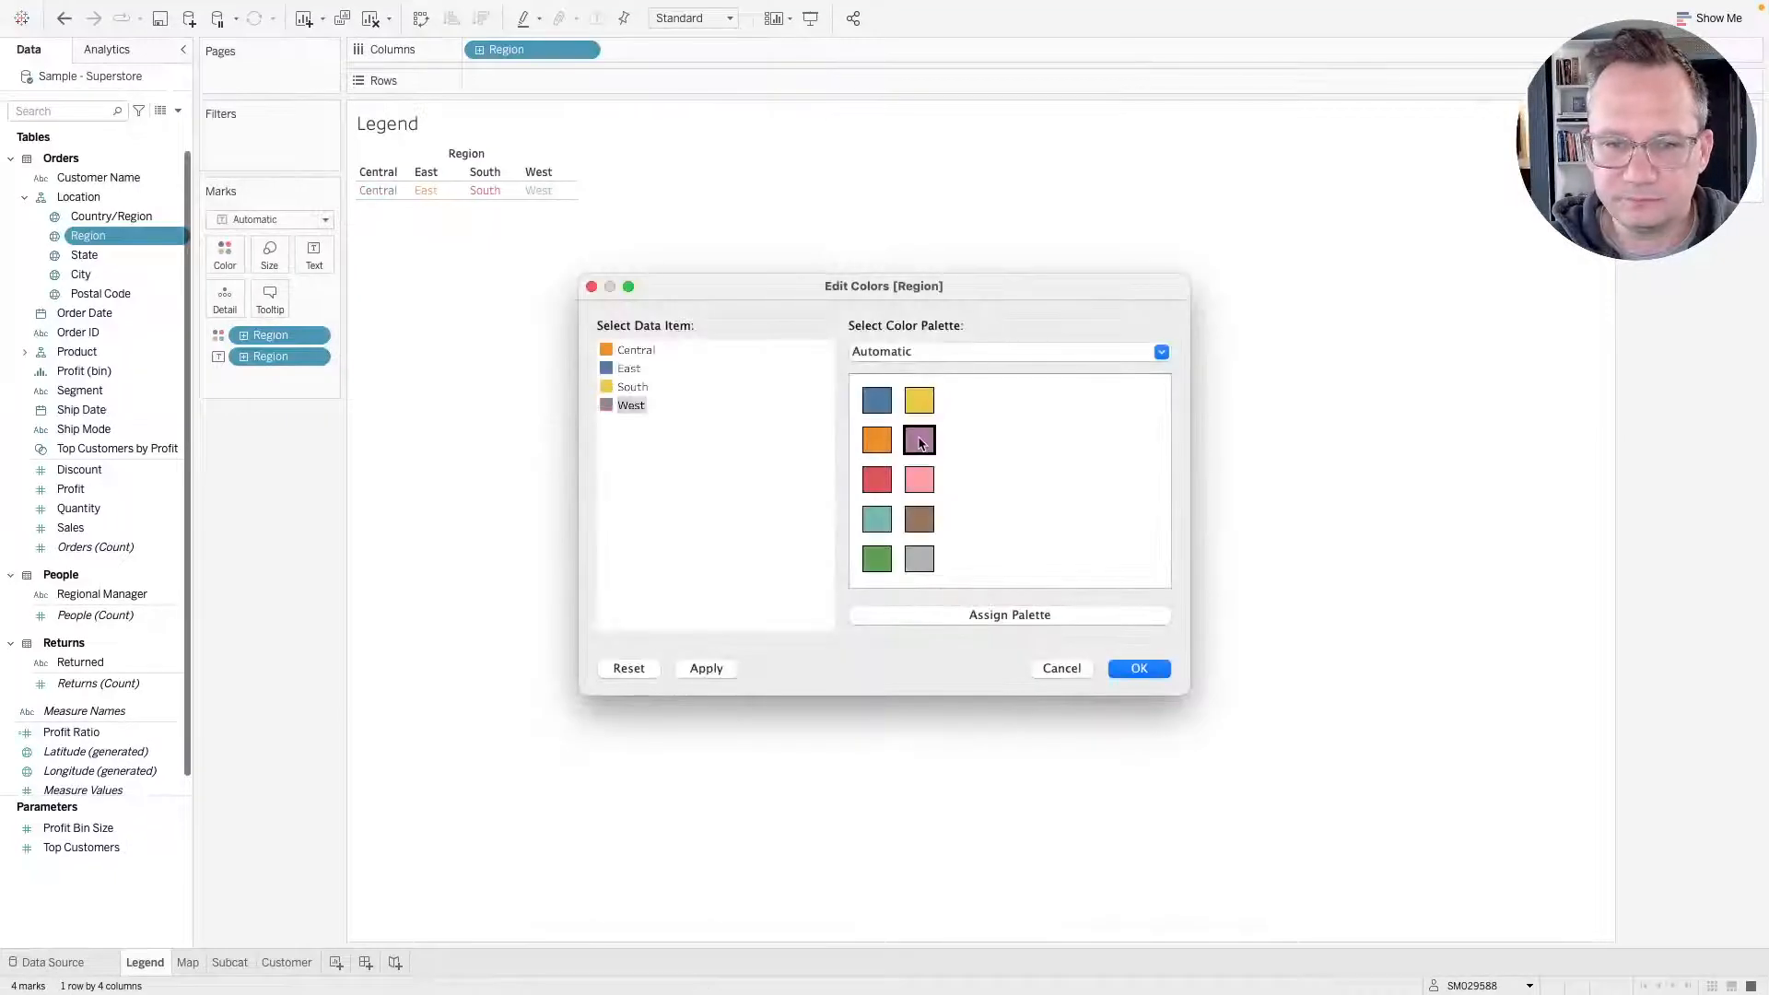
click(716, 670)
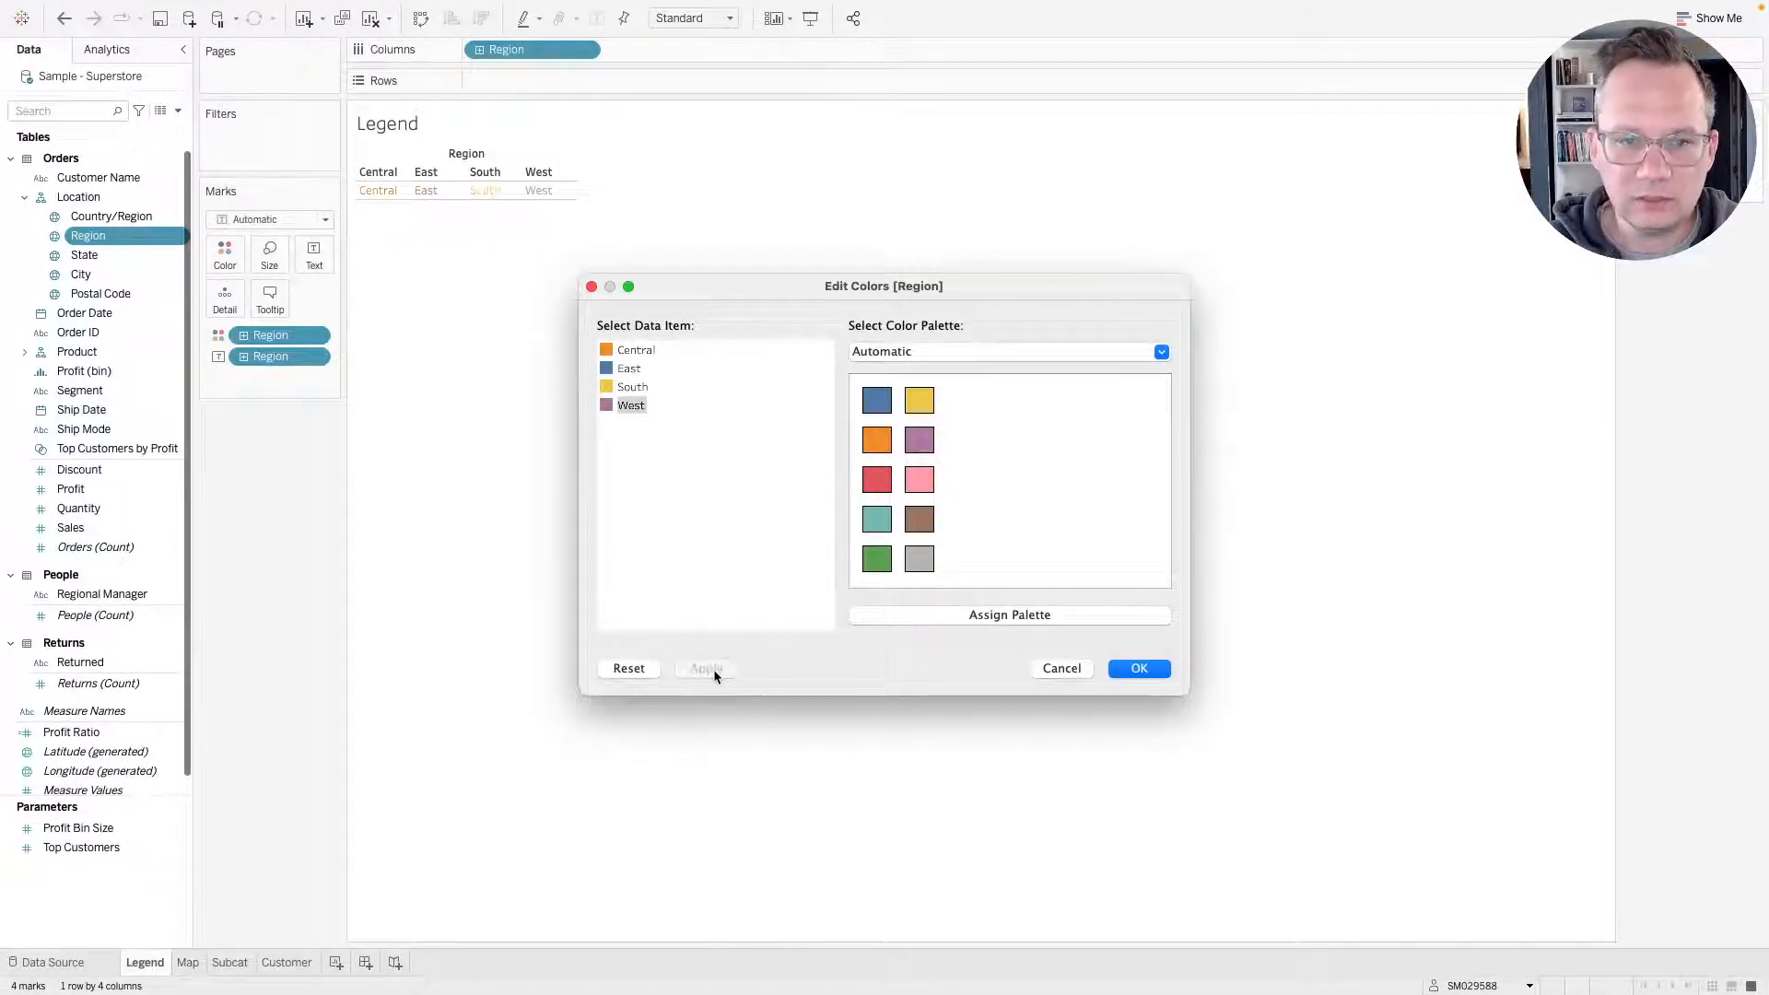
click(1147, 665)
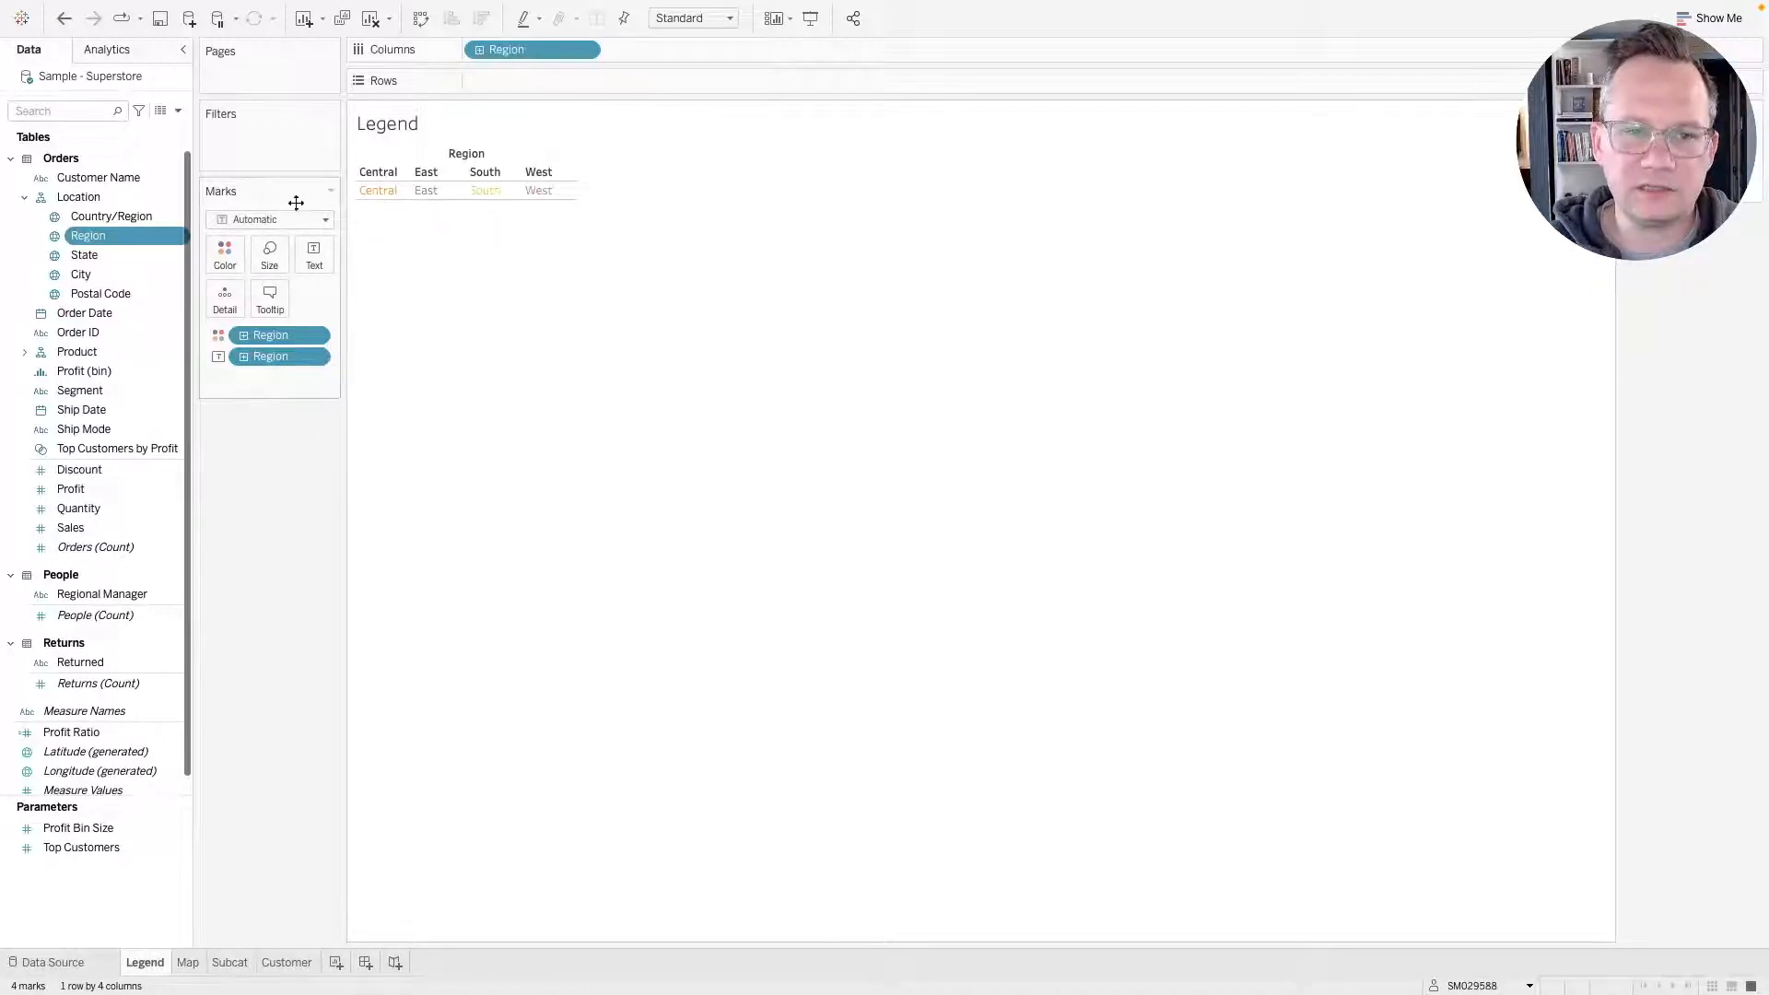
Change the Legend sheet's mark type to Square.
click(258, 219)
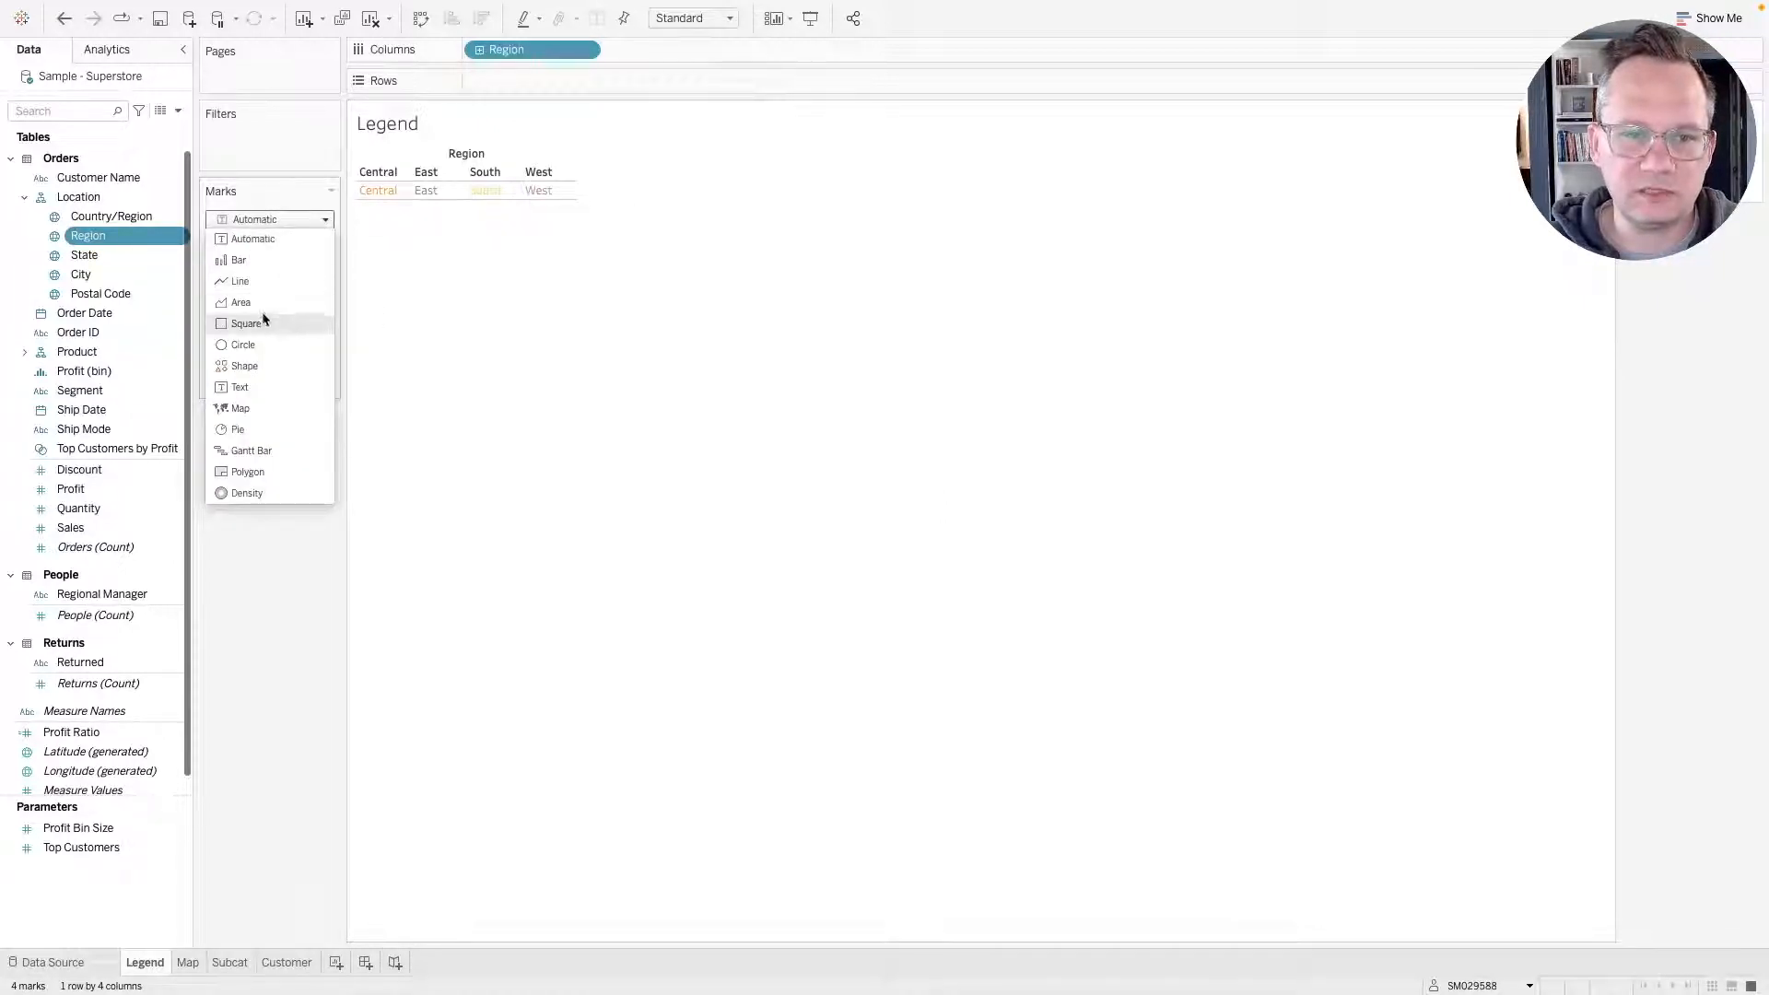
click(247, 323)
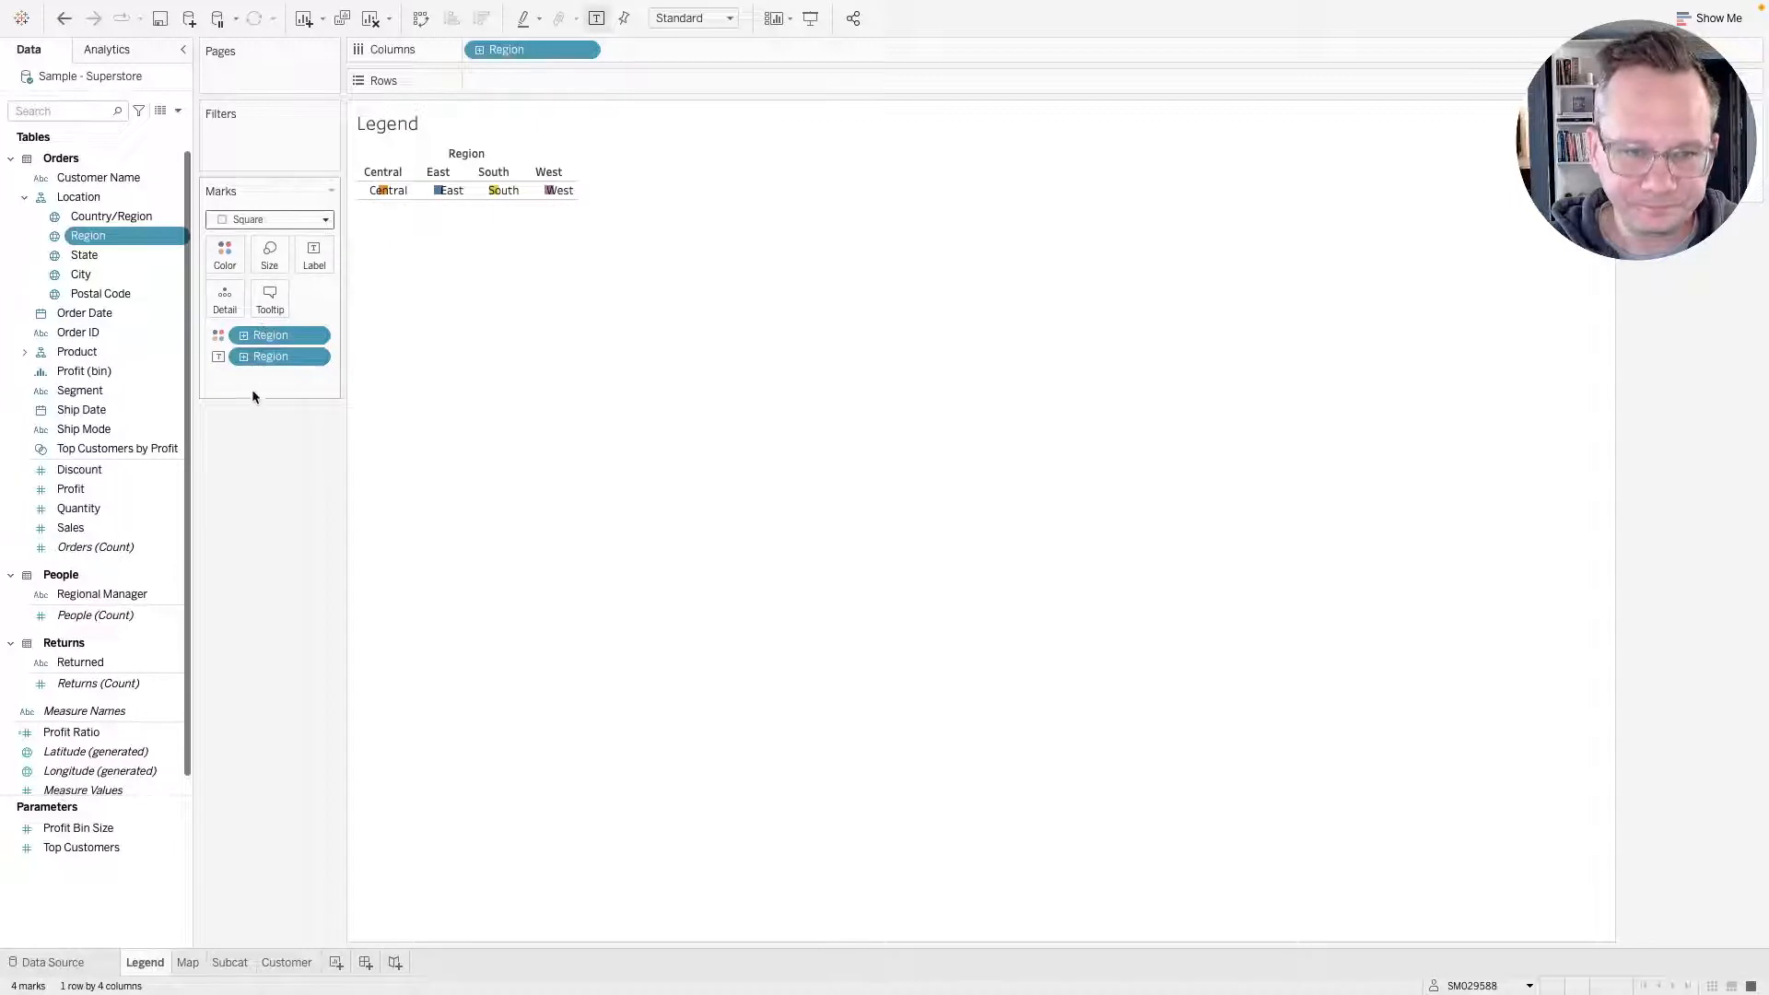
Increase the square marks' size with the size slider.
click(269, 258)
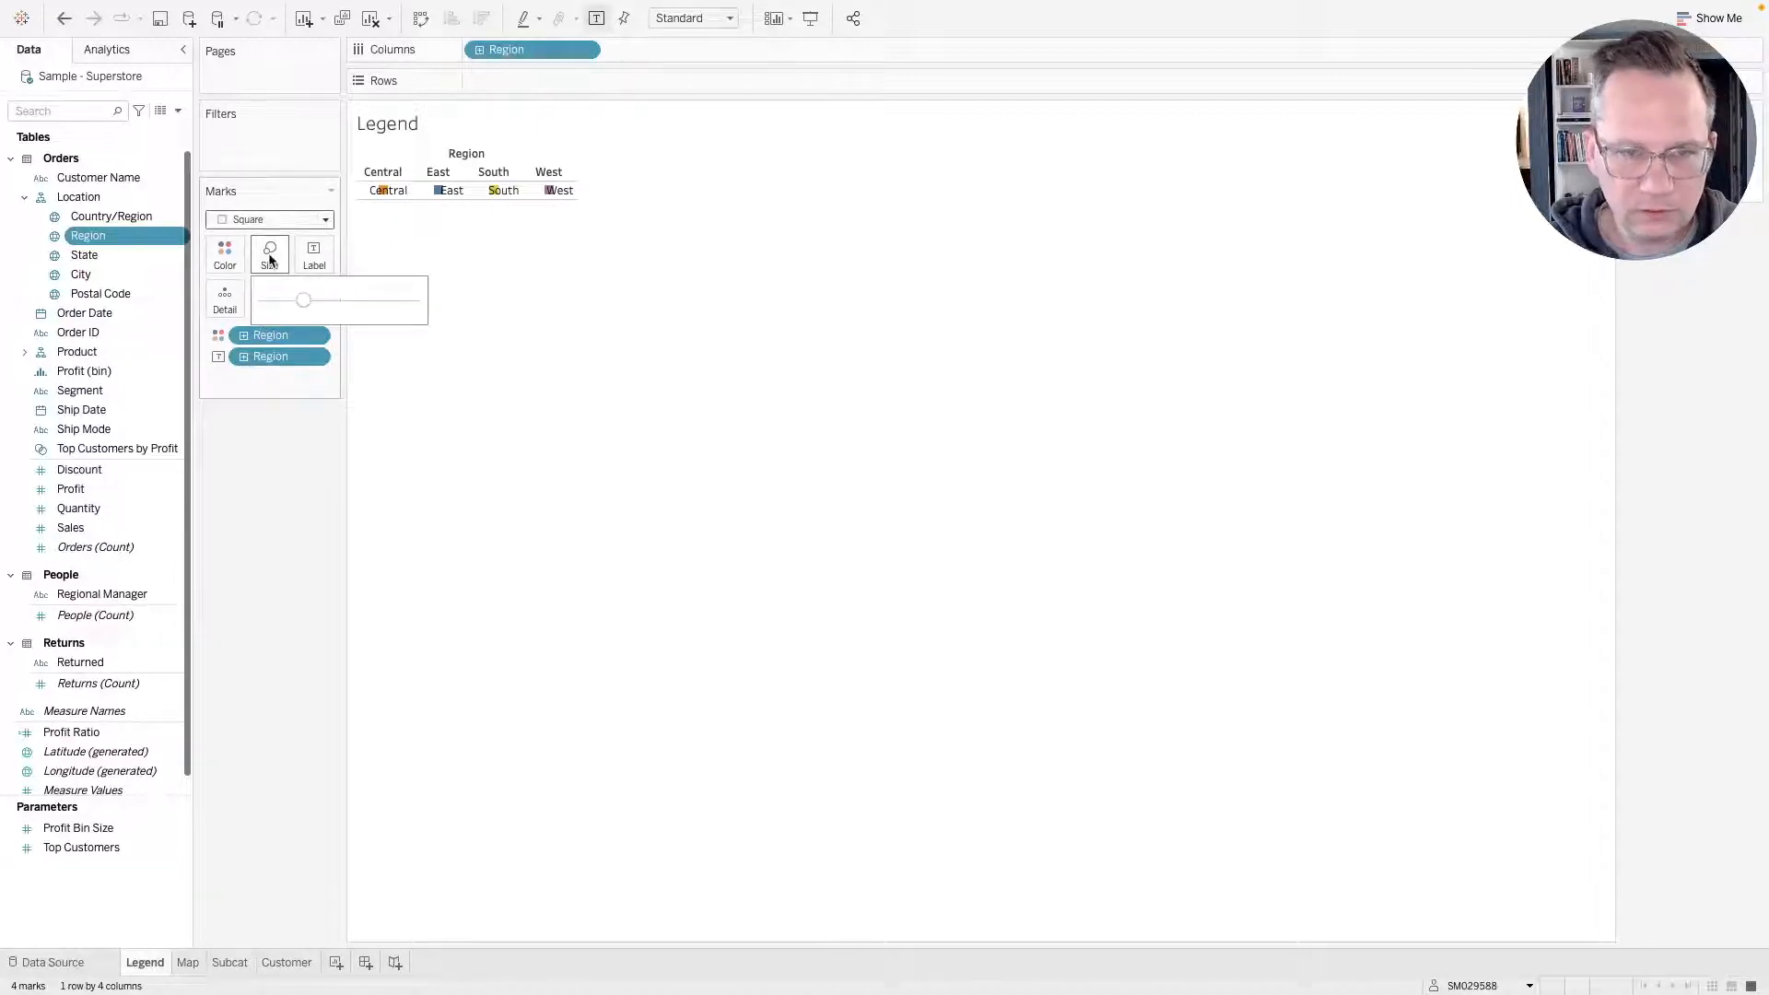
click(375, 302)
drag(375, 307, 394, 301)
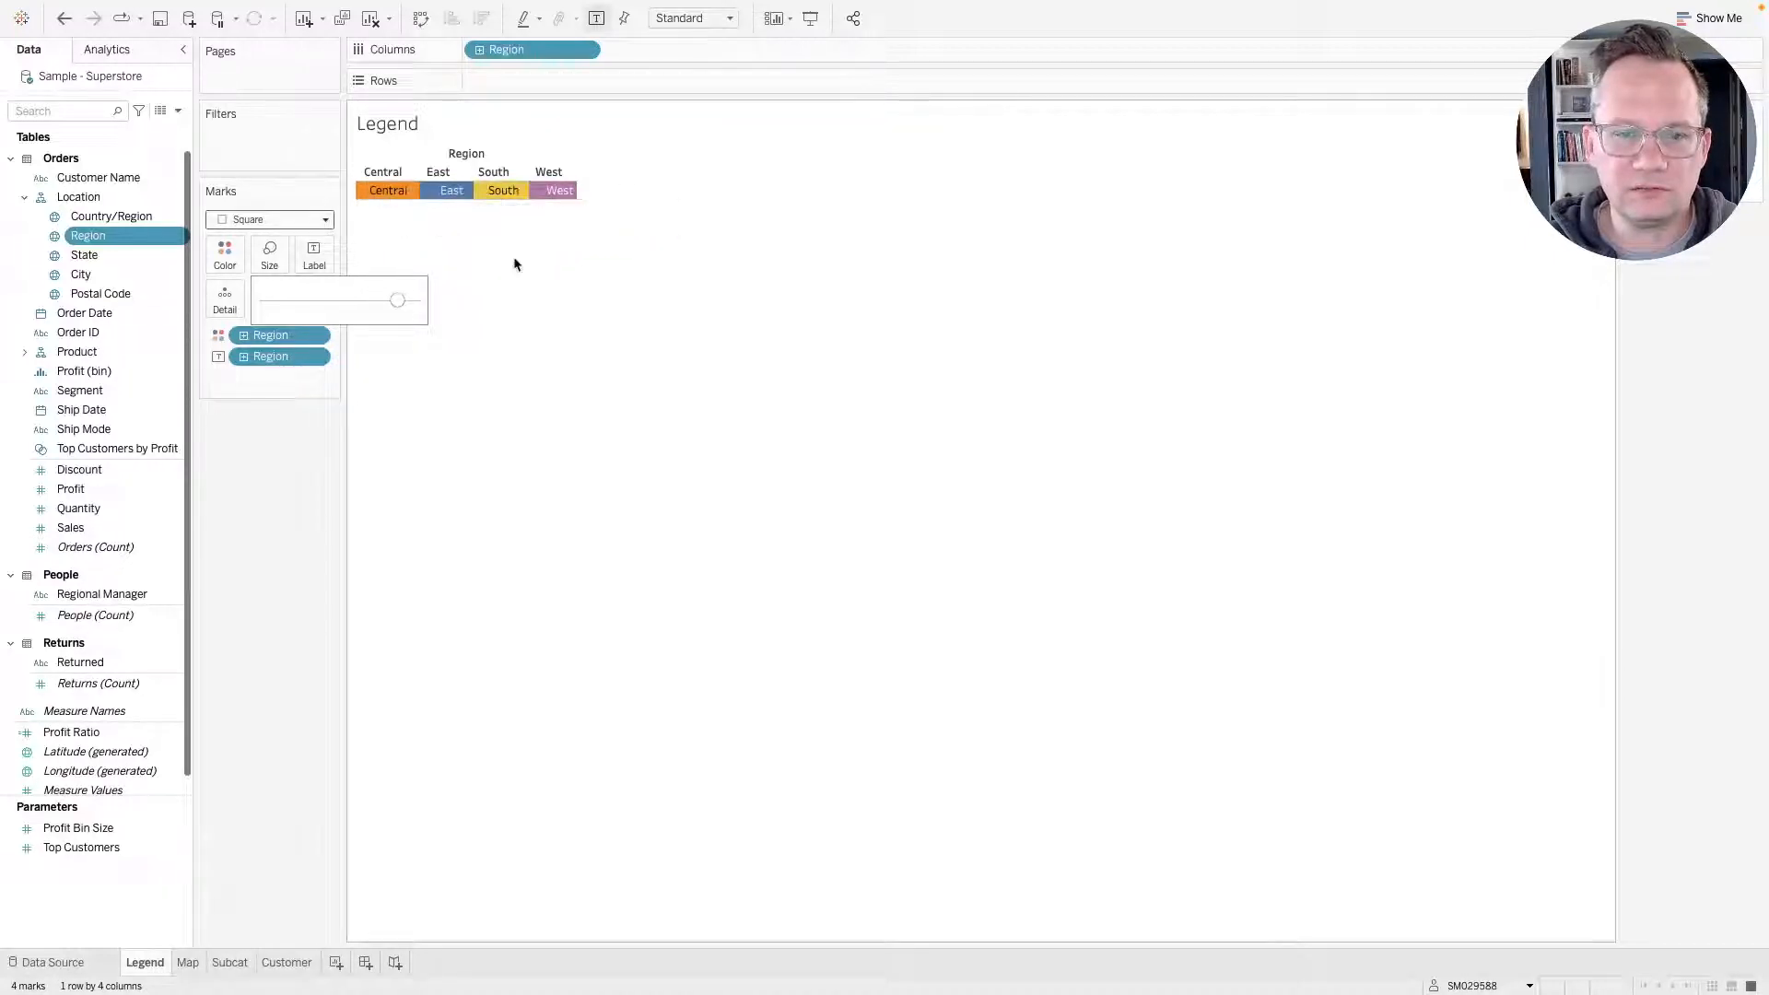
click(600, 280)
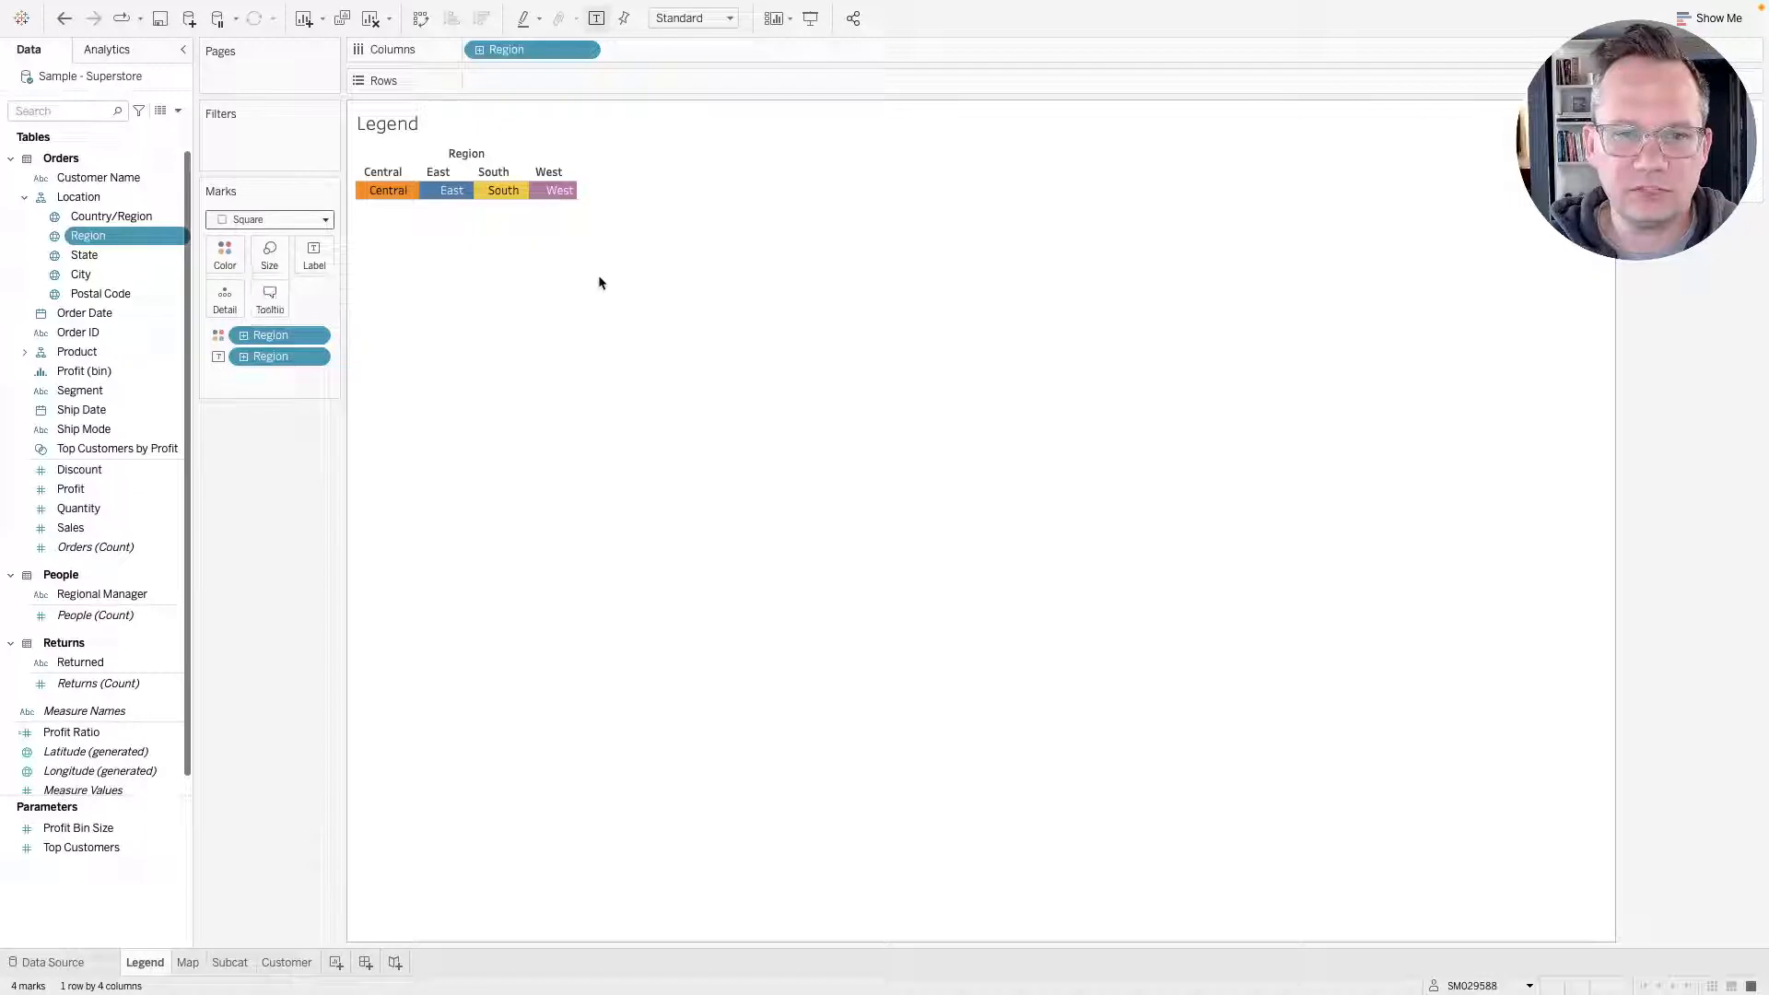
Add an ad hoc blank placeholder '' to Rows.
double_click(542, 84)
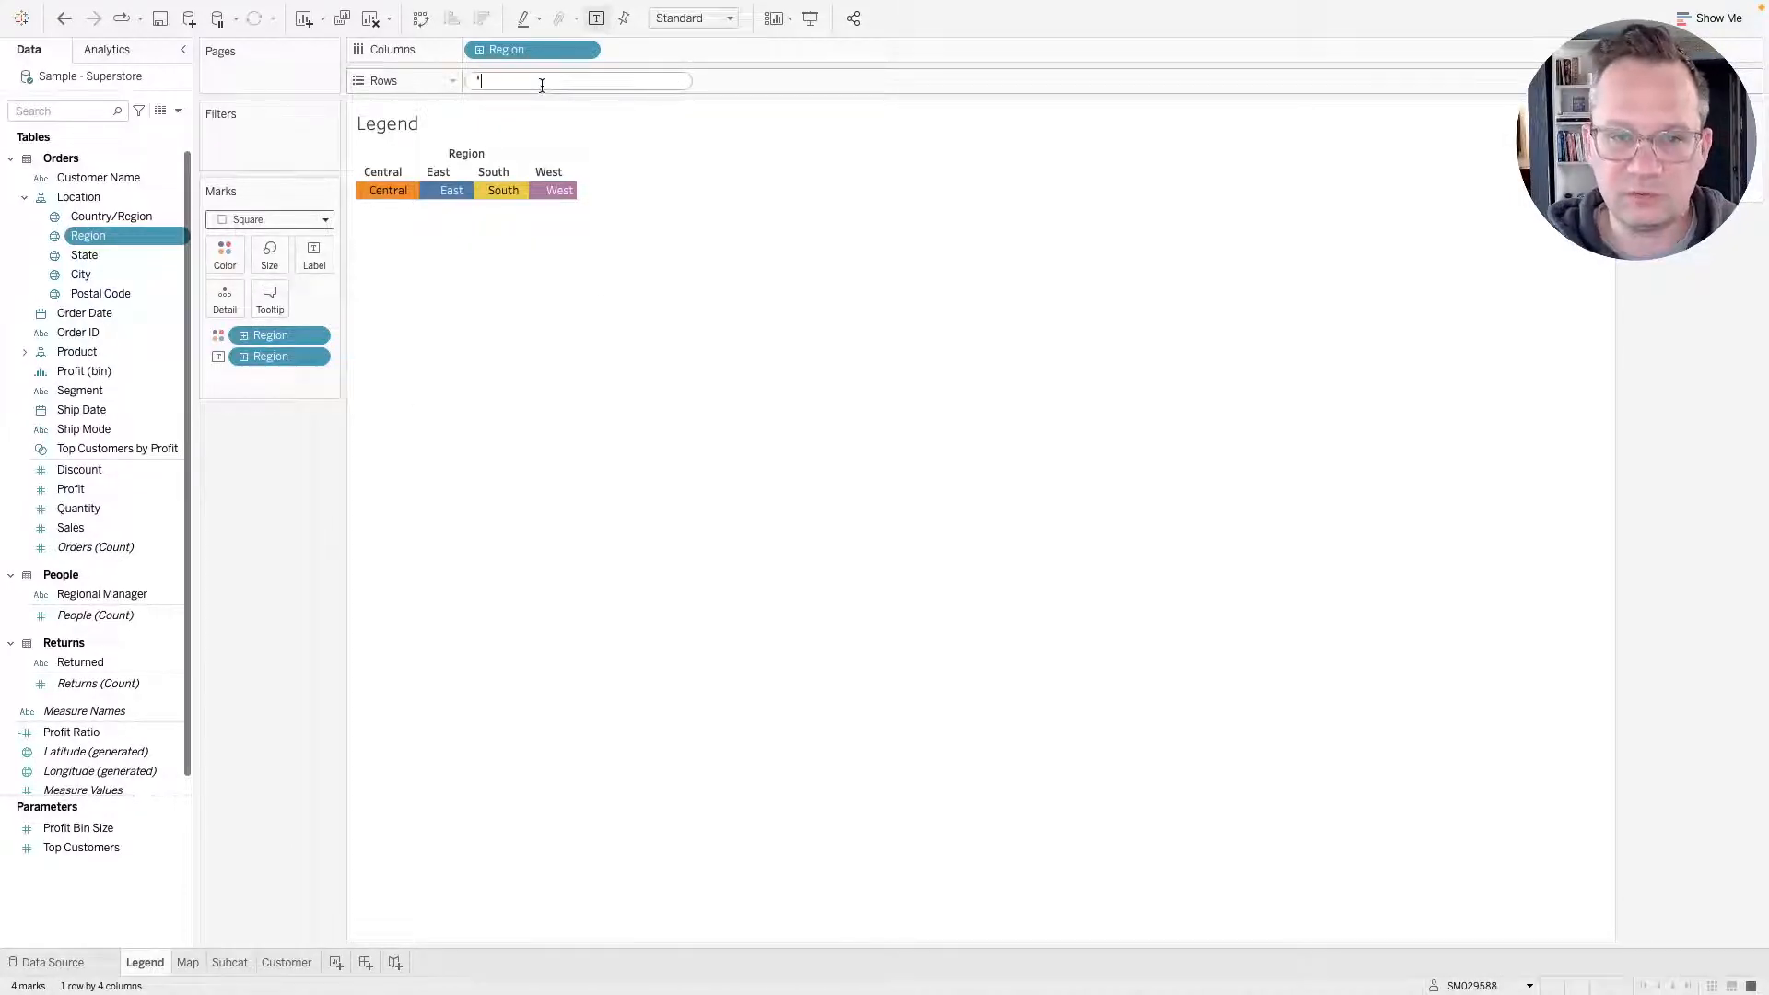
text('')
key(Return)
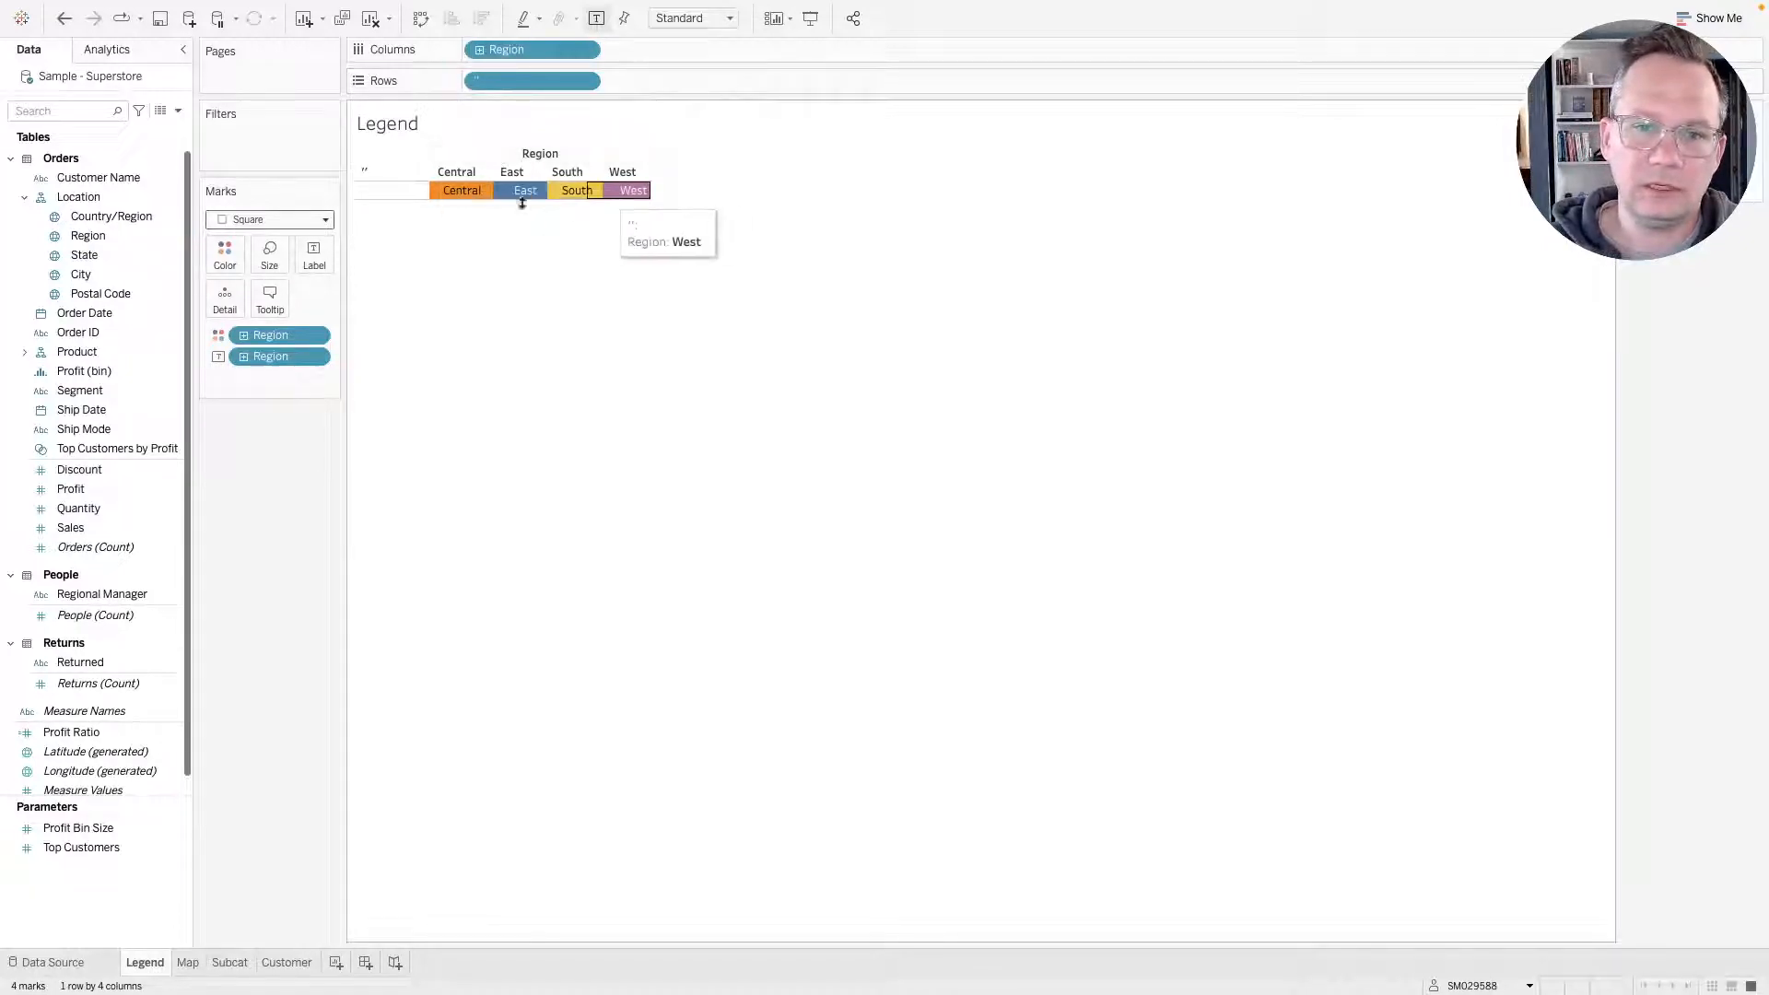
Raise the mark size to the maximum so the squares fill each region cell.
click(274, 267)
click(340, 298)
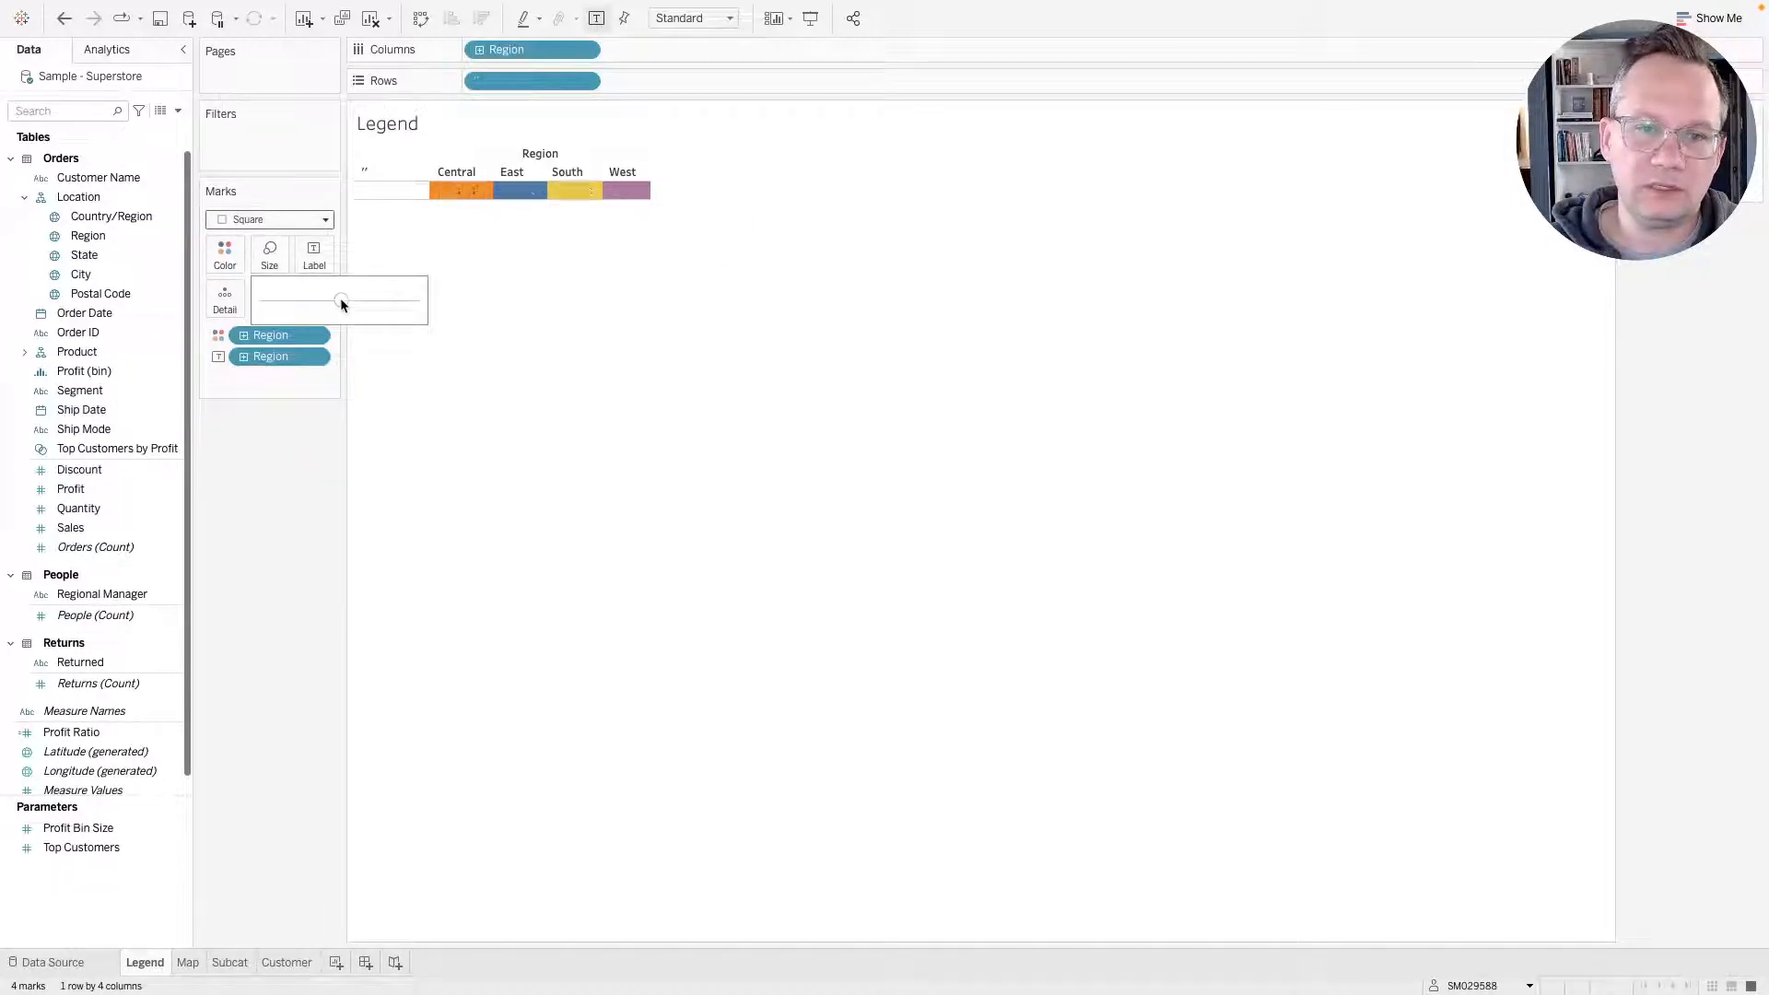
mouse_move(364, 304)
mouse_down()
mouse_move(411, 302)
mouse_move(391, 300)
mouse_up()
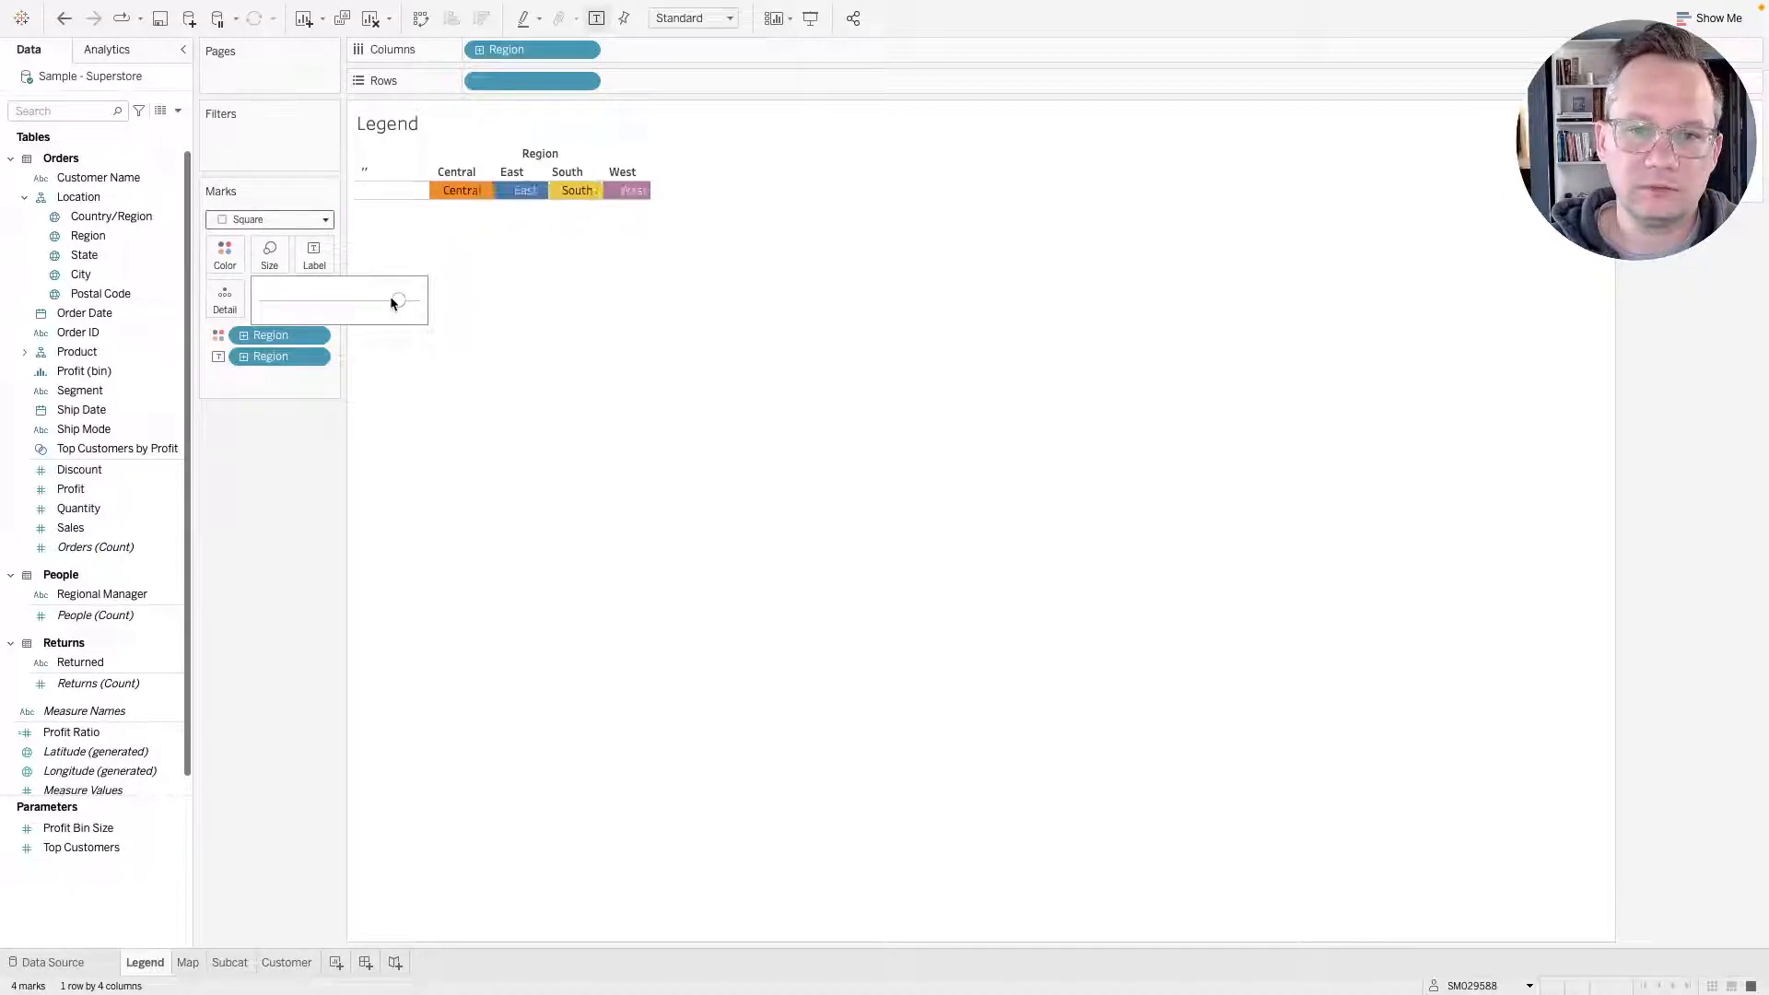
click(313, 425)
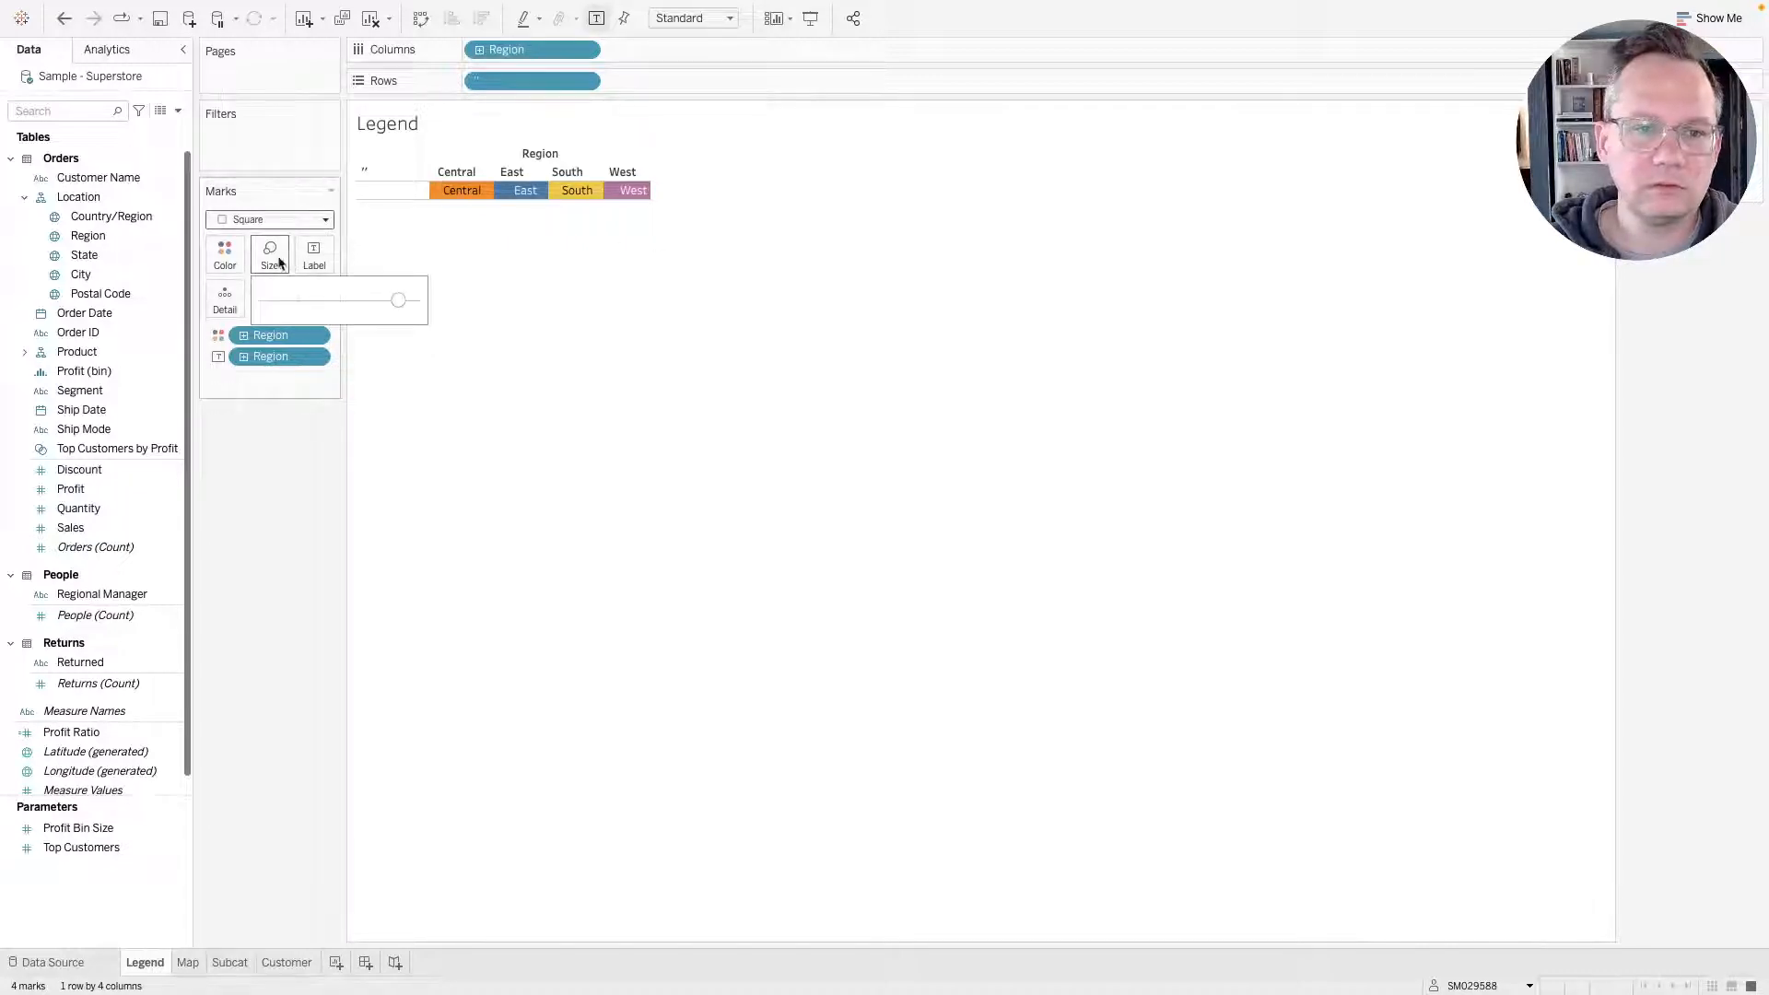
Centre the region labels horizontally in the label alignment options.
click(314, 254)
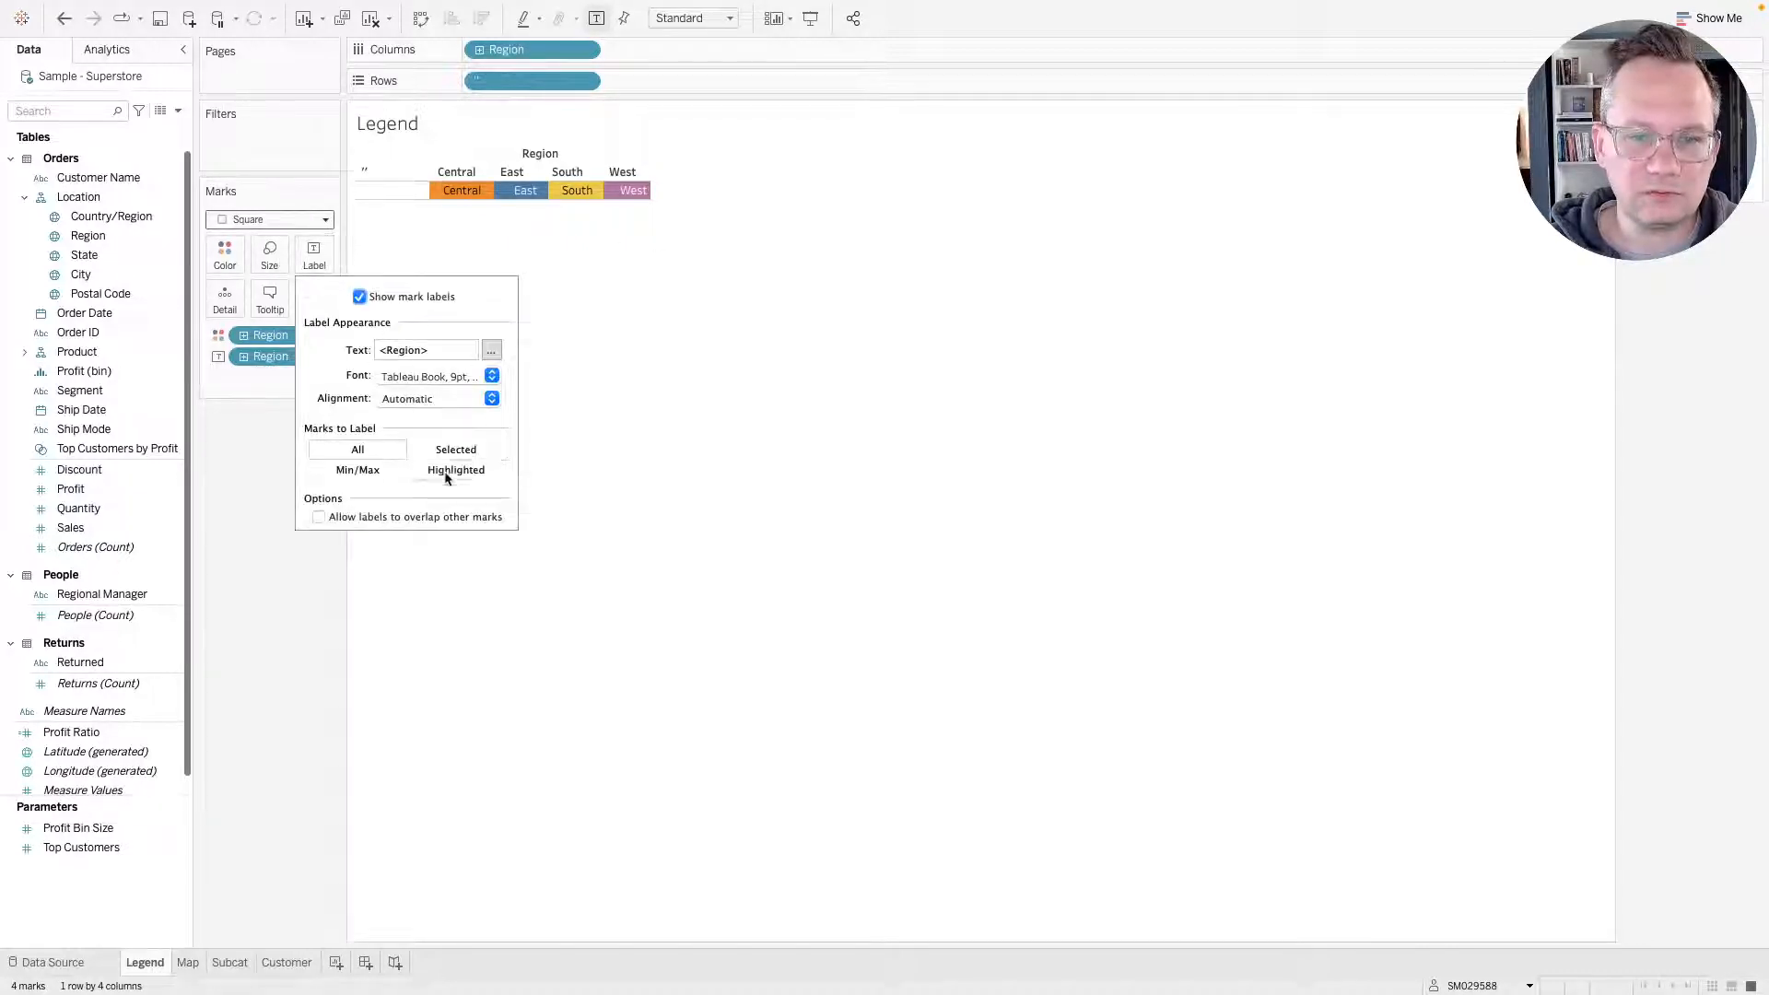
click(429, 398)
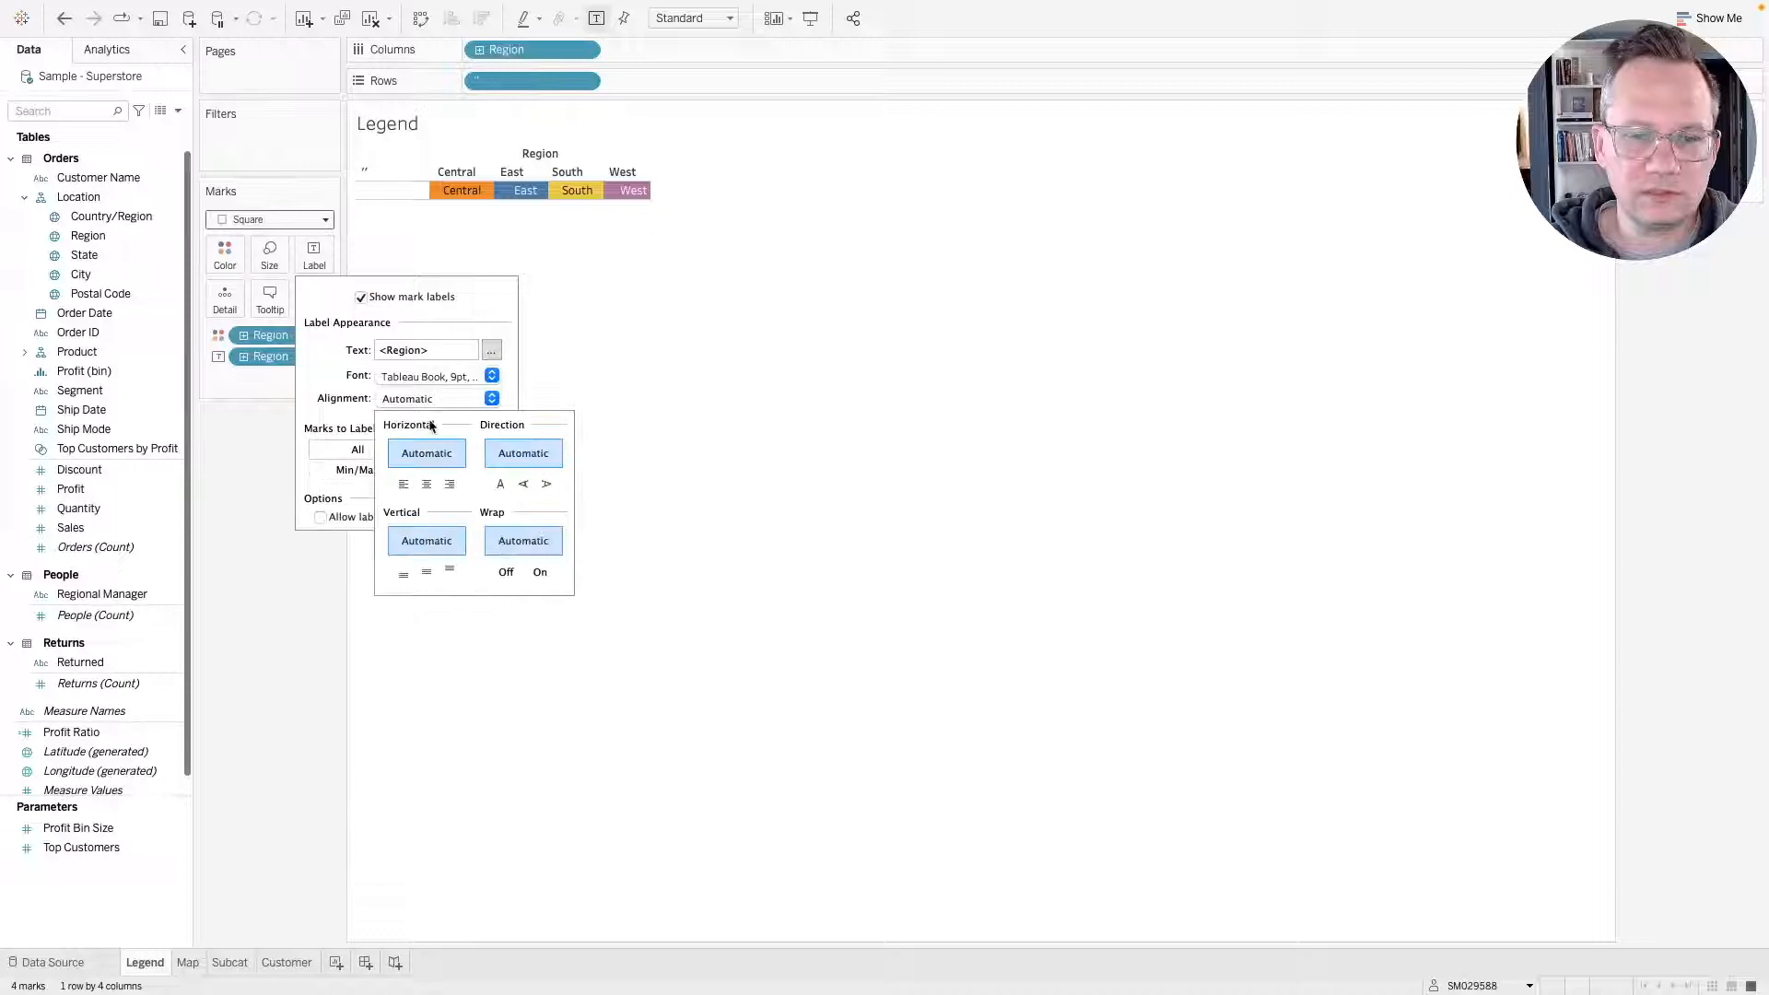
click(426, 486)
click(654, 368)
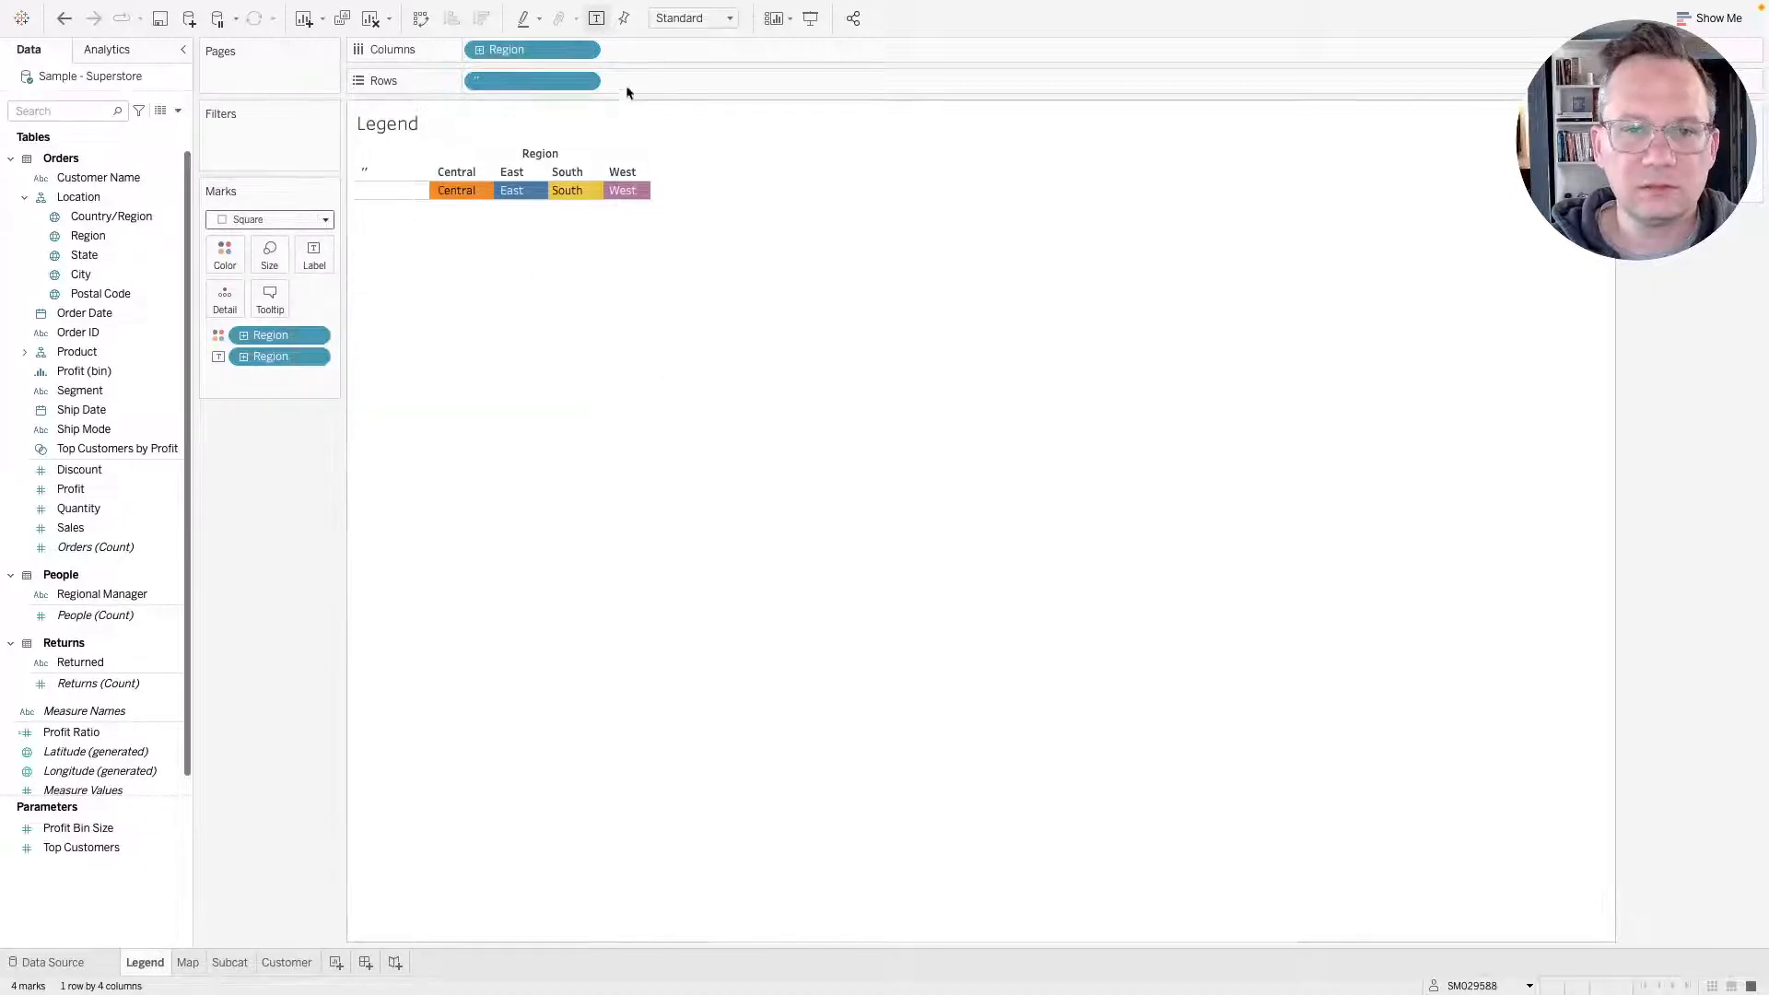
double_click(629, 51)
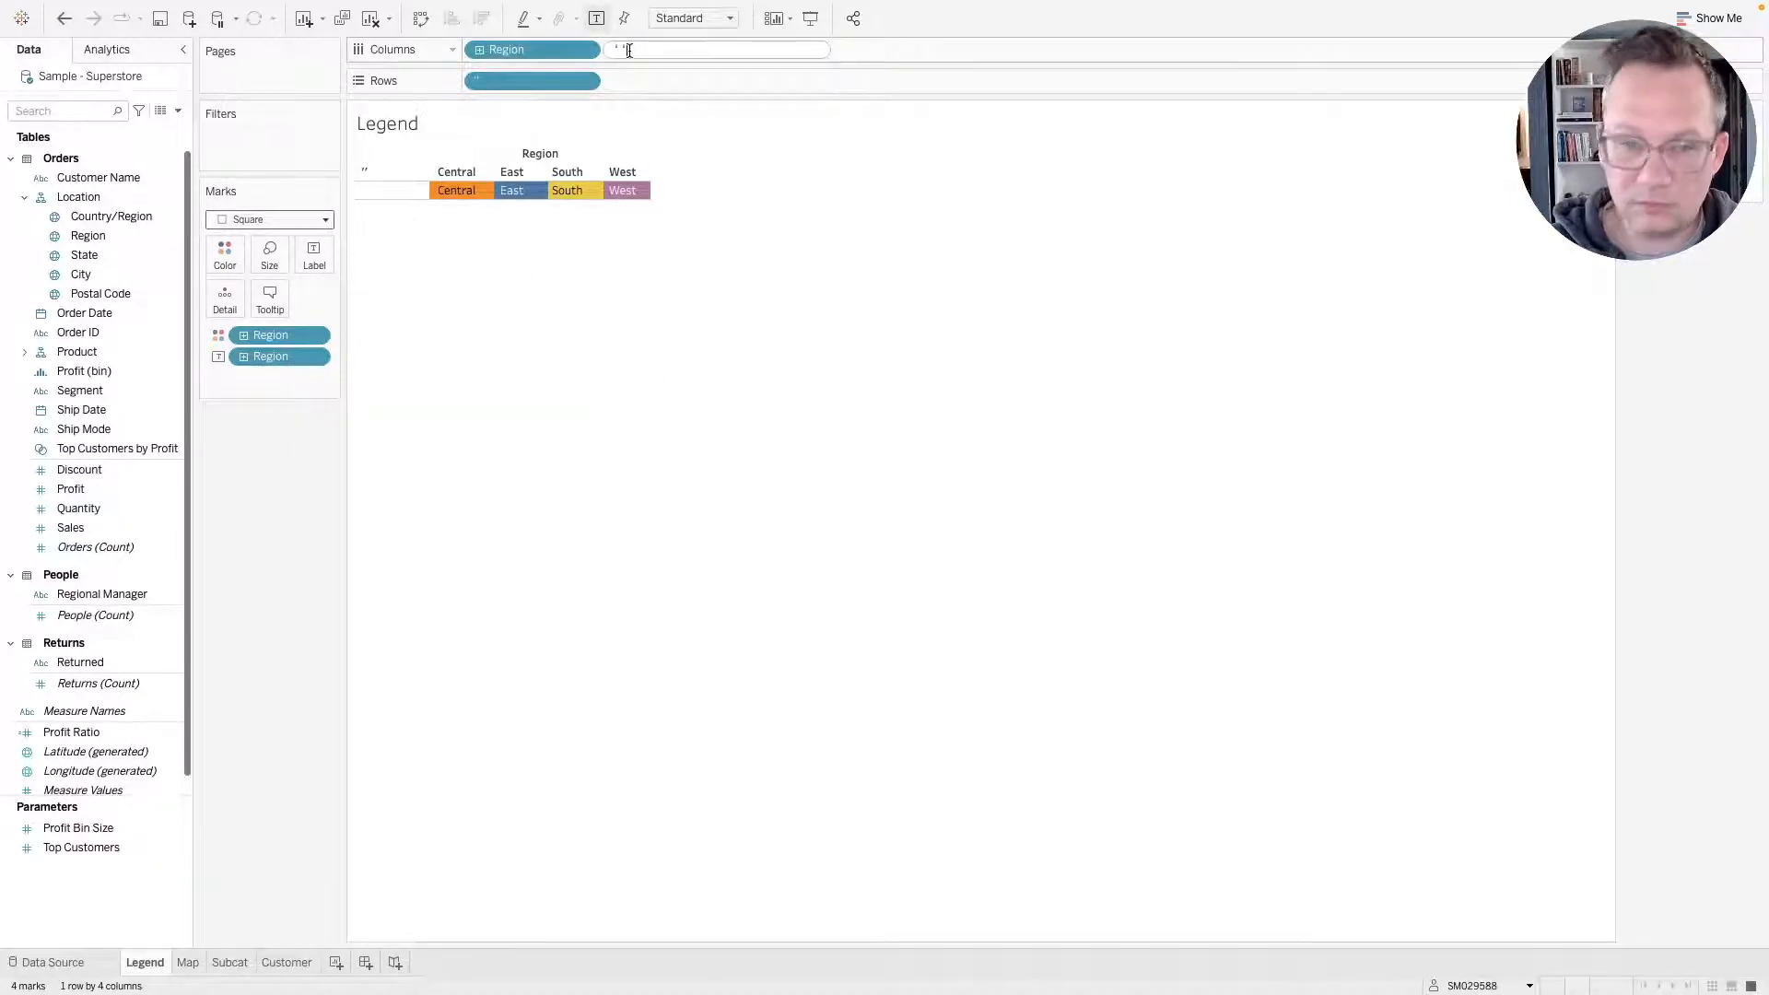
text('')
key(Return)
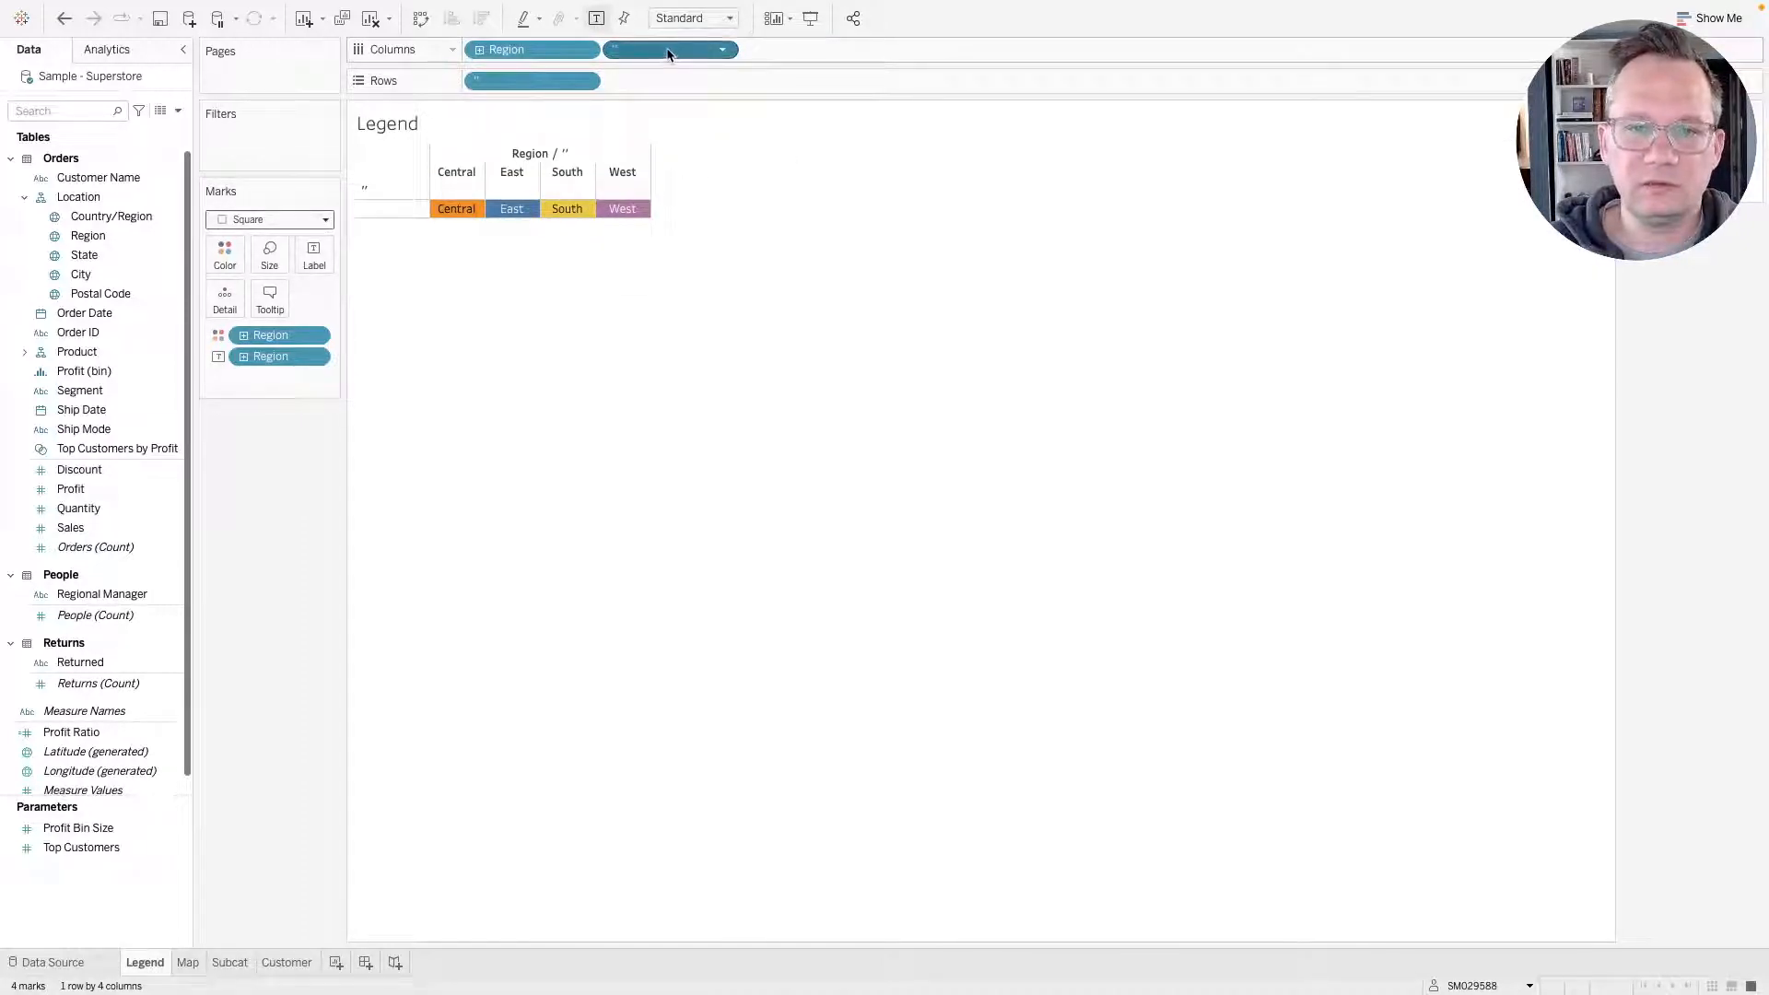
drag(660, 52, 354, 394)
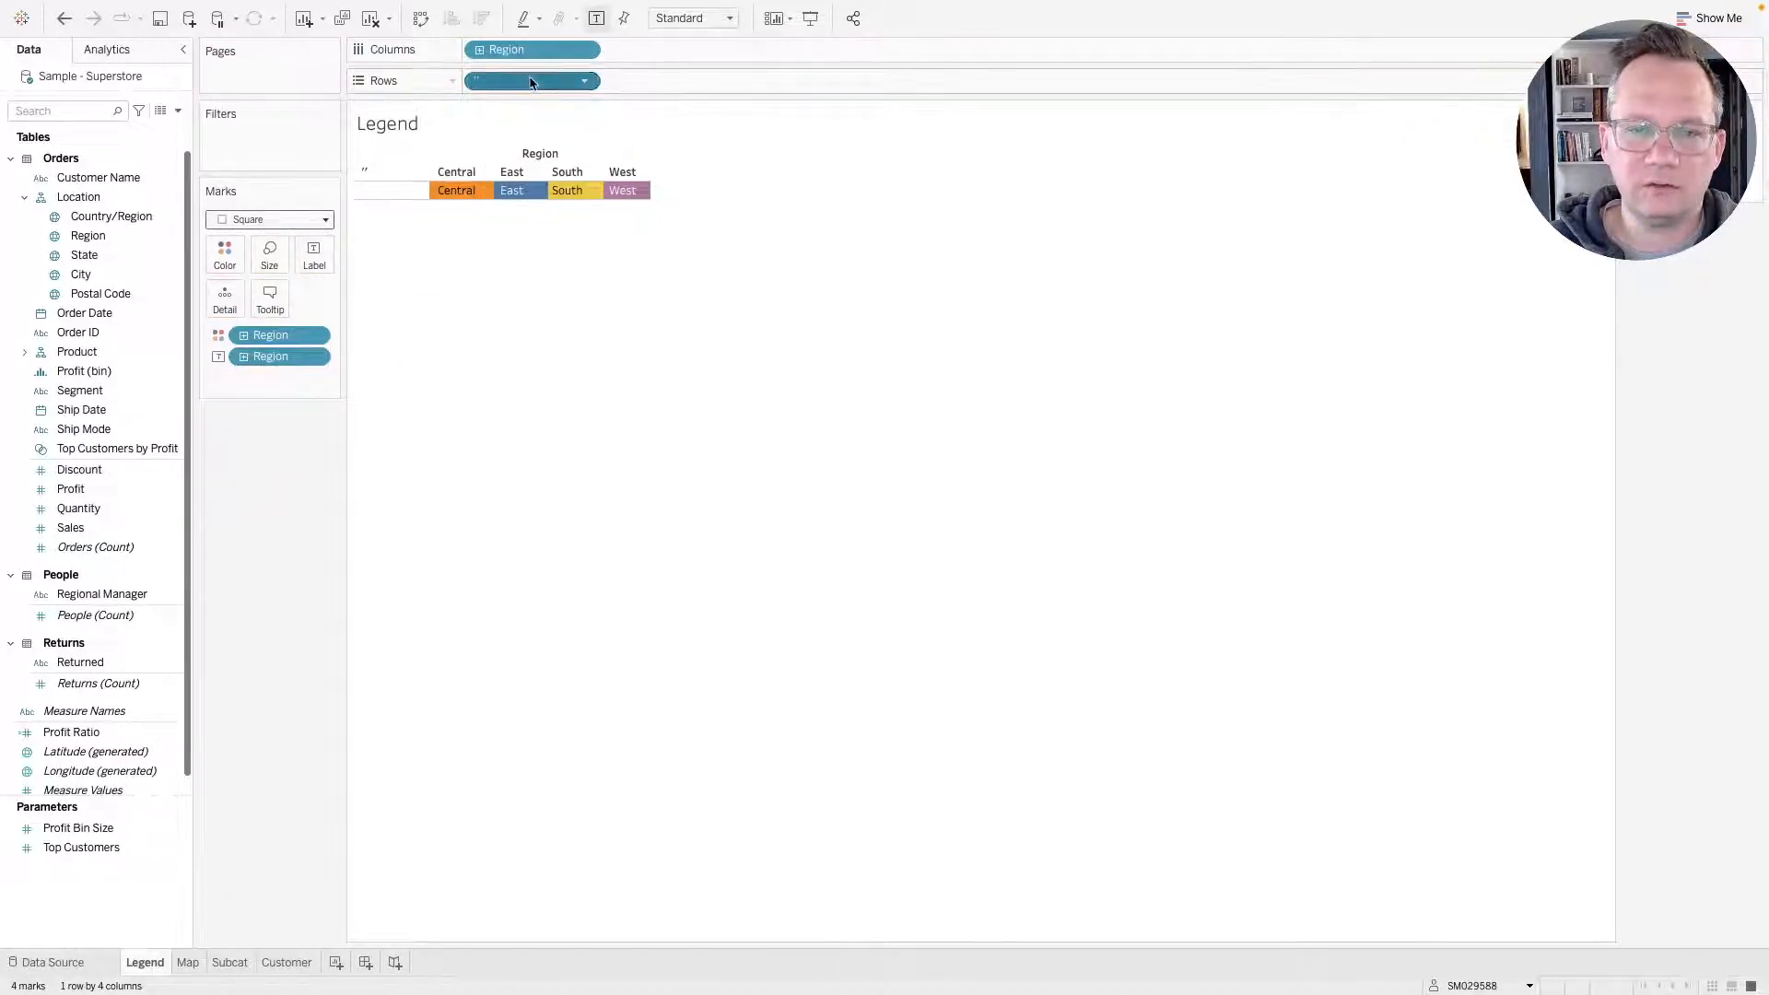
Shrink the square marks with the size slider.
mouse_move(530, 81)
mouse_down()
mouse_move(257, 525)
mouse_move(560, 68)
mouse_move(542, 83)
mouse_up()
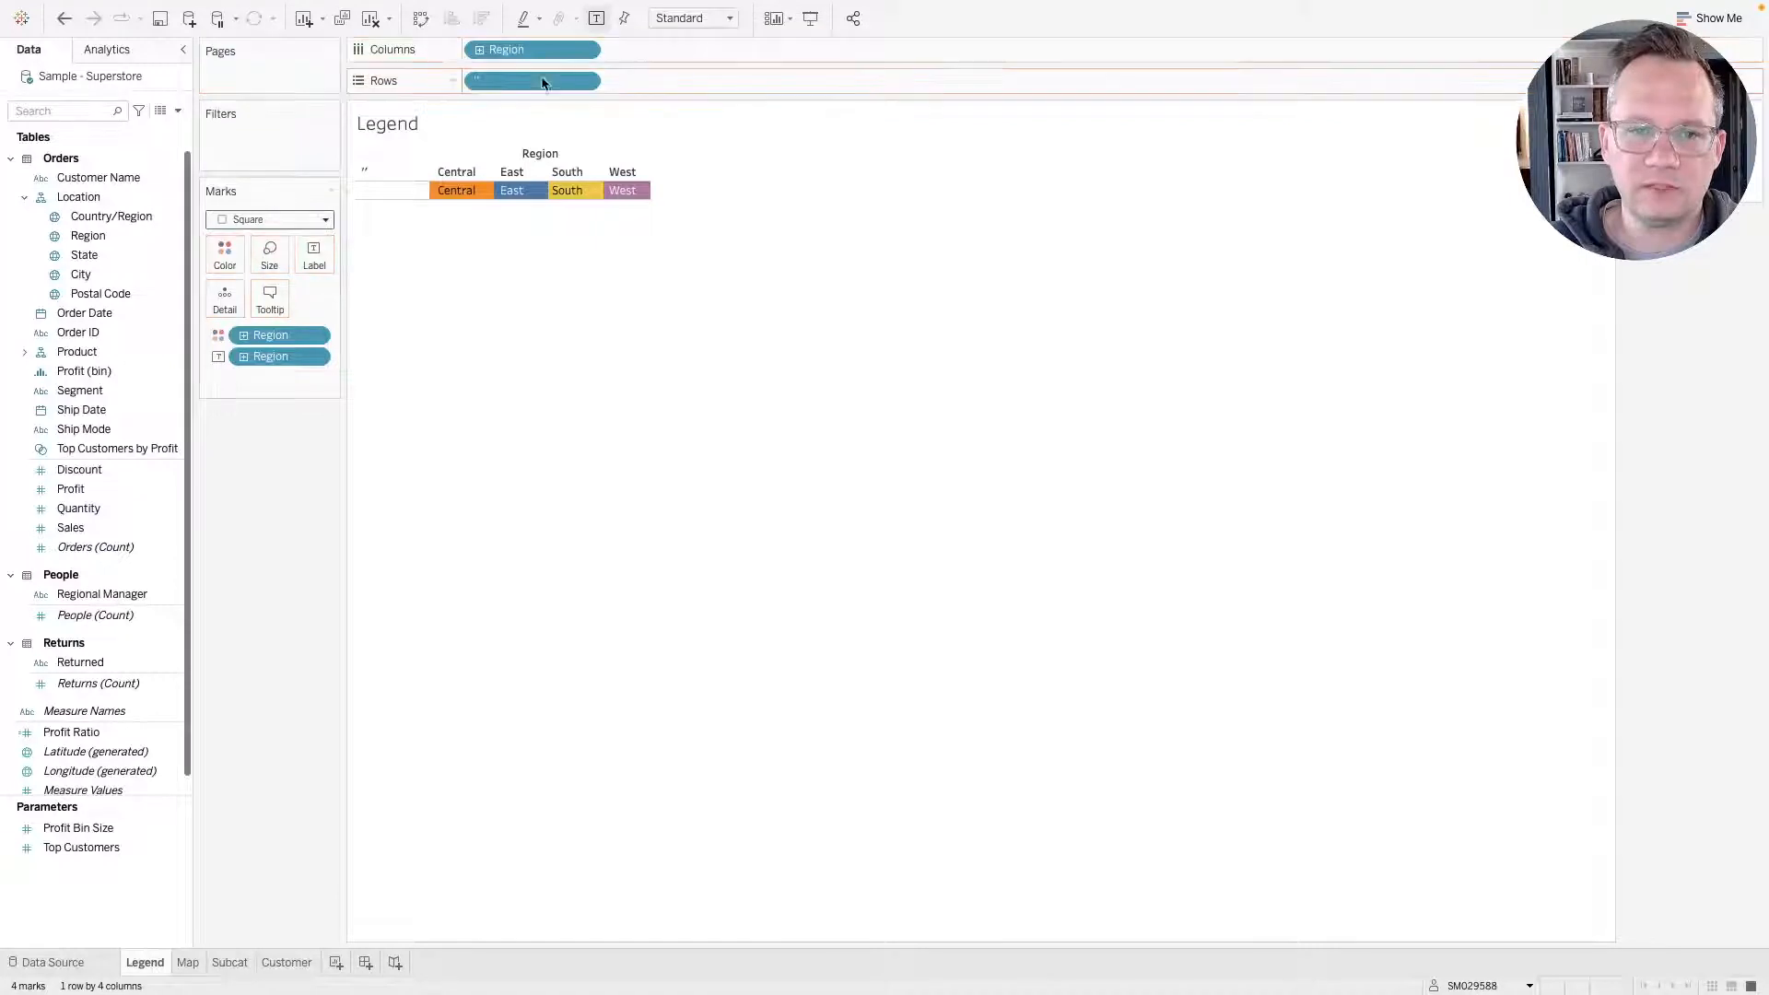
click(272, 262)
click(379, 301)
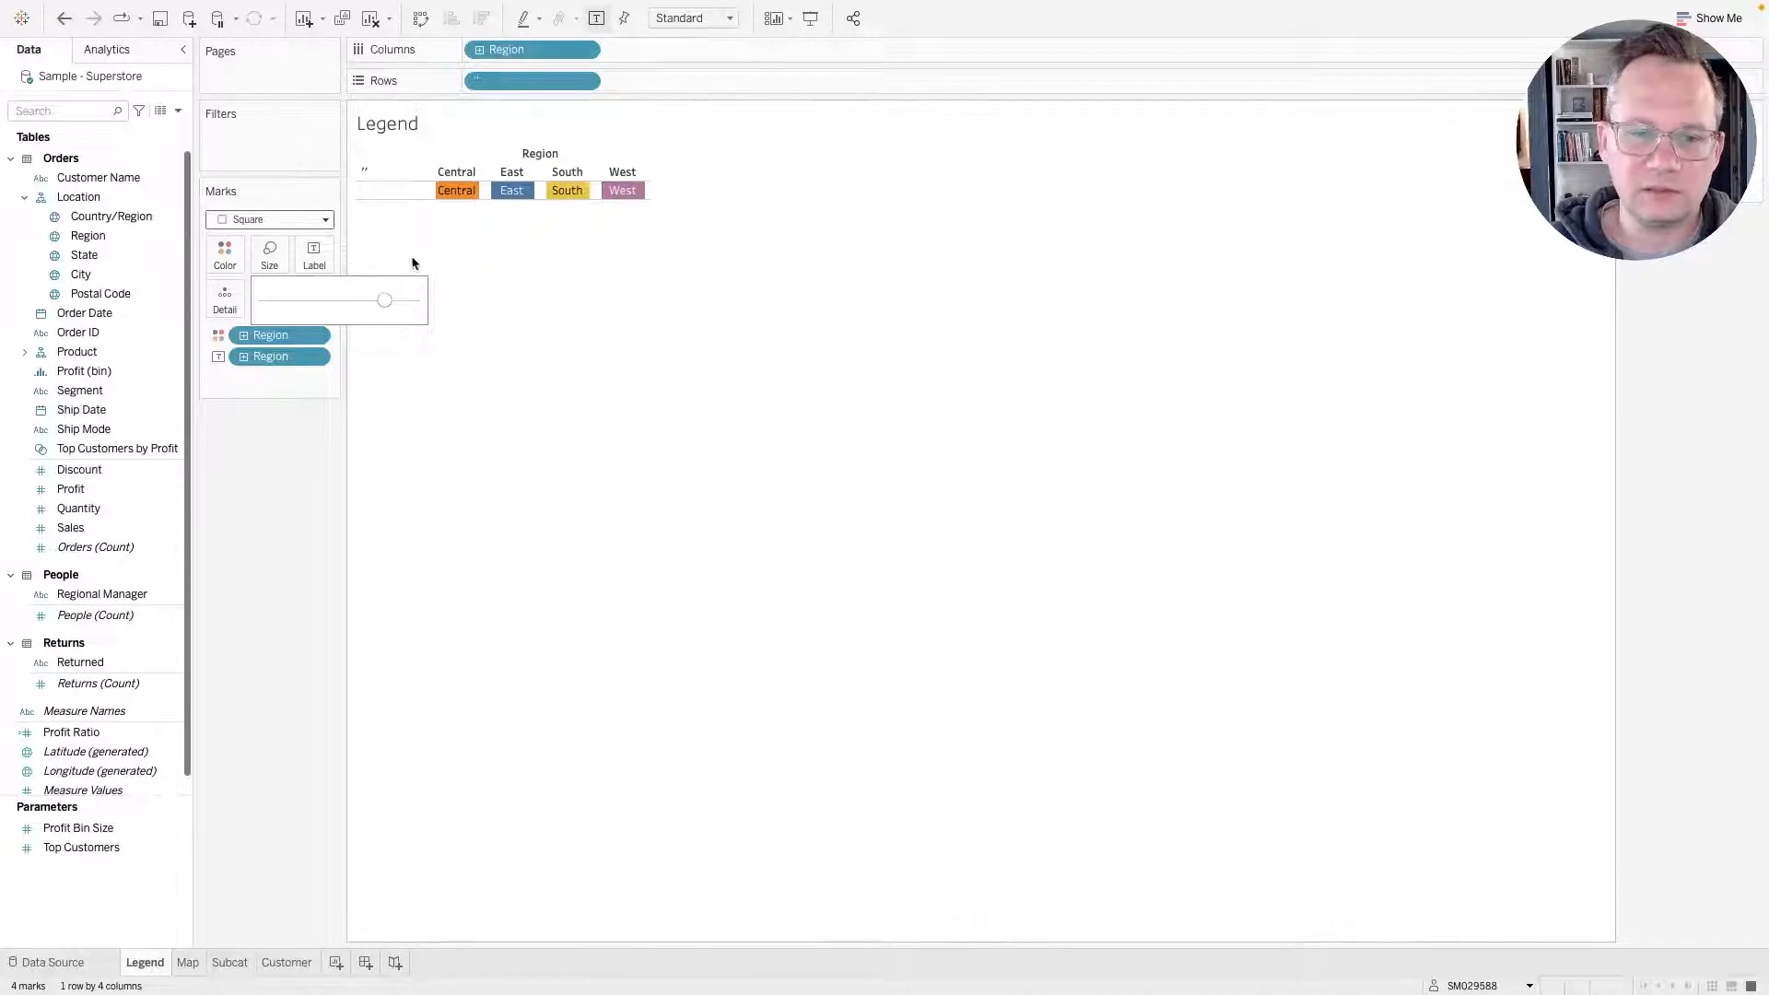
drag(380, 301, 340, 301)
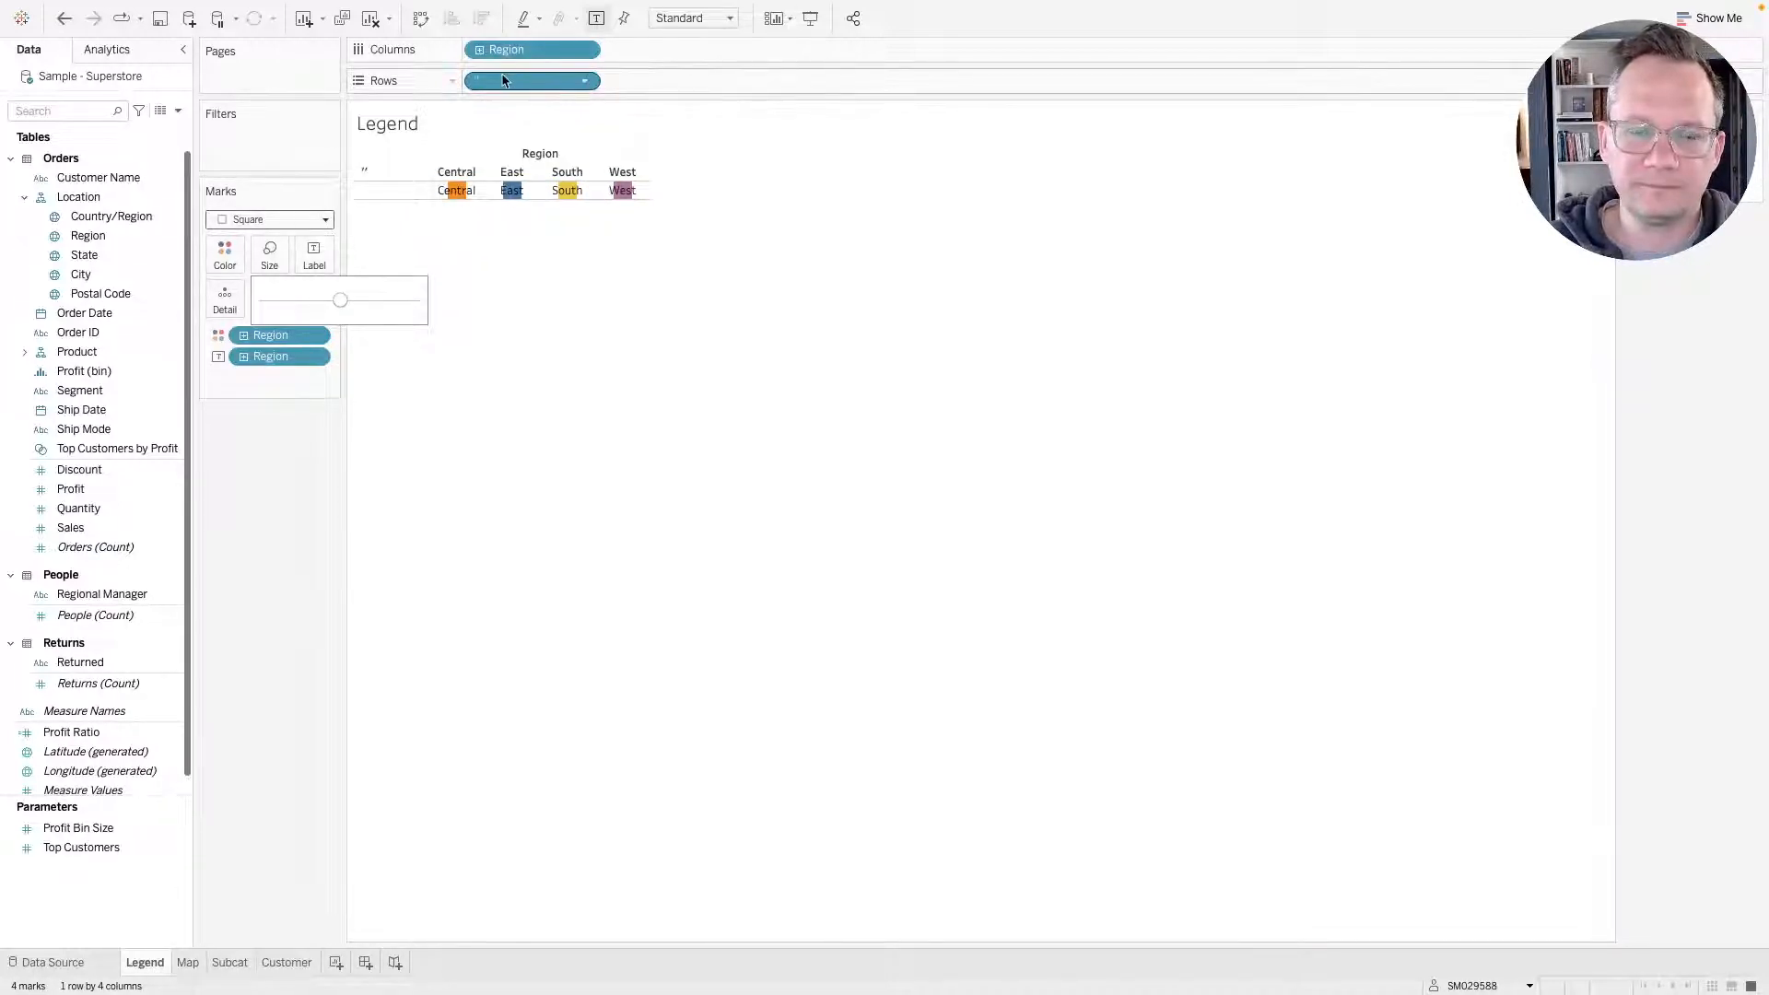
Move the blank '' placeholder from Rows to Columns and raise the mark size to the maximum.
drag(498, 86, 655, 51)
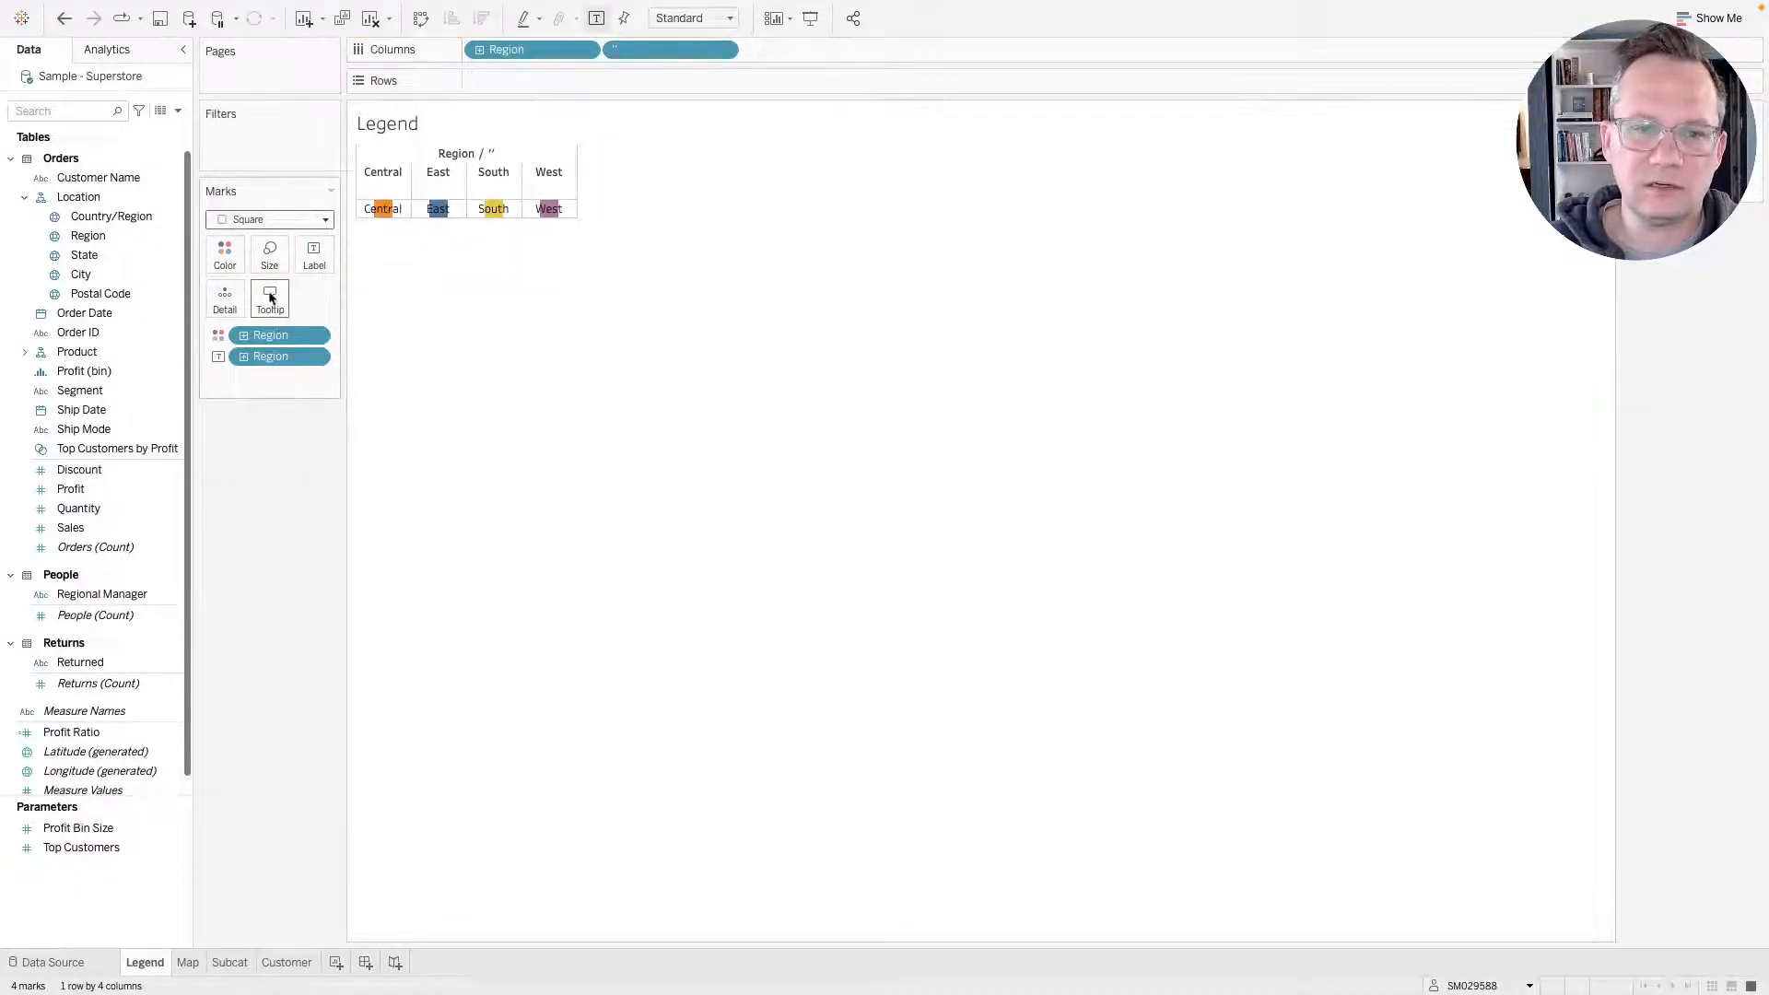
click(282, 257)
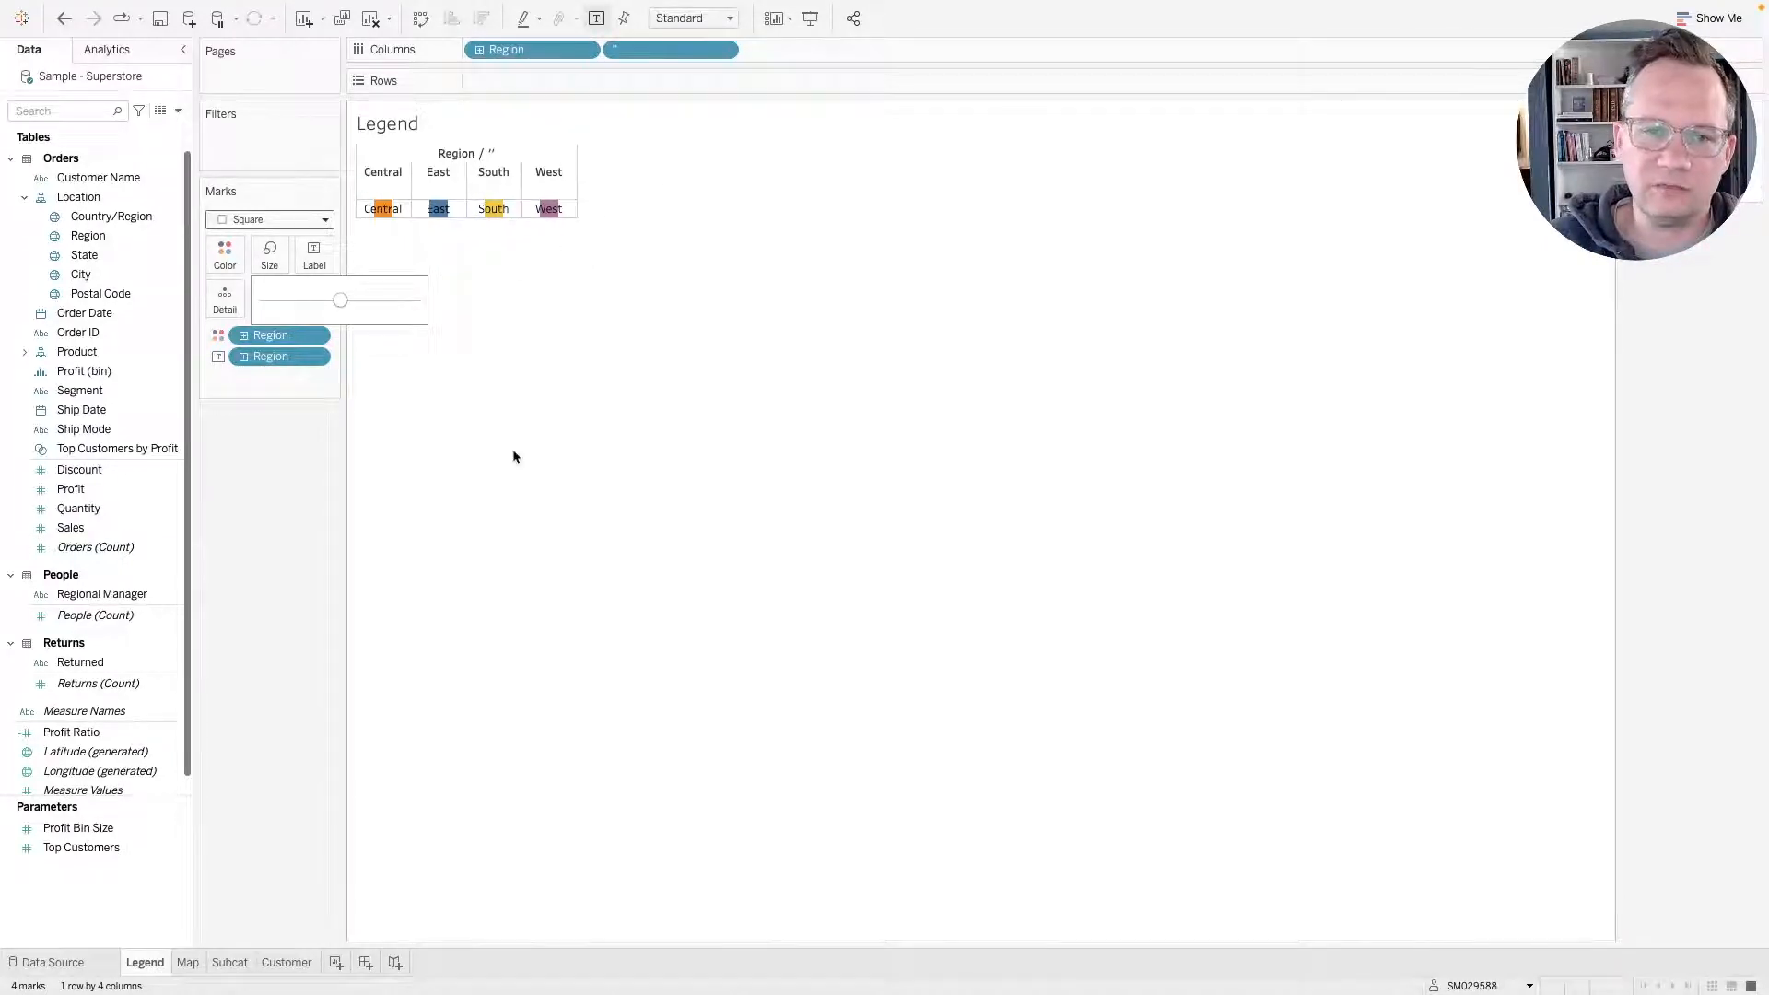
click(417, 300)
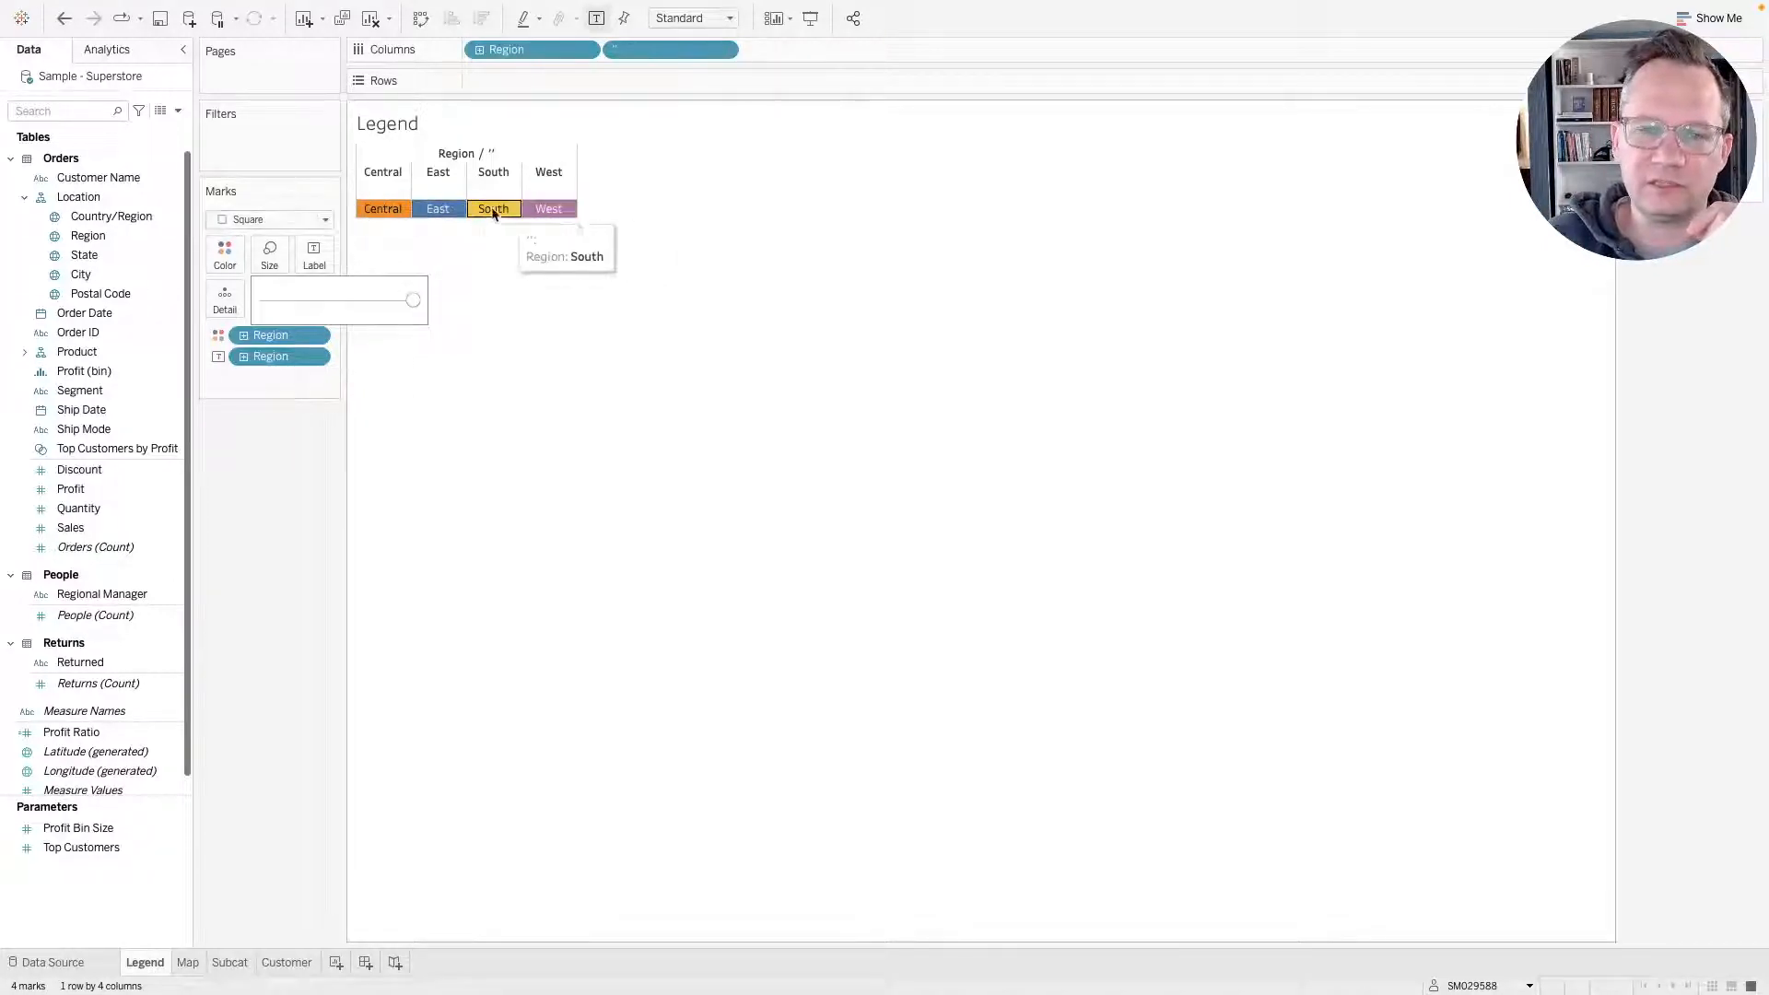
Hide the column headers for both Region and the '' placeholder.
mouse_move(403, 206)
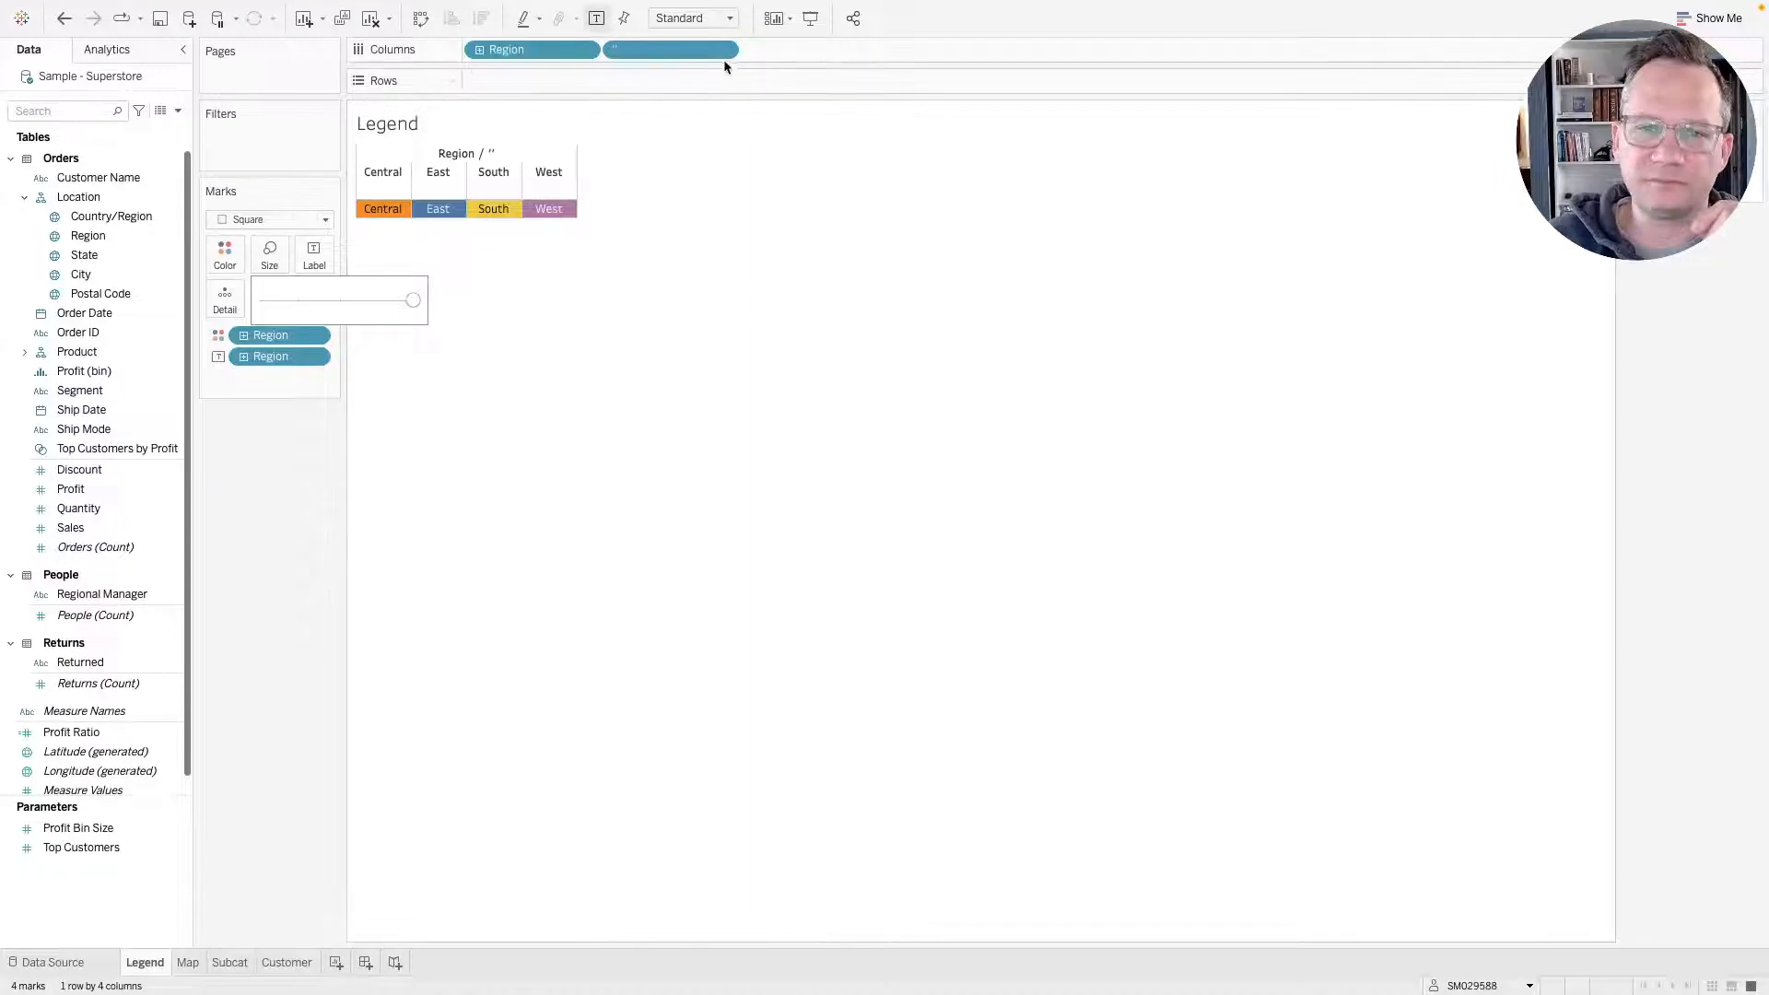
click(624, 346)
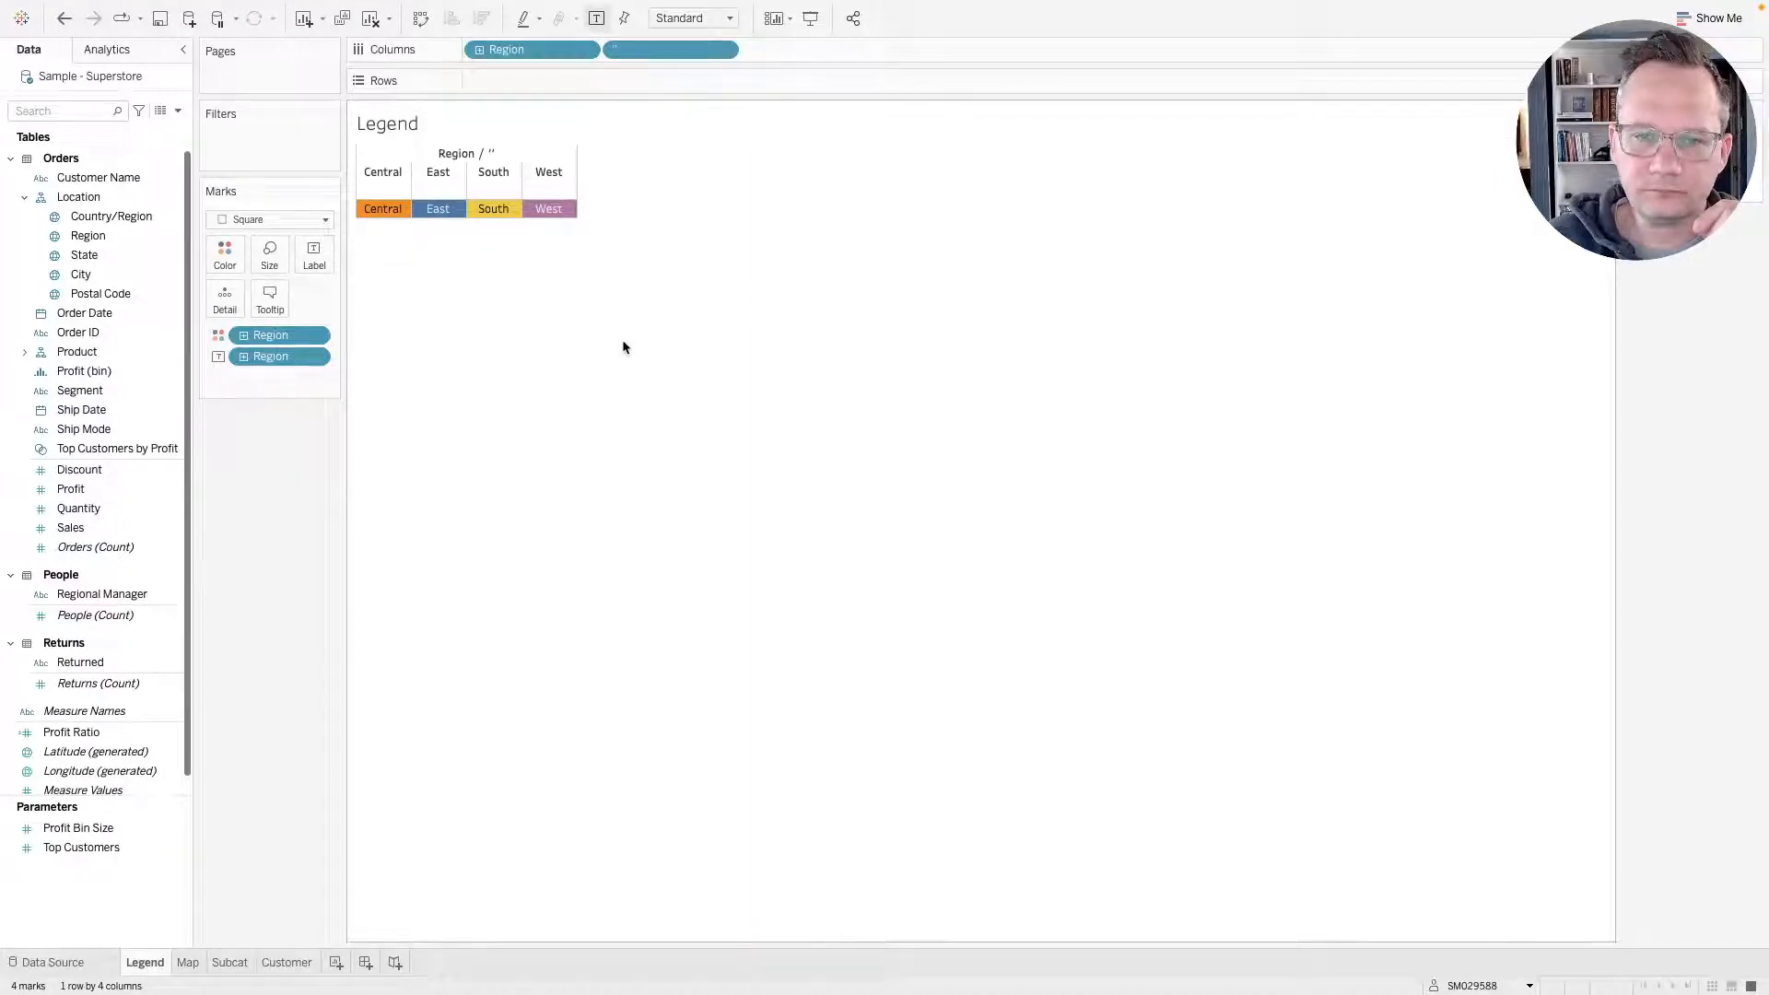
click(584, 51)
click(534, 176)
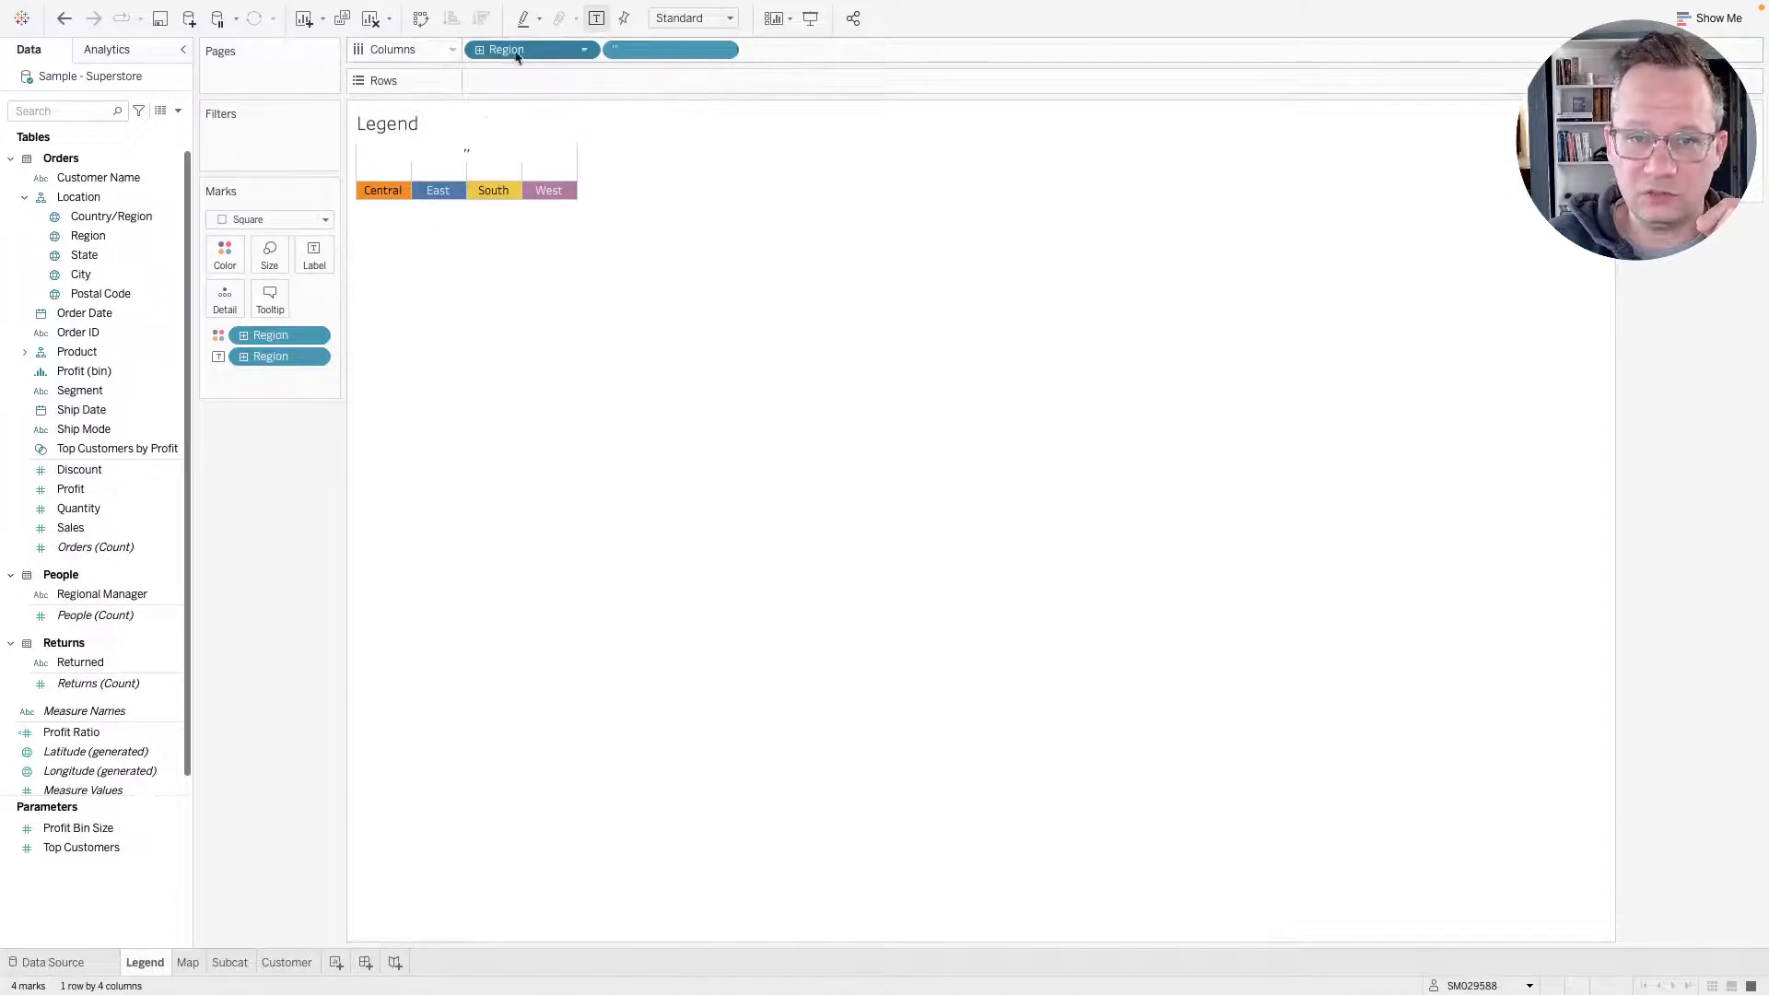
click(725, 52)
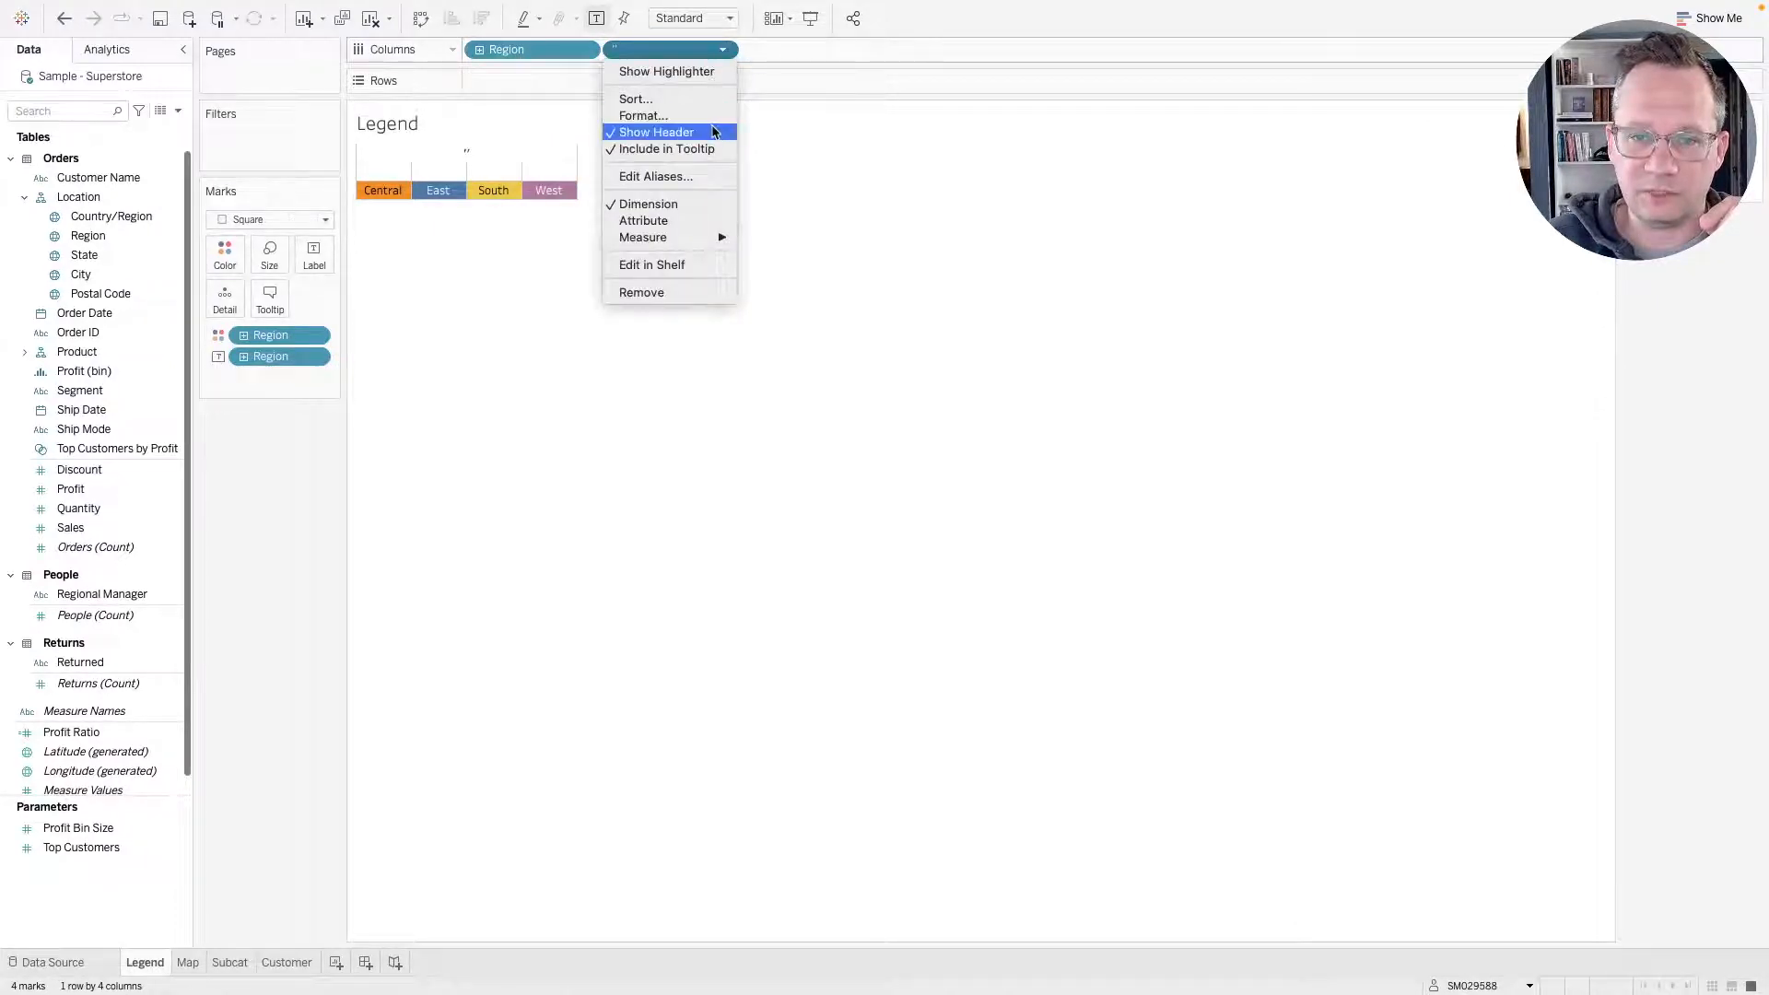
click(711, 130)
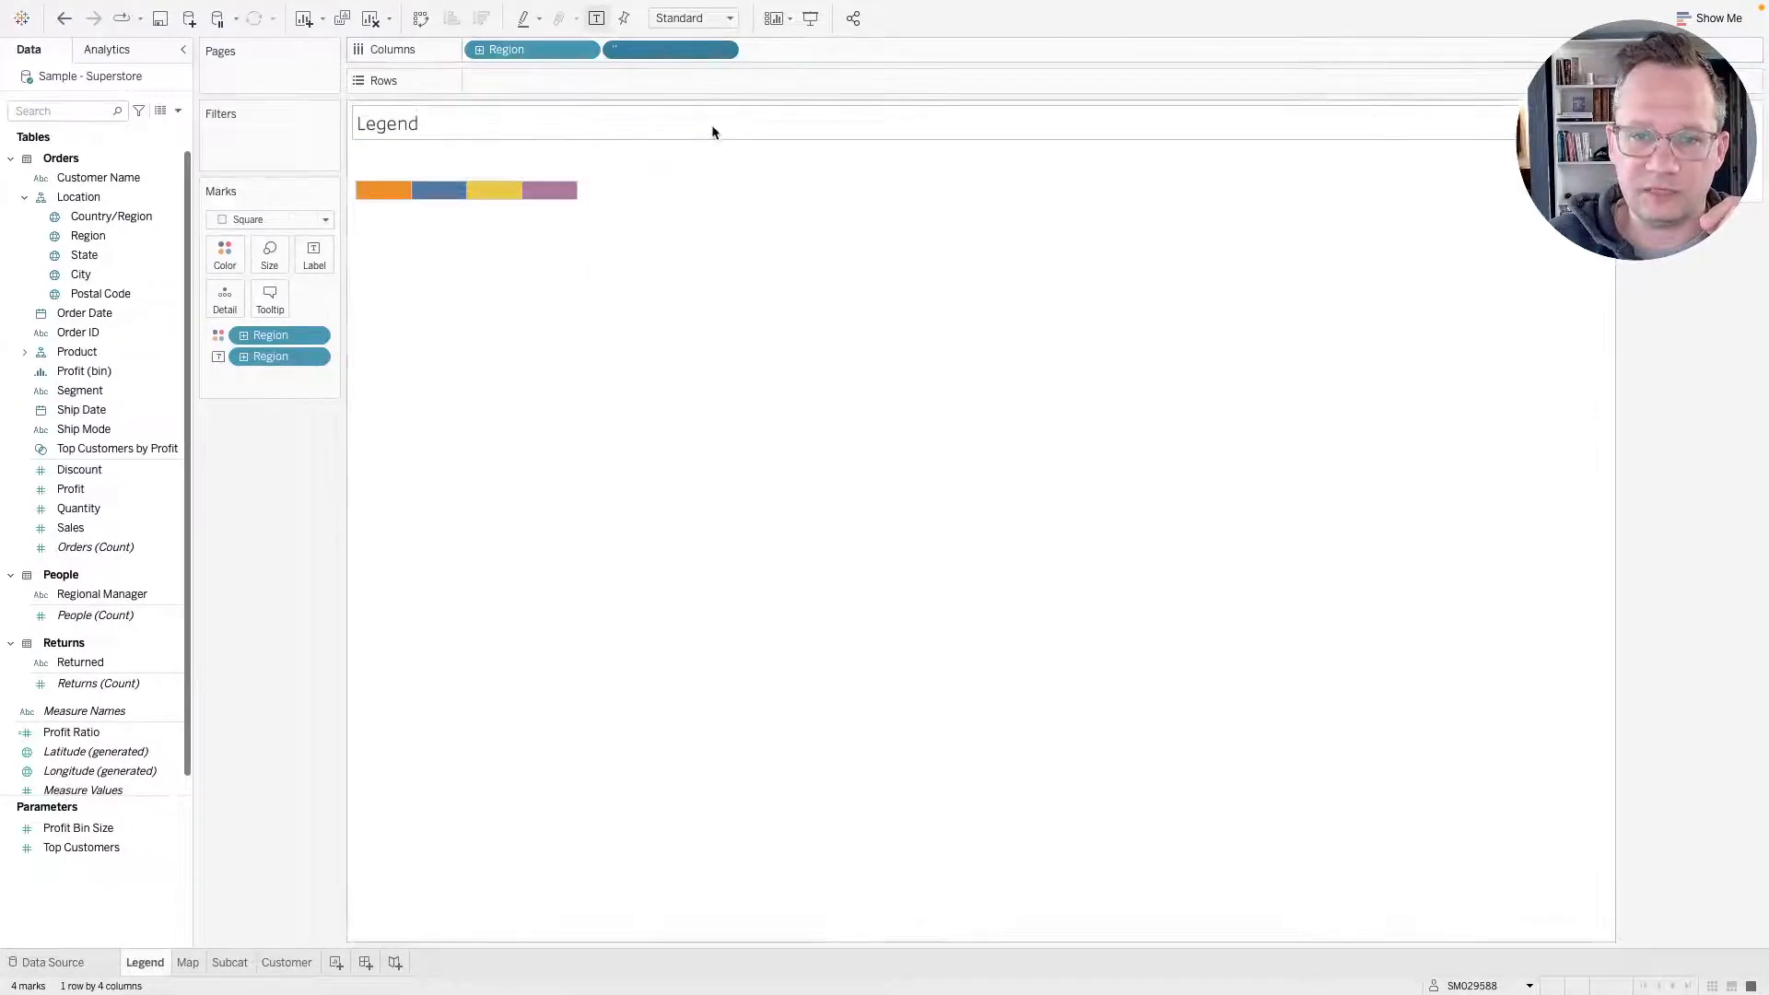
Turn off tooltips for the legend's marks.
click(722, 51)
click(360, 313)
click(269, 299)
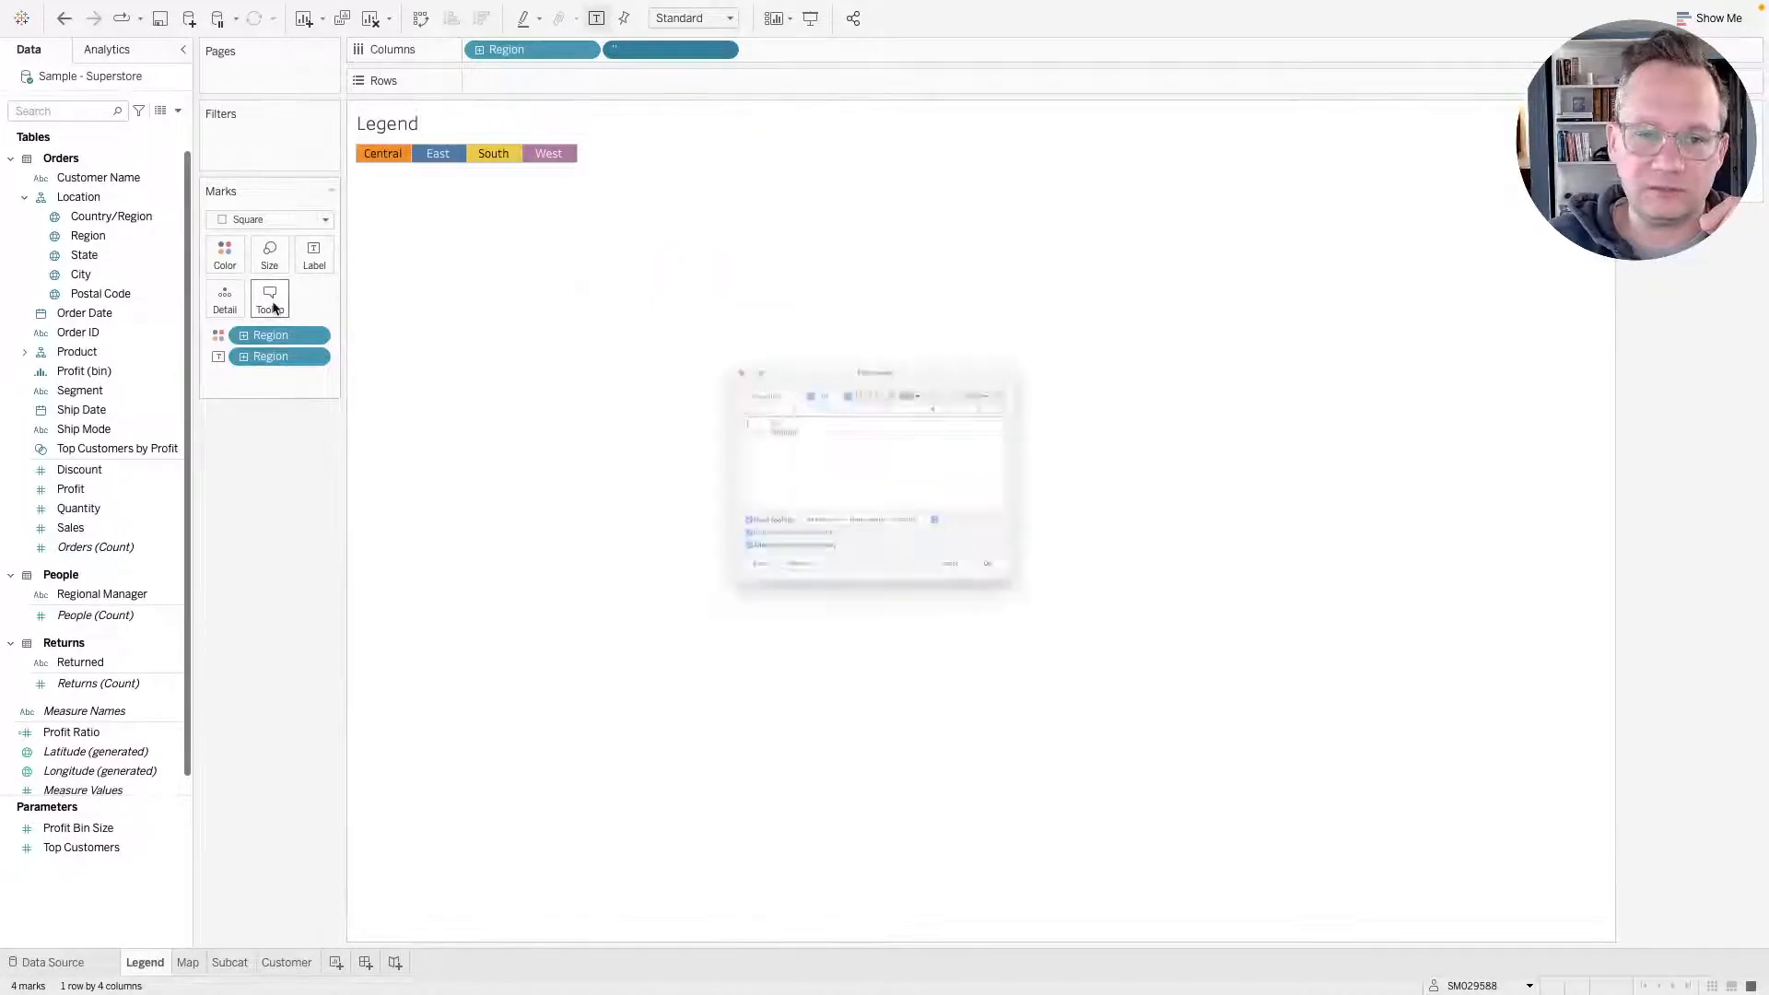
click(673, 564)
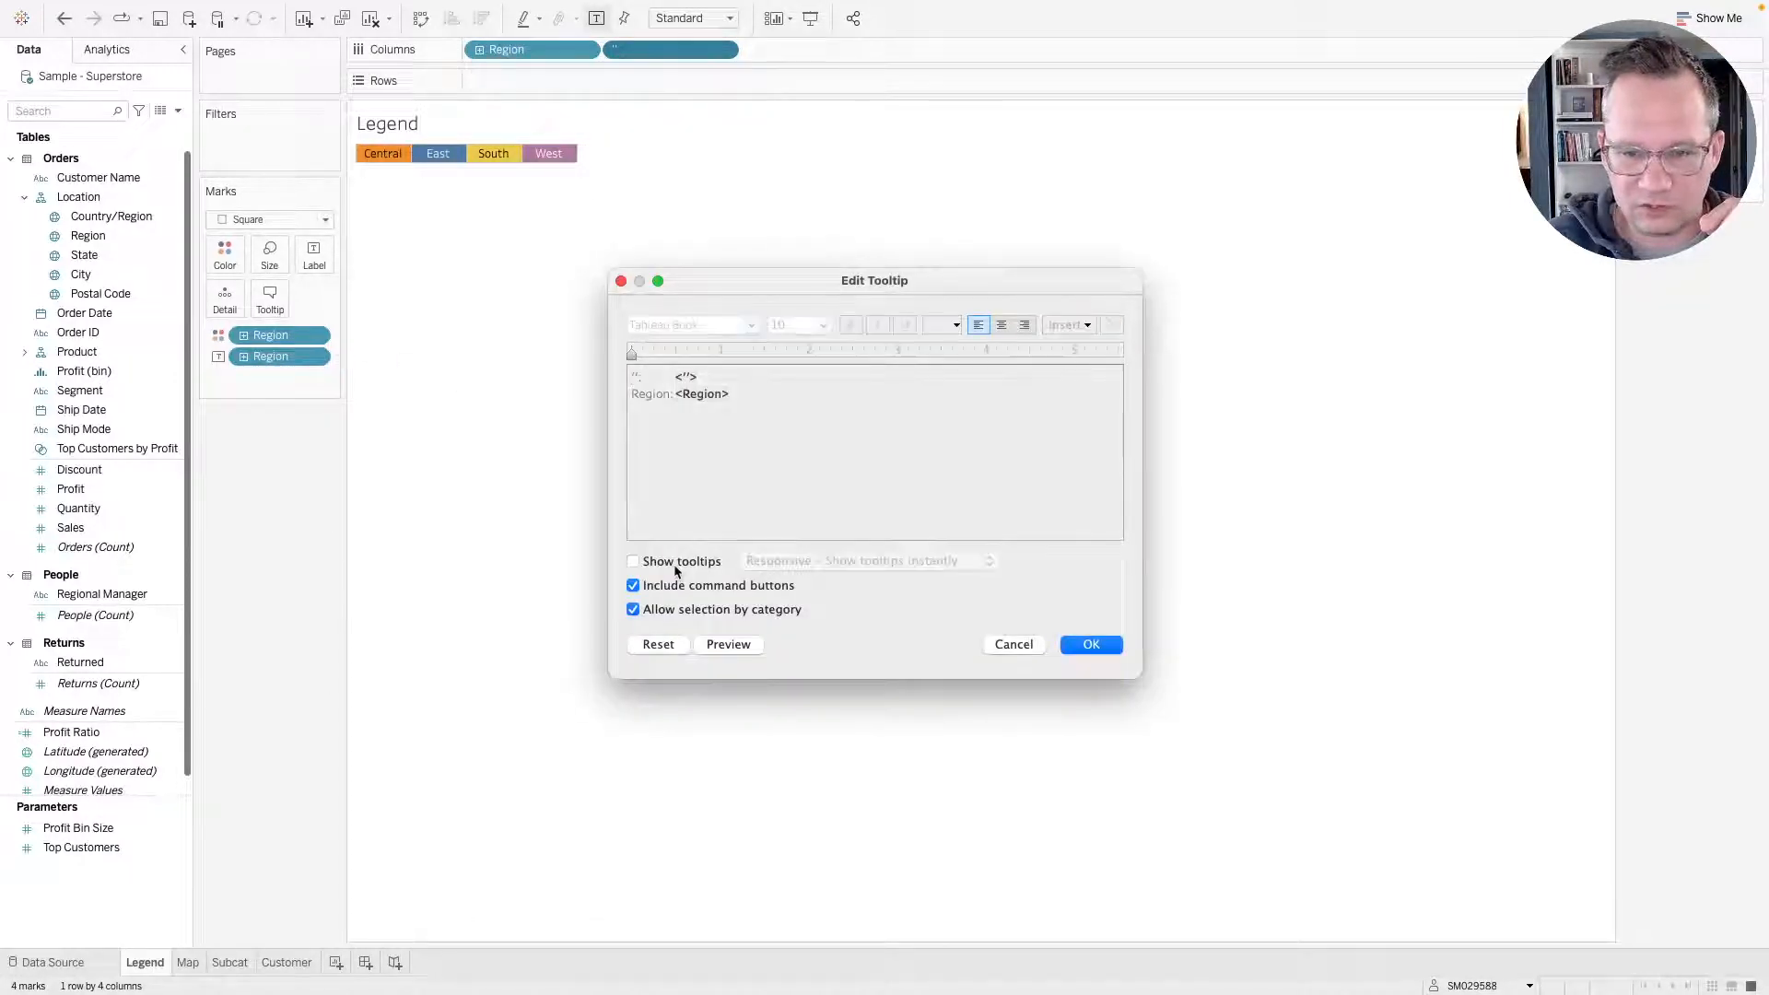
click(1094, 643)
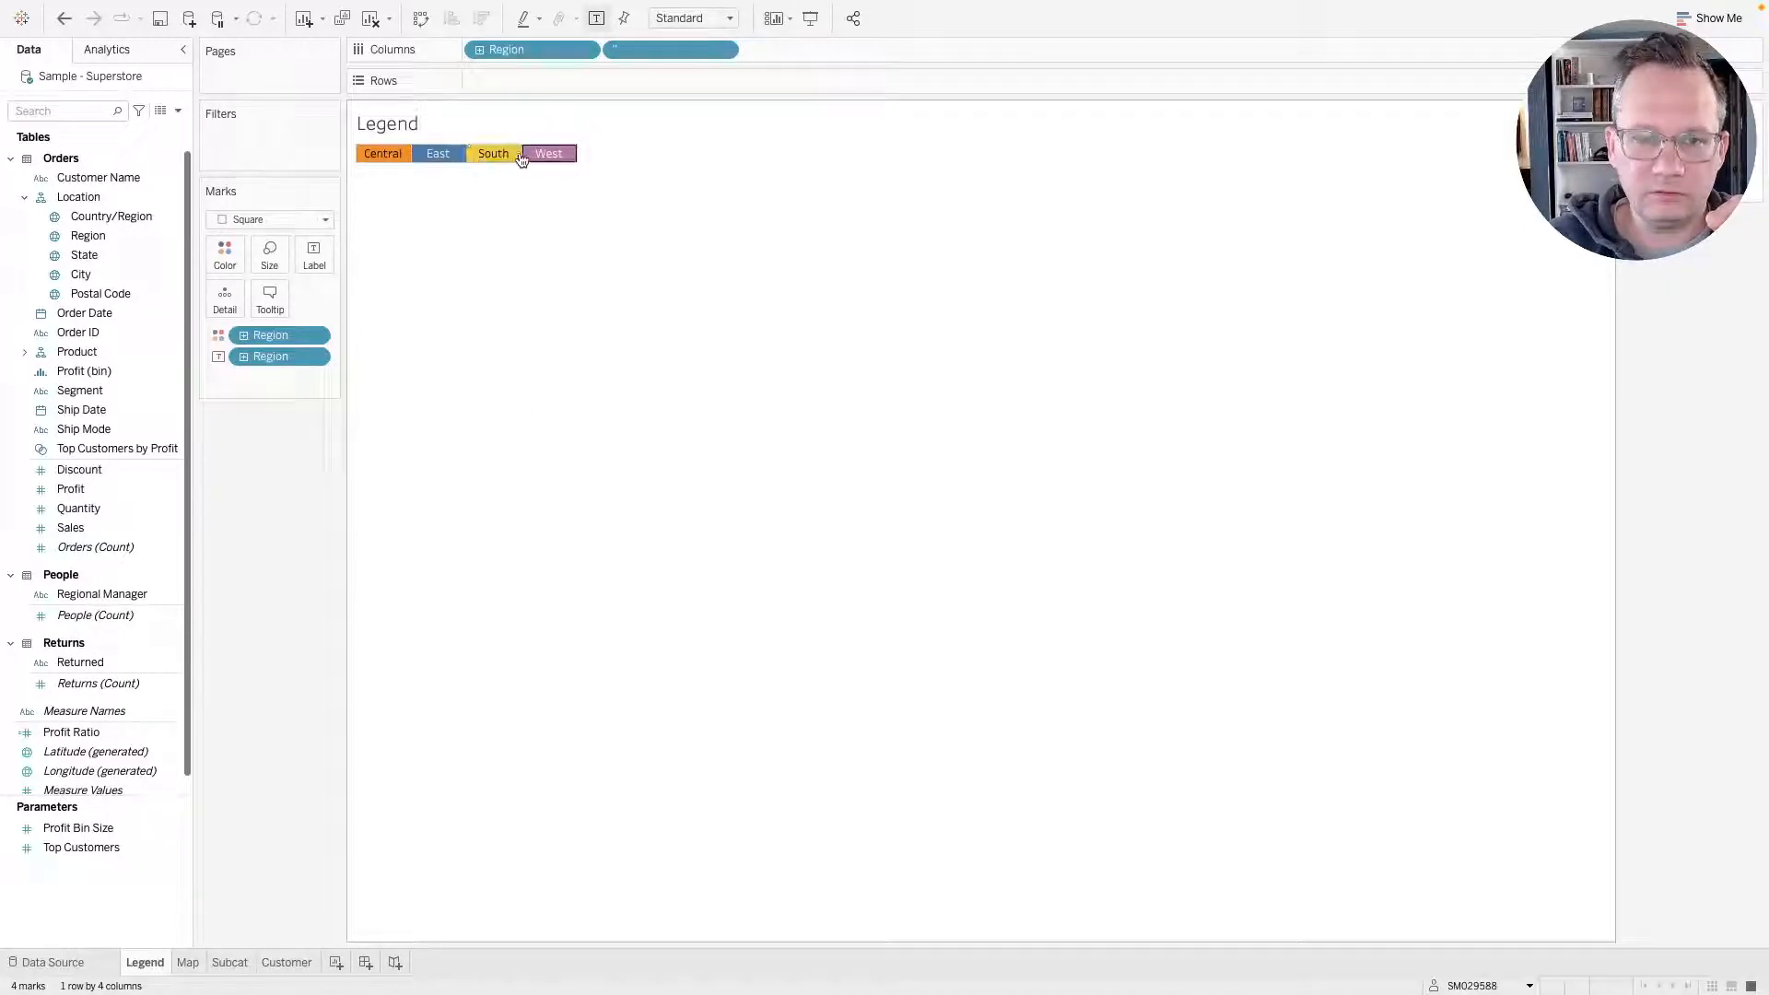
On the Map sheet, add State to the view as a geographic map and set the mark type to Map.
click(188, 964)
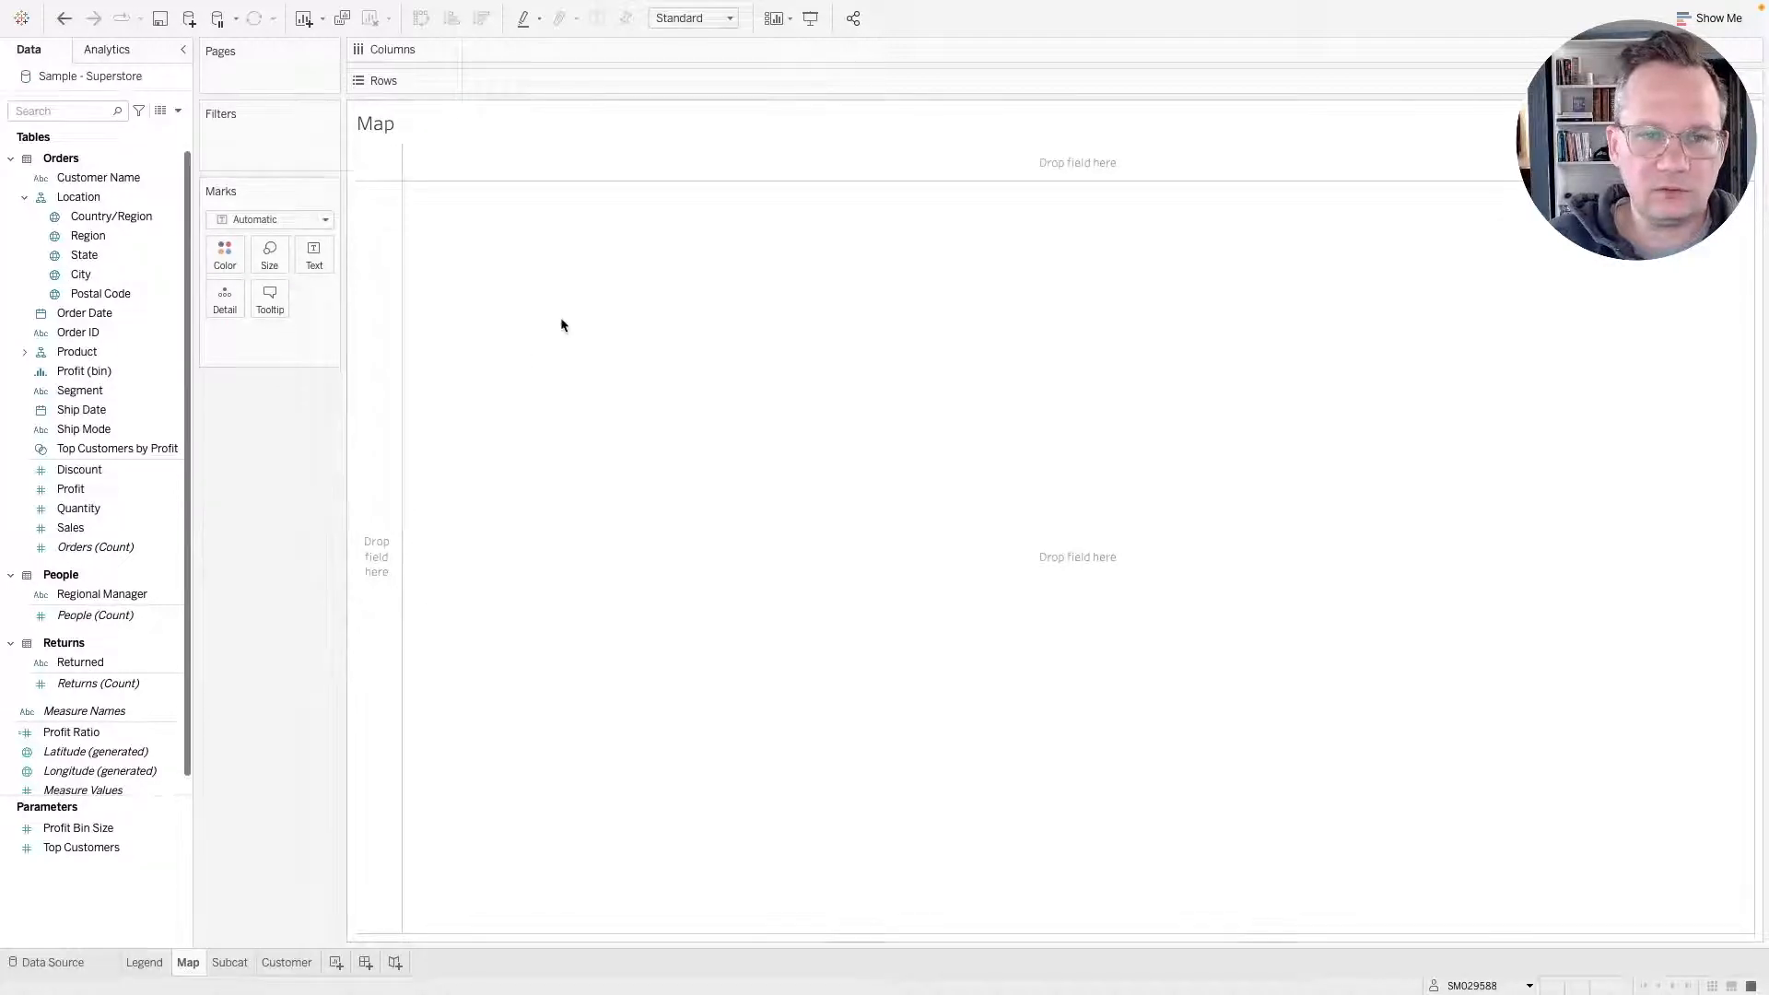
drag(105, 254, 226, 297)
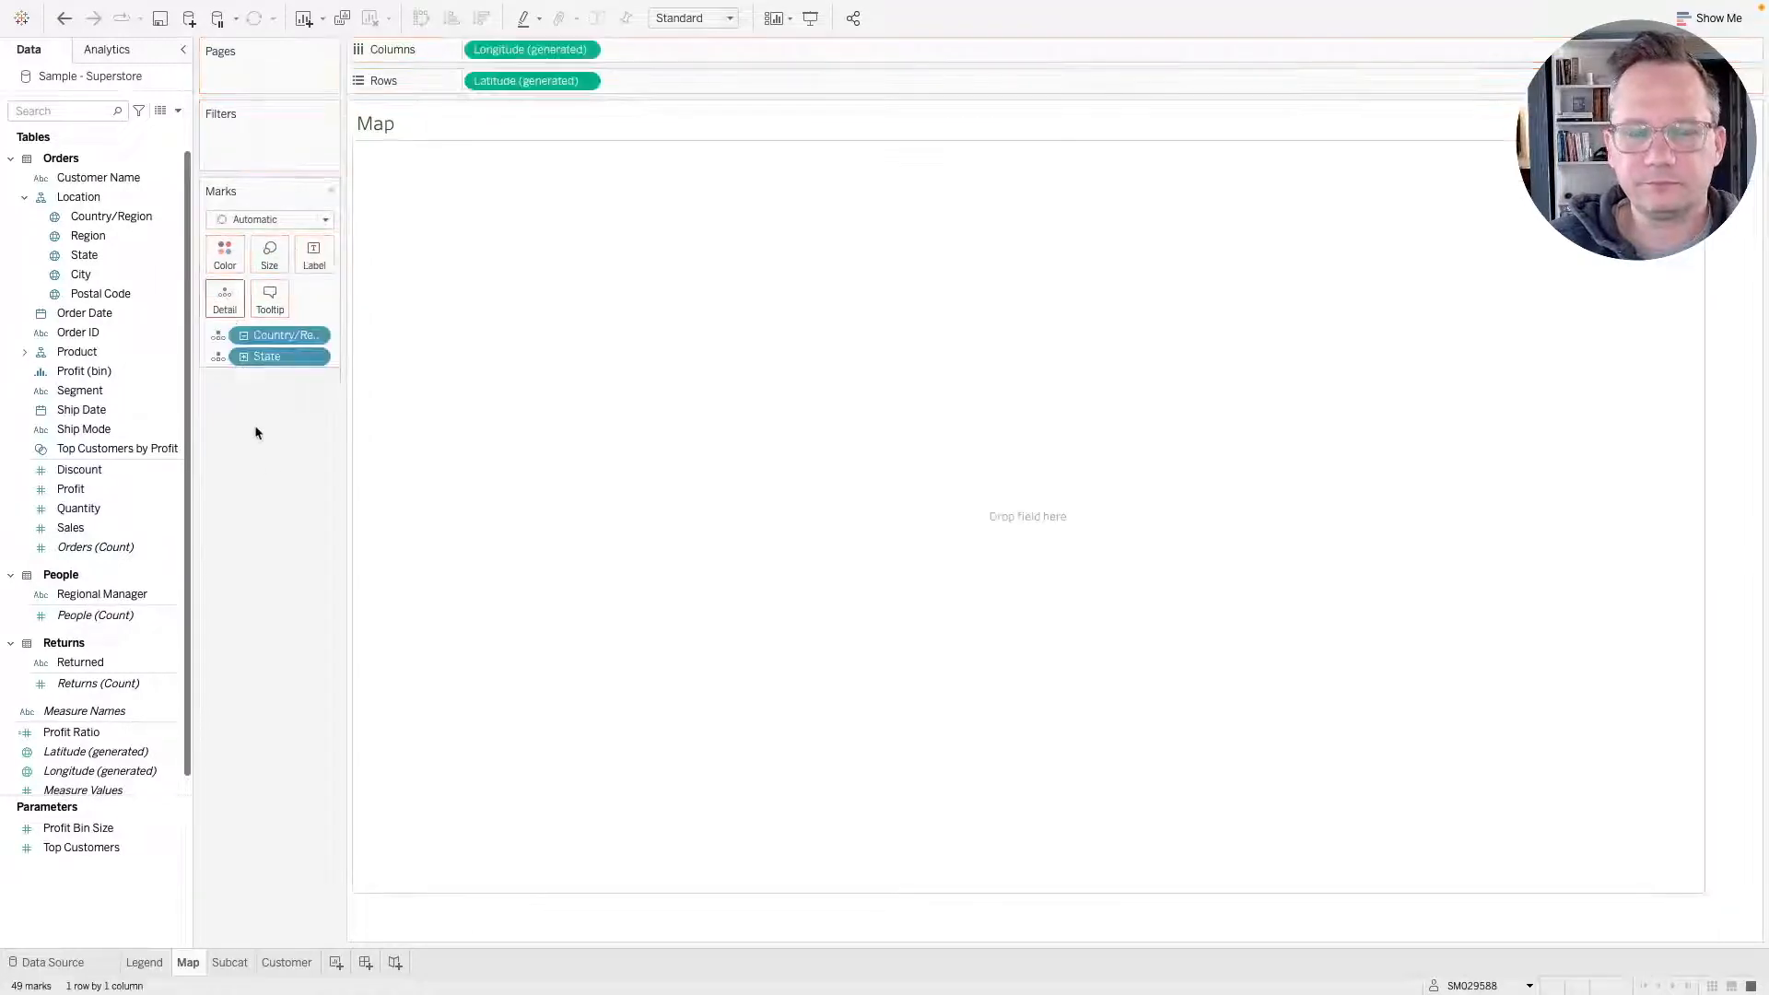
click(267, 220)
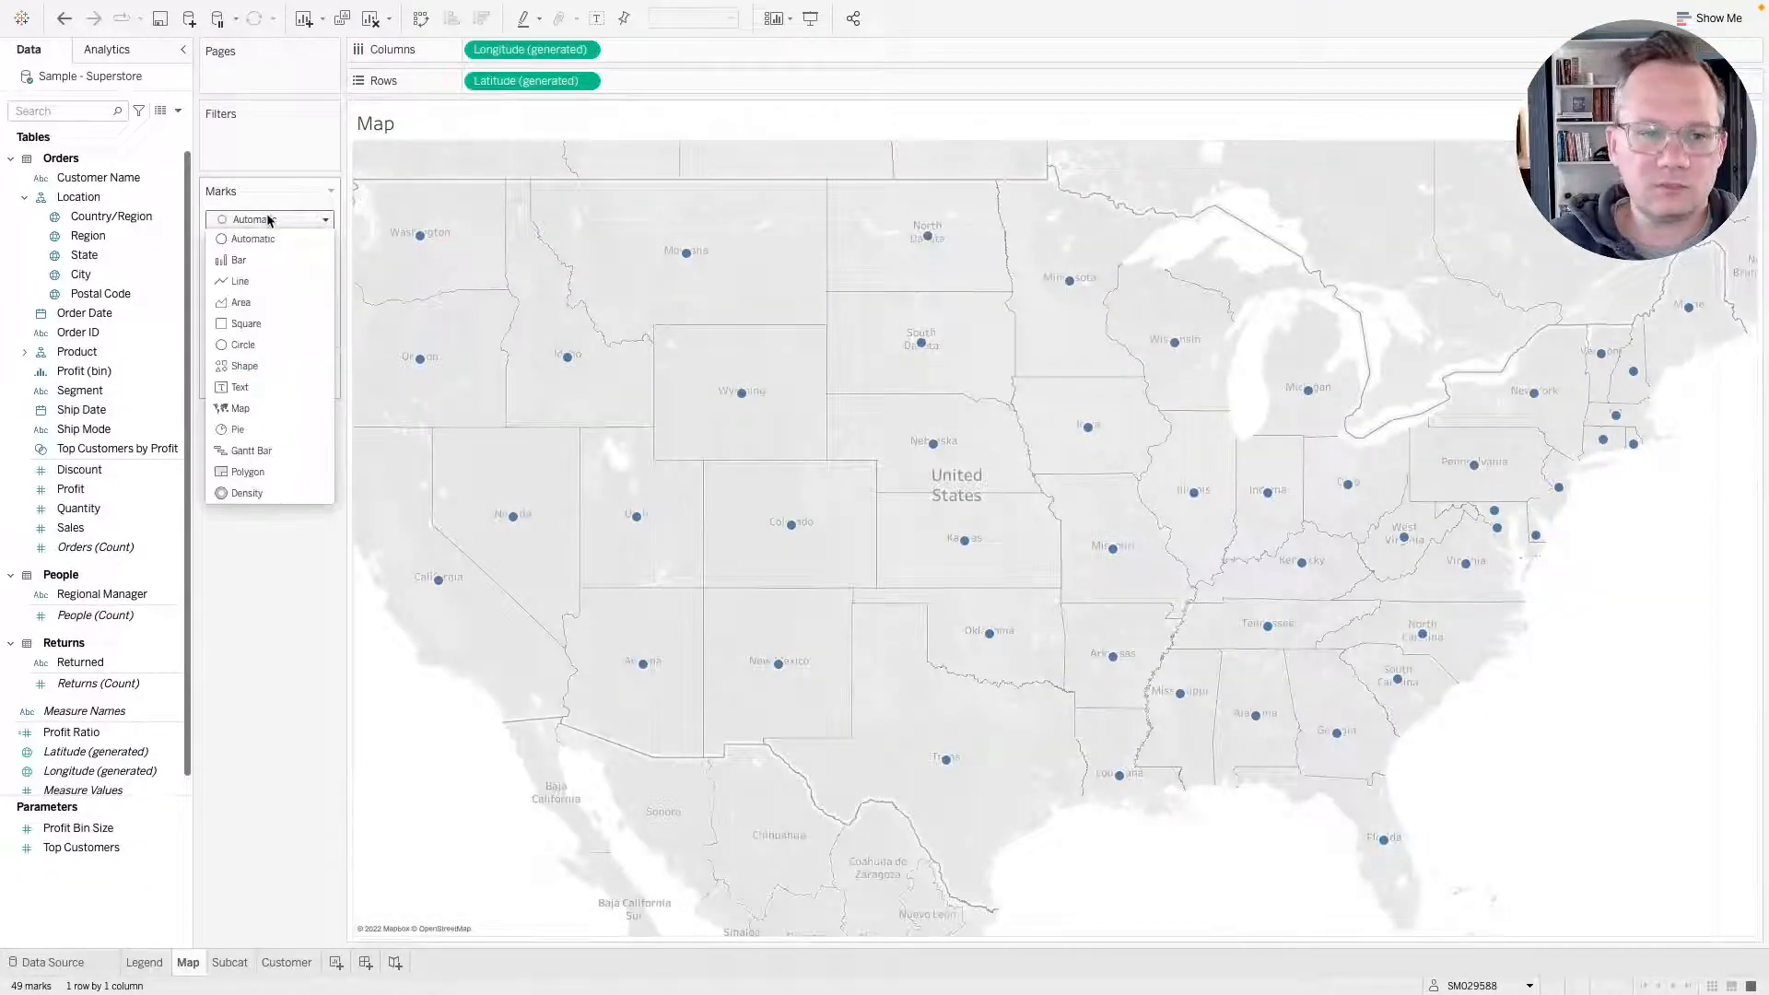
click(244, 409)
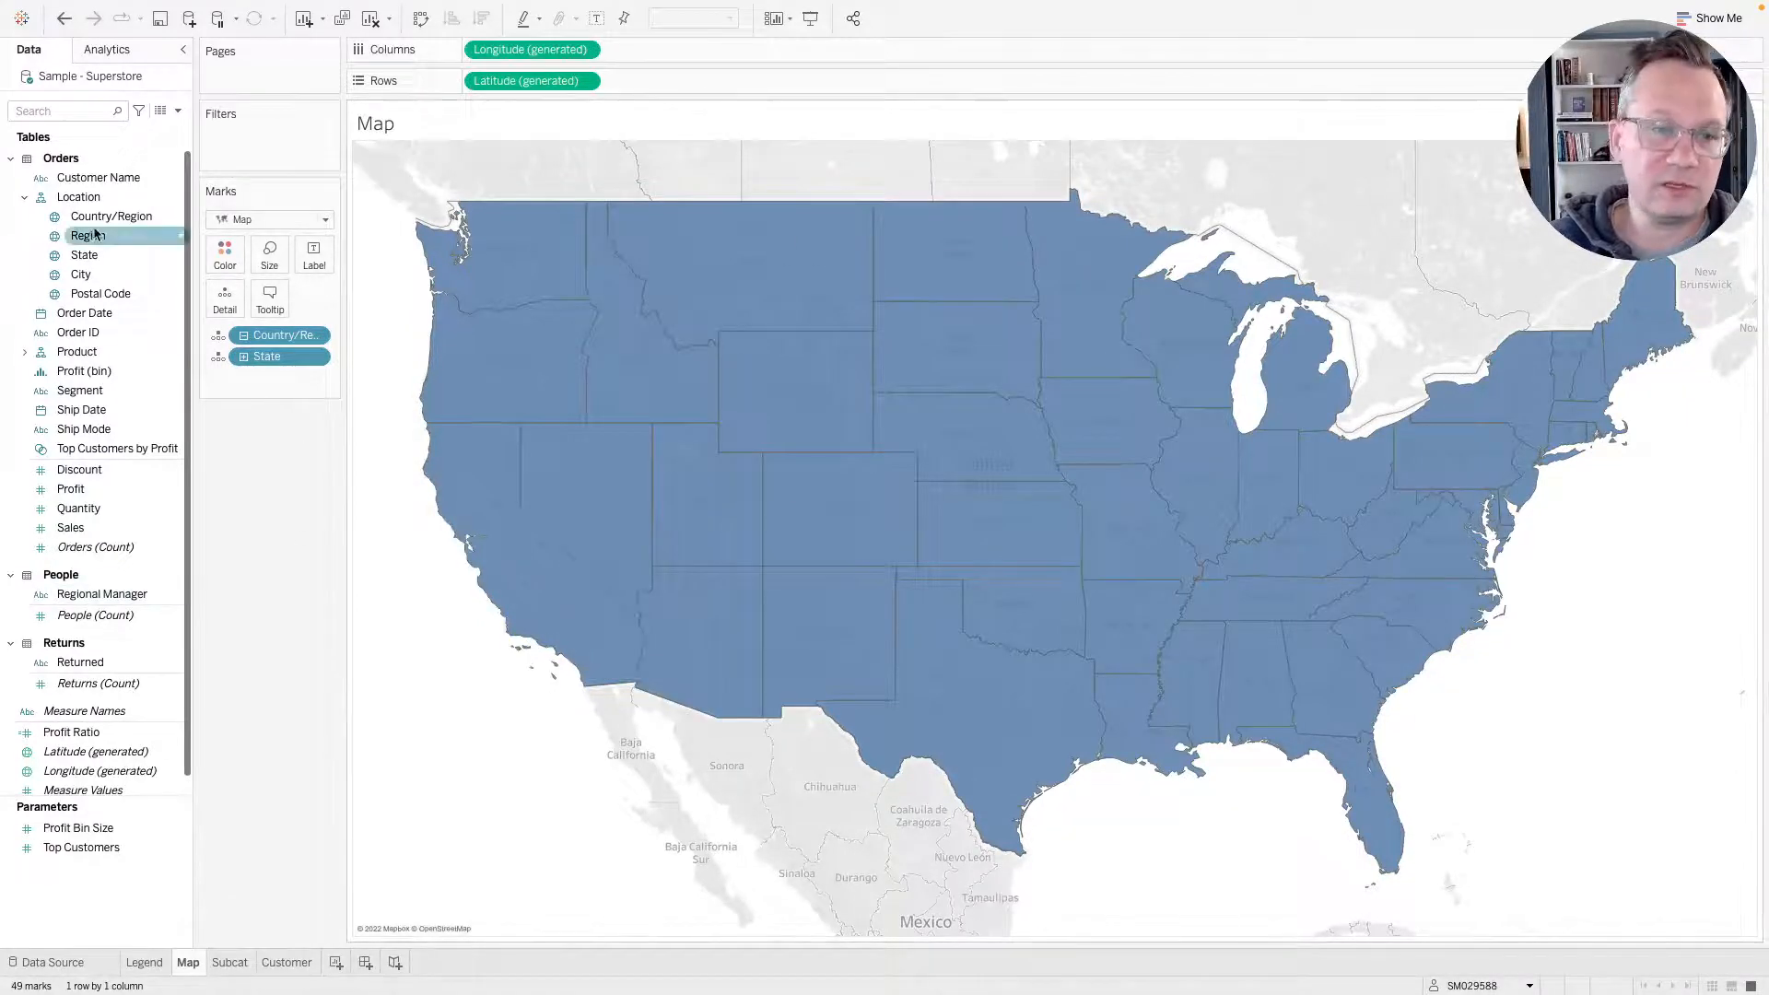
Colour the states by Region with the colour opacity at 49%.
drag(92, 236, 222, 263)
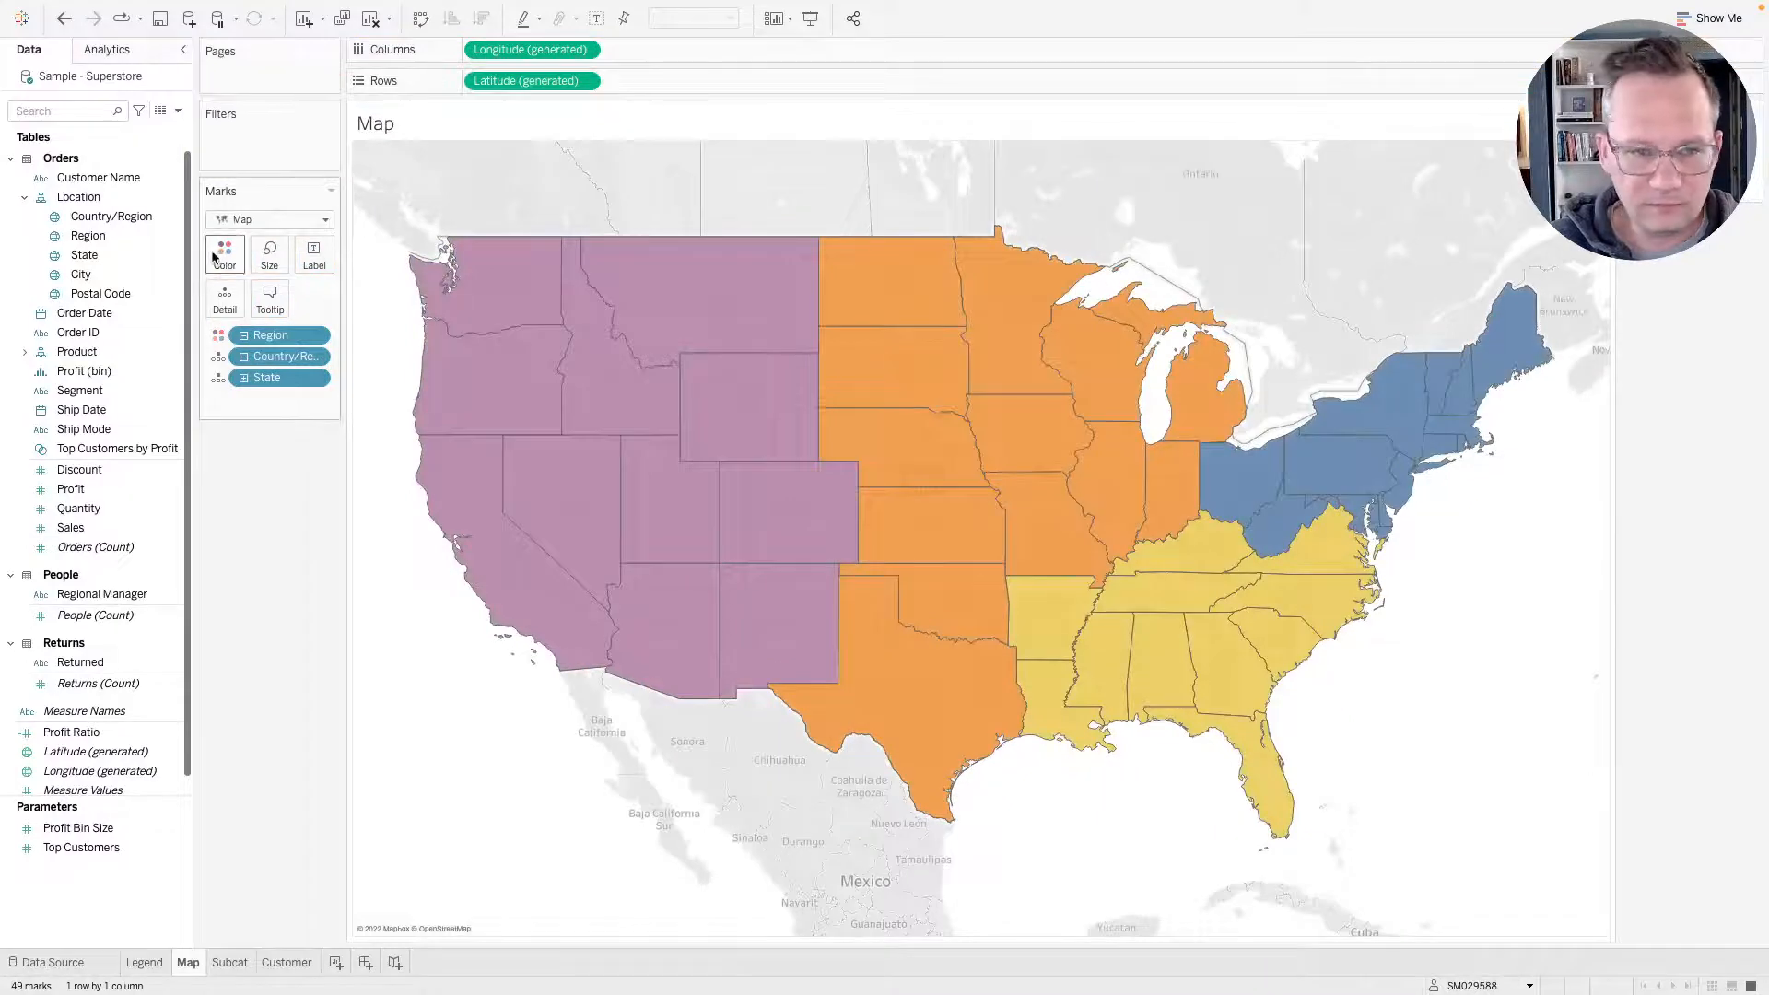
click(224, 262)
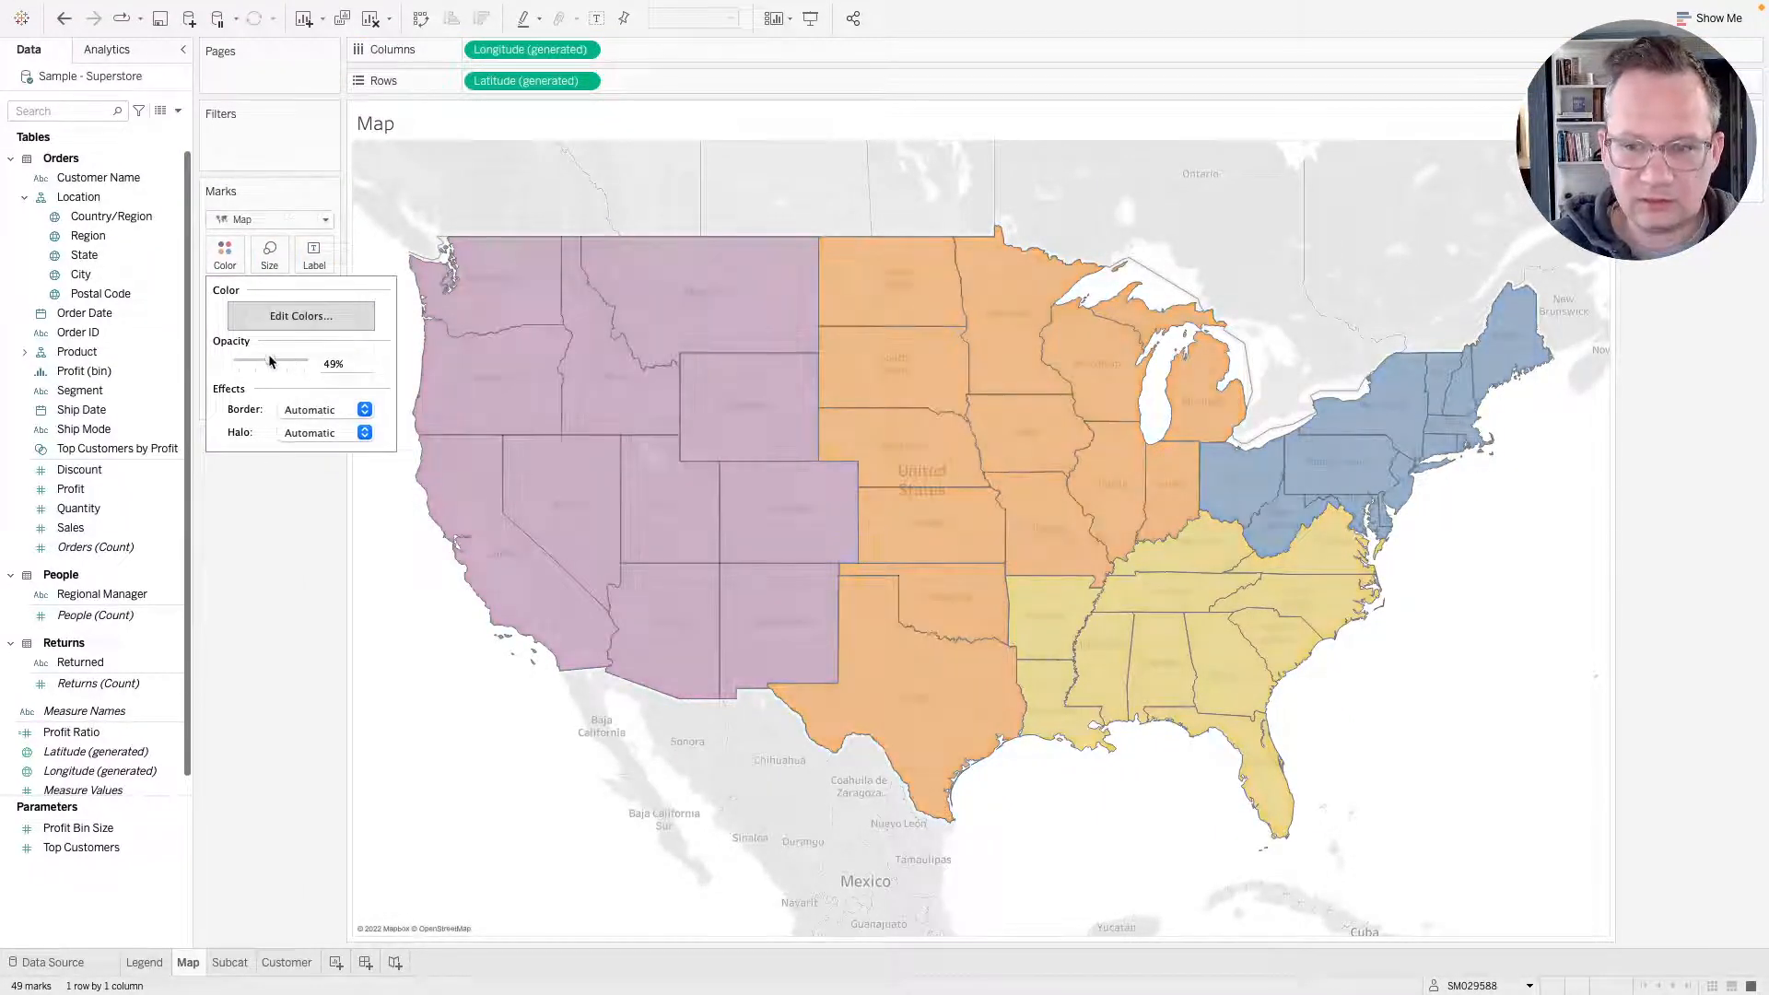
click(306, 667)
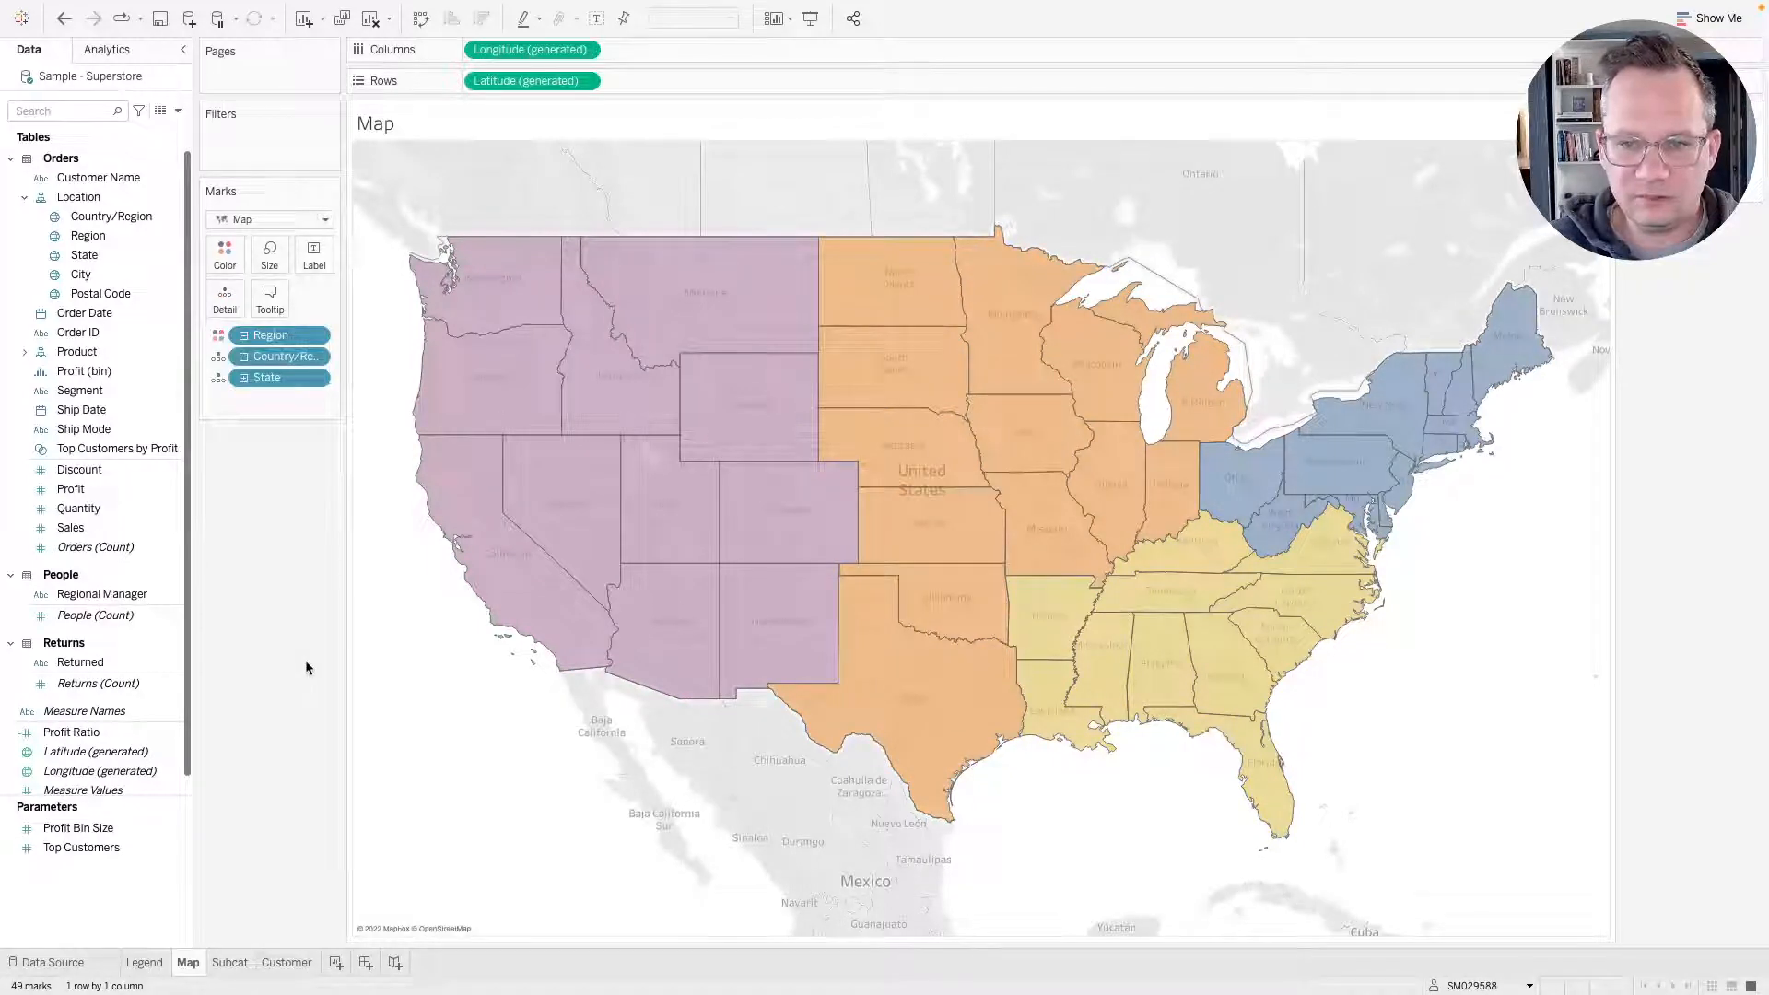
Compare with the reference dashboard and set the map's state borders to white.
key(ctrl+Right)
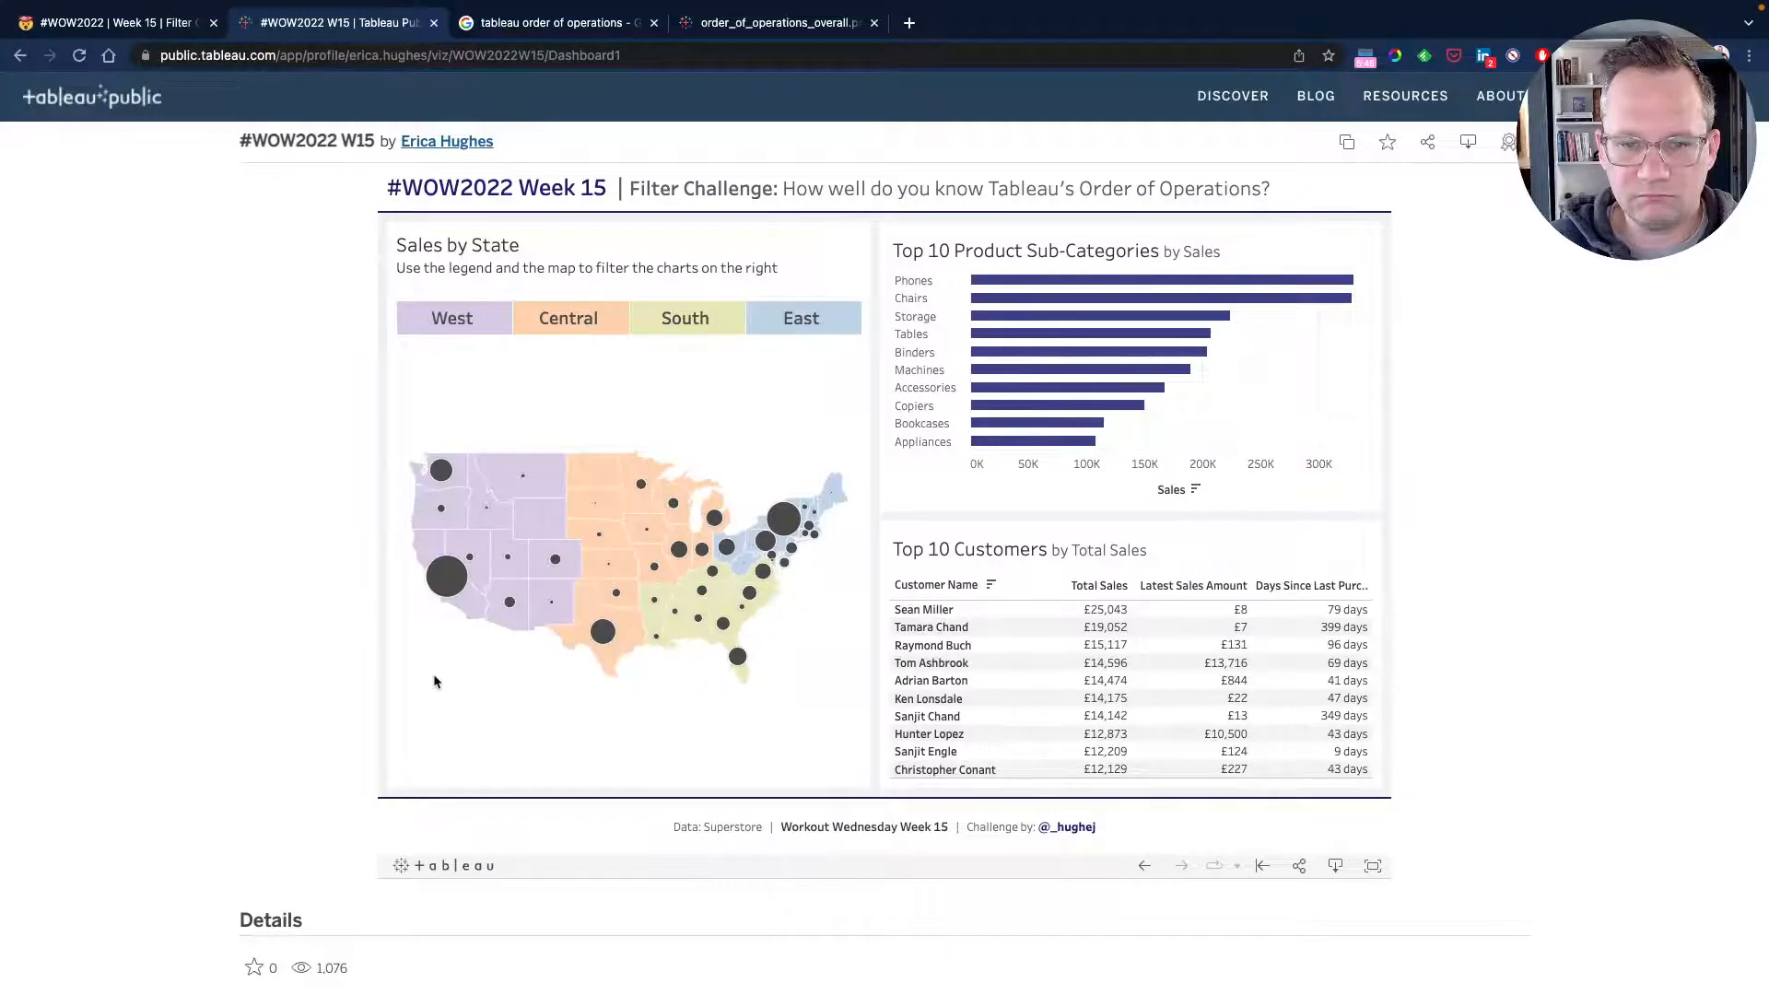
key(ctrl+Left)
click(224, 253)
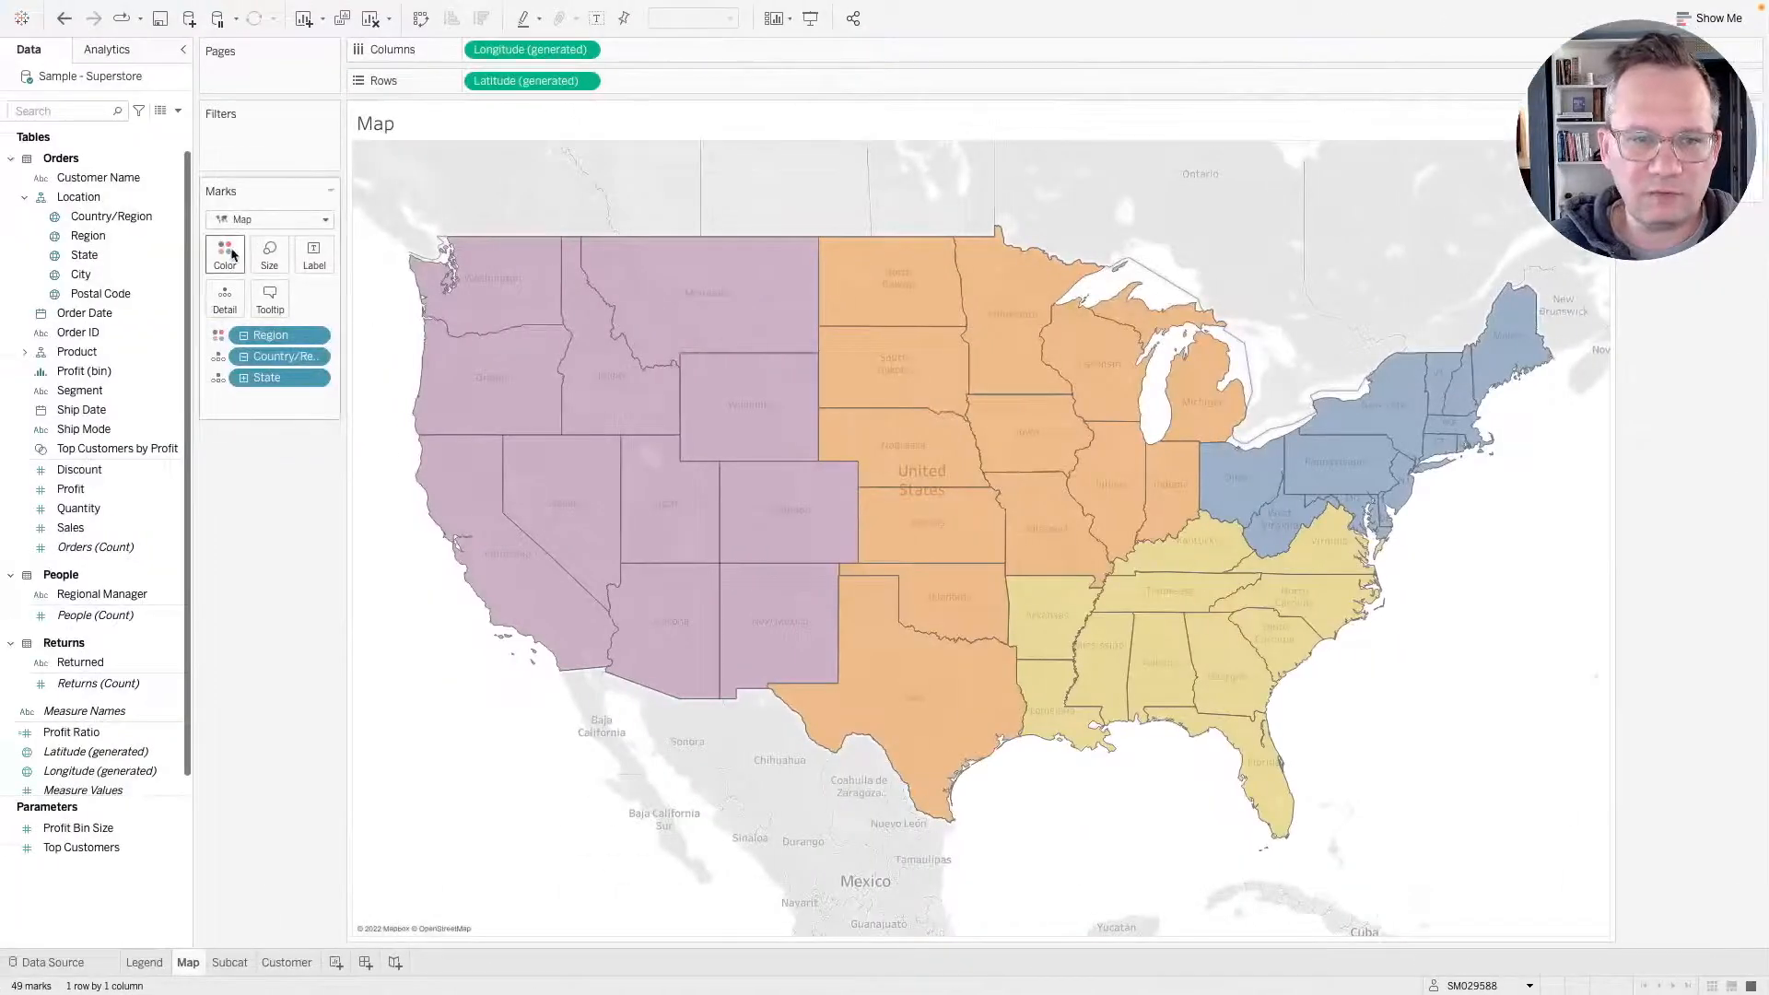
click(322, 409)
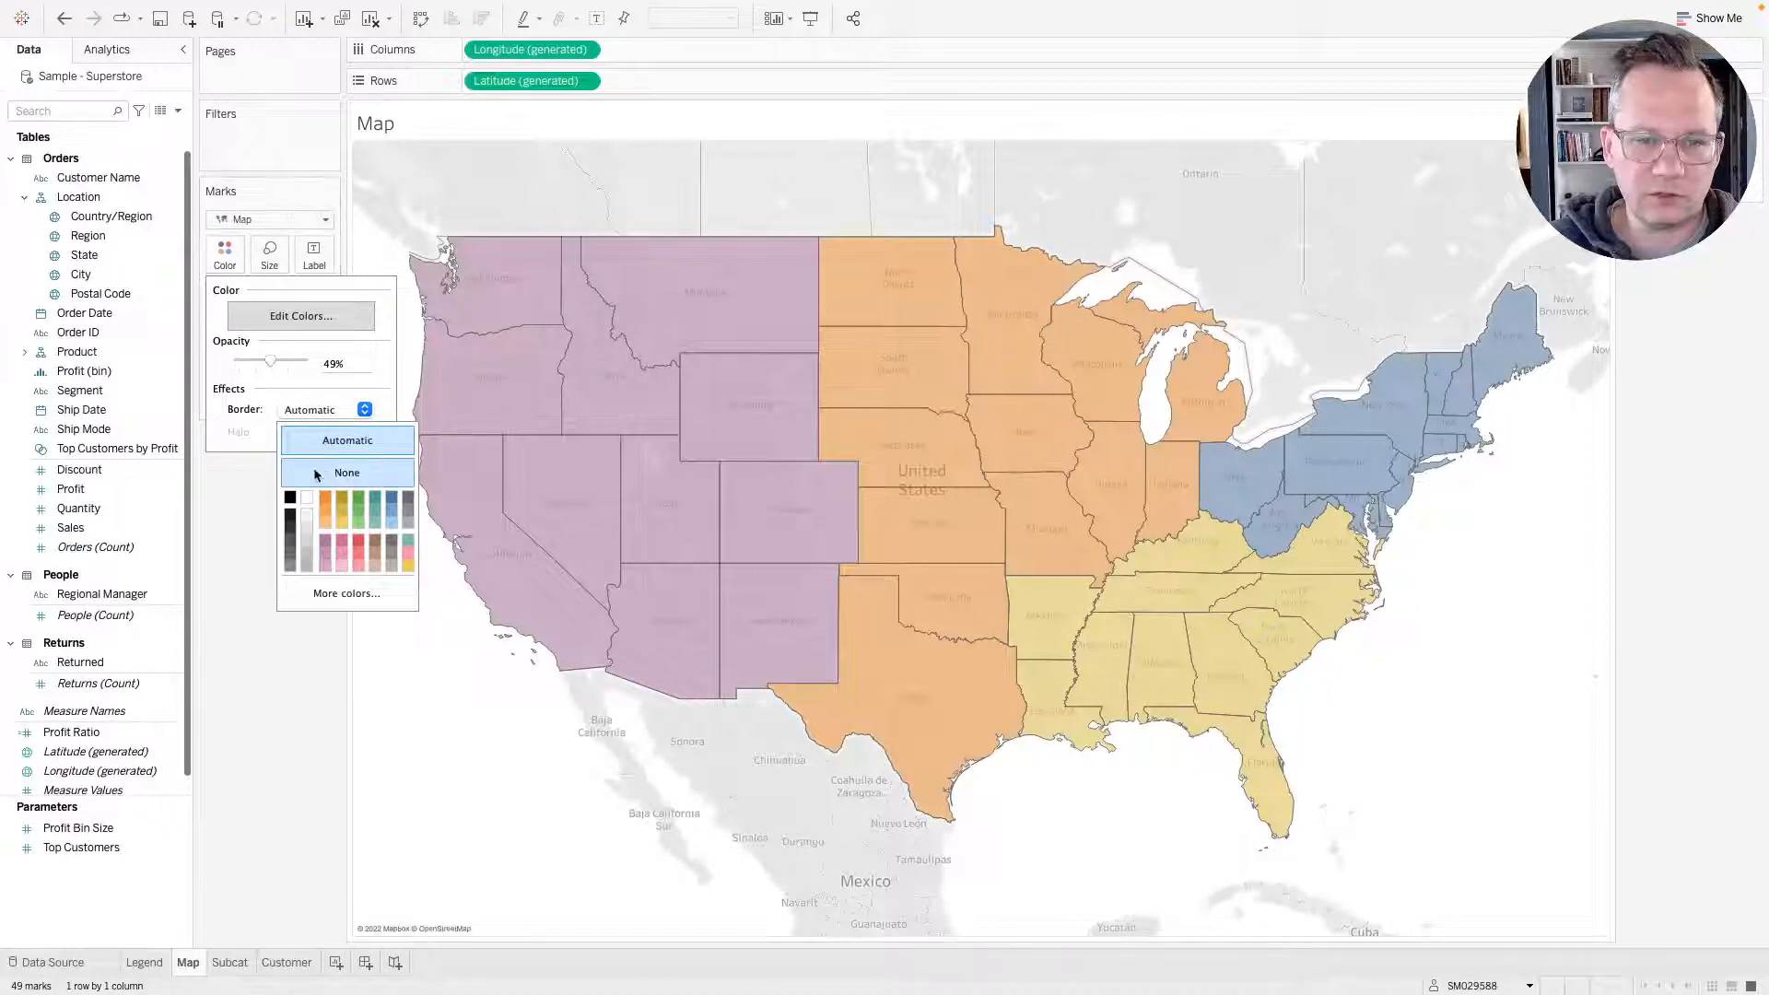
click(306, 498)
click(279, 727)
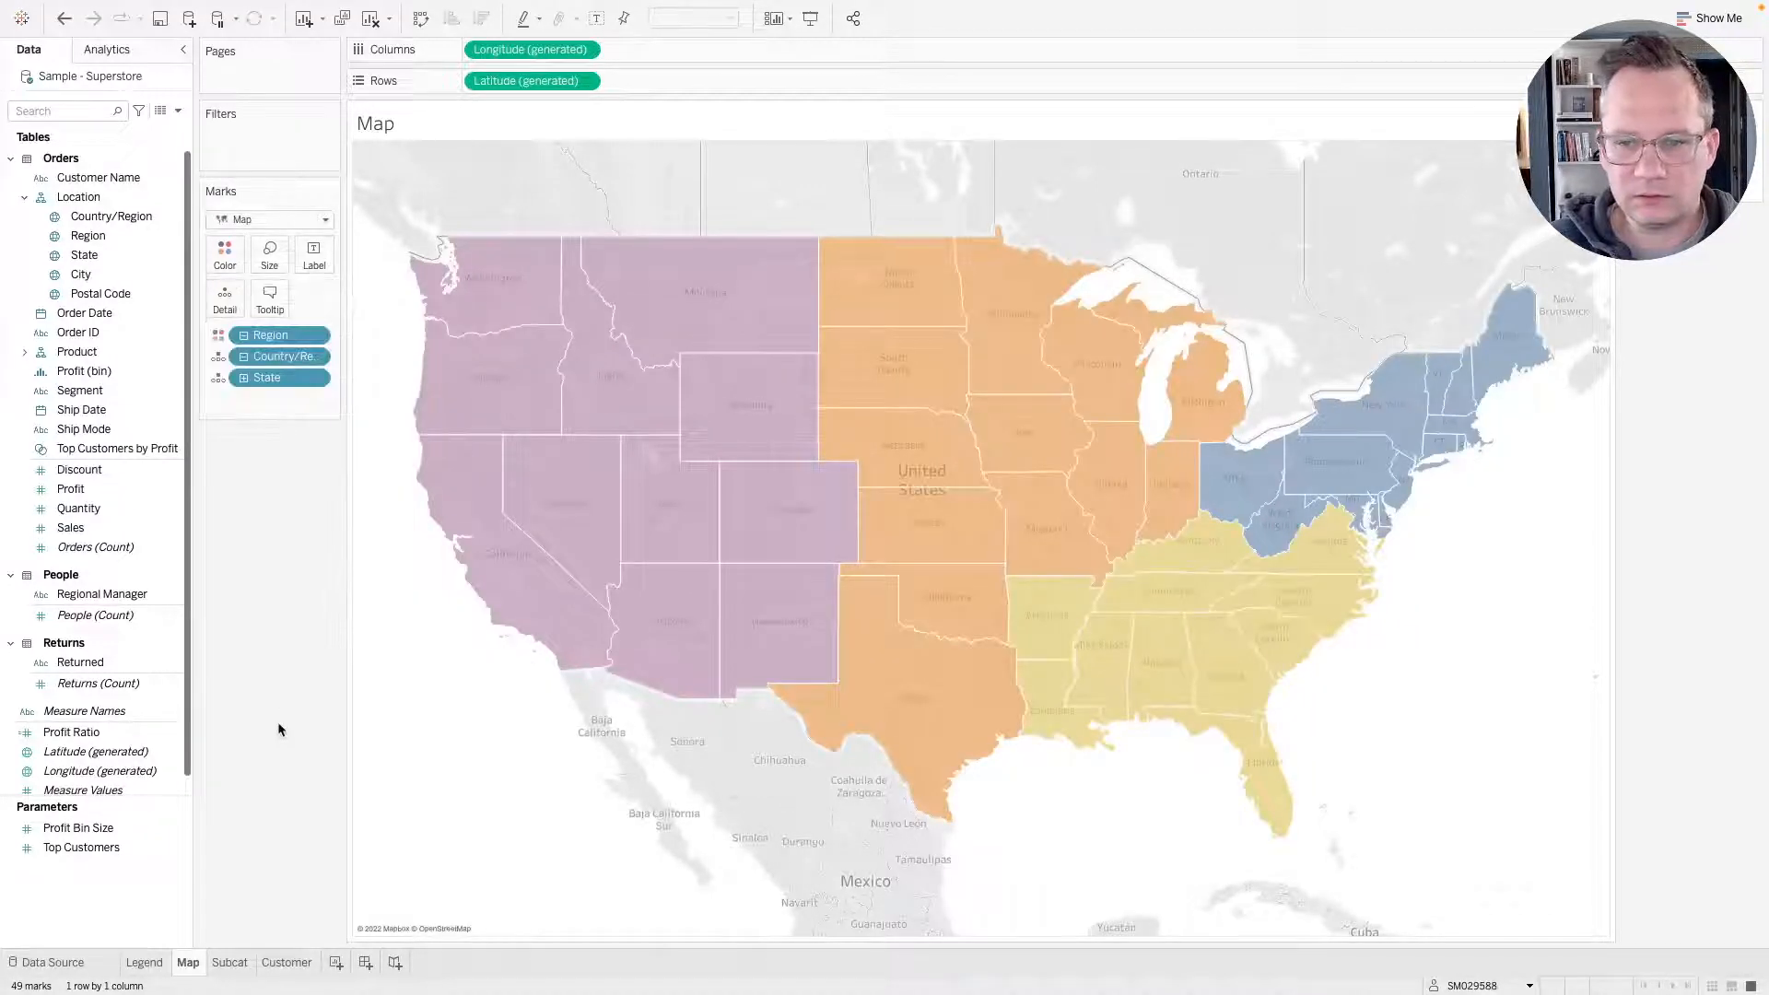
Open the Background Layers settings for the map.
right_click(376, 558)
click(379, 525)
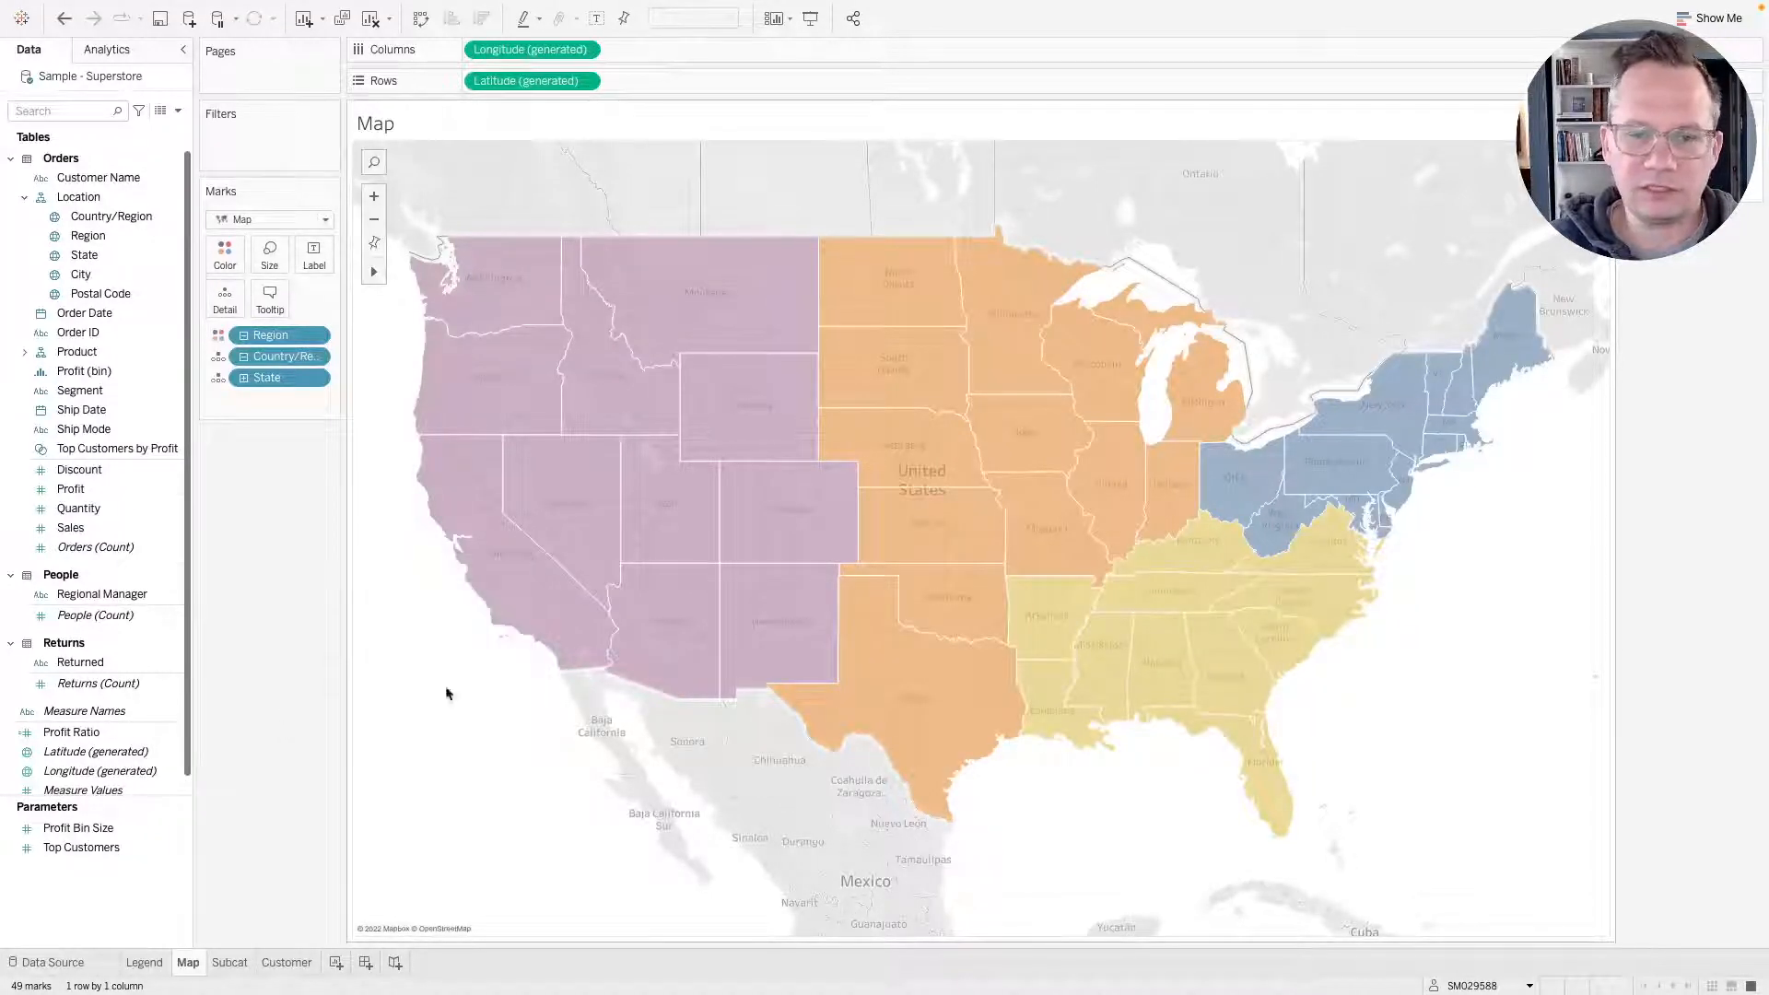
right_click(455, 662)
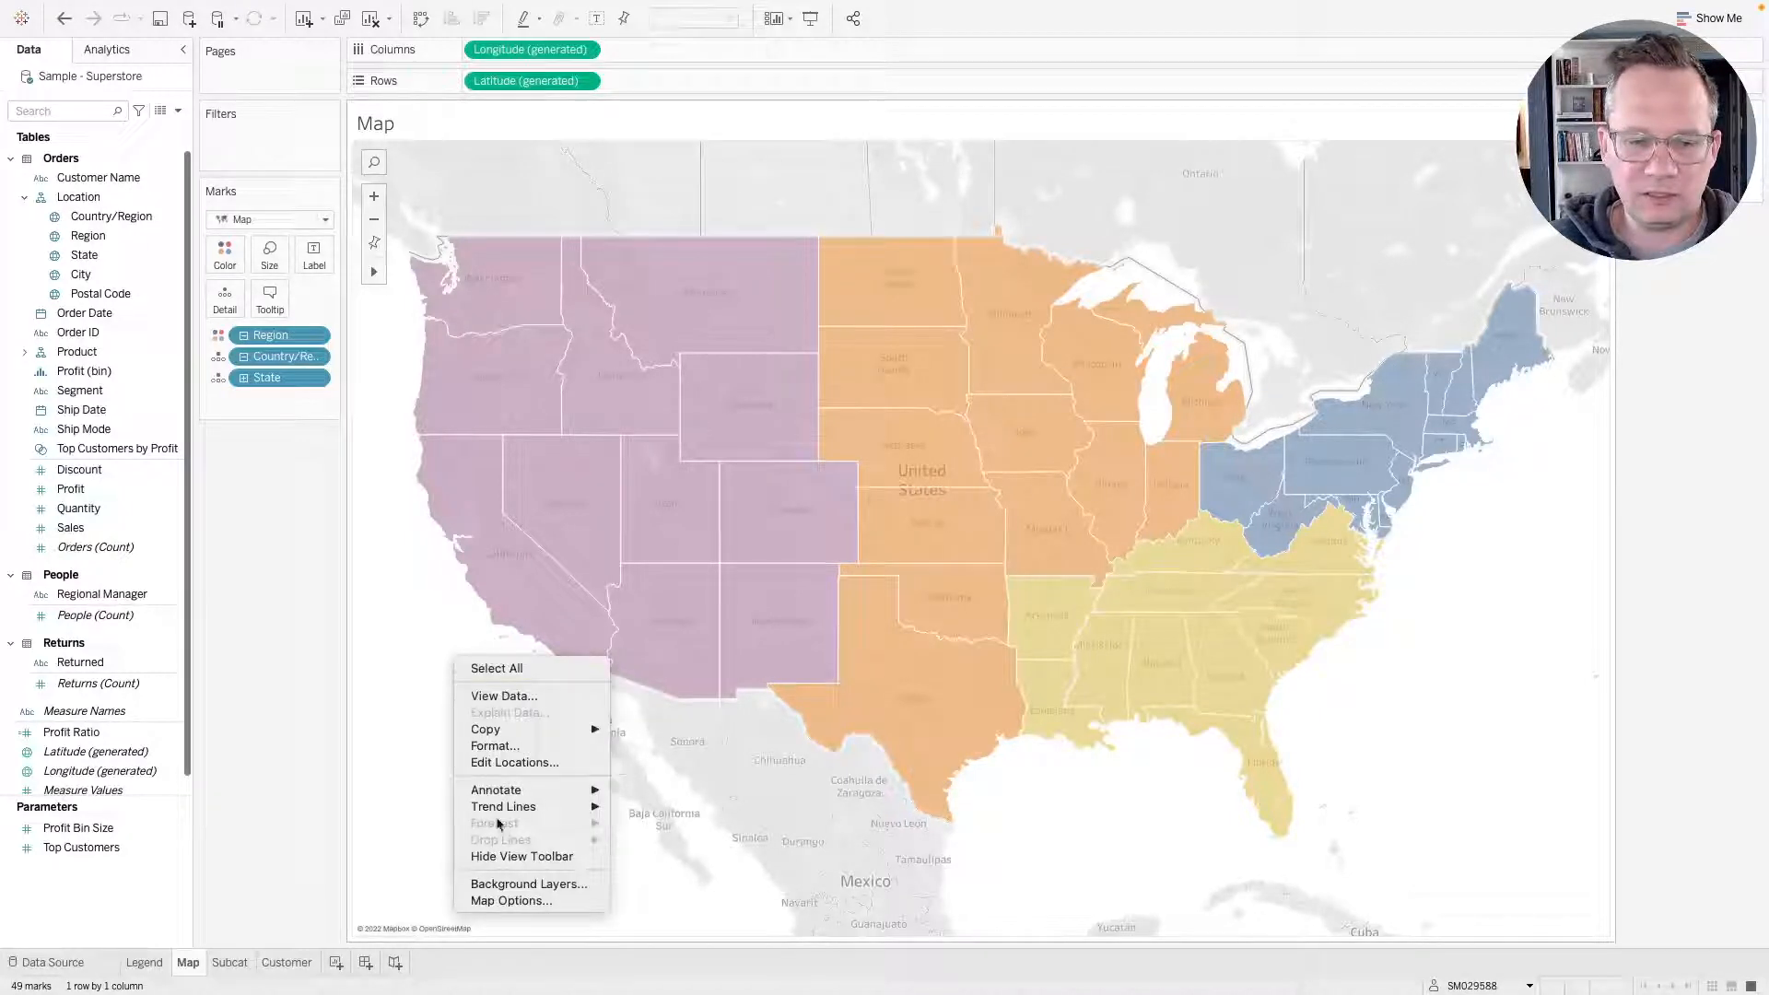
click(532, 885)
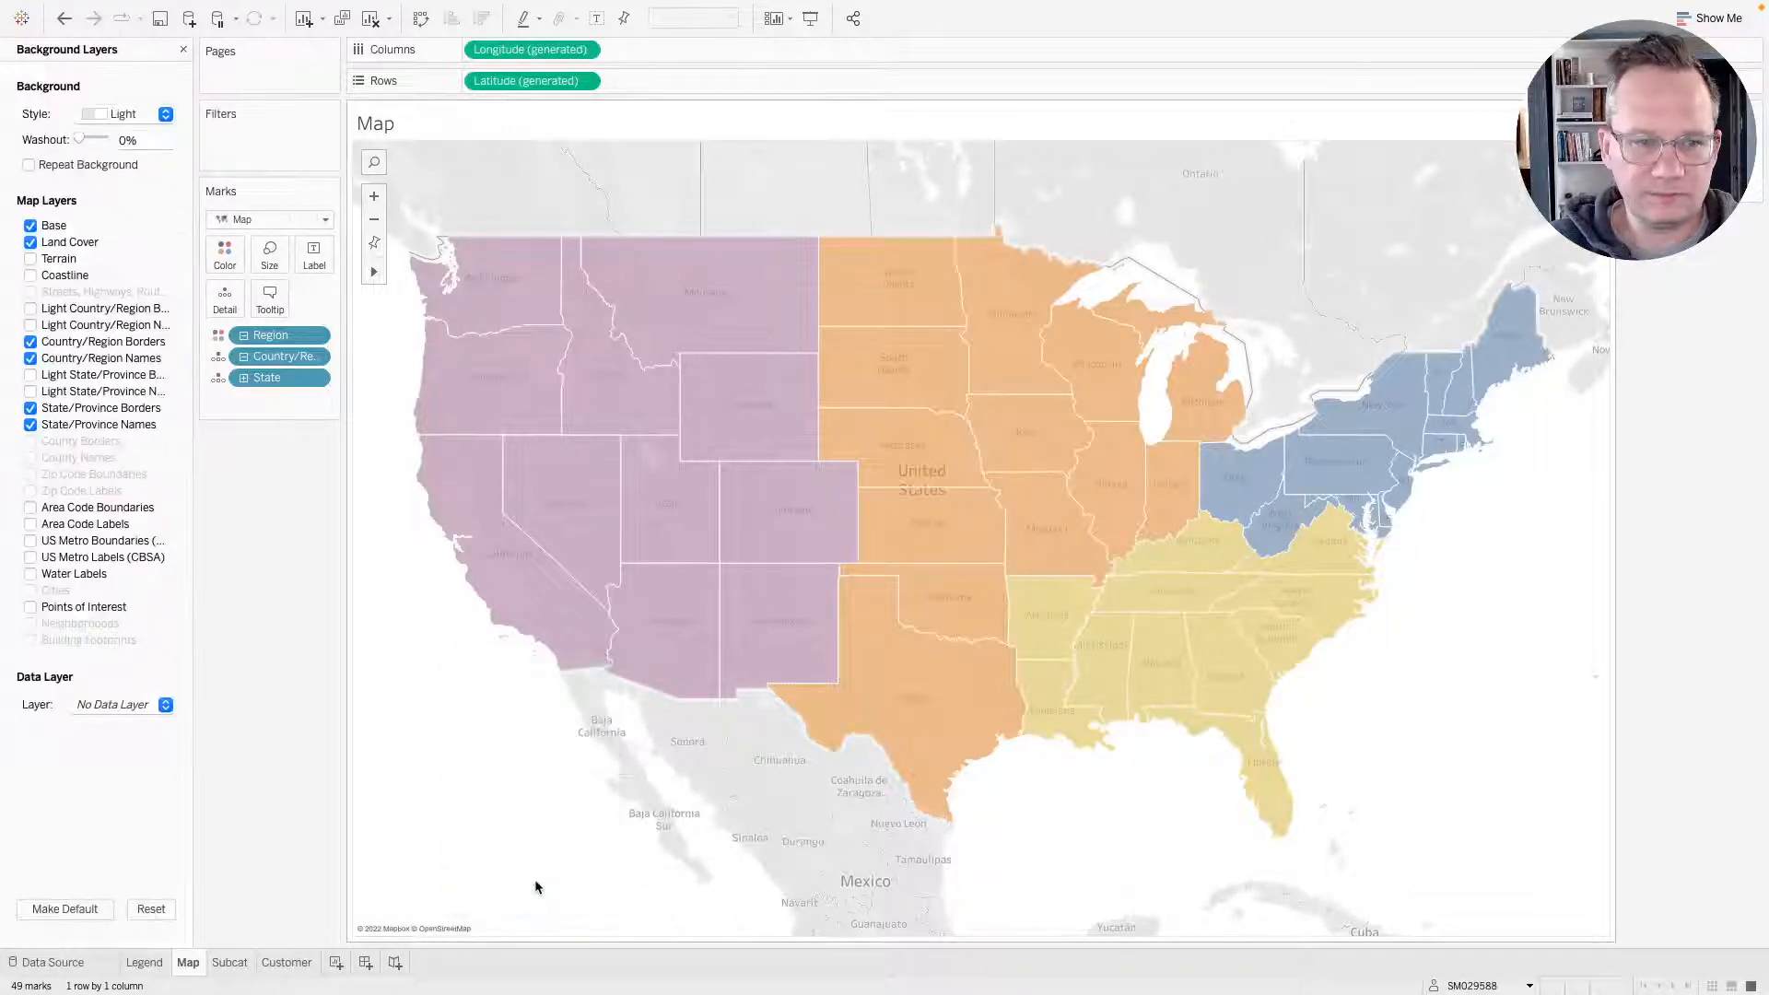
Turn off every map layer, including base, land cover, terrain, country and state borders and names.
click(30, 225)
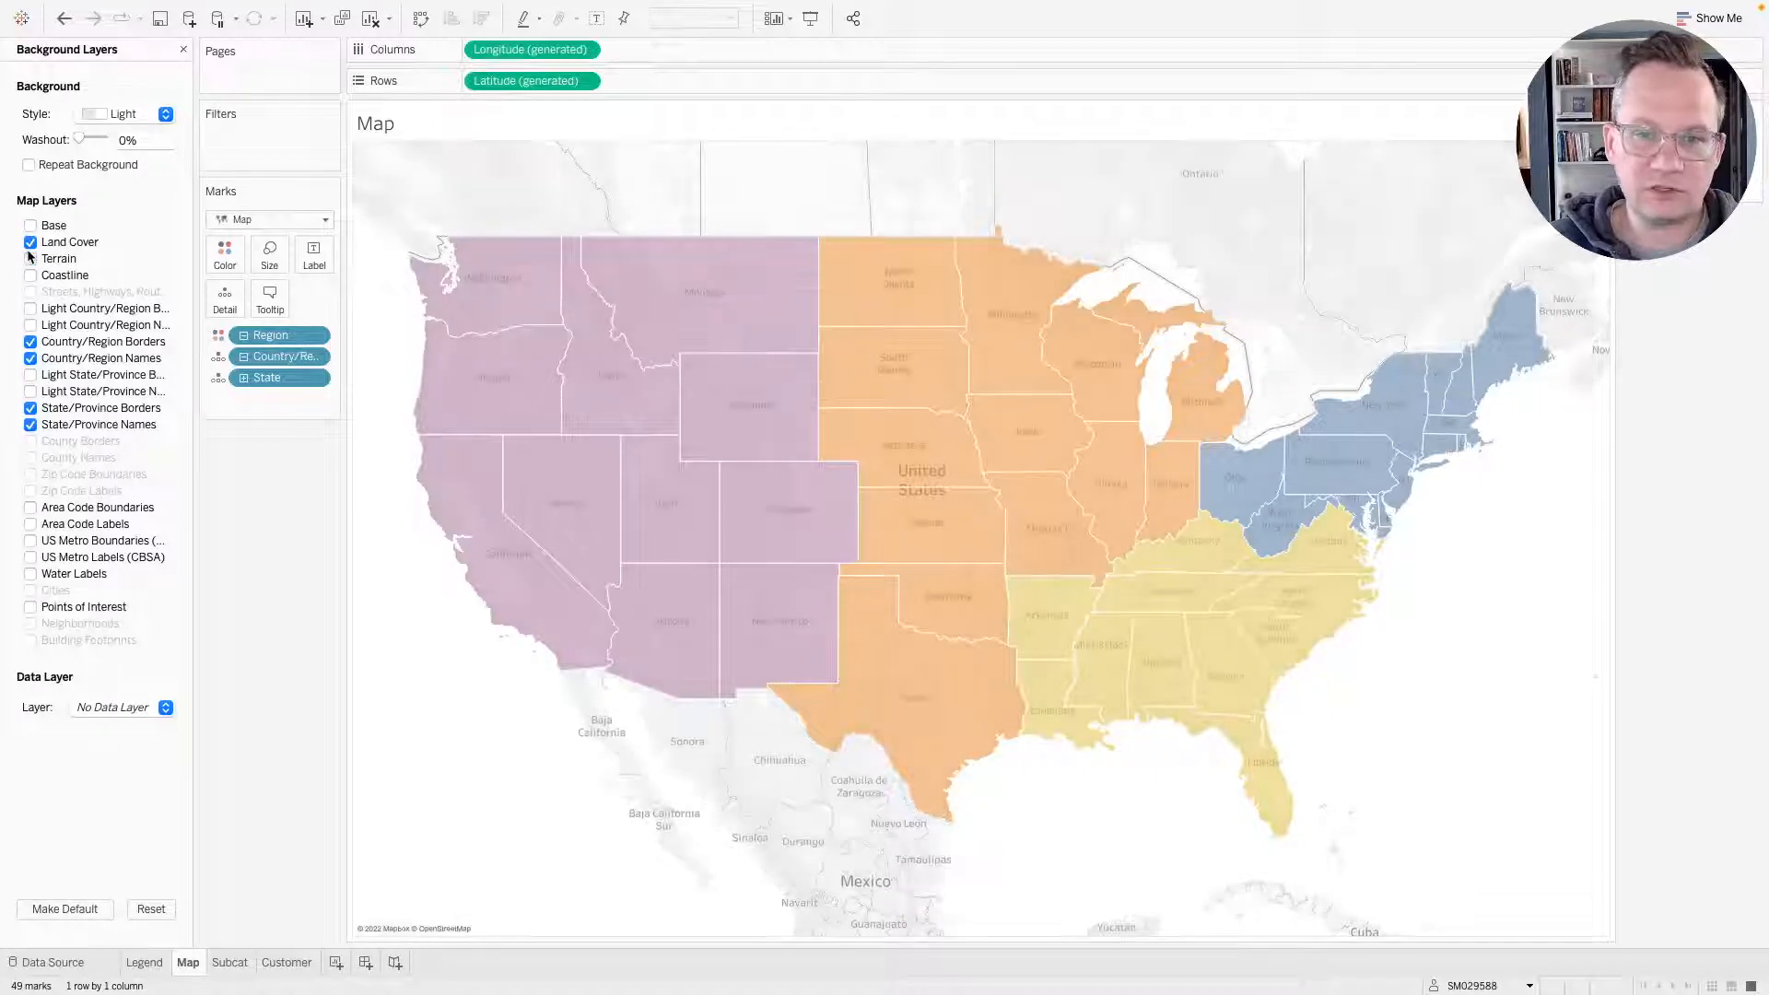
click(29, 259)
click(31, 242)
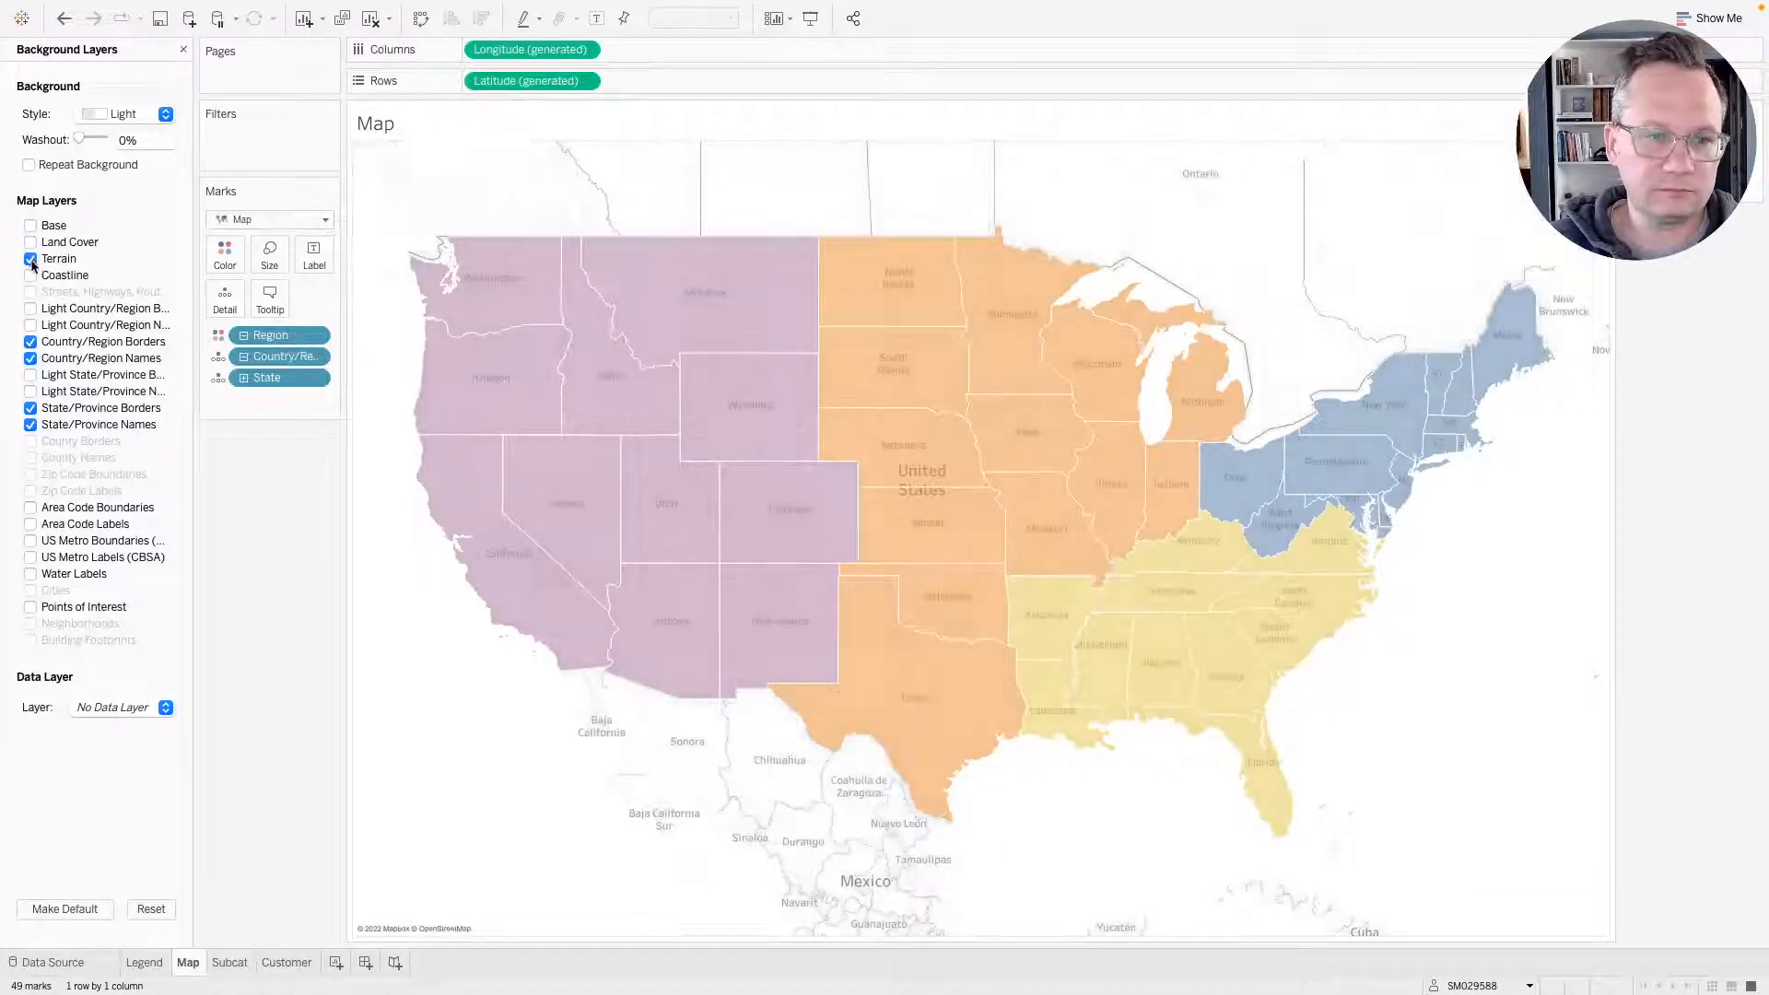
click(30, 258)
click(31, 342)
click(31, 358)
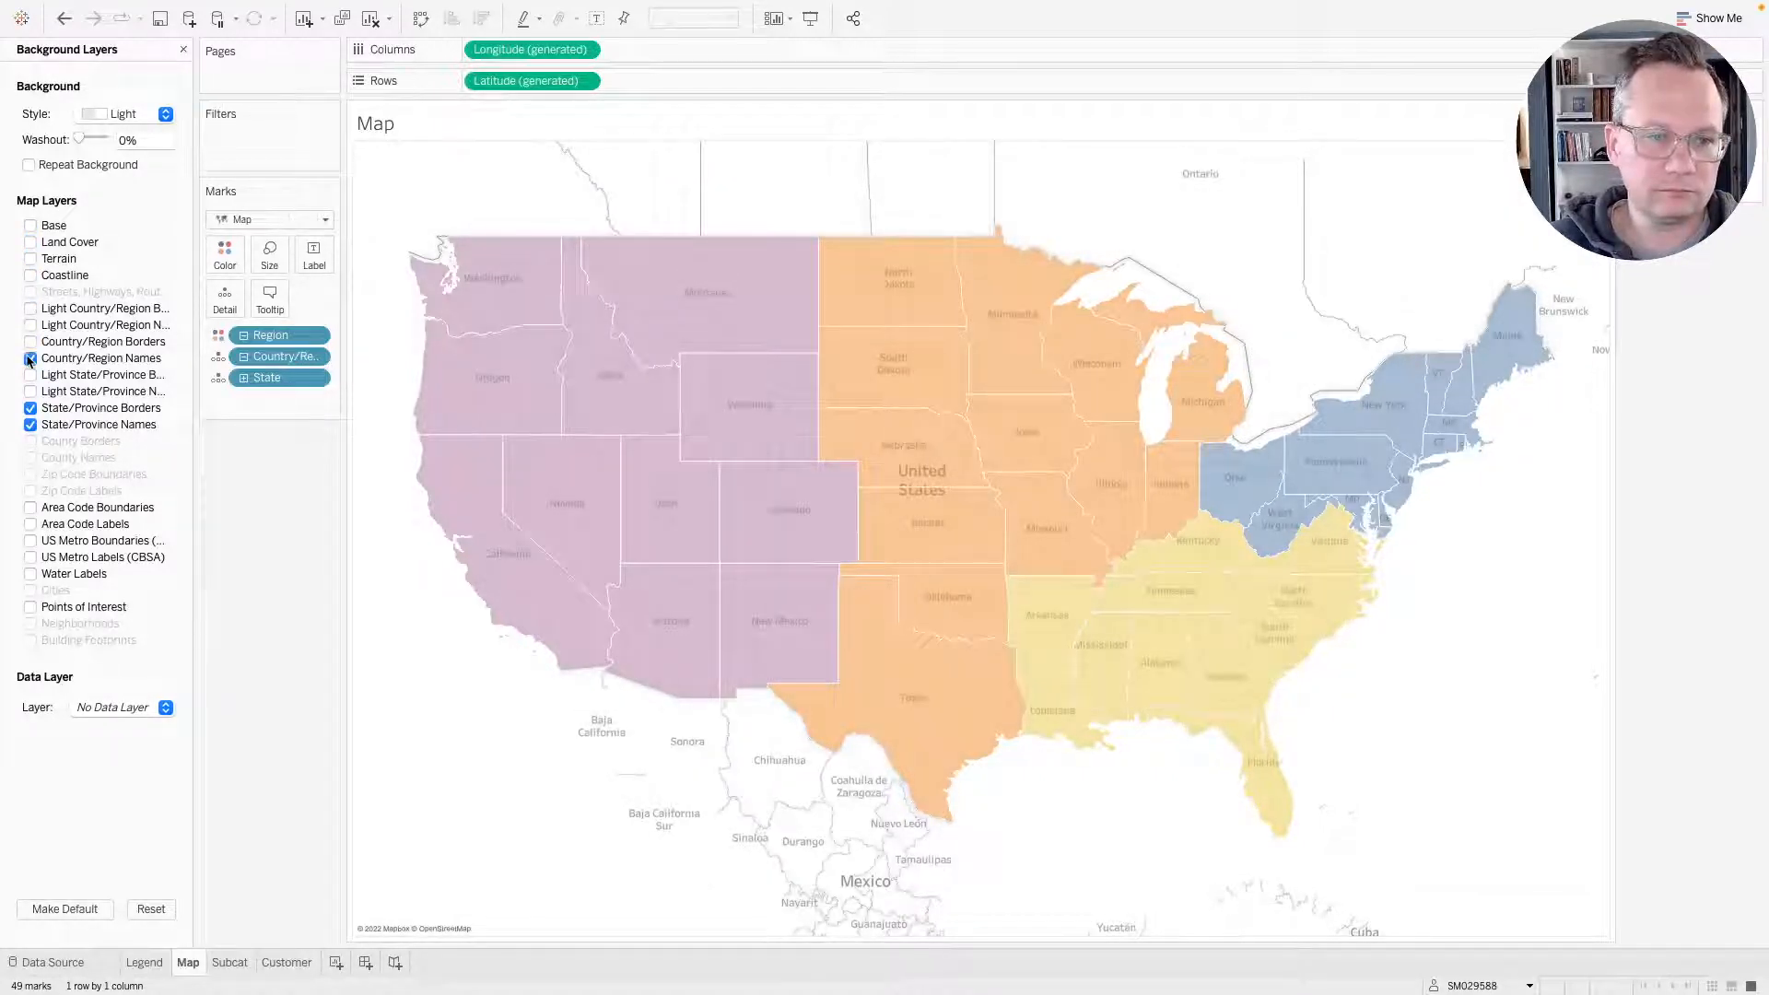
click(31, 408)
click(30, 425)
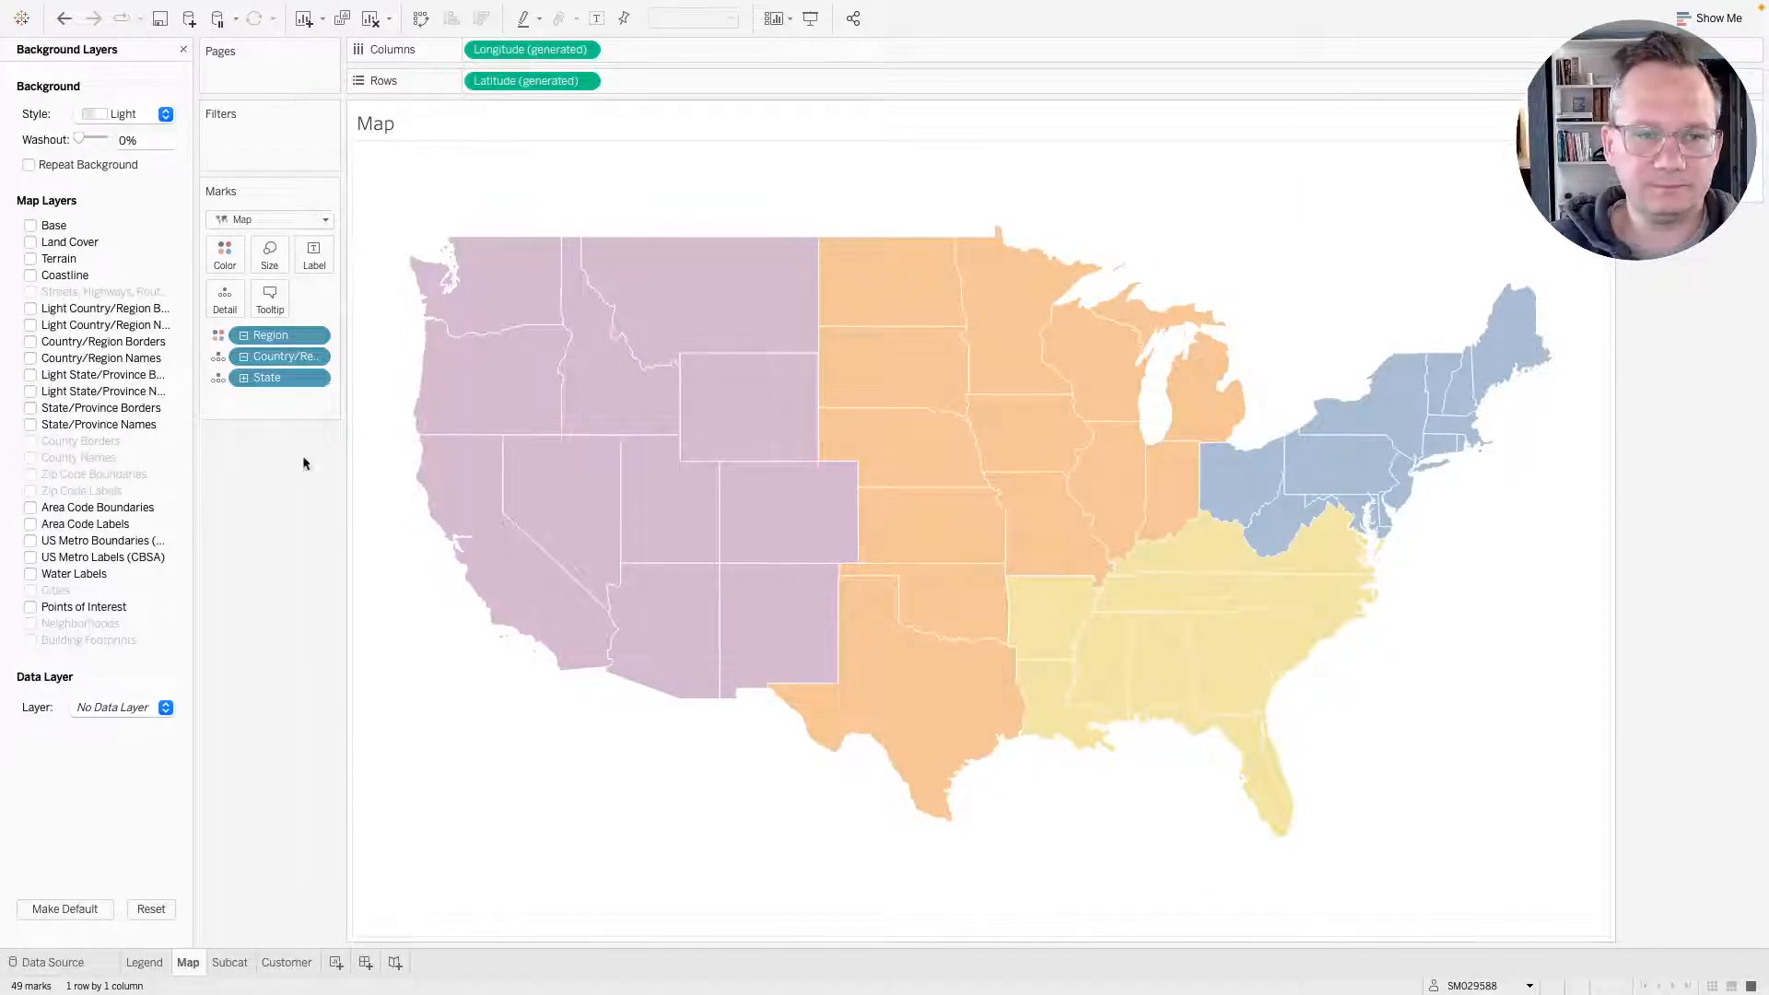
Format the map sheet's borders, setting the row and column divider pane and header borders to None.
right_click(405, 681)
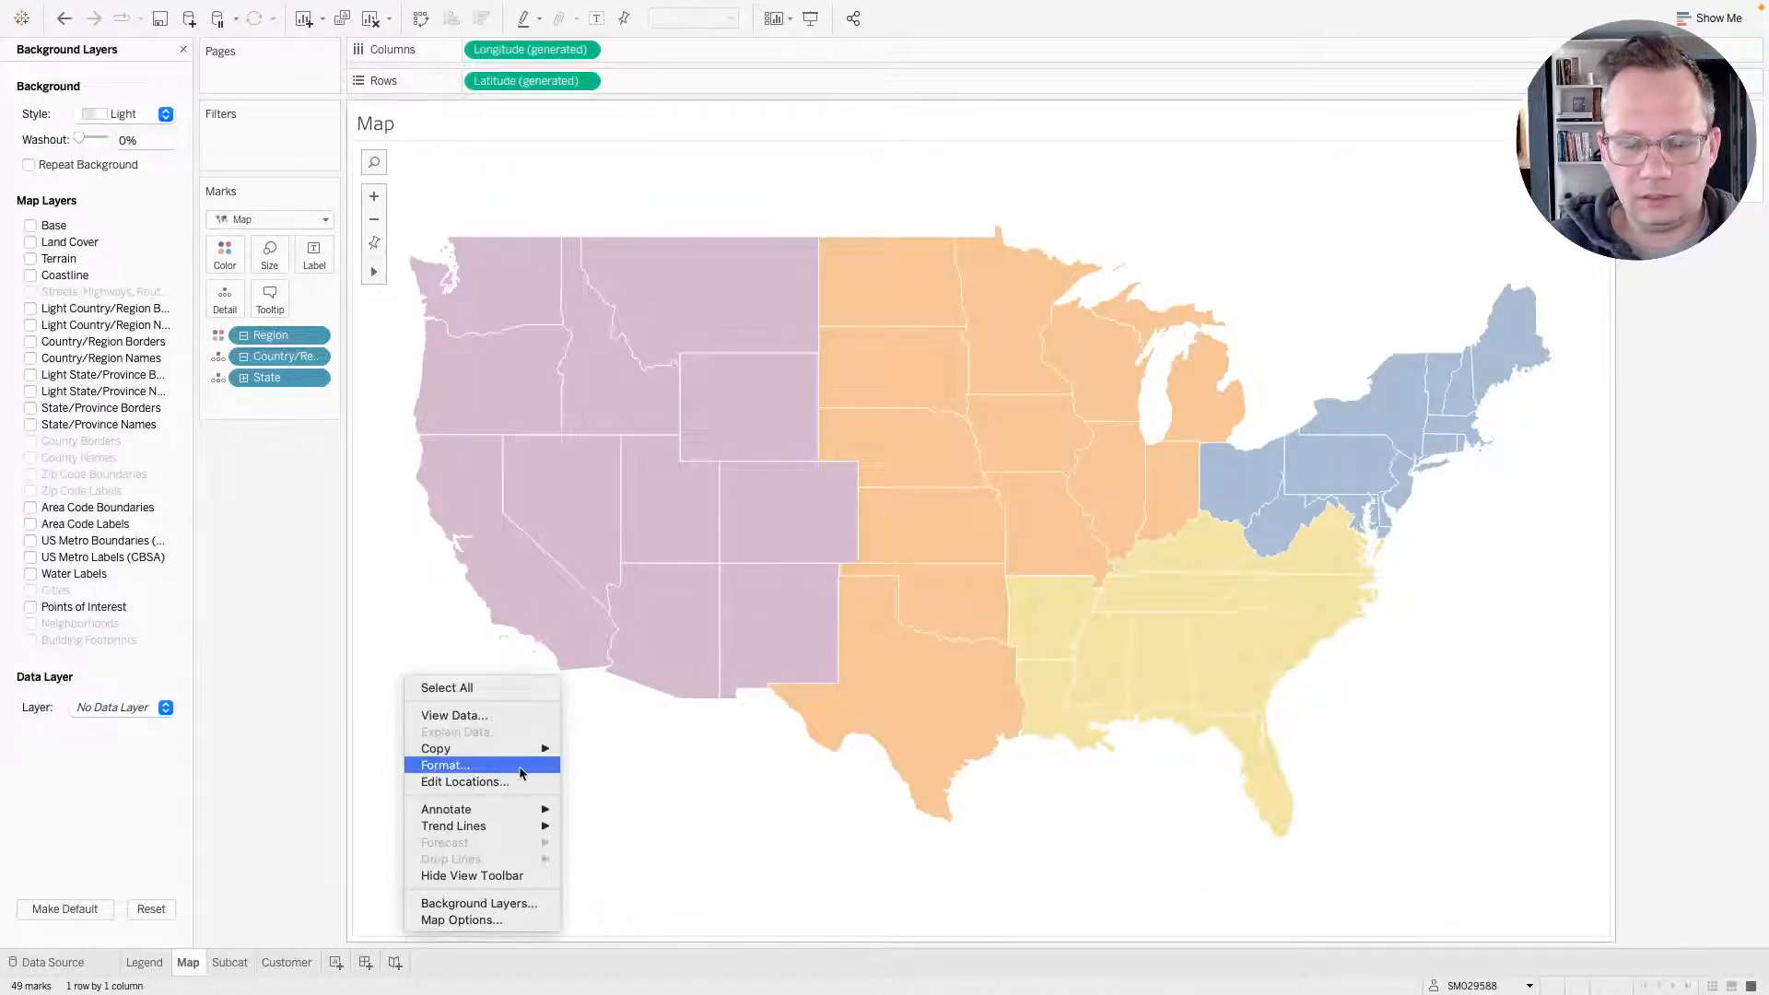
click(463, 768)
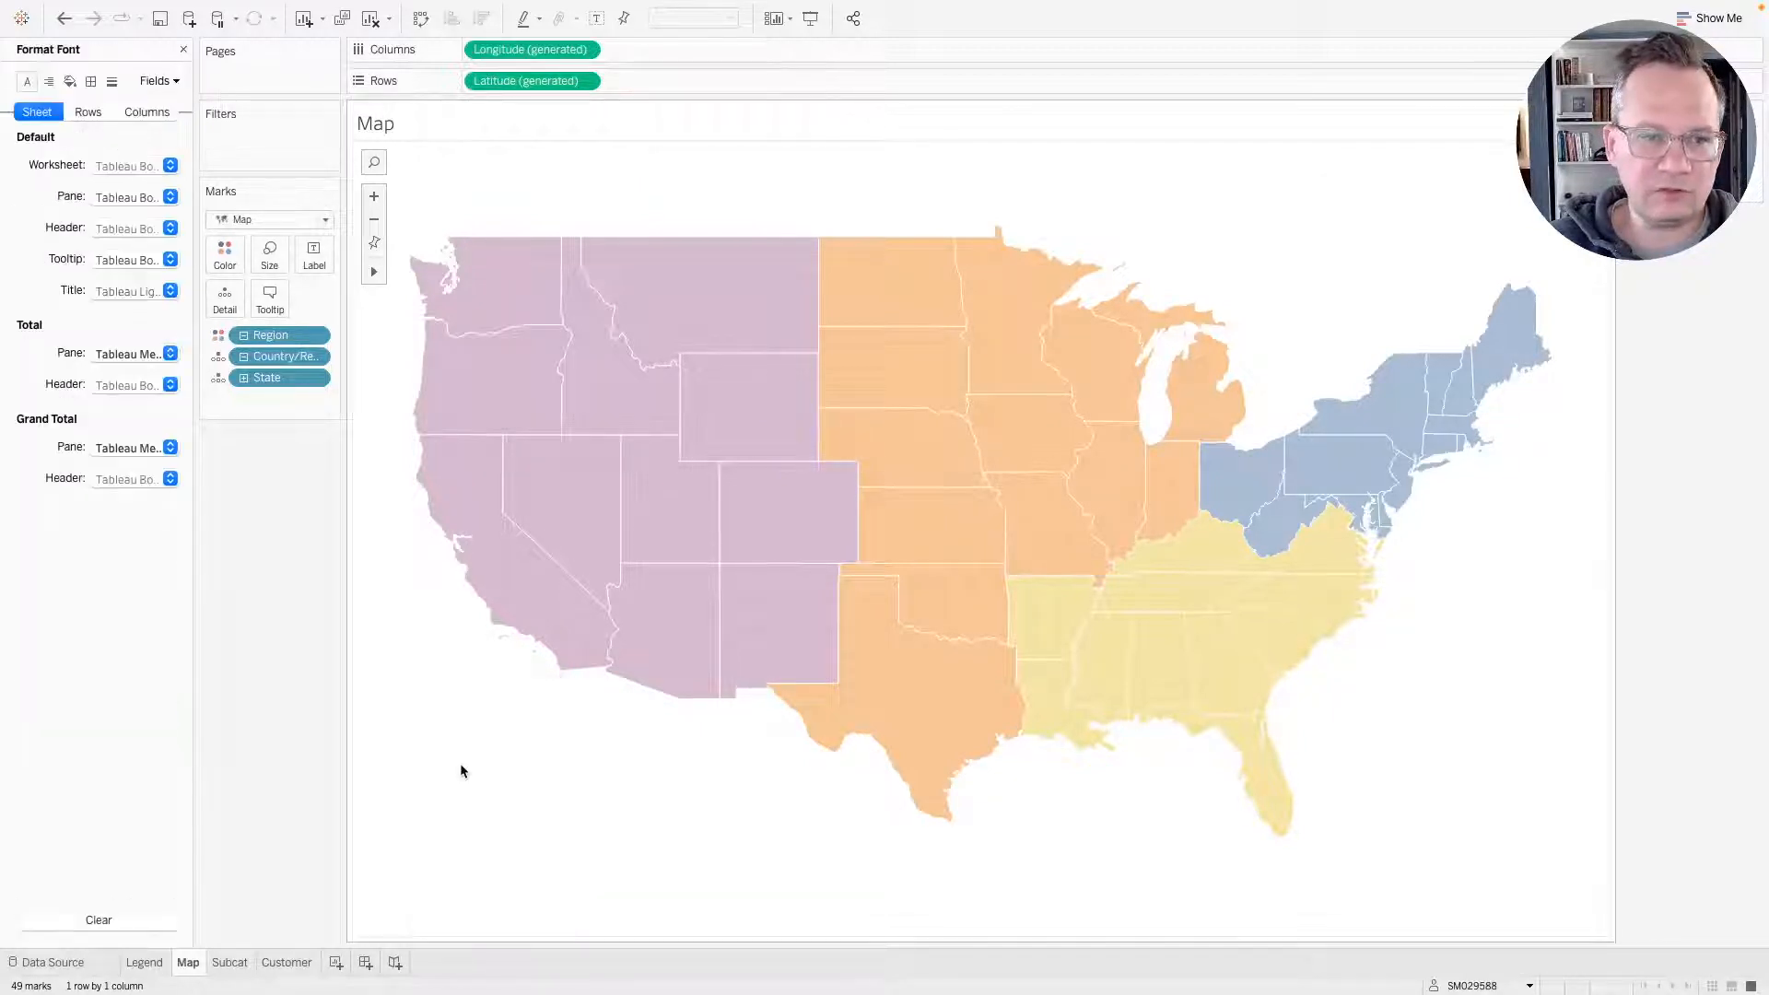
right_click(461, 763)
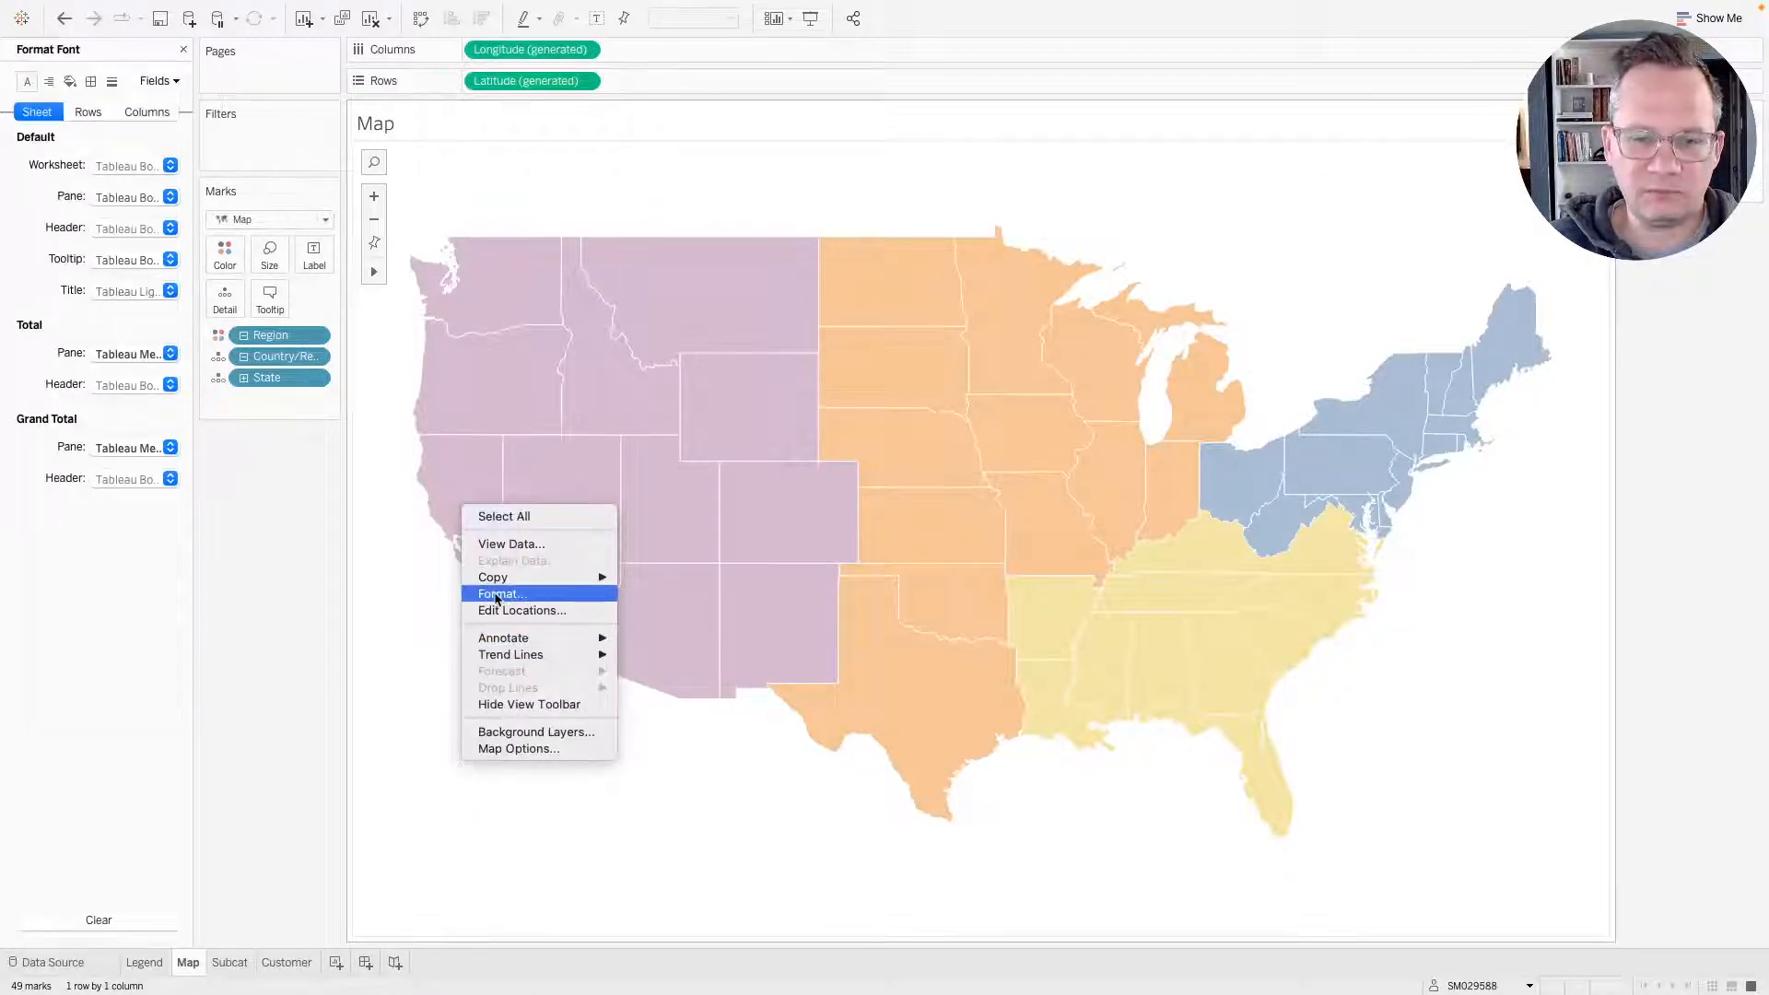
click(427, 815)
right_click(433, 710)
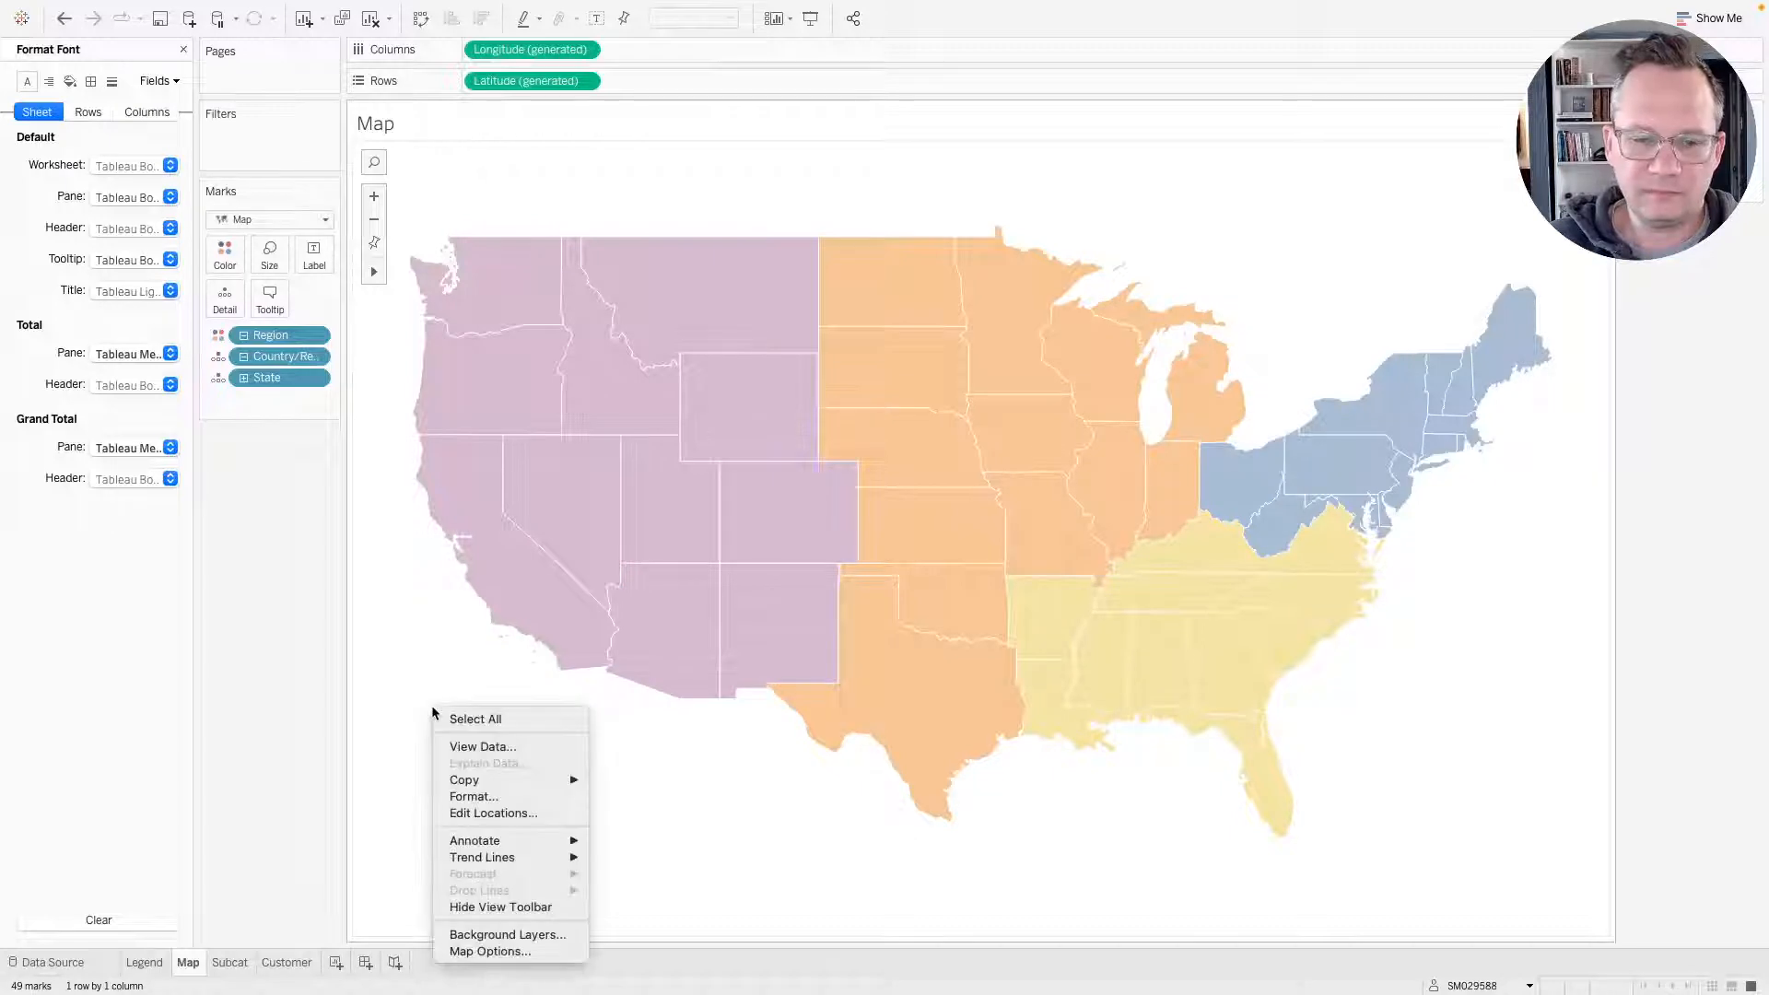
click(498, 796)
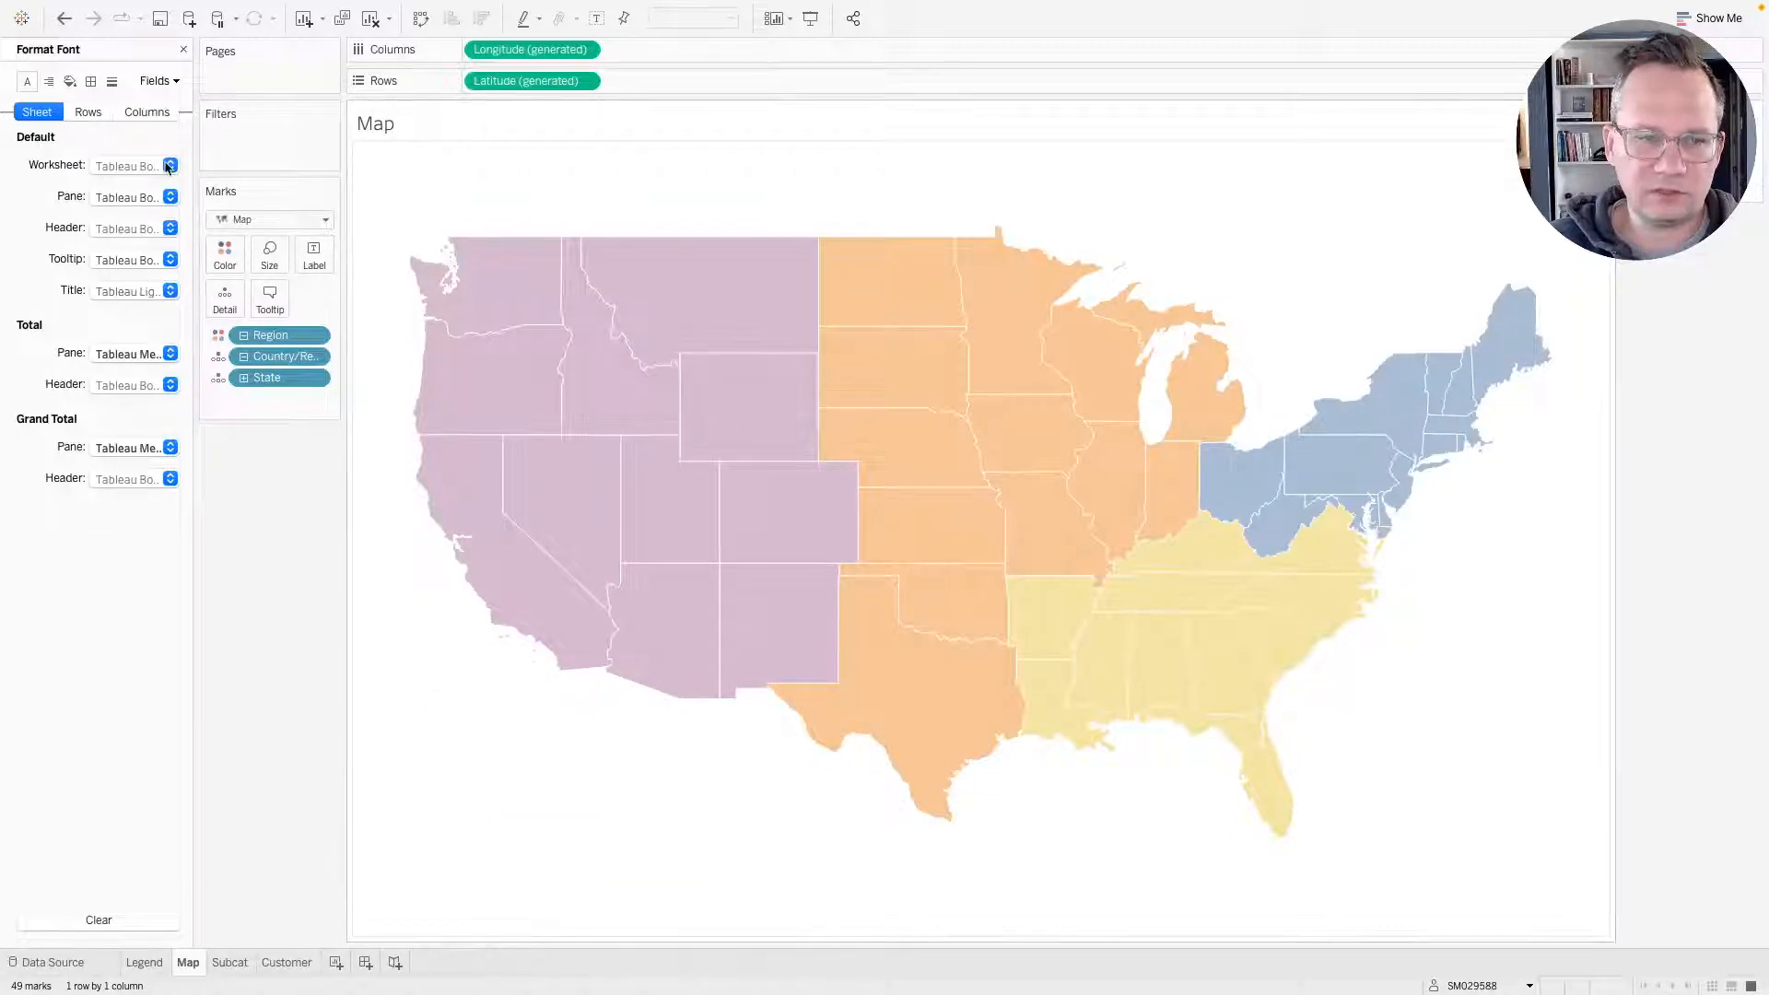
click(89, 82)
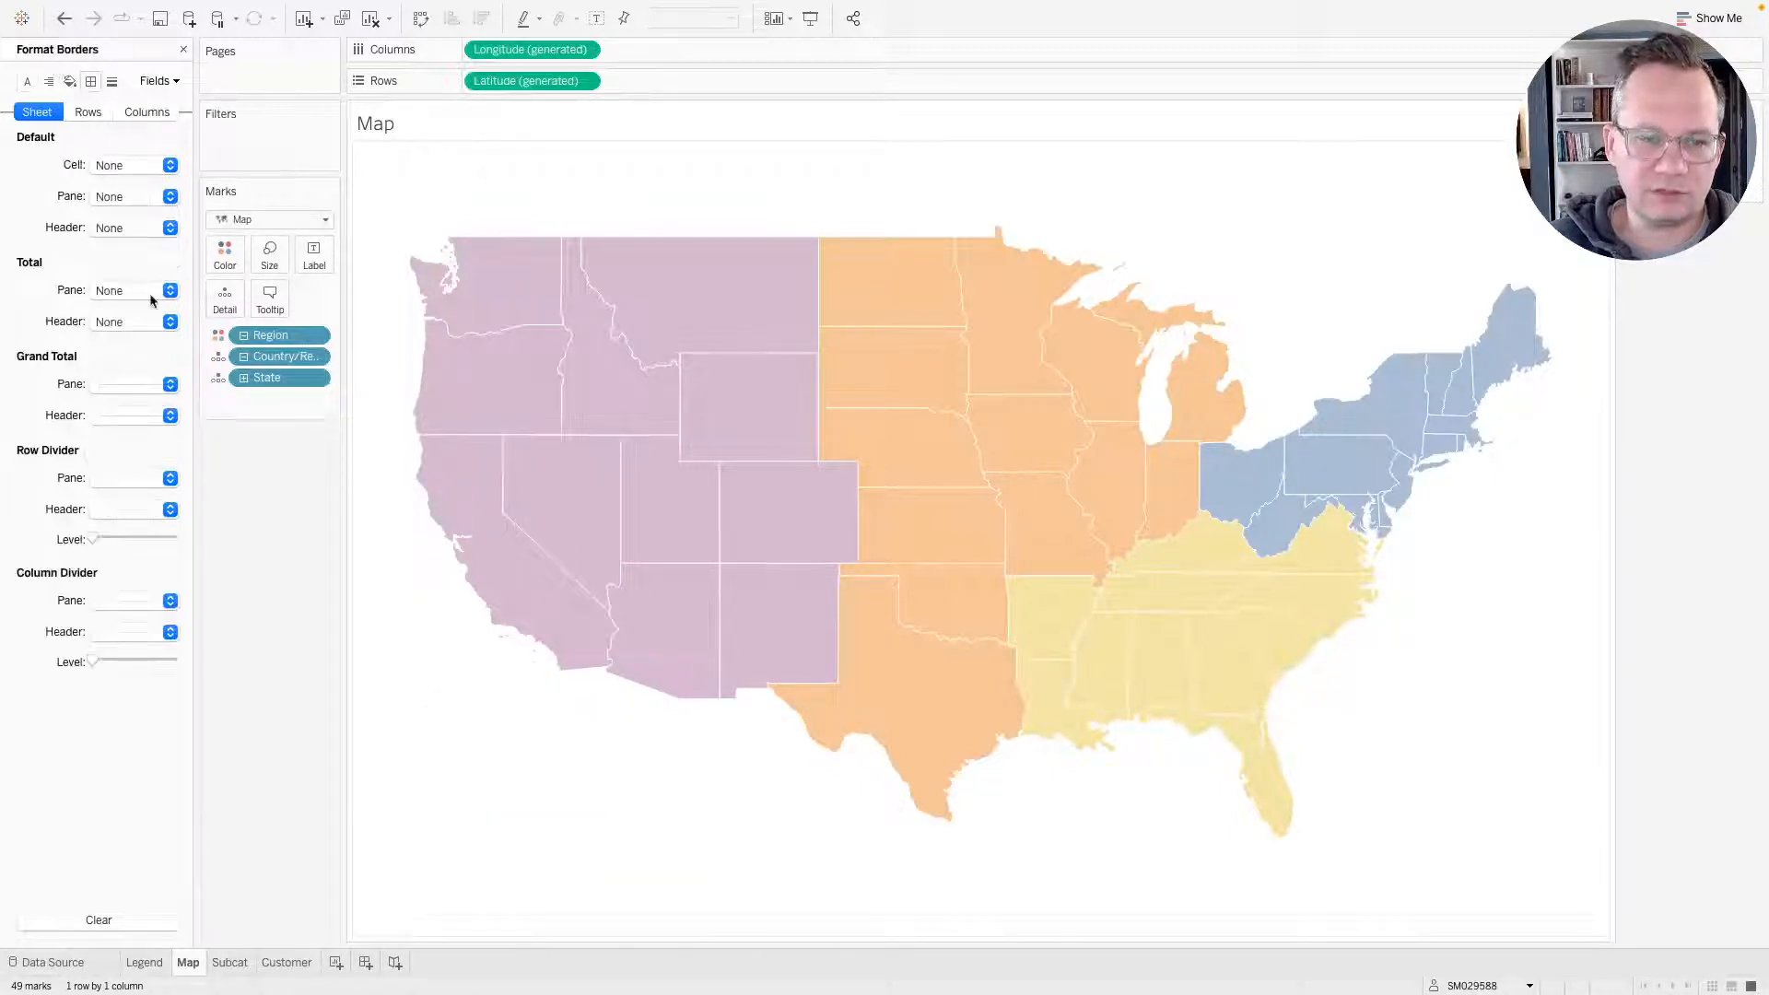
click(117, 478)
click(118, 505)
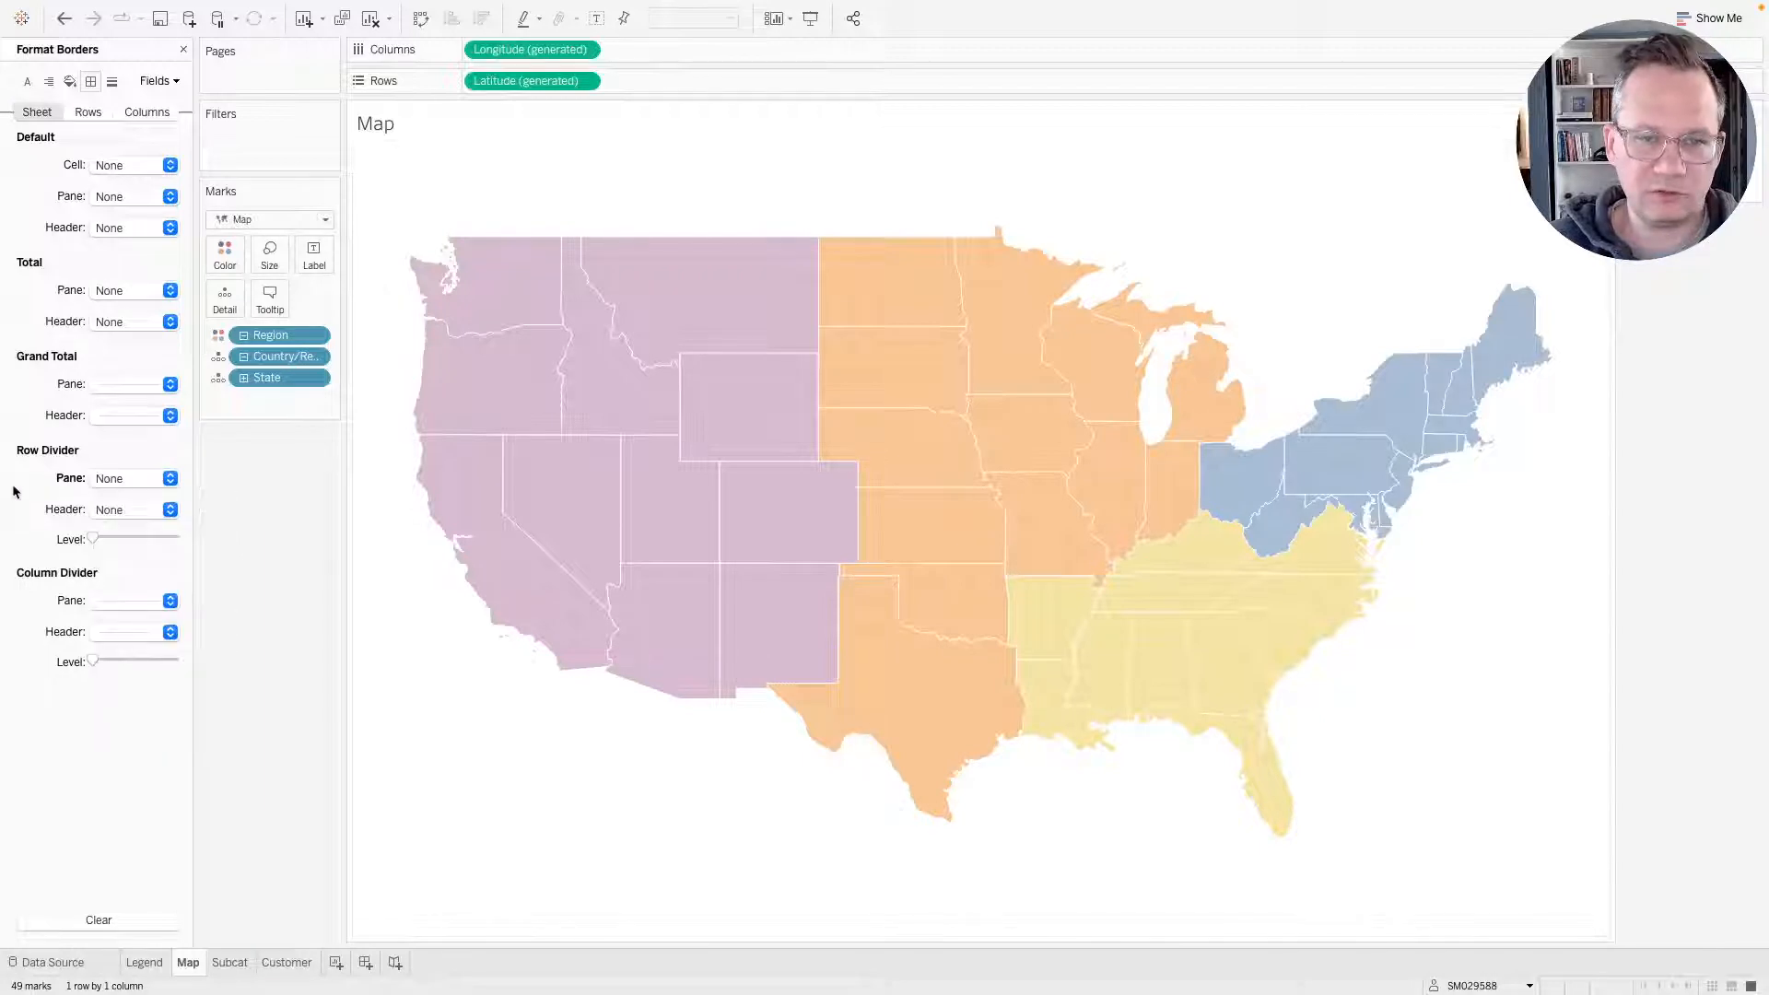
click(129, 600)
click(129, 625)
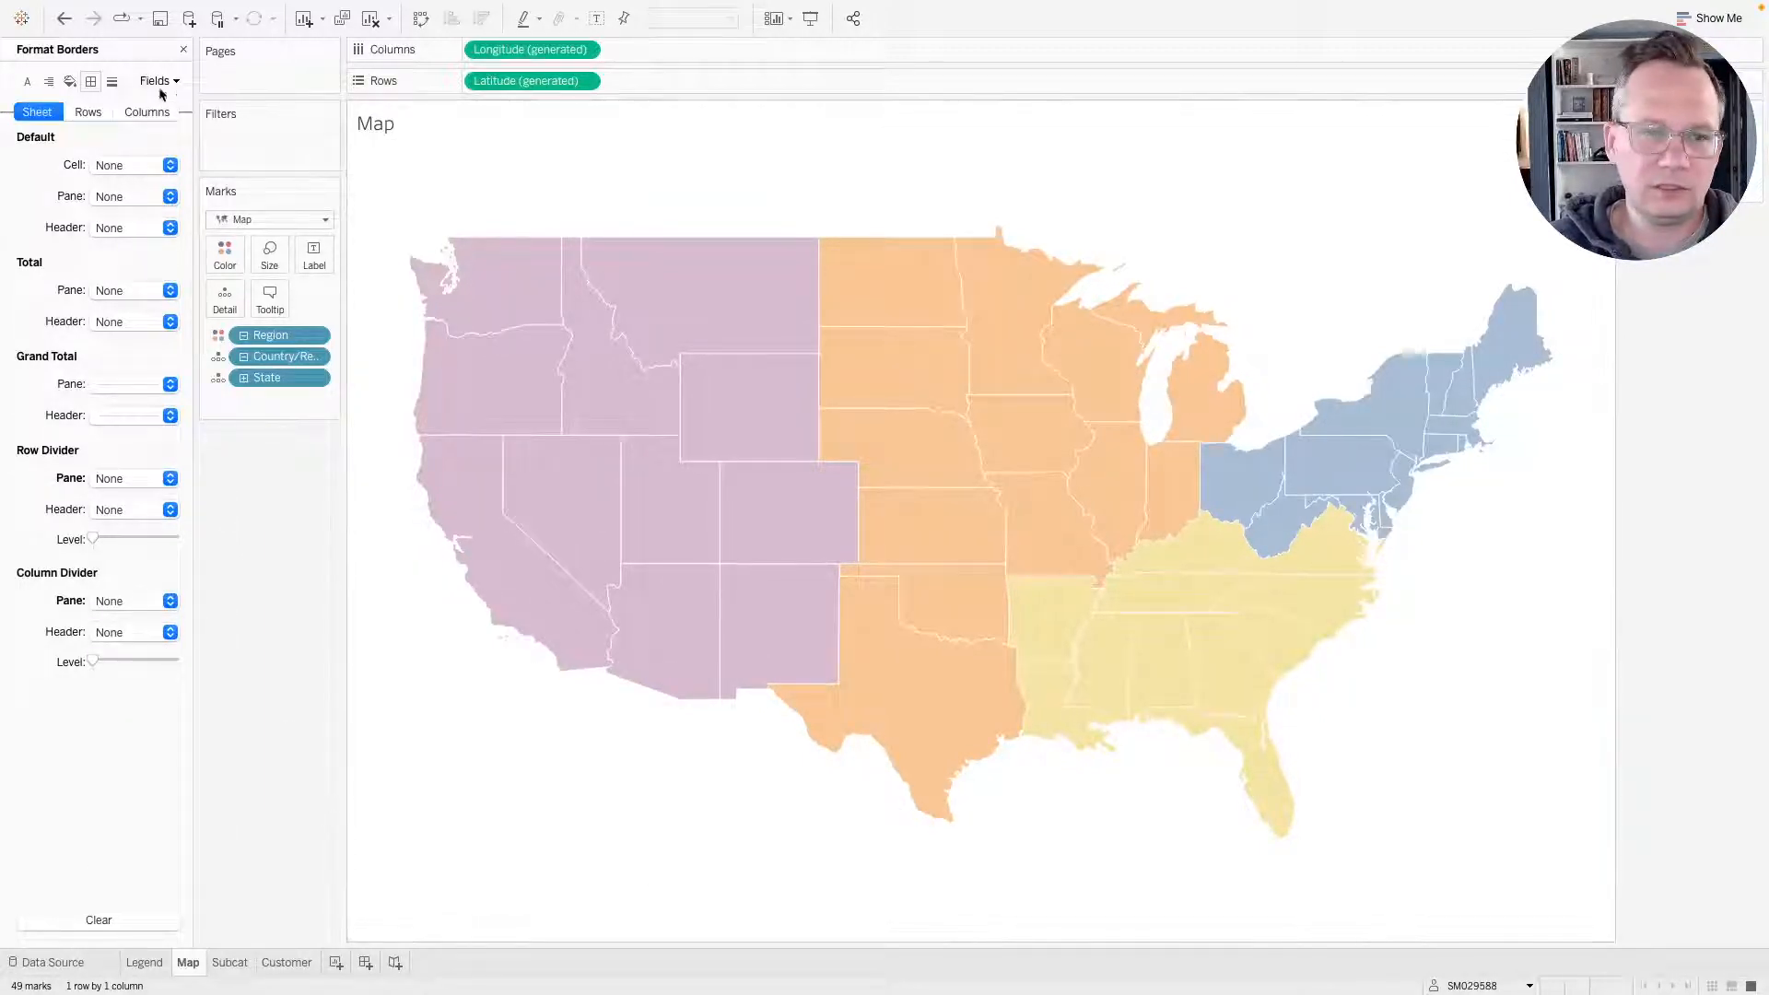
click(183, 49)
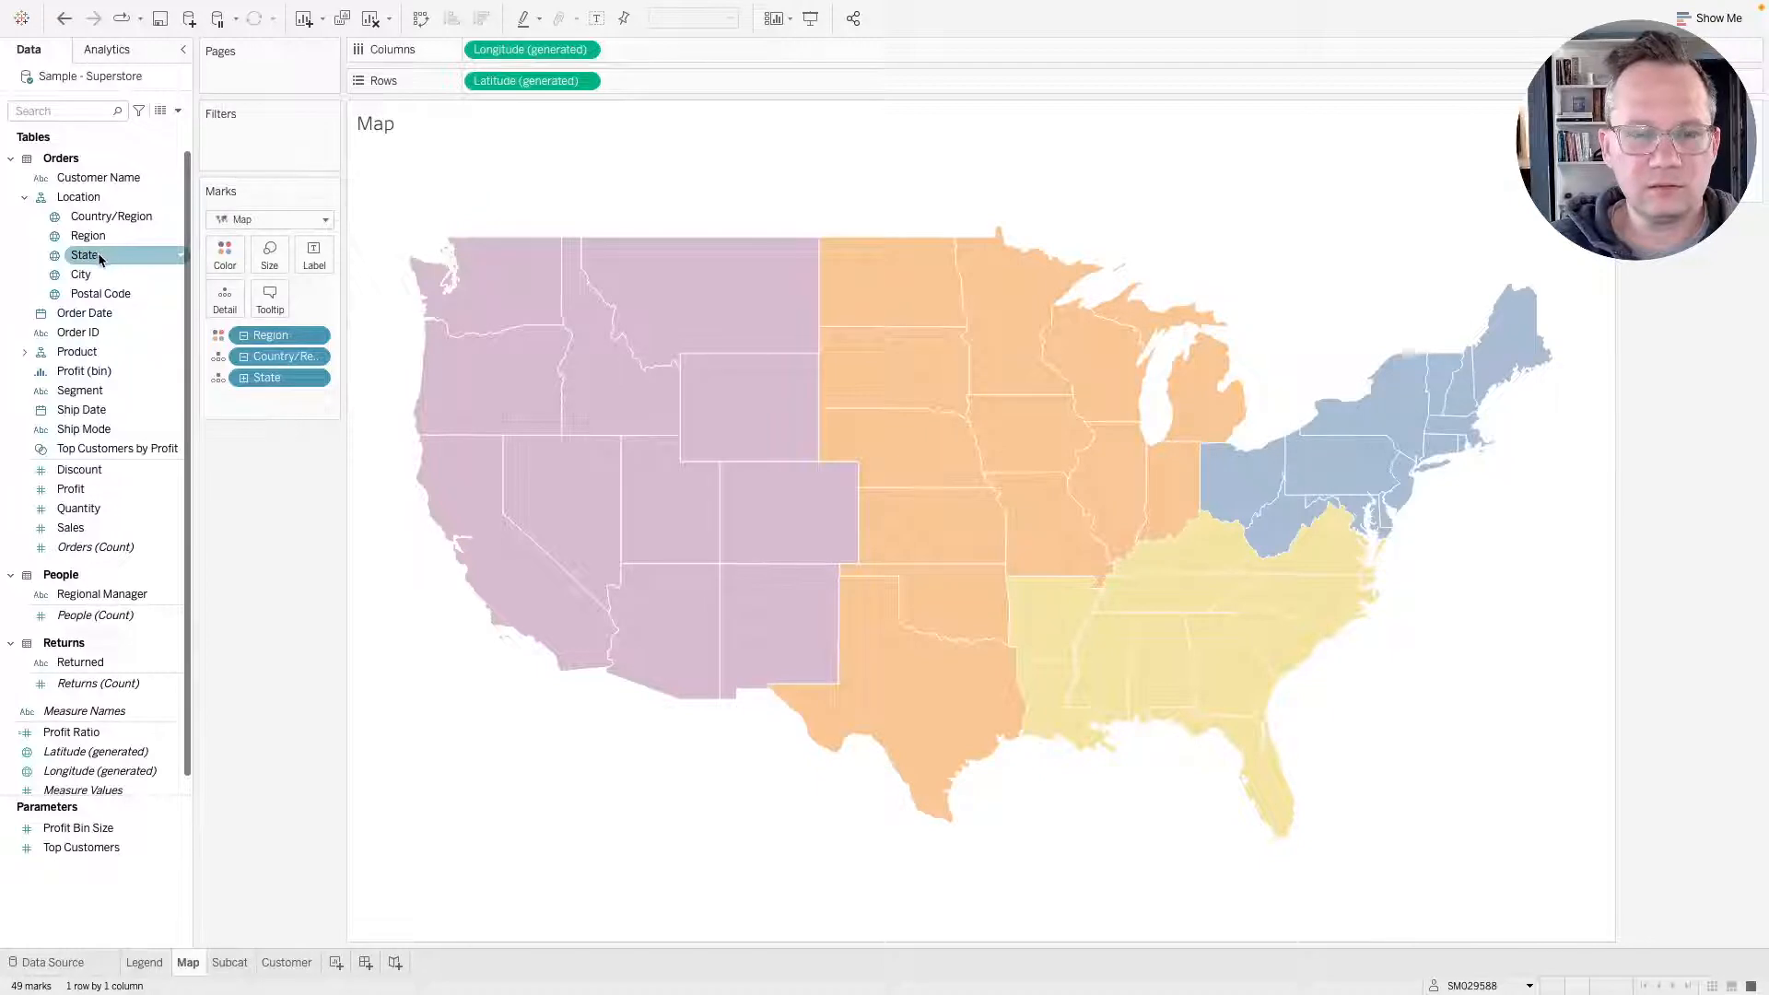
Drop State onto the map to add a second map layer.
drag(102, 254, 514, 185)
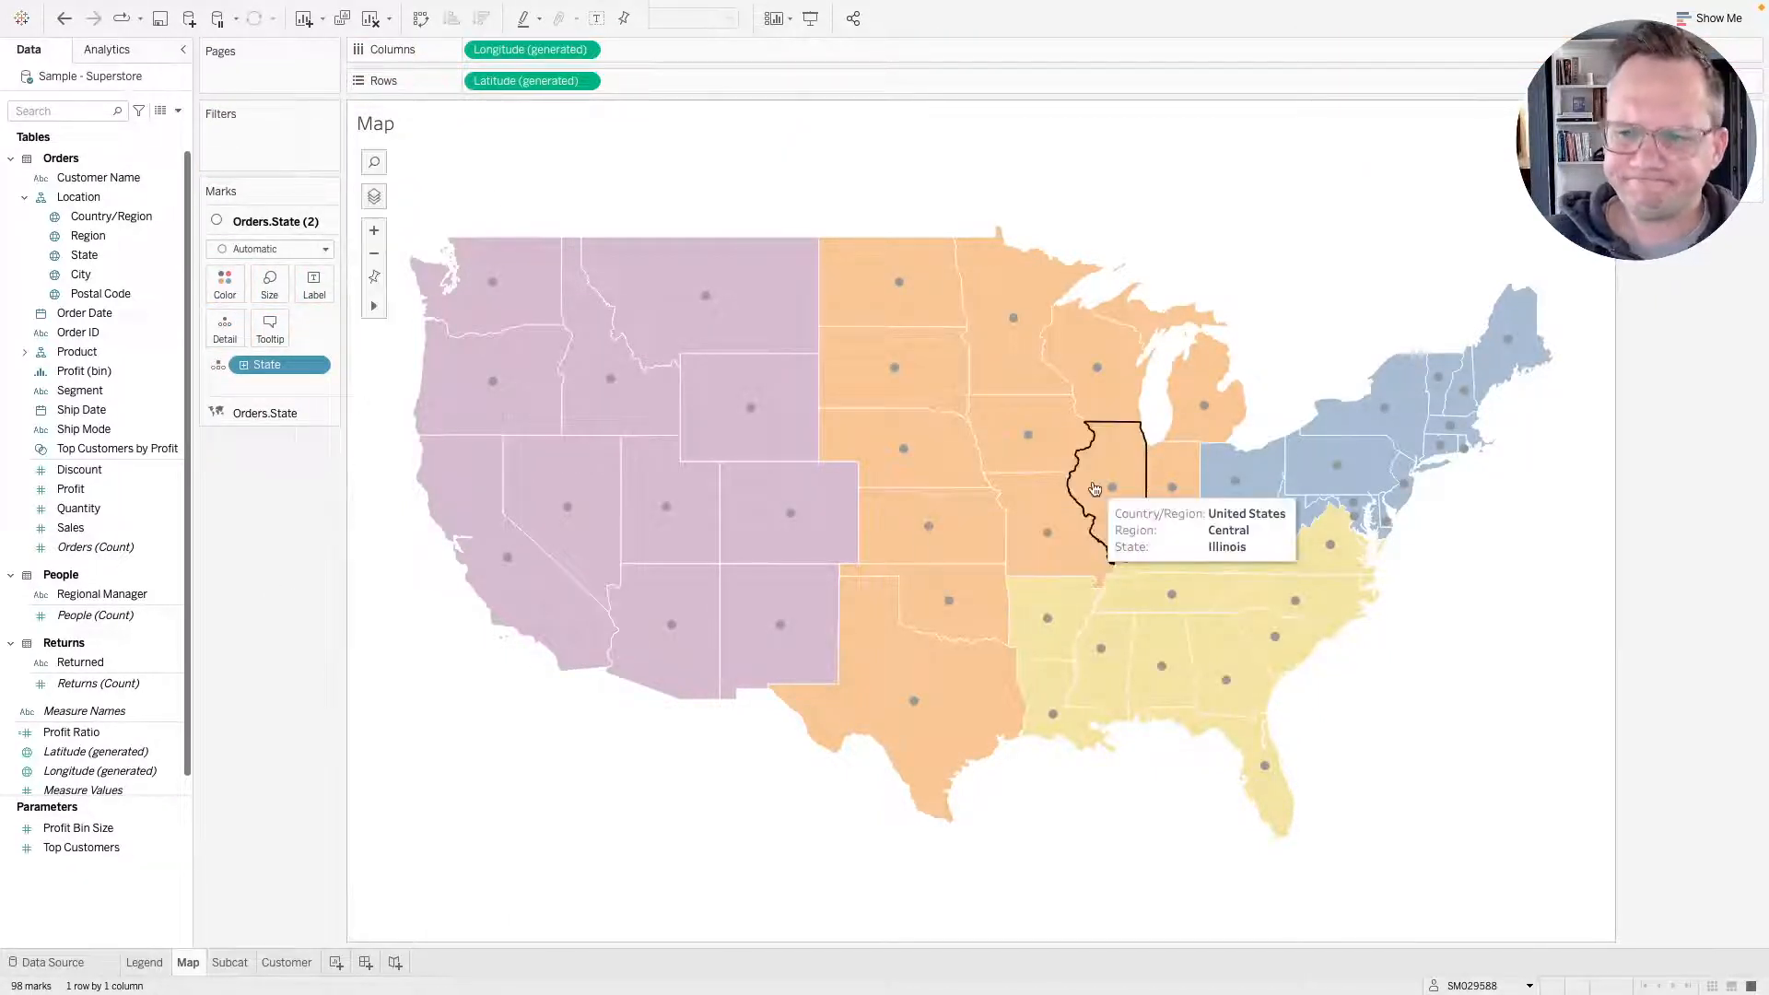
mouse_move(1512, 351)
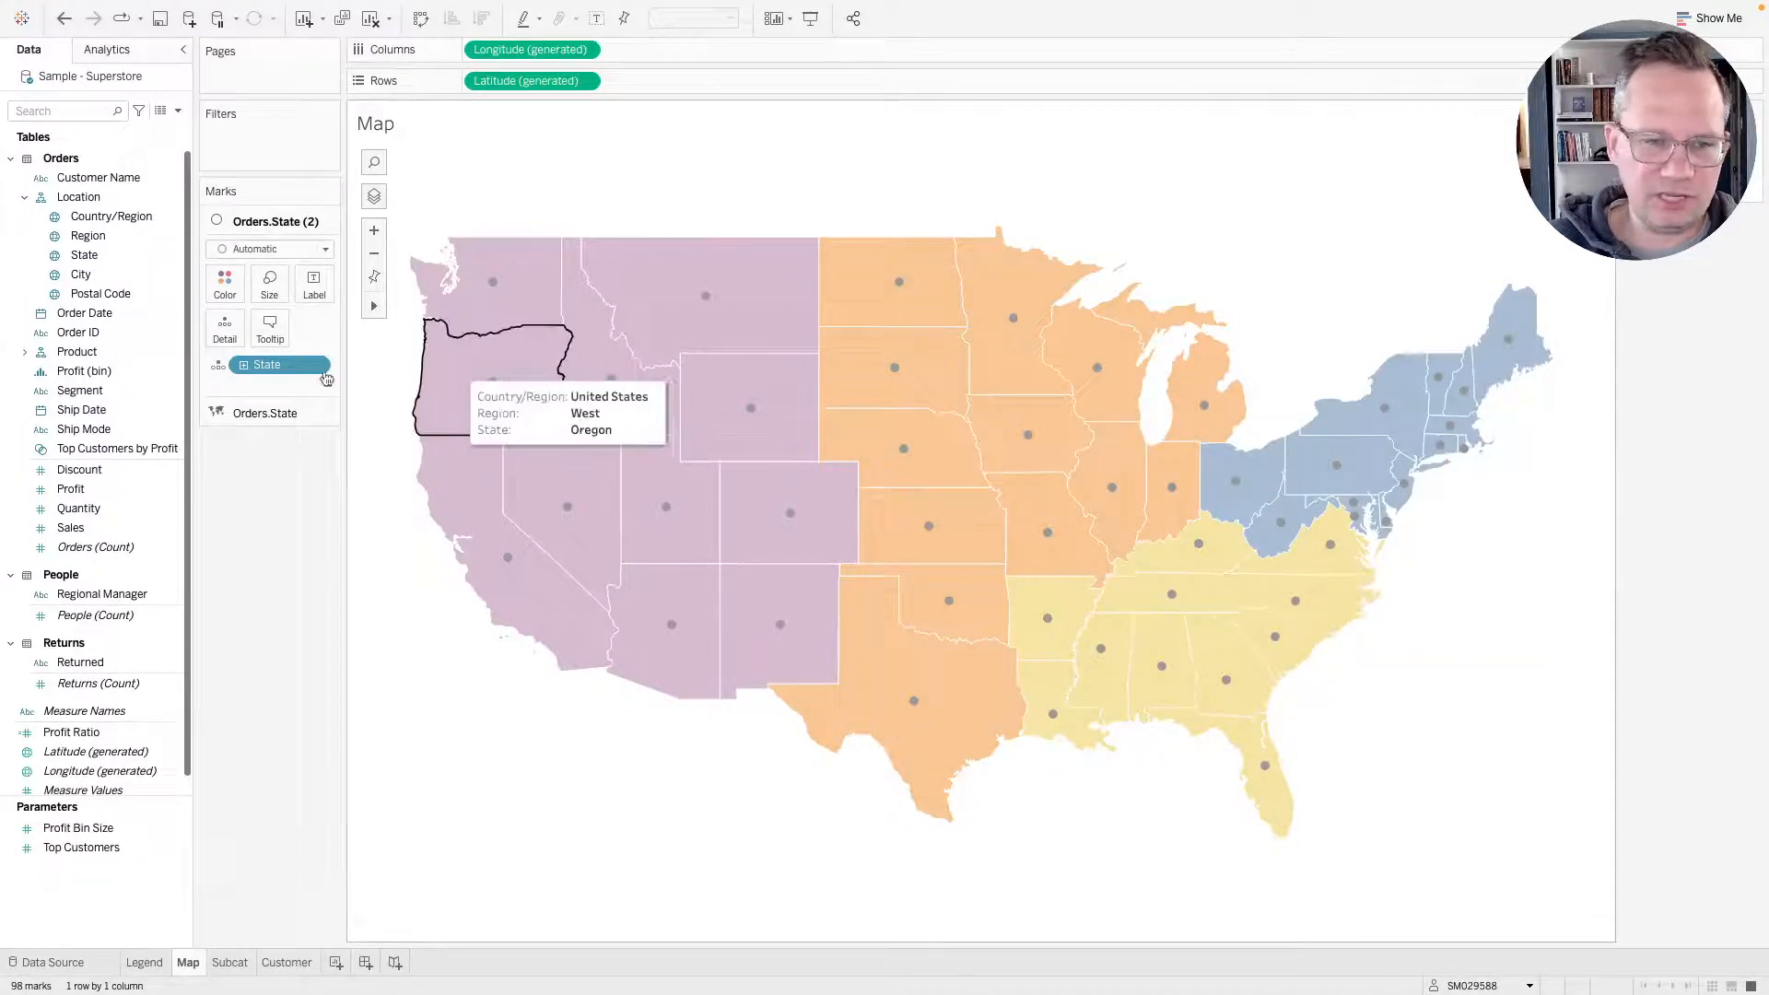
click(250, 413)
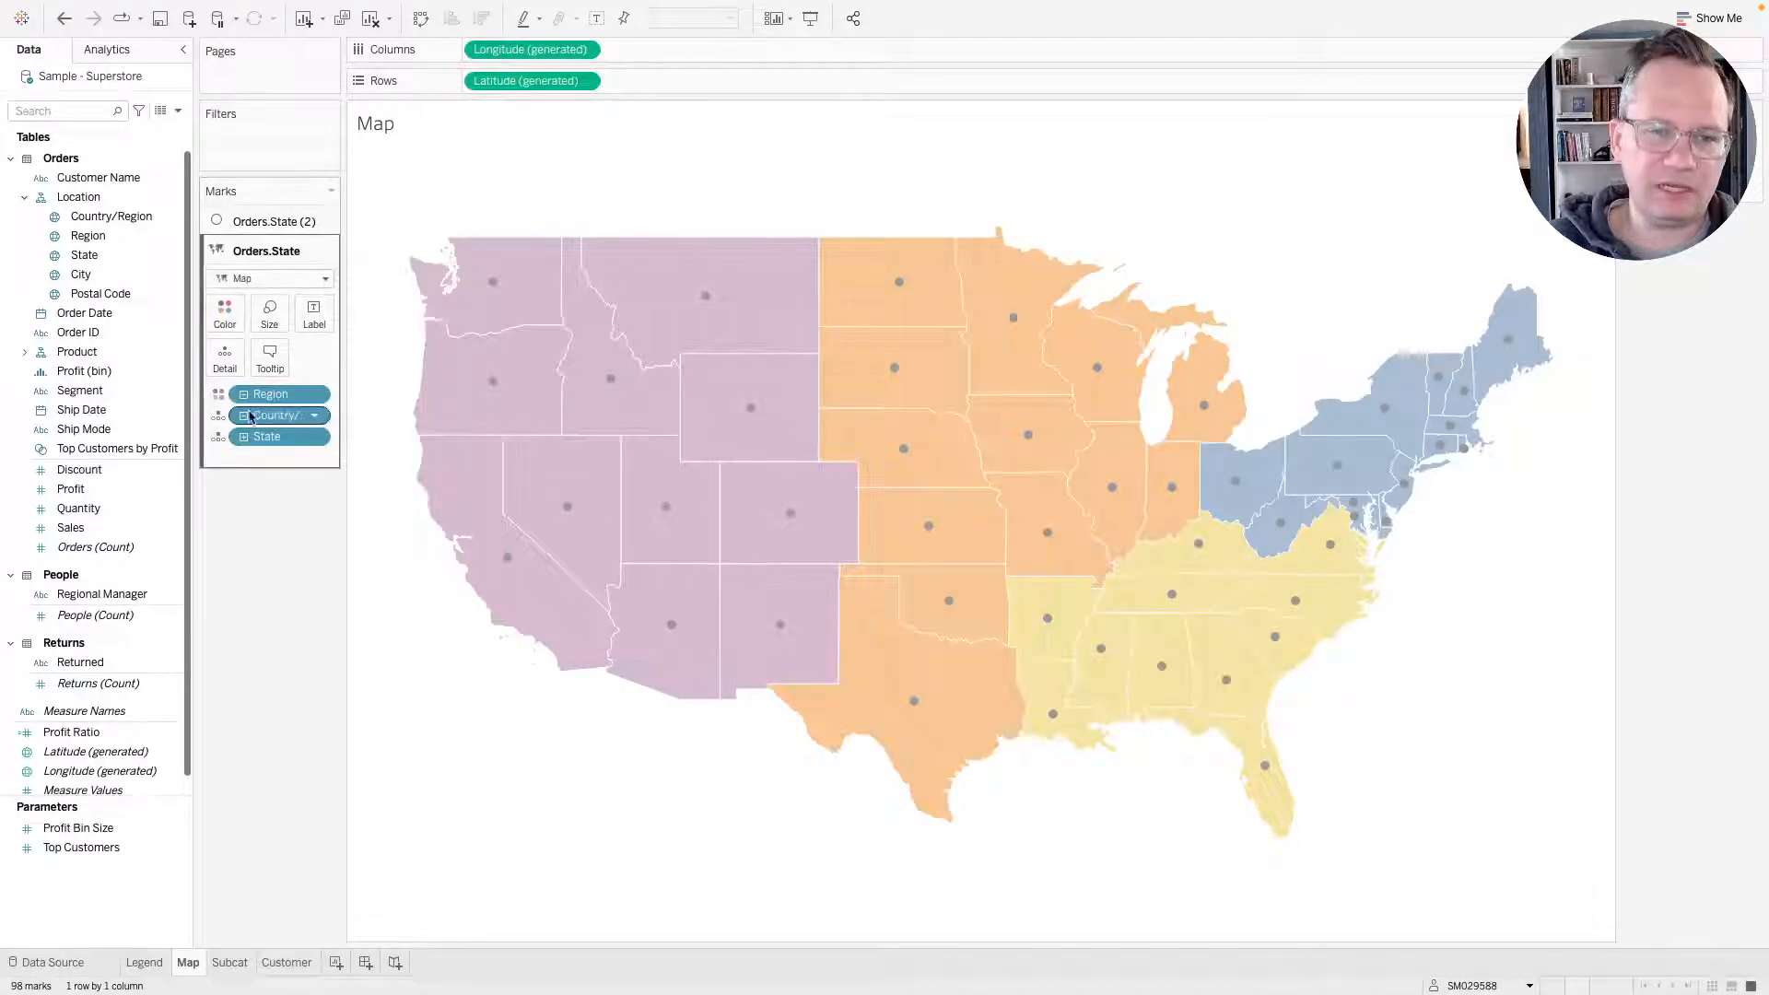
click(262, 278)
click(260, 407)
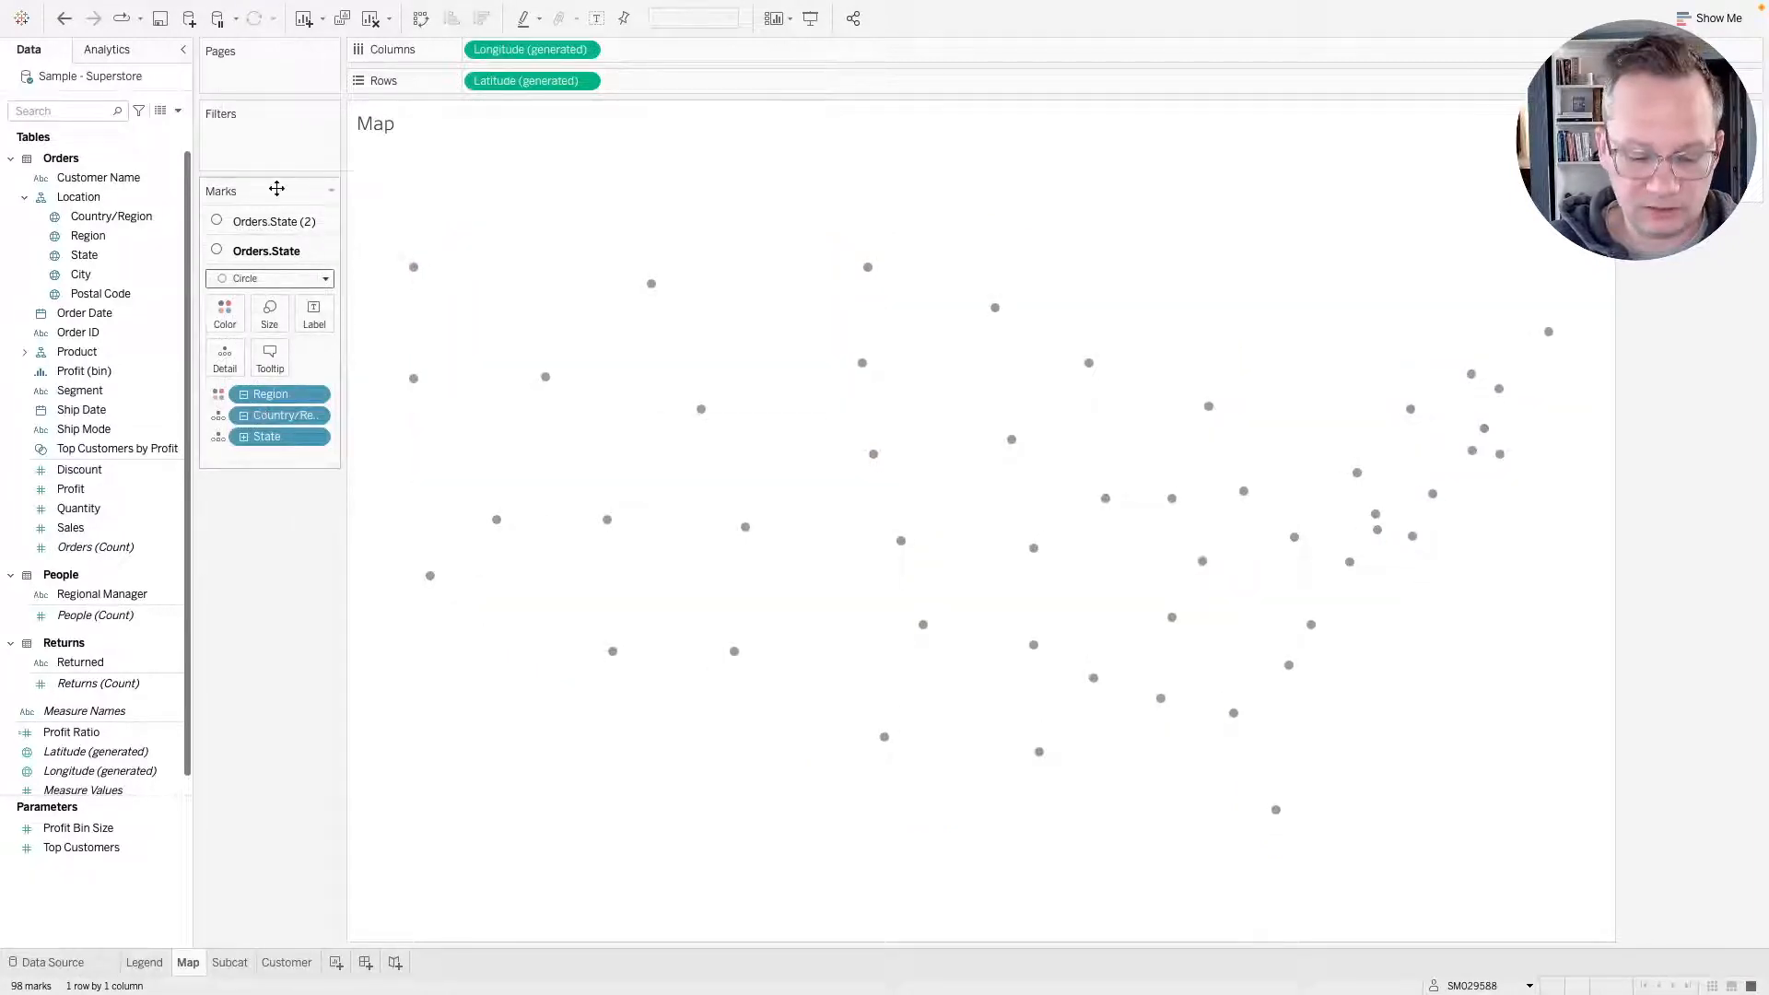
key(ctrl+z)
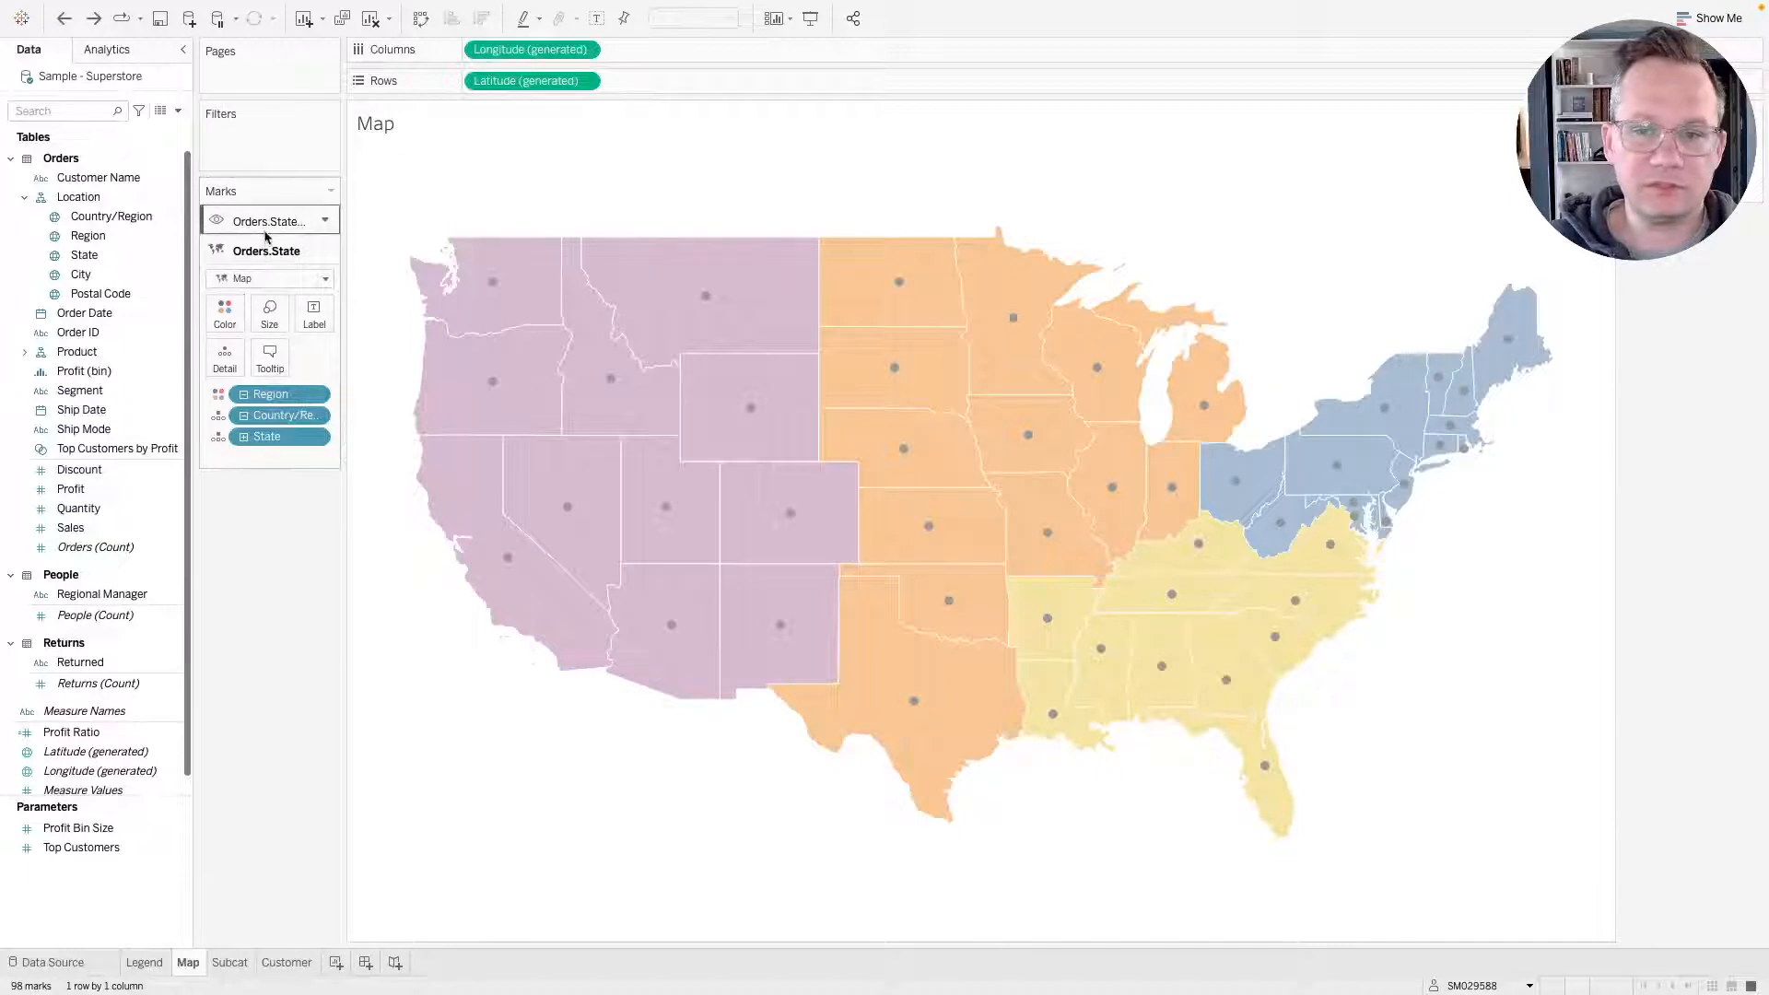
On the second map layer, size the marks by SUM(Sales) and enlarge the mark size.
click(264, 230)
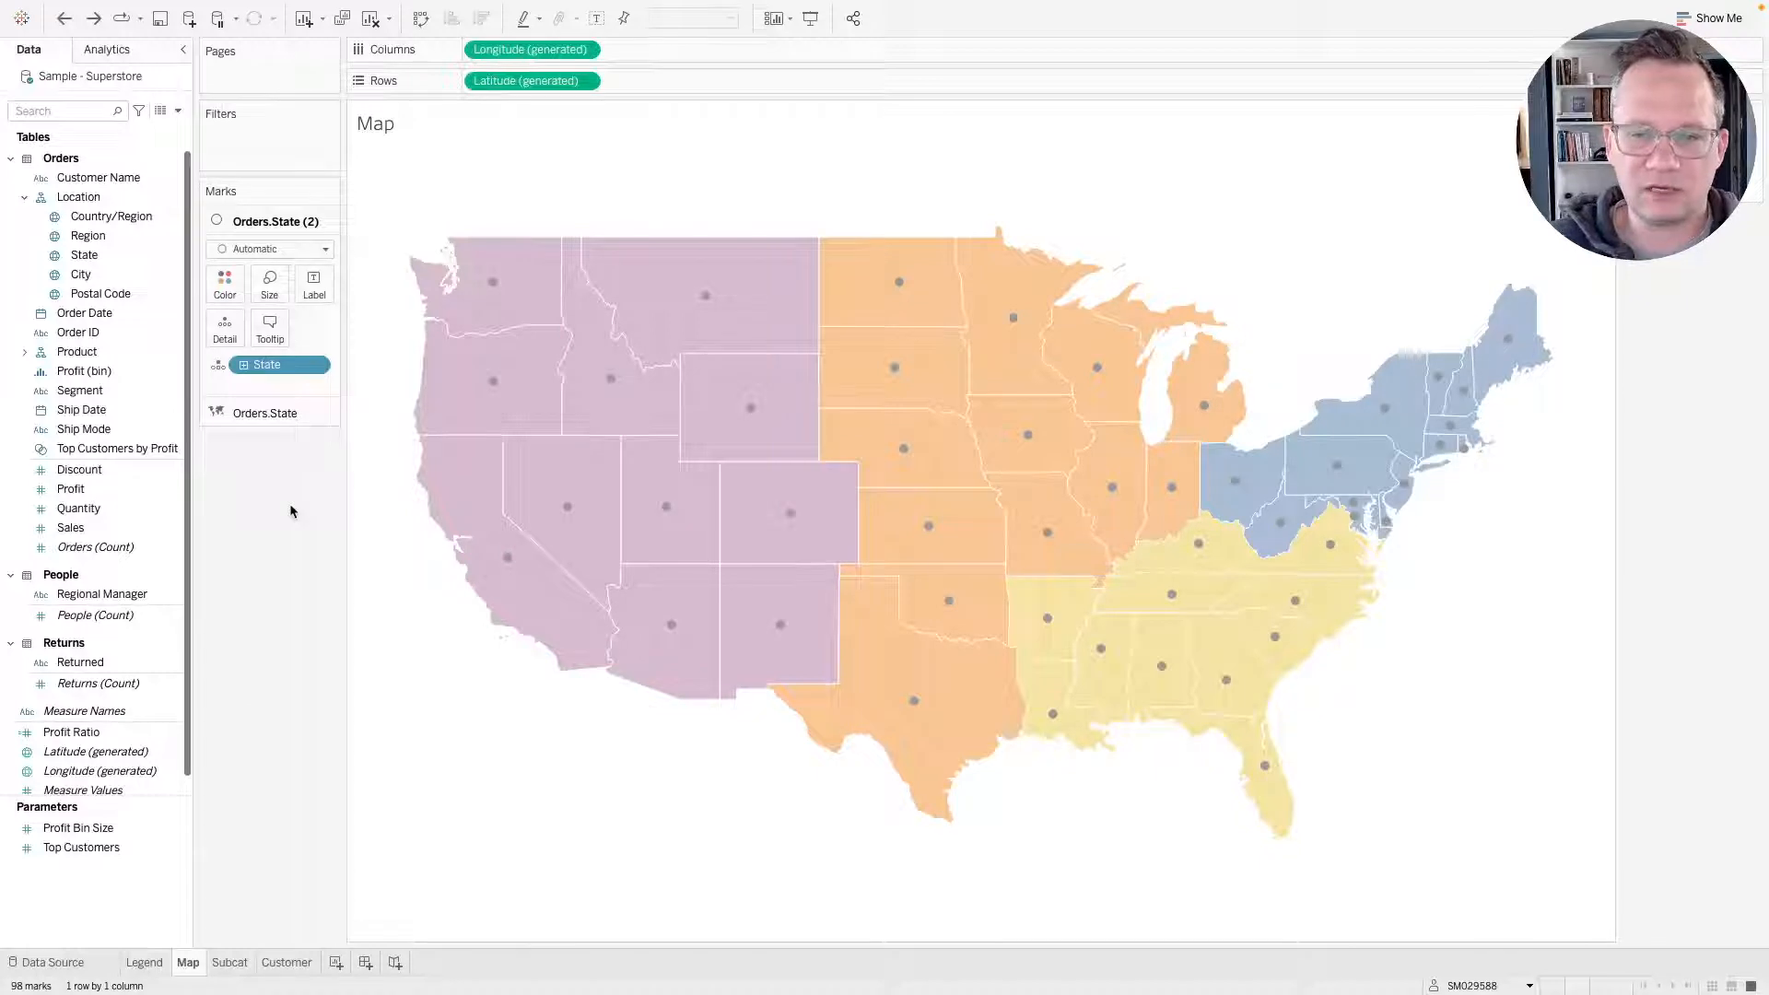
click(141, 528)
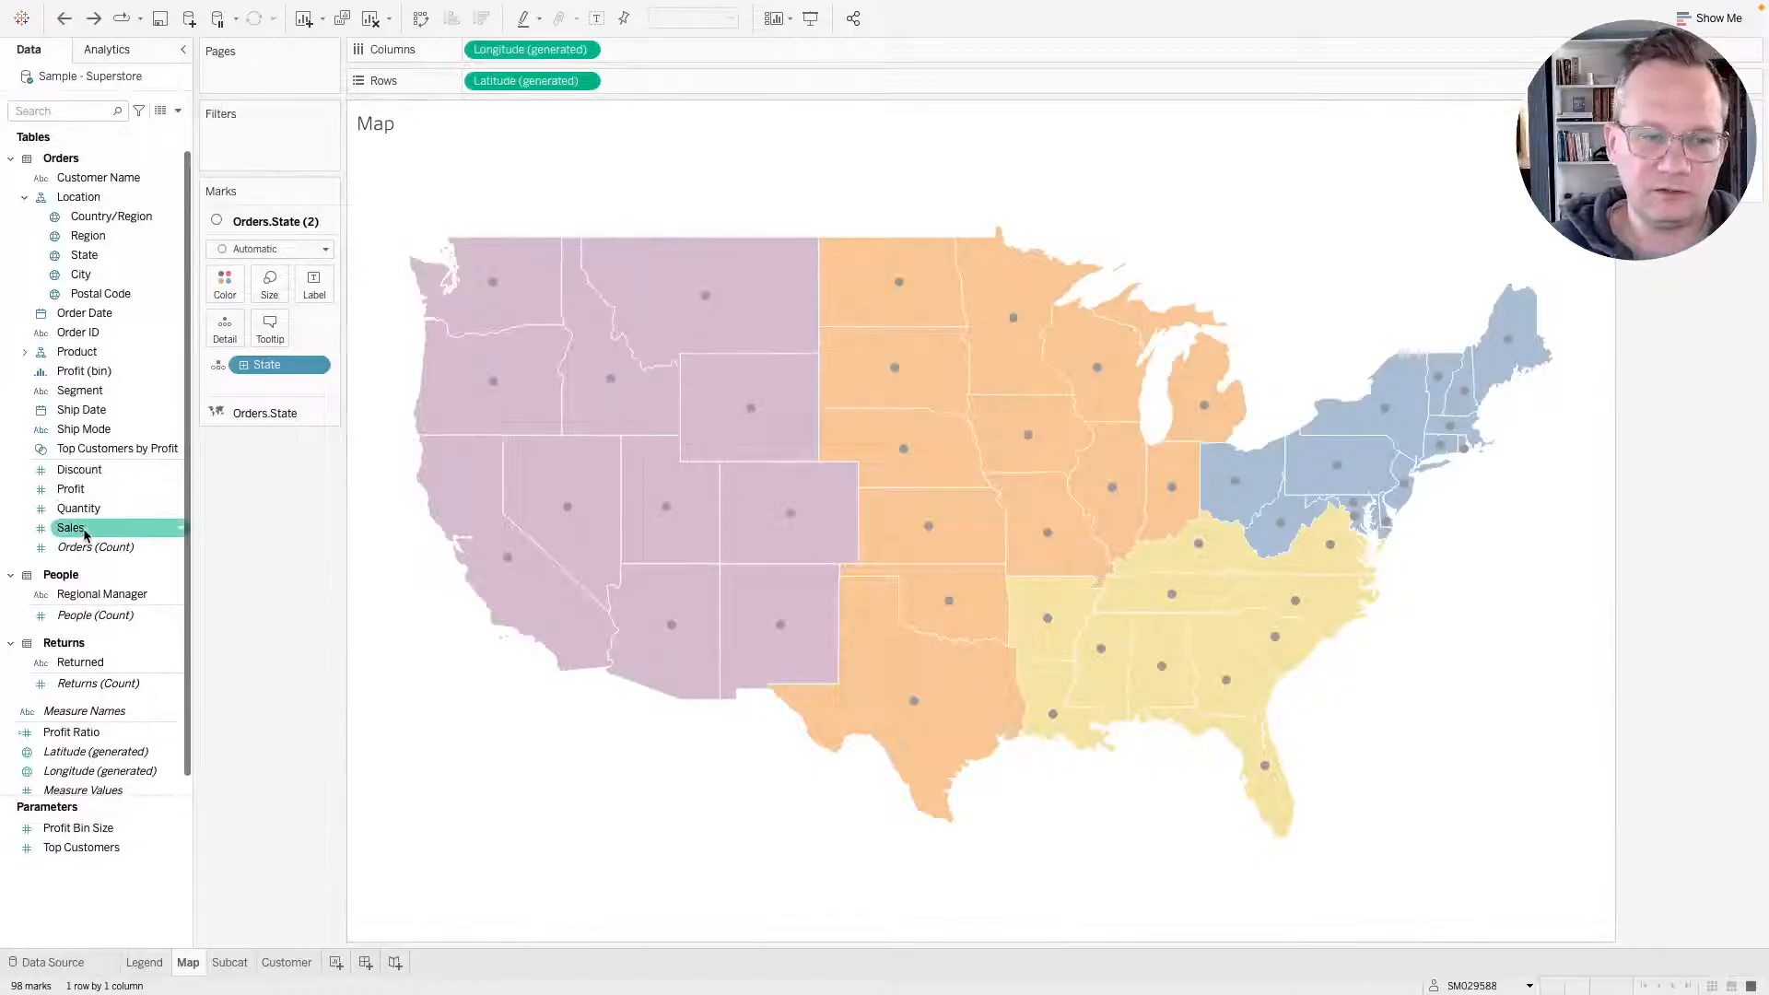
drag(85, 534, 263, 284)
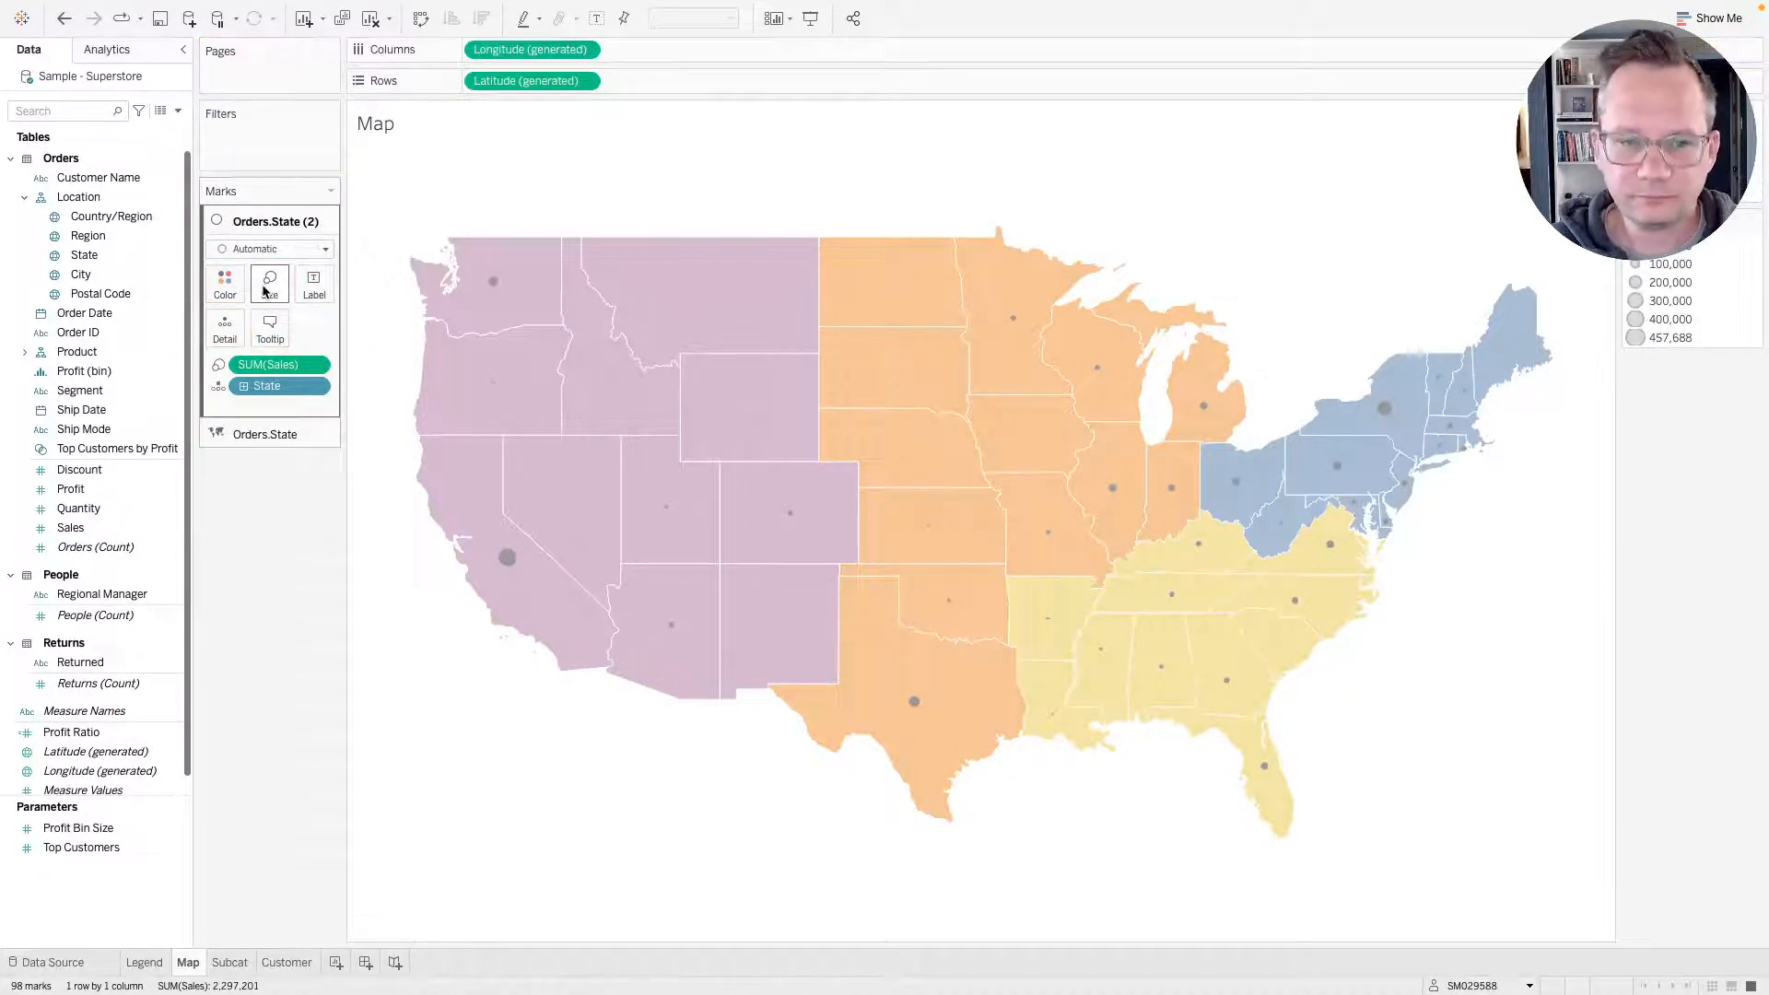
click(266, 287)
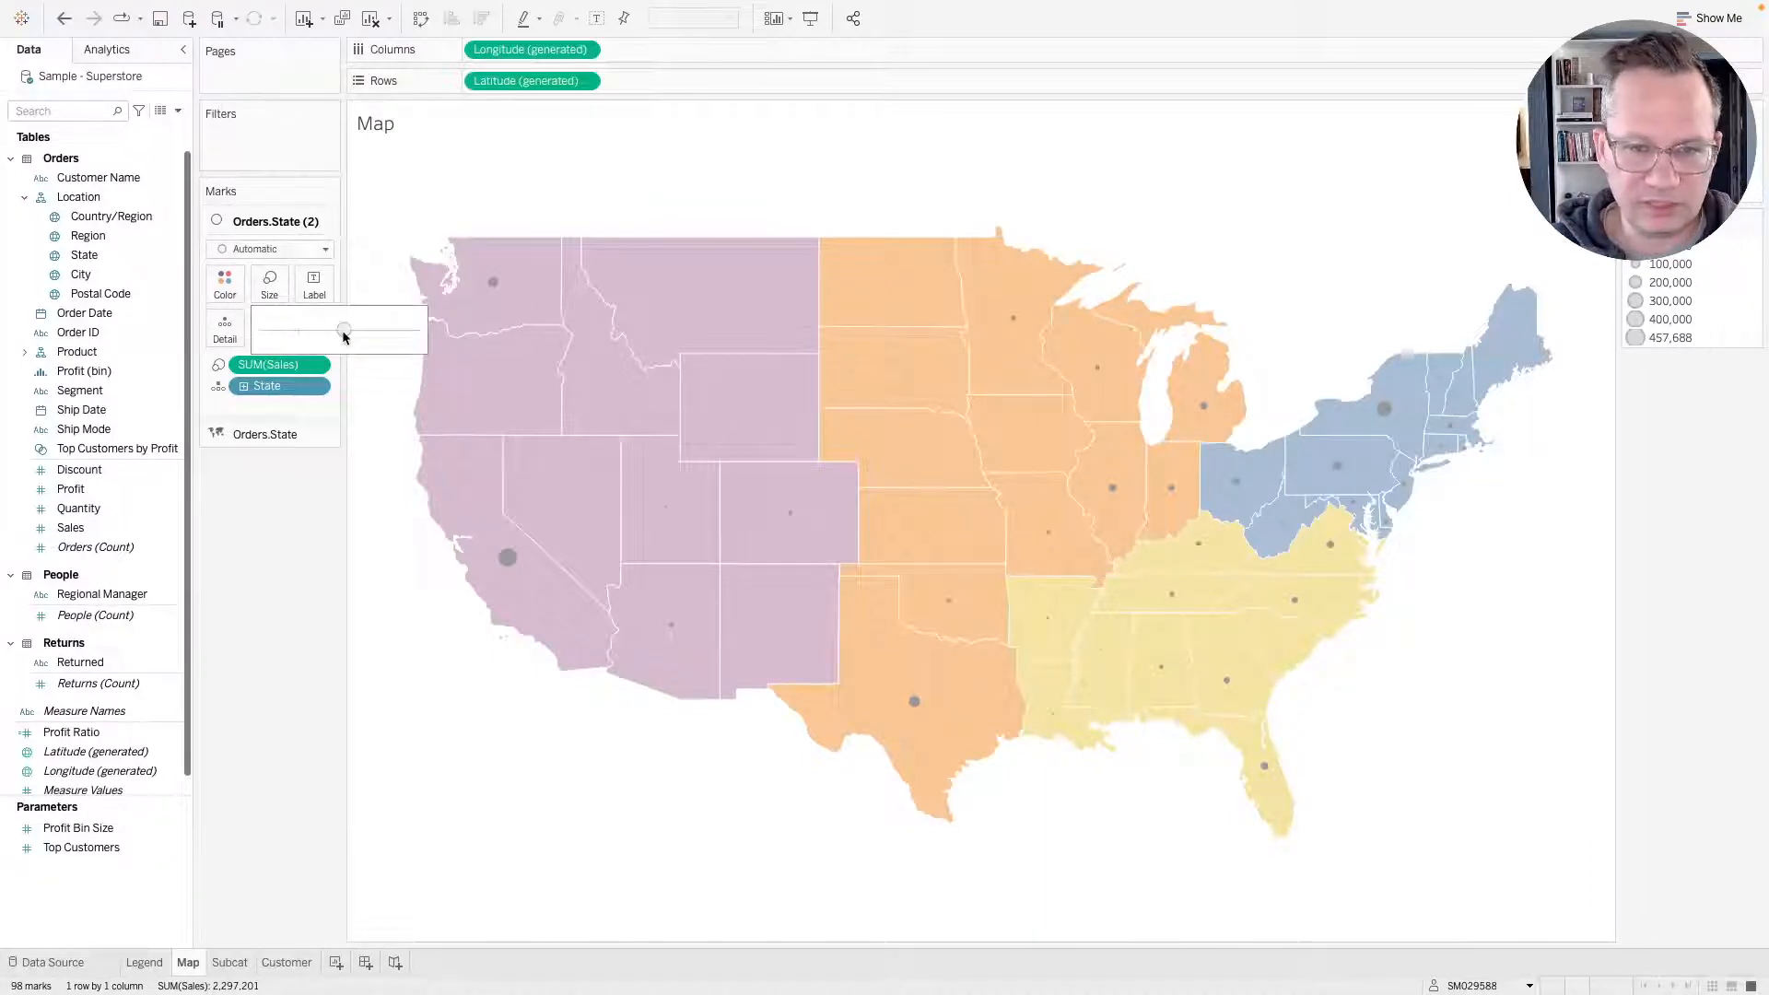
drag(344, 333, 381, 333)
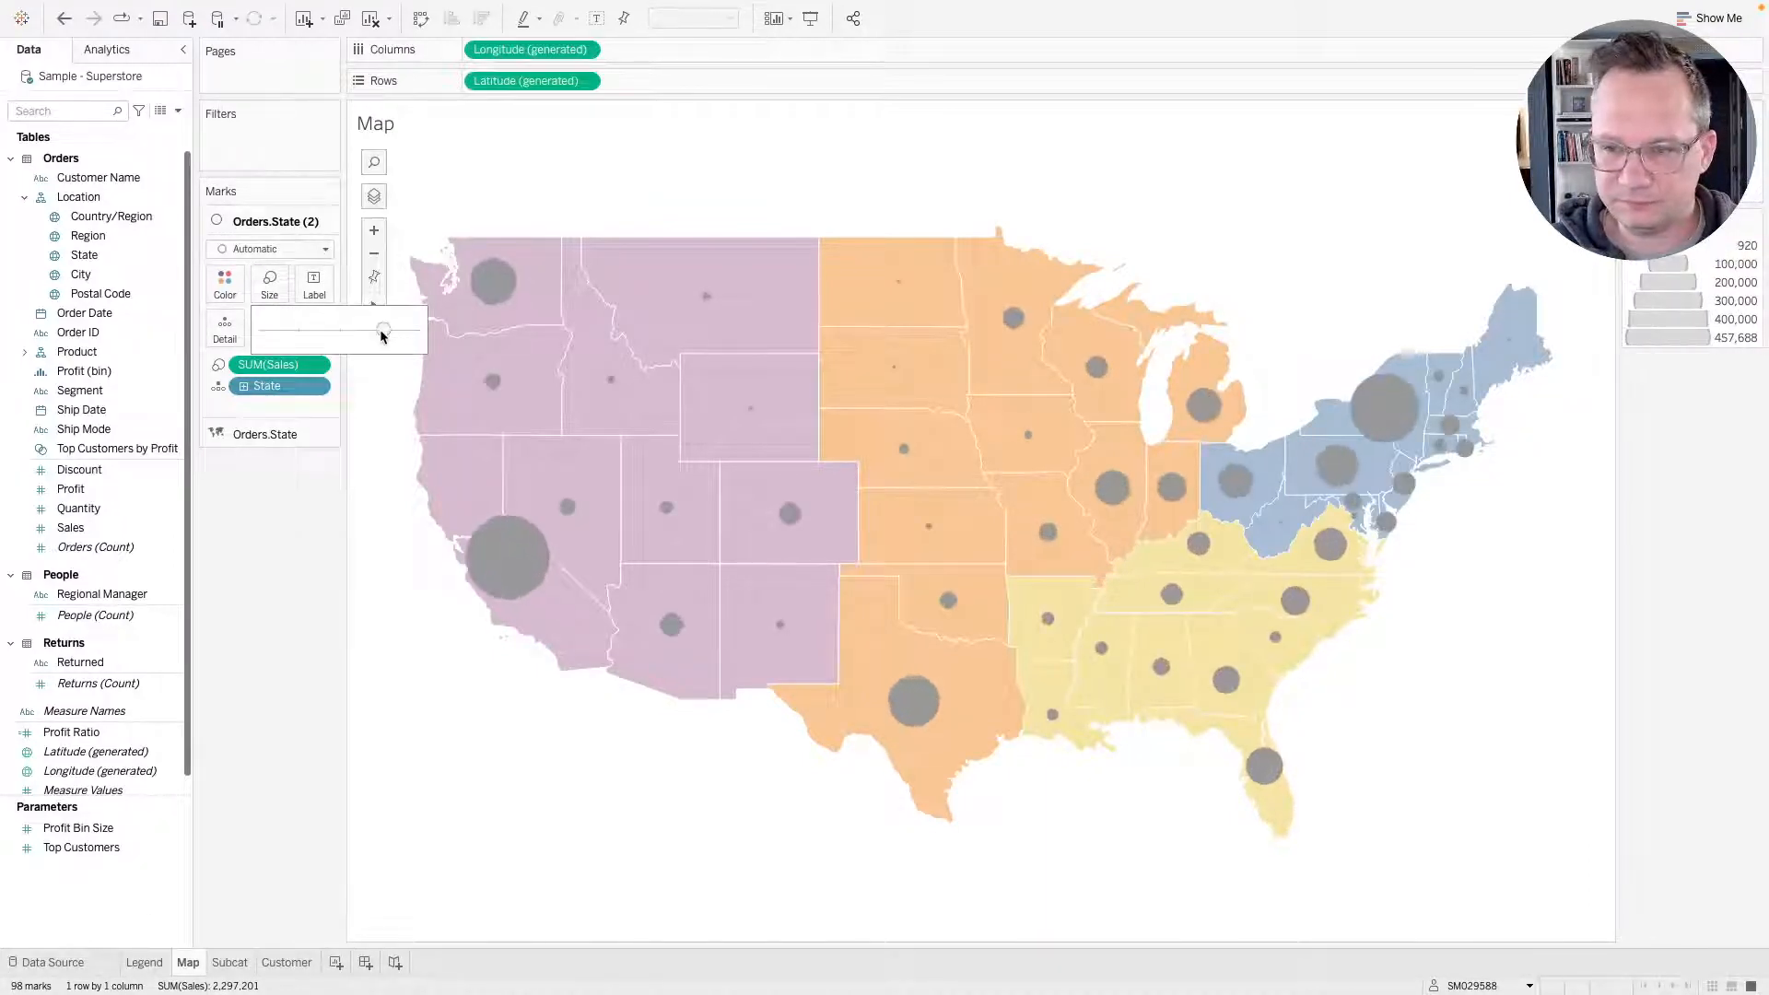
drag(403, 336, 391, 336)
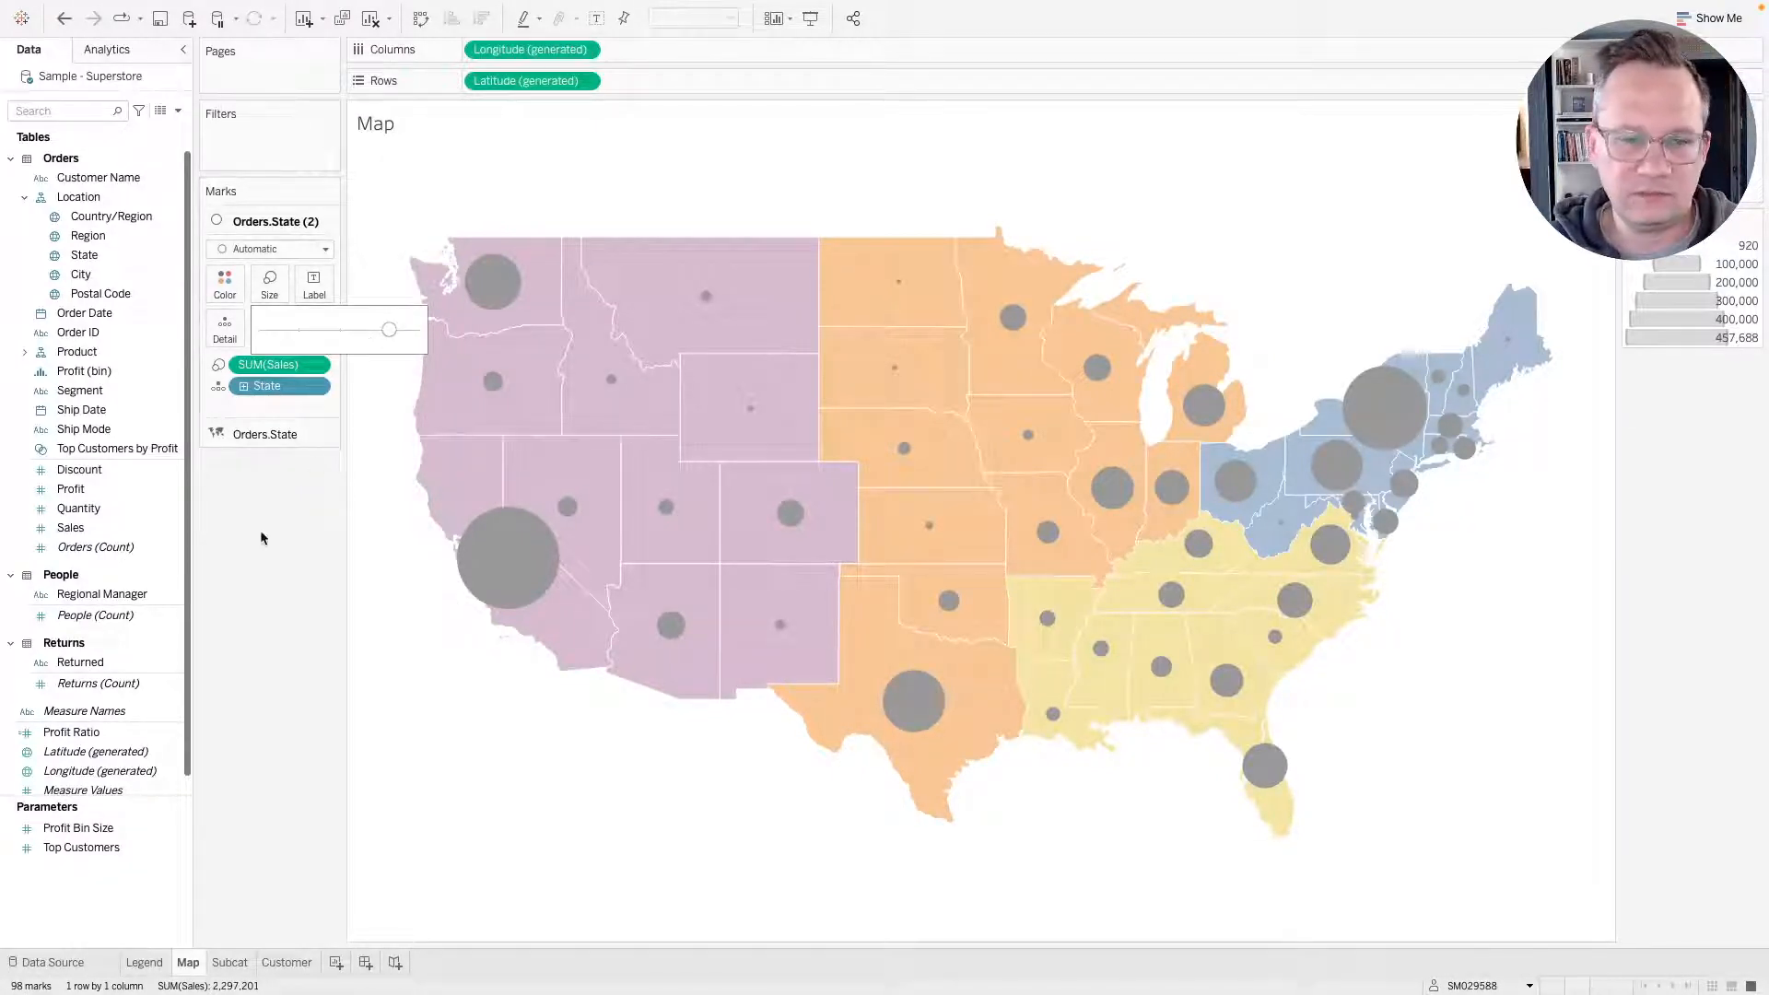
Colour the sales circles black and review their border options against the reference dashboard.
click(226, 284)
click(237, 342)
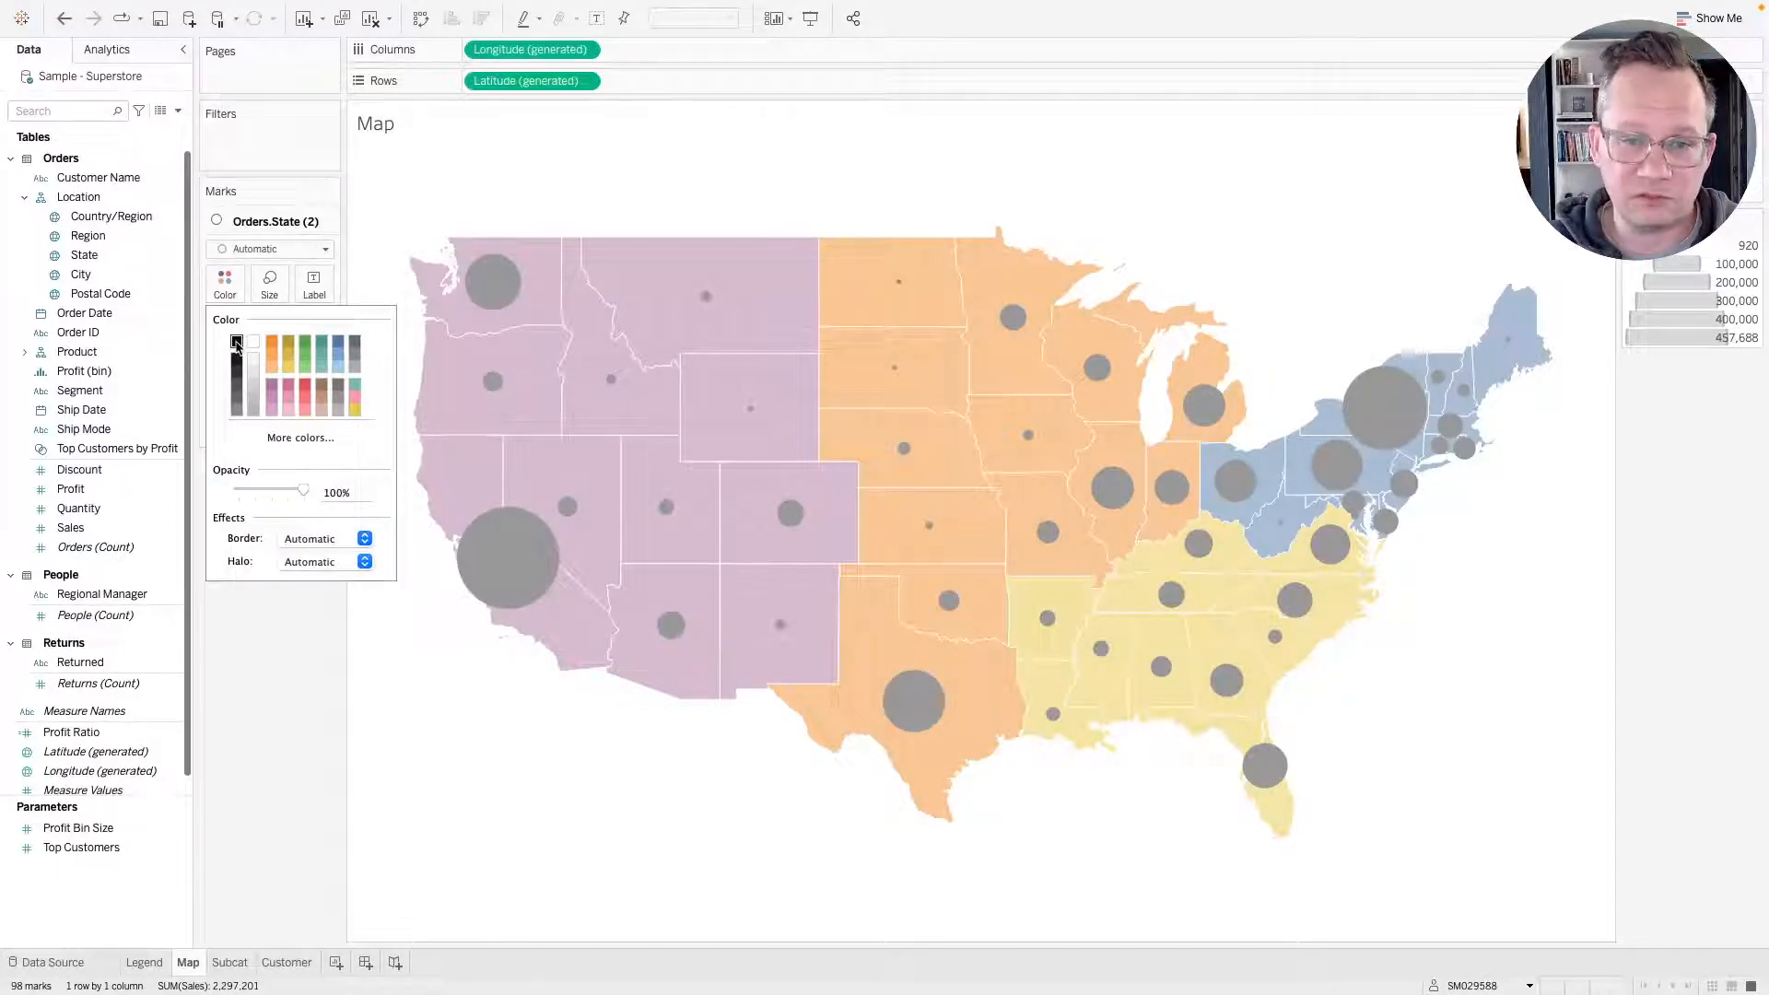
click(237, 724)
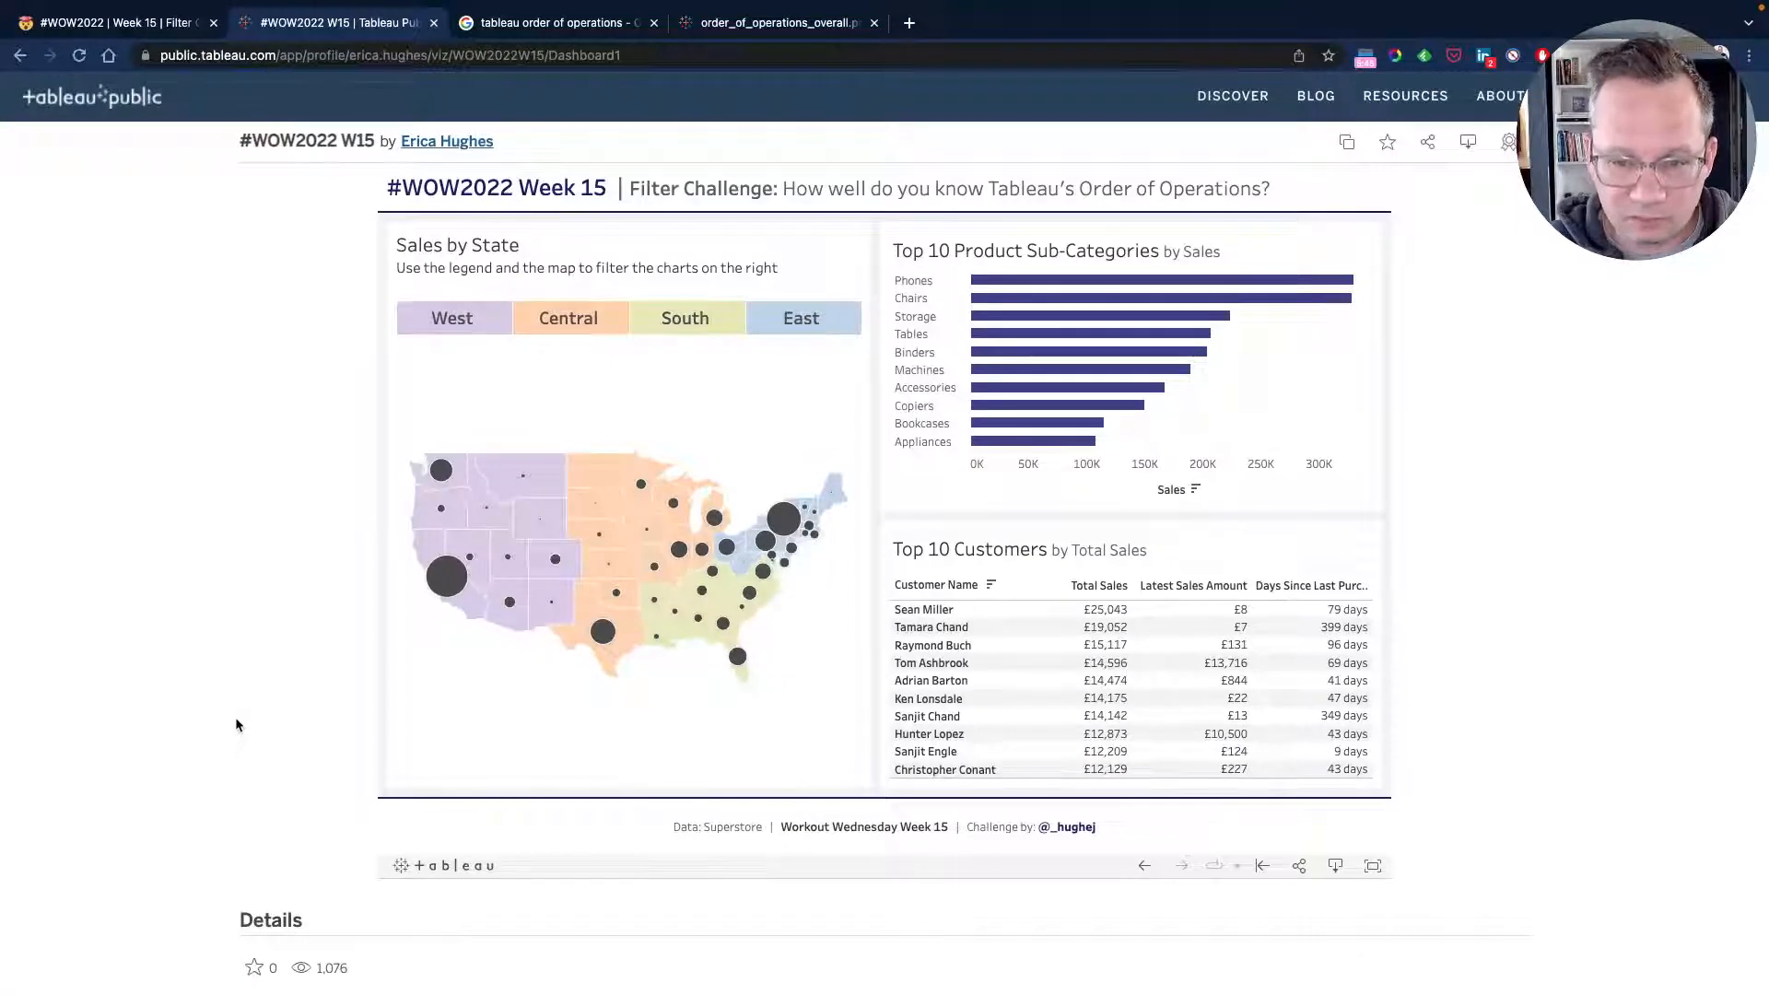
key(ctrl+Left)
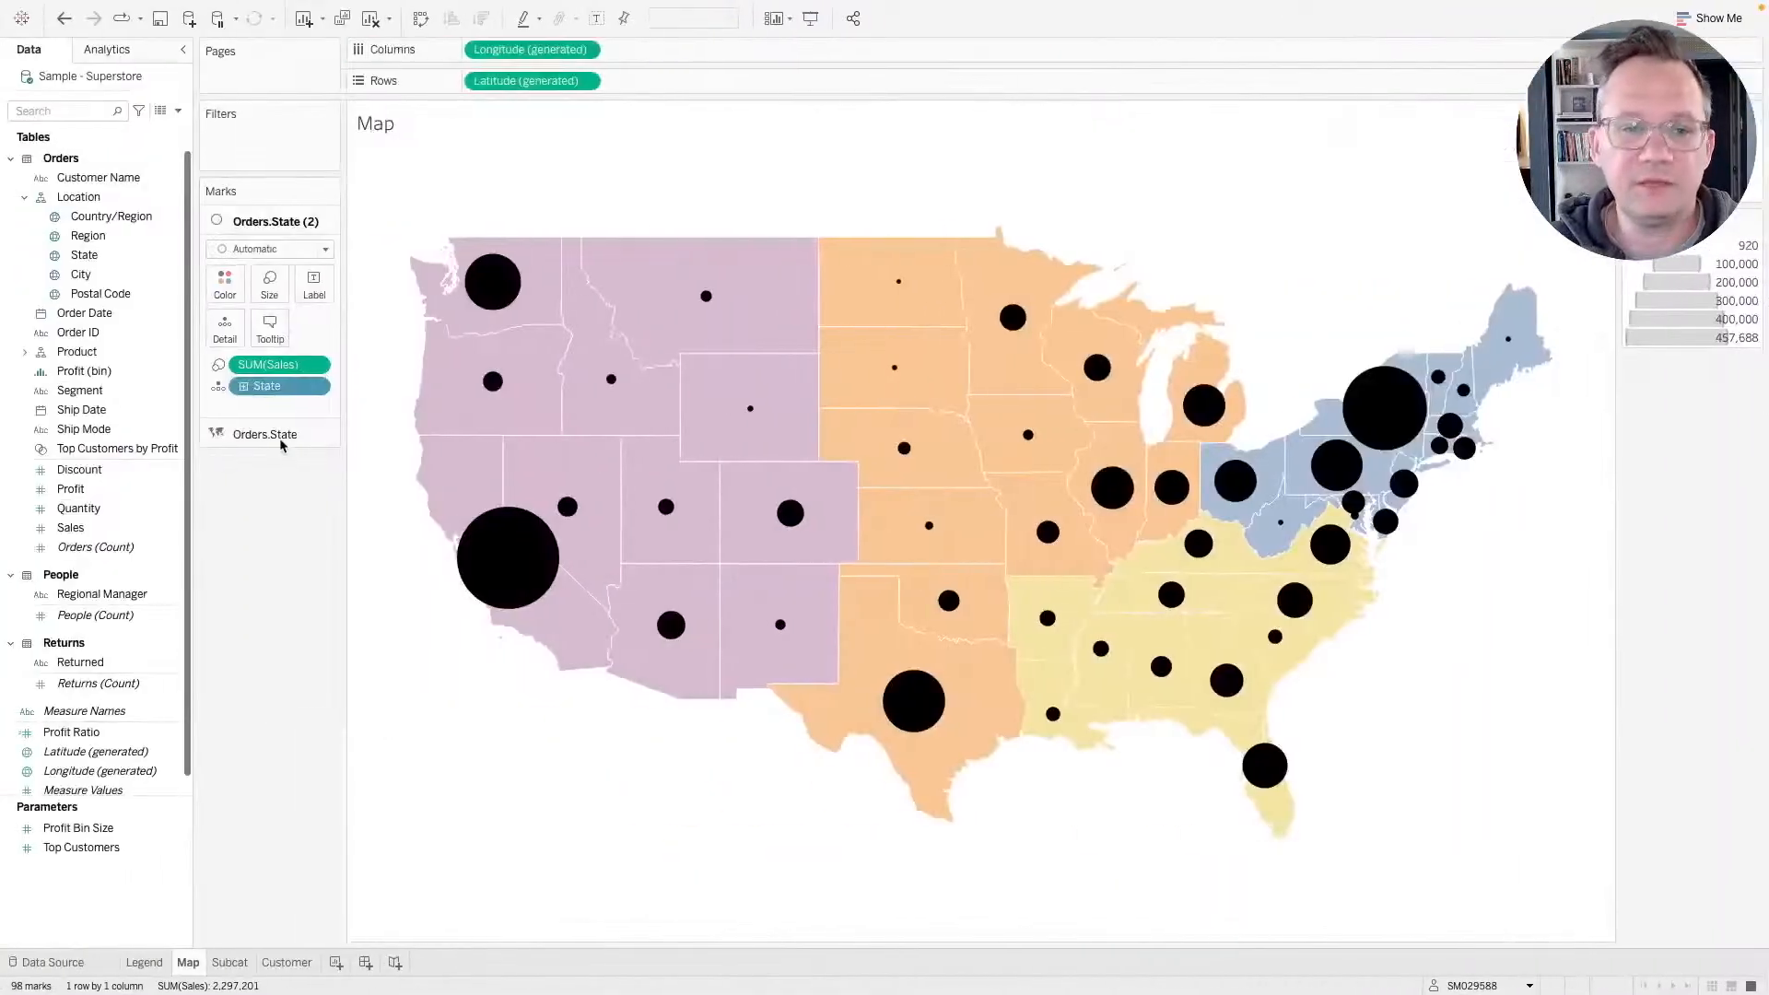
click(225, 283)
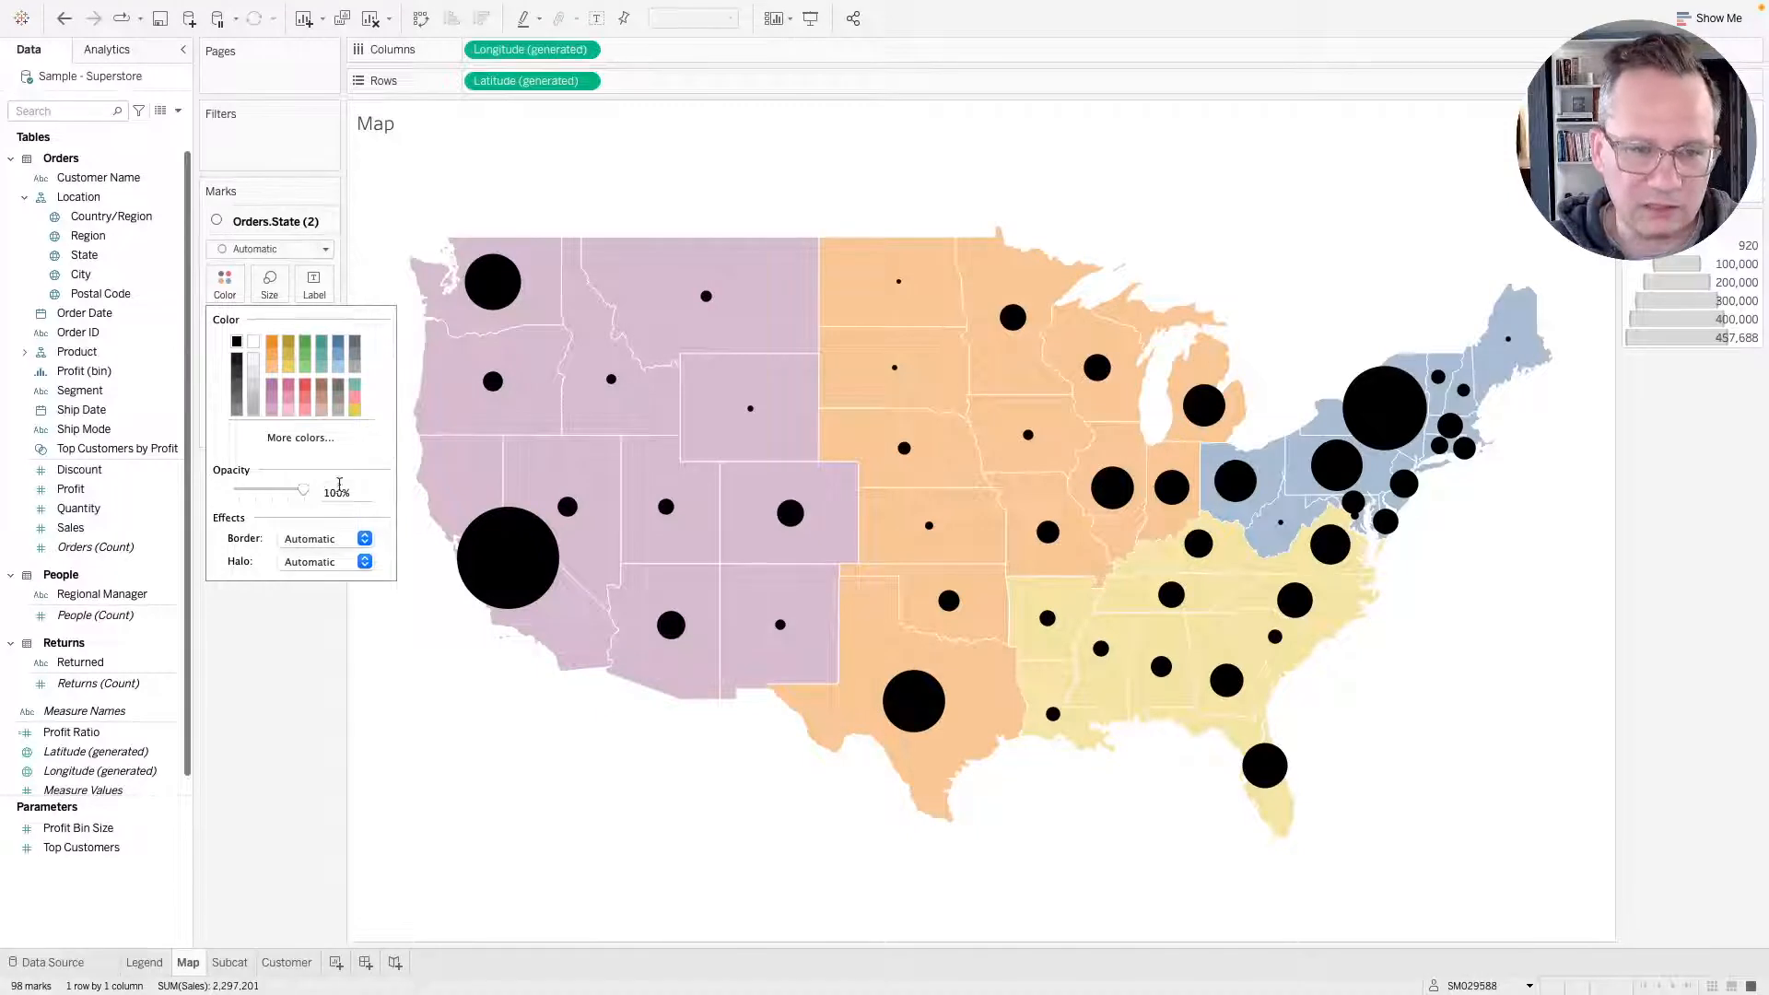
click(301, 540)
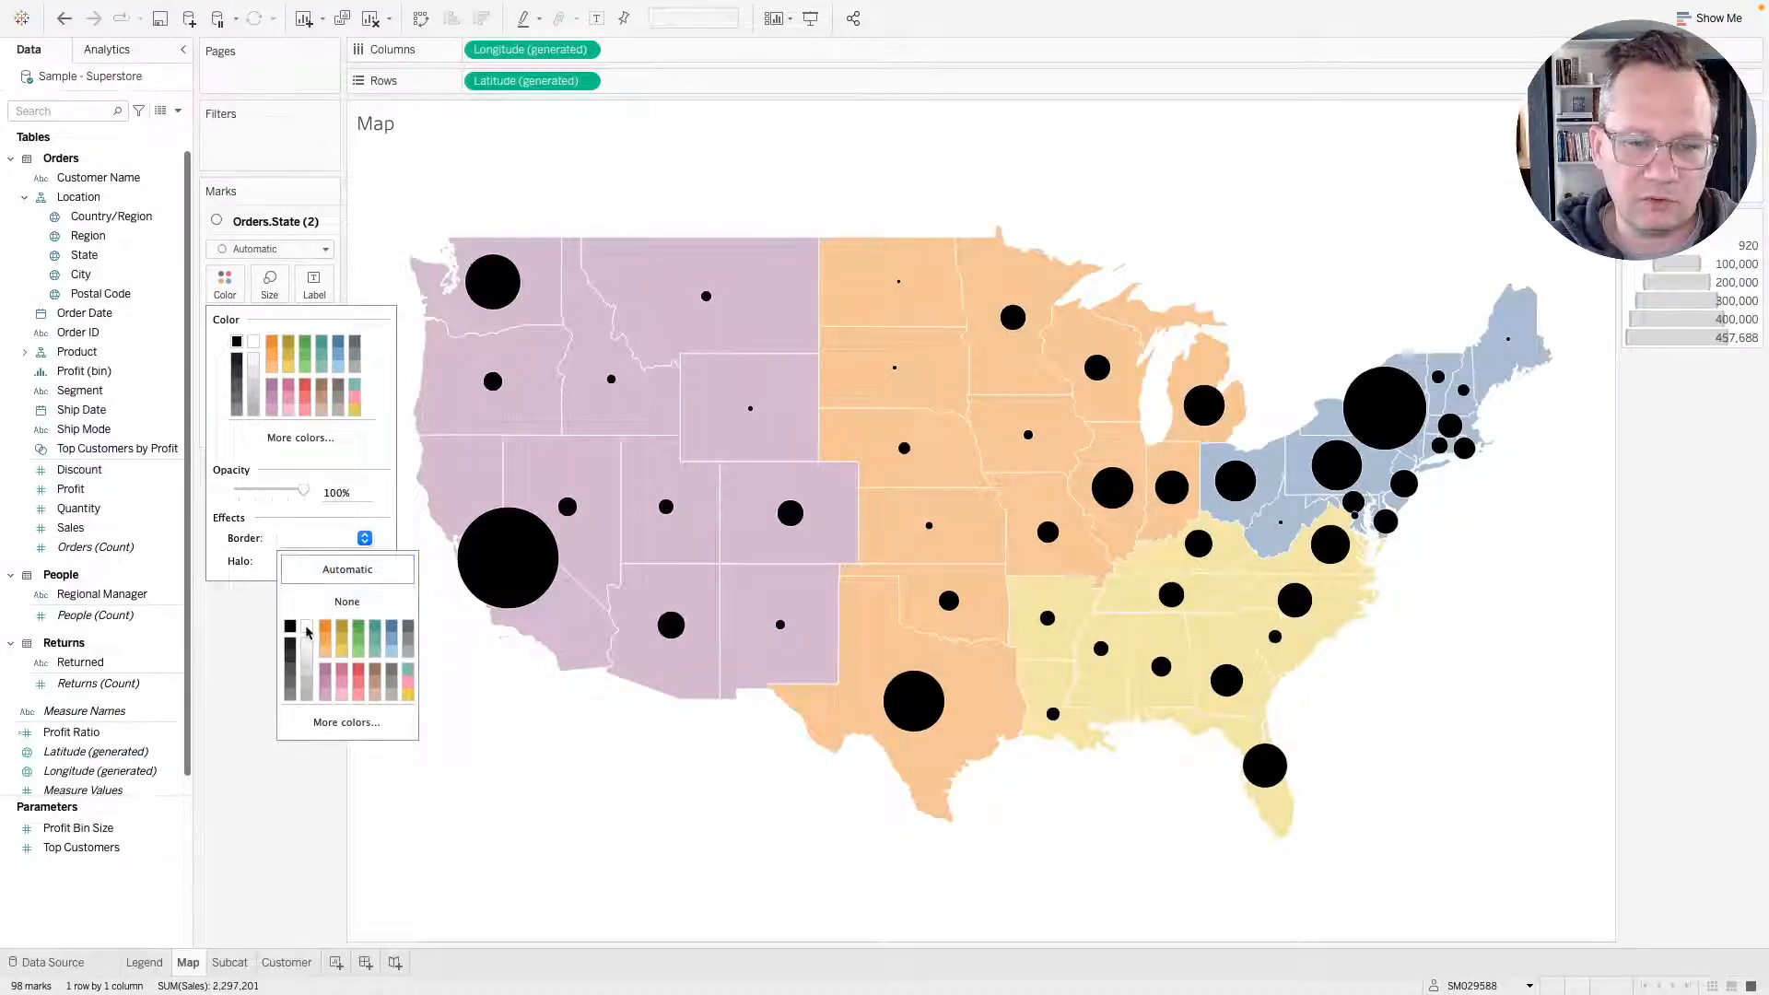
click(281, 886)
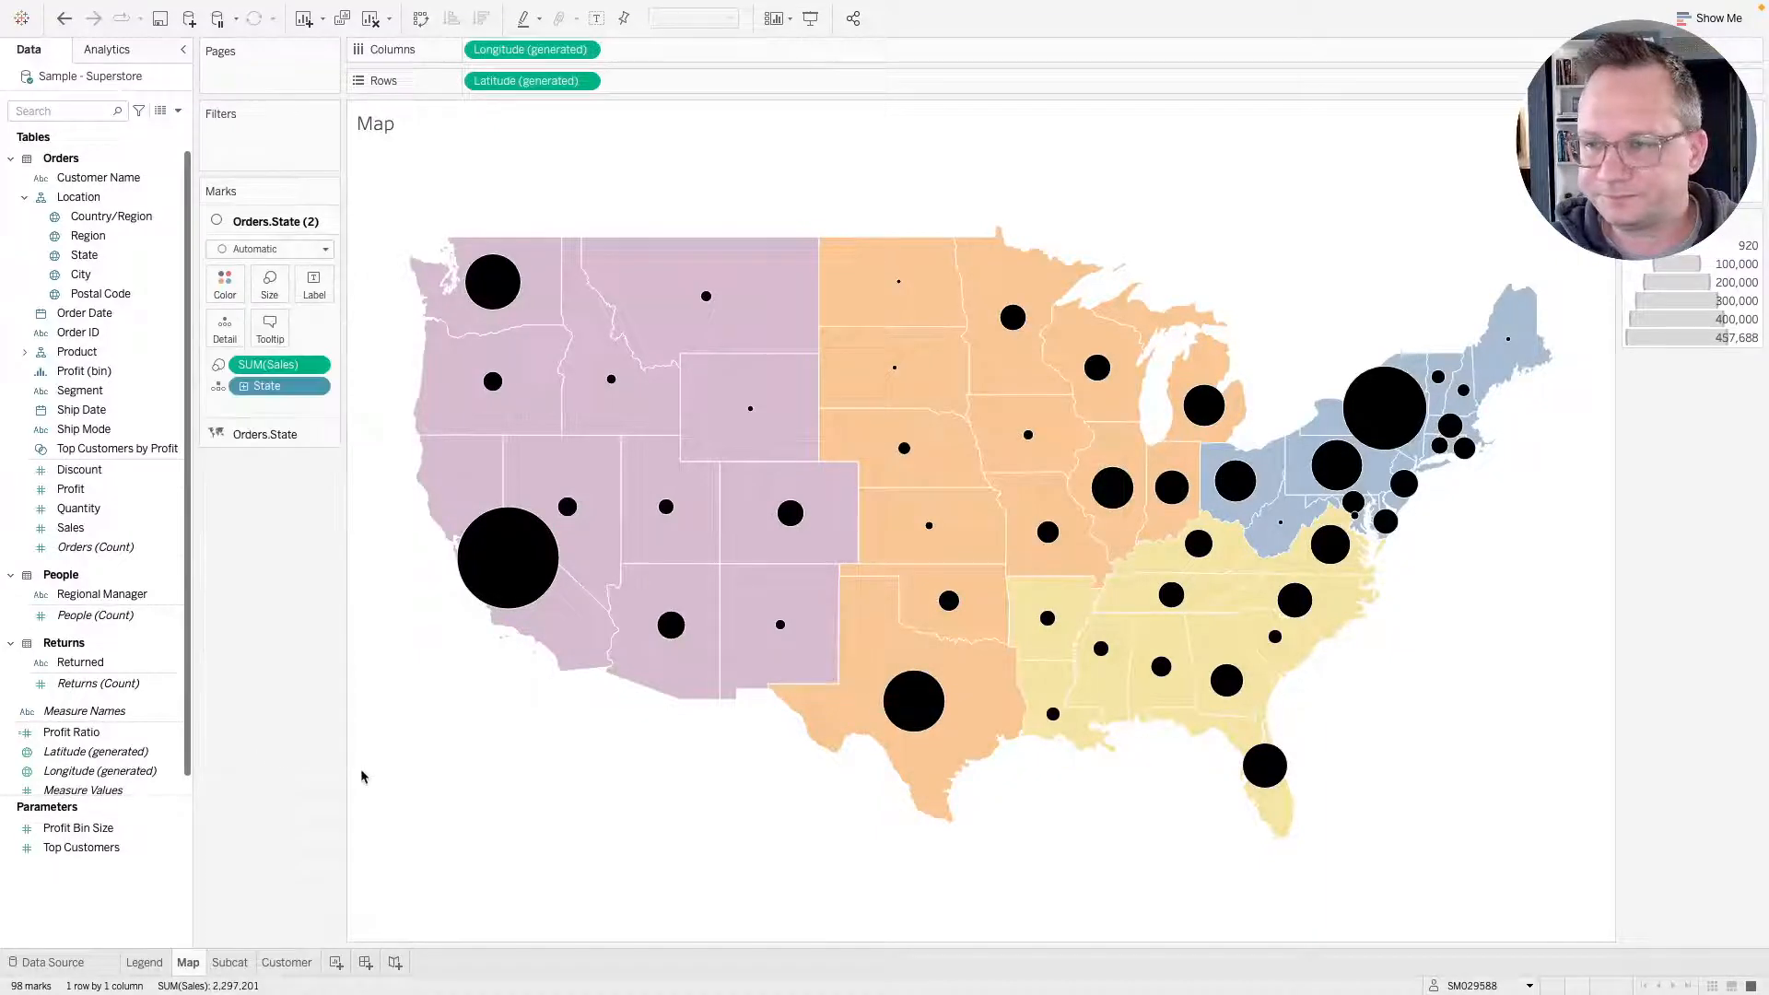
Compare with the reference dashboard's map tooltip, then open the sales circle layer's tooltip and delete the "State:" label.
key(ctrl+Right)
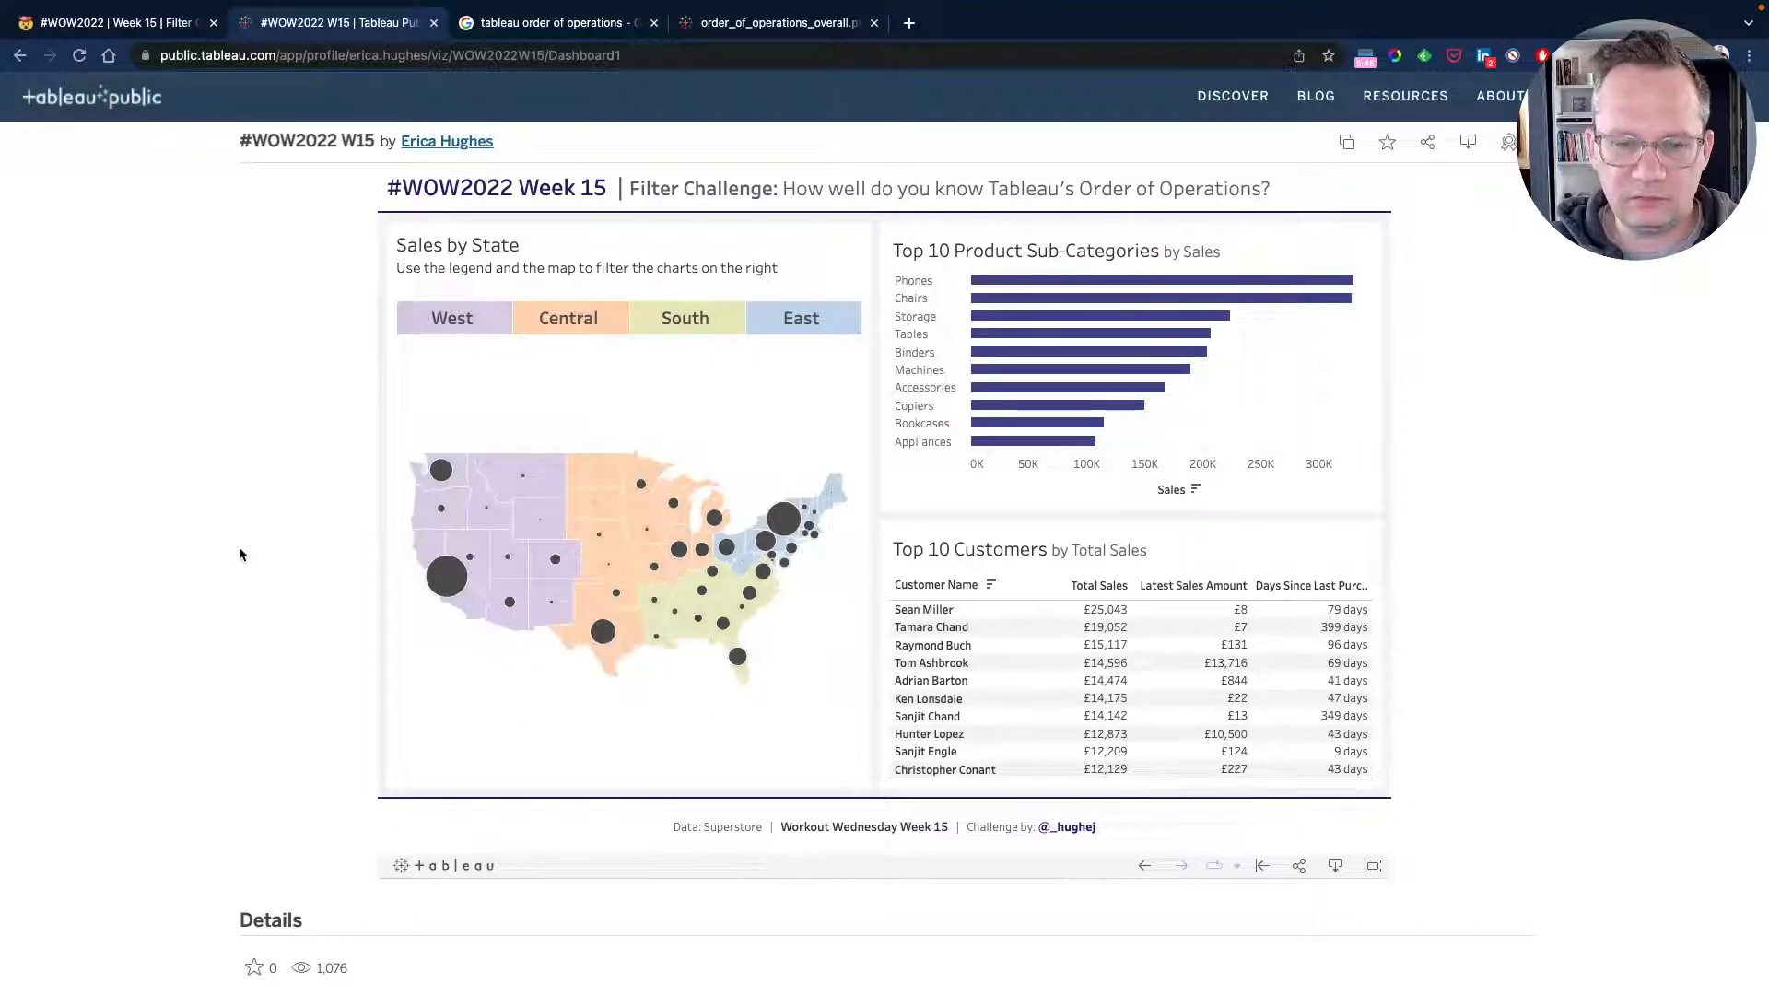
mouse_move(436, 564)
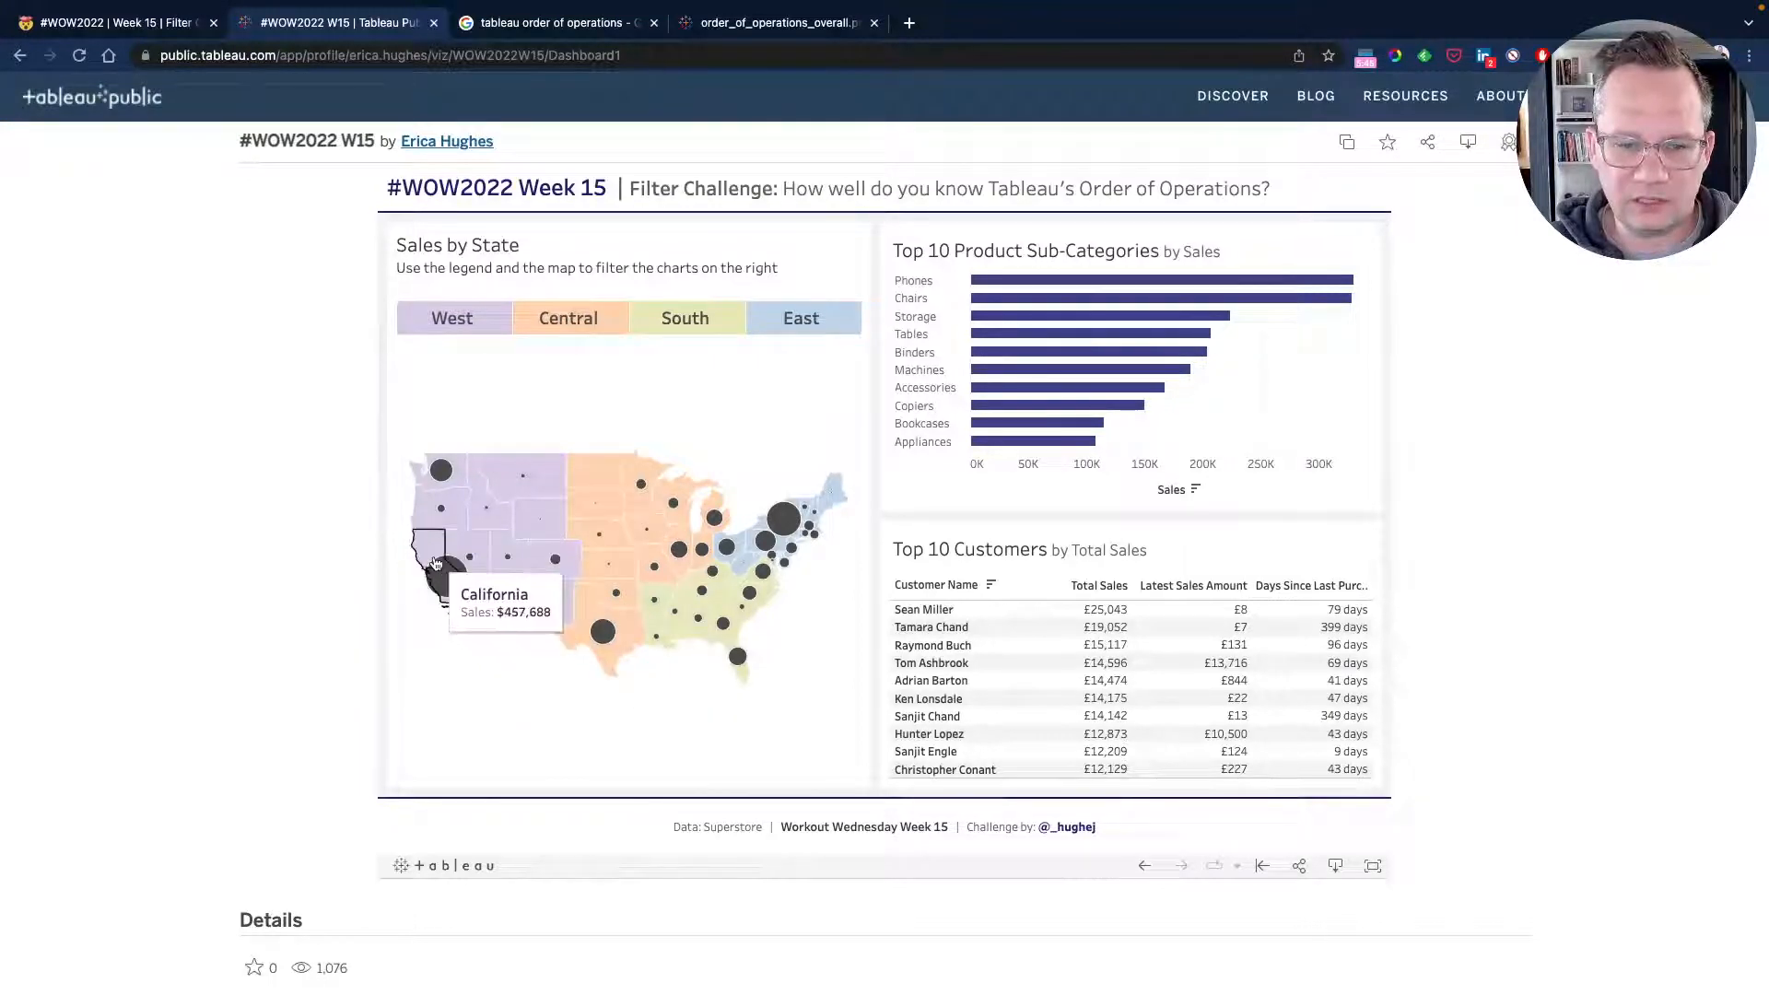
key(ctrl+Left)
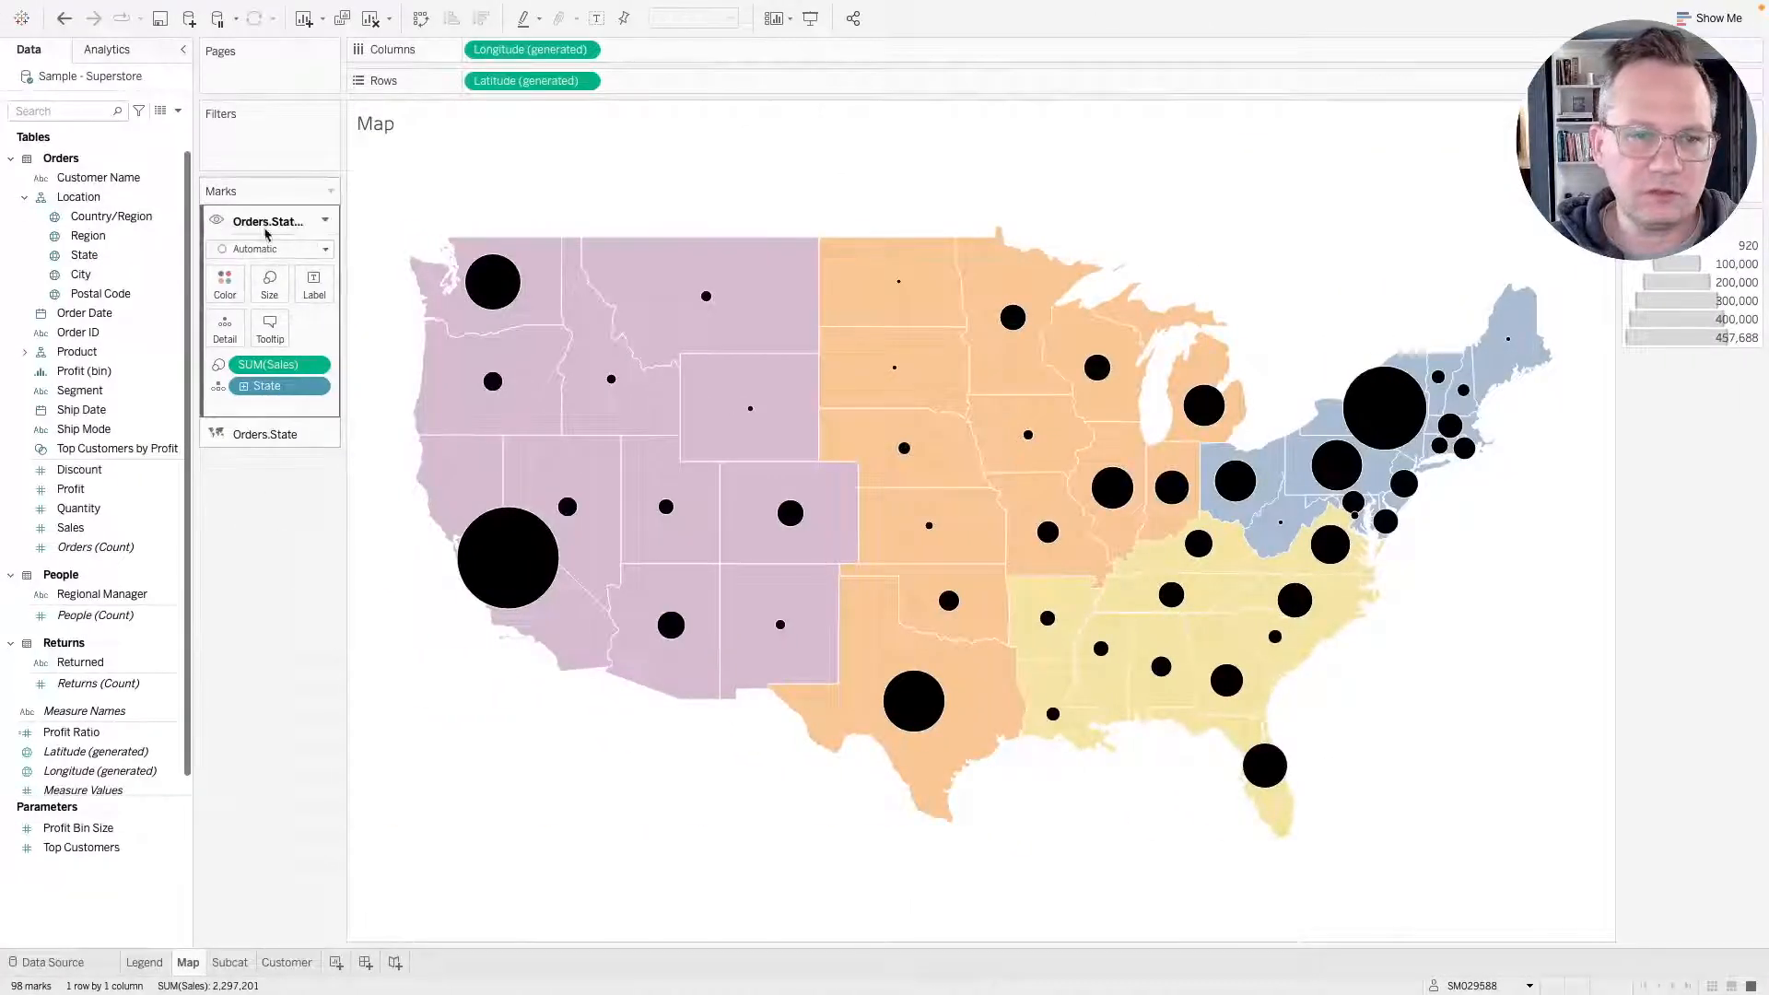
click(270, 329)
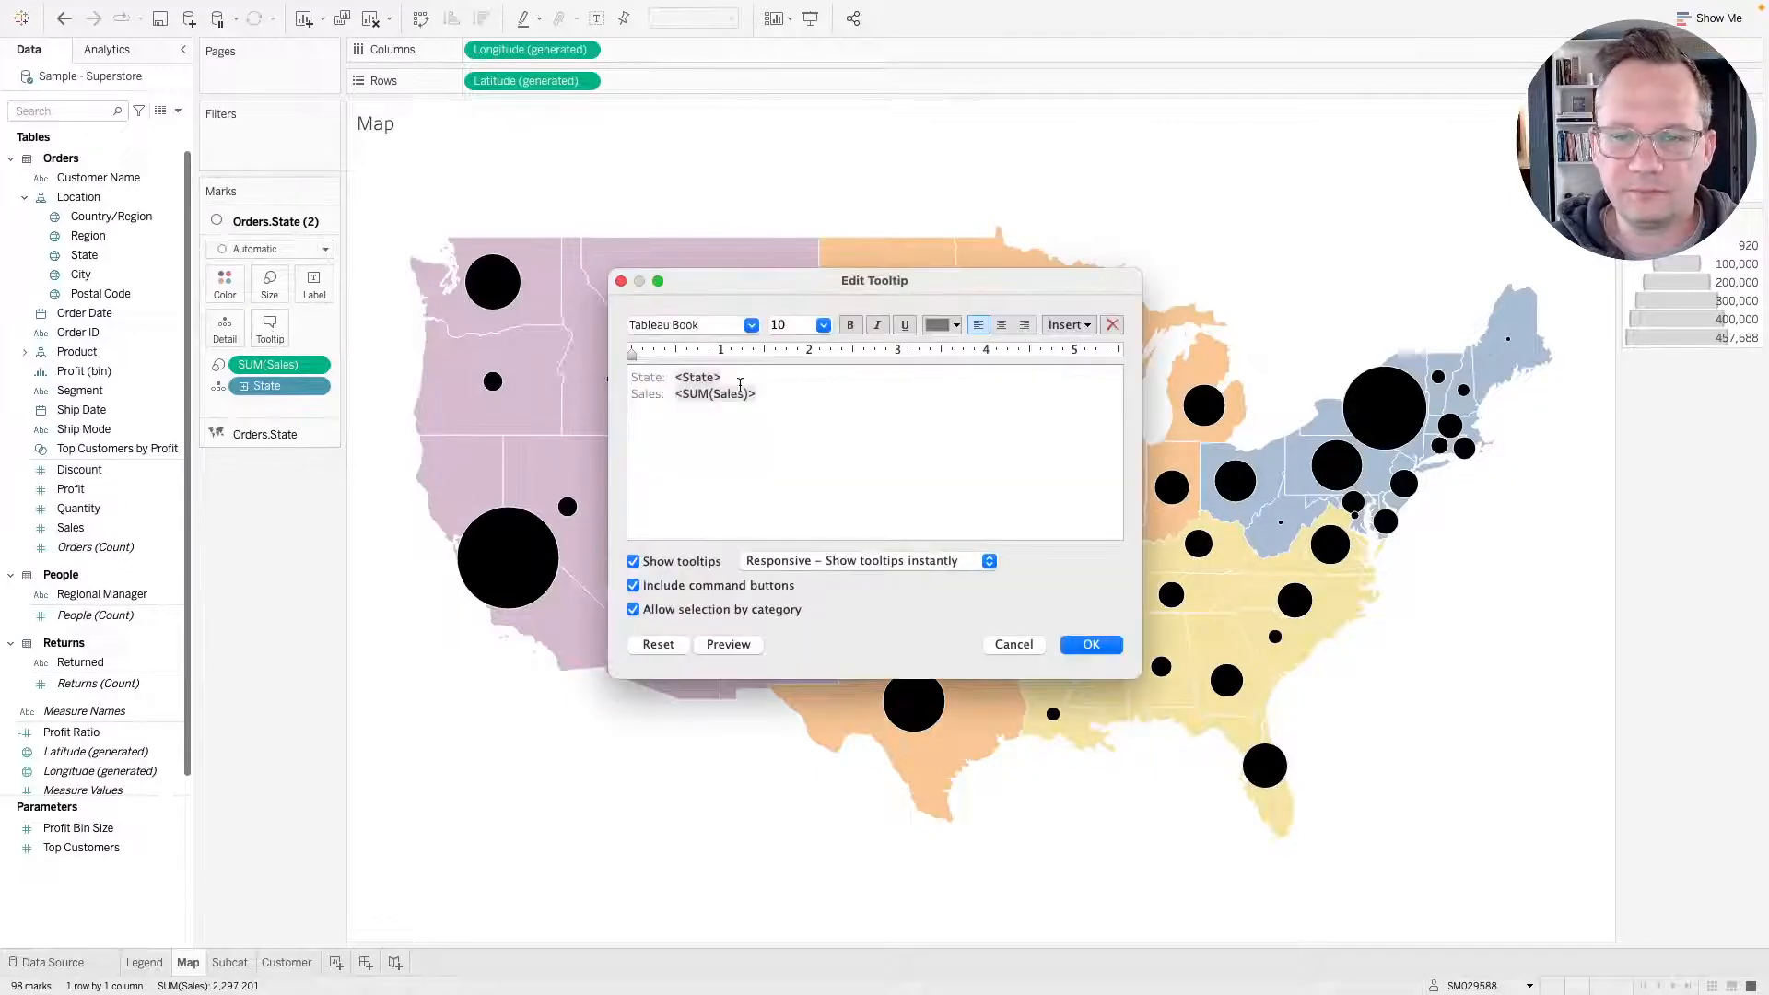
key(ctrl+Right)
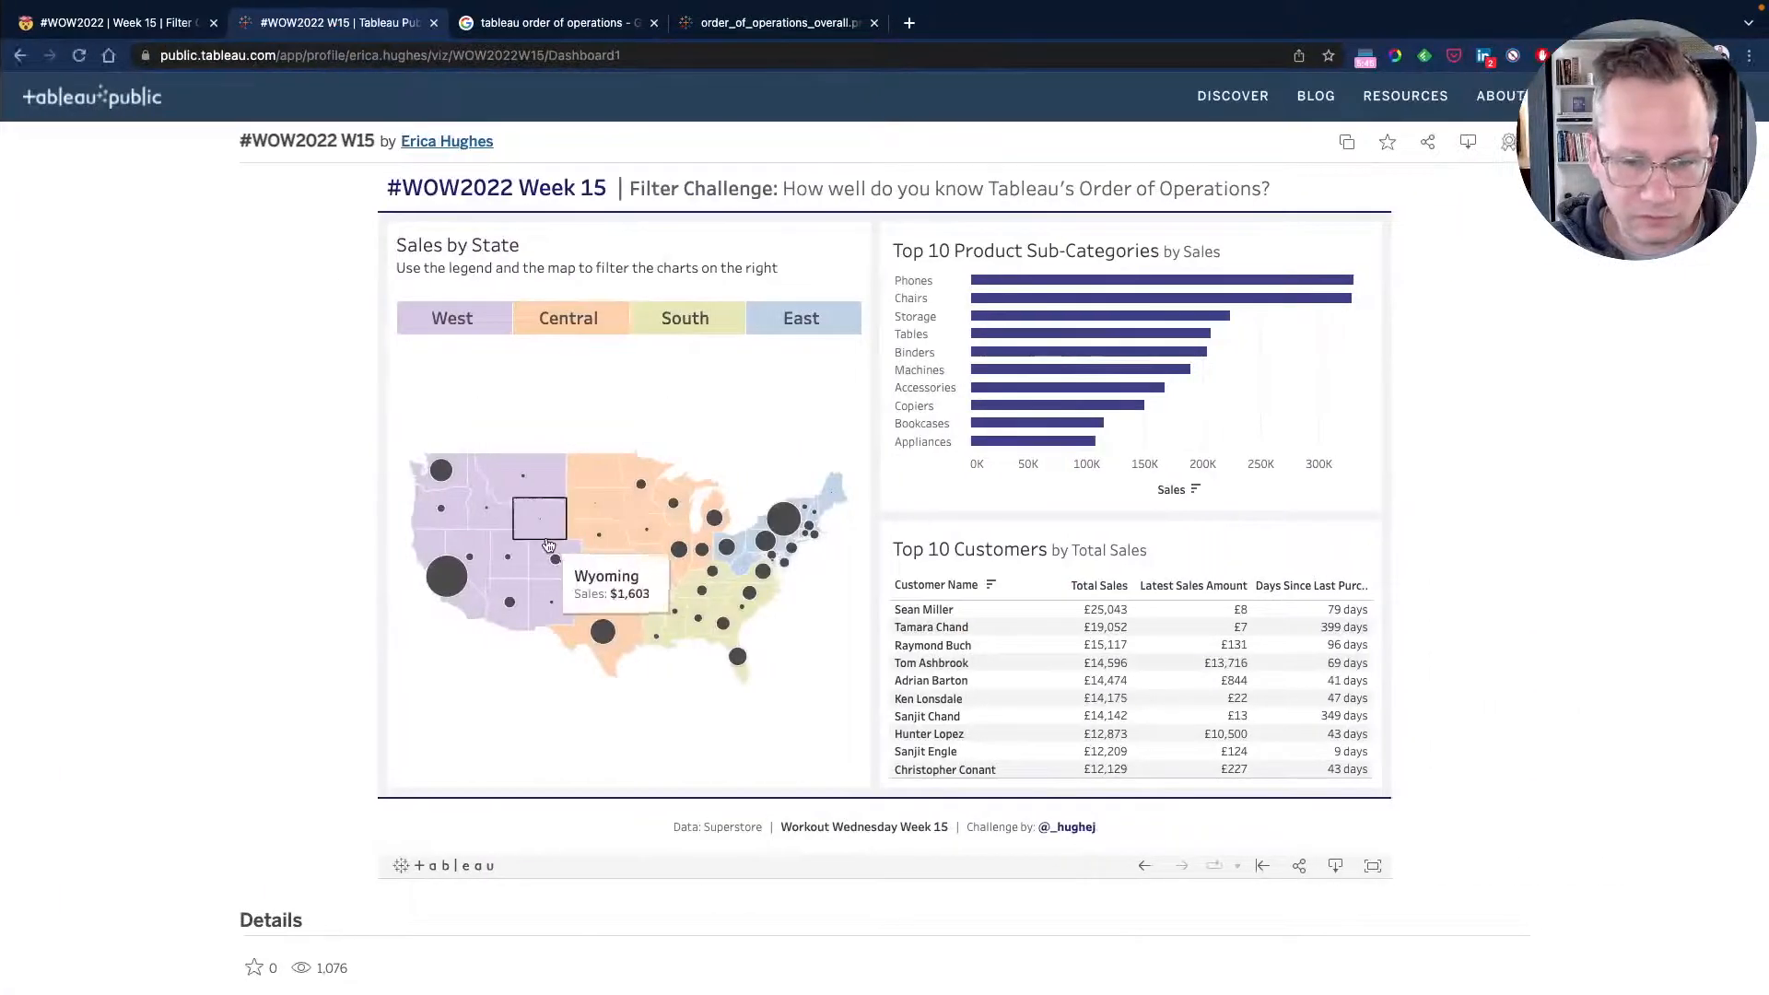
key(ctrl+Left)
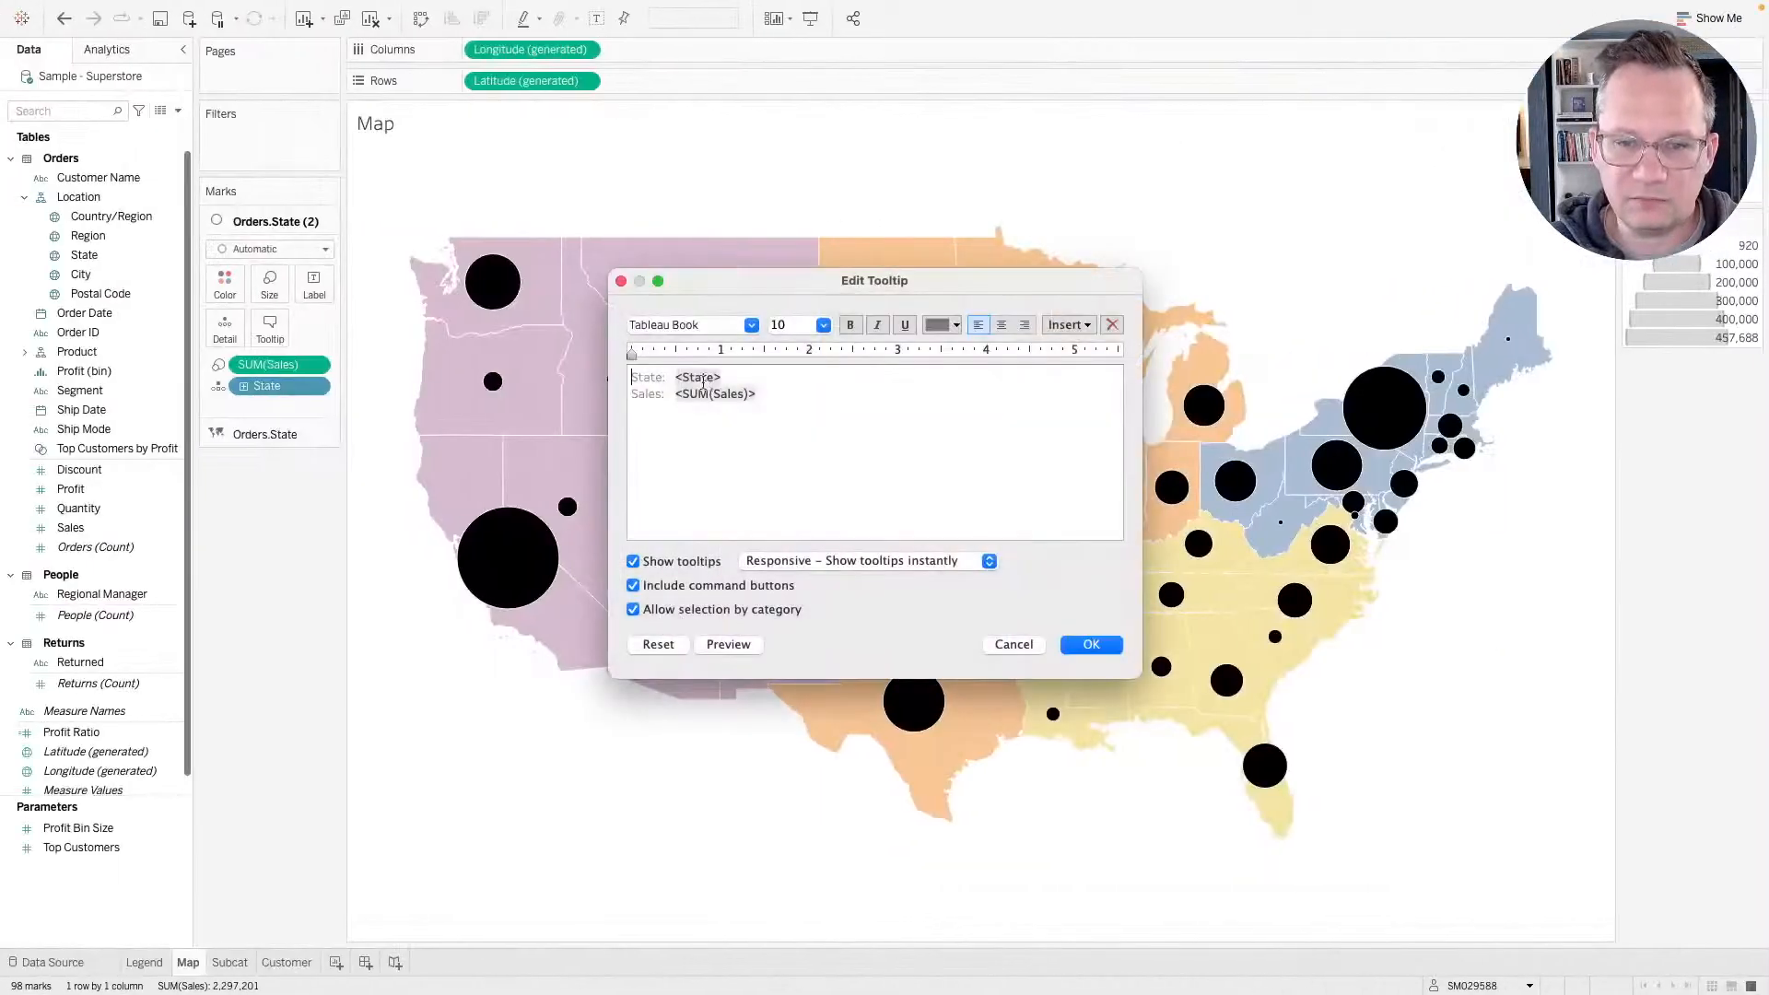
drag(677, 377, 568, 380)
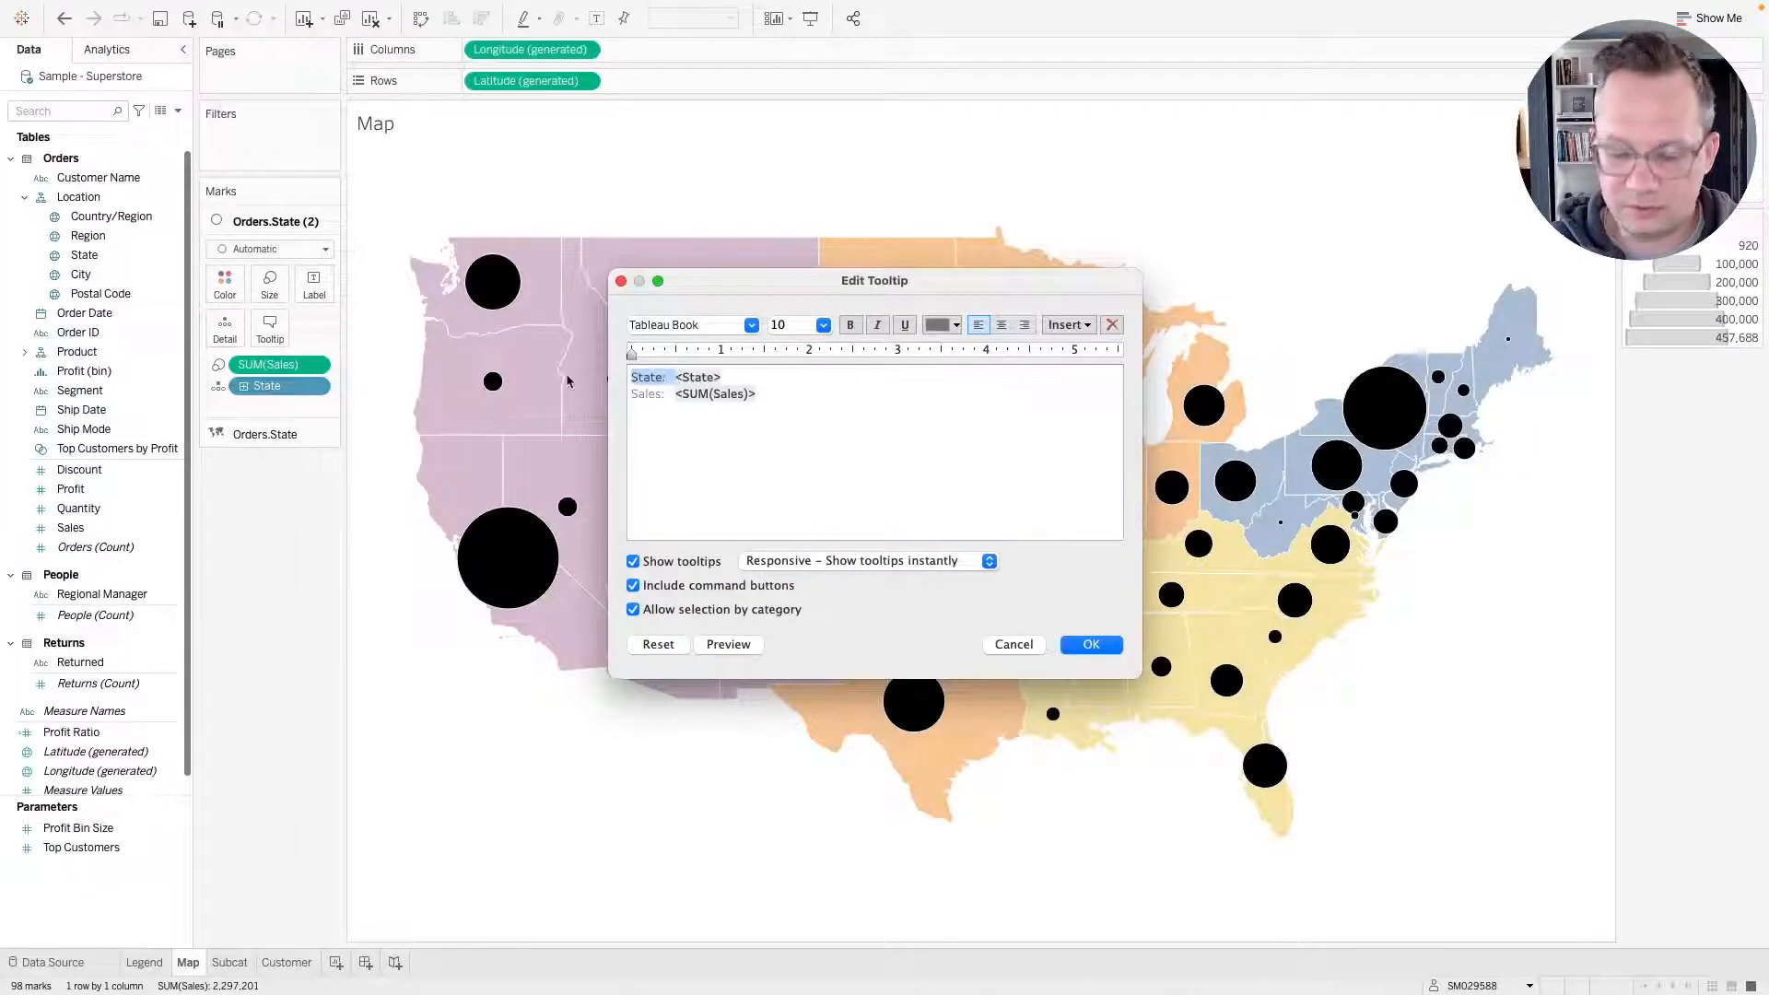
key(BackSpace)
Make the state name bold at 12 pt and turn off command buttons and selection by category in the circle tooltip.
drag(677, 377, 631, 377)
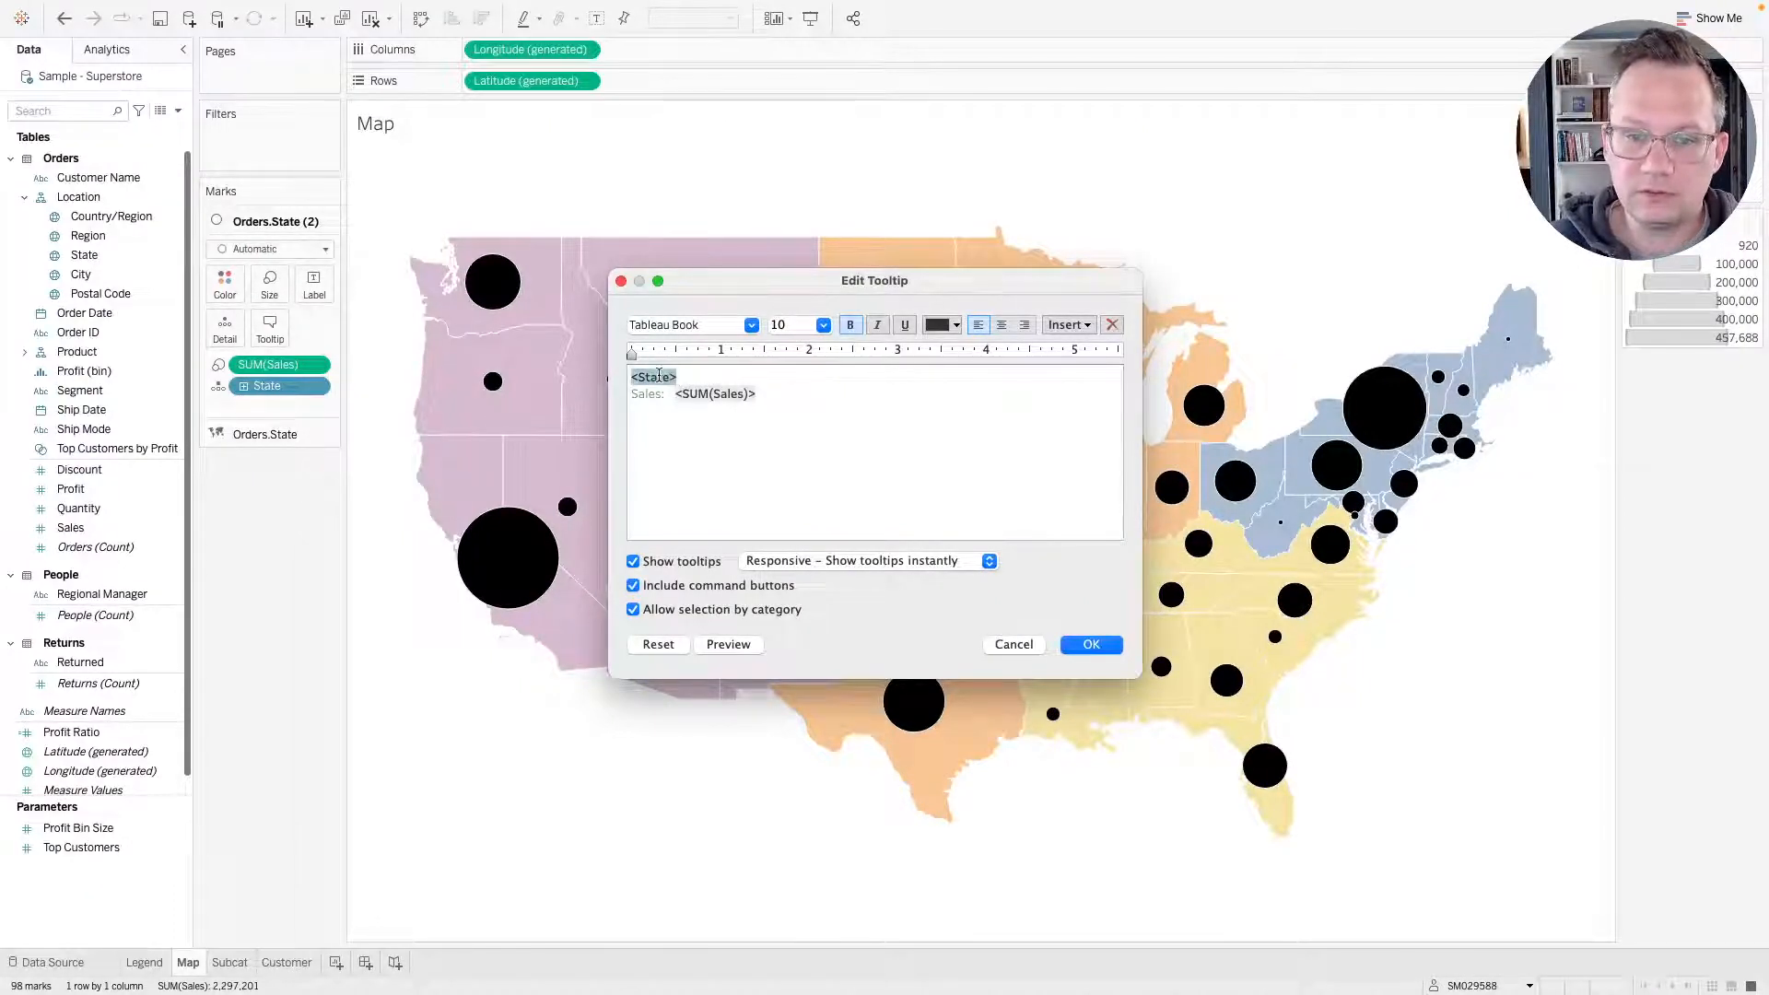
click(822, 324)
click(796, 400)
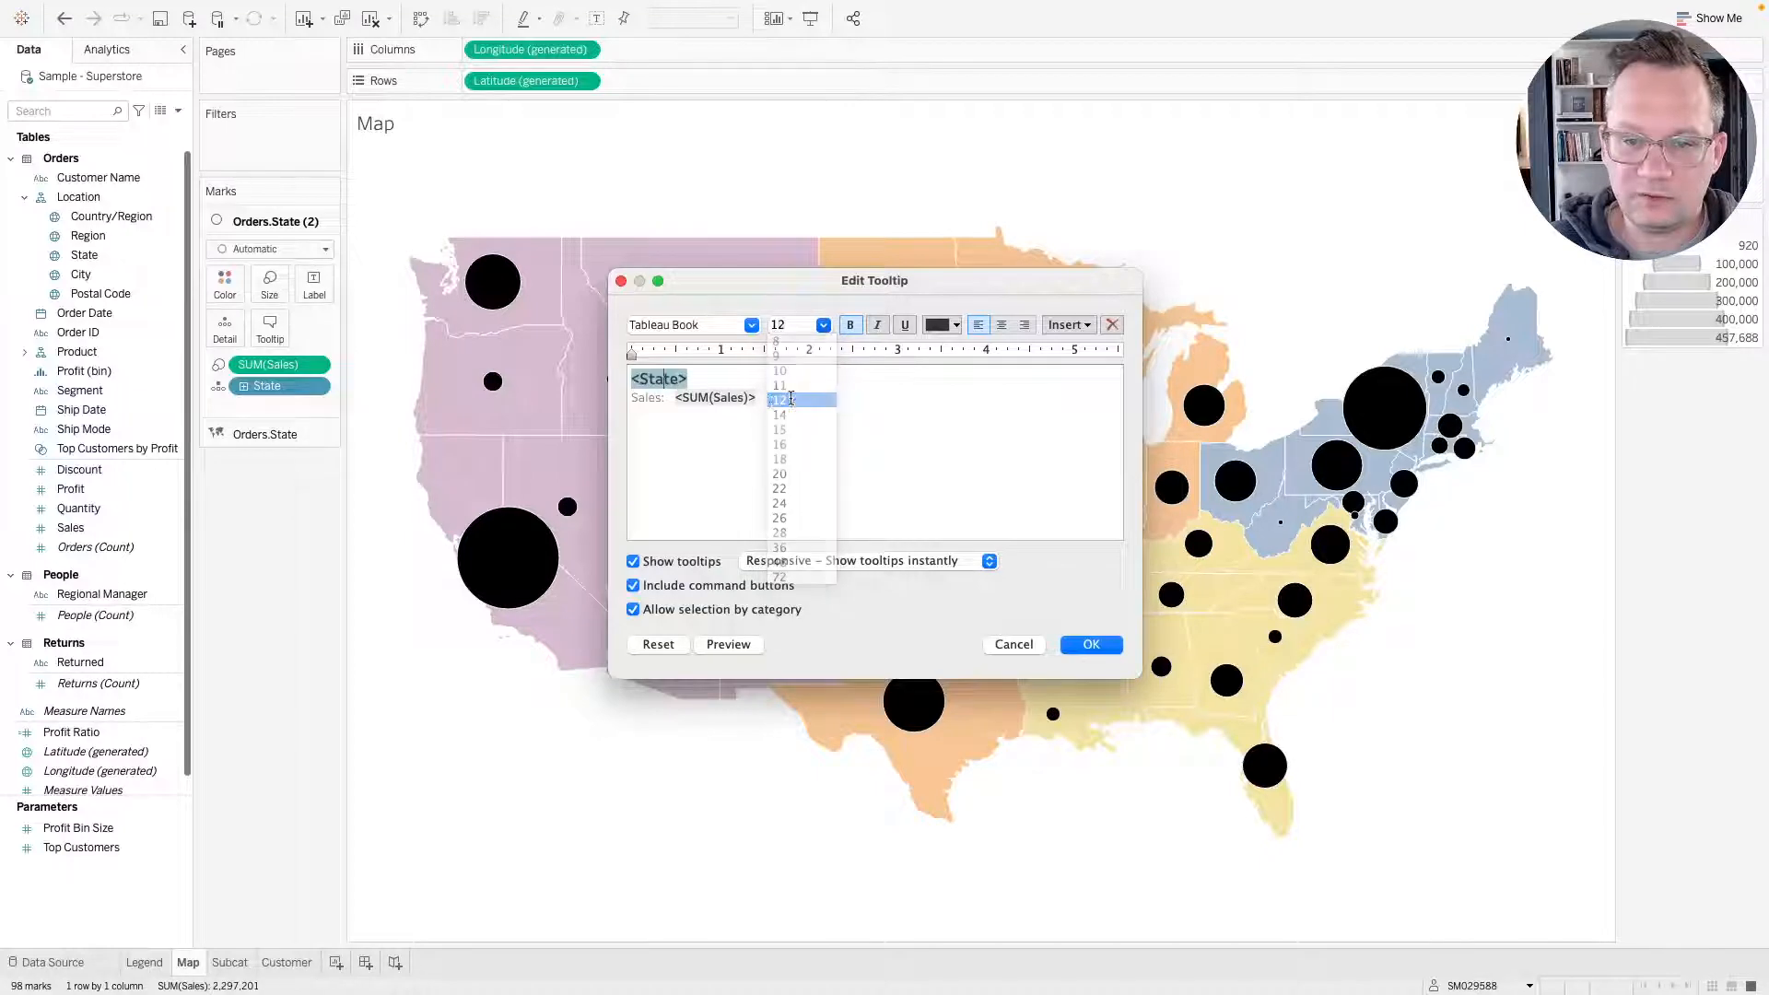
key(ctrl+Right)
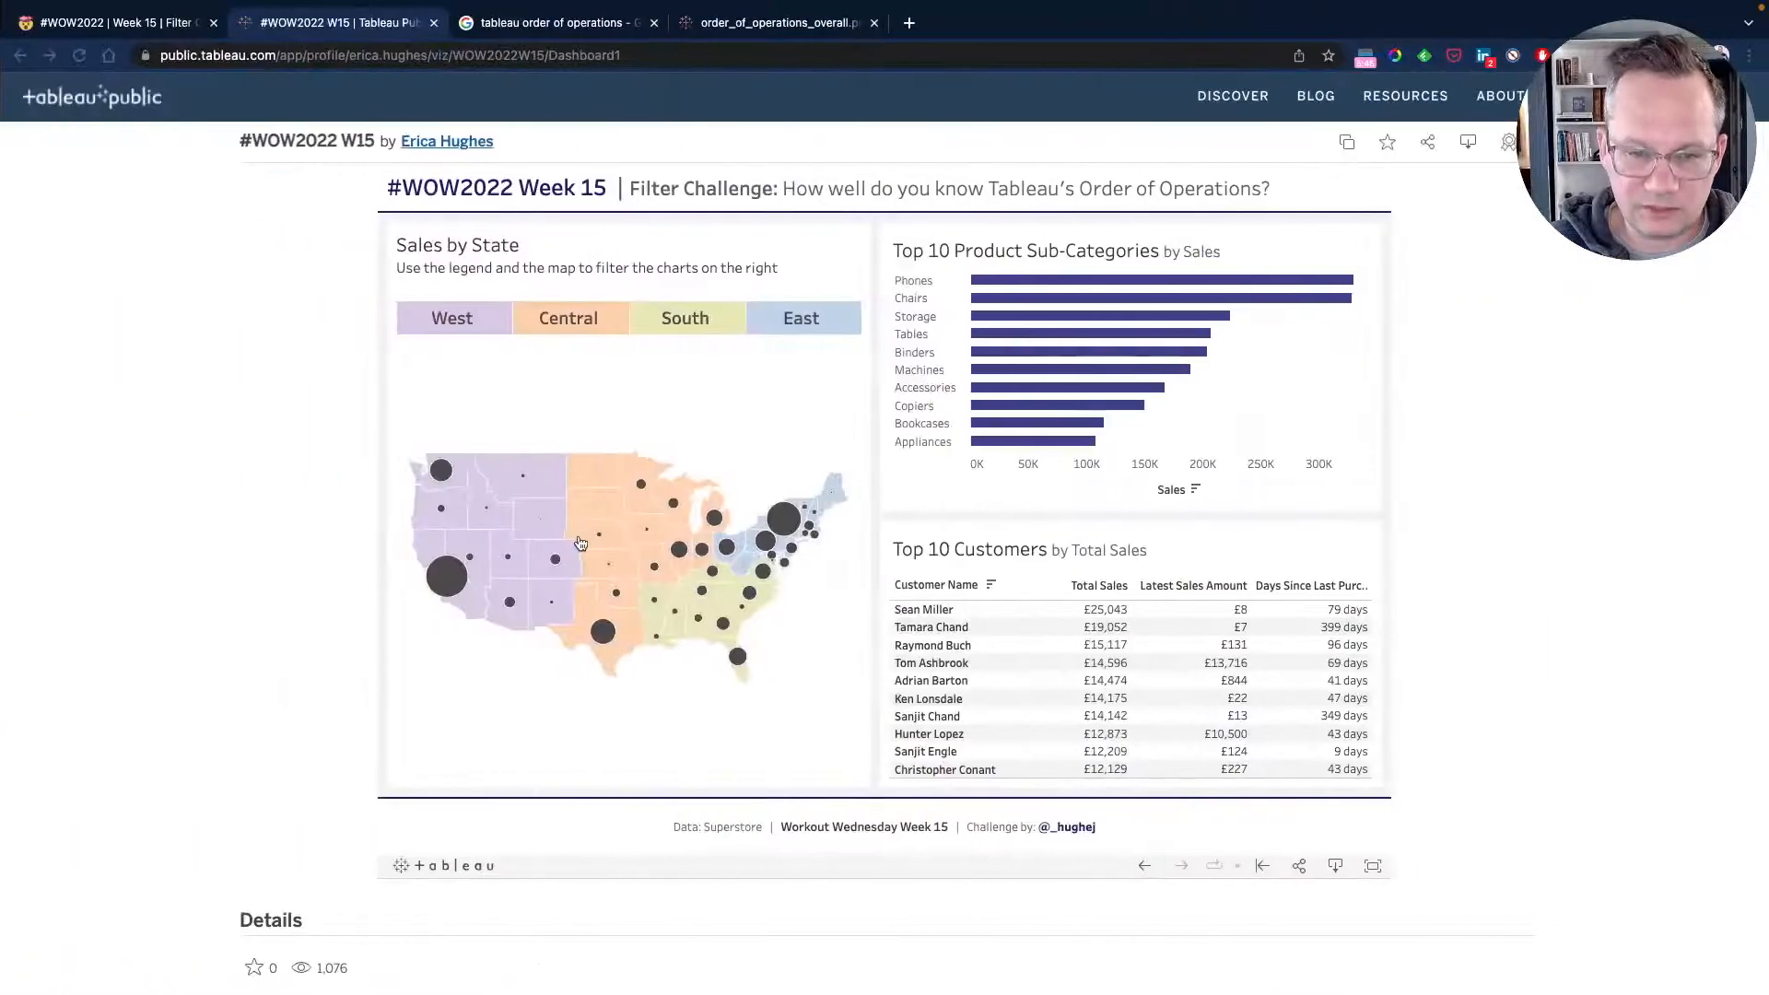
key(ctrl+Left)
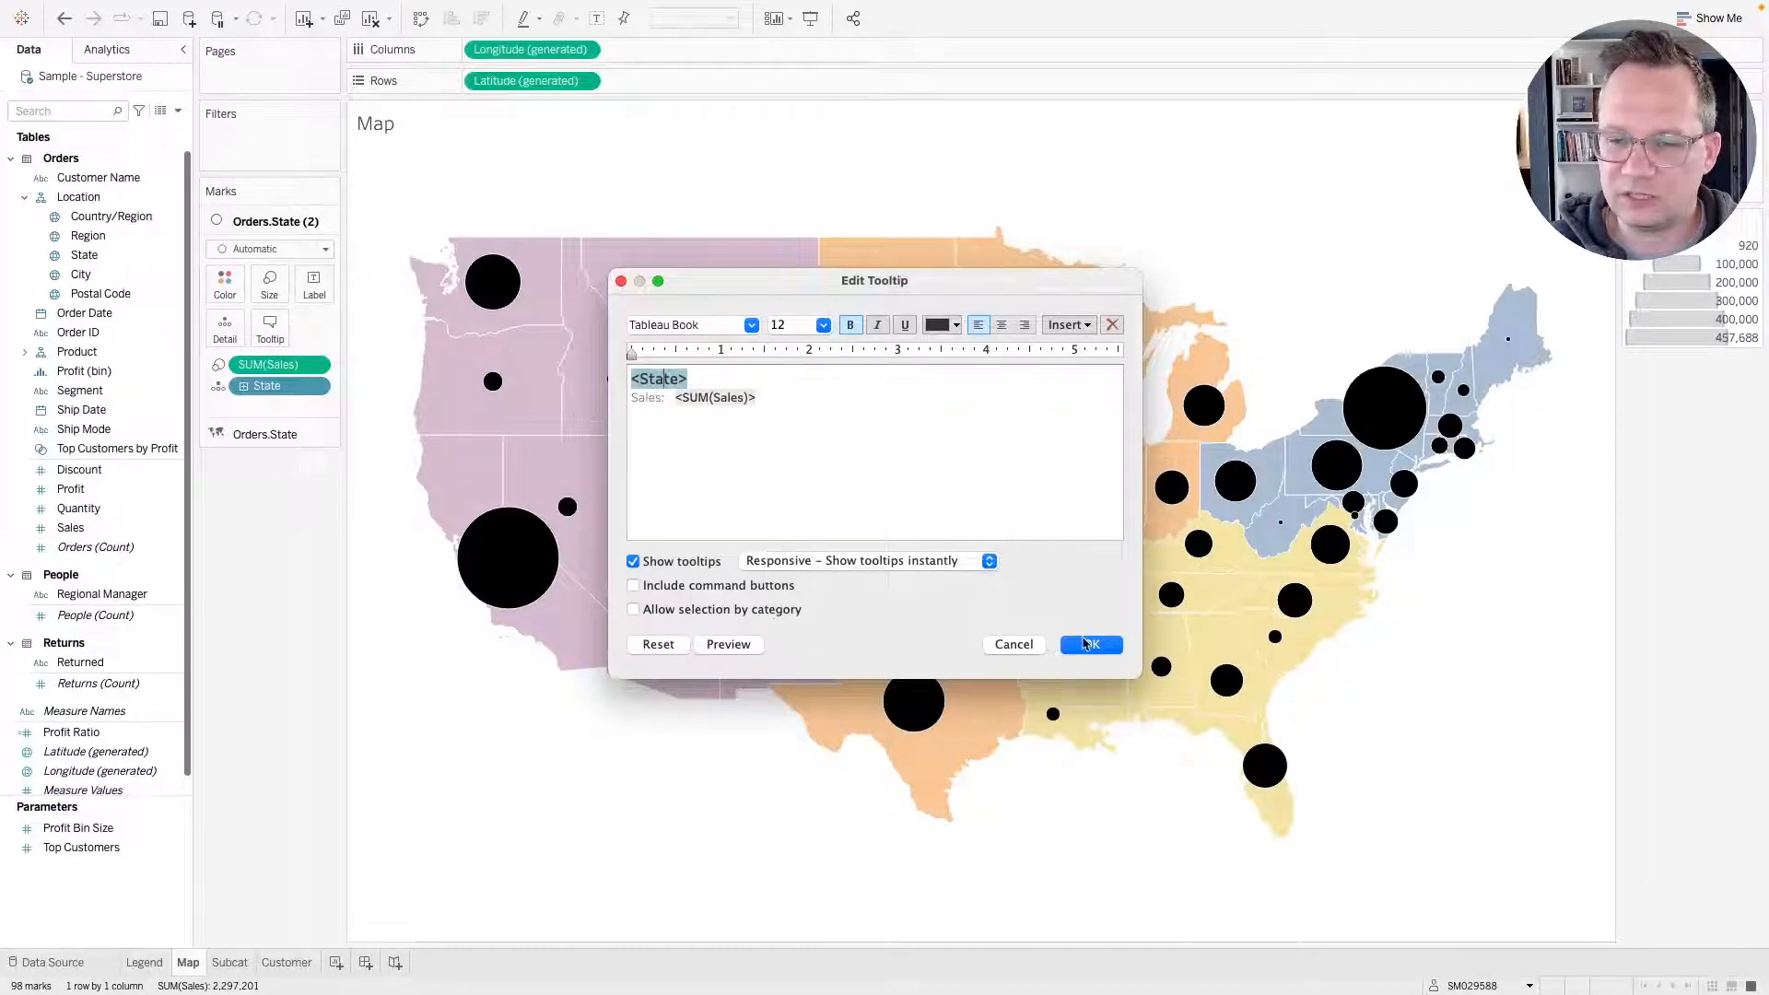
click(1088, 644)
mouse_move(1031, 516)
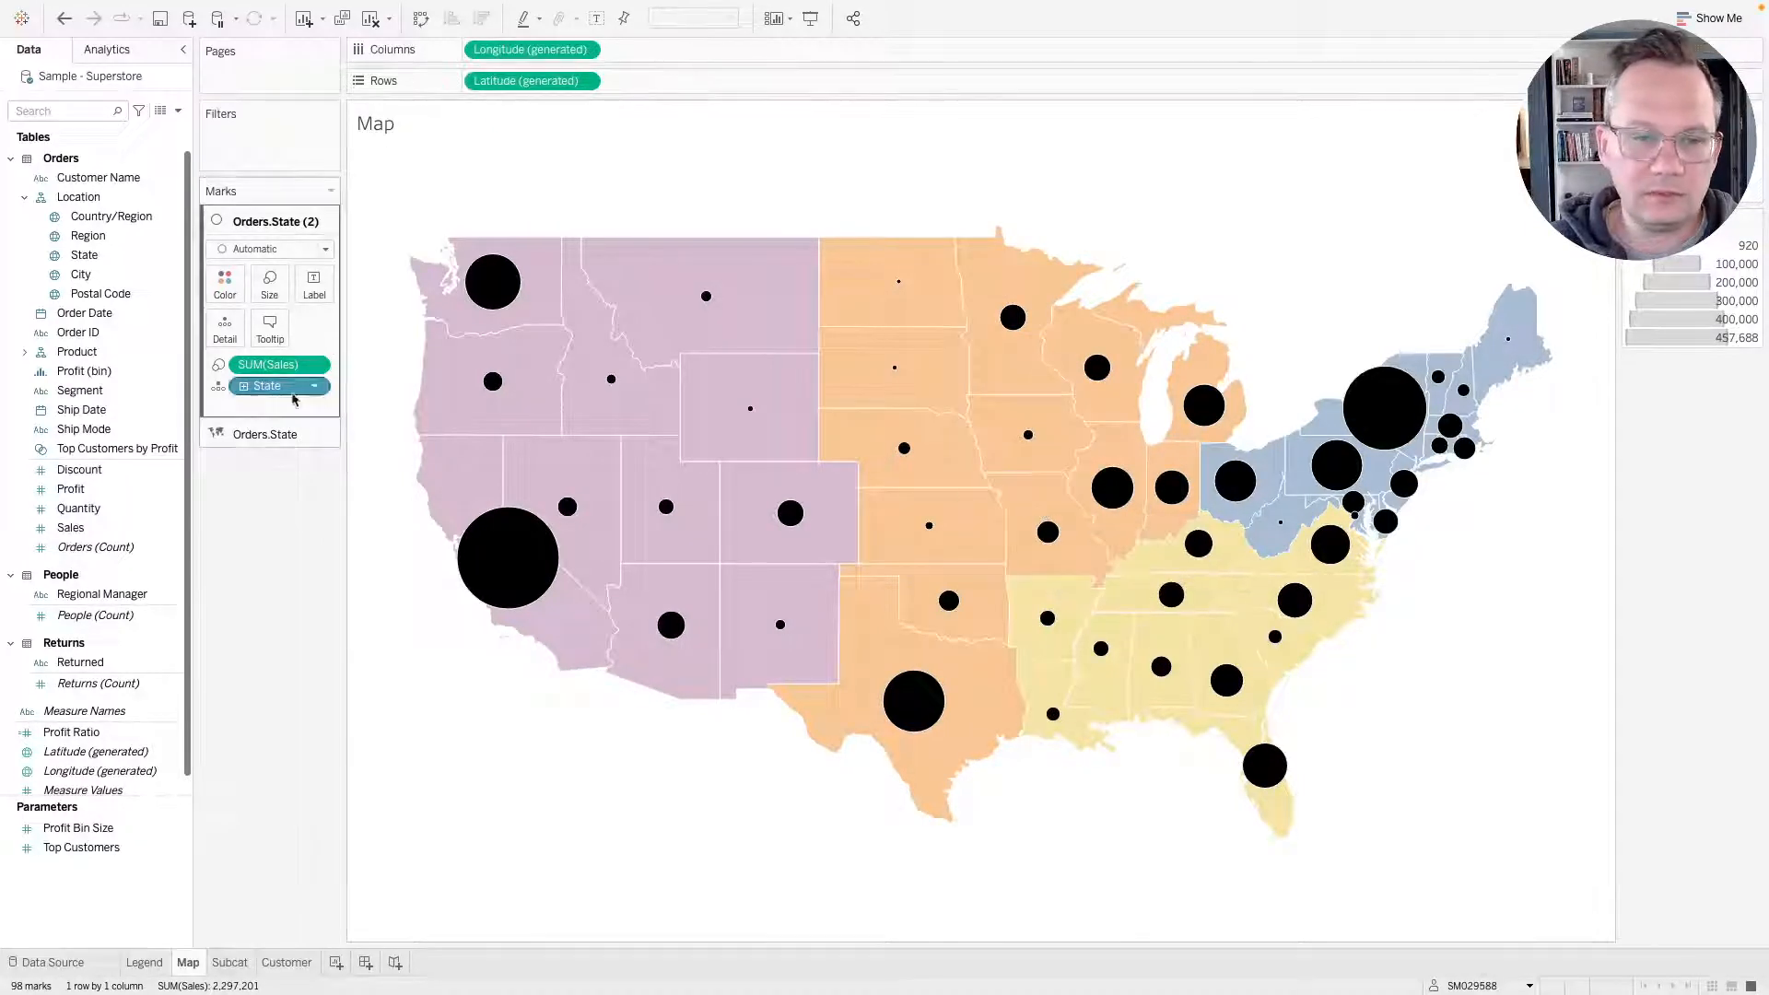
Switch to the filled-map layer and add SUM(Sales) to its tooltip.
click(265, 434)
click(270, 358)
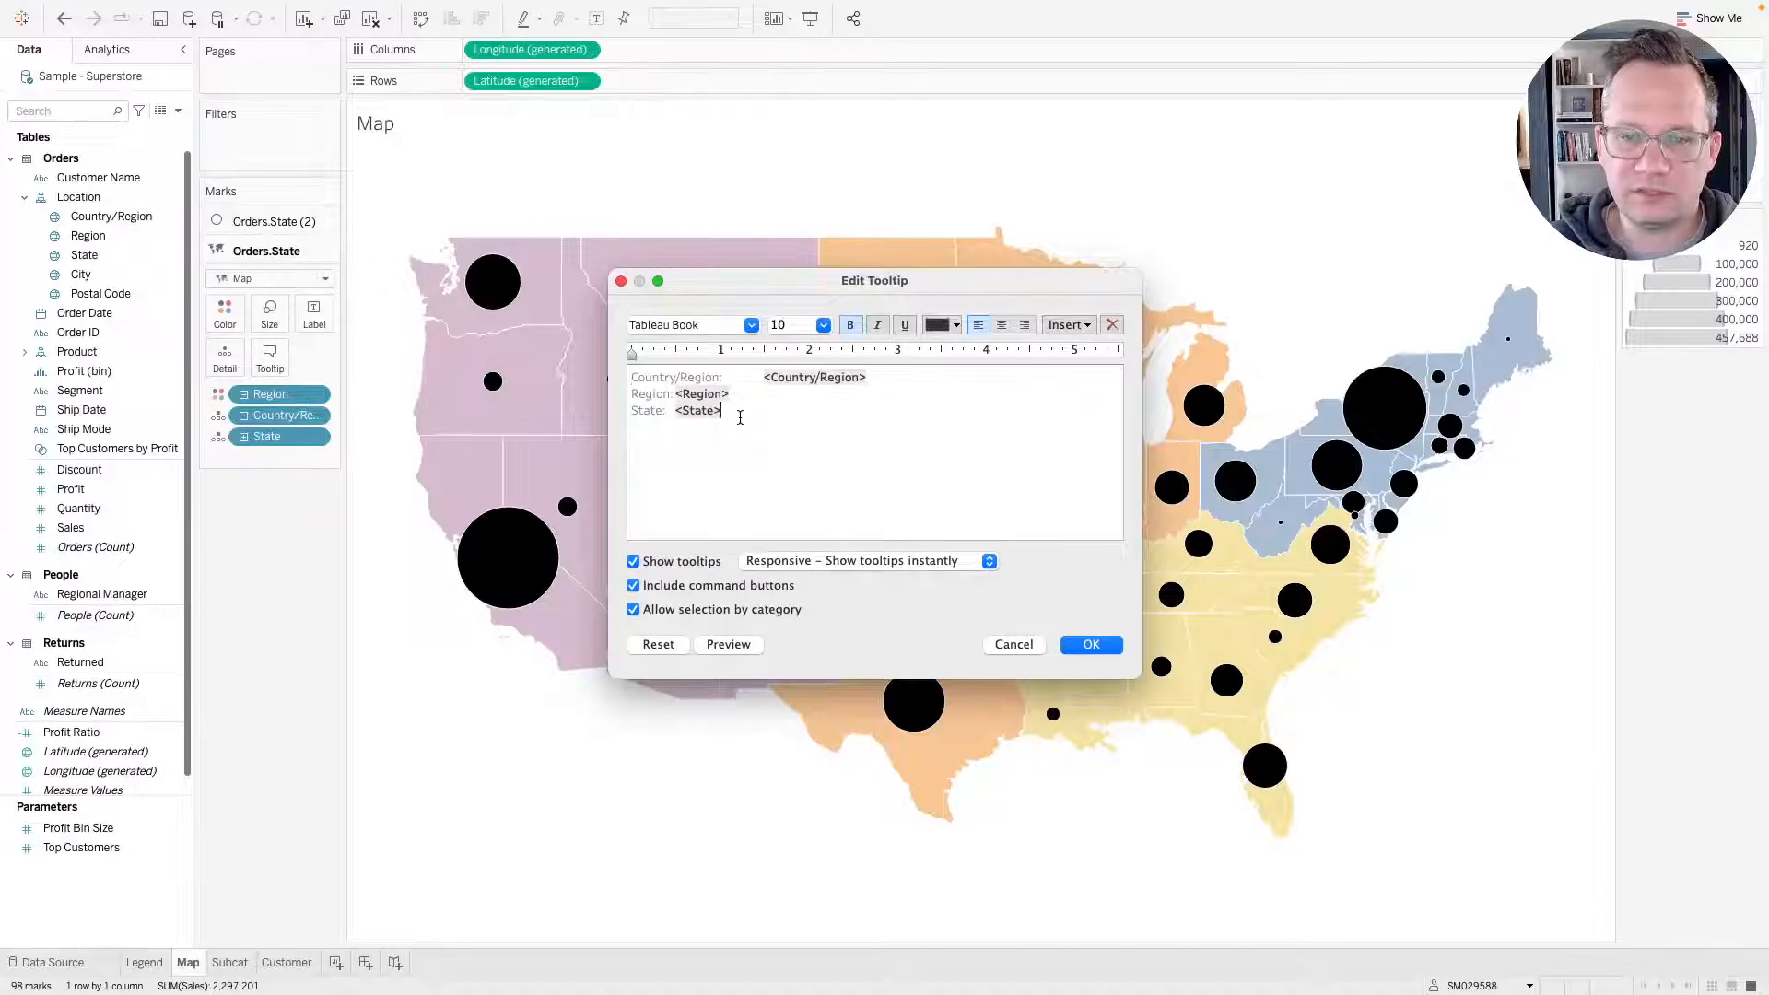
drag(727, 410, 587, 353)
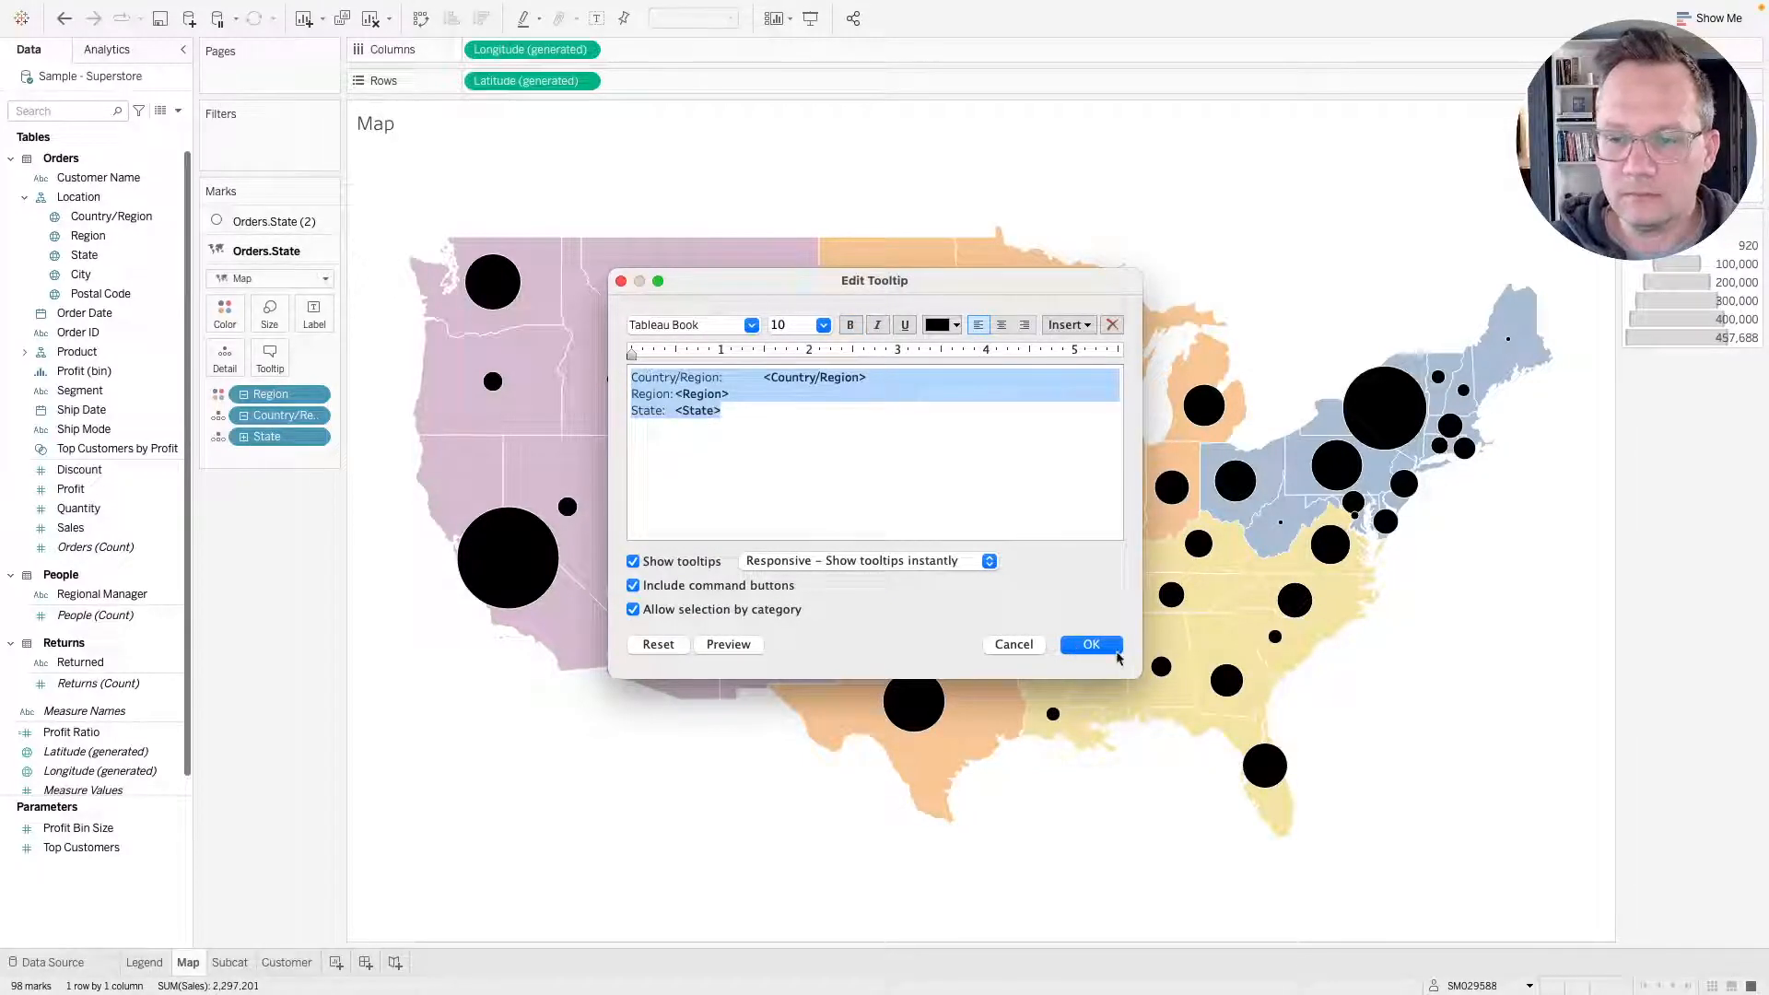
click(1089, 646)
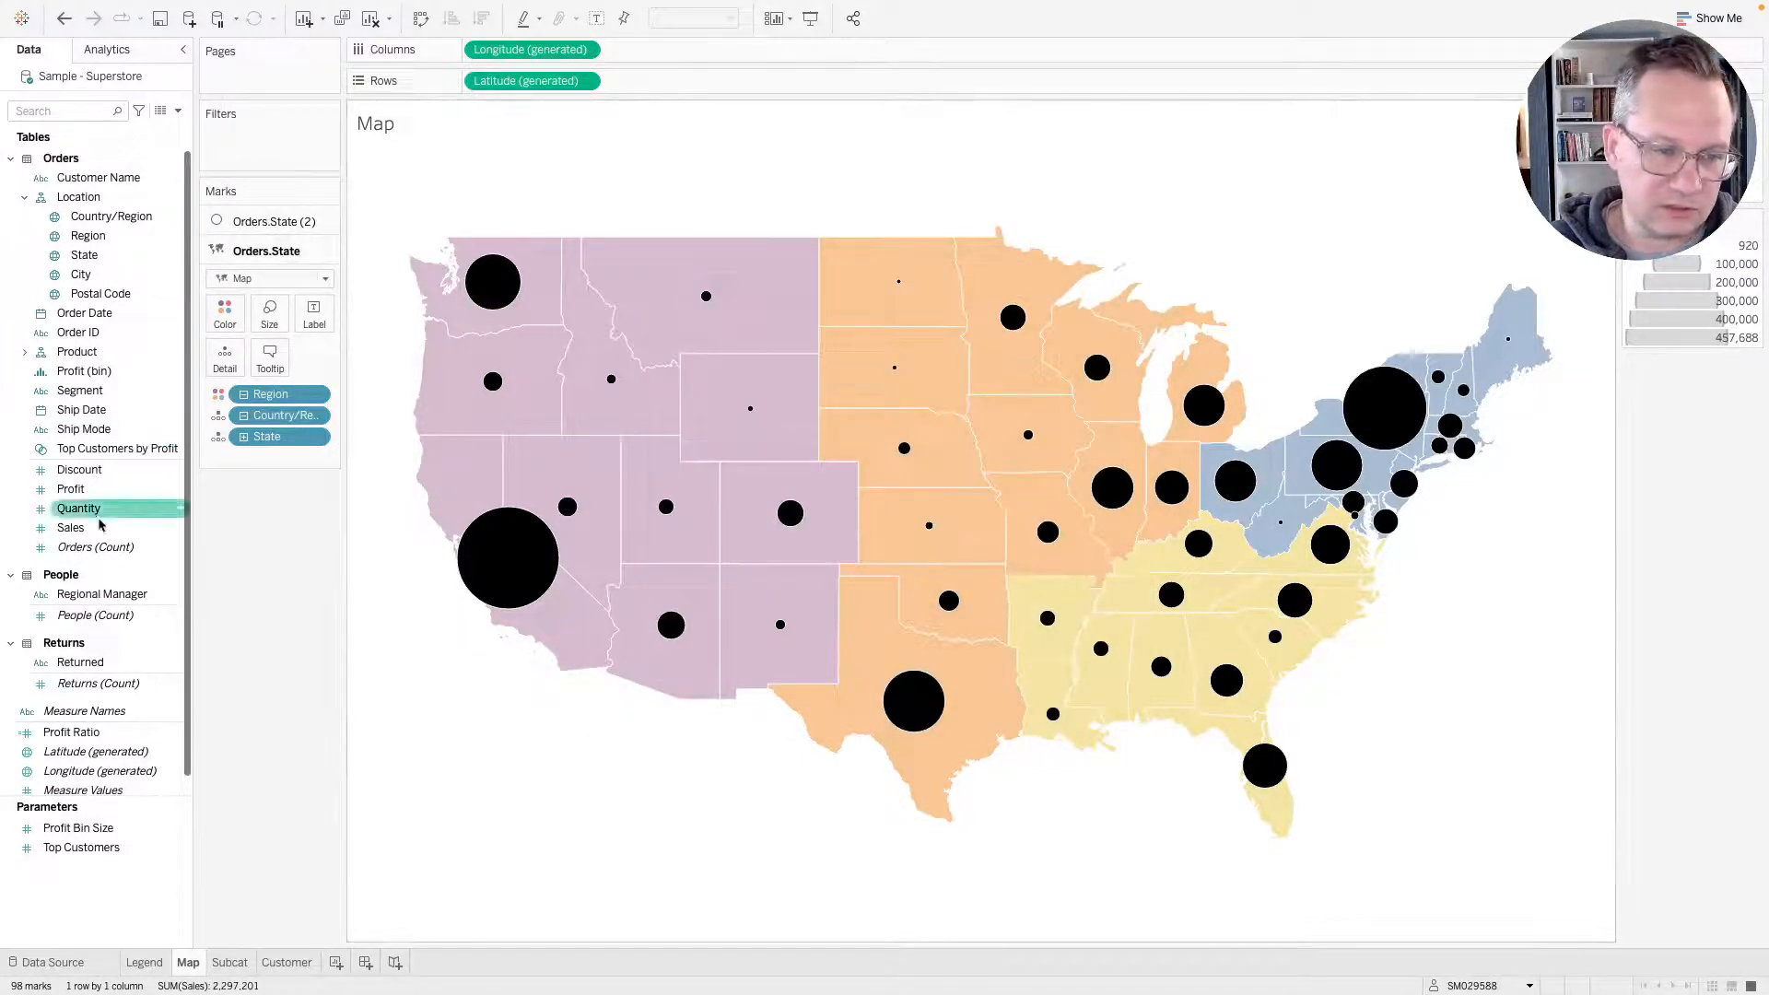
drag(70, 527, 267, 373)
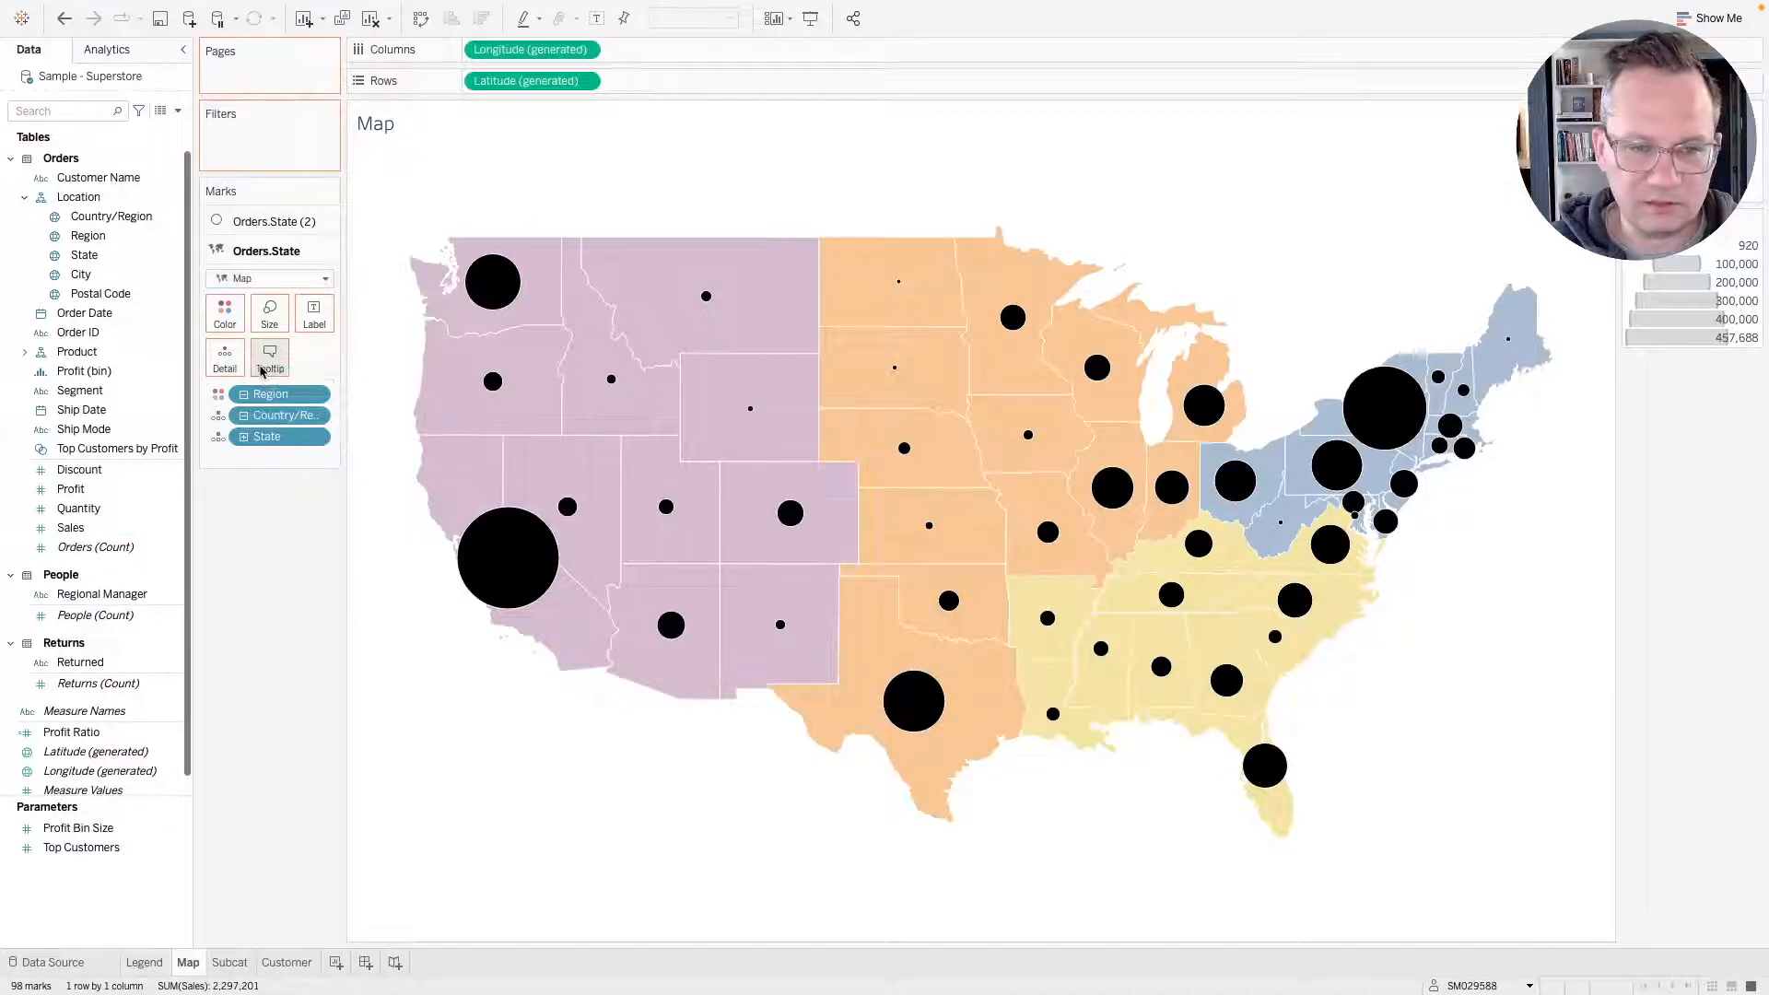
Remove the Country/Region and Region lines and the State label from the map layer's tooltip.
click(269, 357)
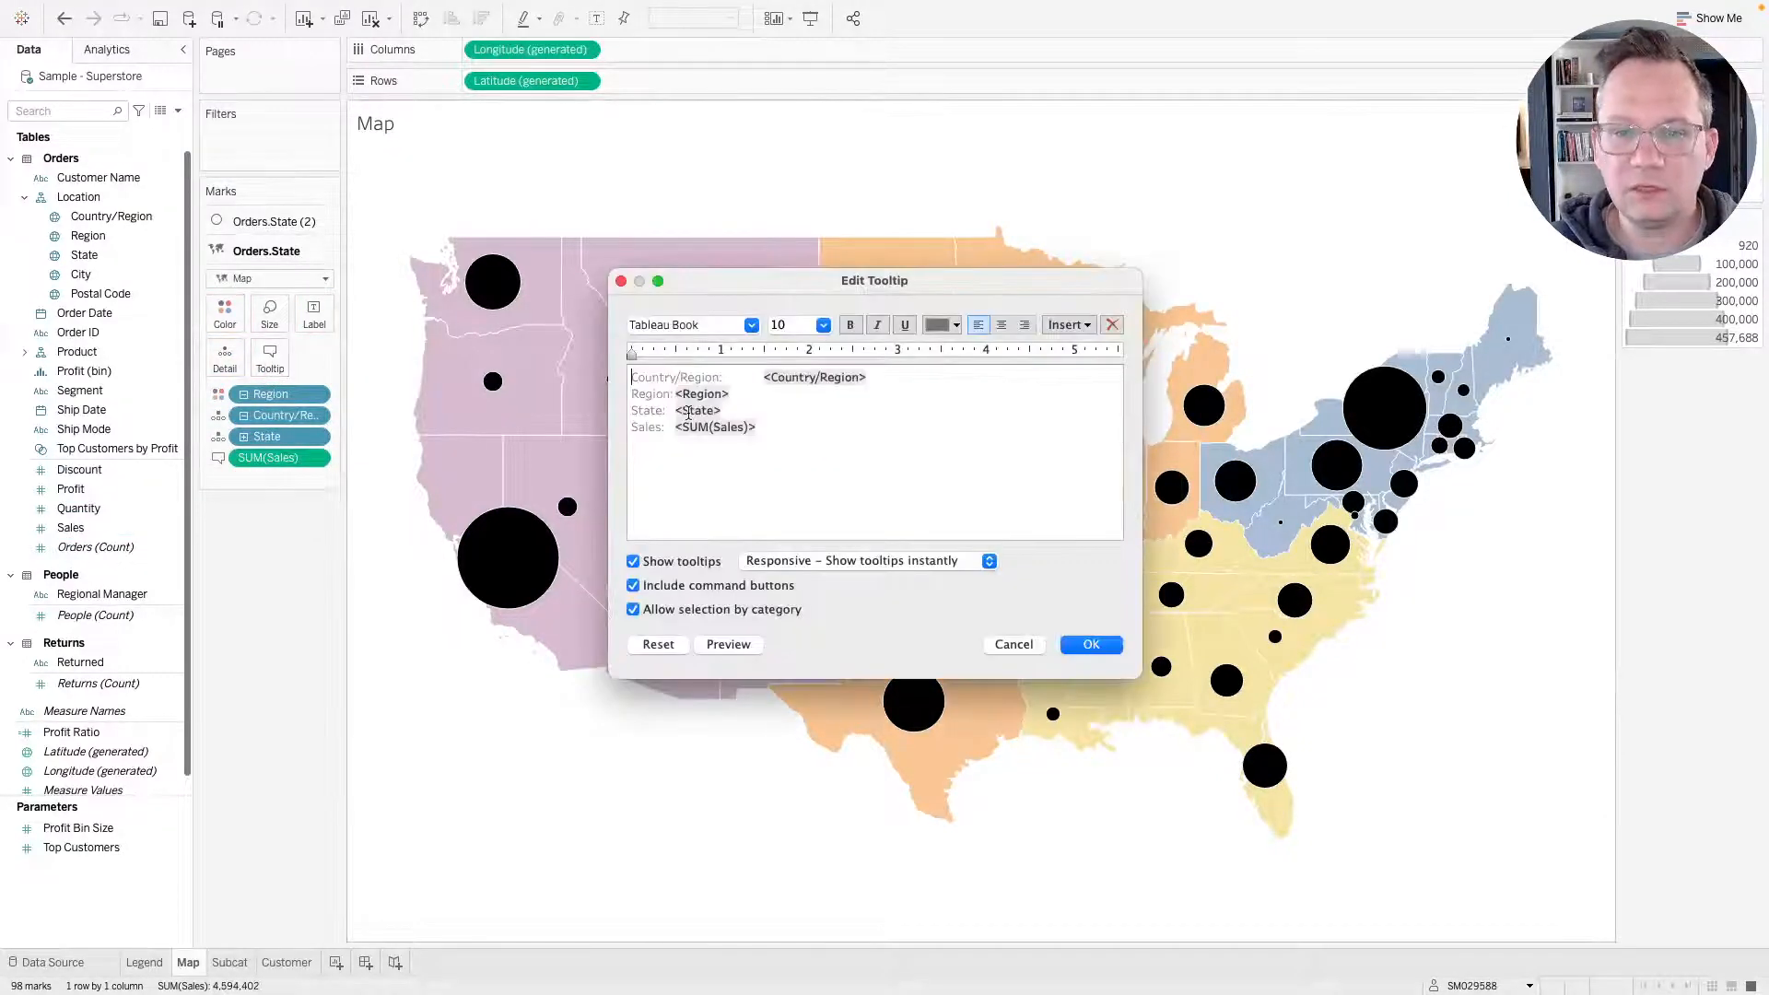
drag(673, 406, 580, 288)
key(BackSpace)
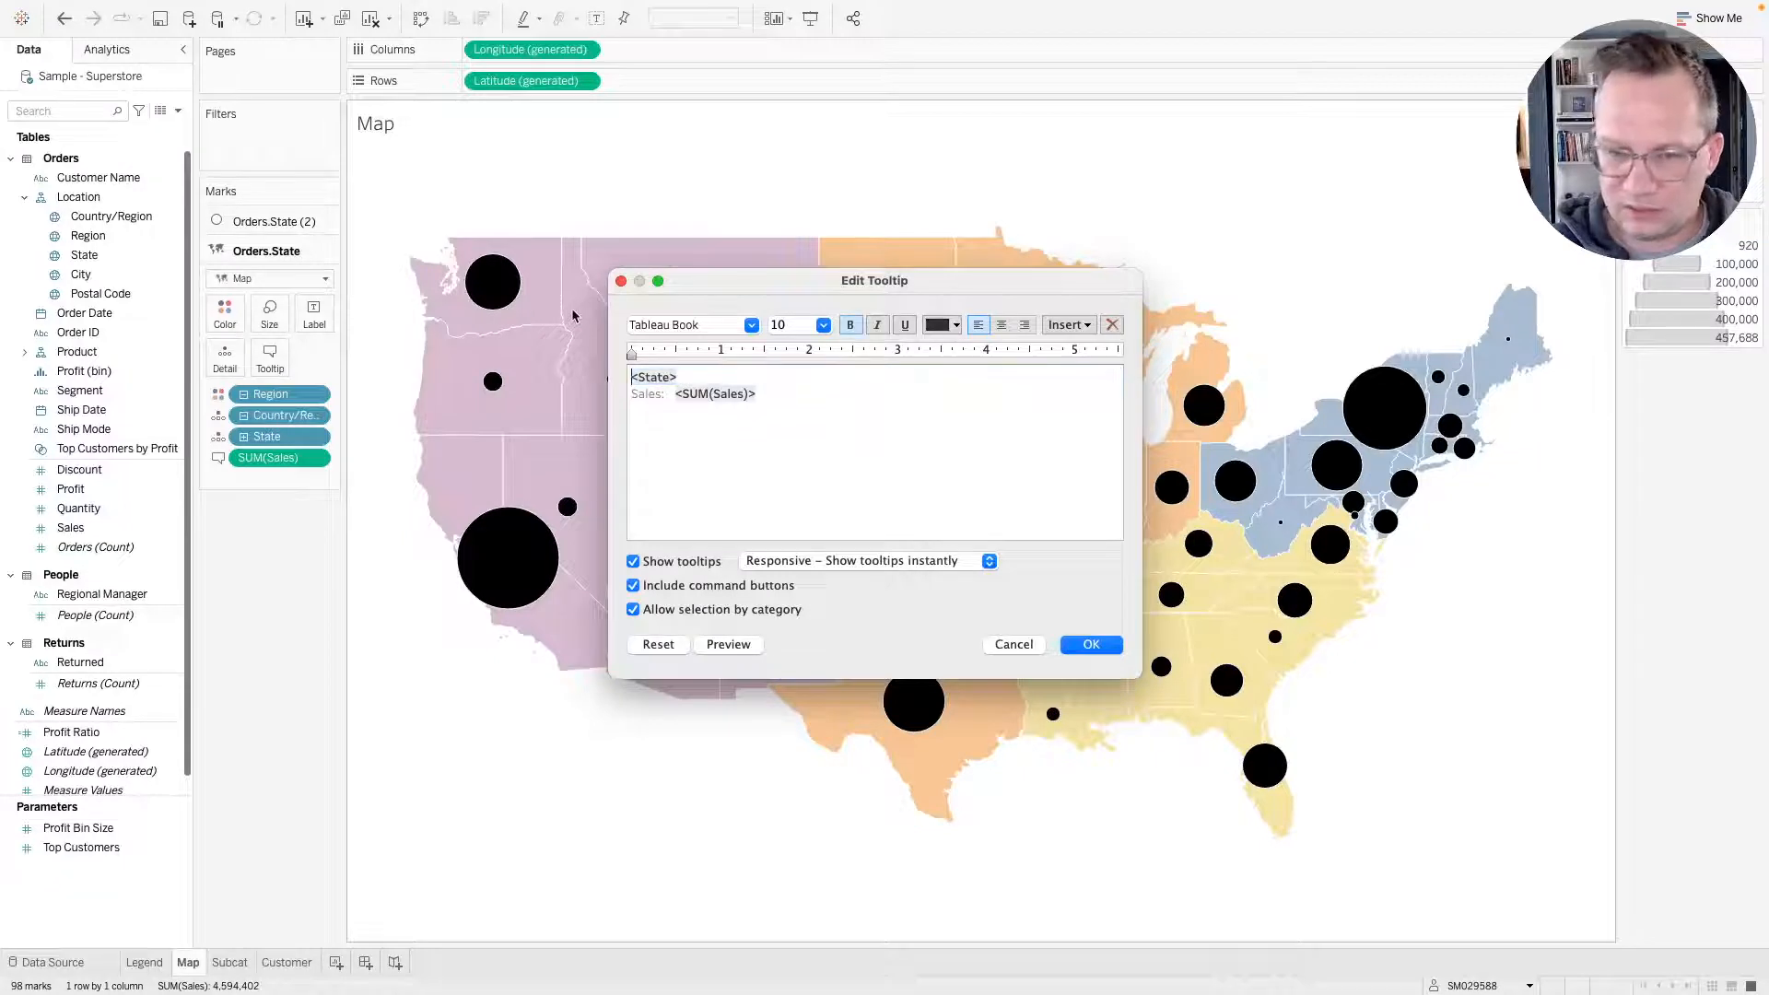
Format the map tooltip's state name at 12 pt bold and disable command buttons and selection by category.
double_click(666, 375)
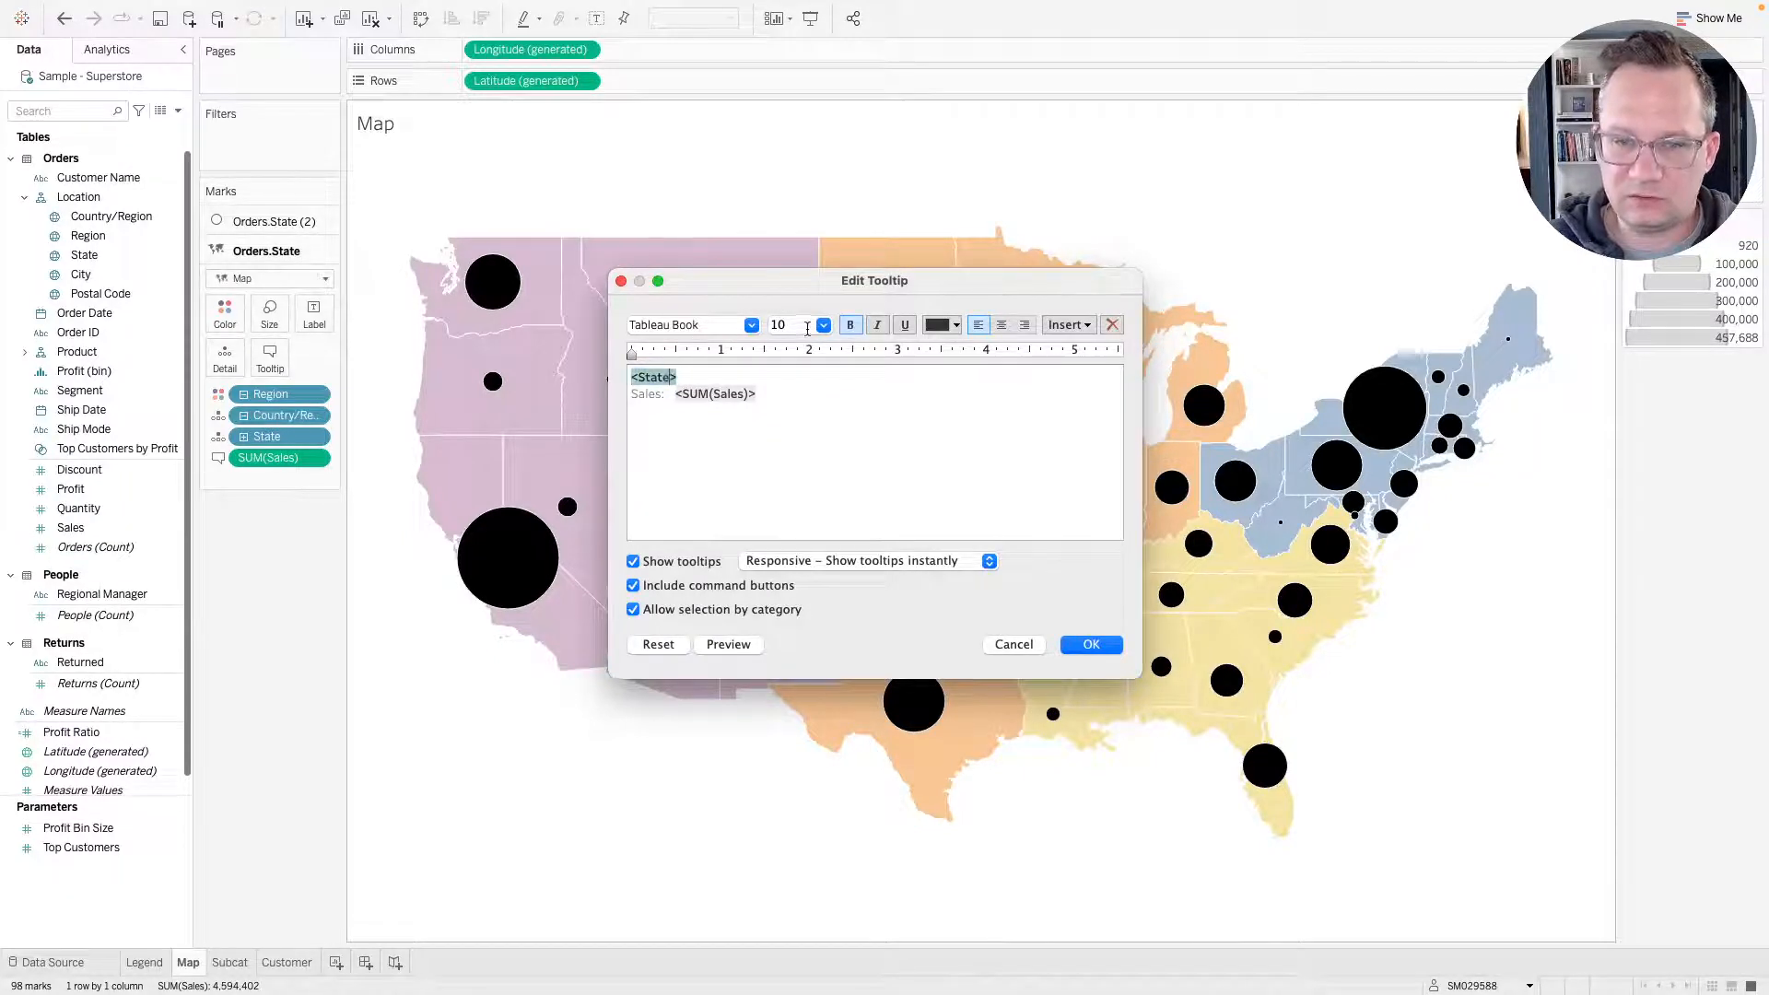
click(823, 326)
click(816, 400)
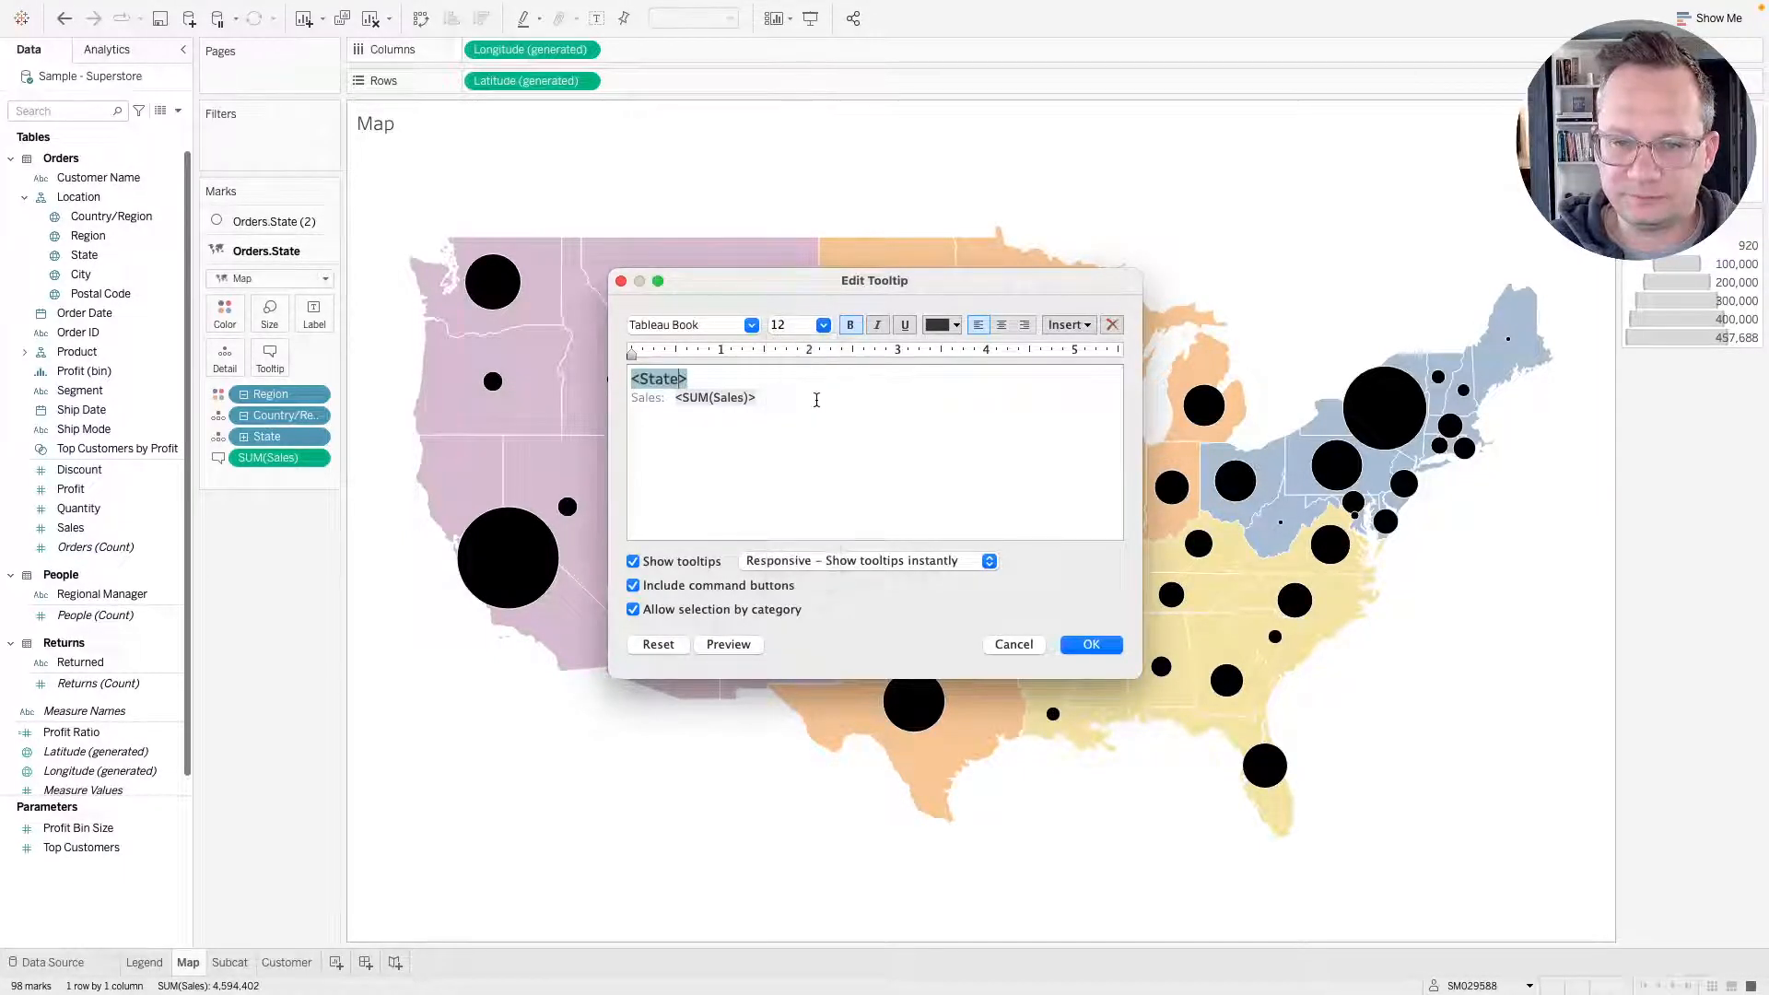
click(696, 592)
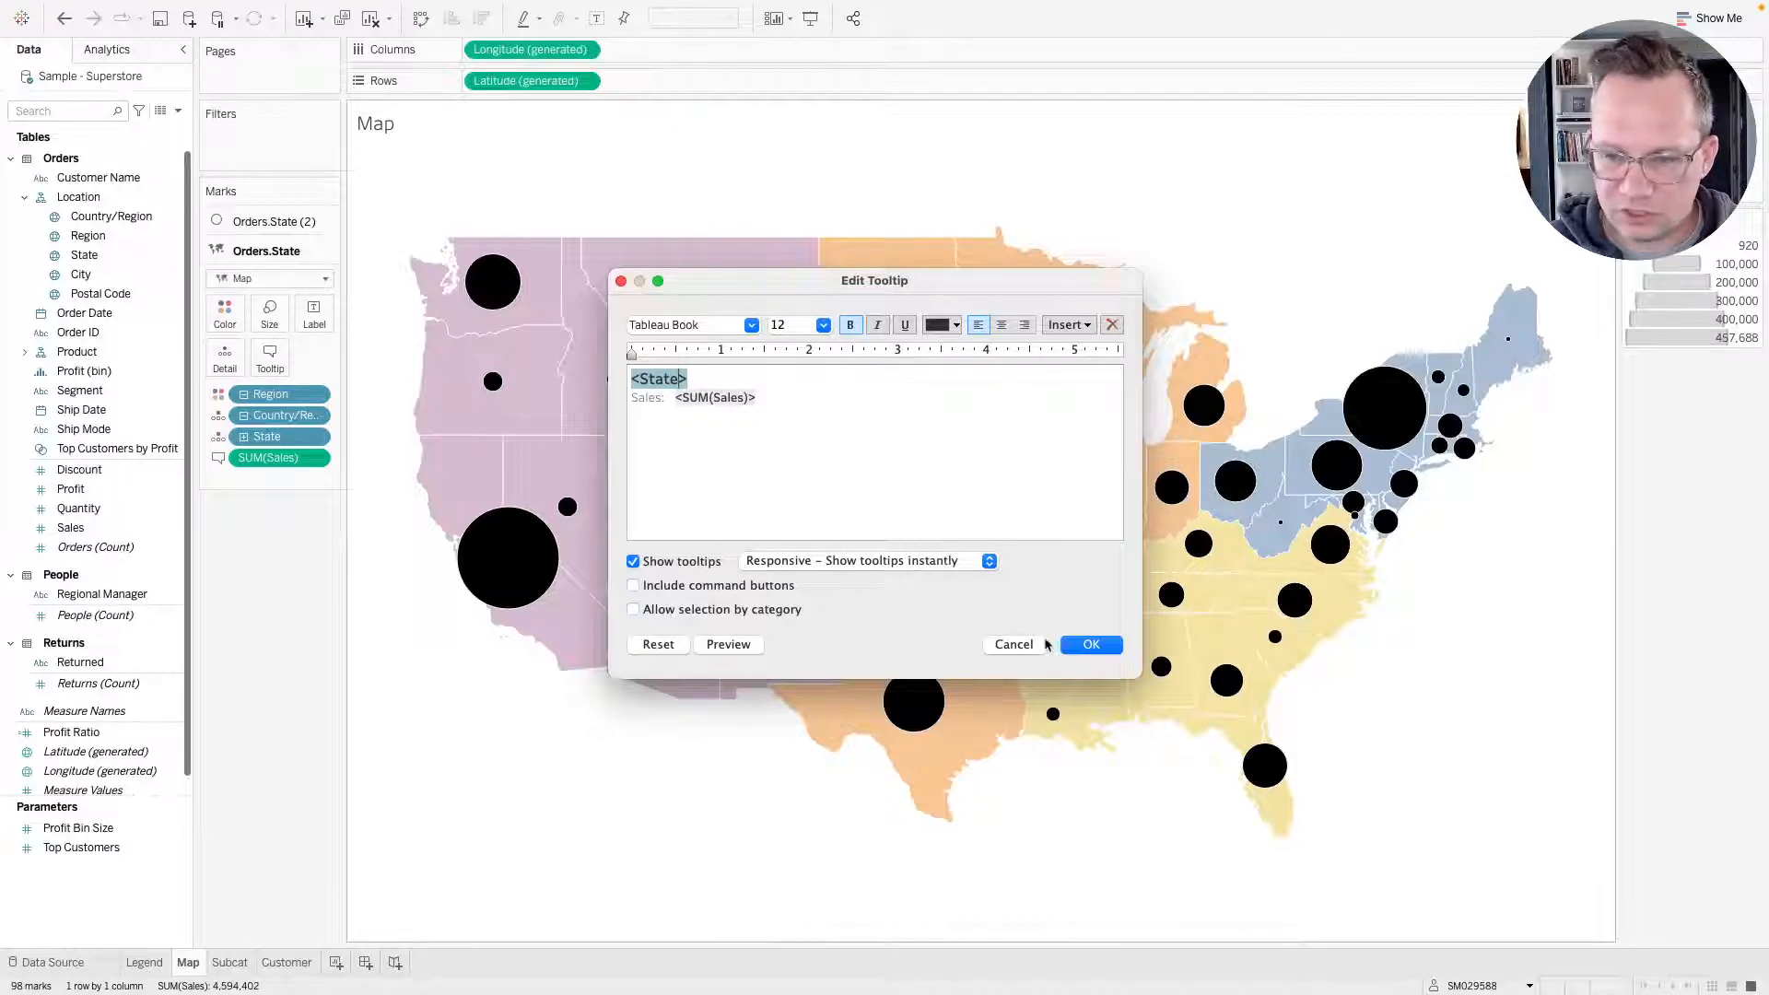
click(1068, 644)
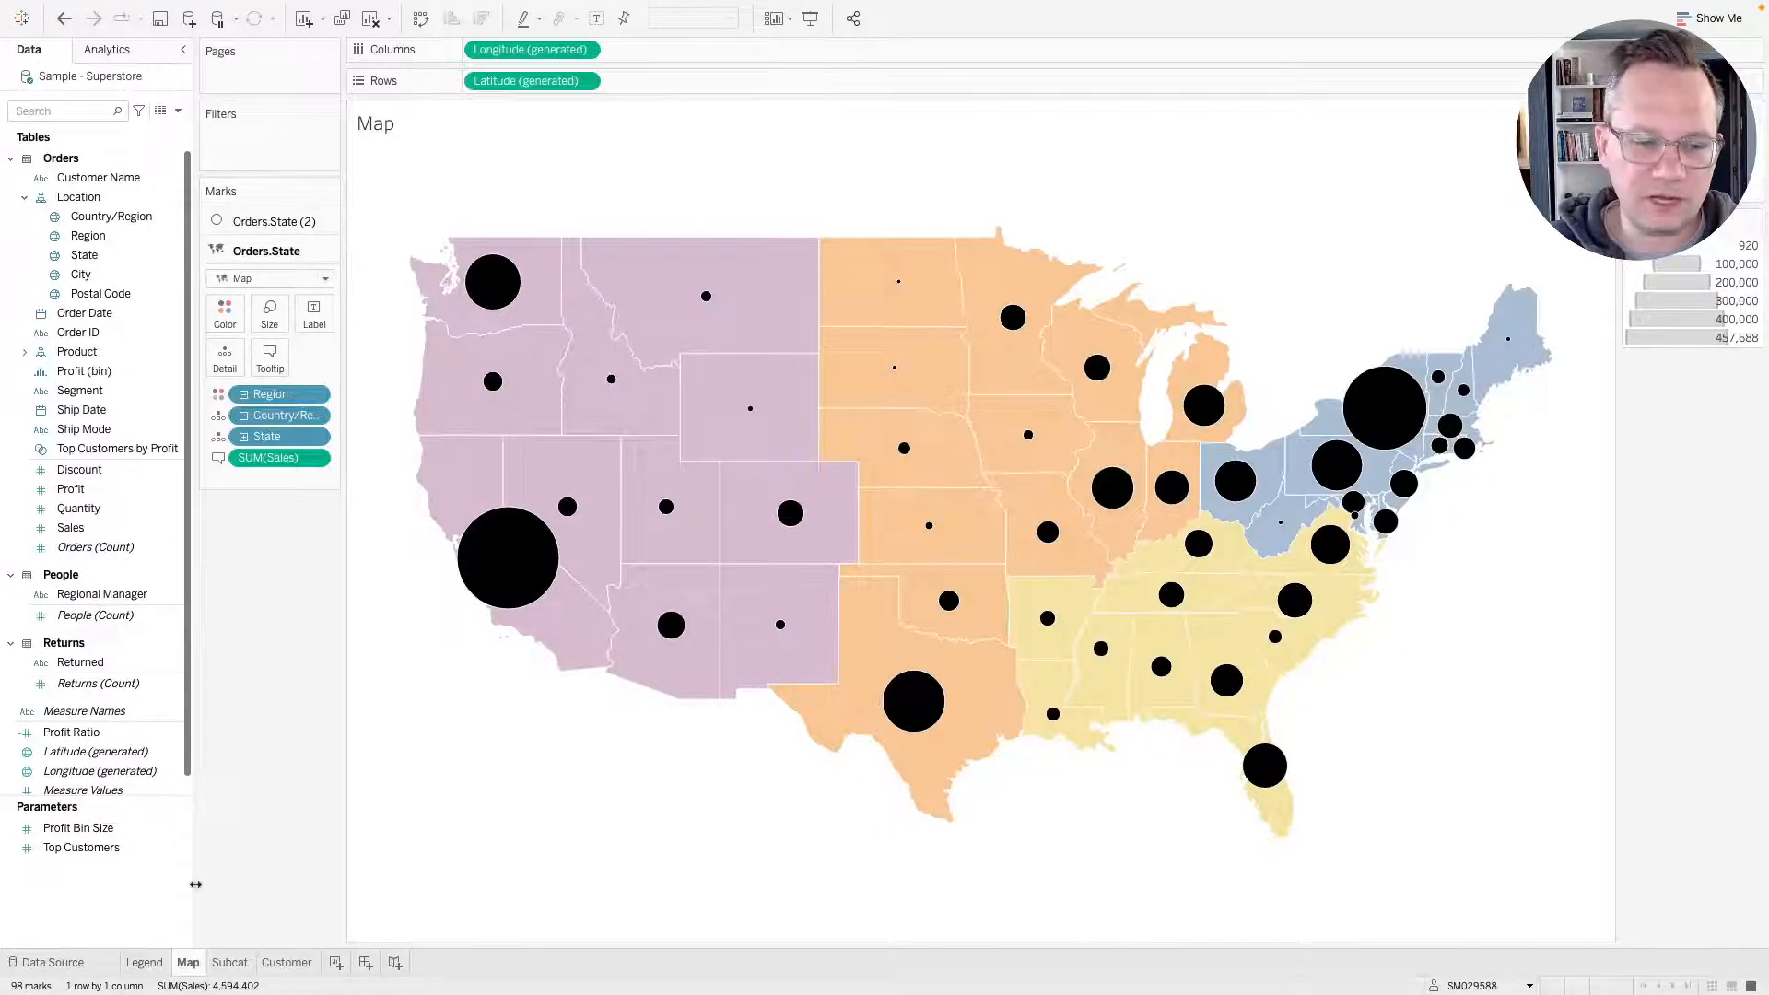
Open the Subcat sheet and place Sub-Category on Rows.
click(230, 963)
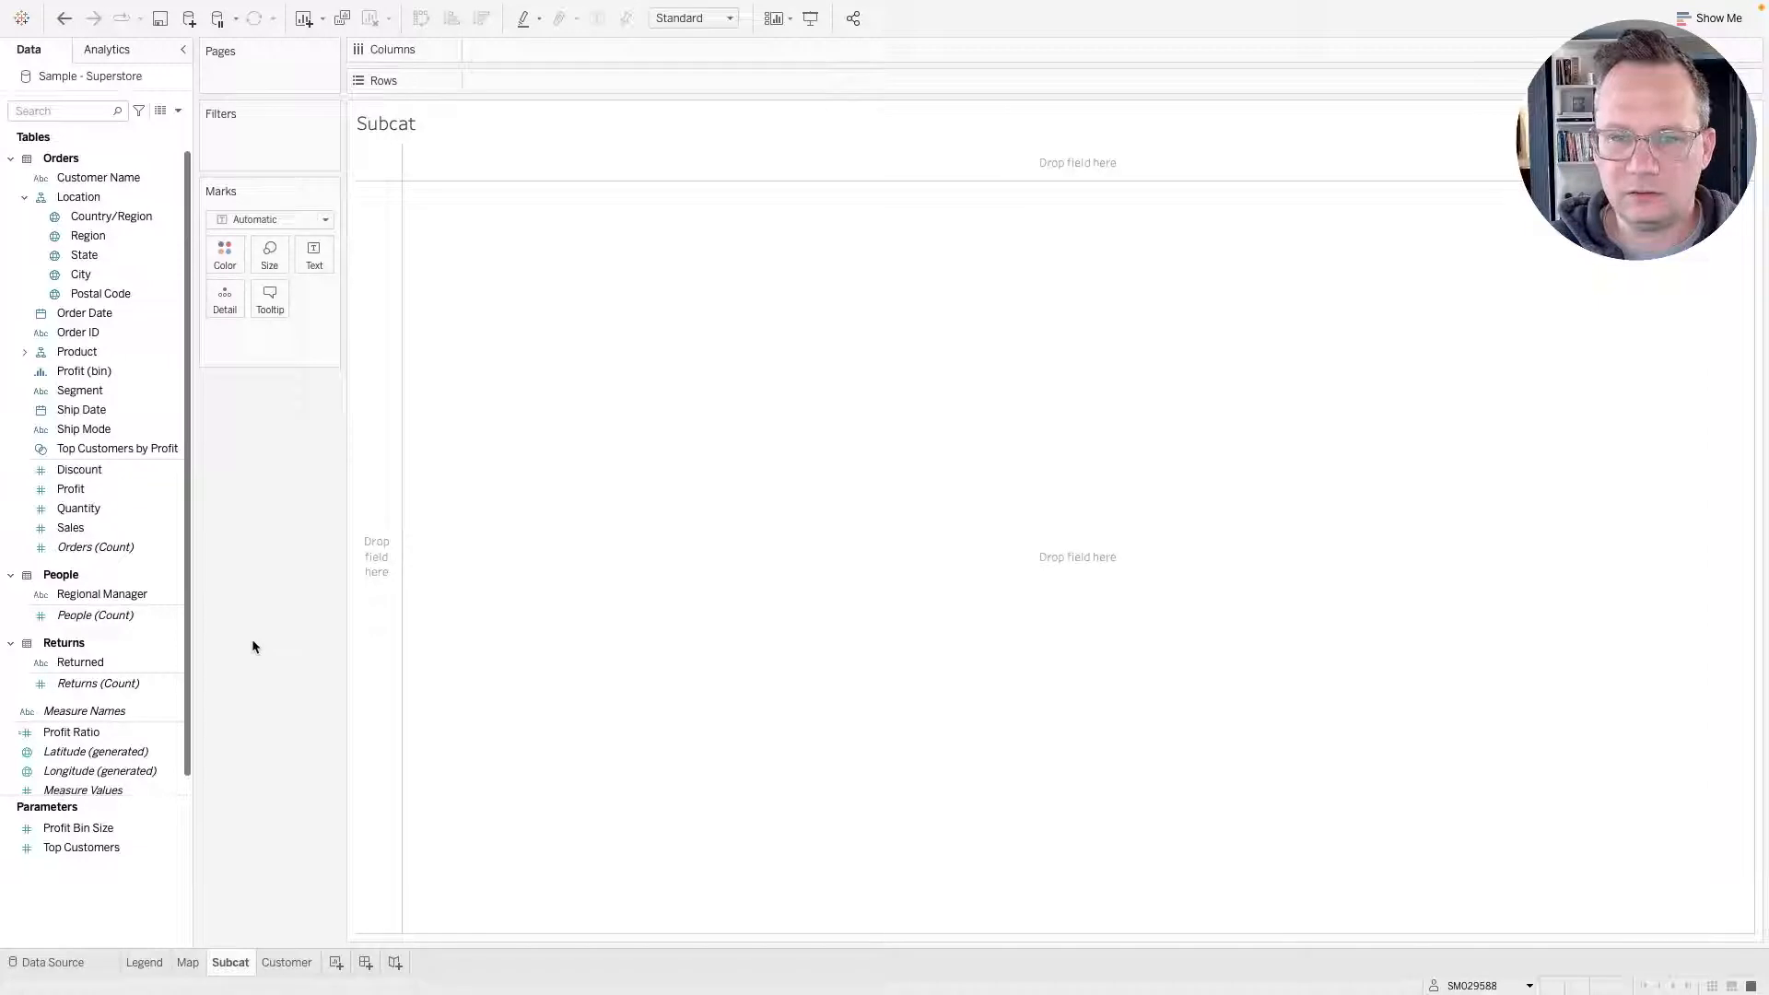
scroll(252, 640, right, 3)
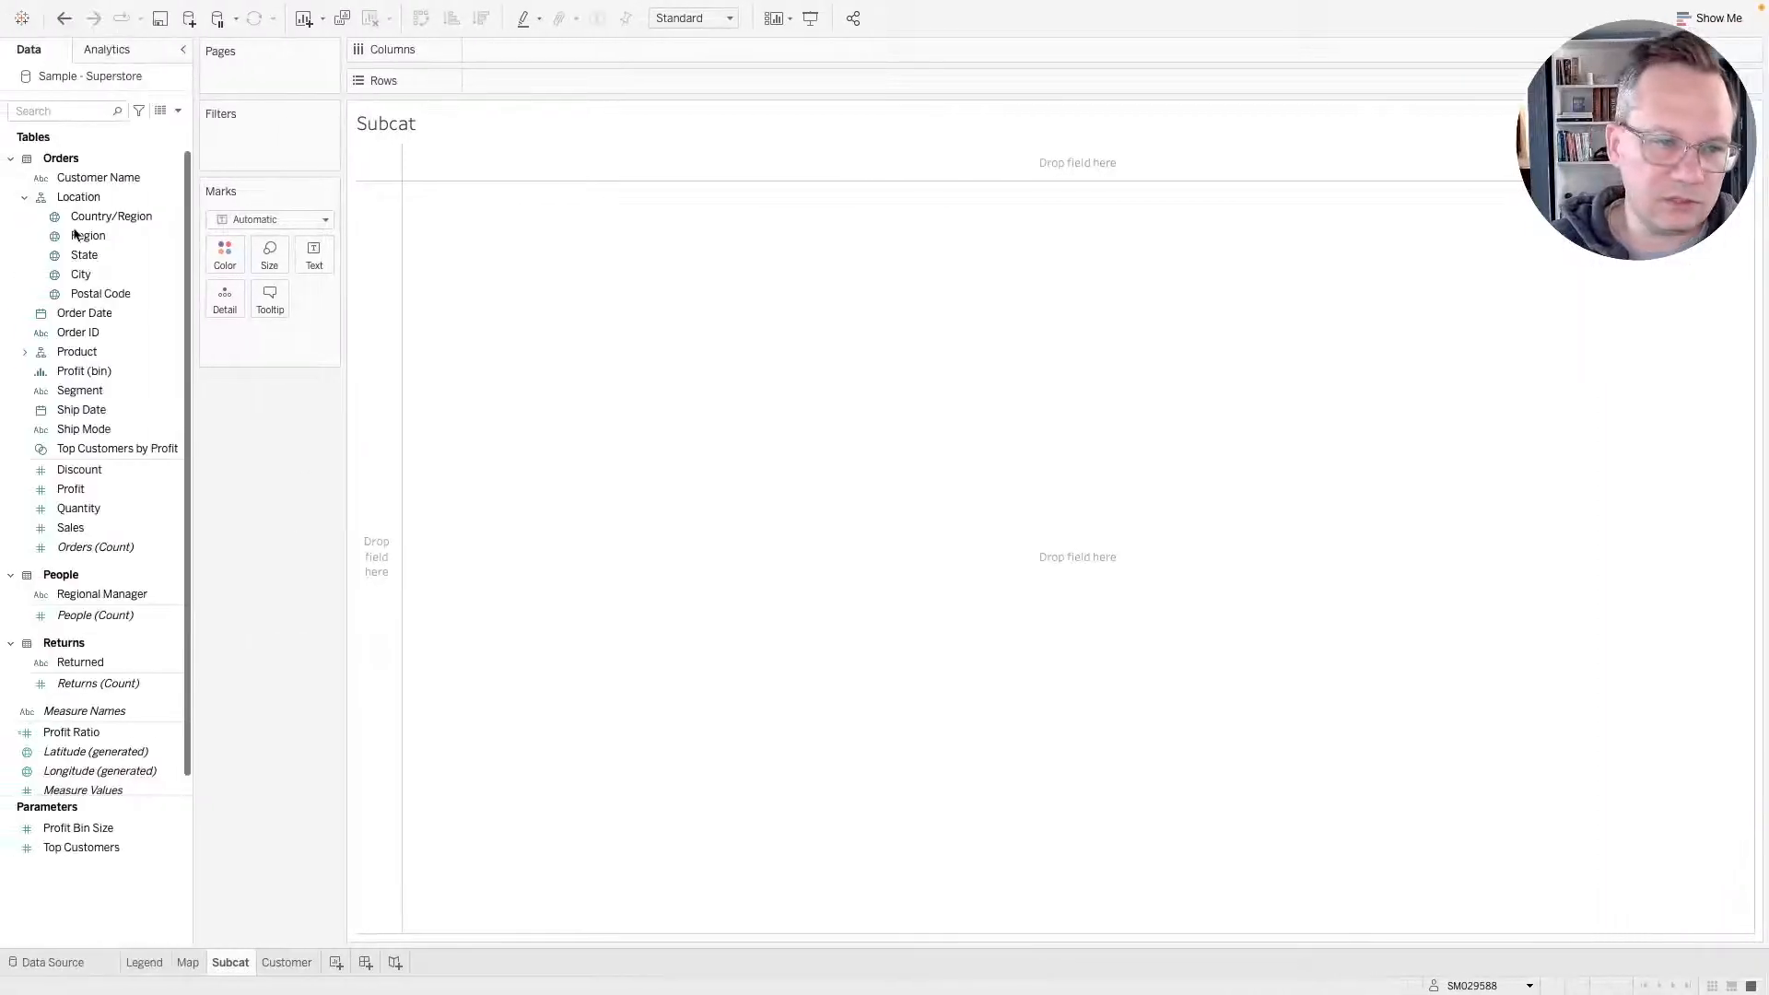
click(25, 352)
click(102, 396)
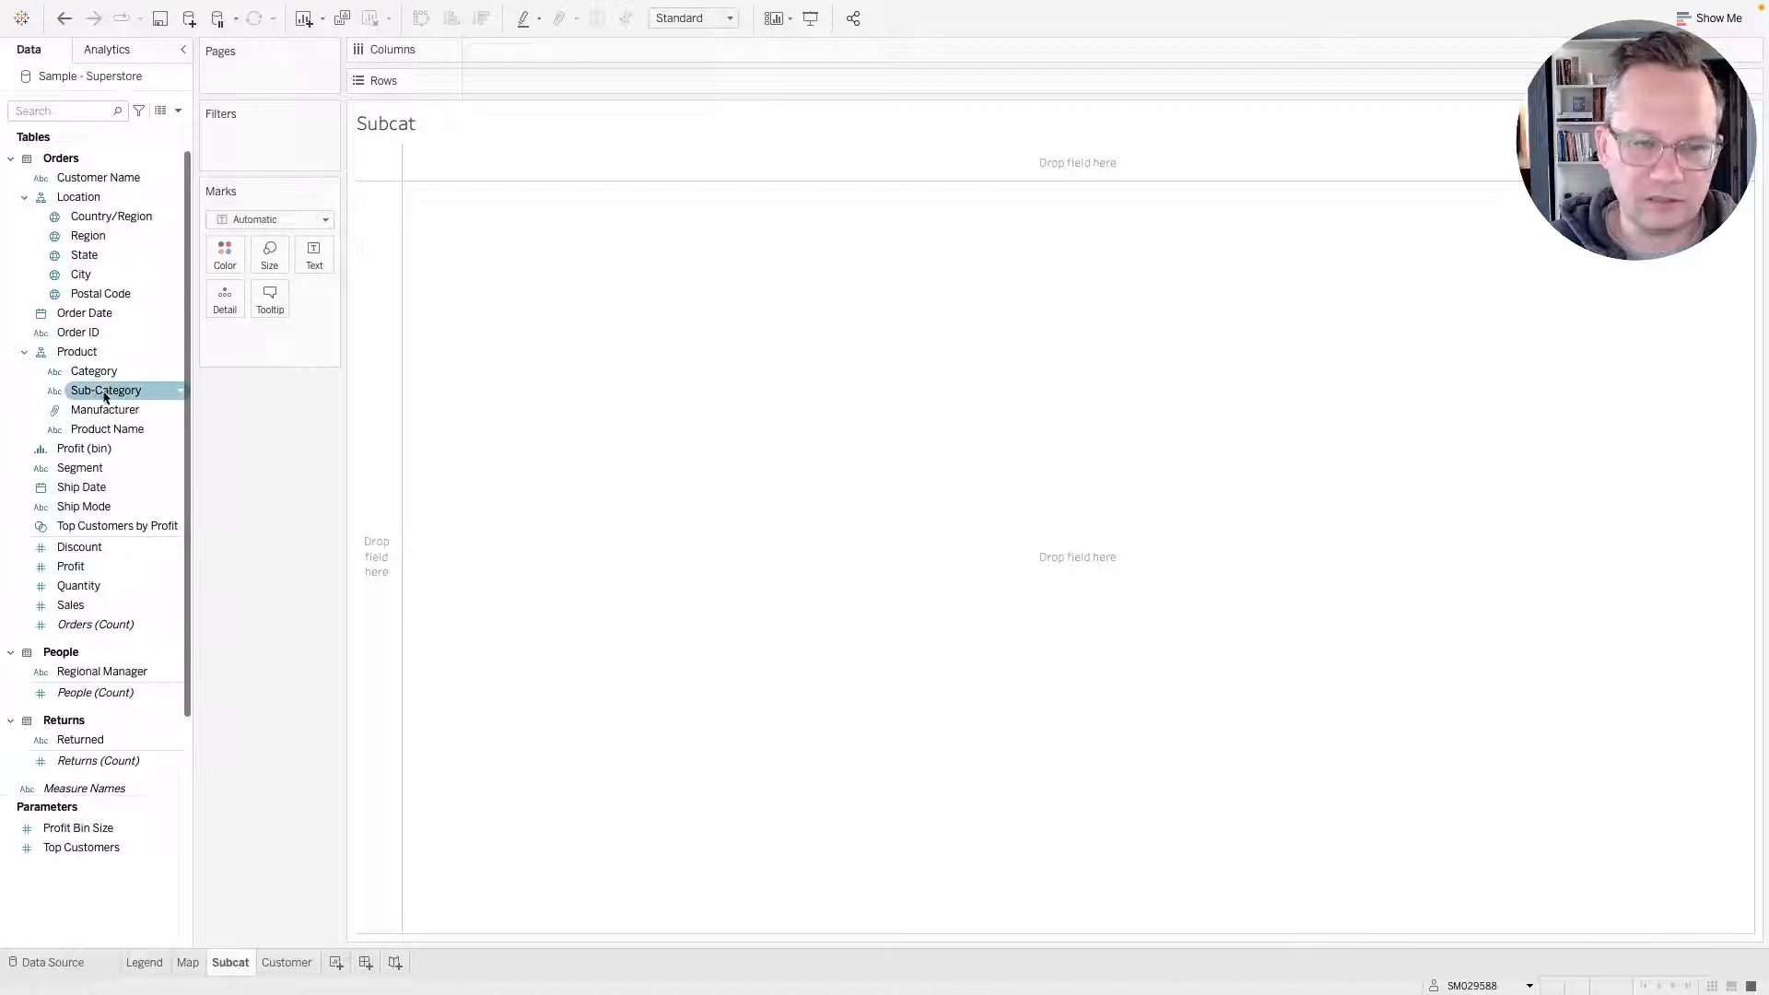
drag(104, 397, 584, 83)
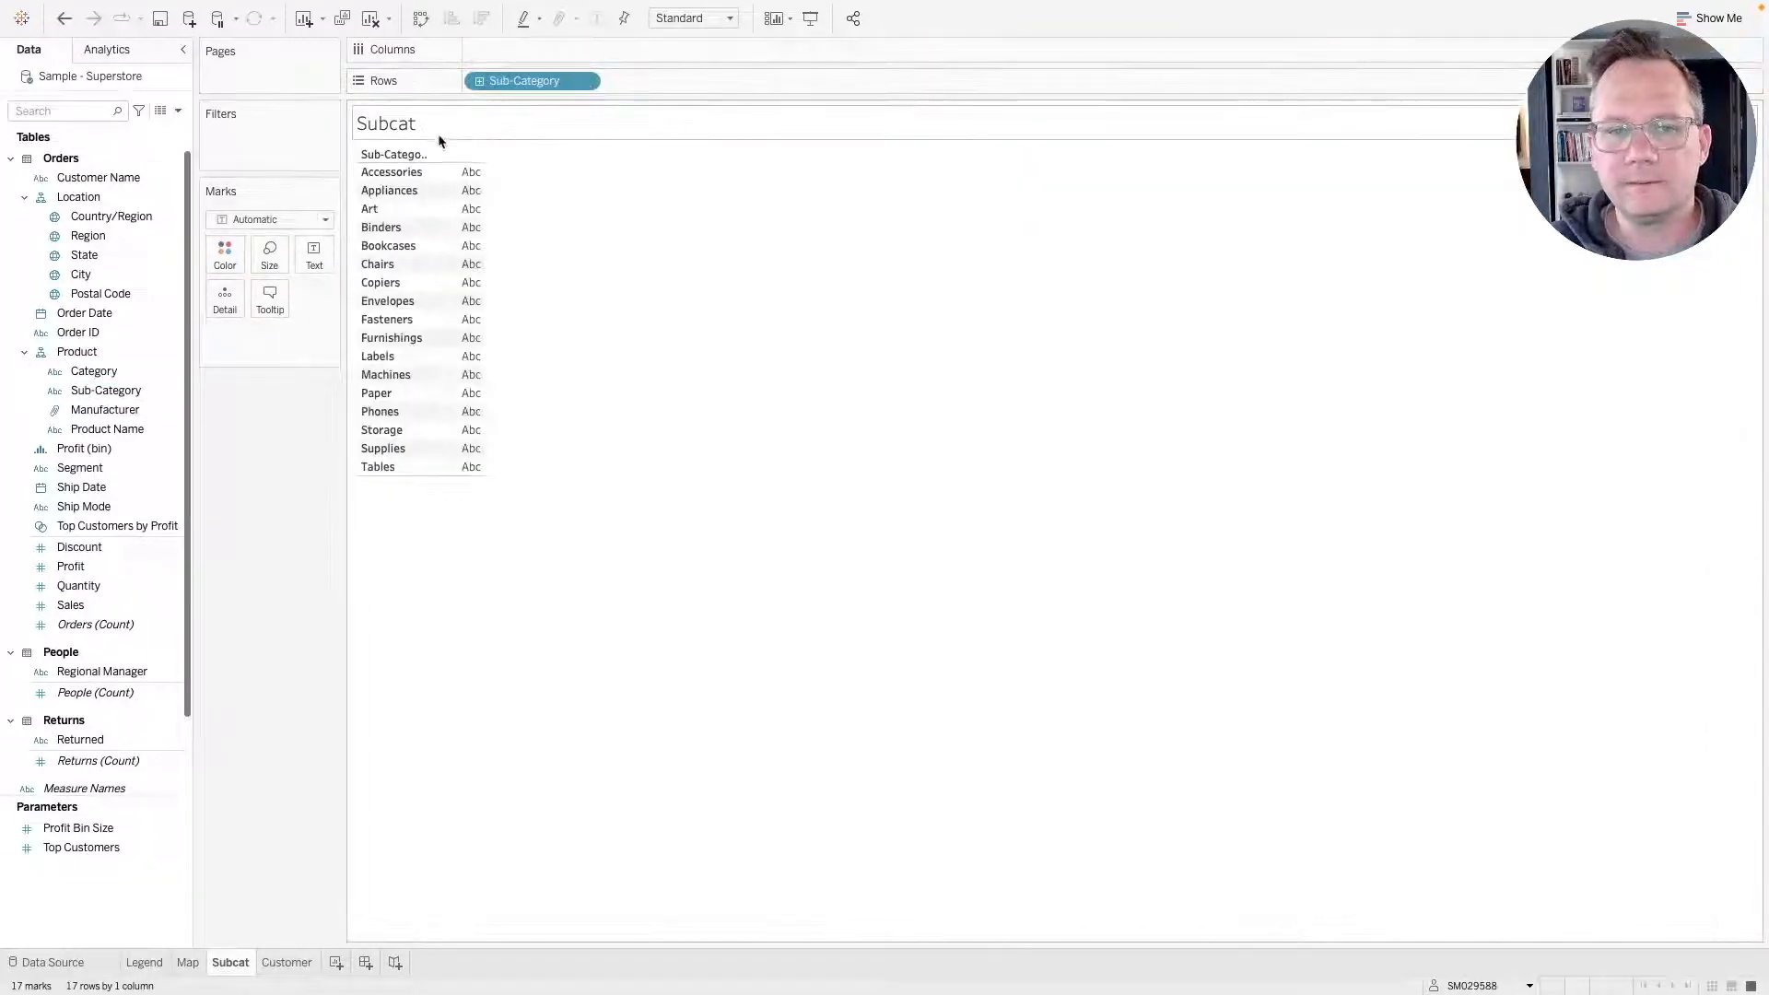
Add Sales to Columns and sort the sub-category bars in descending order.
drag(129, 605, 507, 53)
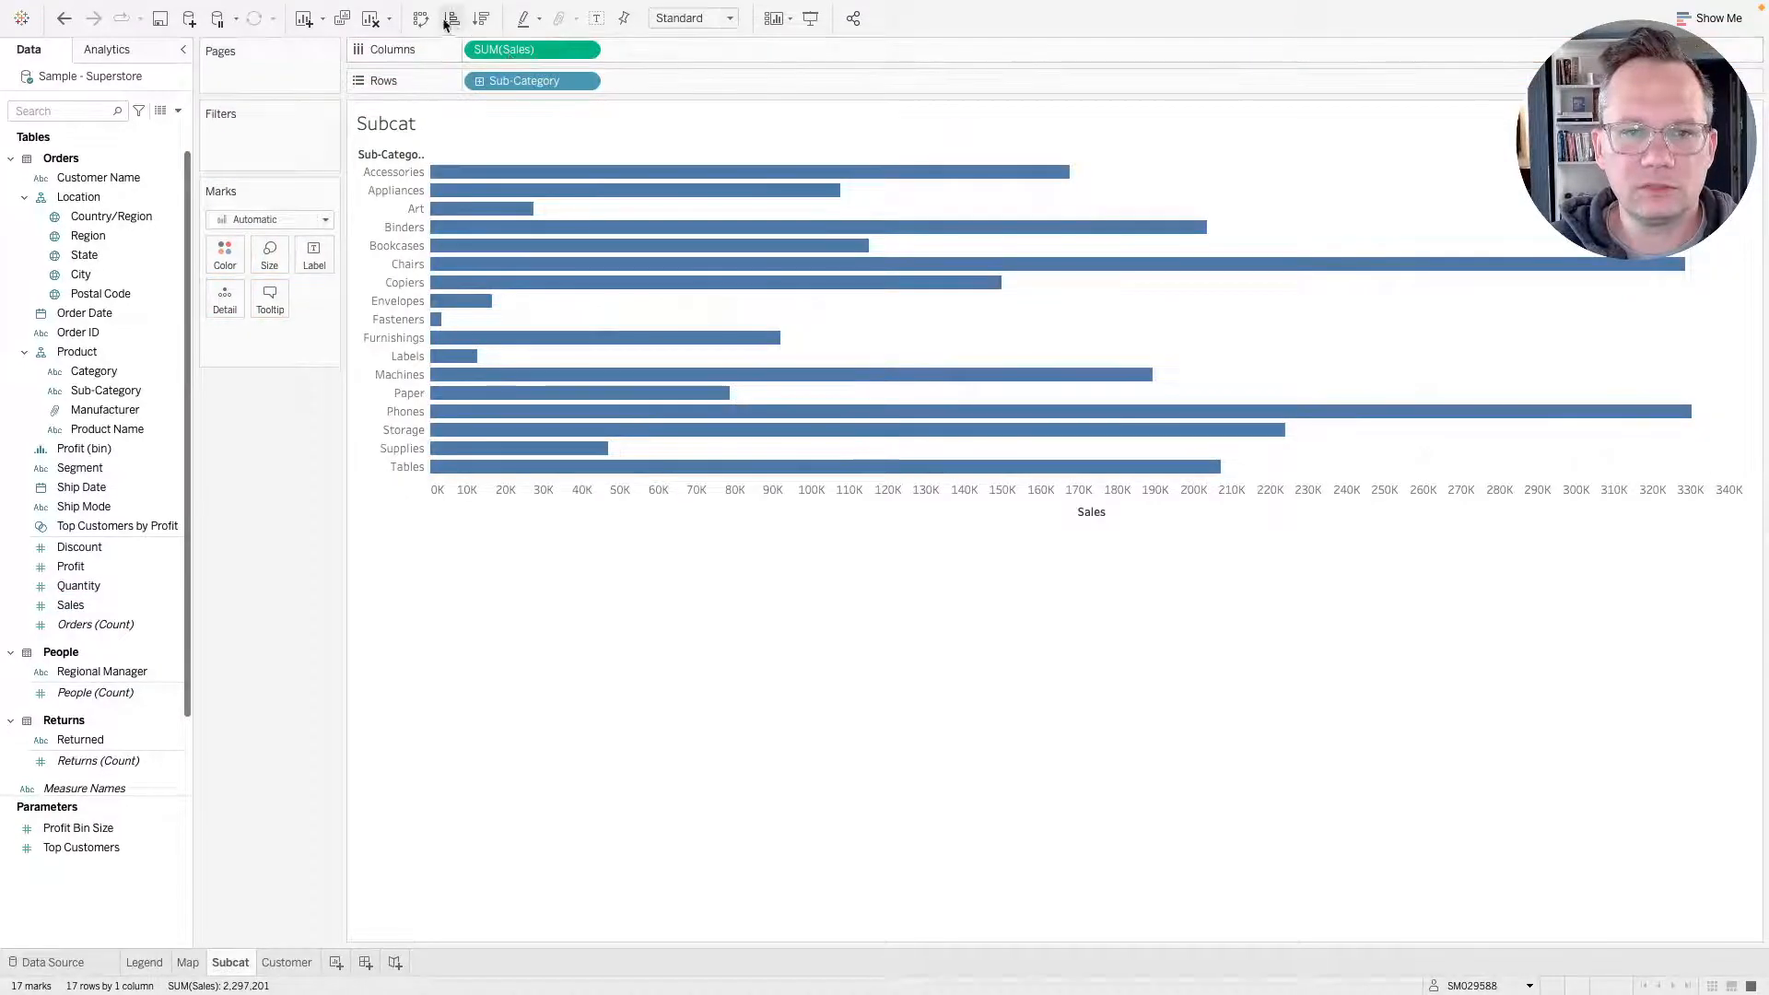
click(480, 18)
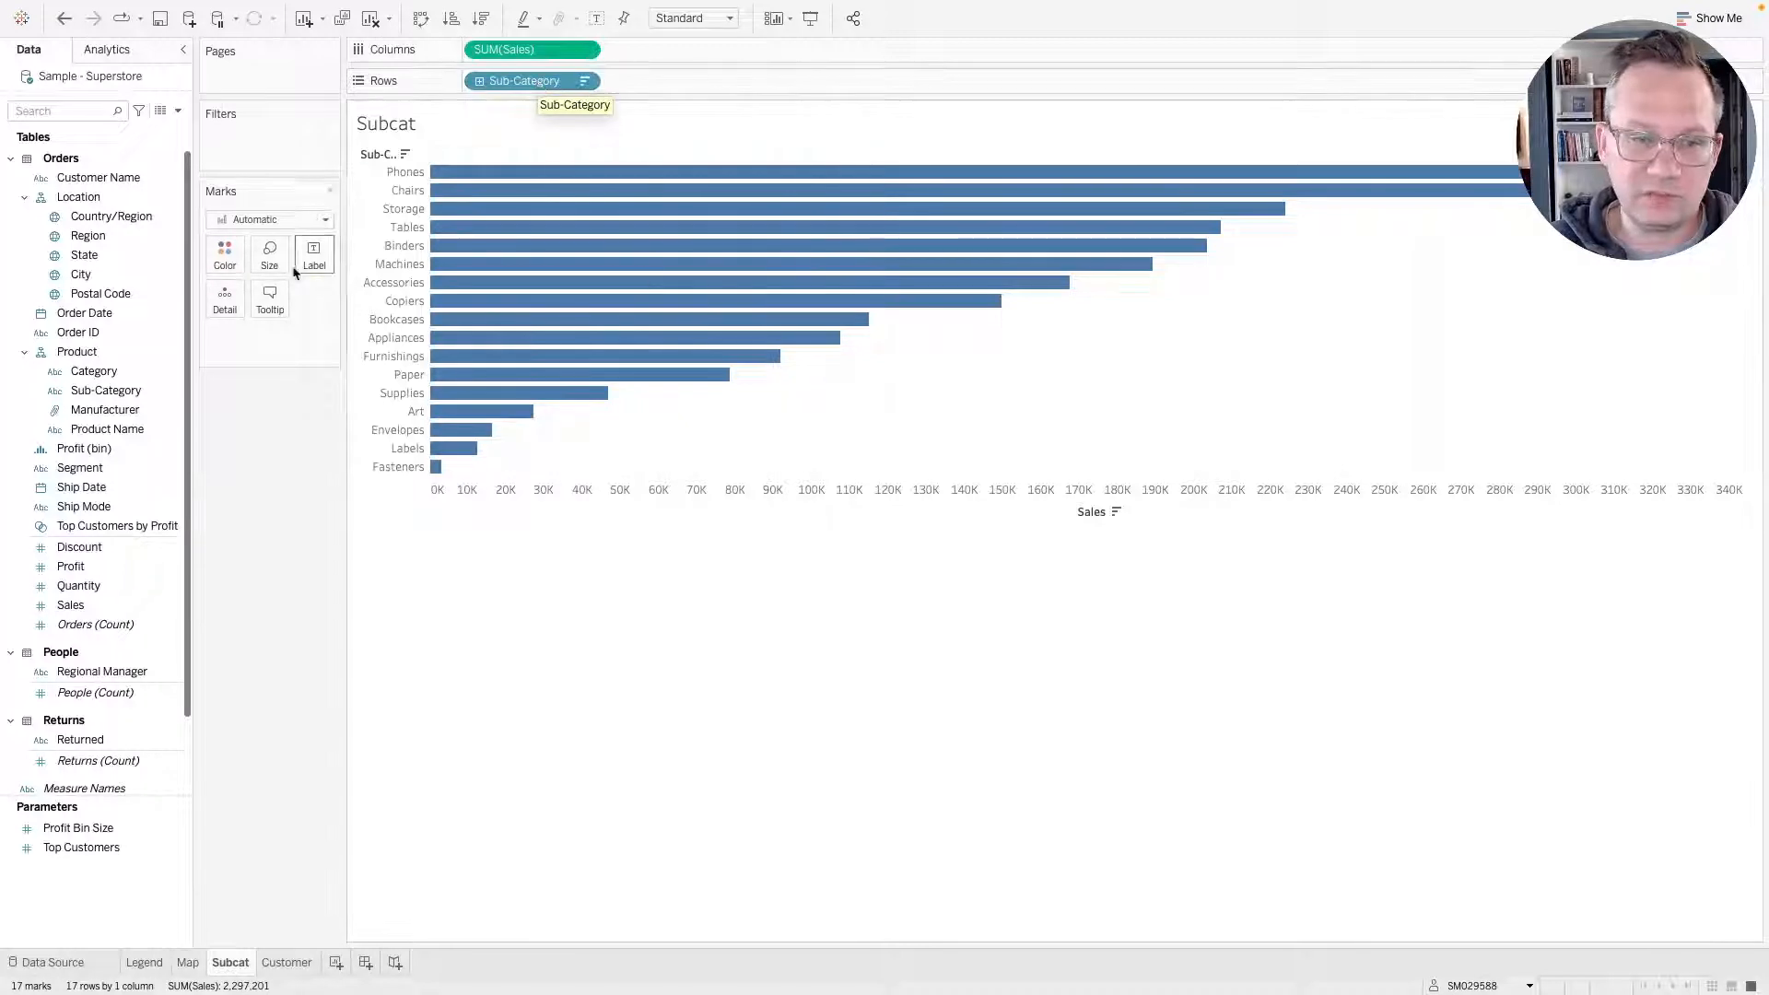
Add a filter on Sub-Category keeping the top 10 by sum of Sales, then remove it.
drag(106, 390, 253, 157)
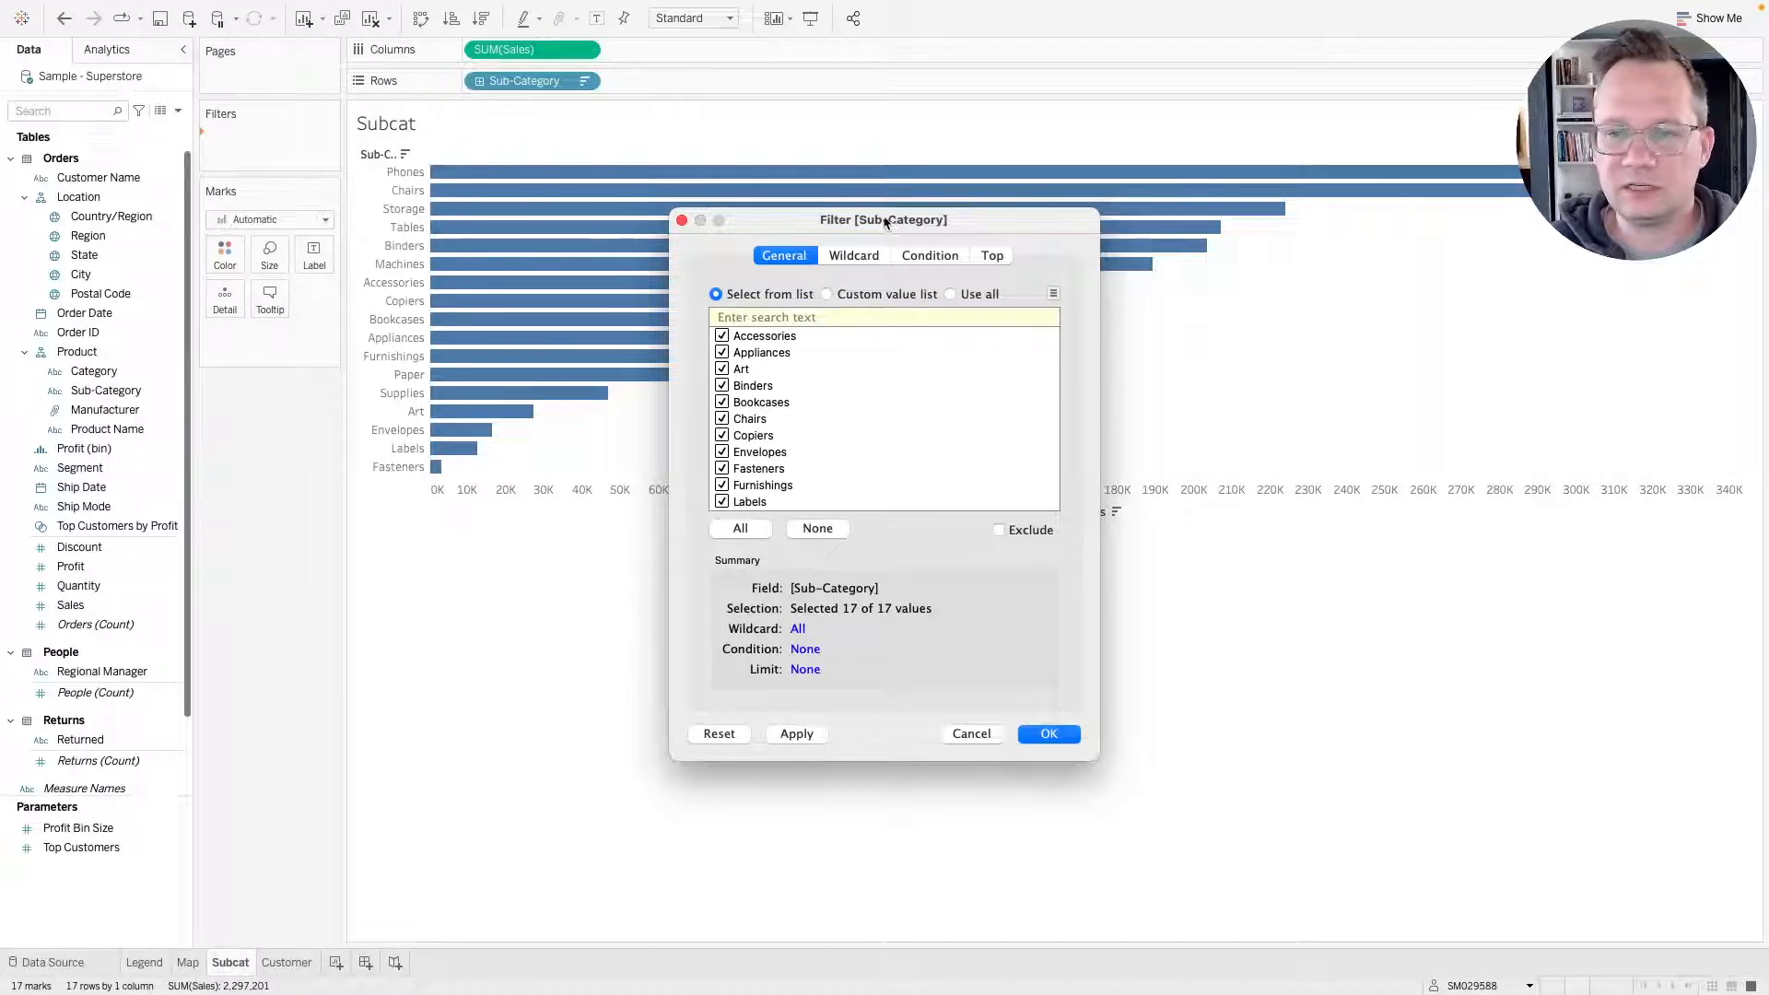
click(1007, 257)
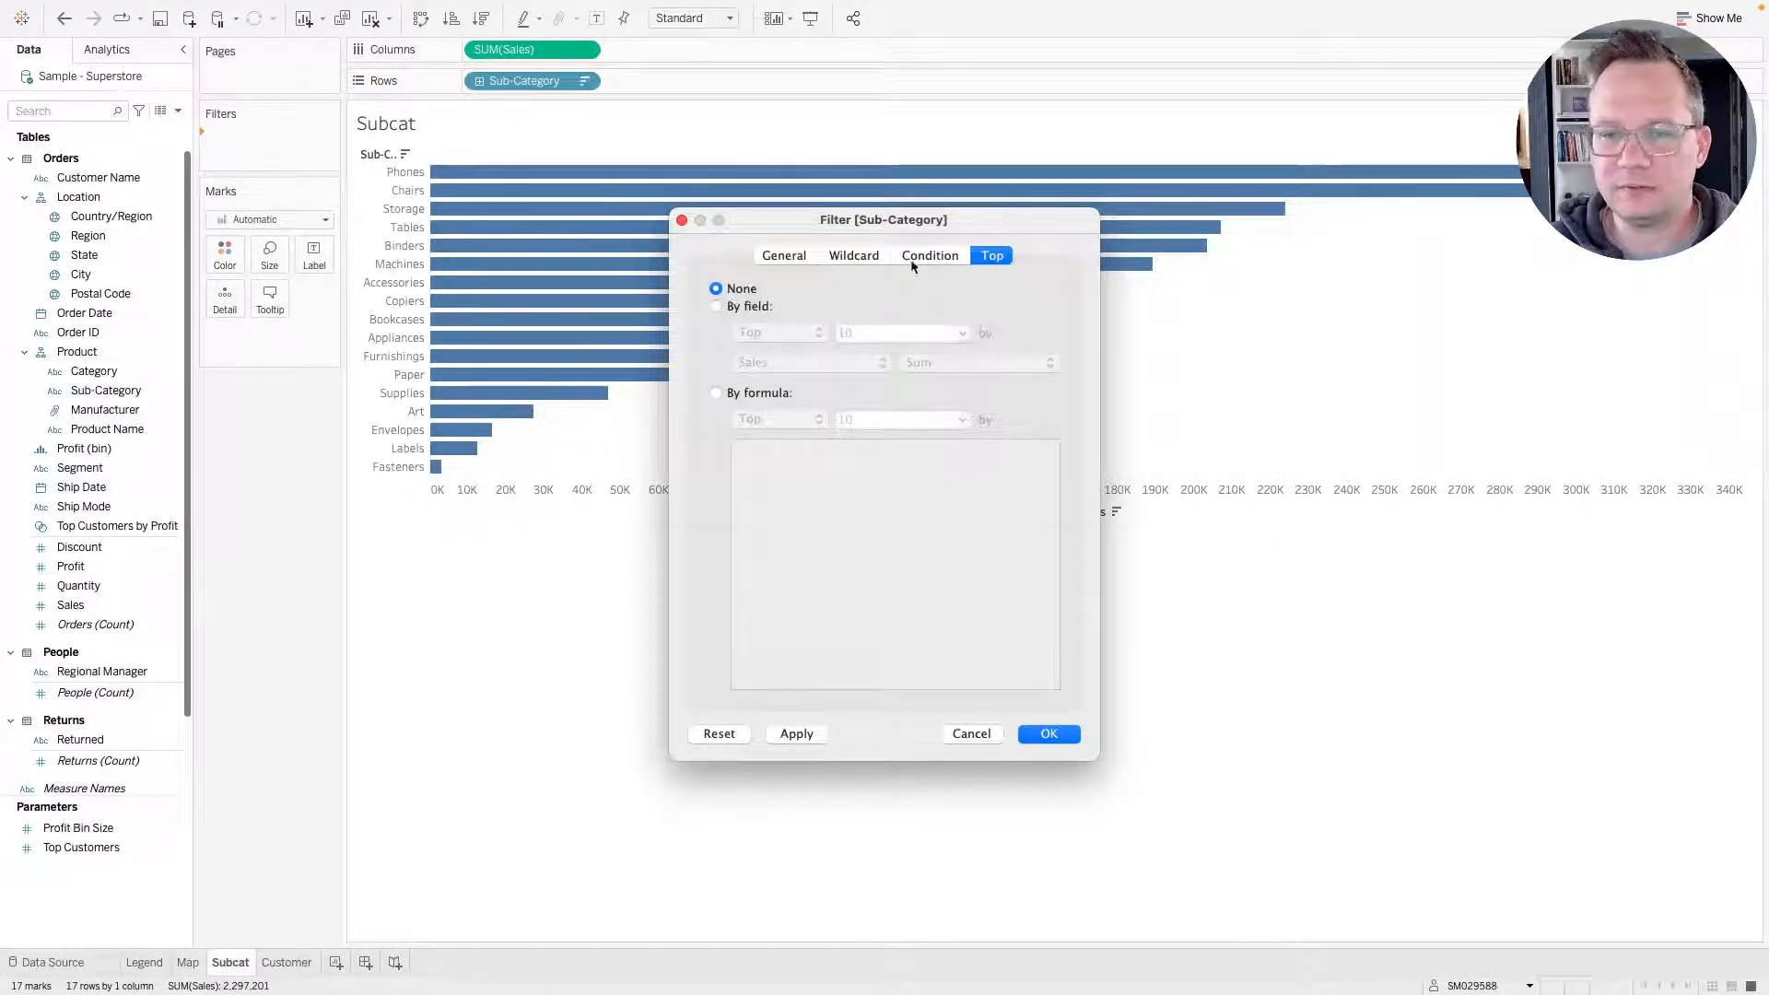
click(716, 307)
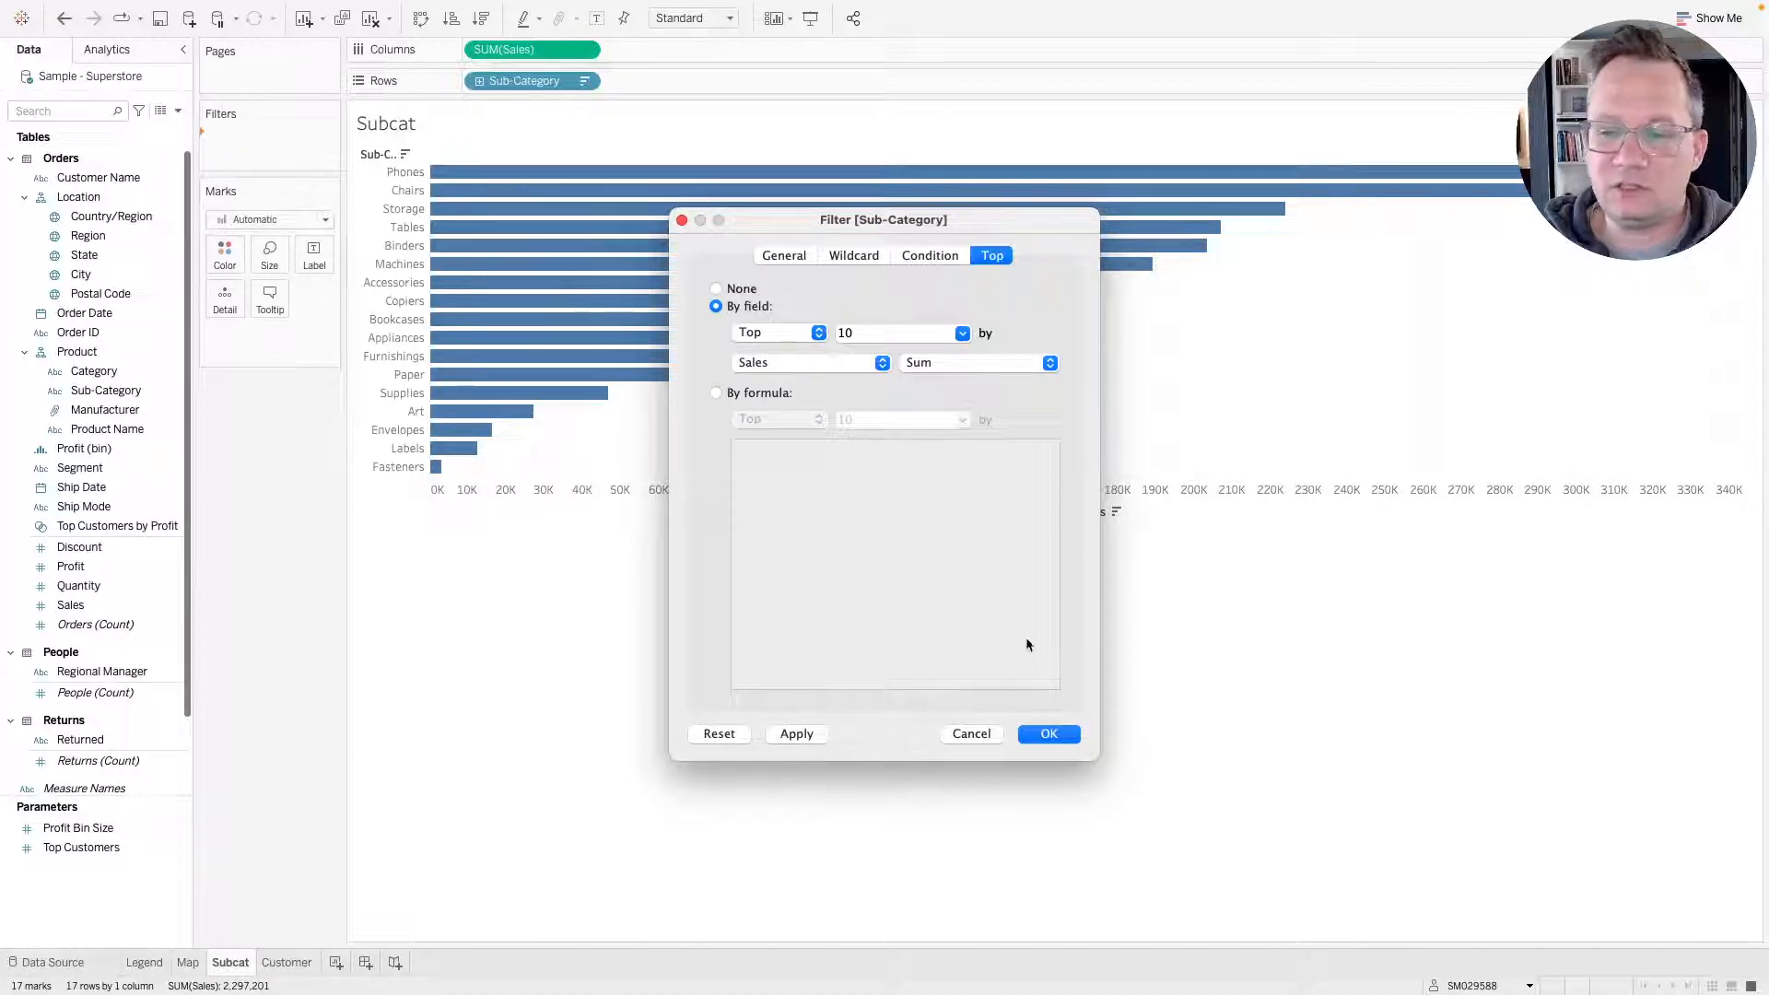
click(800, 734)
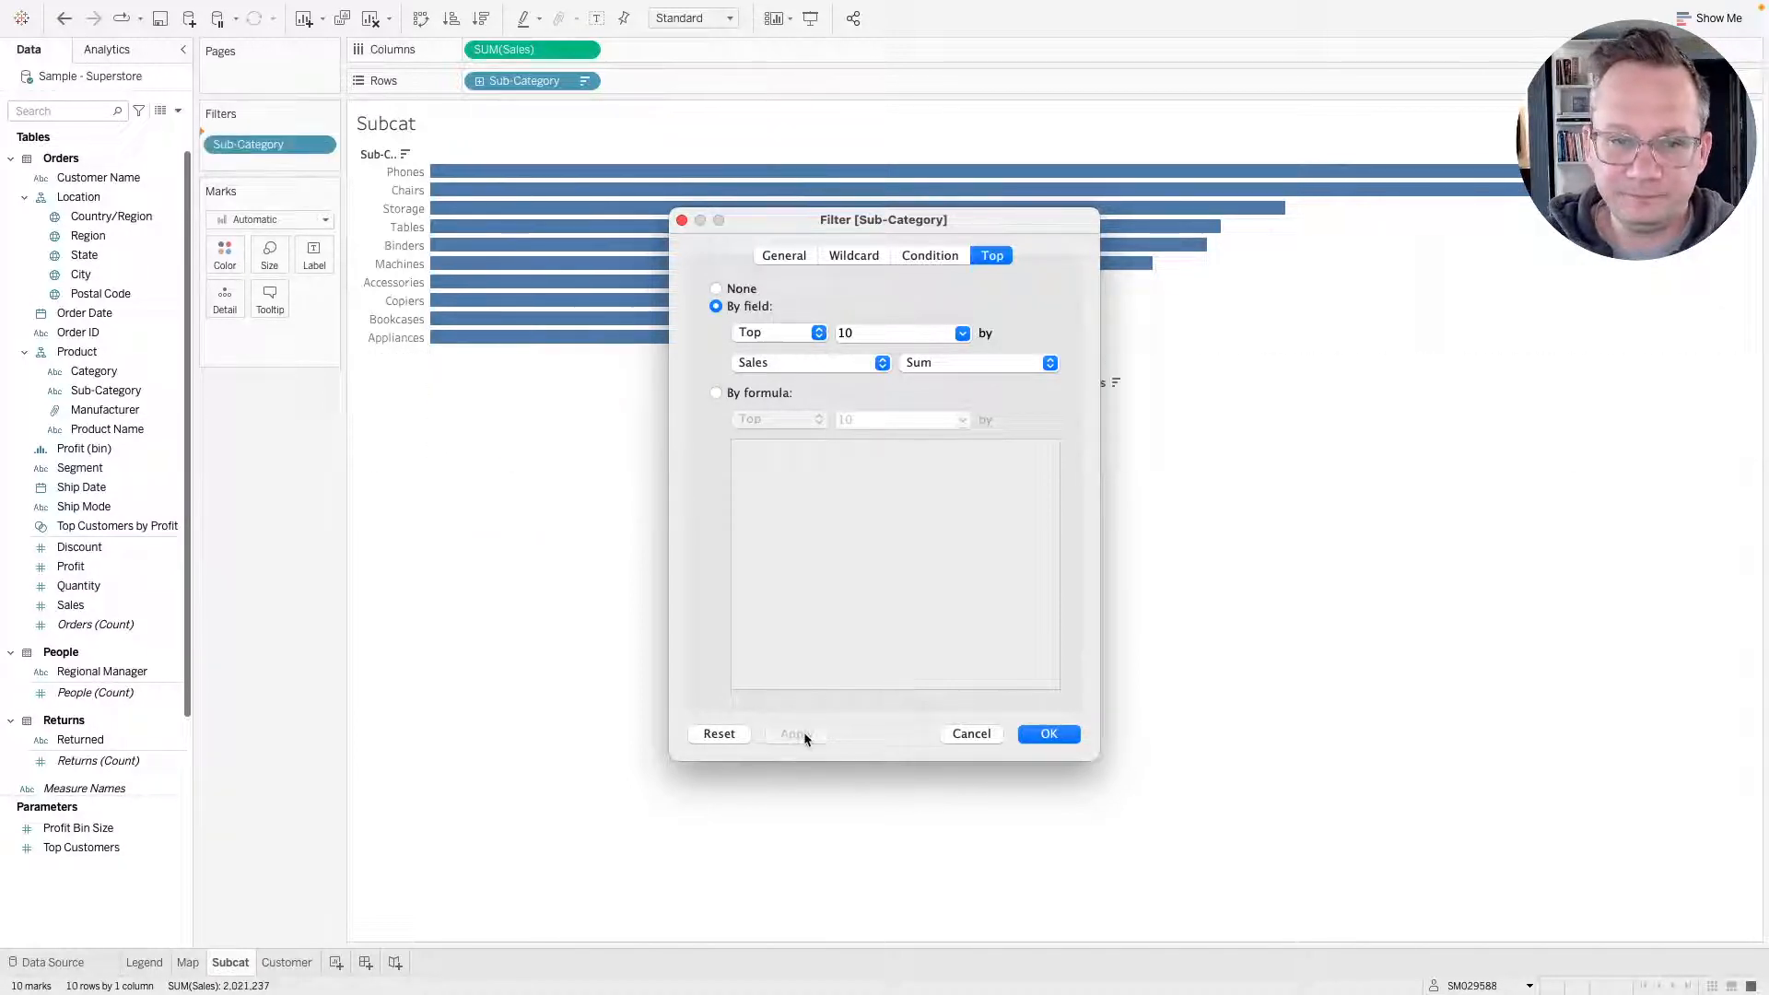
click(1030, 733)
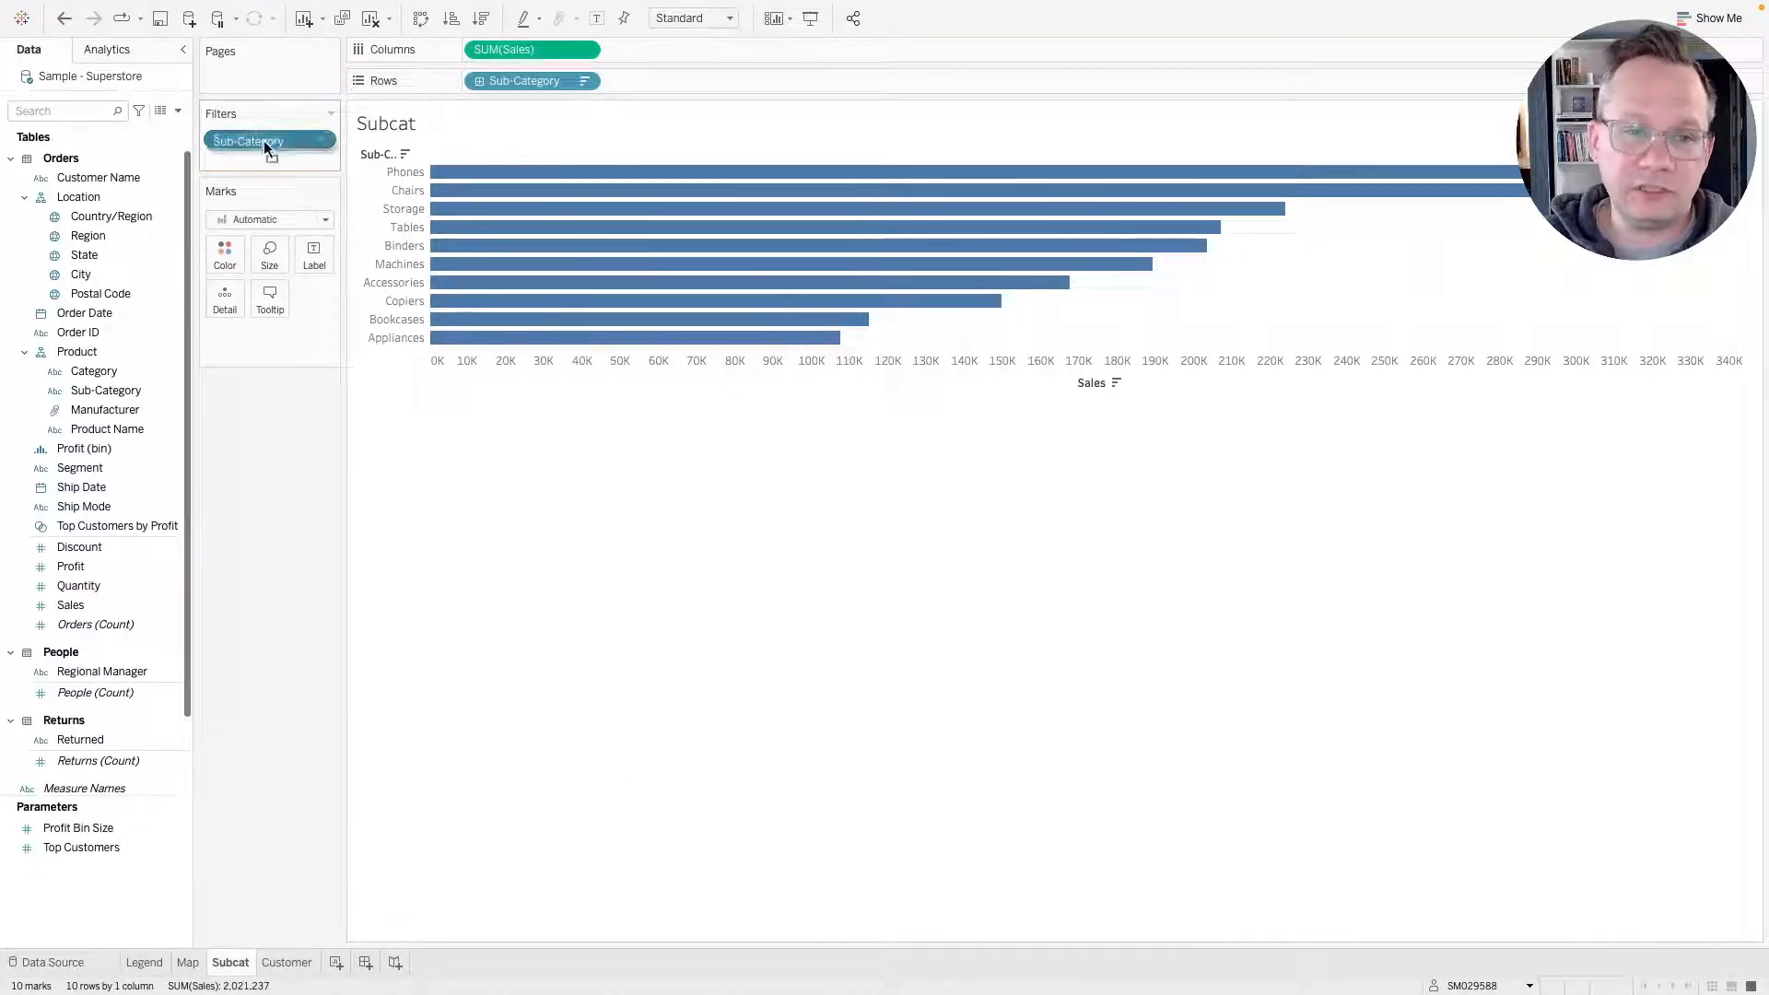
drag(264, 140, 264, 539)
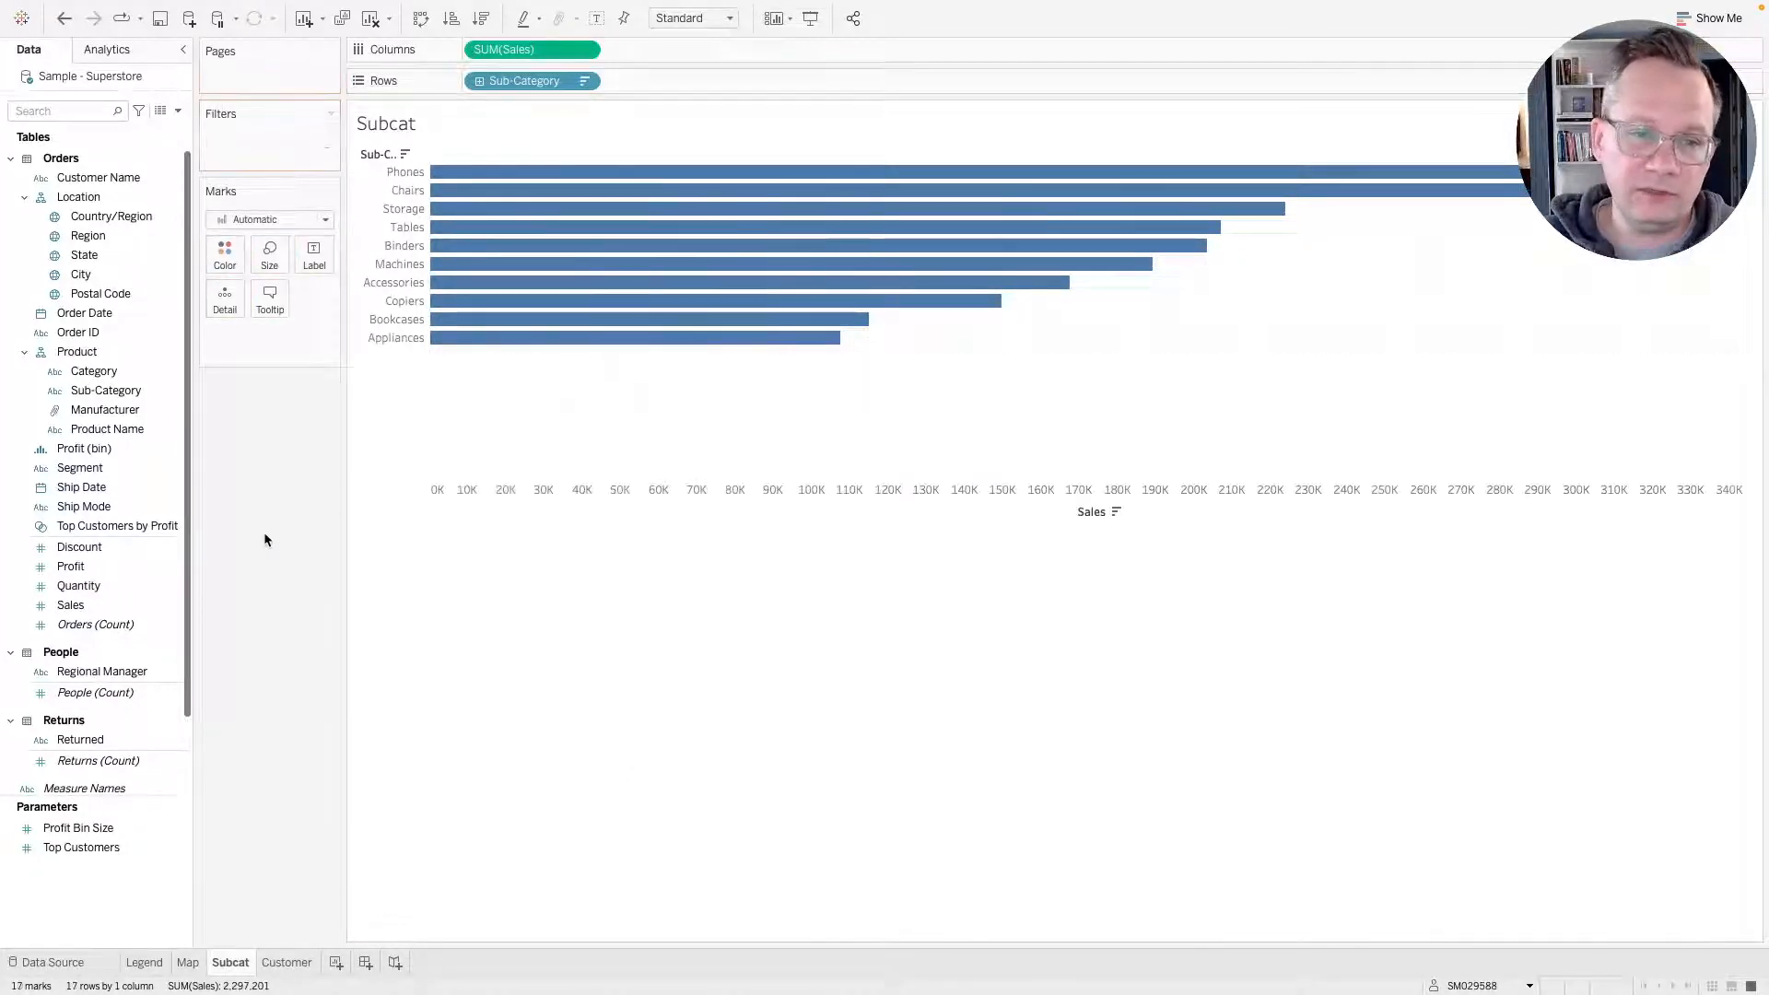
Create a set from Sub-Category and name it Top 10 Subcats.
right_click(109, 392)
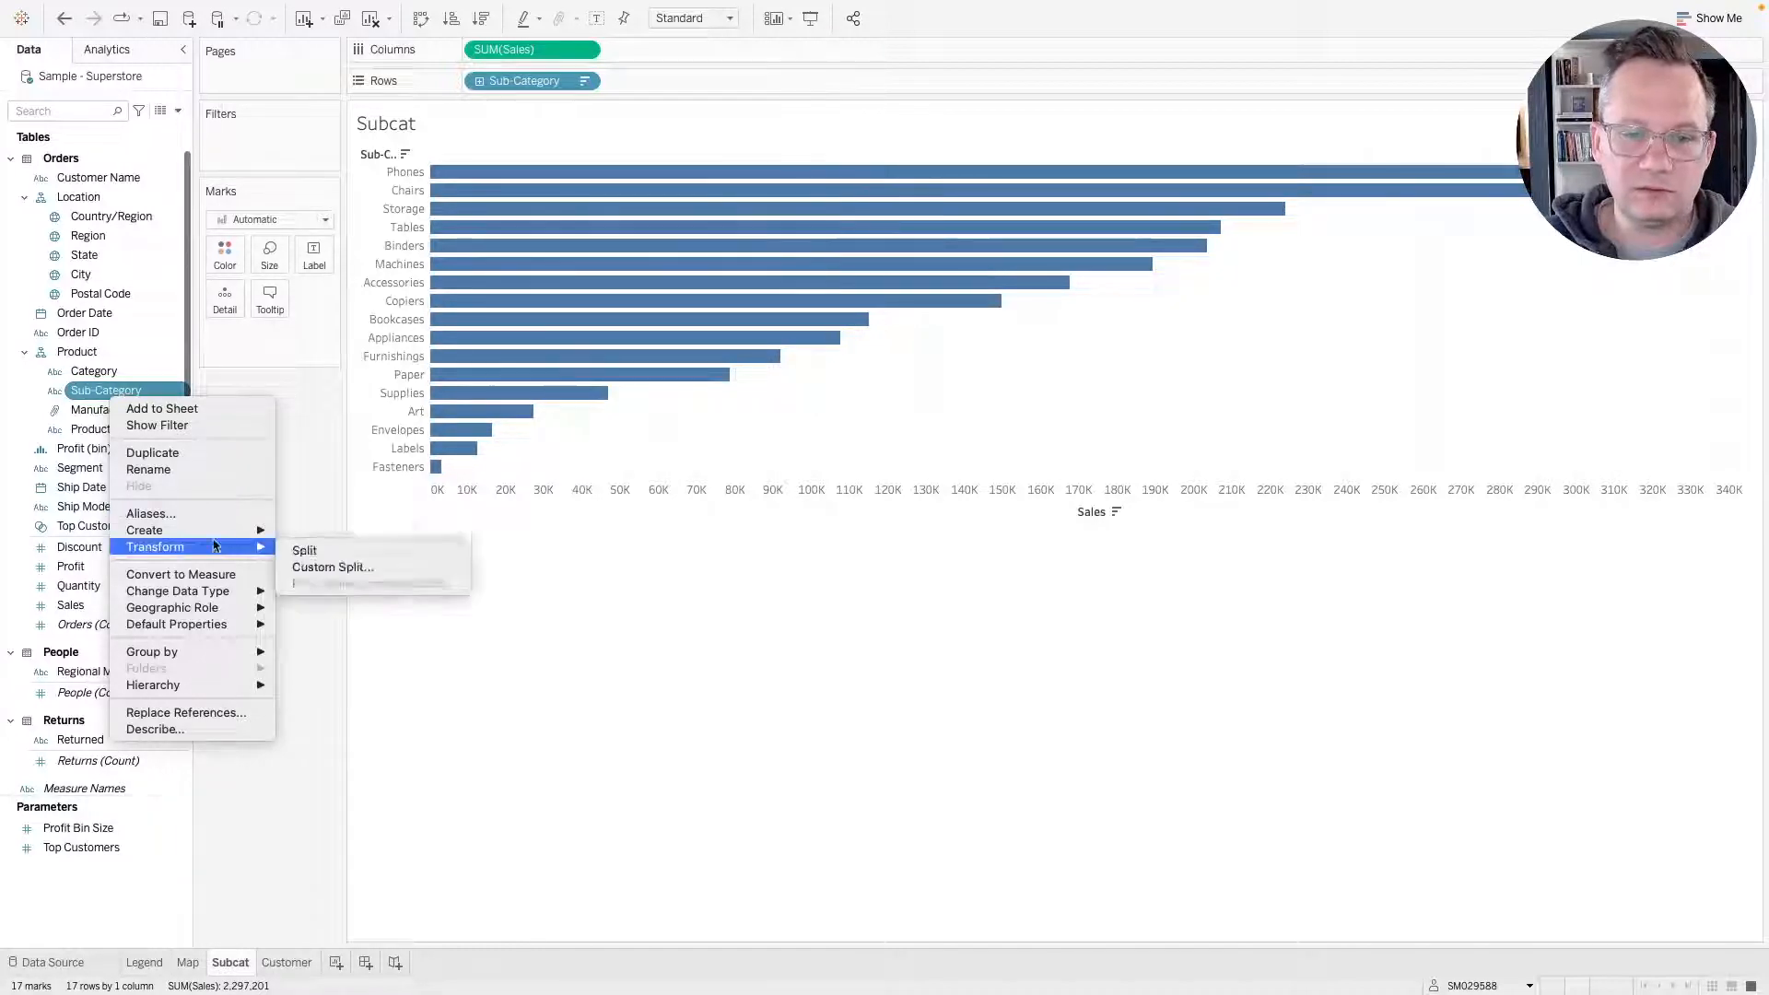
mouse_move(250, 536)
click(335, 565)
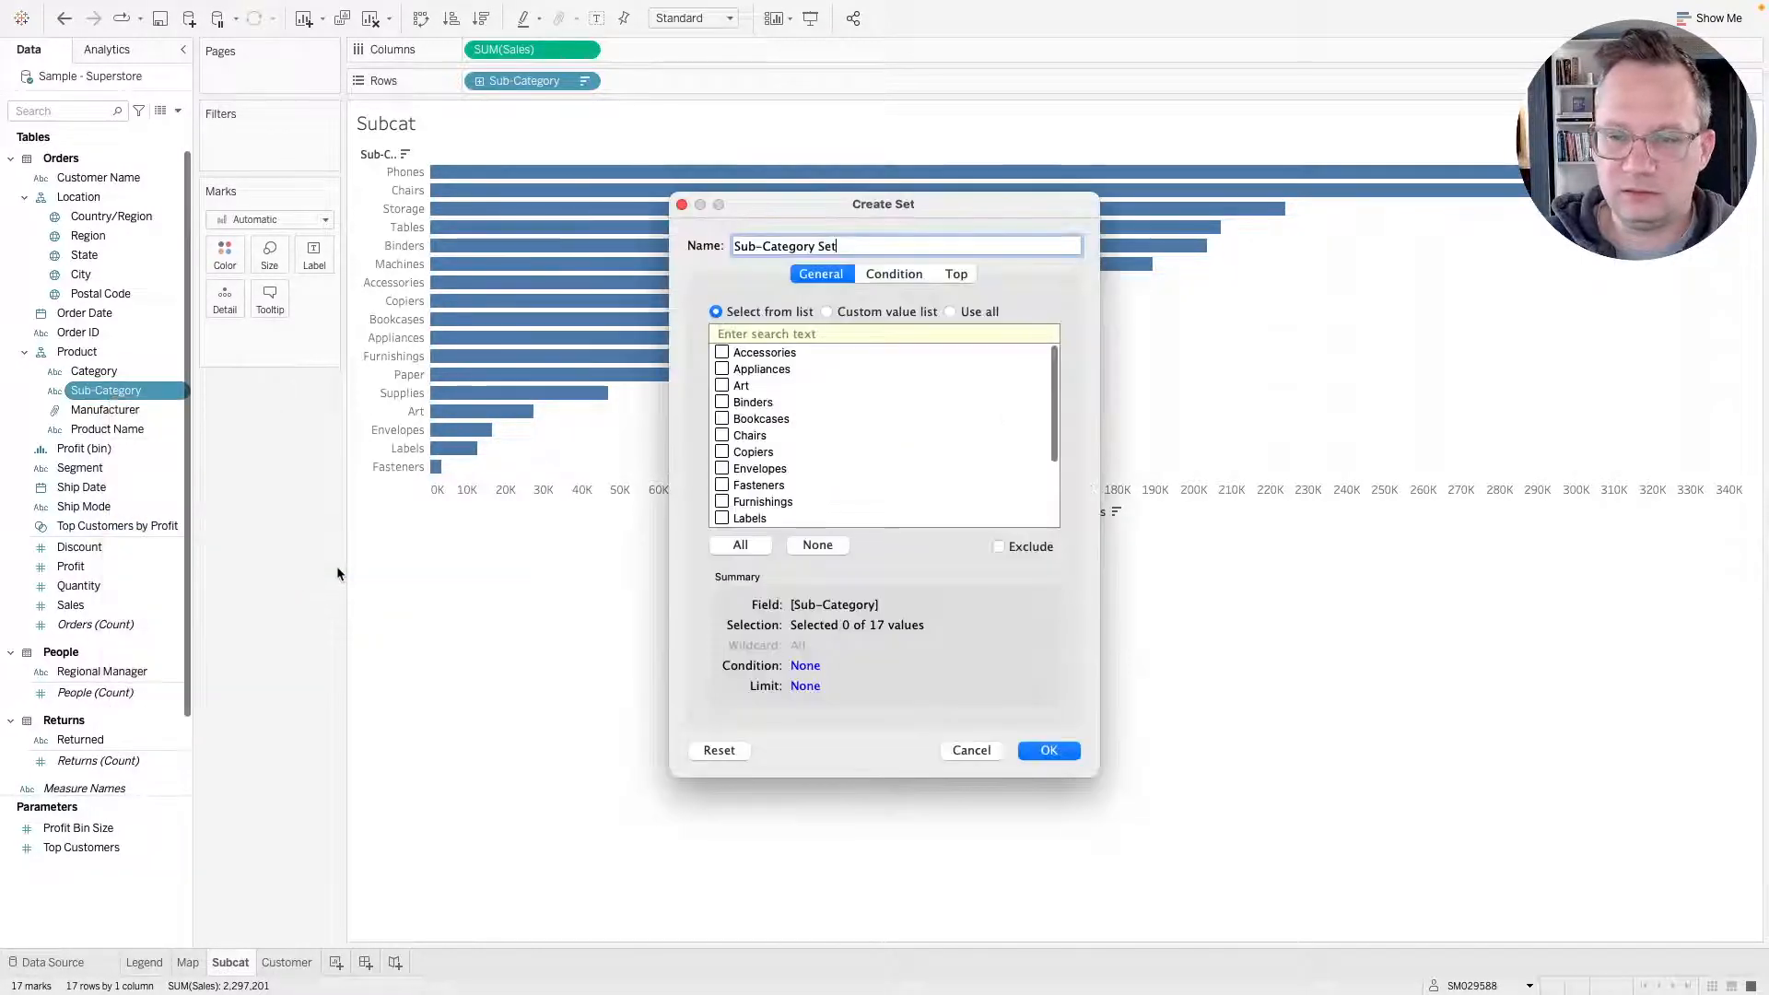
triple_click(826, 244)
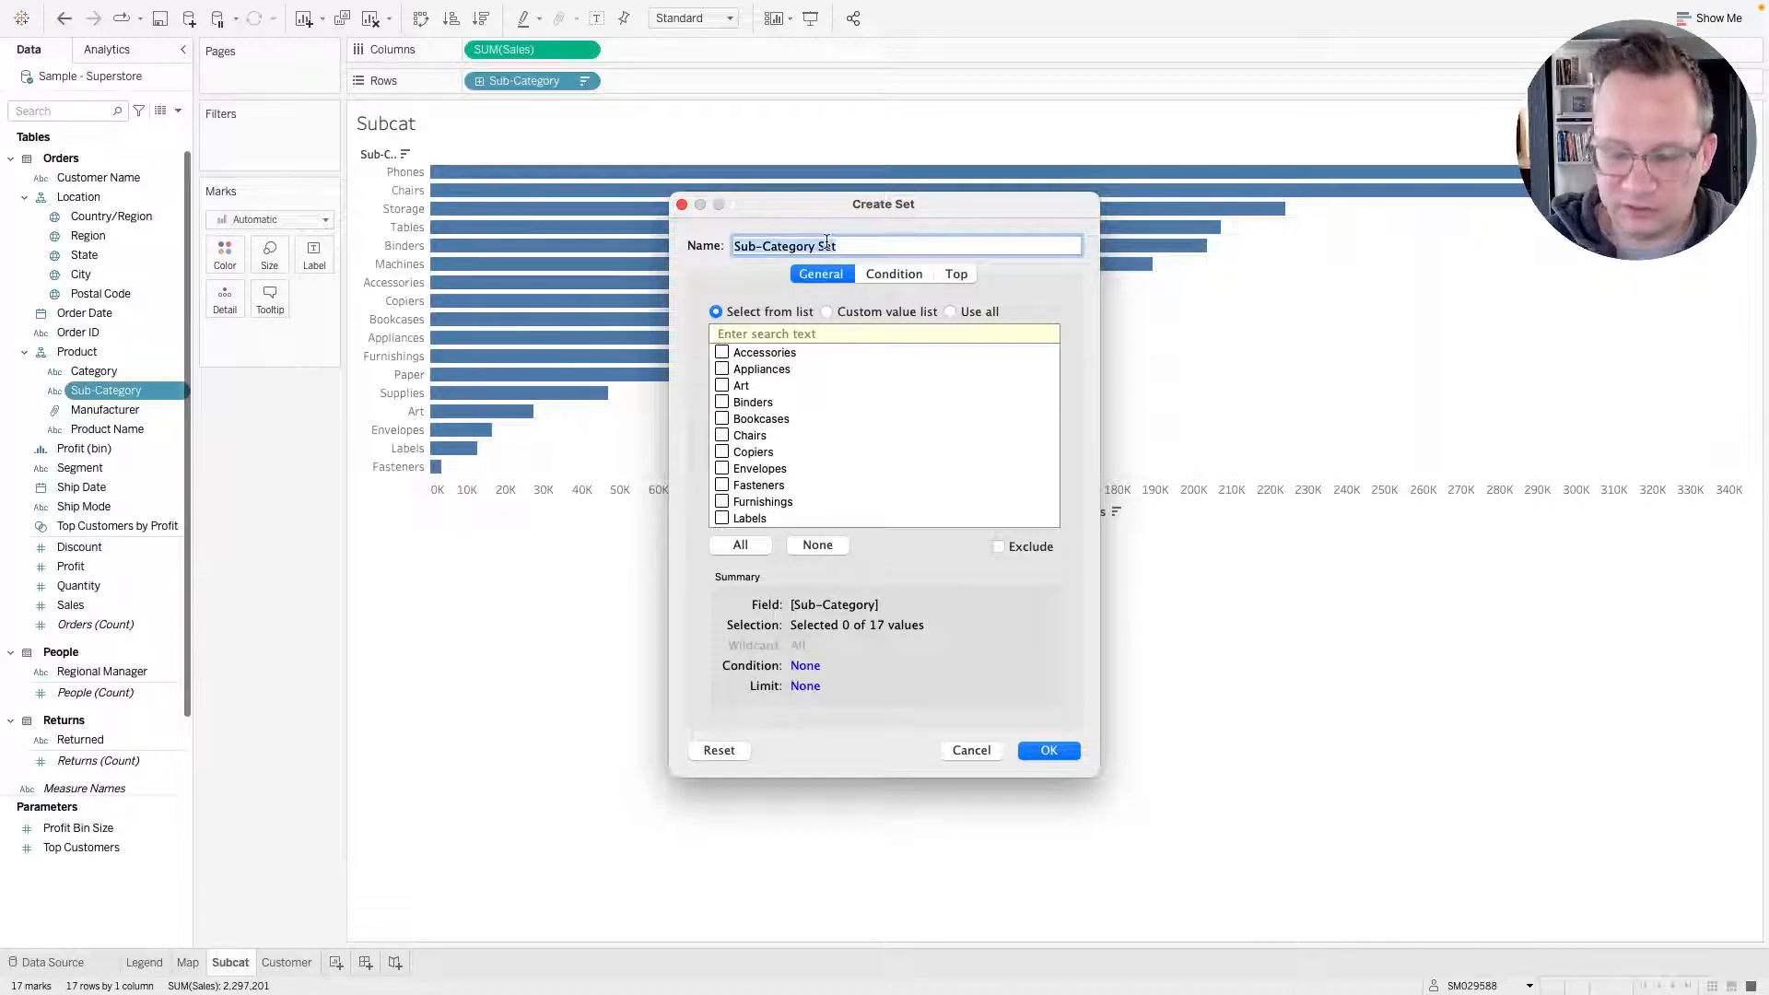
text(Top 10 Pro)
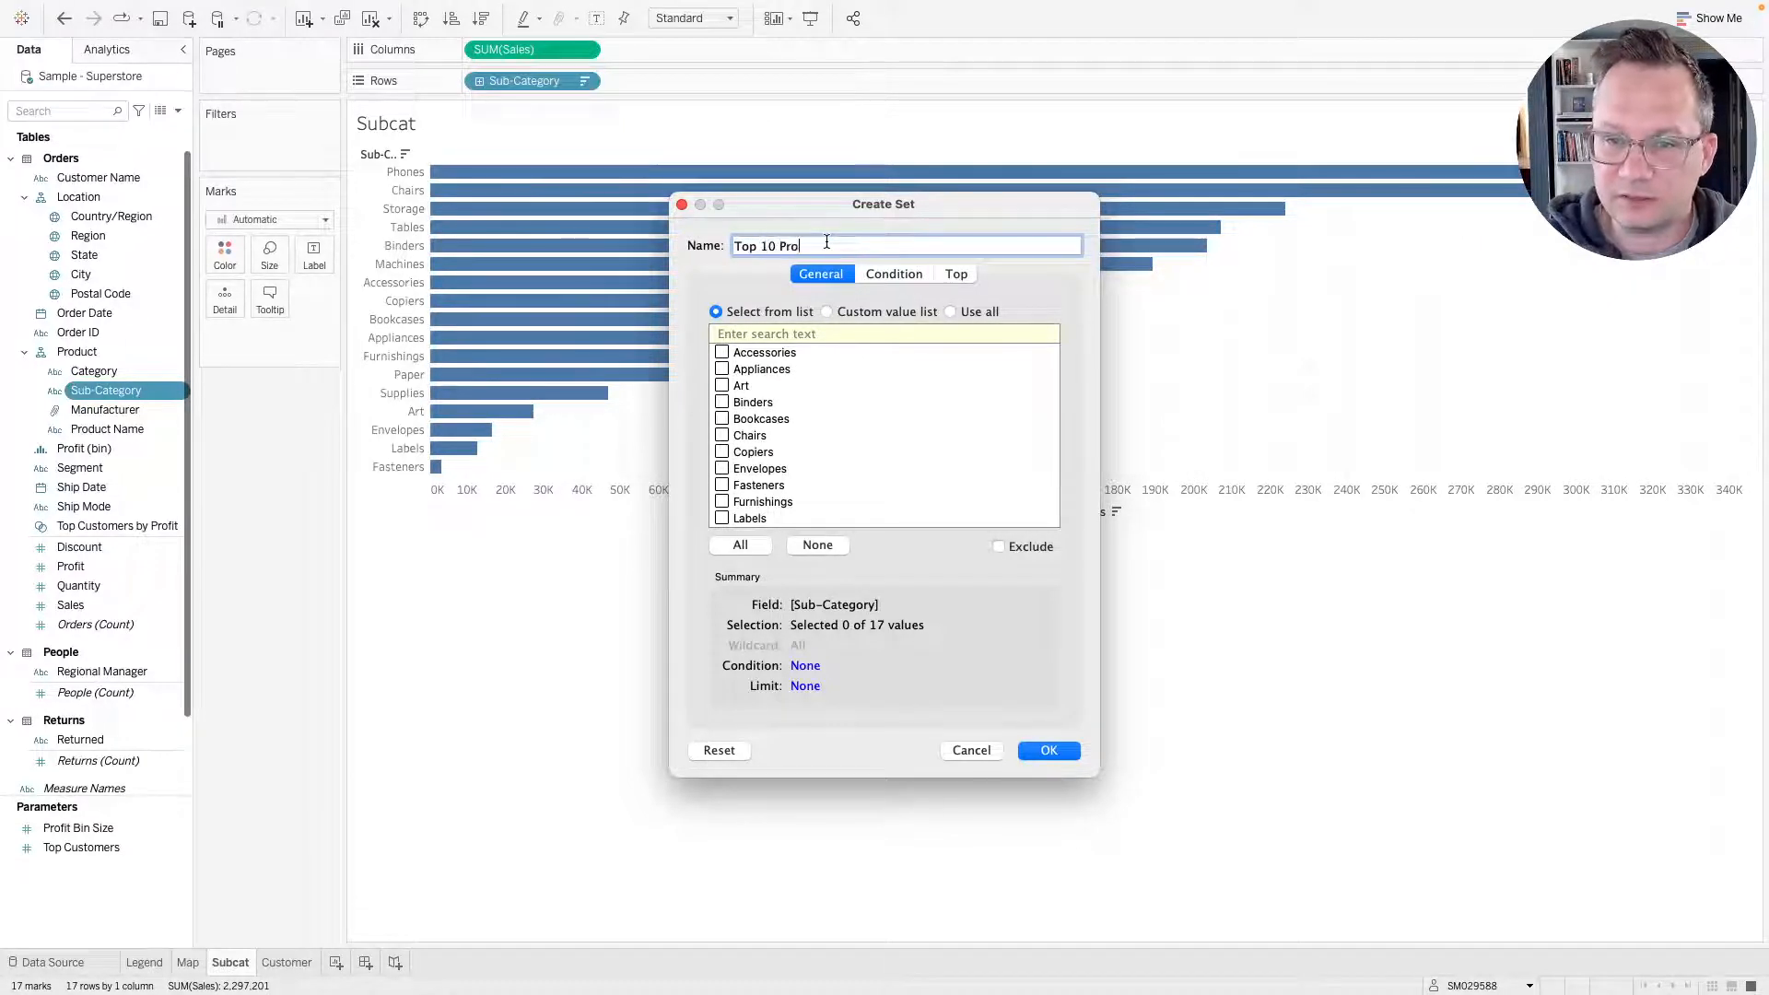
text(ject)
text(ducts)
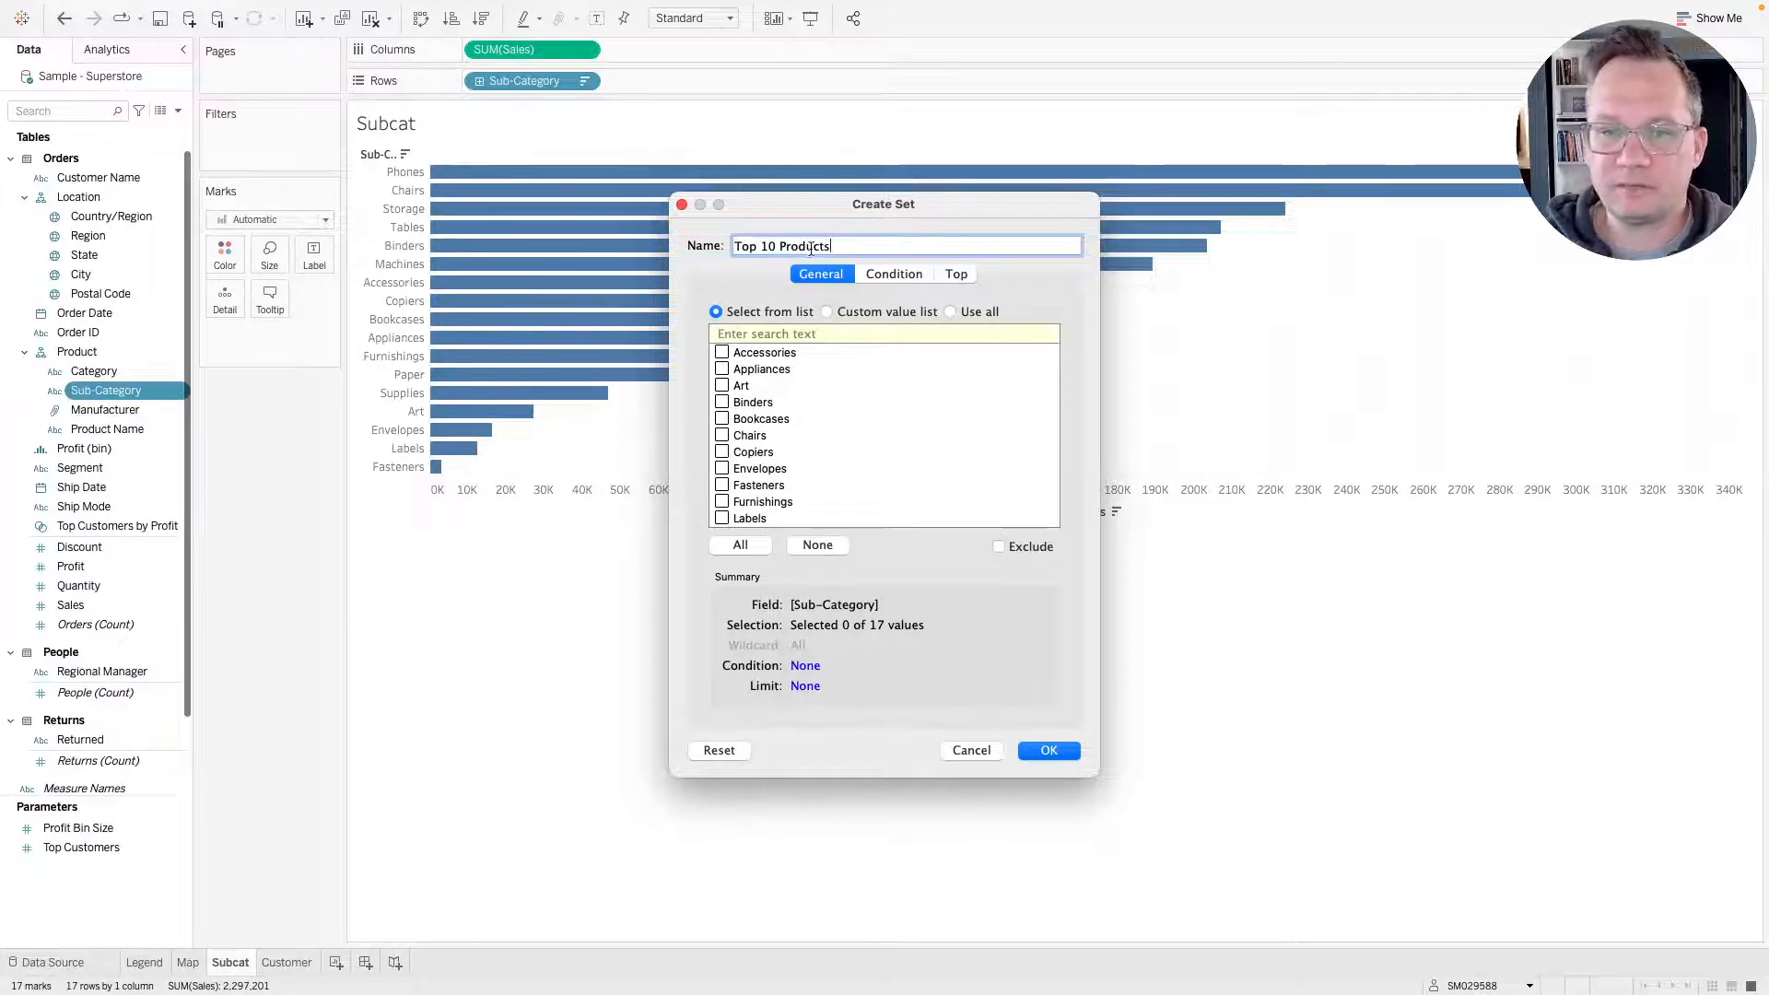
double_click(930, 244)
key(BackSpace)
text(S)
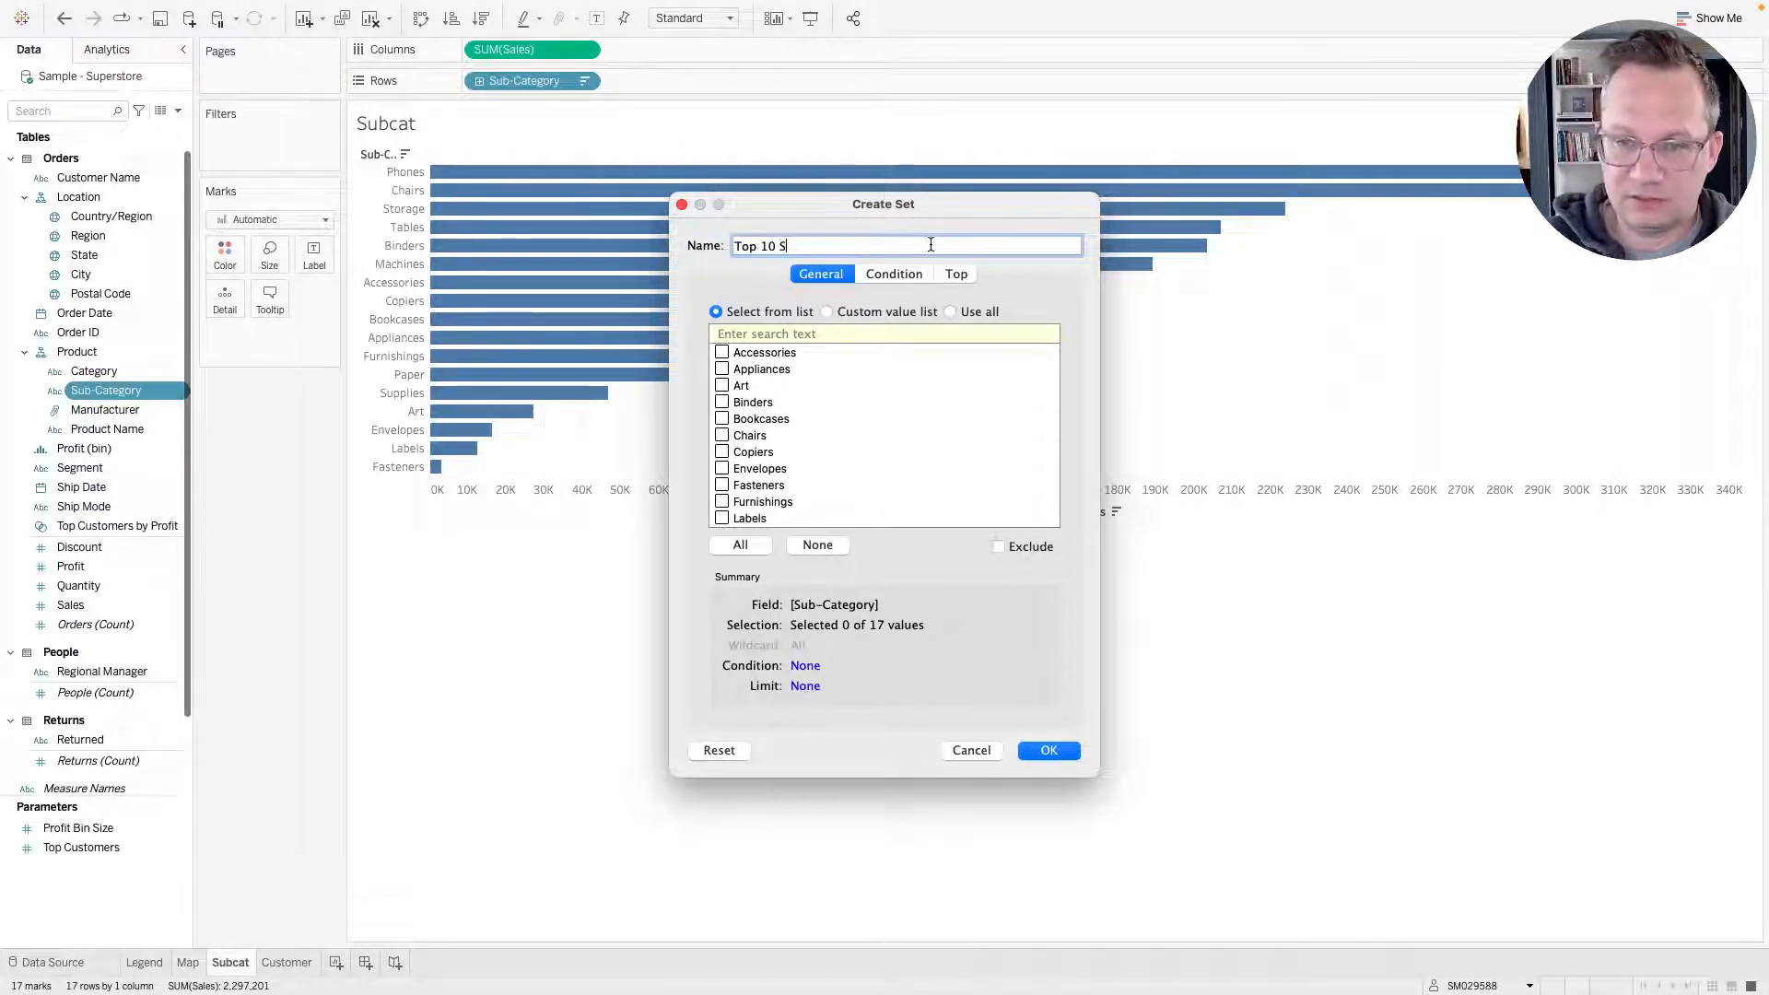
text(ubs)
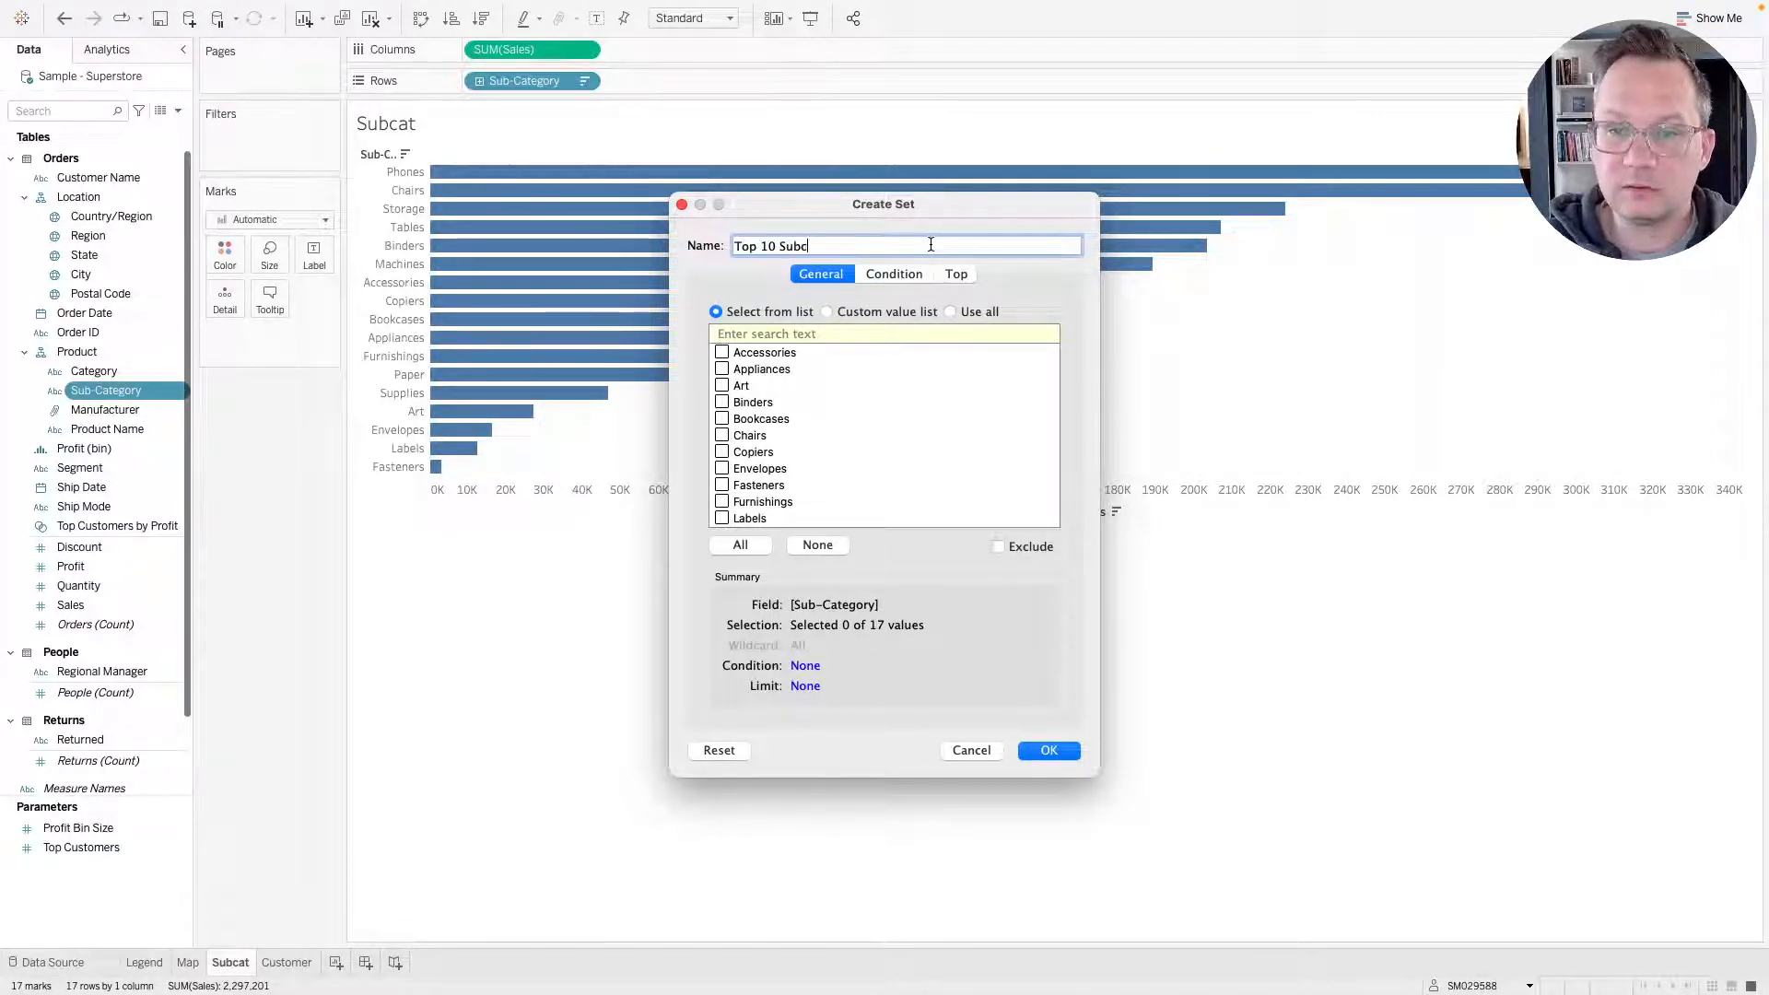
text(cats)
Define the set as the top 10 sub-categories by sum of Sales and add it to the sheet's filters.
click(955, 273)
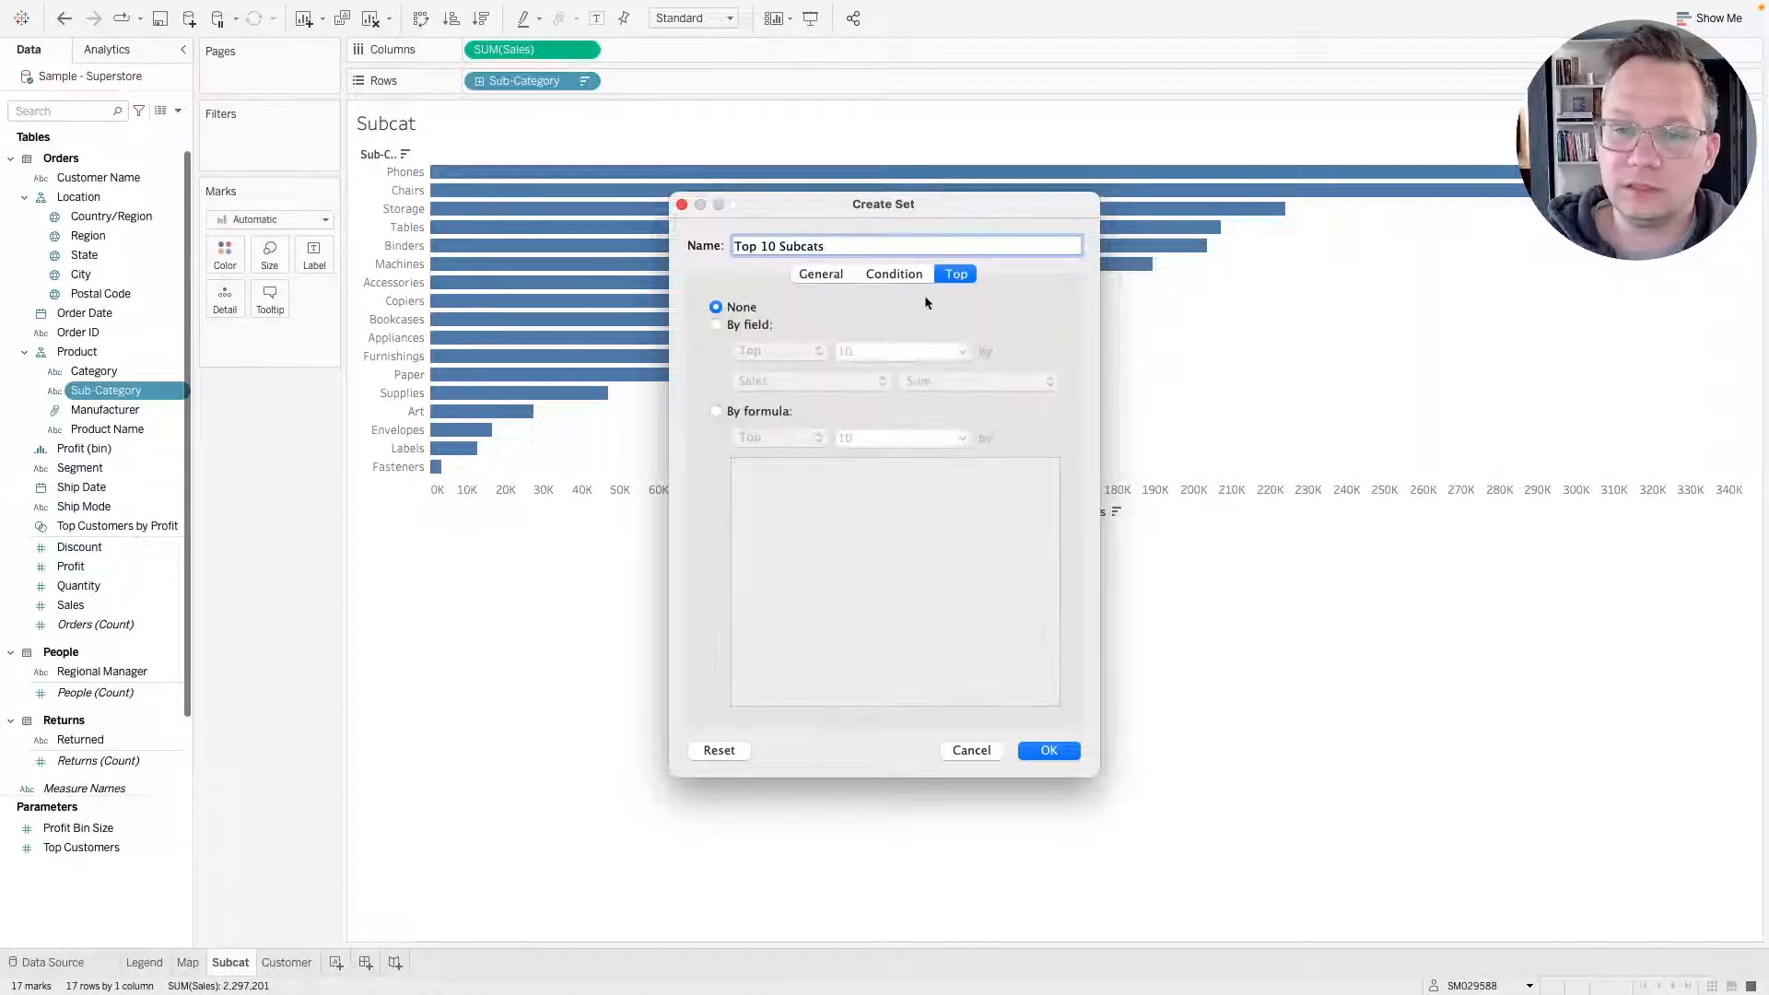
click(754, 329)
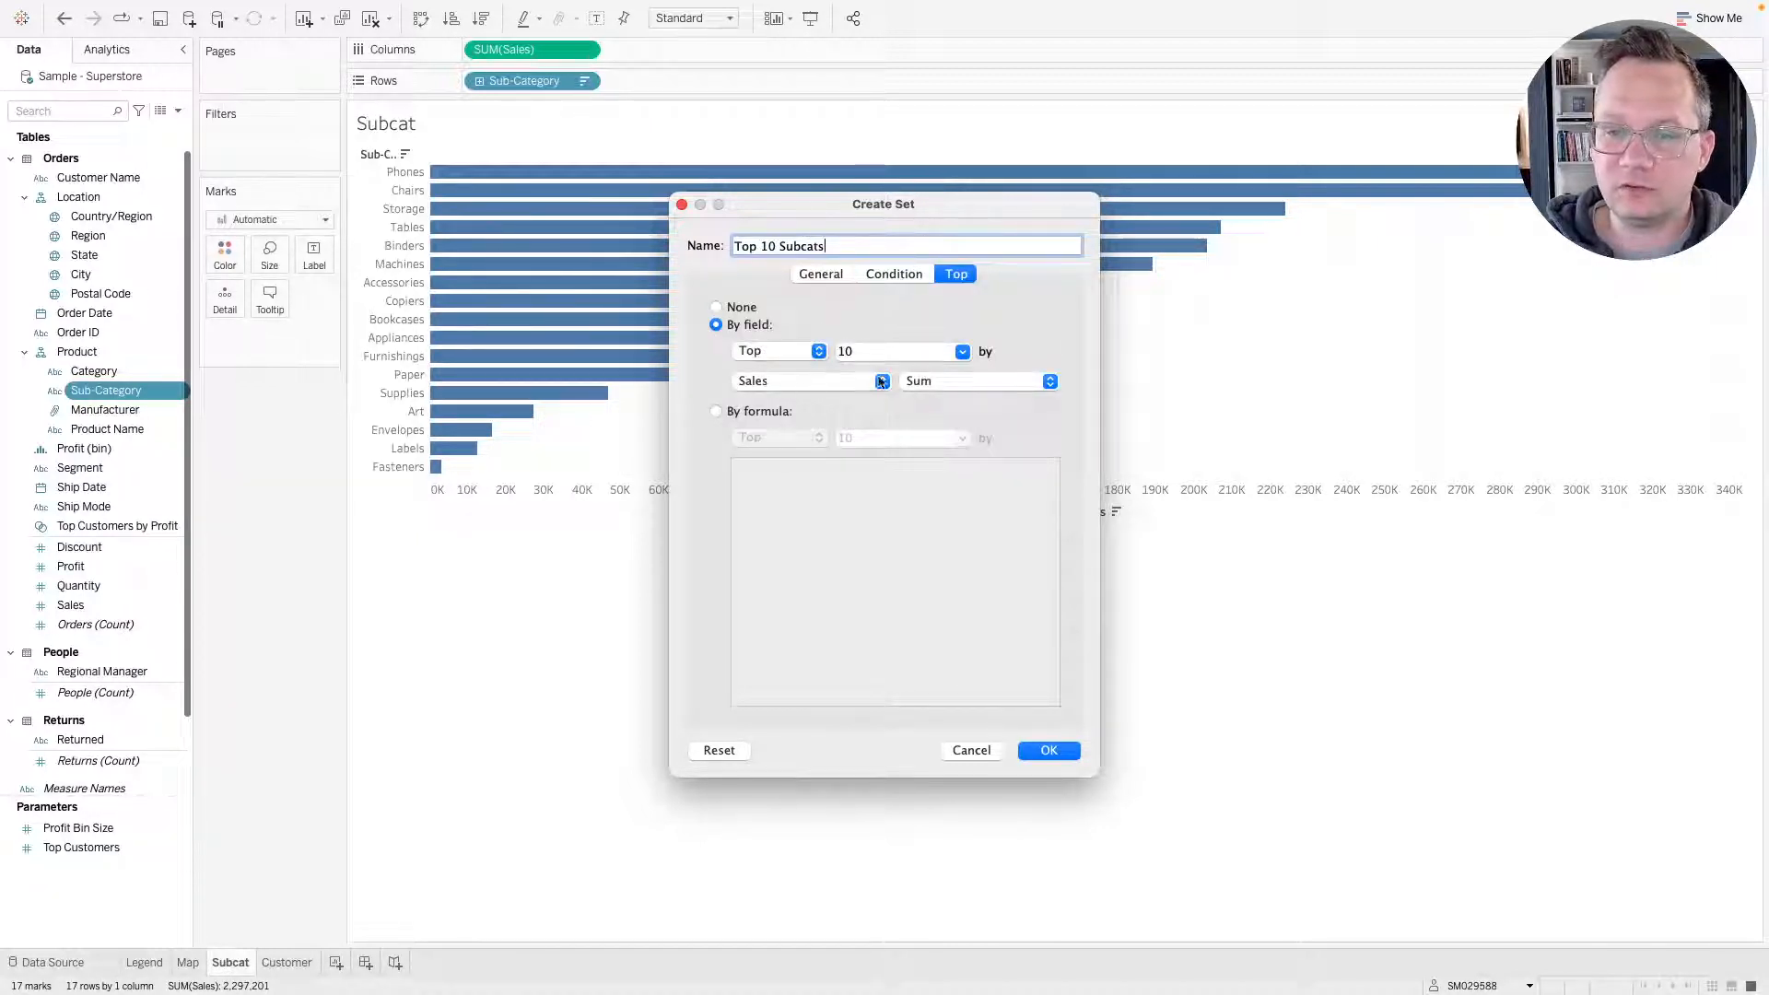
click(1048, 750)
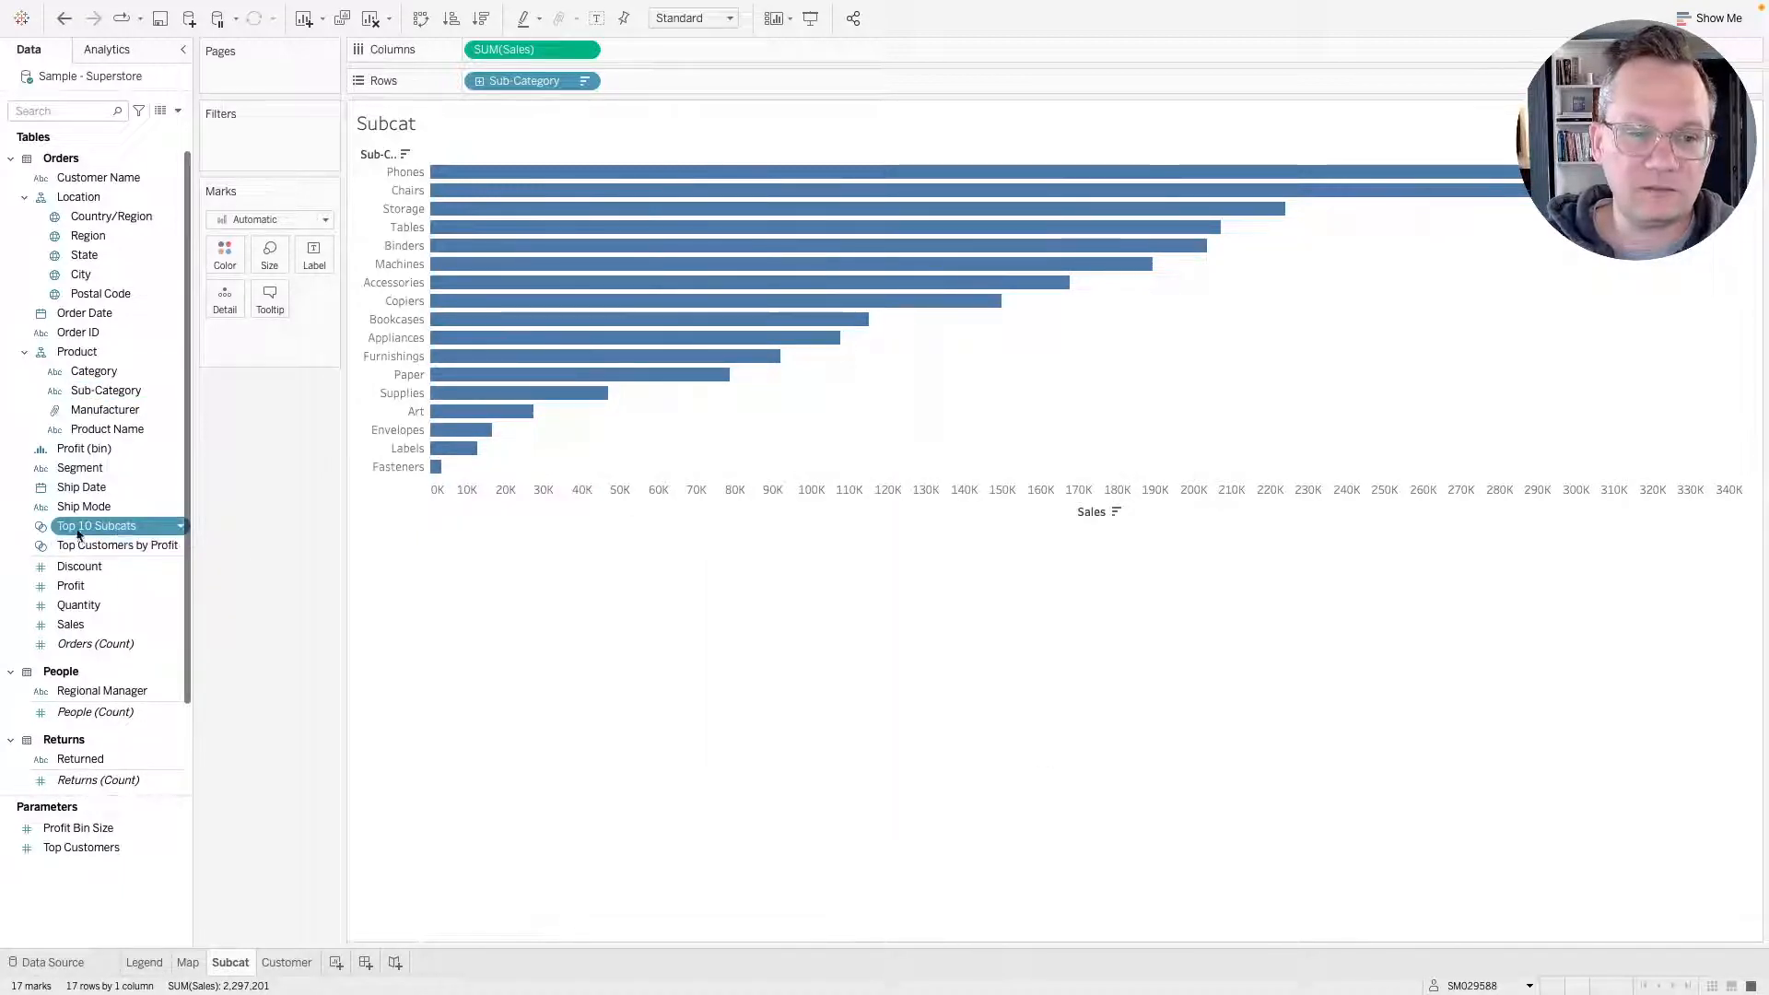
drag(97, 526, 241, 157)
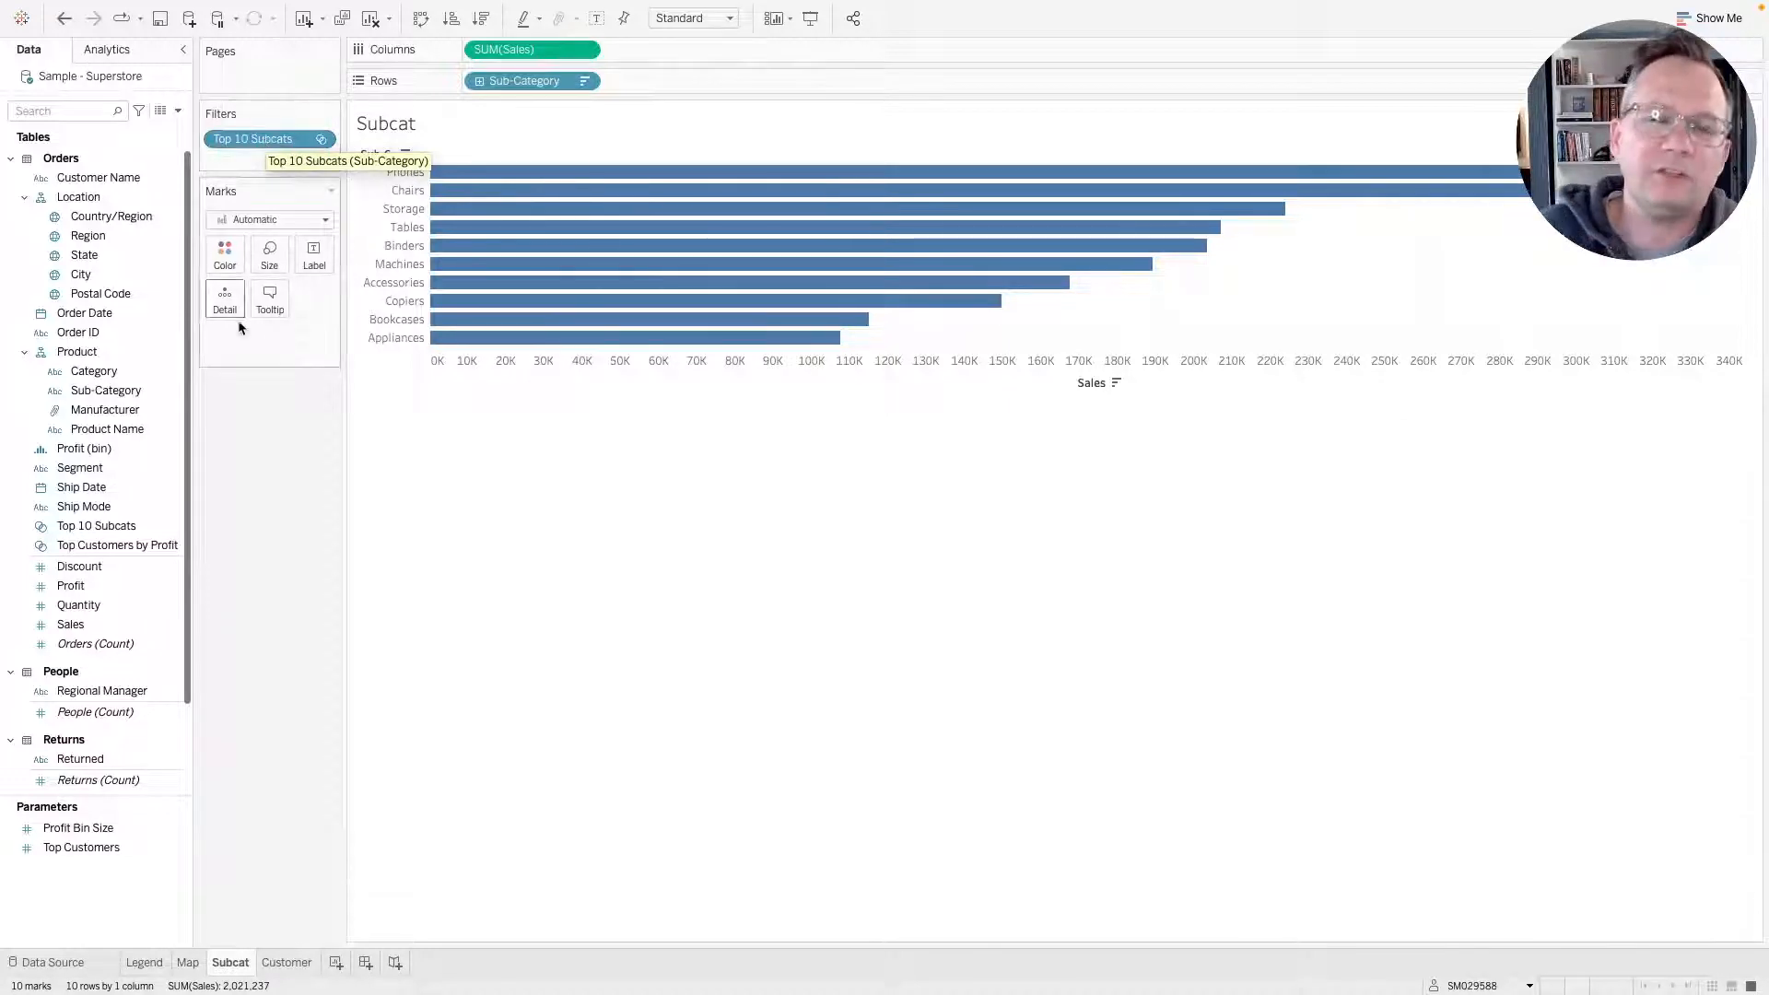
Open a new worksheet with Sales on Rows and the Top 10 Subcats set on Color.
click(337, 963)
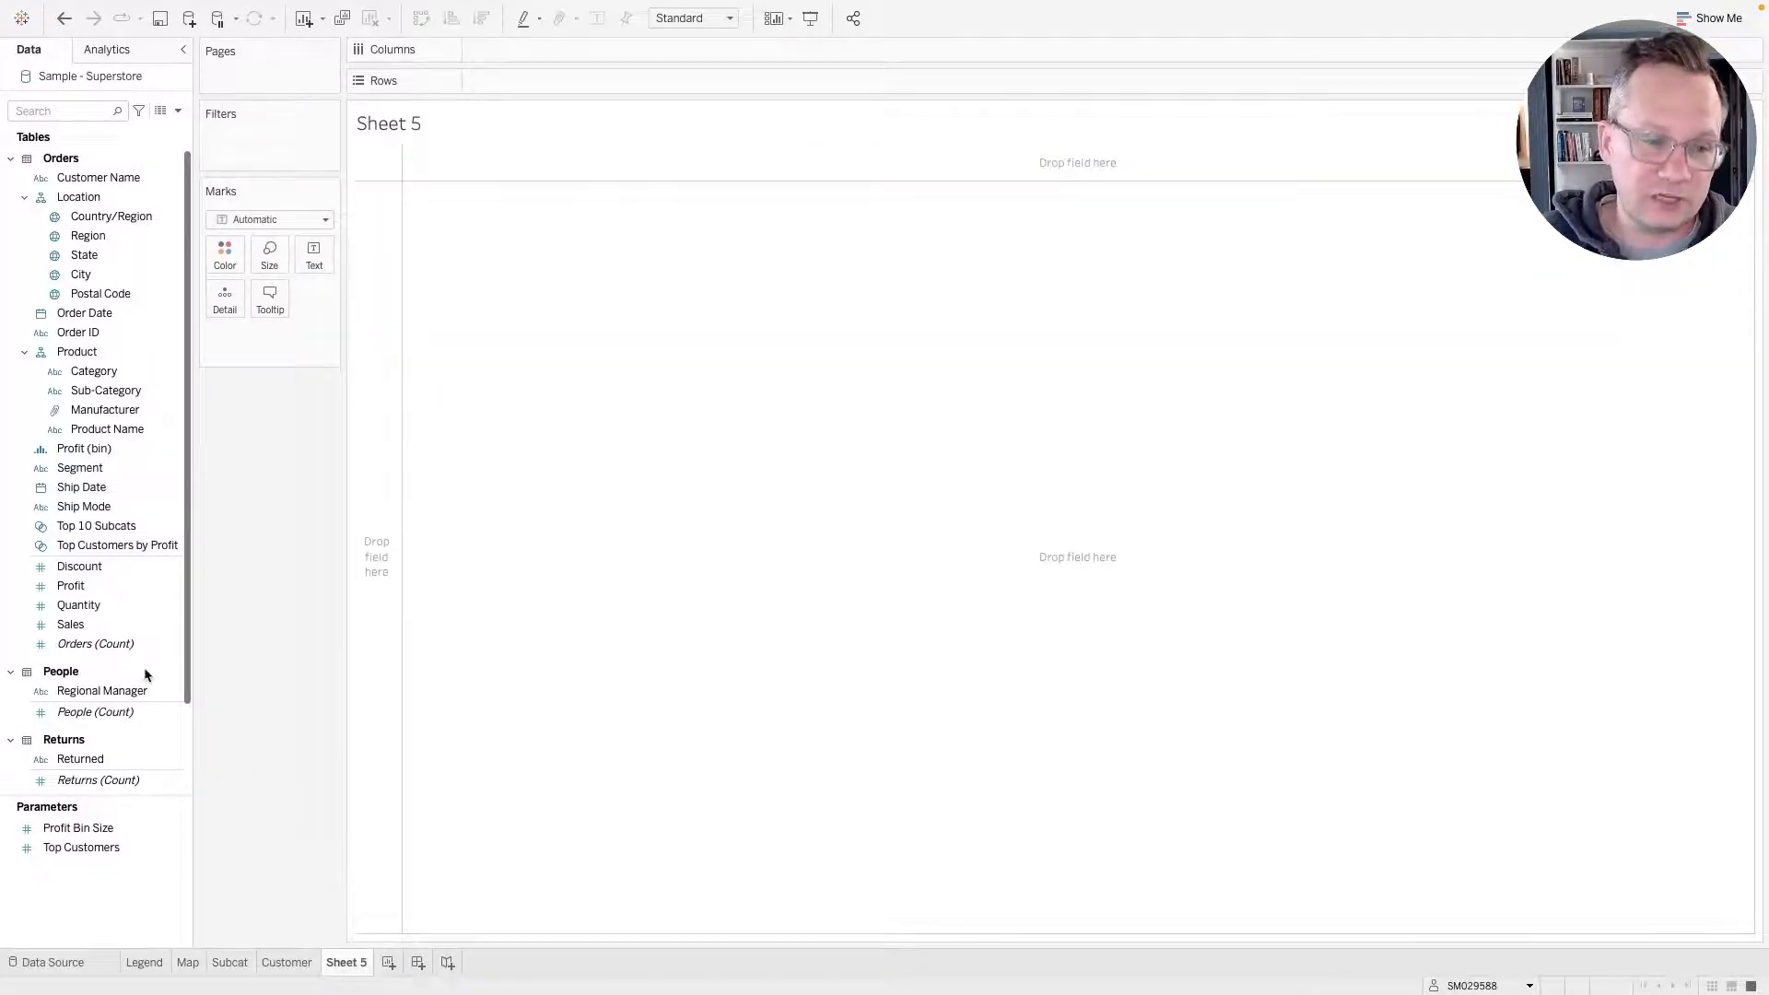
mouse_move(71, 624)
mouse_down()
mouse_move(500, 129)
mouse_move(540, 53)
mouse_move(537, 85)
mouse_up()
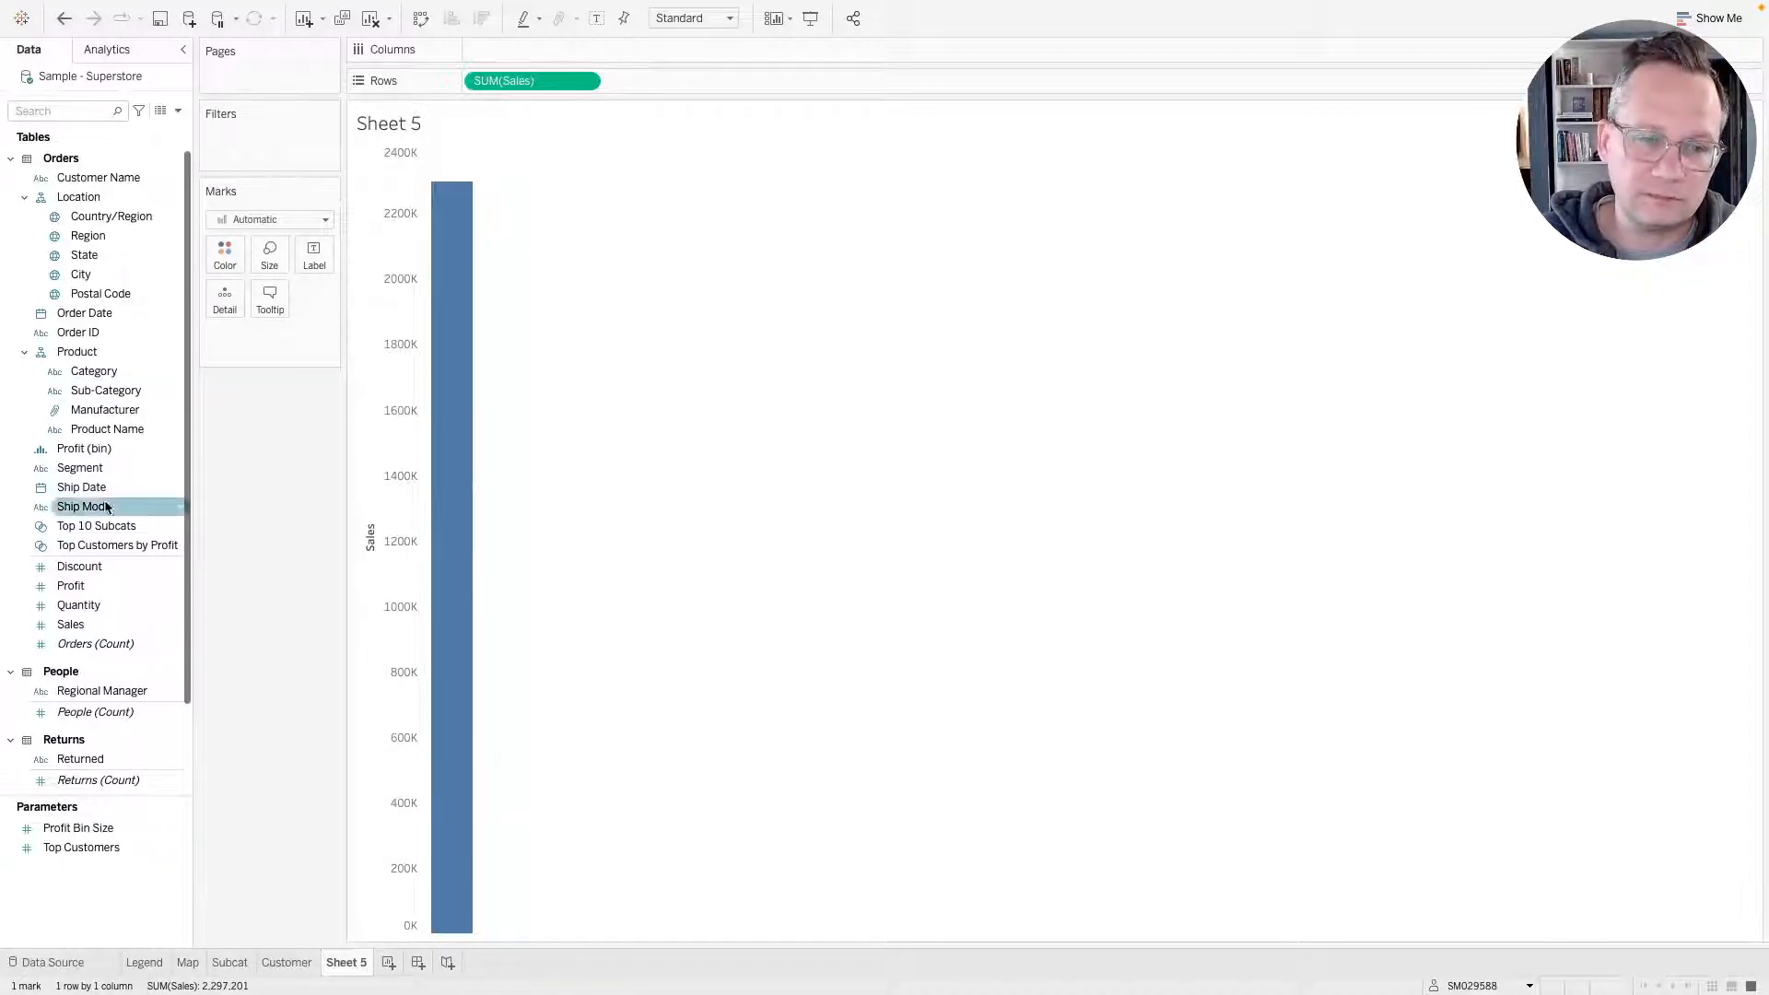
drag(98, 531, 220, 255)
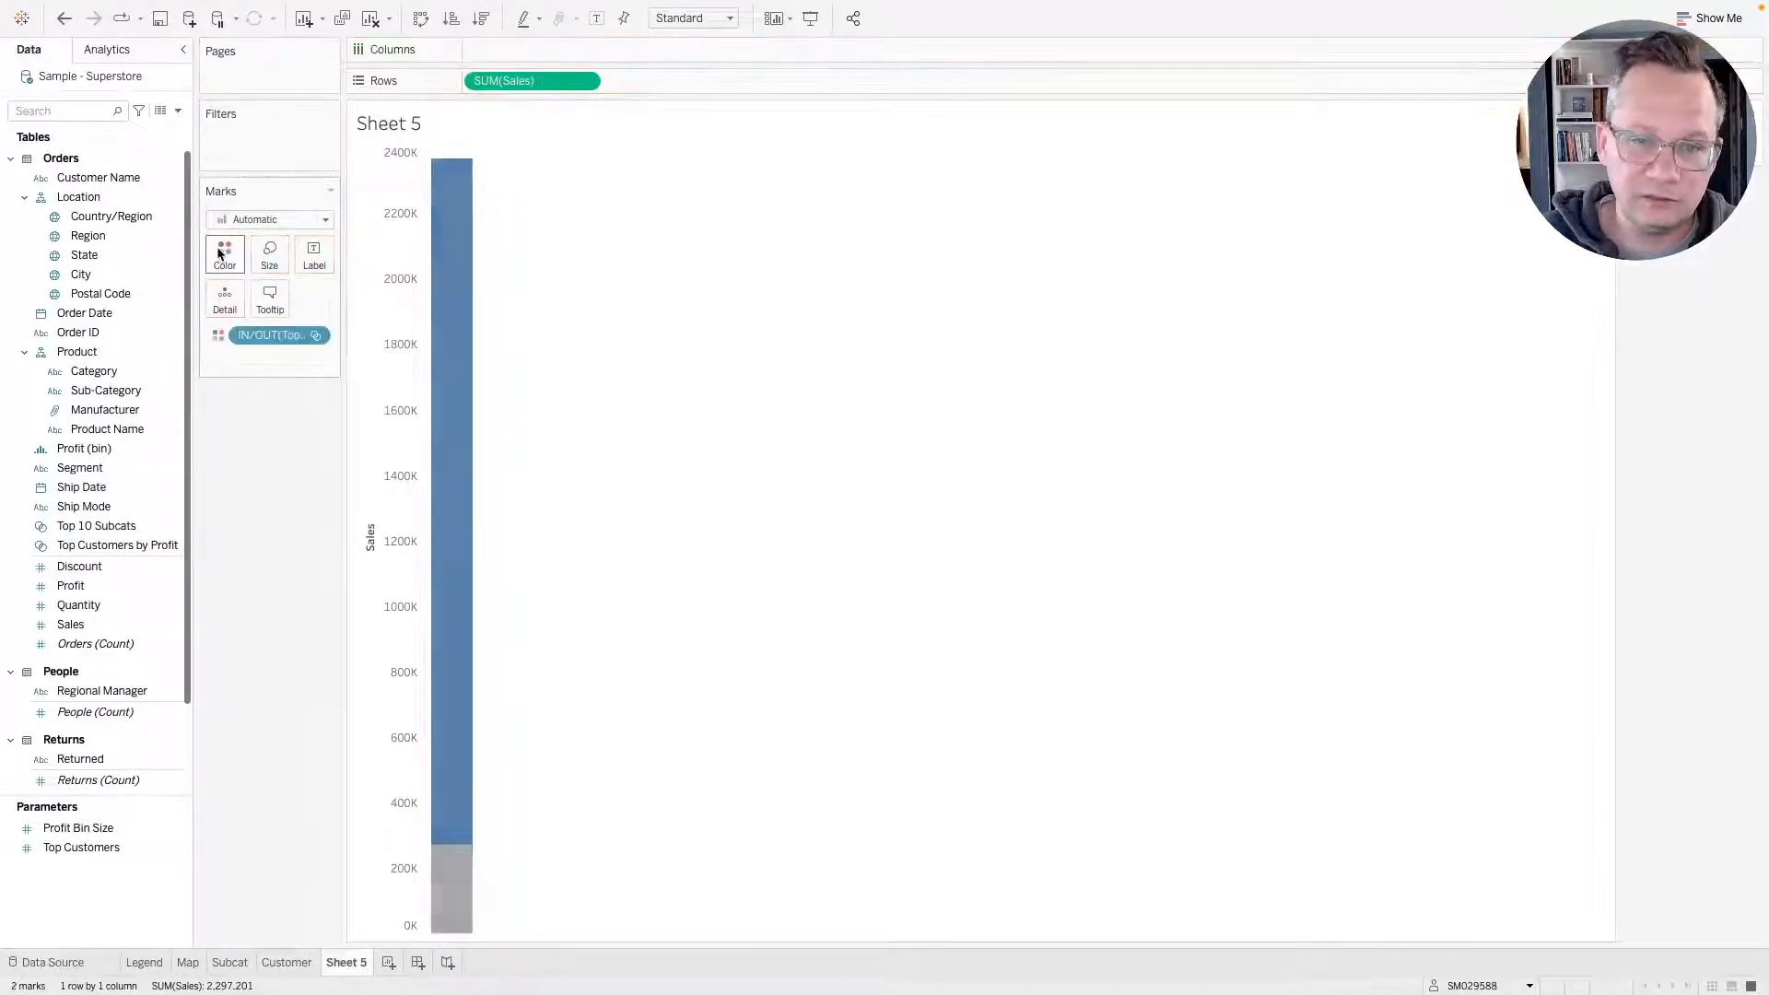
Examine the in and out segments of the bar and the options of the set and Sales fields.
mouse_move(455, 900)
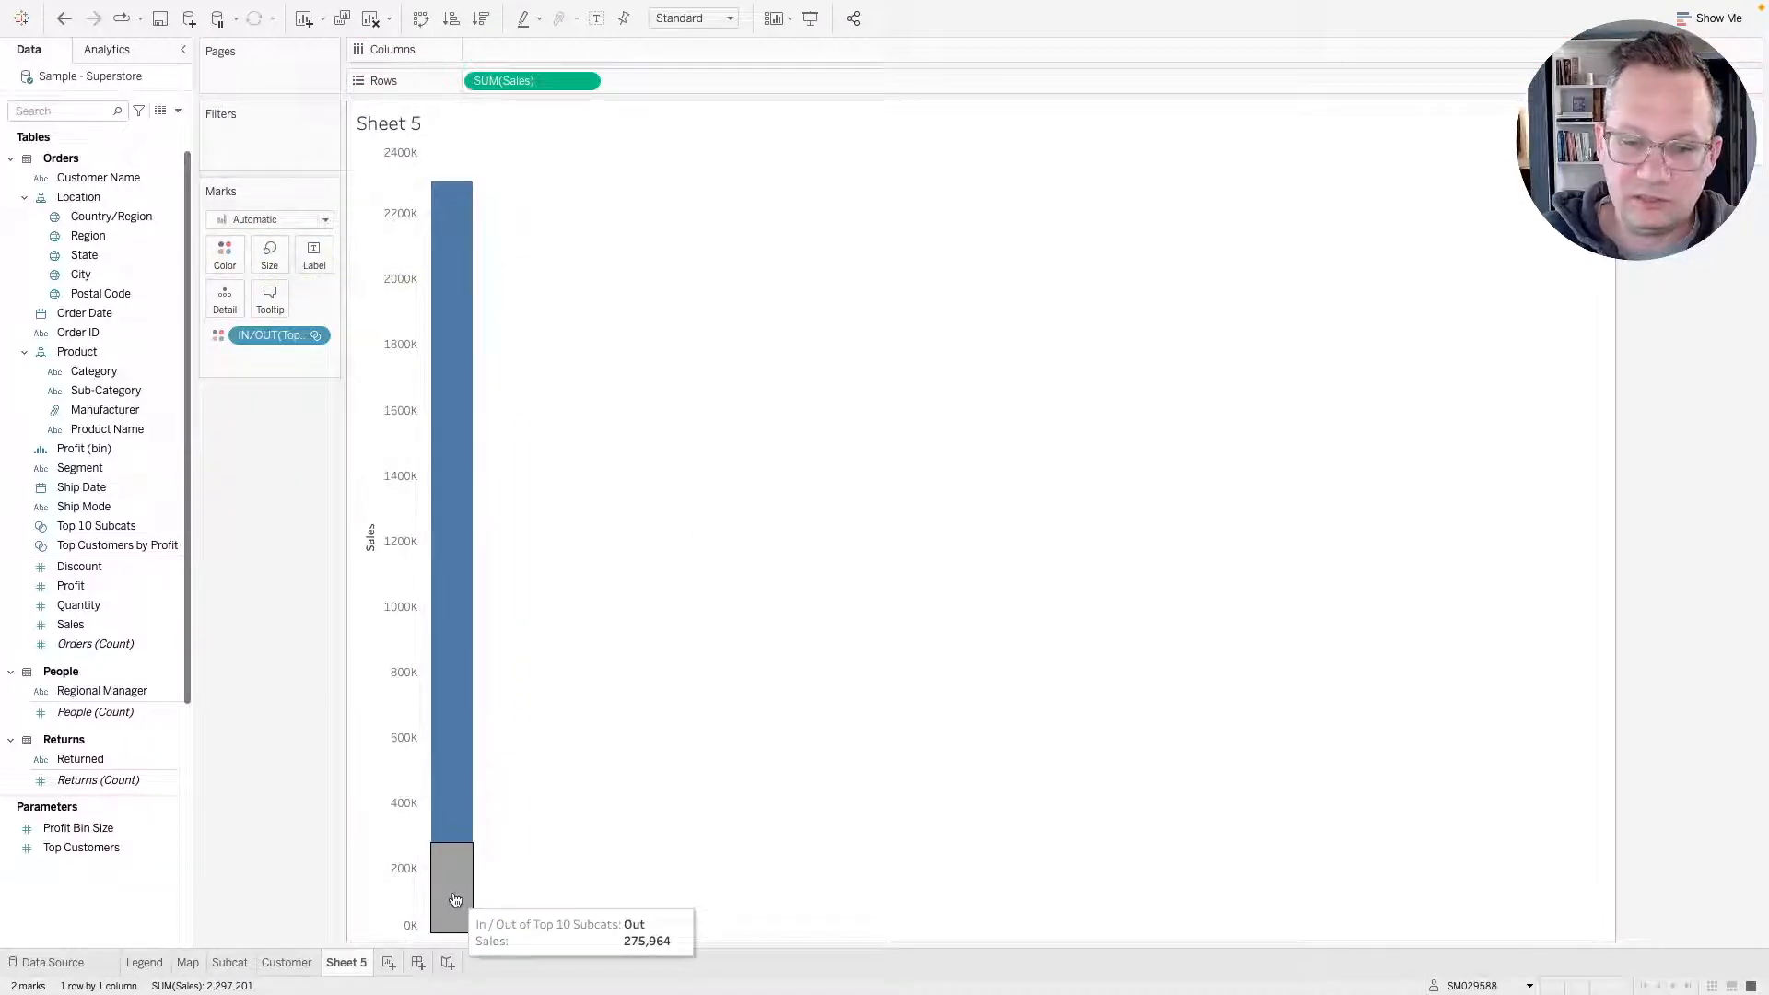
mouse_move(448, 781)
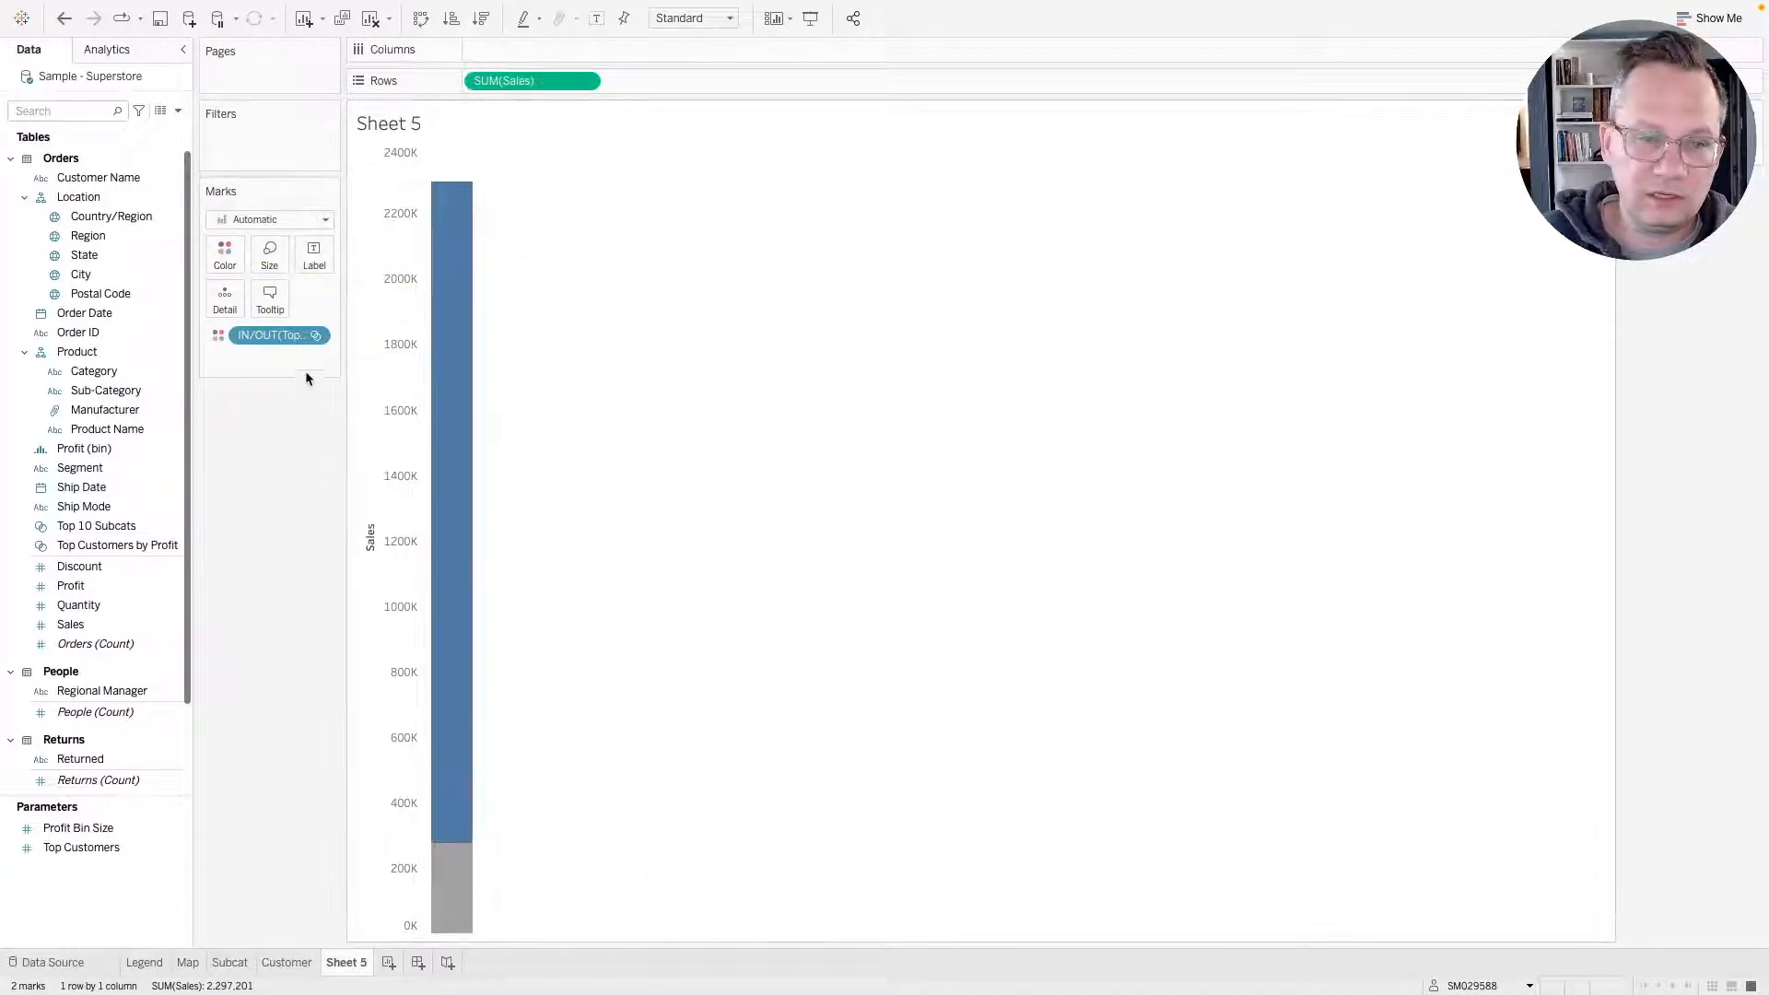
click(314, 336)
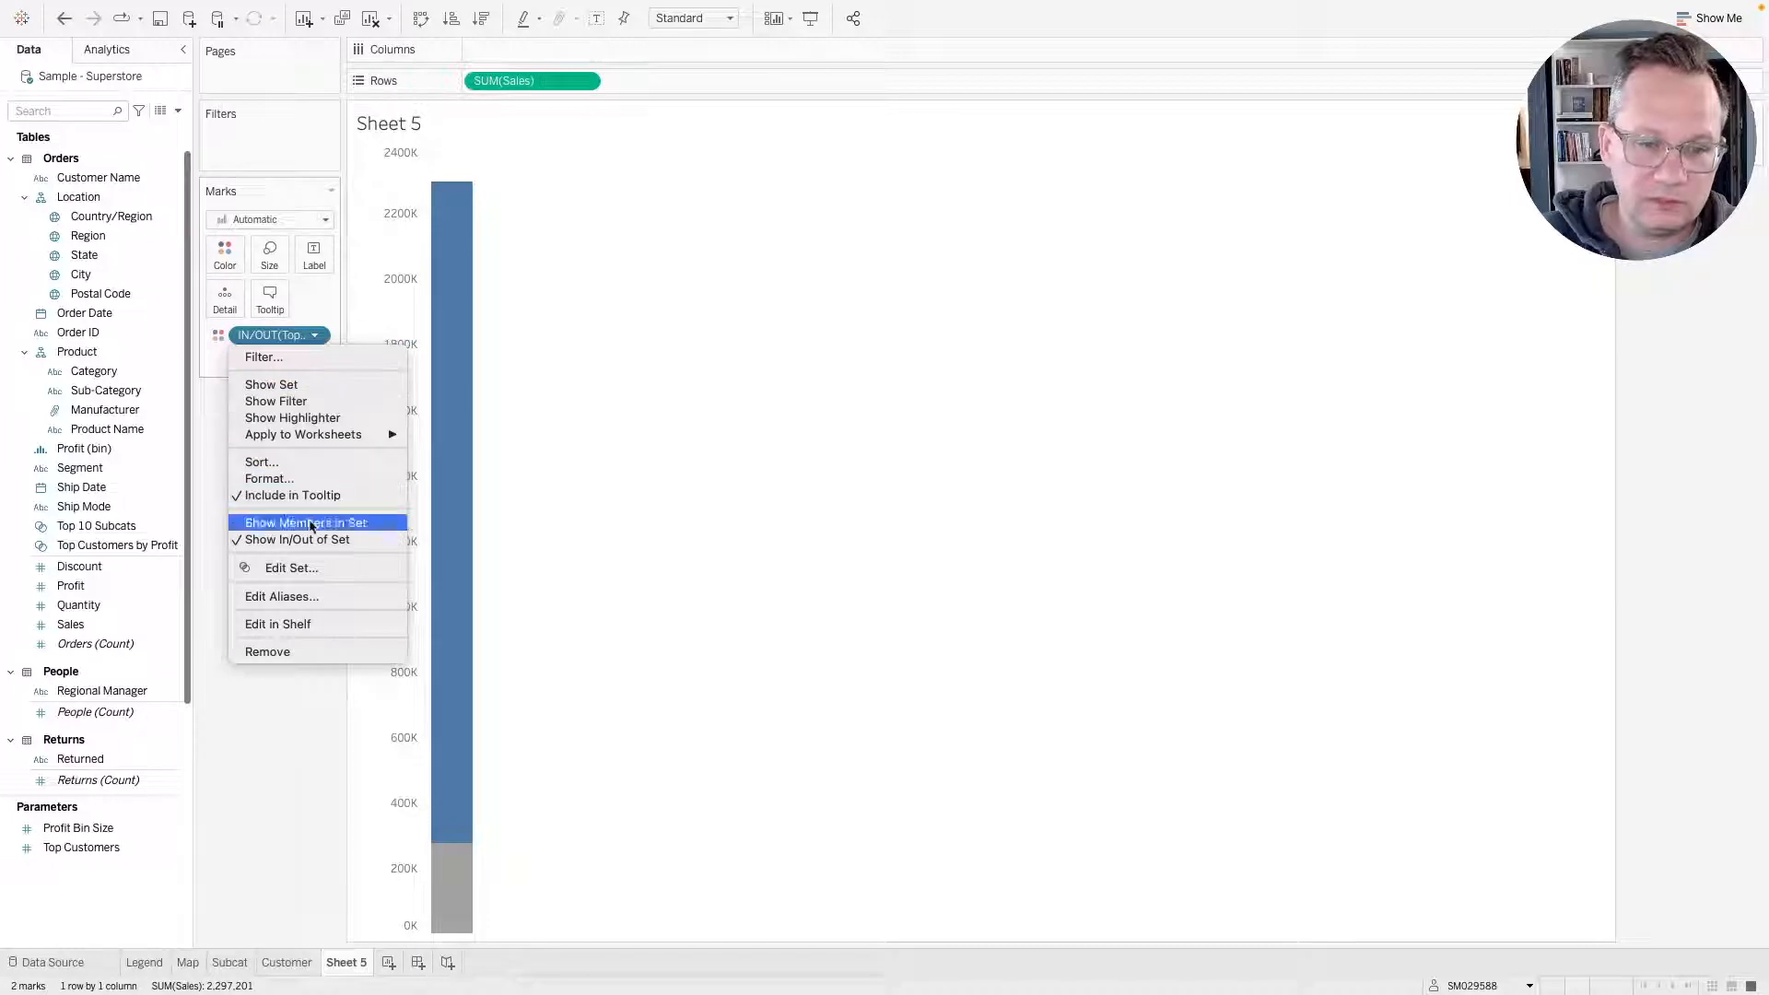
click(201, 382)
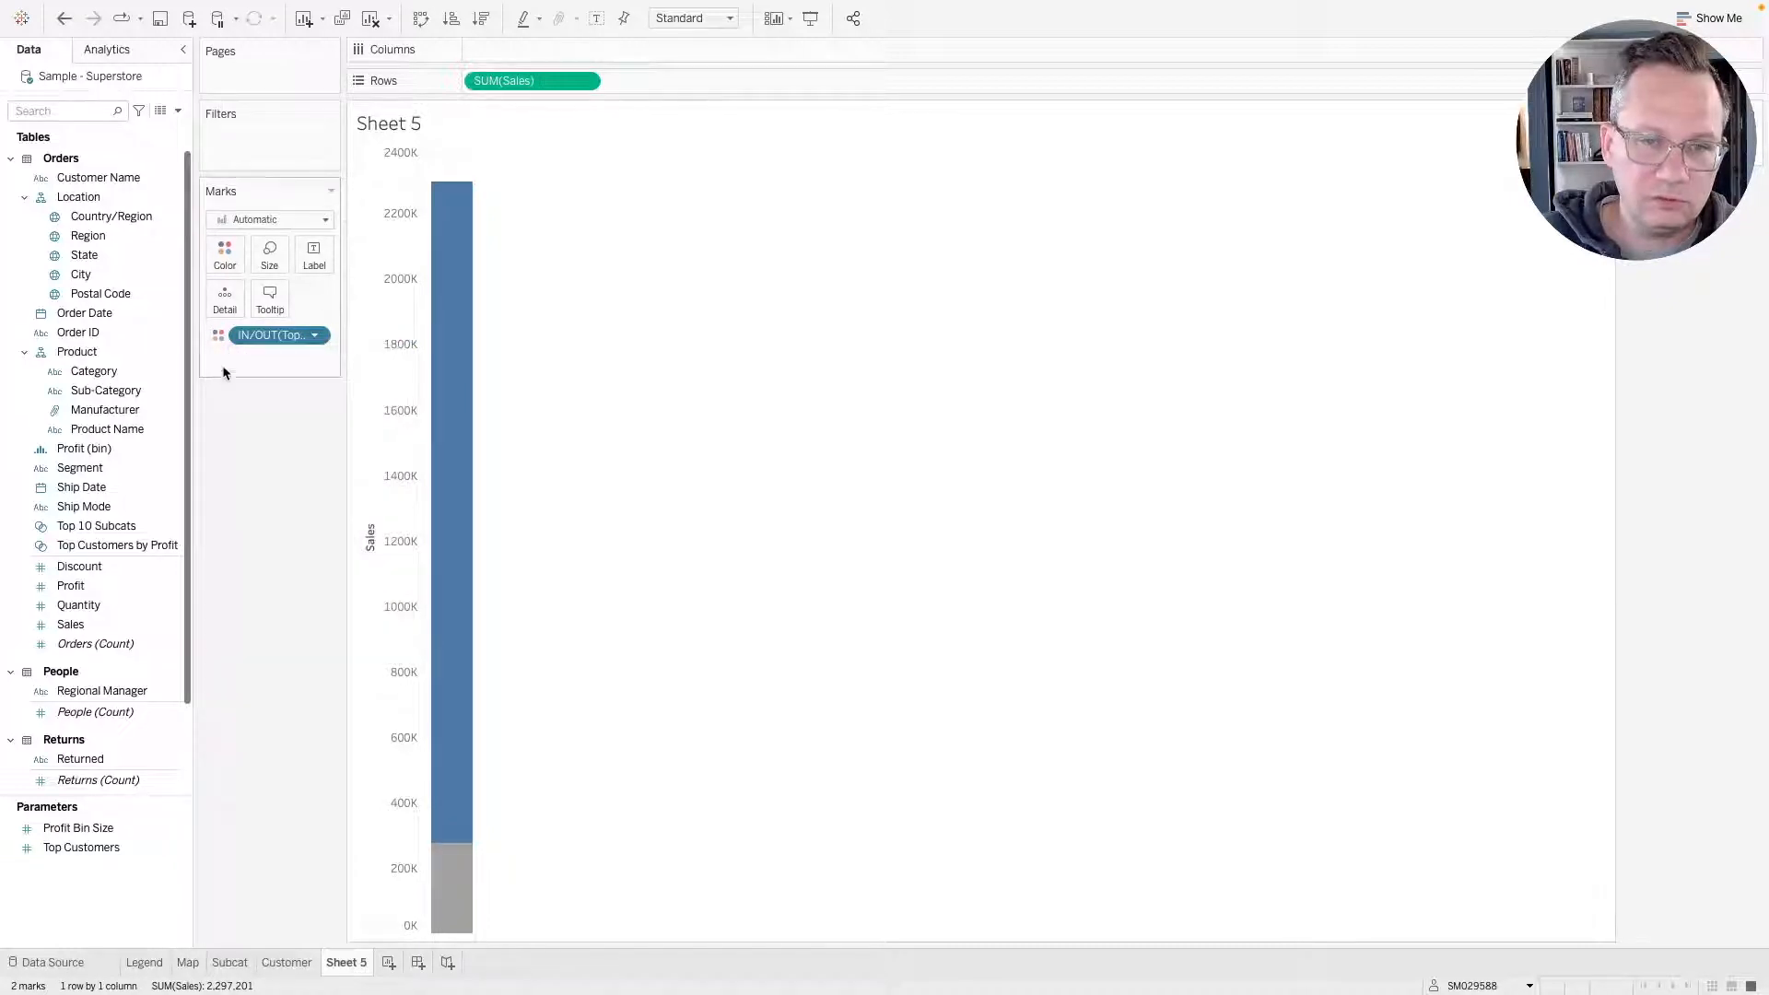
click(584, 81)
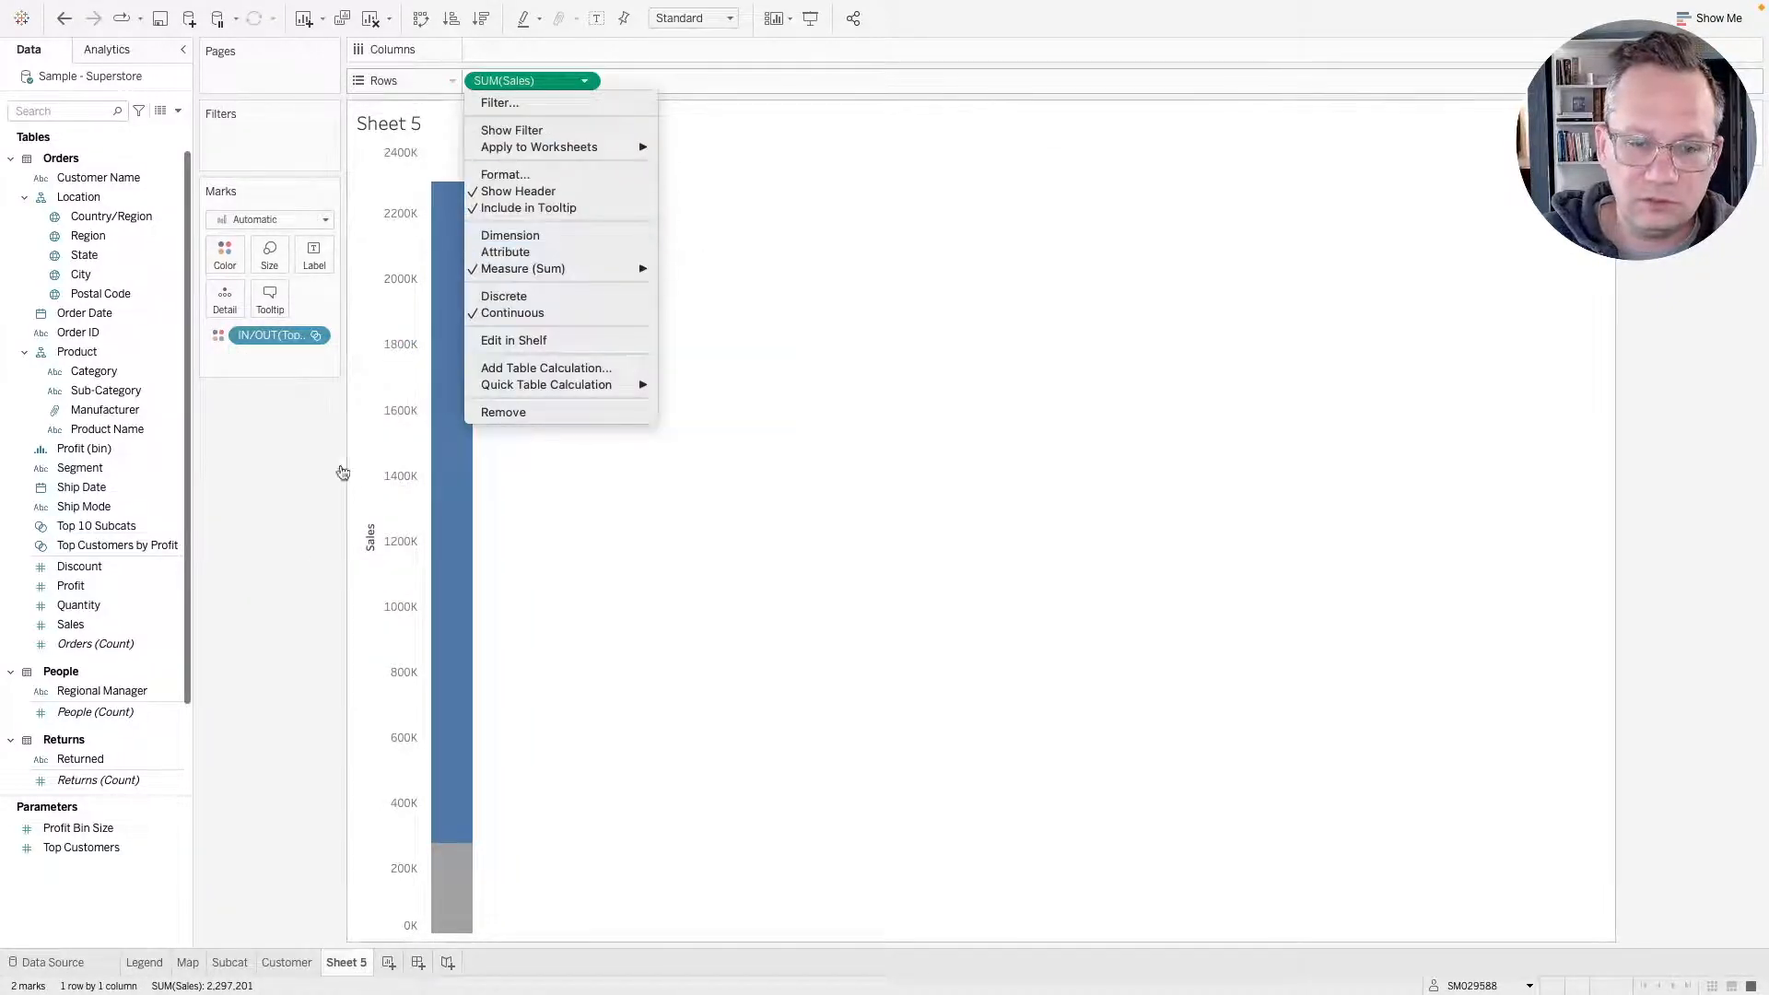
click(279, 660)
mouse_move(449, 616)
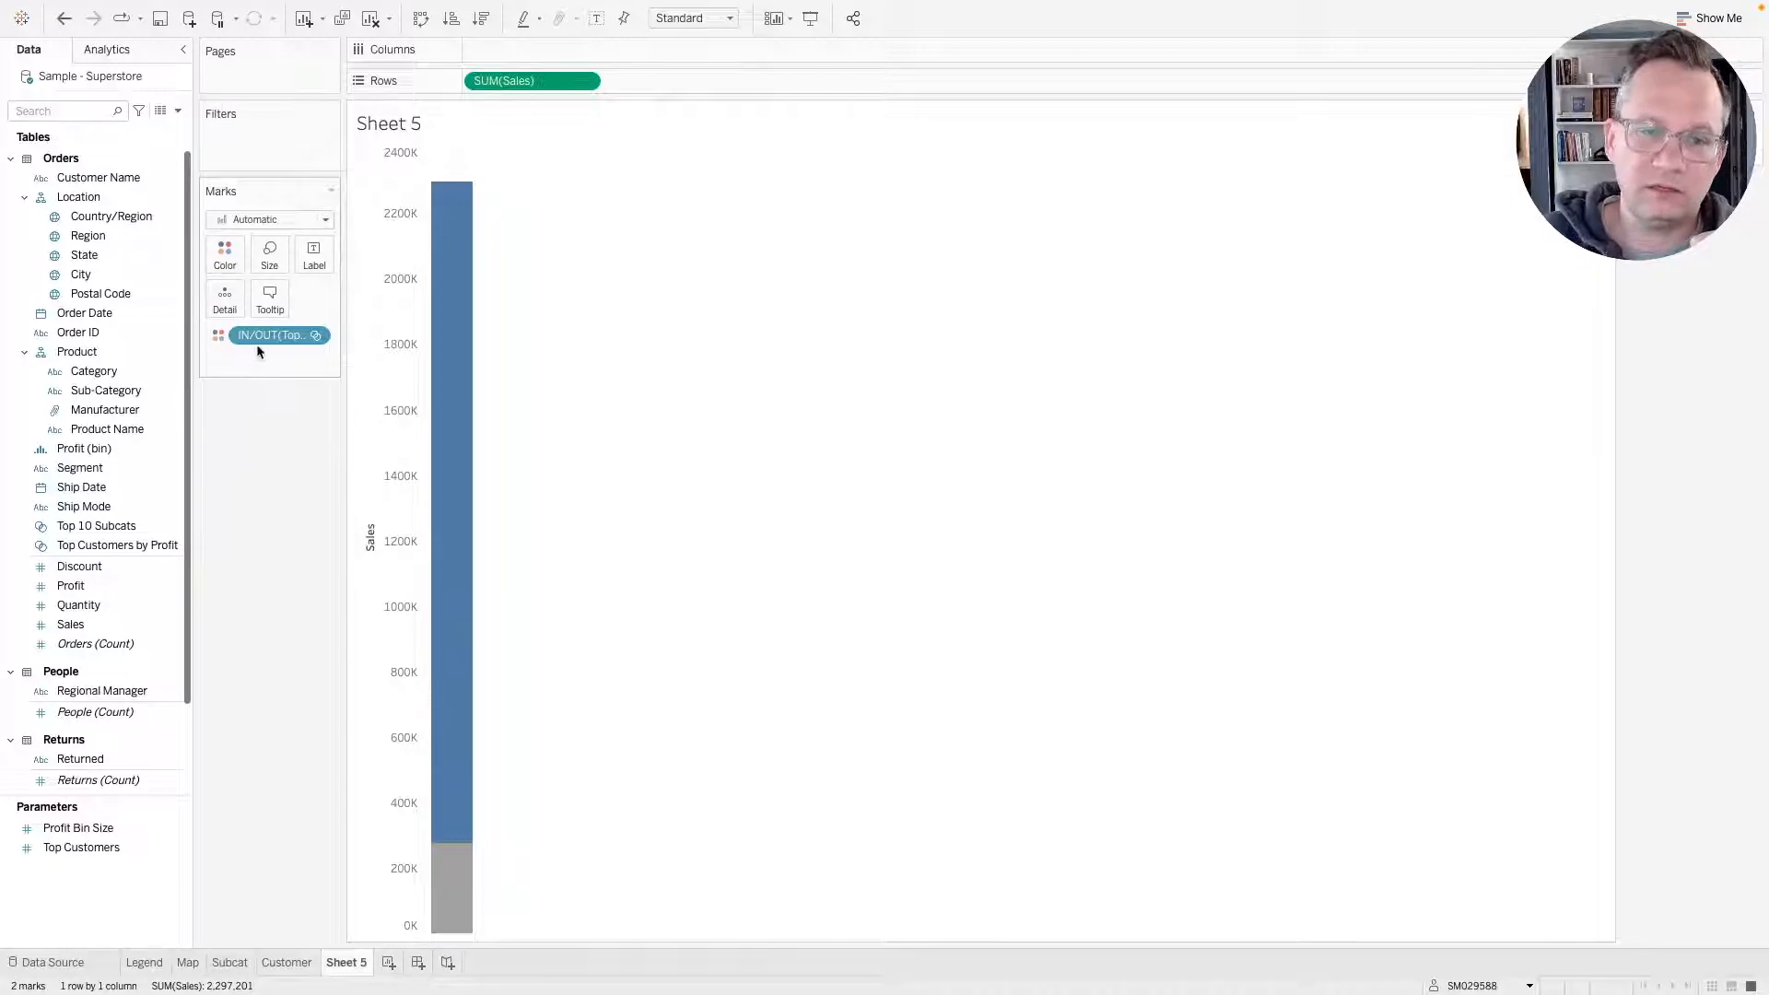
Remove the set from Color and filter Sub-Category to the top 10 by sum of Sales.
drag(259, 337, 246, 416)
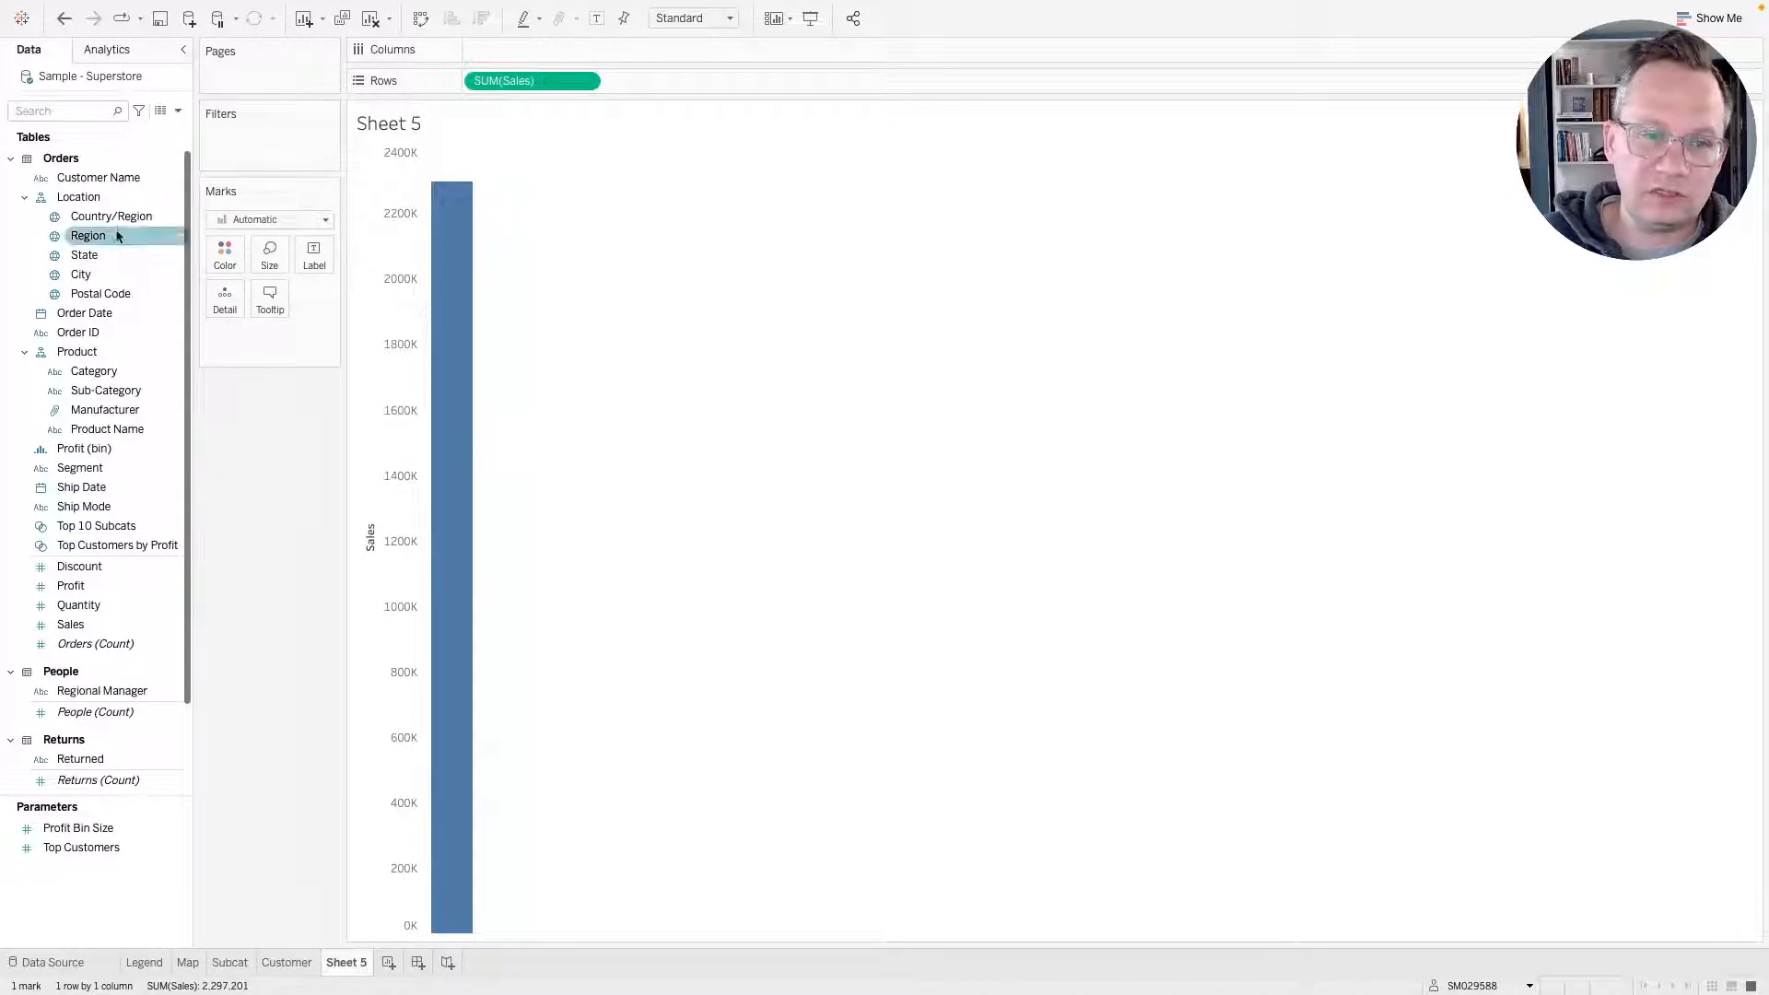
drag(107, 391, 269, 151)
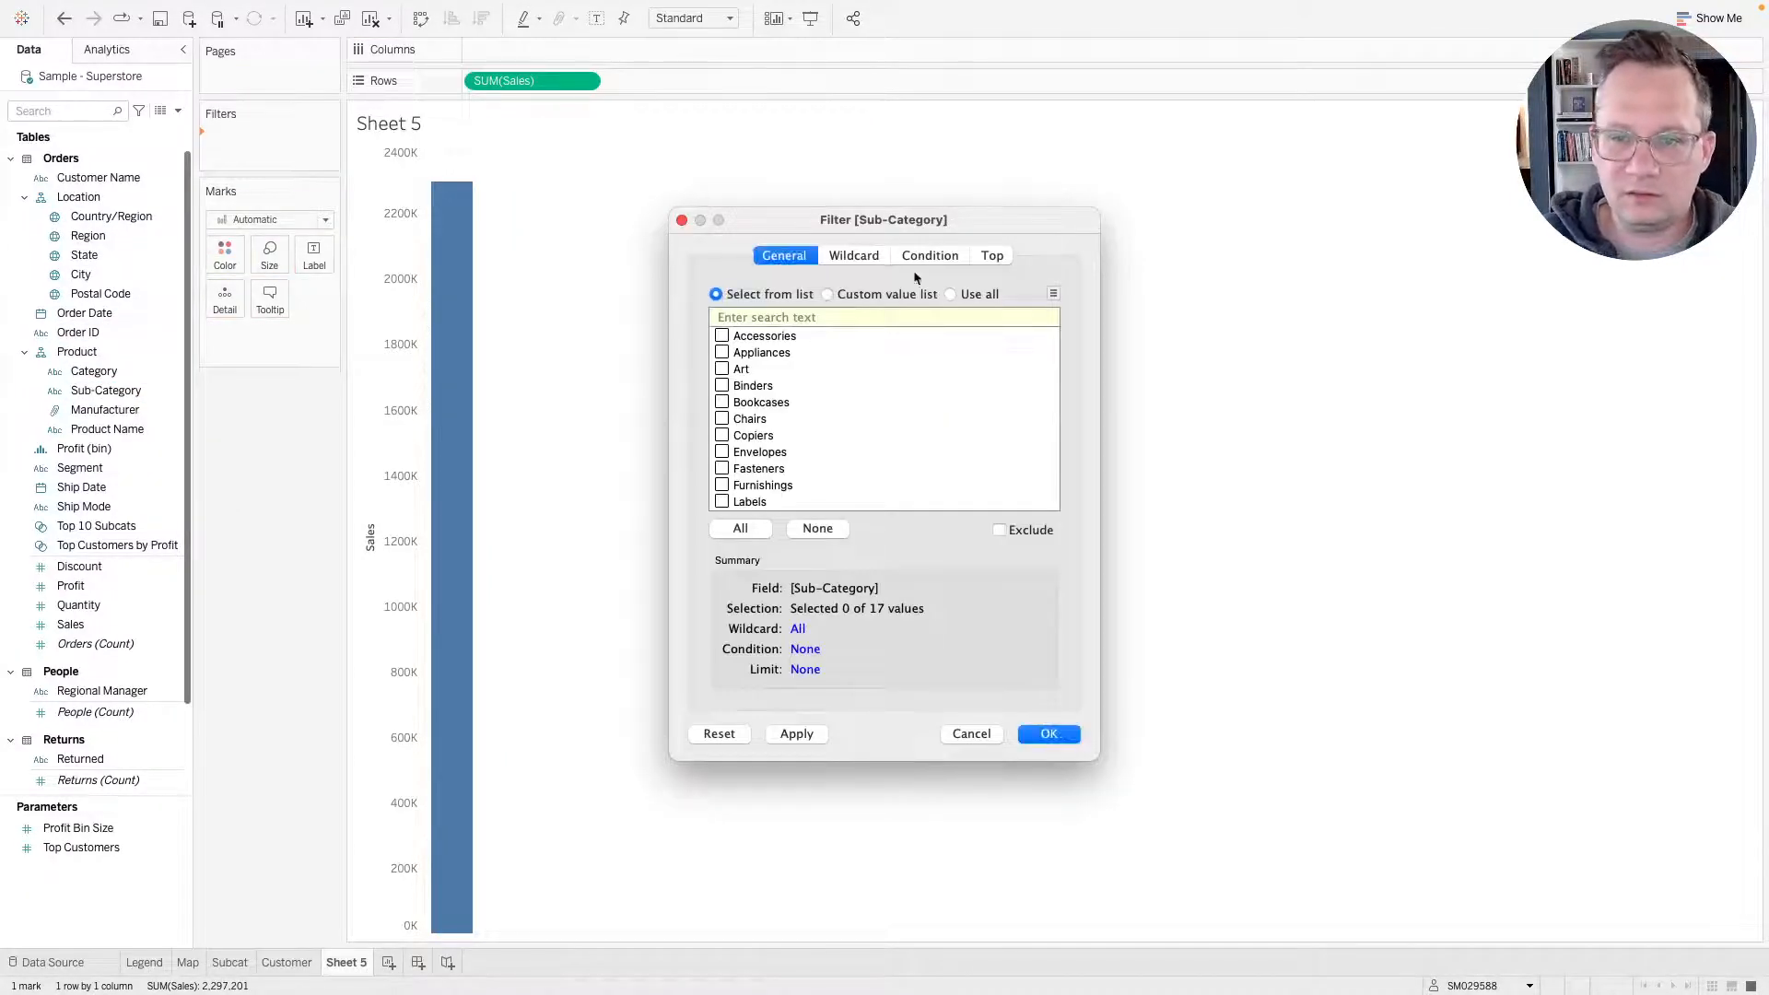
click(991, 258)
click(740, 309)
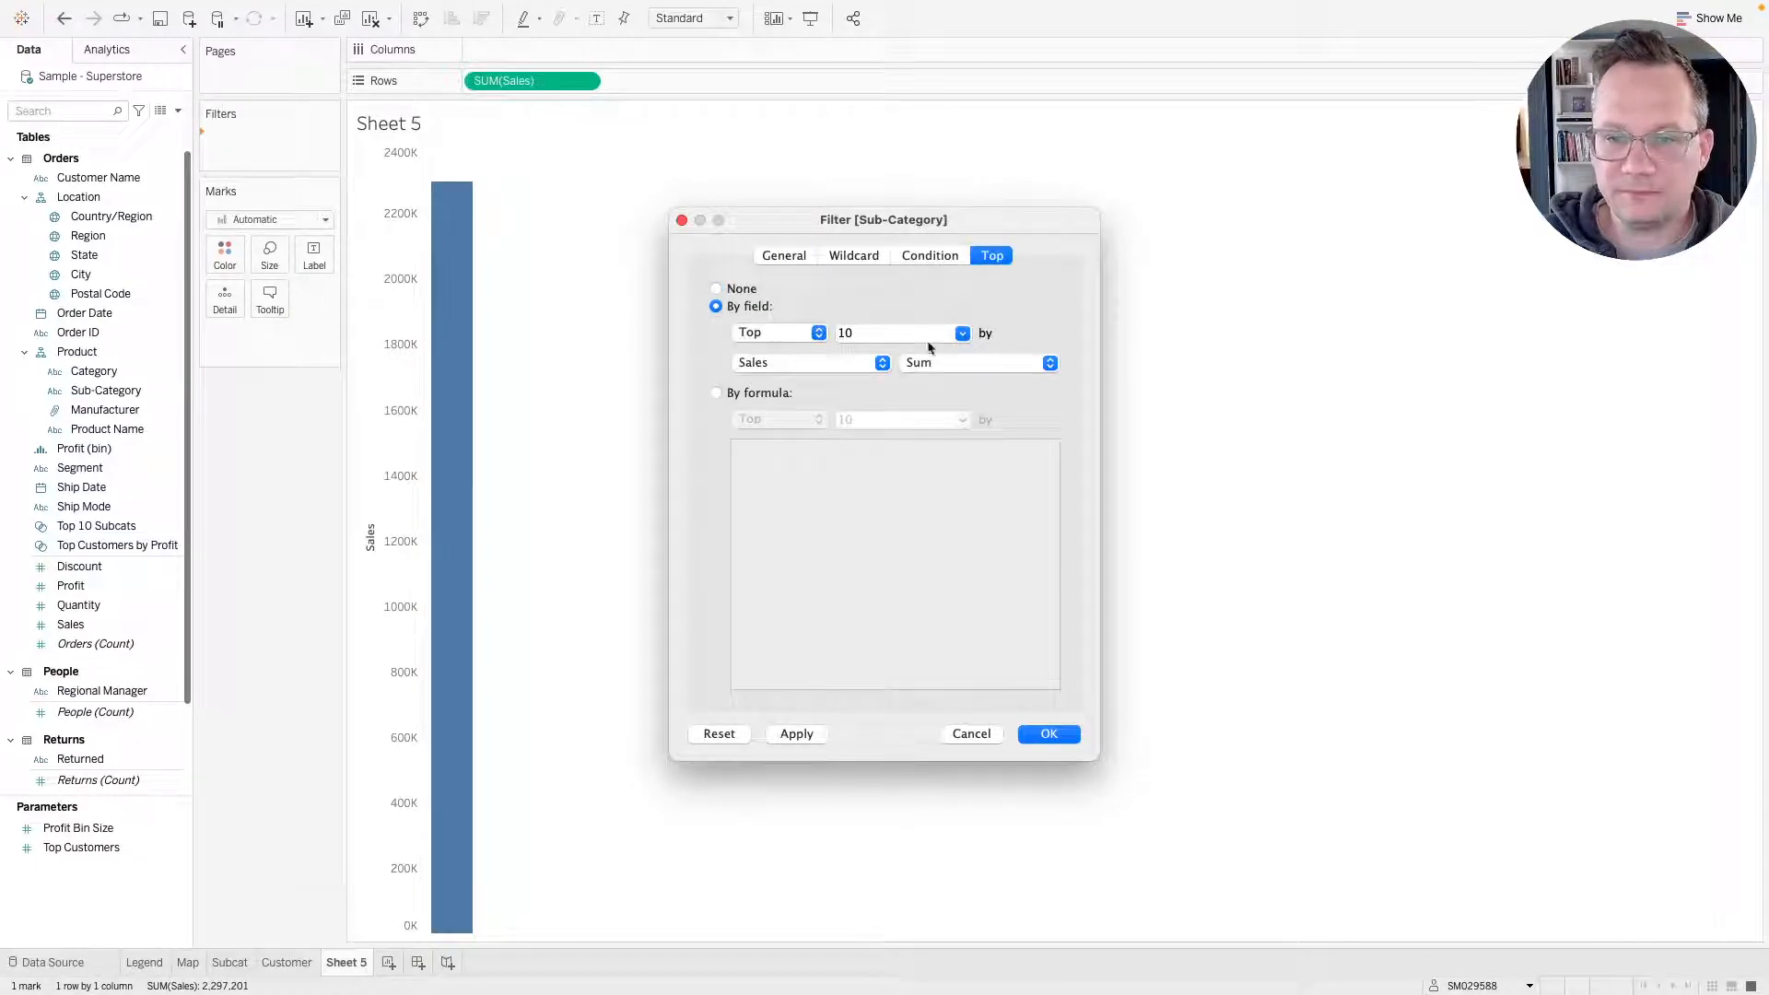
click(779, 735)
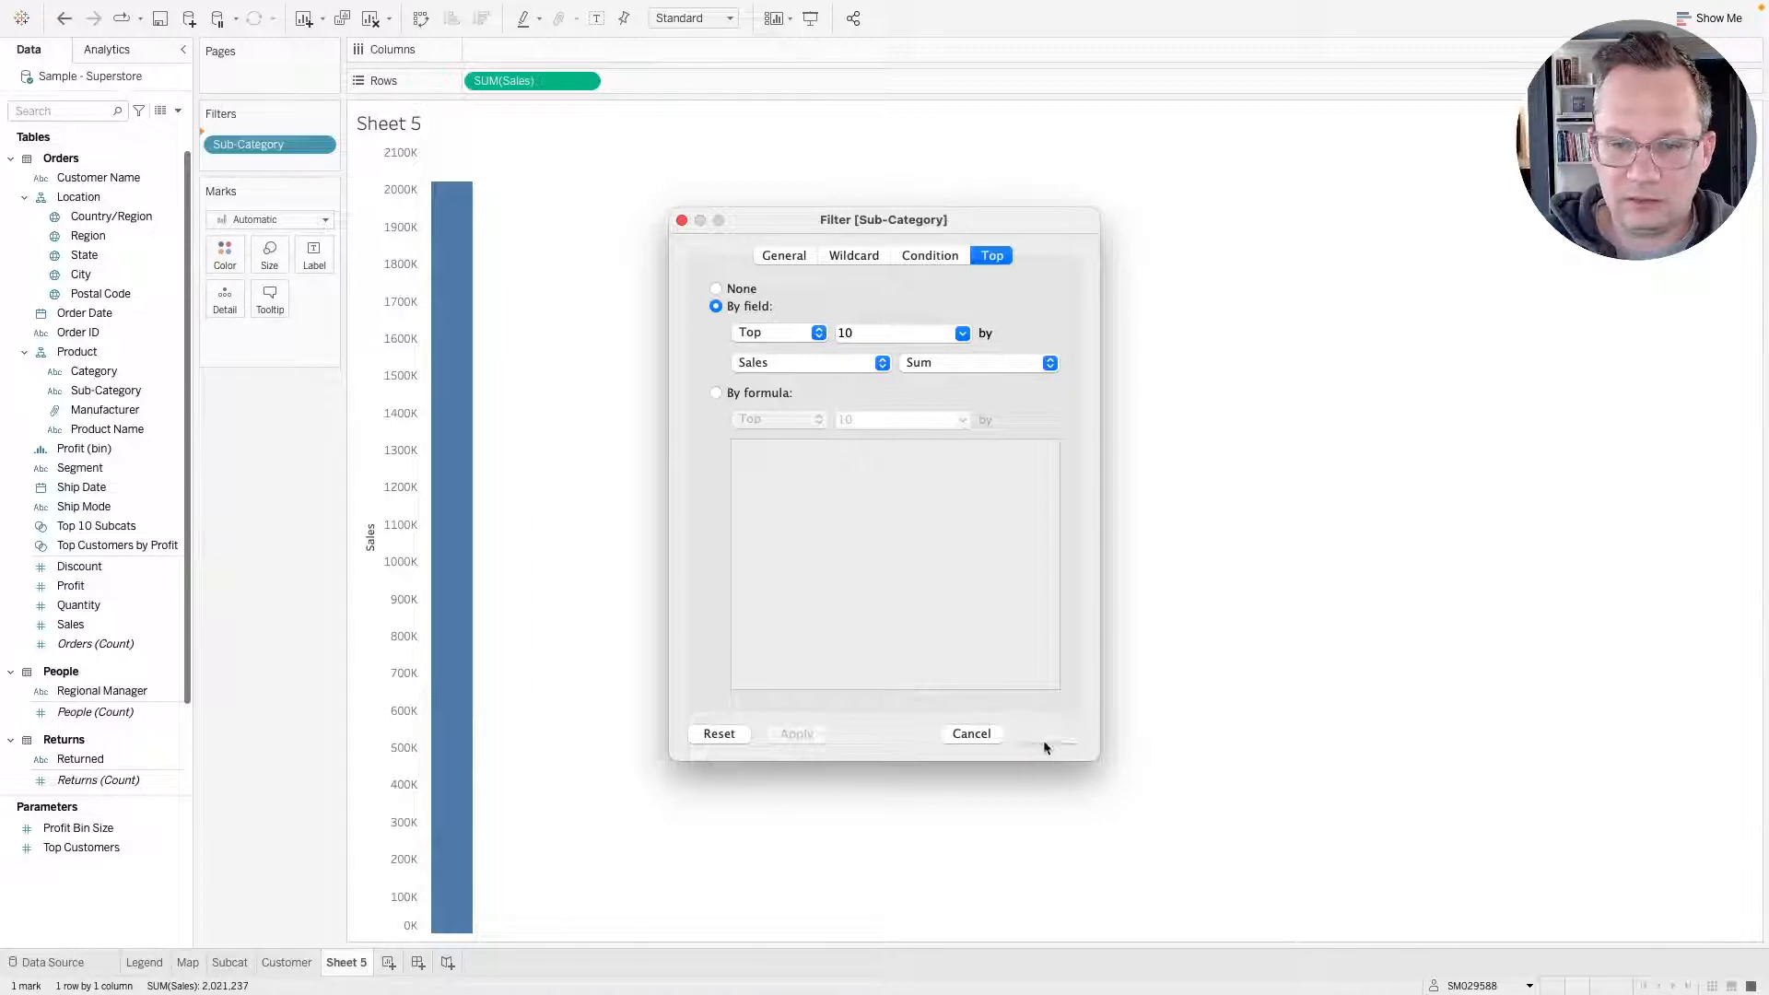
Delete the new worksheet and return to the Subcat sheet.
mouse_move(463, 335)
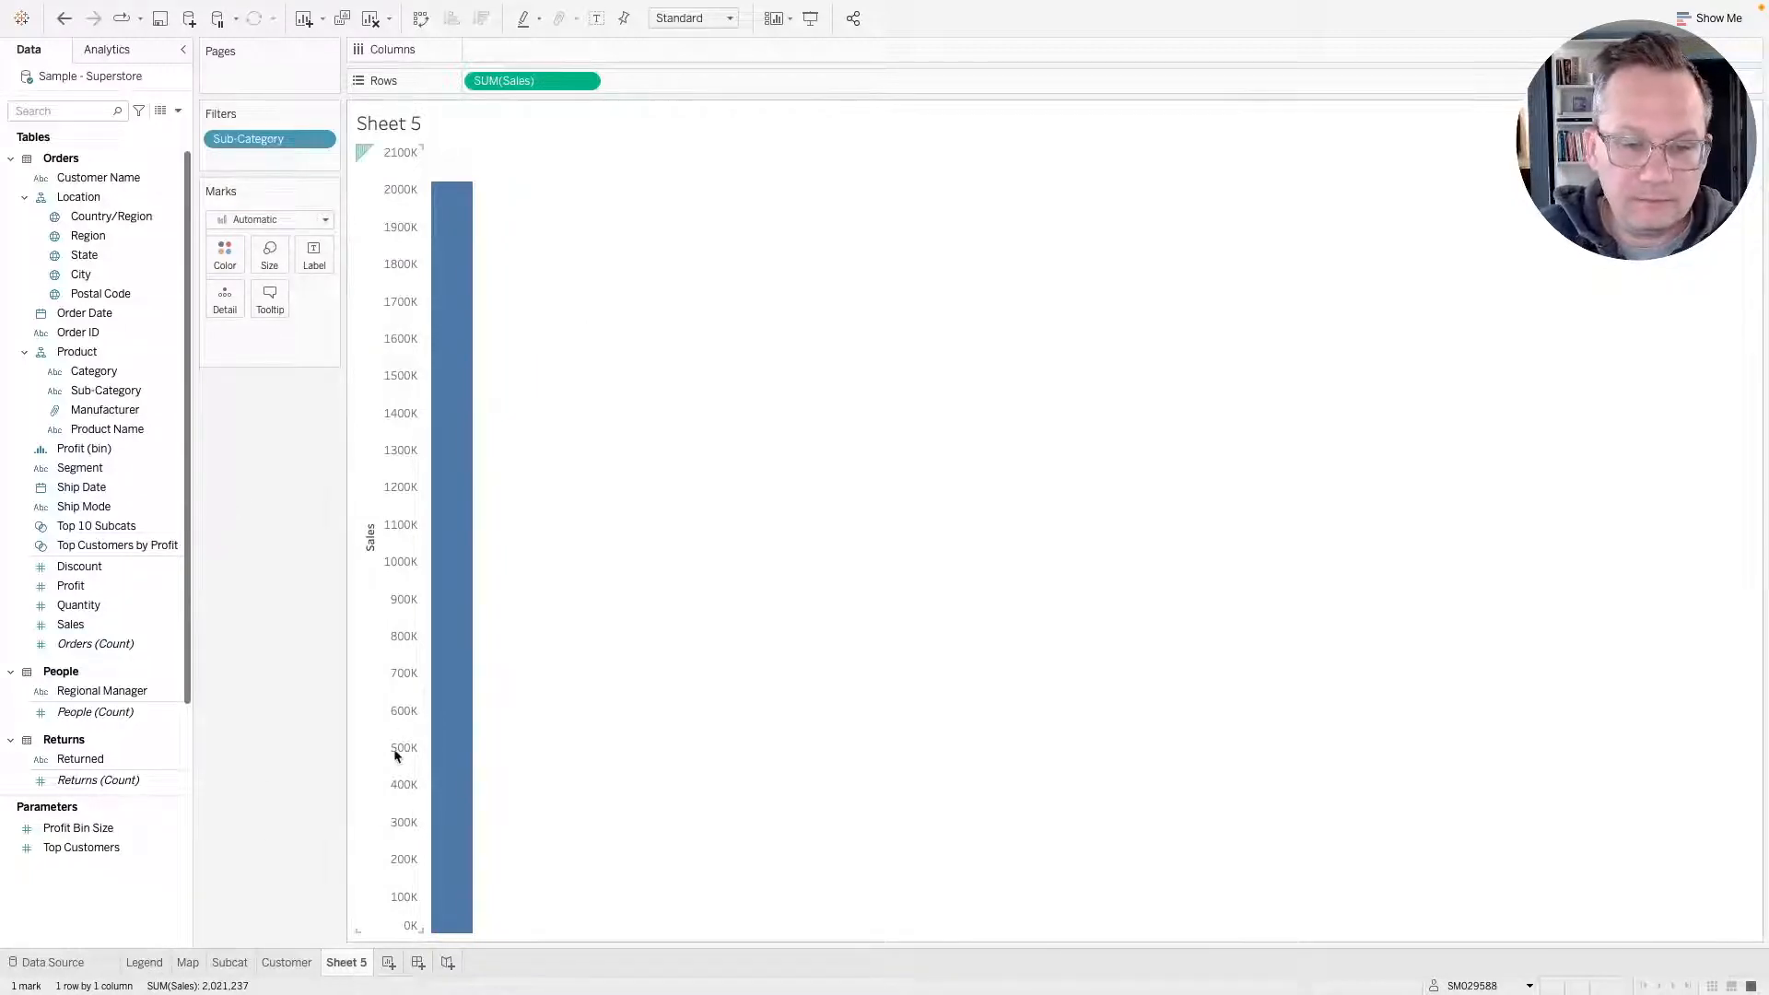
right_click(346, 962)
click(378, 774)
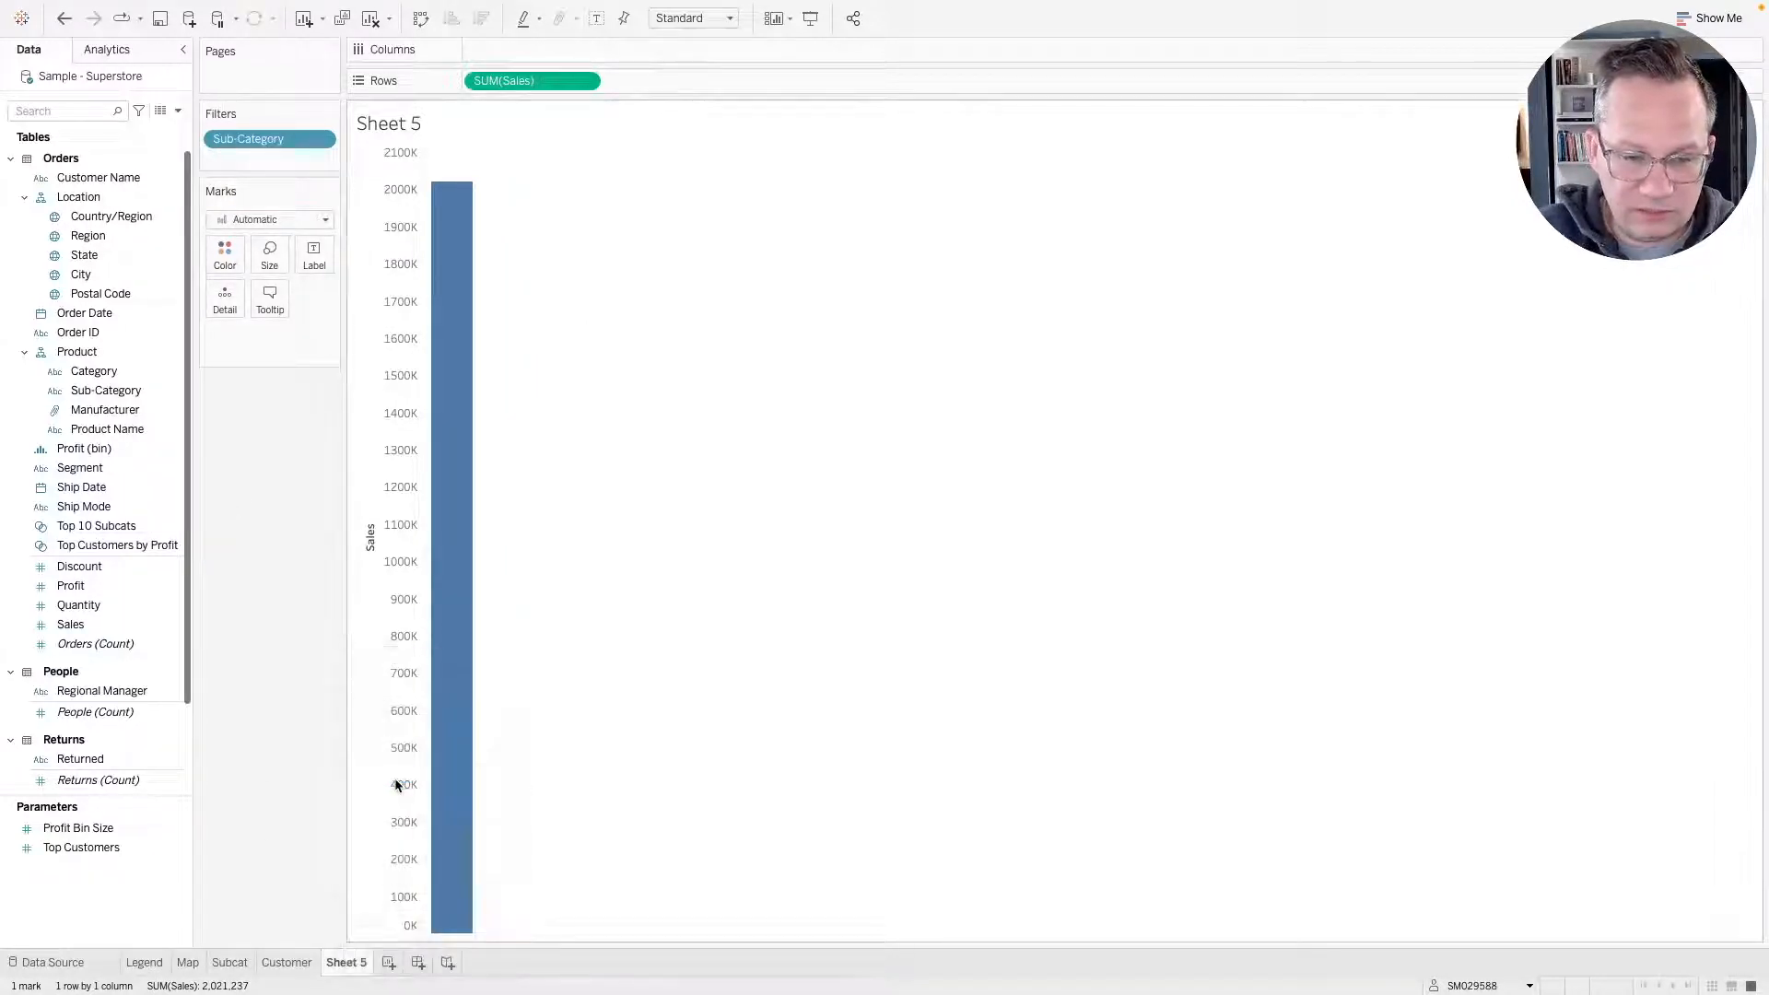
click(230, 962)
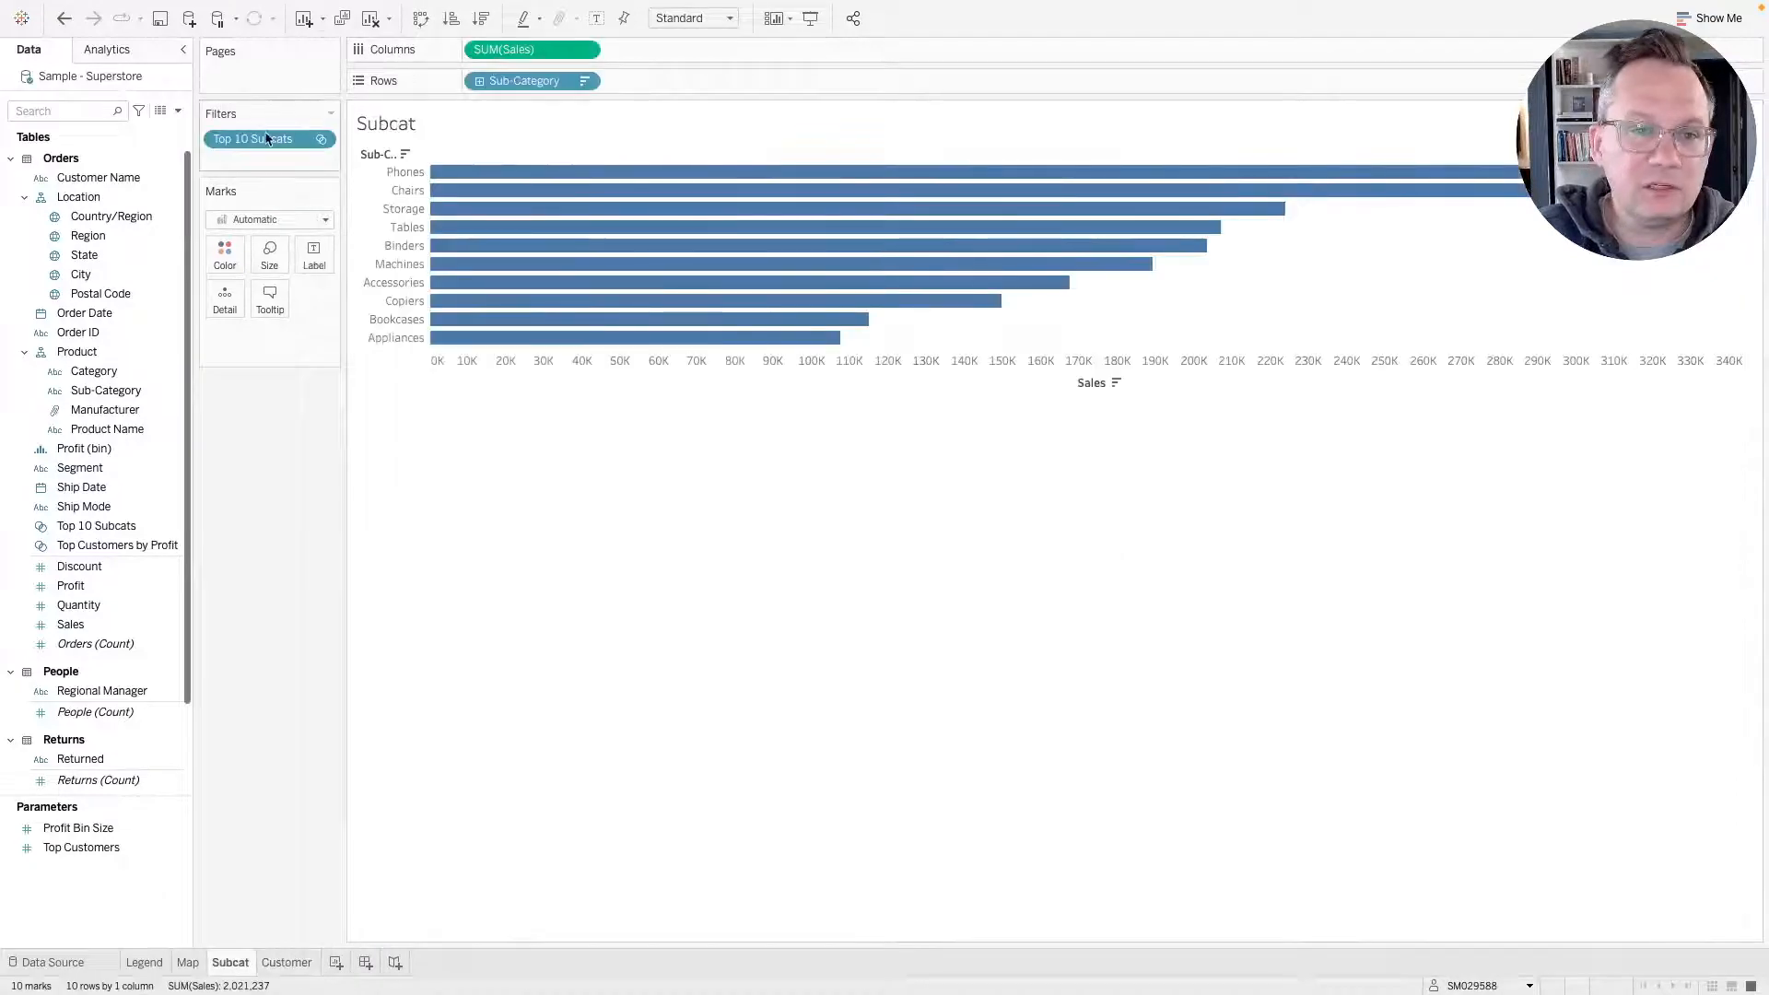
Remove the Top 10 Subcats filter and delete the Top 10 Subcats set.
drag(267, 138, 184, 498)
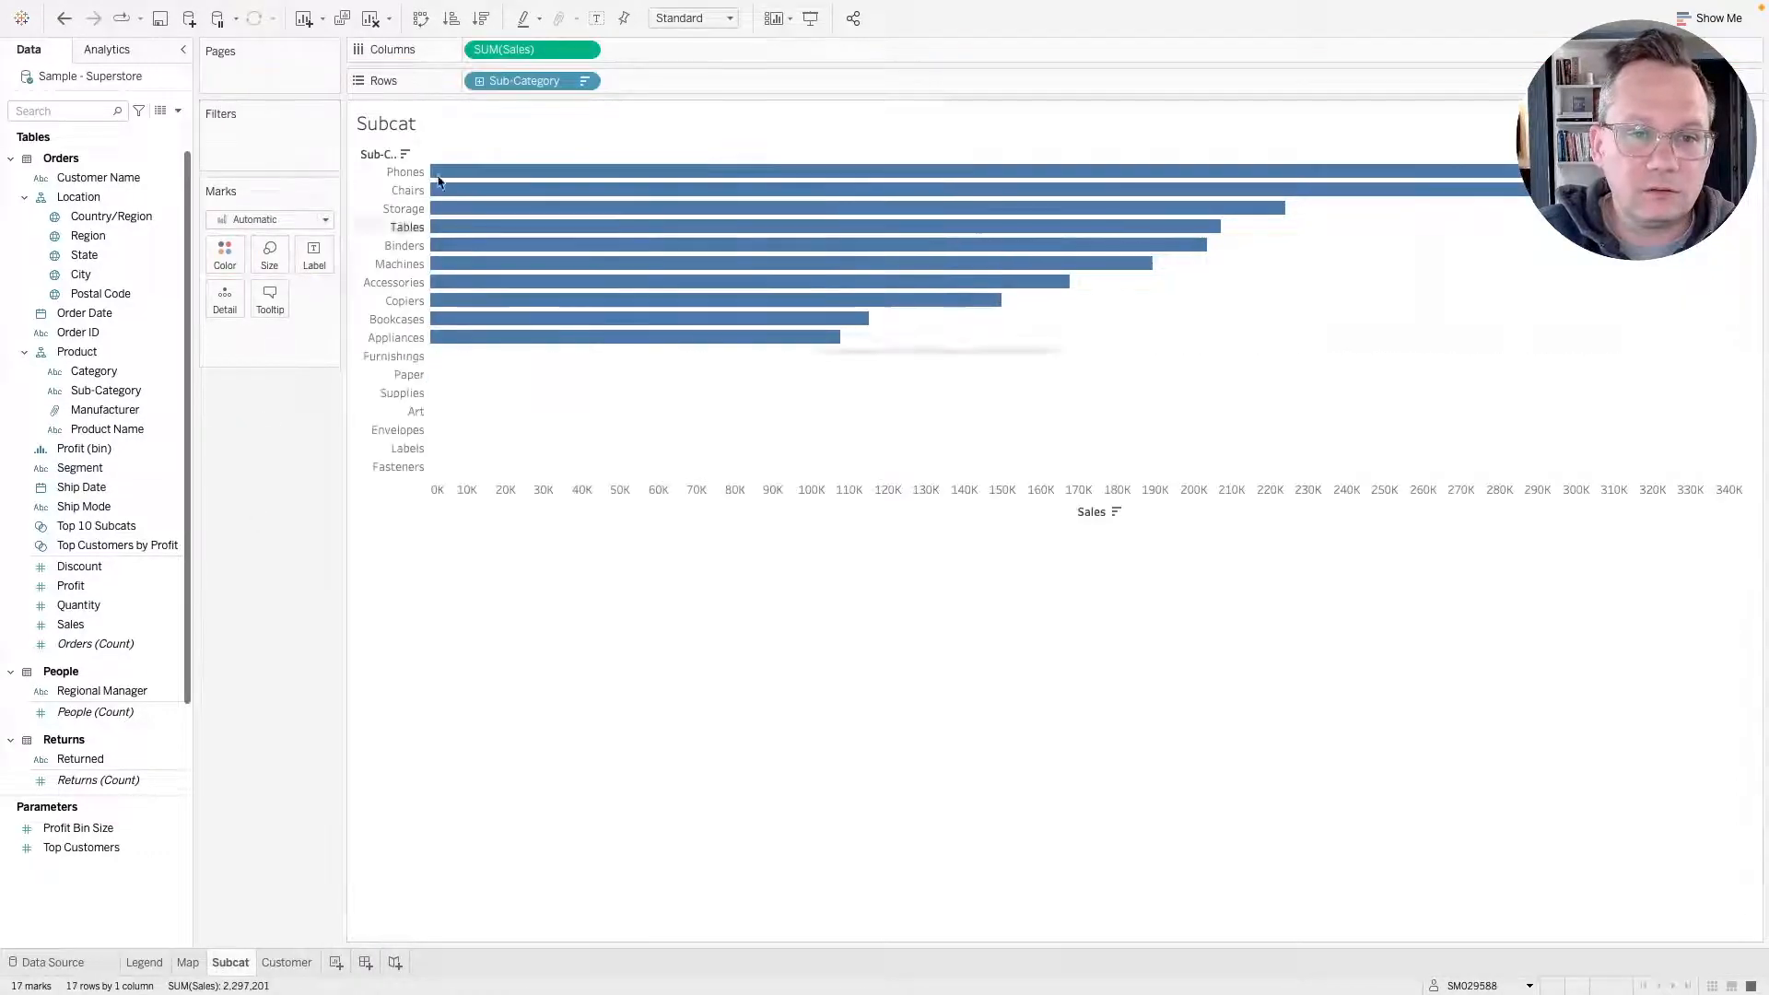
right_click(99, 530)
click(134, 711)
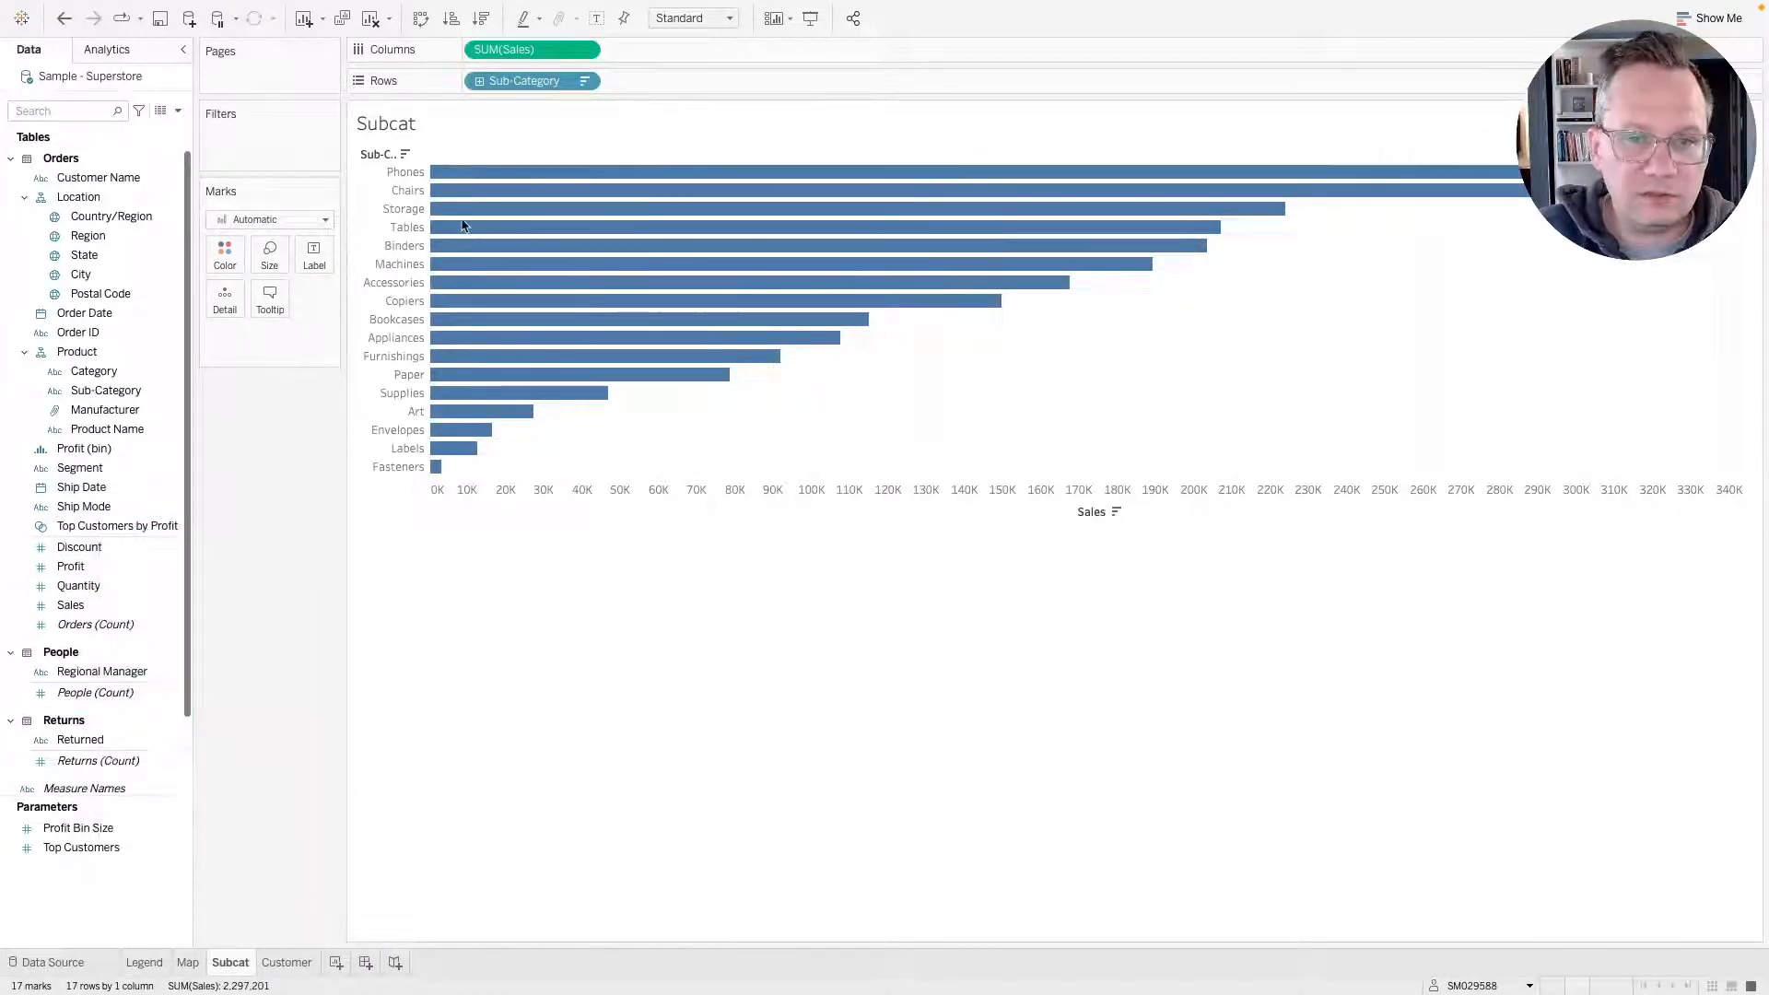
Filter Sub-Category on the Subcat sheet to the top 10 by sum of Sales.
drag(550, 86, 286, 145)
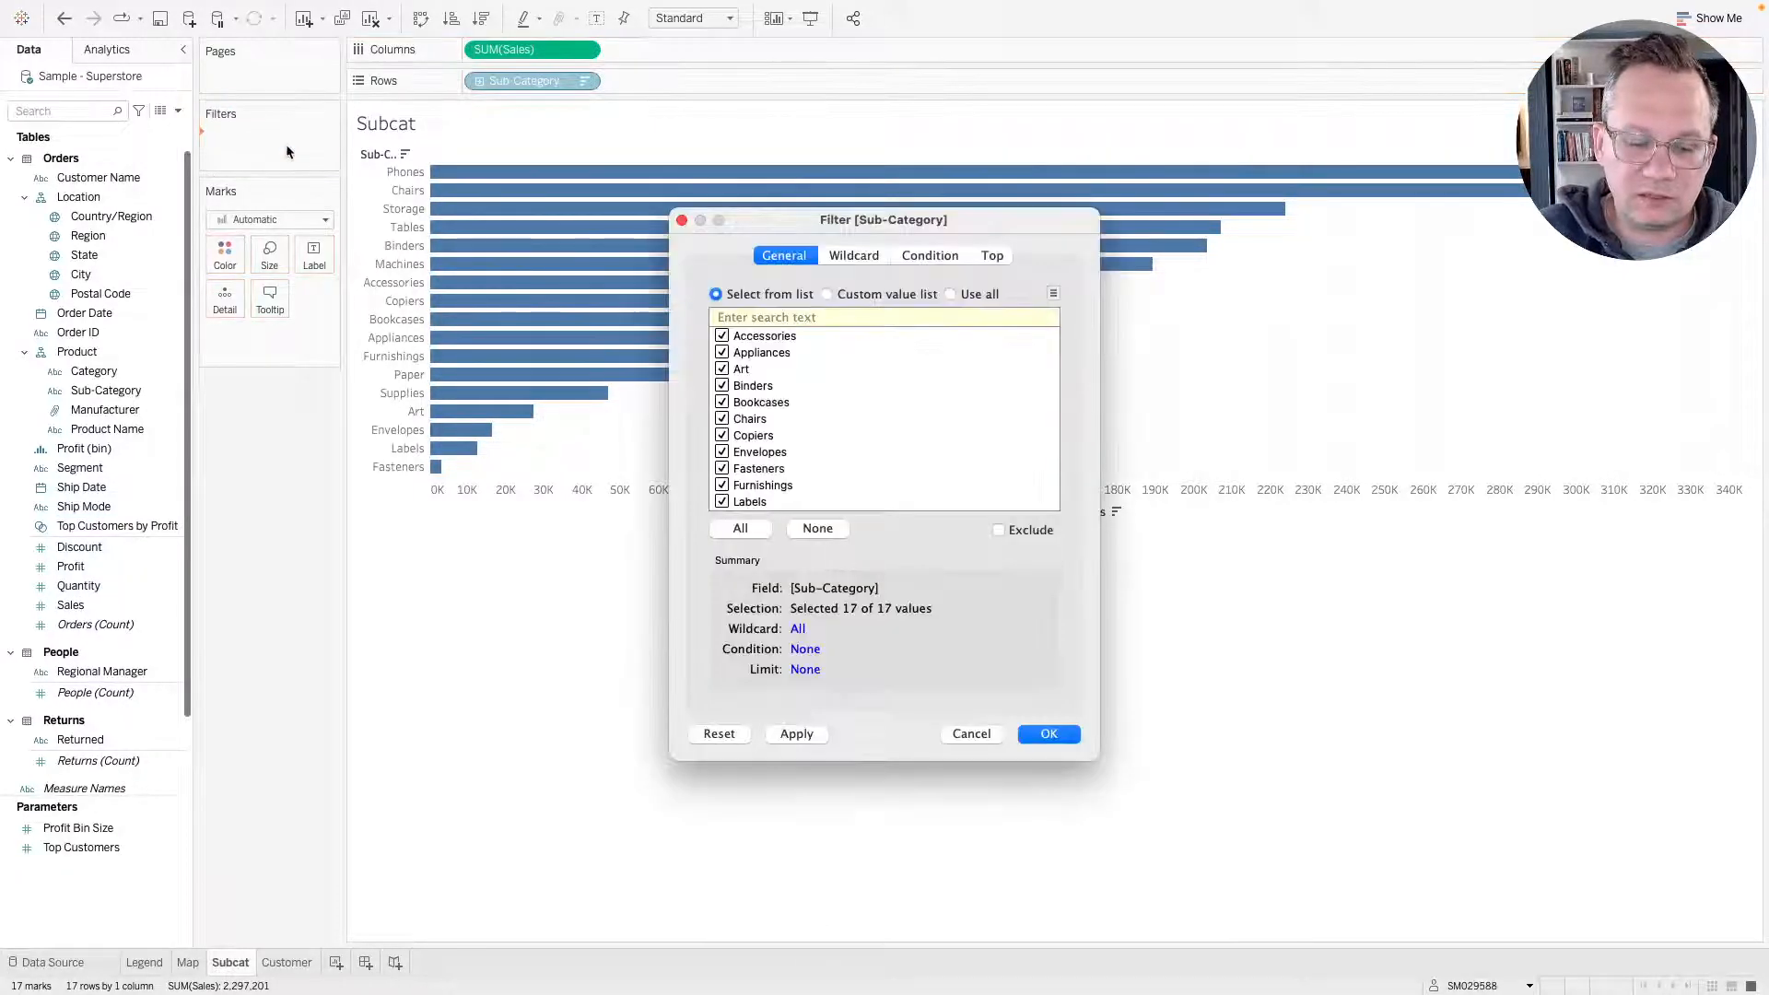
click(995, 258)
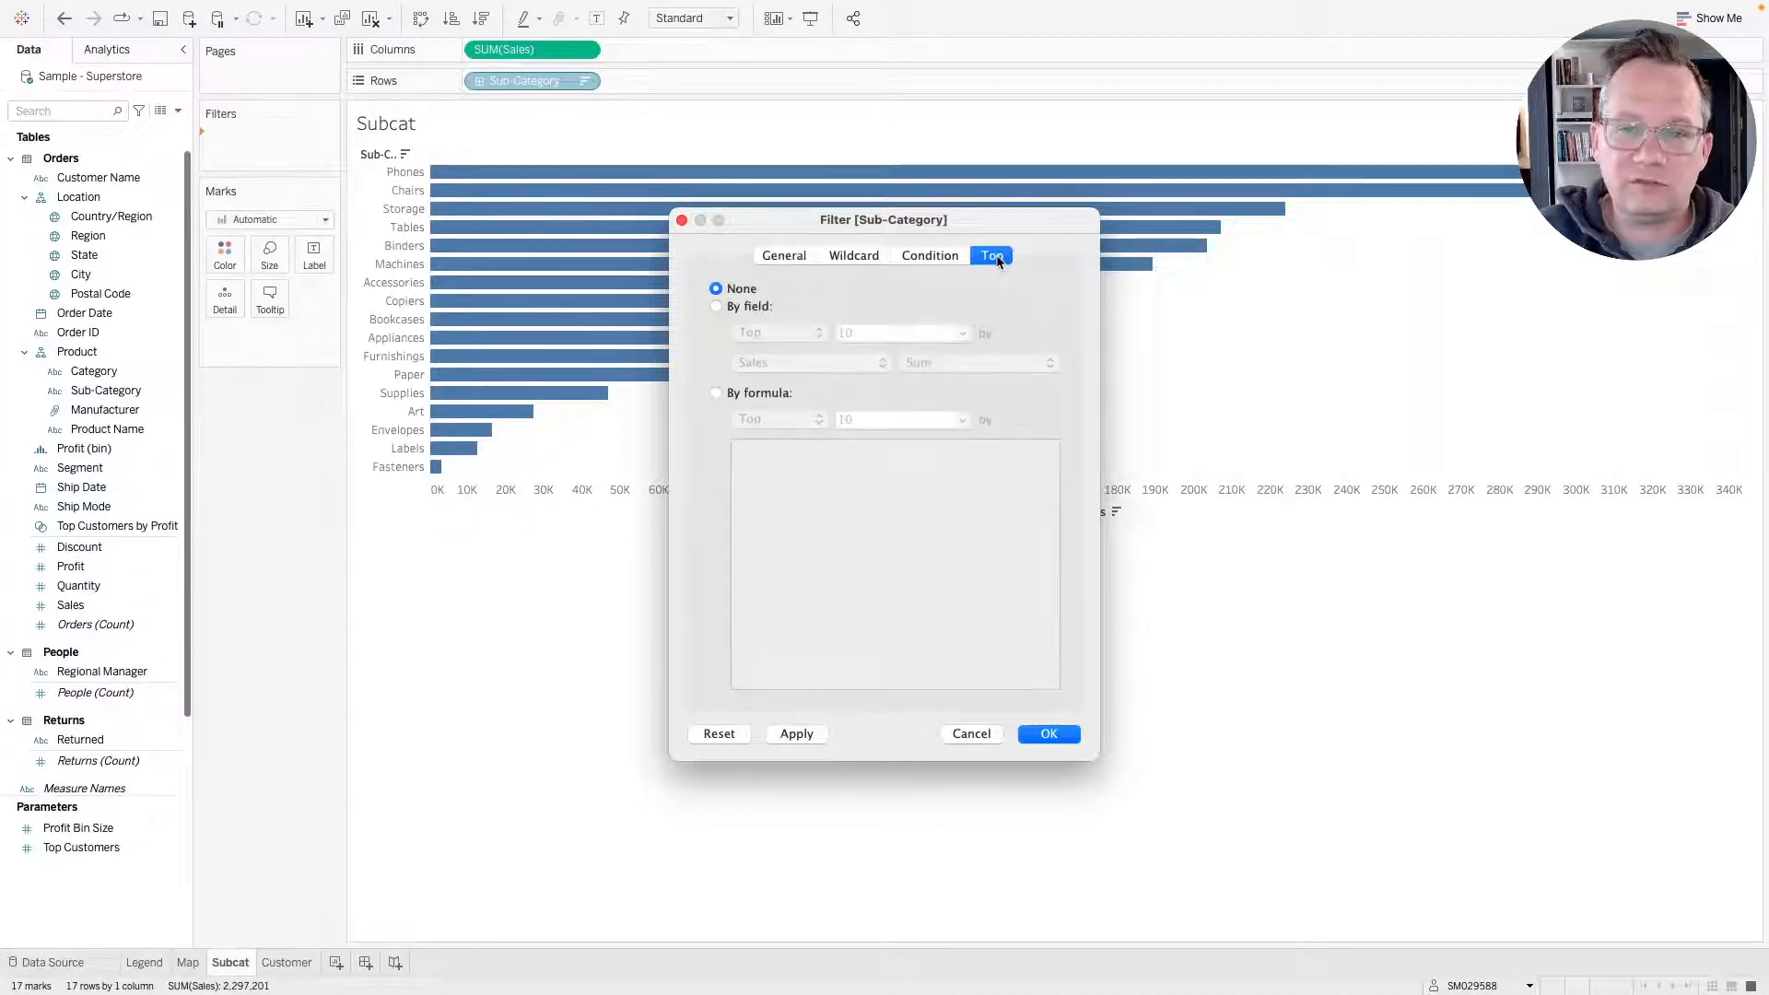
click(749, 307)
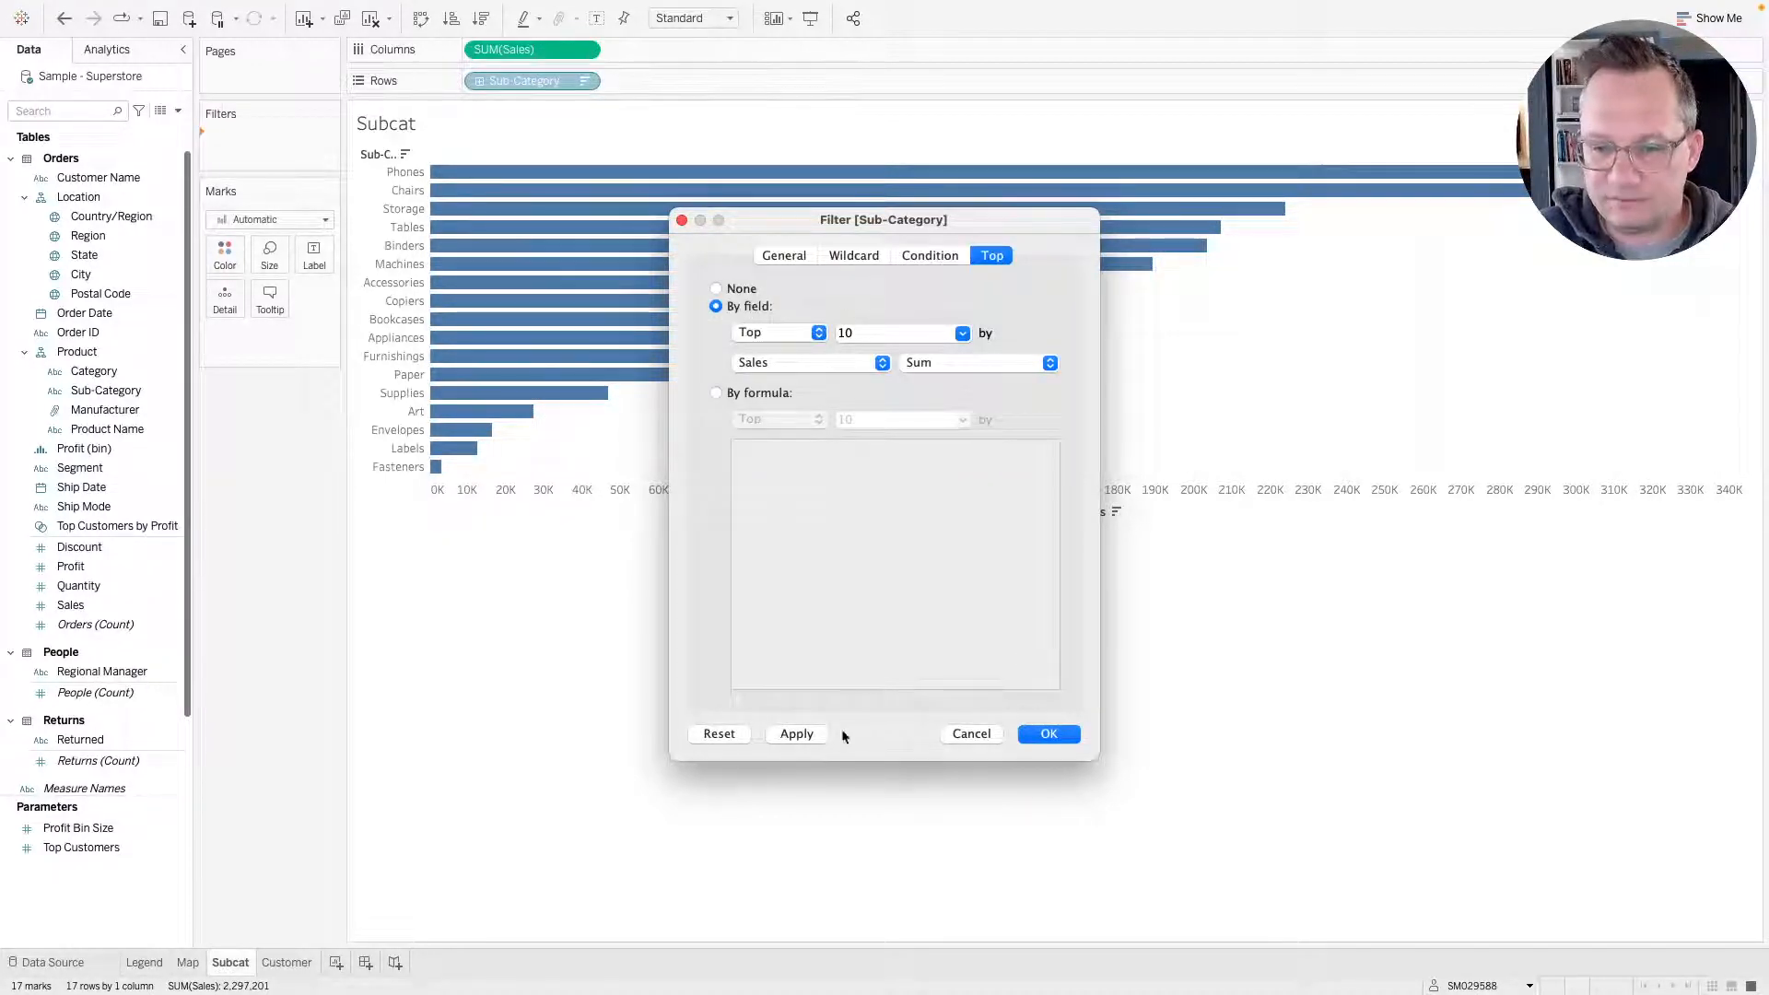
click(791, 734)
click(1047, 736)
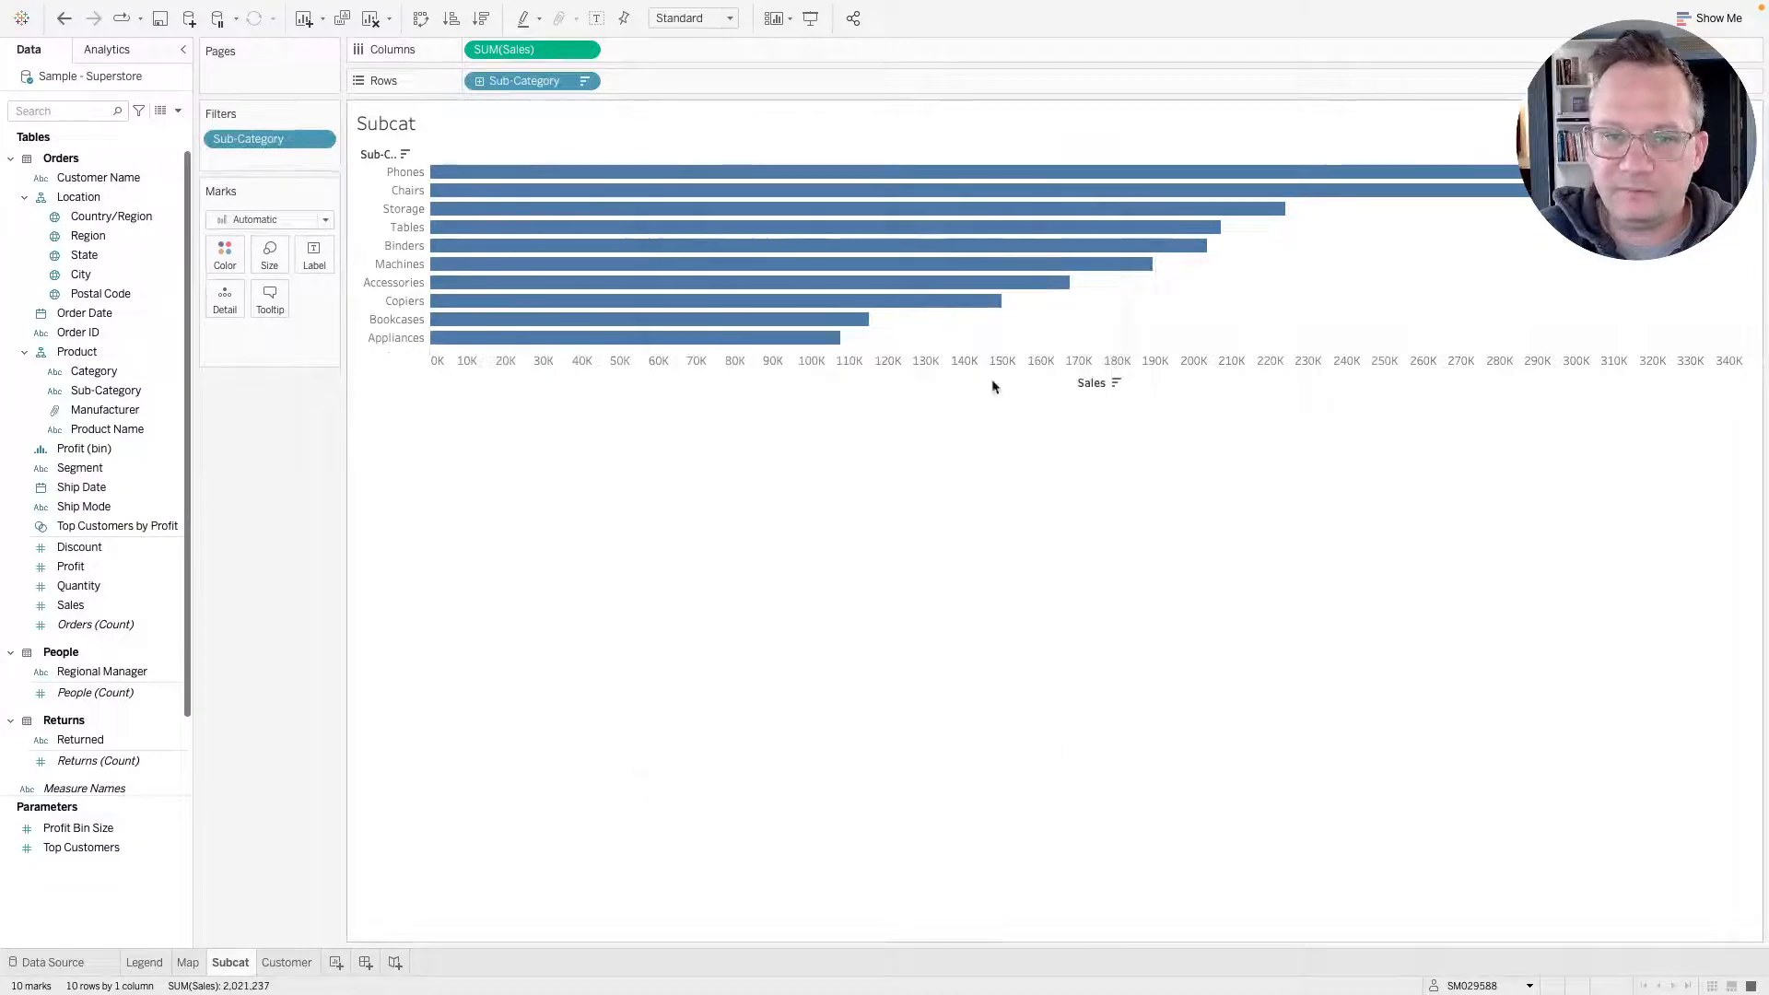
Fit the Subcat chart to Entire View and switch to the browser to compare with the original dashboard.
click(728, 18)
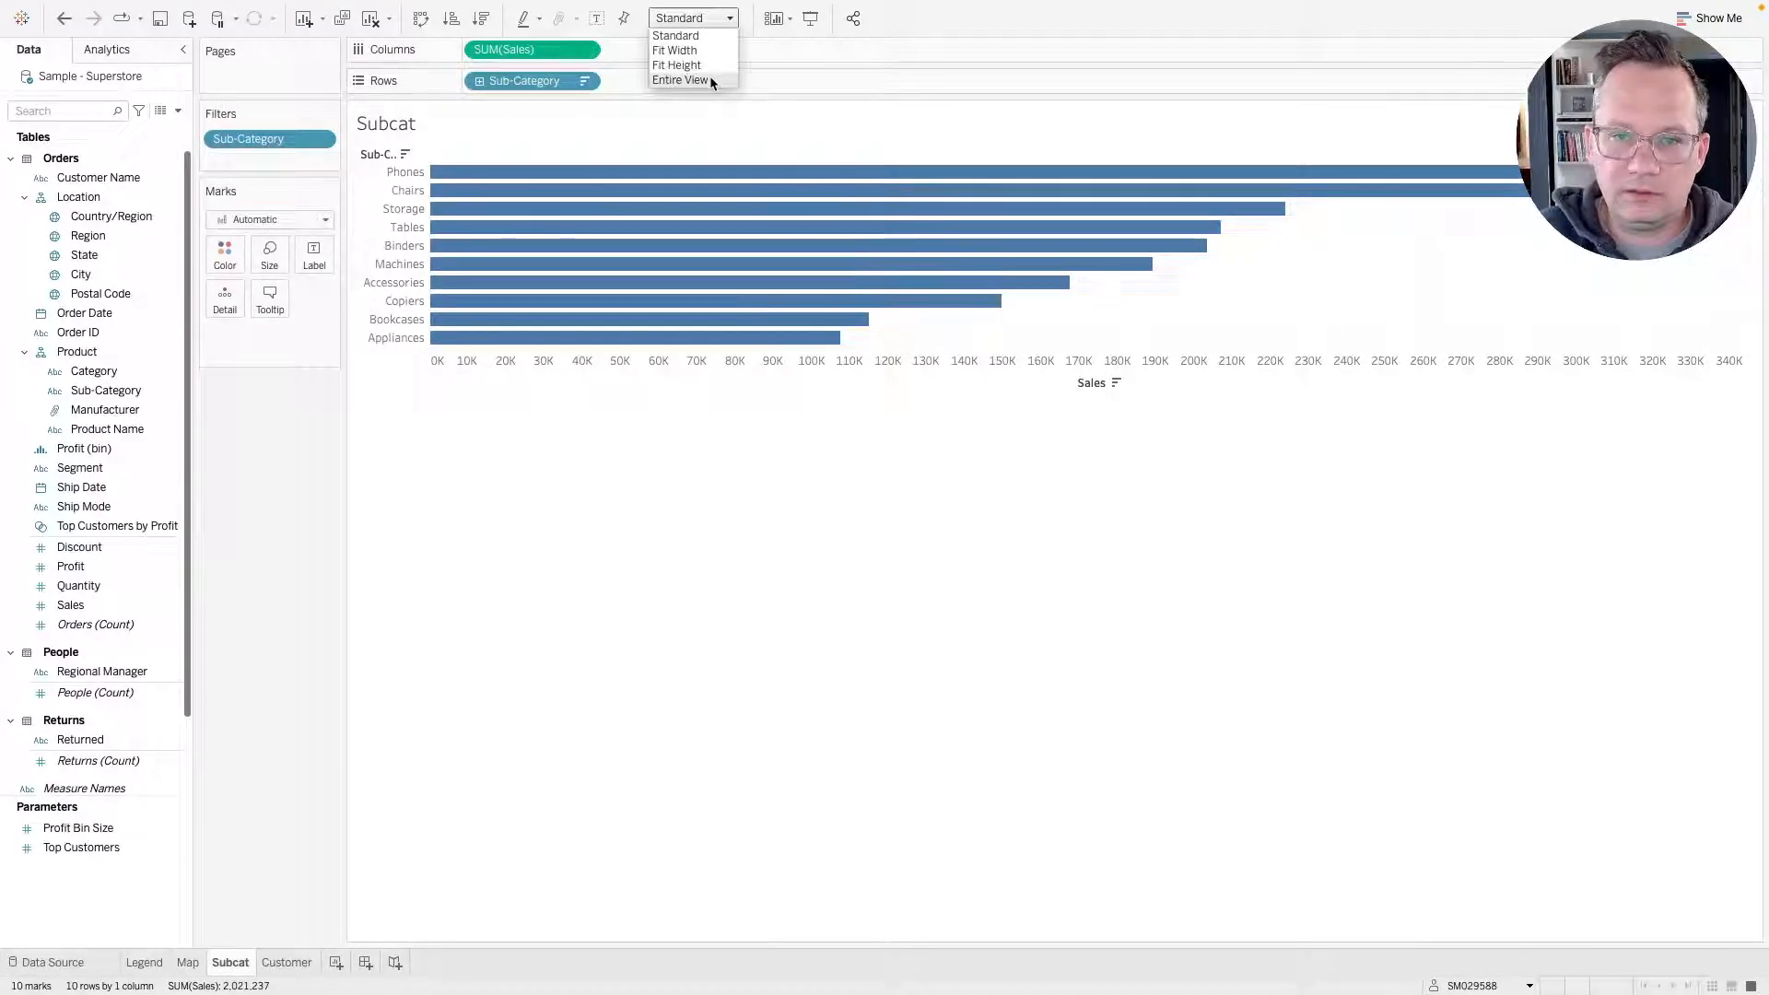
click(709, 79)
key(super+Tab)
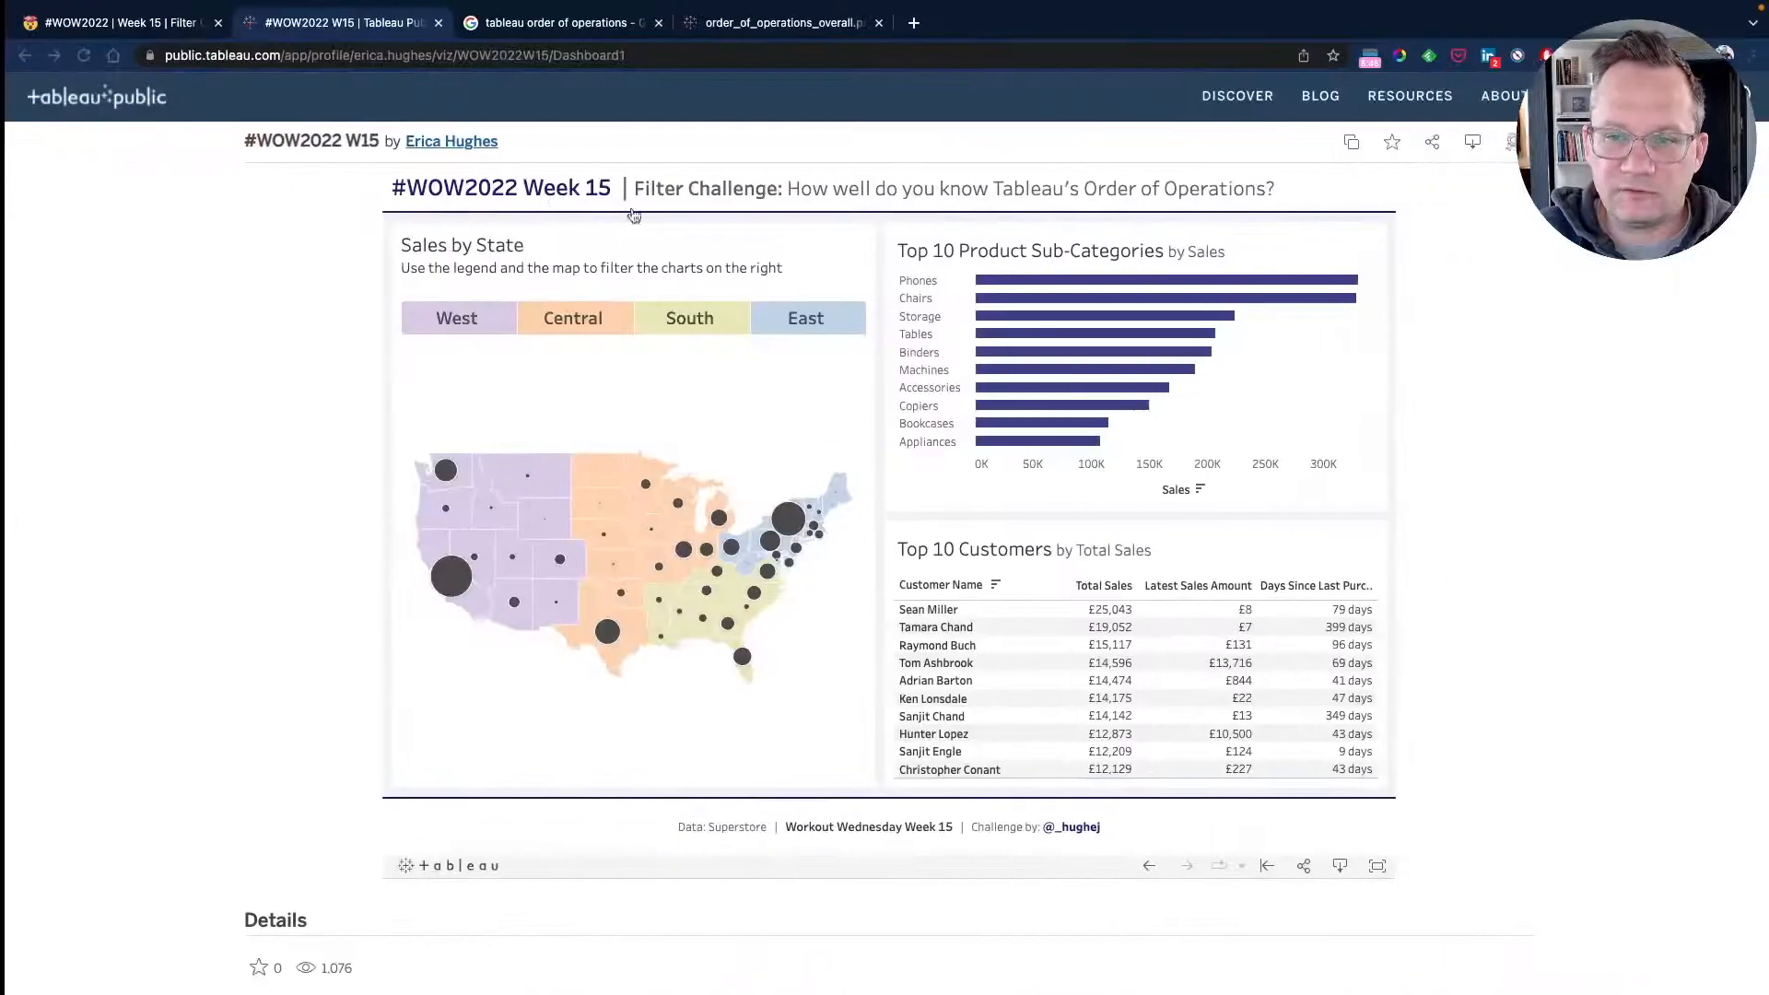
Compare the original chart's tooltip, then add Category to the Subcat bar chart's tooltip.
mouse_move(1095, 362)
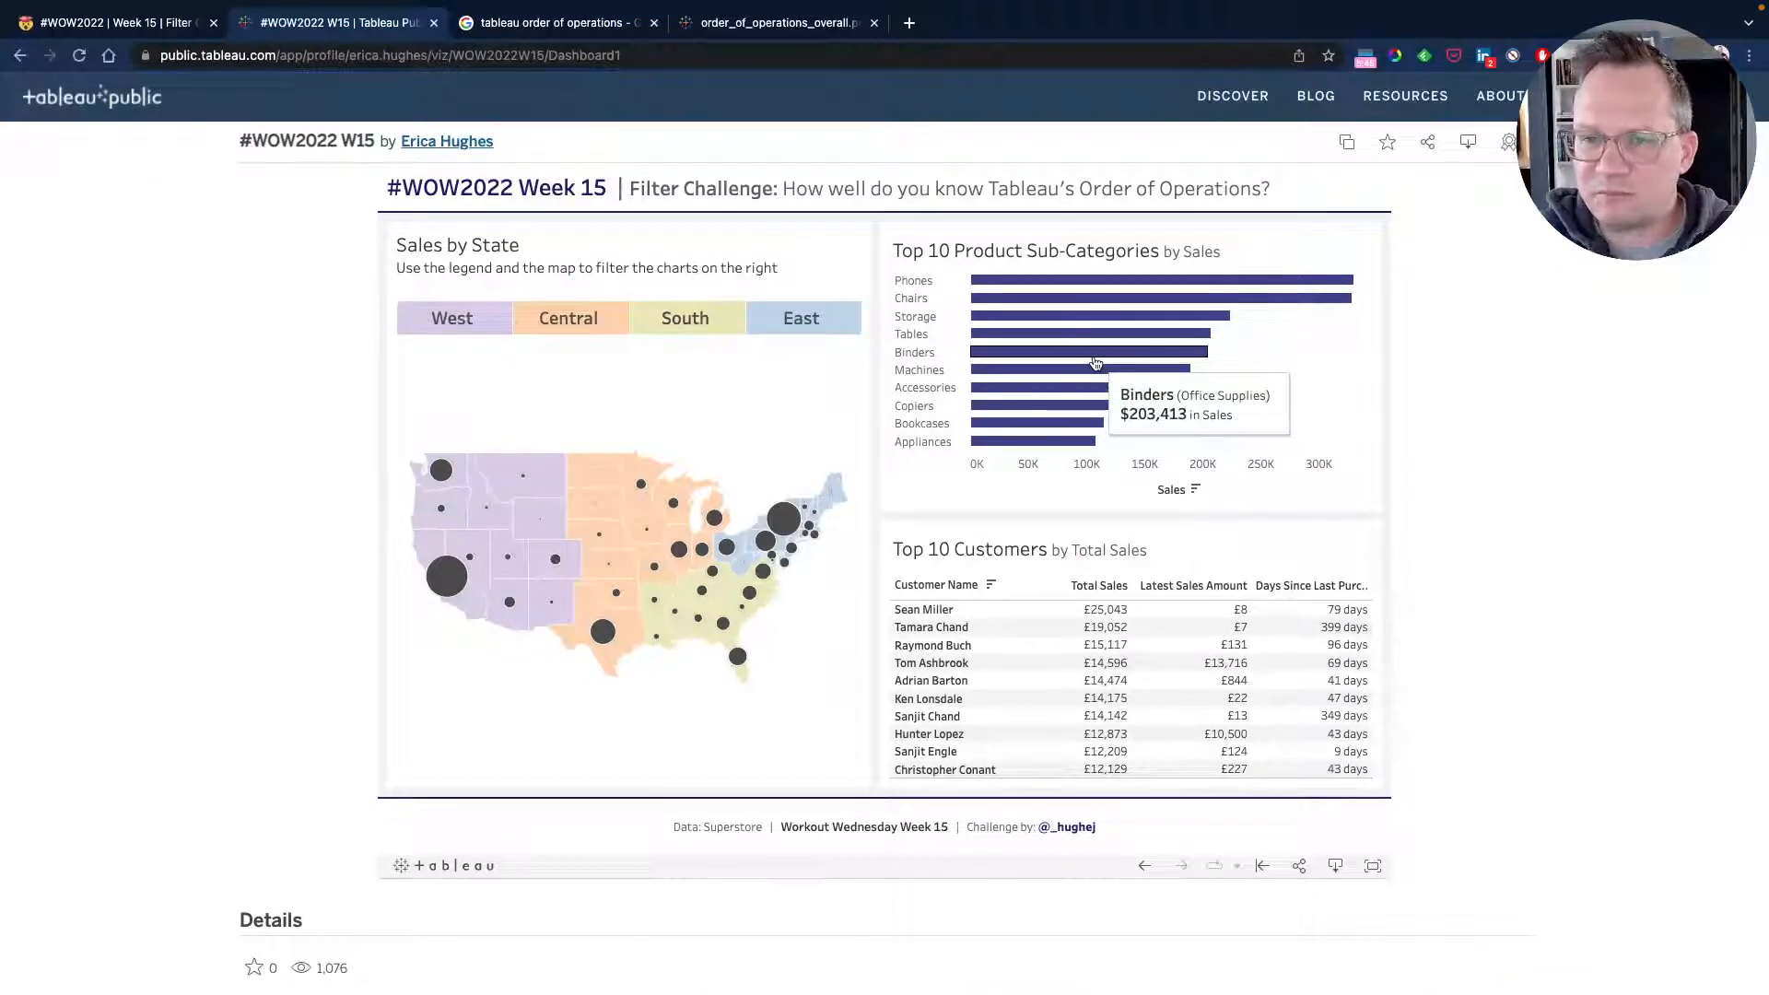
mouse_move(1094, 310)
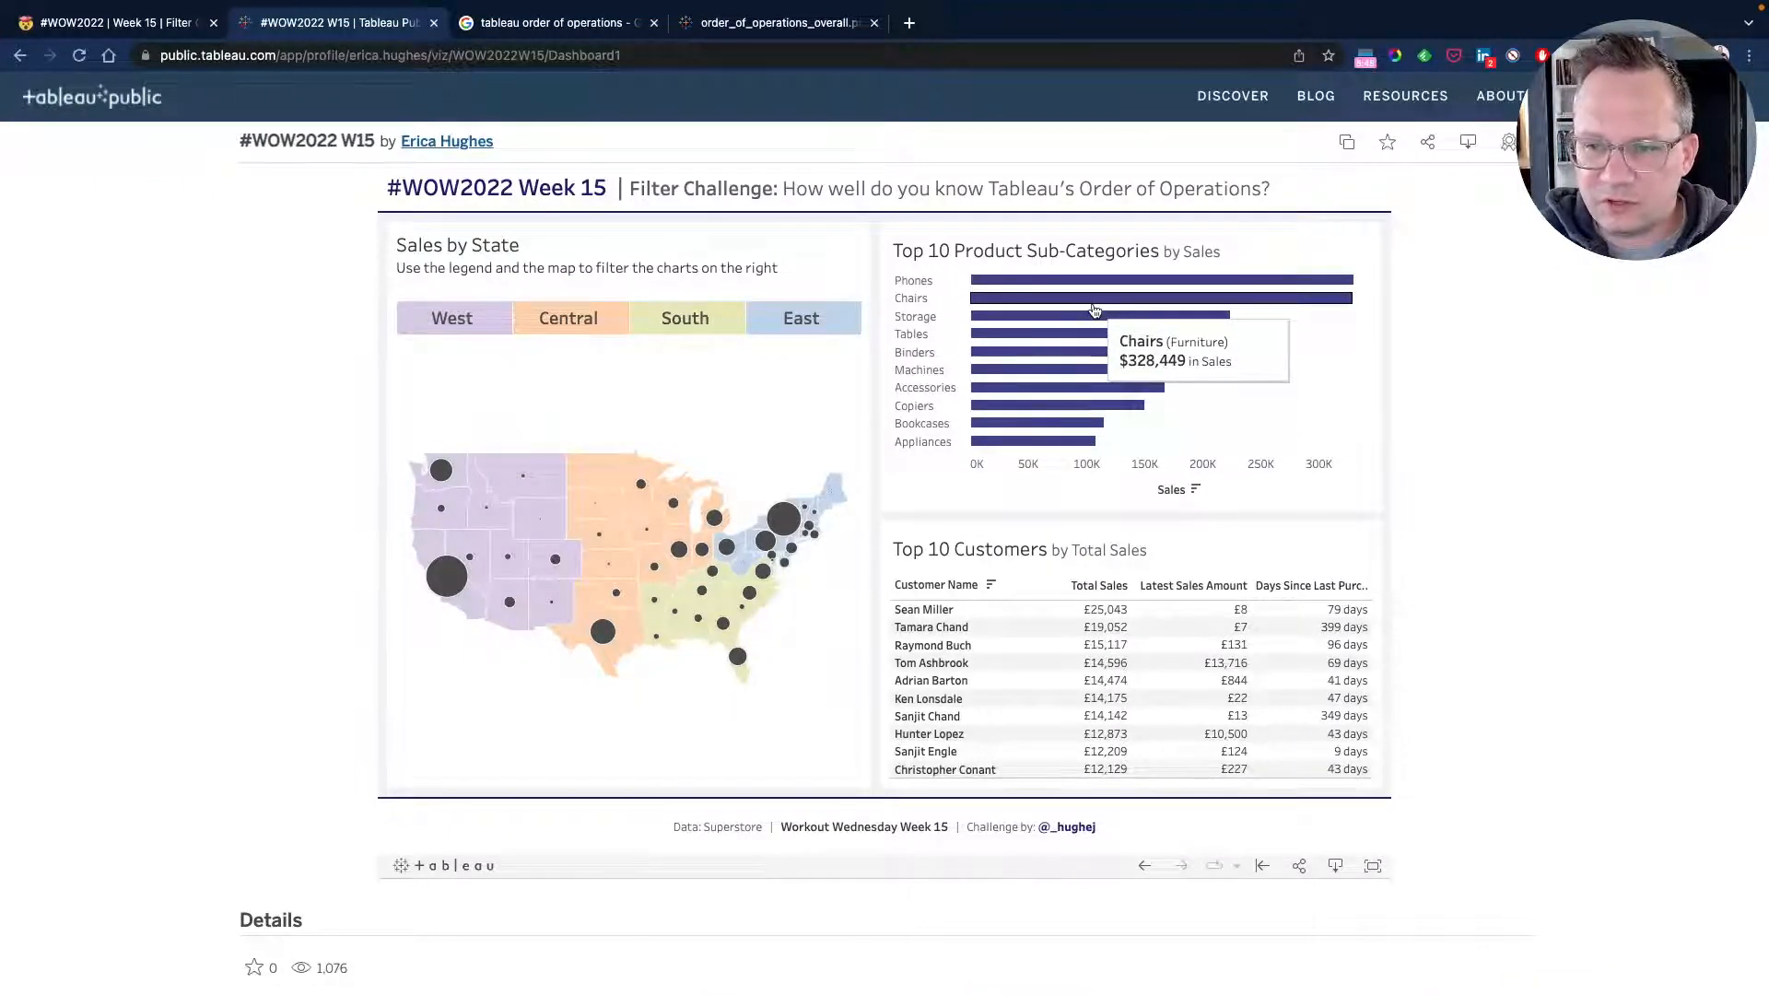
key(super+Tab)
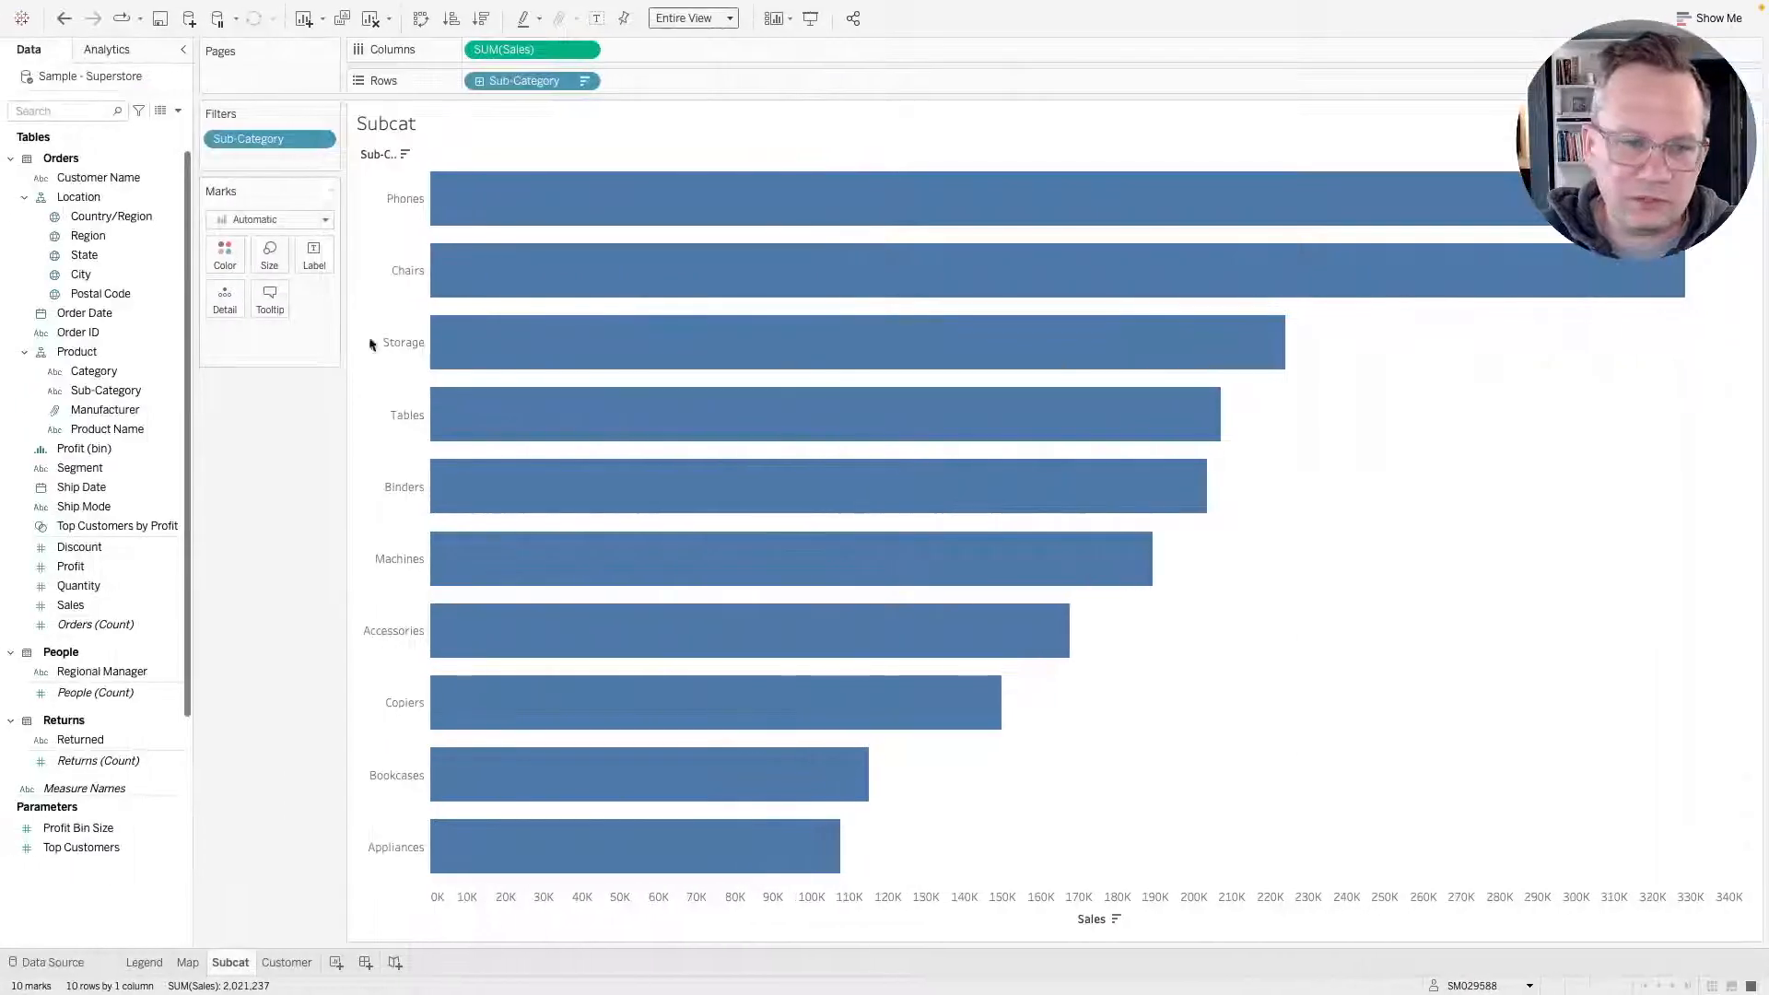
drag(106, 369, 270, 307)
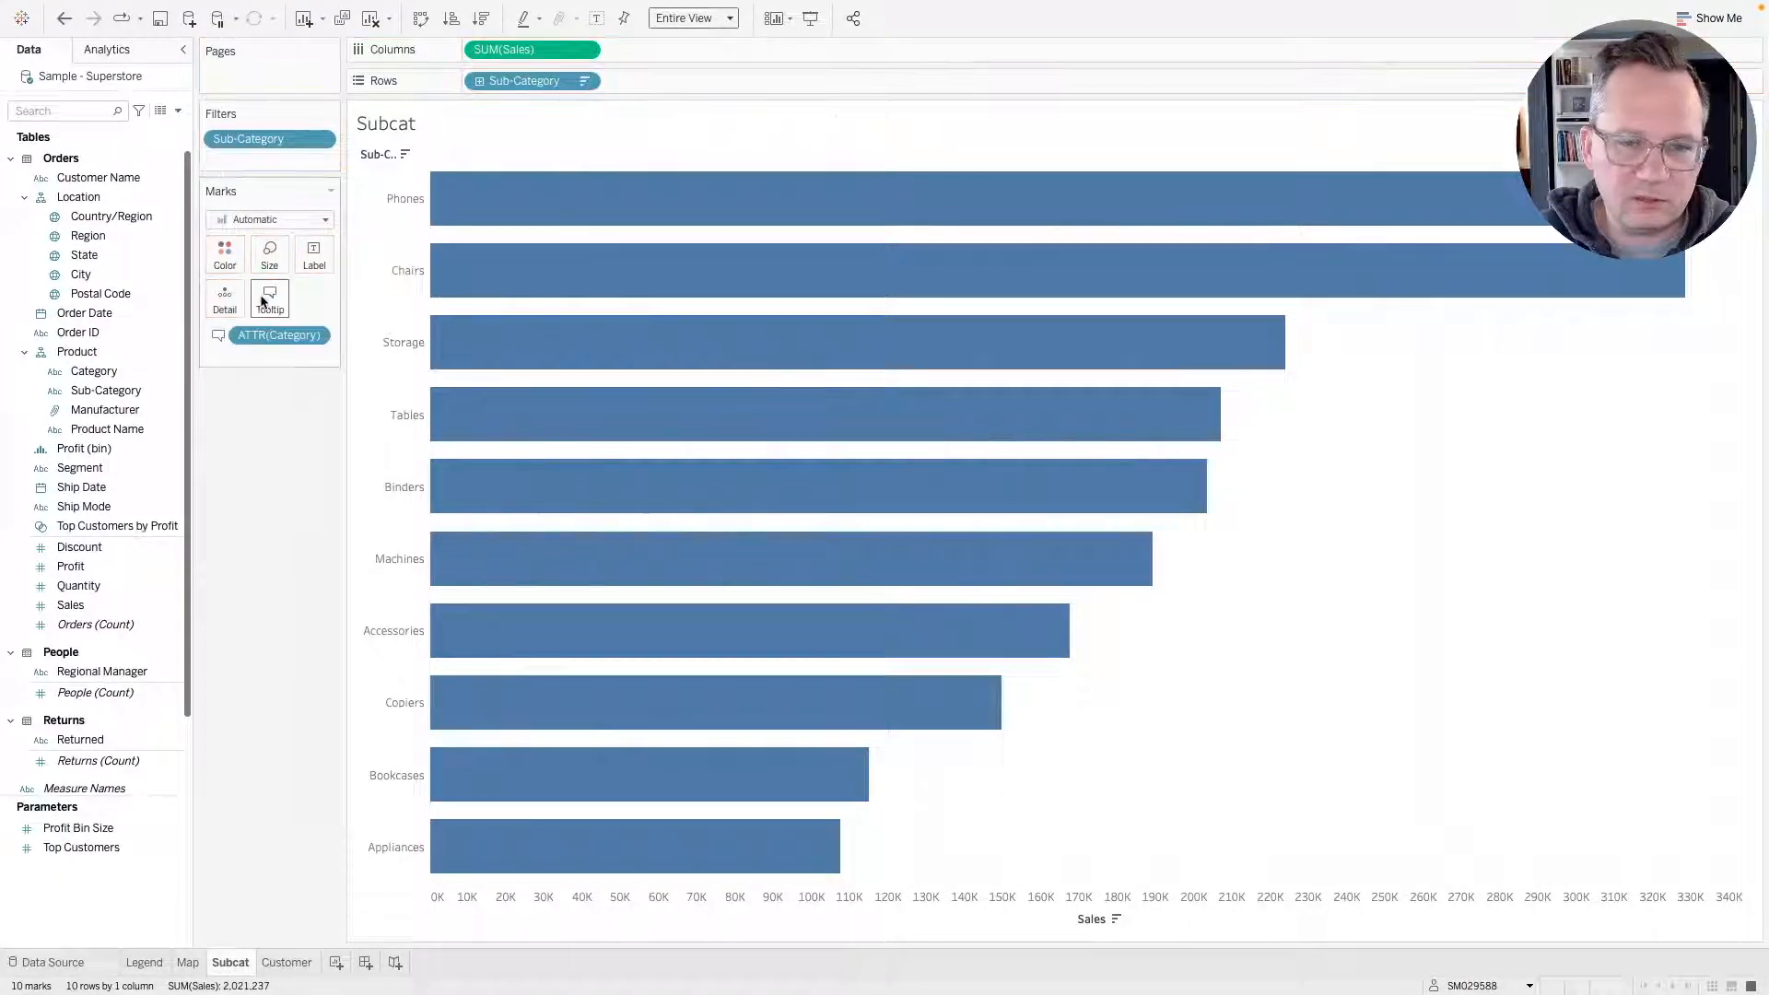
mouse_move(648, 262)
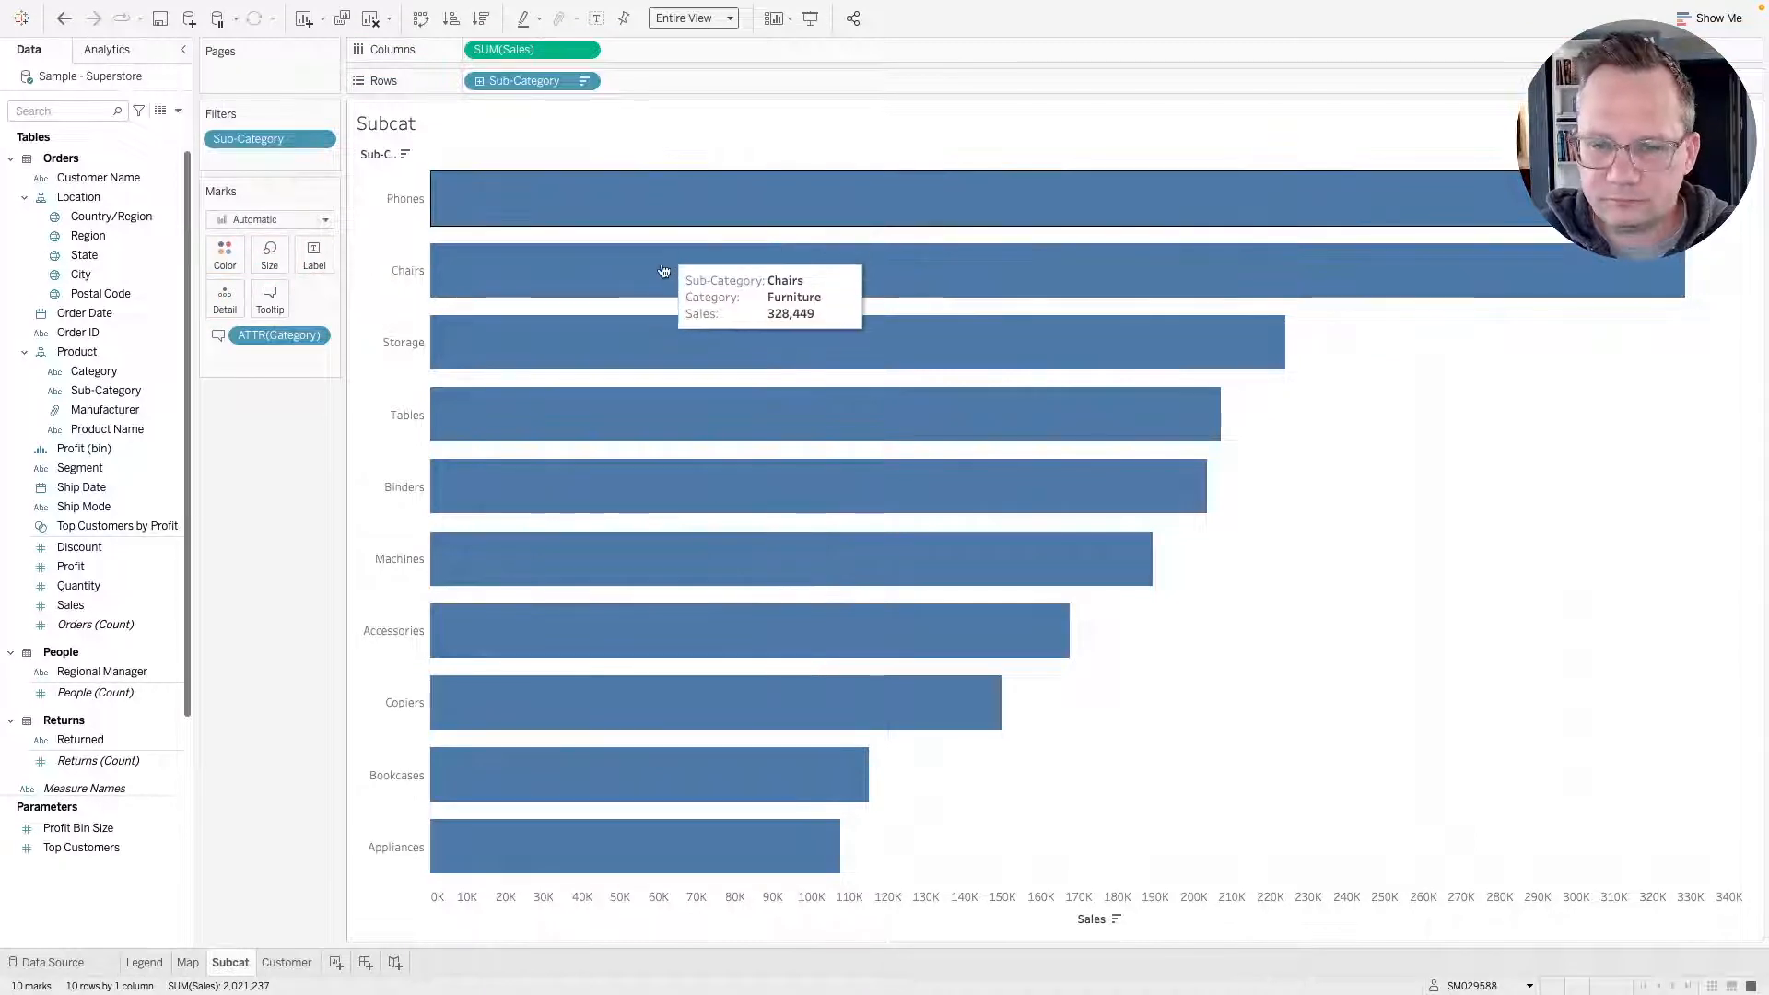
mouse_move(590, 337)
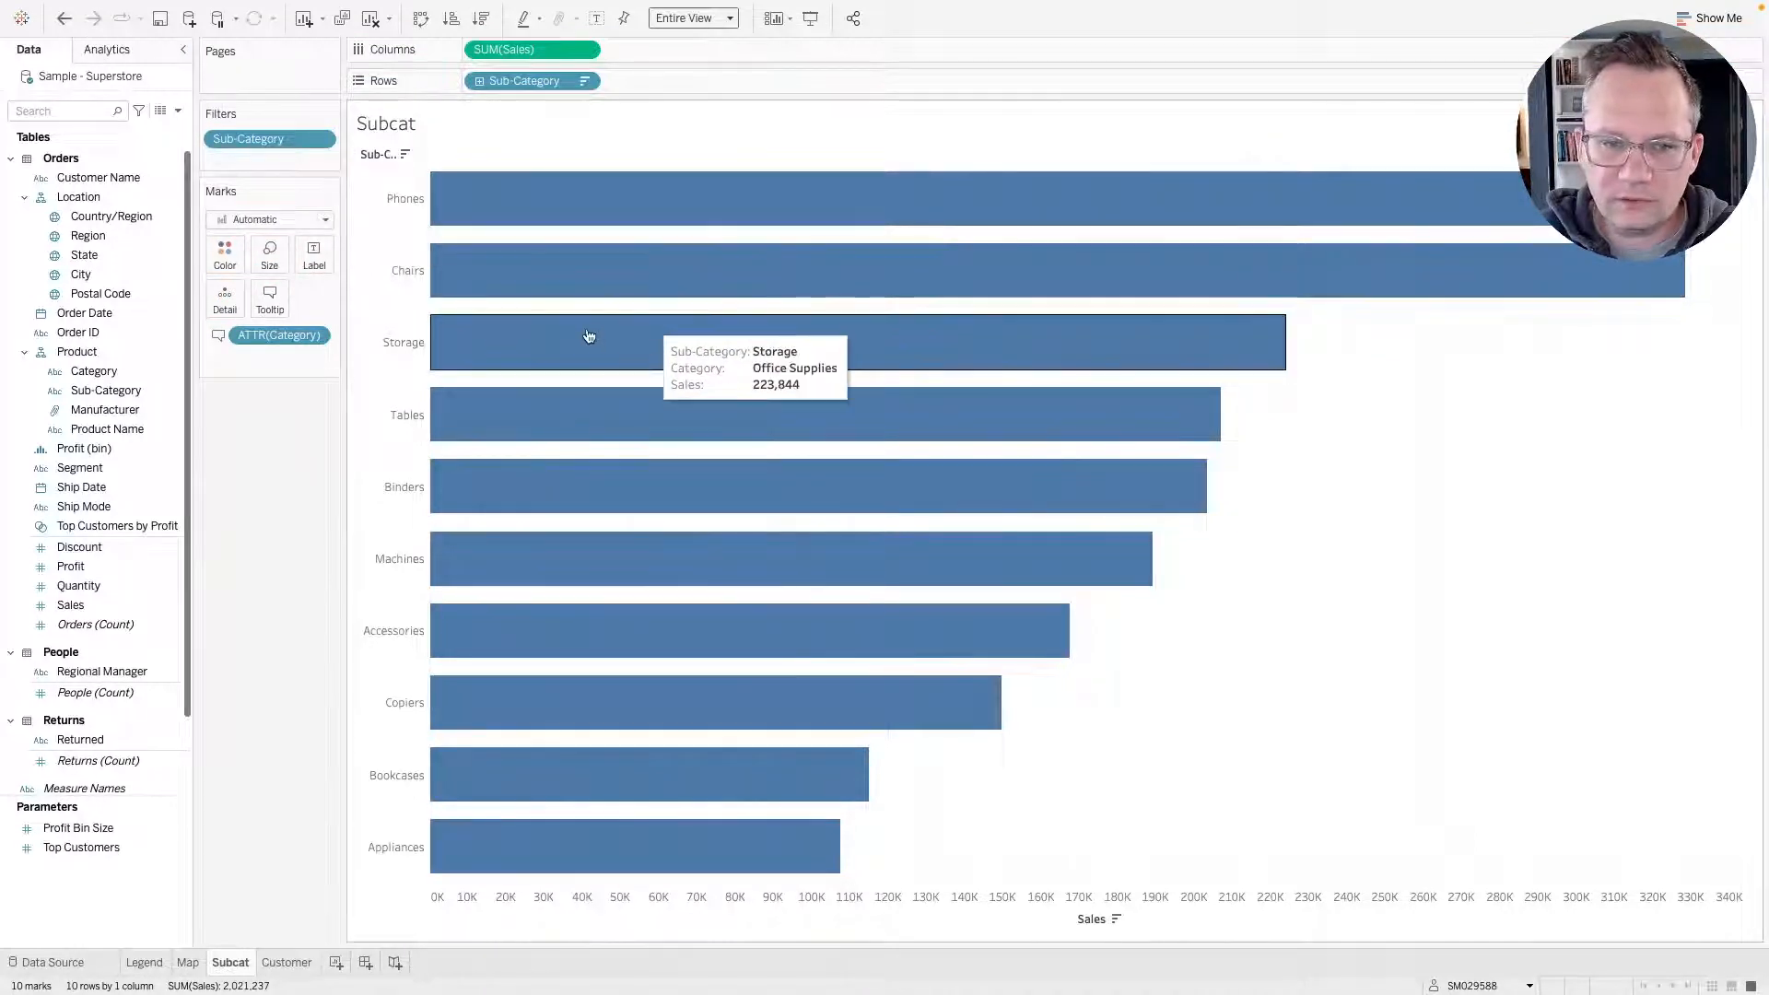
Change the Subcat bars' colour to purple using the colour wheel.
click(225, 254)
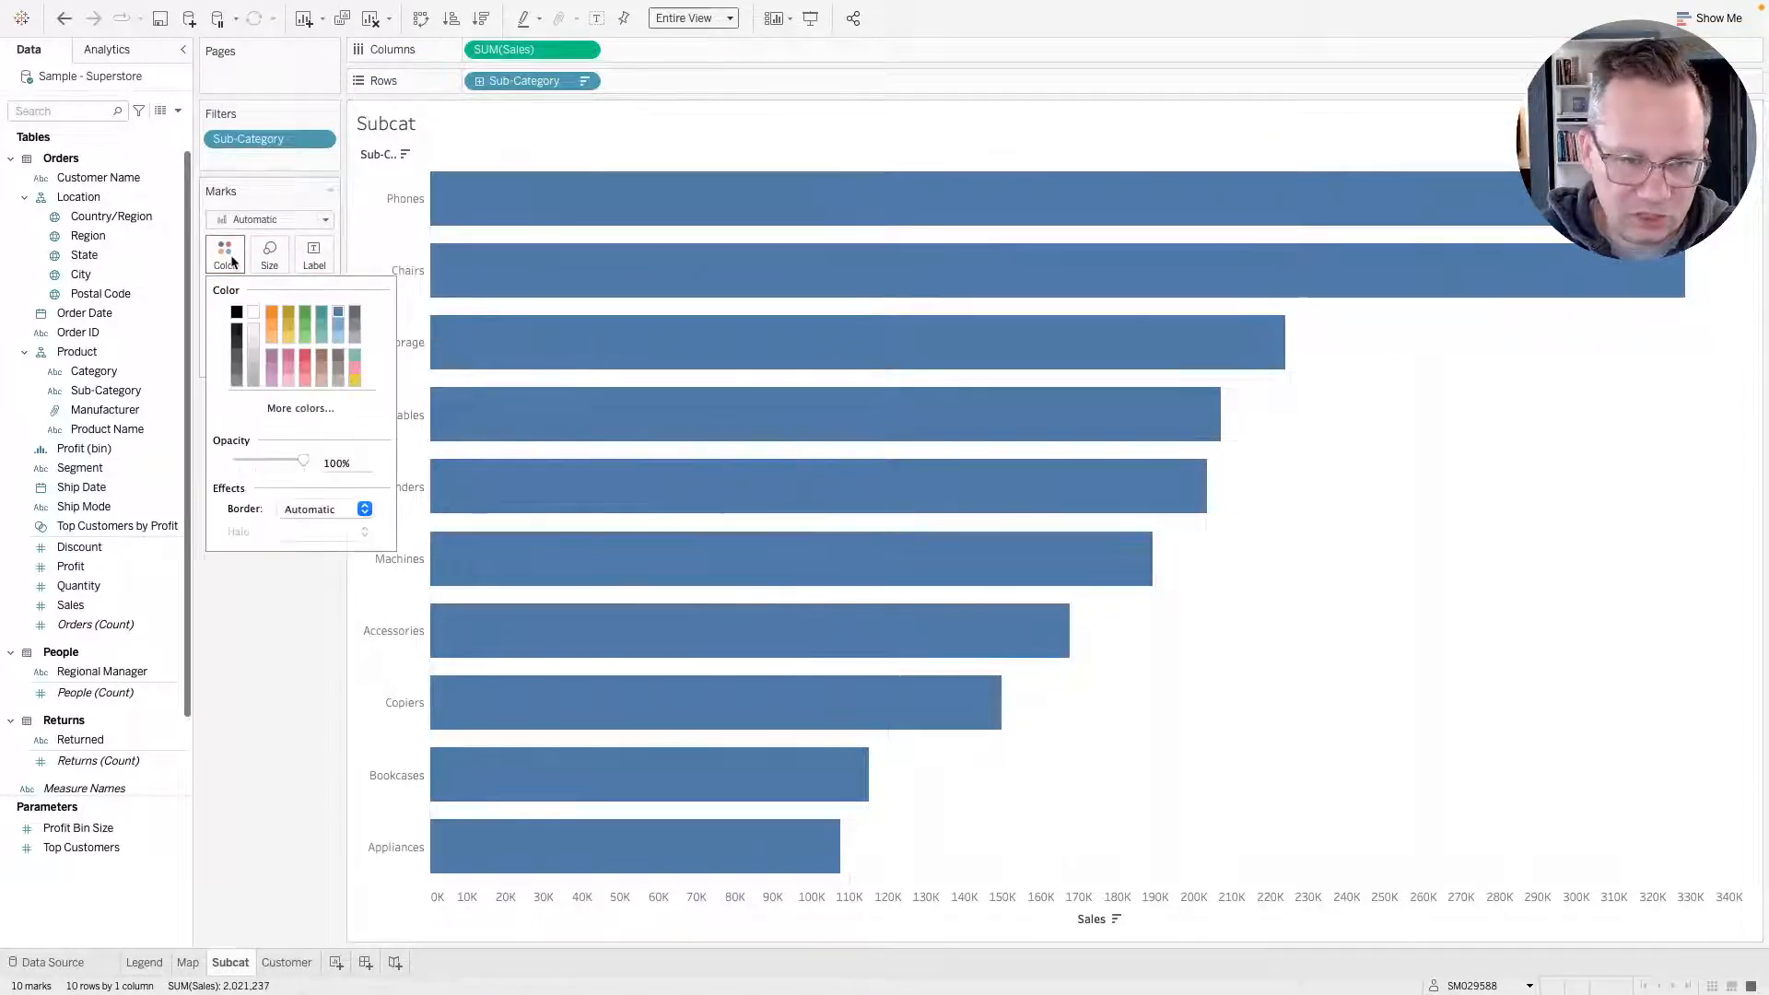
click(295, 412)
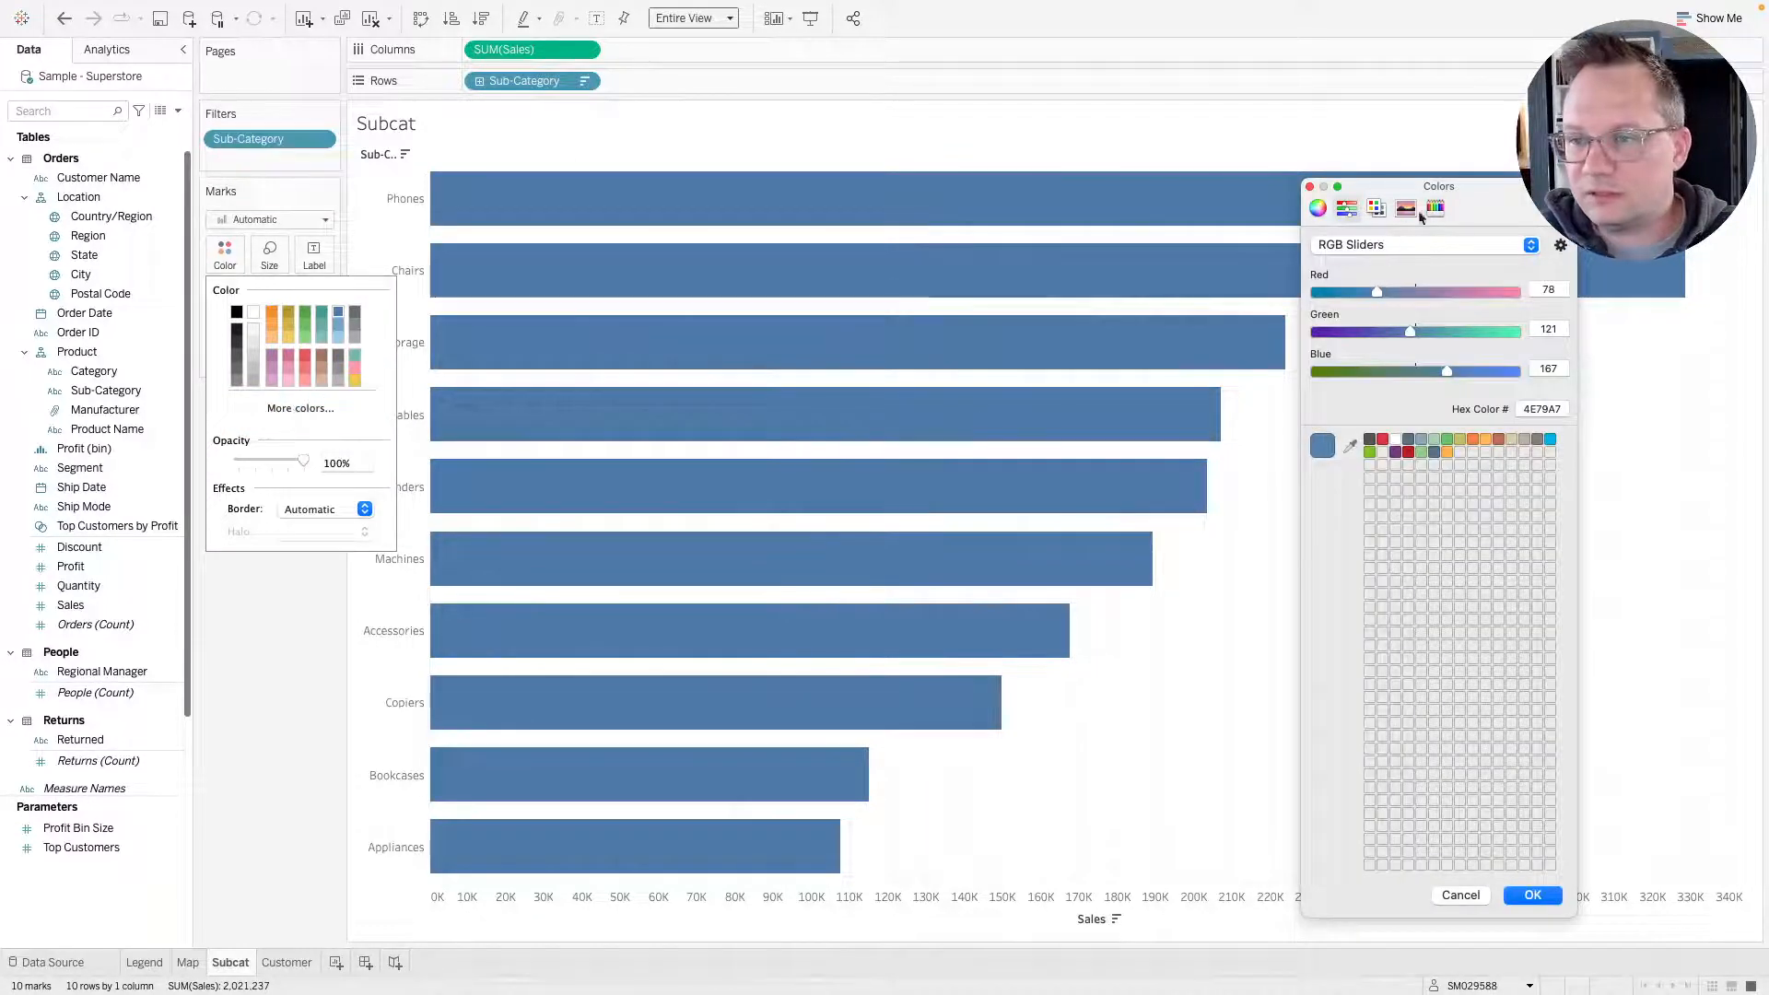
click(1319, 208)
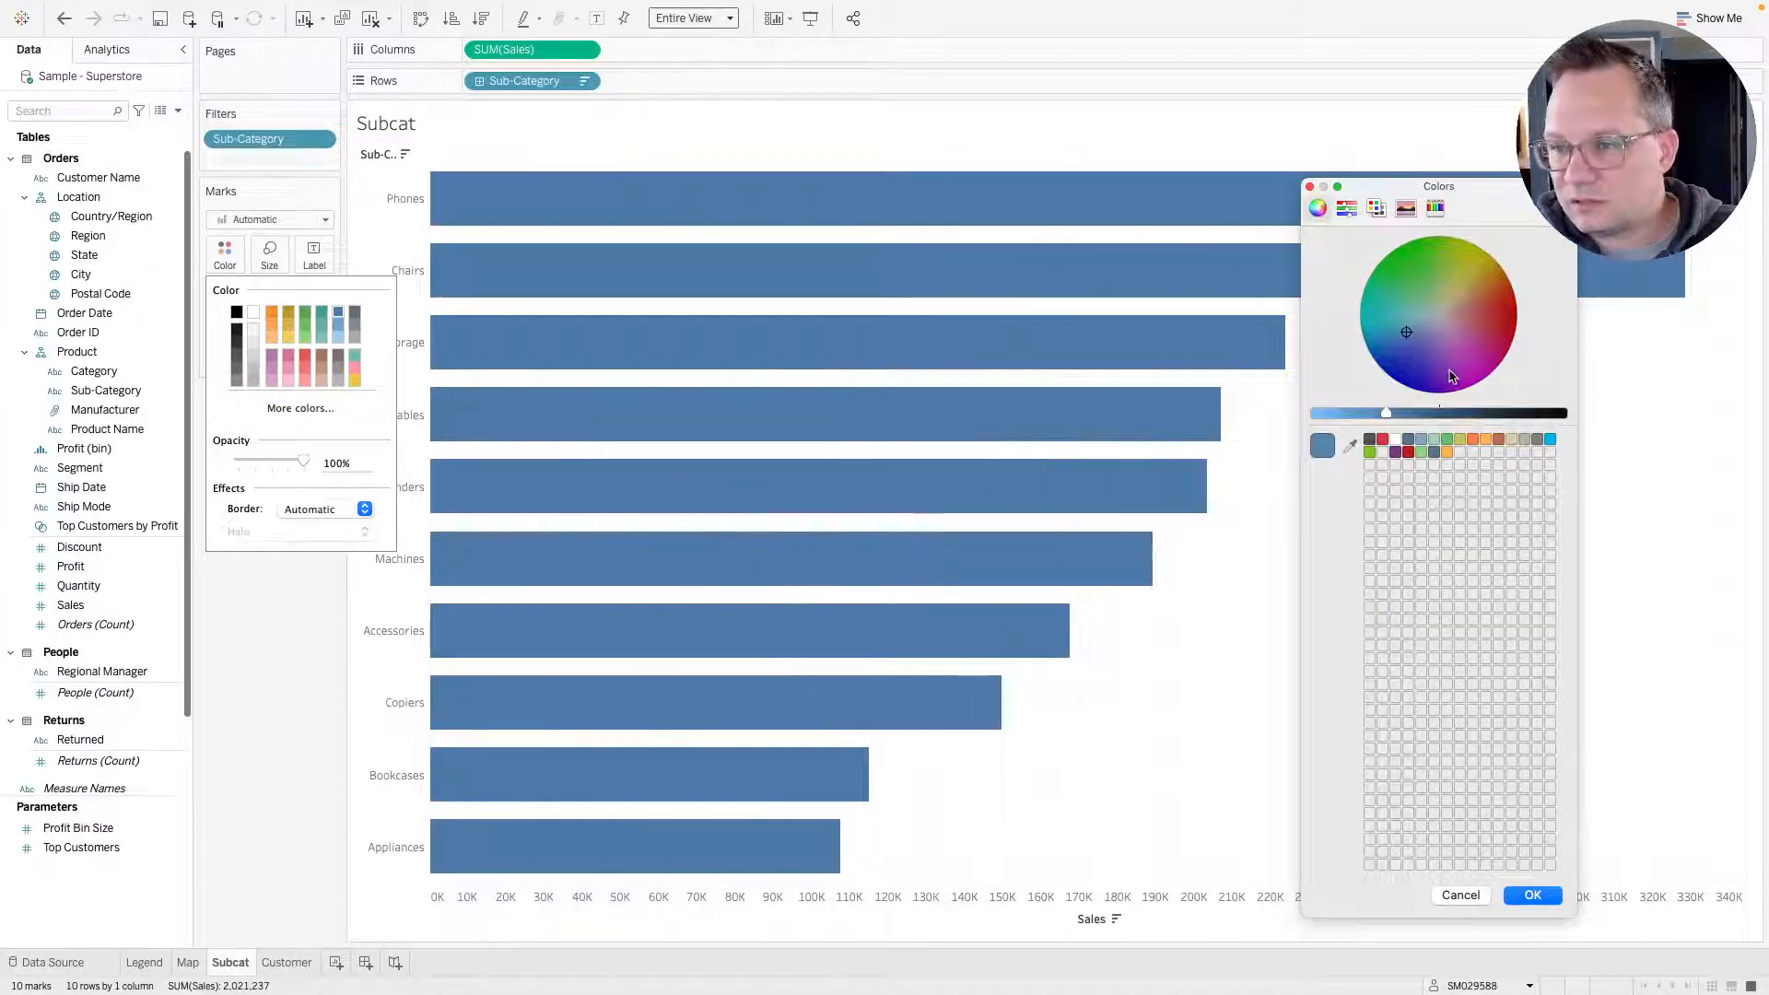
click(1450, 382)
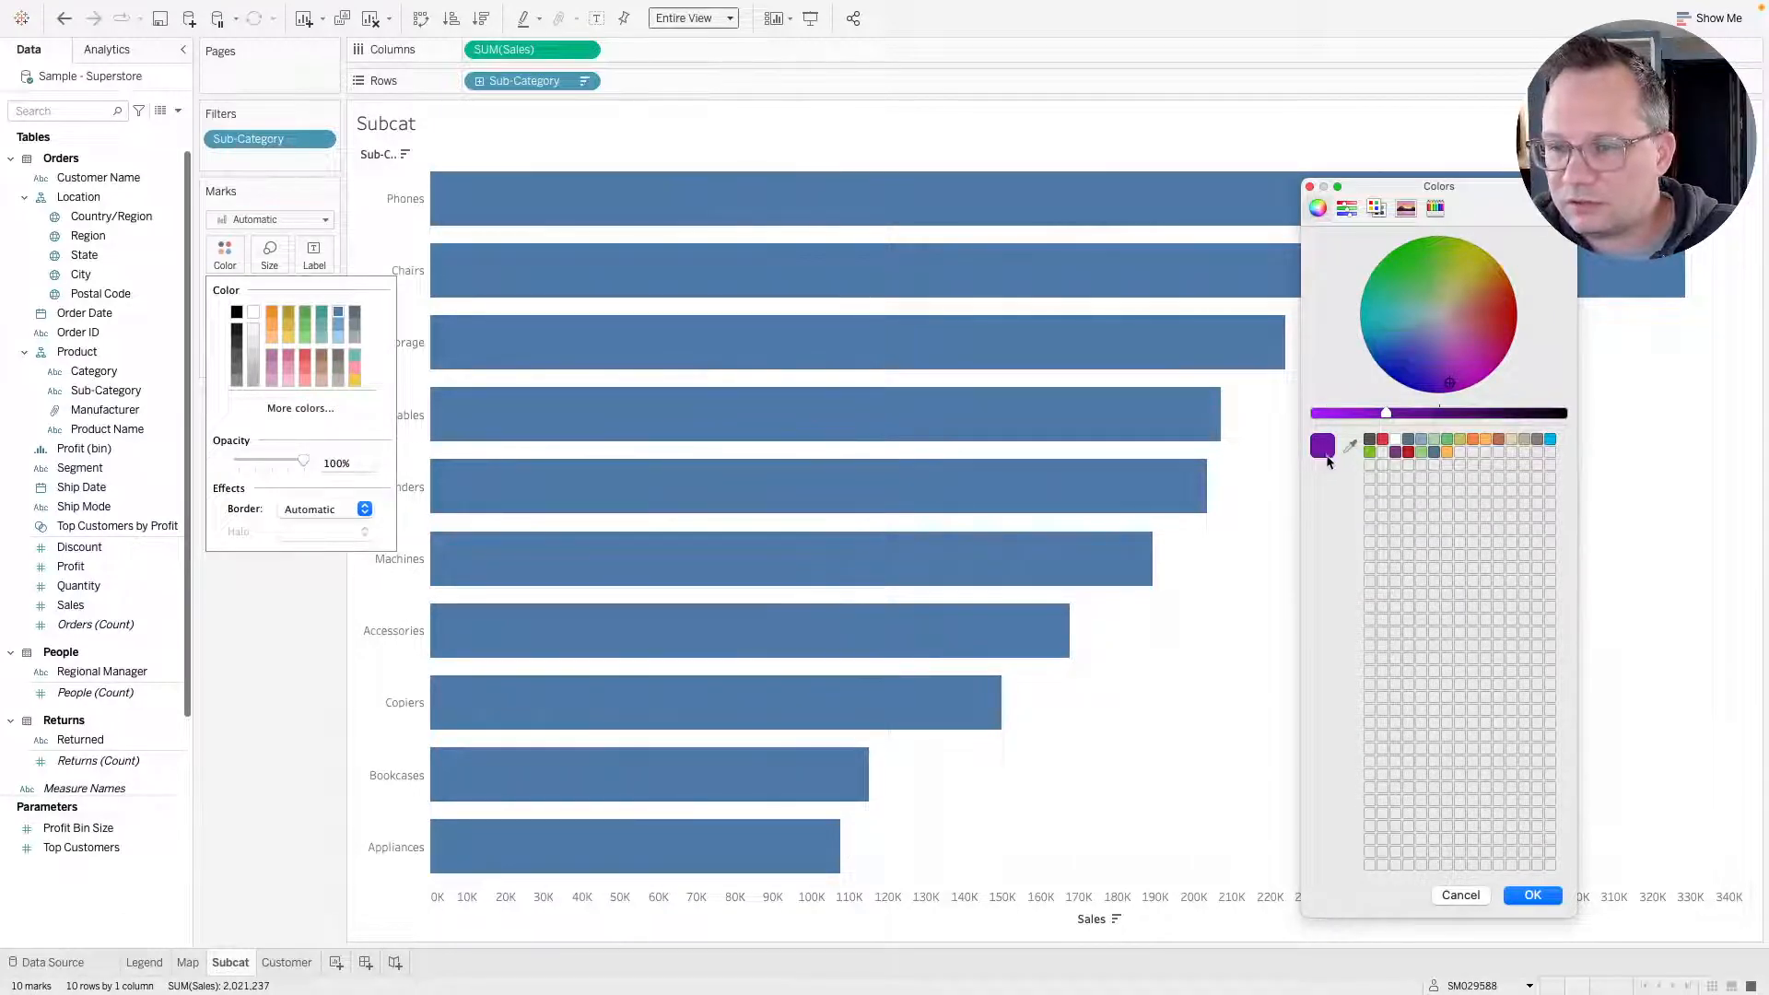
click(1525, 893)
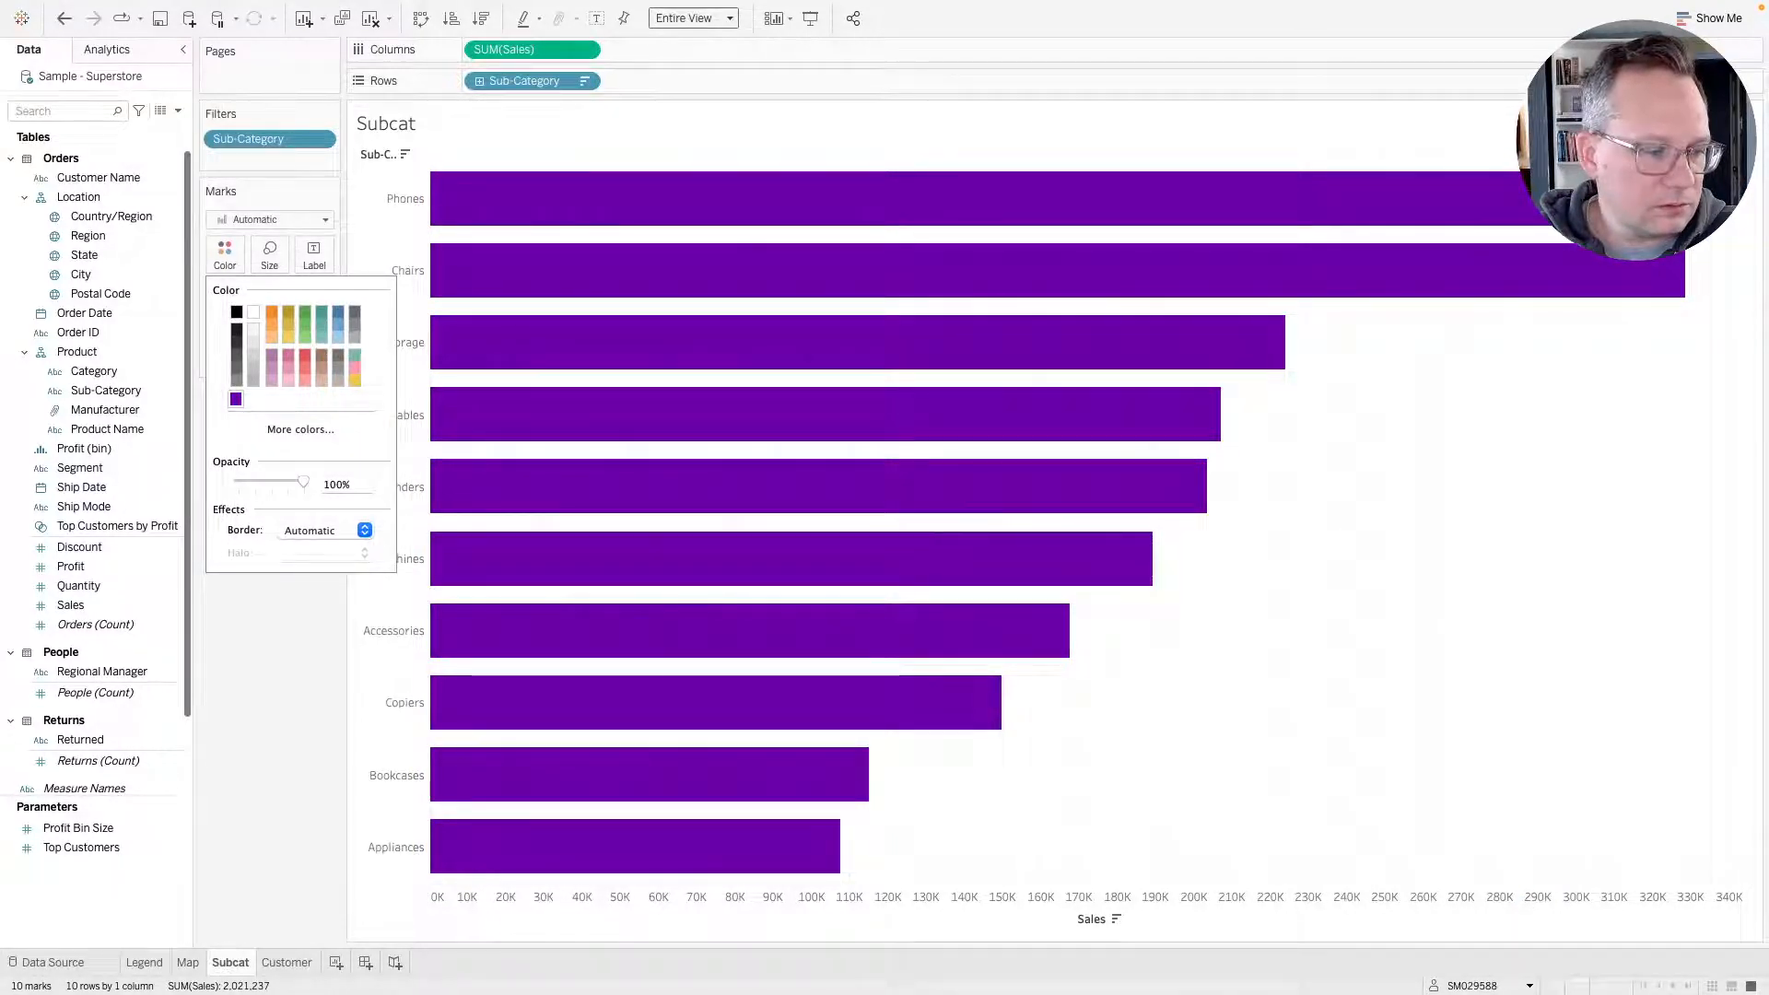
key(Escape)
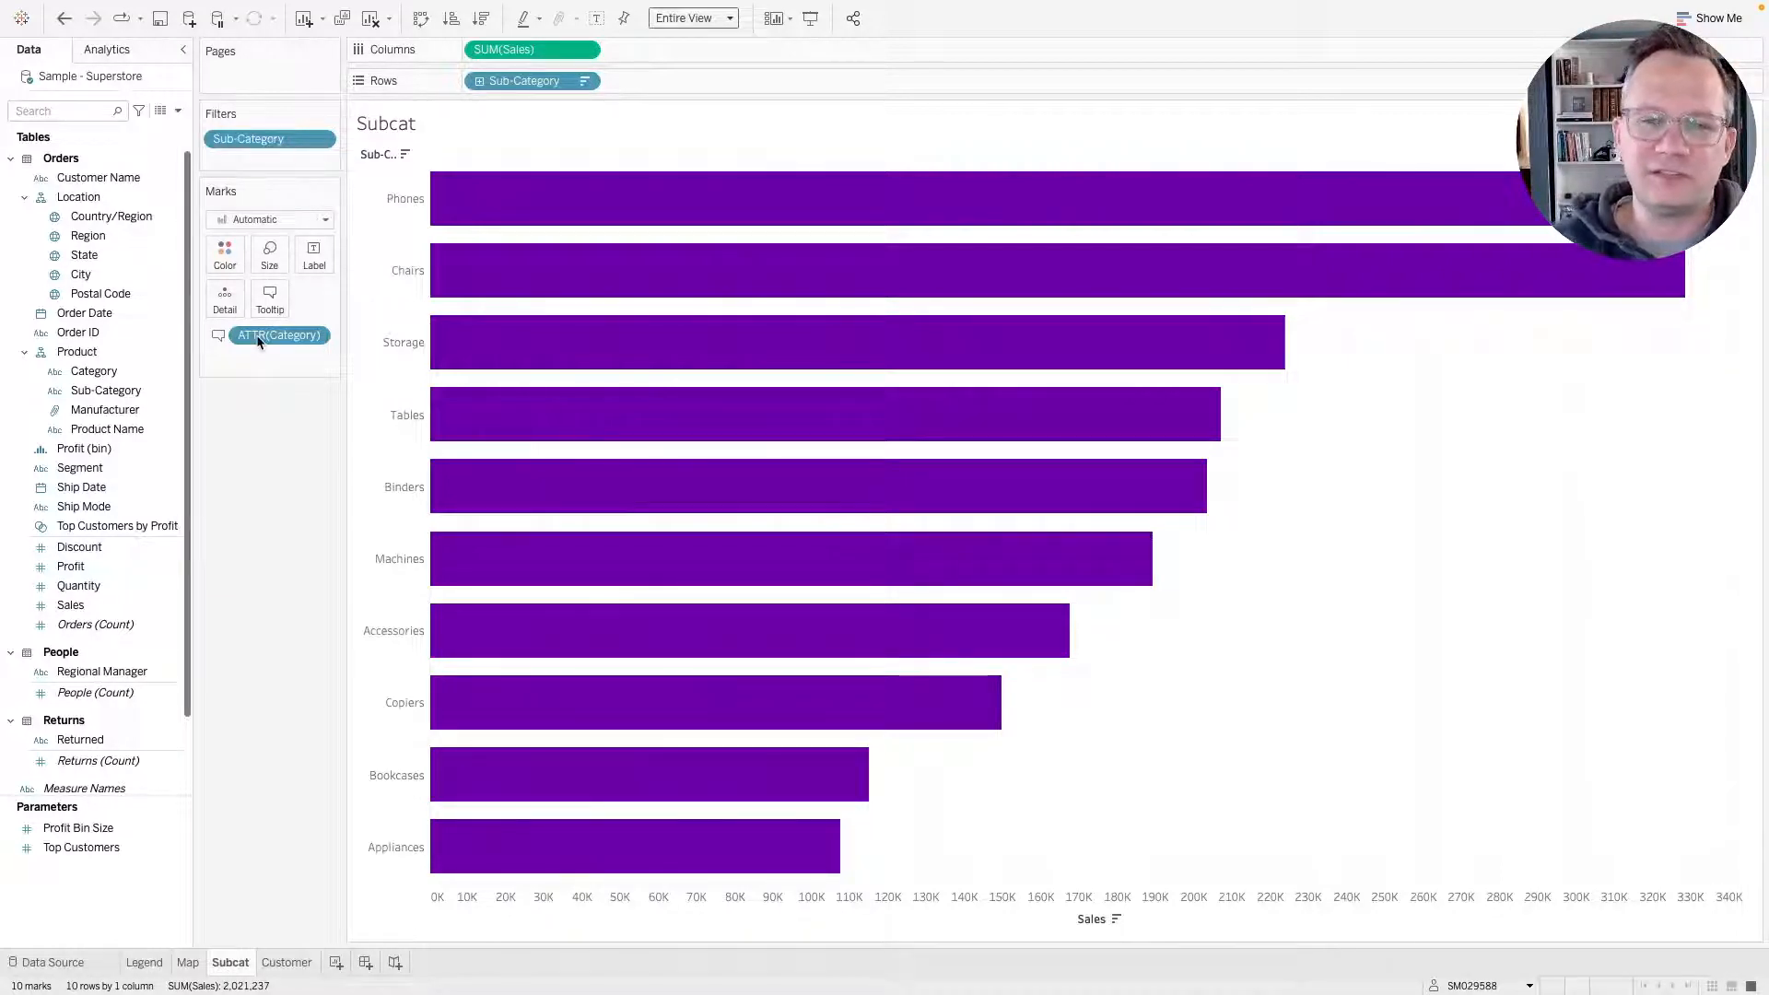
Darken the purple bar colour with the brightness slider.
click(231, 258)
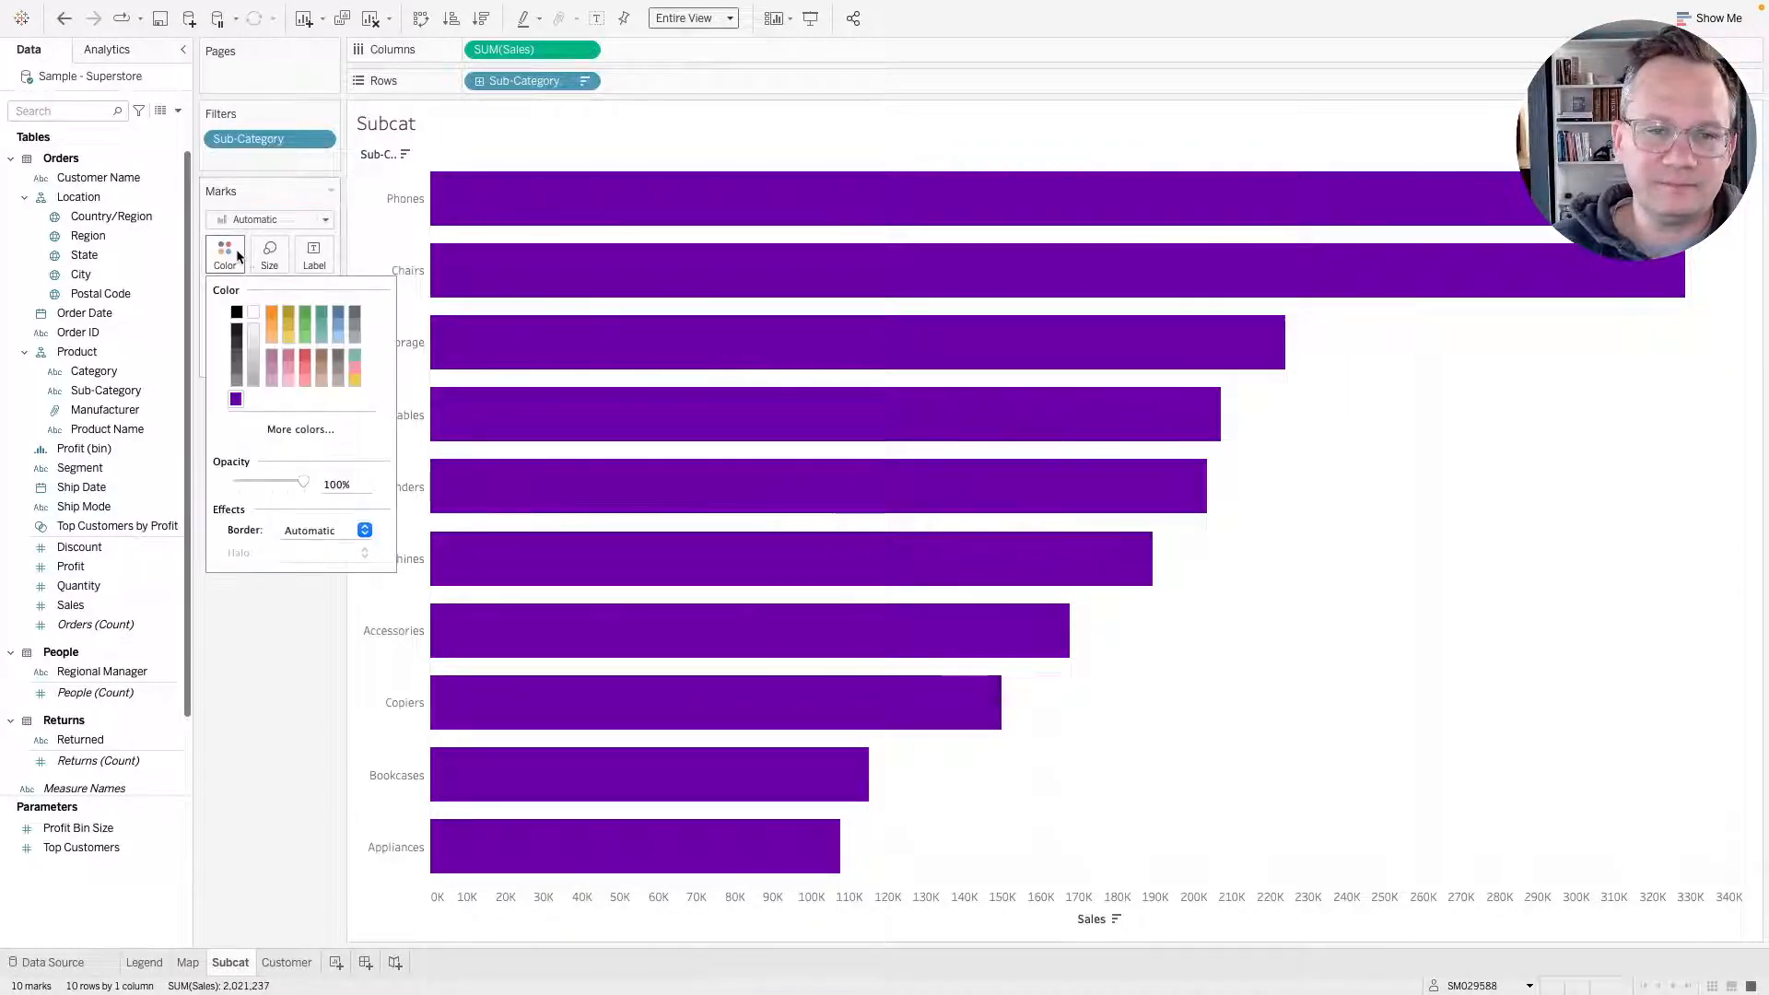
click(290, 433)
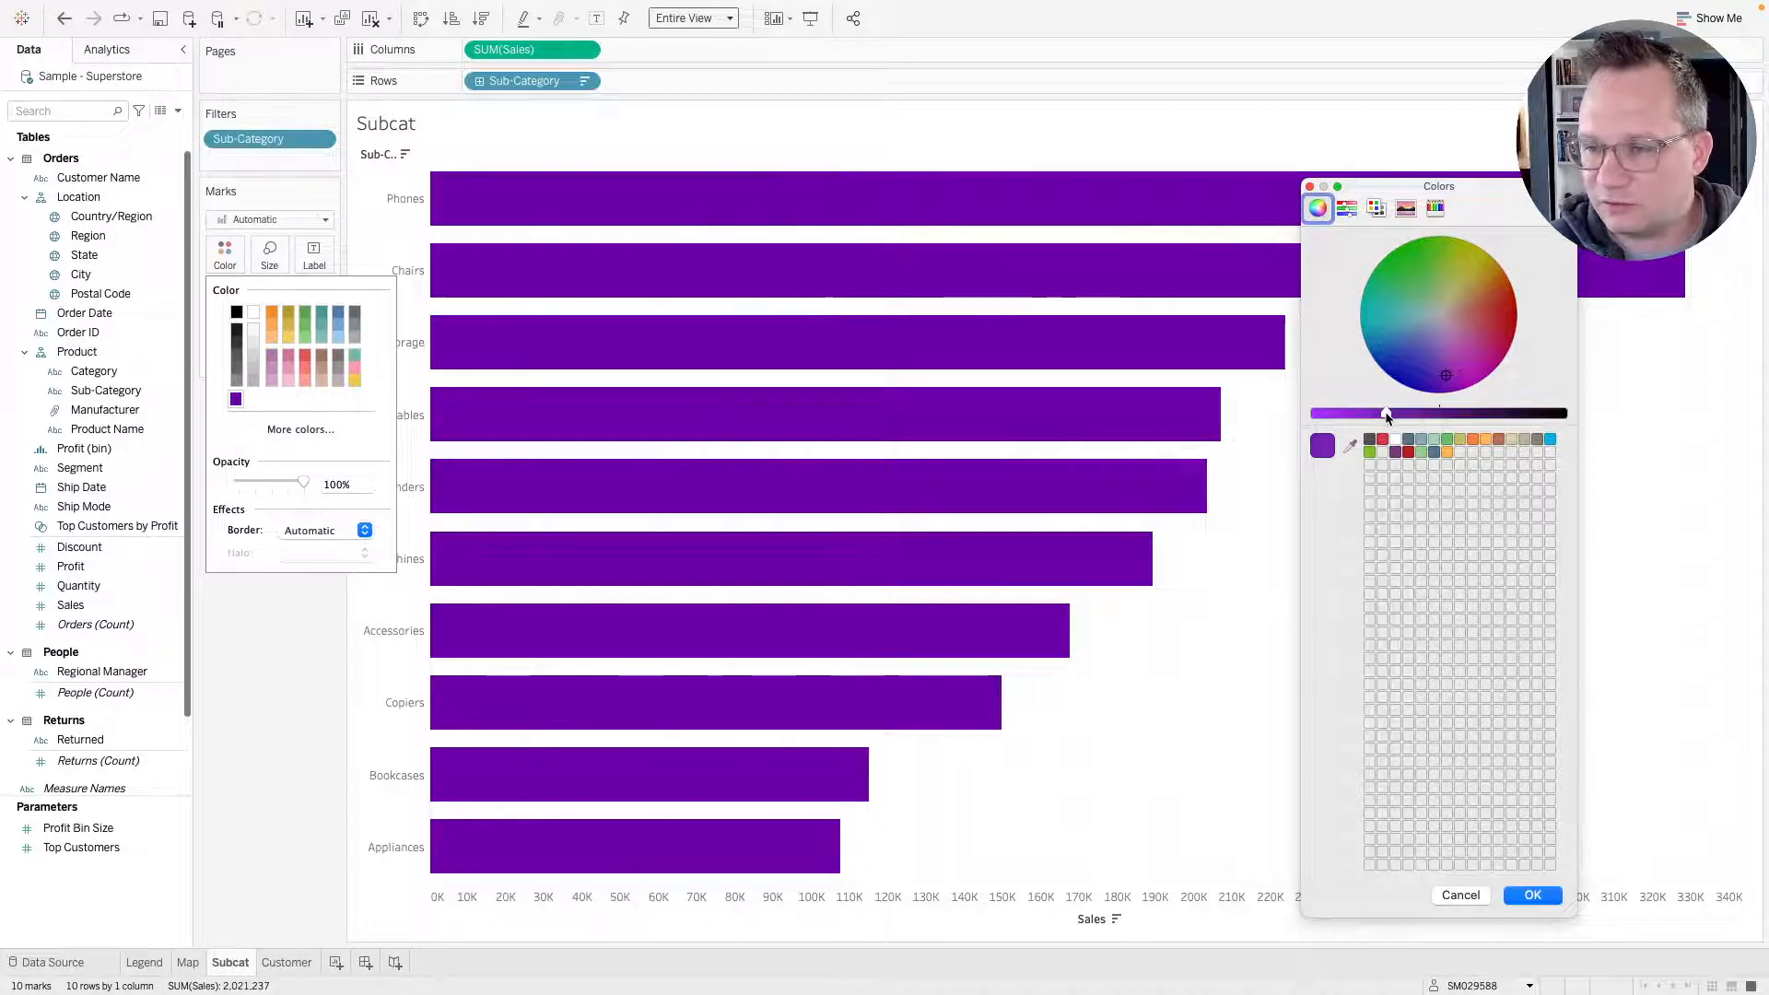
drag(1386, 417, 1416, 421)
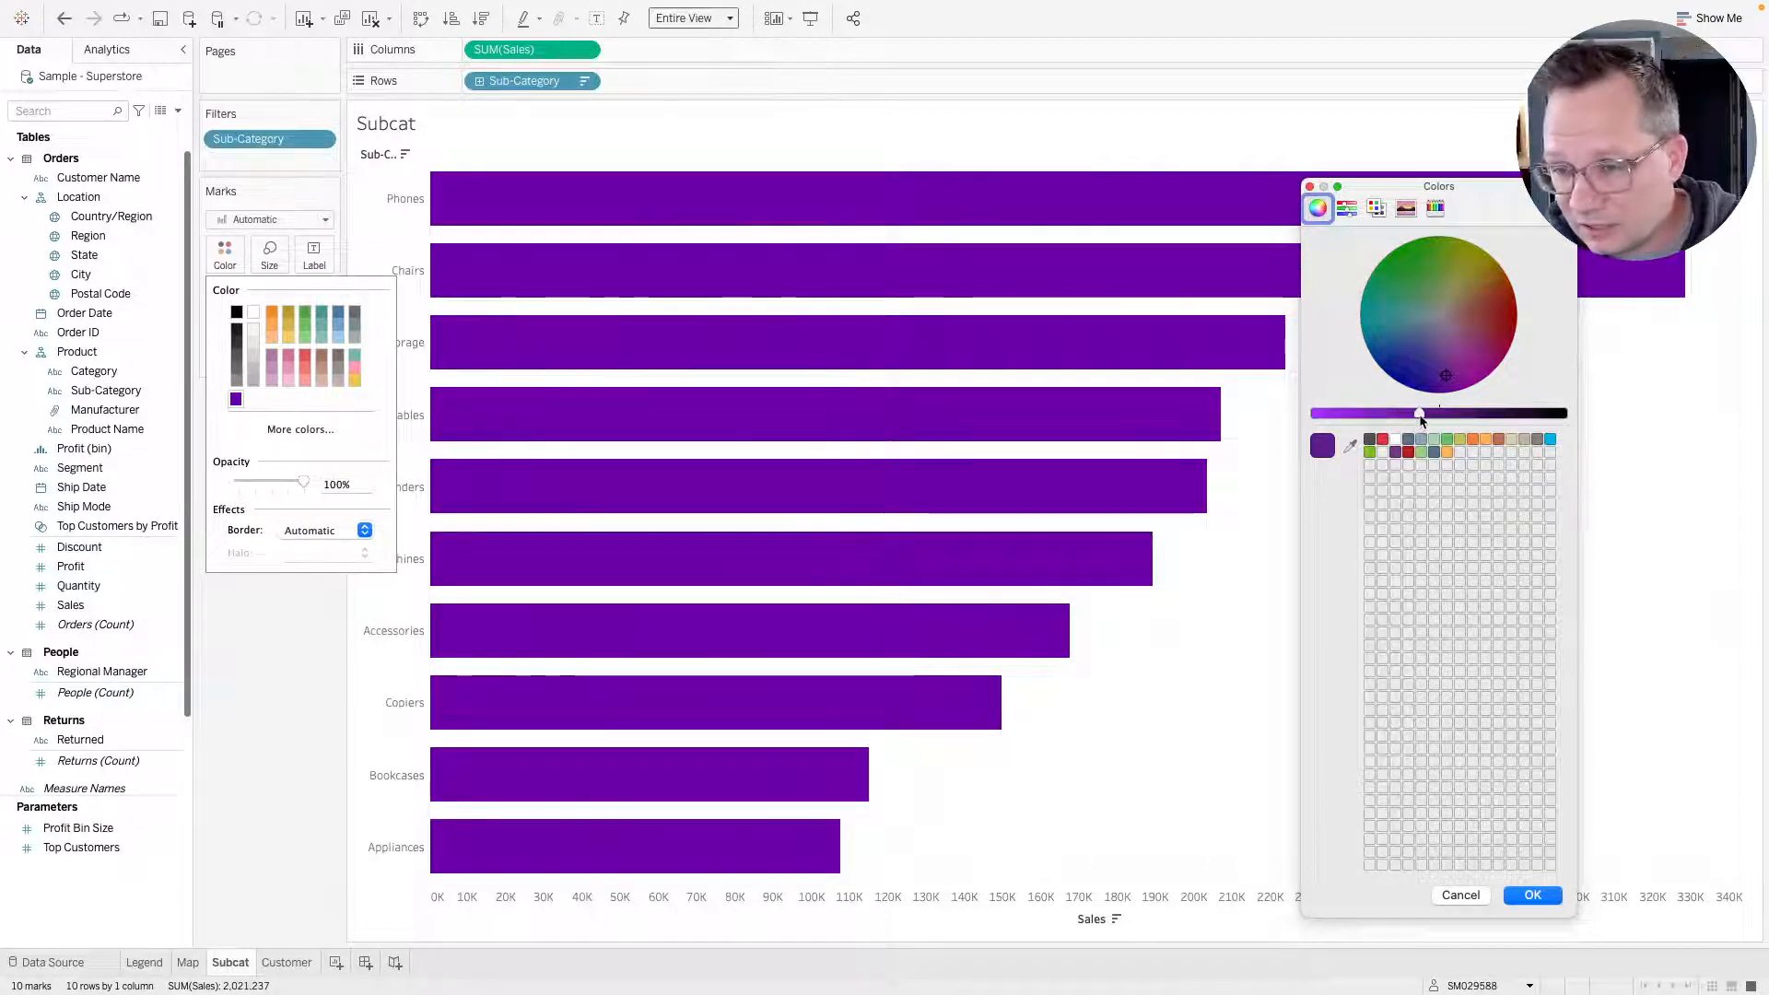
mouse_move(1420, 419)
mouse_down()
mouse_move(1438, 422)
mouse_move(1417, 422)
mouse_up()
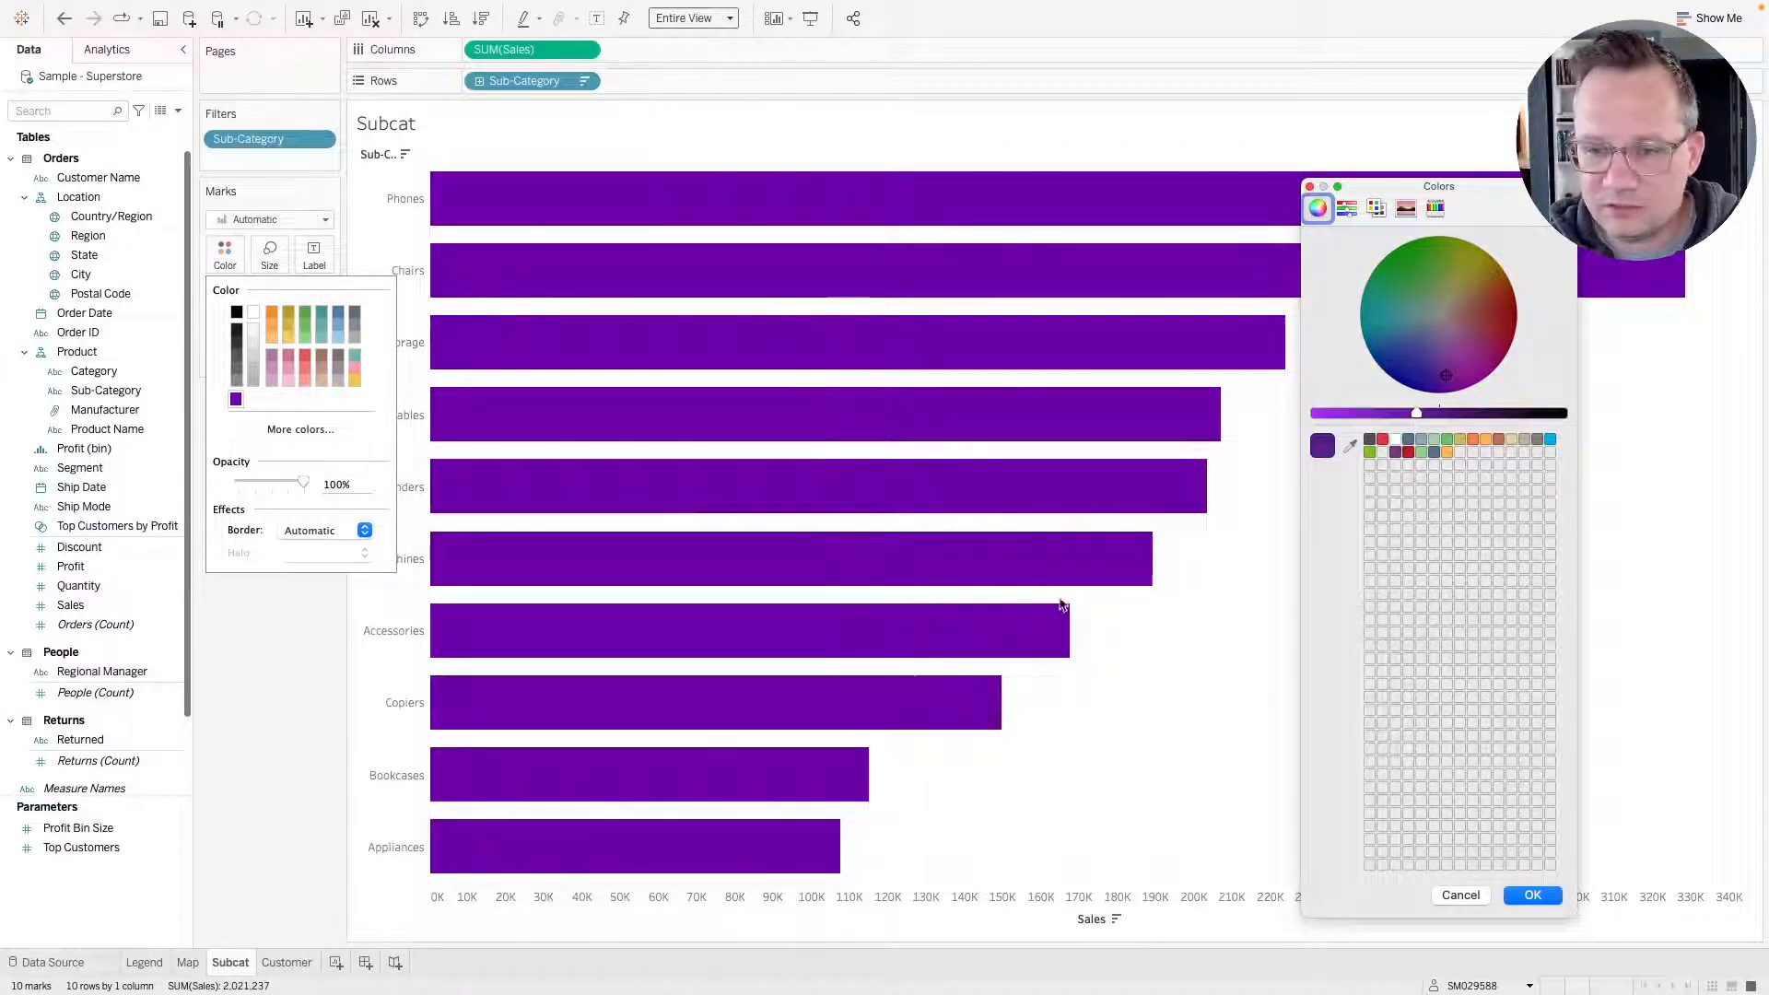
click(1534, 895)
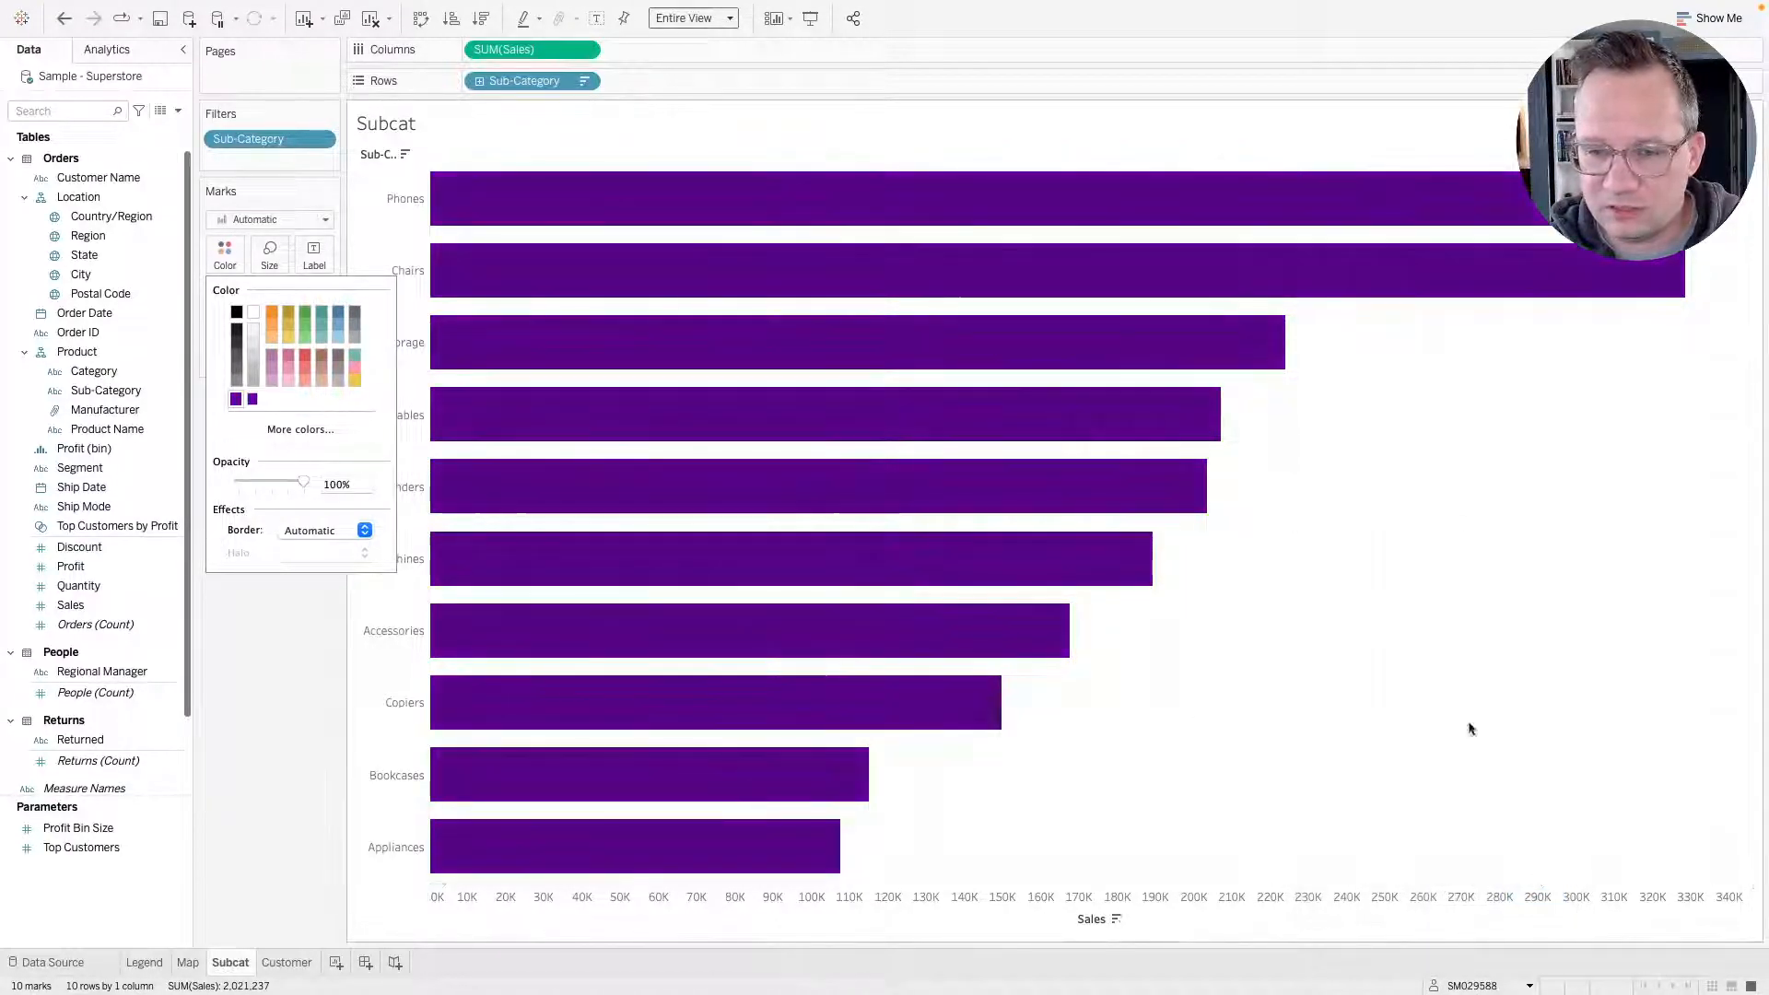
click(248, 668)
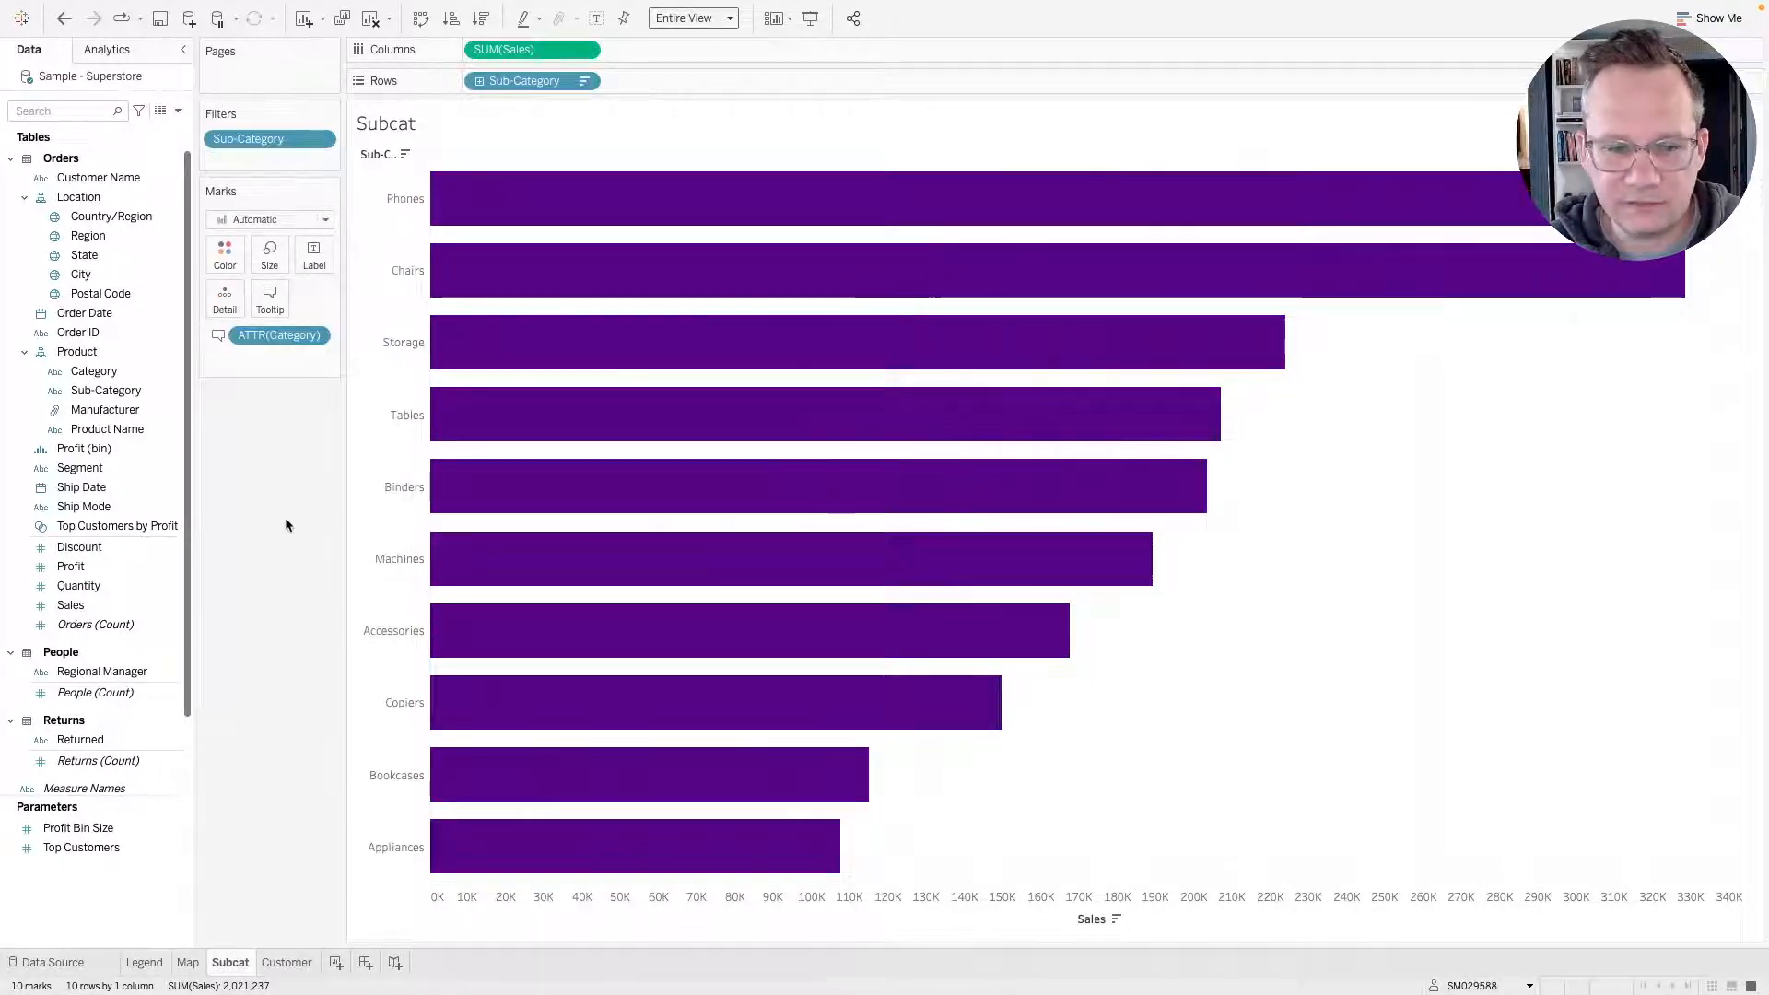
Compare with the original dashboard, then open the Customer sheet and put Customer Name on Rows.
key(ctrl+Right)
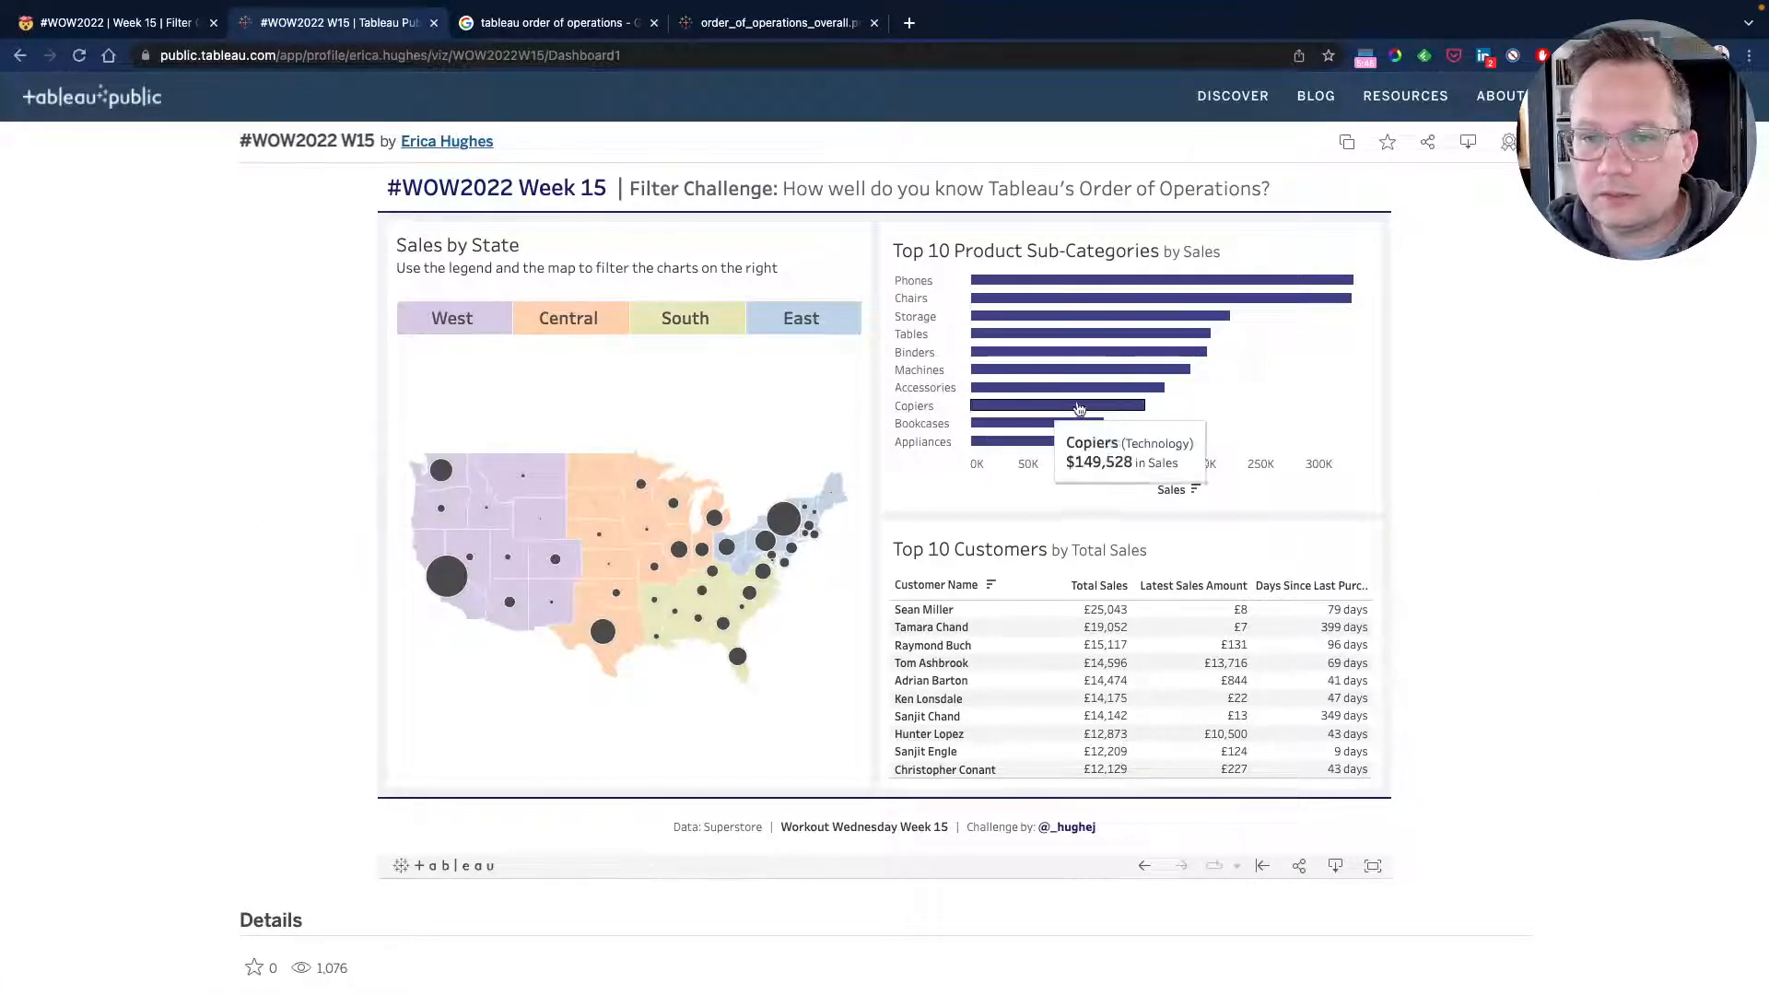
key(super+r)
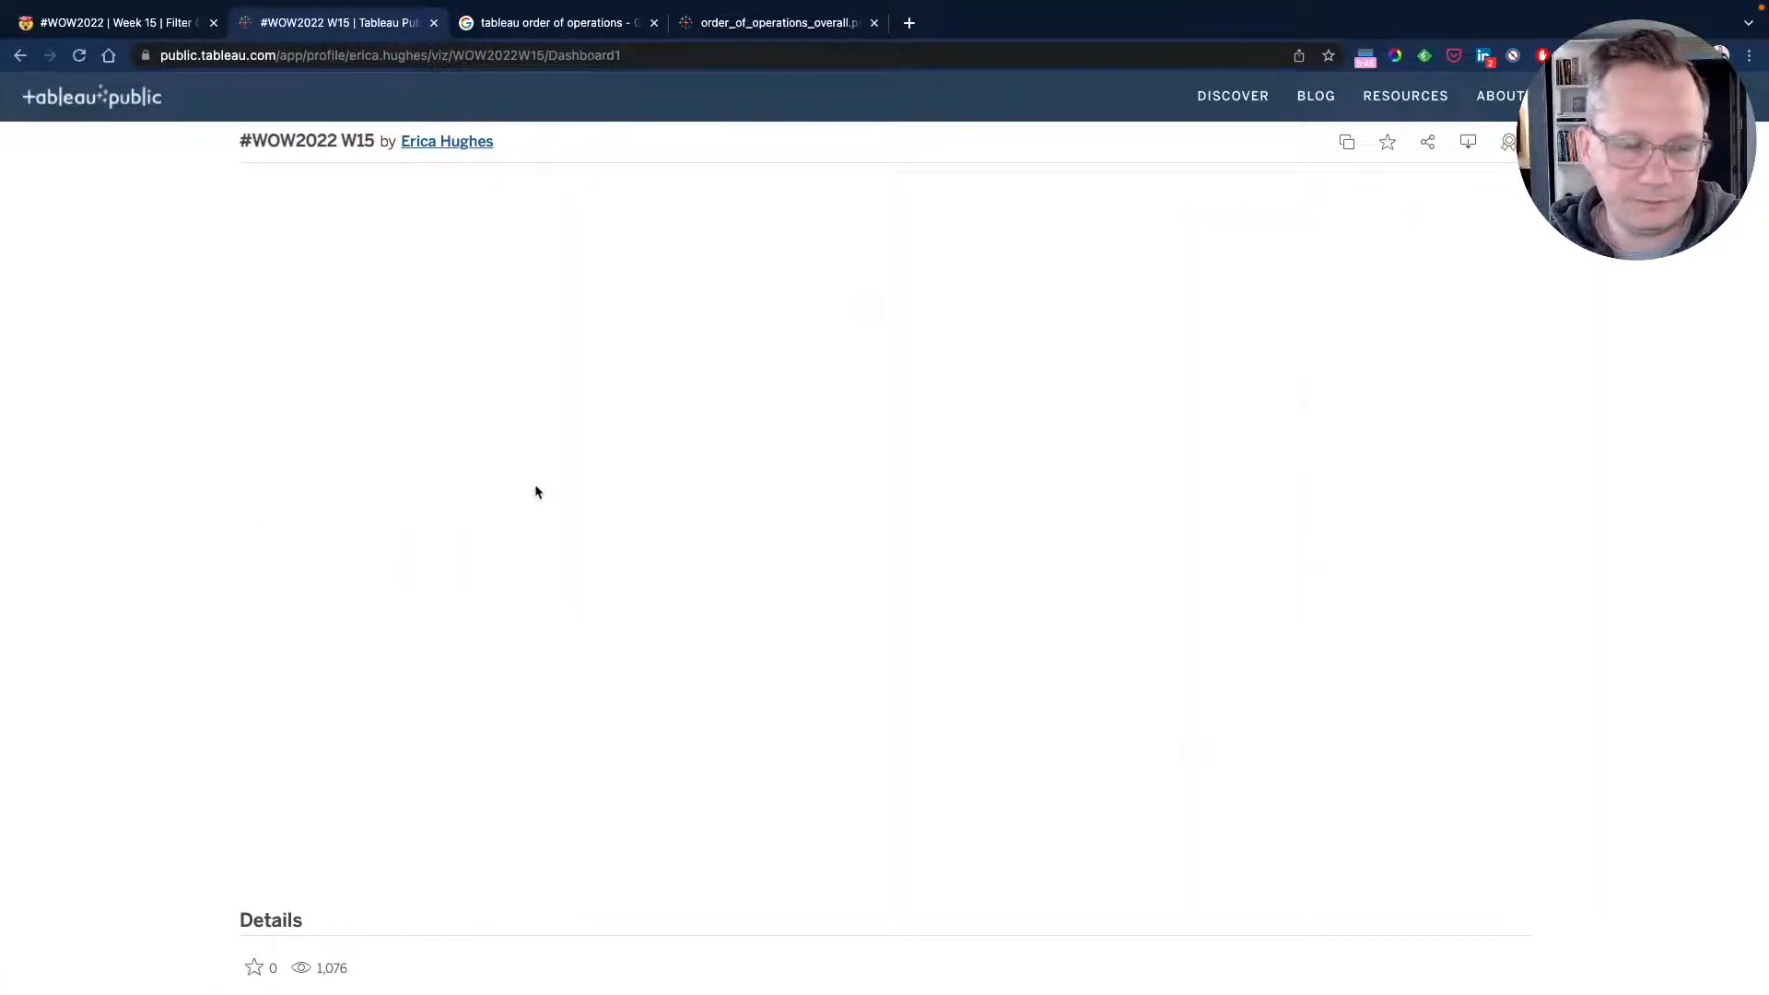
key(ctrl+Left)
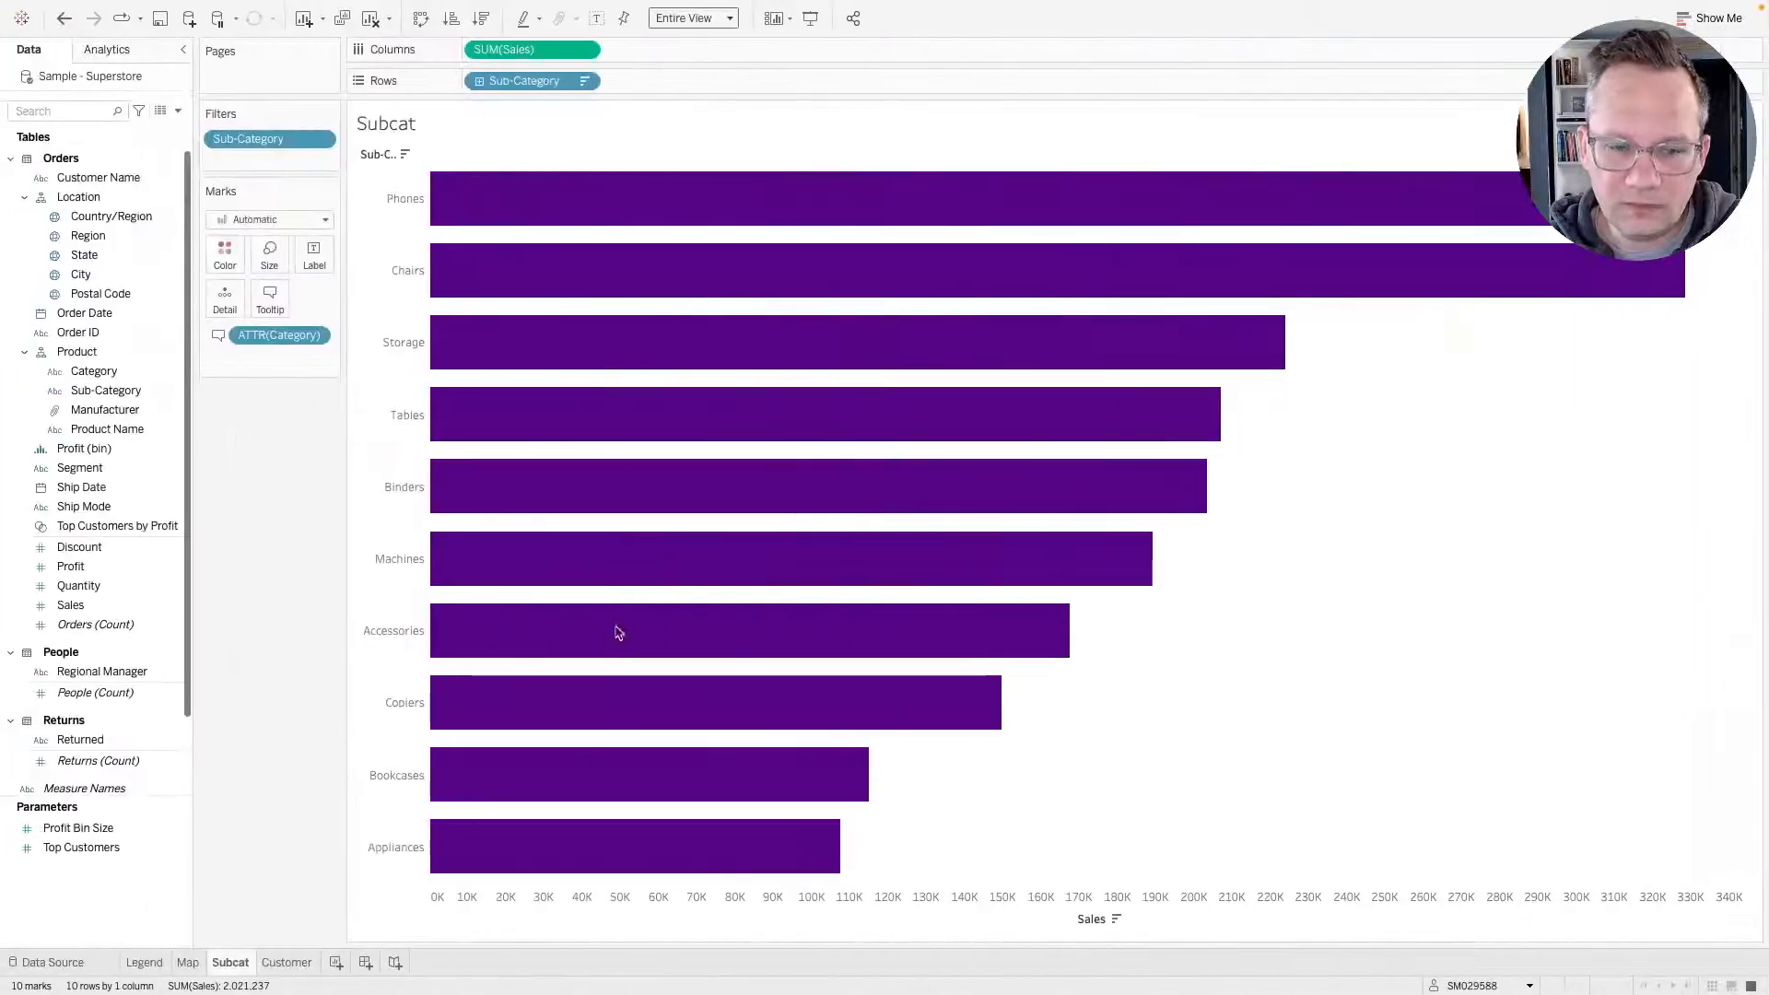
click(286, 961)
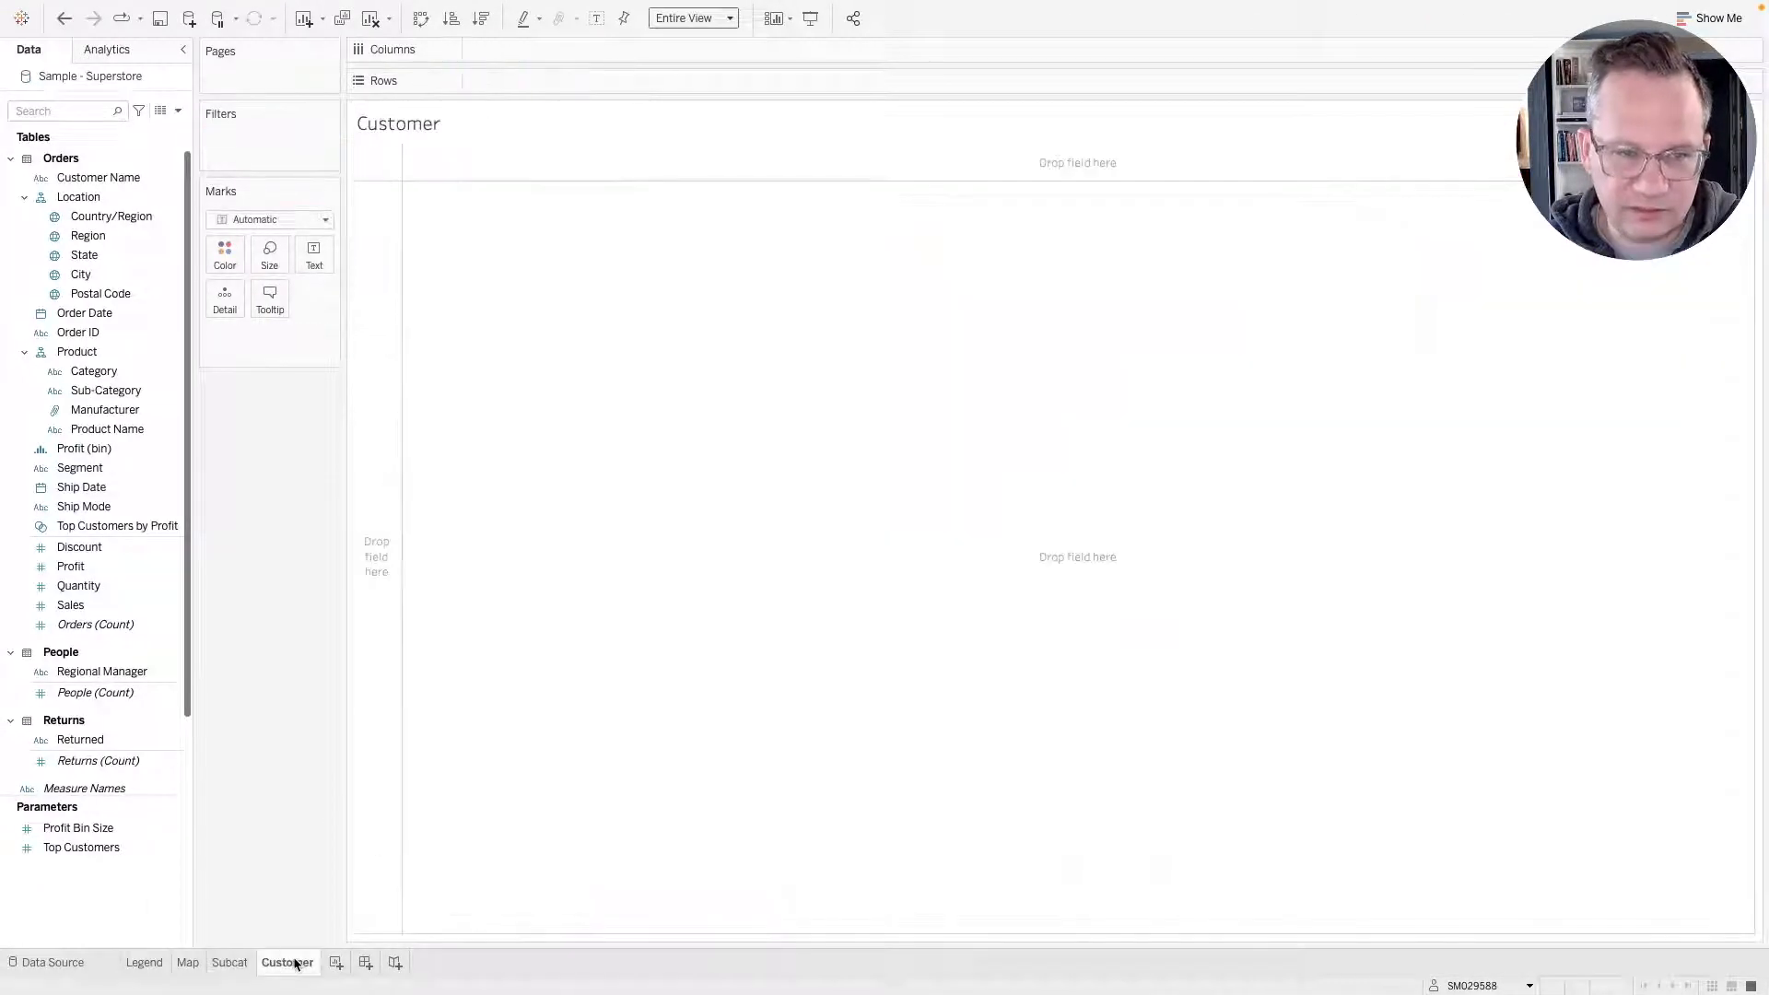
drag(106, 177, 591, 92)
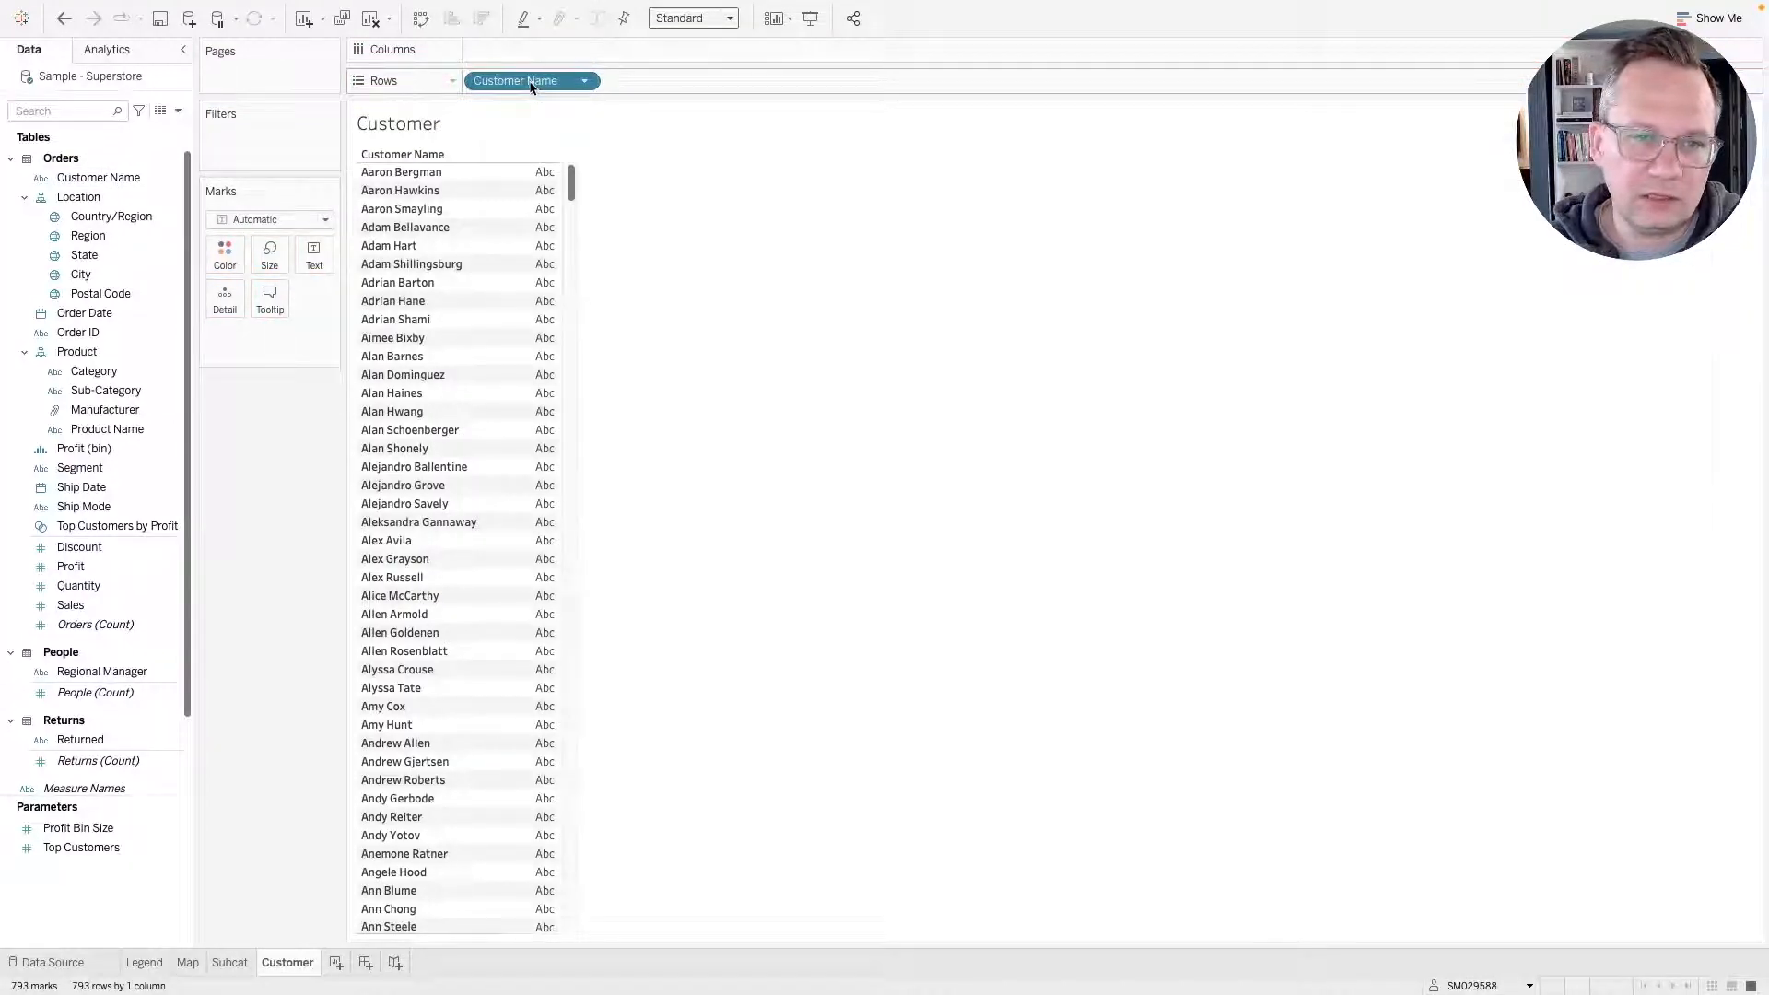
drag(70, 604, 313, 253)
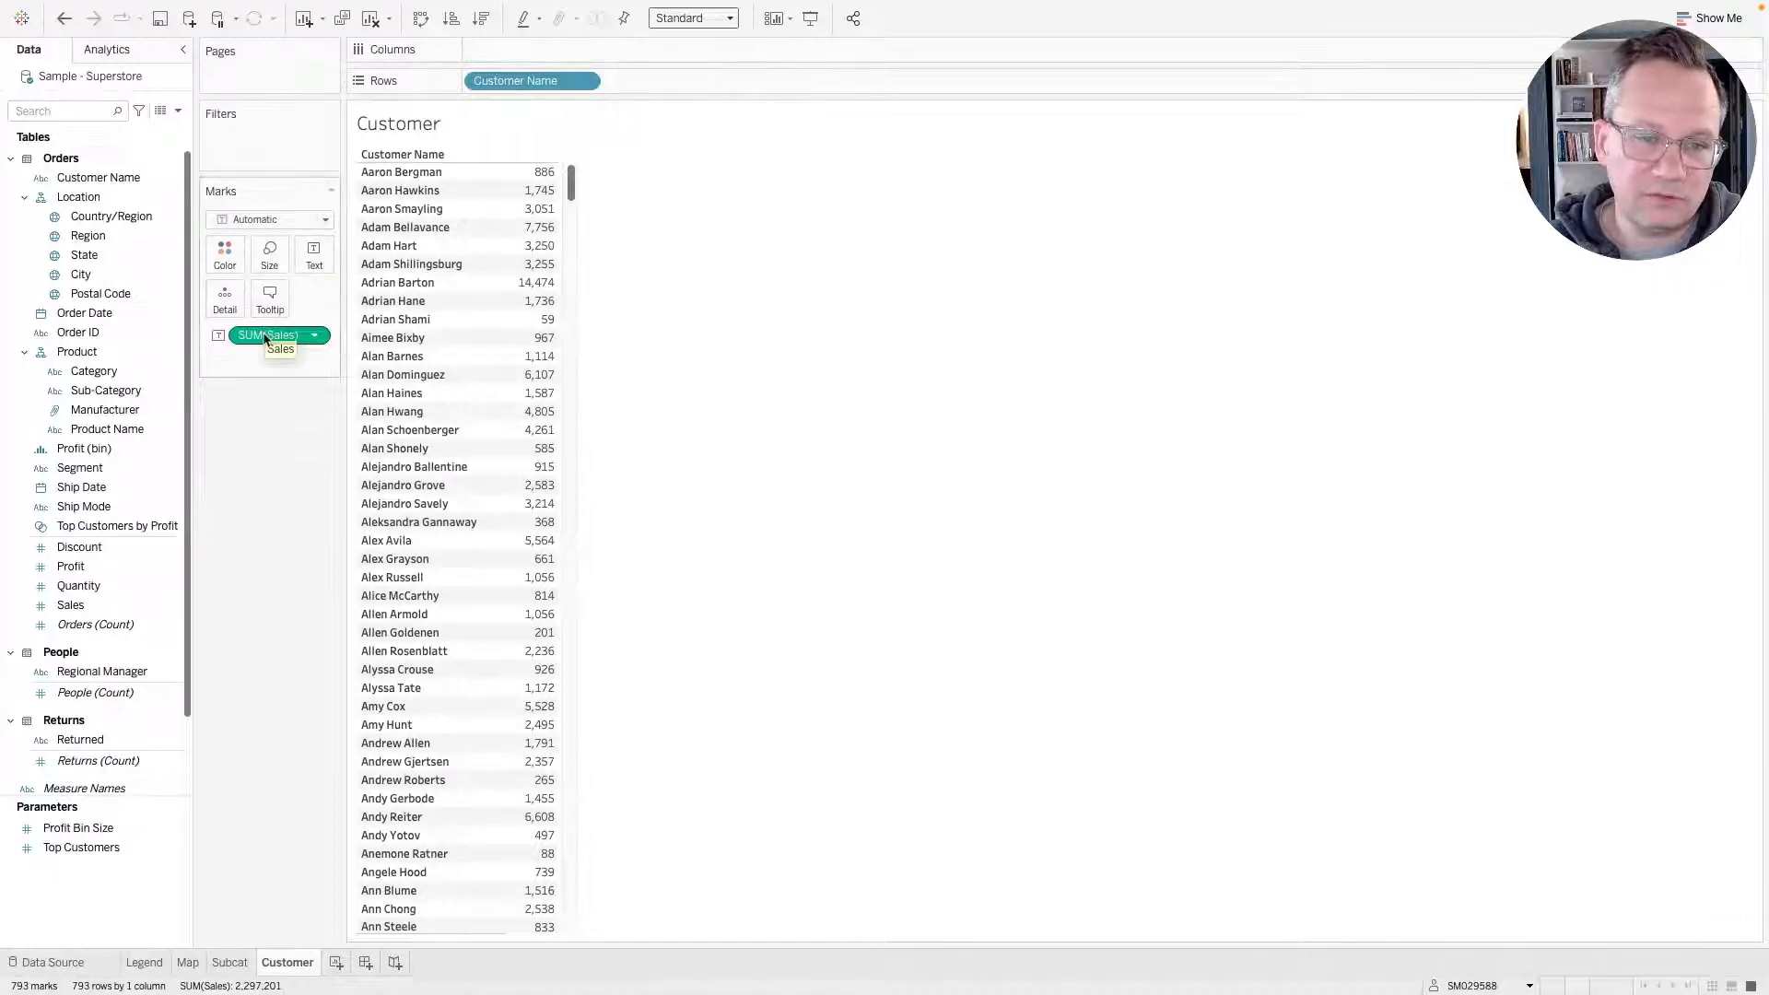
drag(265, 337, 257, 572)
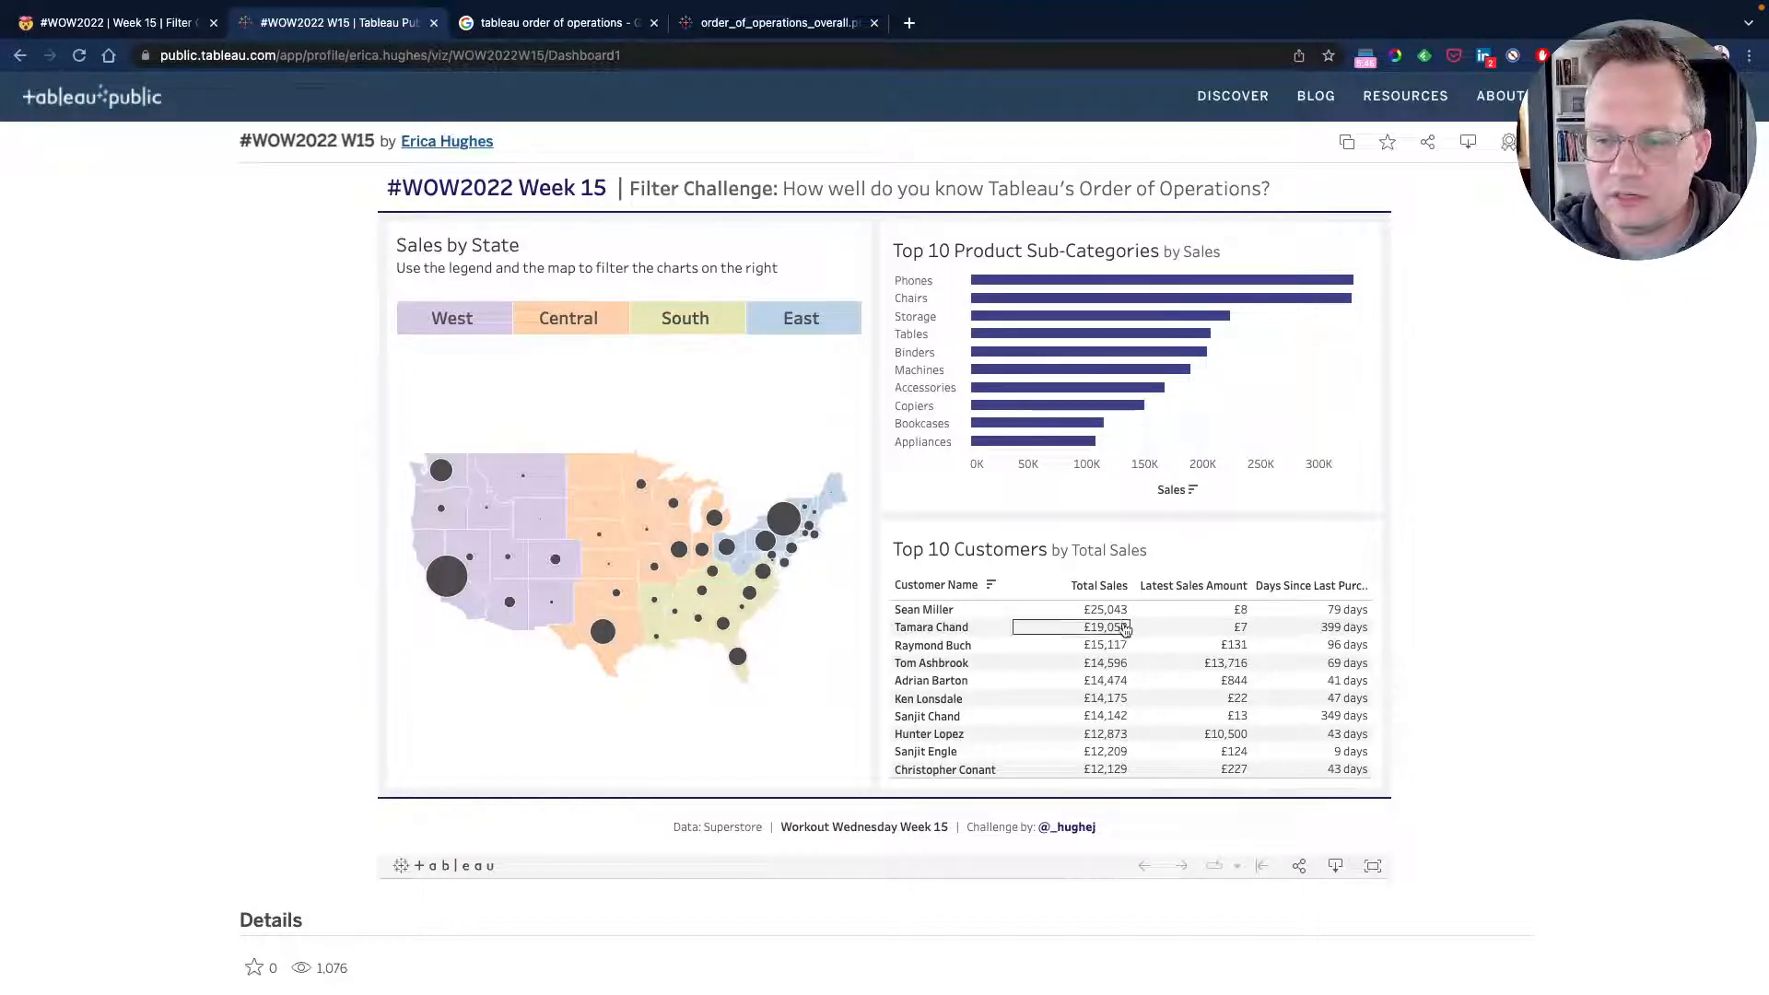
key(ctrl+Left)
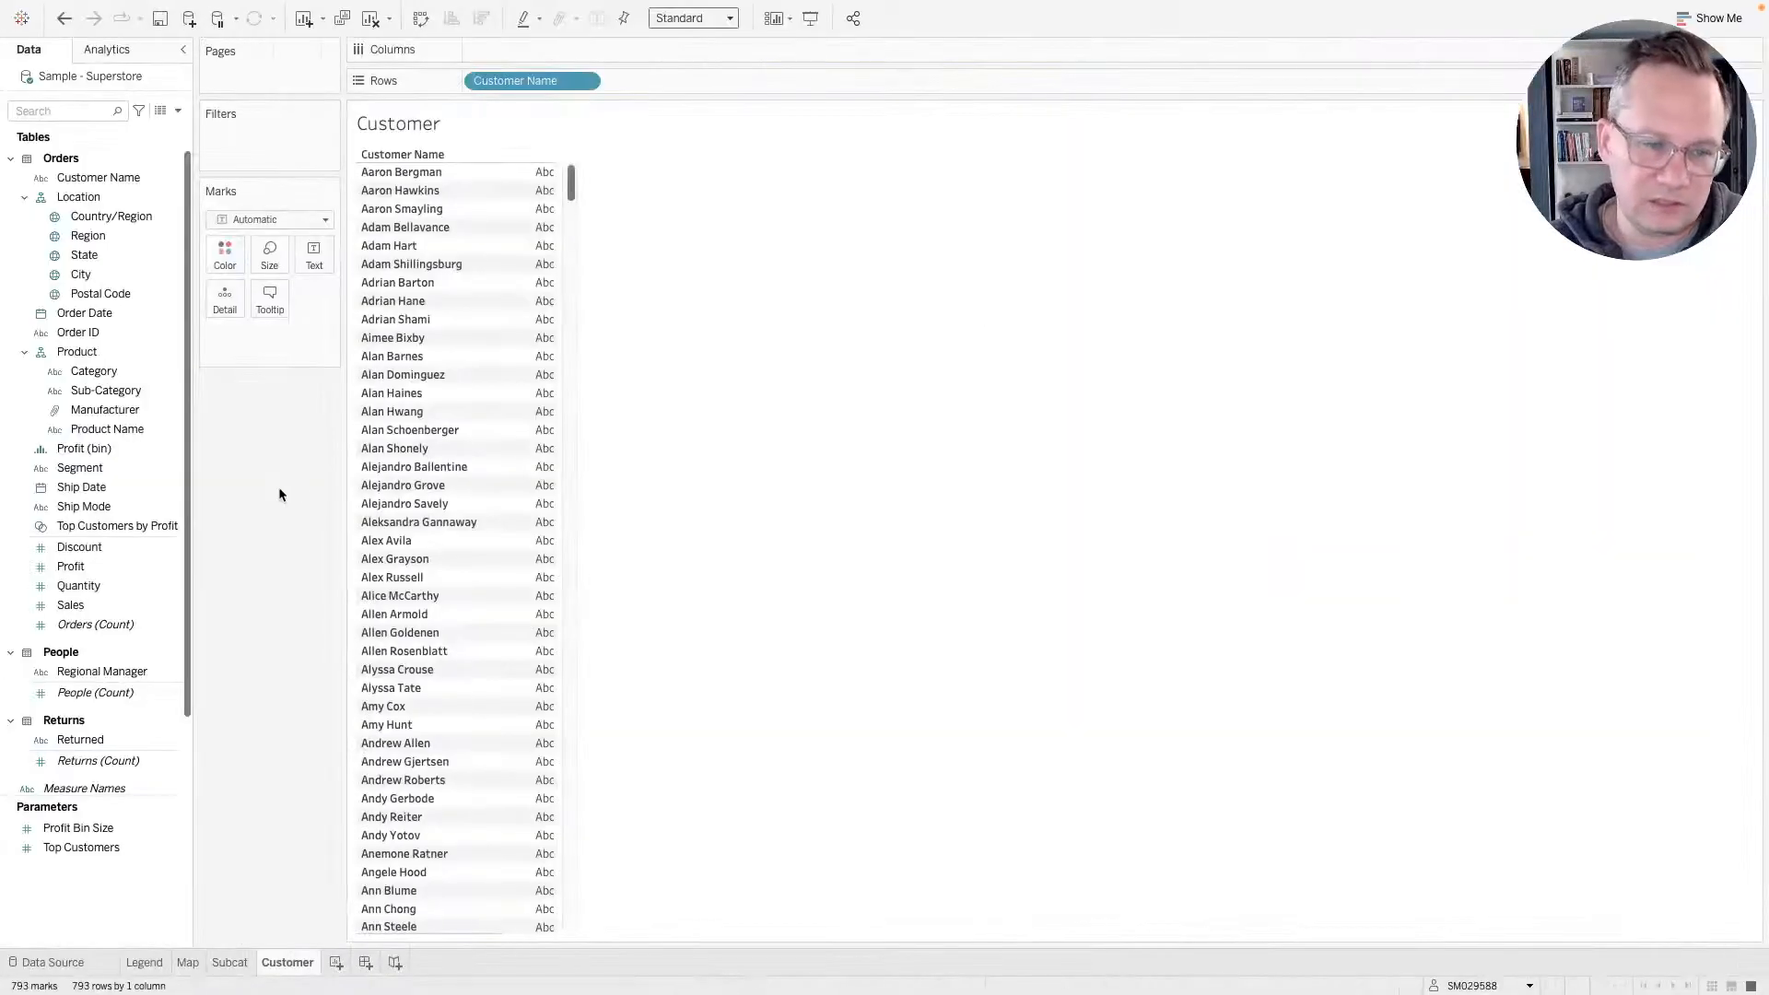
Set the Sales field's default number format to custom currency with 0 decimal places and edit its prefix.
click(70, 605)
right_click(71, 605)
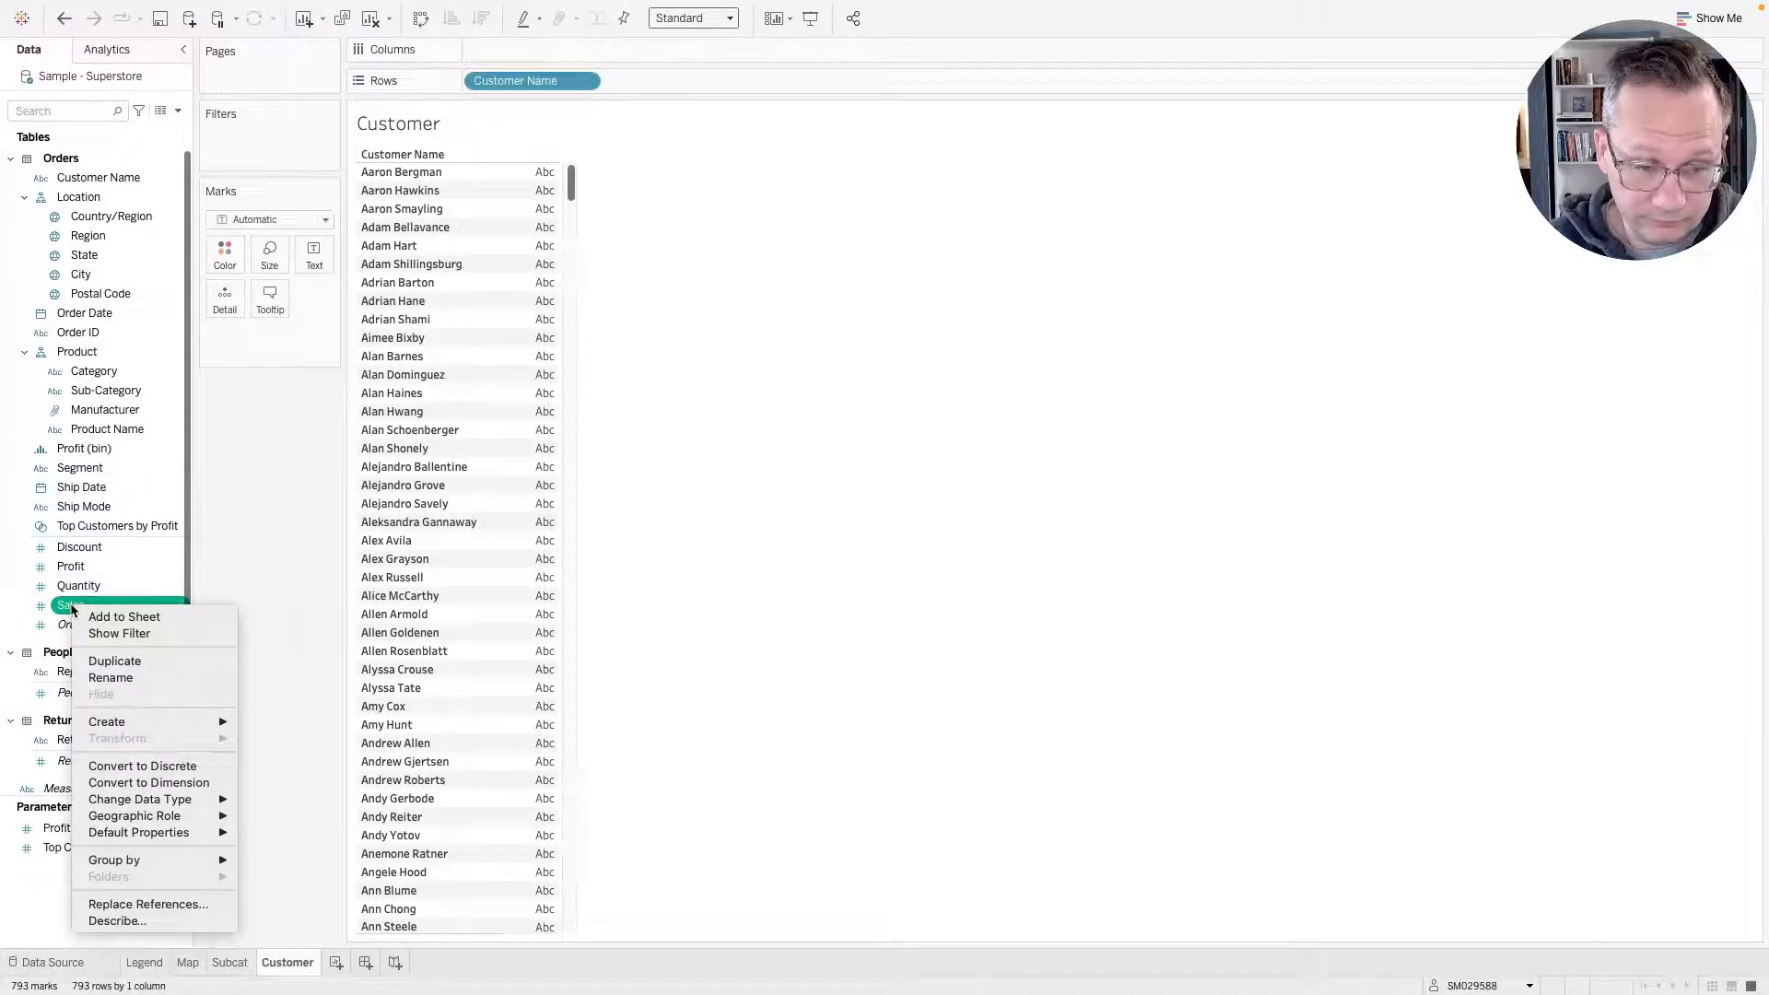
click(272, 536)
right_click(73, 607)
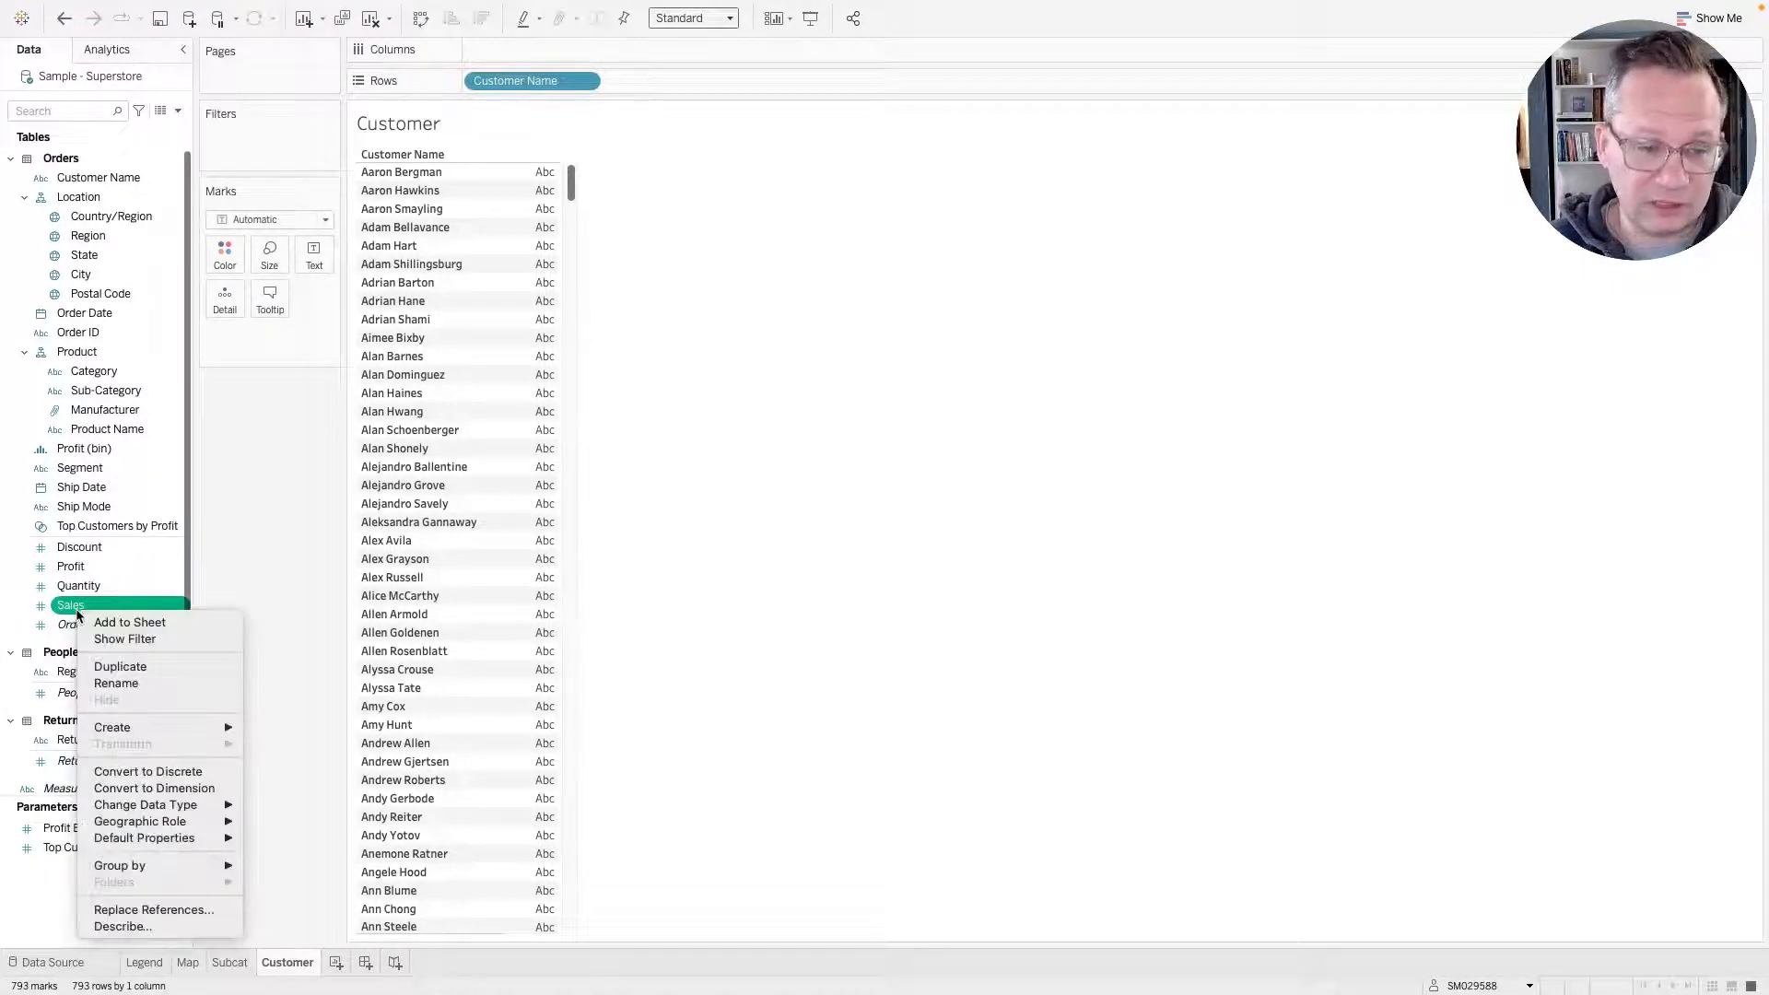
mouse_move(148, 838)
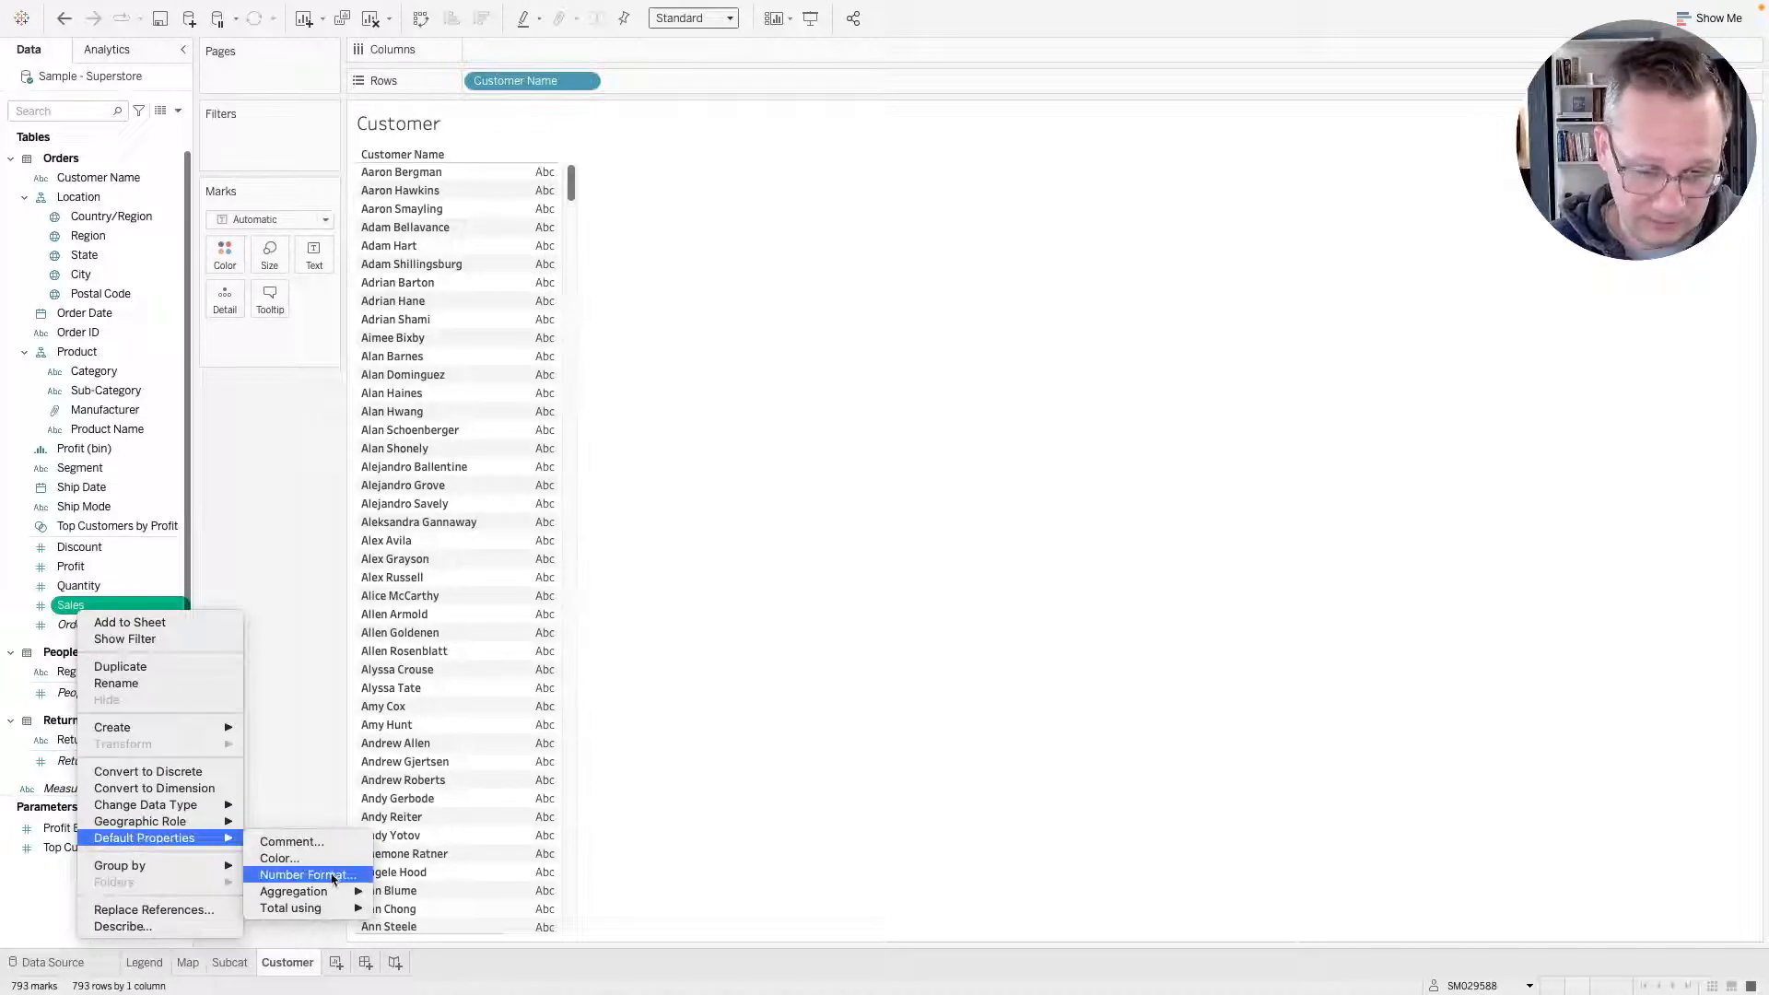
click(330, 877)
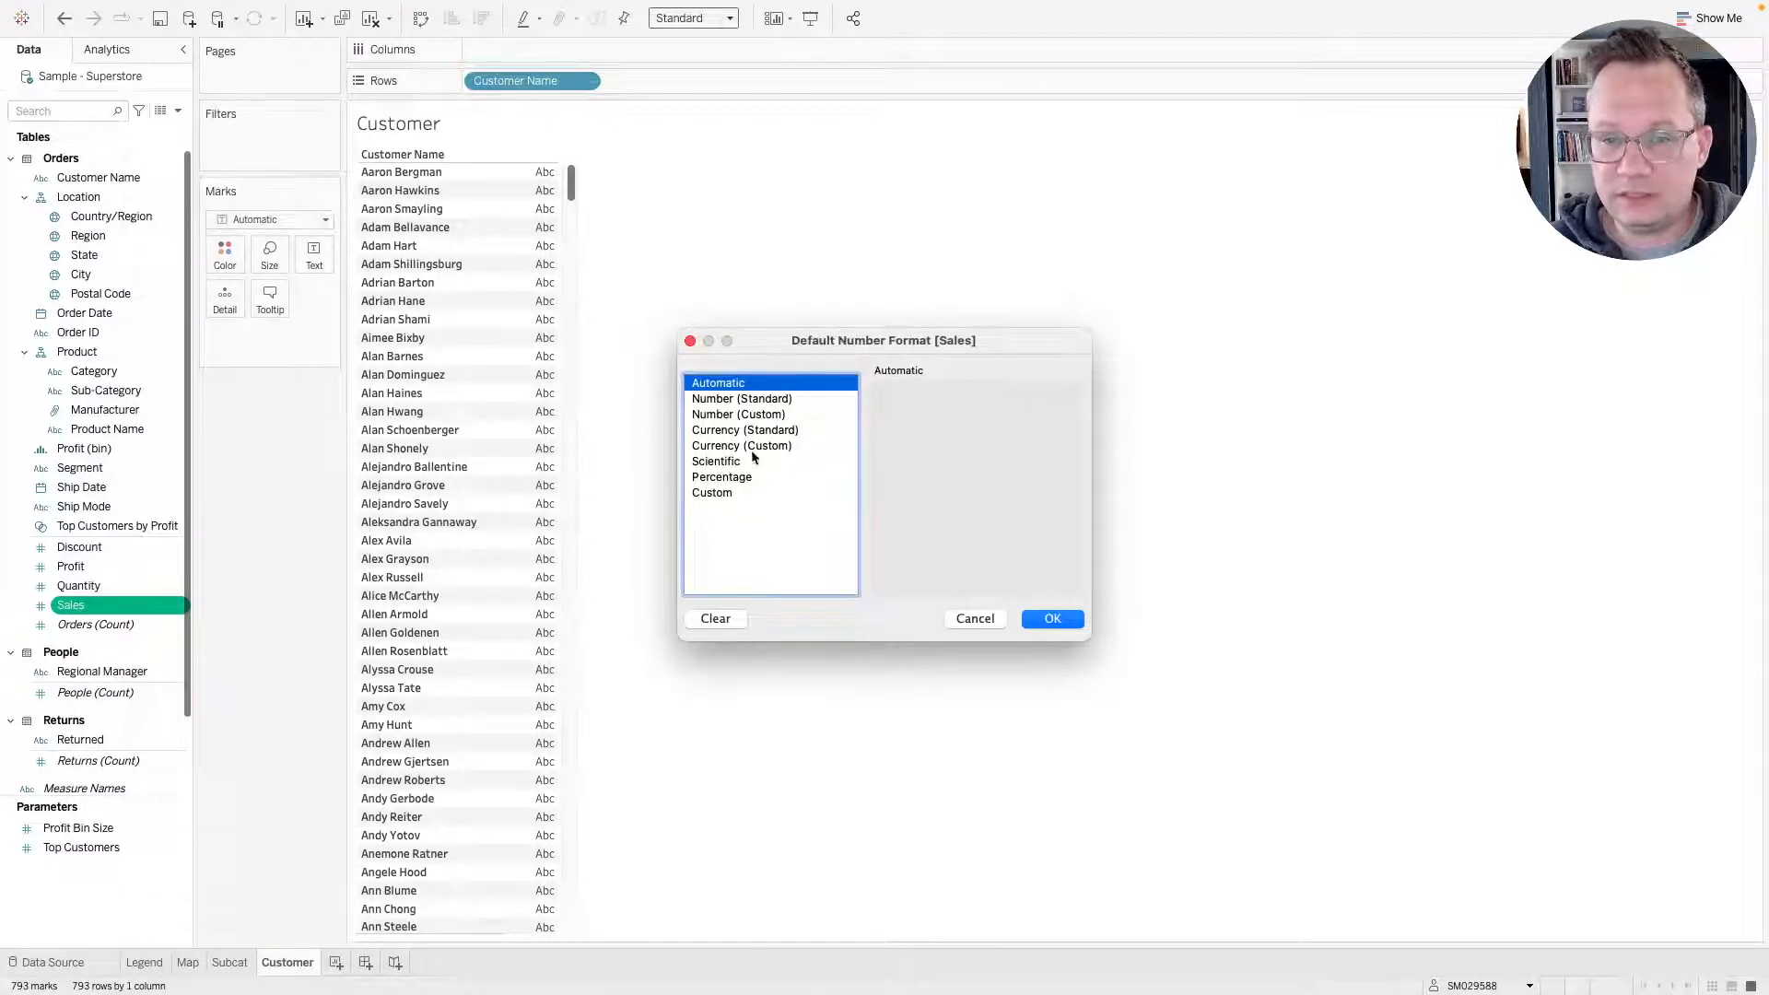
click(714, 446)
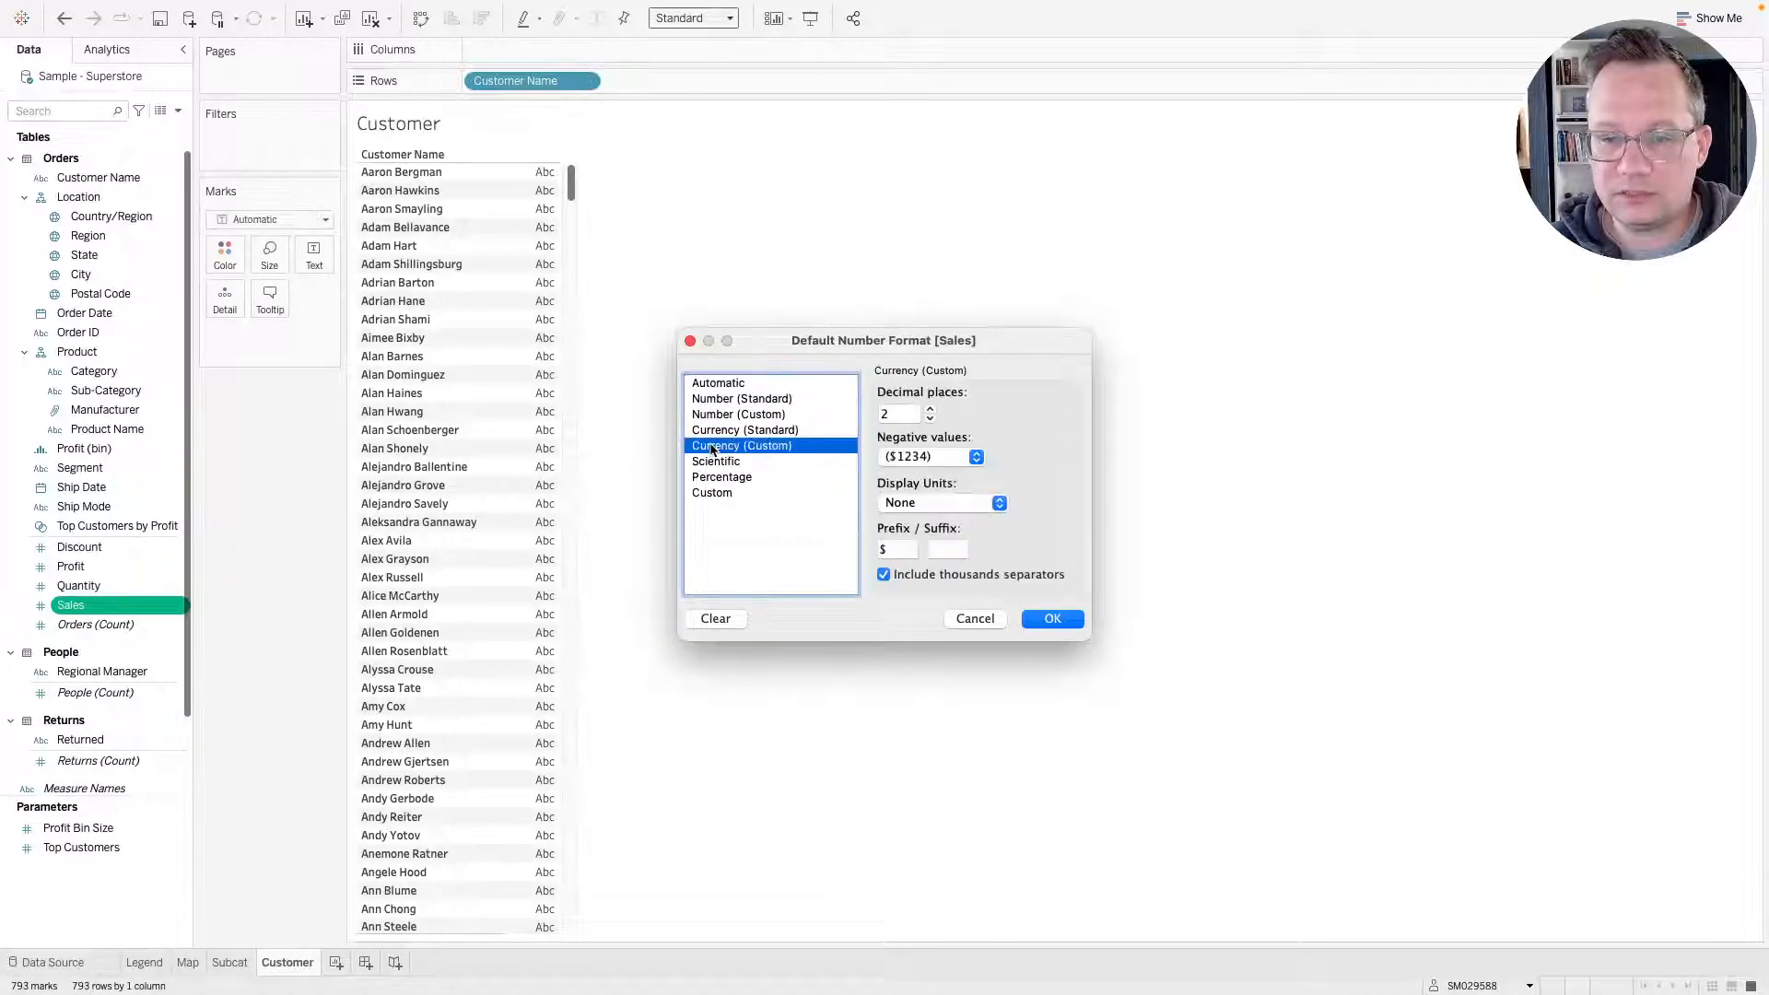
click(931, 419)
click(930, 419)
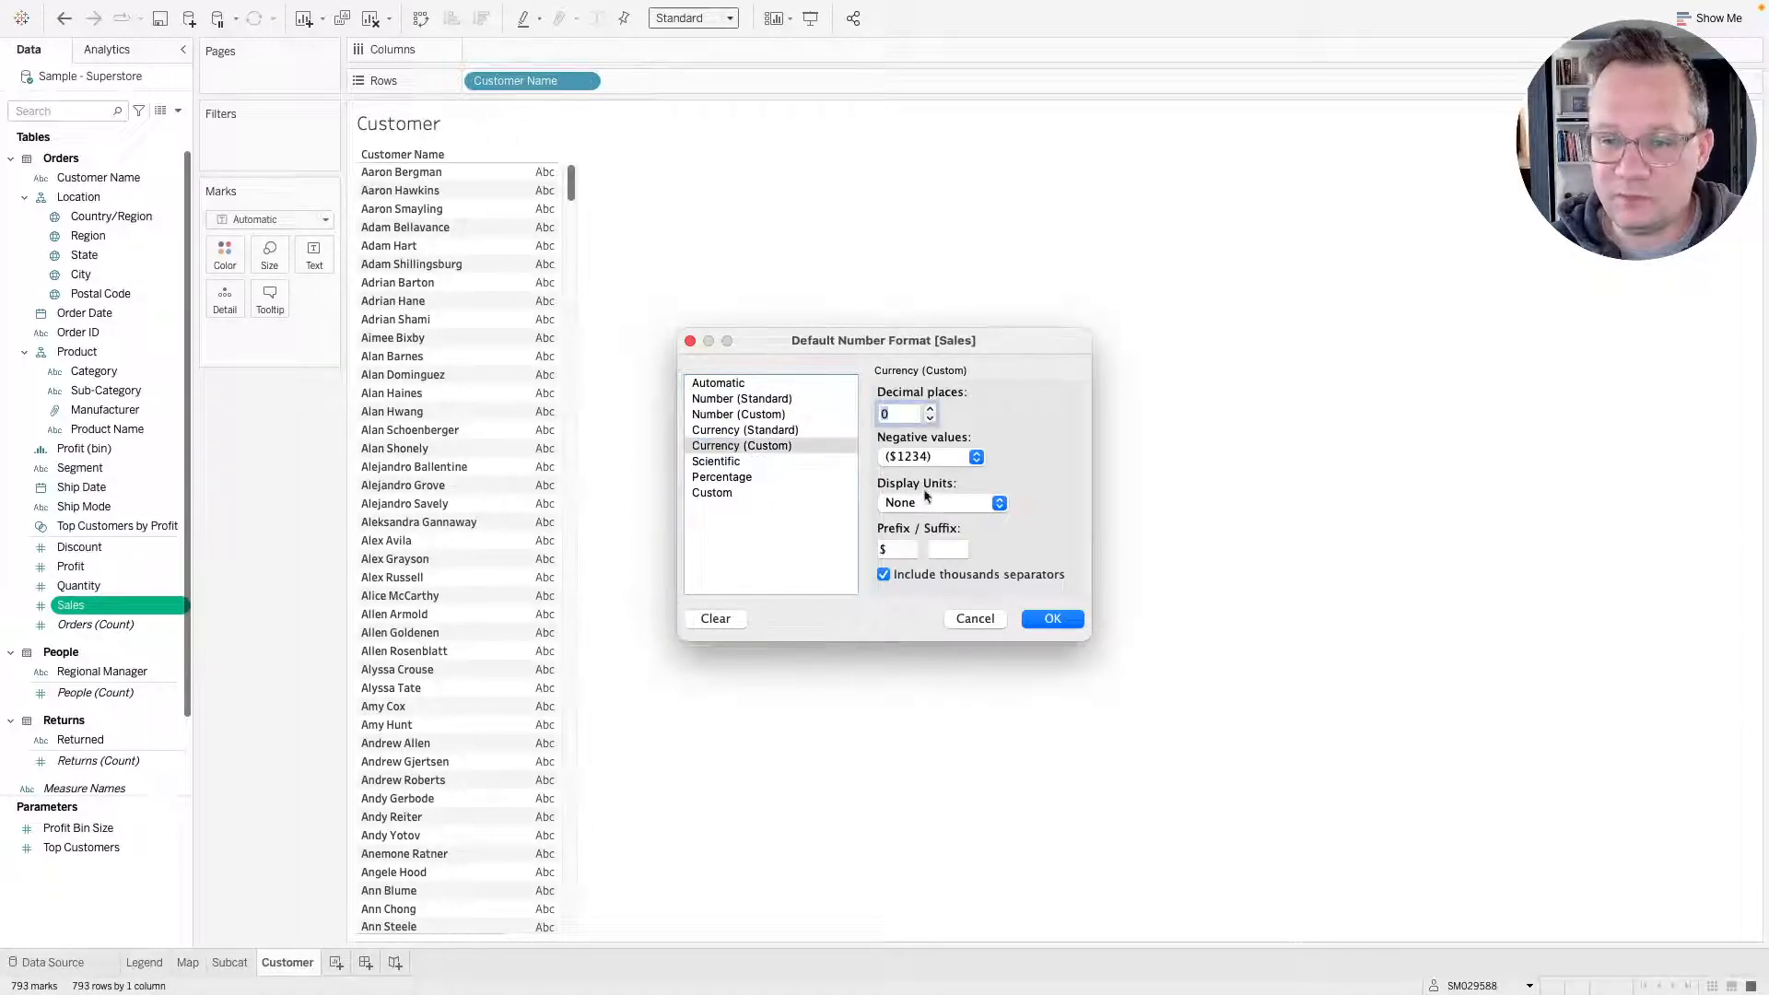
click(890, 551)
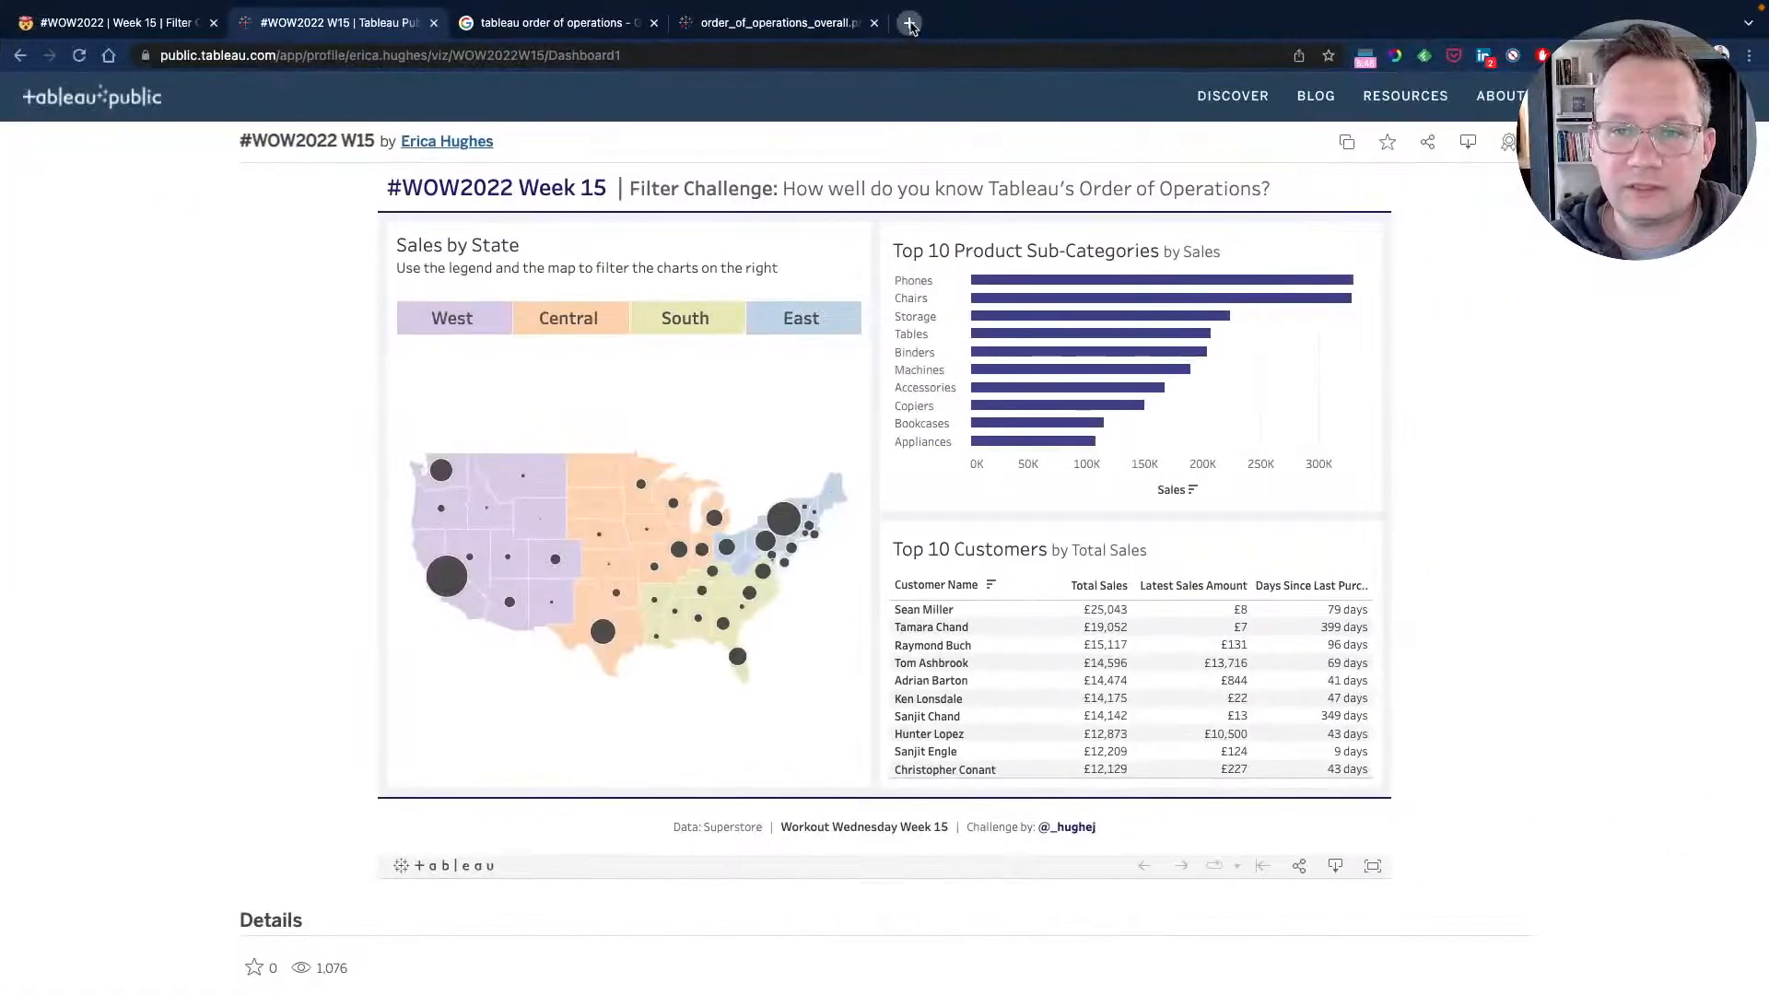
Switch to the browser and search how to type a British pound sign on a Mac keyboard.
click(909, 24)
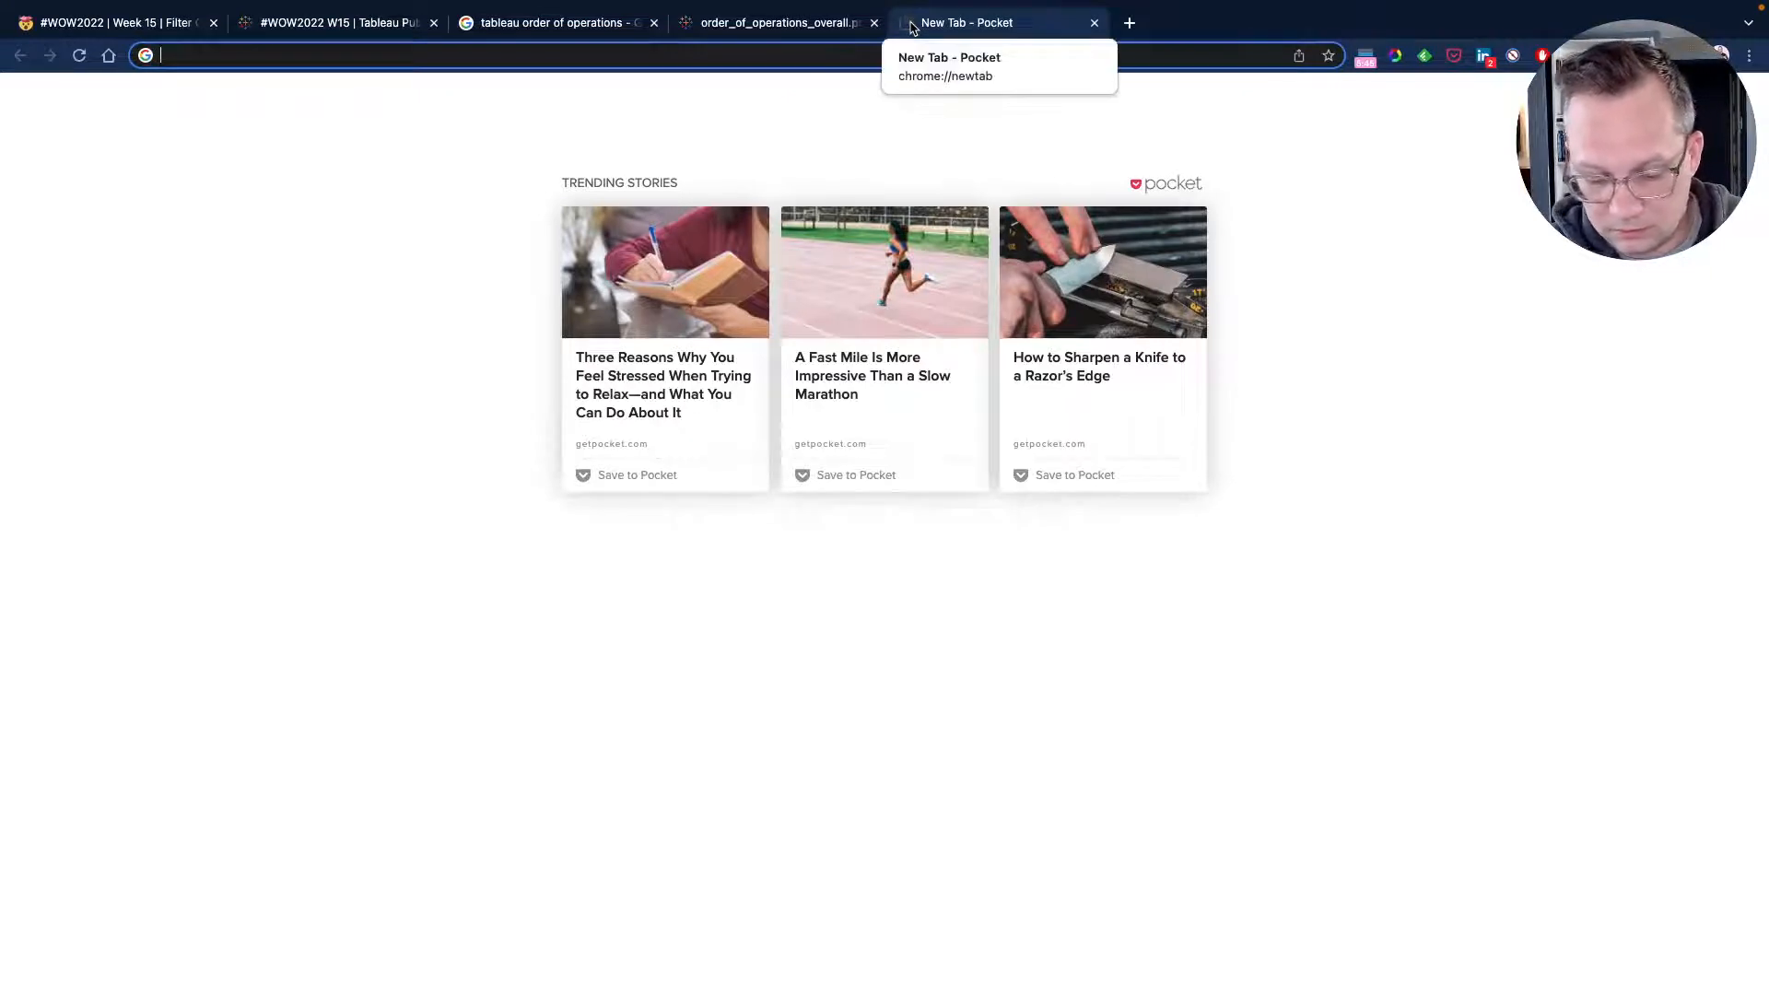
text(mac al)
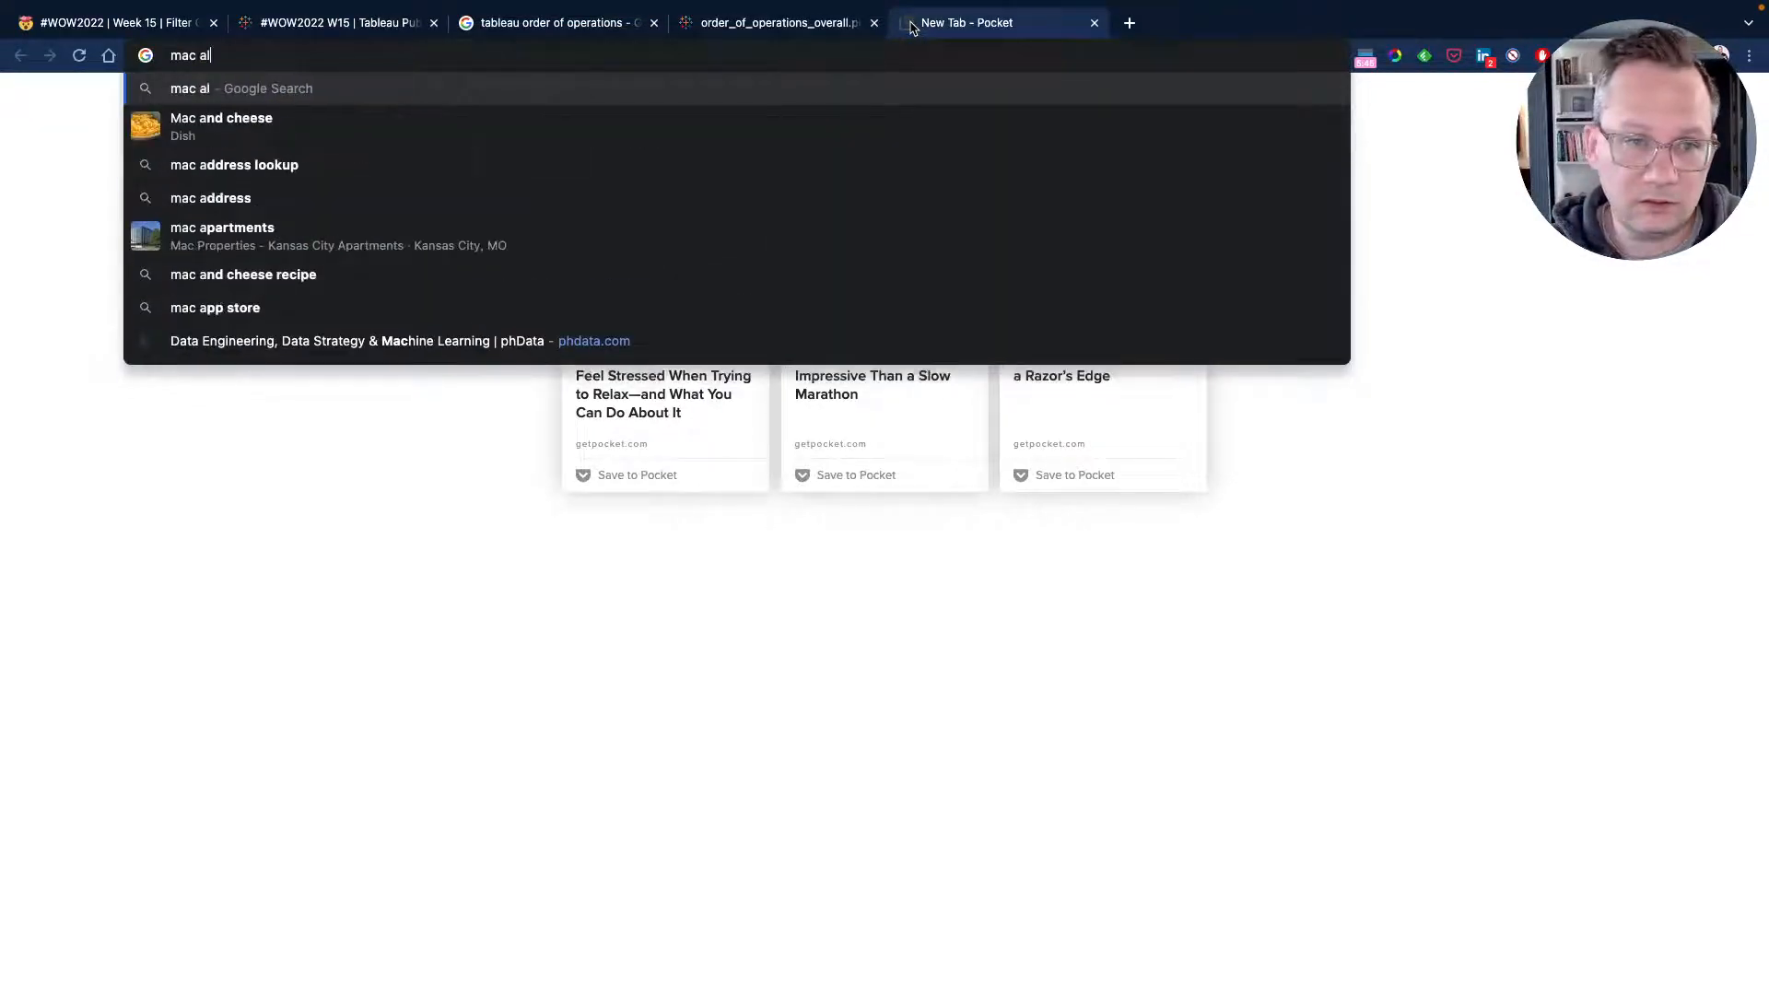
text(t key)
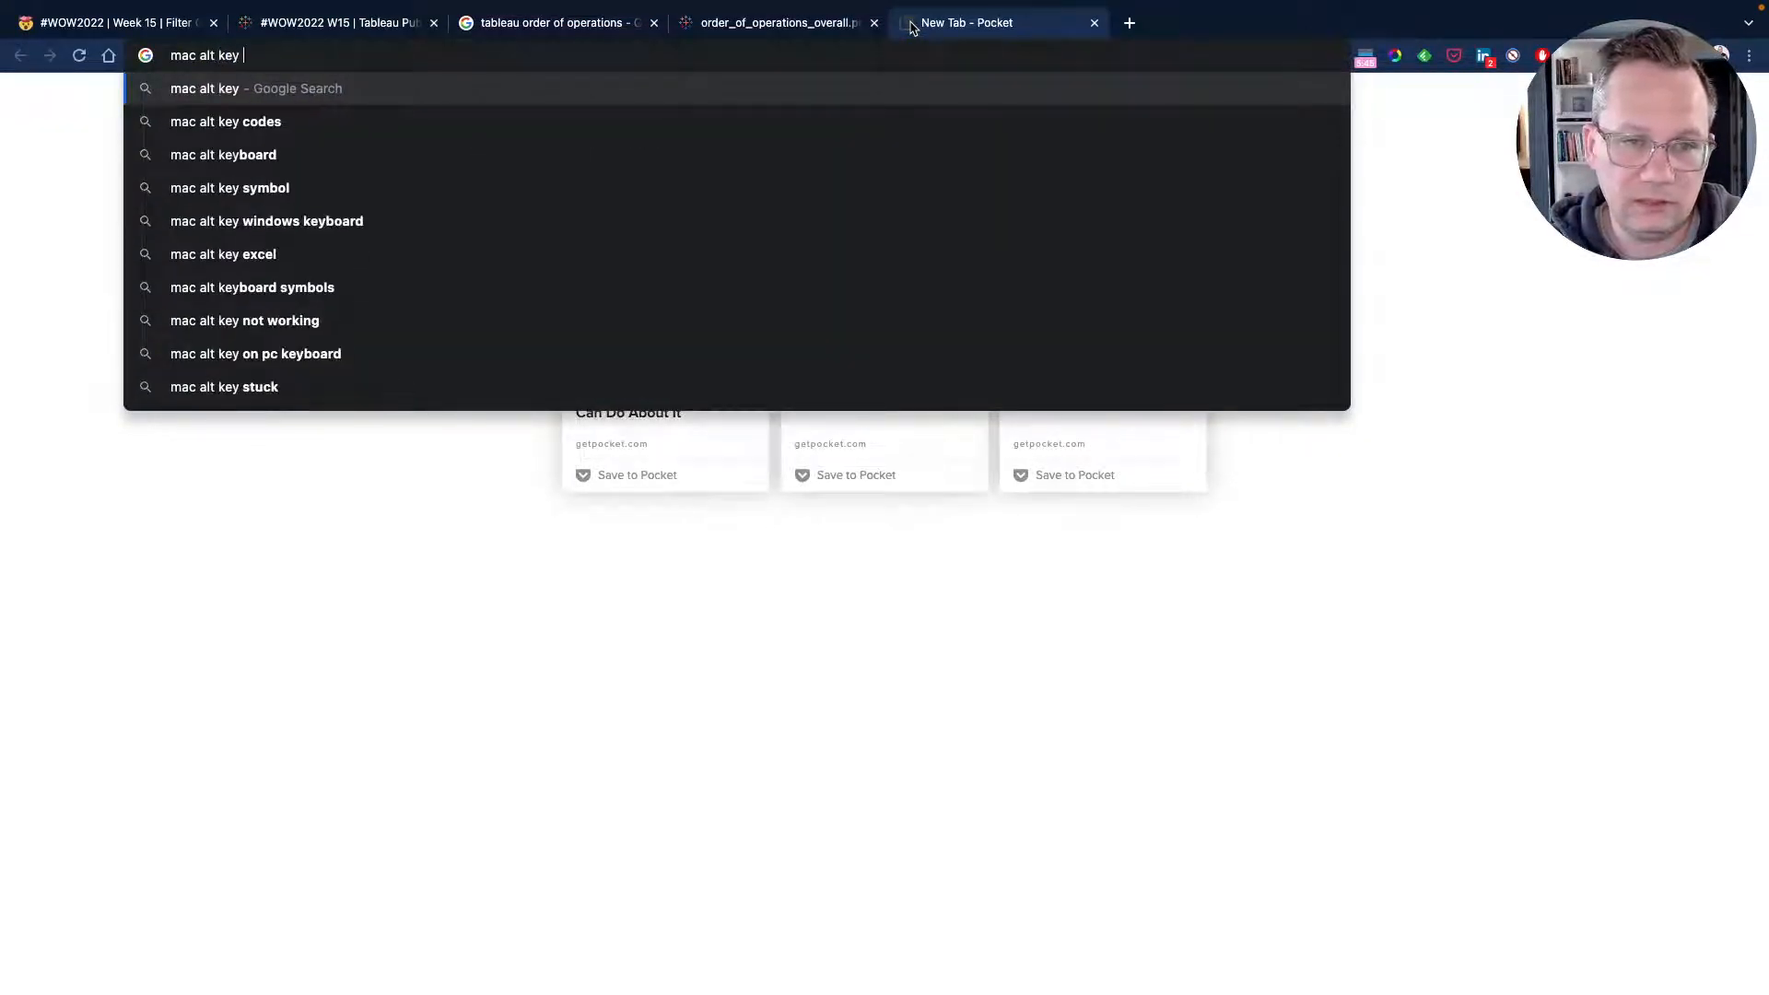
text( bri)
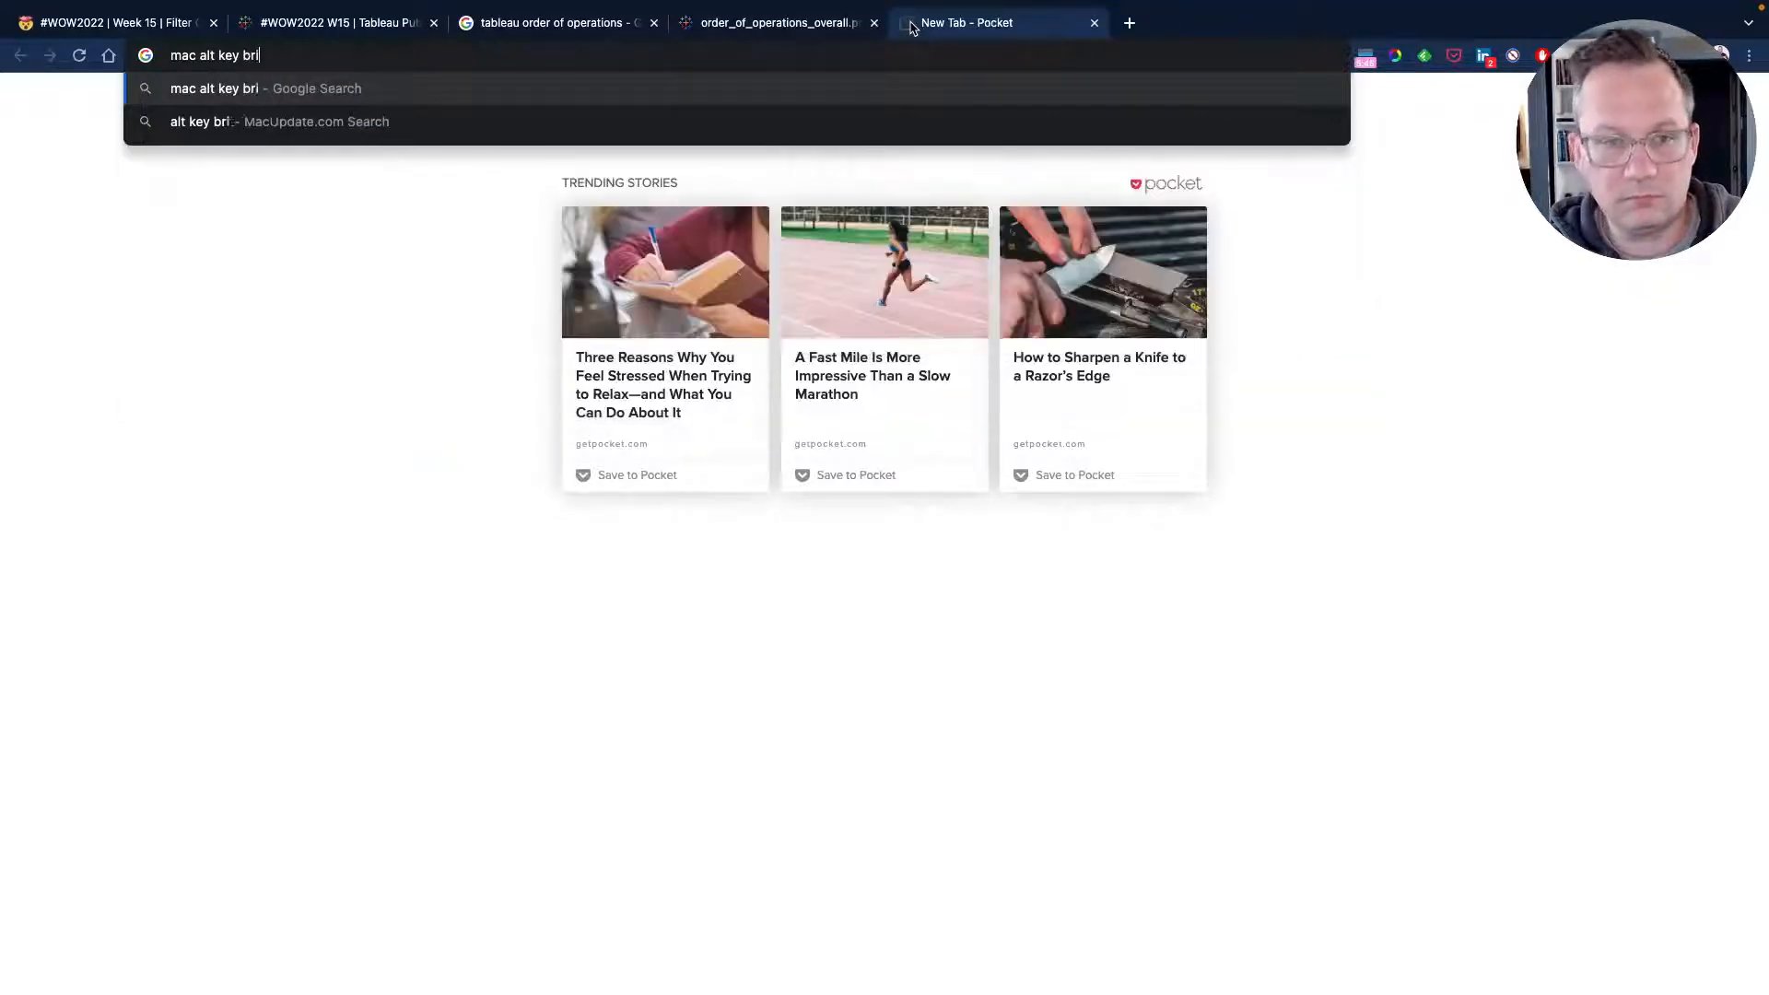
text(tish po)
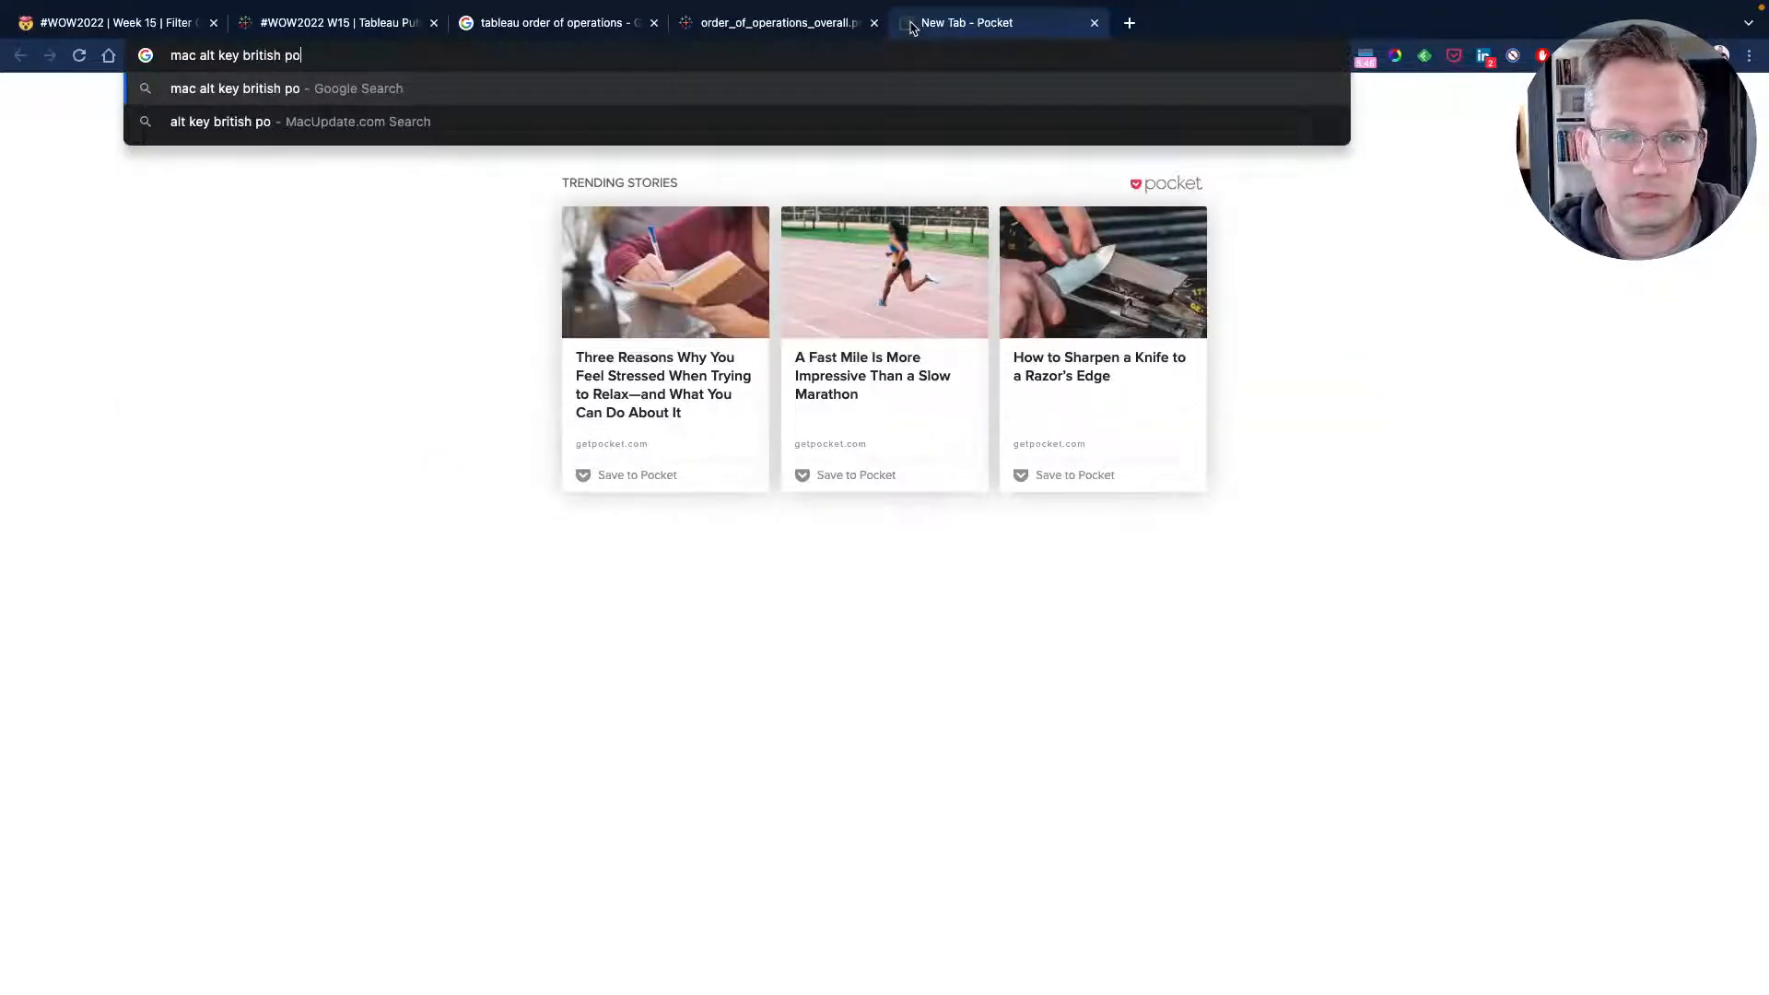
text(unds)
key(Return)
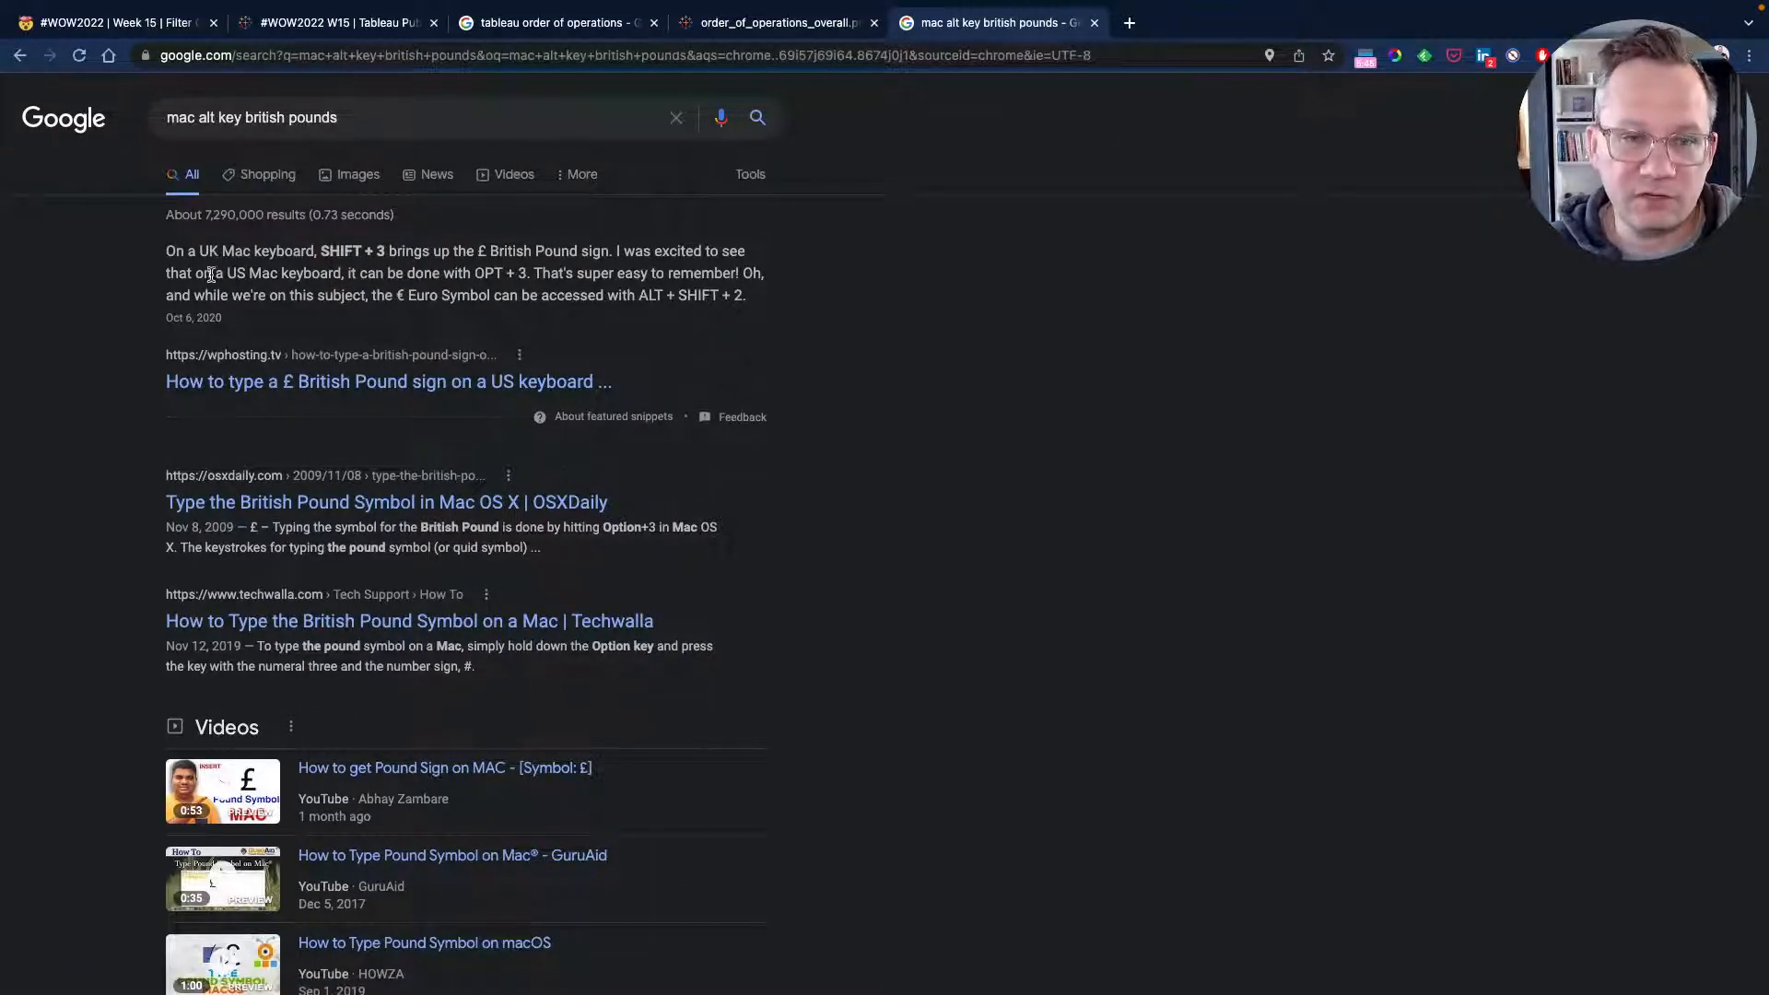
drag(195, 272, 544, 274)
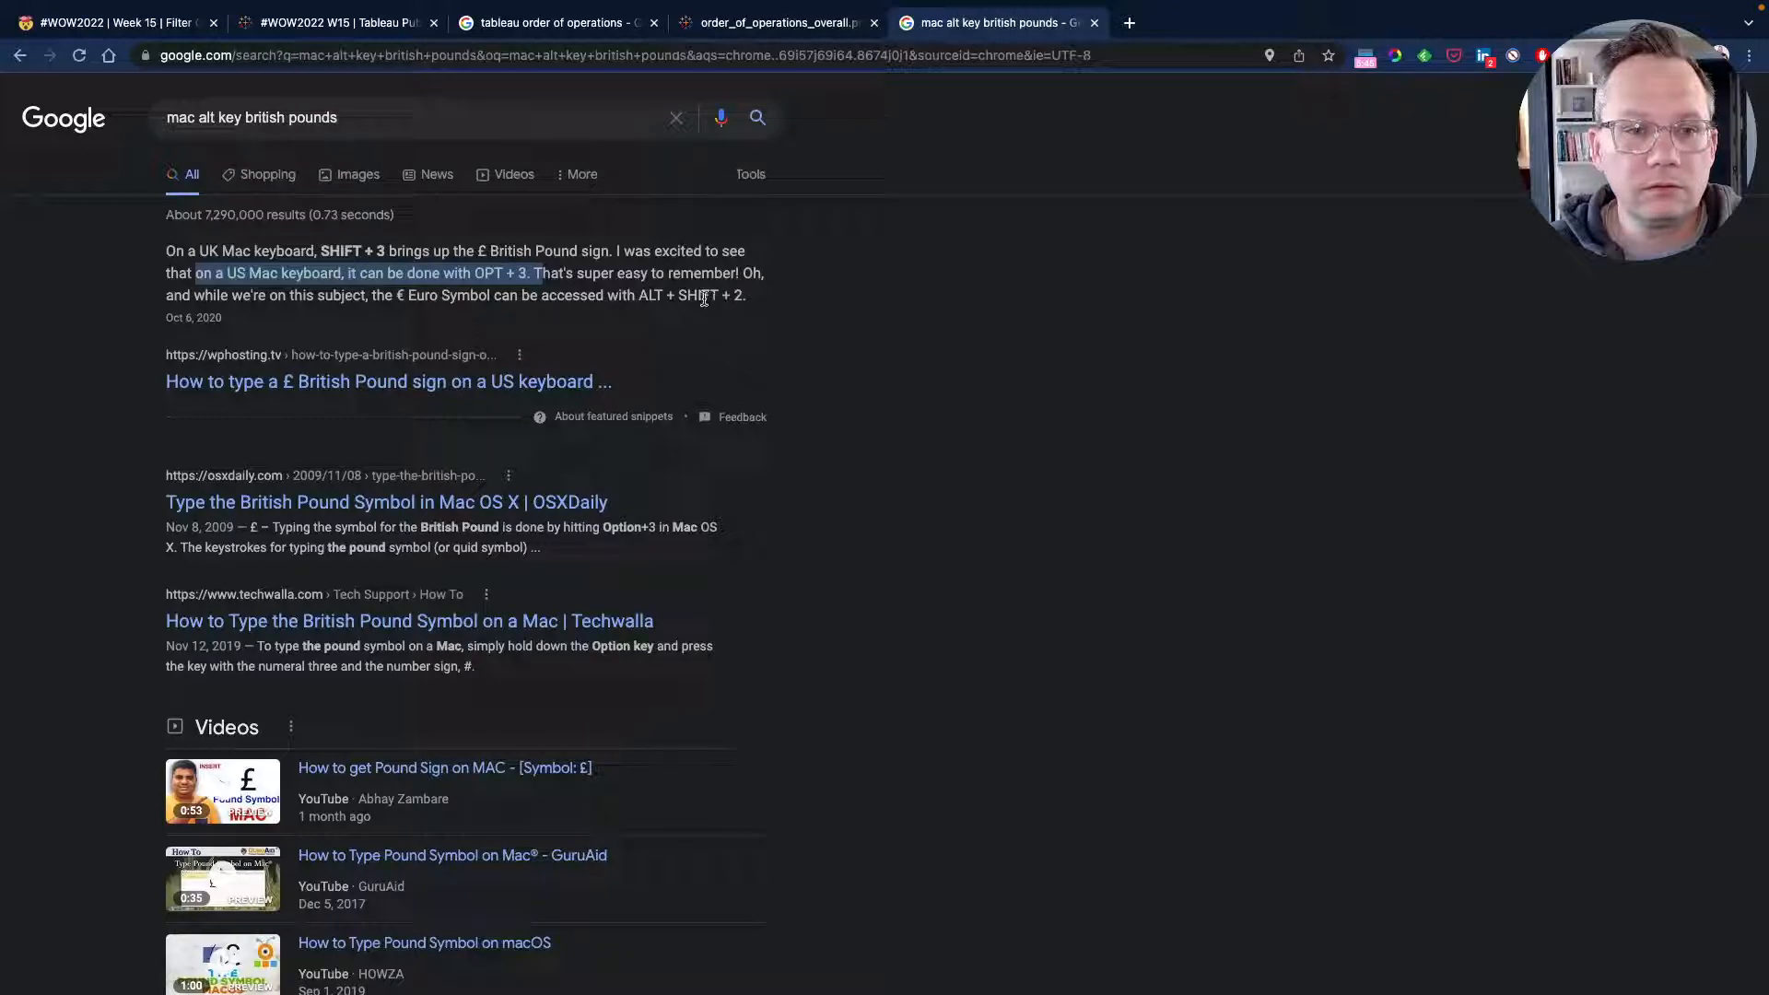
key(ctrl+Left)
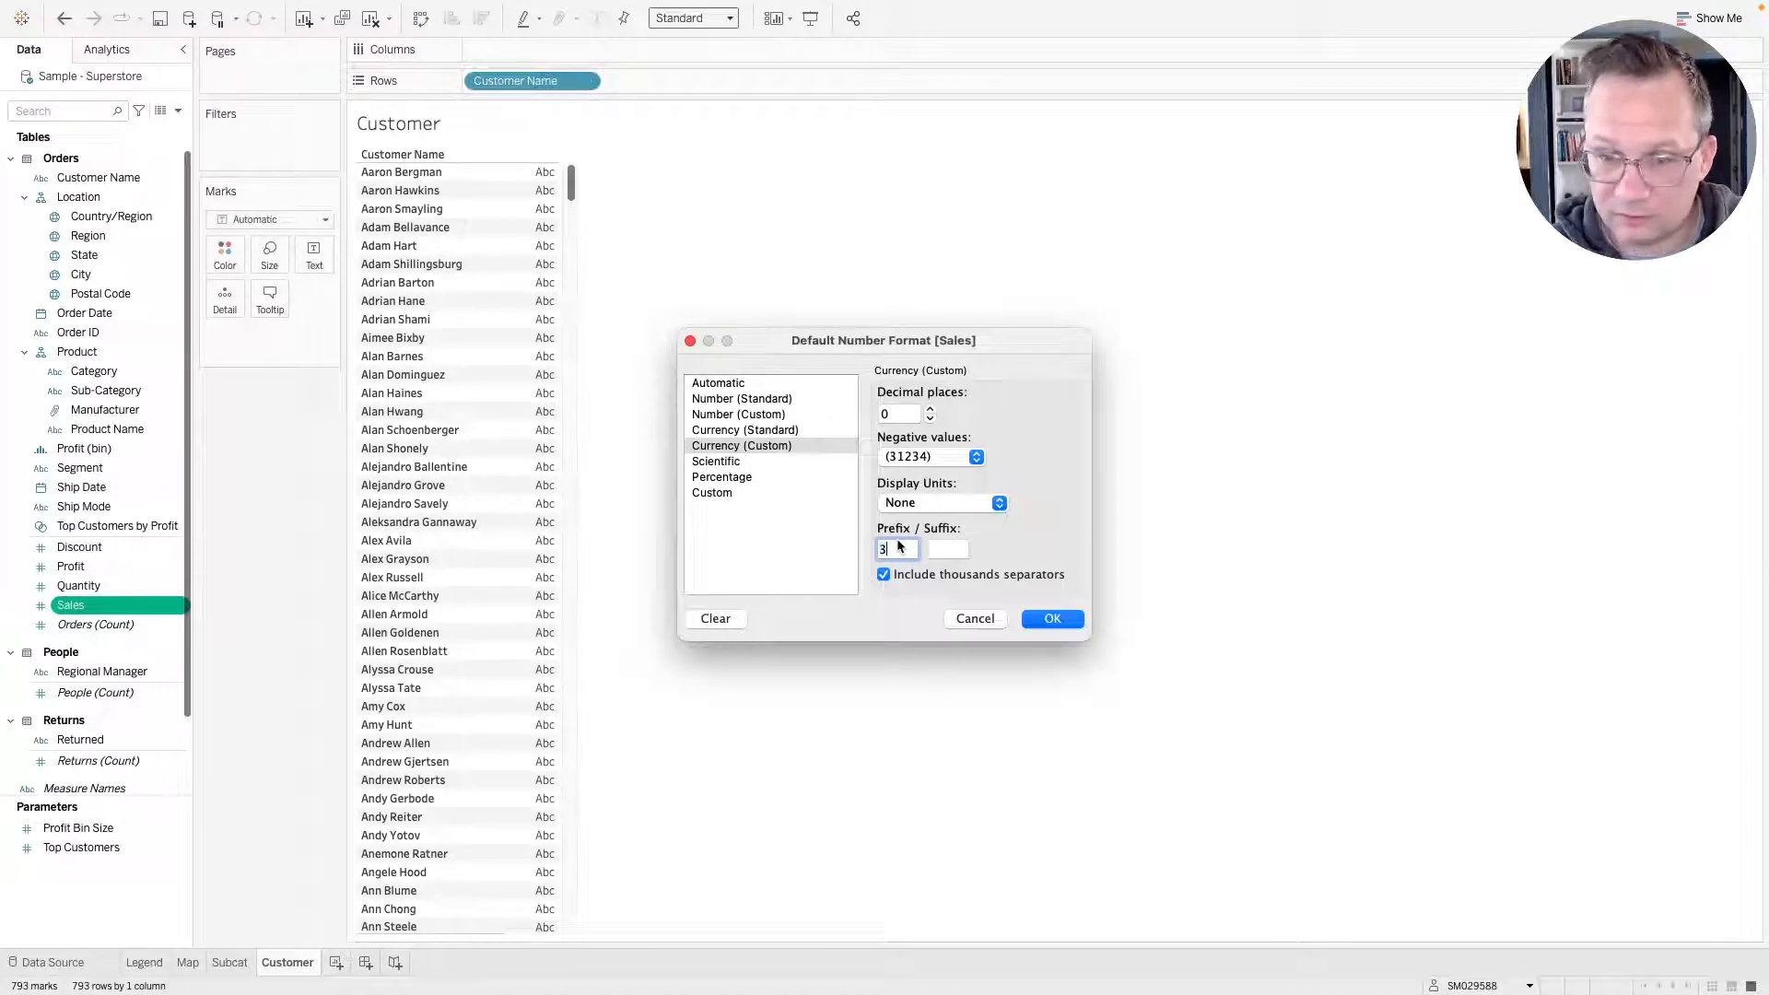
Set the Sales currency prefix to £ and confirm, then add Sales as text to the Customer table.
key(BackSpace)
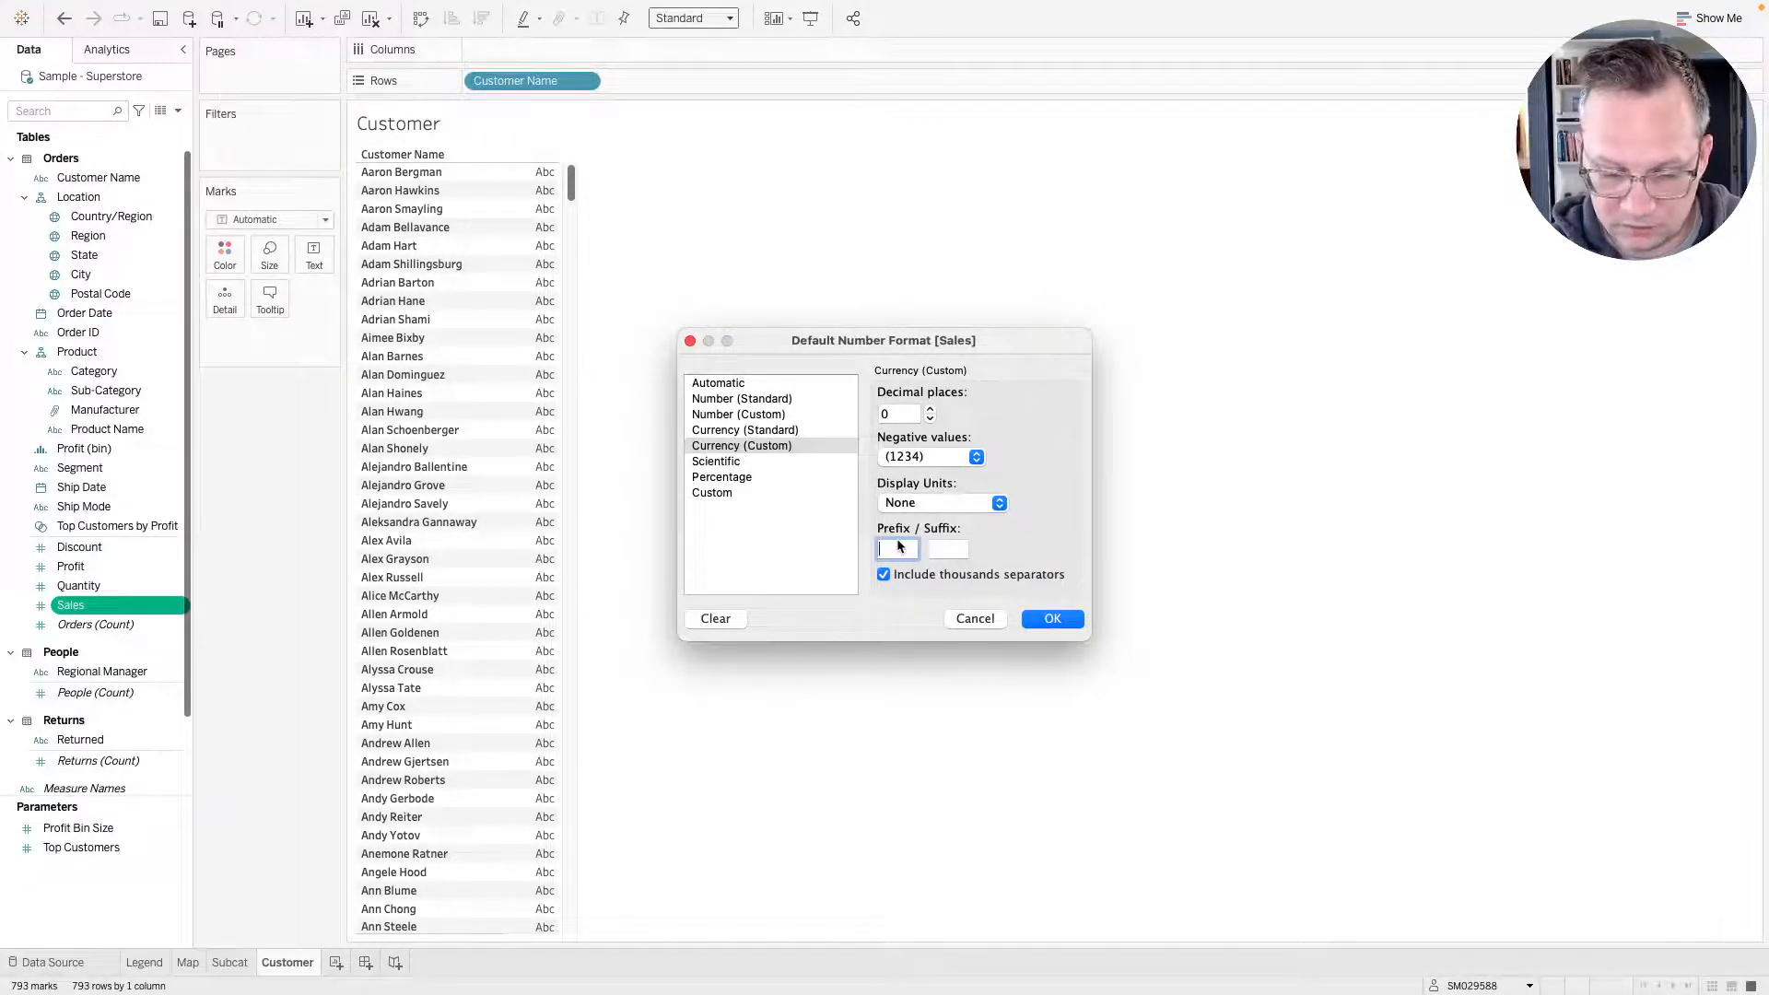
text(£)
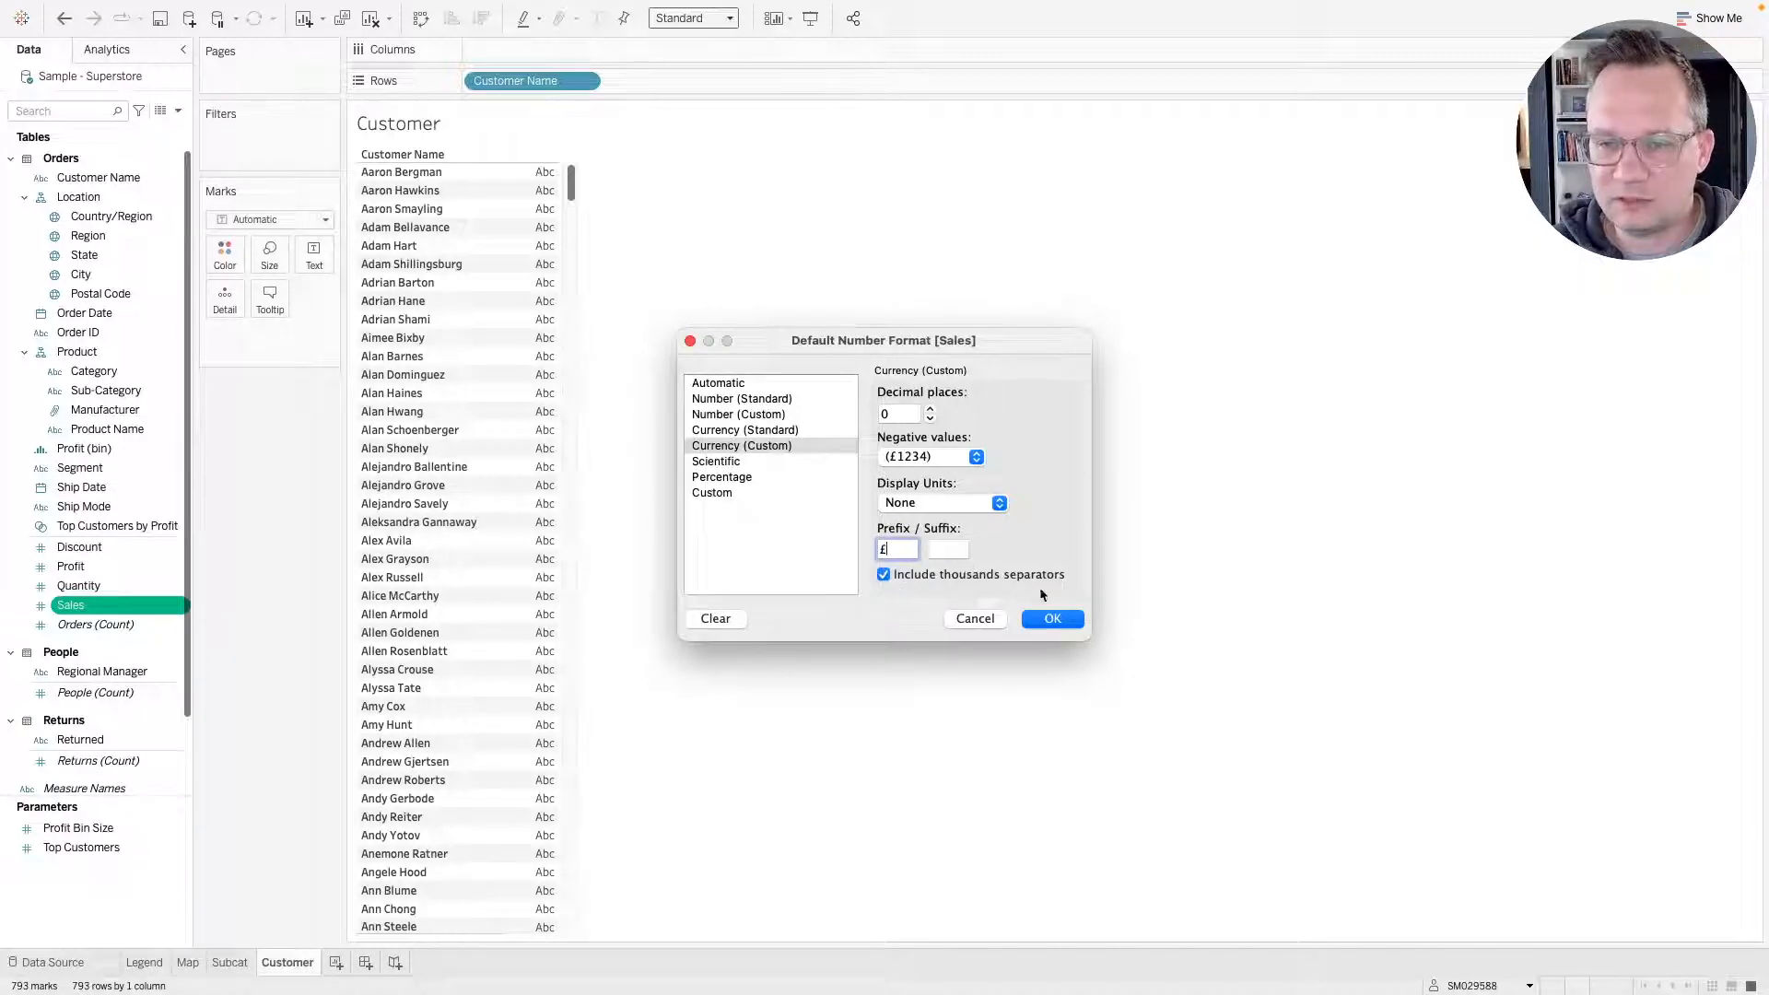
click(1056, 623)
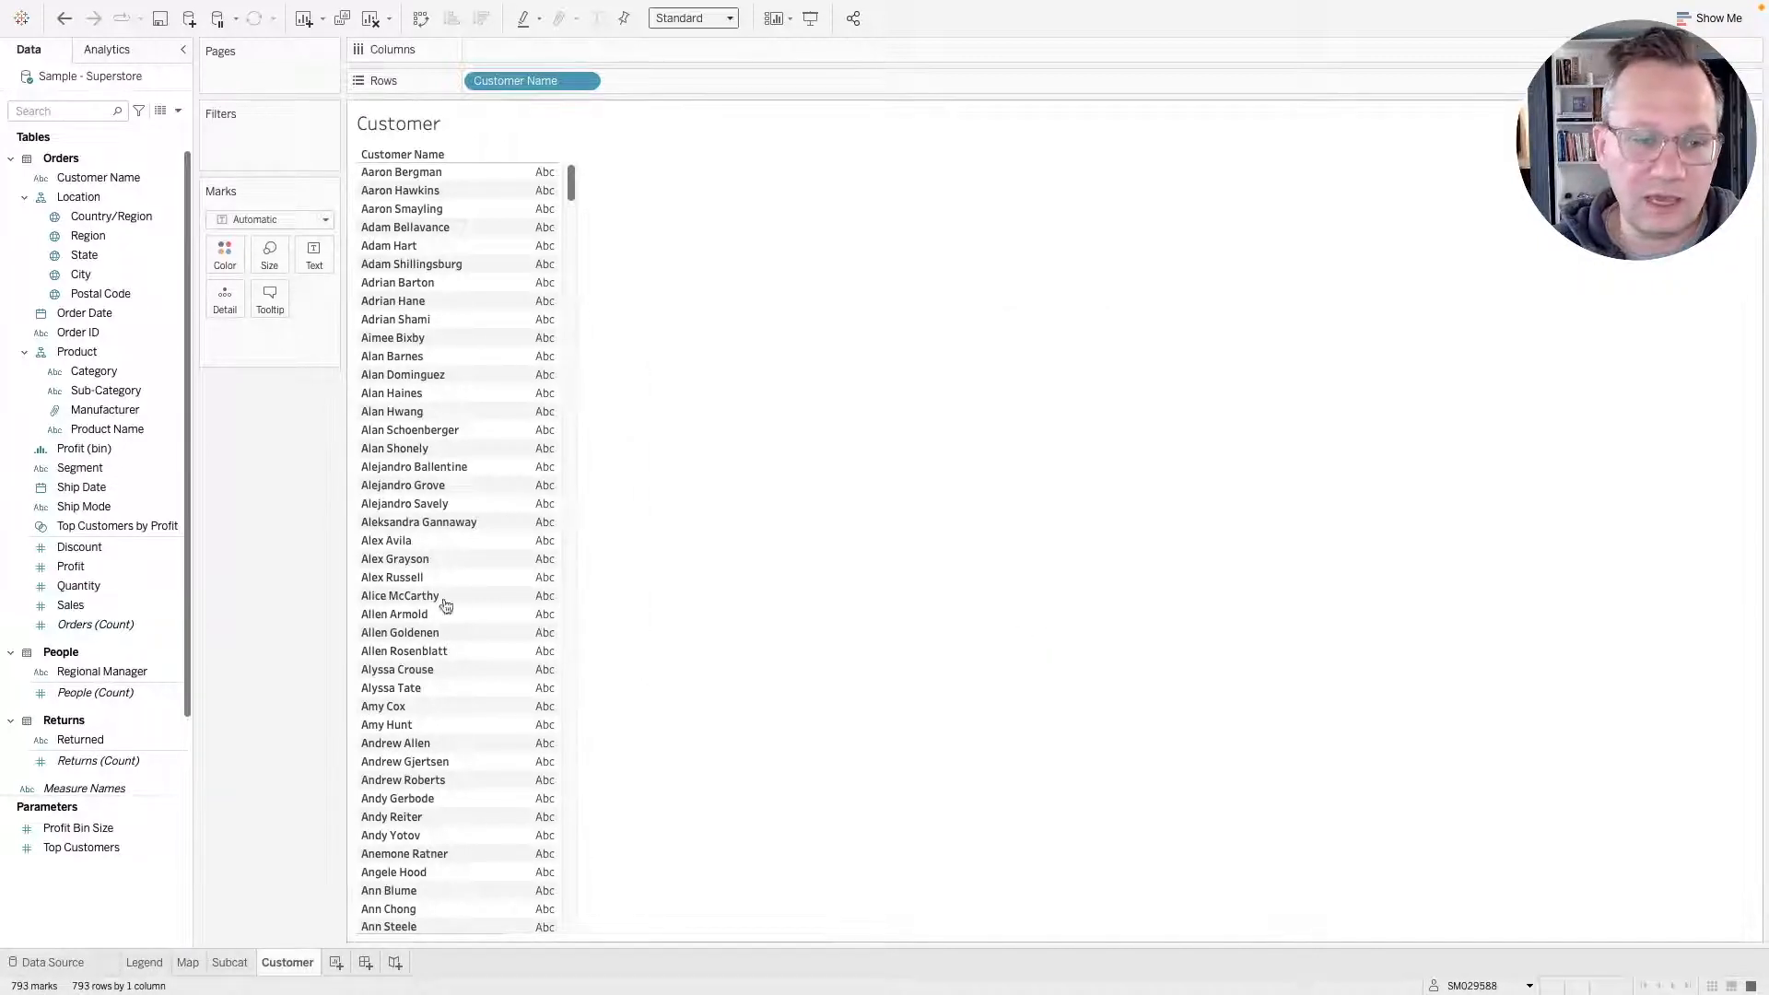
drag(72, 605, 308, 254)
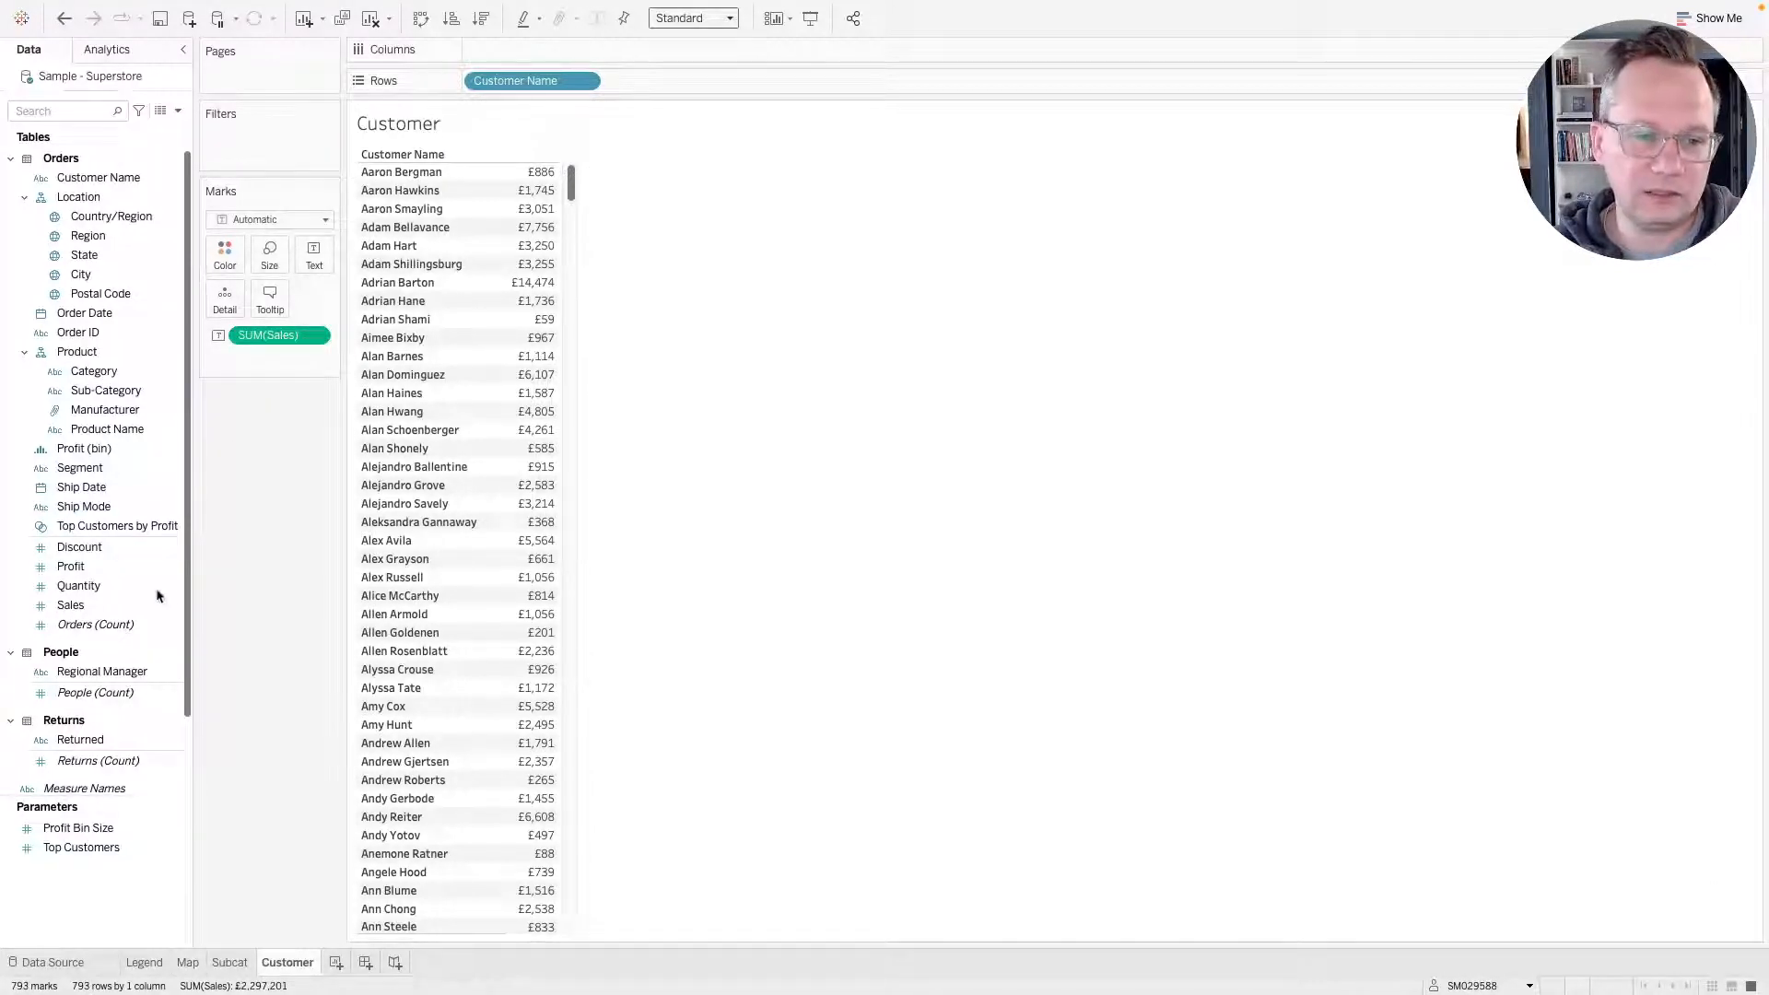
Create a new calculated field named Latest Sales Amount.
click(181, 112)
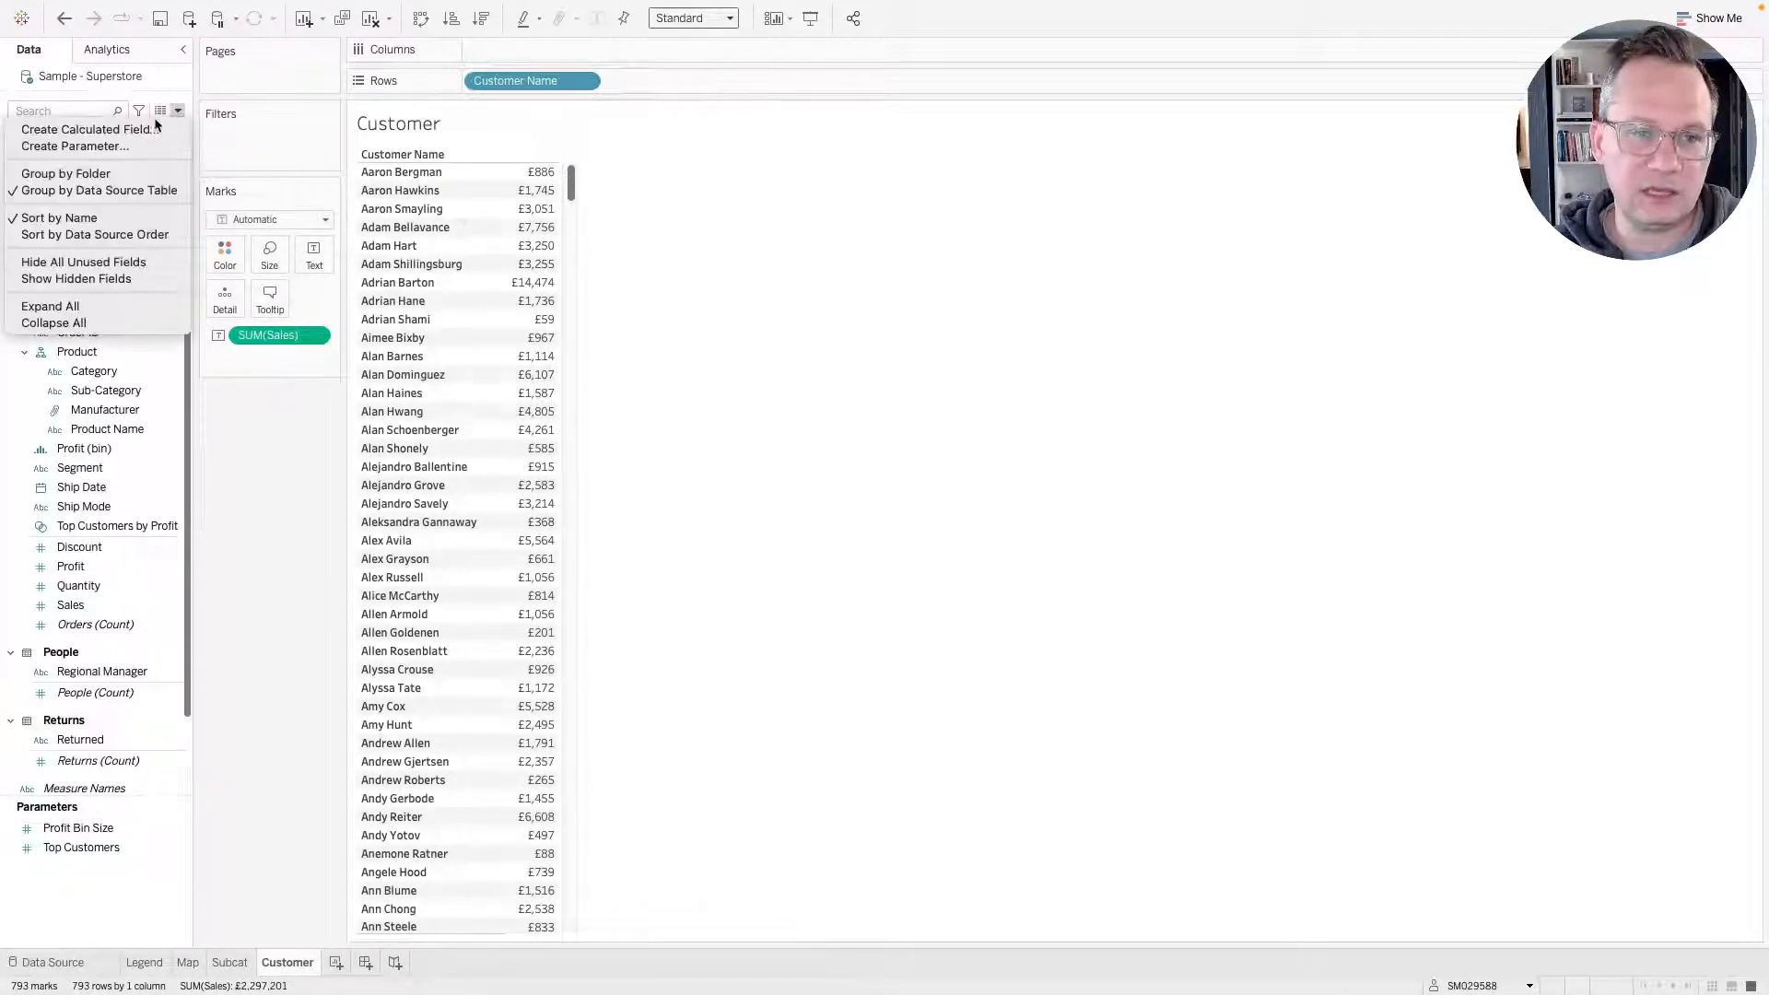
click(120, 128)
click(896, 382)
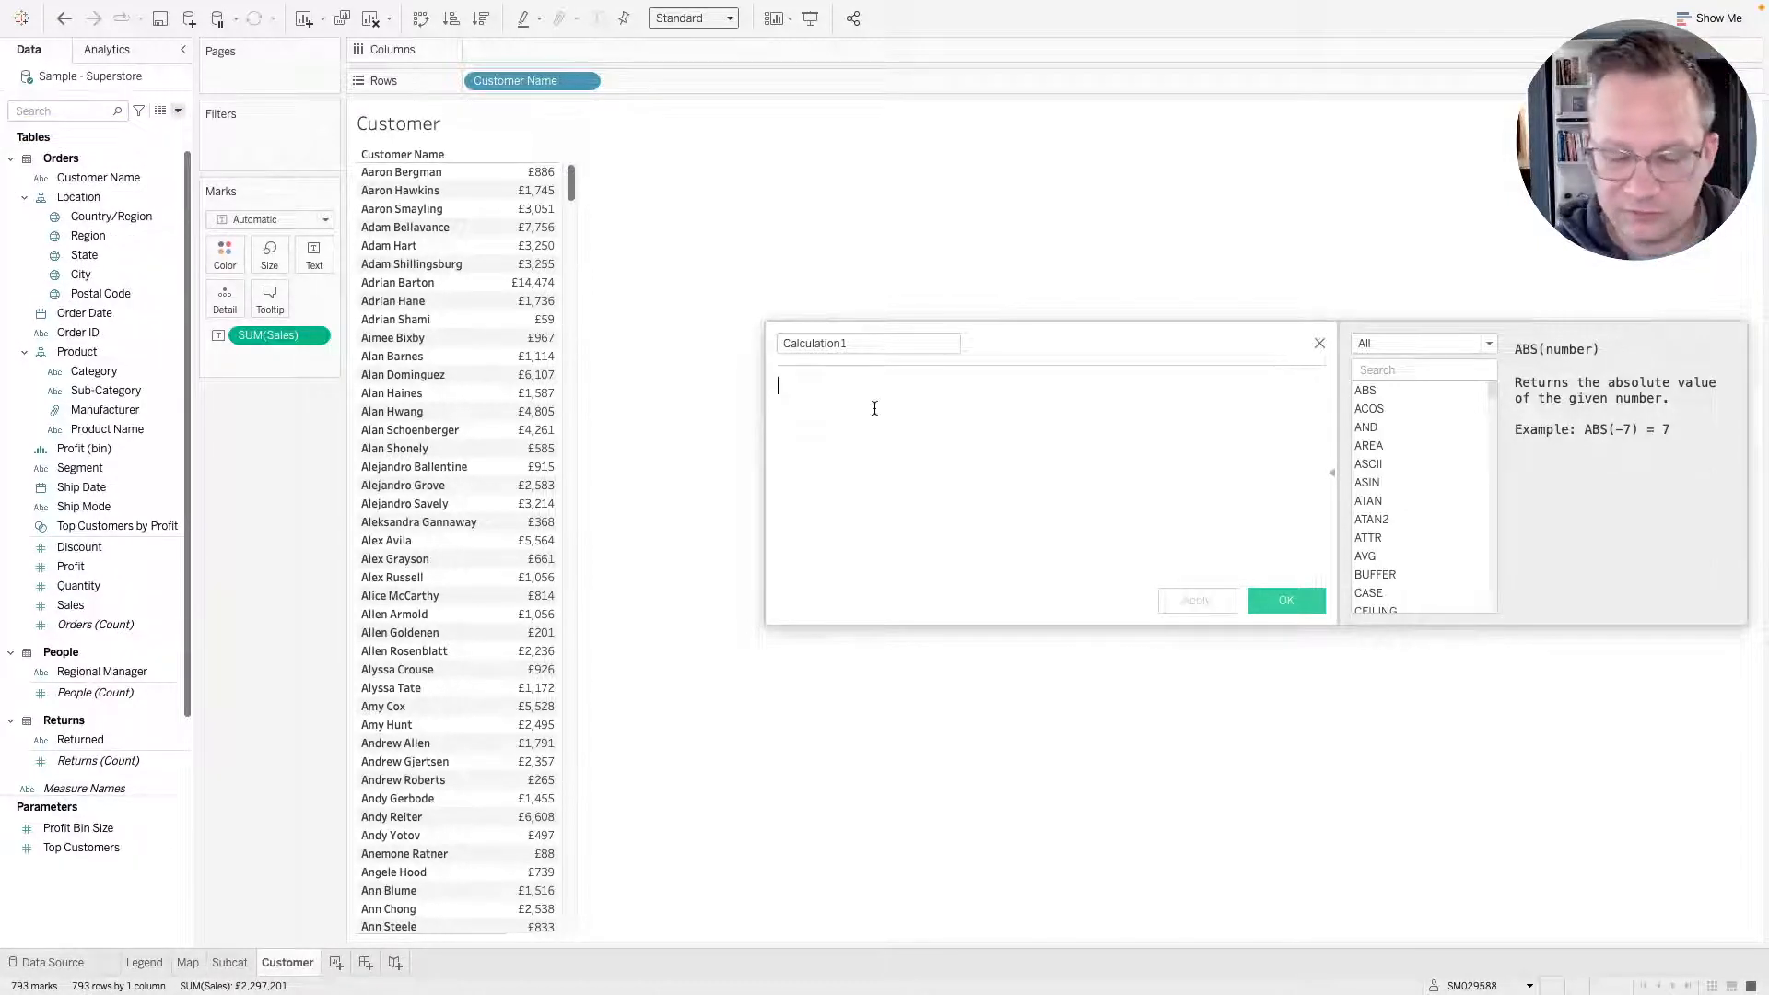
click(860, 344)
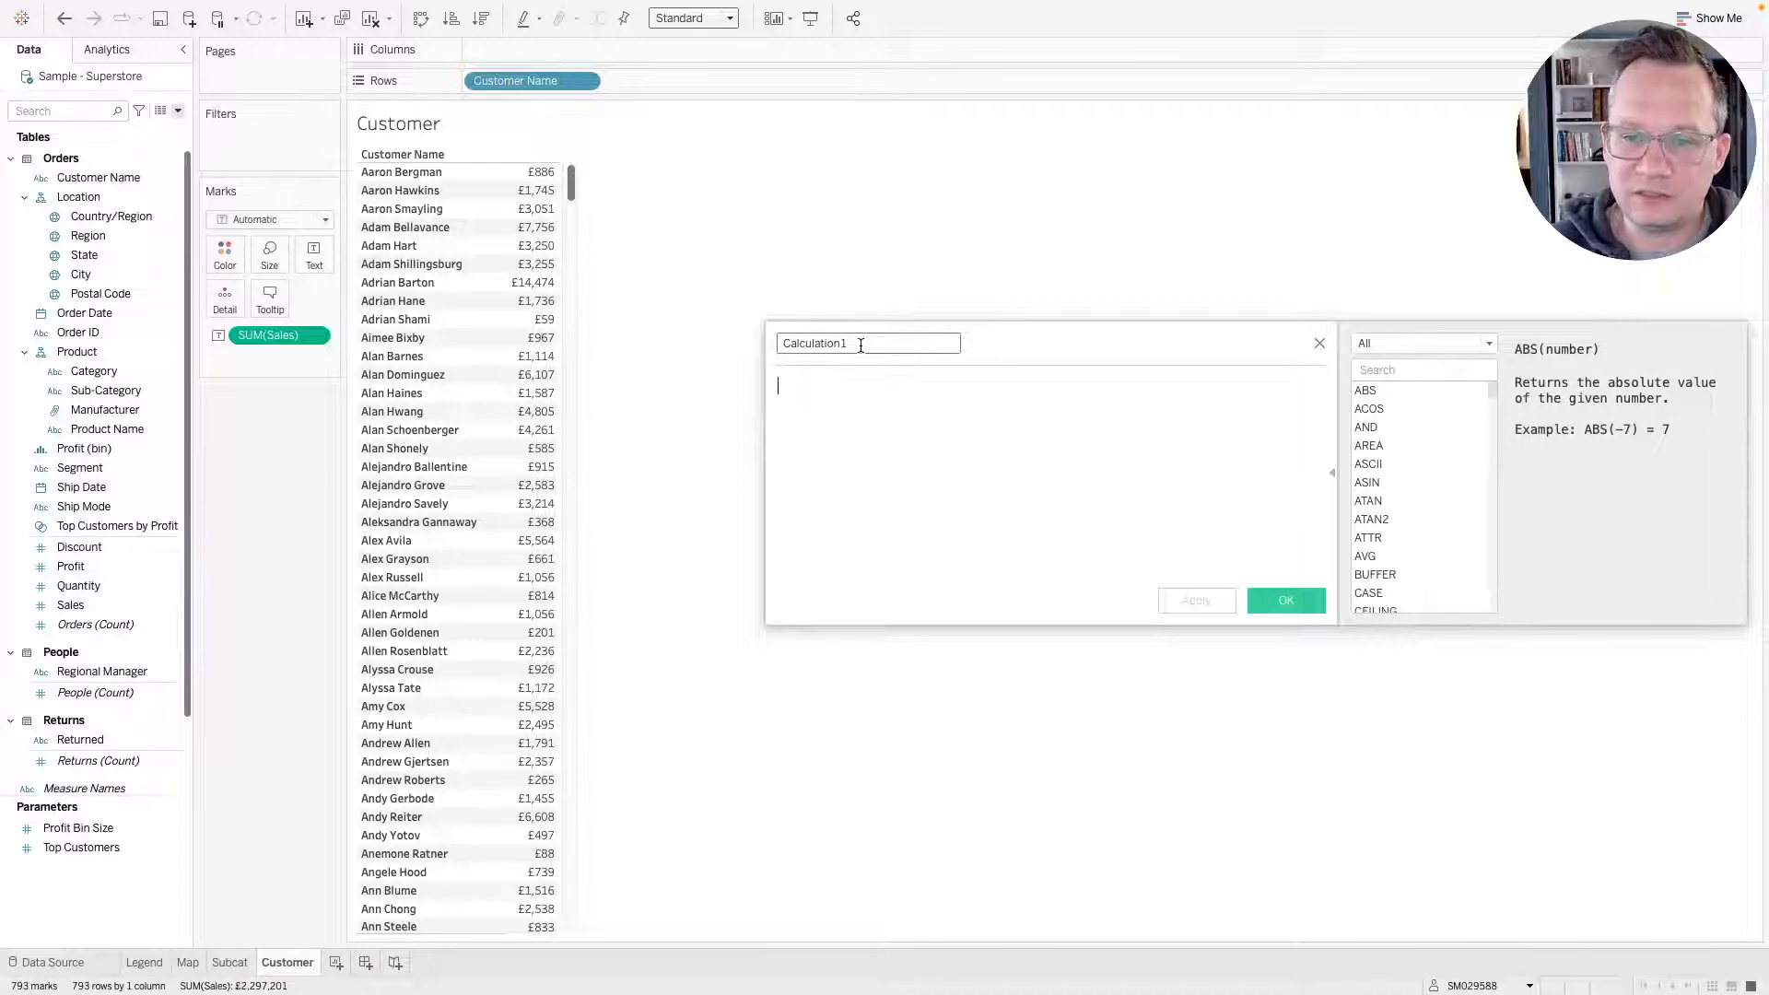
text(La)
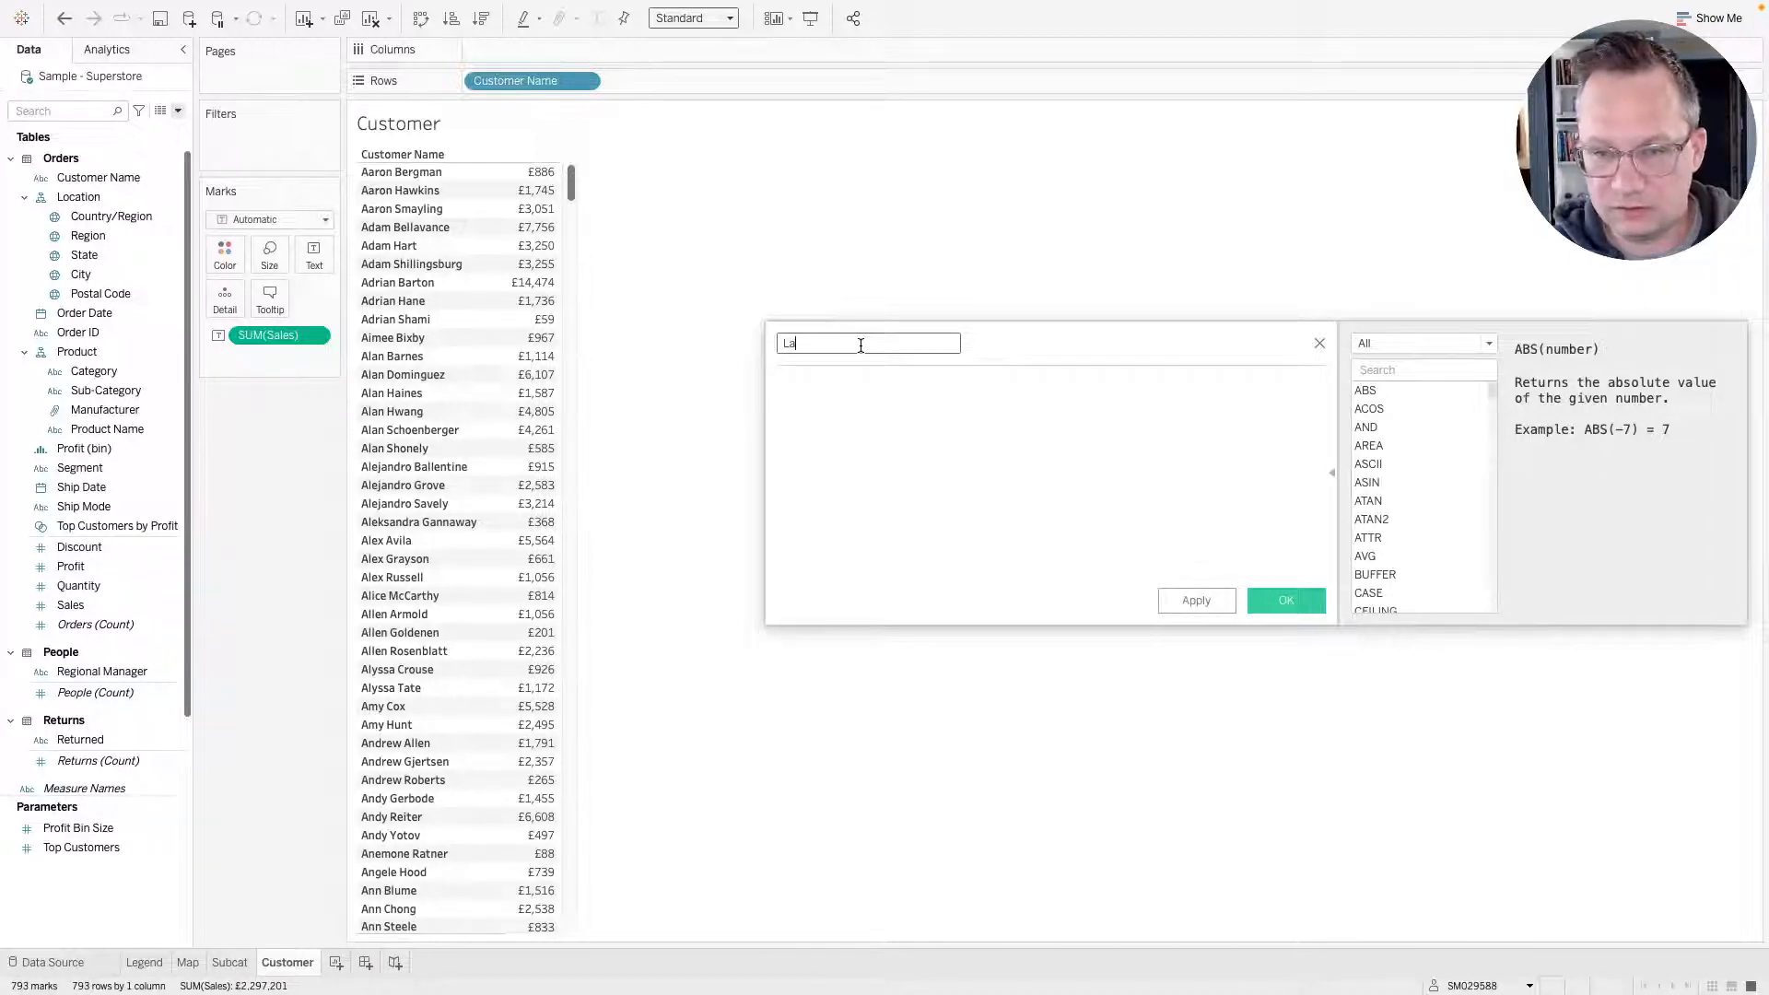
text(test Sales)
key(Tab)
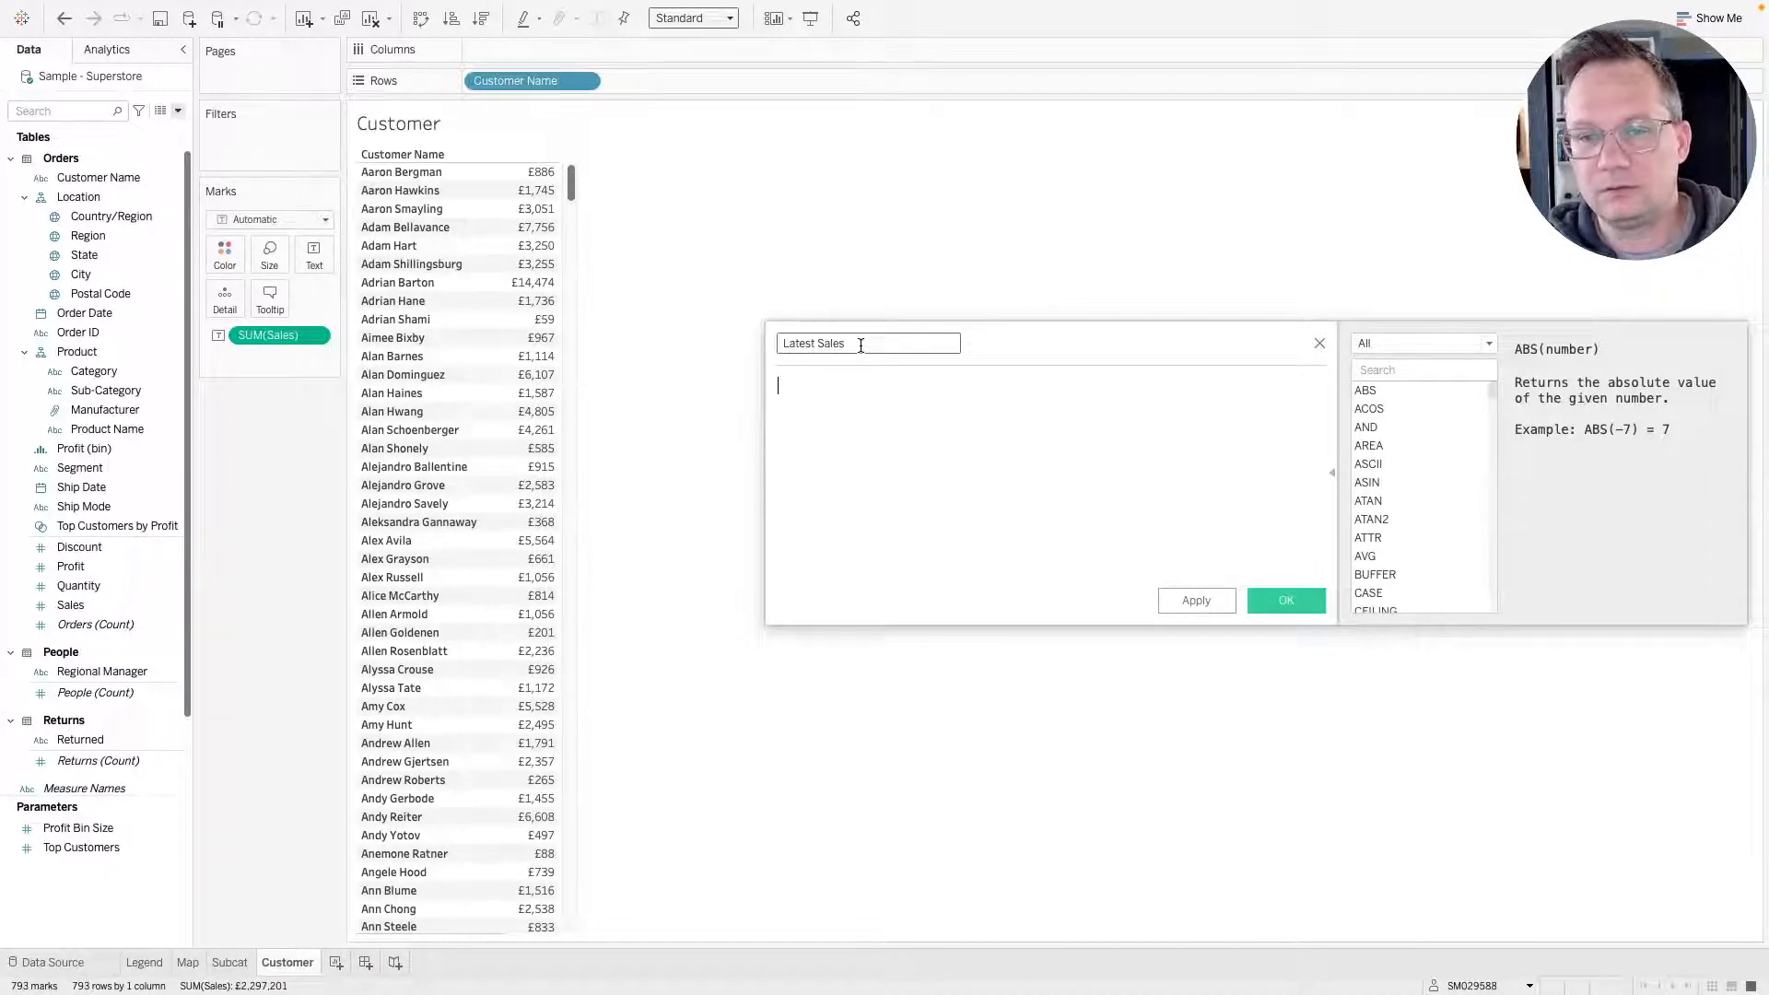
text(Amount)
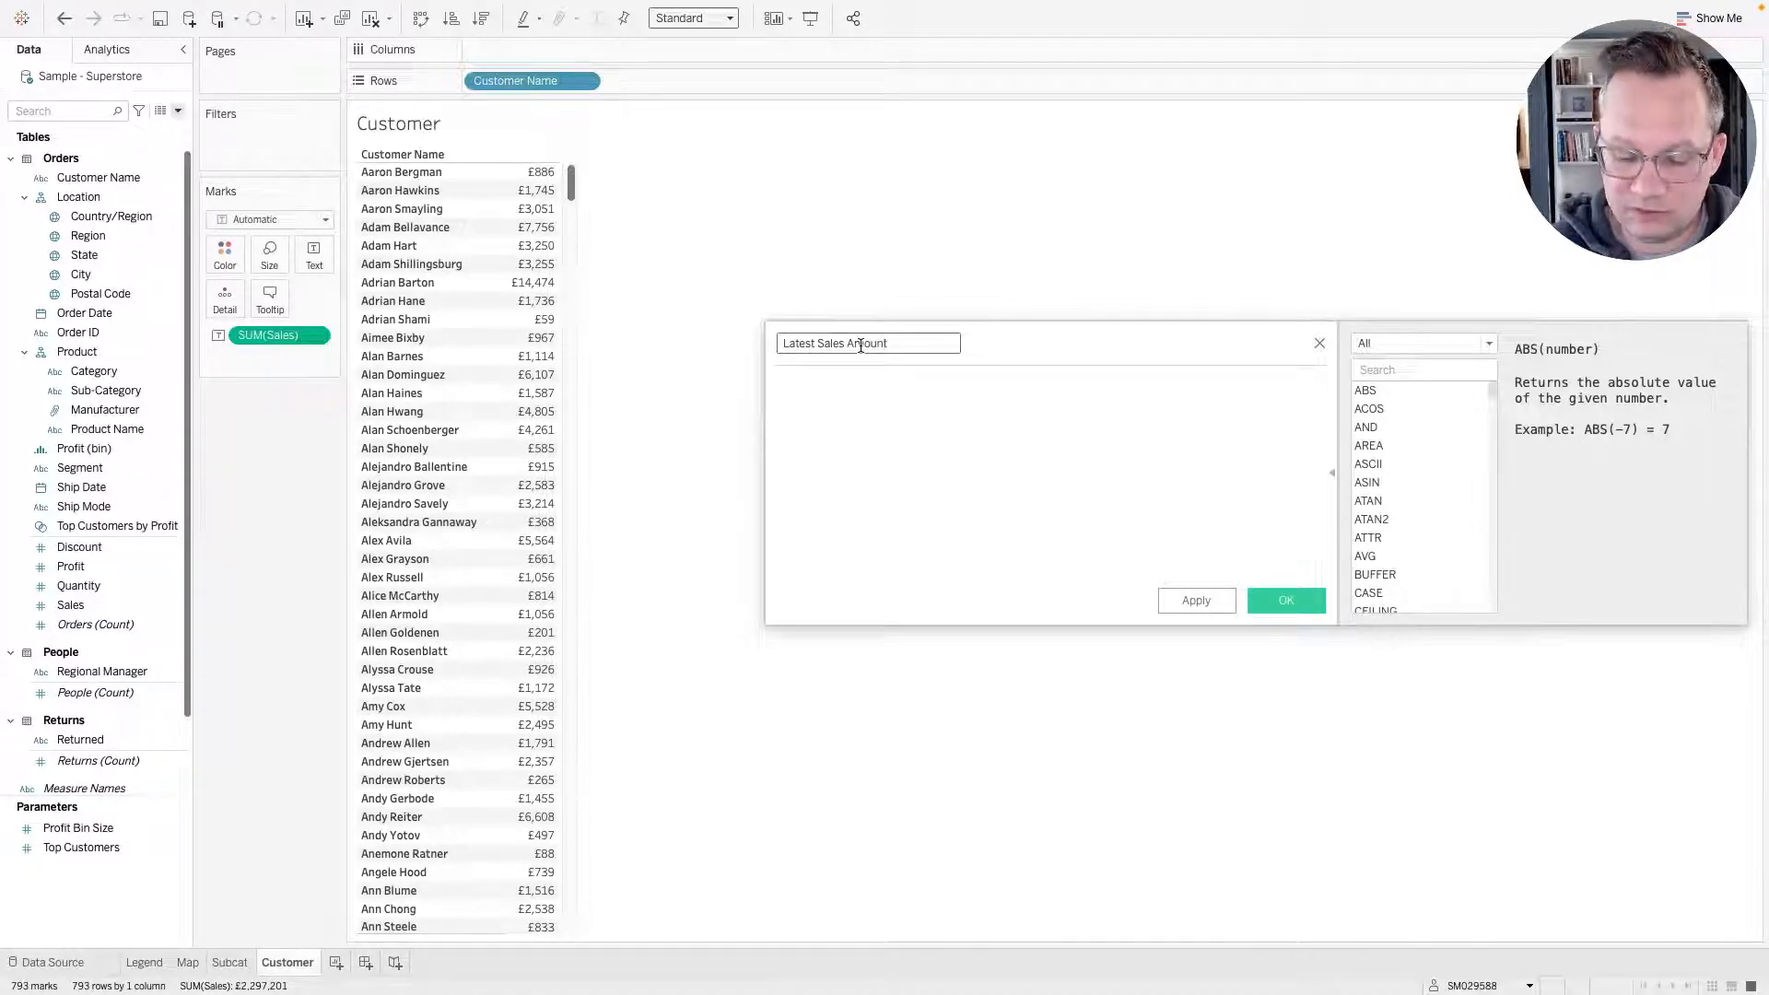
key(Tab)
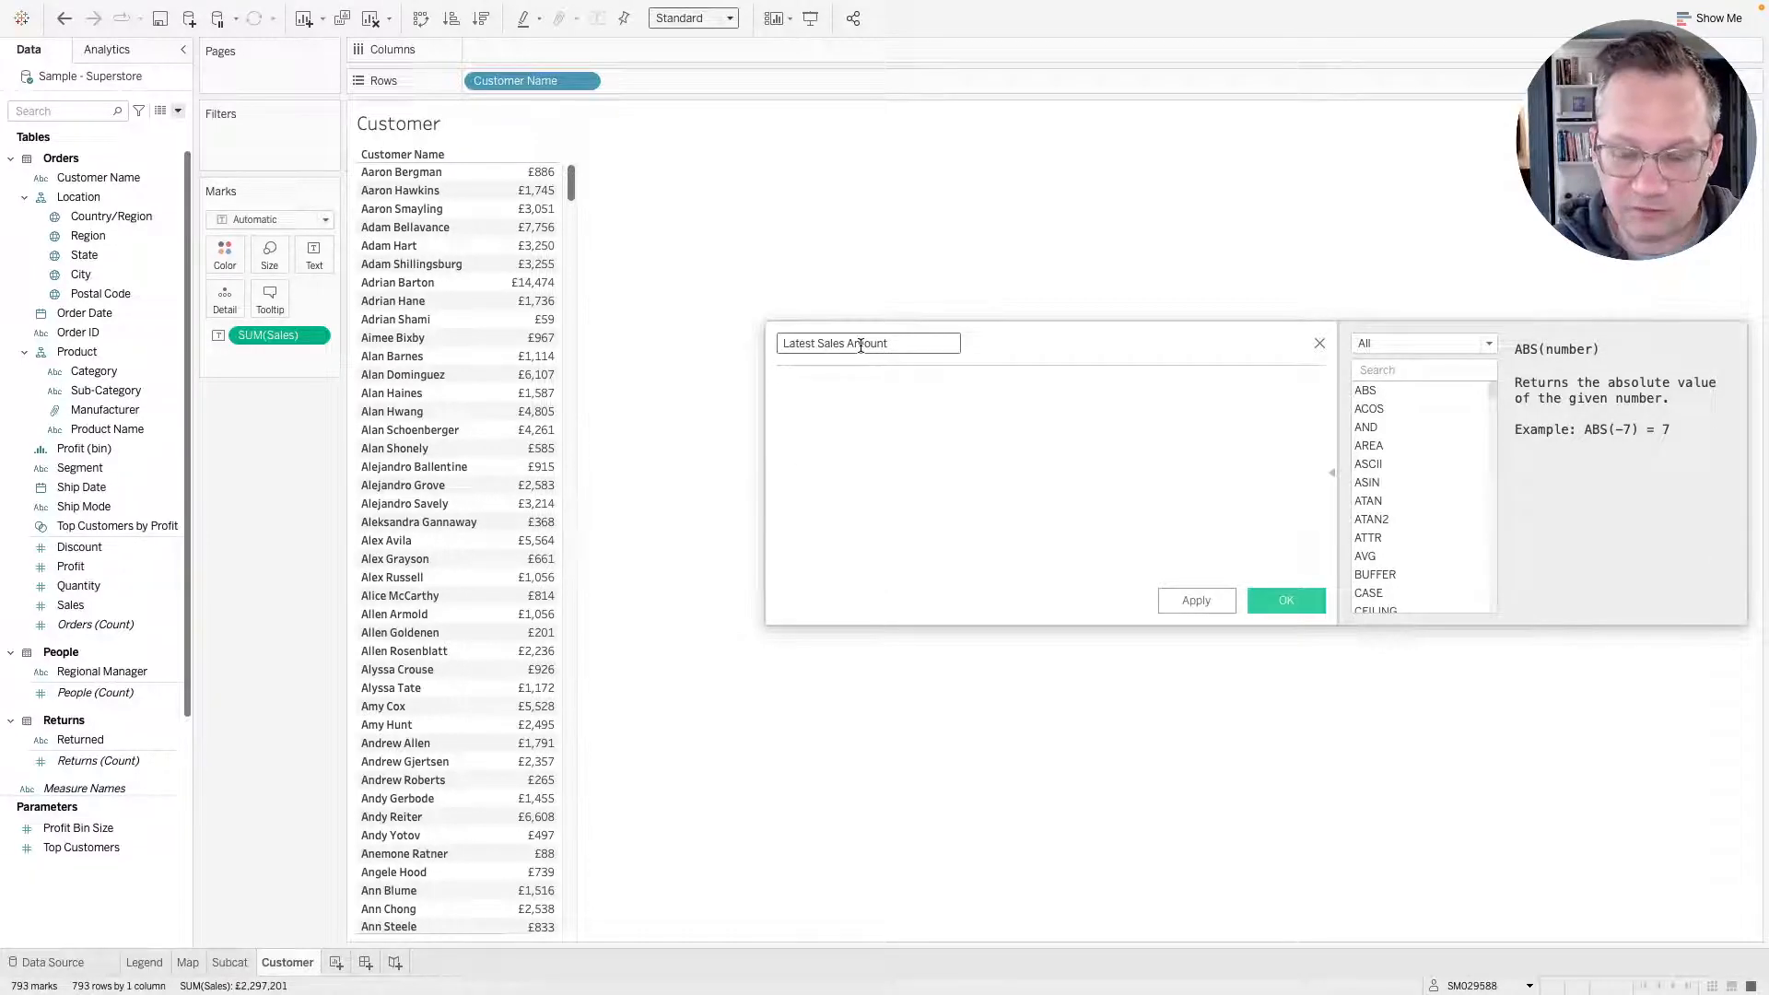
Enter the expression { FIXED [Customer Name]:max([Order Date])} in the calculation.
text({ fix)
key(Return)
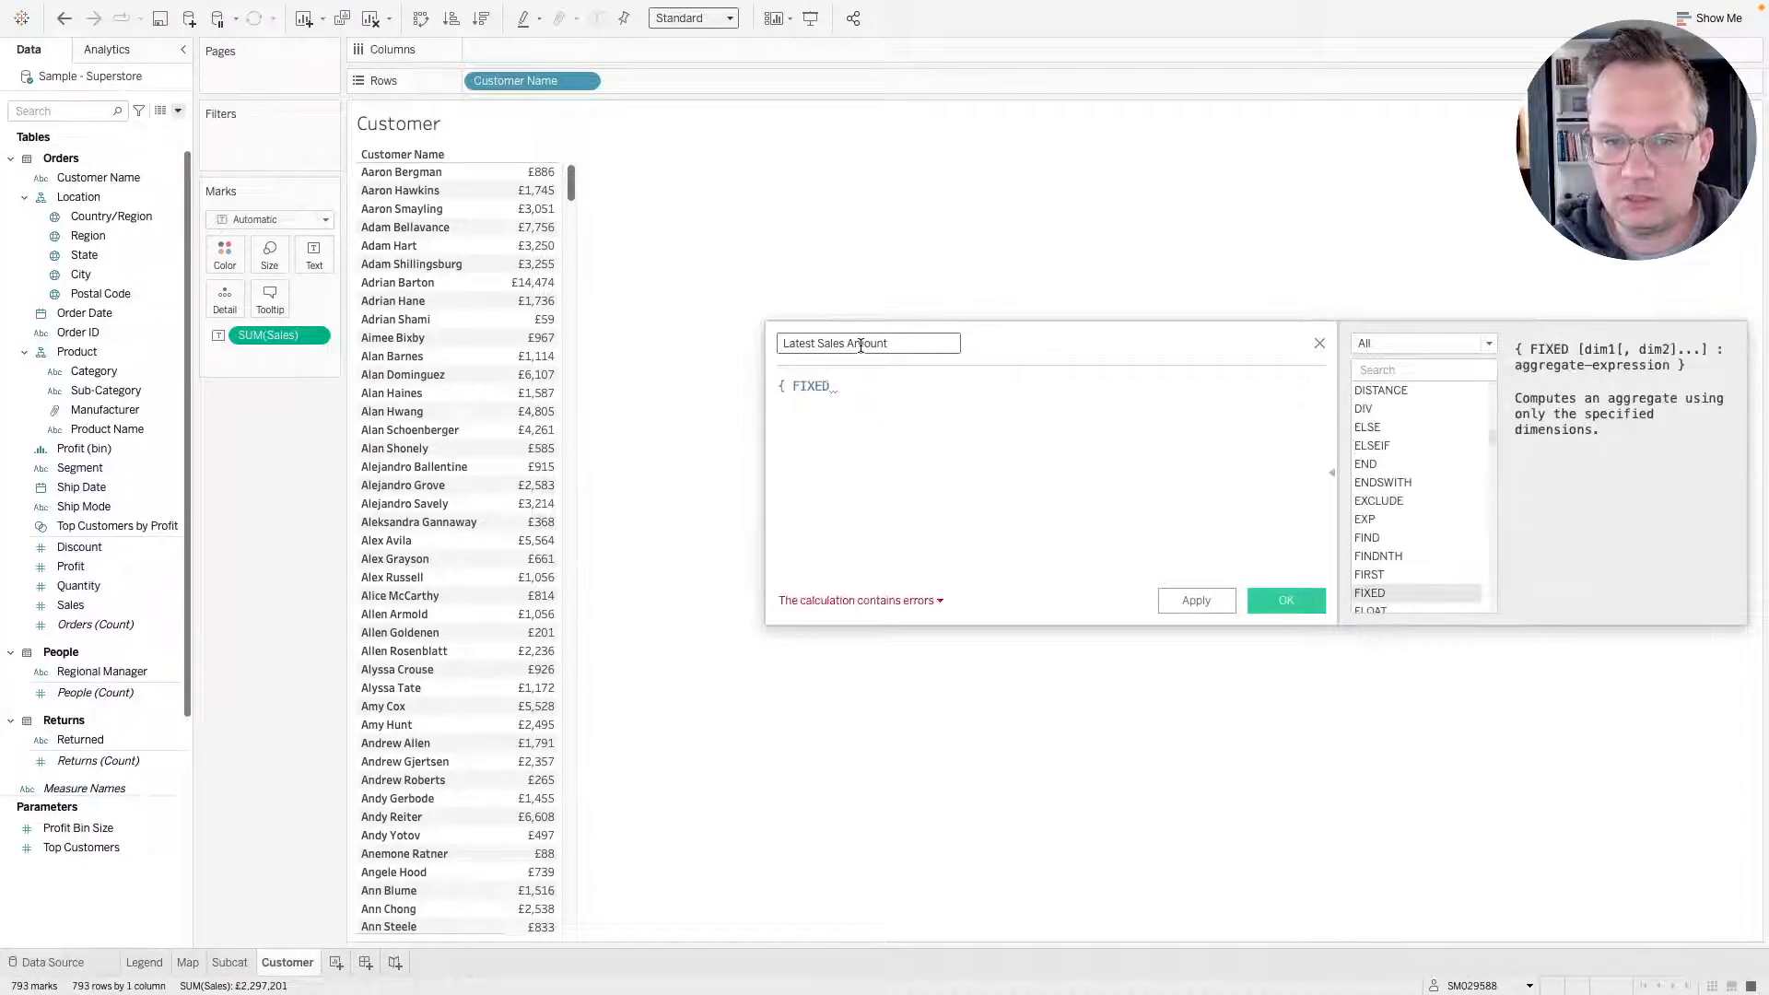
text(custome)
key(Return)
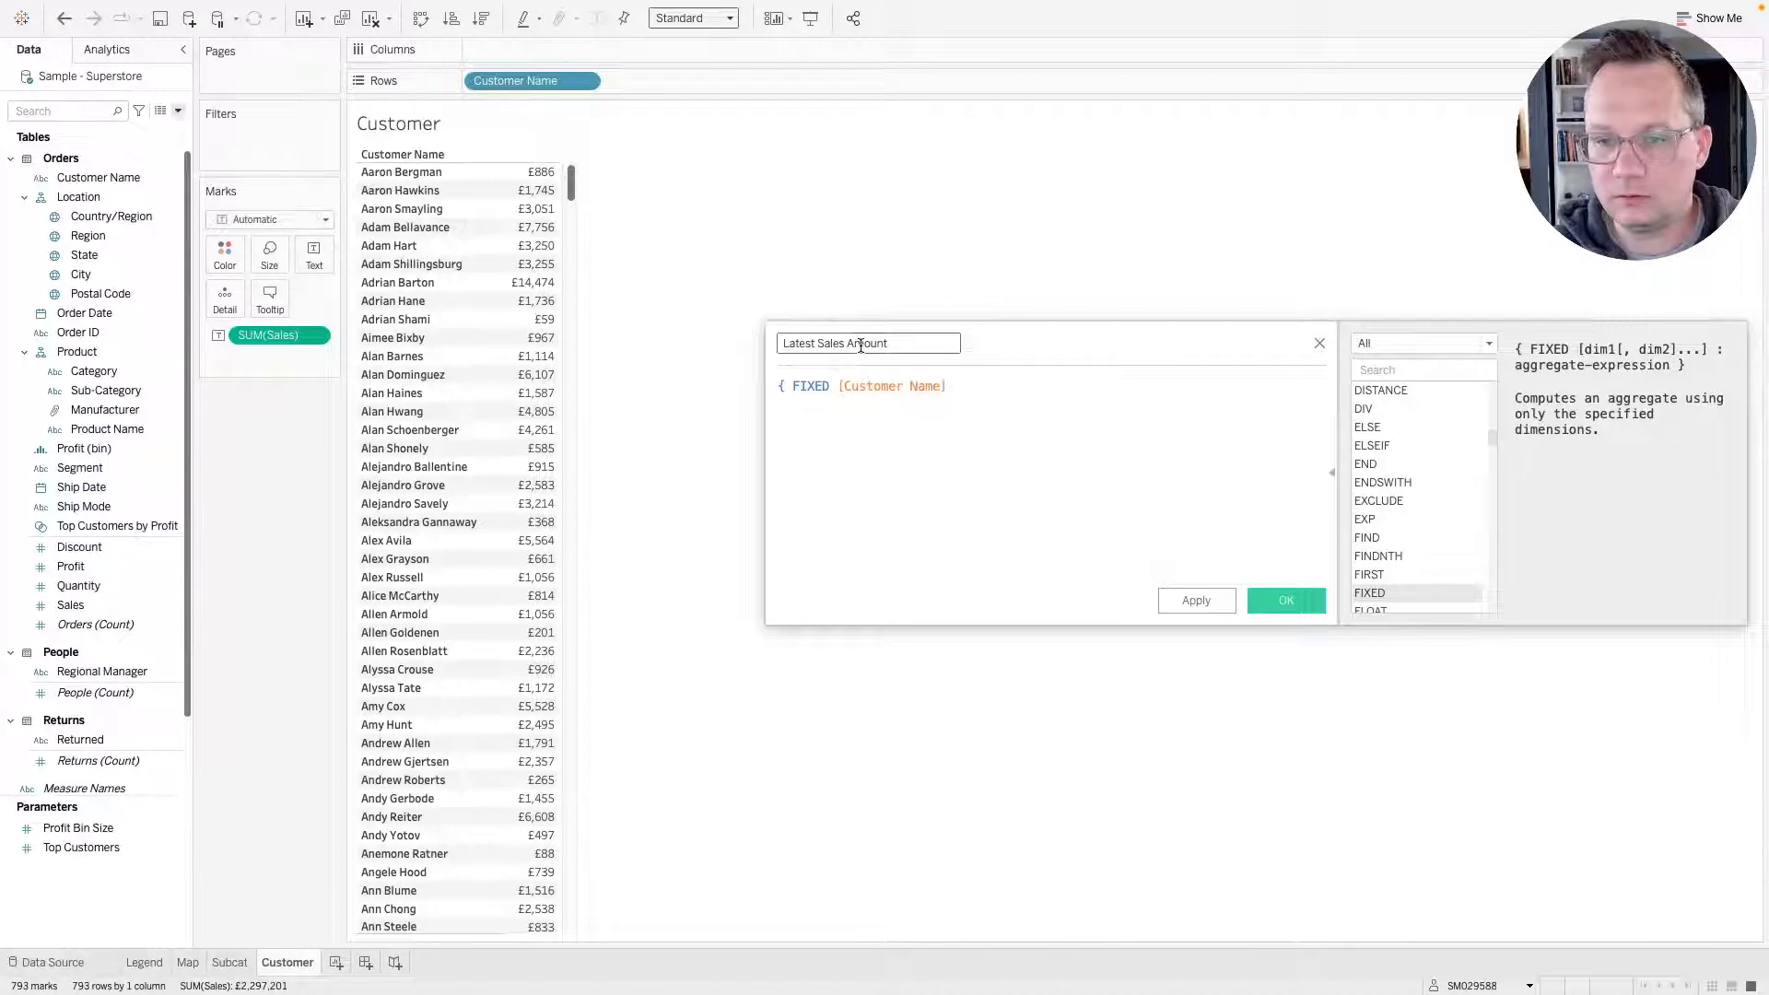
text(:max(order)
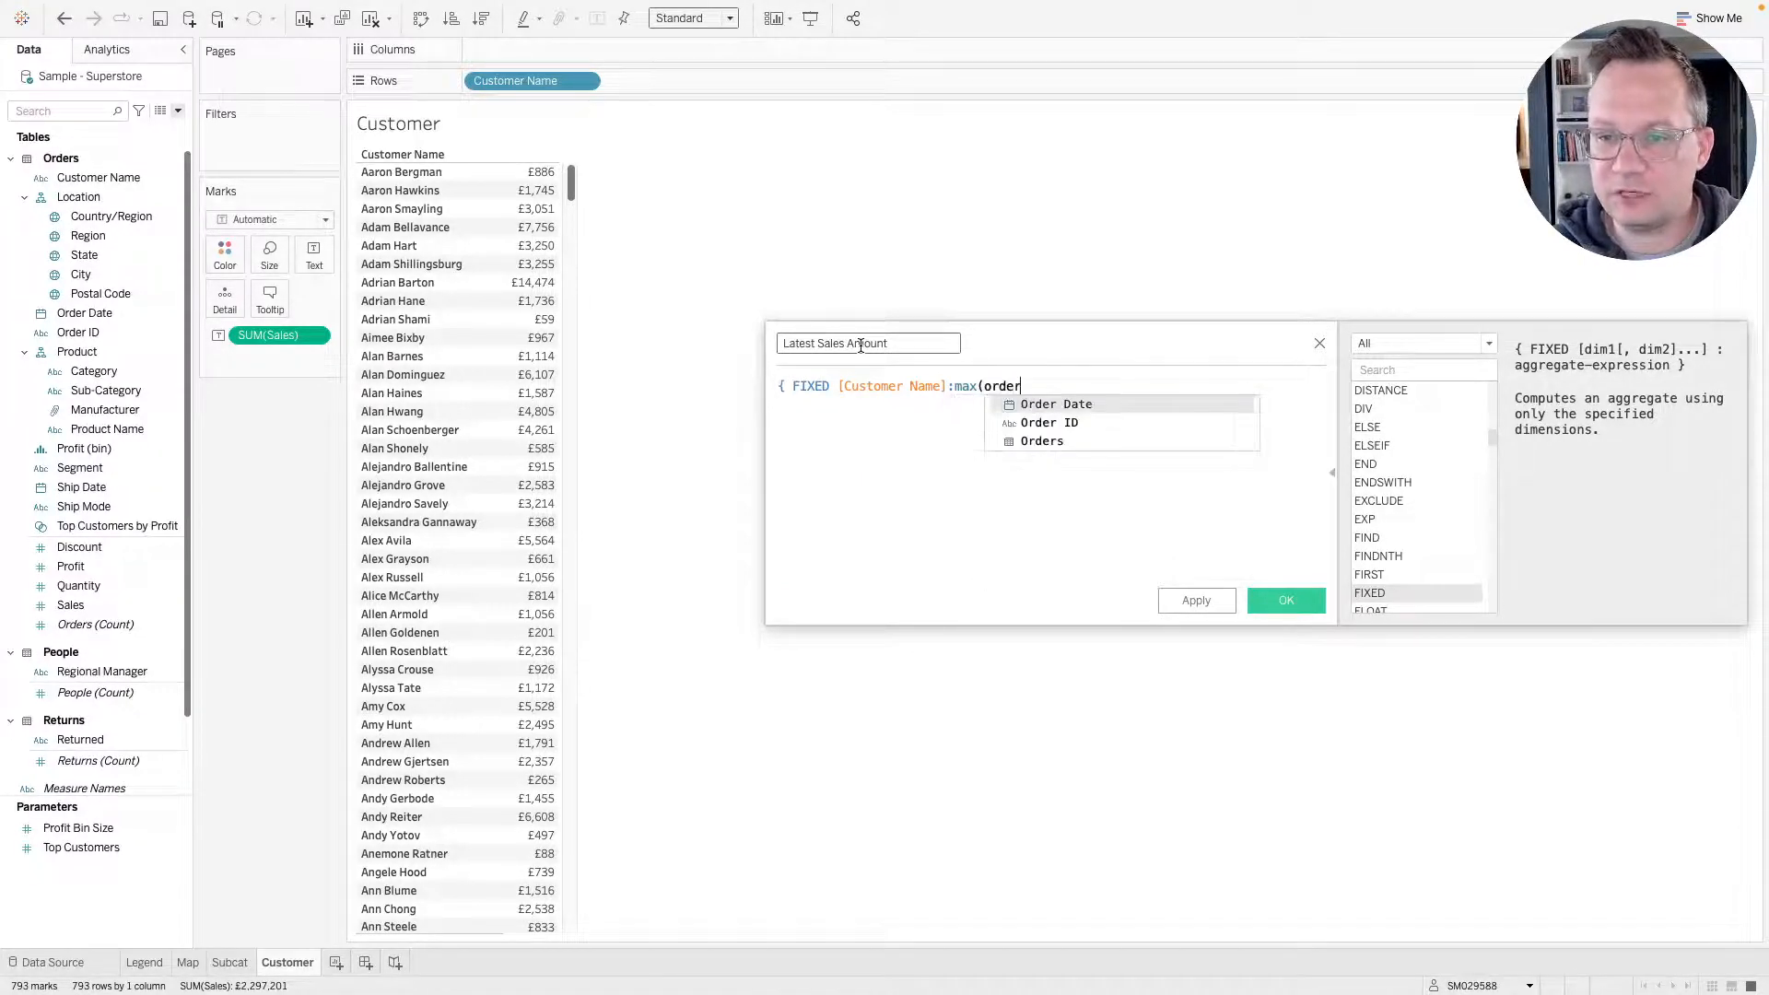
key(Return)
text())
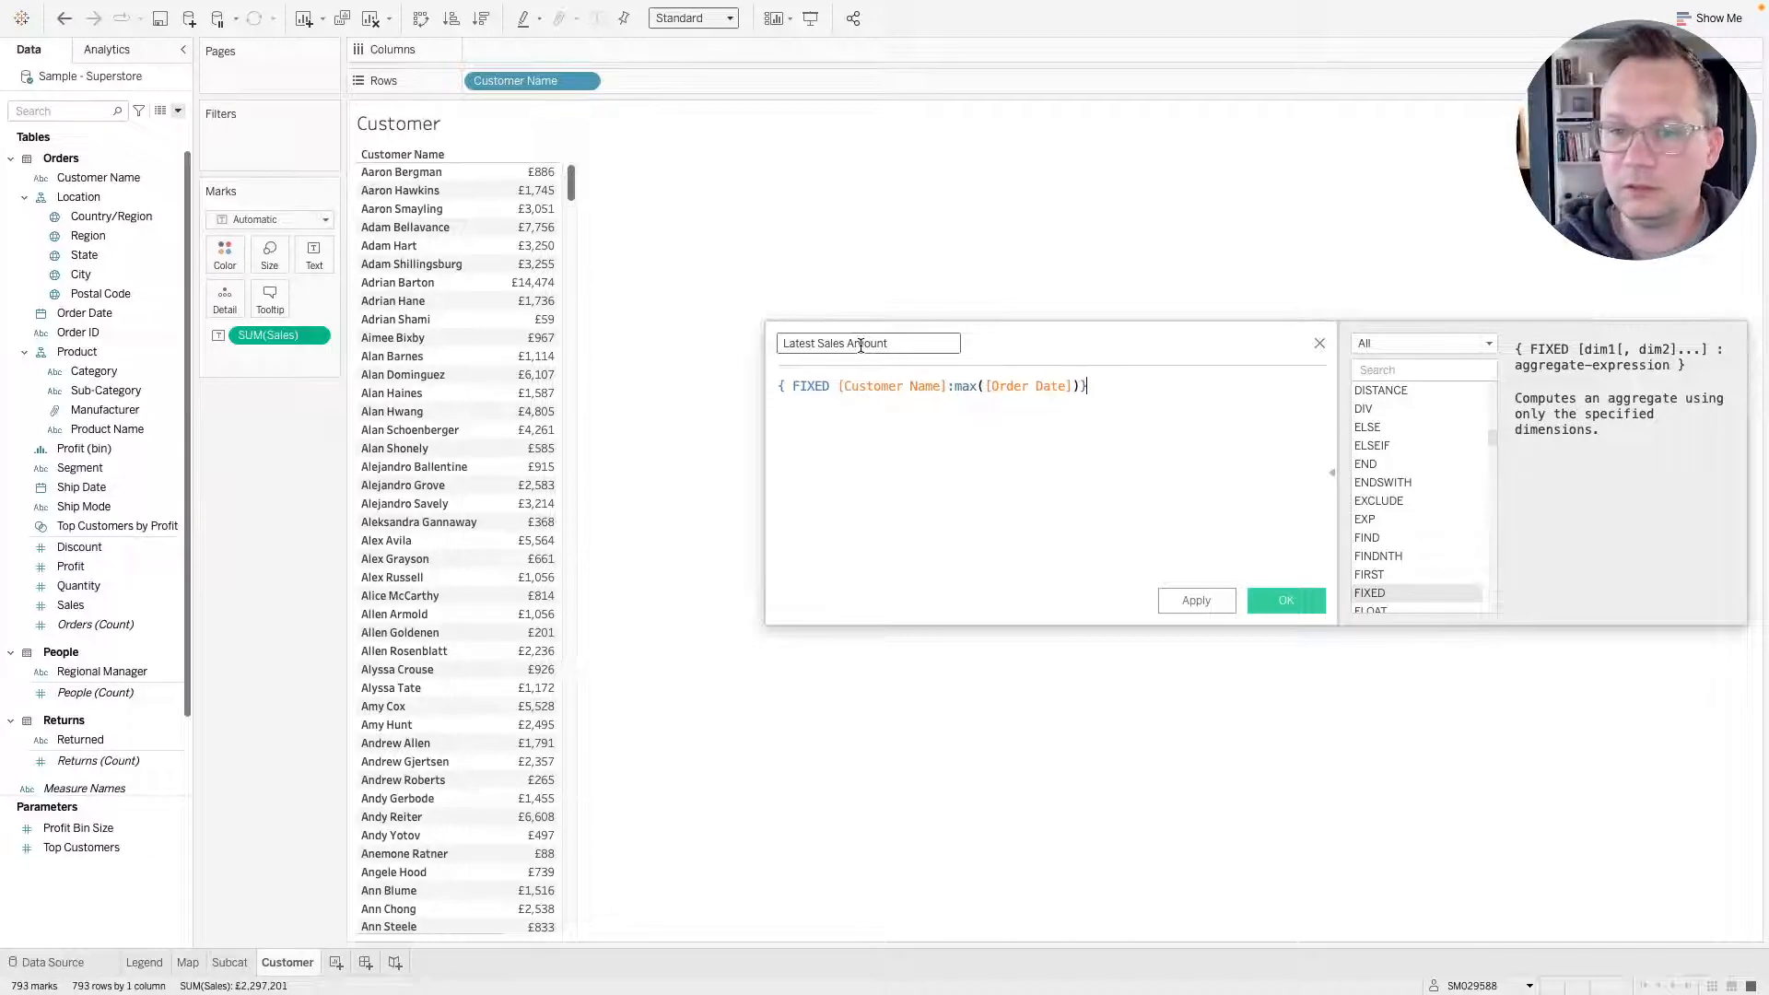
Wrap the expression in an IF testing equality with [Order Date], returning [Sales], closed with END.
click(780, 385)
key(Return)
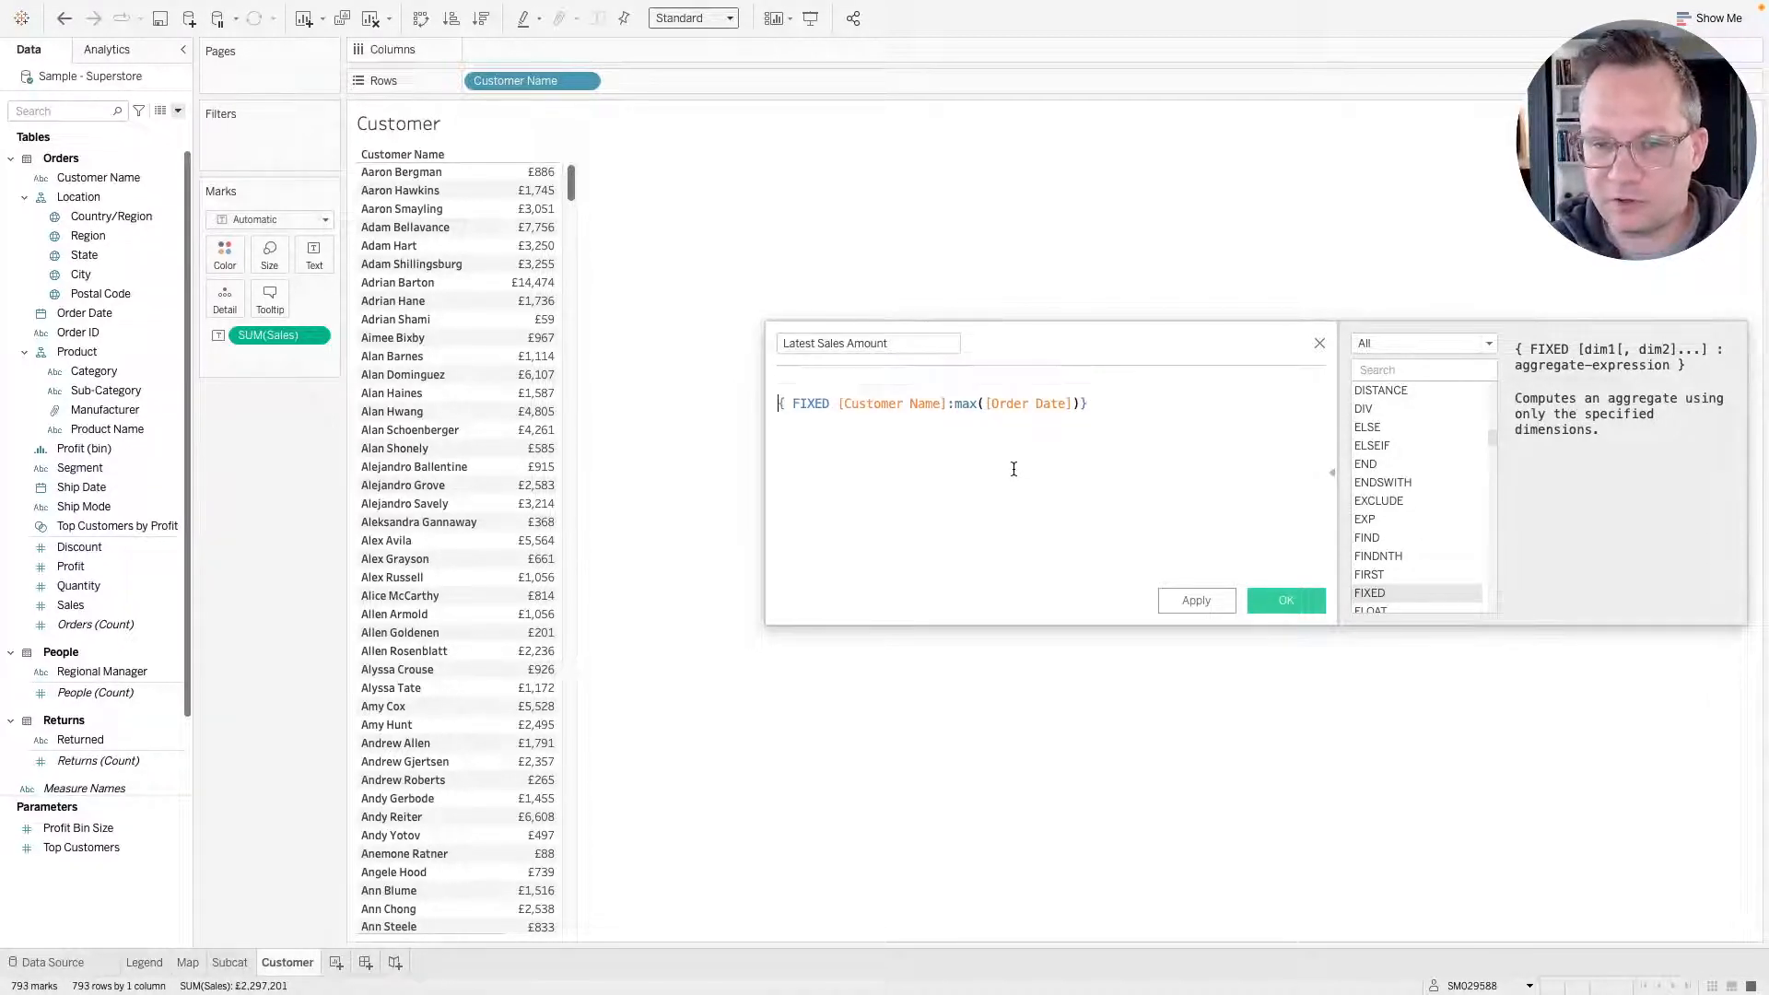
text(if)
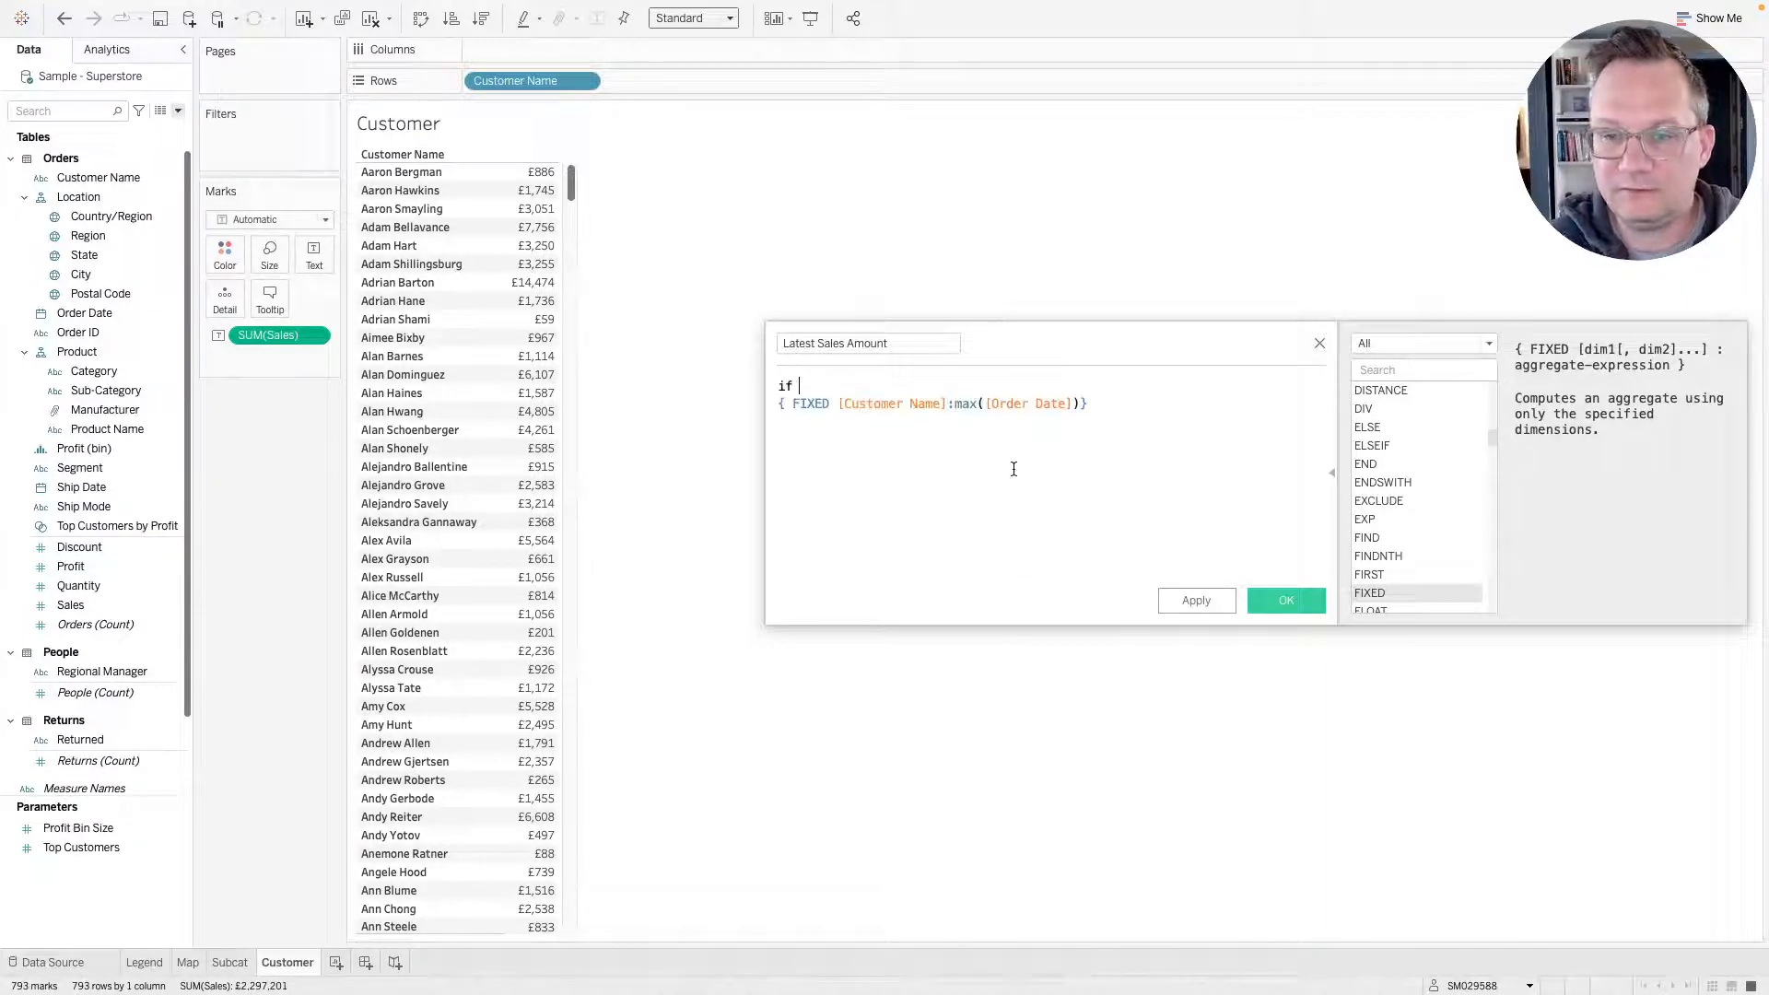
click(783, 405)
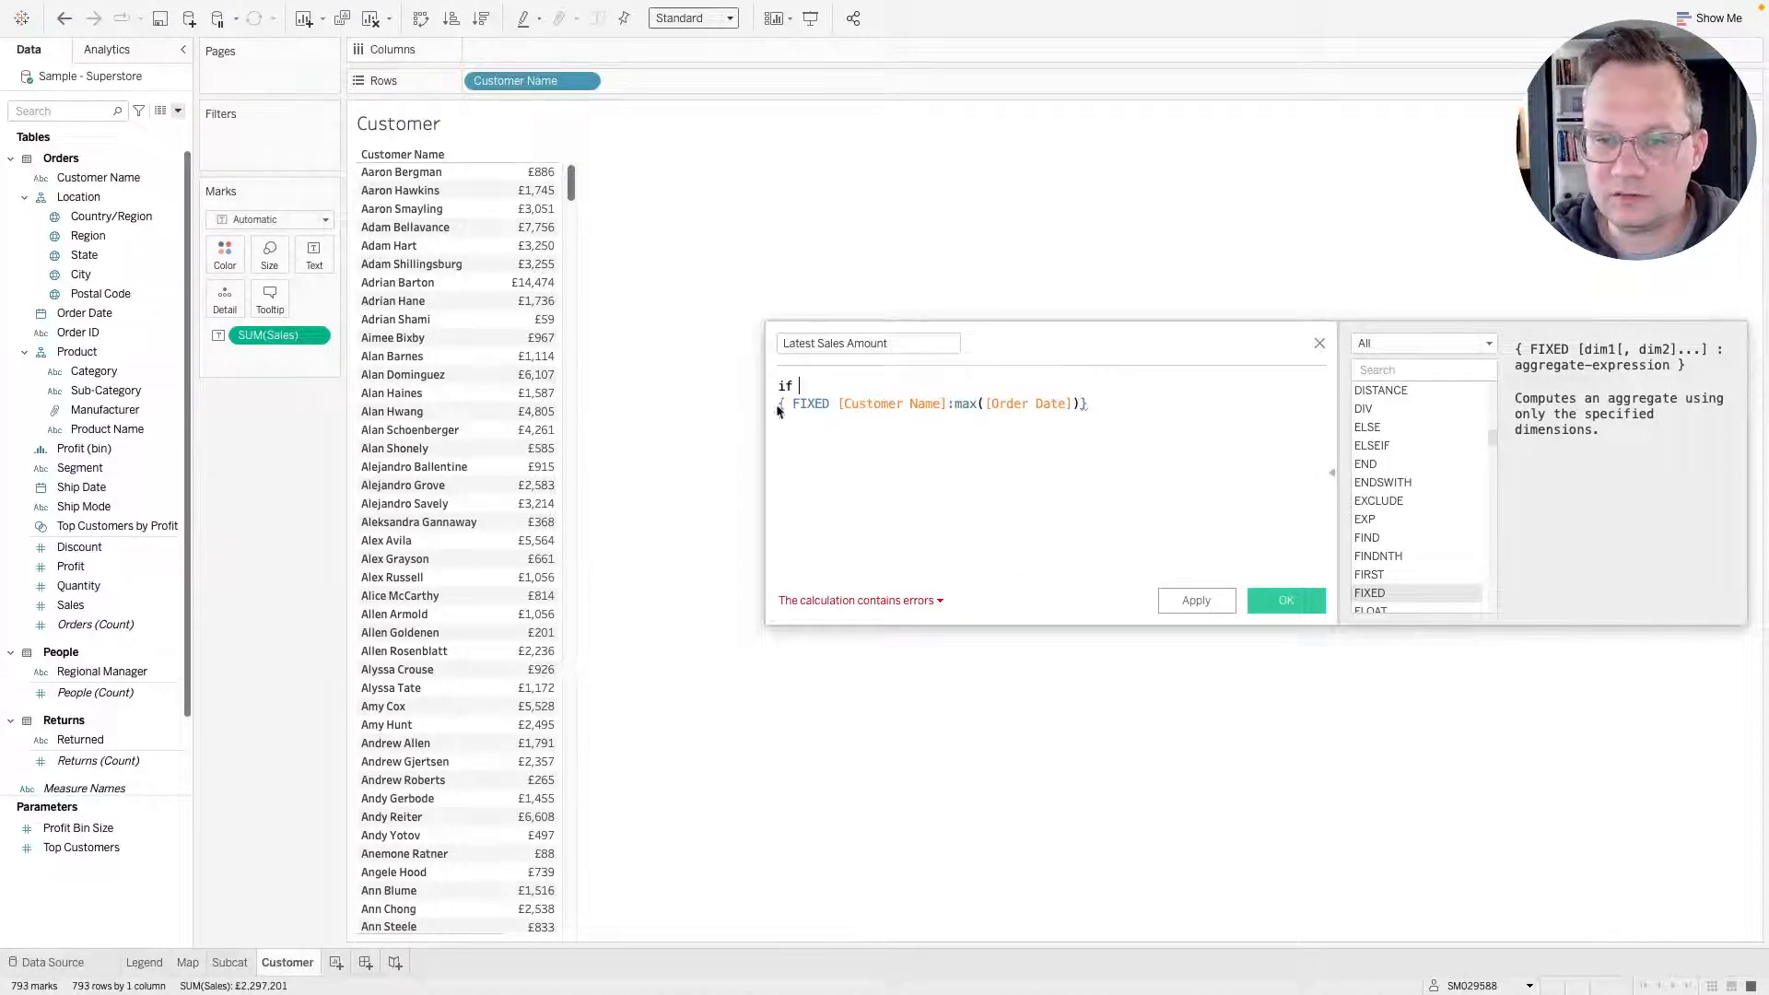
drag(788, 405, 1122, 406)
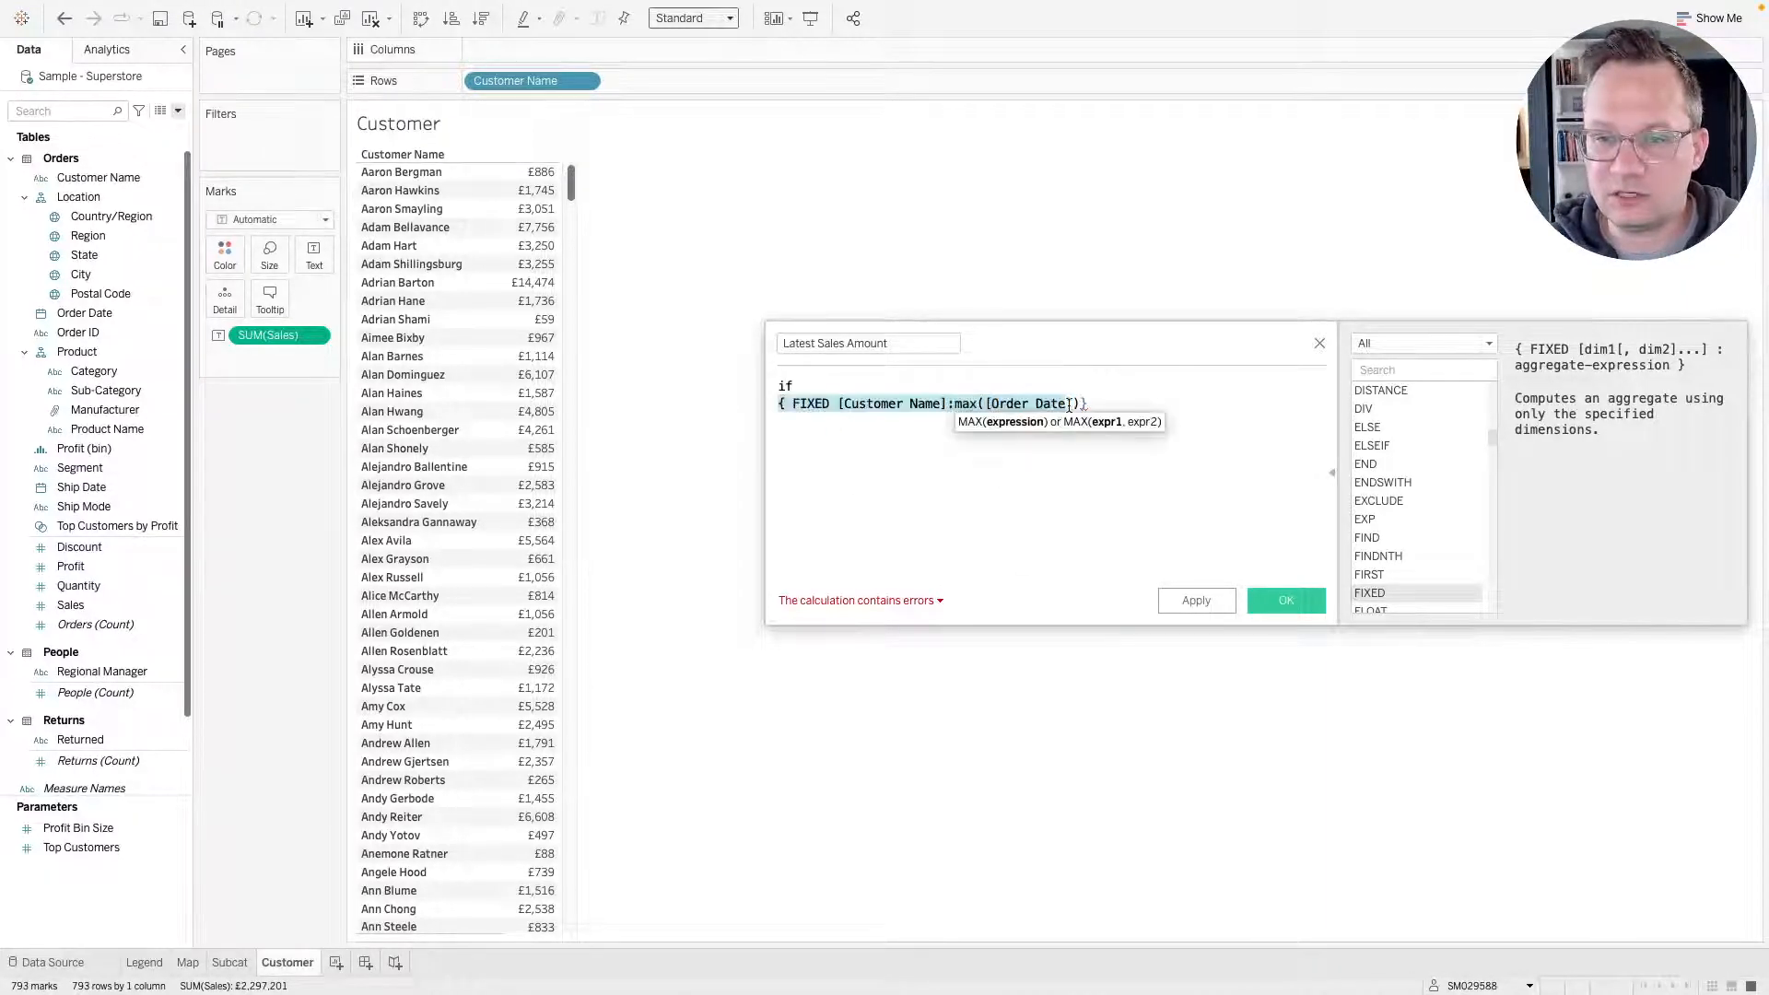
click(1123, 406)
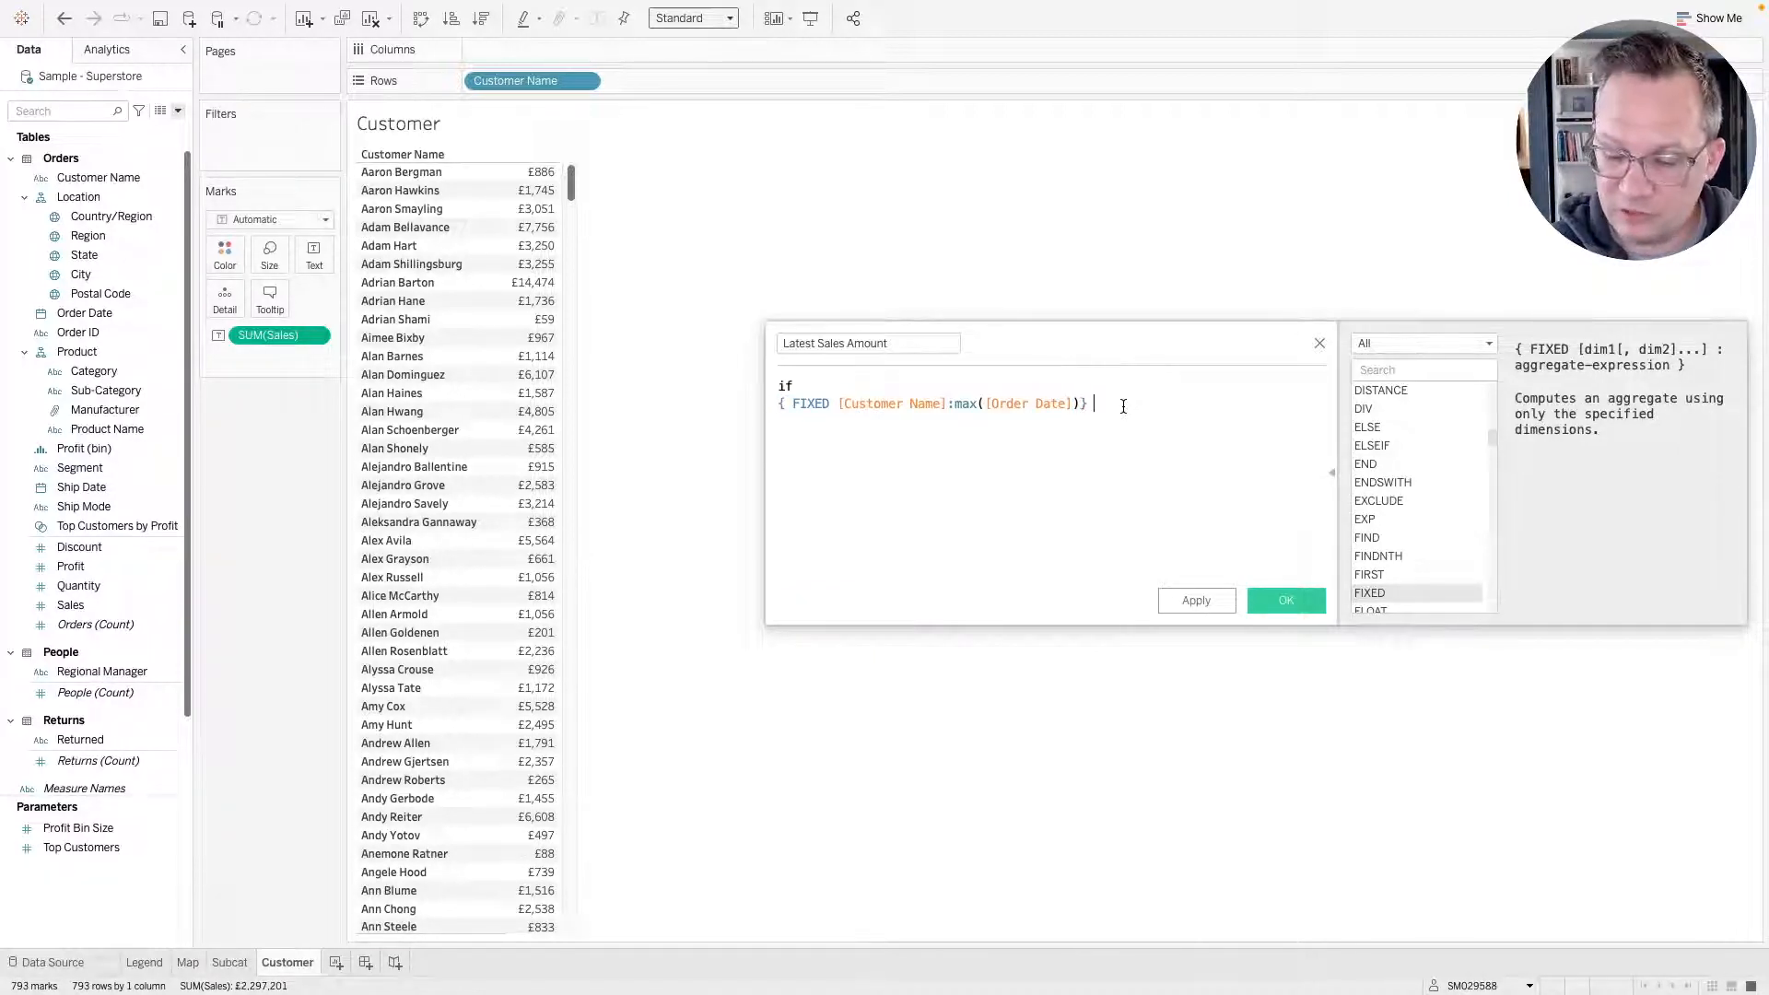
text(= )
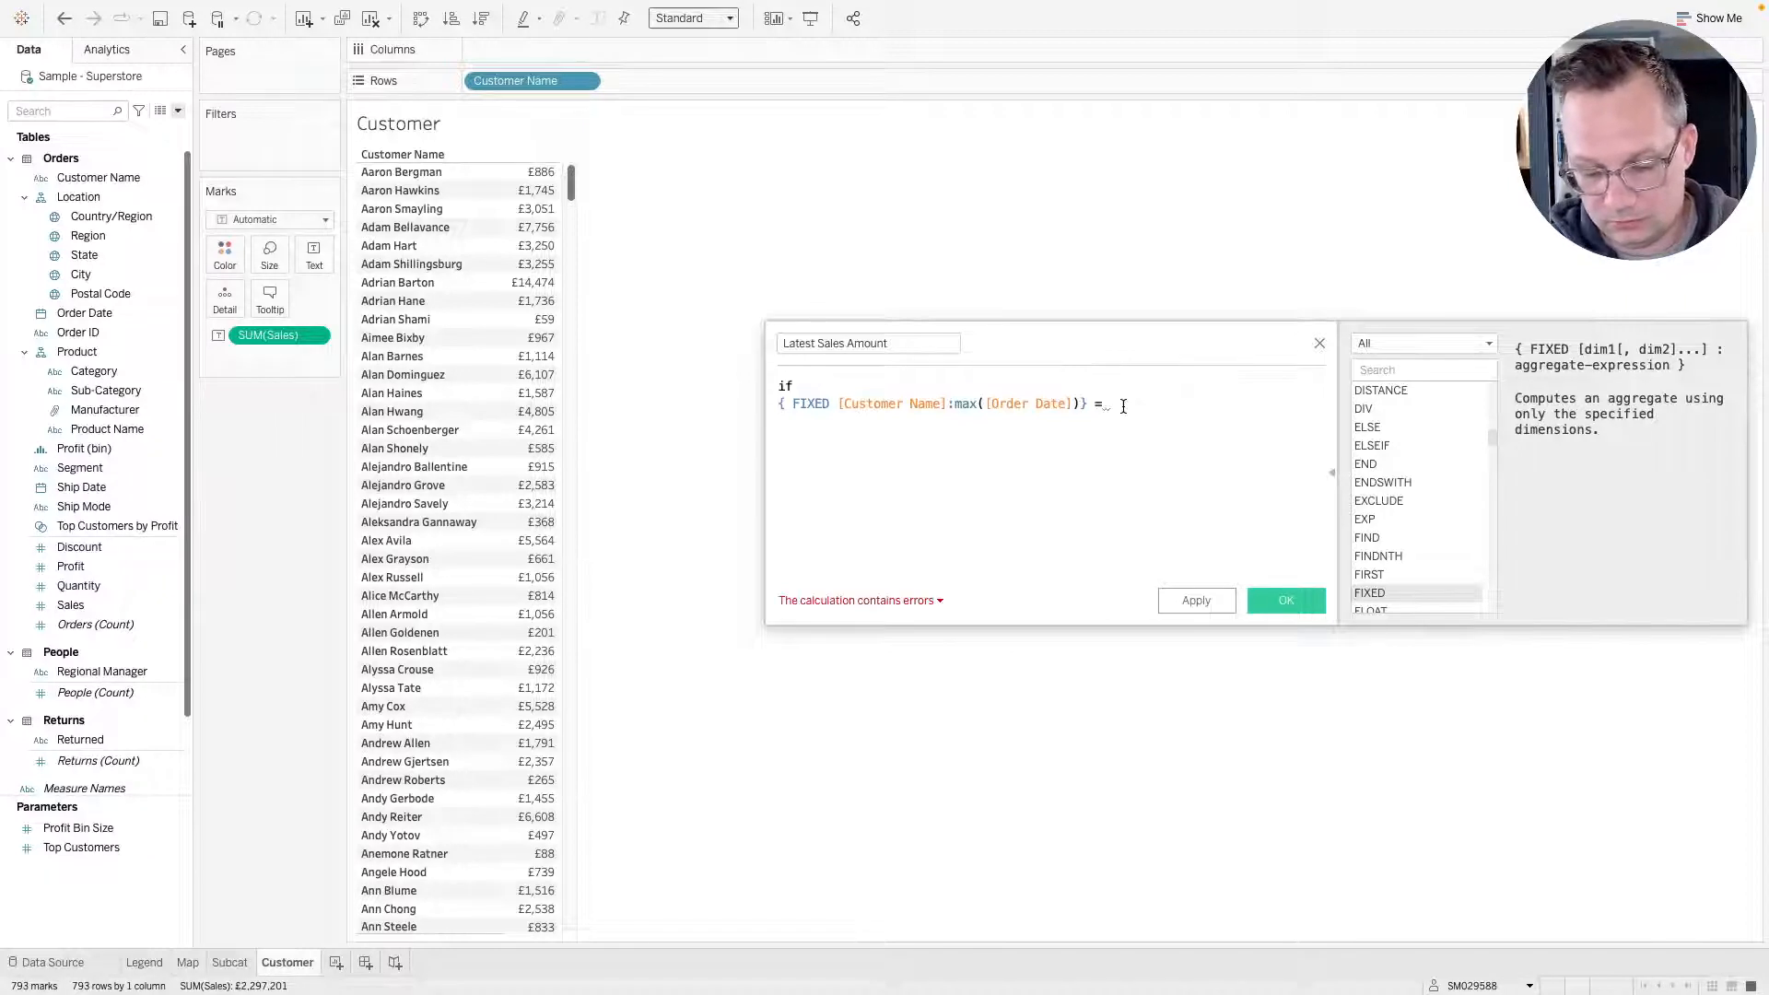
text([Order Date])
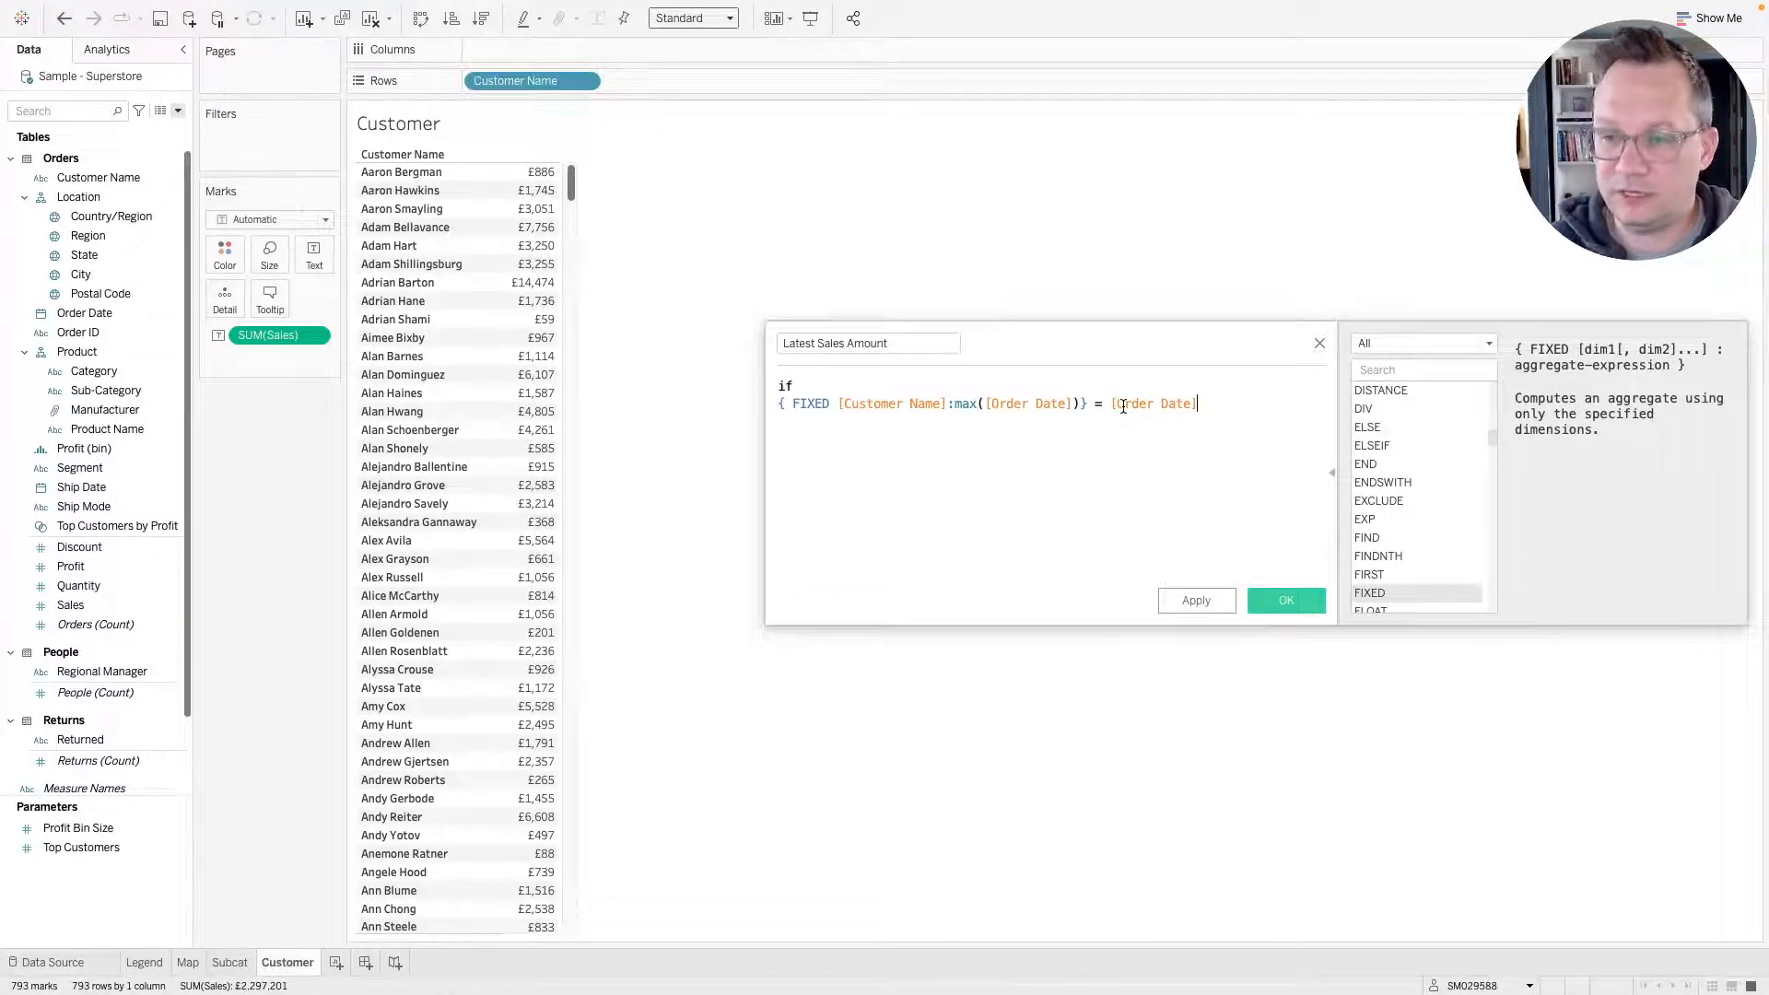
key(Return)
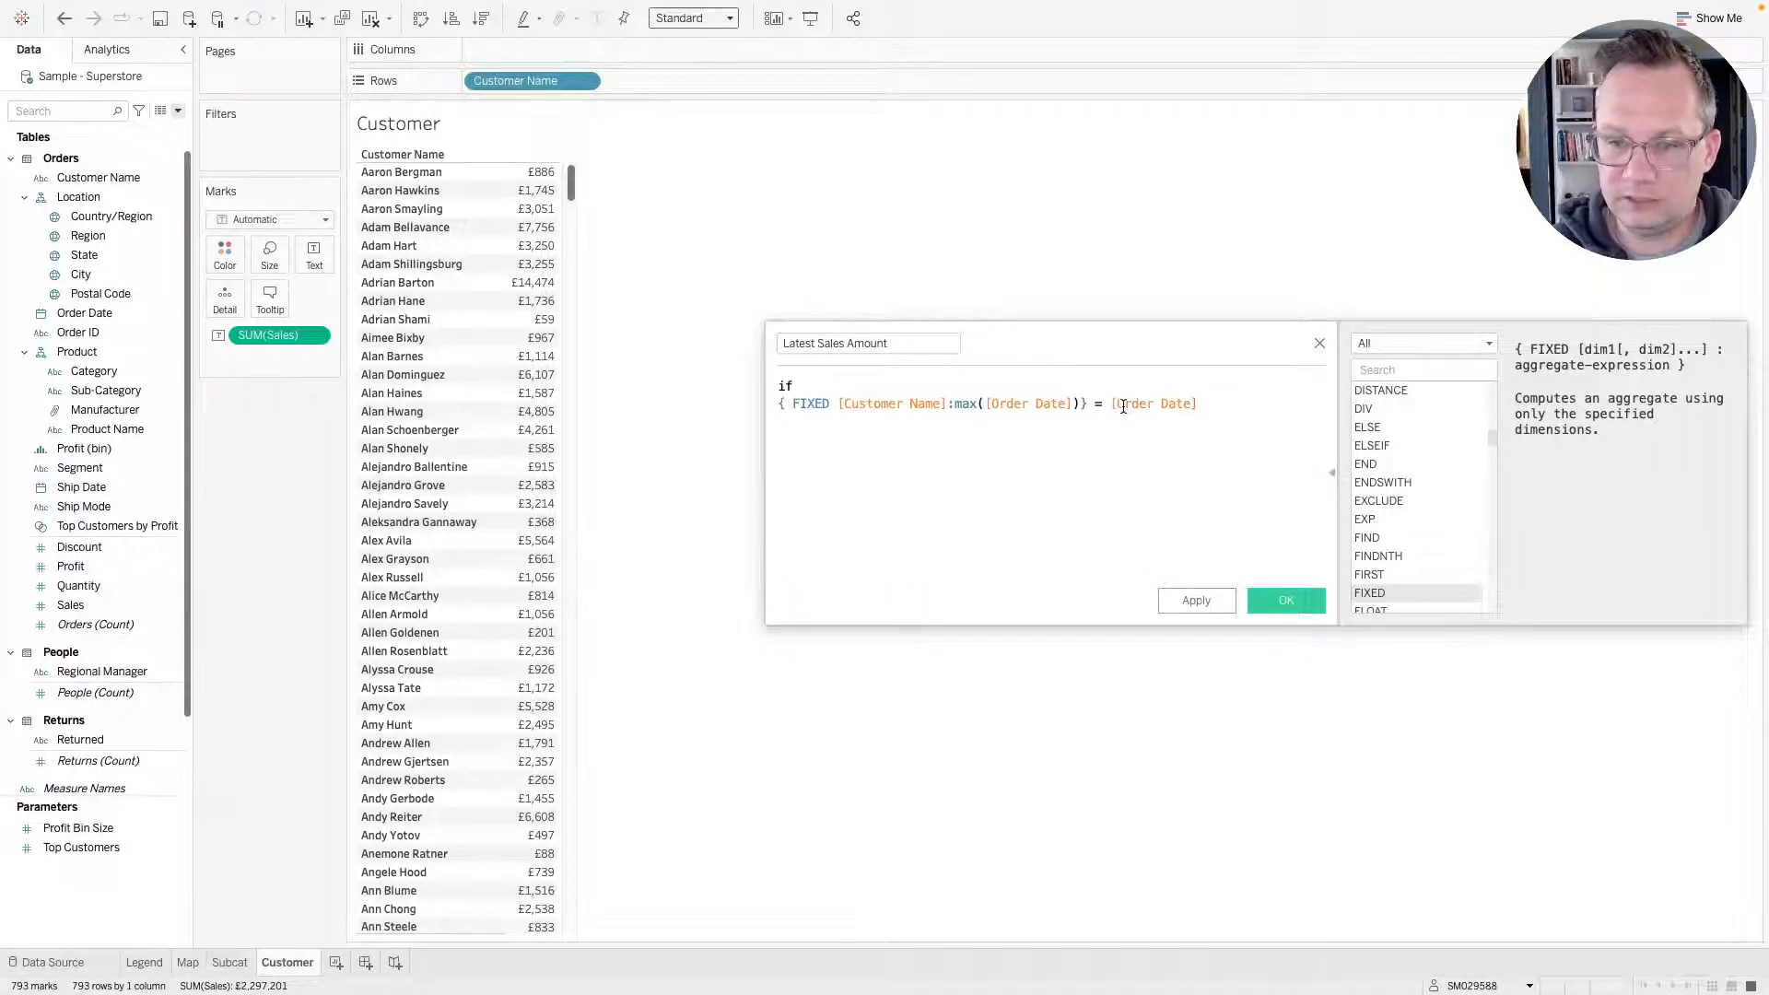
text(then)
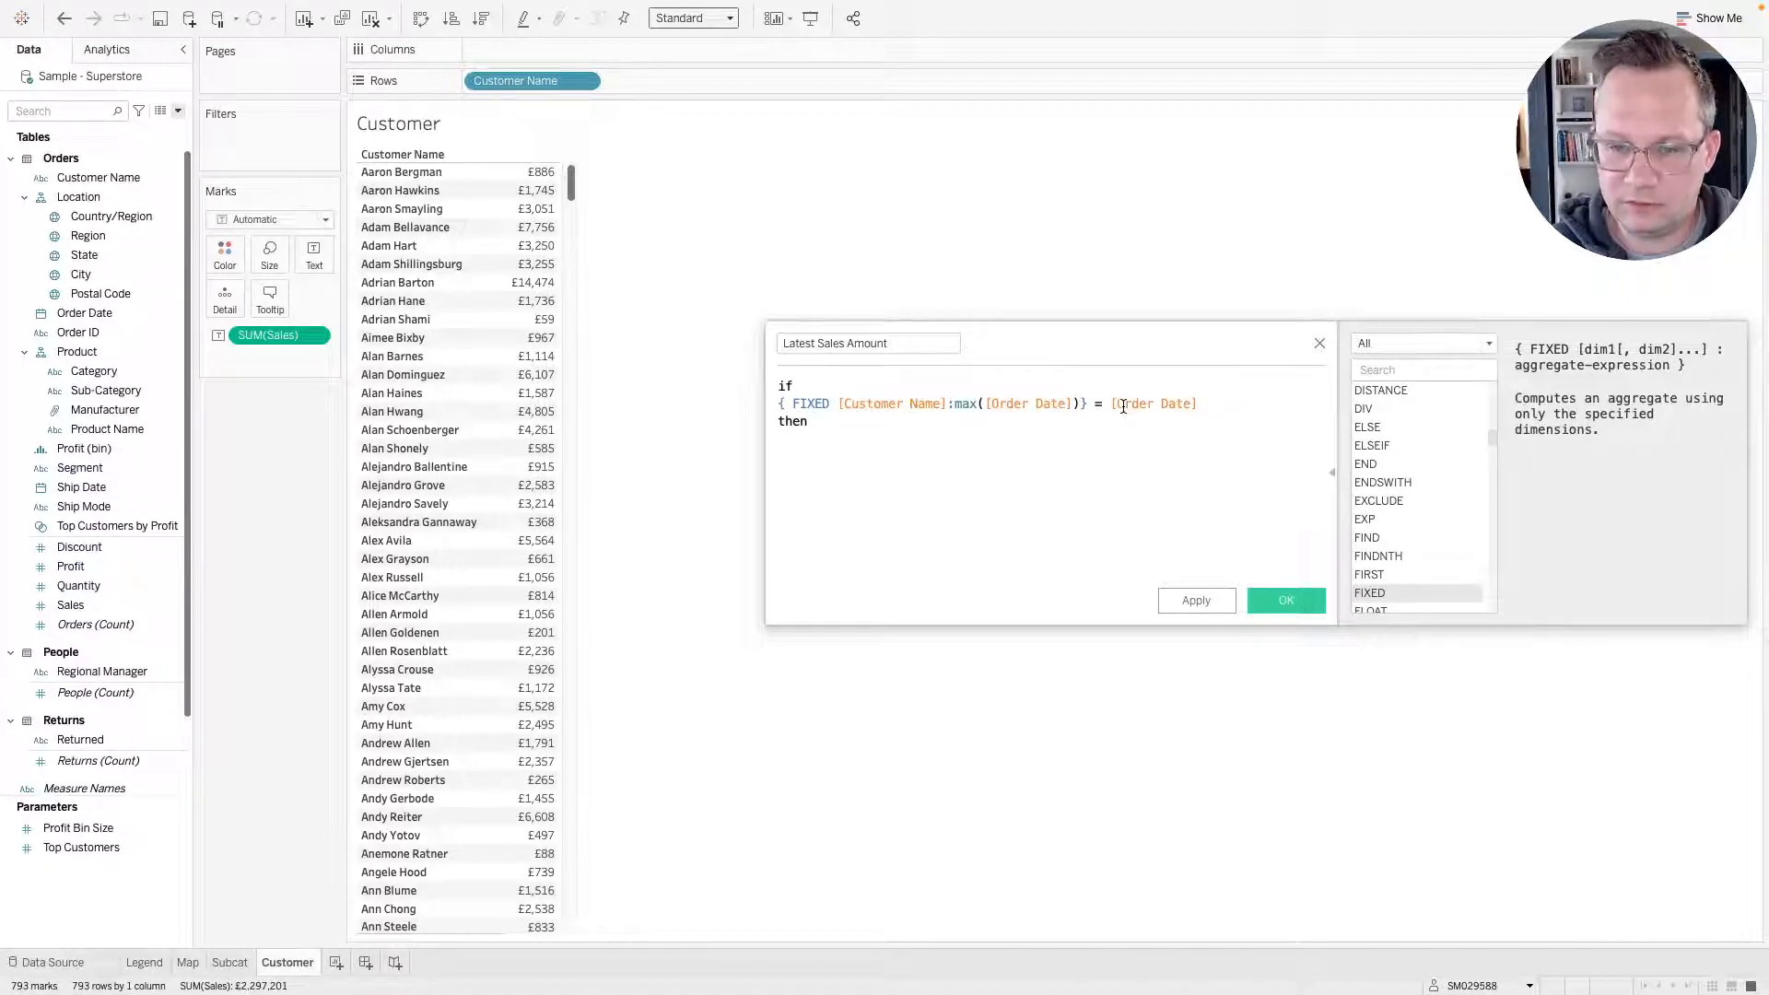
key(Return)
text(sal)
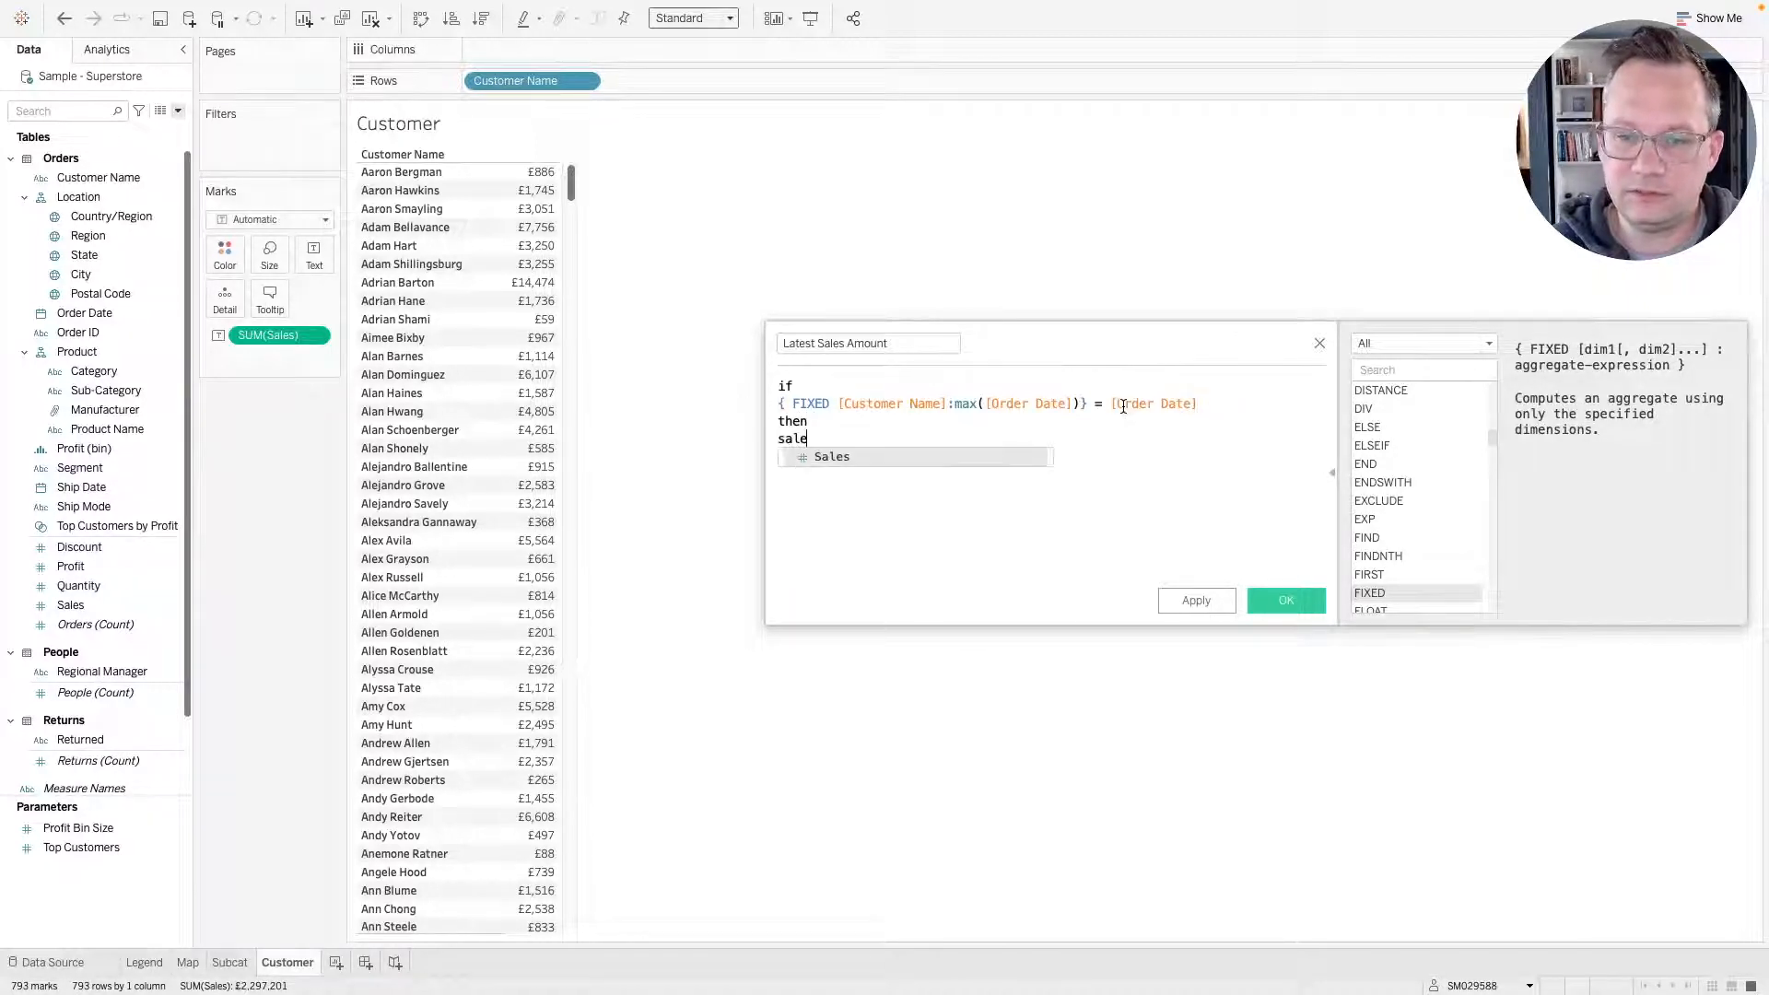
text(e)
key(Return)
key(Return)
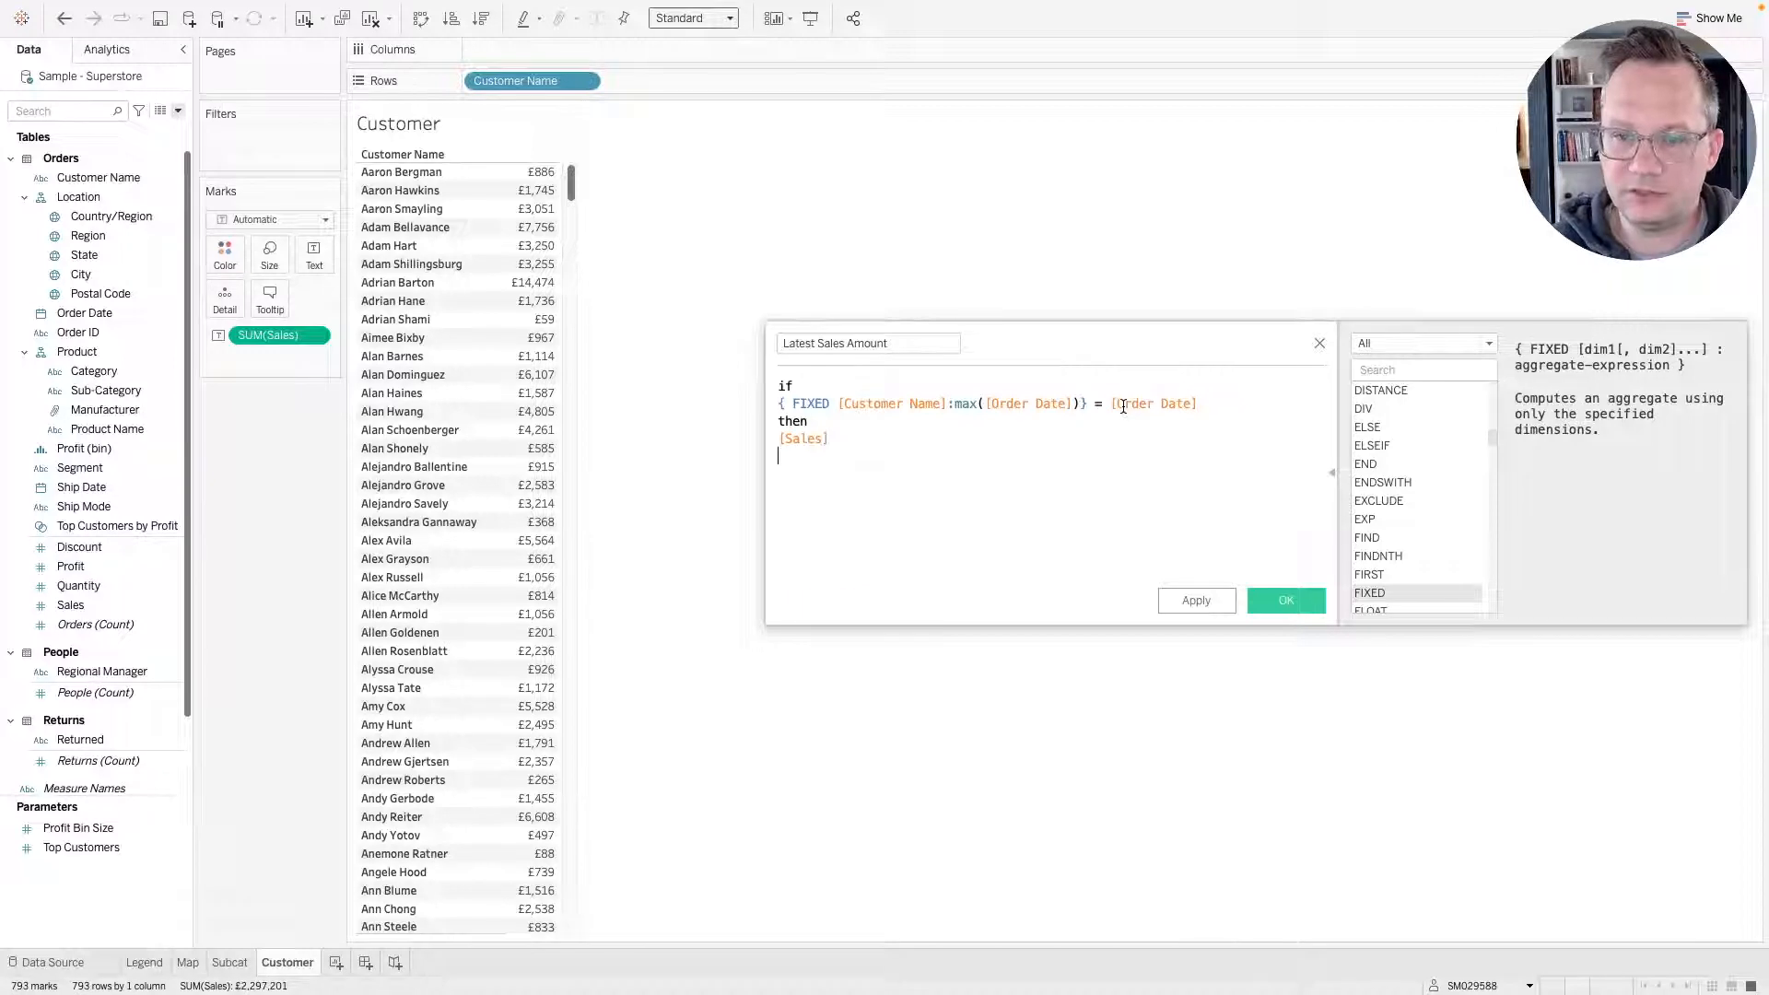
text(end)
key(Return)
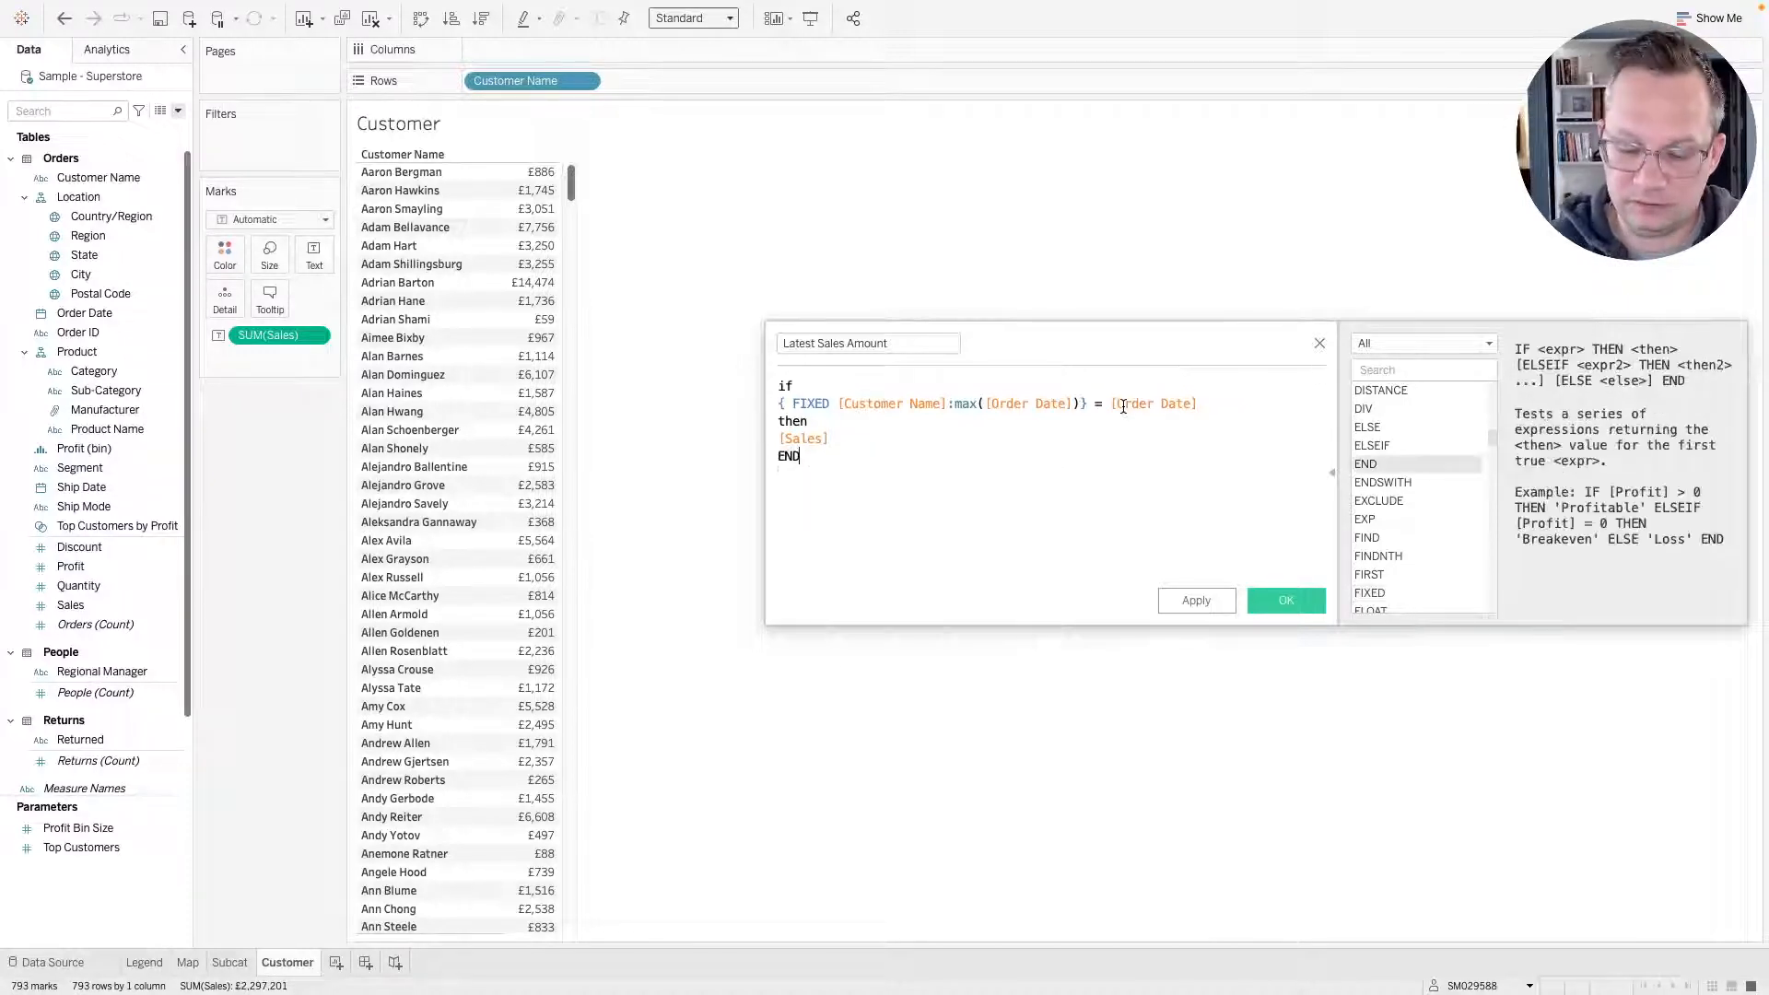
Wrap the whole IF expression in a SUM aggregation: sum(if ... END).
text())
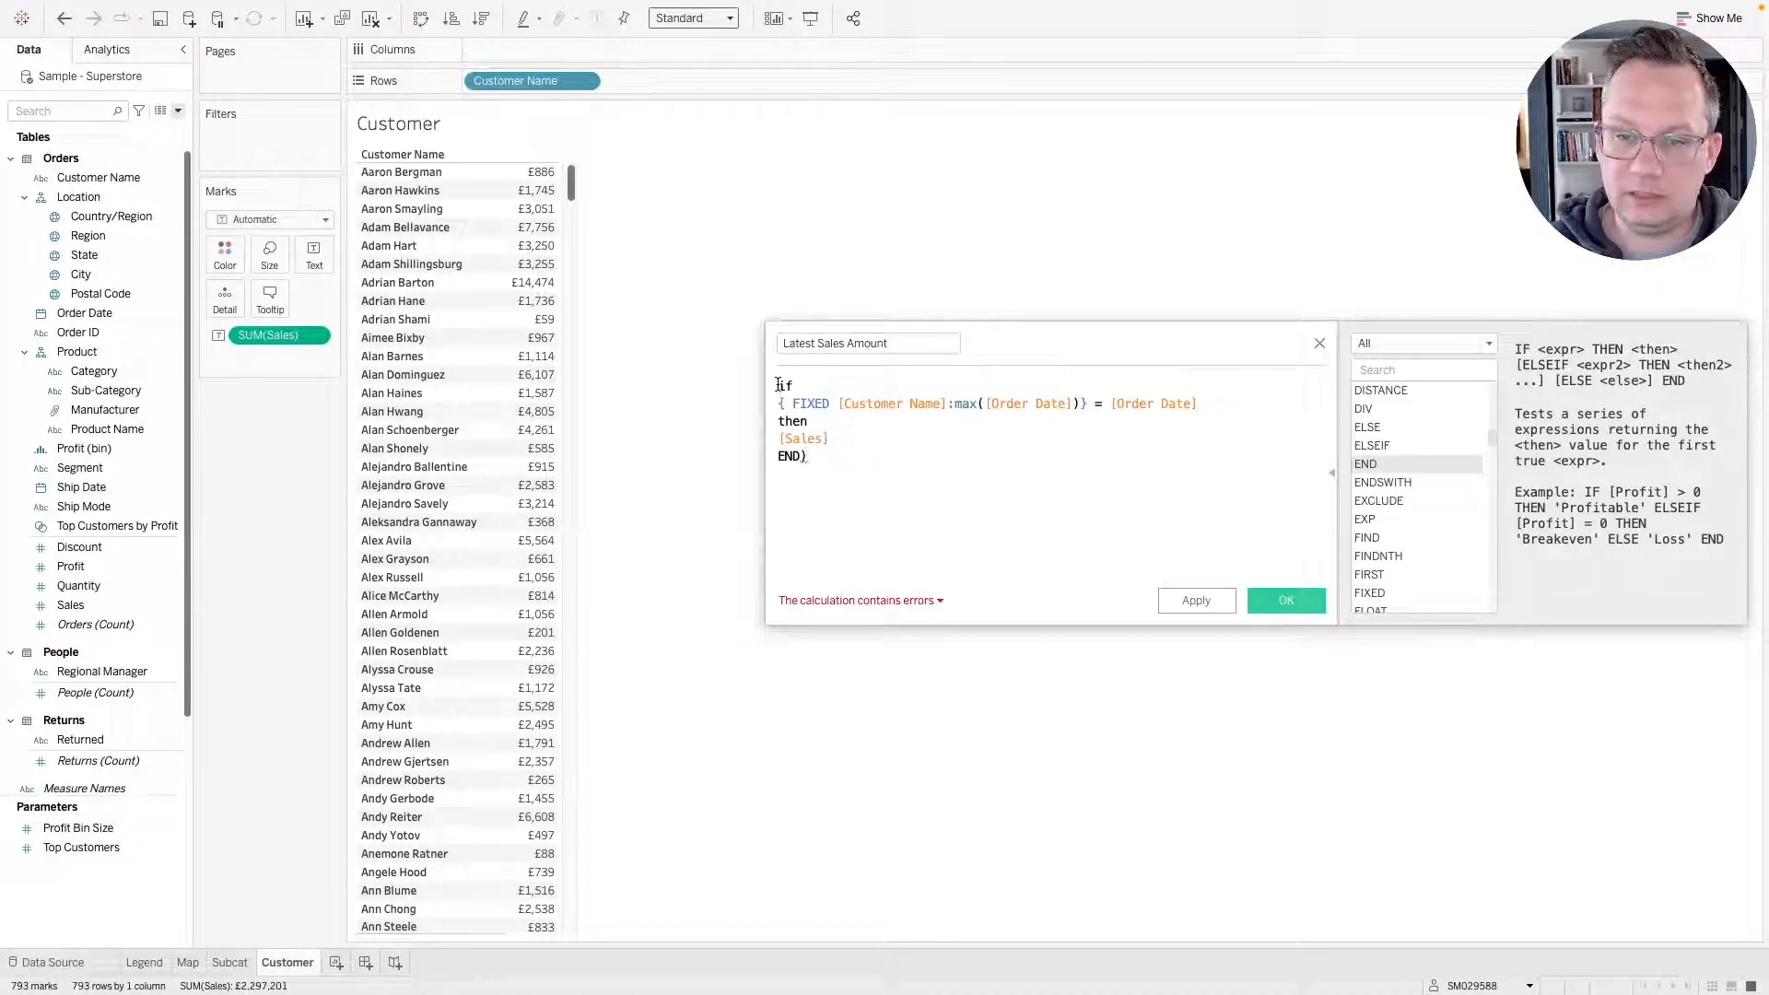
click(778, 385)
text(()
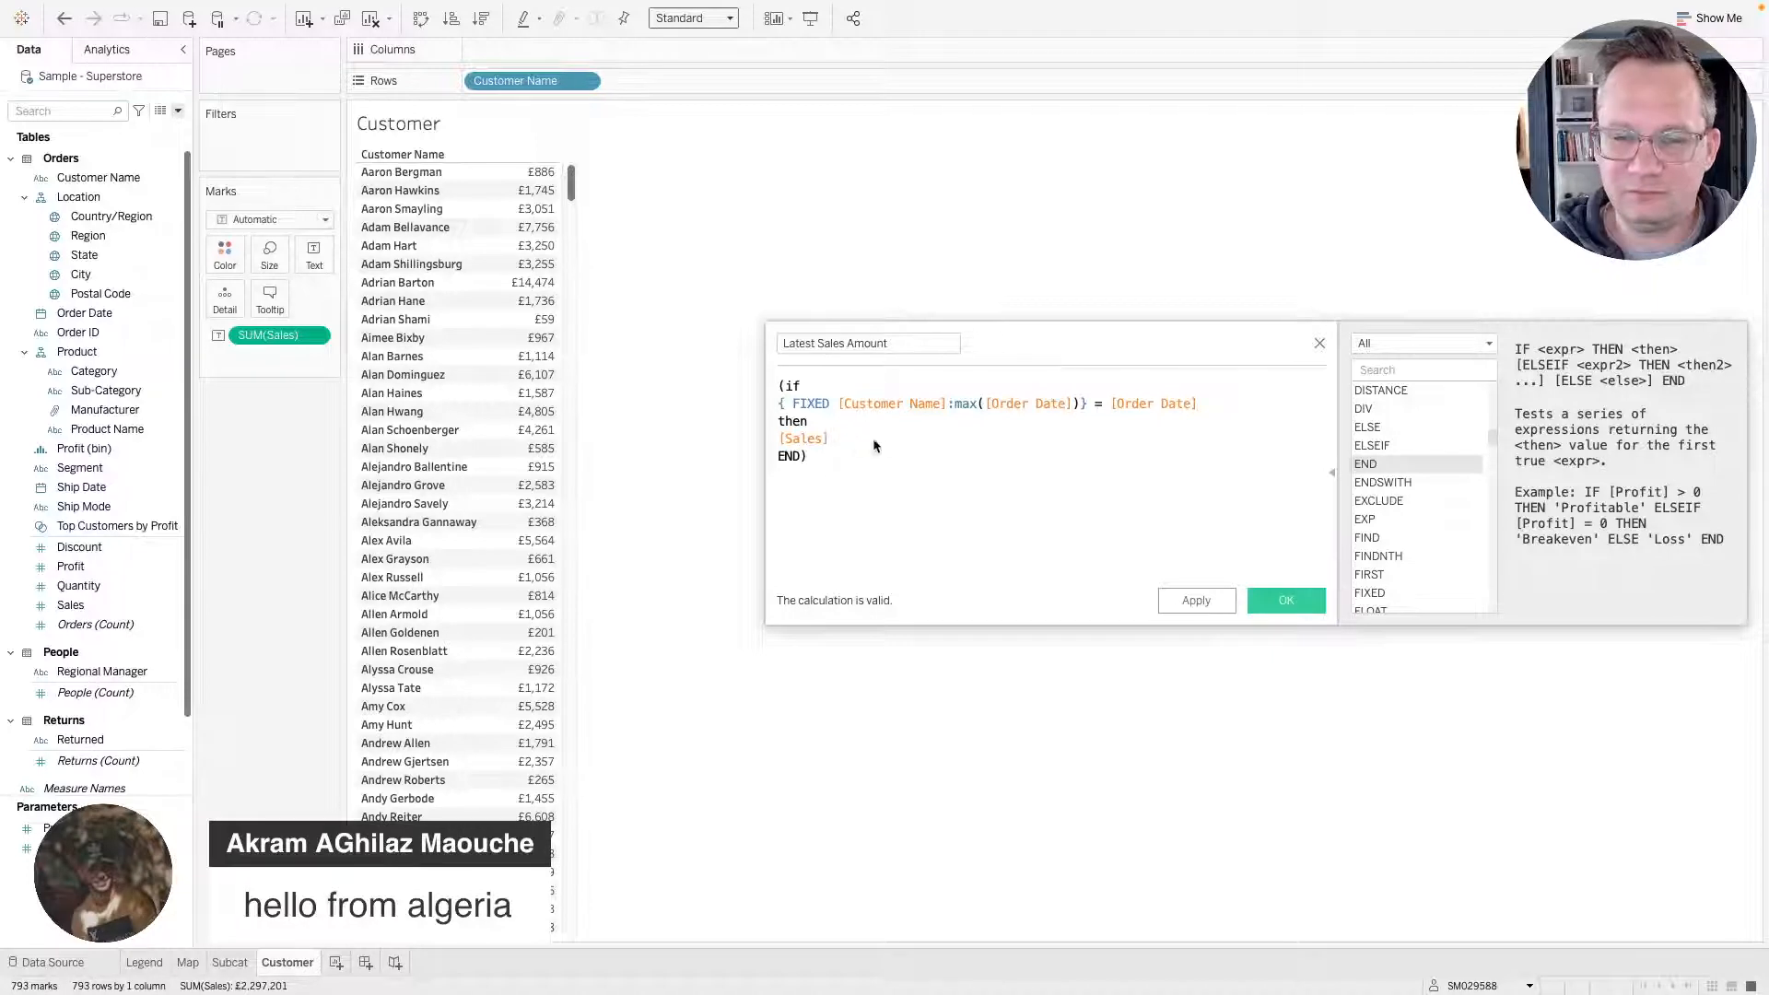
click(861, 459)
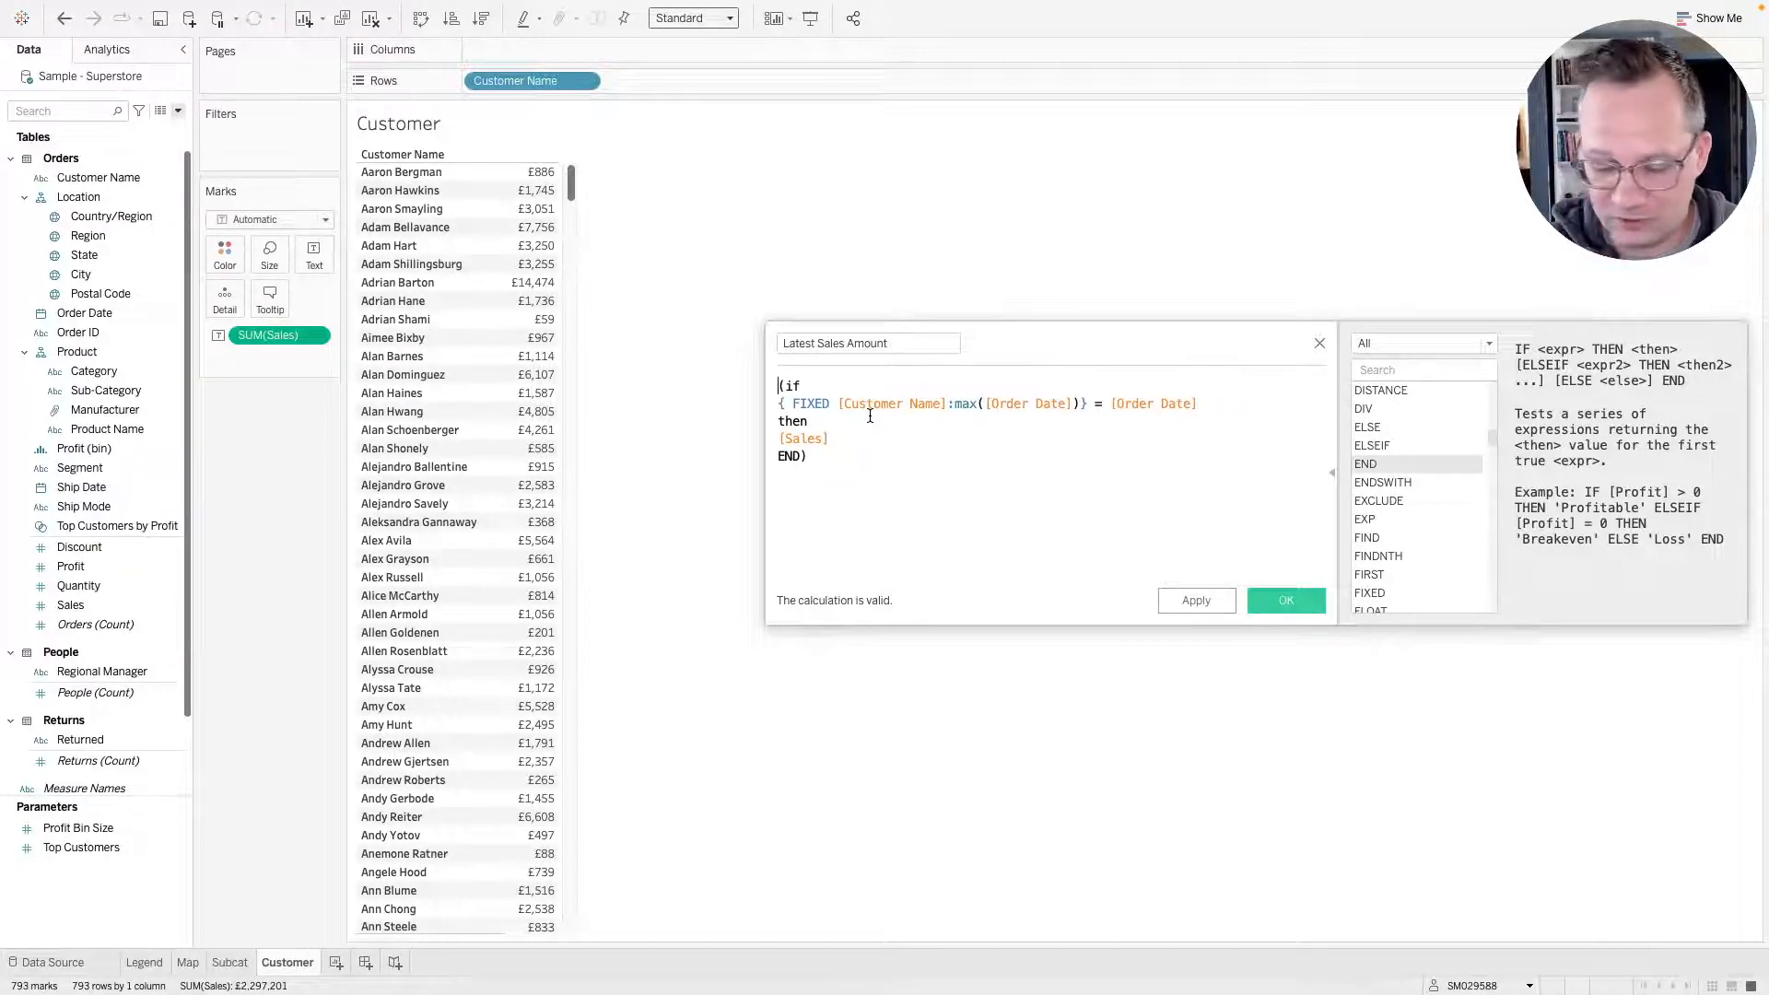
text(sum)
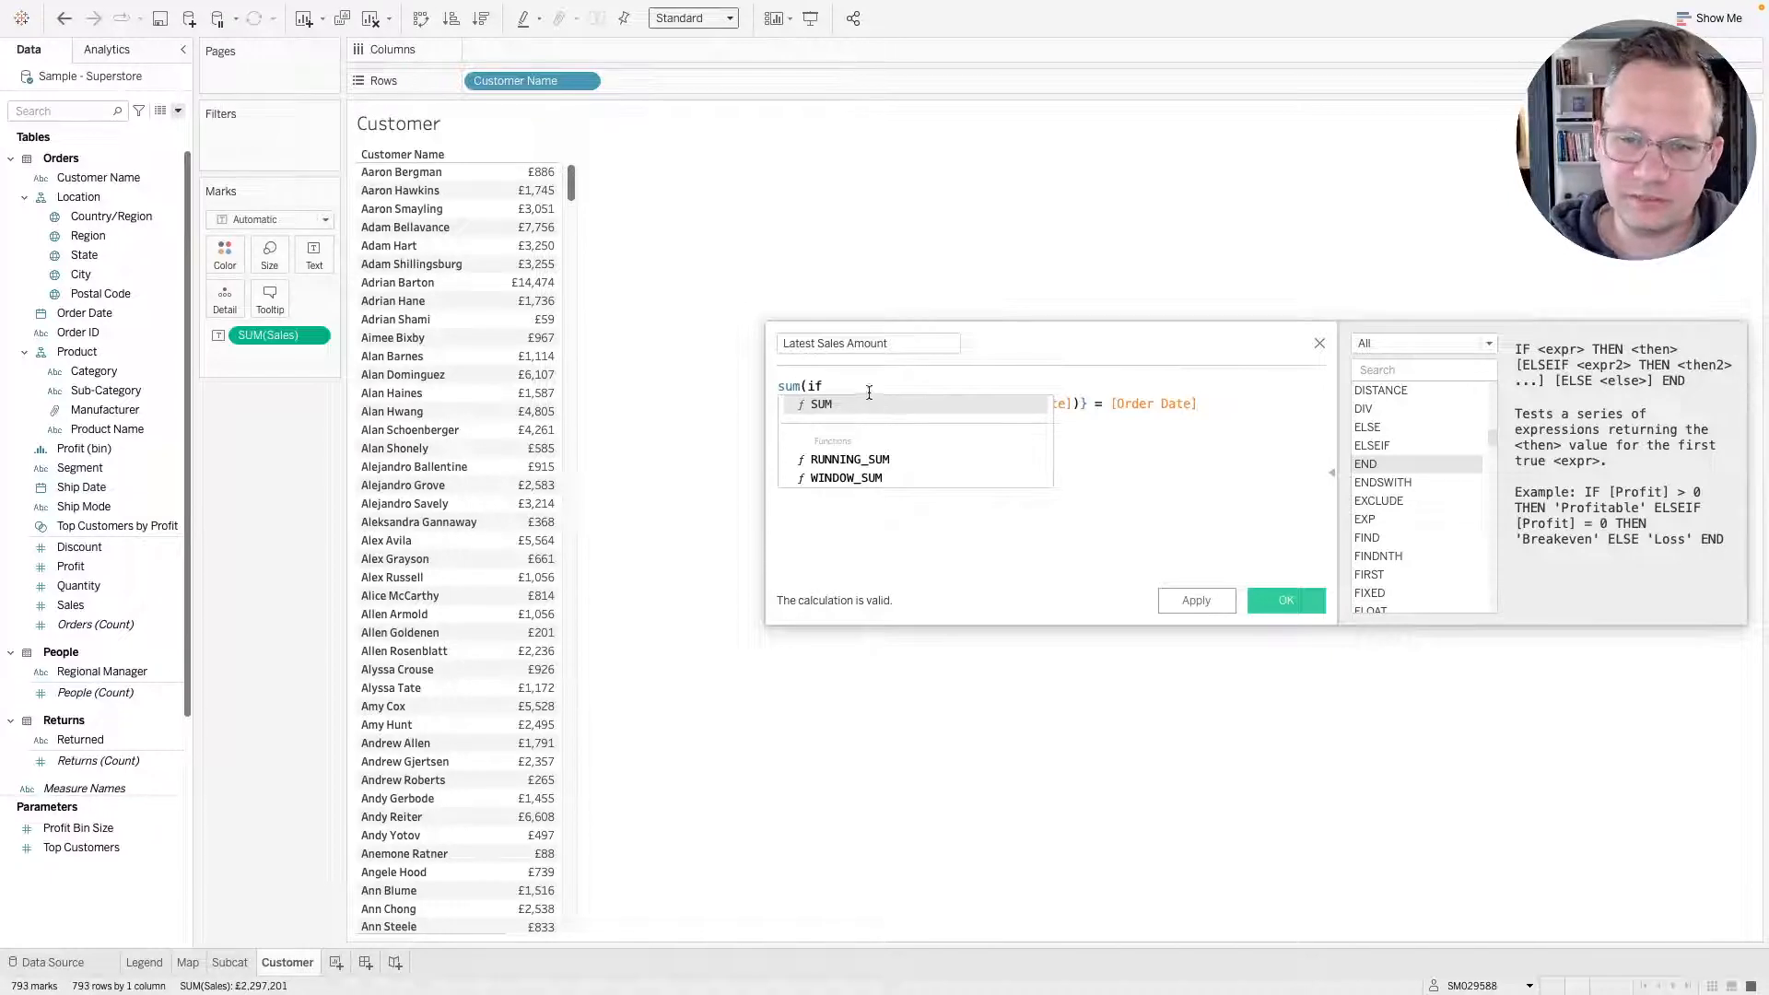
click(870, 382)
click(960, 456)
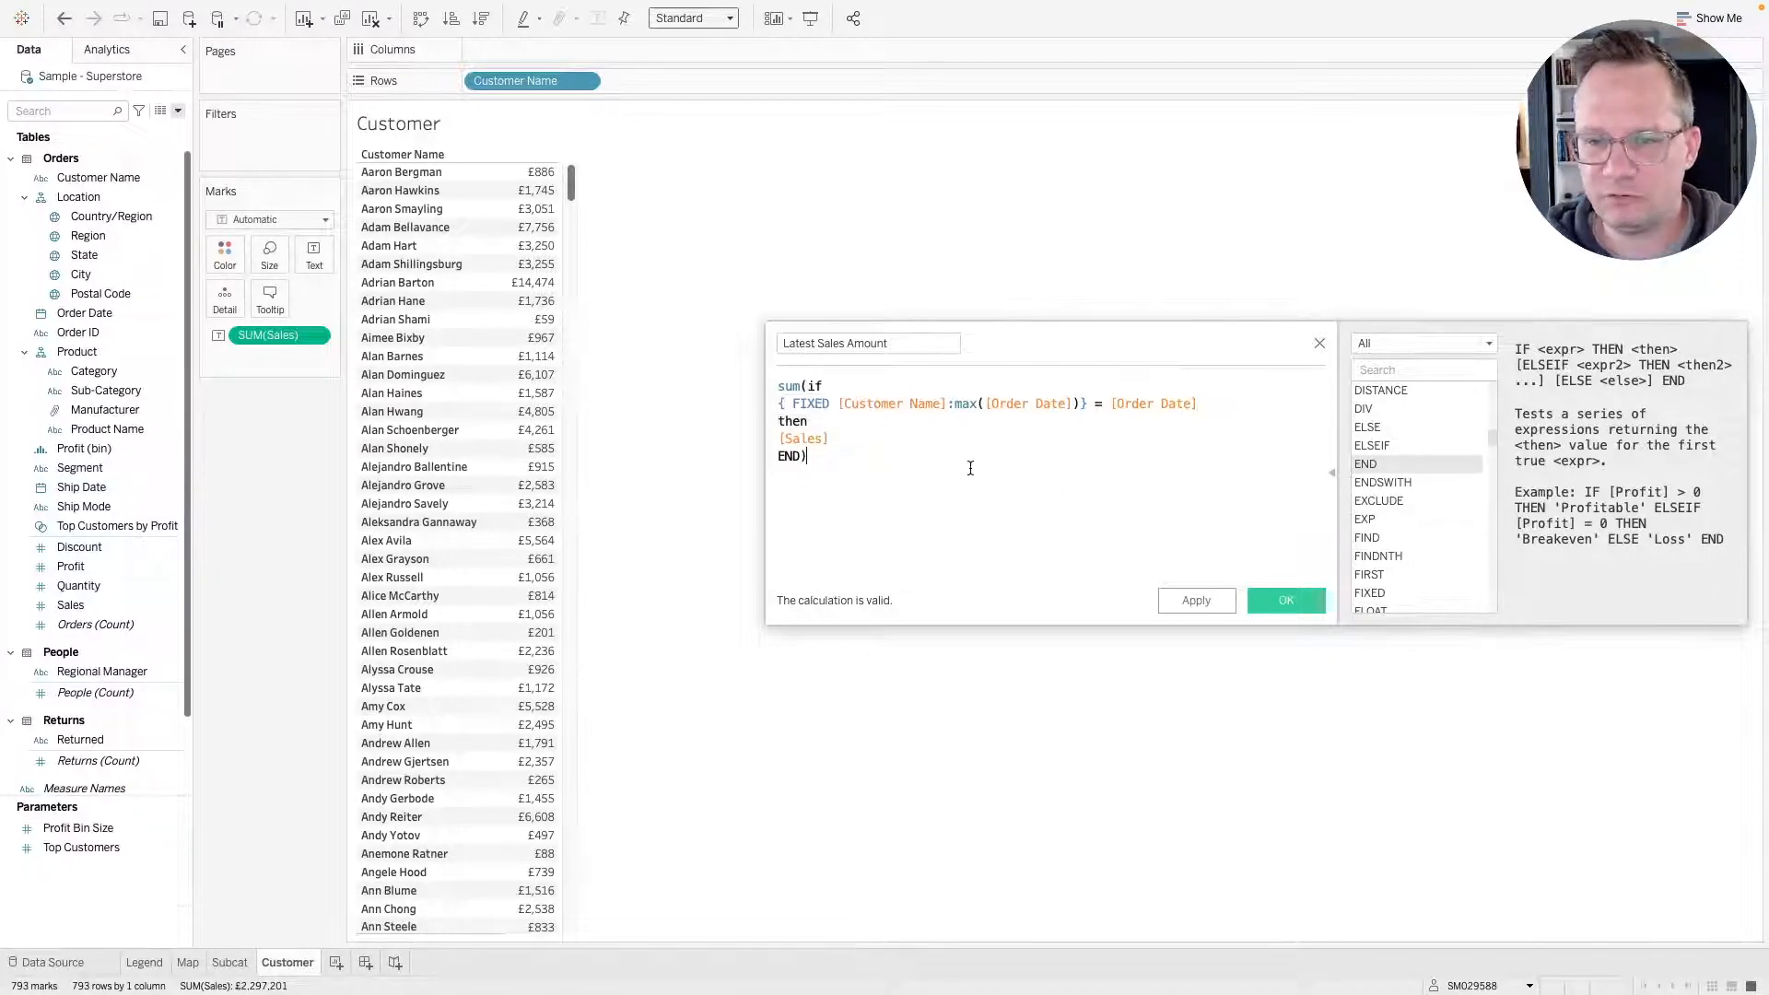
Review the FIXED and MAX parts of the expression and save the Latest Sales Amount calculation.
click(832, 402)
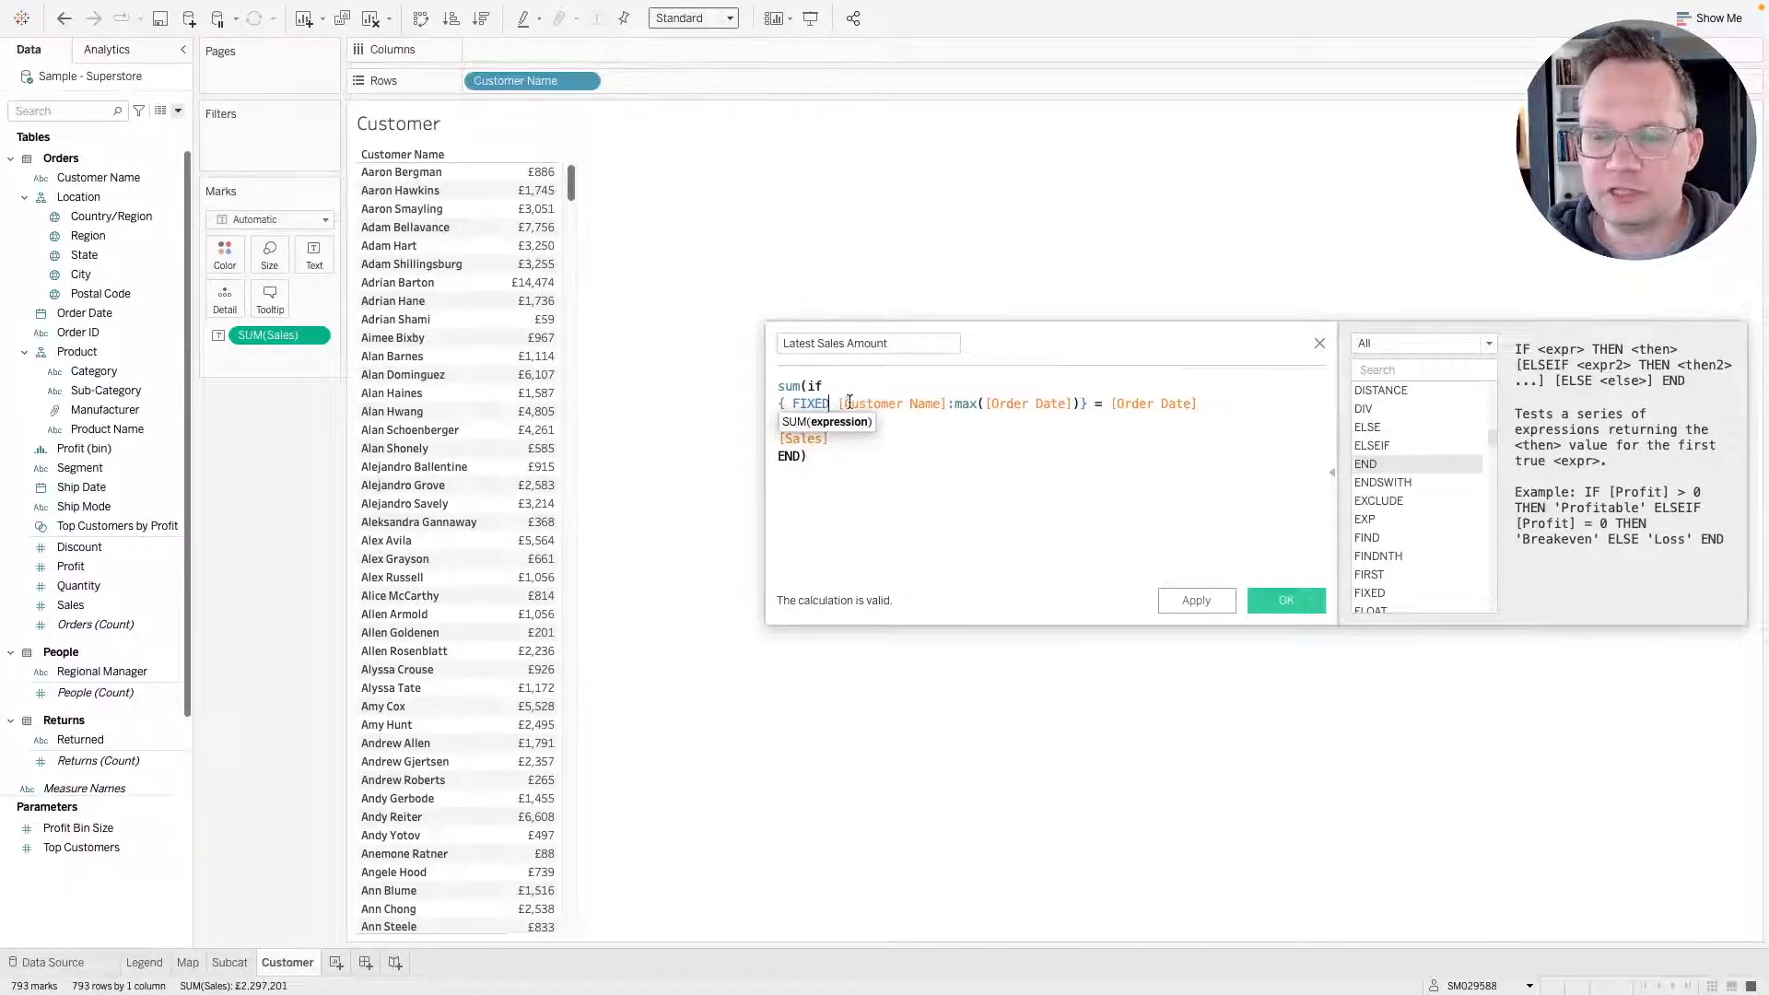
click(960, 402)
click(918, 403)
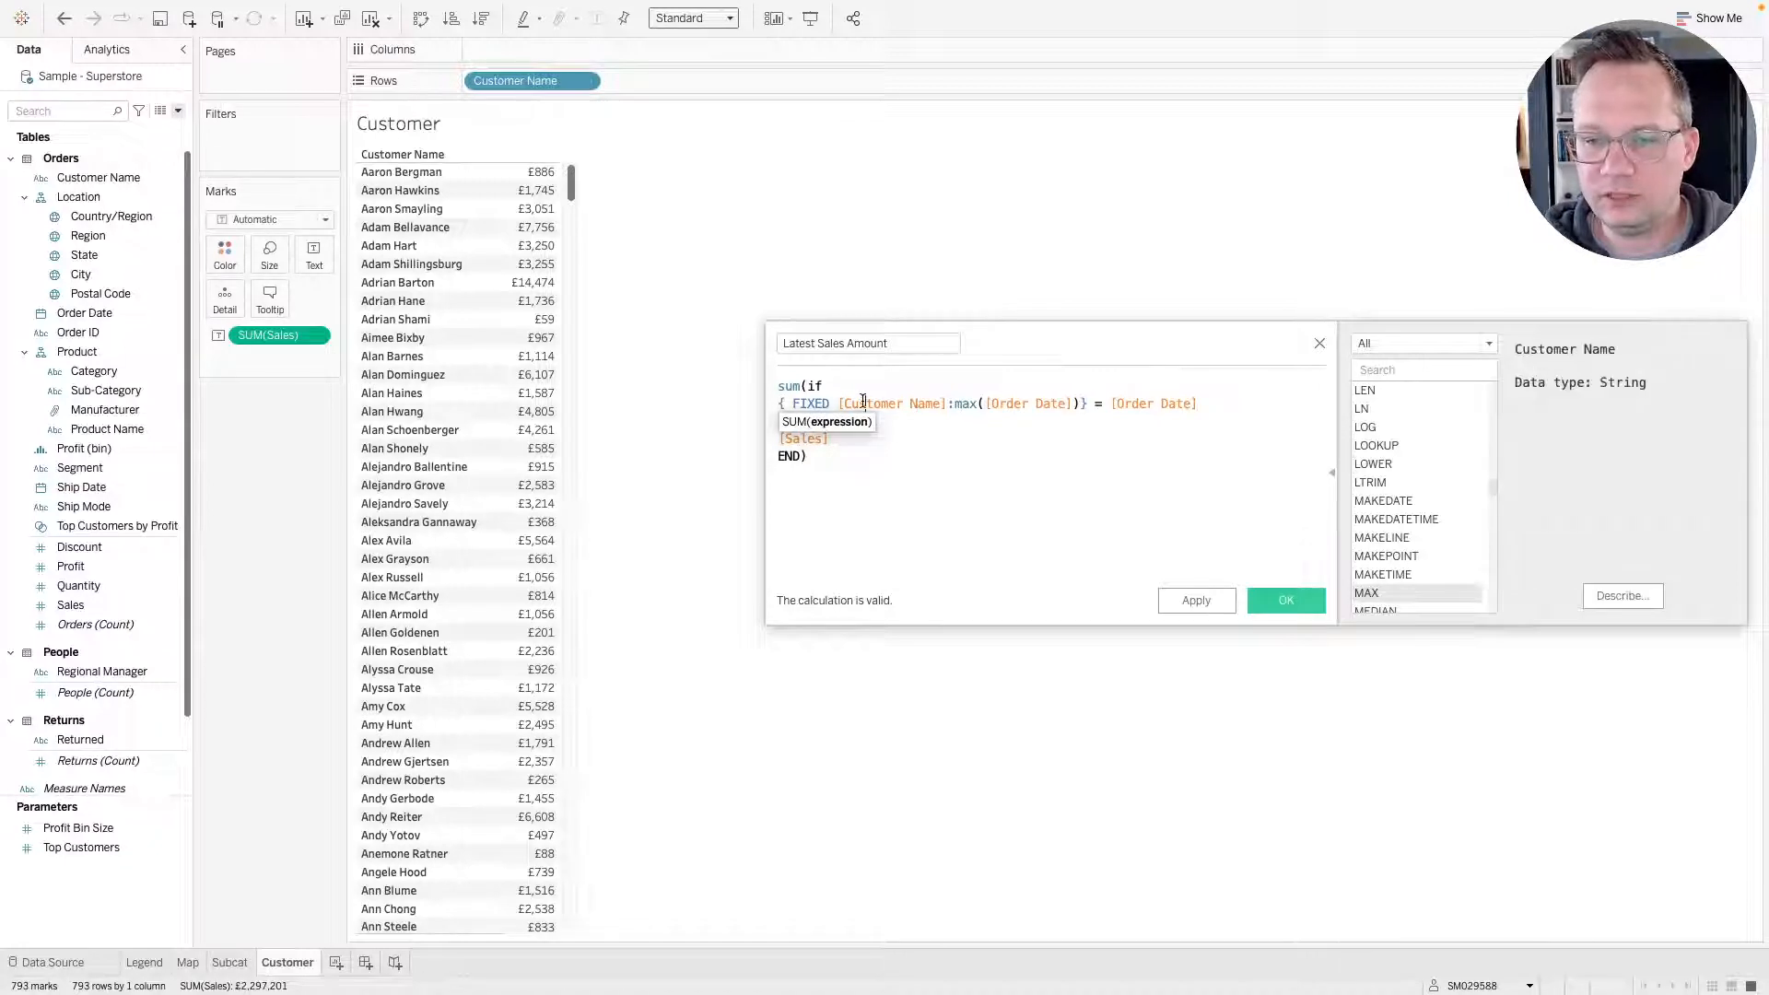
click(800, 404)
double_click(806, 404)
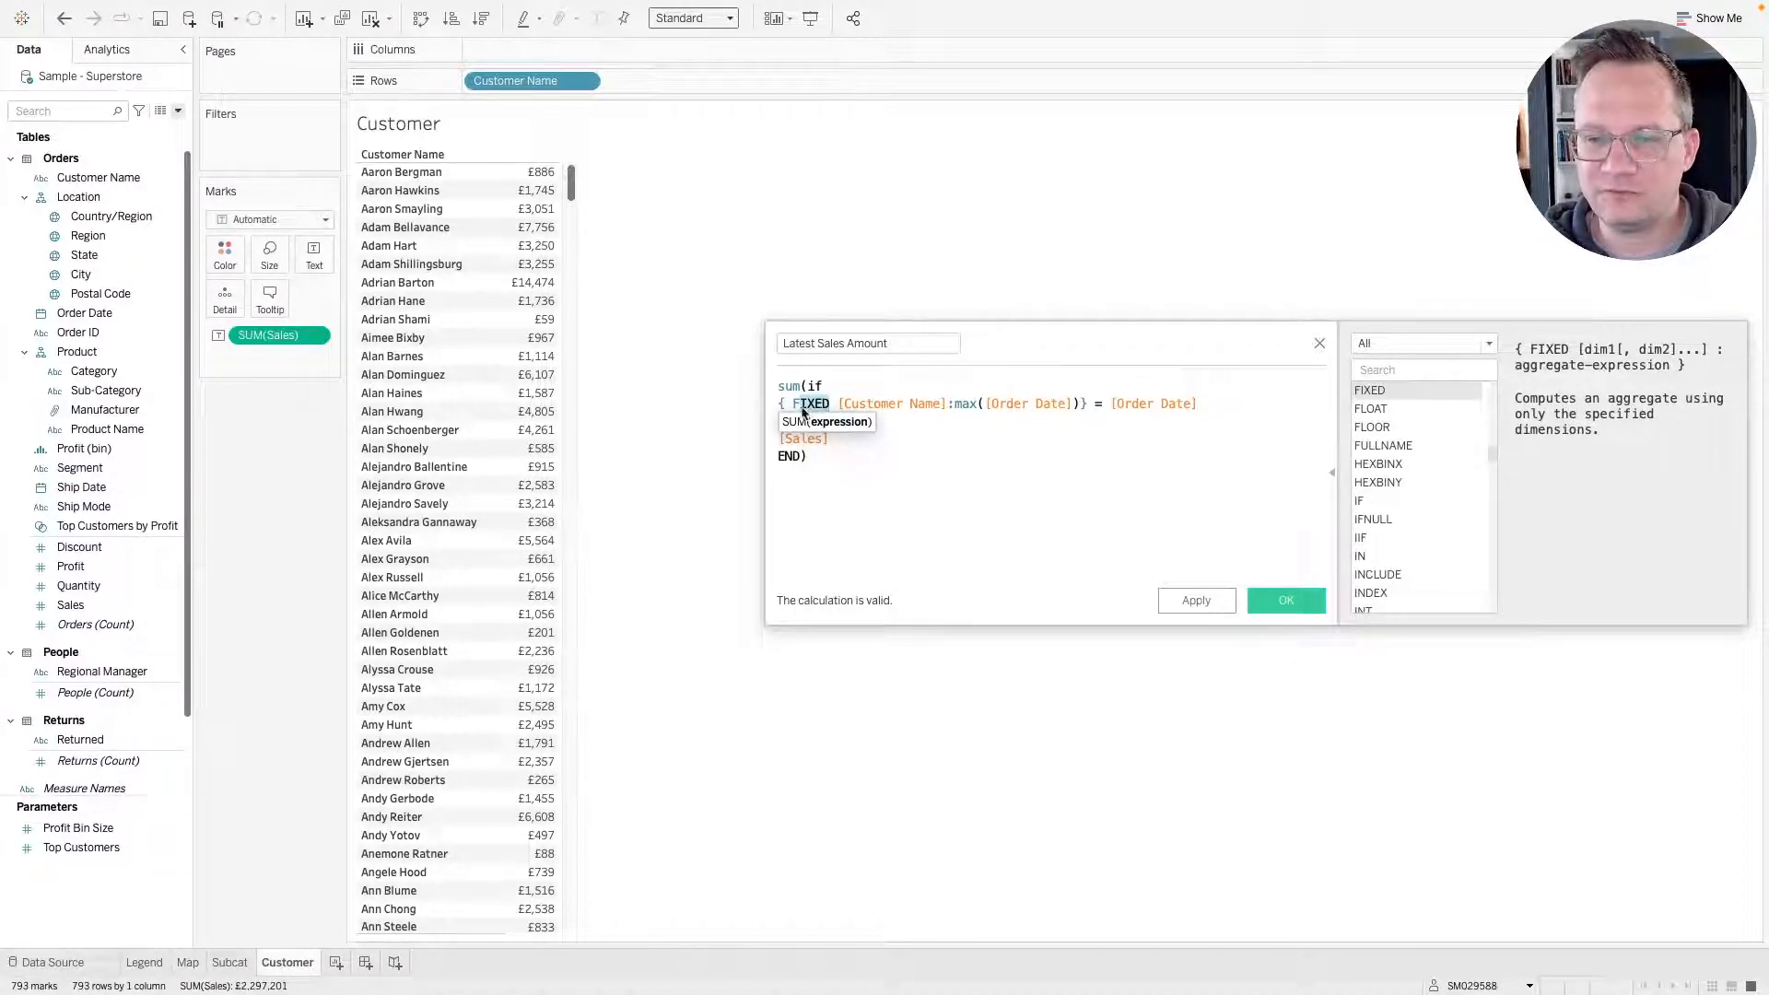
click(856, 404)
drag(955, 408, 1075, 408)
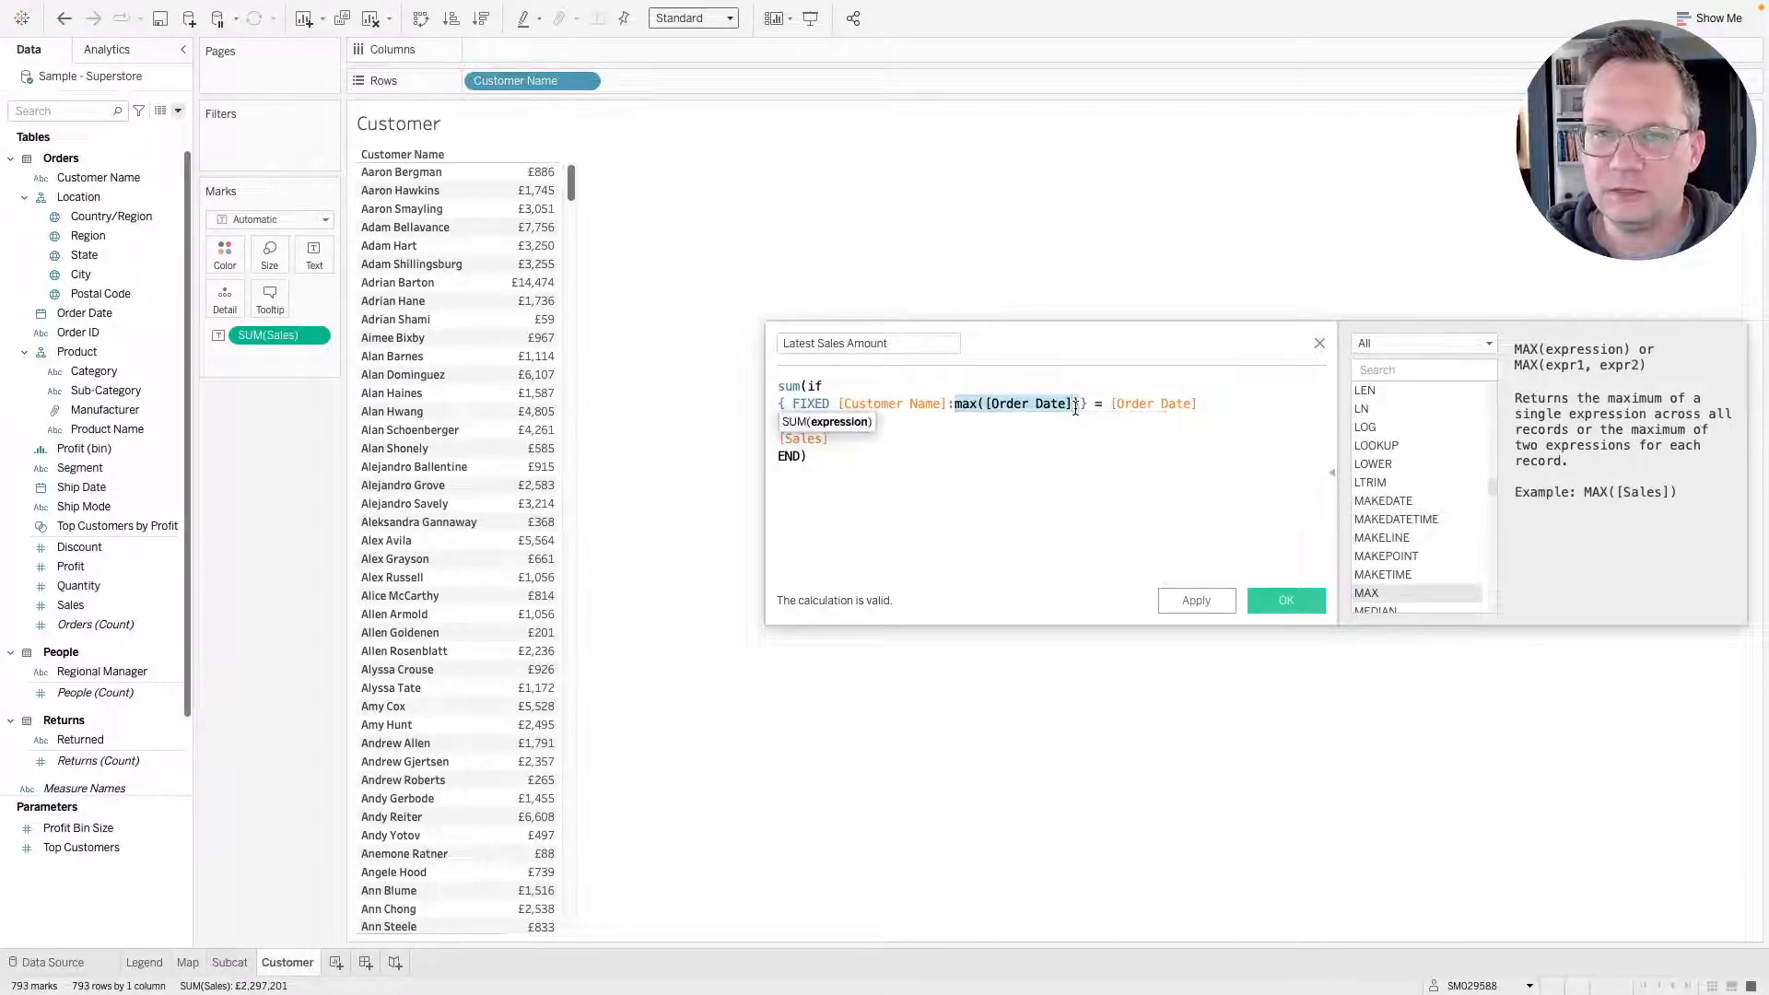
click(1033, 407)
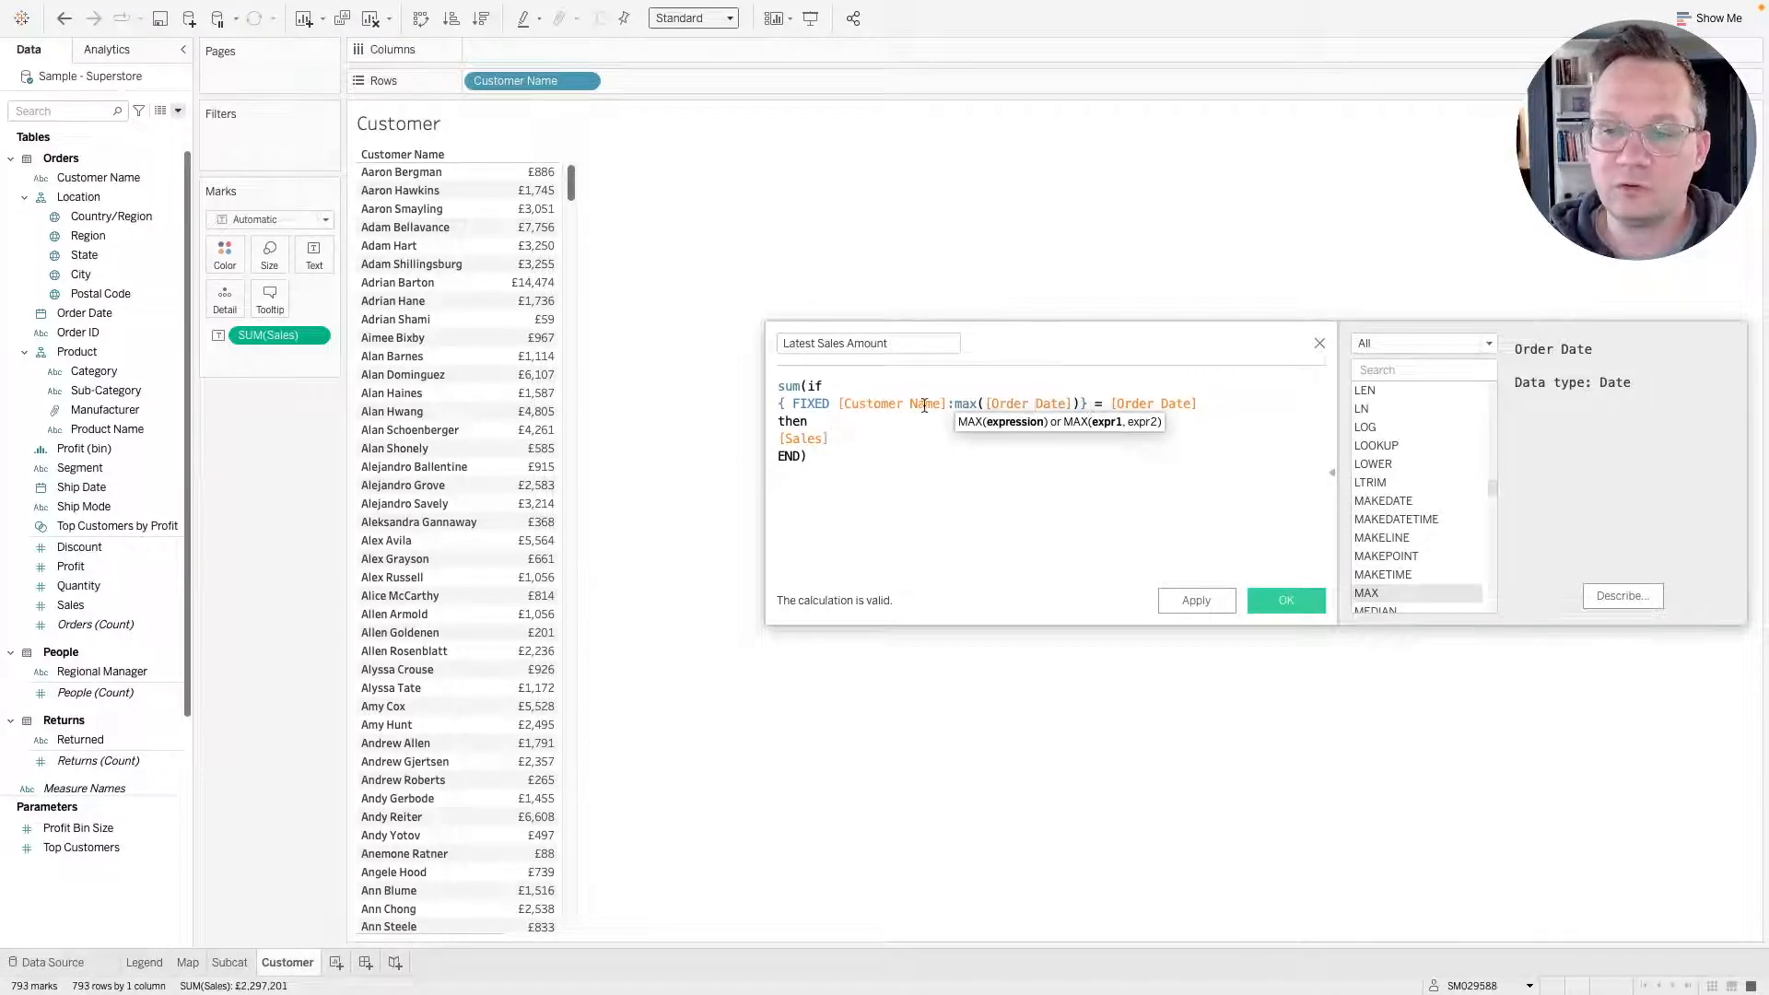
drag(1064, 404, 940, 400)
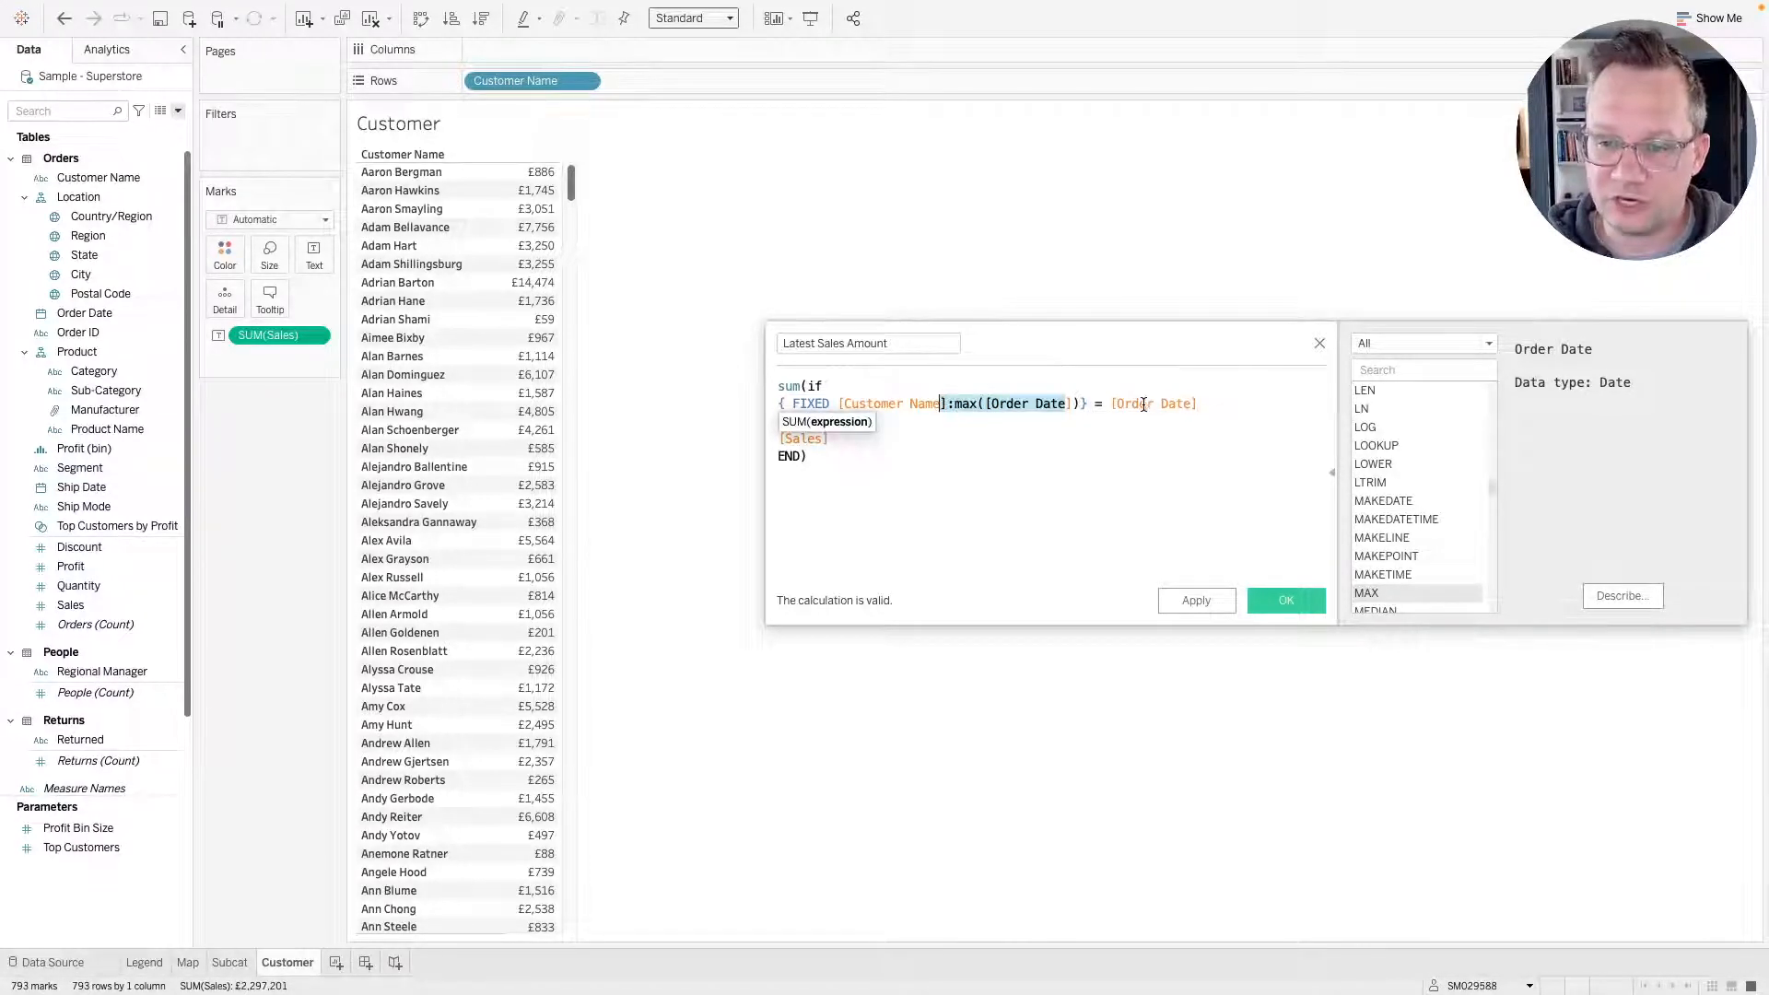
click(1061, 404)
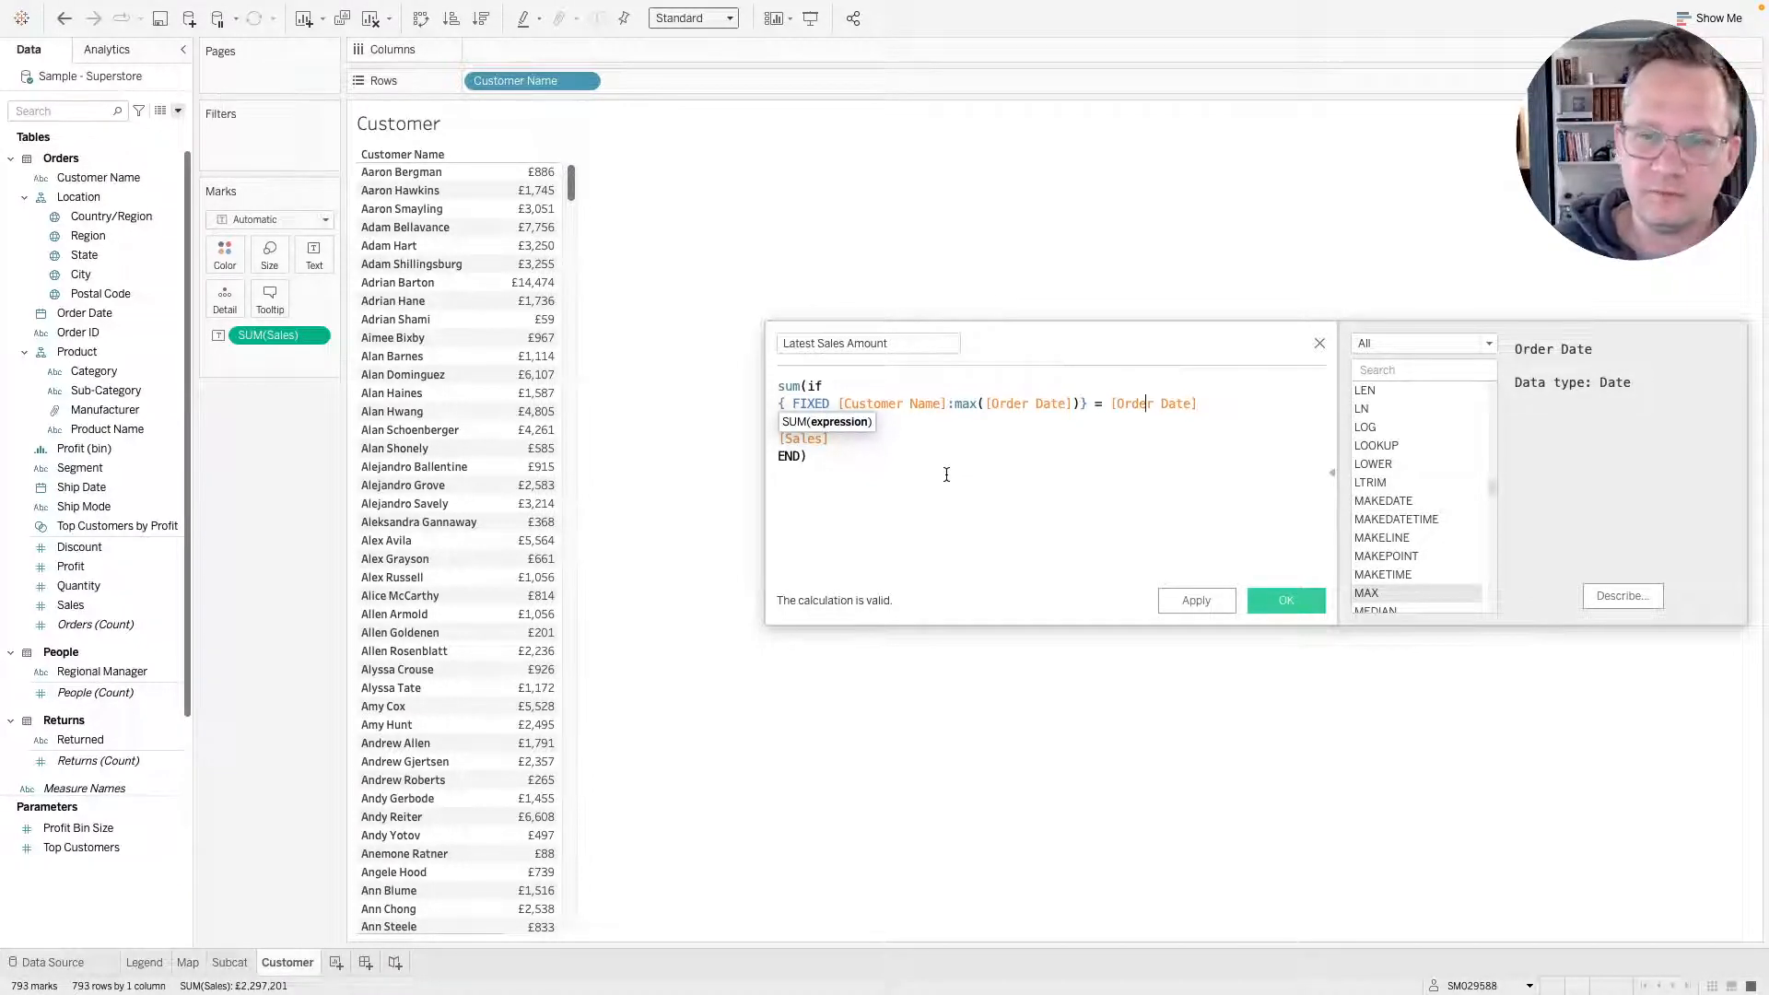
click(877, 464)
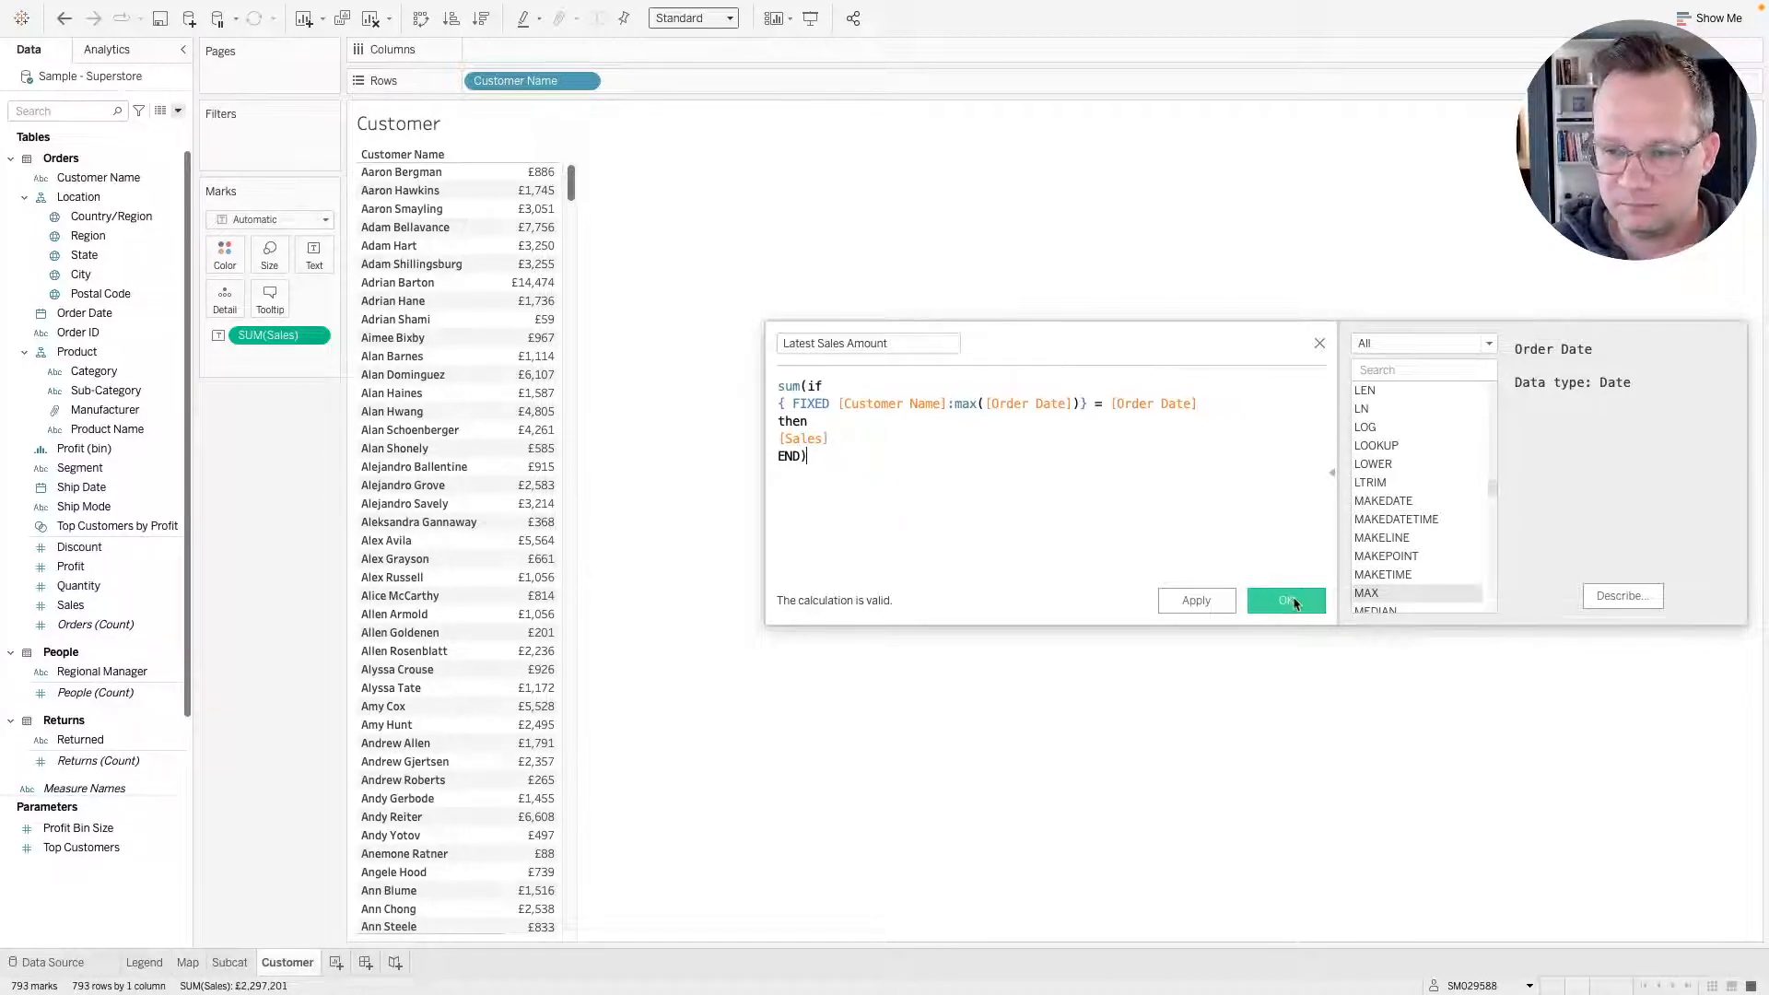
click(1288, 601)
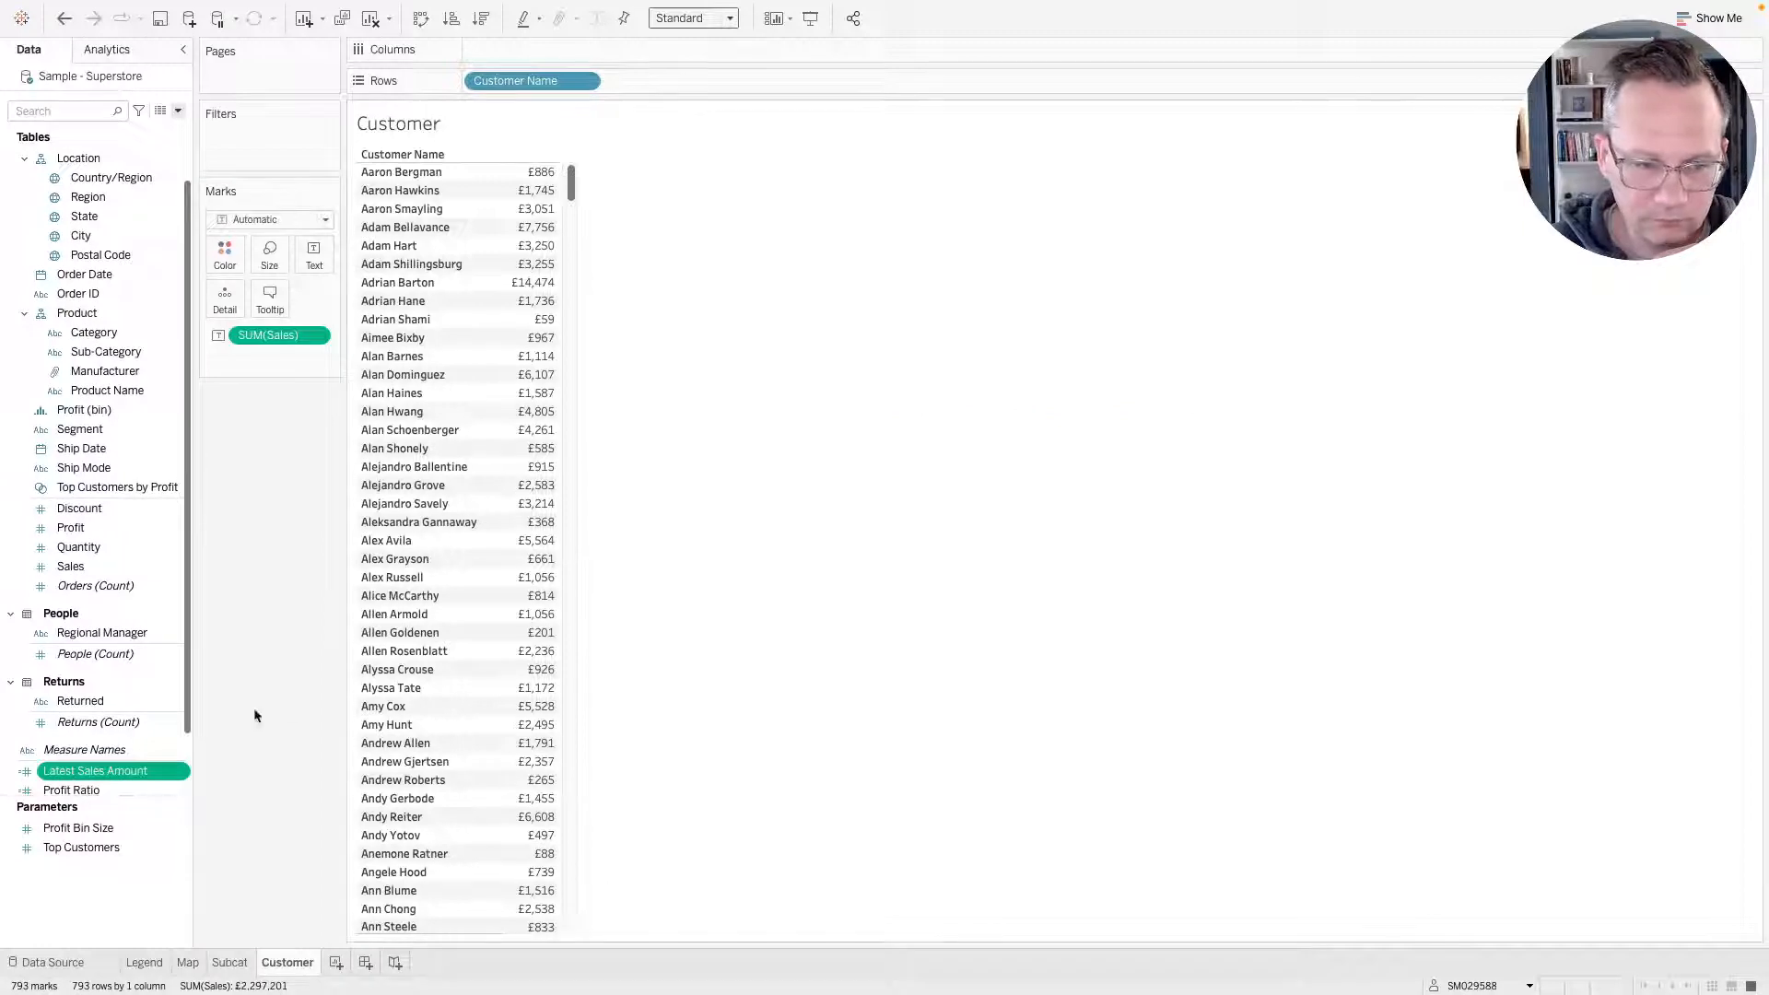
Add Latest Sales Amount to the Customer table and place Sales before it in the measure values.
double_click(88, 777)
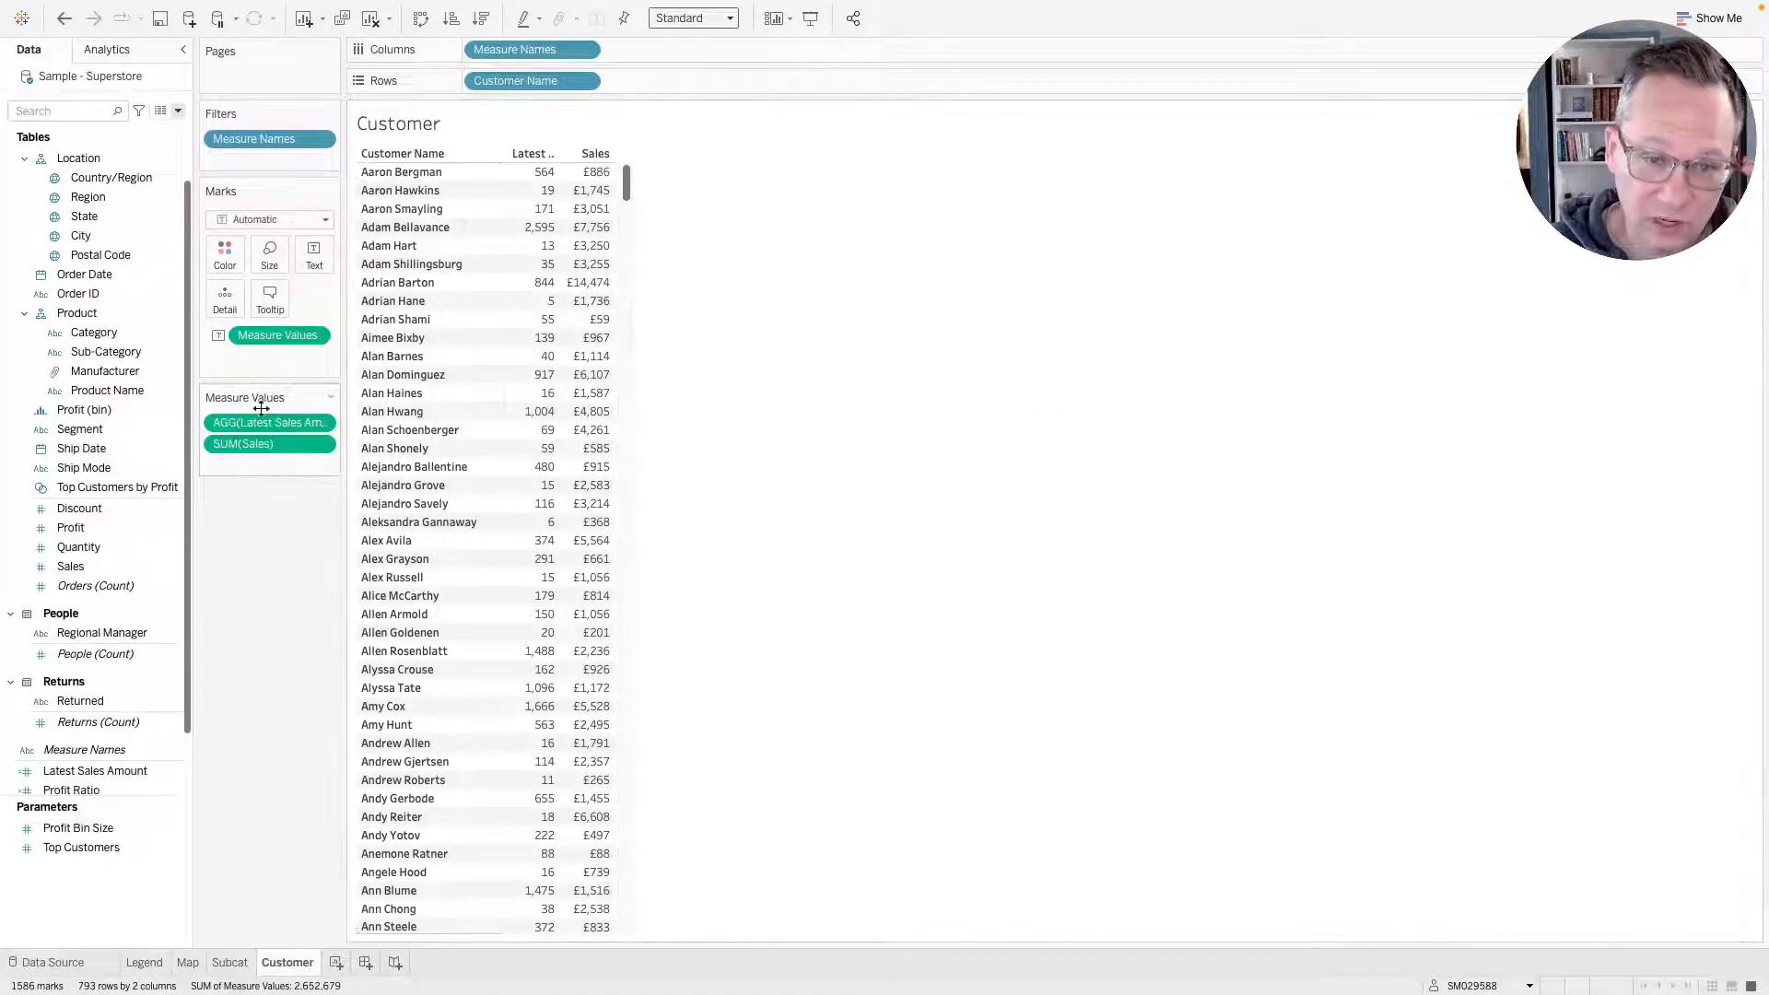
drag(262, 408, 257, 448)
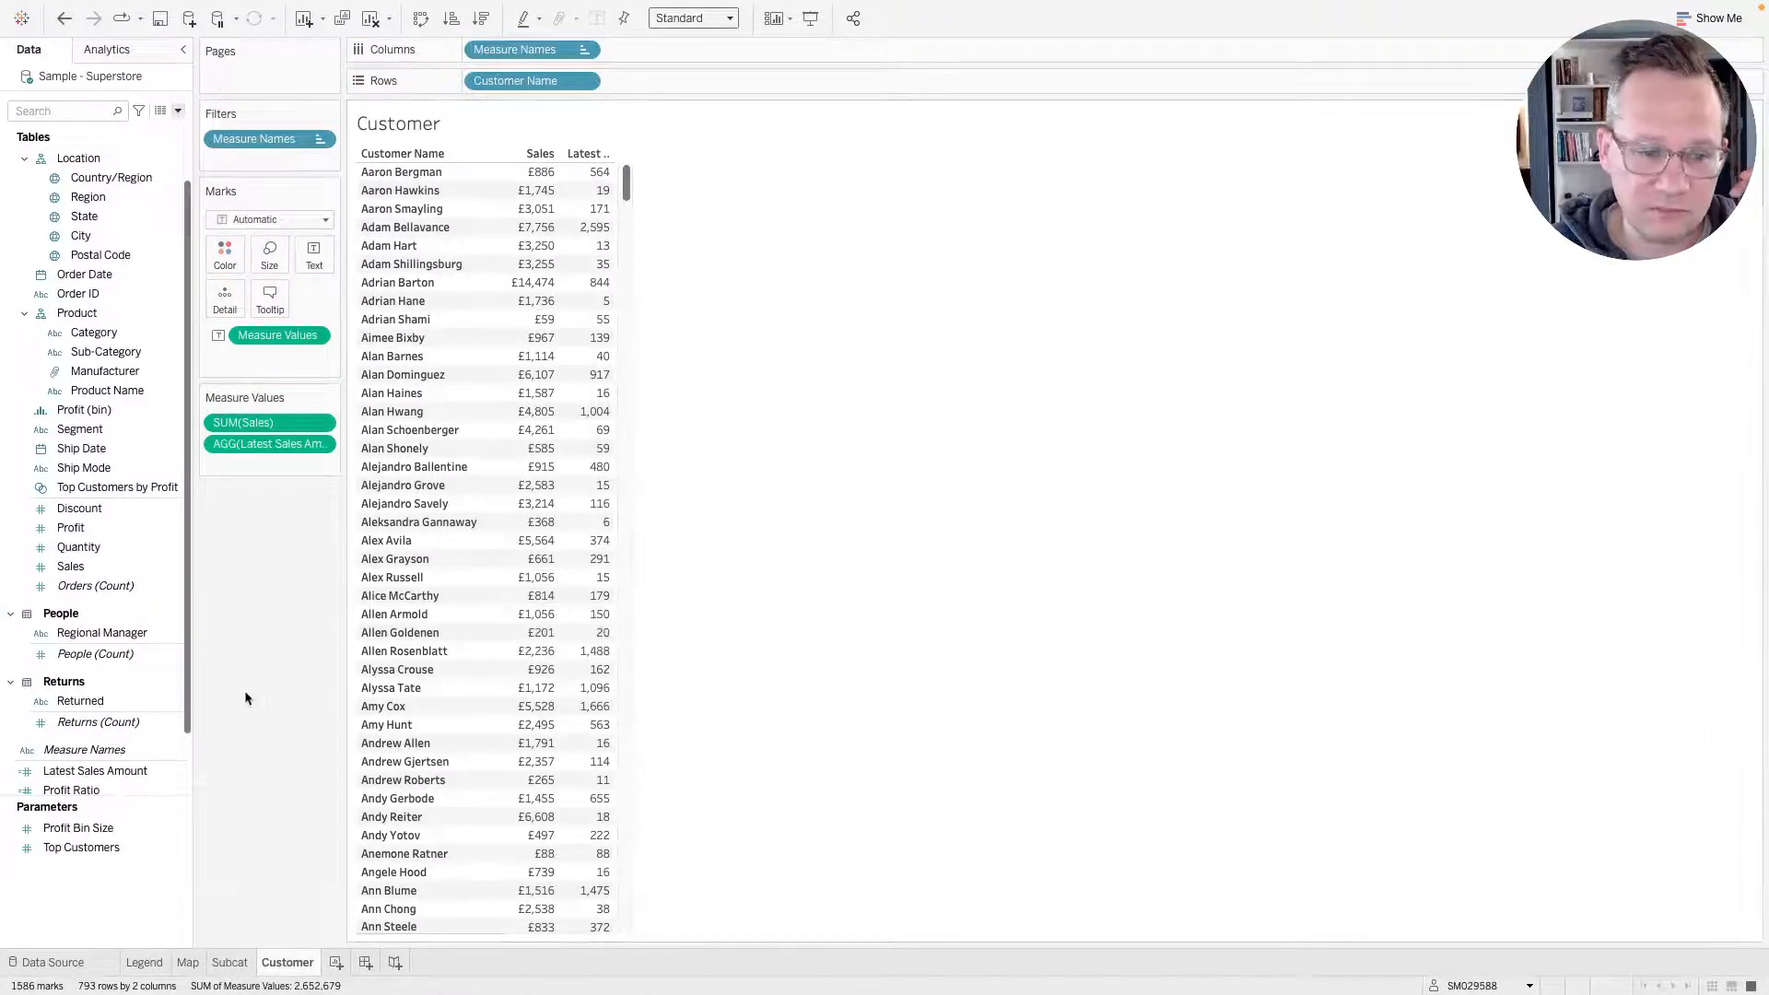
Set Latest Sales Amount's default number format to custom currency with 0 decimal places and a £ prefix.
click(76, 770)
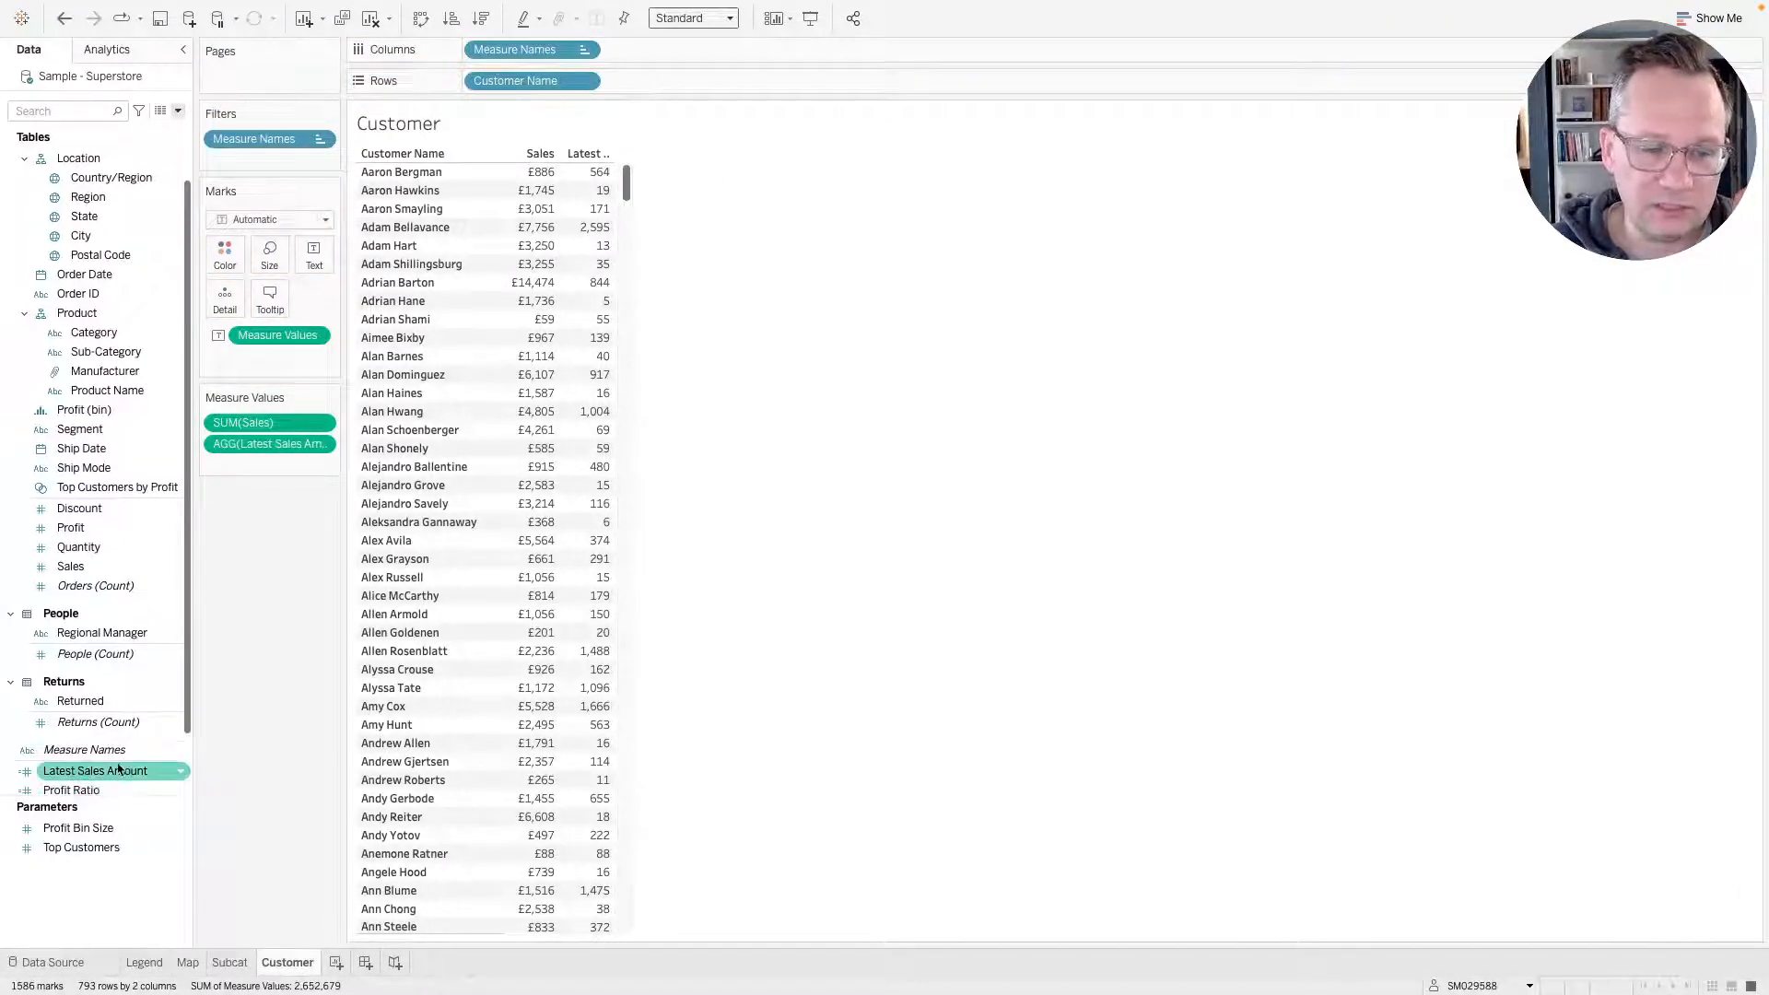
right_click(83, 771)
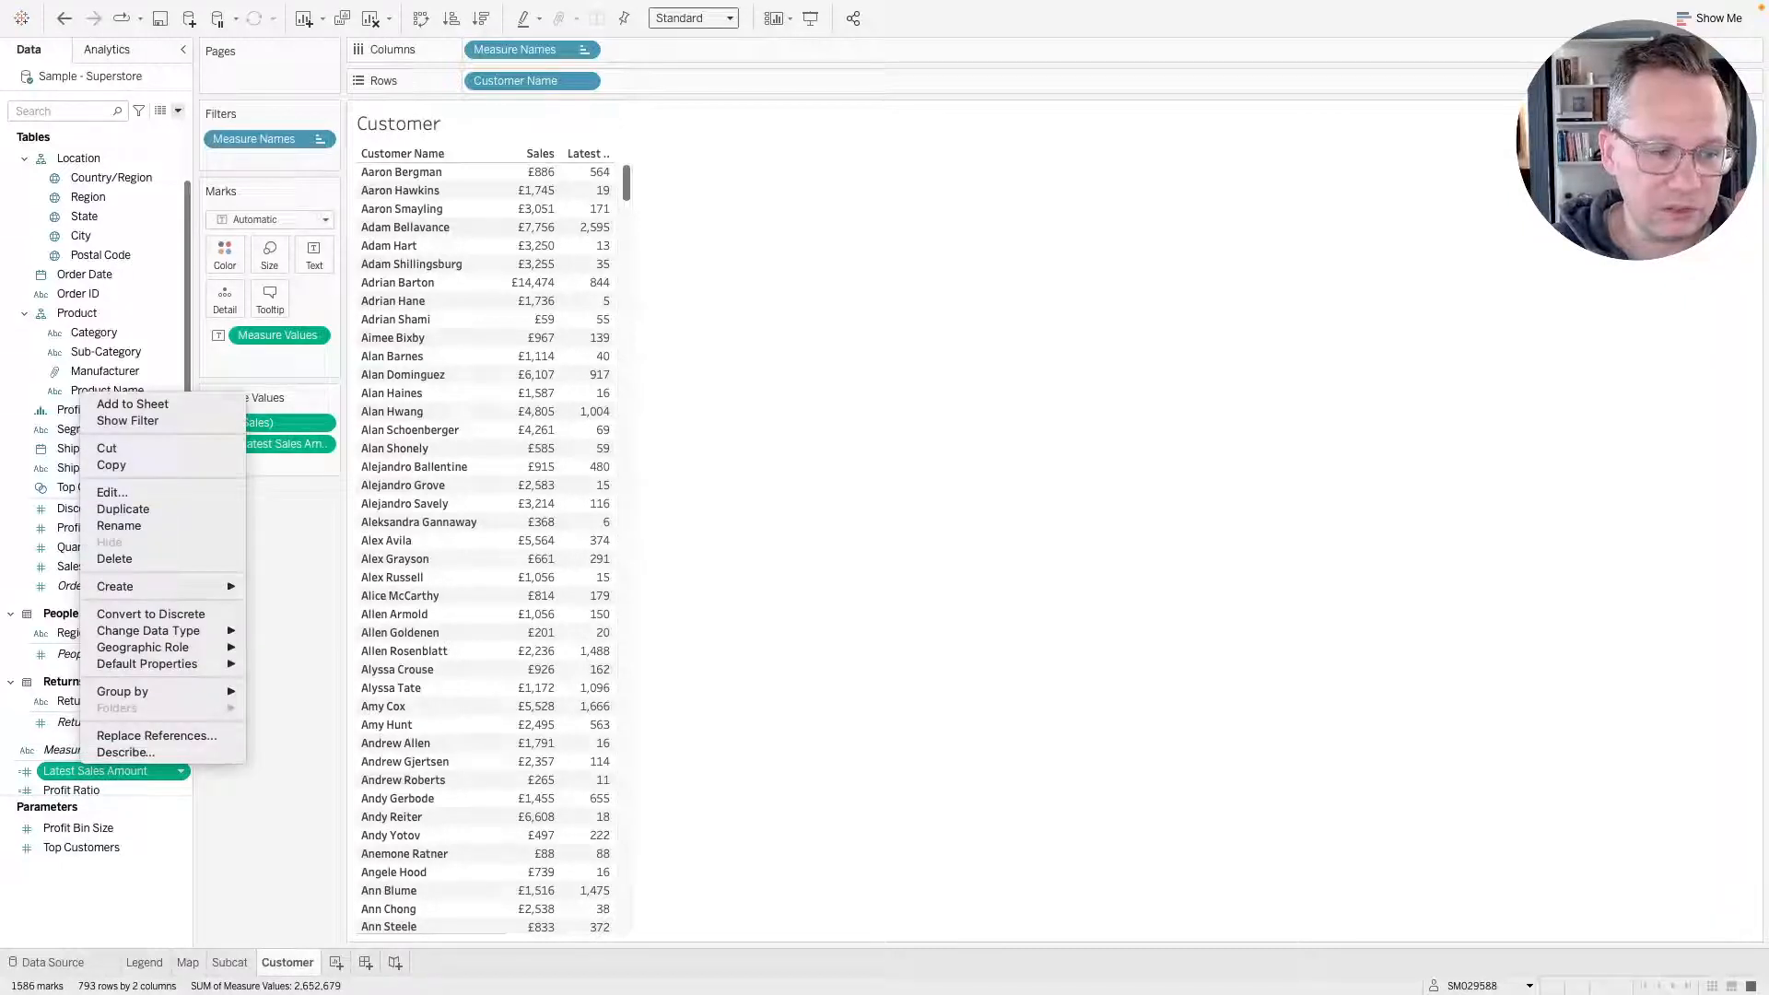
mouse_move(170, 670)
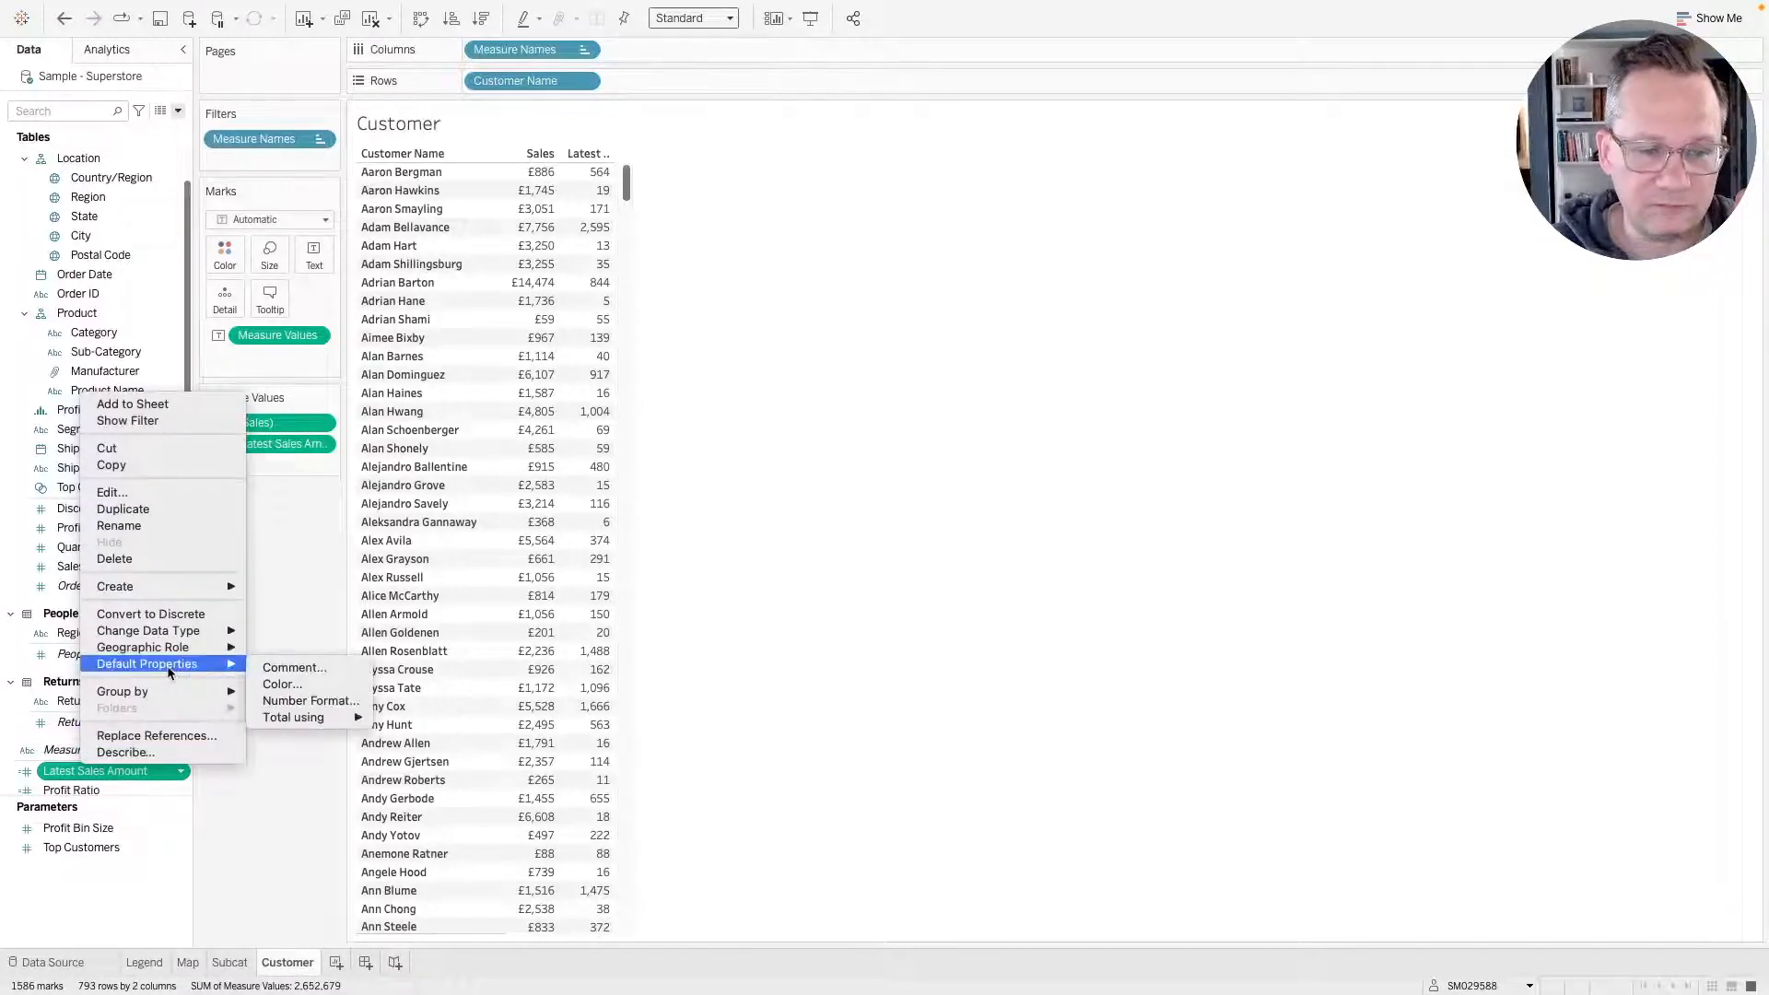
click(326, 700)
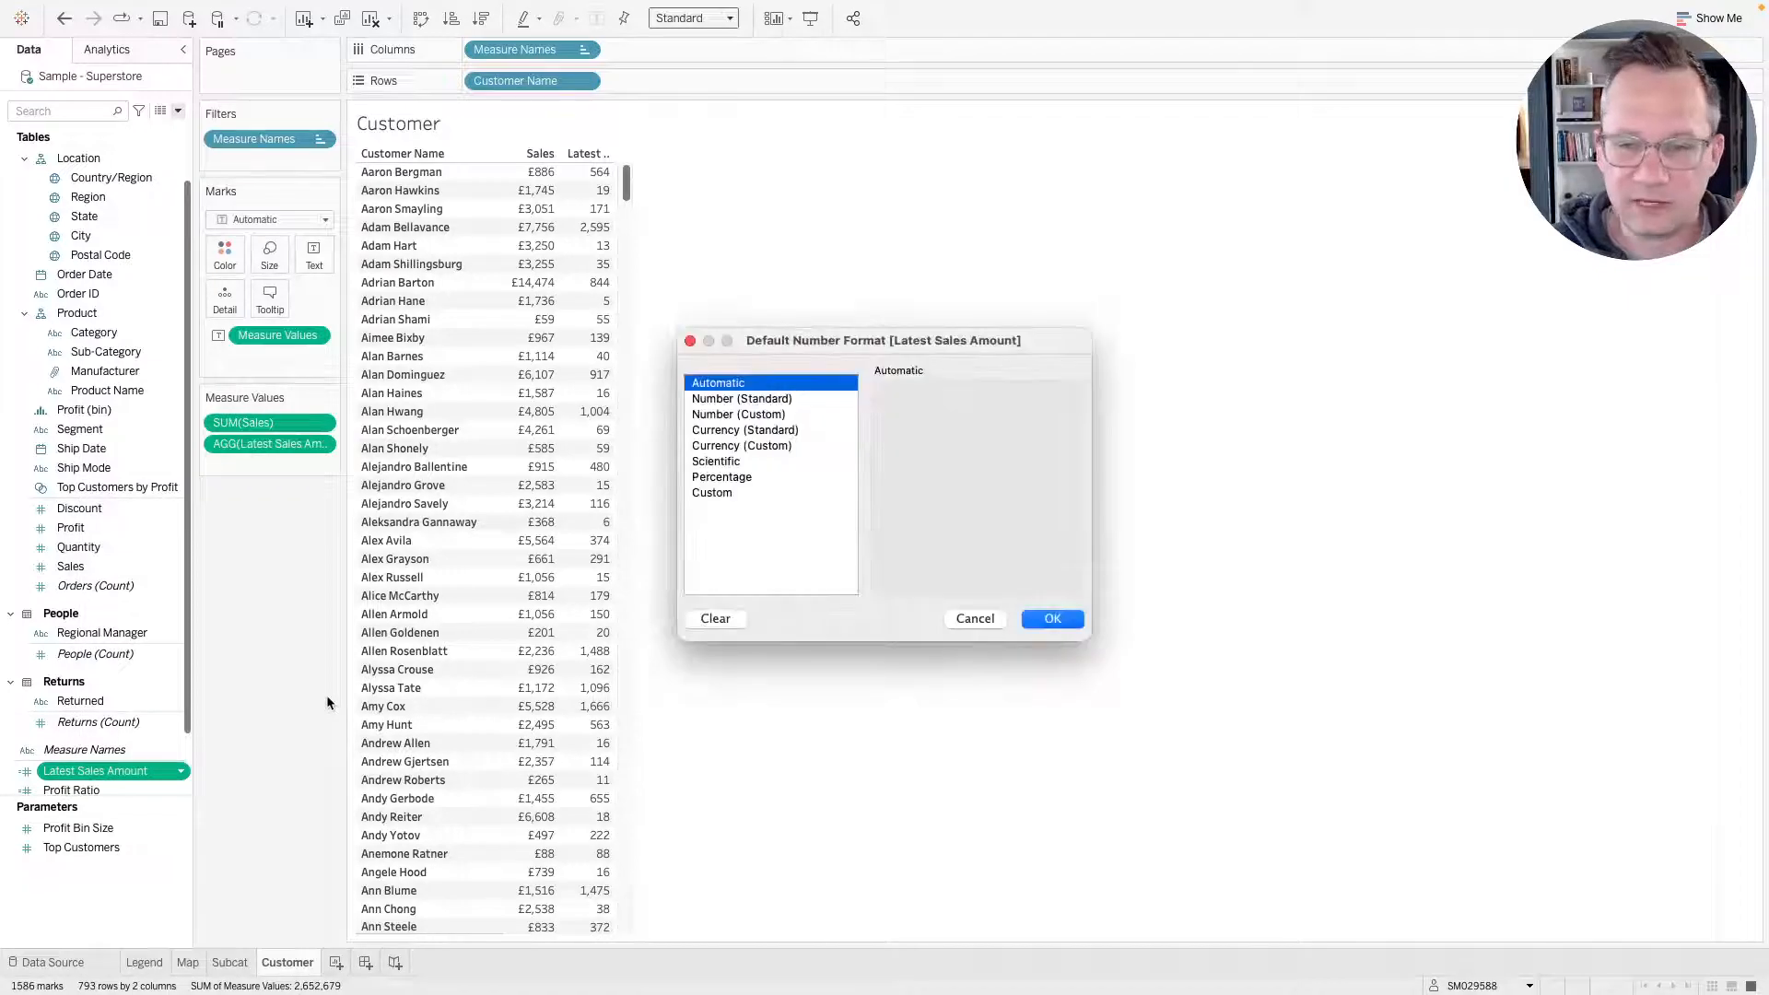
click(776, 446)
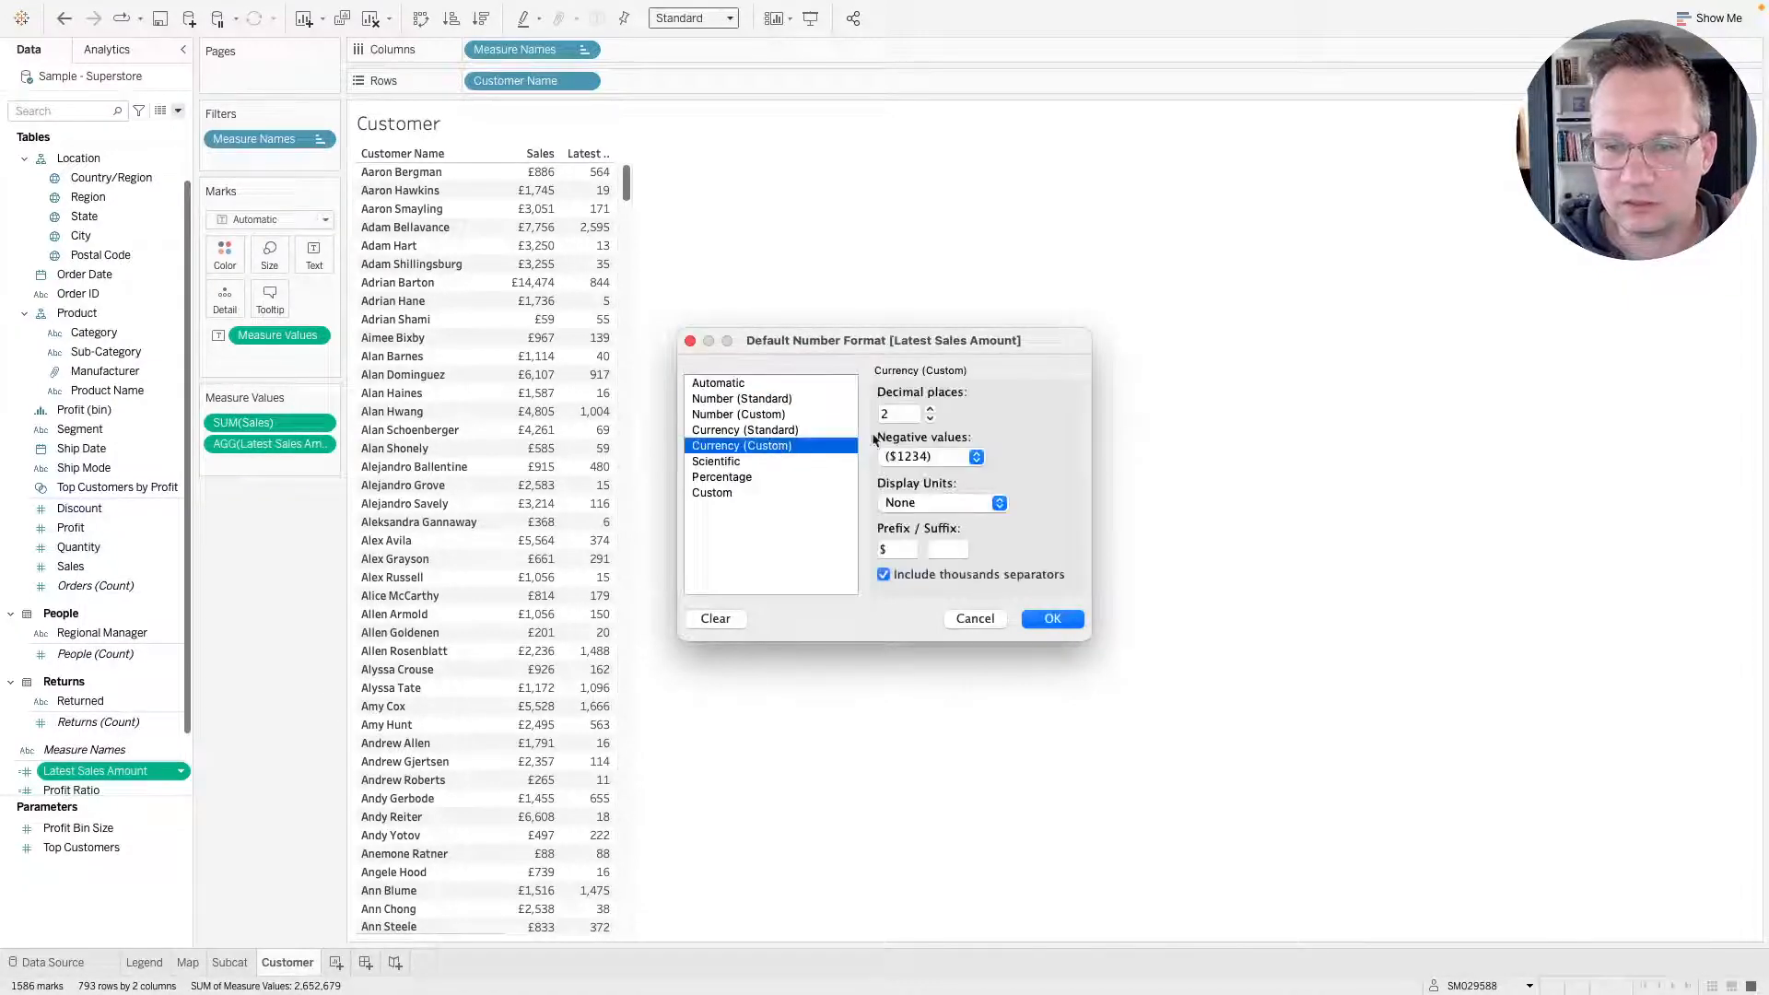
click(930, 419)
click(931, 418)
click(902, 549)
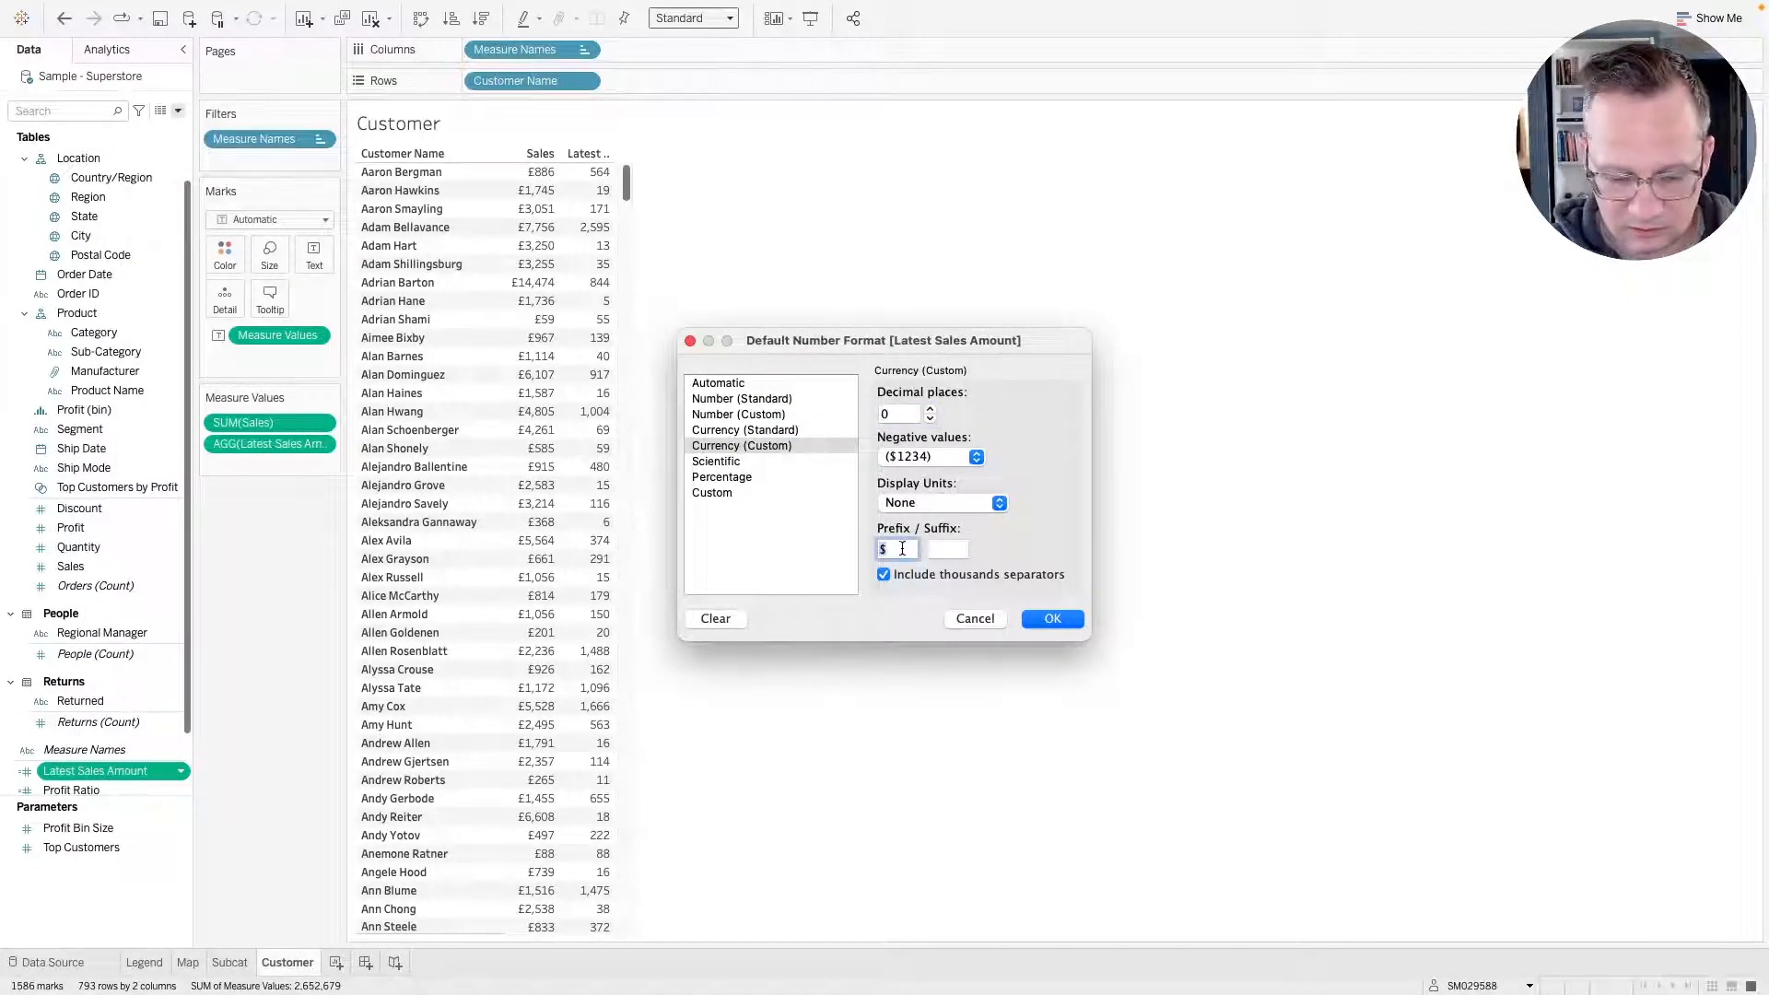
text(£)
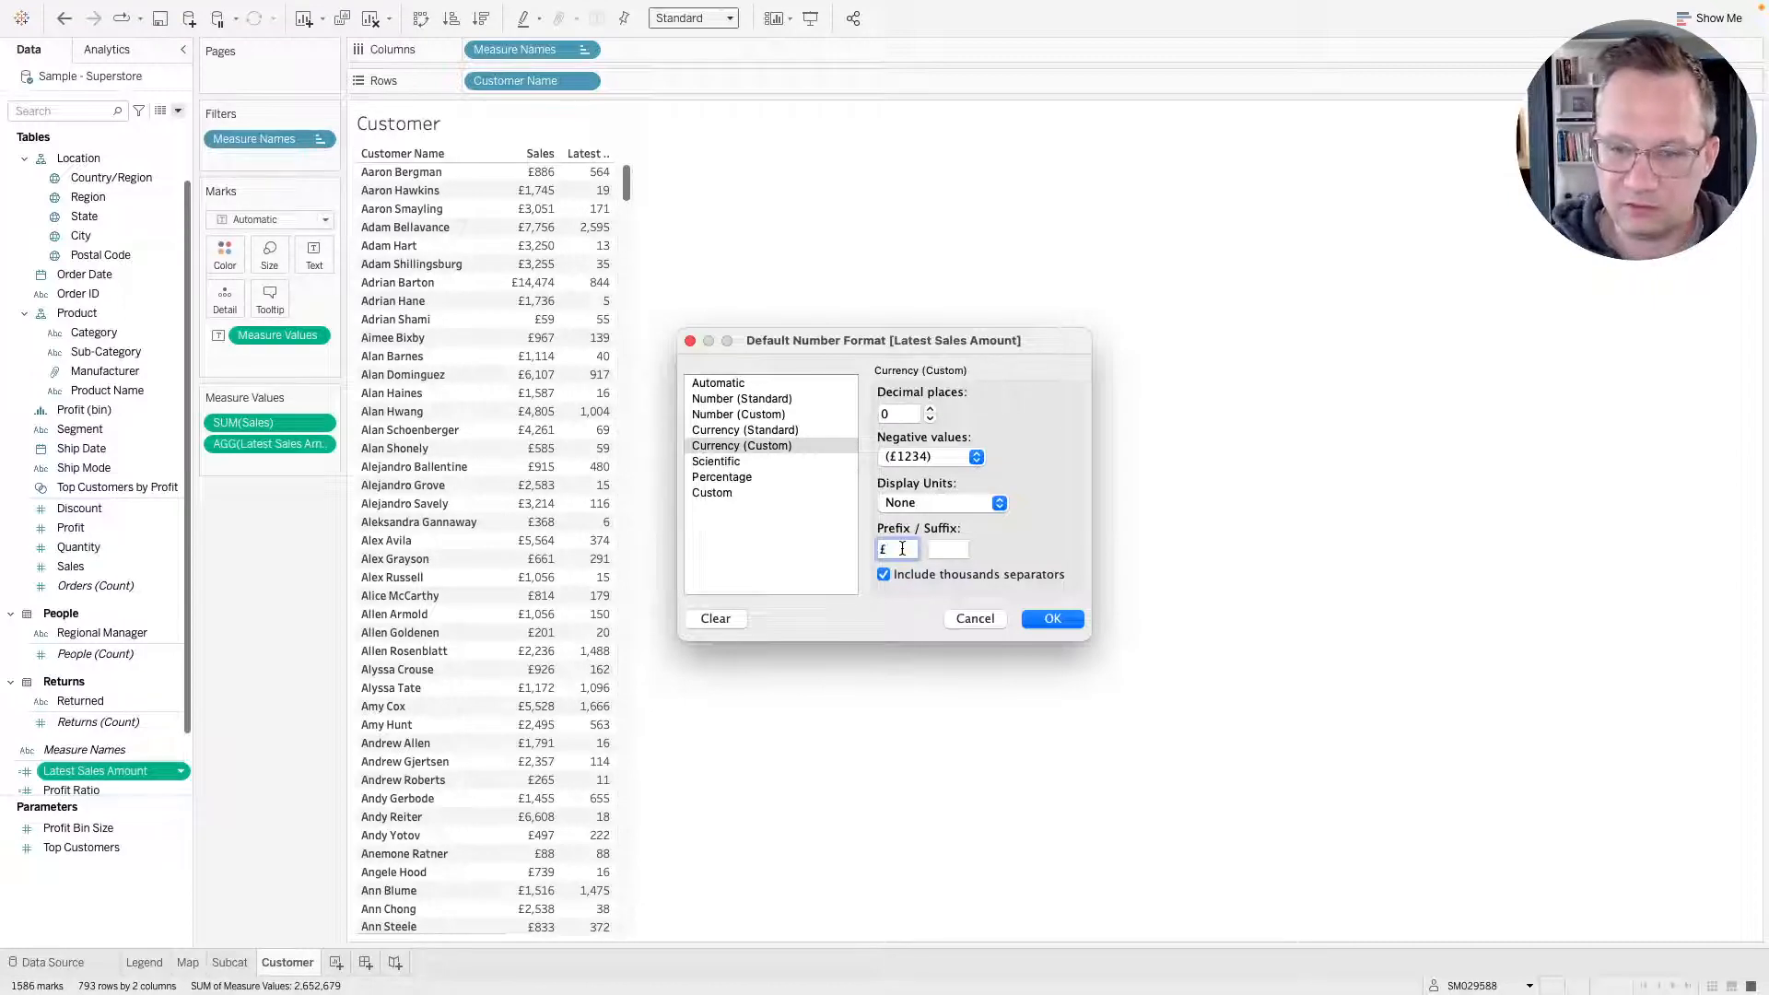
click(1048, 619)
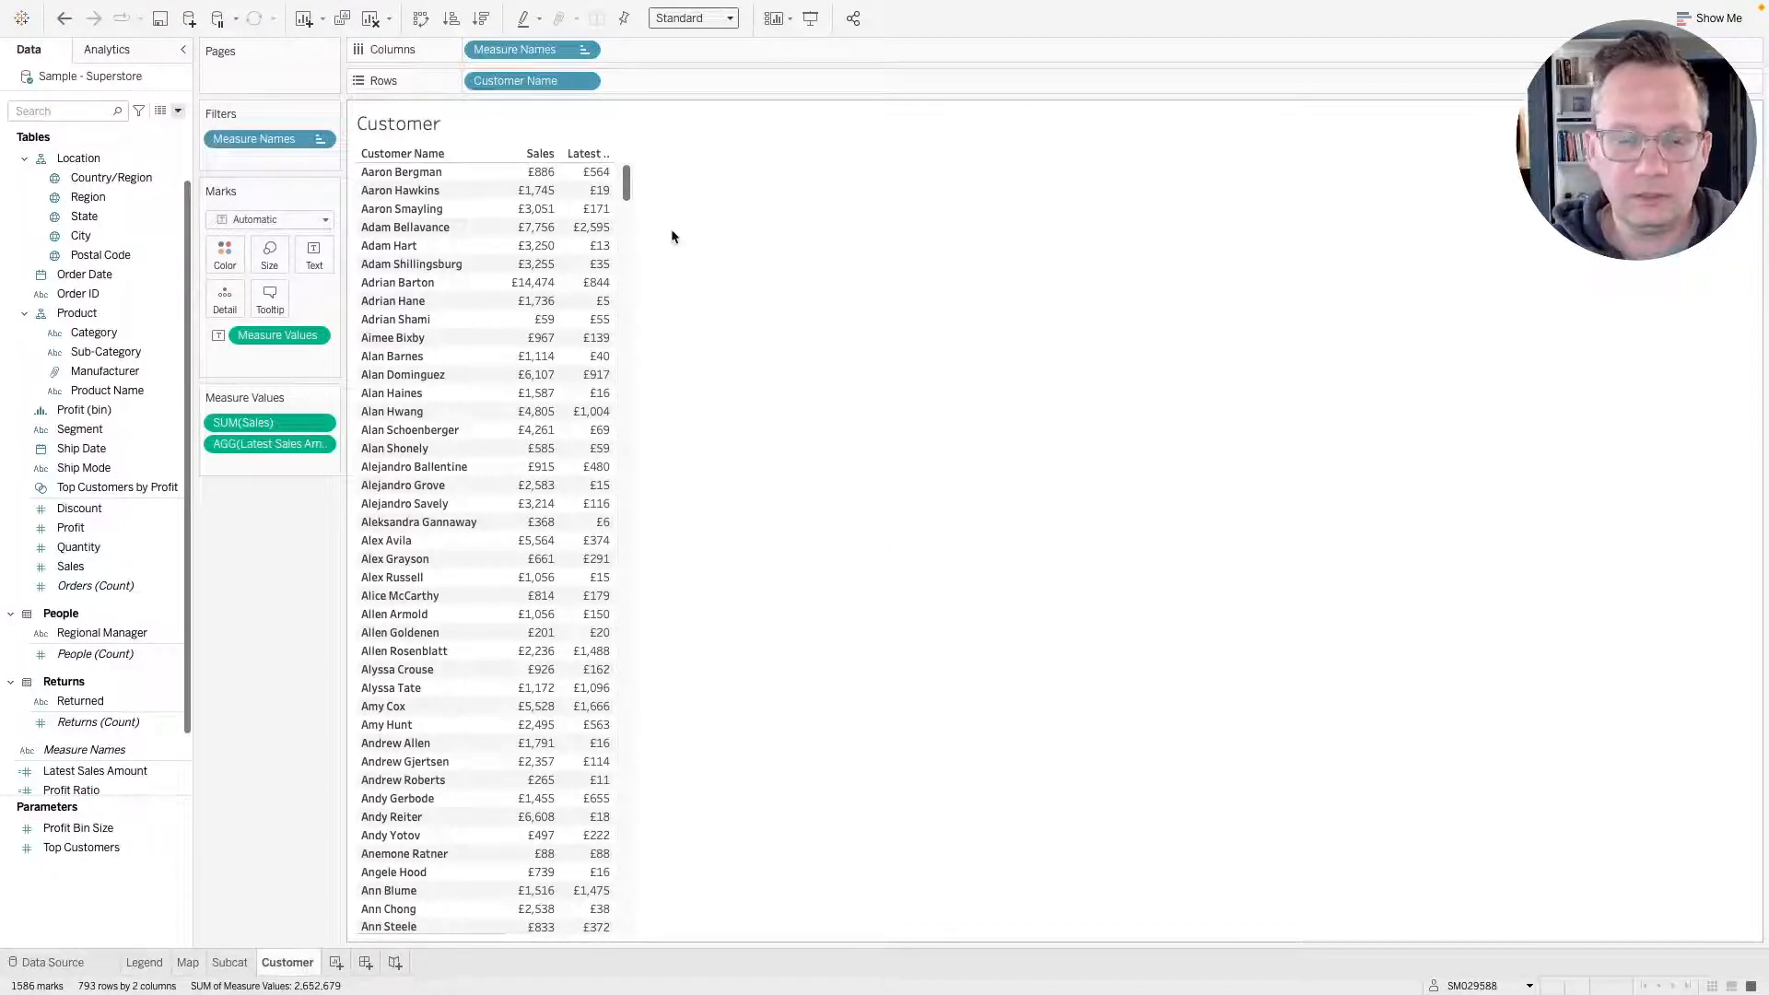
Filter Customer Name to the top 10 customers by sum of Sales.
click(584, 82)
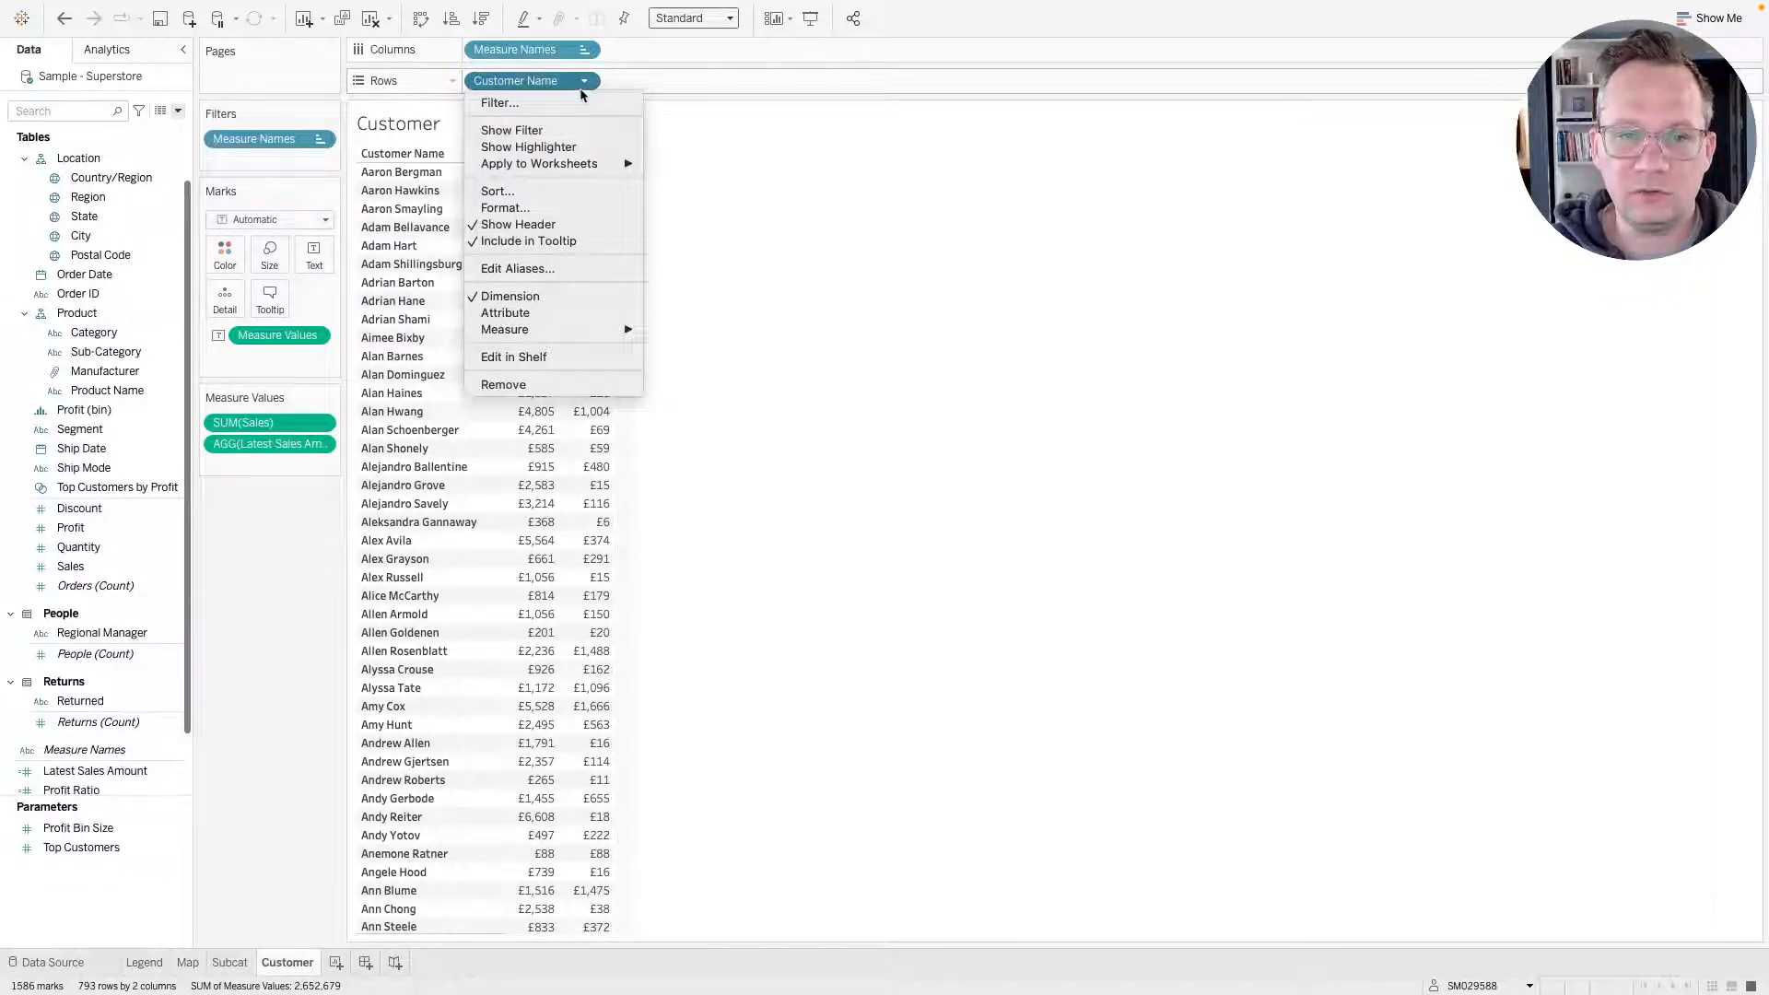
click(529, 89)
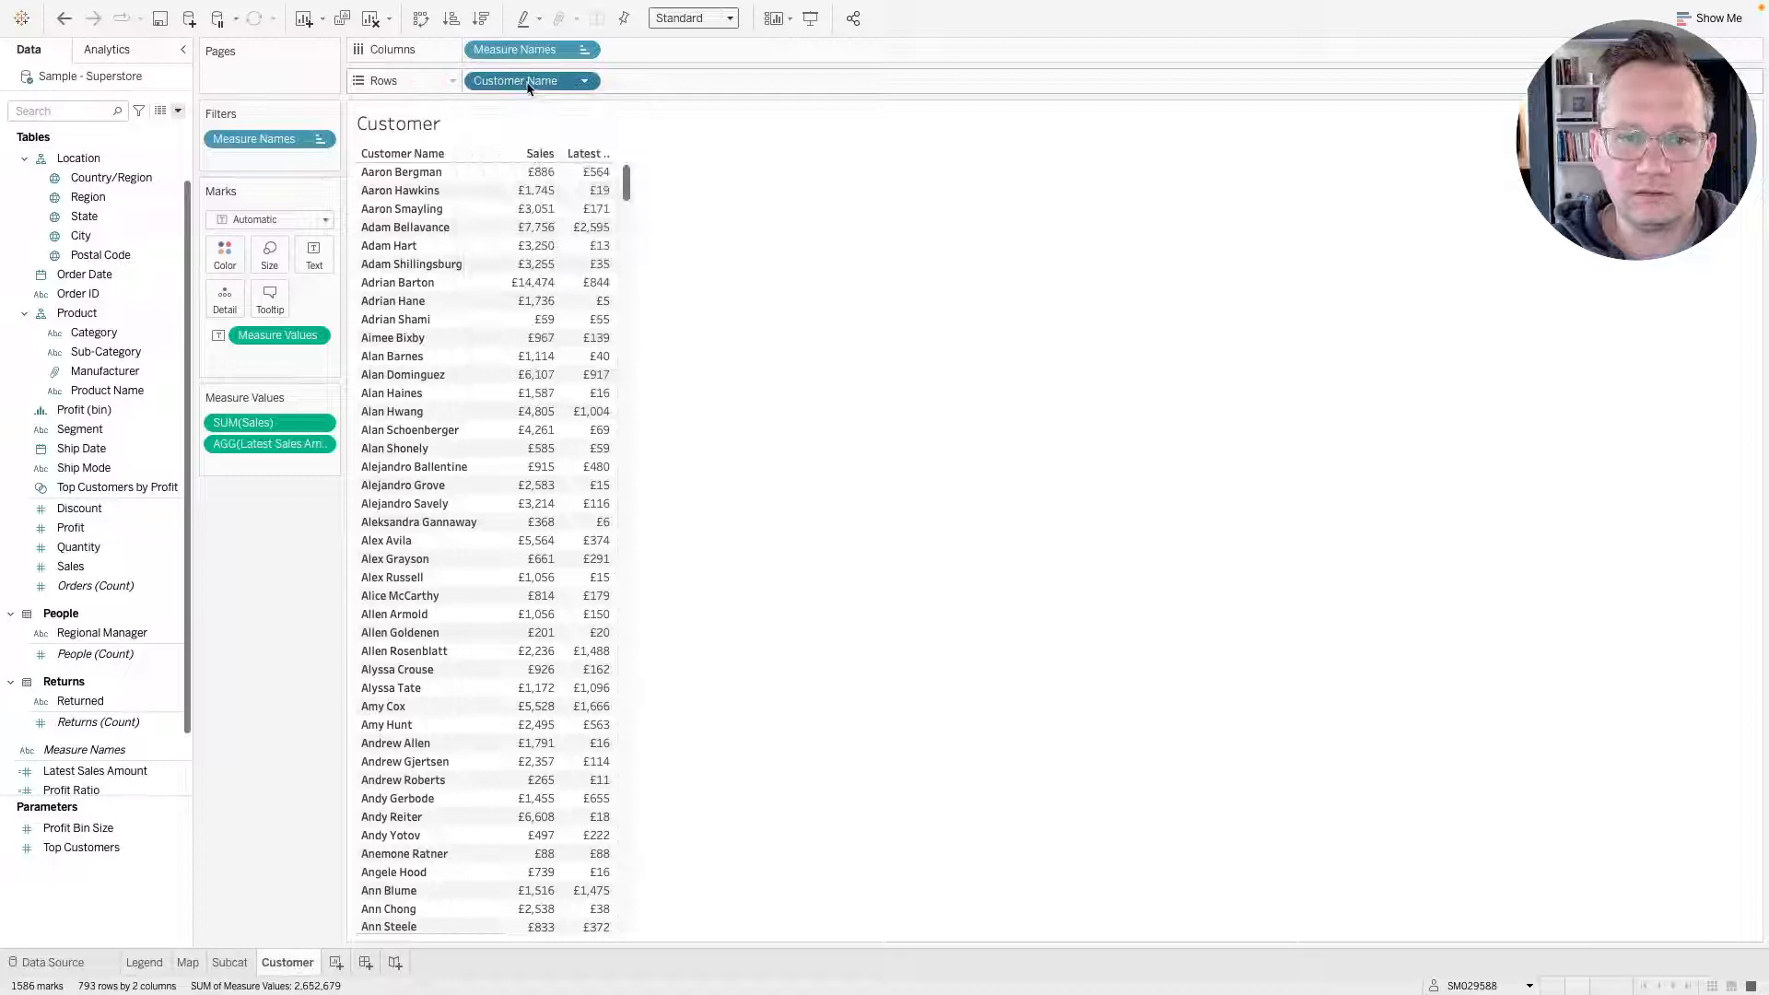
click(584, 81)
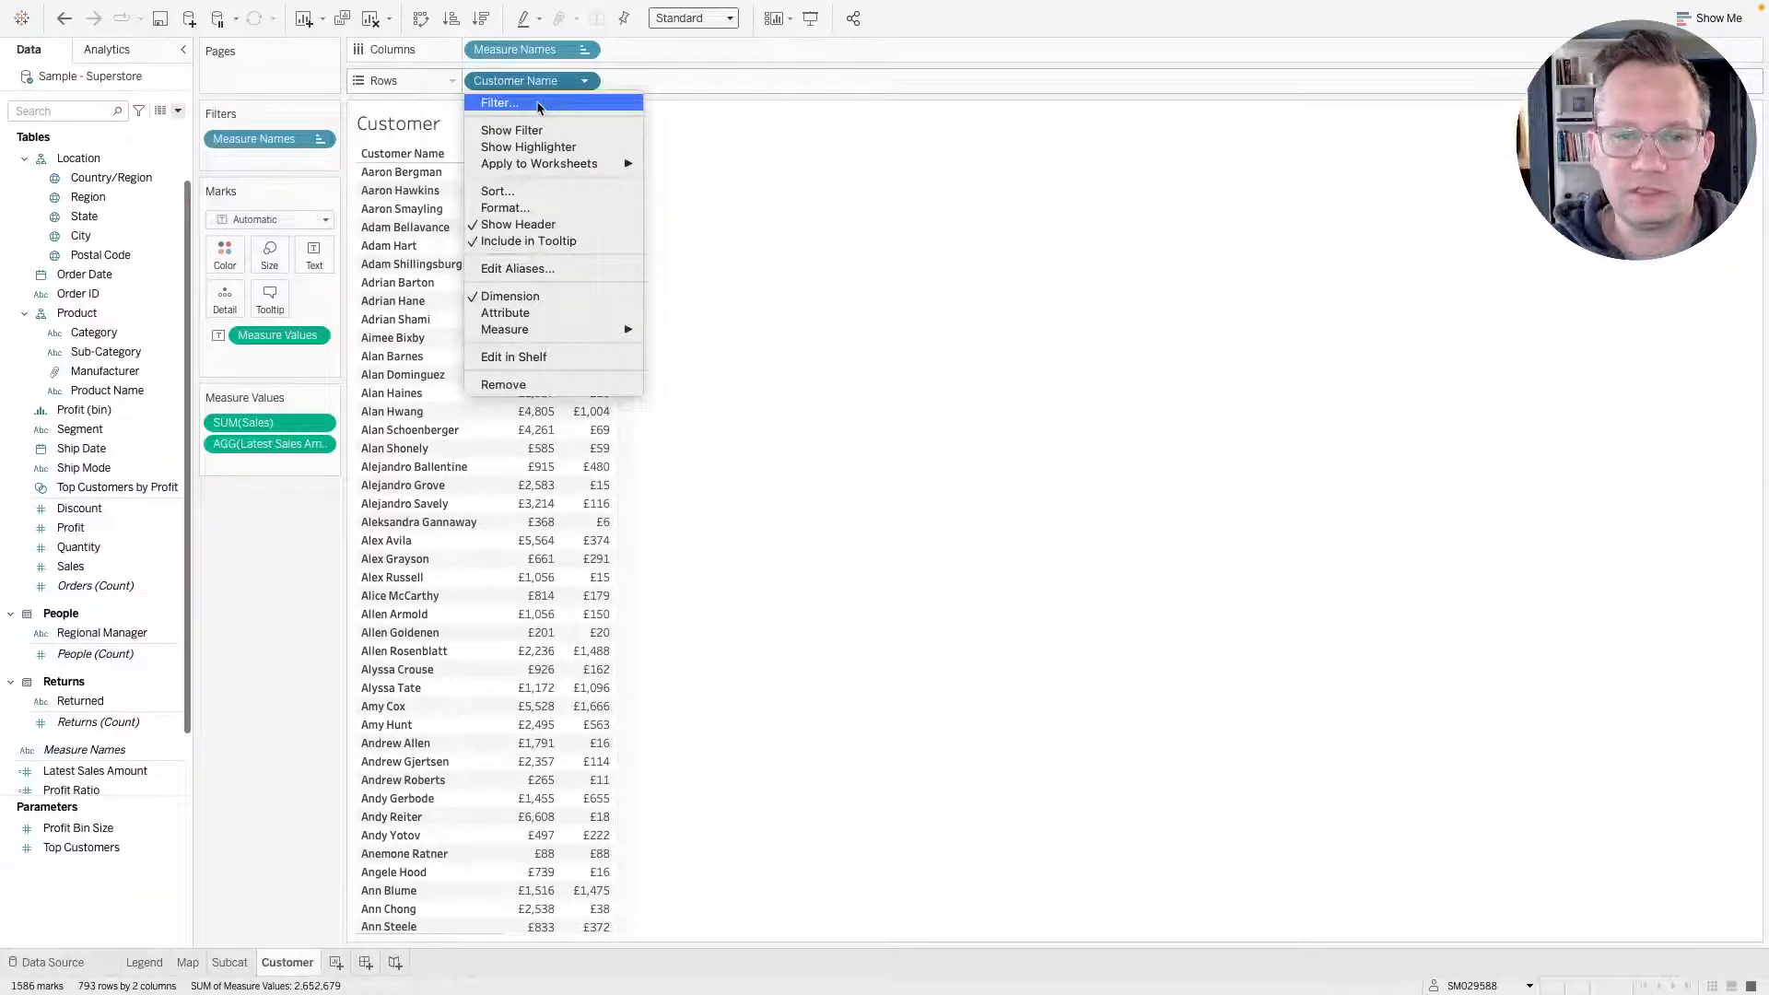
click(538, 102)
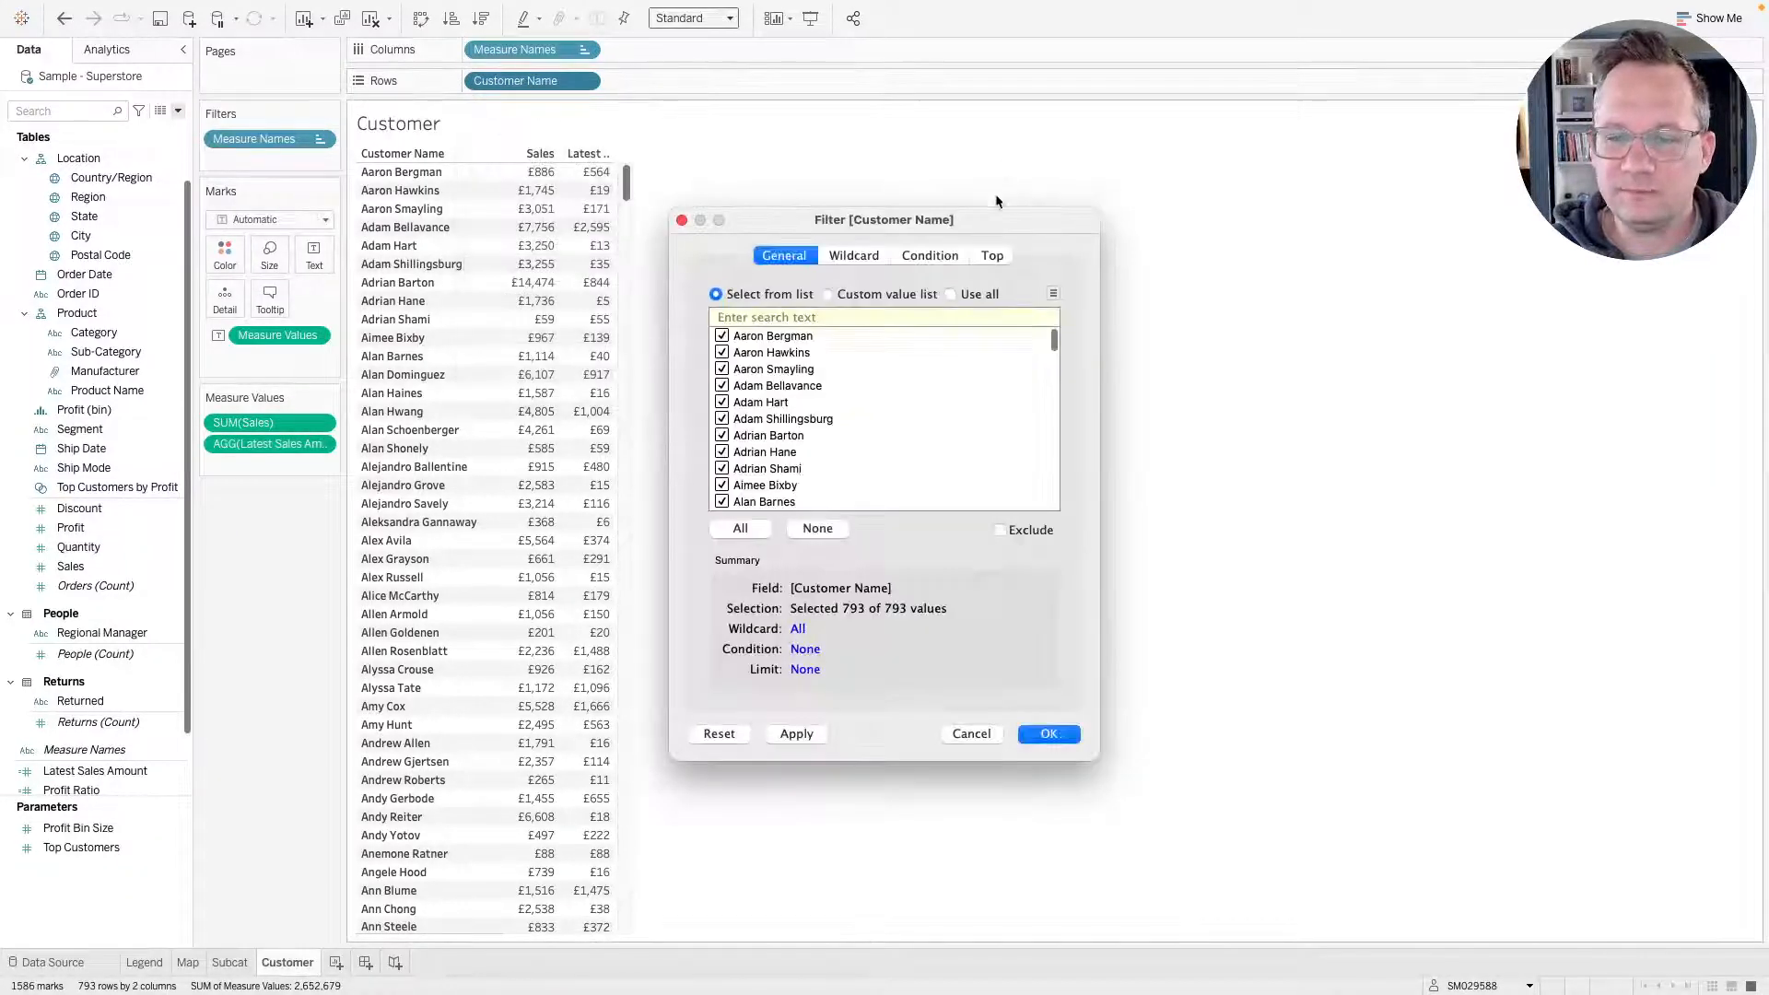
click(994, 255)
click(749, 307)
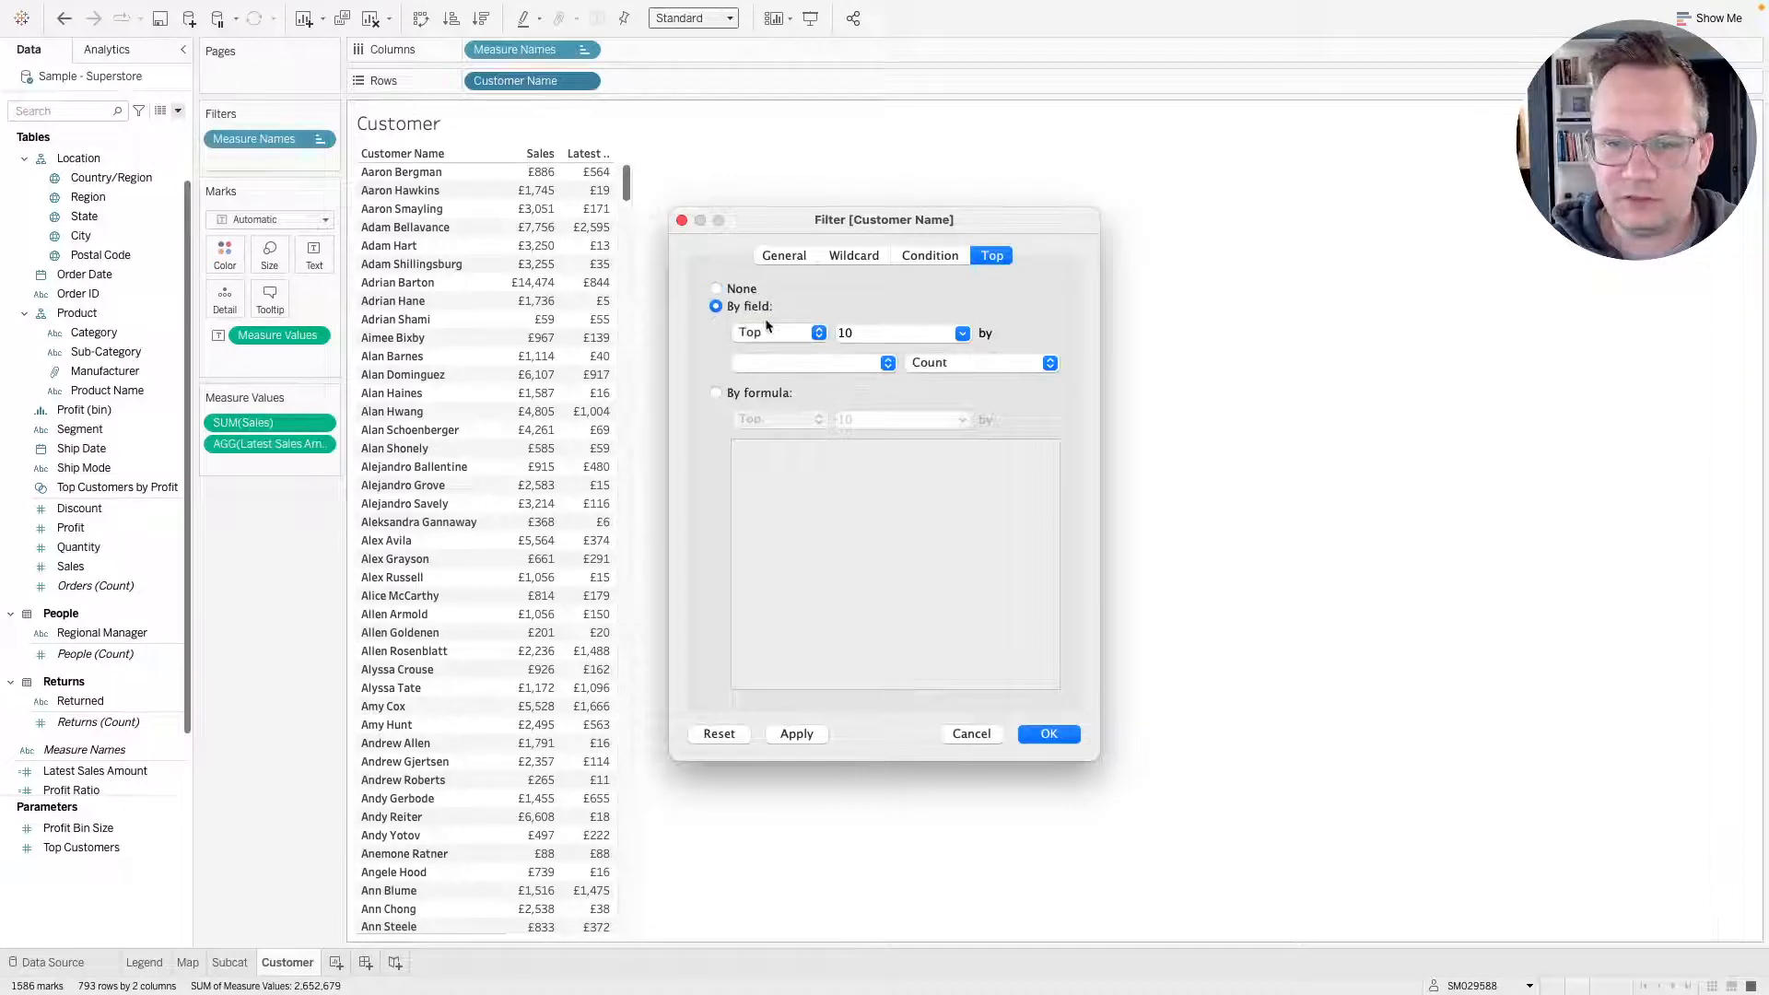
click(888, 363)
text(sa)
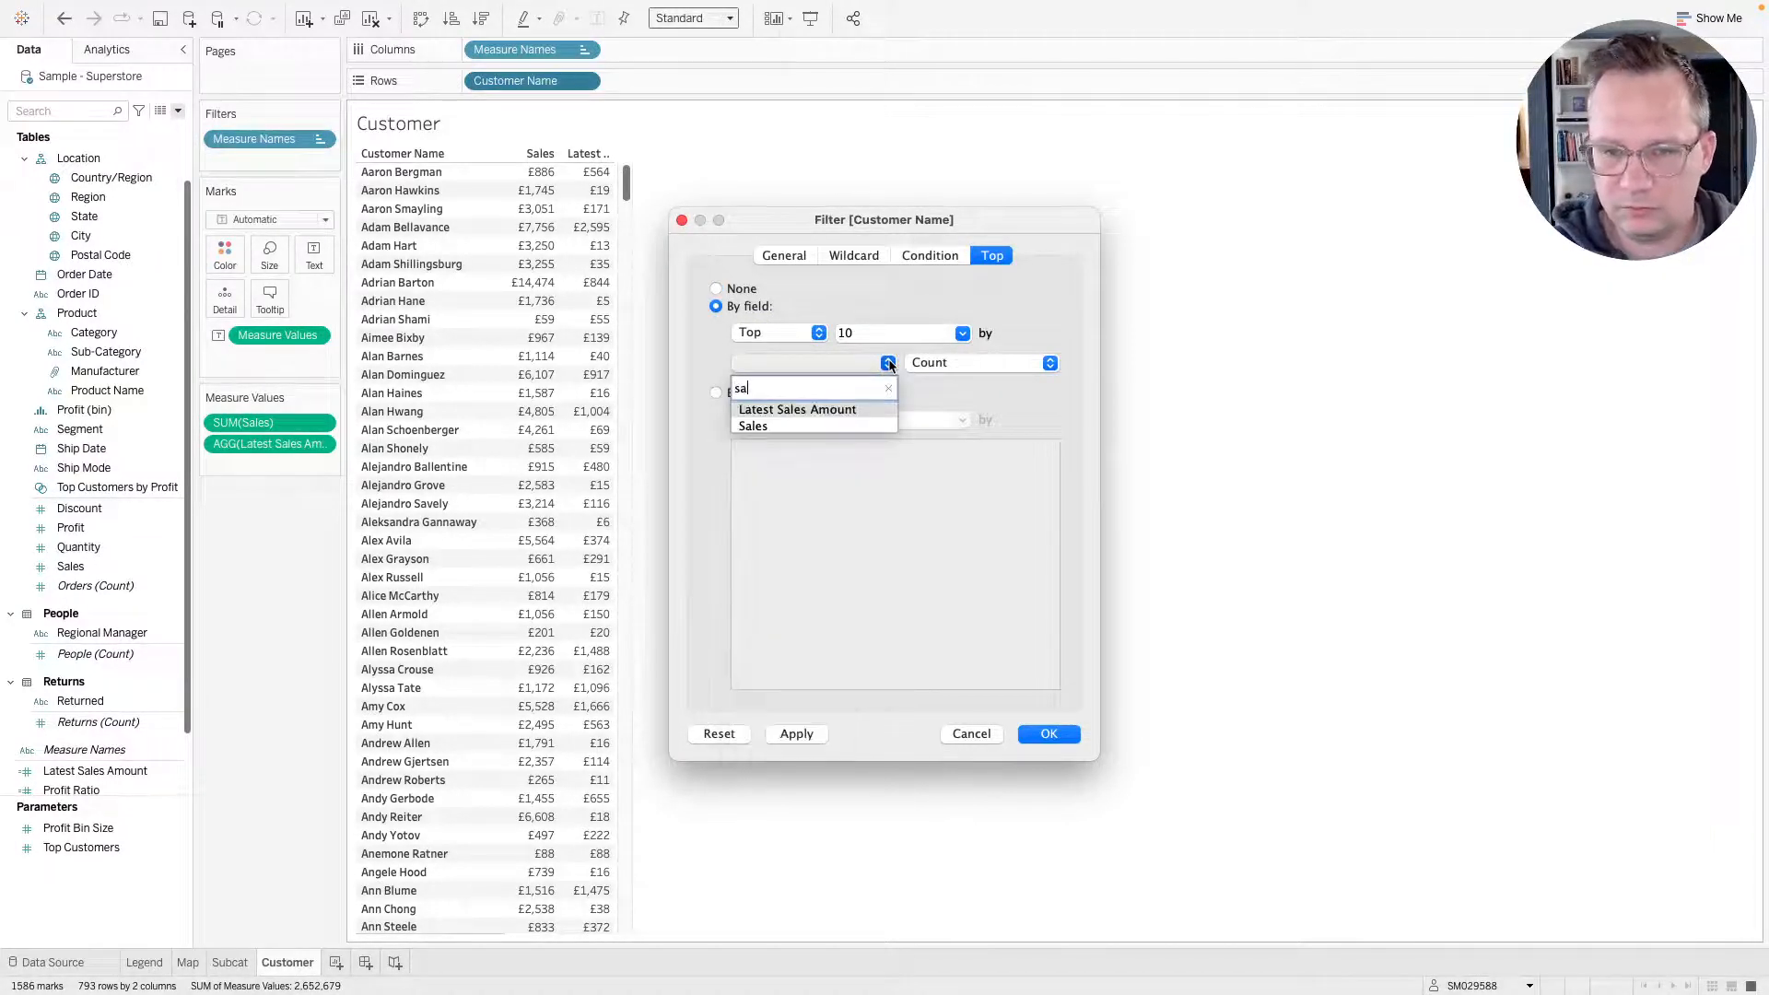
key(Down)
key(Return)
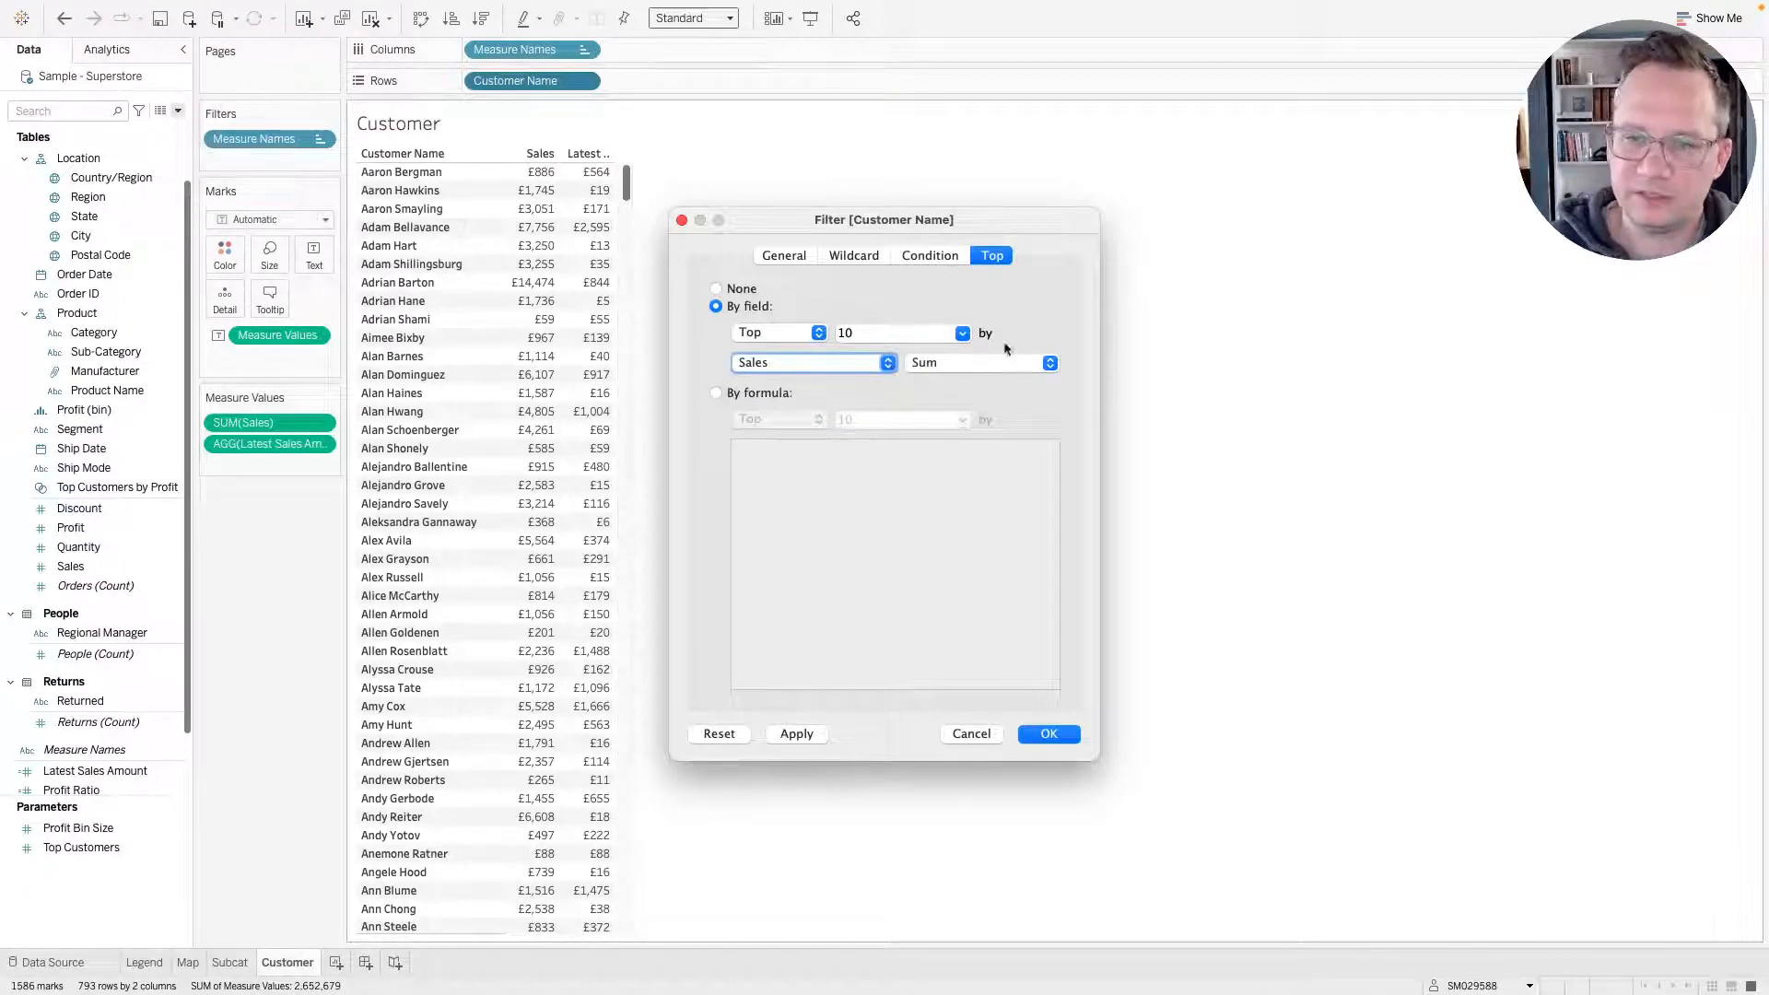
click(795, 734)
click(1048, 734)
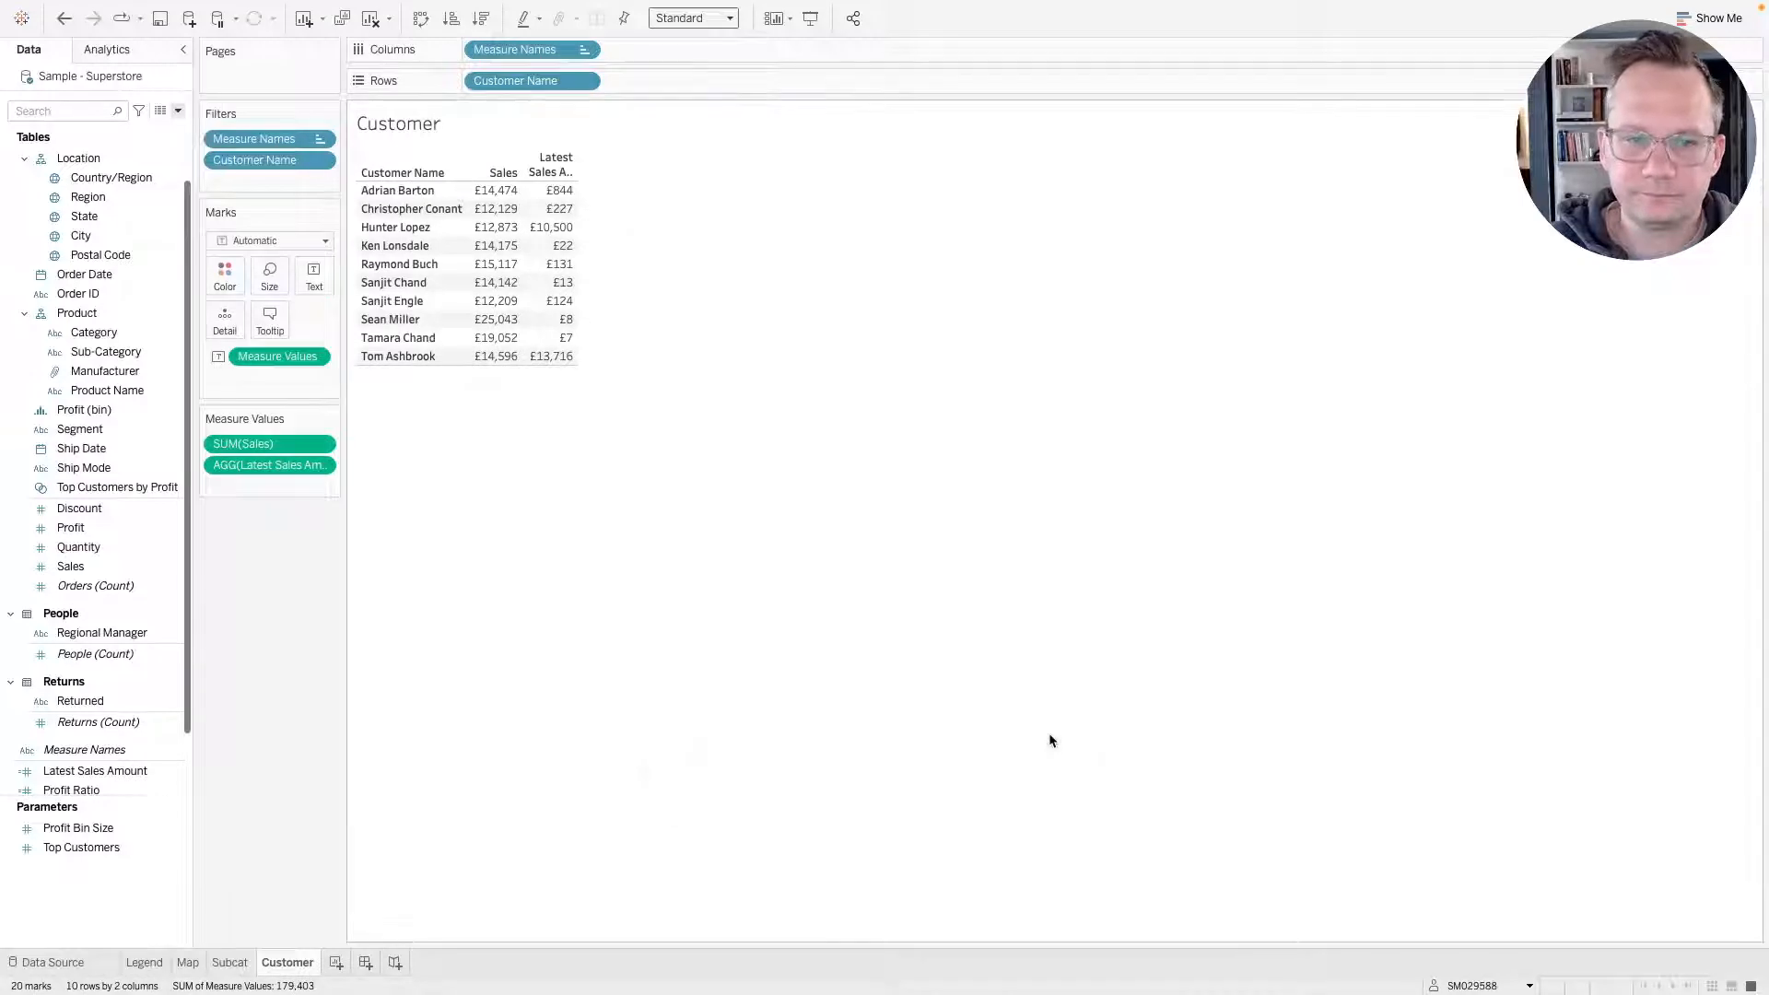
Sort the customer rows by Sales in descending order.
click(456, 169)
mouse_move(517, 244)
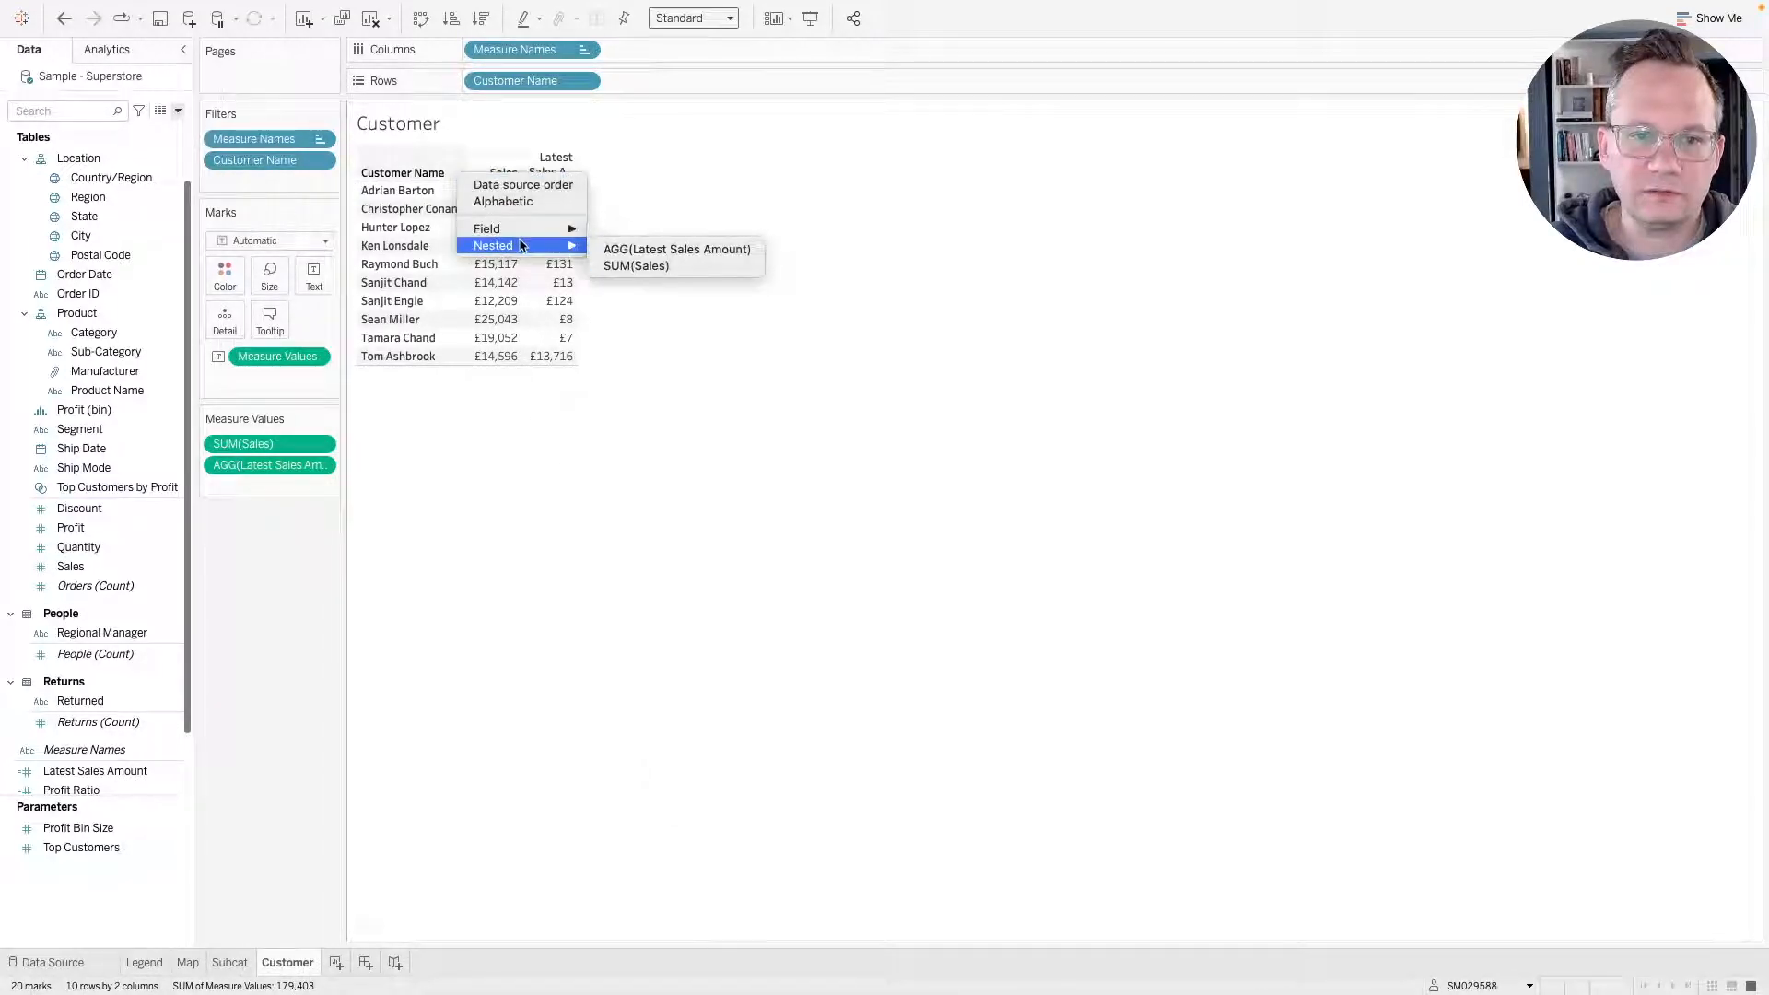
click(679, 272)
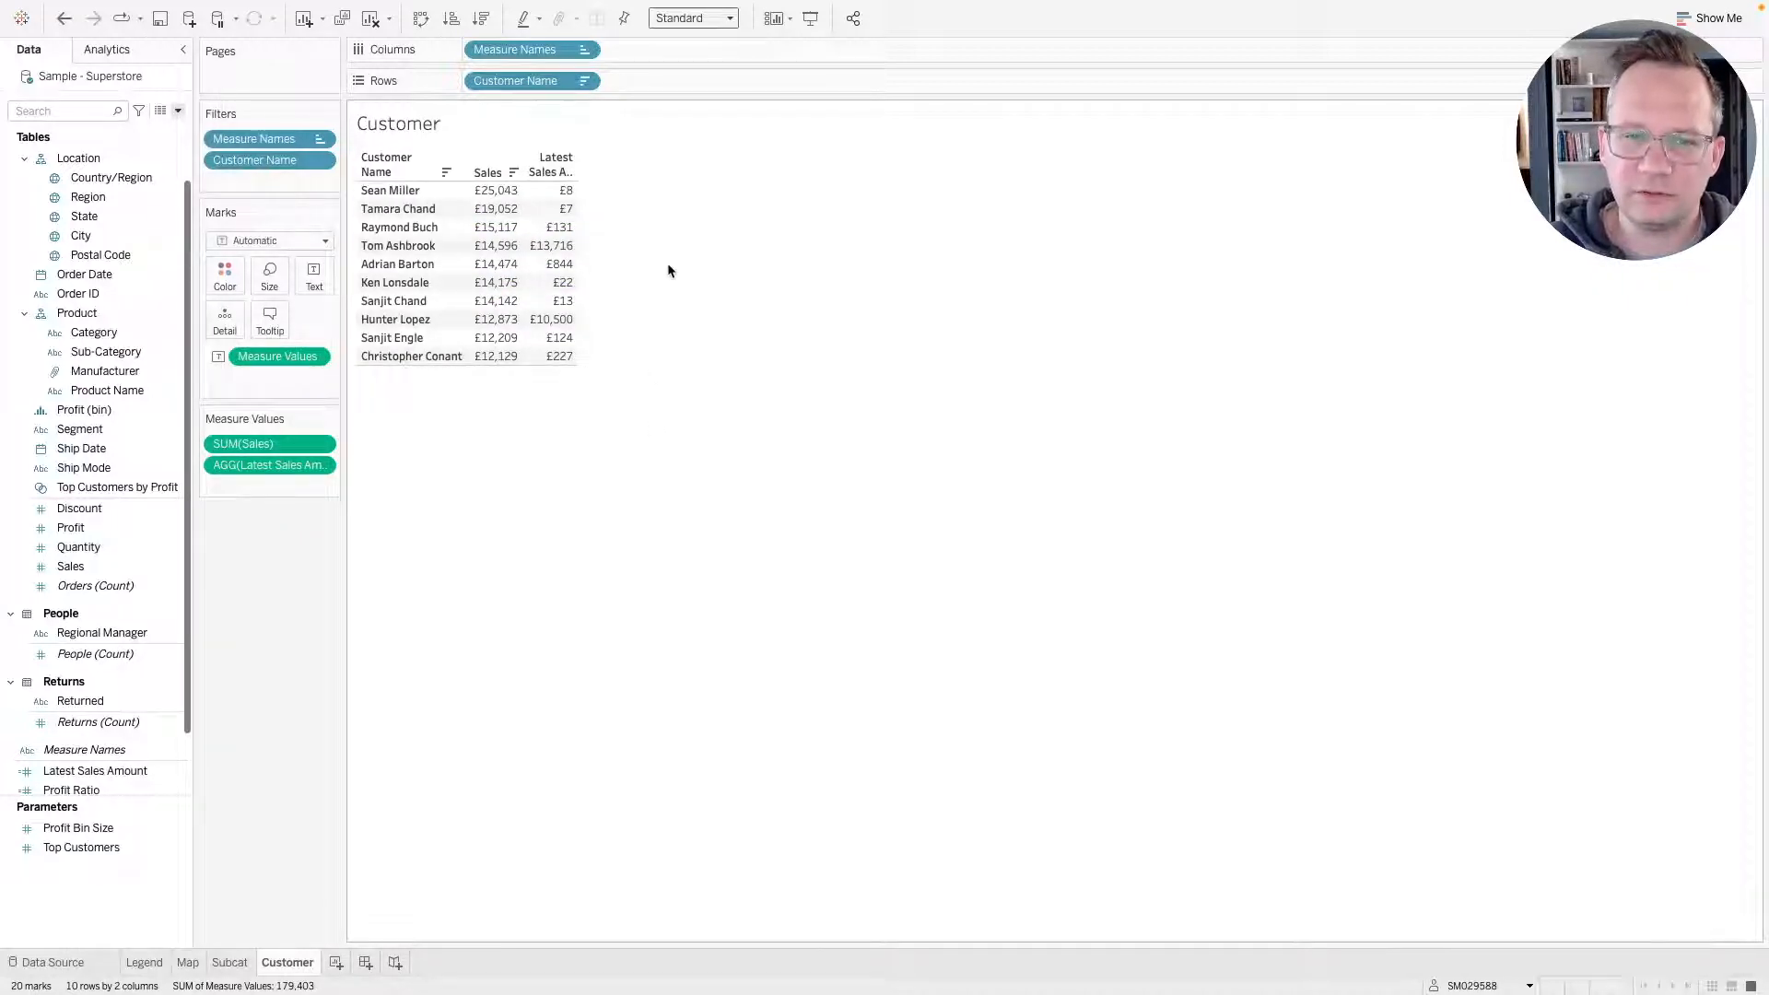
click(391, 191)
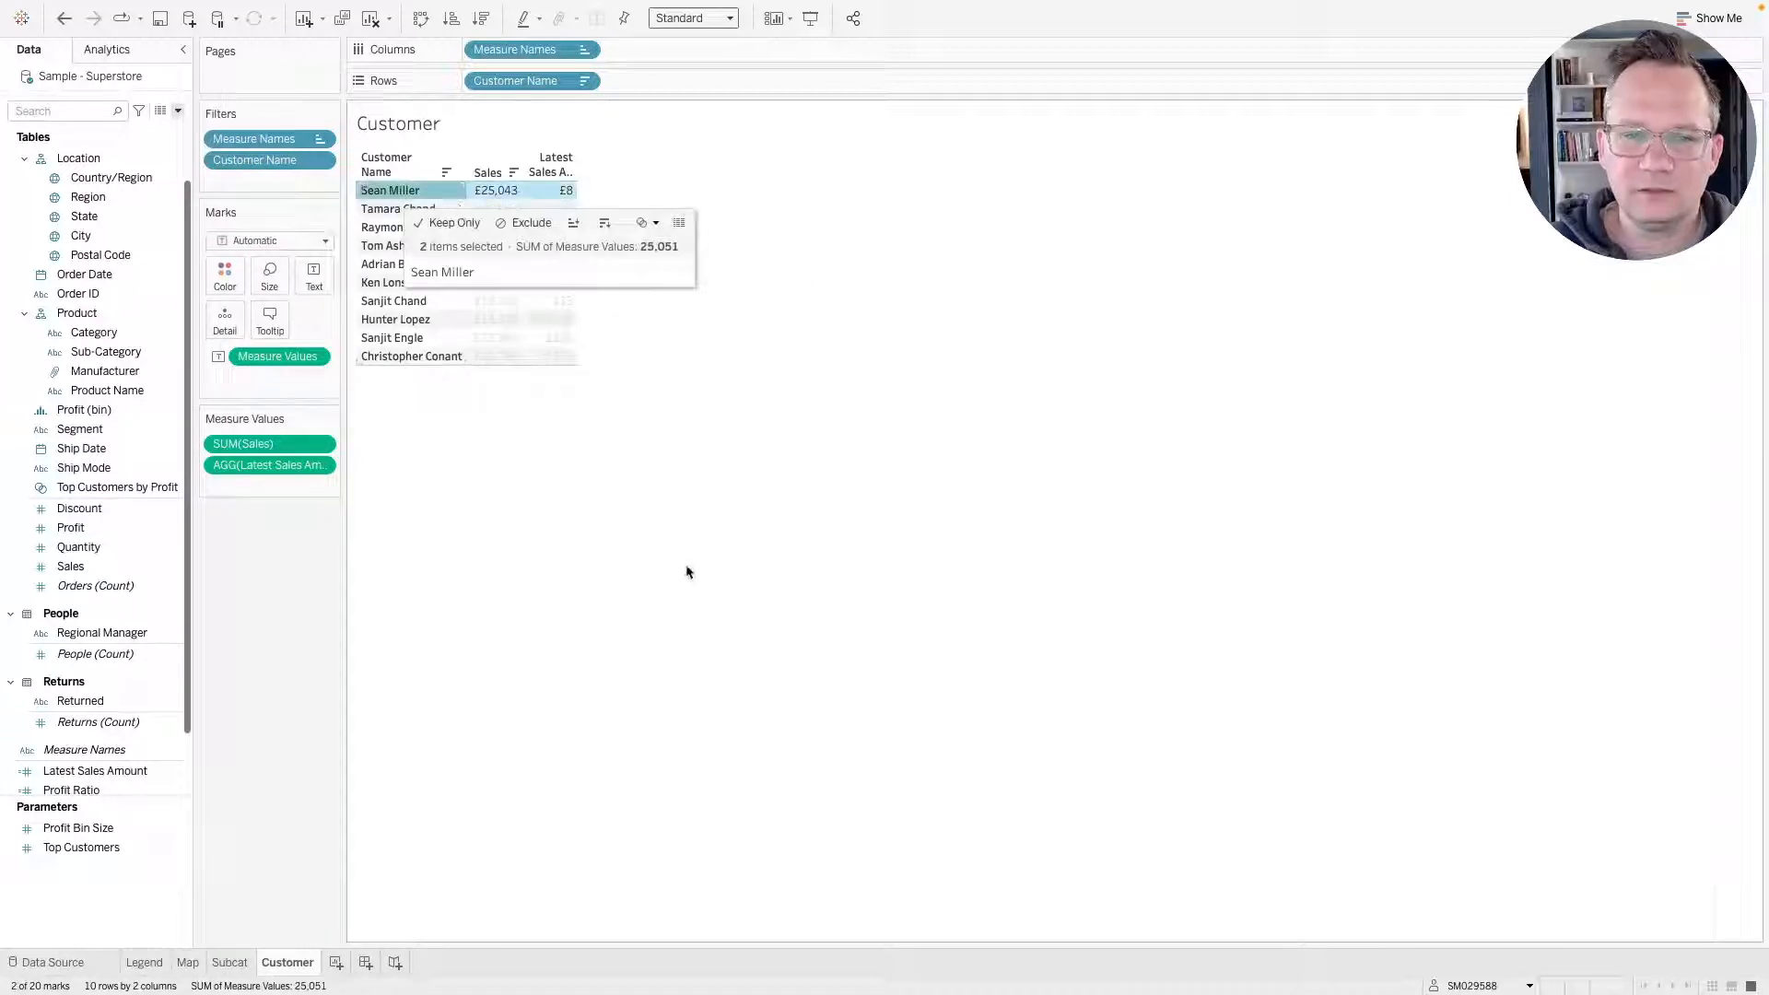
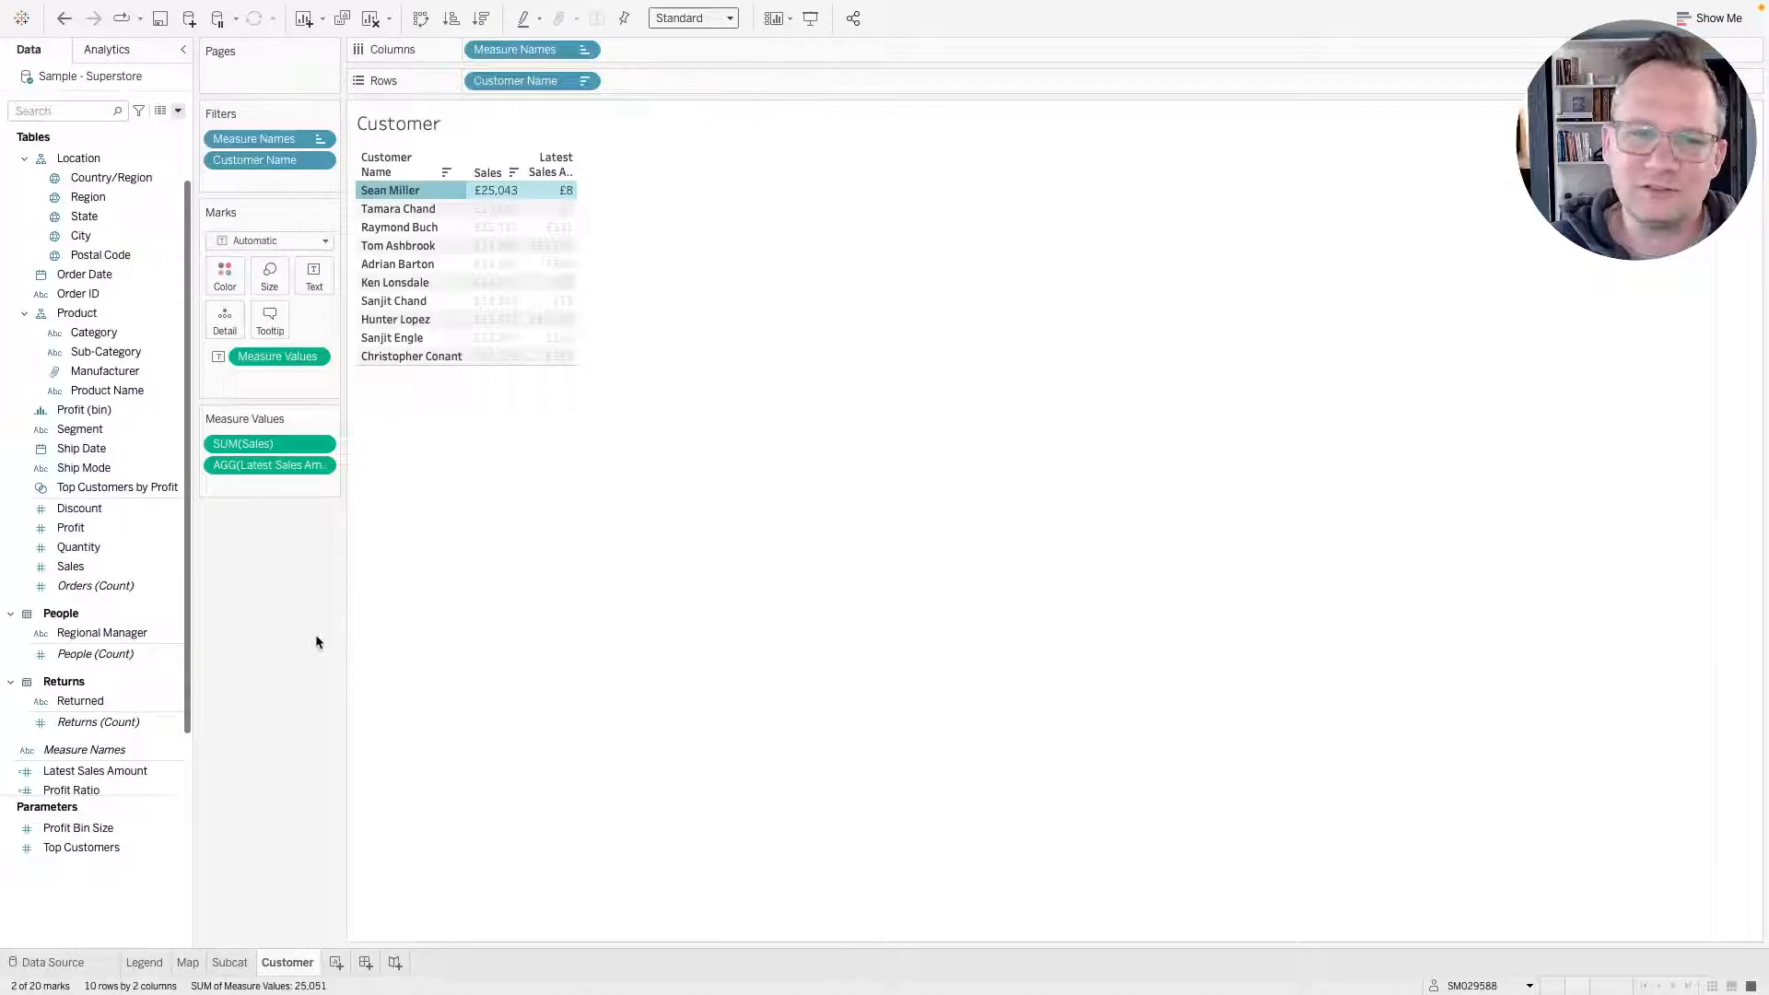
Compare the customer table against the reference dashboard and the other reference pages open in the browser.
click(426, 684)
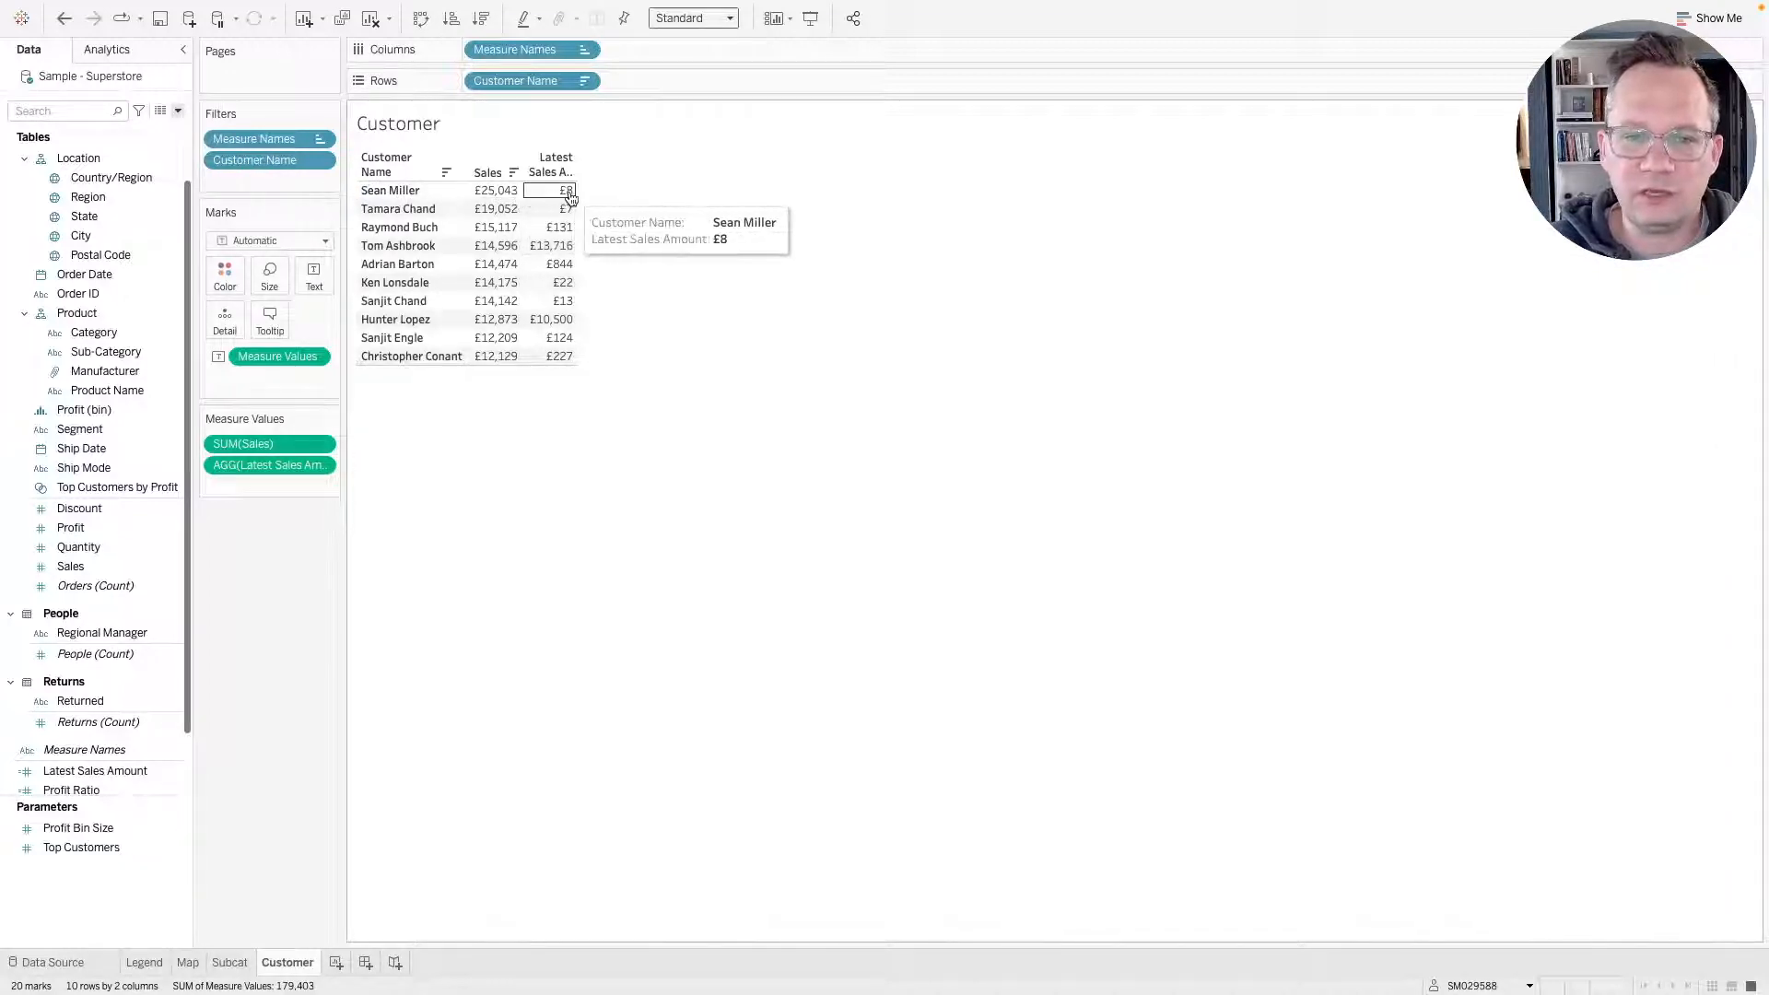
key(ctrl+Right)
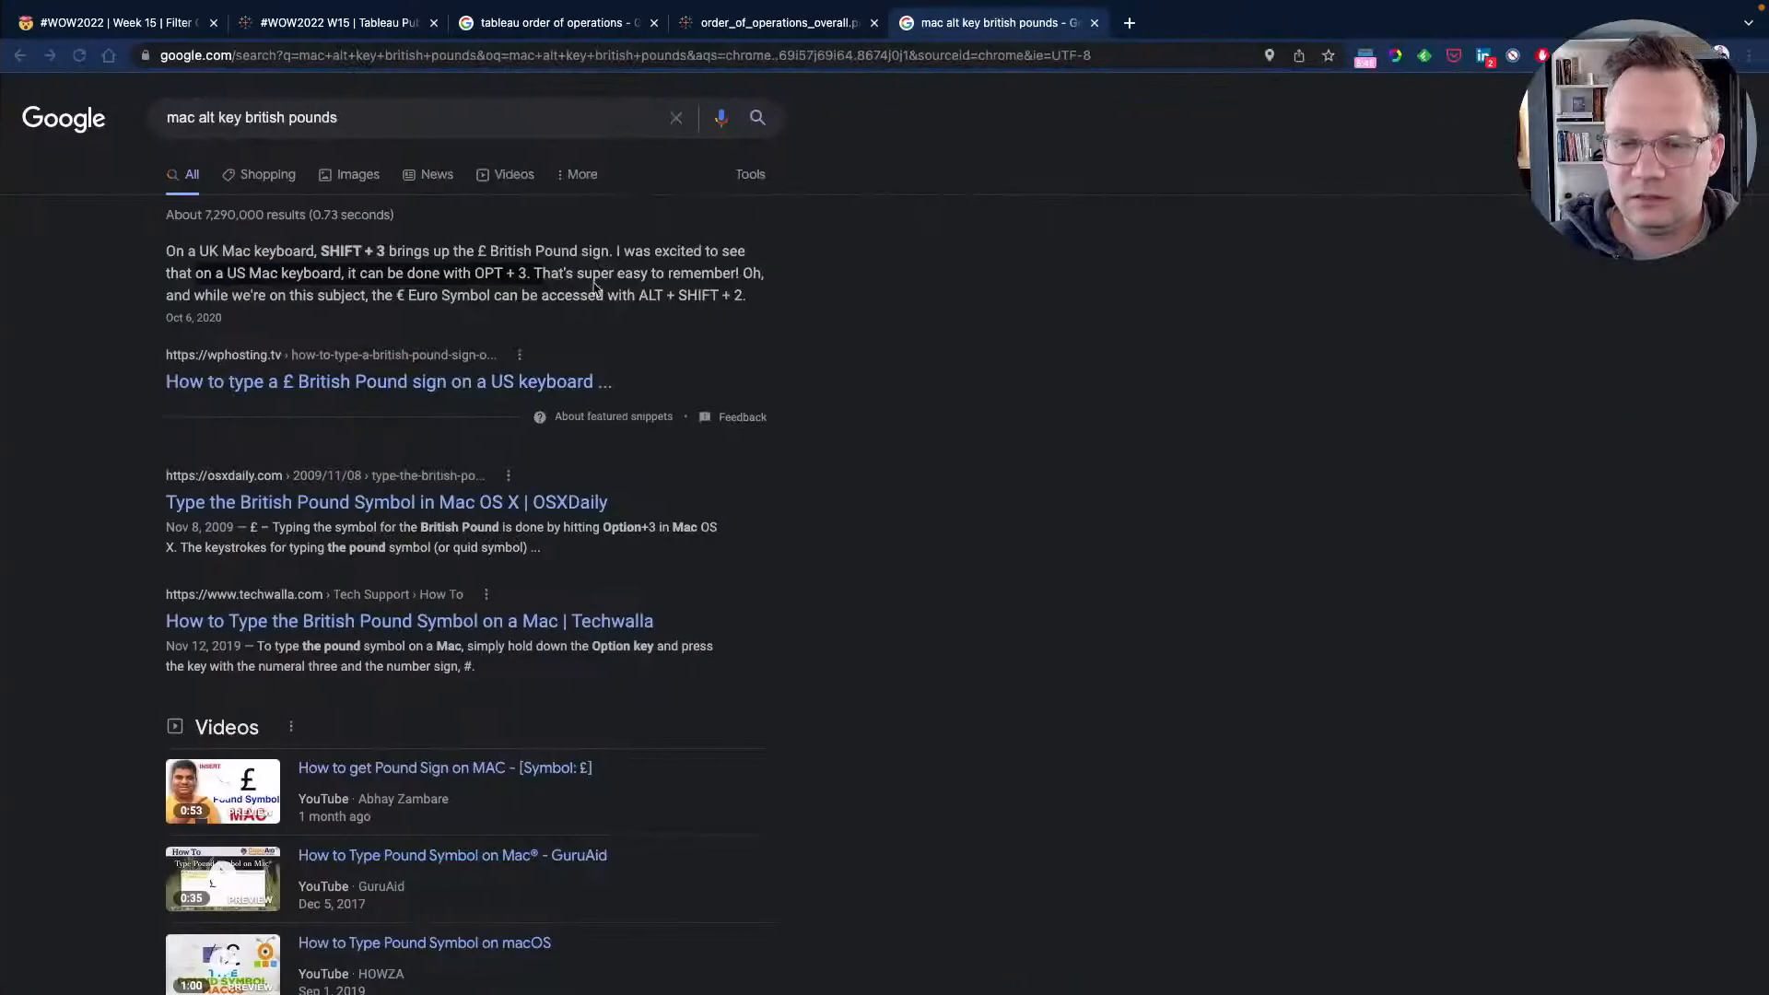
key(ctrl+Left)
key(ctrl+Right)
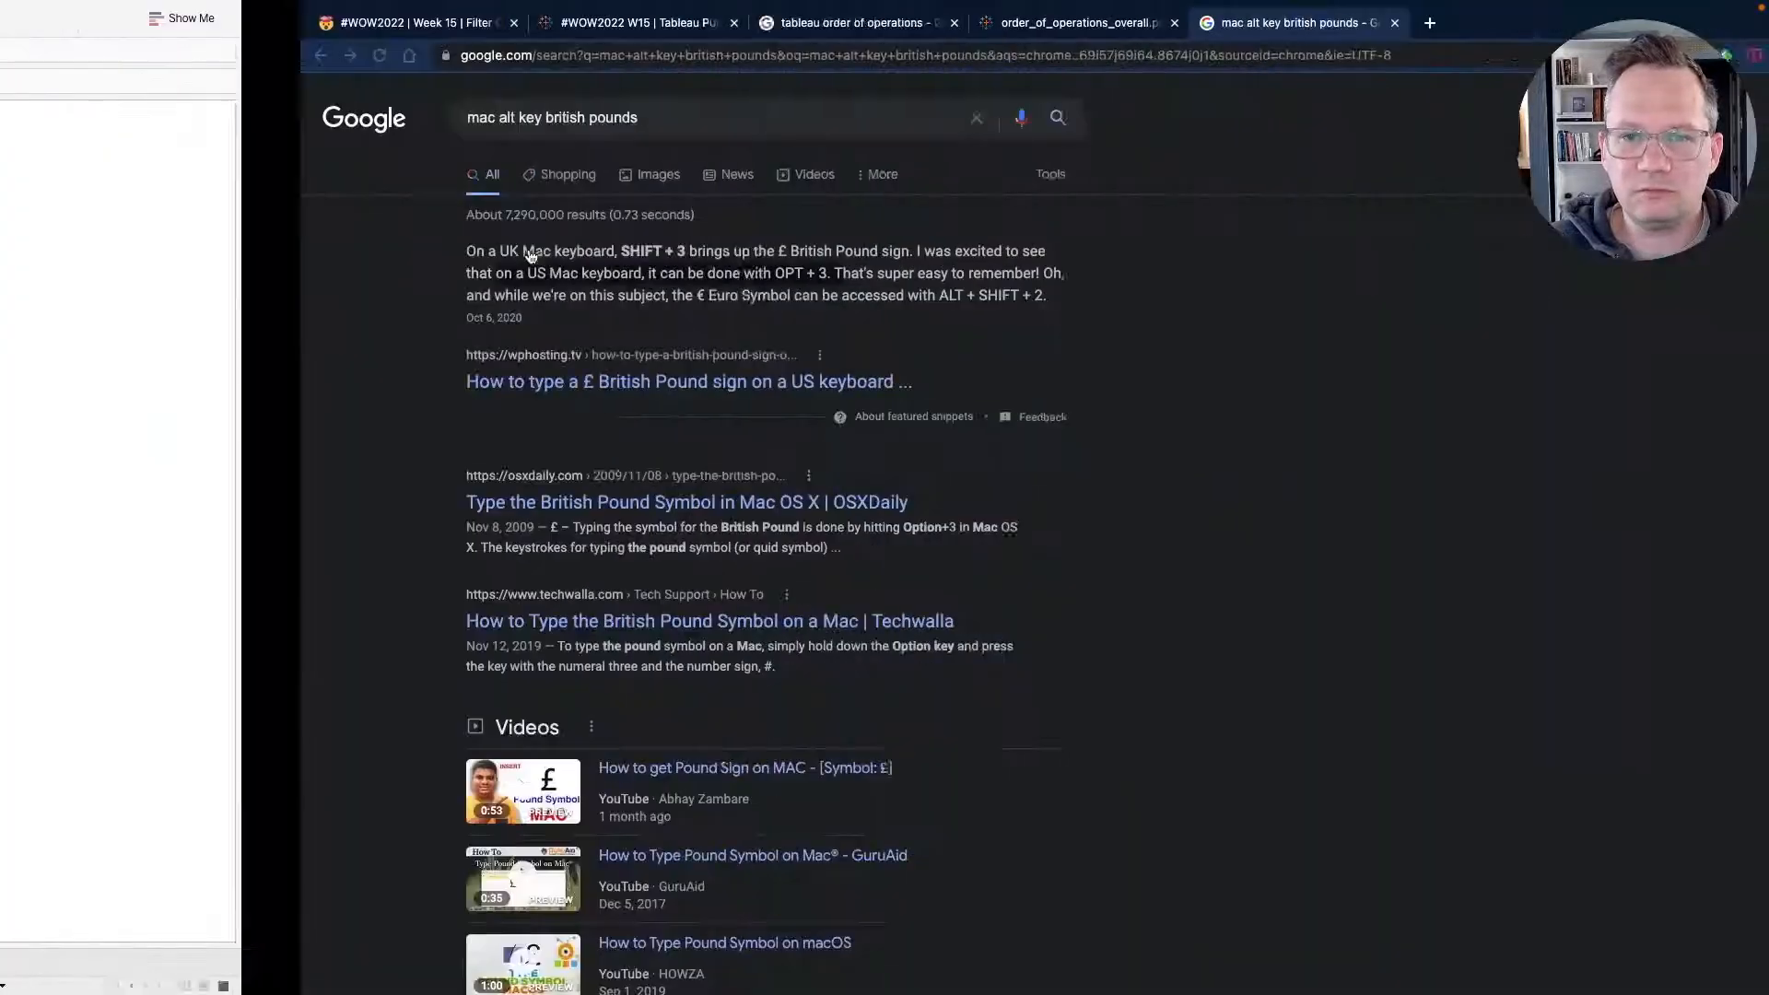
click(538, 26)
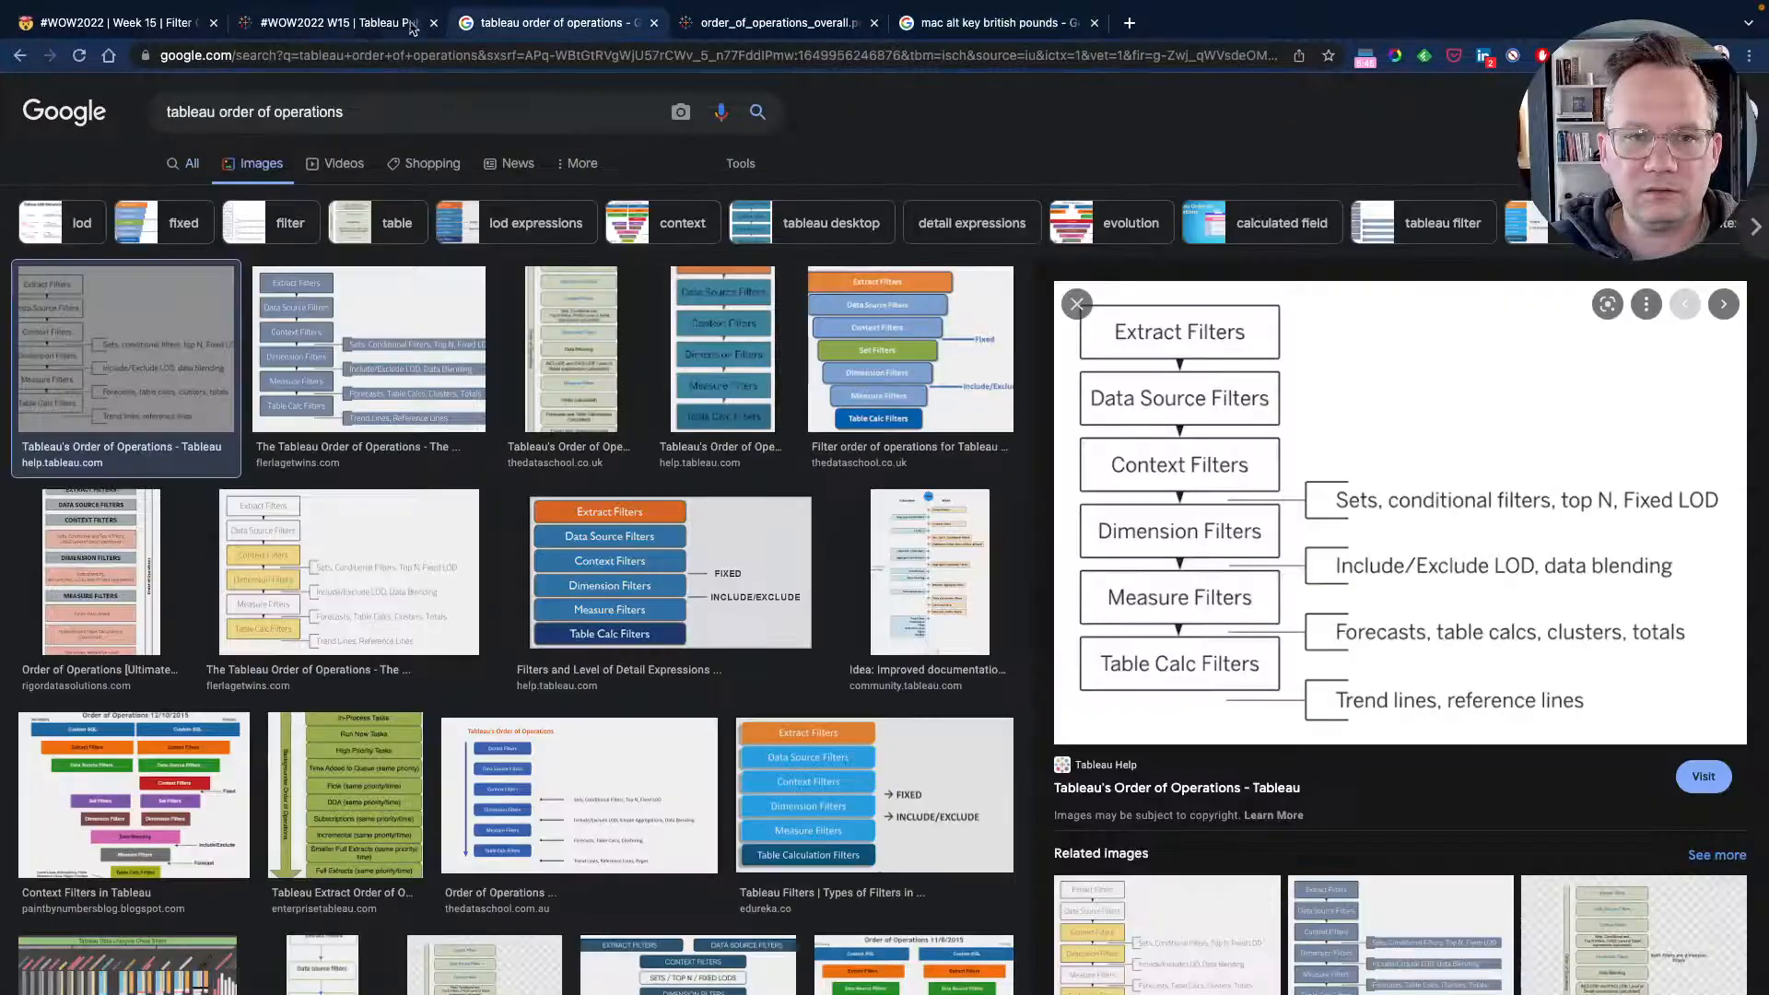
click(359, 24)
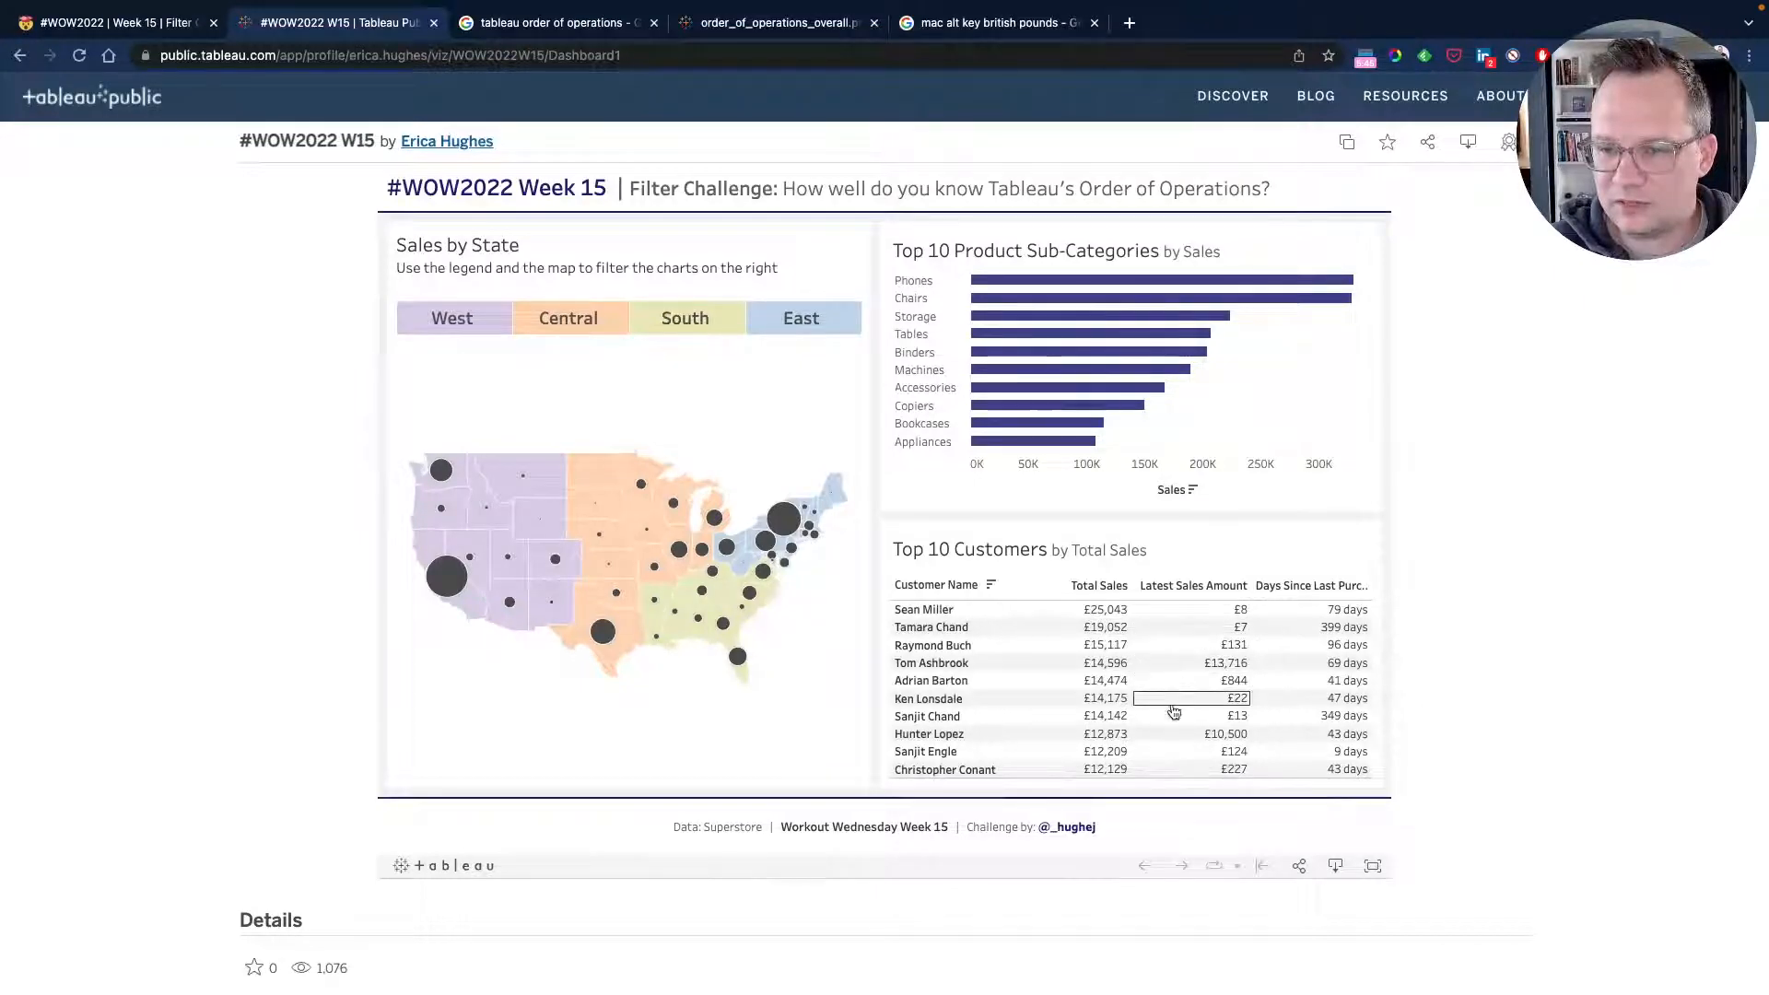
key(super+Tab)
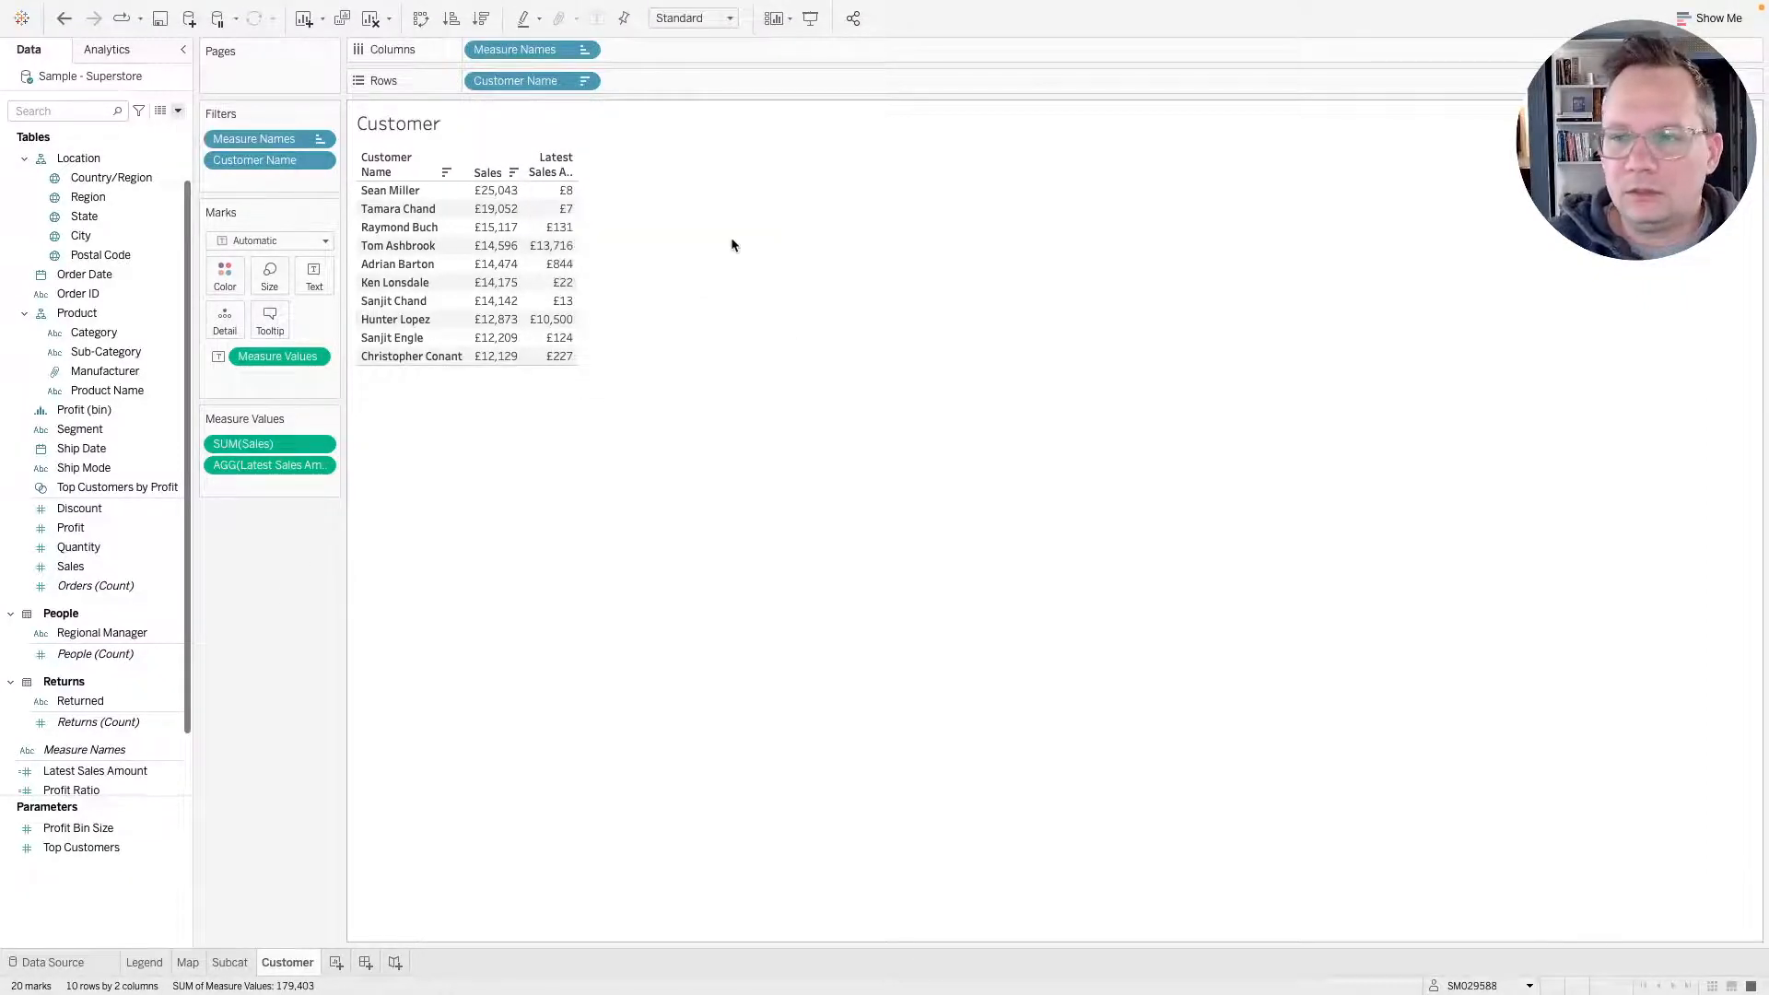
key(ctrl+Right)
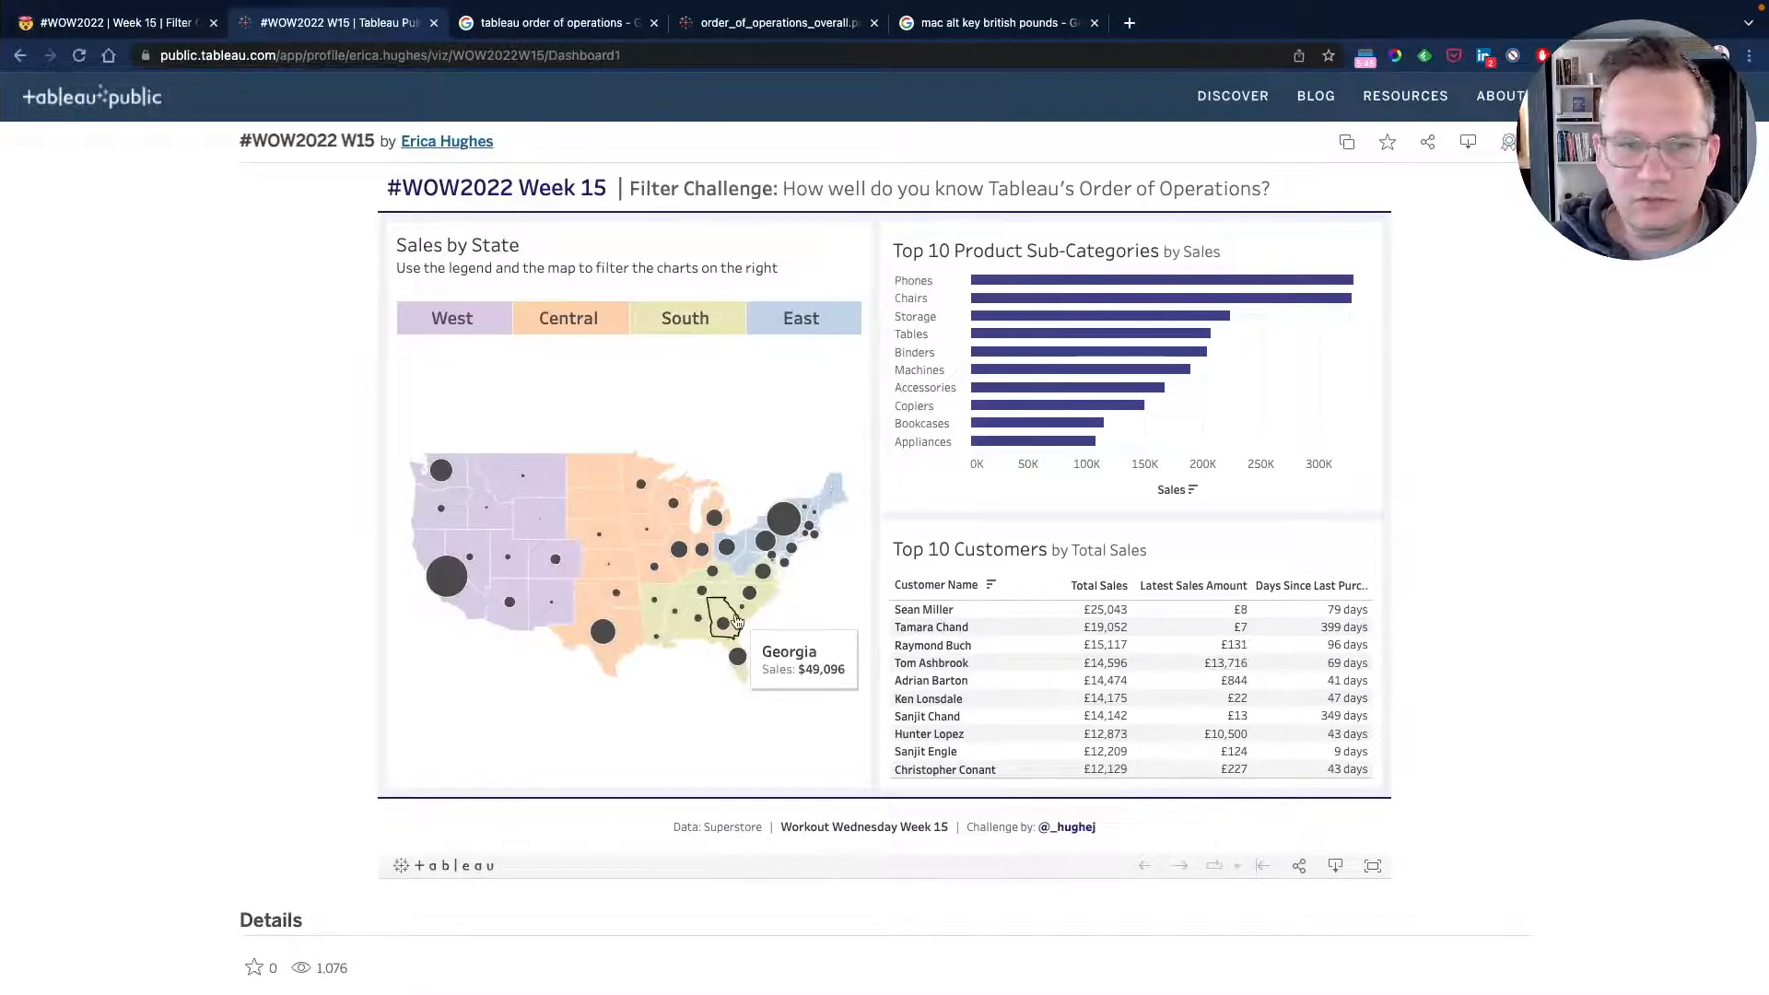
key(ctrl+Left)
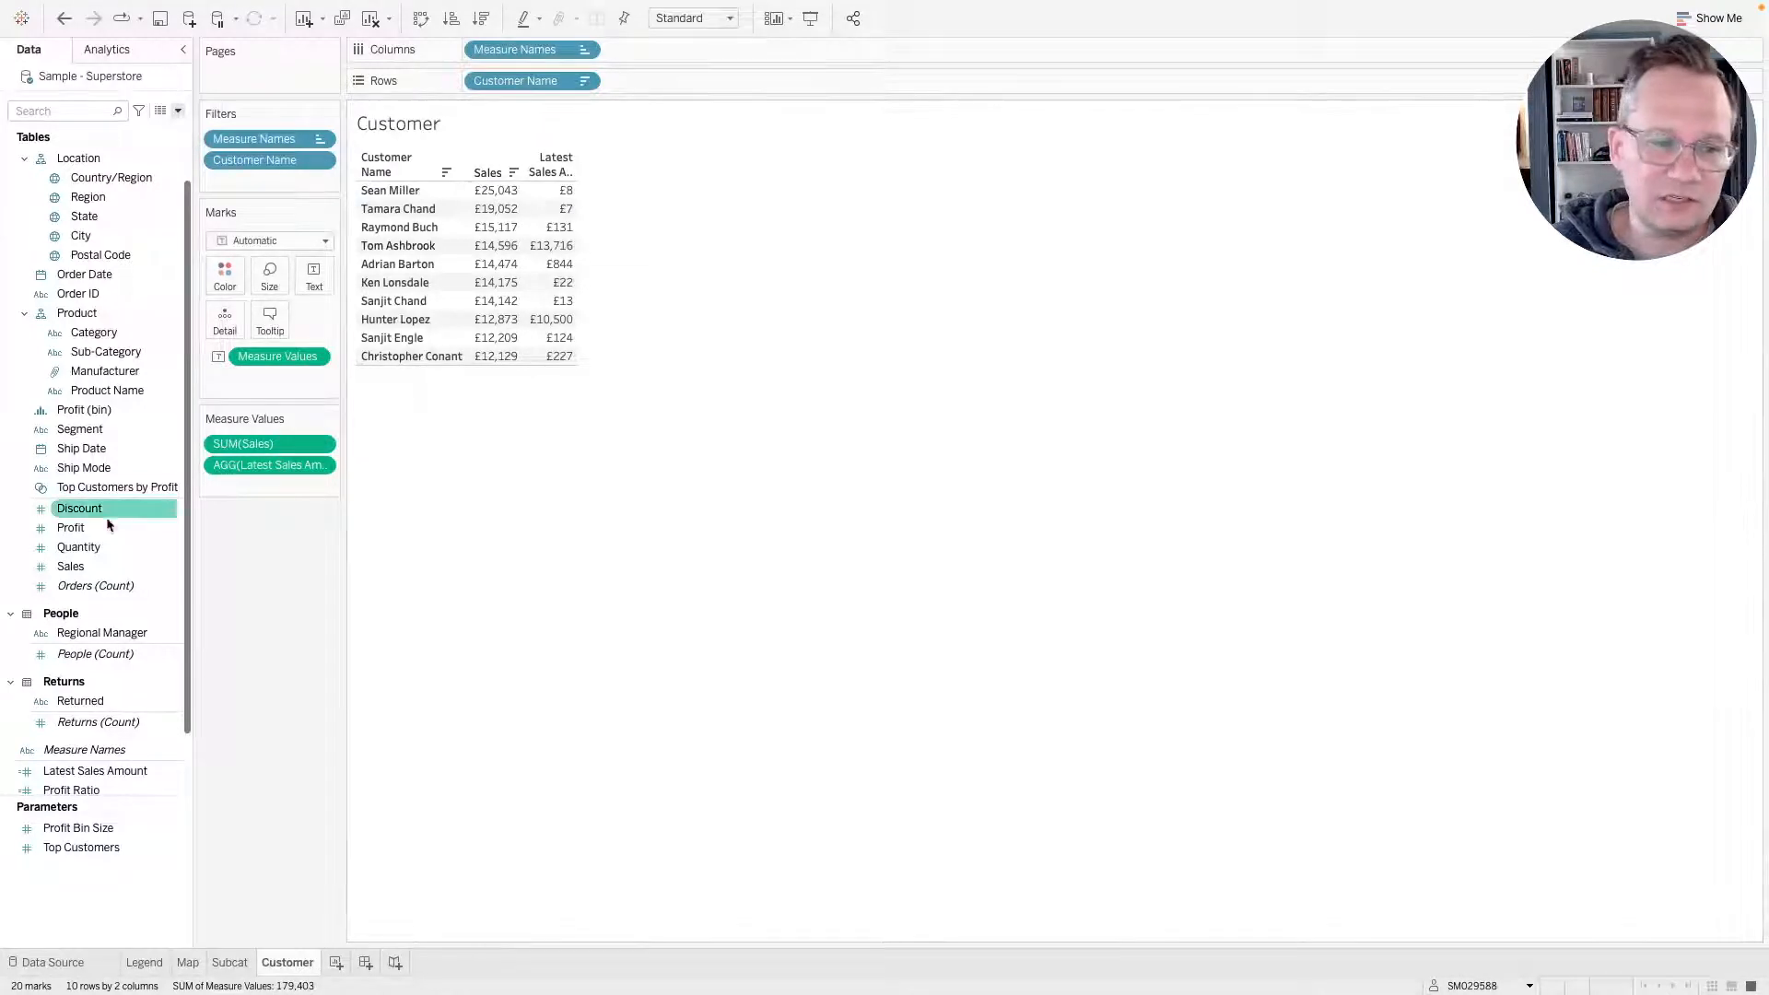
Widen the customer table's columns and alias the Sales column header as Total Sales.
click(95, 567)
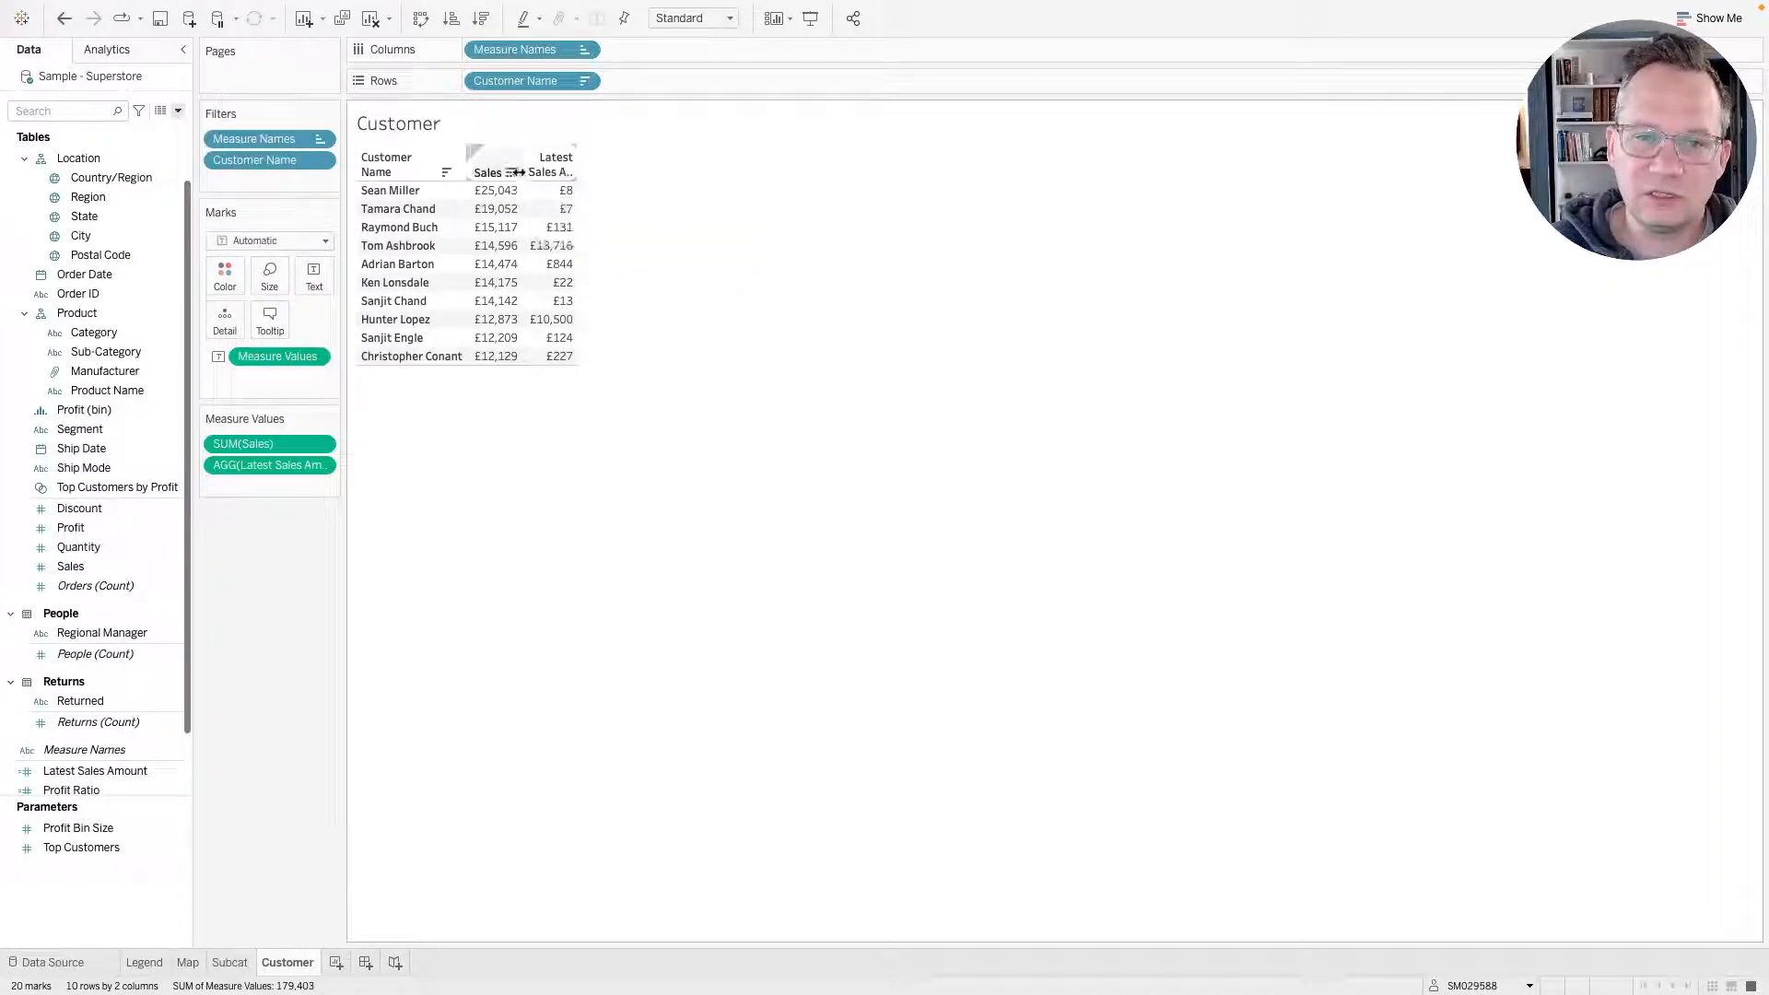
drag(518, 173, 603, 174)
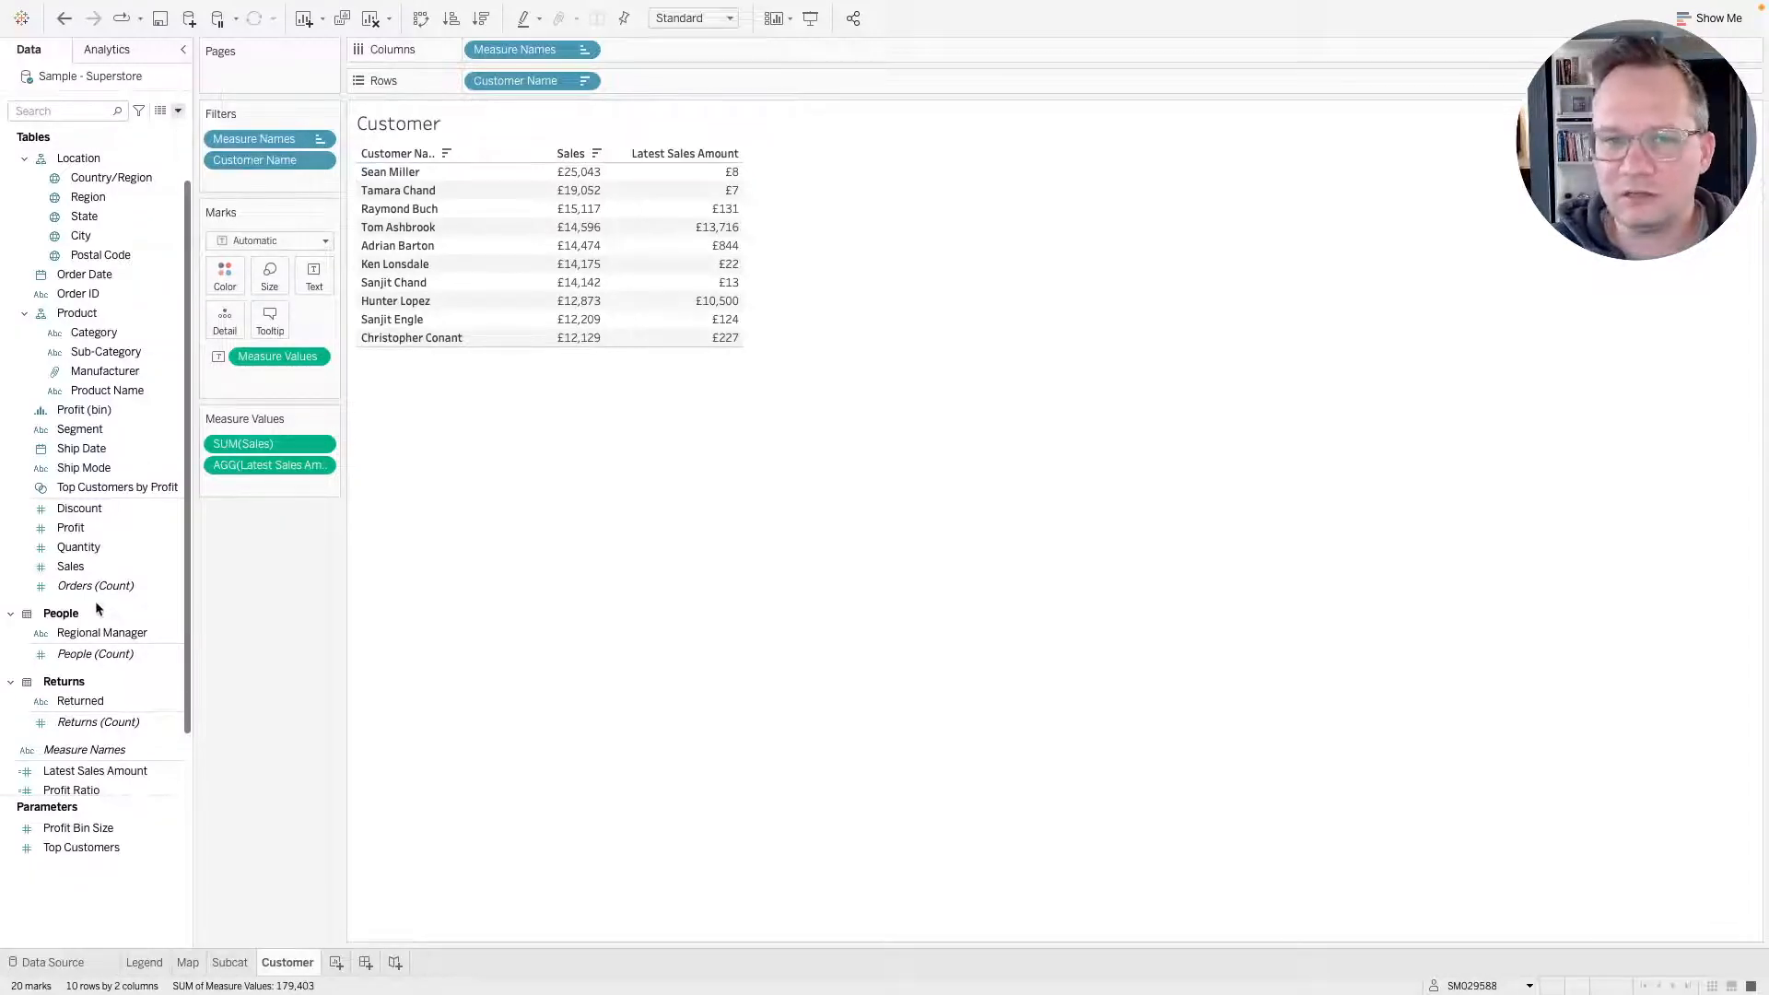
right_click(550, 155)
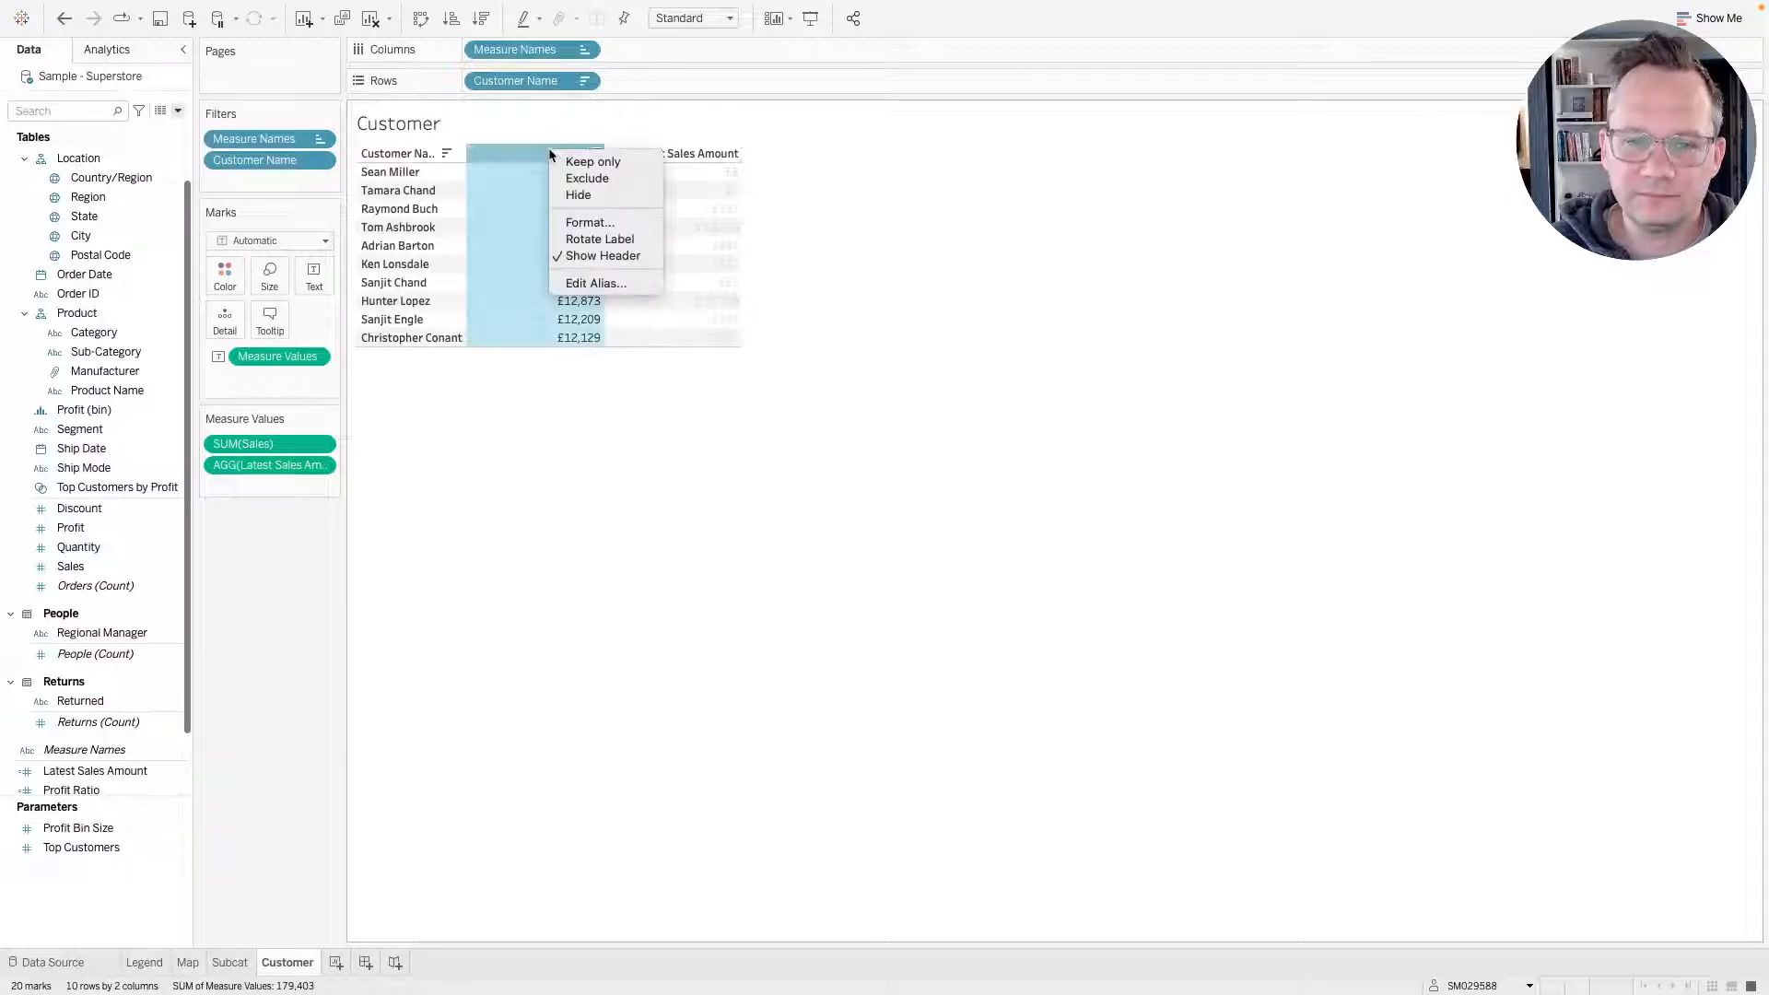
click(608, 281)
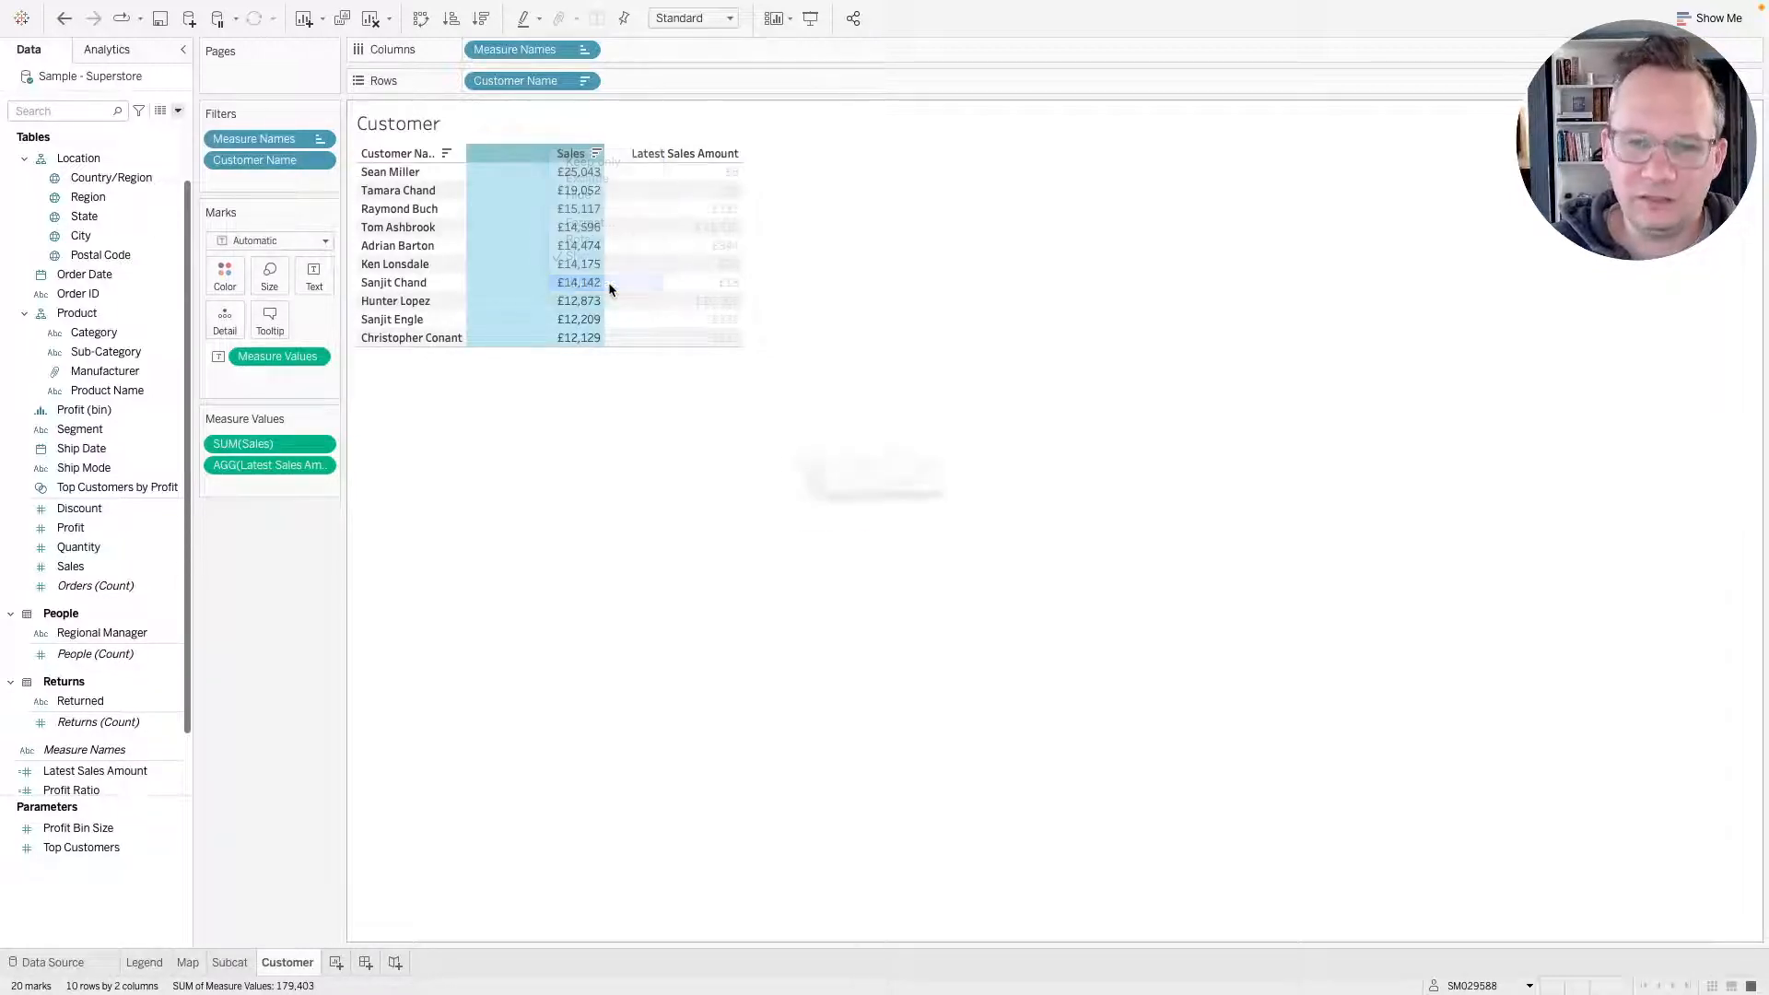
text(Total Sales)
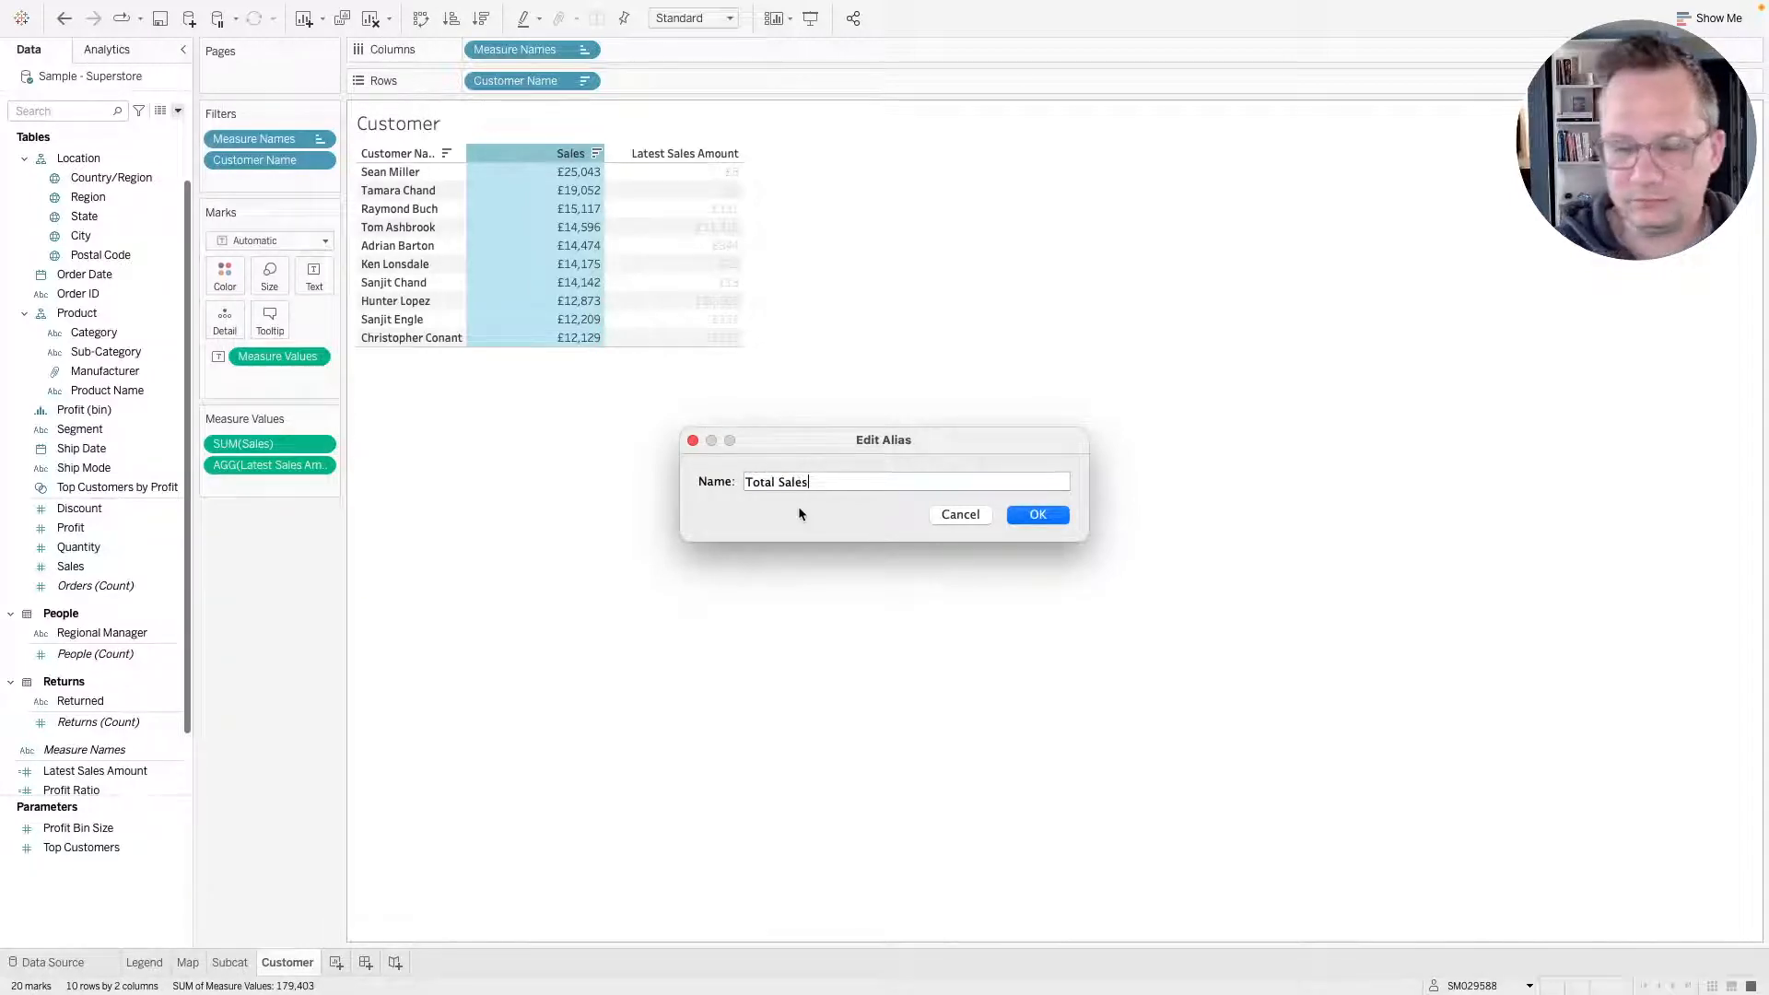
click(1034, 516)
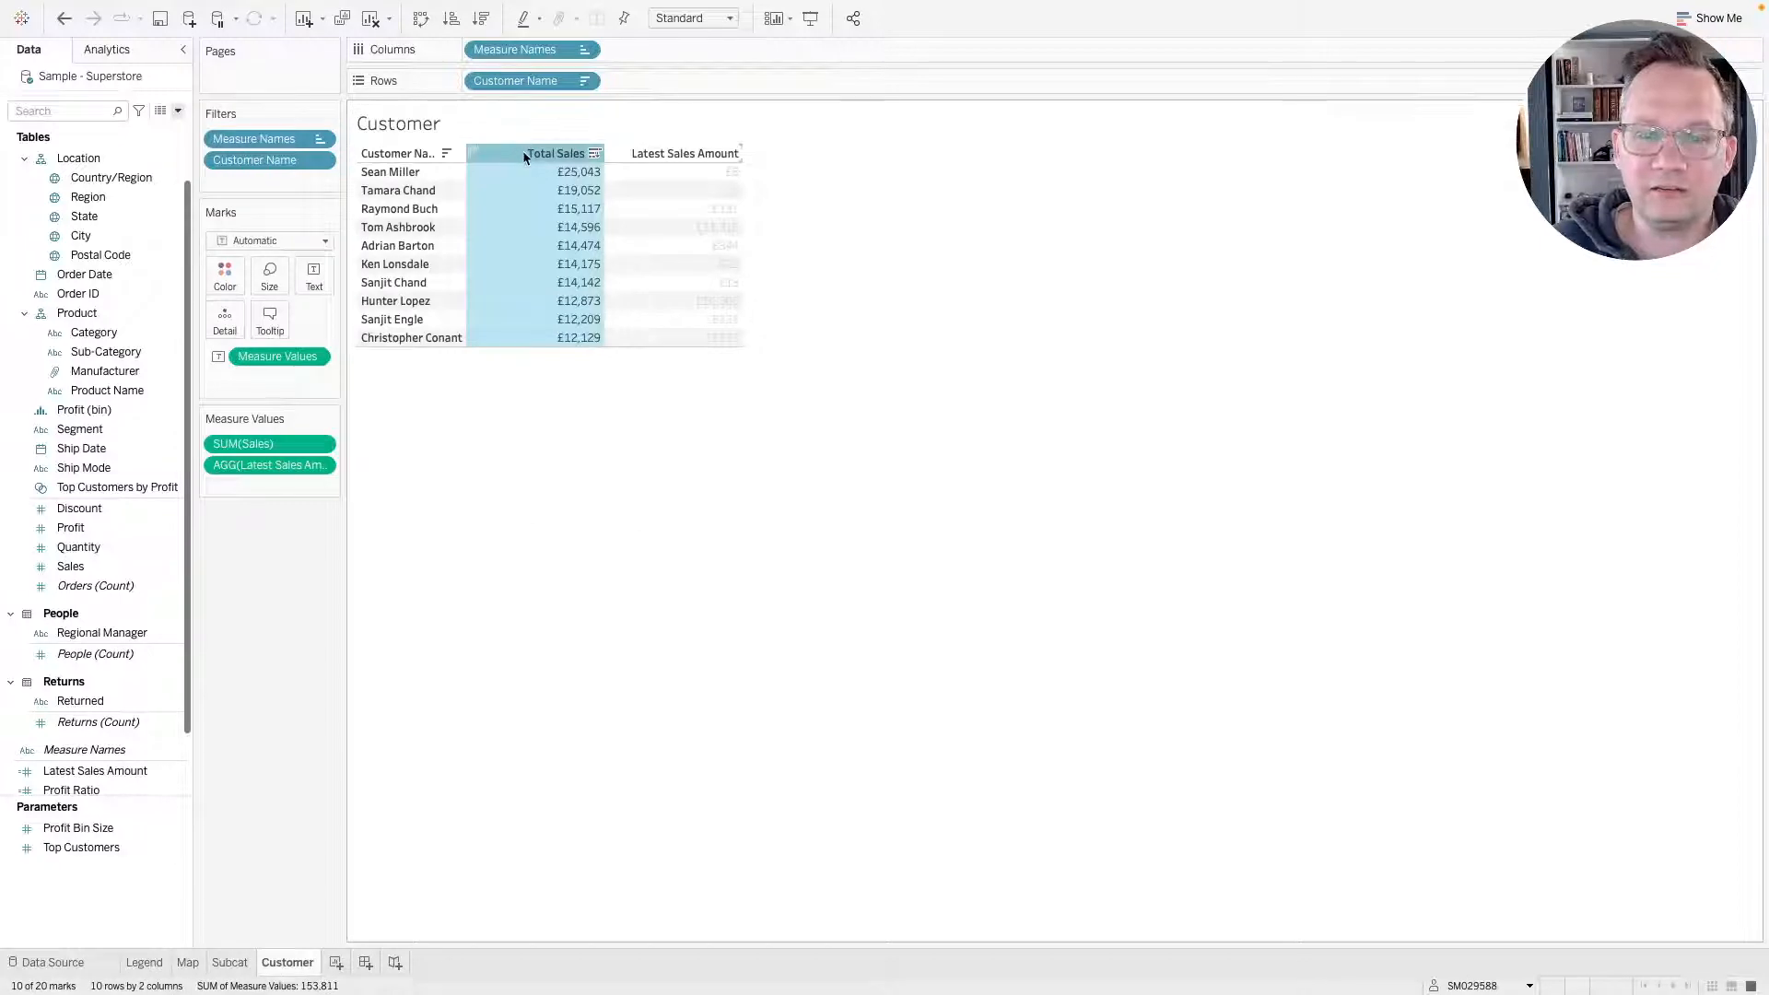
Check the renamed customer table against the reference dashboard in the browser.
mouse_move(522, 155)
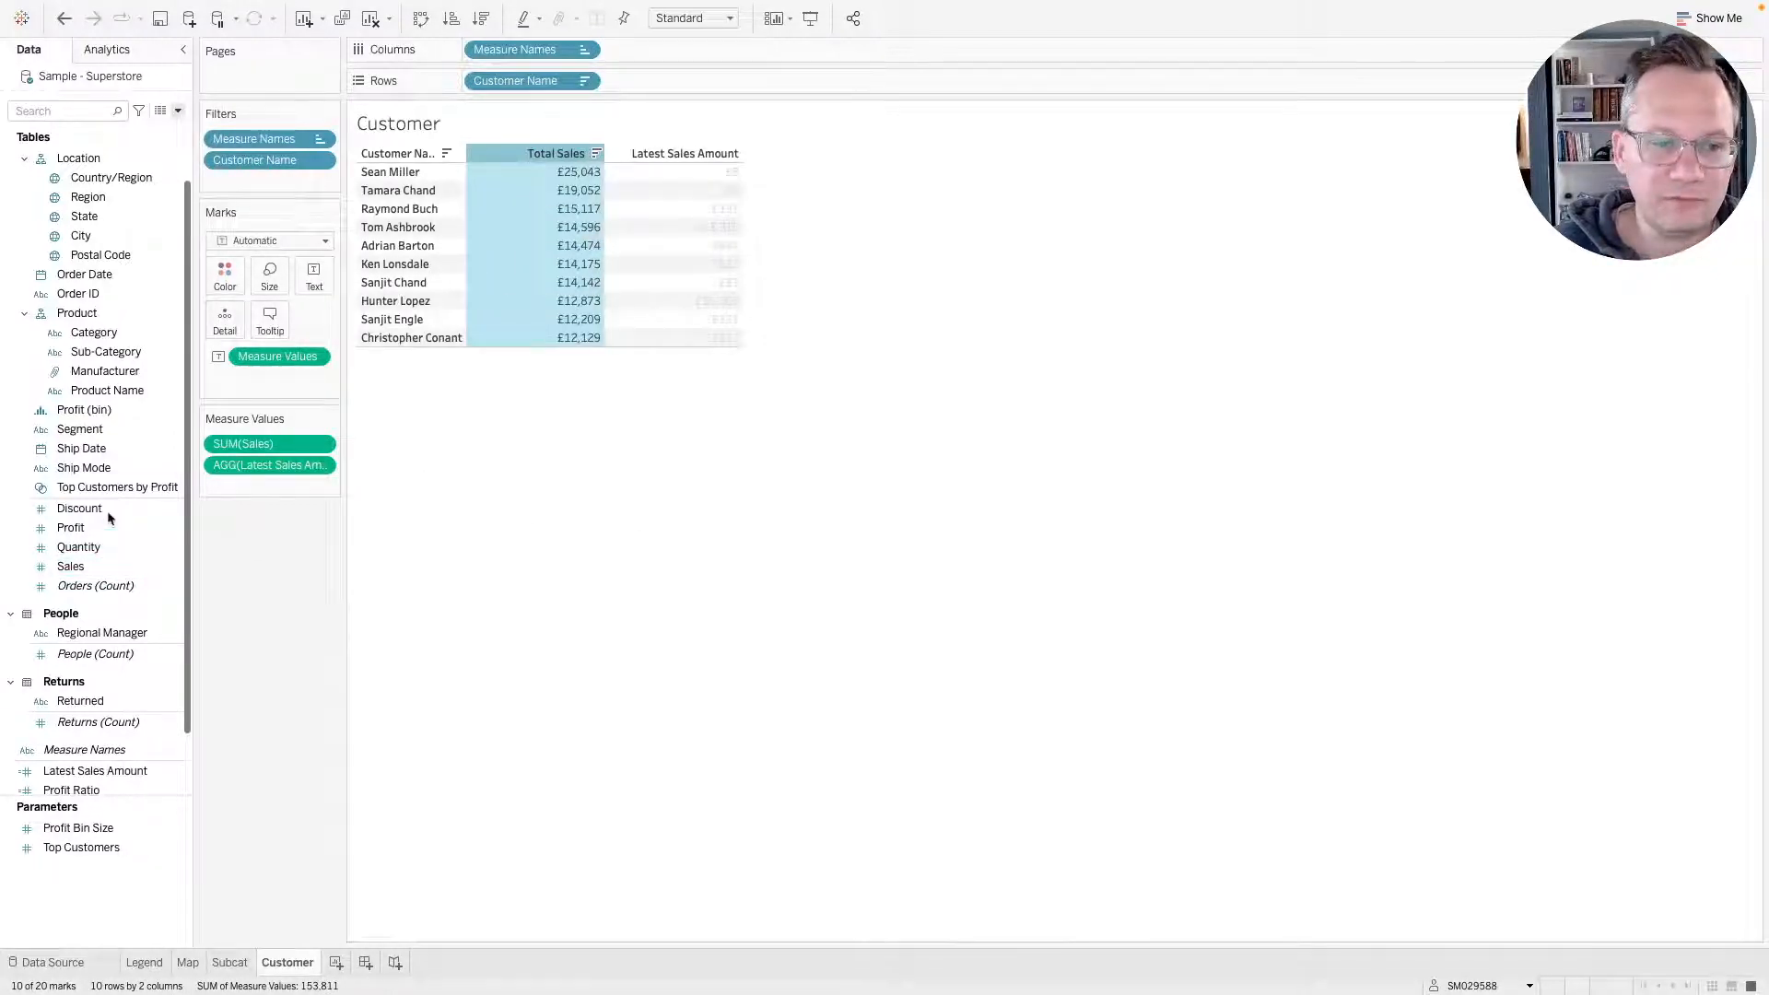
click(92, 567)
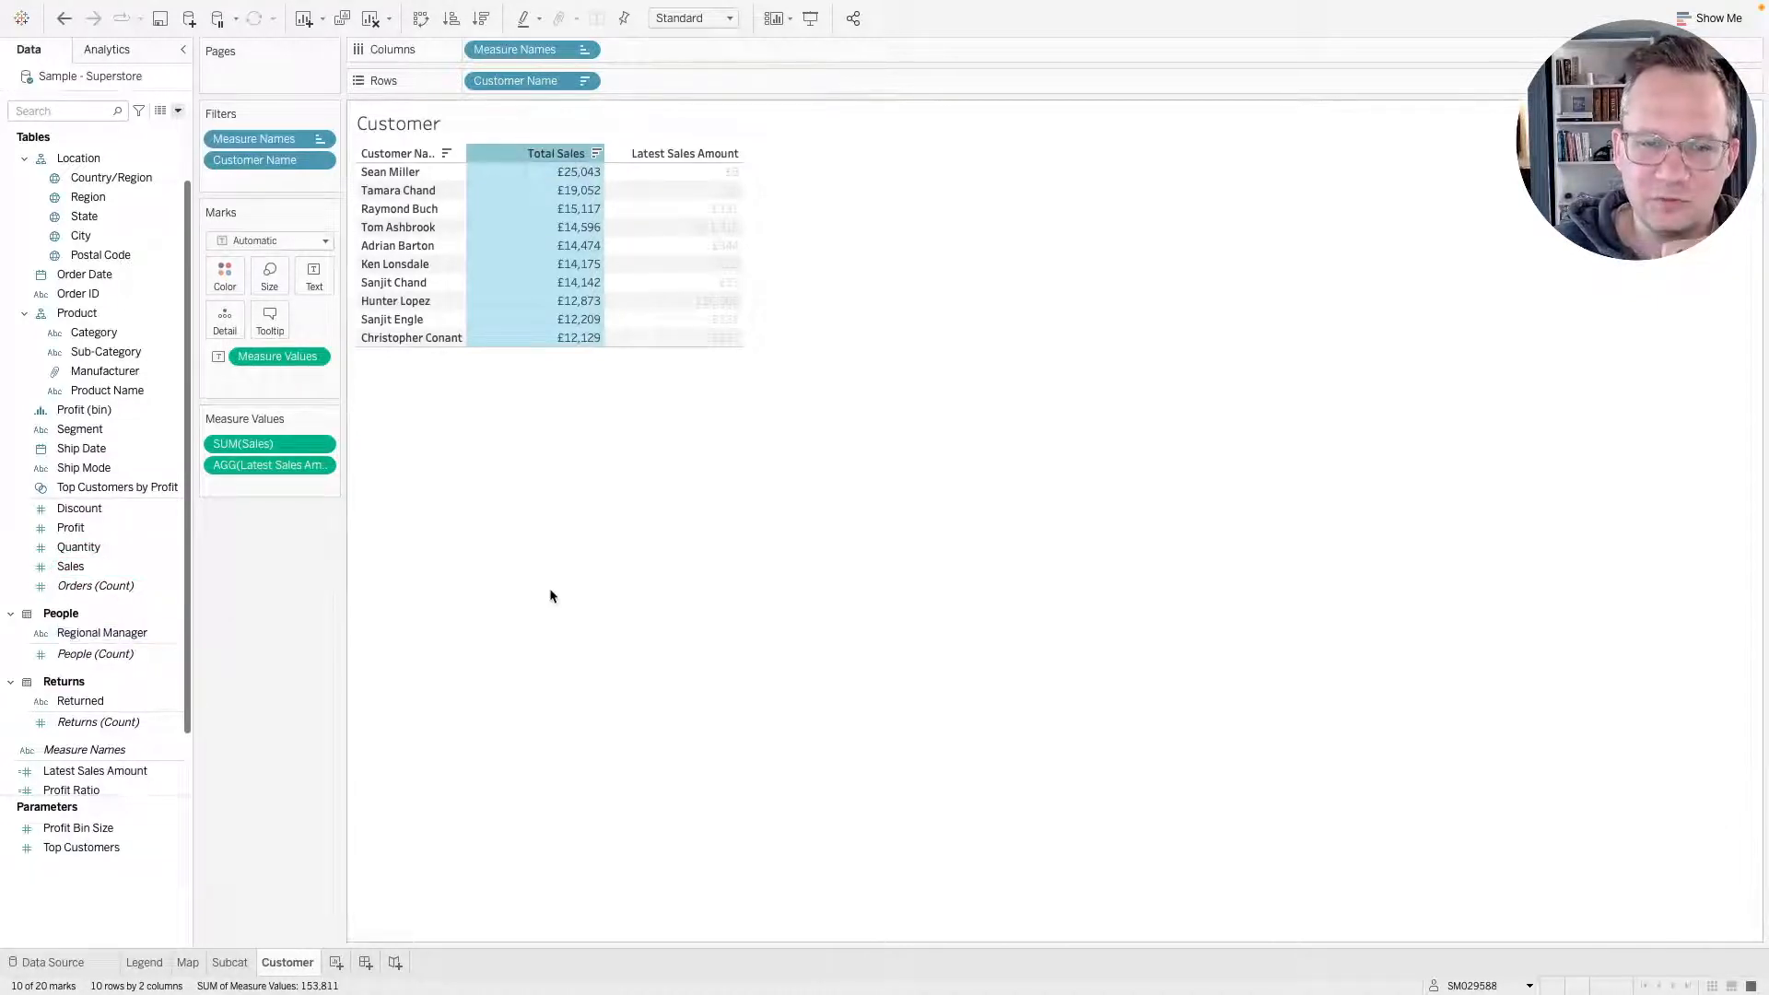
click(550, 562)
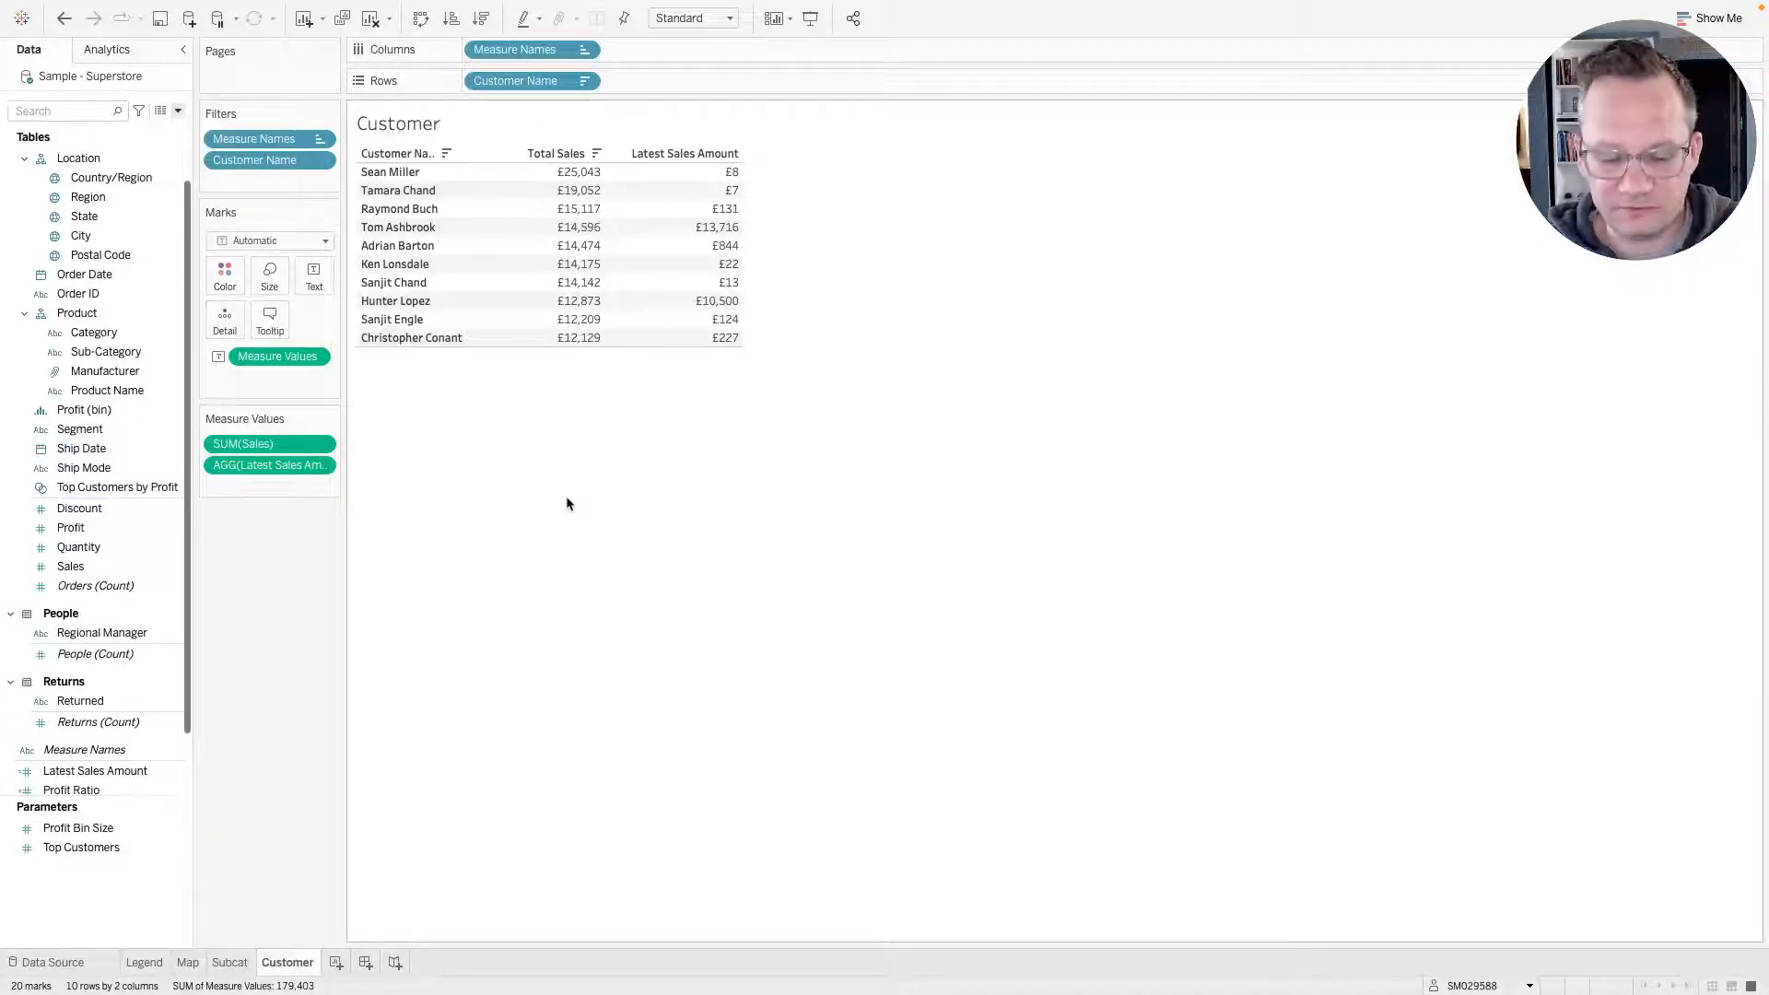
key(super+Tab)
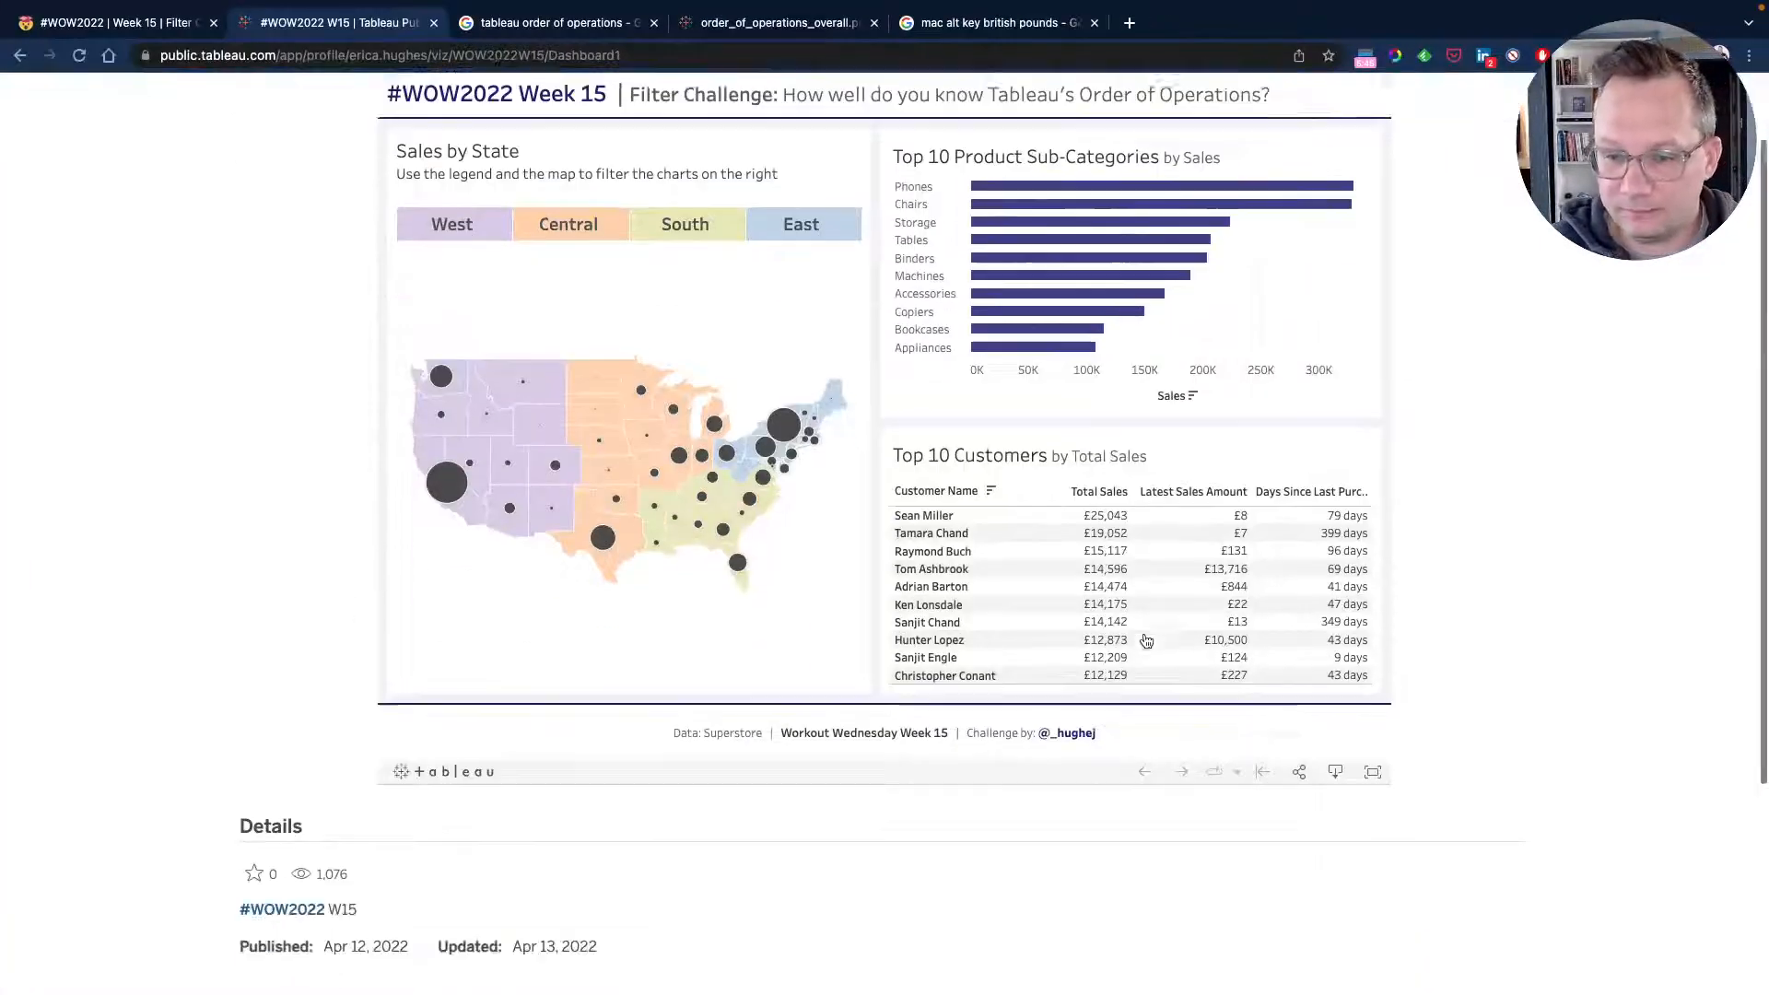
scroll(1013, 626, down, 2)
scroll(1133, 561, up, 2)
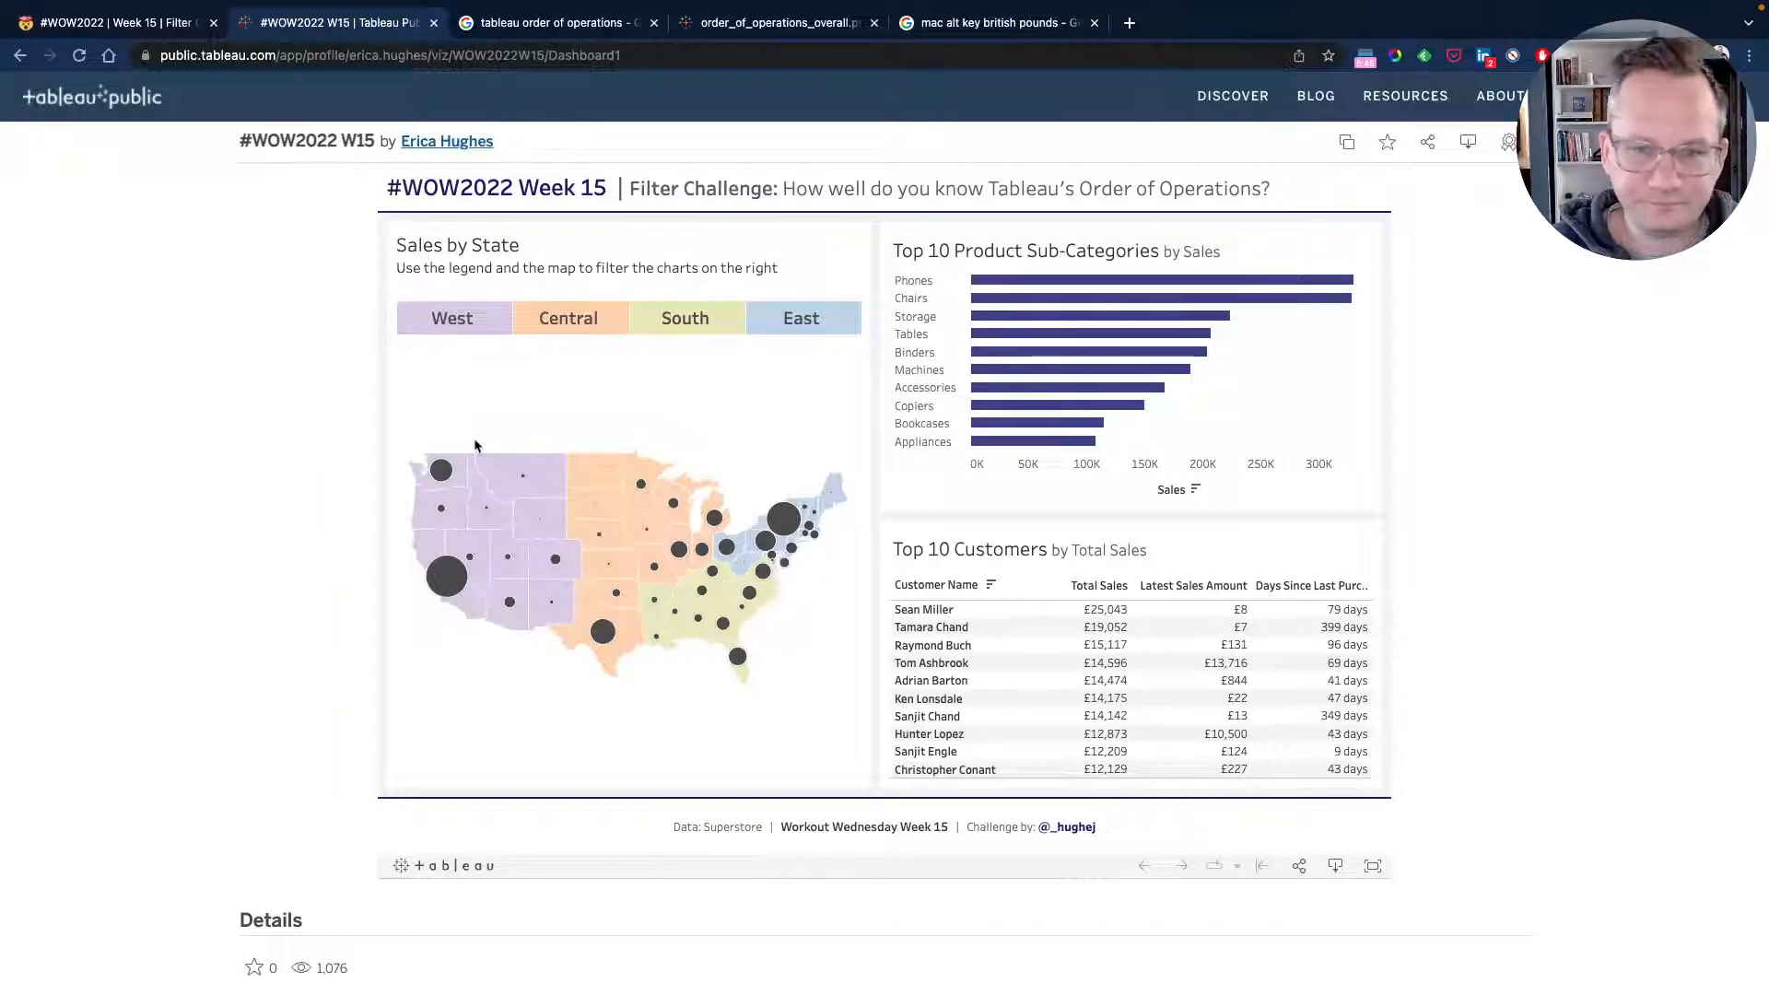
key(super+Tab)
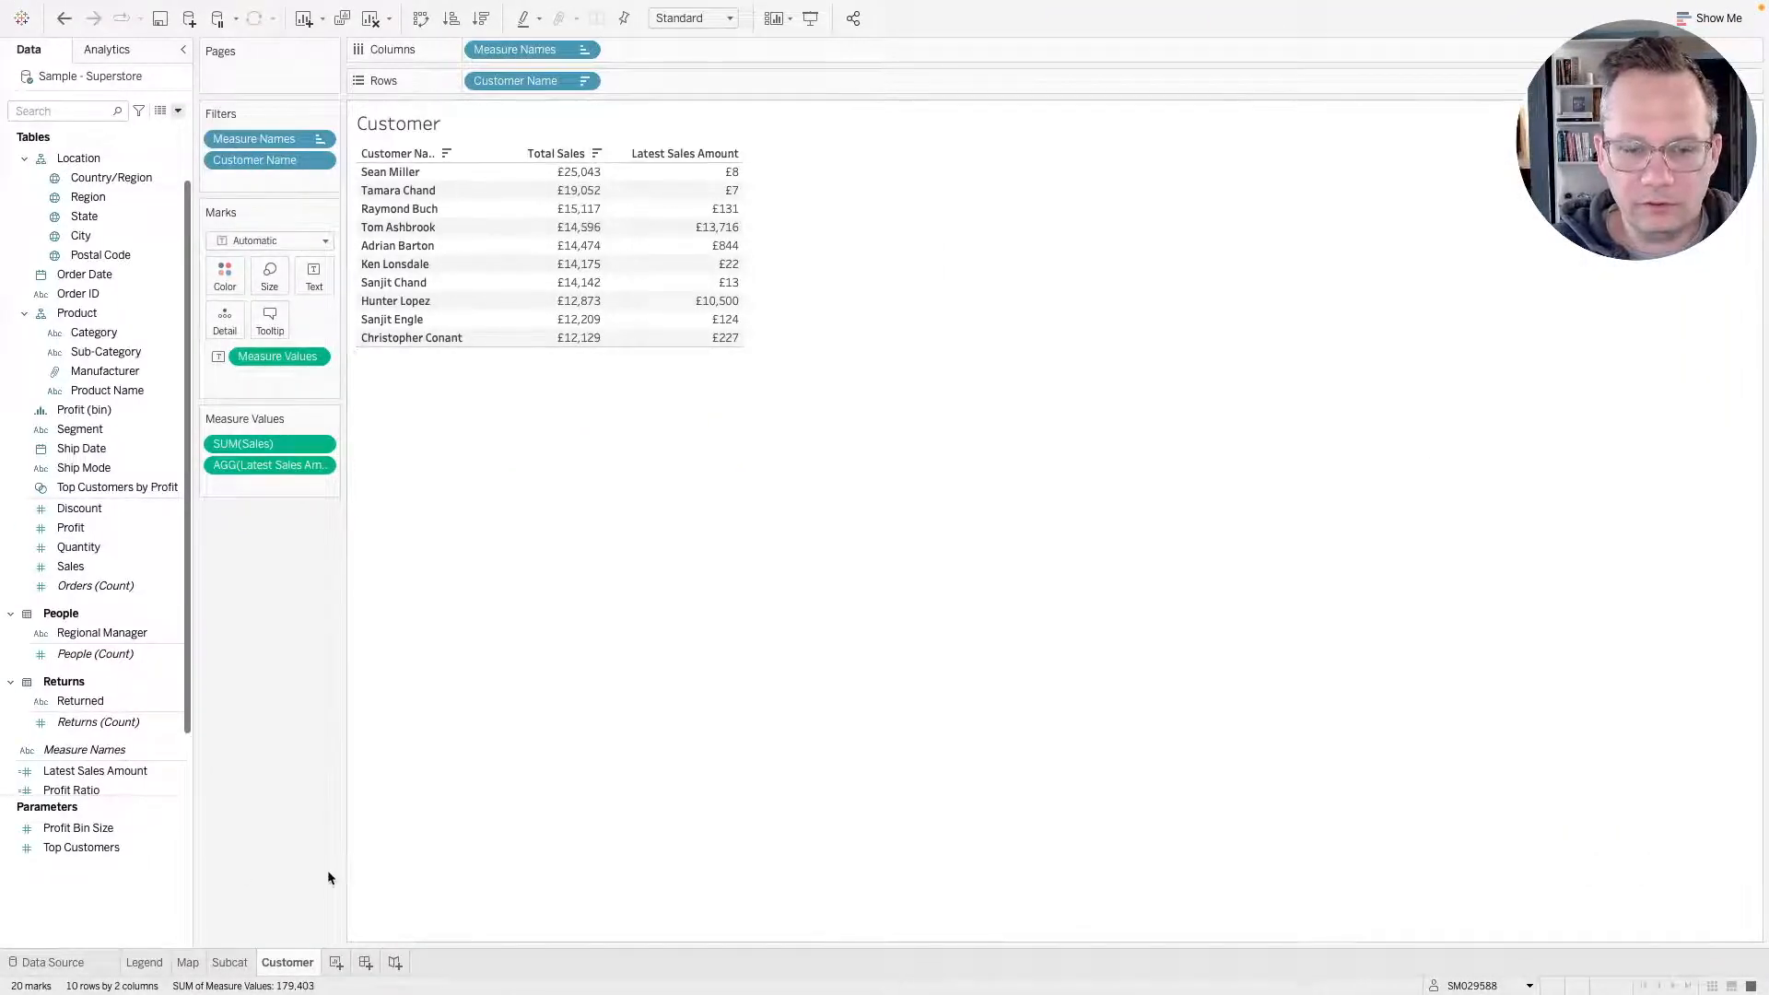
Create a new dashboard and set its fixed custom size to 1100 by 900 px.
click(365, 963)
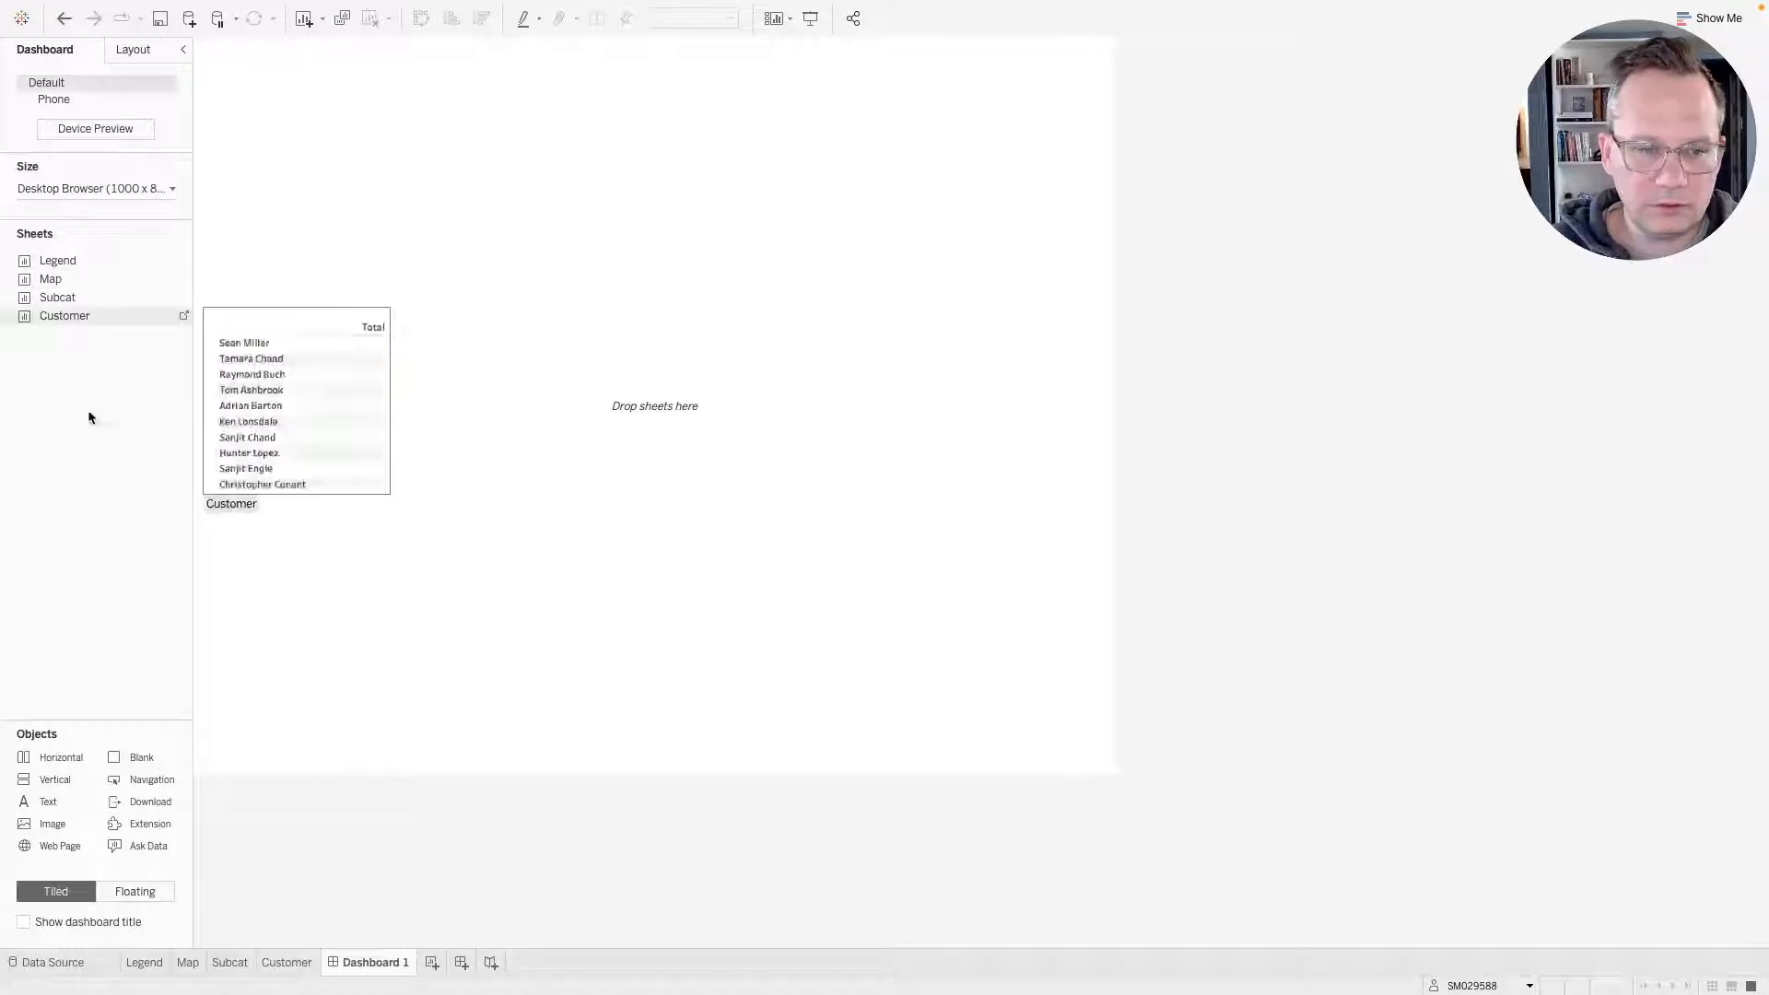
key(ctrl+Right)
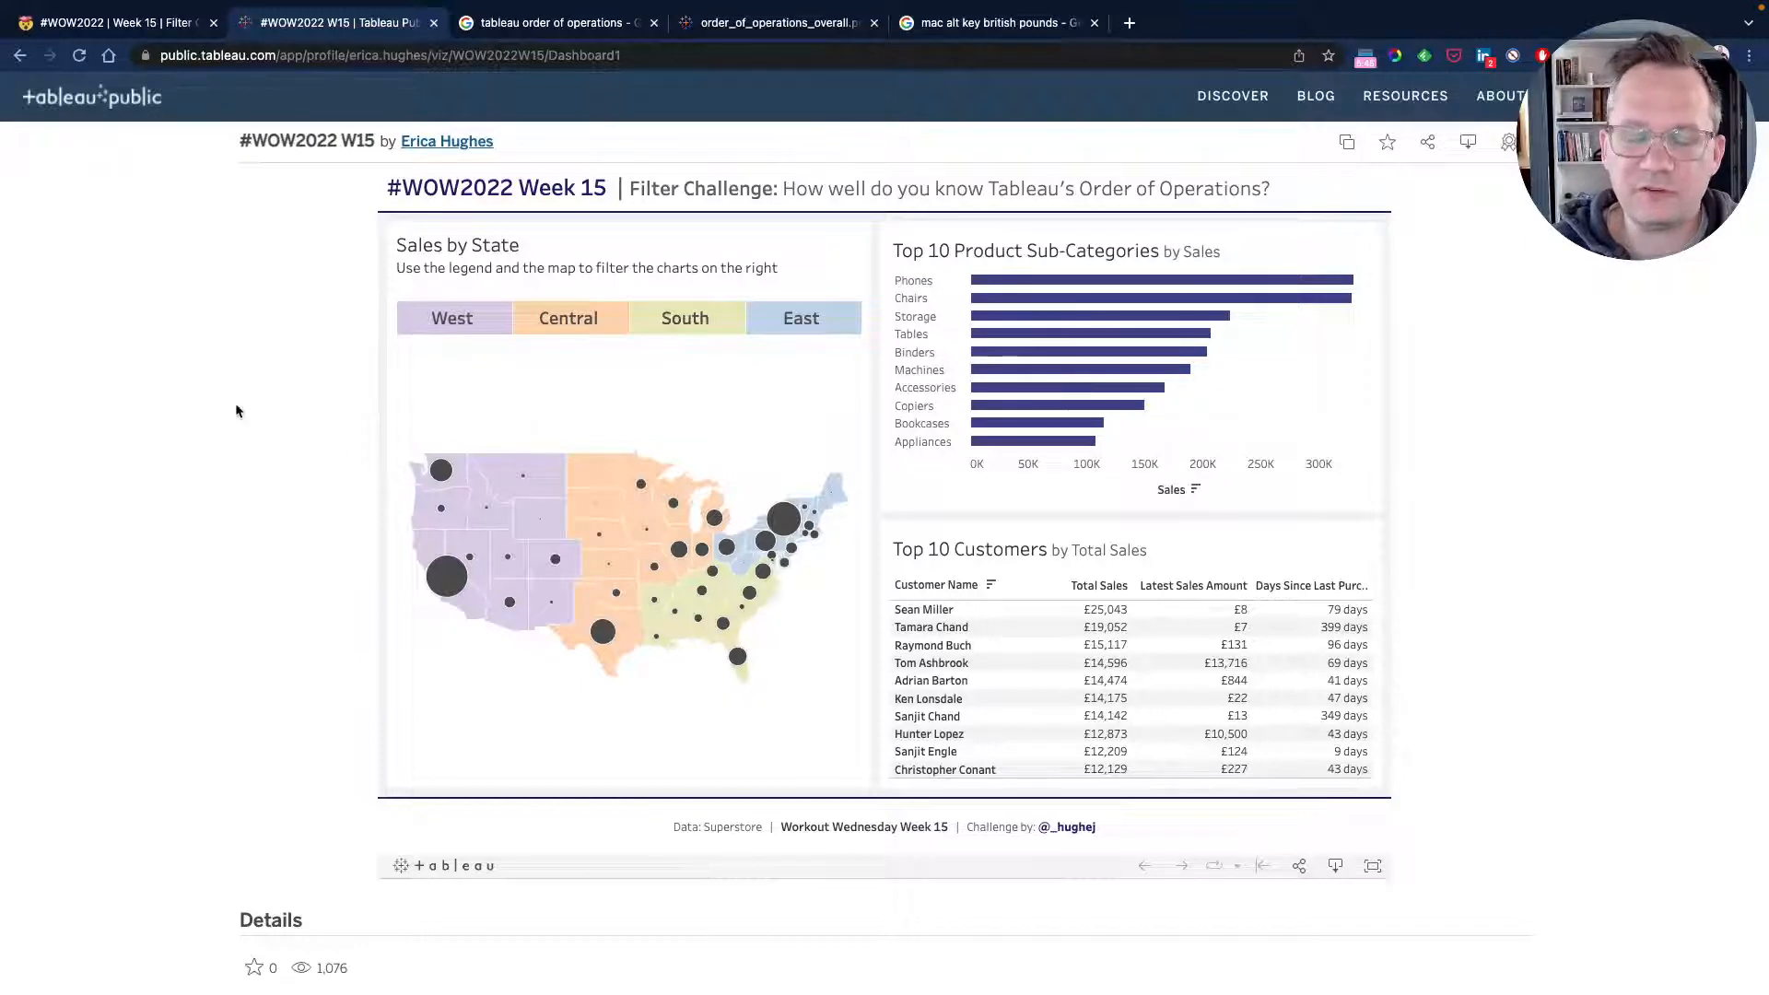
key(ctrl+Left)
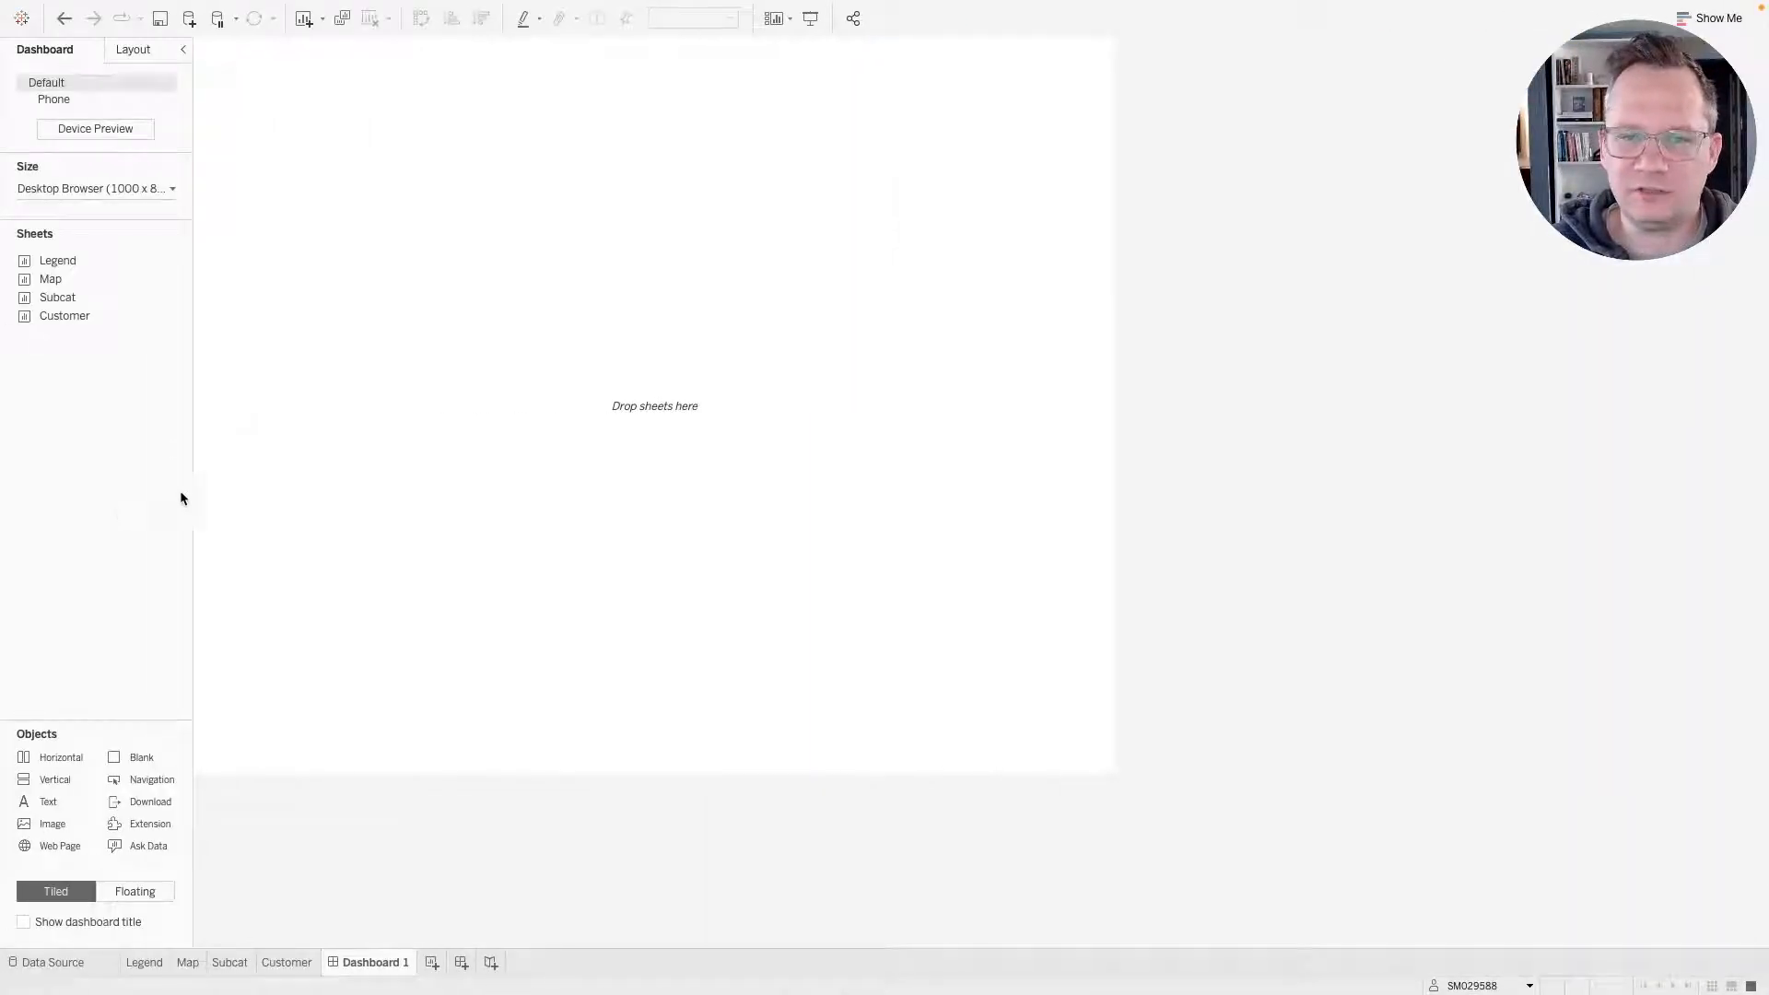
click(103, 188)
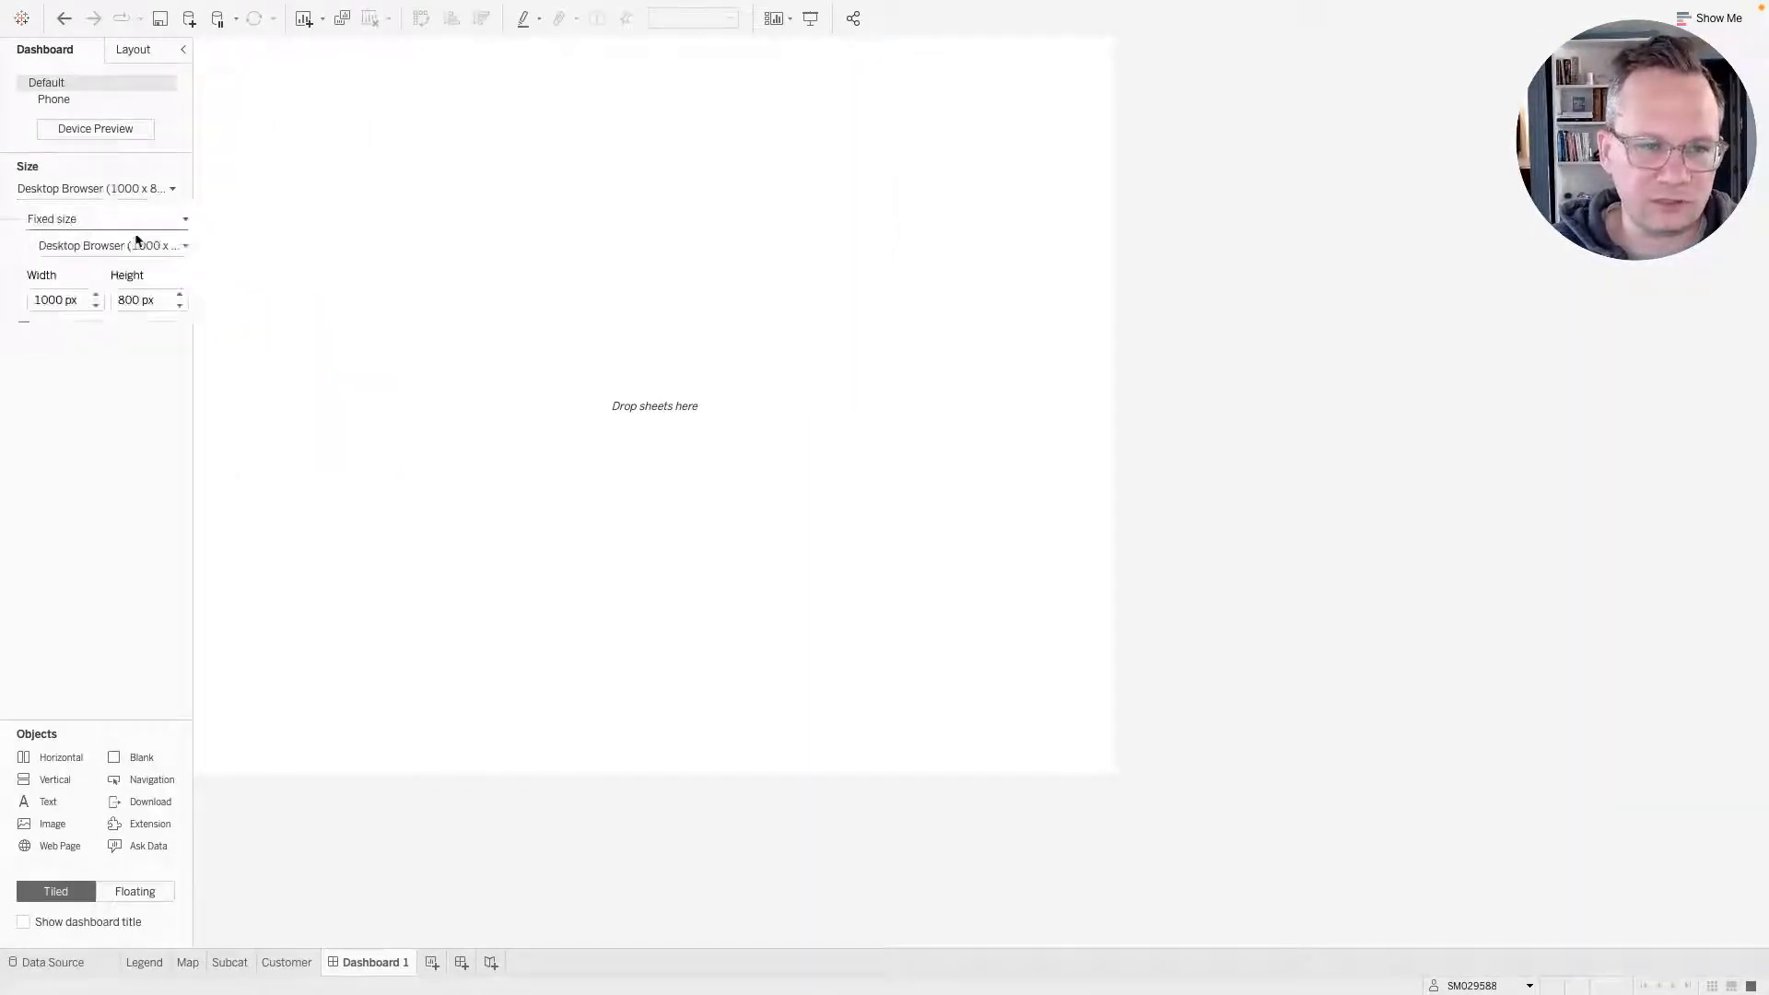
click(96, 295)
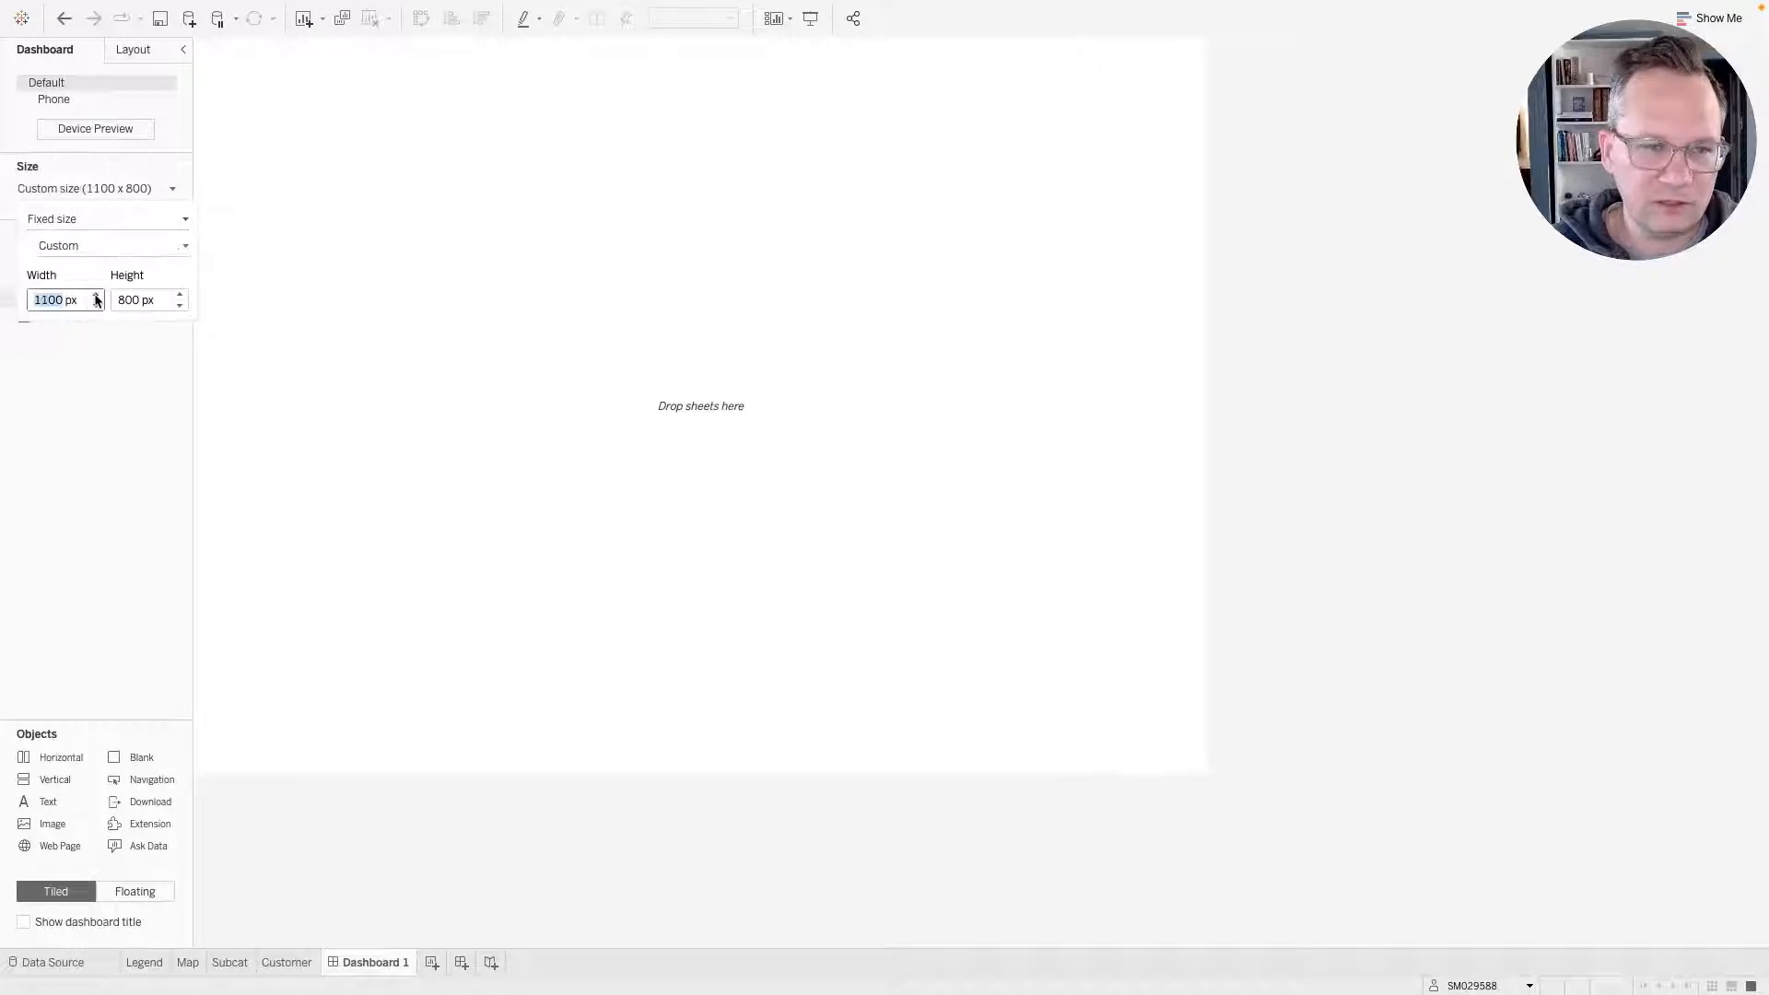
click(180, 294)
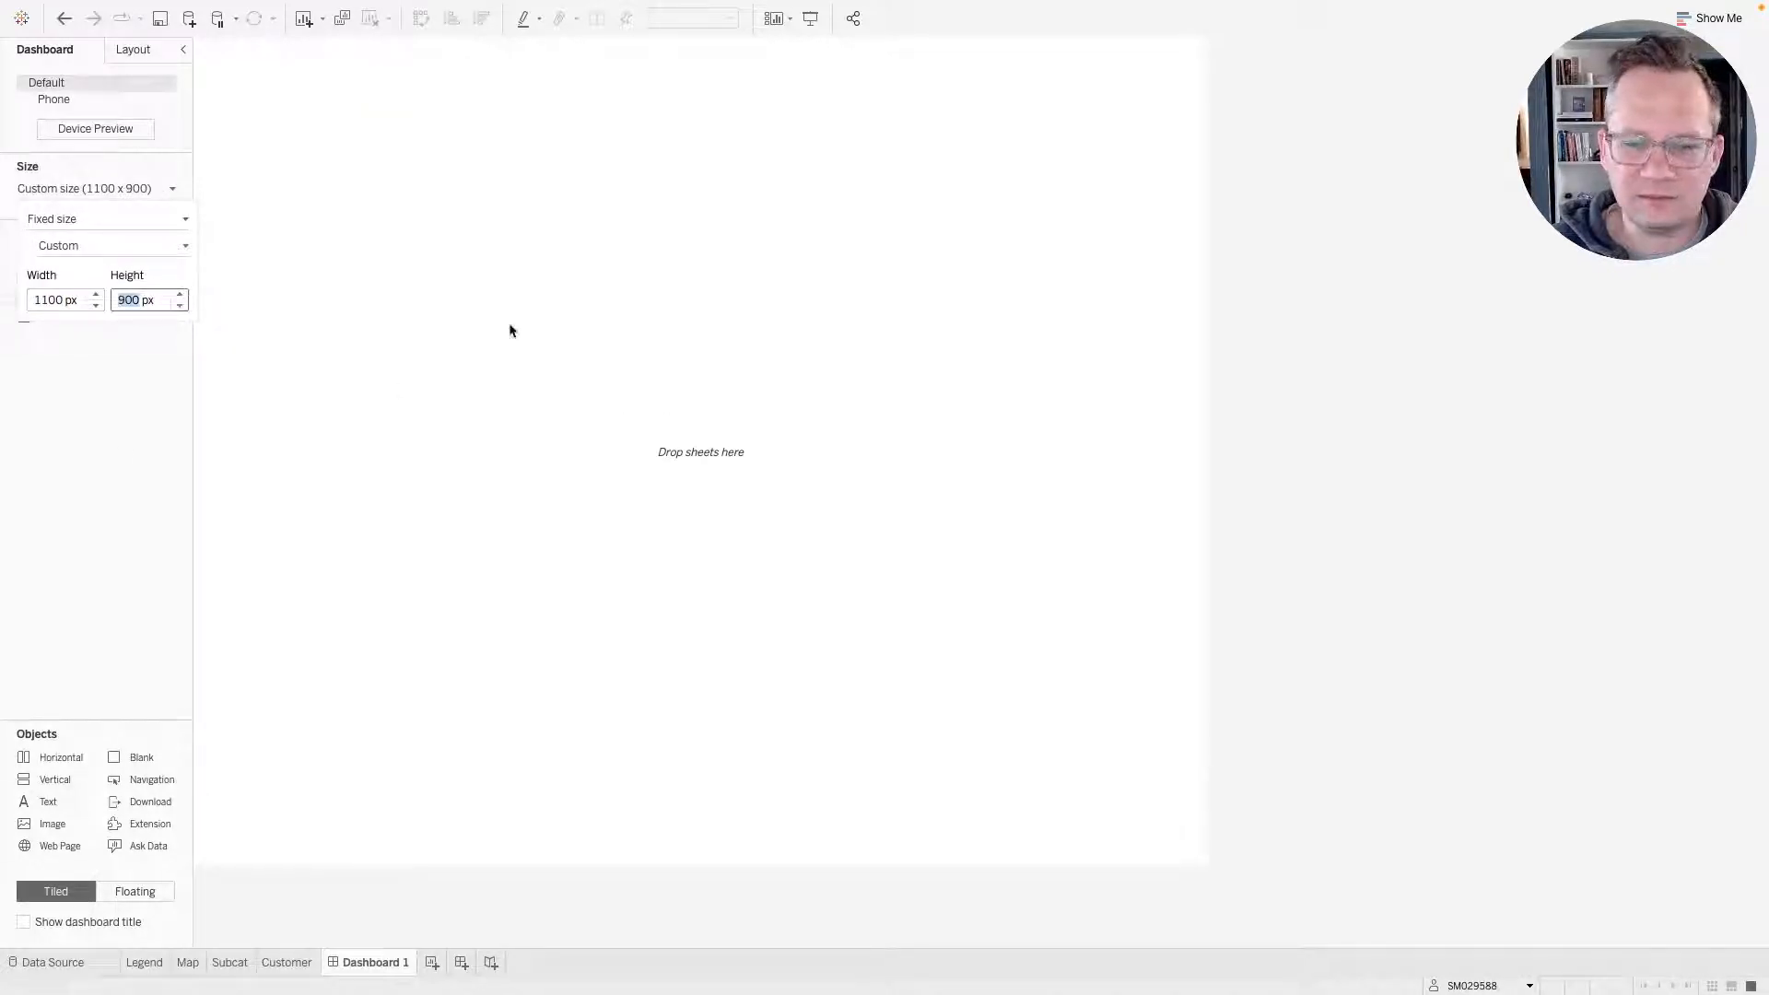
Read the challenge requirements on the Workout Wednesday page for the required dashboard size.
key(ctrl+Right)
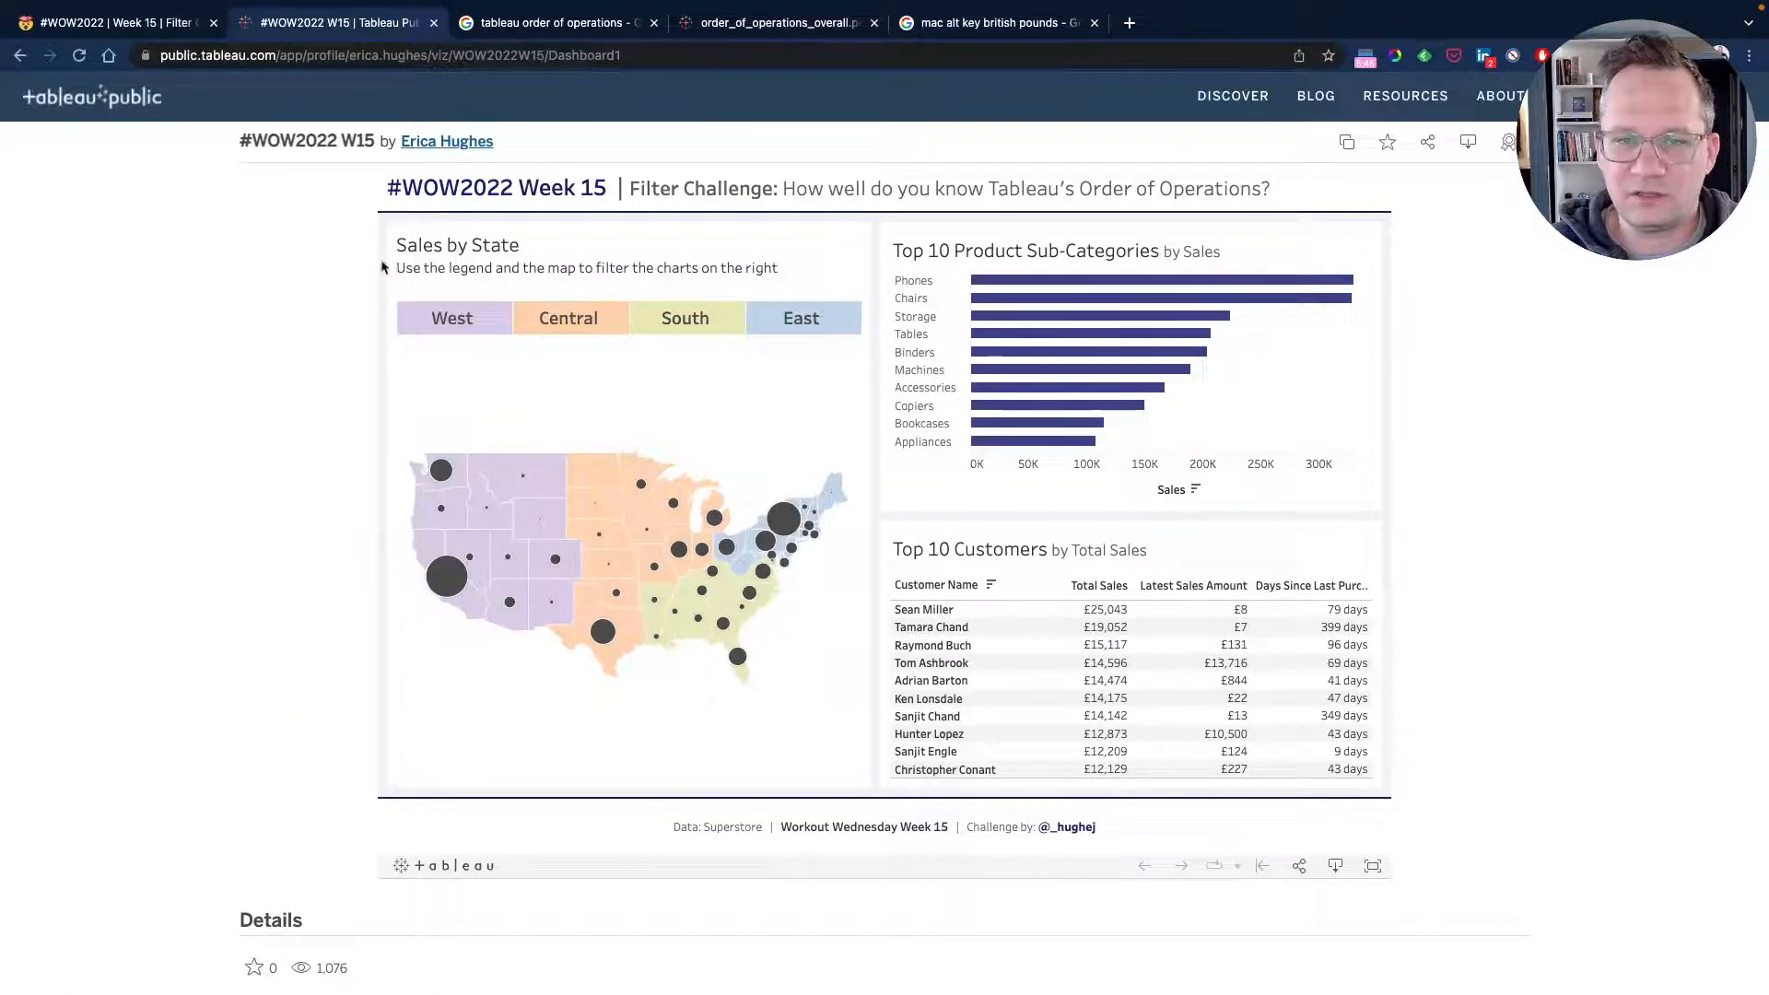
click(124, 28)
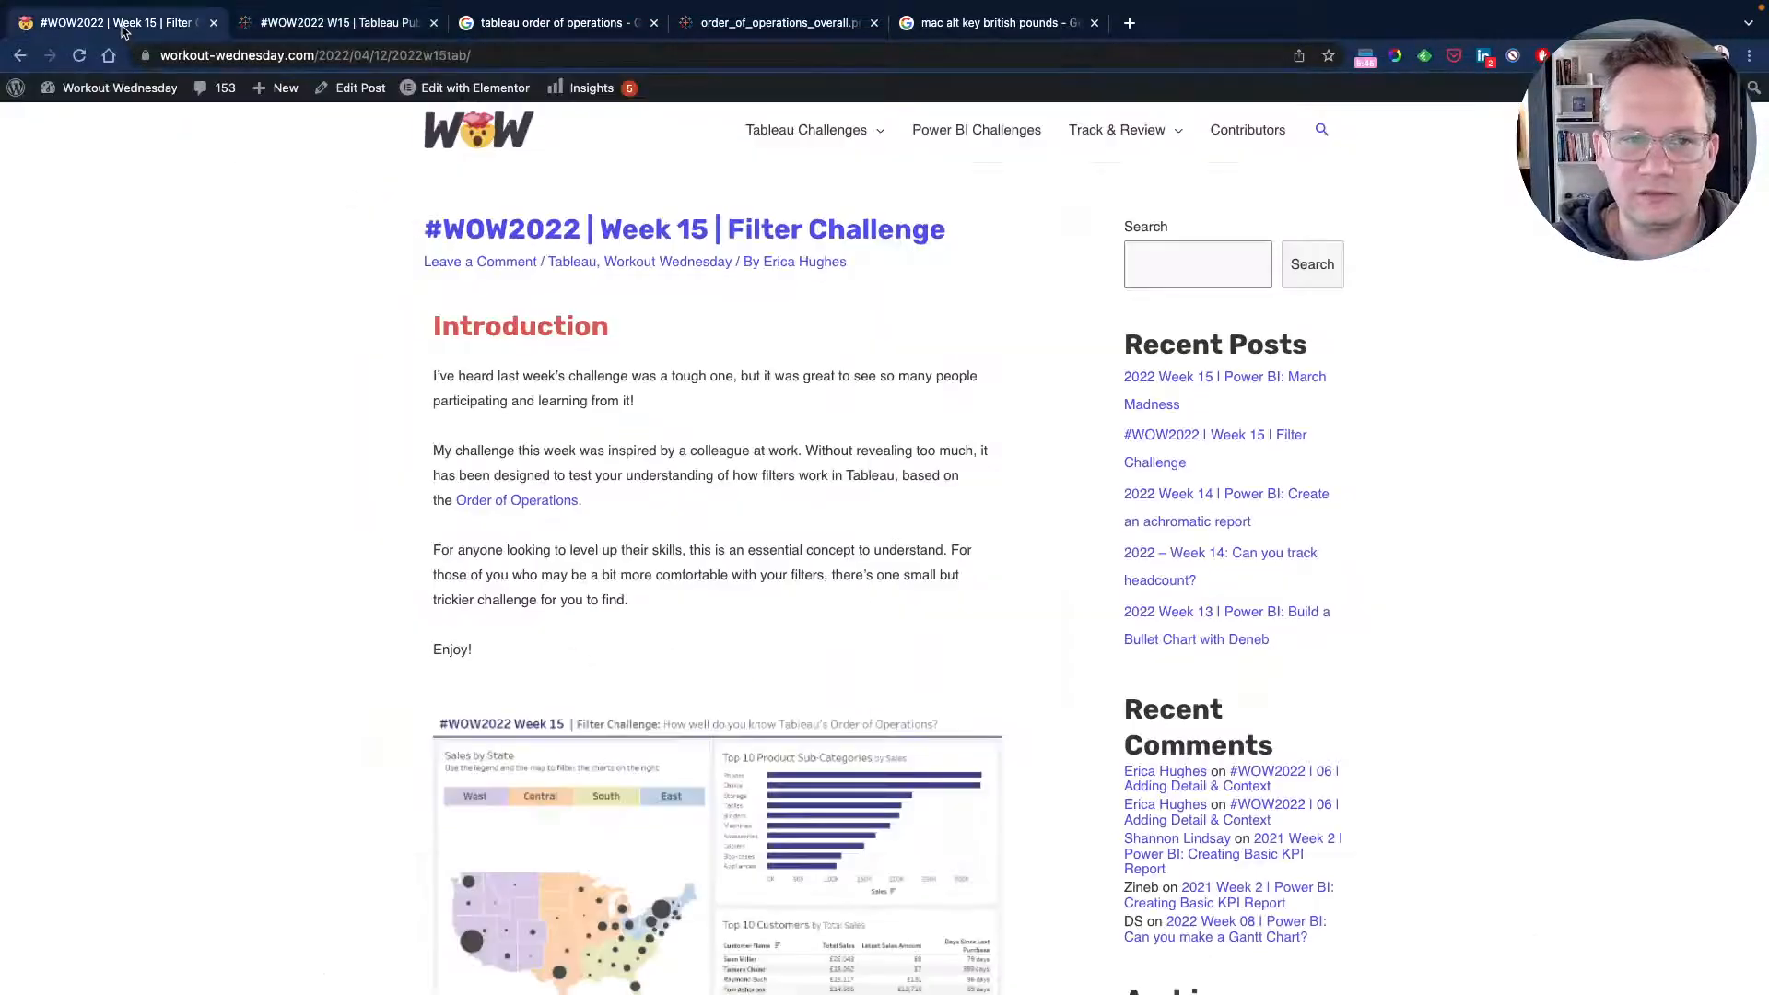
scroll(339, 509, down, 5)
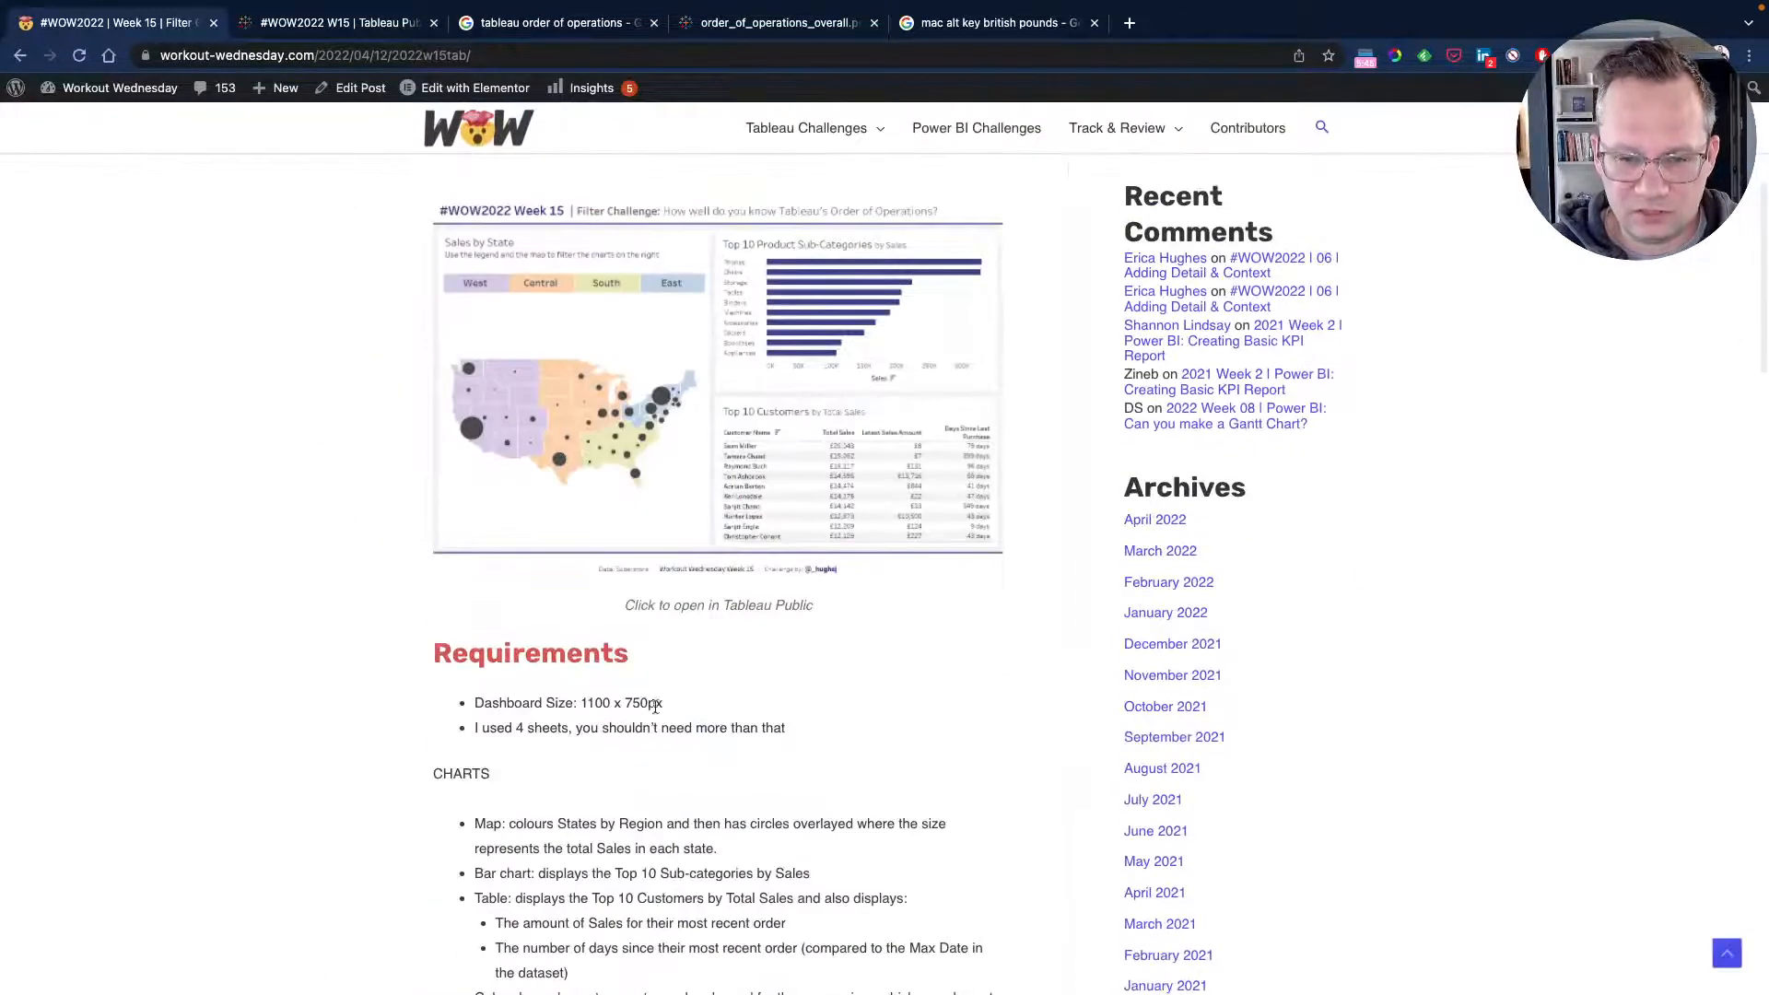
click(353, 22)
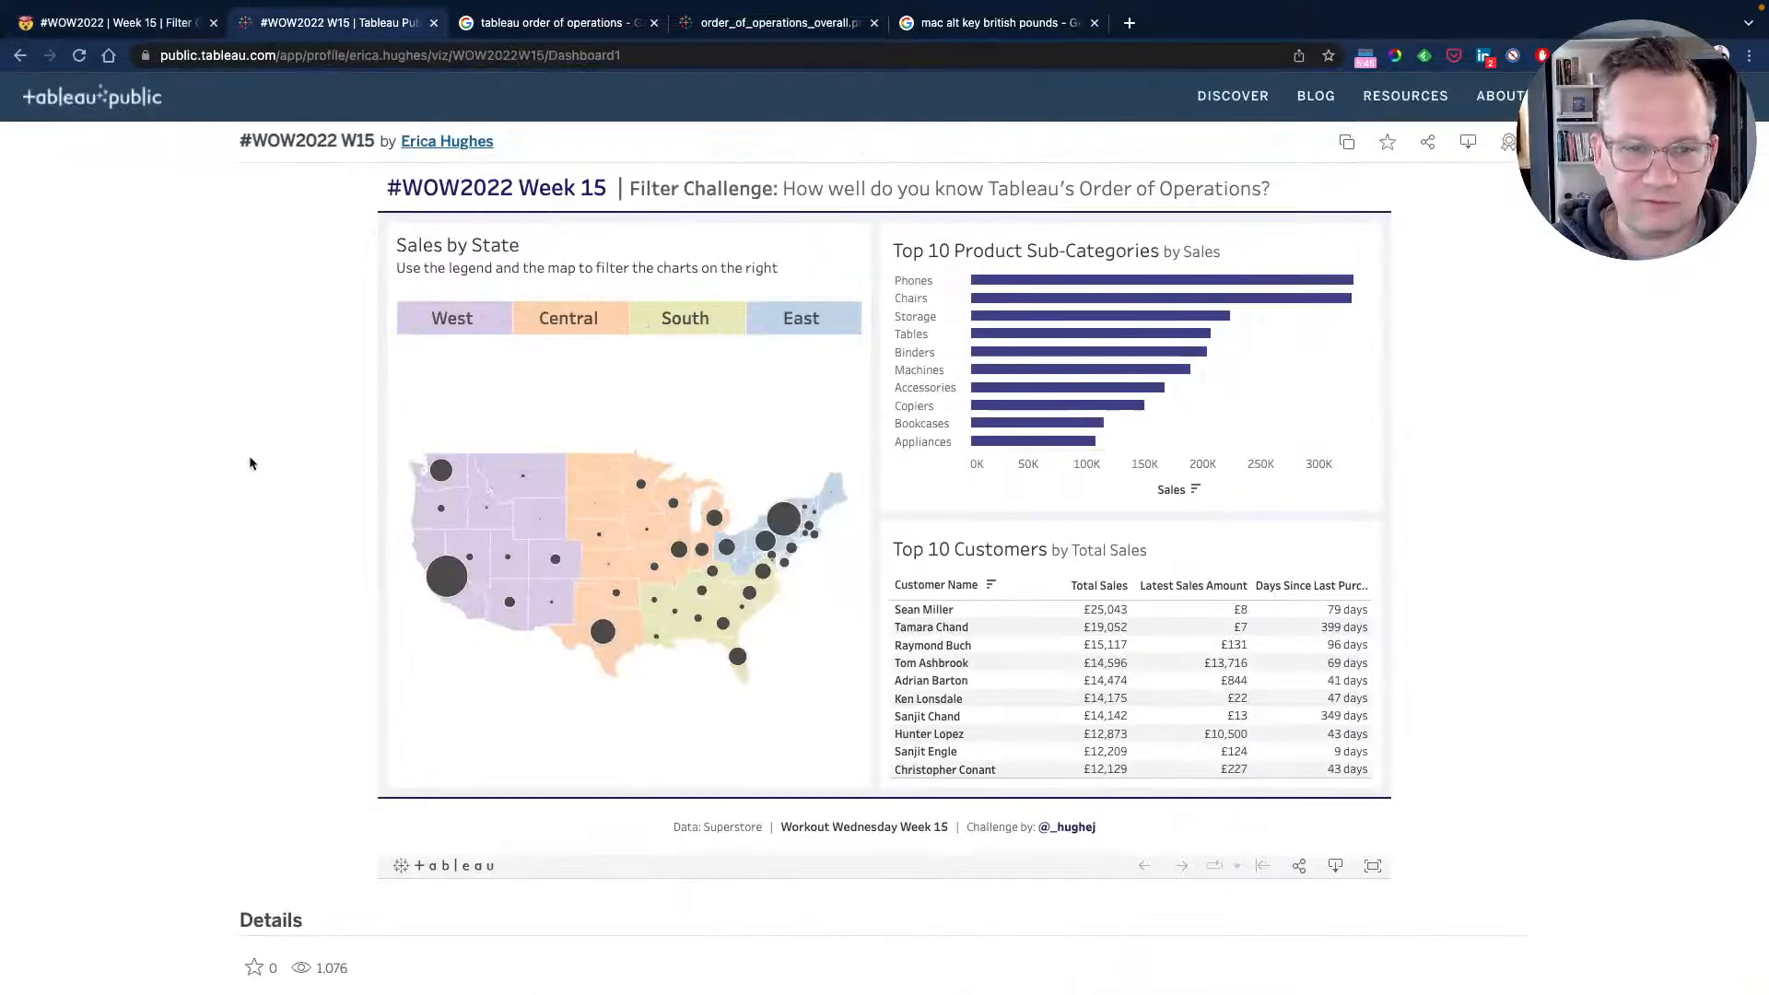
key(super+Tab)
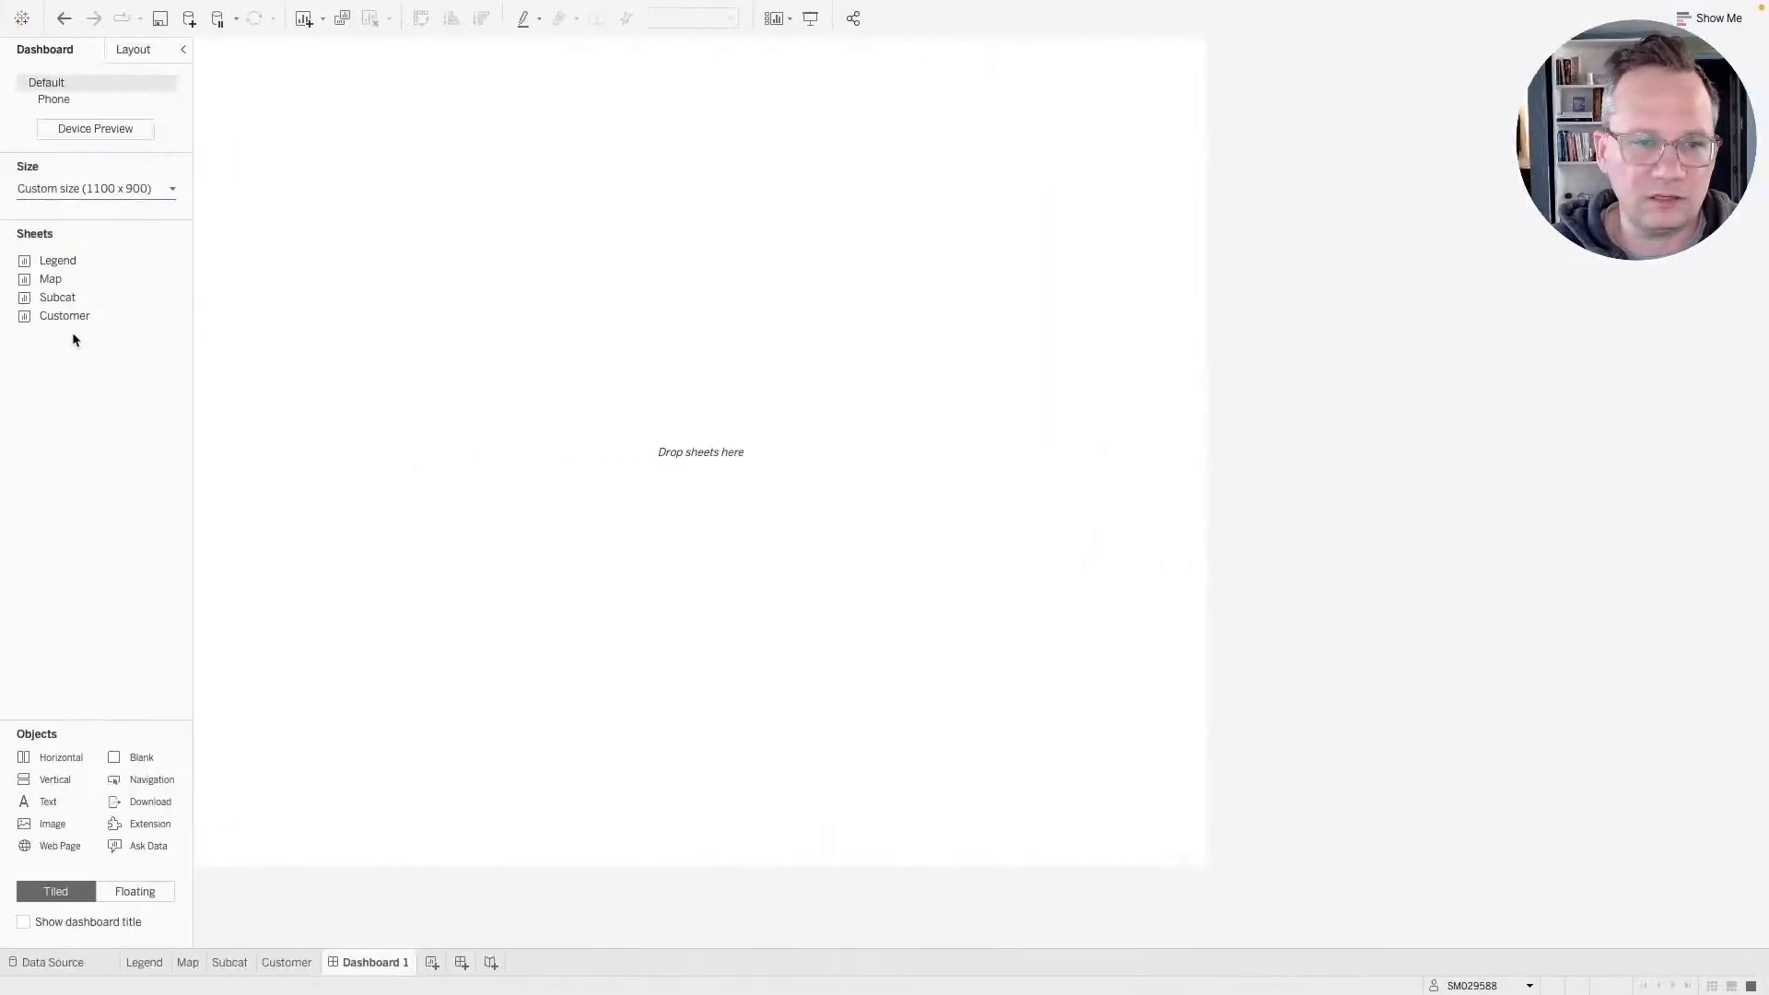
Set the dashboard height to 750 px.
click(90, 188)
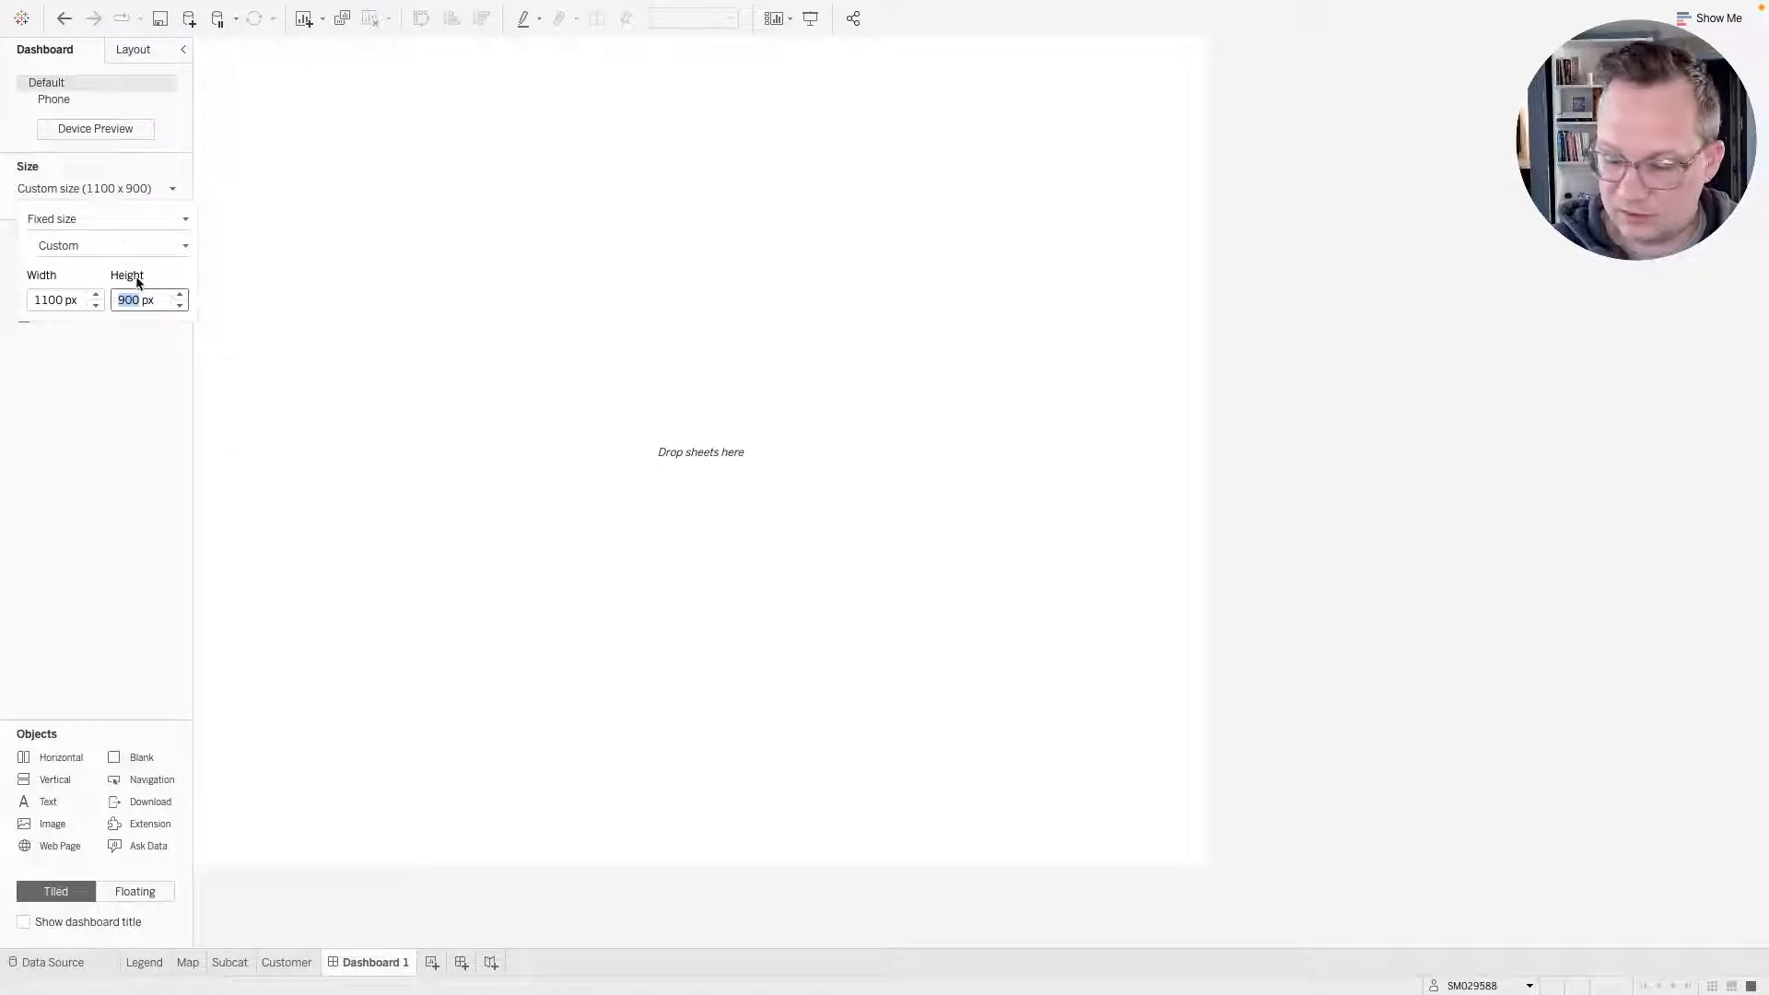
text(76)
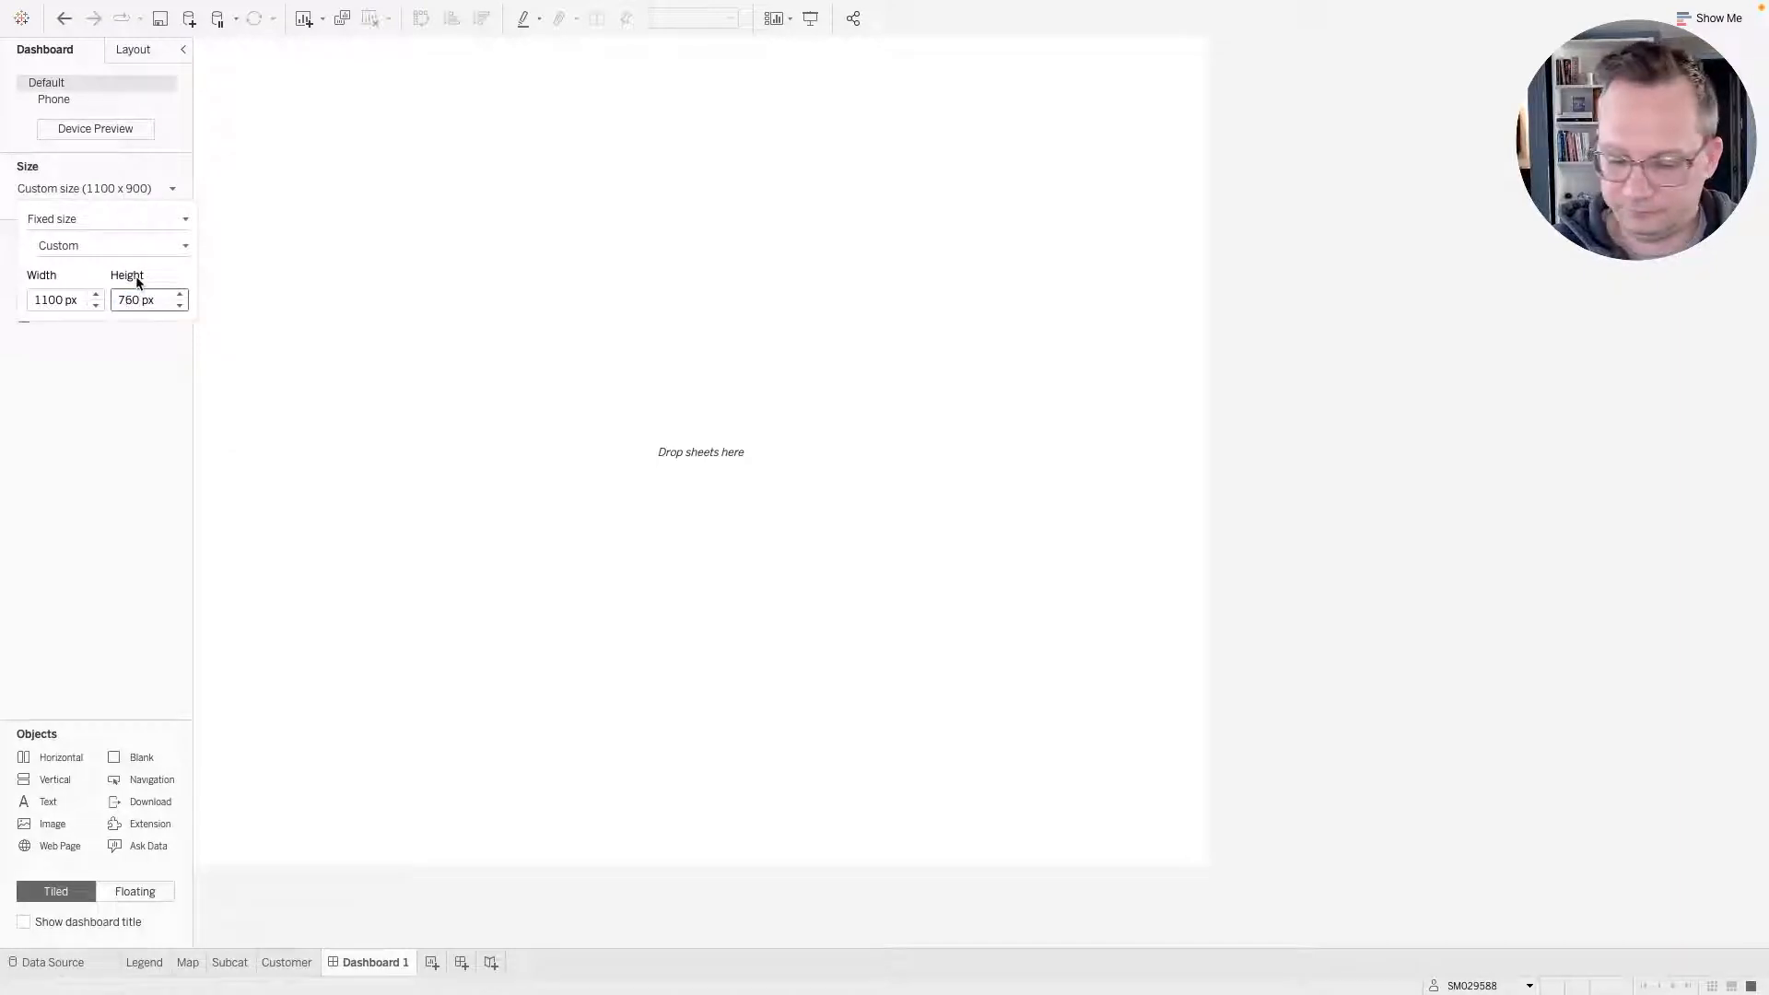
key(BackSpace)
key(BackSpace)
text(50)
key(Return)
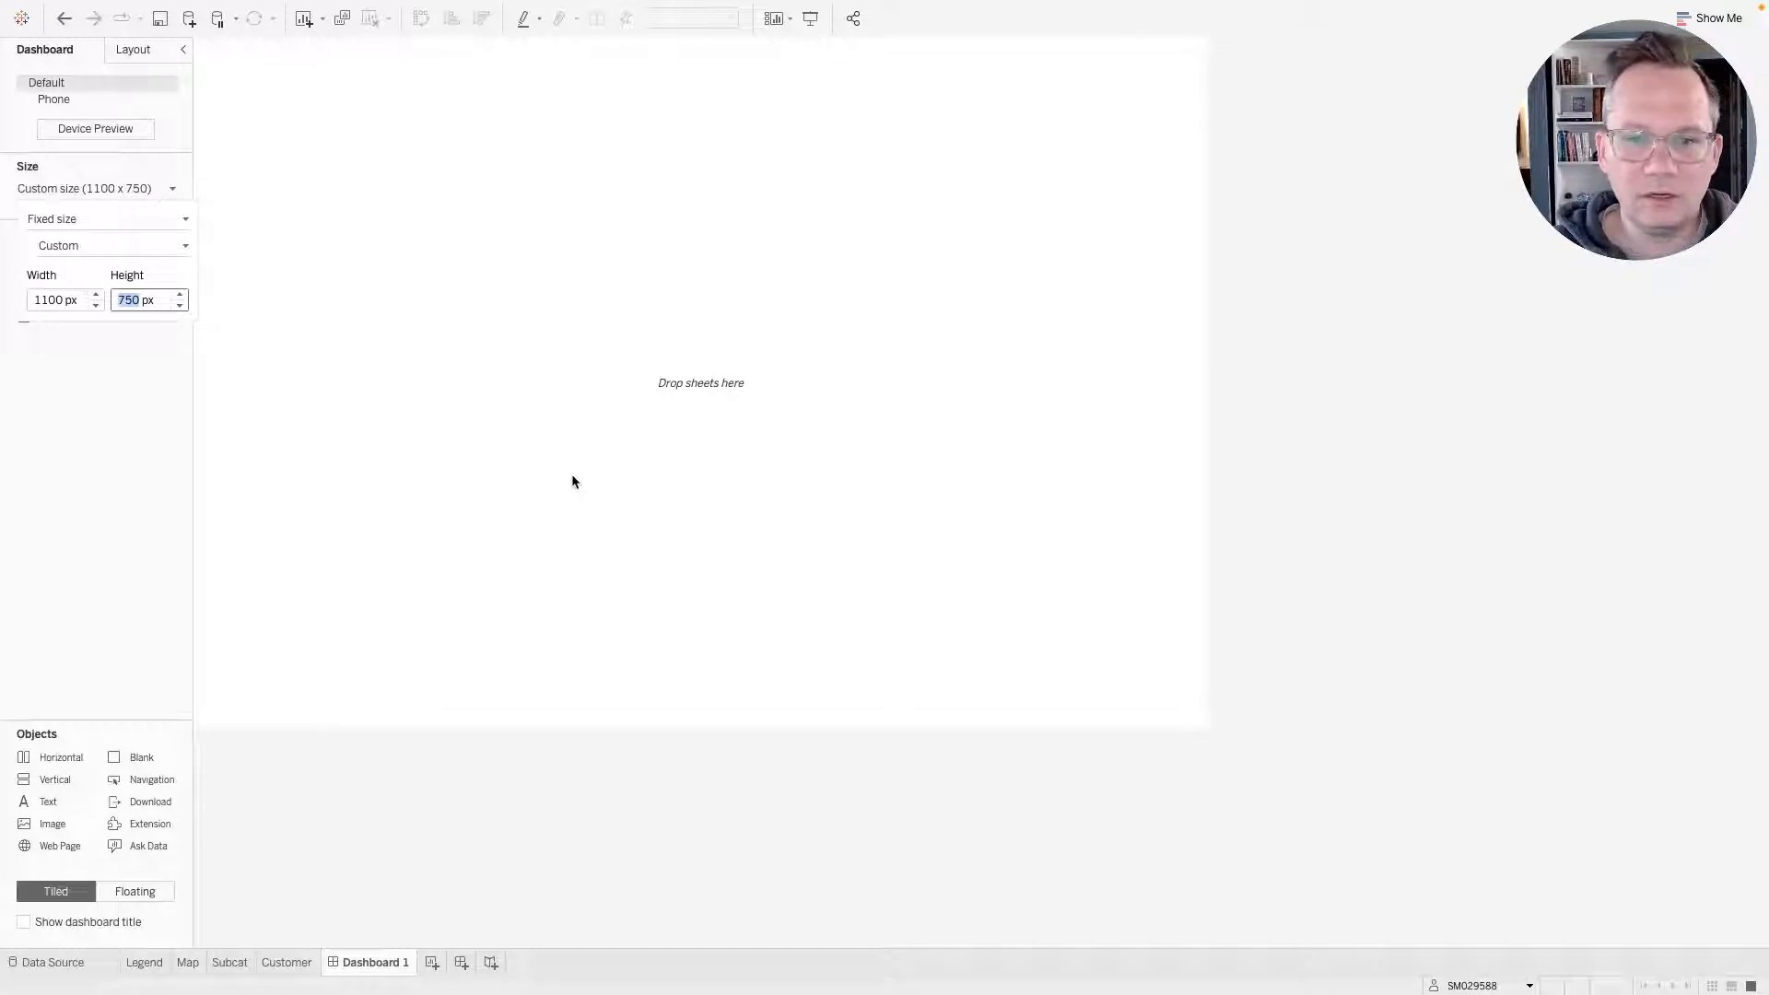
click(118, 478)
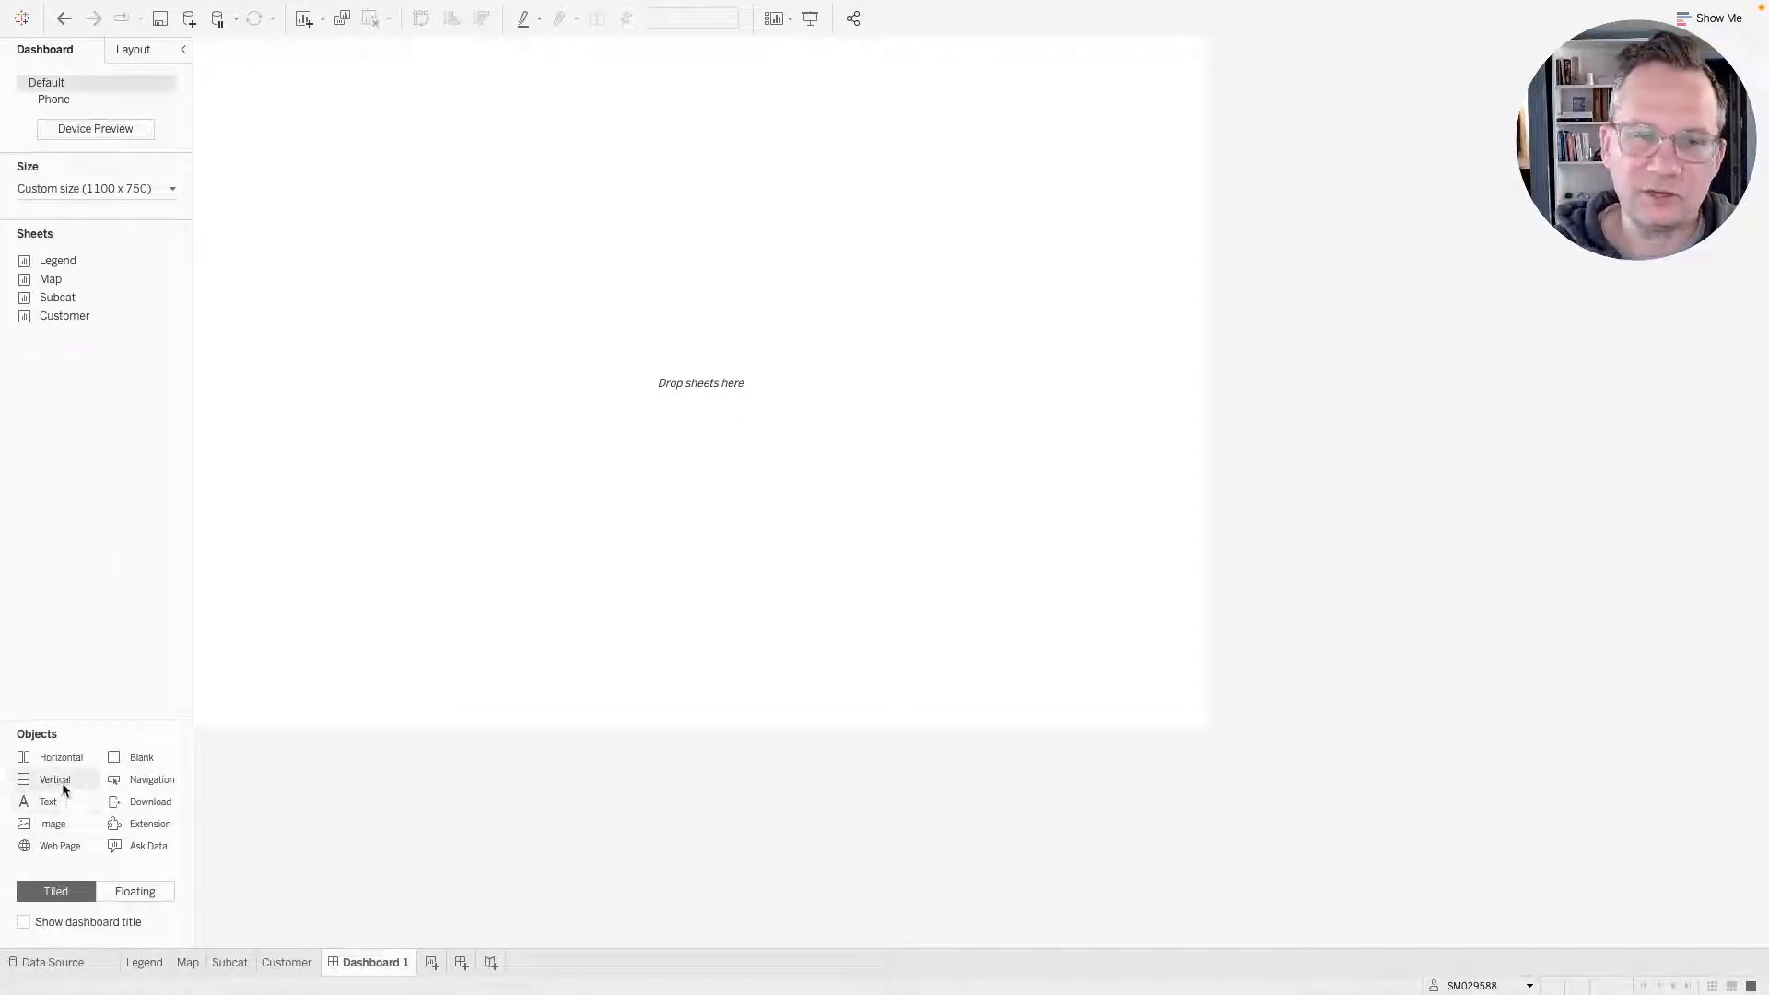
Add a vertical container to the dashboard and set its outer padding to 20 on all sides.
drag(69, 765, 430, 352)
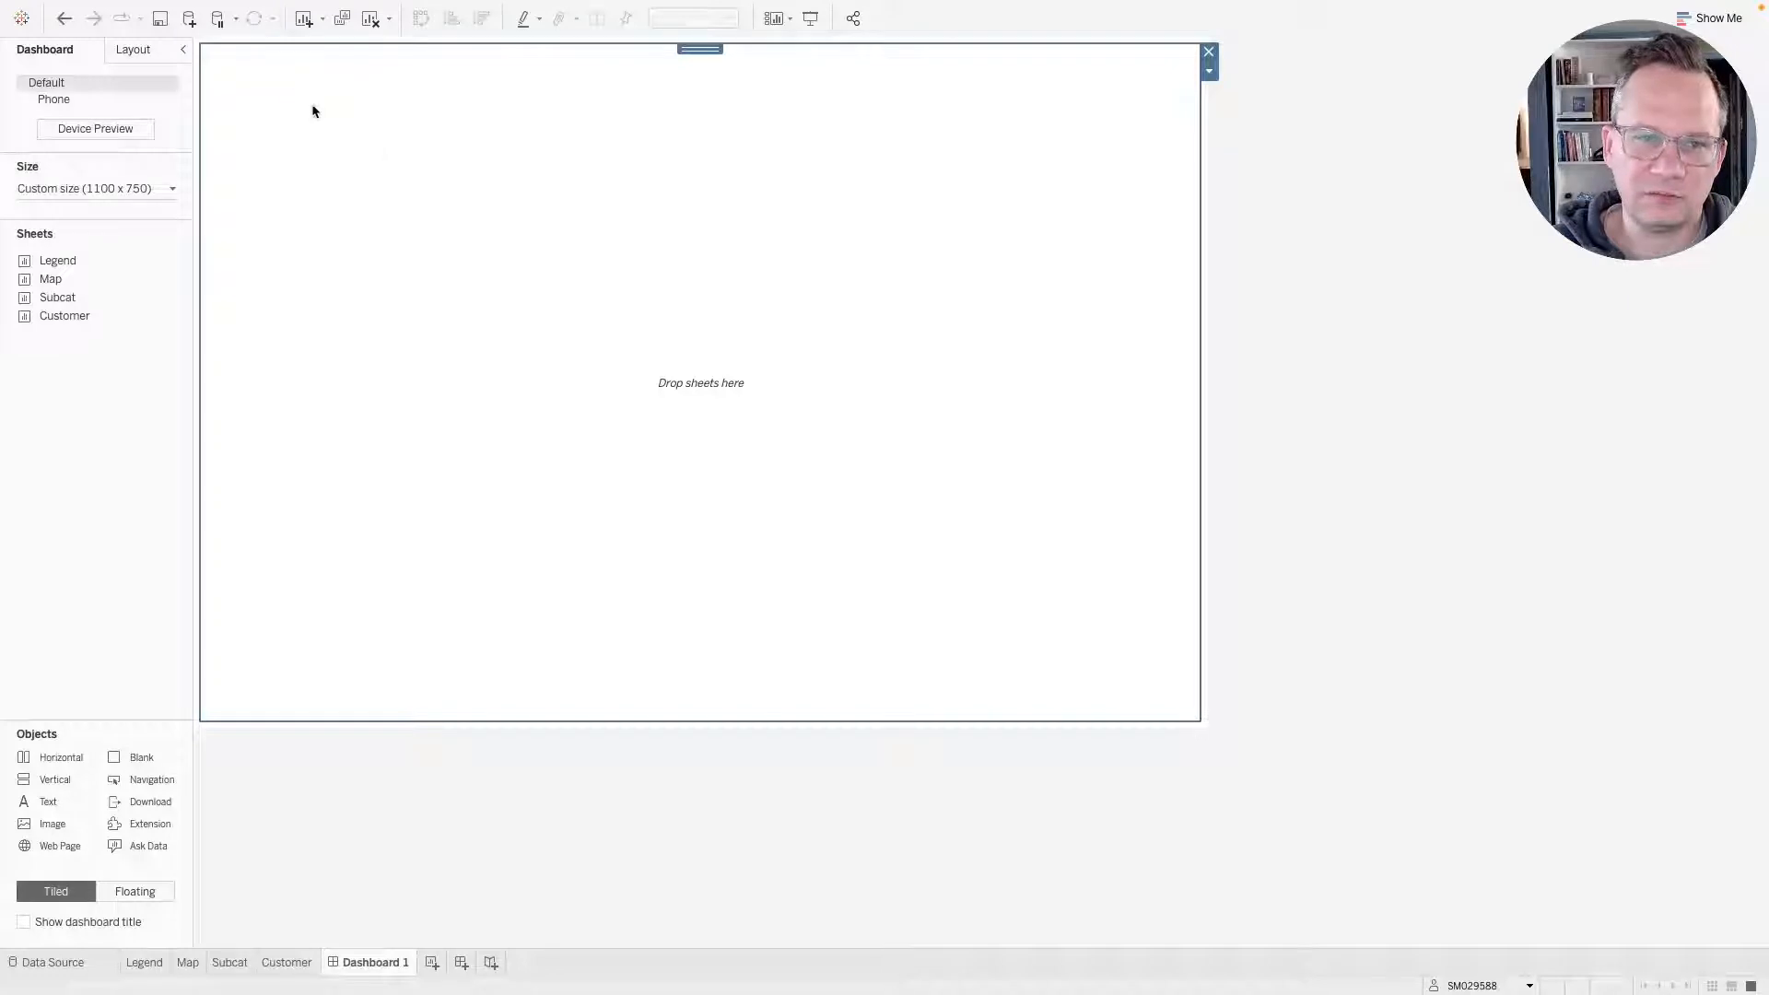
click(138, 49)
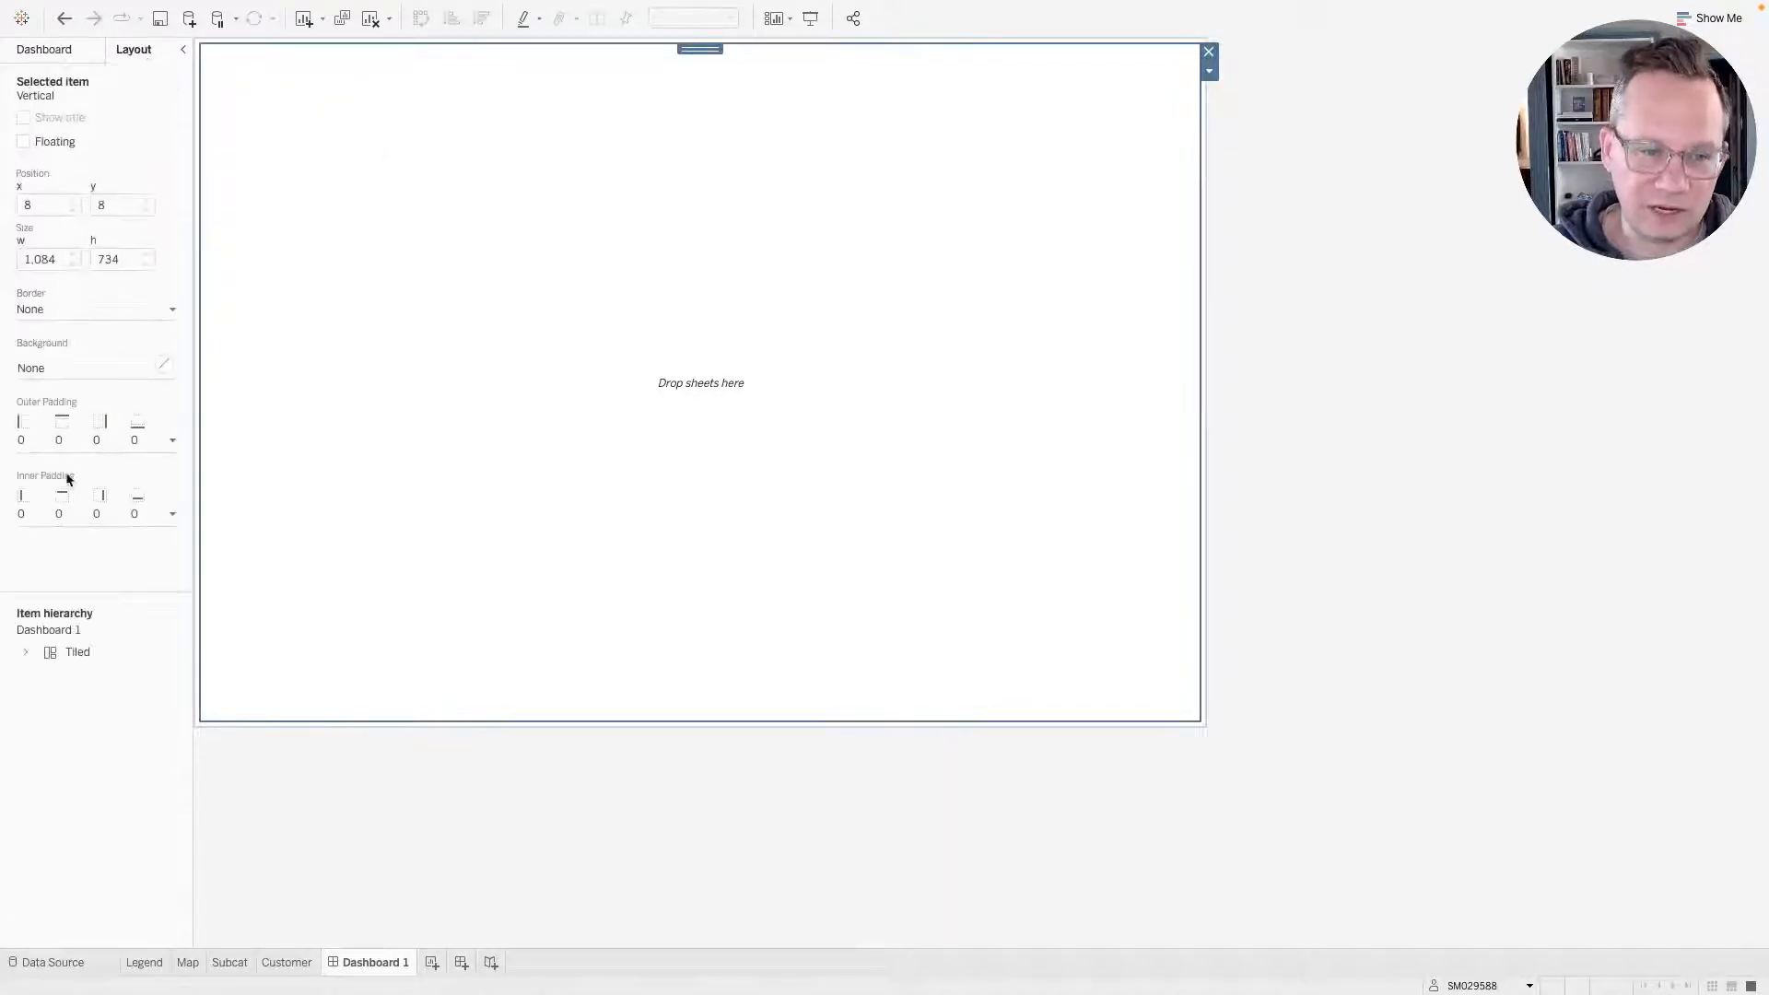
click(55, 446)
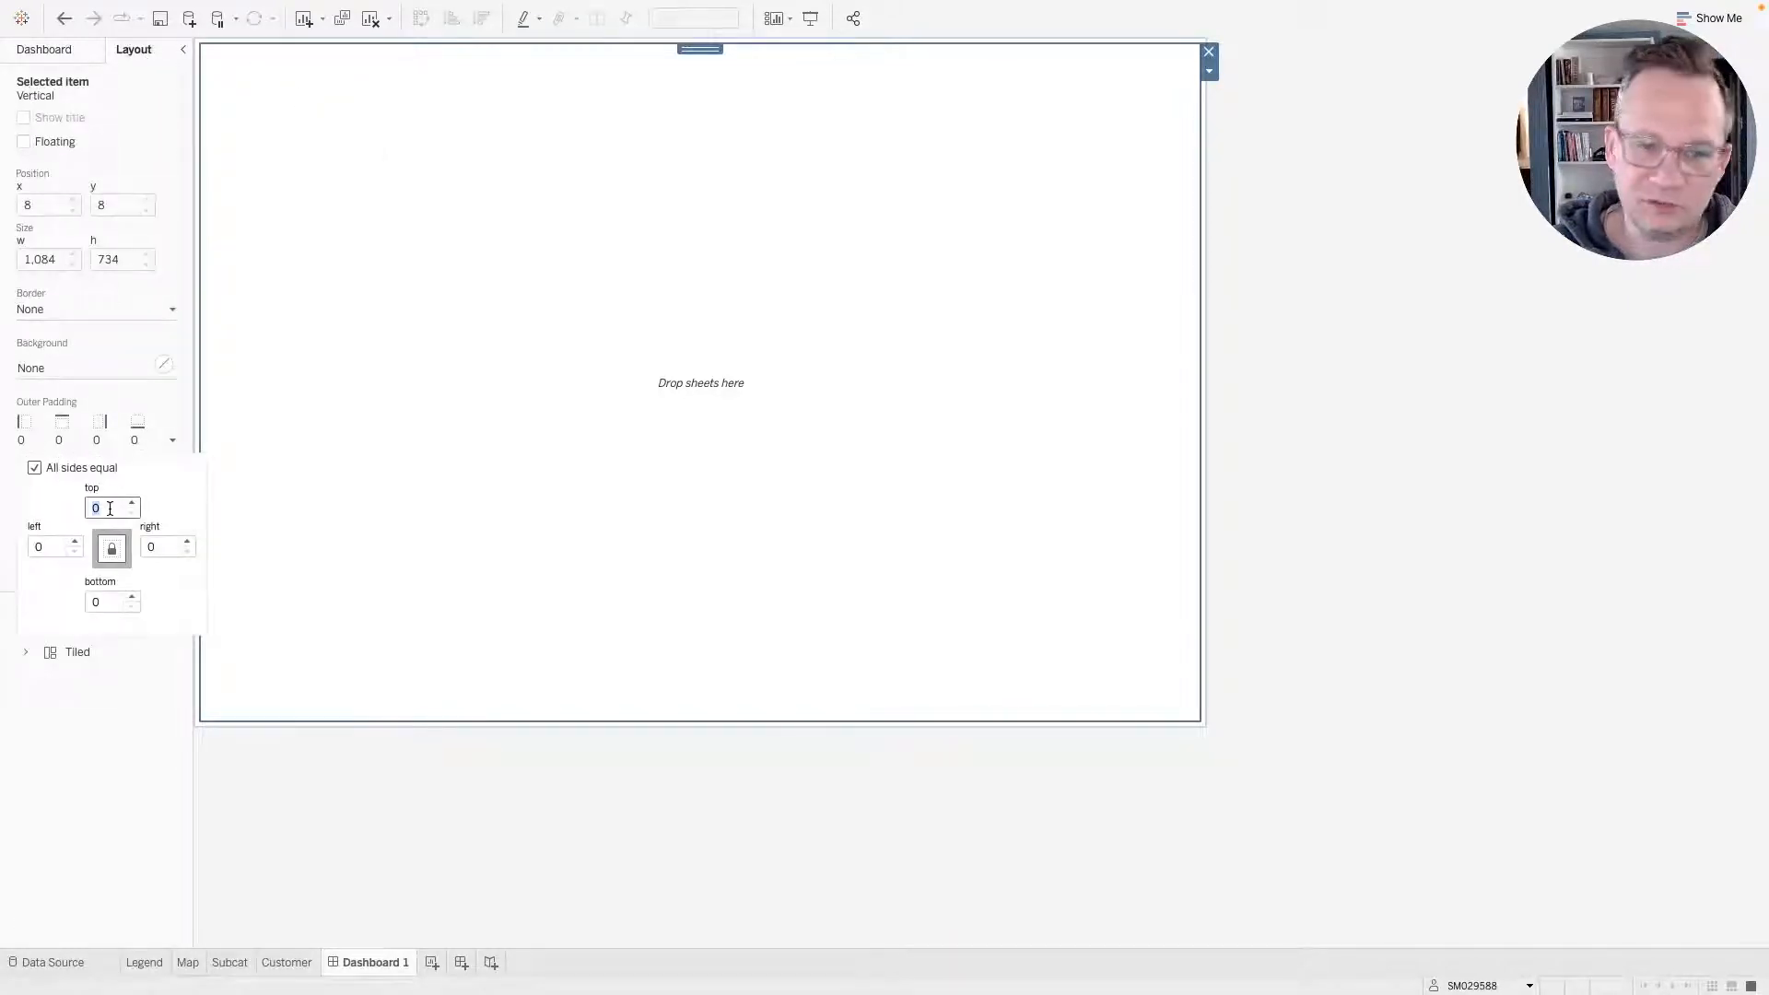
text(20)
key(Return)
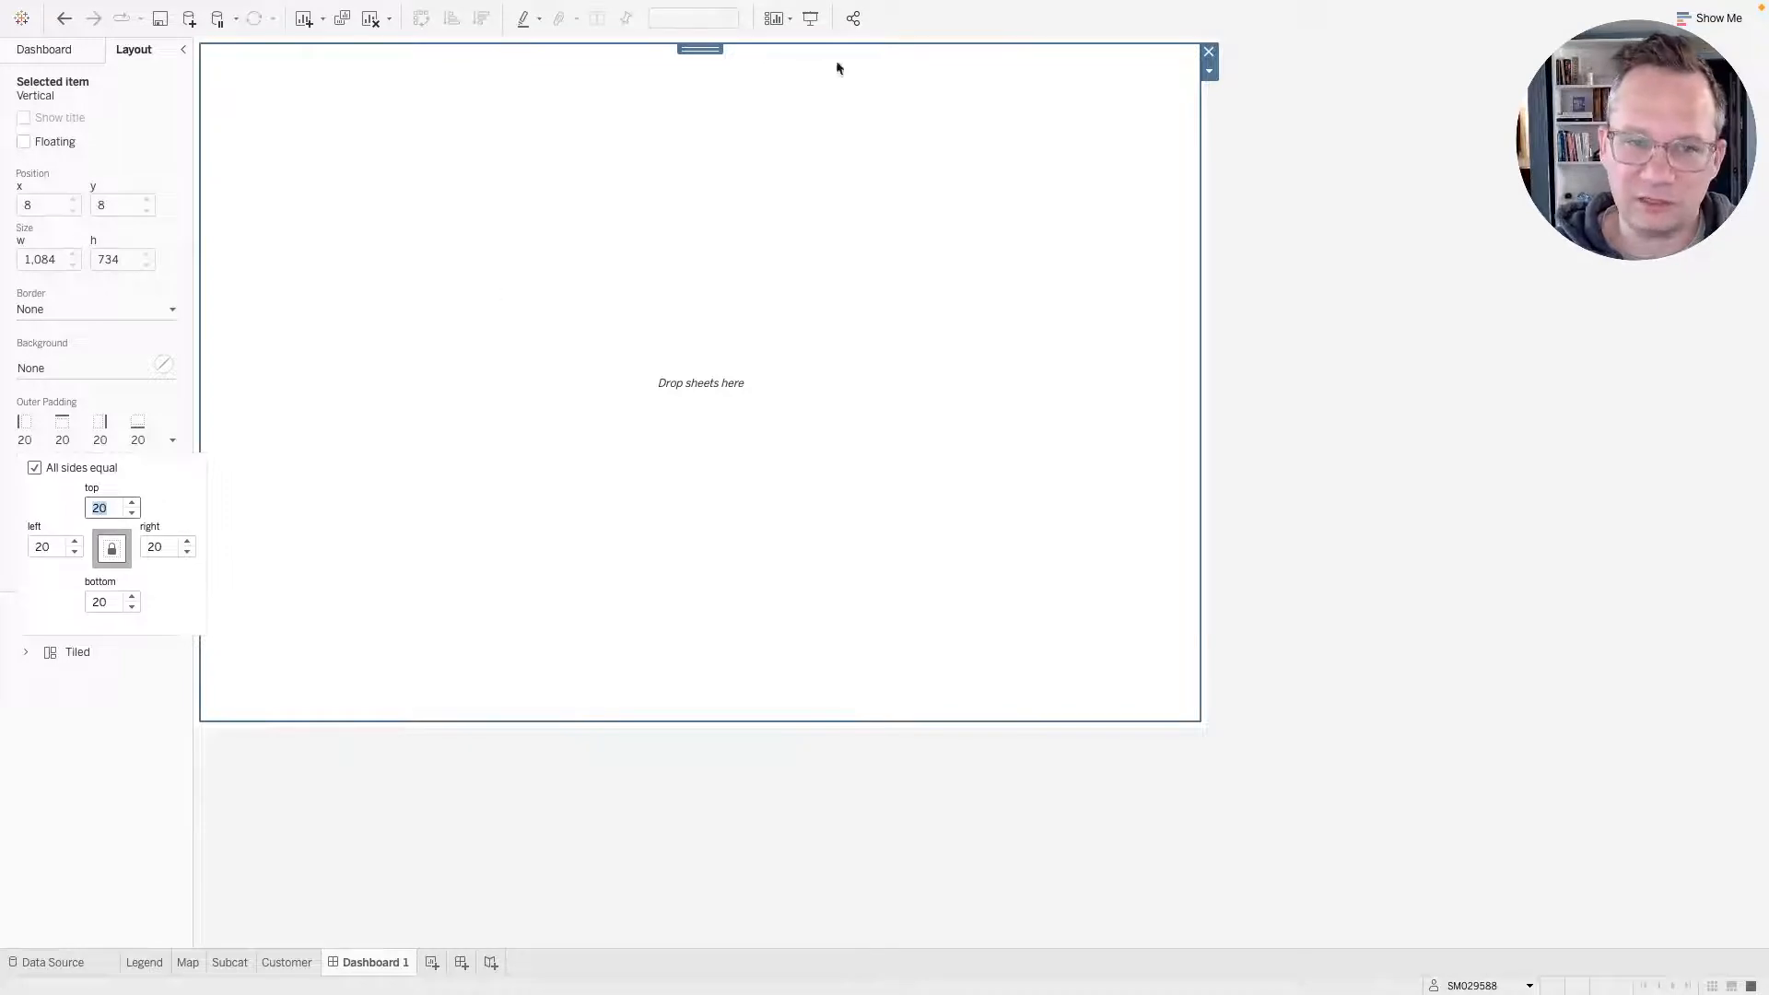
click(786, 449)
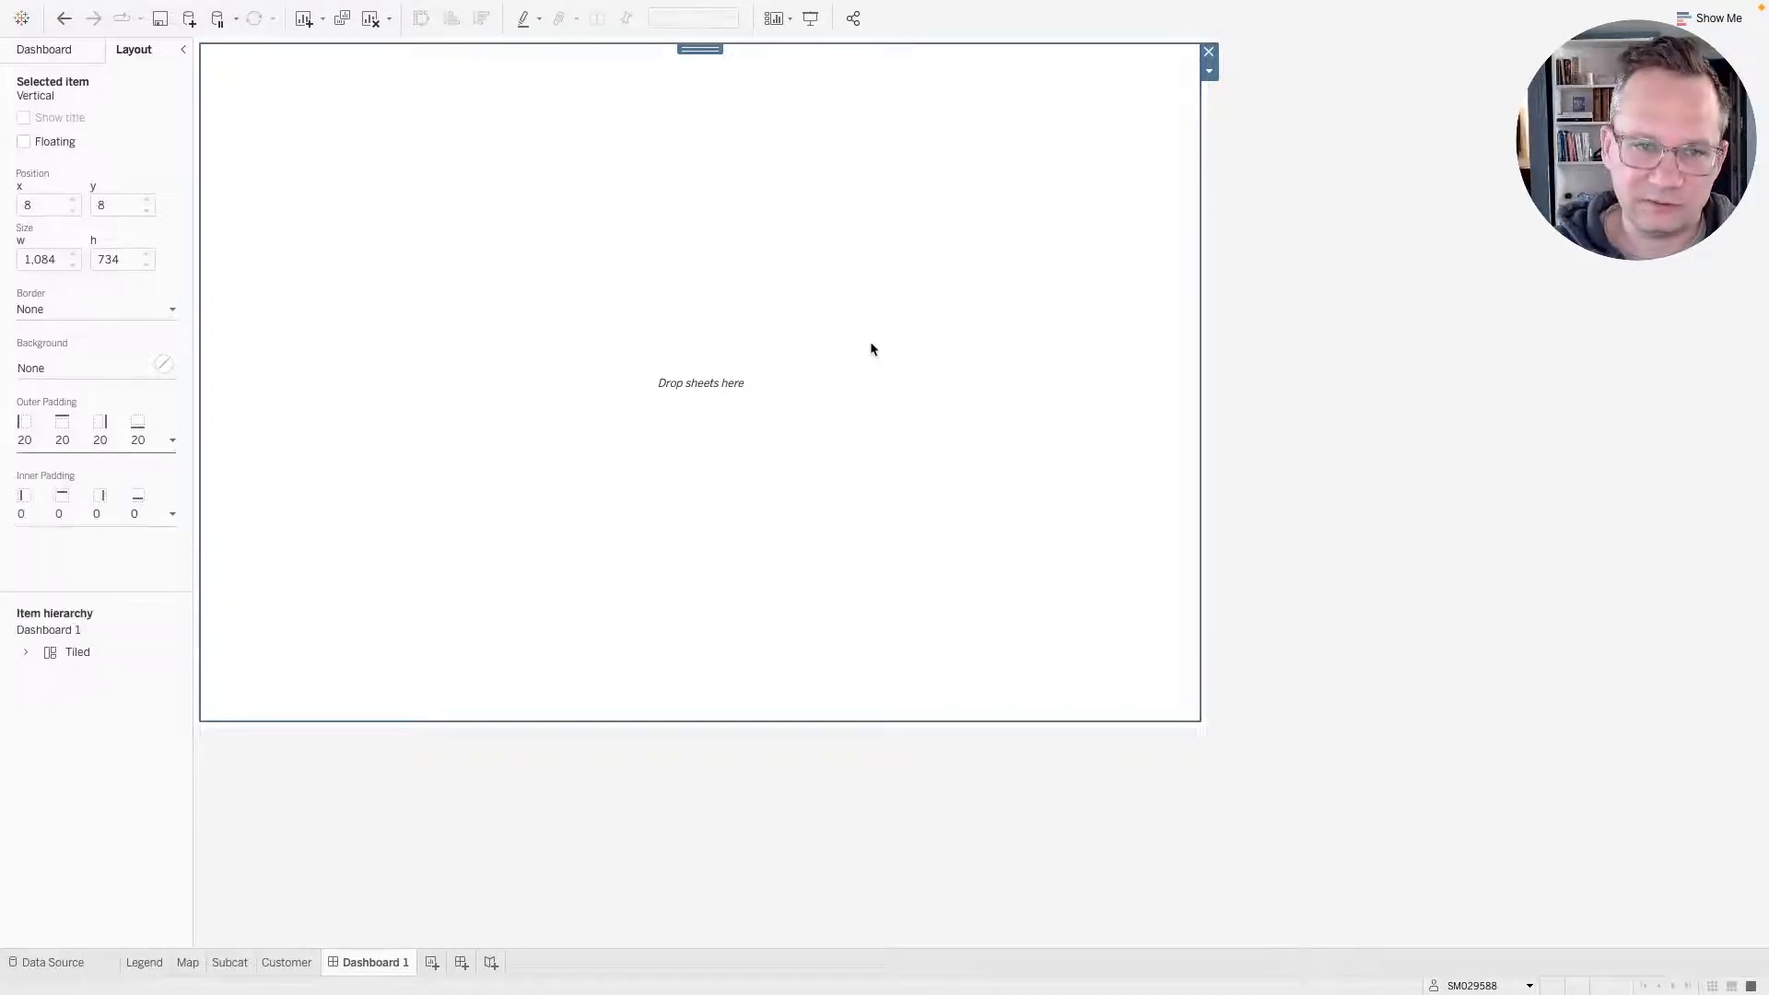
Place a Blank object inside the vertical container.
click(37, 48)
drag(138, 754, 603, 293)
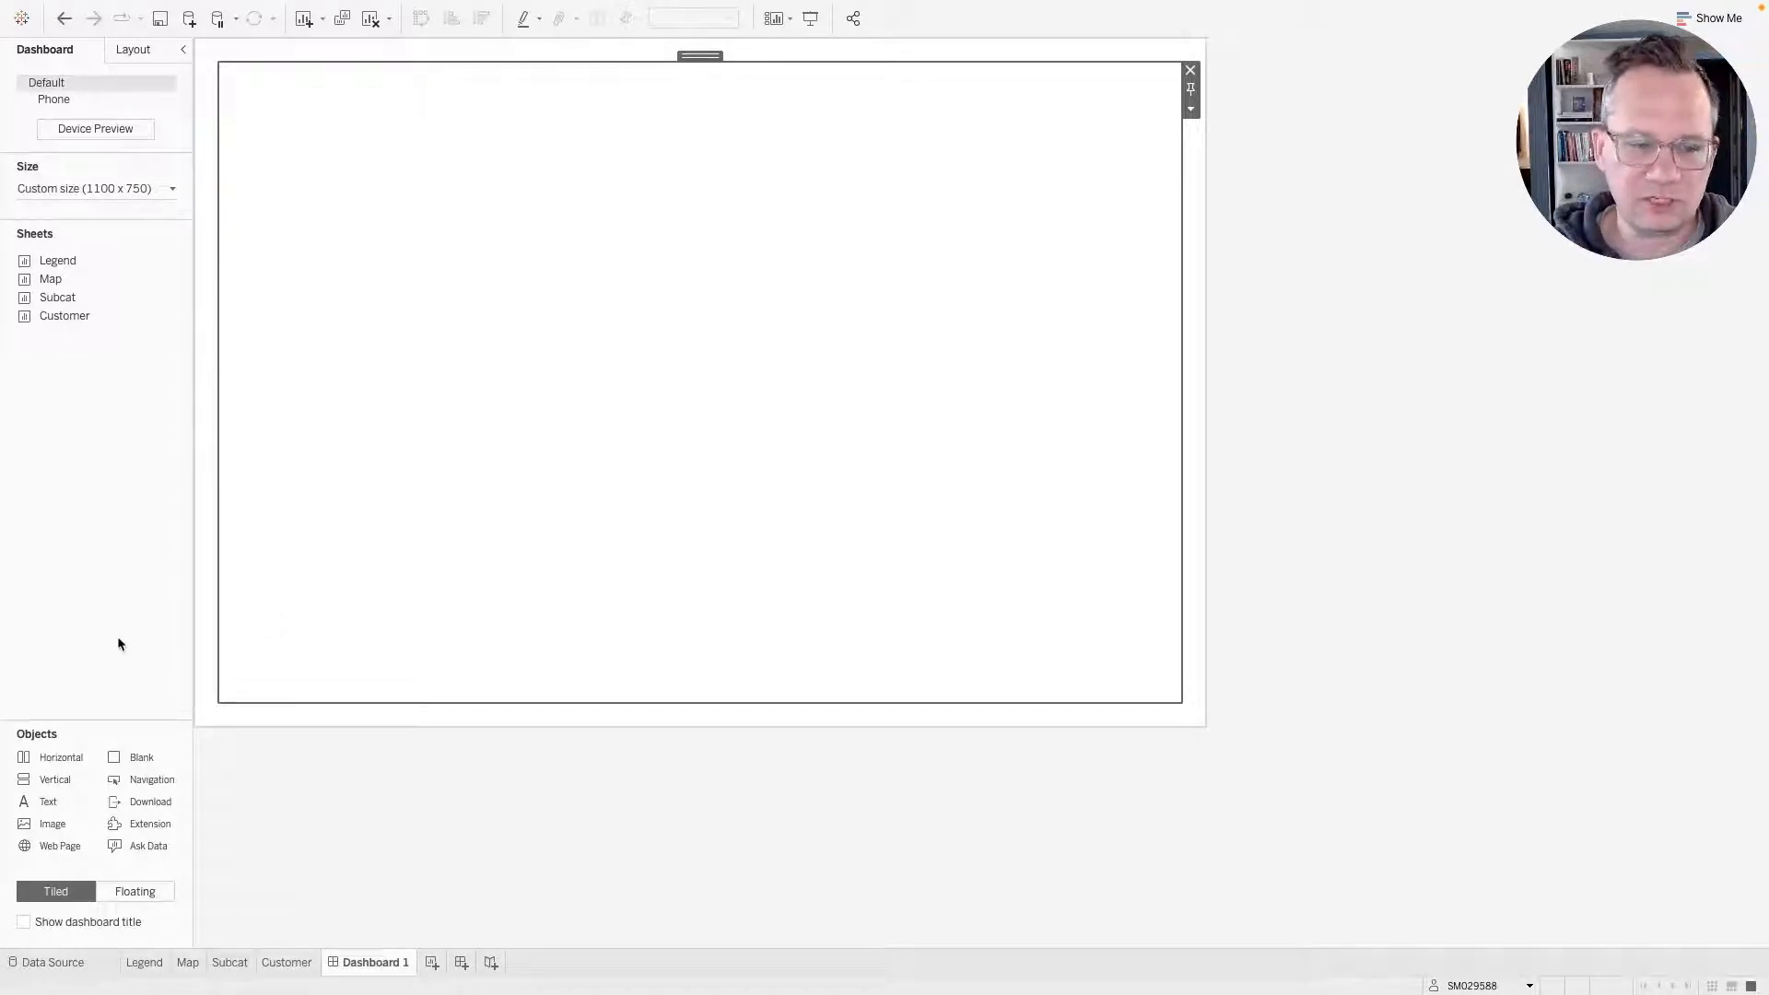
drag(56, 783, 855, 242)
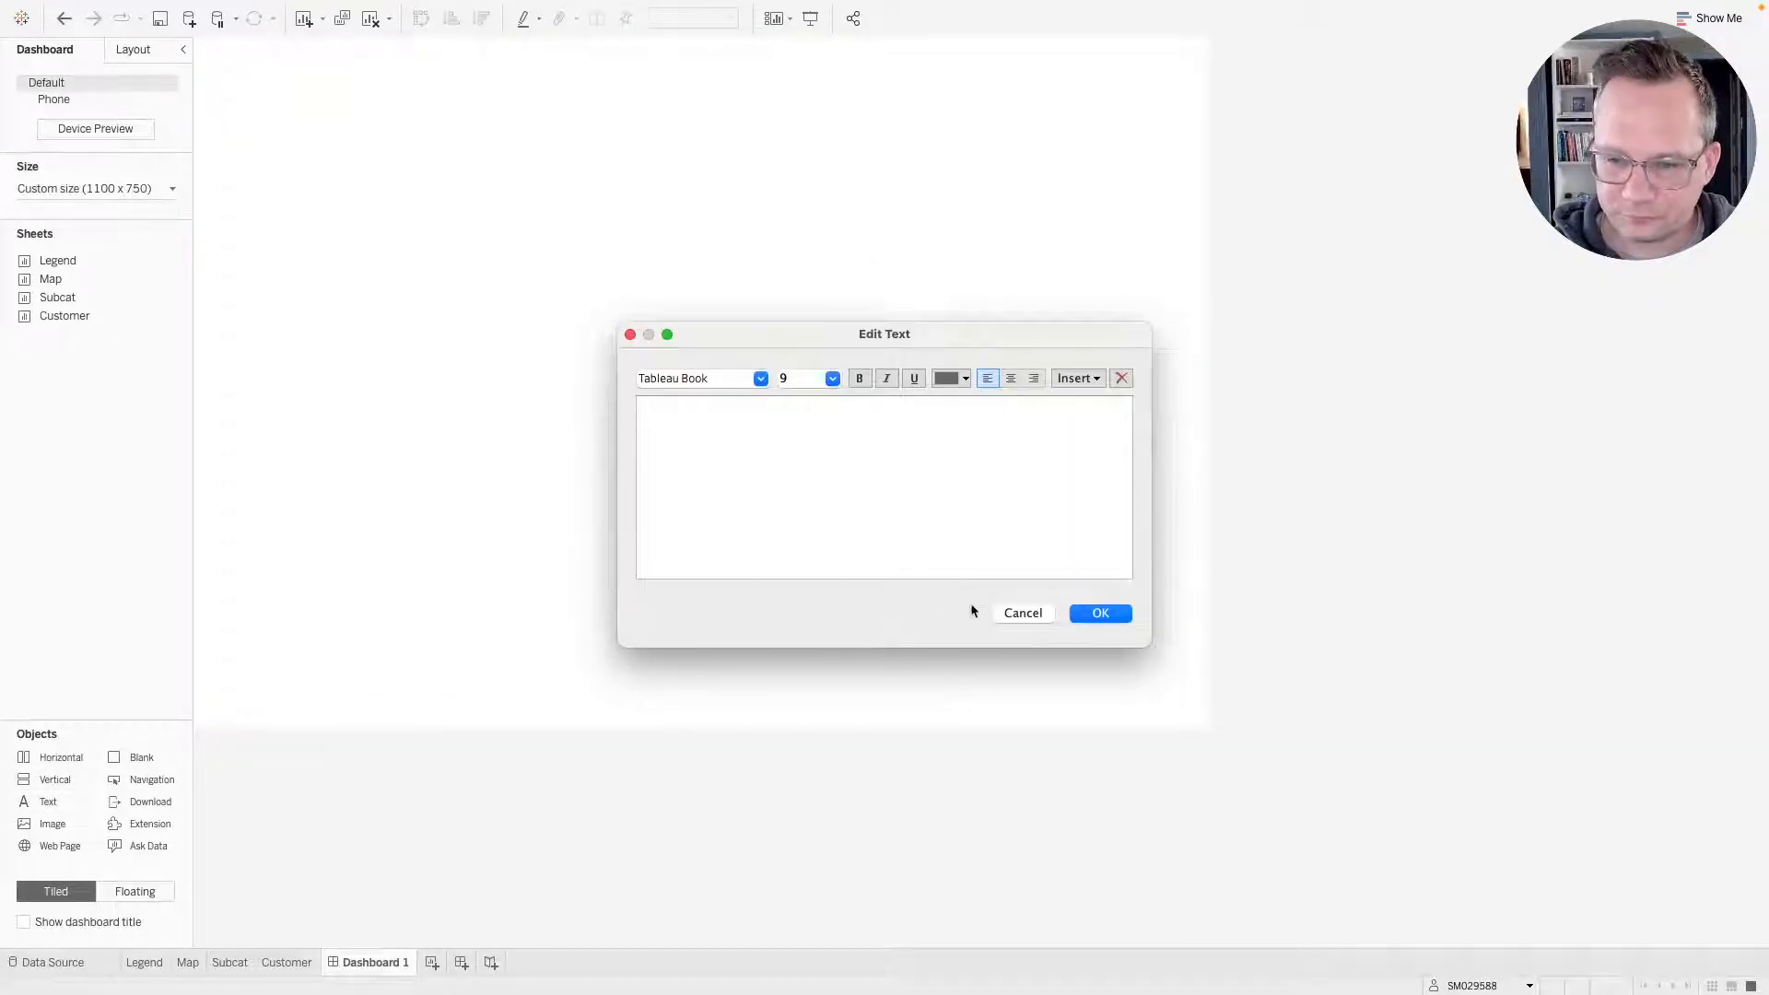
click(1022, 613)
Add a Text object at the top of the container and set its font size to 18.
drag(44, 801, 695, 357)
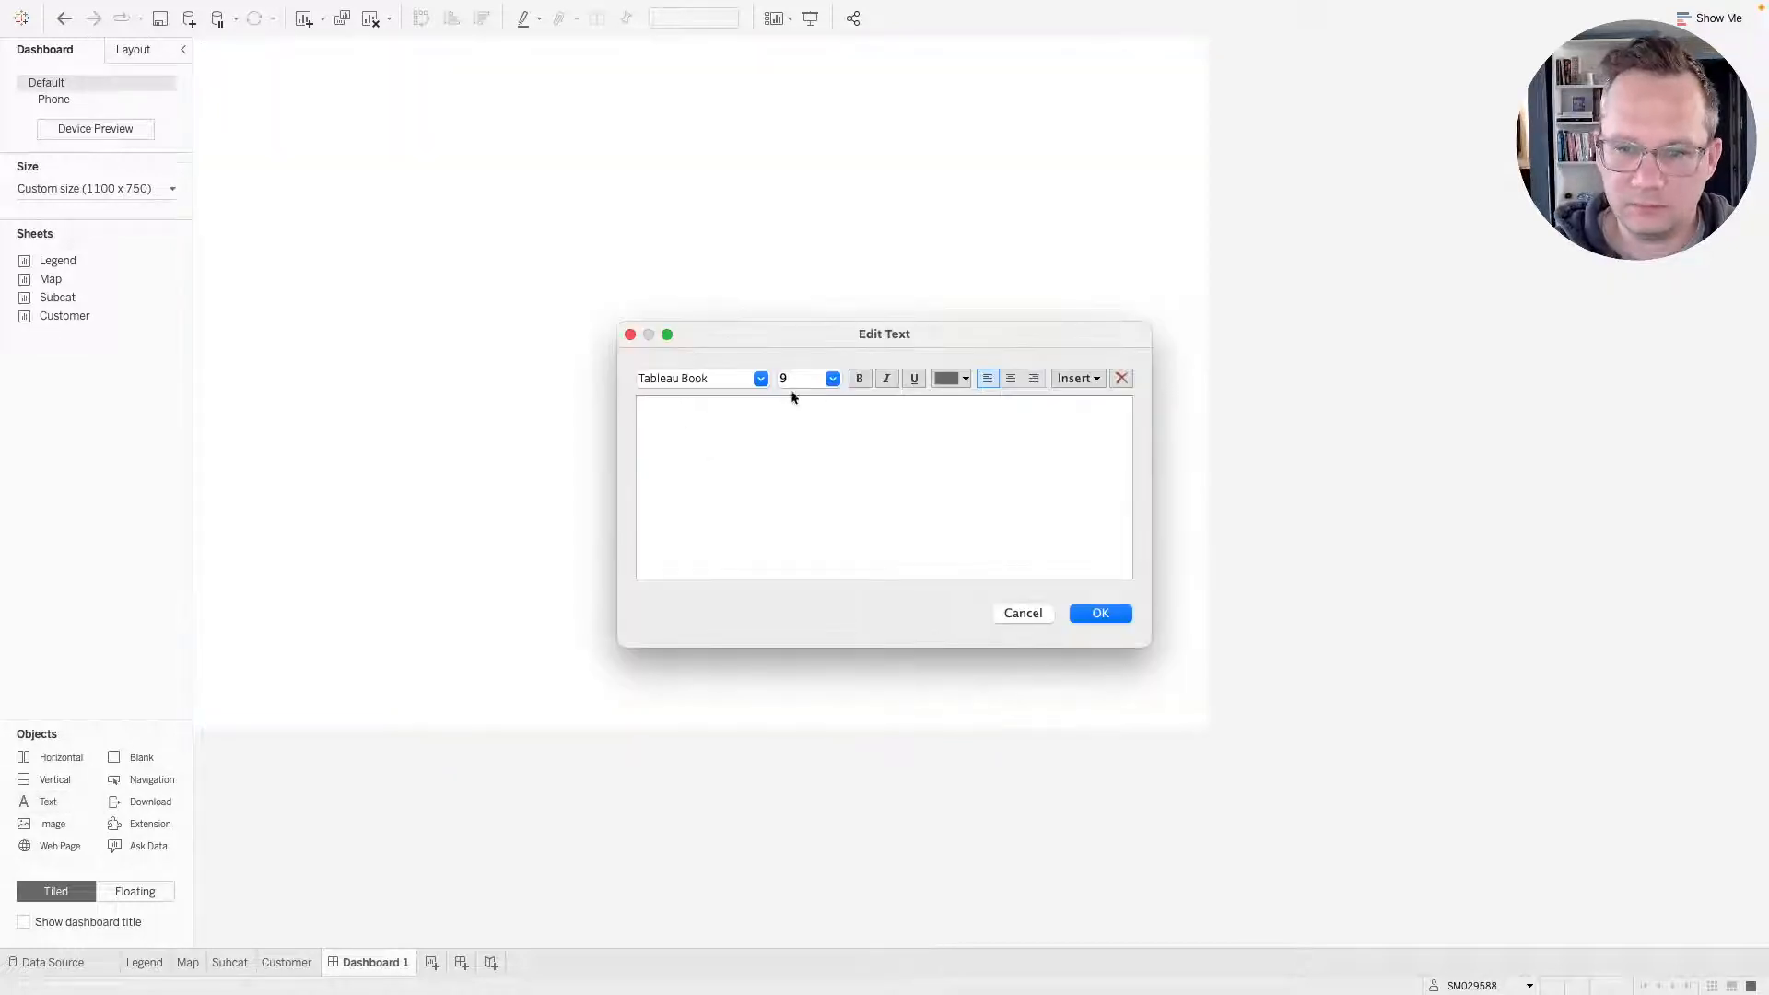
click(829, 381)
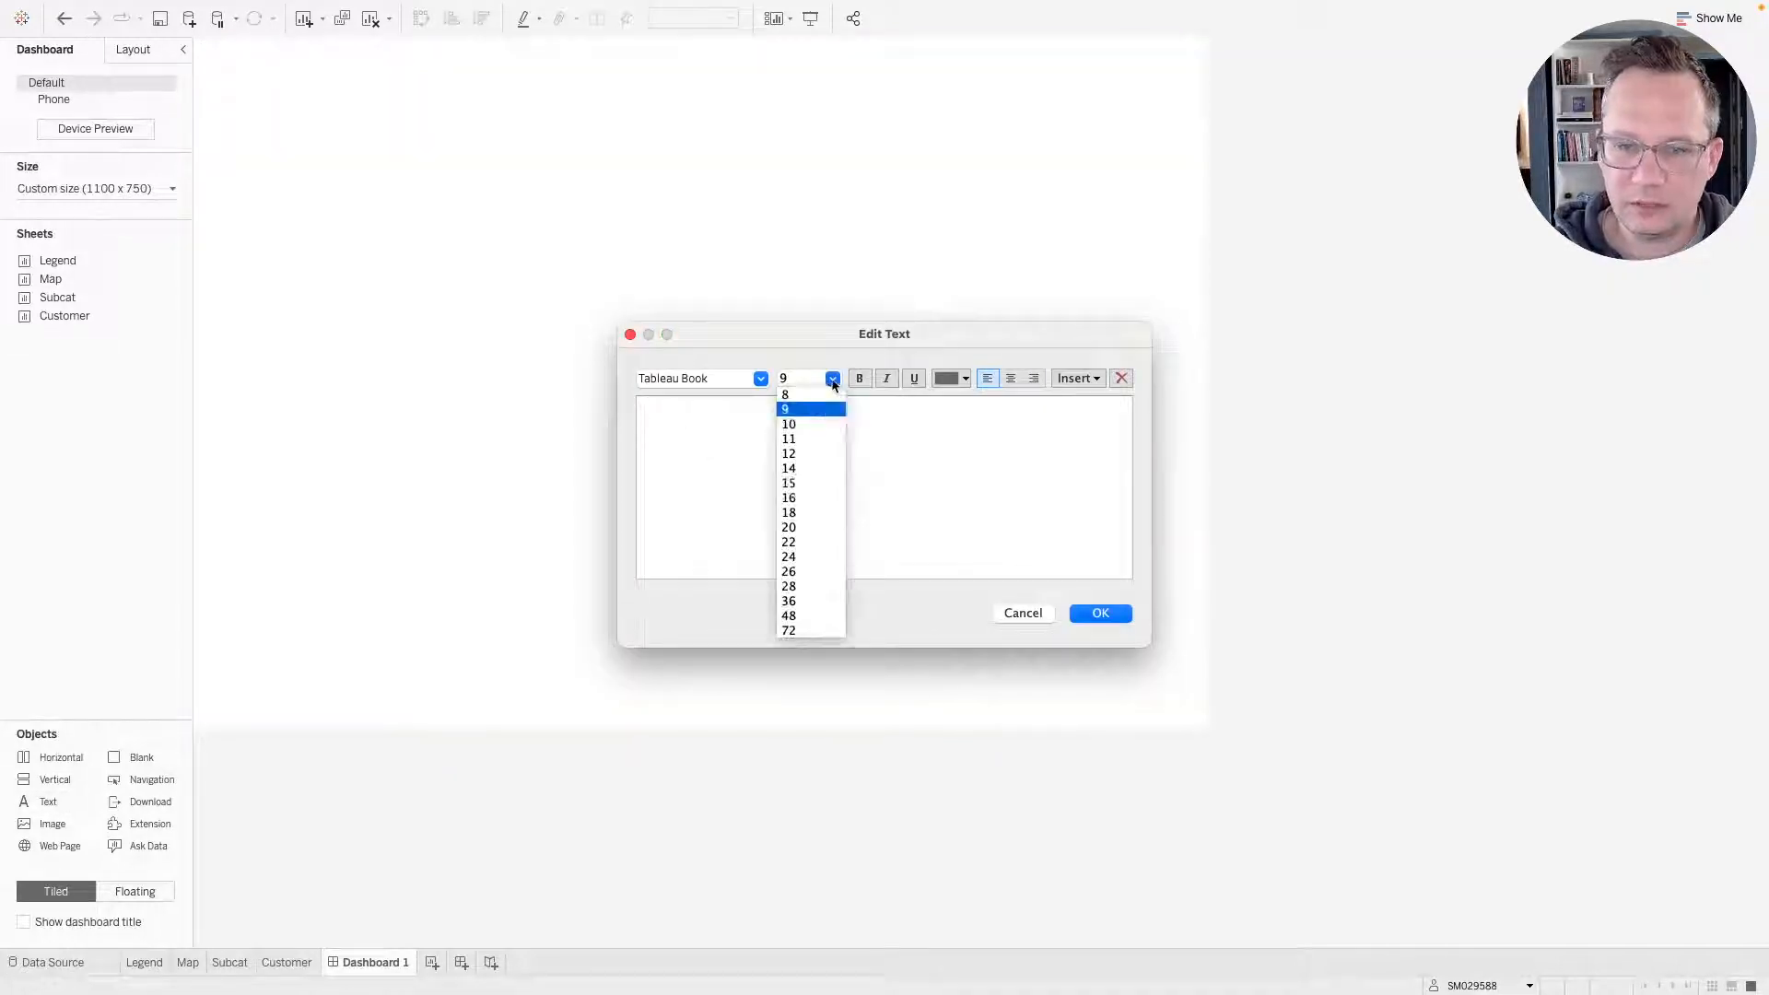
click(812, 513)
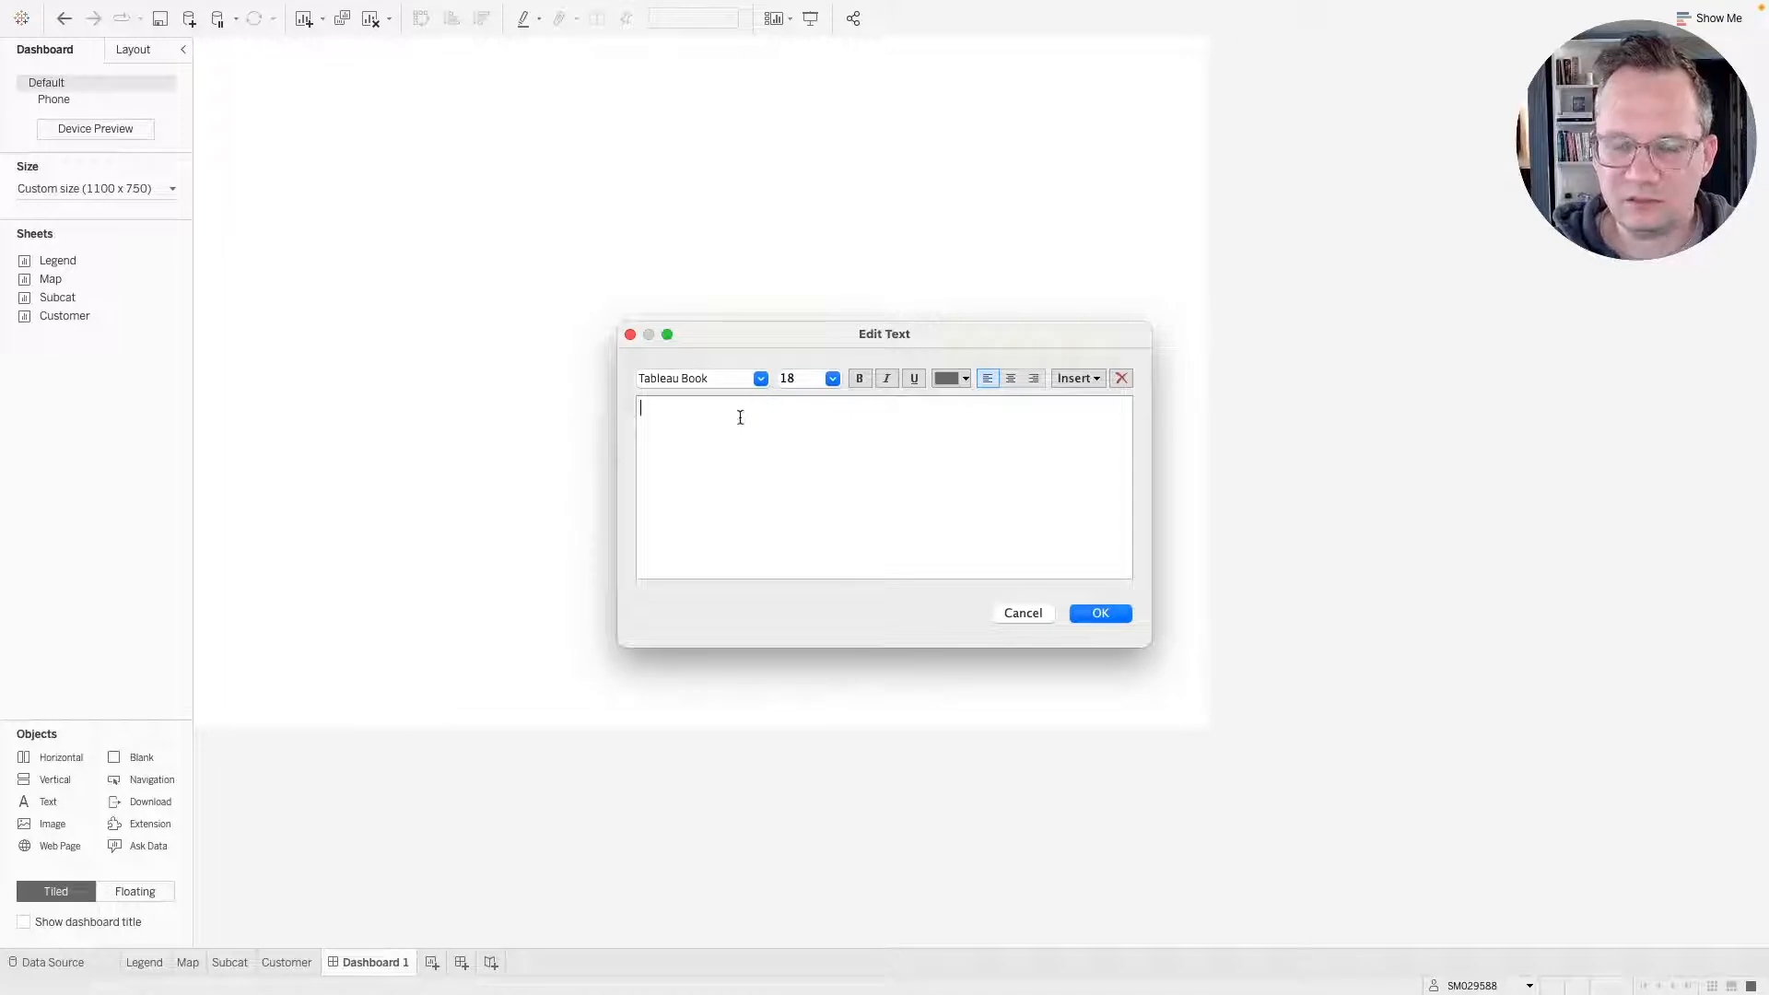
key(ctrl+Right)
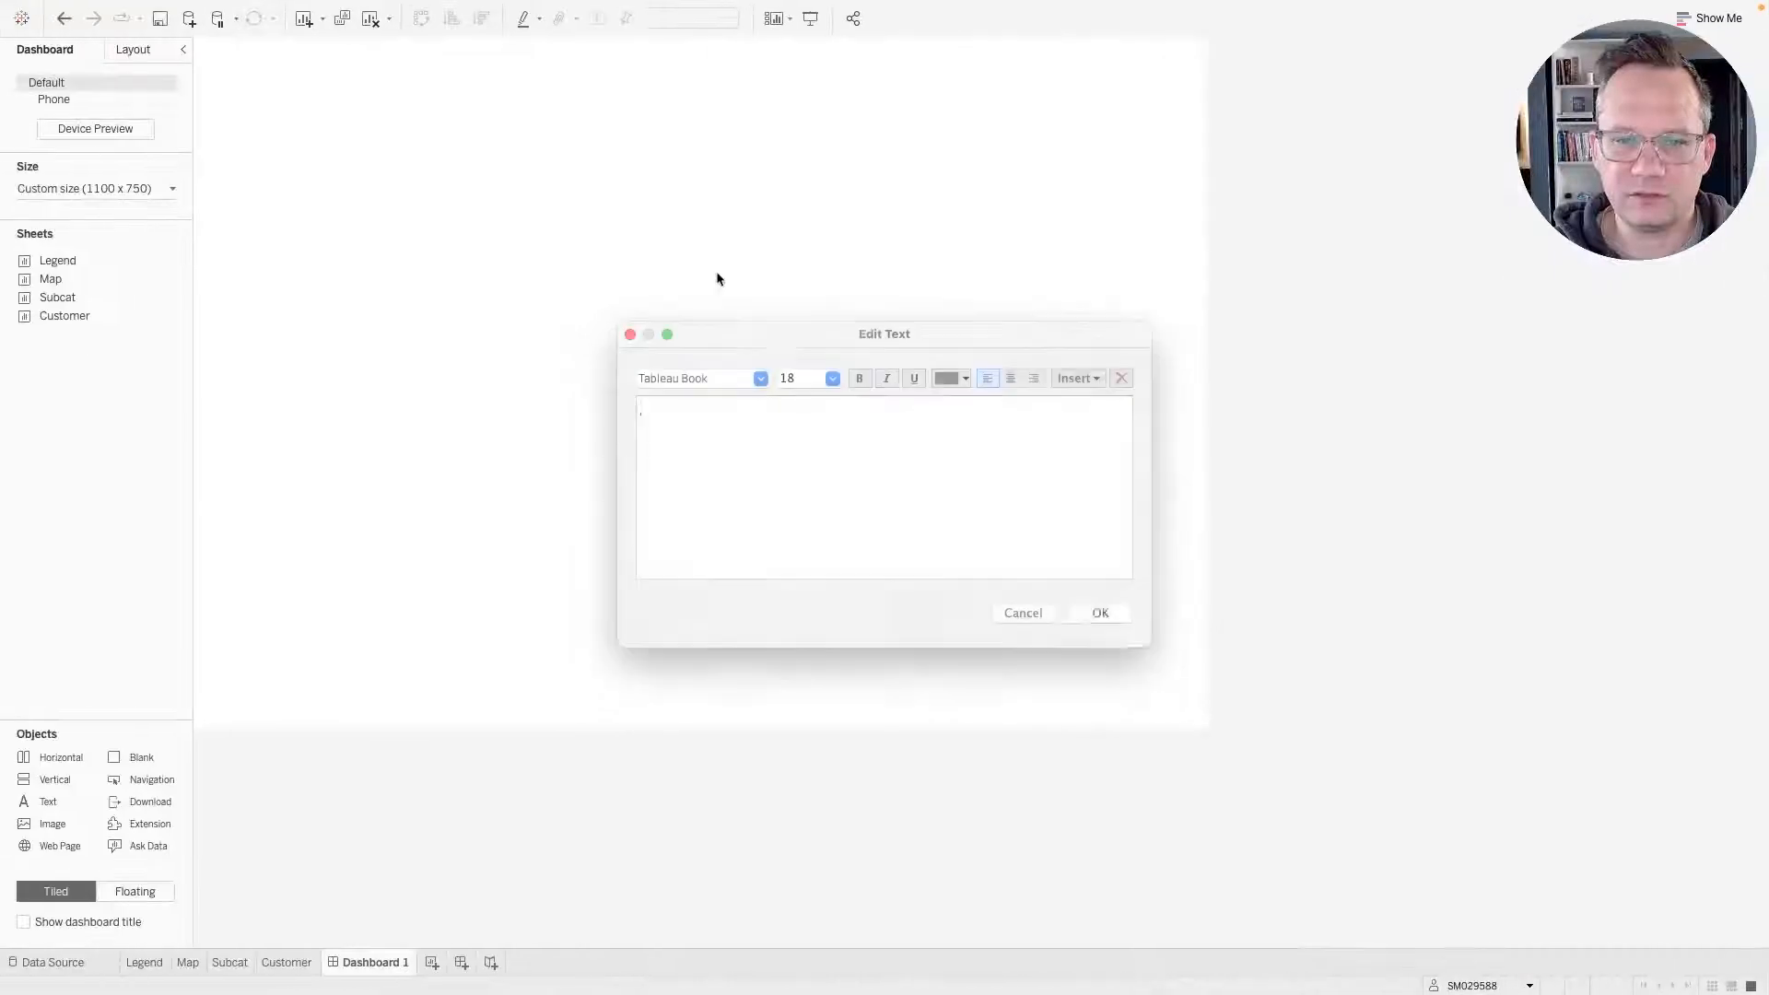
key(ctrl+Right)
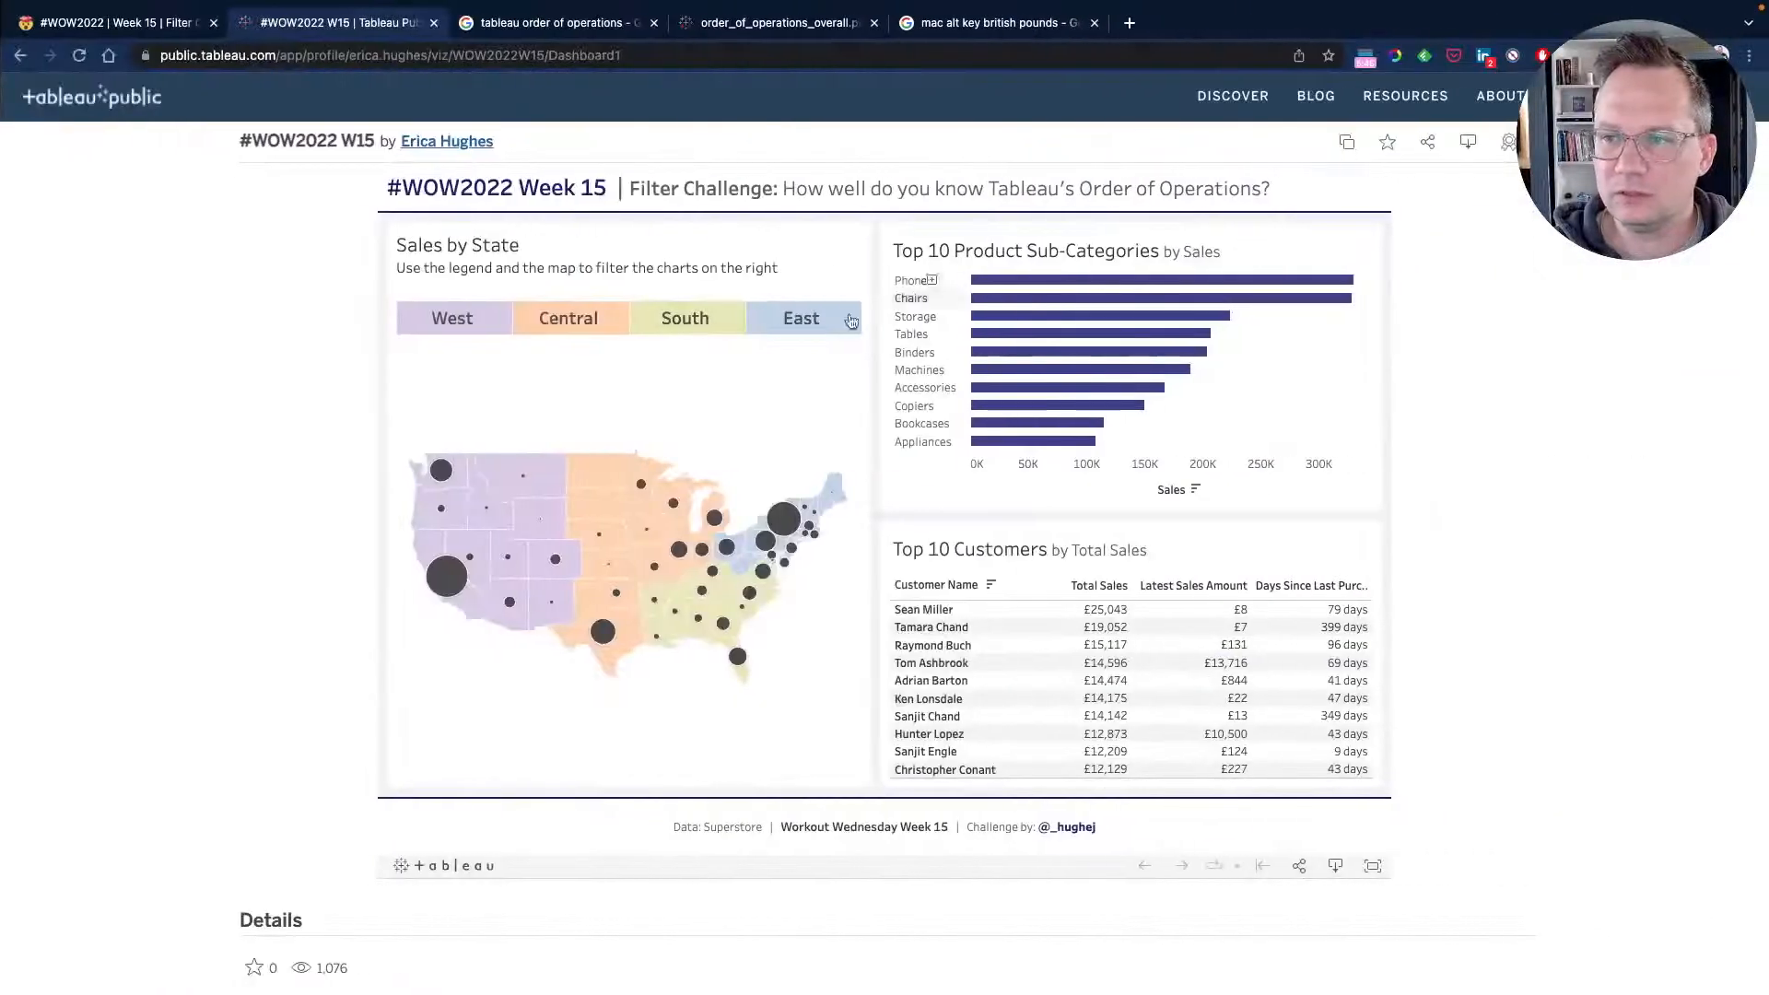
key(ctrl+Left)
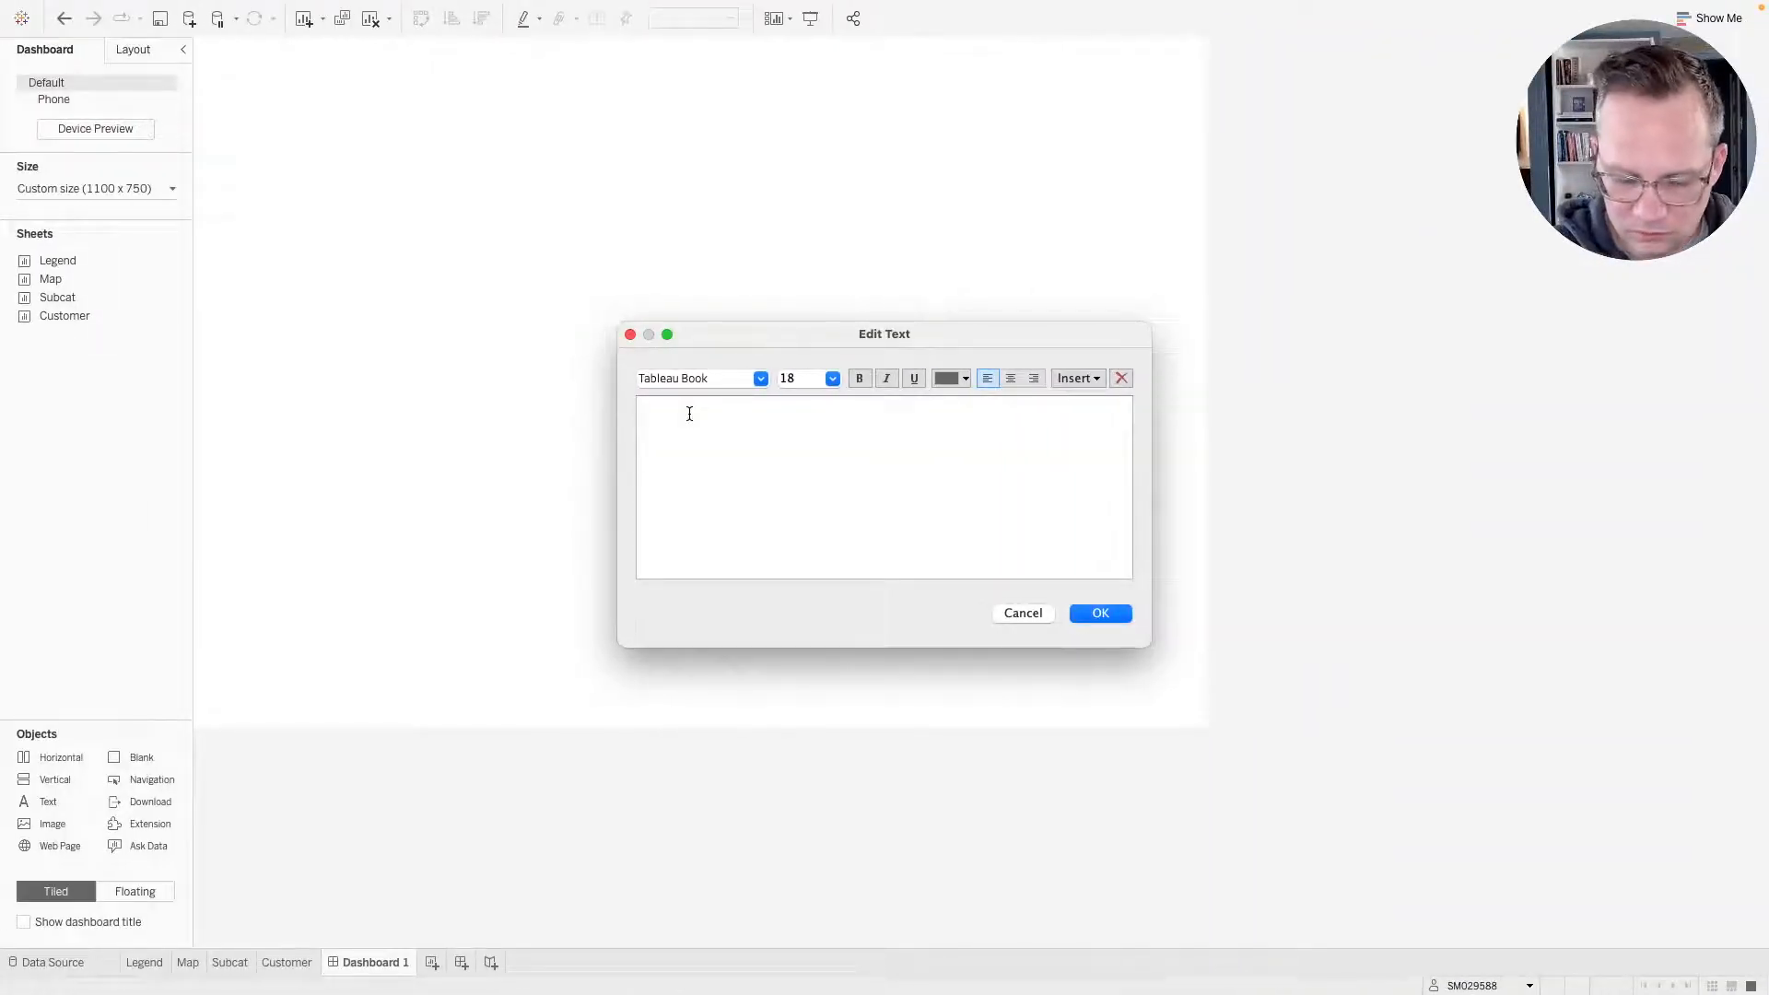
Type "#WOW2022 | Week 15 |" as the start of the dashboard title, checking it against the reference.
text(#WoW)
key(BackSpace)
key(BackSpace)
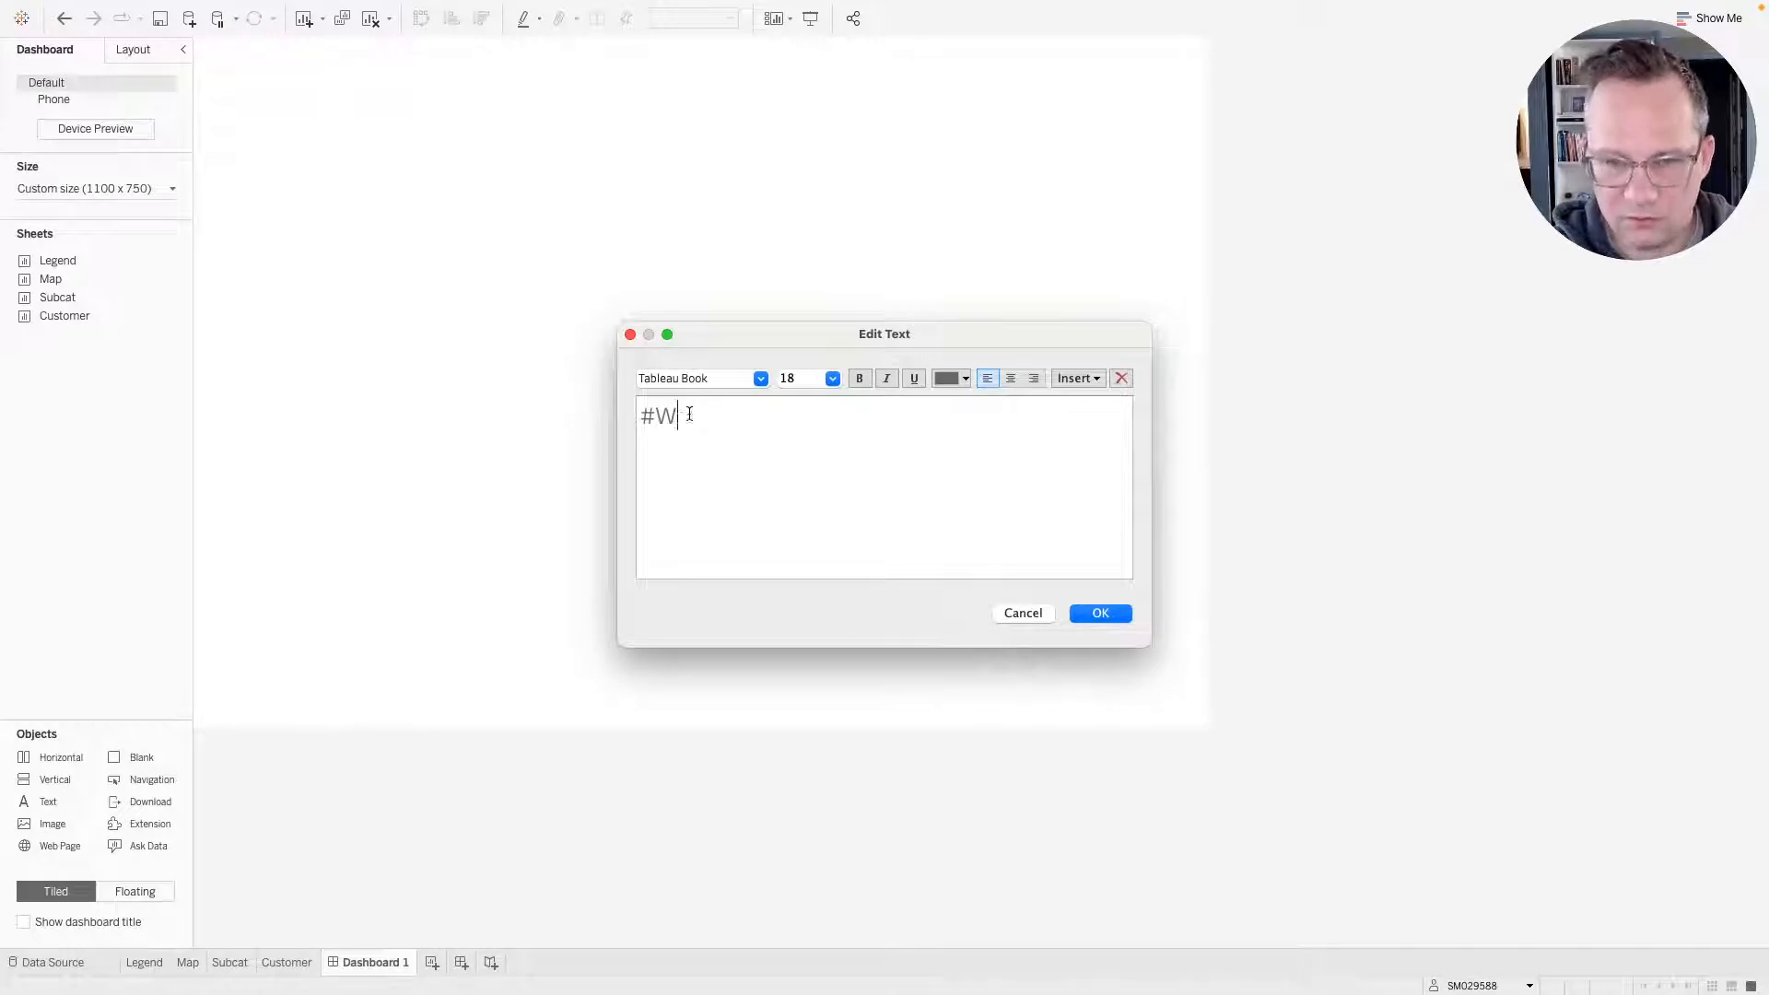
text(OW 2022 )
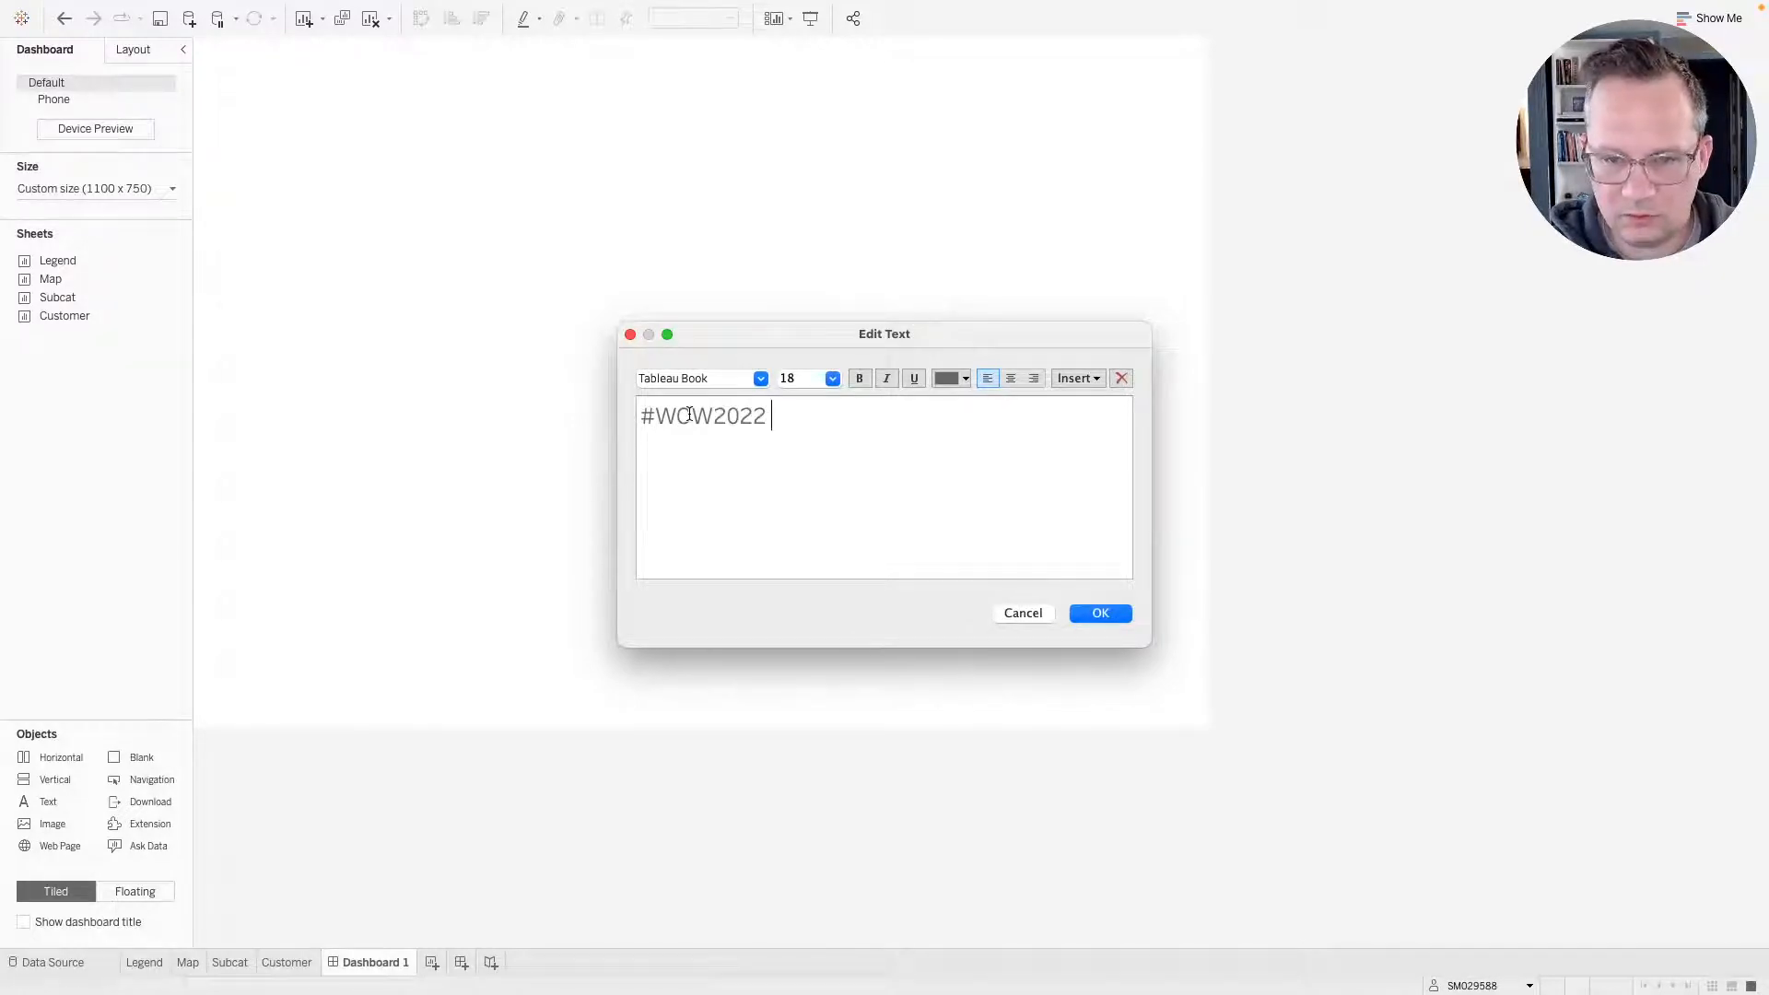
text(| Week )
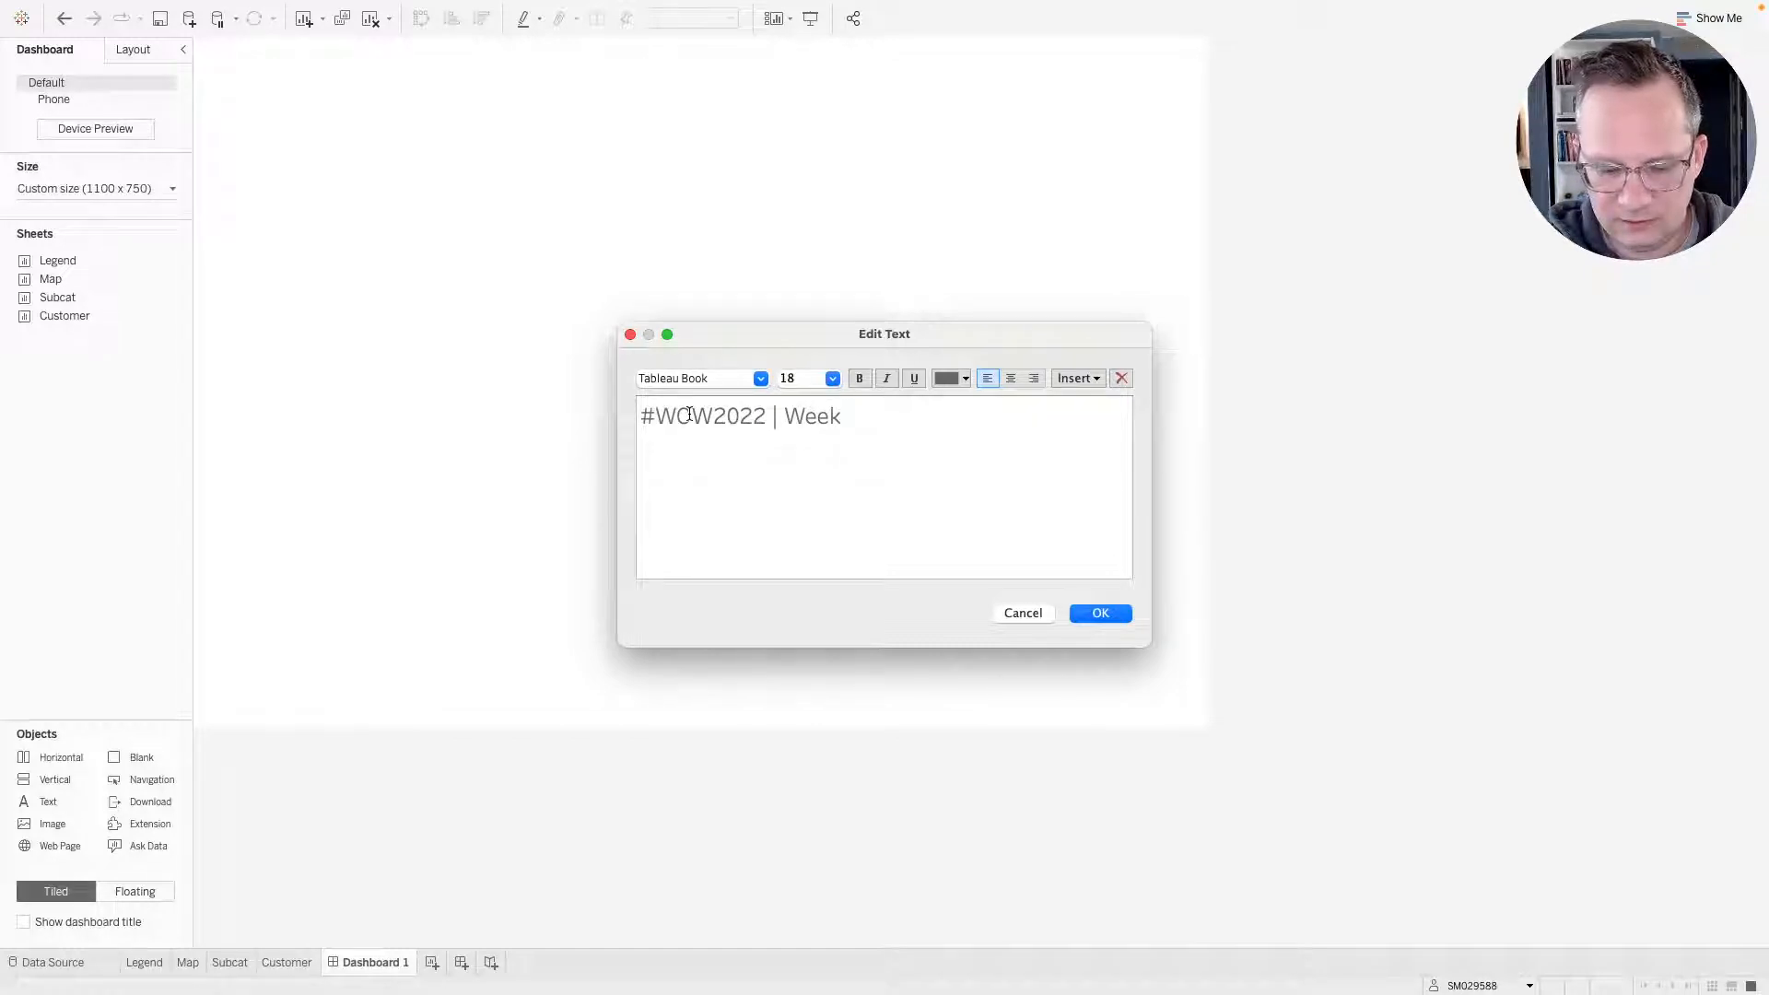
text(15 |)
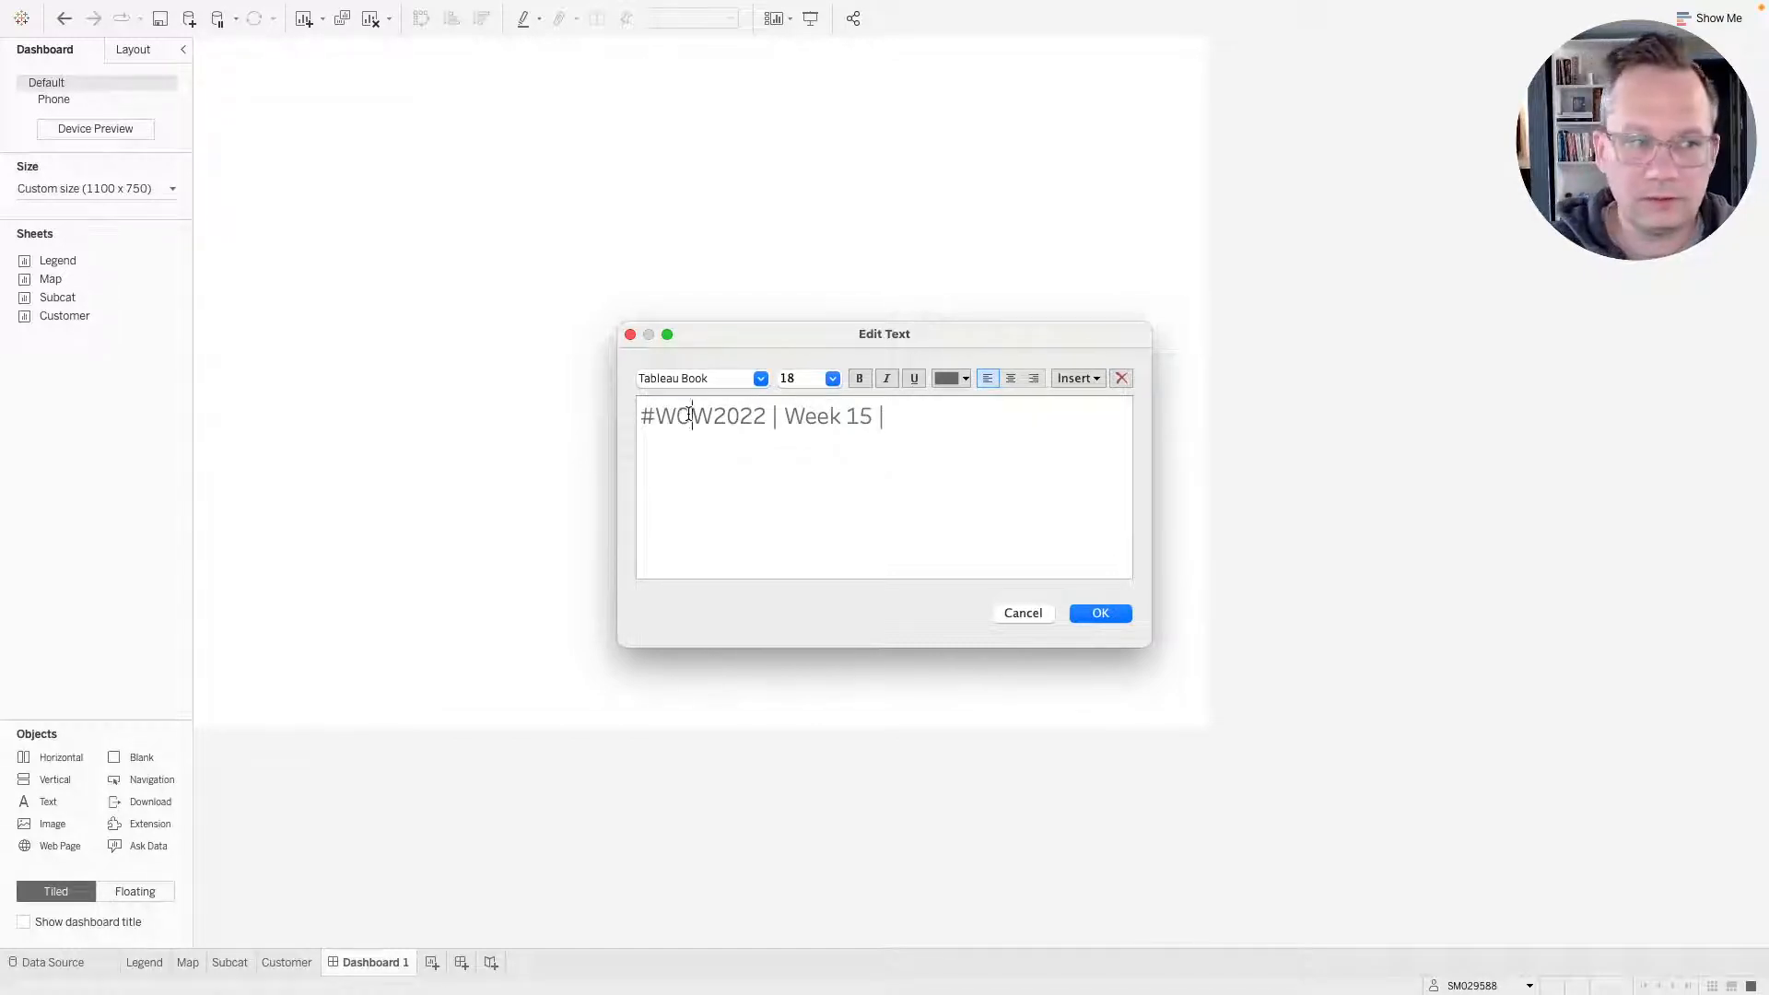
drag(689, 414, 339, 446)
key(ctrl+Right)
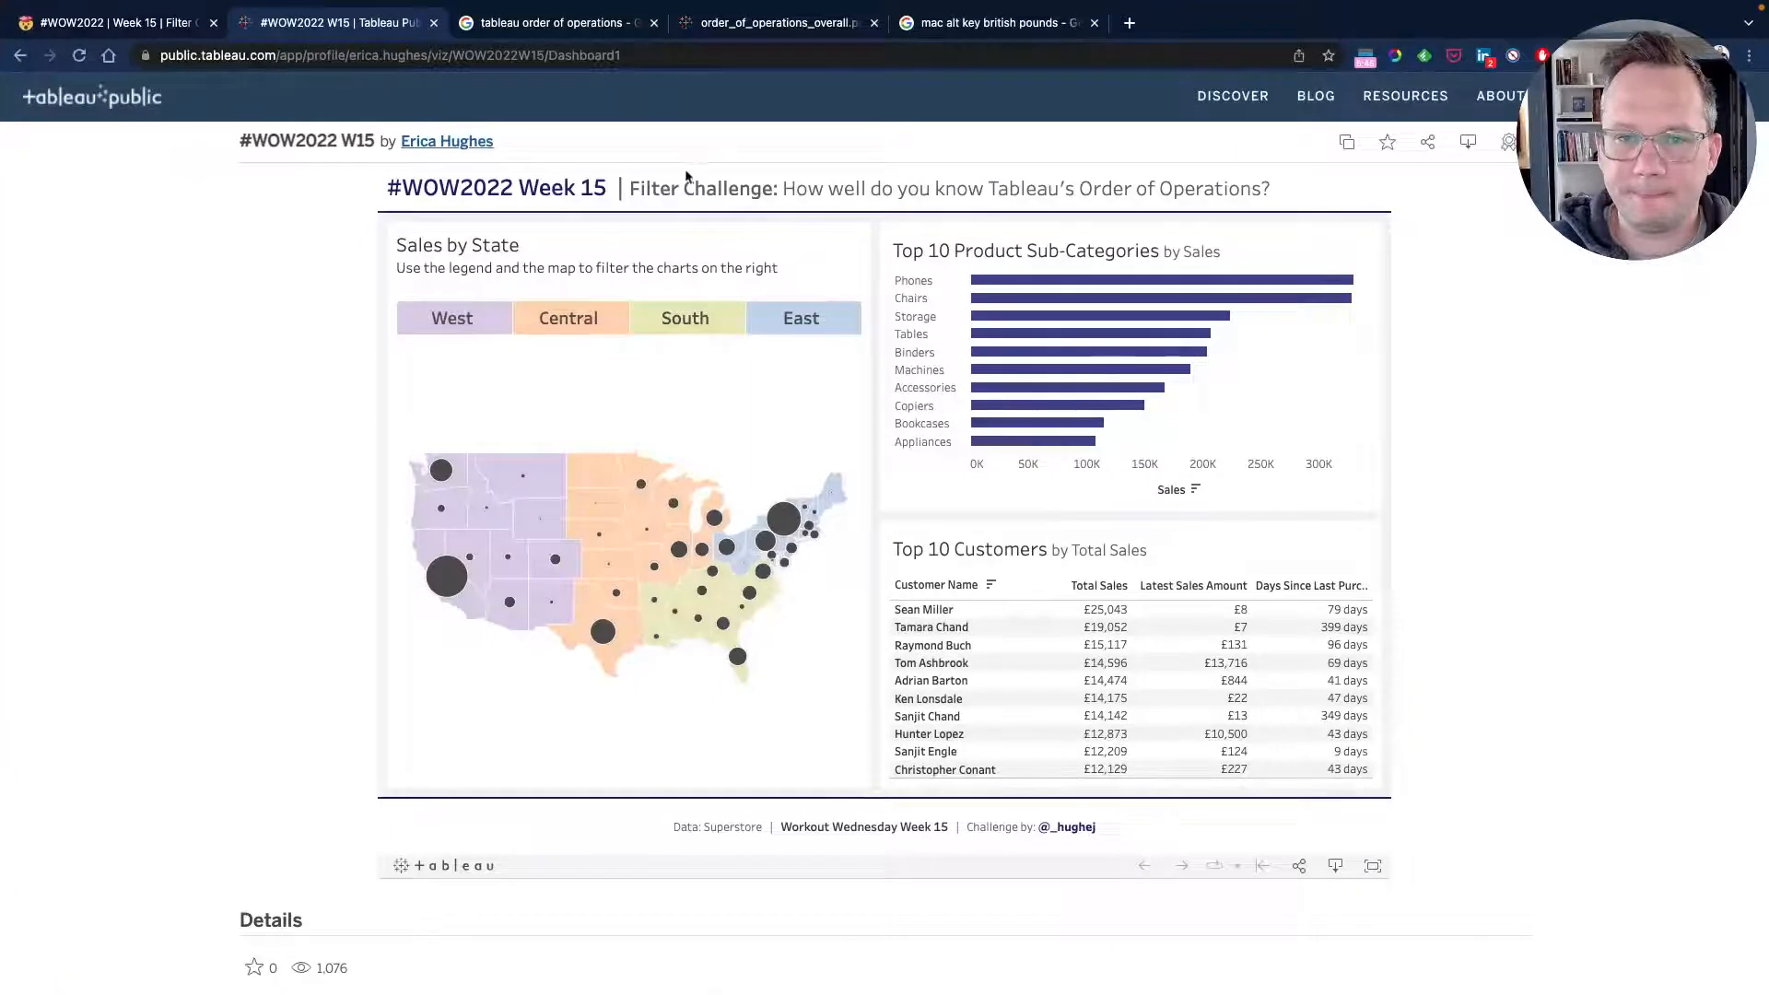
key(ctrl+Left)
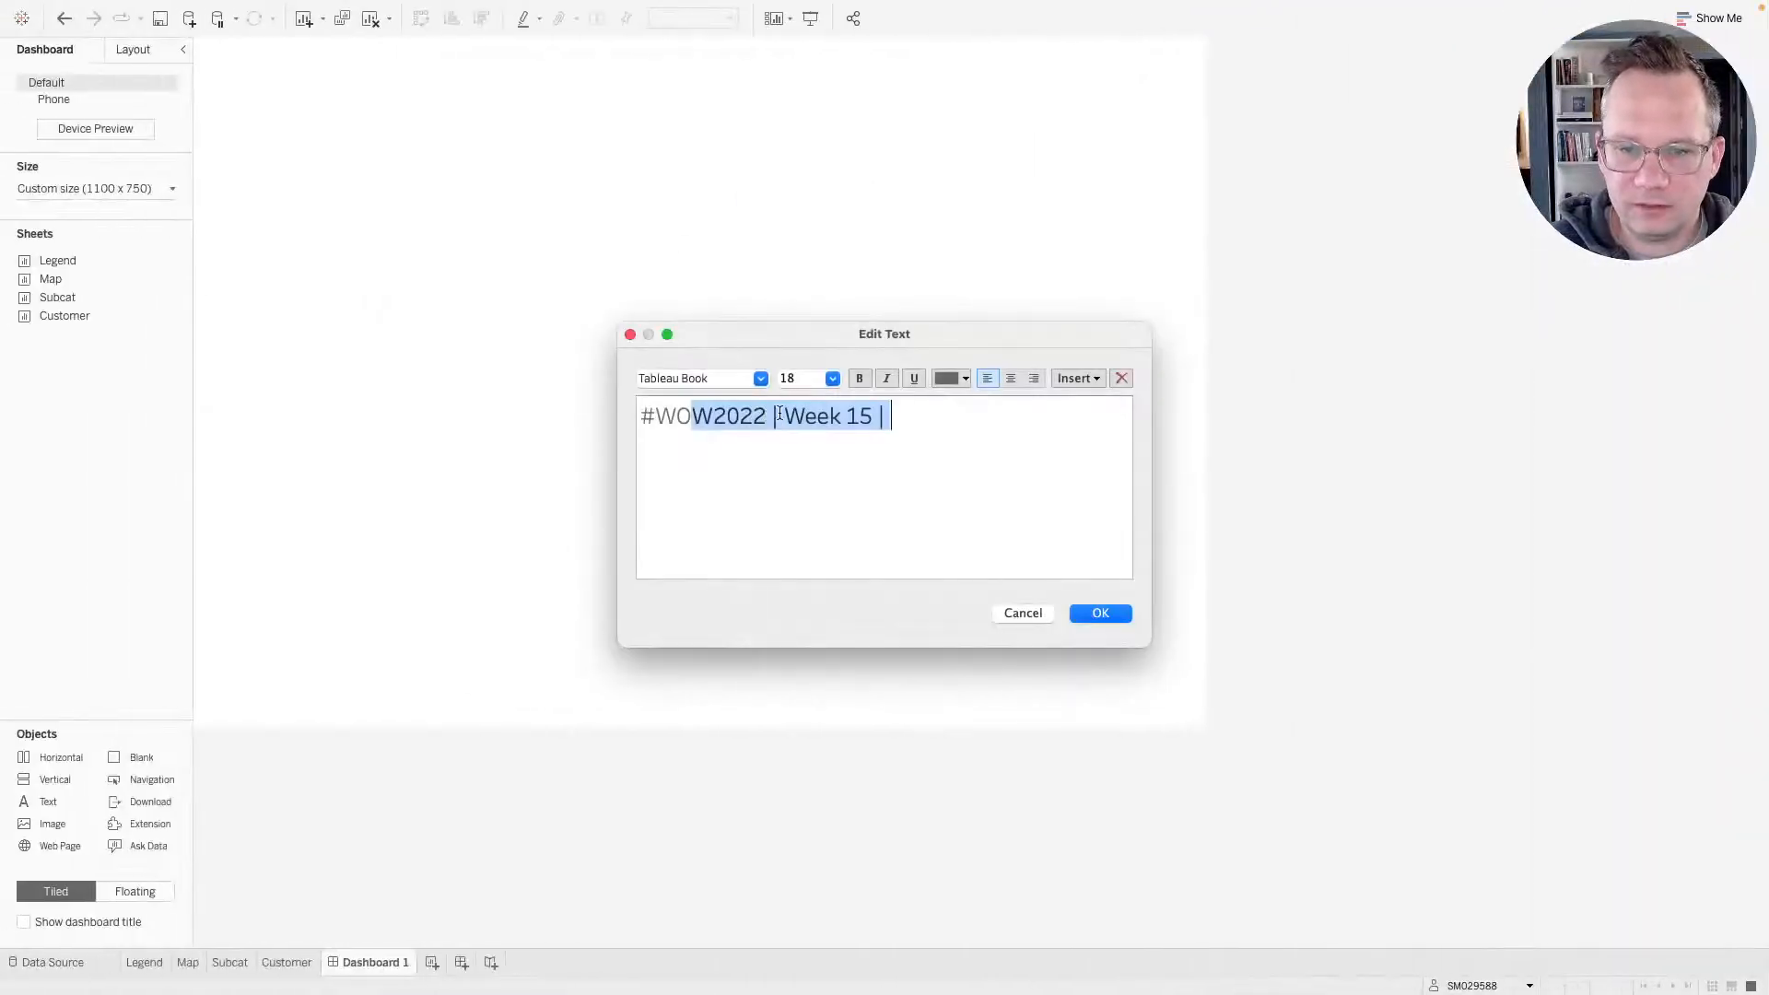
Complete the title with "How well do you know the order of operations?".
click(783, 415)
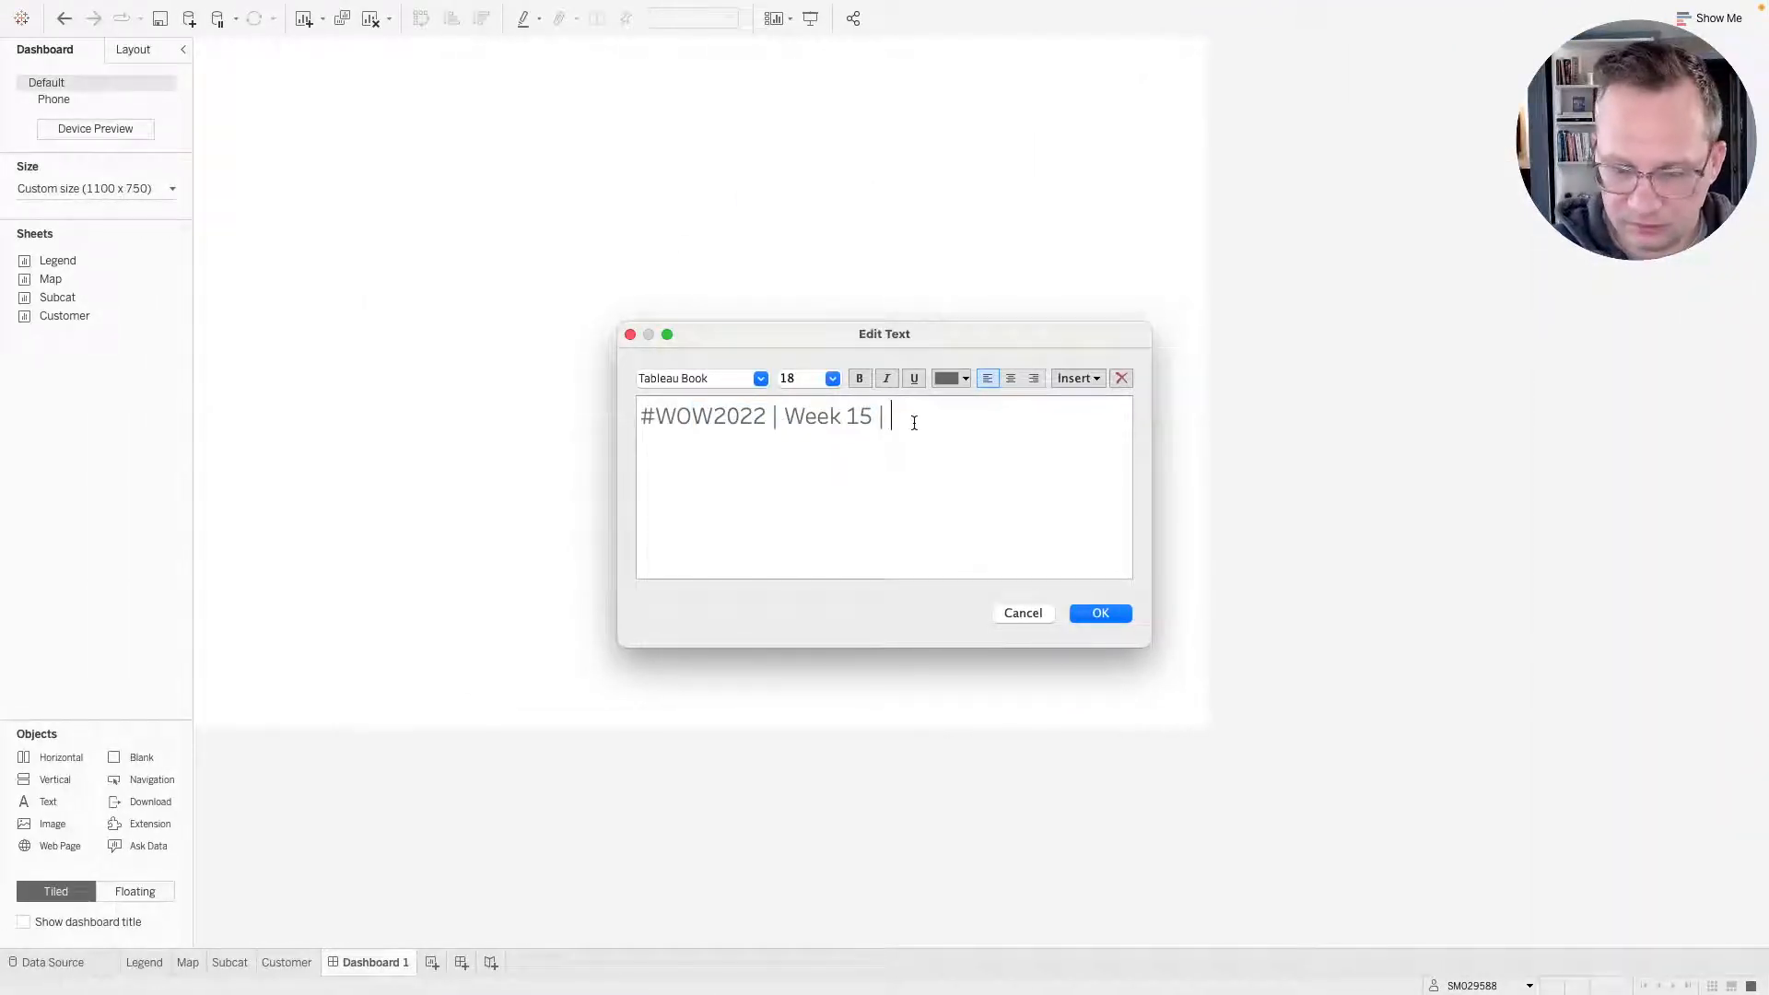
text(h)
key(BackSpace)
text(H)
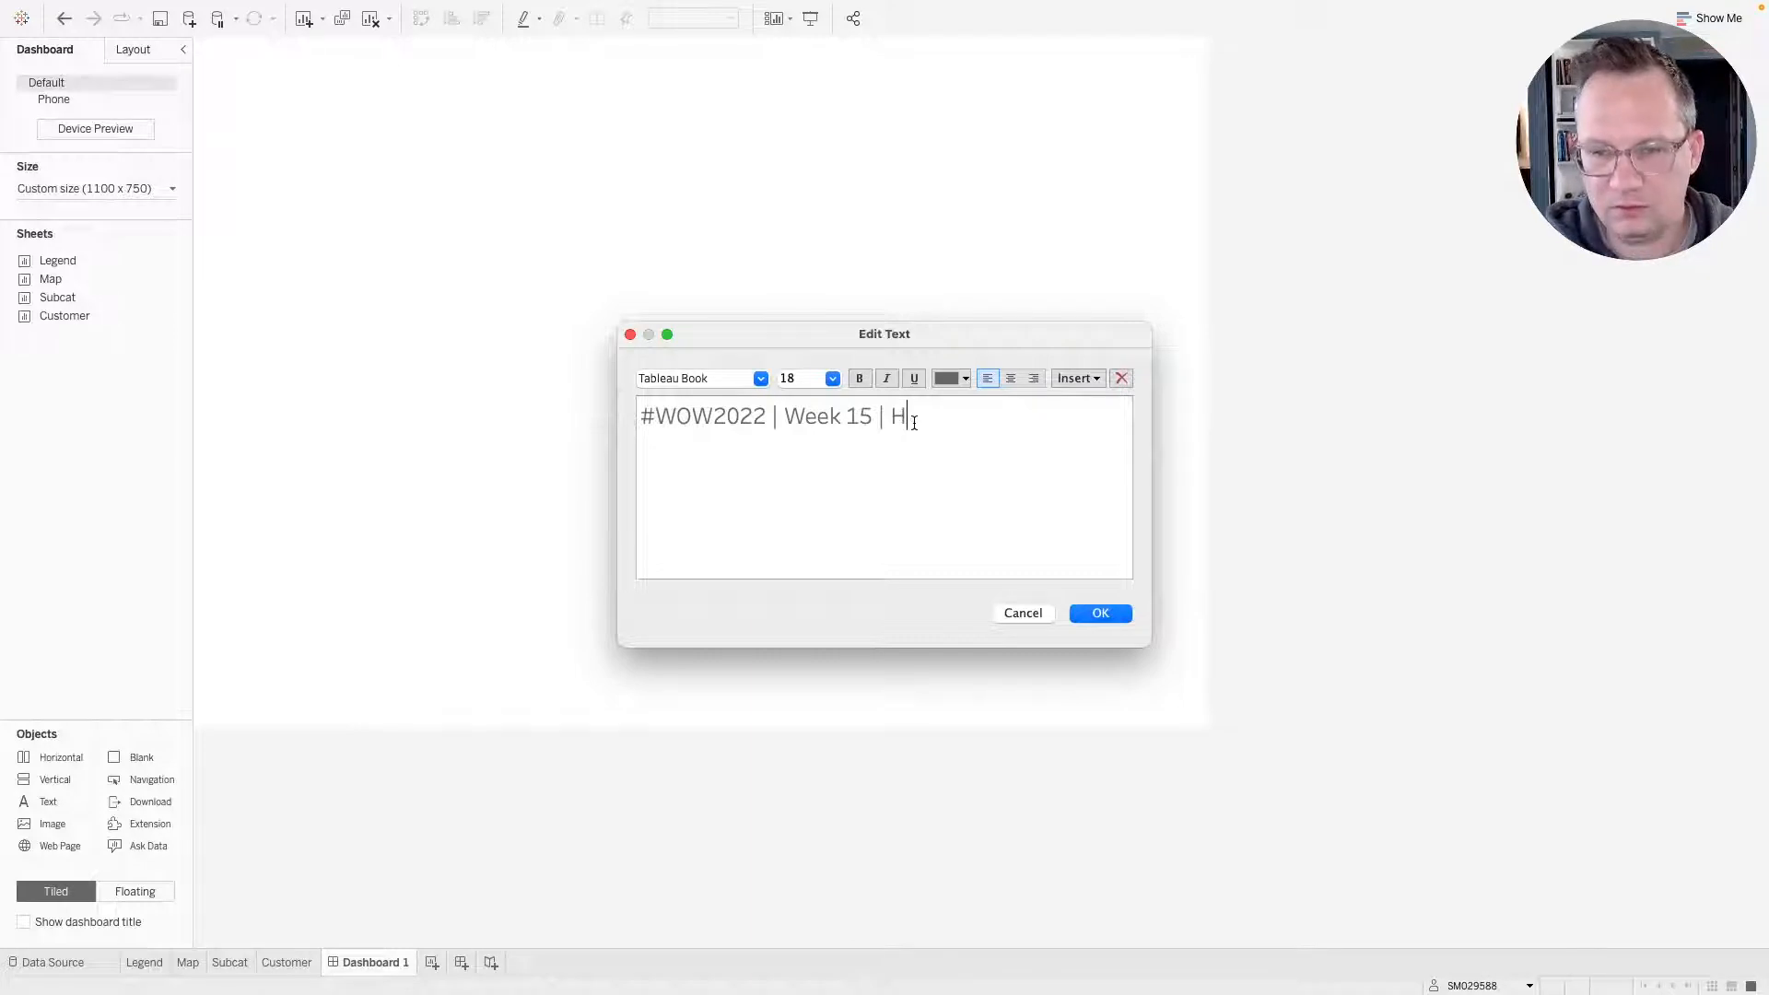
text(ow well do yo)
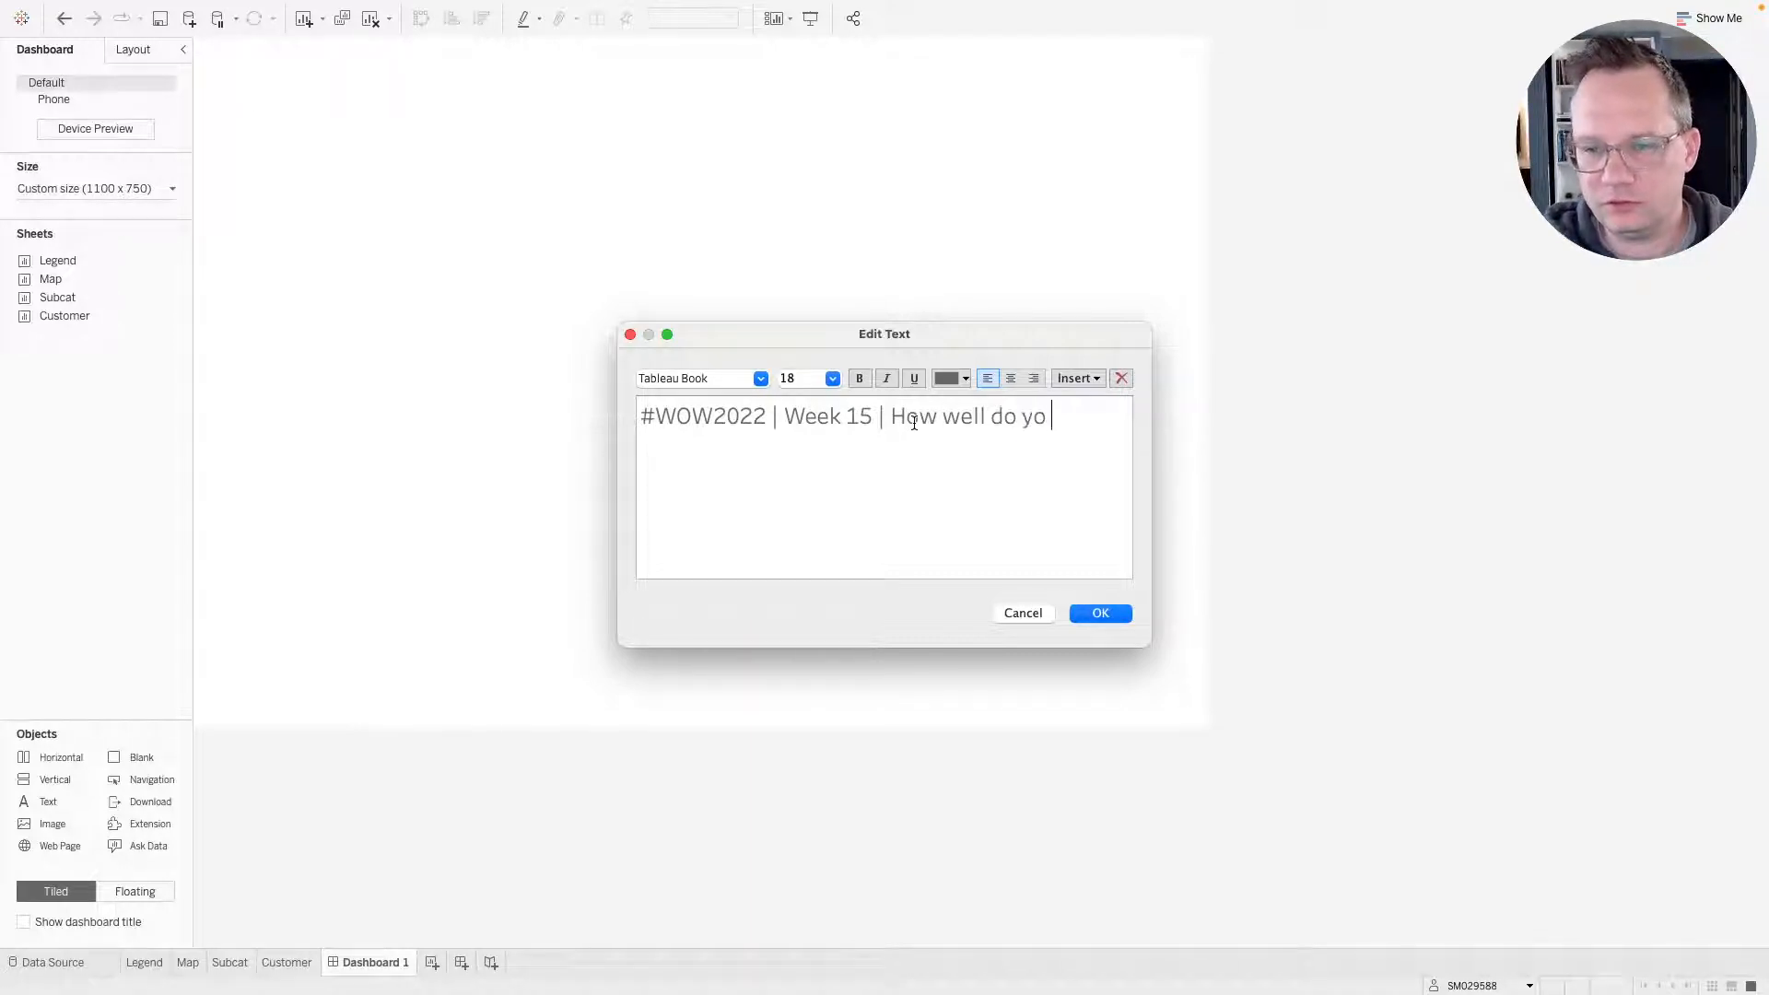
text(u know the )
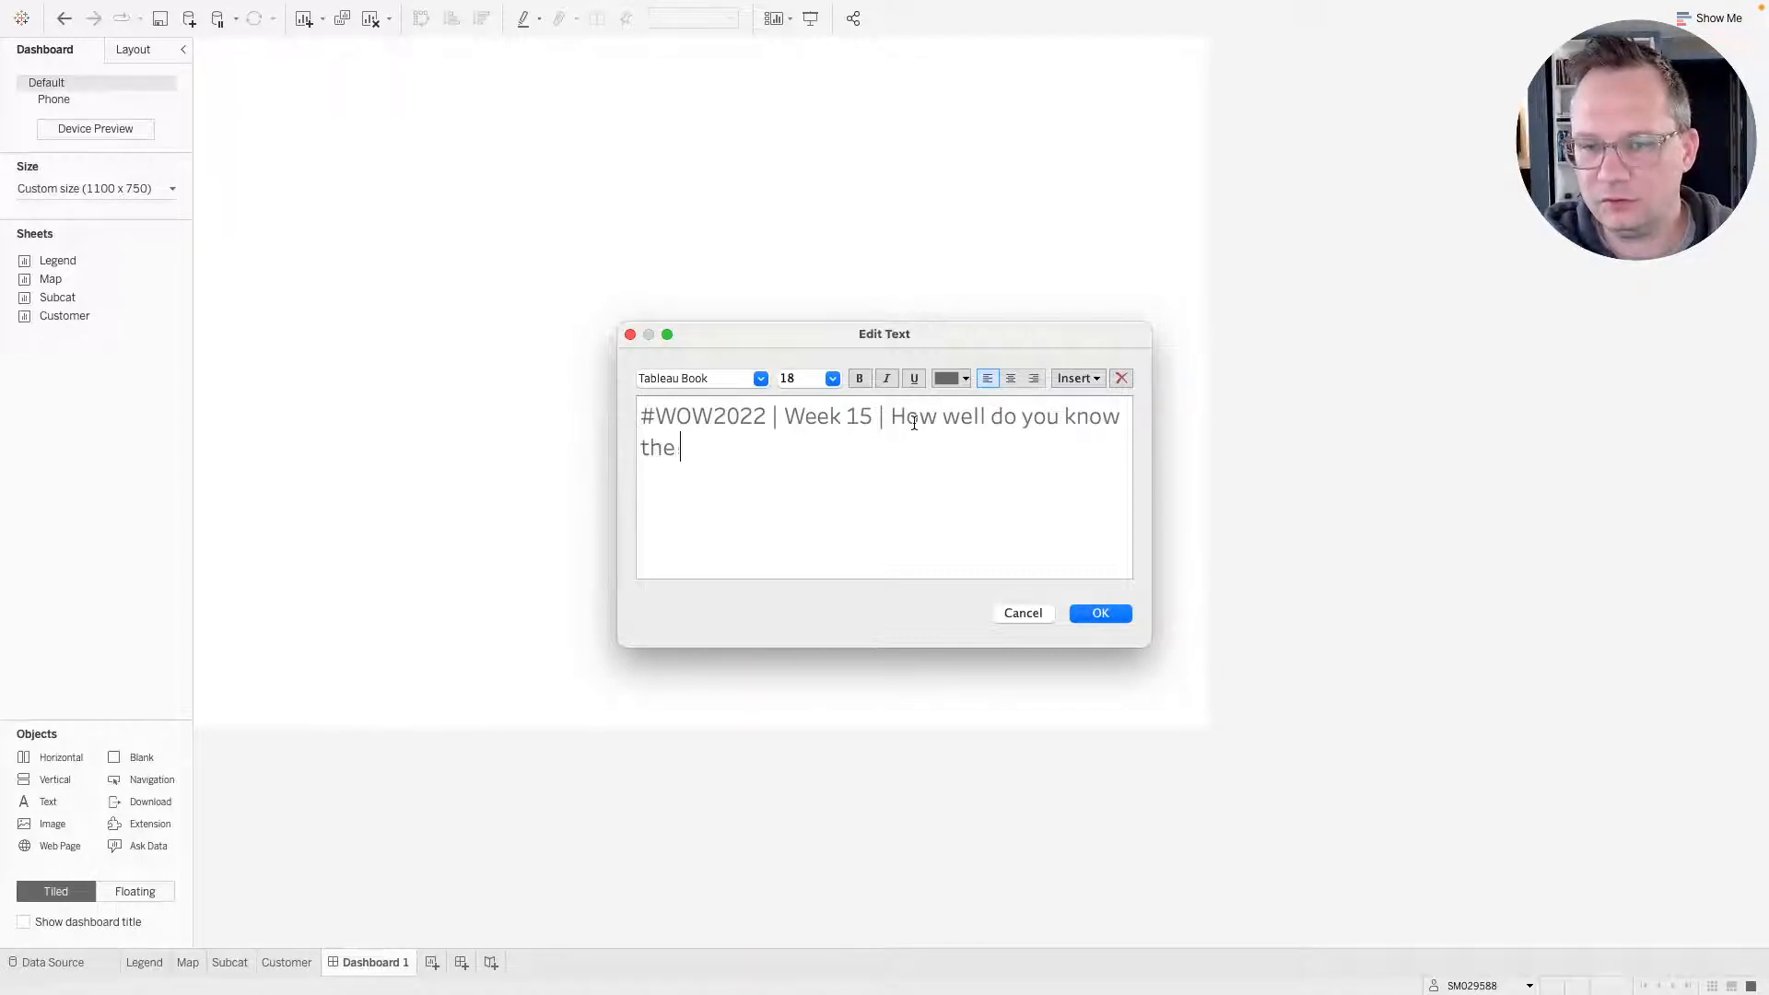
text(order of operations?)
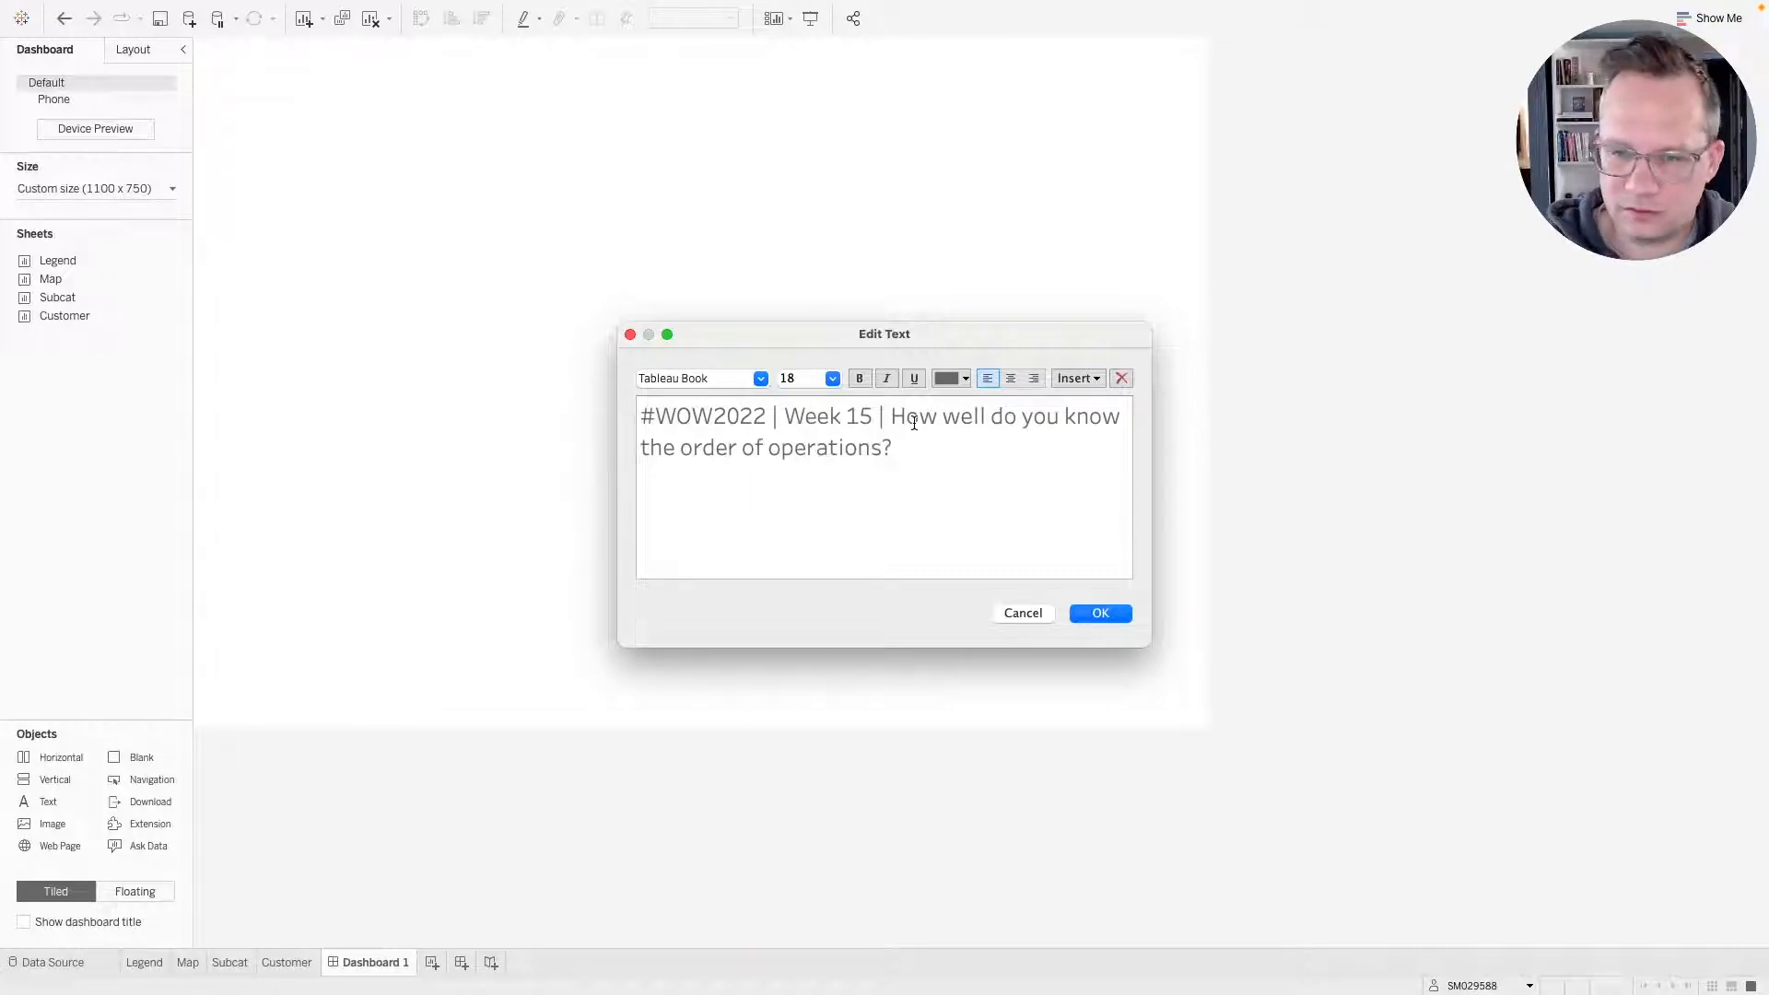
Set "Week 15" and "#WOW2022" in the title to the Tableau Semibold font.
drag(893, 449, 624, 417)
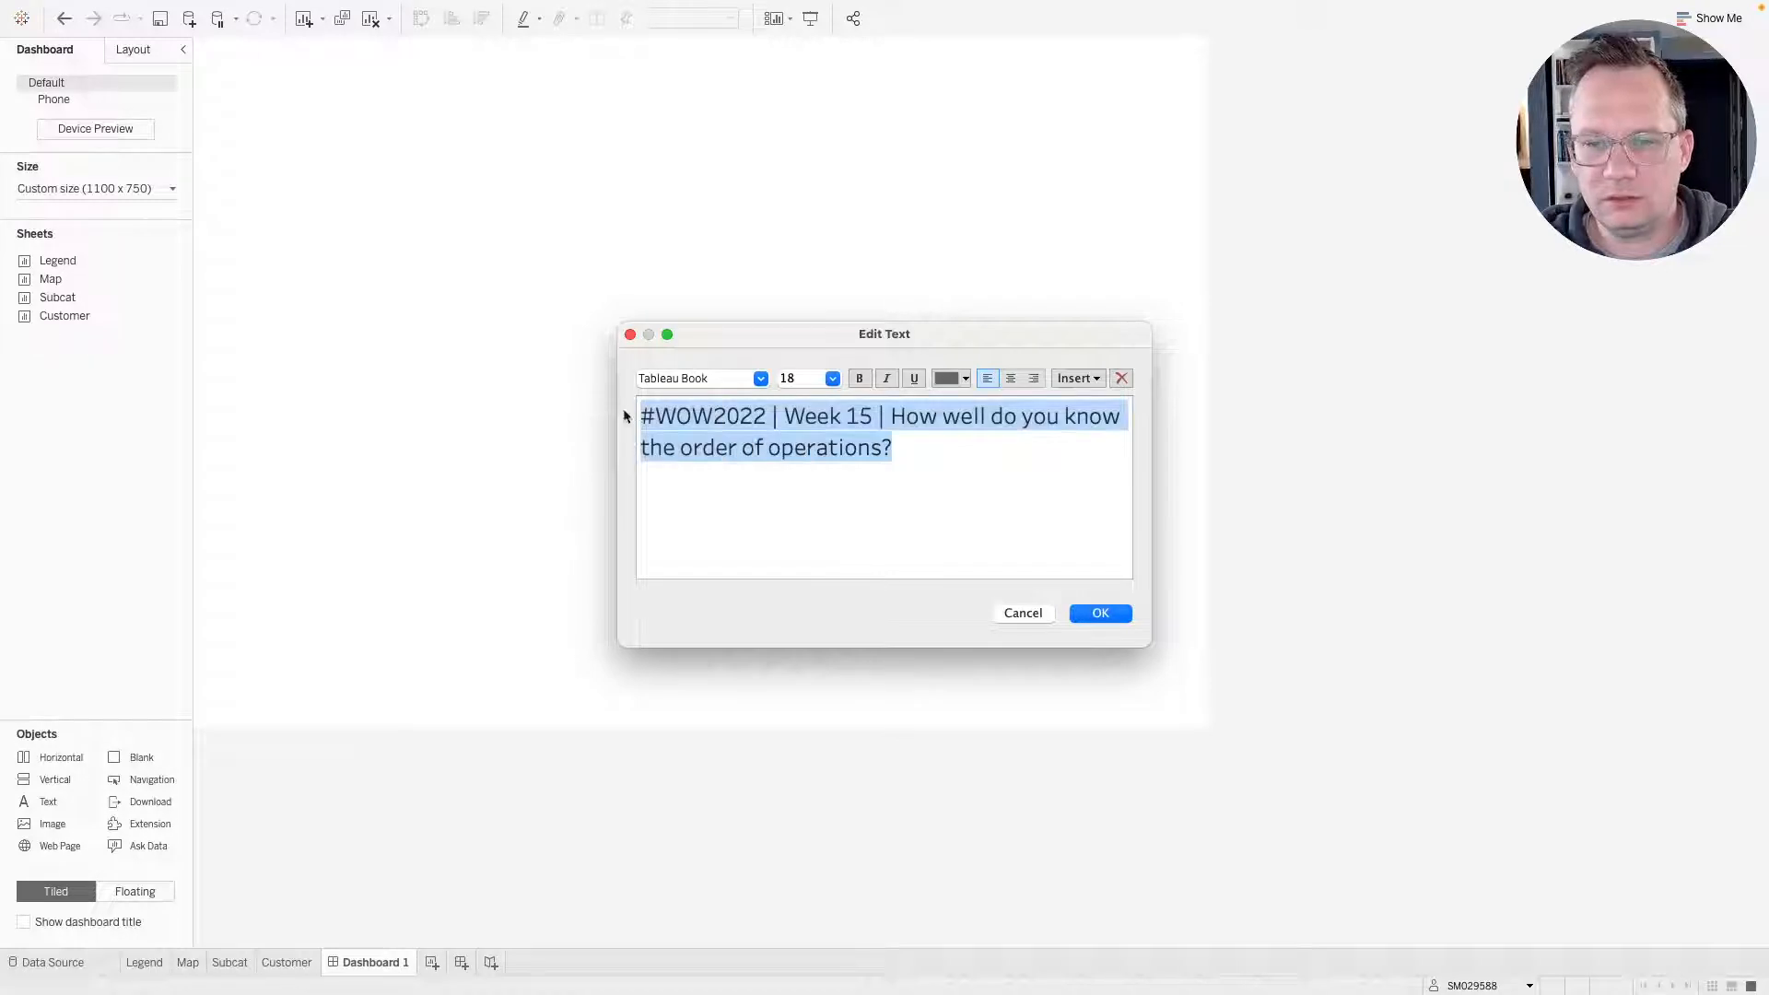
click(773, 403)
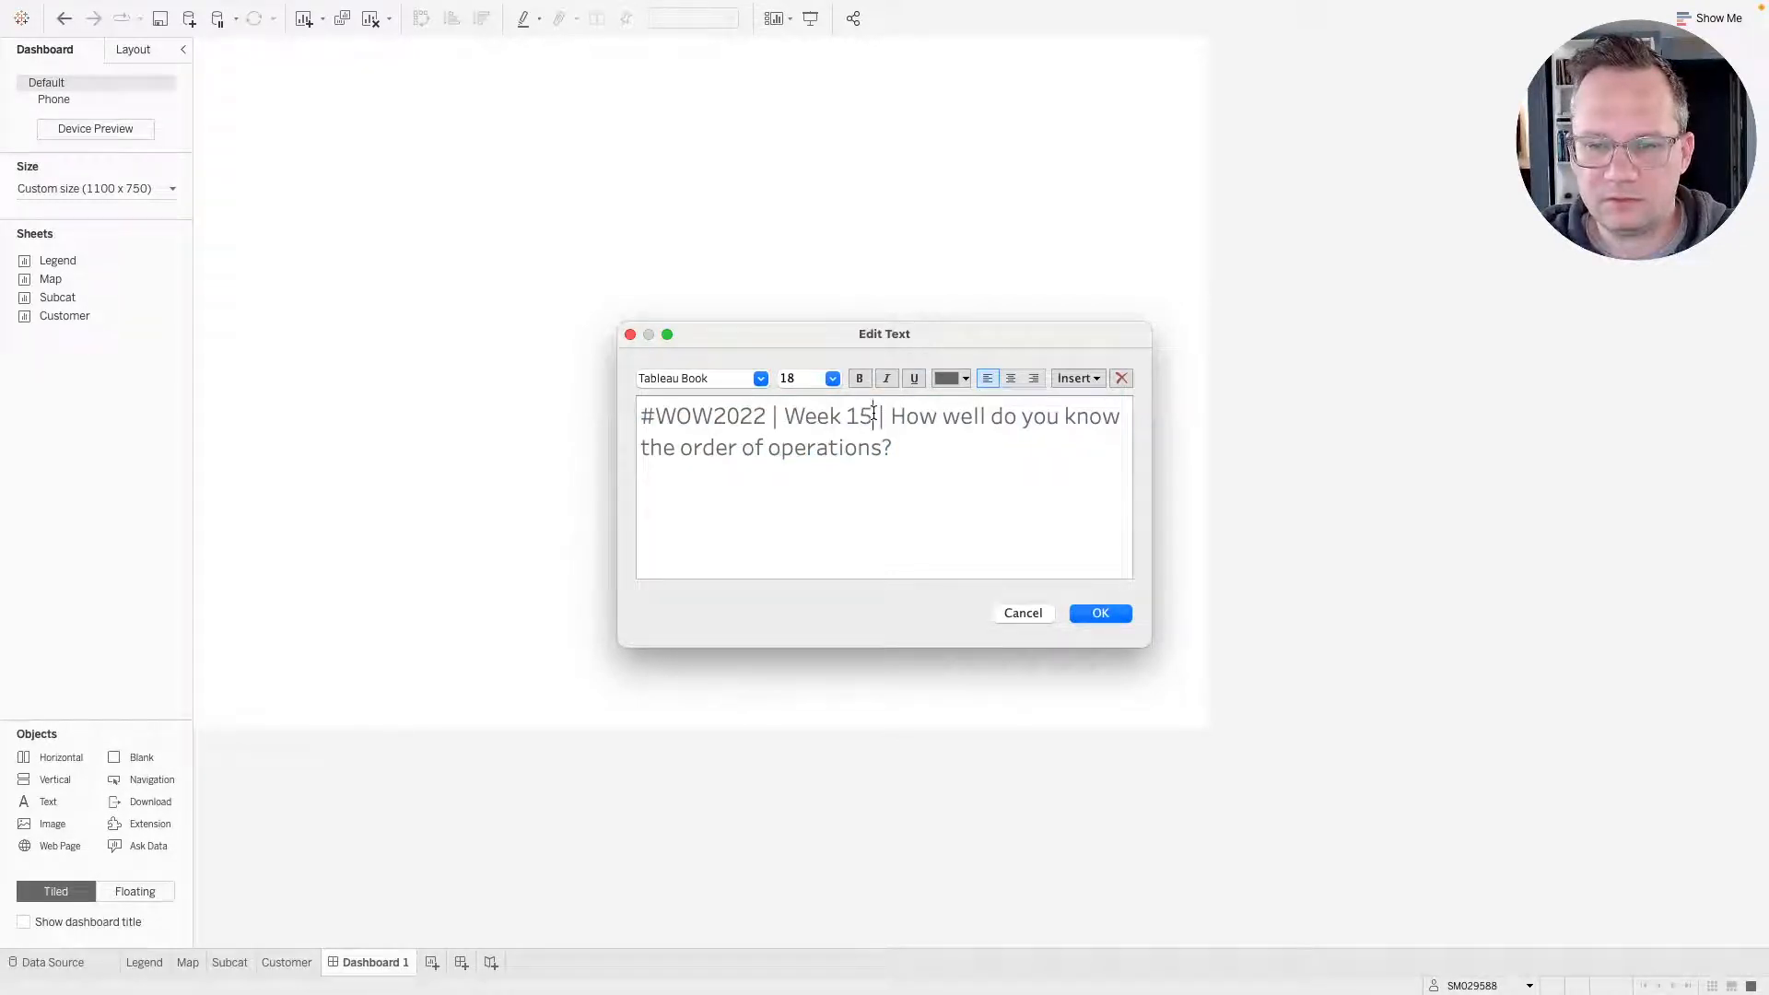
drag(873, 414, 782, 414)
click(761, 380)
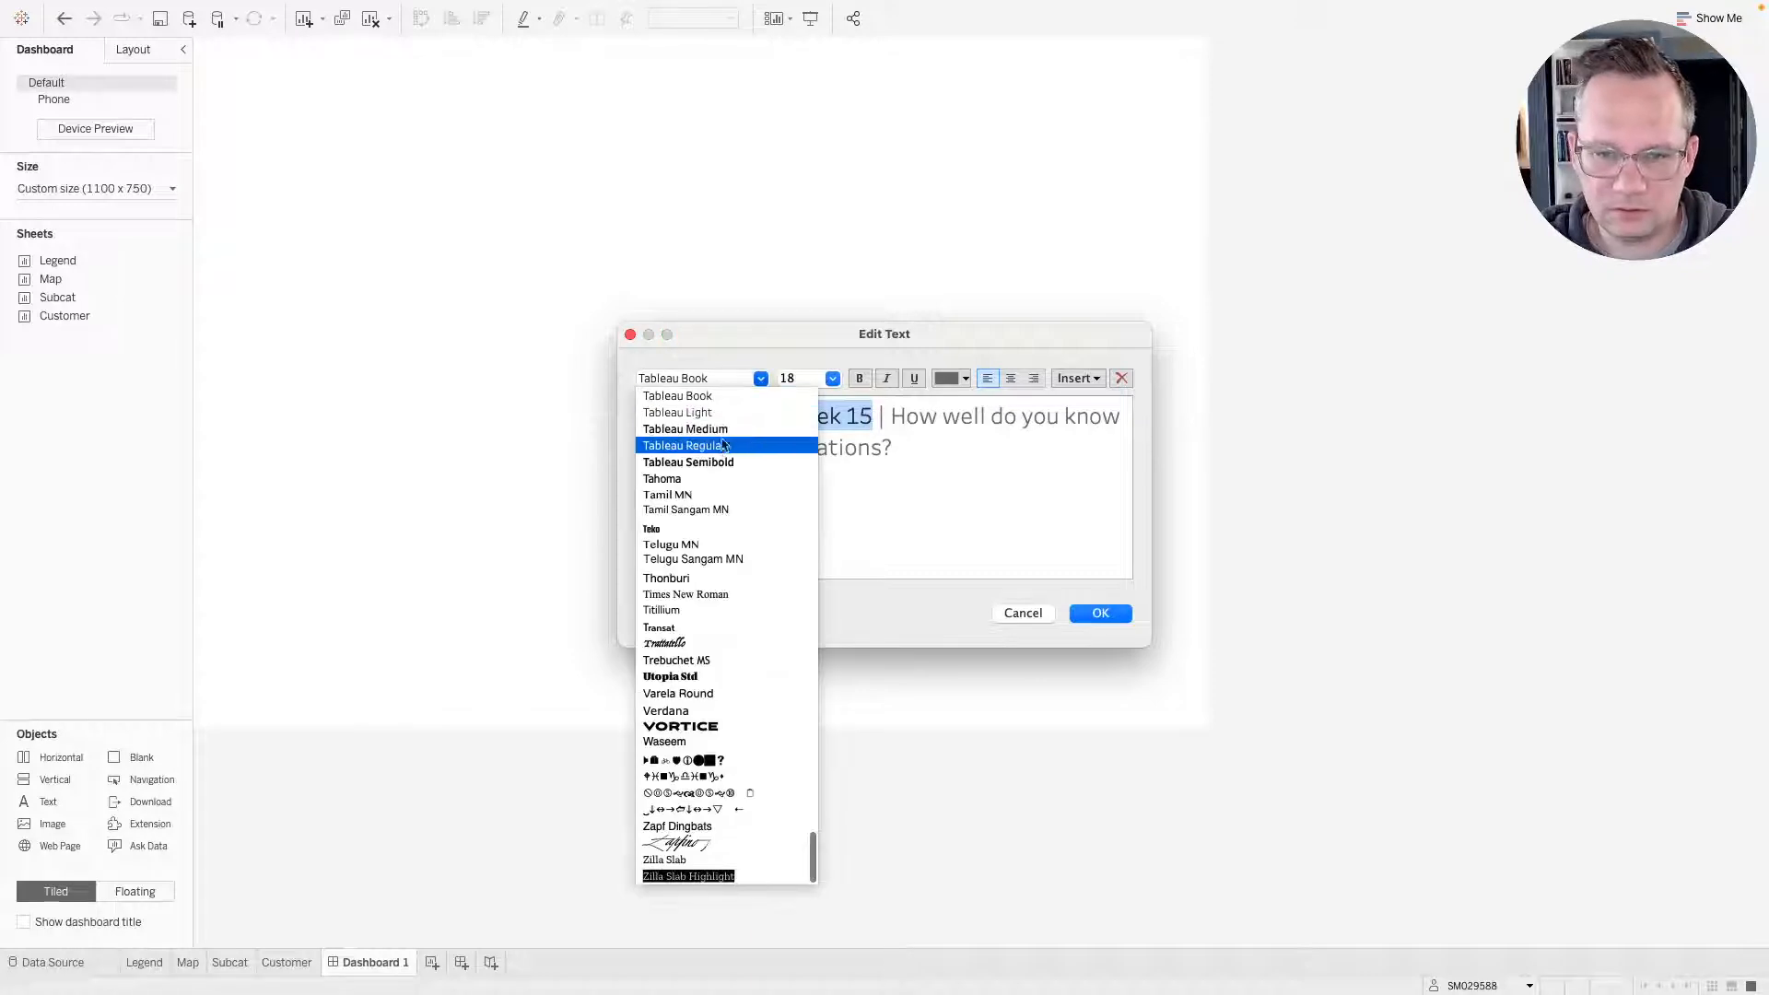
click(715, 462)
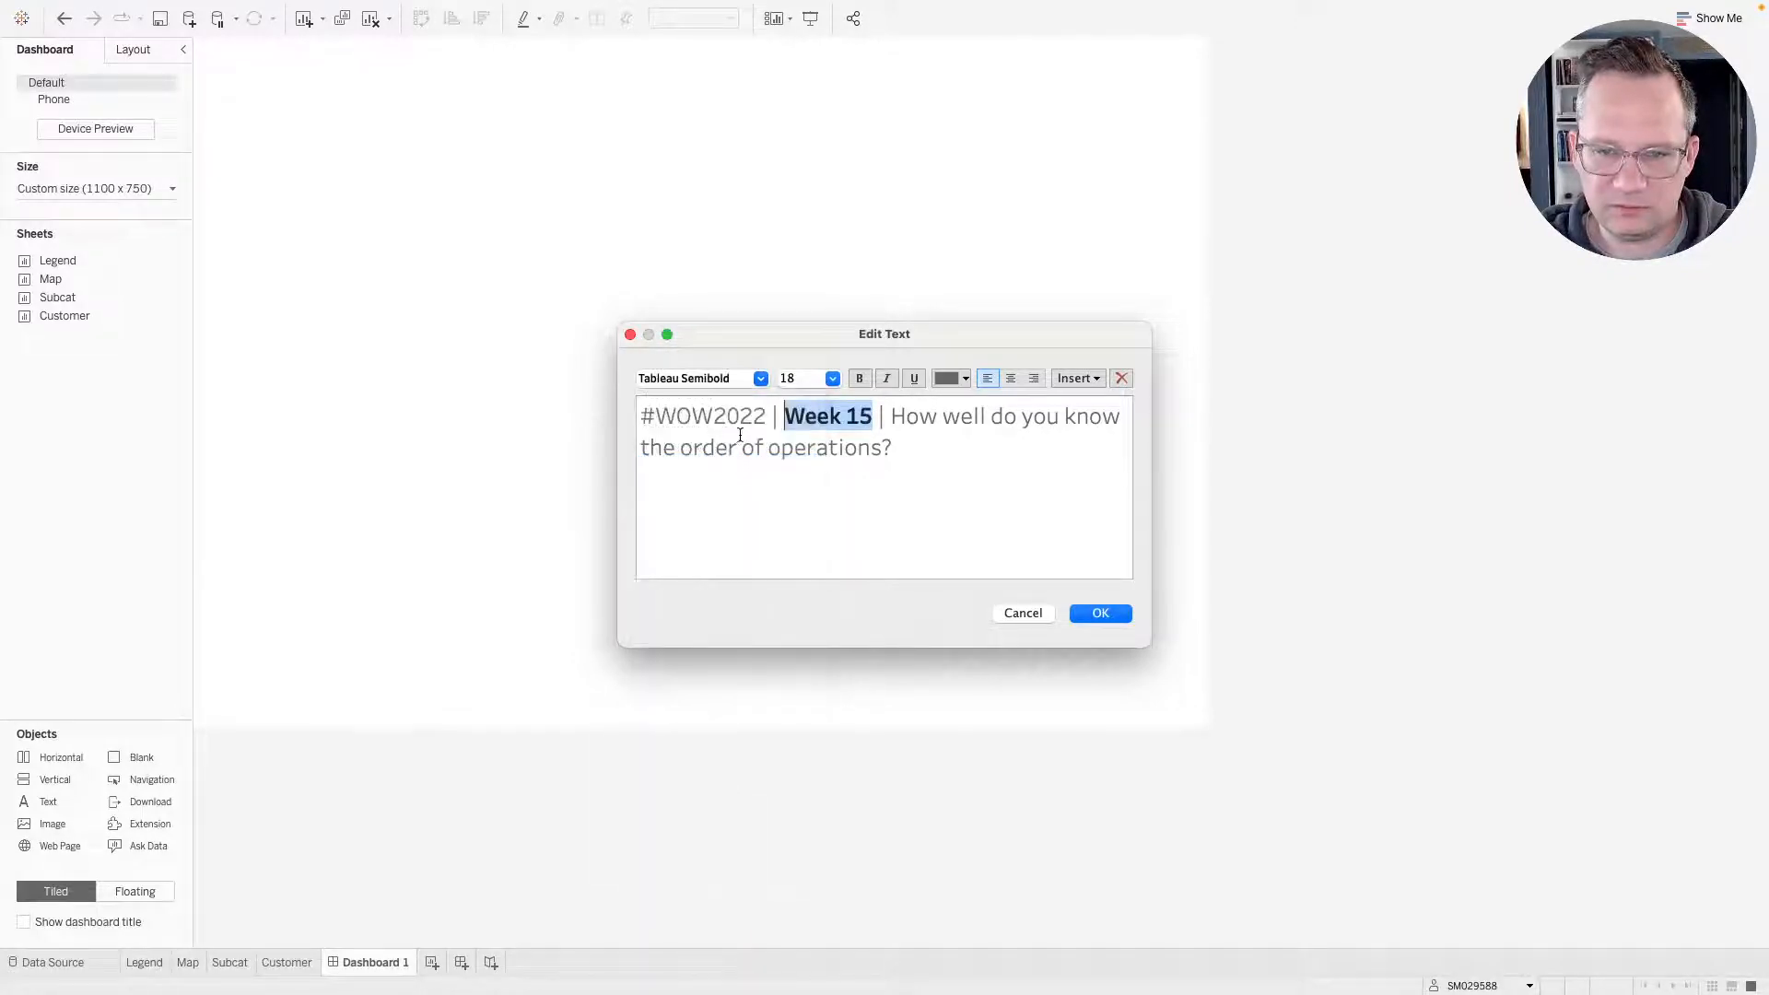
drag(767, 416, 632, 410)
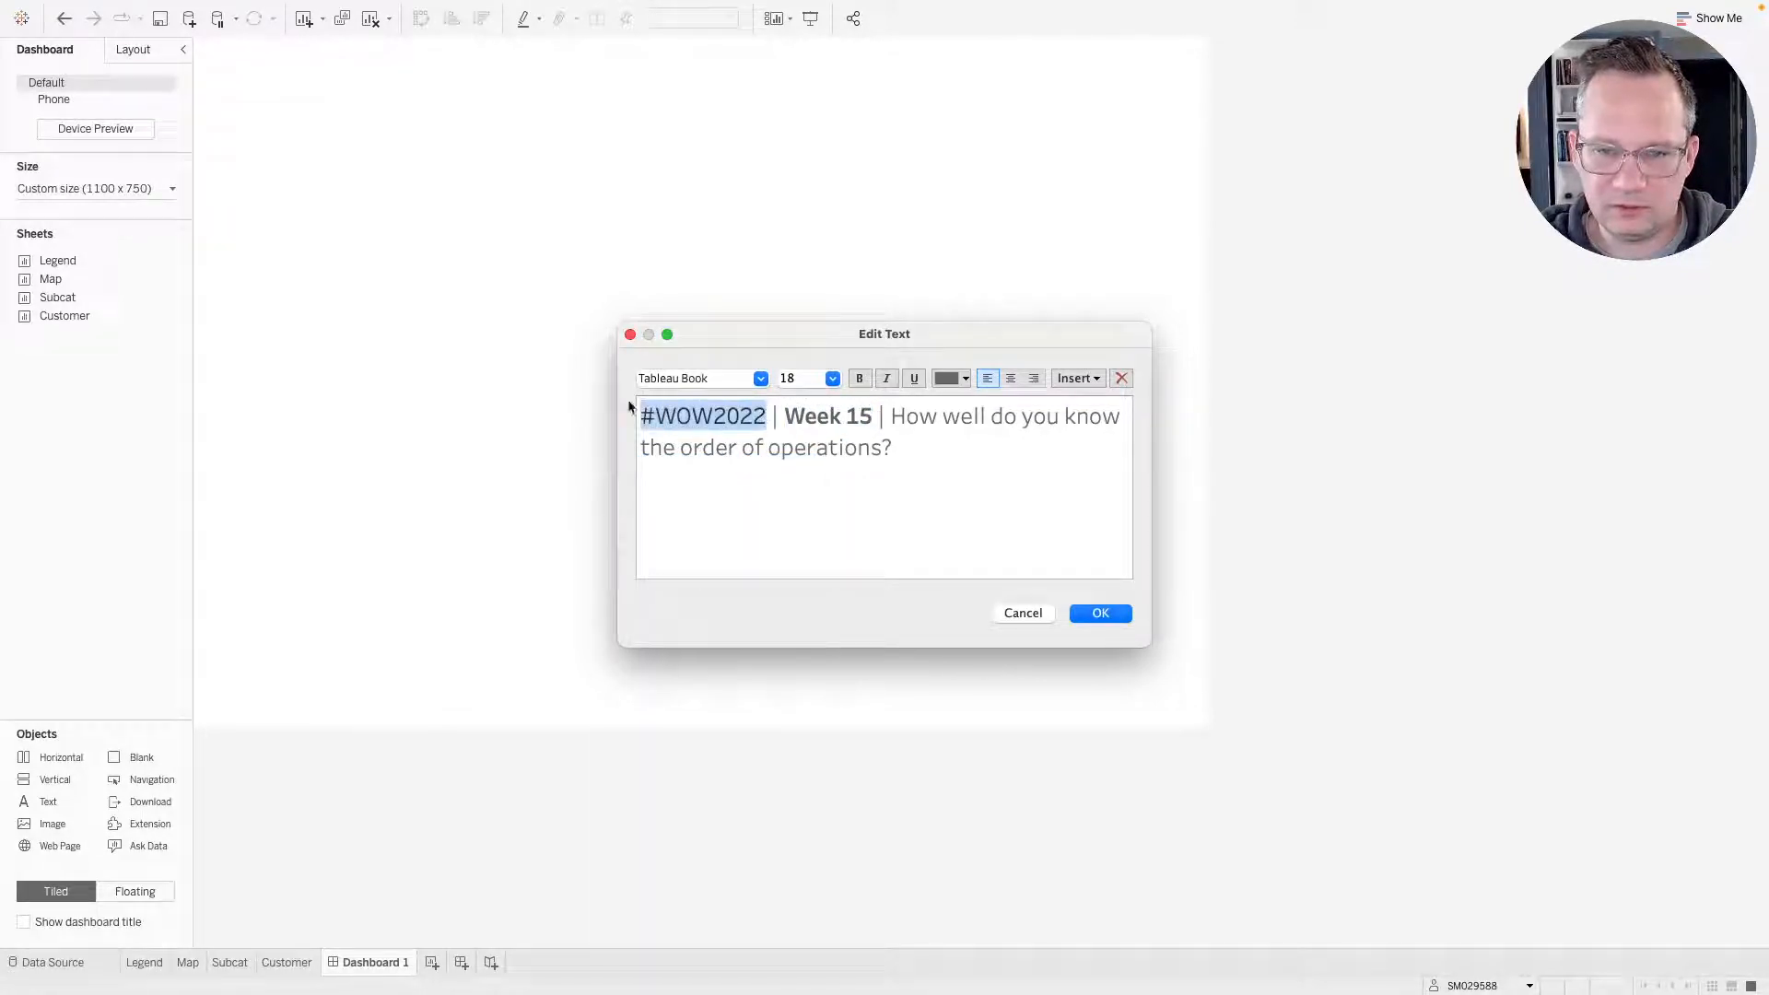
click(761, 379)
click(727, 462)
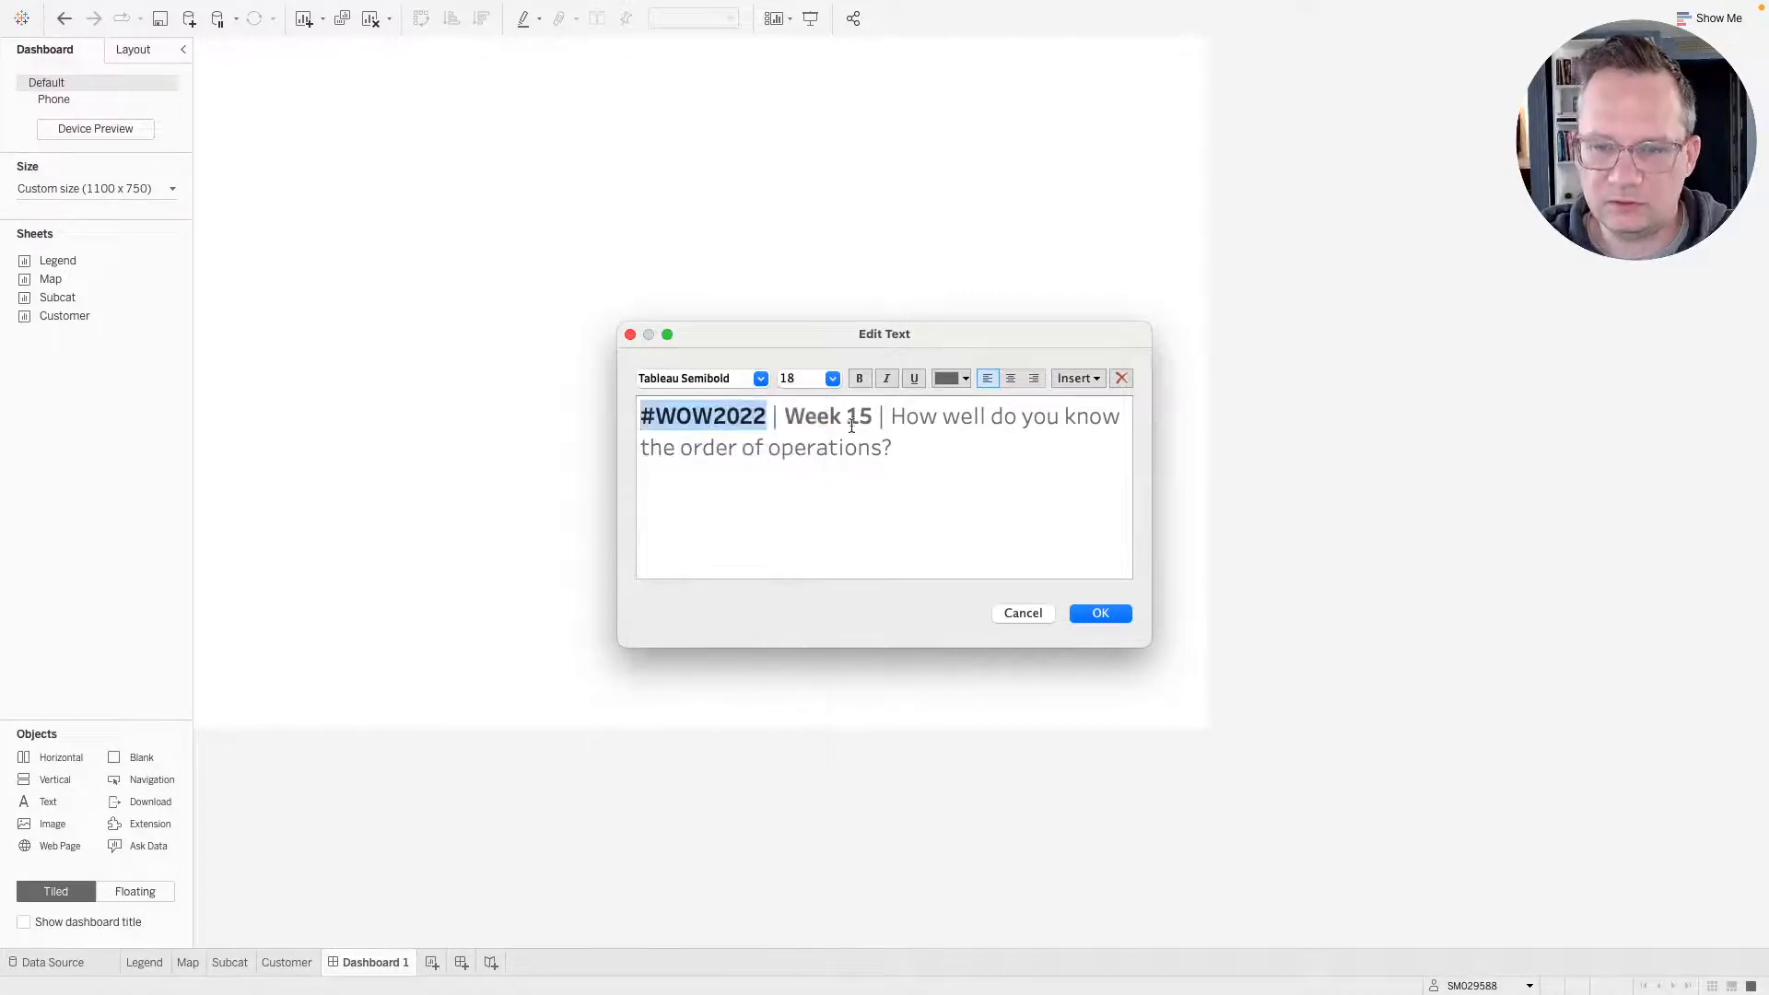
Color the "#WOW2022 | Week 15" part of the title purple.
drag(875, 417, 634, 406)
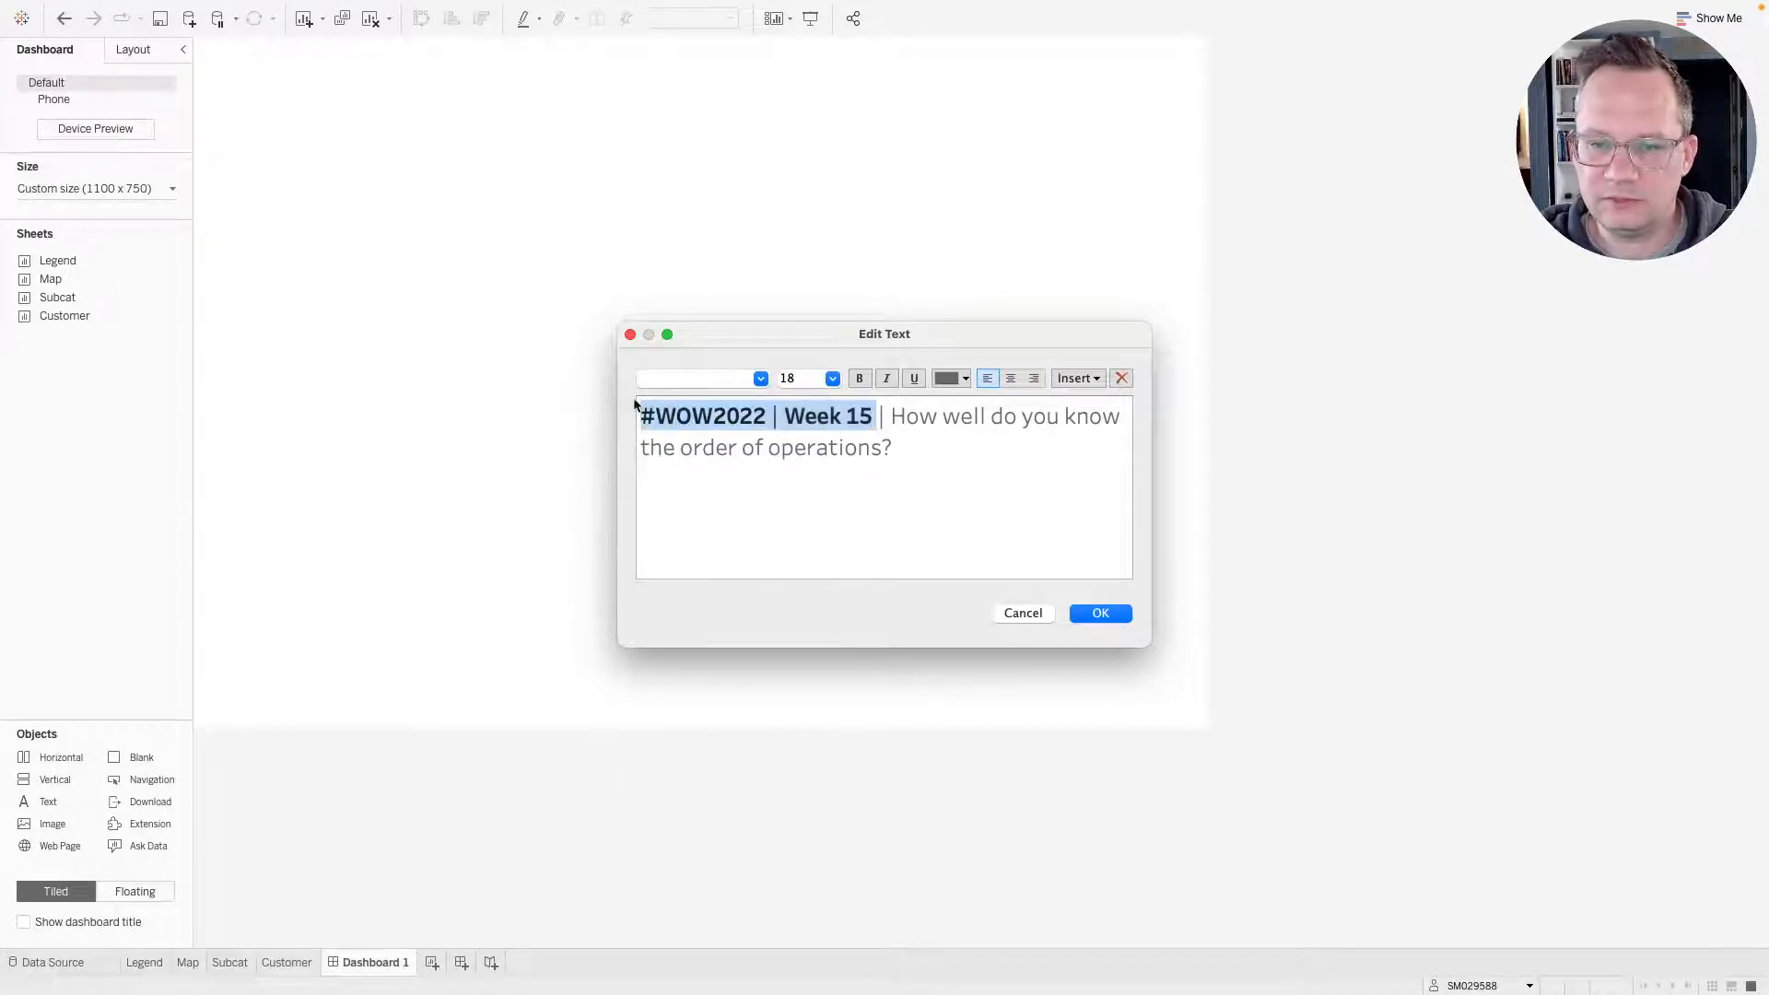
click(965, 379)
click(941, 481)
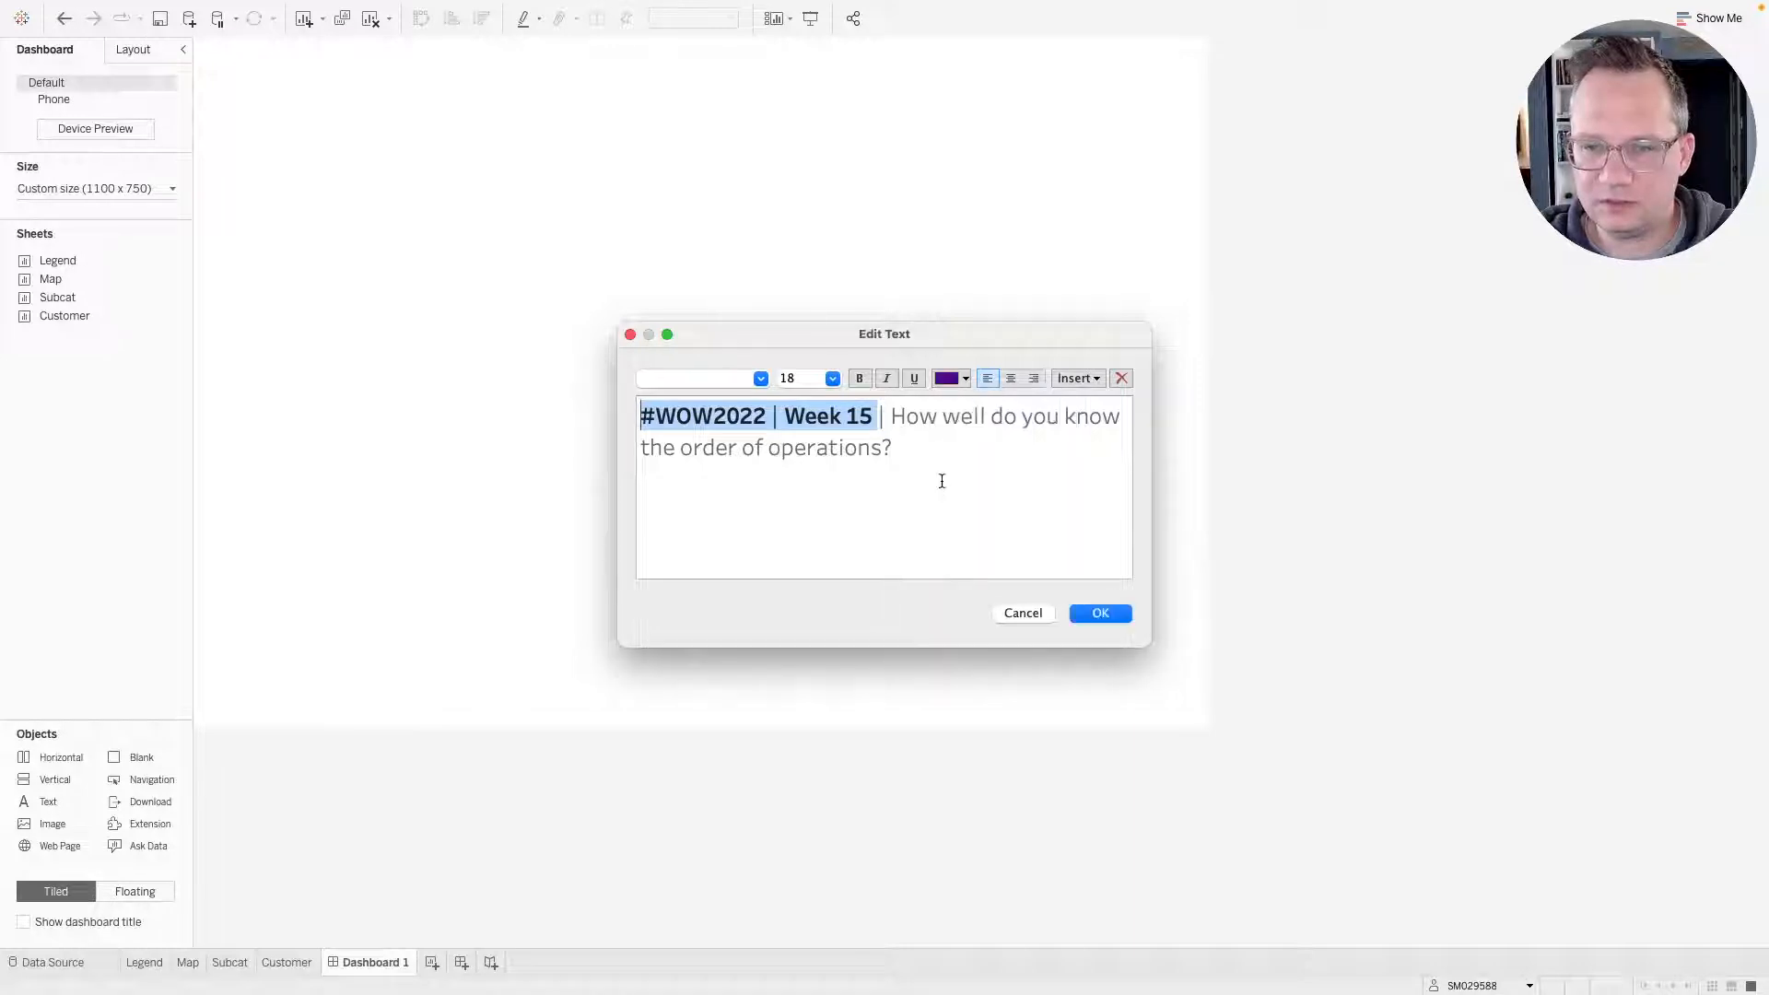
Set the title's question text to the Tableau Regular font.
drag(894, 413, 891, 450)
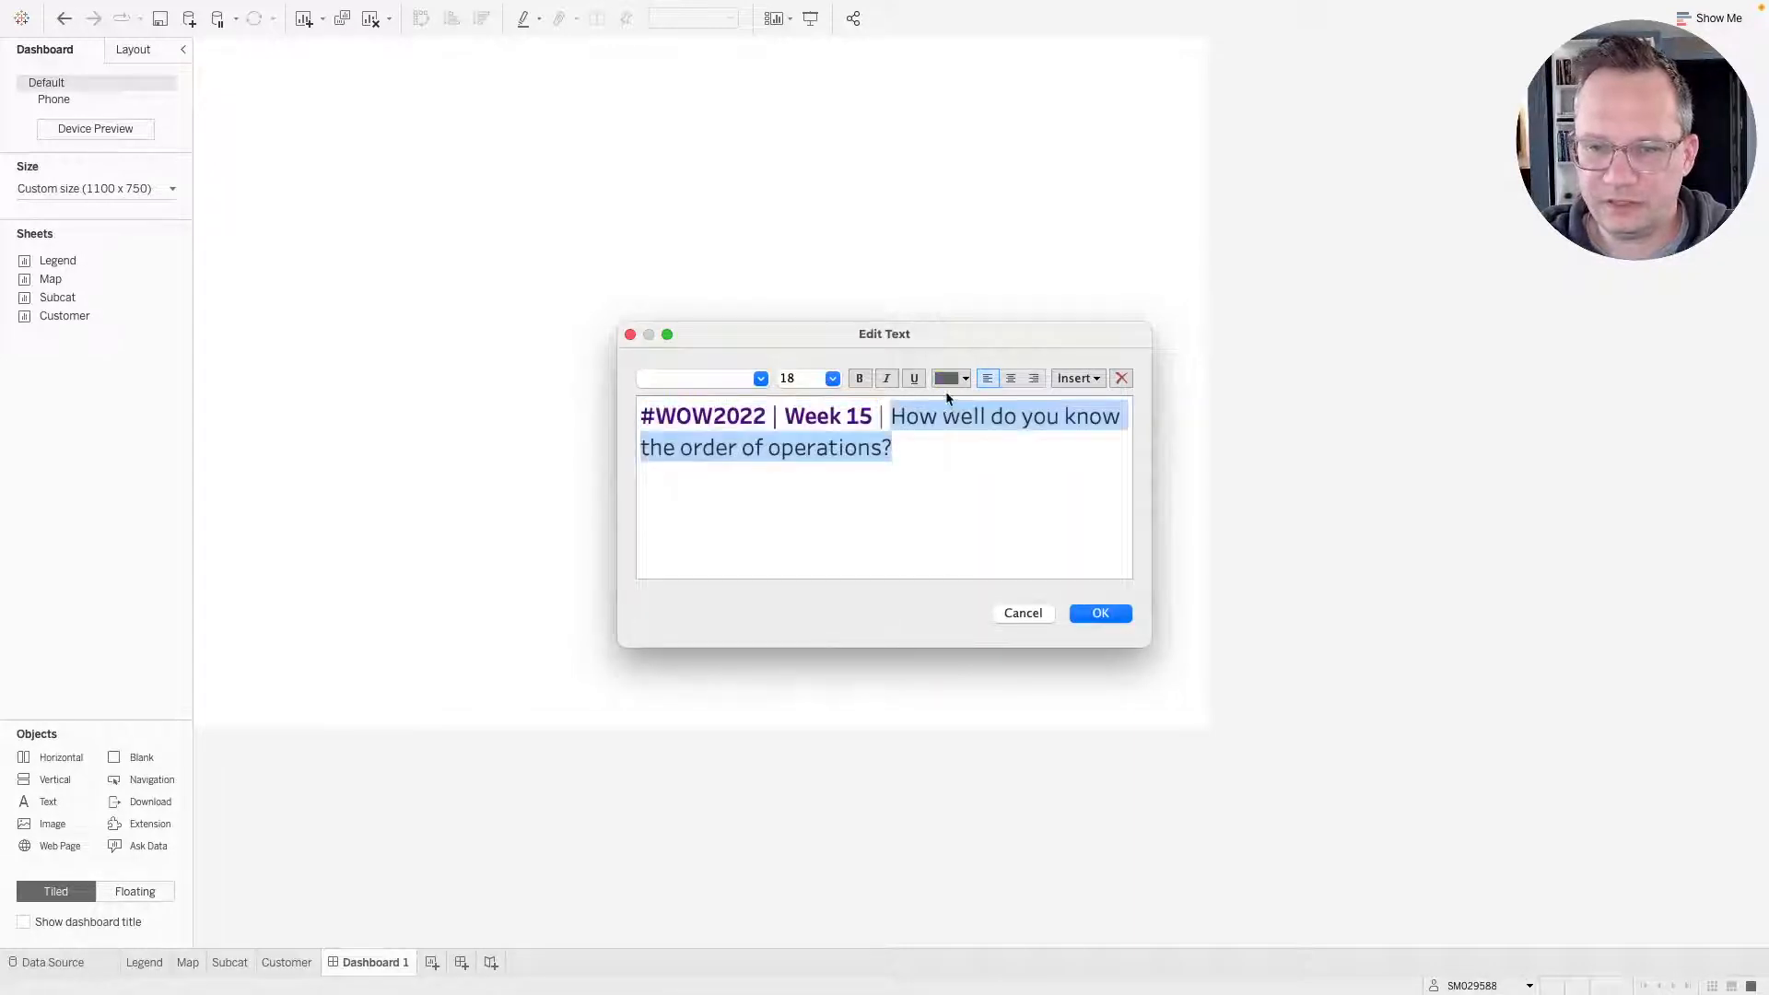
click(760, 379)
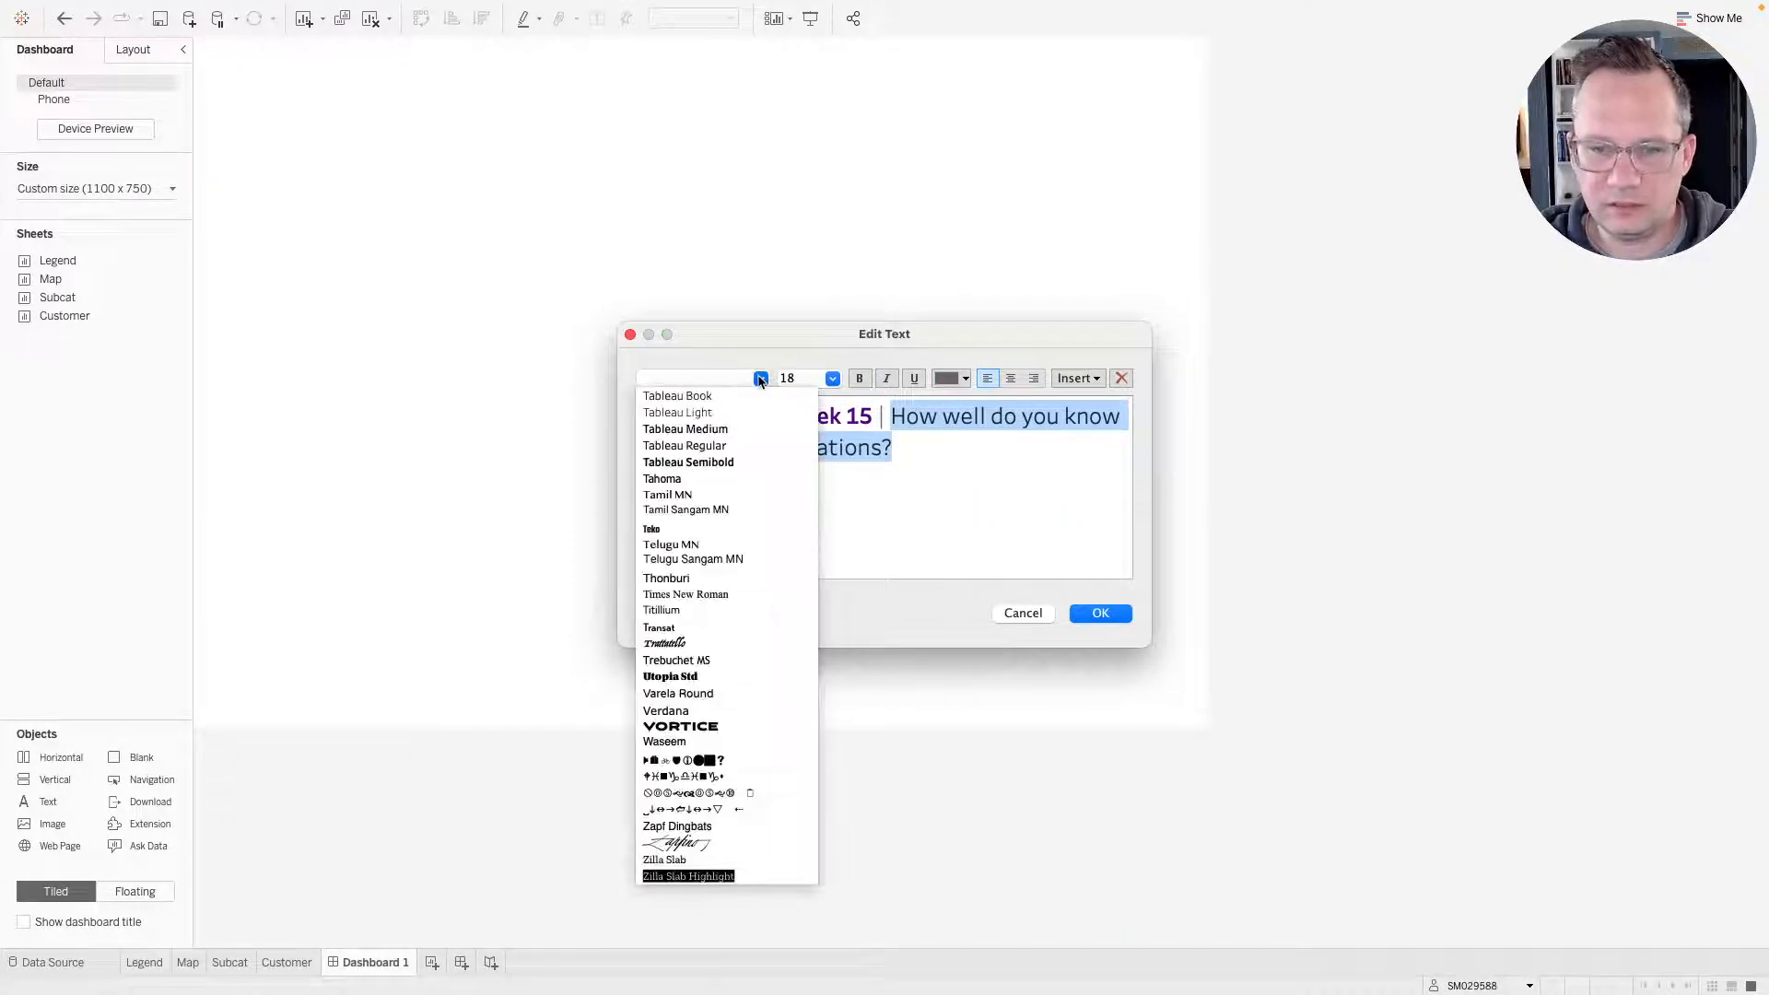
click(723, 445)
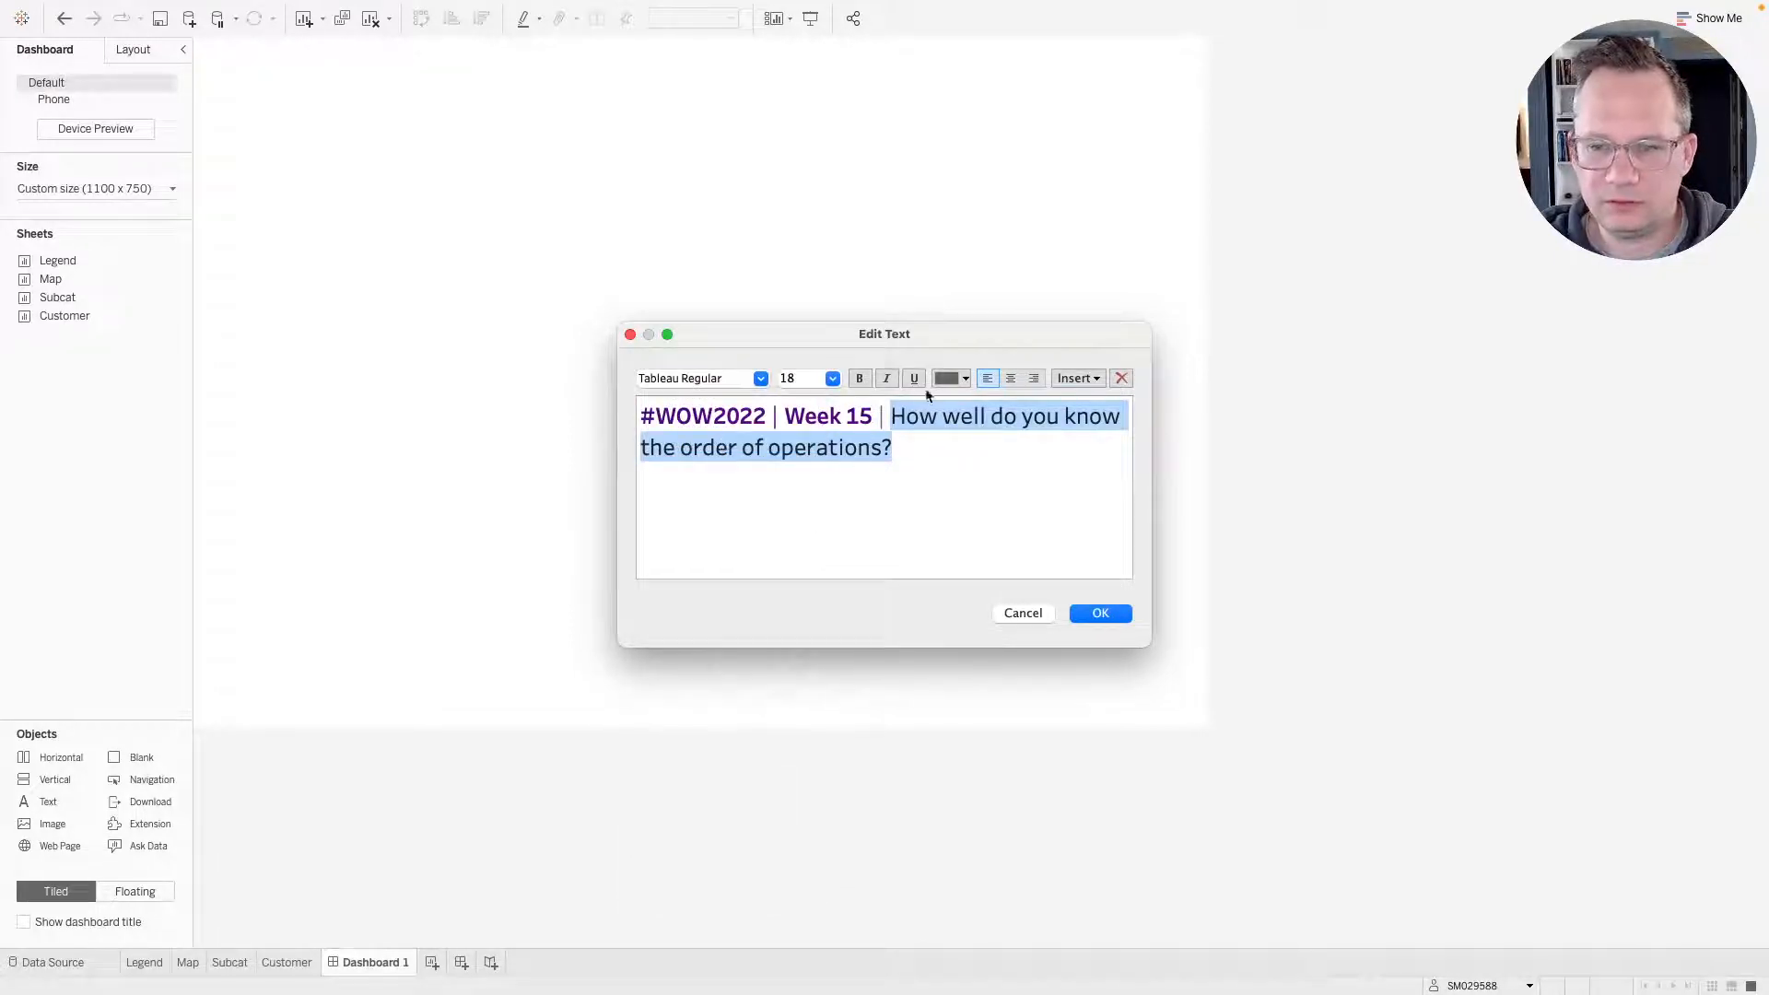
Color the title's question text dark gray and apply the title edits.
click(954, 379)
click(944, 422)
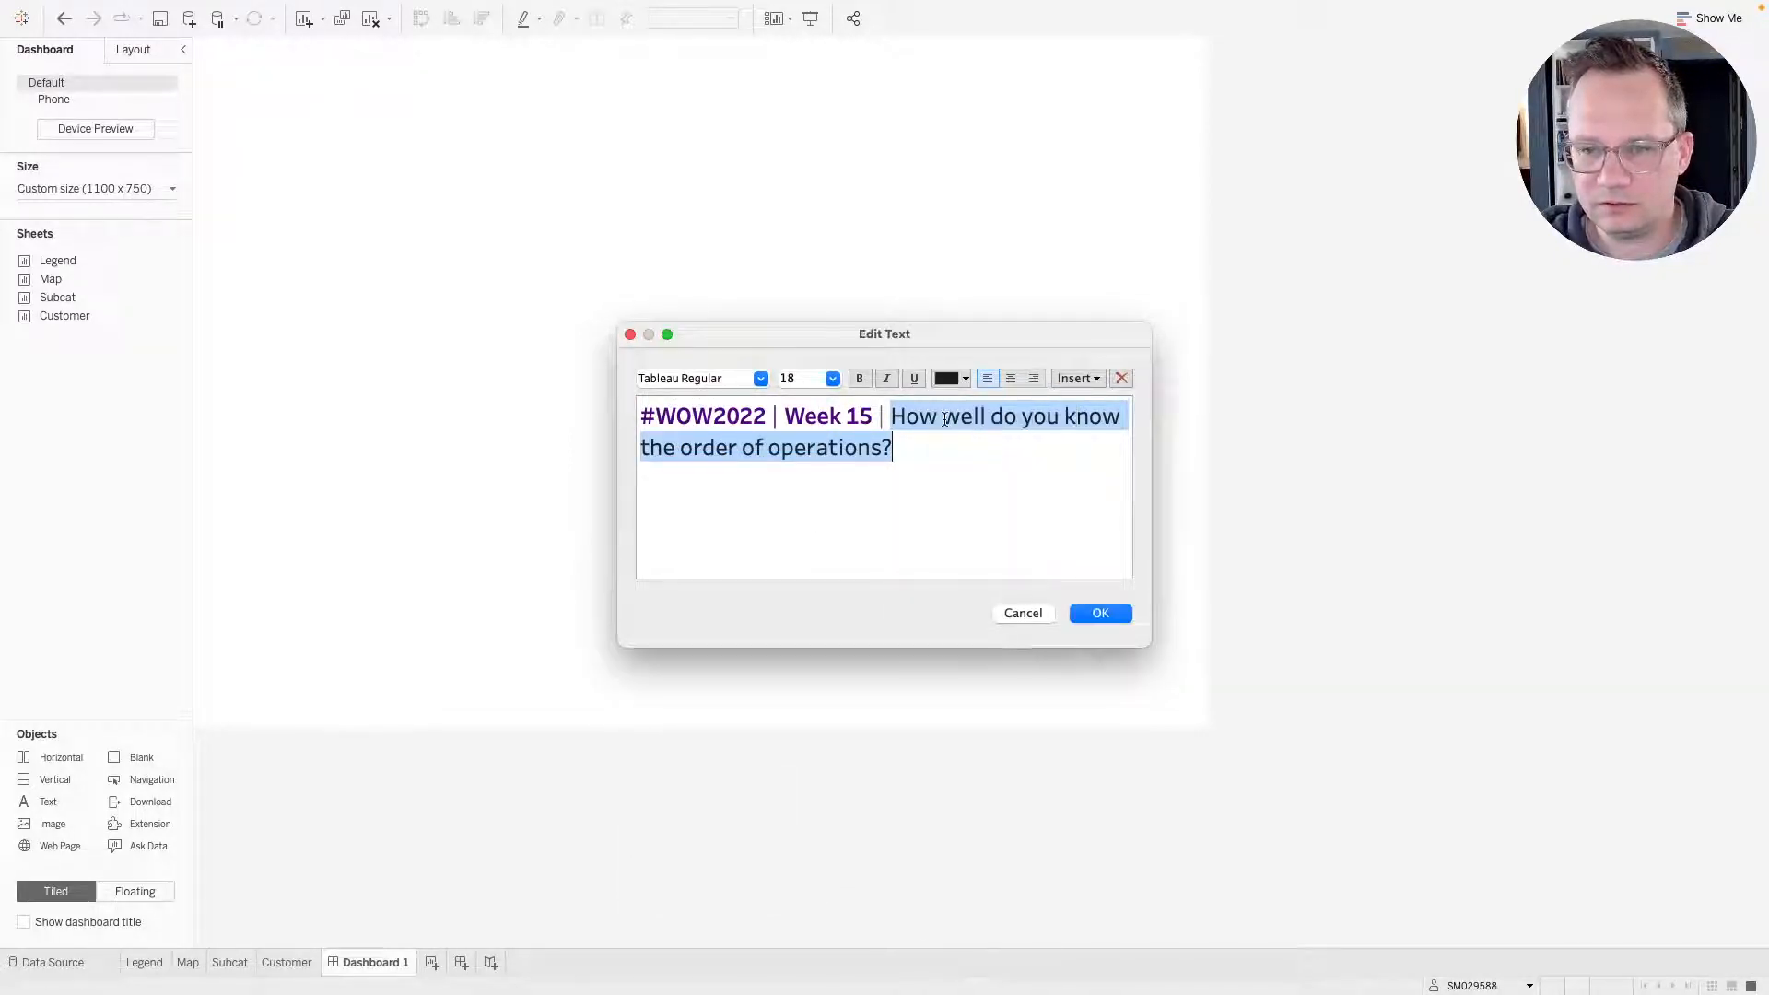
click(937, 464)
key(ctrl+Right)
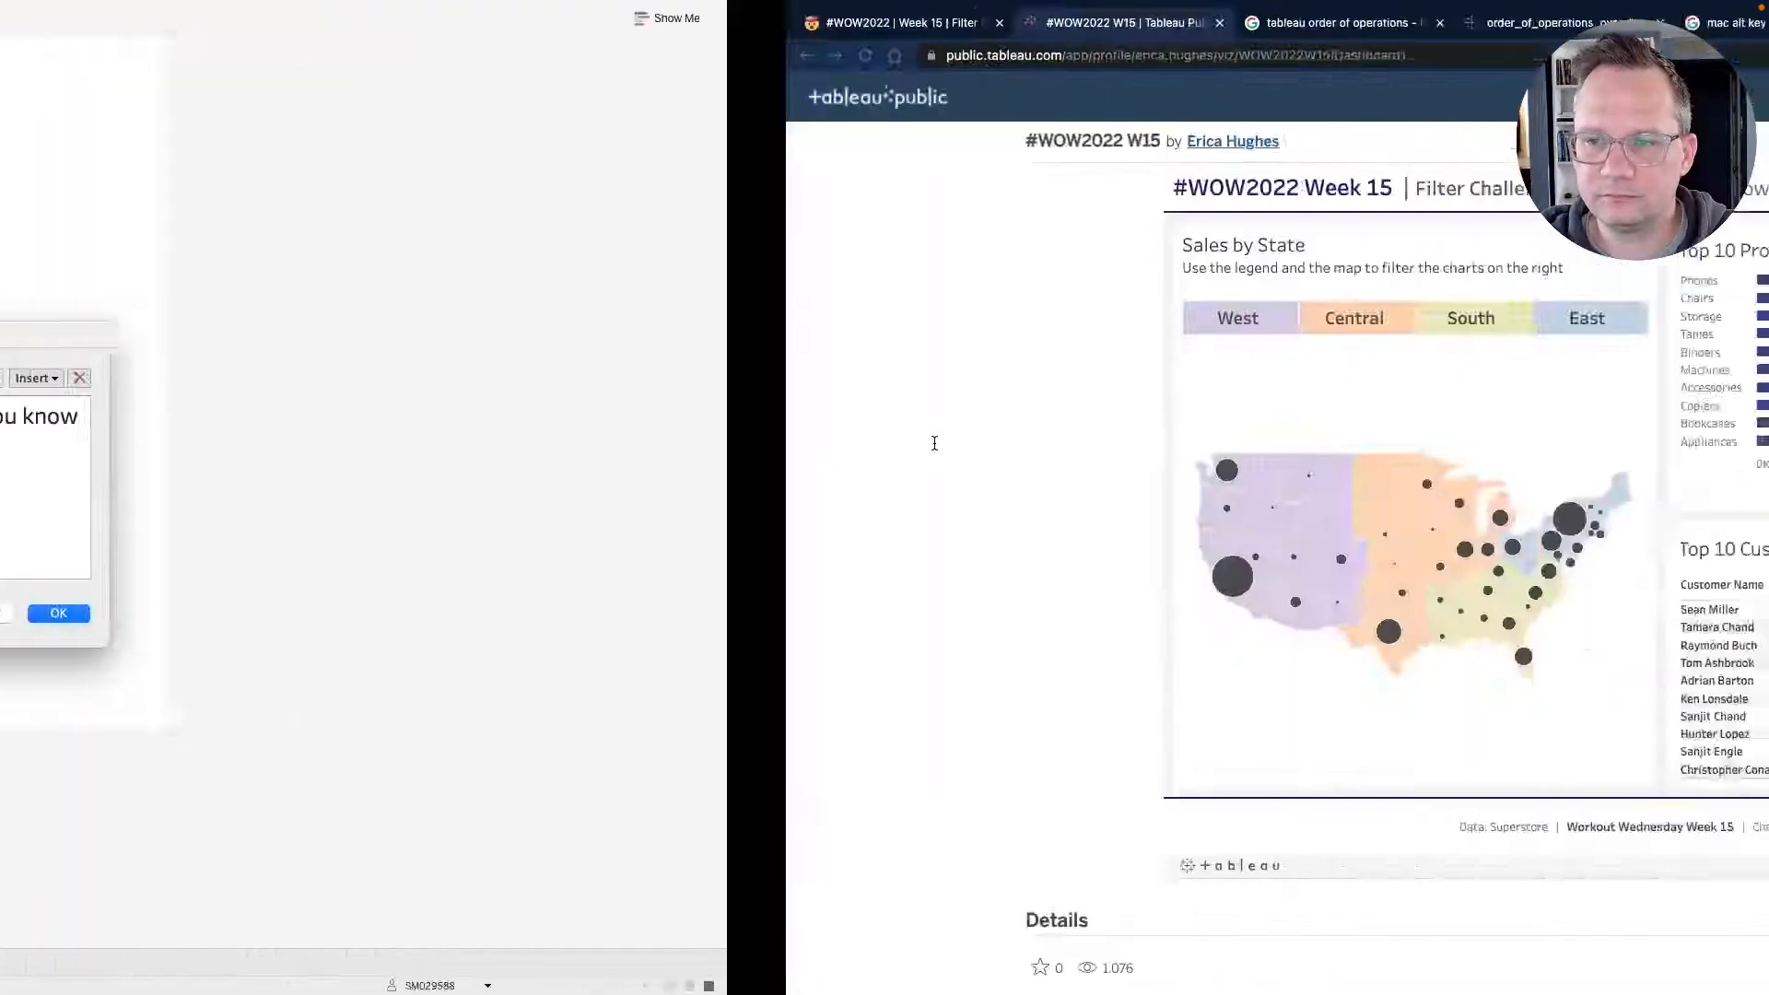
key(ctrl+Left)
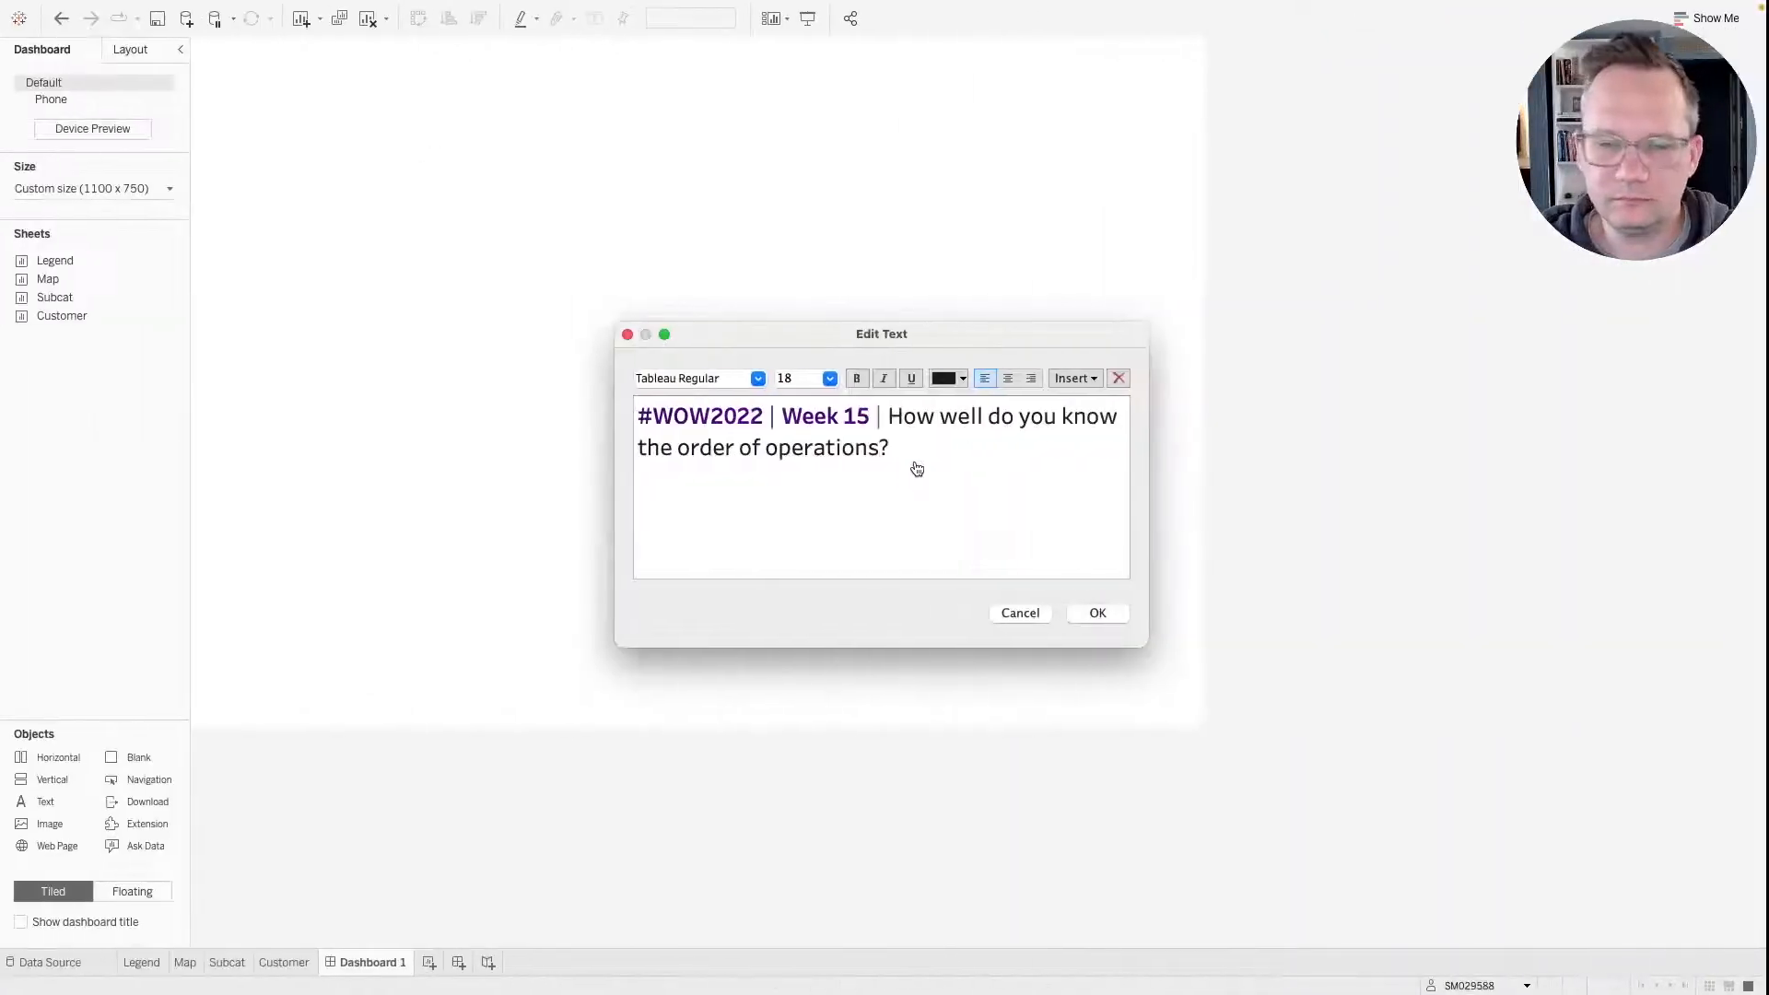
click(954, 379)
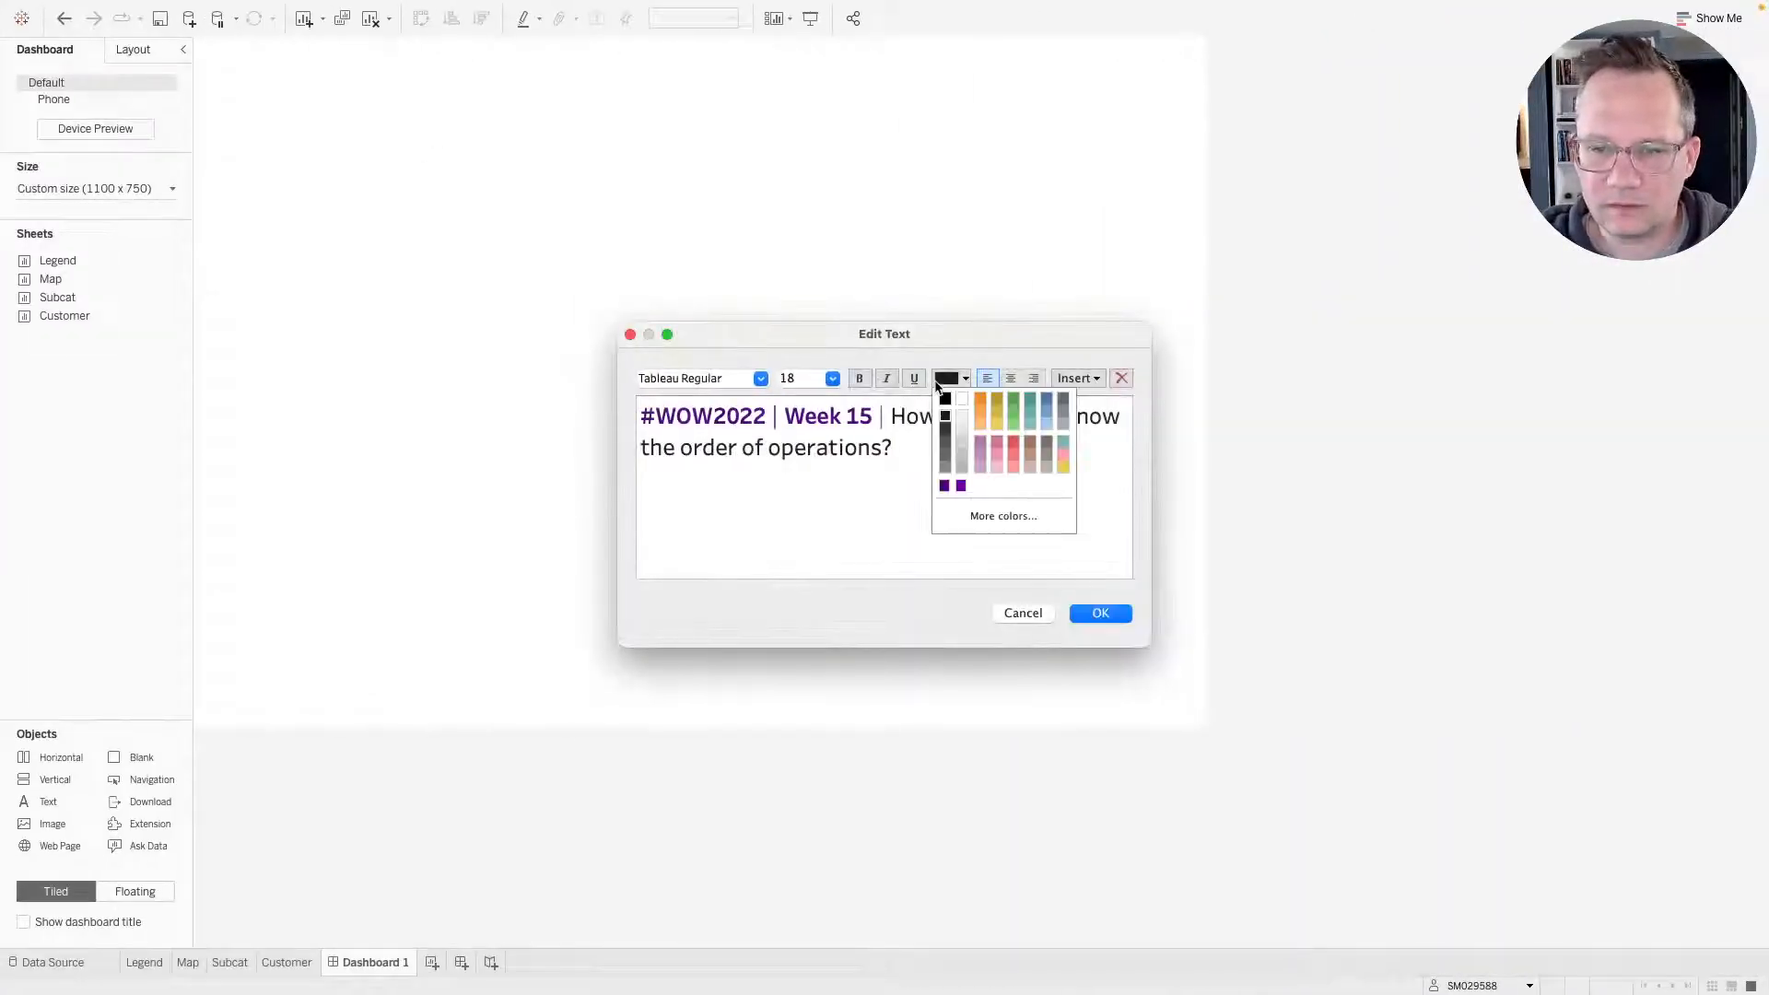
click(958, 430)
drag(896, 451, 889, 419)
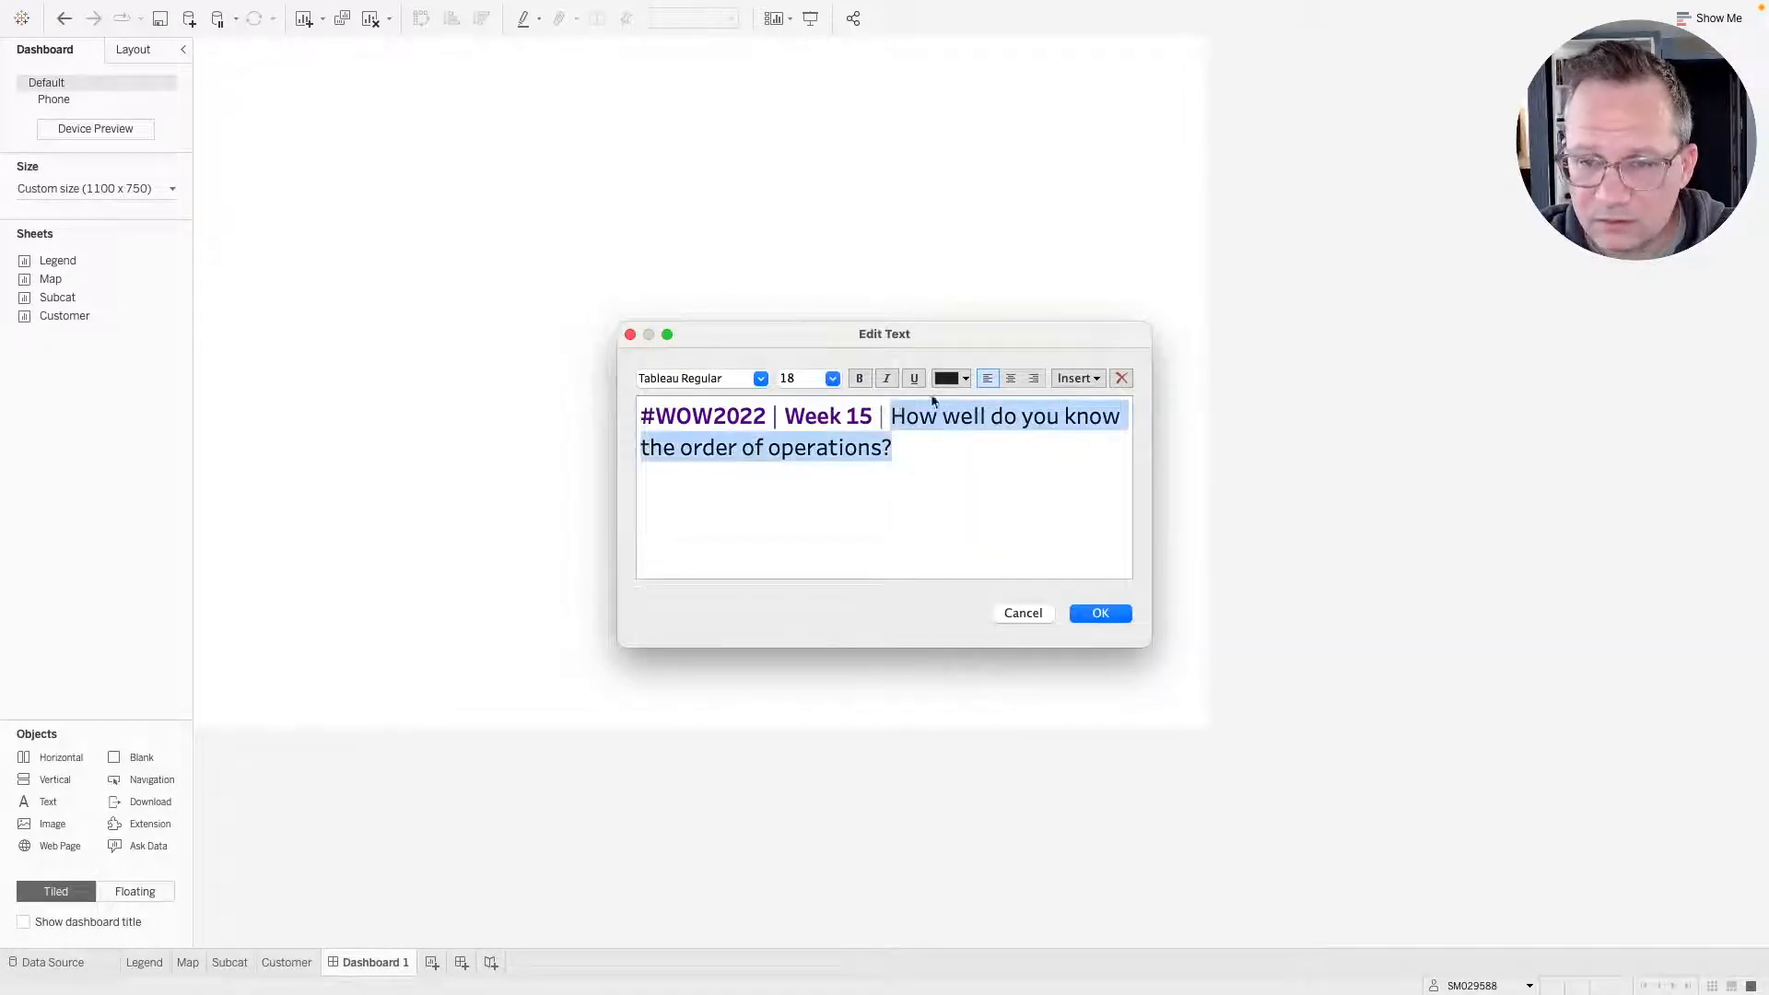
click(954, 378)
click(944, 434)
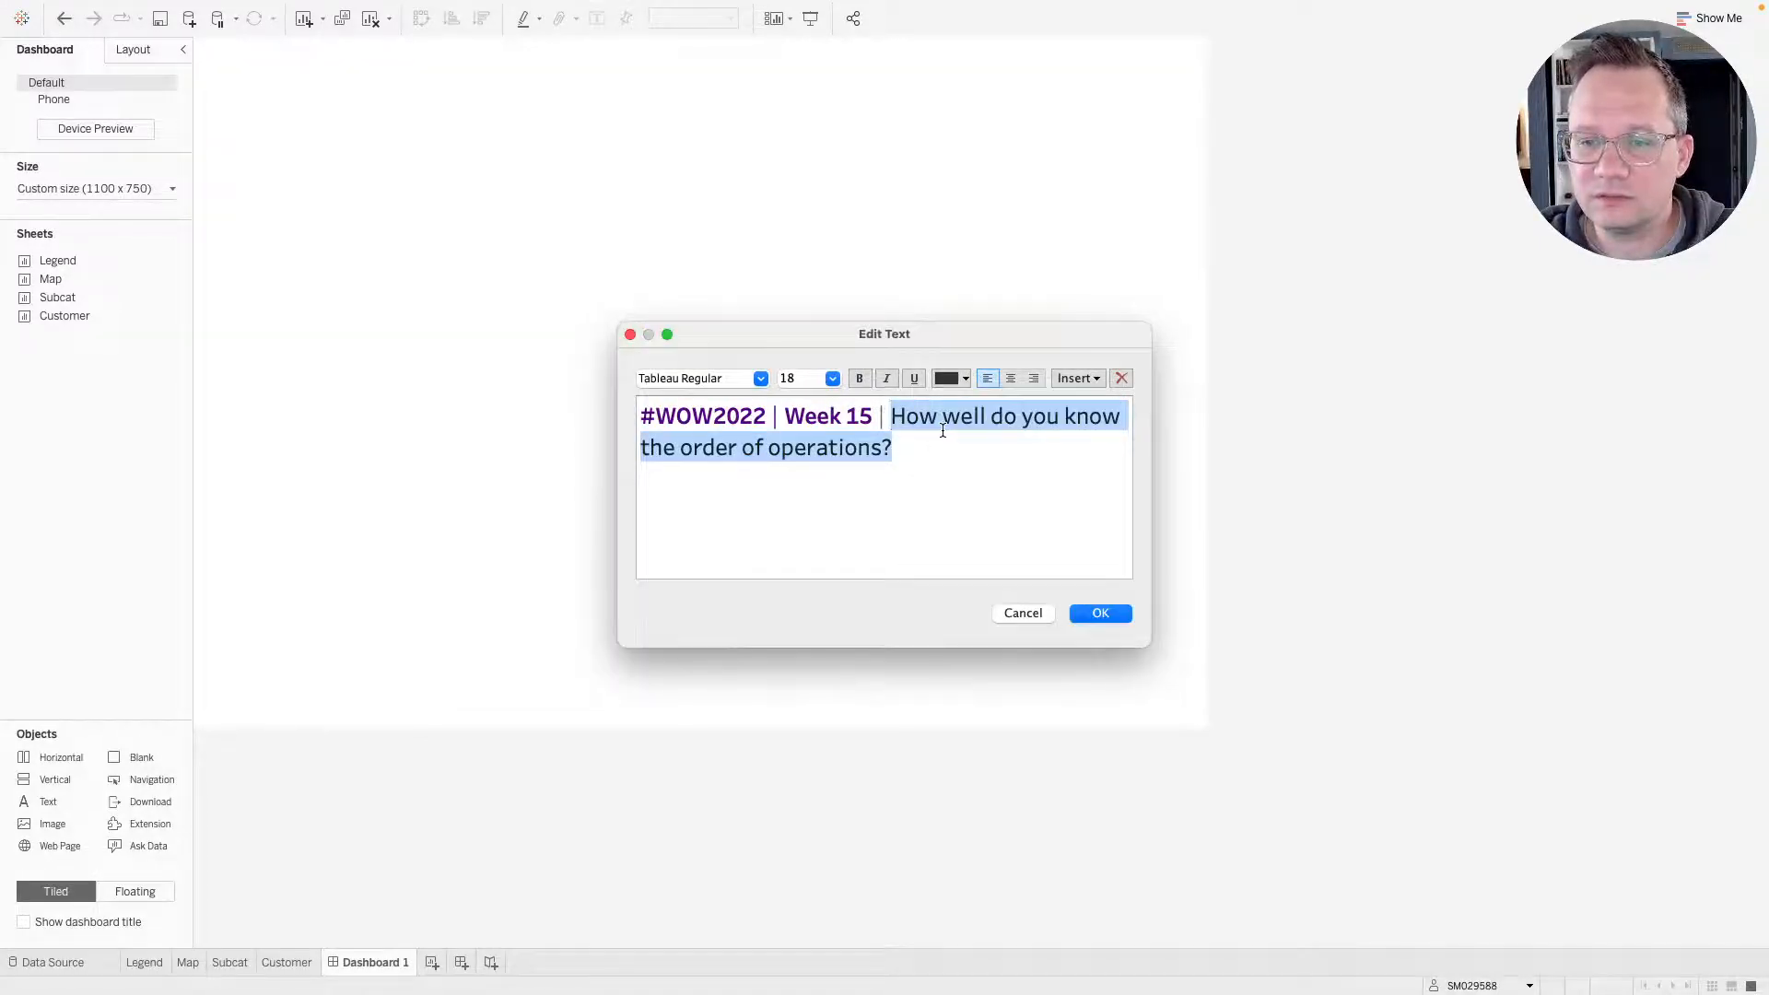
click(951, 446)
click(1117, 611)
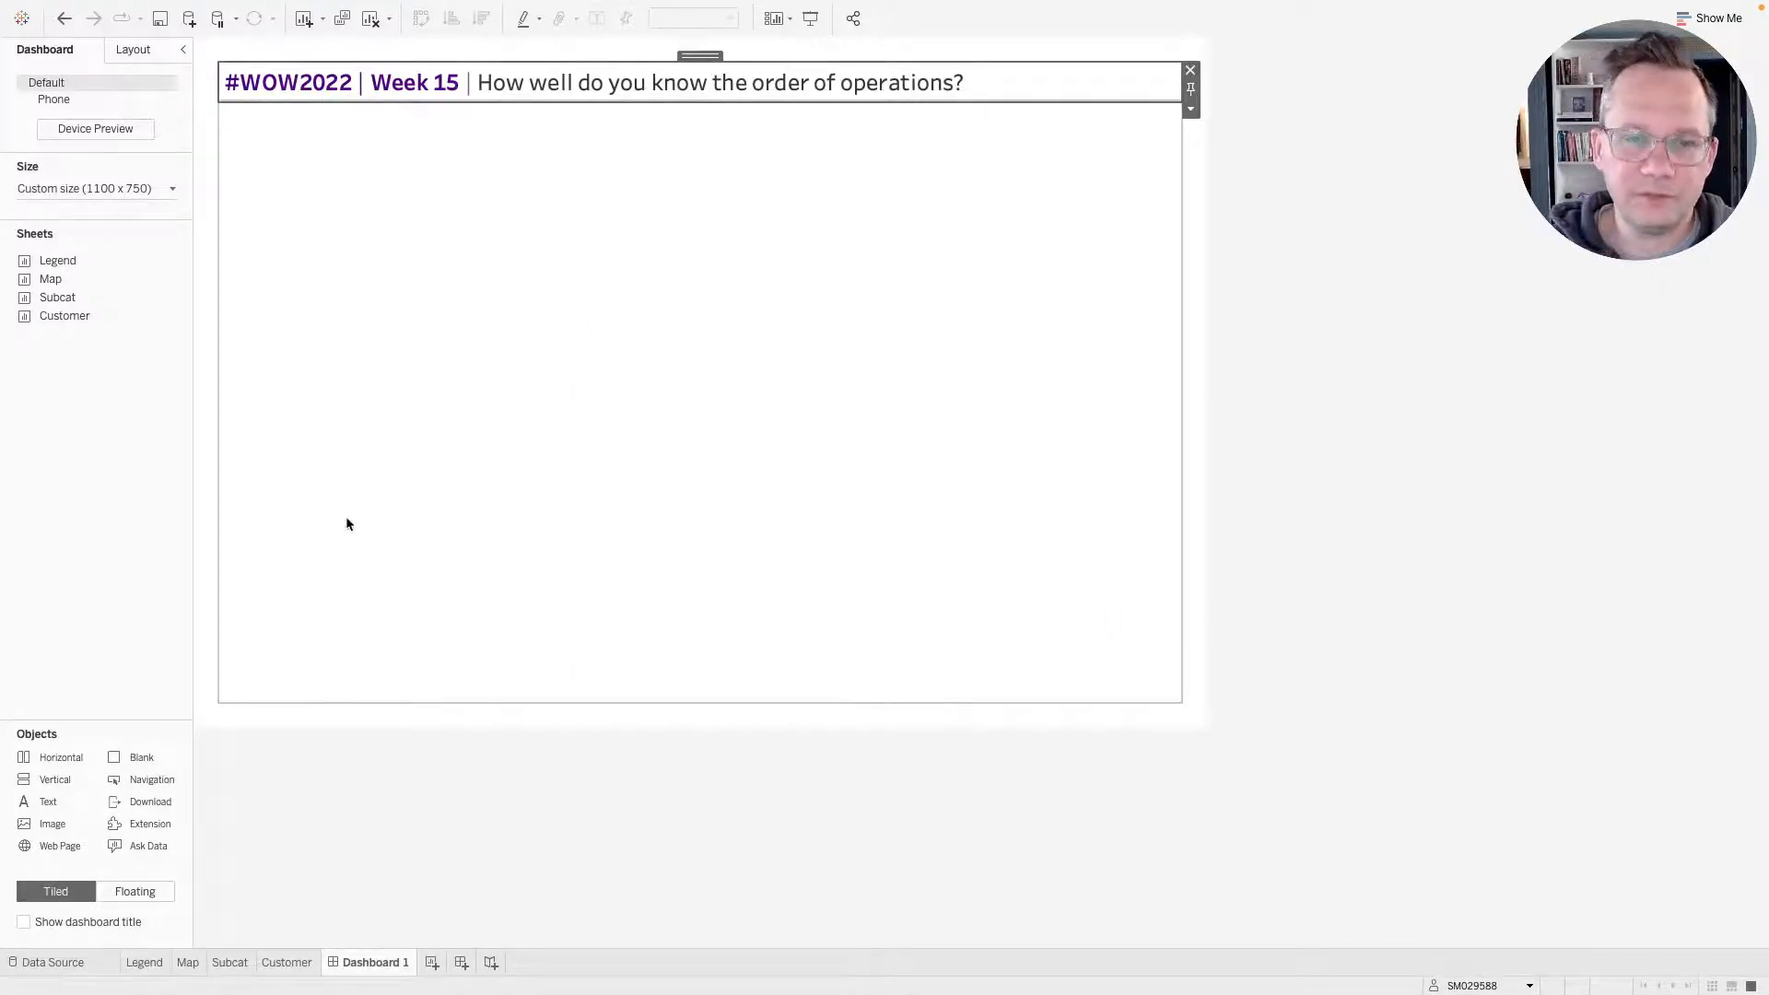
Add a centered text footer at the bottom of the dashboard reading "data: Superstore | #WOW2022w15 | " followed by the creator's handle.
click(113, 490)
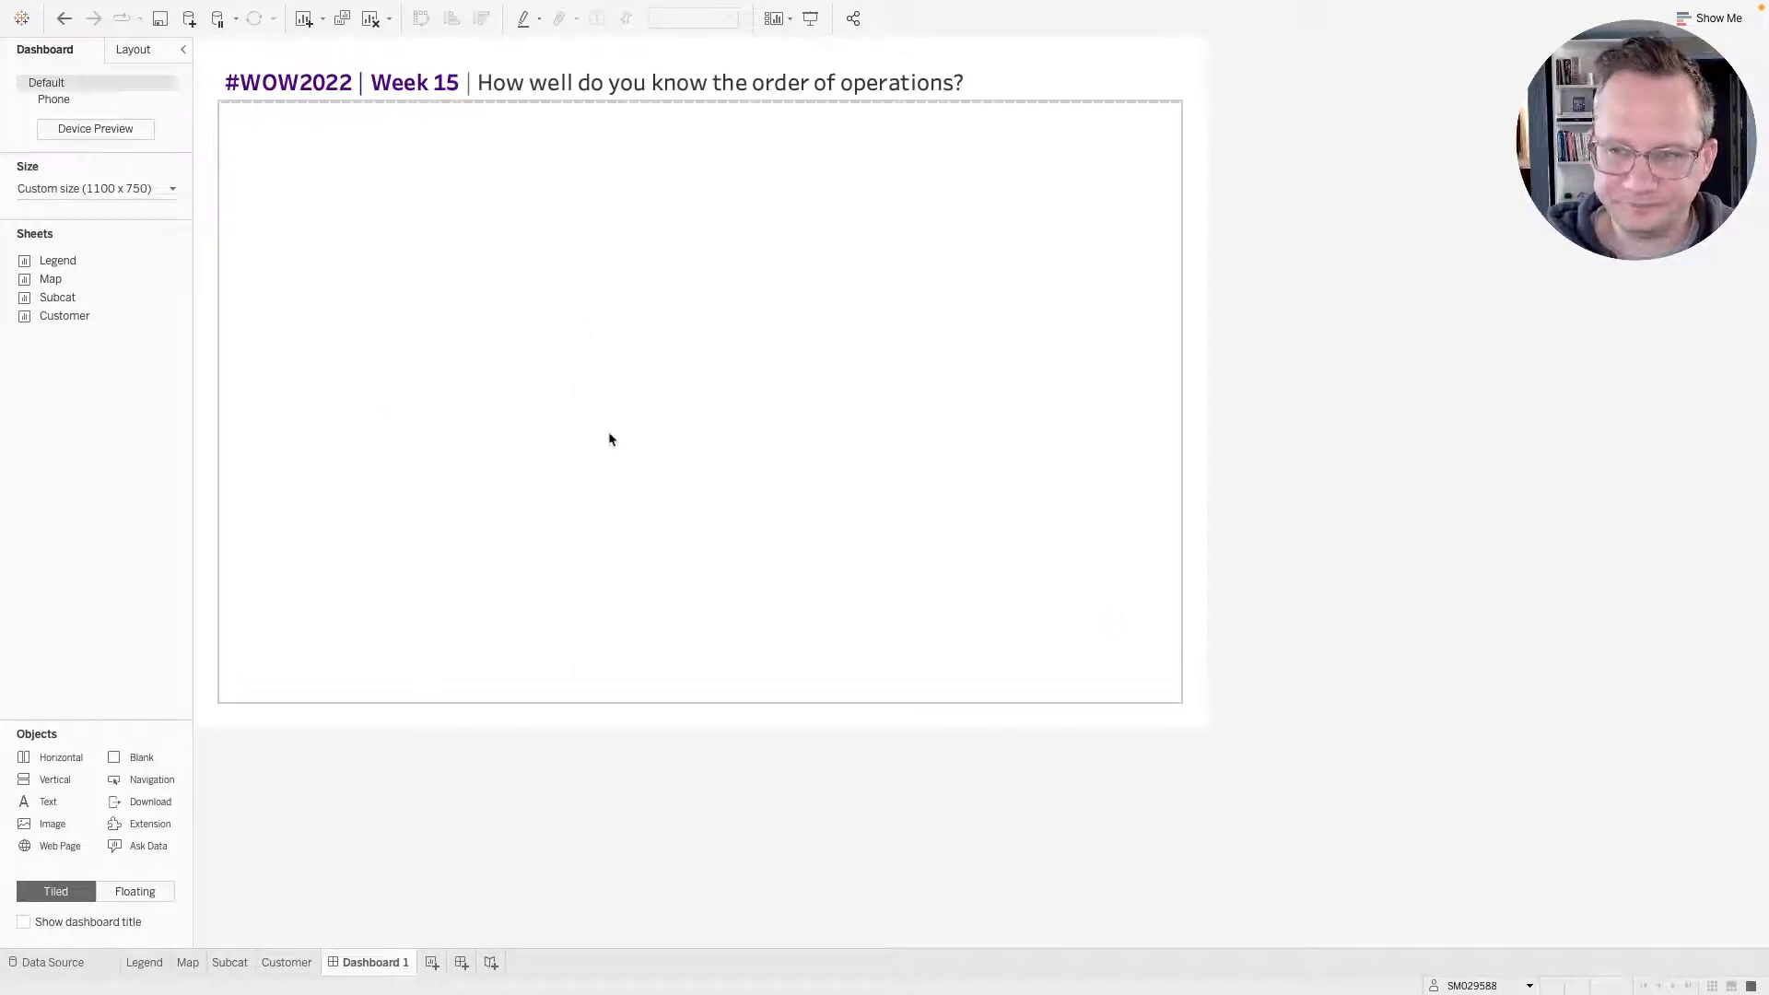
key(super+Tab)
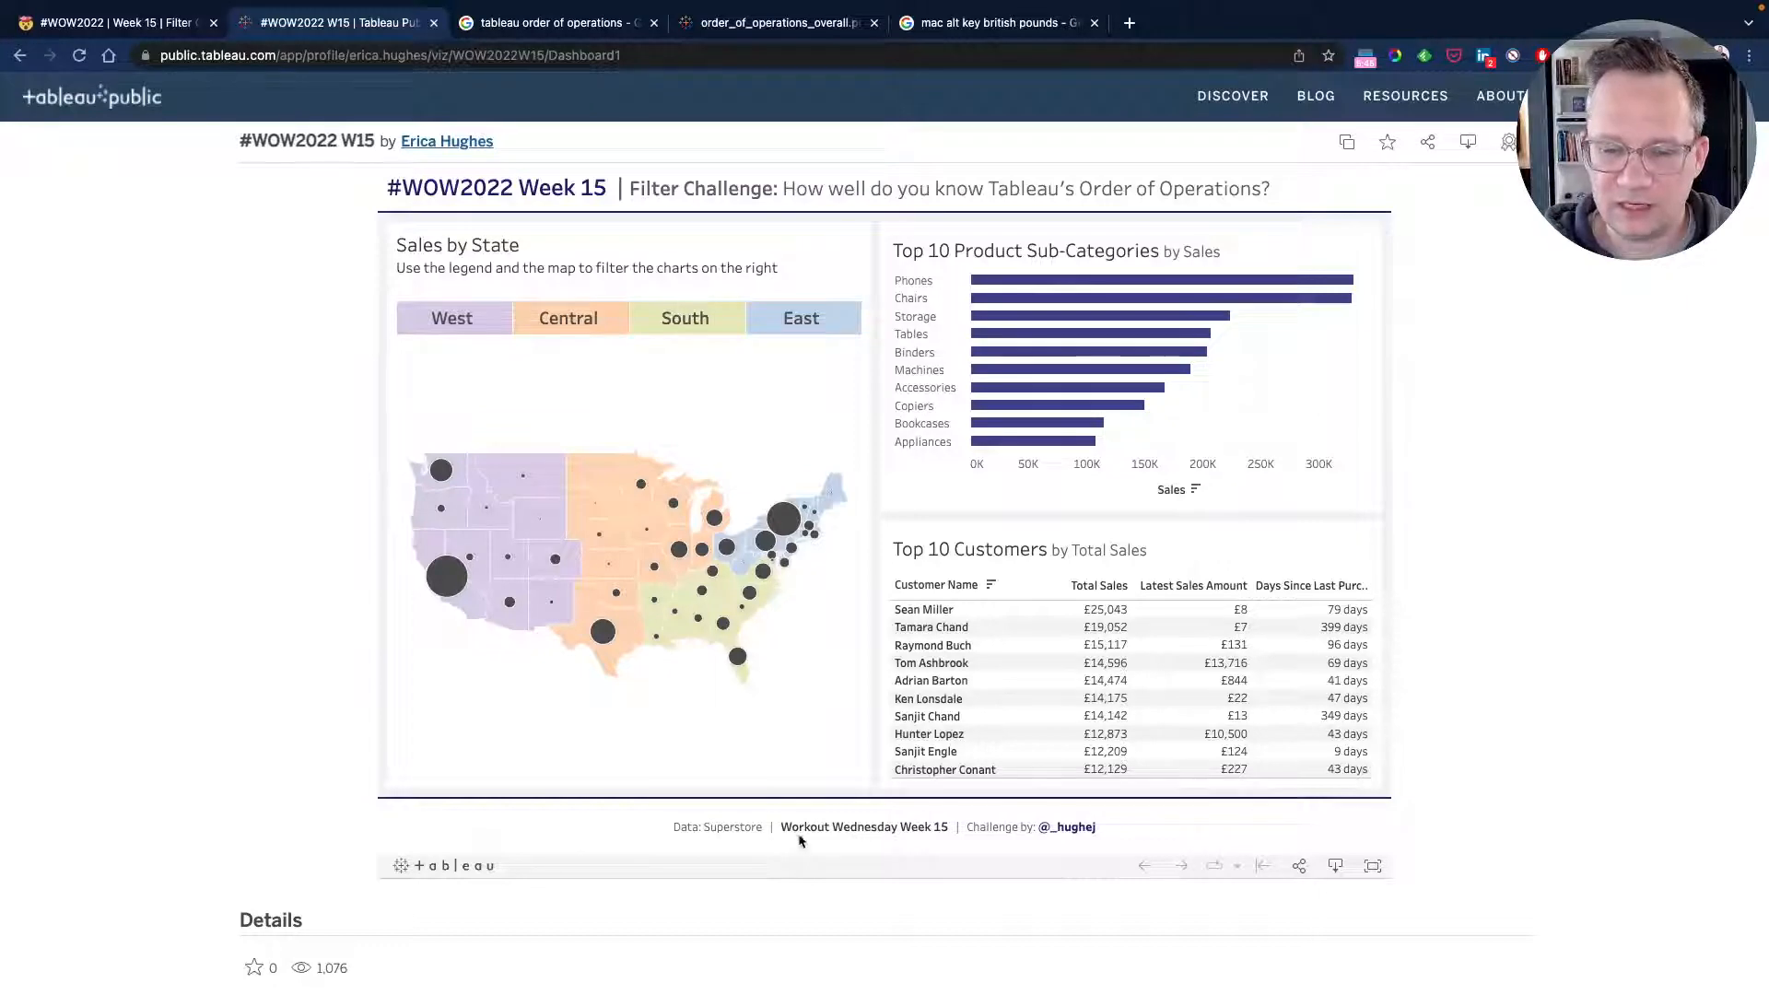
key(ctrl+Left)
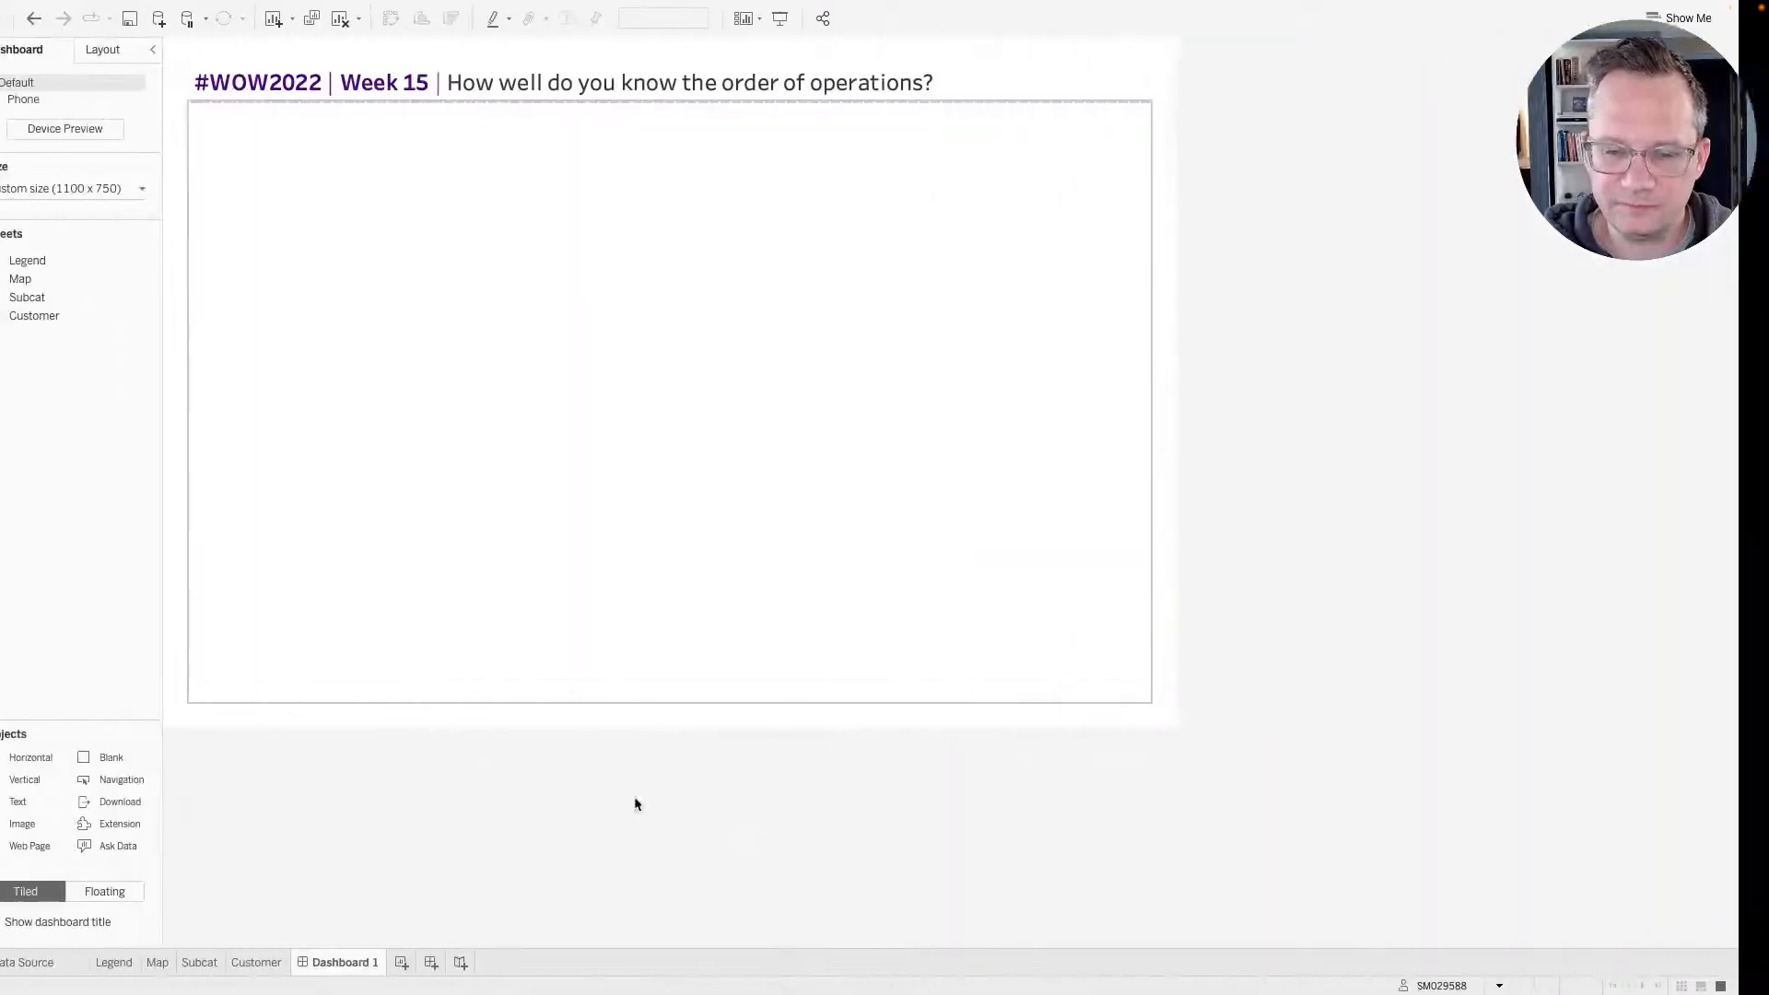
drag(59, 804, 707, 649)
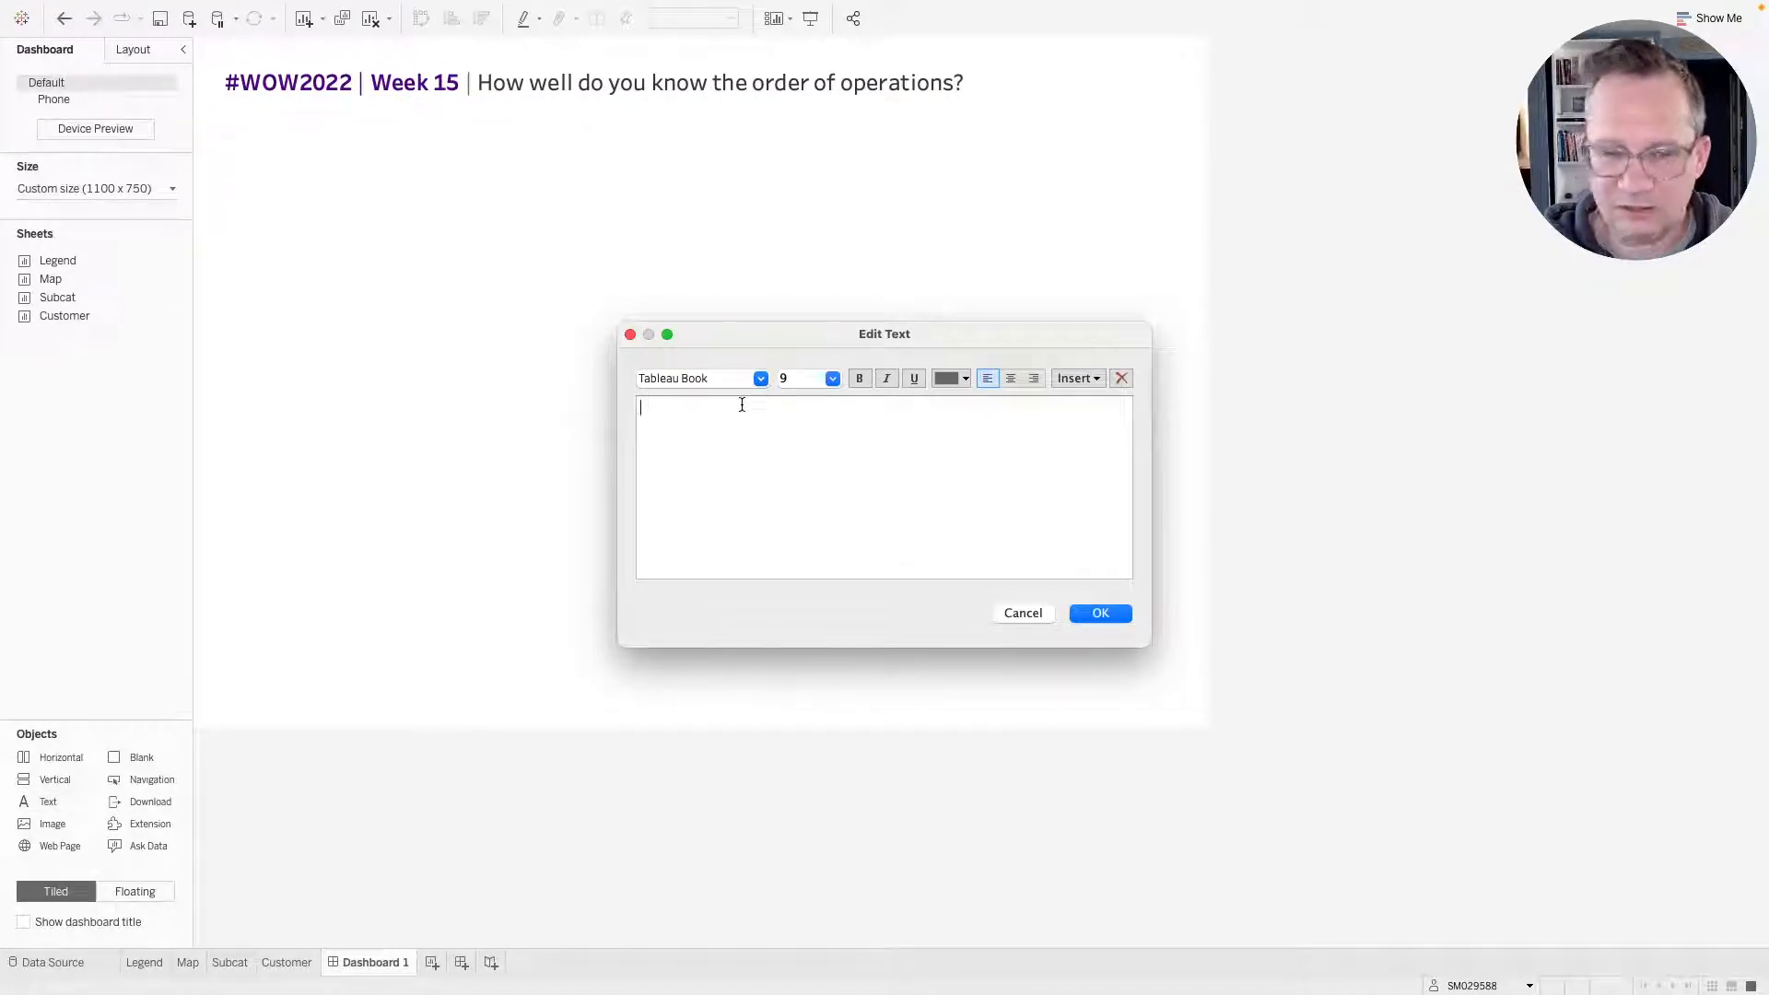
click(1013, 379)
key(super+Tab)
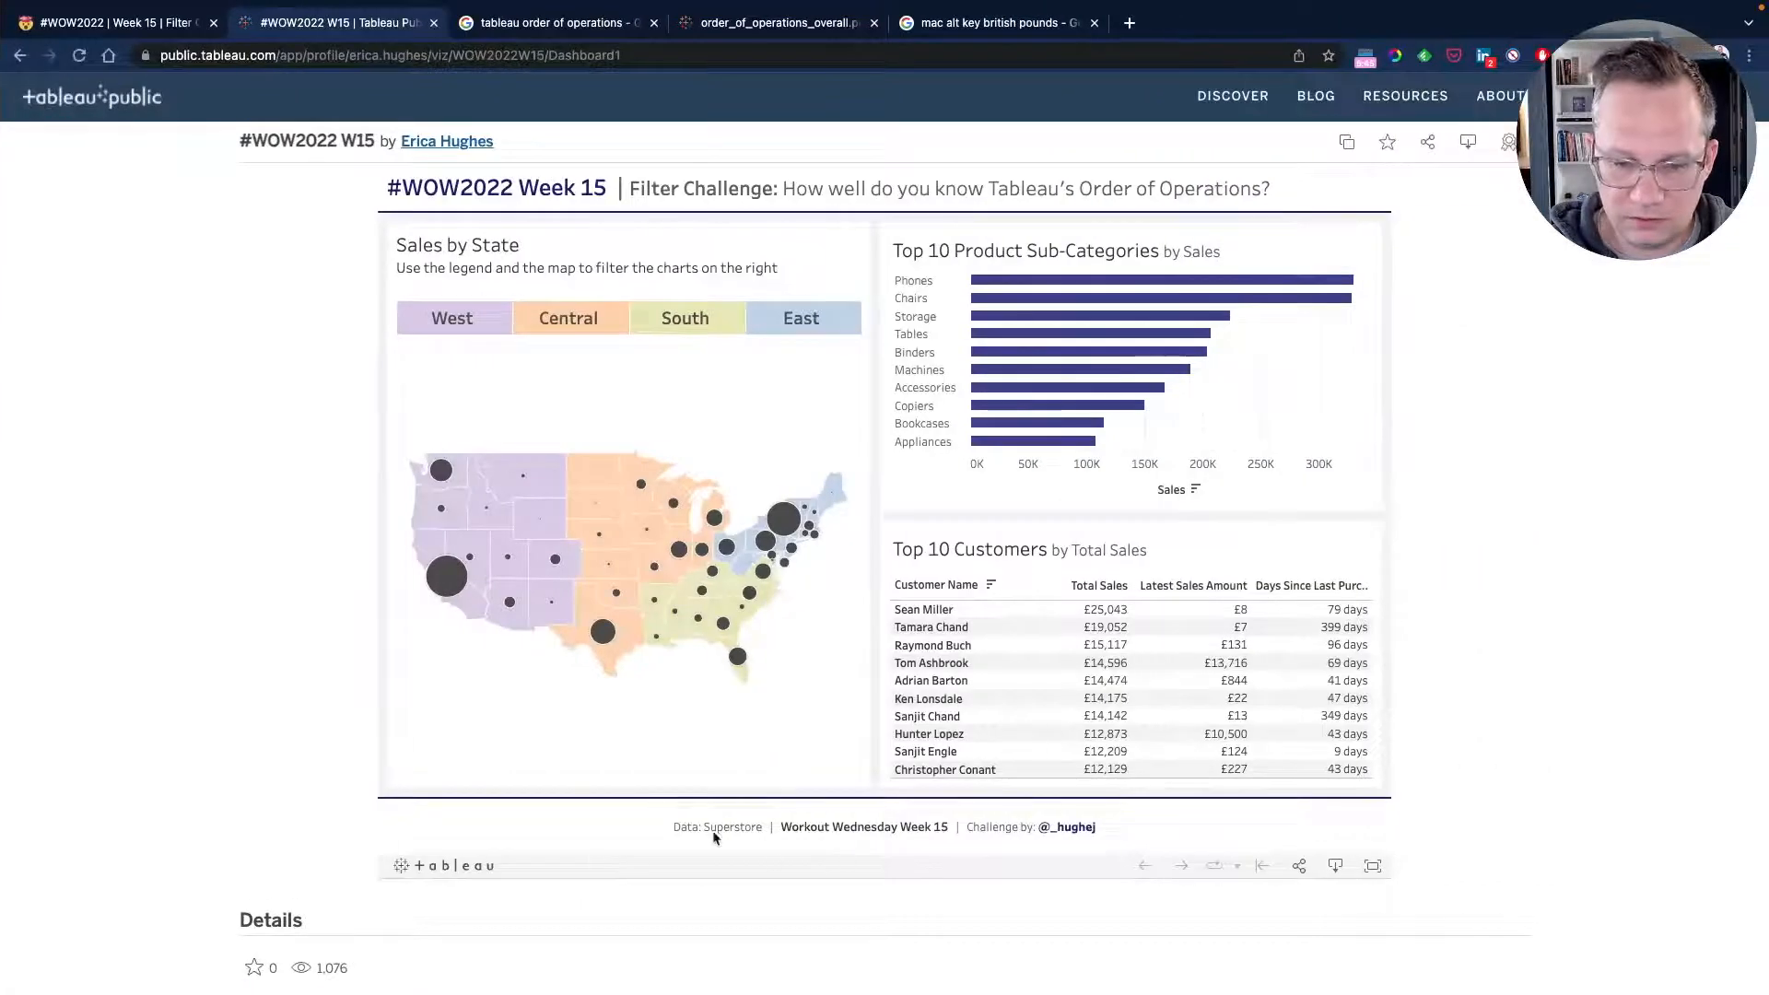
key(super+Tab)
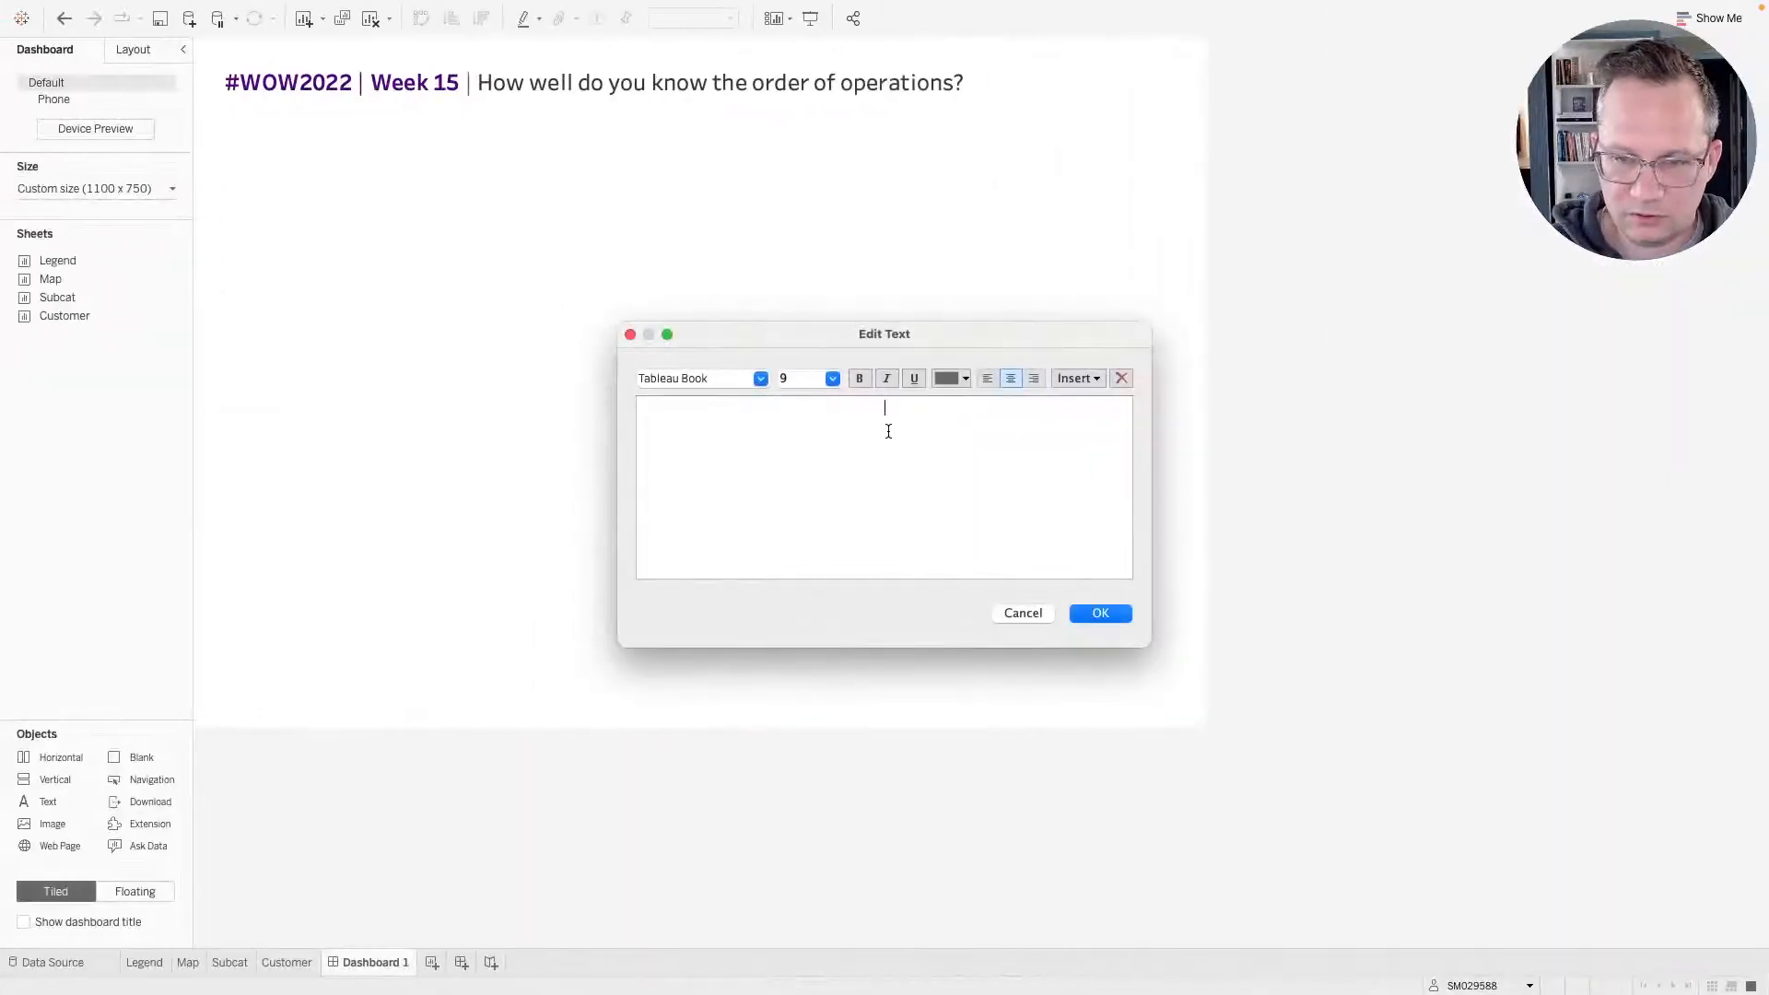
text(data:)
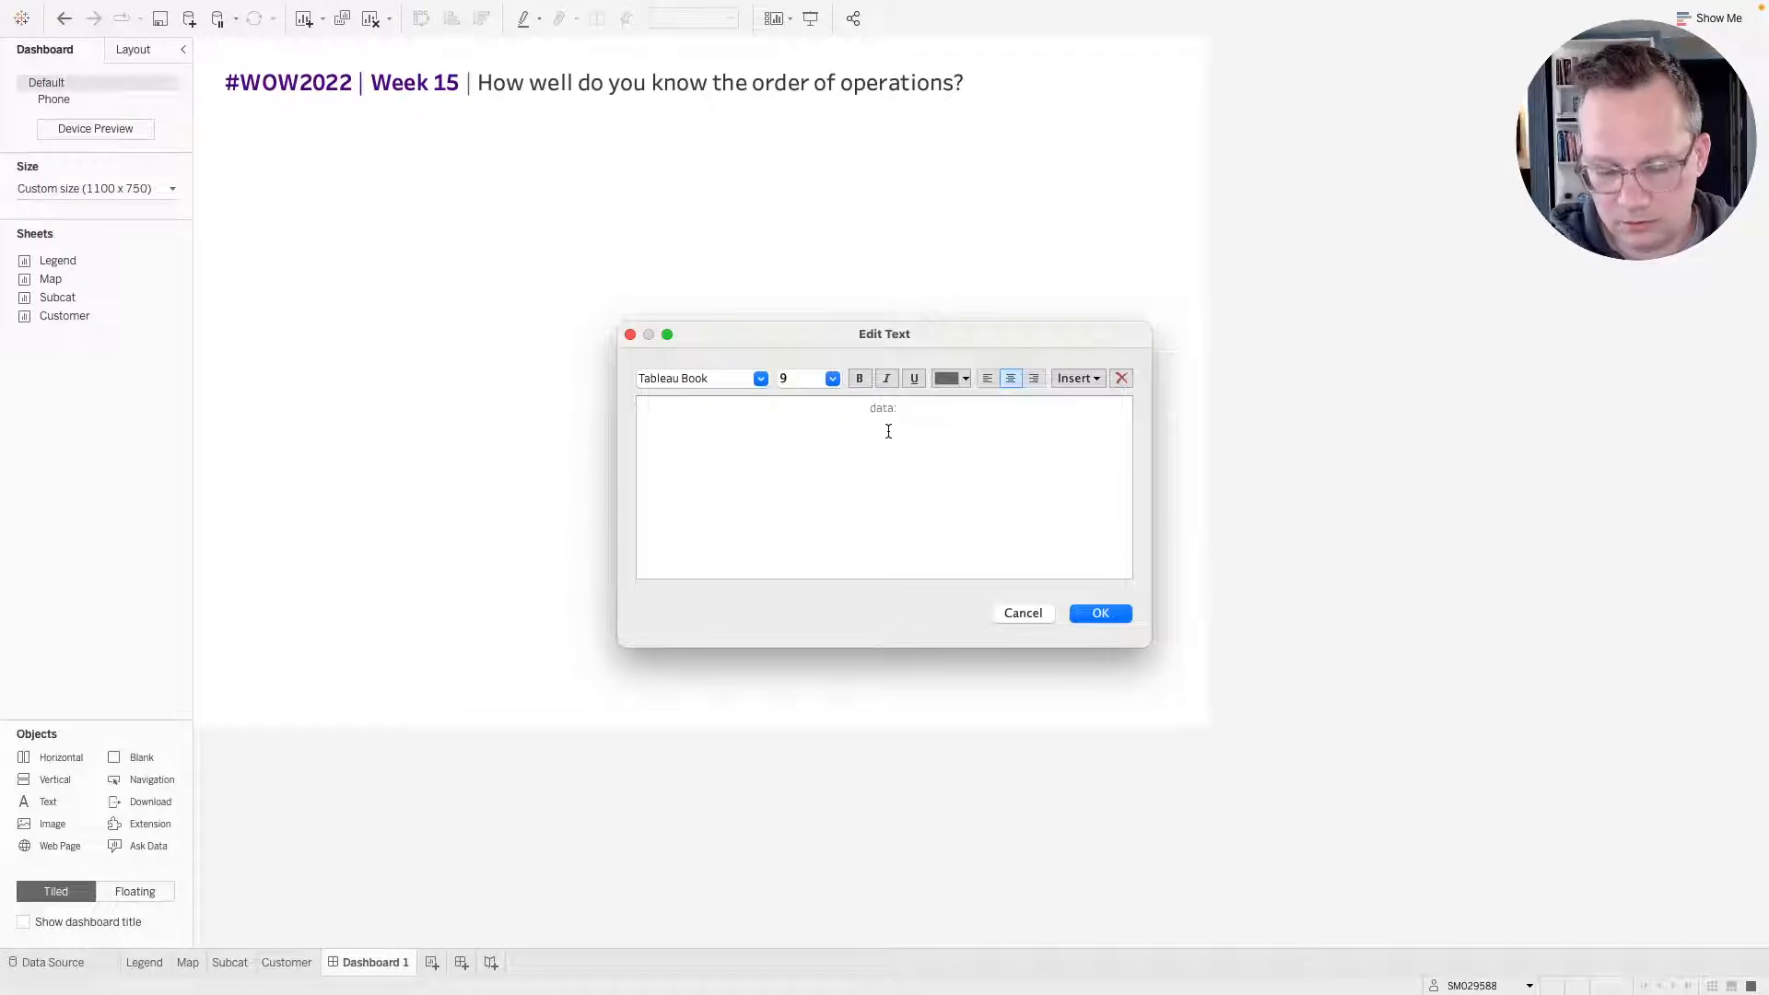
text( Superstore | )
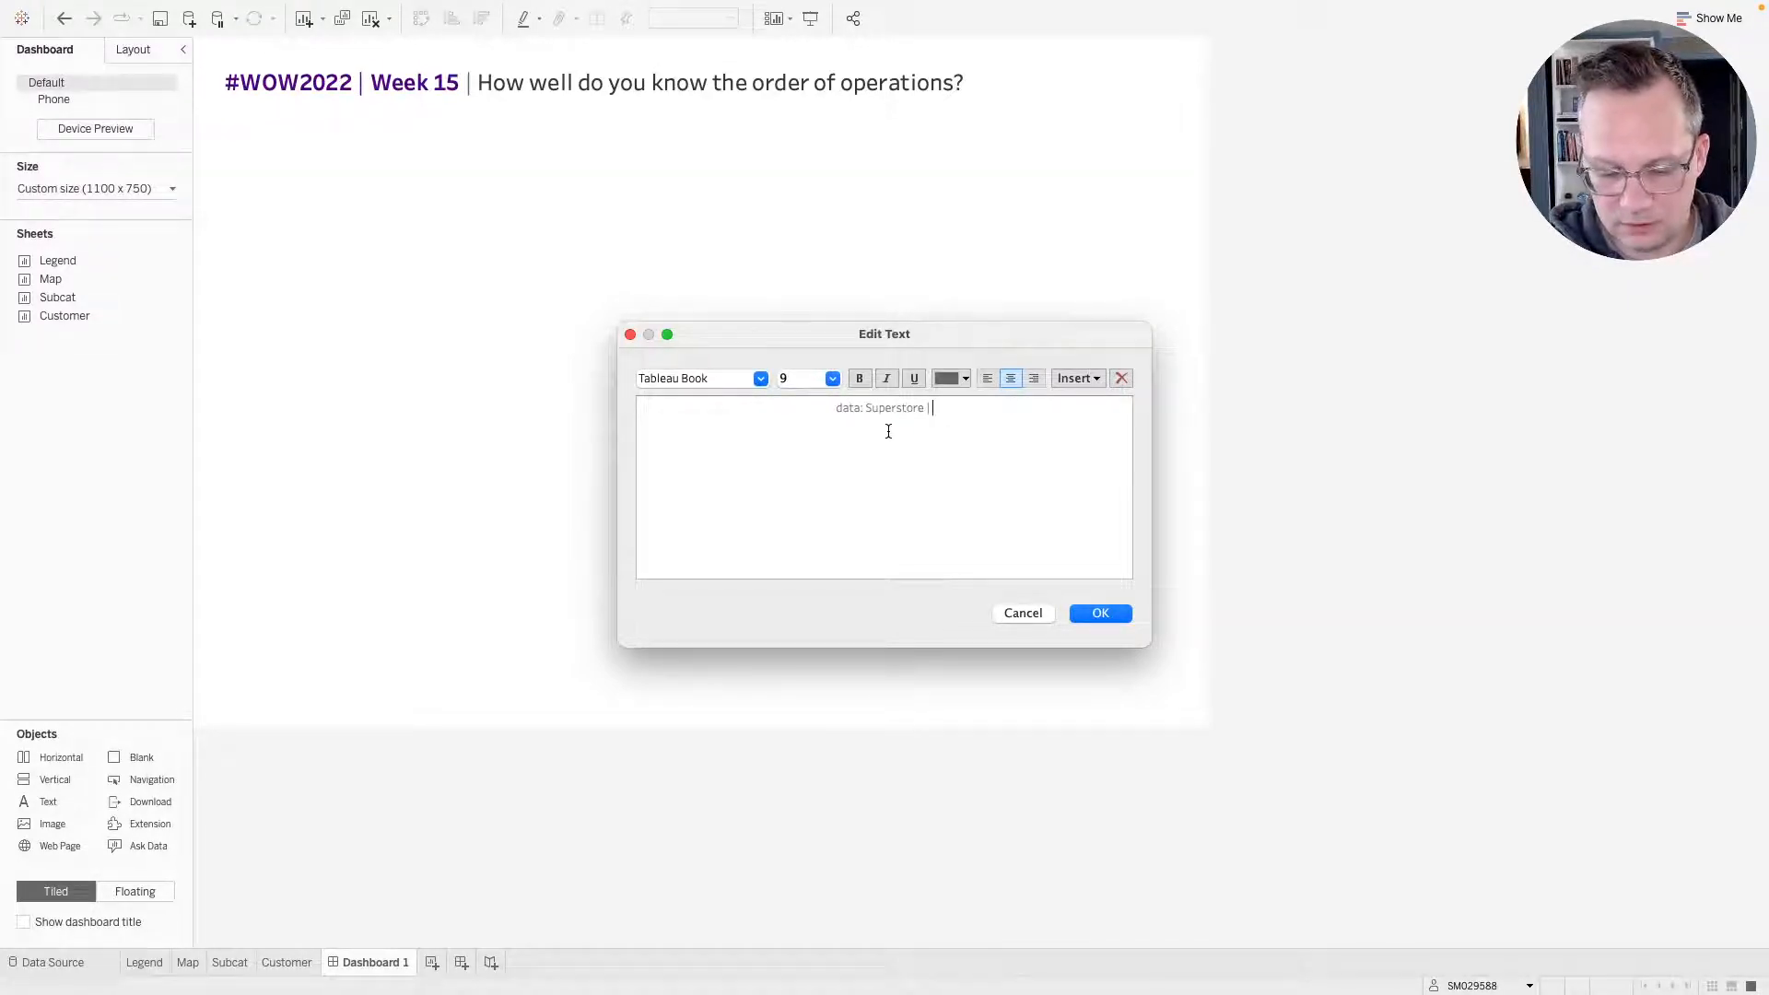
text(#WOW)
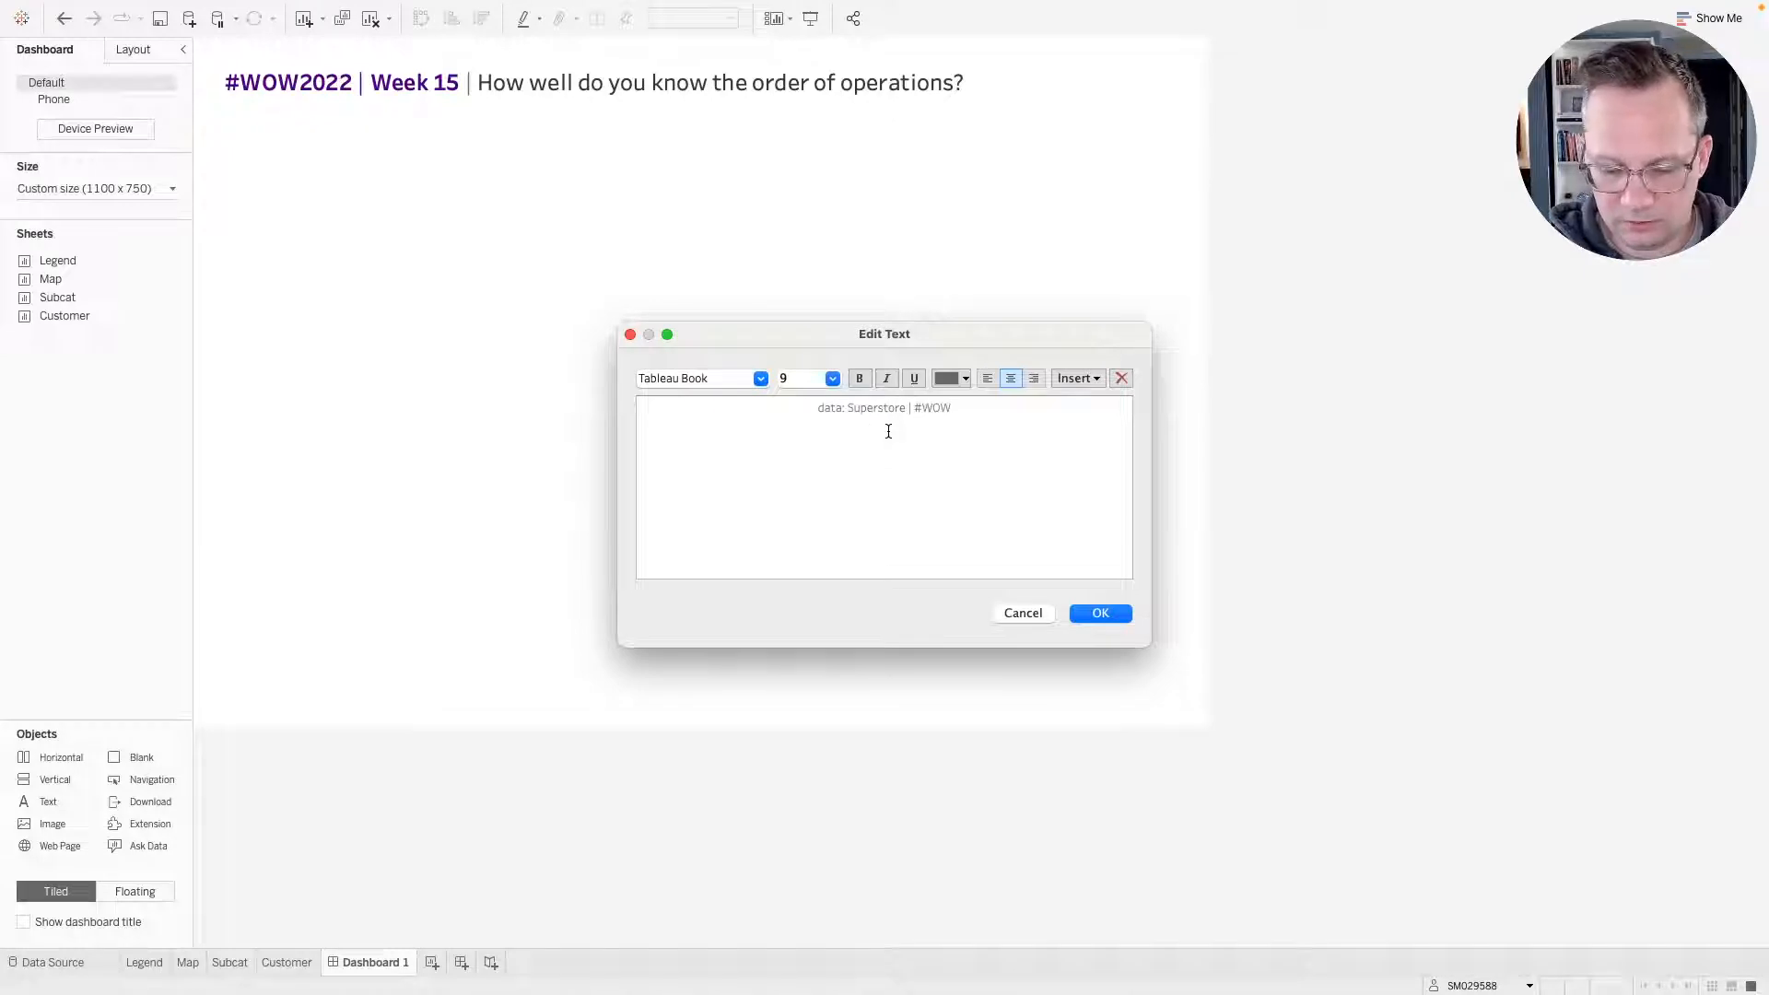
text(2022)
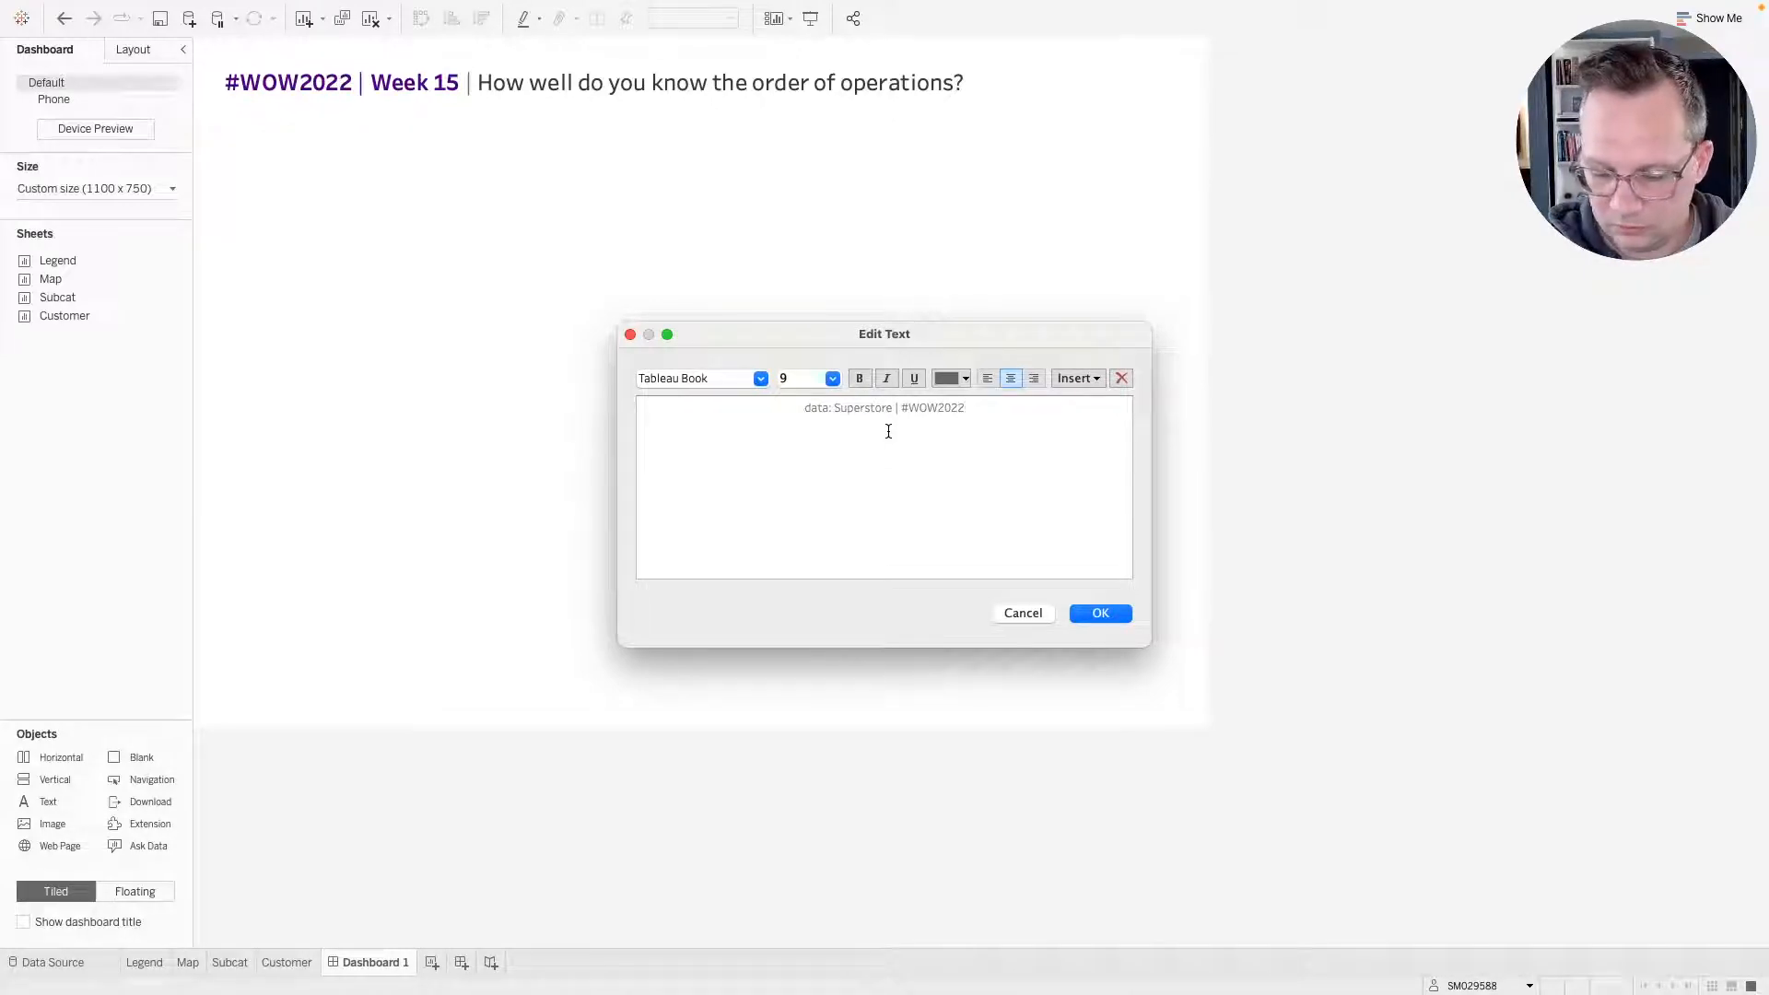
text(w15 )
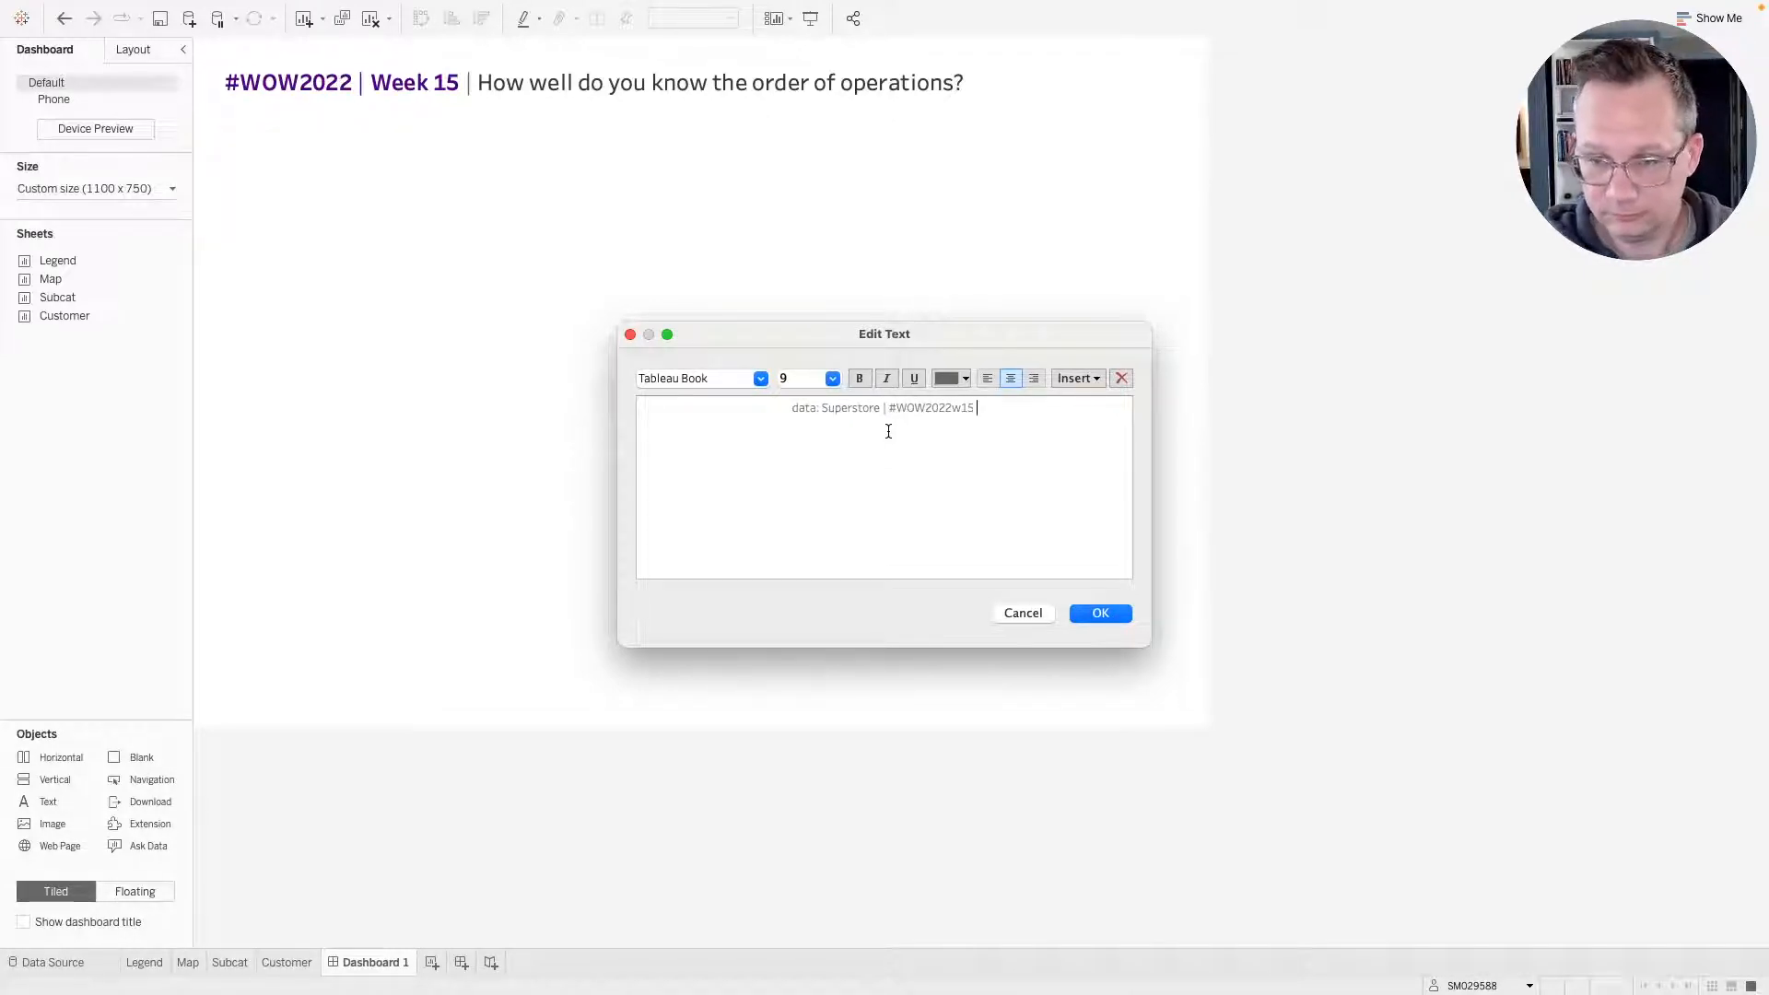
text(| @Hispter)
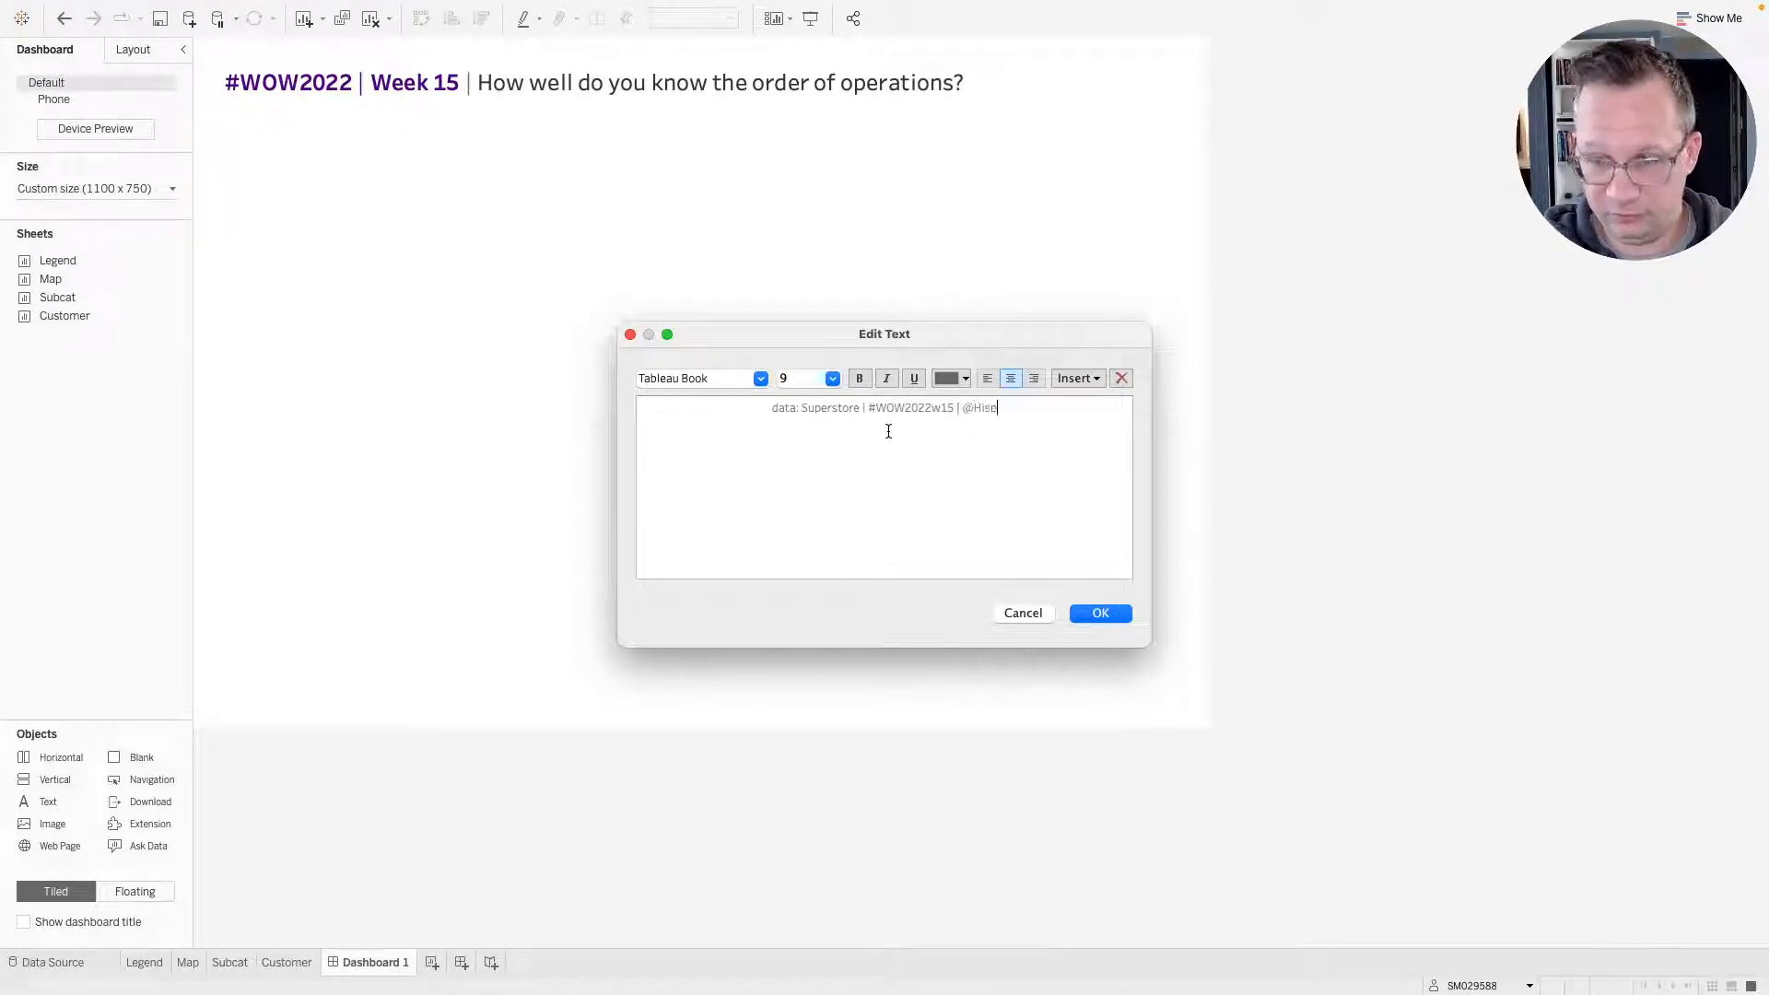
key(BackSpace)
key(BackSpace)
key(BackSpace)
key(BackSpace)
key(BackSpace)
text(pster)
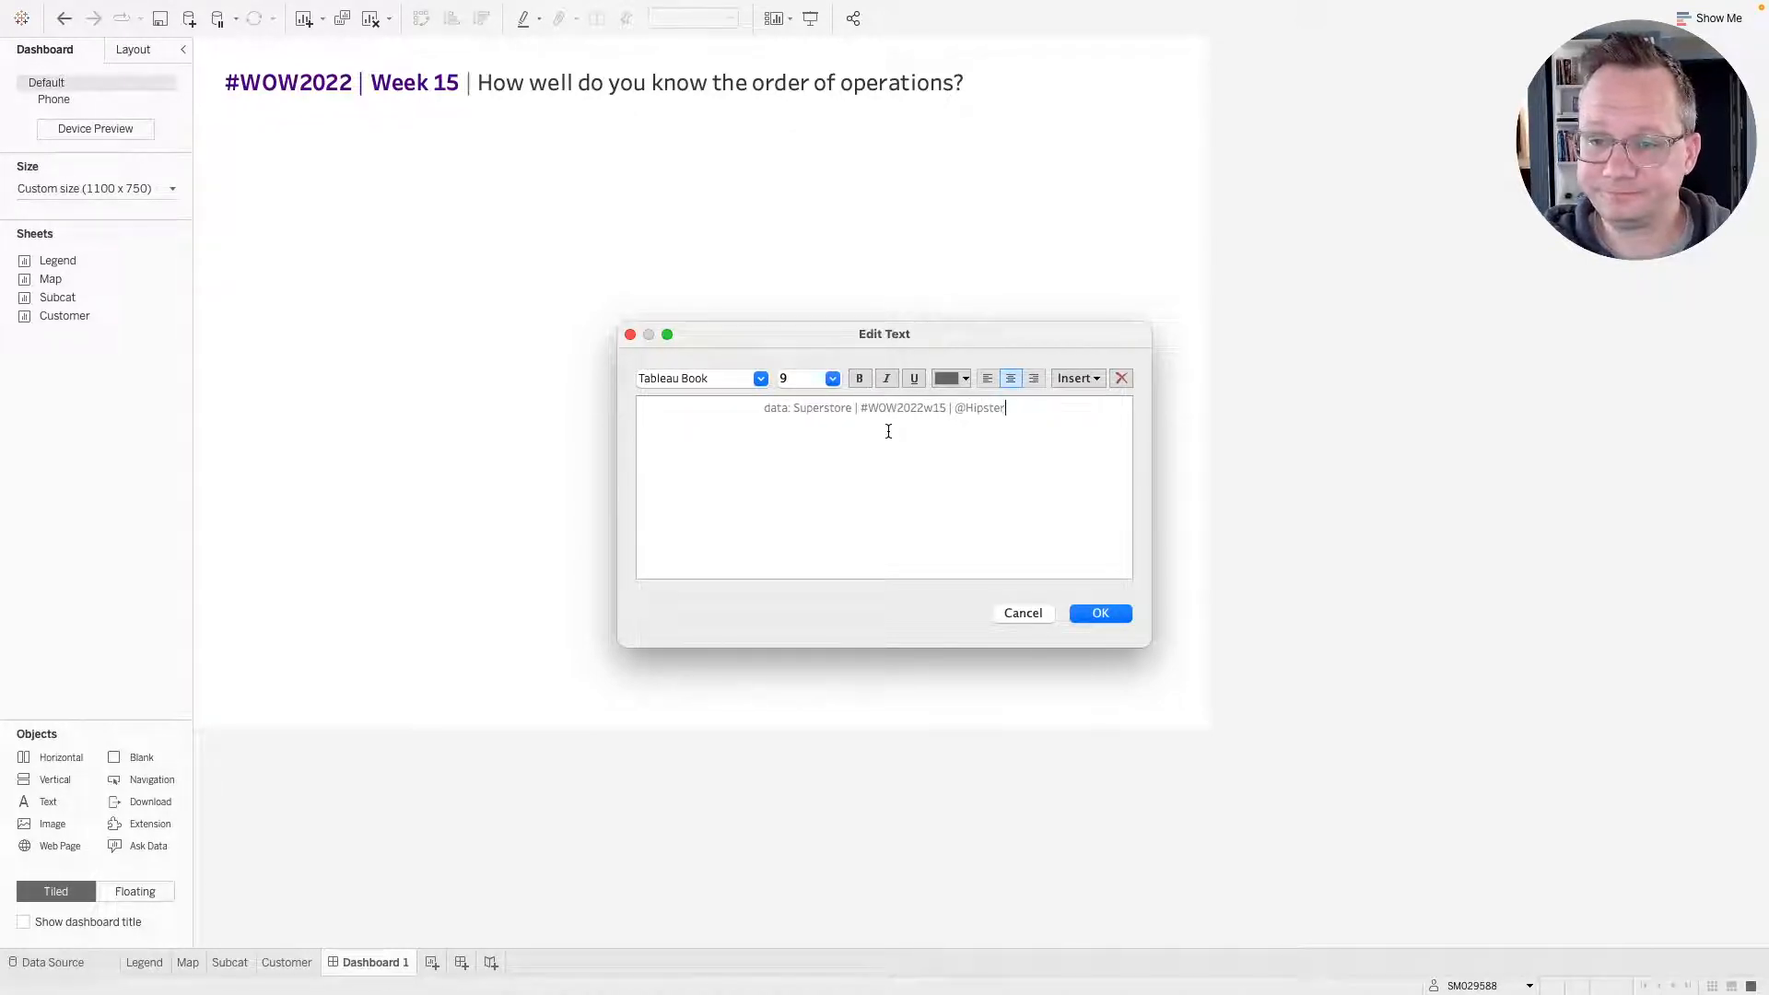
text(VizNinja)
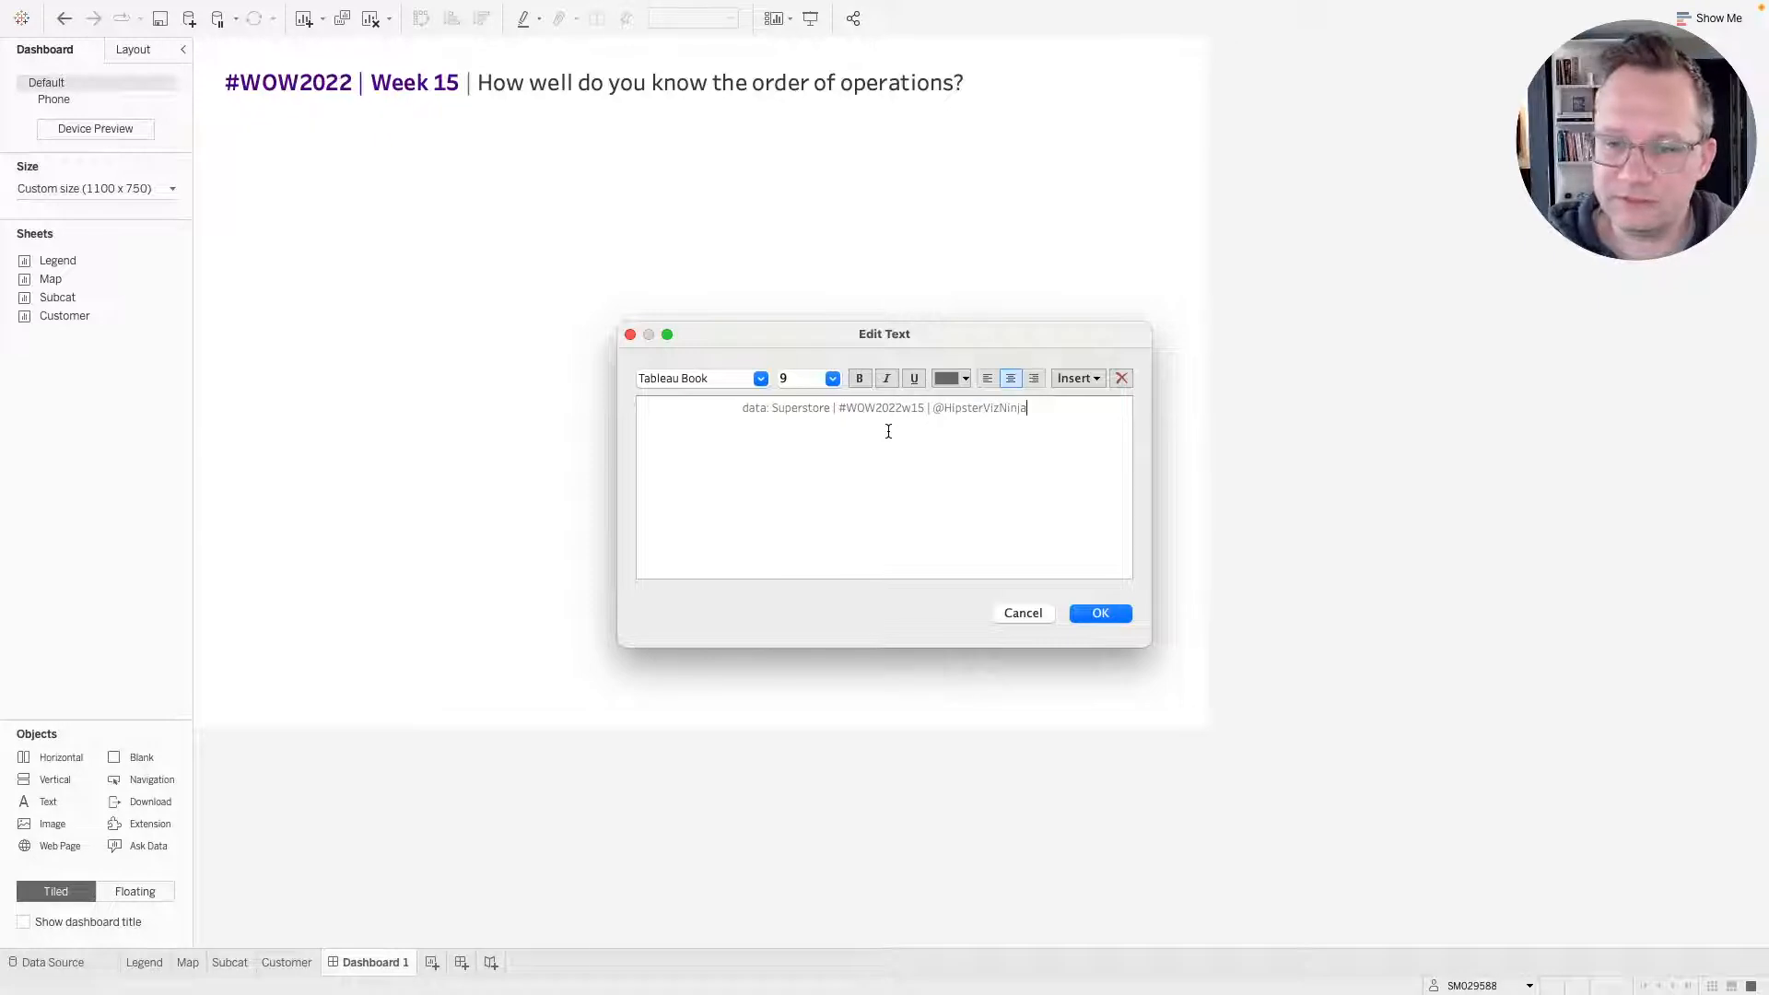
click(1102, 613)
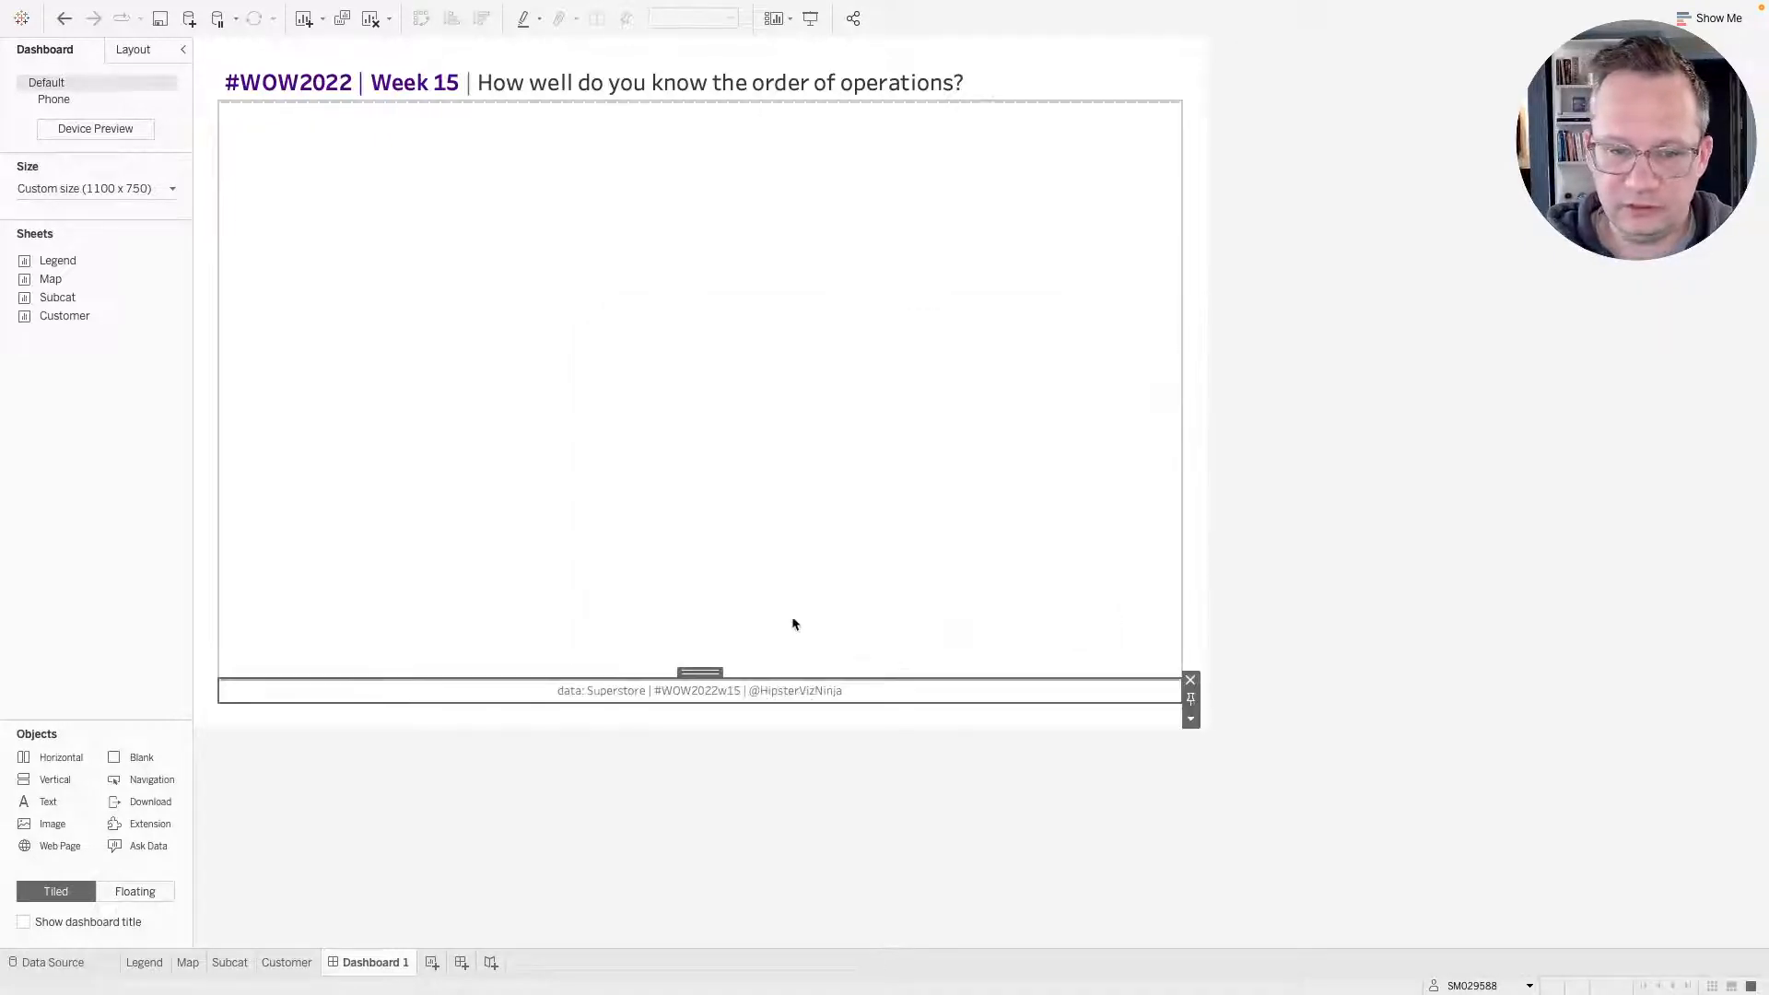
Insert a horizontal container into the dashboard between the title and the footer.
key(super+Tab)
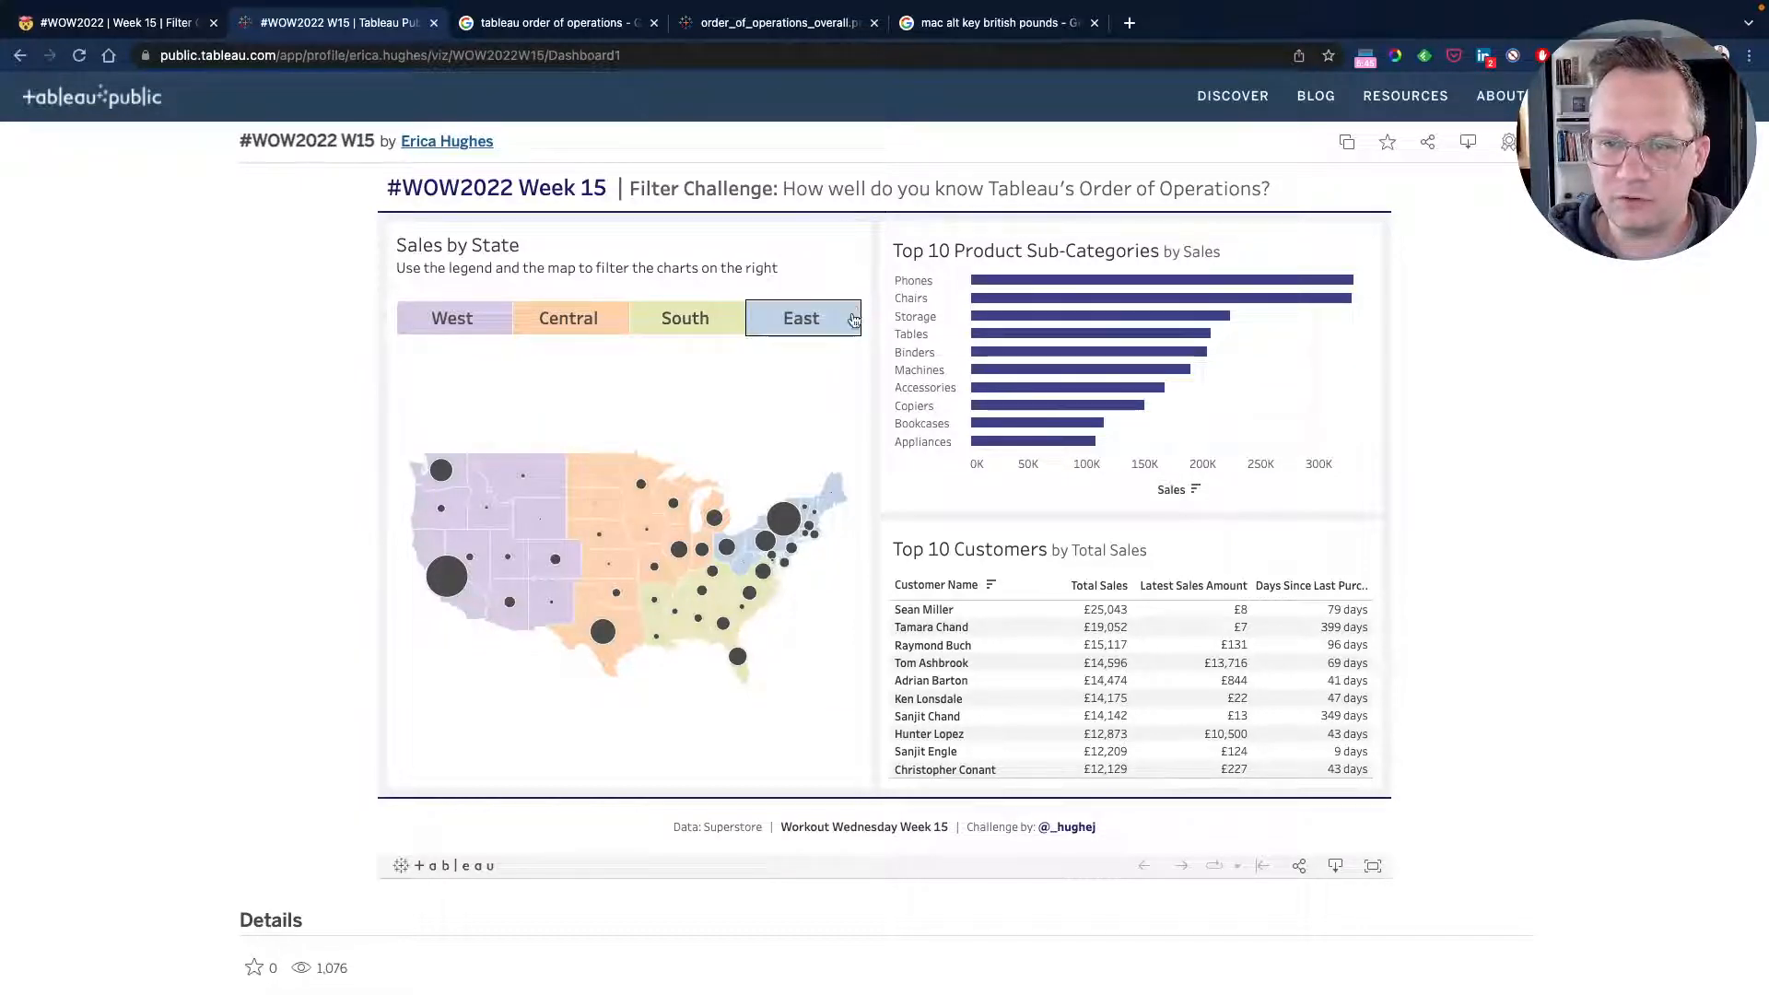
key(ctrl+Left)
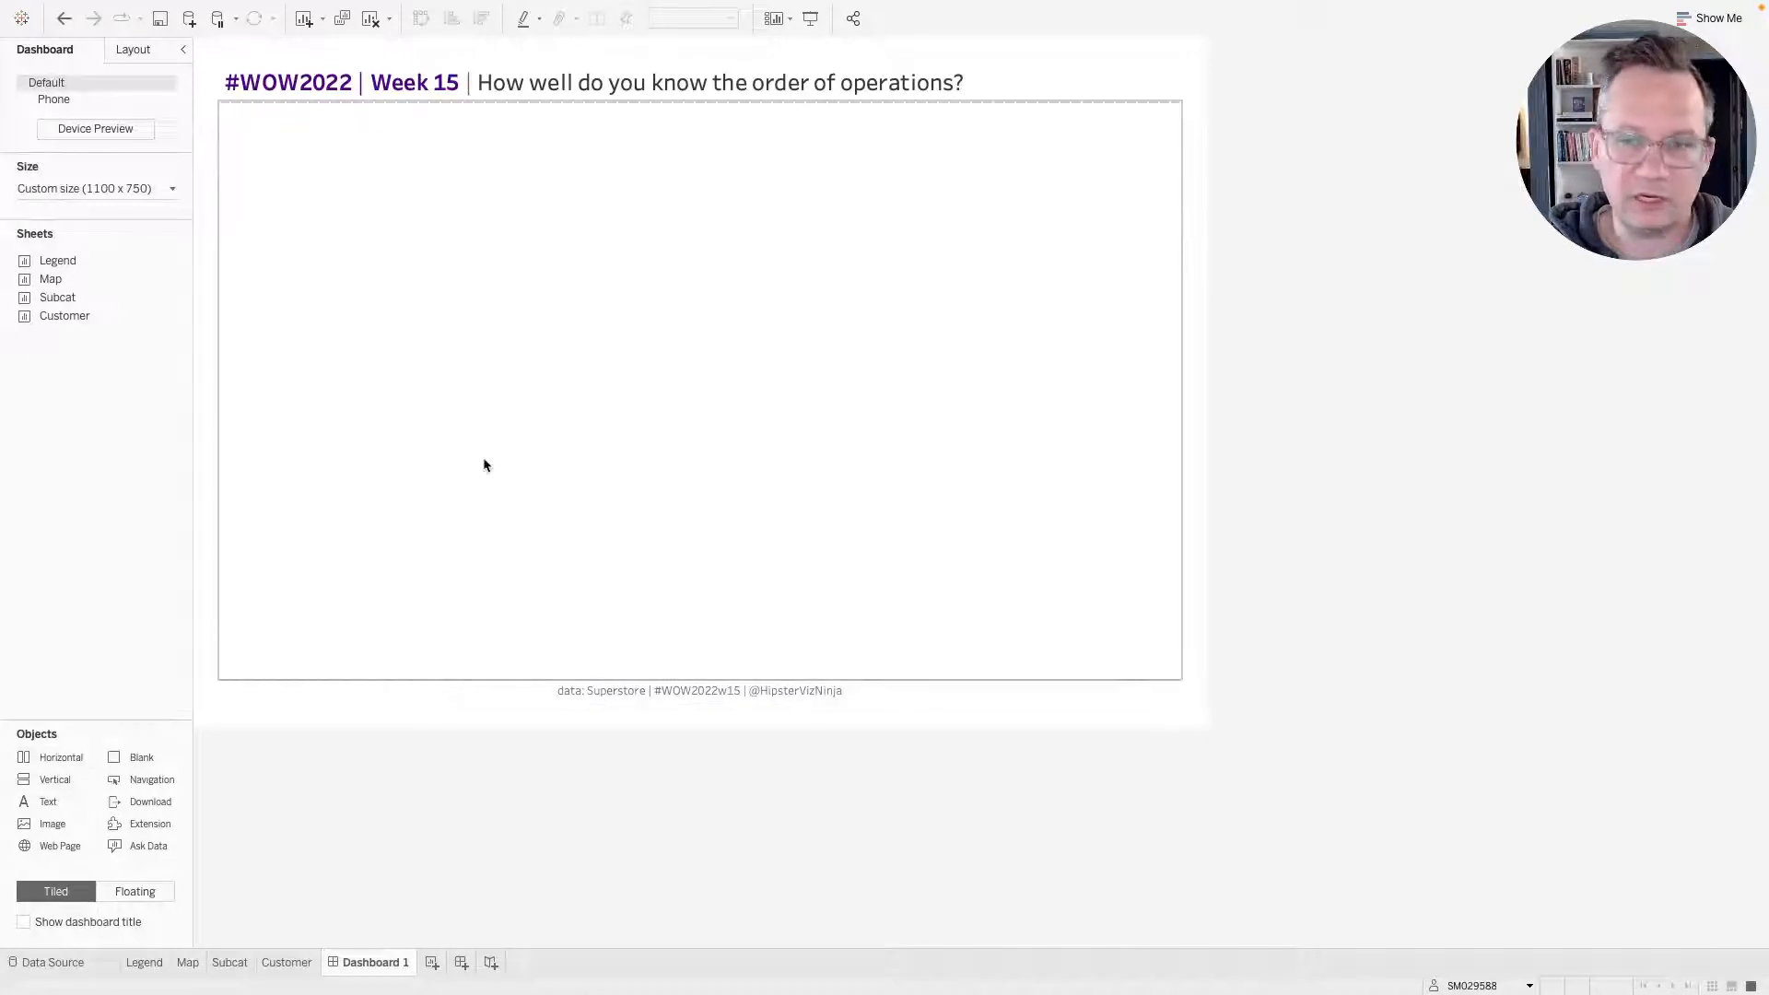
key(ctrl+Right)
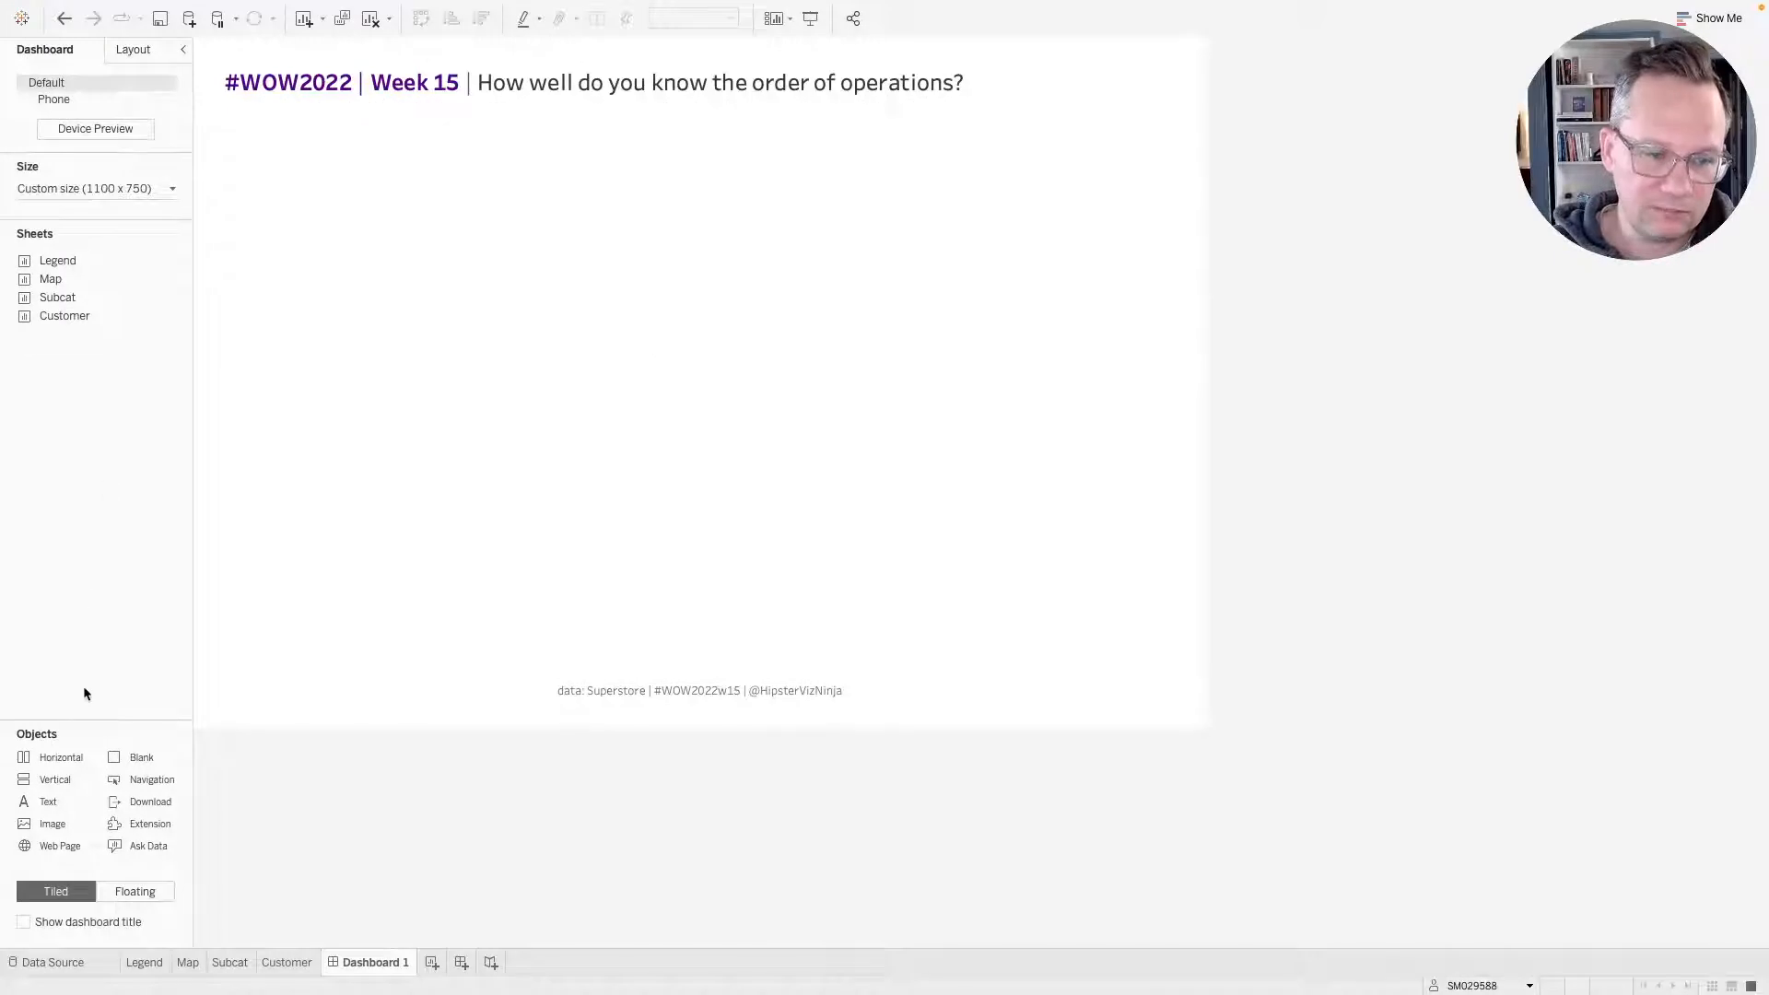
drag(61, 758, 703, 419)
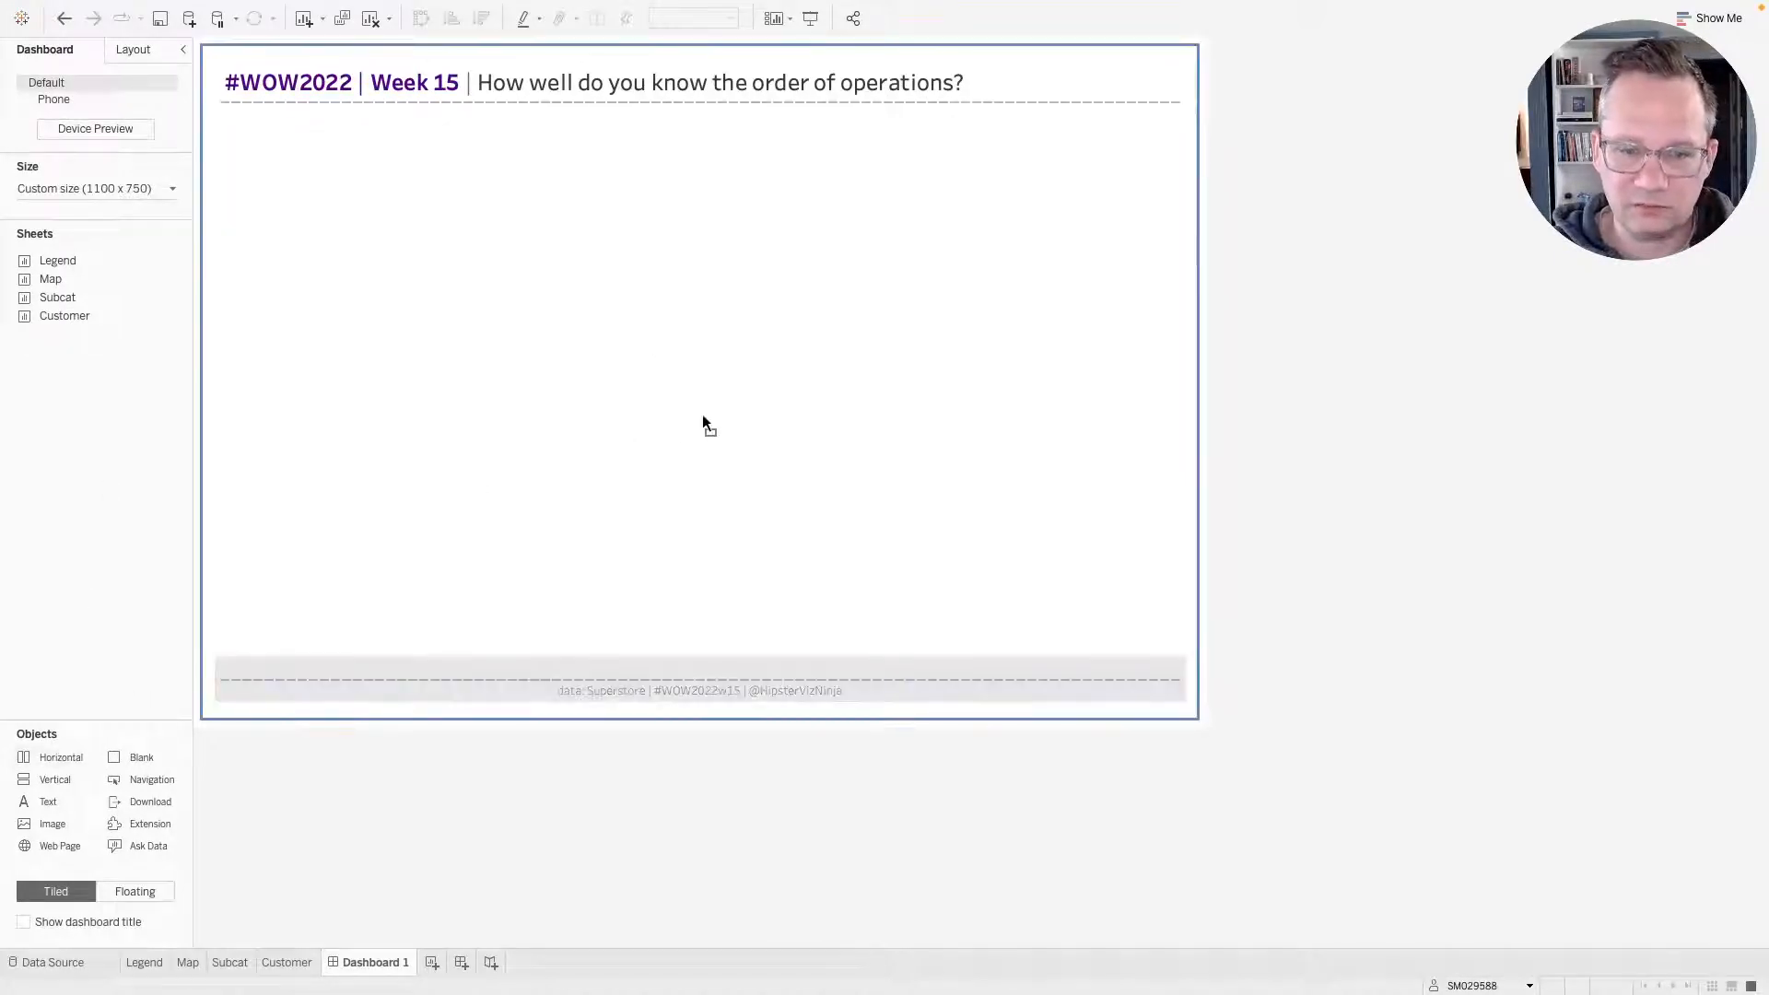
drag(481, 679, 548, 498)
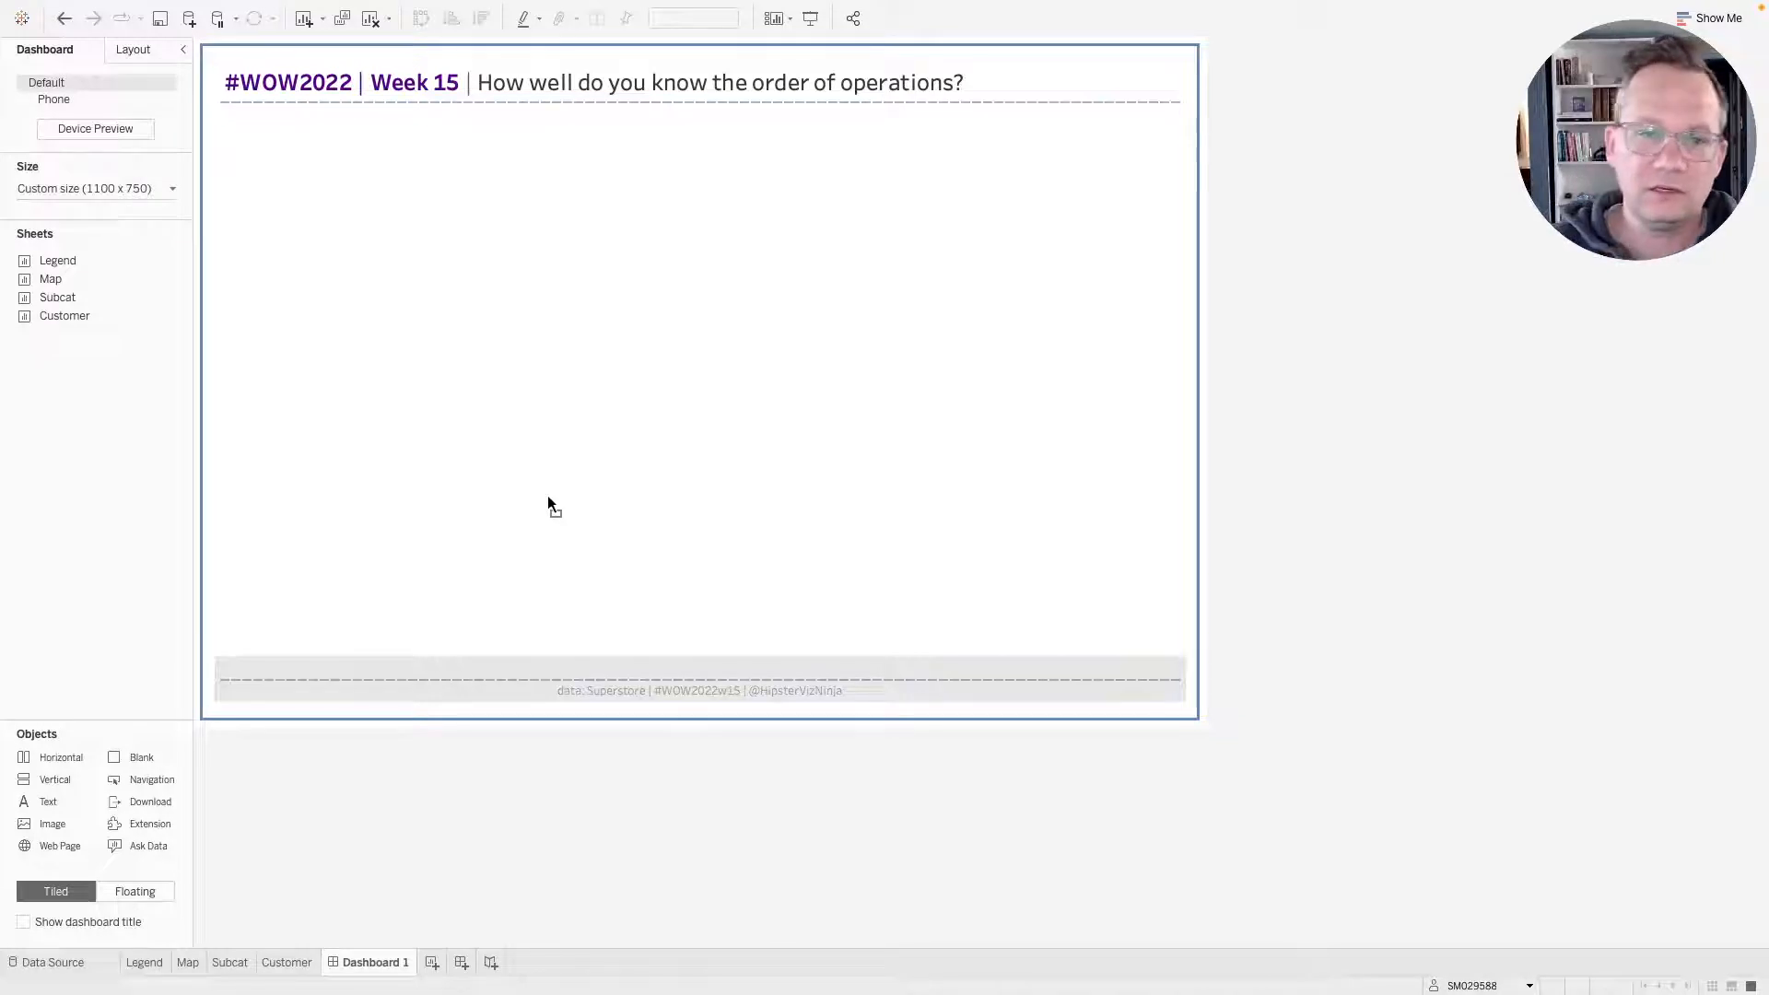
click(464, 677)
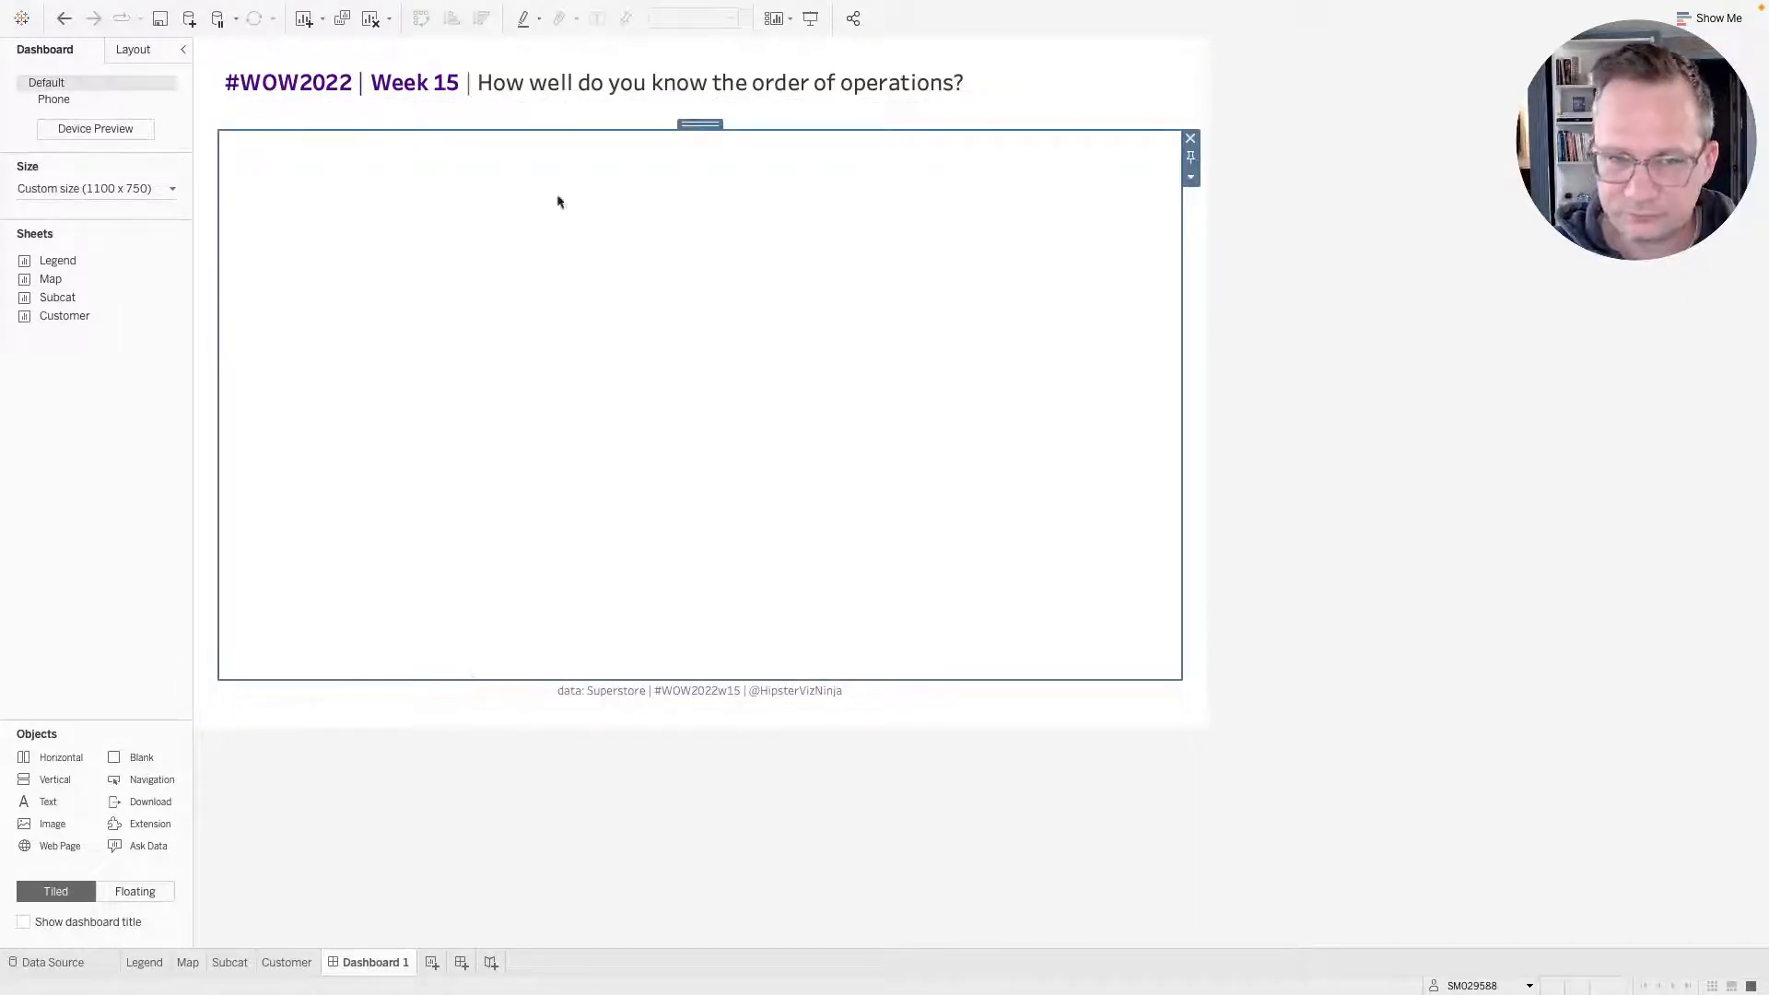
Examine the dashboard's item hierarchy, selecting the blank, the horizontal container and the footer in turn.
click(561, 119)
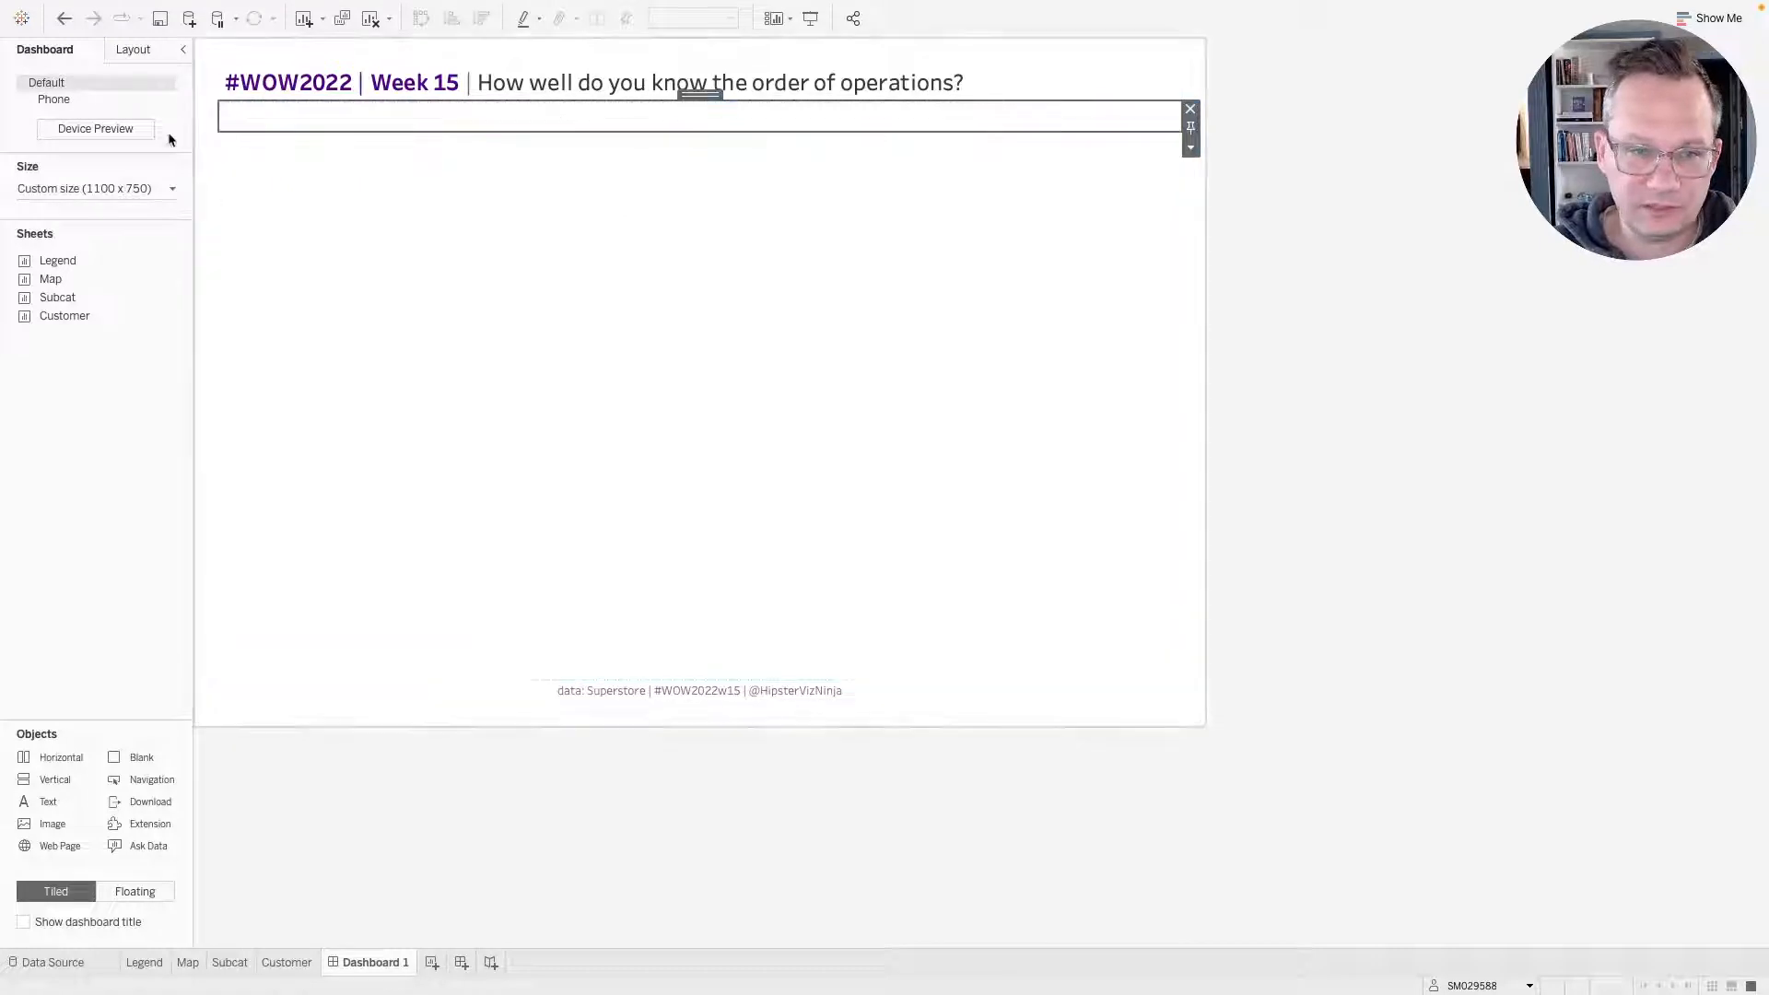
click(129, 50)
click(25, 652)
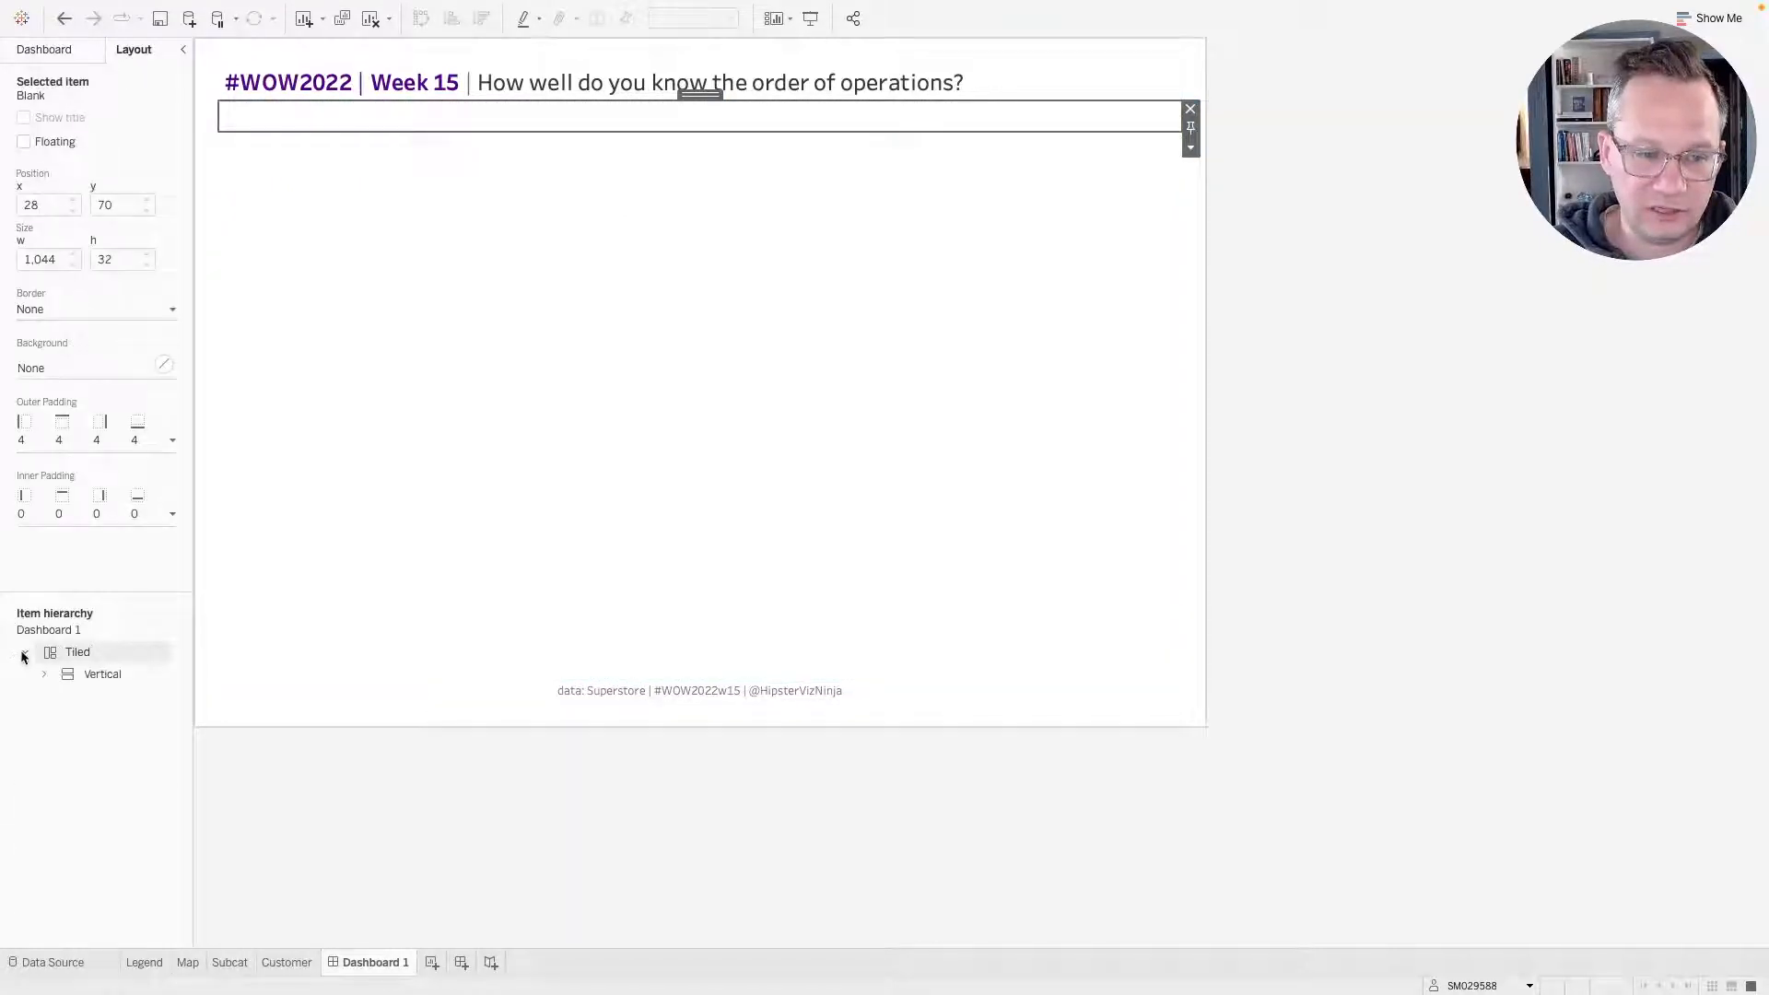
click(43, 674)
click(128, 740)
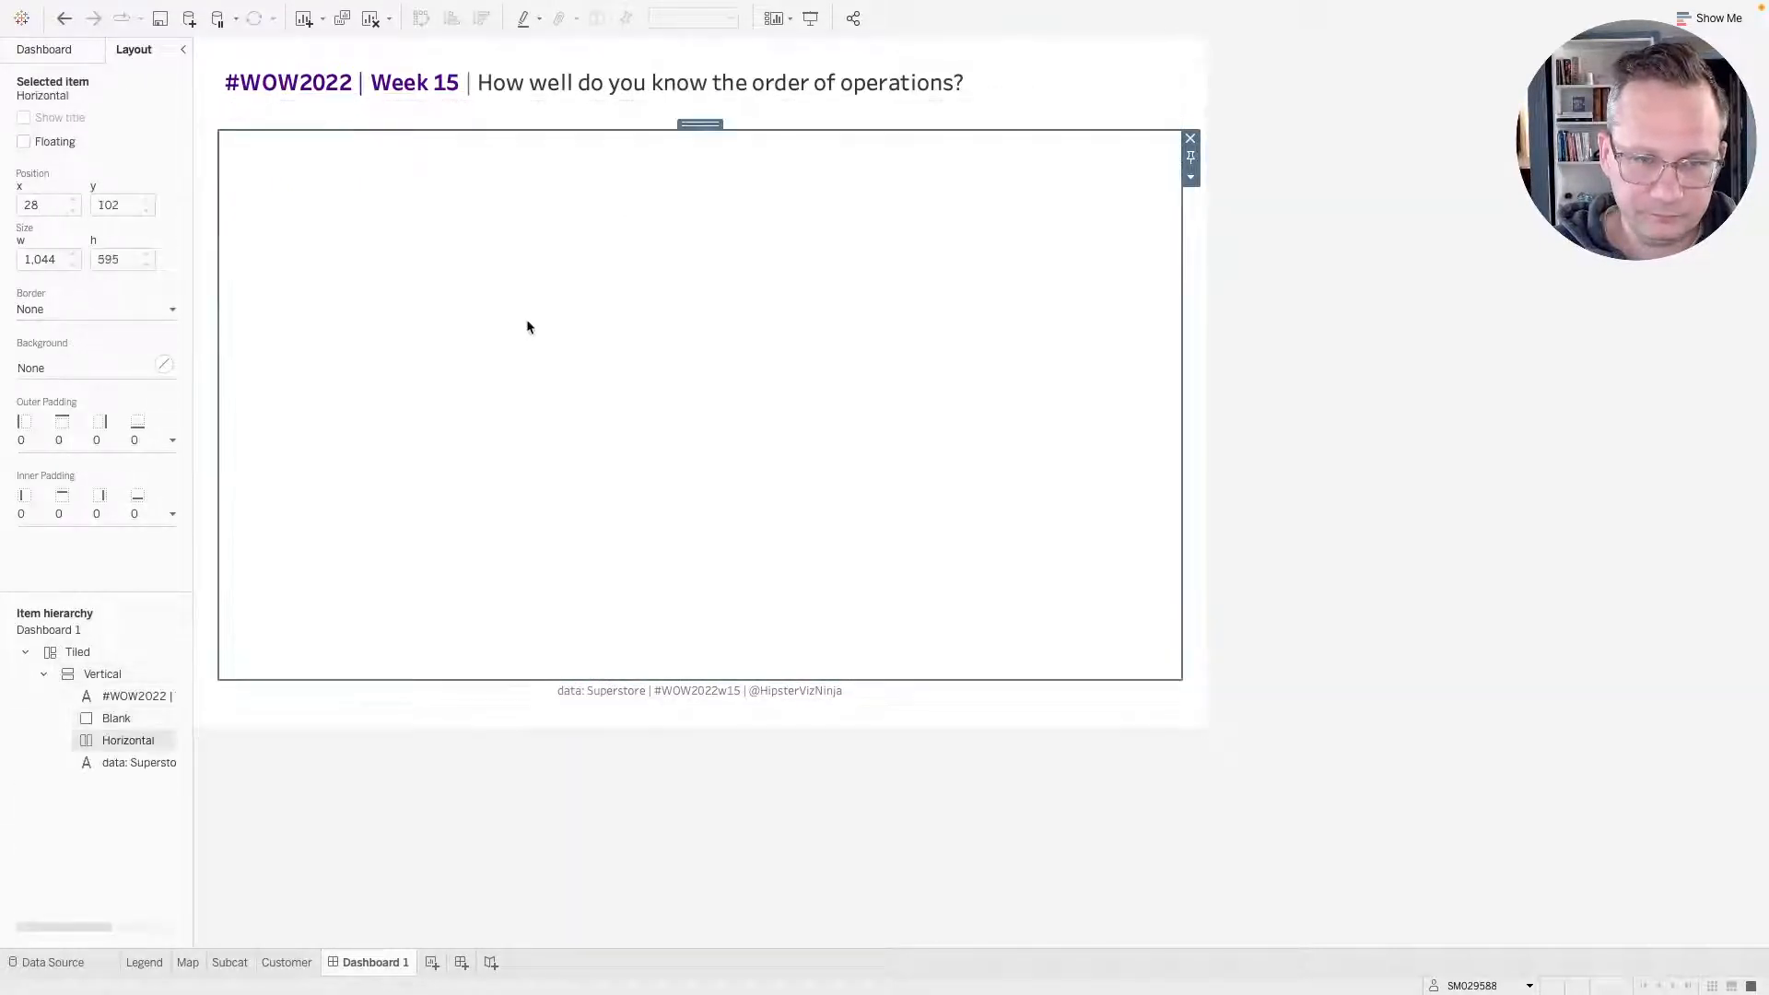
click(118, 718)
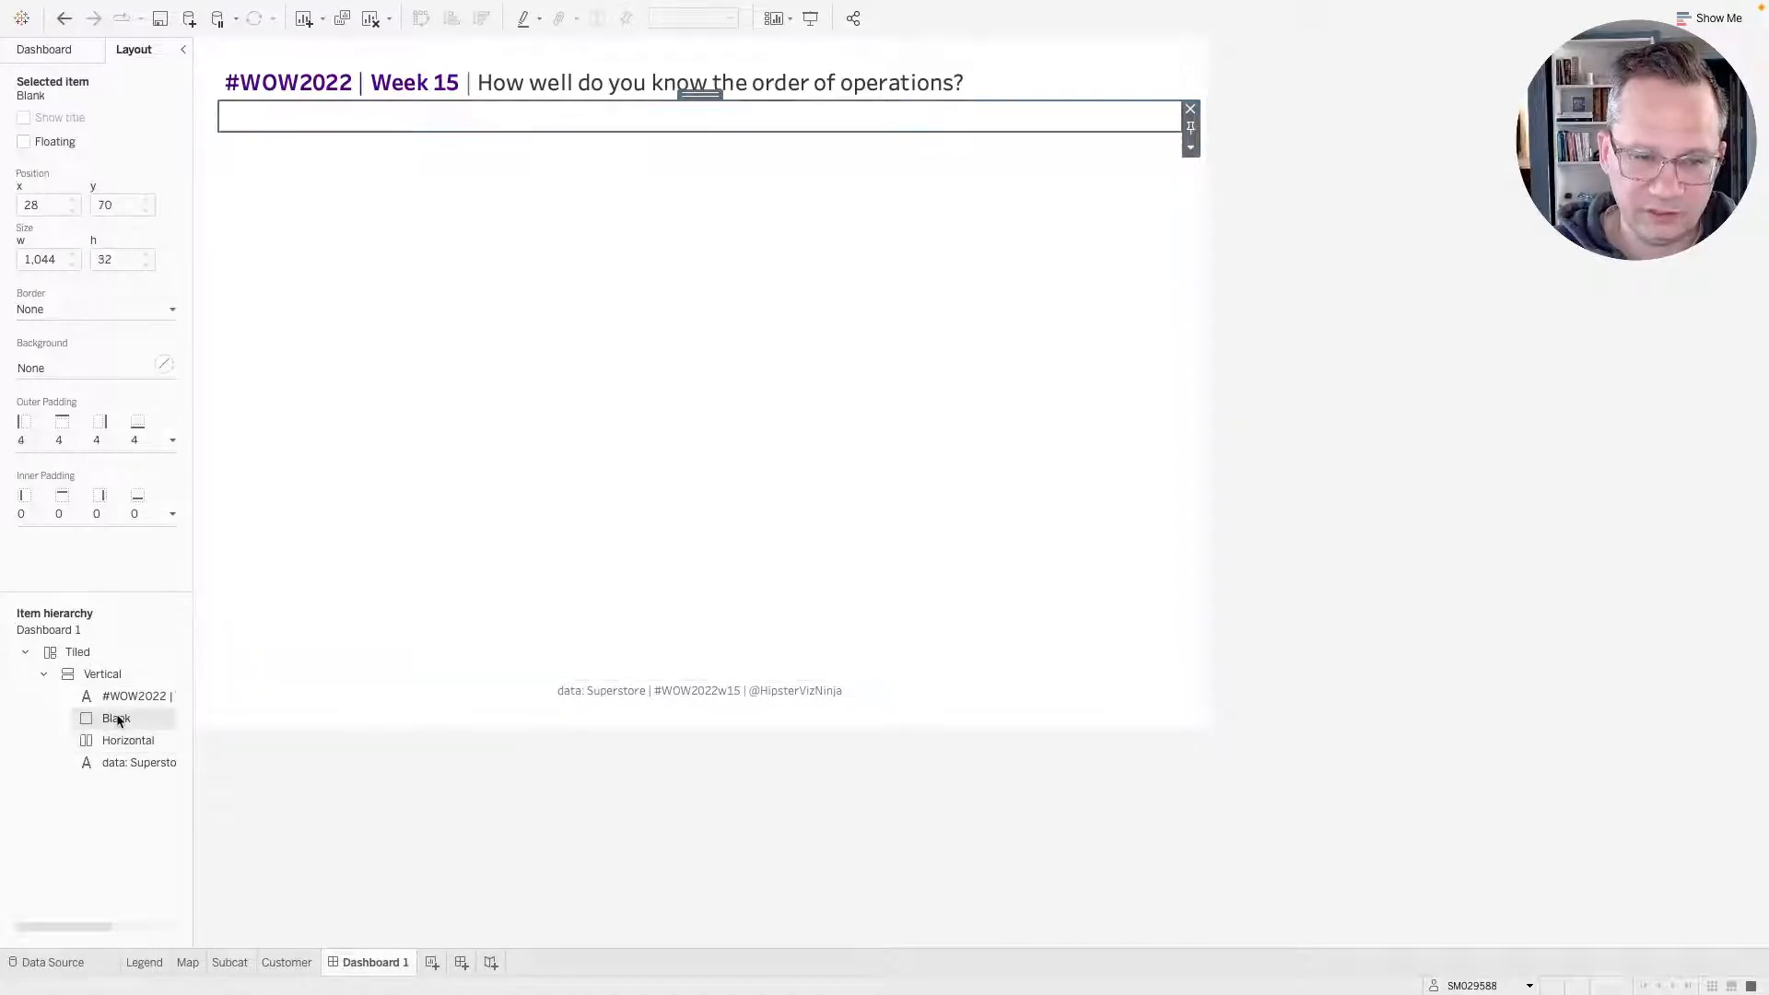
click(115, 697)
click(131, 764)
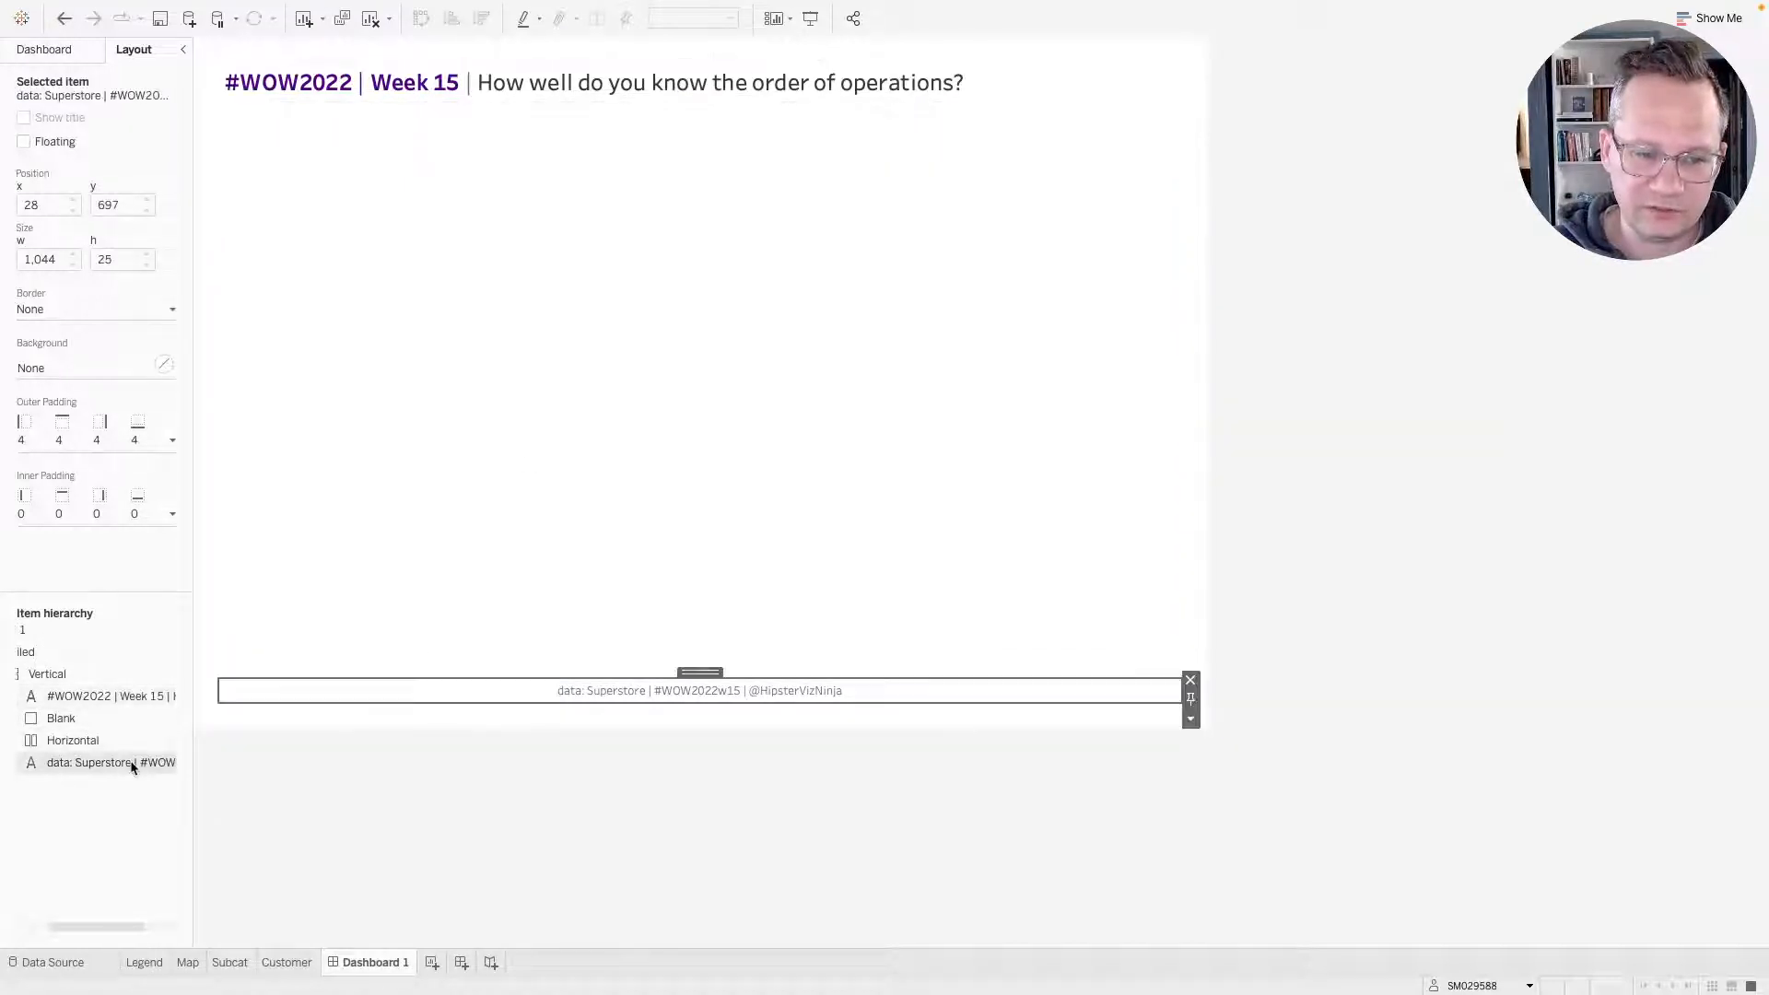
click(55, 719)
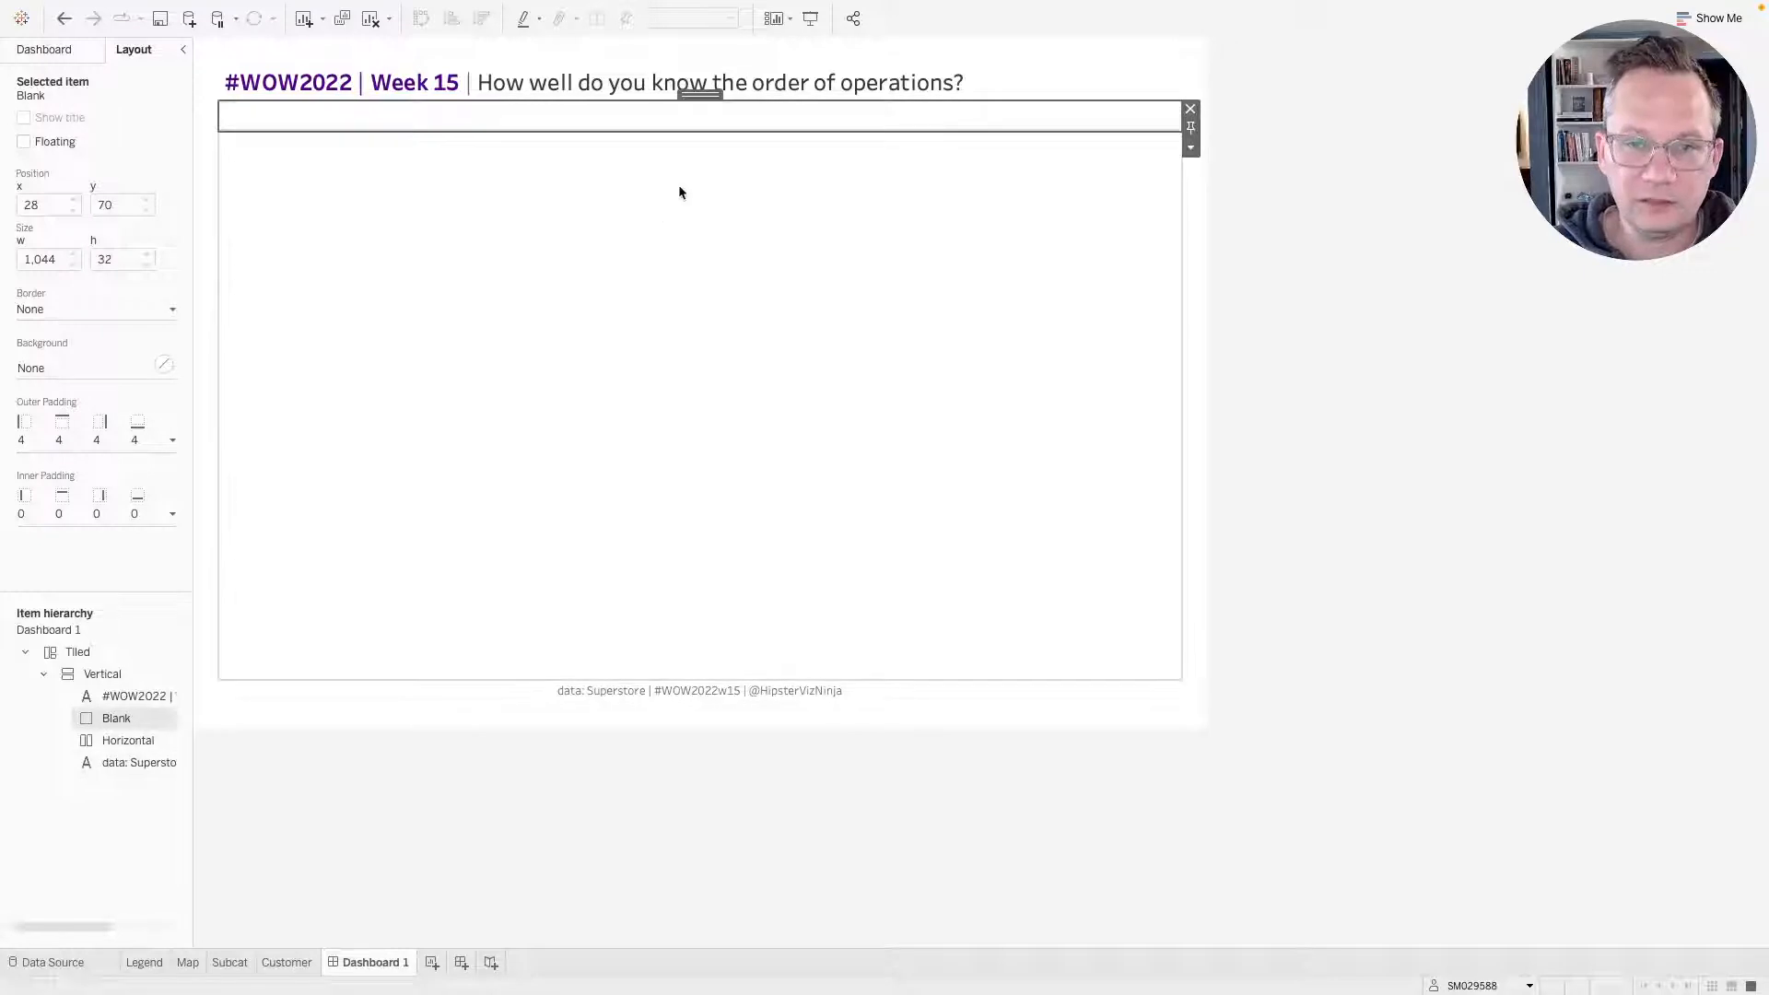
Move the blank object into the horizontal container below the title.
drag(708, 95, 695, 229)
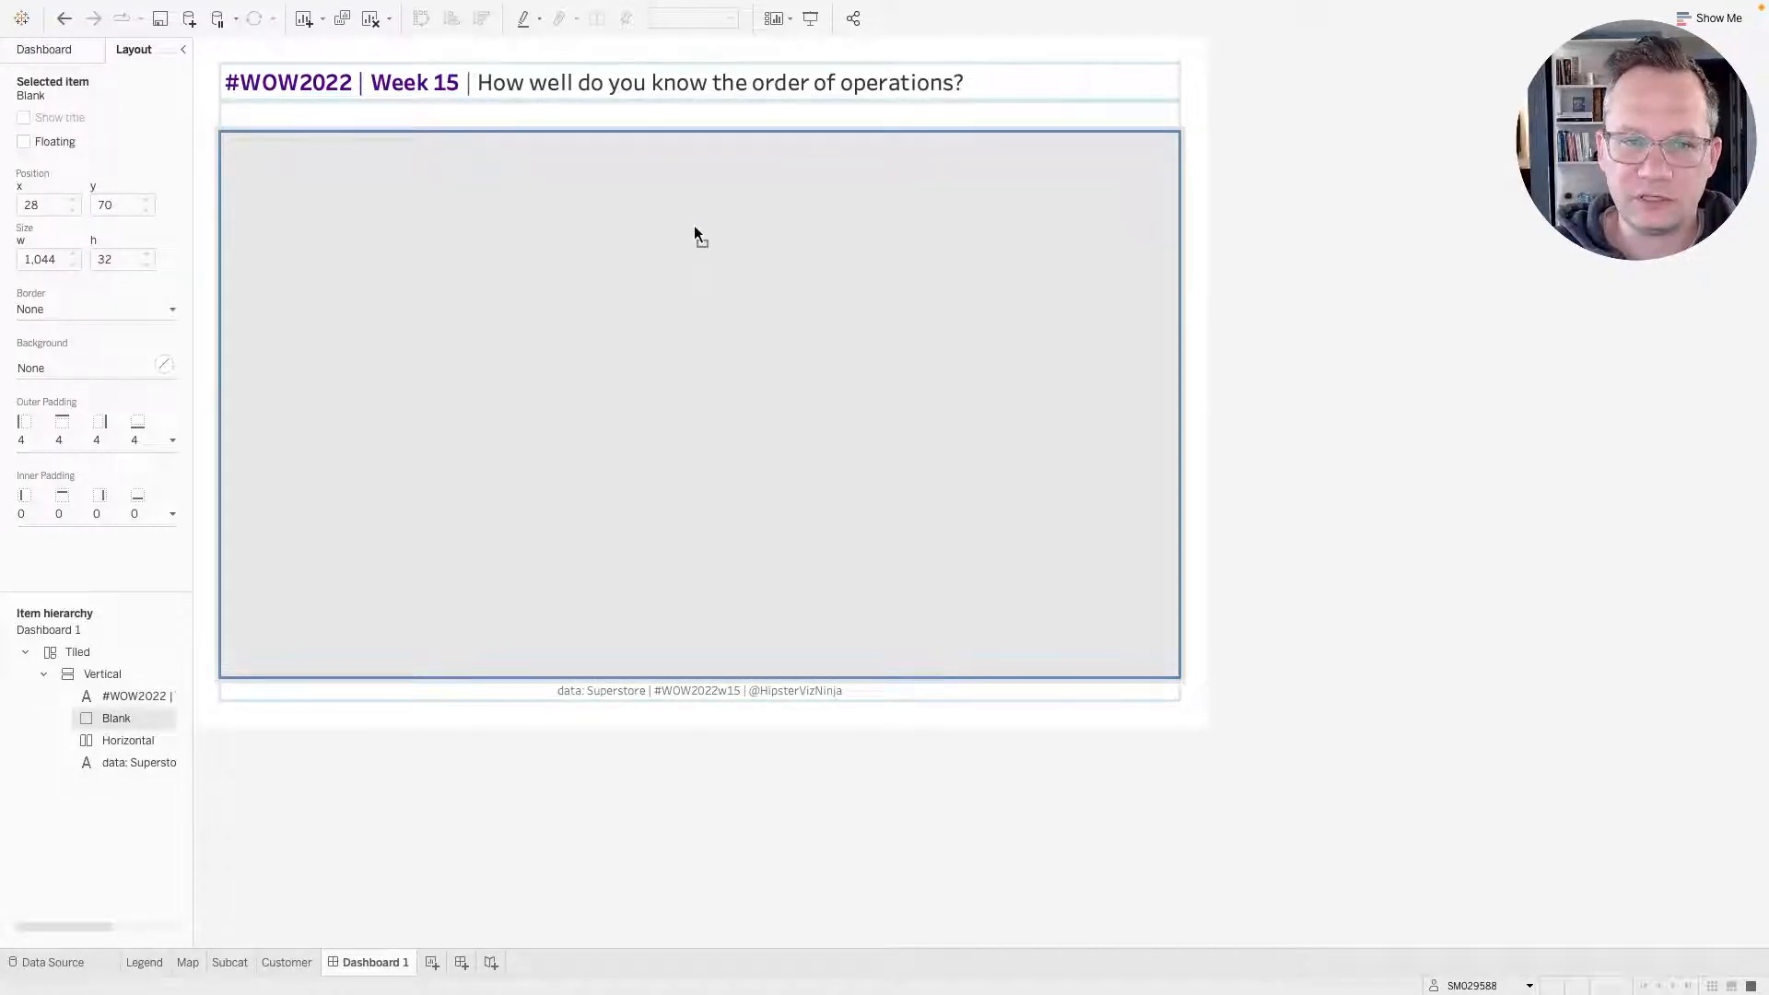
drag(694, 229, 695, 230)
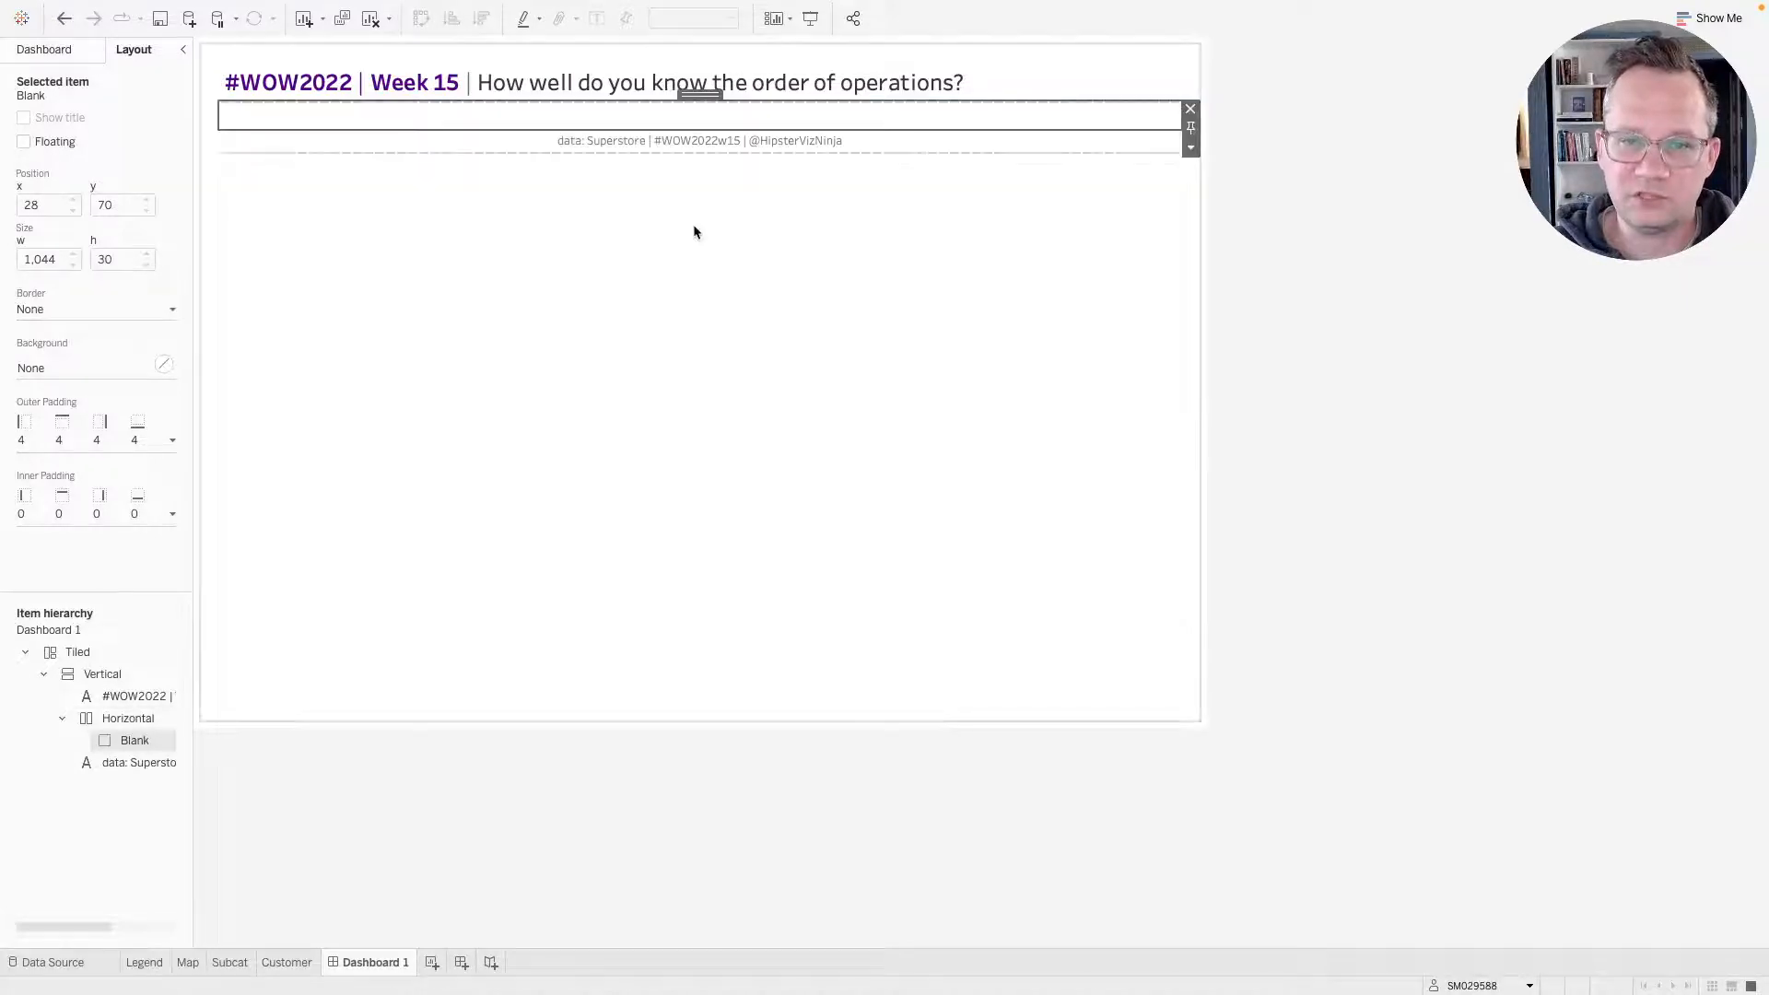
click(44, 51)
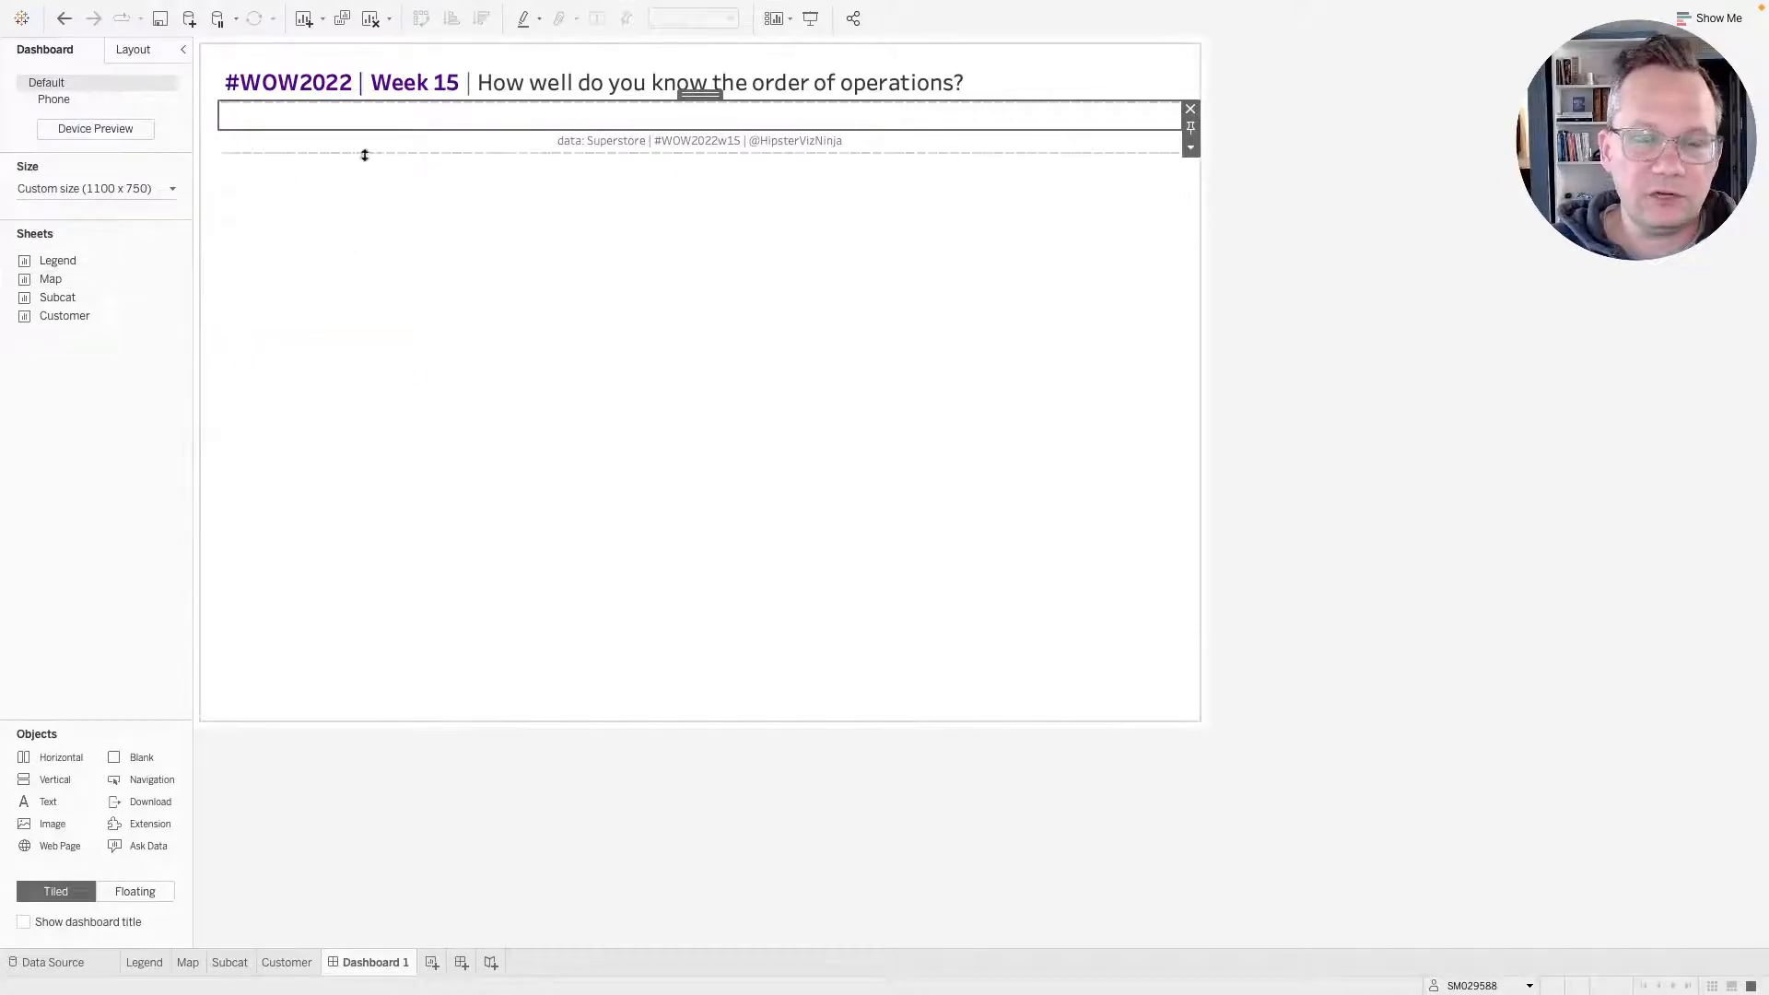
Add a vertical container inside the horizontal container, comparing the layout with the published reference dashboard.
key(ctrl+Right)
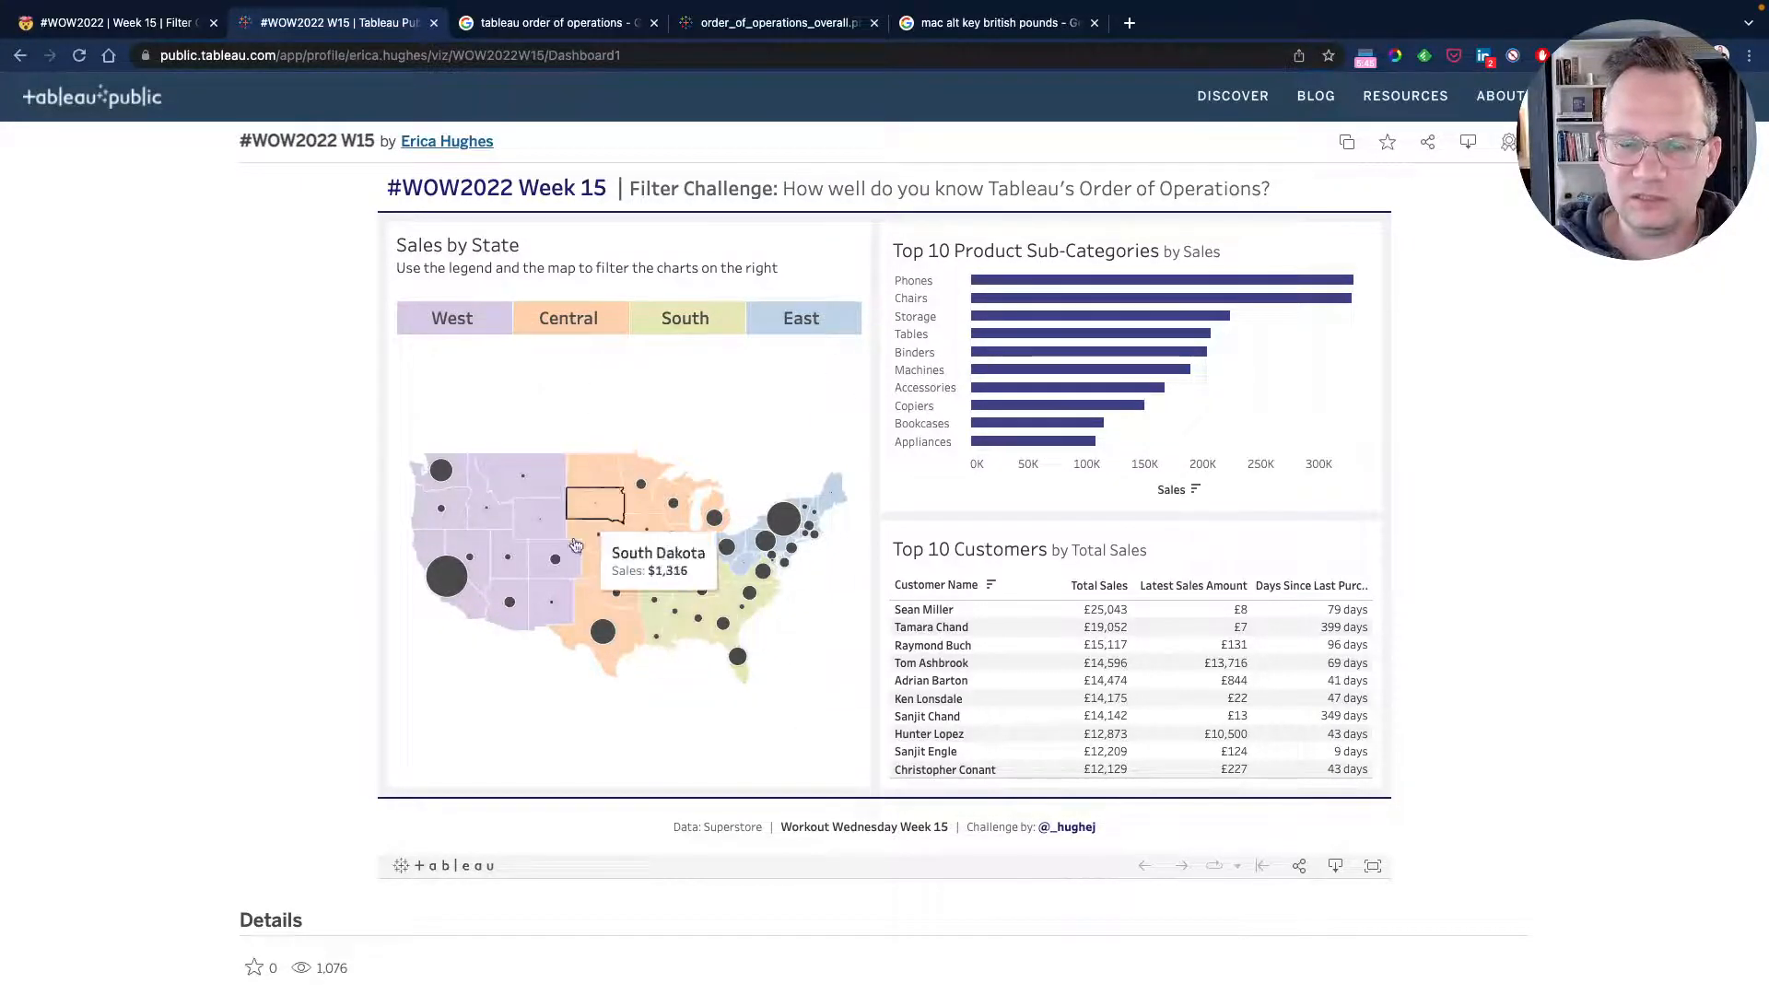
key(ctrl+Left)
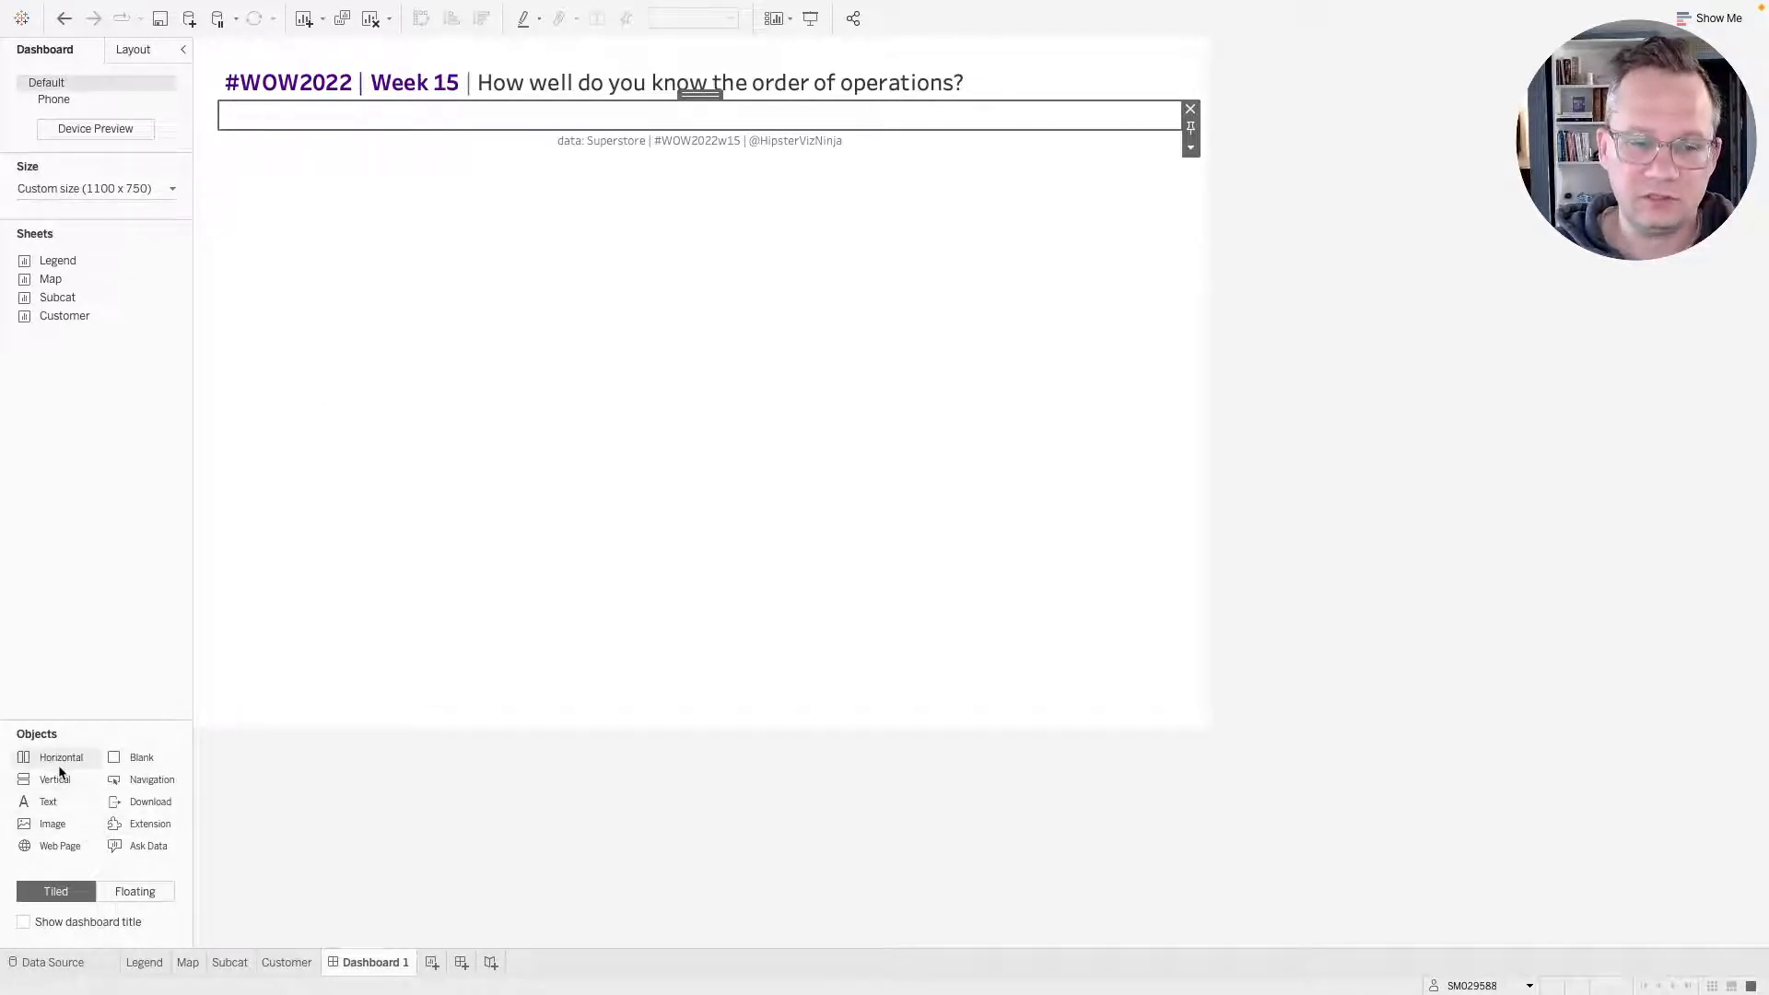
drag(55, 781, 462, 122)
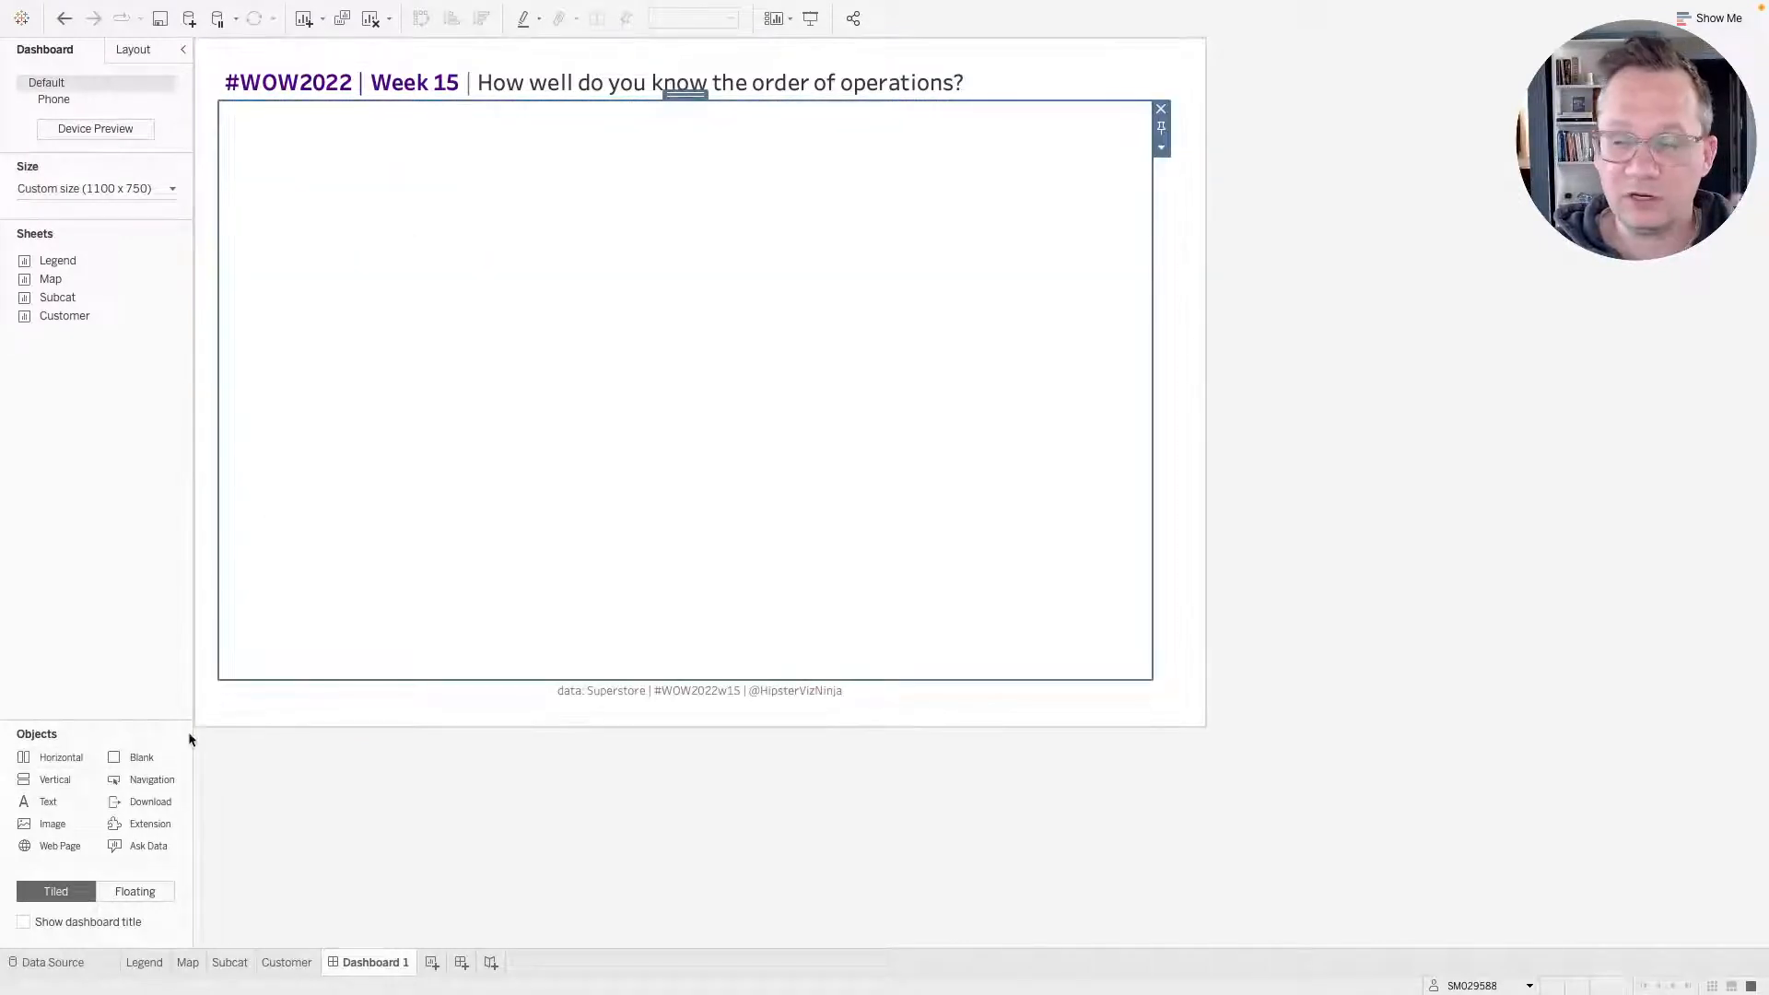
key(ctrl+Right)
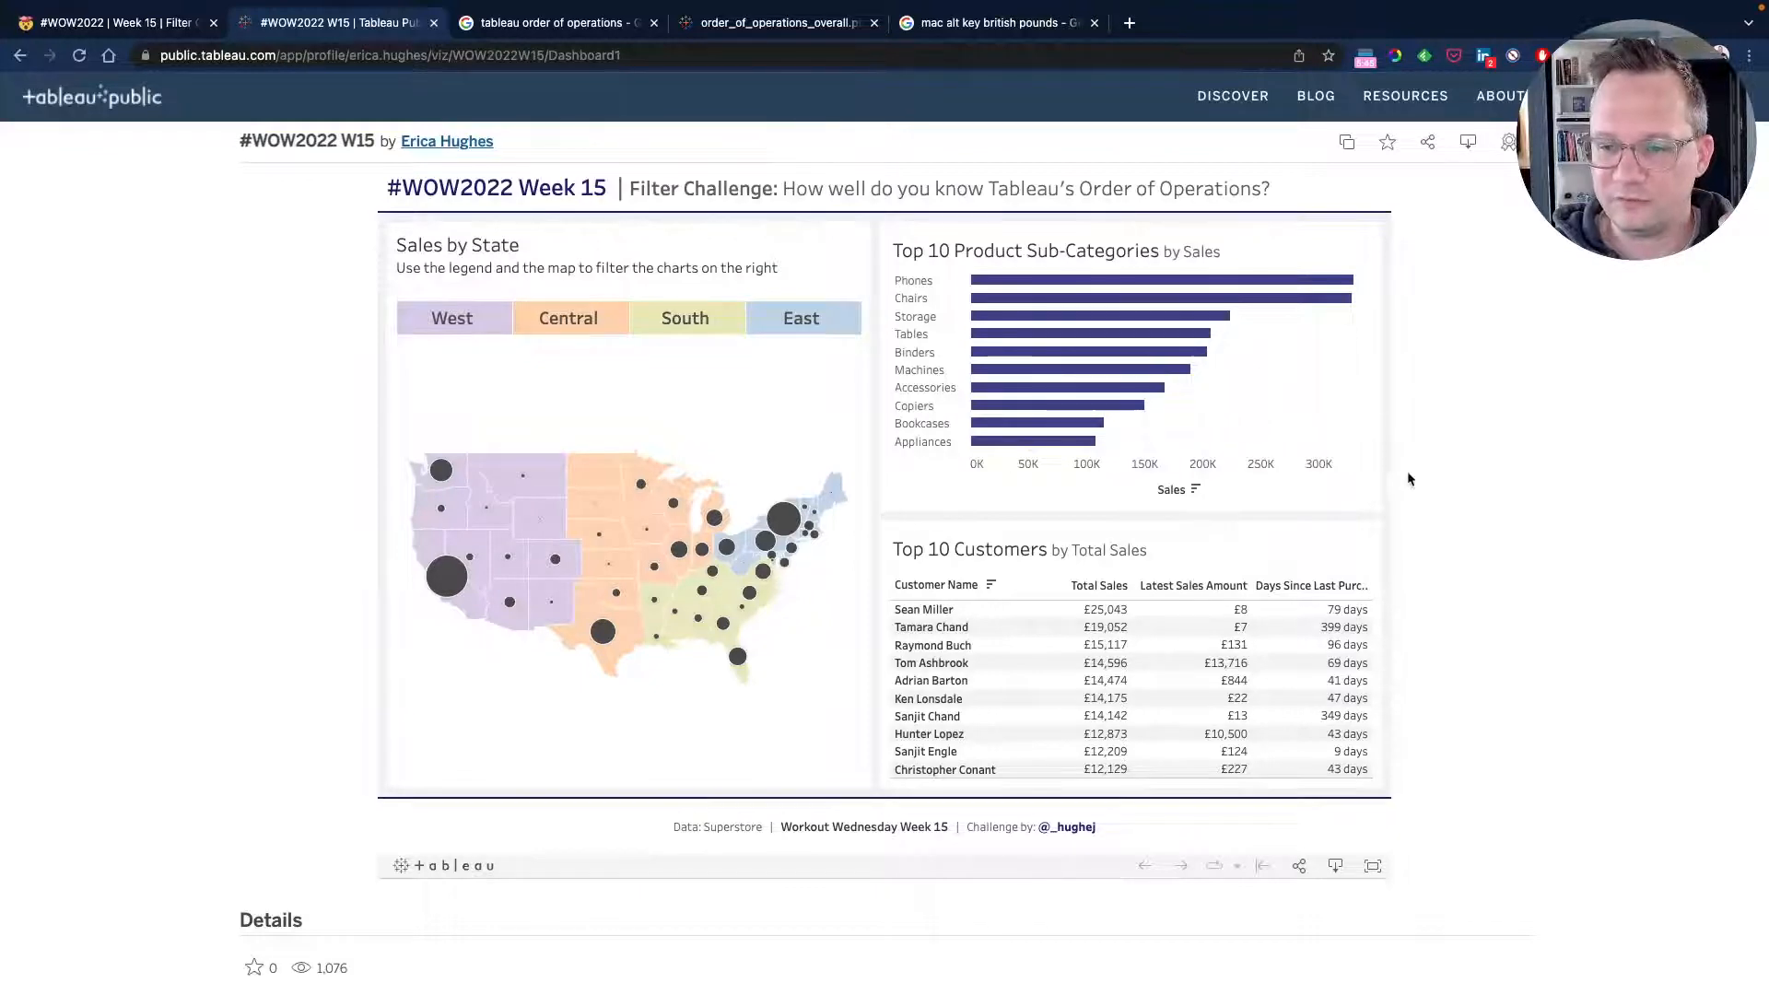
key(ctrl+Left)
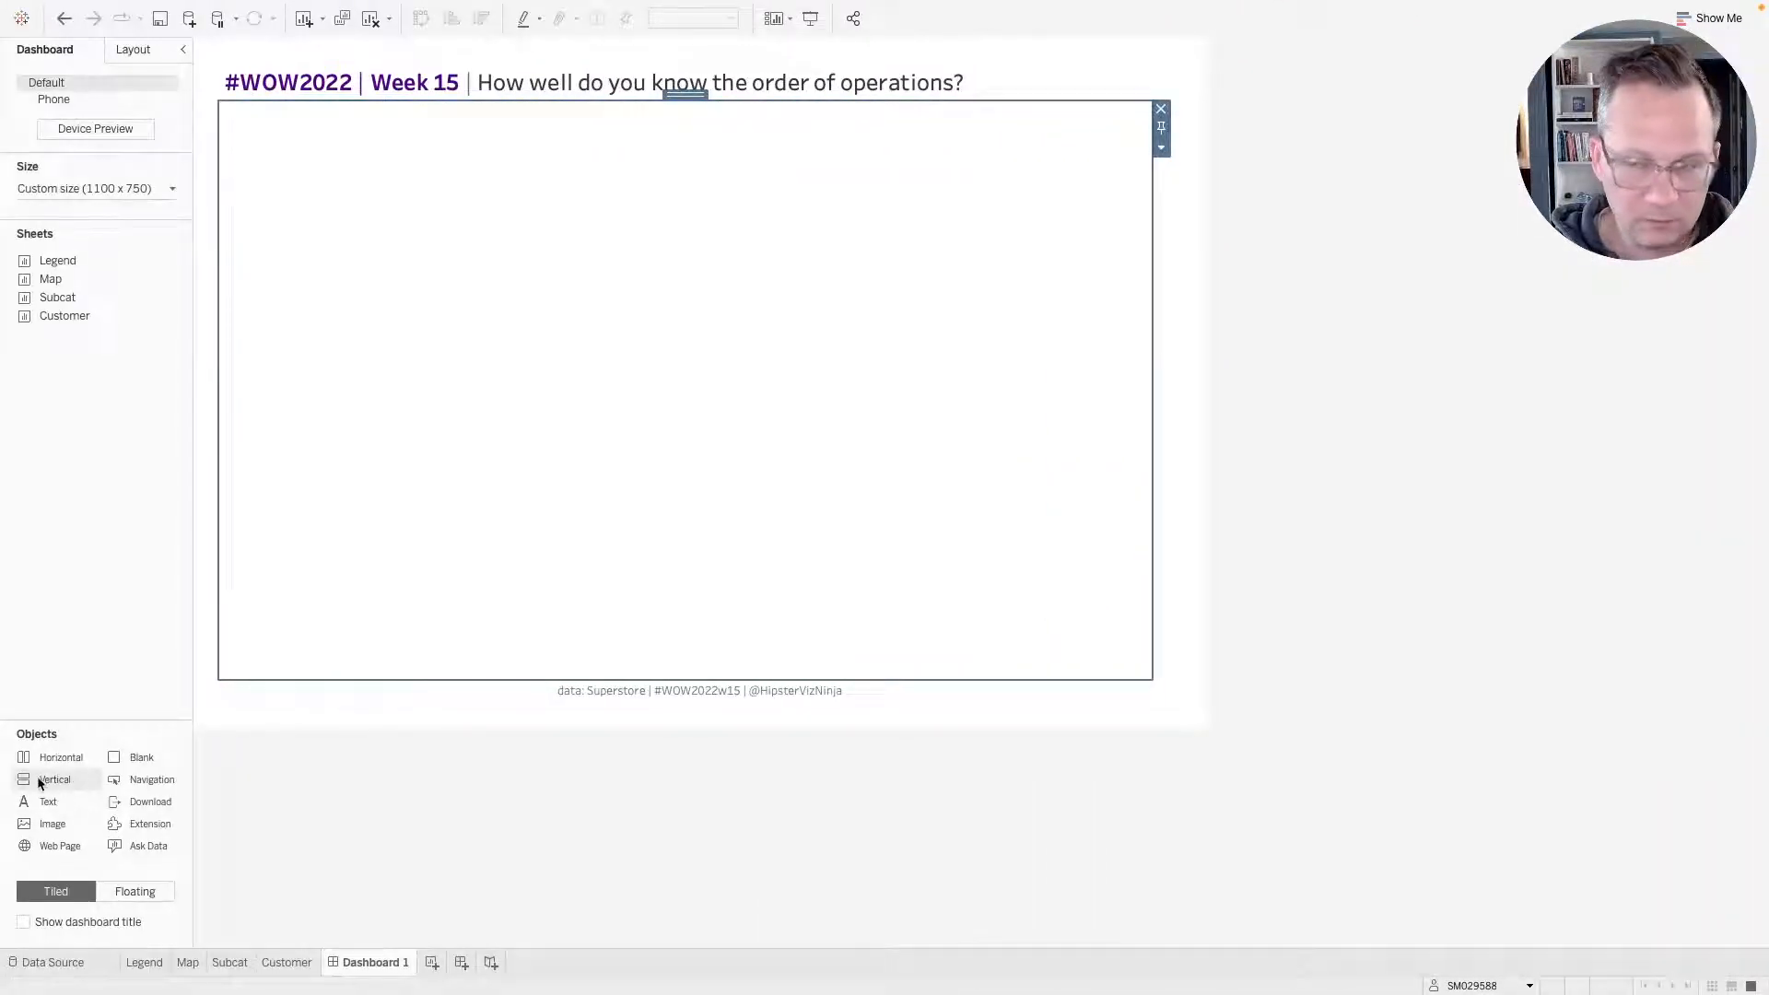
Add a second vertical container on the right of the horizontal container and distribute its contents evenly.
drag(40, 782, 1004, 419)
drag(1113, 390, 1148, 388)
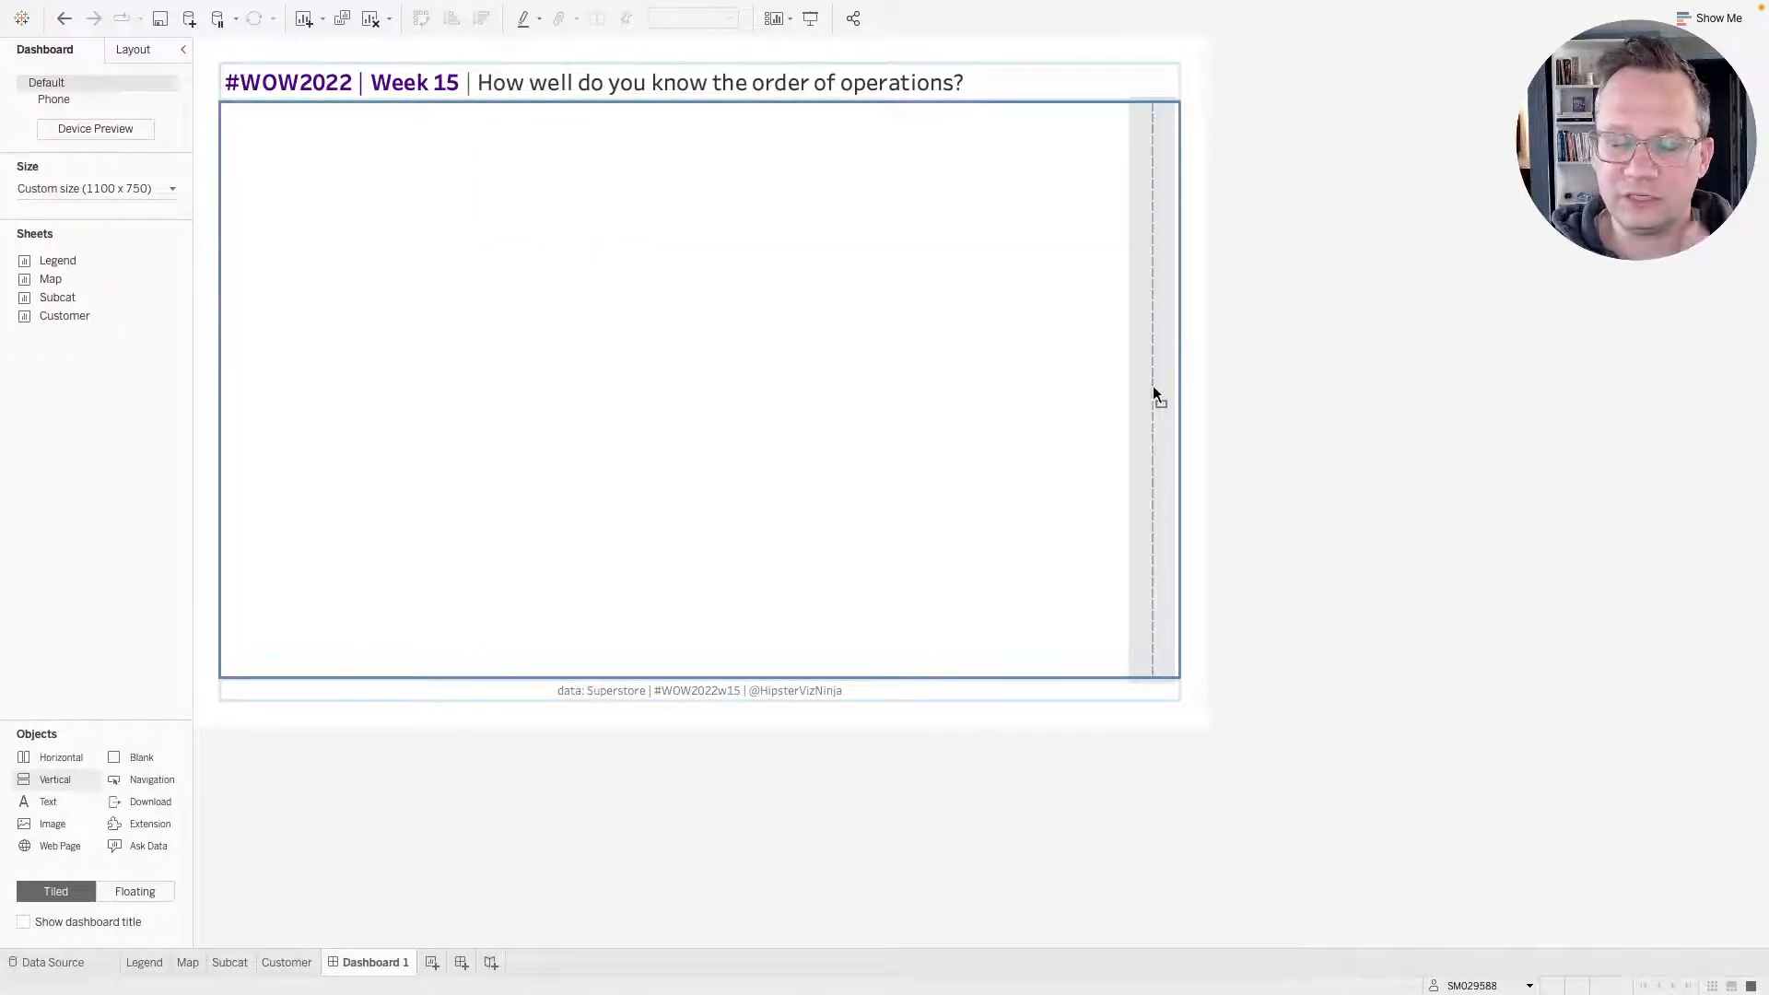
drag(1153, 387, 1151, 386)
click(1175, 307)
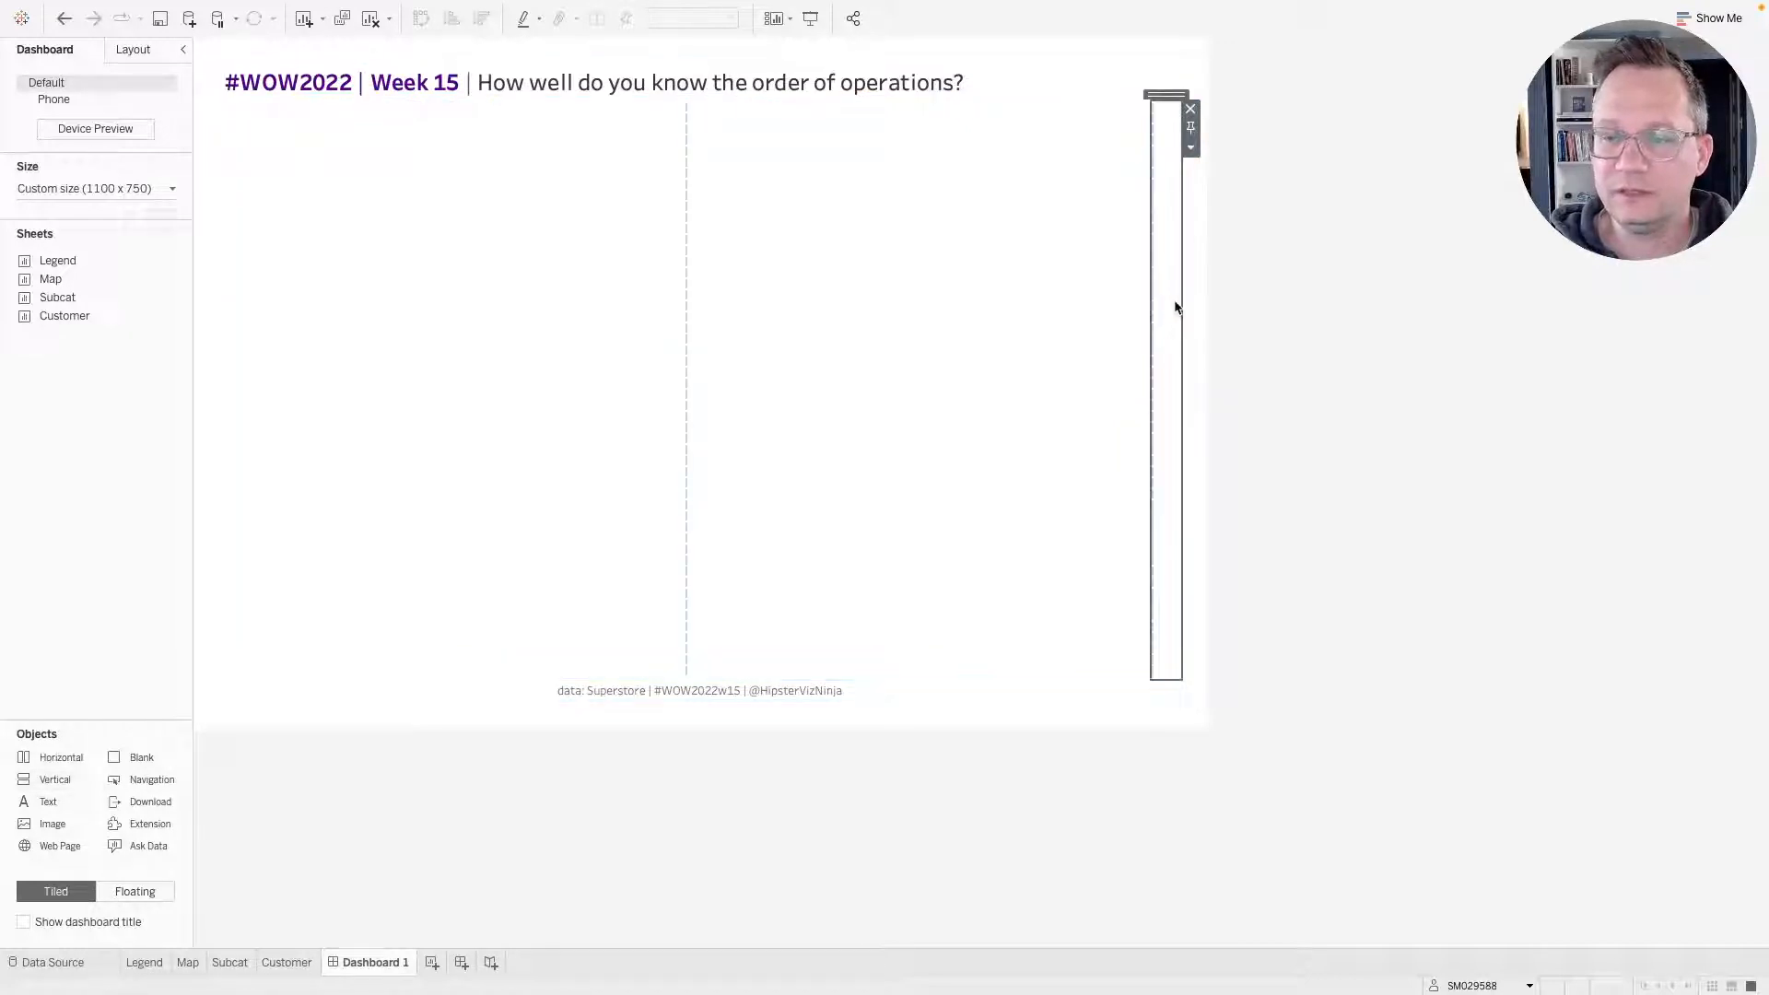
drag(1165, 93, 976, 274)
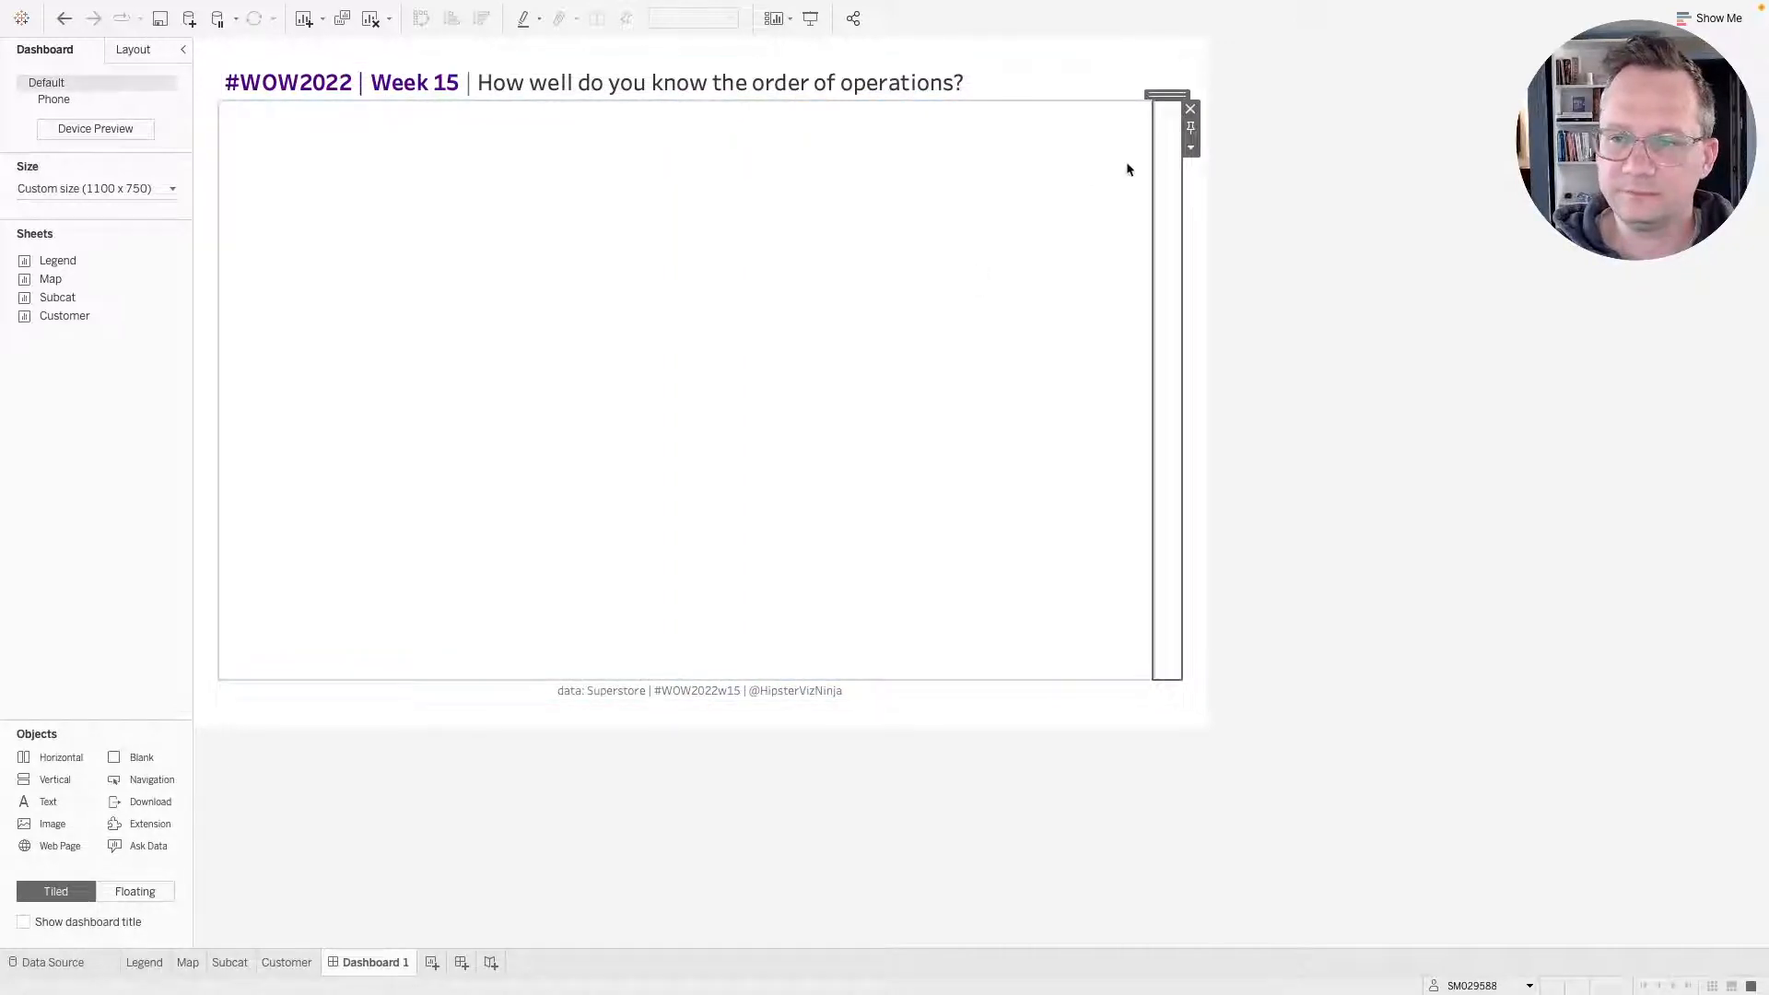
double_click(1165, 96)
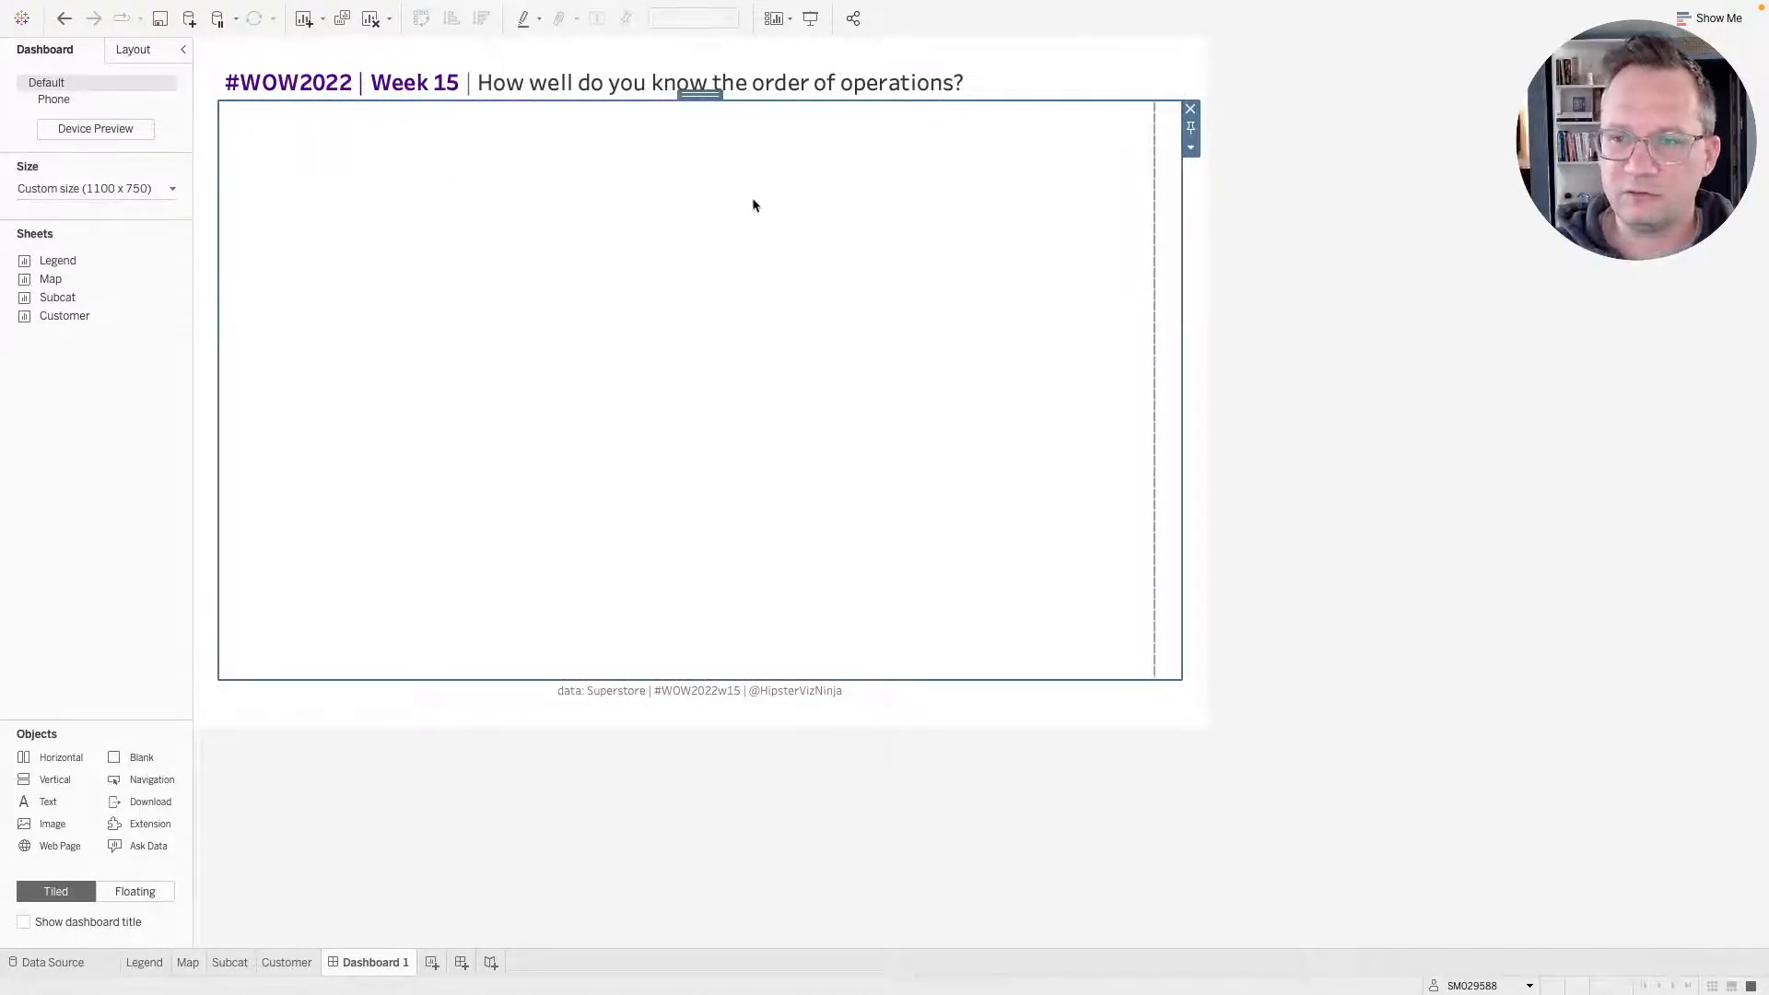
click(1190, 147)
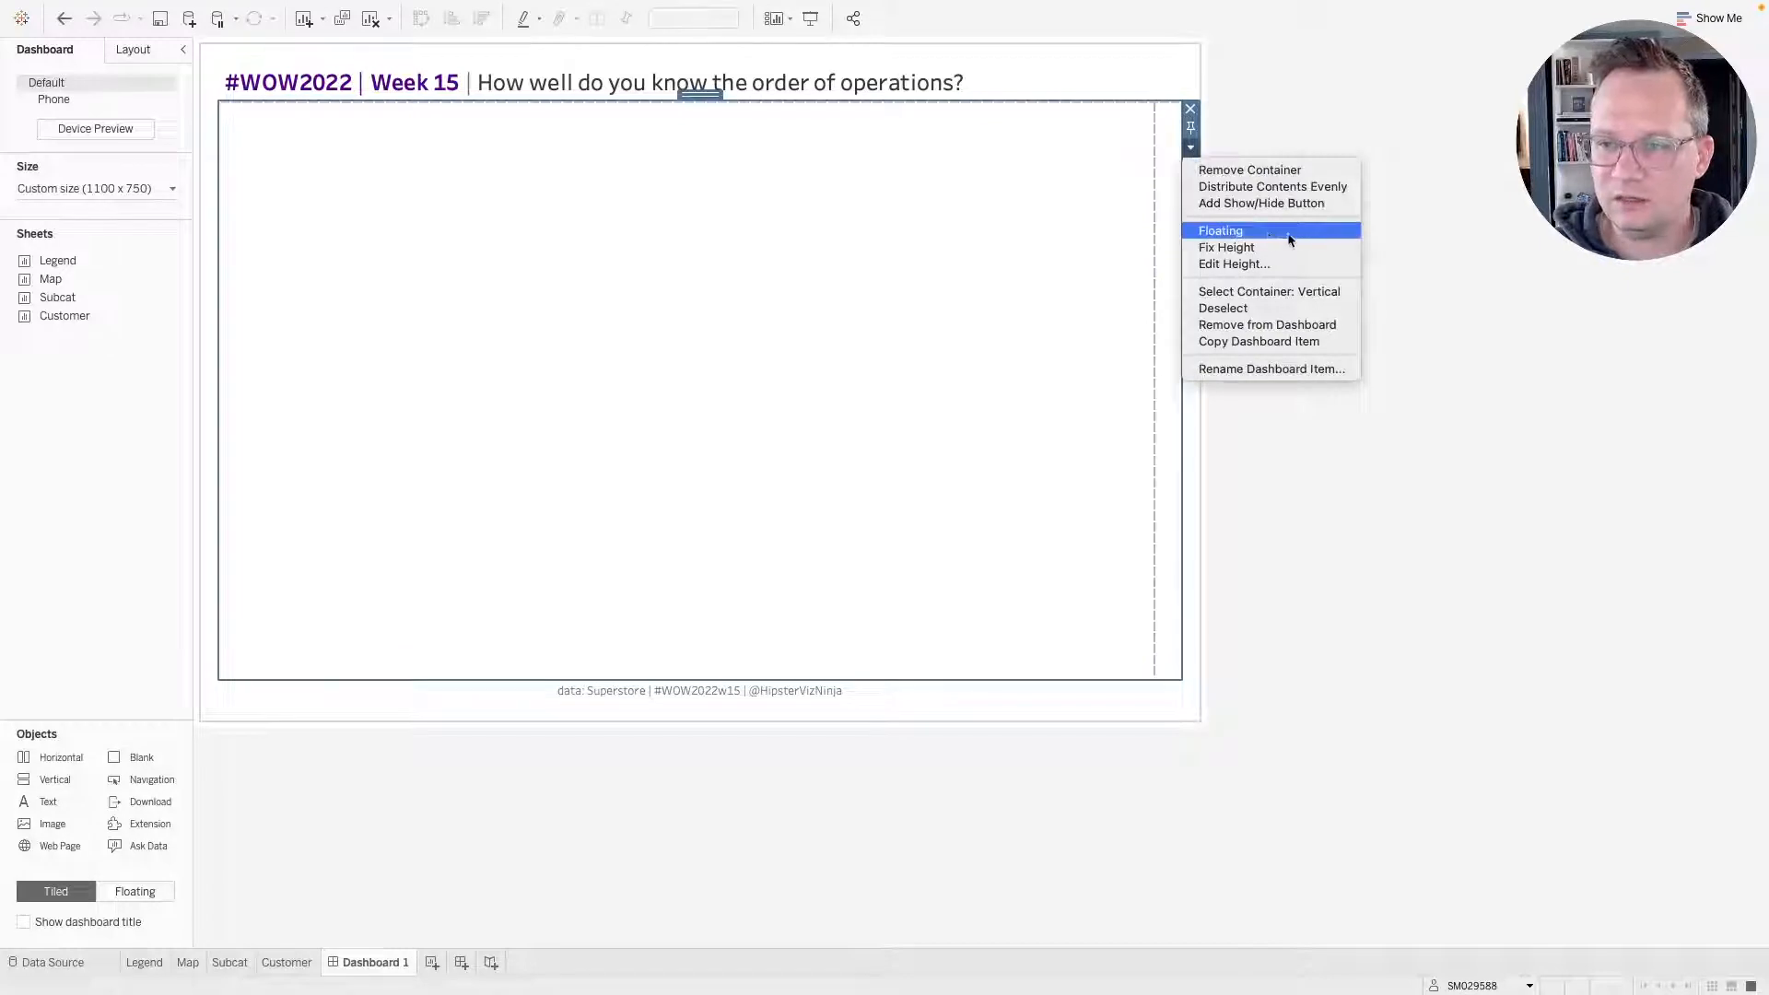
click(1314, 187)
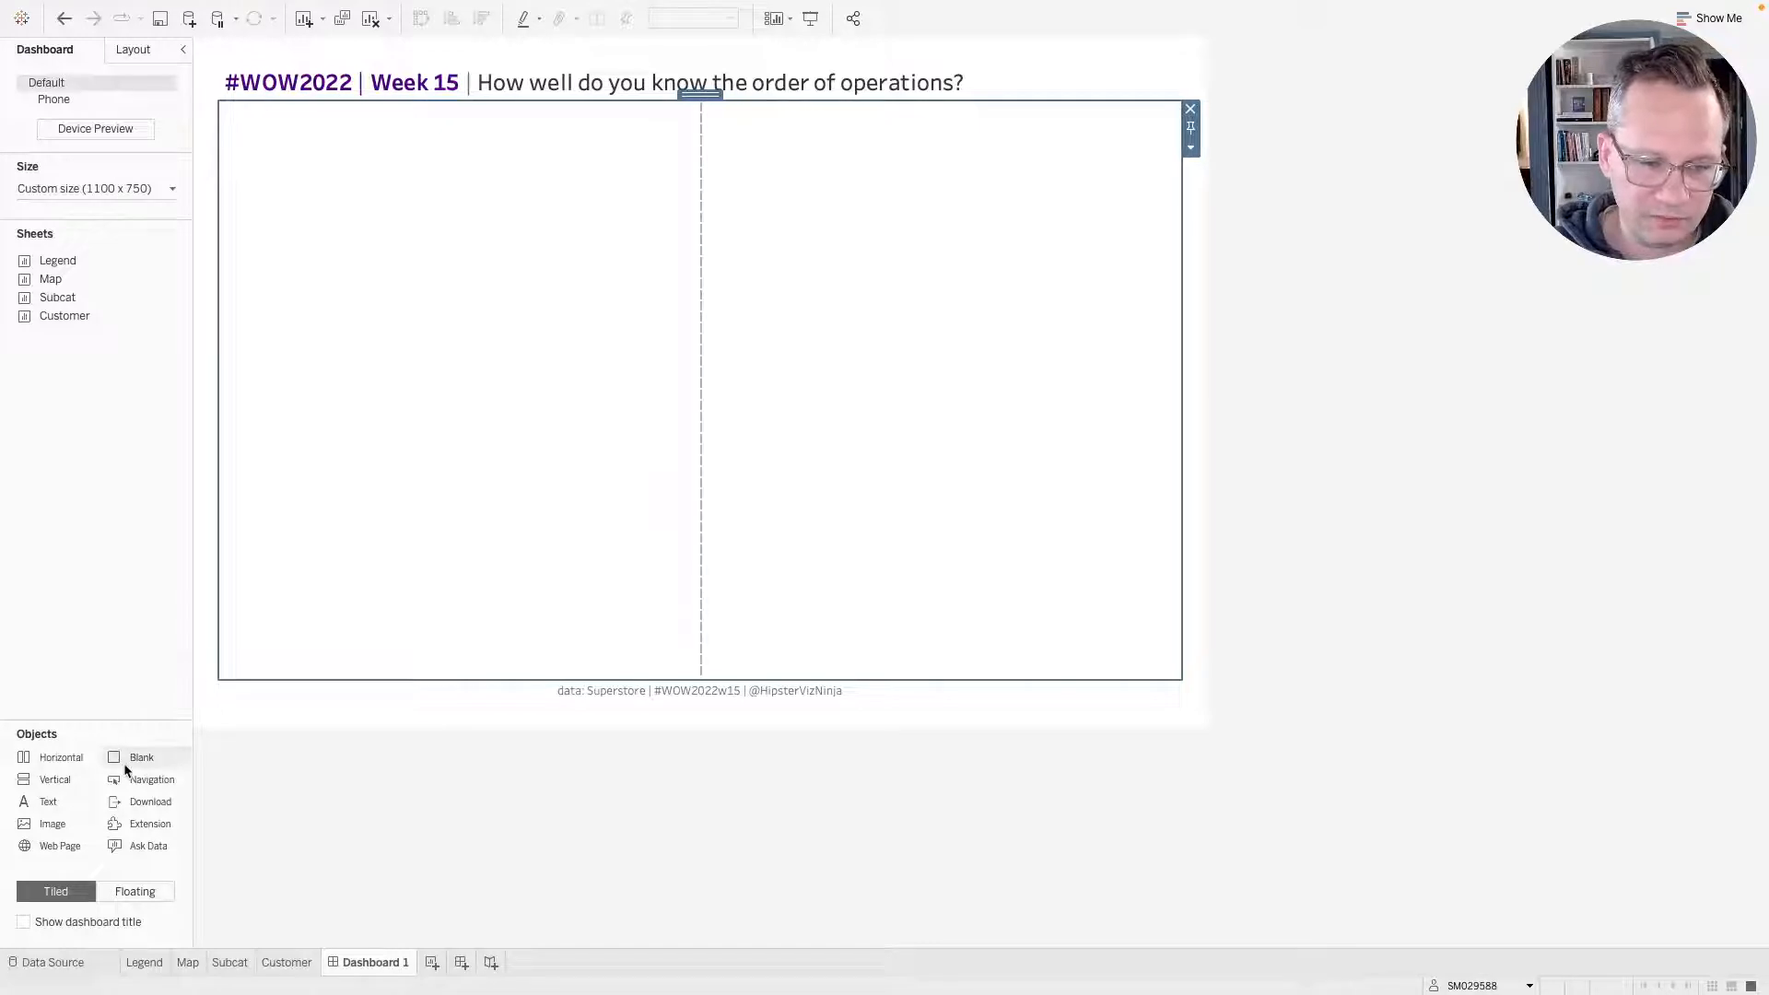
Add a blank object inside the left vertical container and review the item hierarchy of both columns.
drag(125, 757, 428, 394)
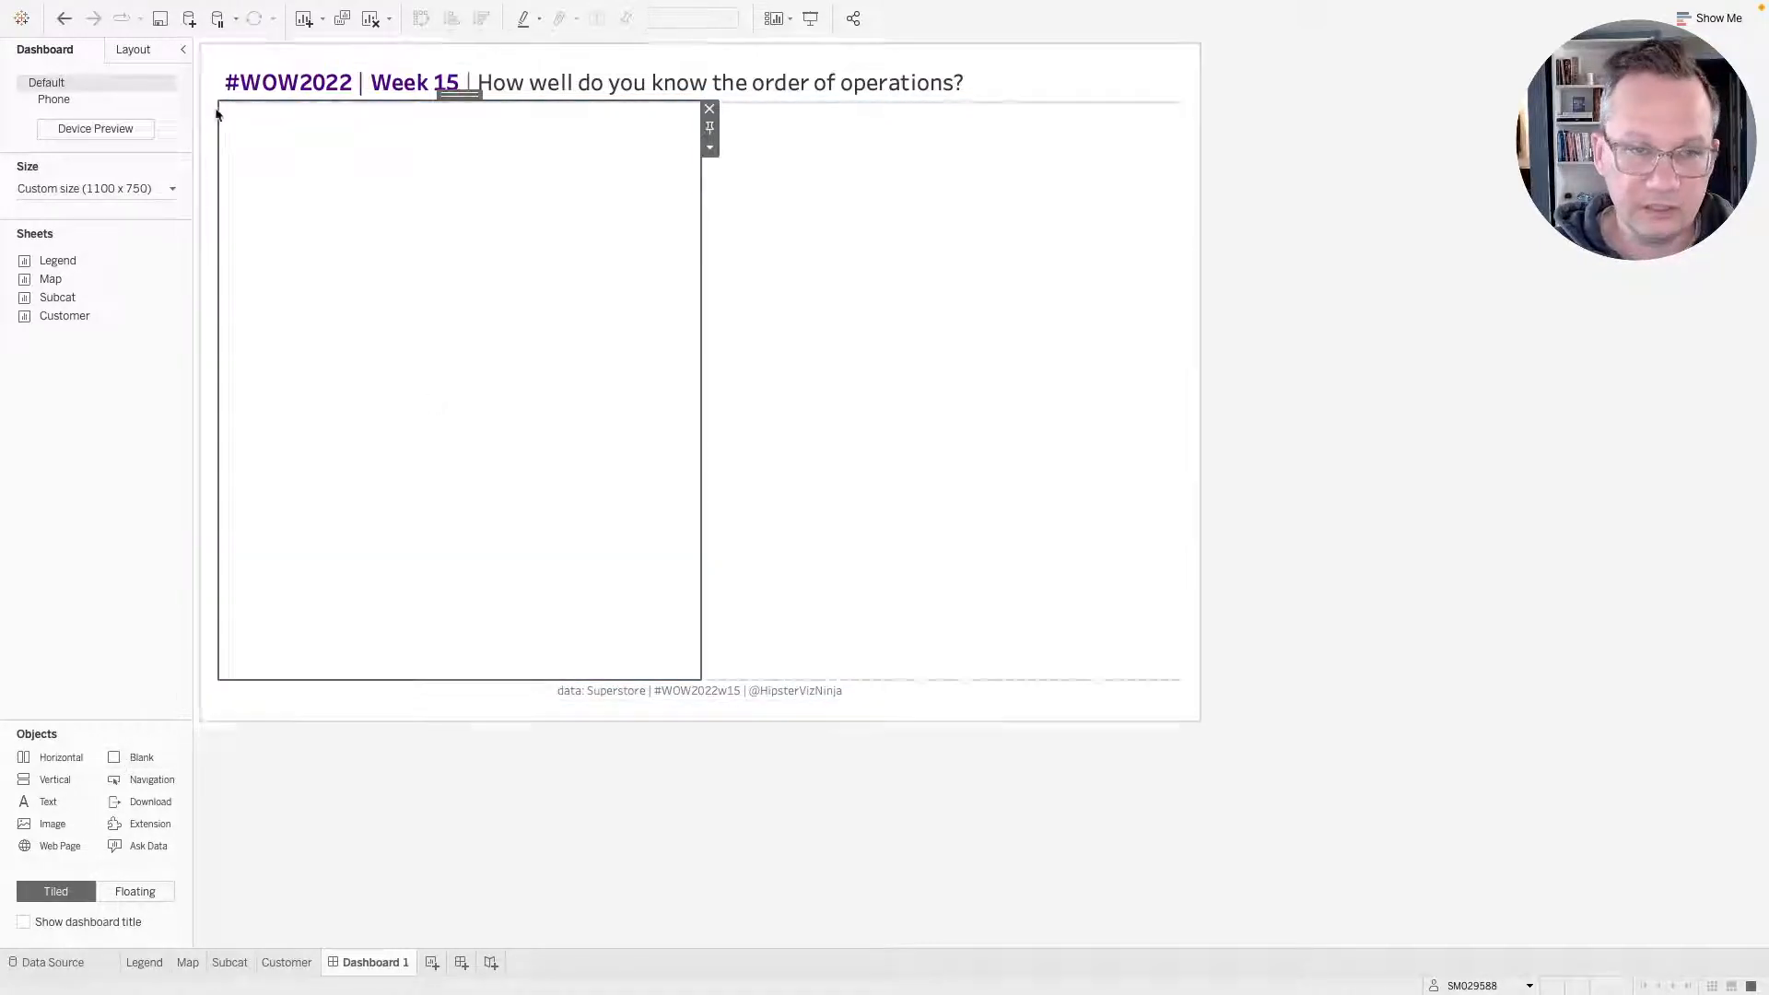
click(133, 49)
click(129, 737)
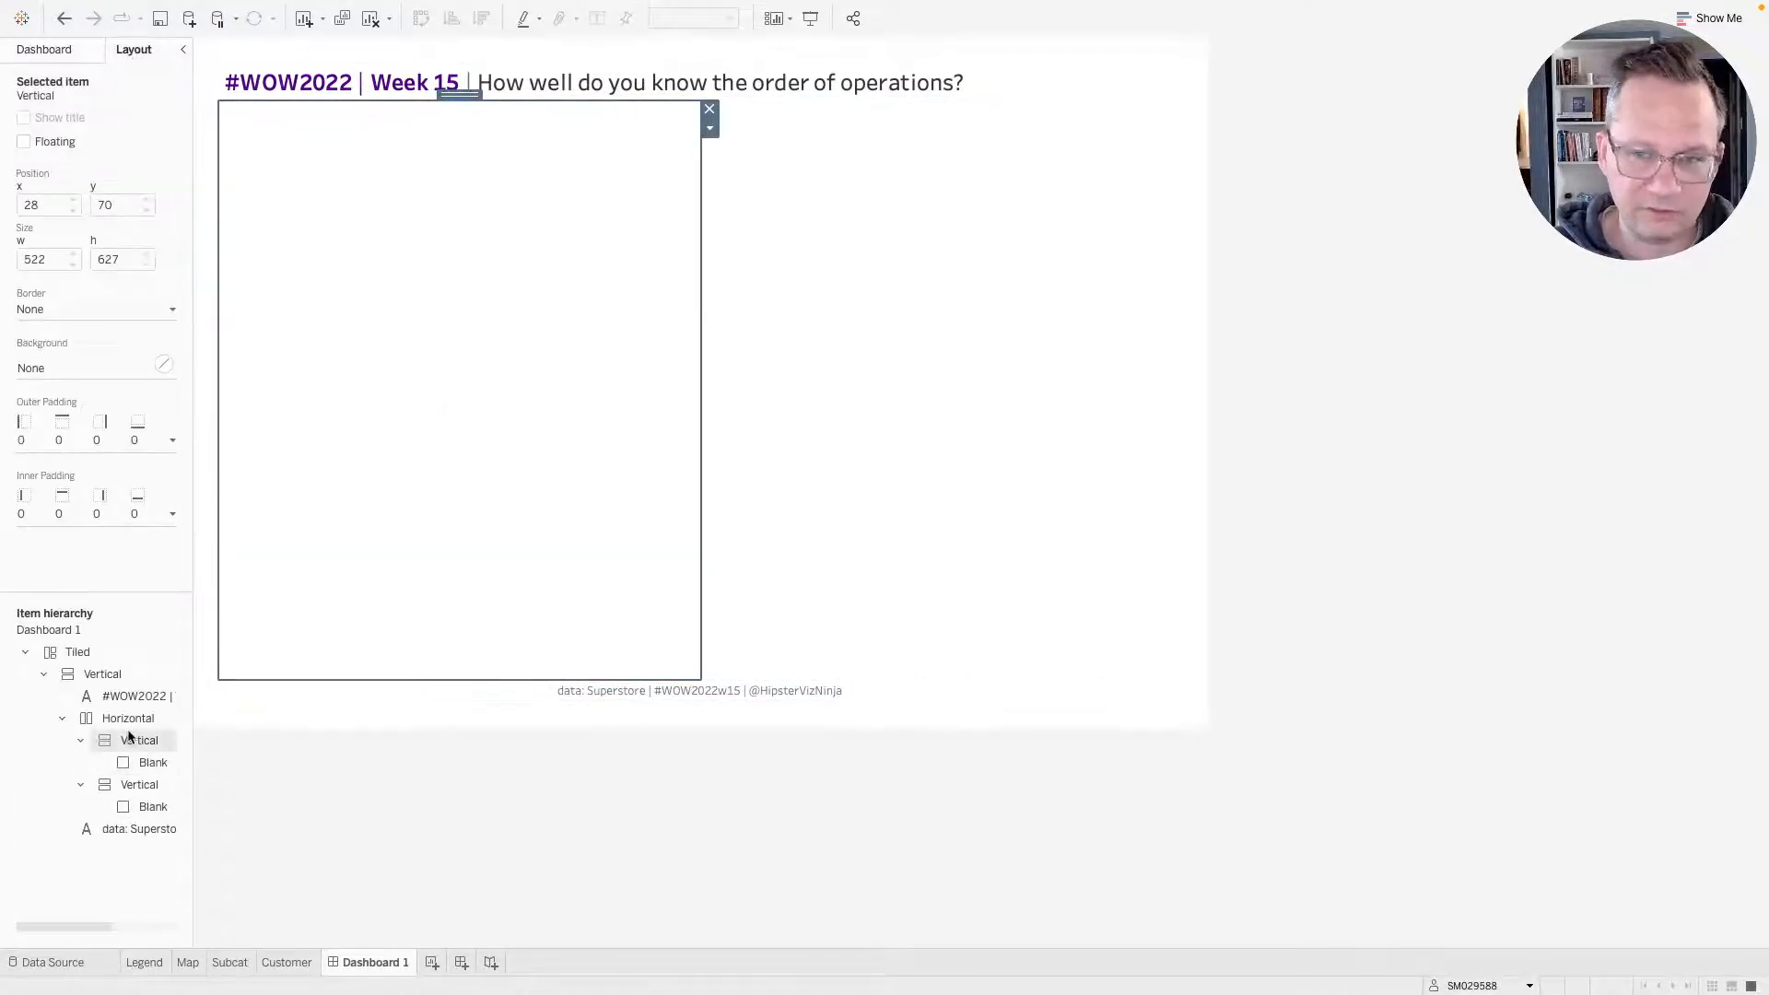
click(133, 761)
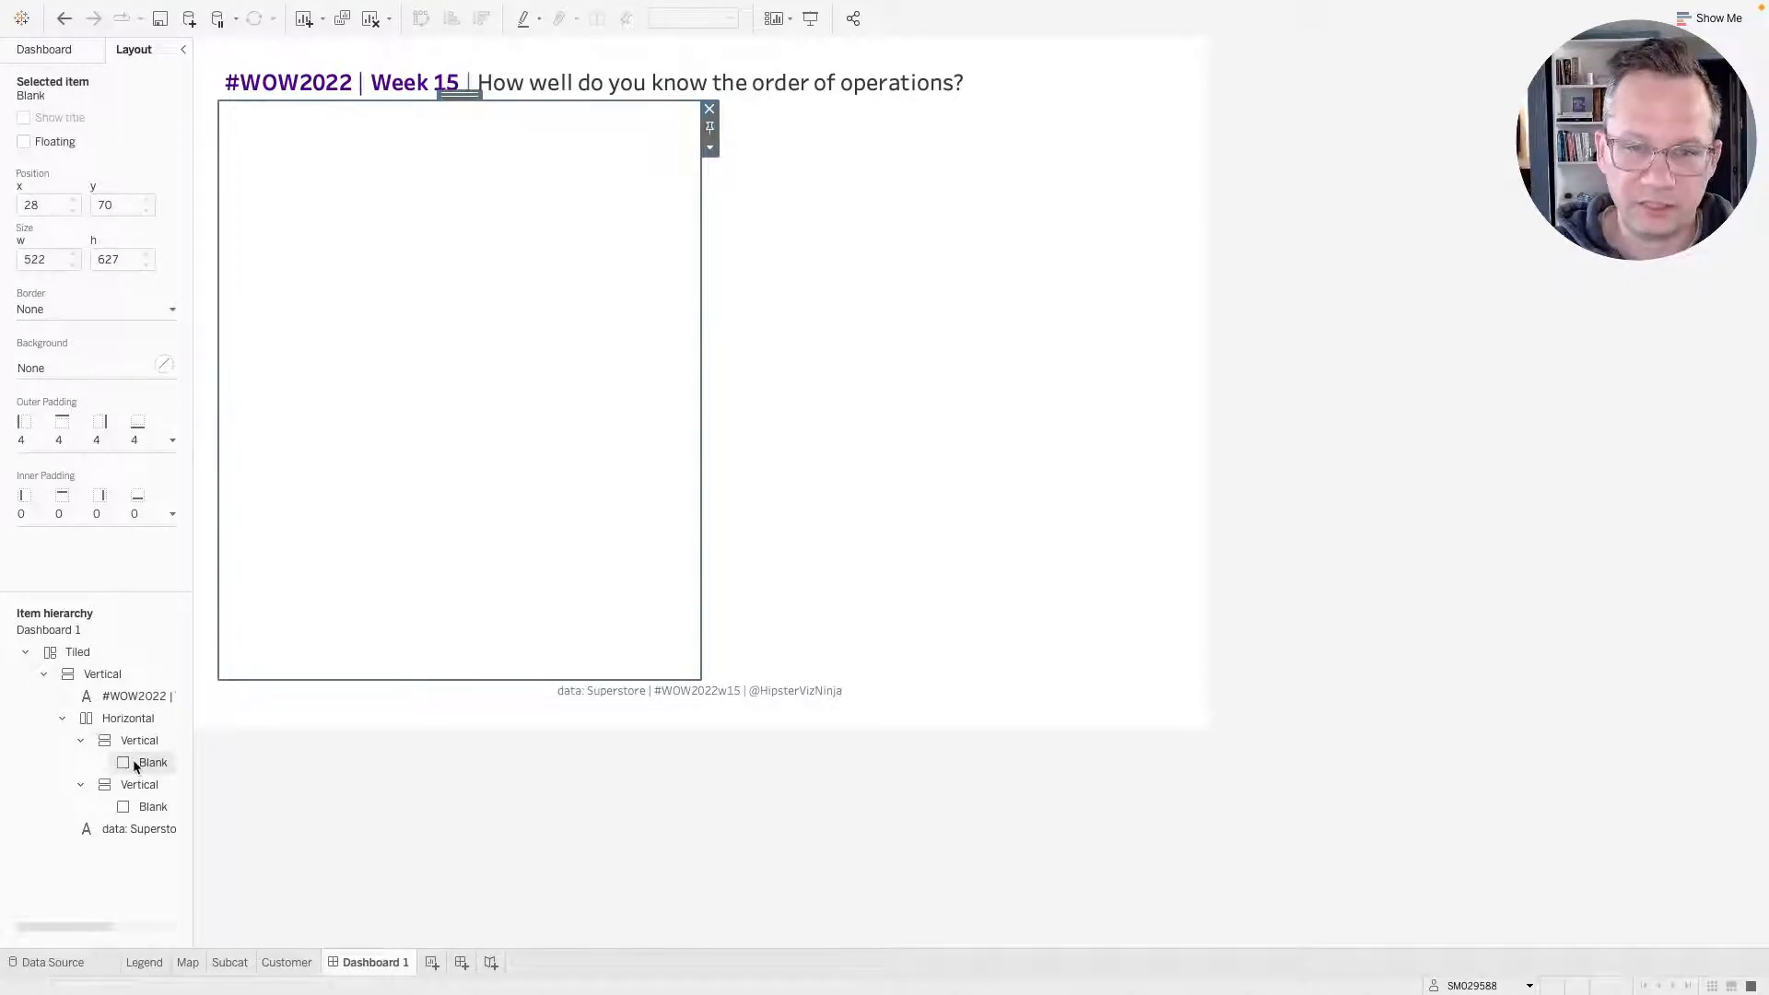
click(135, 785)
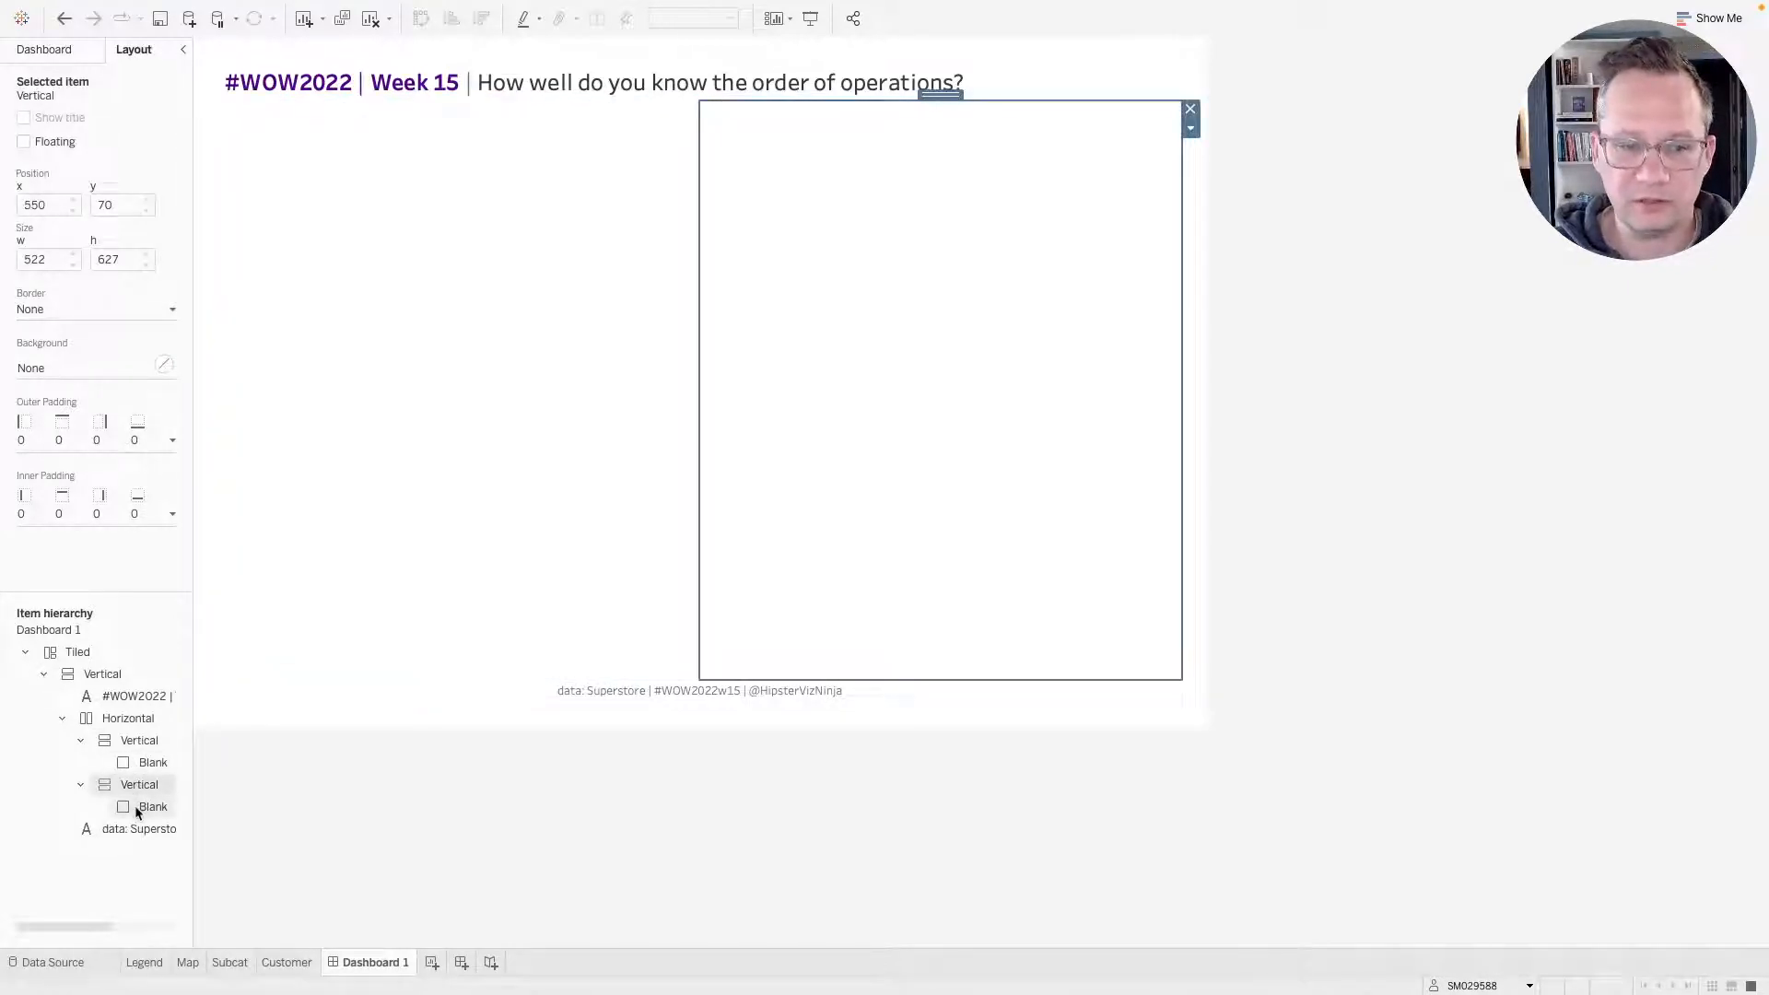
click(134, 805)
click(567, 405)
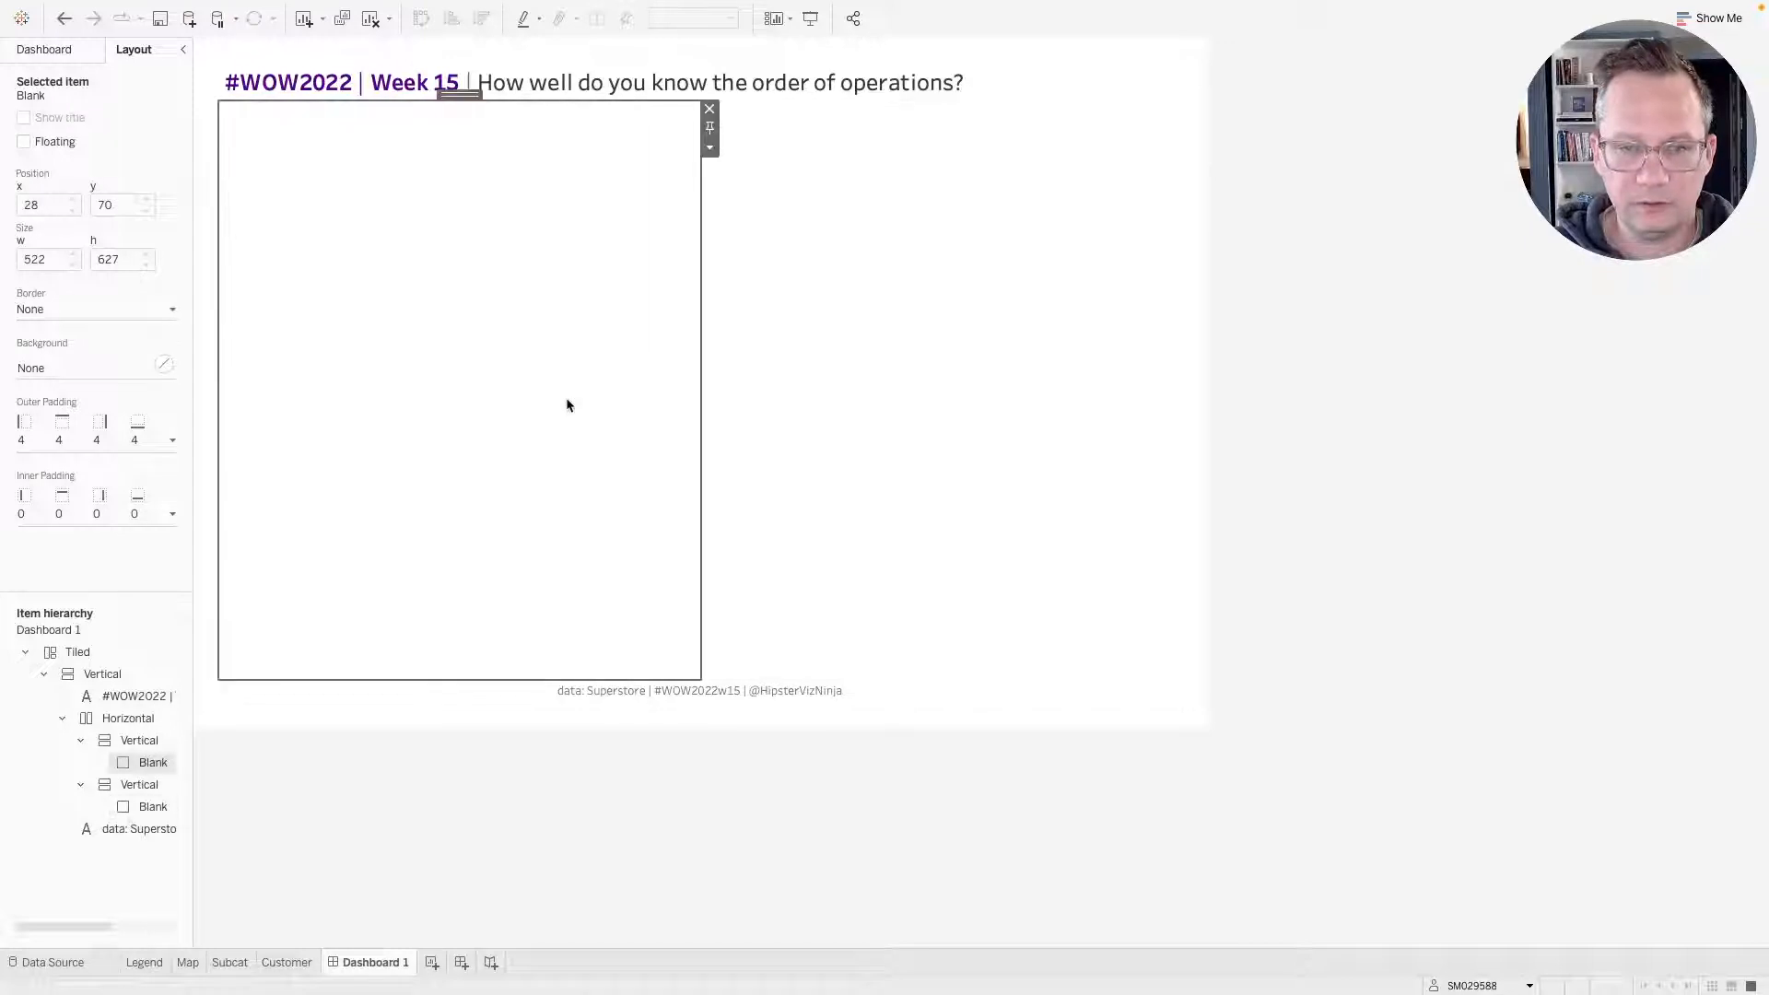
click(61, 53)
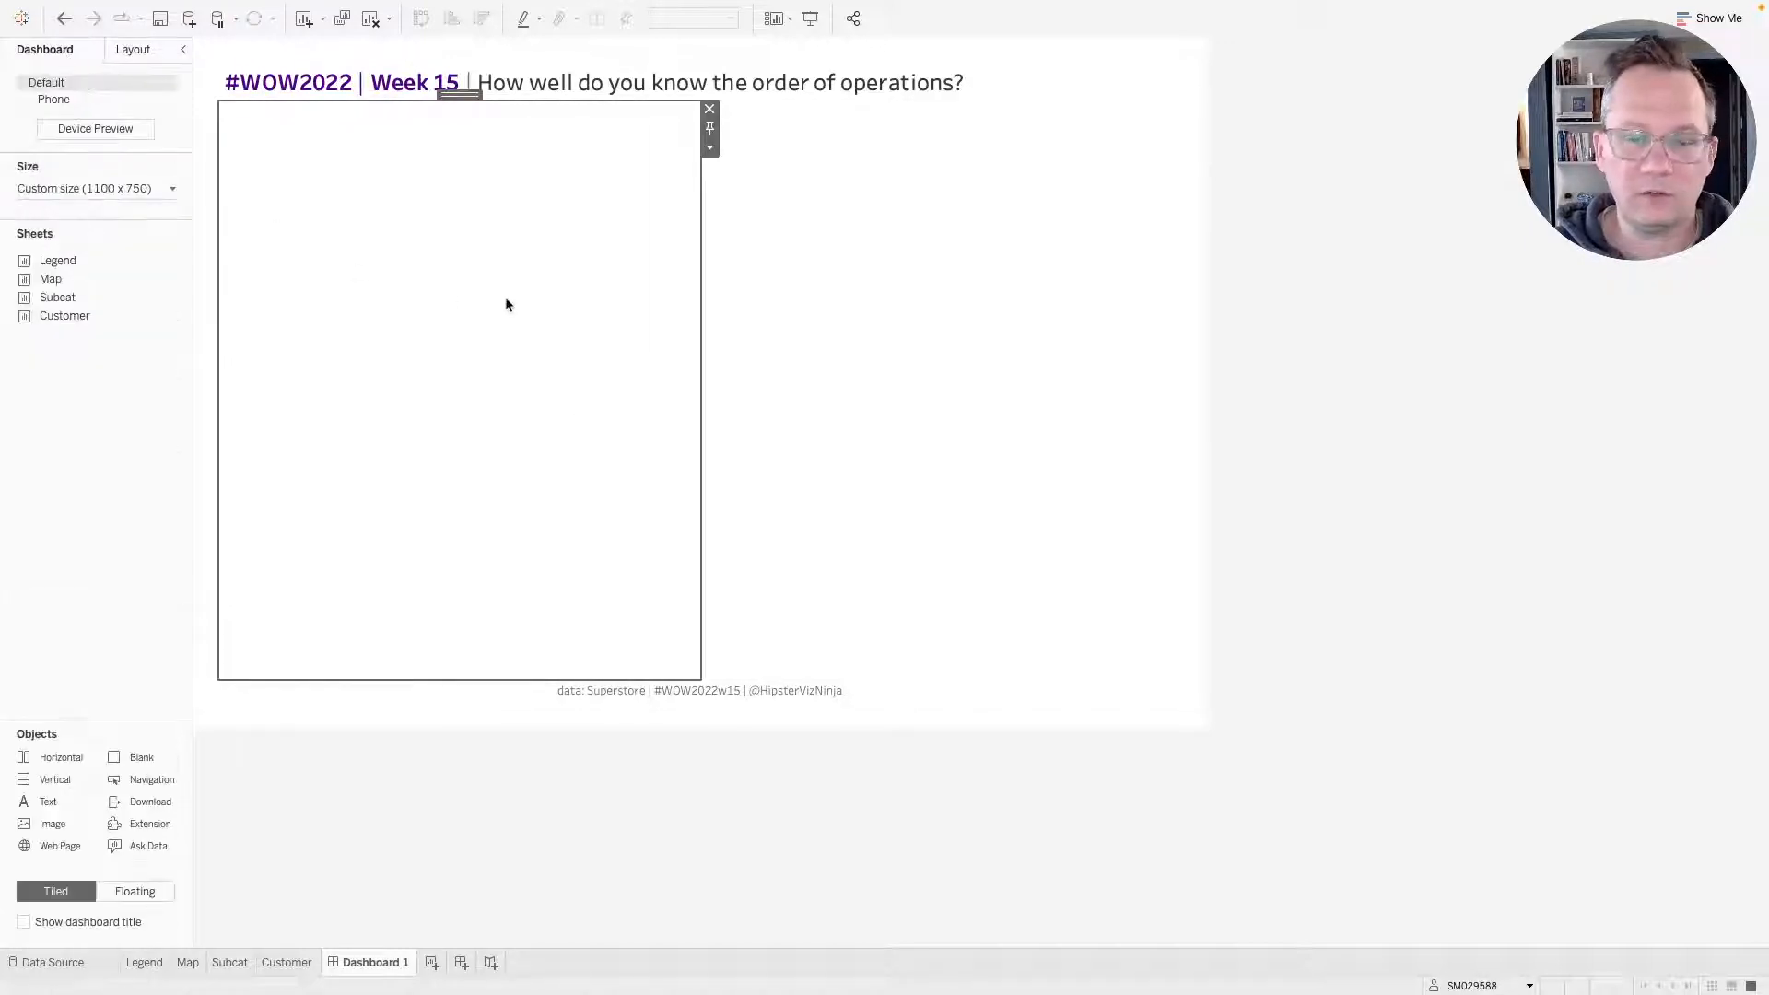
Give the horizontal container a light gray background at 100% opacity.
double_click(459, 96)
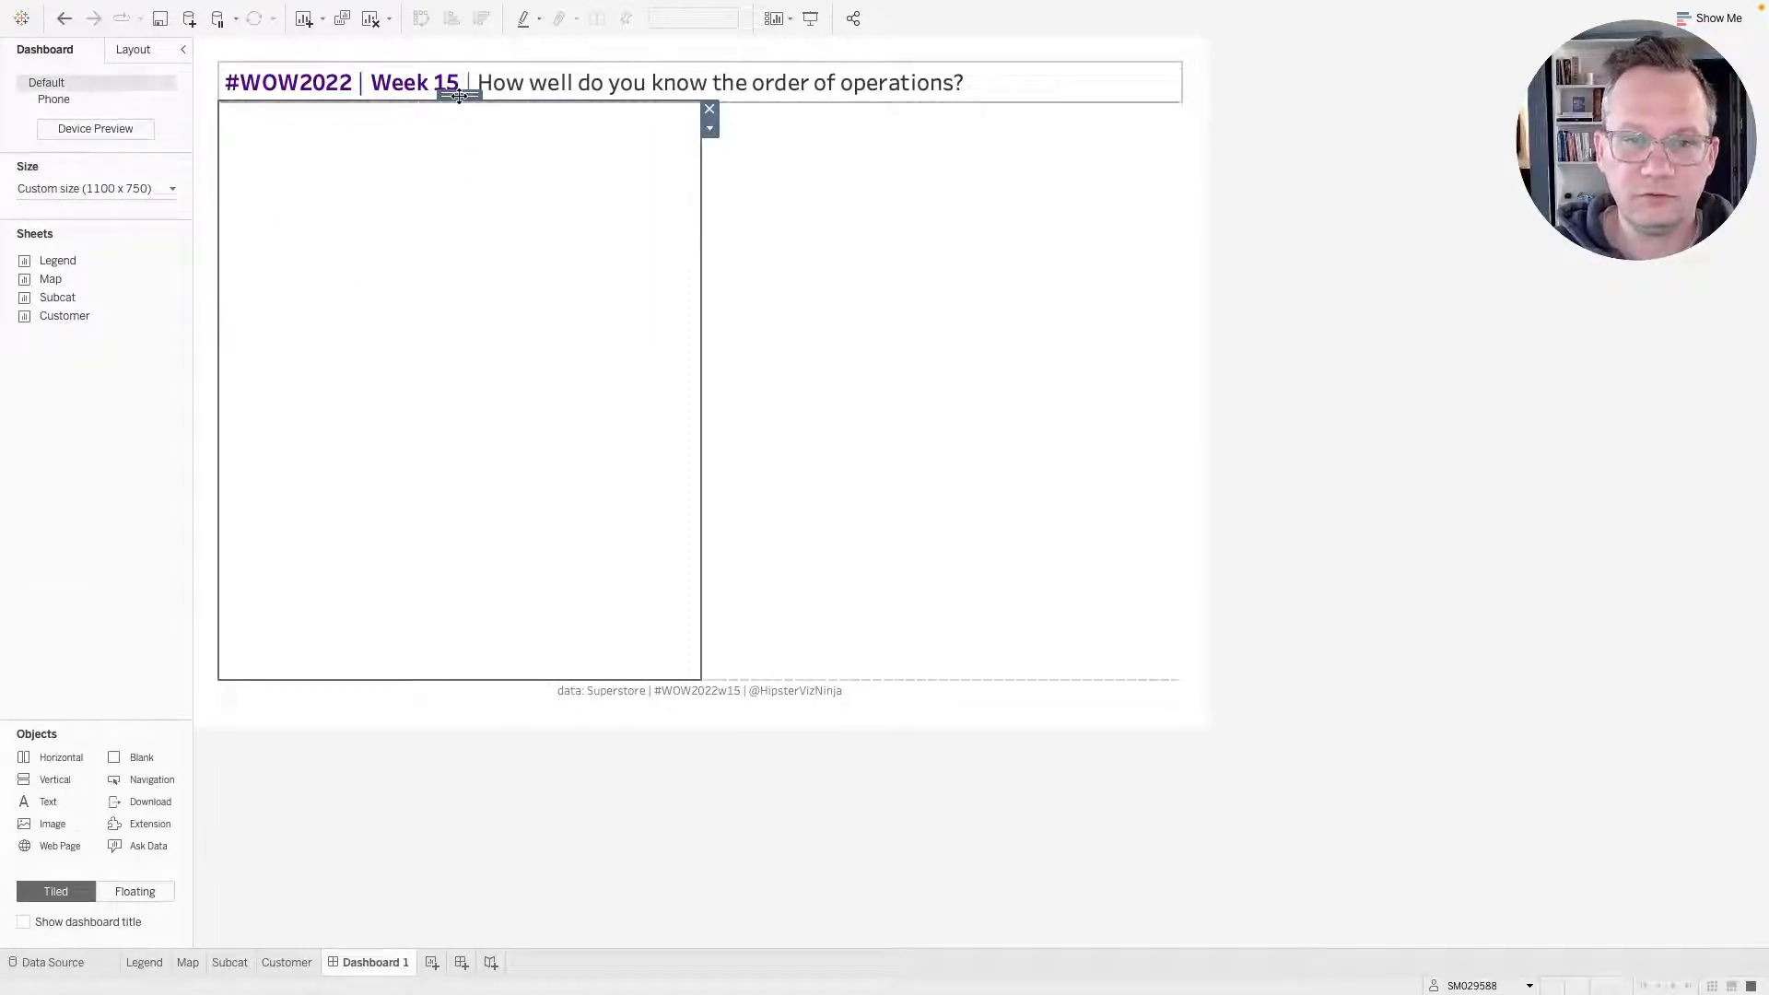
double_click(459, 96)
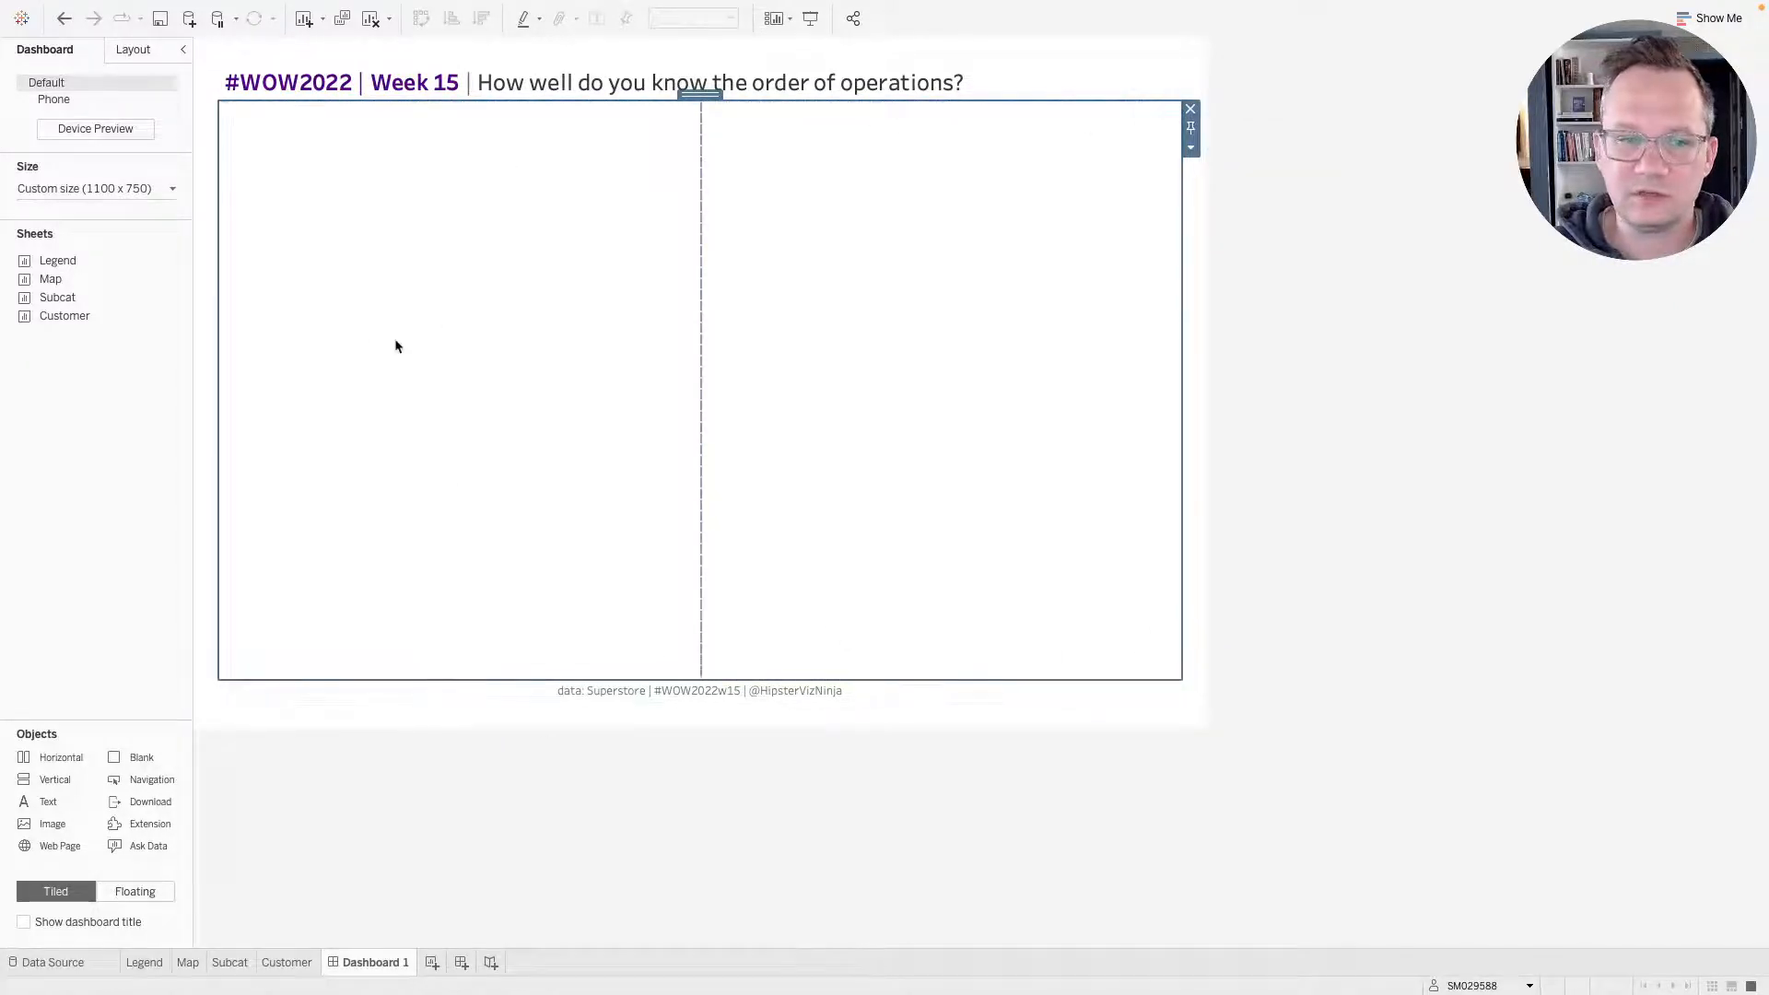
click(95, 190)
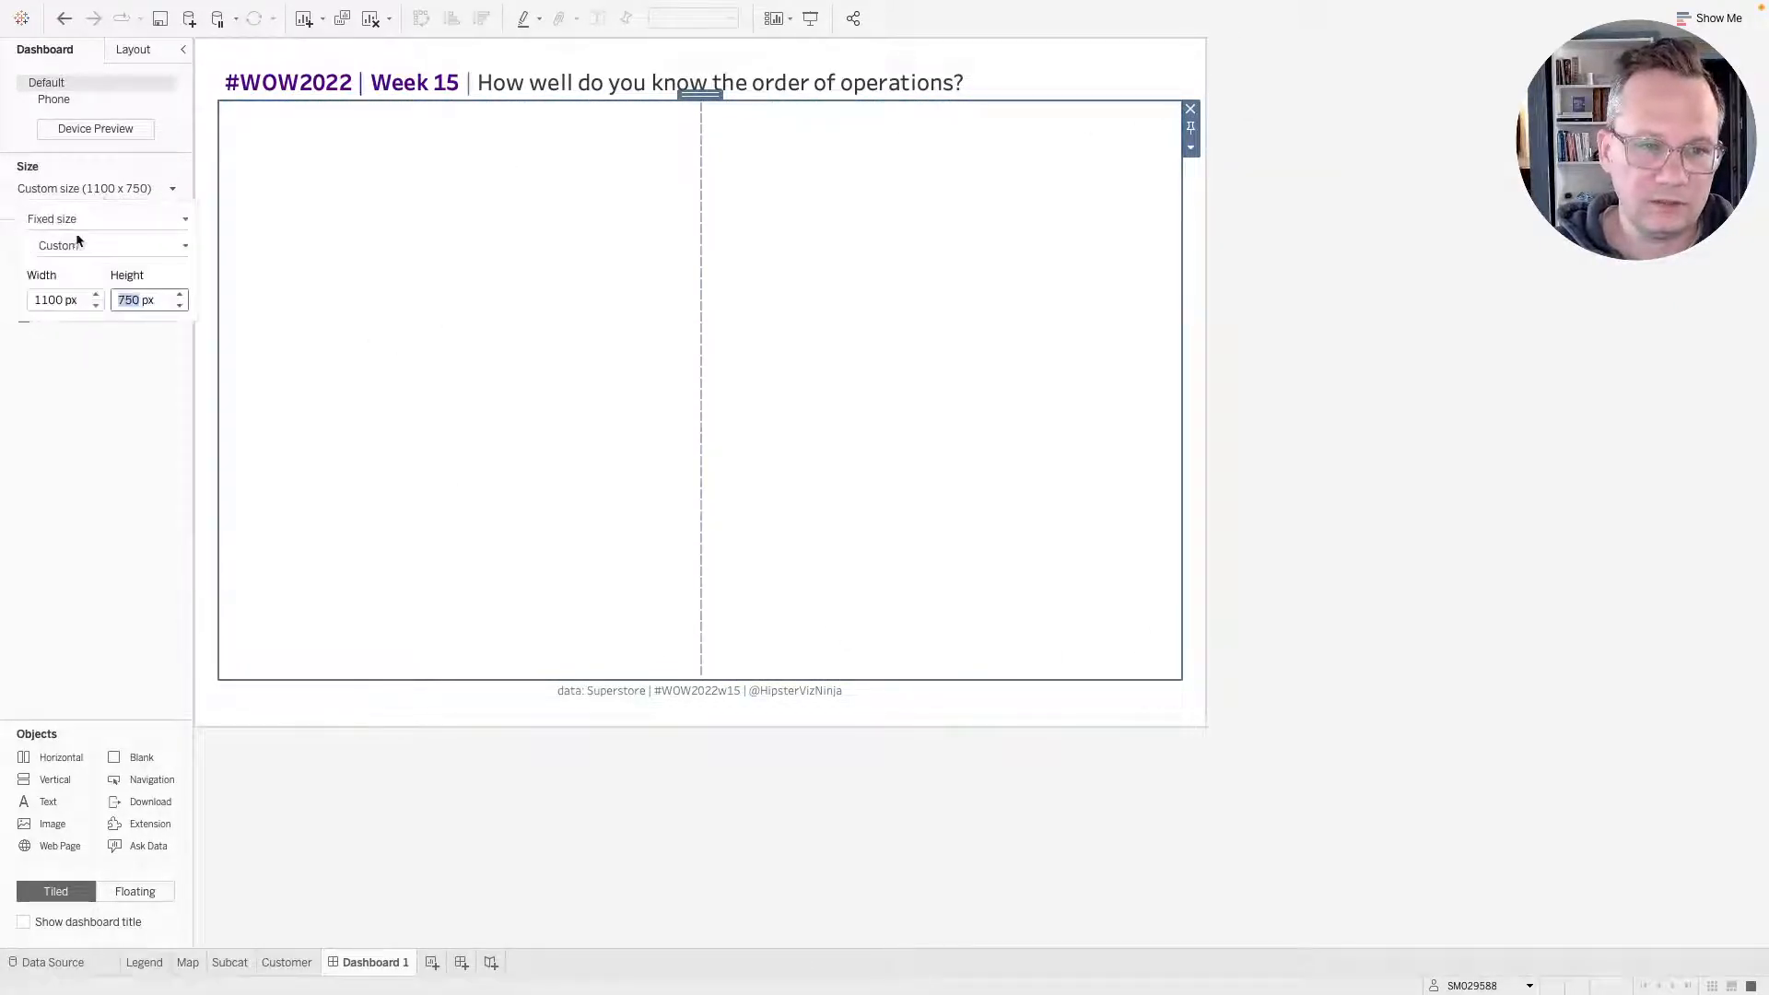
click(83, 188)
click(127, 53)
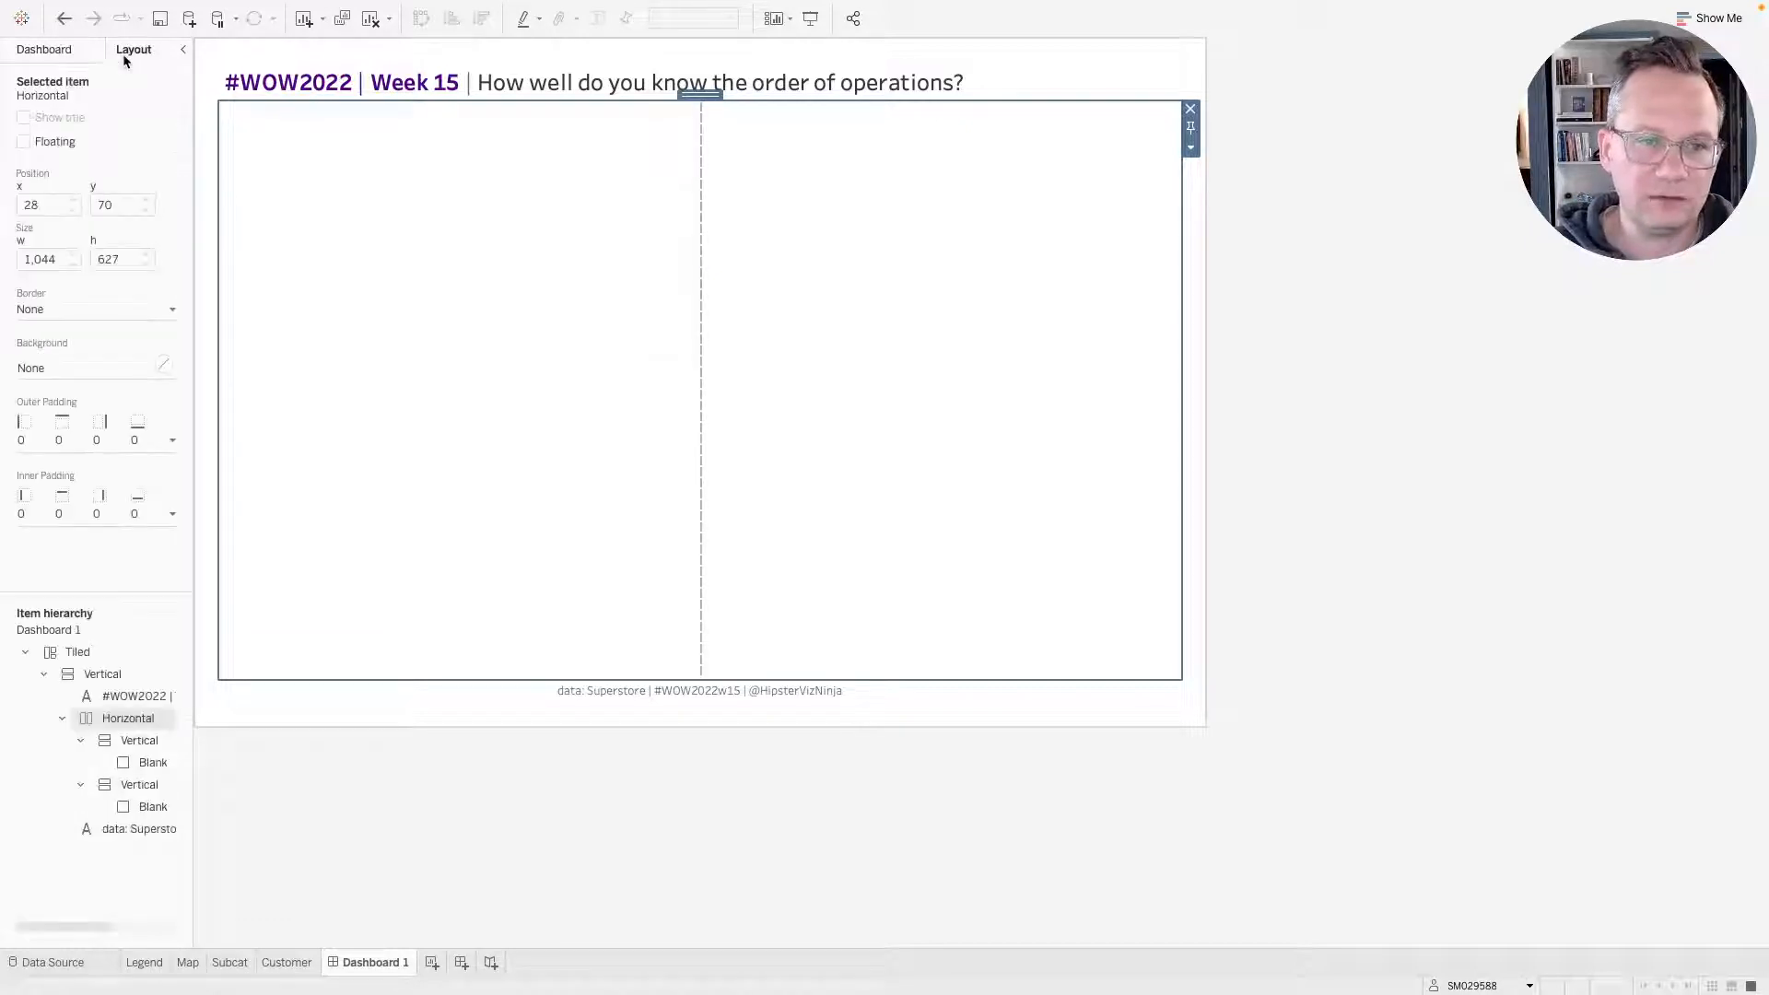
click(40, 311)
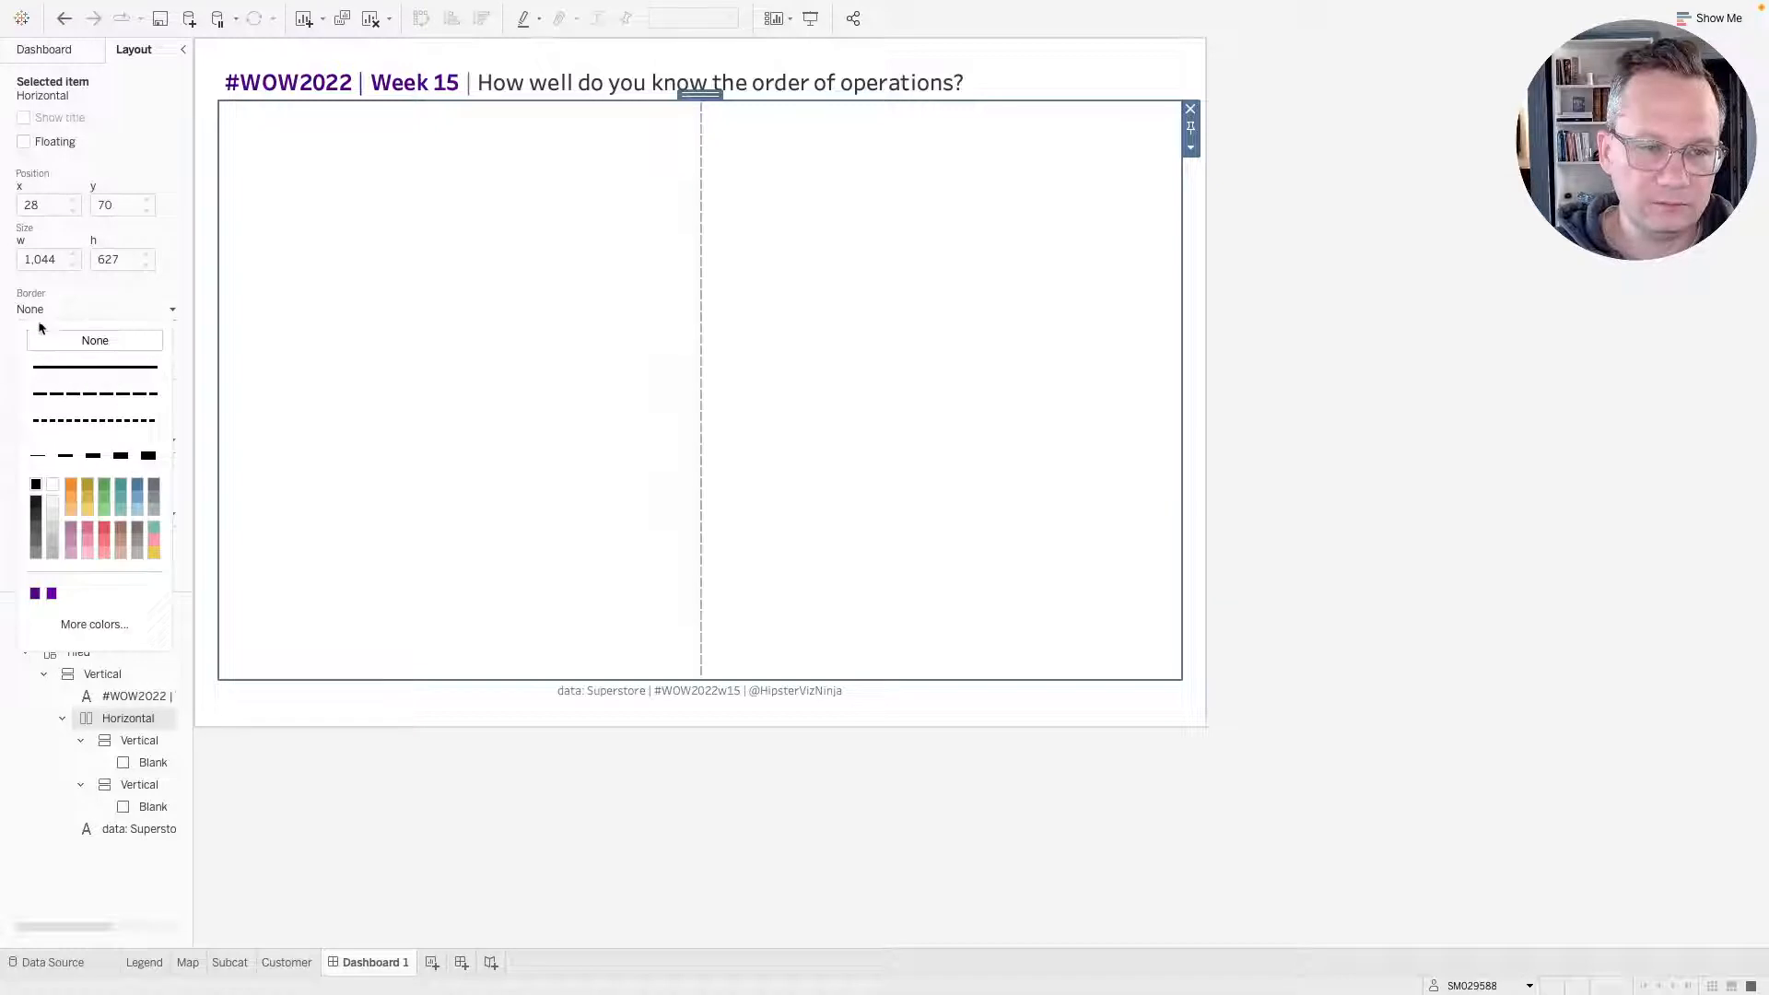
click(40, 313)
click(41, 369)
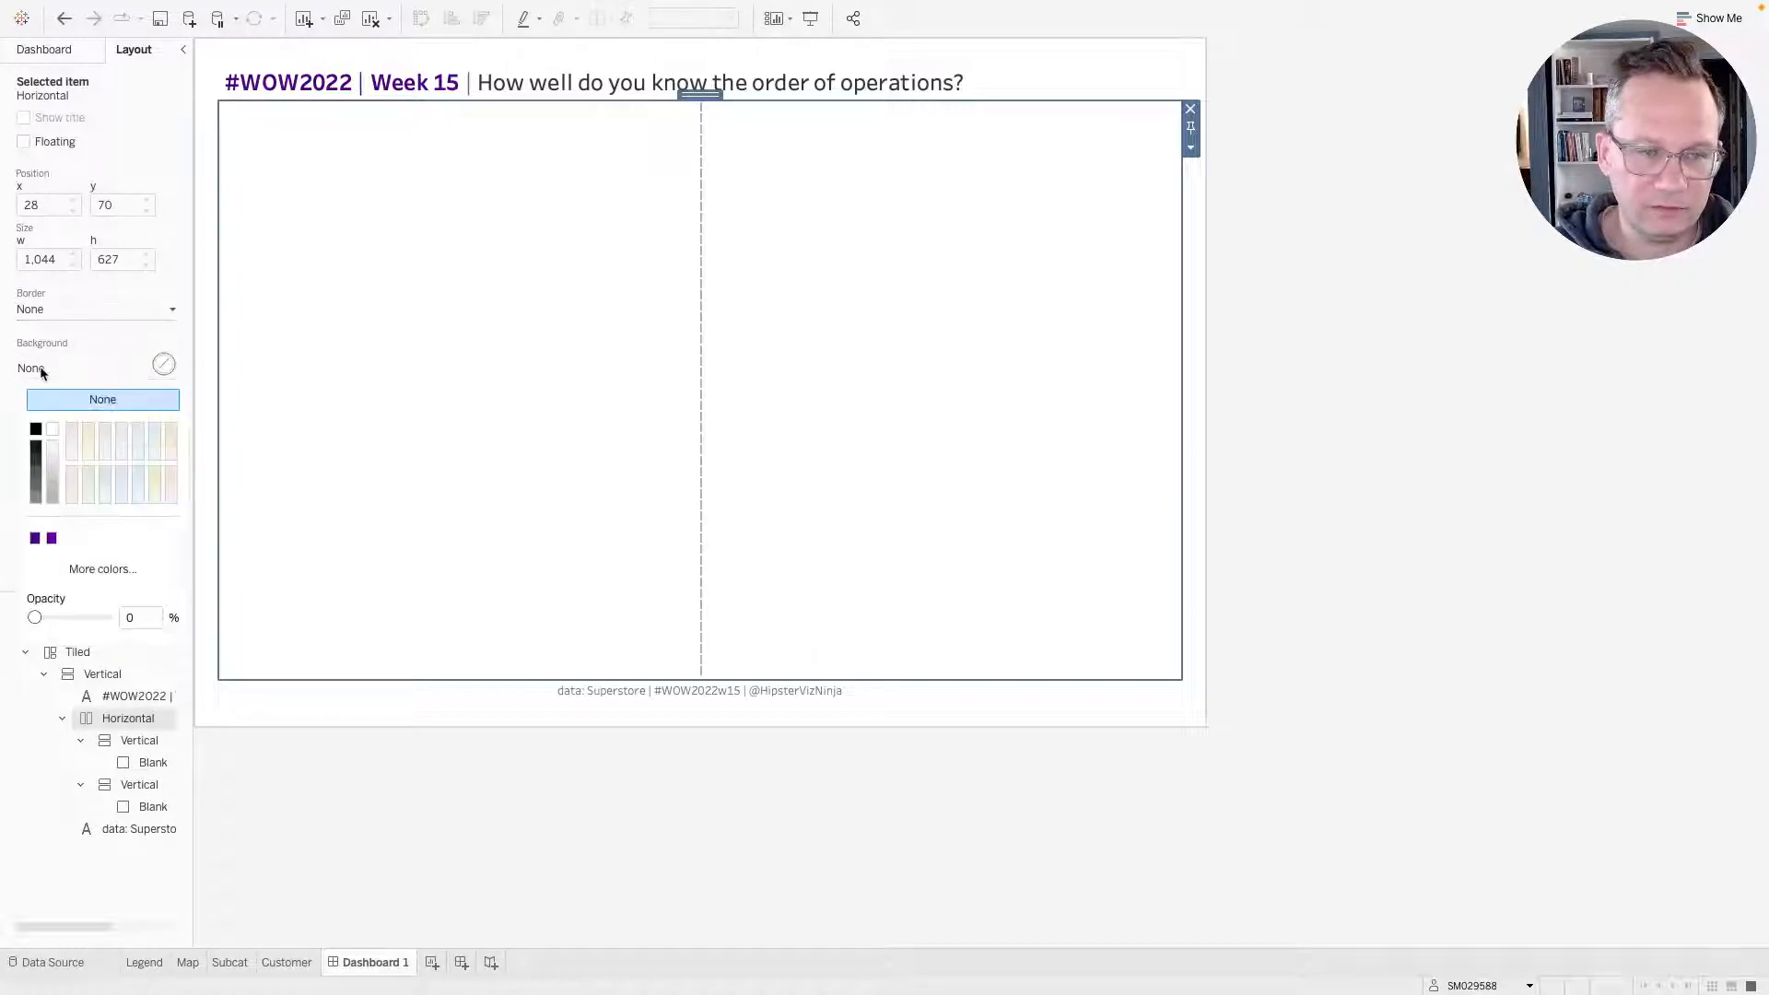
click(51, 446)
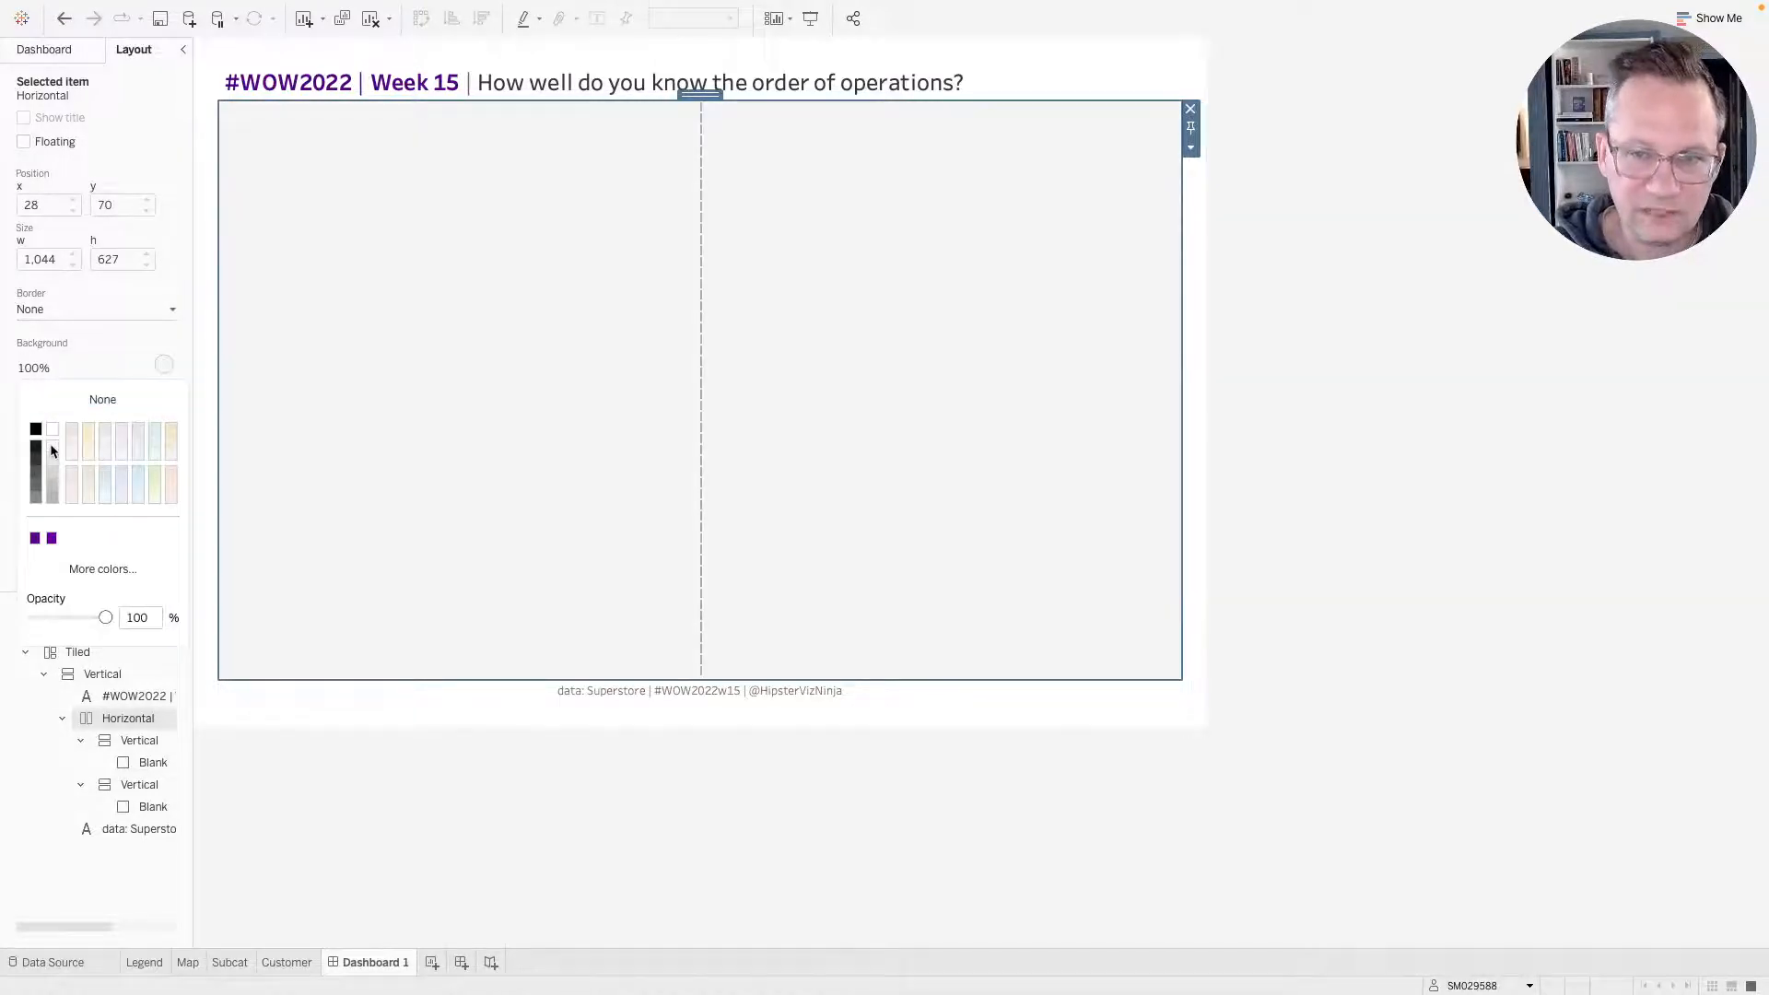
click(52, 465)
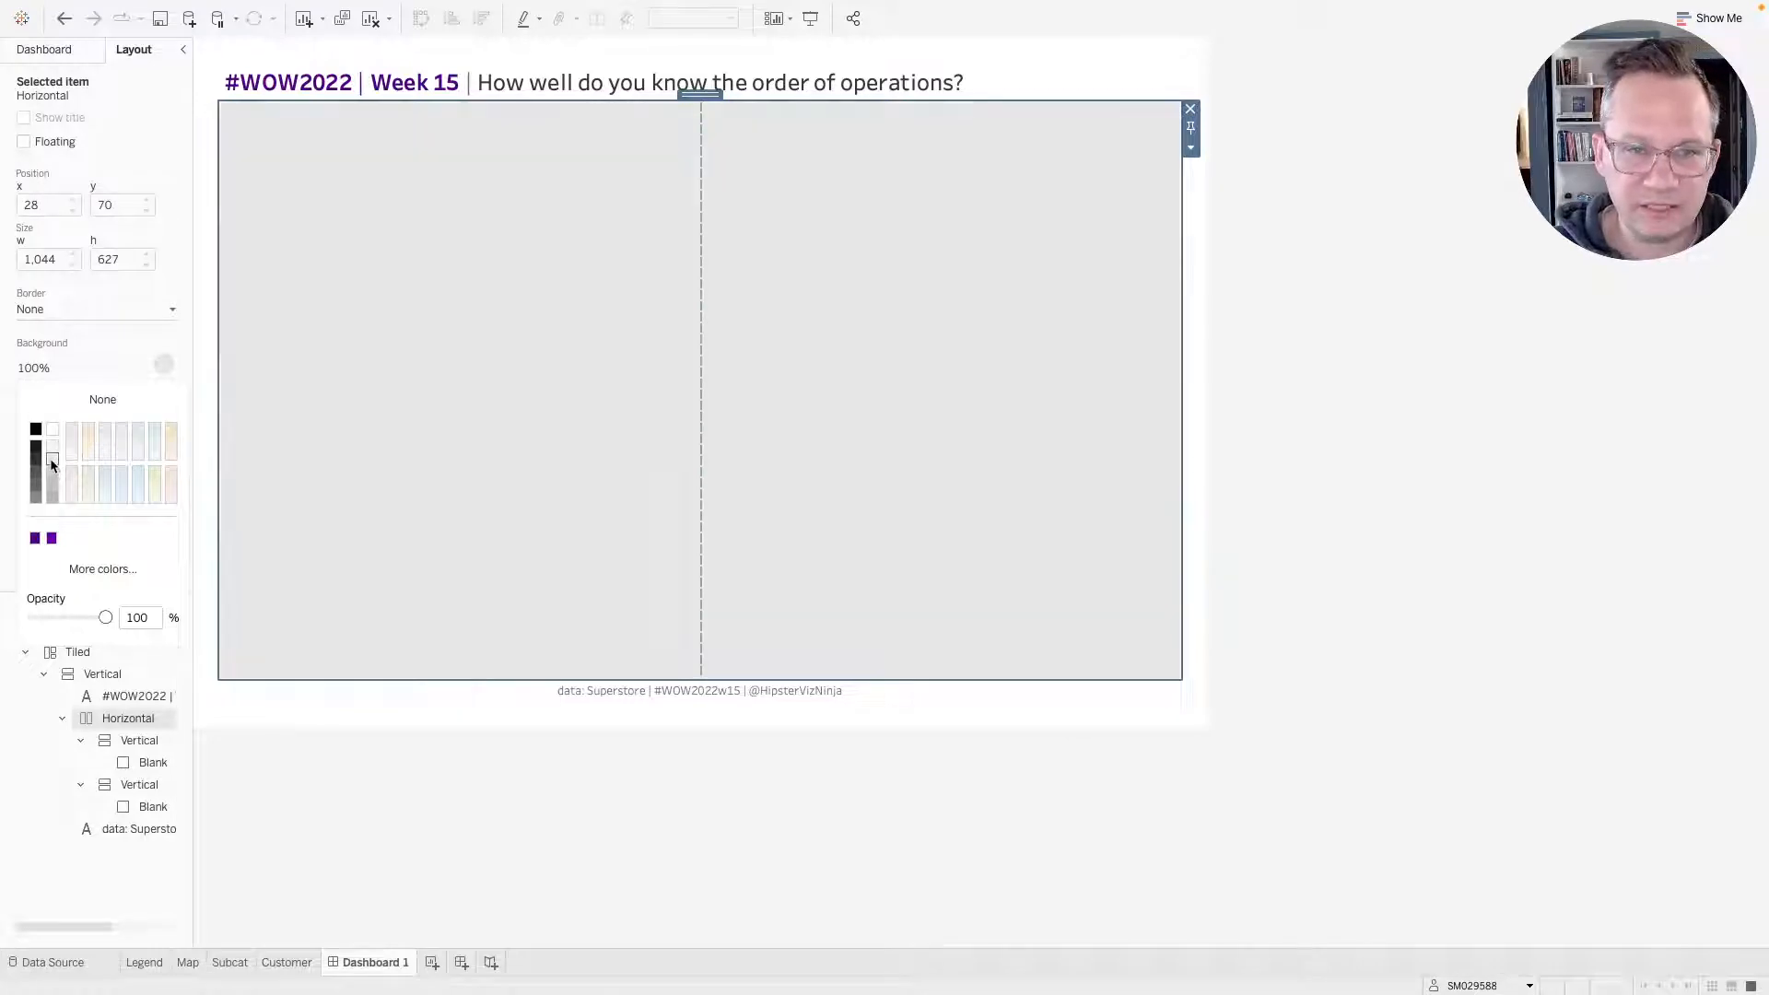
click(52, 448)
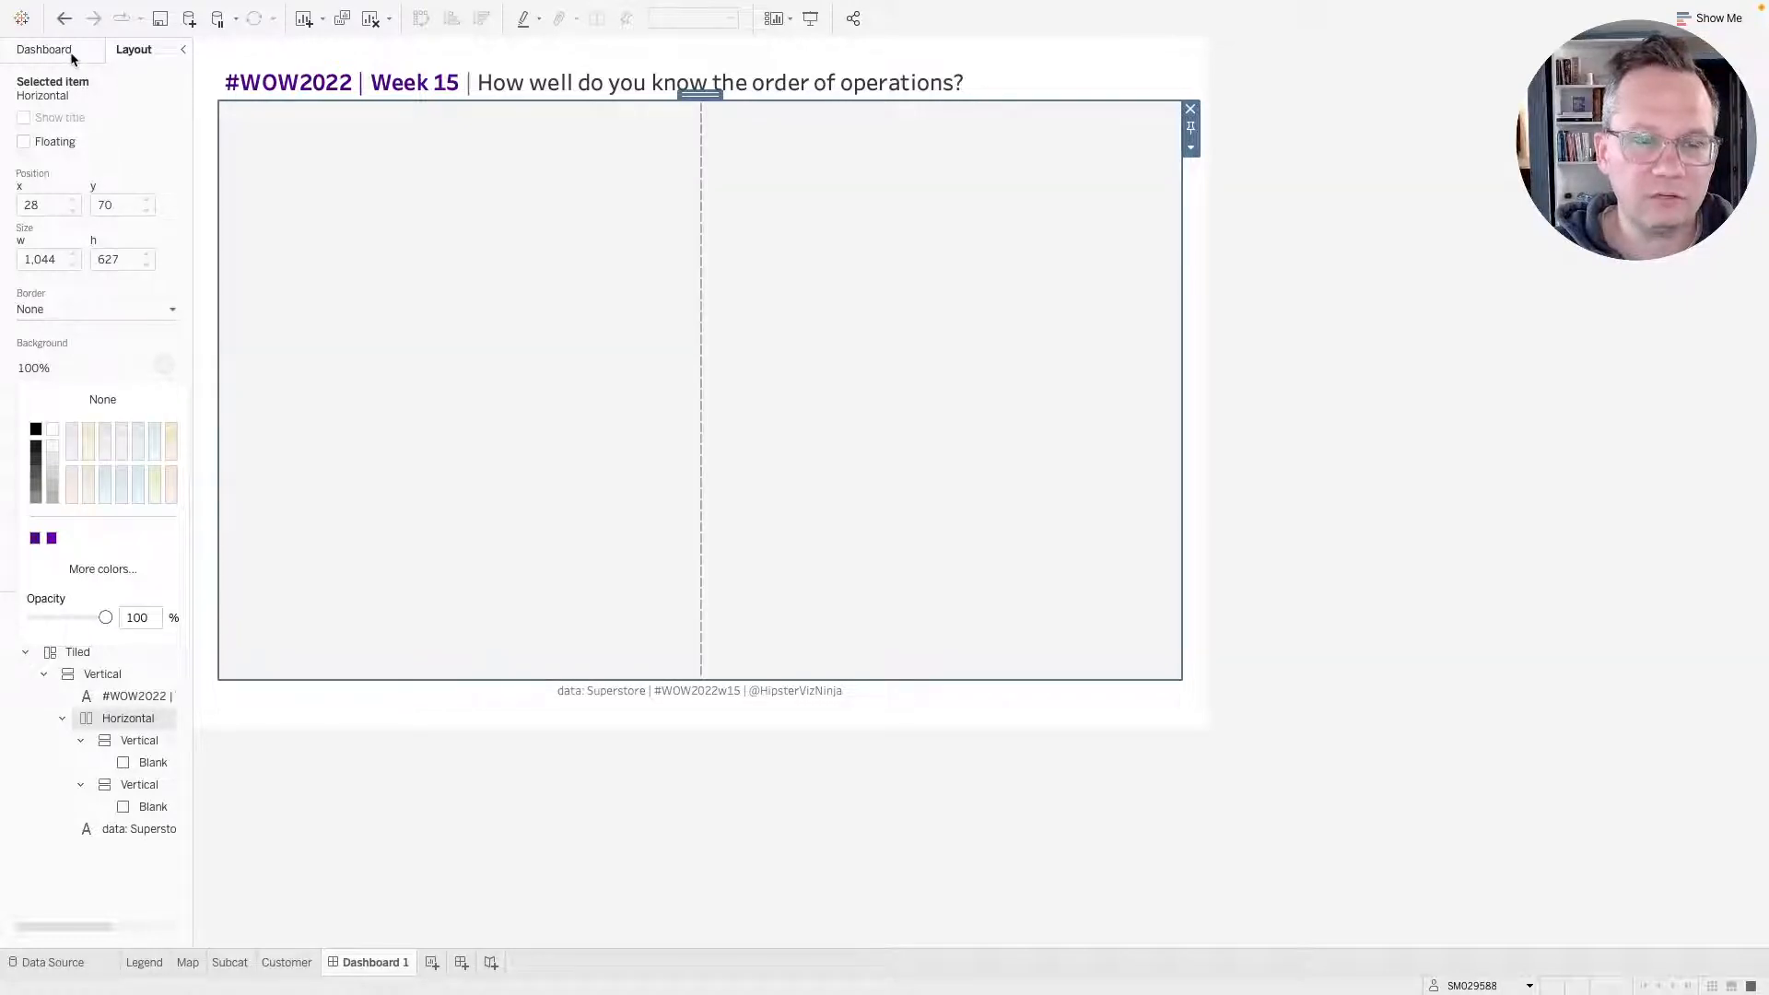
click(74, 392)
click(78, 371)
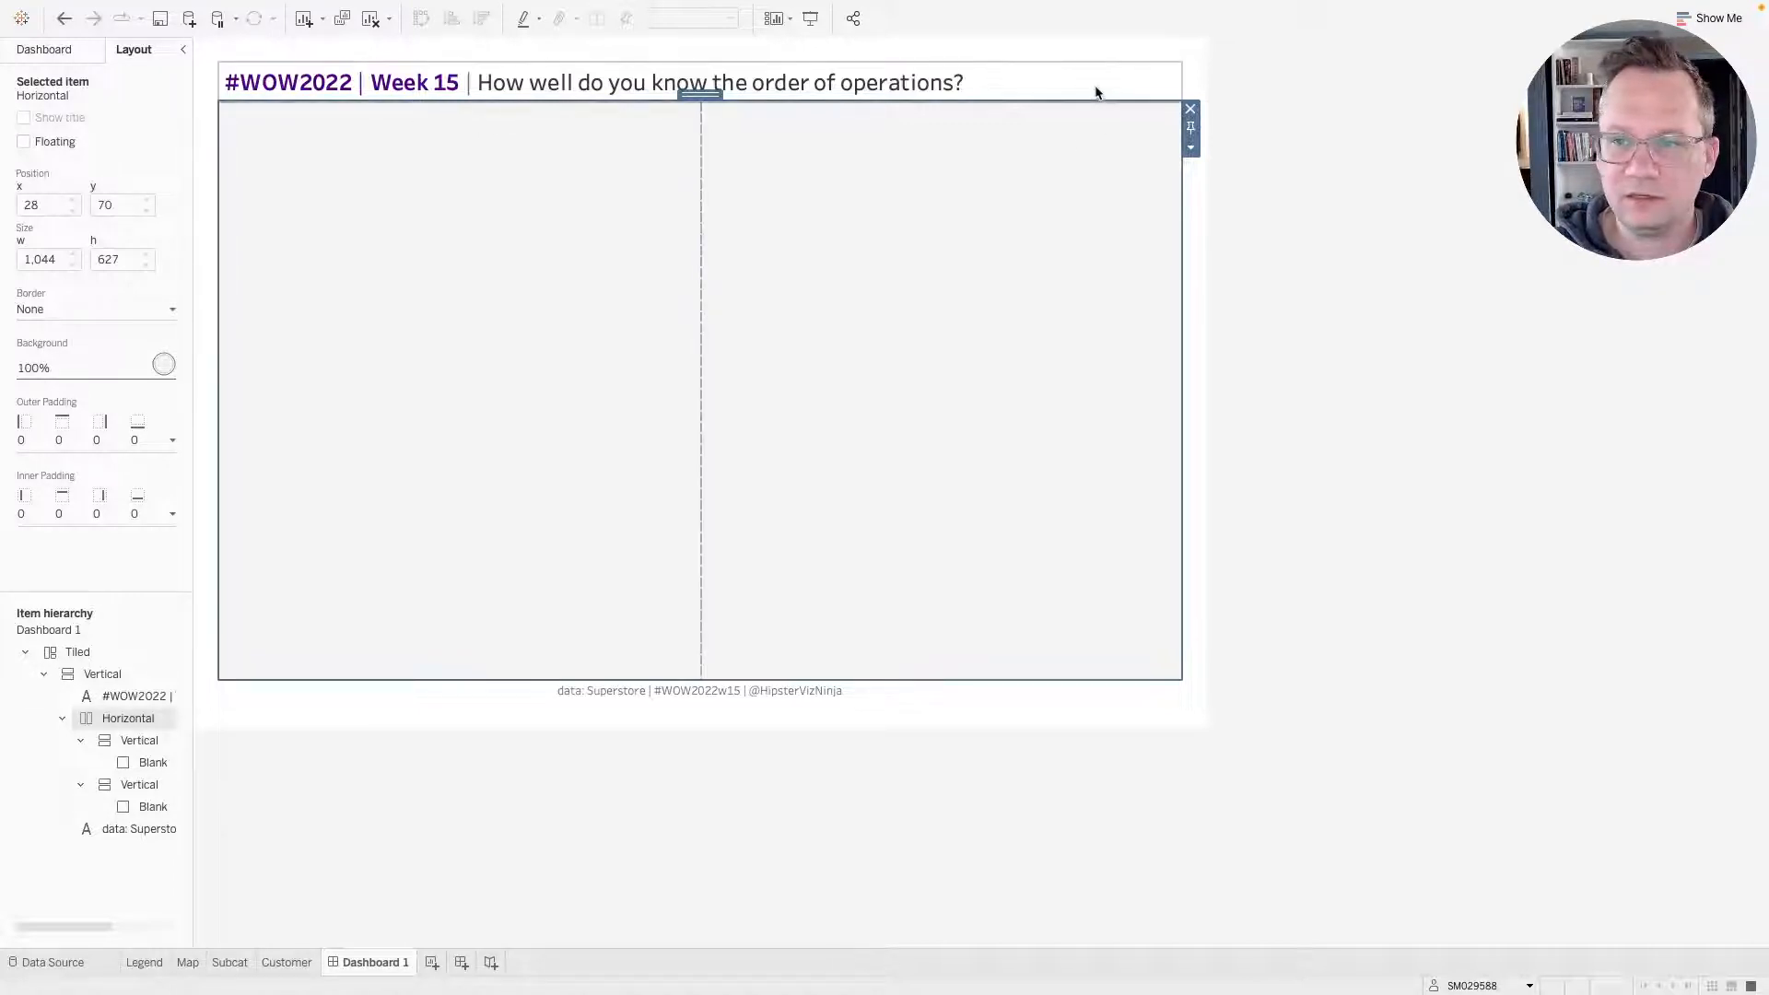
Compare the title area with the published reference dashboard and inspect the title's containers in the item hierarchy.
click(1097, 90)
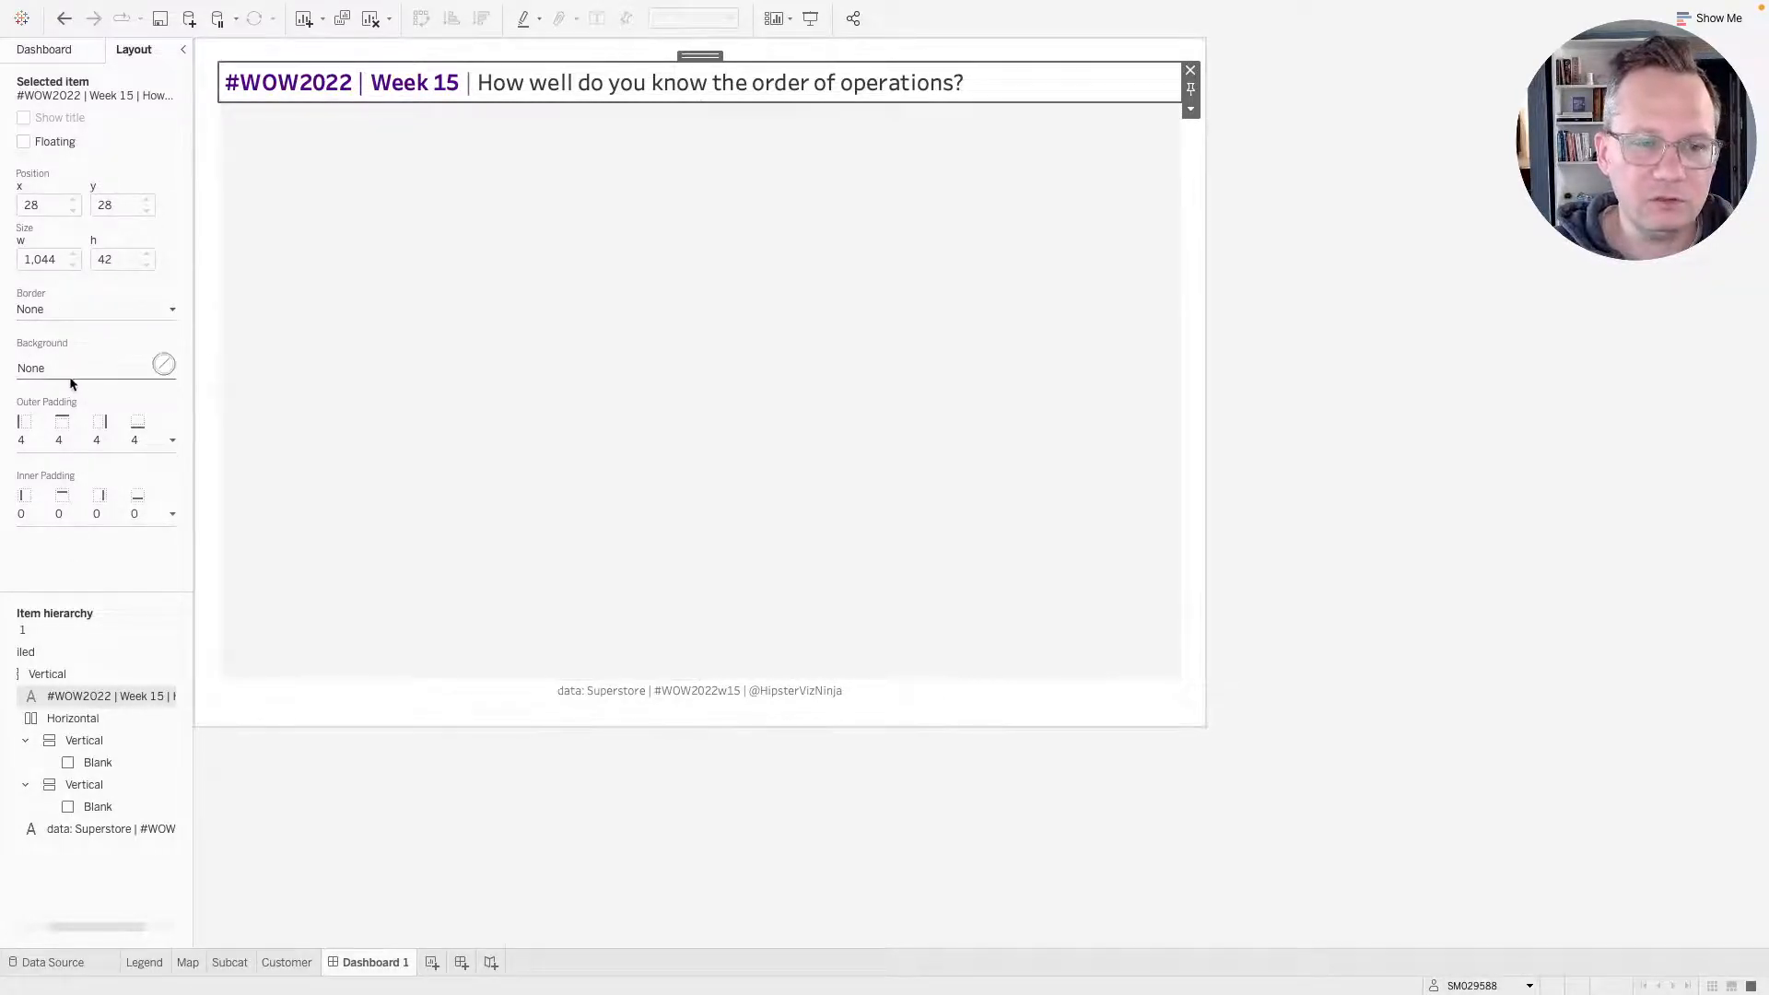
key(ctrl+Right)
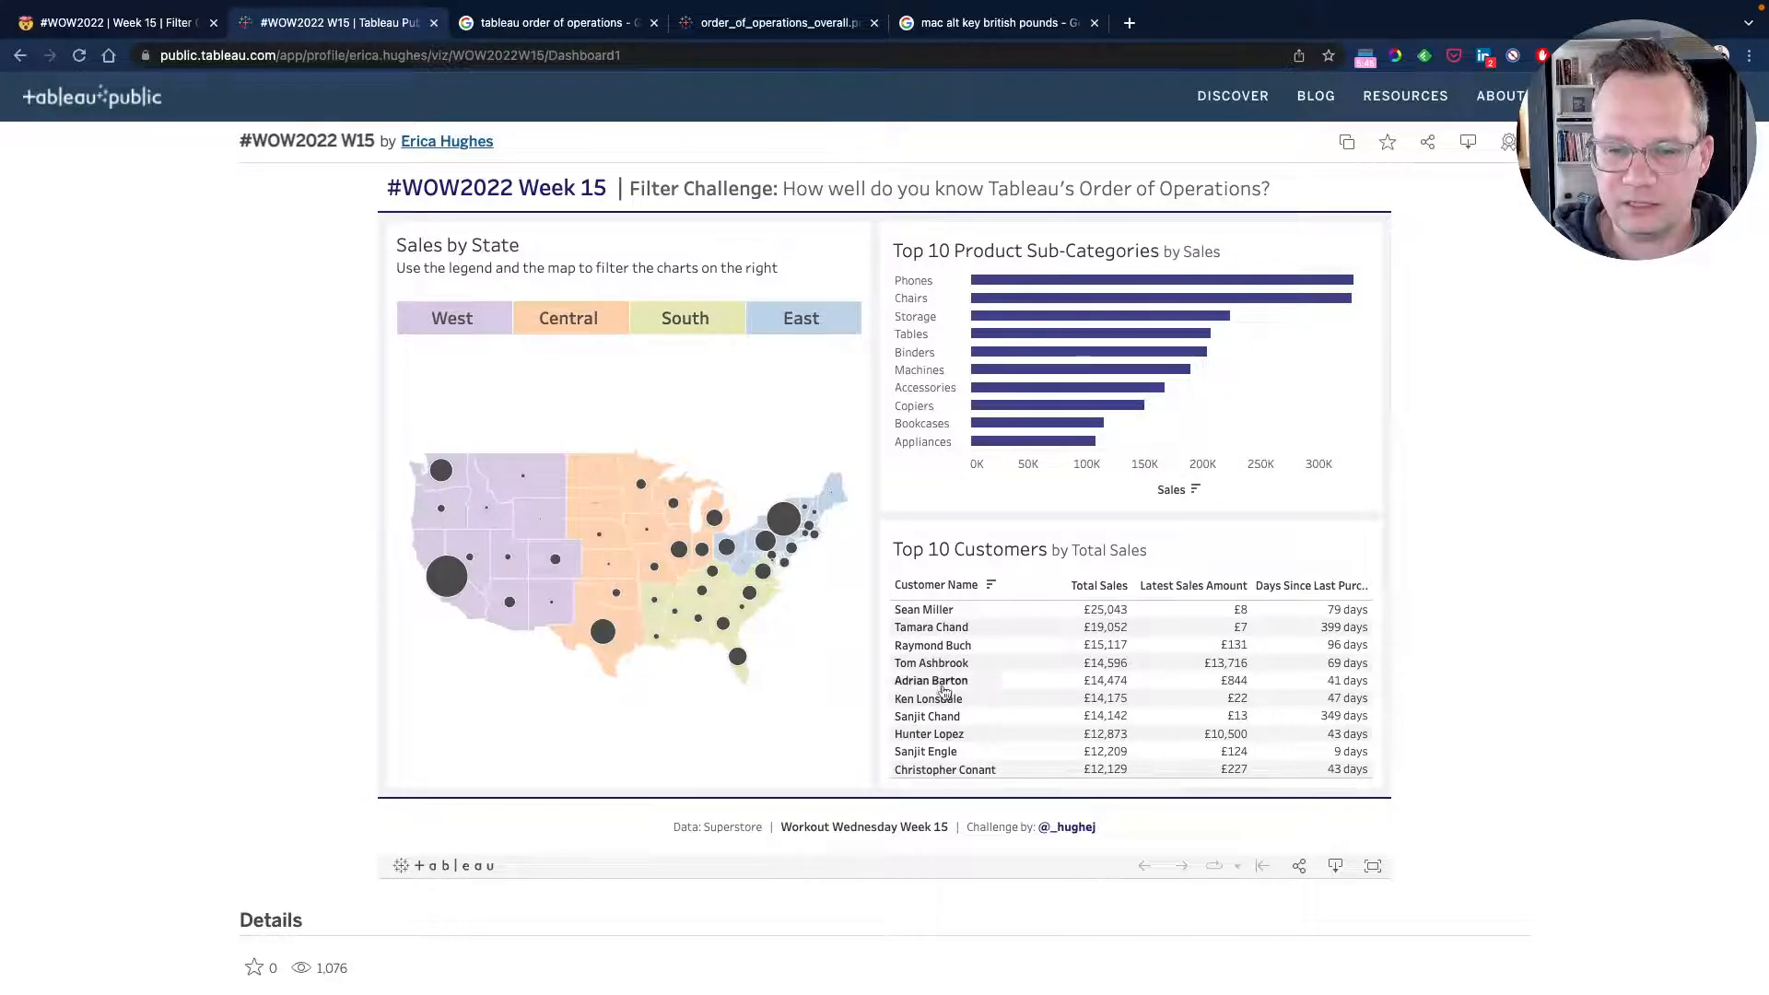
key(ctrl+Left)
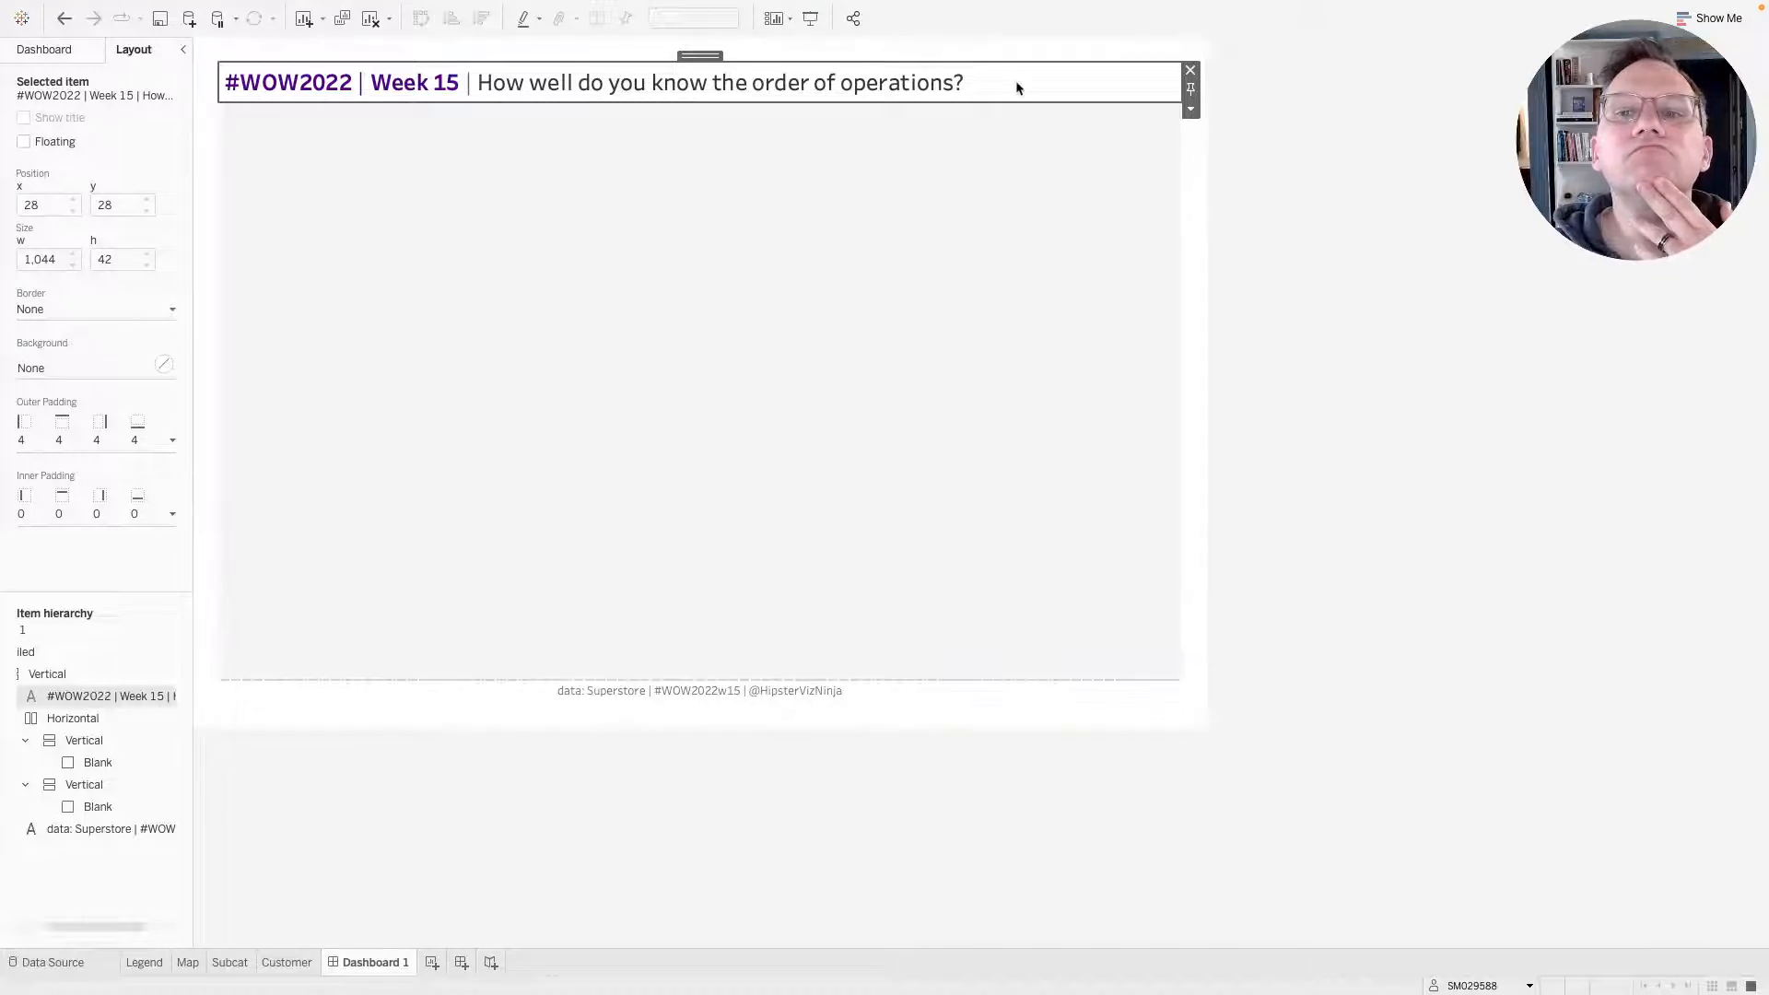
scroll(84, 749, left, 3)
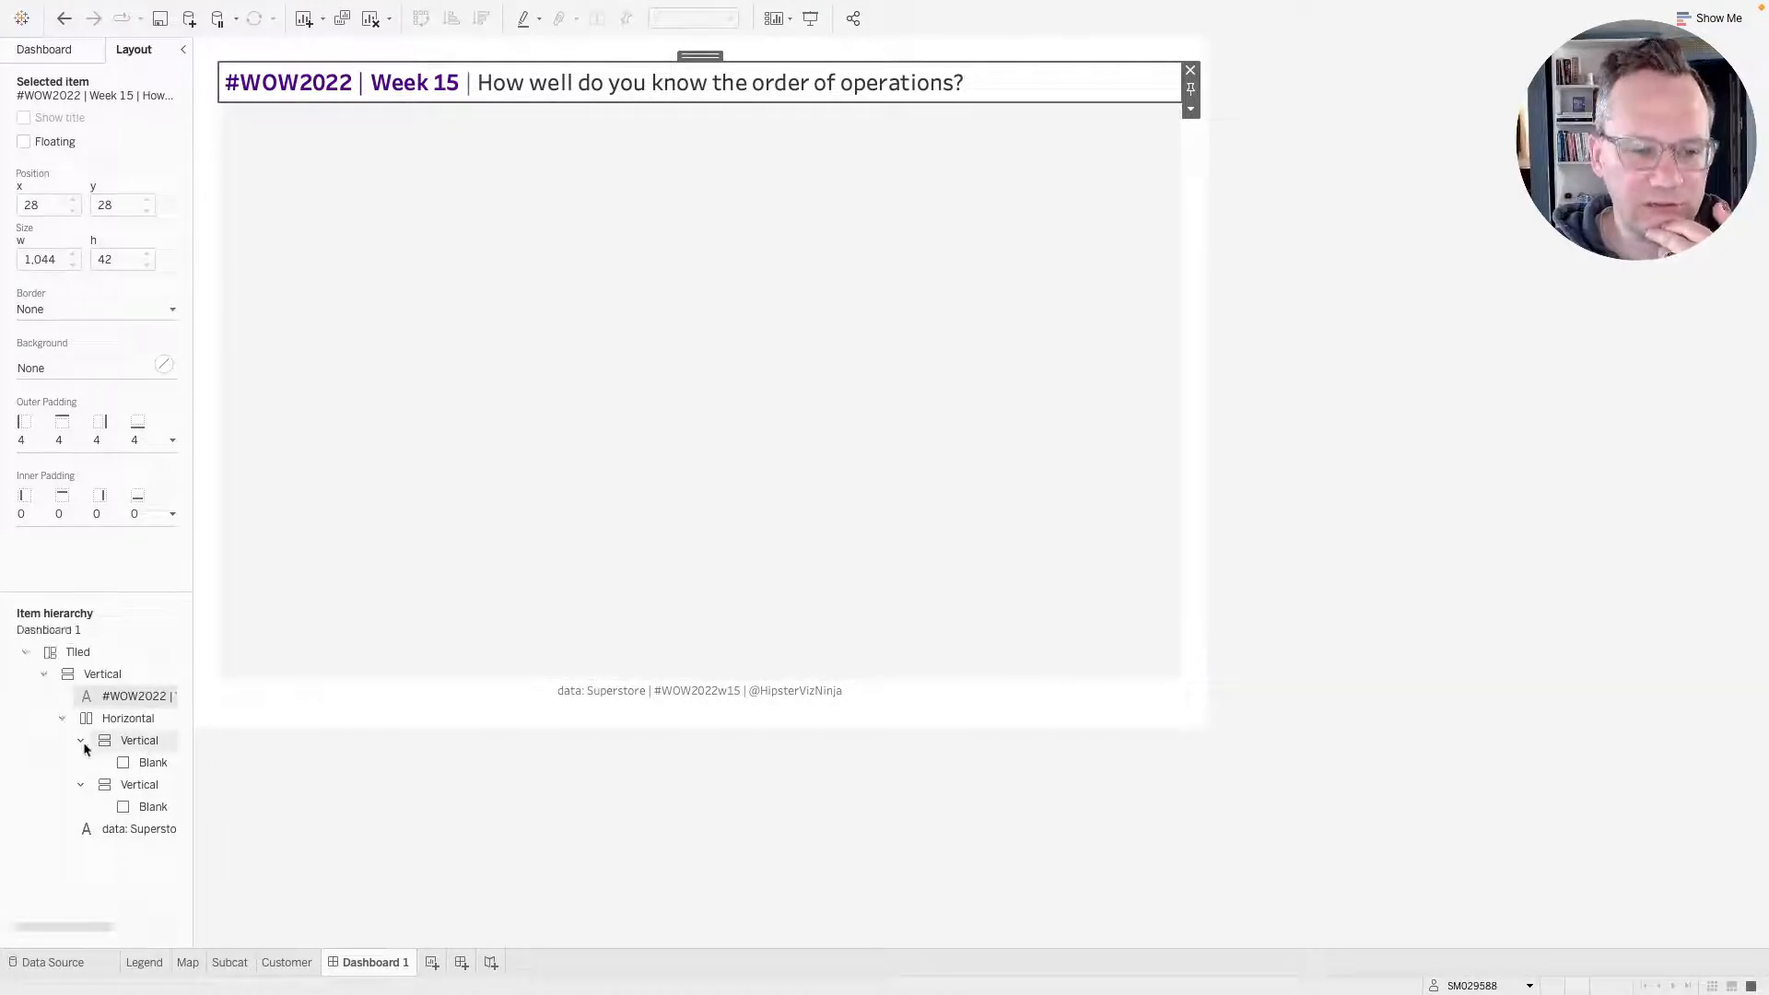
click(97, 674)
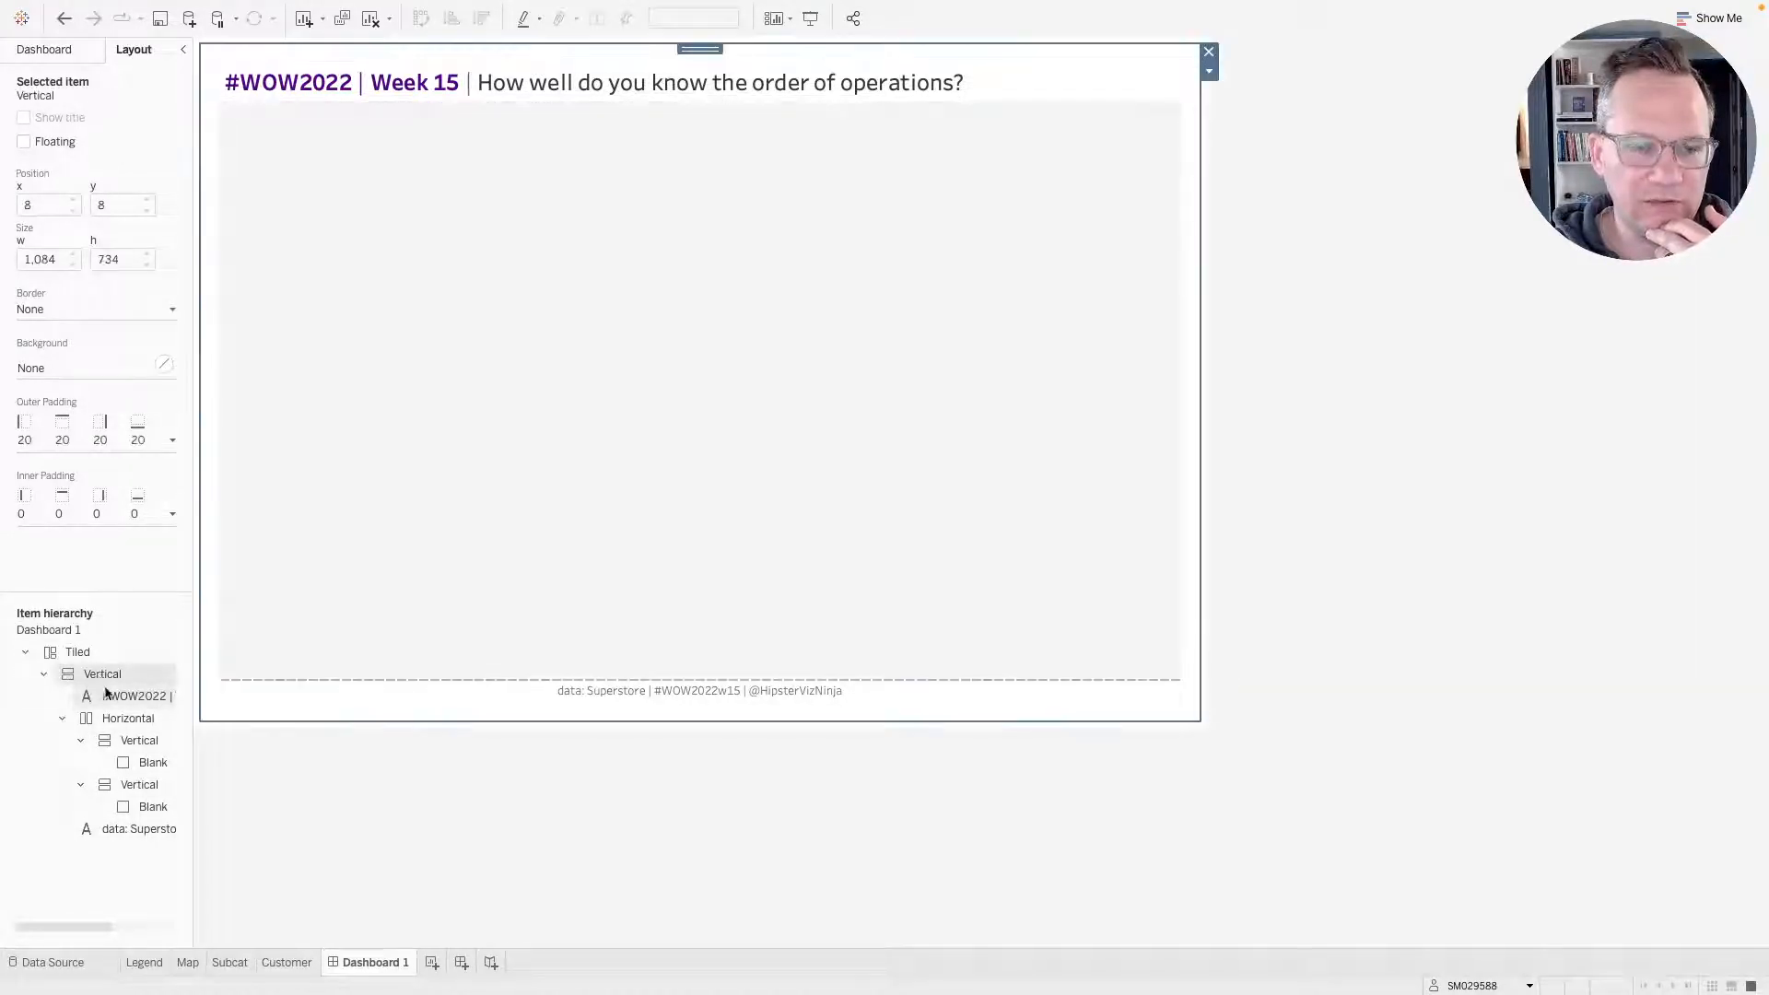
click(106, 695)
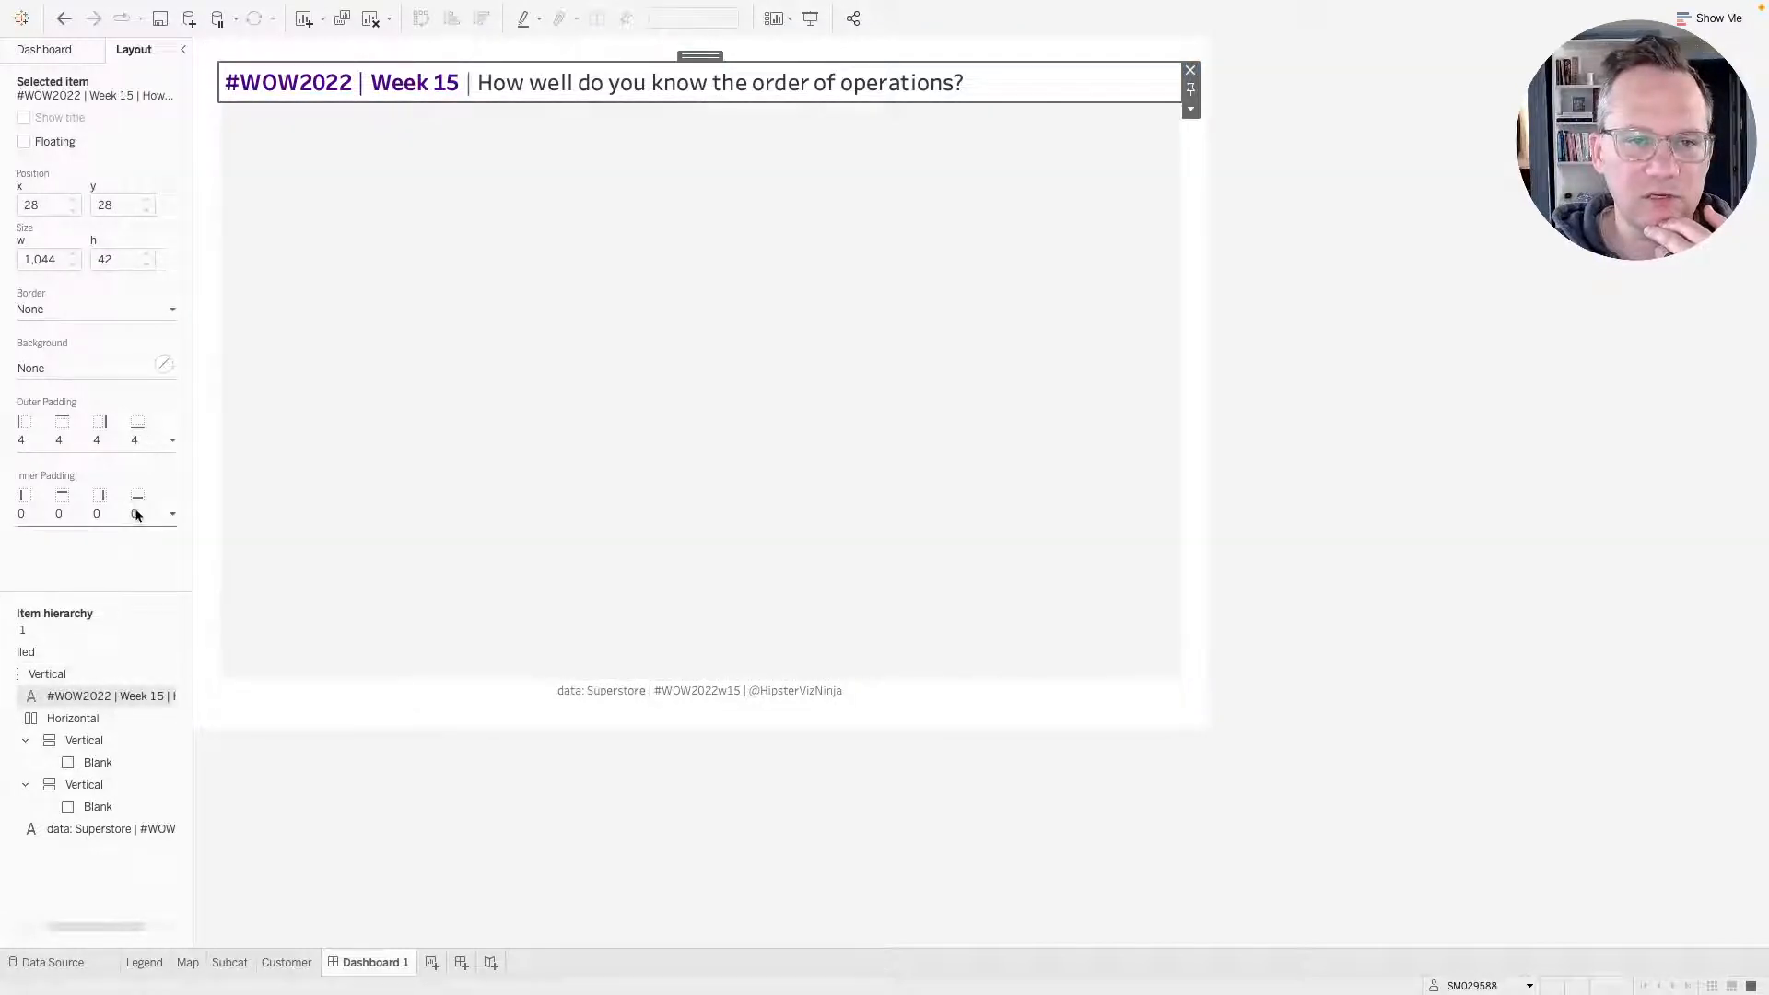
Add a vertical container directly below the title, above the horizontal container.
click(50, 53)
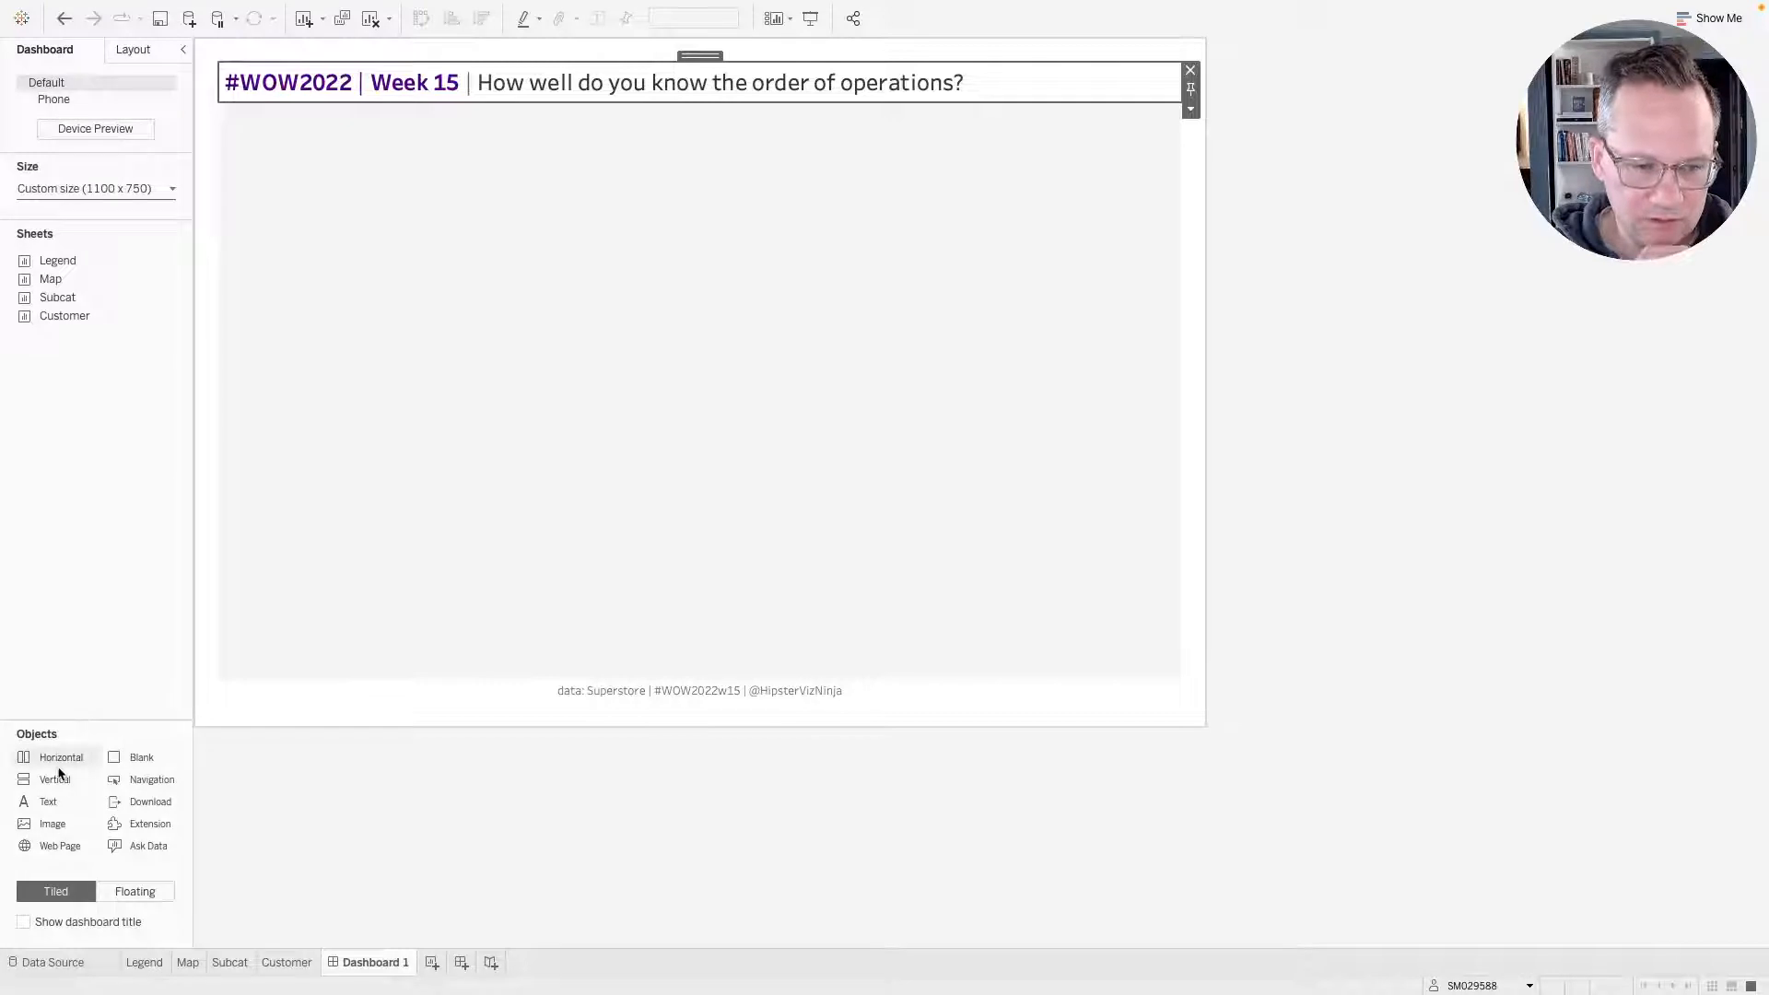
drag(55, 758, 304, 277)
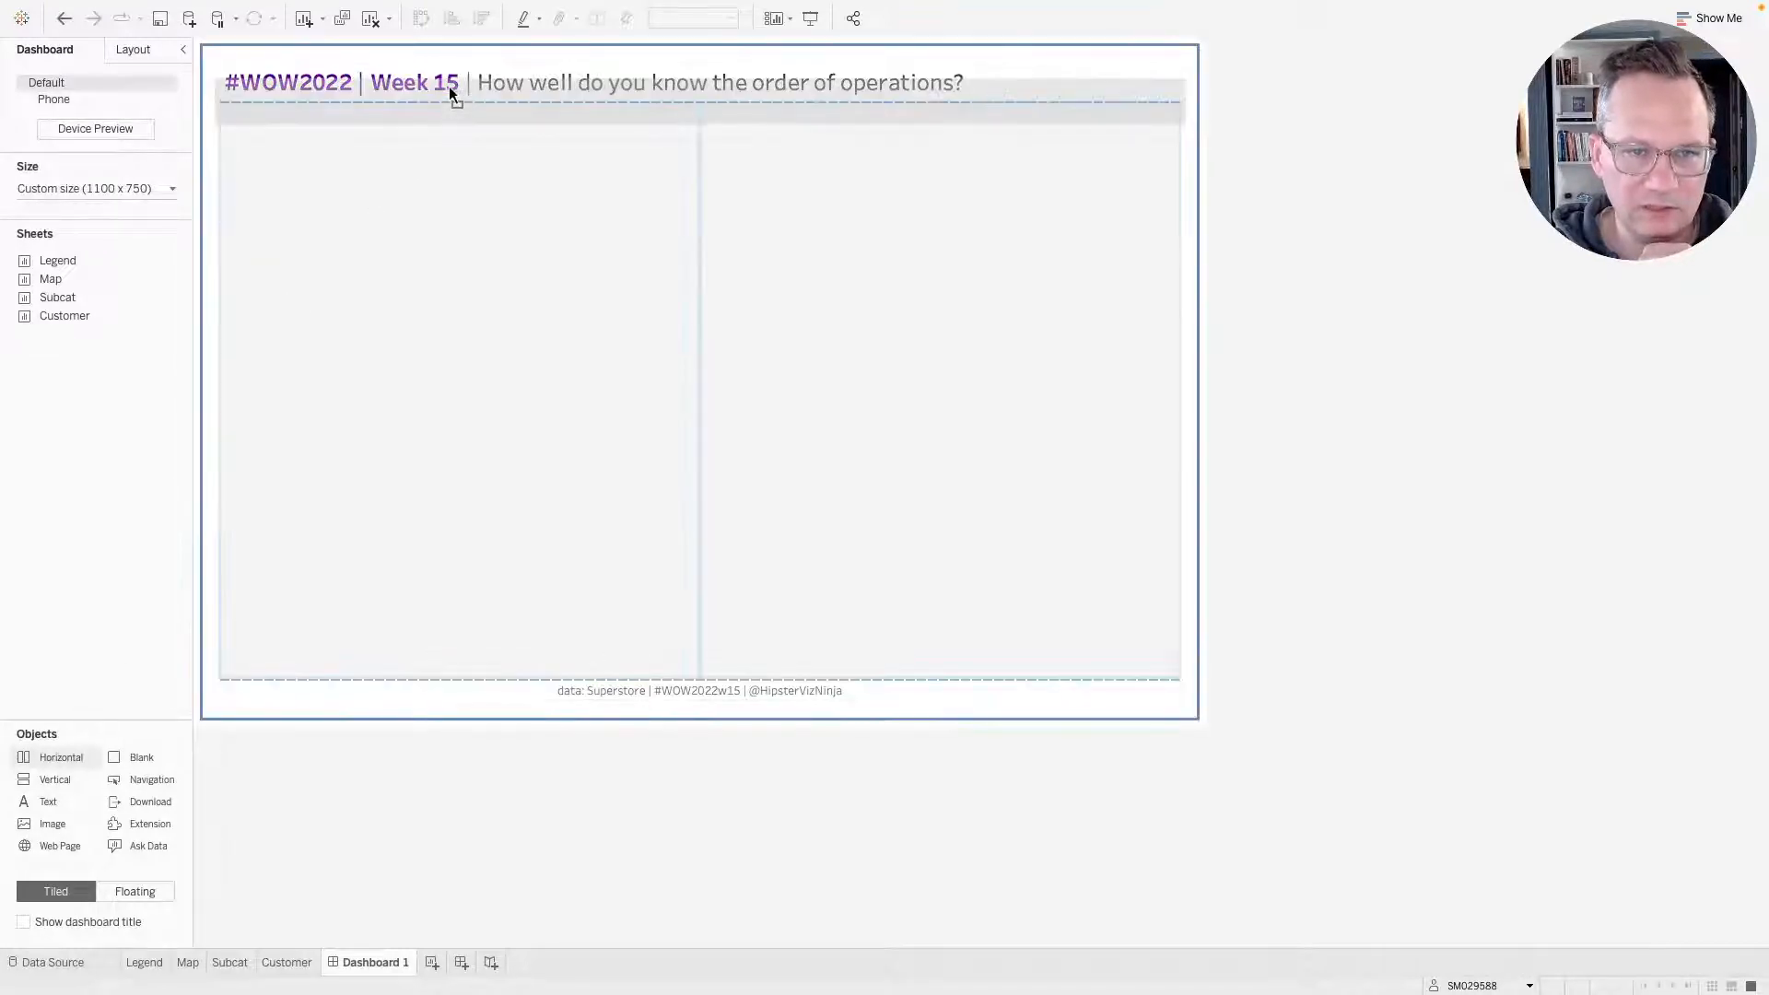
drag(450, 85, 451, 88)
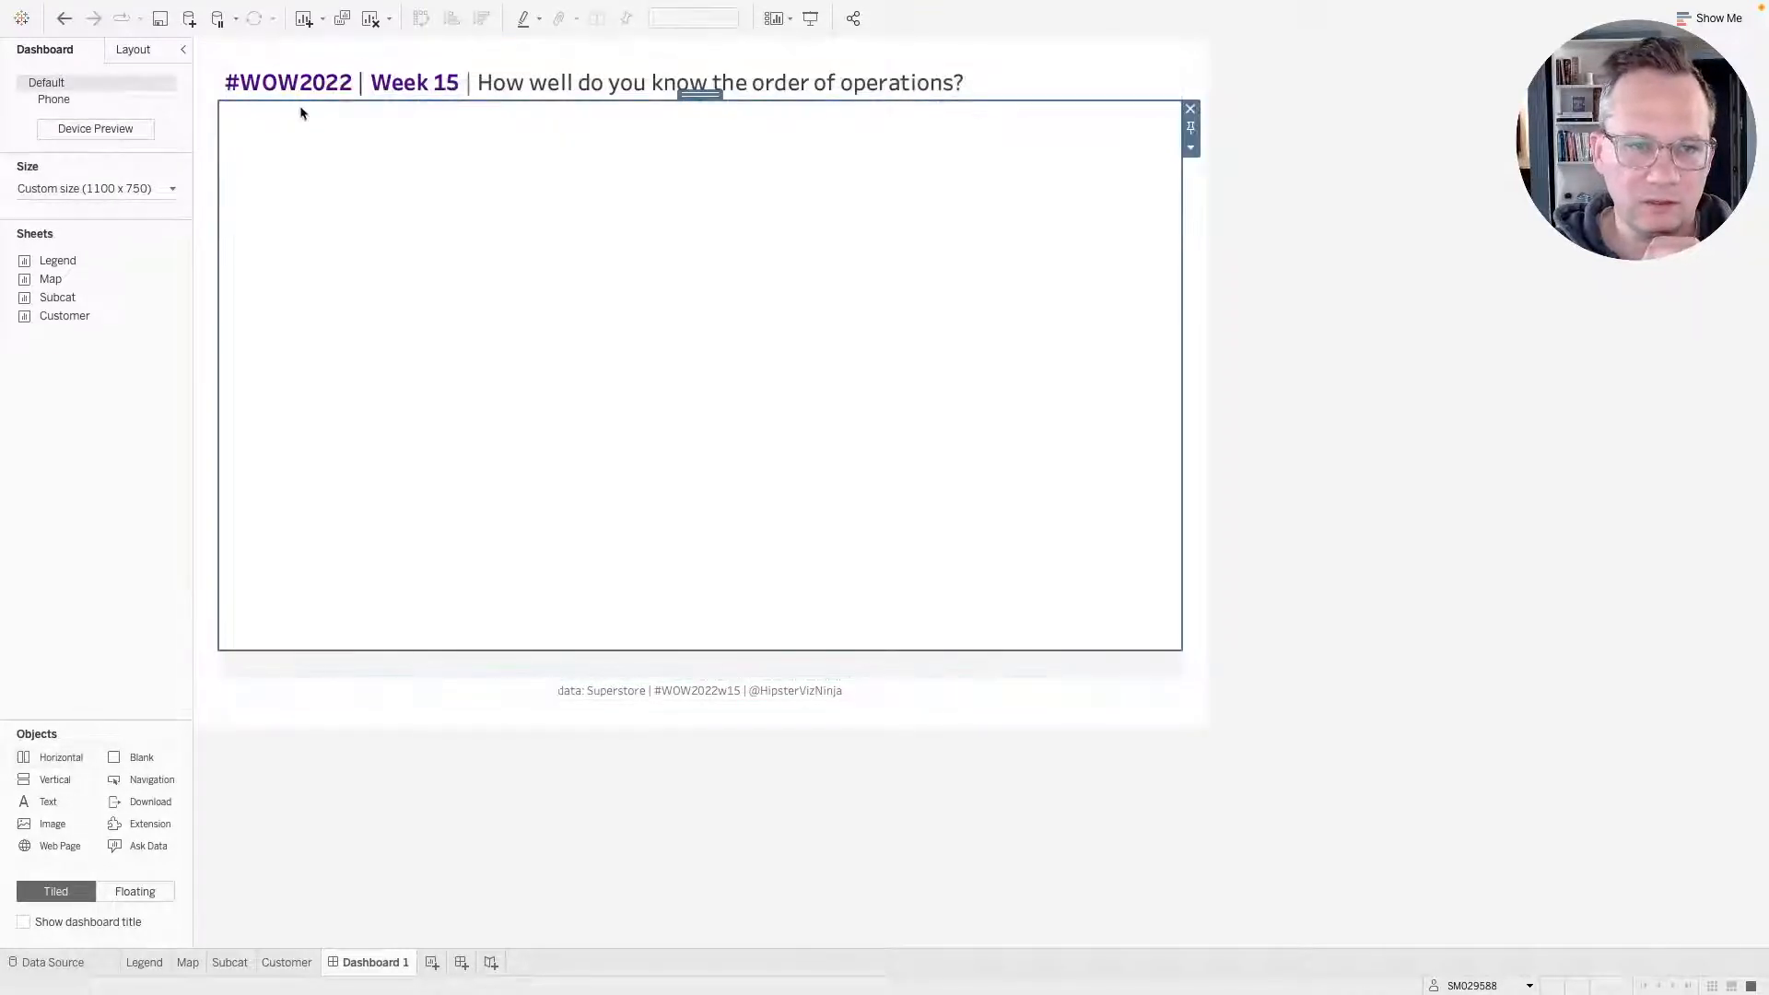
Give the new vertical container a dark purple background at 100% opacity.
click(134, 52)
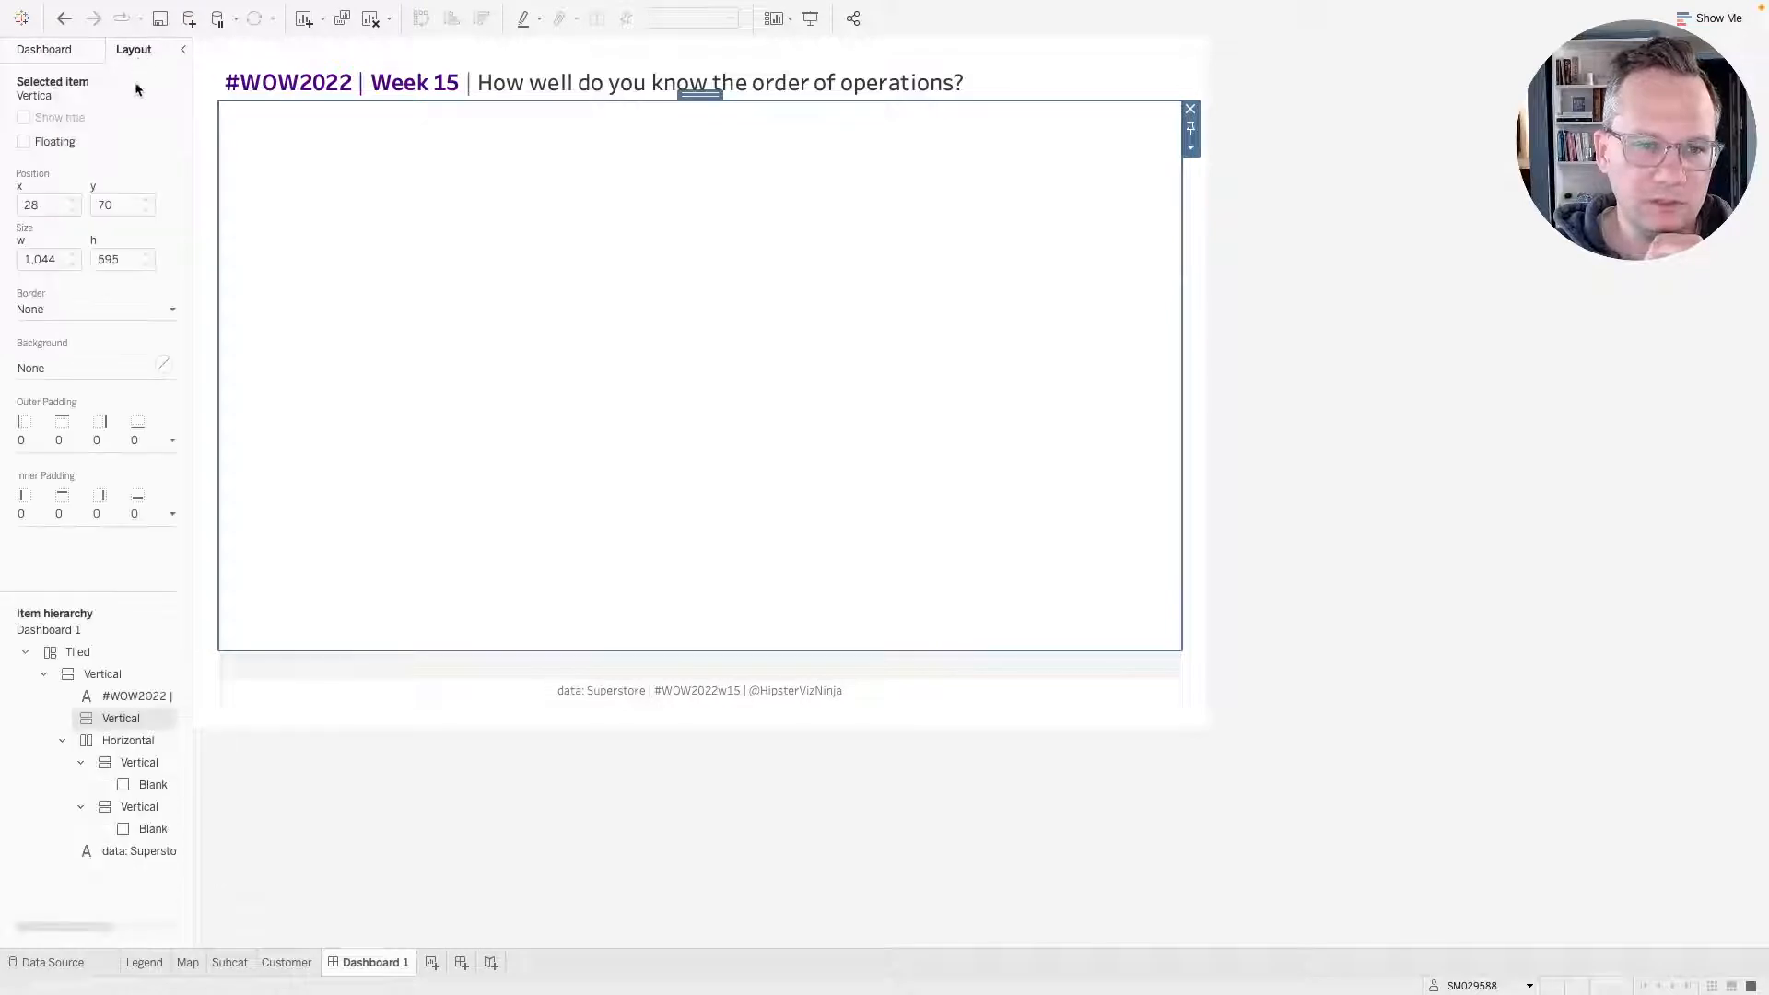
click(41, 369)
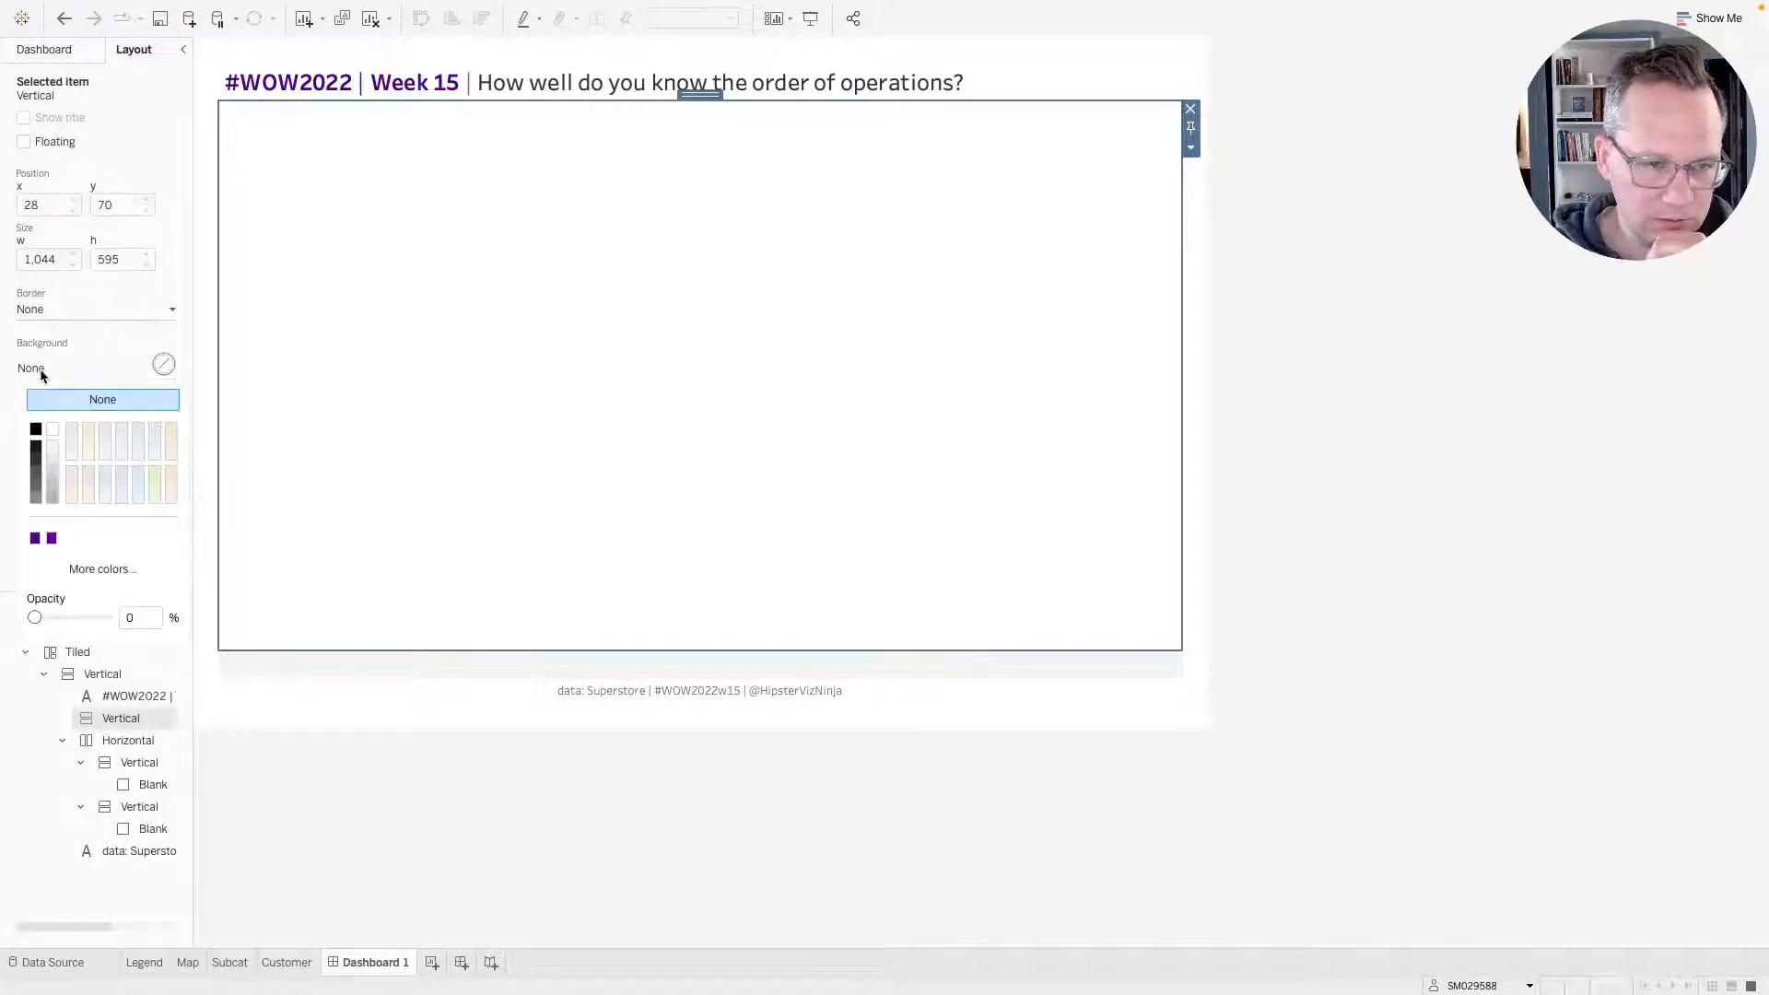
click(35, 538)
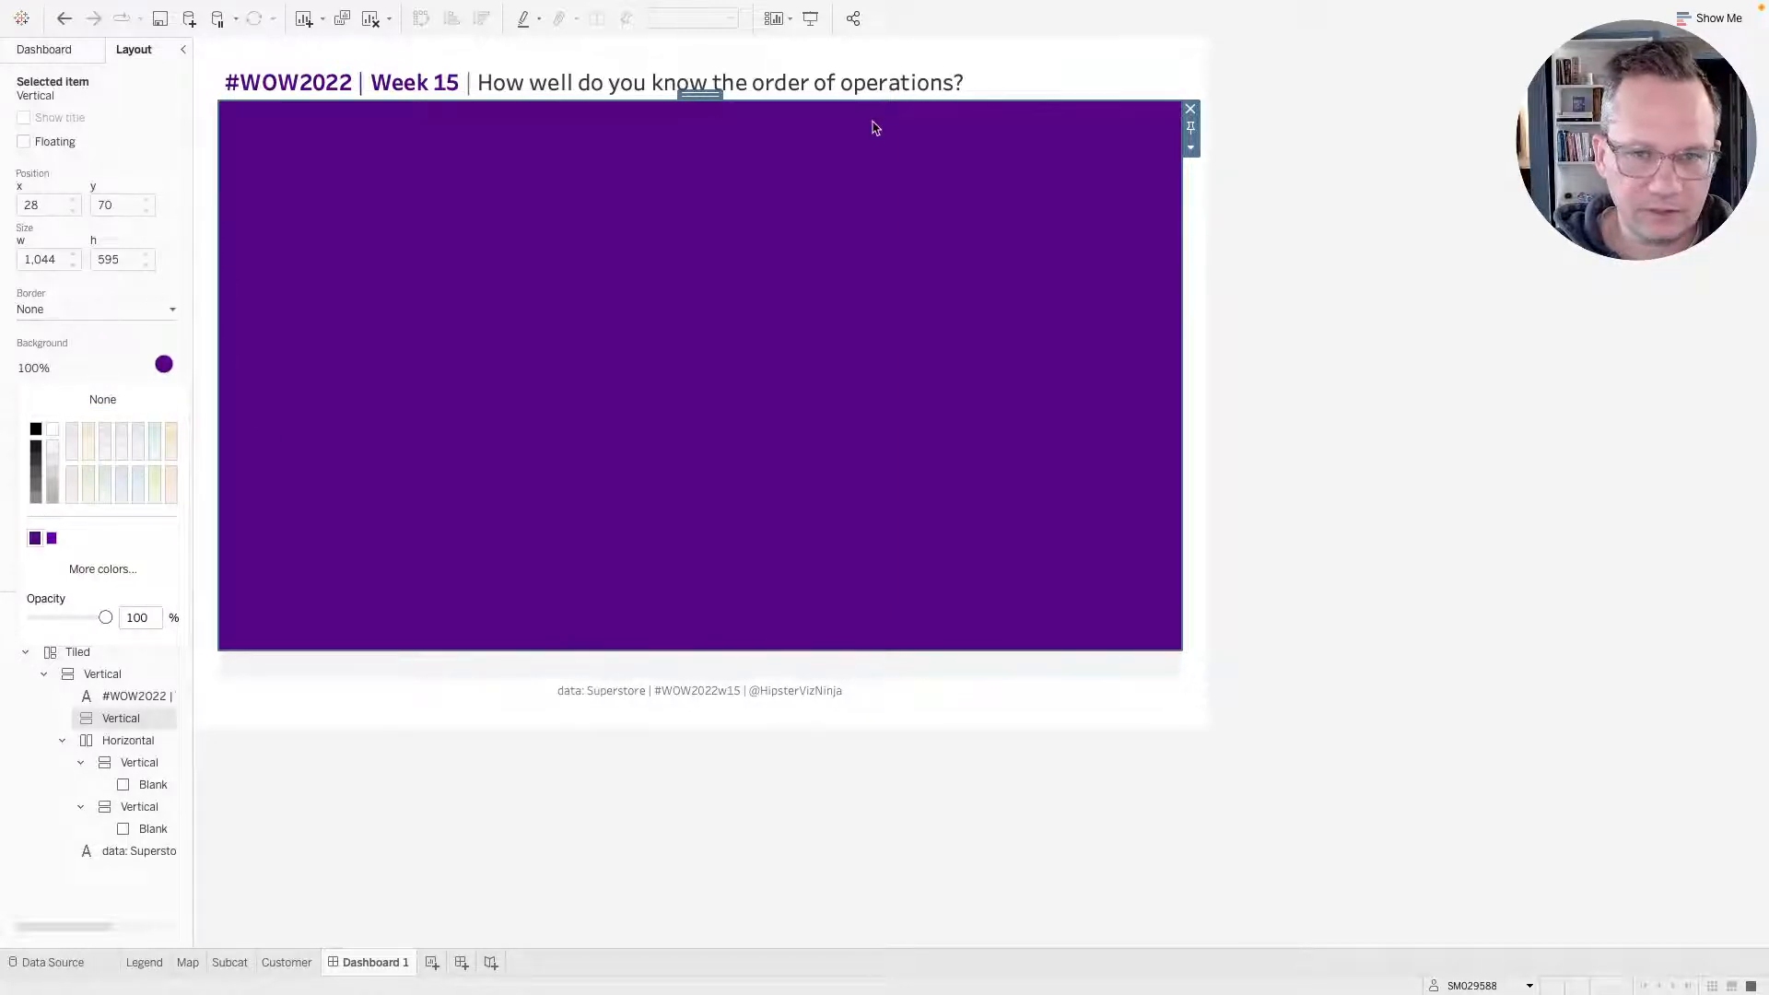
Set the title text object's background to white at 100% opacity.
click(1052, 83)
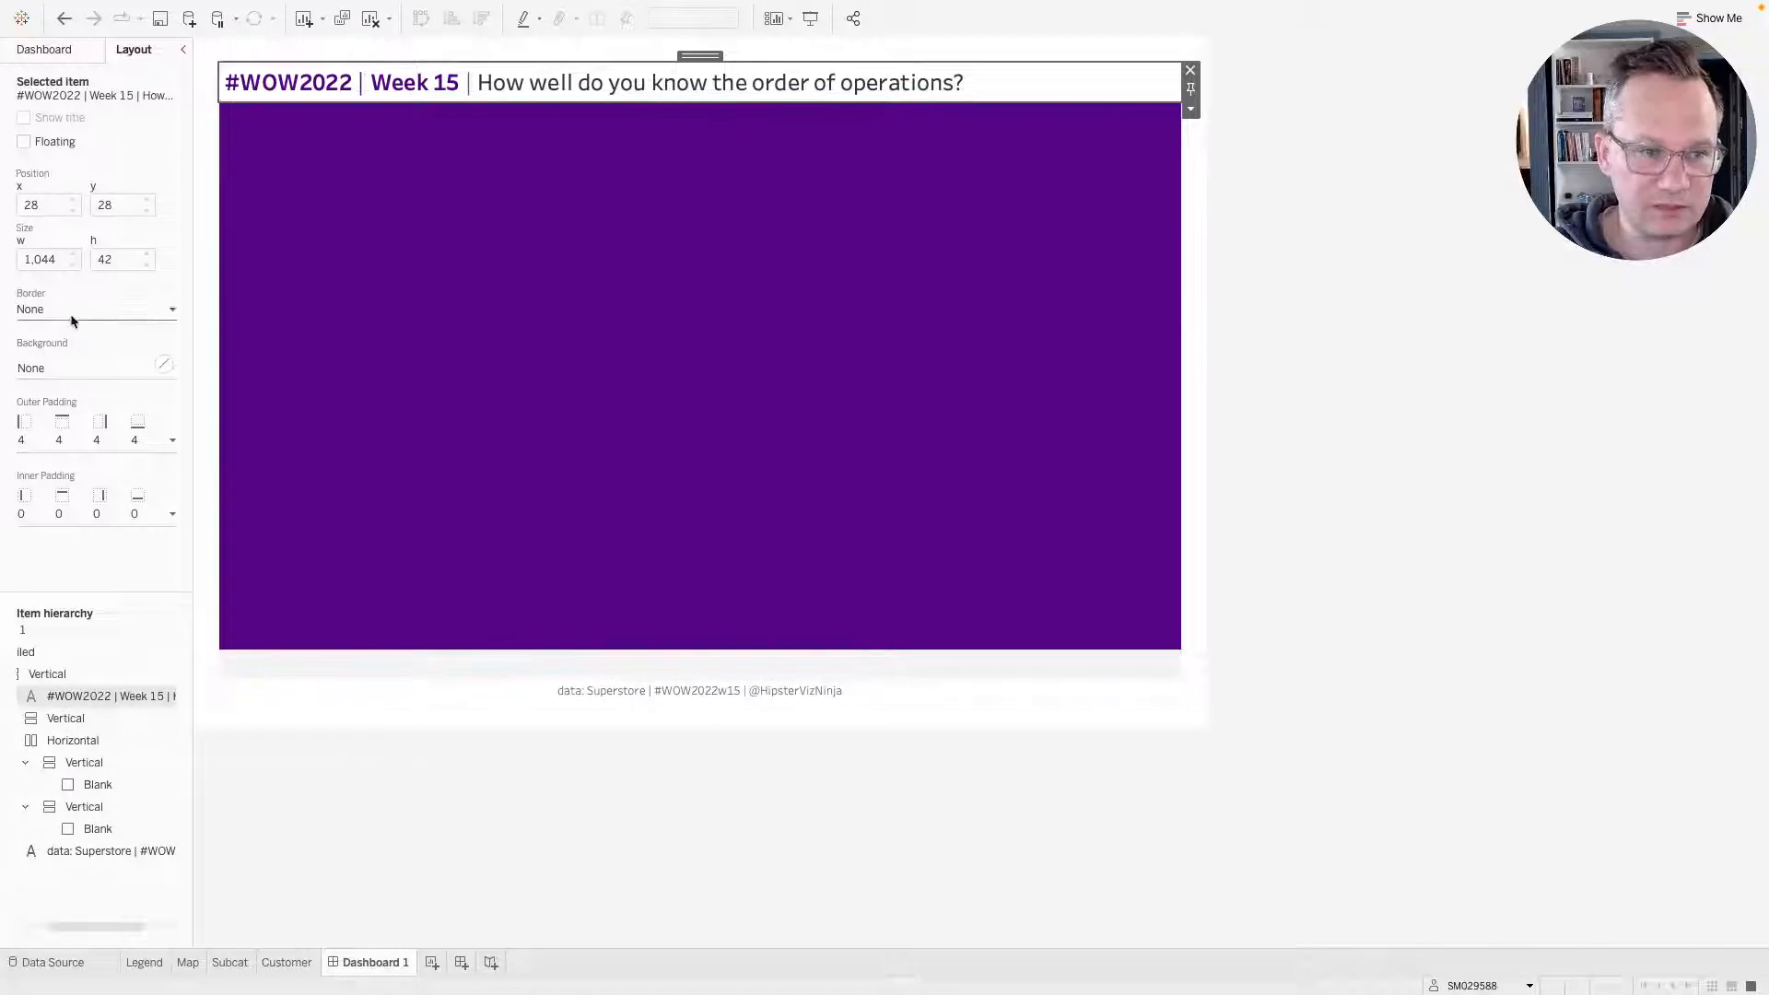
click(61, 370)
click(52, 430)
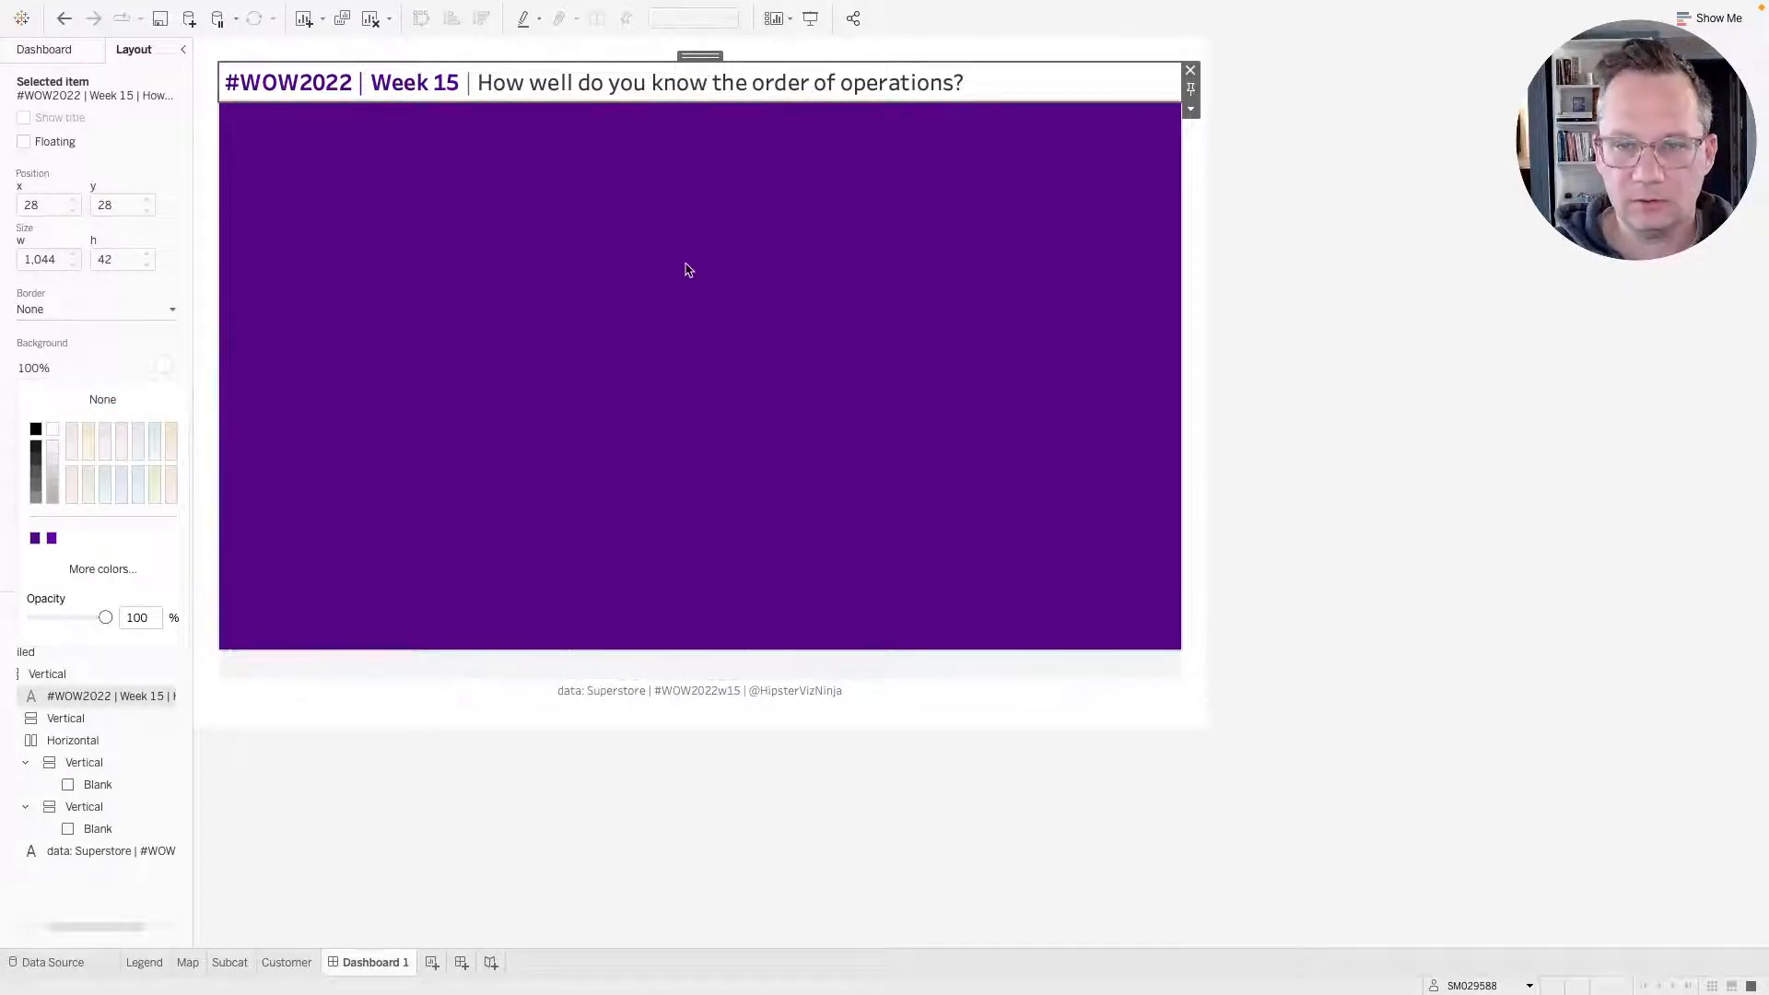
Move the title into the purple vertical container.
click(686, 203)
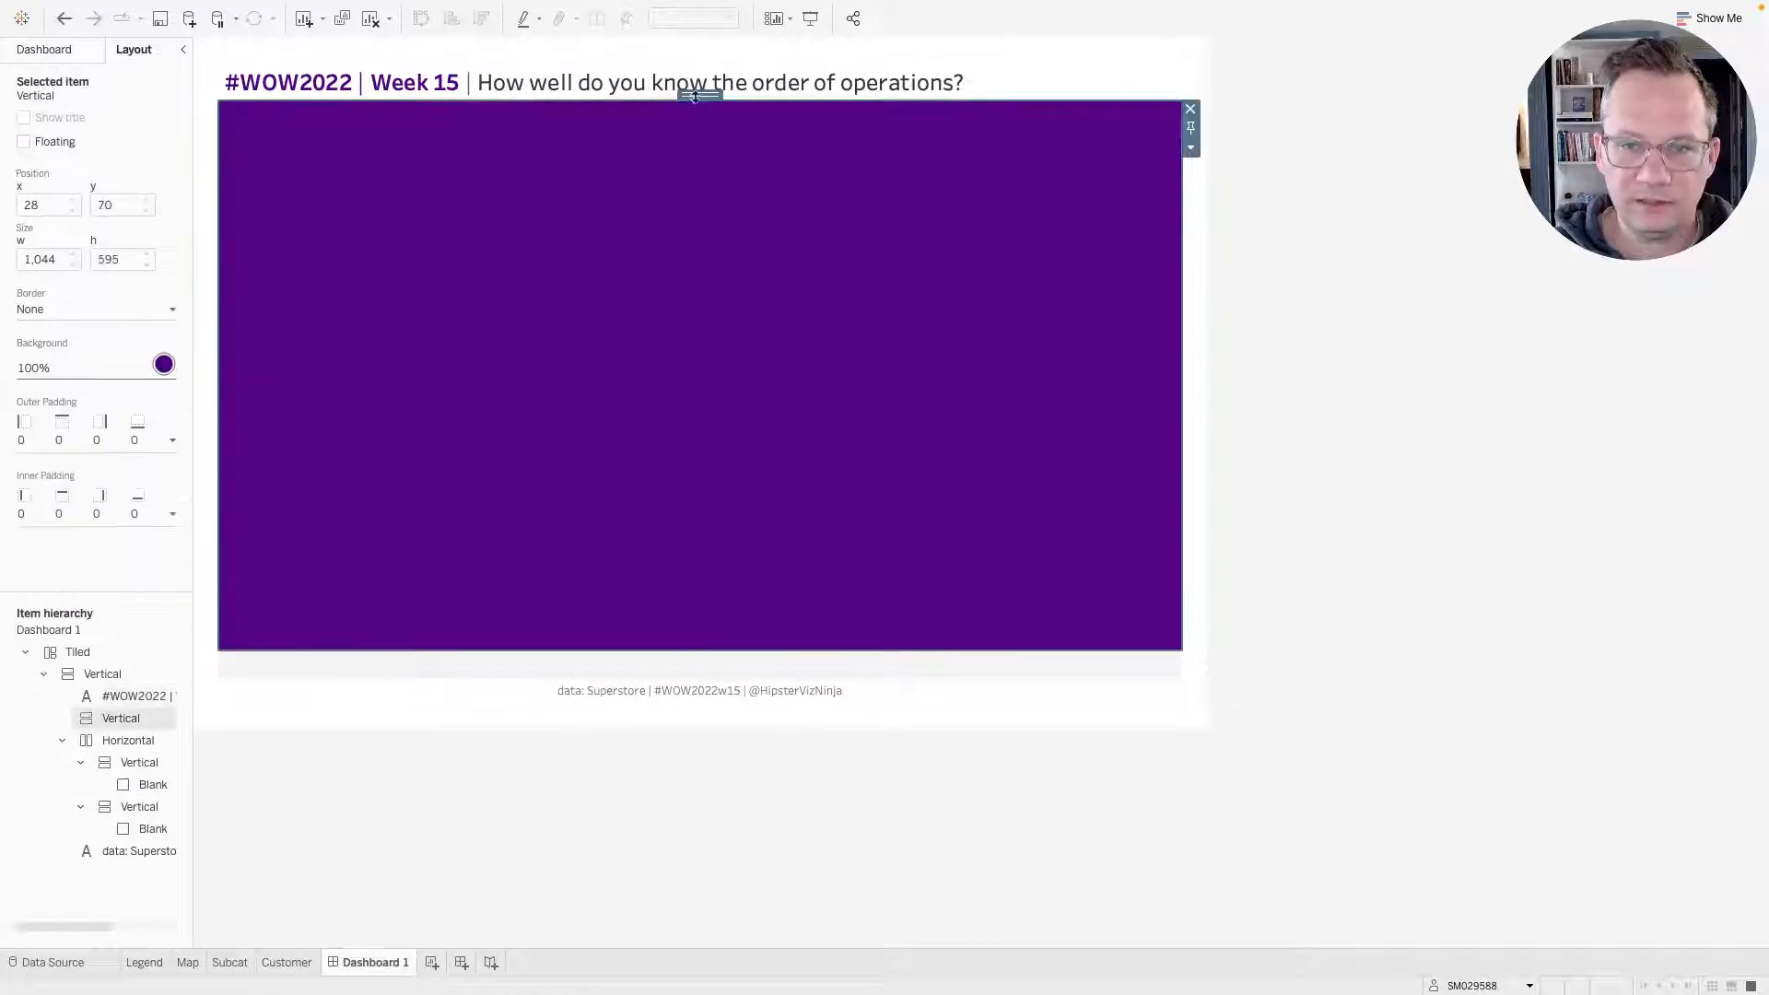
click(939, 79)
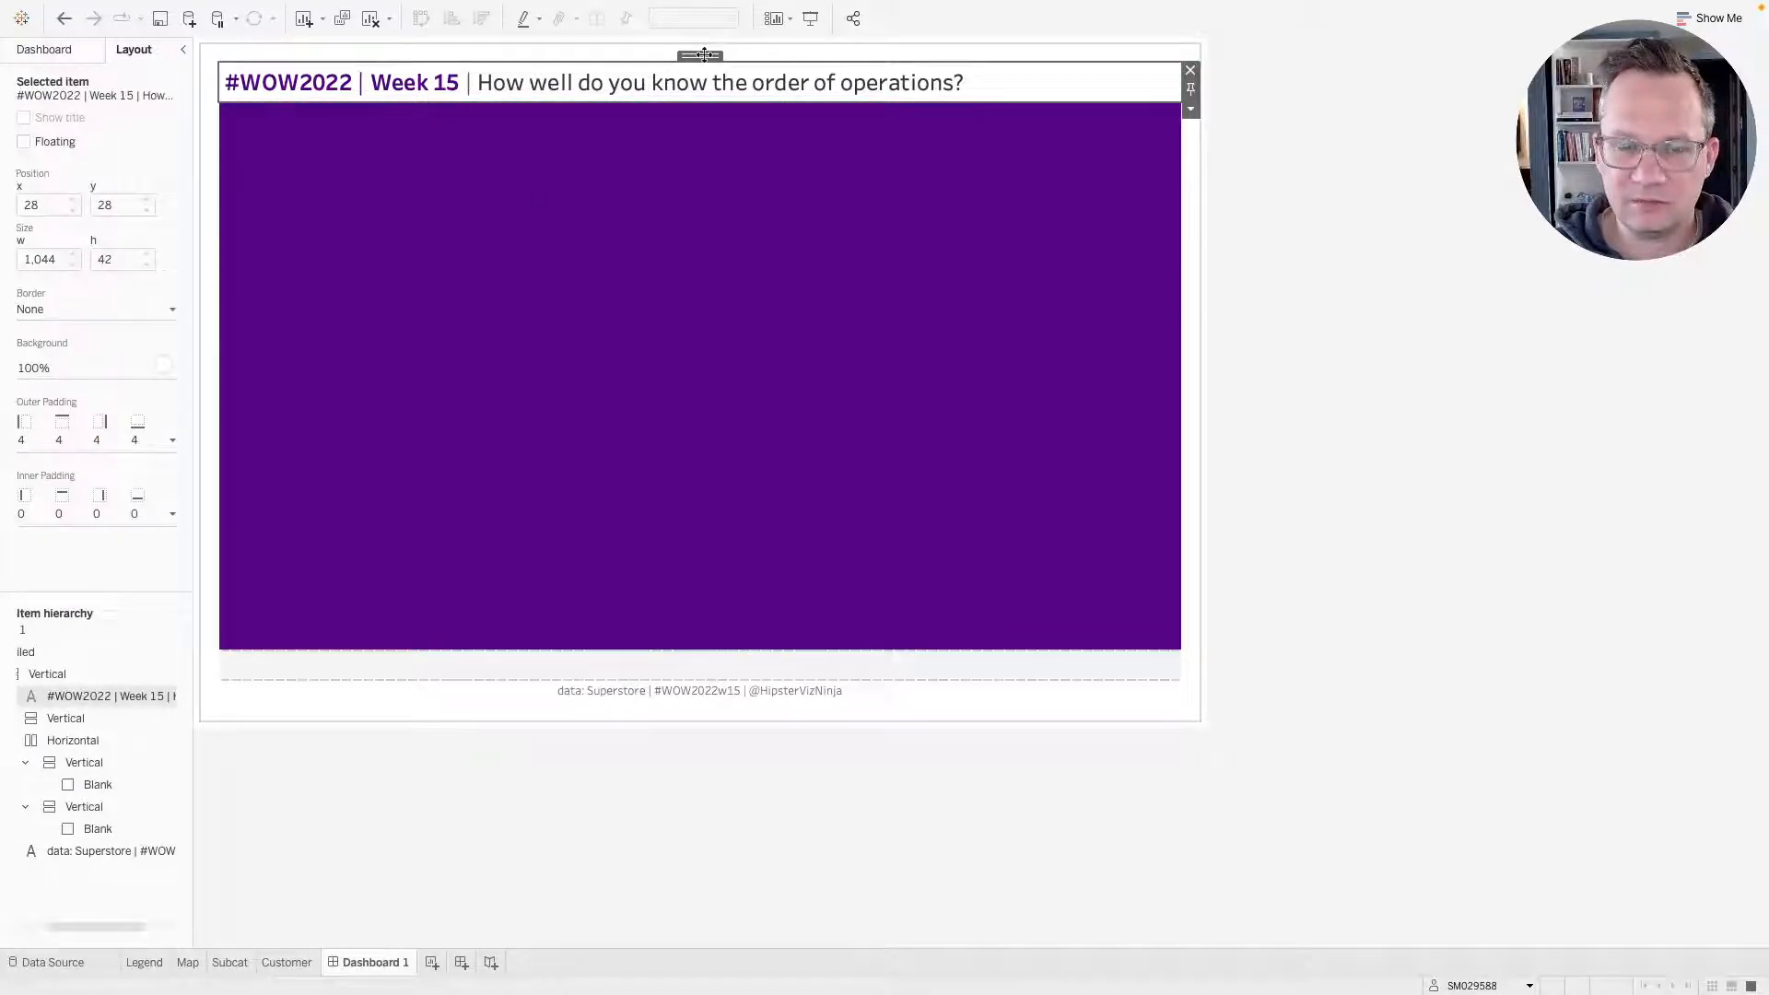
drag(700, 53, 706, 173)
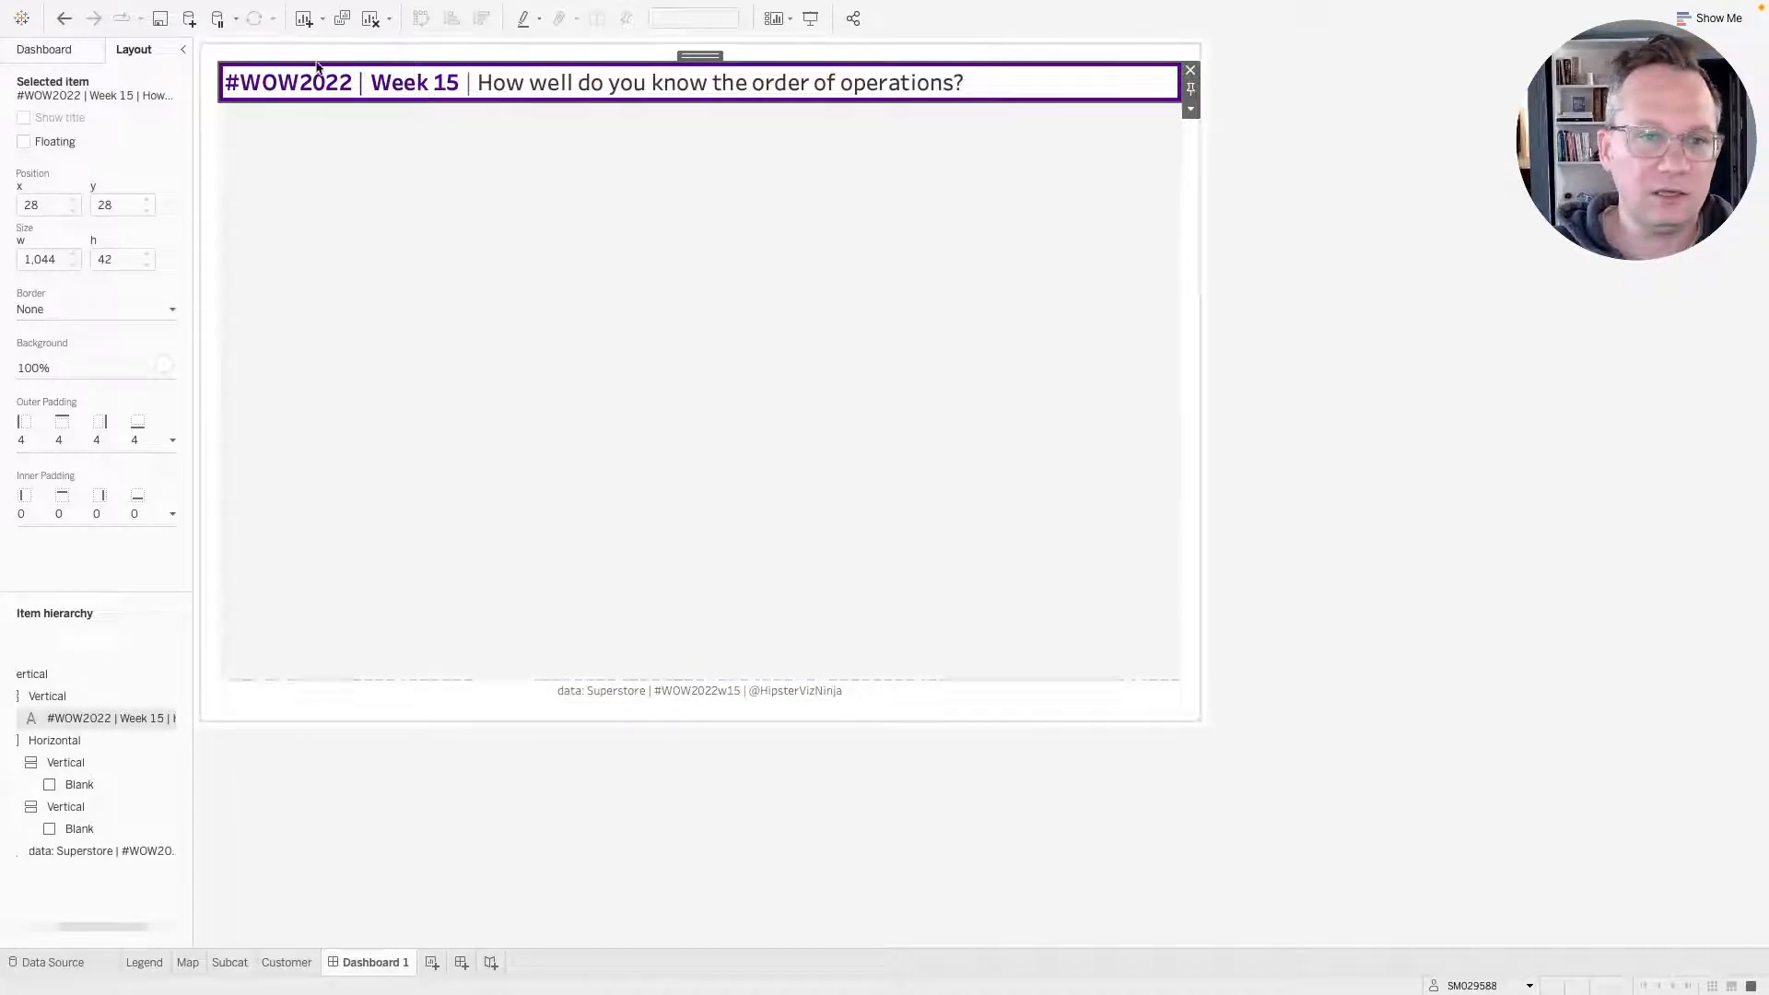
Set the title's outer padding to 0 on the left, top and right and 2 on the bottom.
click(1214, 108)
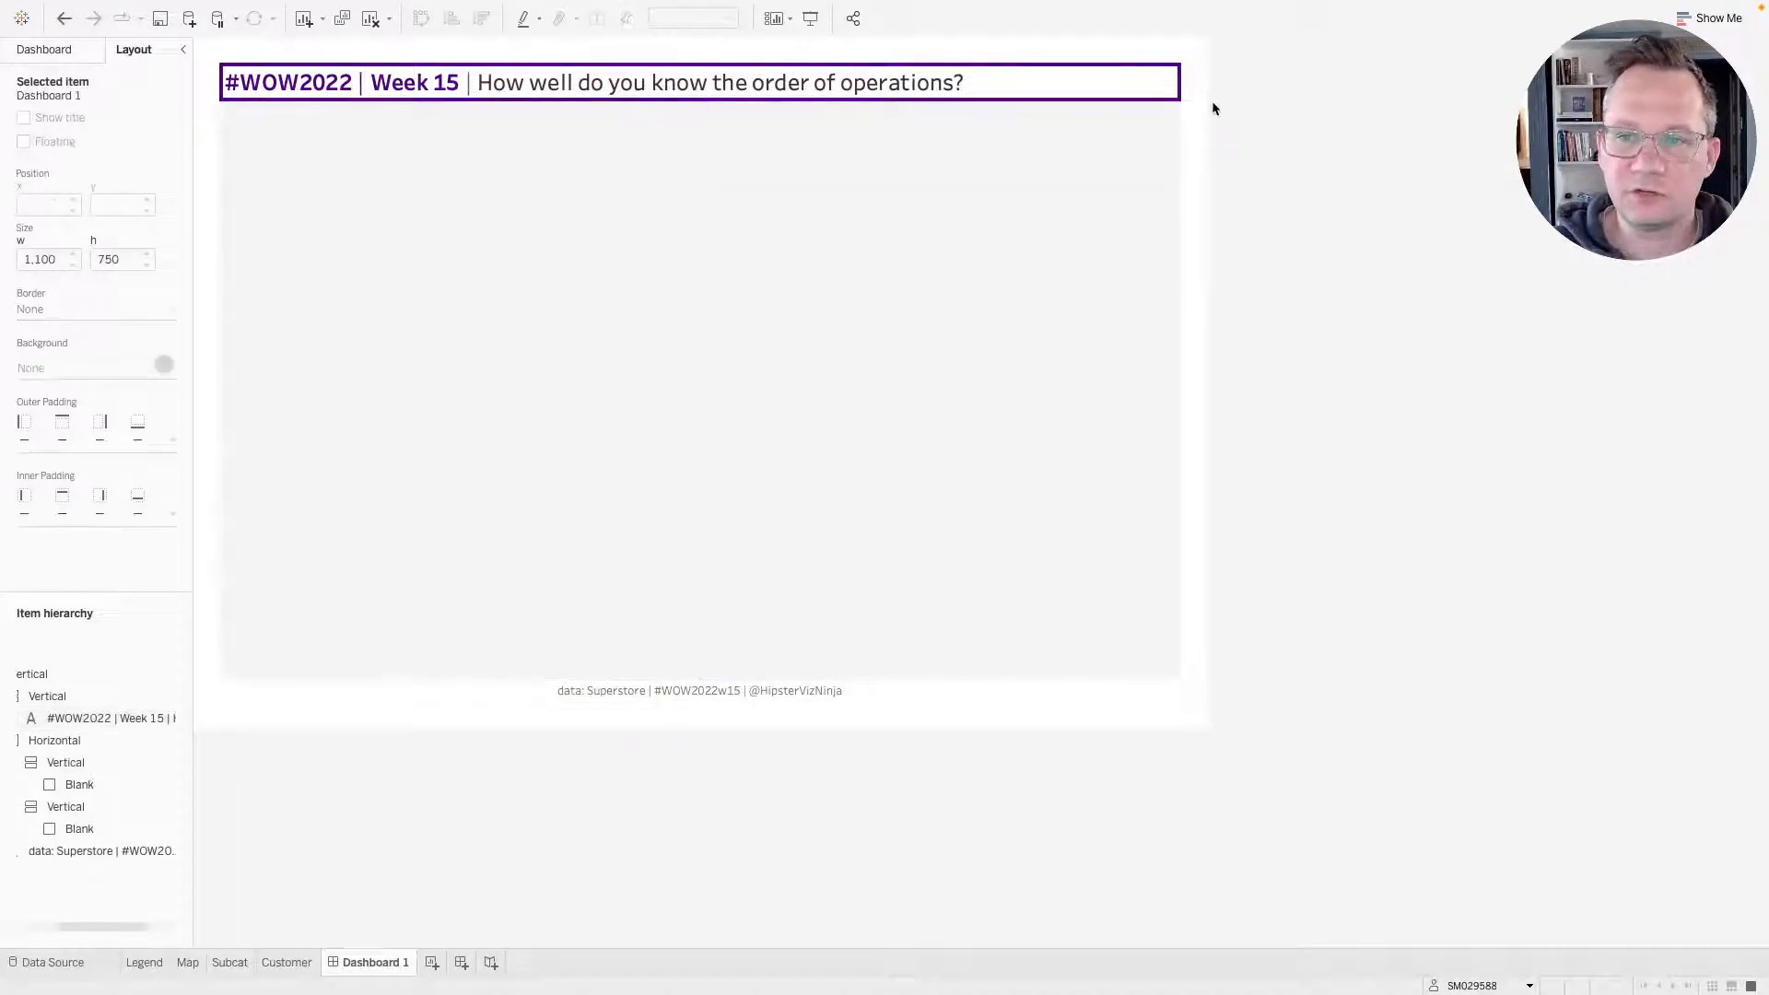
click(982, 85)
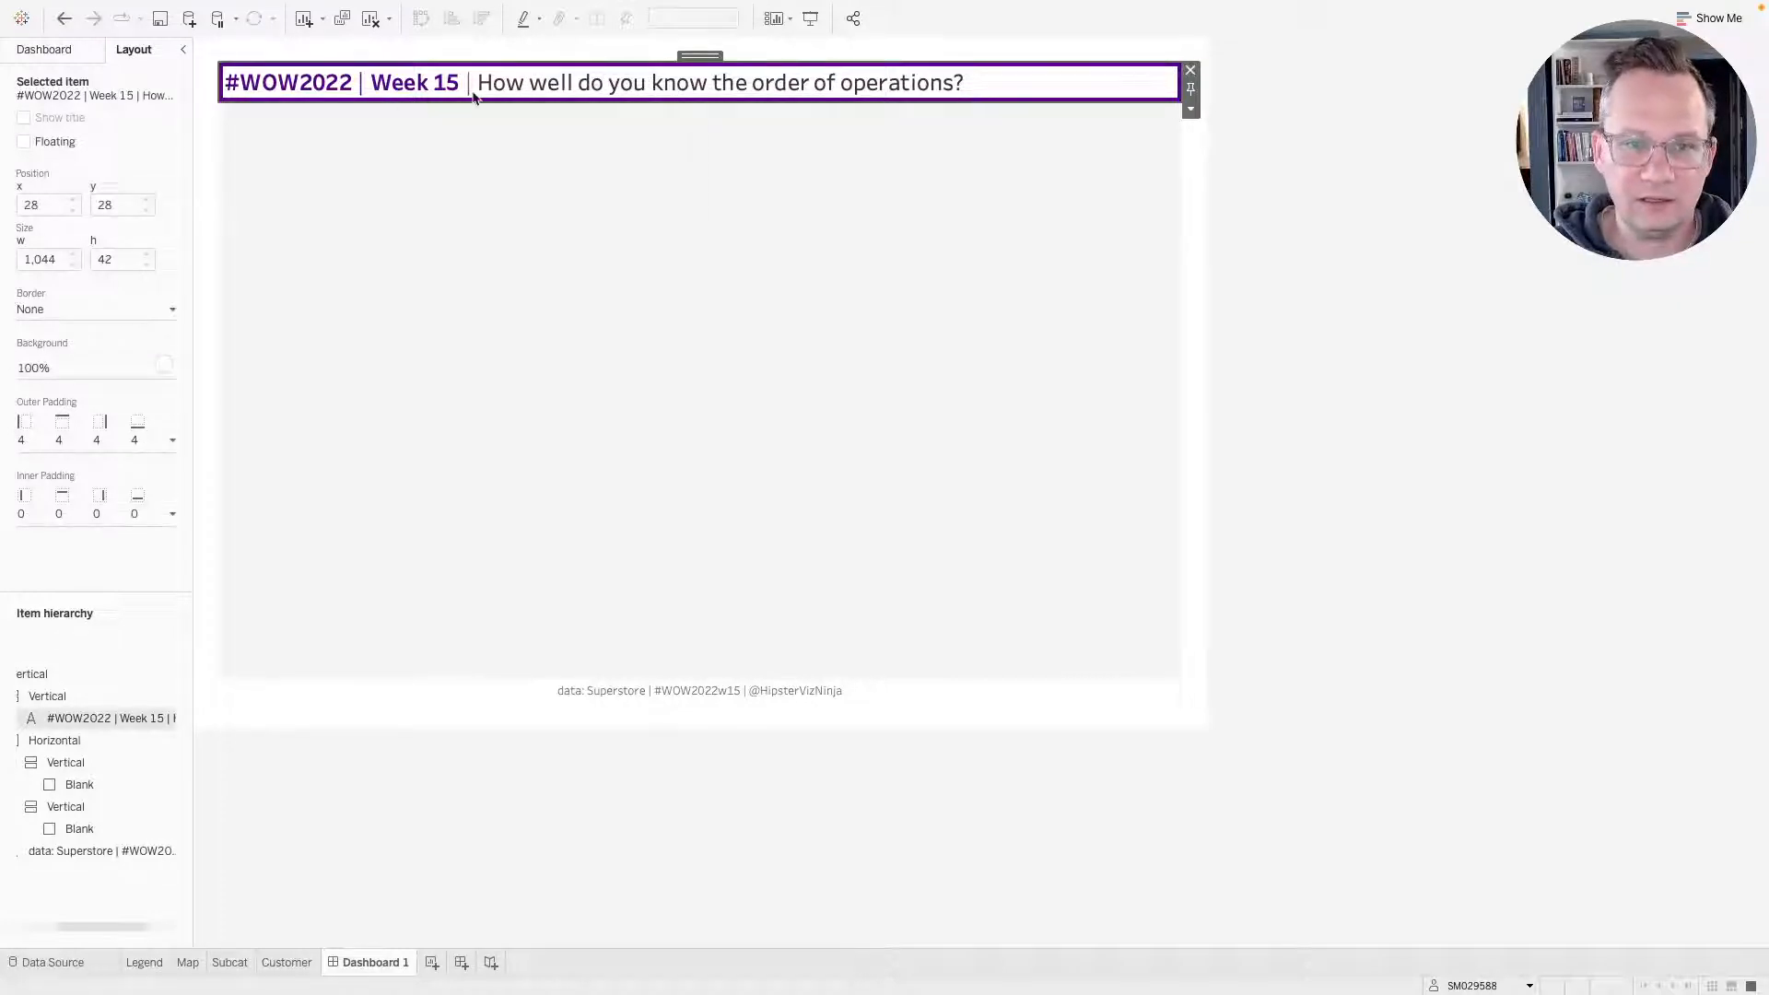
double_click(700, 55)
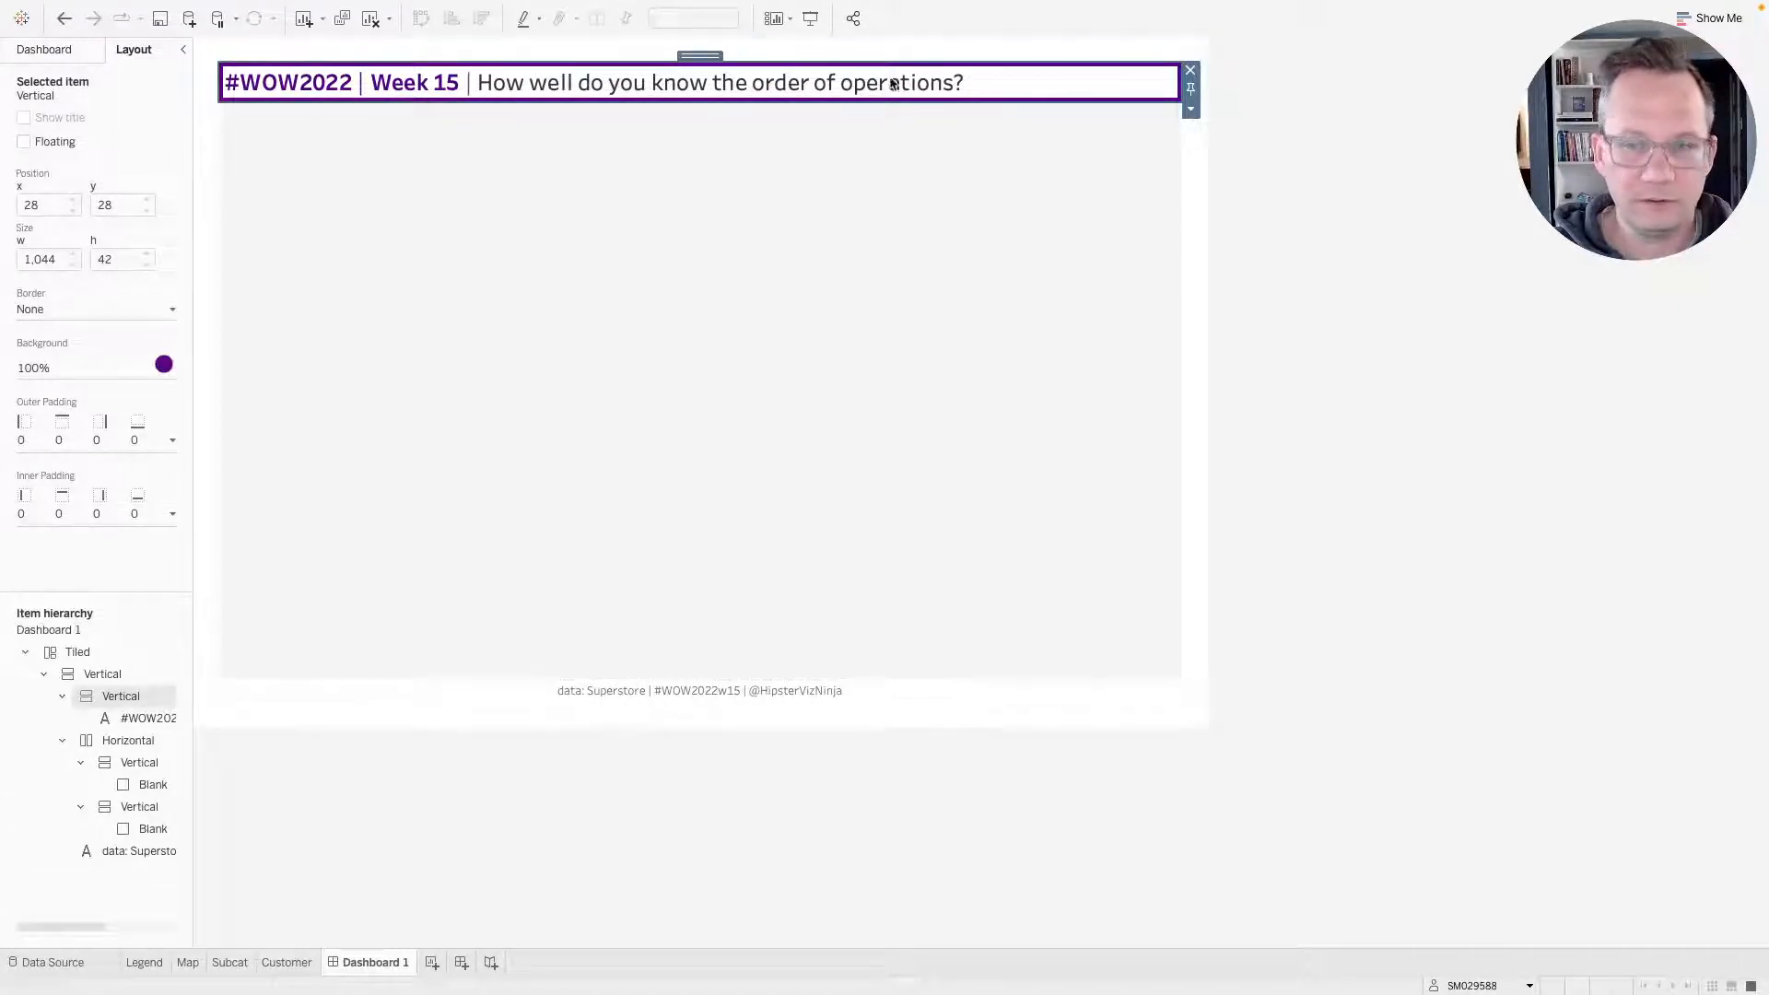
click(1048, 74)
click(76, 445)
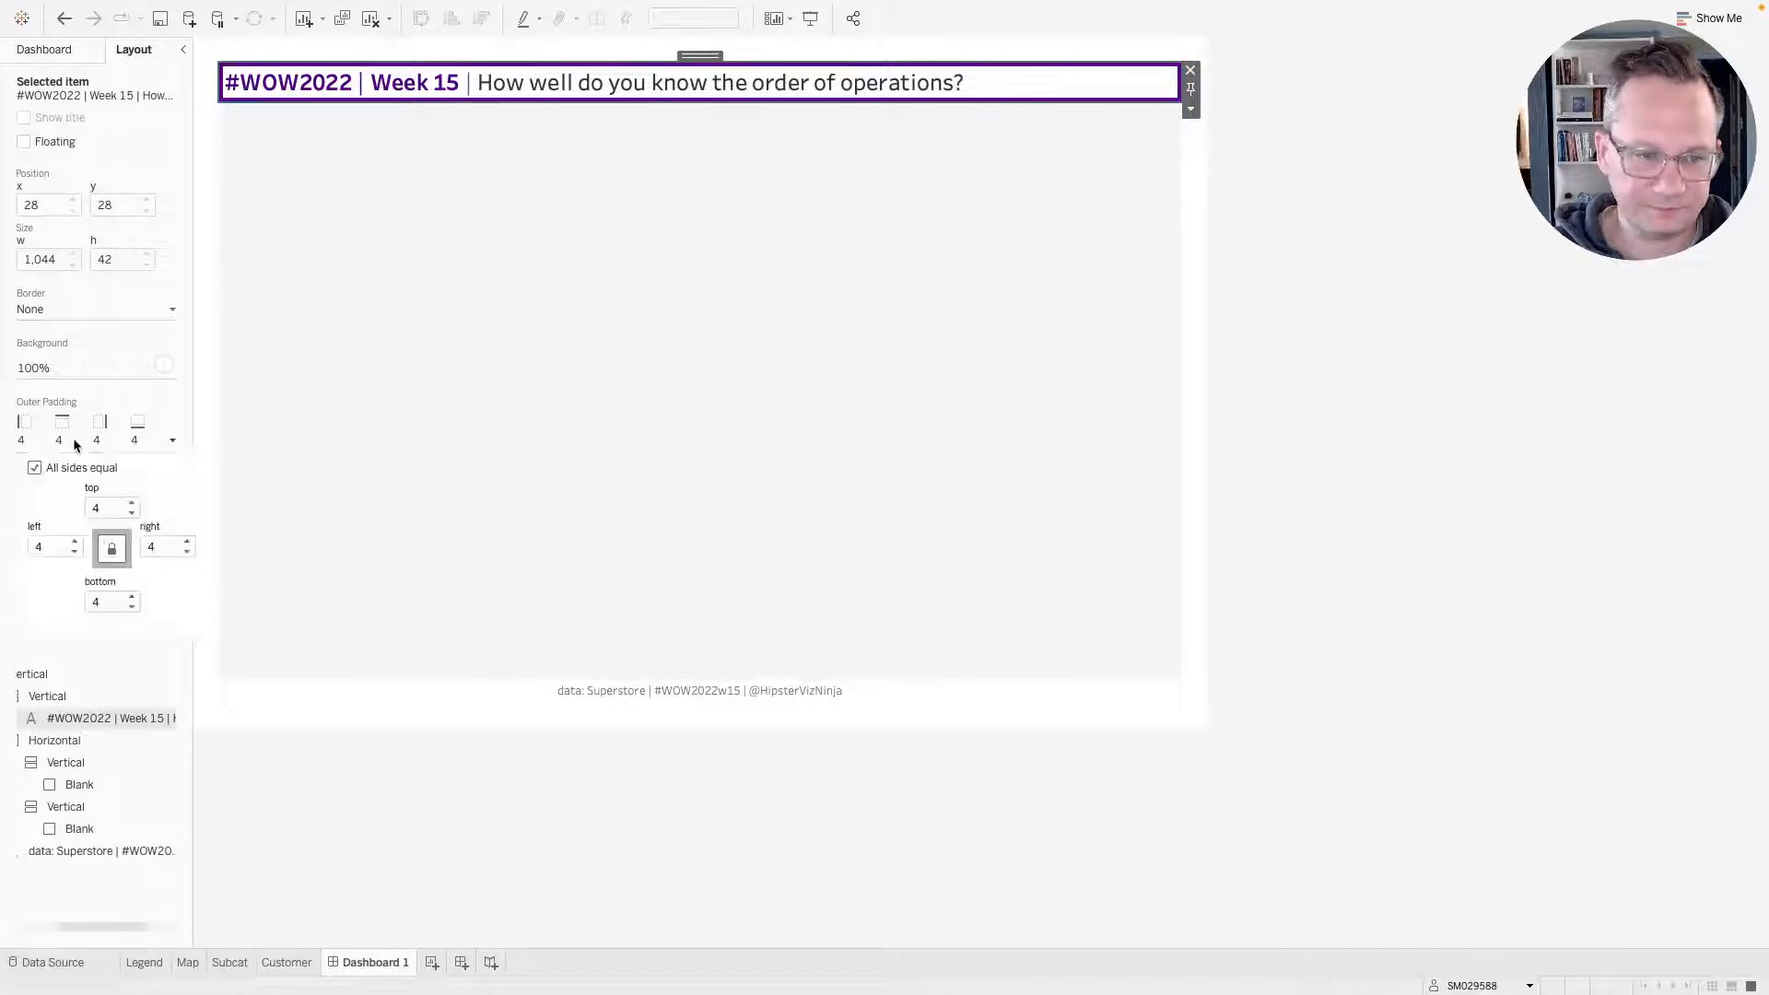
click(35, 469)
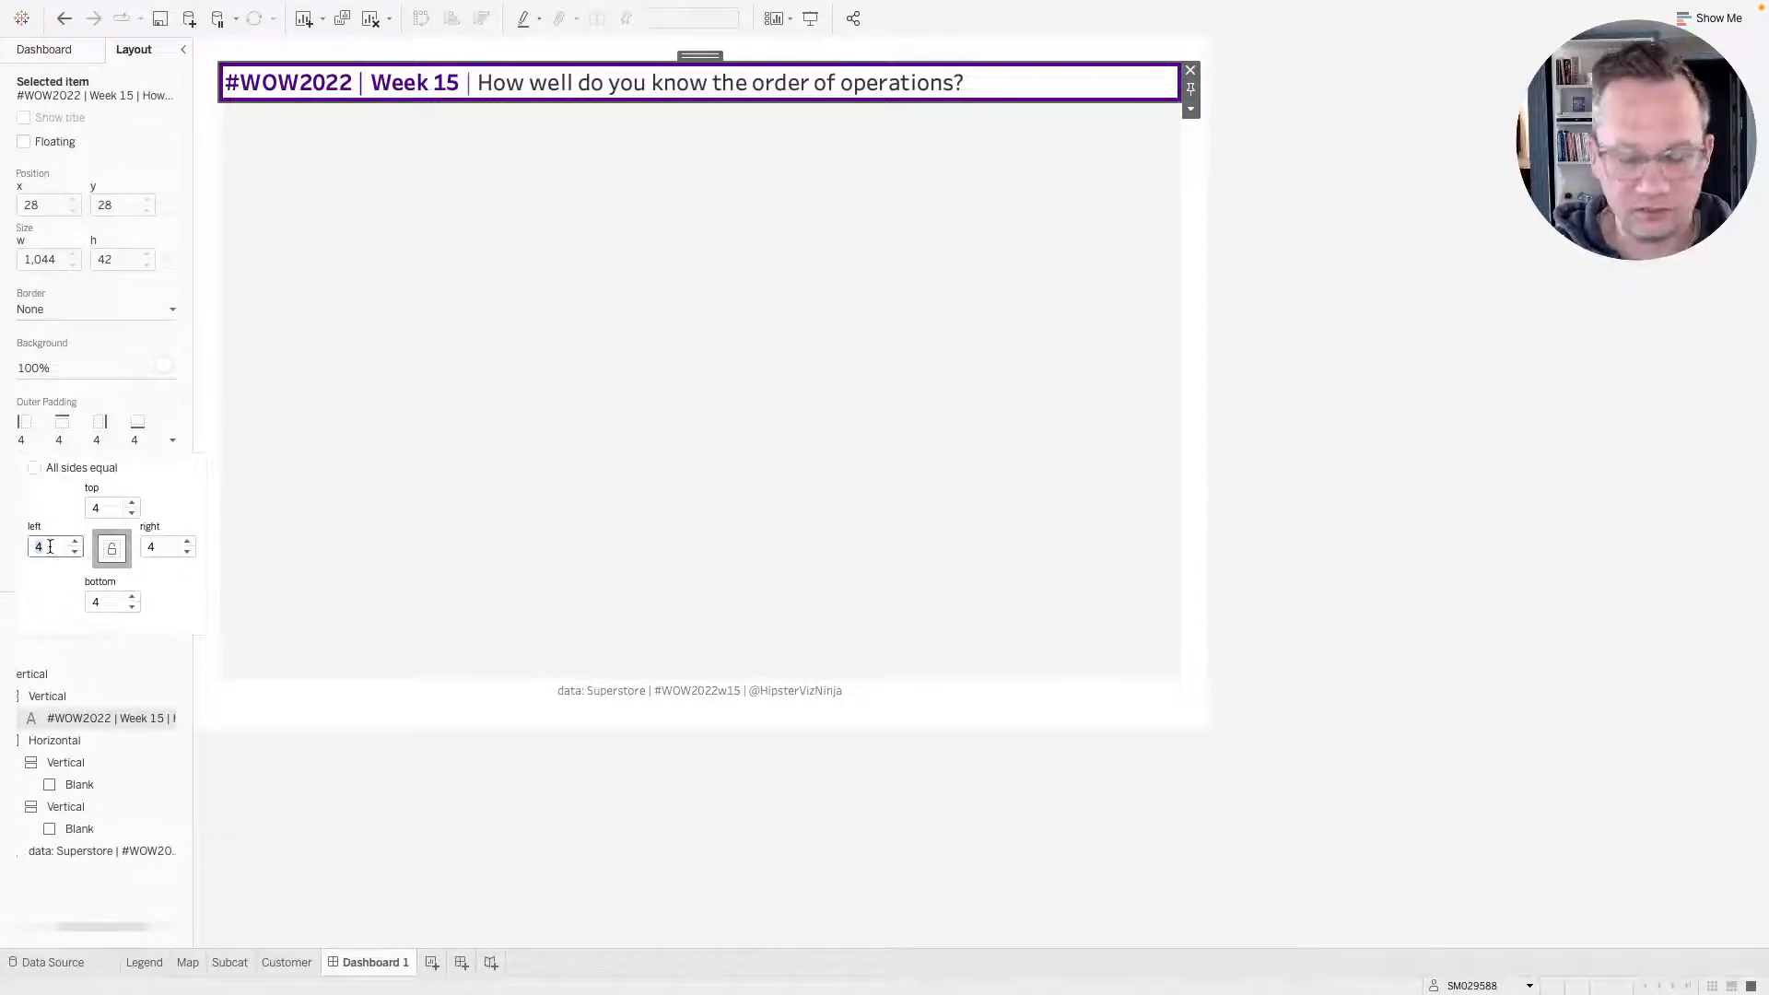
text(0)
double_click(96, 508)
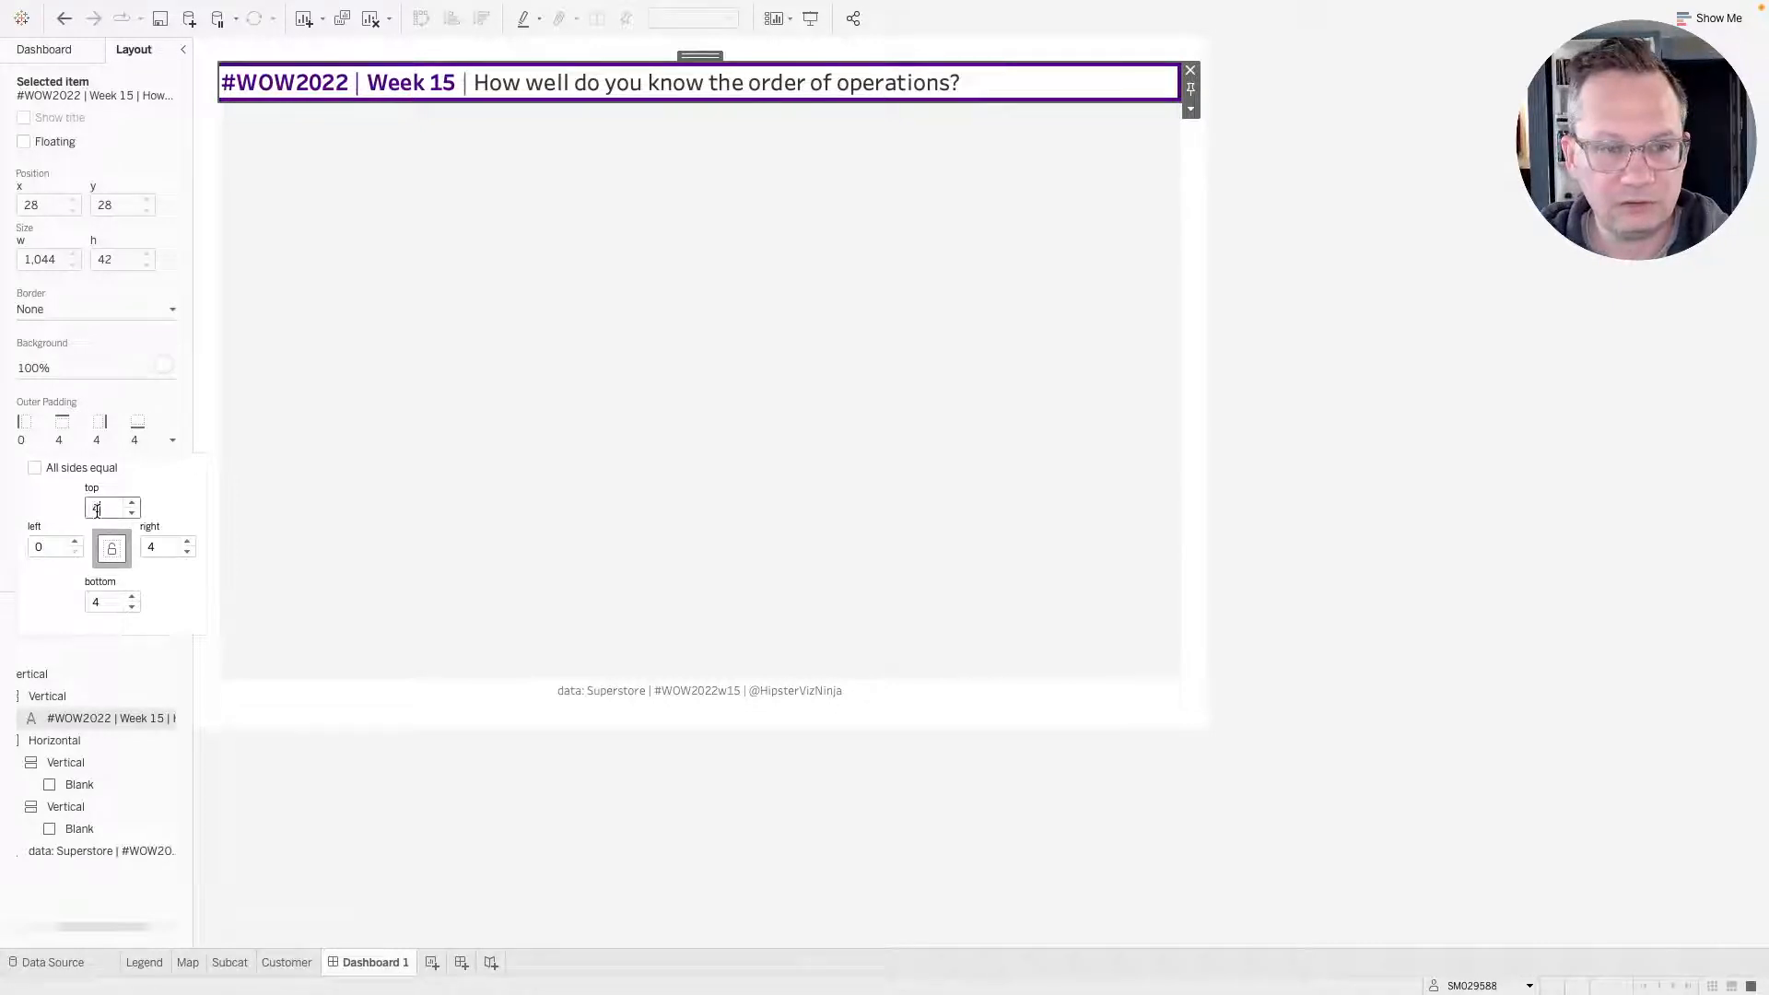
text(0)
double_click(162, 546)
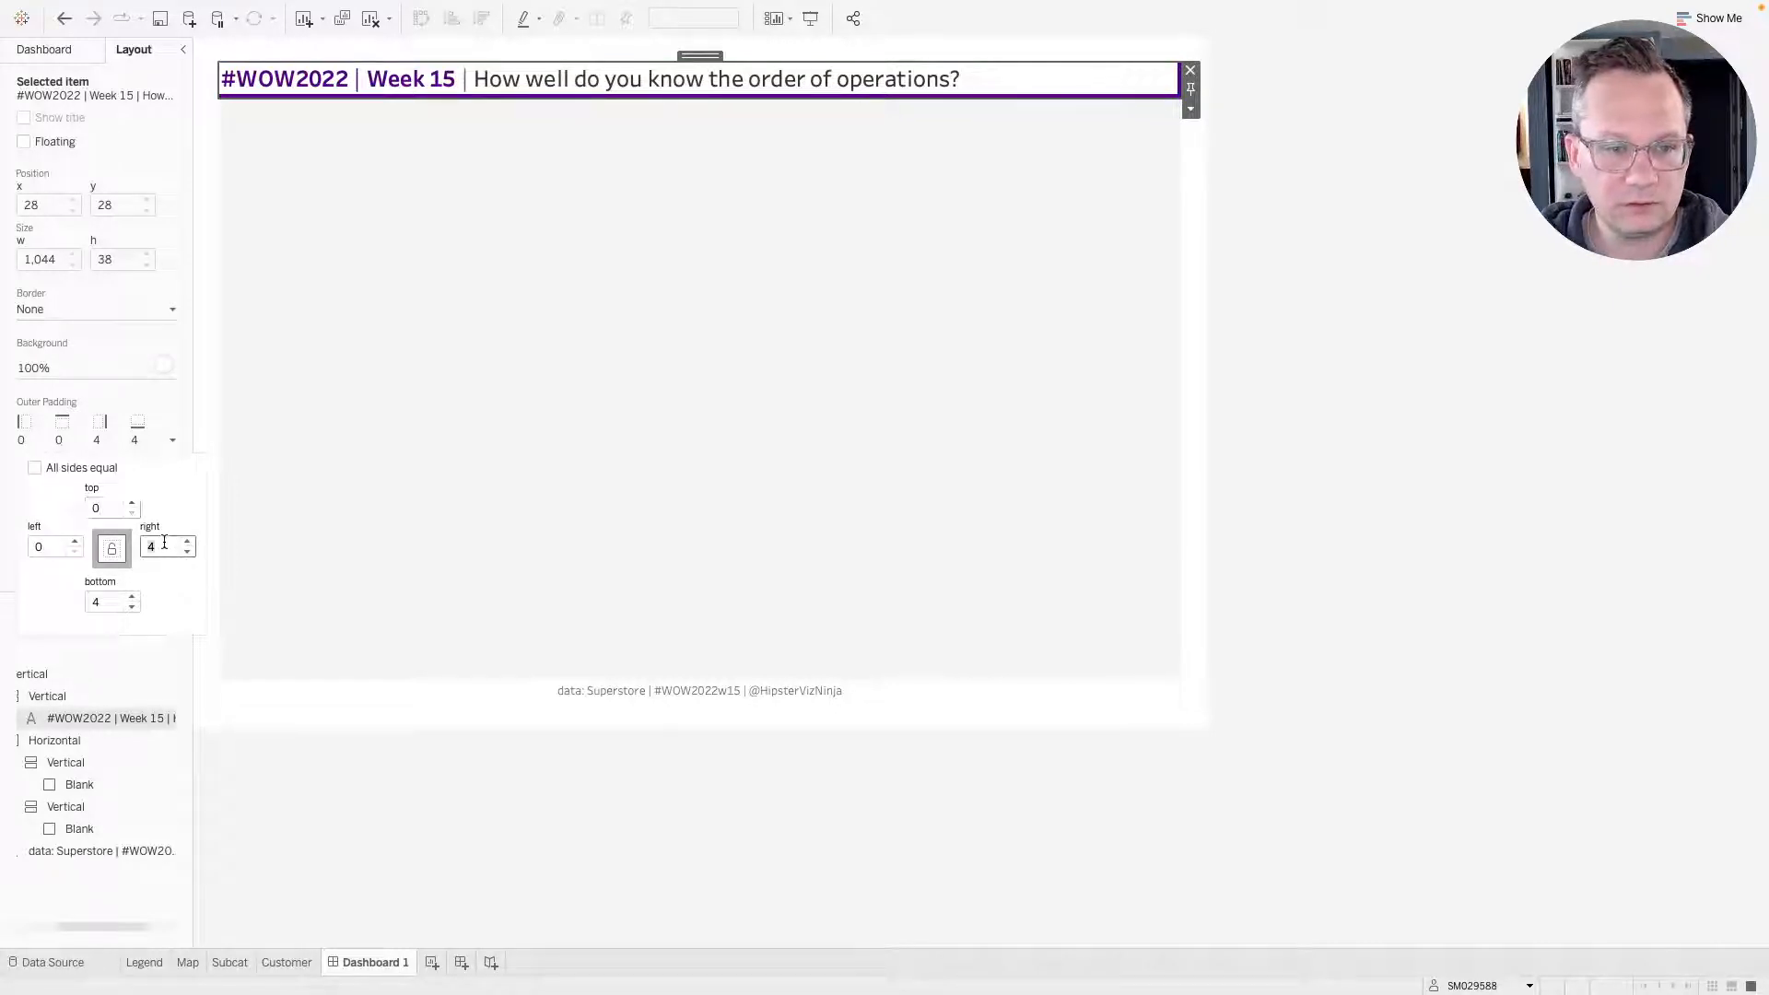
text(0)
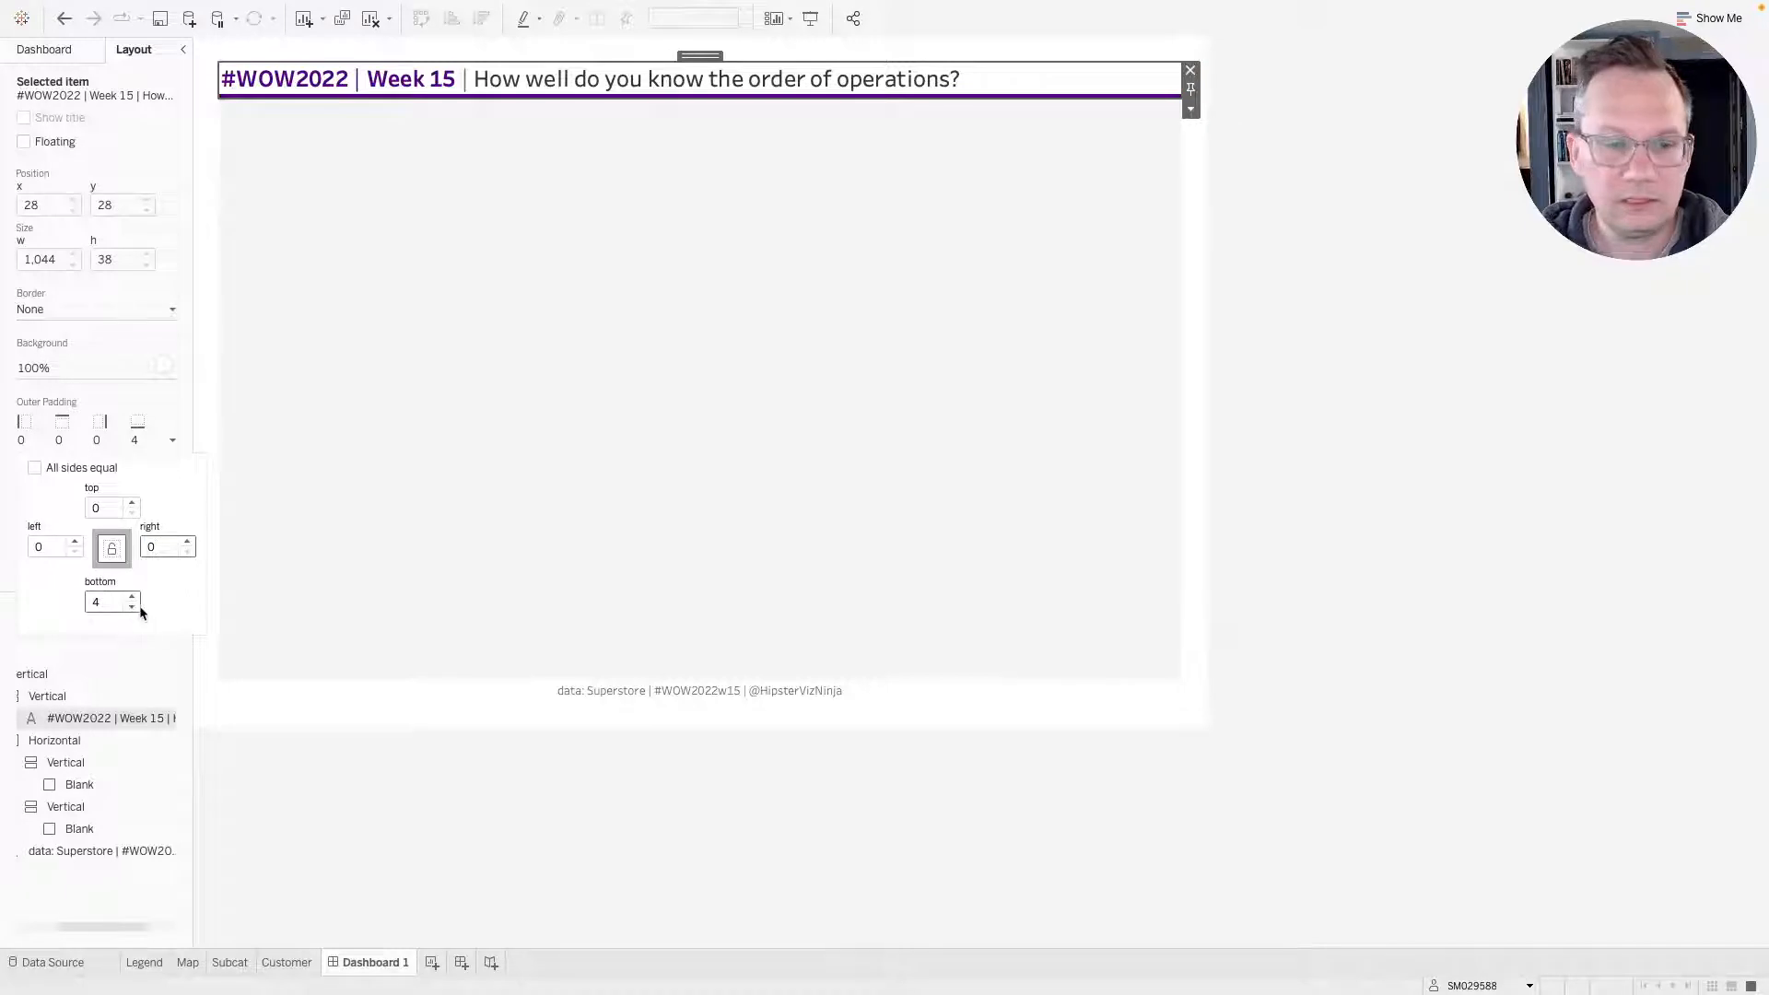
click(105, 600)
text(2)
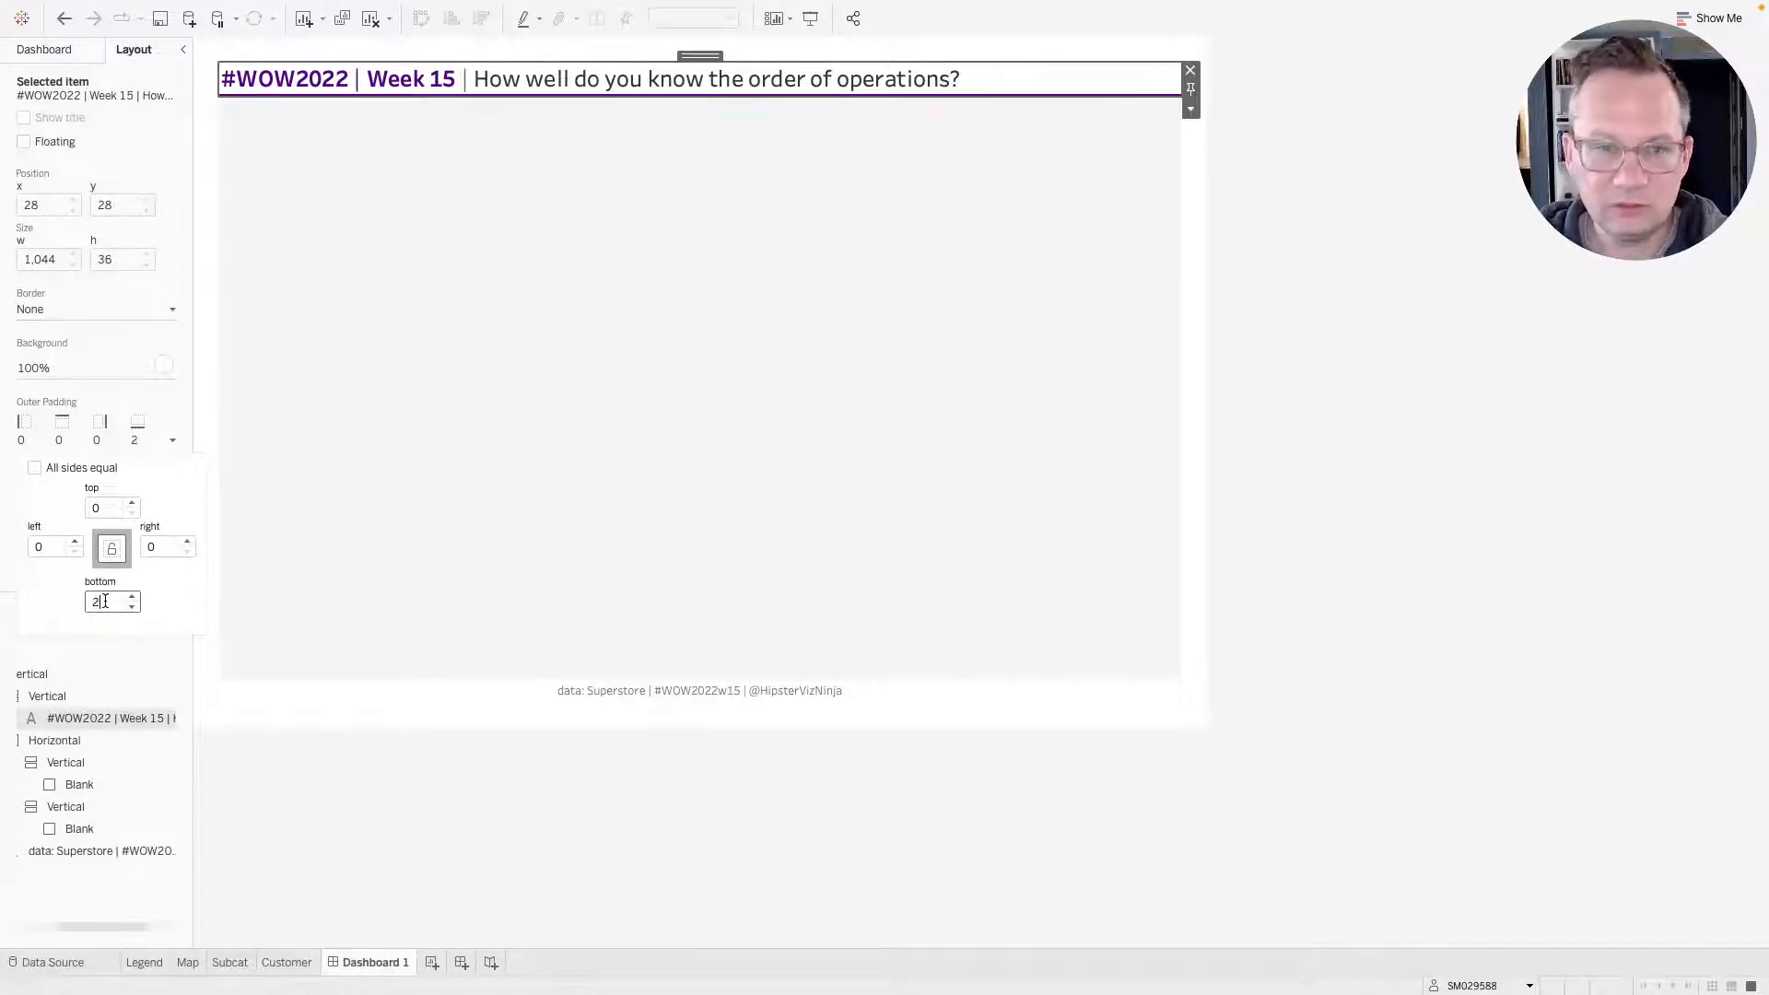
click(1387, 189)
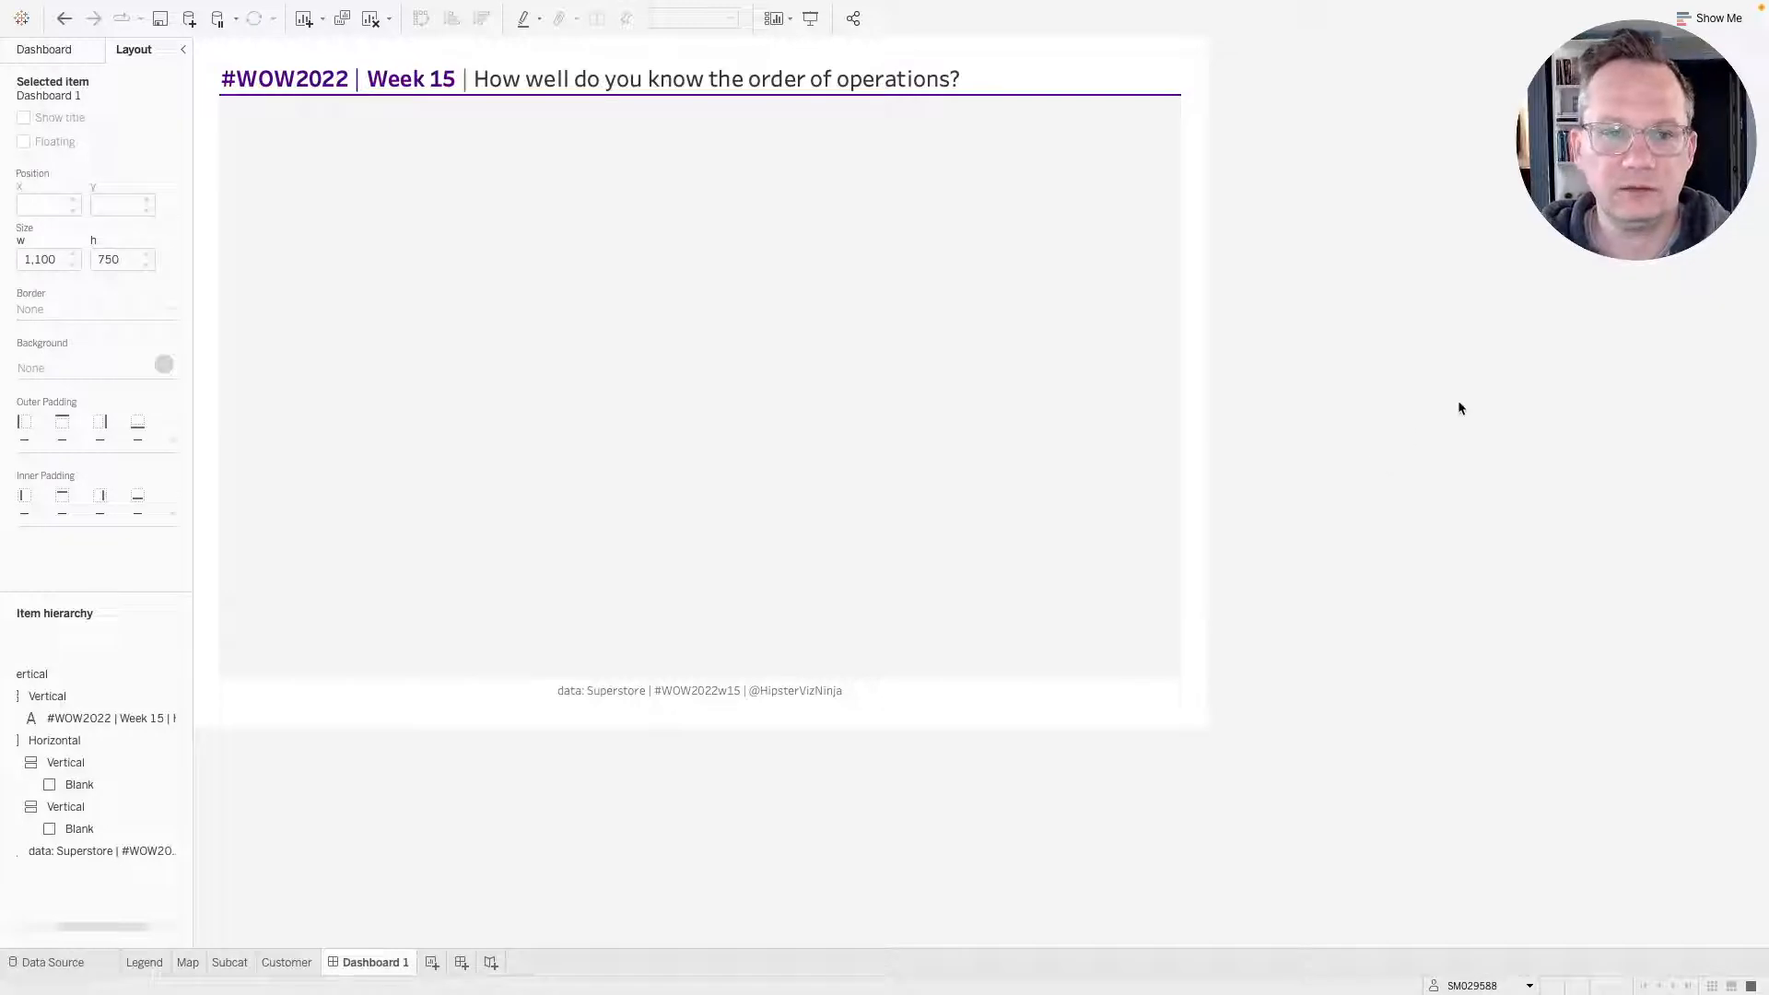
Review the purple container and the title's background settings in the item hierarchy.
click(1040, 80)
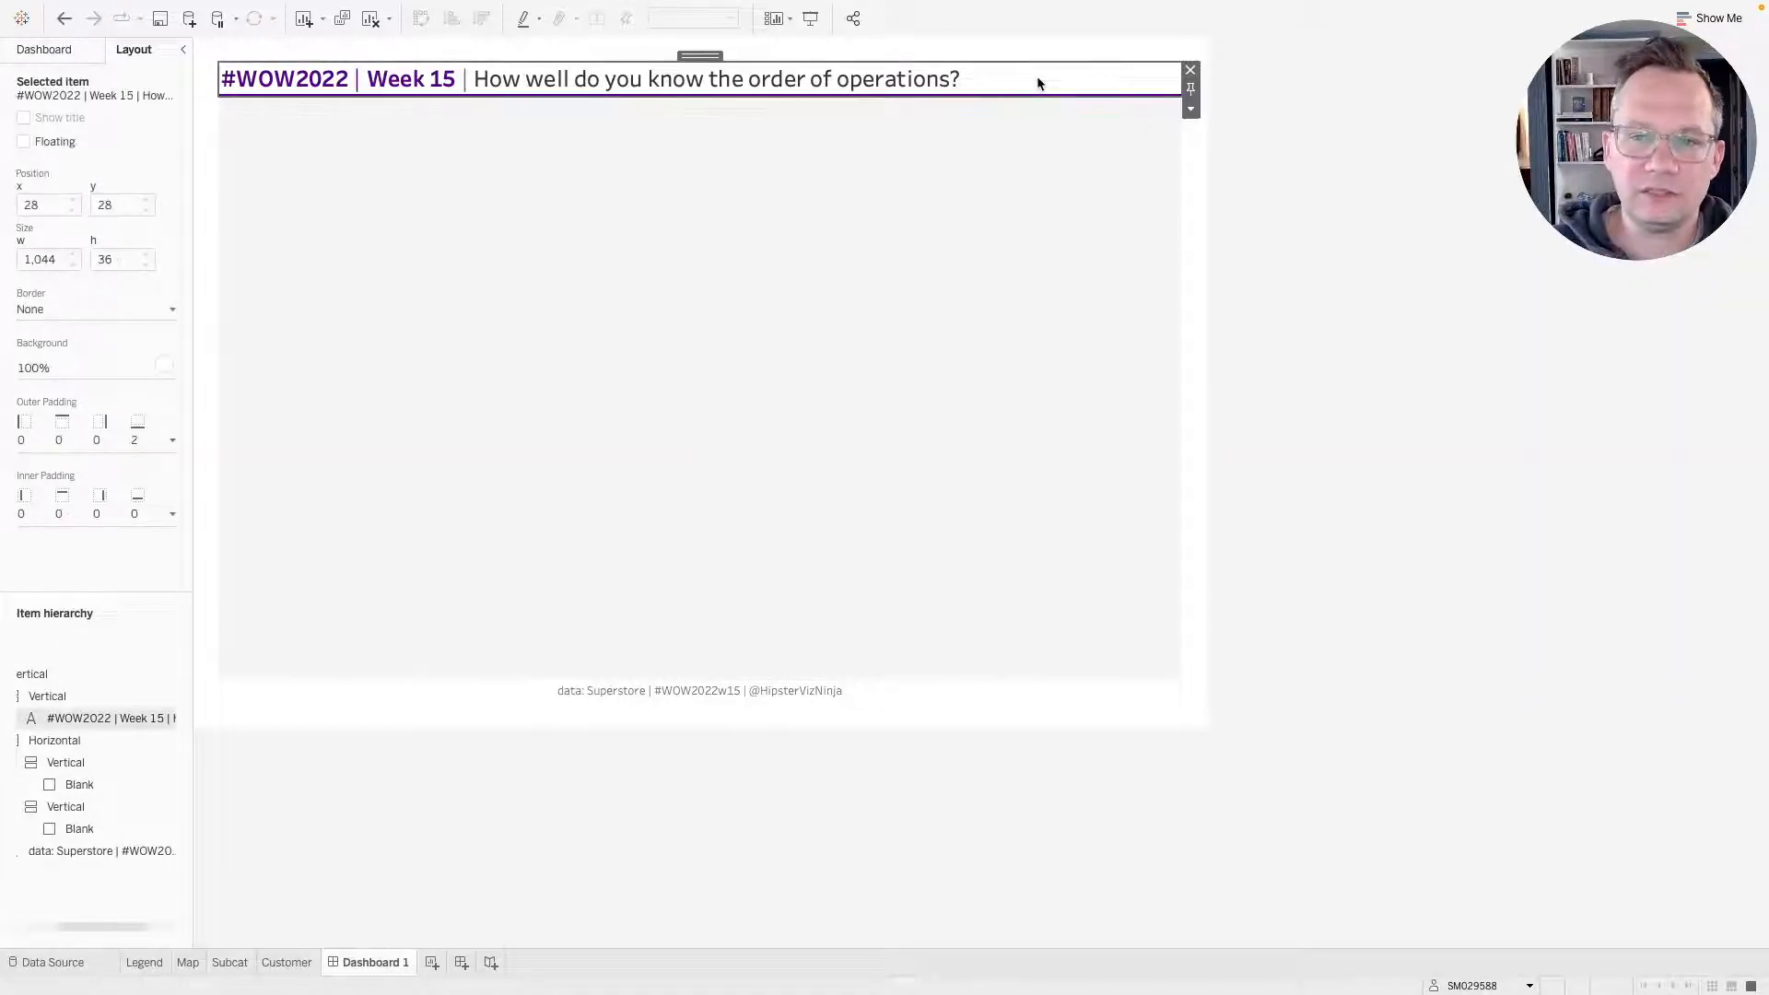
scroll(99, 804, left, 3)
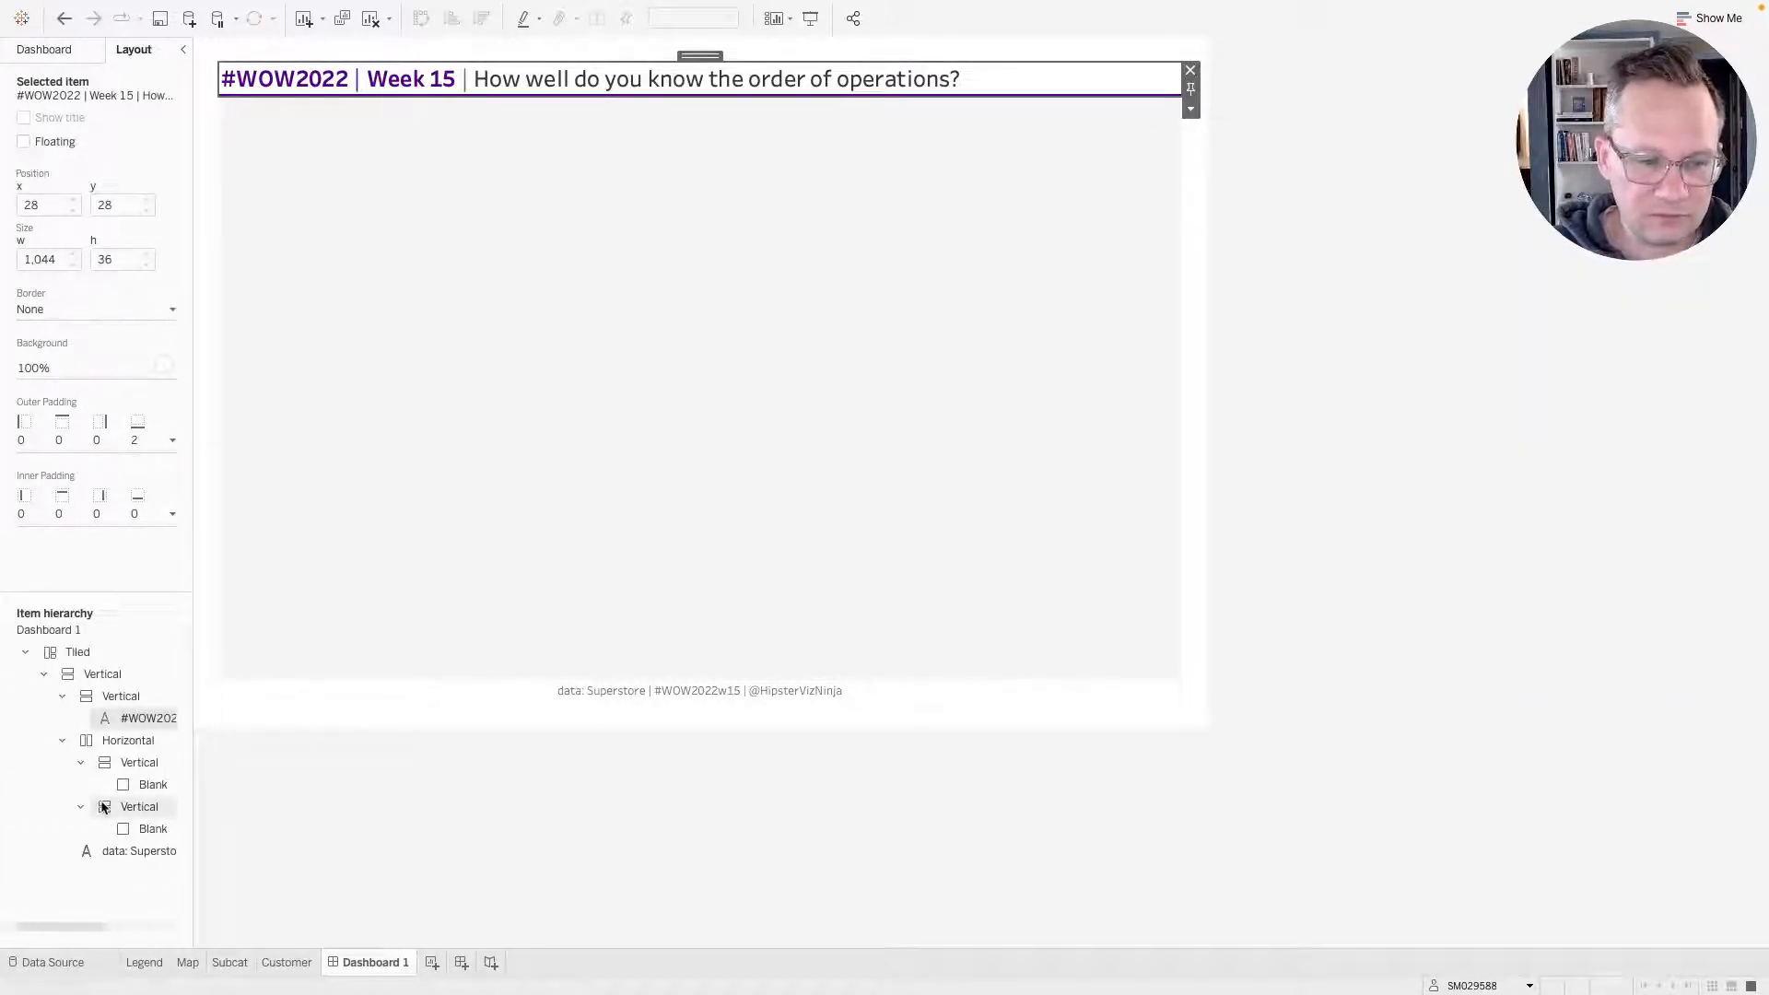
click(123, 698)
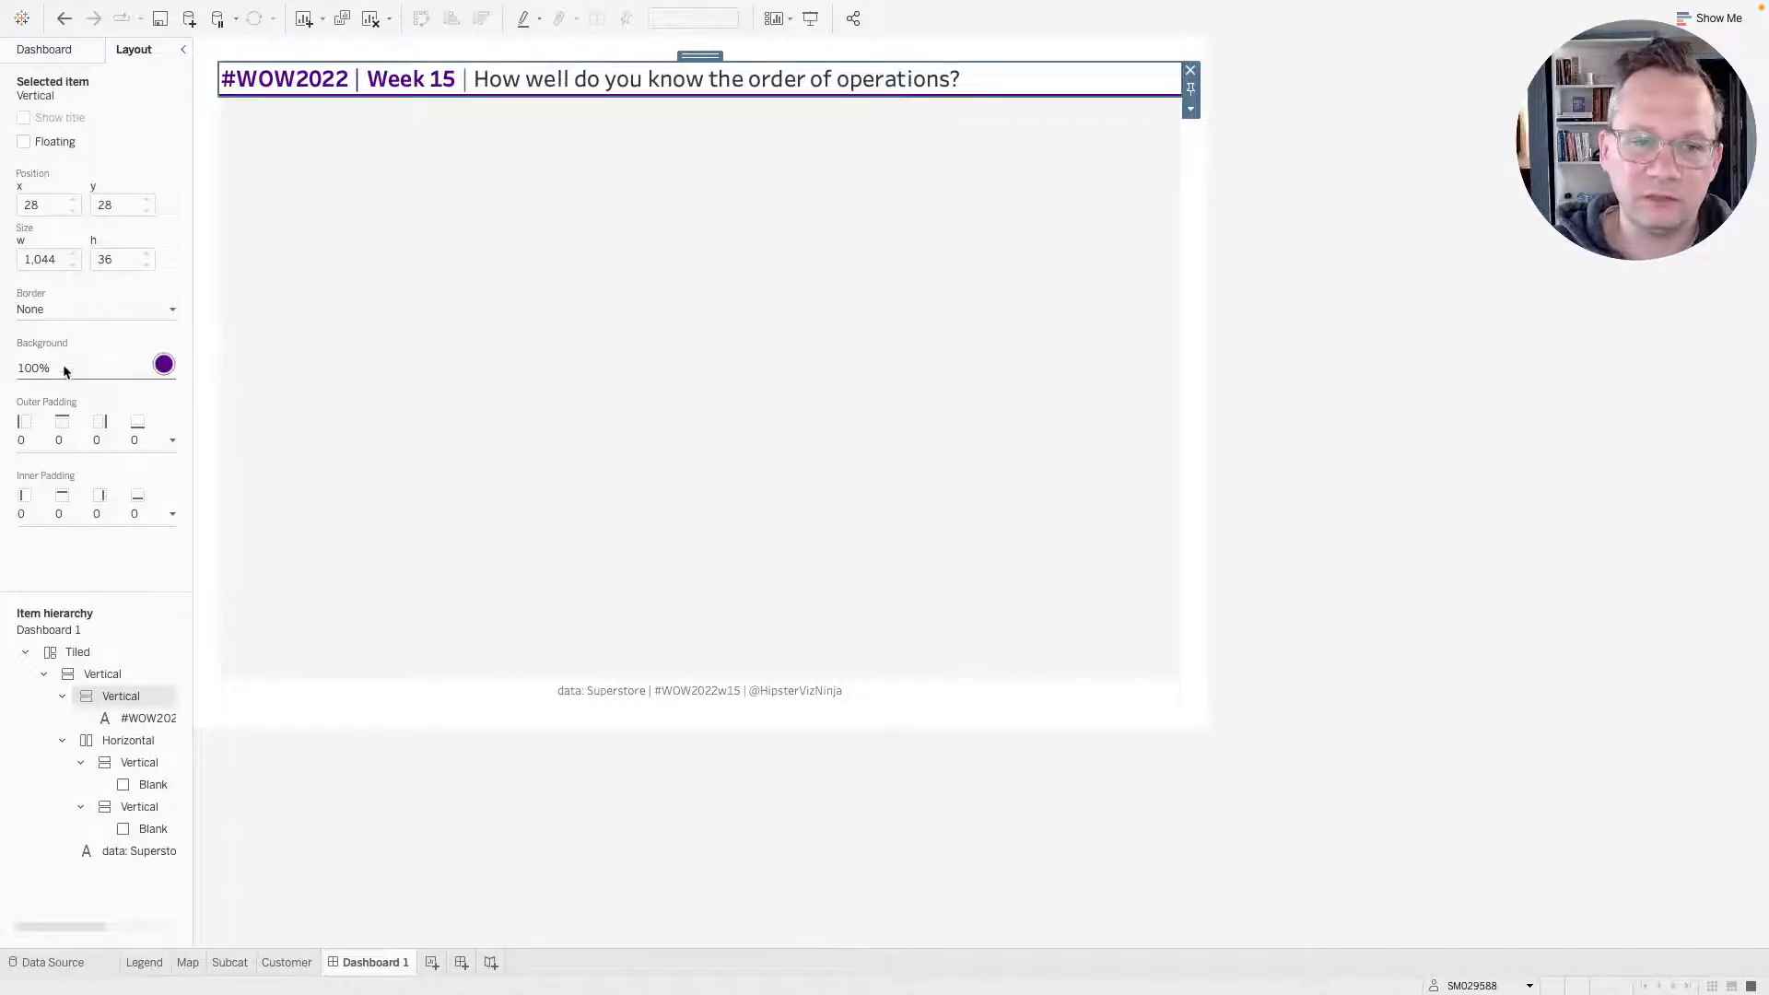
click(143, 719)
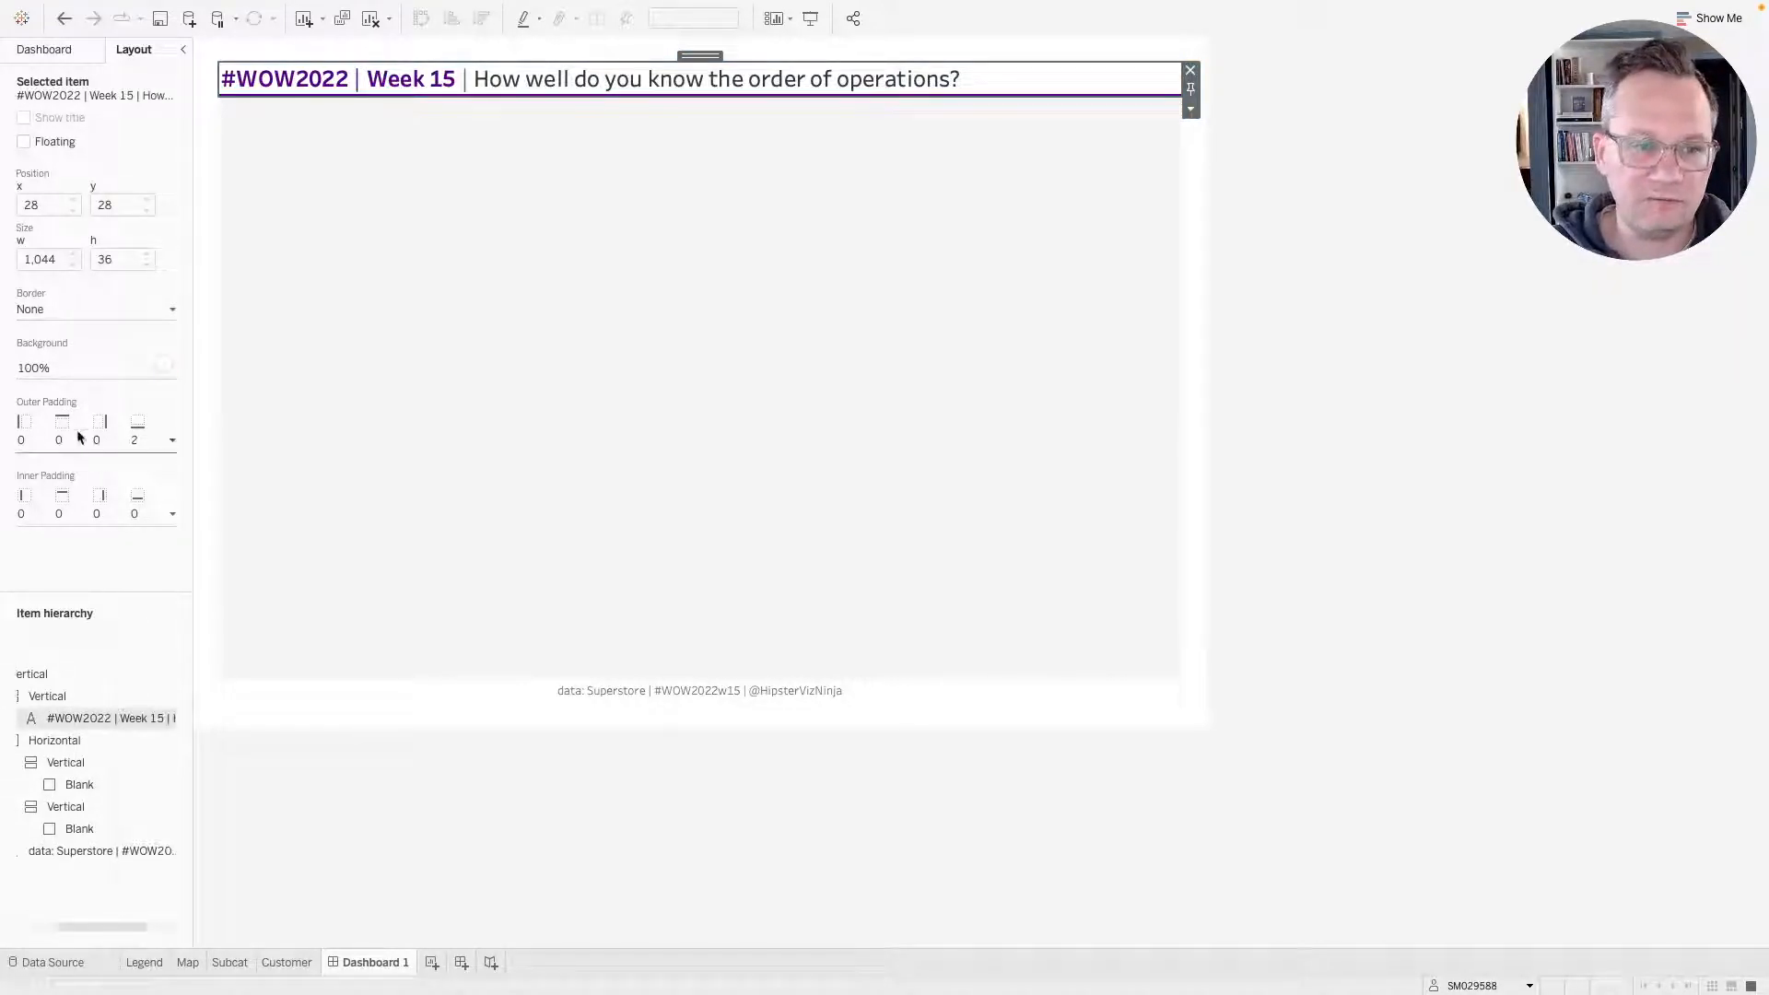
click(55, 370)
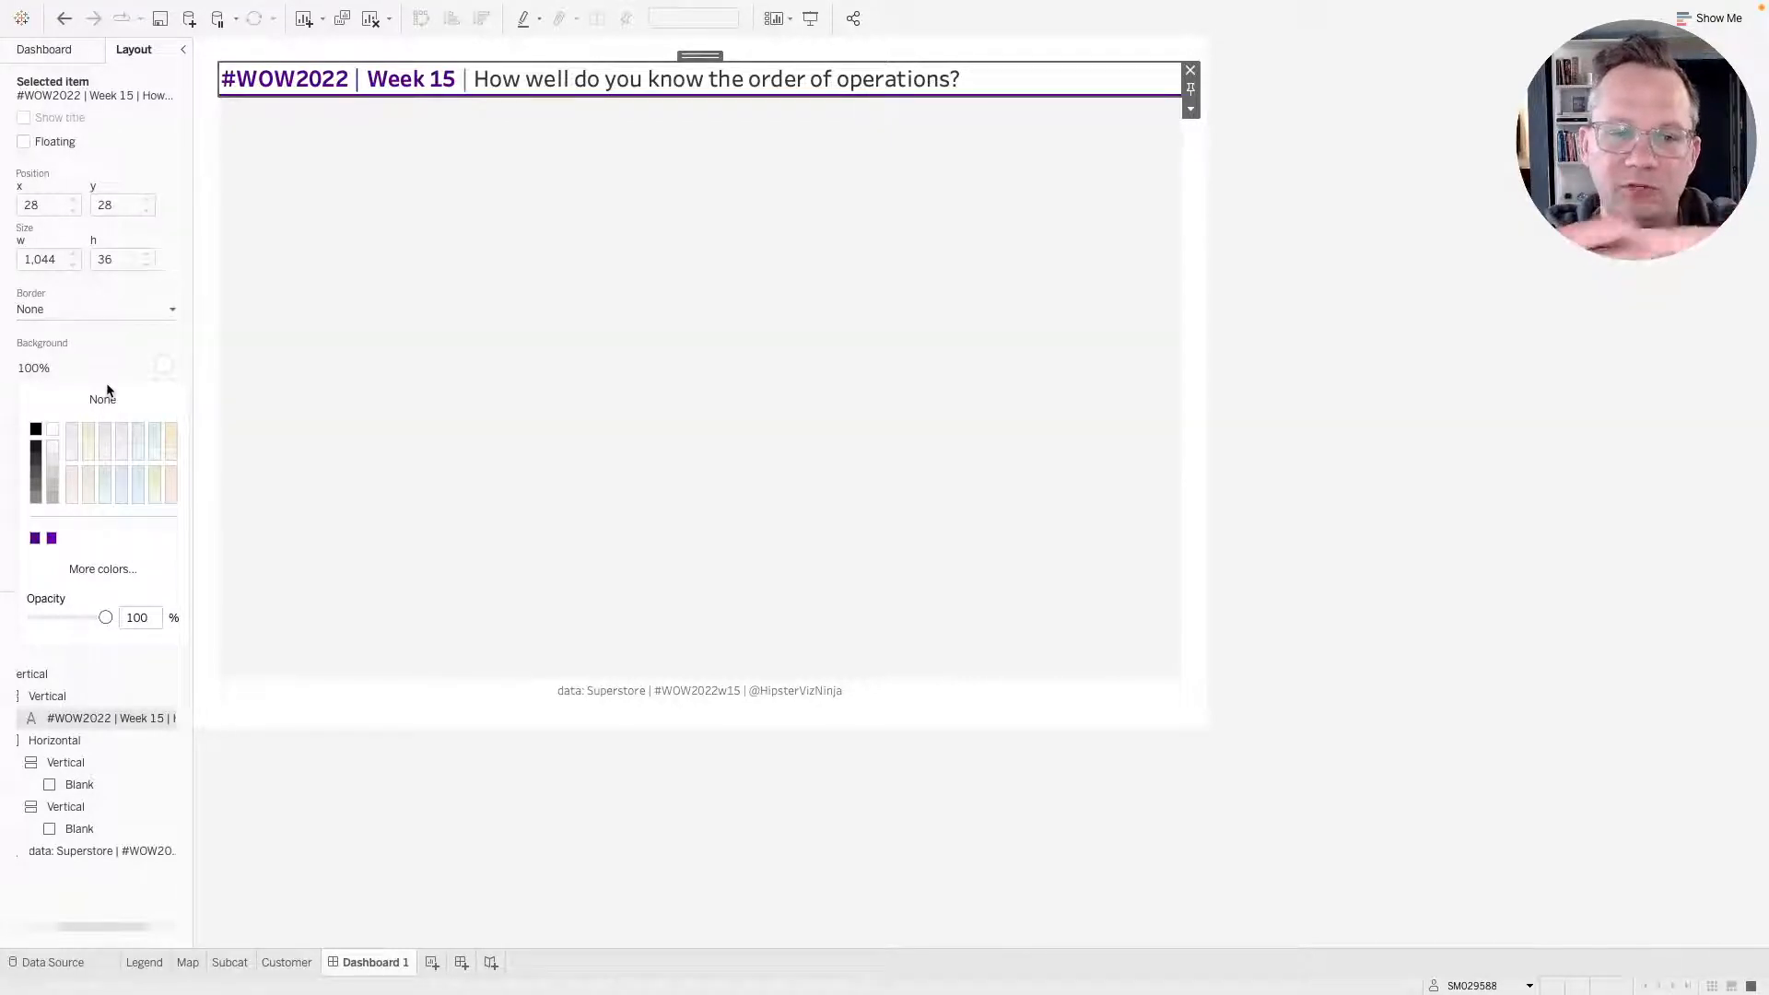
click(130, 371)
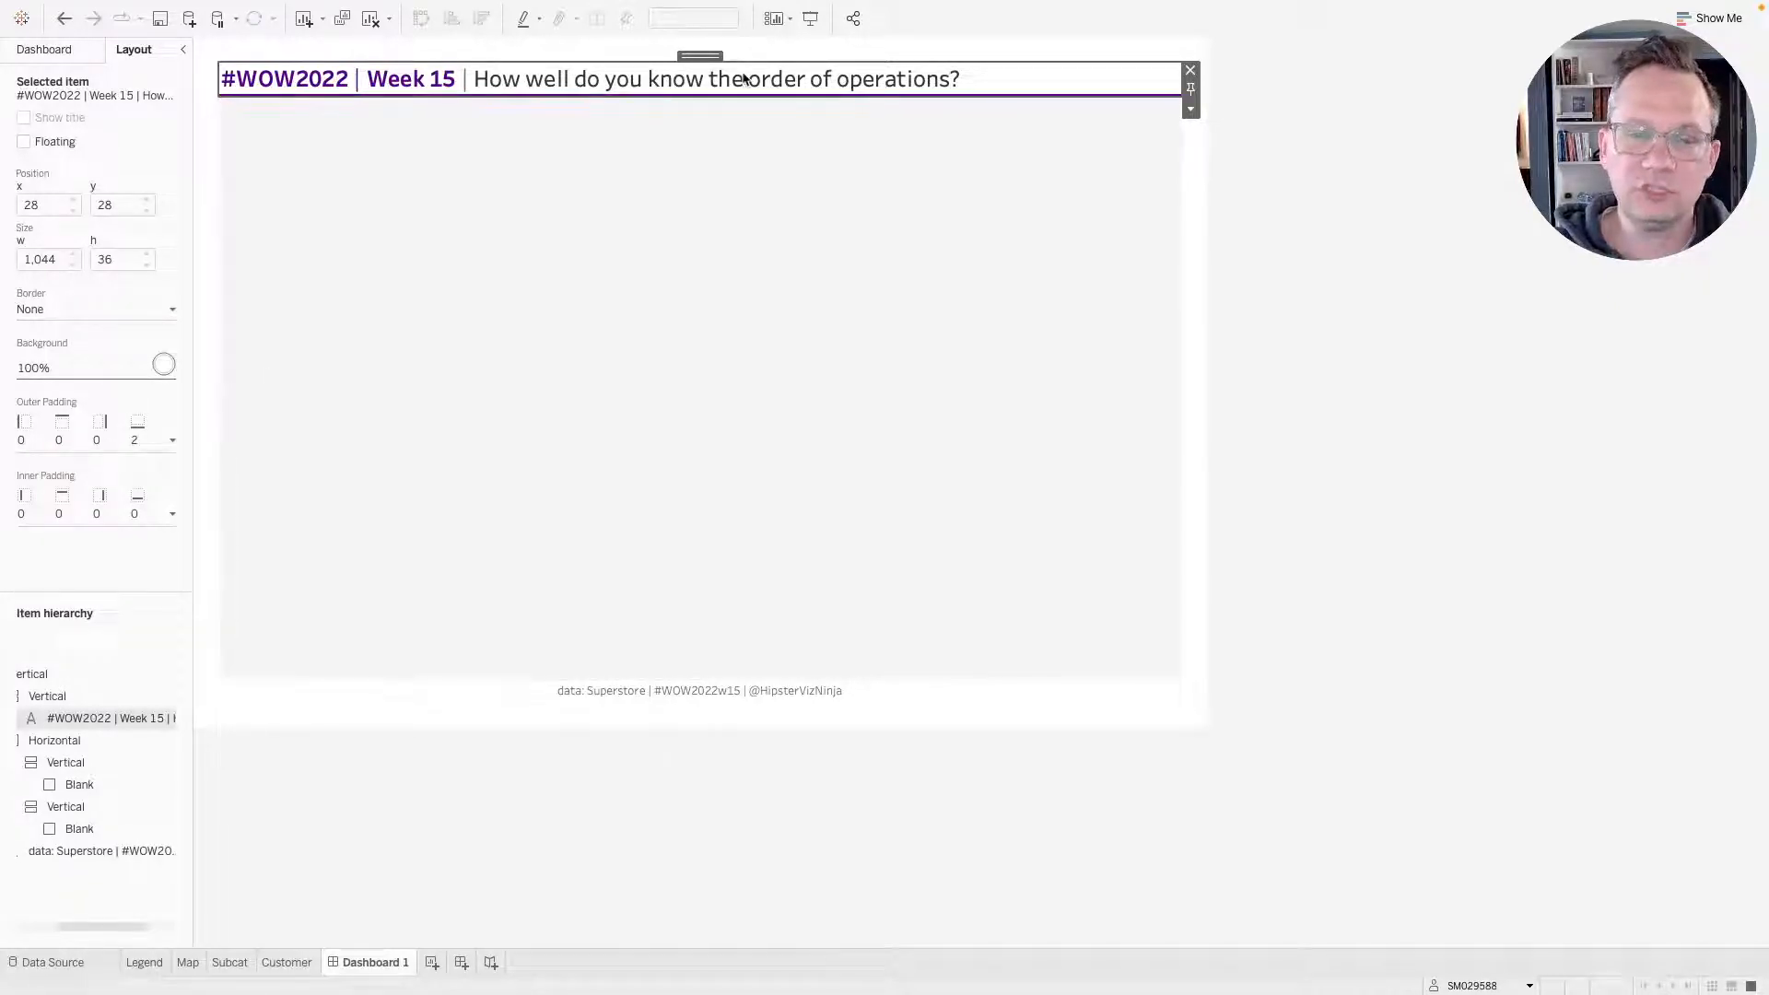
click(1295, 224)
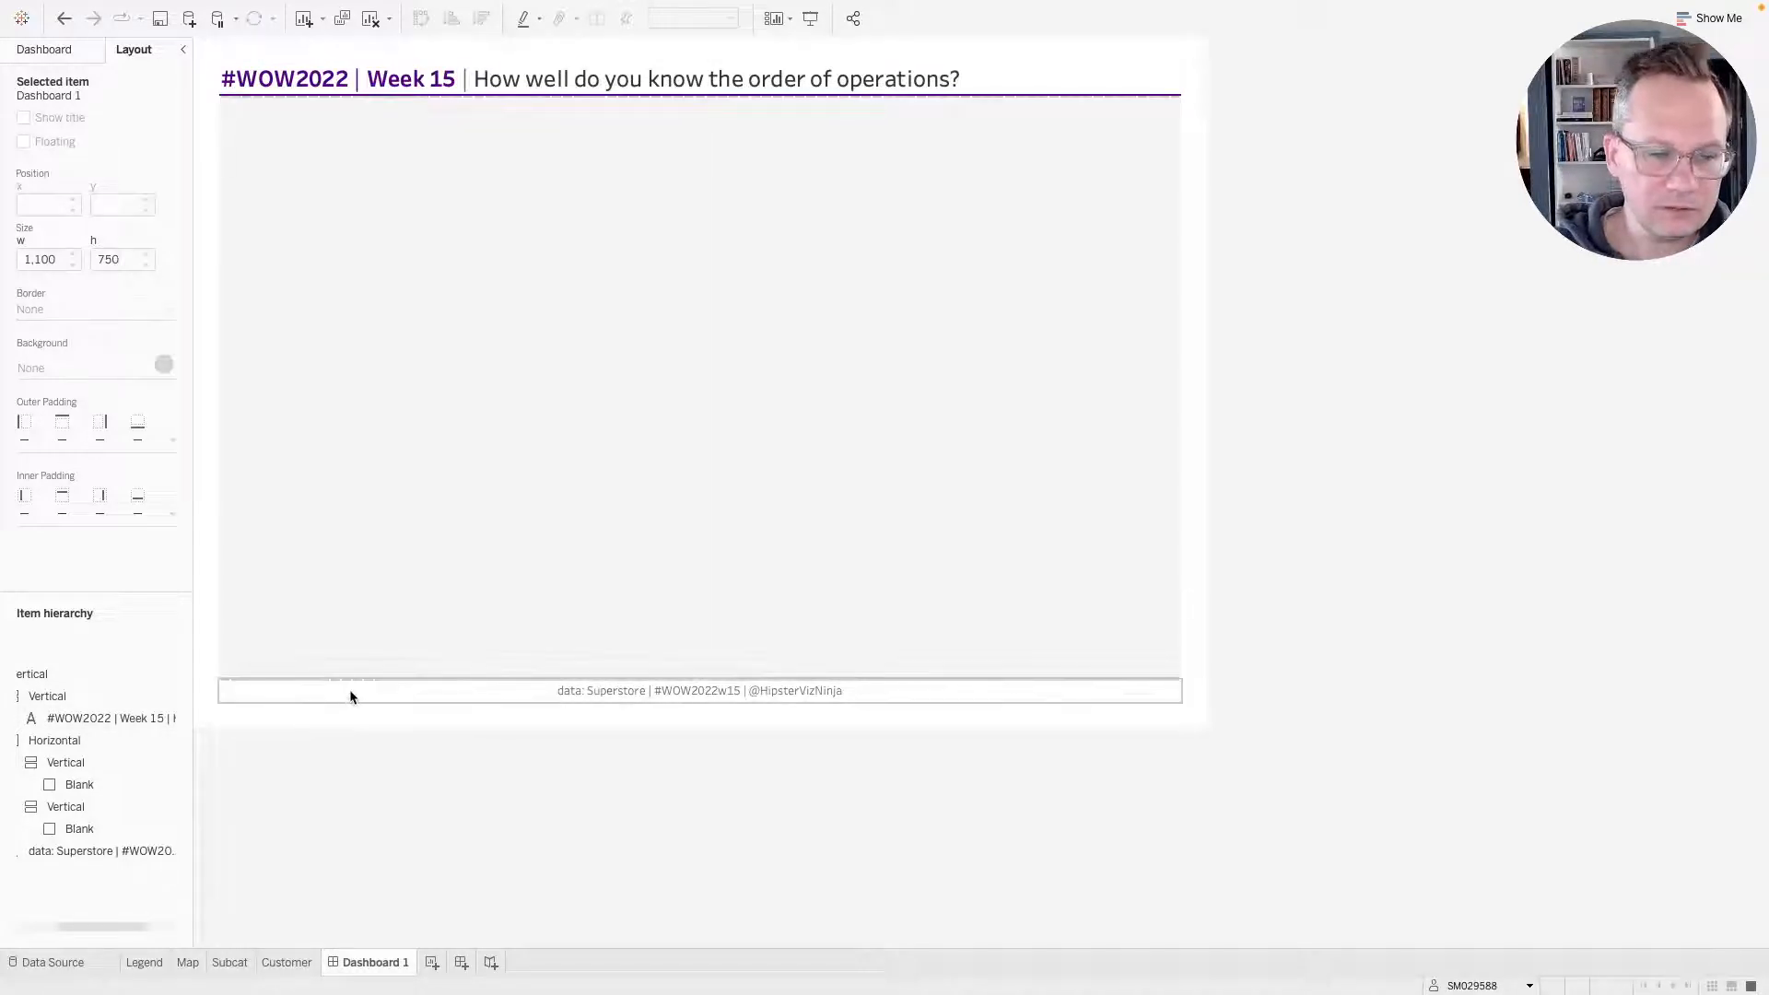
click(53, 52)
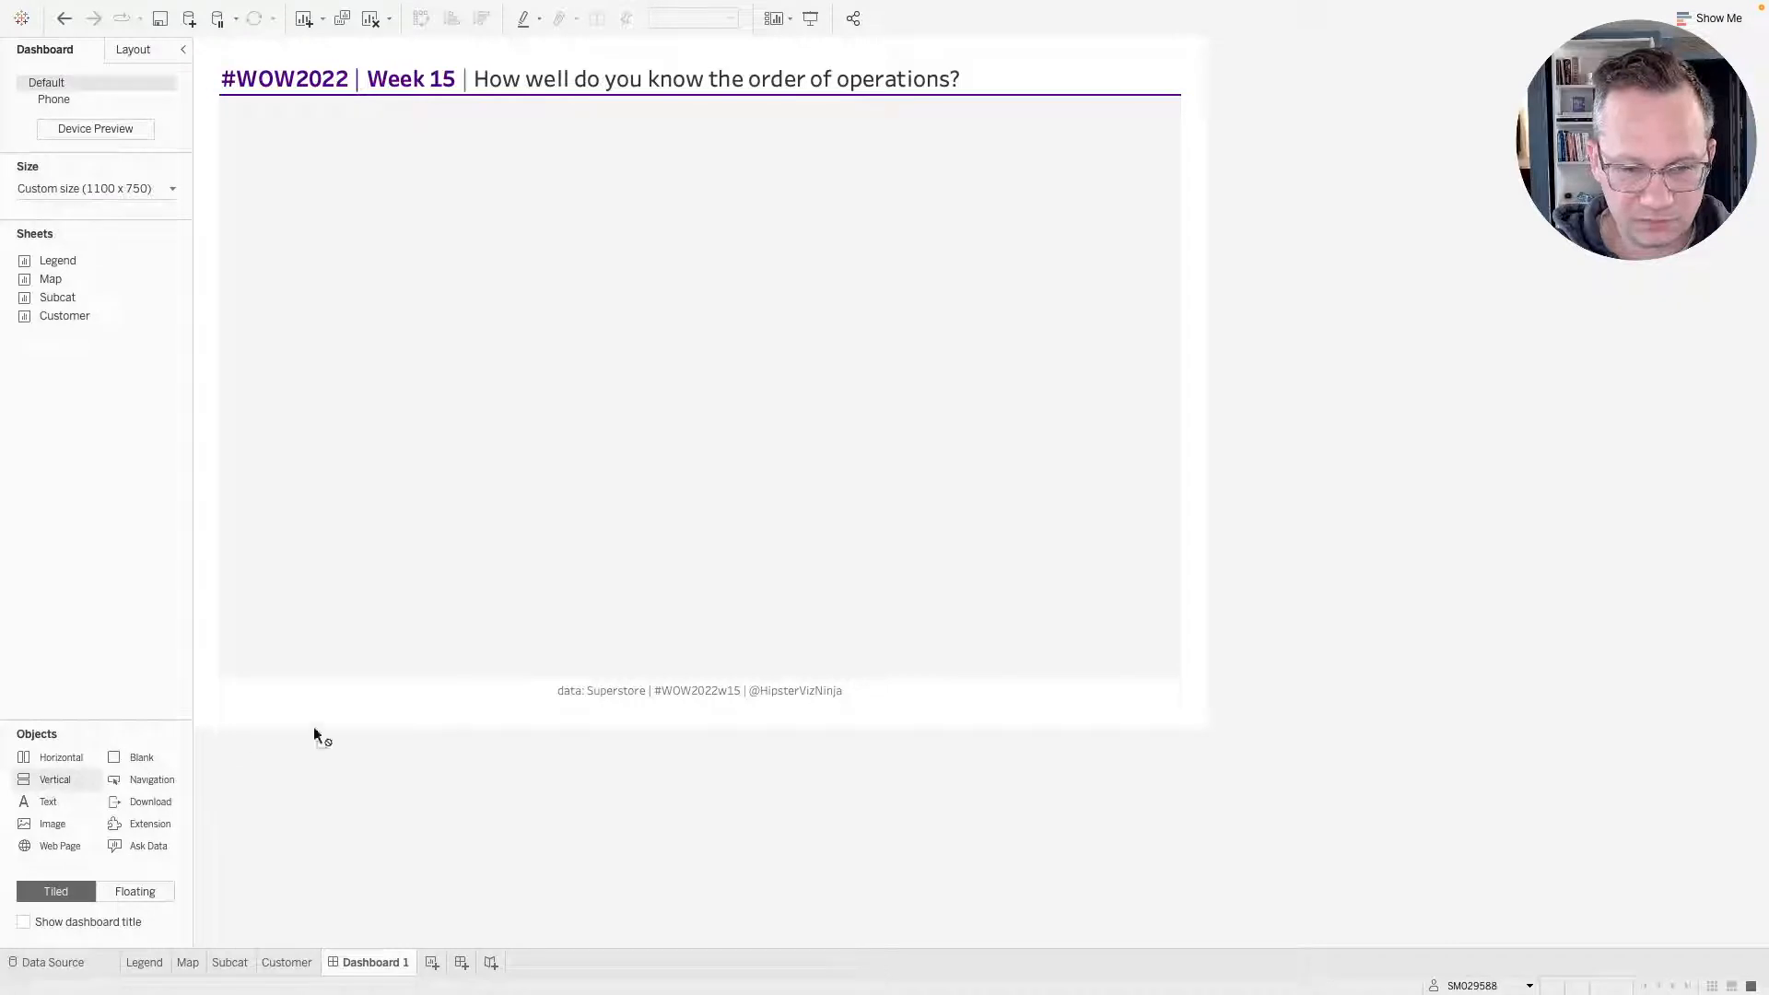
Add a vertical container above the footer and give it the purple background colour.
drag(314, 731, 592, 680)
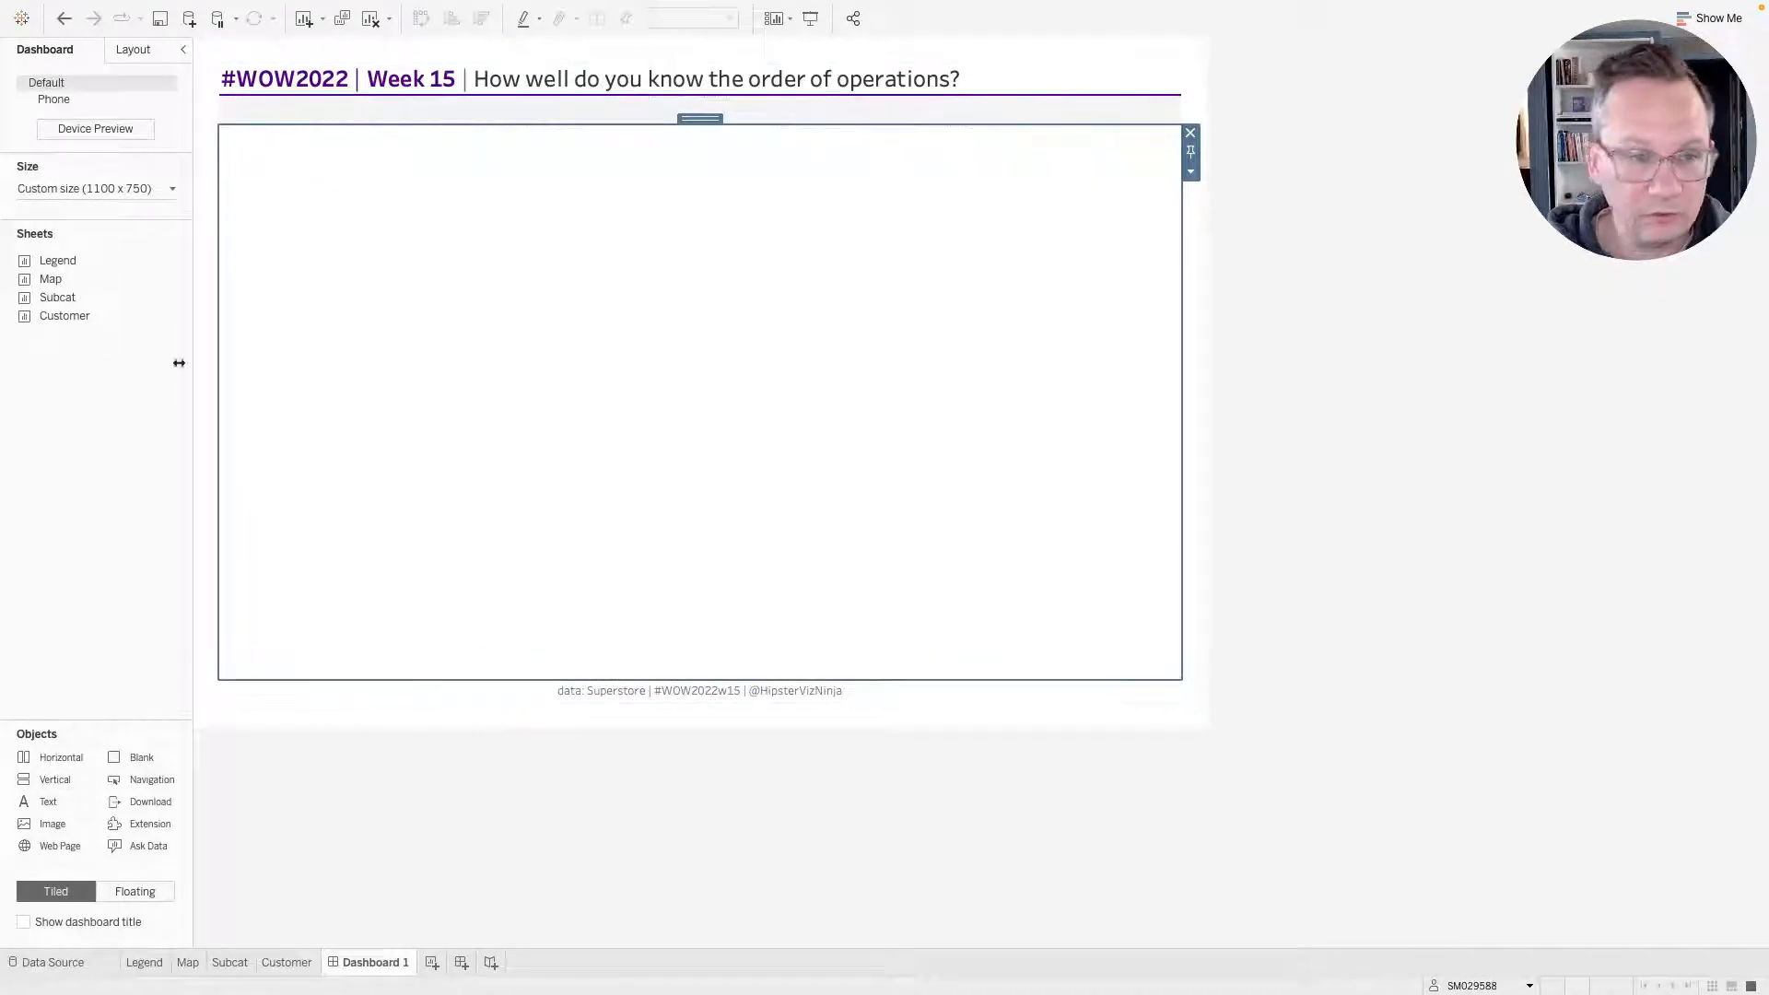
click(66, 188)
click(136, 54)
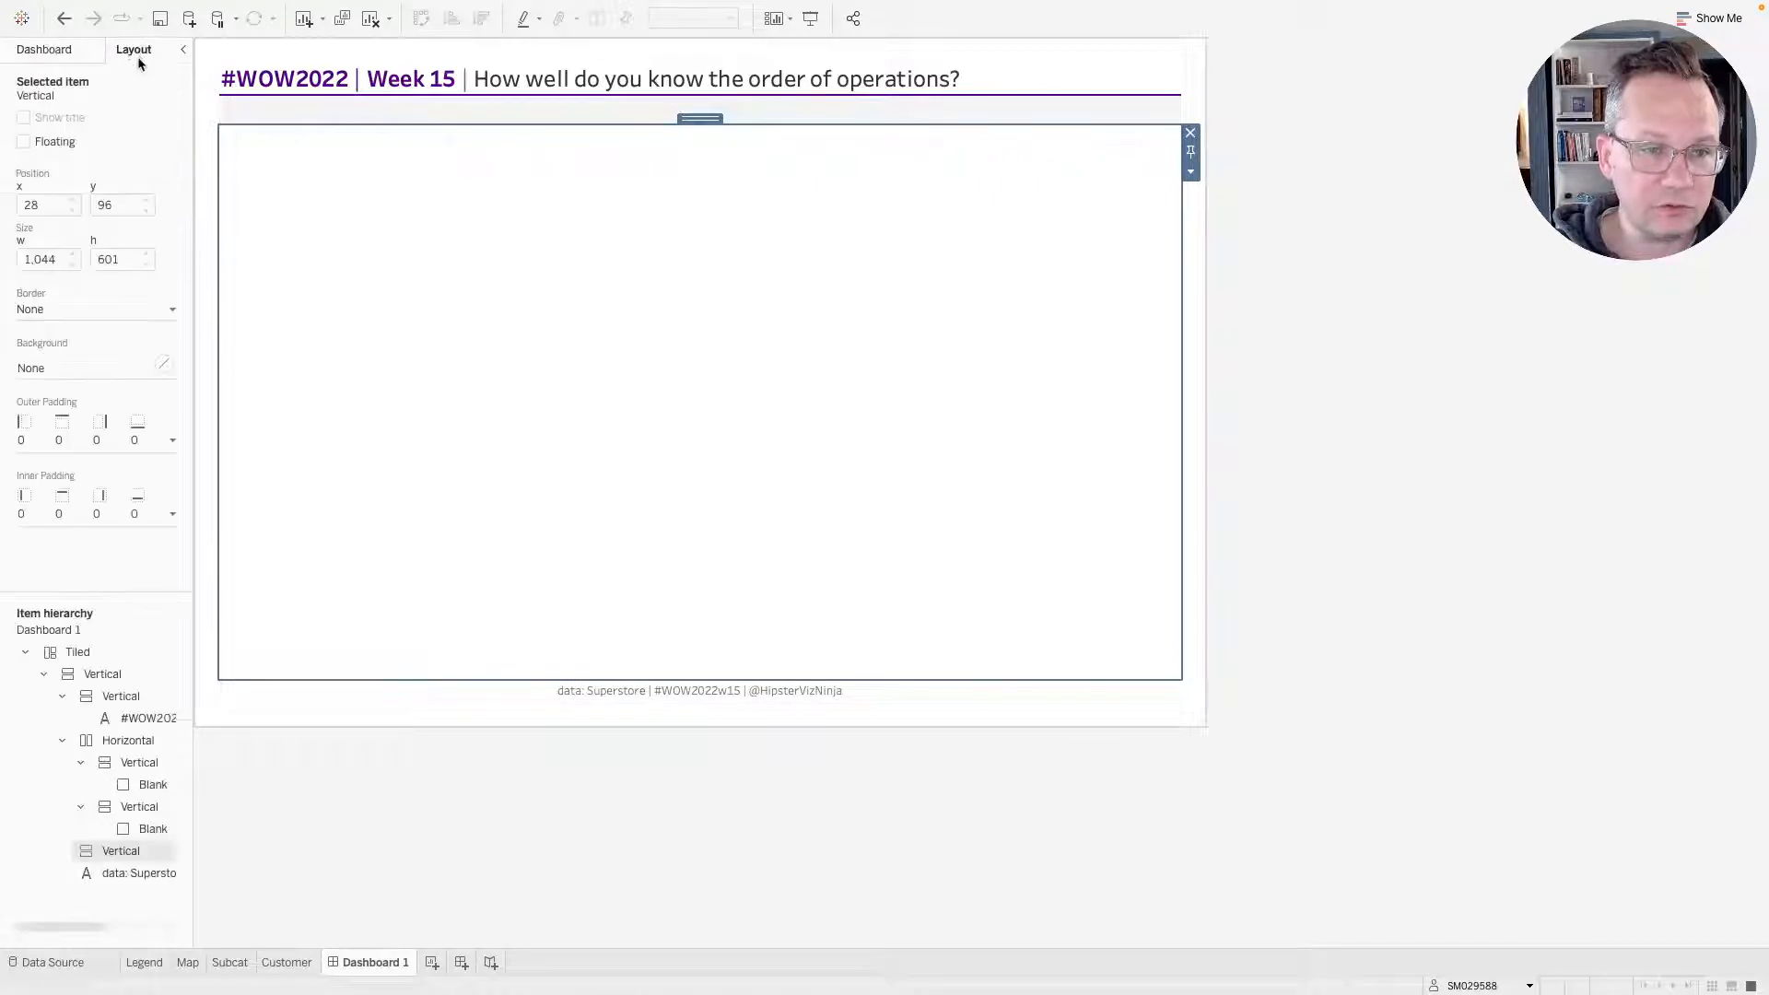
click(162, 365)
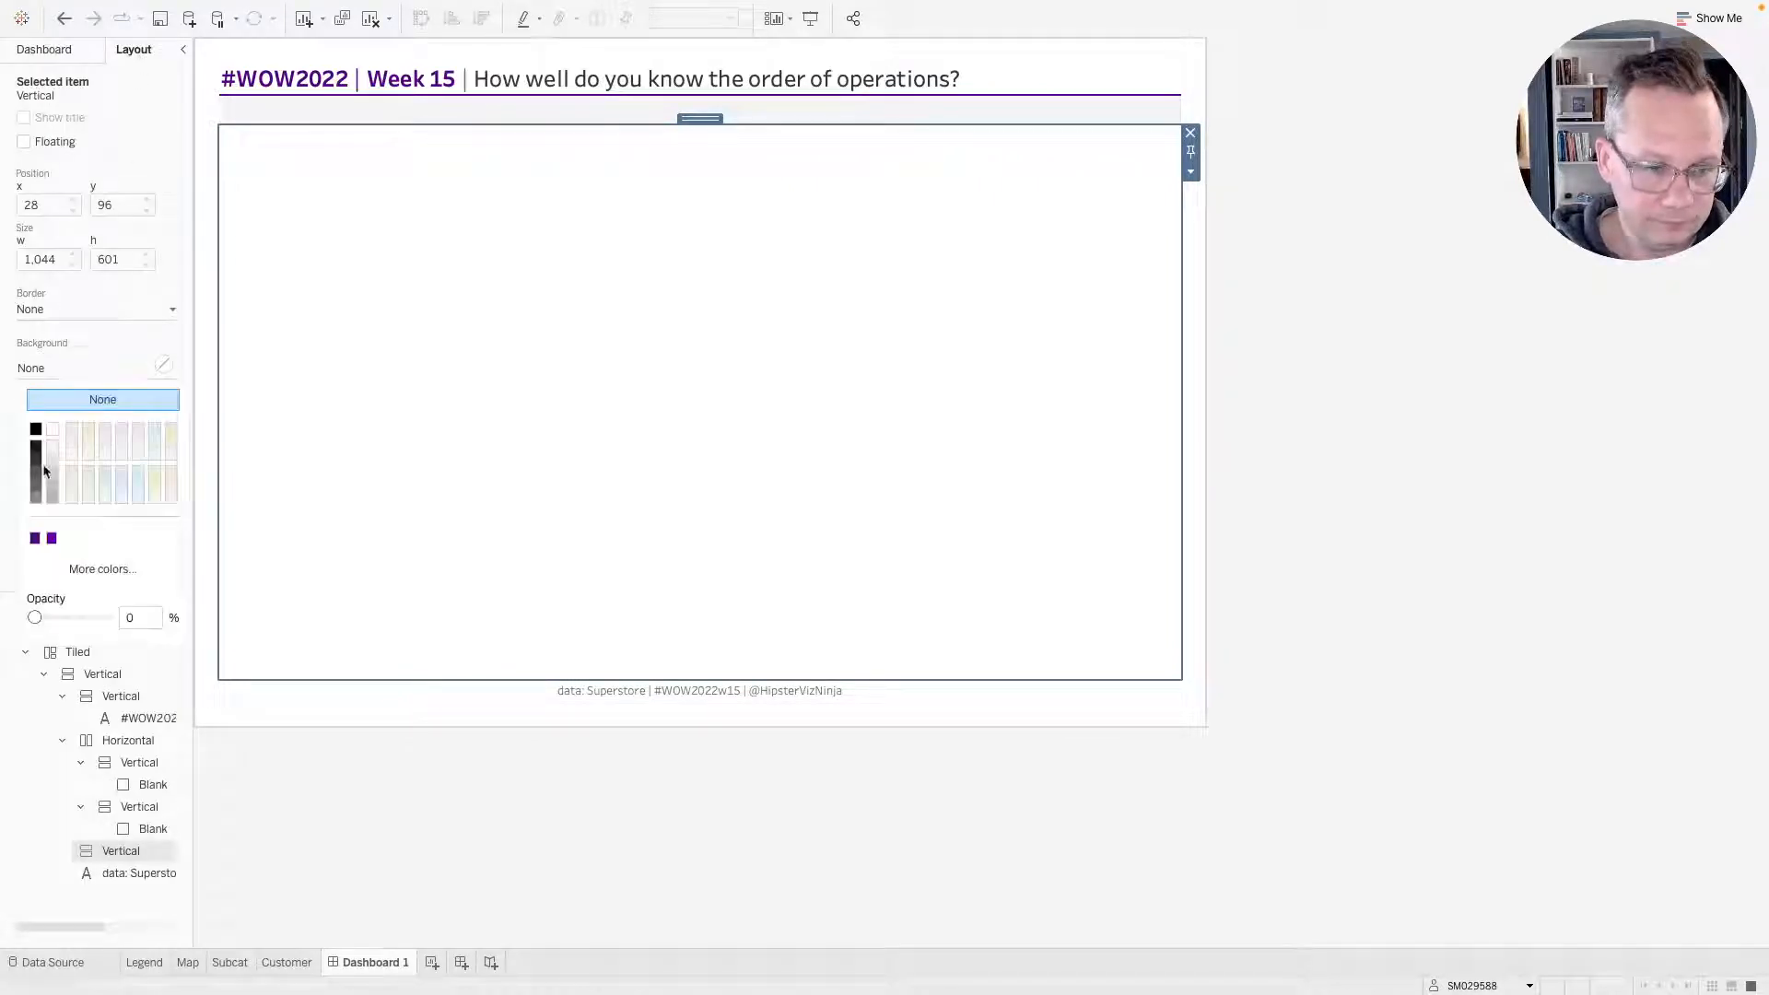
click(35, 538)
Set the footer text's background to white at 100% opacity.
click(409, 697)
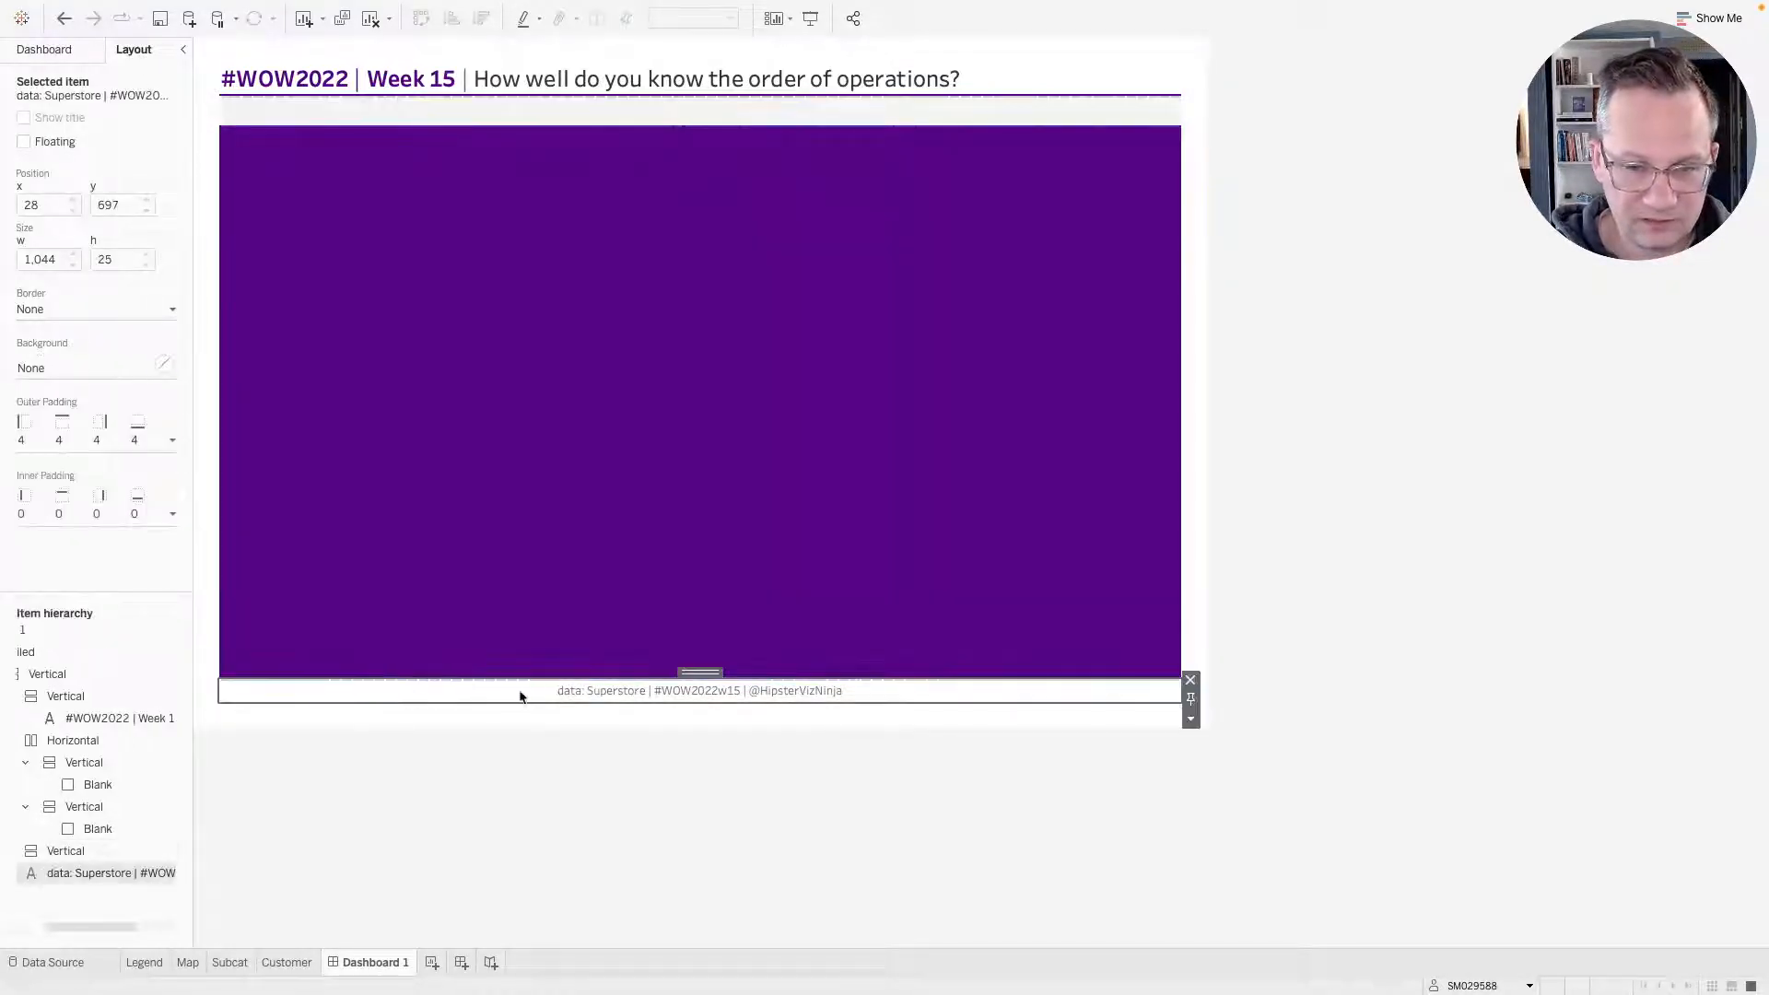
click(71, 370)
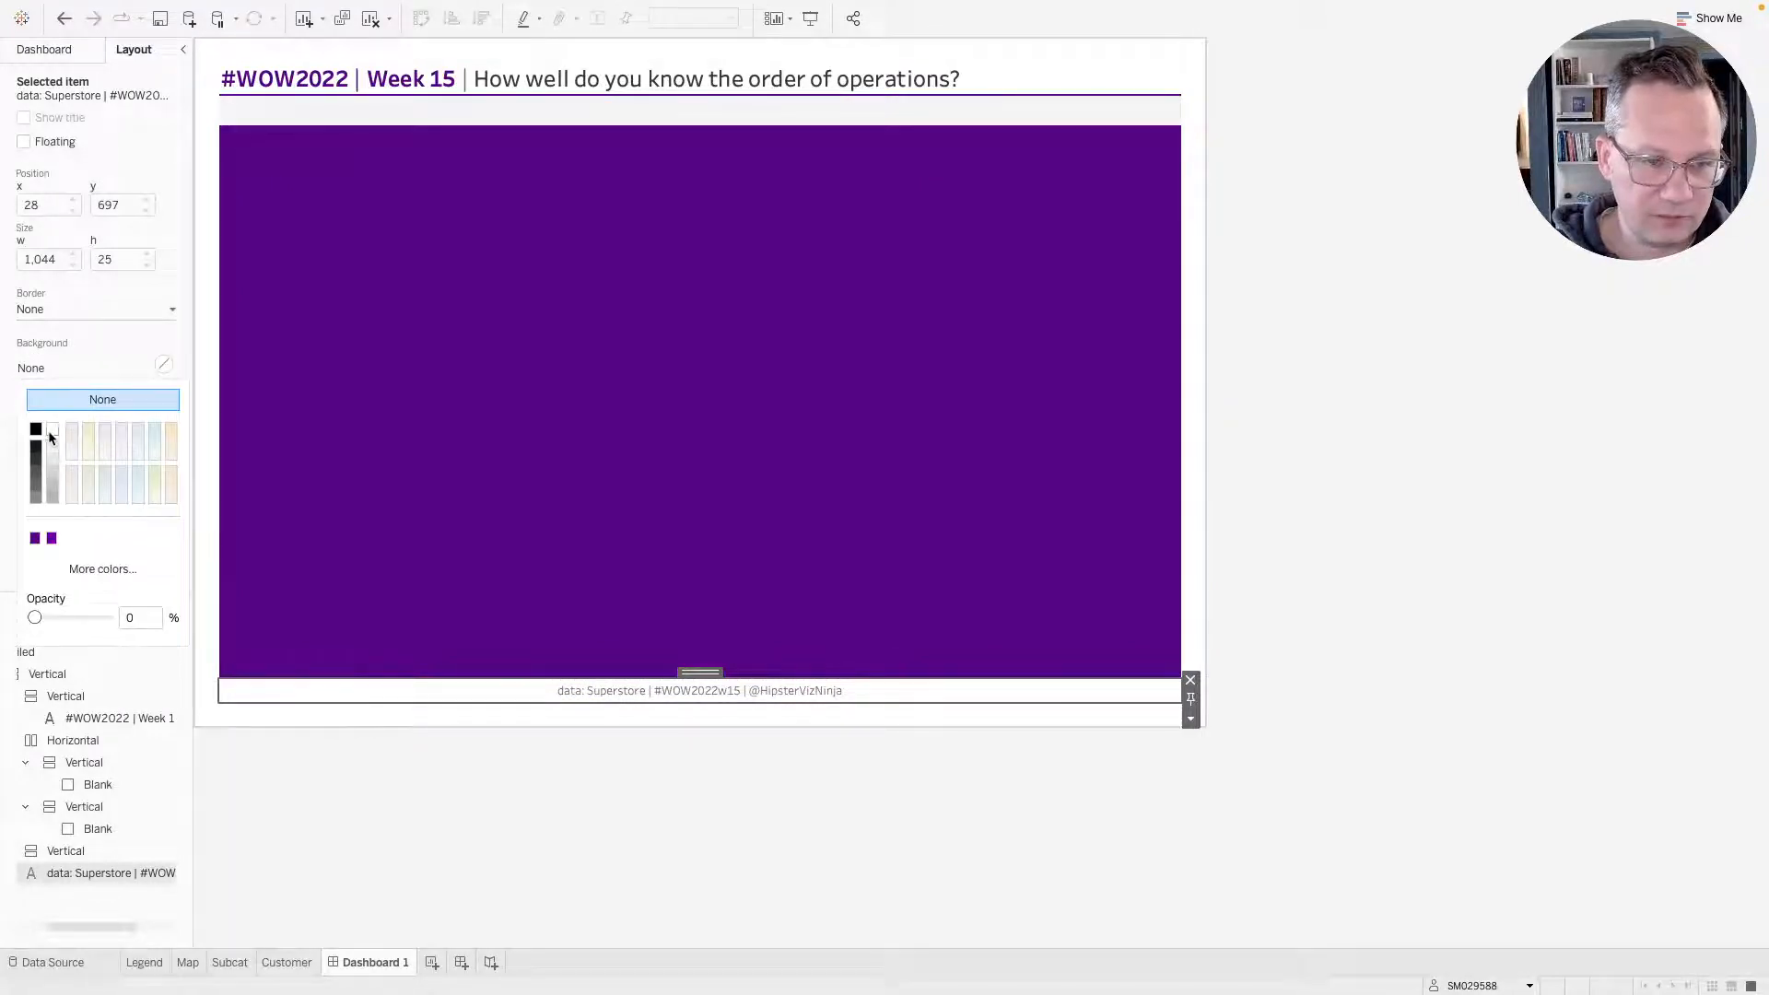
click(52, 429)
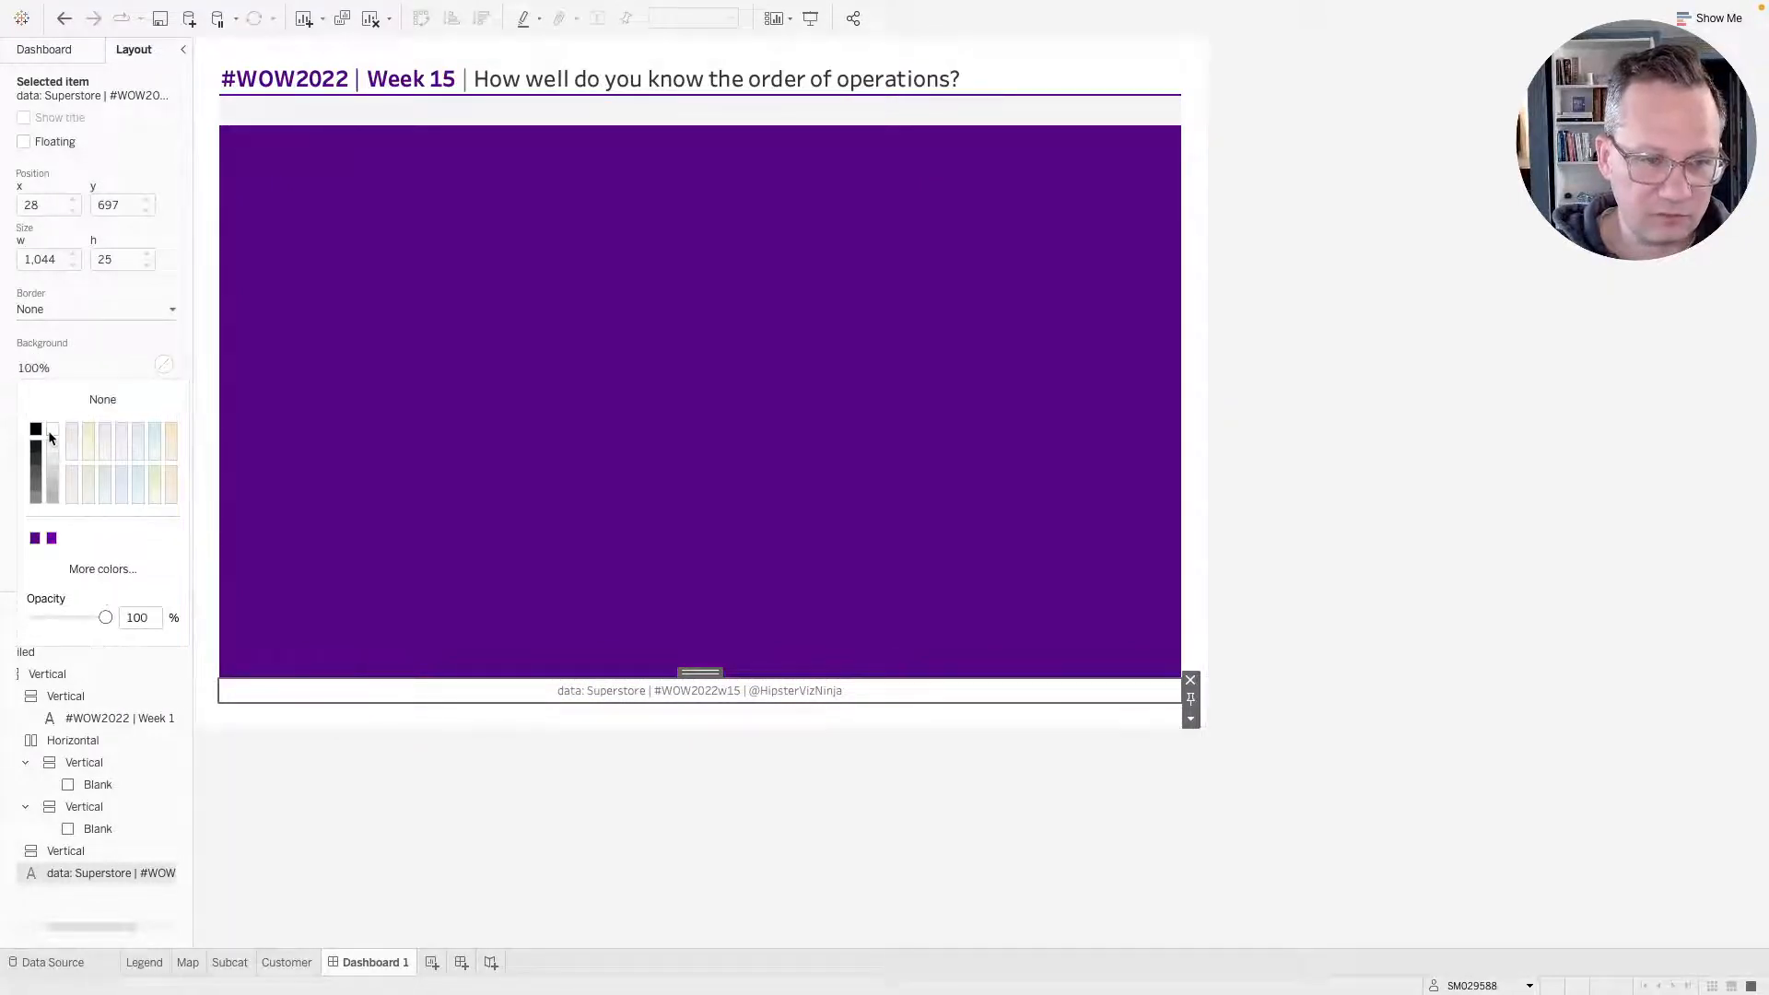
Move the footer into the purple vertical container.
click(703, 673)
drag(702, 671, 735, 502)
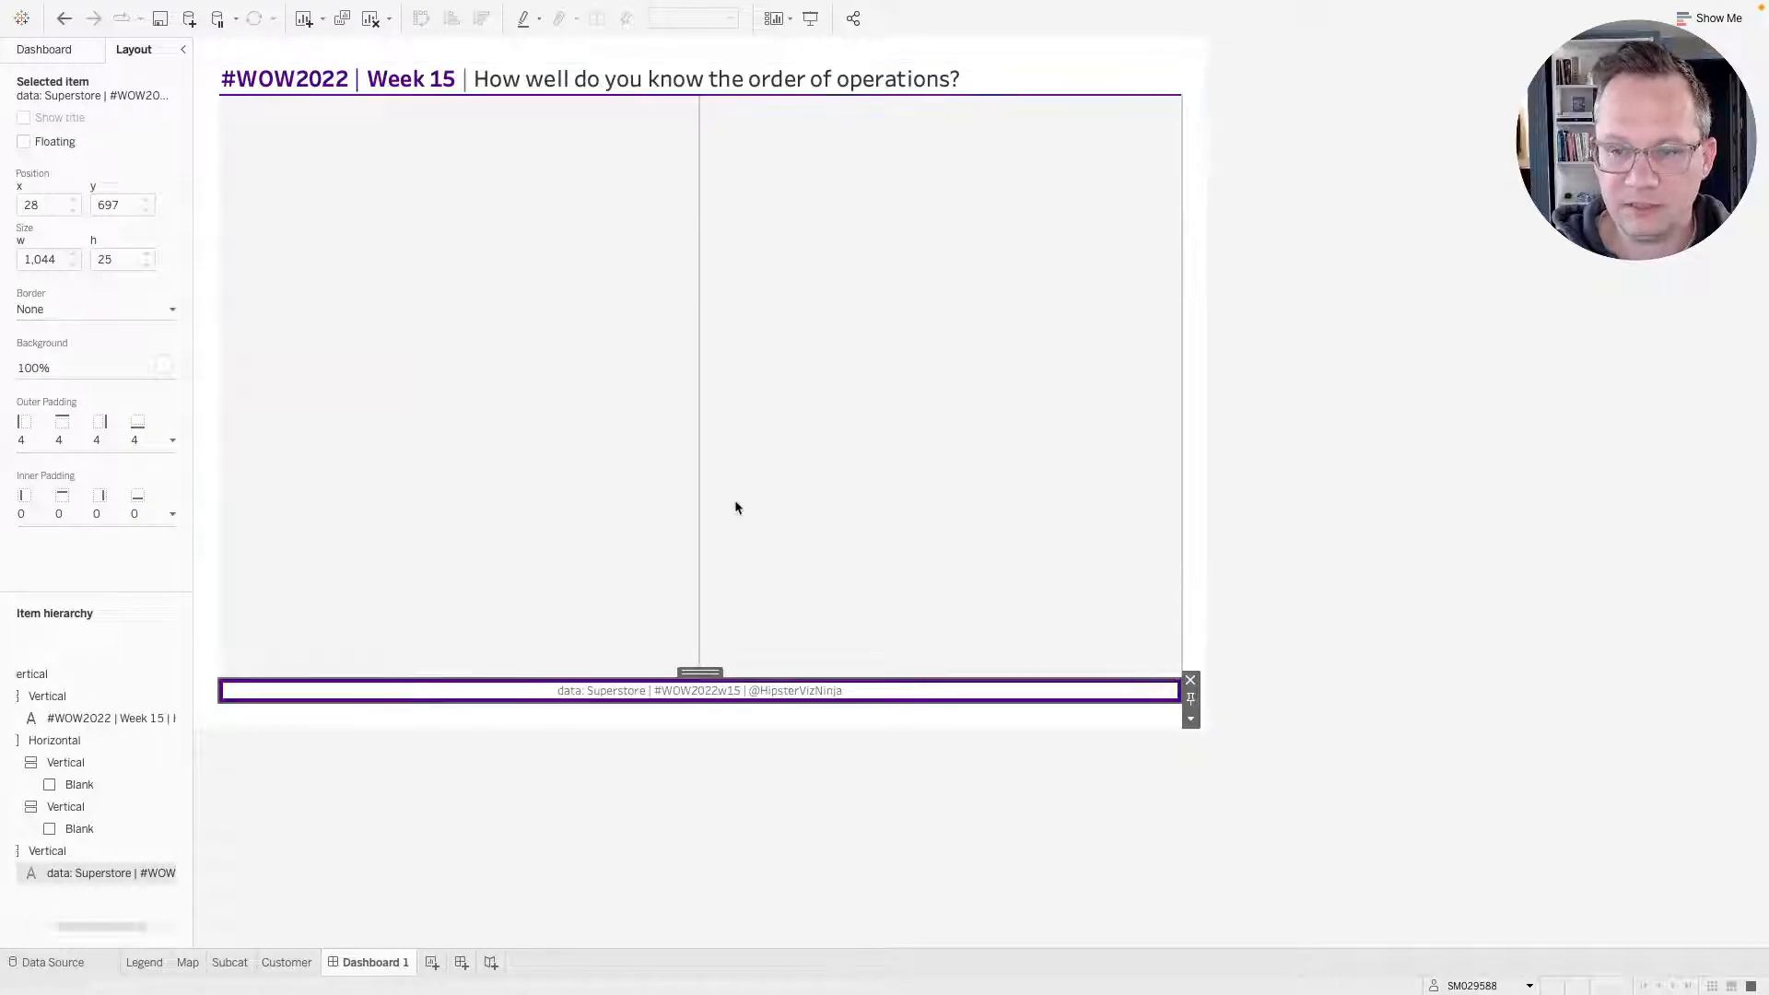
Set the footer's outer padding to 0 on the left, right and bottom and 2 on top.
click(91, 451)
click(44, 471)
click(46, 547)
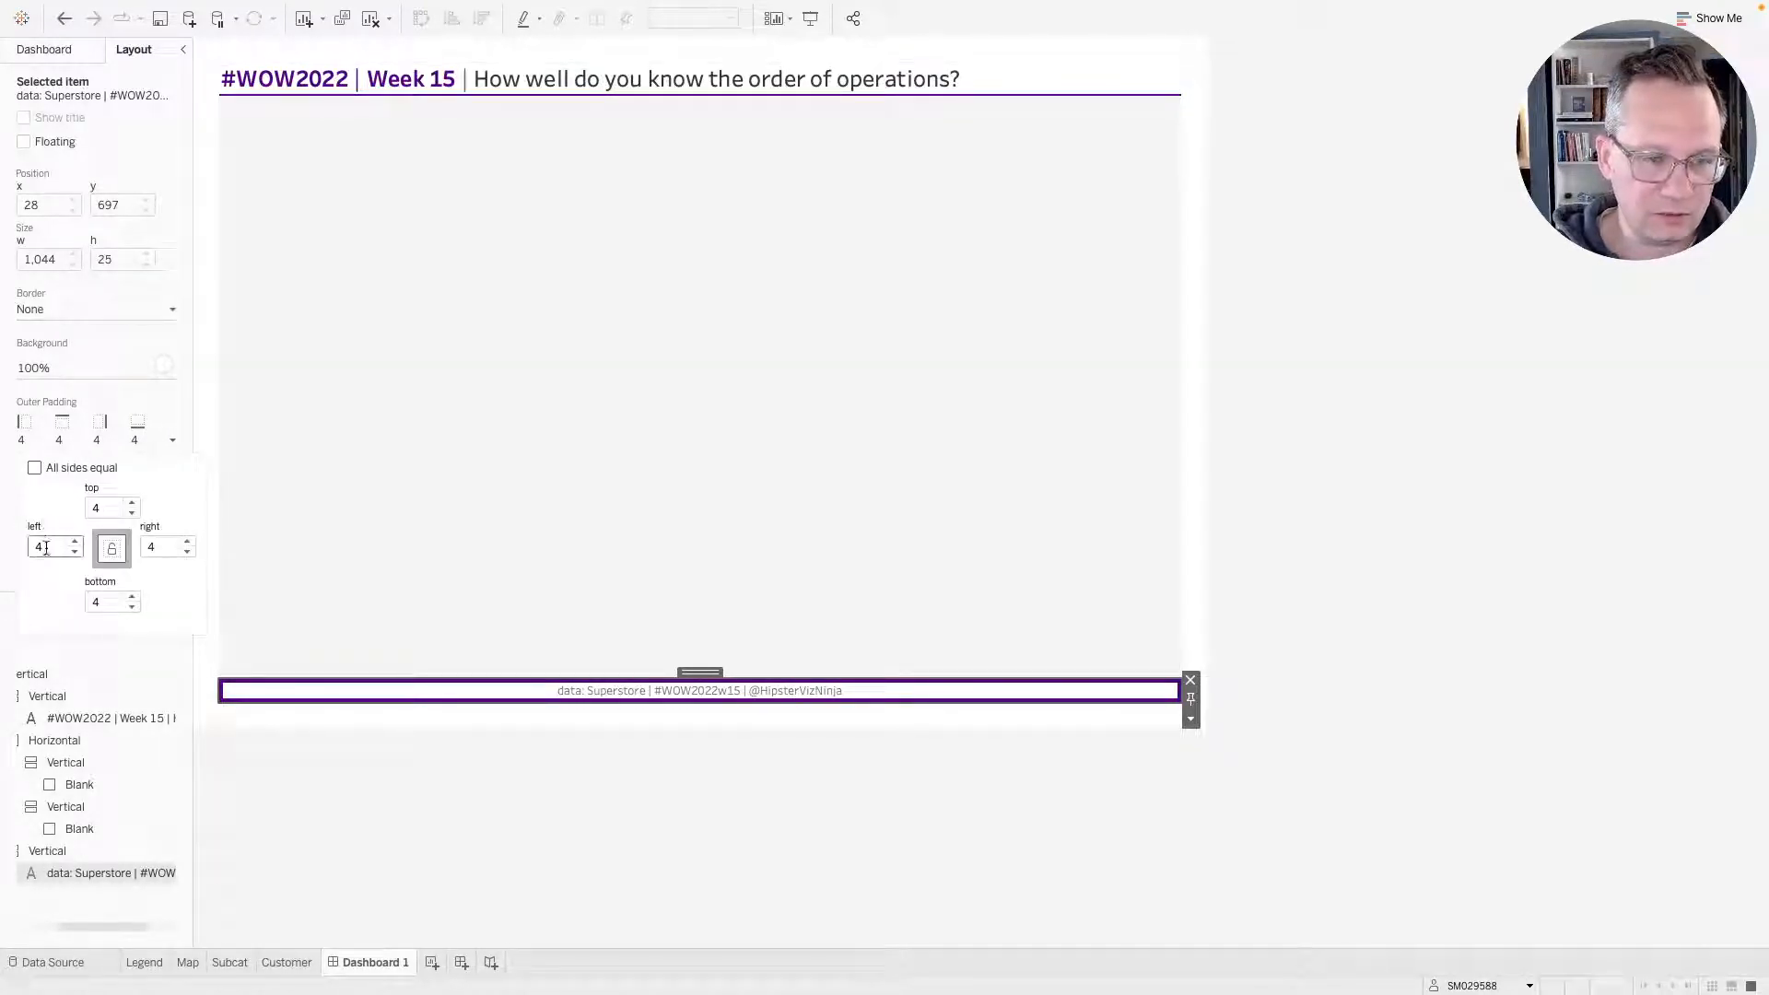
text(0)
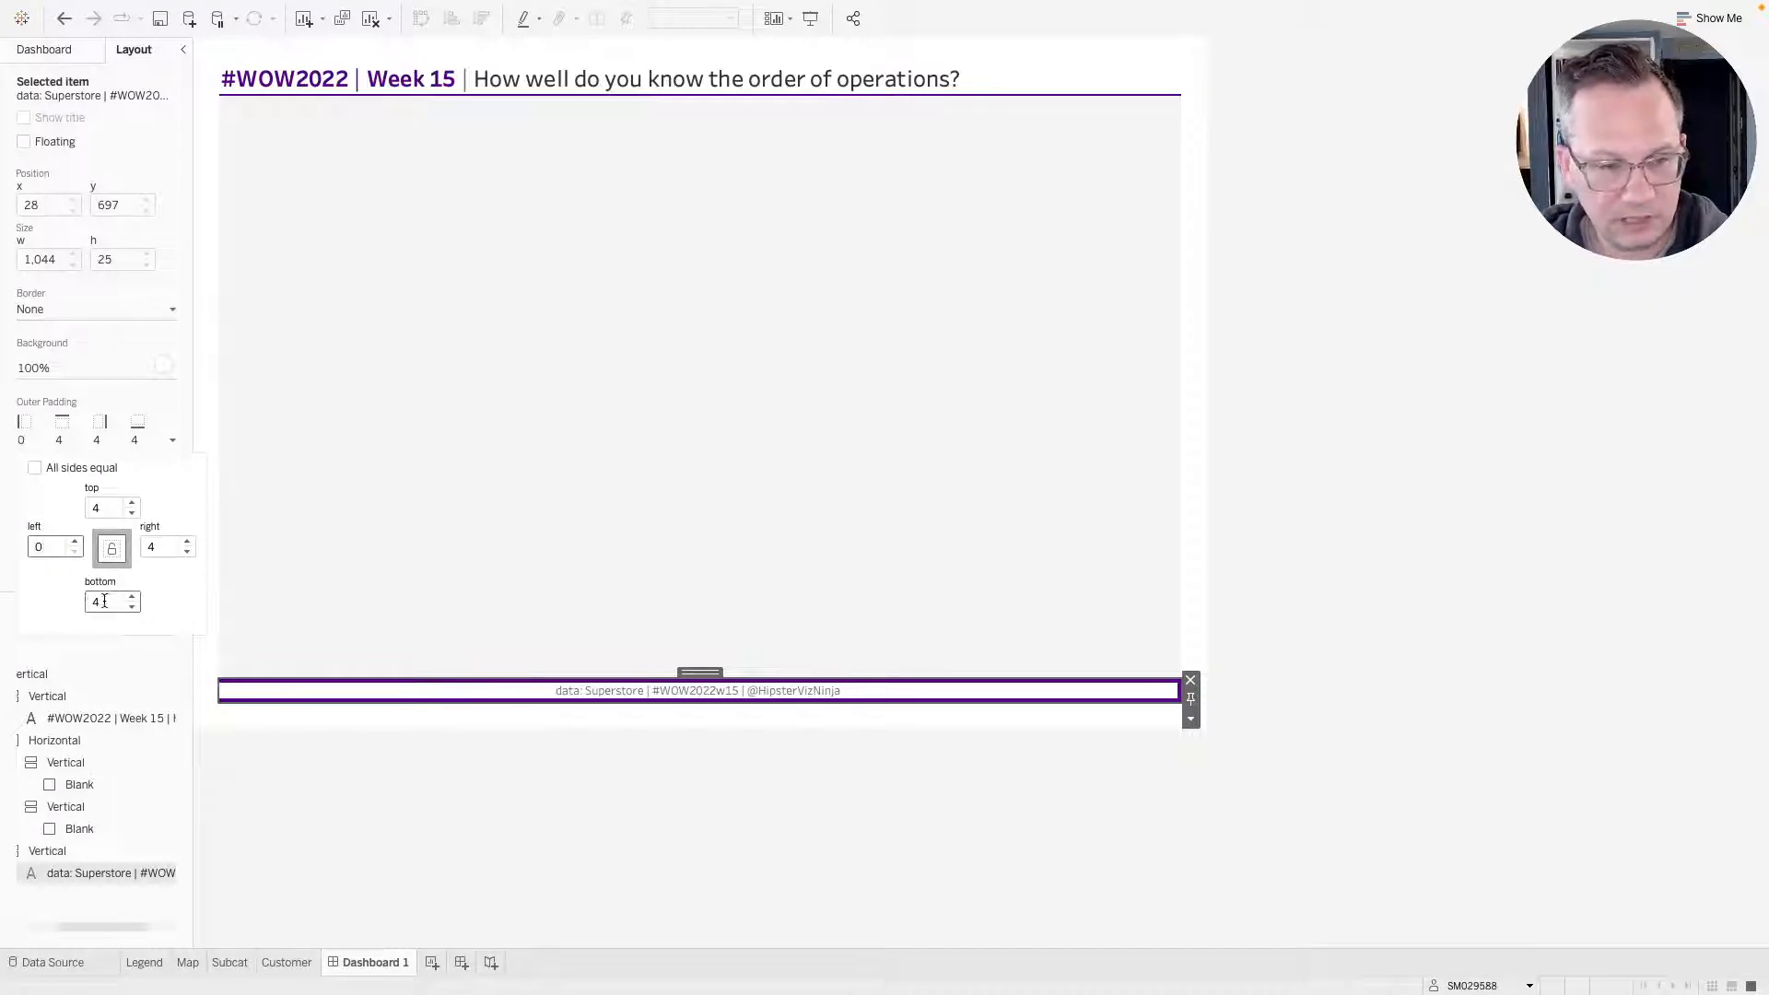
click(105, 601)
text(0)
click(149, 549)
text(0)
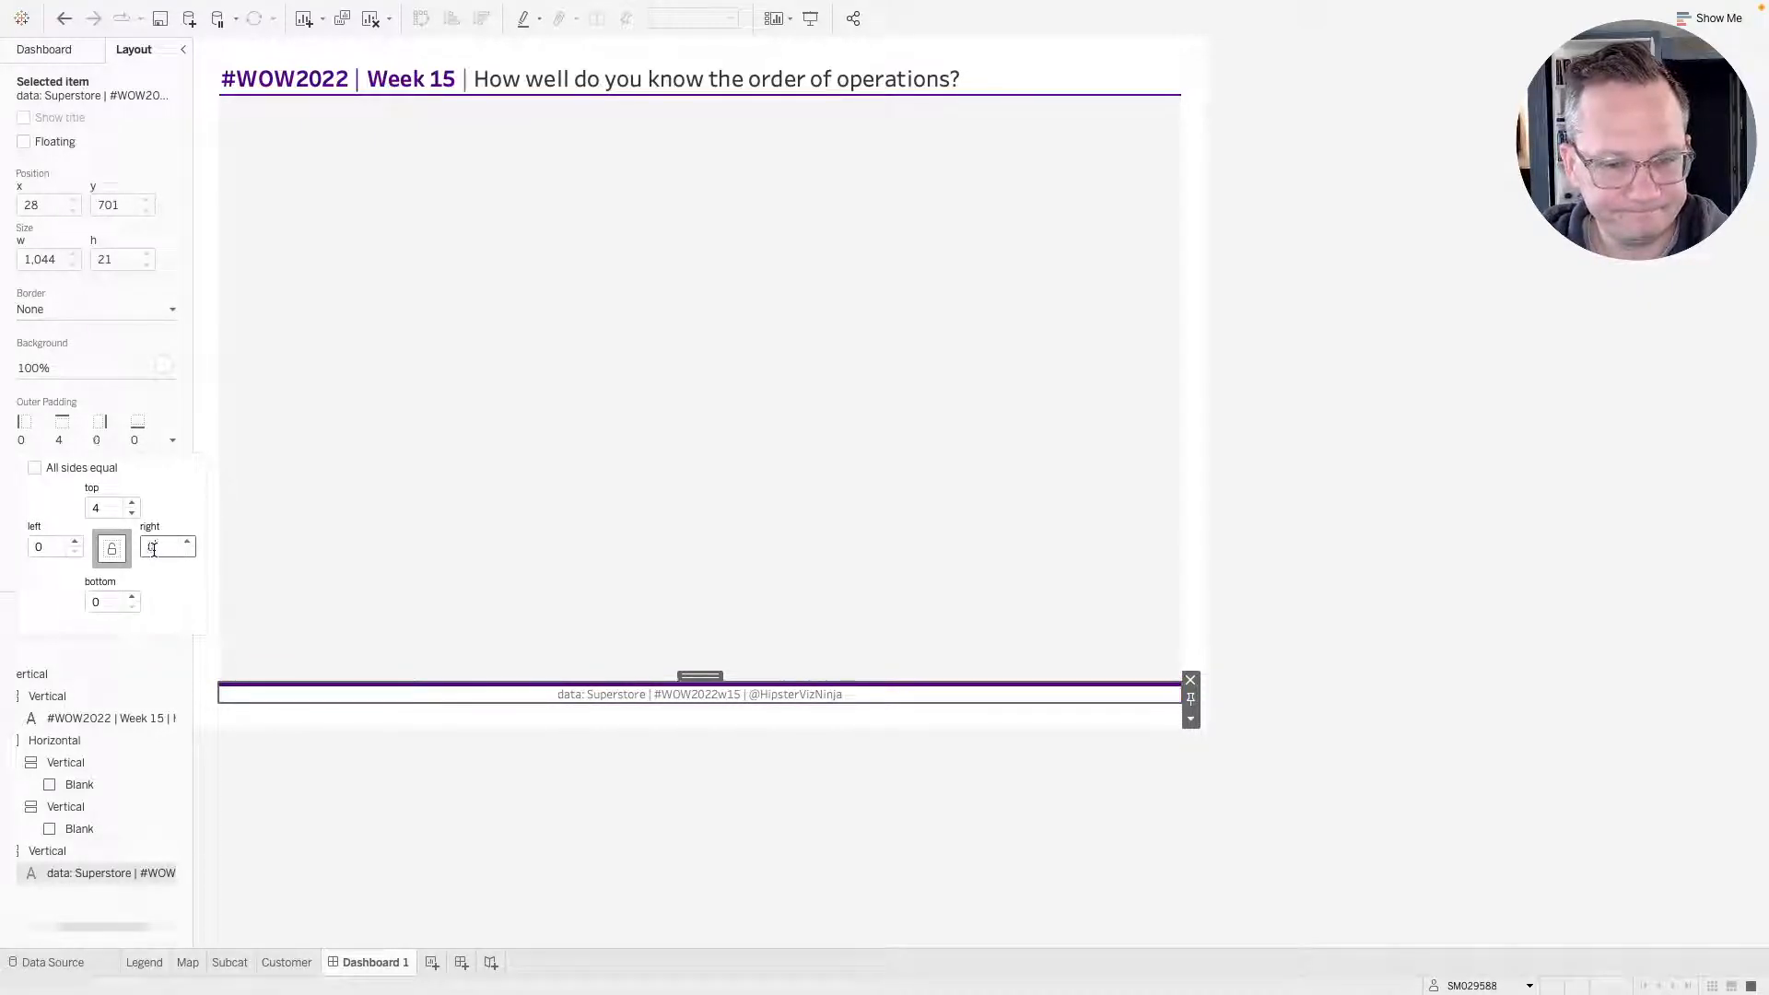
click(110, 505)
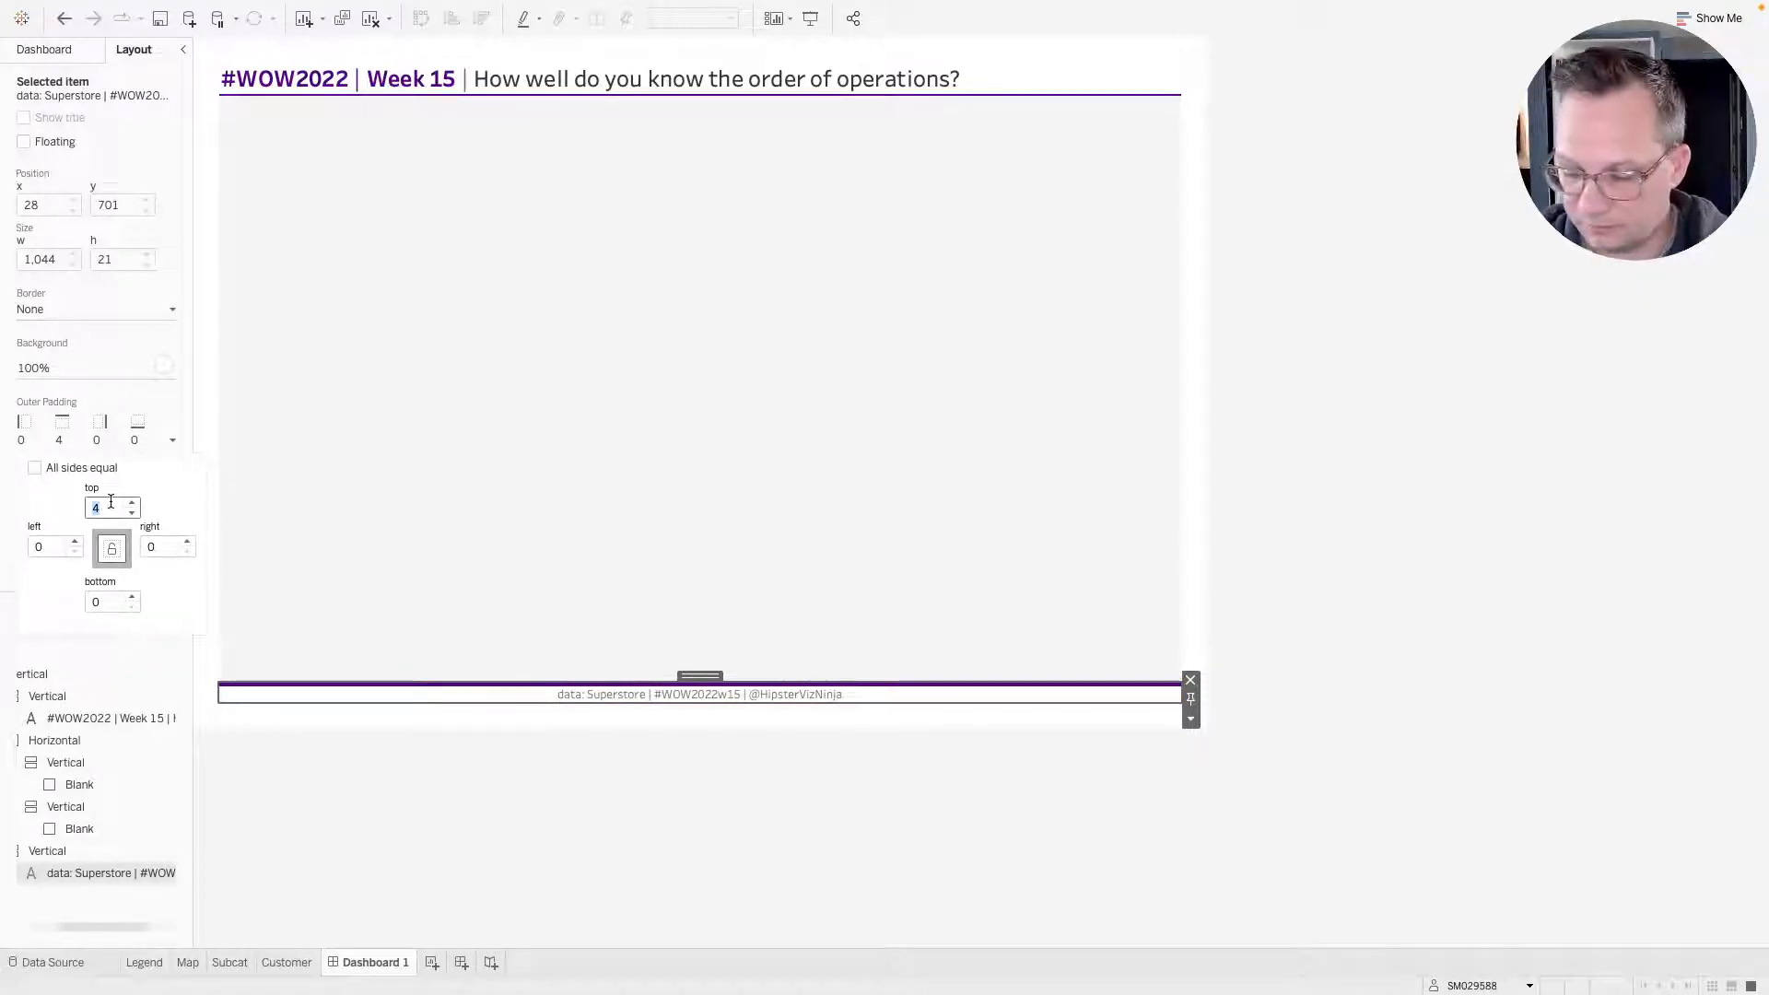
text(2)
click(1273, 586)
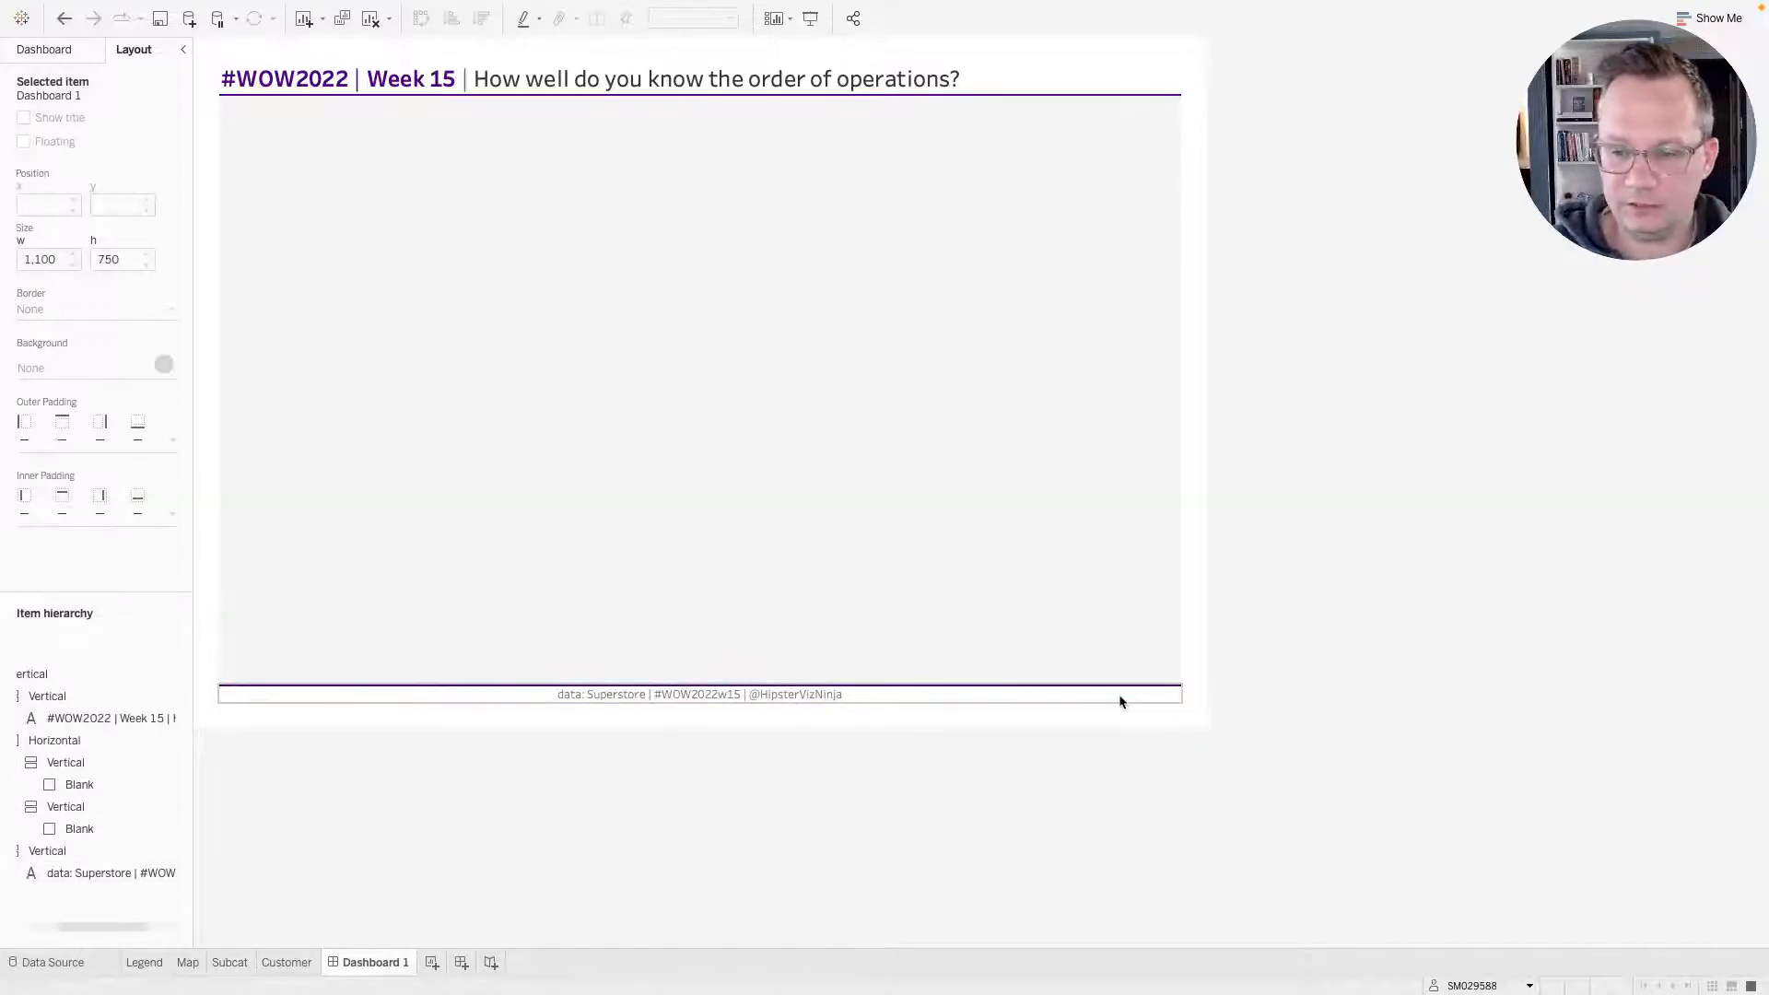
Compare the dashboard with the reference viz in the browser.
click(1121, 694)
key(ctrl+Right)
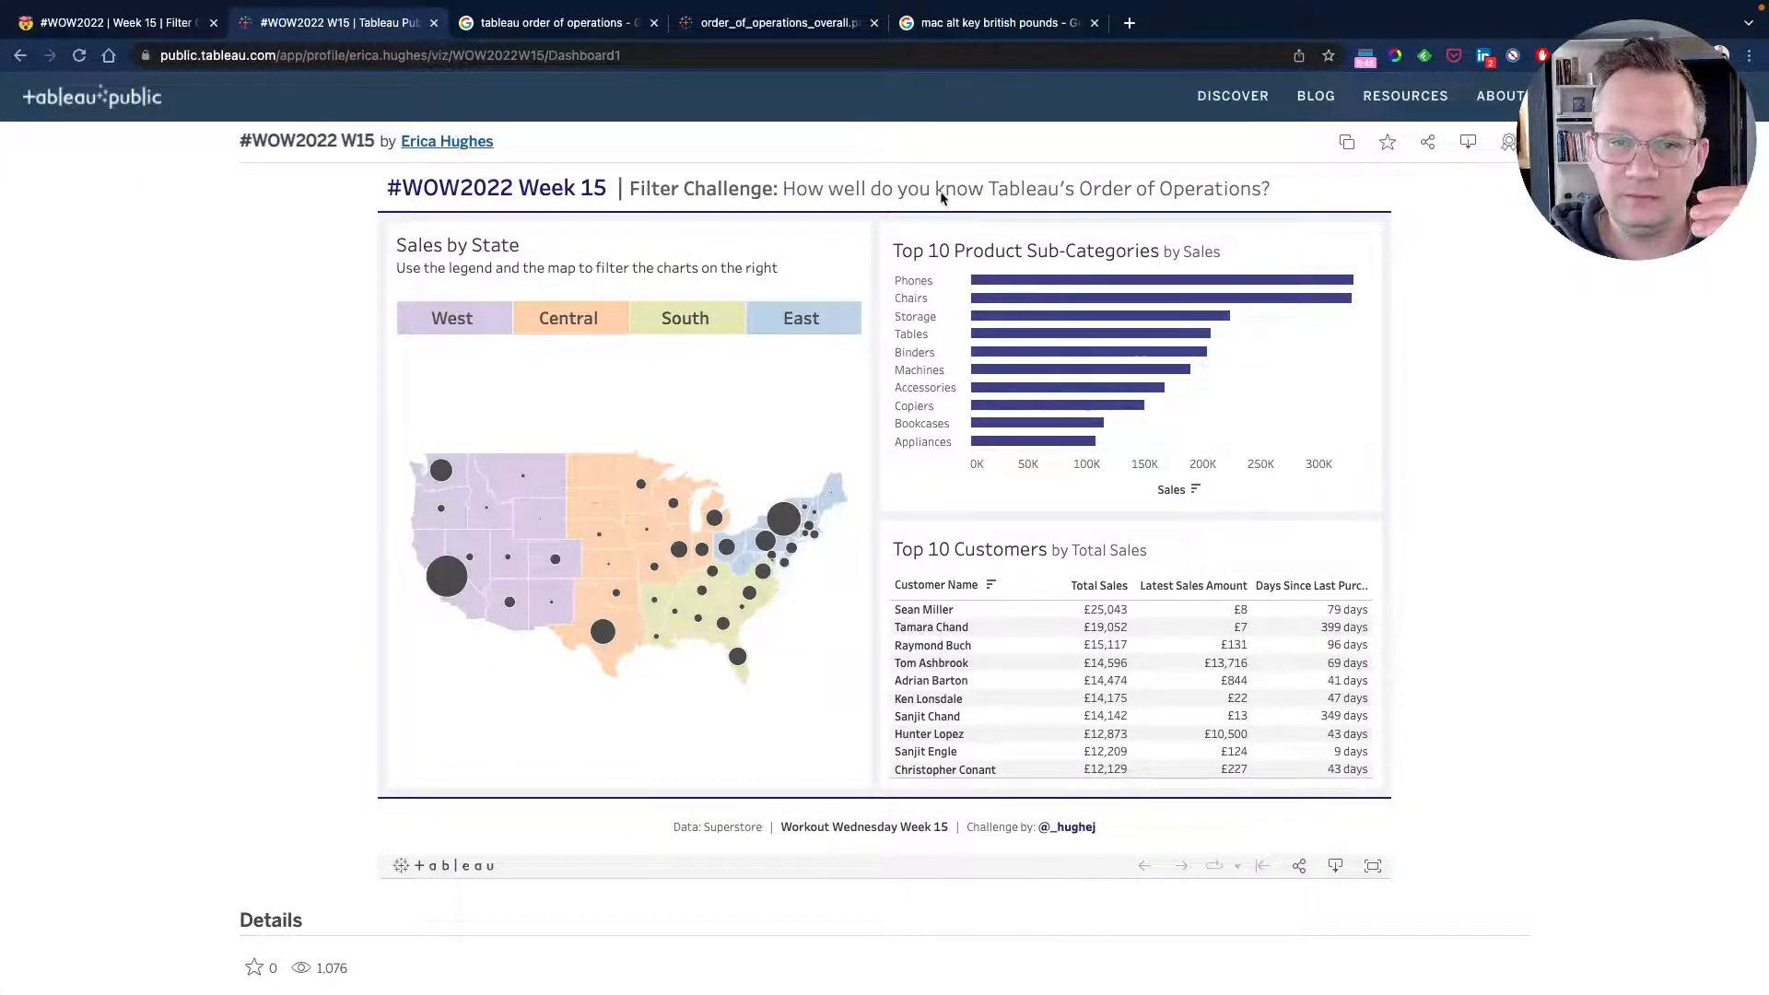
key(ctrl+Left)
Select the purple container around the title and fix its height at 50 pixels.
click(589, 75)
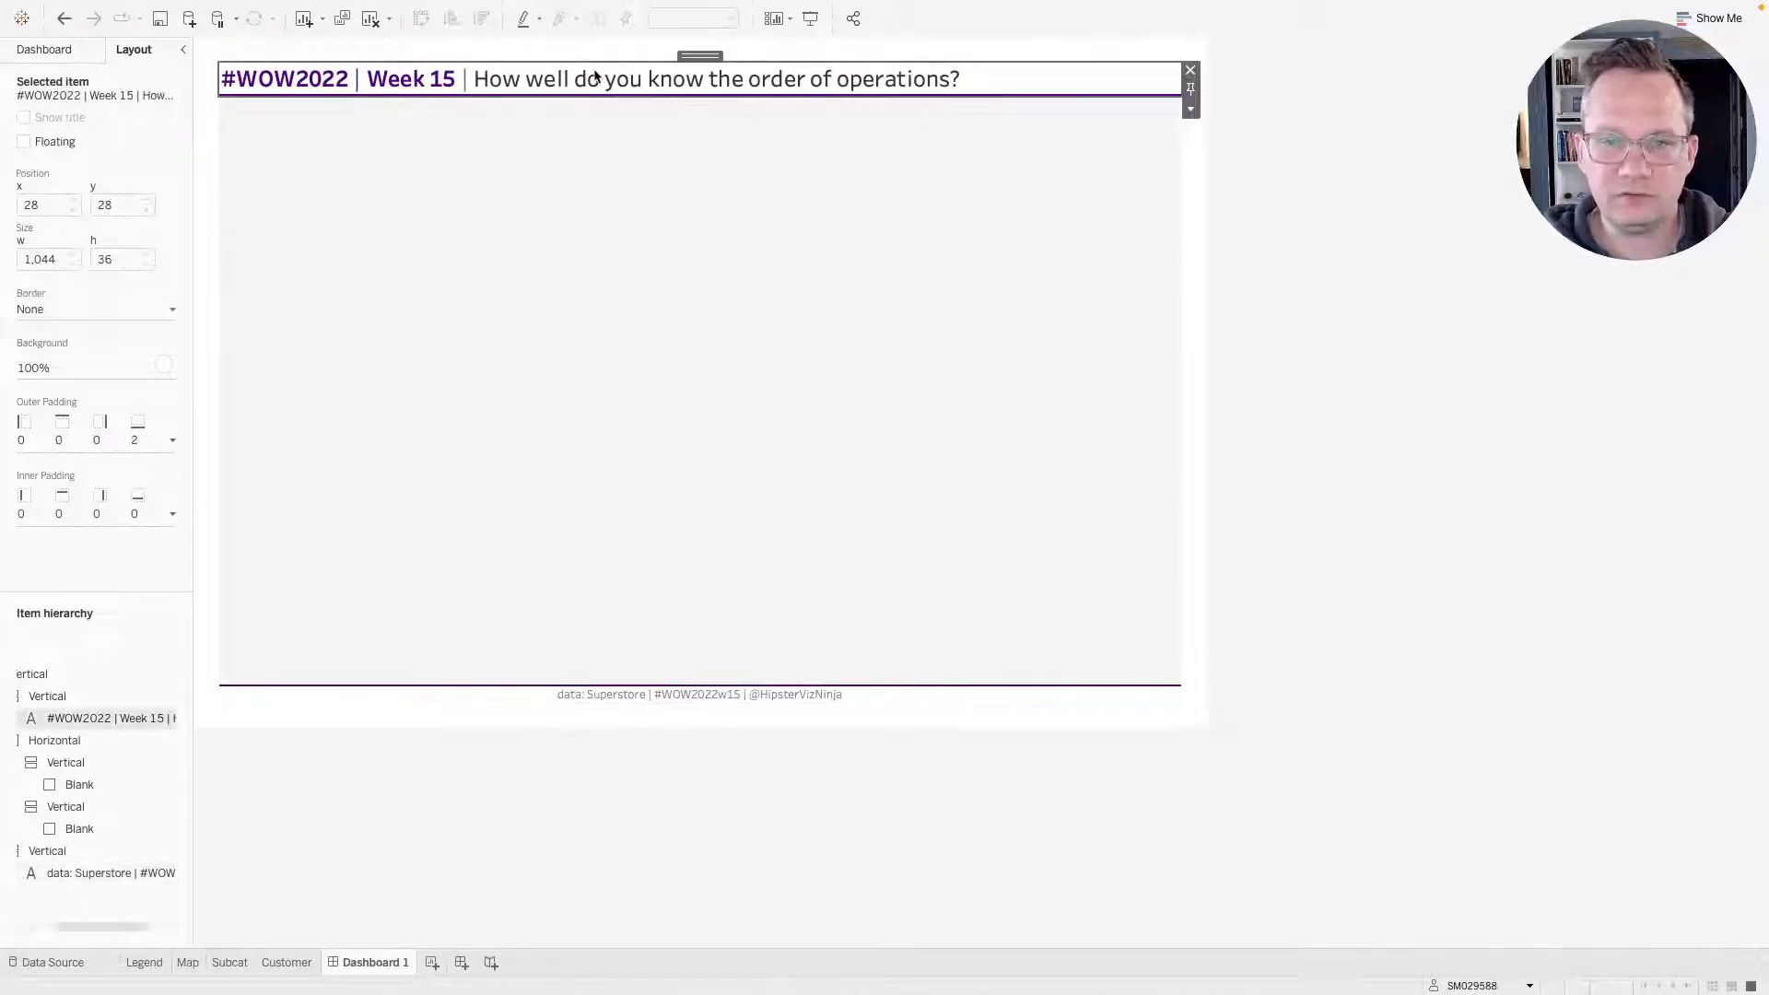
double_click(700, 55)
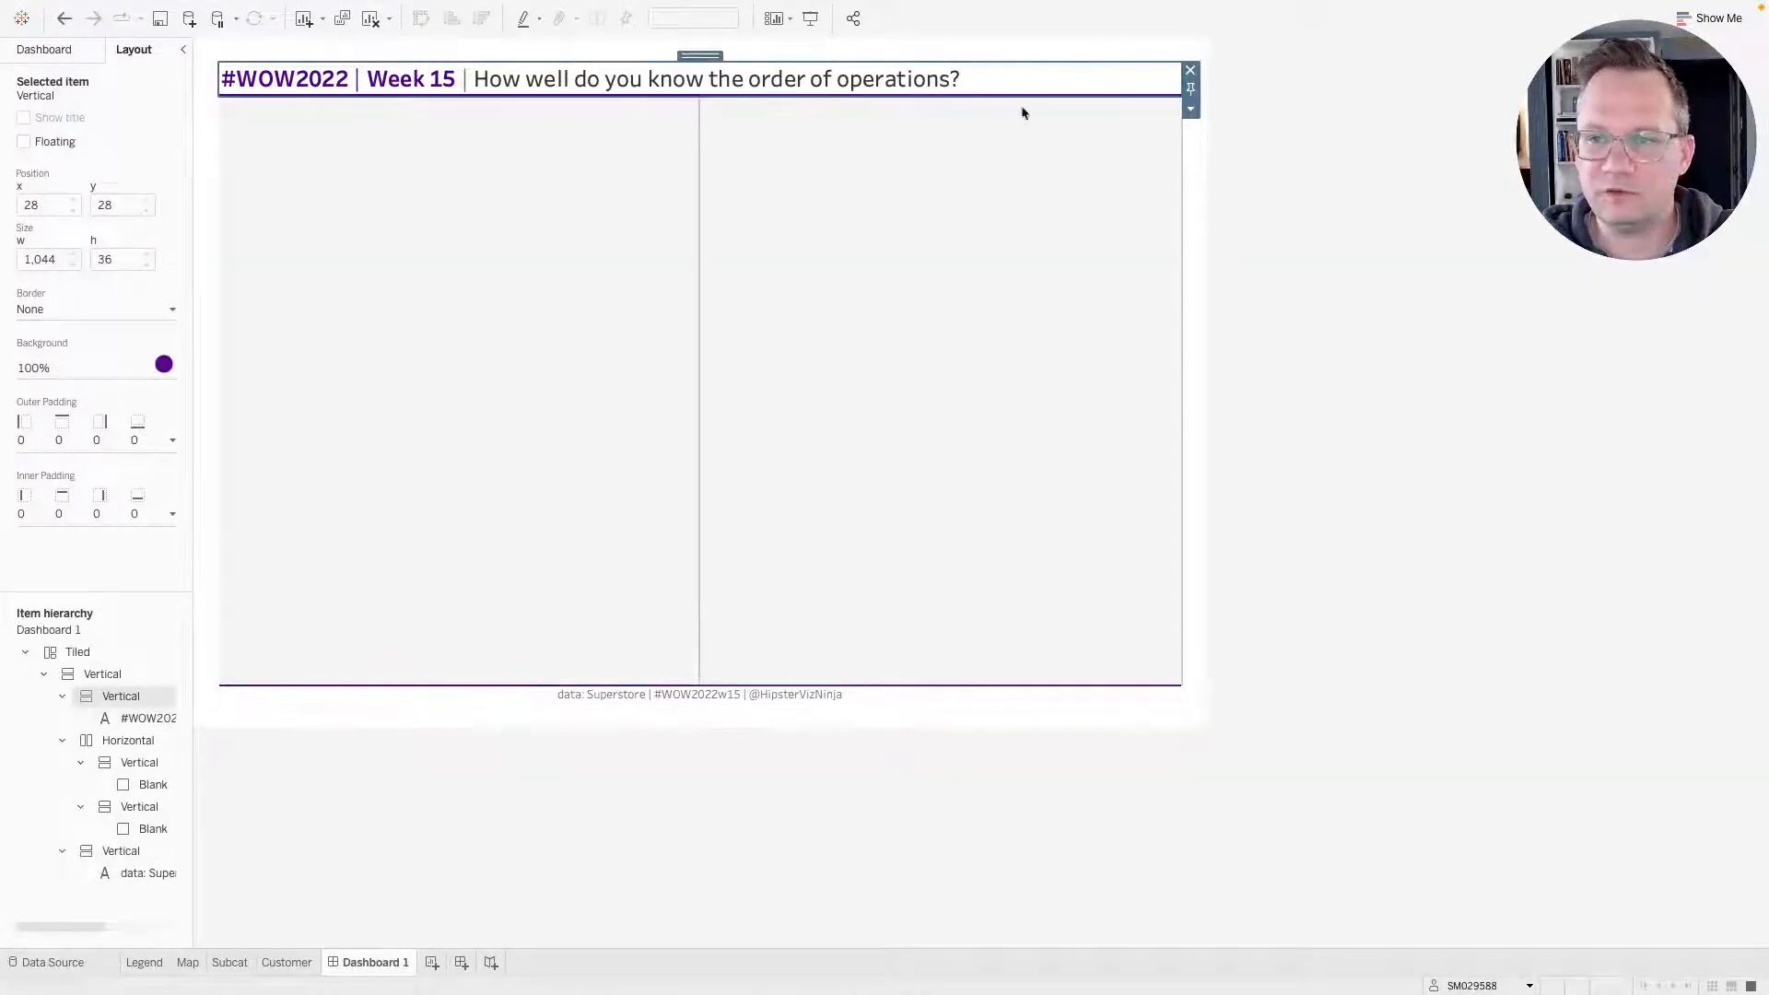
double_click(711, 59)
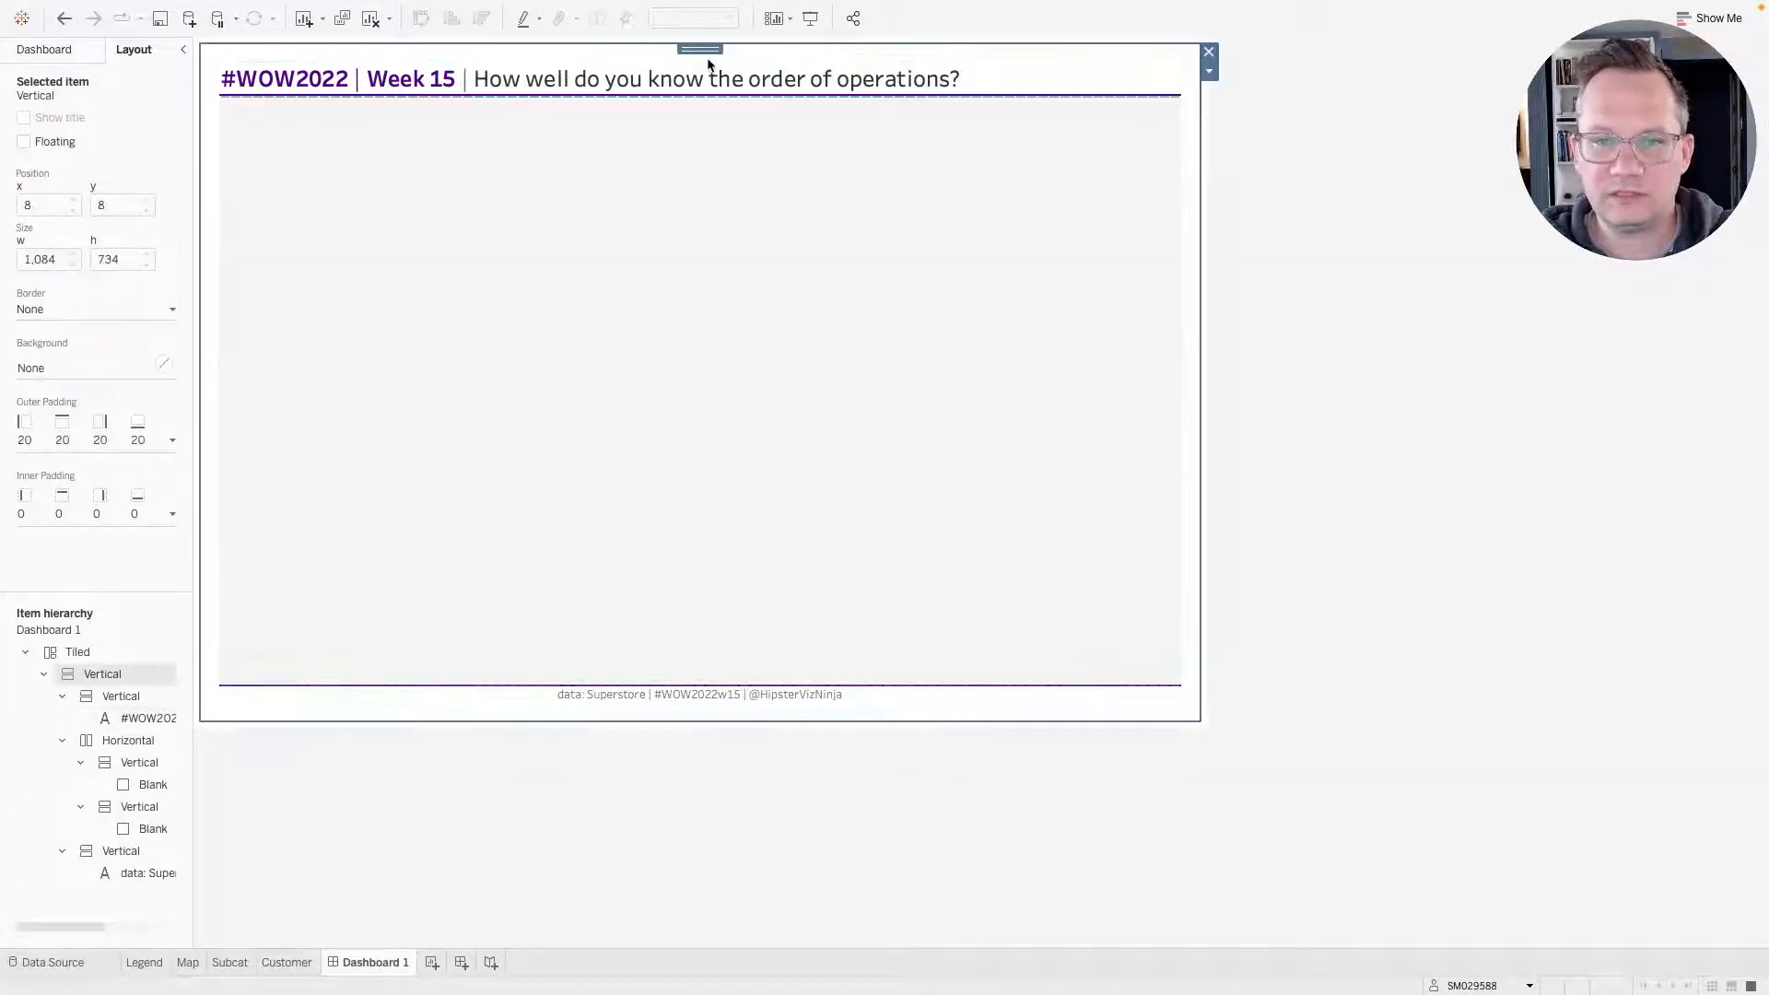
click(1014, 76)
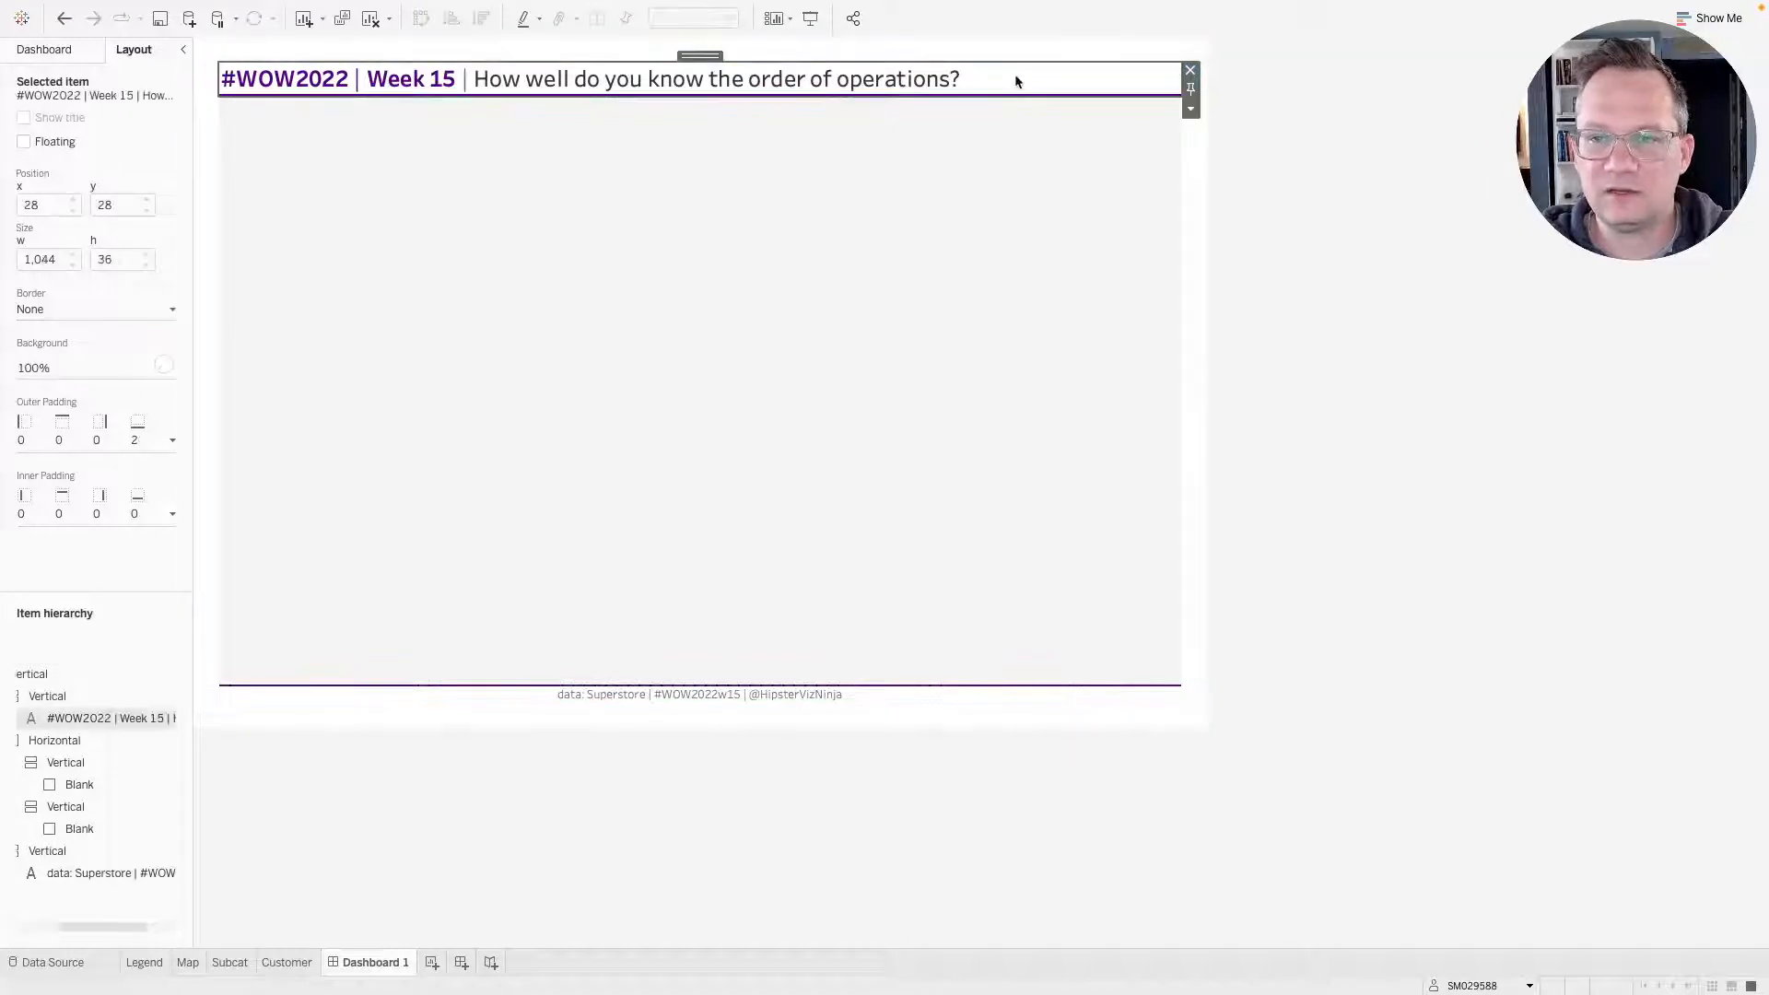
double_click(700, 54)
click(1191, 109)
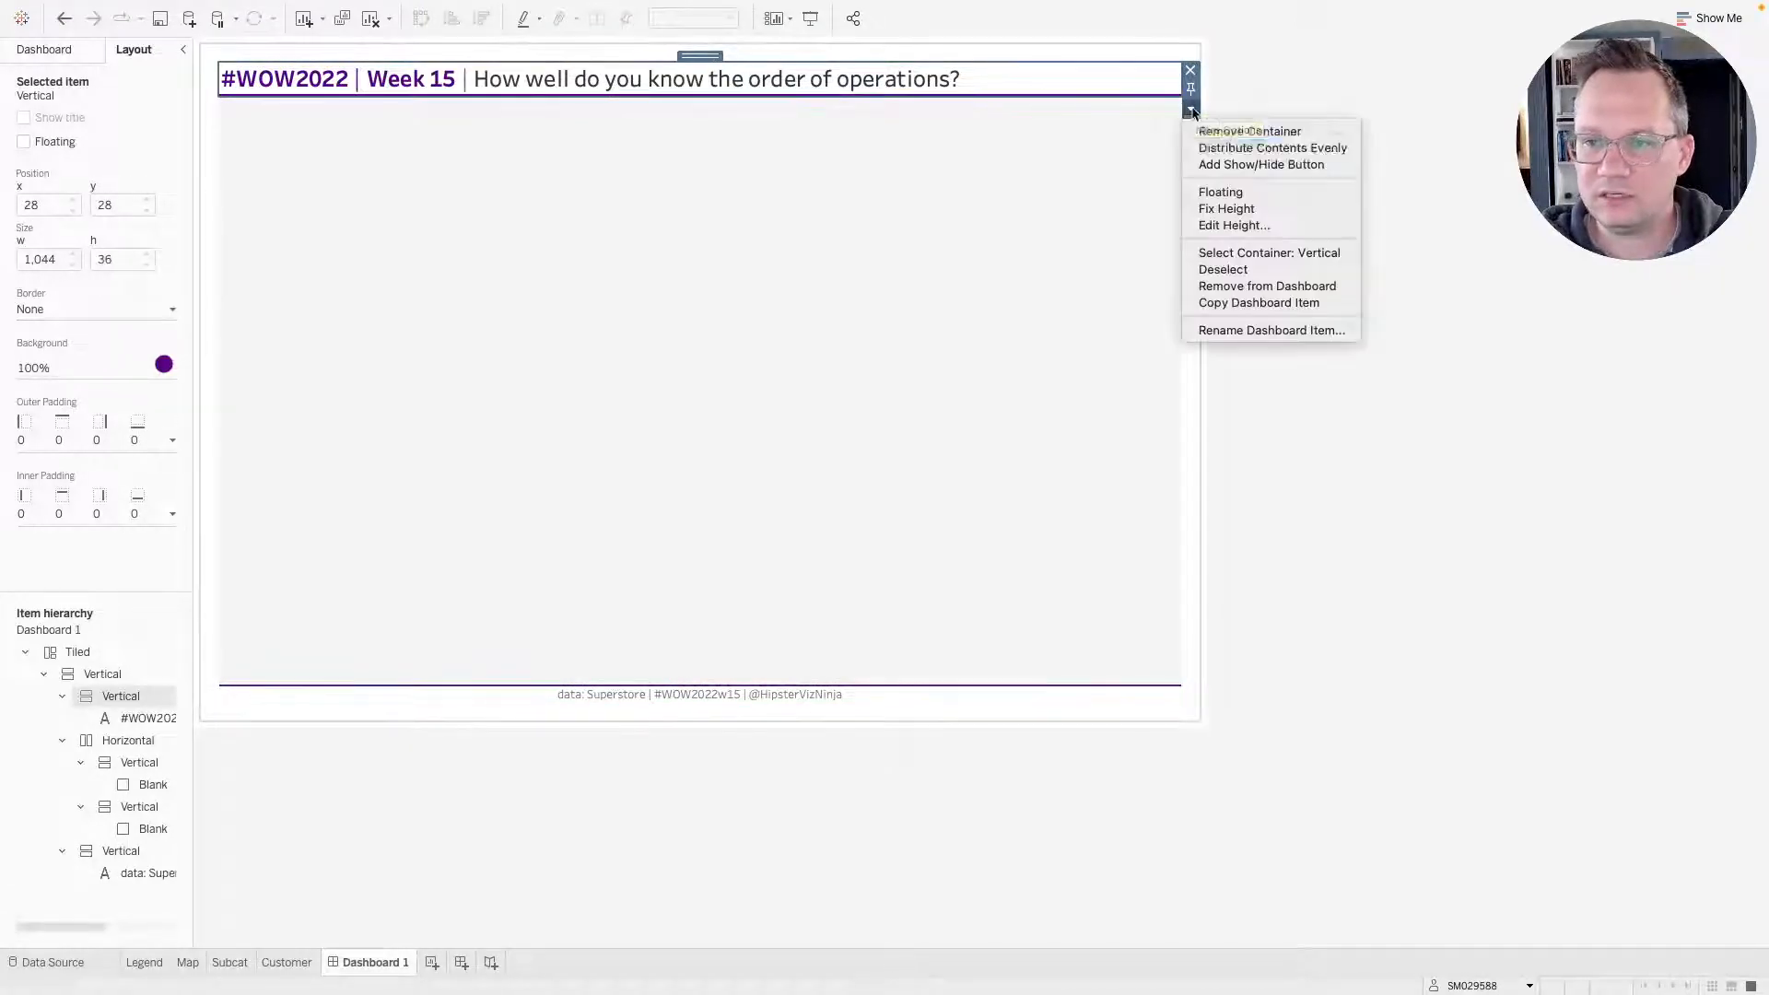
click(1234, 225)
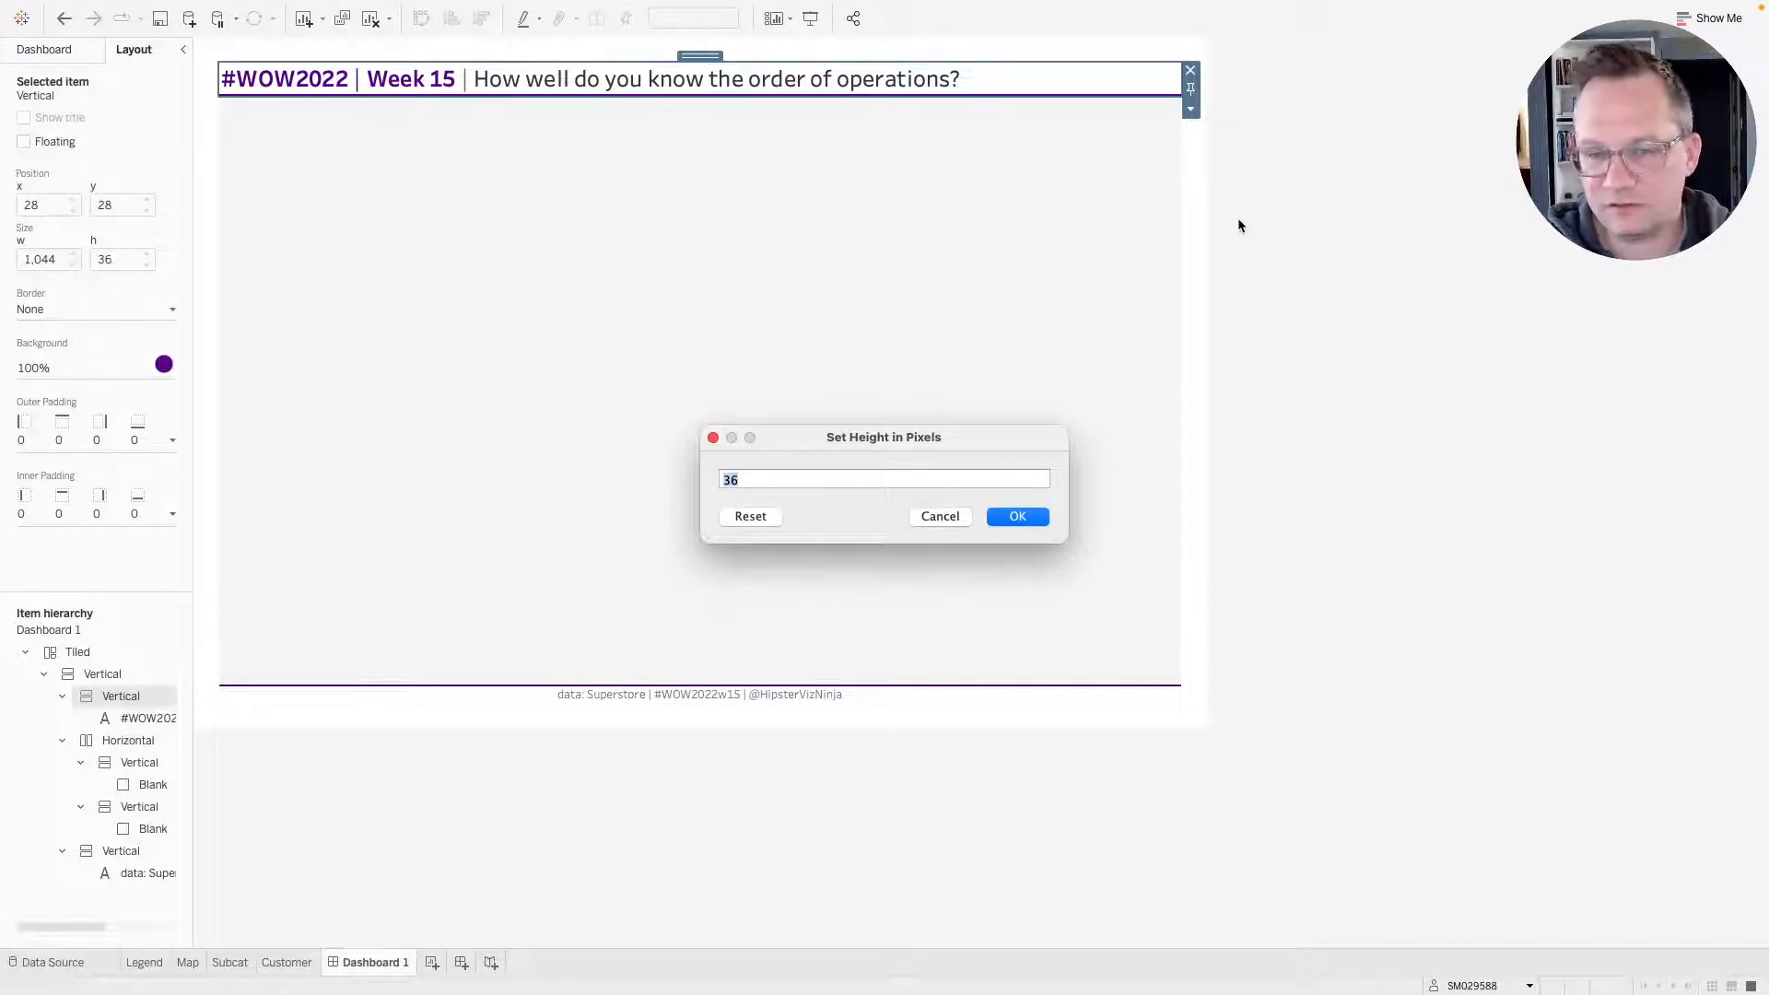
text(50)
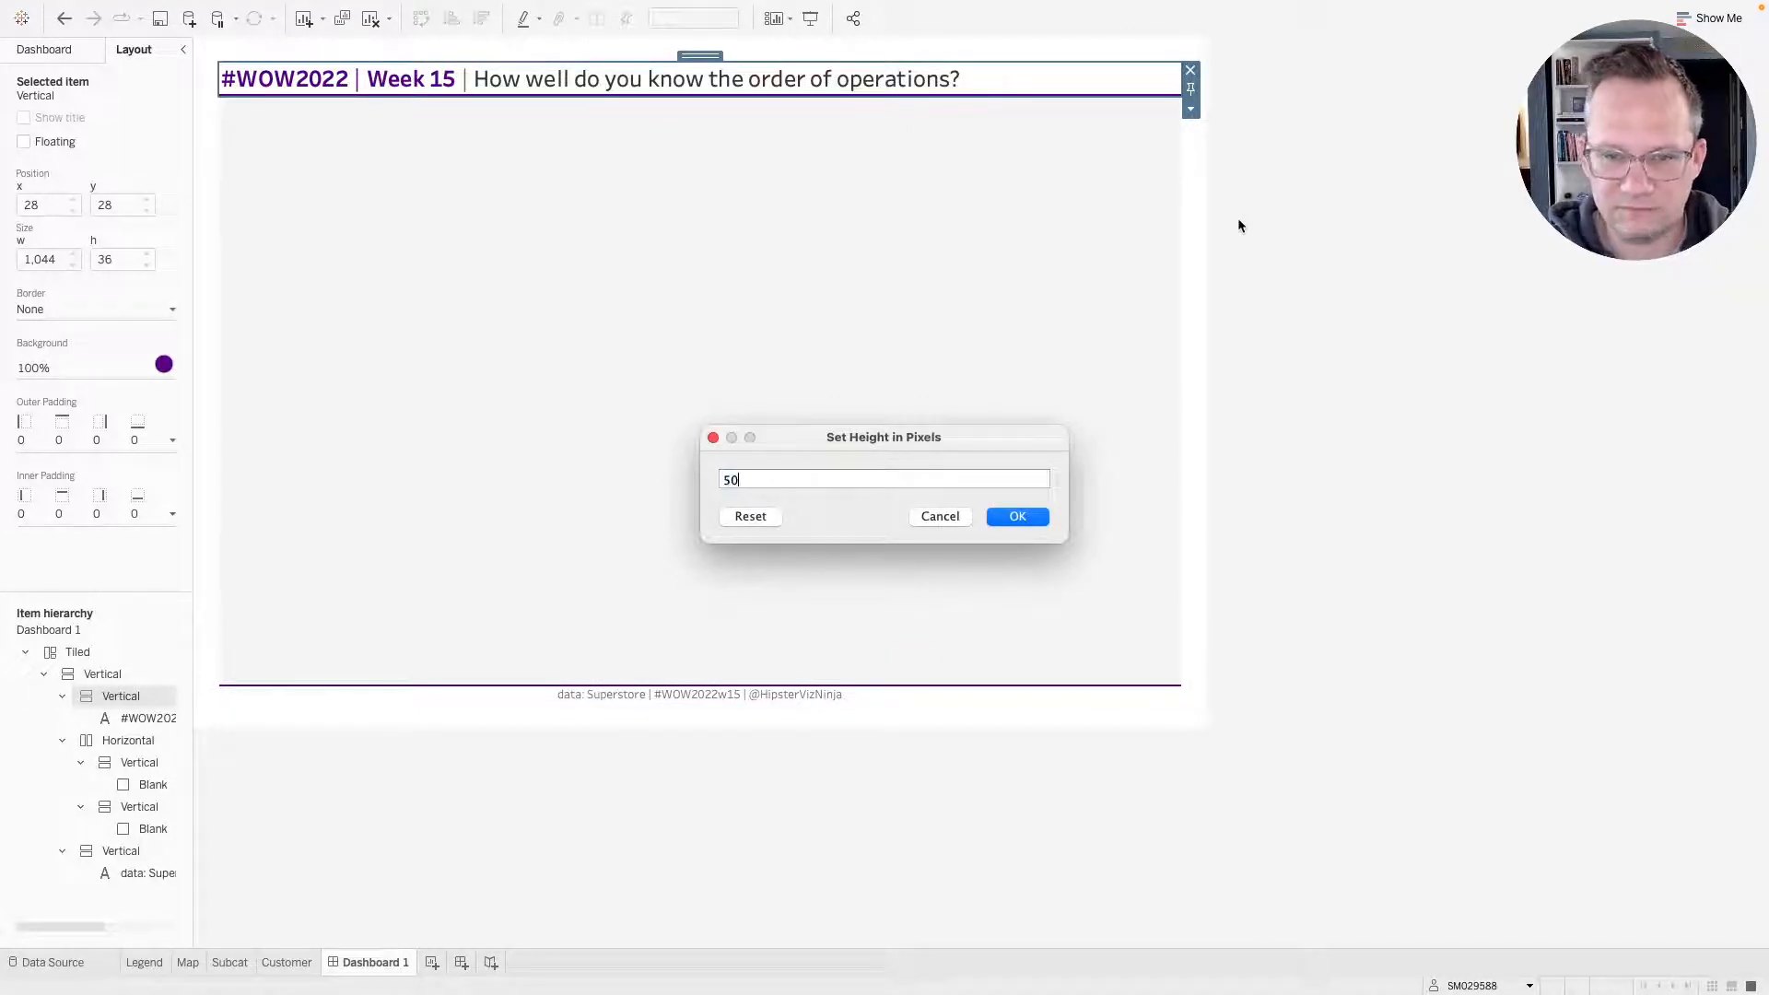
key(Return)
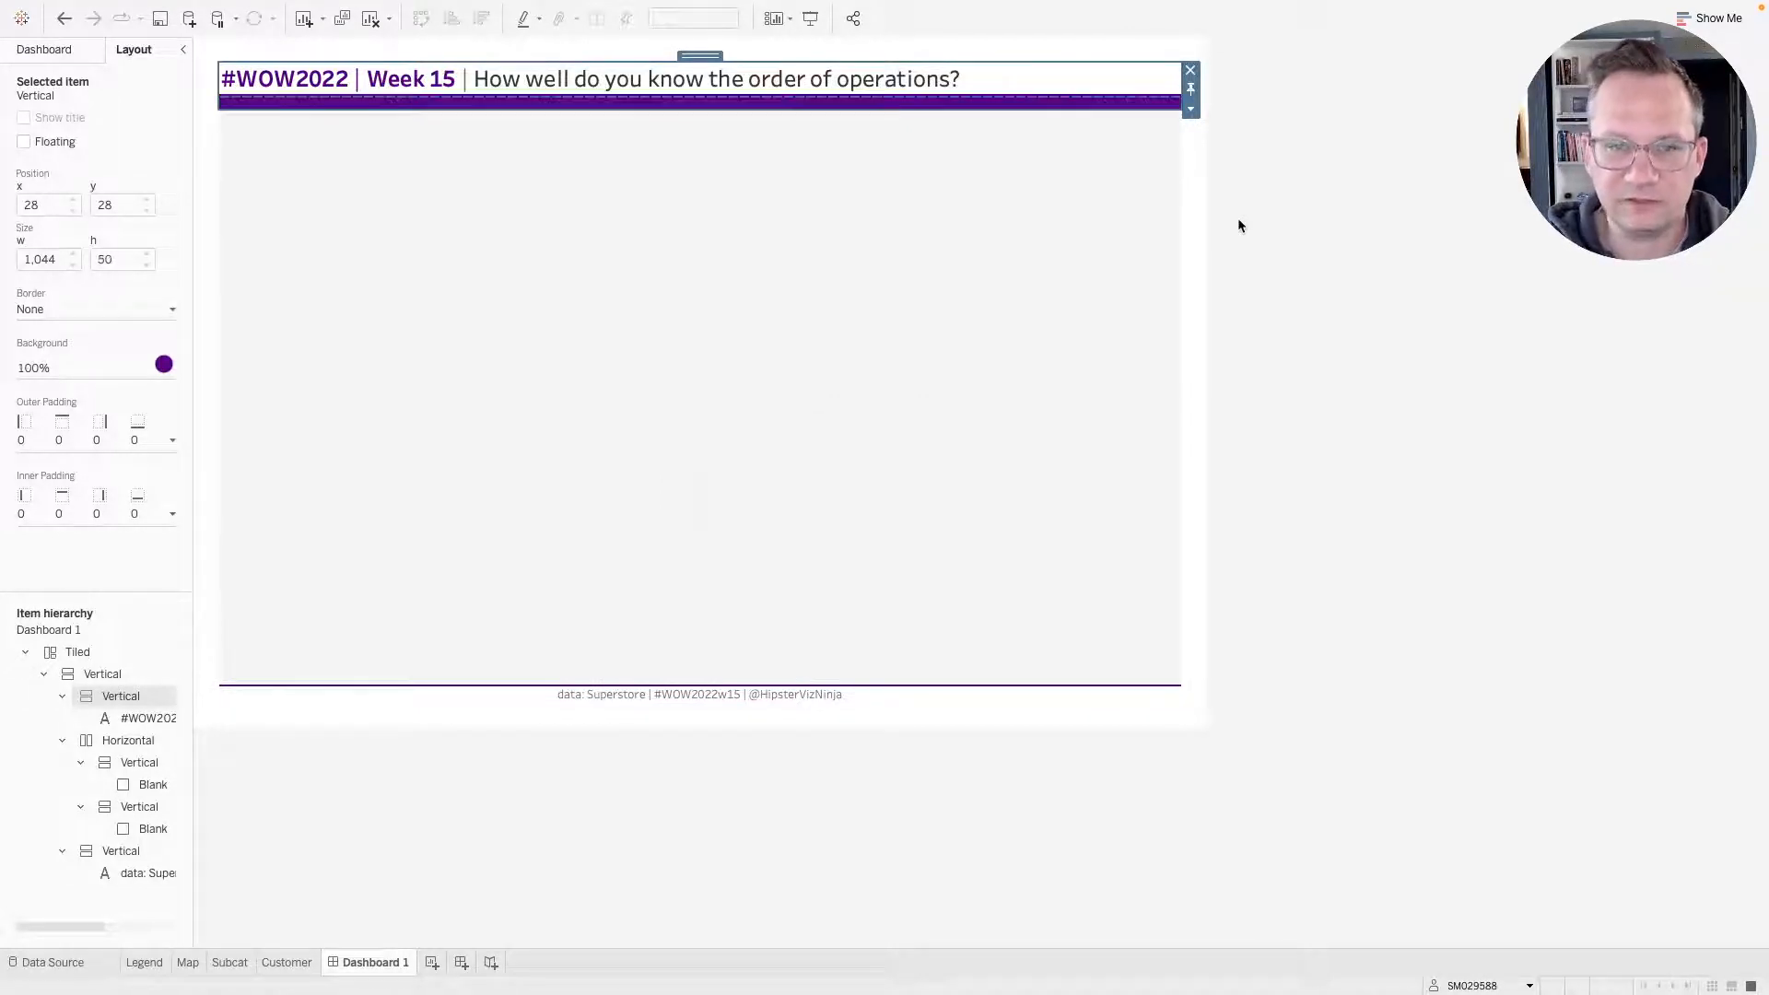
Try nudging the title's bottom outer padding up and back down.
click(1302, 178)
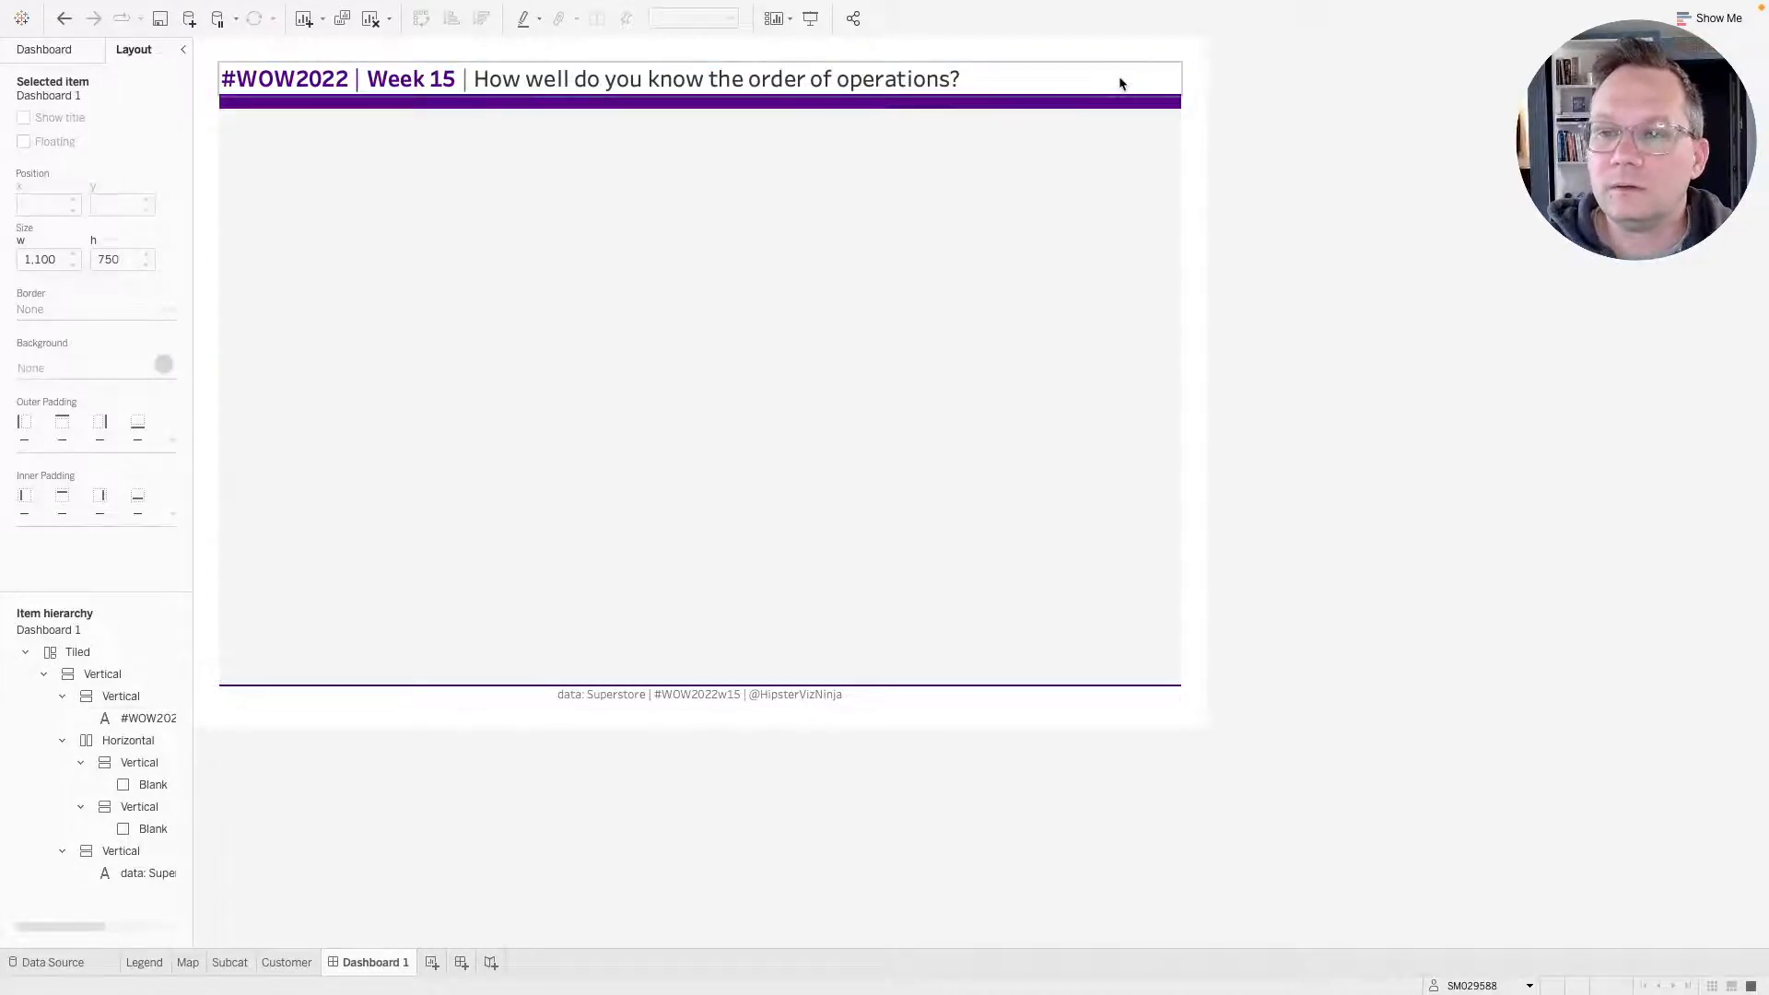
click(1118, 81)
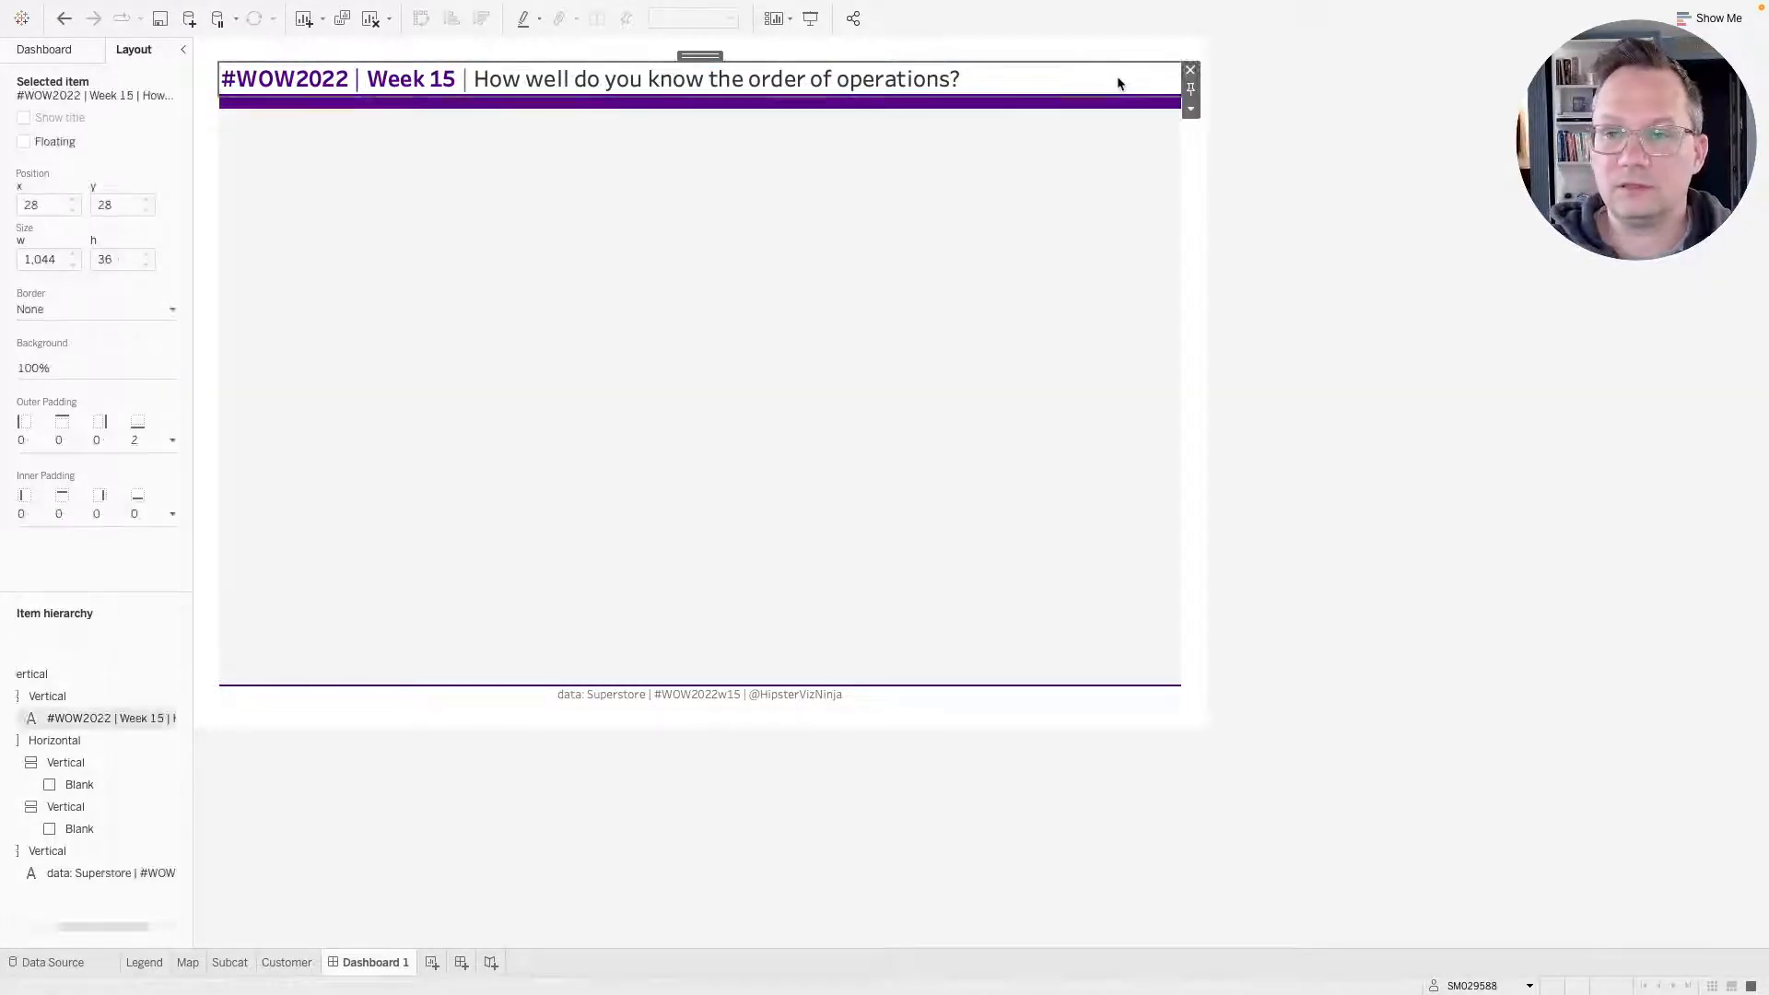
click(1104, 103)
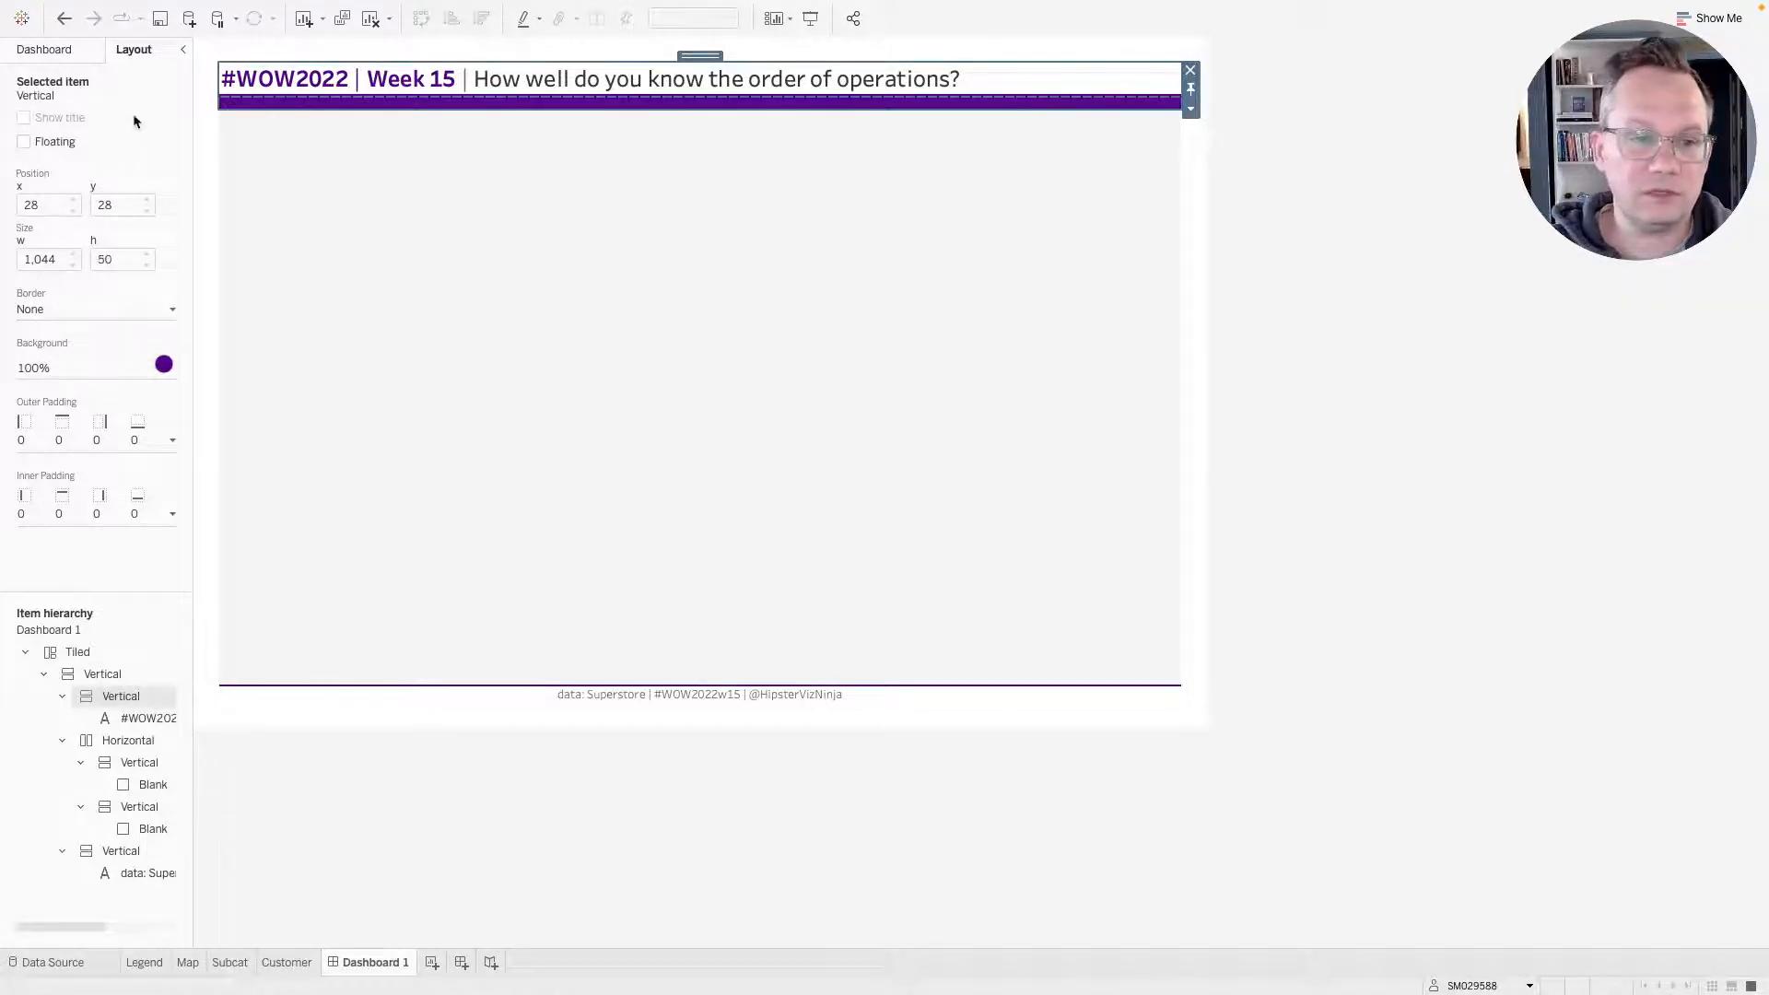
click(519, 88)
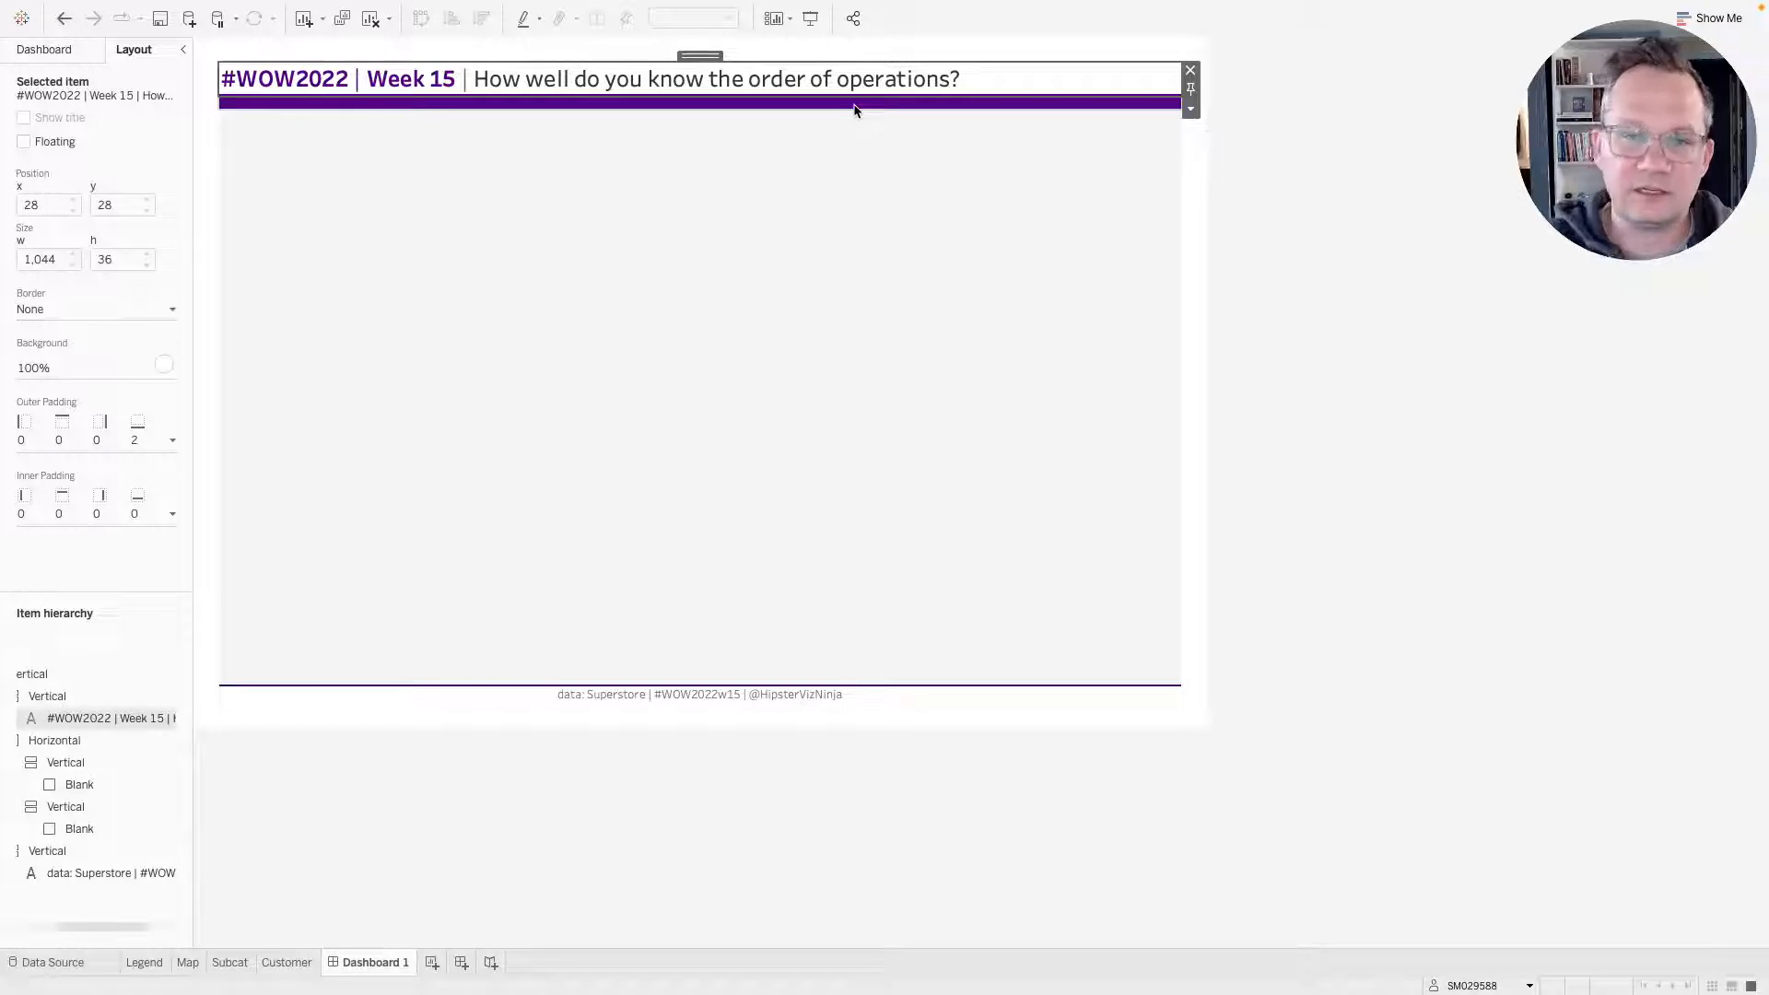
click(120, 441)
click(131, 596)
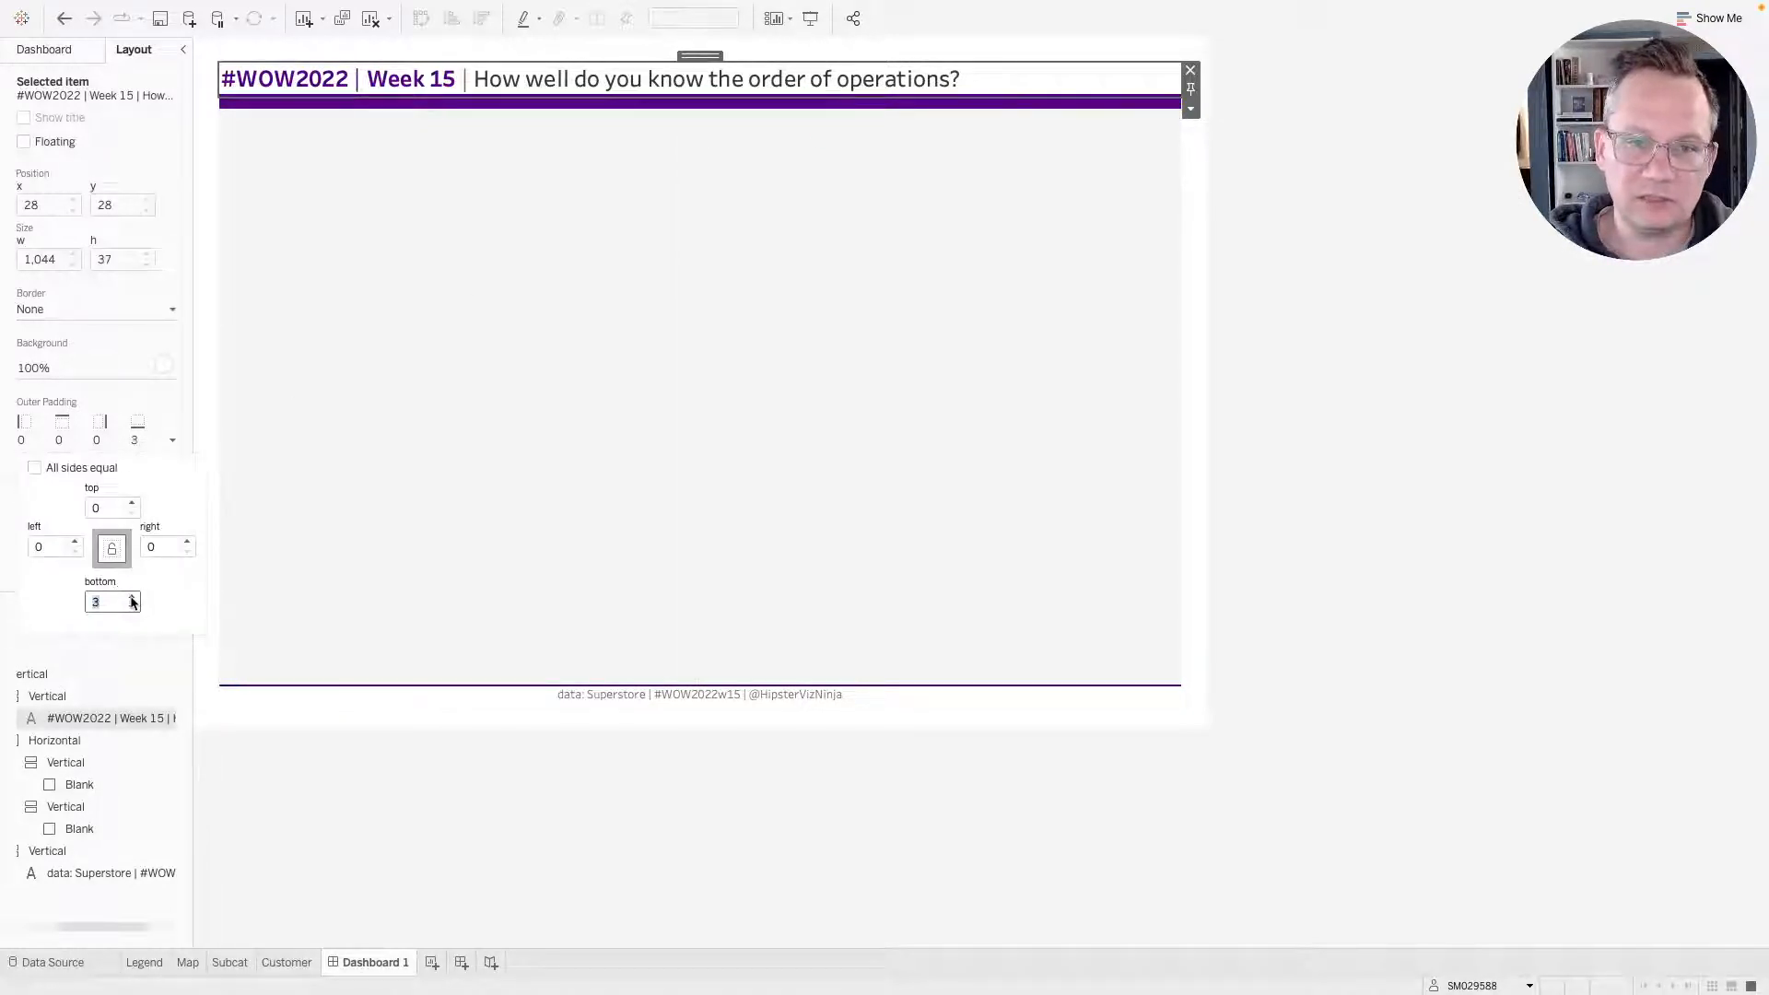
click(132, 597)
click(132, 597)
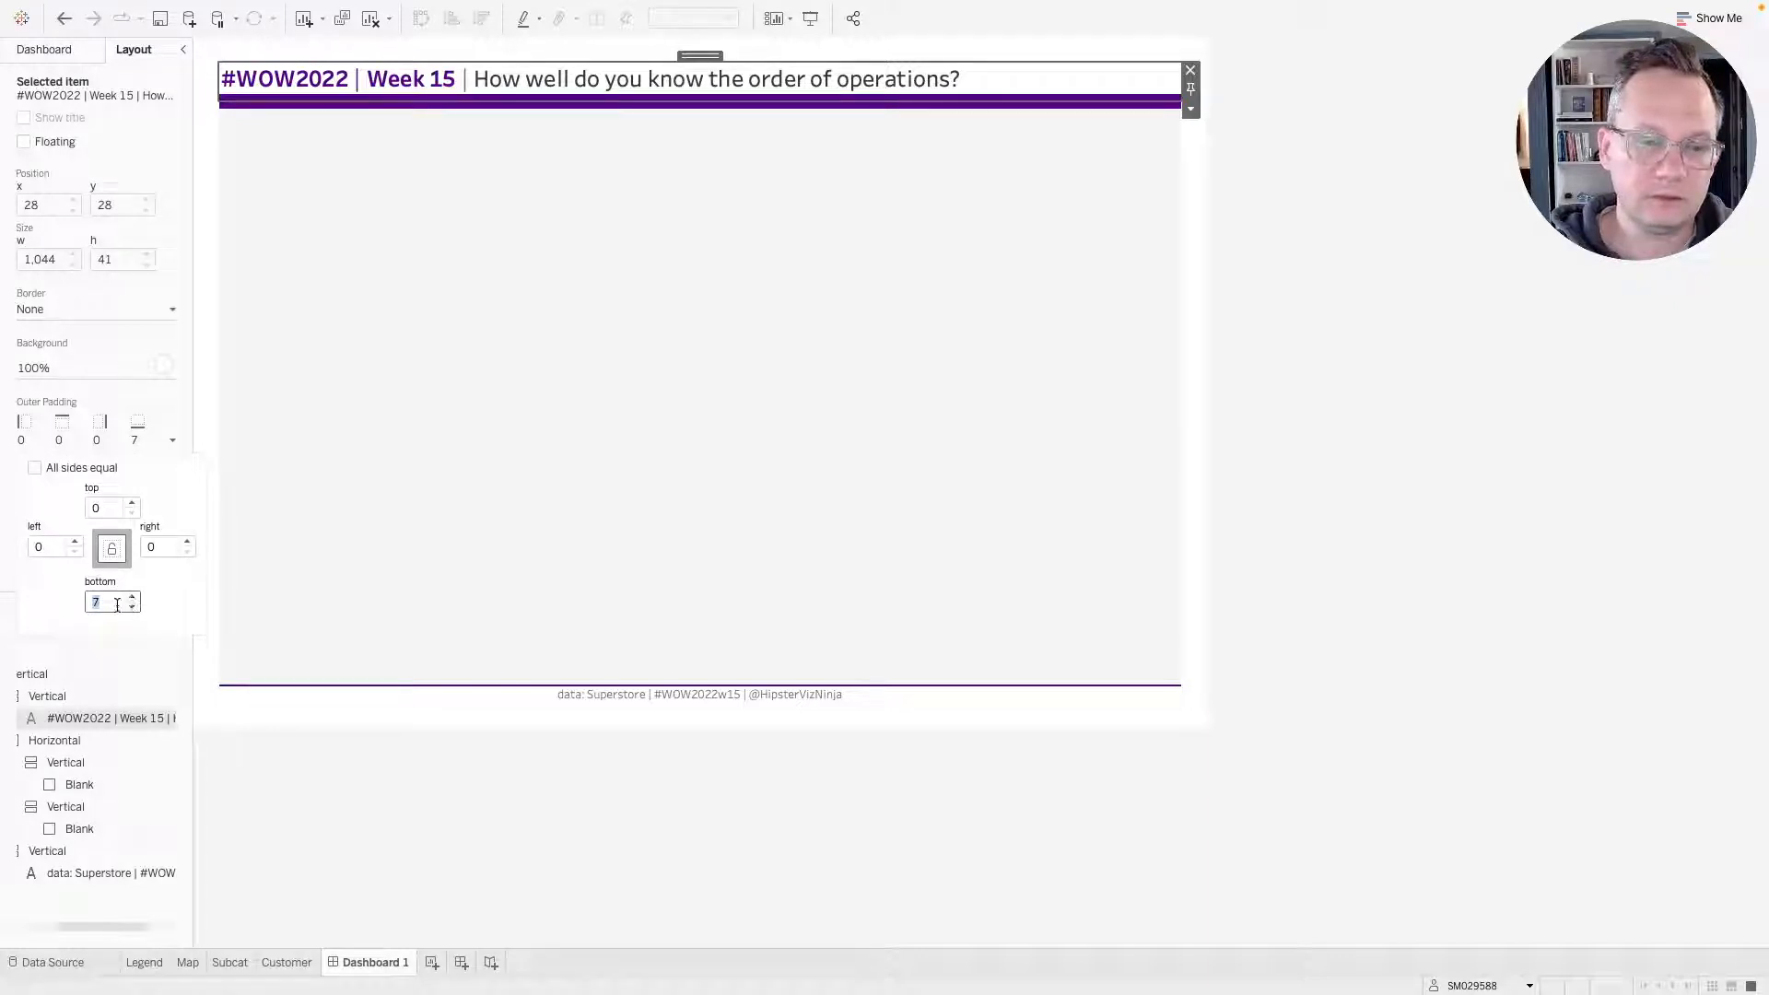
click(132, 607)
click(131, 607)
click(131, 607)
click(132, 607)
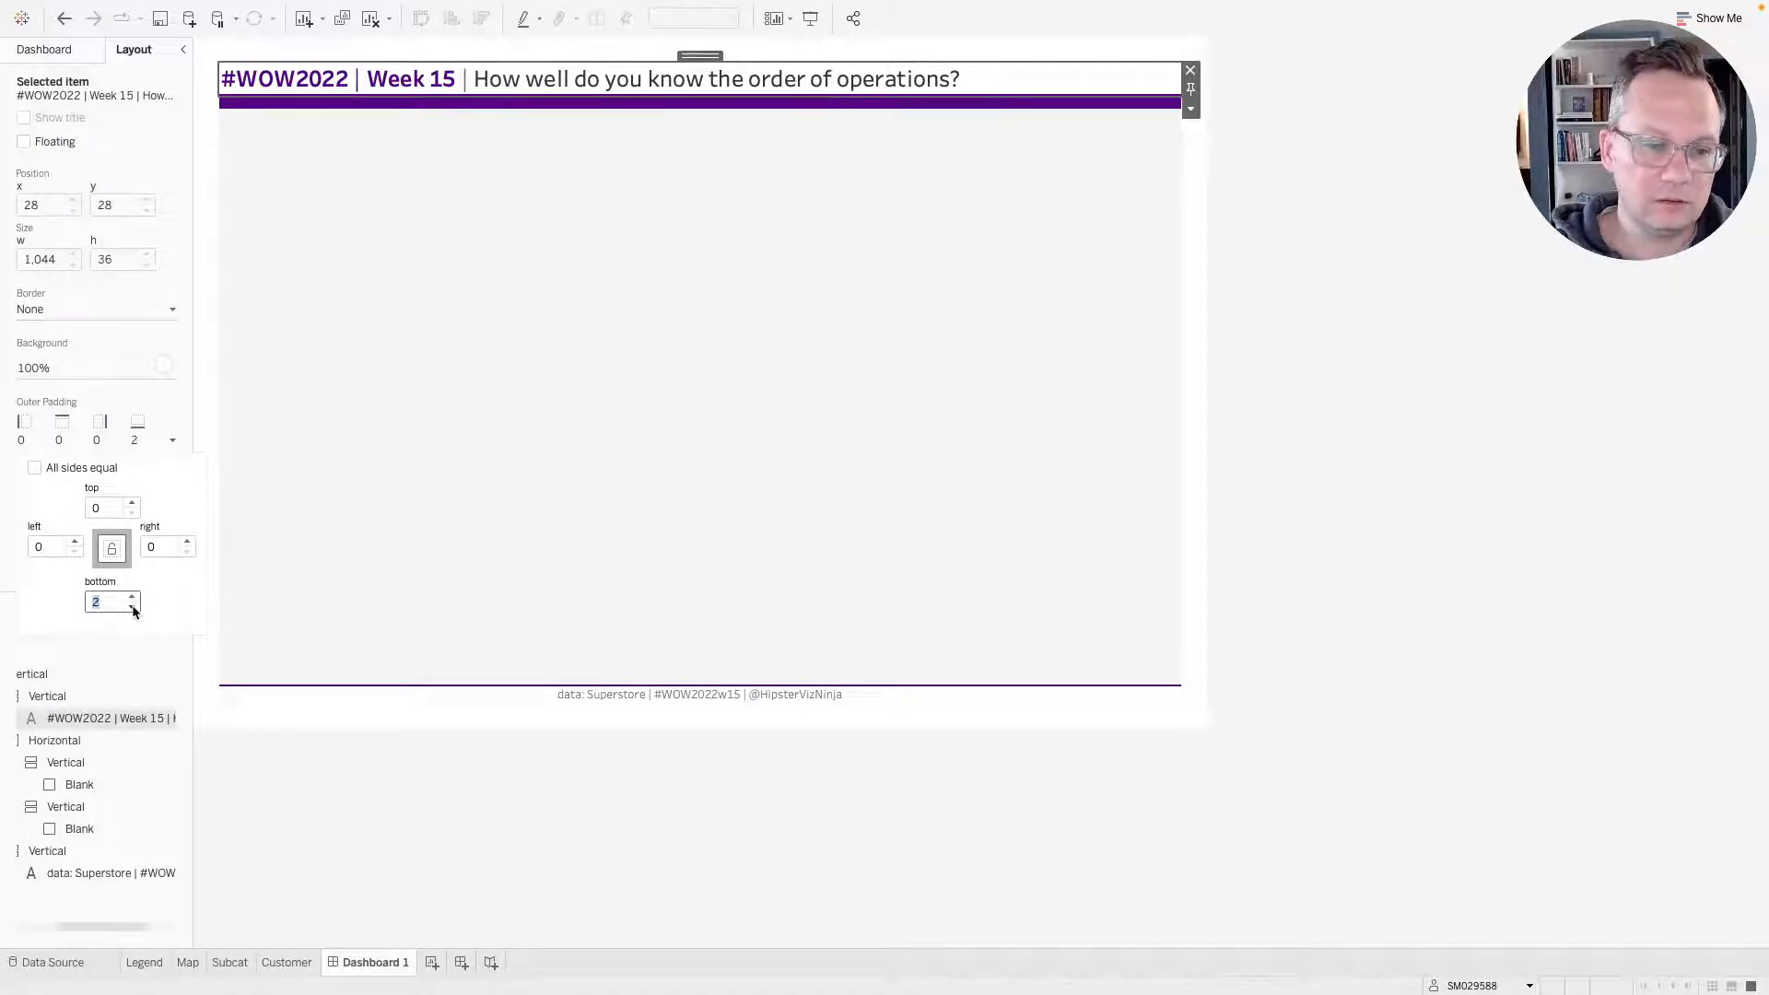
click(132, 607)
click(597, 151)
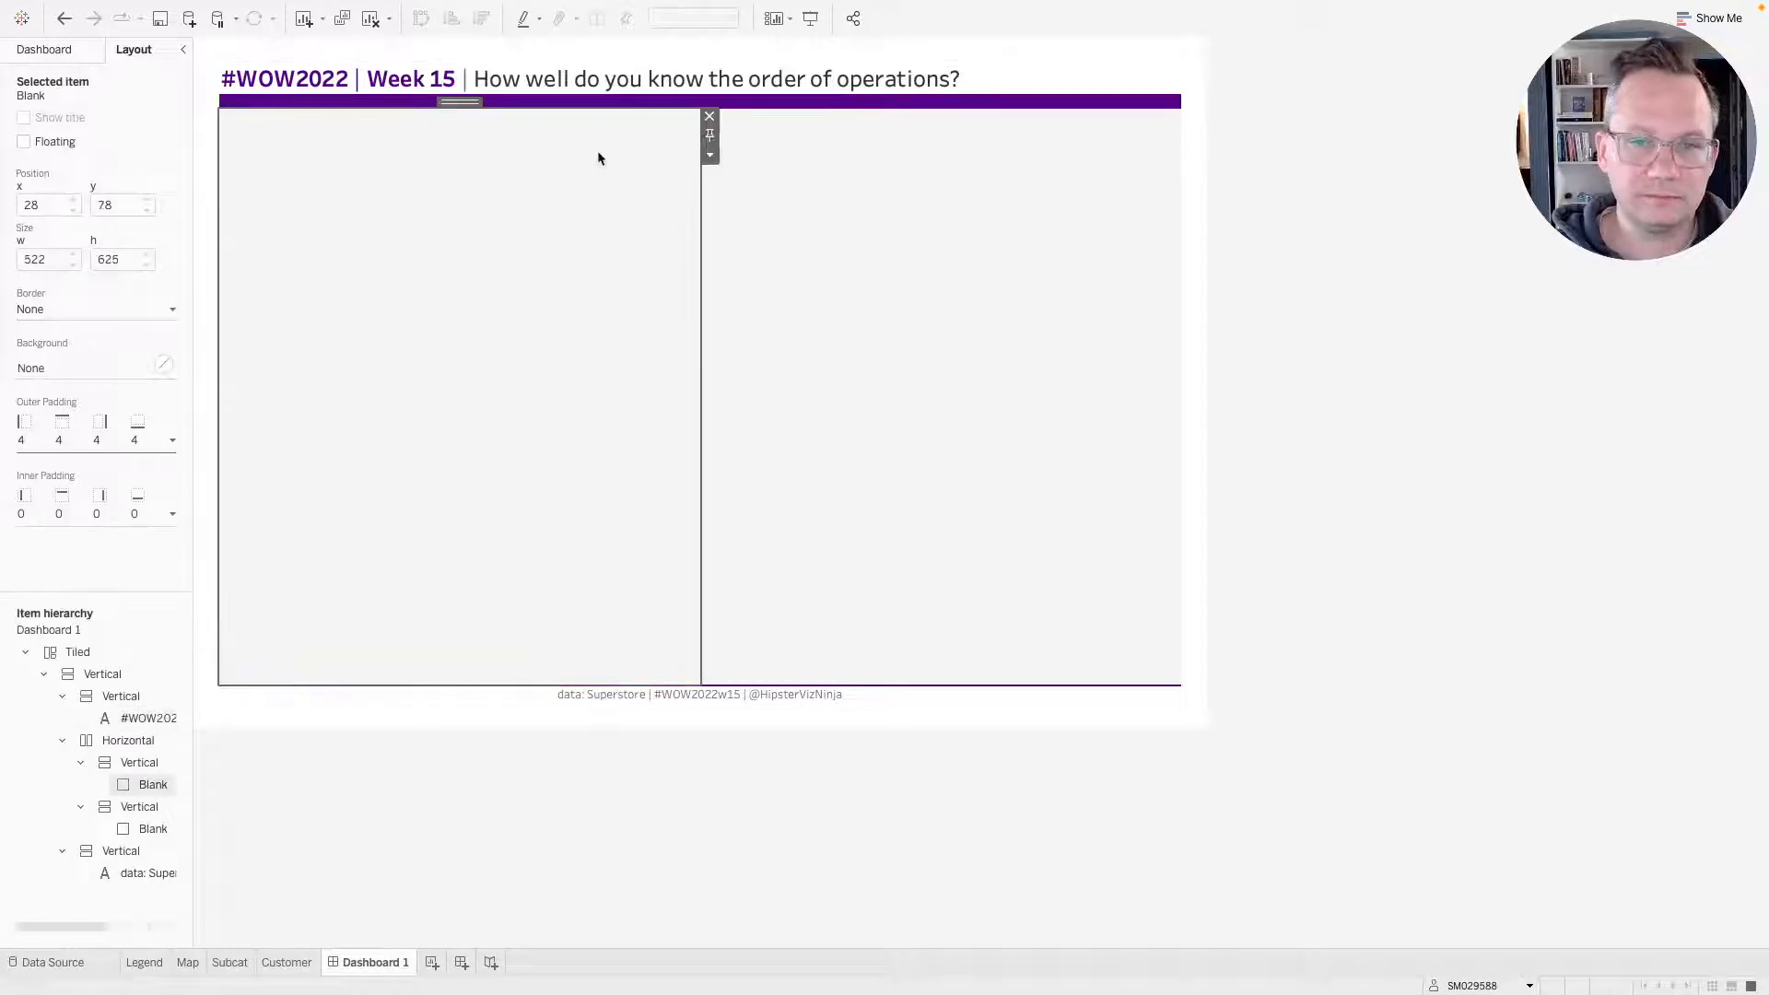
click(751, 107)
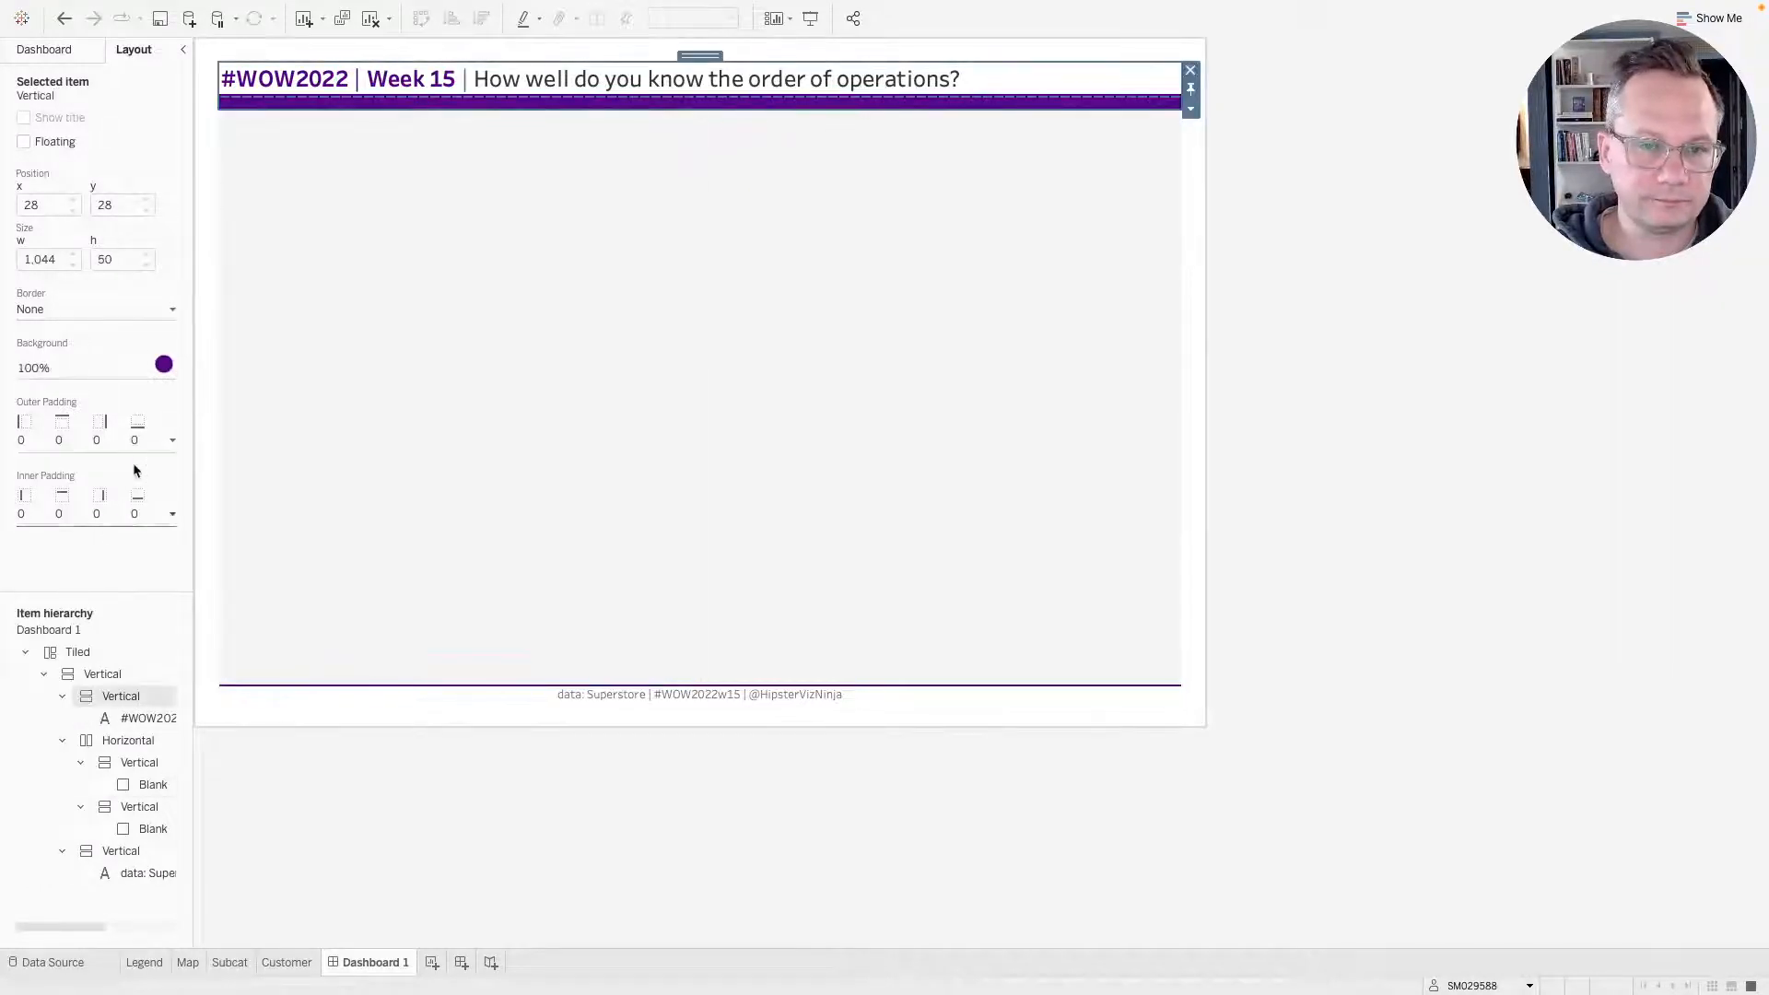
click(105, 522)
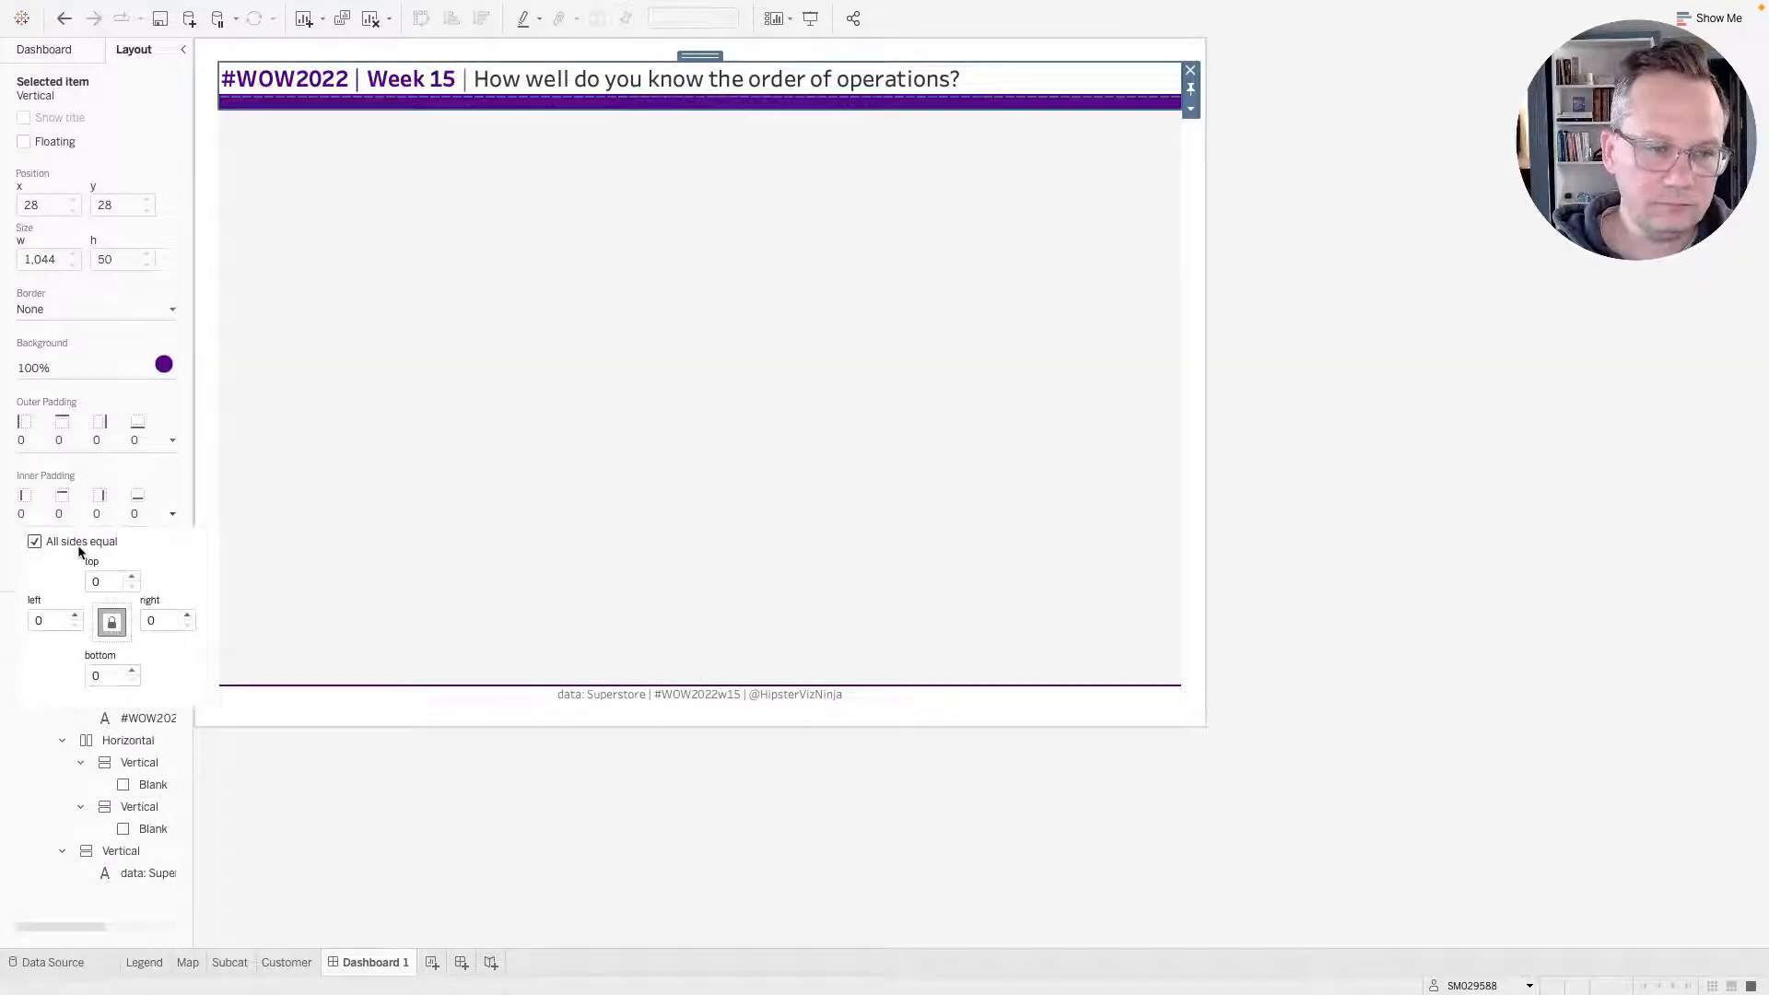
click(132, 672)
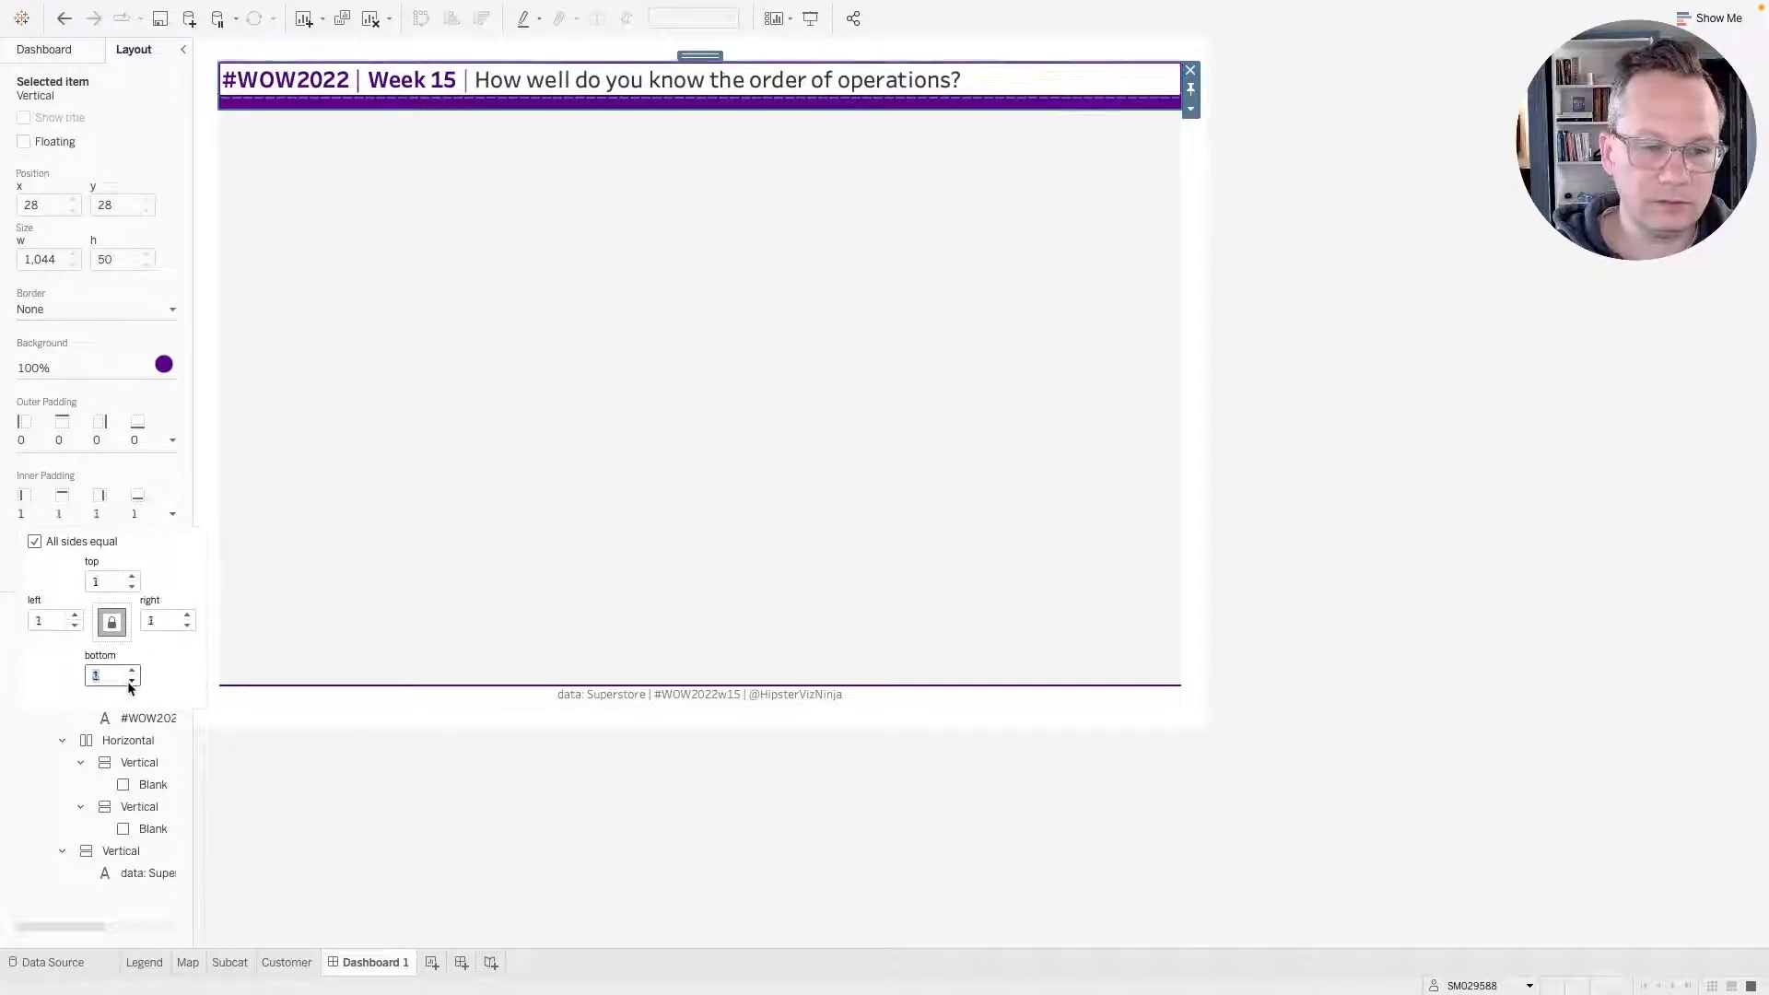
click(131, 682)
Set the purple title container's outer padding to 1 on all sides.
click(113, 455)
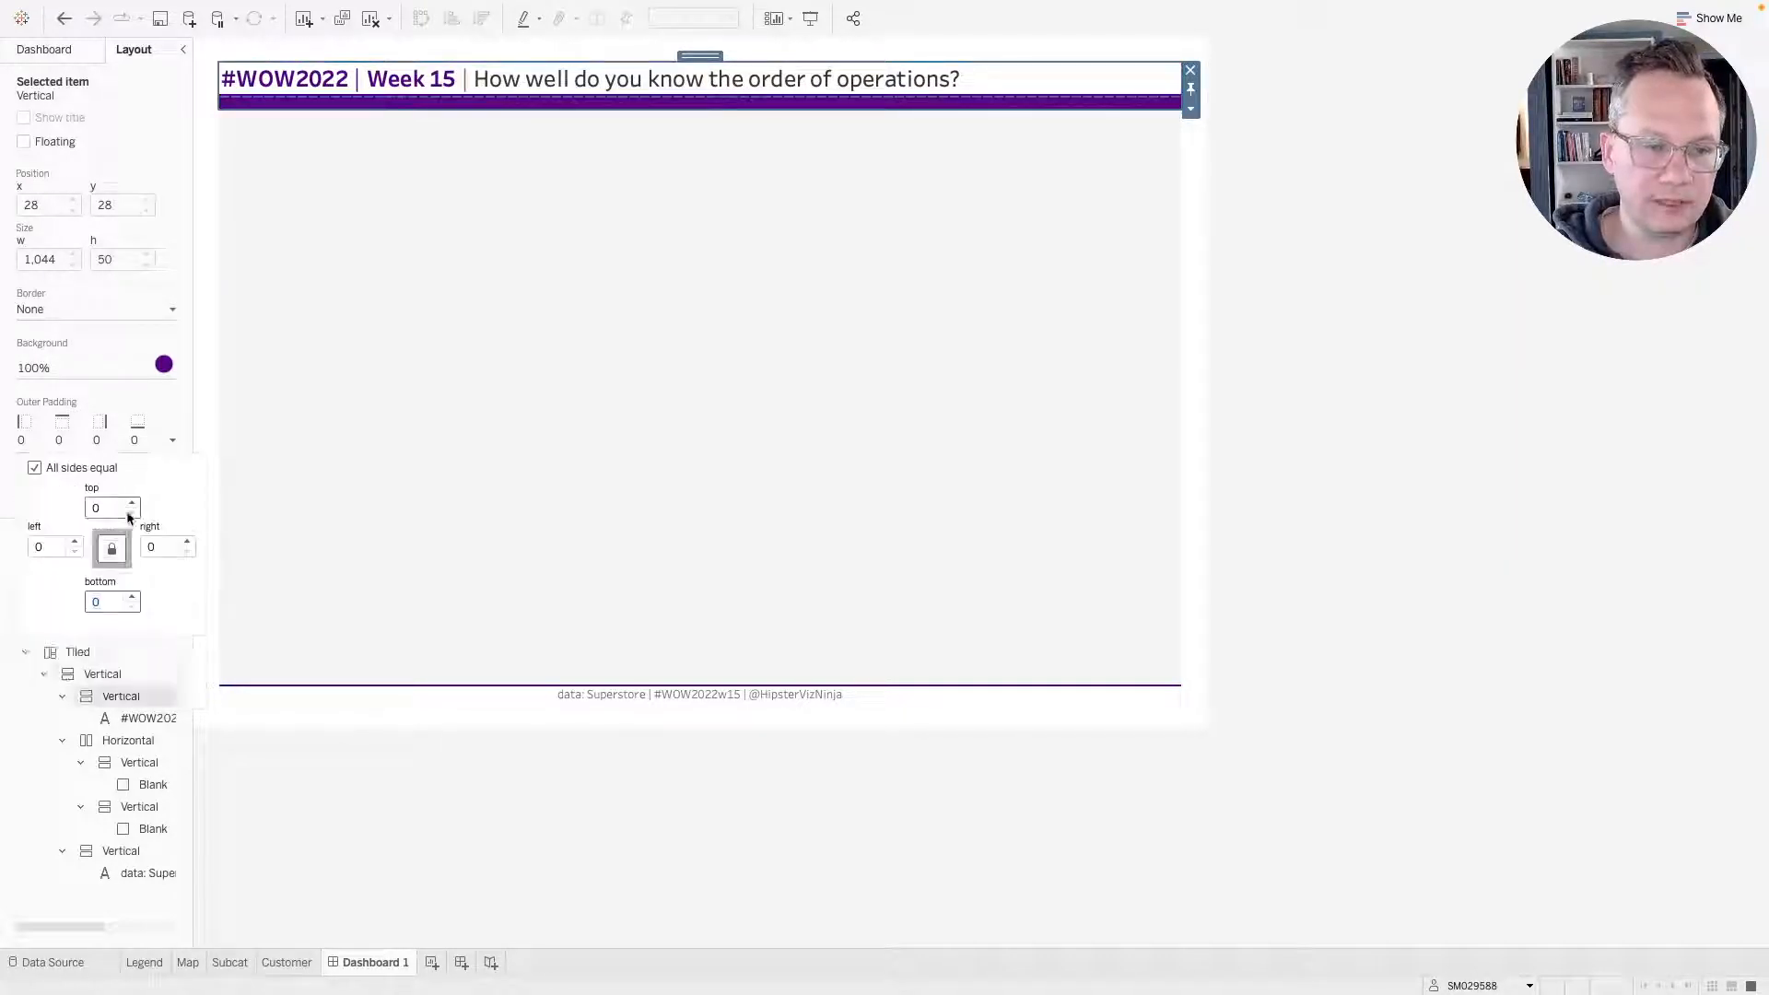
click(133, 597)
click(134, 597)
click(133, 597)
click(134, 597)
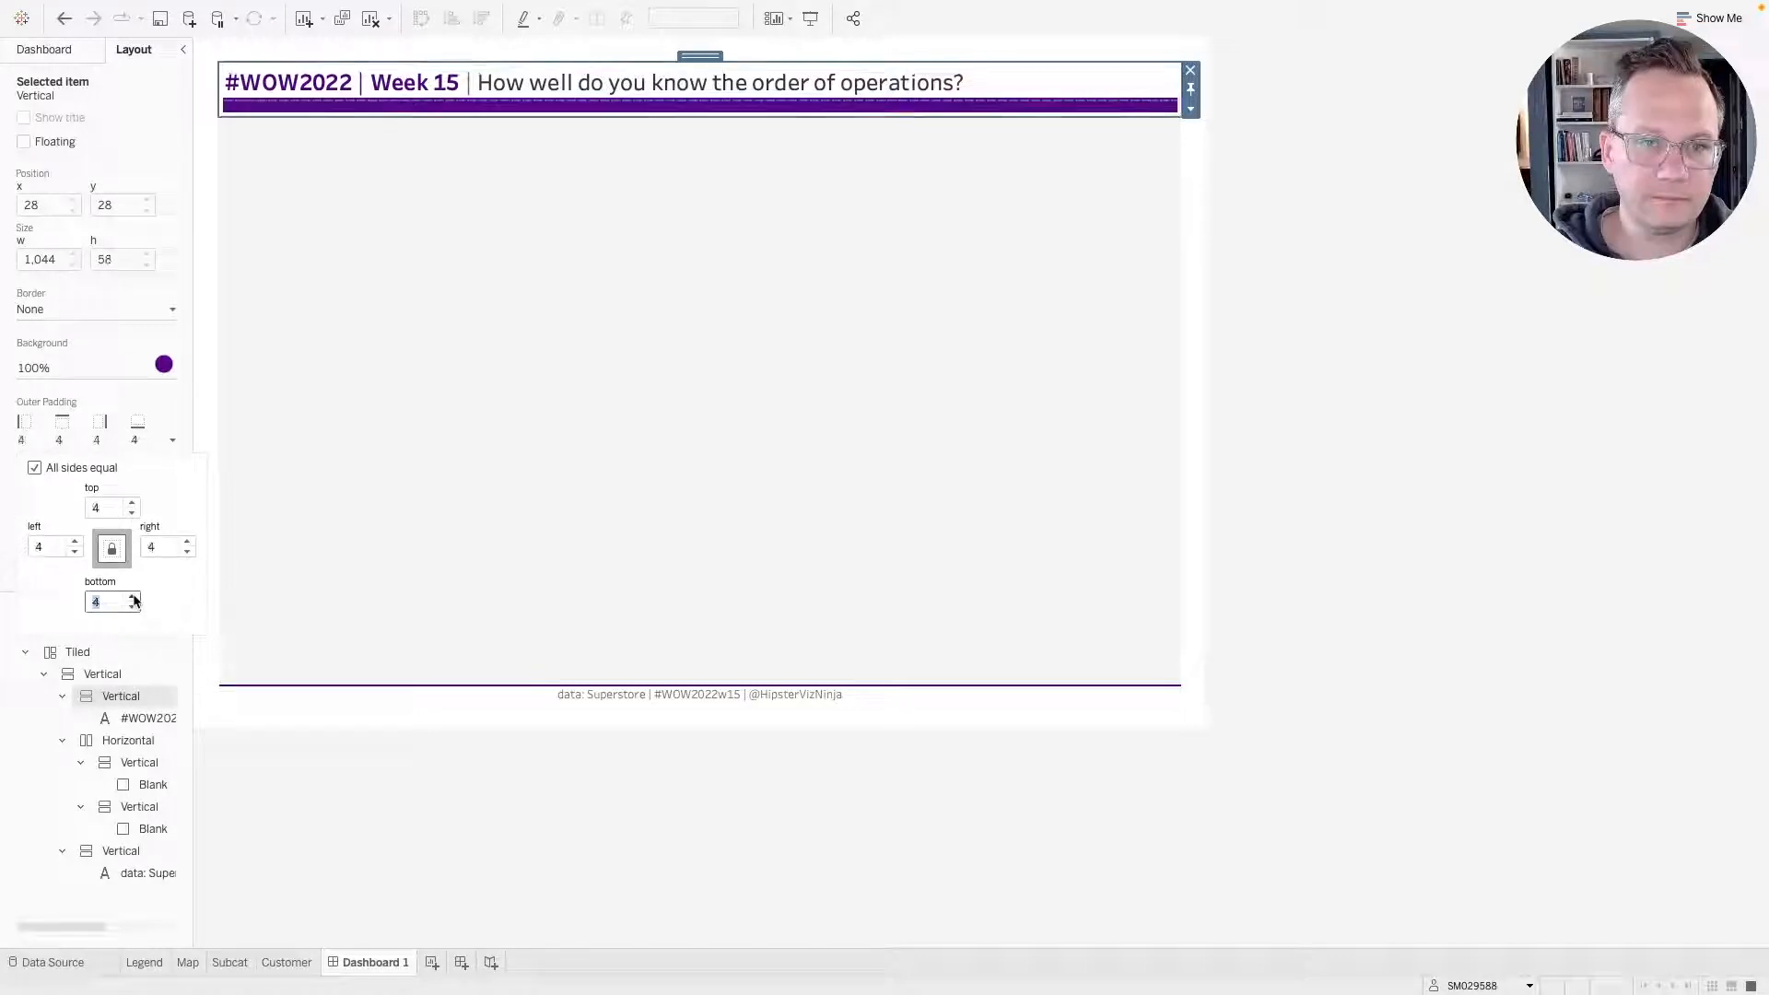
click(132, 606)
click(133, 606)
click(132, 606)
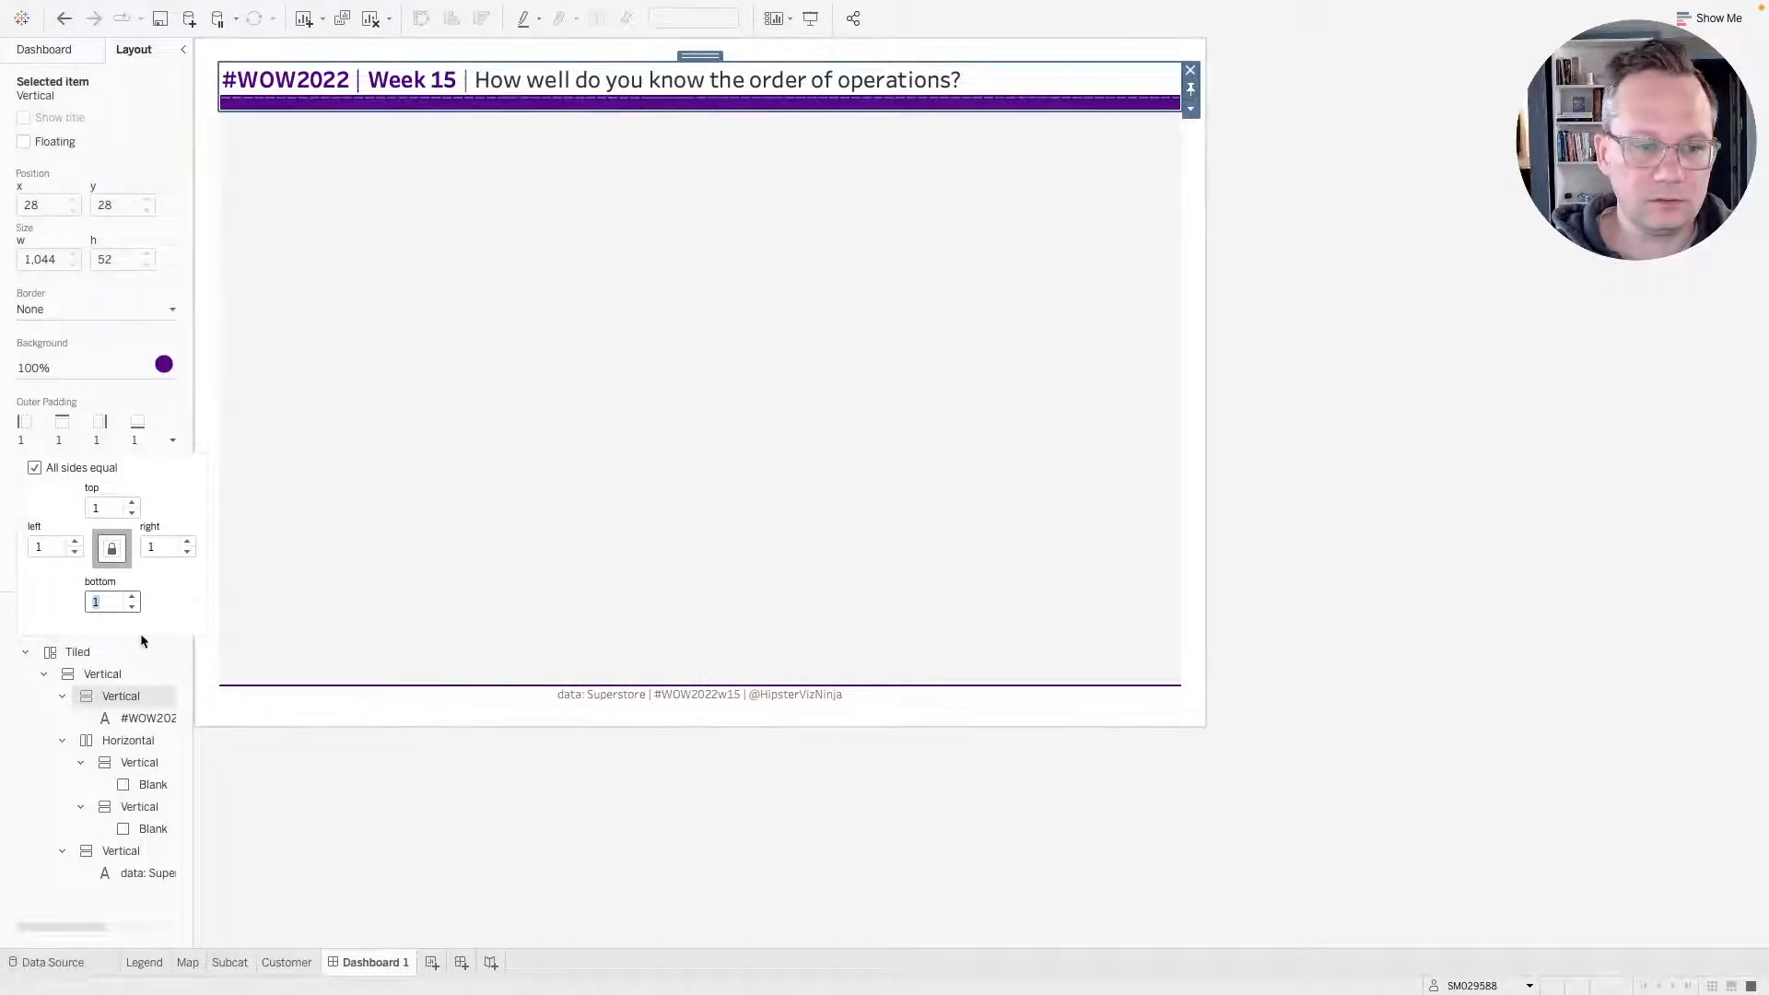
Reset the purple title container's outer padding to 0 on all sides and unfix its height.
click(132, 606)
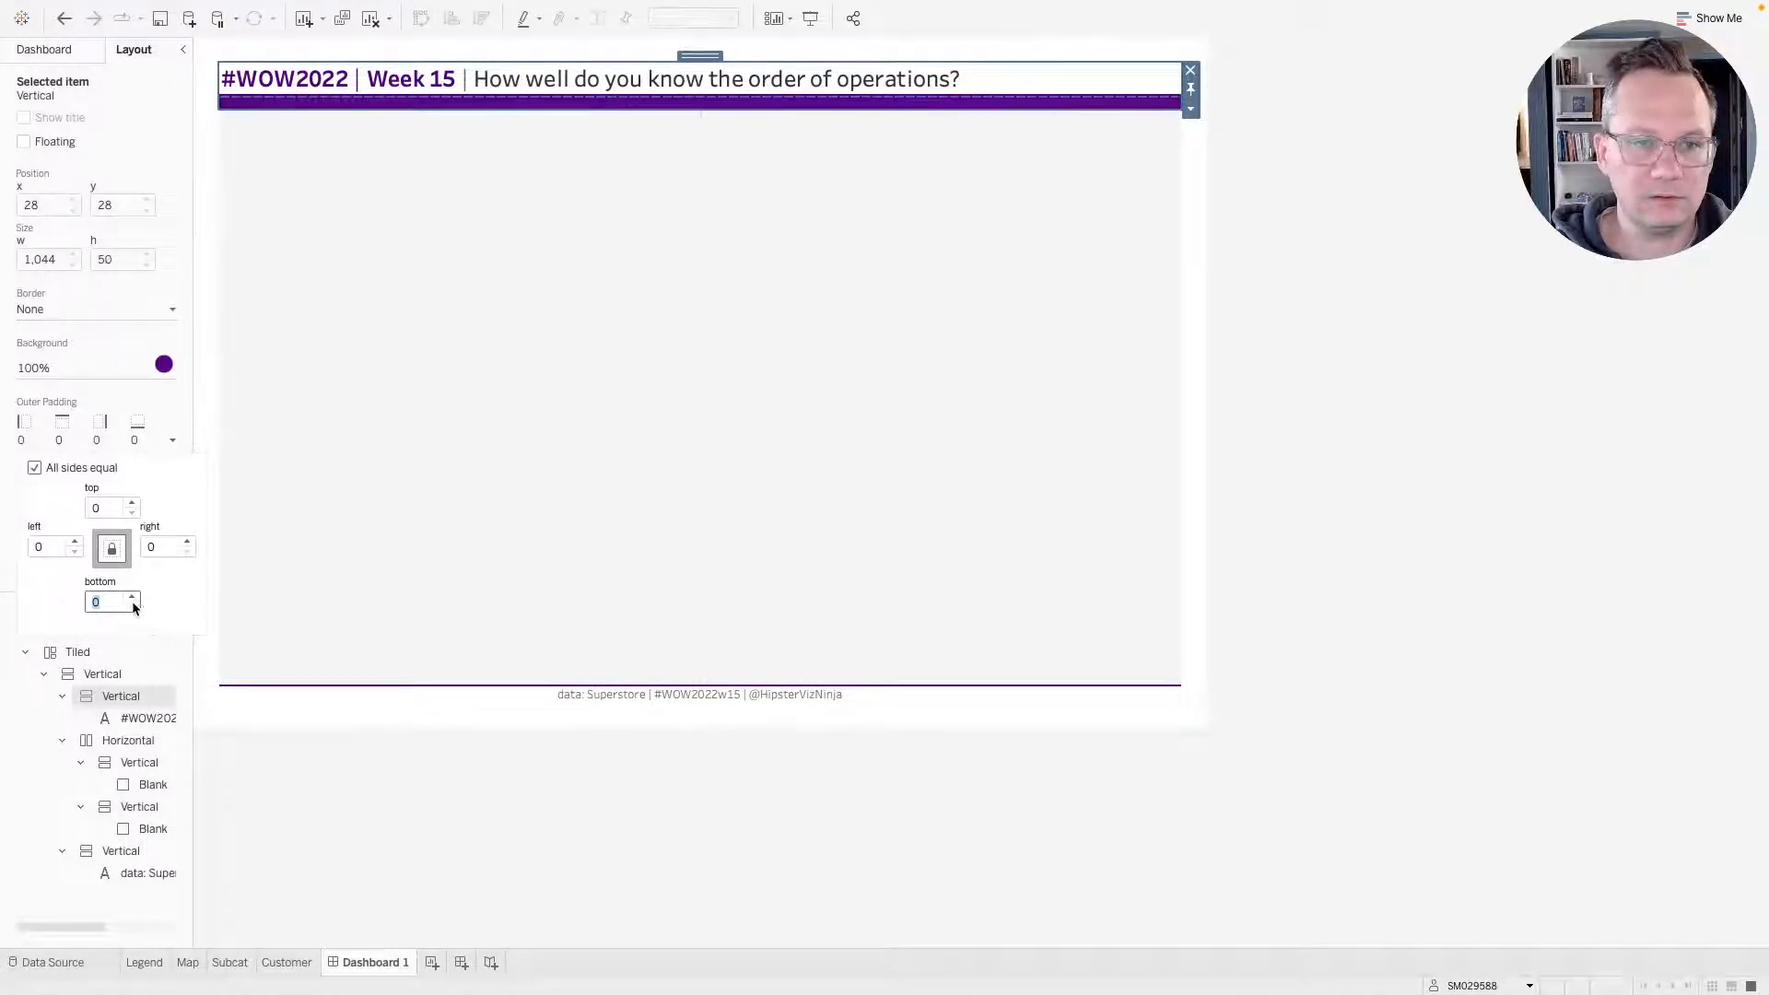
click(1026, 72)
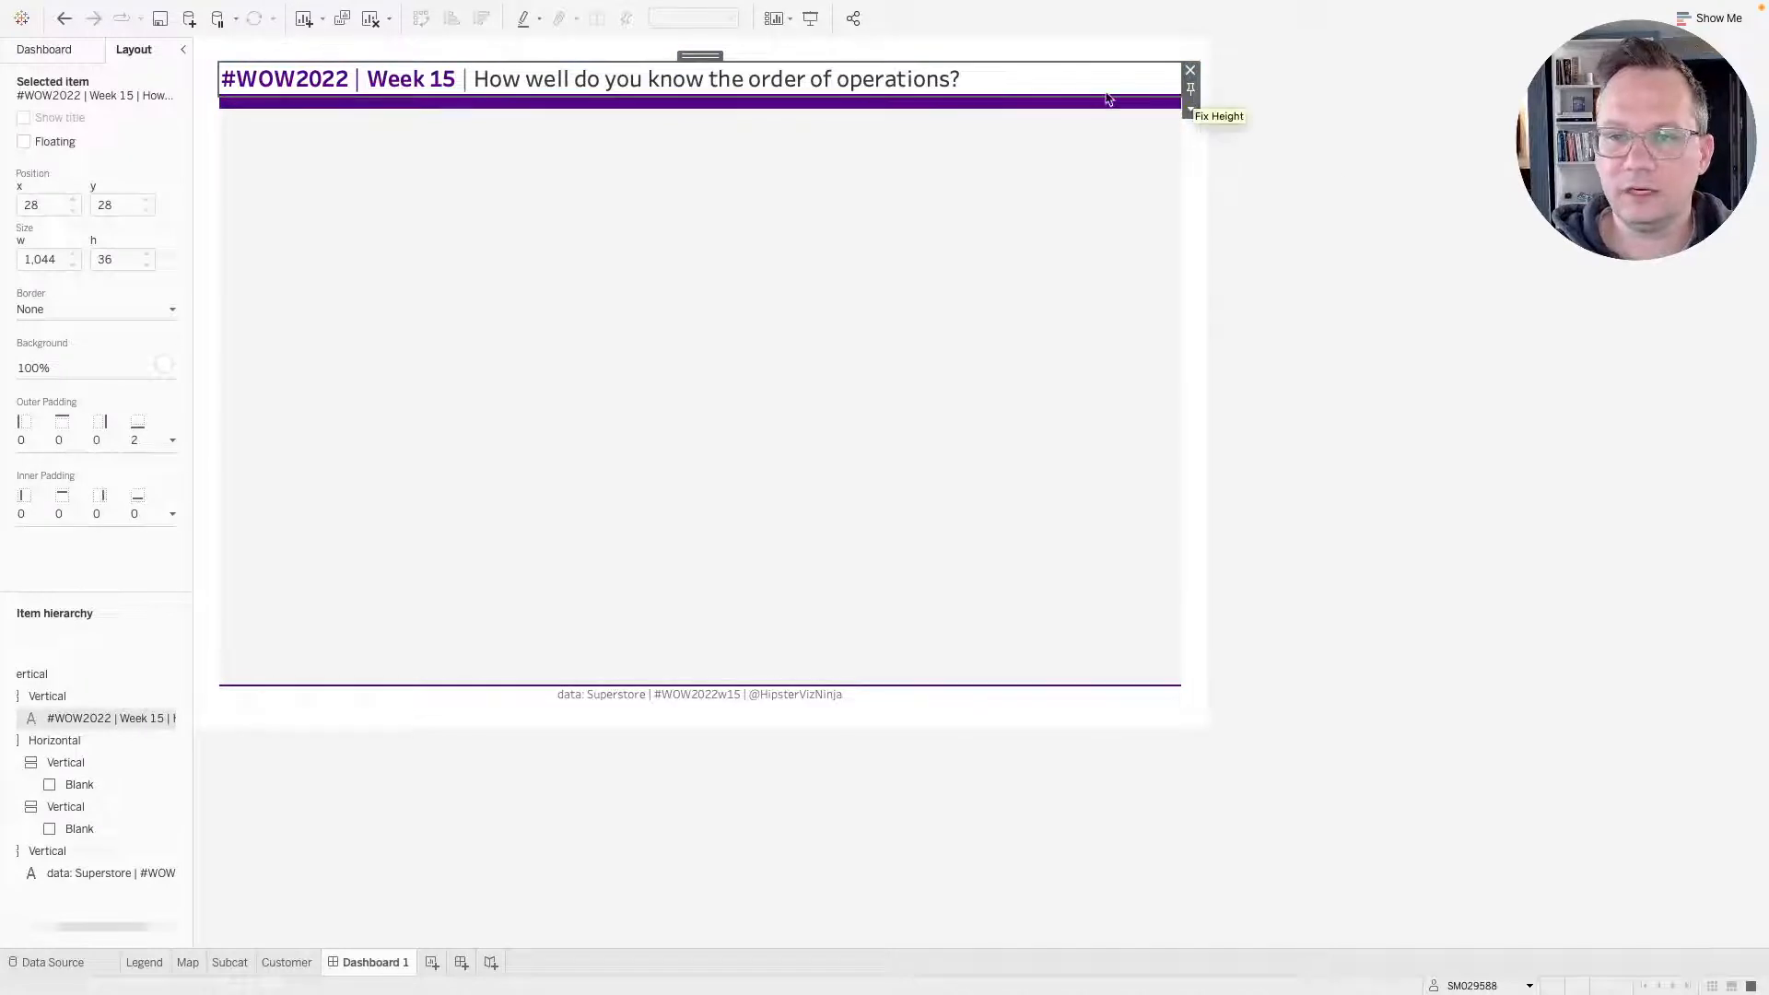
click(1035, 99)
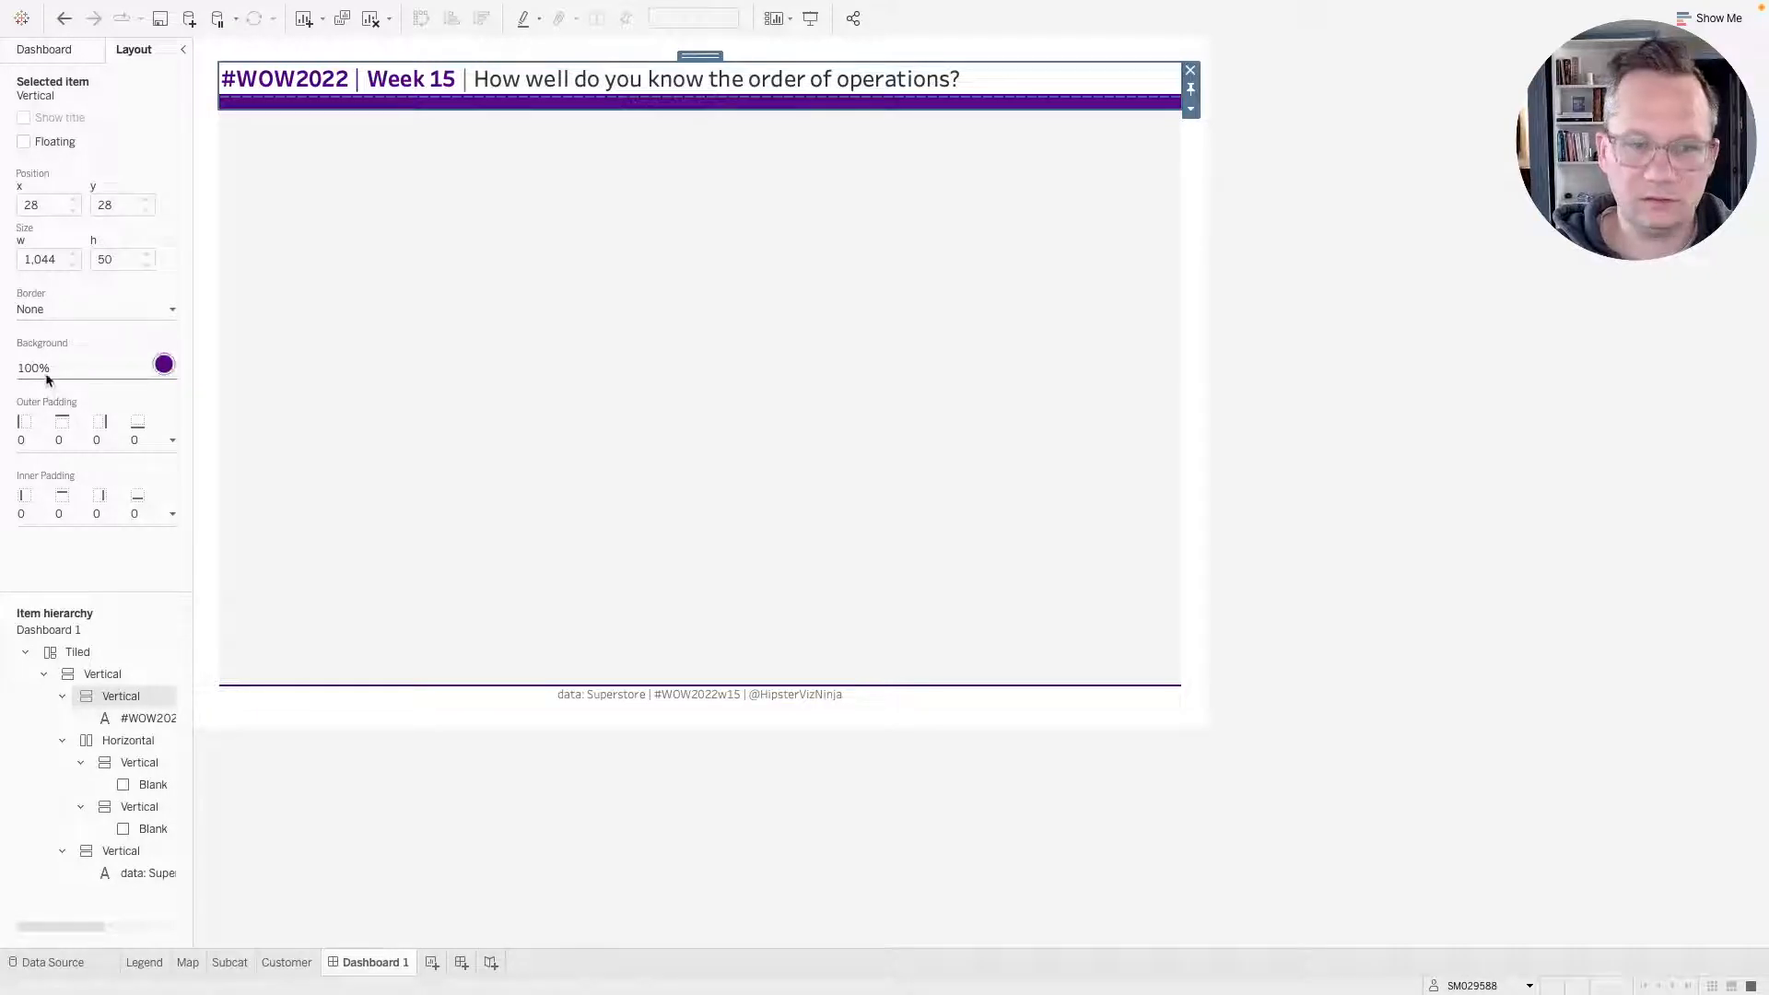
click(1191, 88)
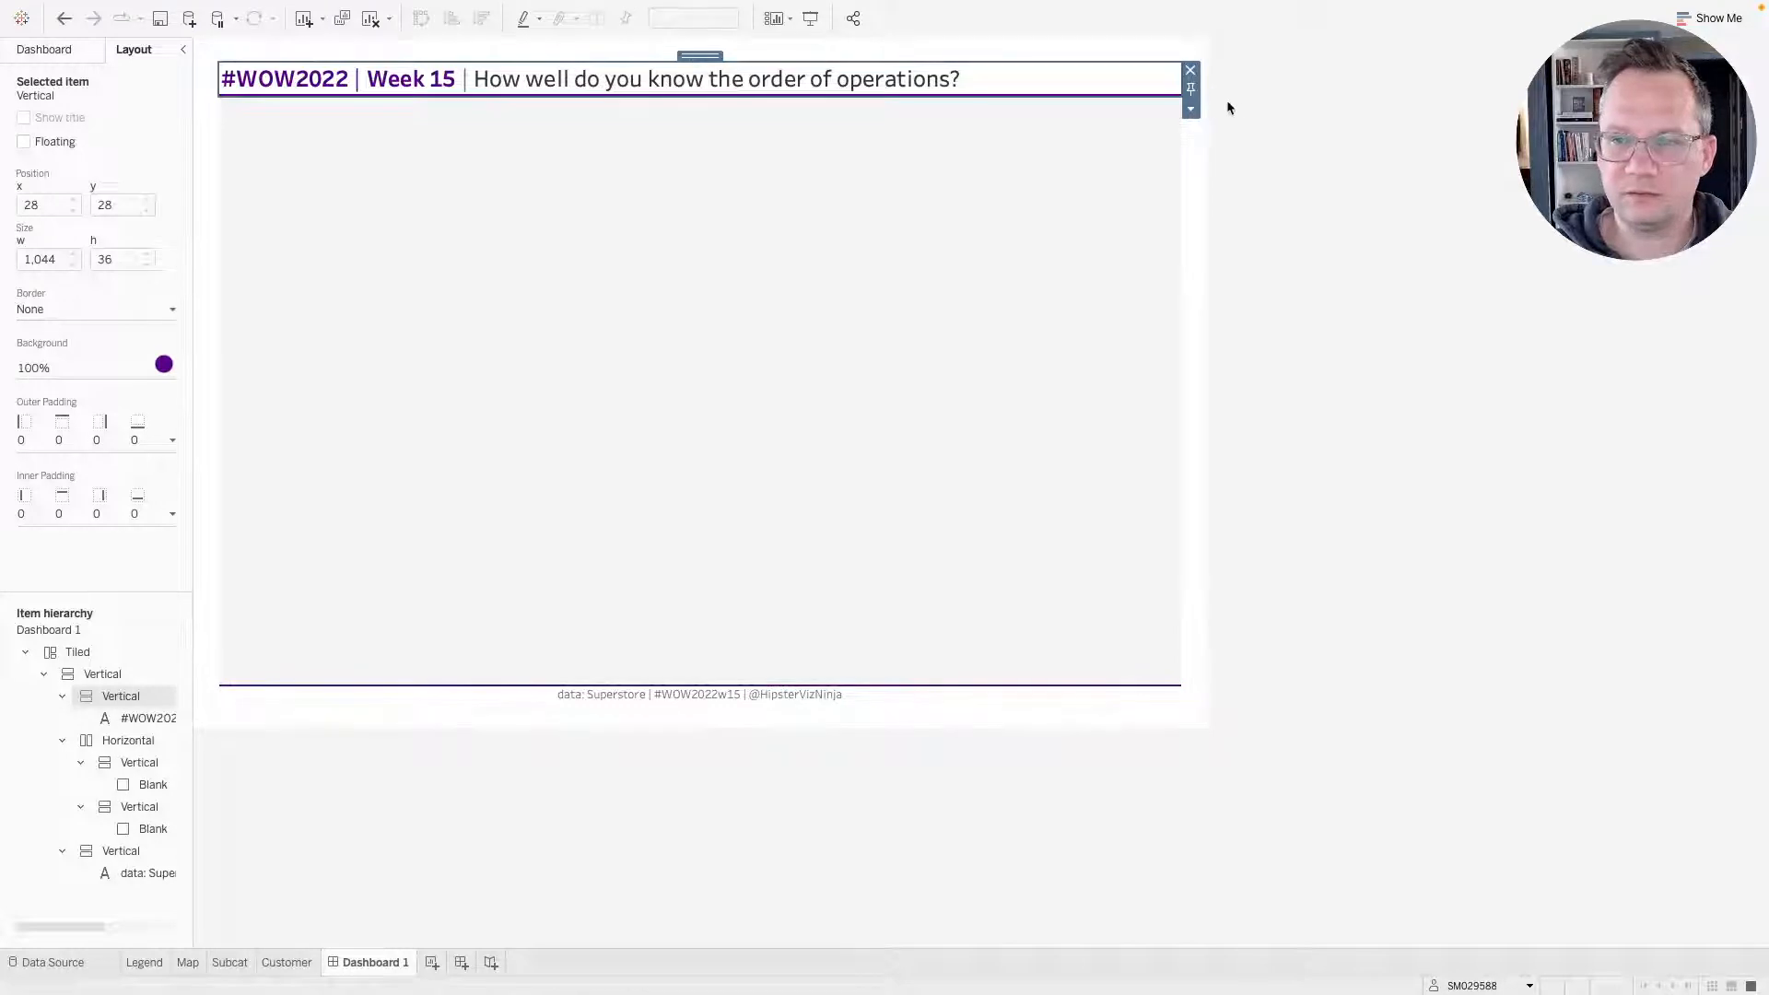
Try outer padding values of 1 and 2 on the purple title container before returning it to 0.
double_click(697, 55)
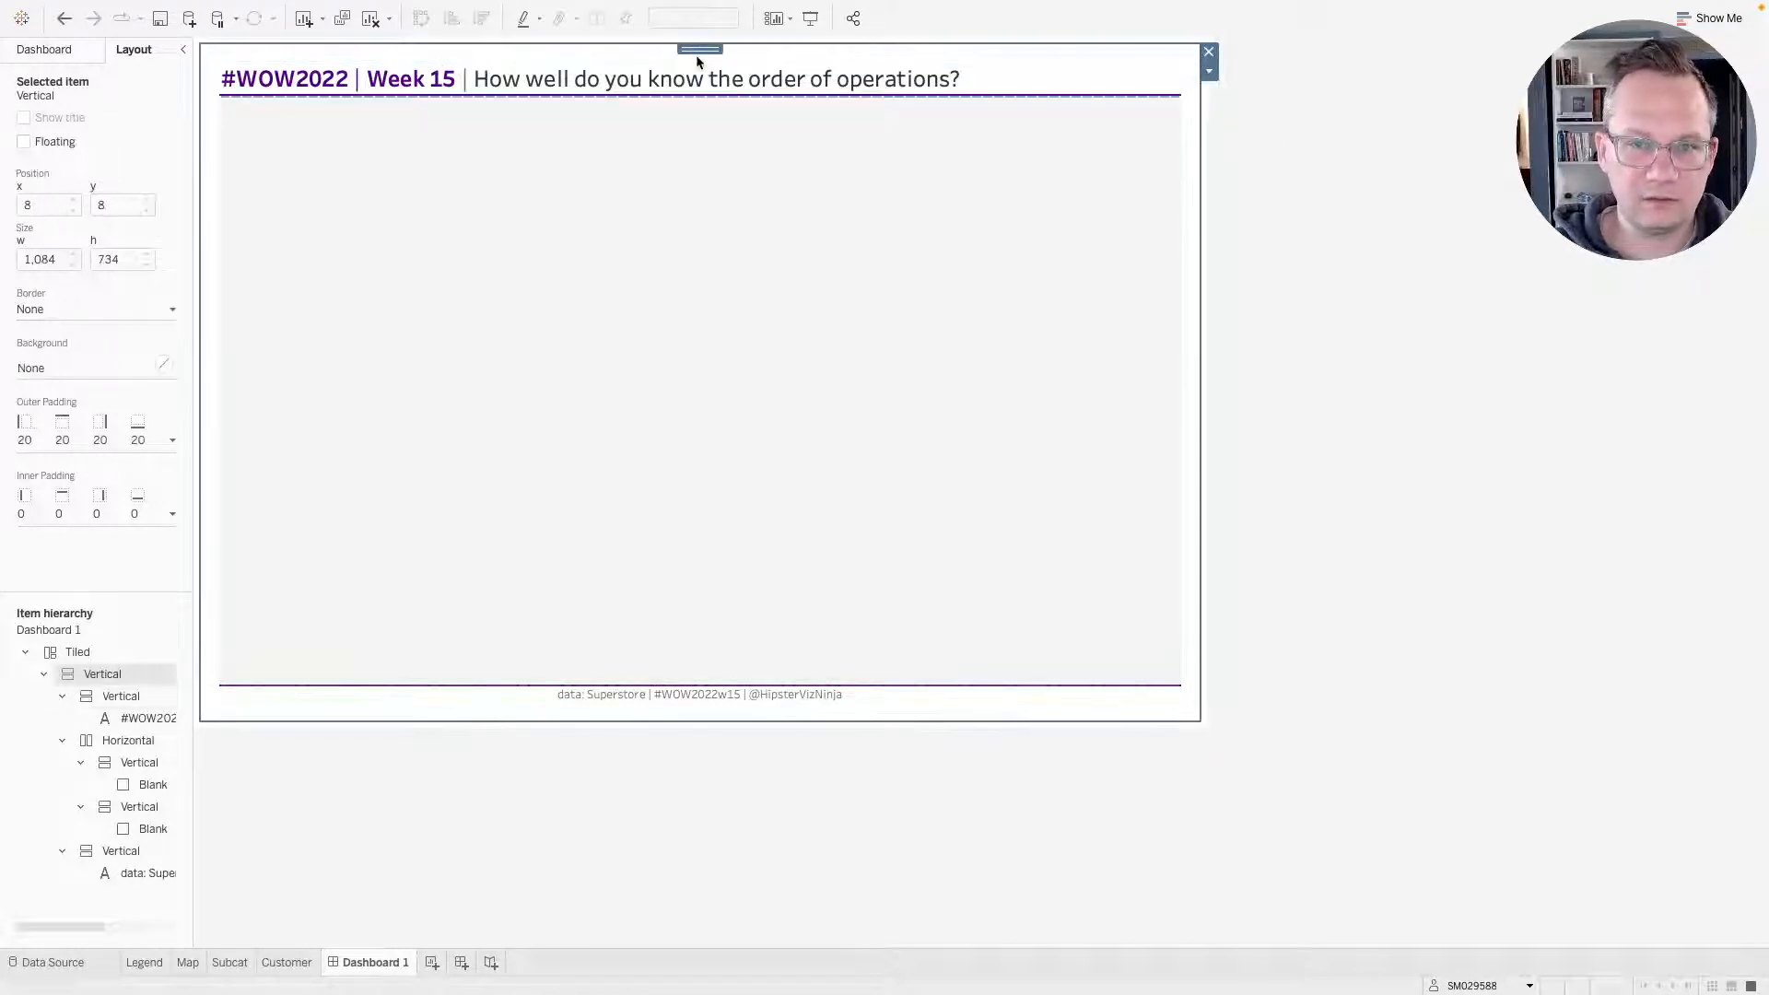
click(970, 81)
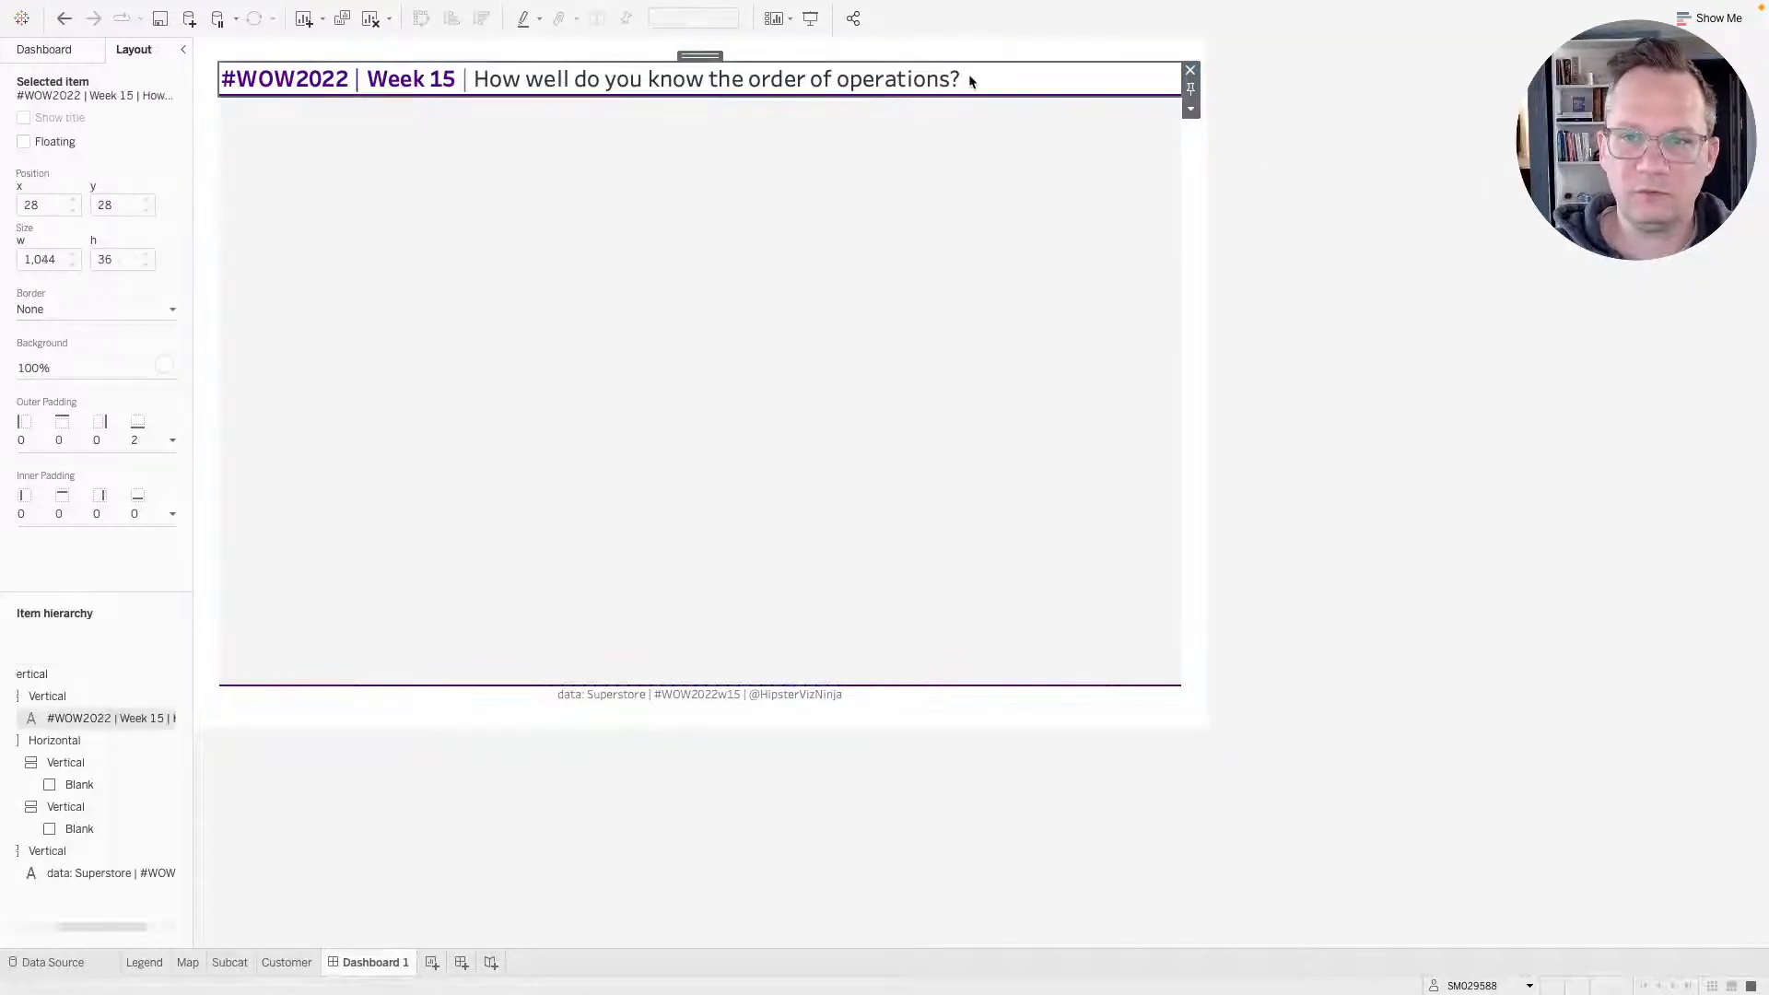
double_click(698, 56)
click(132, 449)
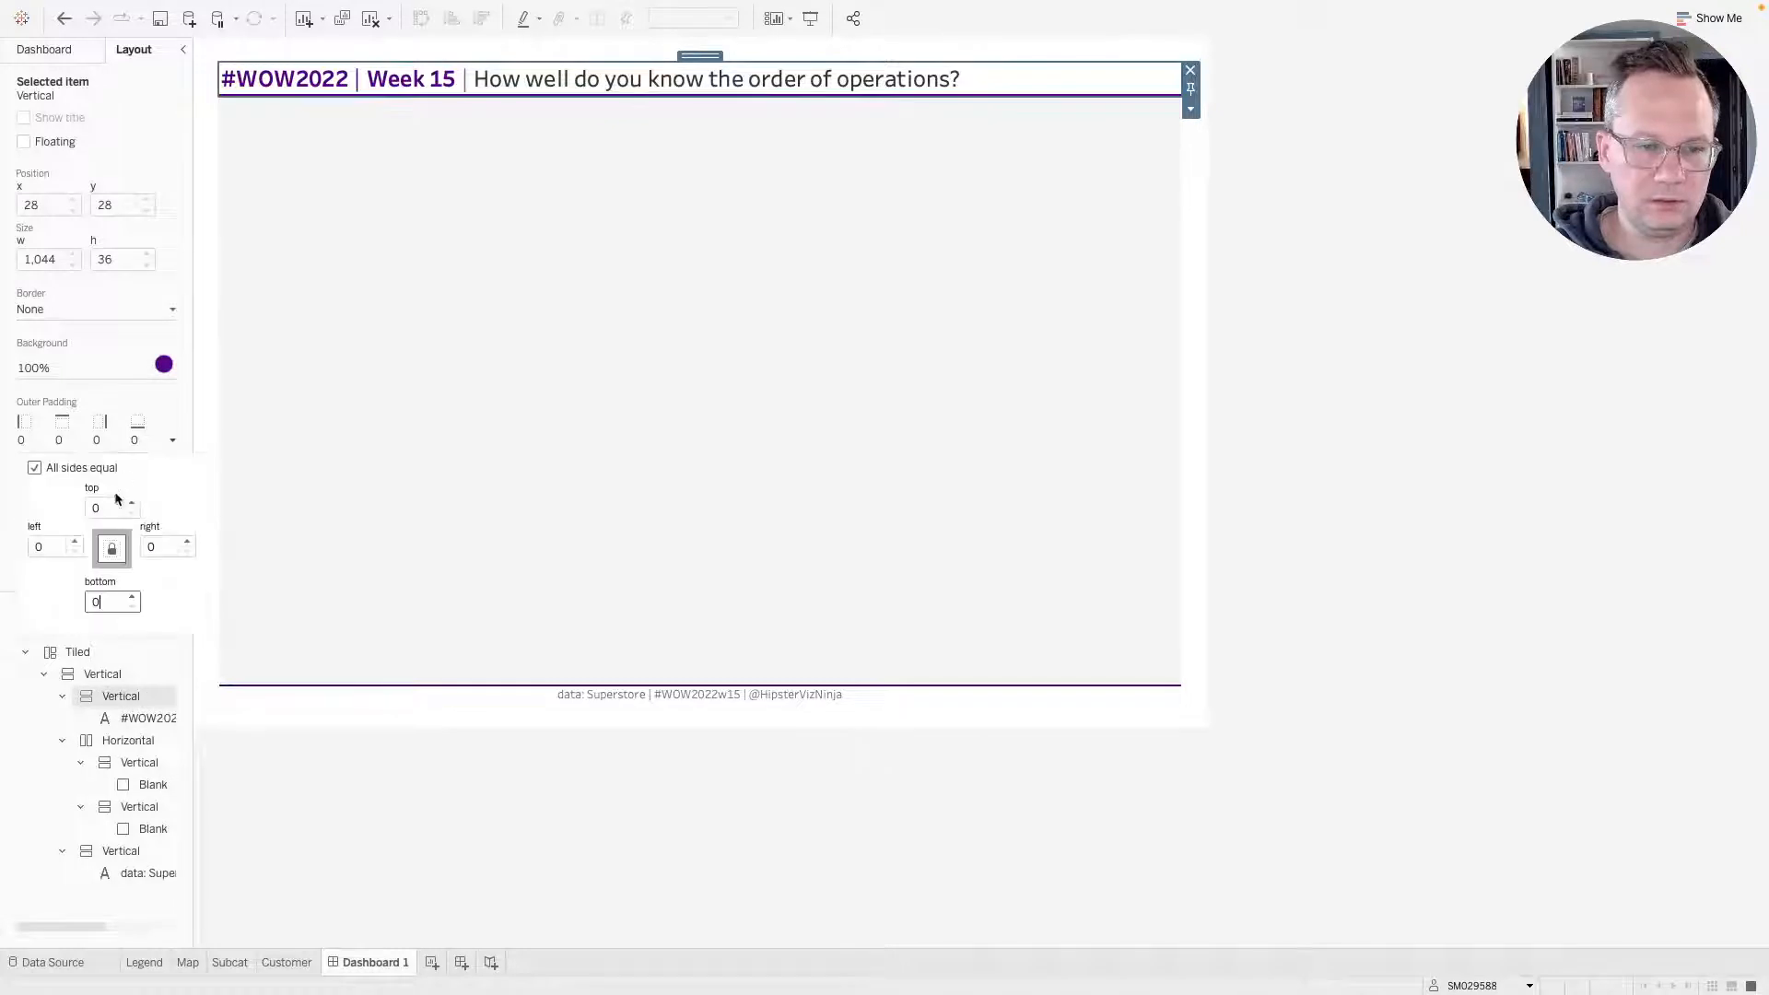
click(133, 597)
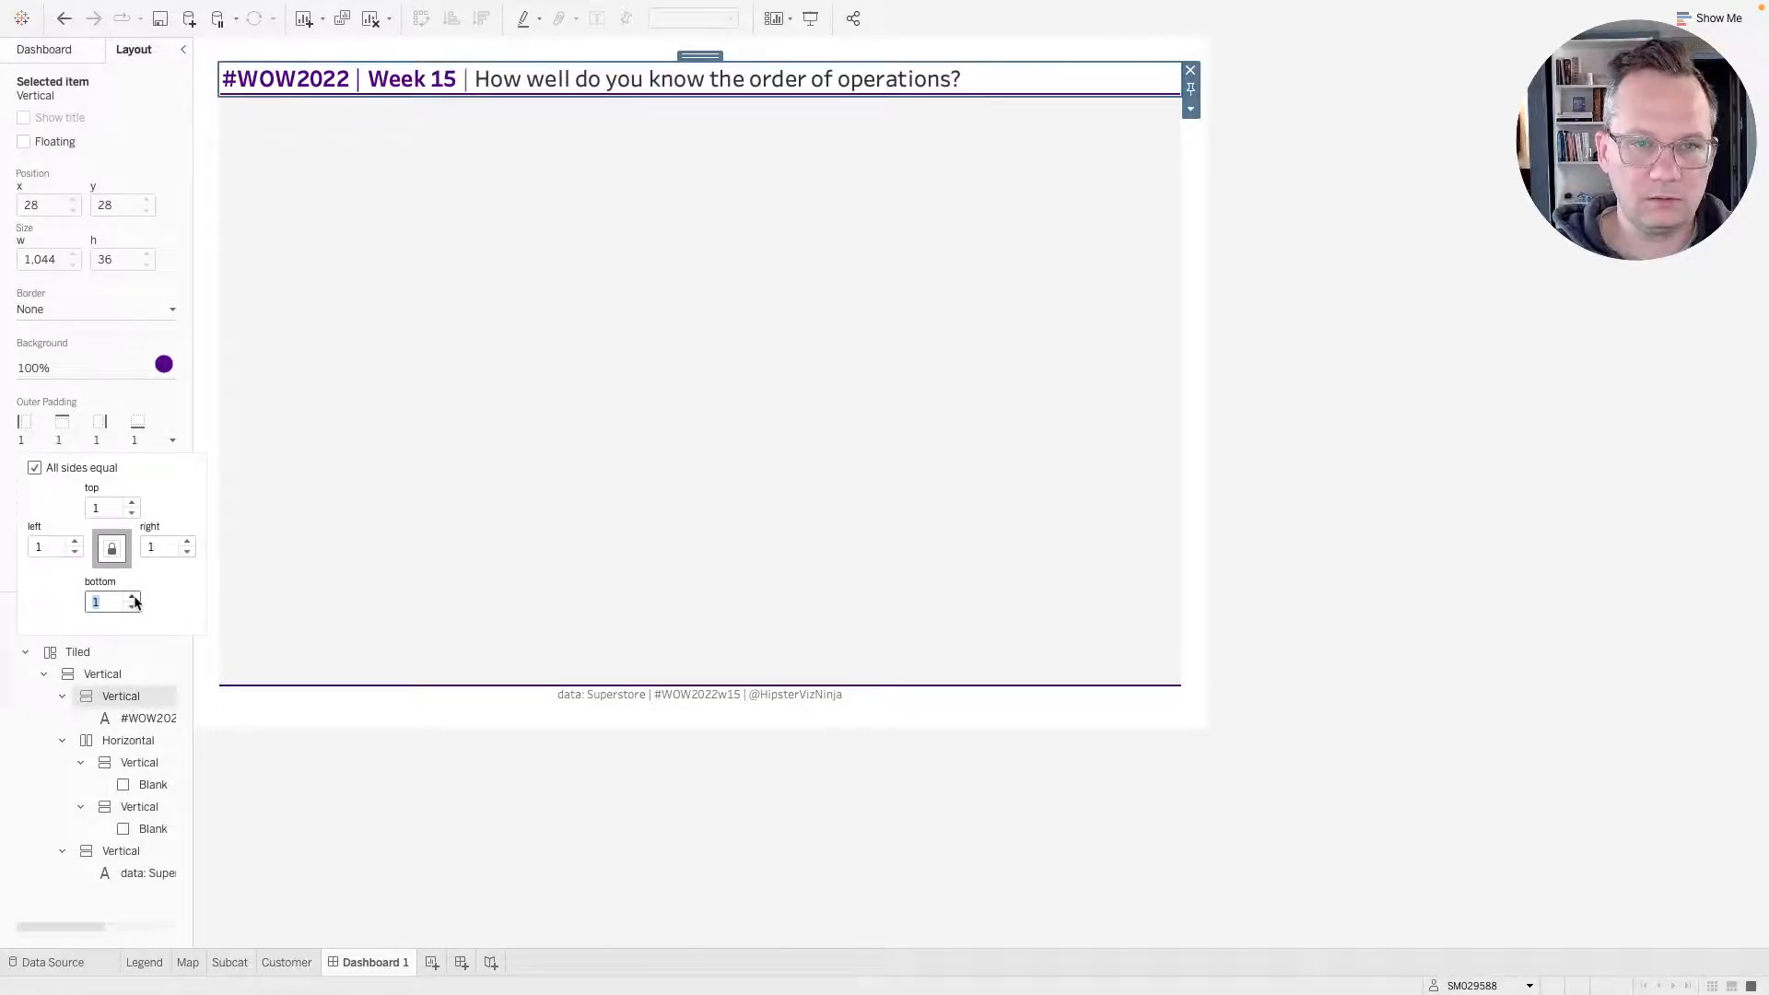
click(133, 597)
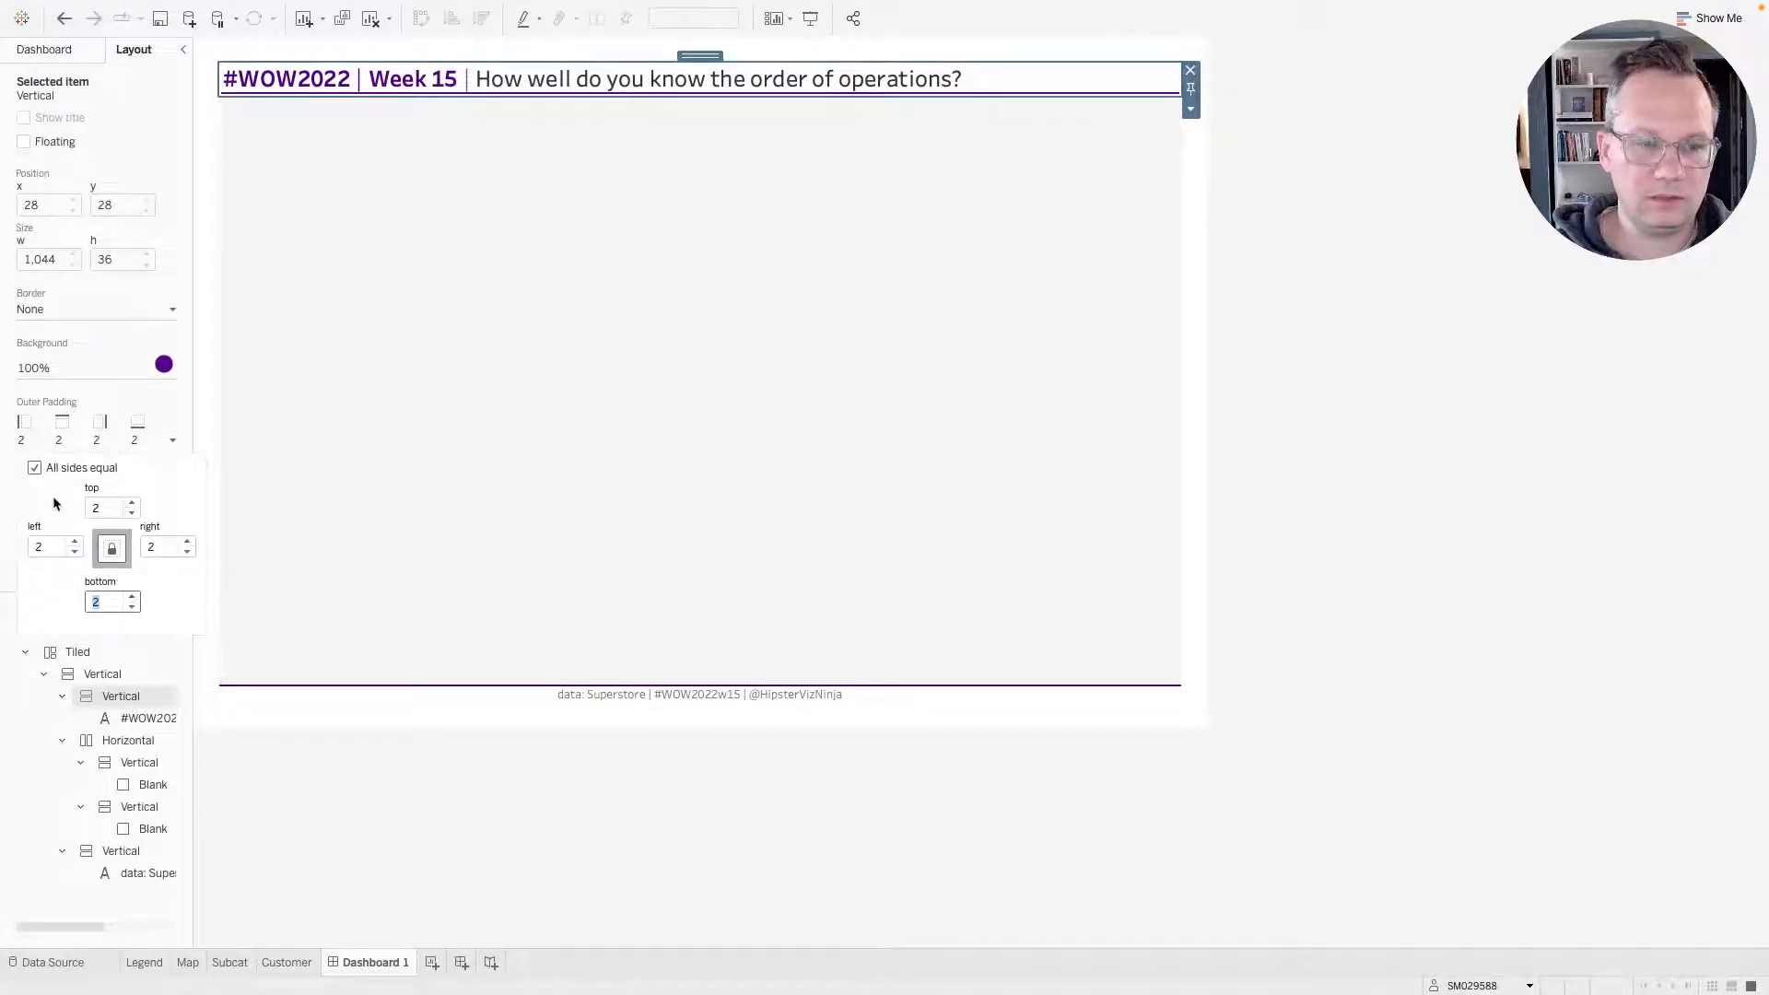
click(131, 606)
click(132, 606)
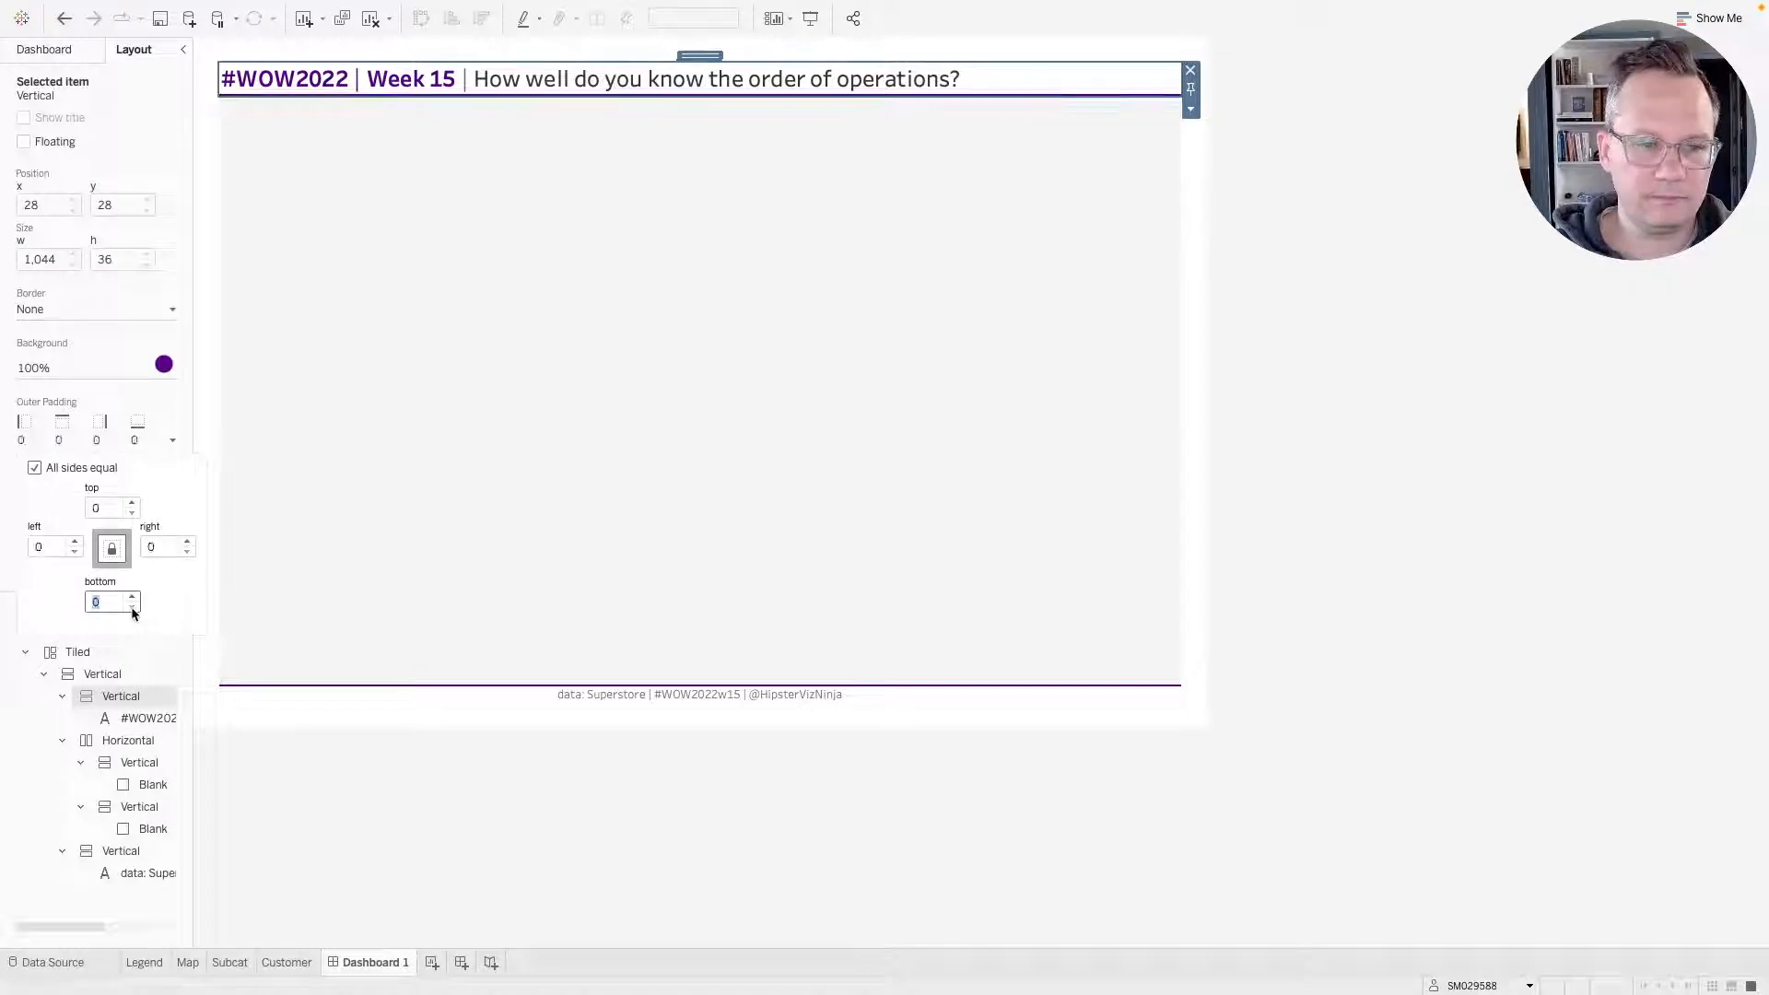
click(55, 471)
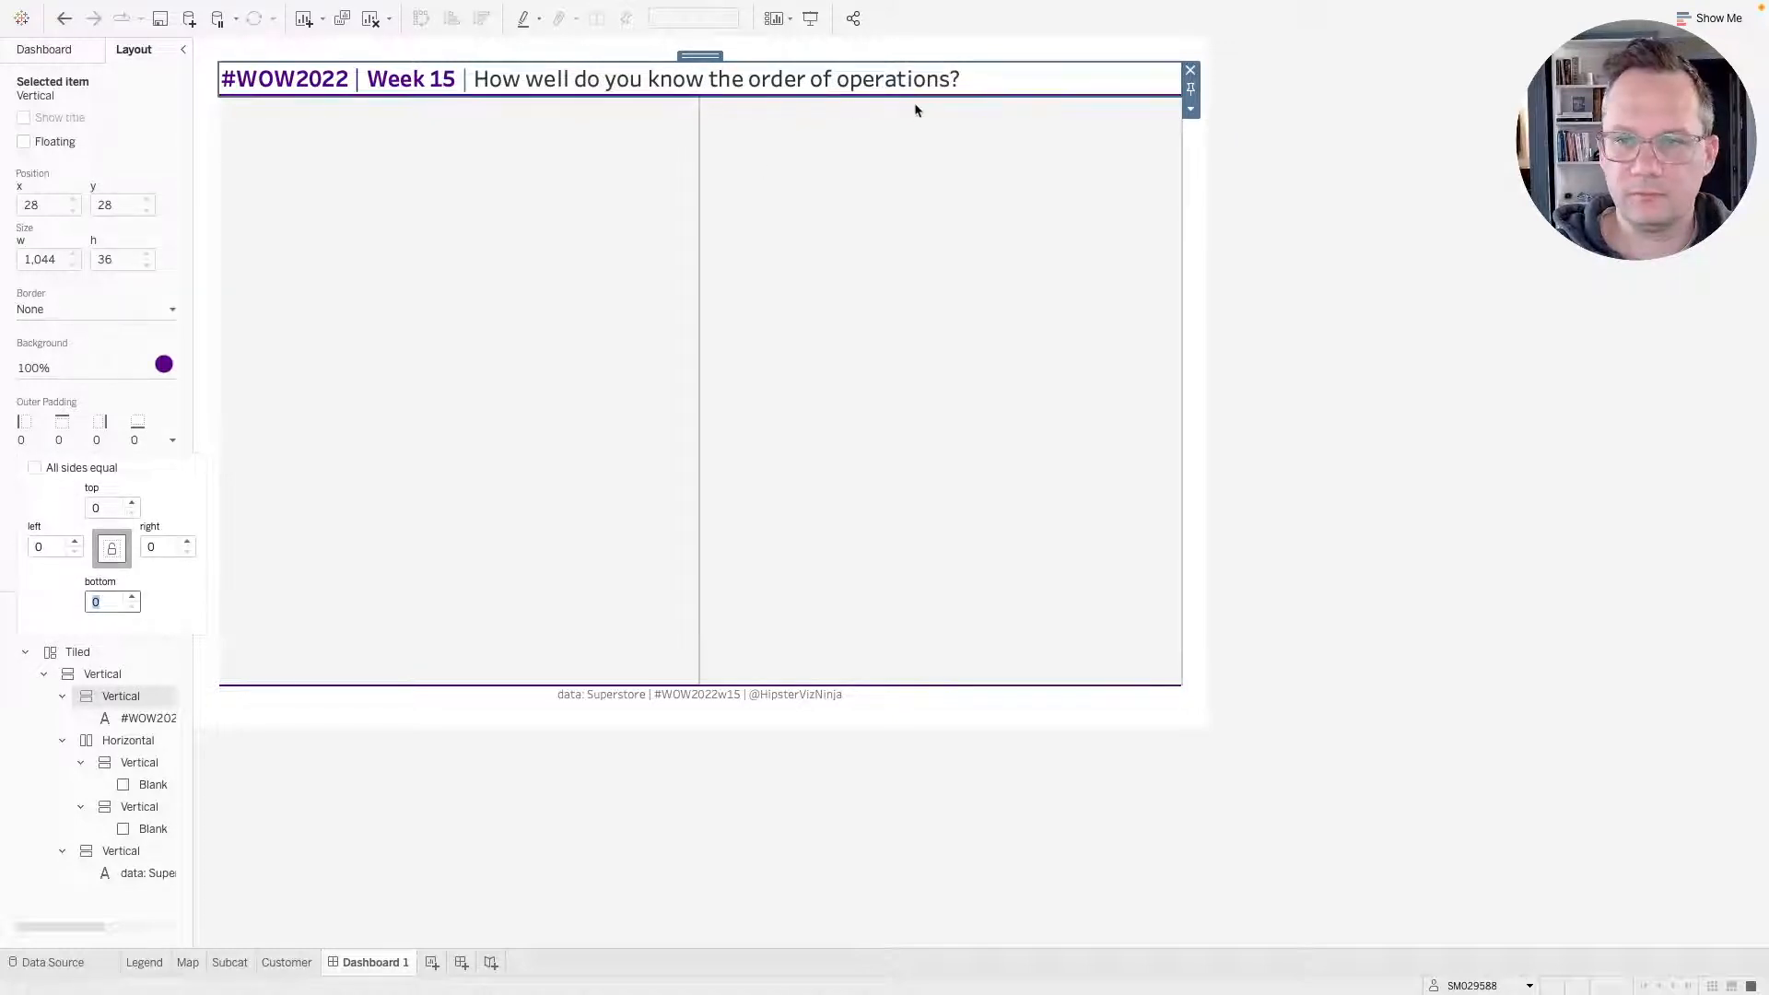
click(1258, 189)
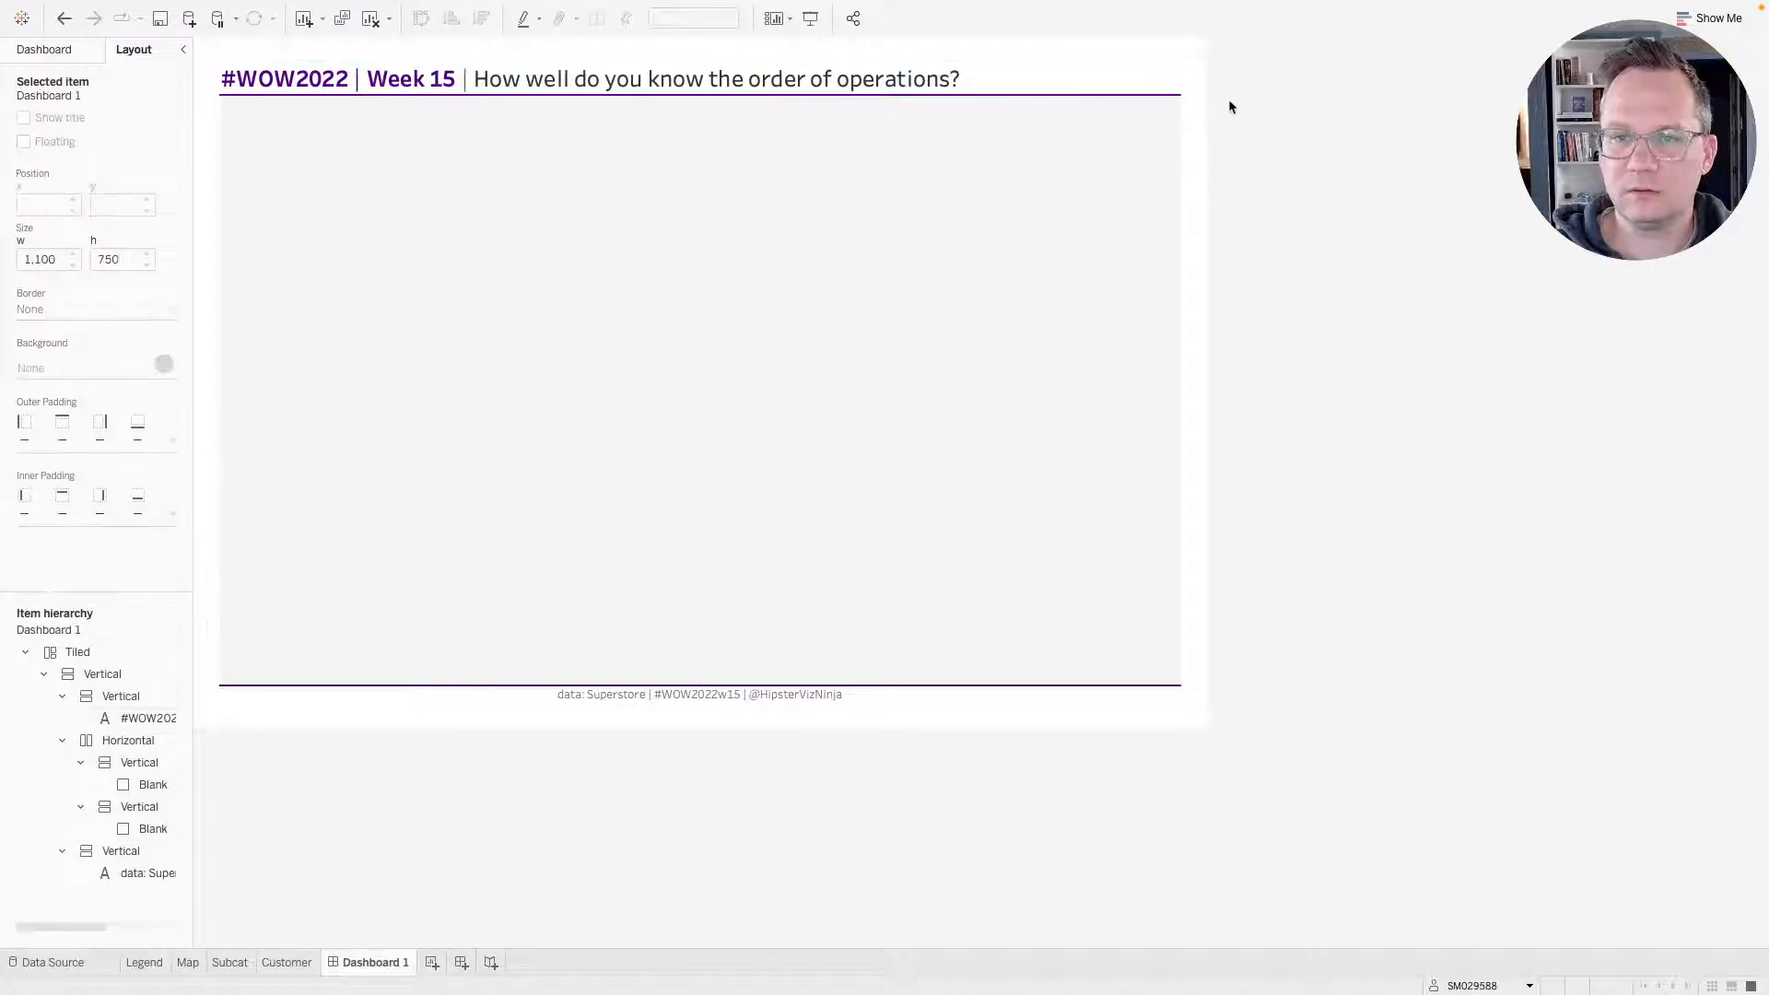
Fix the title text object's height at 50 pixels.
click(1036, 92)
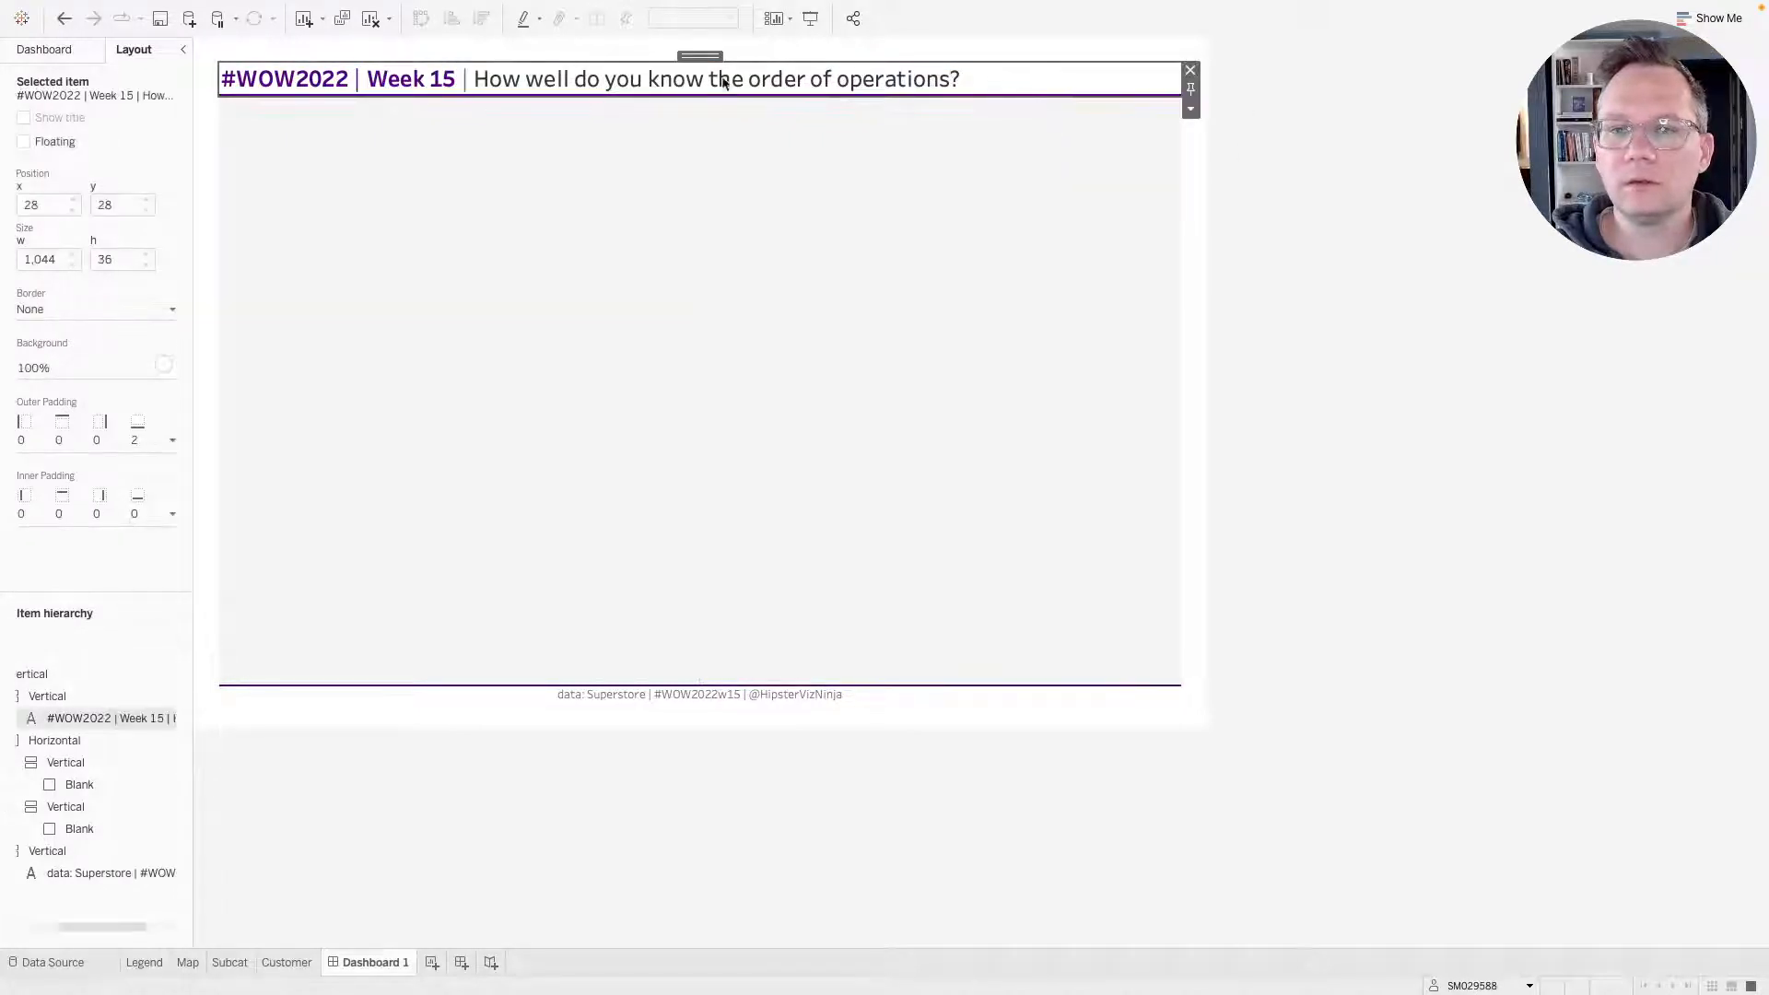
click(1189, 110)
click(1272, 223)
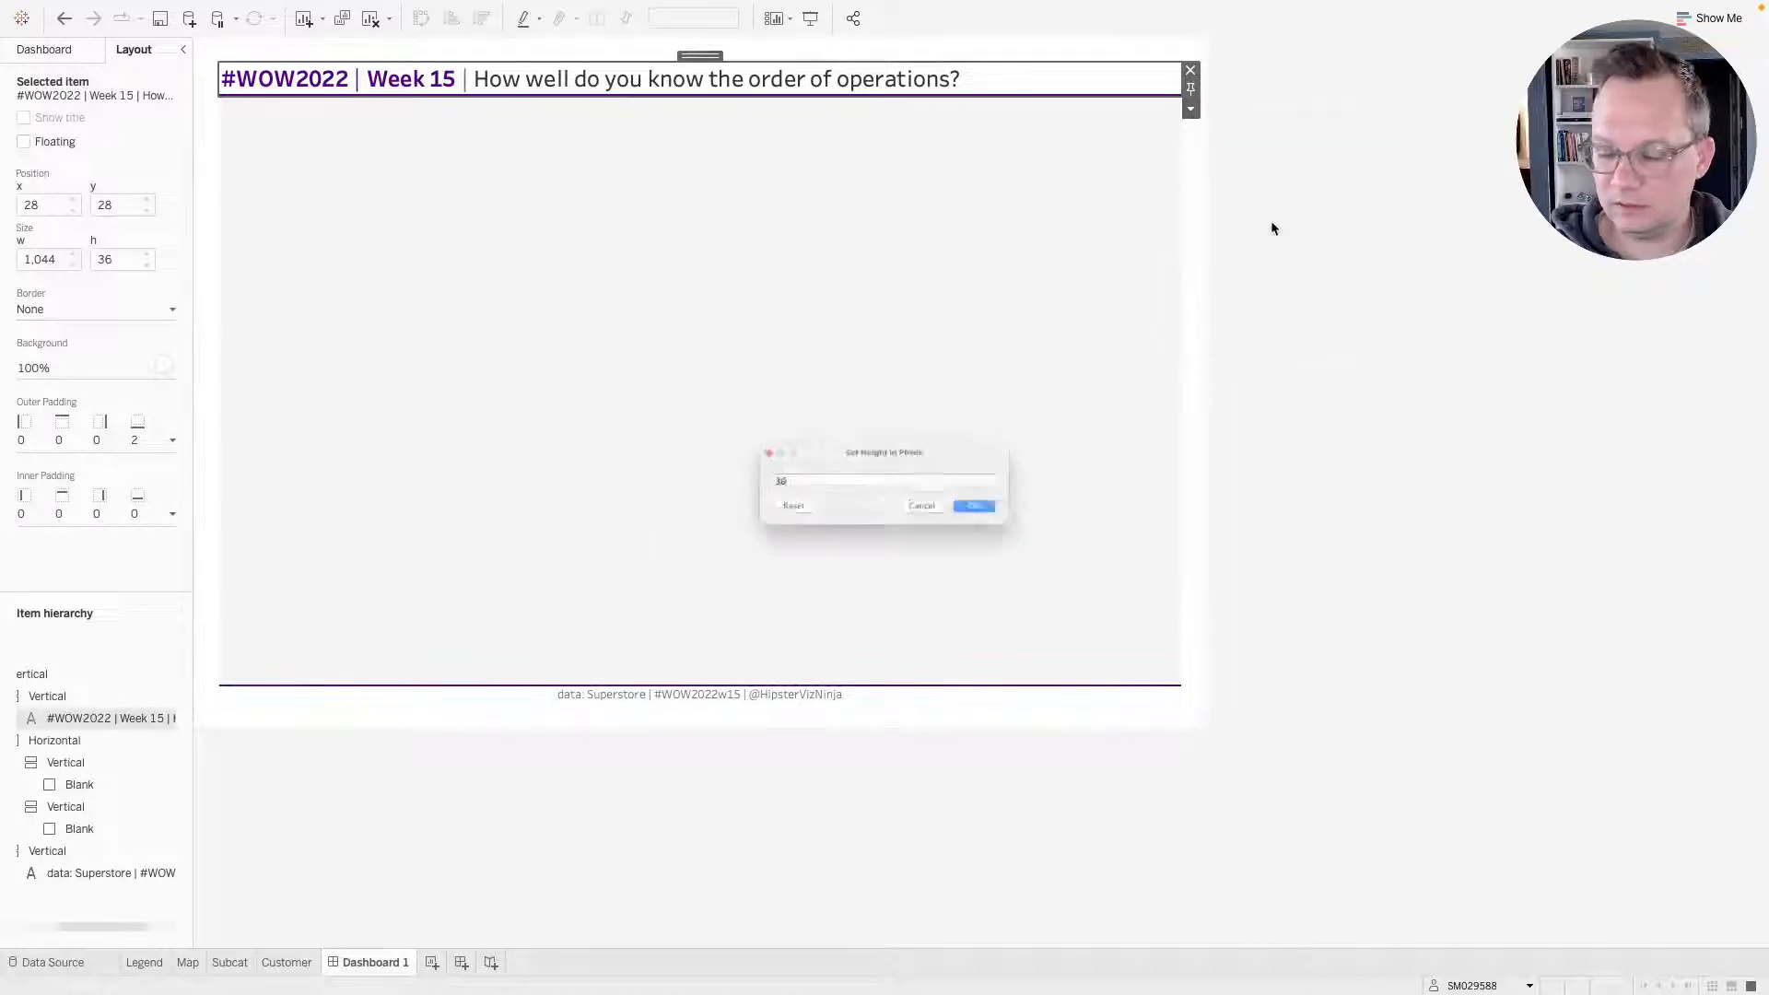
text(50)
key(Return)
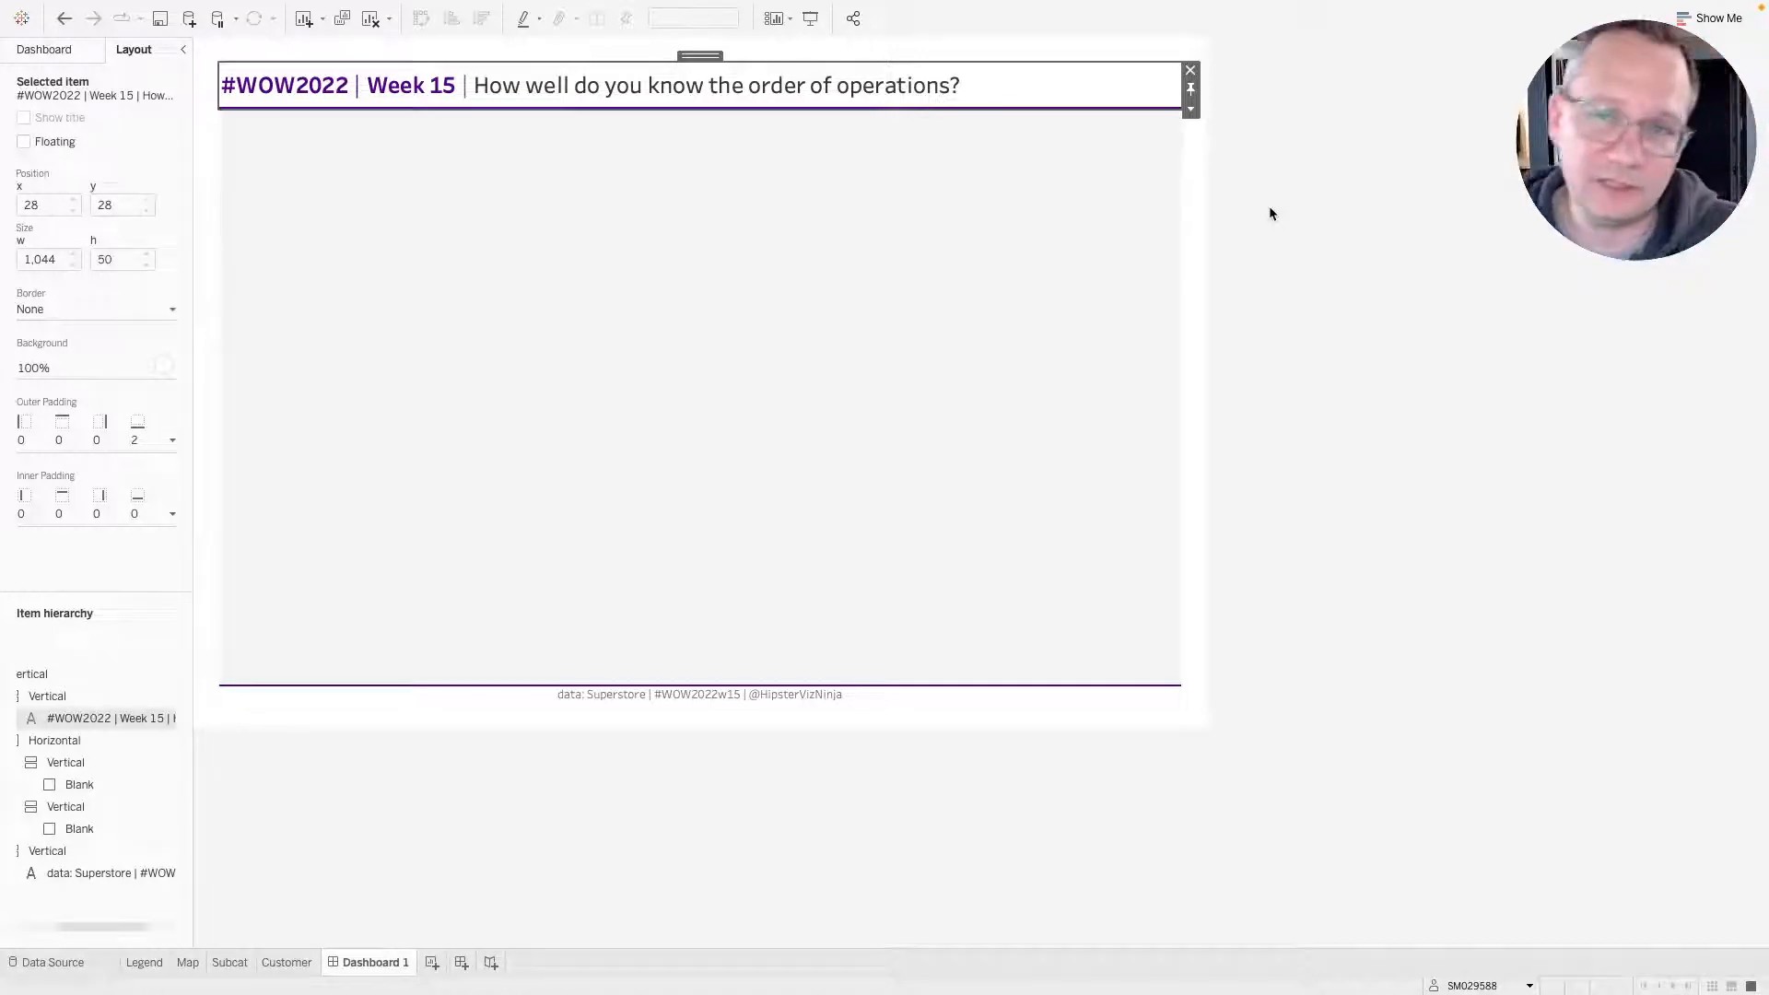
Fix the footer text object's height at 50 pixels.
click(930, 695)
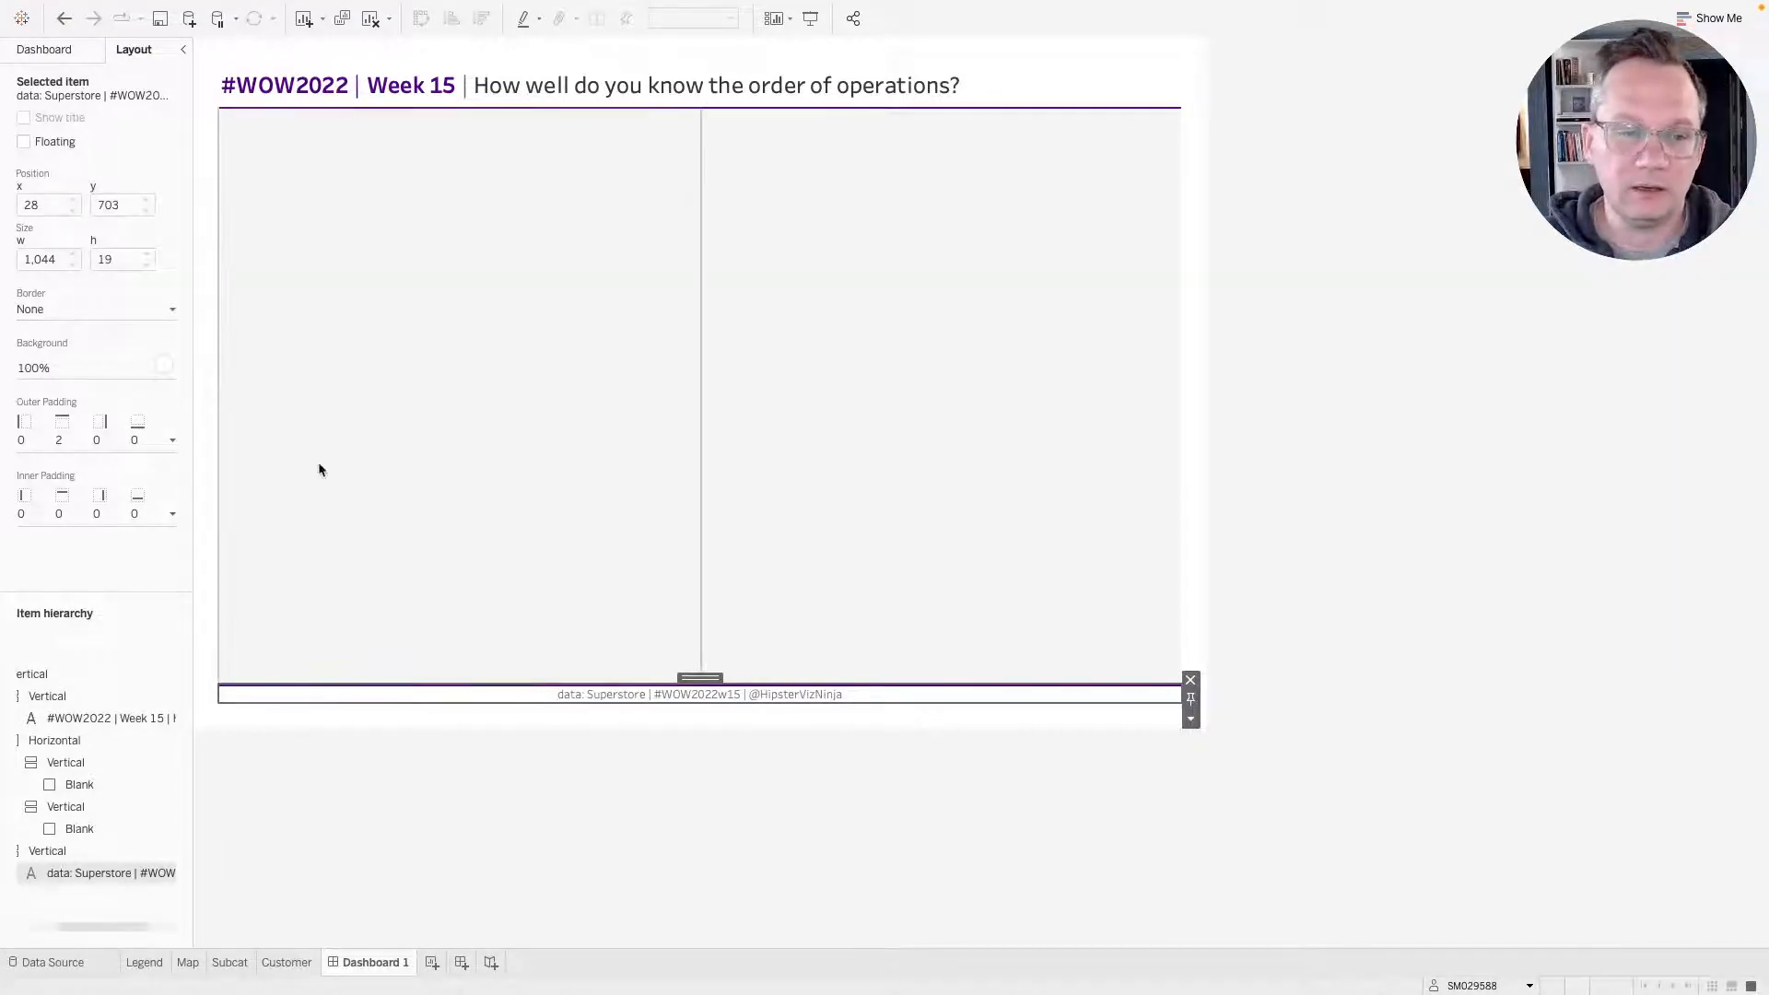
click(1191, 719)
click(1262, 836)
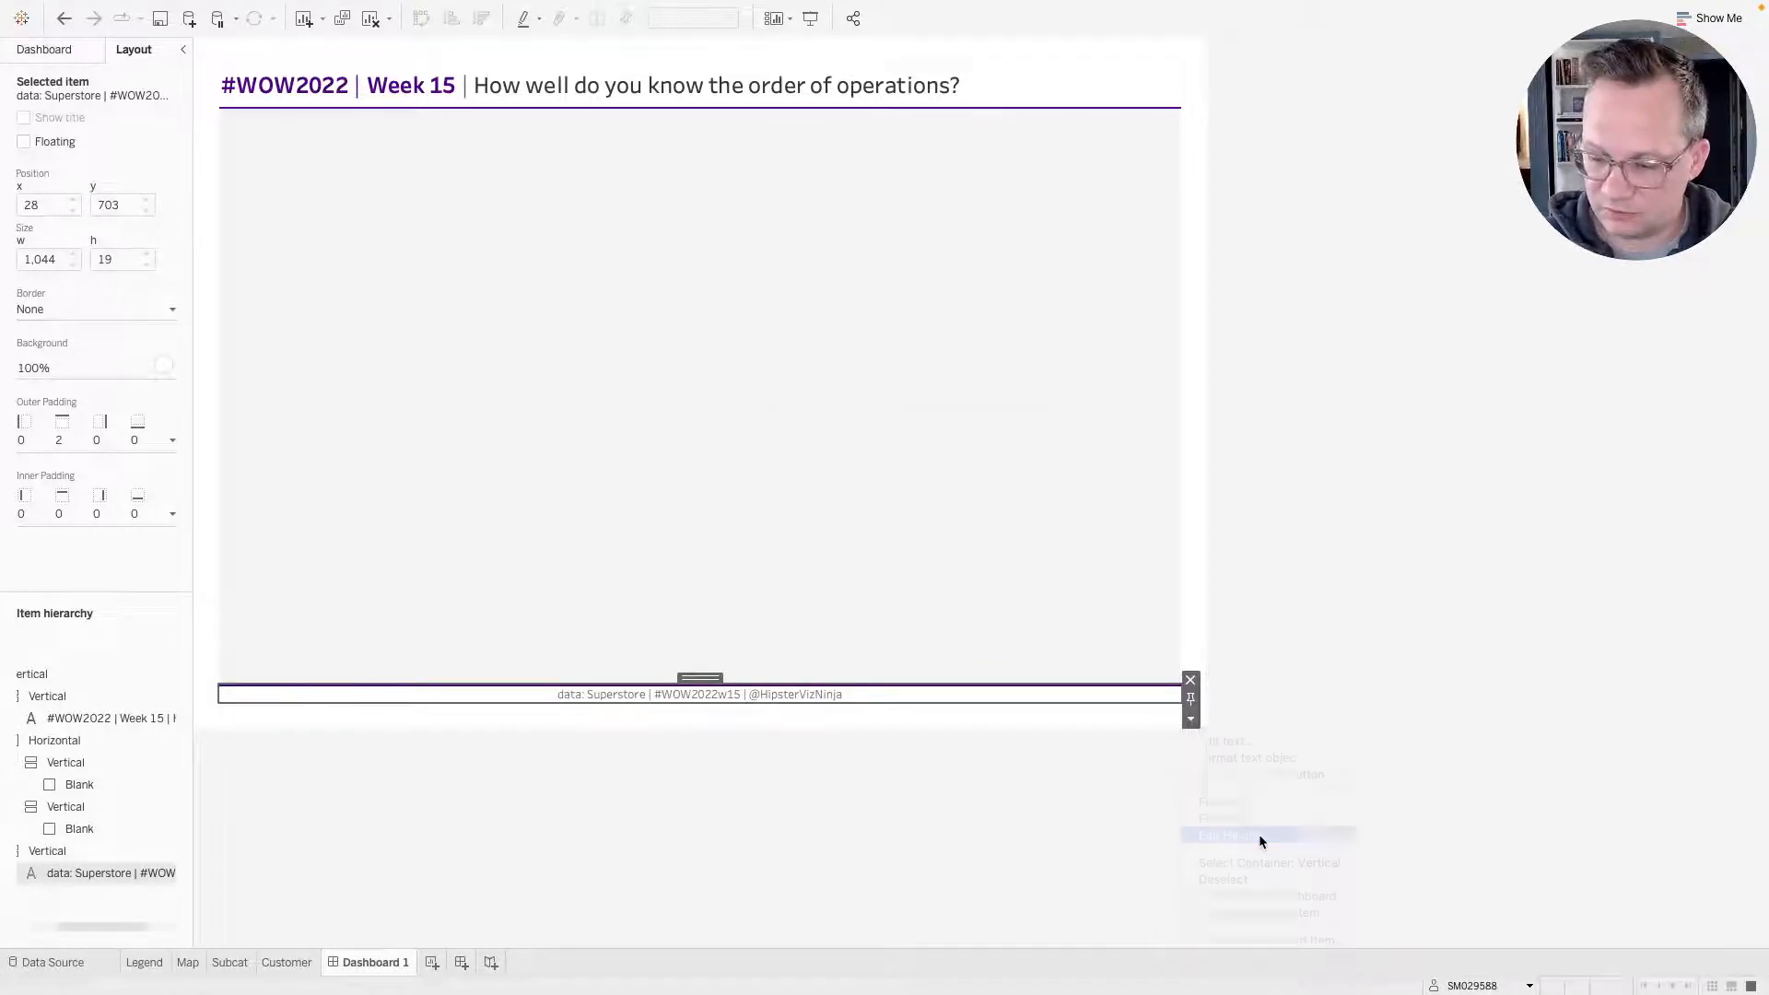
text(50)
key(Return)
click(1261, 842)
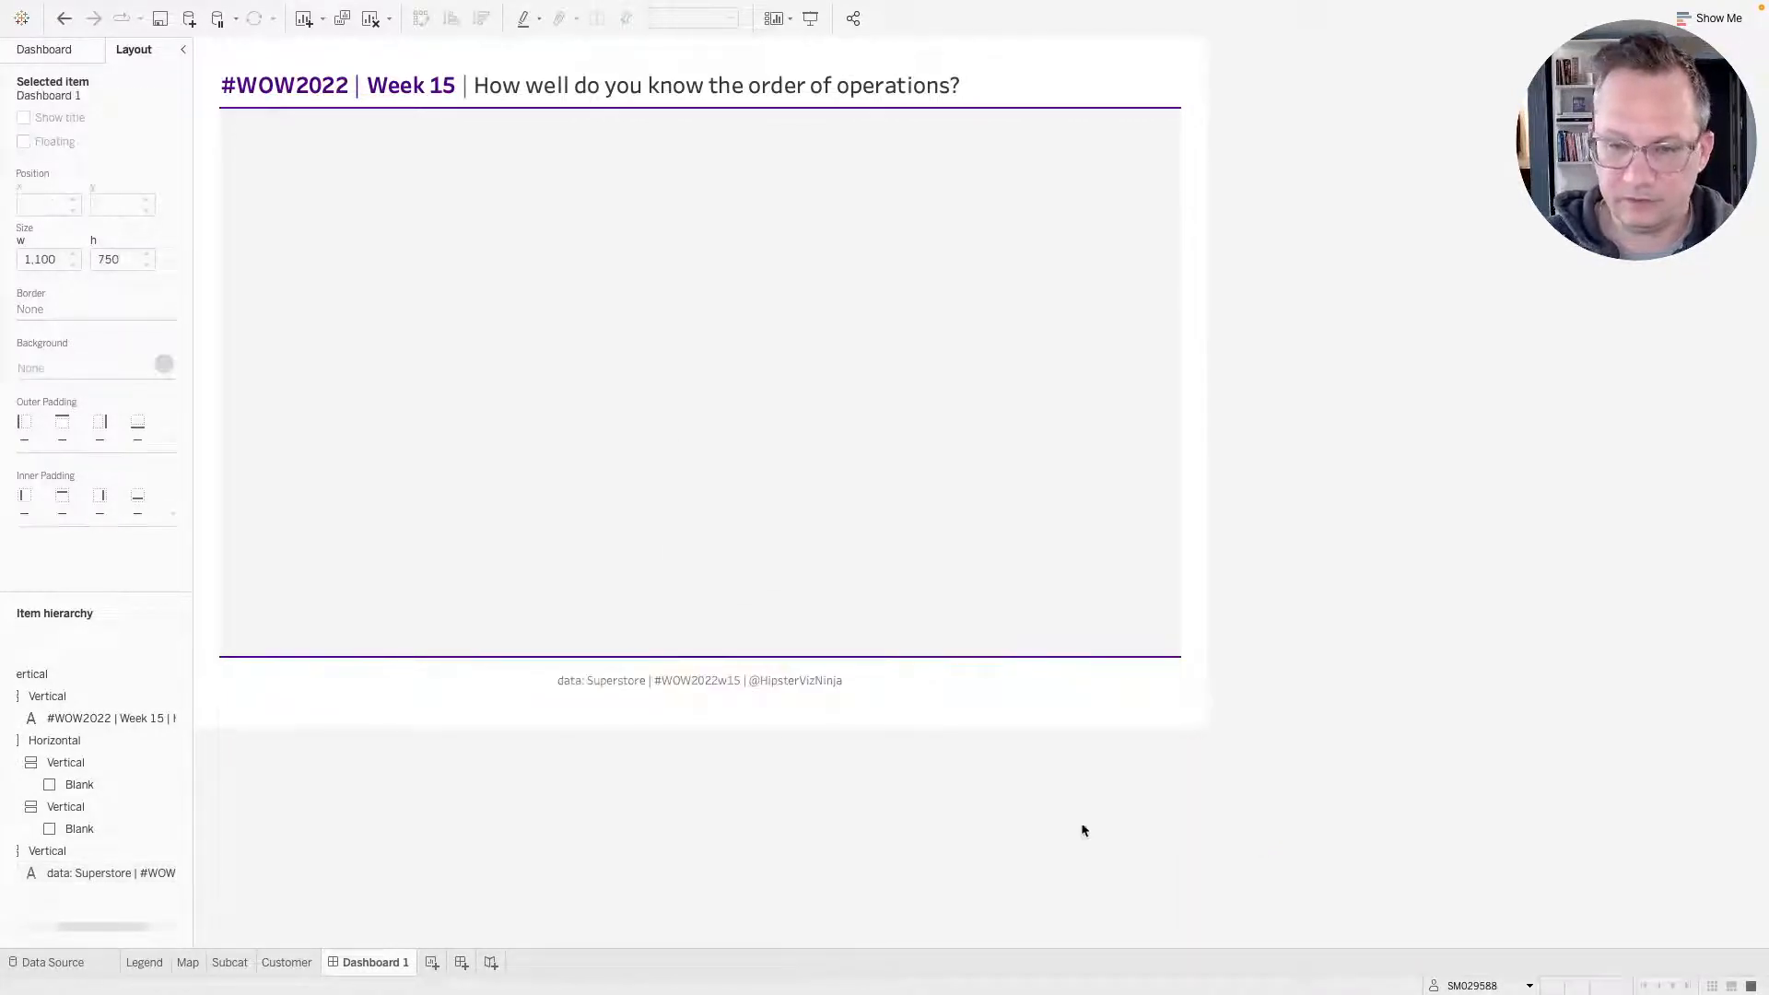
Compare the dashboard layout with the reference viz in the browser.
key(ctrl+Right)
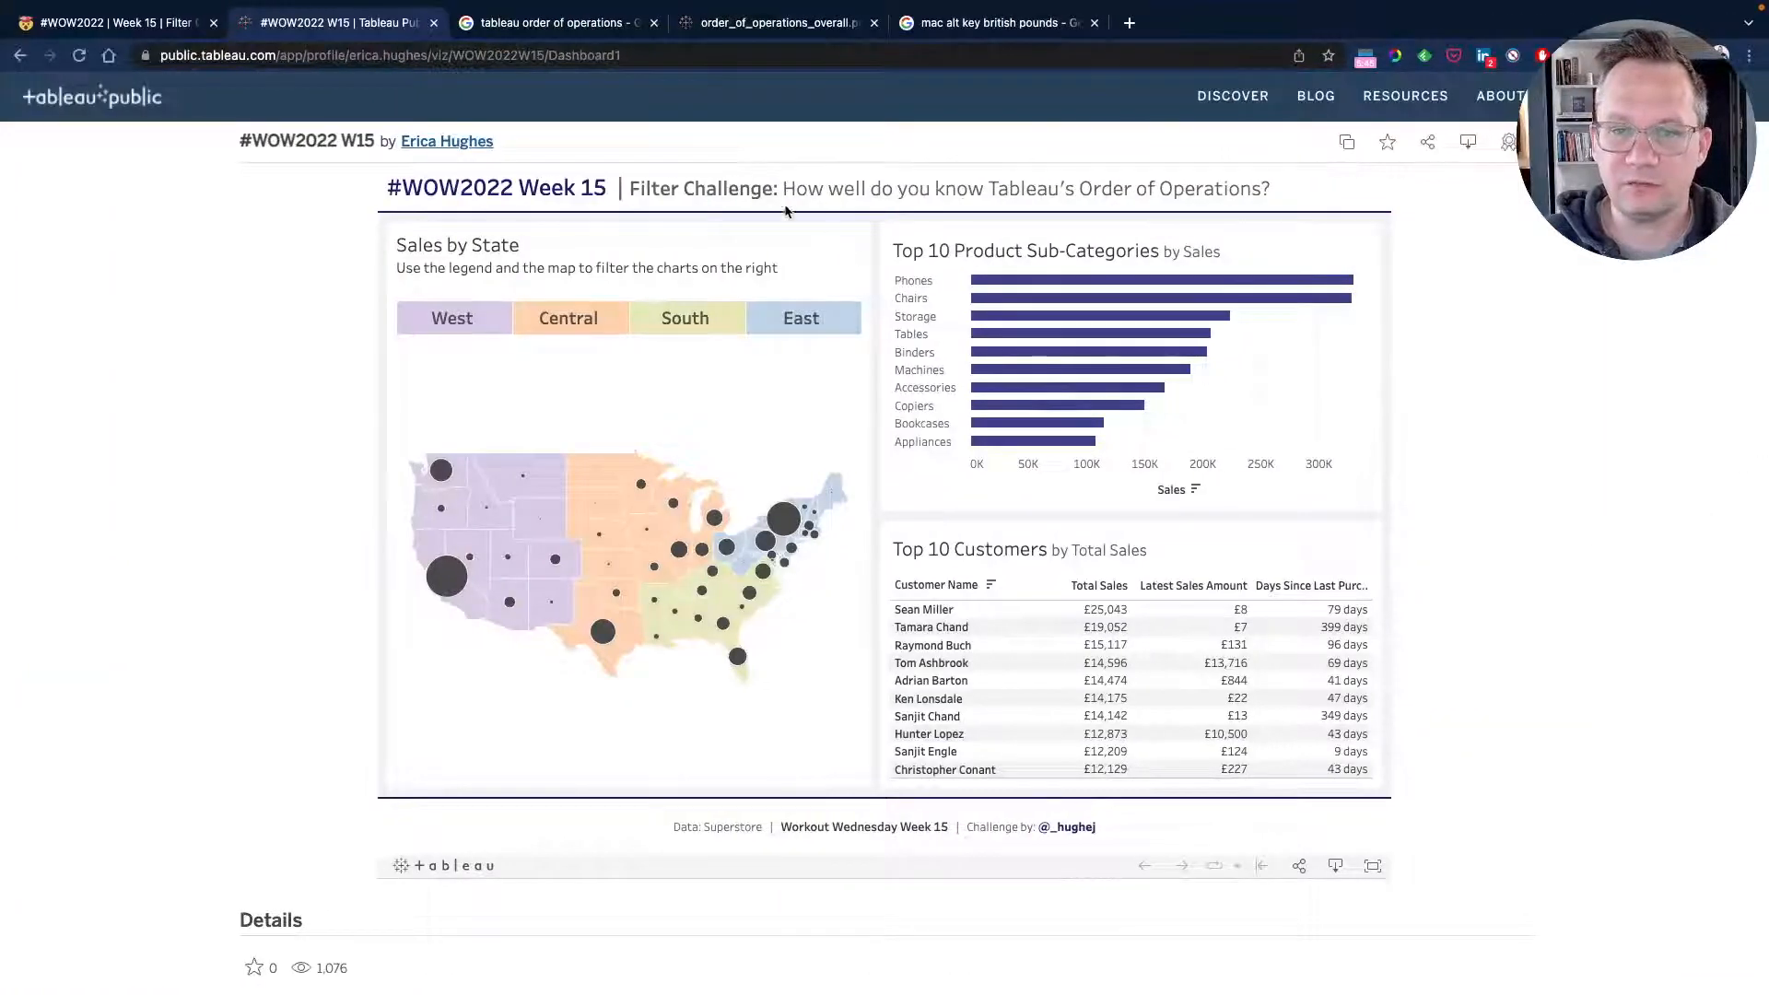
key(ctrl+Left)
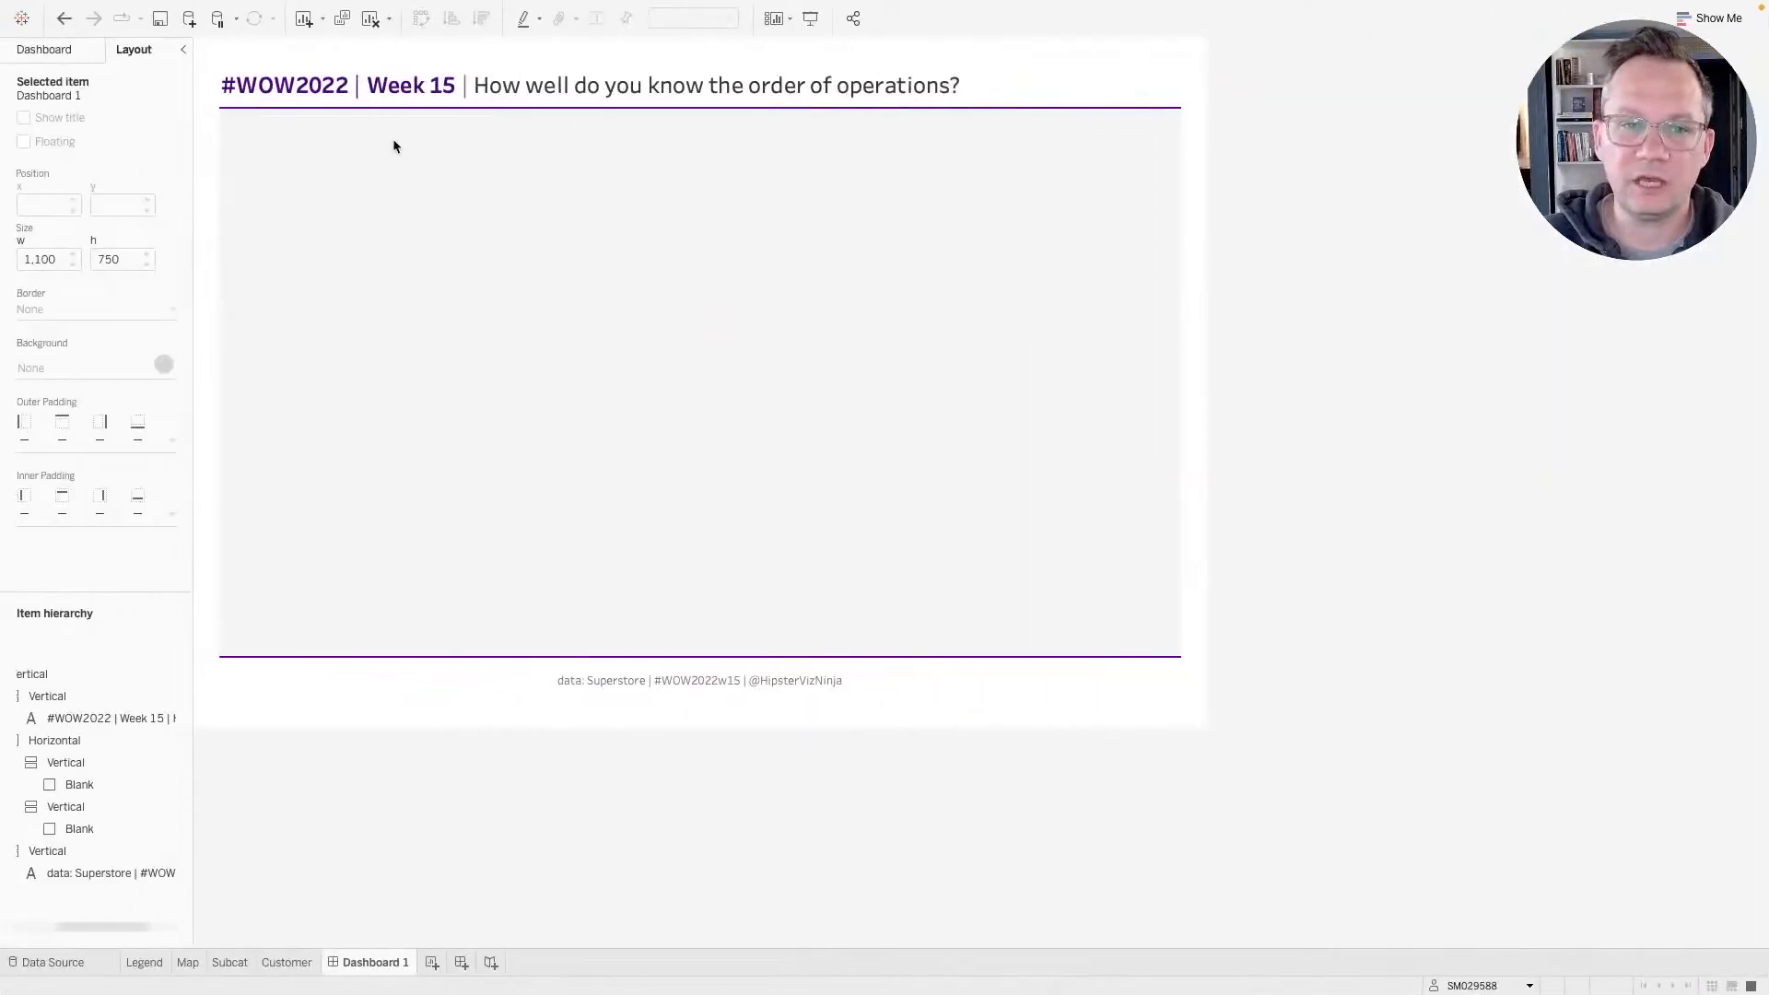
click(50, 57)
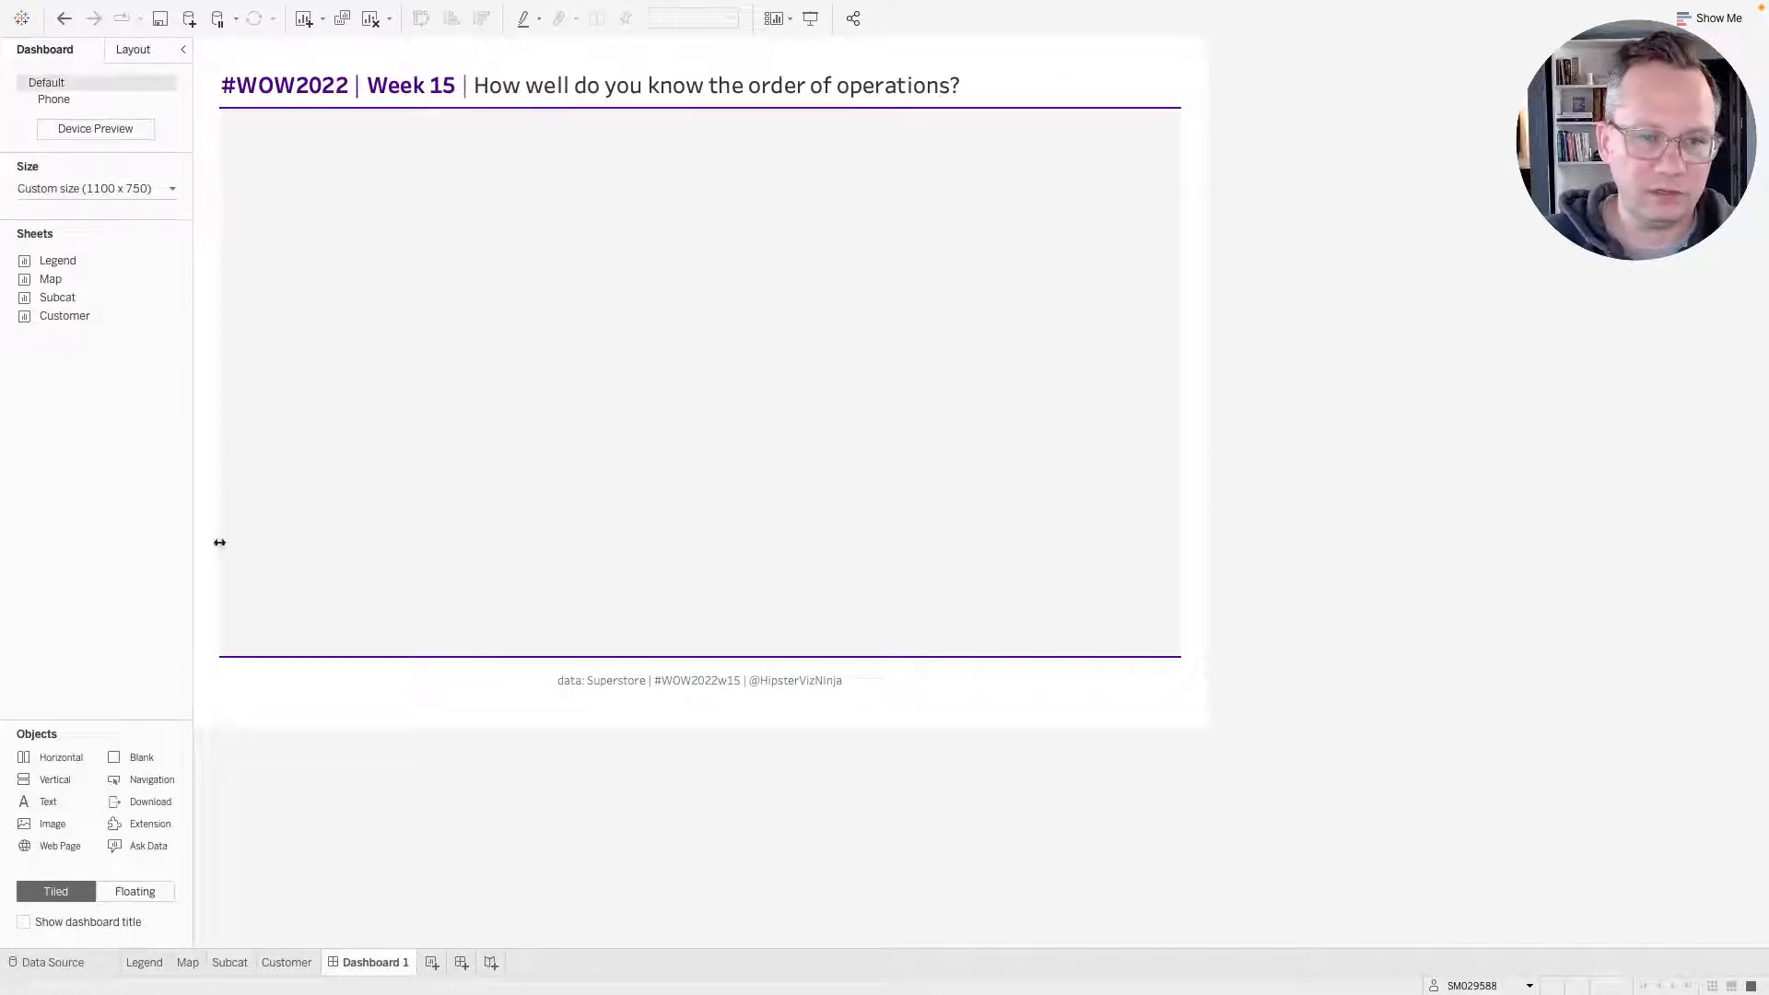
click(134, 49)
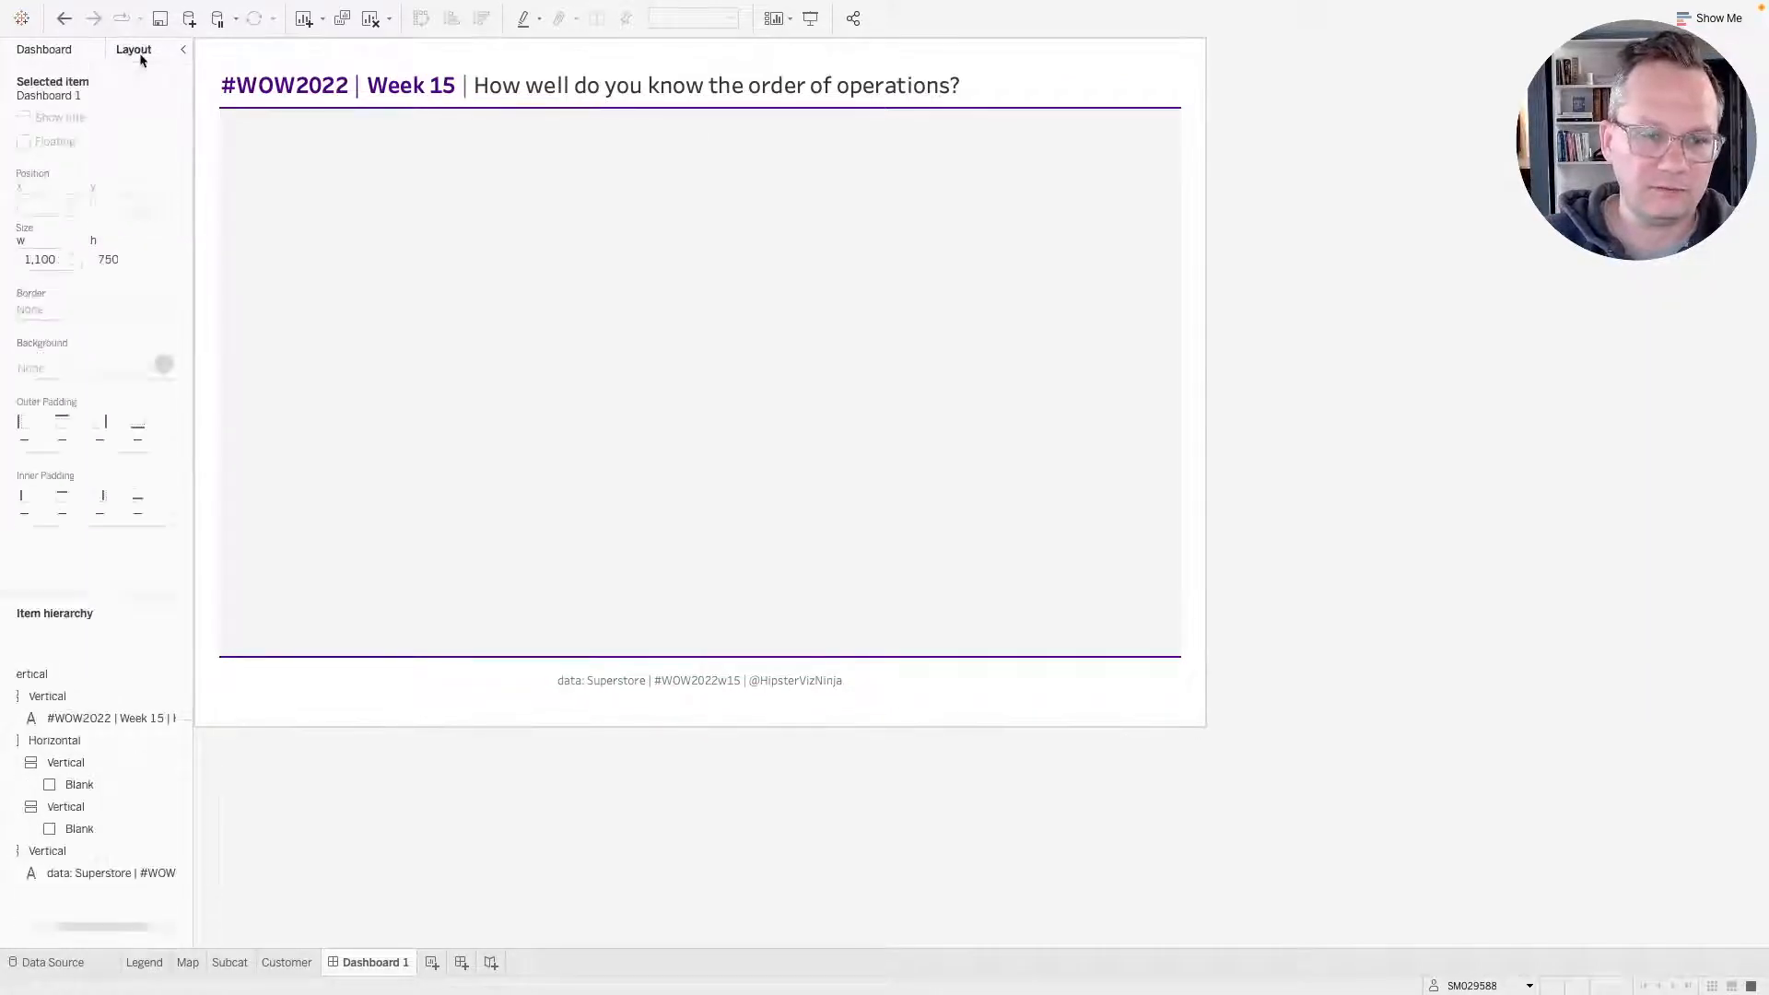
Add a vertical container into the left blank column of the horizontal layout.
click(138, 786)
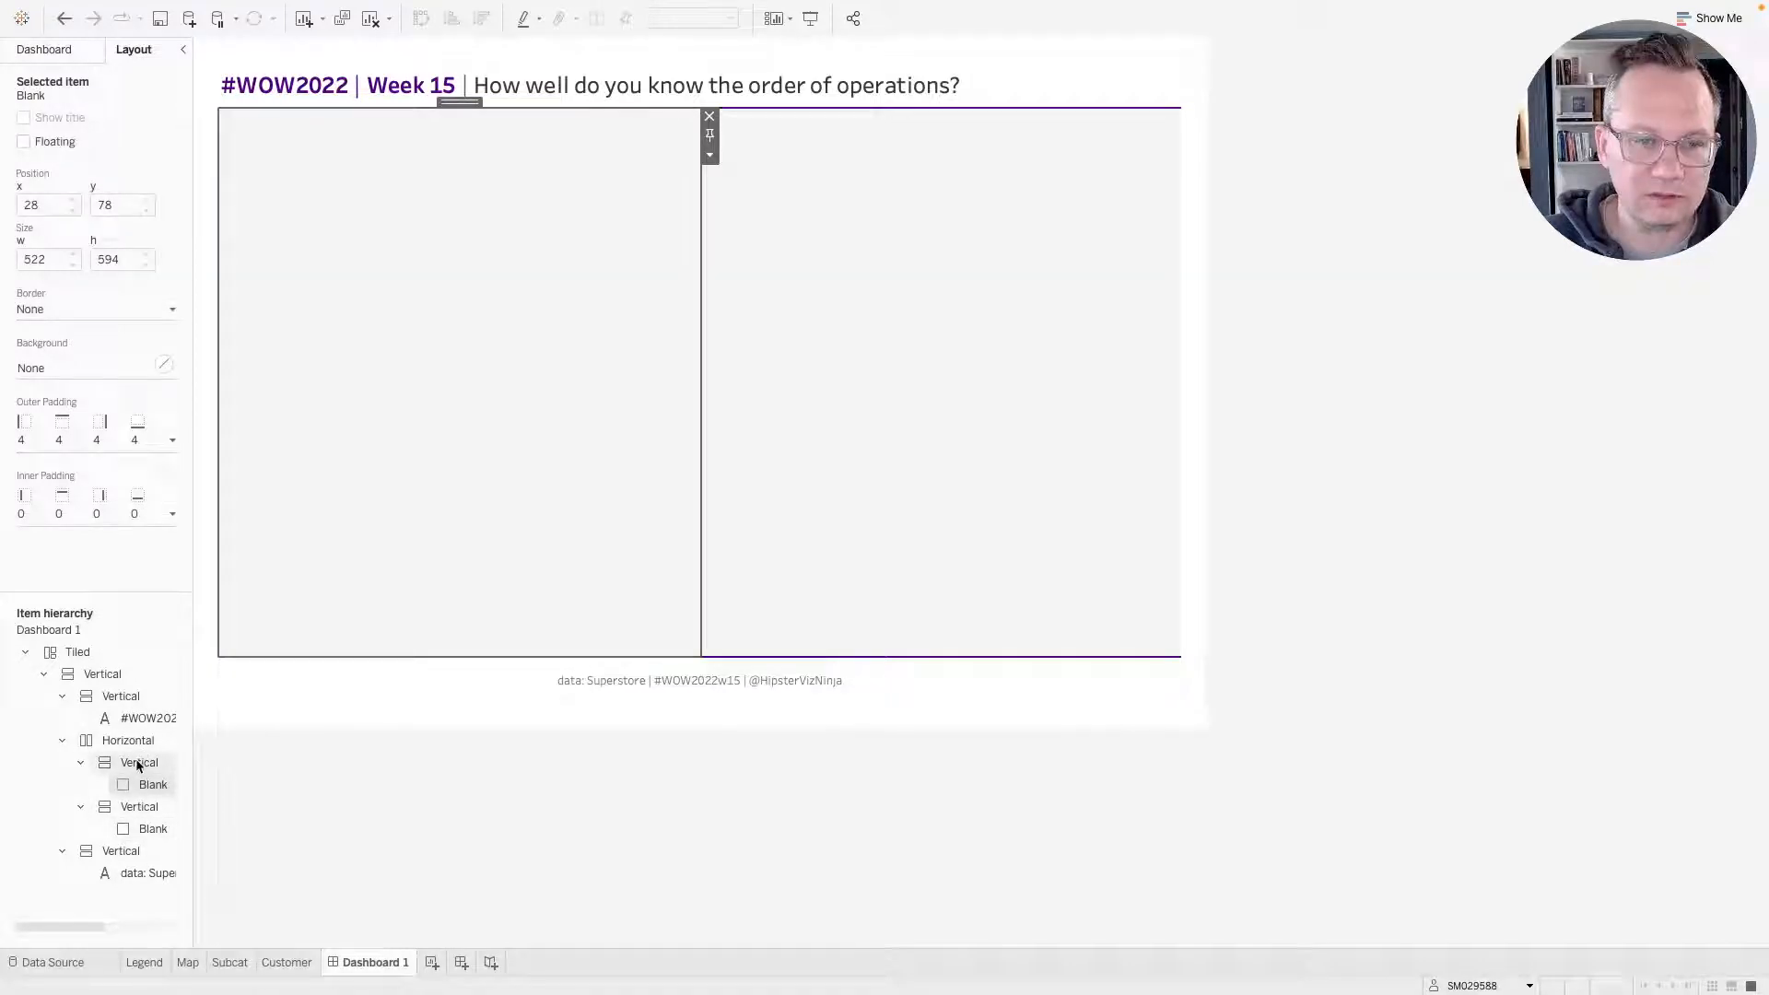
click(52, 49)
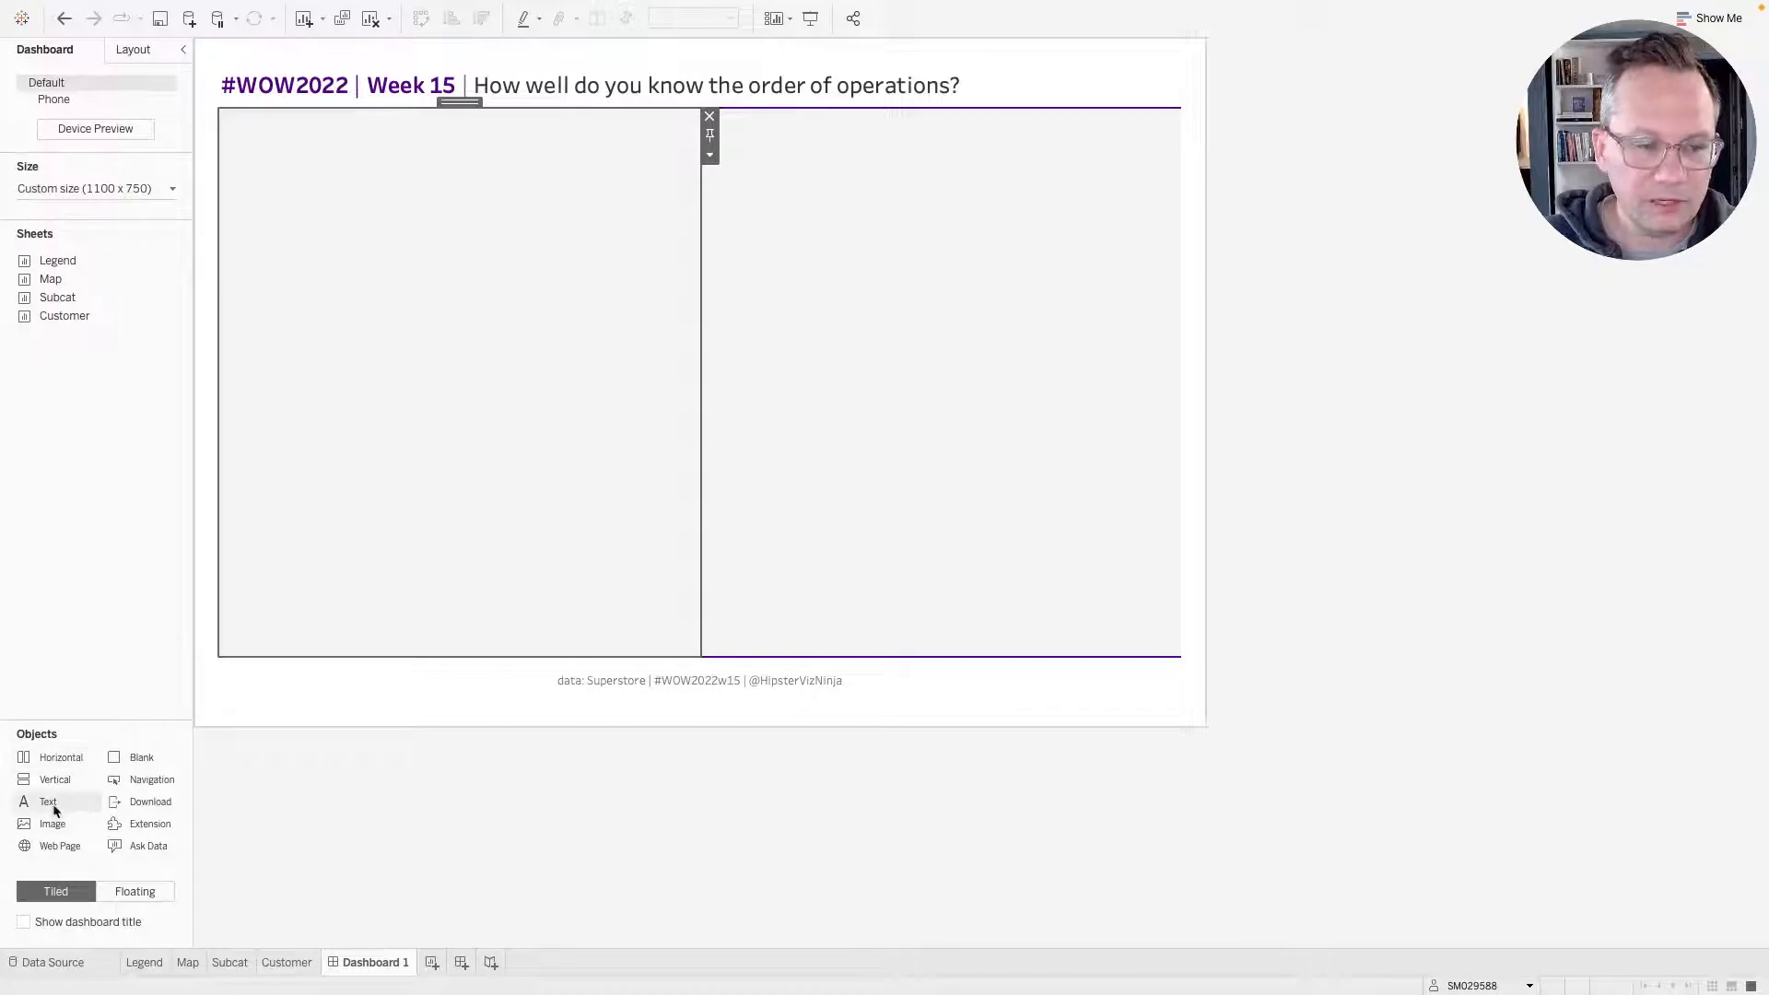
drag(58, 775, 319, 494)
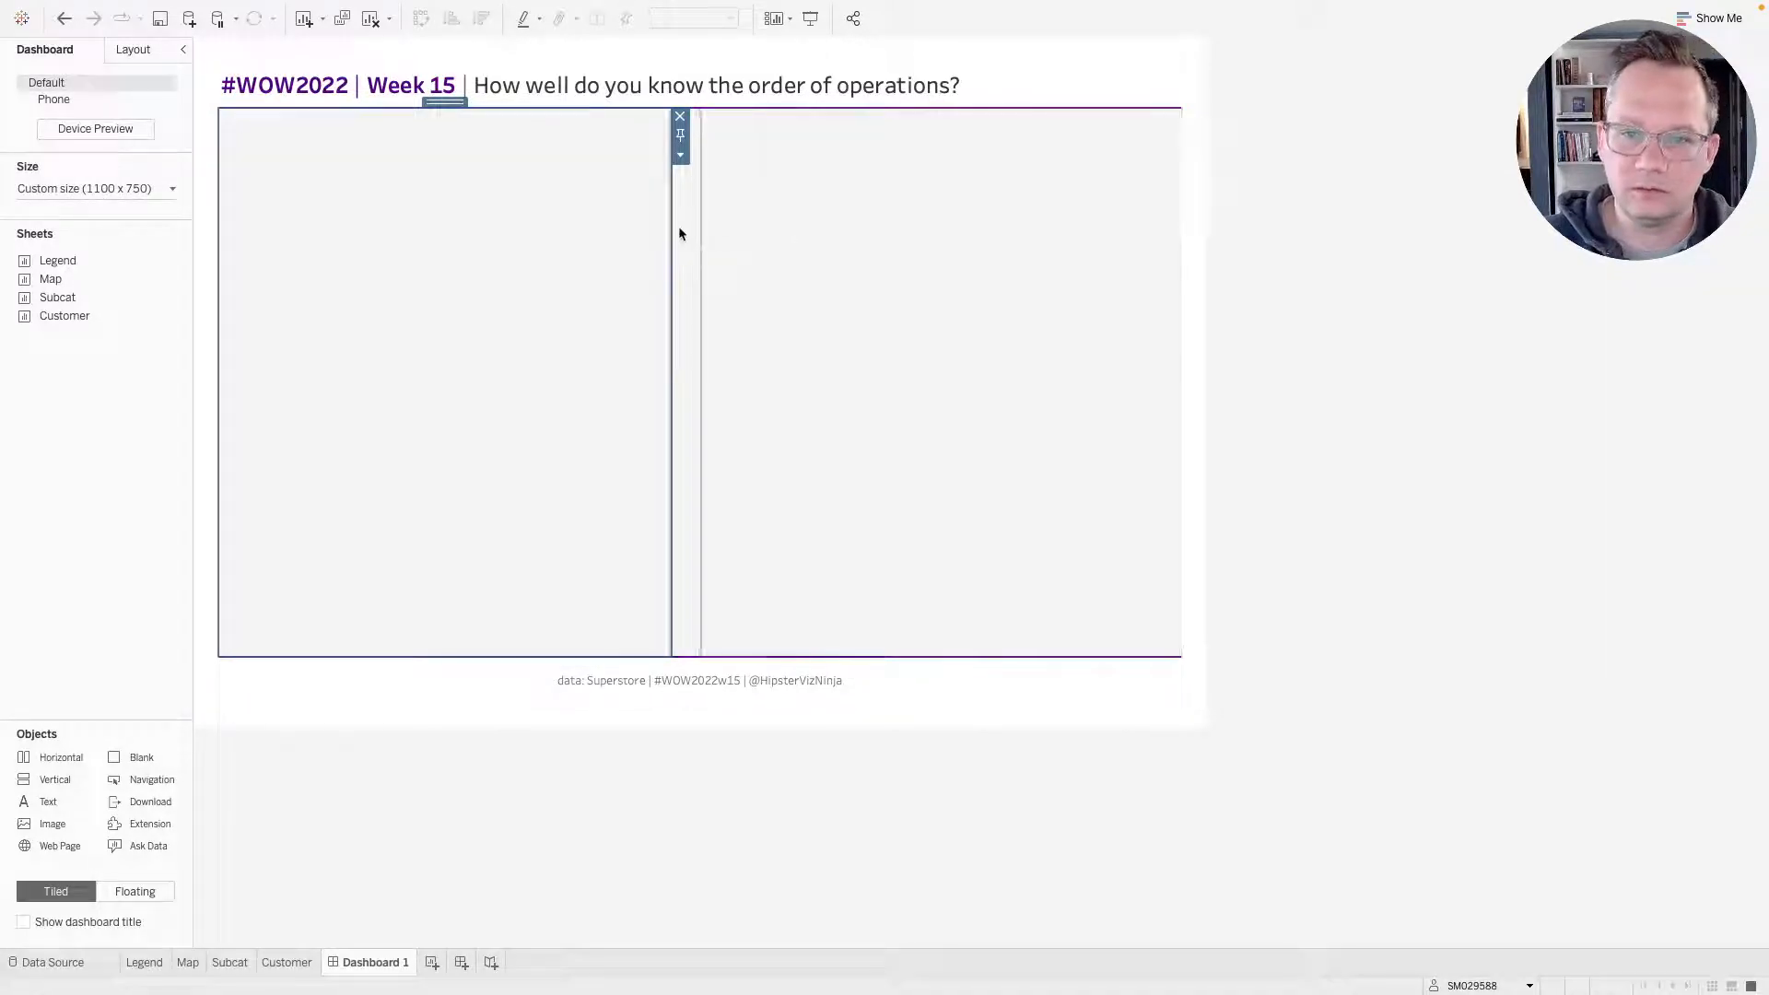
Give the new left vertical container a white background.
click(134, 51)
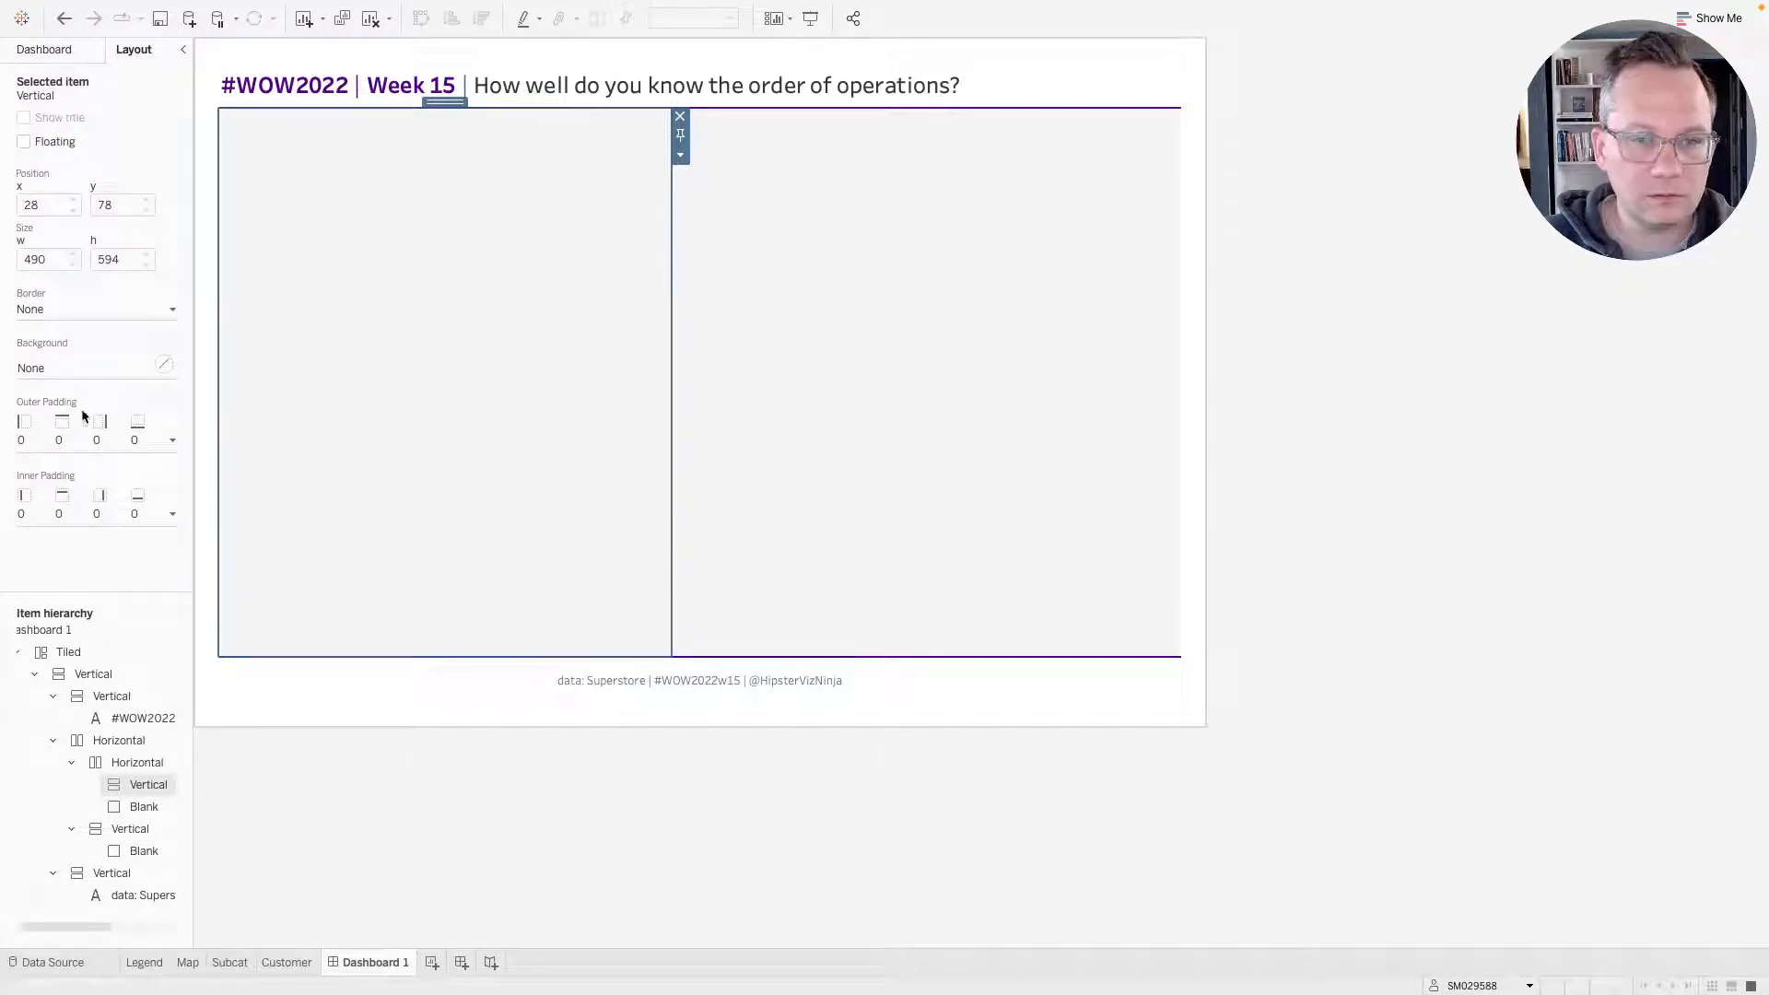
click(79, 380)
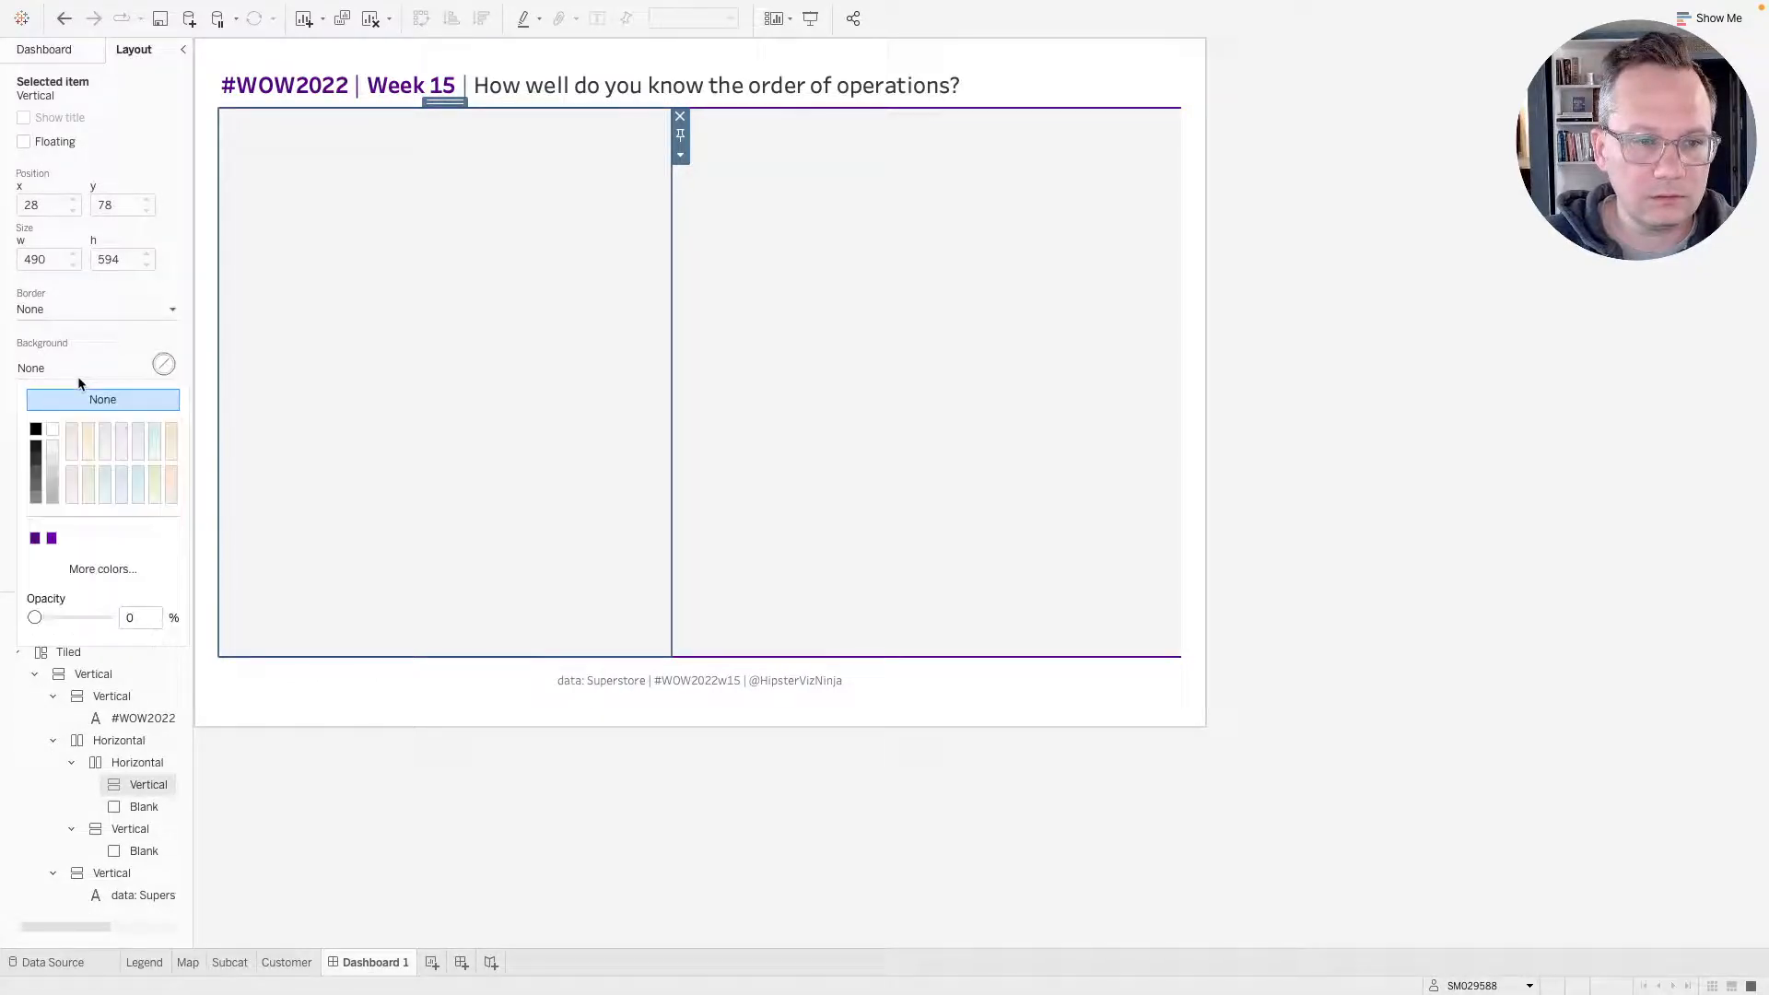
click(53, 433)
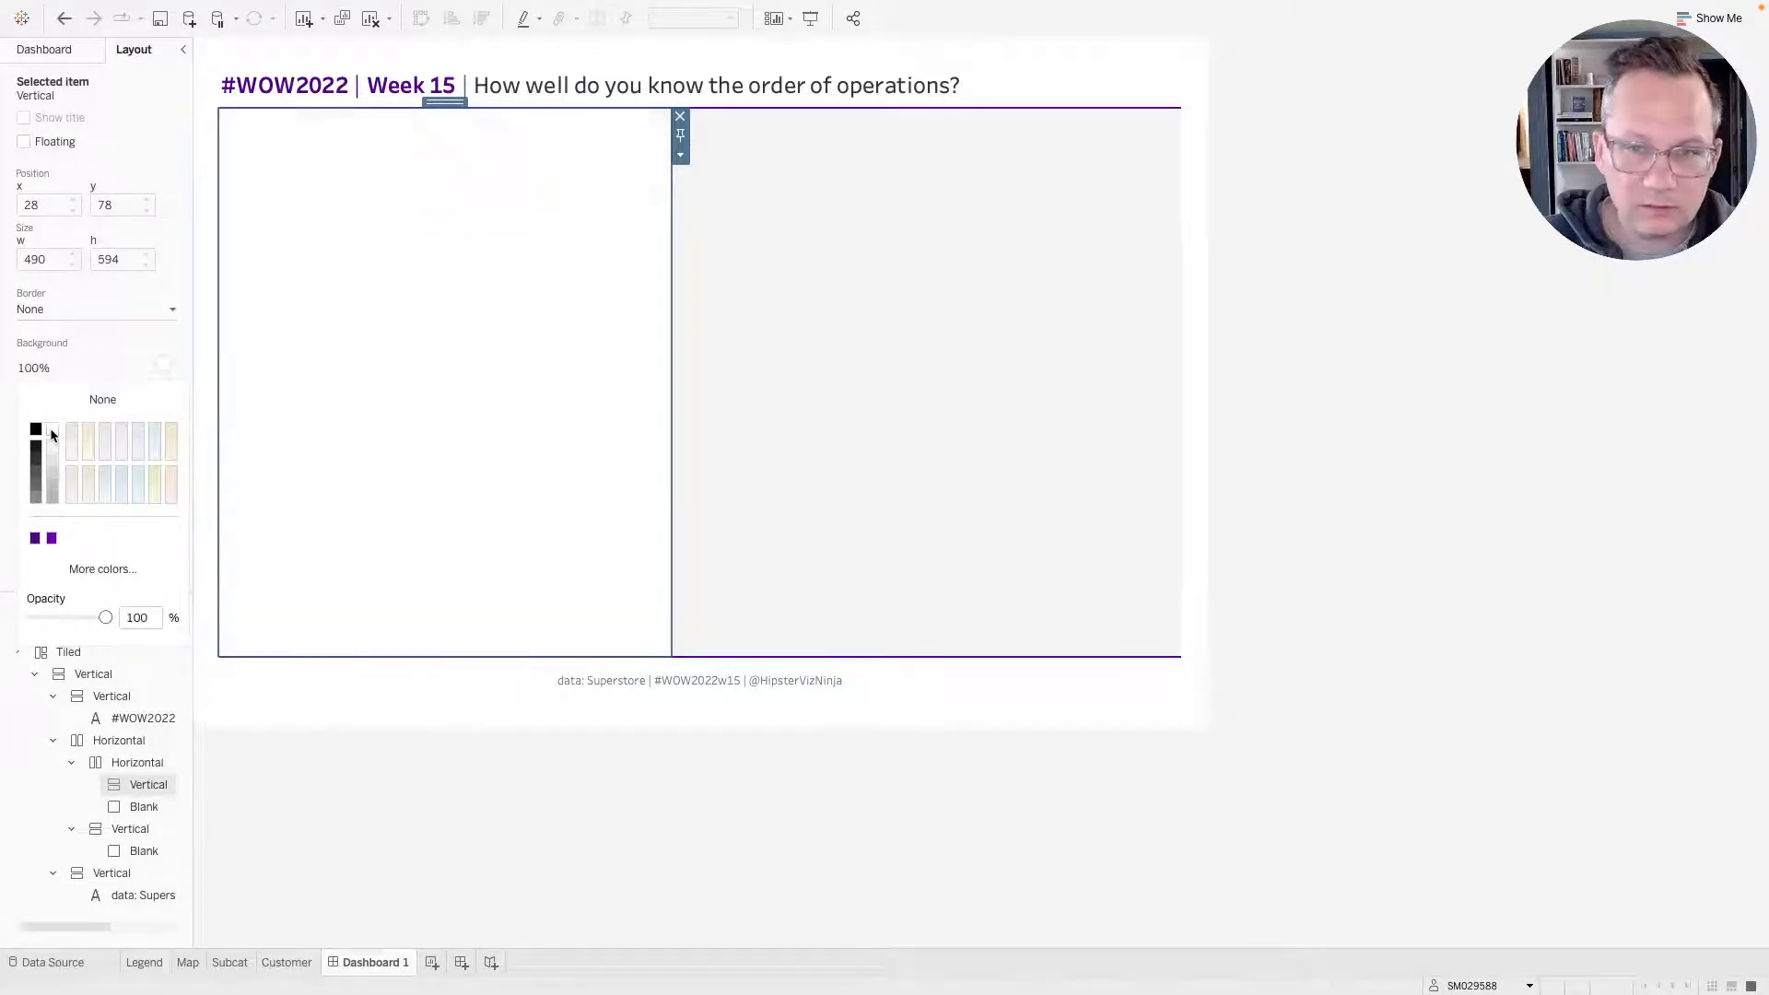
click(72, 371)
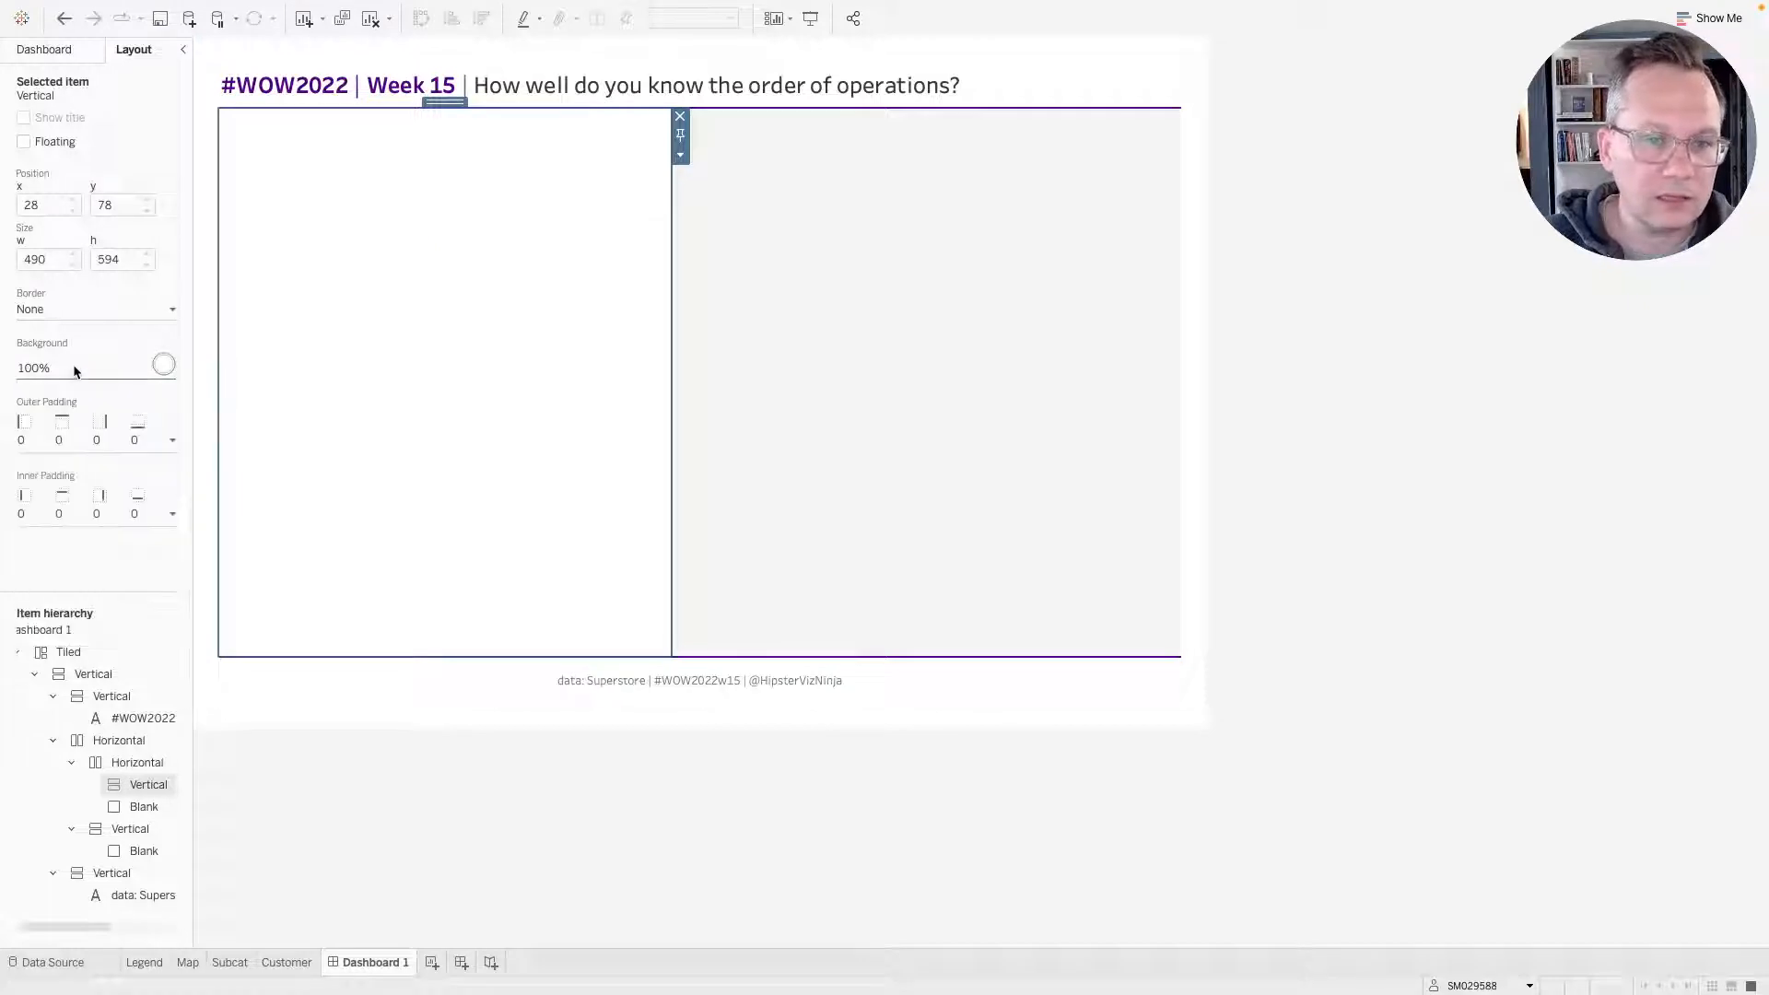
Set the left vertical container's outer padding to 7 on all sides.
click(59, 445)
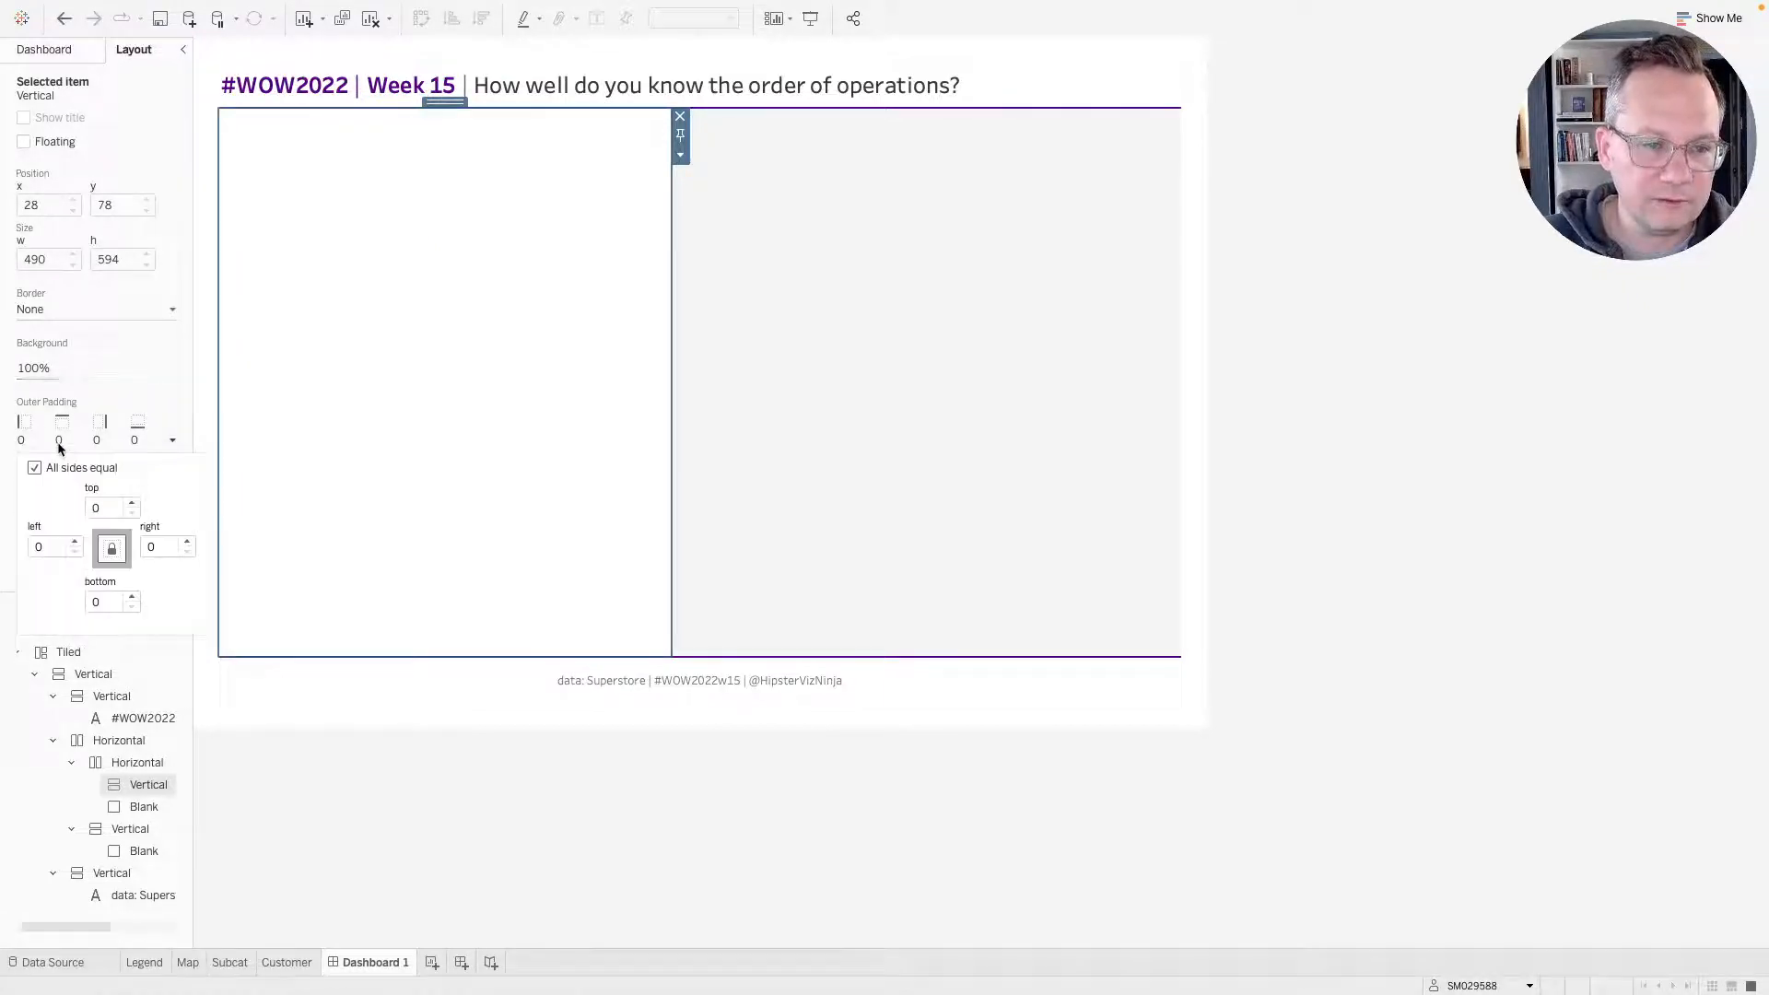
double_click(133, 504)
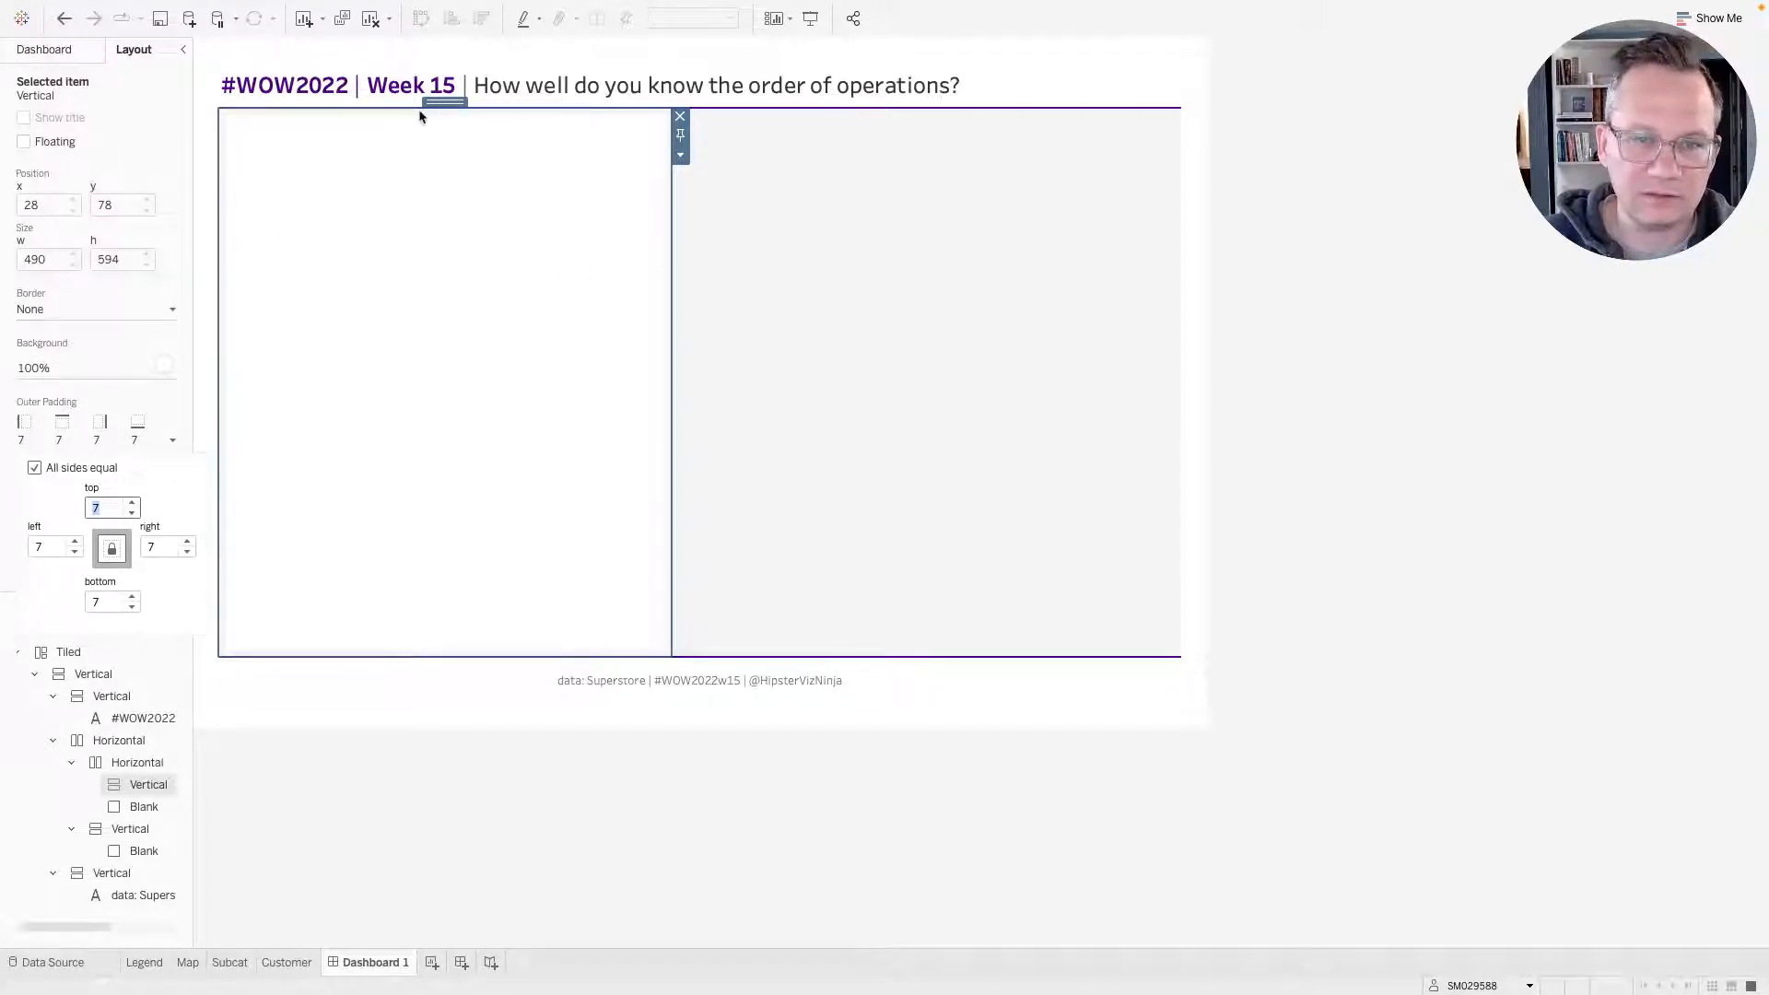
double_click(444, 100)
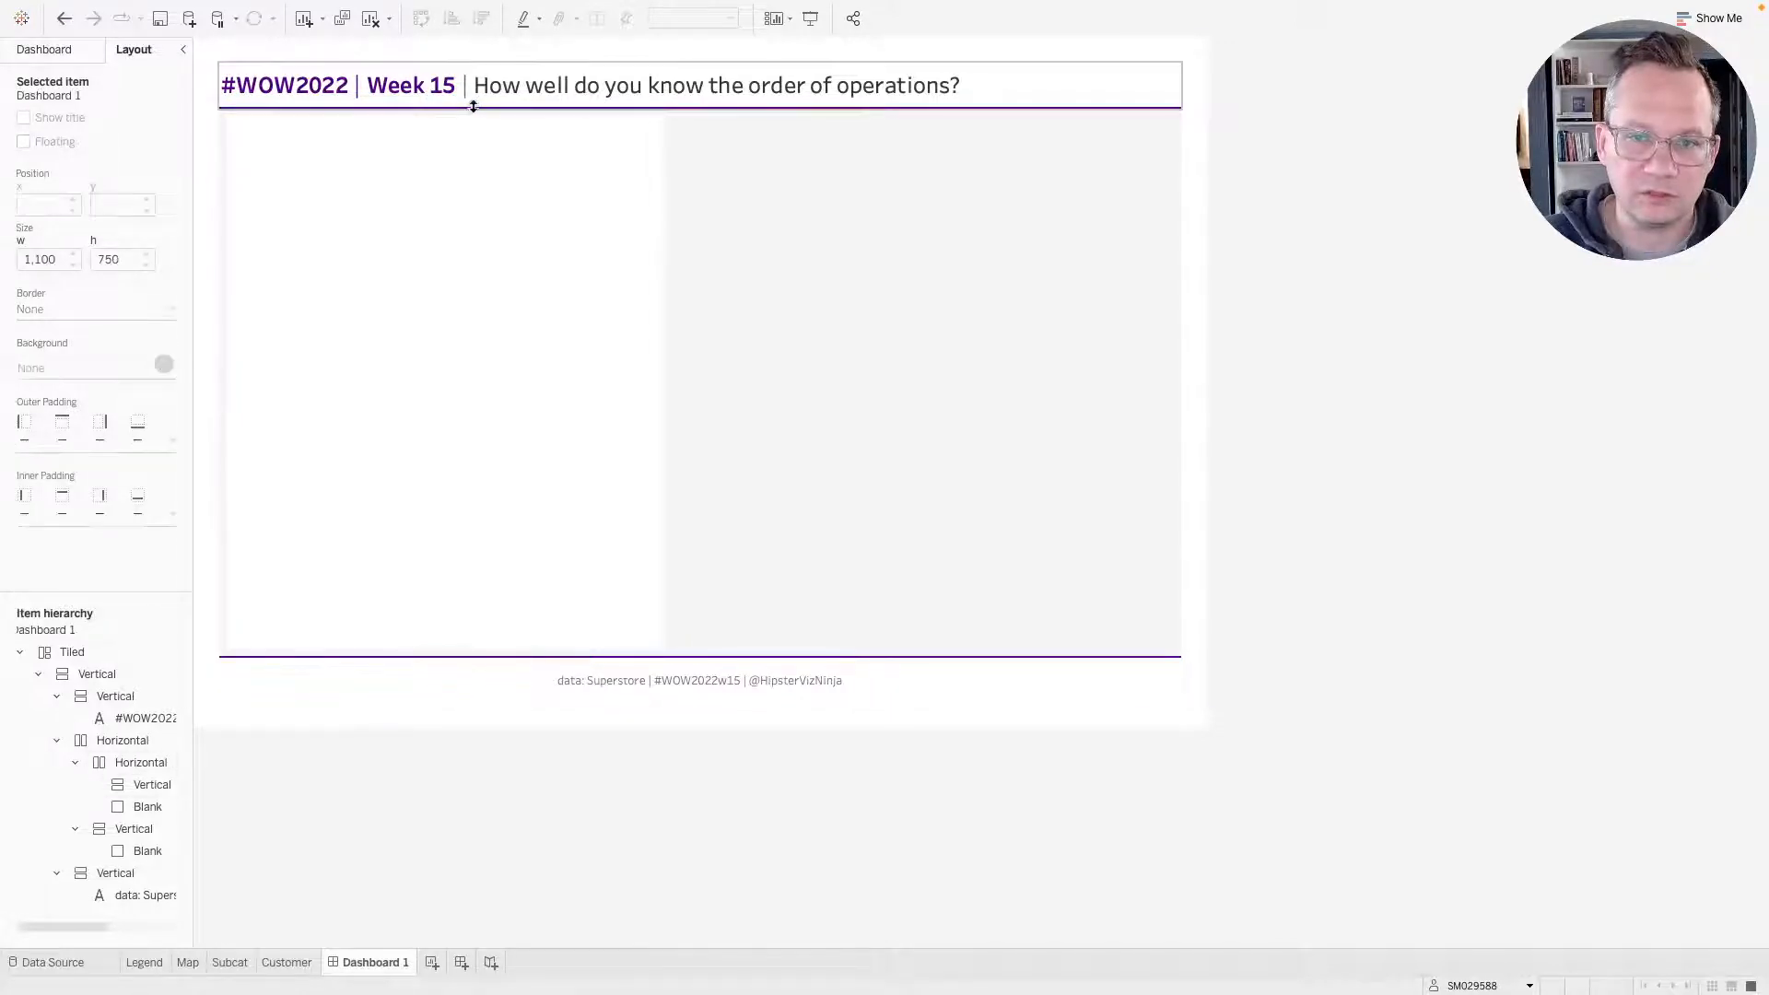
Inspect the right column's container and its background settings.
click(876, 134)
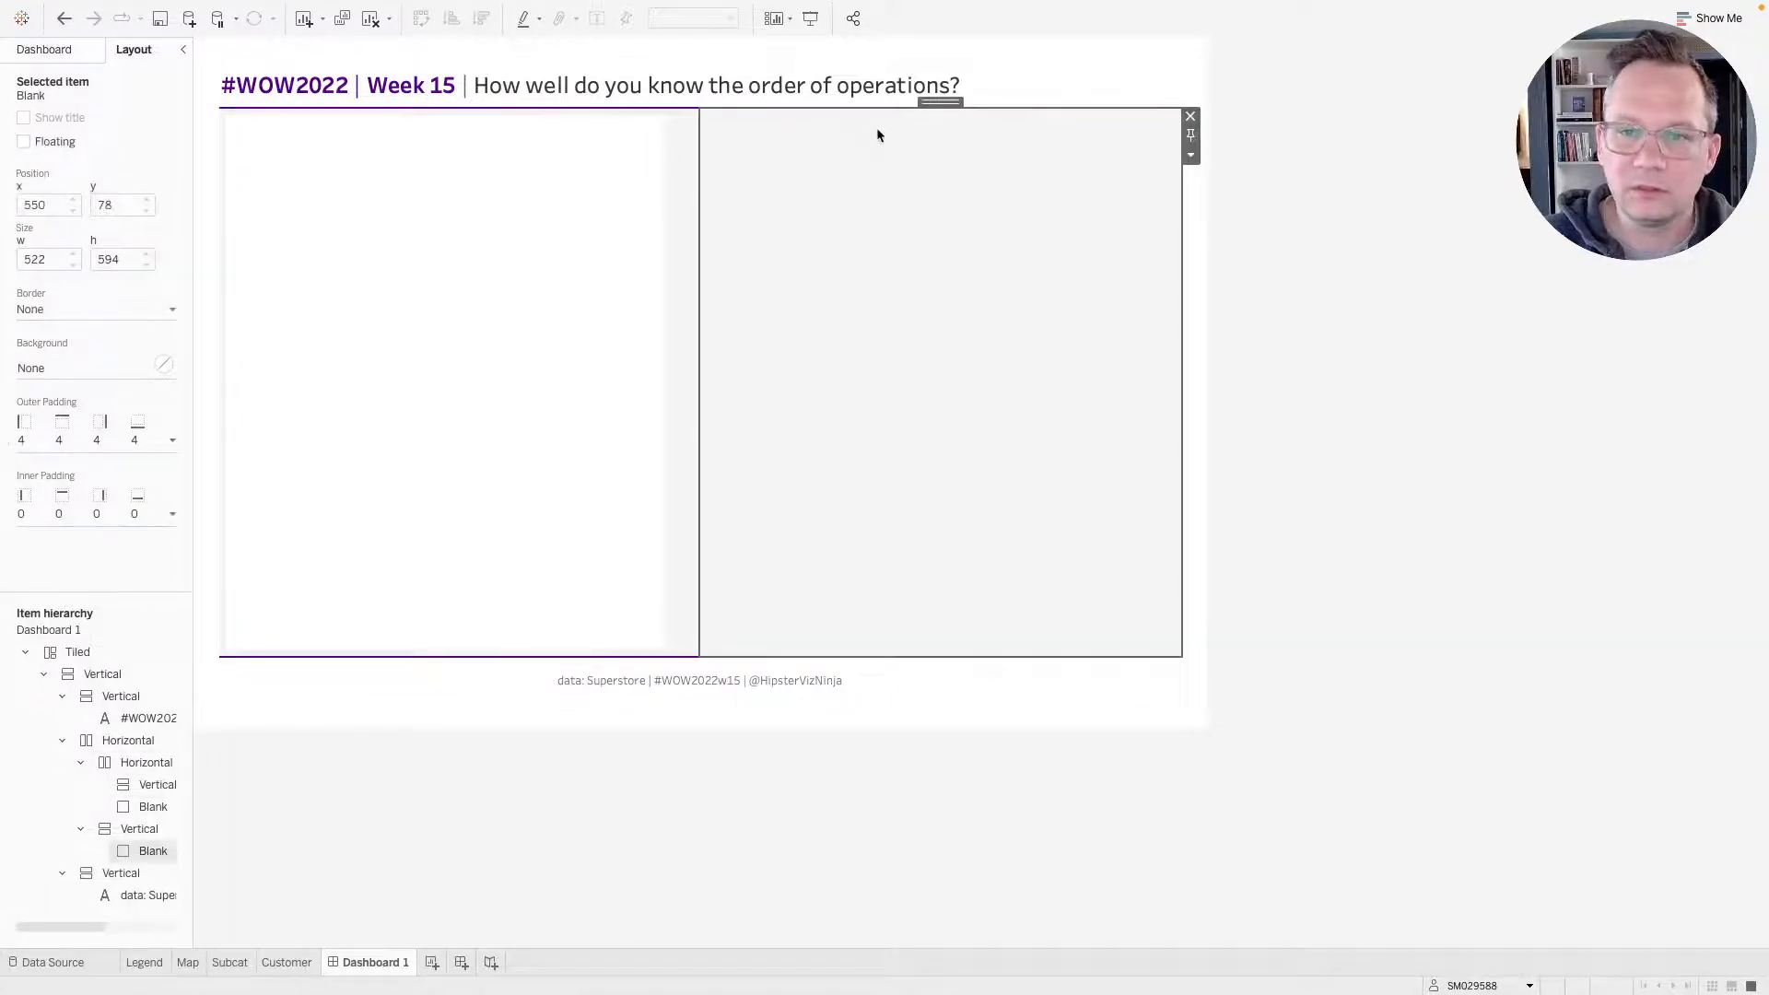
double_click(936, 104)
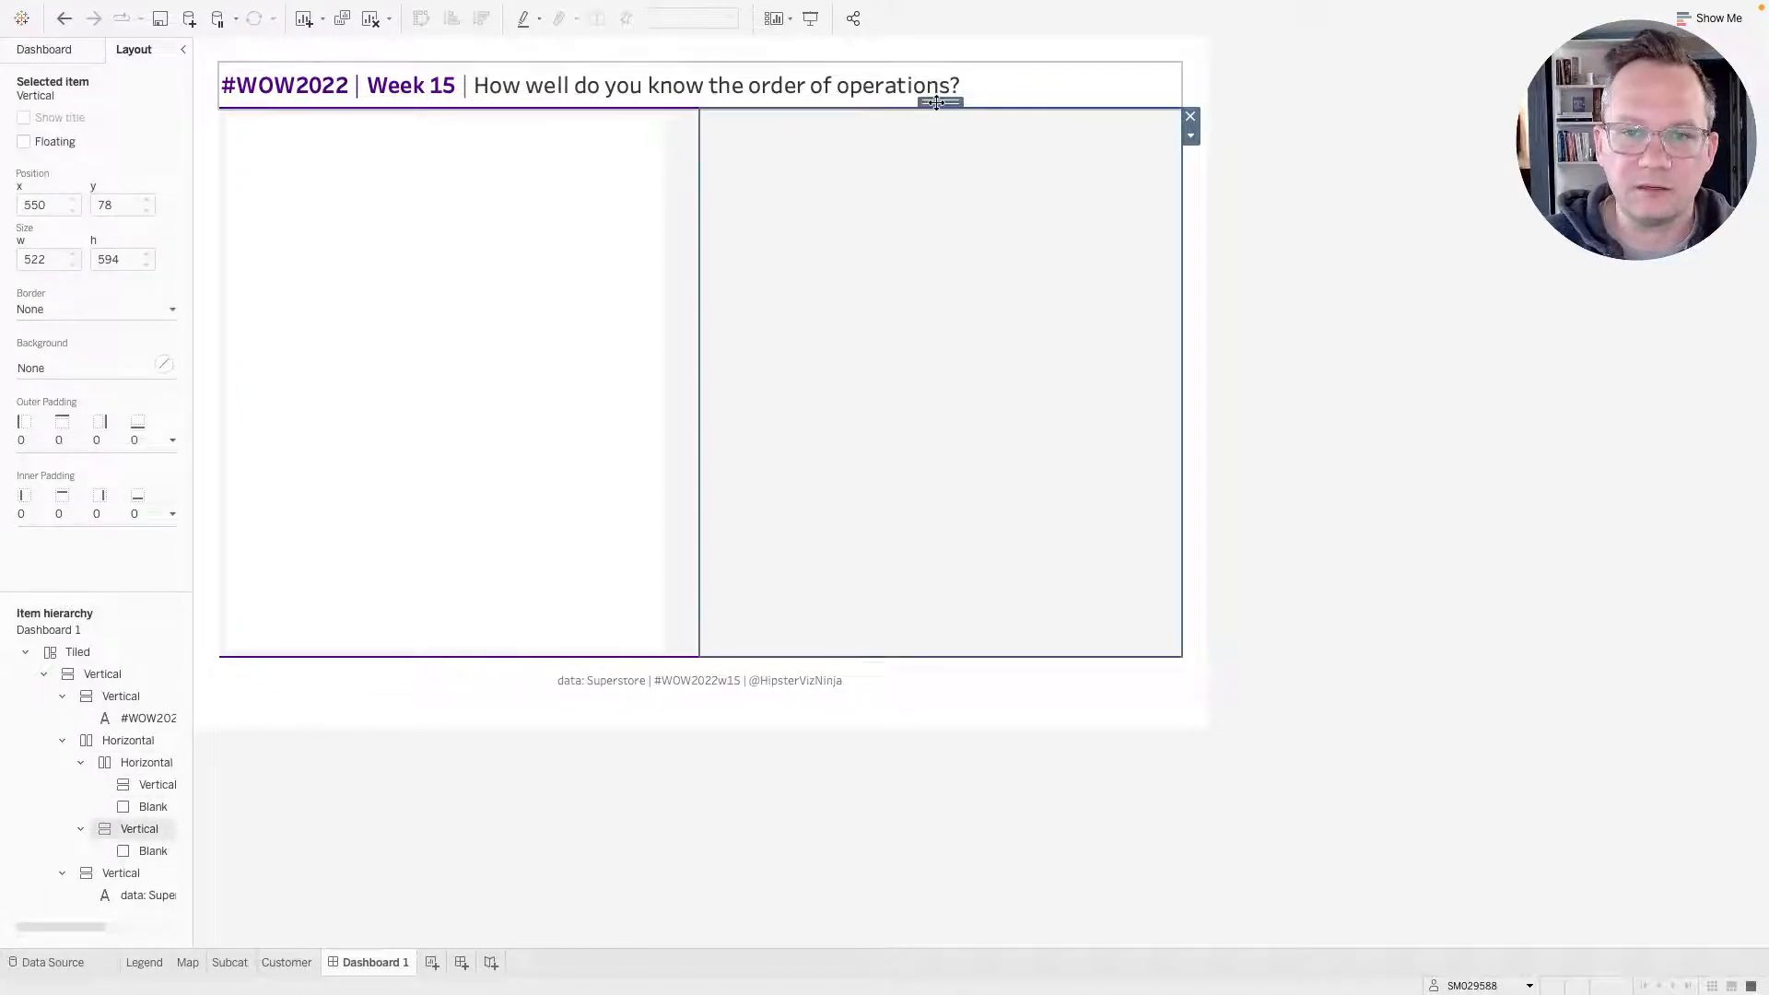
click(95, 363)
click(574, 217)
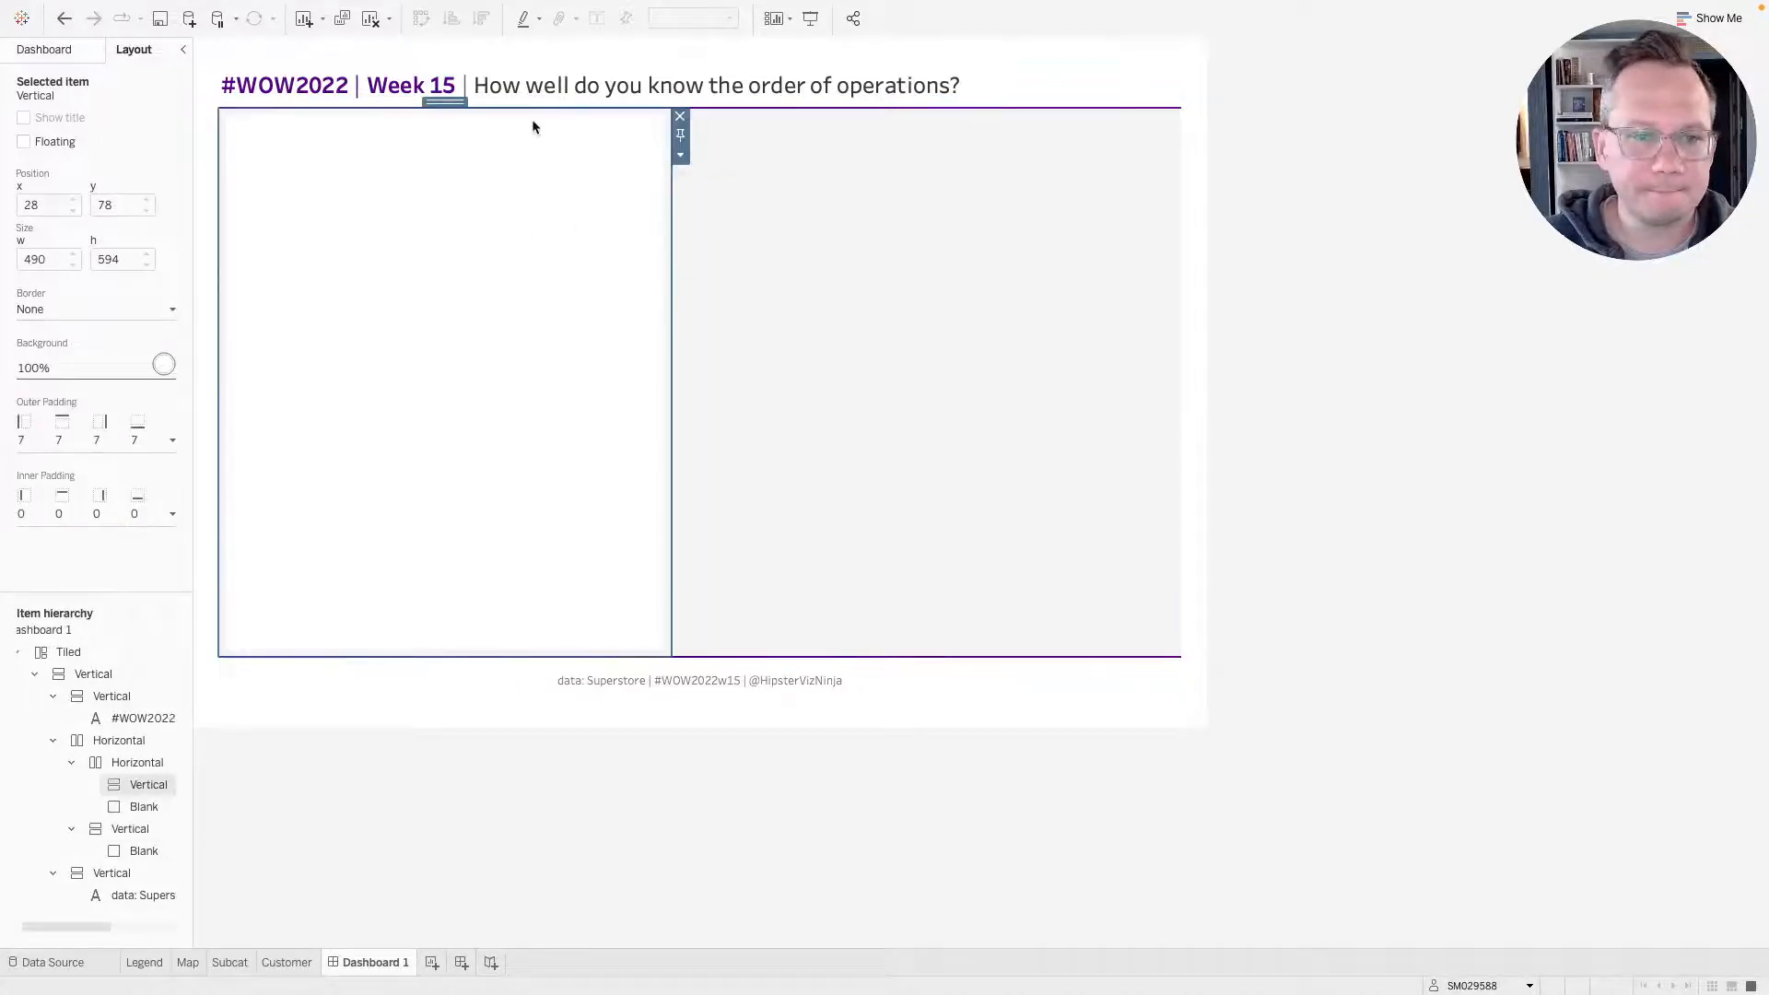
Give the outer horizontal container holding both columns a black background.
double_click(443, 104)
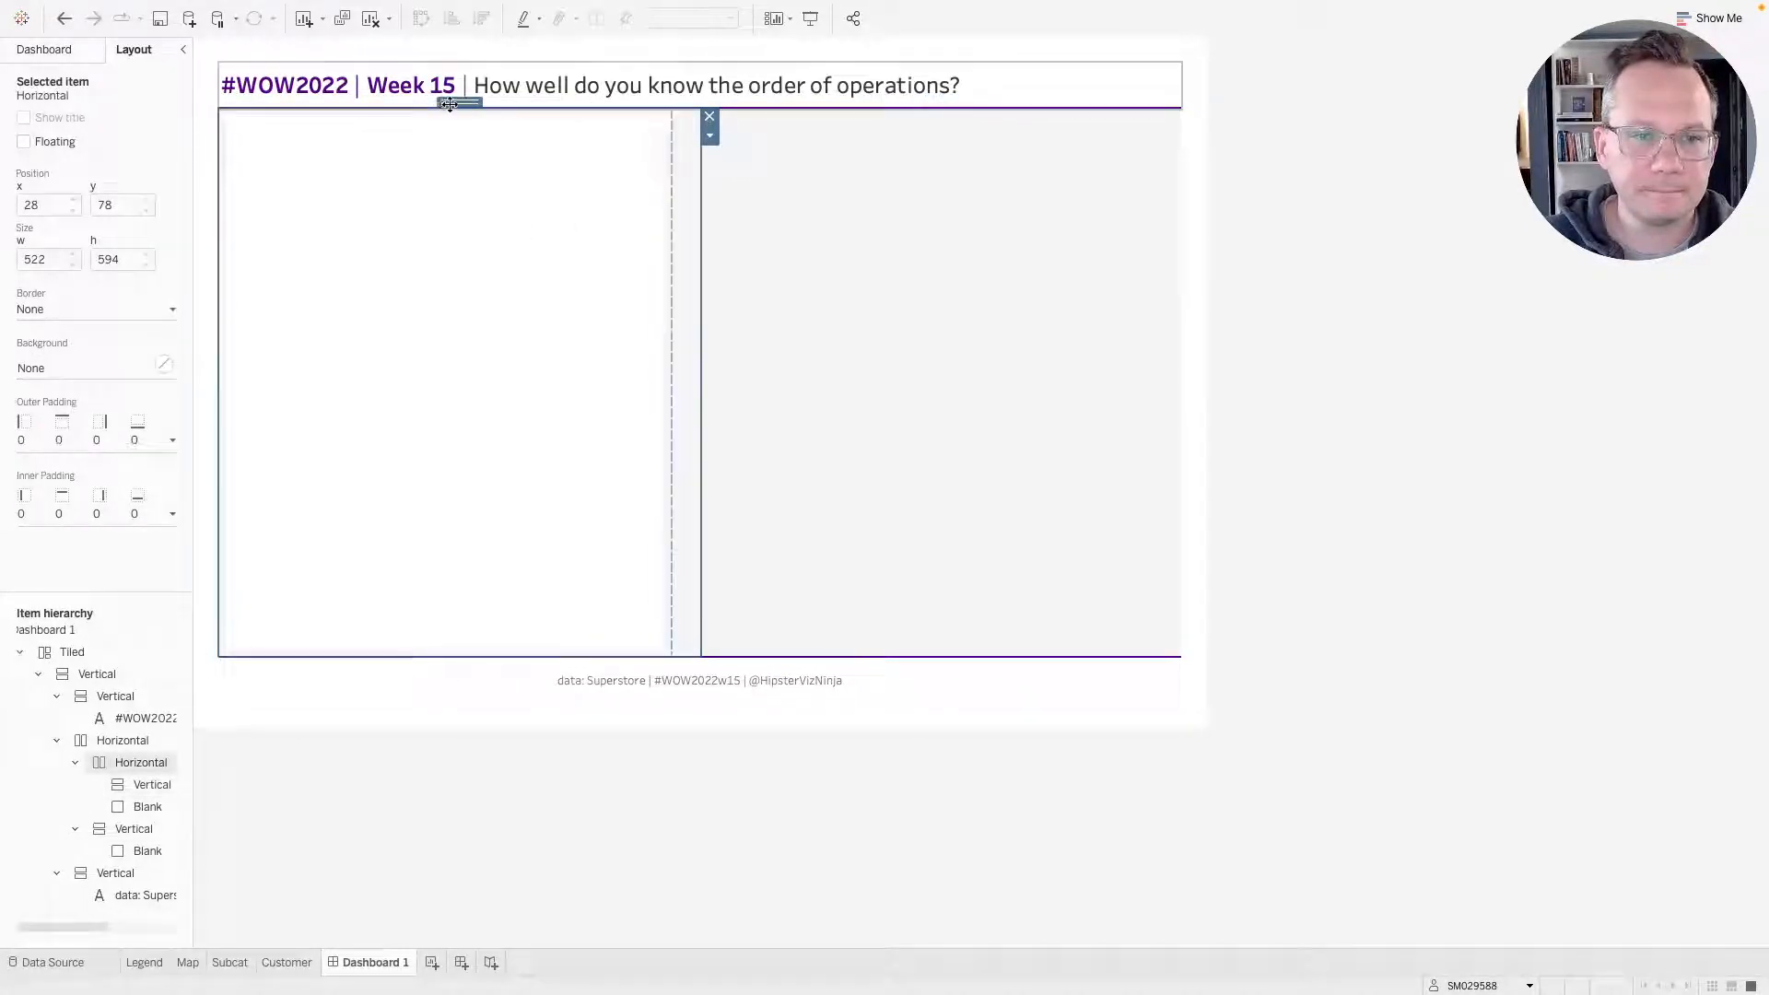
double_click(449, 104)
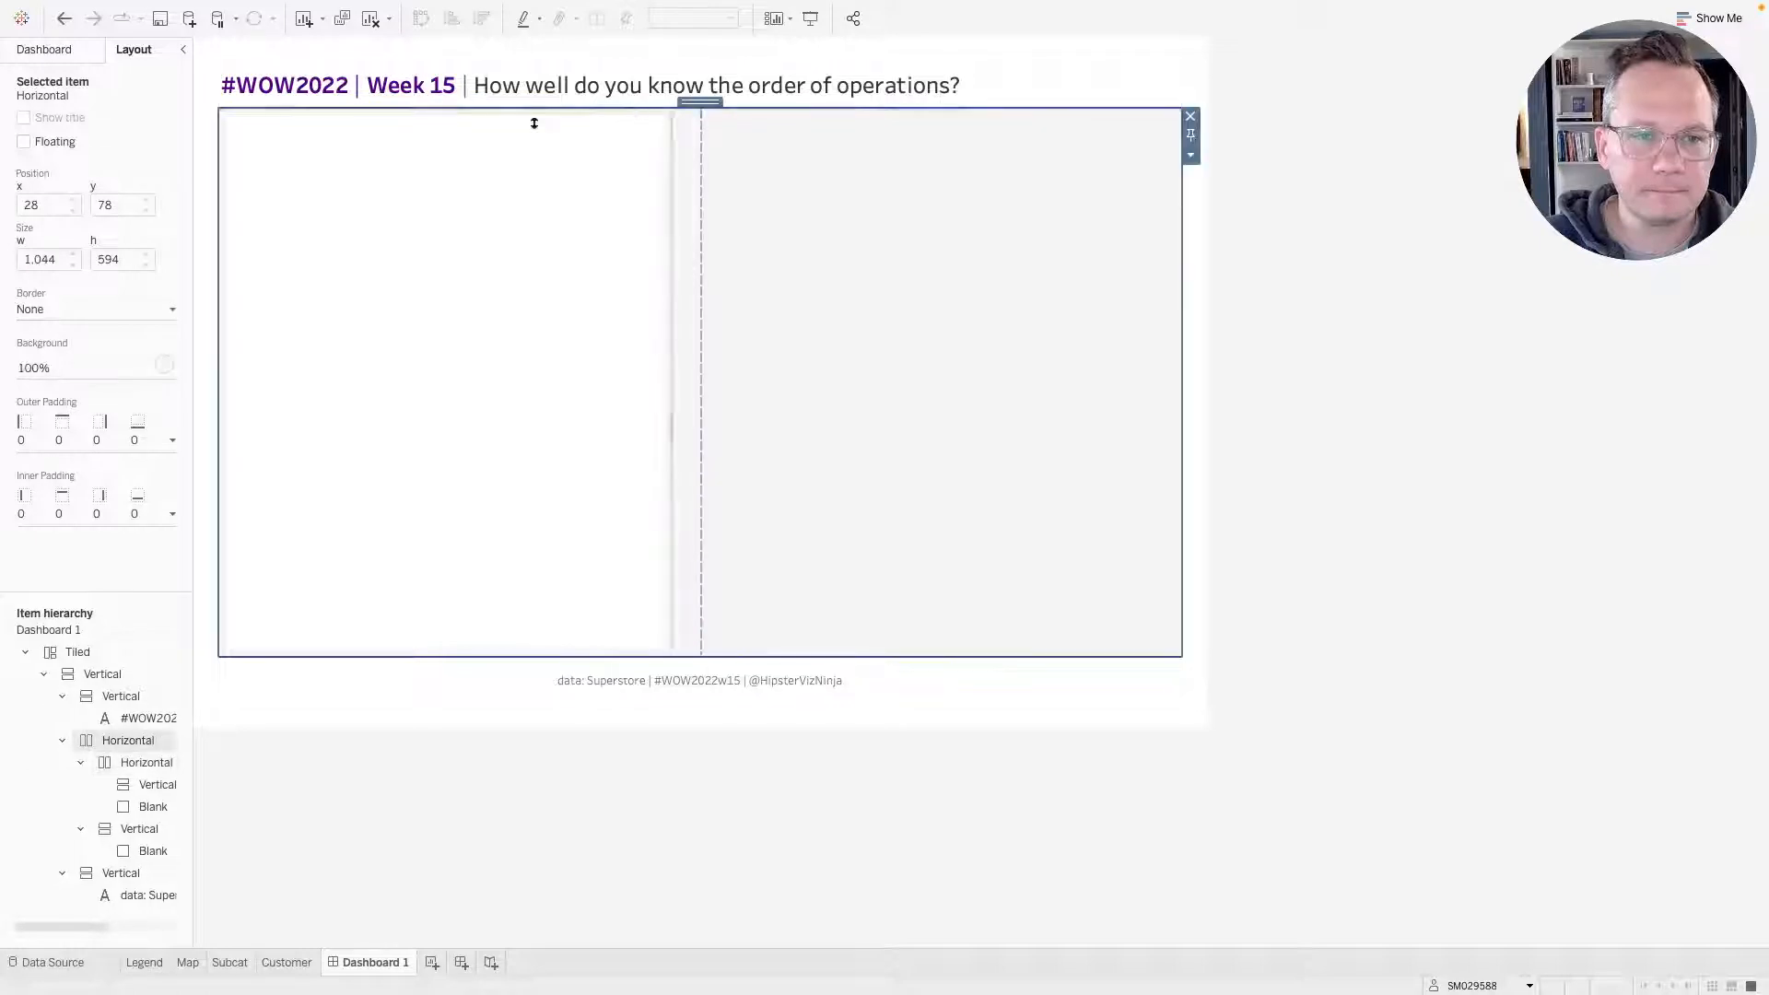
click(100, 364)
click(36, 432)
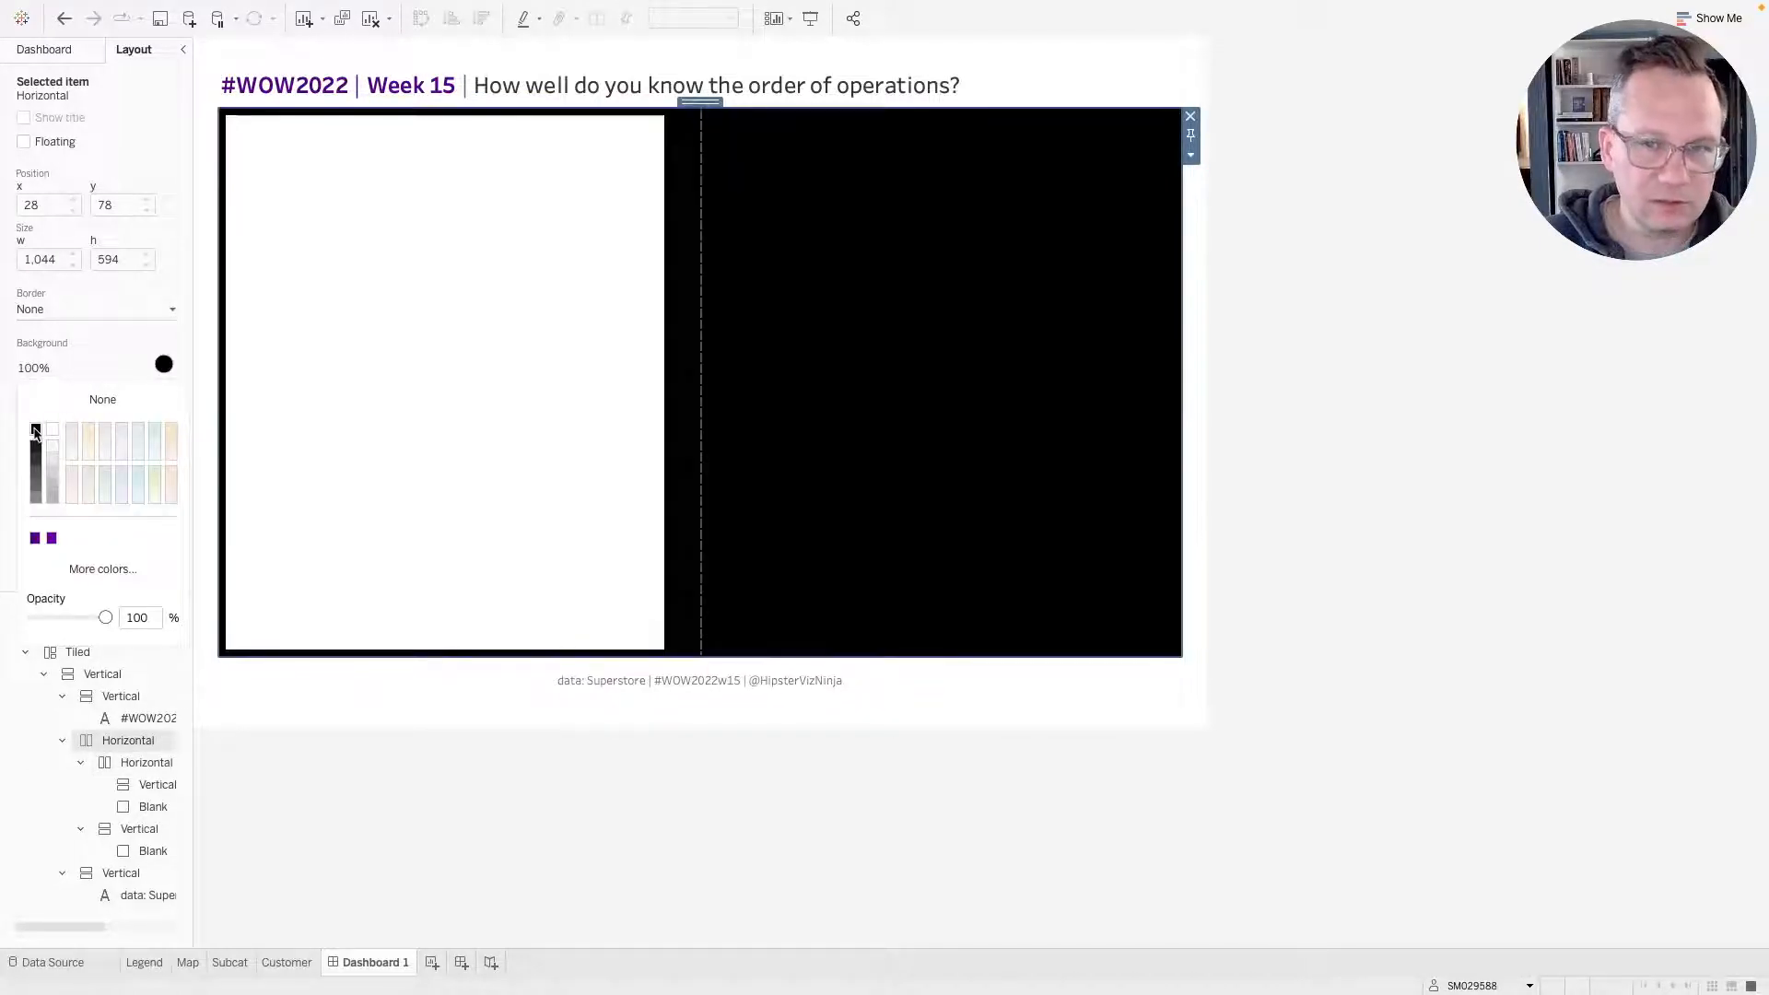
Check the left vertical container's outer padding and compare the layout with the reference dashboard.
click(558, 243)
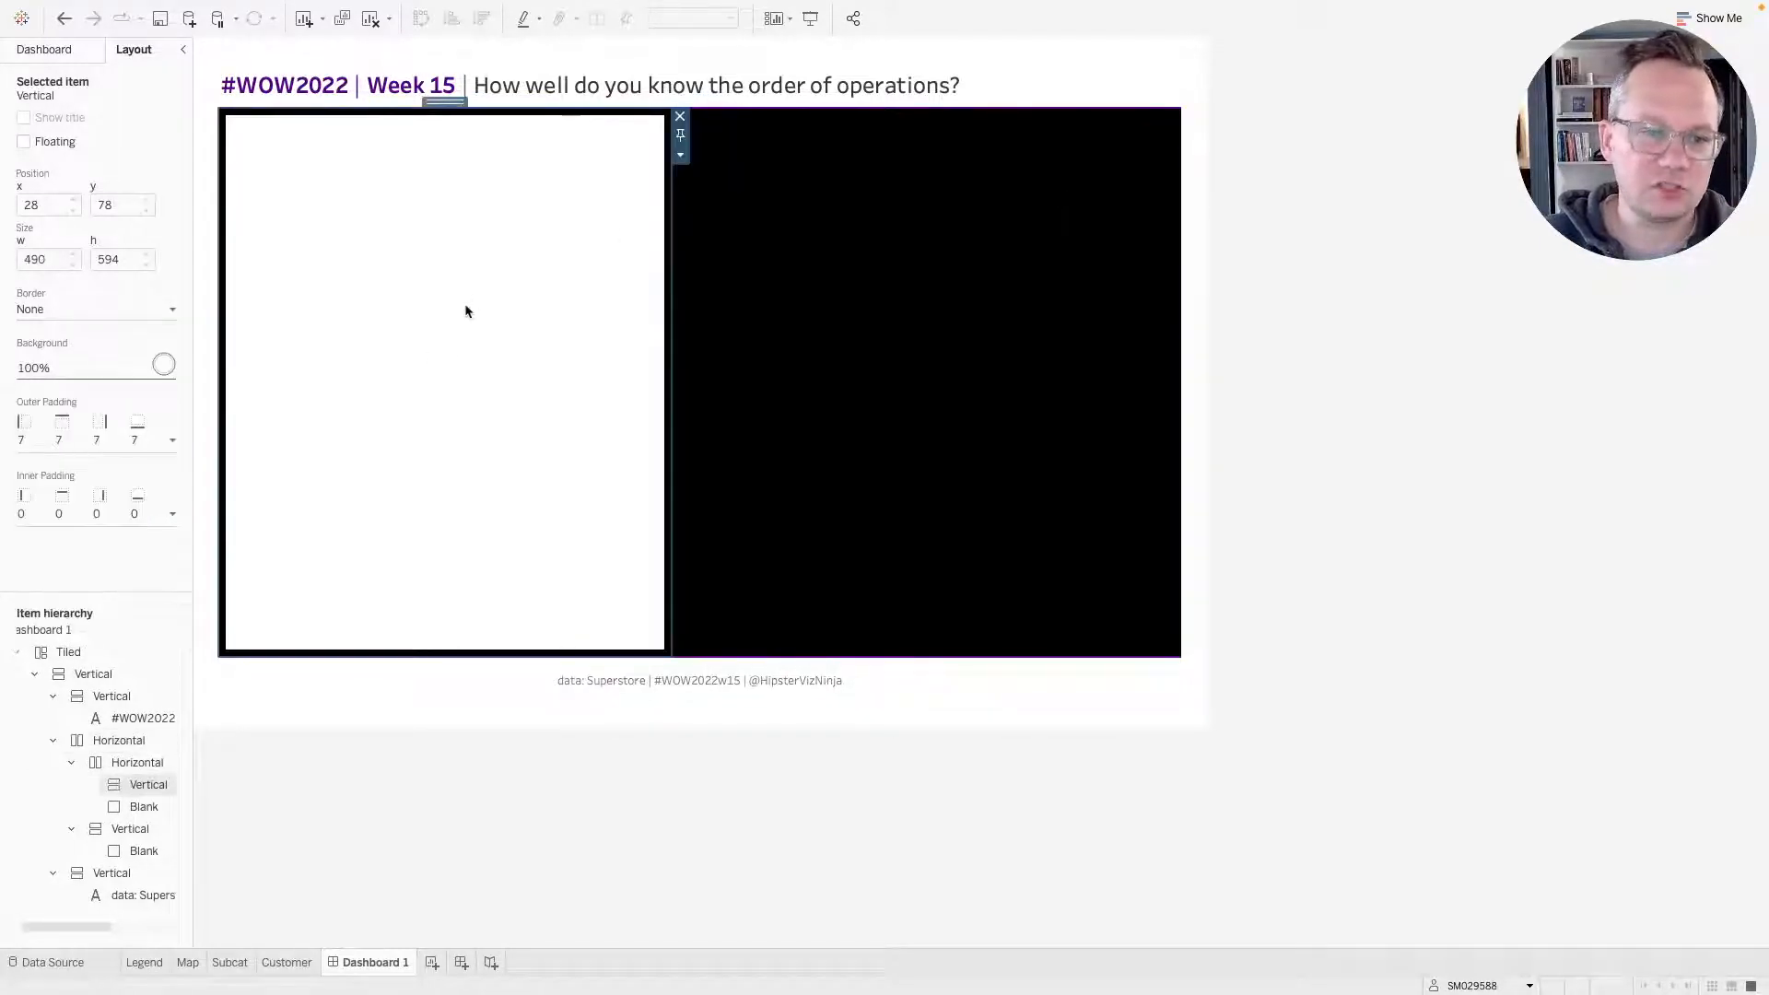
click(87, 447)
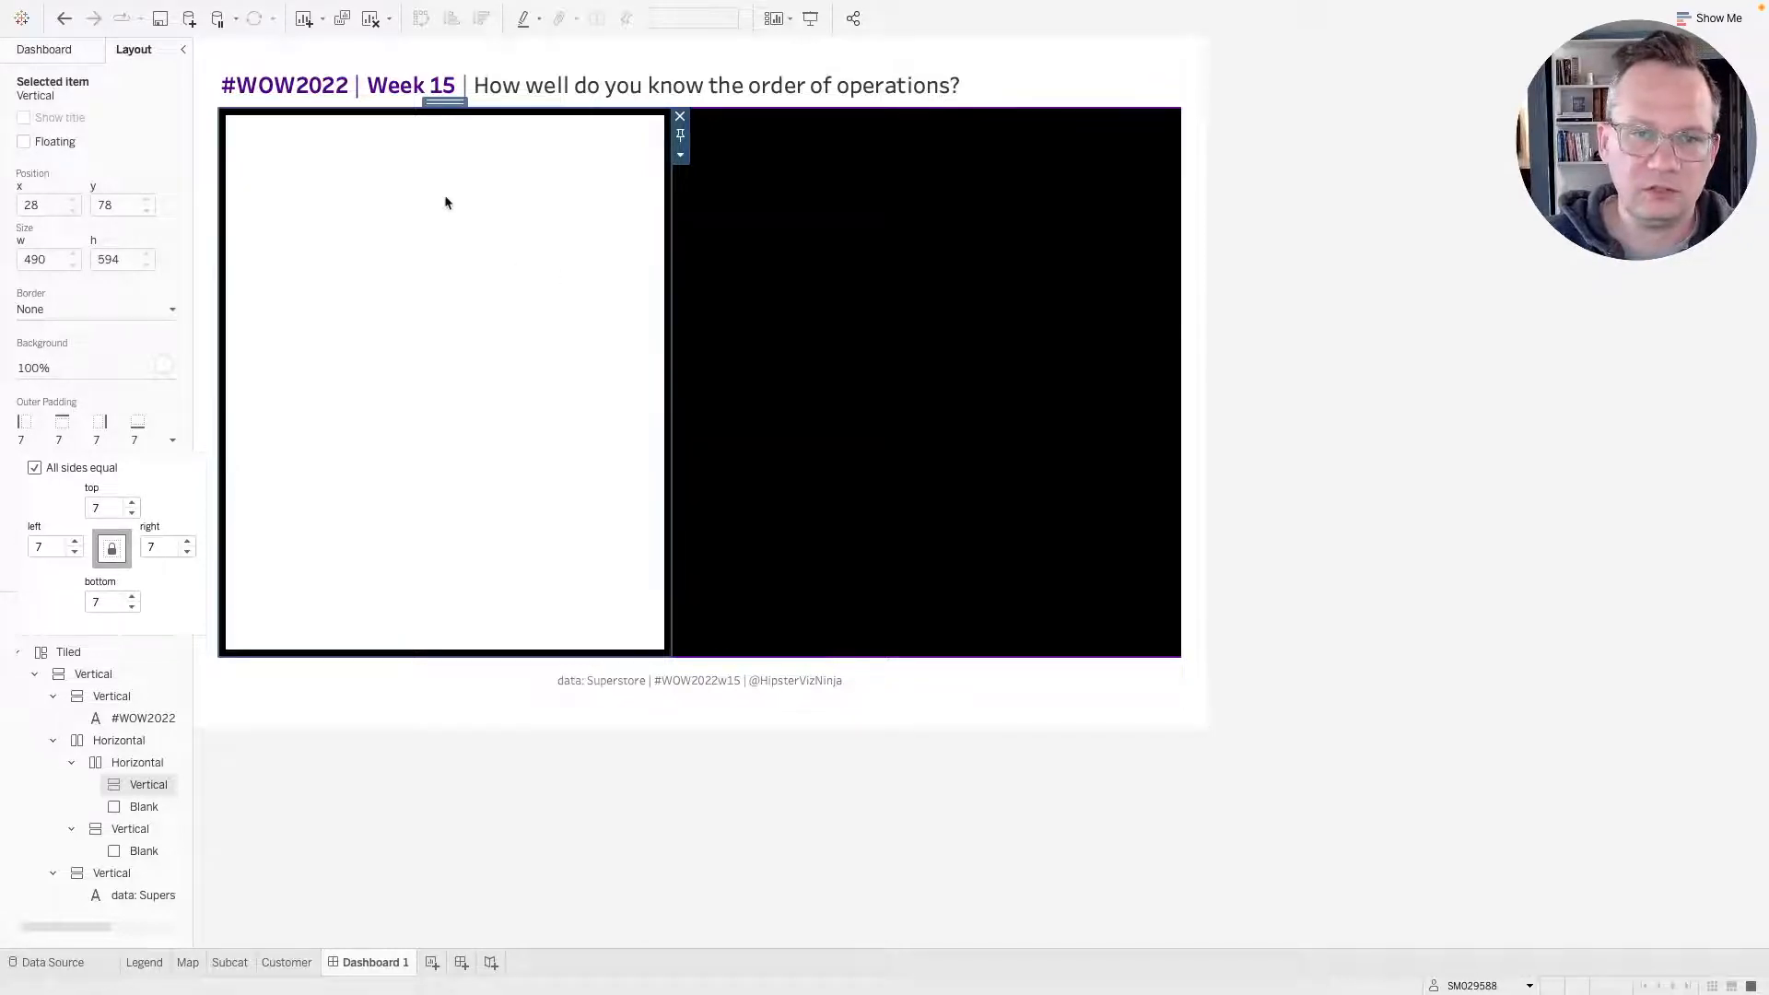
key(ctrl+Right)
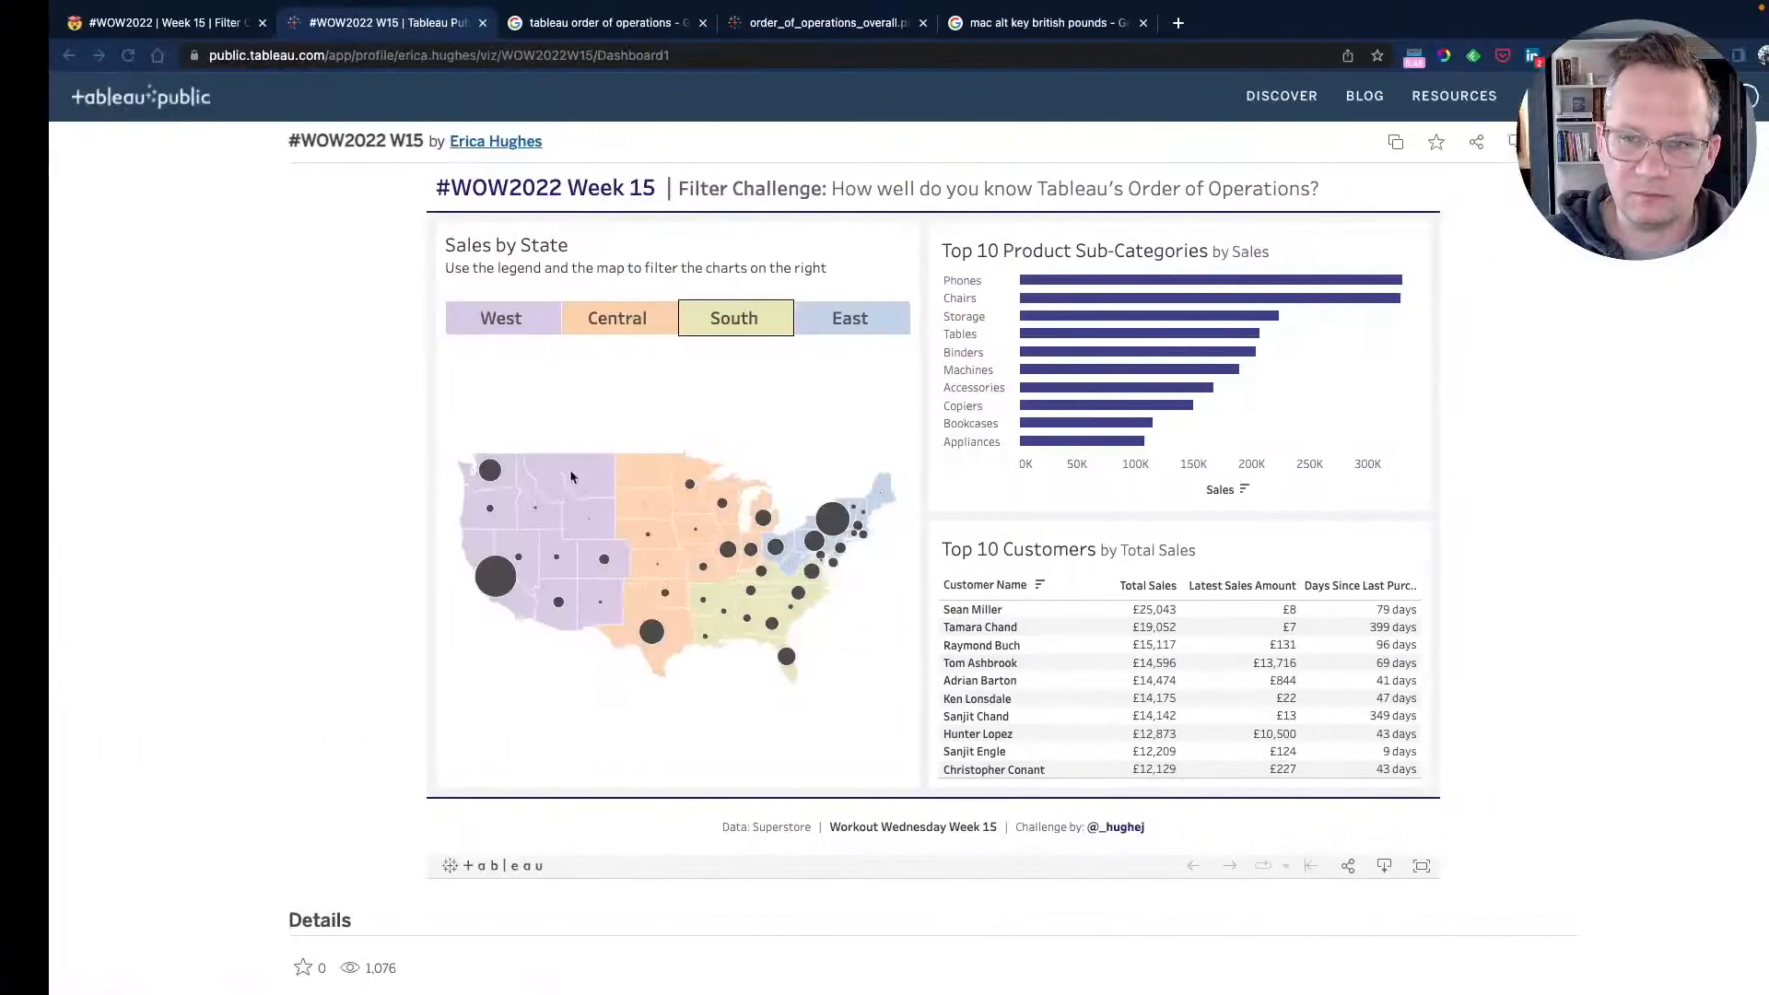
key(ctrl+Left)
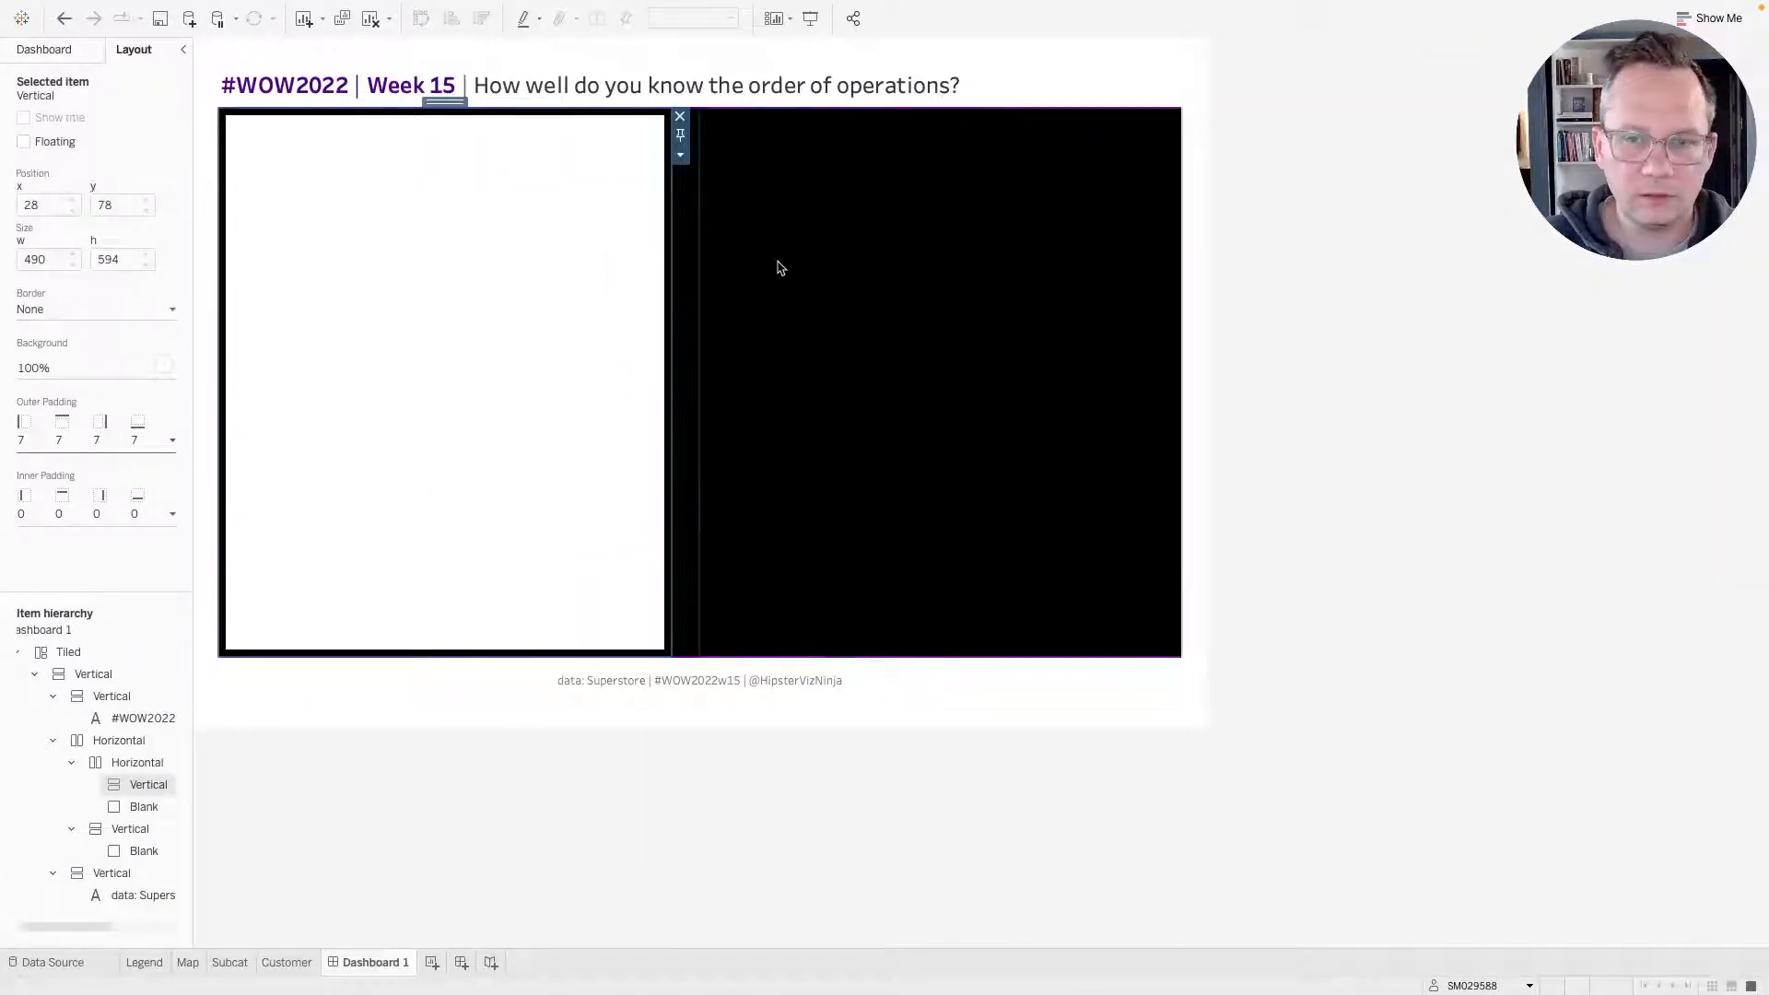
Move the narrow blank spacer from the left horizontal layout into the left vertical container.
click(779, 267)
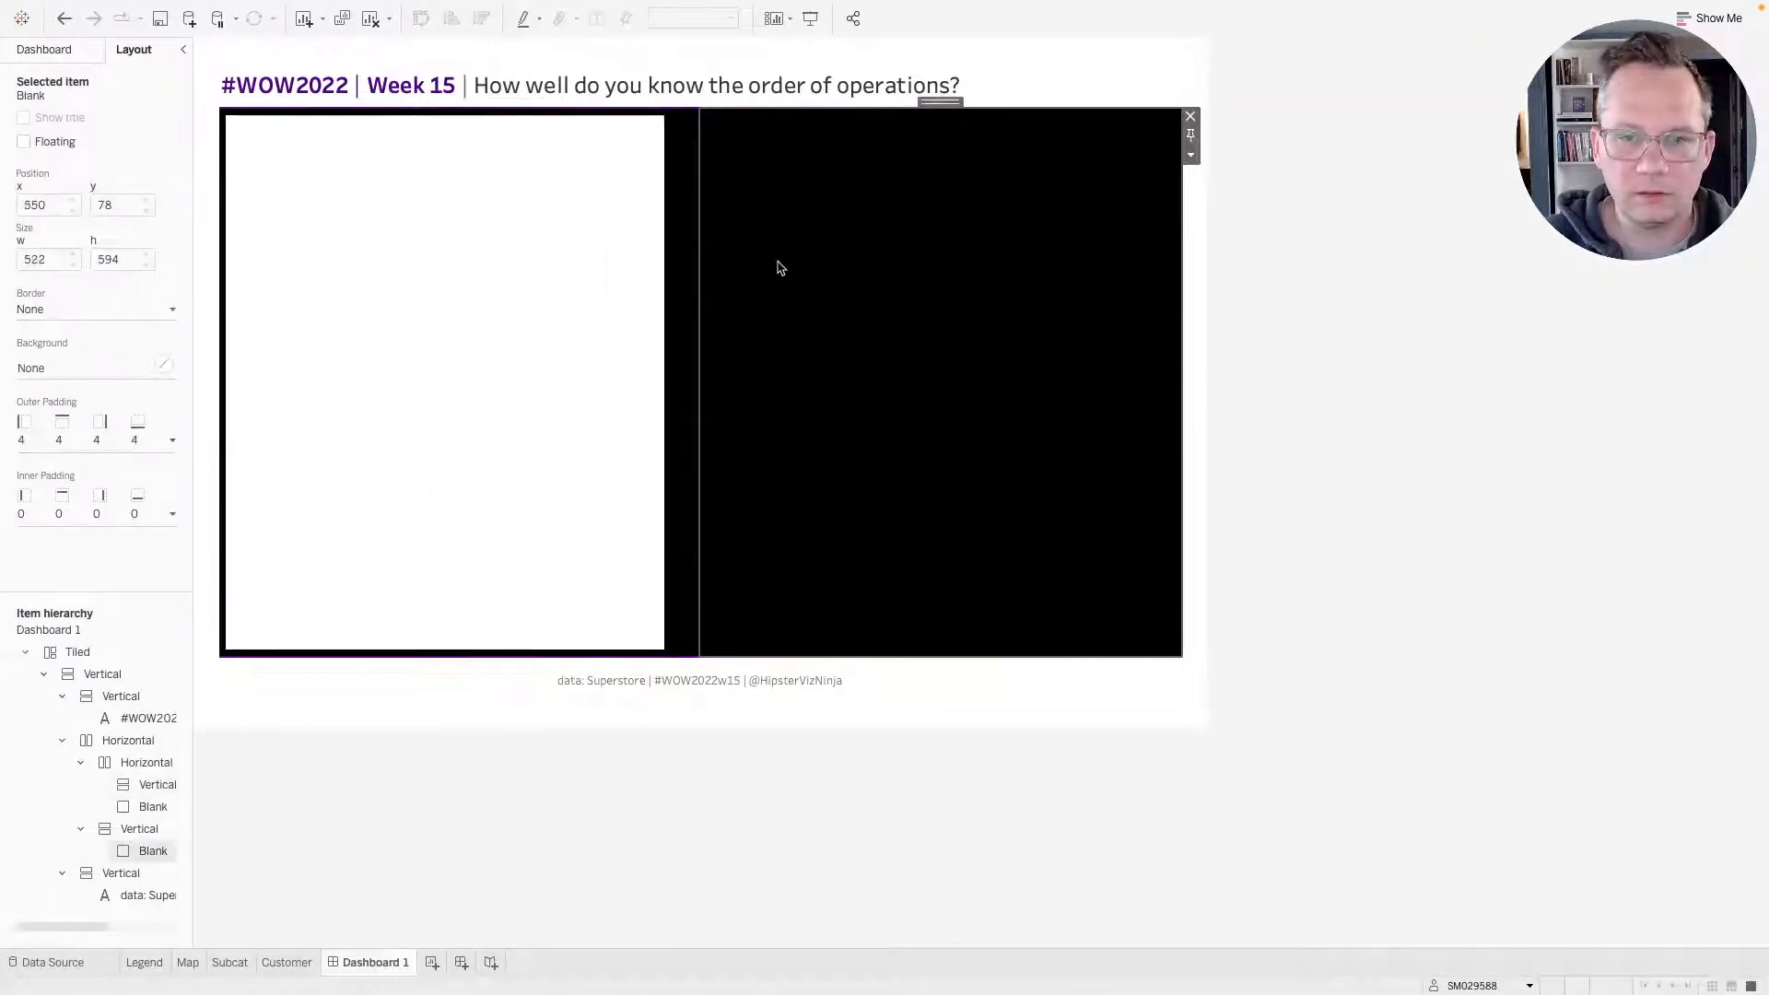
click(685, 206)
drag(684, 102, 604, 185)
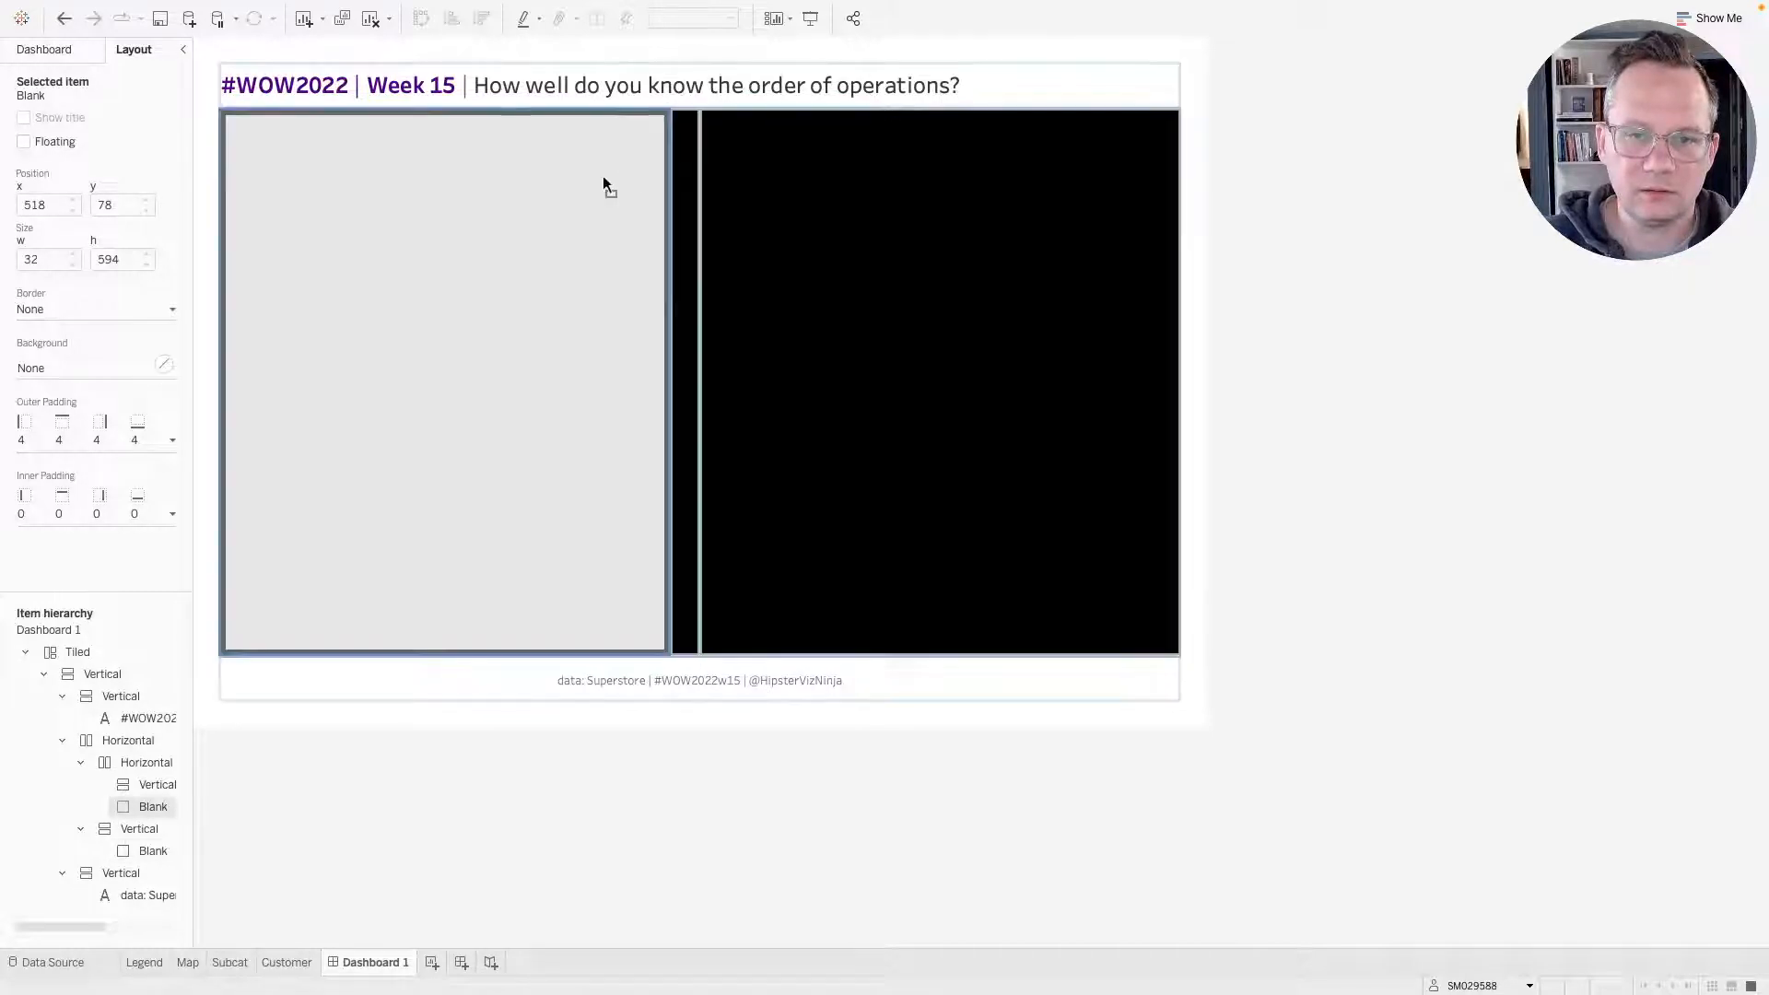
drag(526, 242, 527, 239)
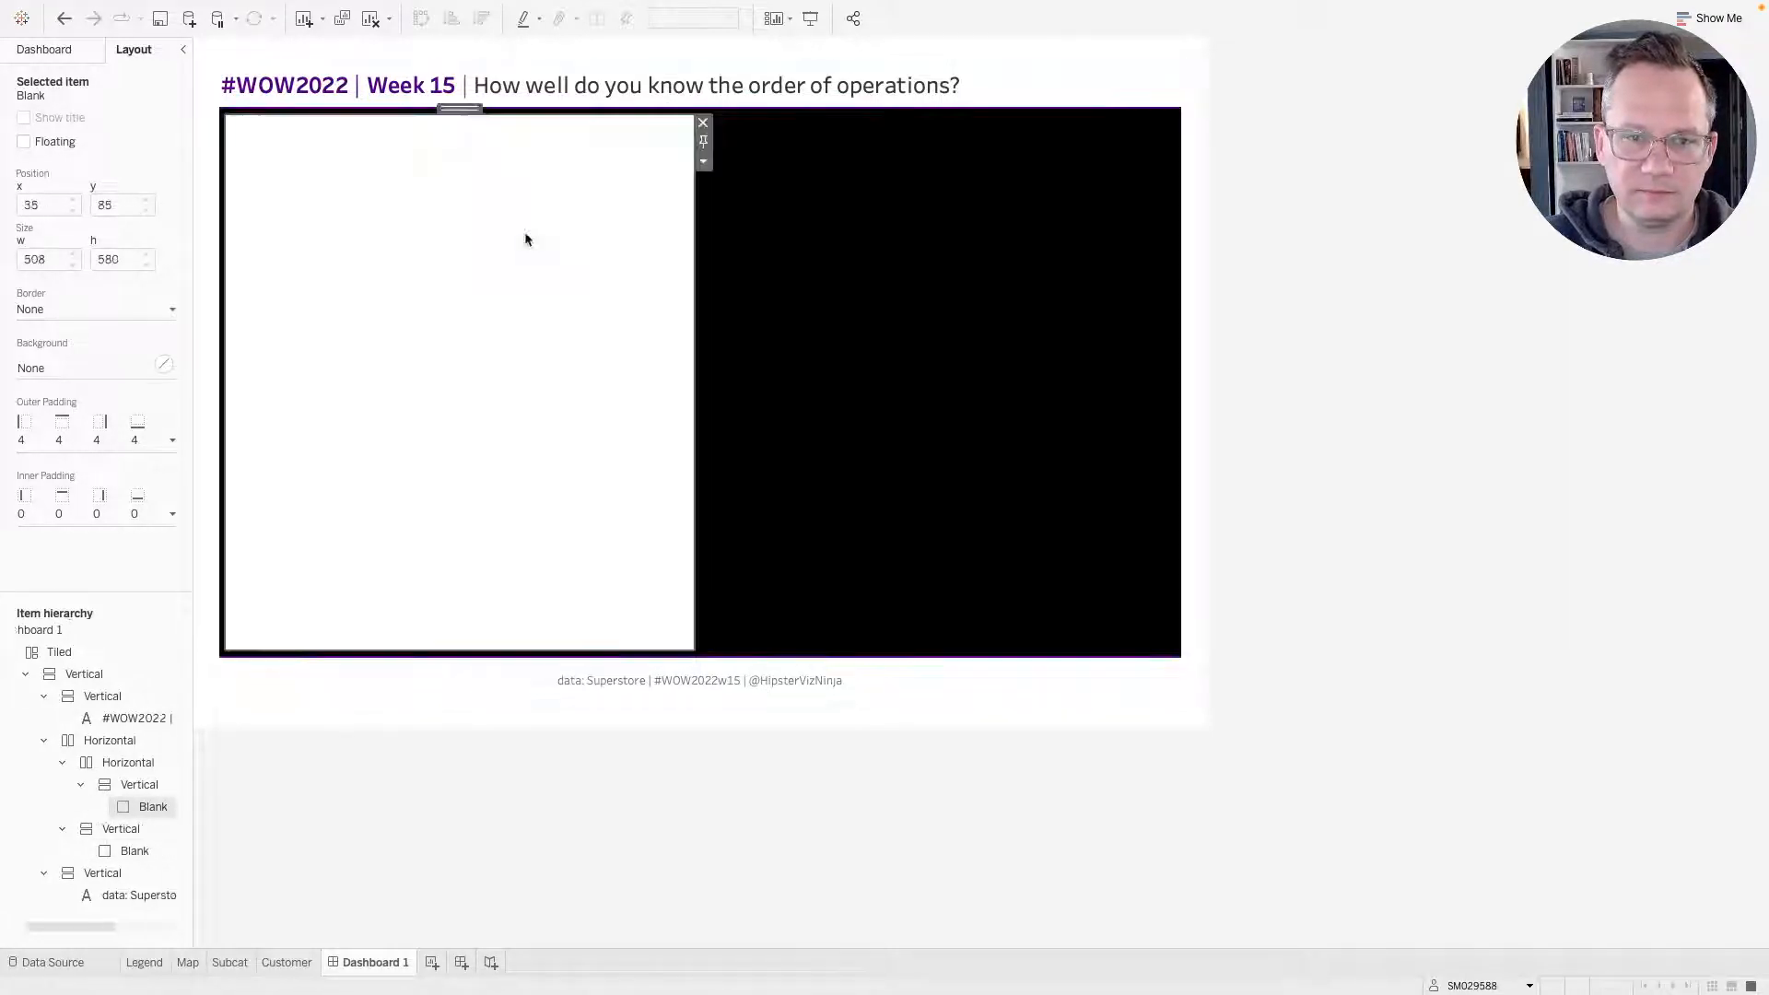
Add a vertical container into the right column of the layout.
click(861, 225)
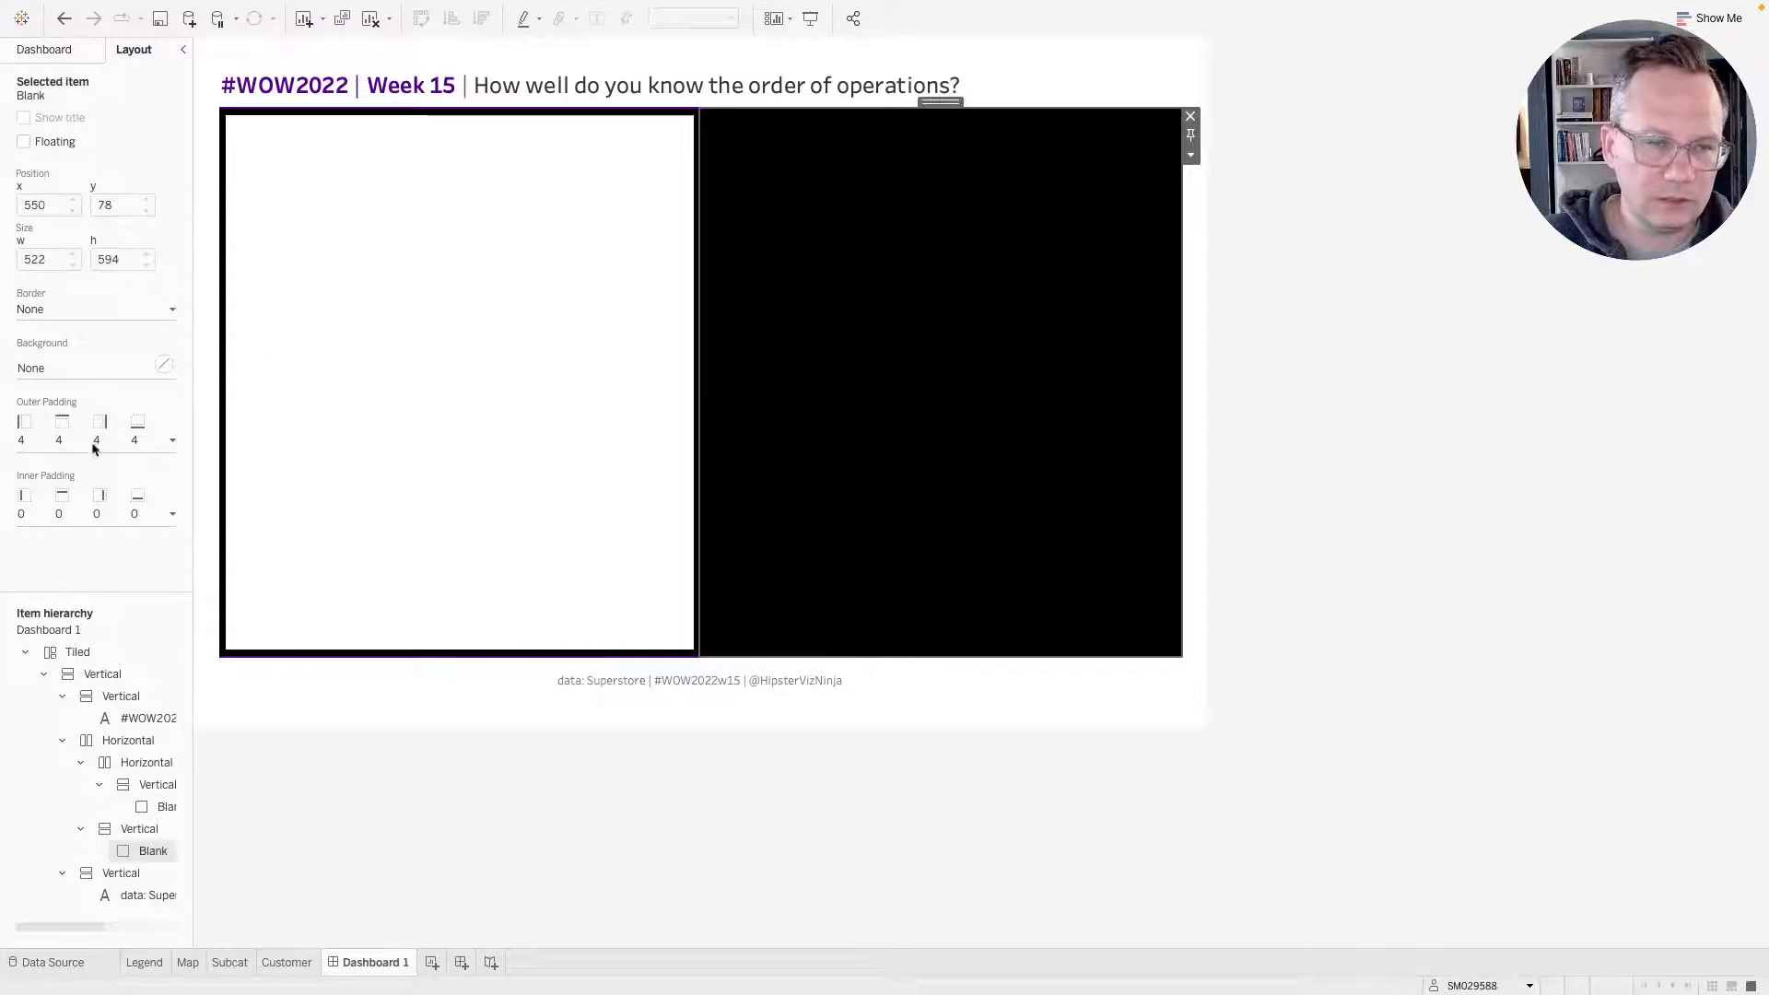
click(65, 51)
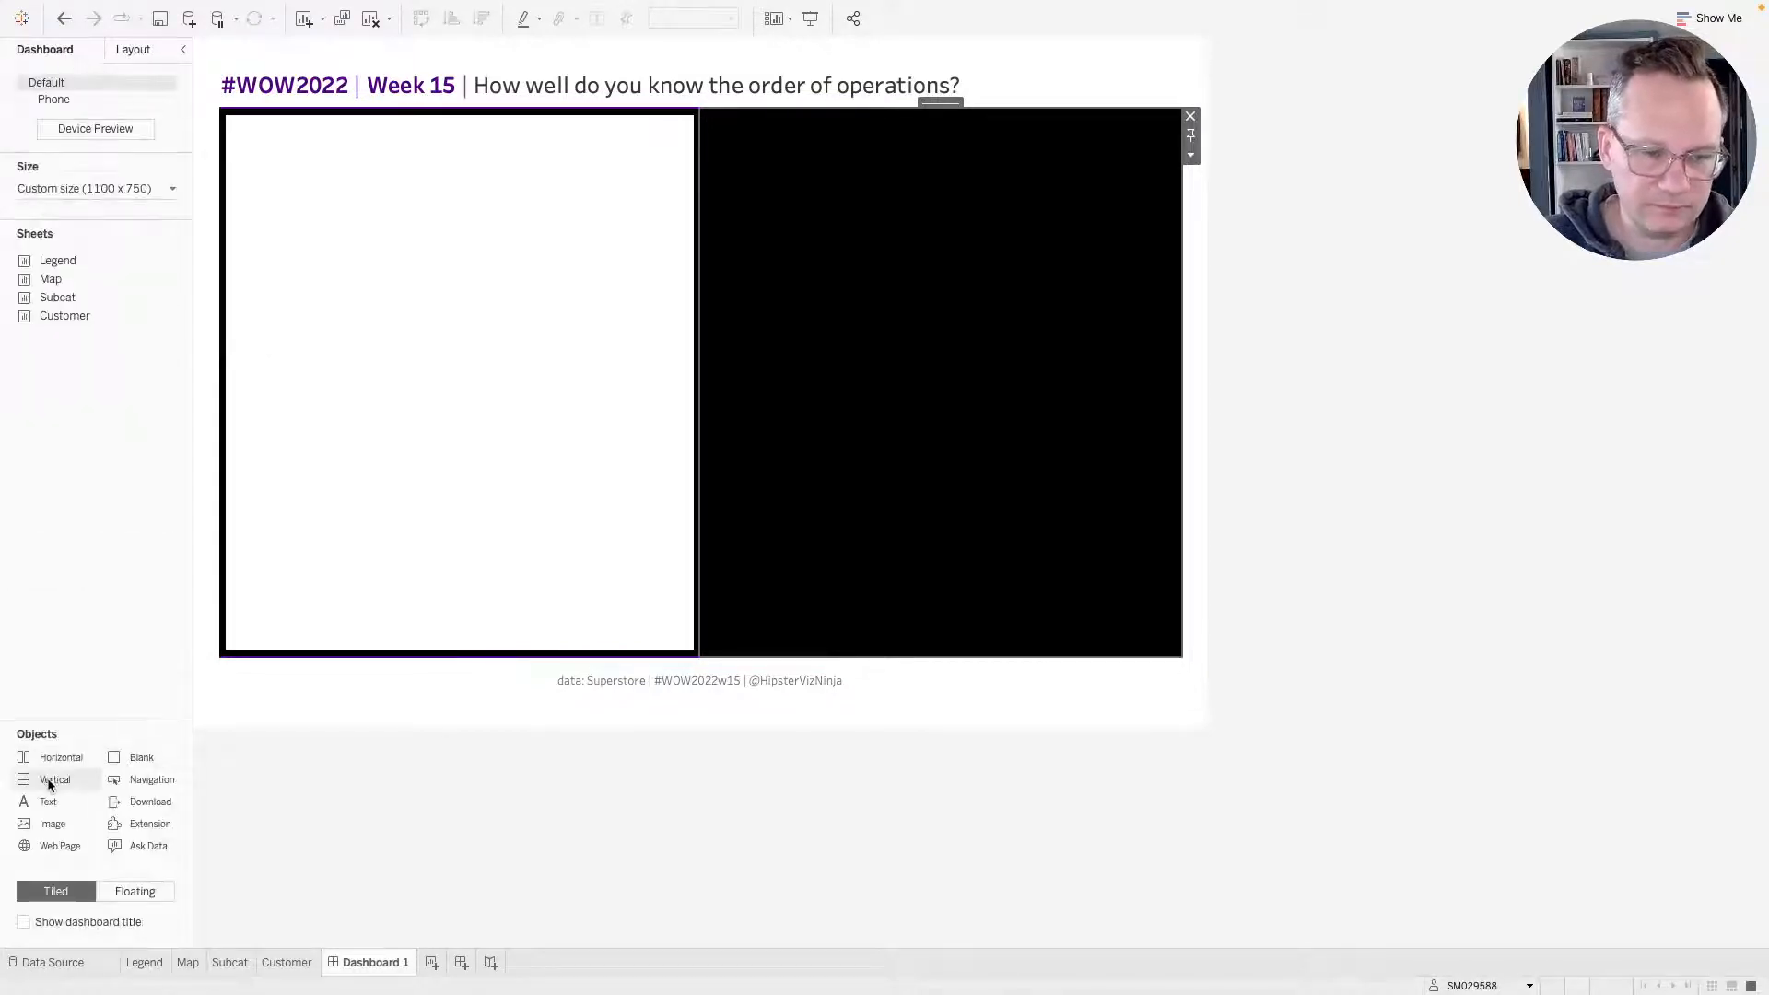
mouse_move(48, 781)
mouse_down()
mouse_move(998, 462)
mouse_move(951, 390)
mouse_move(870, 387)
mouse_up()
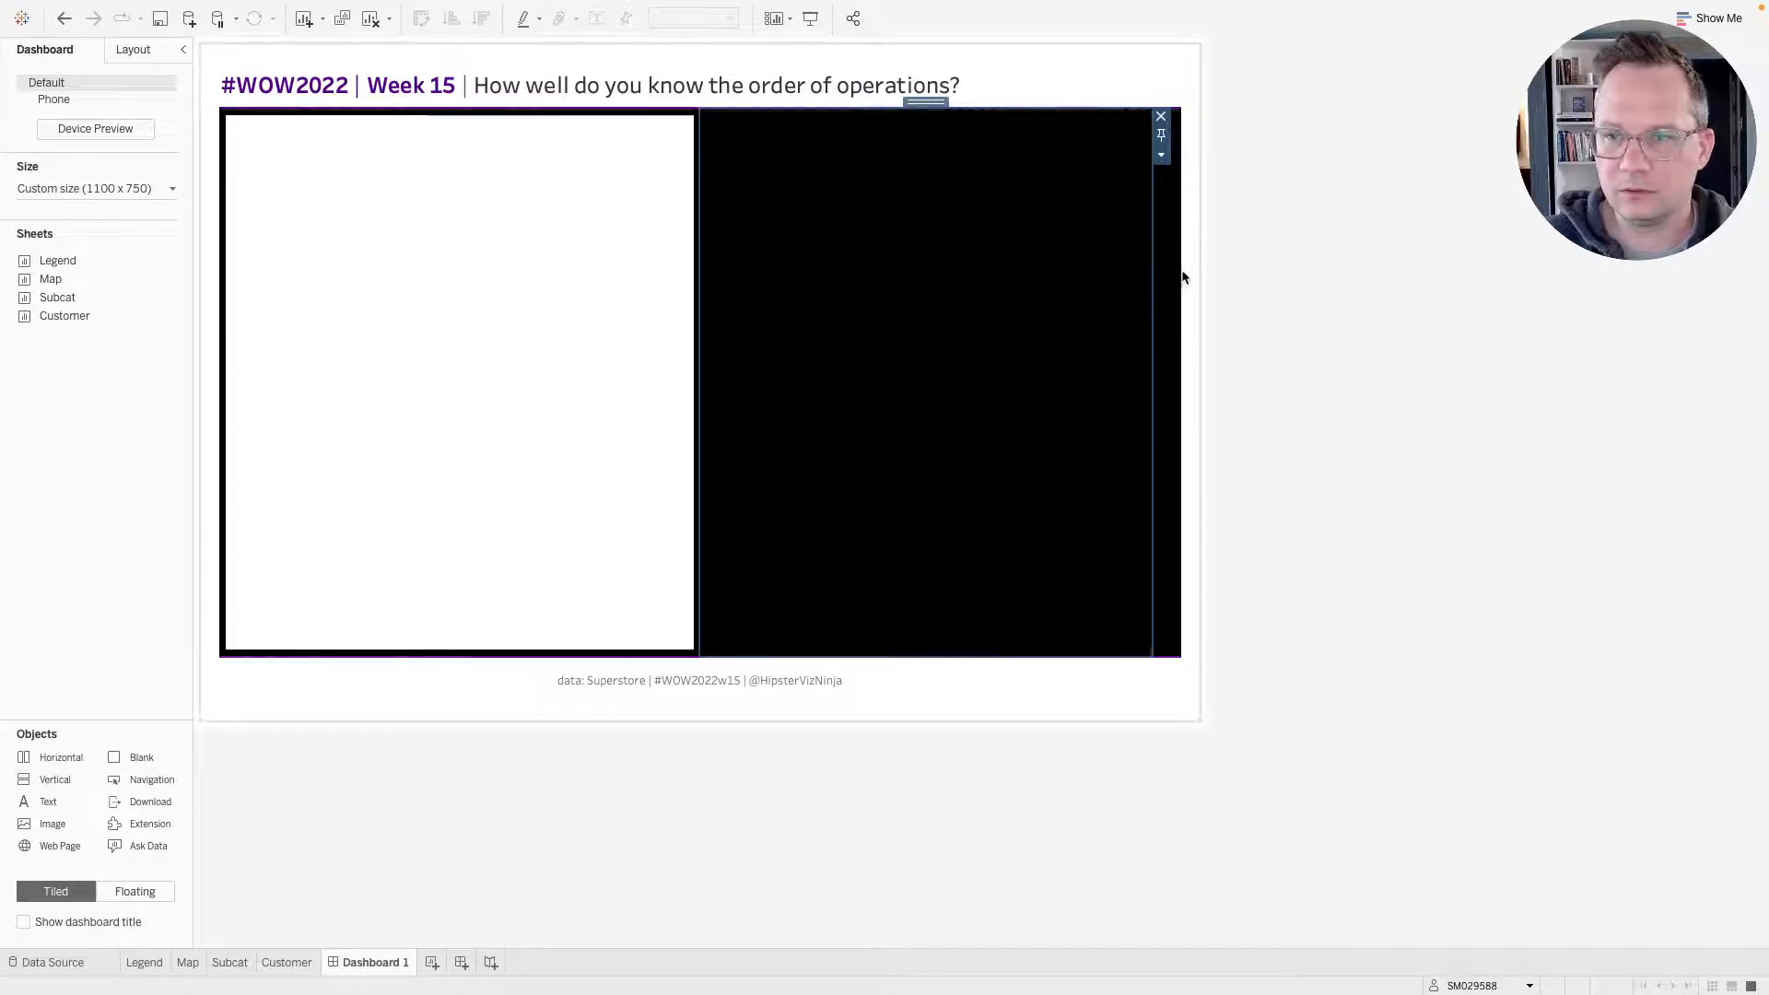
Give the new right vertical container a white background.
click(145, 55)
click(61, 441)
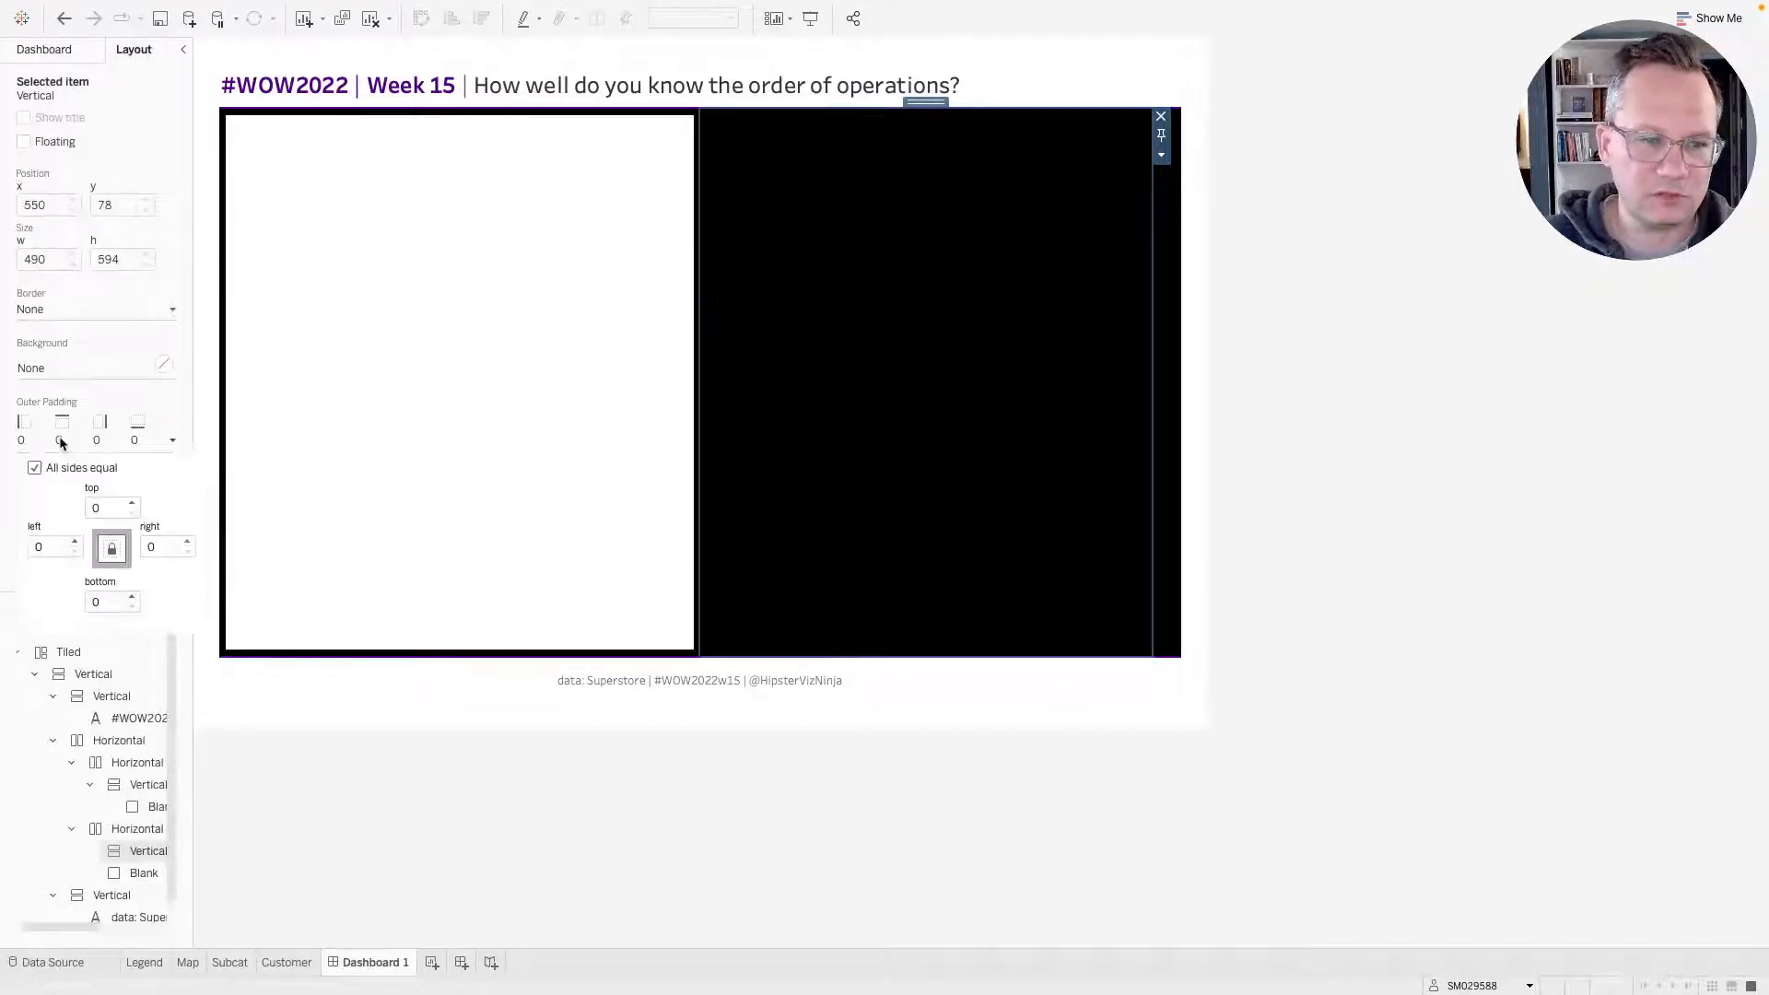
click(67, 366)
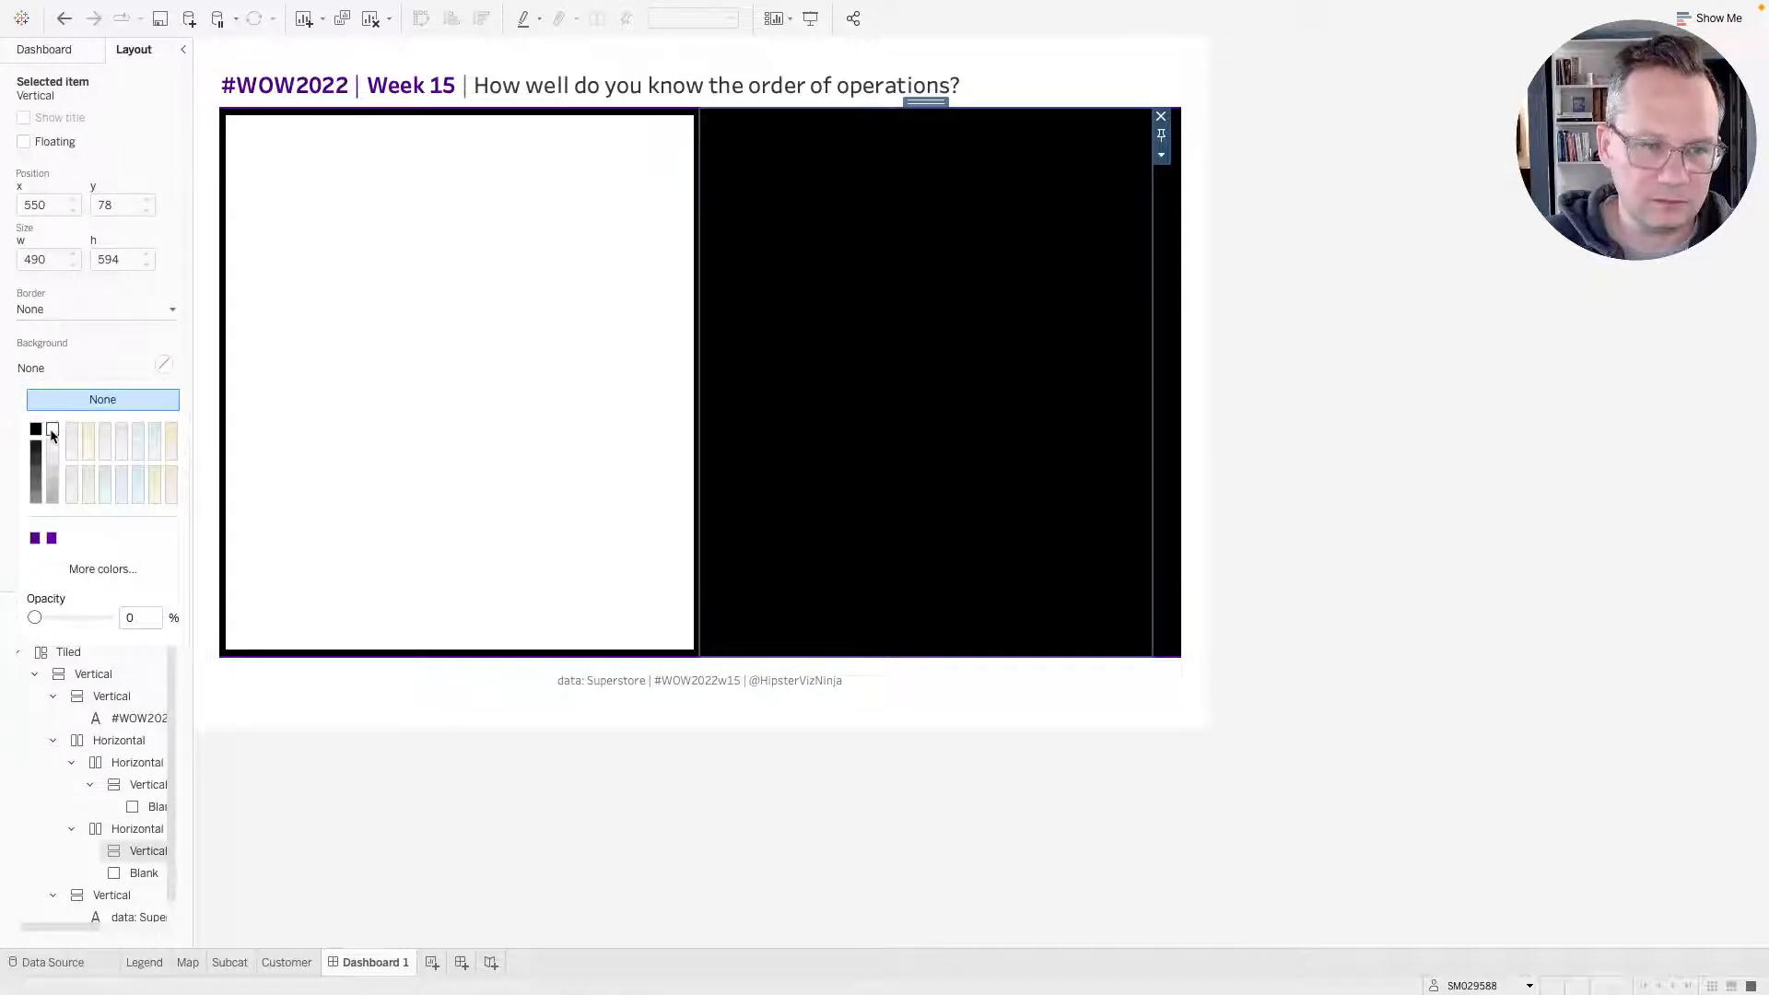
click(52, 434)
click(63, 373)
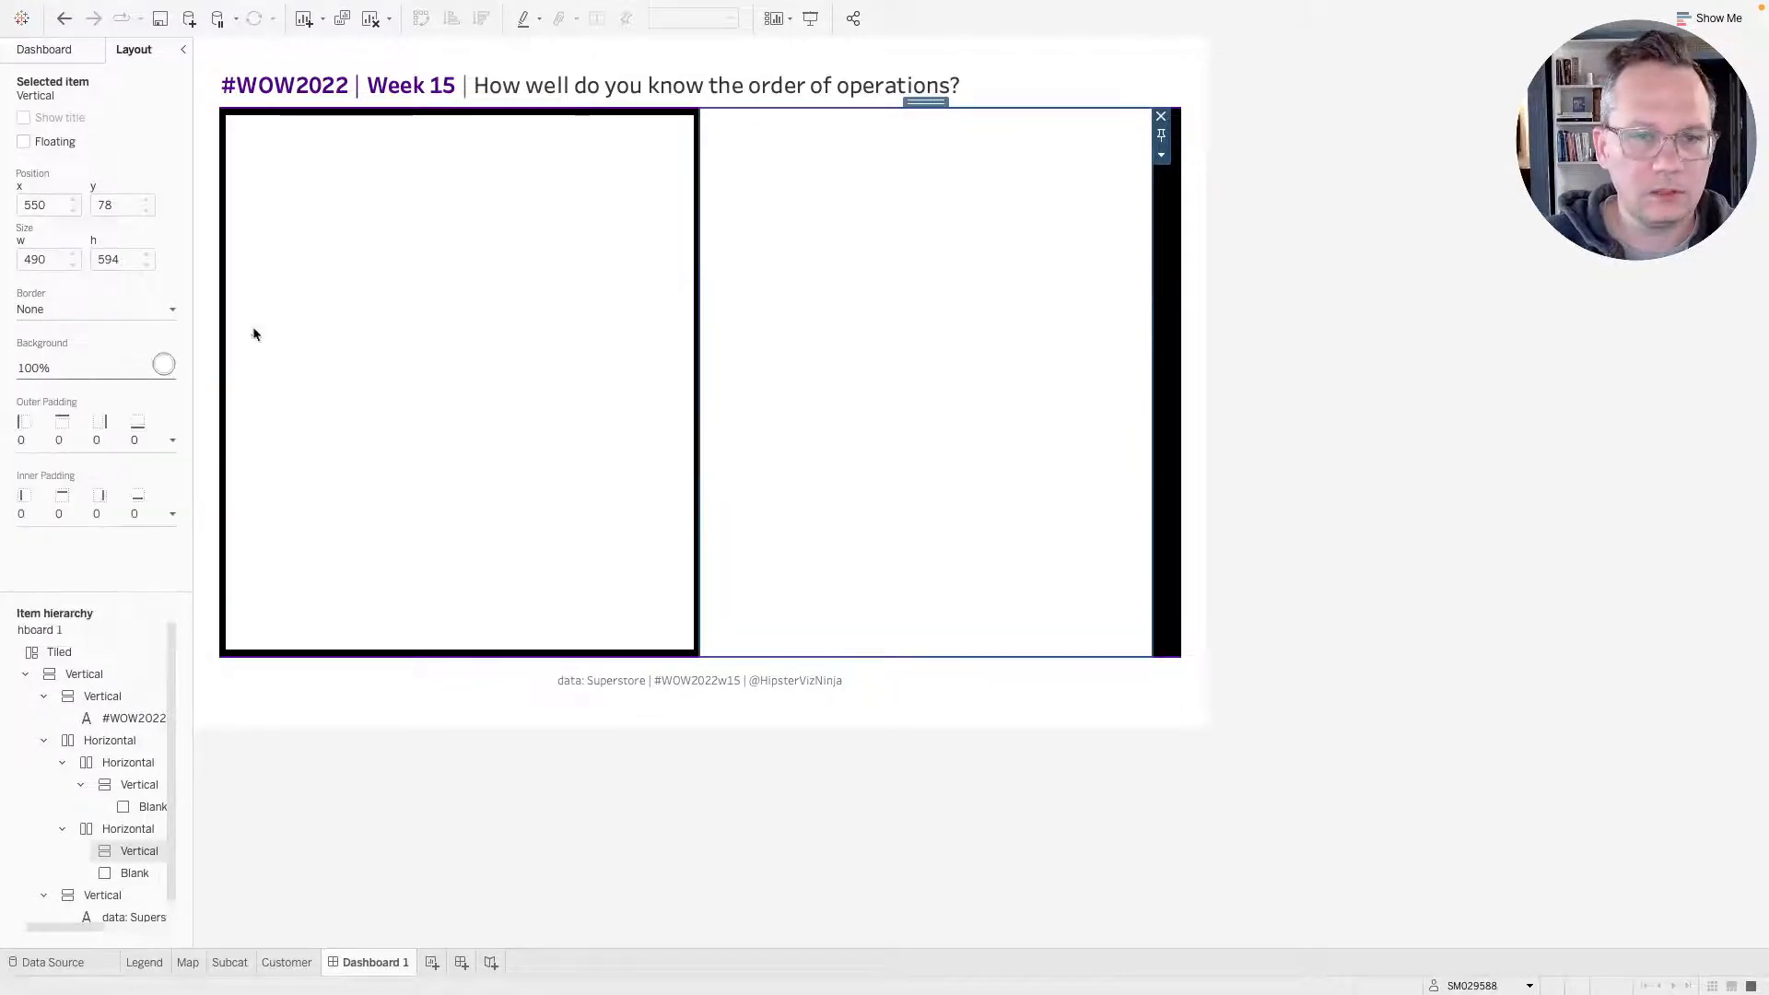
Set the right vertical container's outer padding to 7 on all sides.
click(172, 441)
click(109, 507)
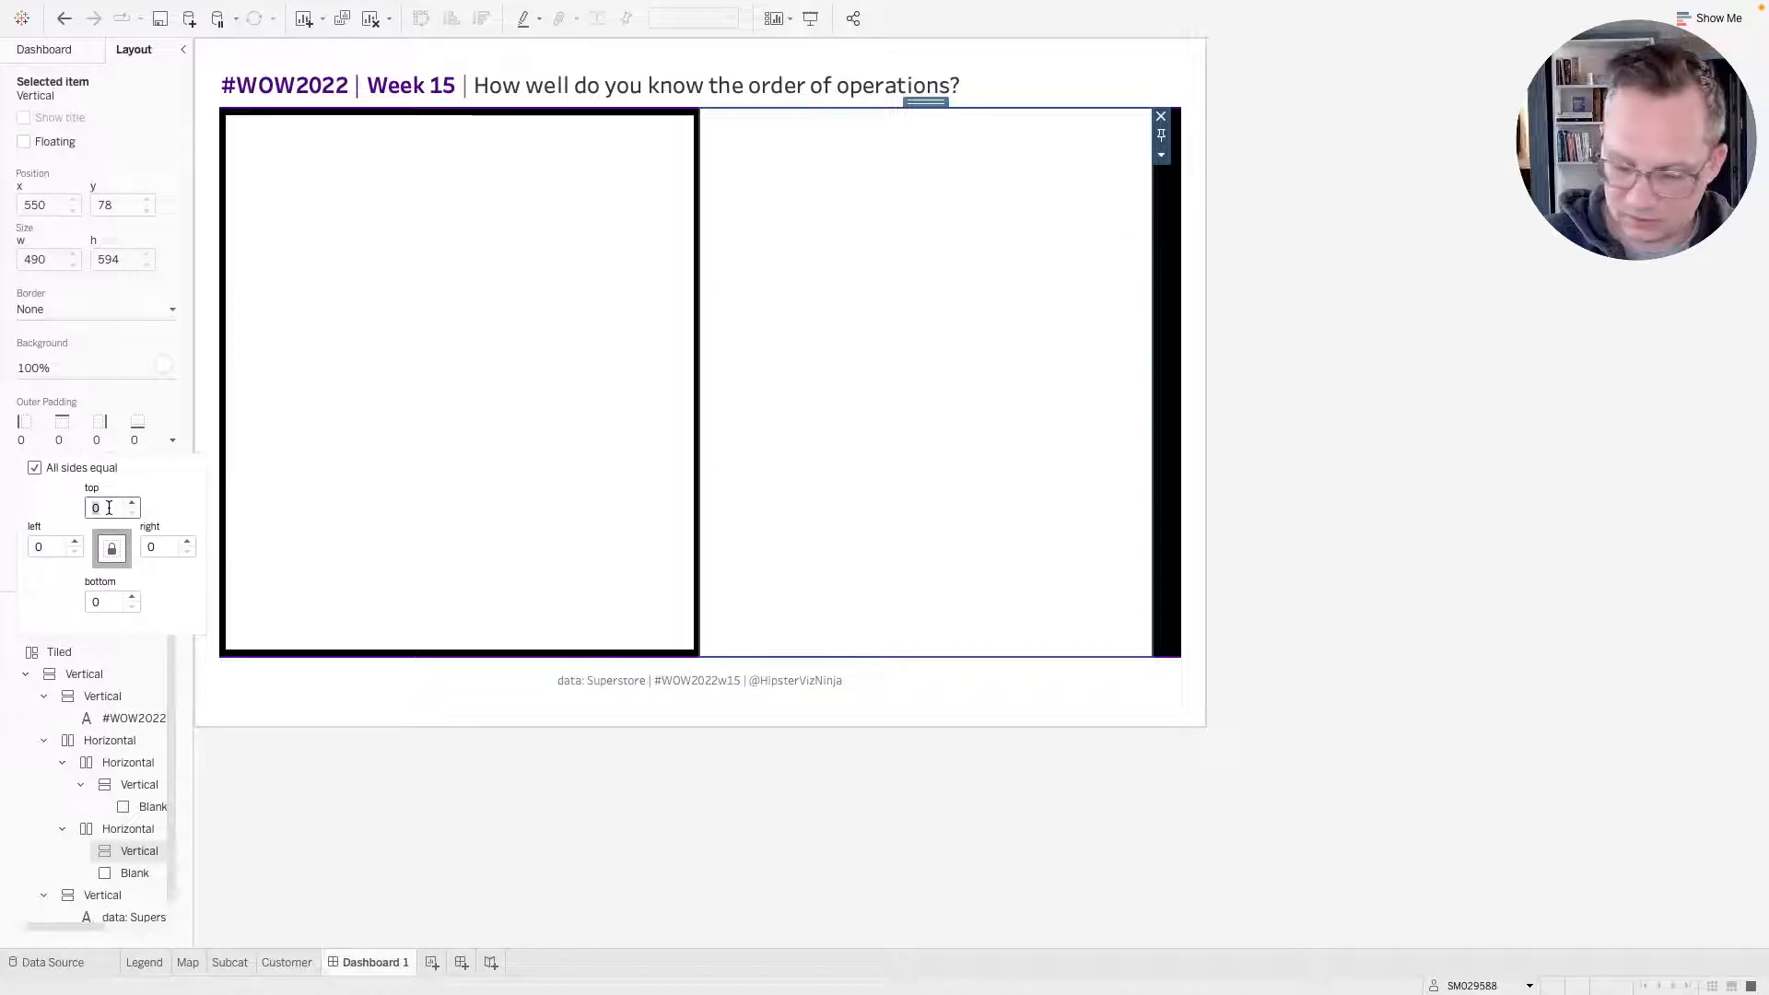
text(7)
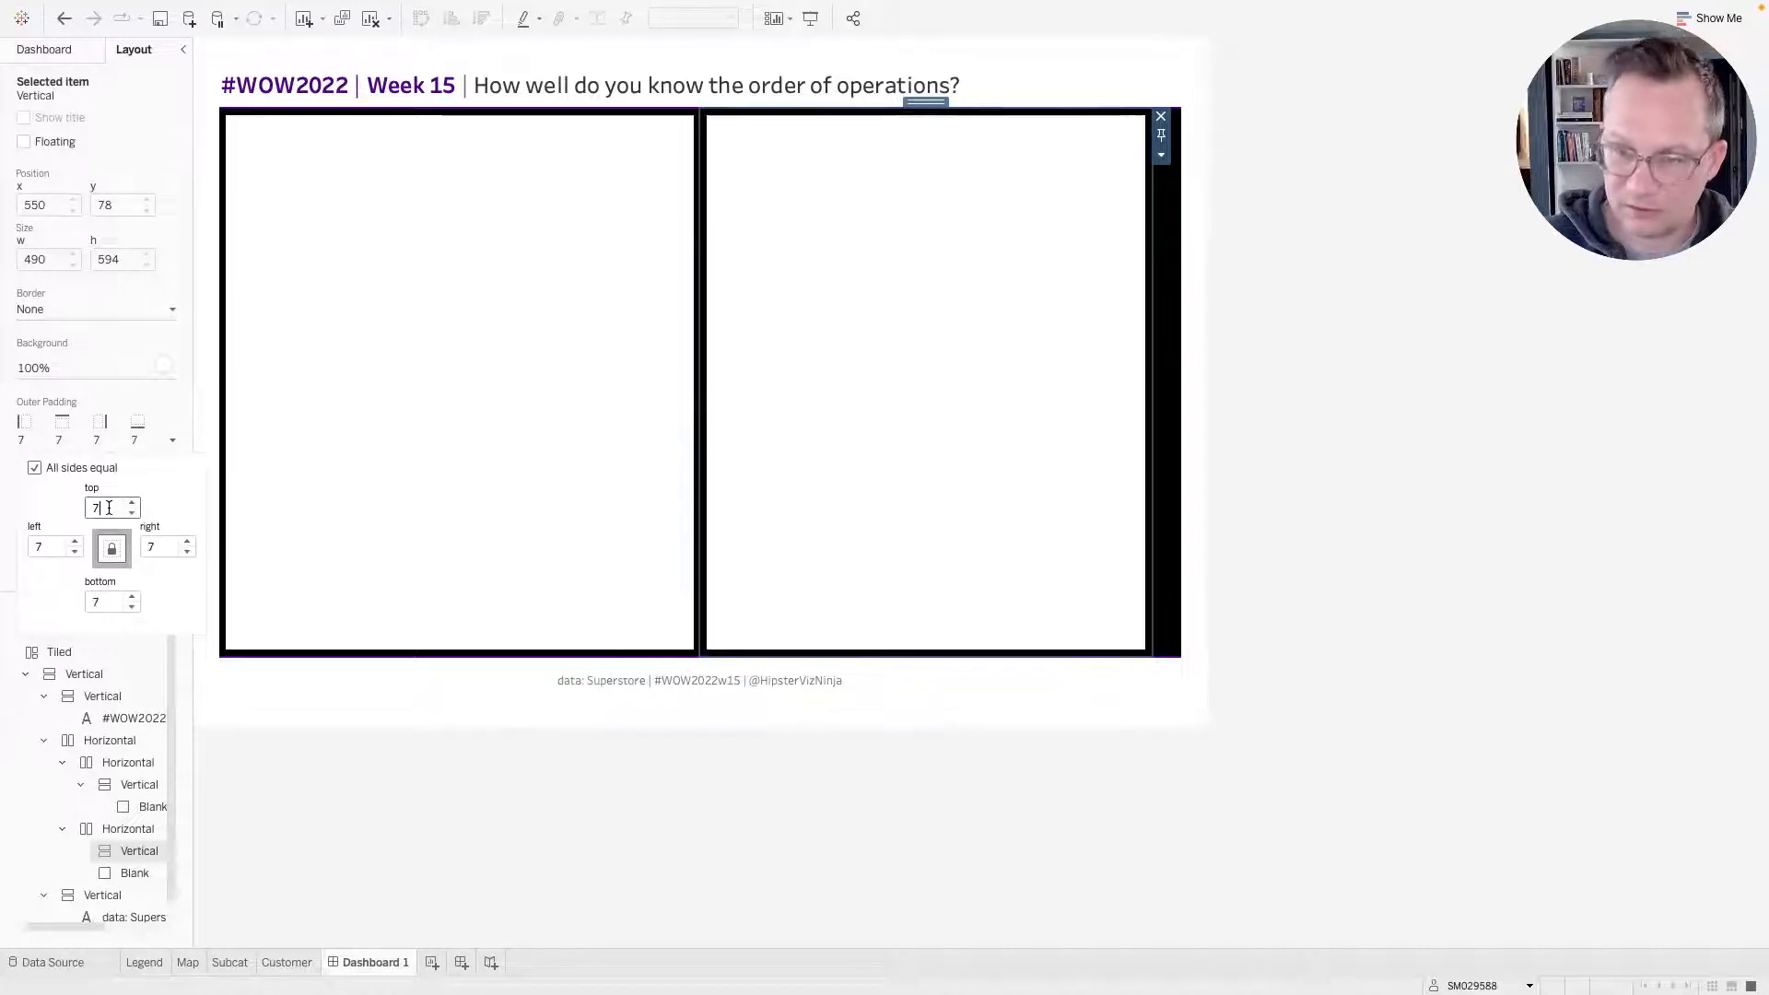
Move the narrow blank spacer into the right vertical container and compare with the reference dashboard.
click(1171, 324)
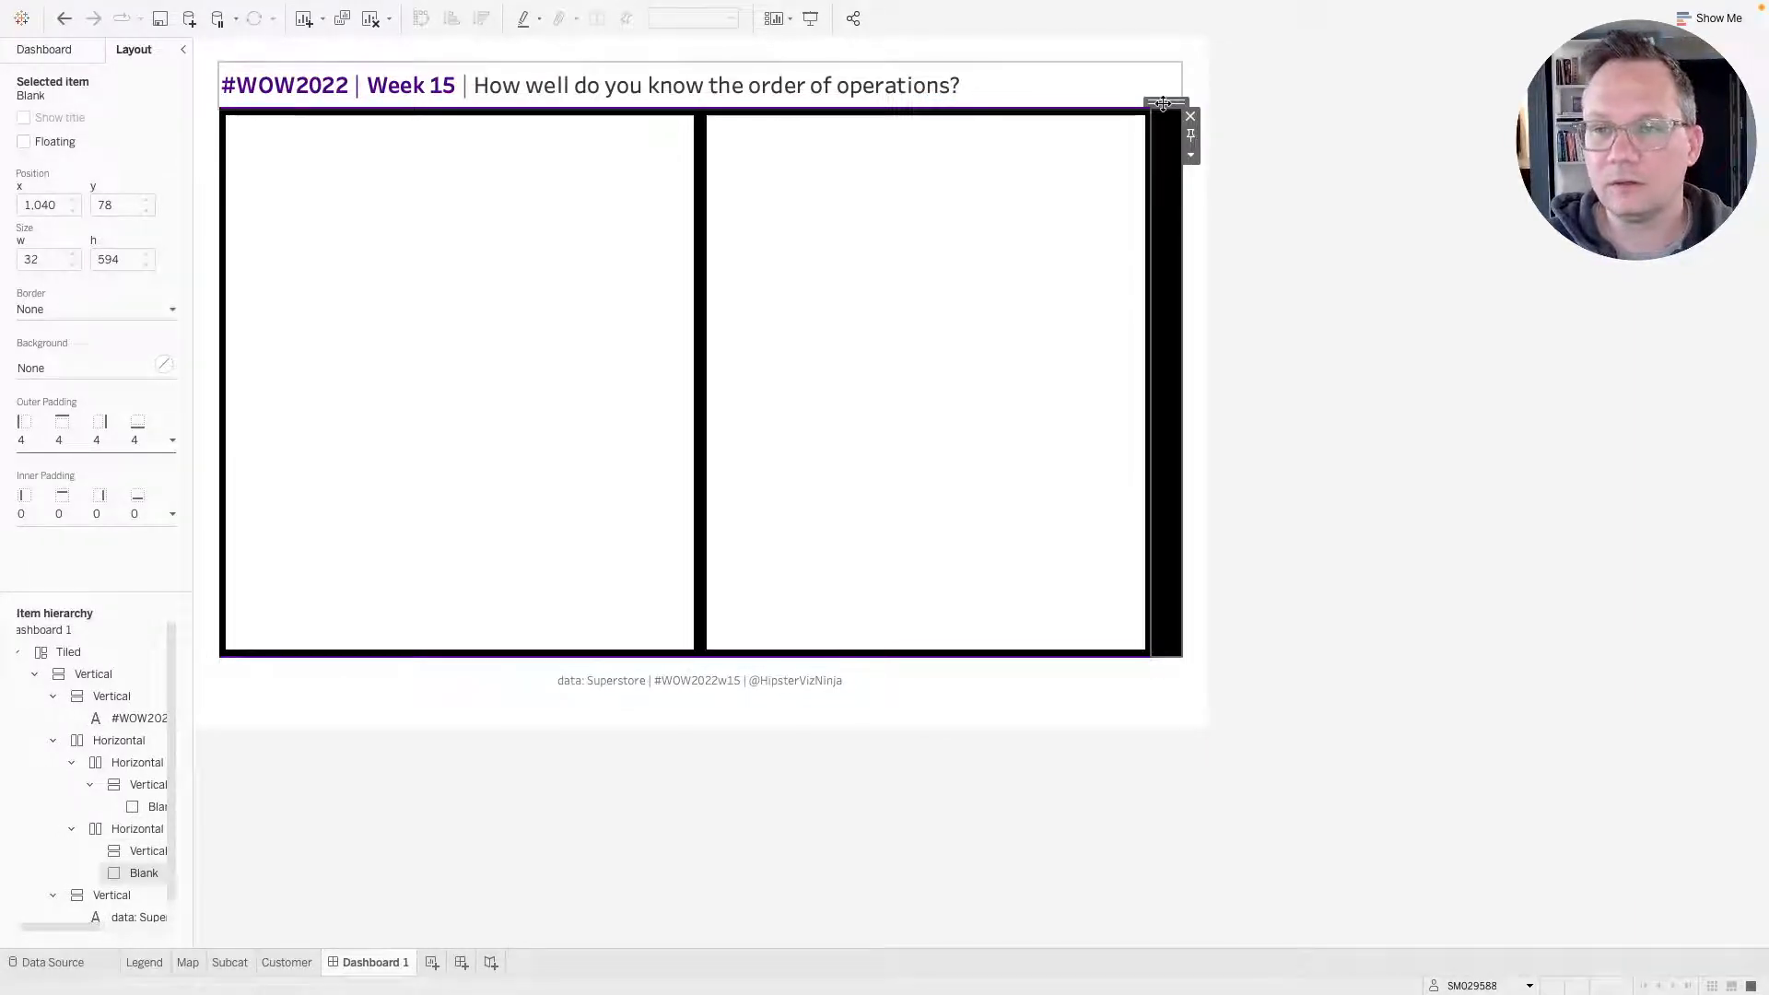
drag(1162, 103, 997, 254)
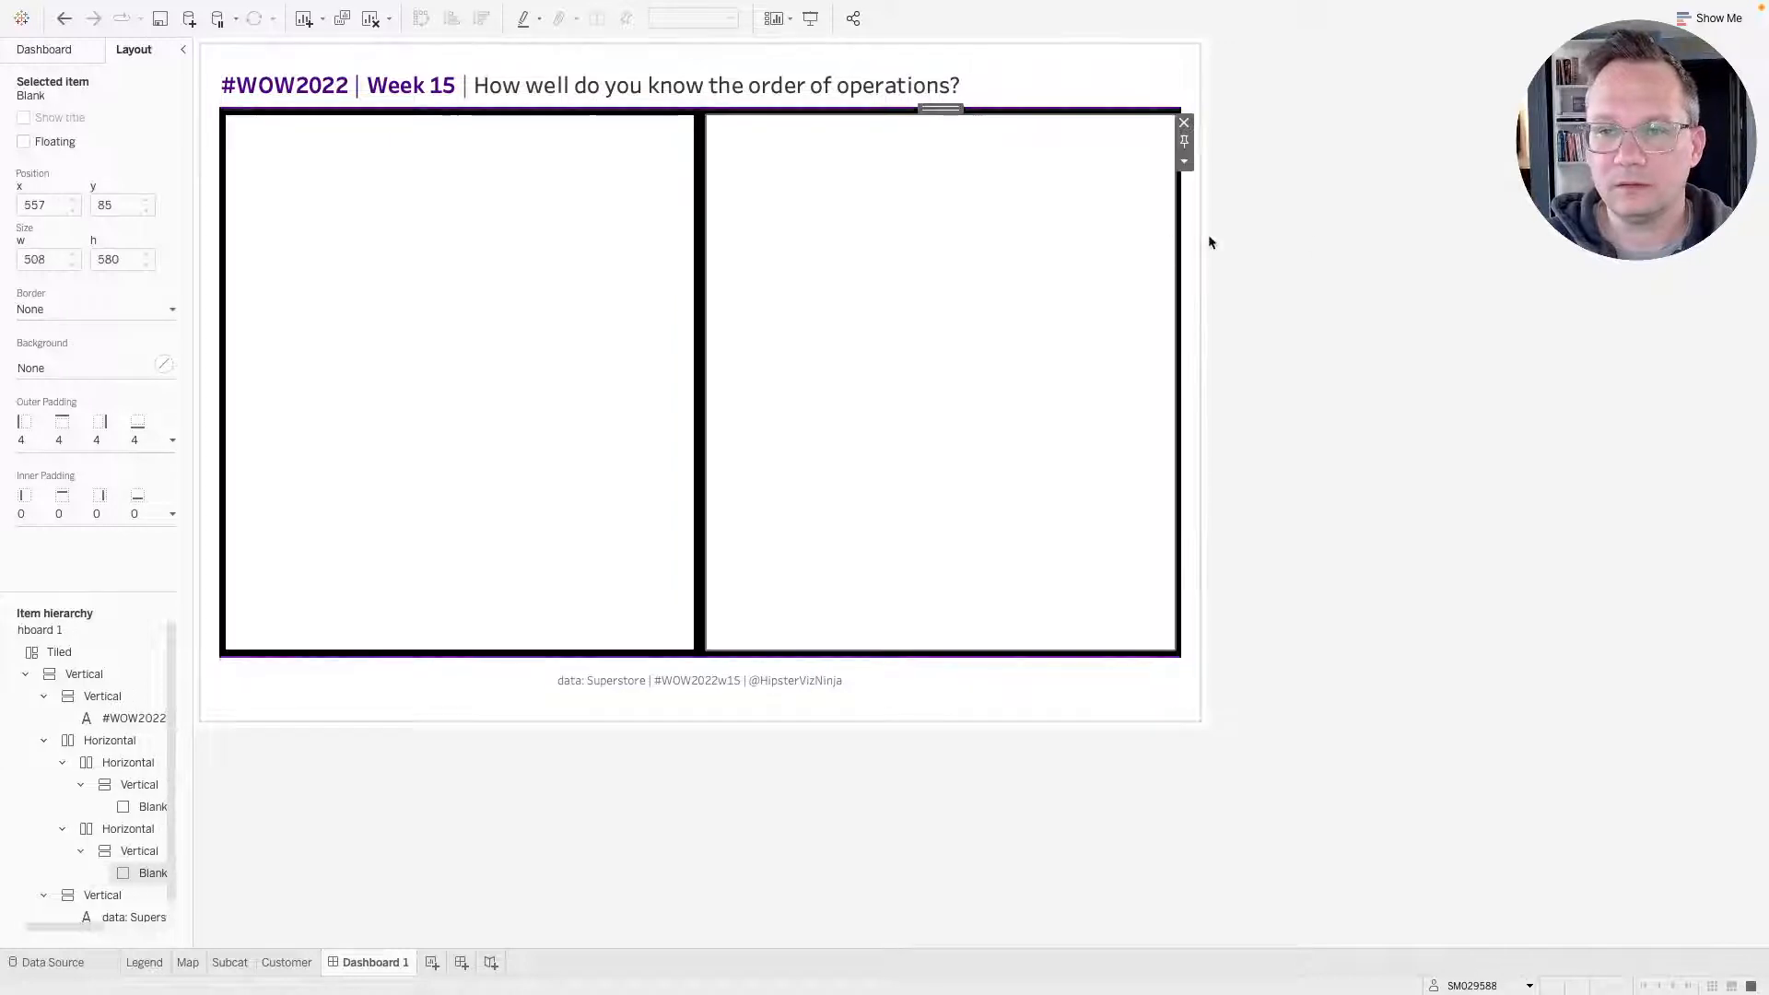
key(ctrl+Right)
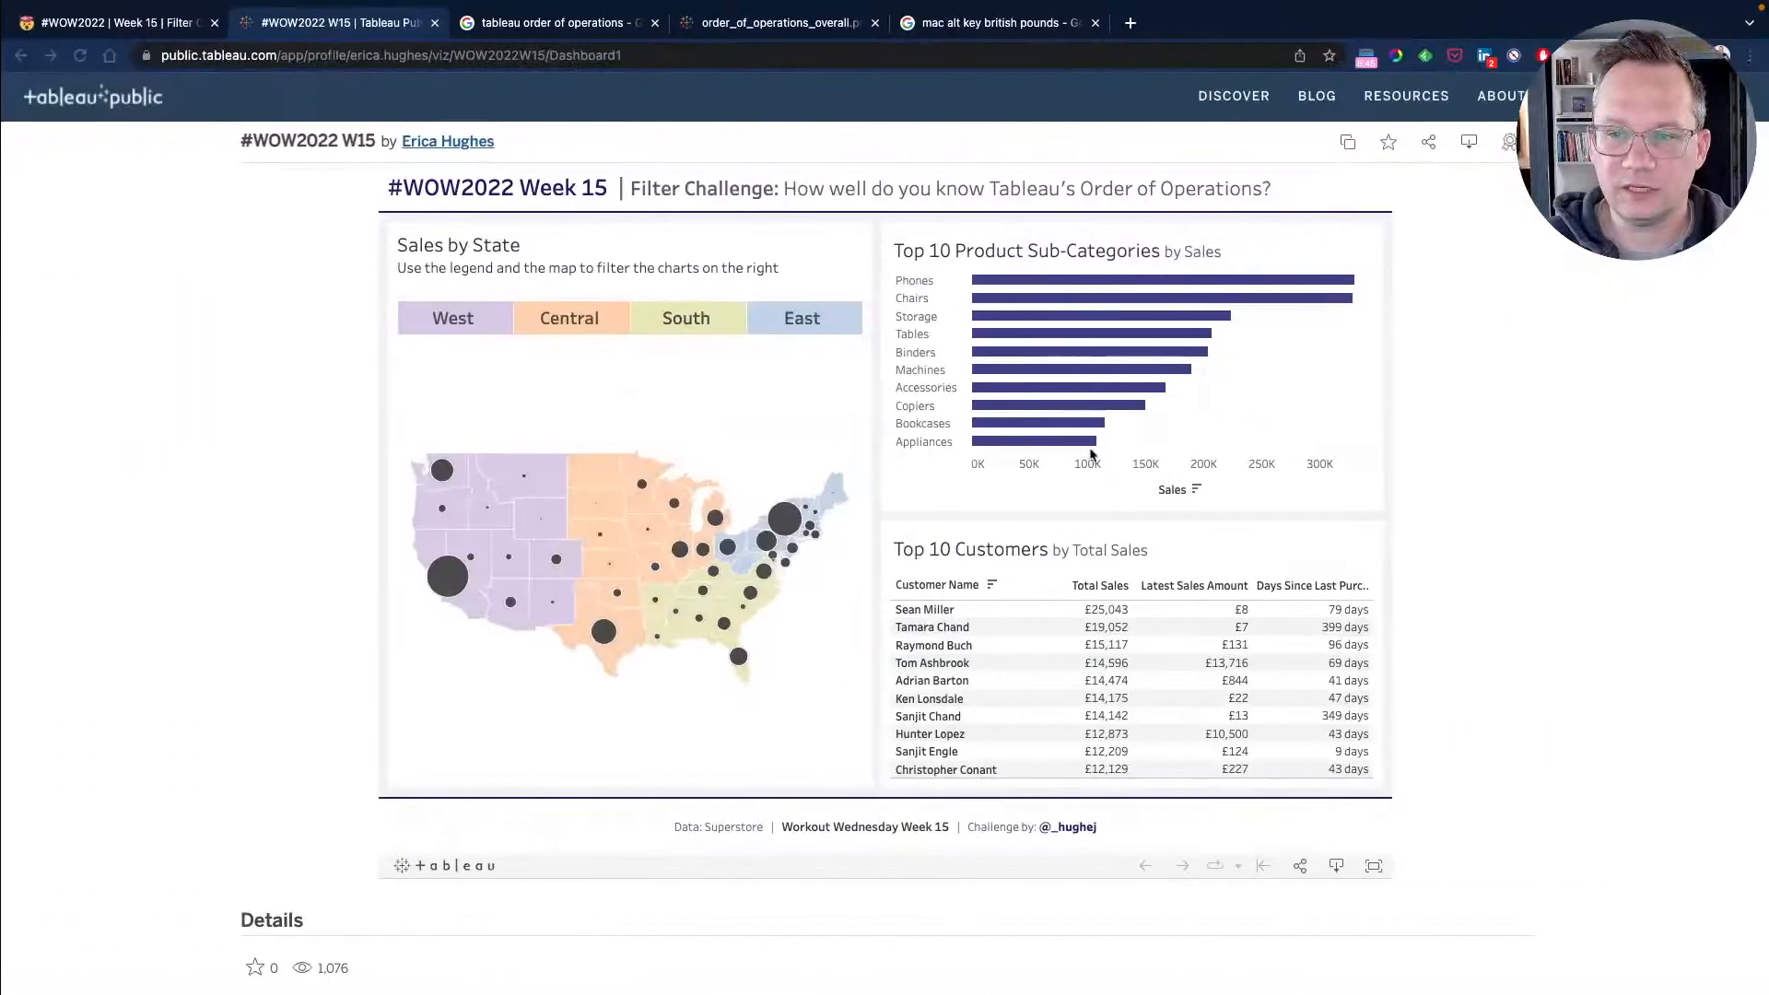
key(ctrl+Left)
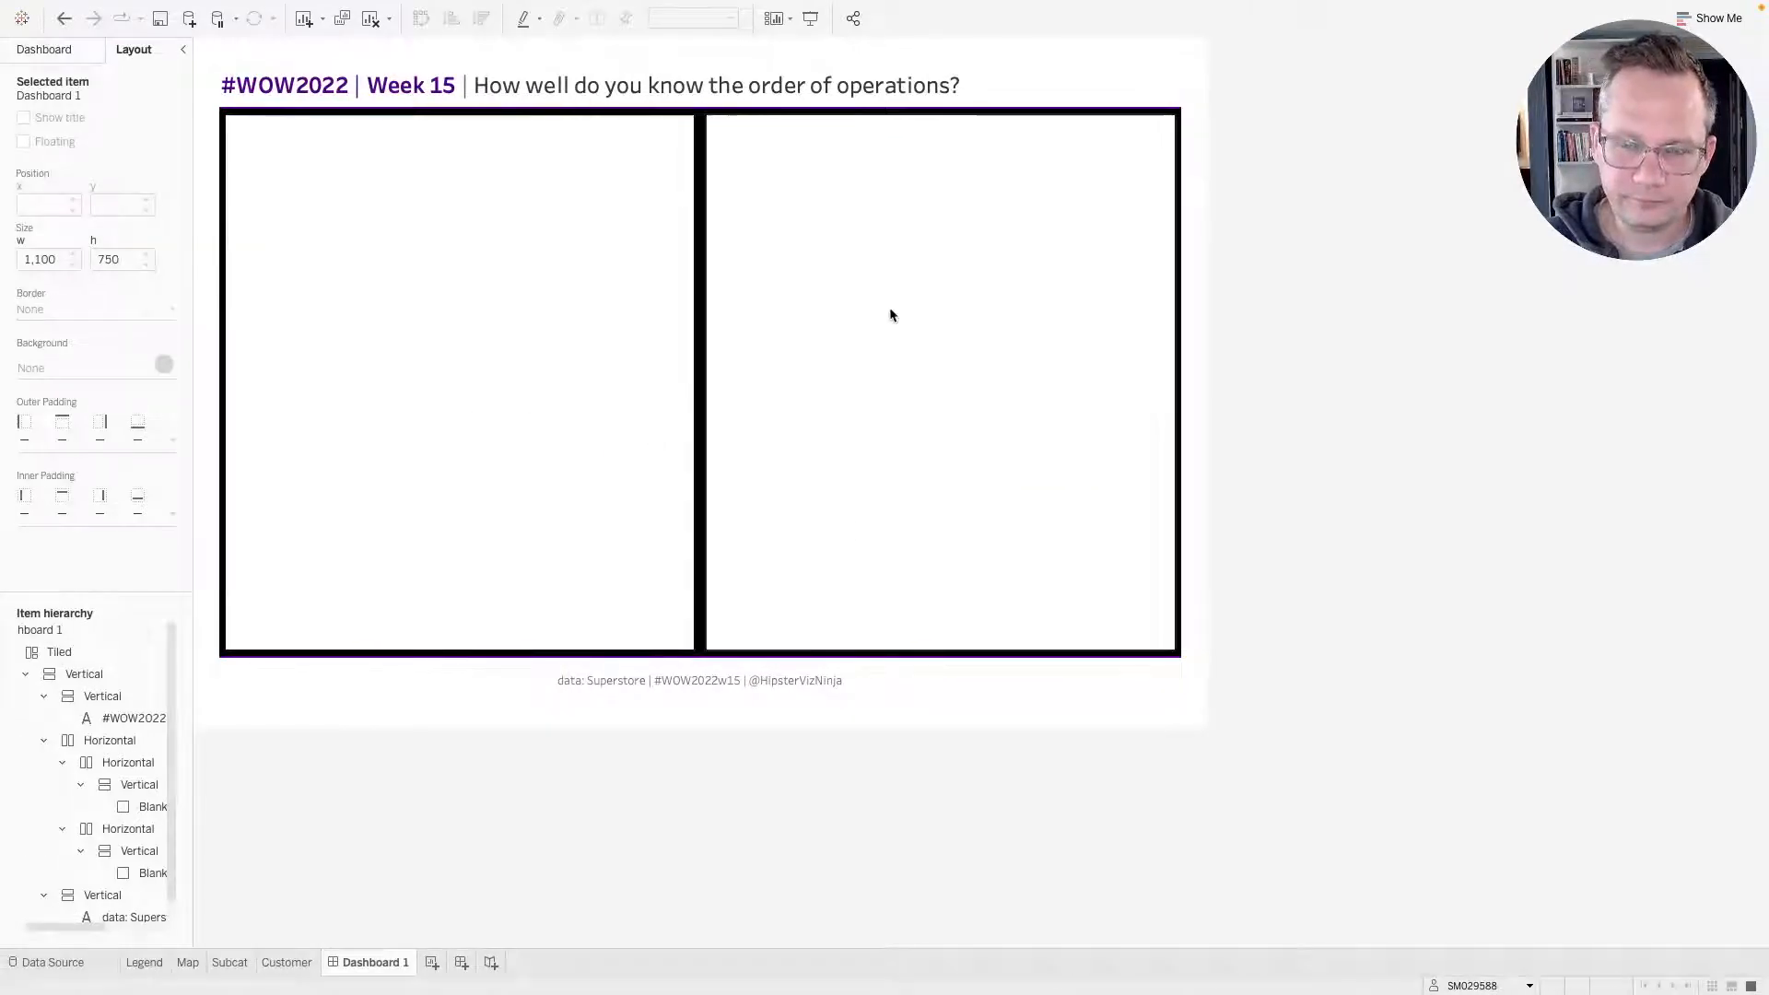
Change the outer horizontal container's background to light grey.
click(692, 123)
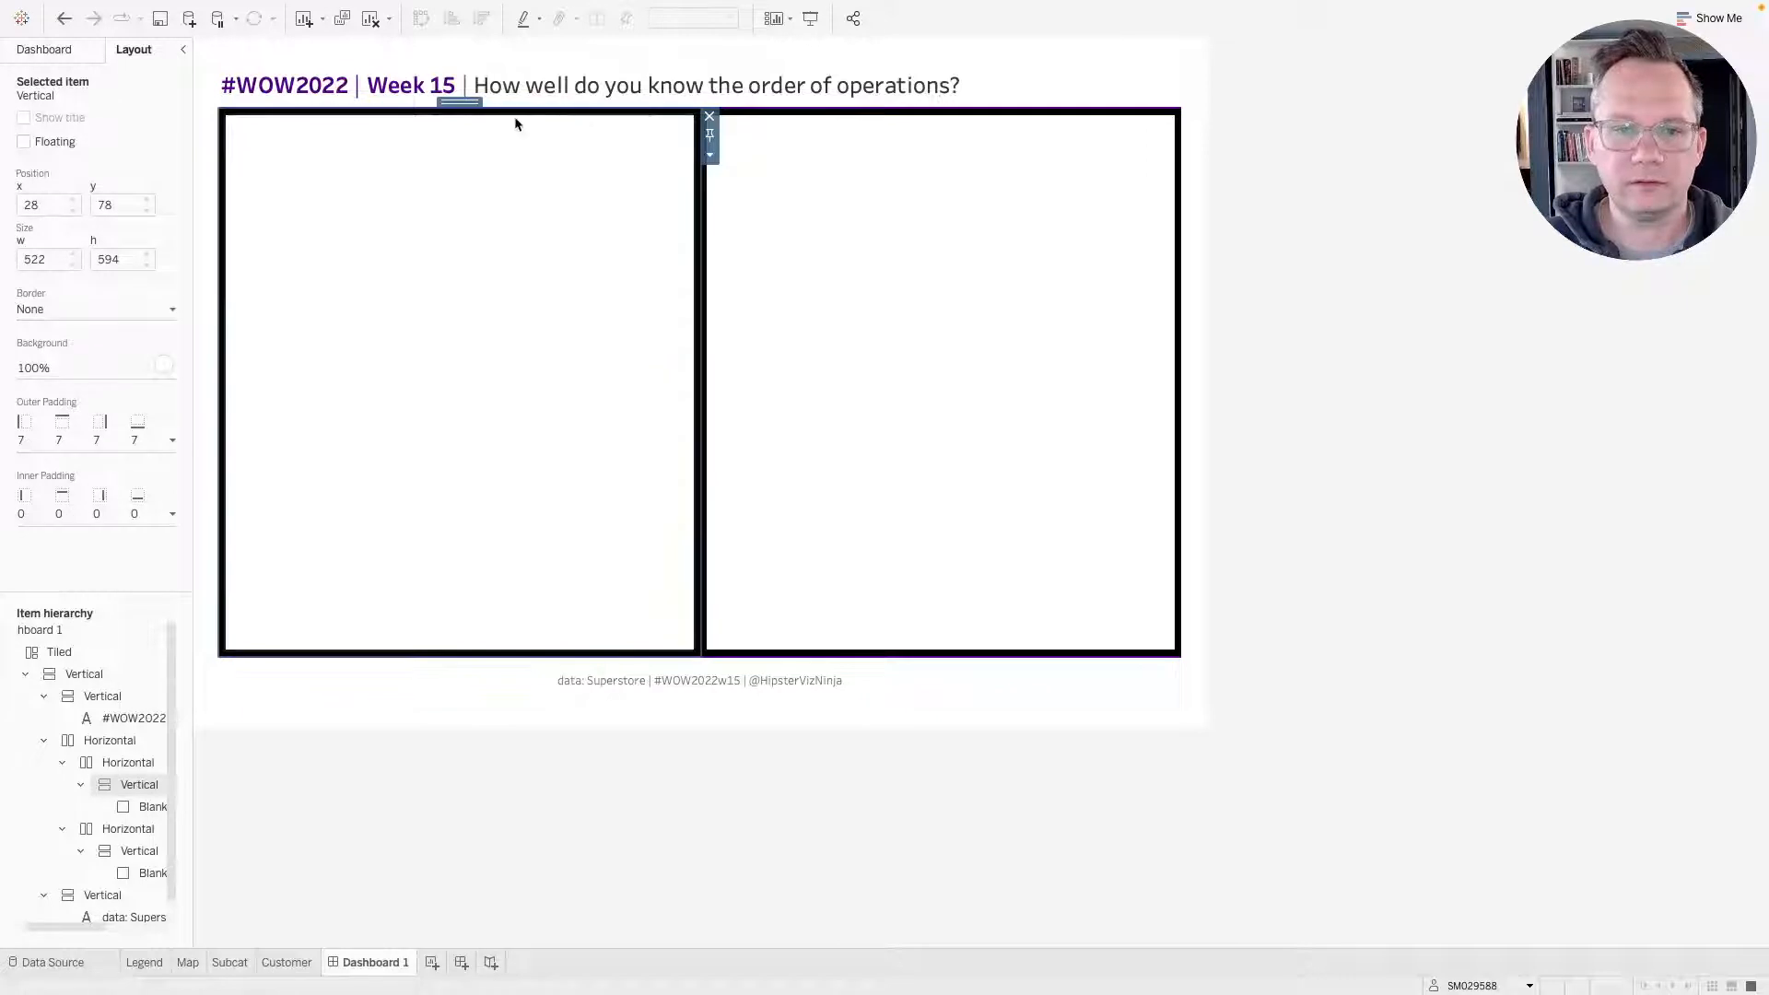
double_click(465, 102)
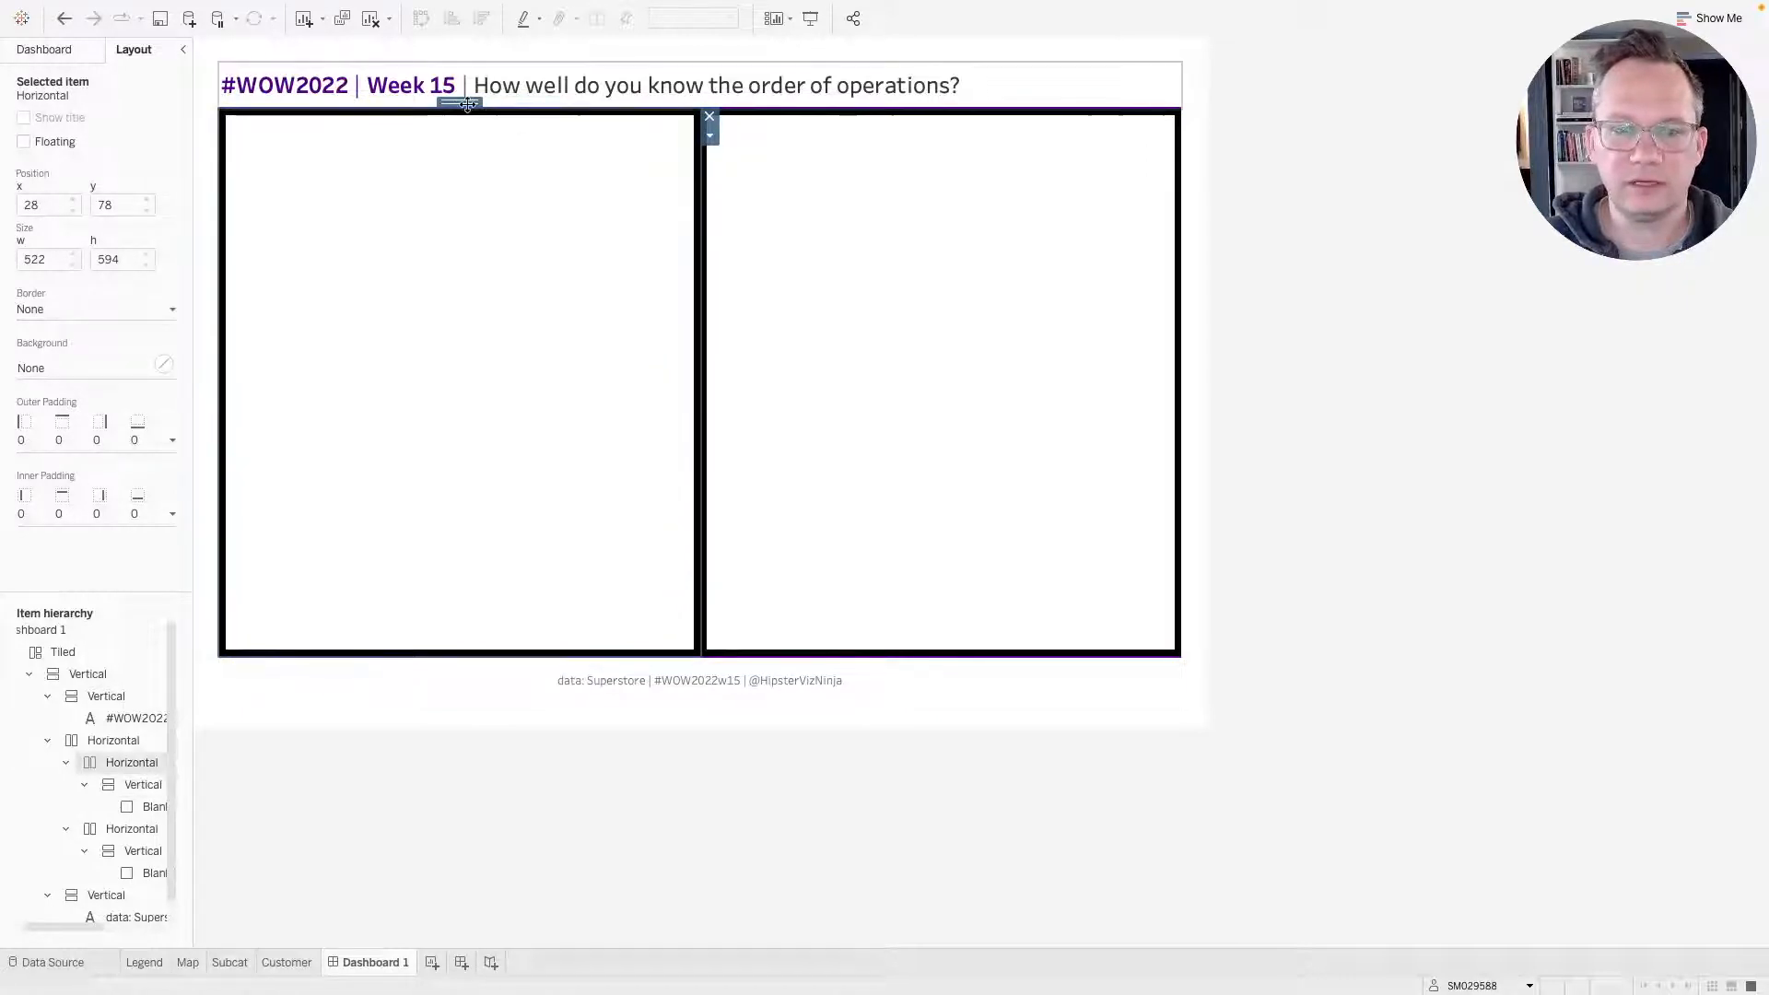
double_click(467, 103)
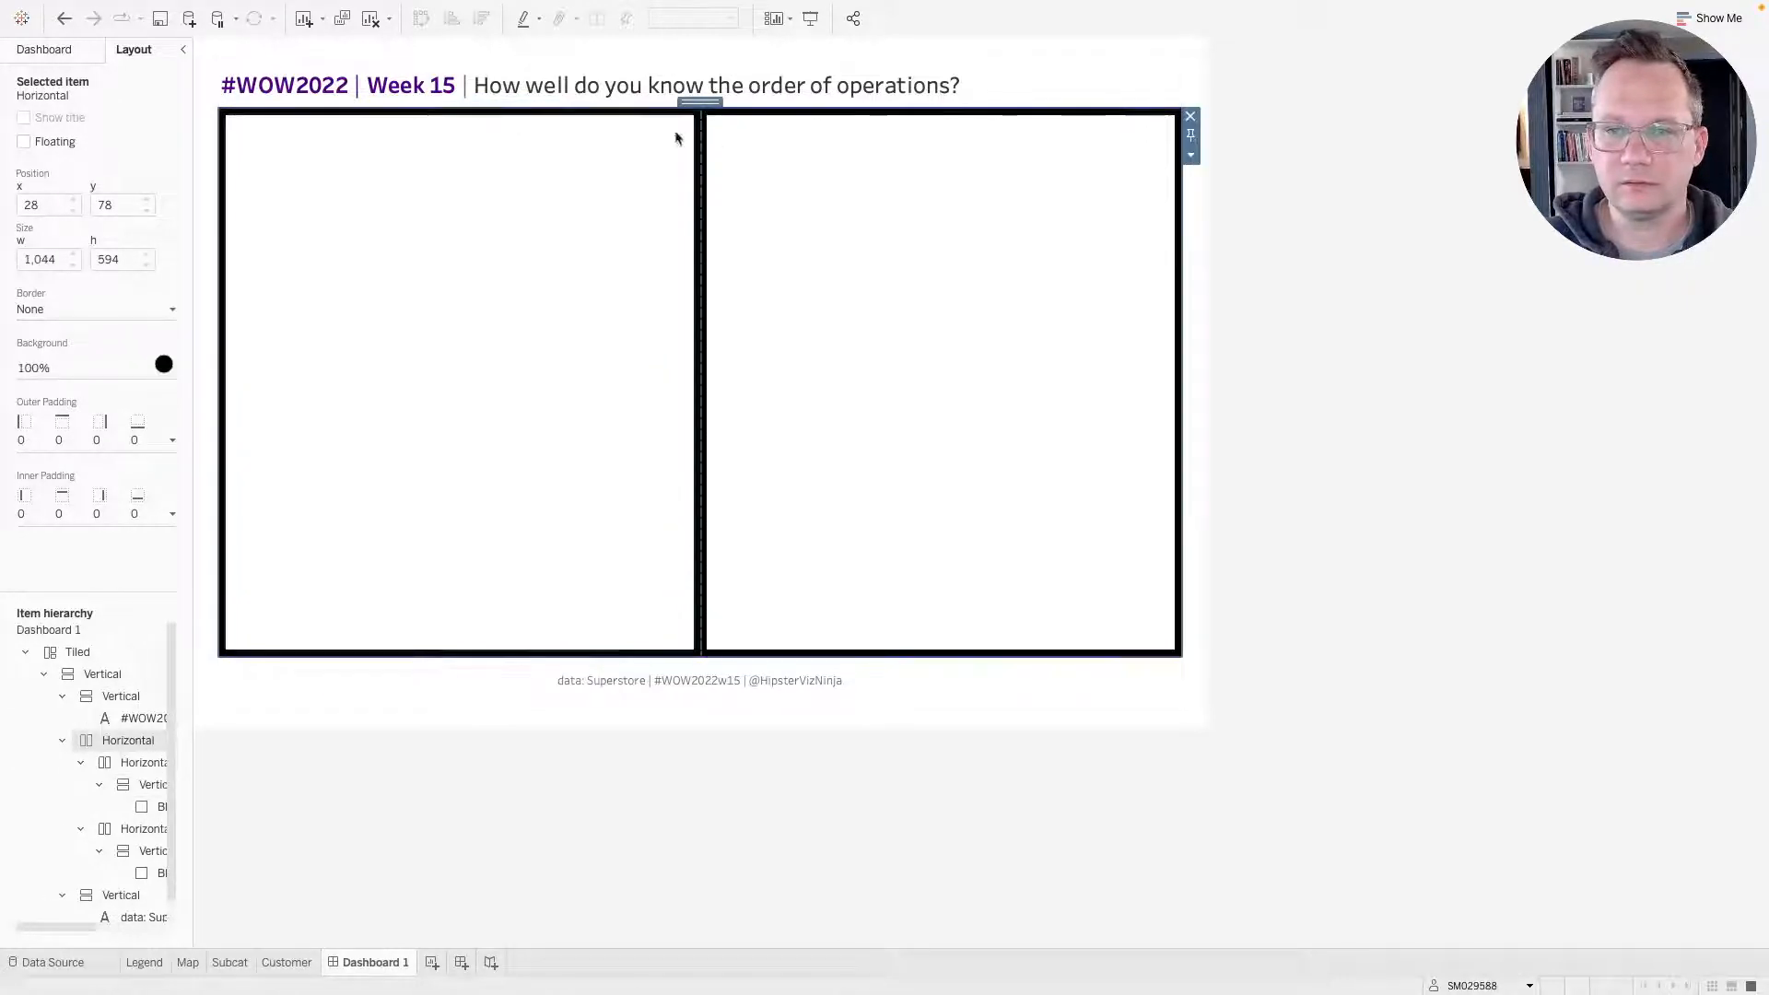
click(497, 270)
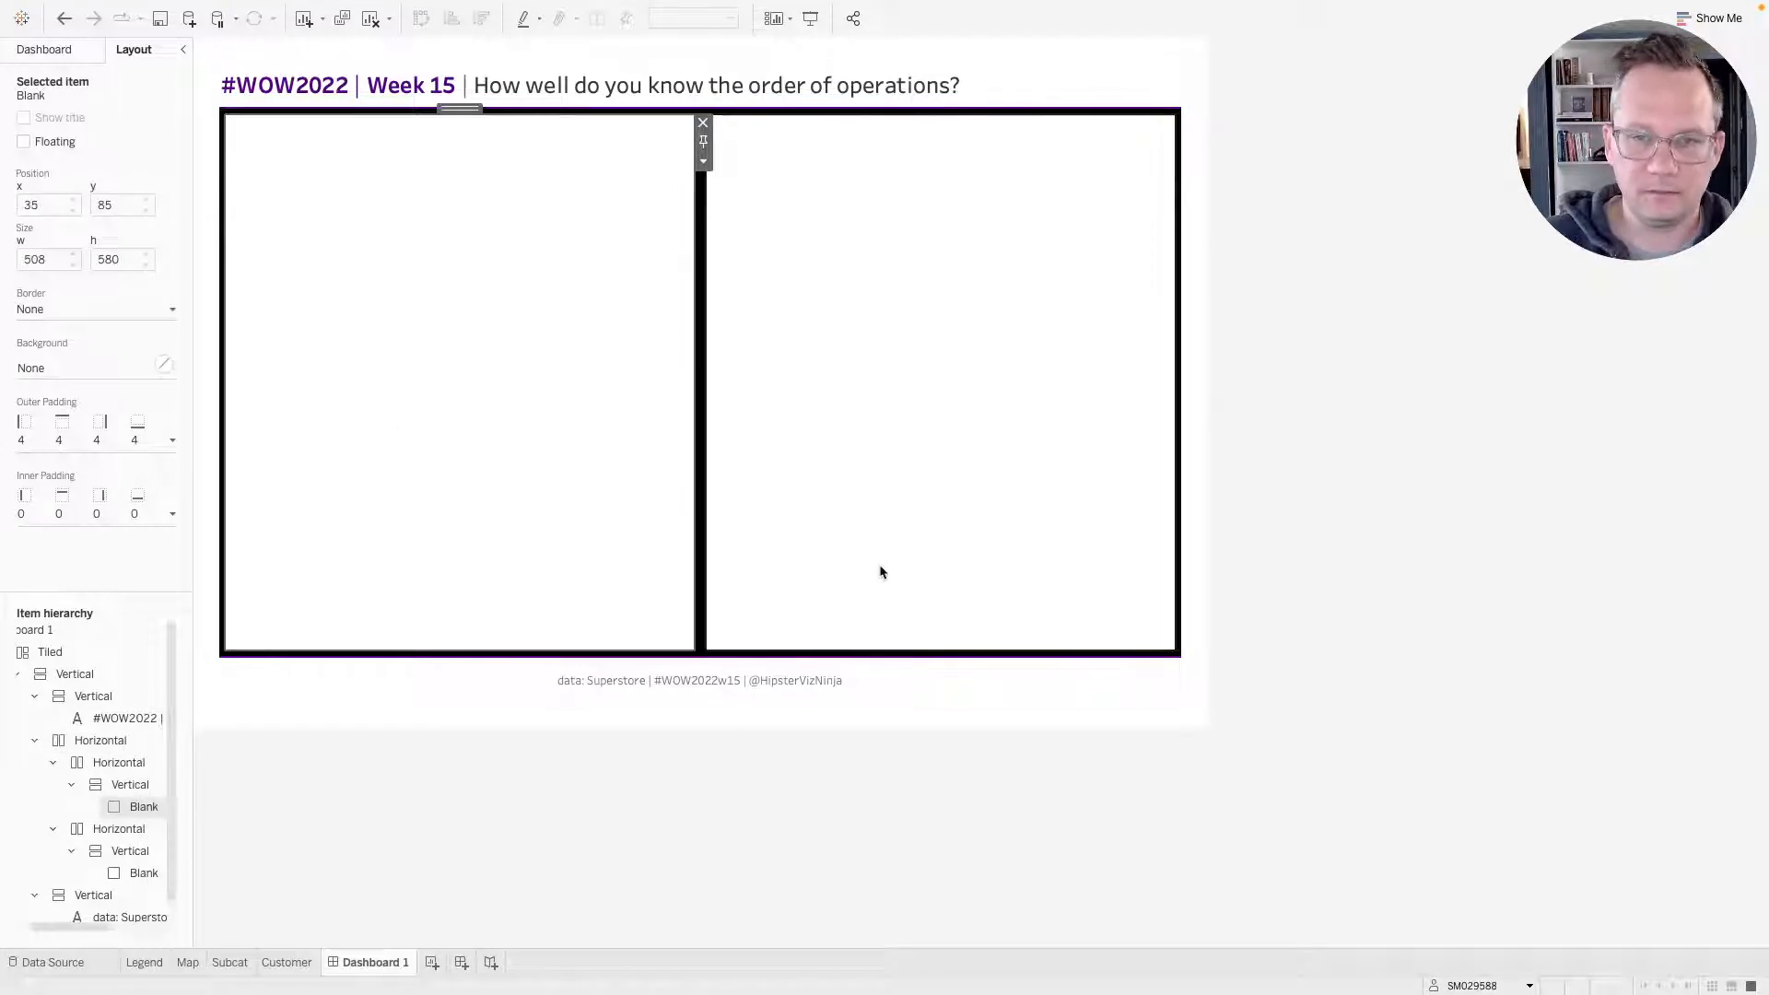
click(1283, 537)
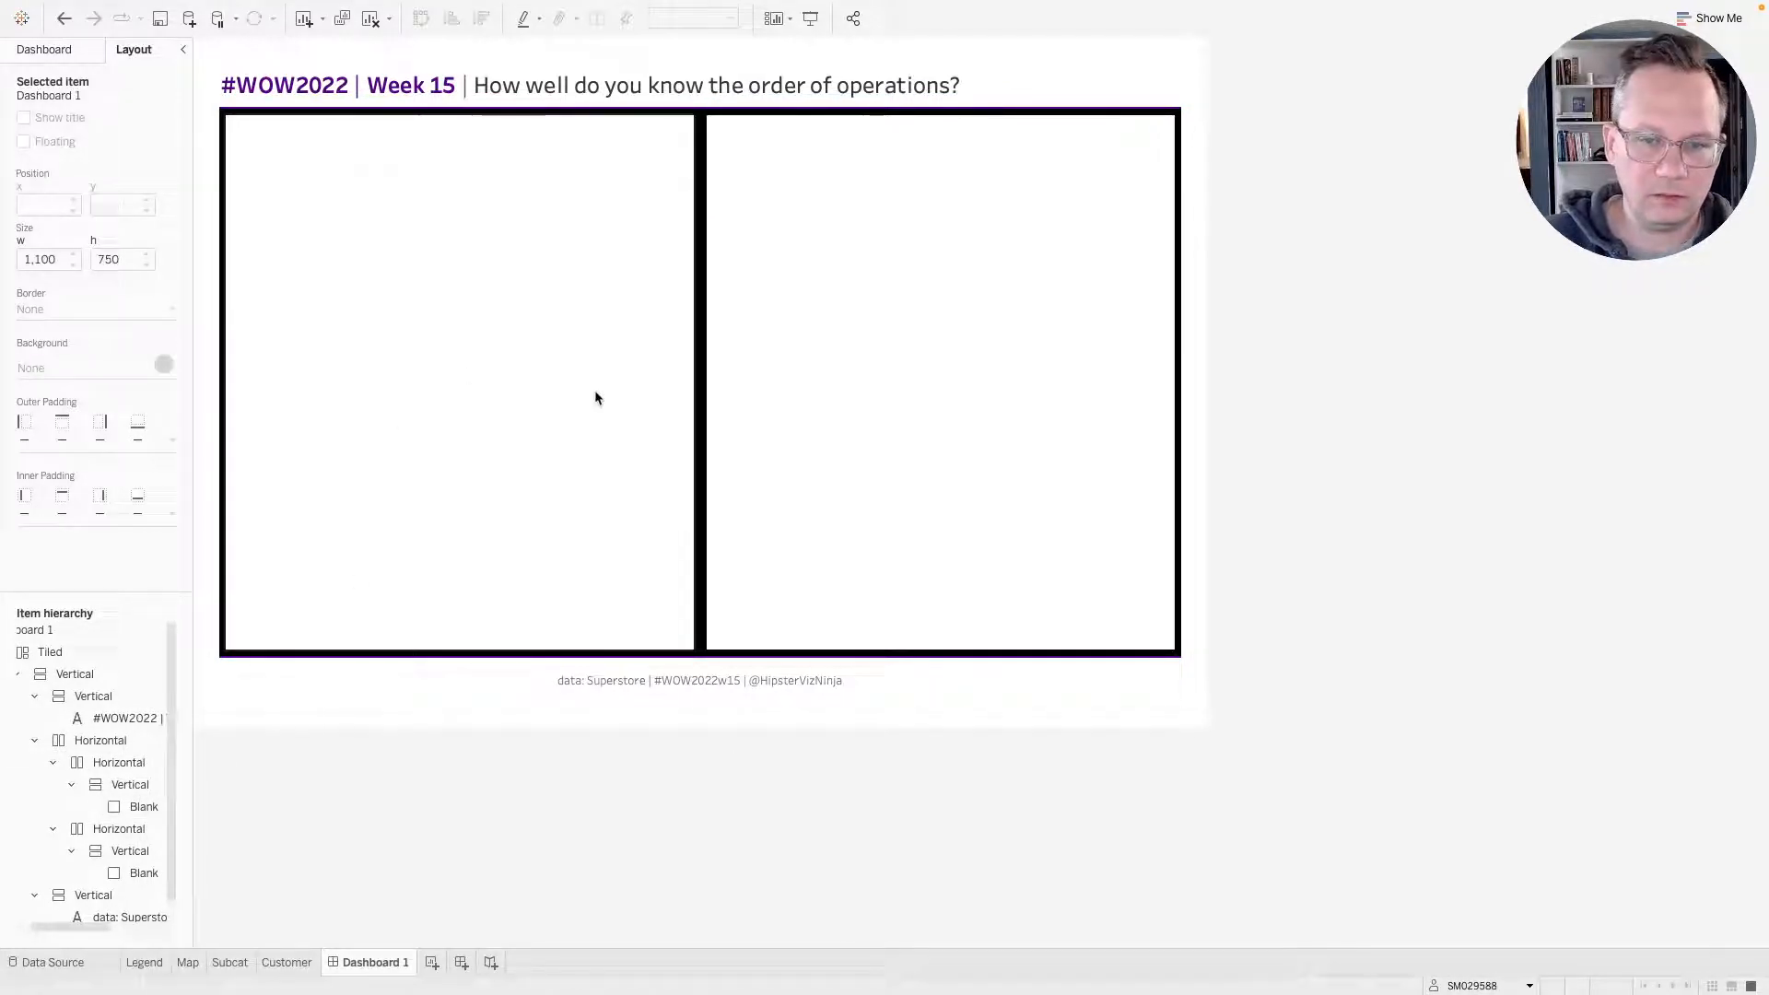
click(236, 116)
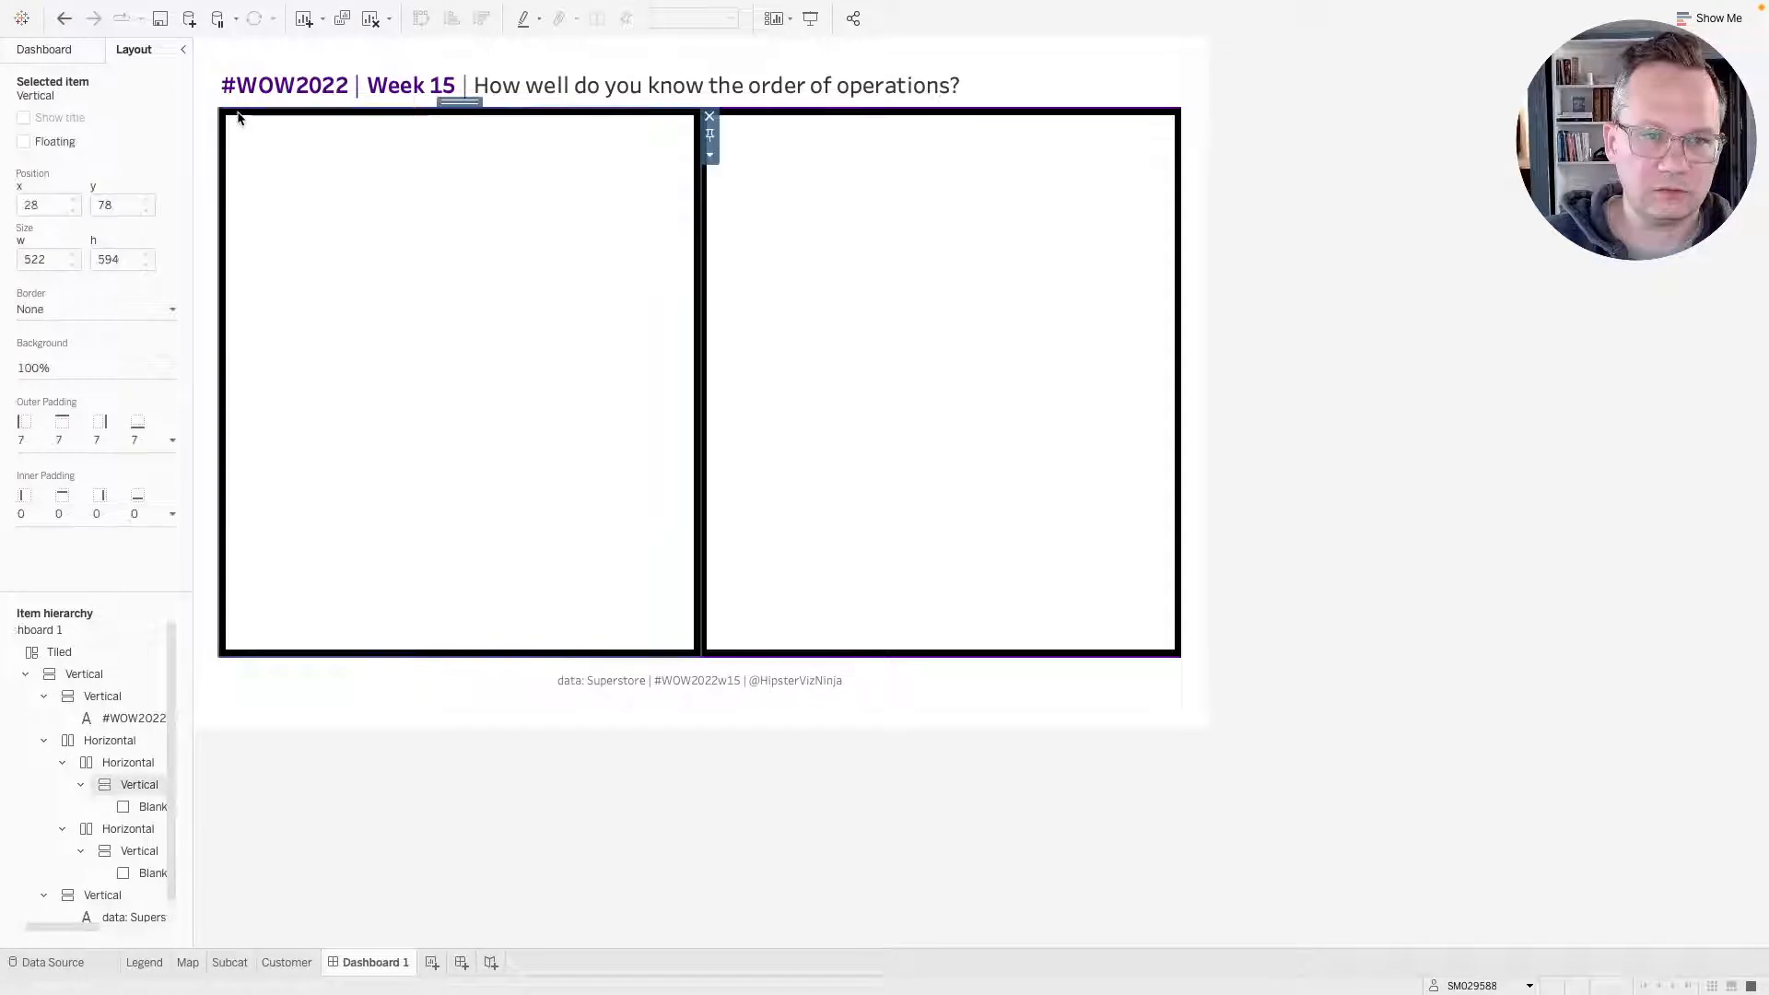
double_click(460, 102)
click(48, 369)
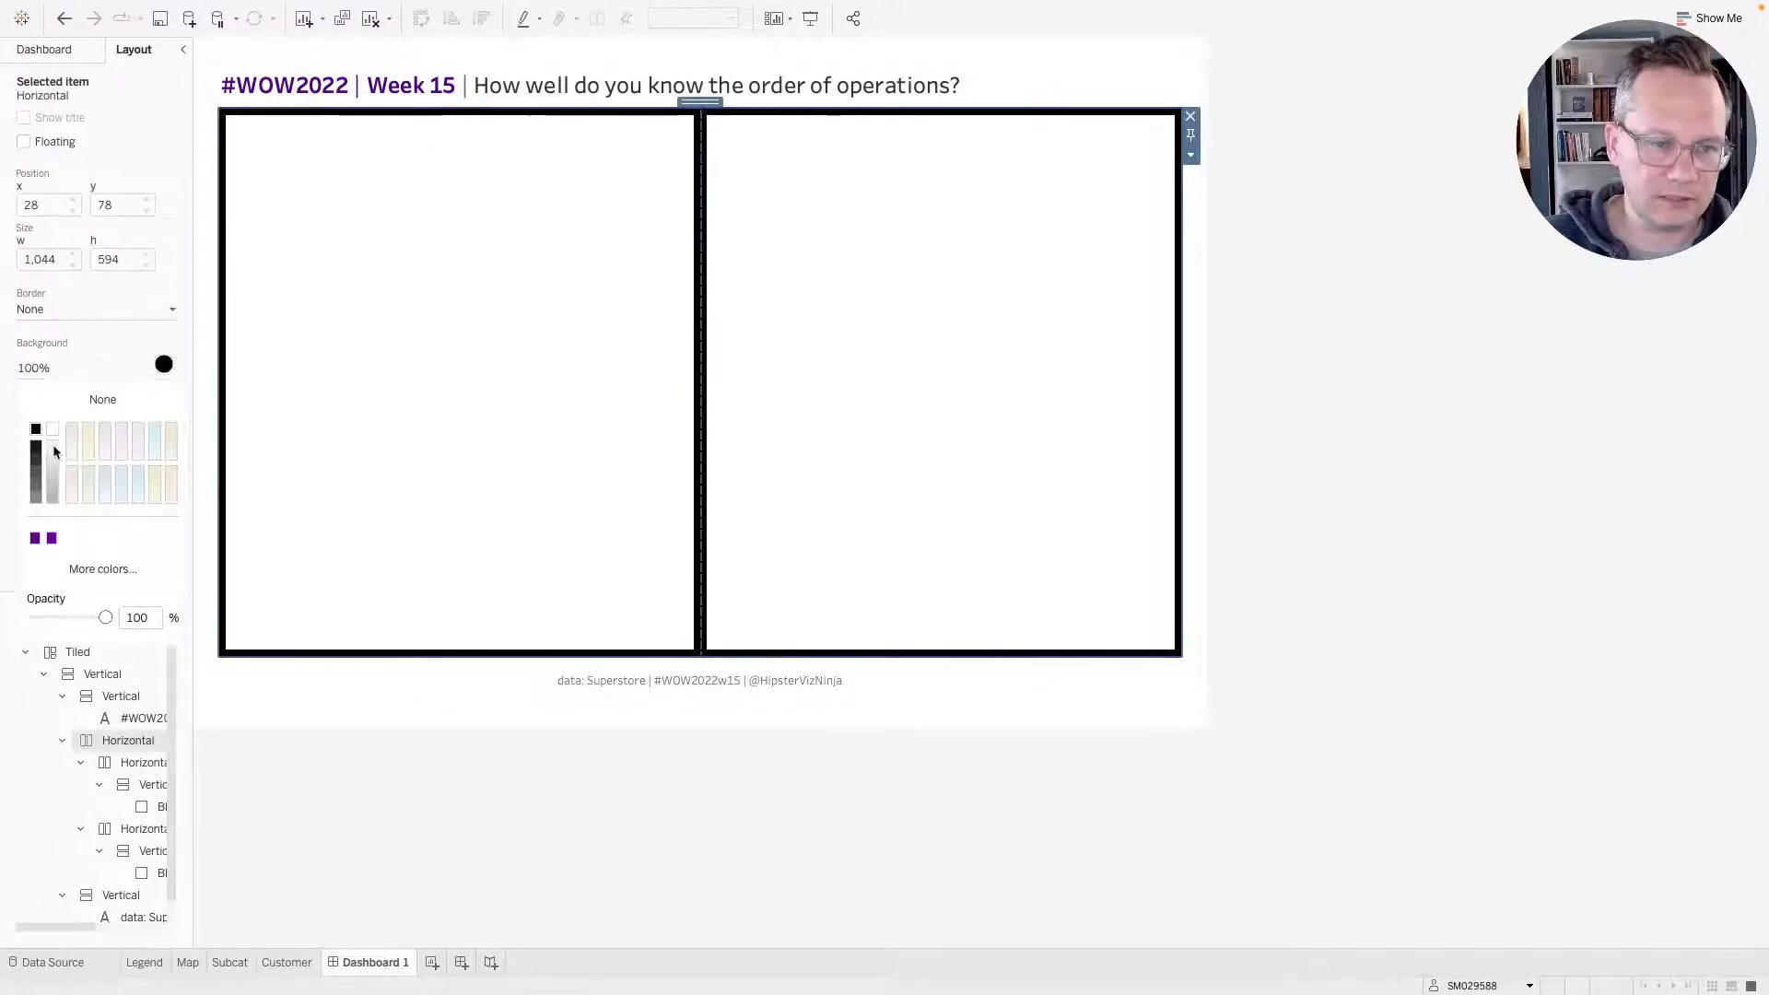
click(54, 461)
click(1404, 505)
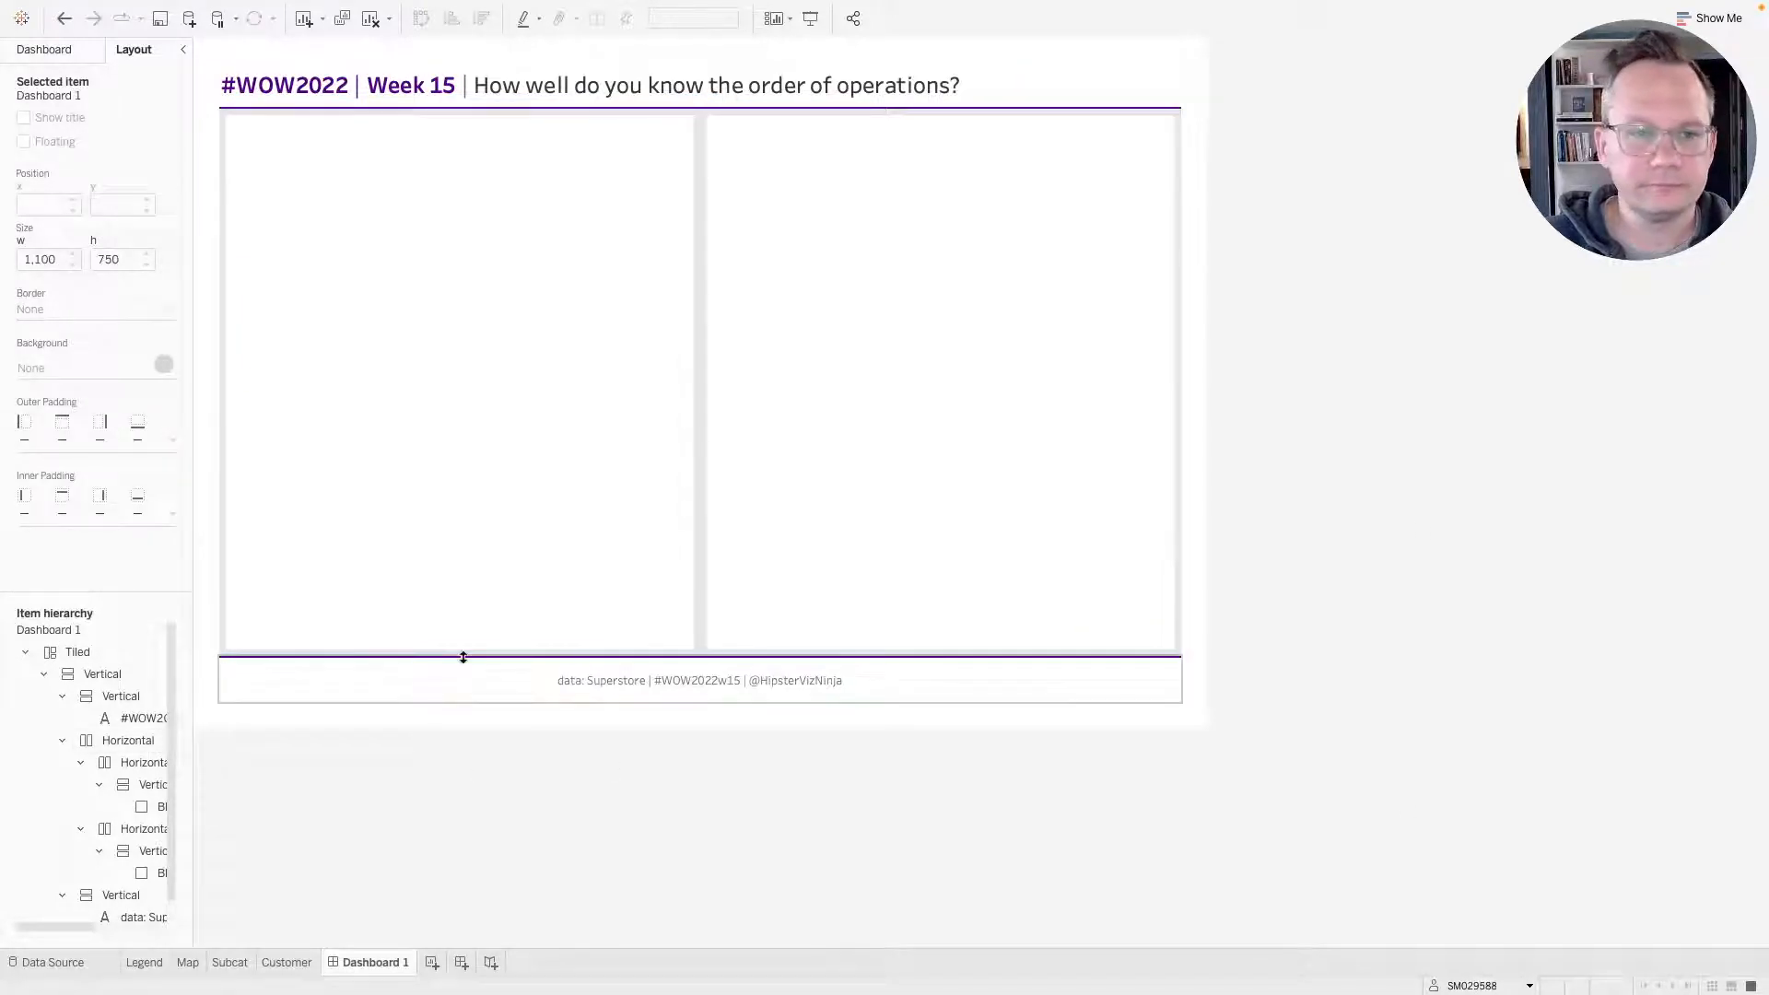
Place the Legend sheet in the left column and the Map sheet below it.
click(43, 49)
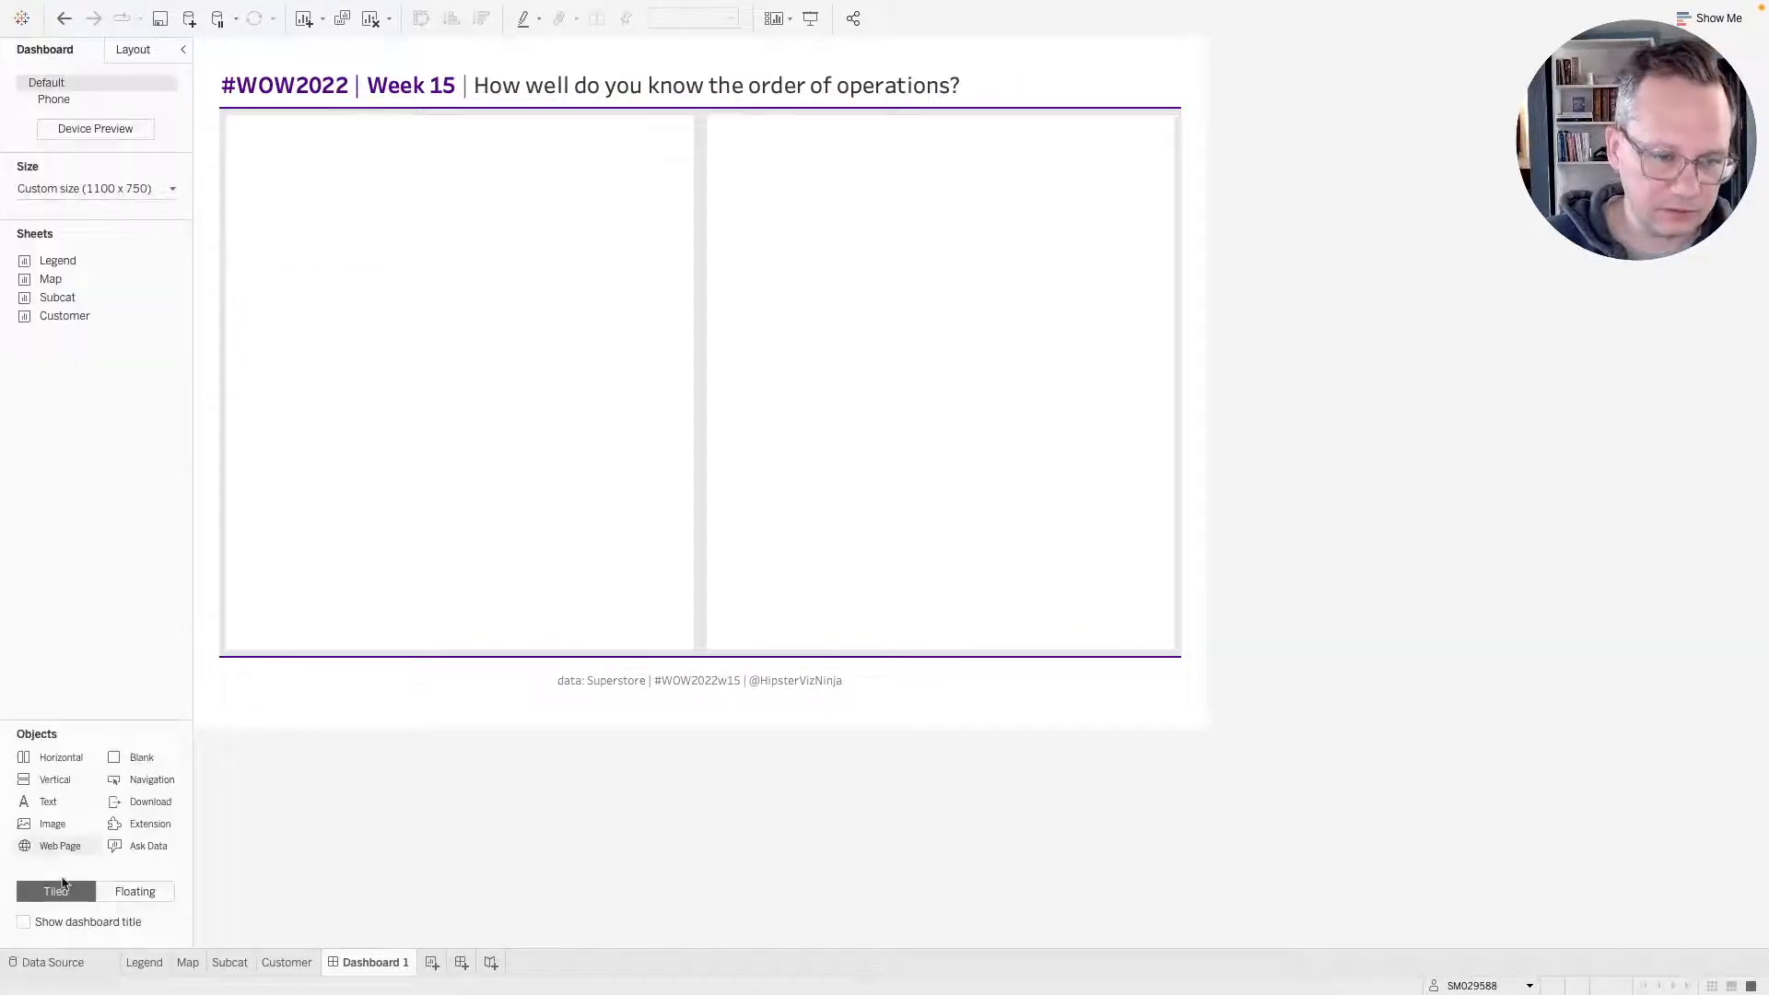
drag(74, 264, 485, 276)
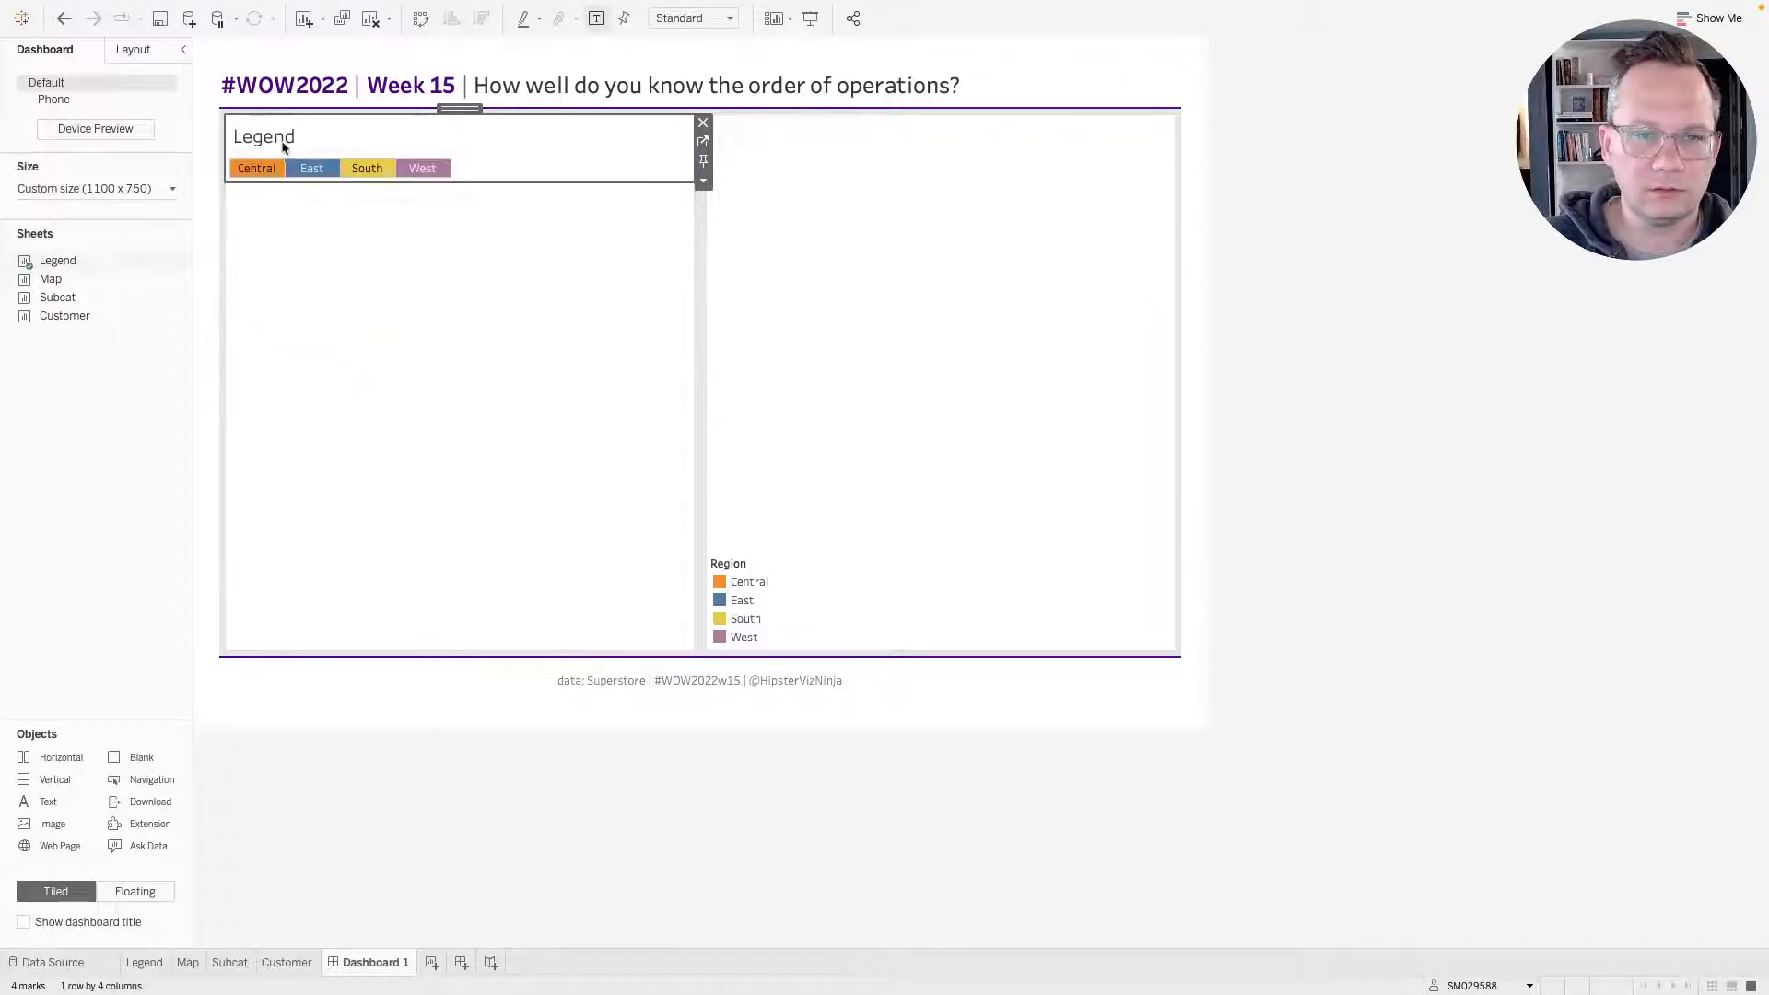
drag(101, 277, 403, 277)
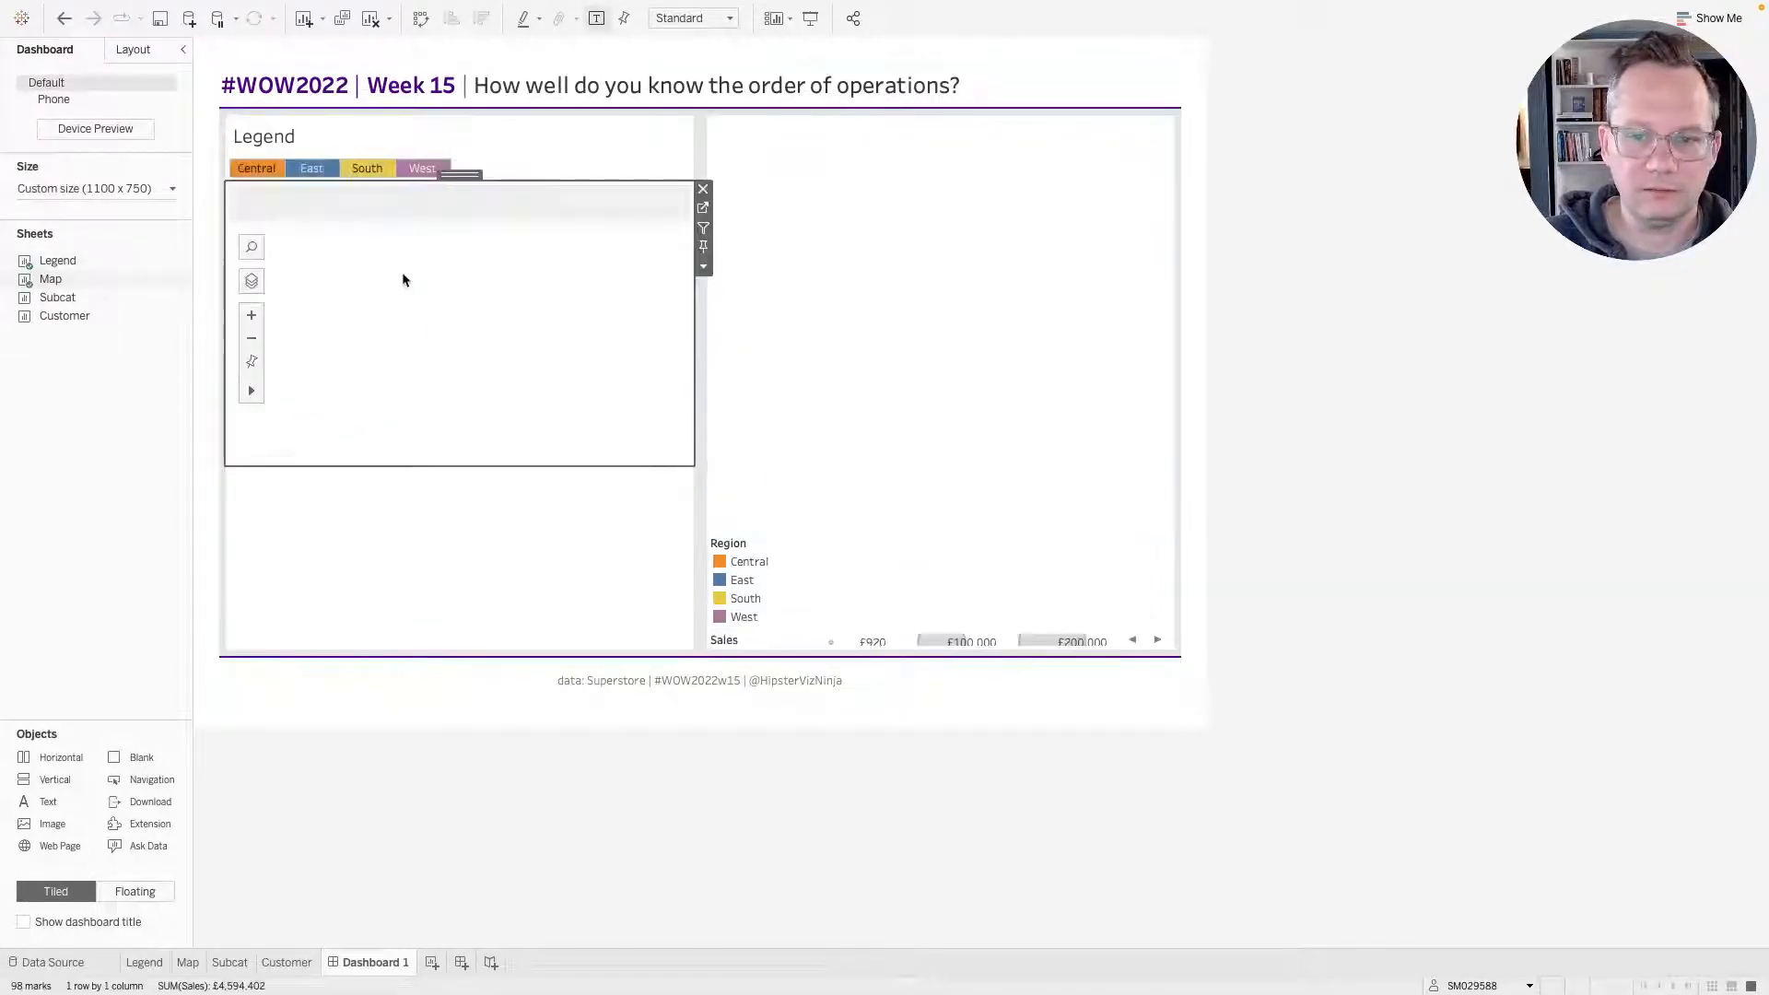
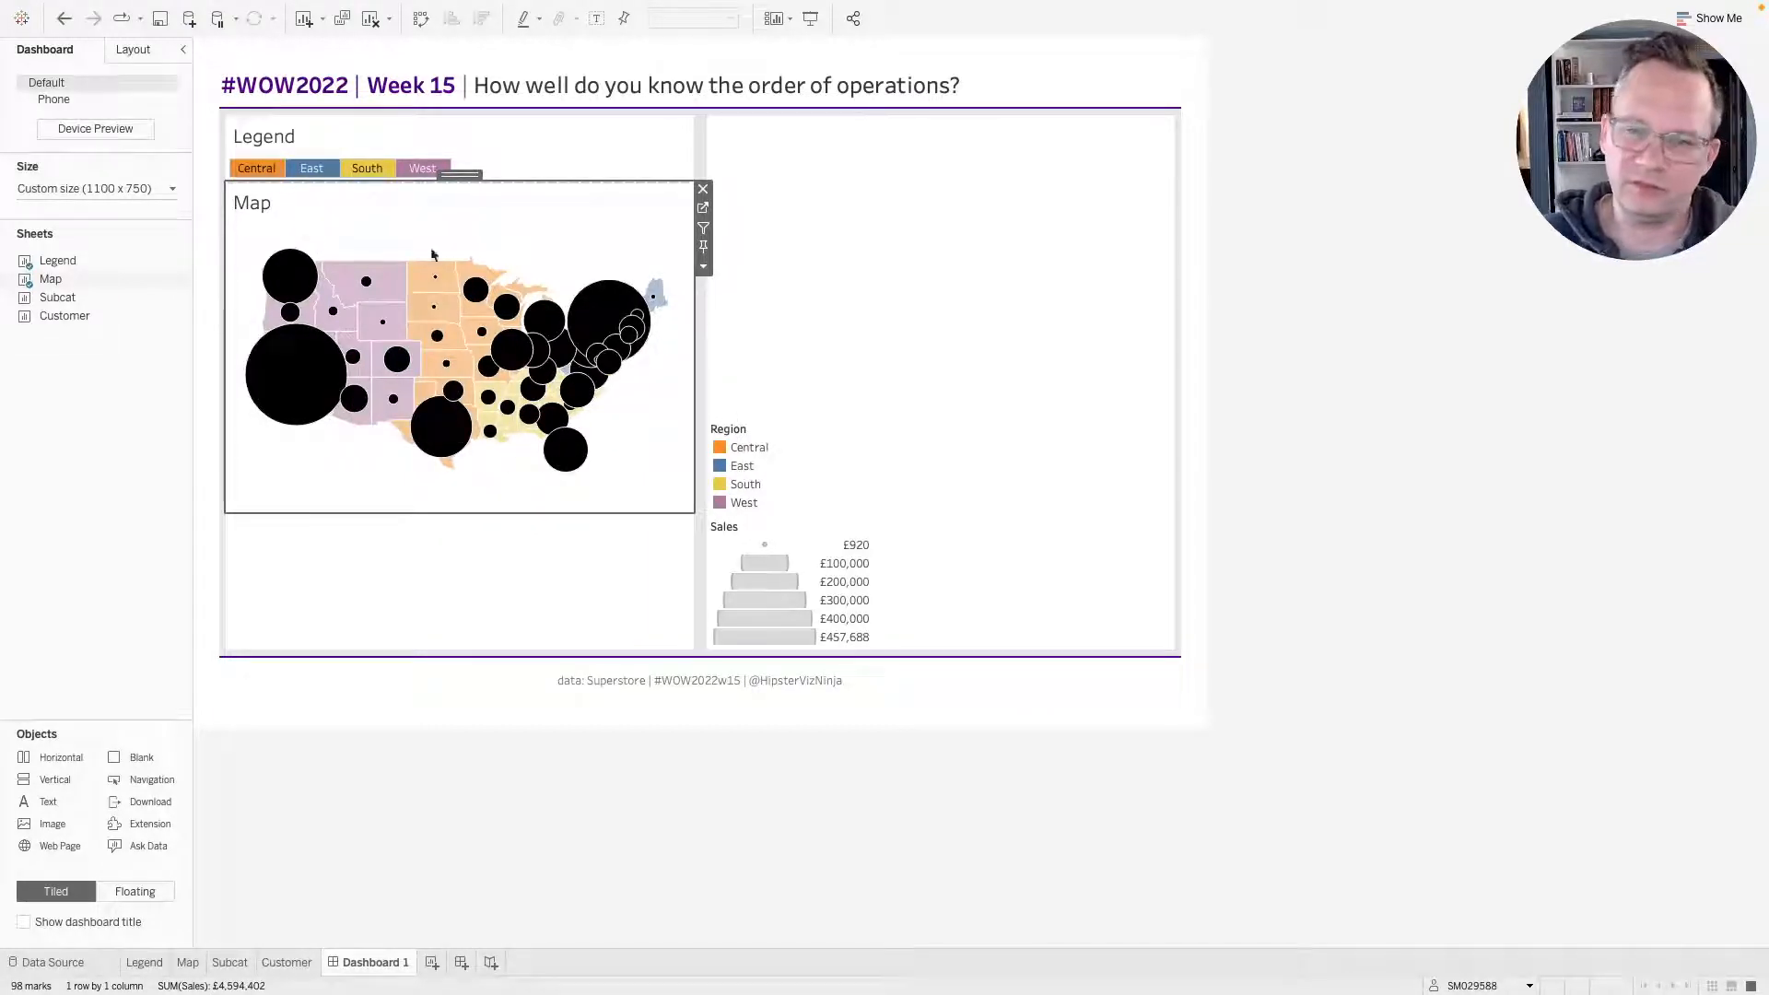
Place the Subcat sheet in the right column and the Customer sheet below it.
mouse_move(55, 297)
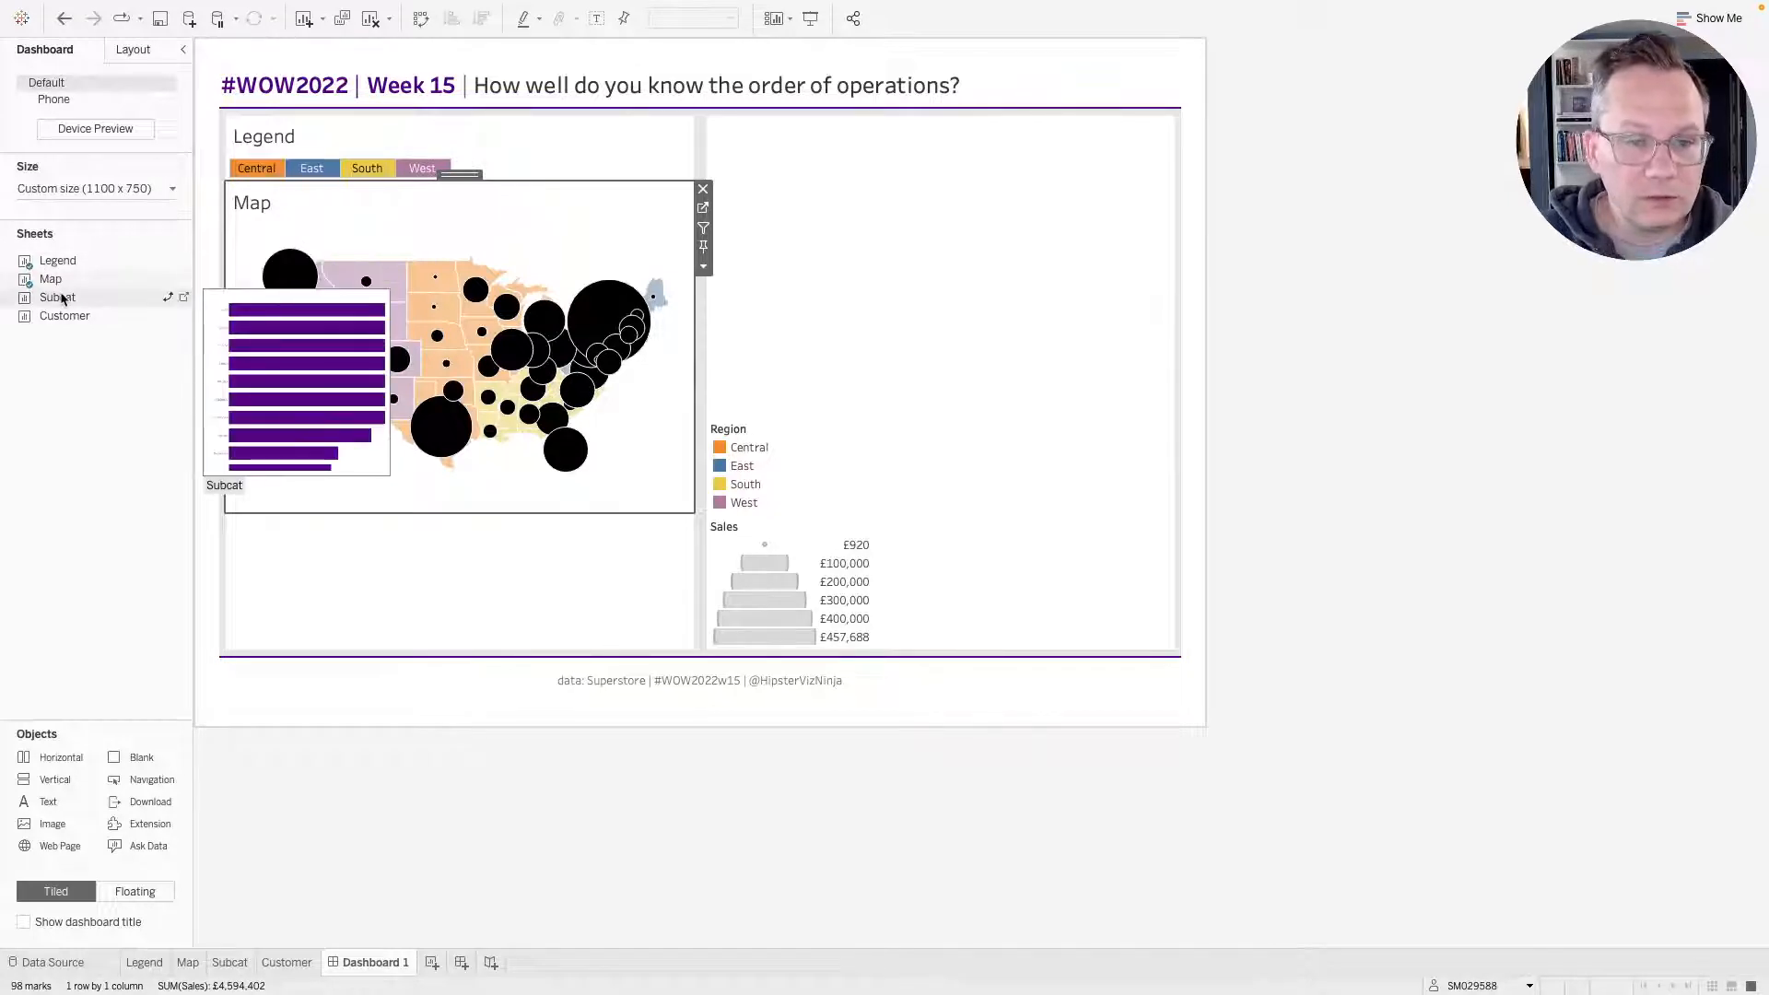
drag(62, 297, 913, 324)
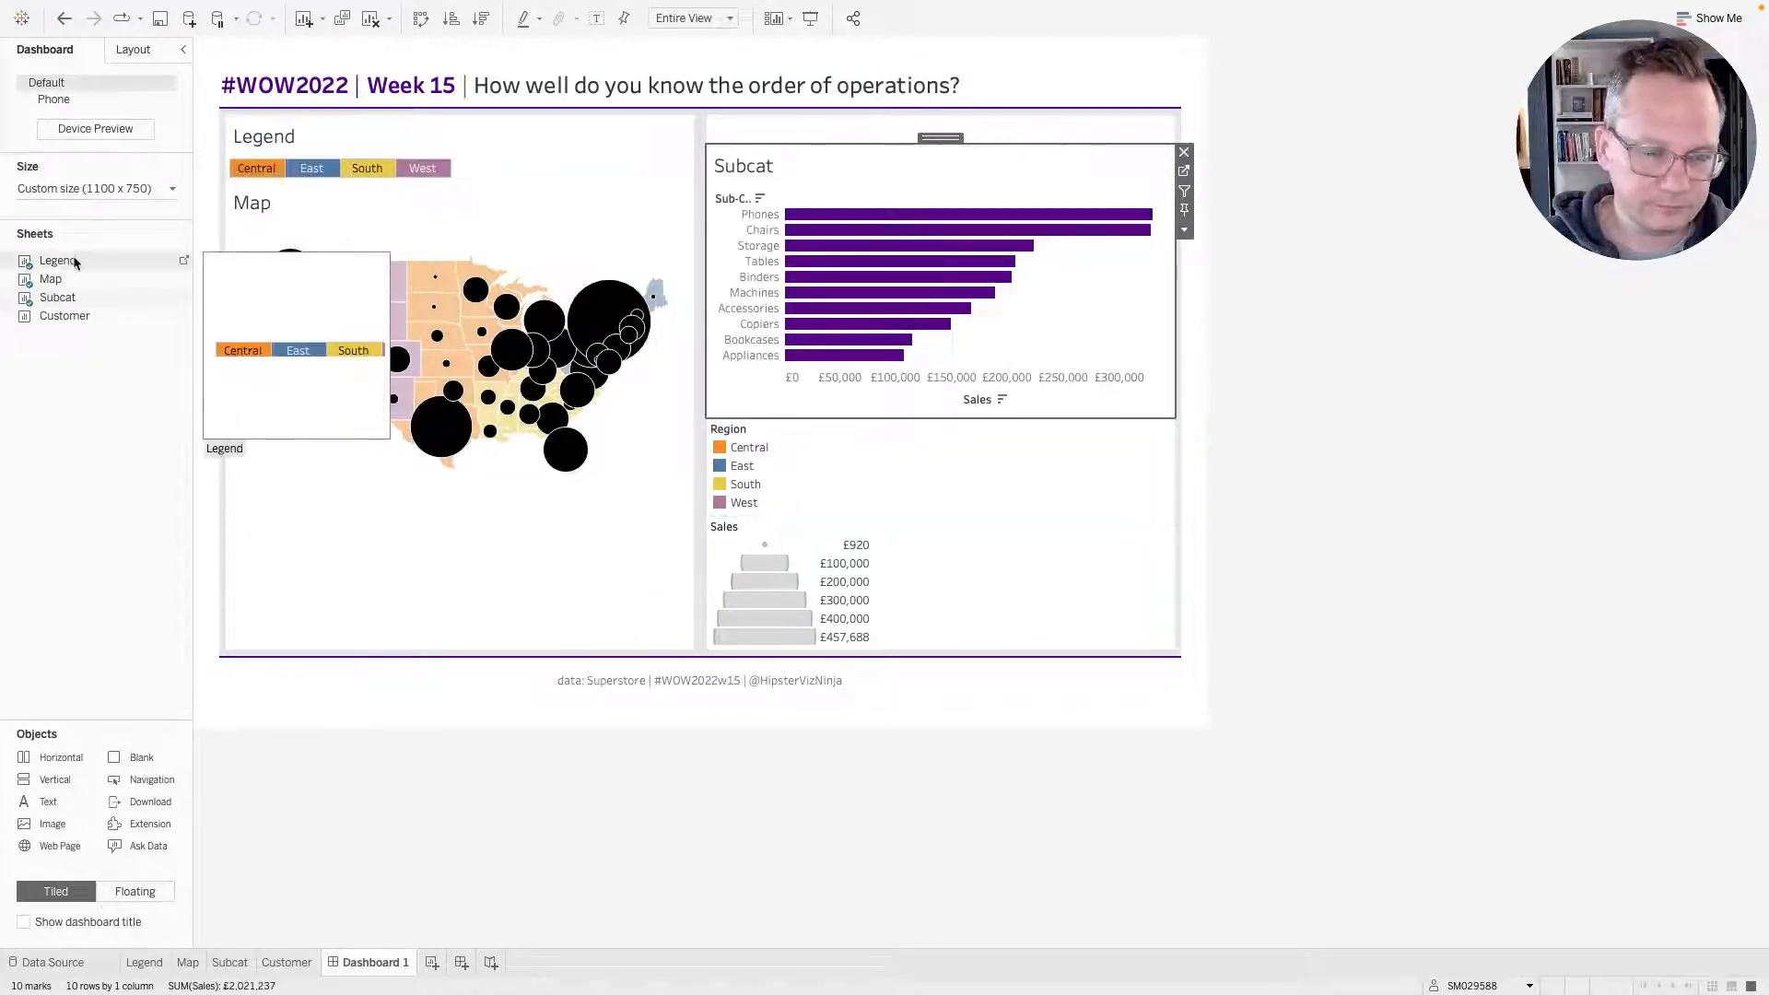
drag(181, 316, 976, 429)
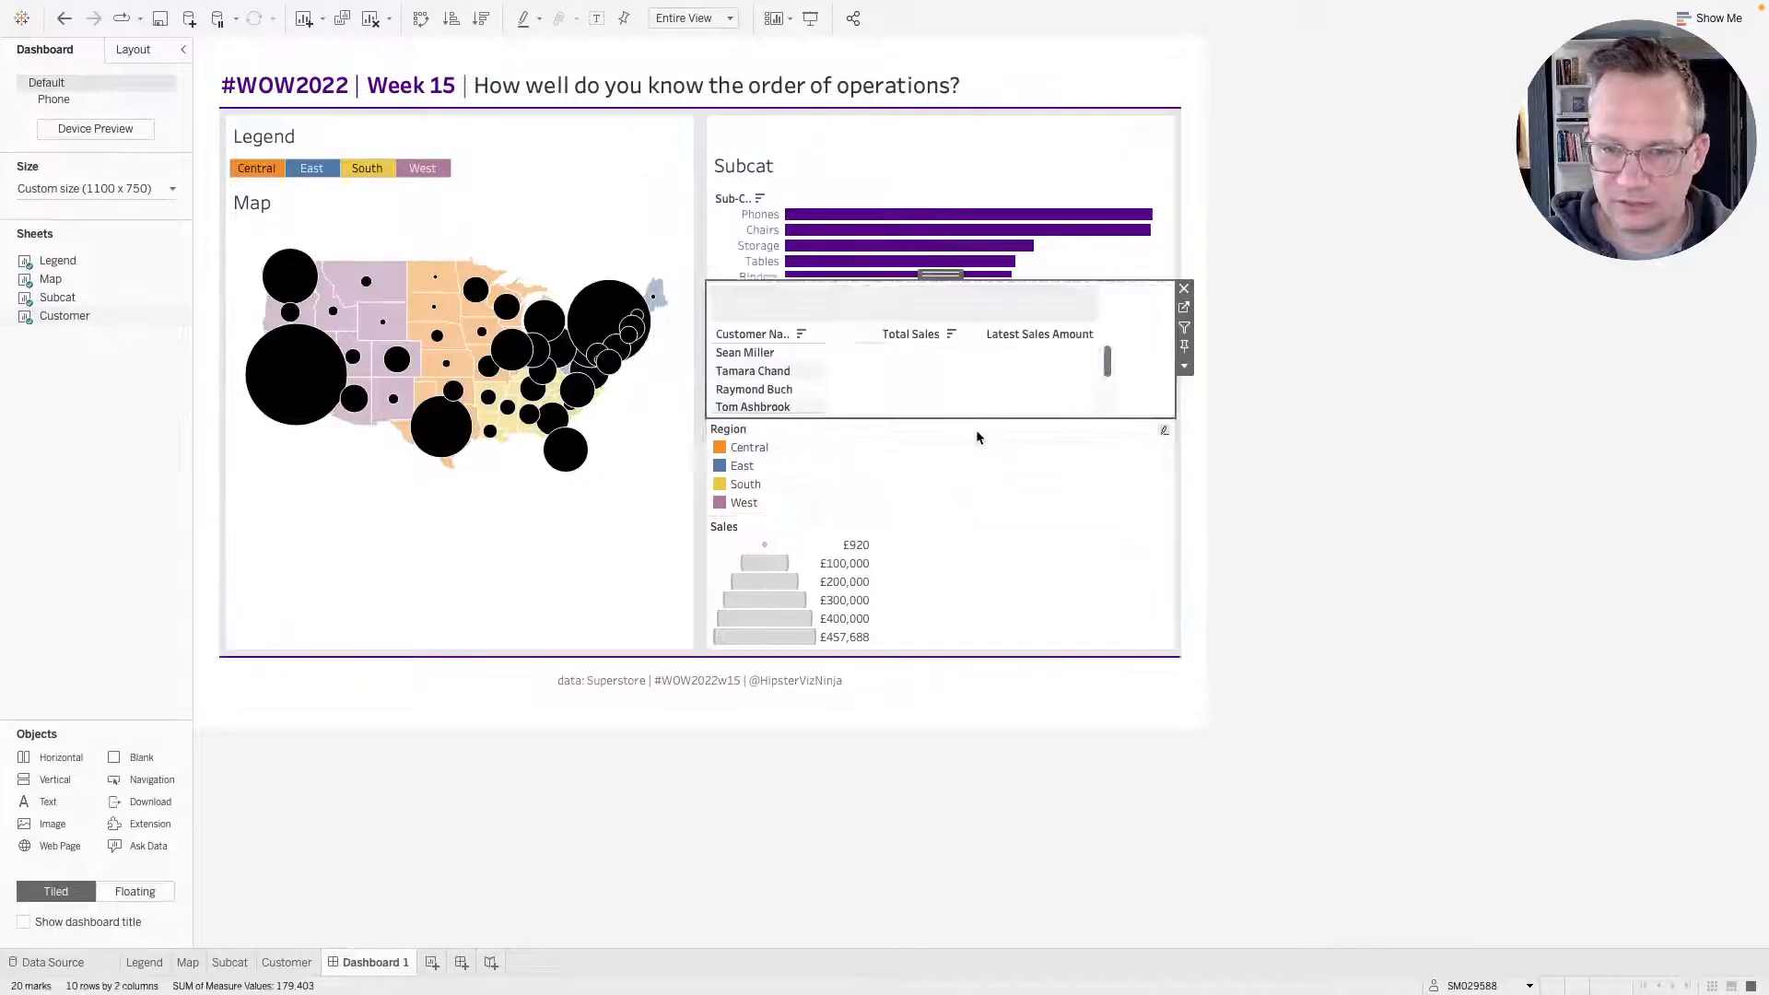
Remove the Region and Sales legends from the dashboard.
click(1154, 445)
click(1183, 425)
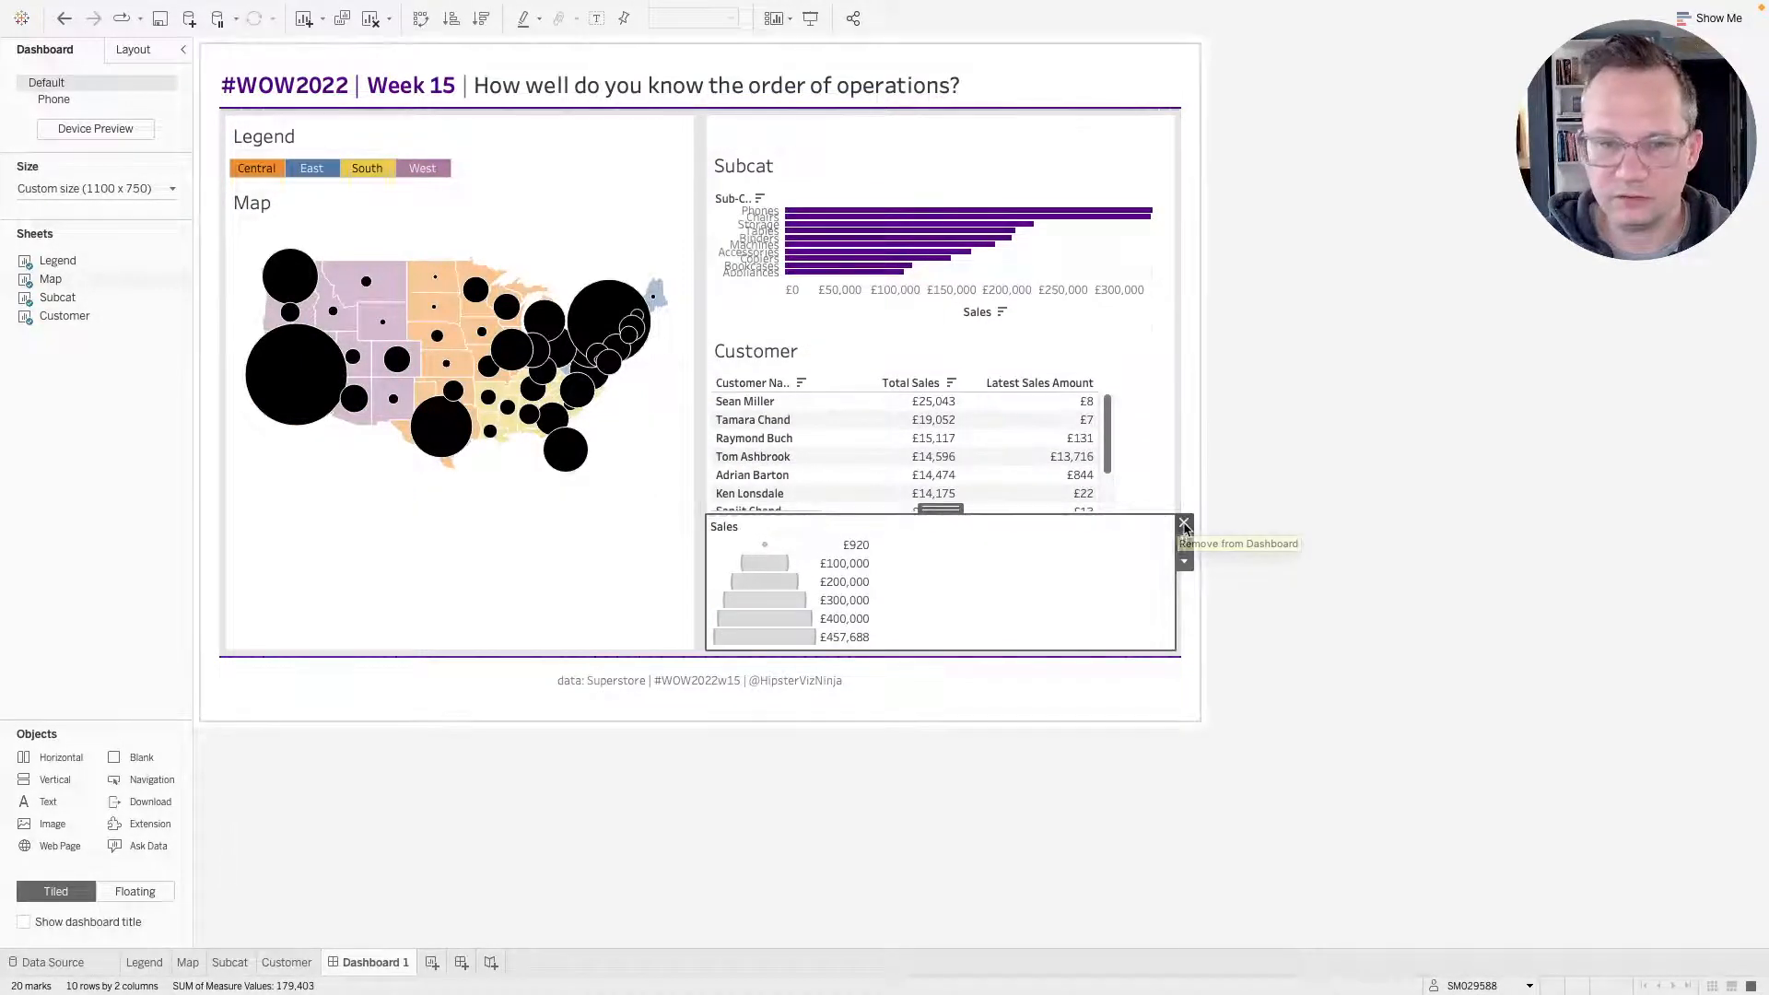
click(1184, 522)
Remove the blank objects below the map and above the Subcat chart.
click(440, 225)
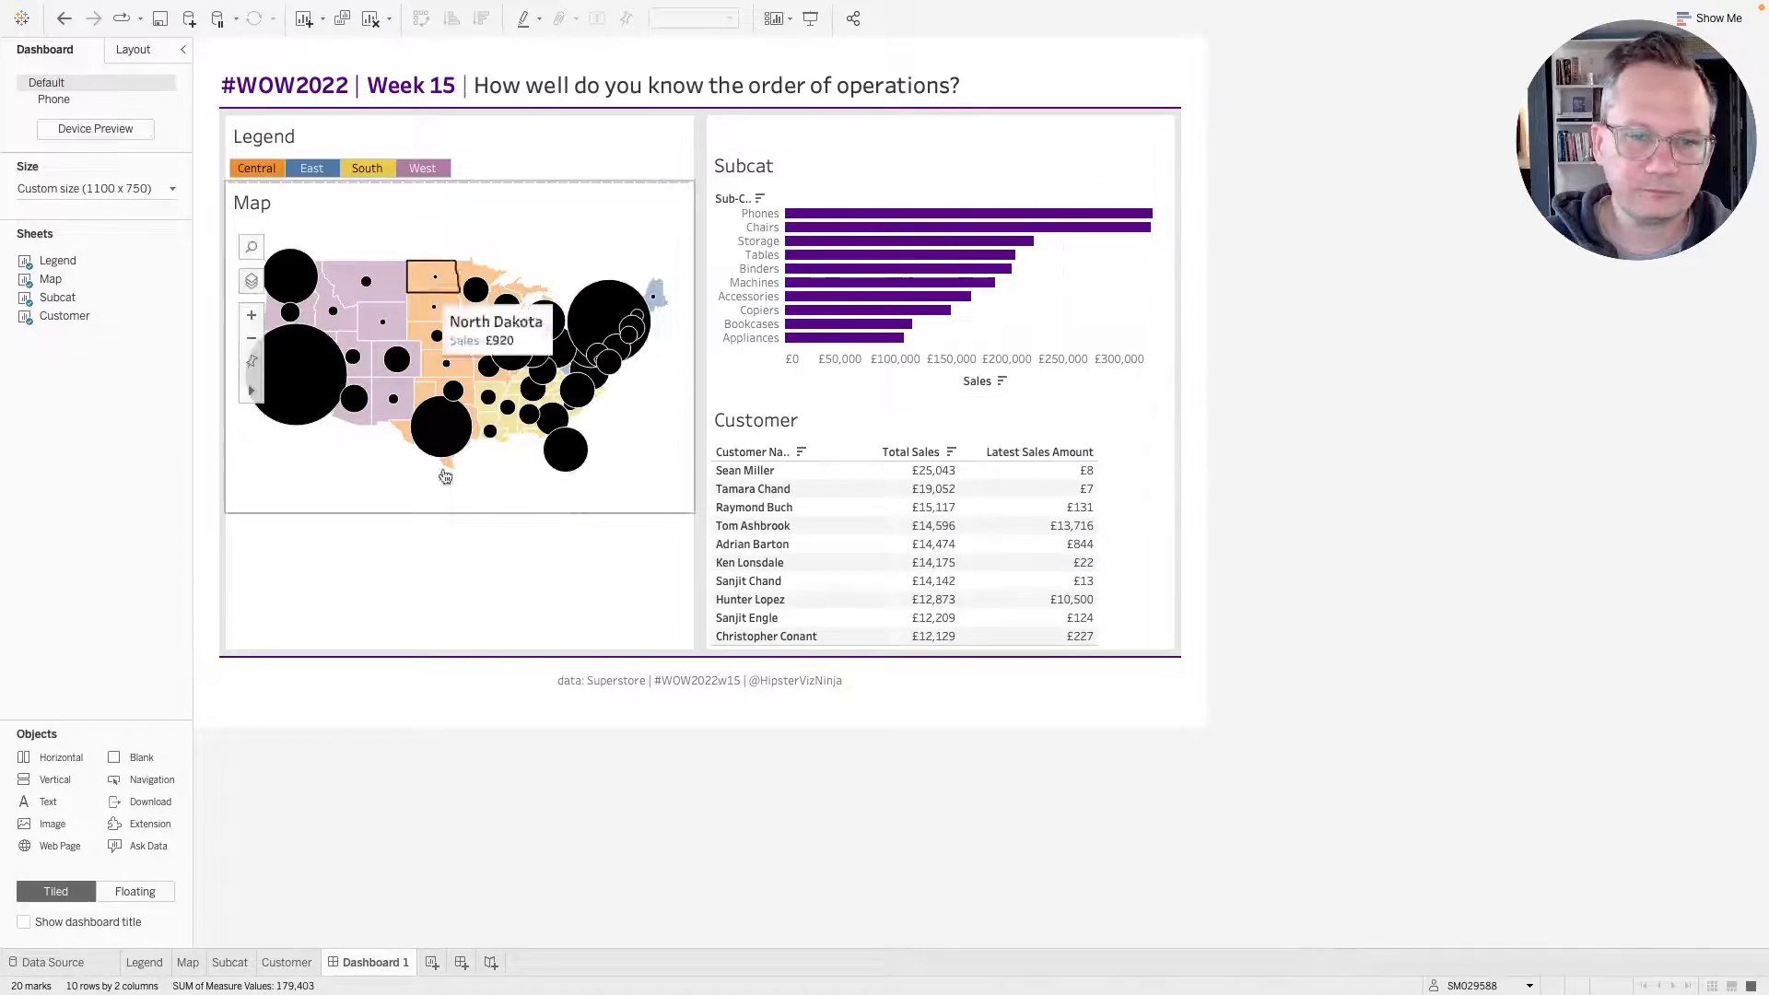
click(451, 557)
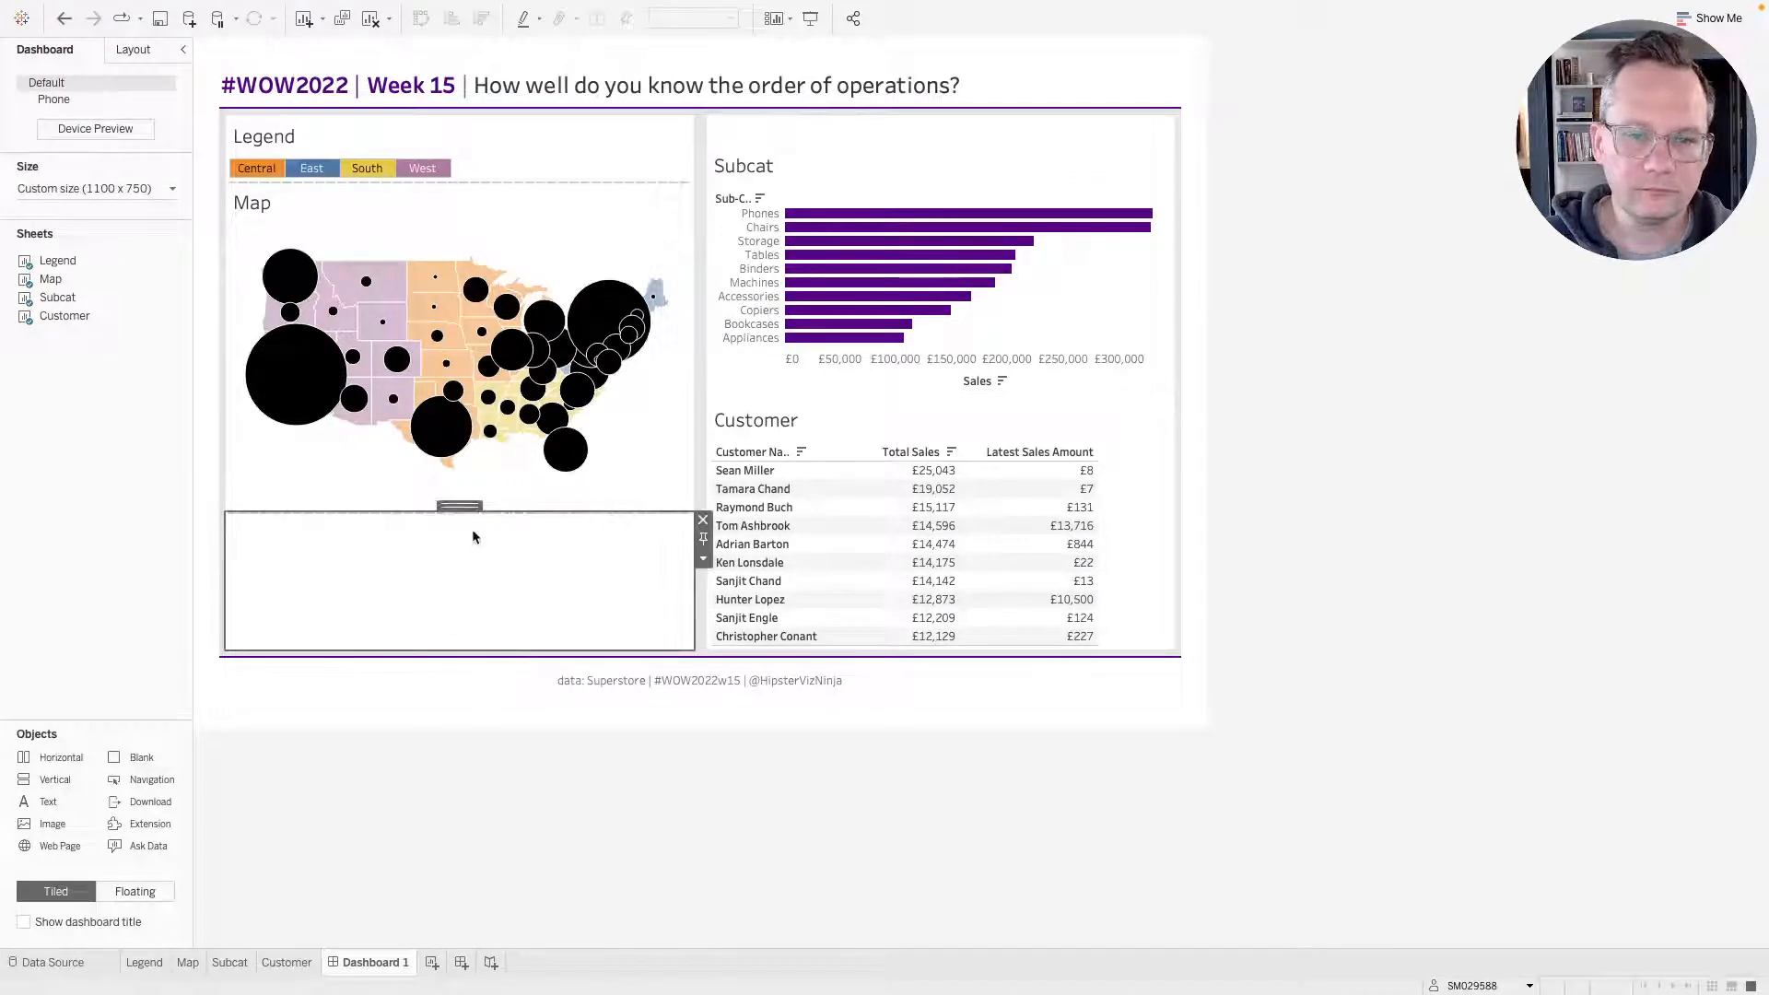
click(703, 520)
click(918, 137)
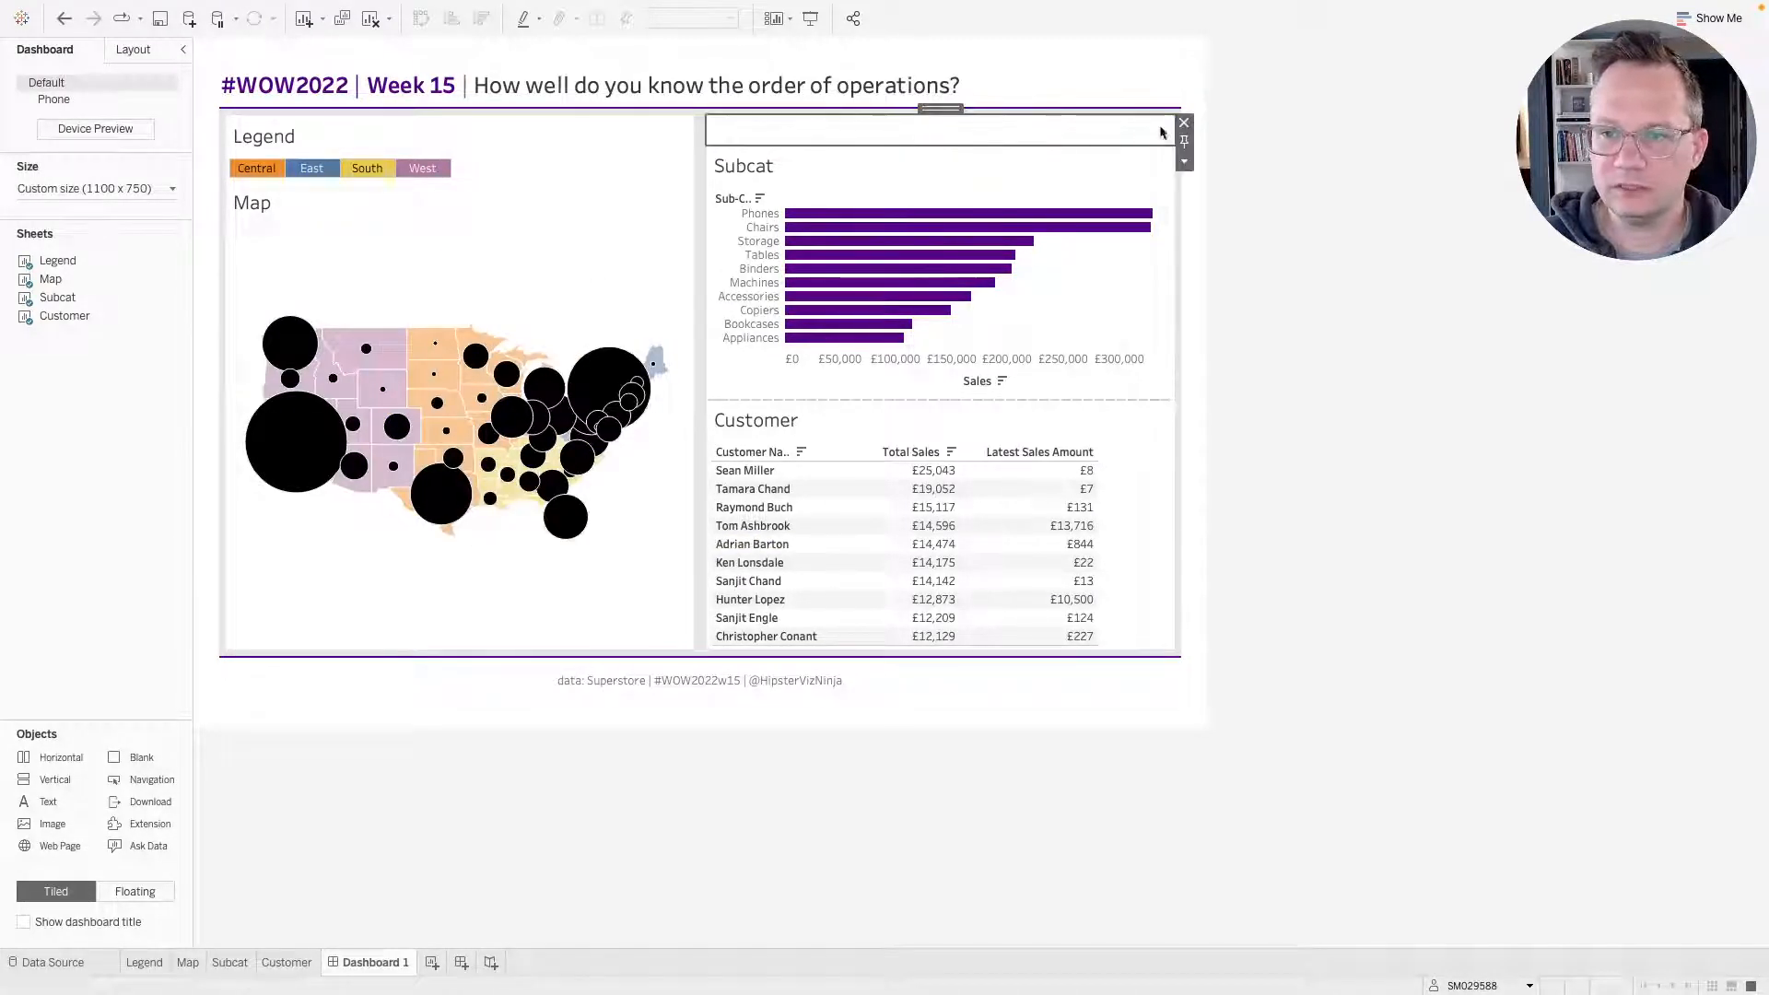
click(1184, 123)
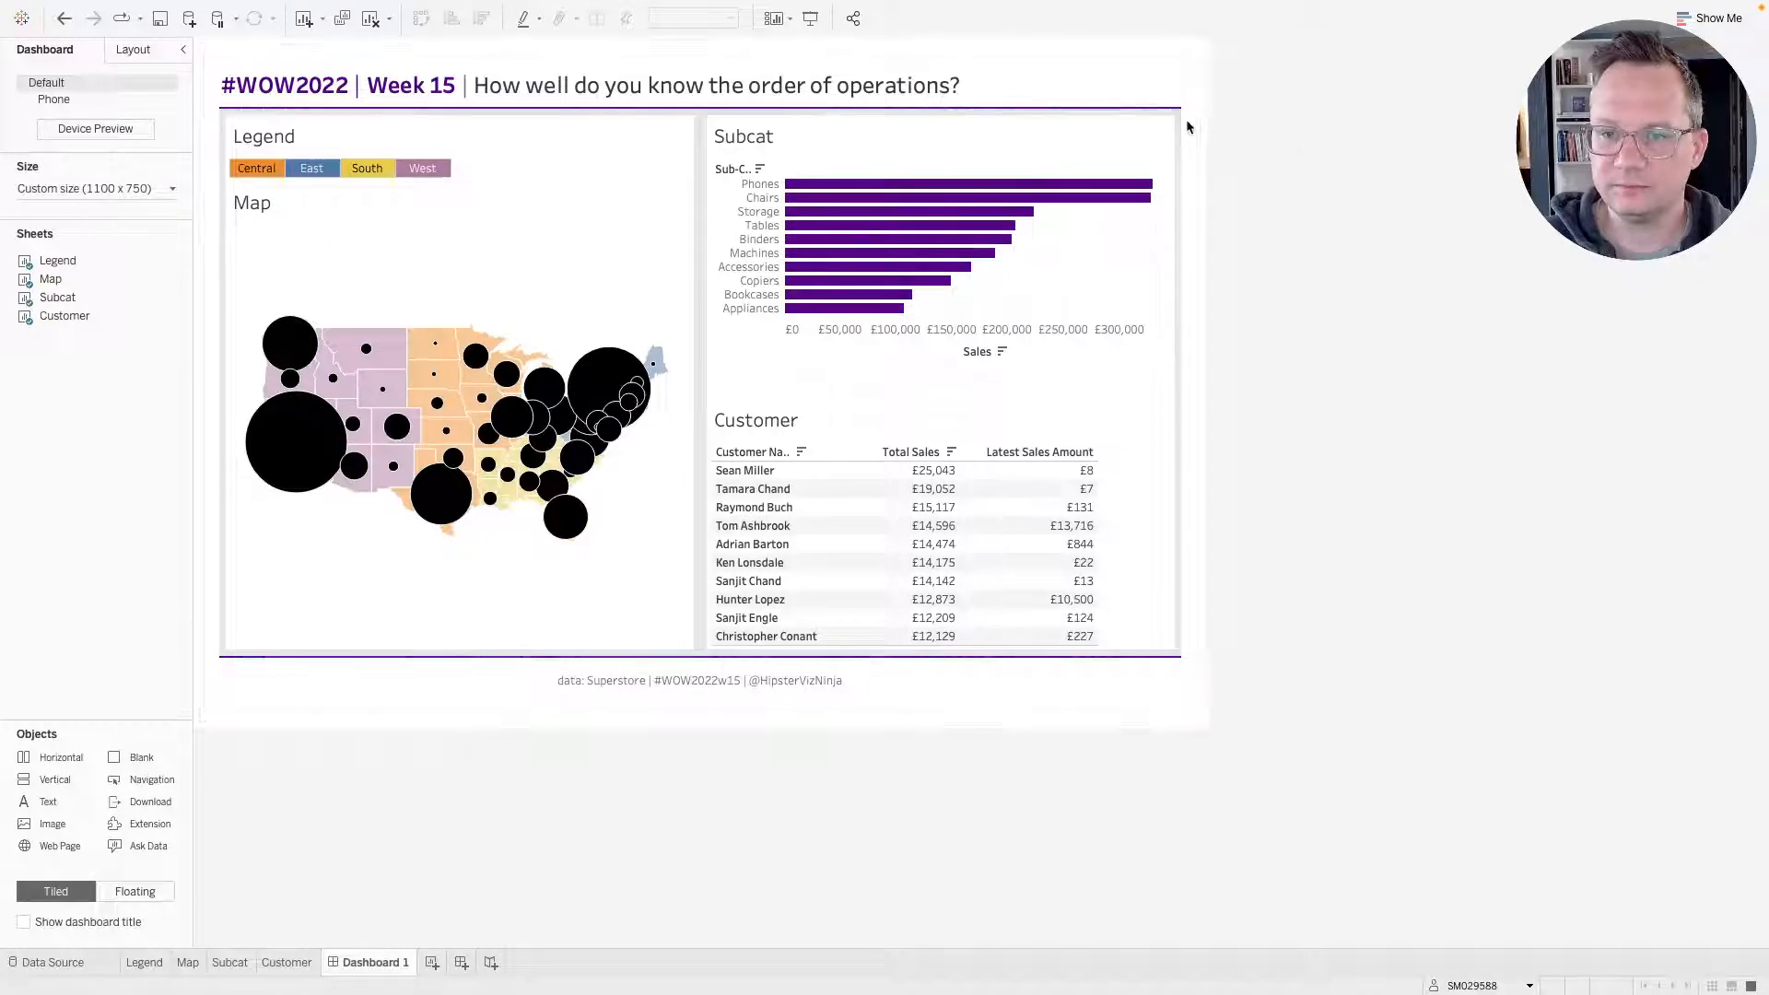
Inspect the layout properties of the dashboard's sheets.
click(1036, 136)
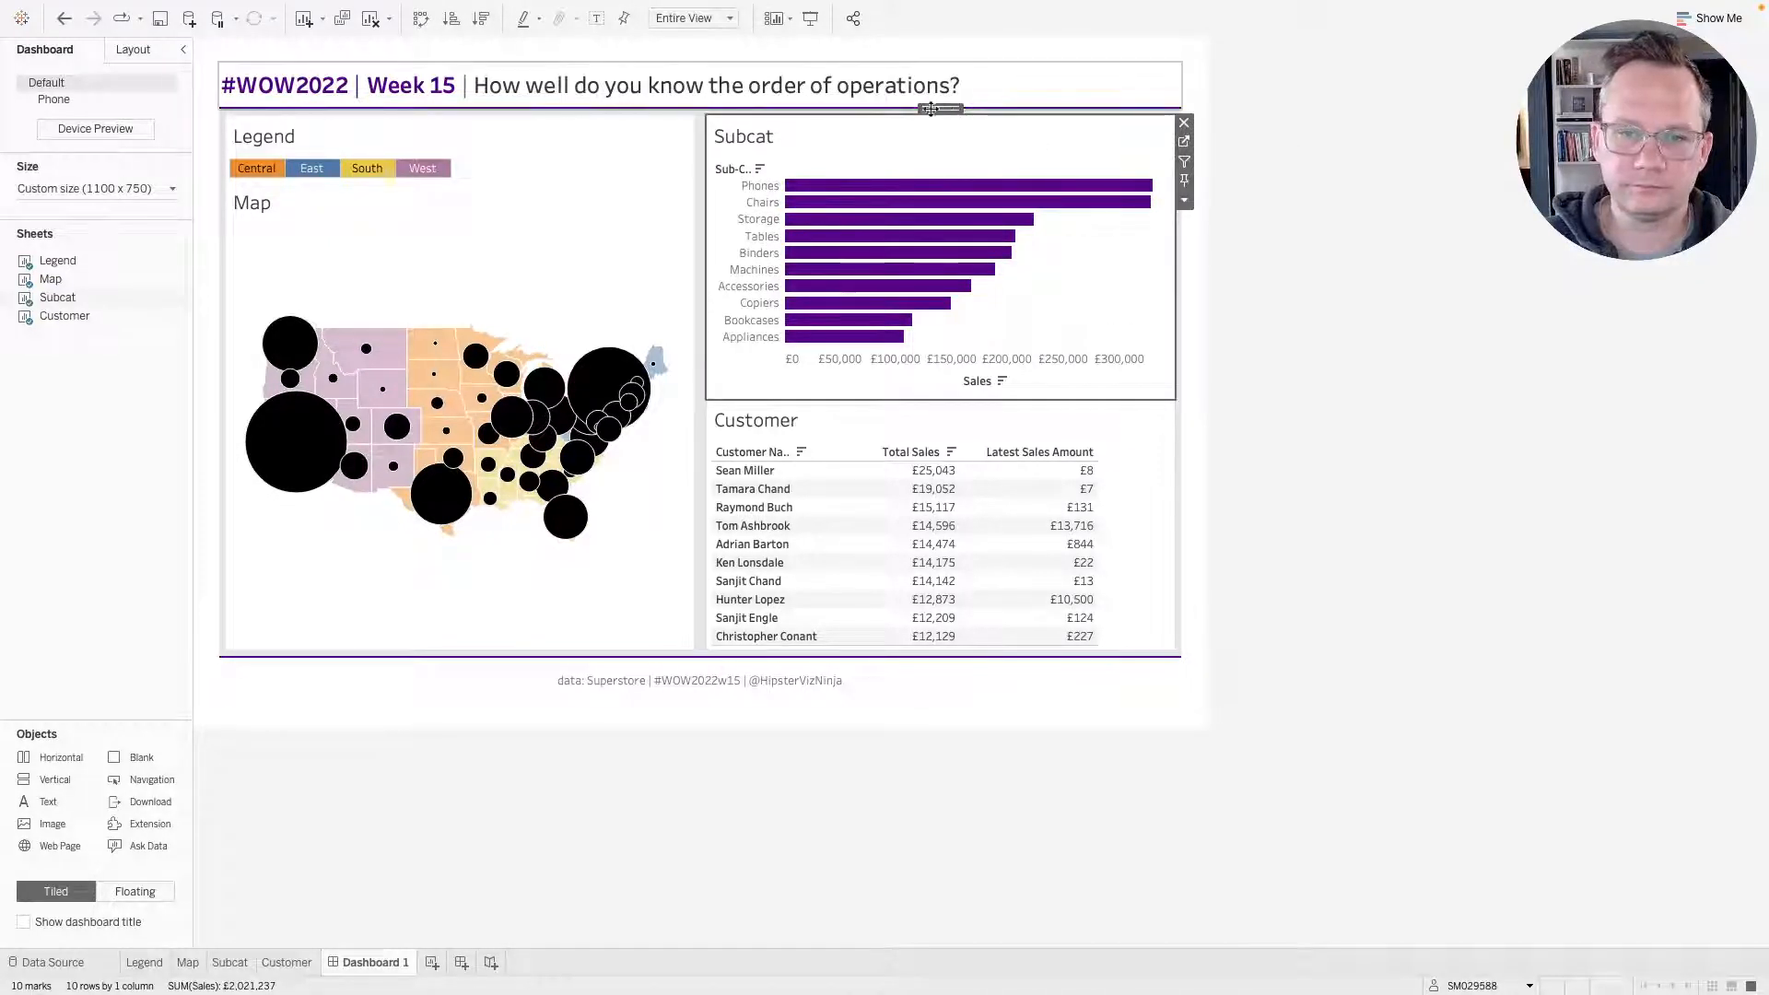
click(508, 145)
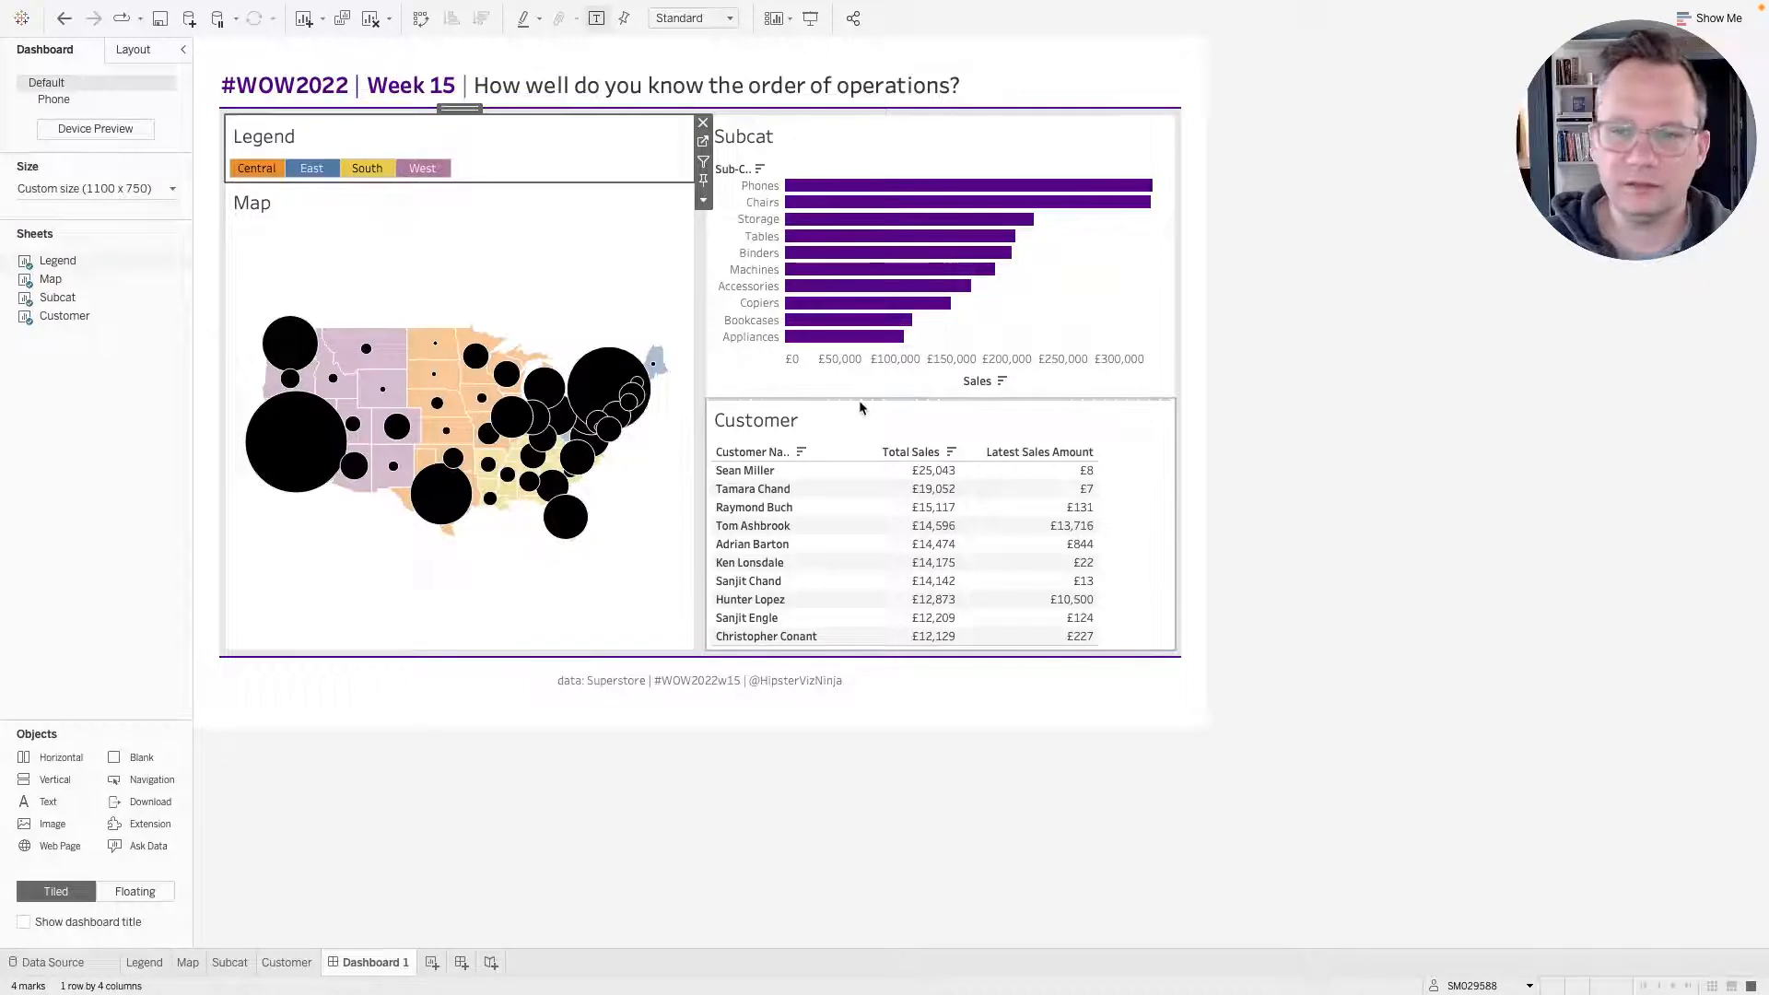
click(1099, 393)
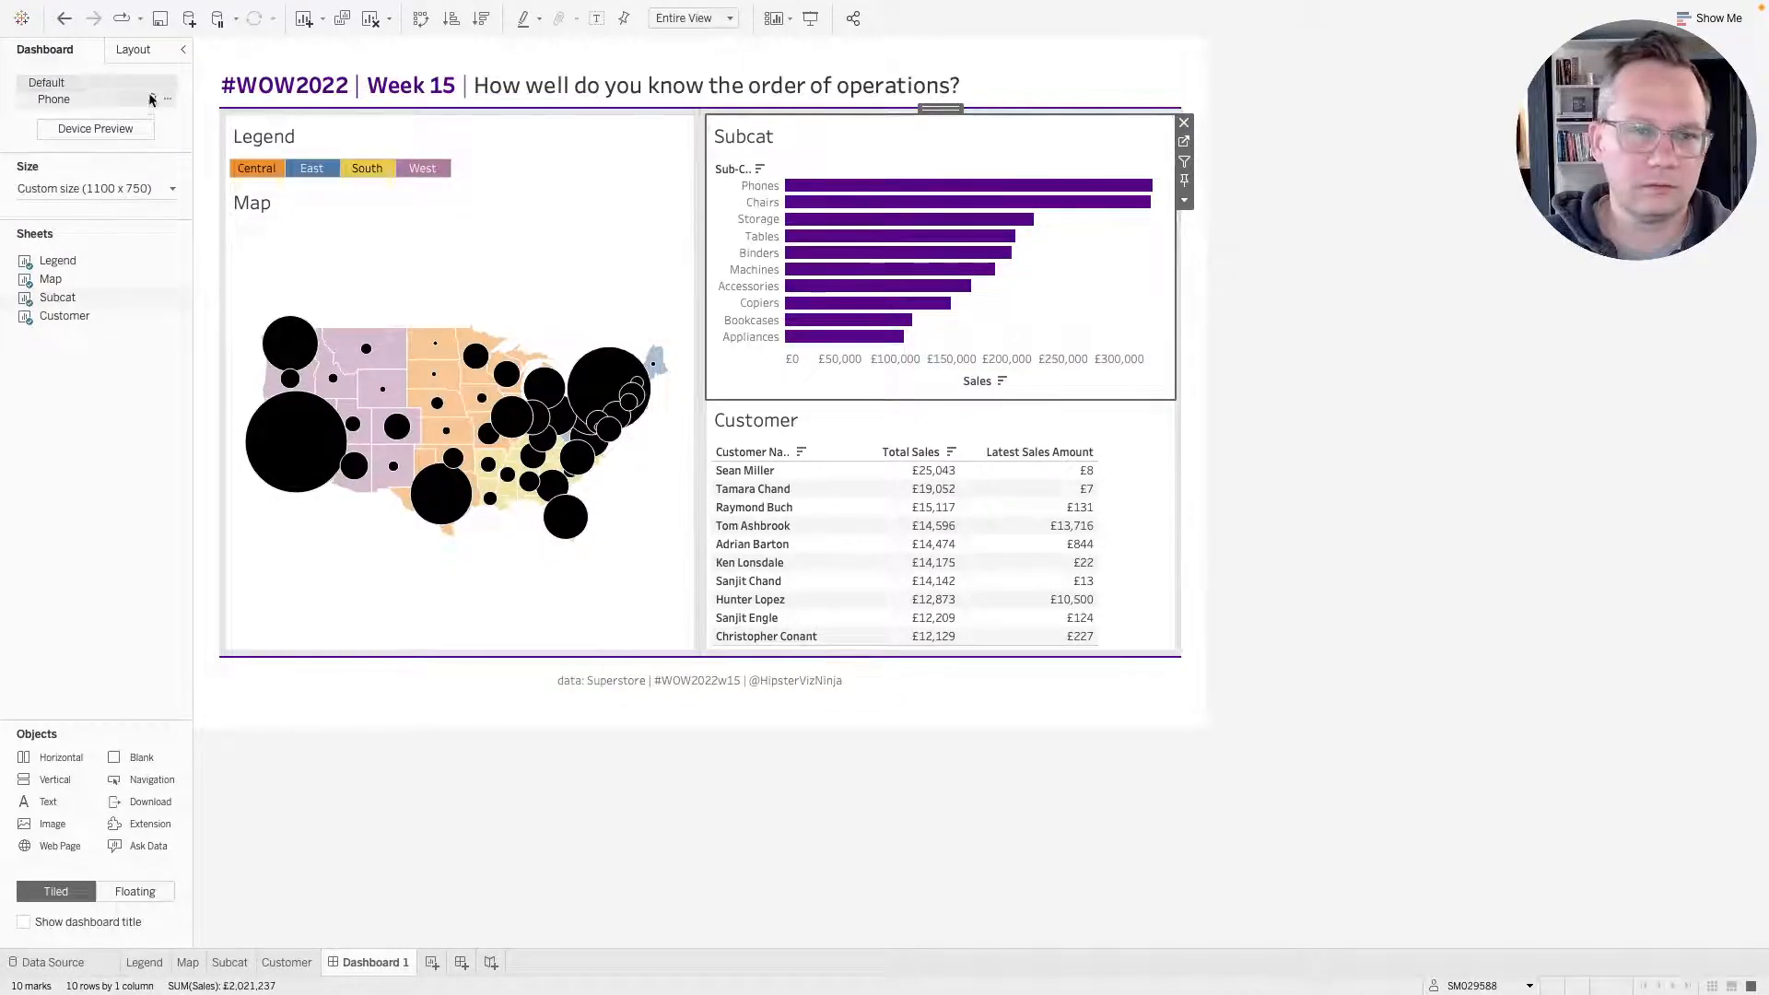
click(136, 49)
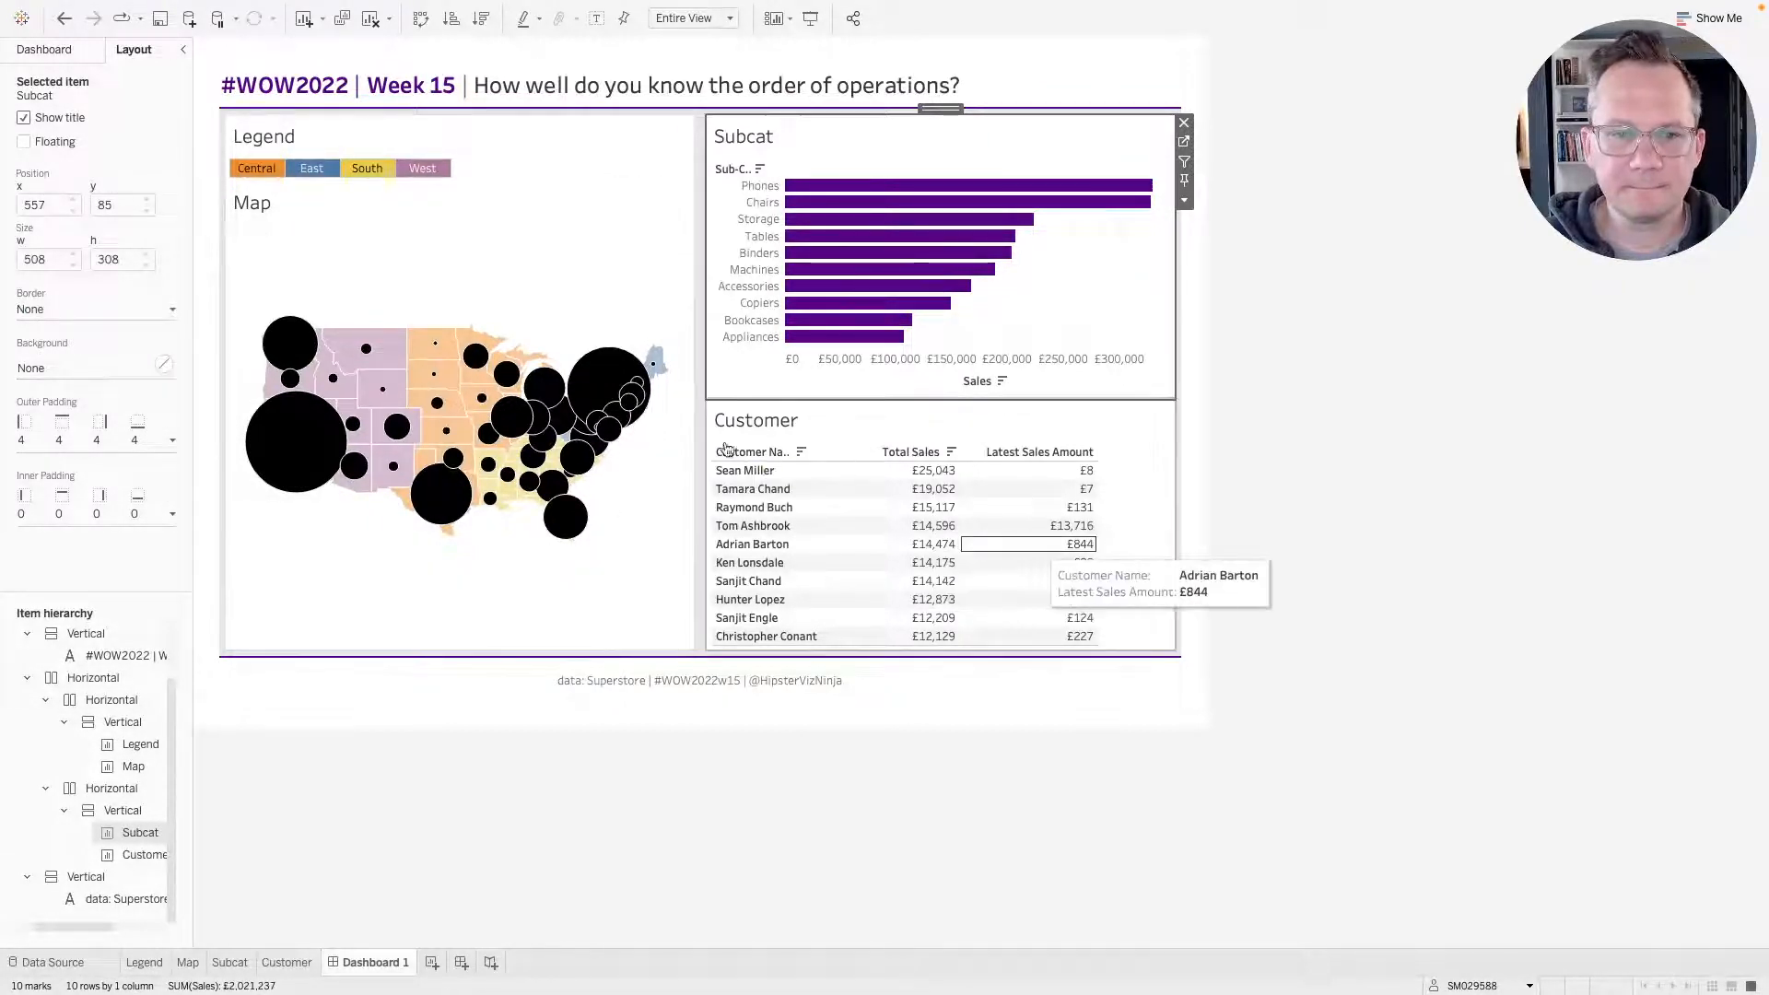
Open the Map sheet, reduce the size of the state circle marks, and return to the dashboard.
click(490, 234)
click(703, 208)
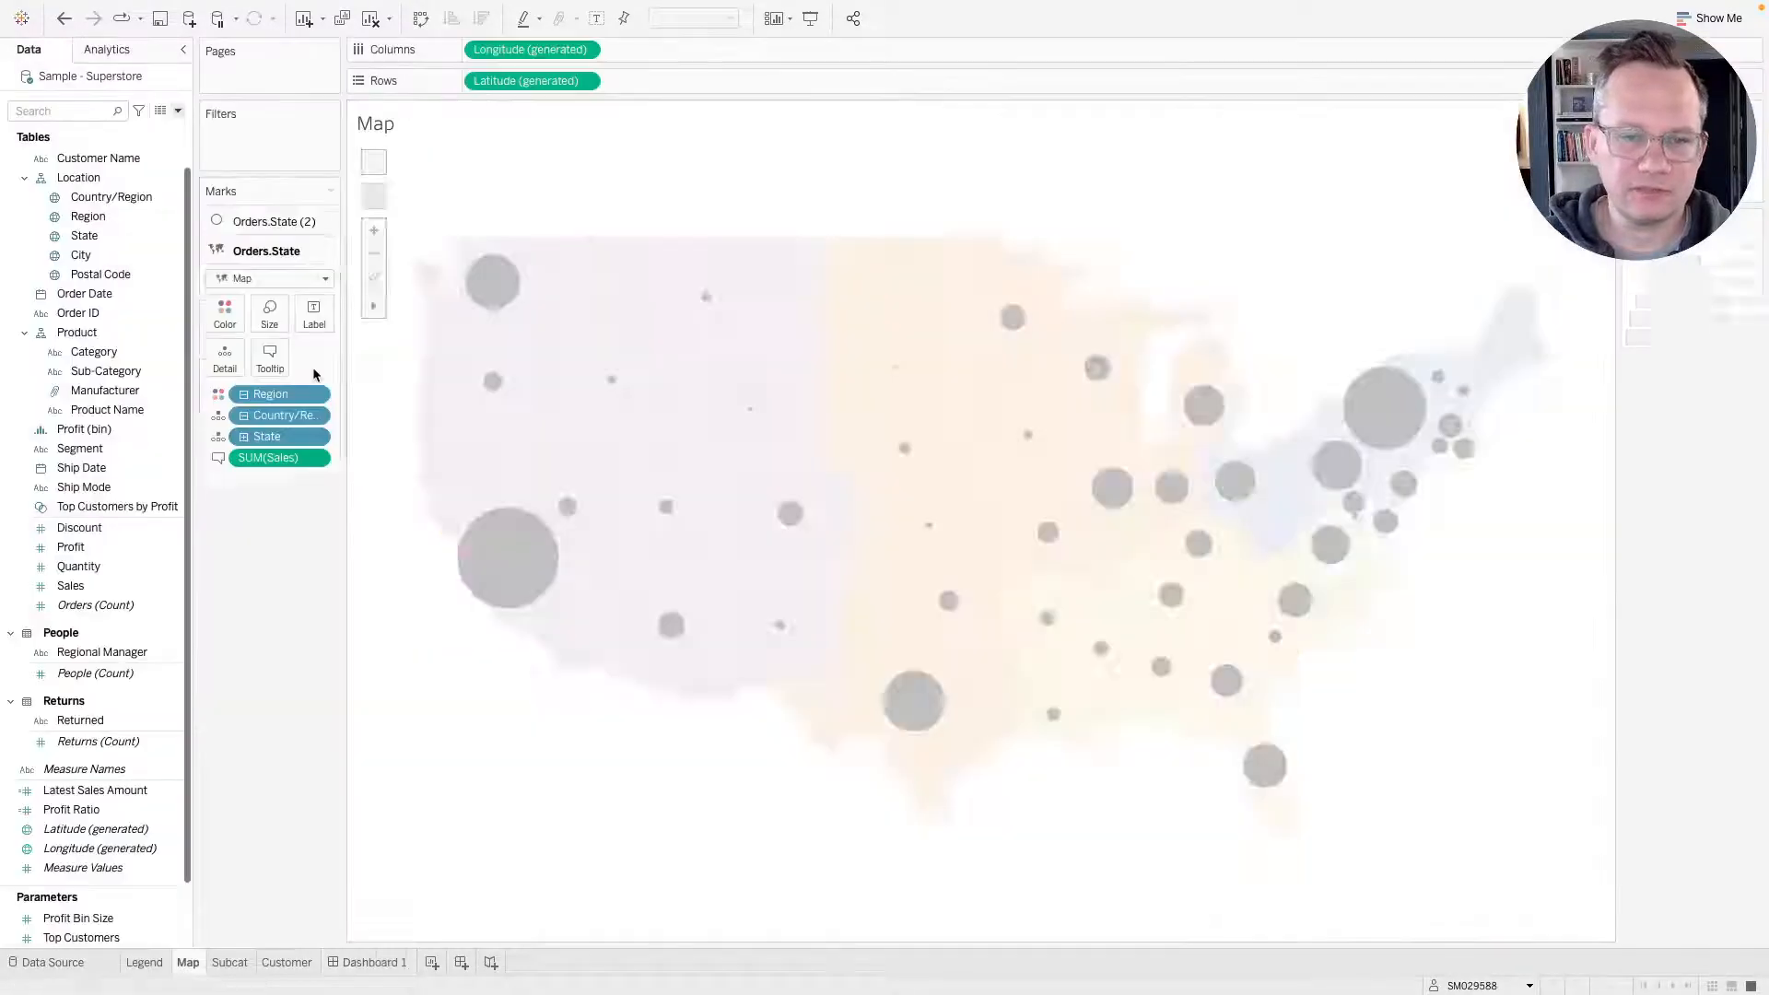
click(272, 357)
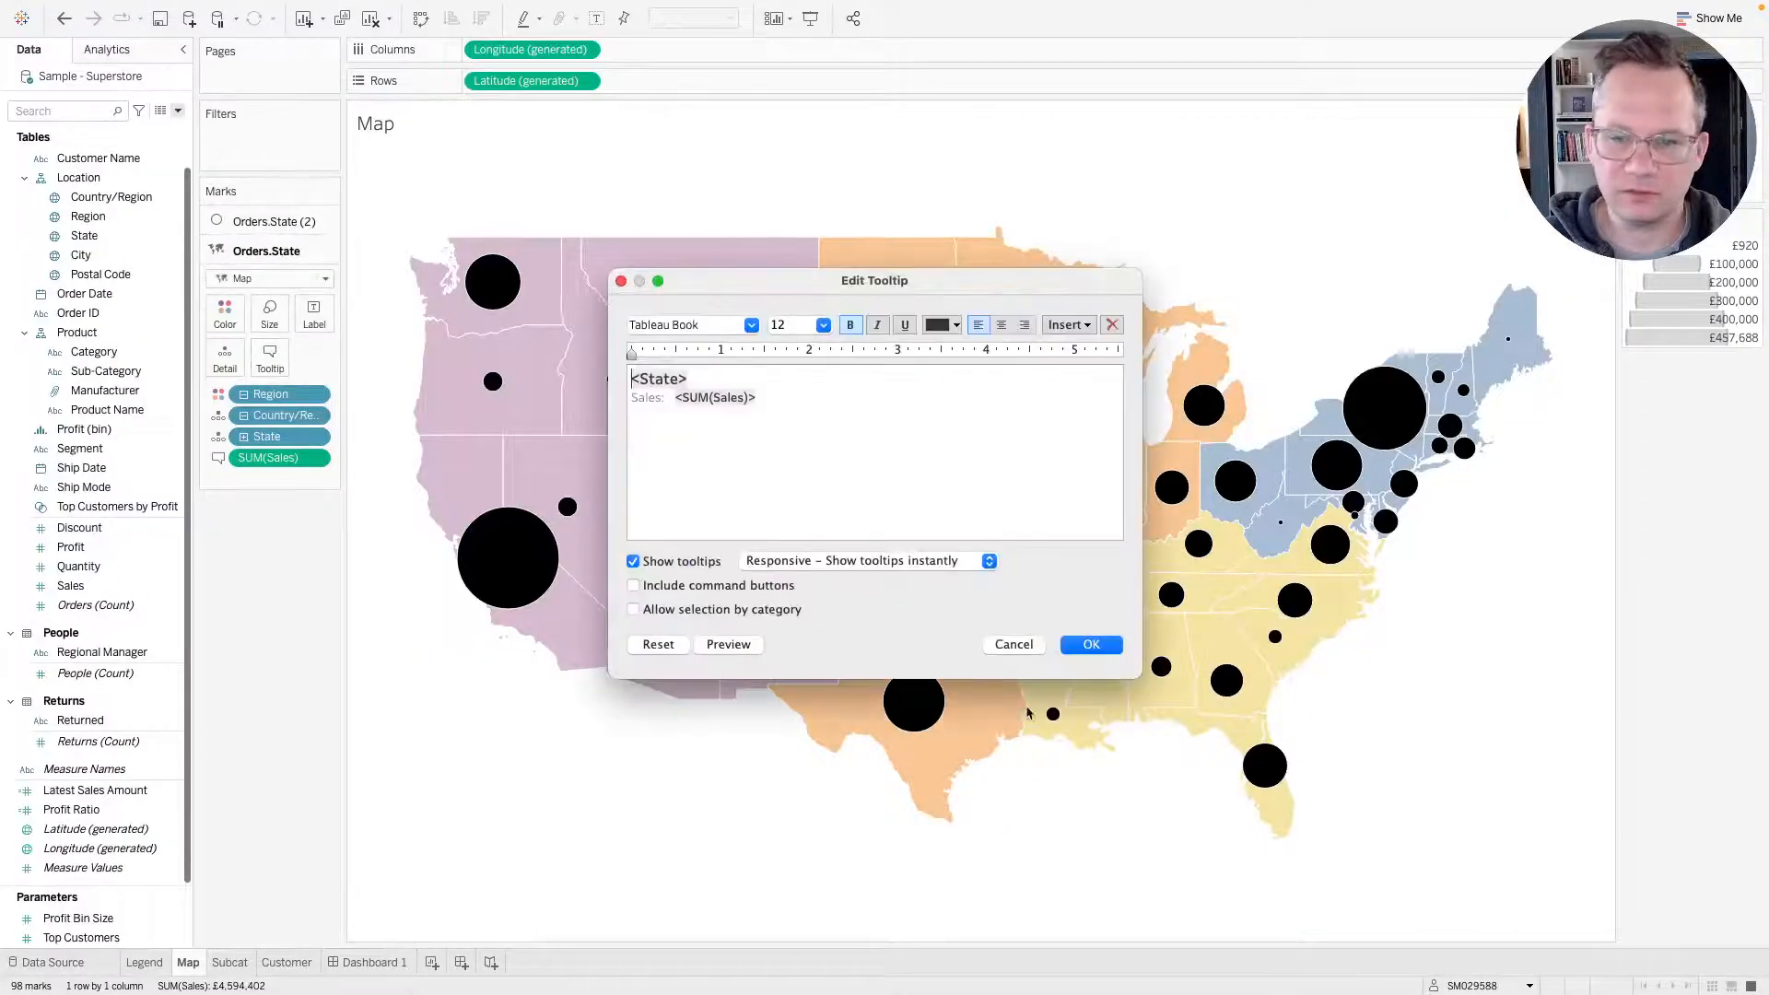
click(1011, 645)
click(290, 226)
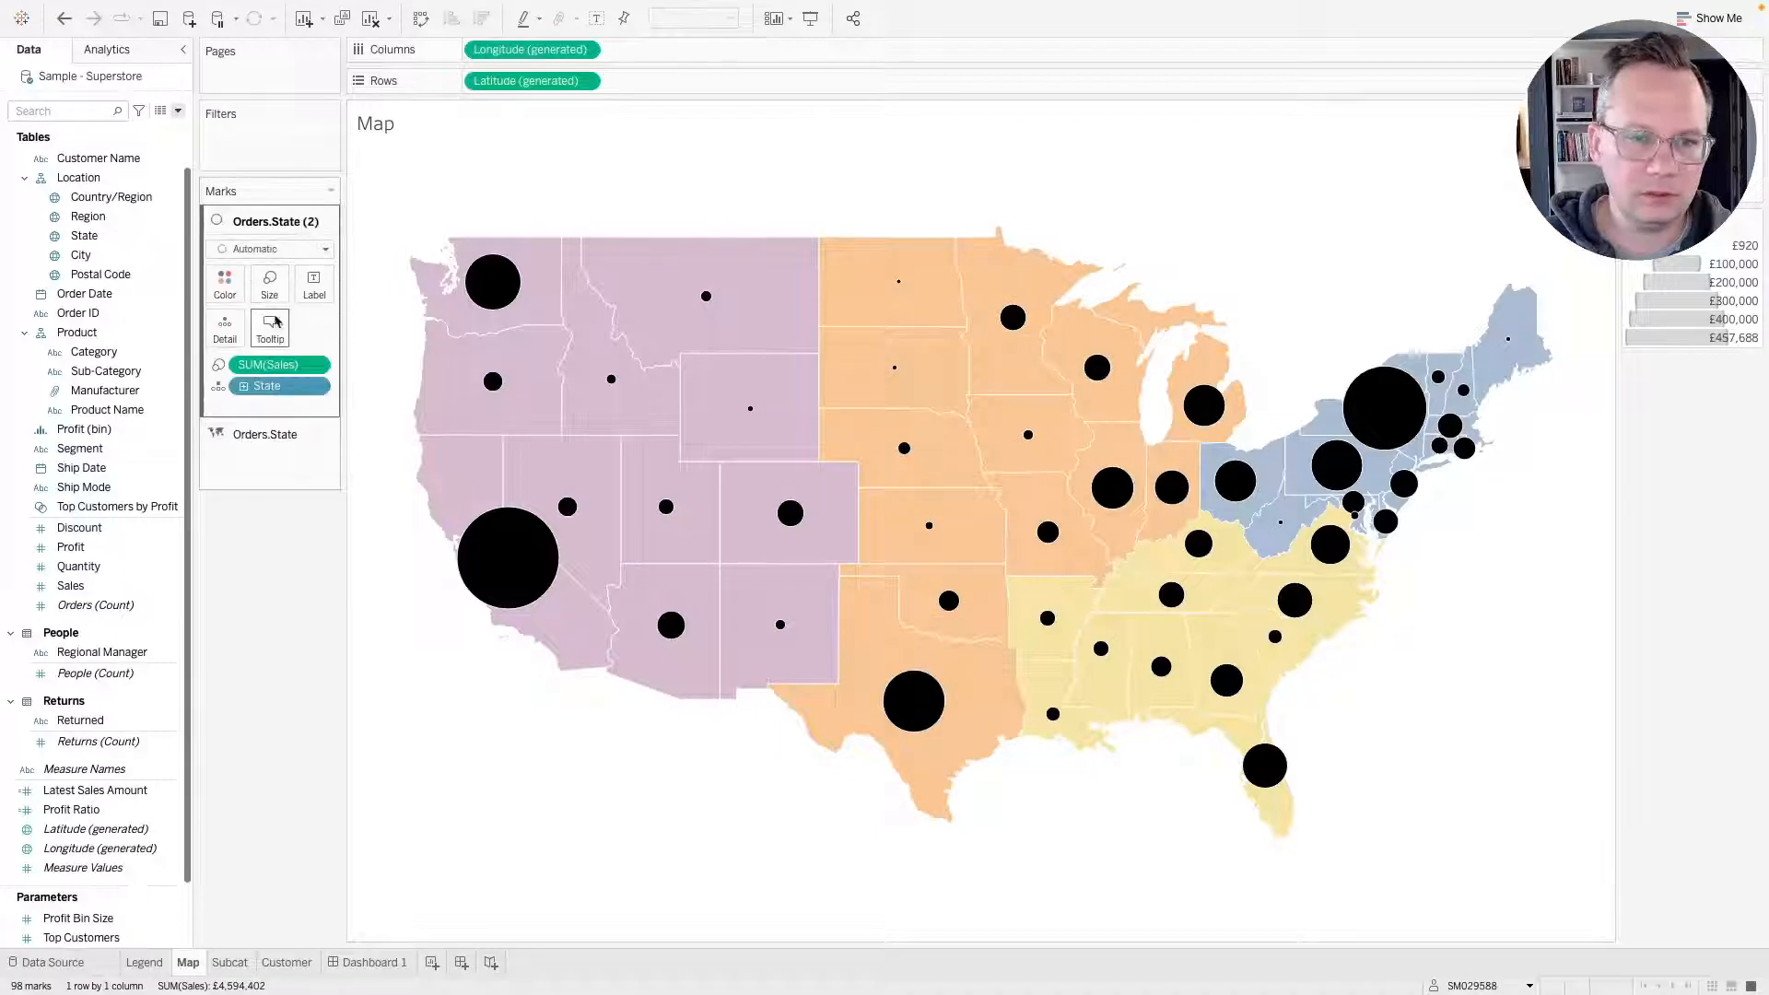
click(269, 284)
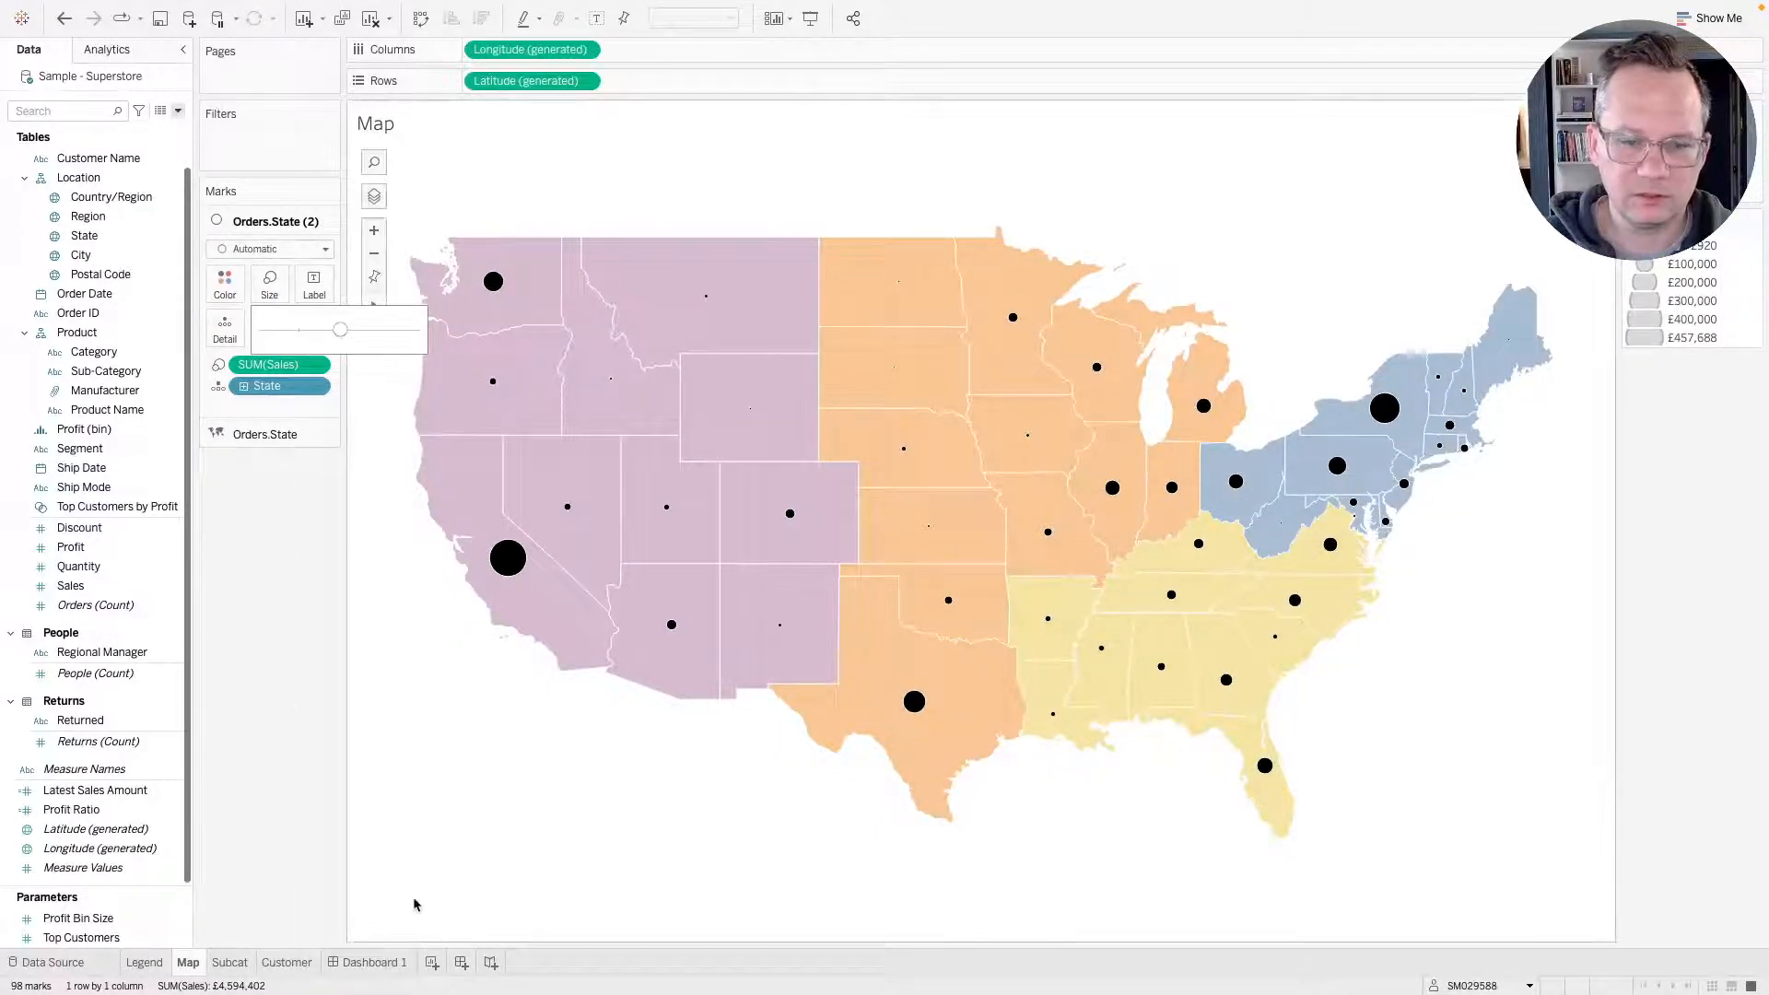
click(360, 973)
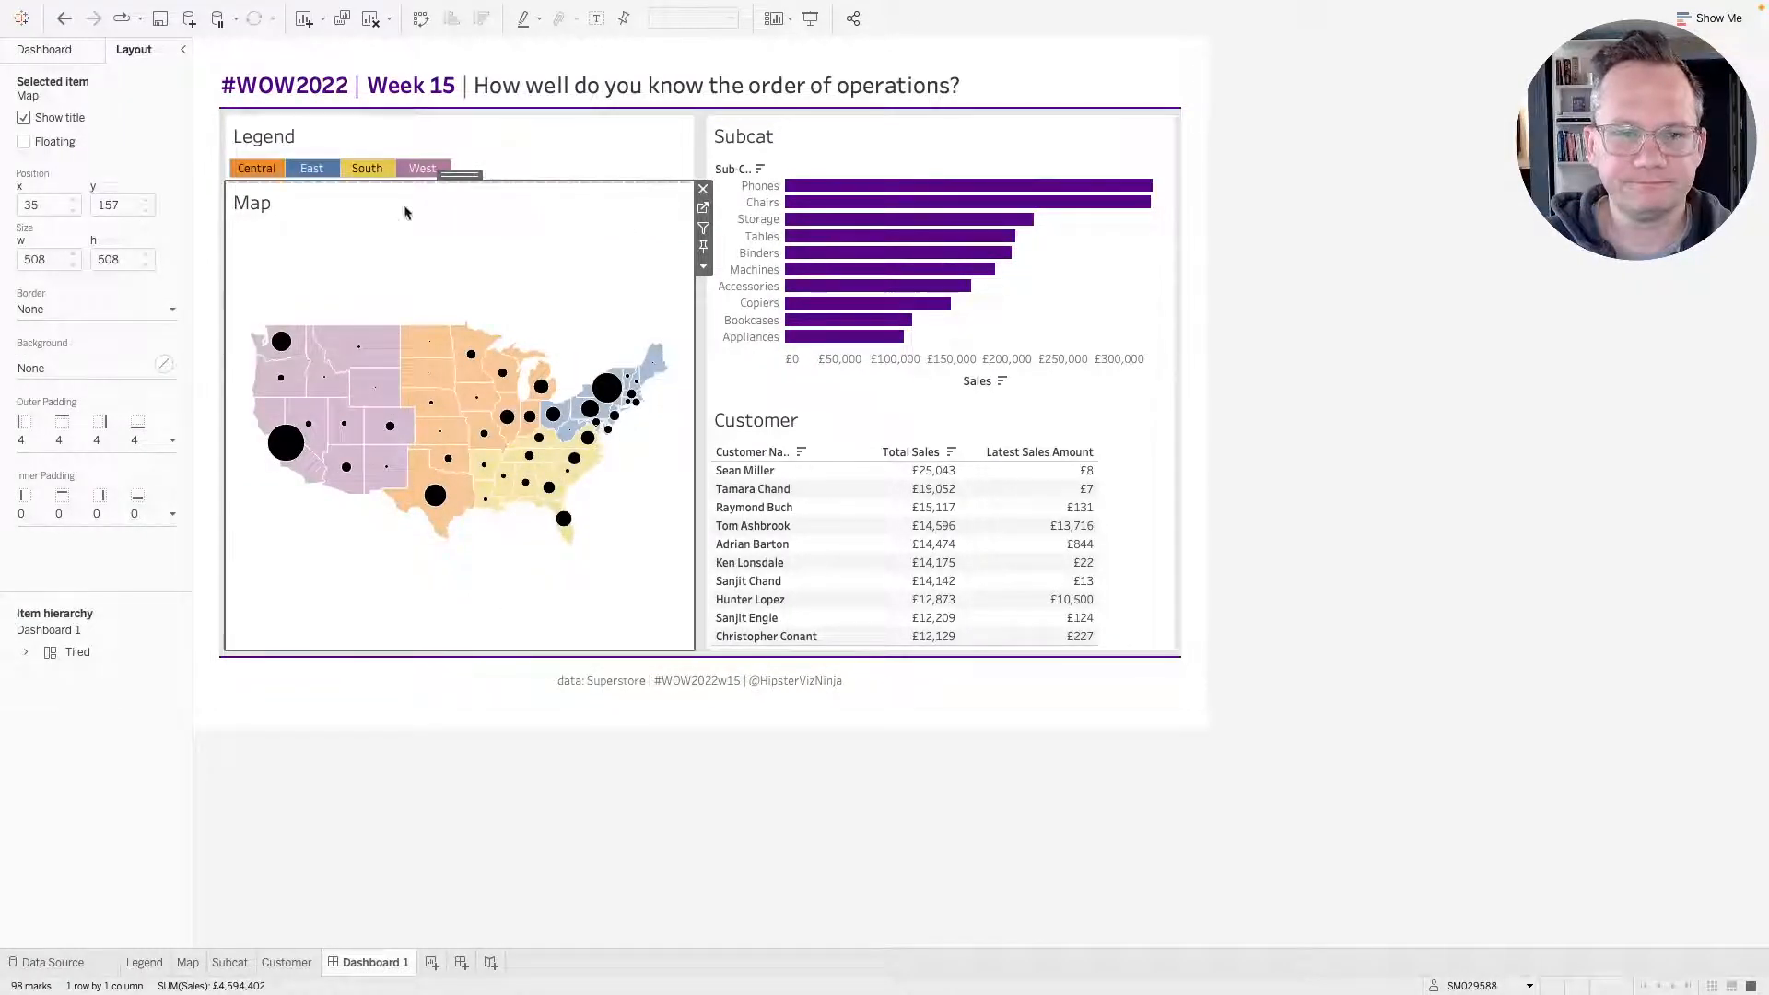
Hide the Map title and turn off map search, layer control, view toolbar and pan and zoom.
right_click(293, 205)
click(323, 238)
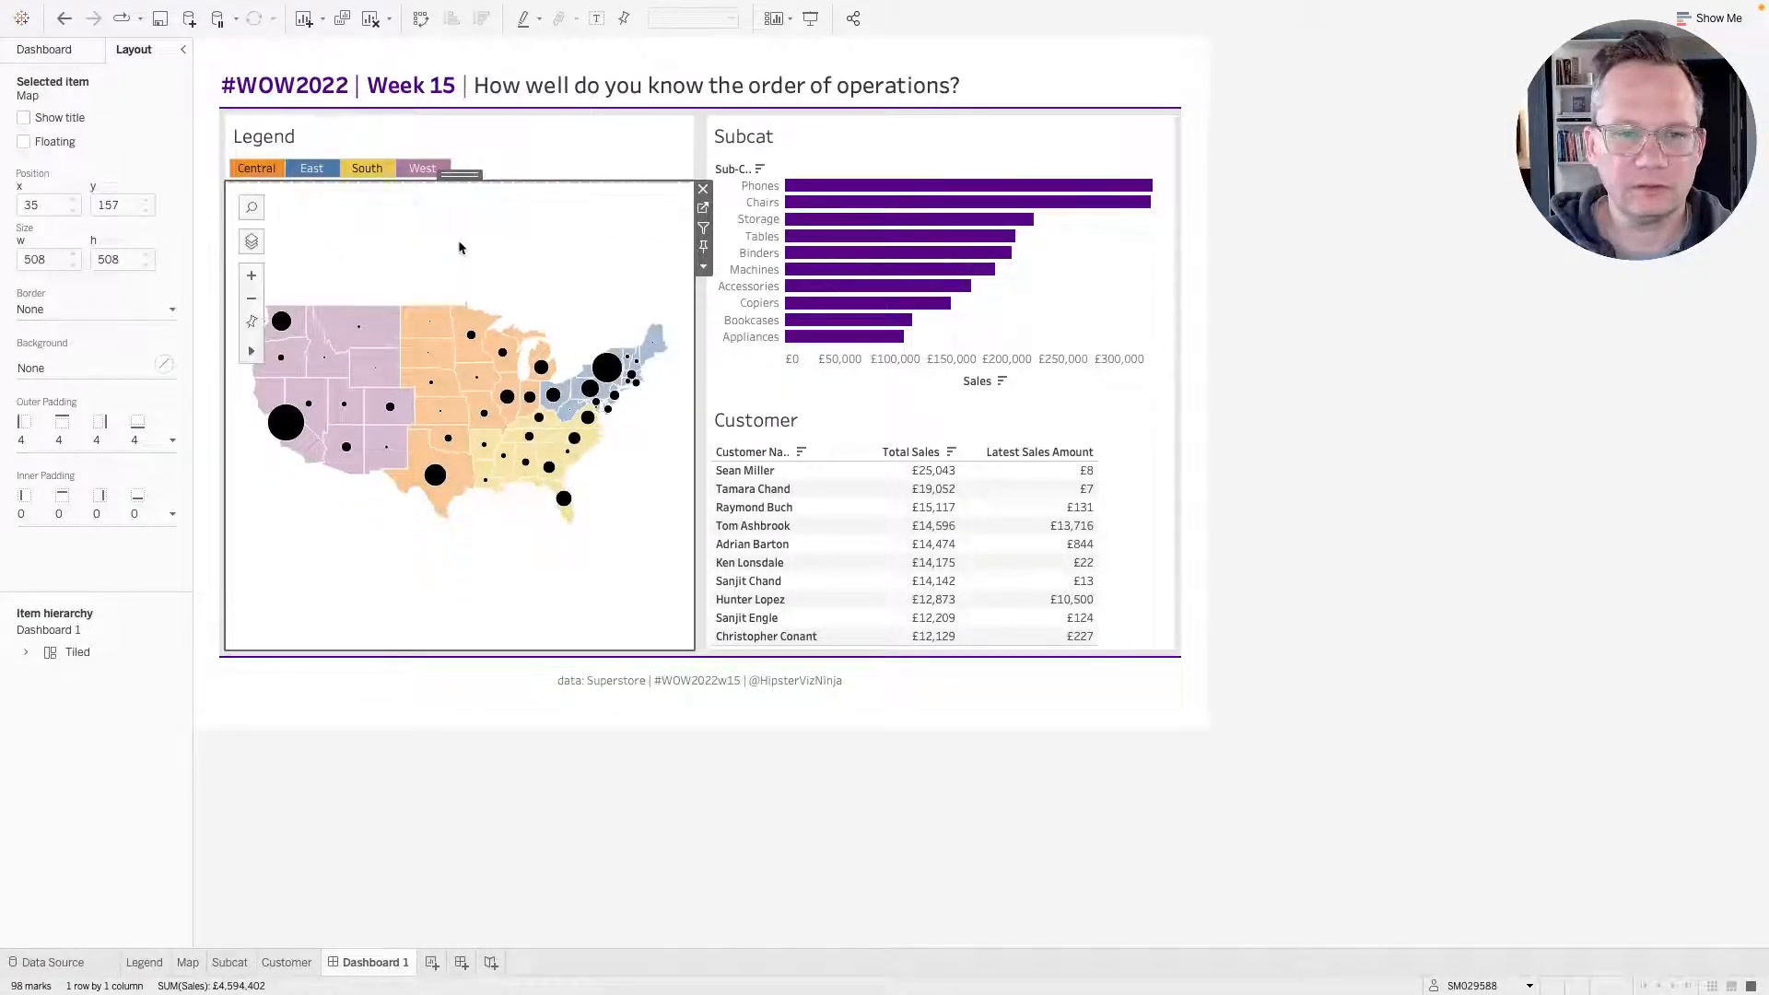
right_click(375, 239)
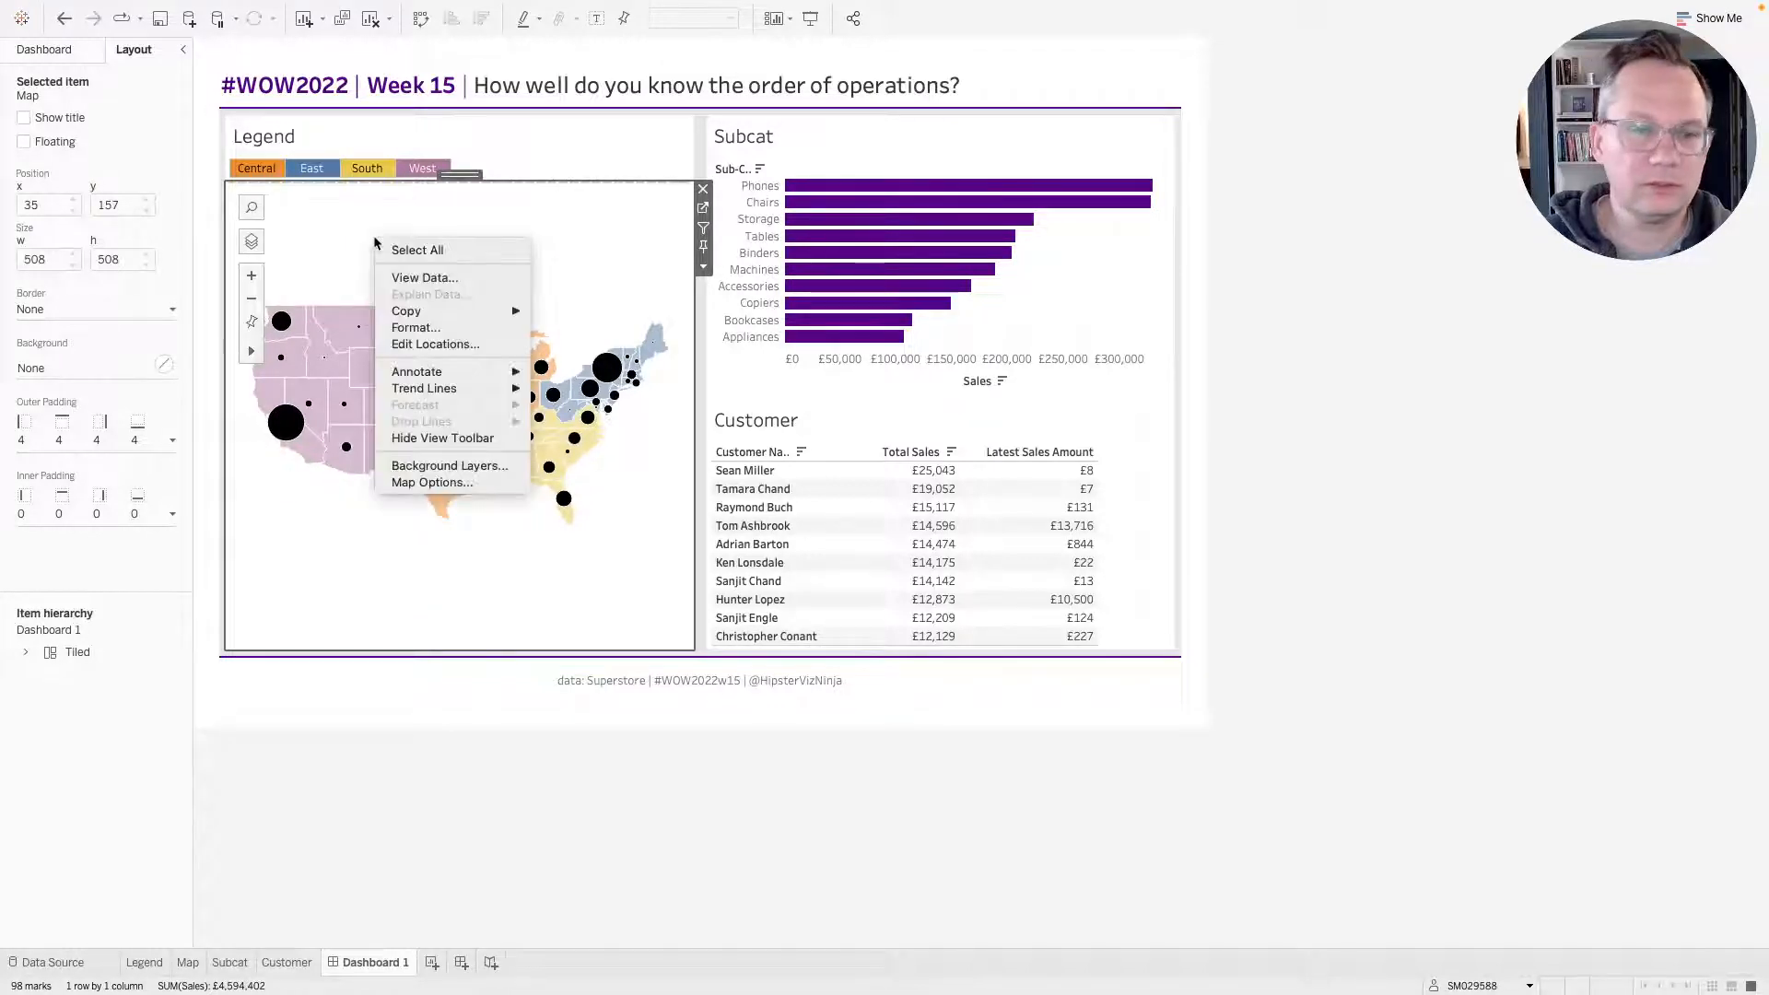
click(431, 482)
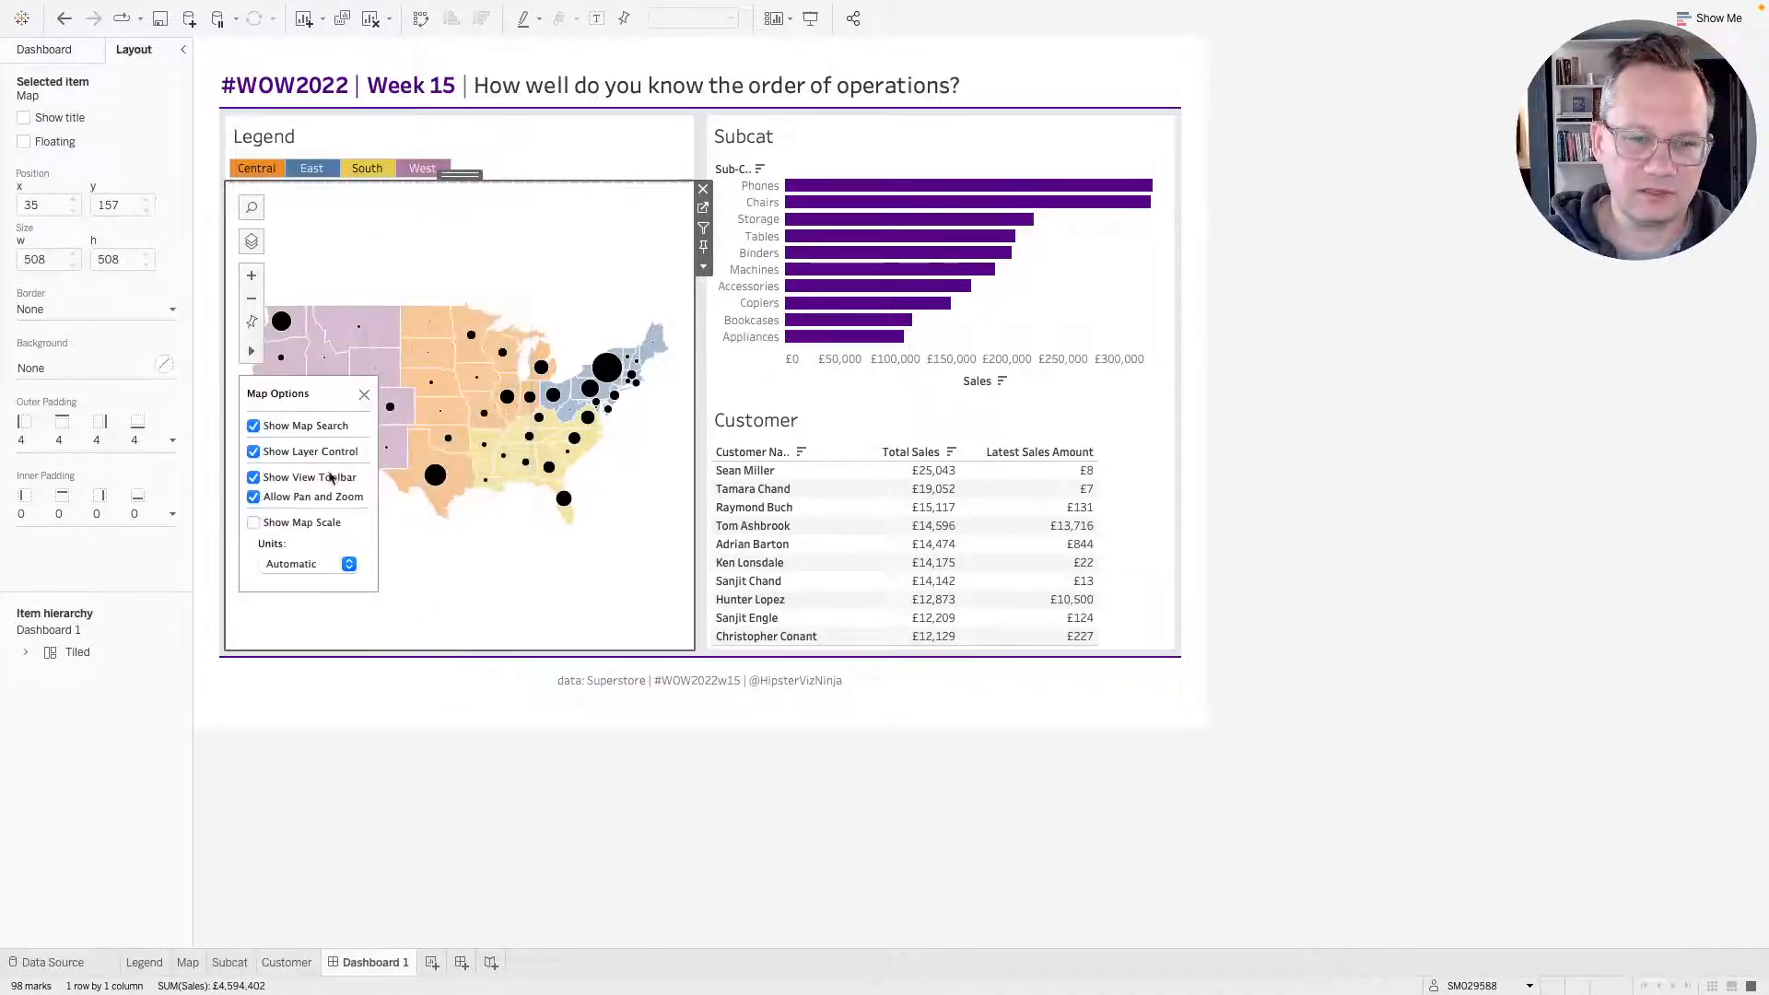
click(253, 425)
click(254, 451)
click(254, 477)
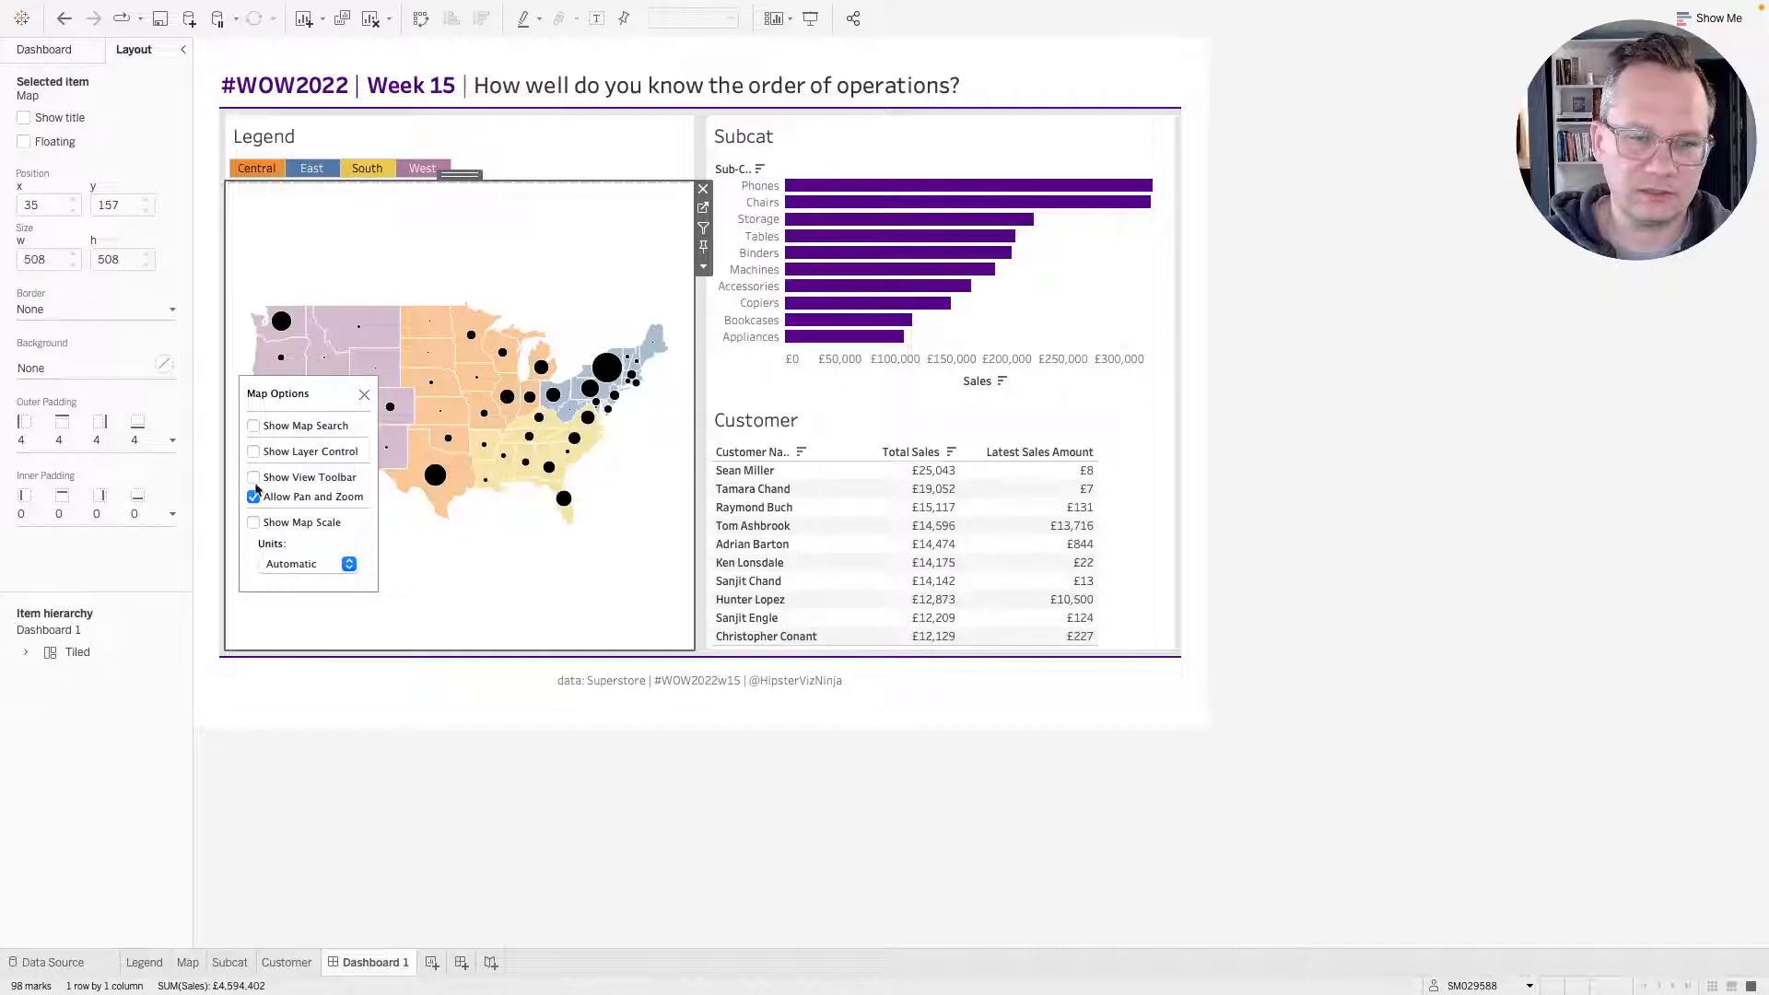
click(254, 496)
click(364, 394)
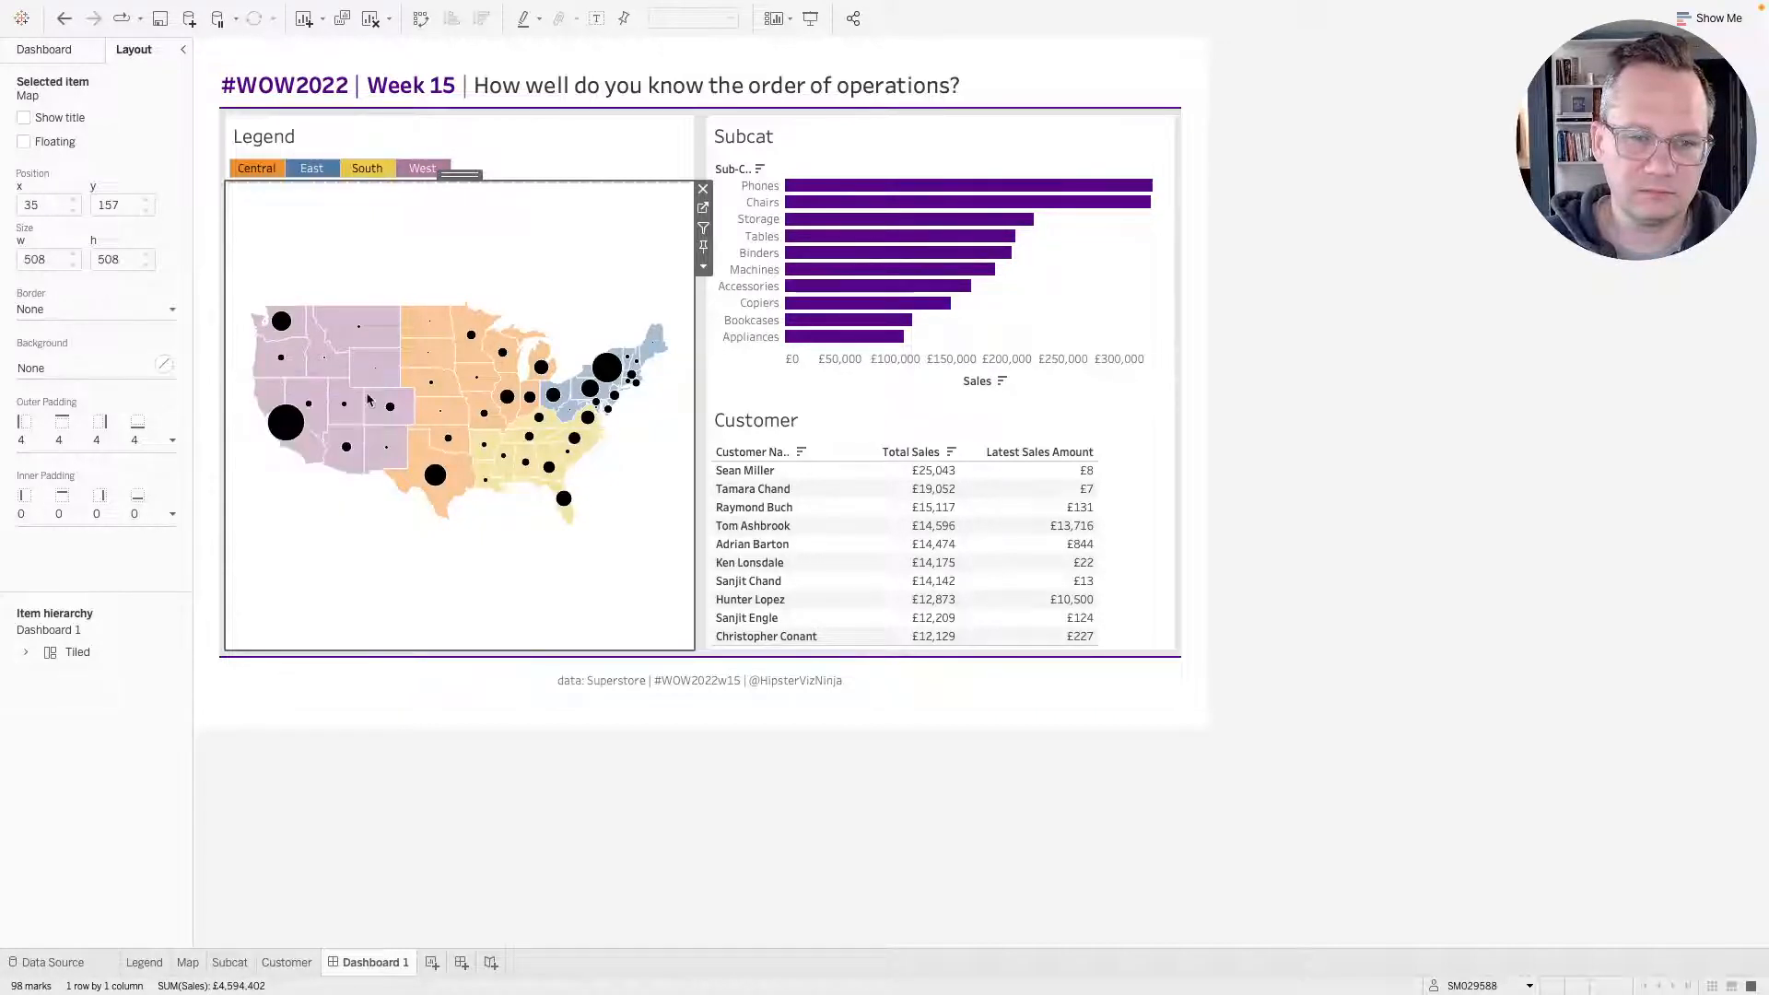
Set the Legend sheet to Entire View and adjust its height to about 117 px.
drag(572, 182, 573, 249)
click(551, 199)
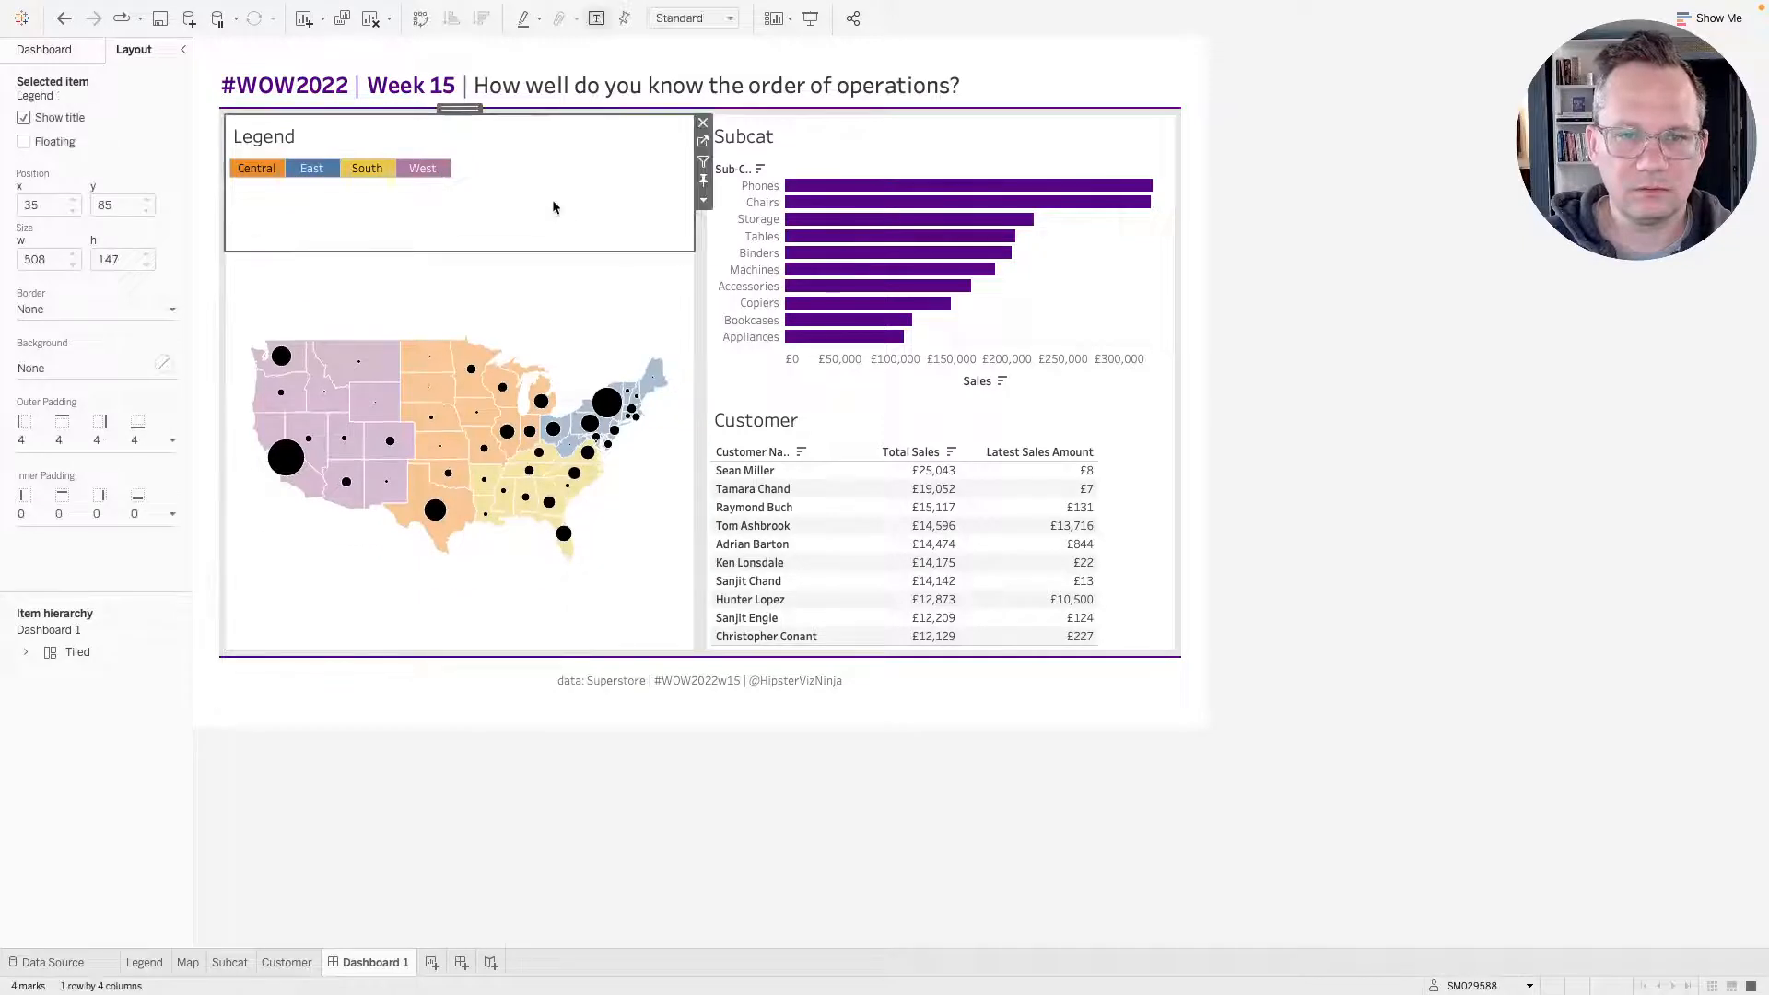
click(727, 18)
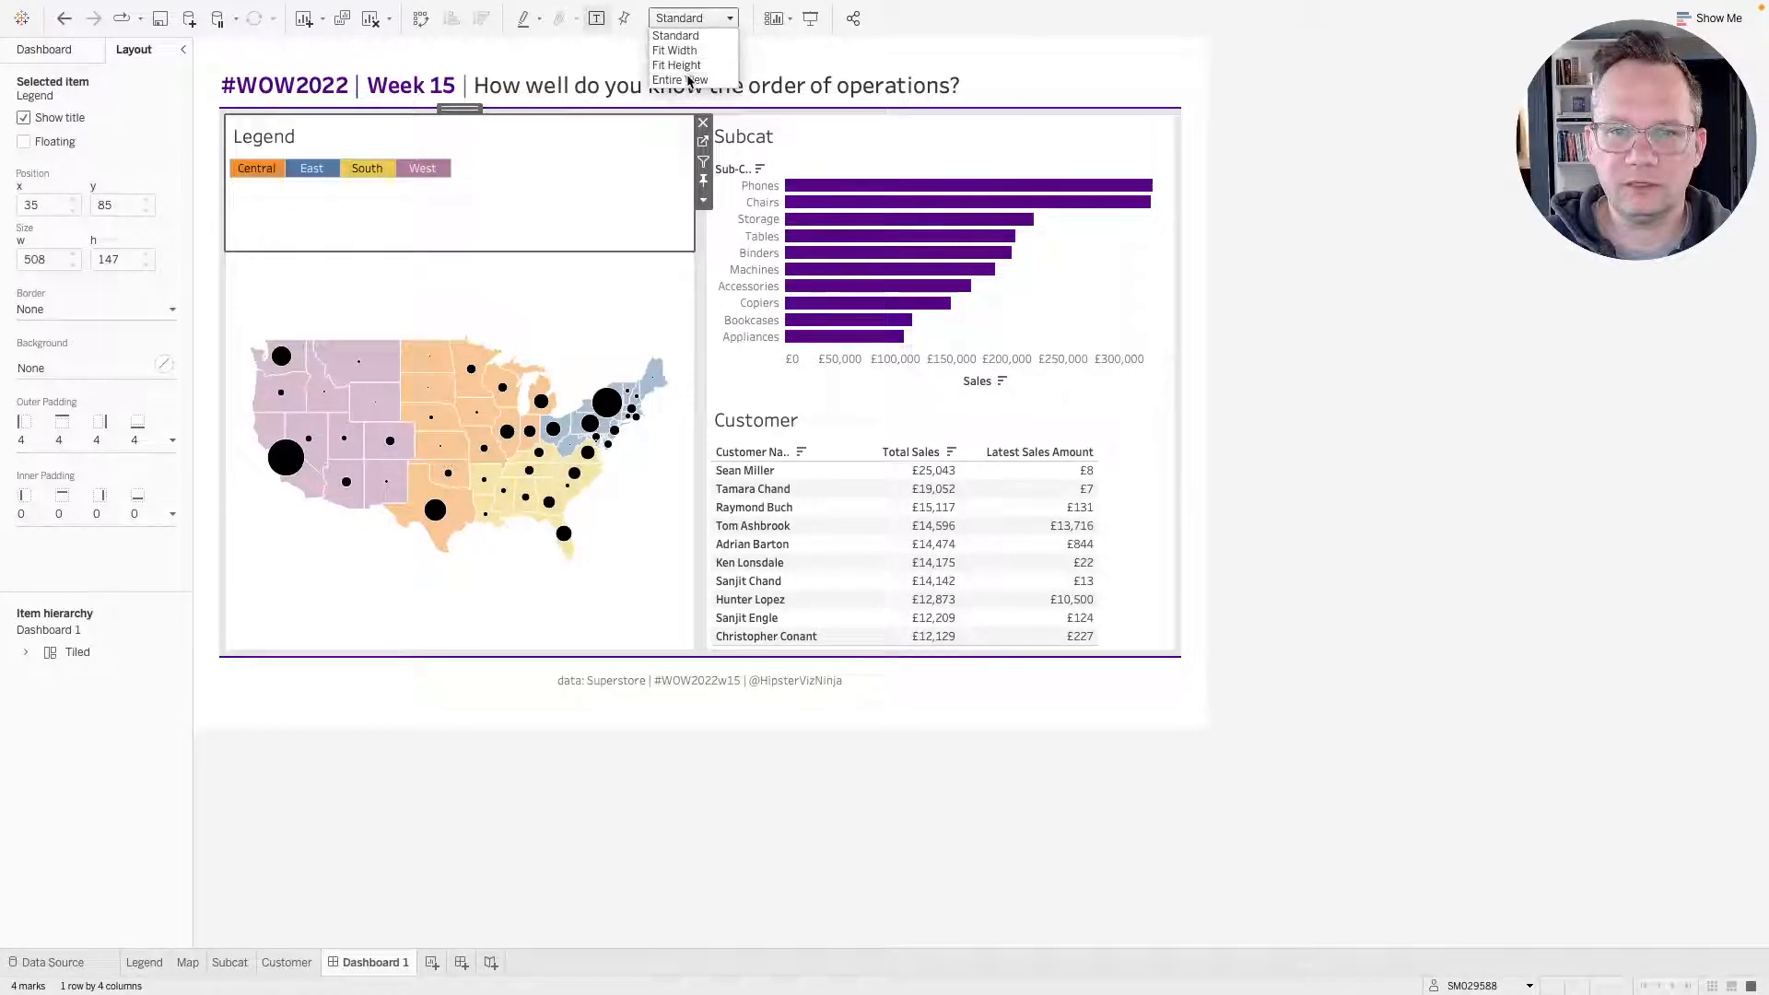
click(684, 80)
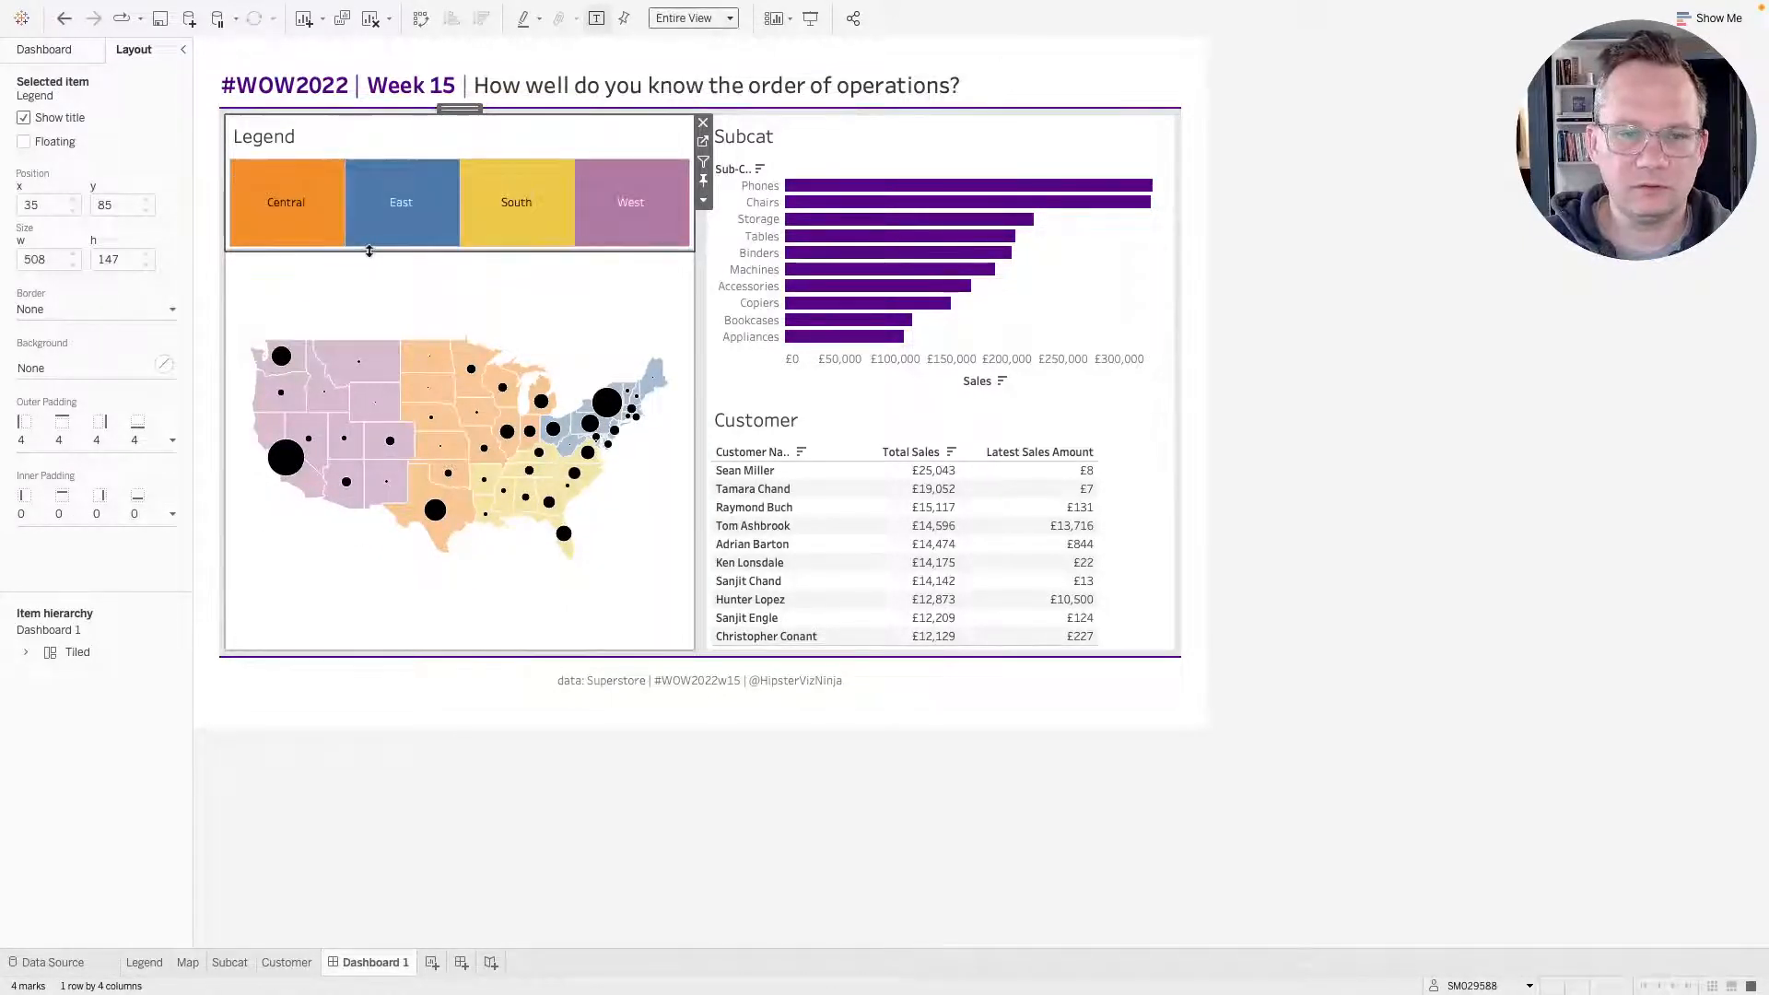
drag(373, 251, 374, 223)
Compare the dashboard with the reference dashboard in the browser.
key(ctrl+Right)
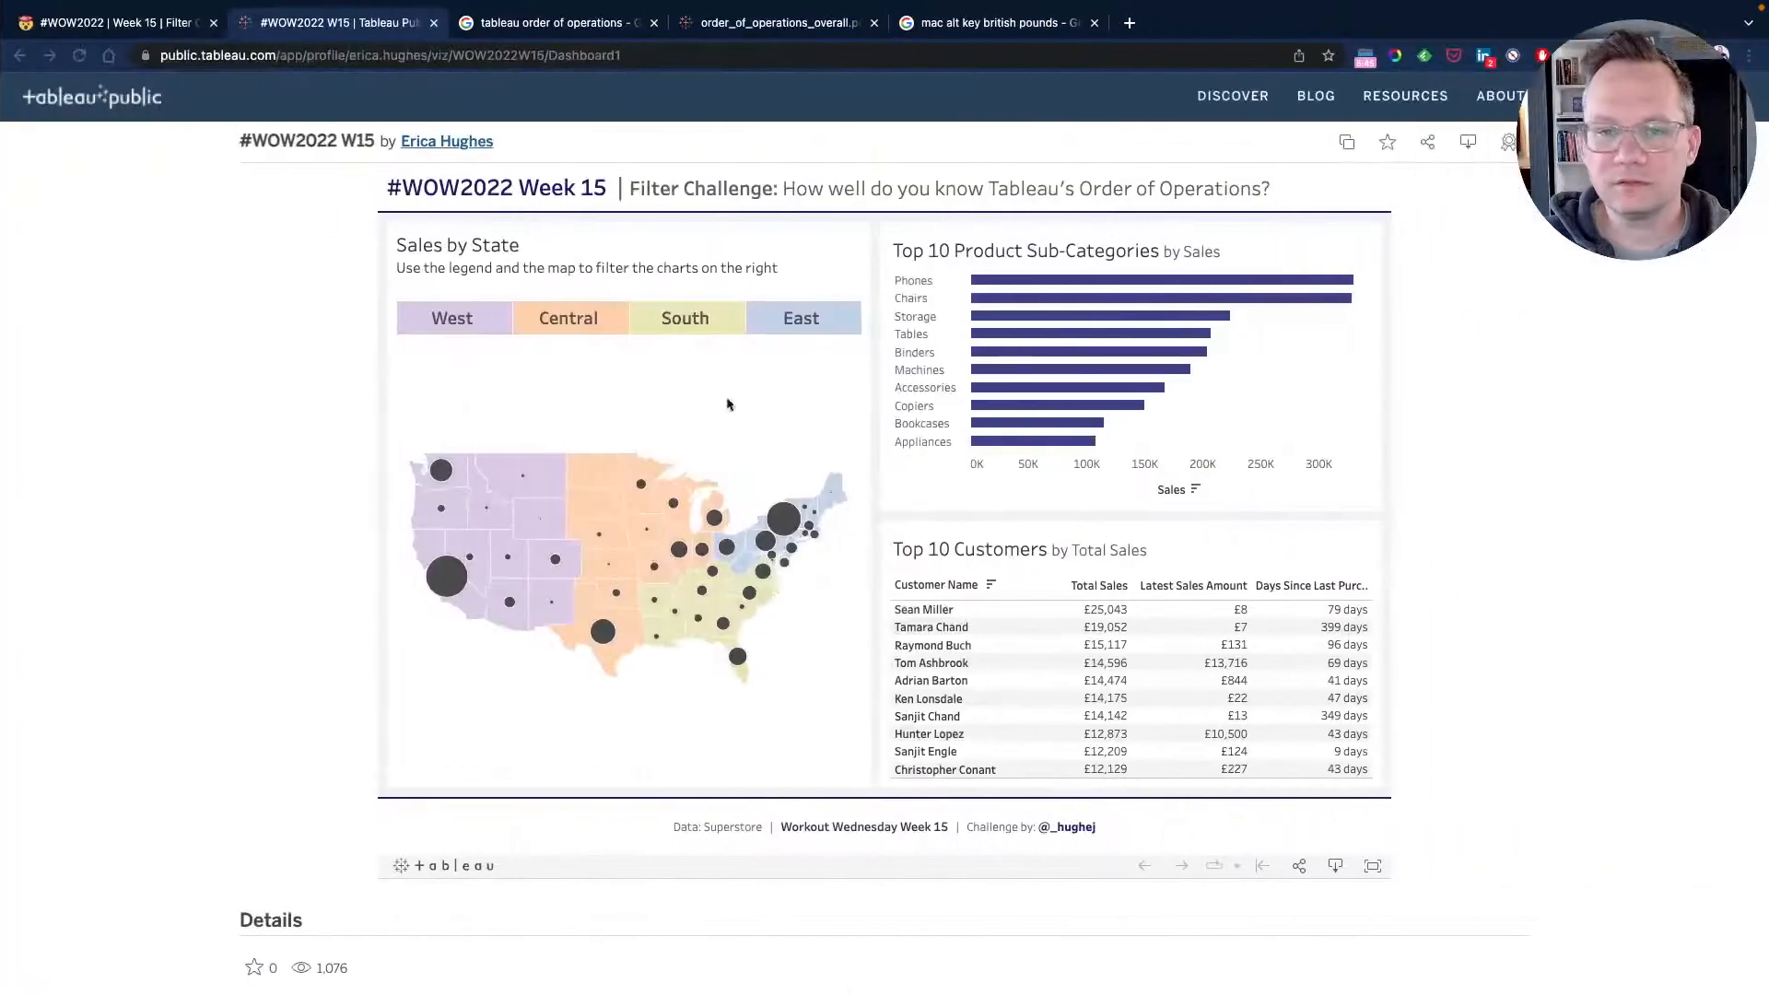
key(ctrl+Left)
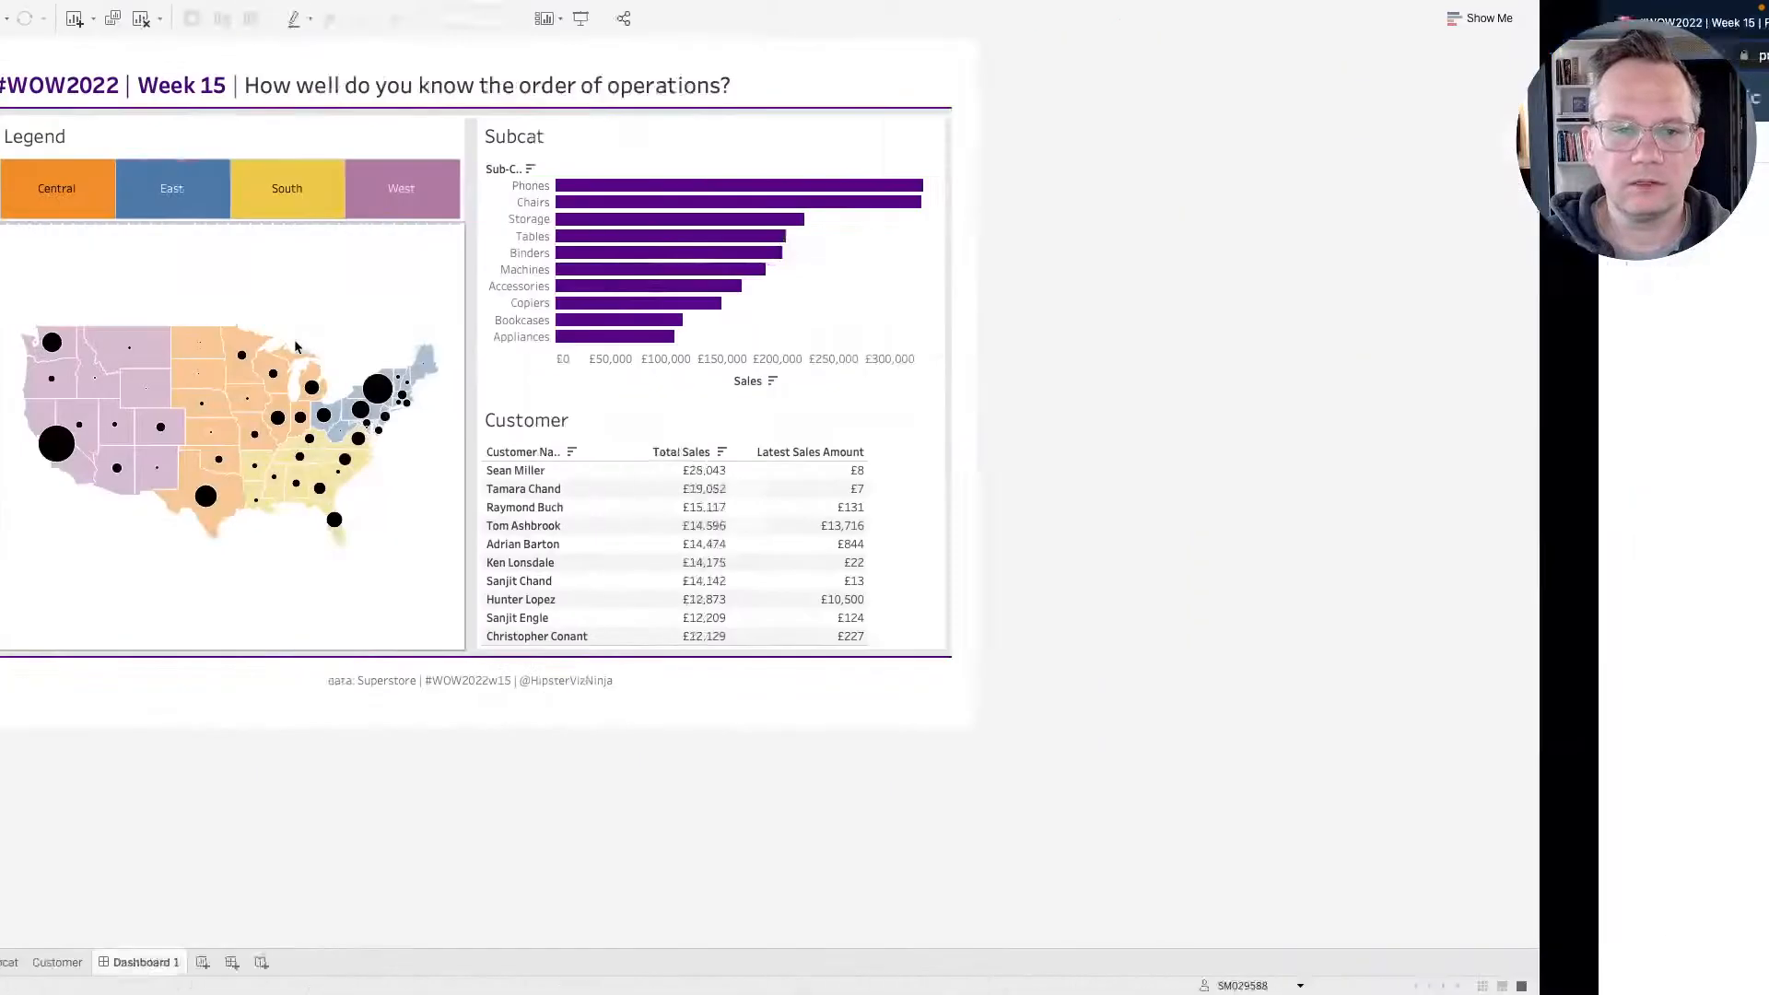
key(ctrl+Right)
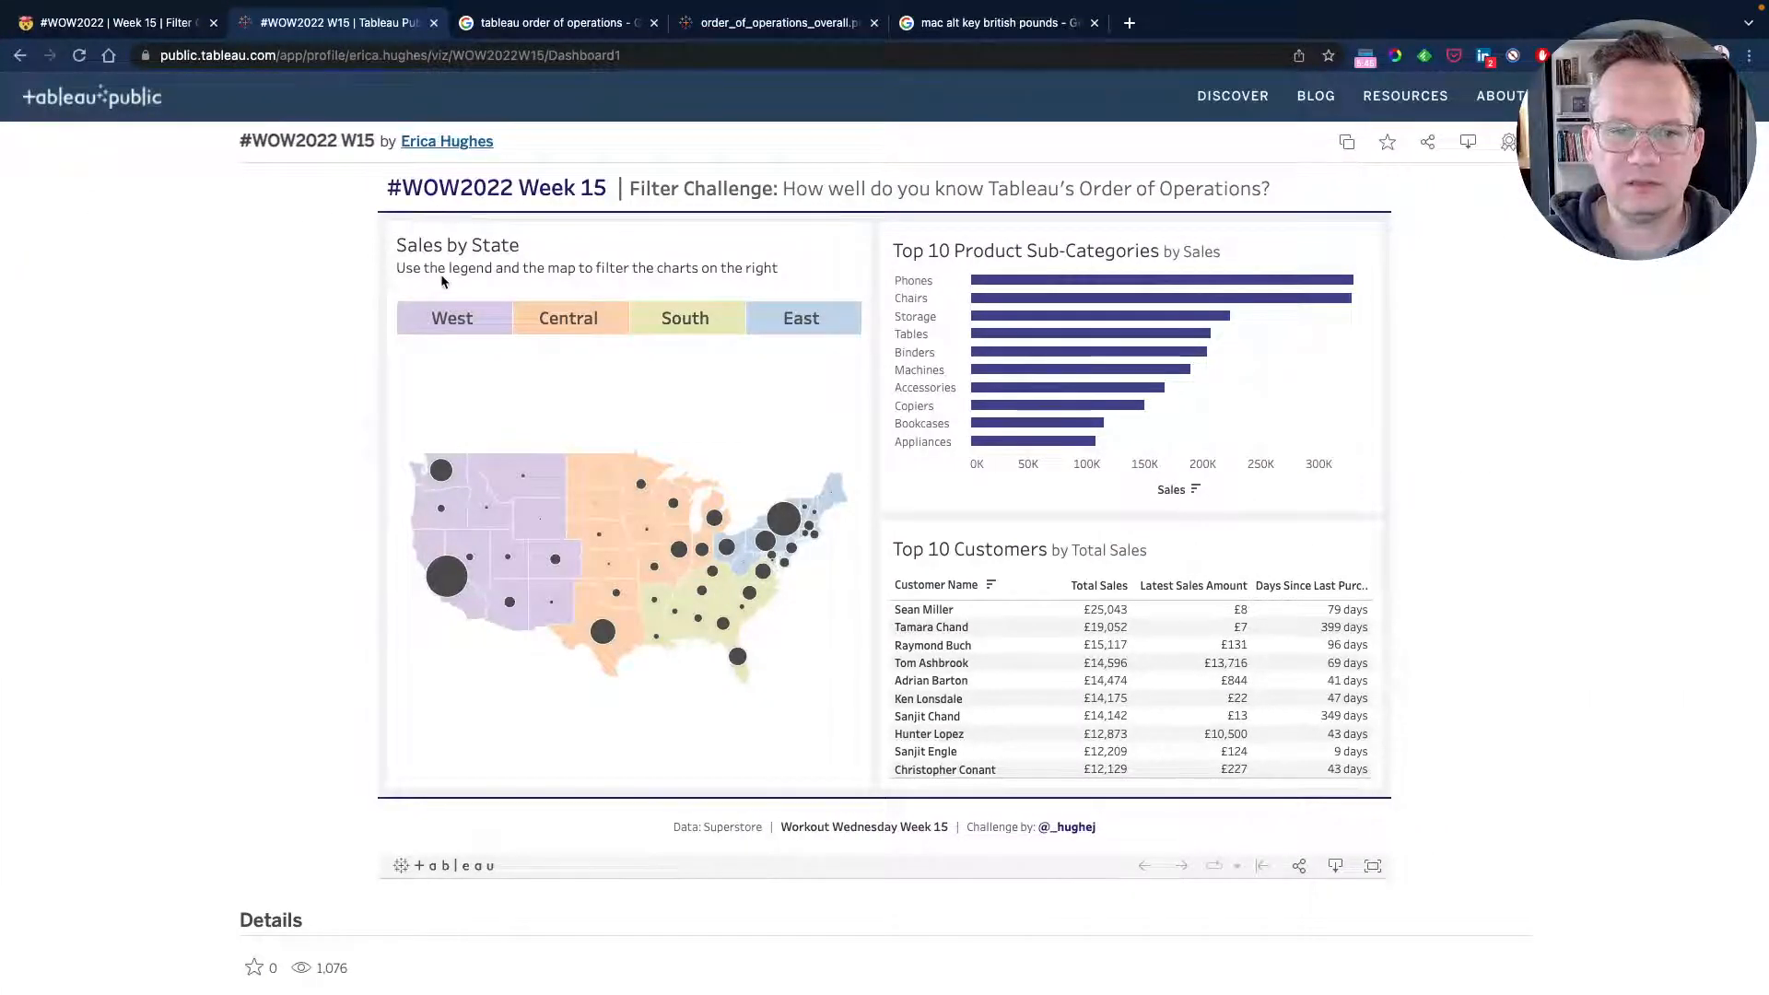
key(ctrl+Left)
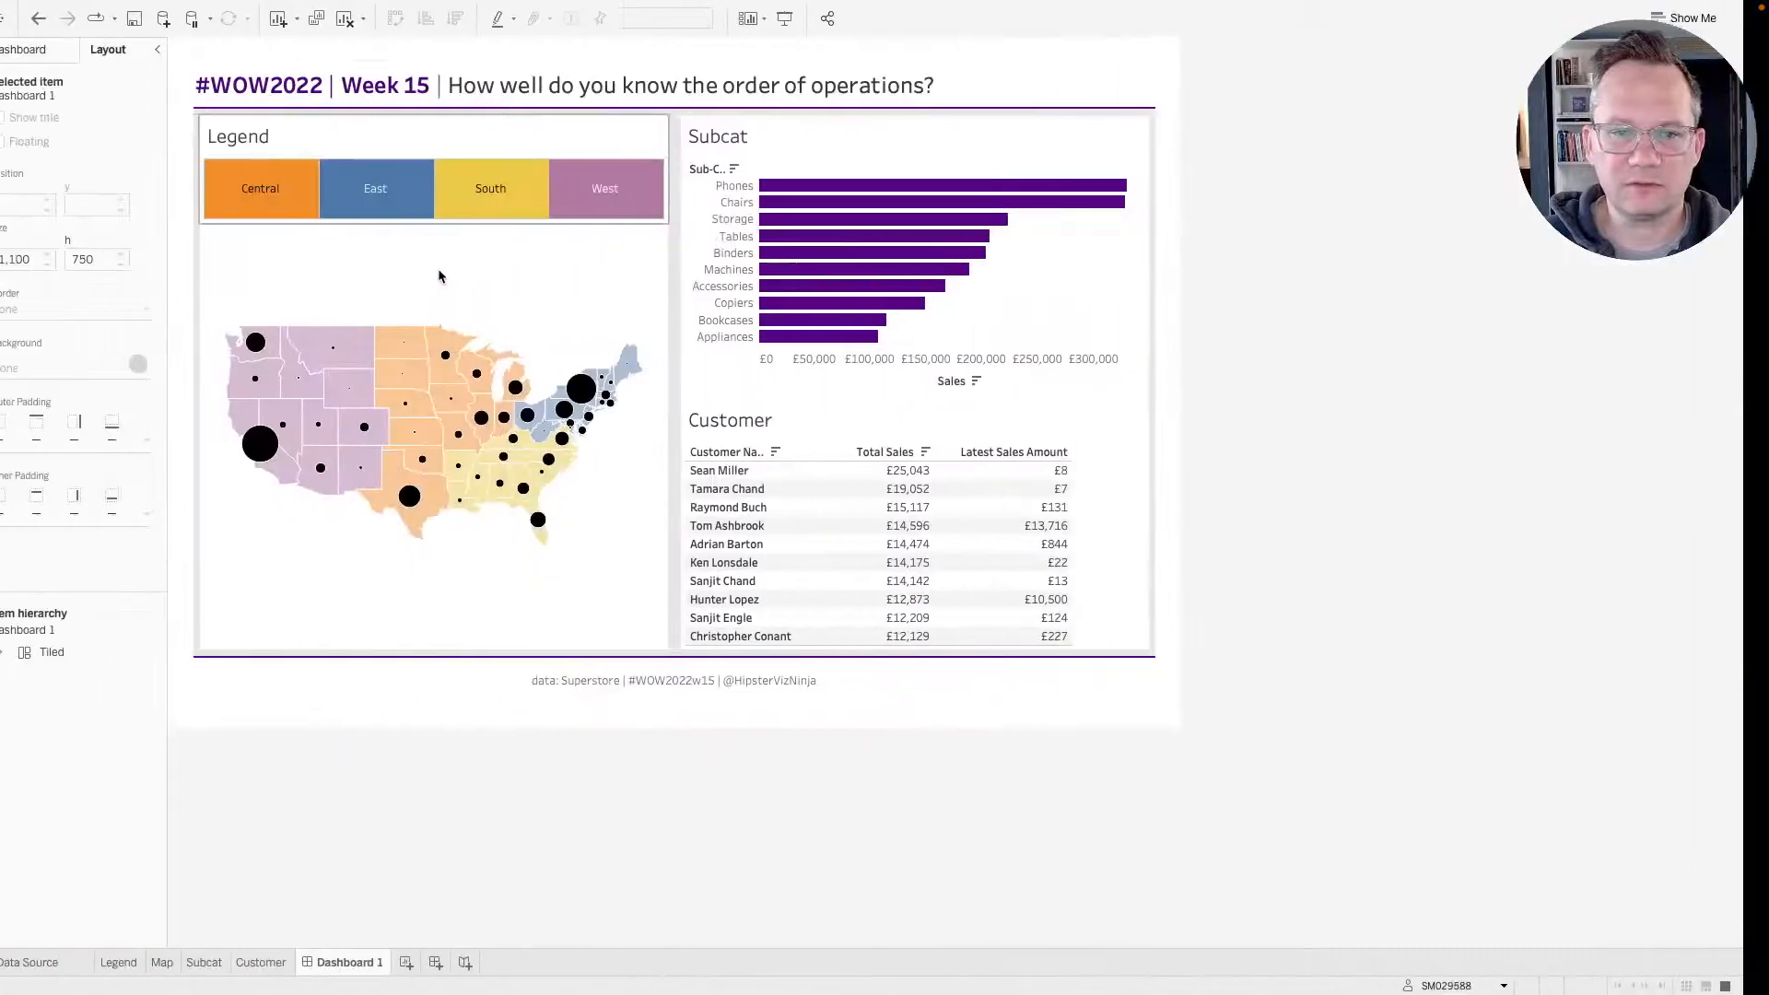
Retitle the Legend sheet "Sales by State and Region" with a second line "Select region and/or state to filter charts on the left".
click(273, 139)
double_click(273, 139)
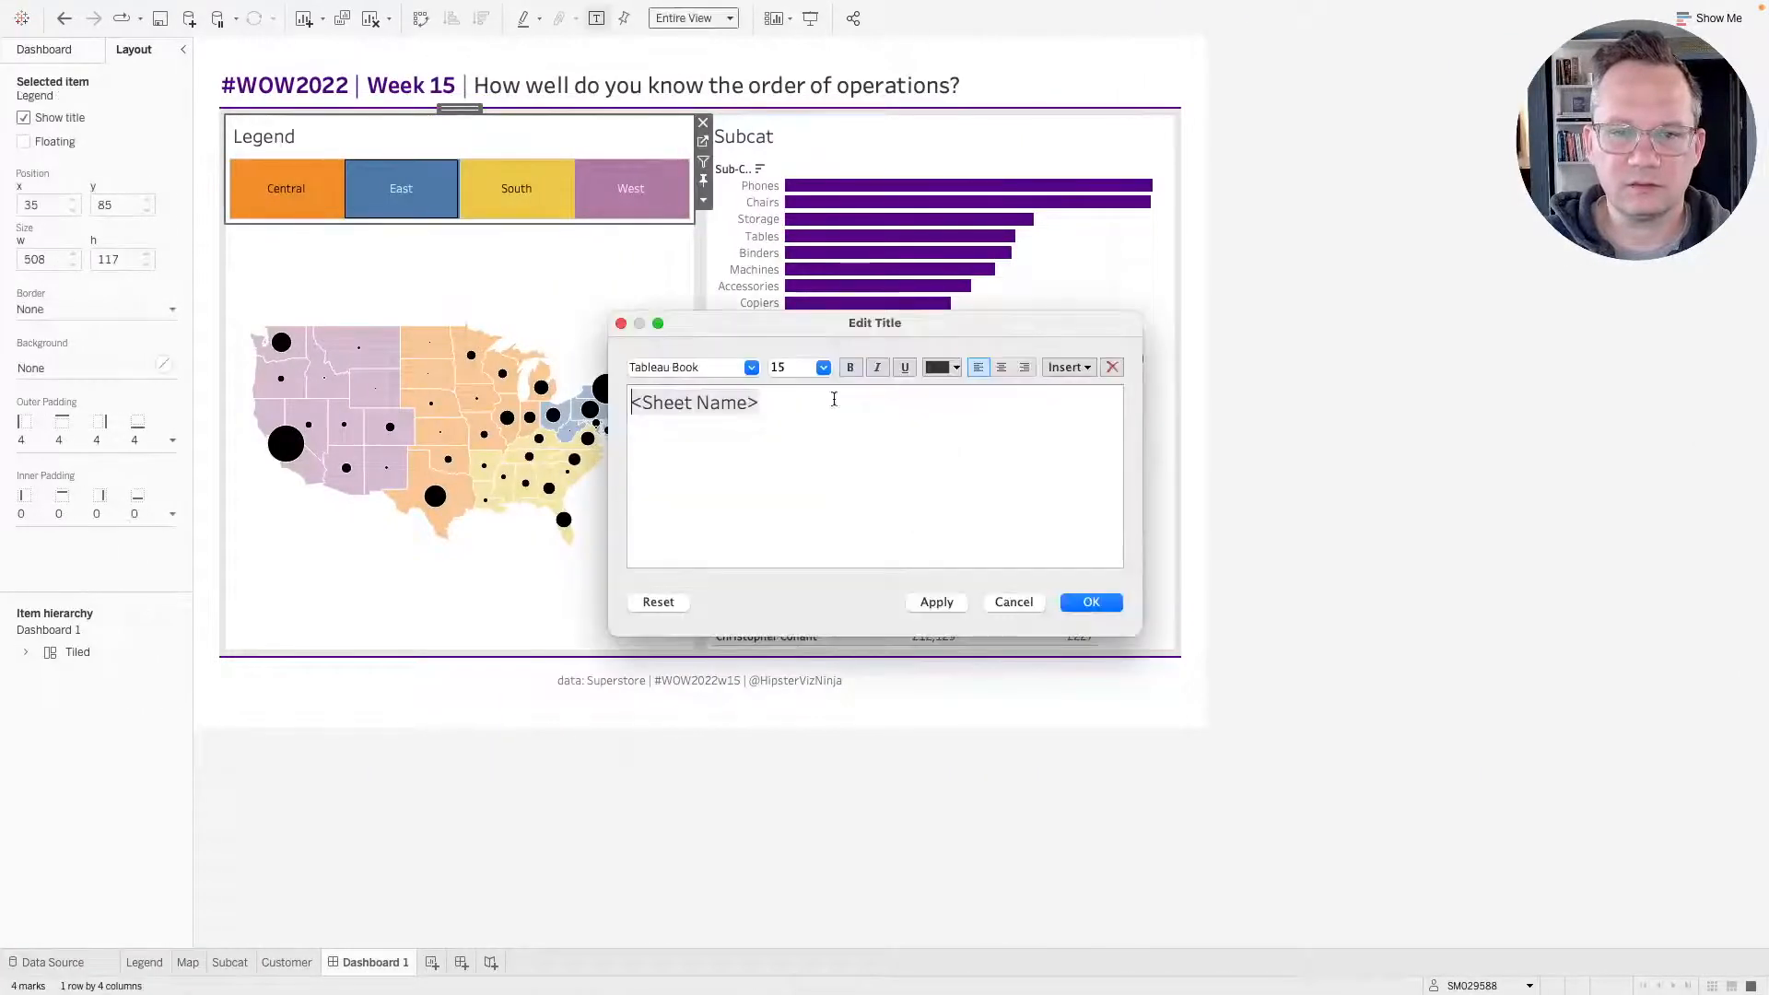
triple_click(671, 407)
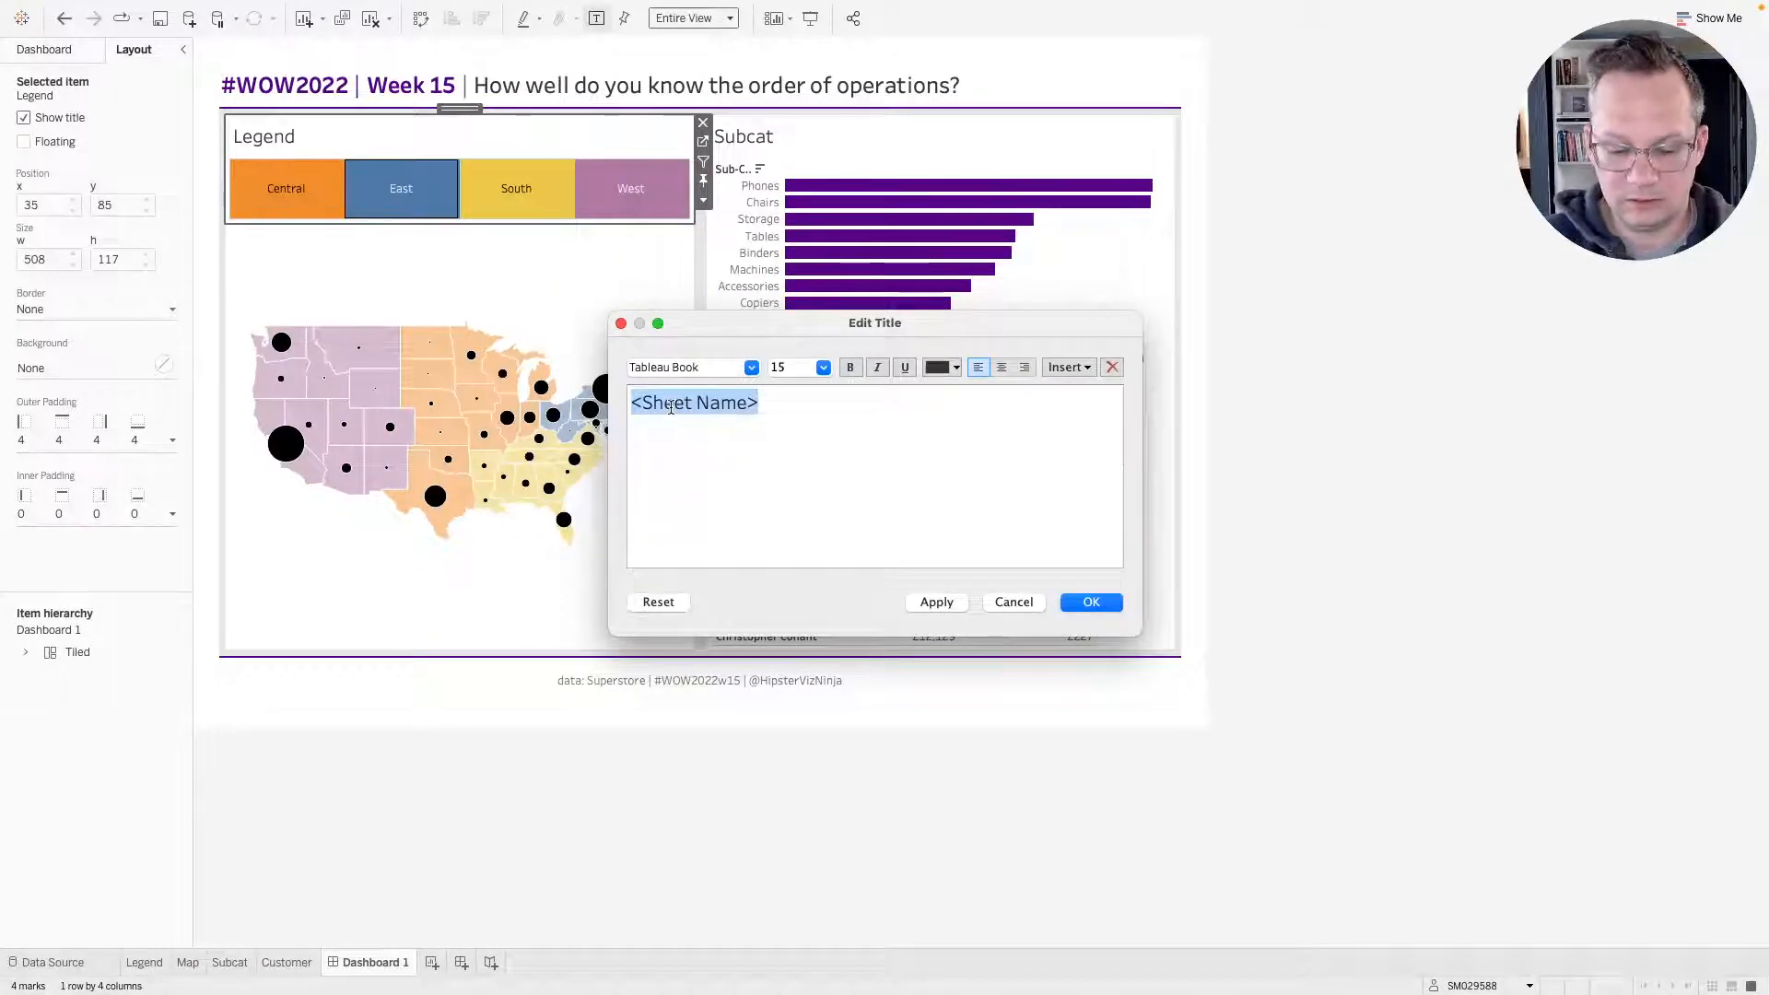
text(Sal)
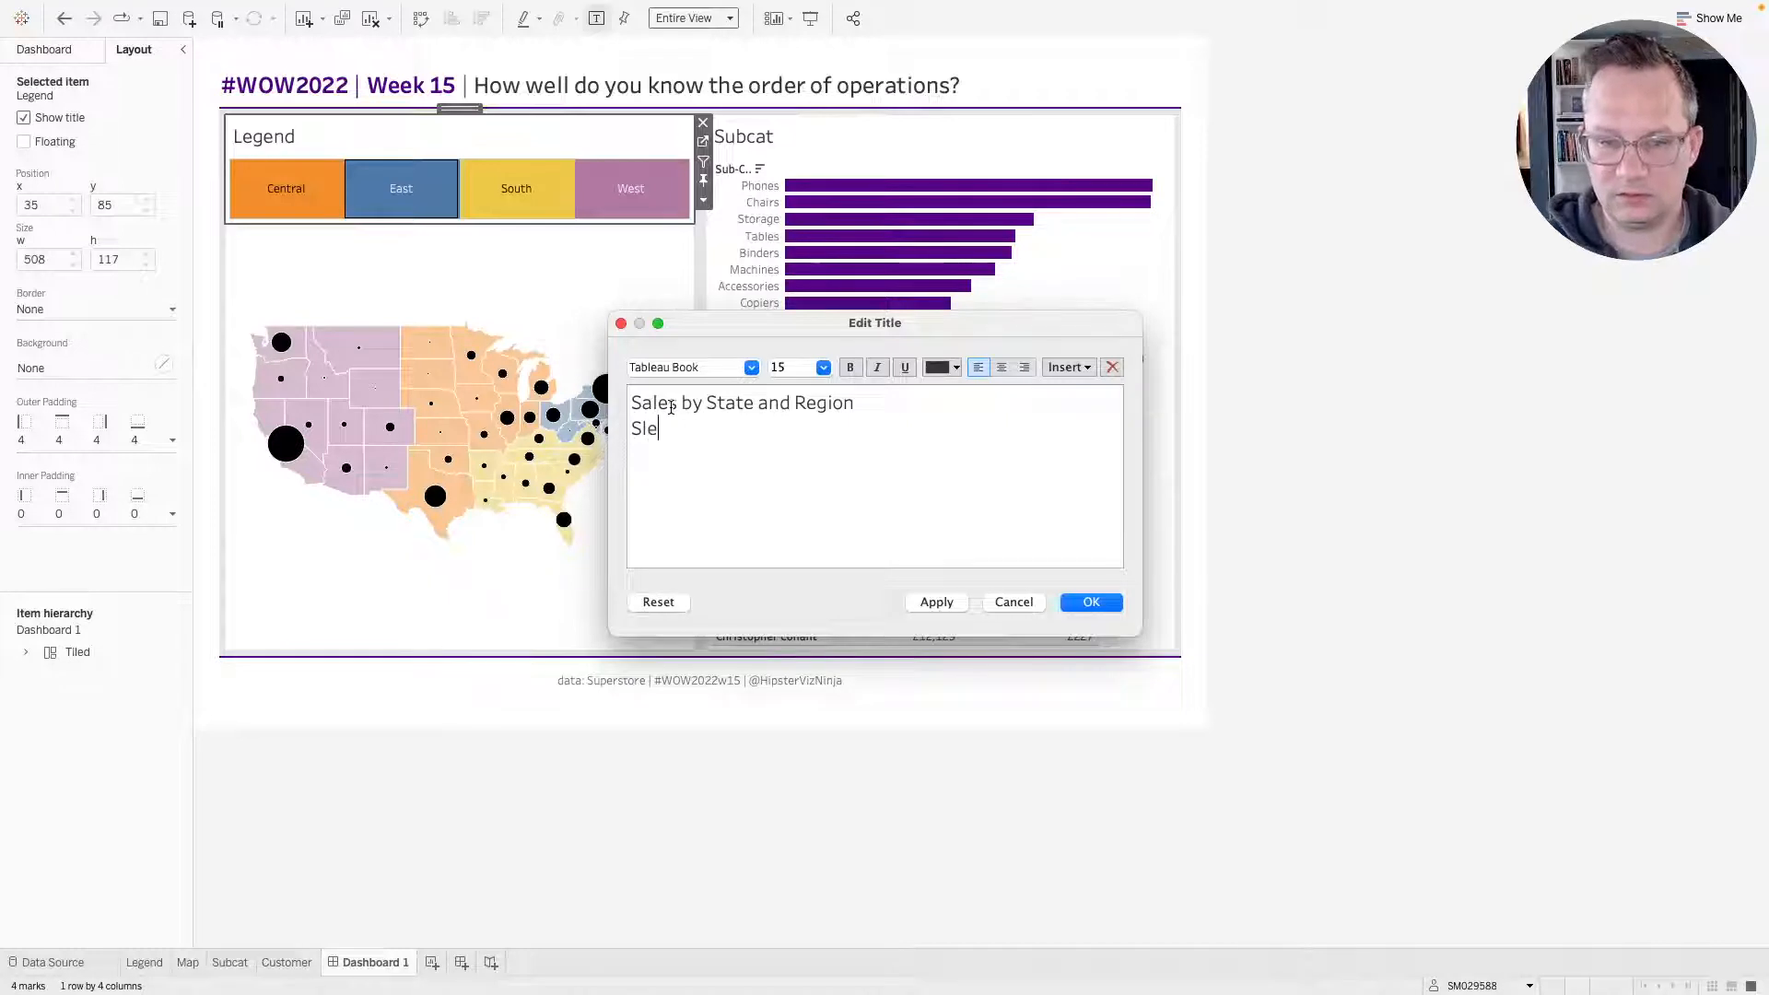
key(BackSpace)
key(BackSpace)
key(BackSpace)
key(BackSpace)
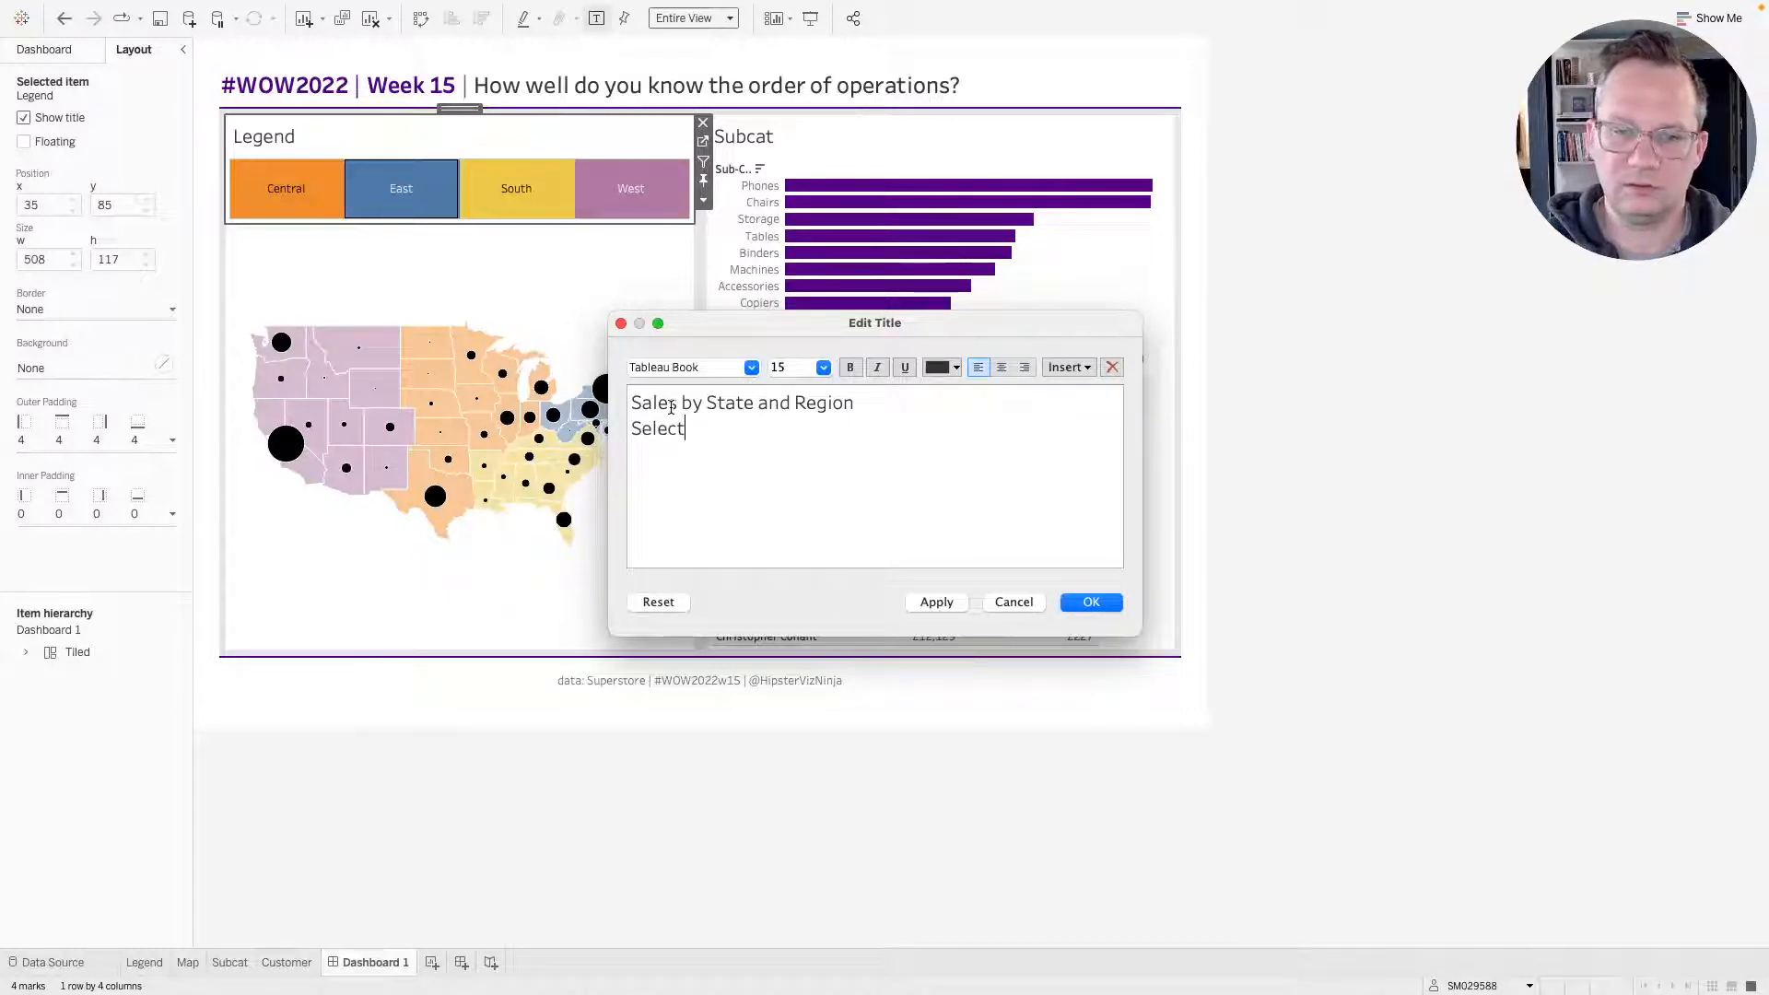
text(elect region)
key(BackSpace)
key(BackSpace)
key(BackSpace)
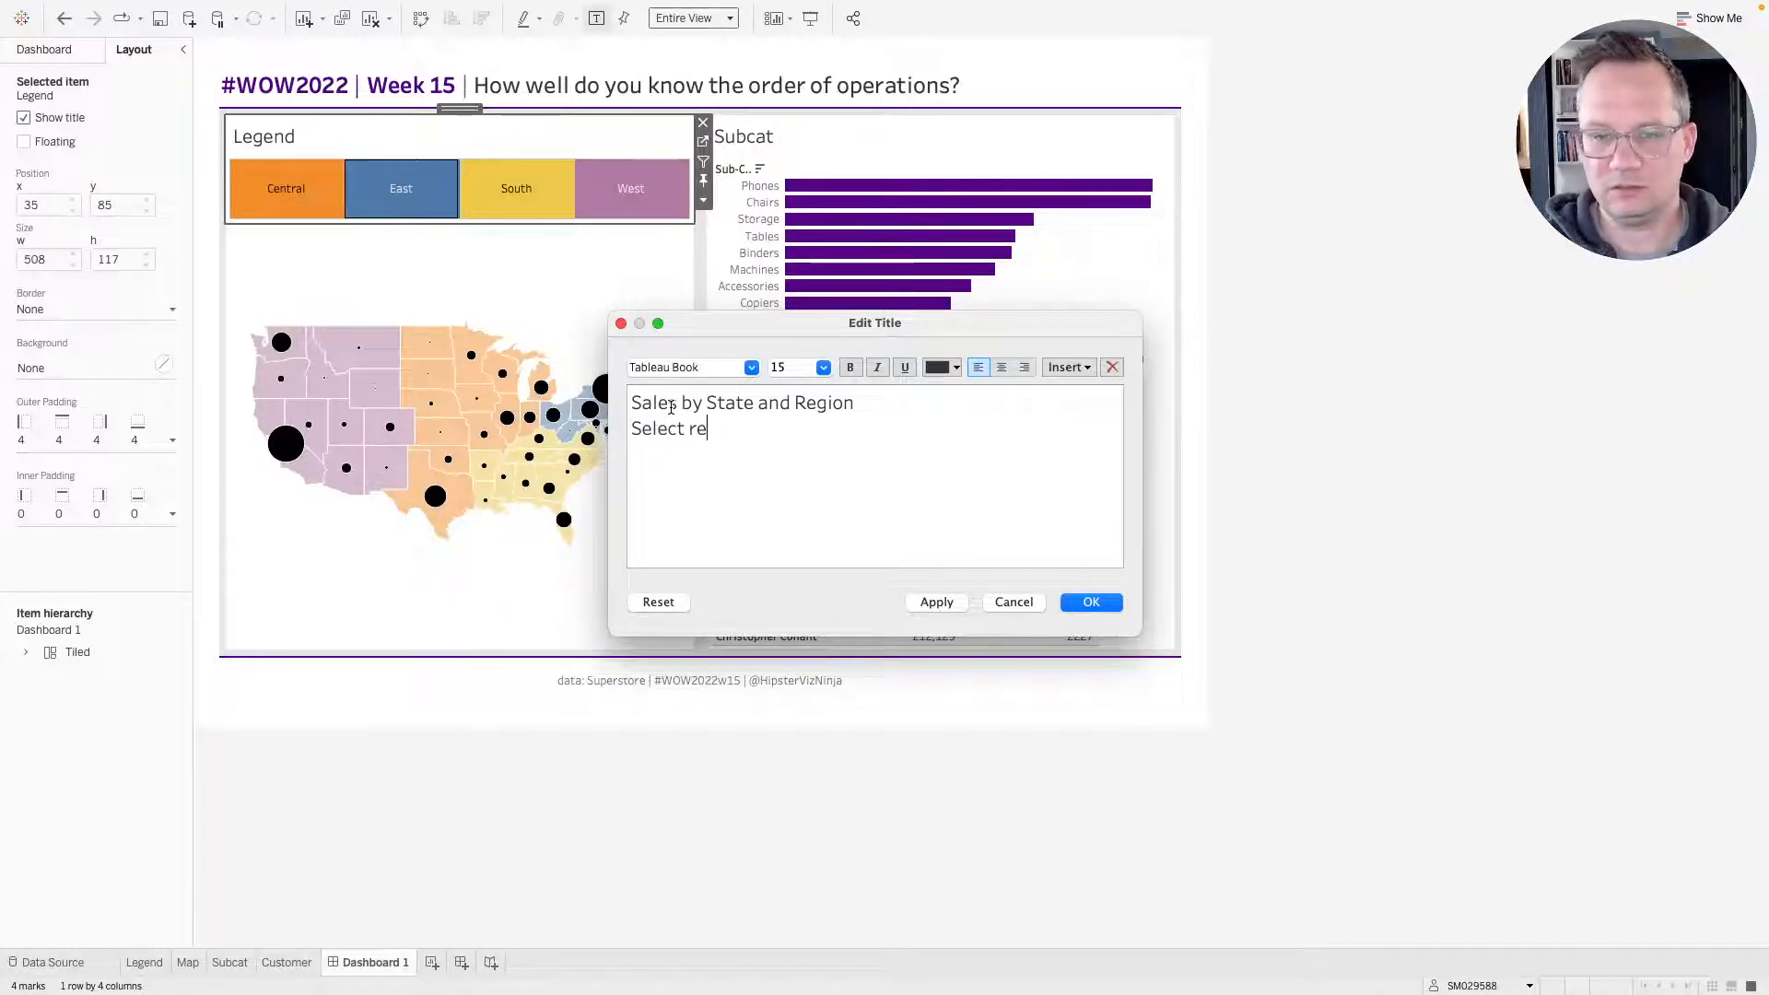
text(gion and)
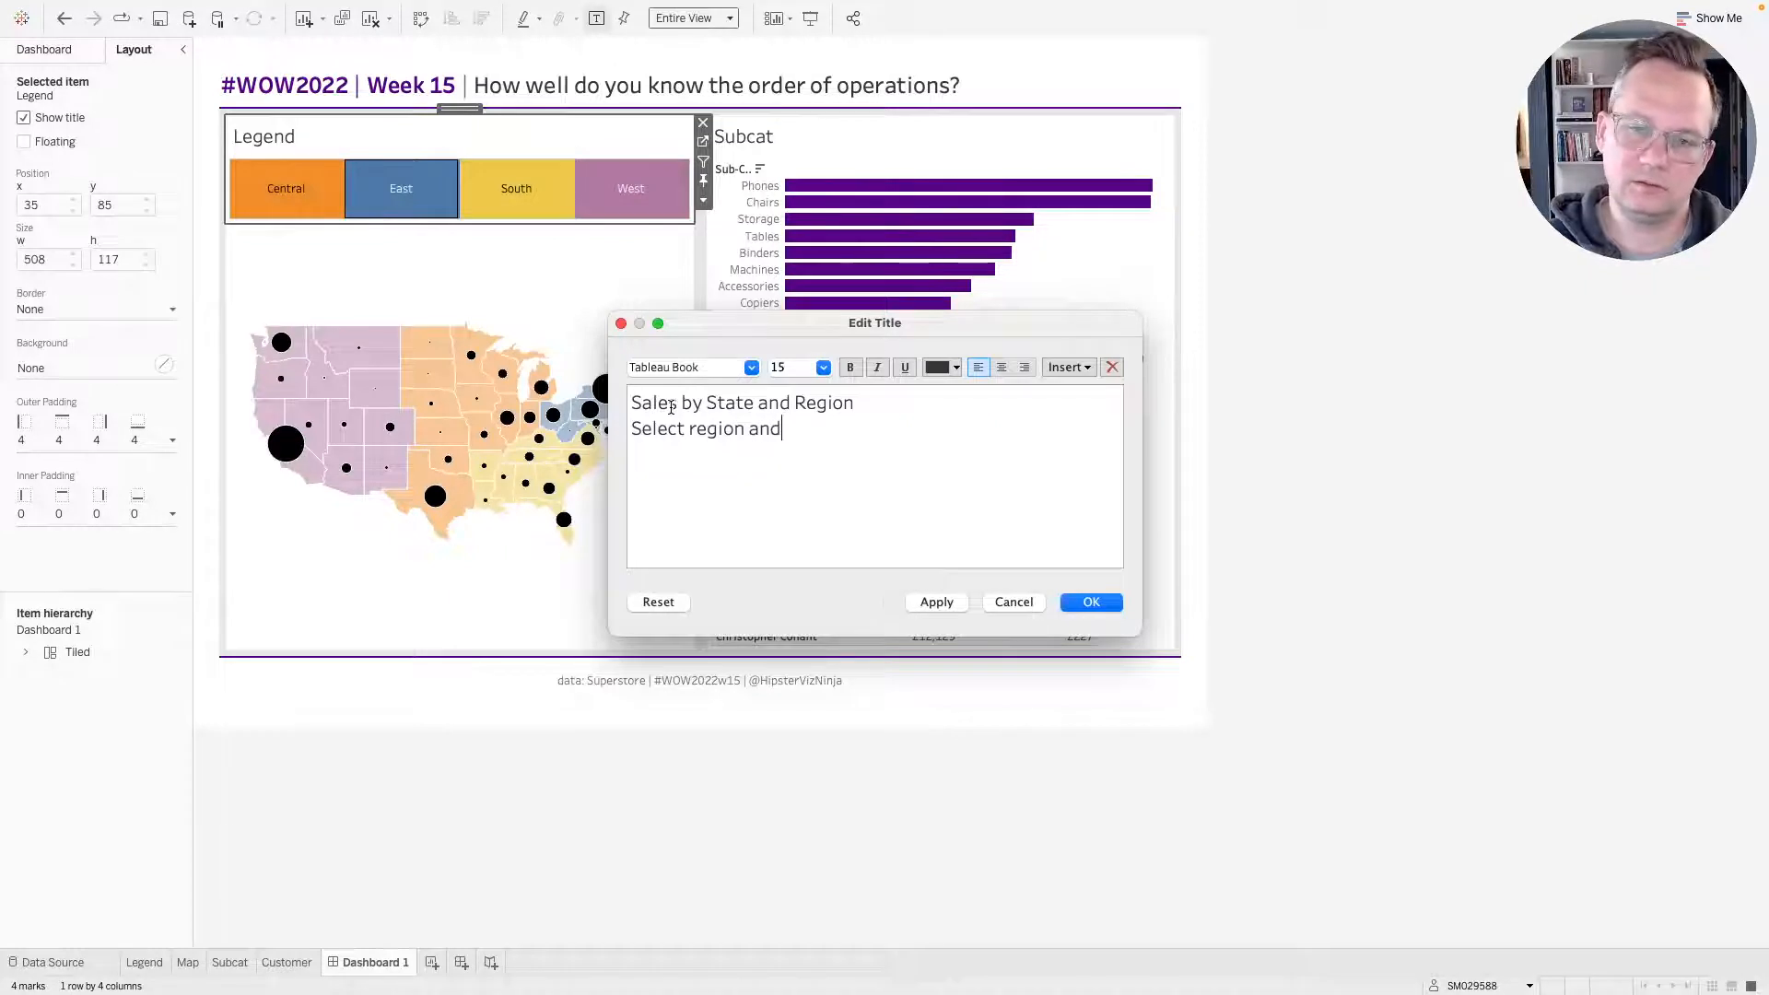
text(/or state )
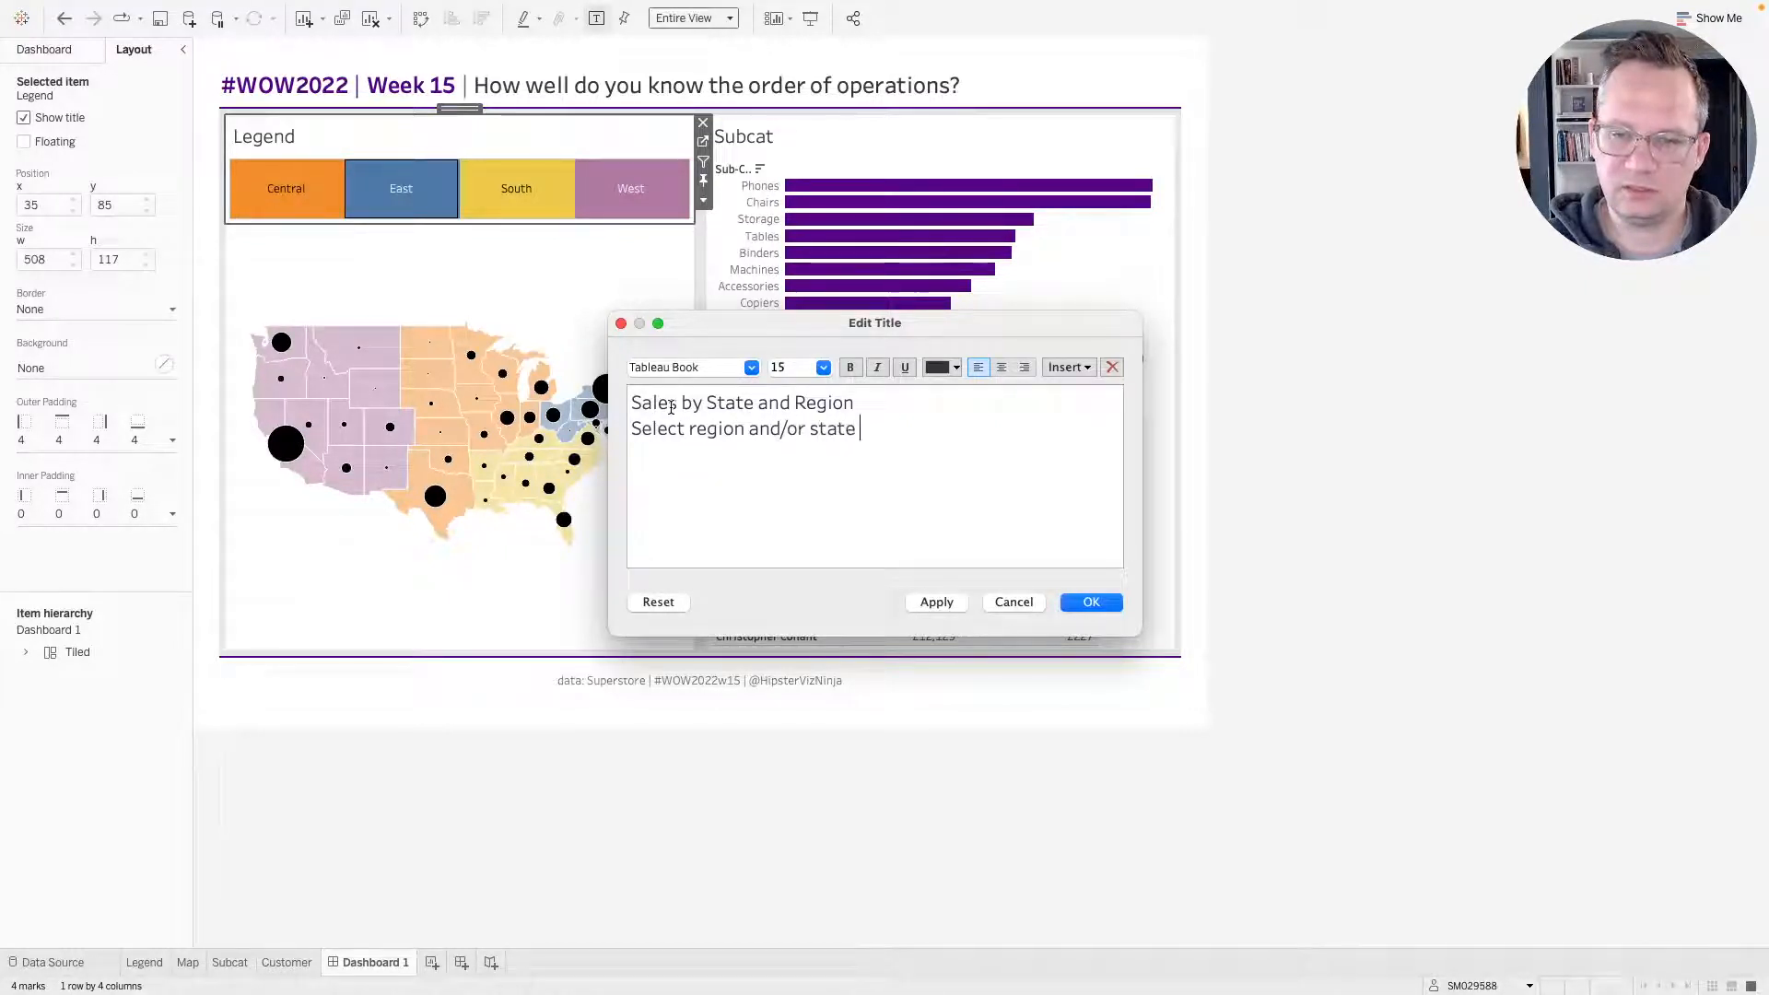
text(to filter)
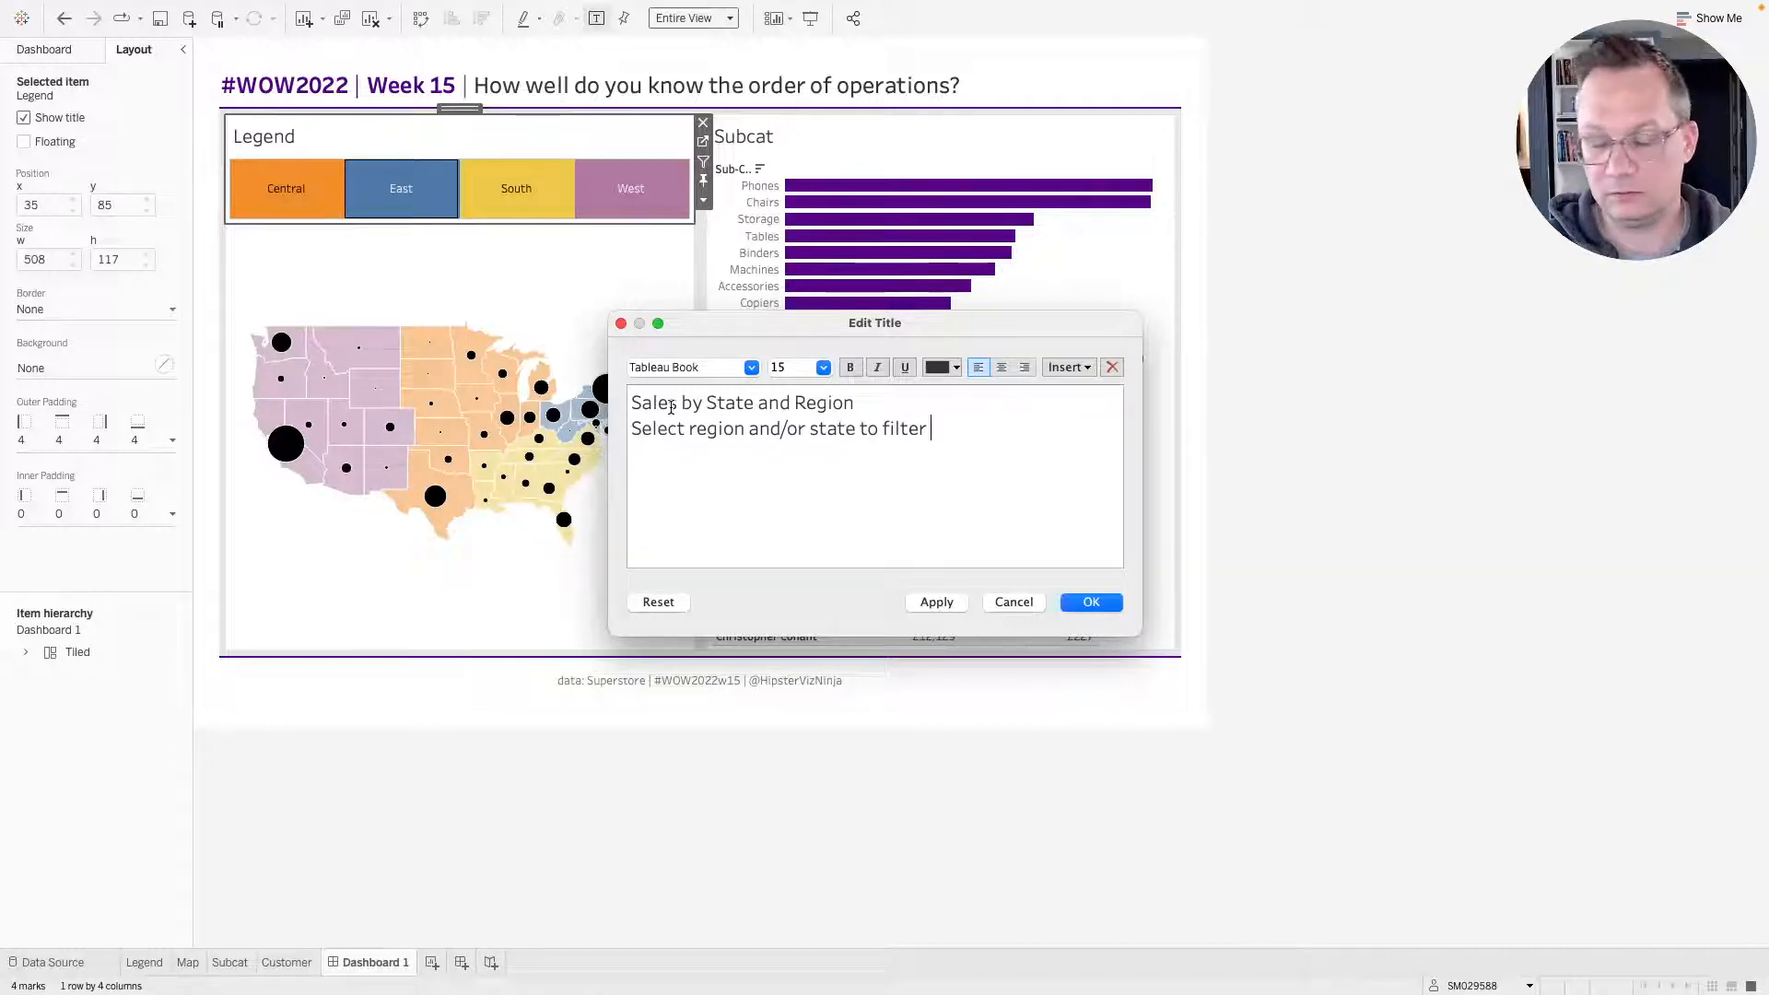
text( charts on the l)
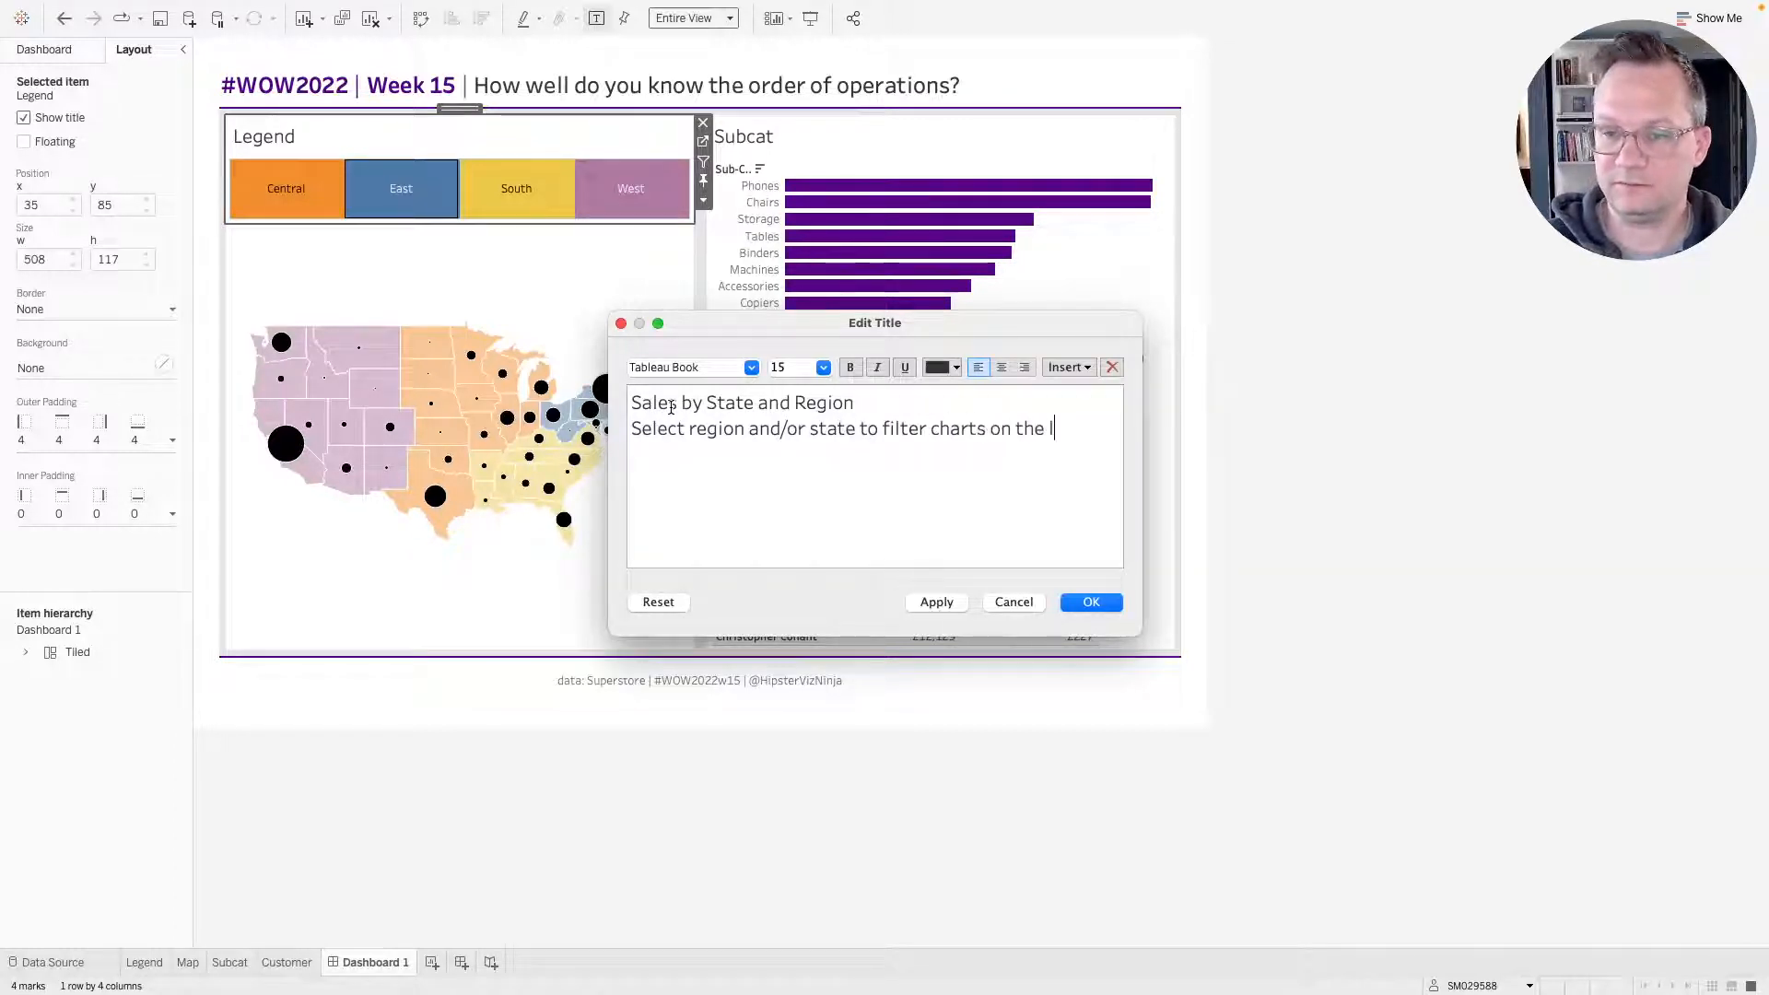
text(eft)
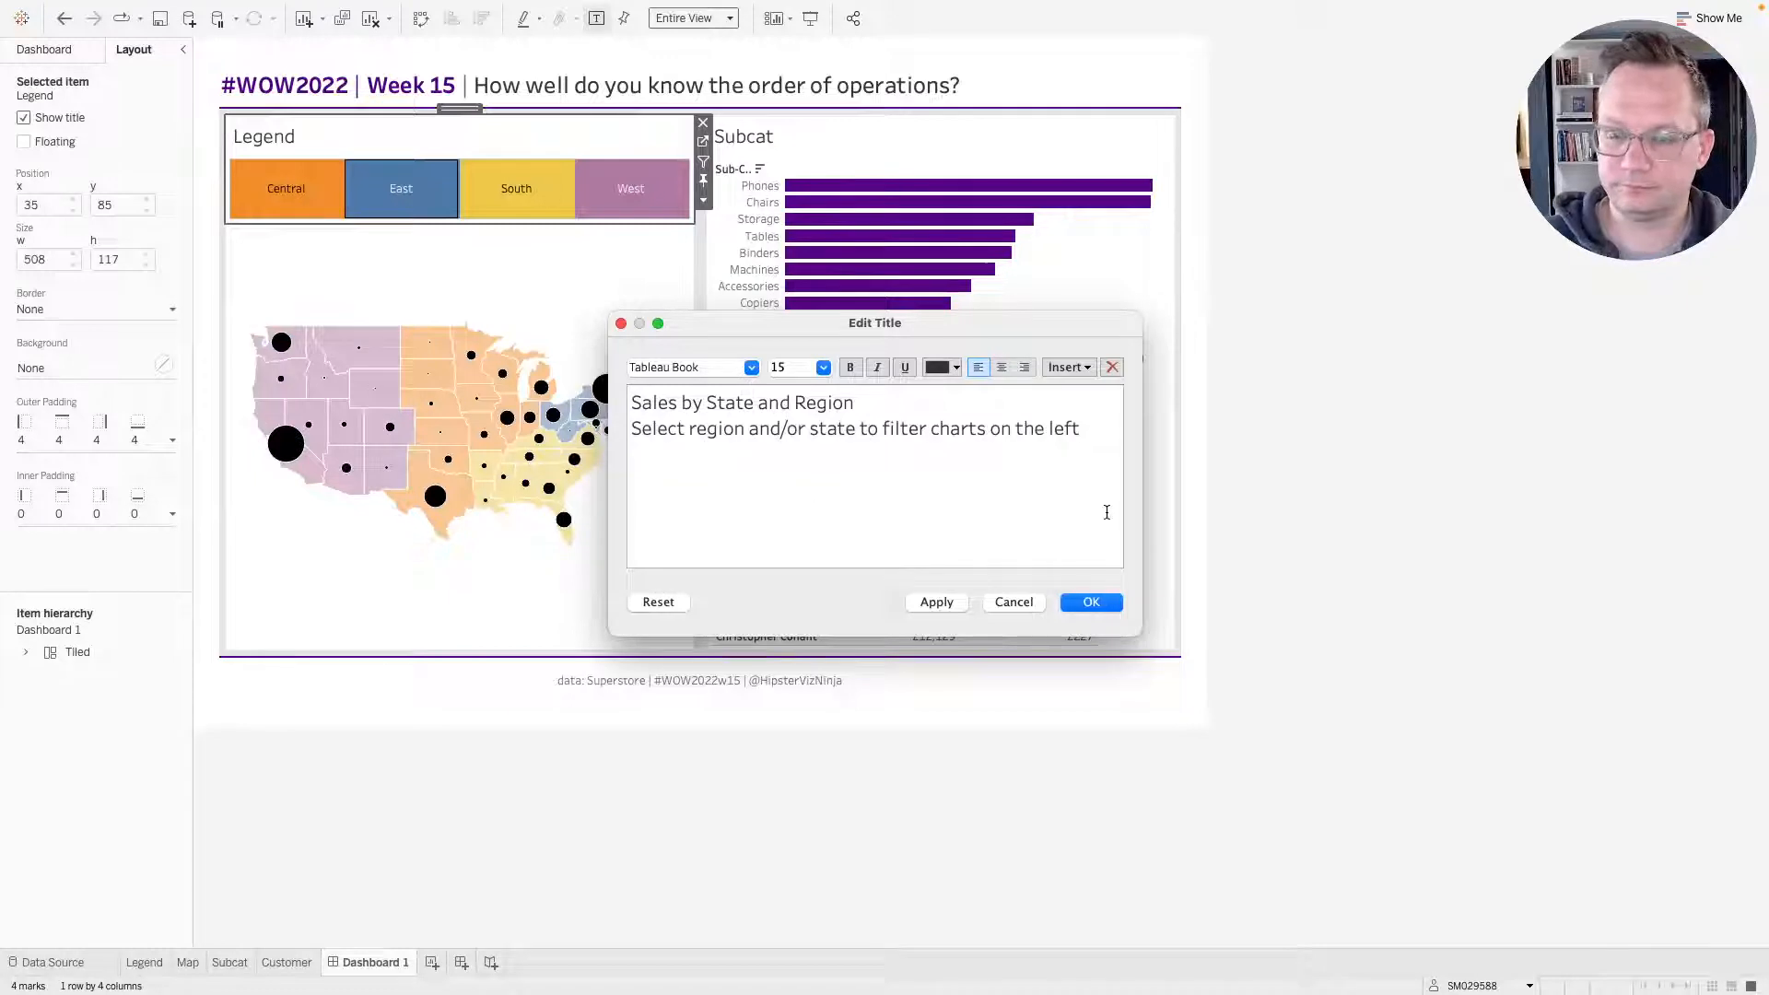
Set the title's second line to font size 10 and apply the edited title.
drag(876, 403, 632, 402)
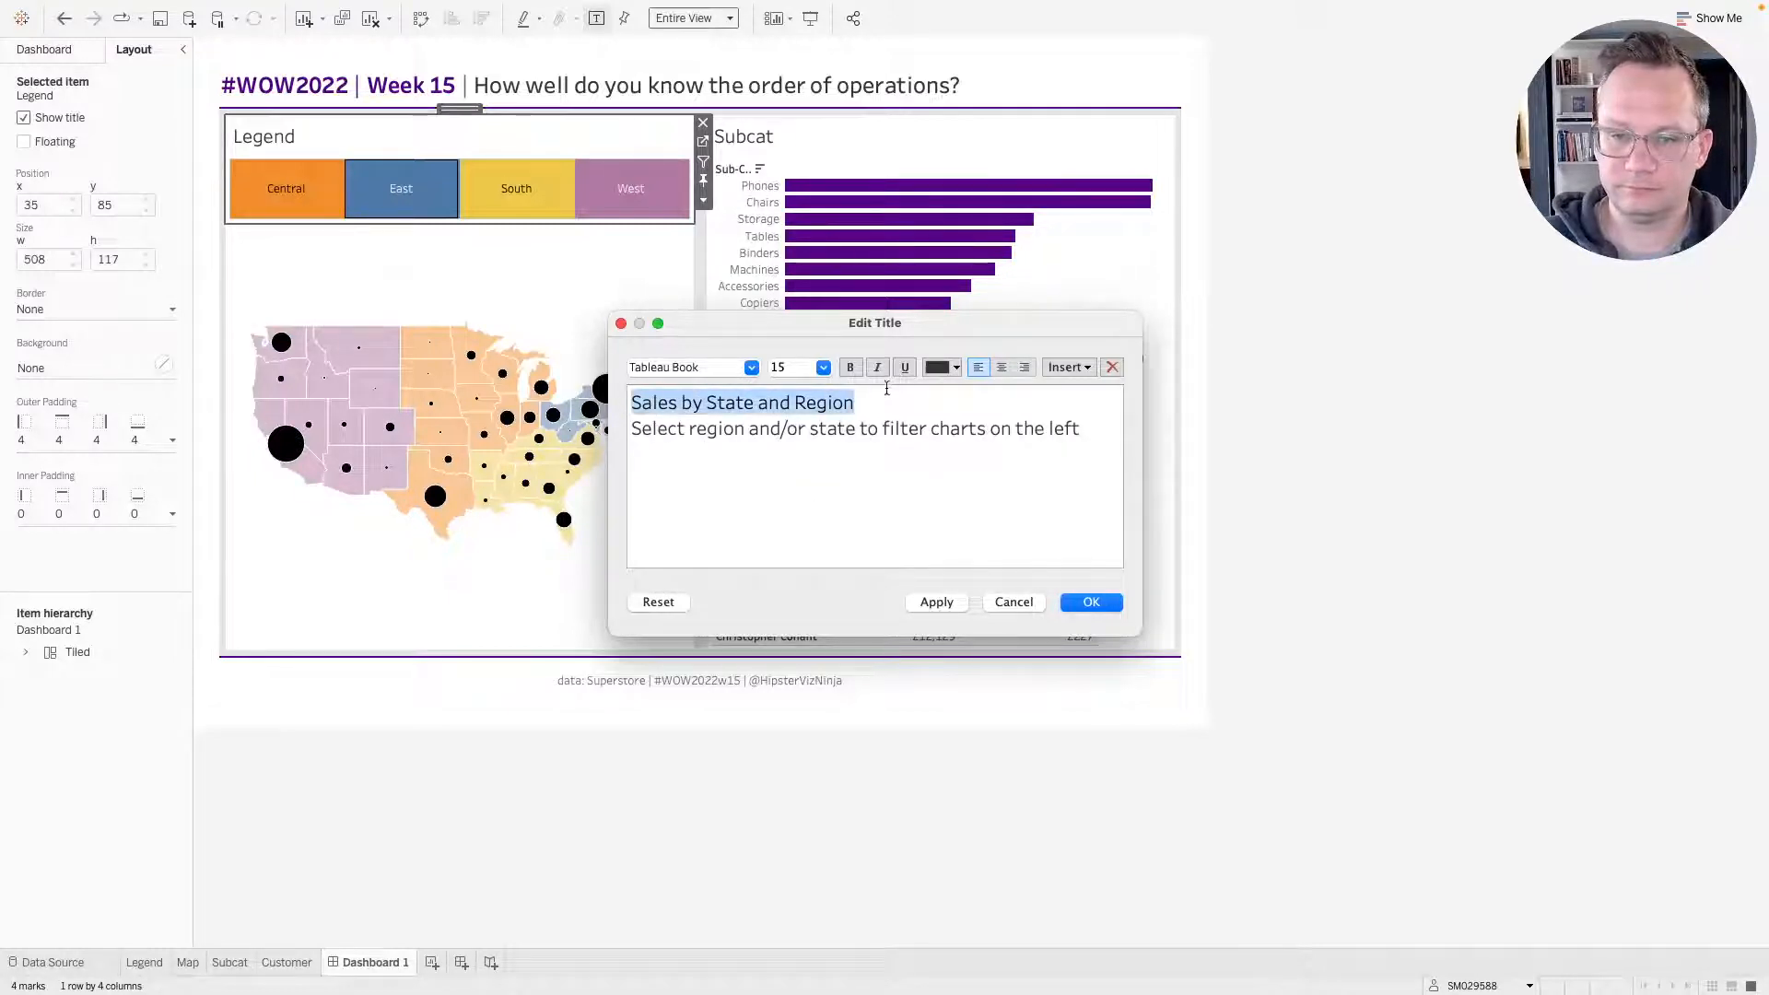
drag(1085, 421, 625, 439)
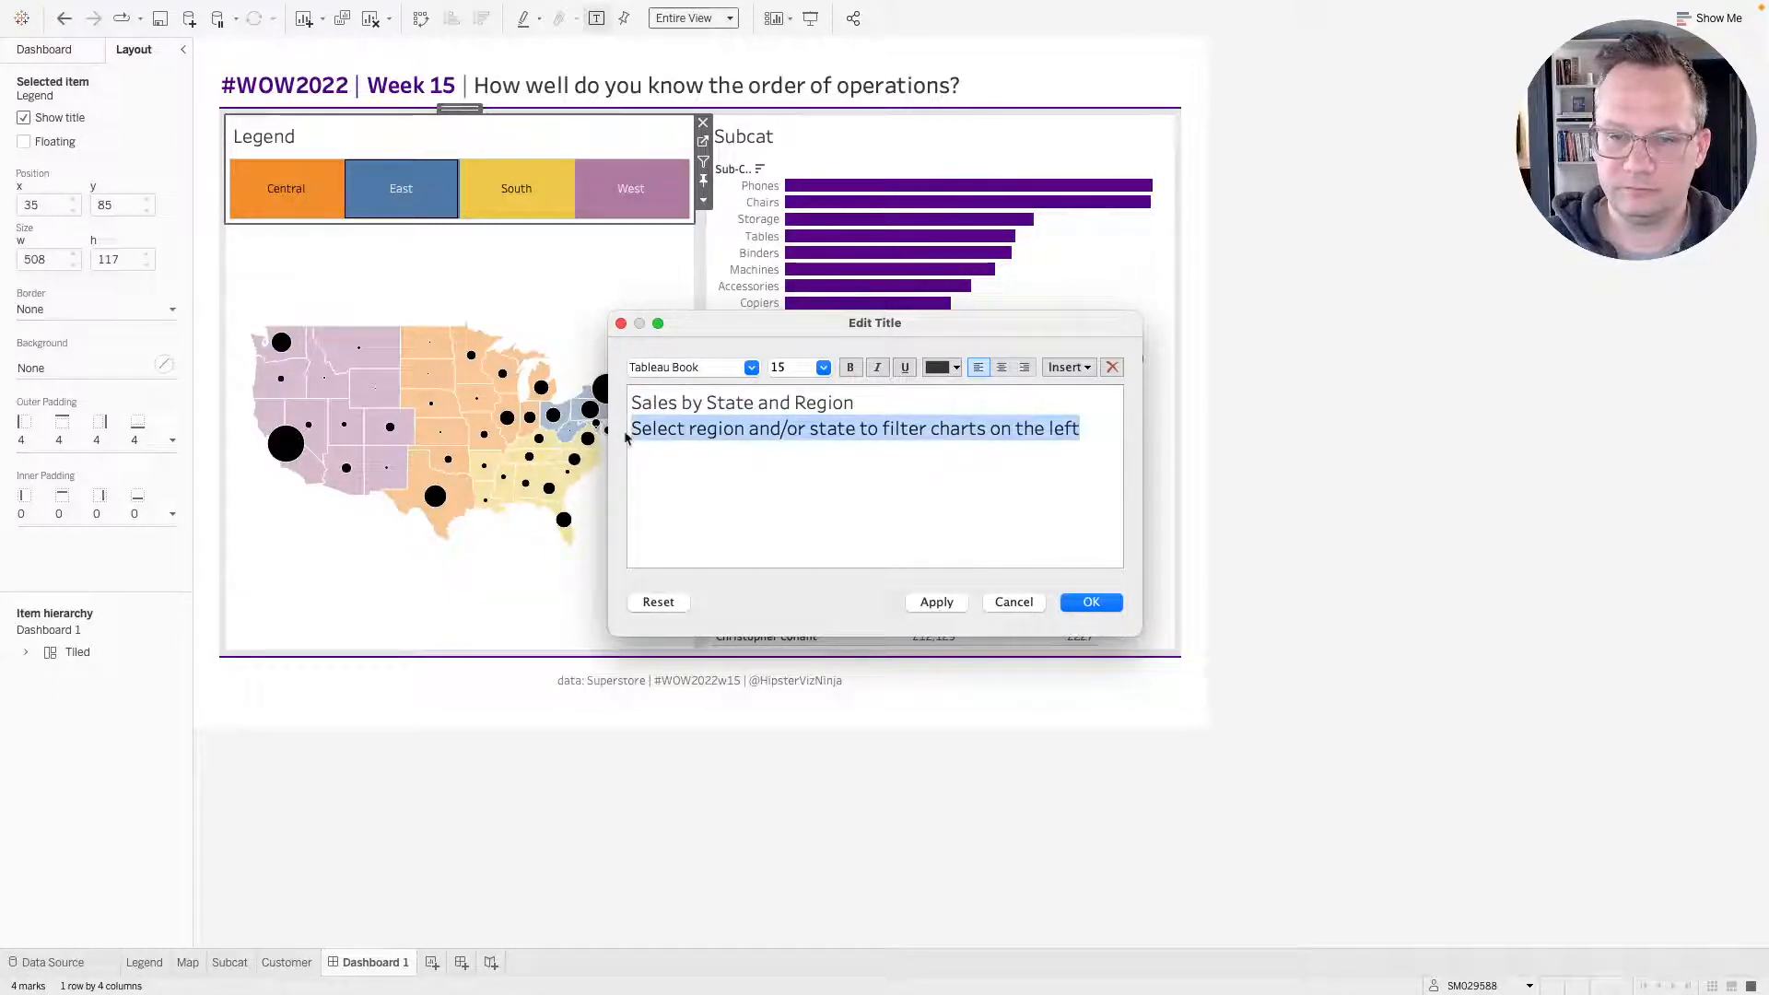
click(824, 368)
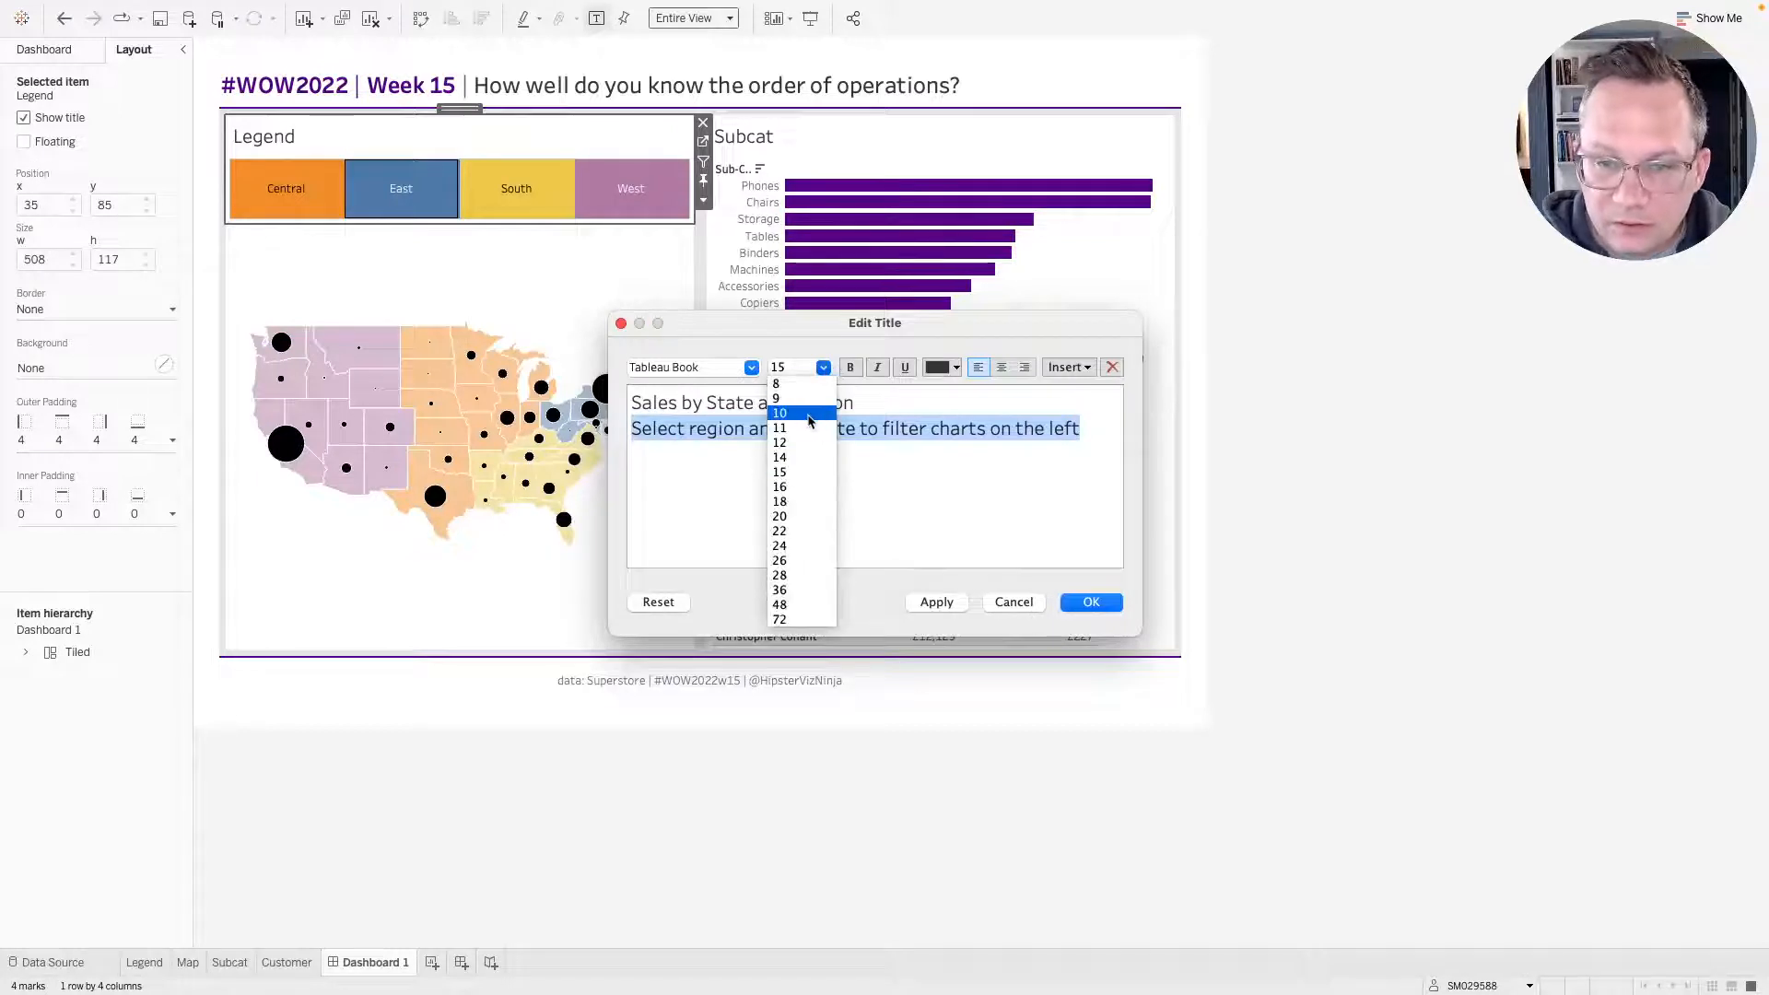
click(831, 503)
click(937, 602)
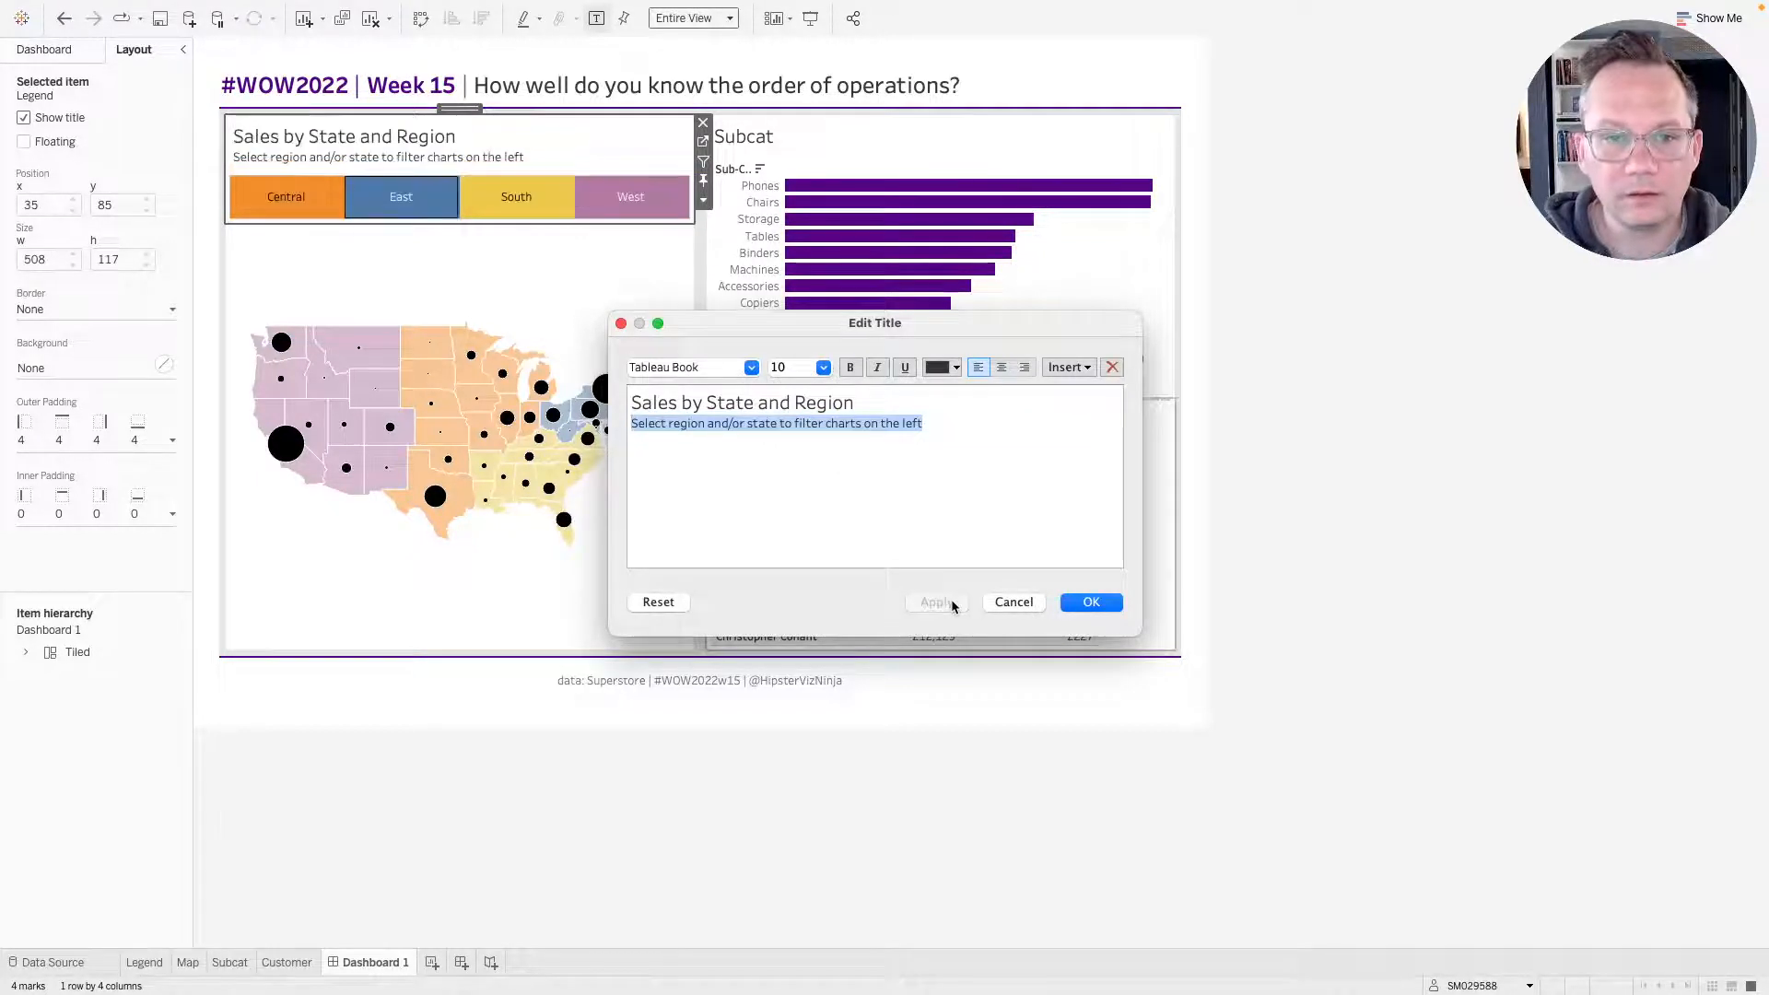
click(1091, 602)
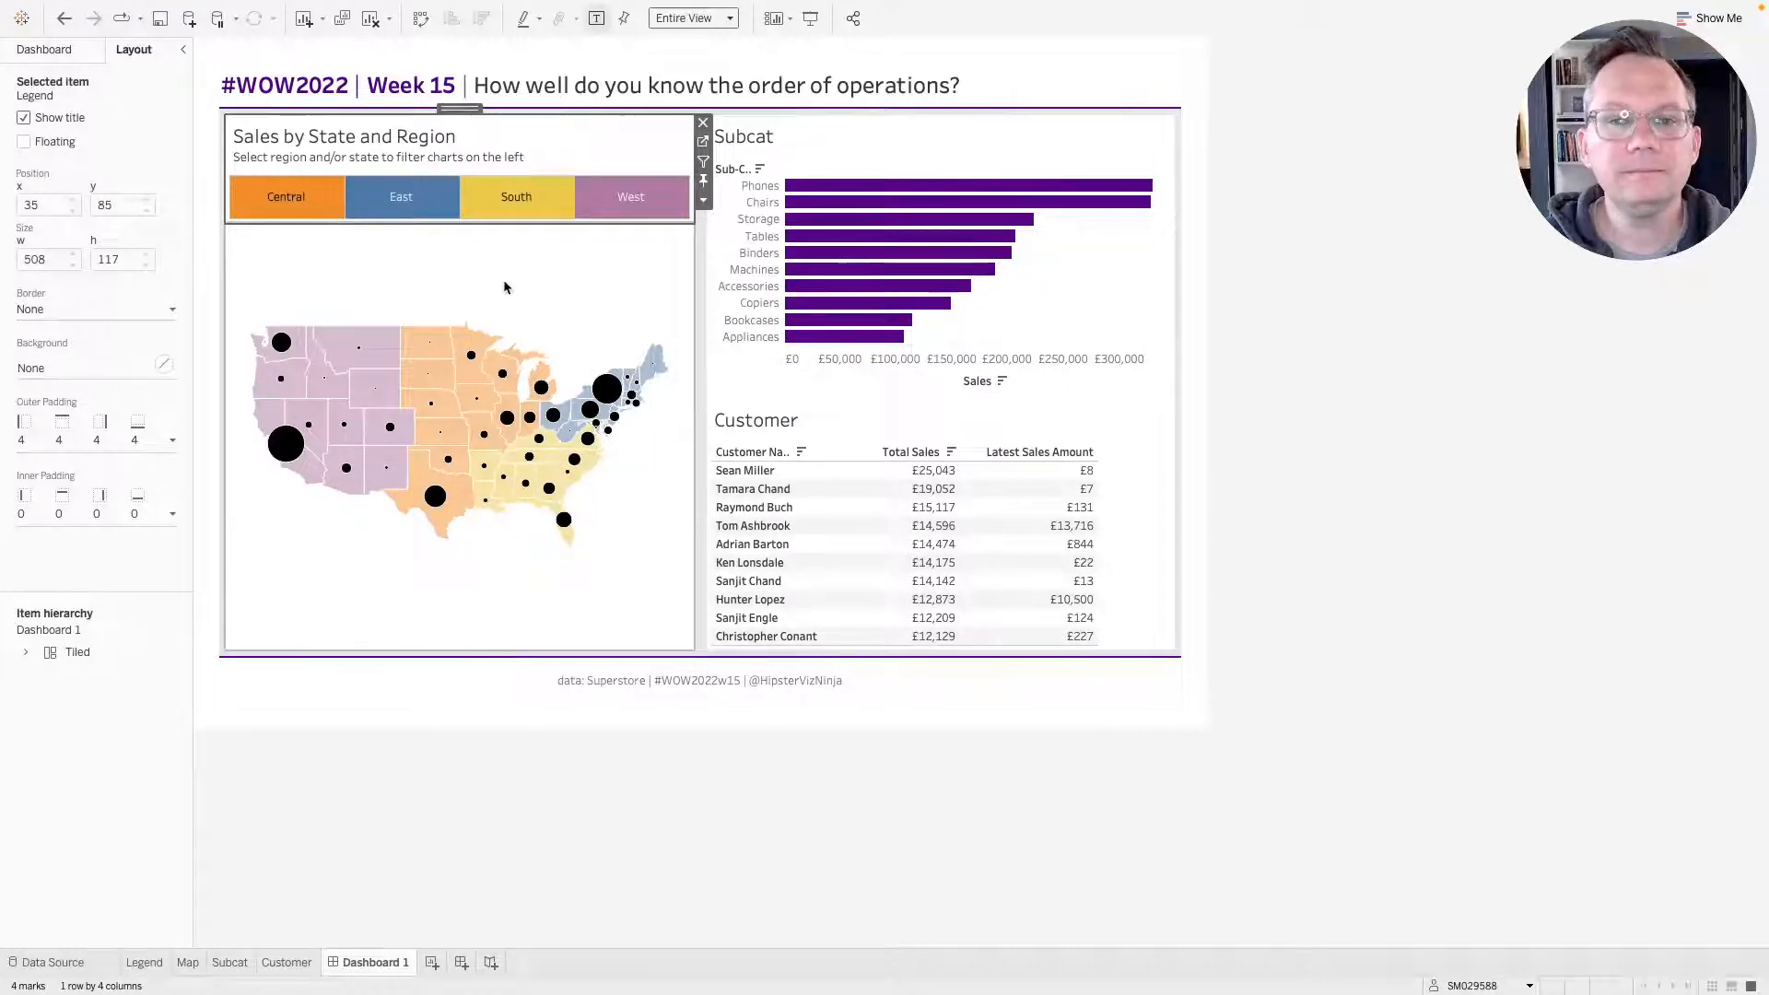
Format the Legend sheet's region labels in Tableau Medium at 15 pt and return to the dashboard.
click(703, 141)
click(314, 256)
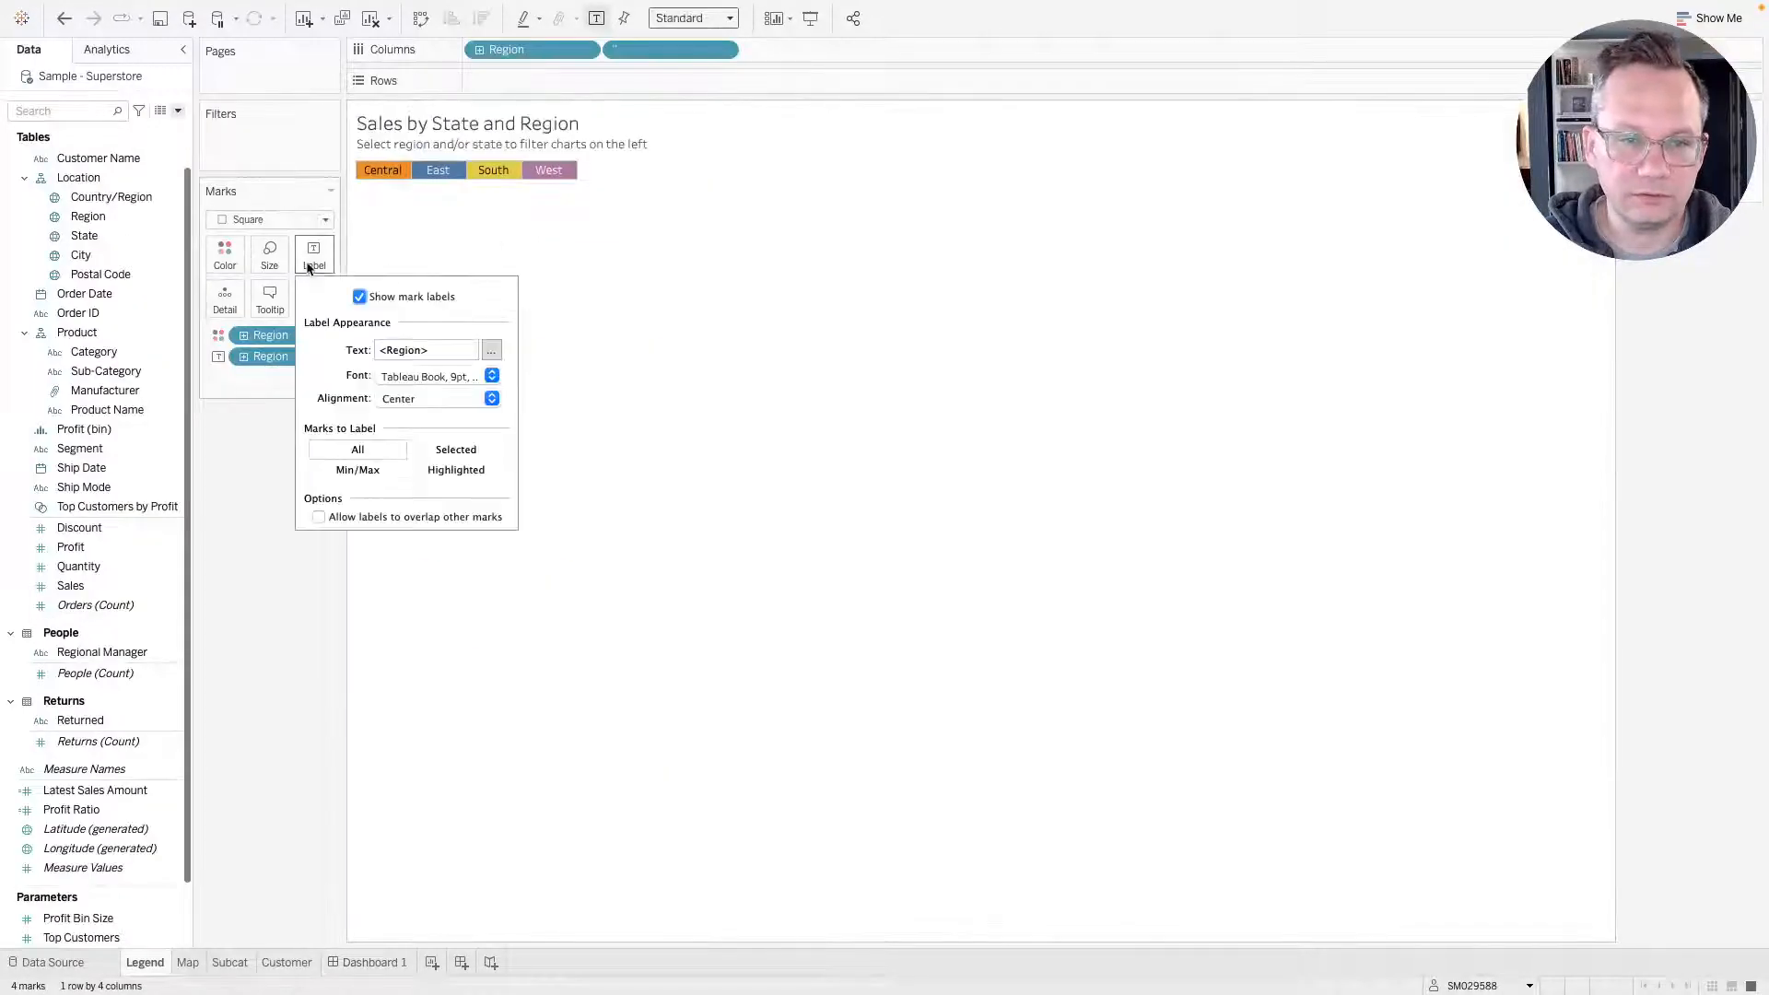
click(492, 377)
click(420, 433)
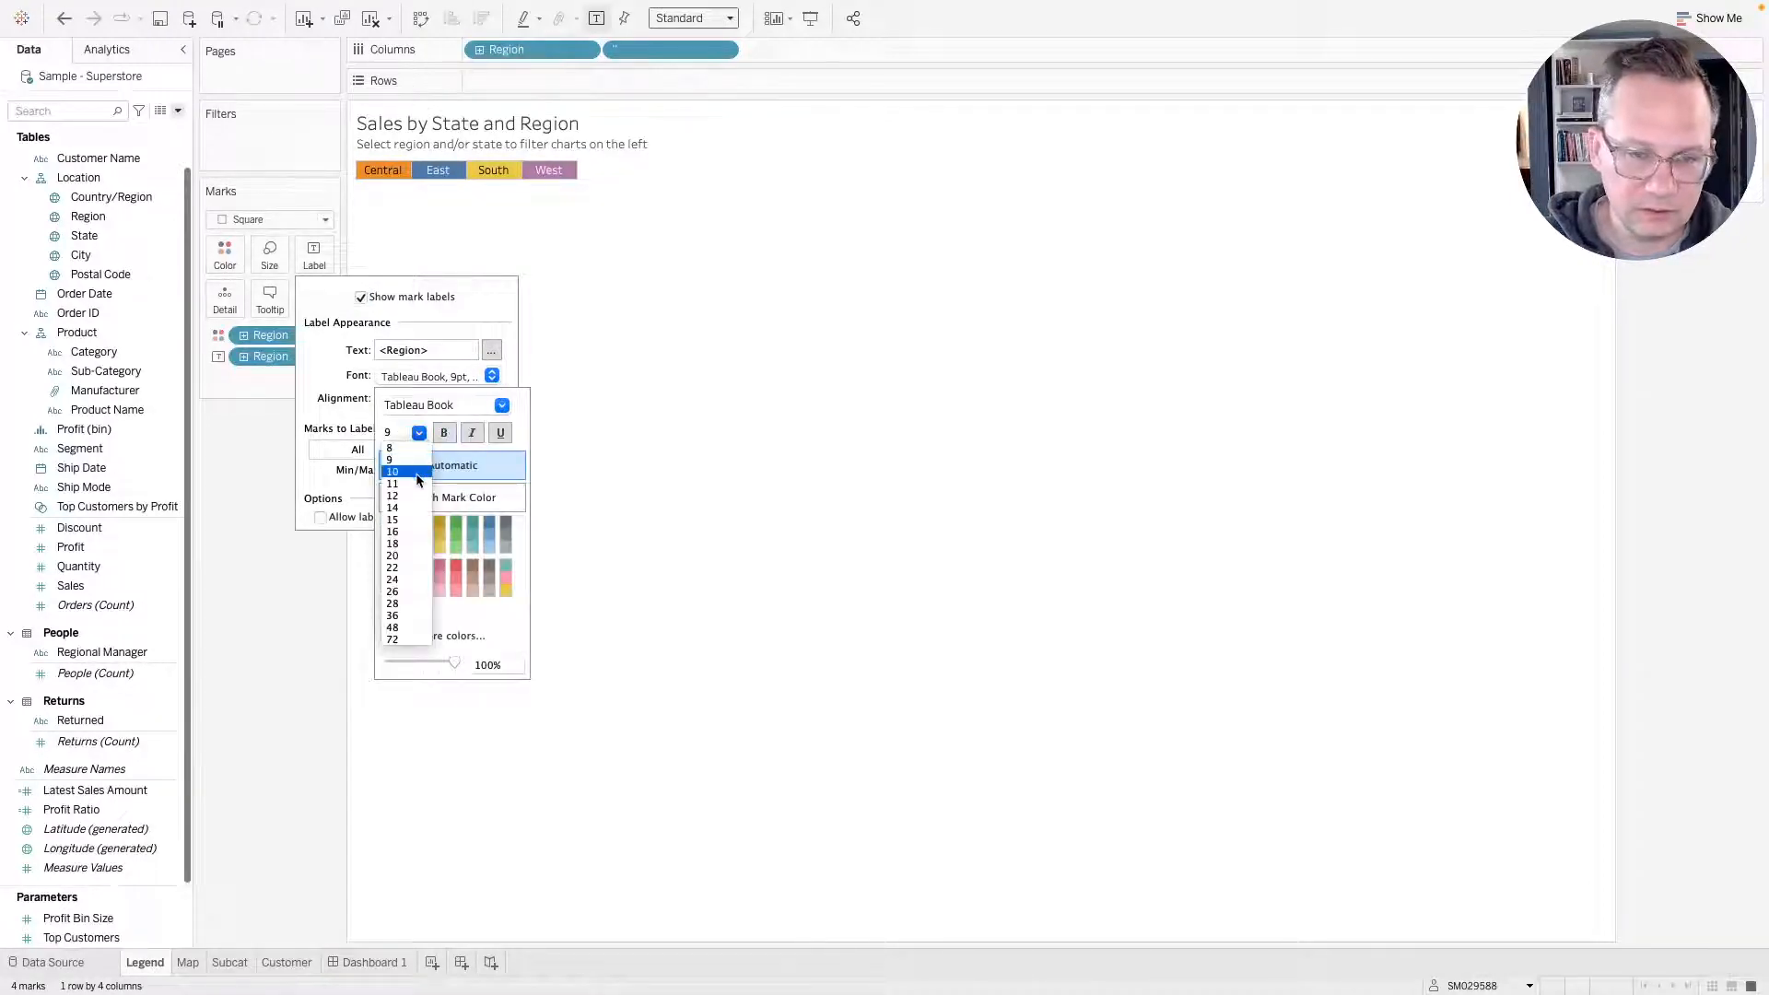
click(412, 522)
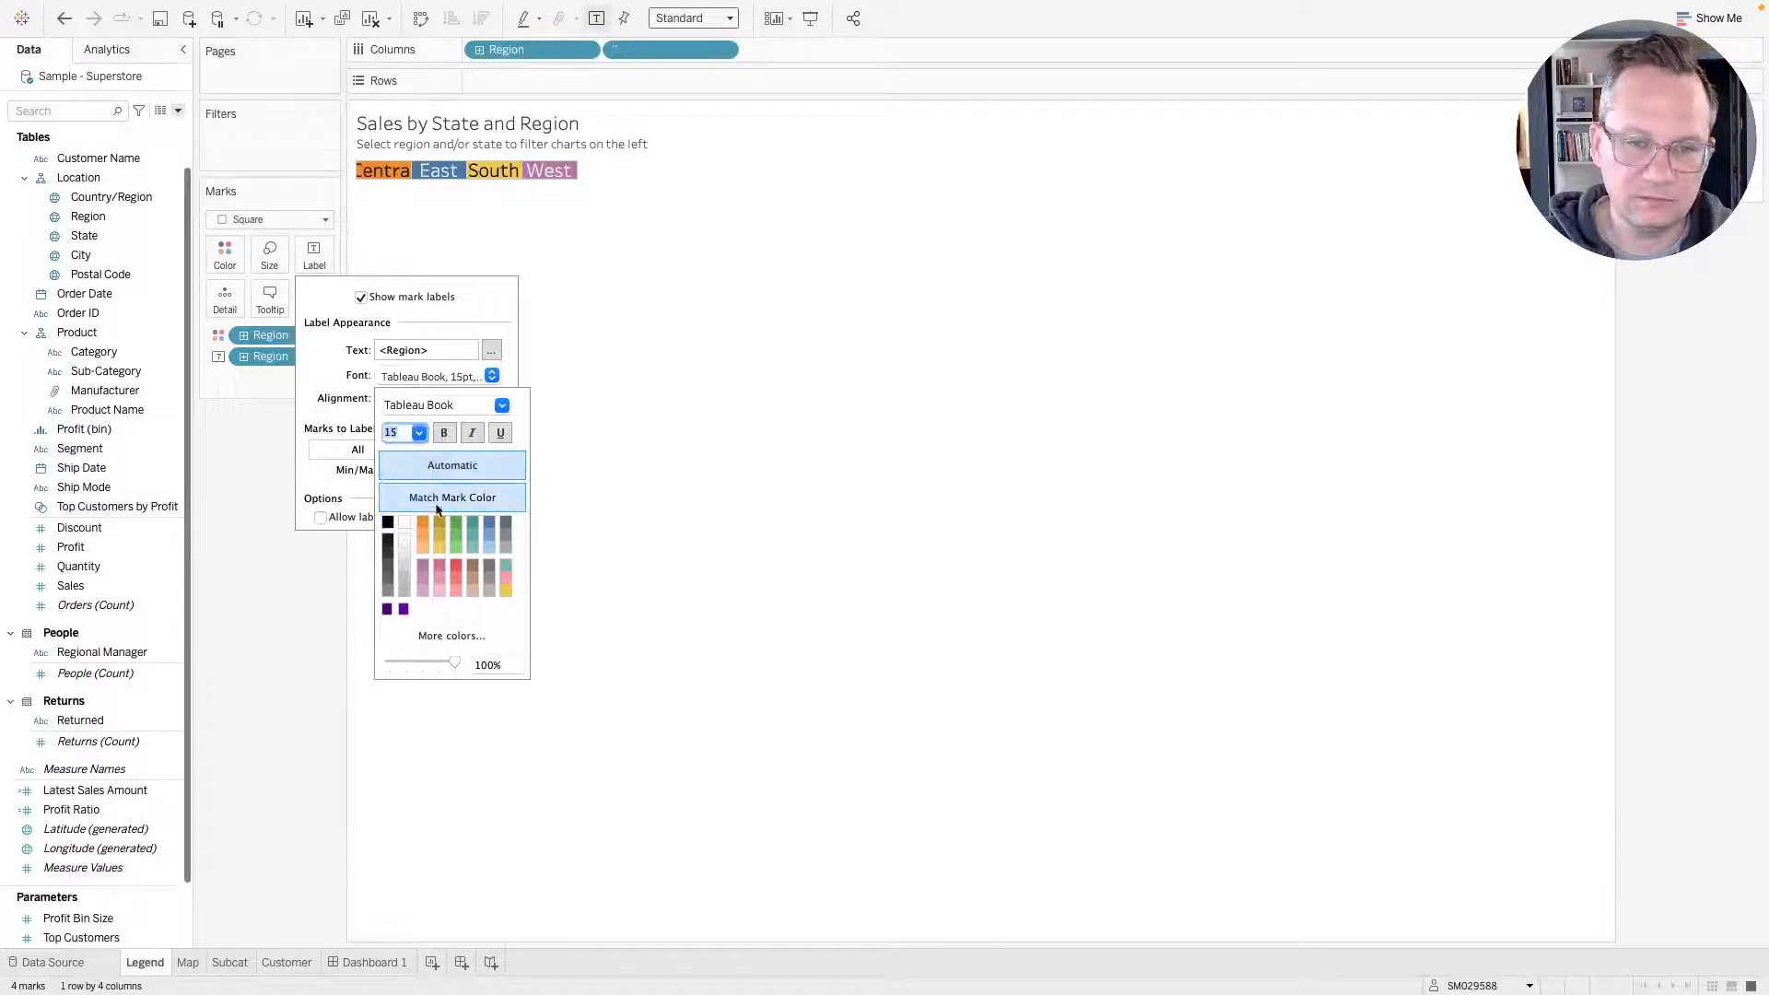
click(502, 407)
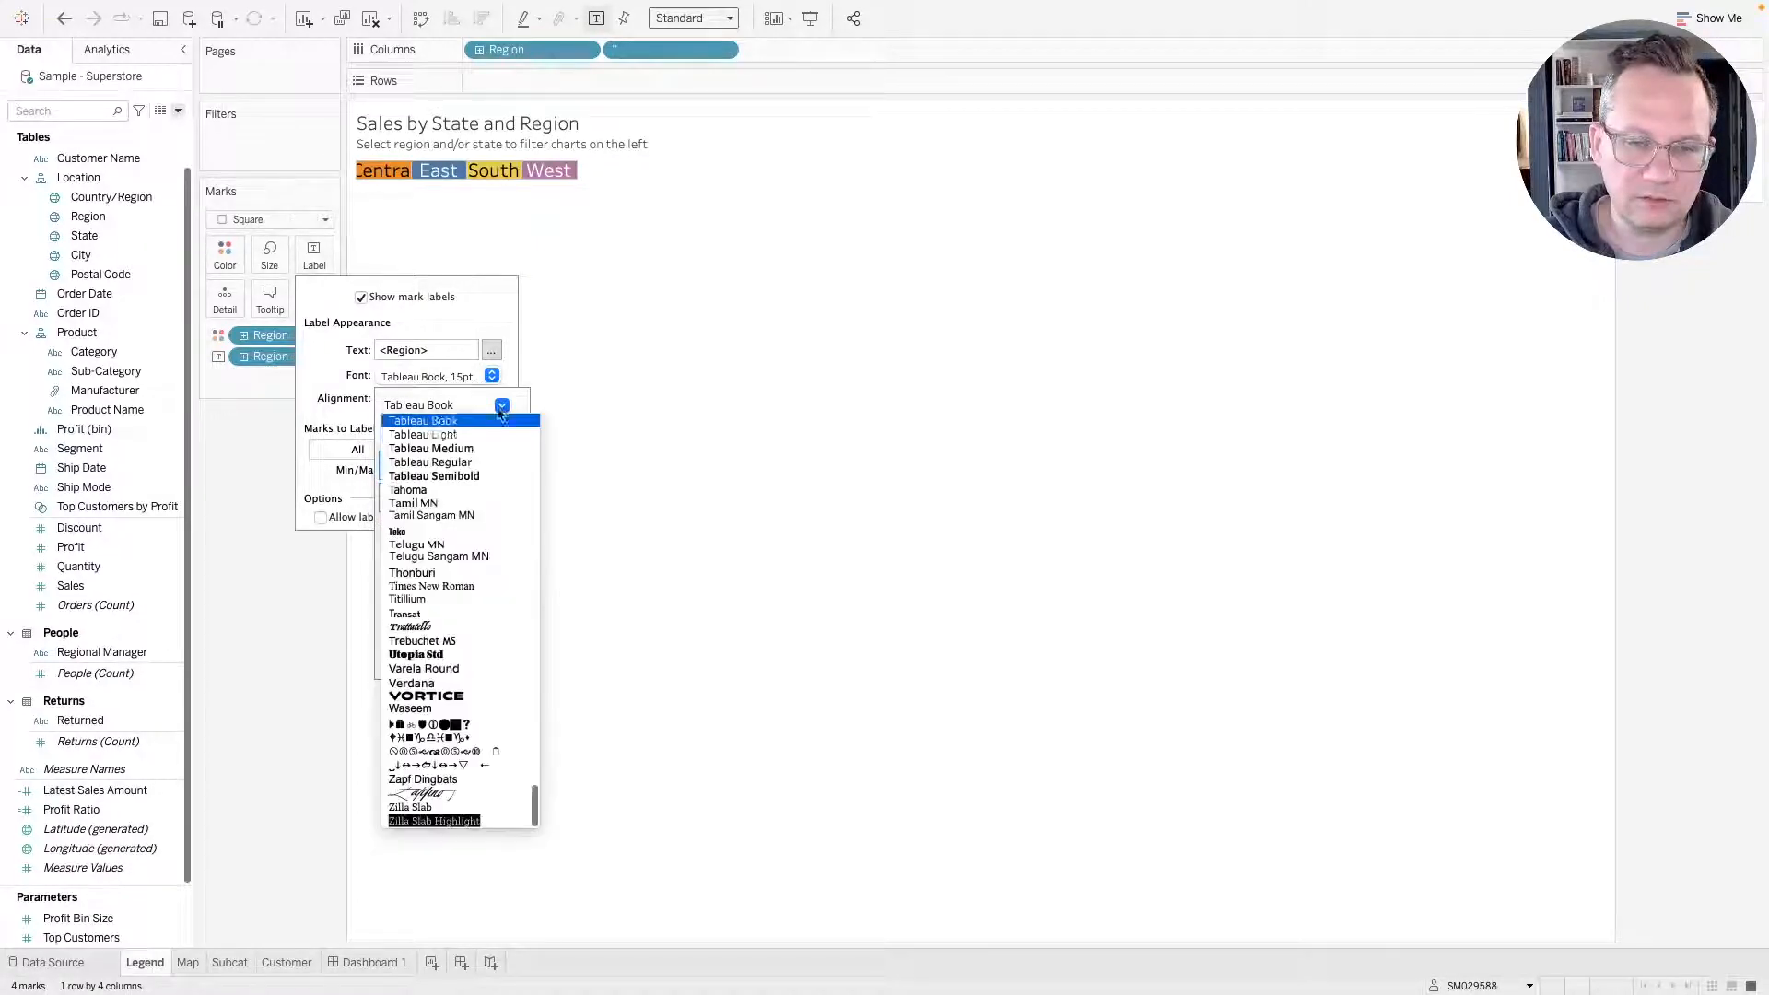
click(458, 448)
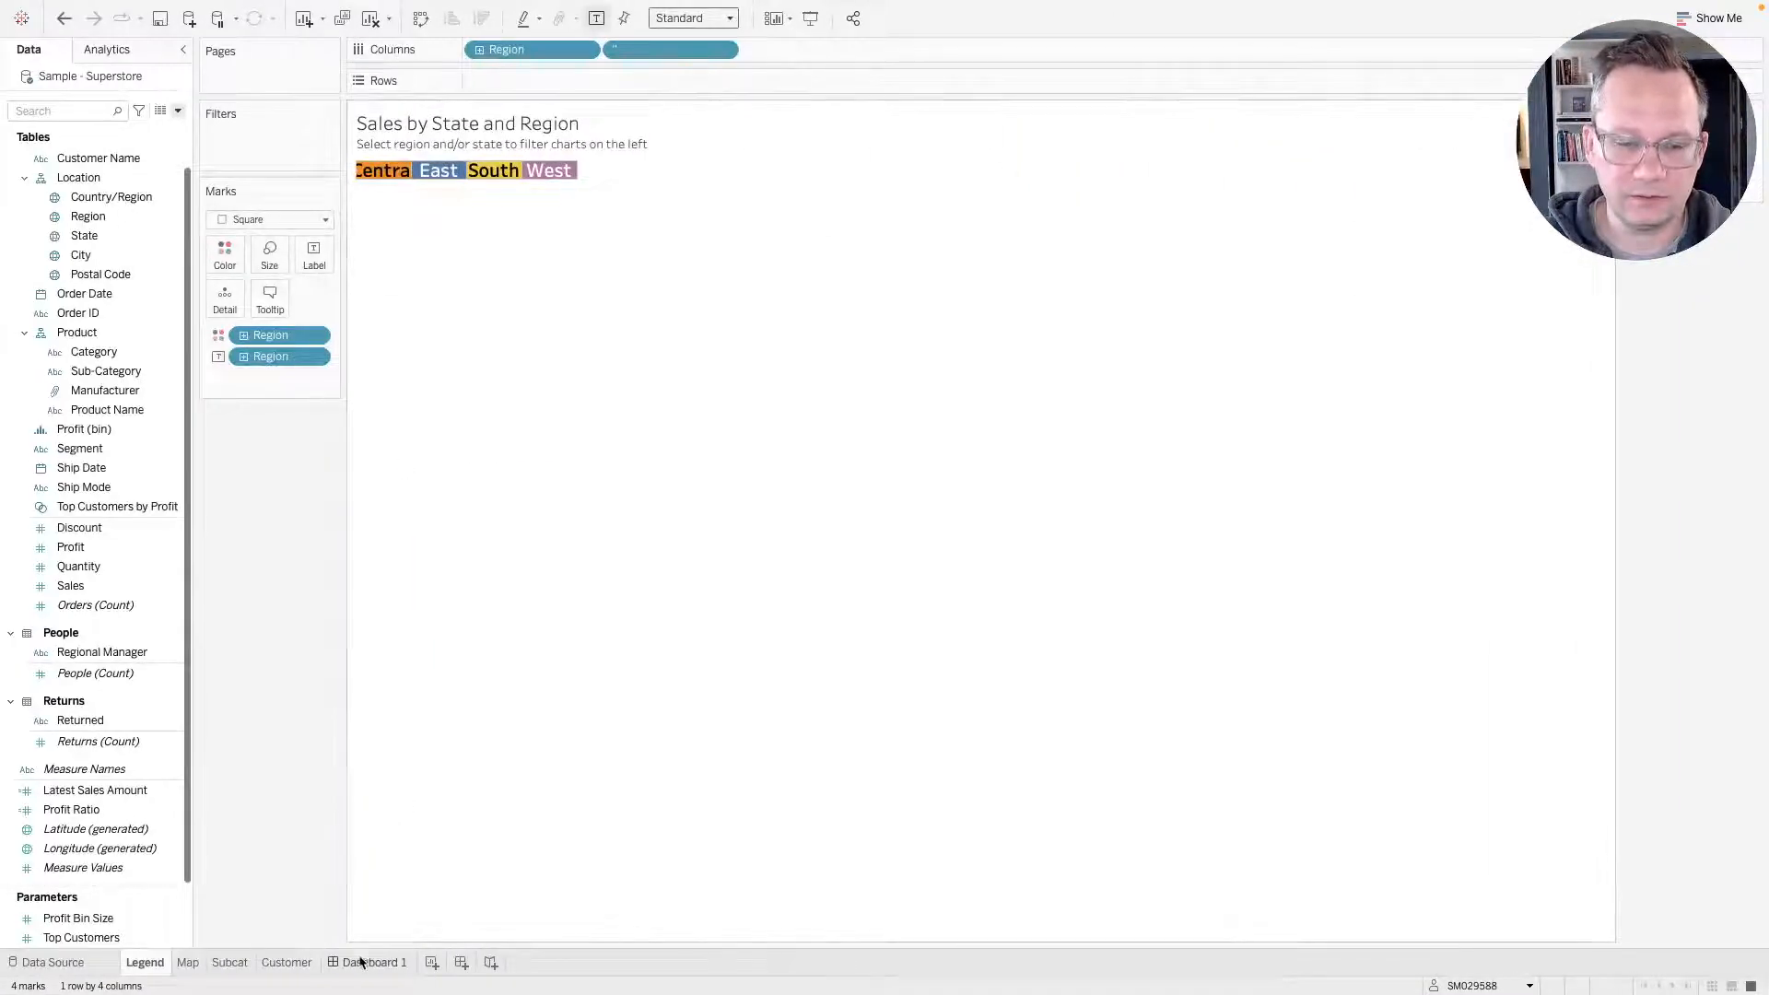
click(373, 962)
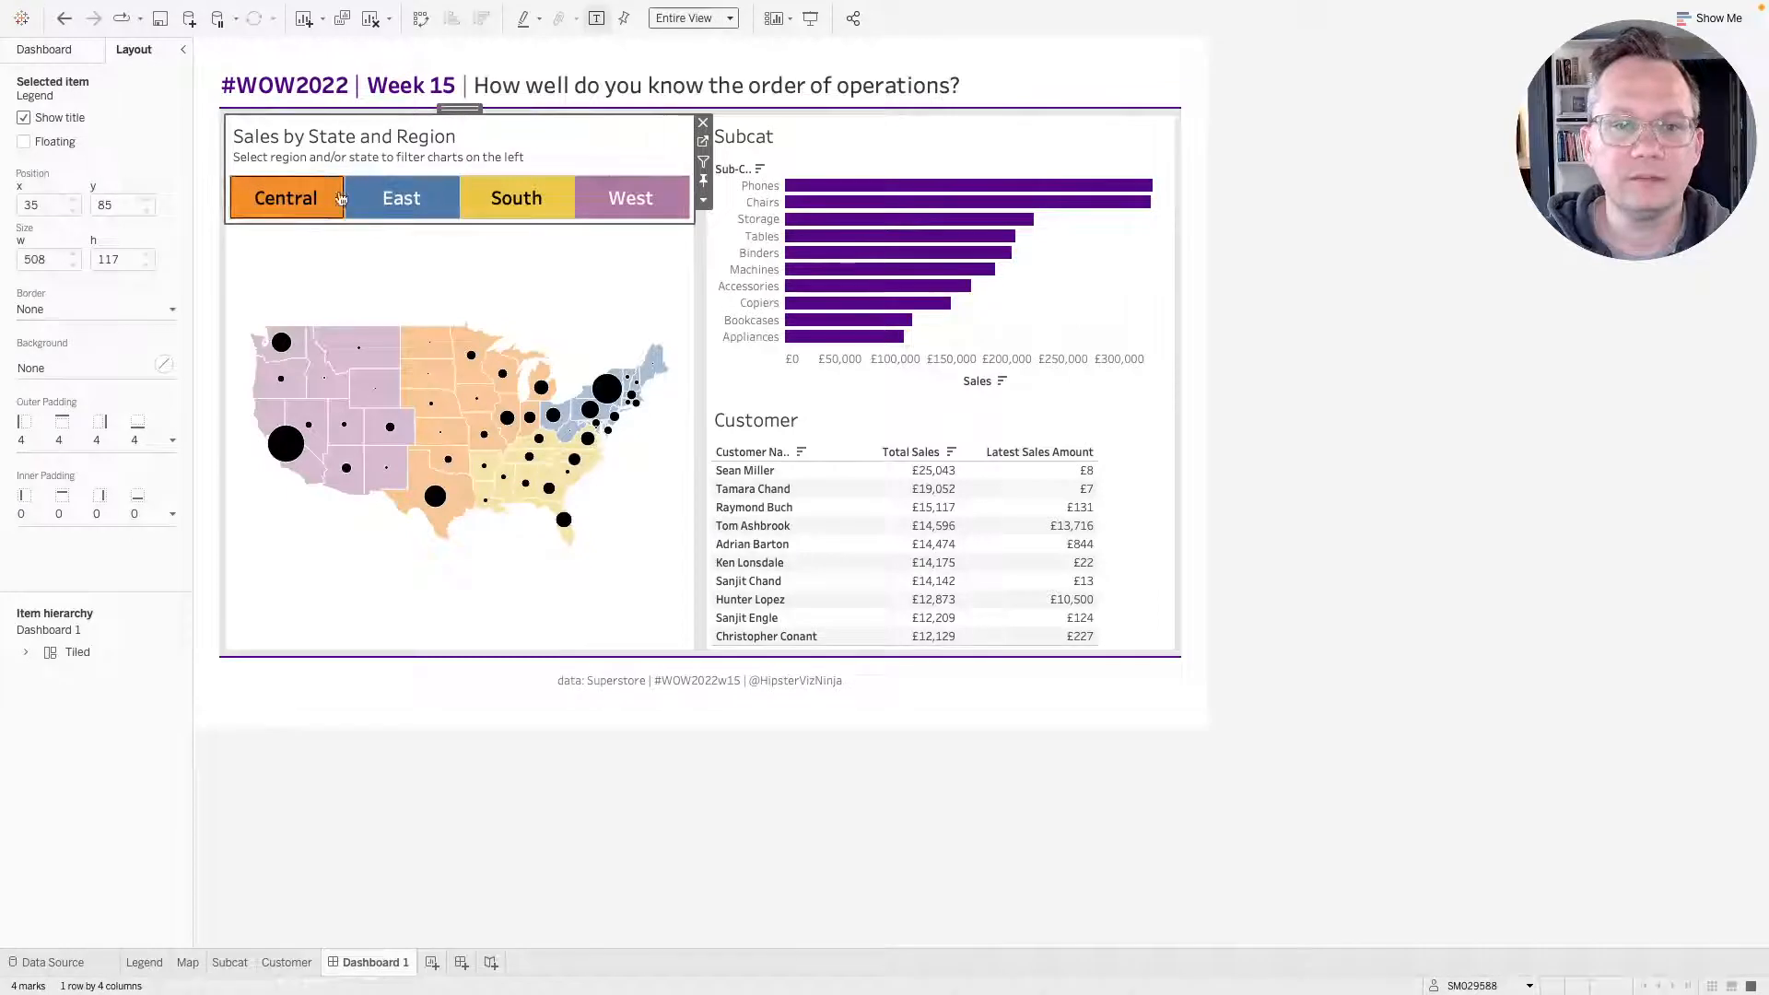
Change the Legend sheet's region label colour to dark grey and return to the dashboard.
click(705, 149)
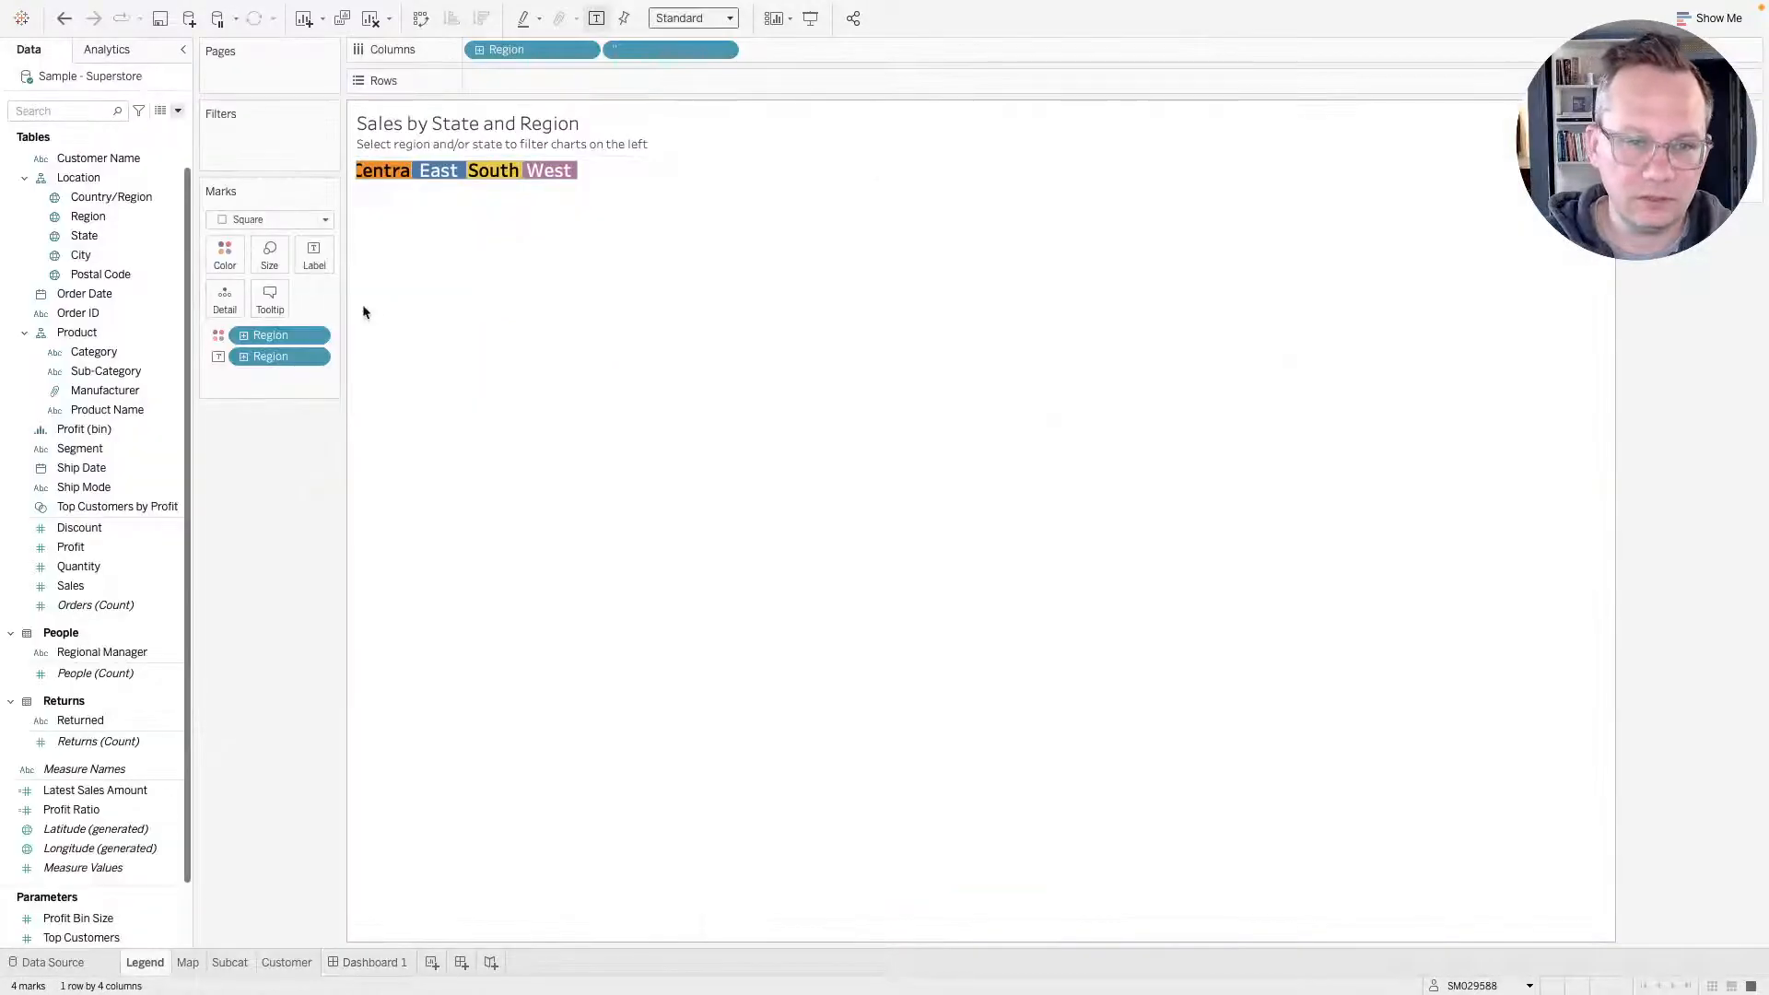
click(314, 256)
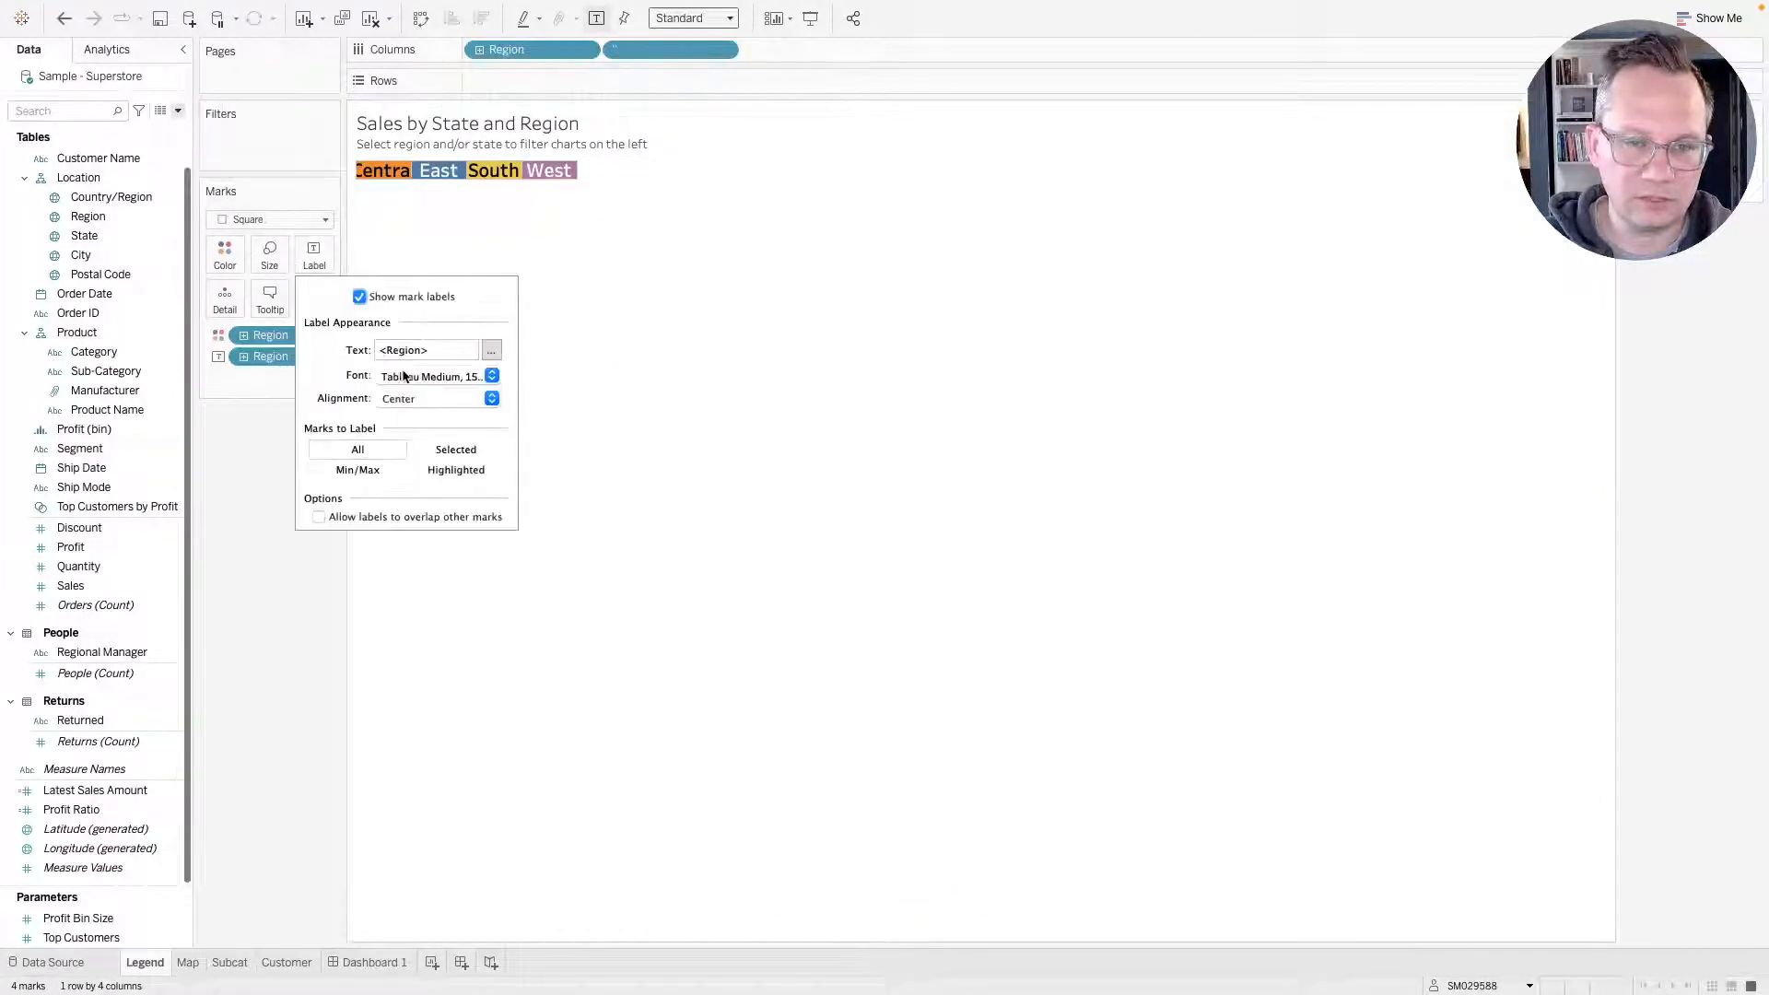
click(492, 376)
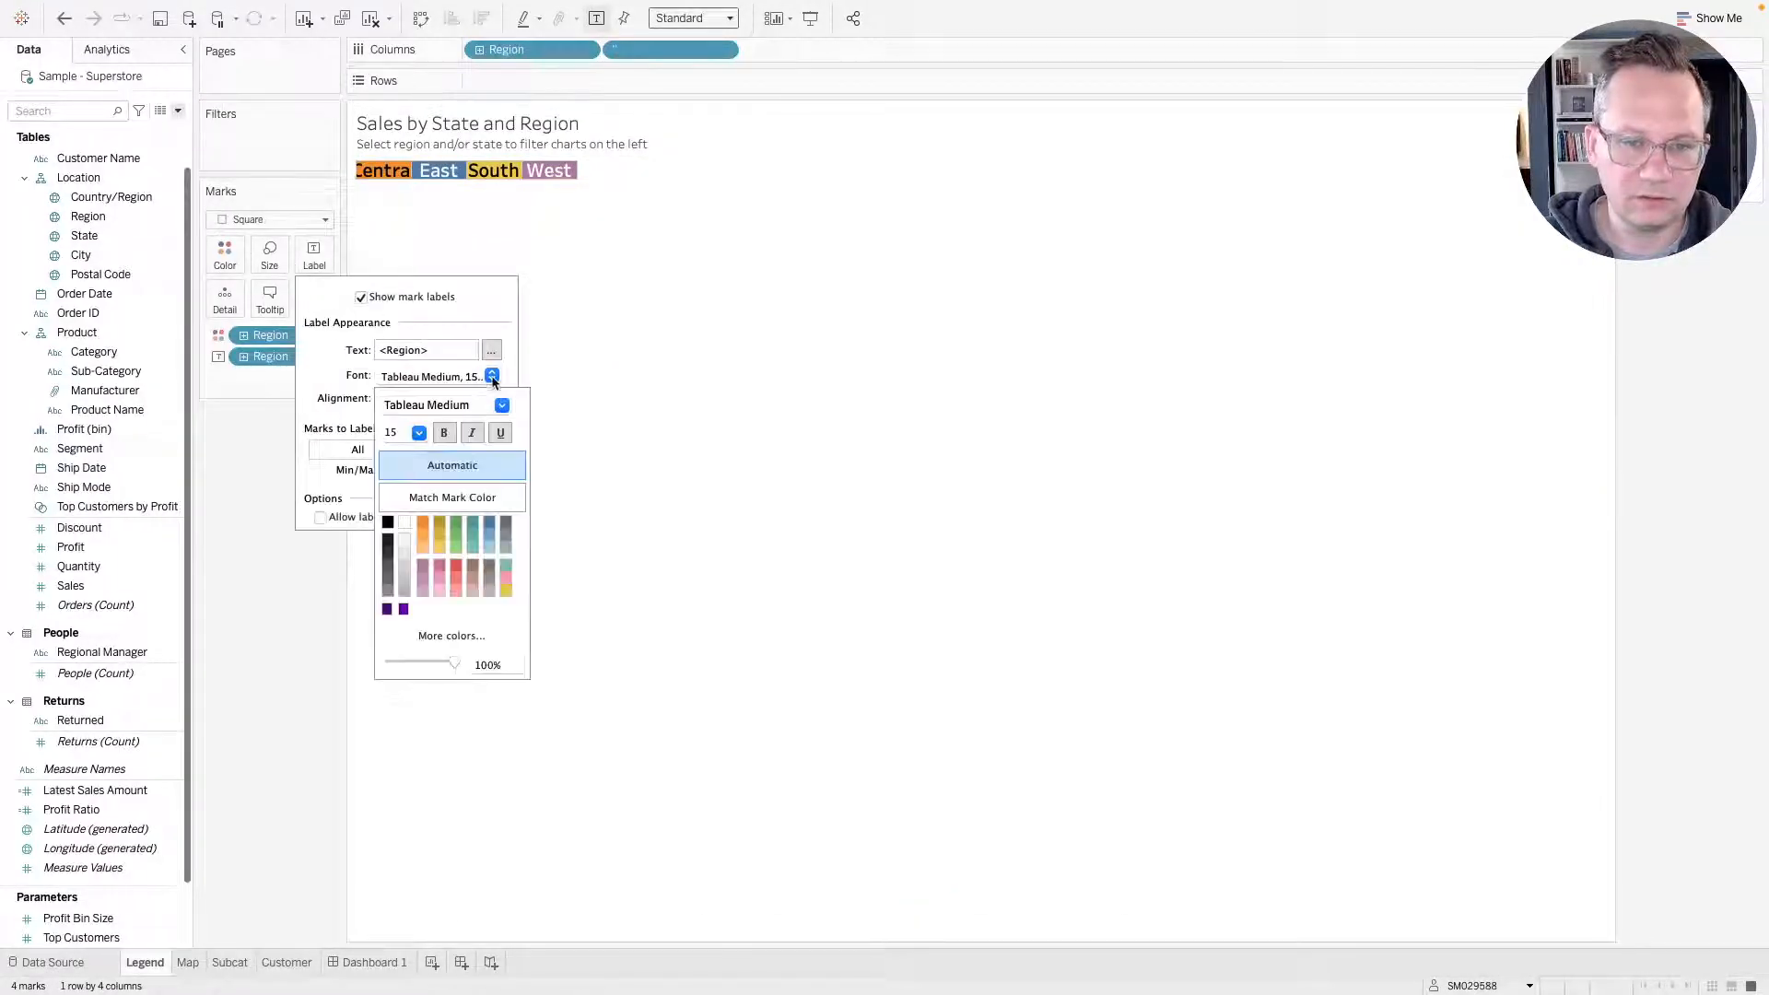
click(387, 568)
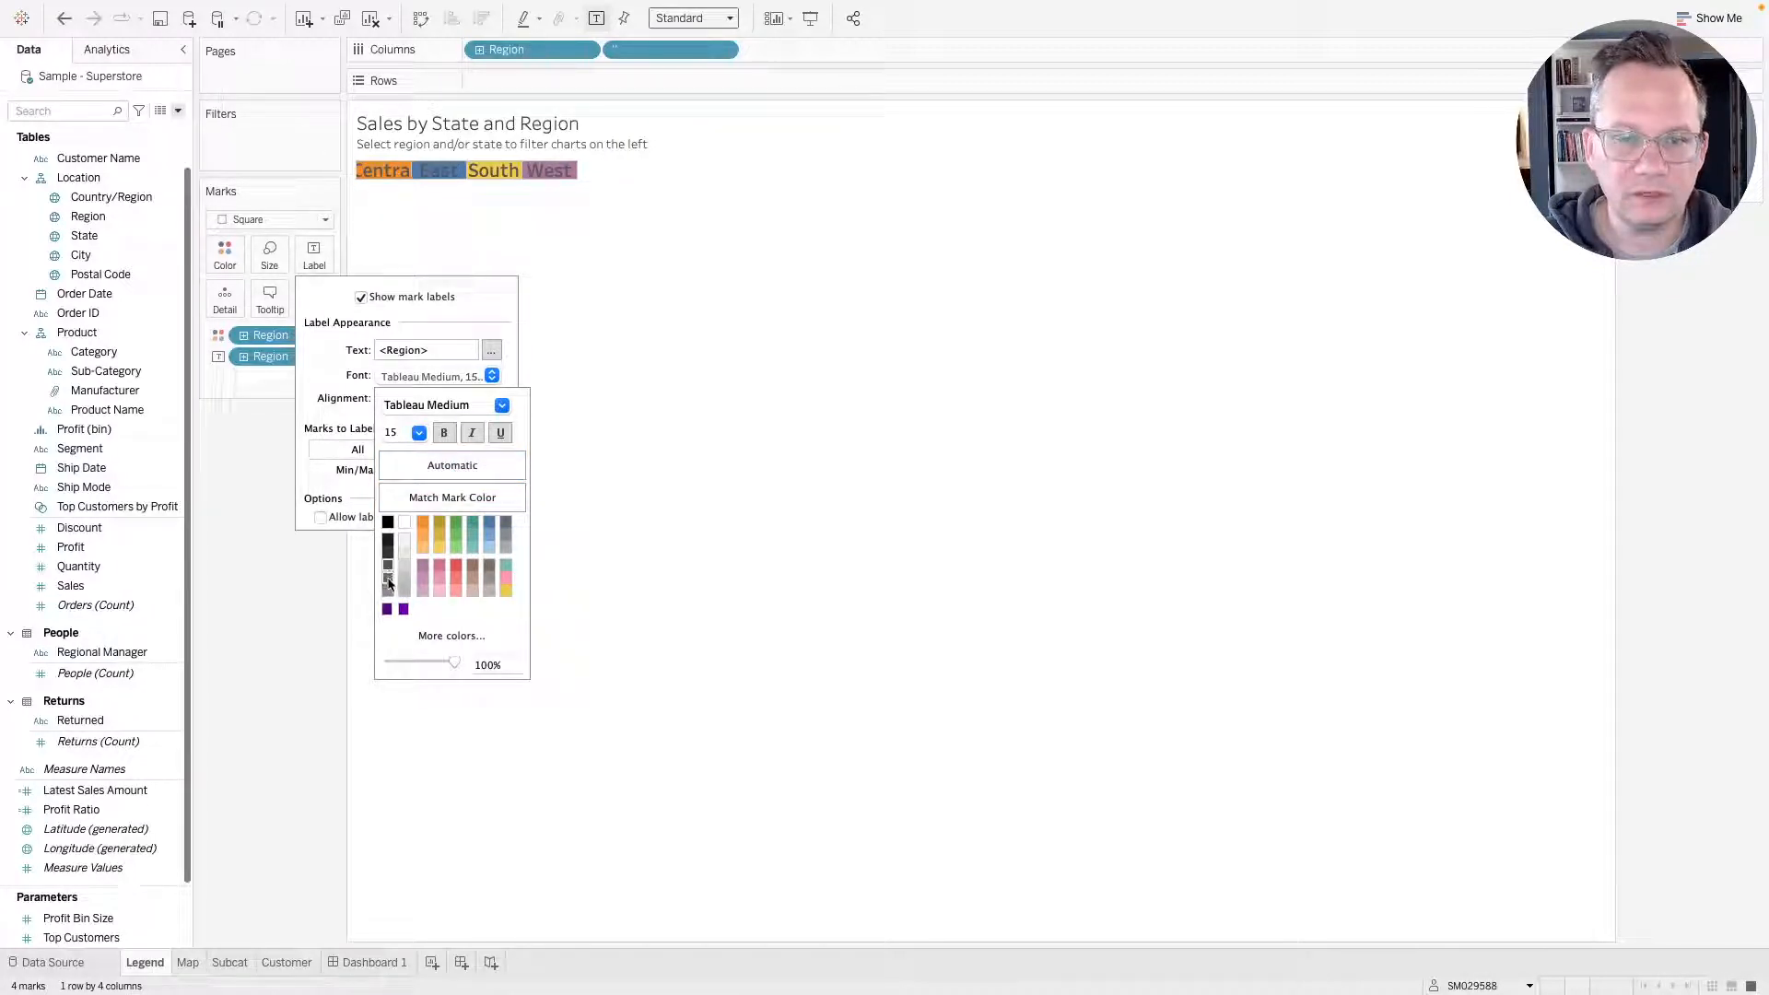
click(387, 555)
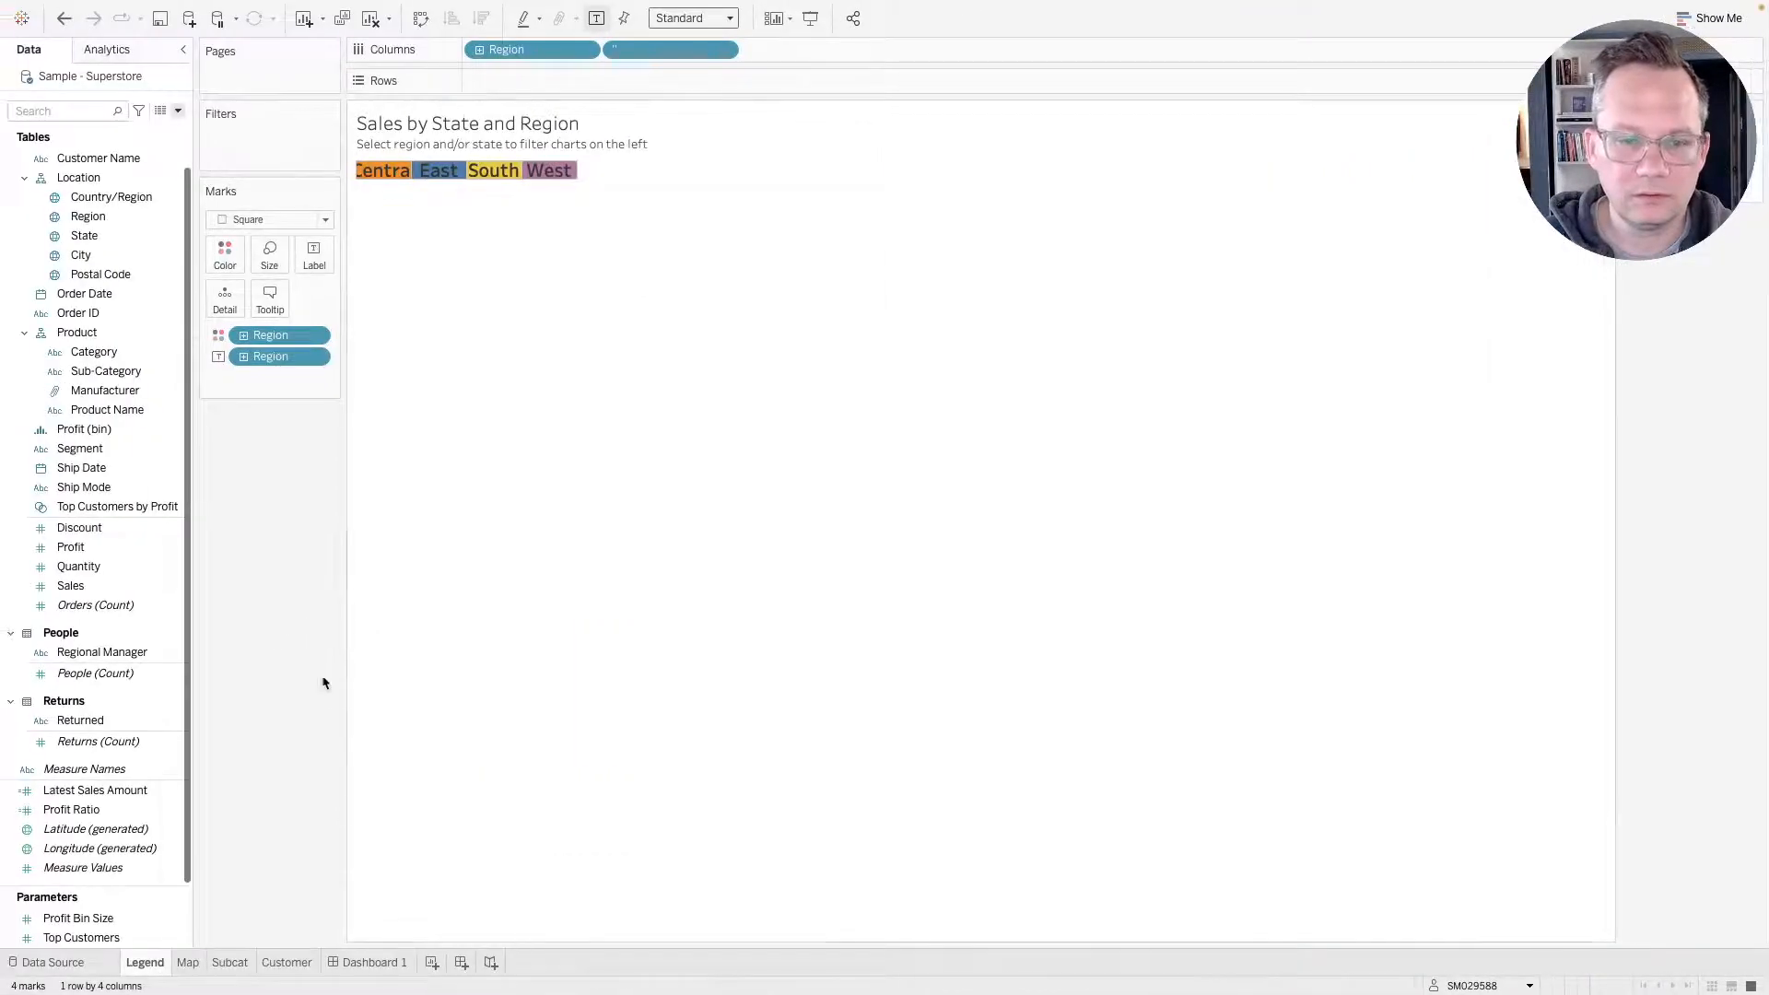
click(339, 962)
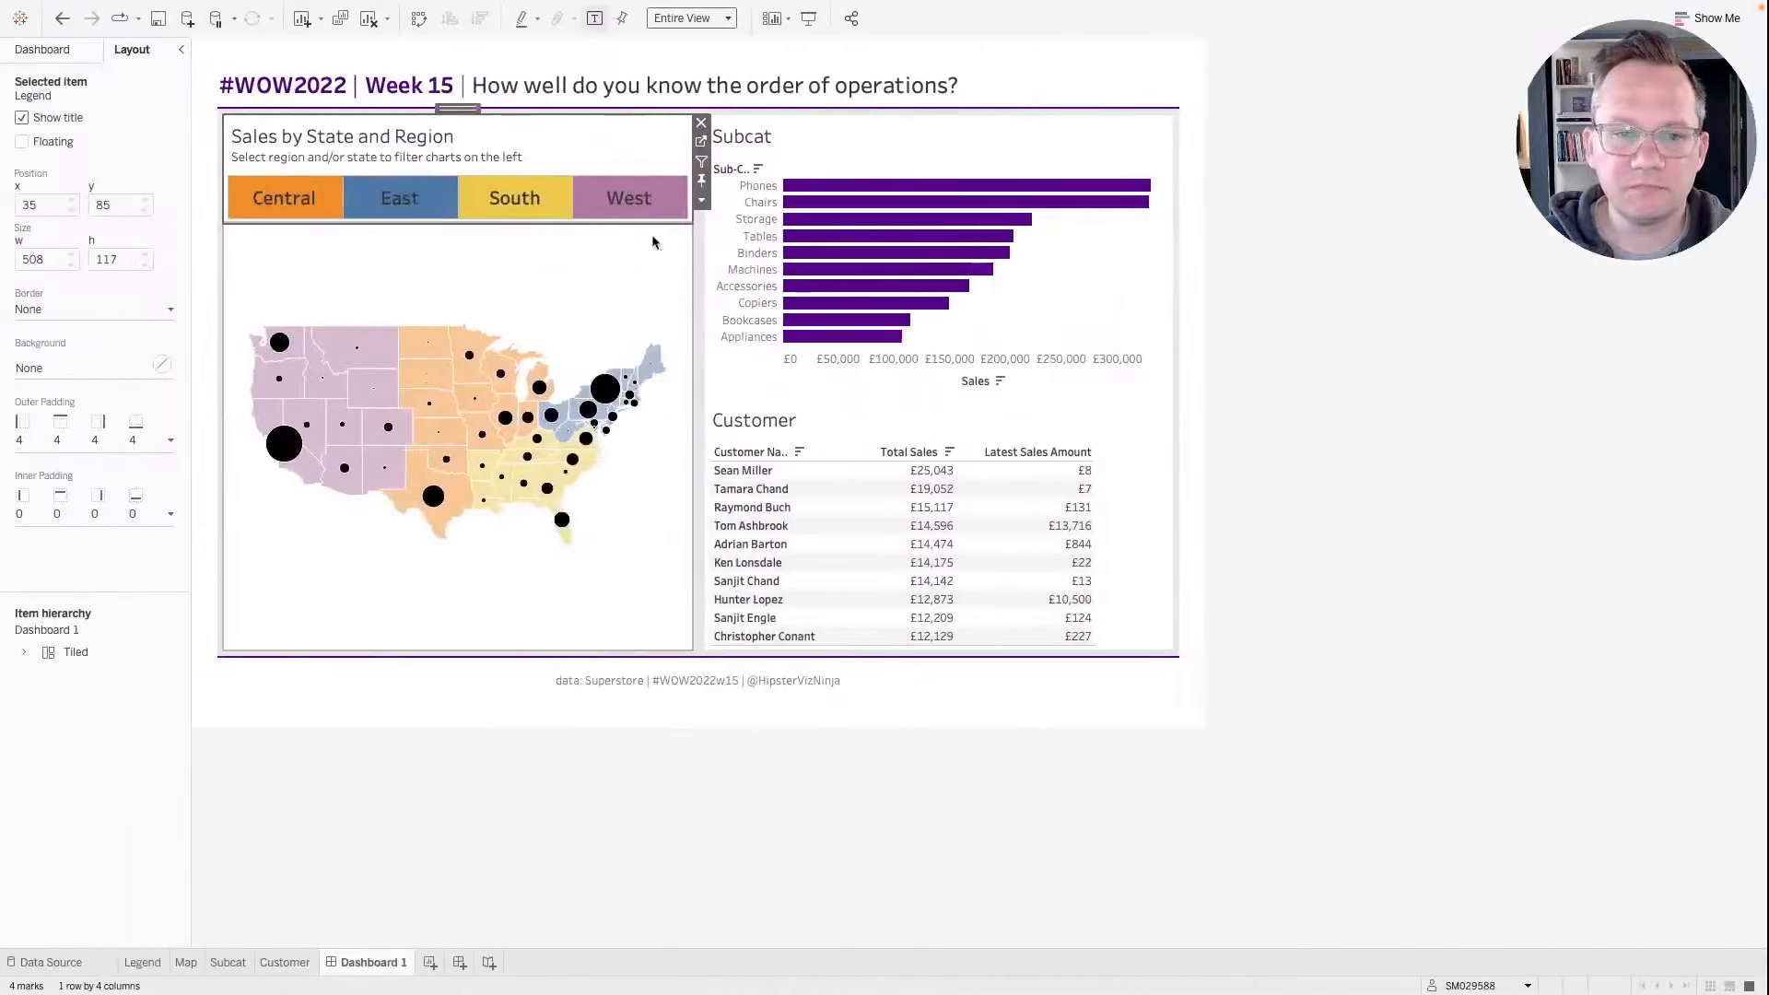
Set the opacity of the Map sheet's state-filled layer to 50%.
click(701, 141)
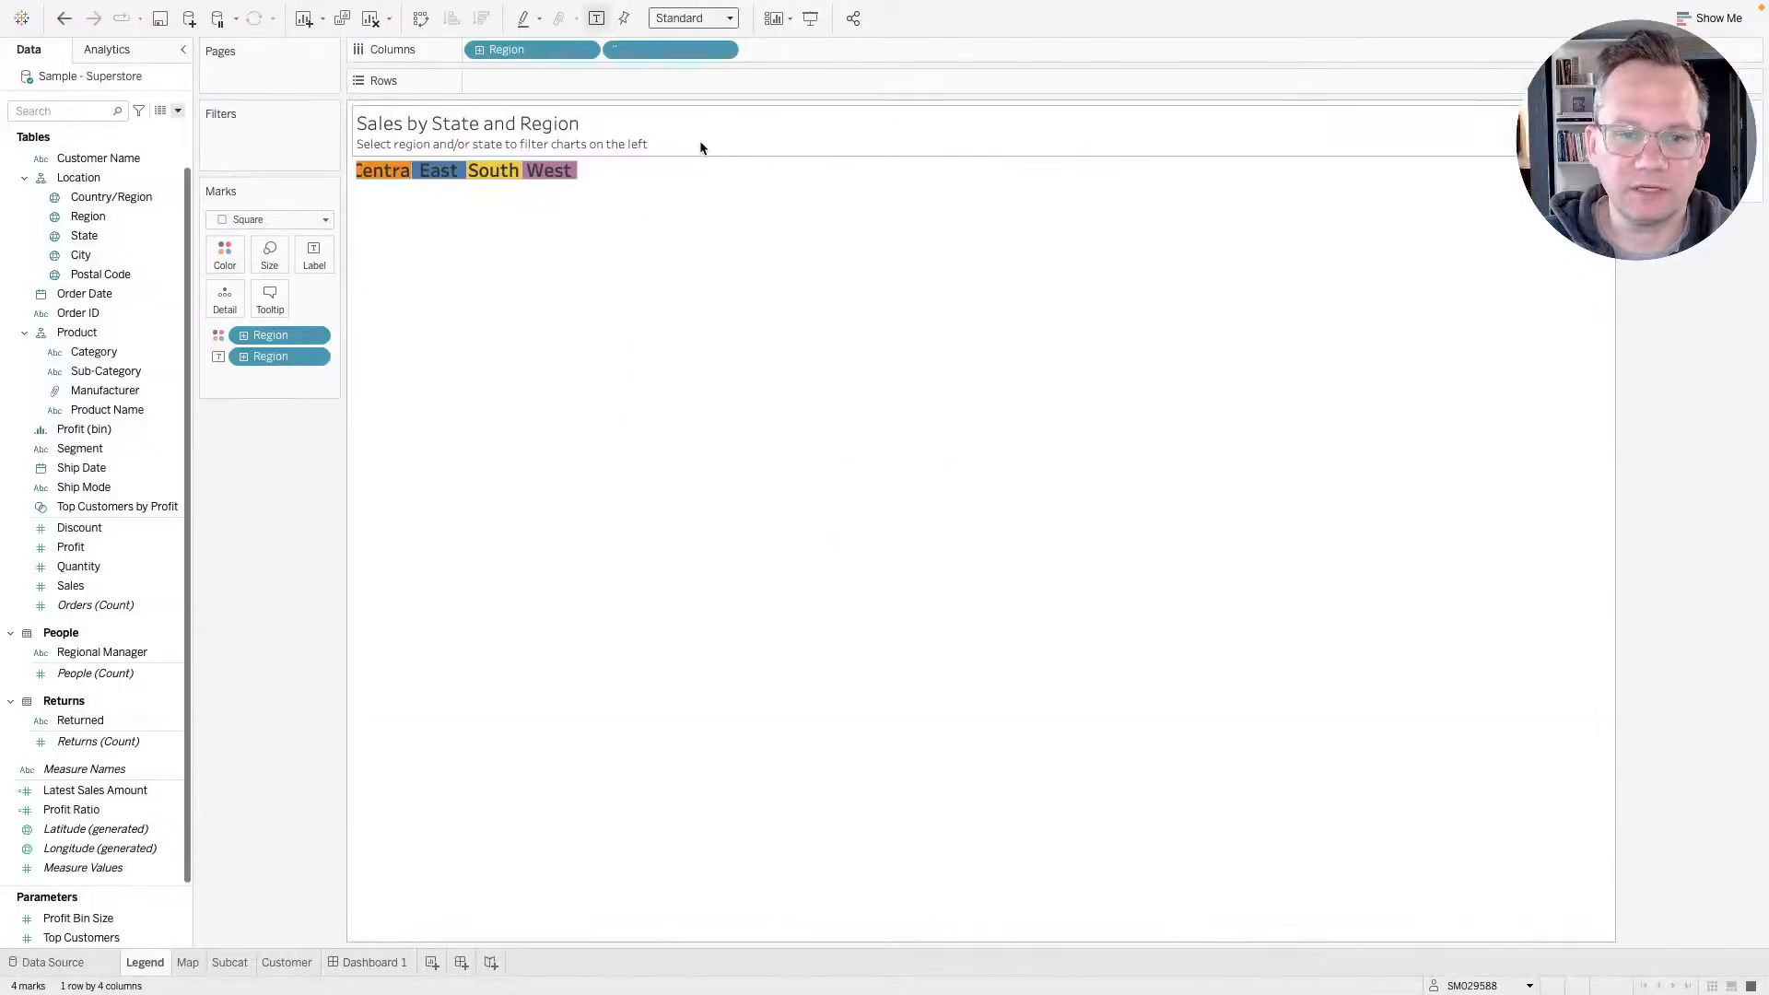
click(200, 961)
click(223, 285)
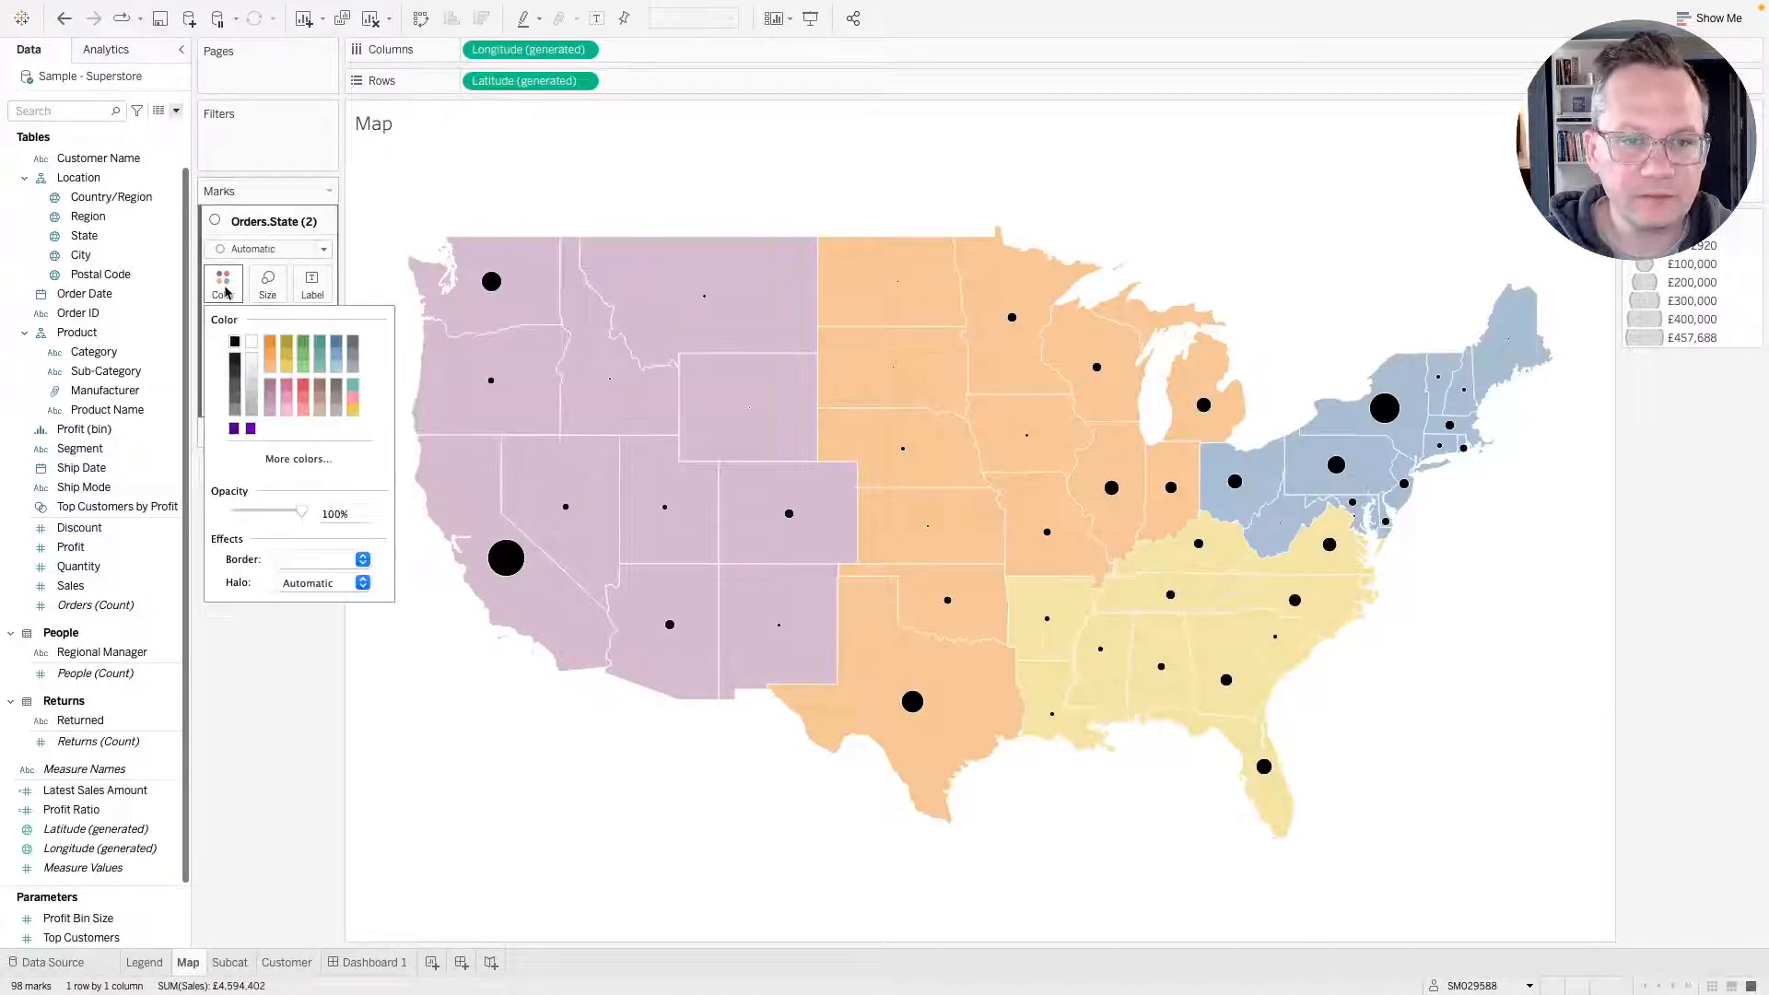
click(224, 288)
click(254, 438)
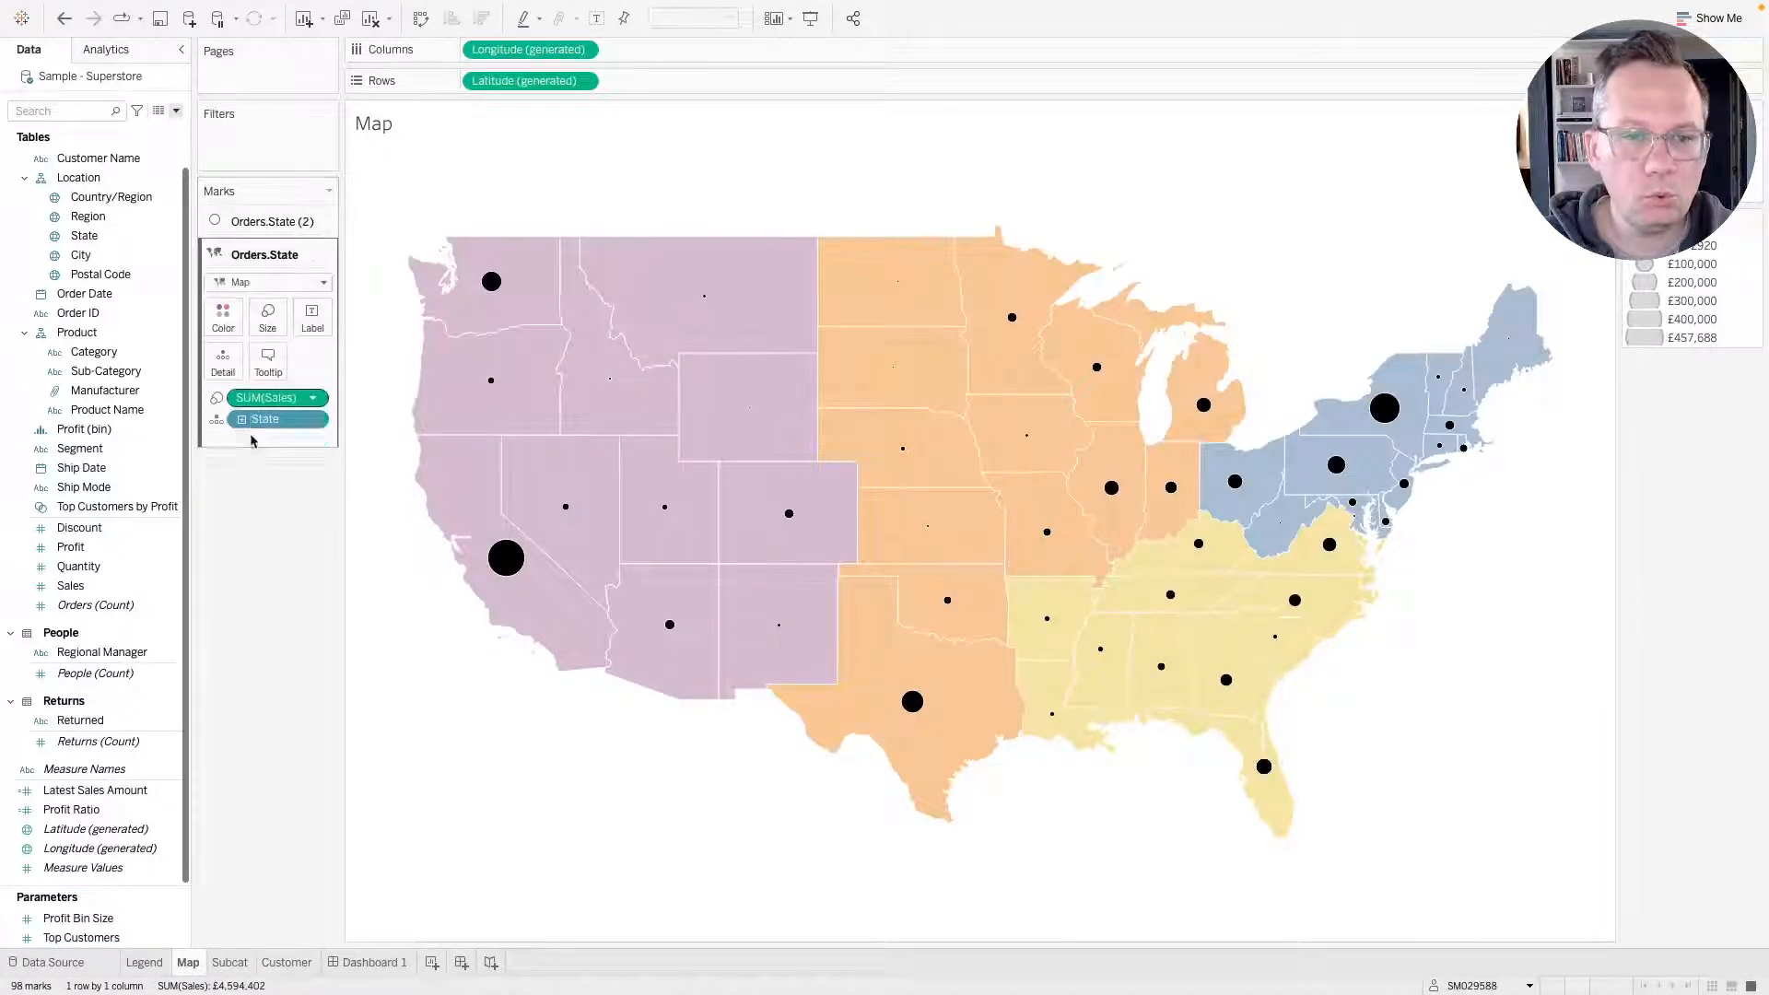
click(225, 314)
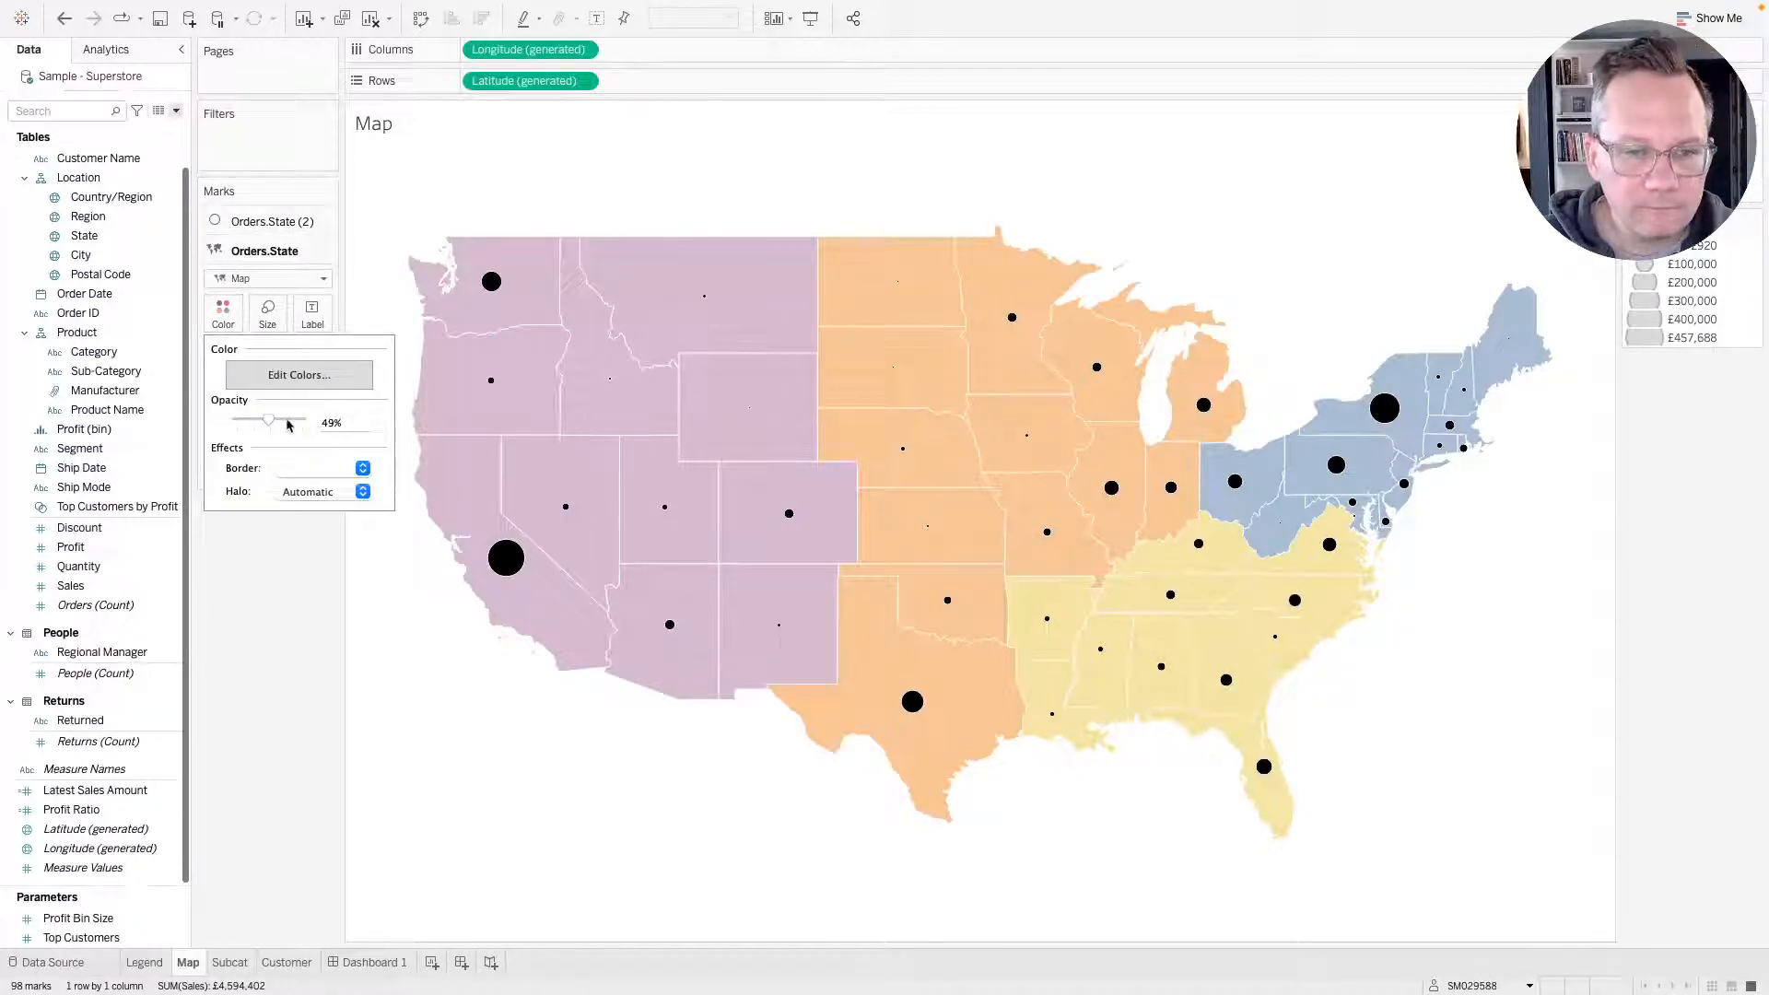
click(337, 423)
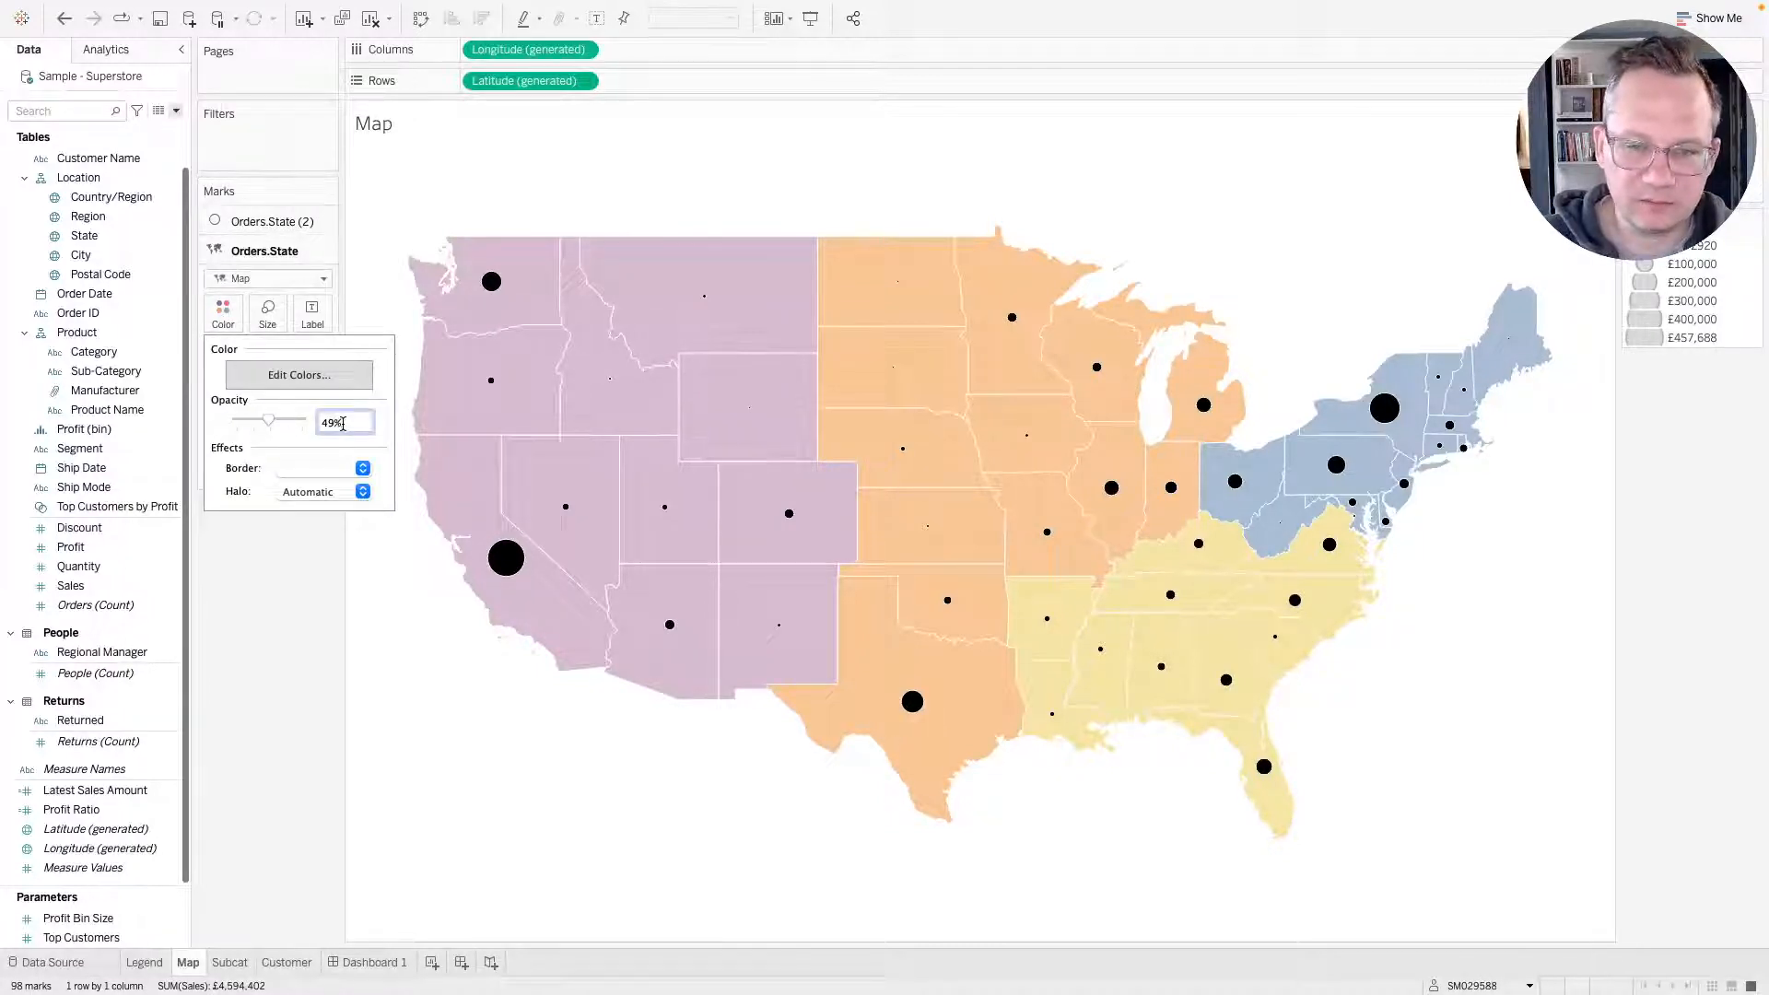
drag(341, 423, 296, 428)
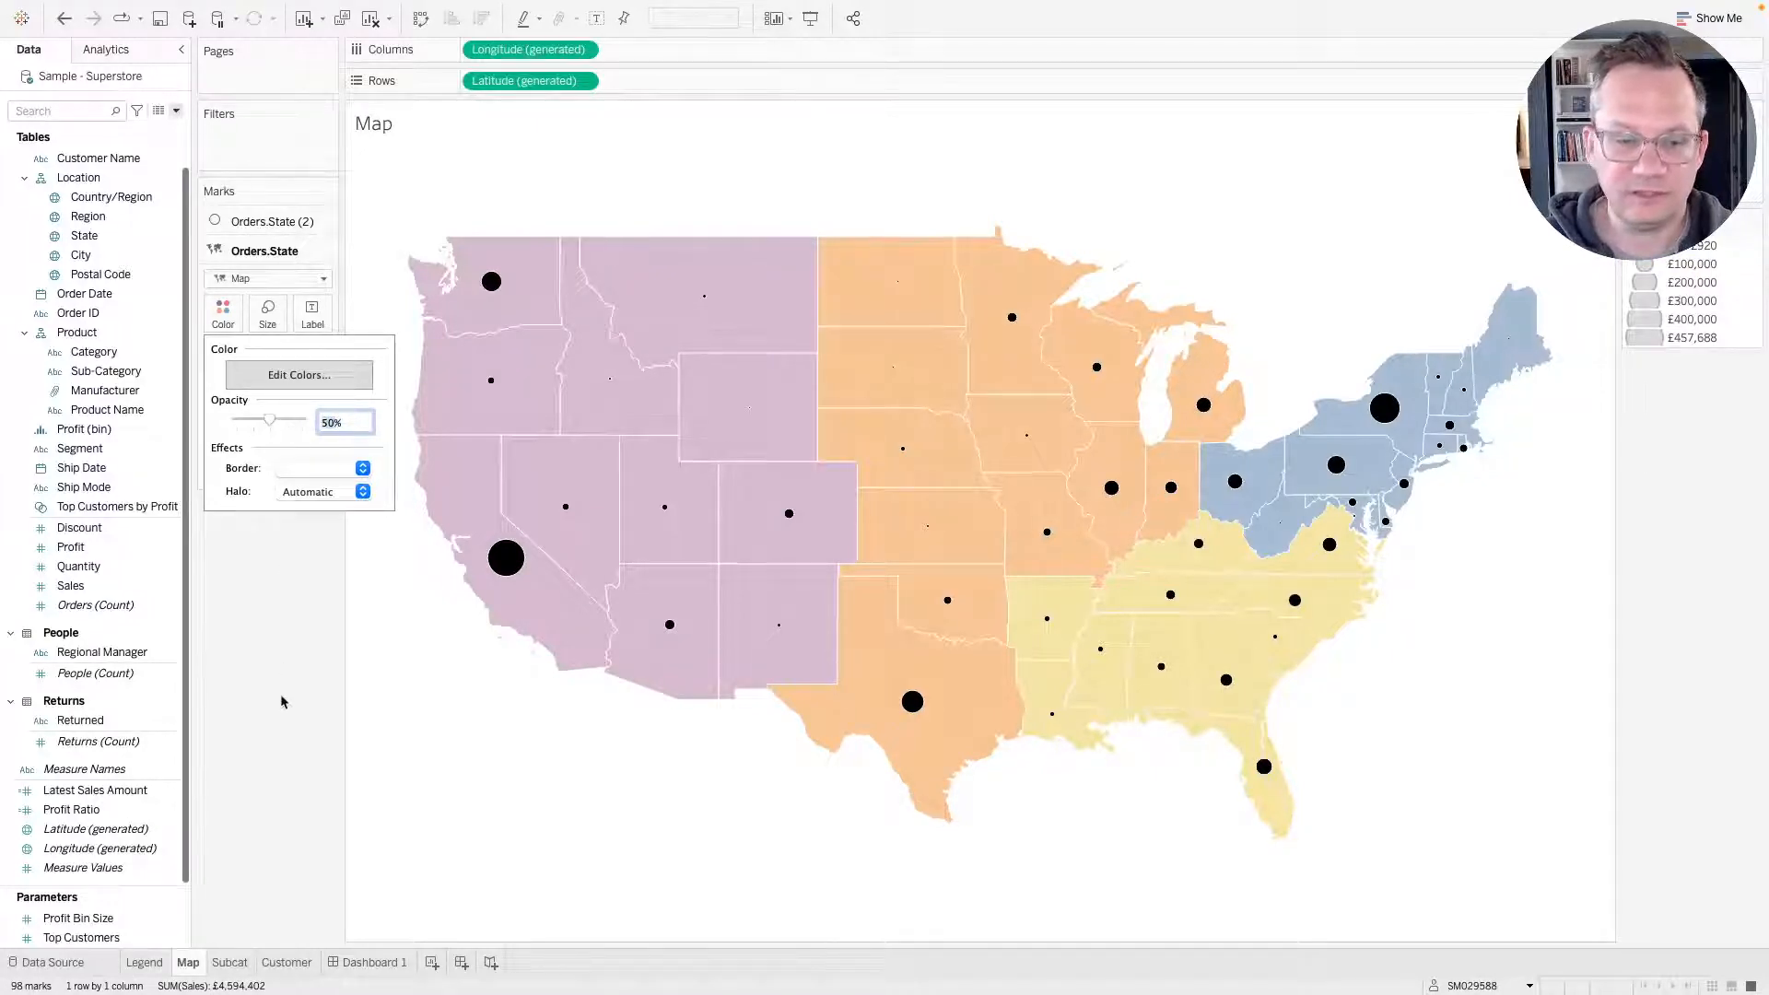
Set the Legend sheet's colour opacity to 50%.
click(145, 963)
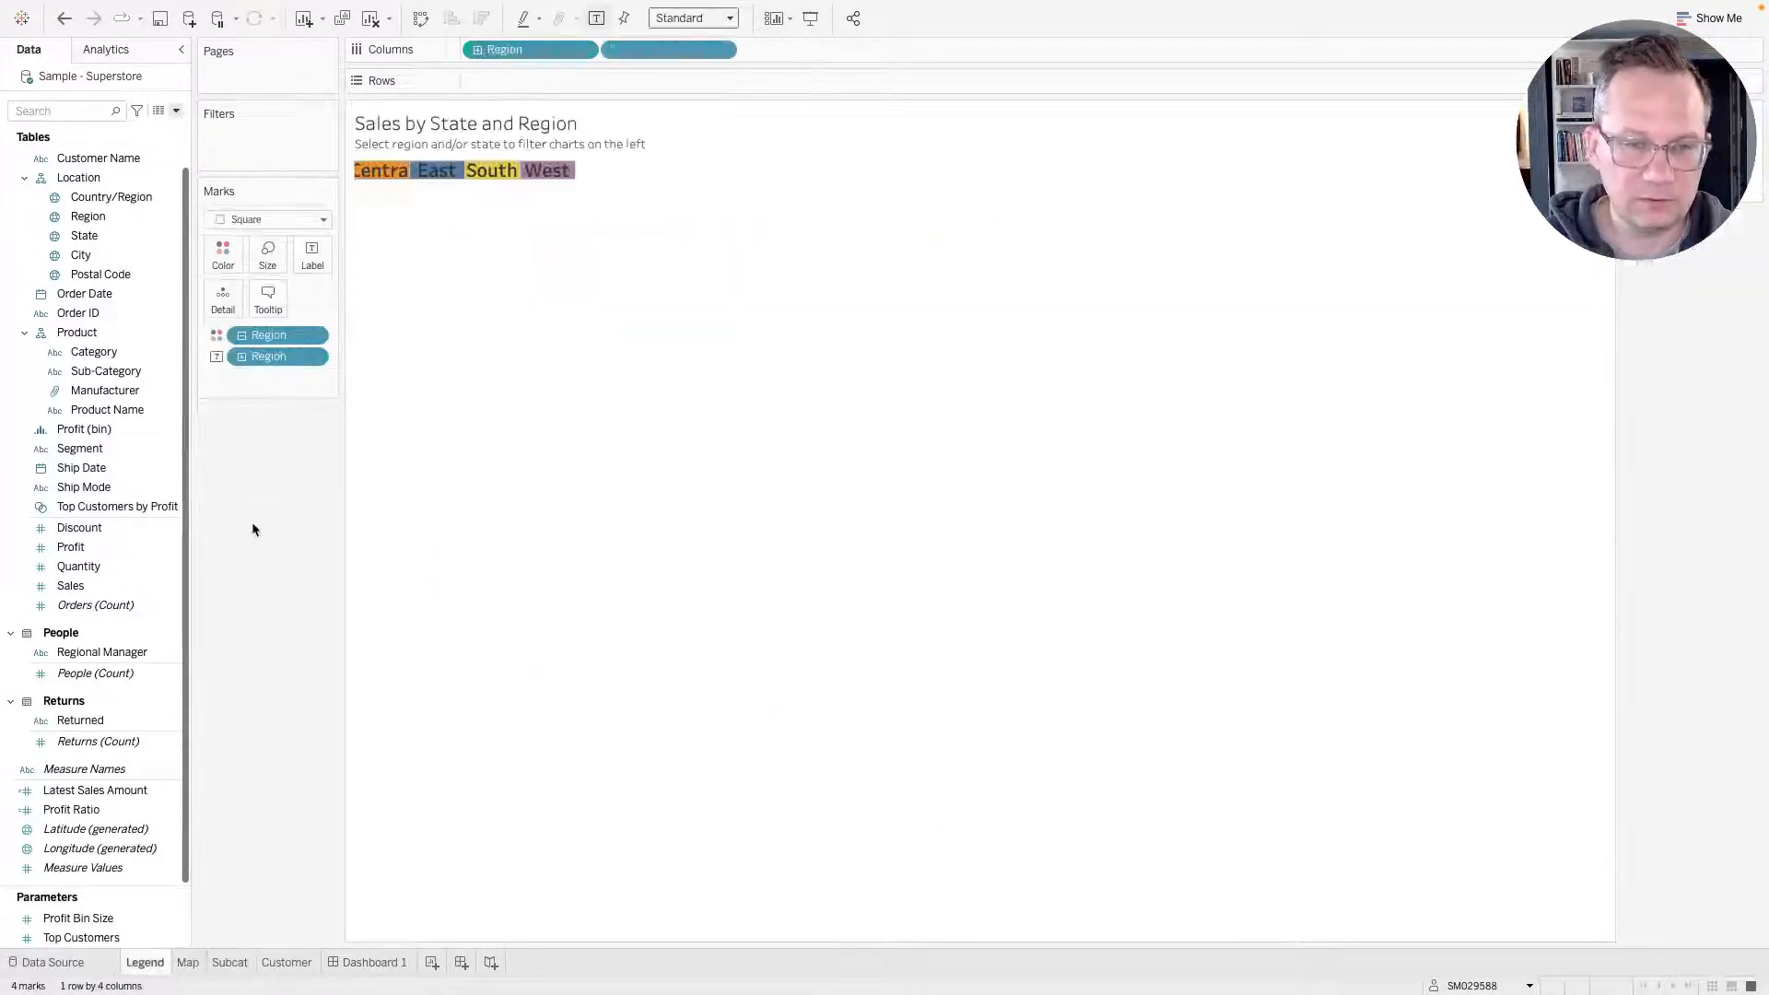
click(223, 256)
click(329, 362)
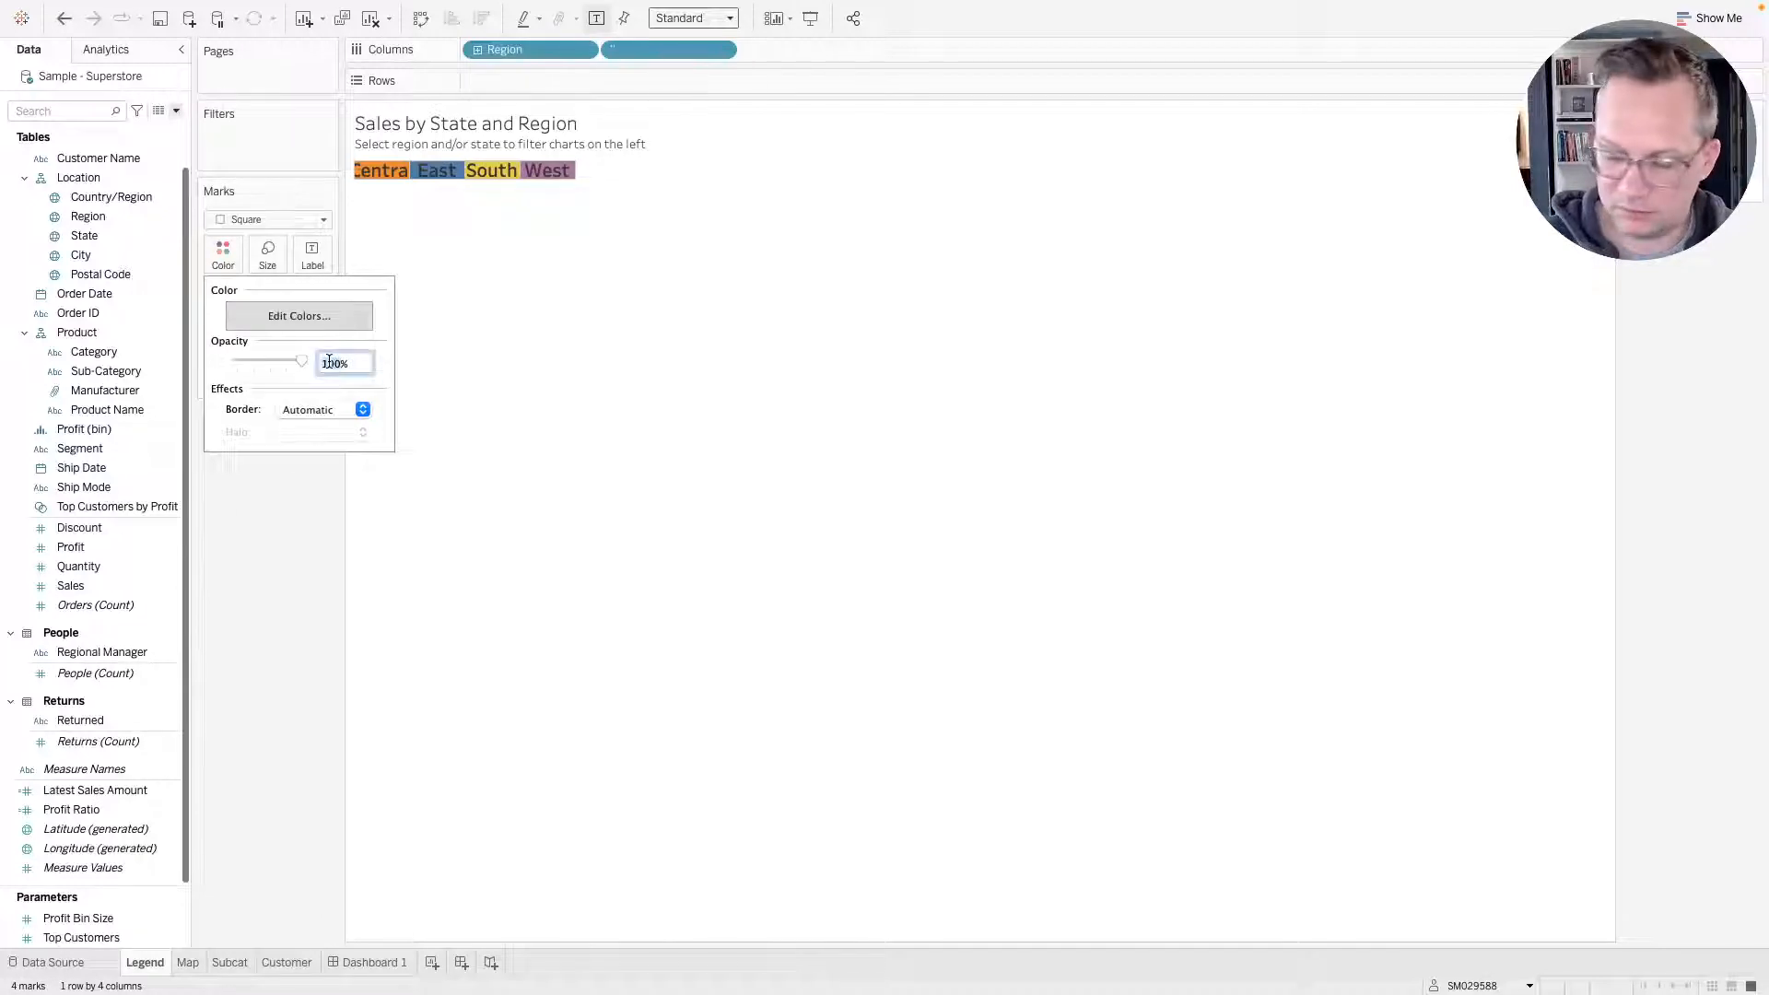
key(Return)
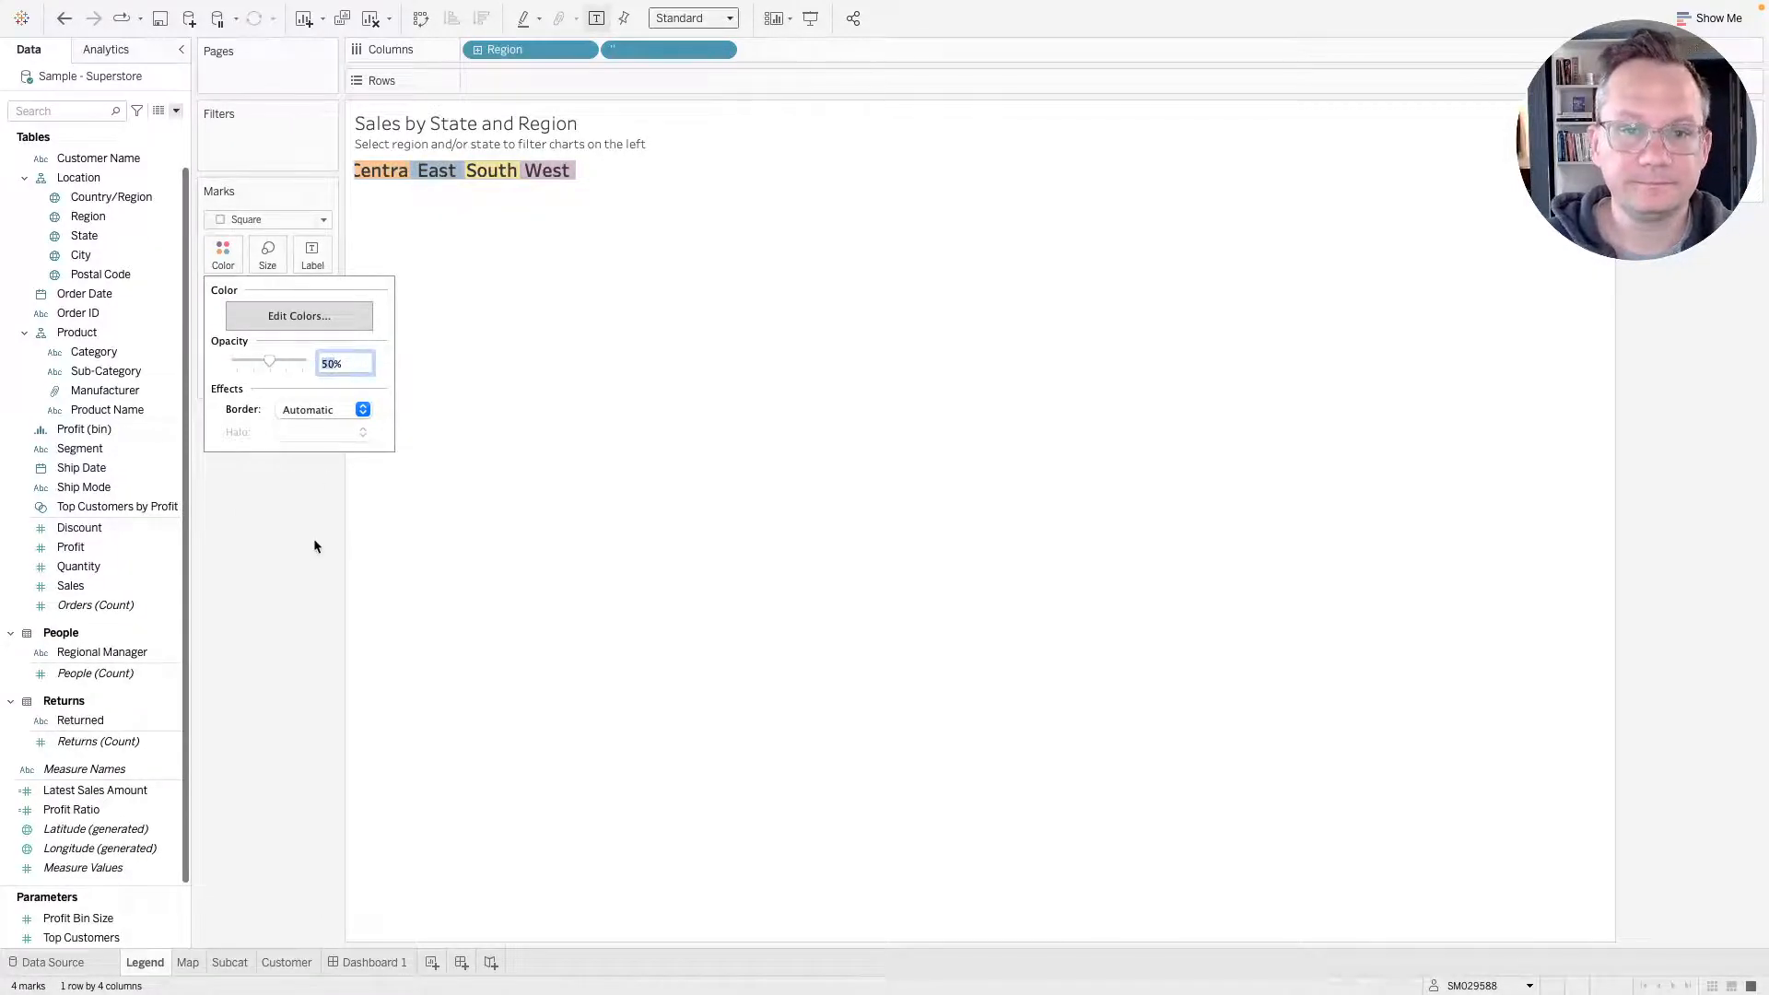
click(310, 562)
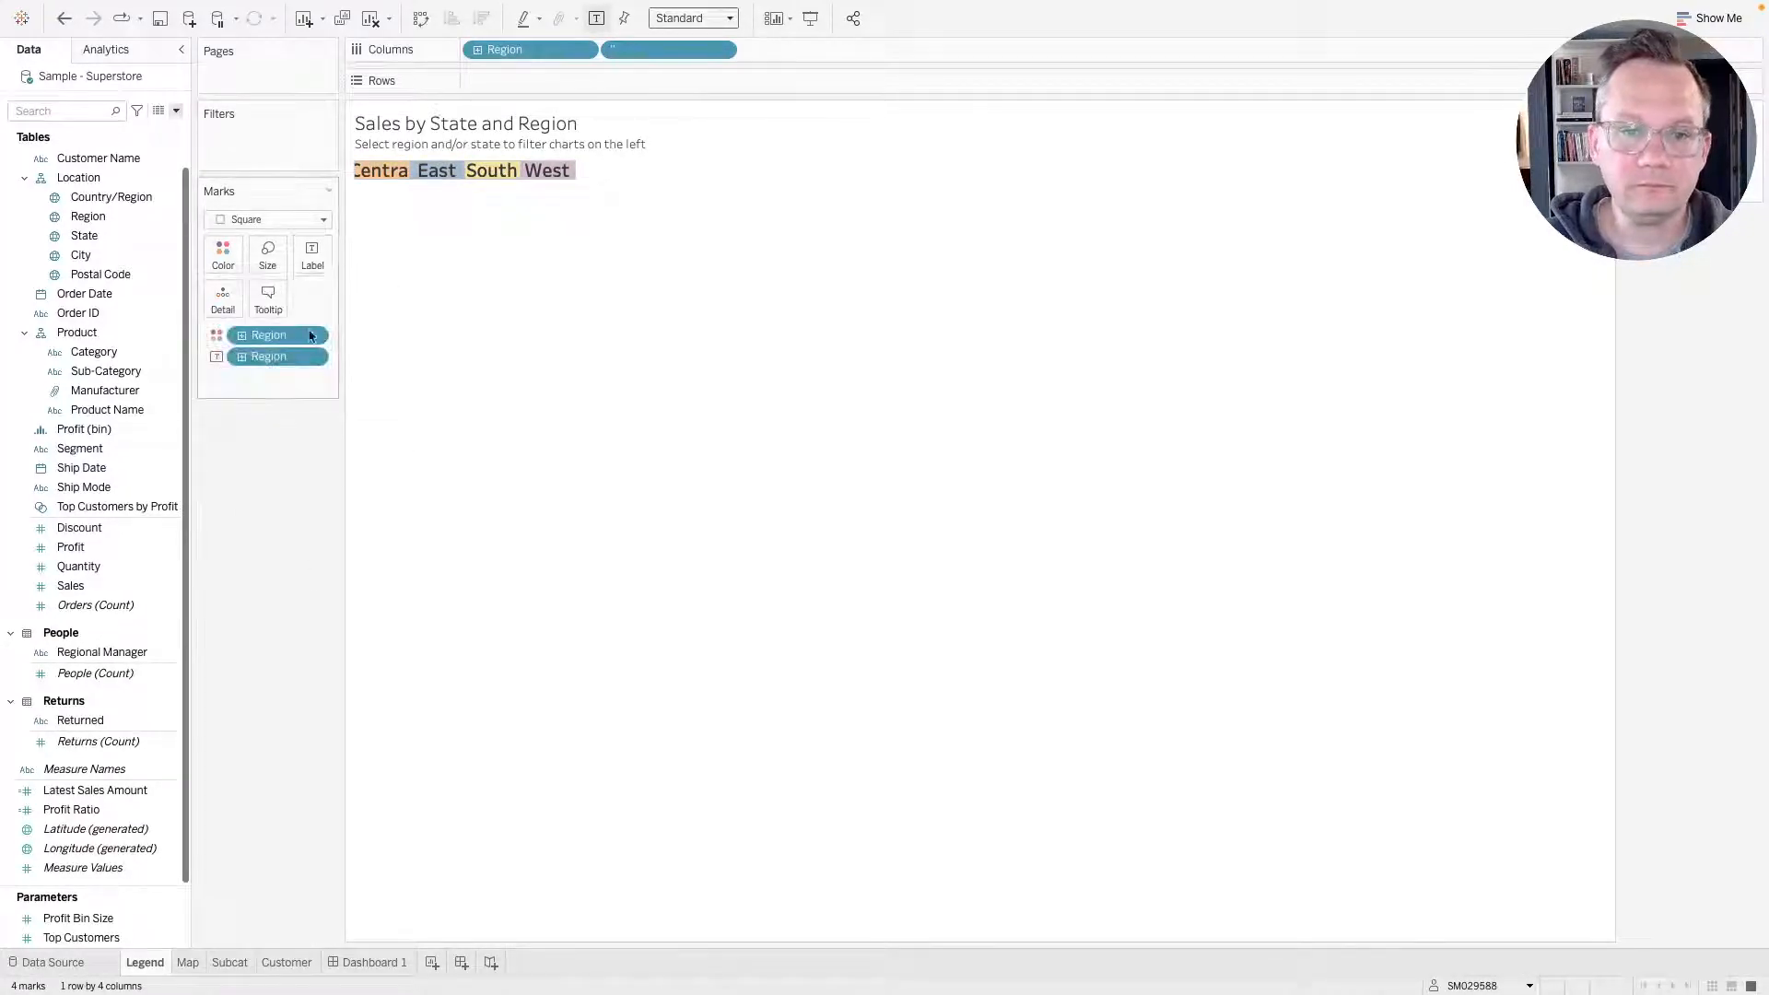
Inspect the Legend sheet's label font settings against the reference dashboard, then return to the dashboard.
click(312, 251)
click(489, 375)
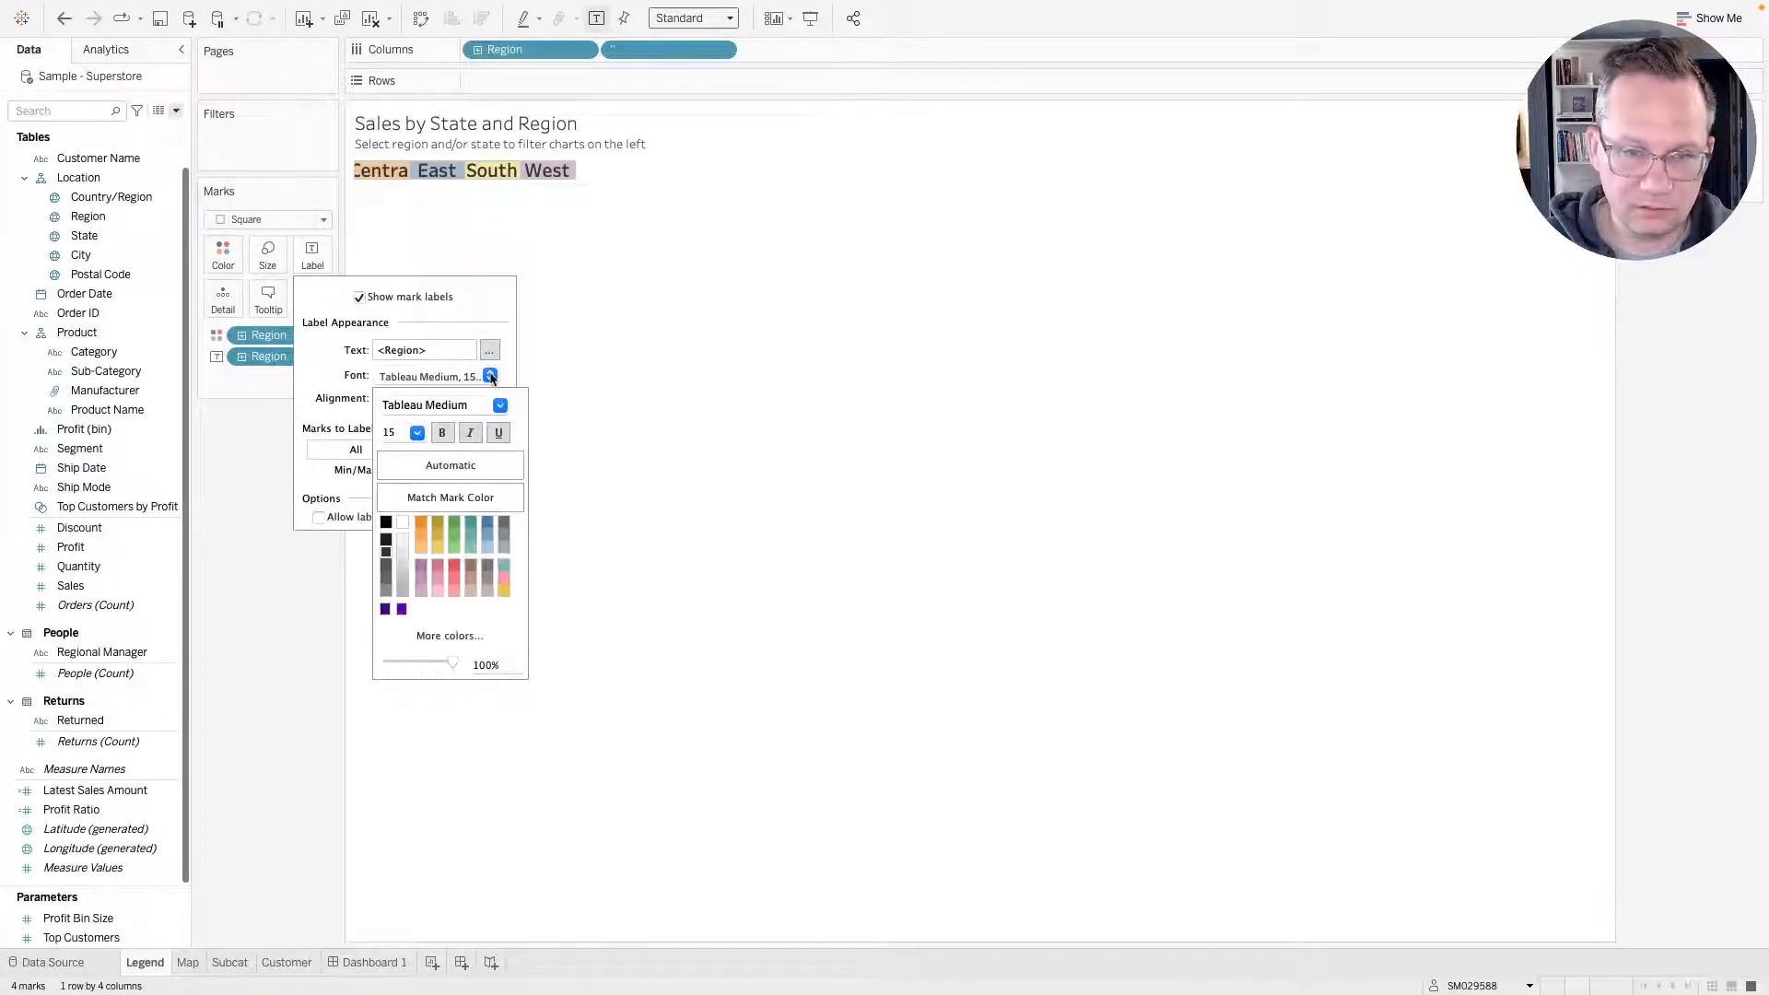
key(ctrl+Right)
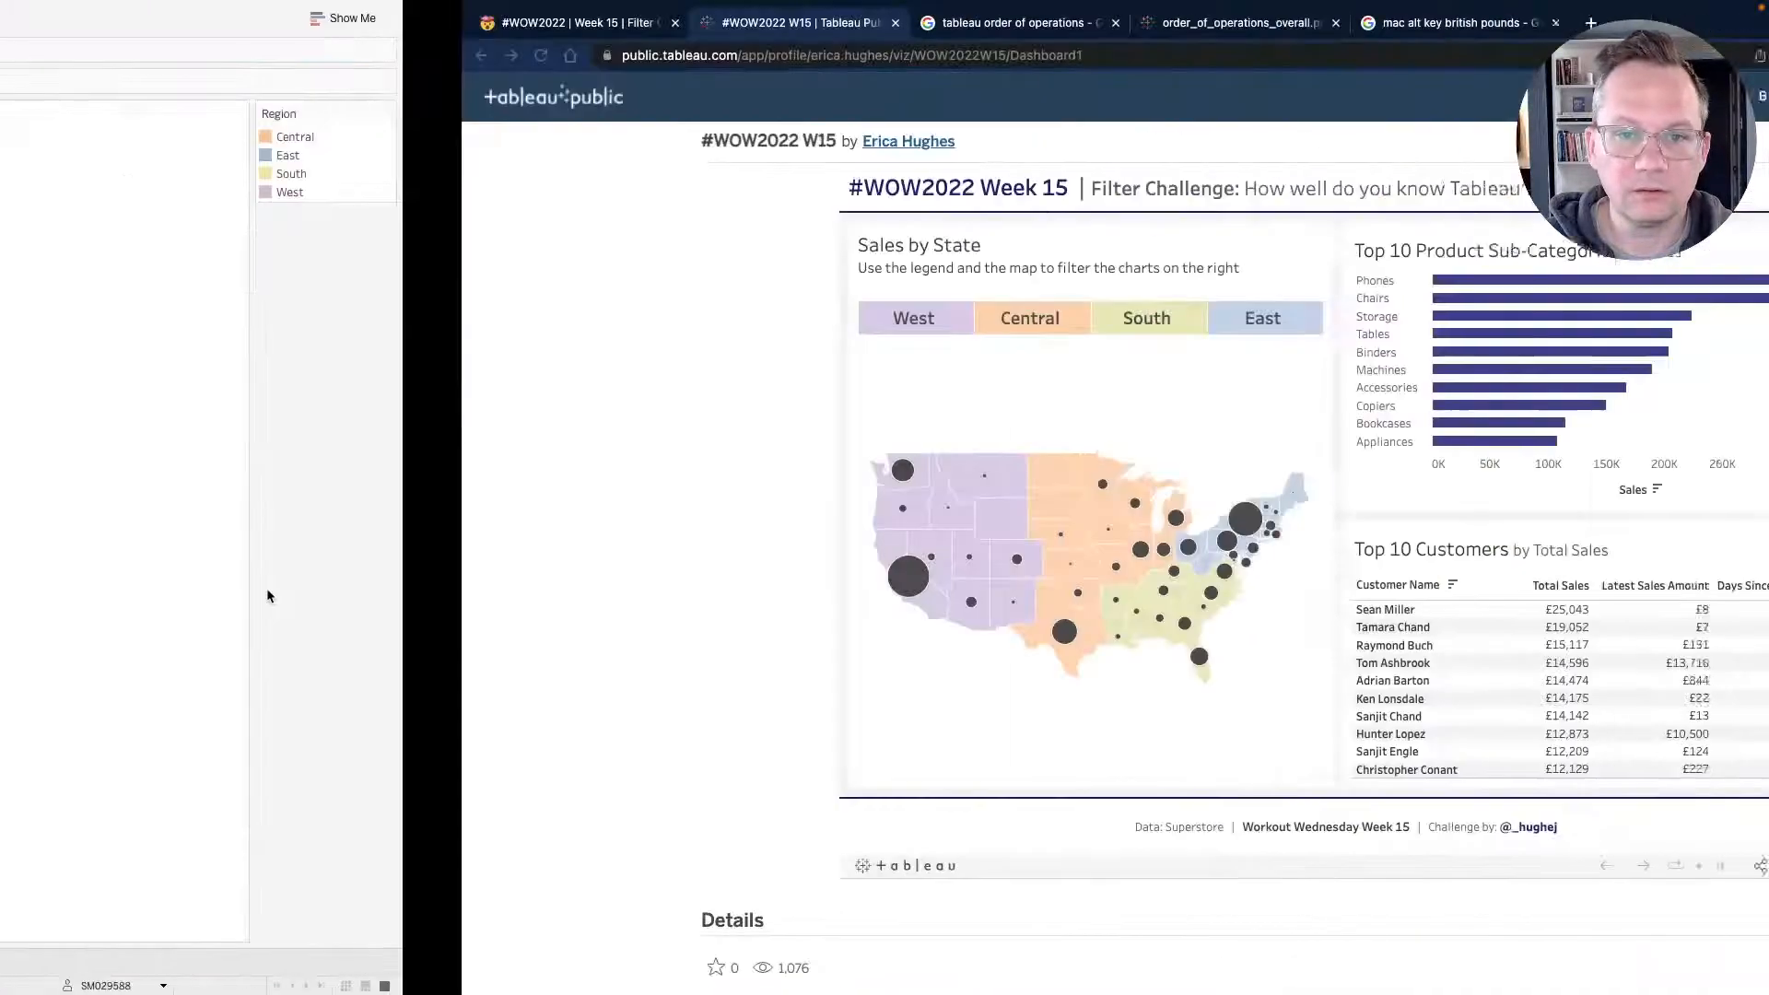
key(ctrl+Left)
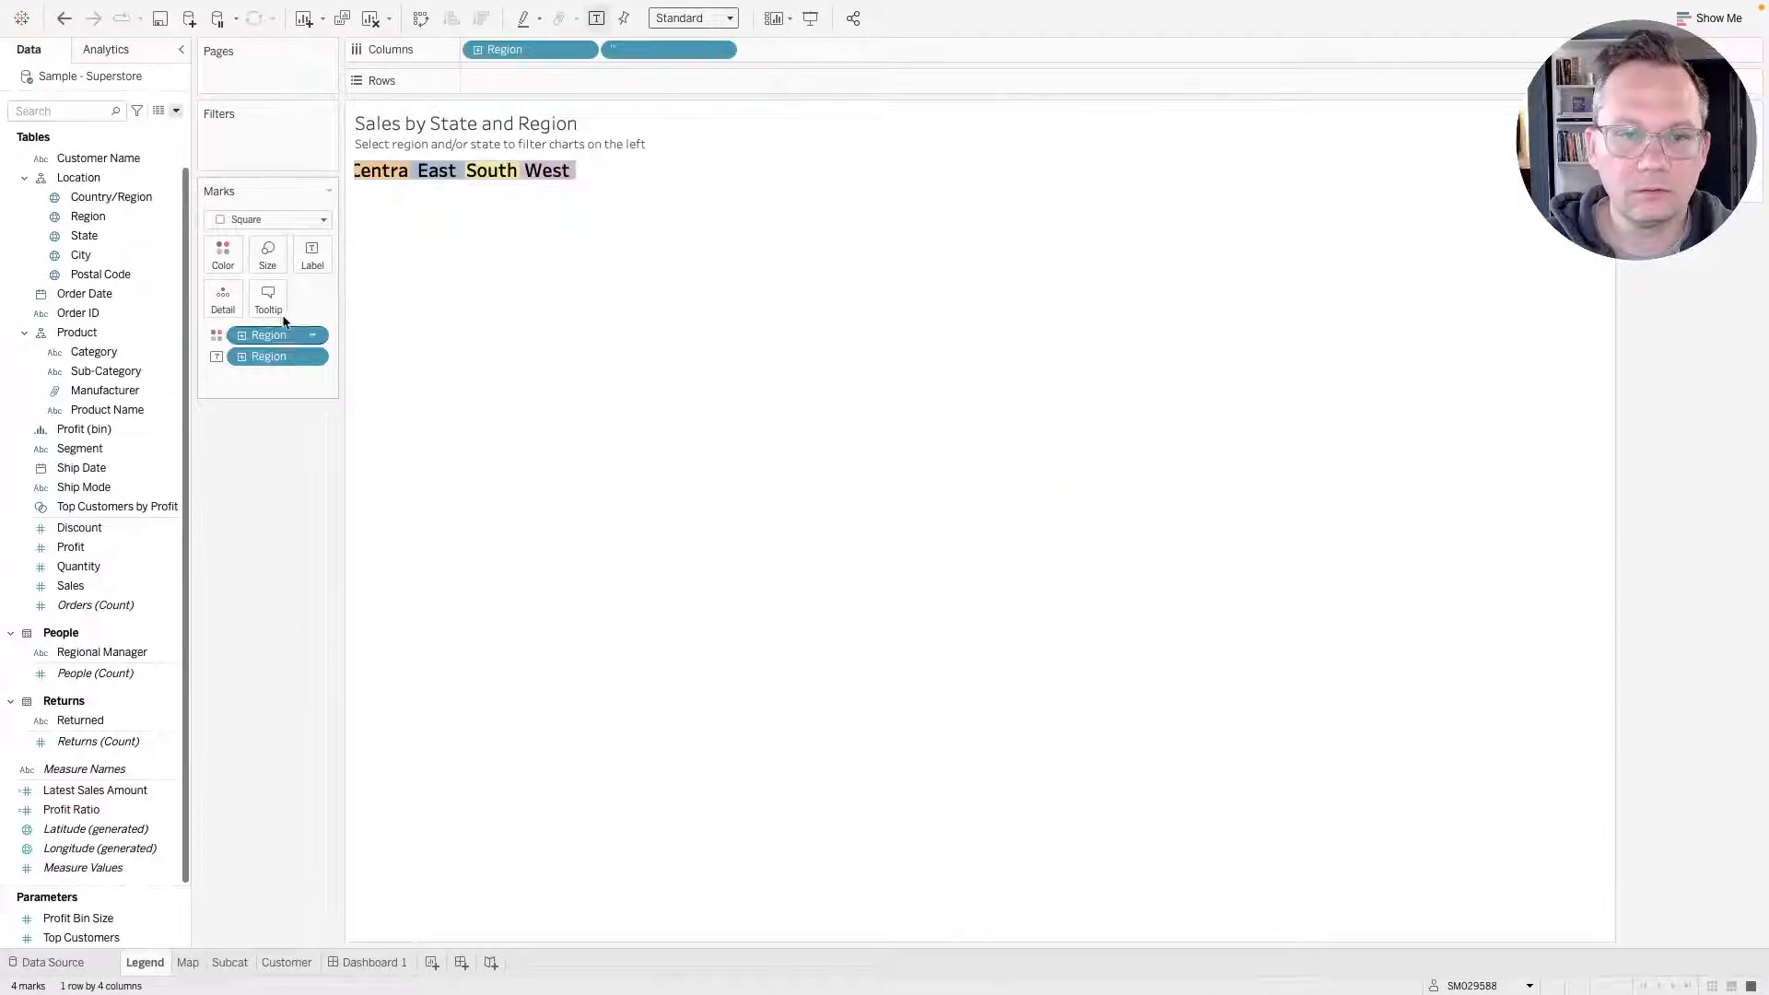
click(312, 254)
click(489, 378)
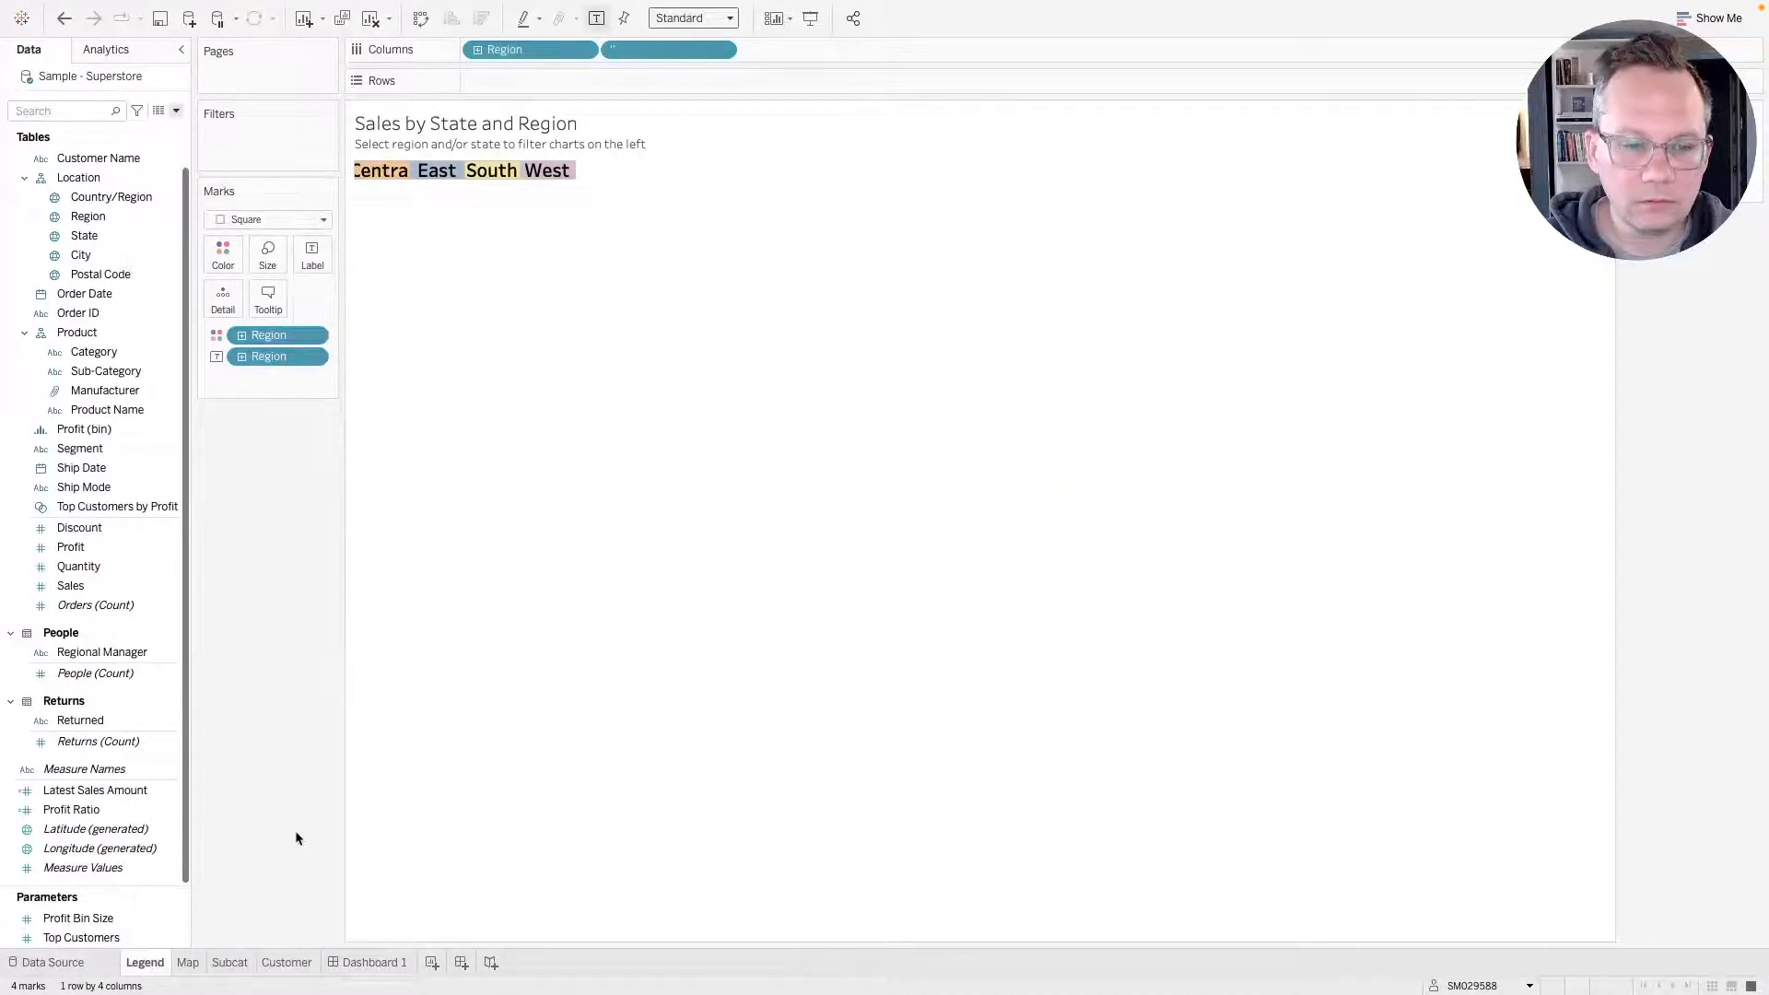
click(381, 965)
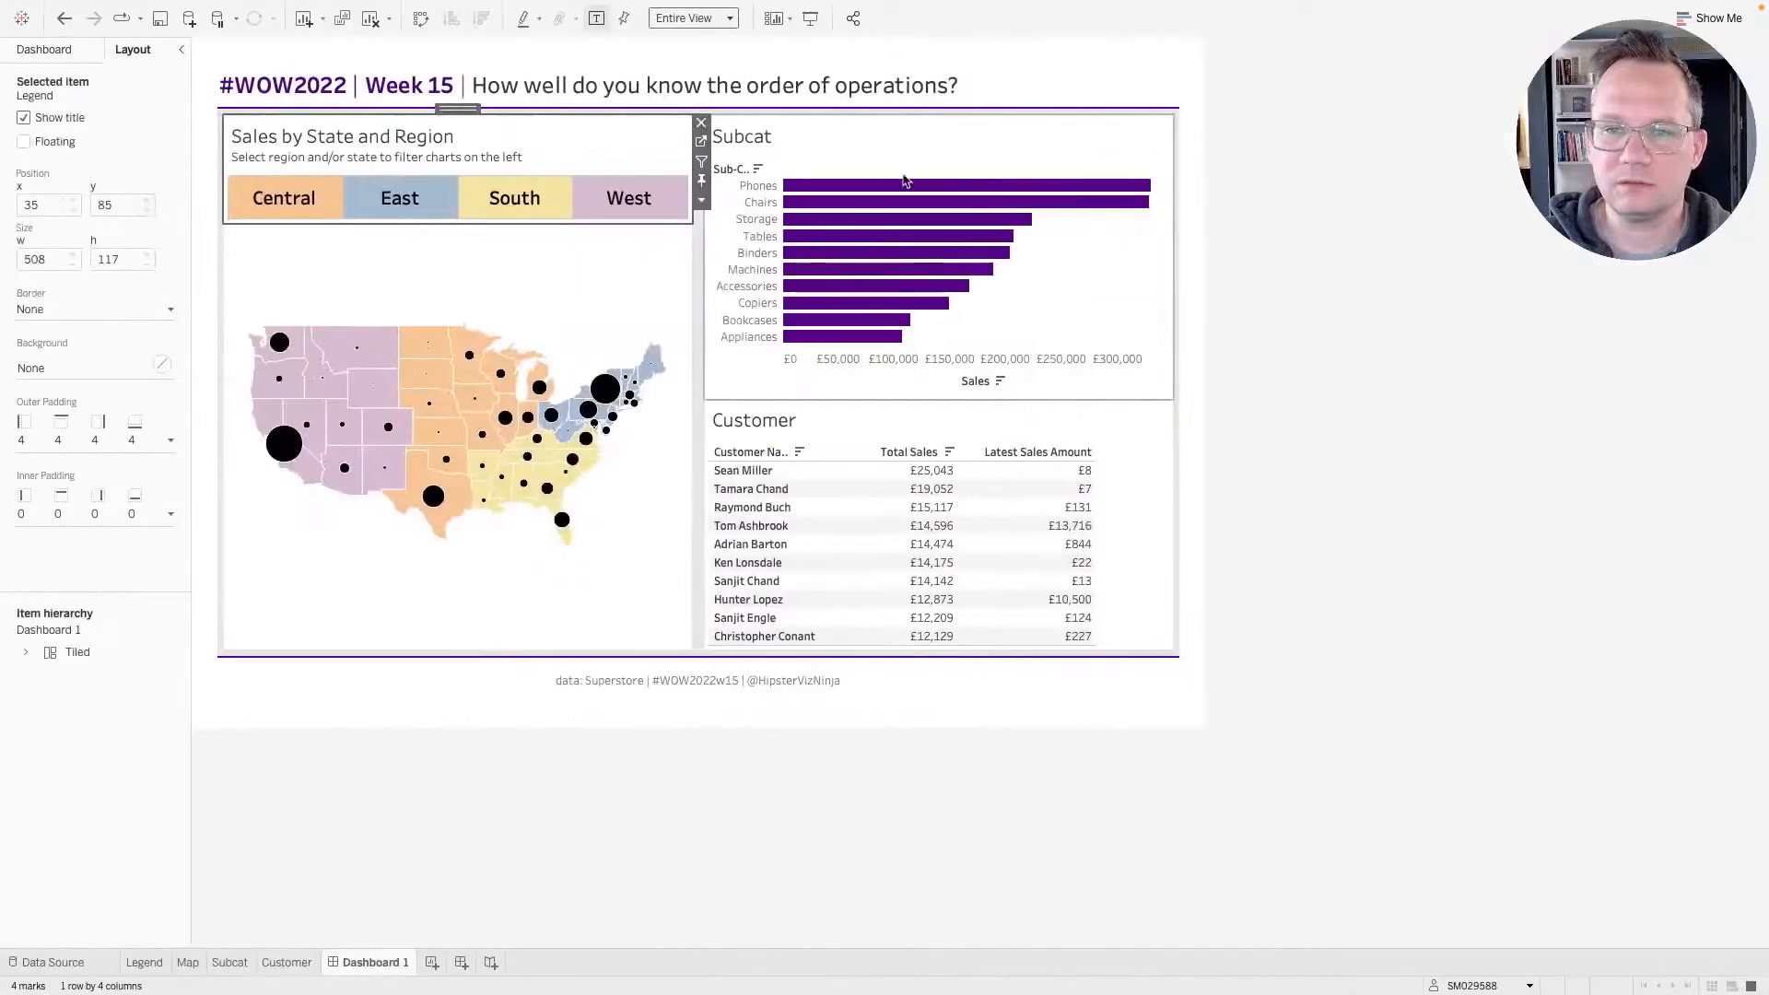
Retitle the Subcat sheet on the dashboard as "Top 10 subcategories by sales".
double_click(732, 138)
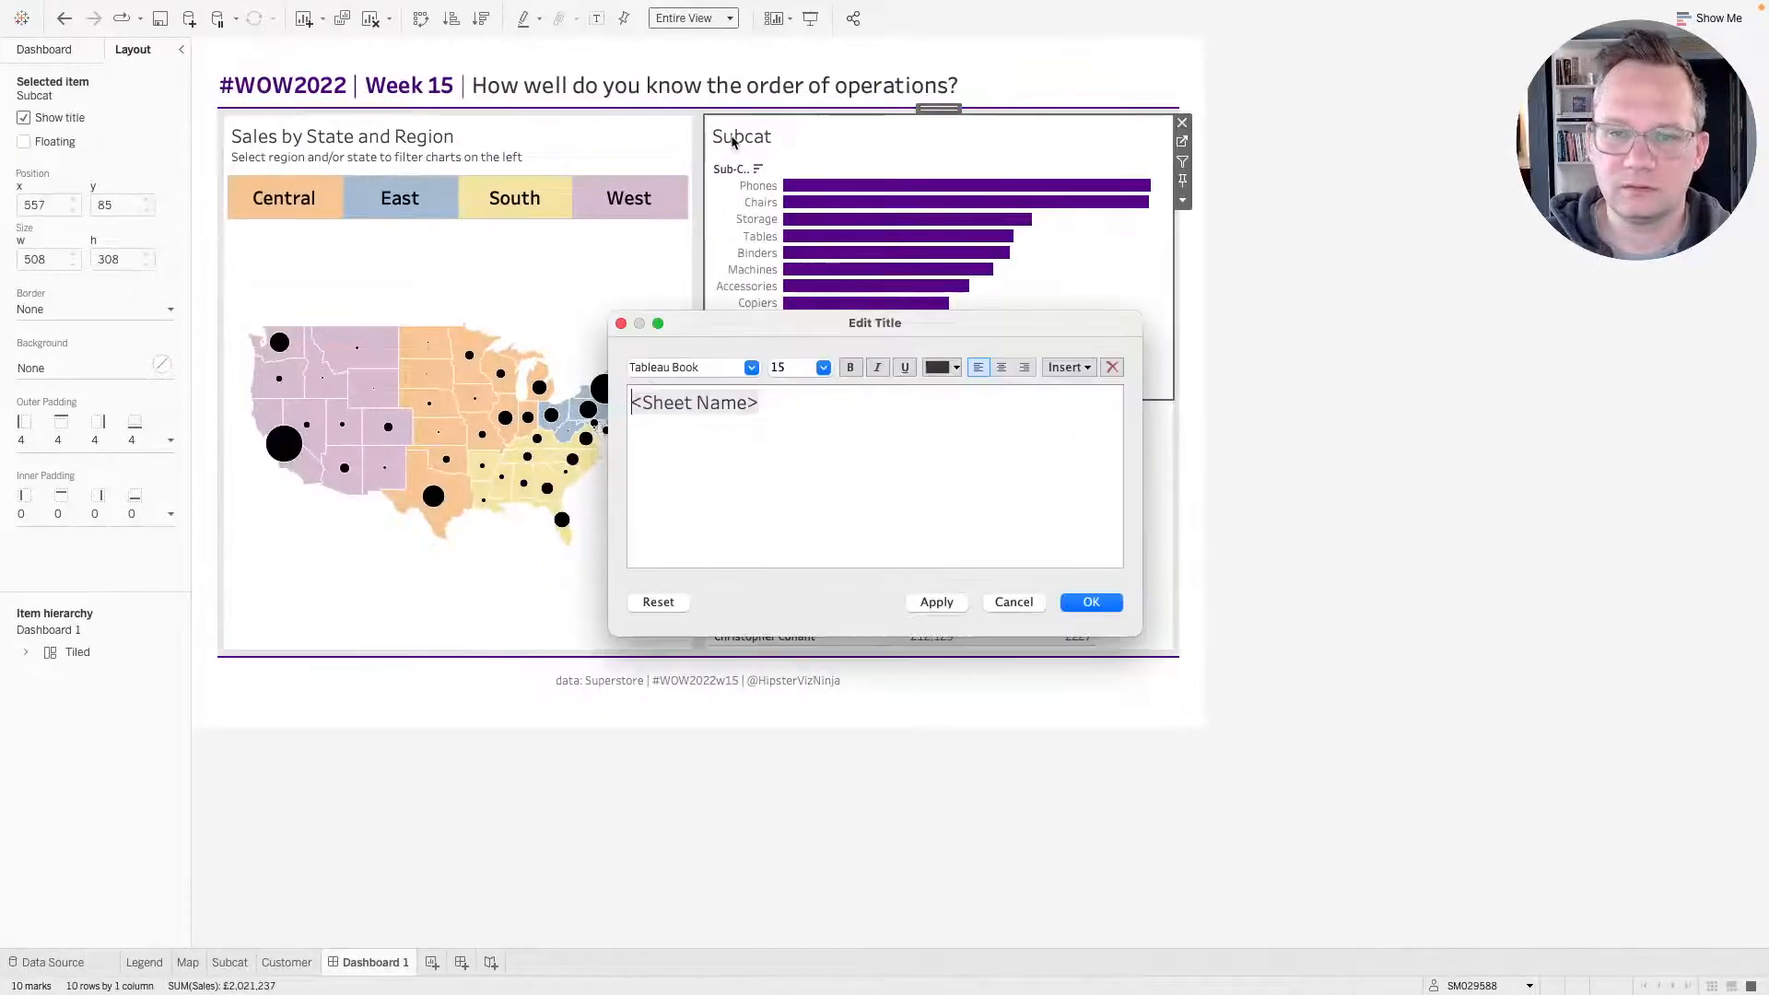
double_click(703, 405)
text(f)
key(super+a)
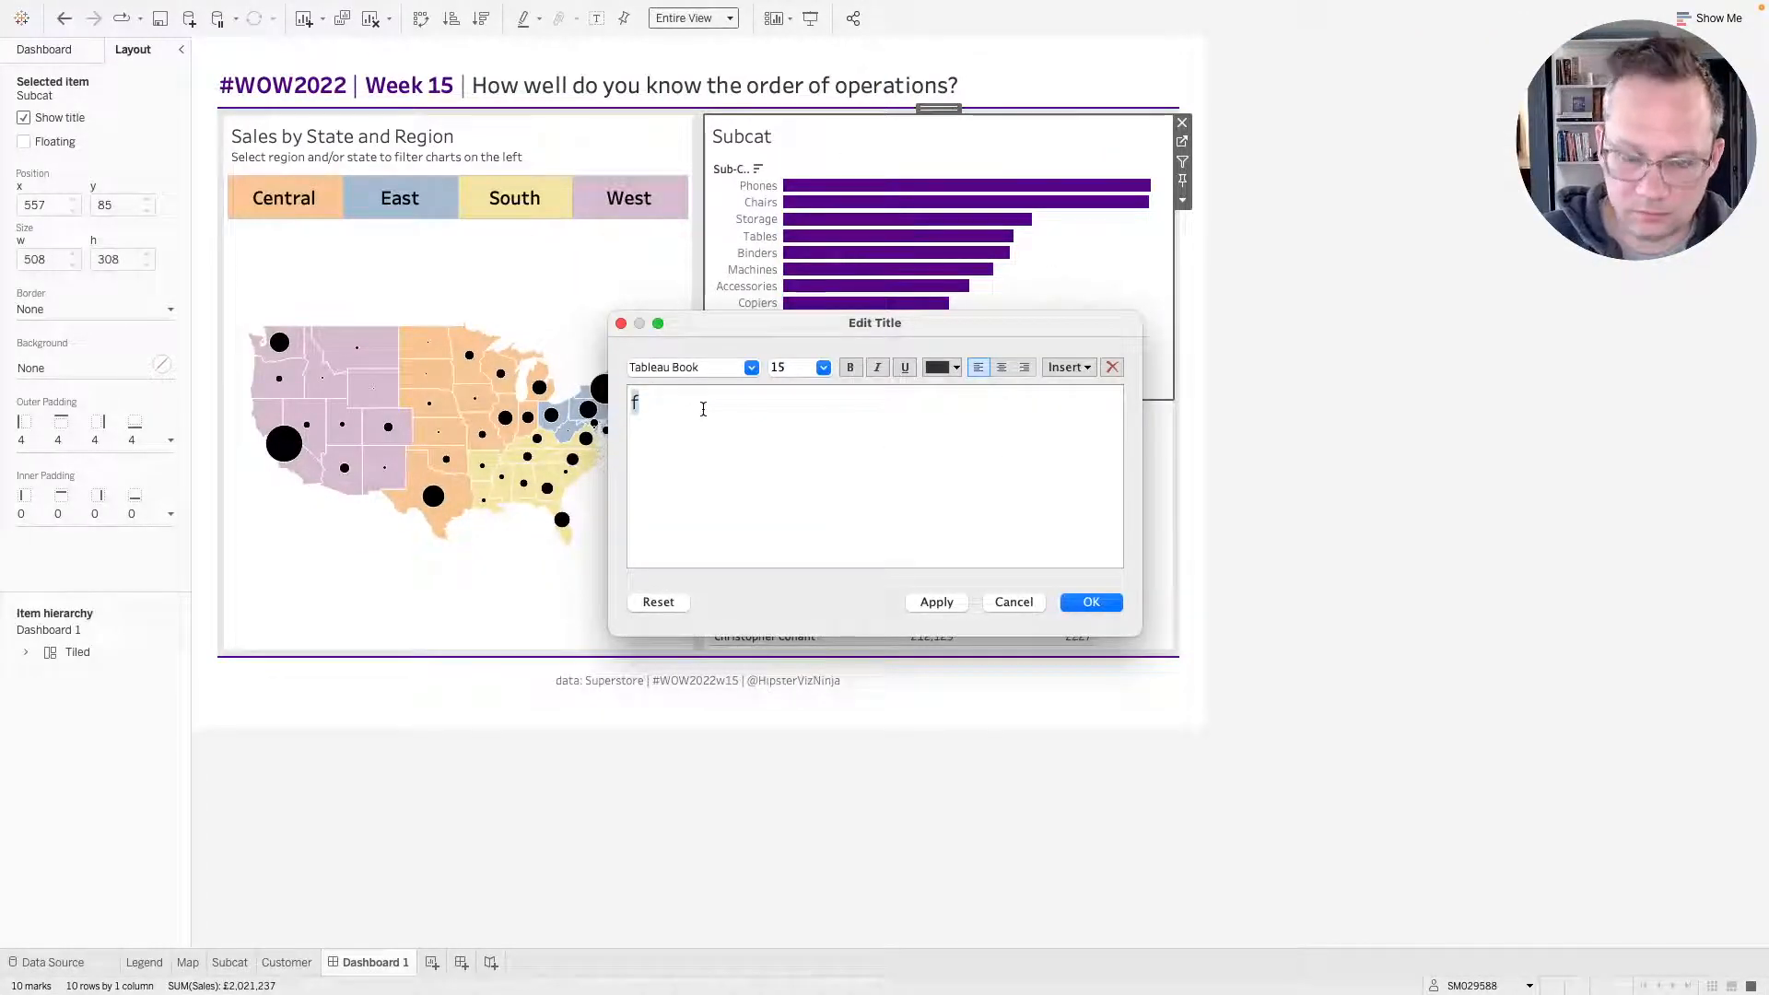
text(Top 10 )
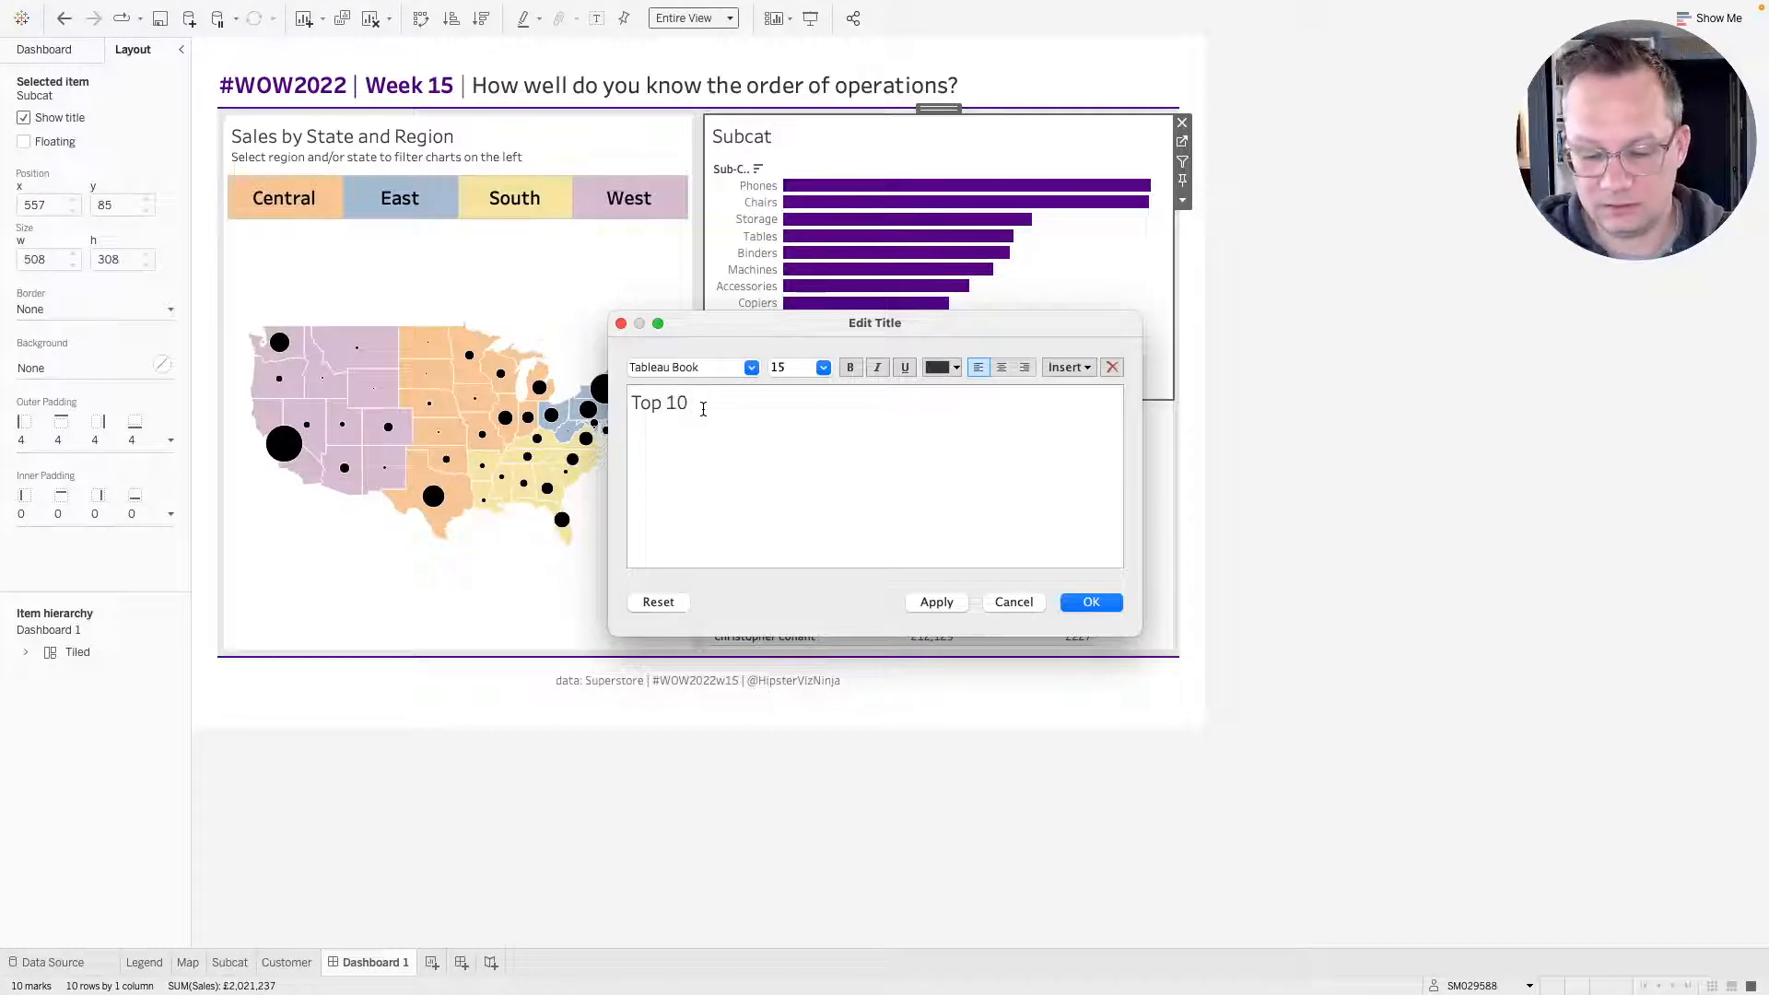
text(subcate)
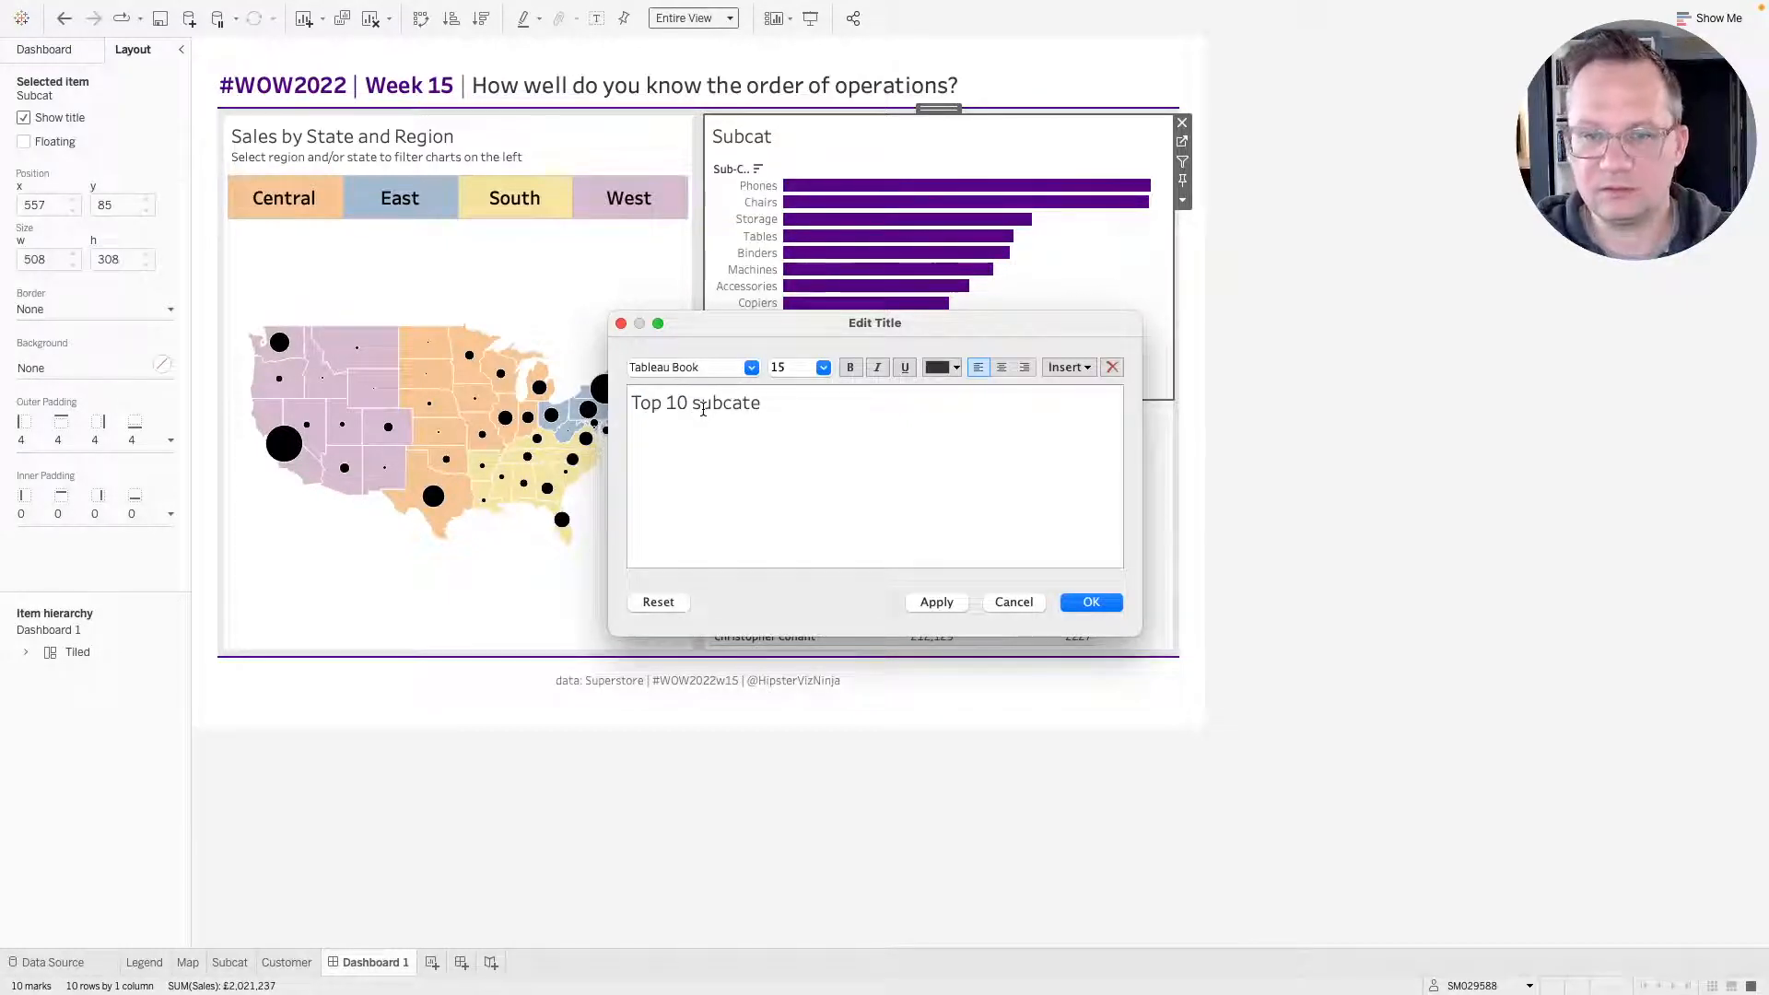
text(f)
text(or)
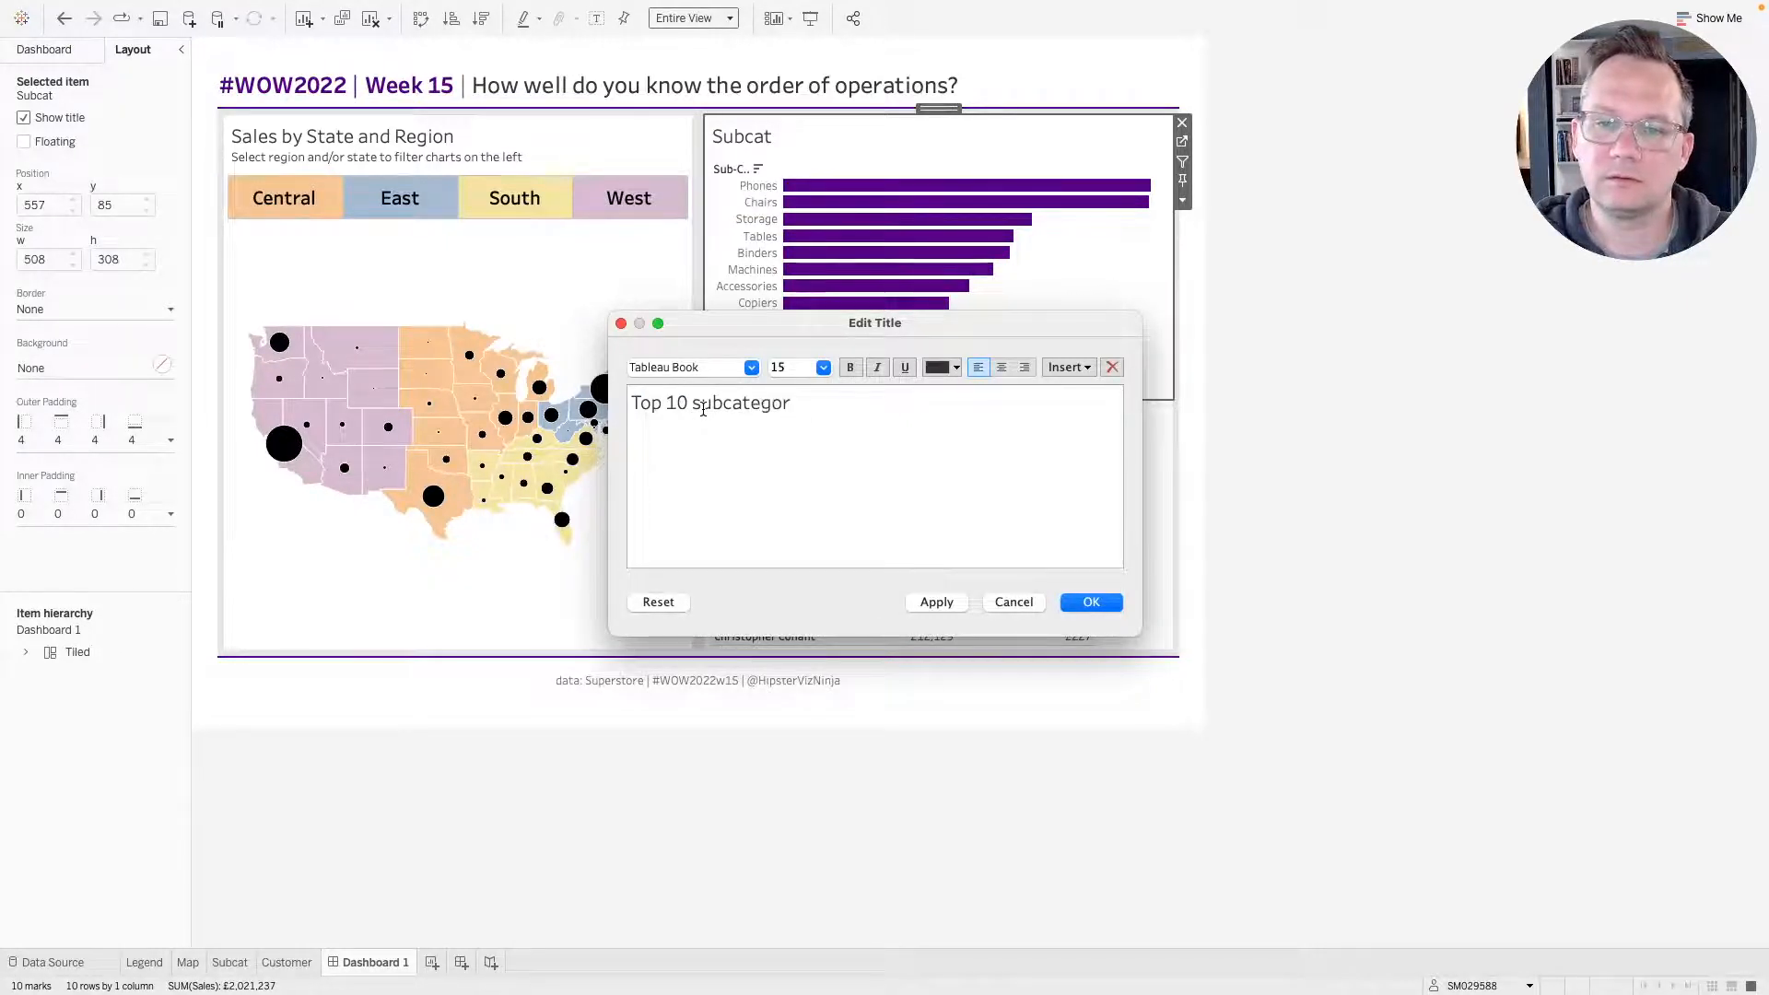
text(ies by sales)
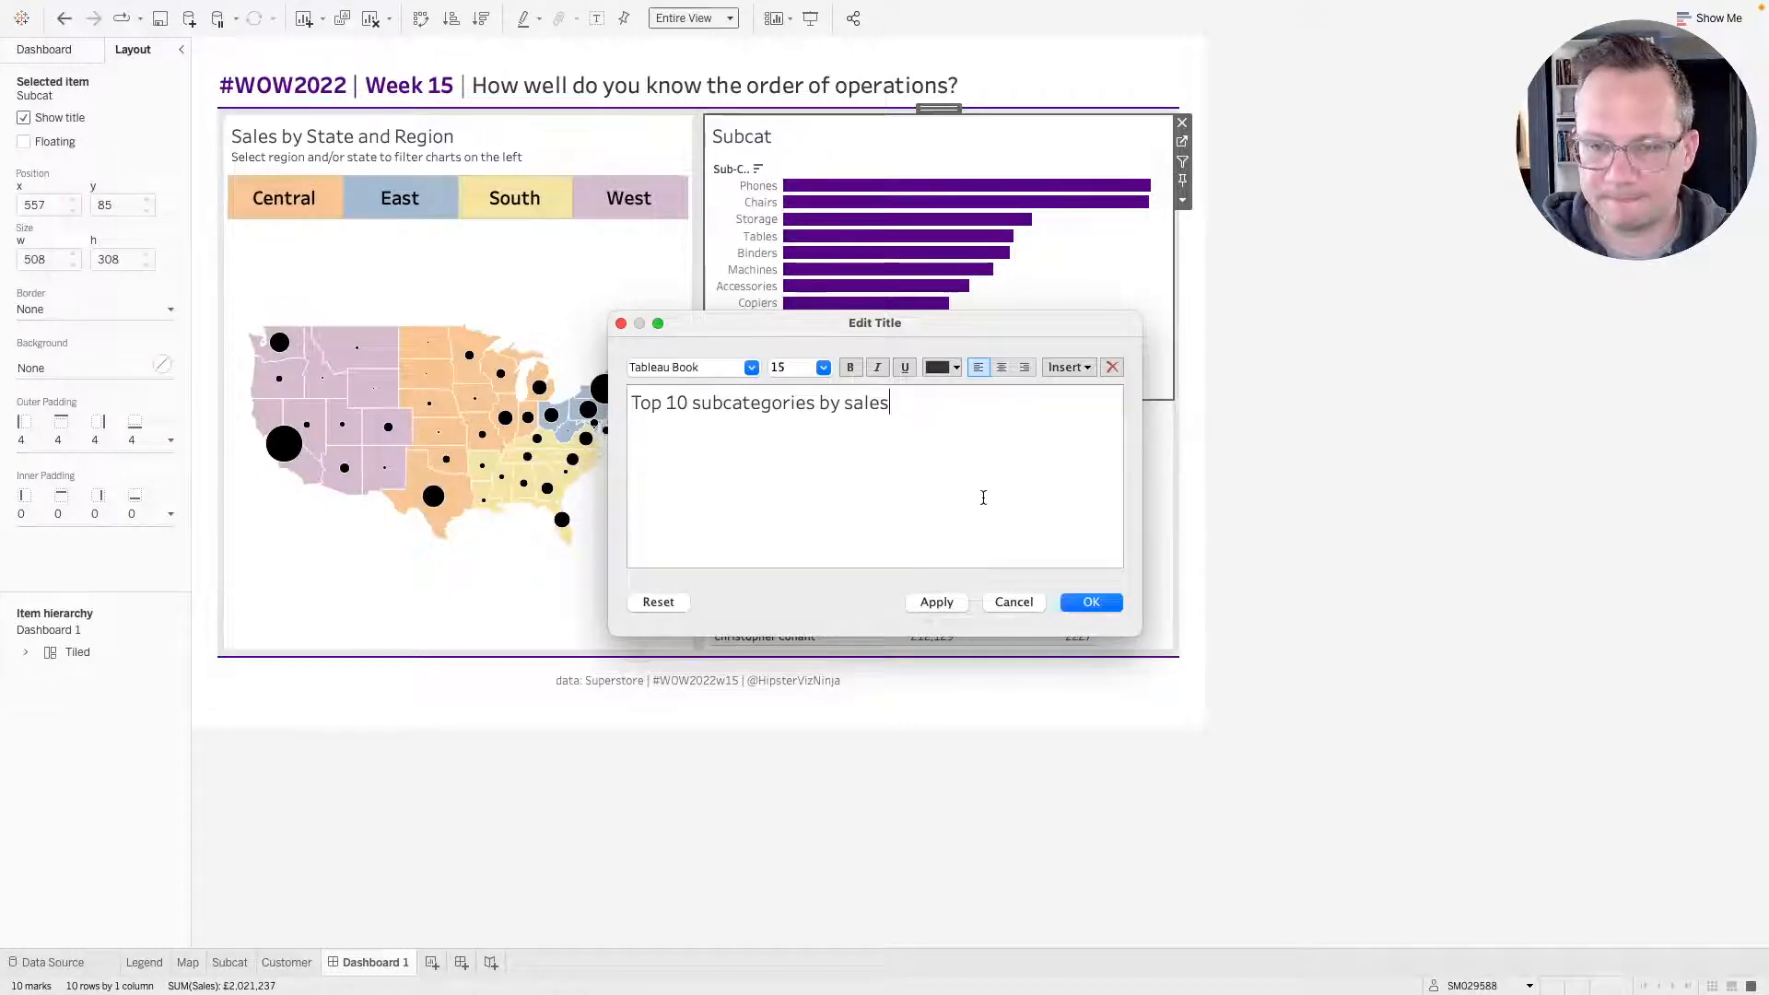
key(ctrl+Right)
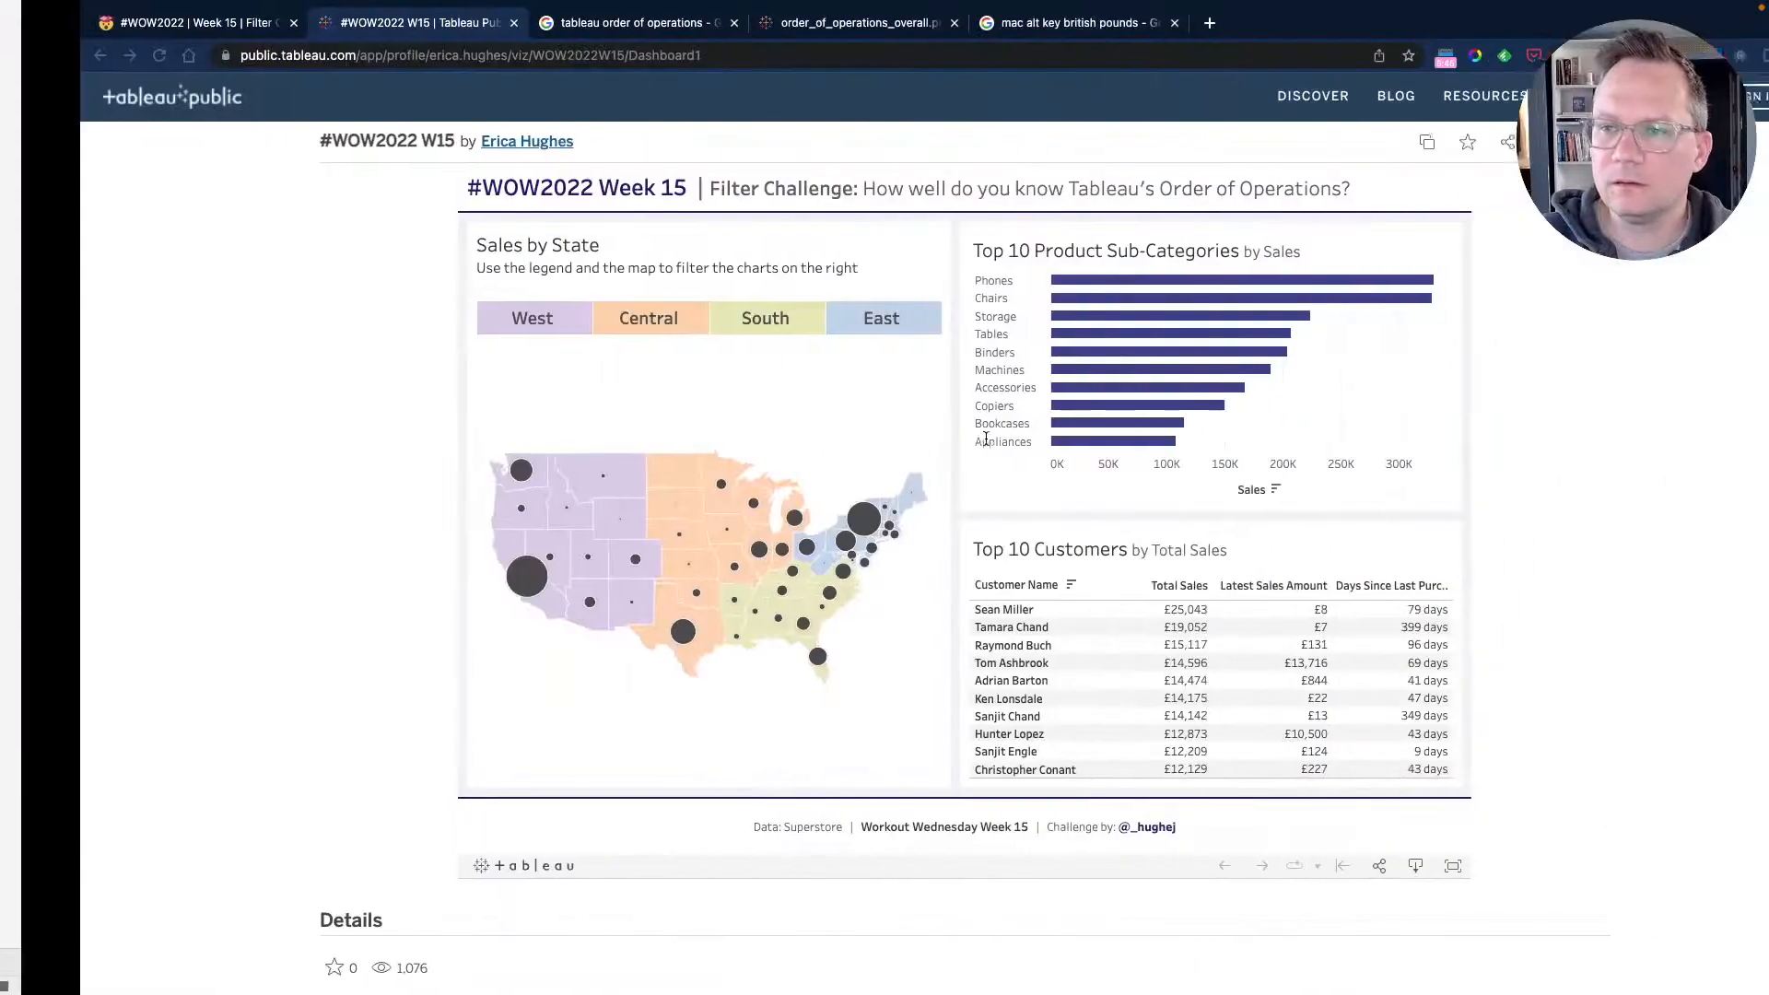
key(ctrl+Left)
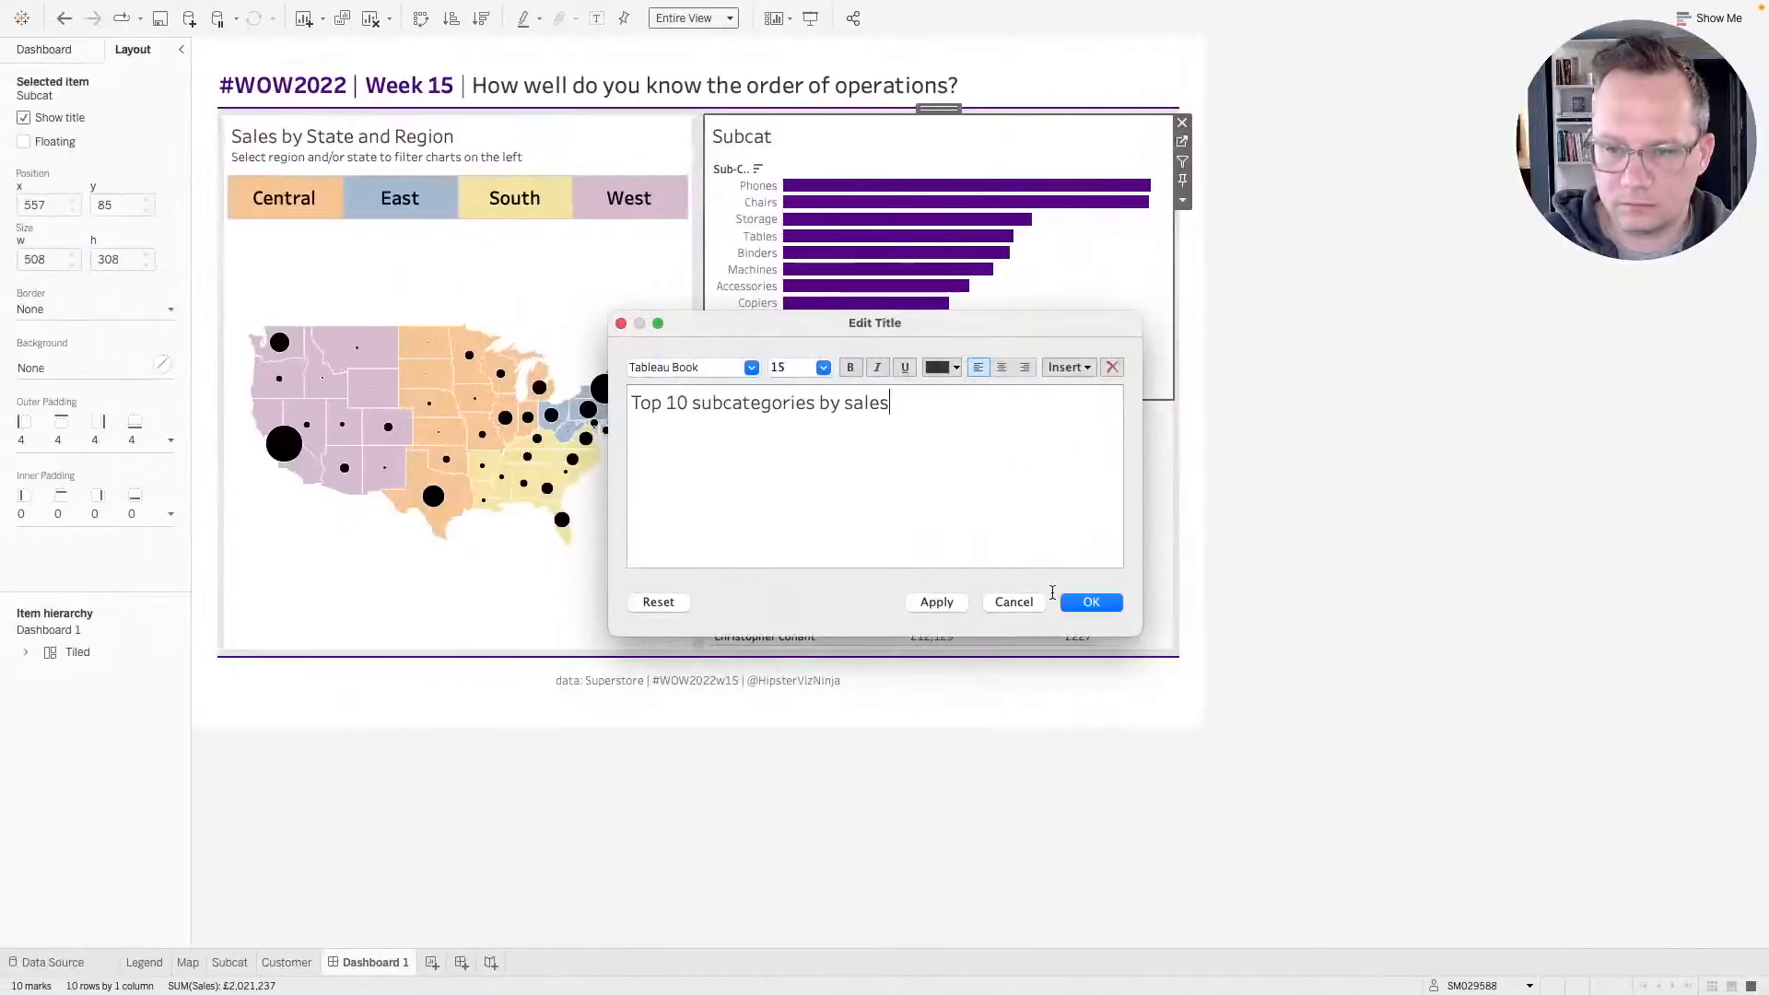
key(ctrl+Right)
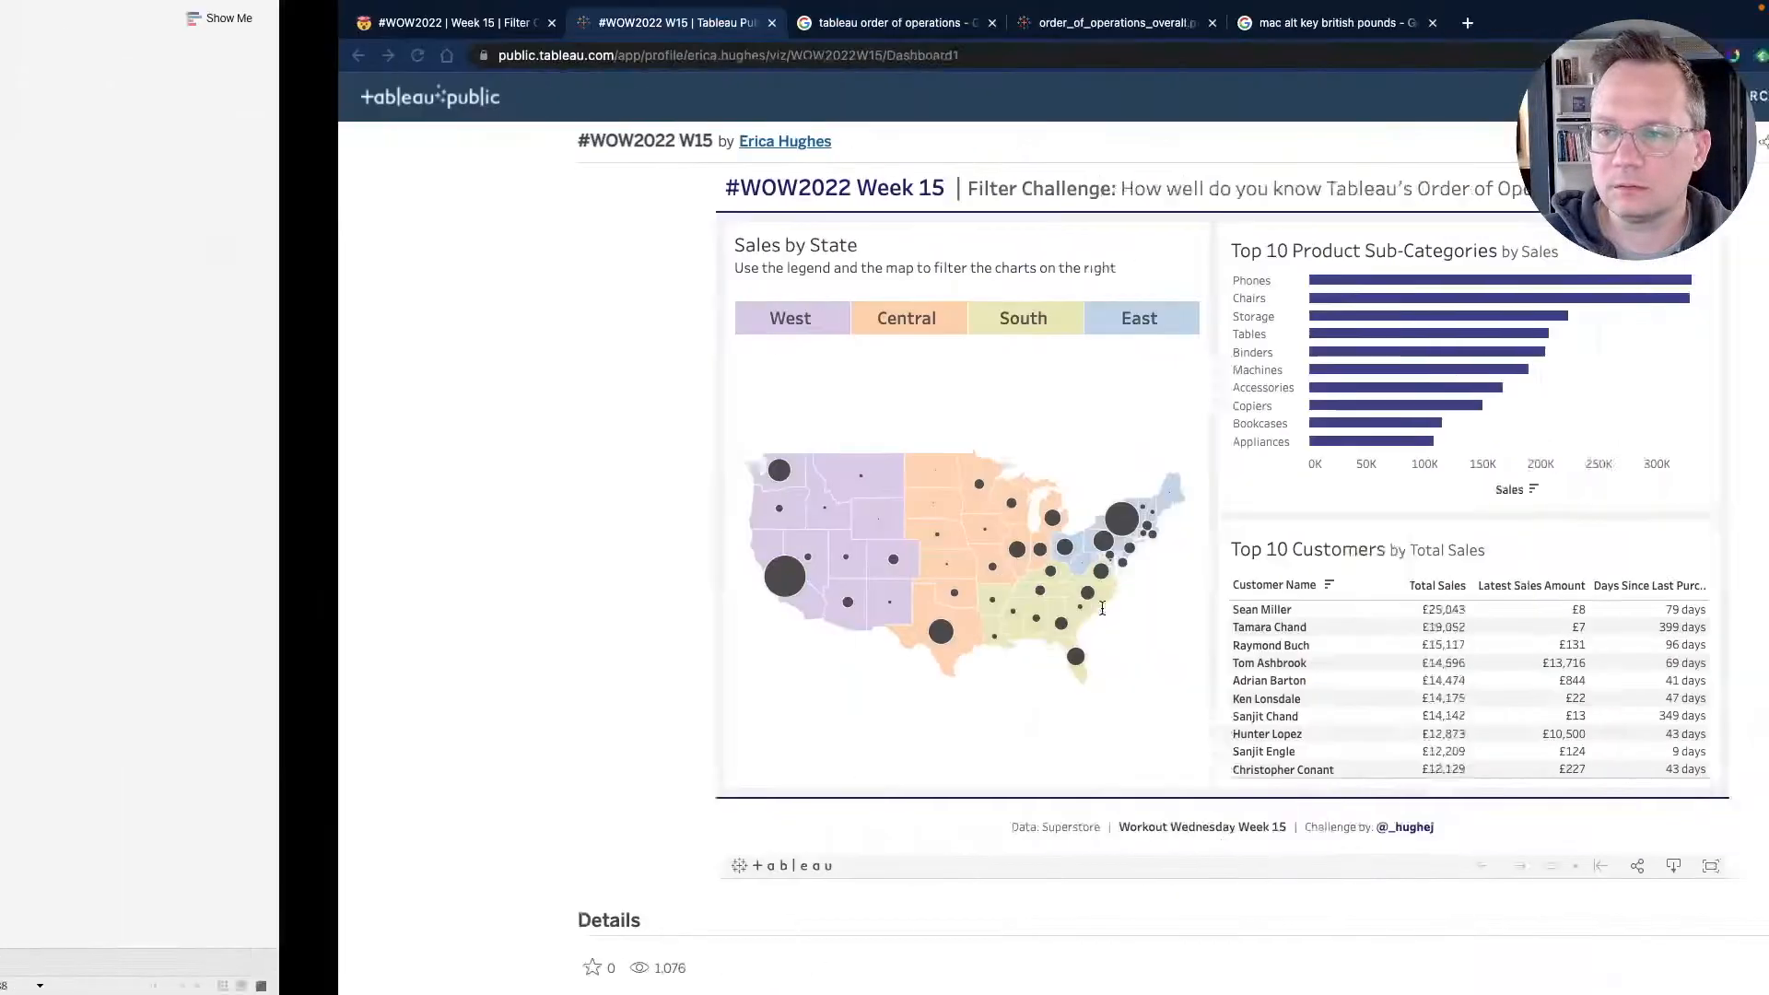
key(ctrl+Left)
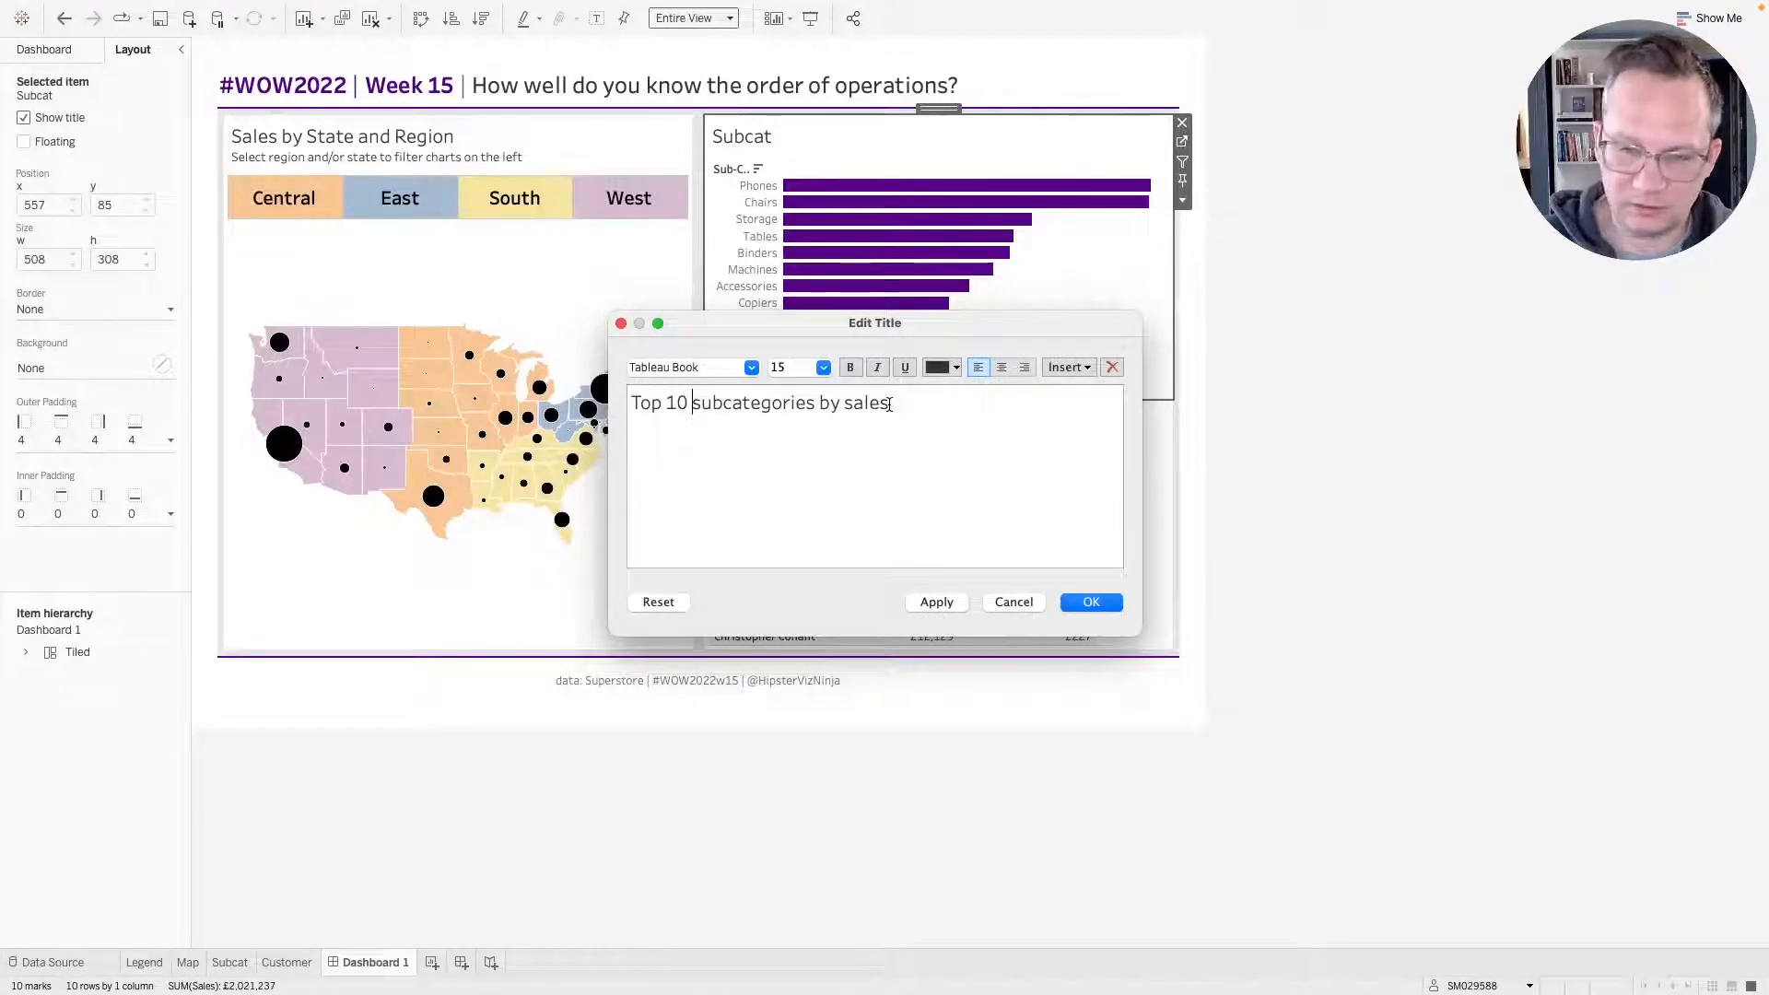
click(1090, 602)
Set the Customer sheet's fit on the dashboard to Entire View.
click(1078, 599)
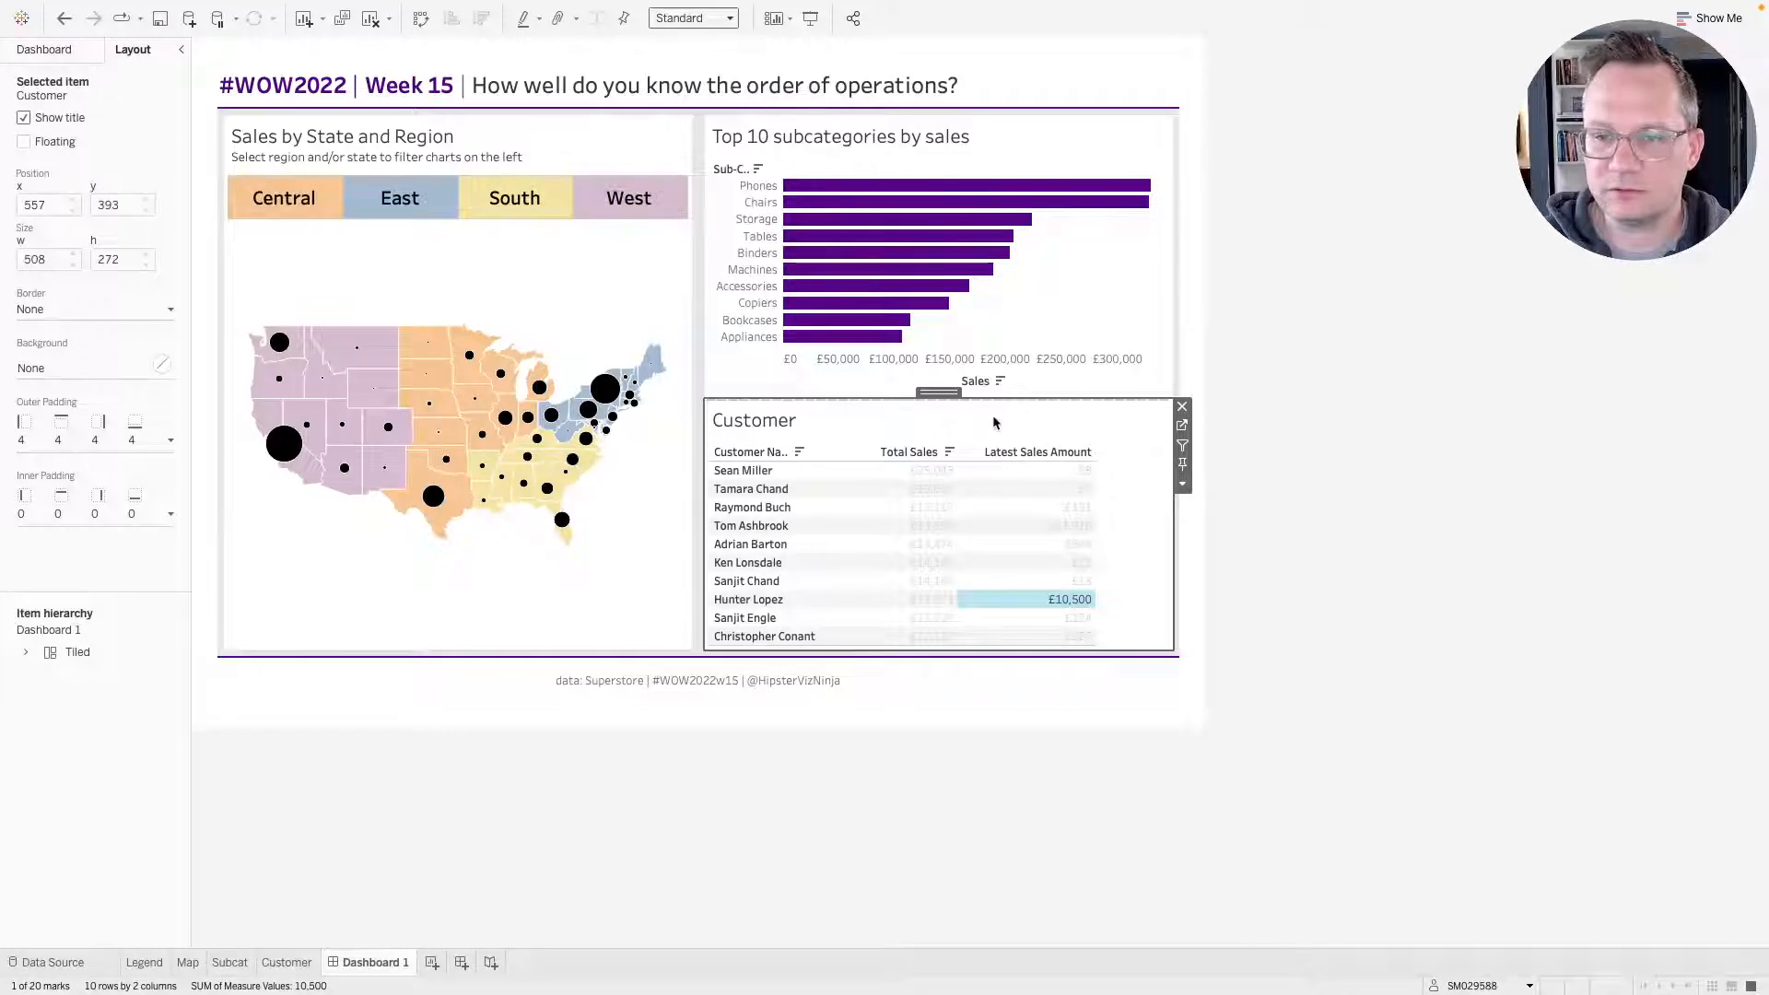
click(1060, 598)
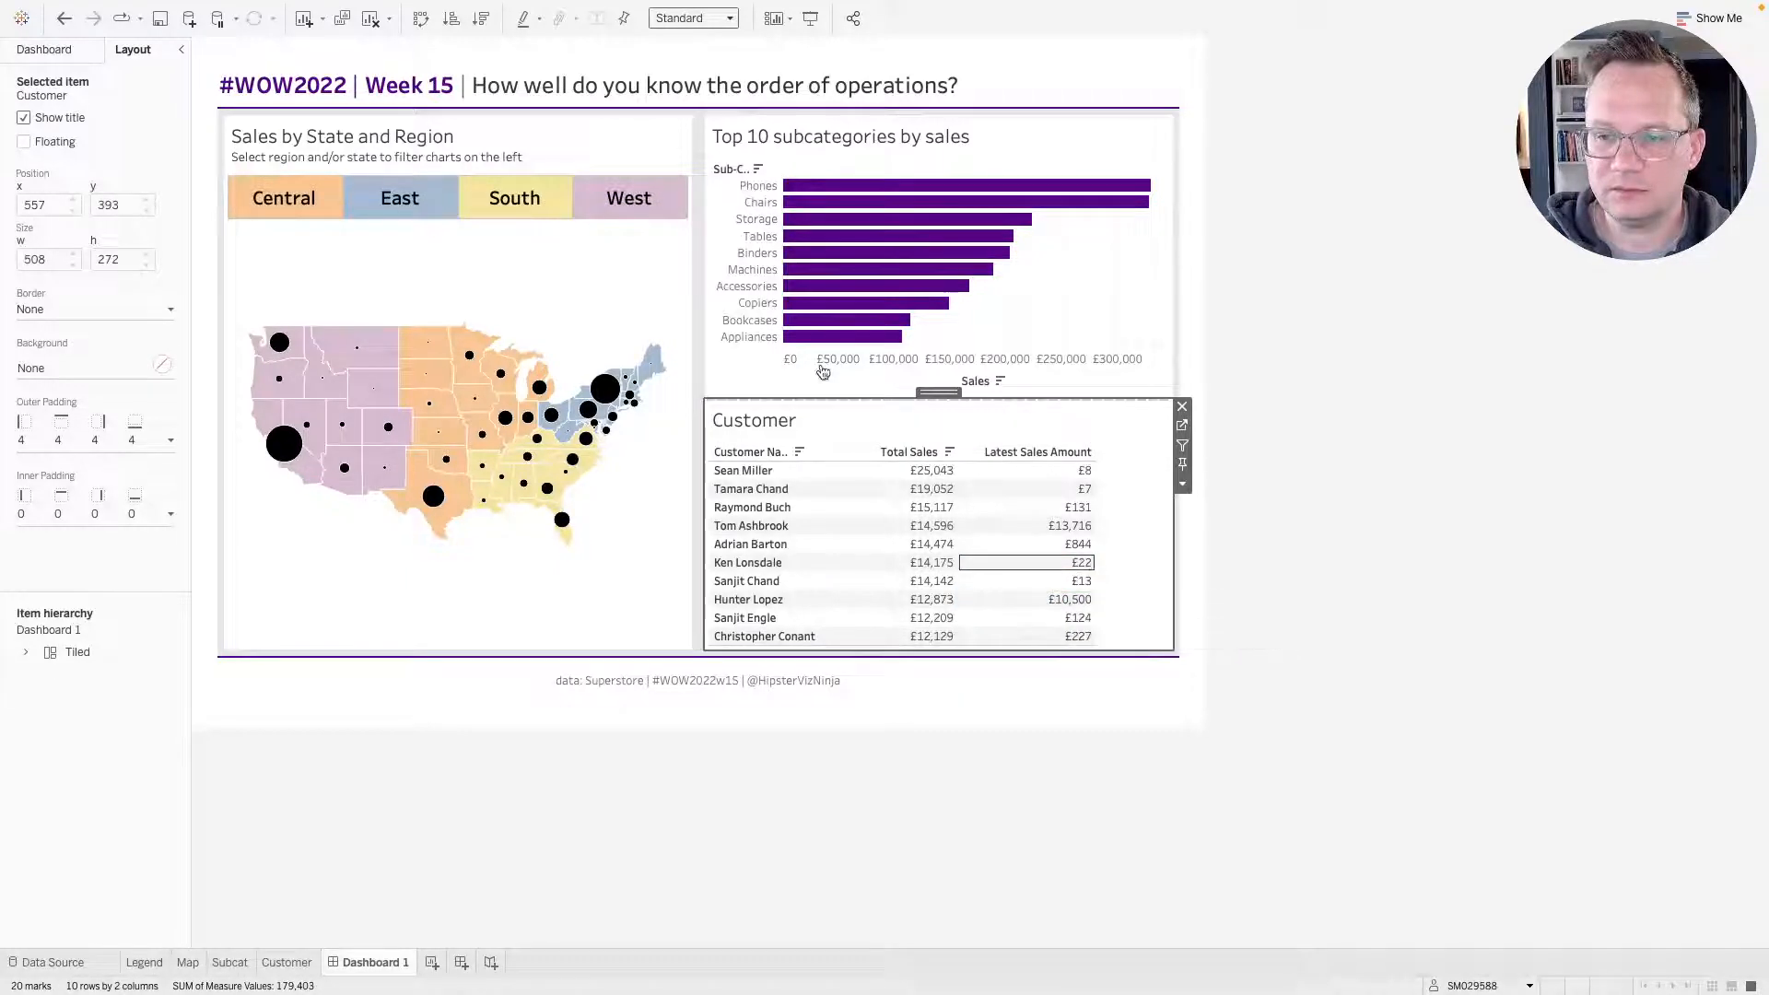
click(718, 19)
click(721, 50)
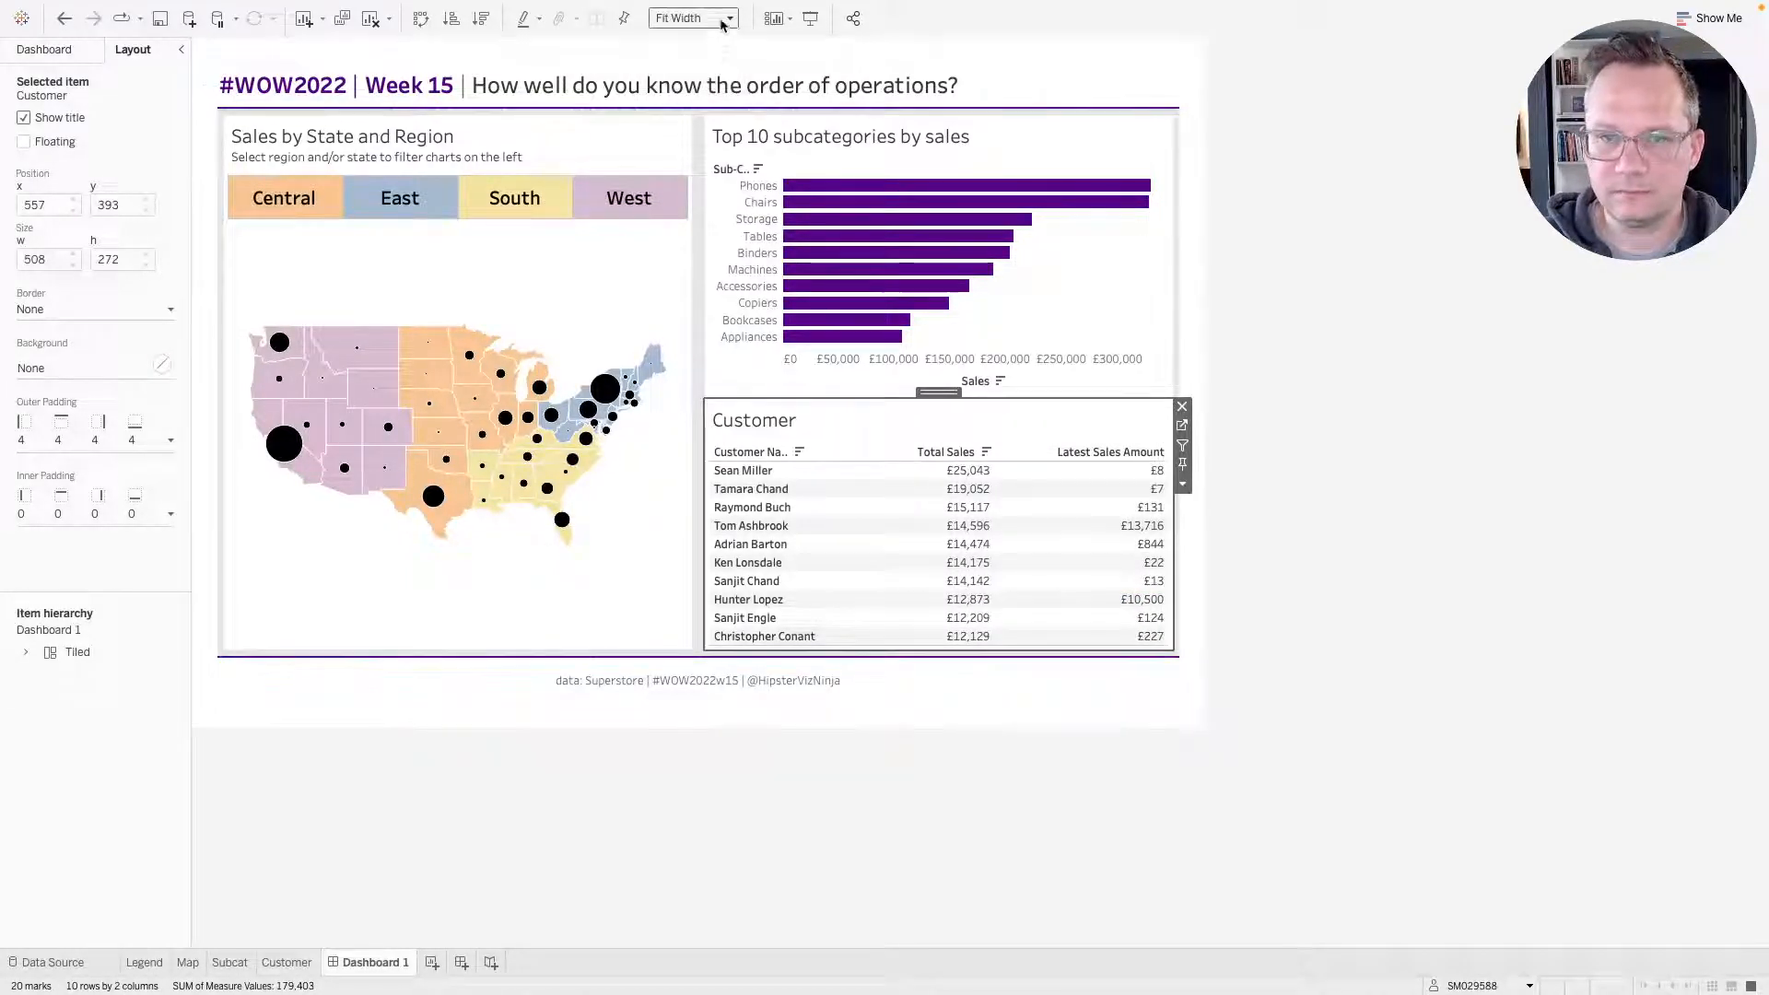
click(728, 18)
click(685, 80)
Retitle the Customer sheet on the dashboard as "Top 10 customers by total sales".
click(1086, 296)
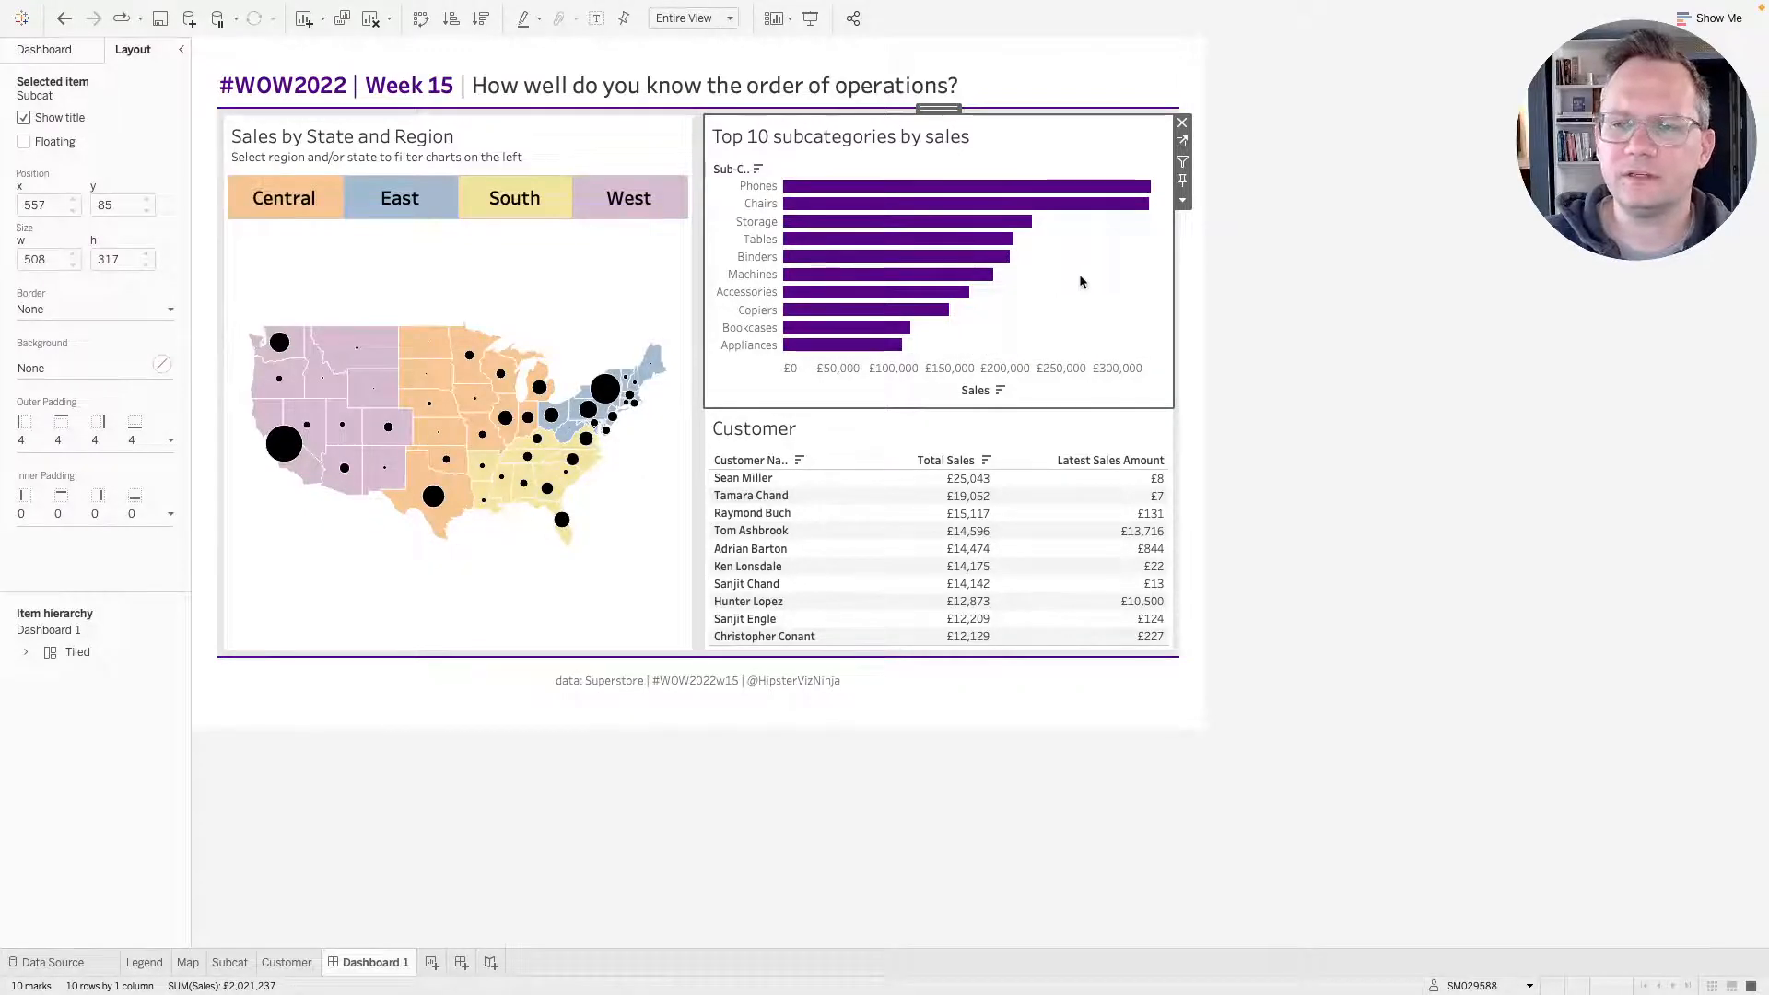
key(ctrl+Right)
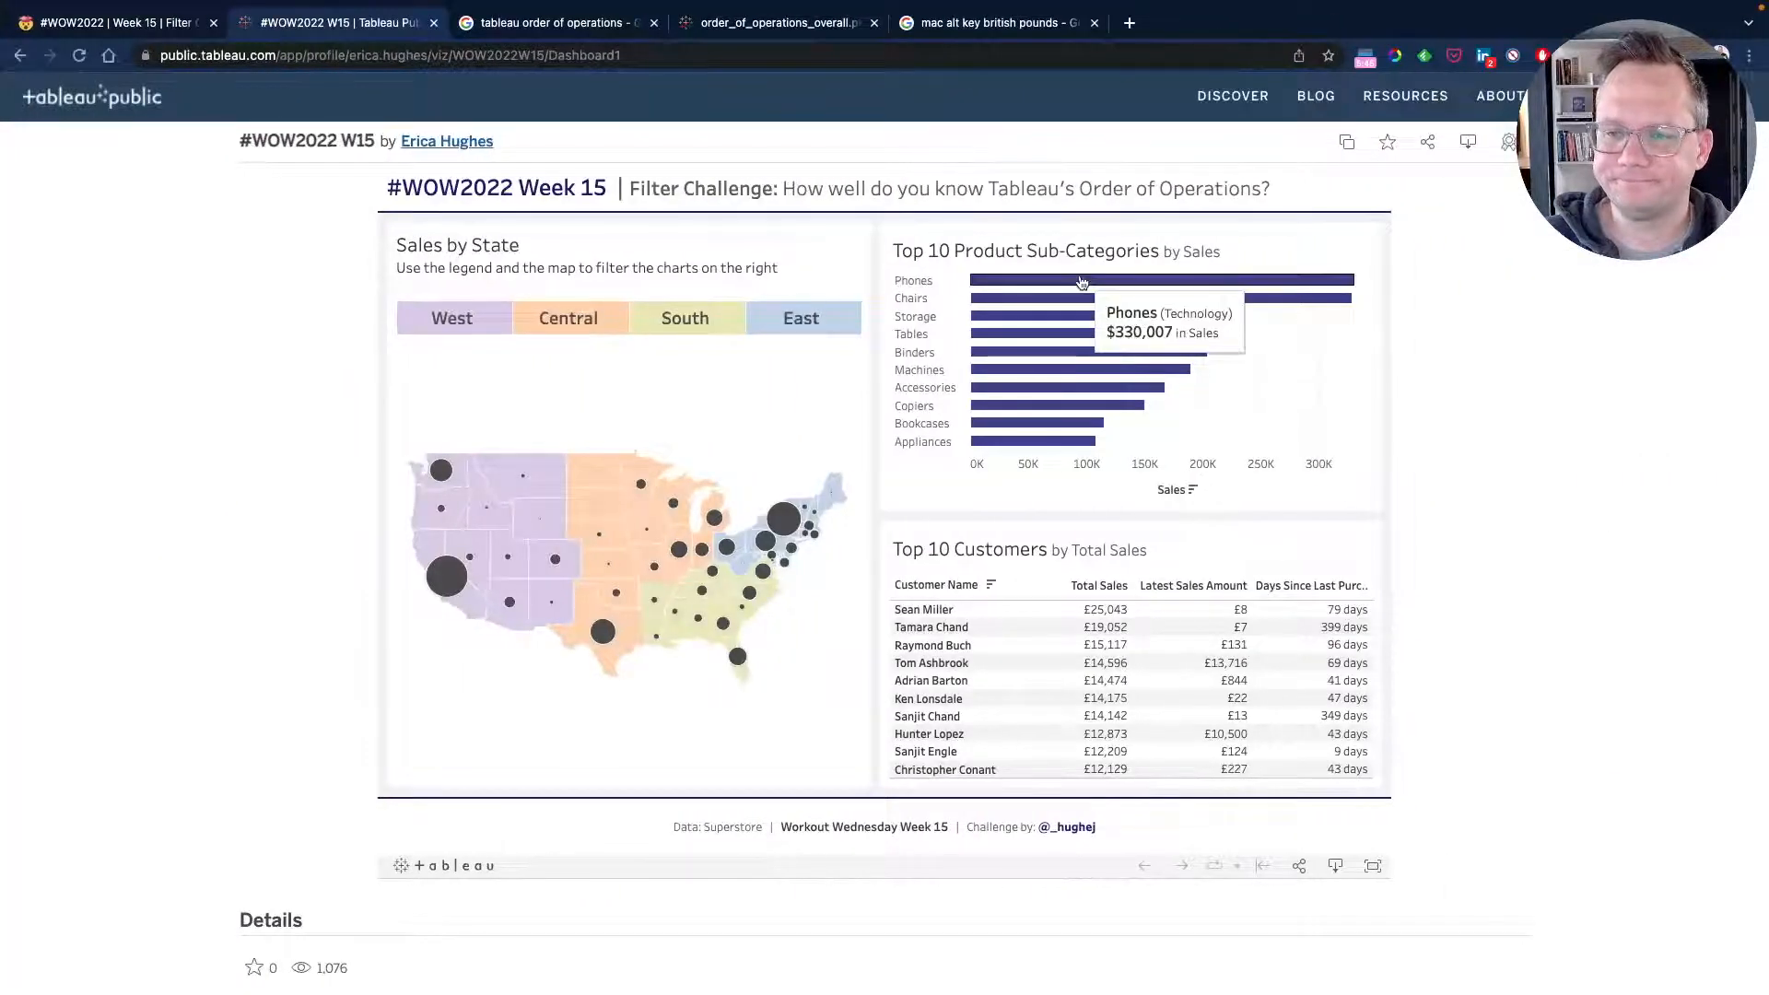
key(ctrl+Left)
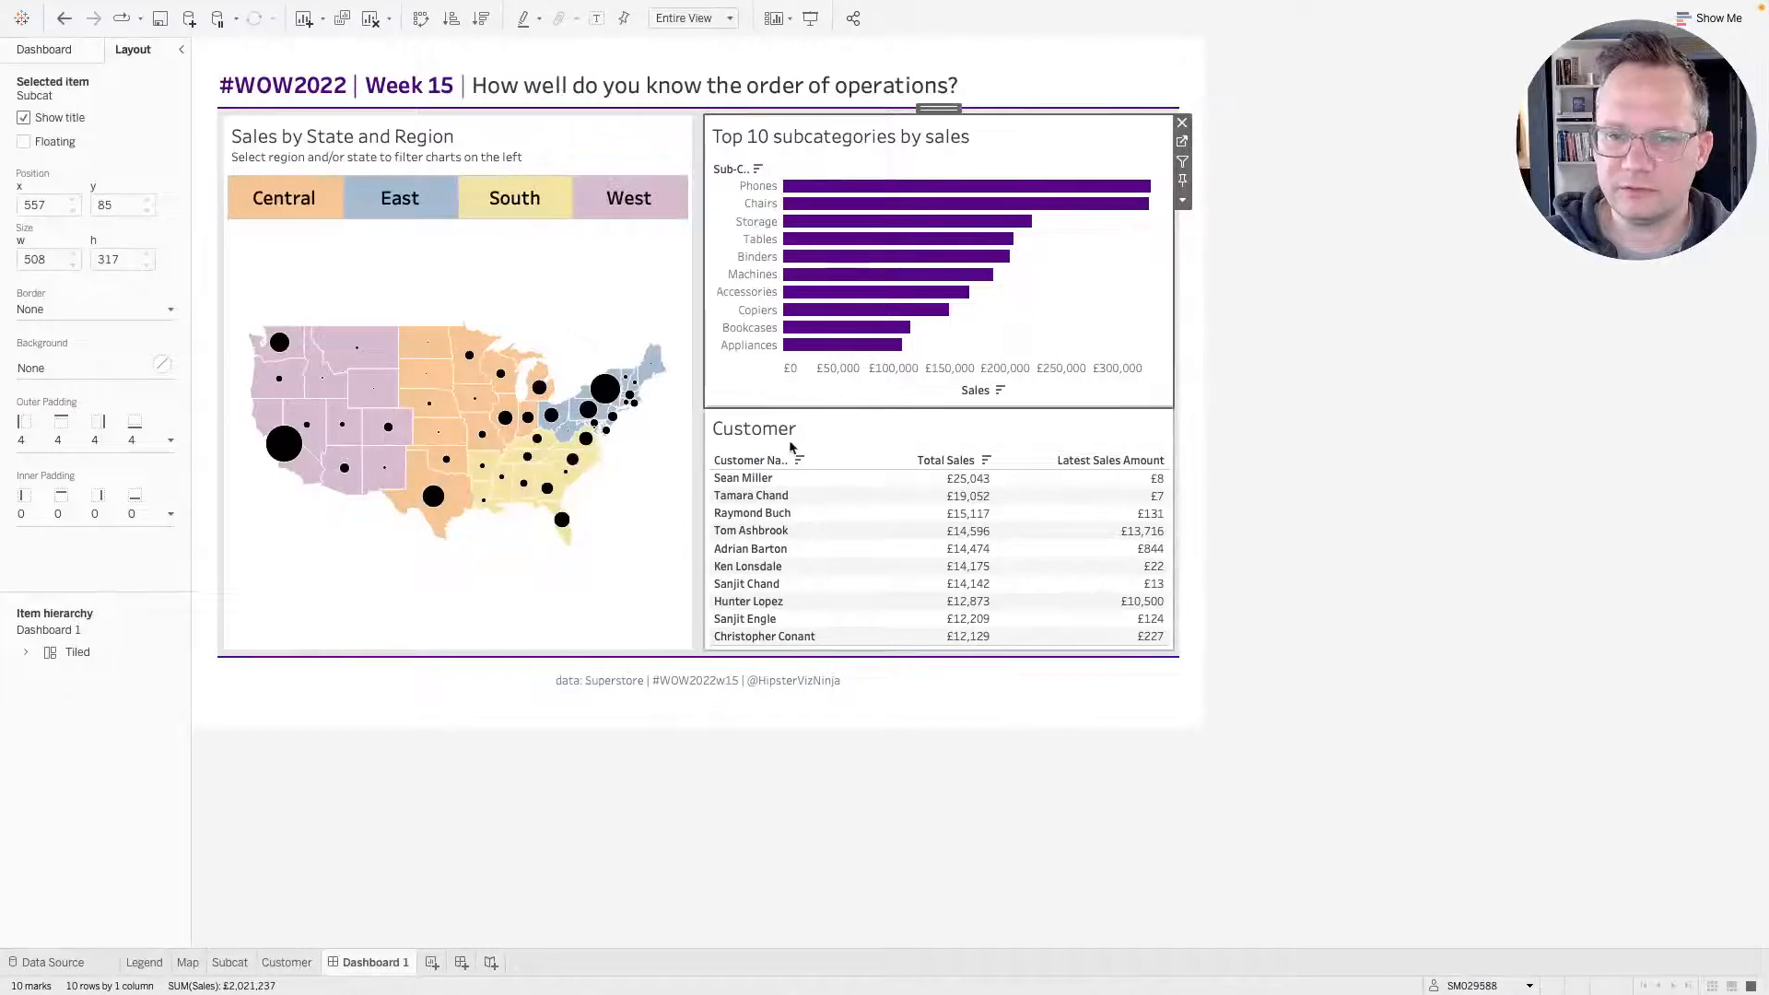
click(749, 426)
double_click(755, 426)
triple_click(715, 400)
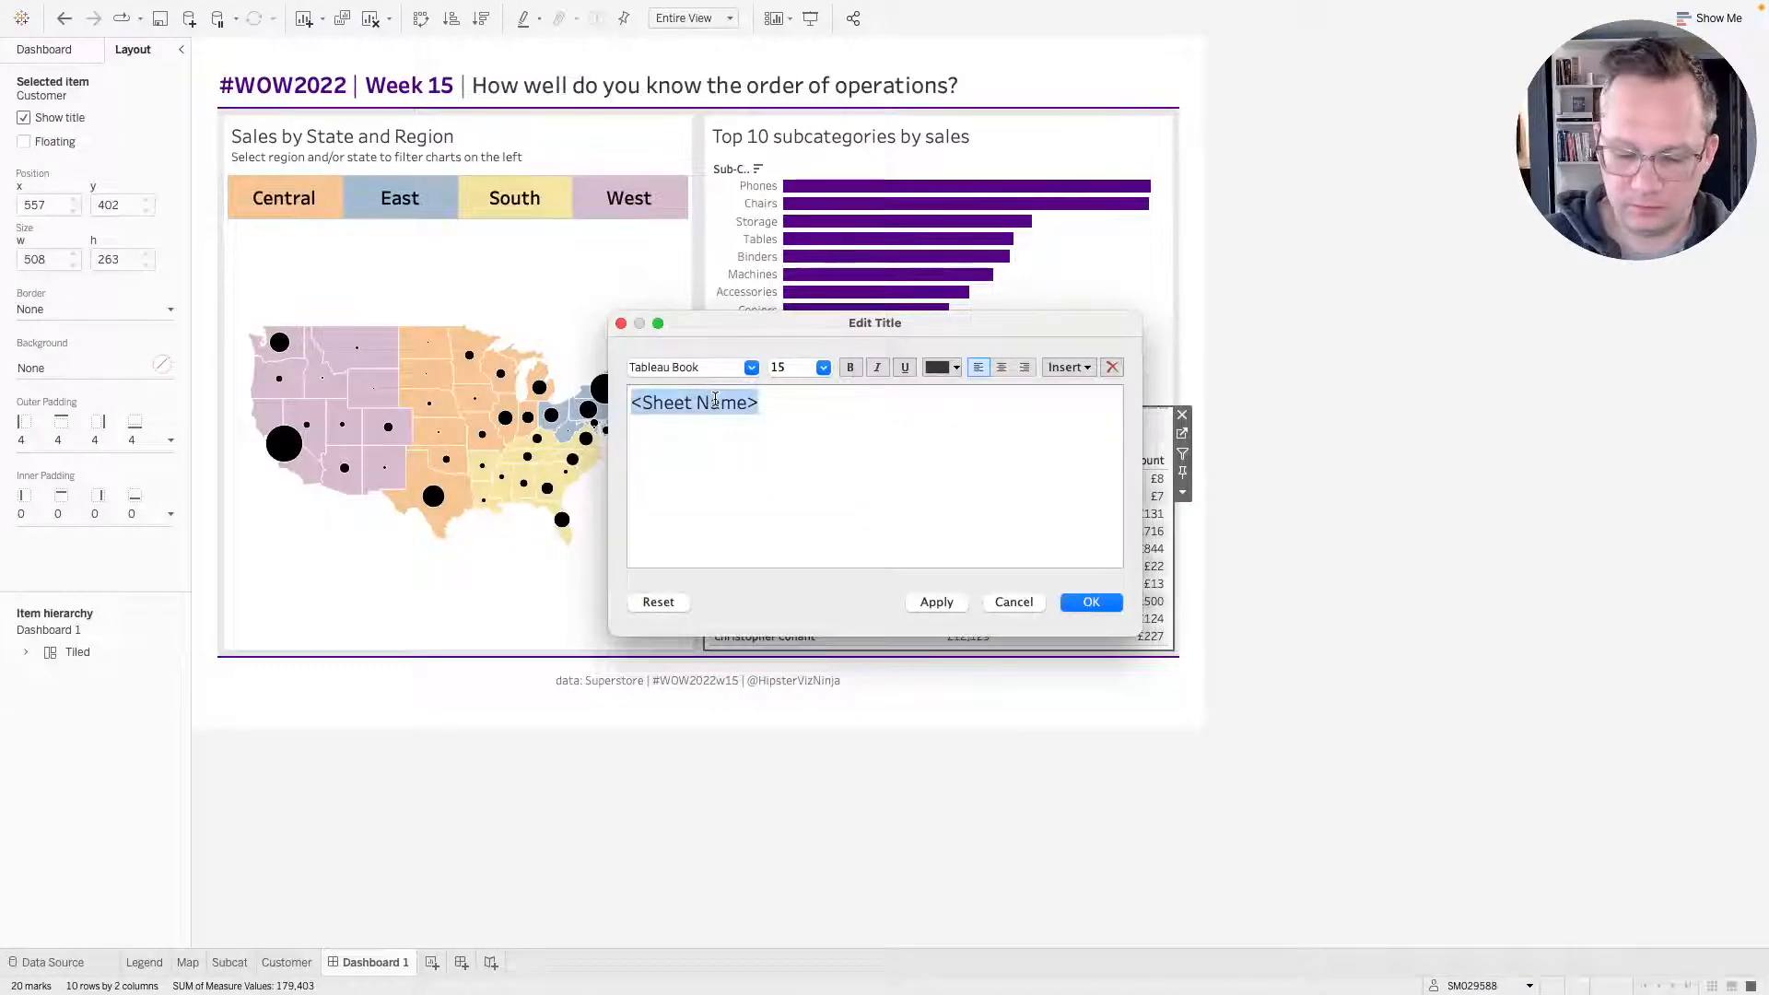
text(Top 10 c)
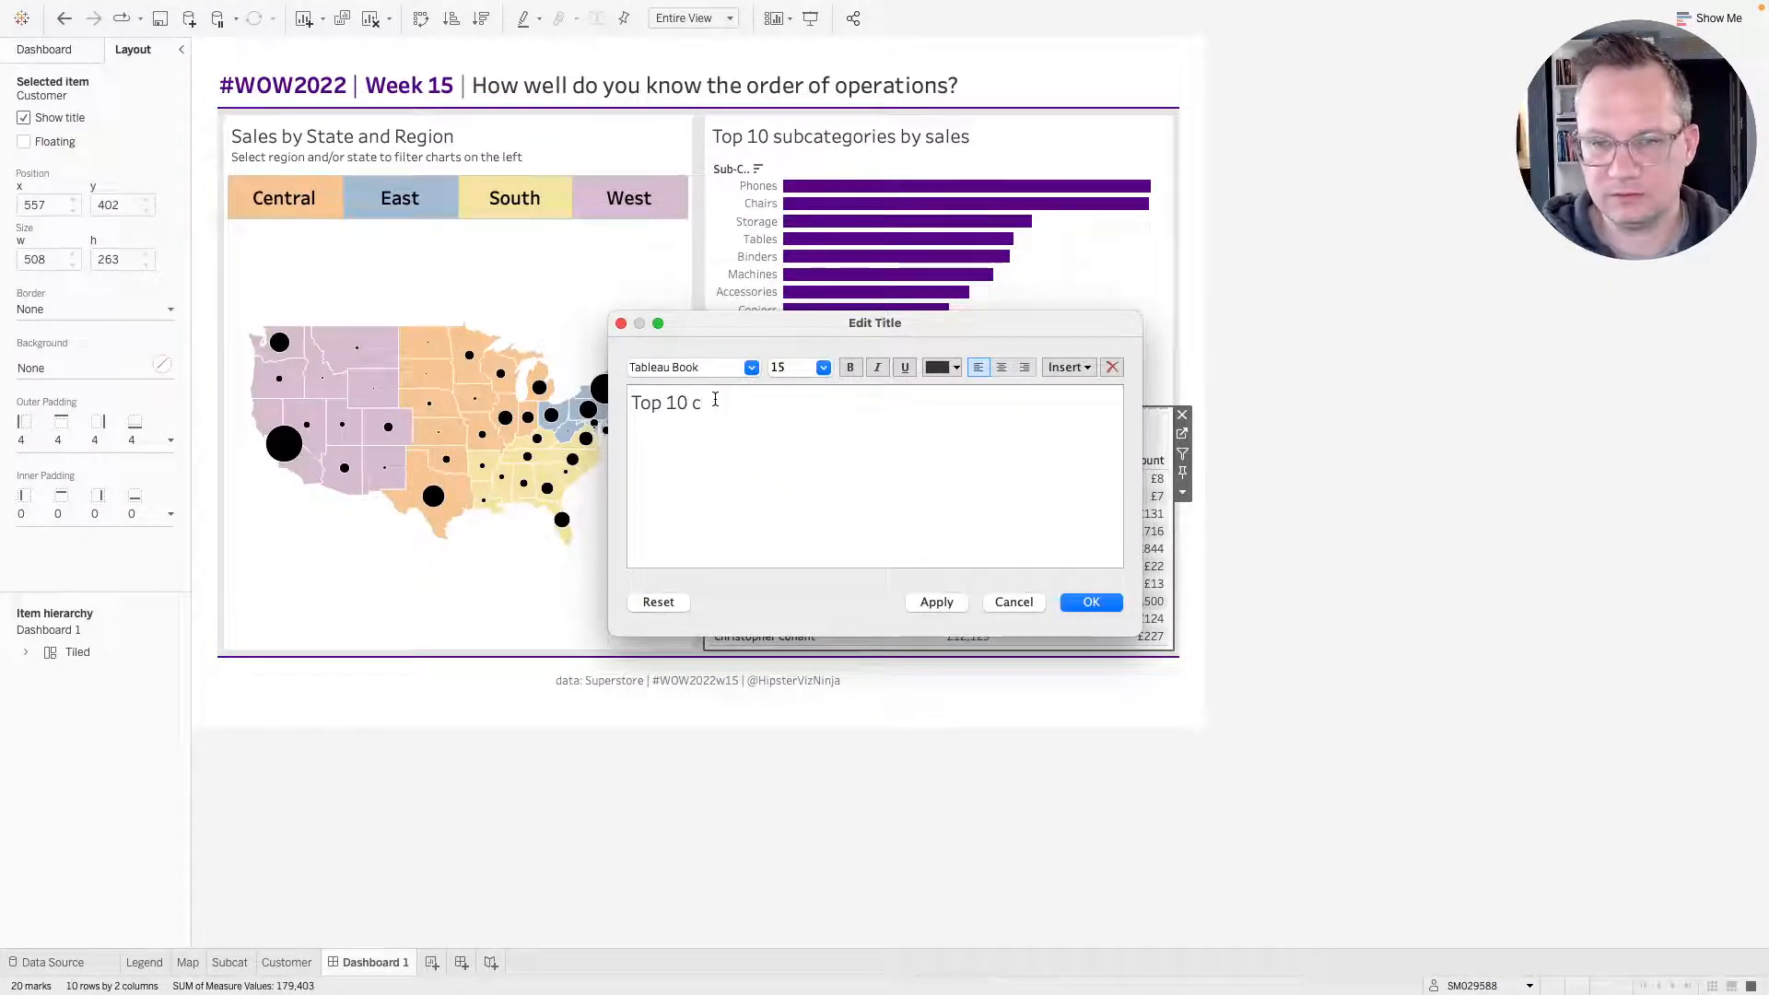
key(BackSpace)
text(customers by t)
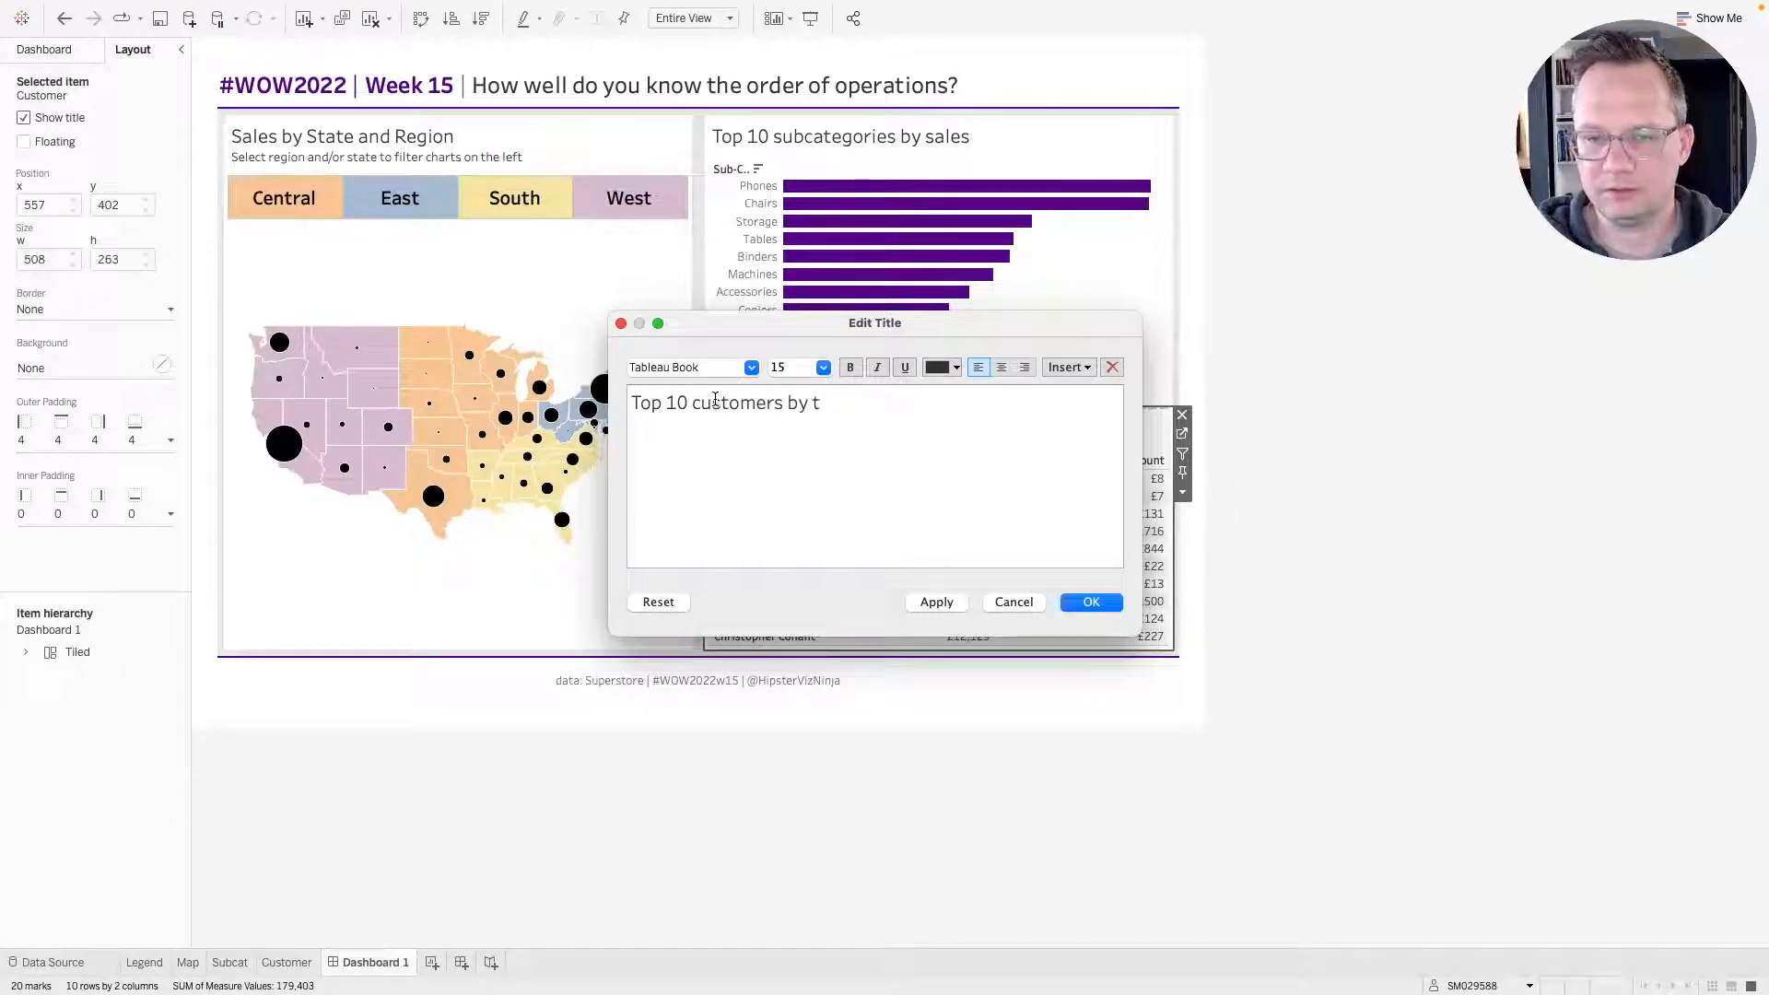
text(ota)
key(BackSpace)
text(otal s)
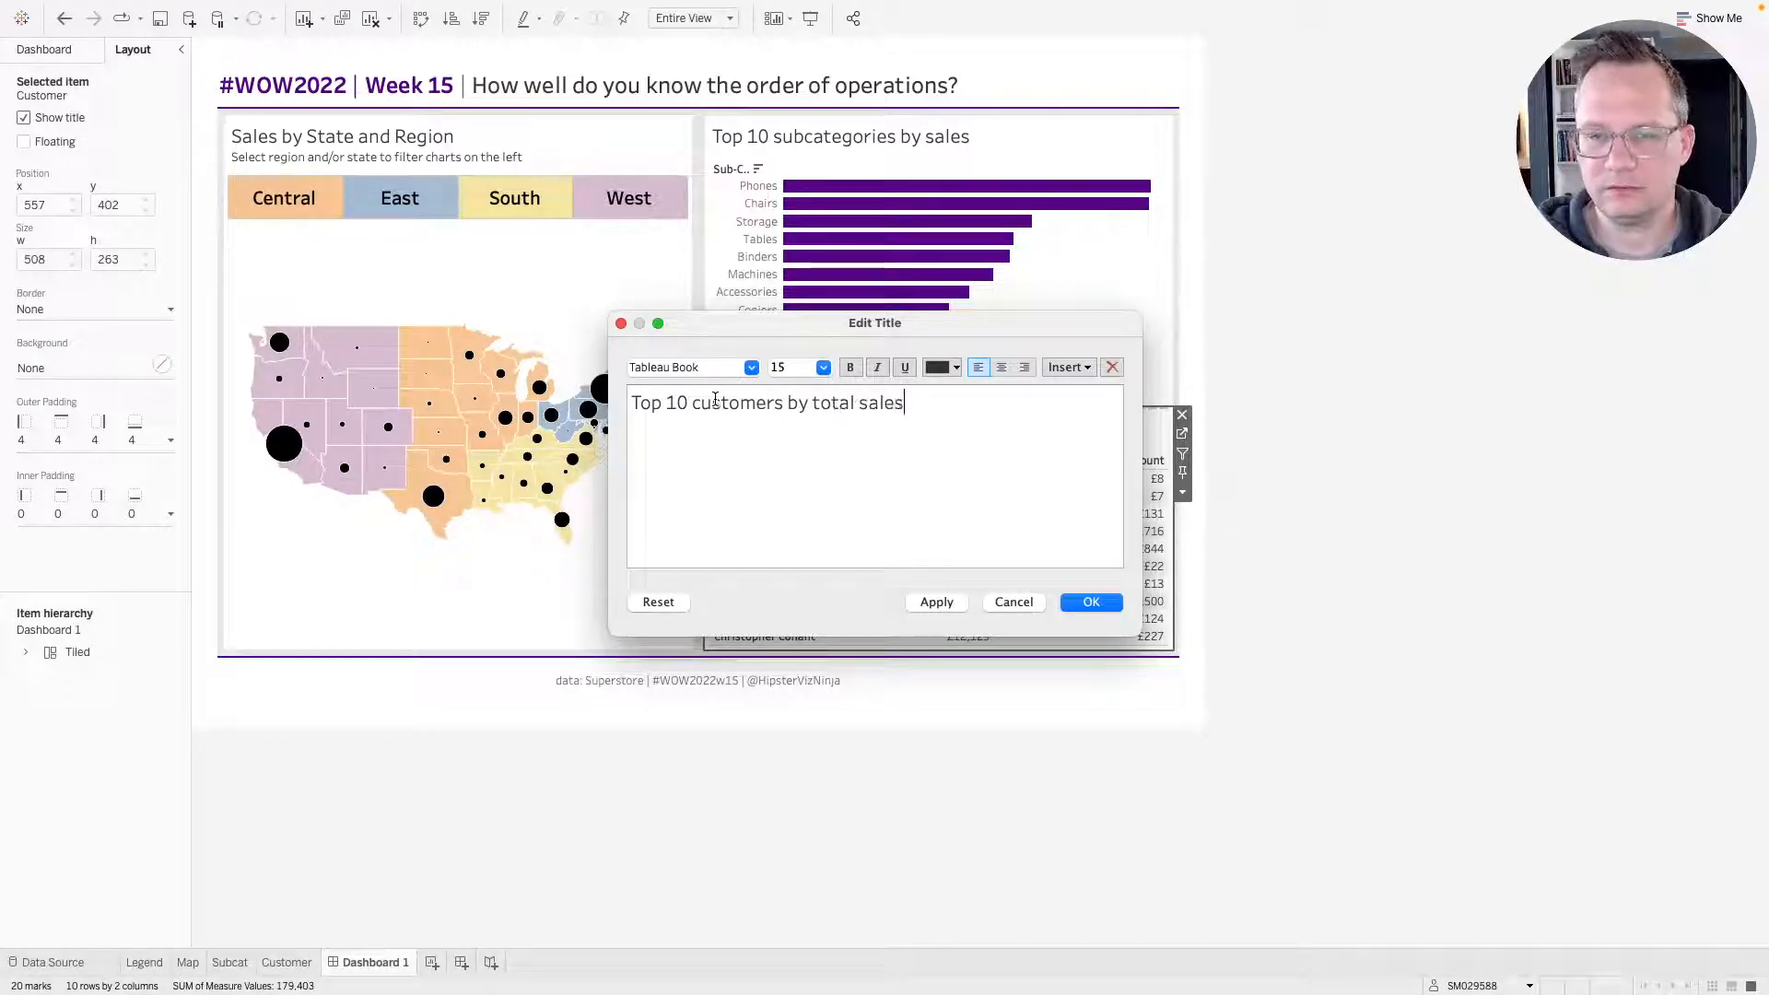
click(1115, 602)
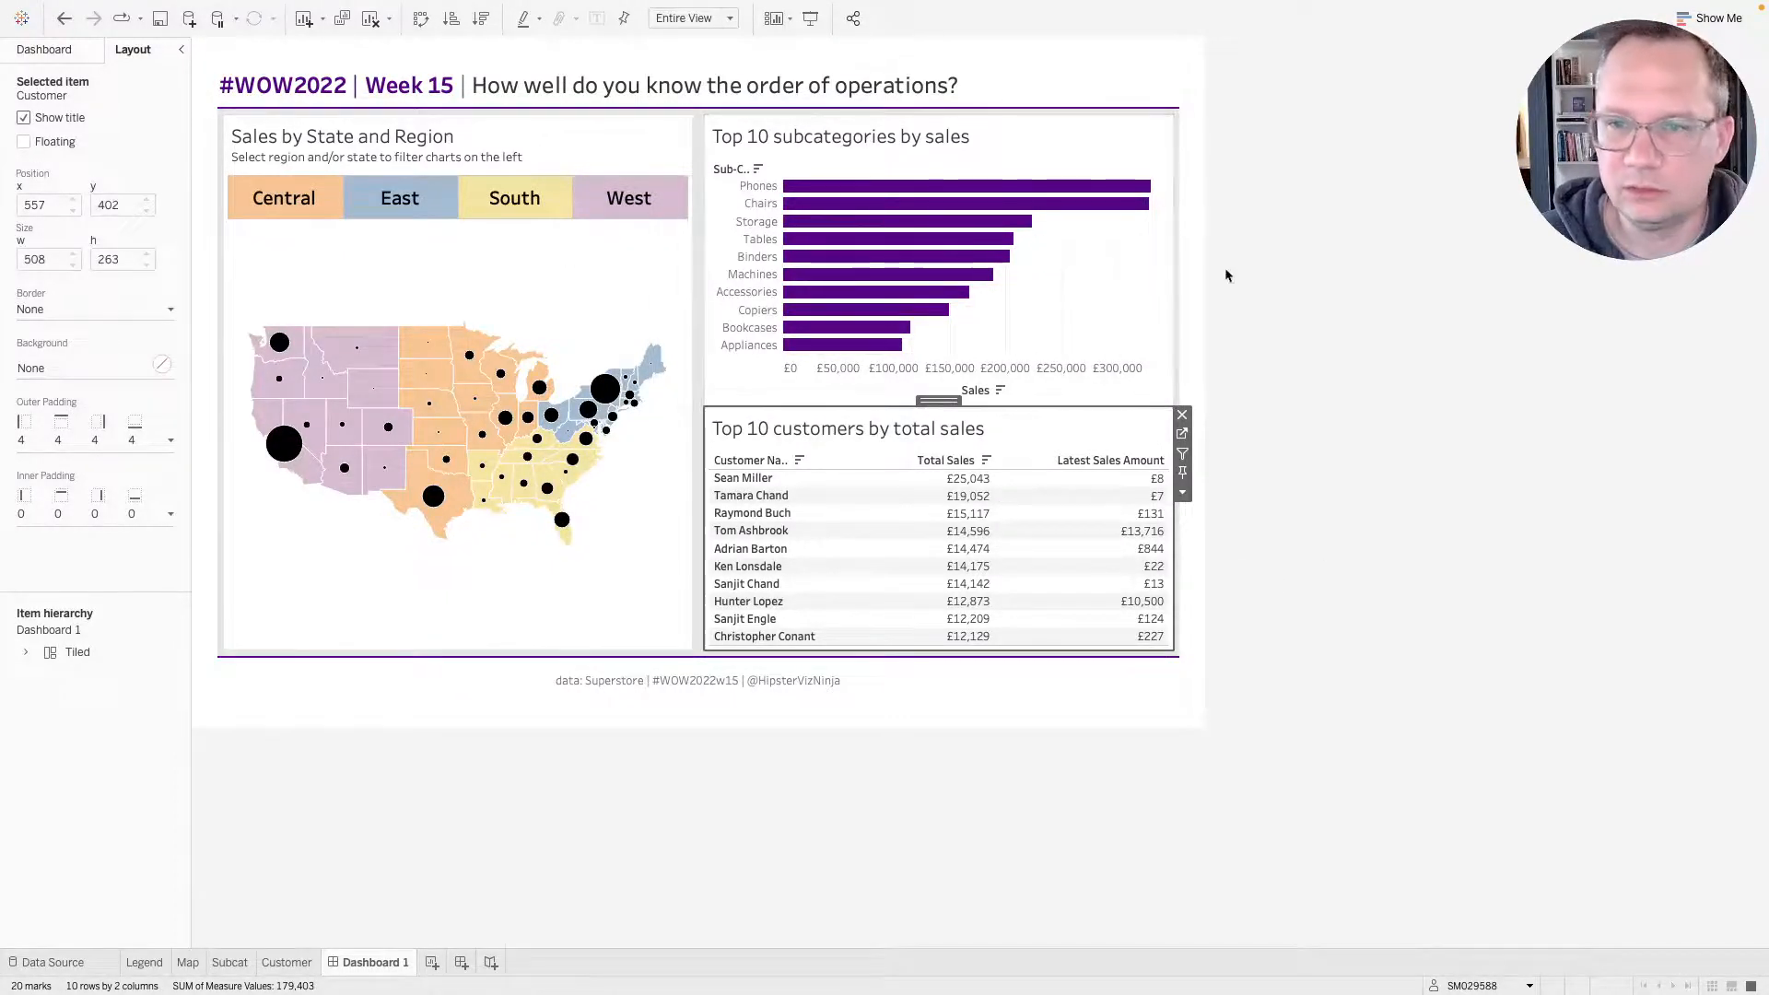
click(1368, 512)
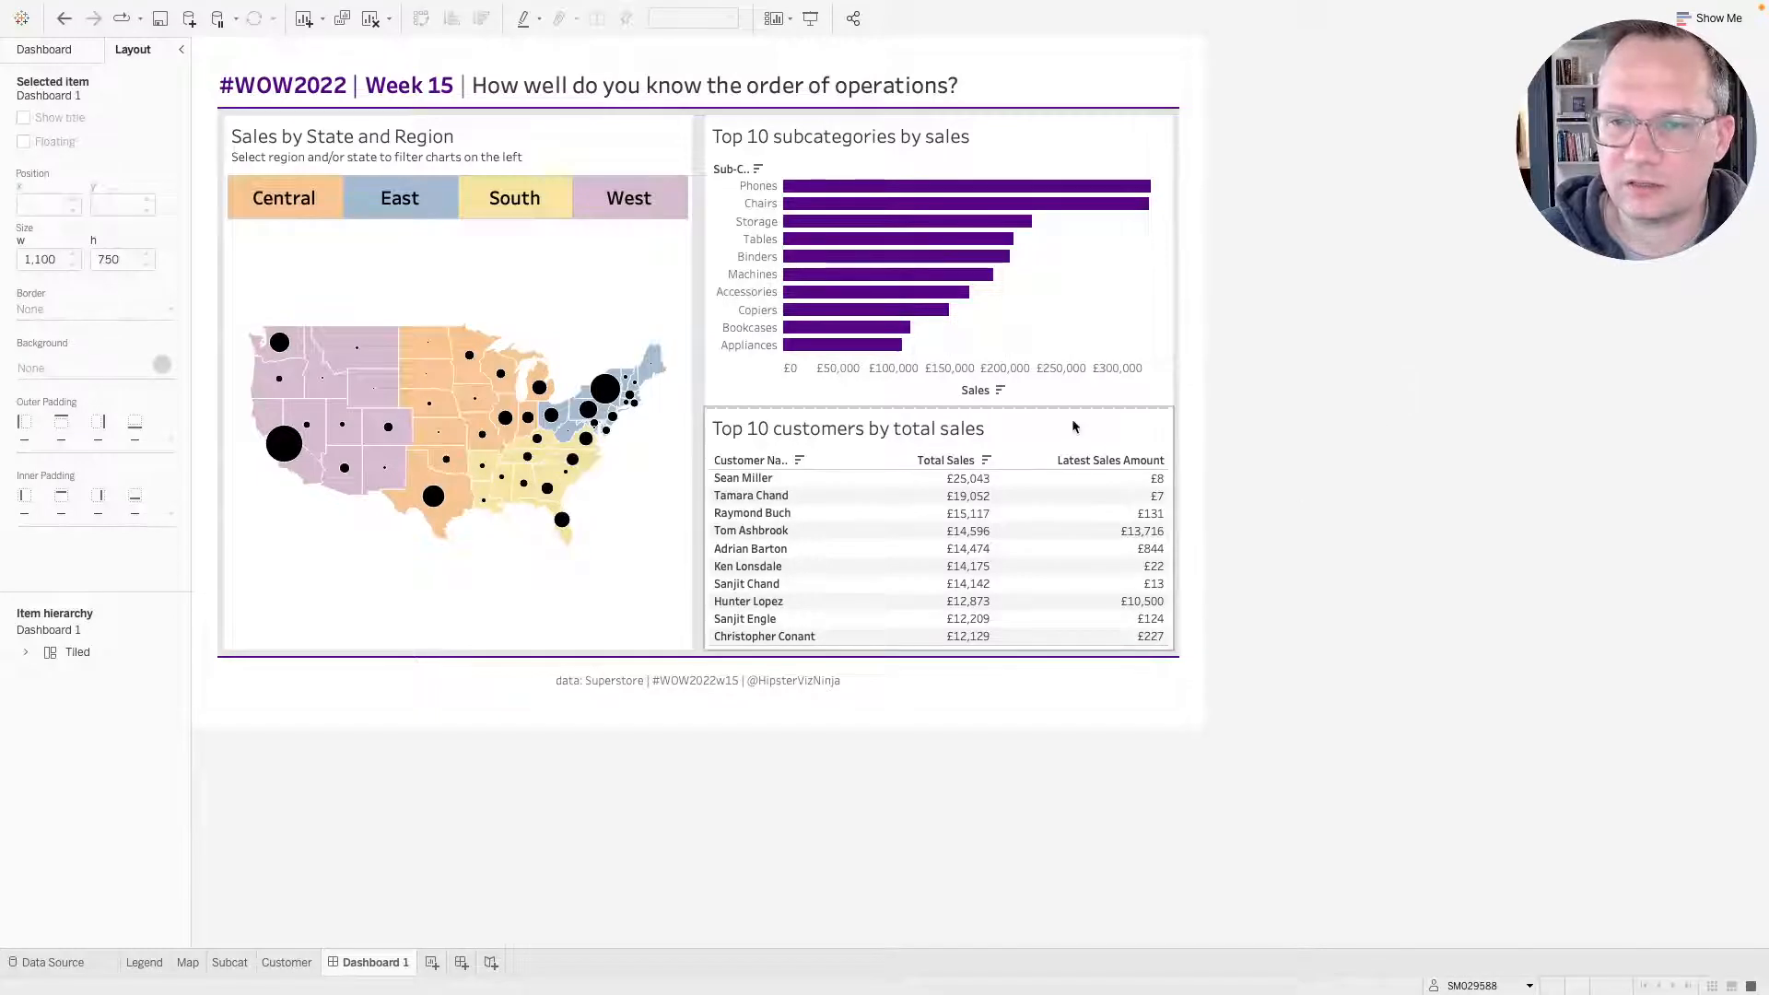
click(1073, 405)
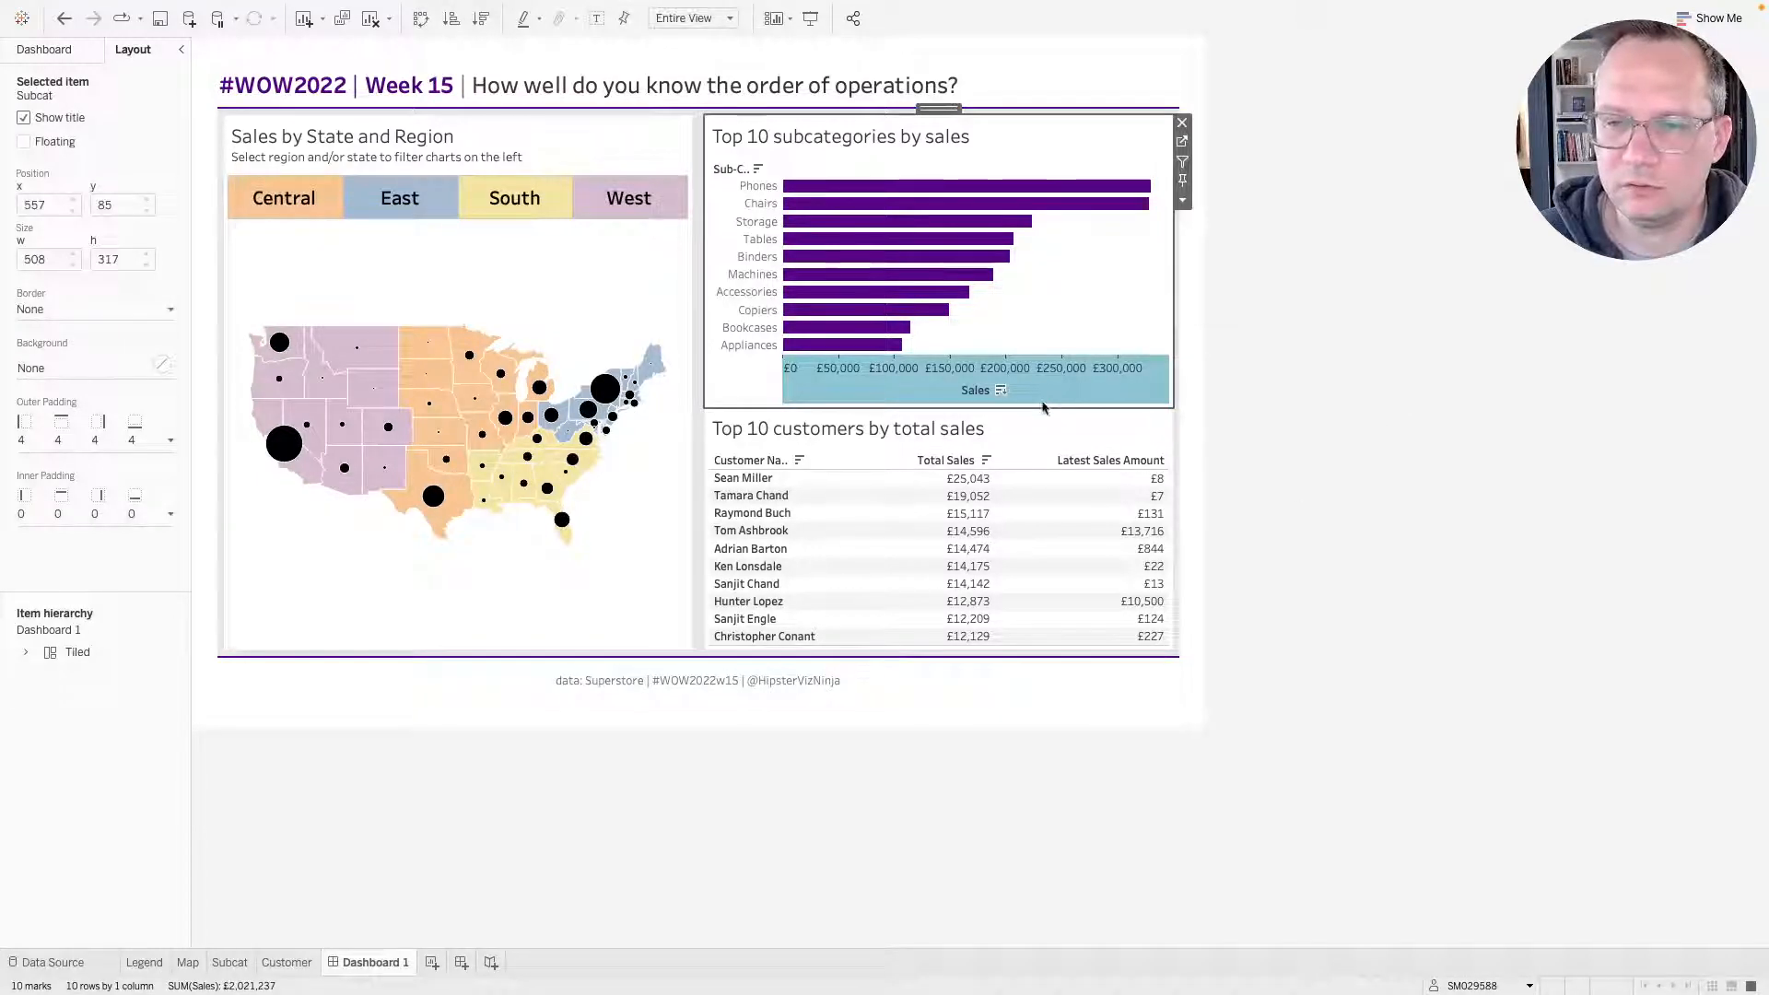
click(61, 55)
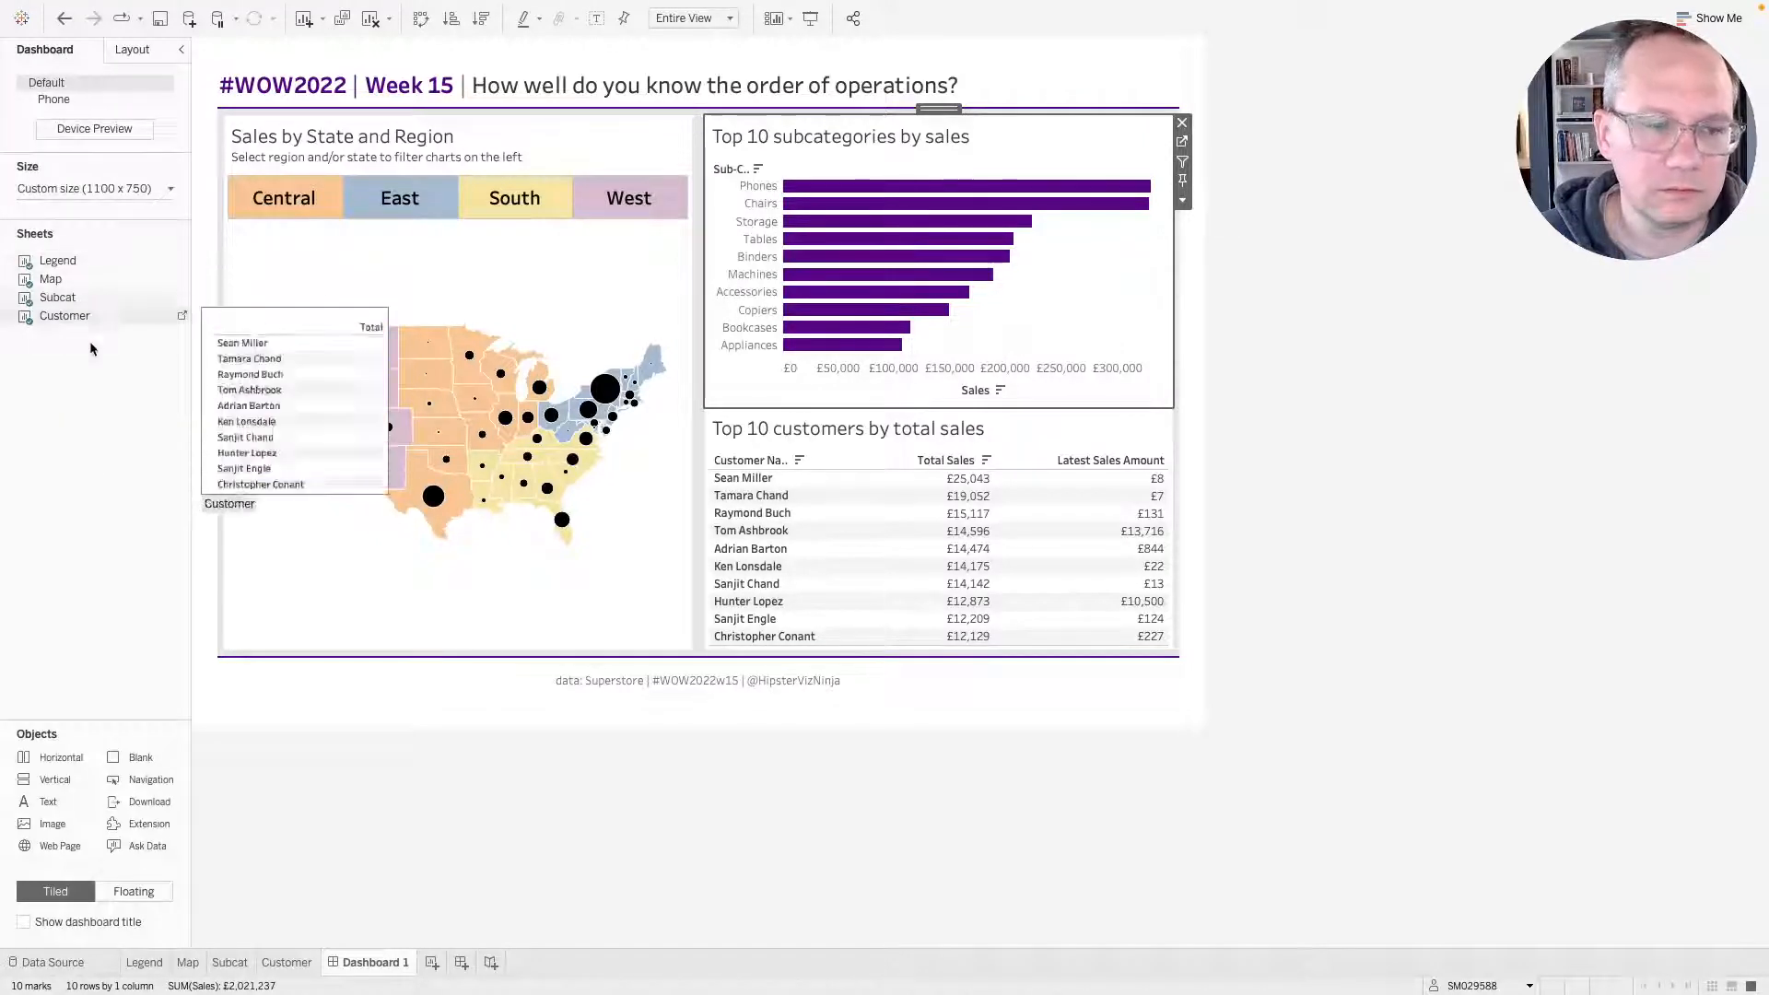
click(132, 49)
key(ctrl+Right)
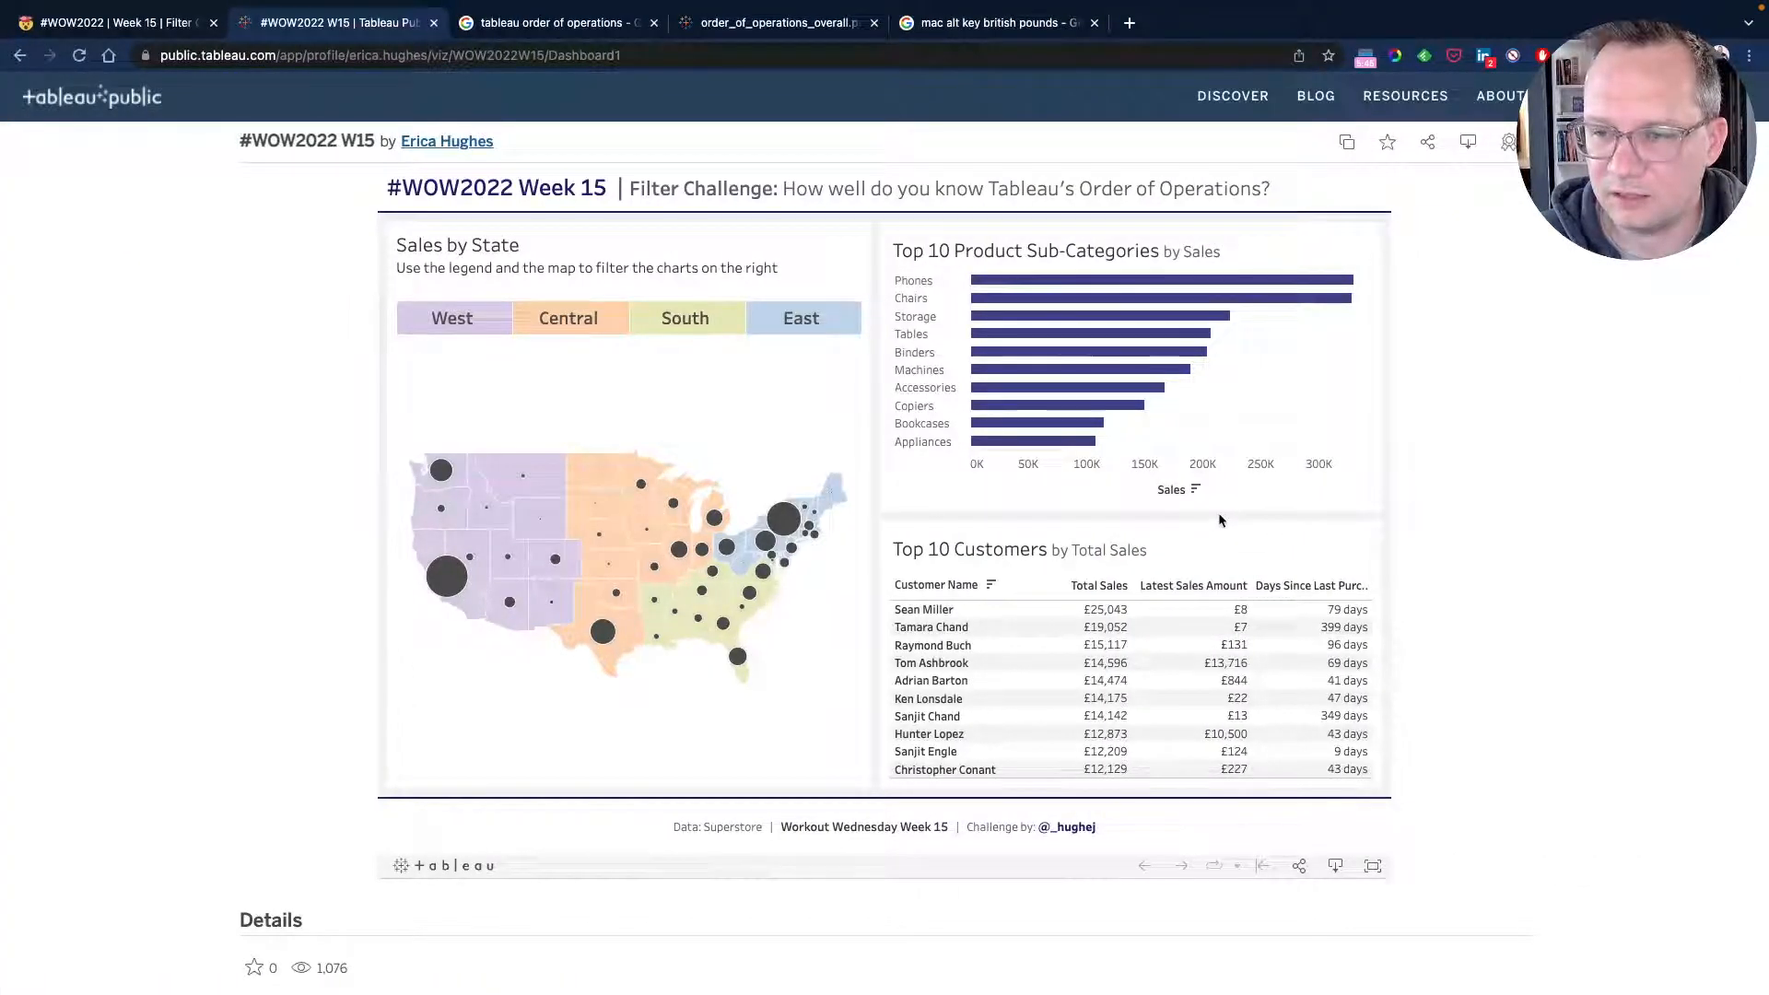
key(ctrl+Left)
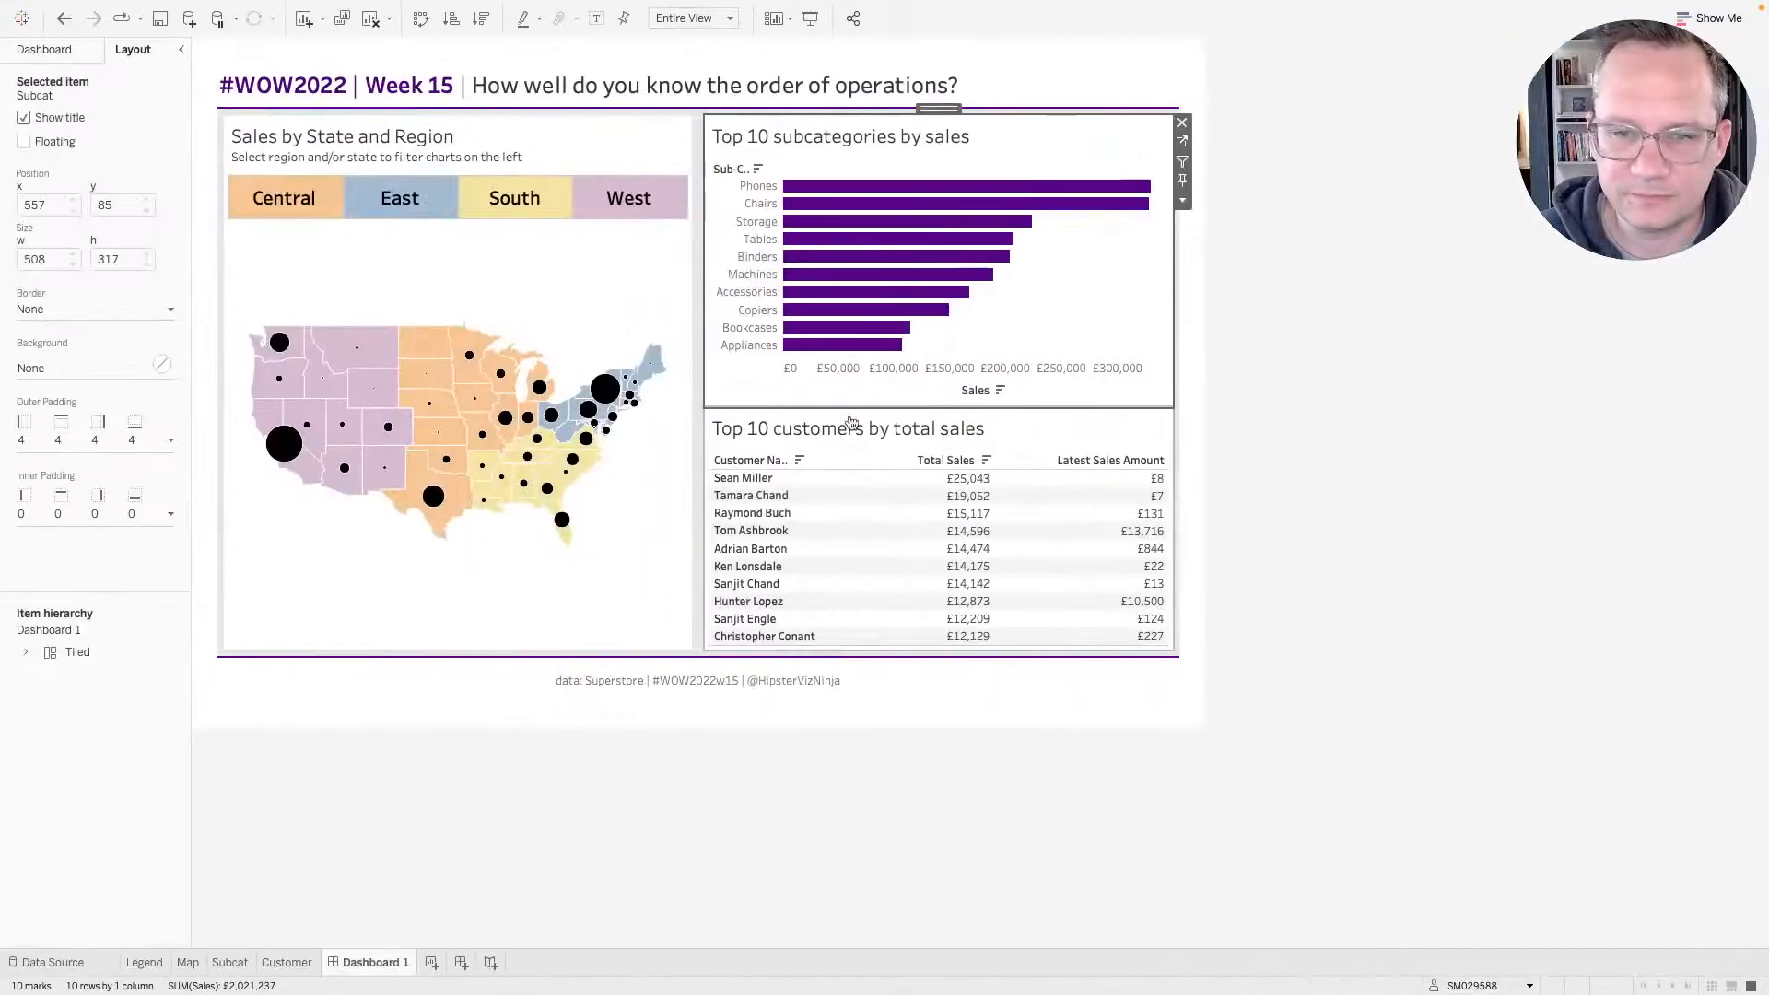
Try different equal inner padding values on the Subcat sheet, ending back at 0.
click(43, 519)
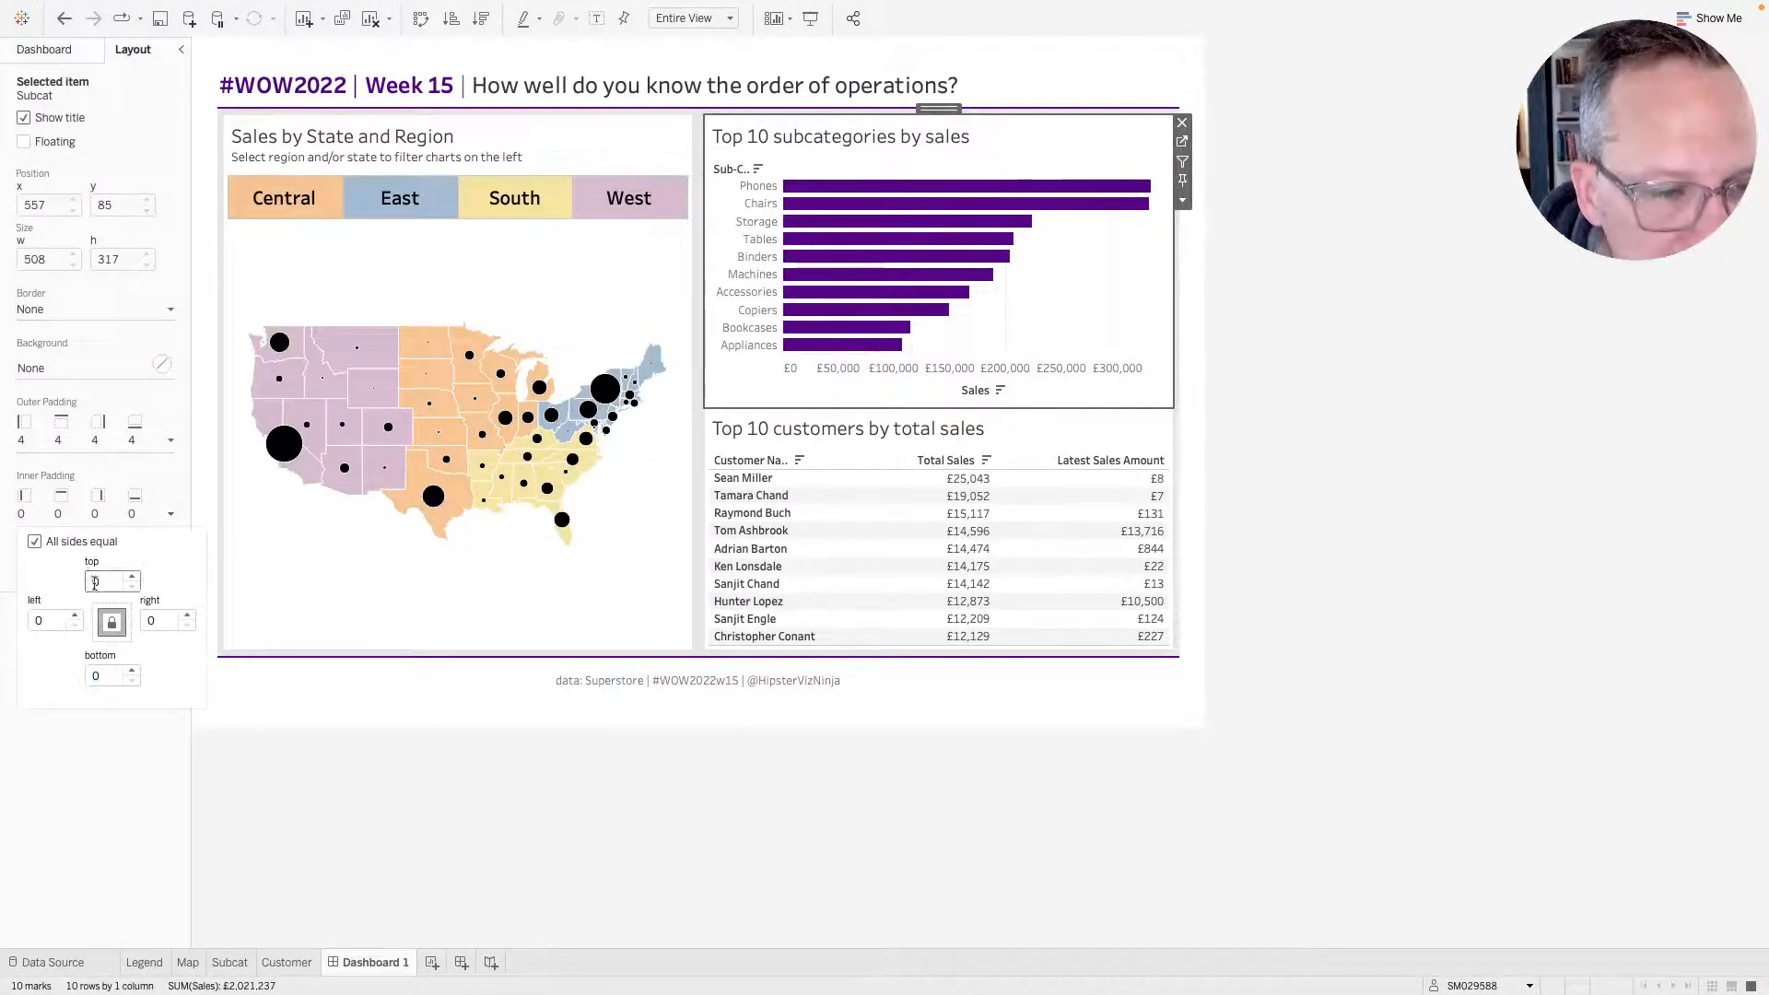
click(131, 576)
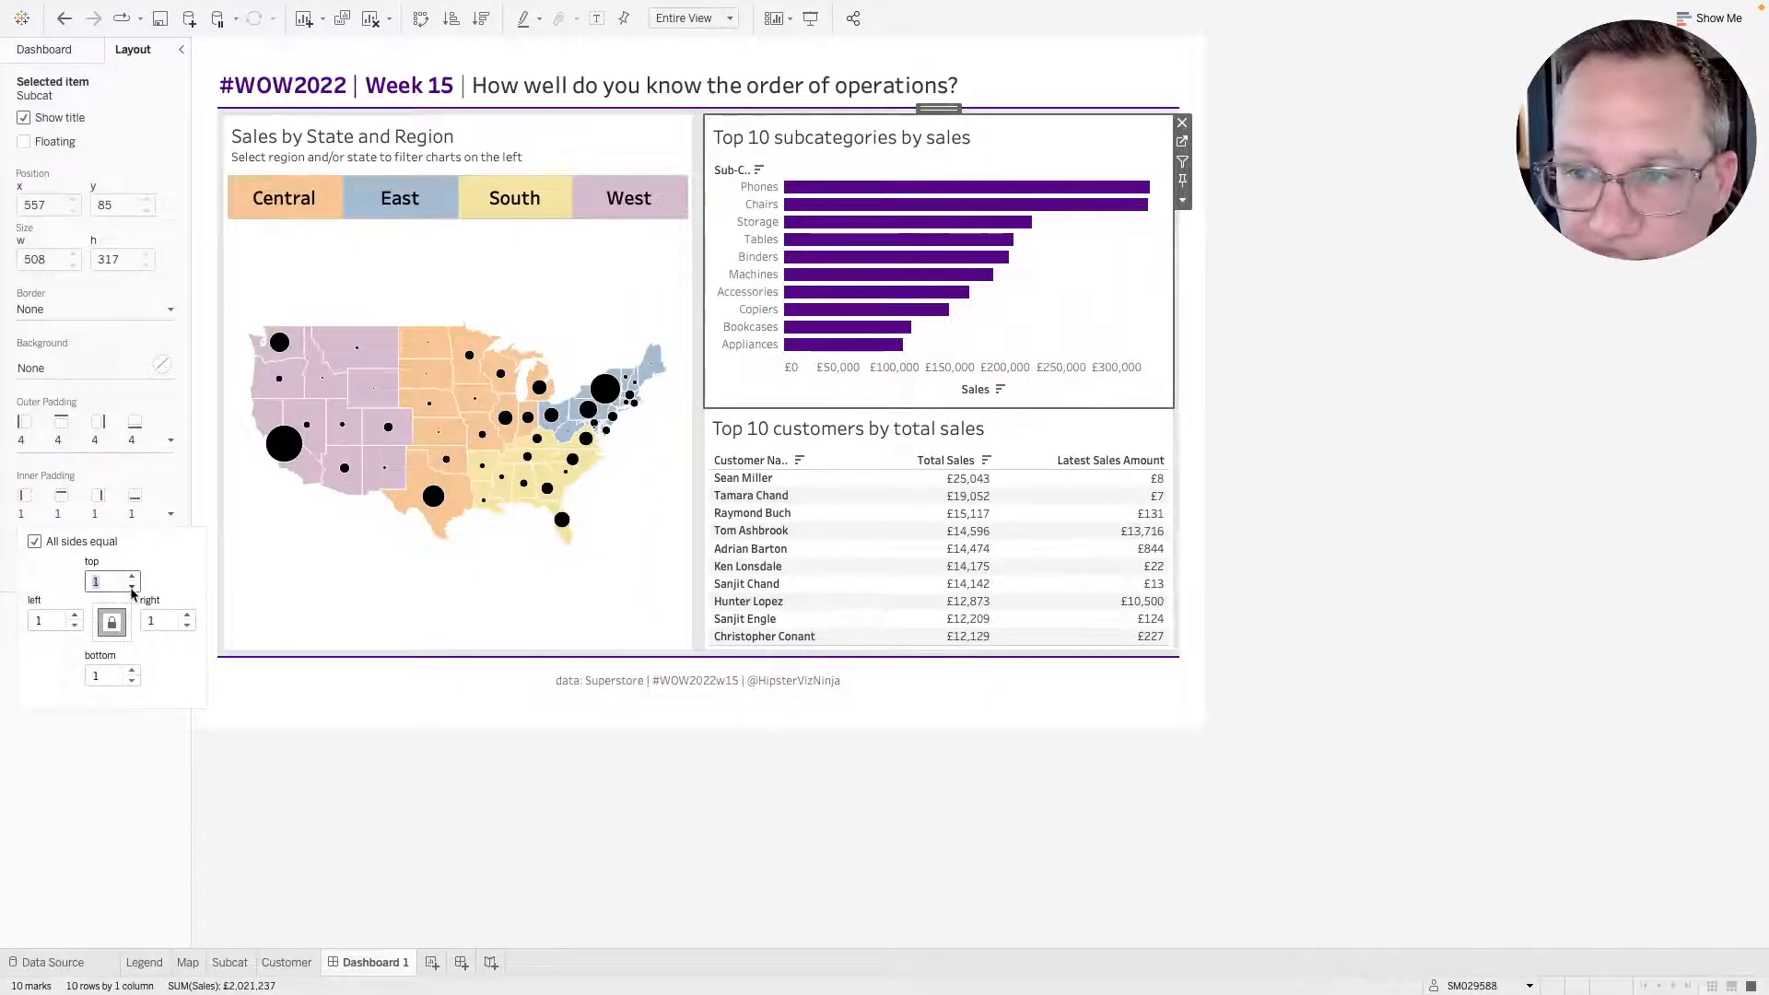
click(132, 588)
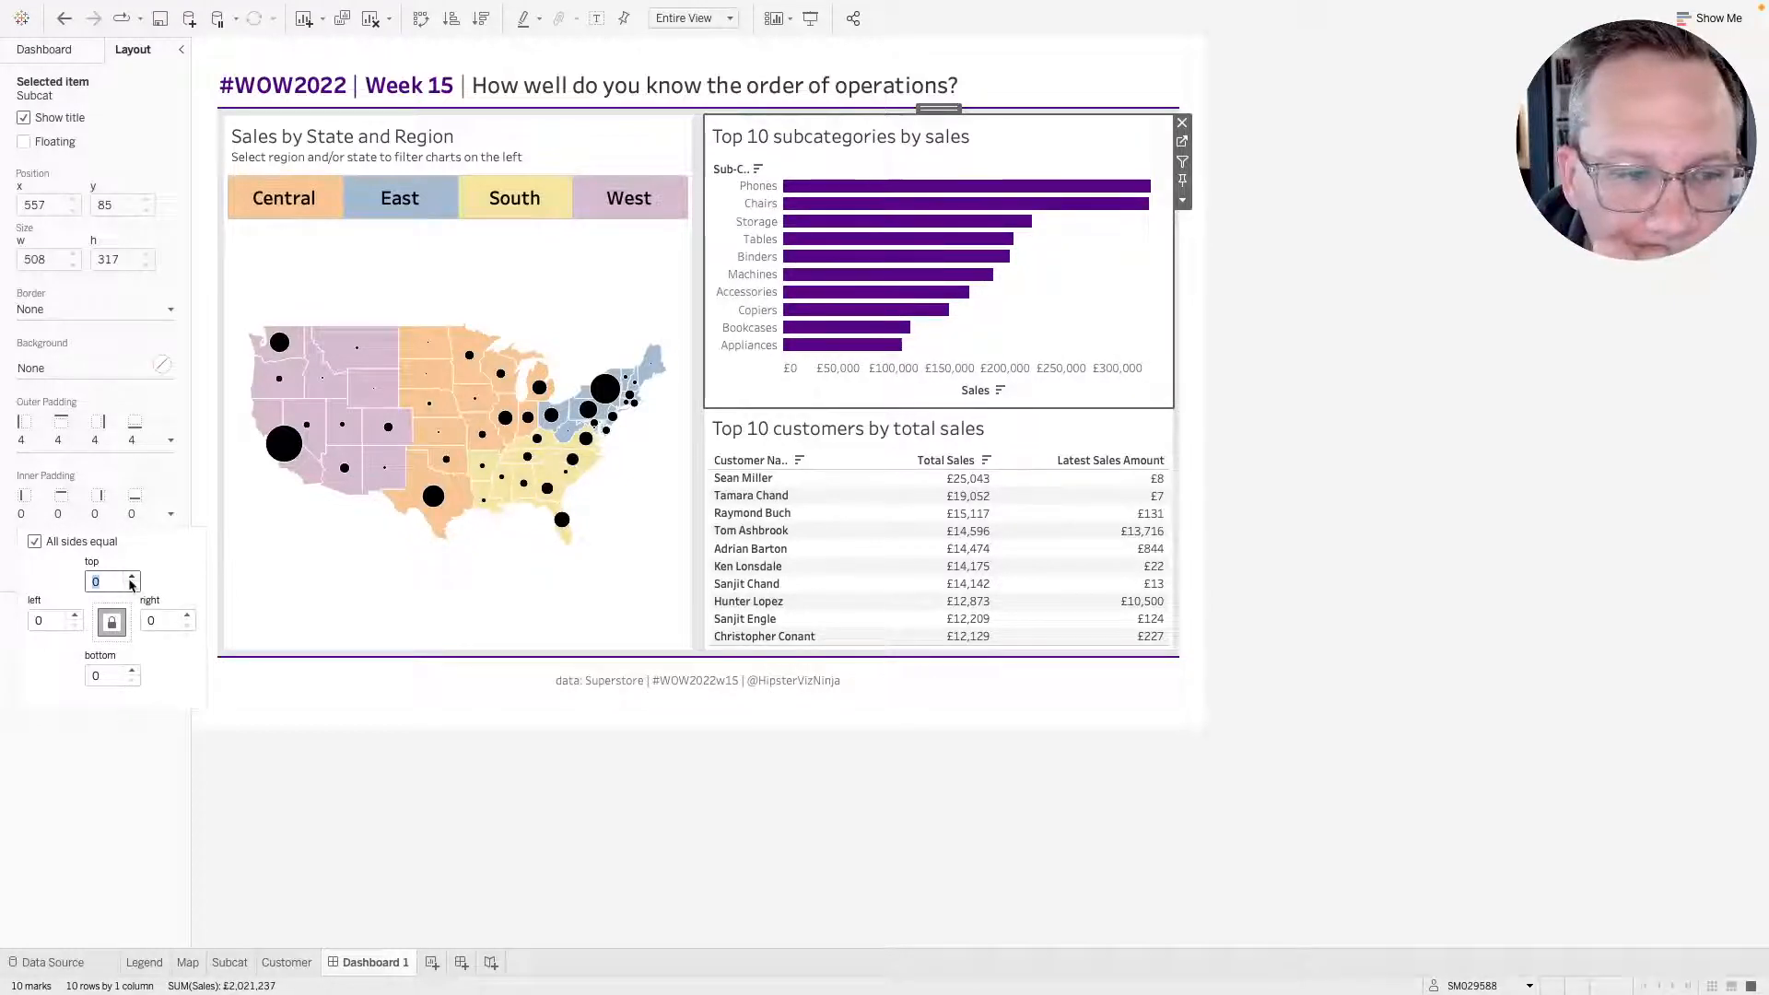
click(130, 578)
click(130, 579)
click(130, 579)
click(130, 579)
click(130, 579)
click(129, 579)
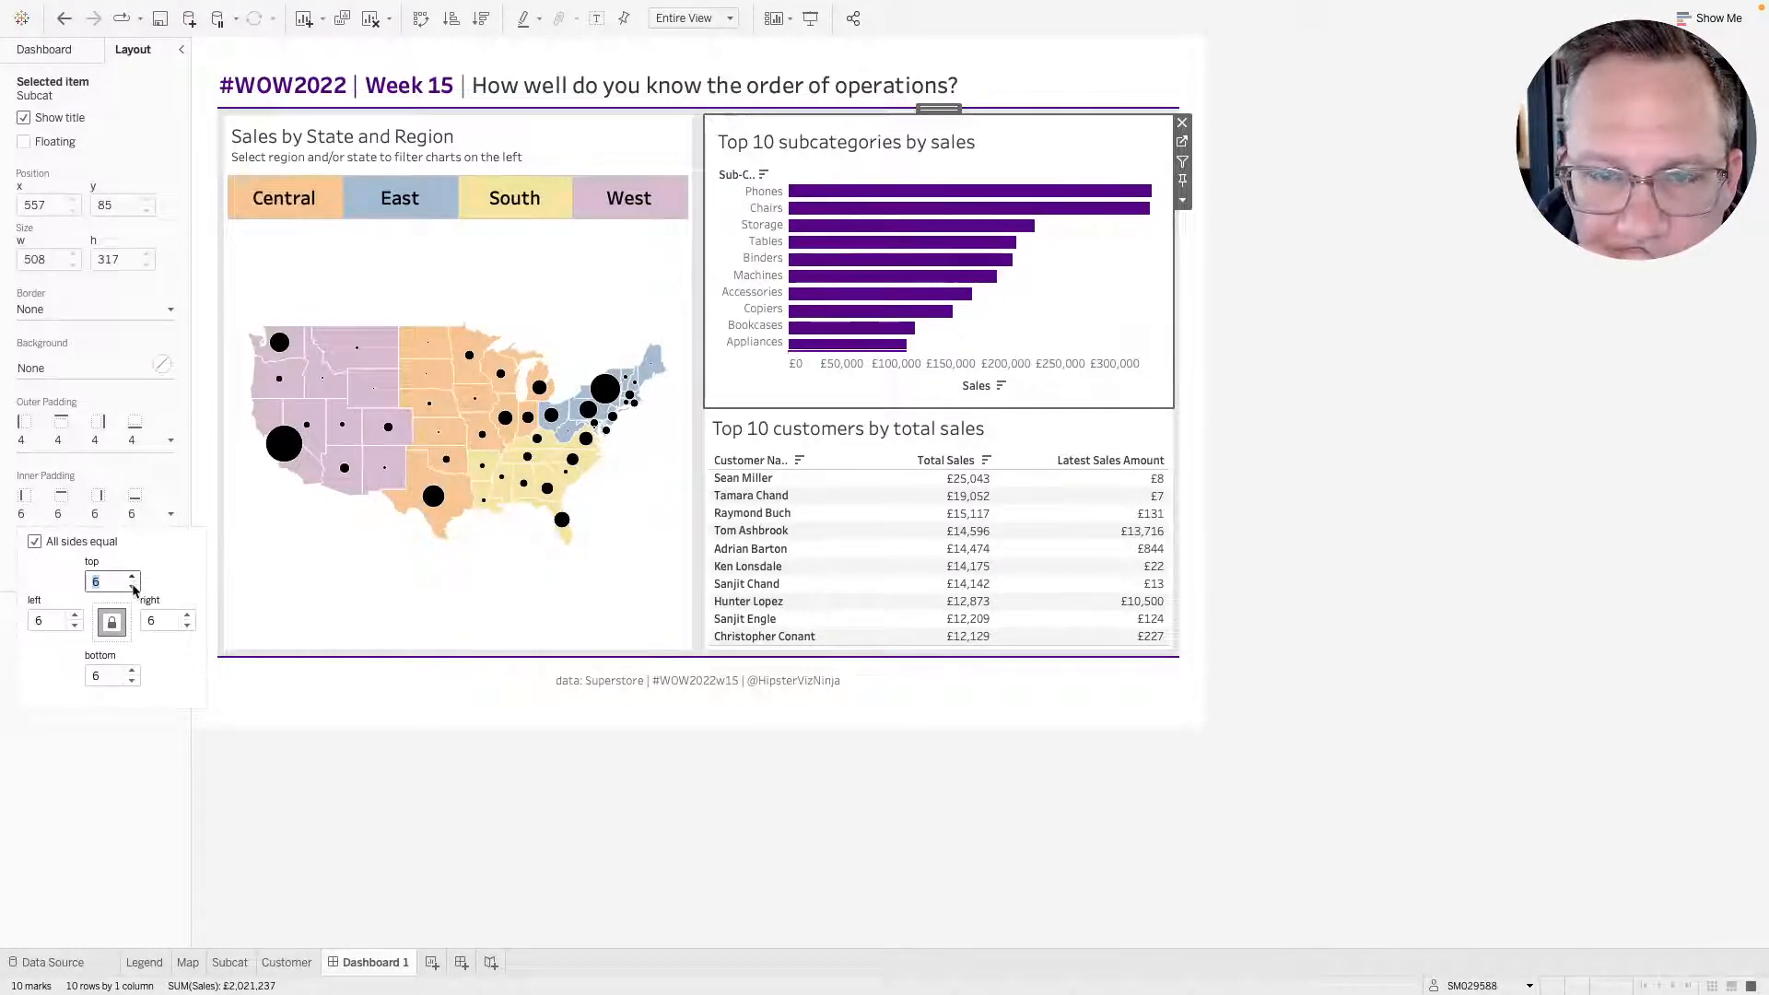
click(132, 580)
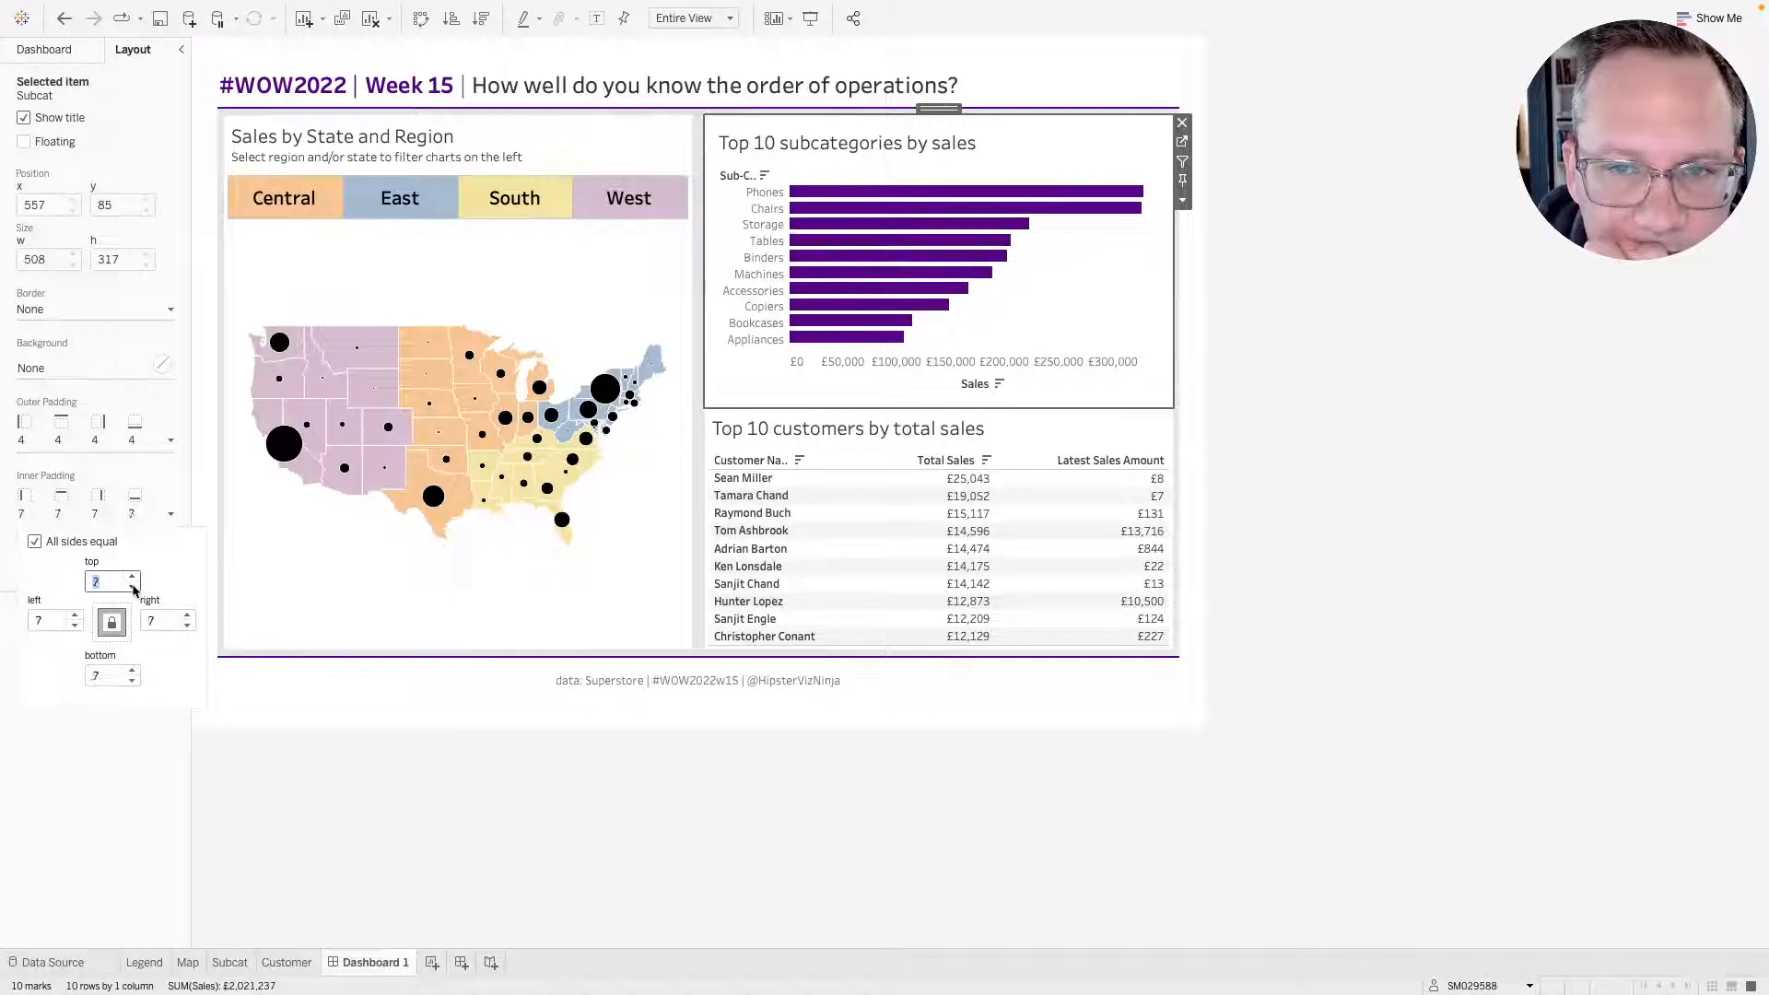
click(132, 587)
click(132, 588)
click(132, 587)
click(132, 587)
click(132, 588)
click(131, 587)
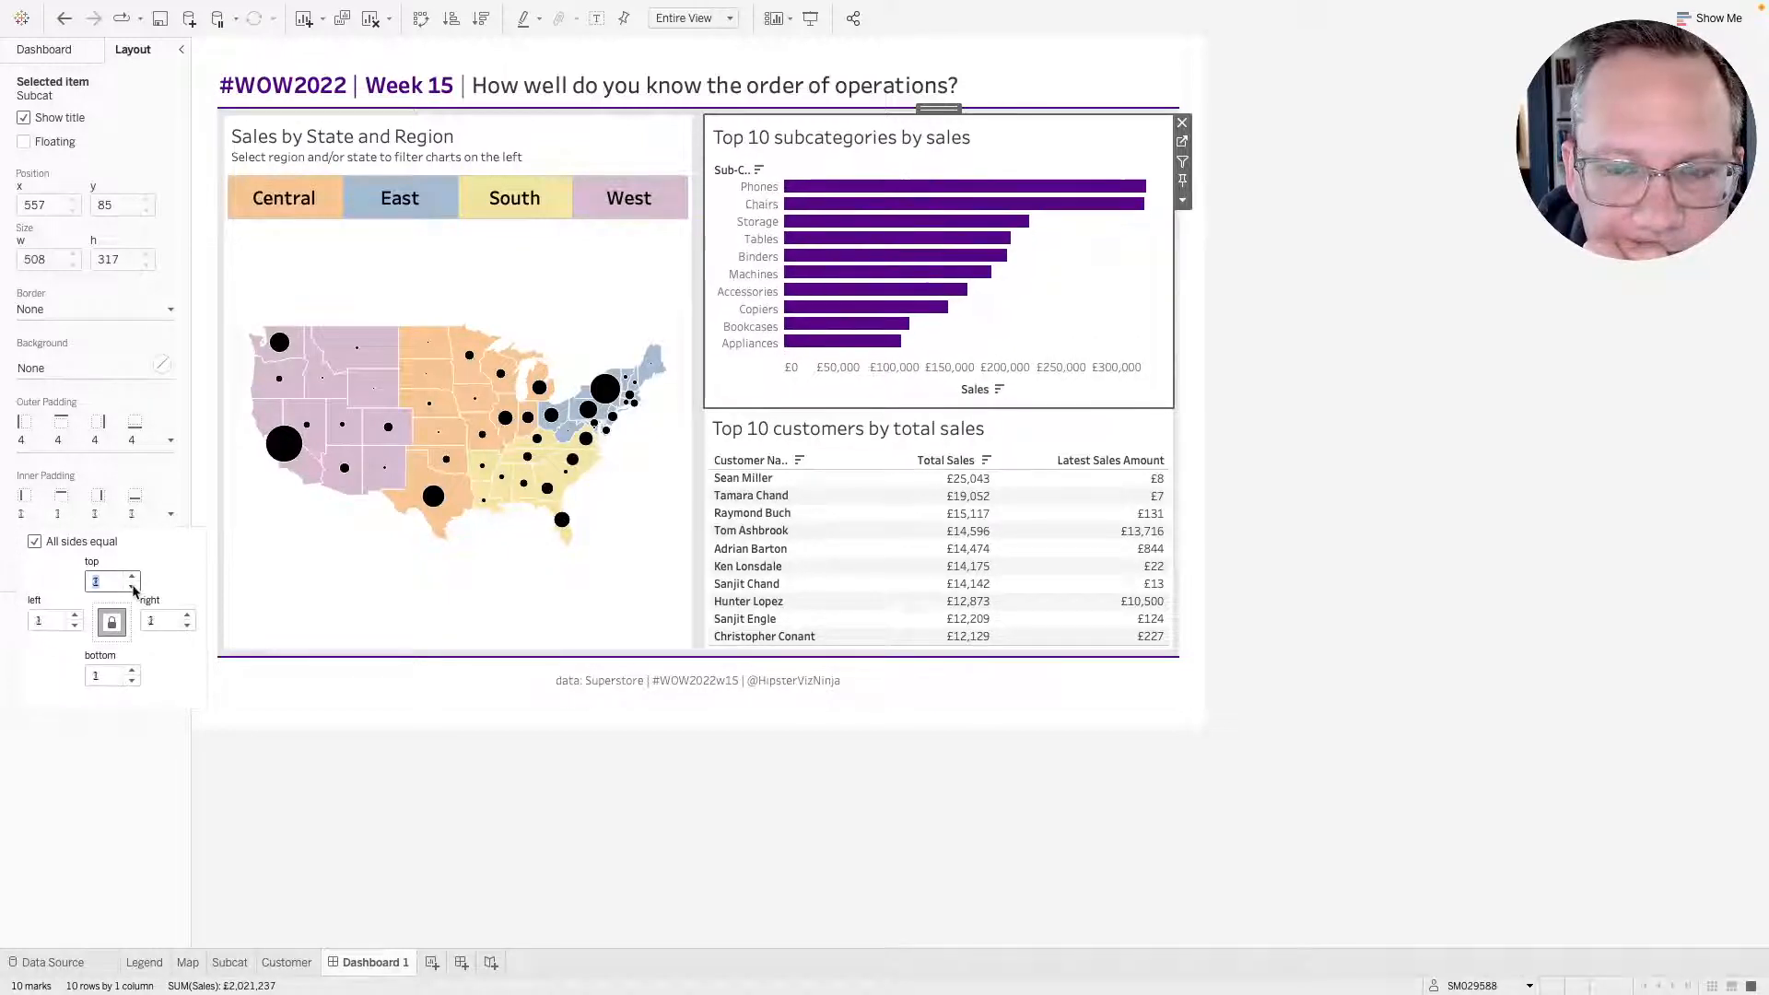
click(134, 589)
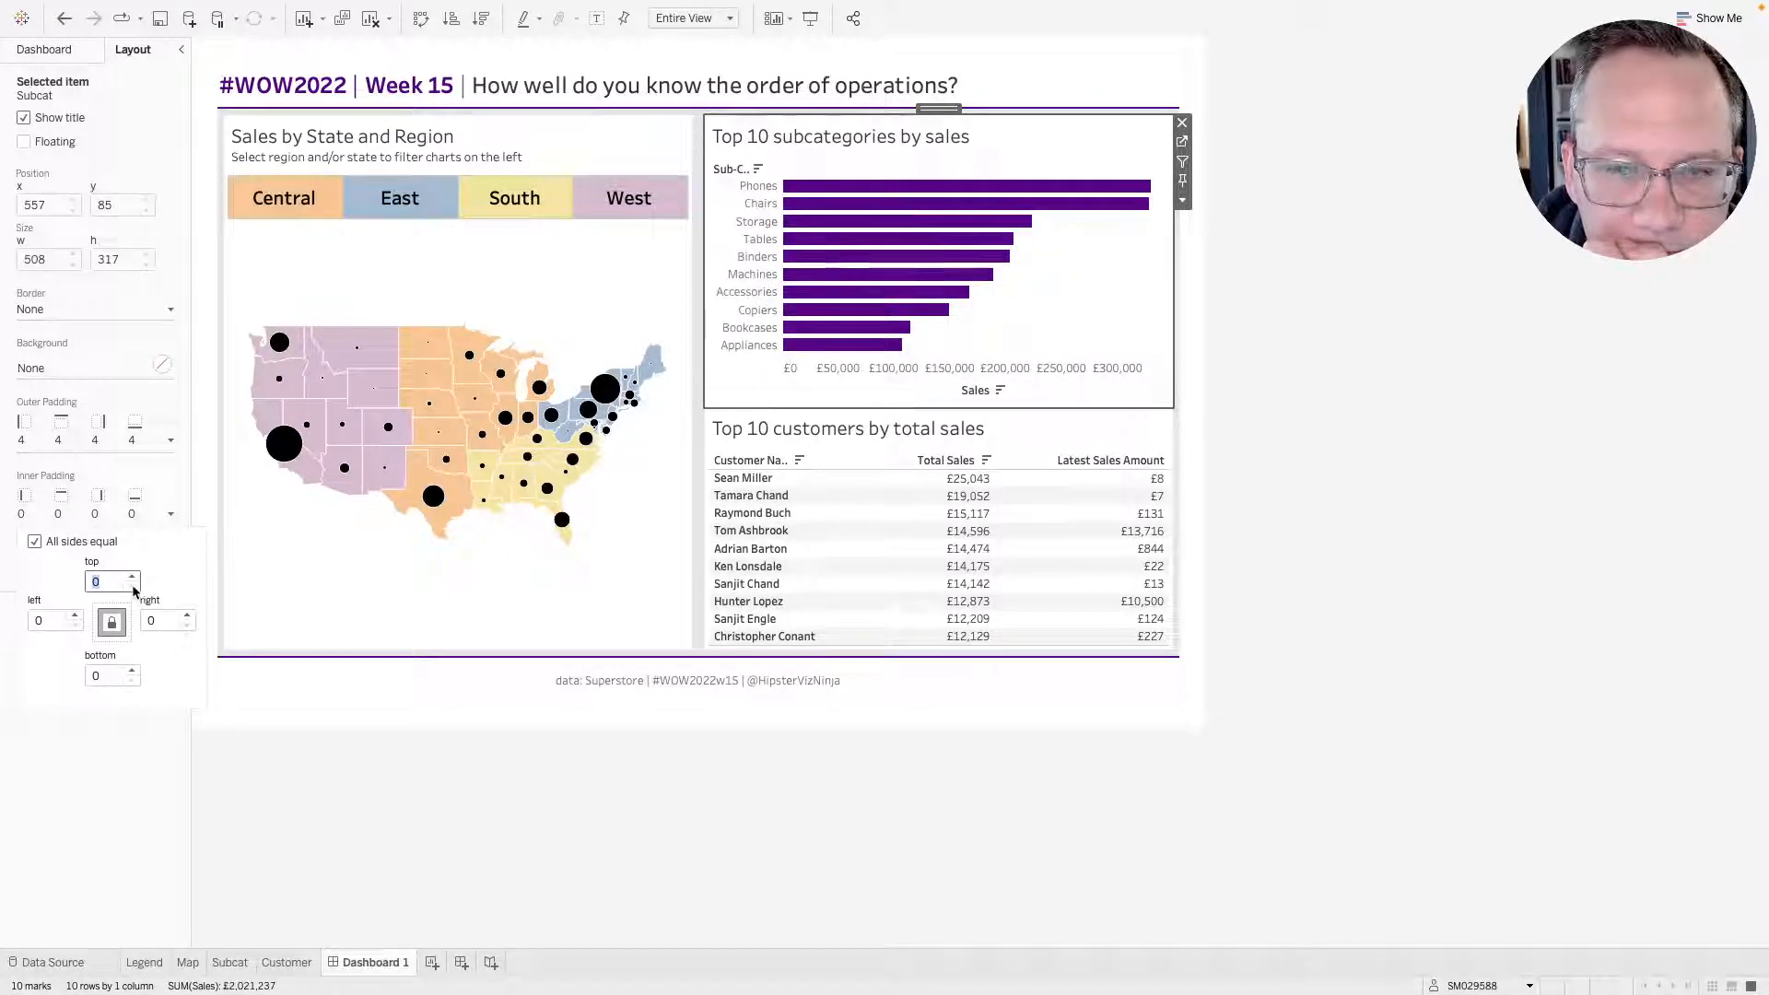
Try a grey background on the vertical container holding the Subcat and Customer sheets, then remove it.
click(940, 109)
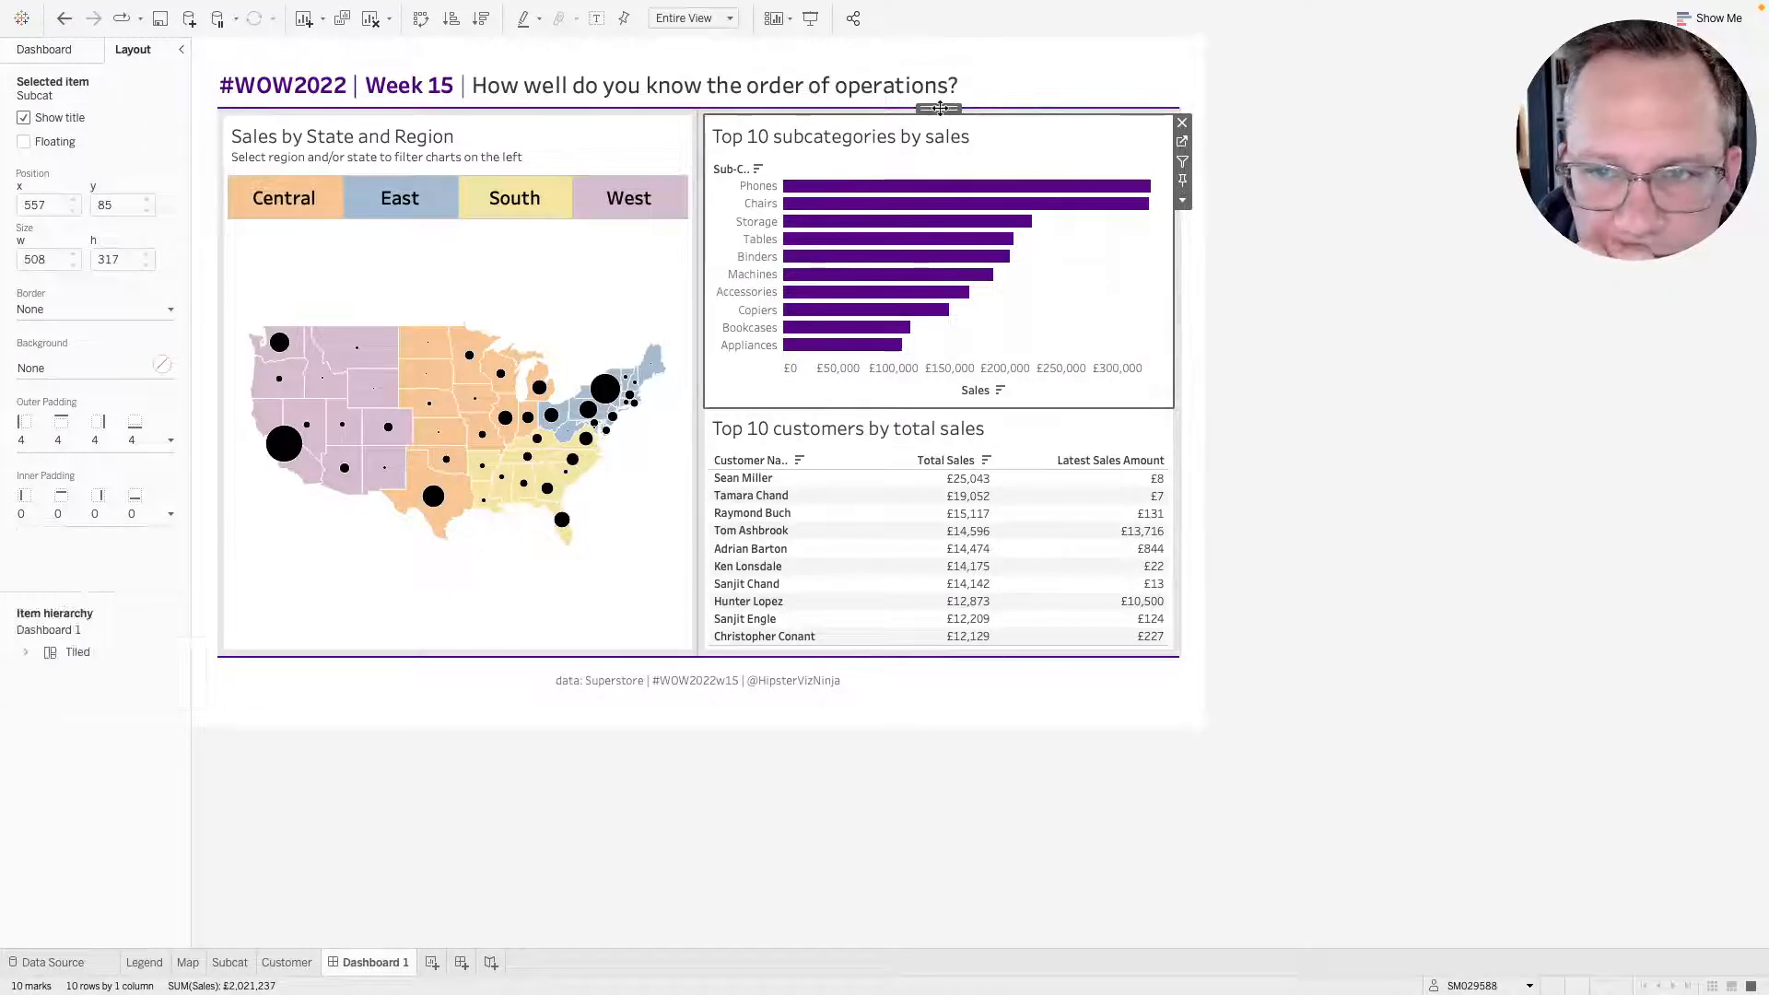
double_click(940, 109)
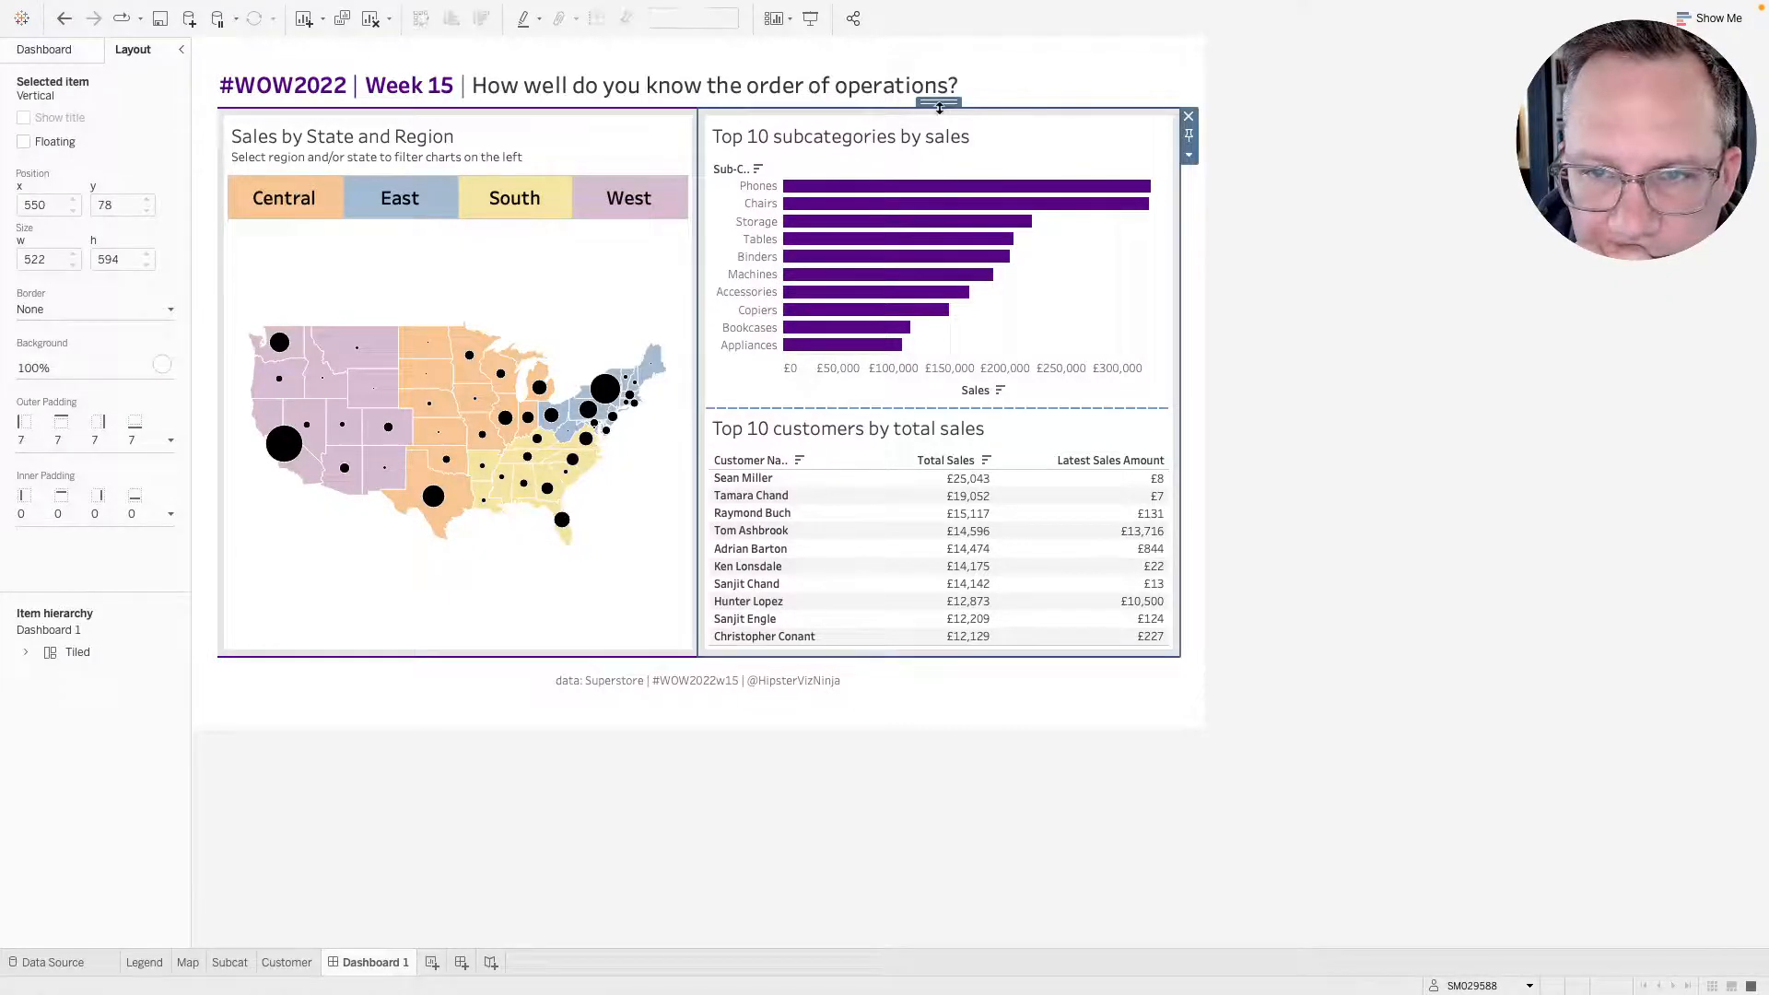
click(1295, 351)
click(1076, 152)
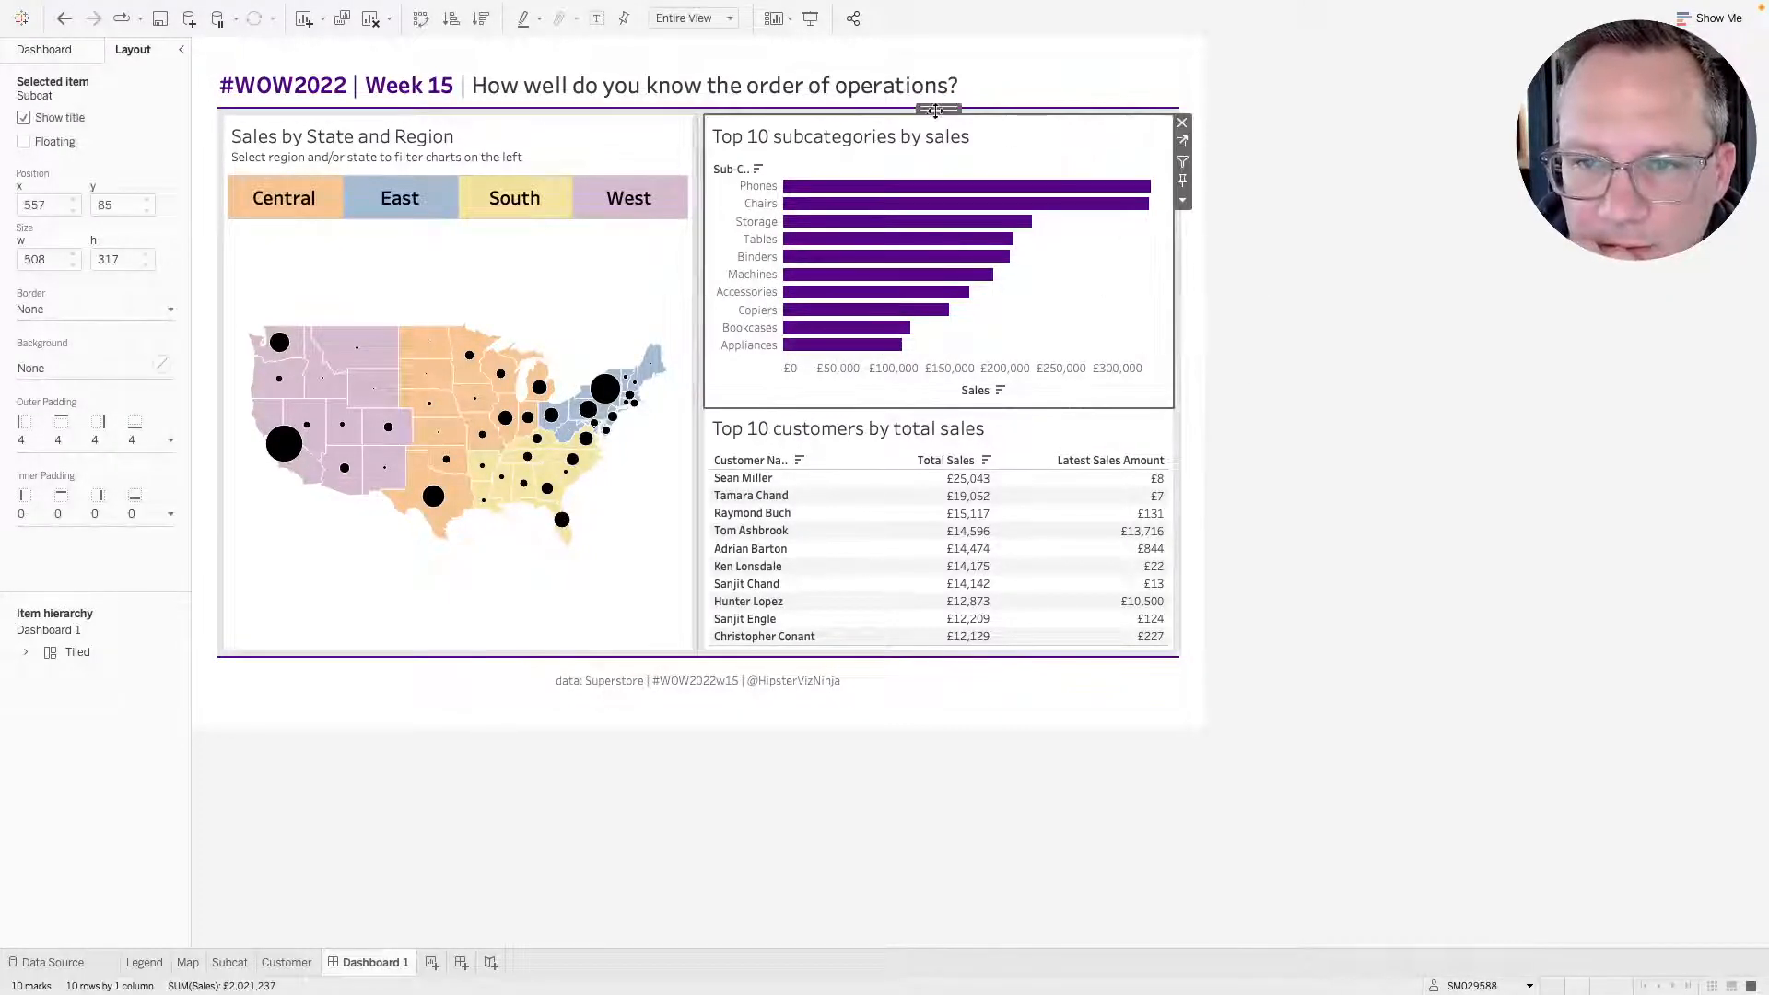
double_click(940, 108)
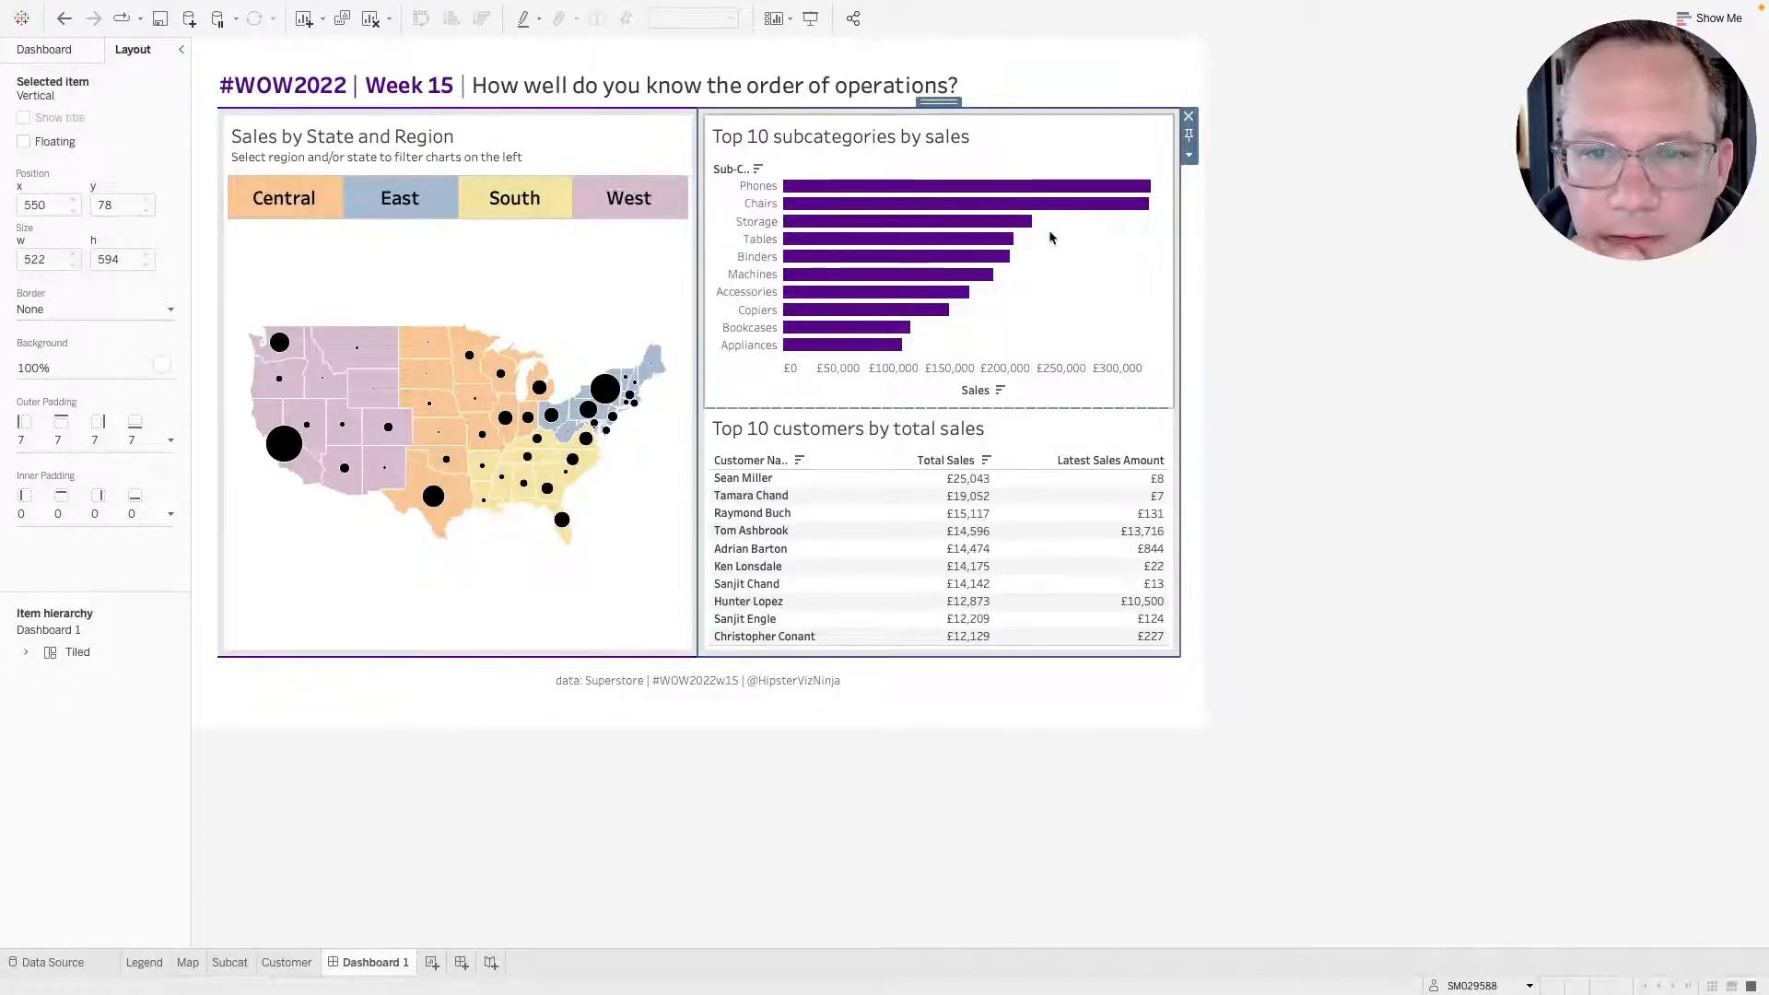
click(44, 370)
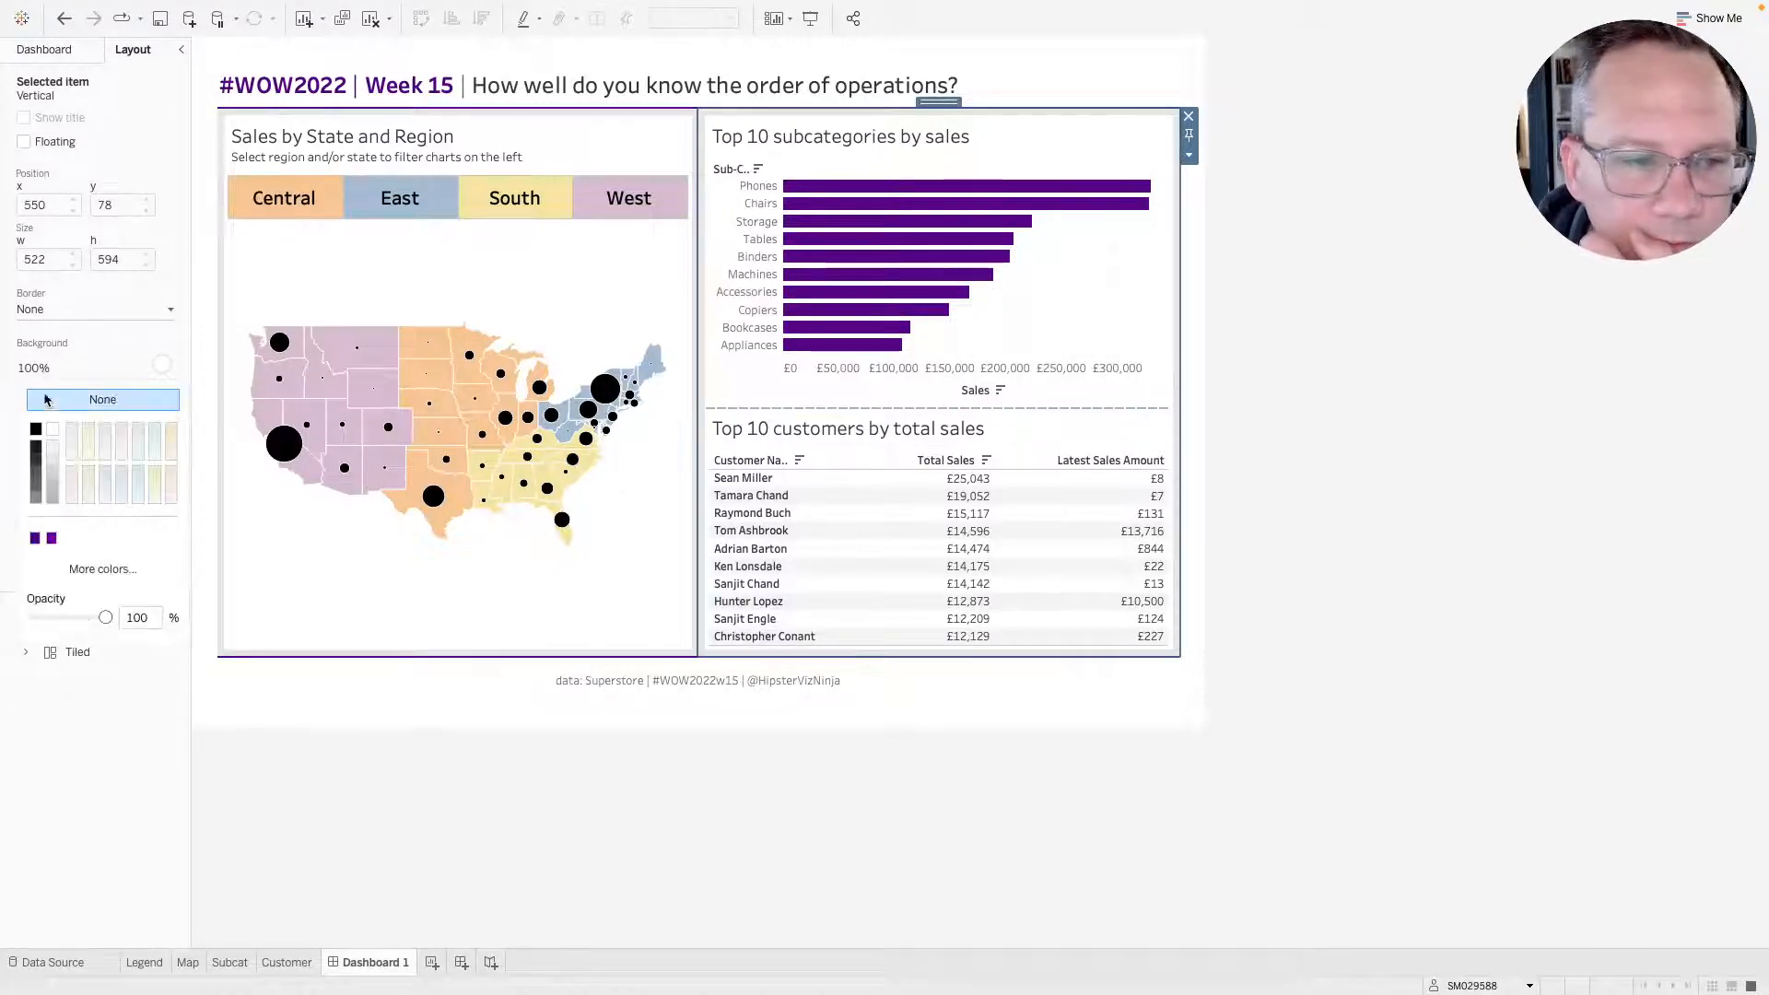
click(55, 460)
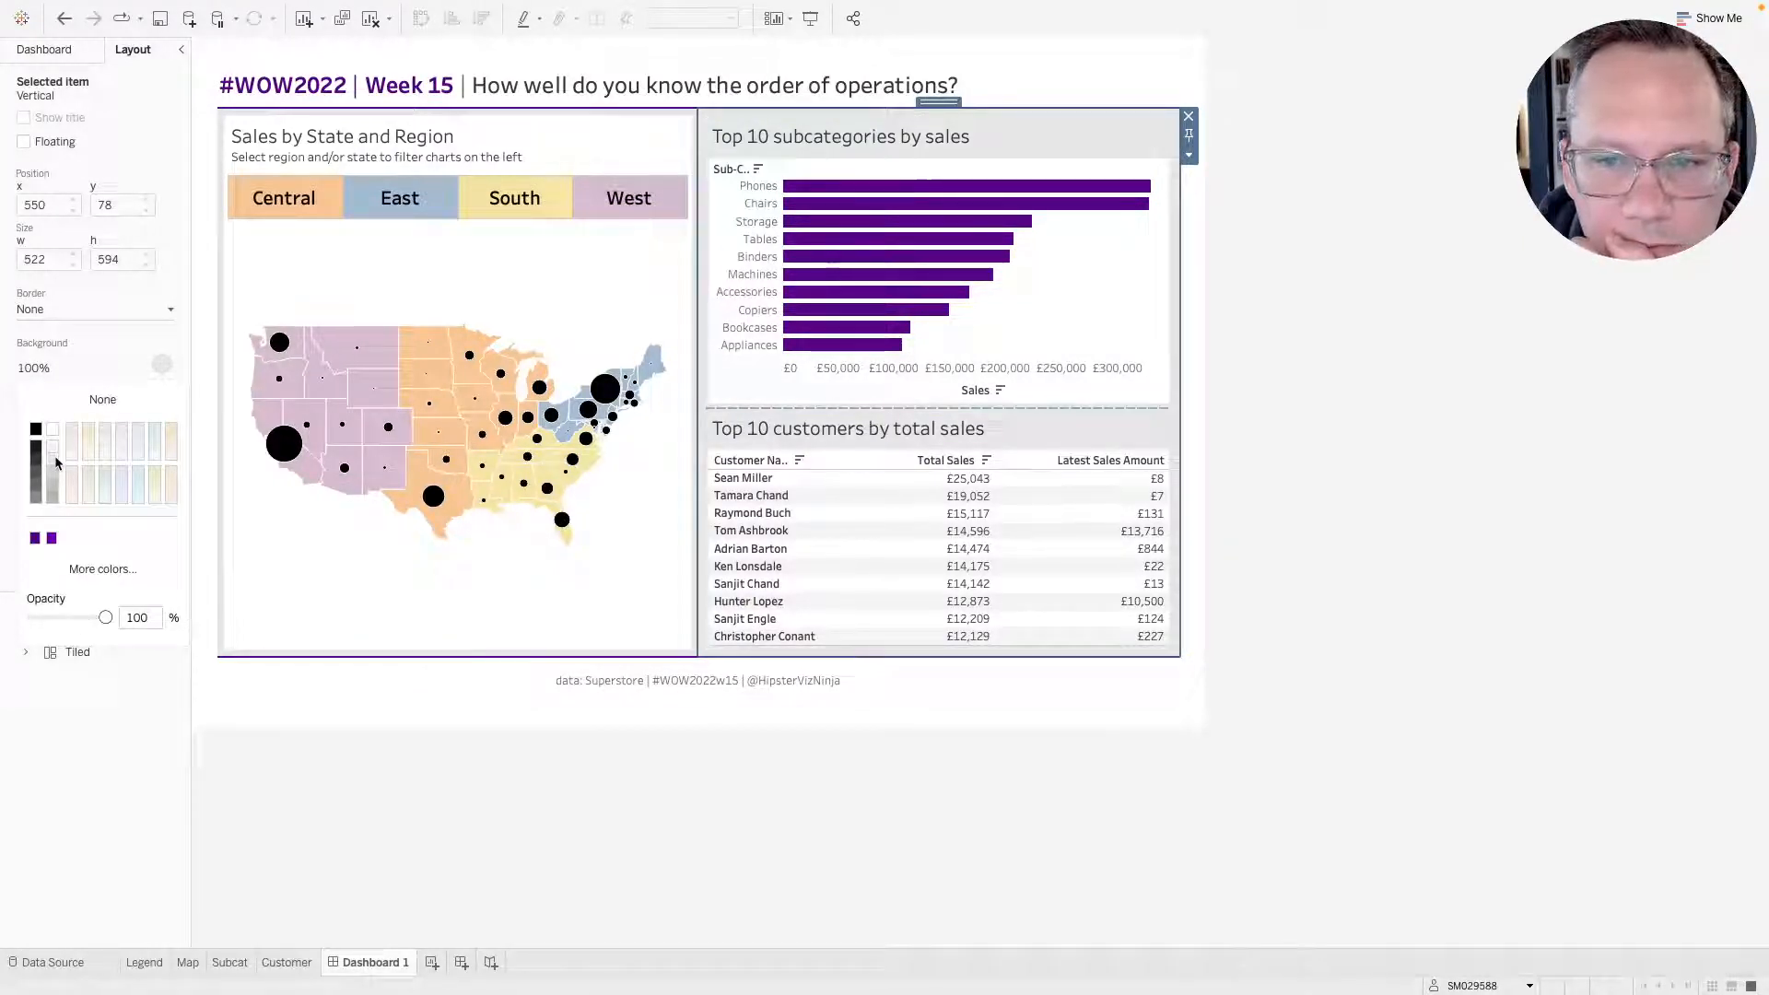
click(73, 411)
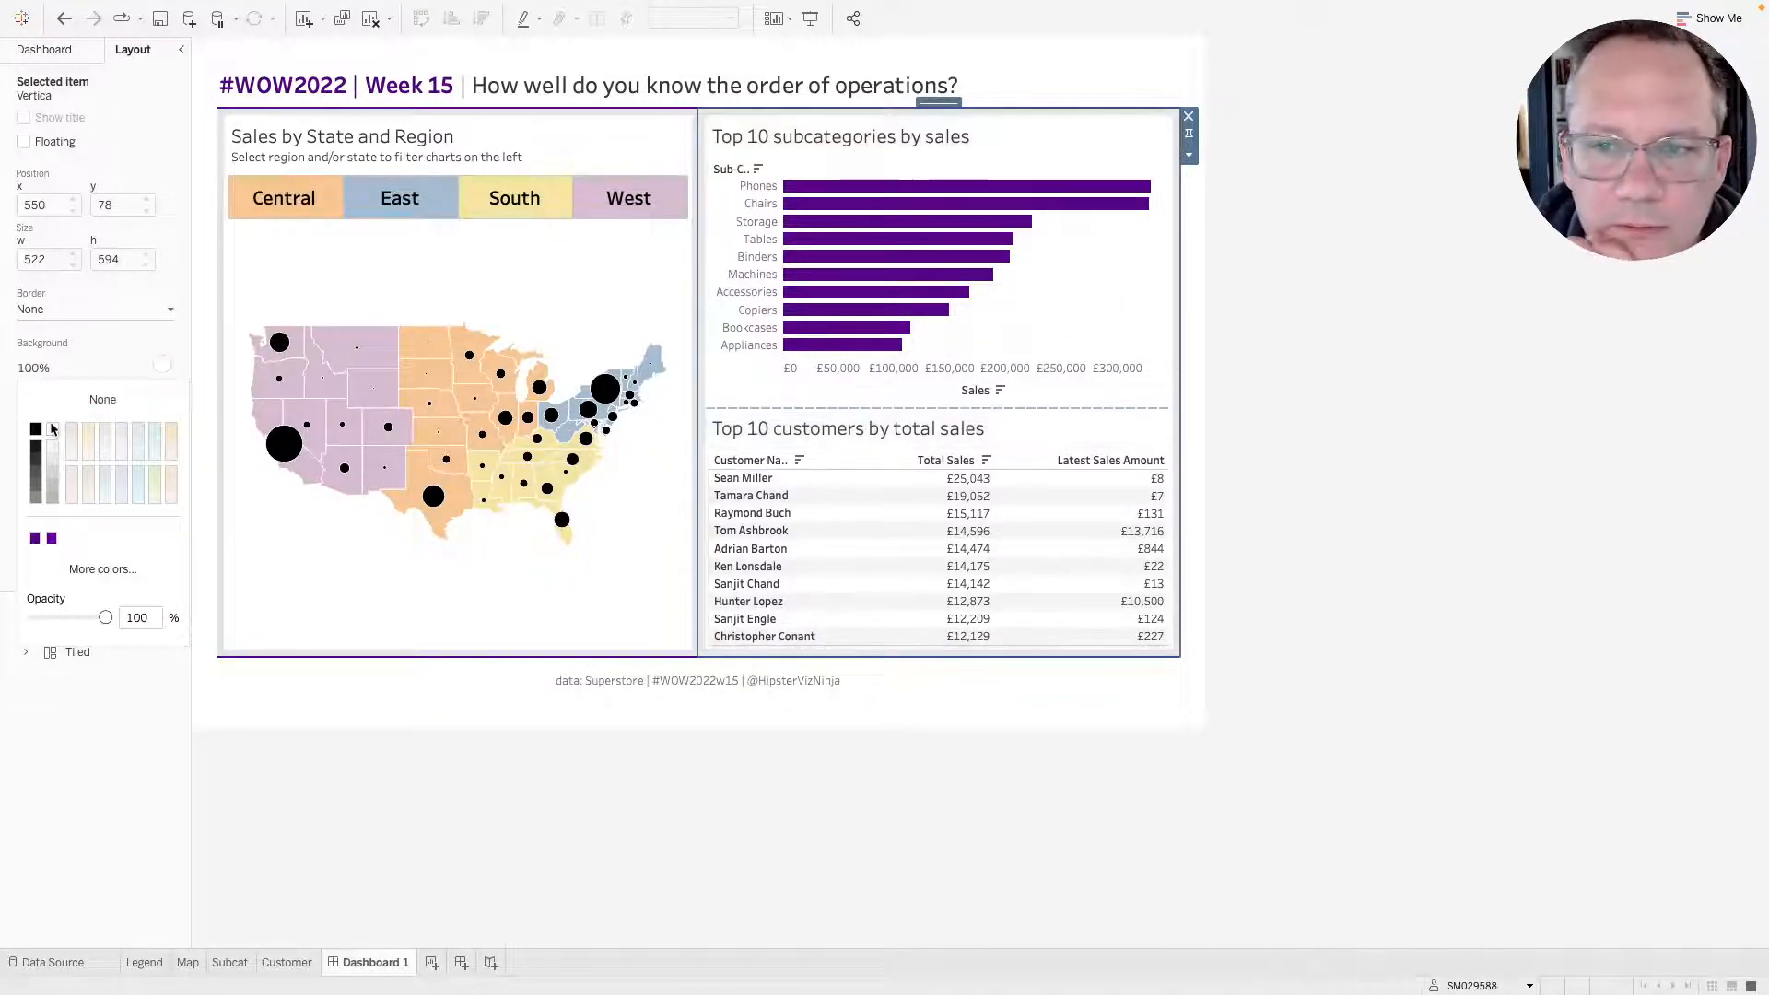
click(1354, 397)
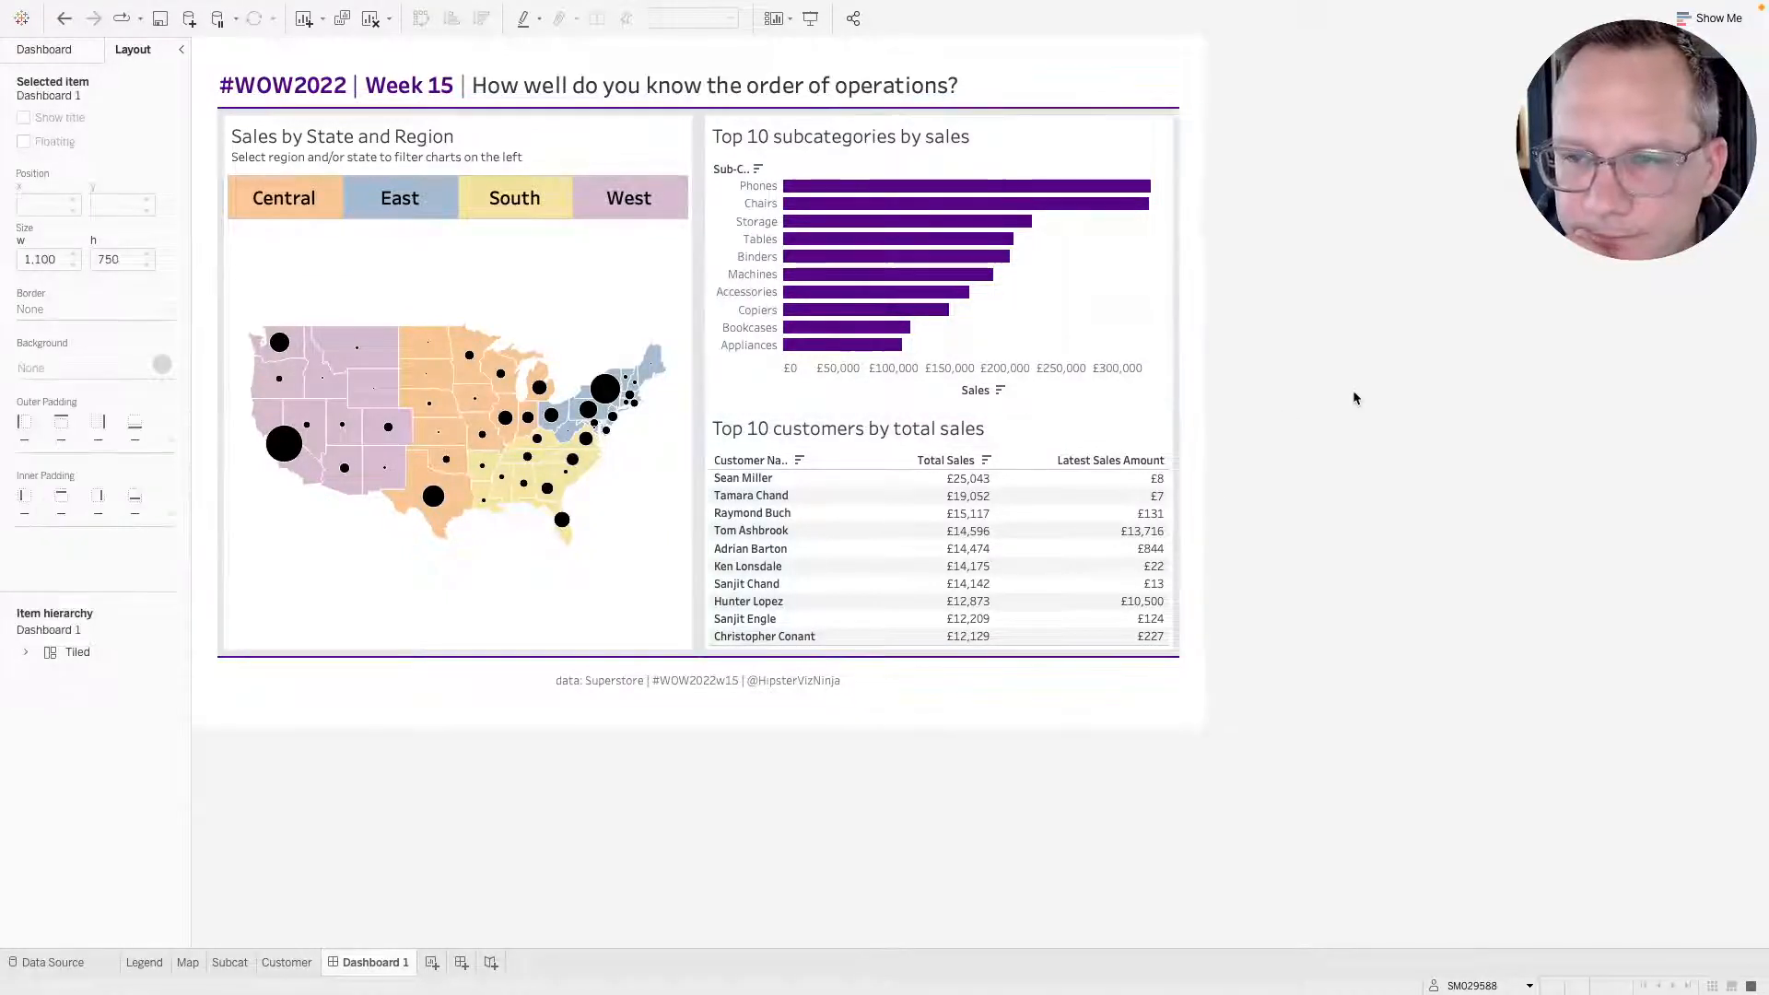
Set the Customer sheet's outer padding to 7 on all sides.
click(1137, 301)
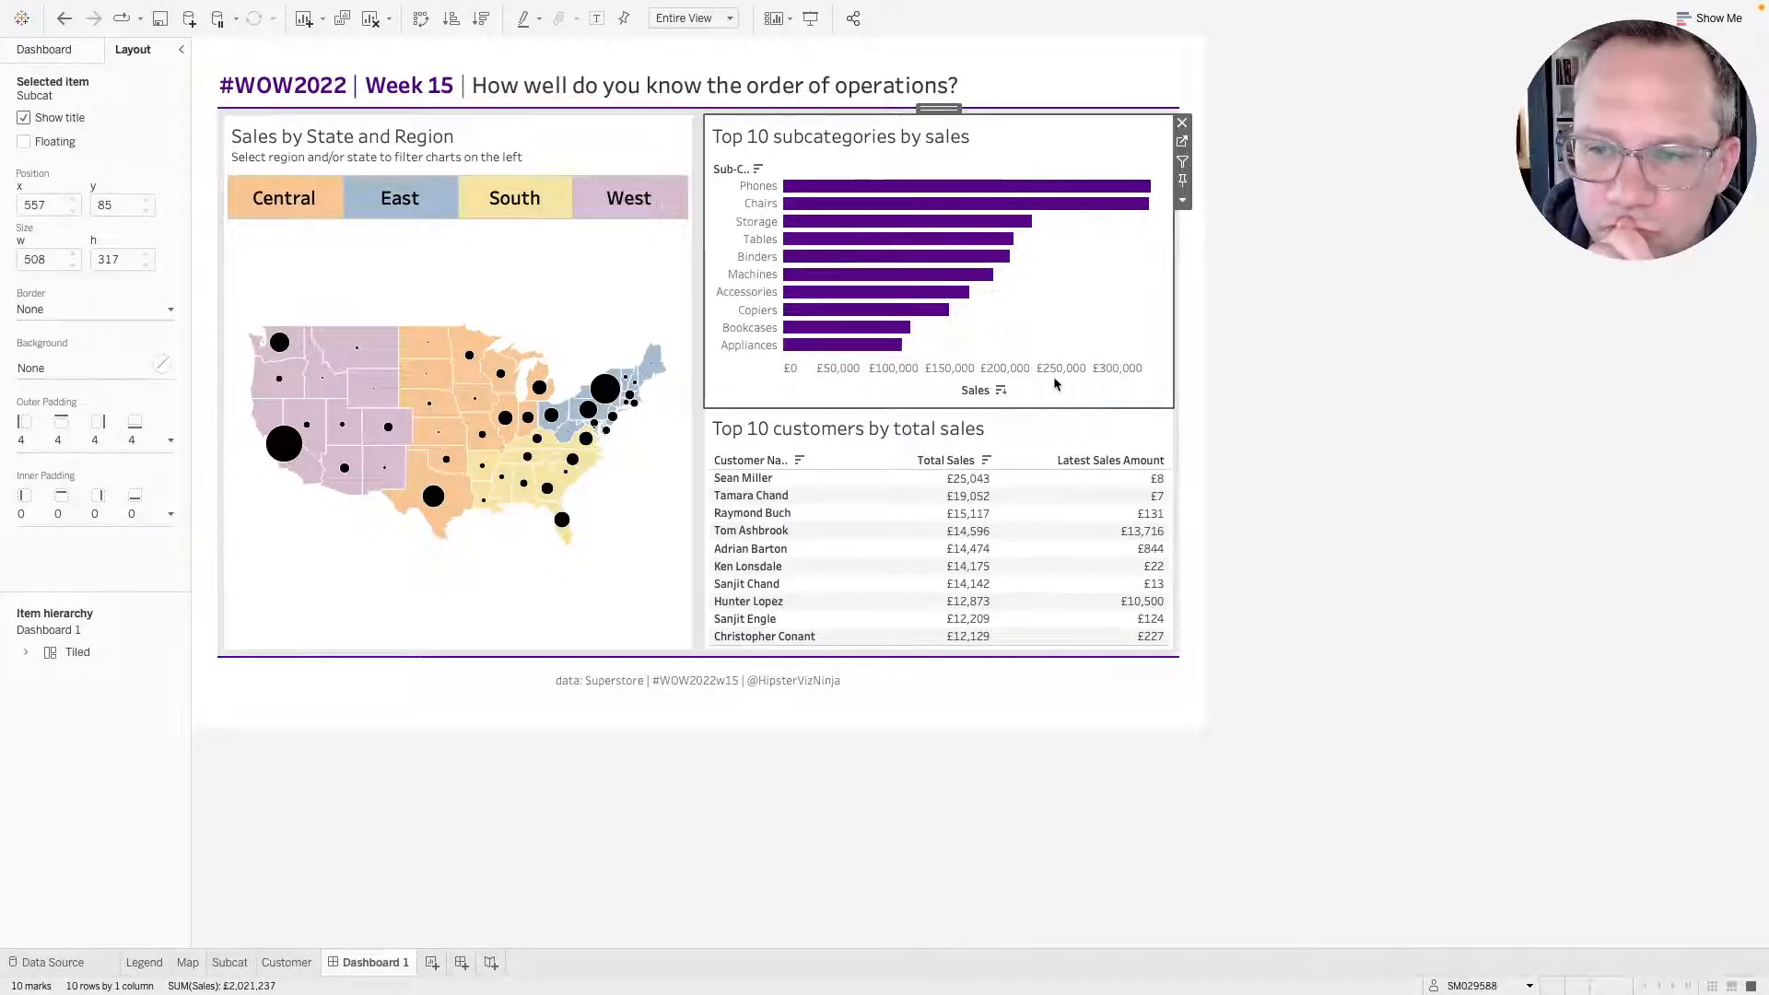
click(1105, 427)
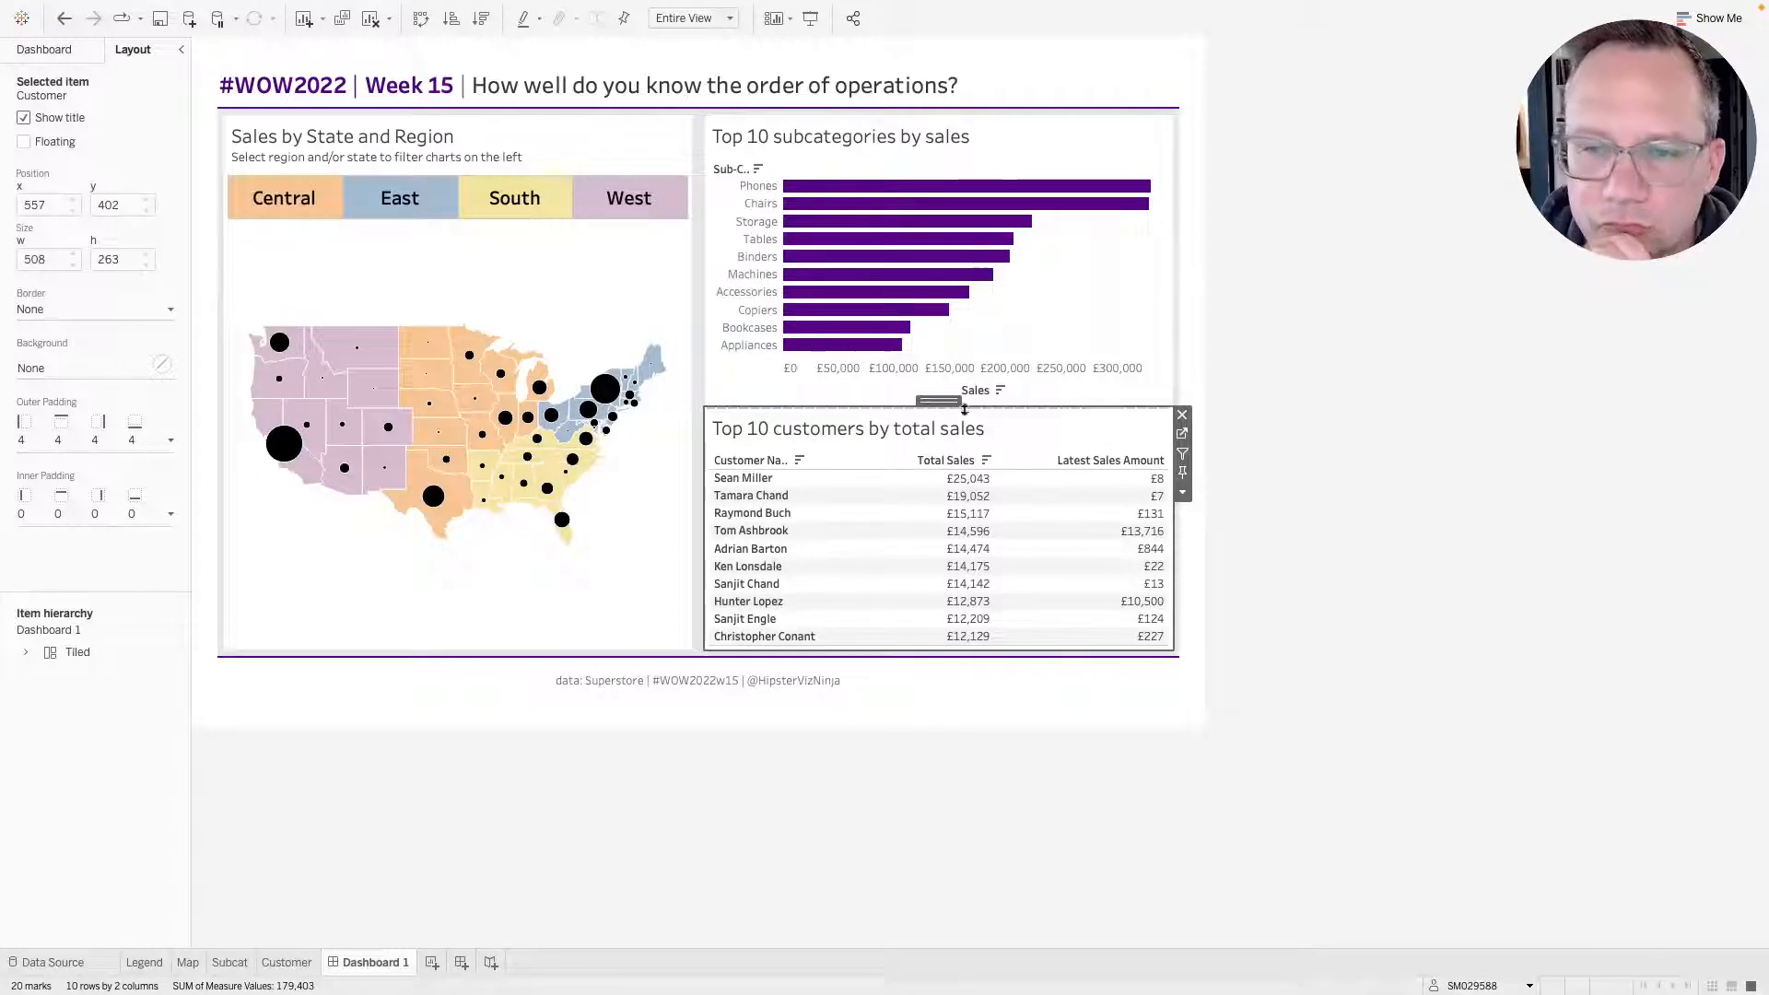
click(108, 451)
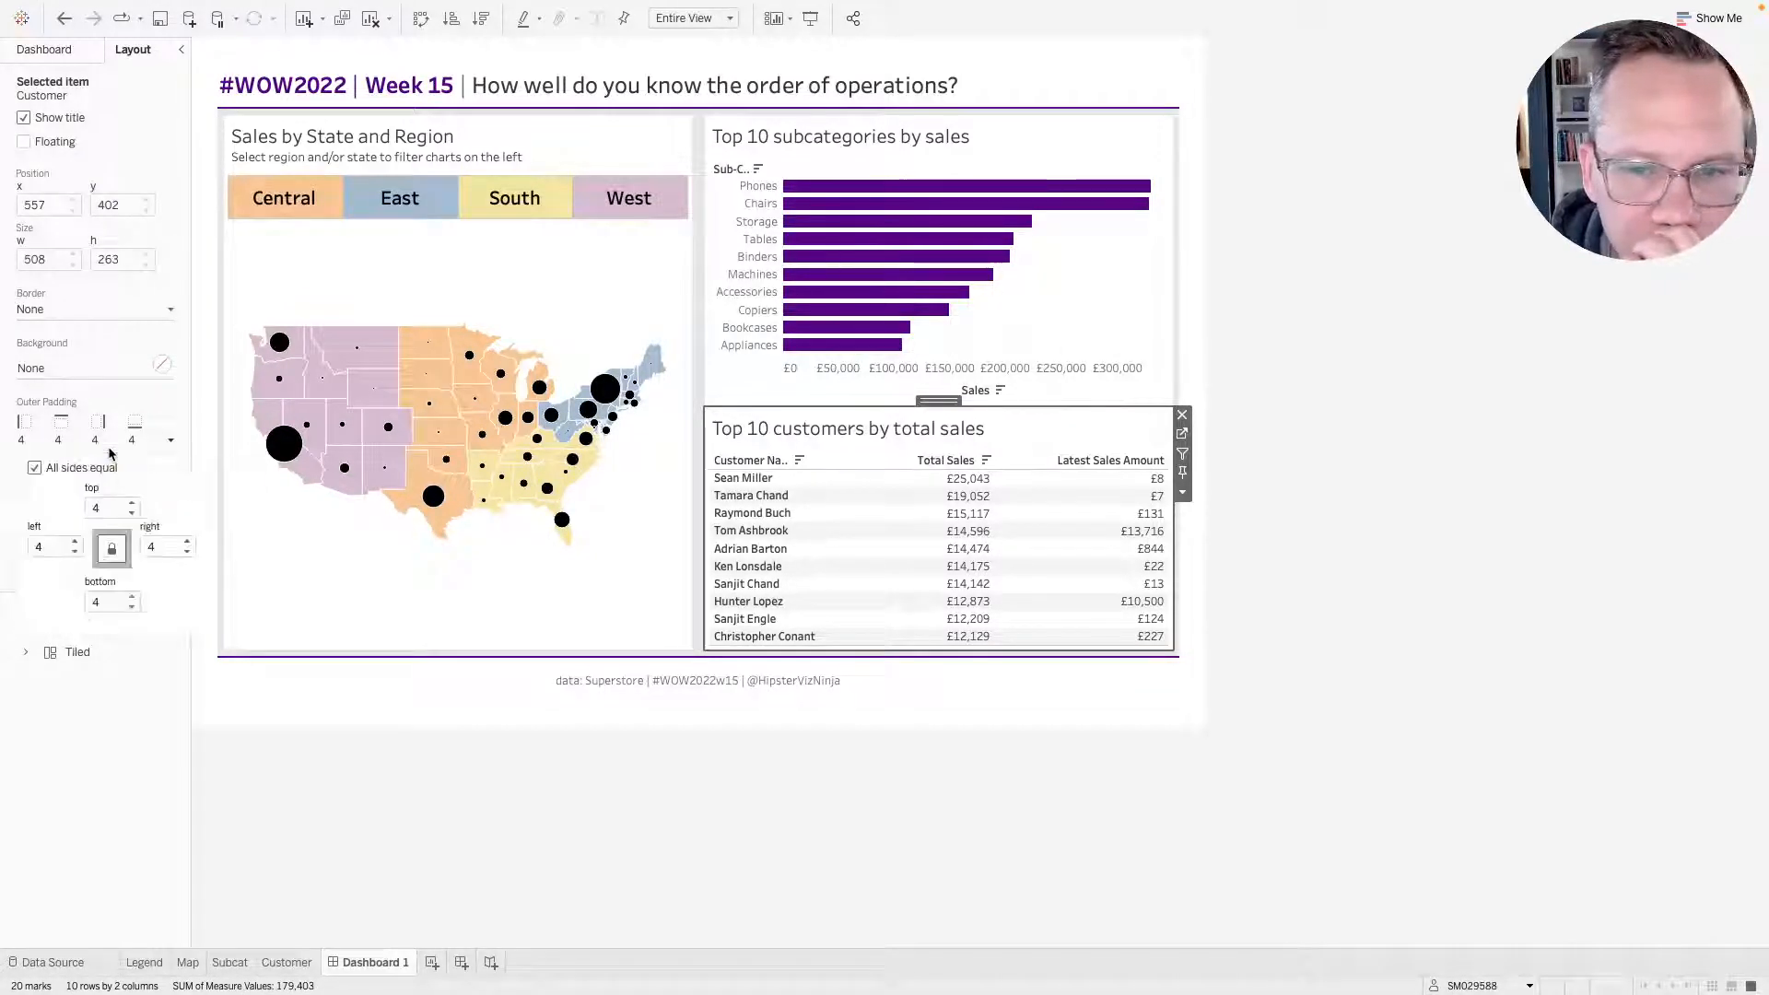
click(132, 504)
click(132, 504)
click(132, 504)
click(131, 504)
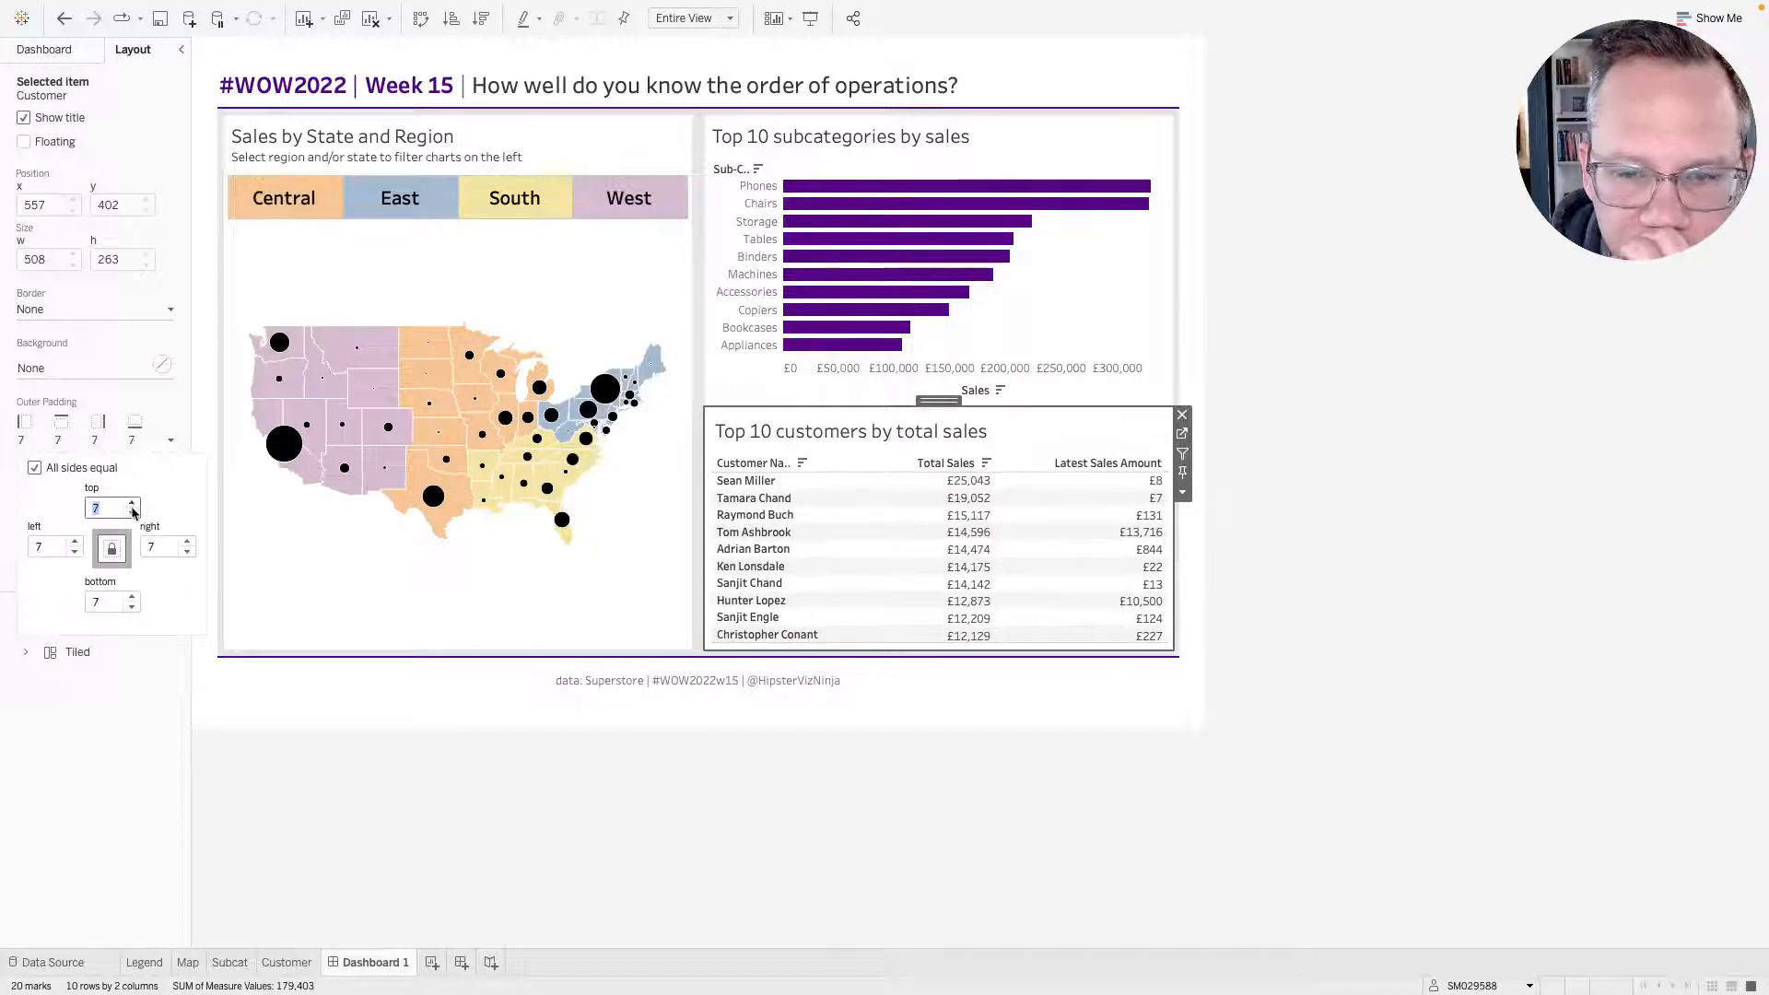
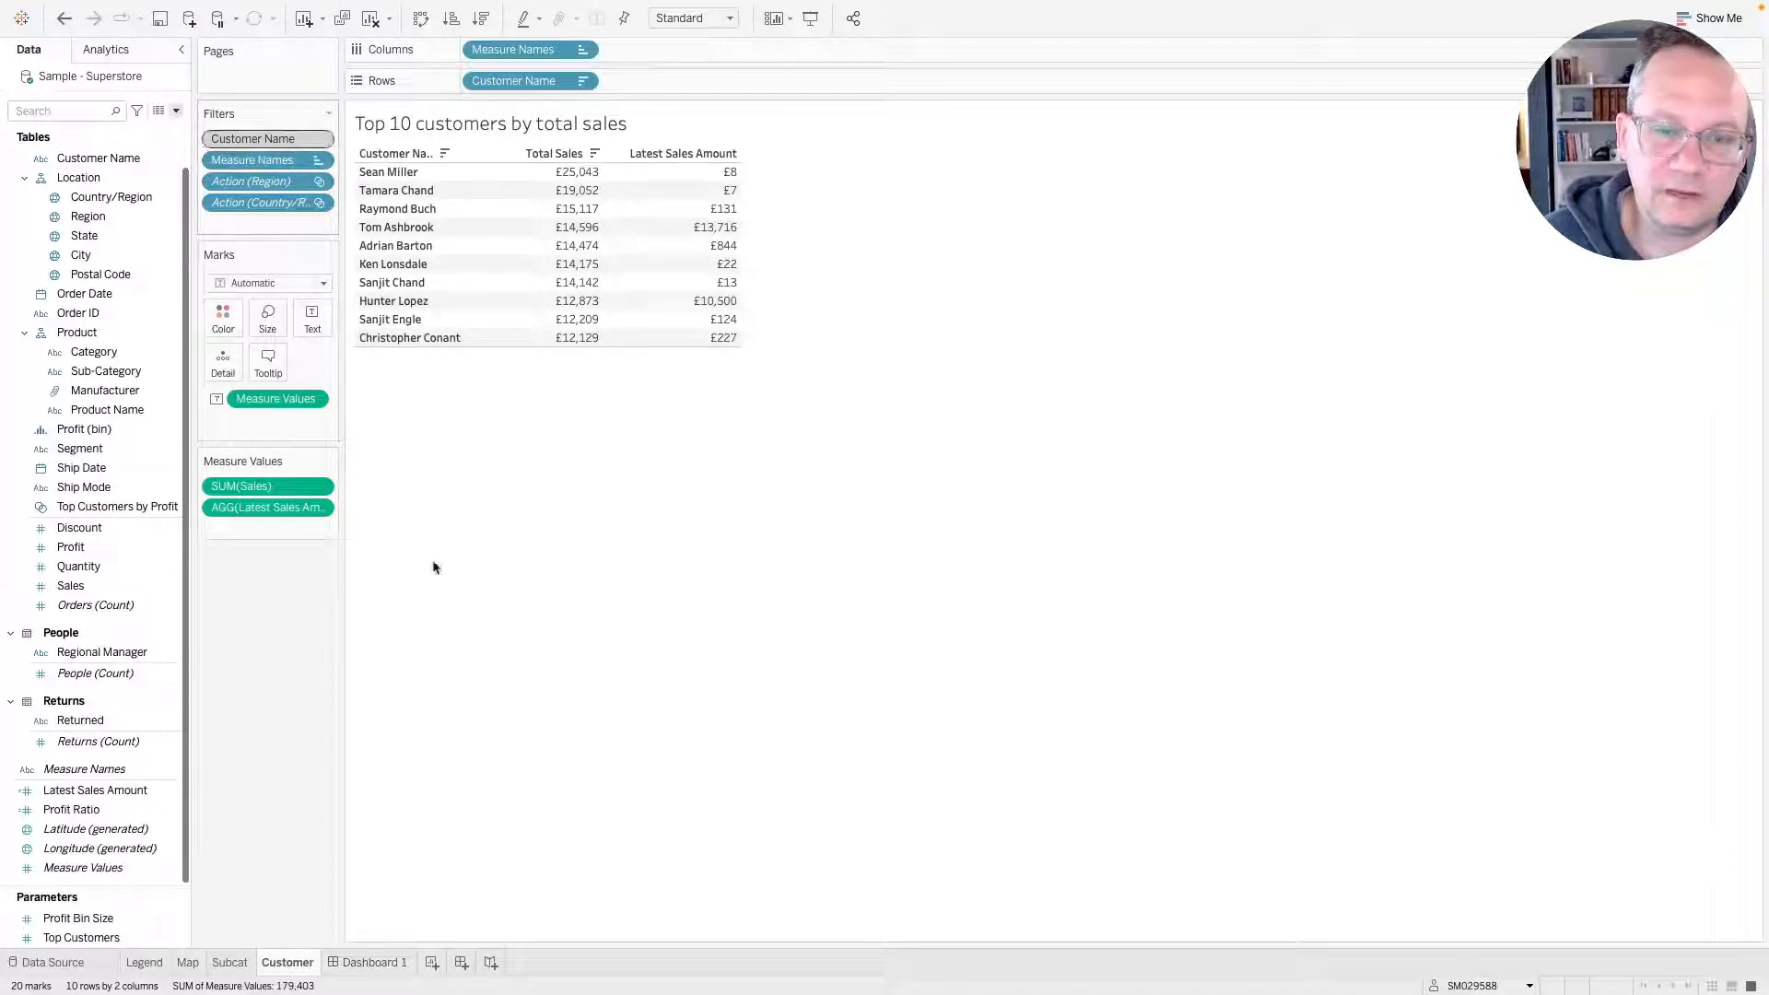
click(226, 961)
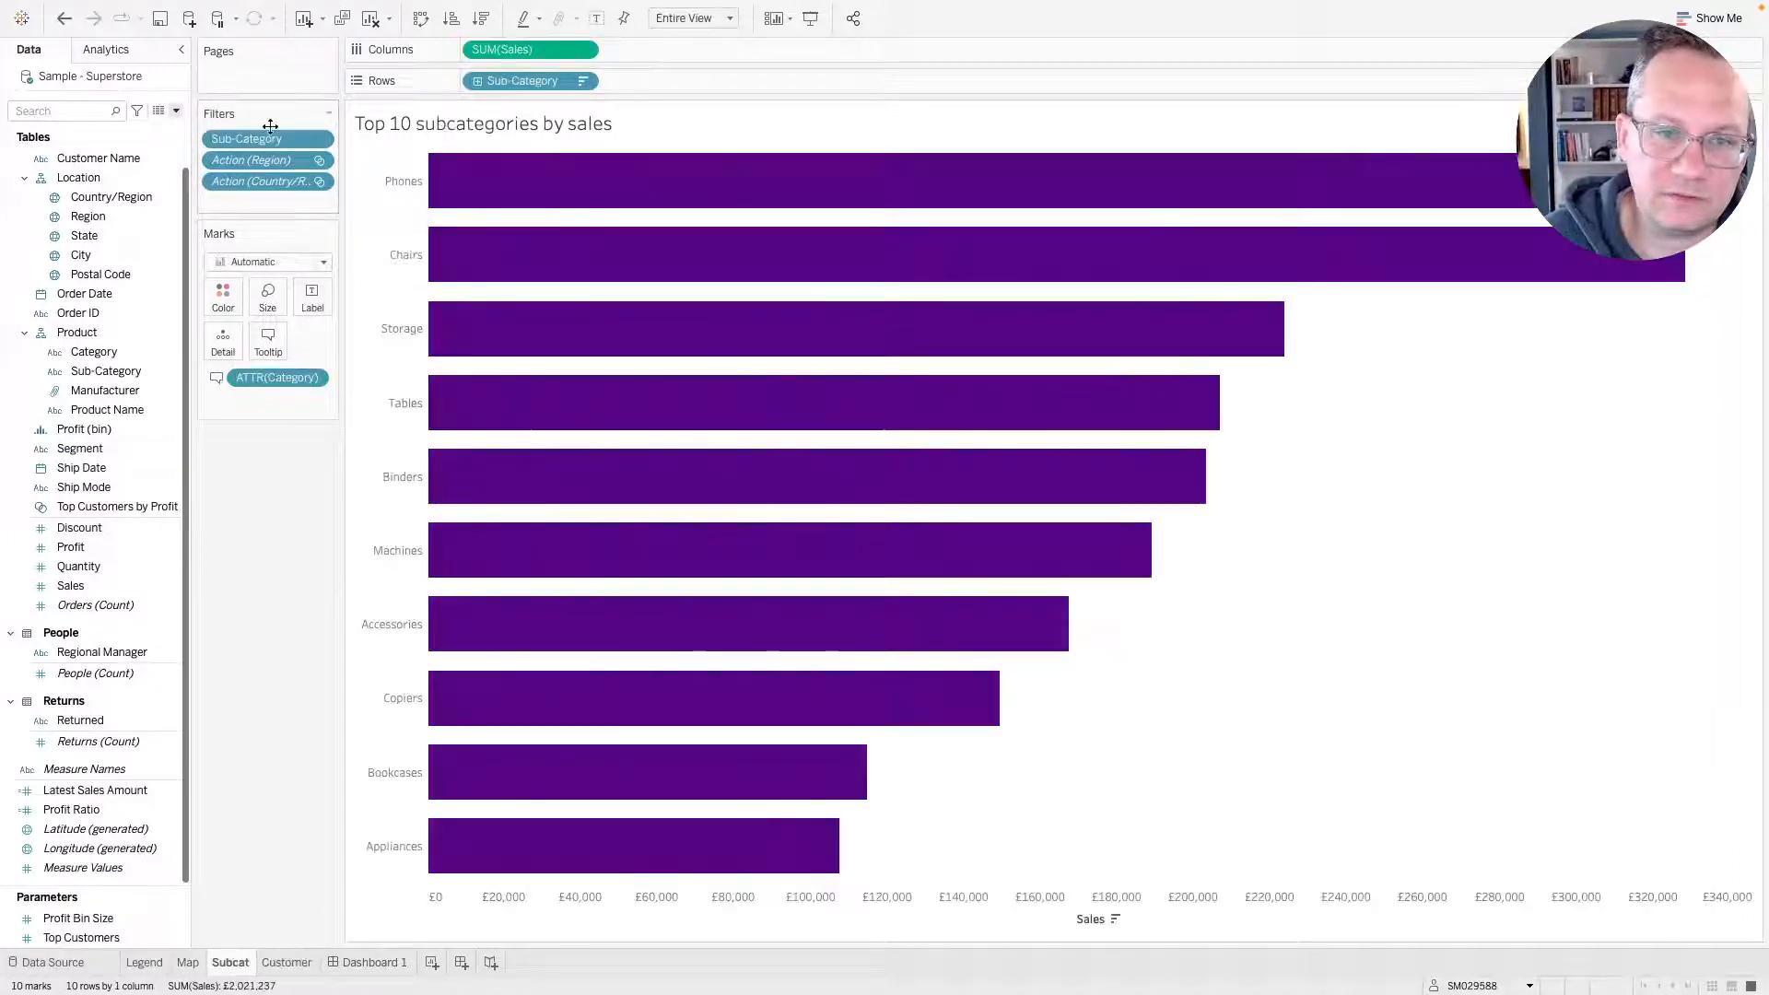
click(319, 140)
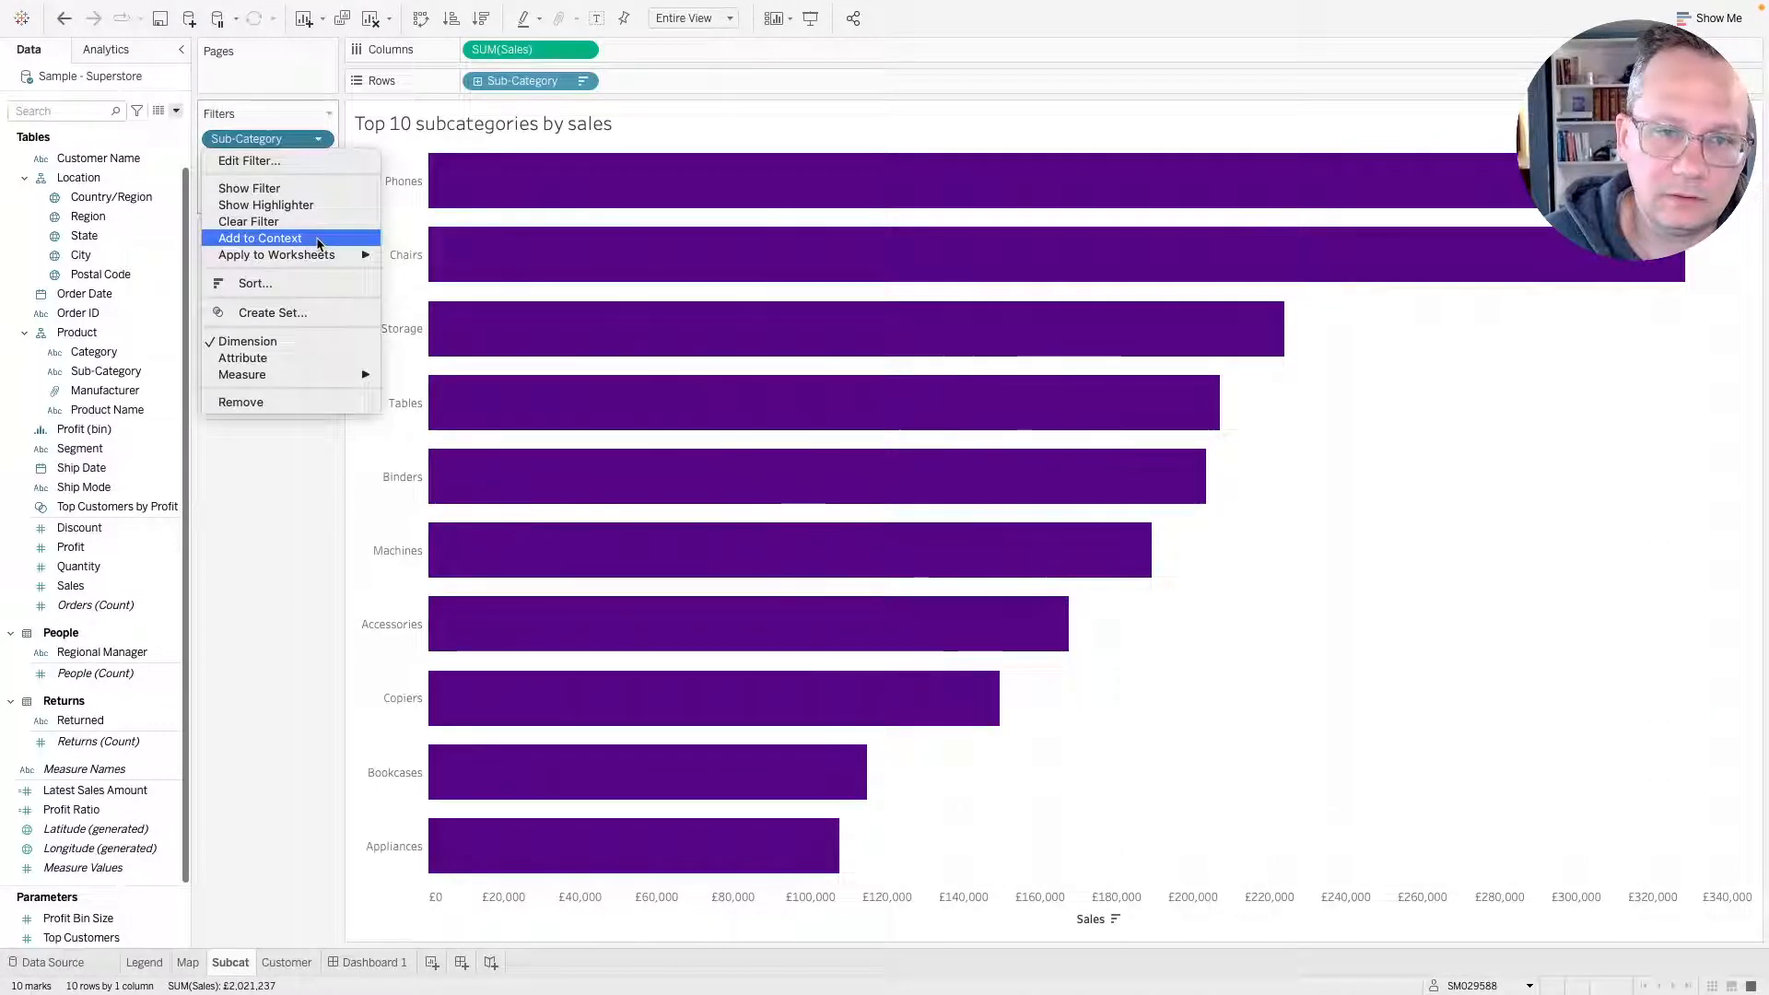
click(317, 236)
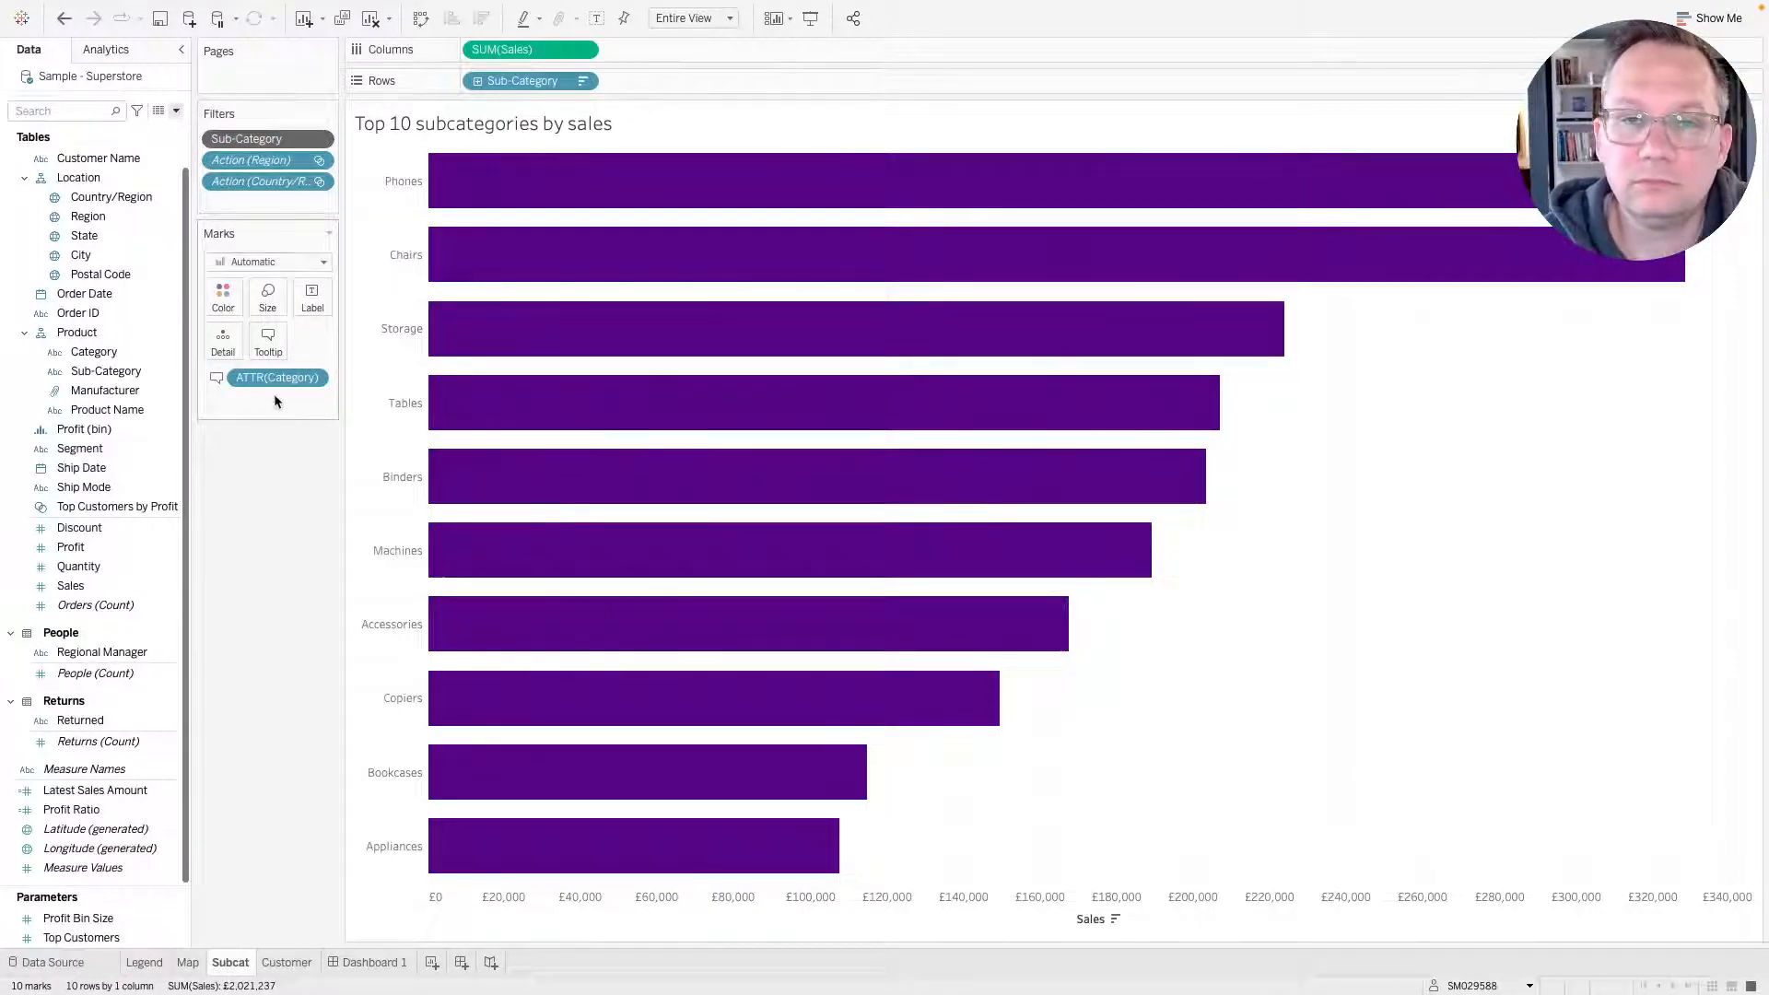
key(ctrl+z)
Add the Customer sheet's action filters to context.
key(ctrl+Tab)
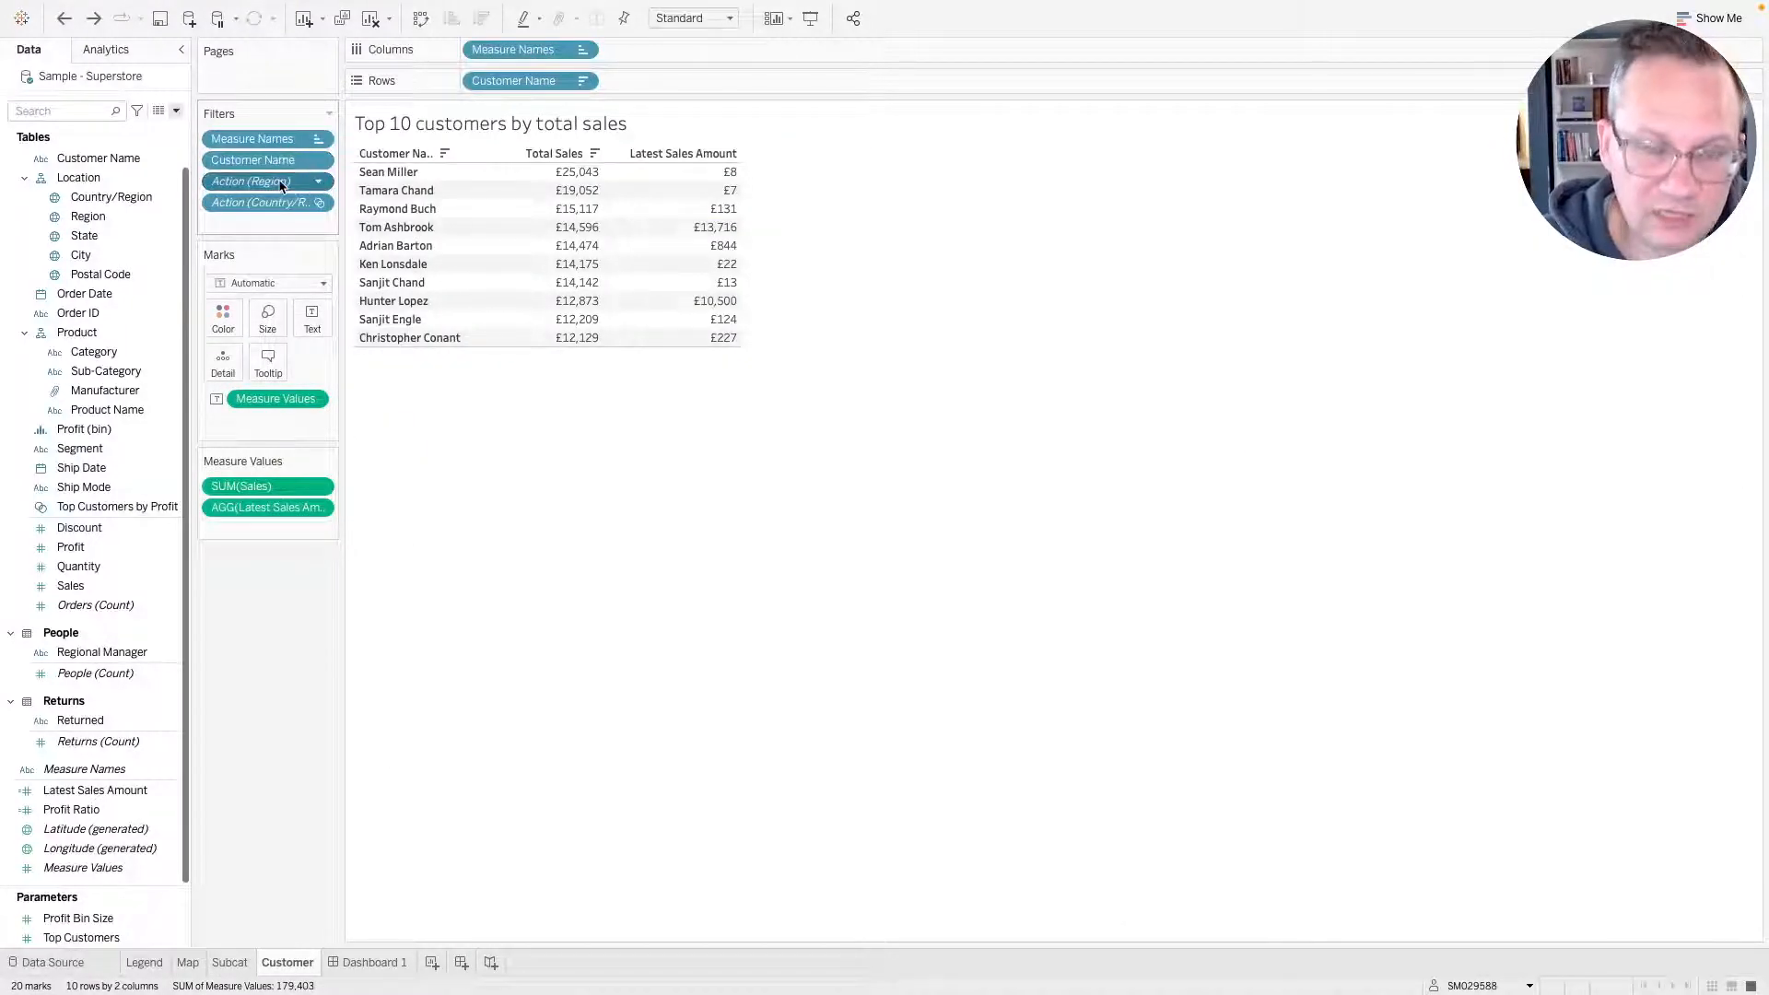
right_click(267, 205)
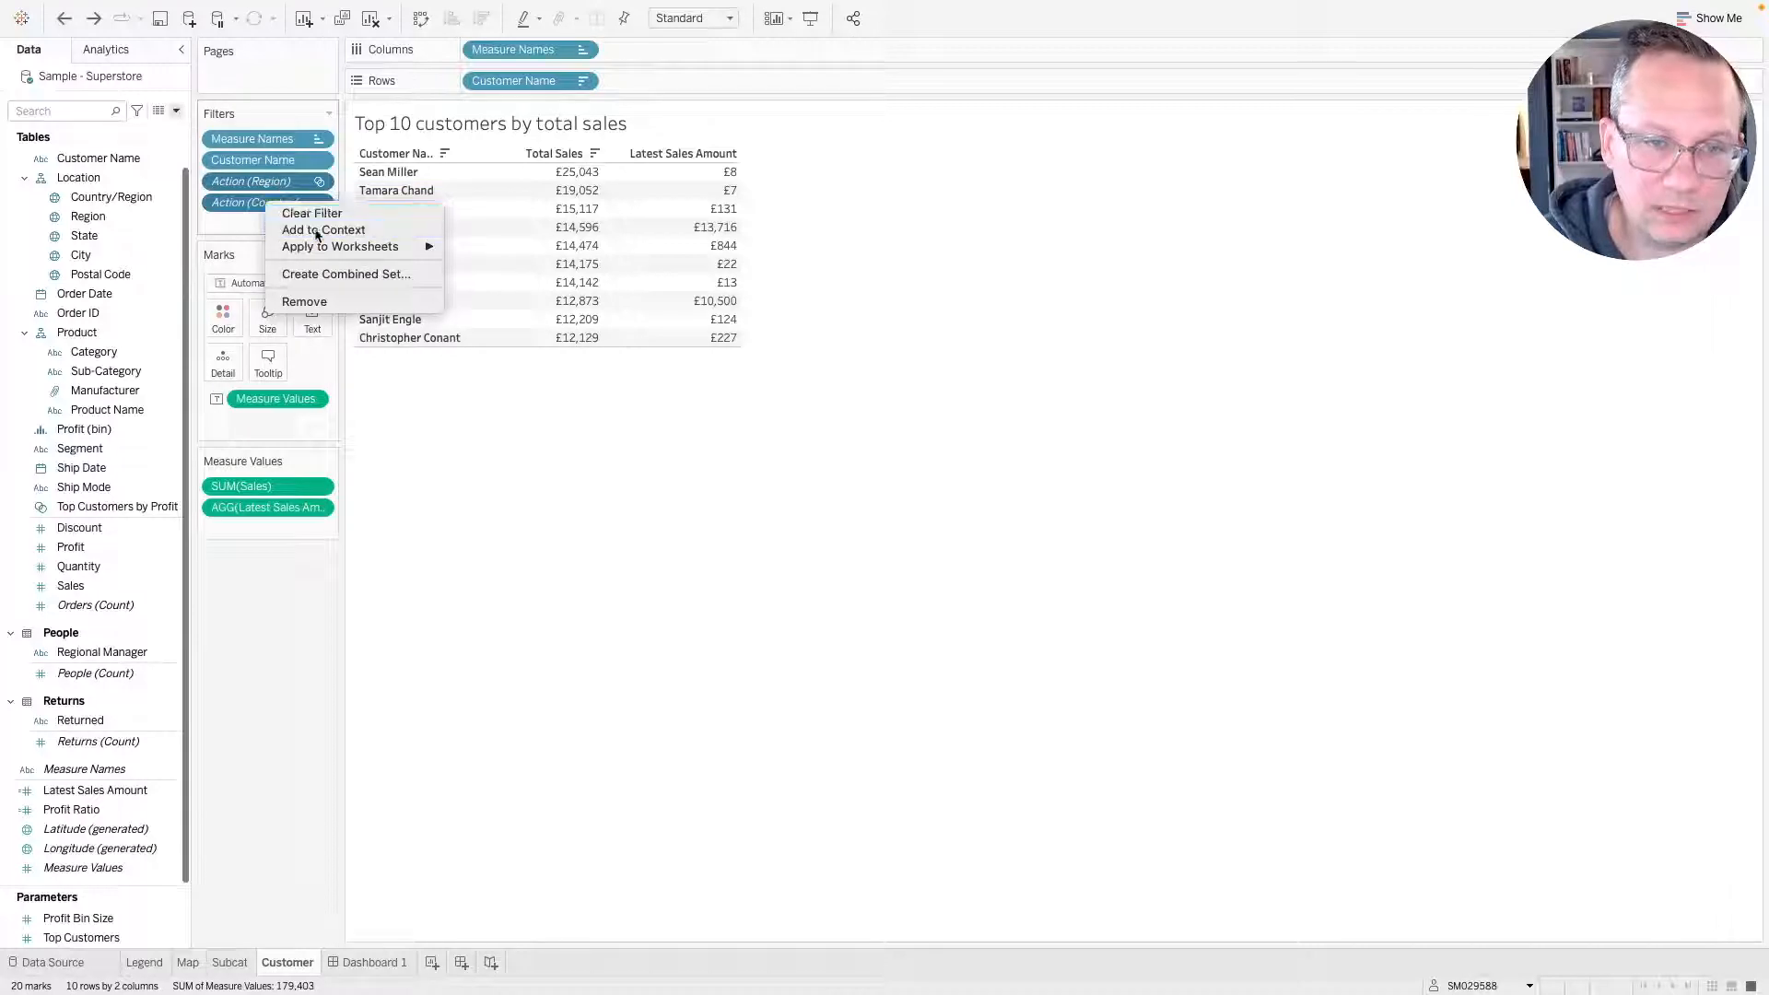
click(316, 230)
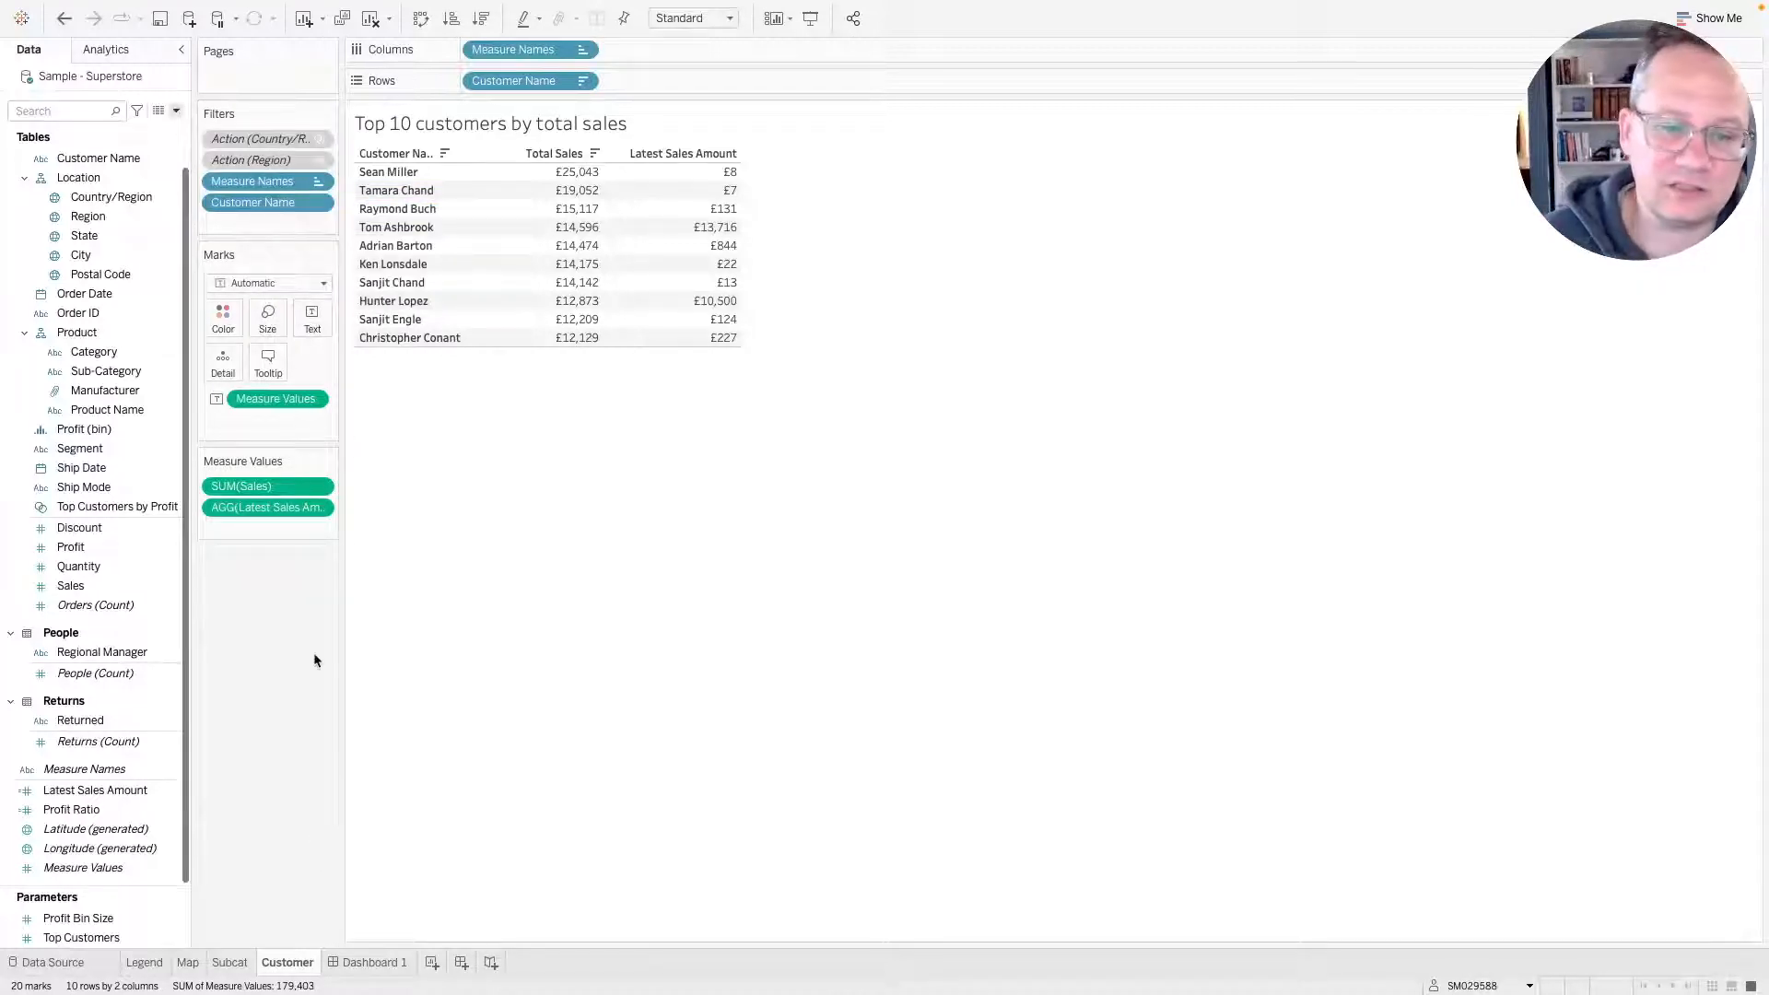
Add both action filters on the Subcat sheet, Country/Region and Region, to context.
click(234, 969)
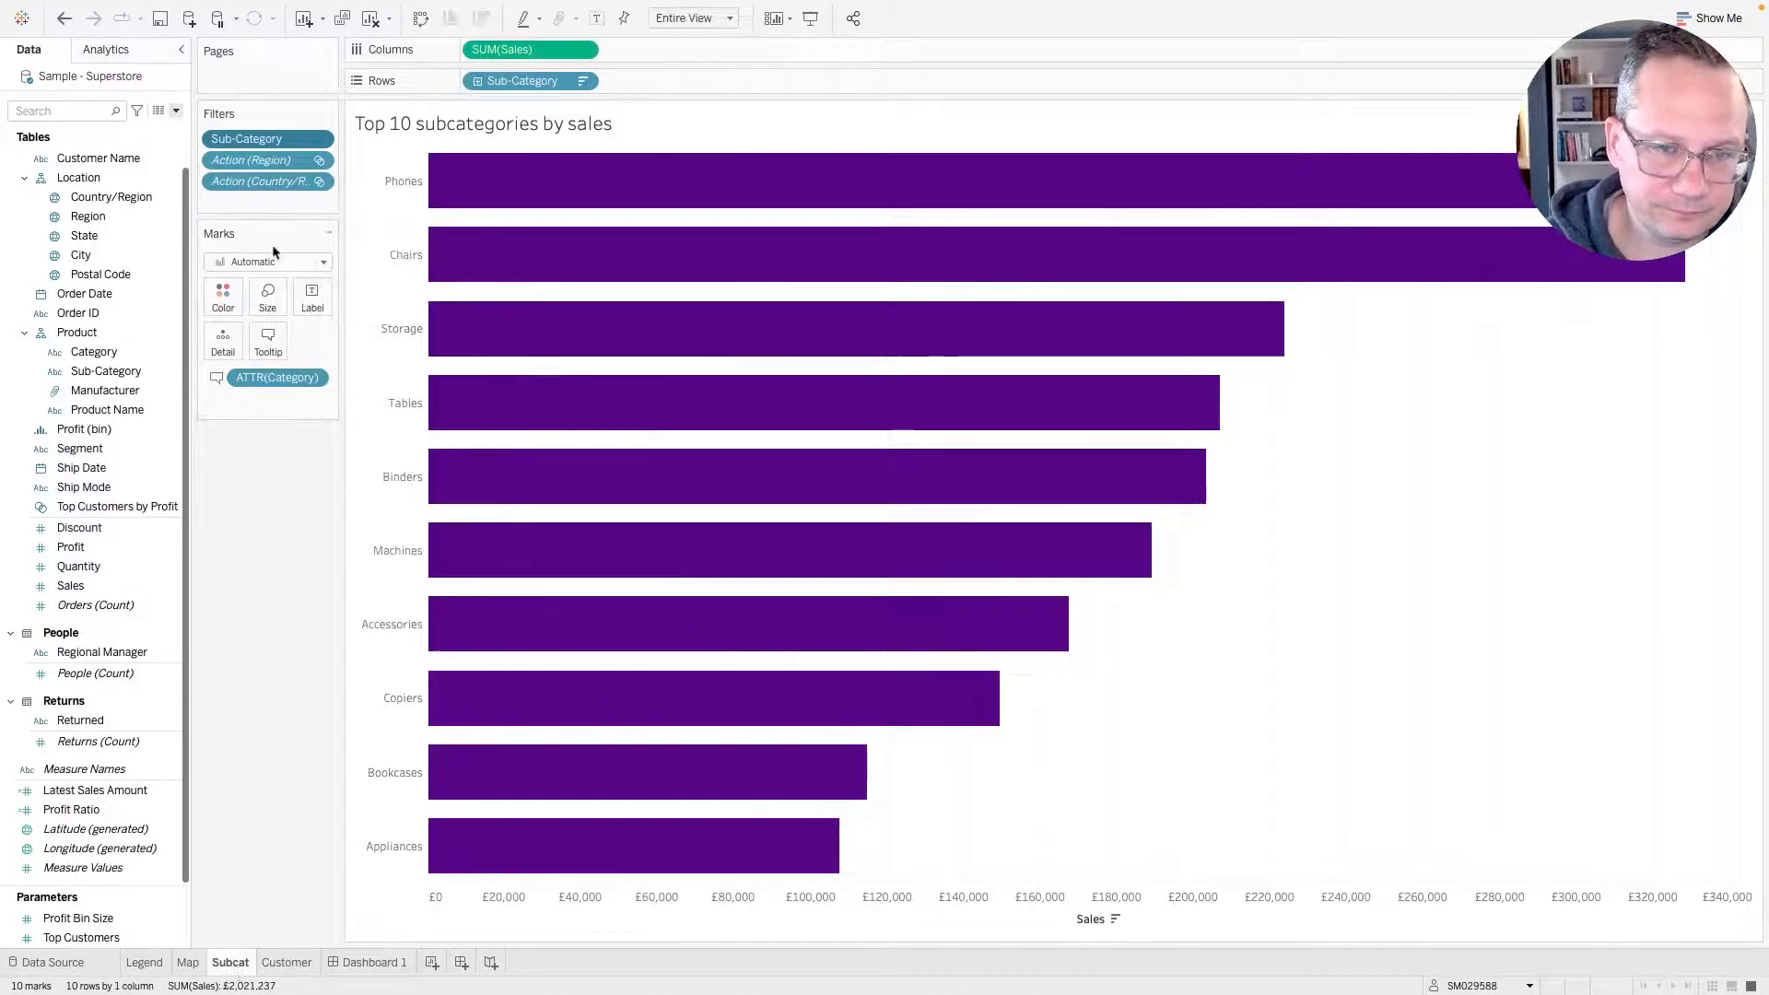
right_click(262, 182)
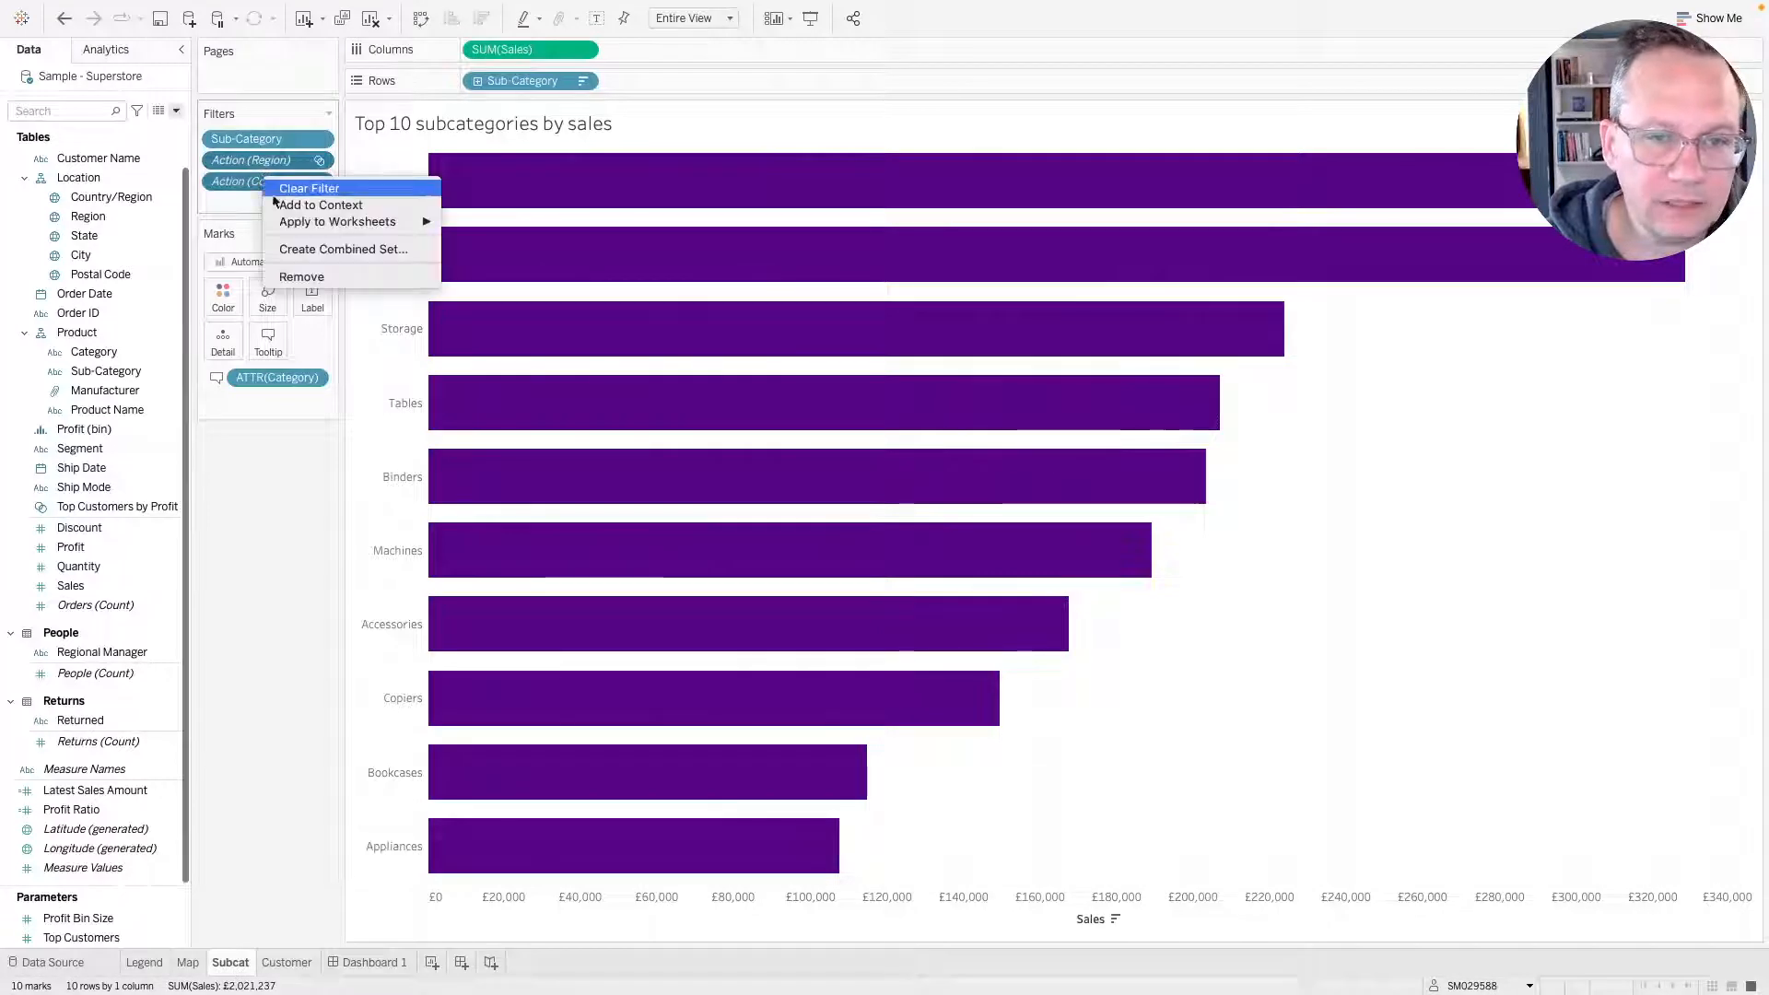
click(291, 207)
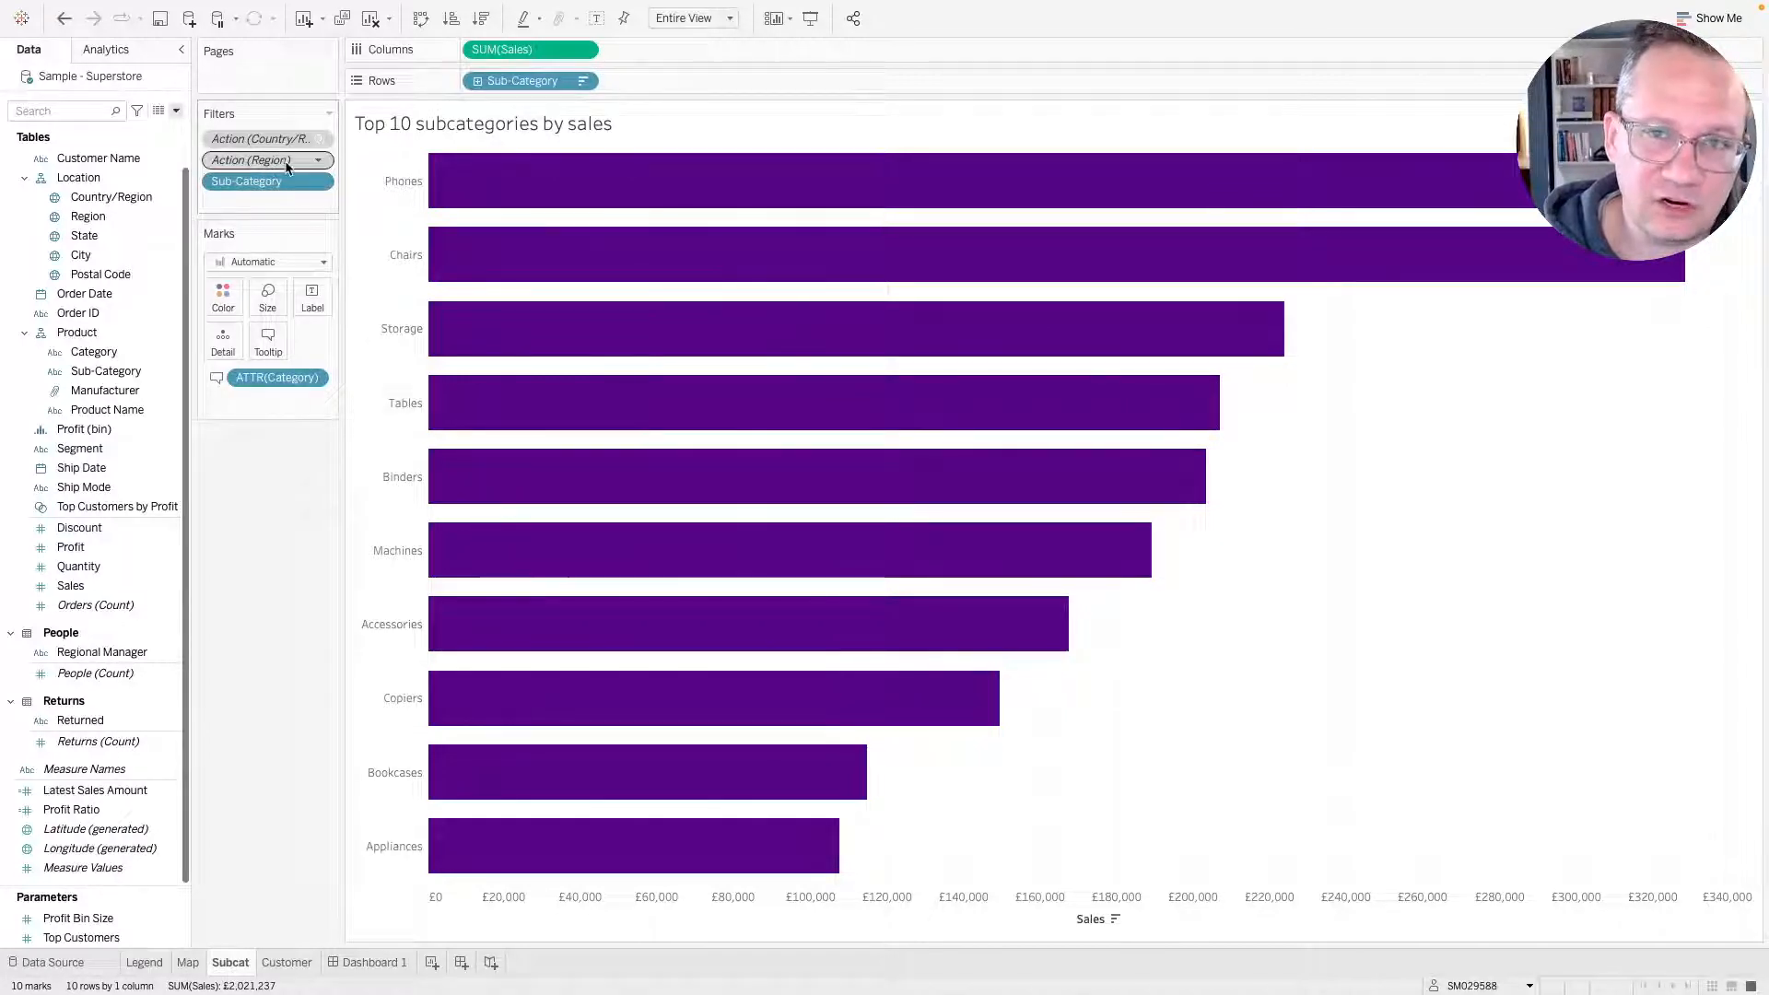
right_click(279, 161)
click(303, 187)
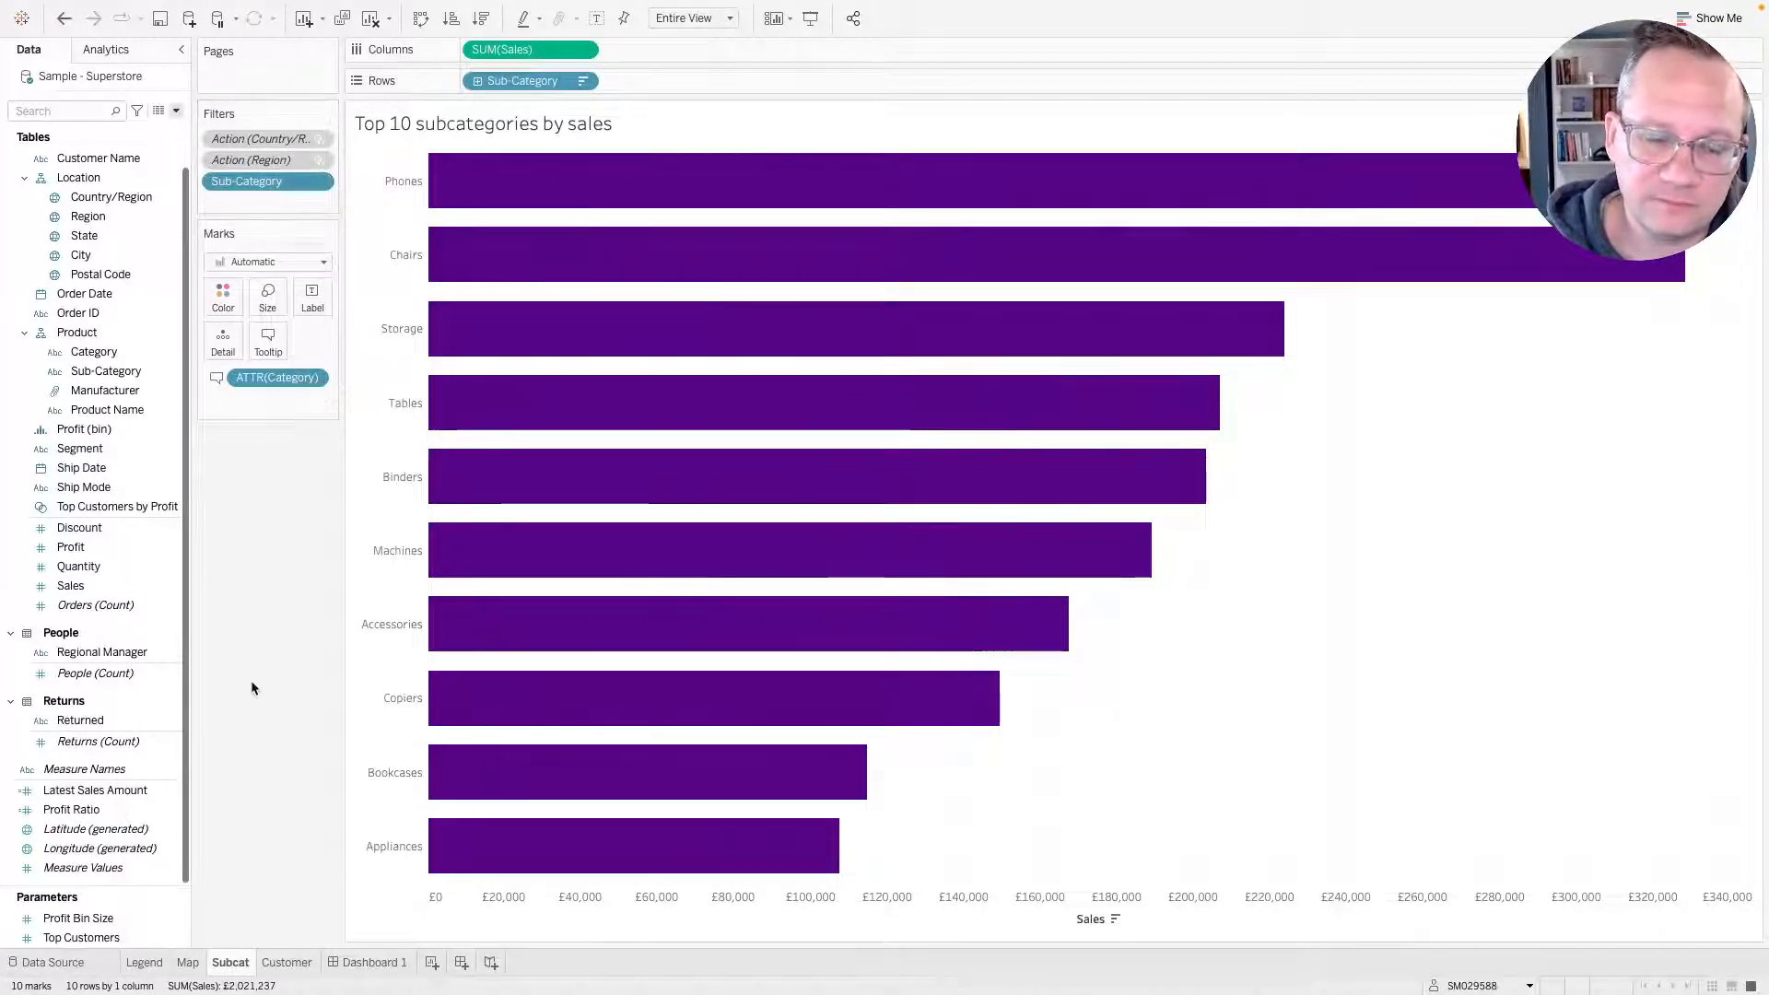
Select Central in the dashboard legend and compare the filtered charts with the published reference dashboard.
click(373, 963)
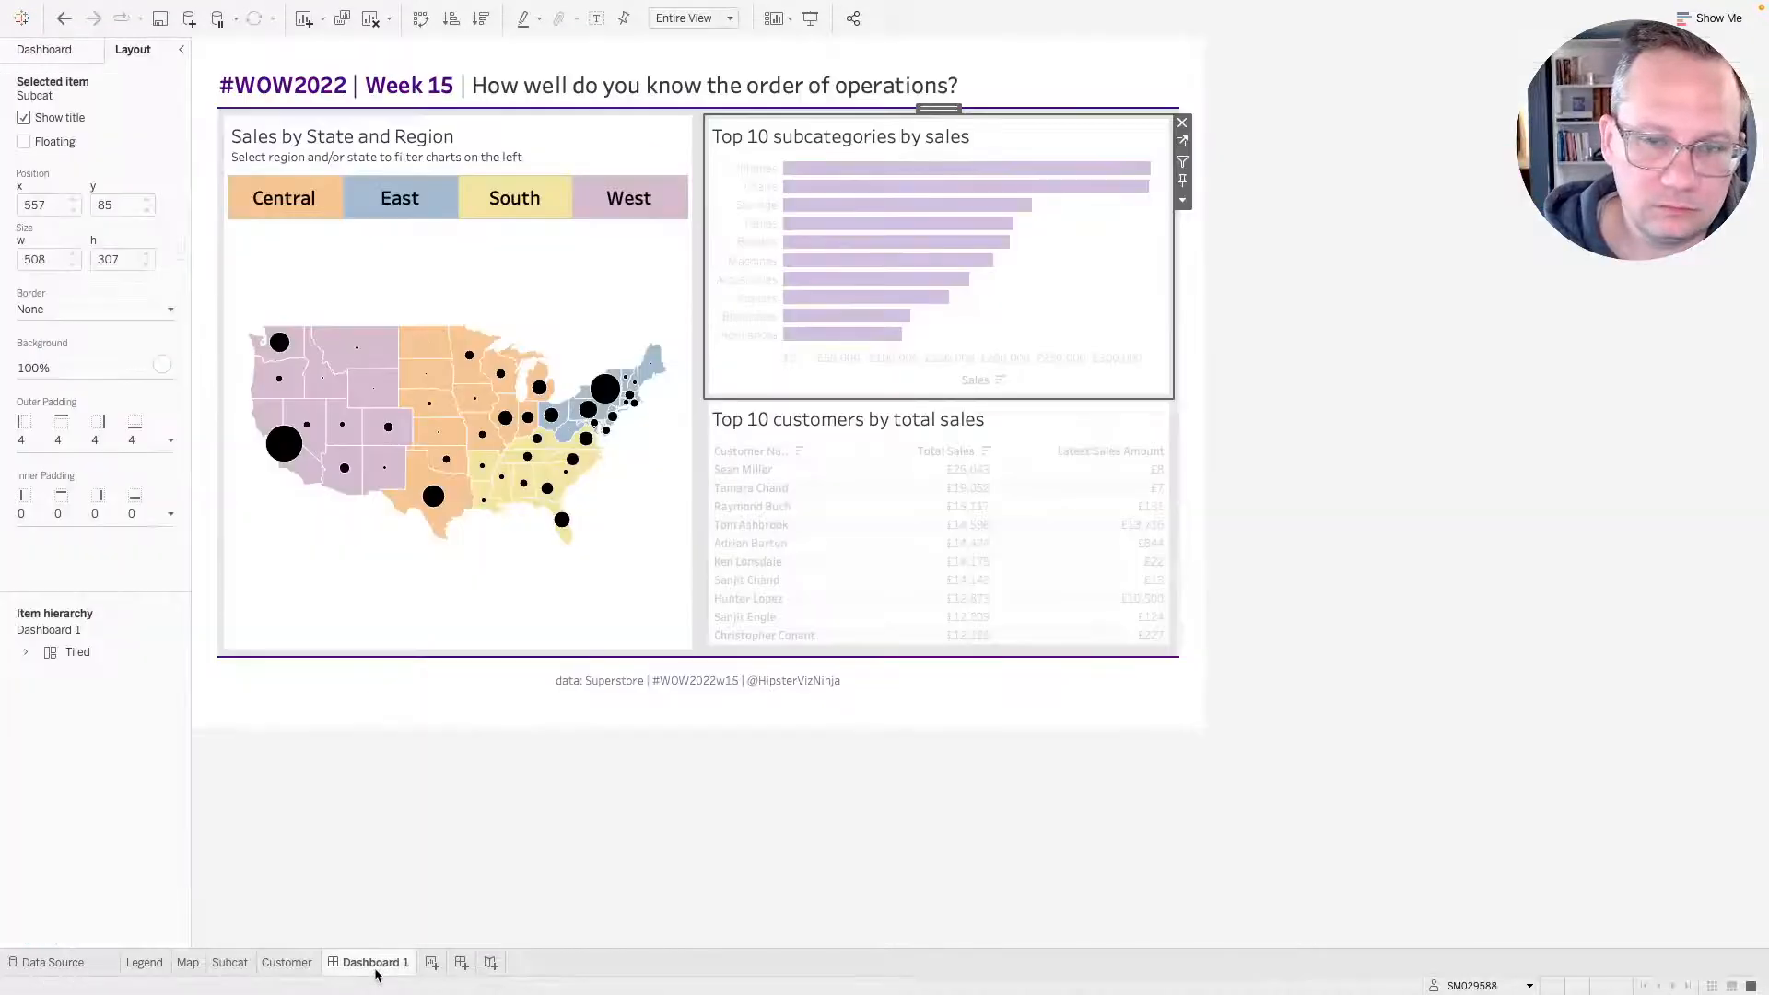
click(332, 217)
click(331, 217)
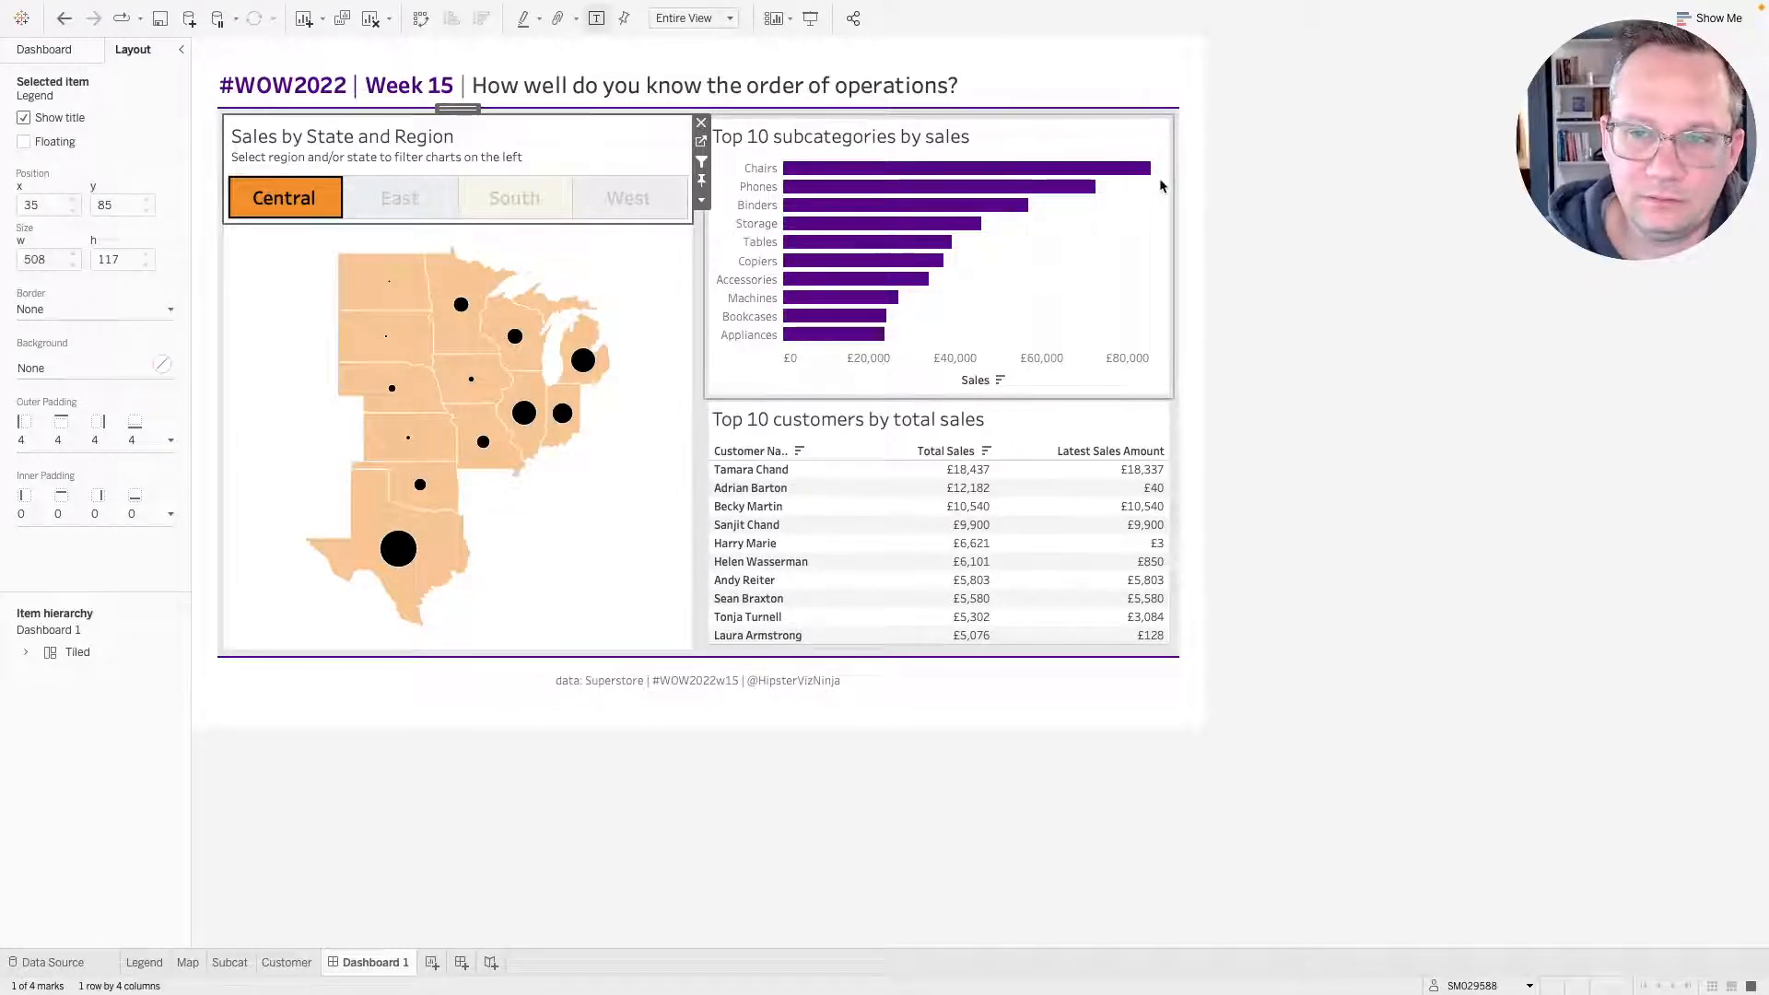
key(ctrl+Right)
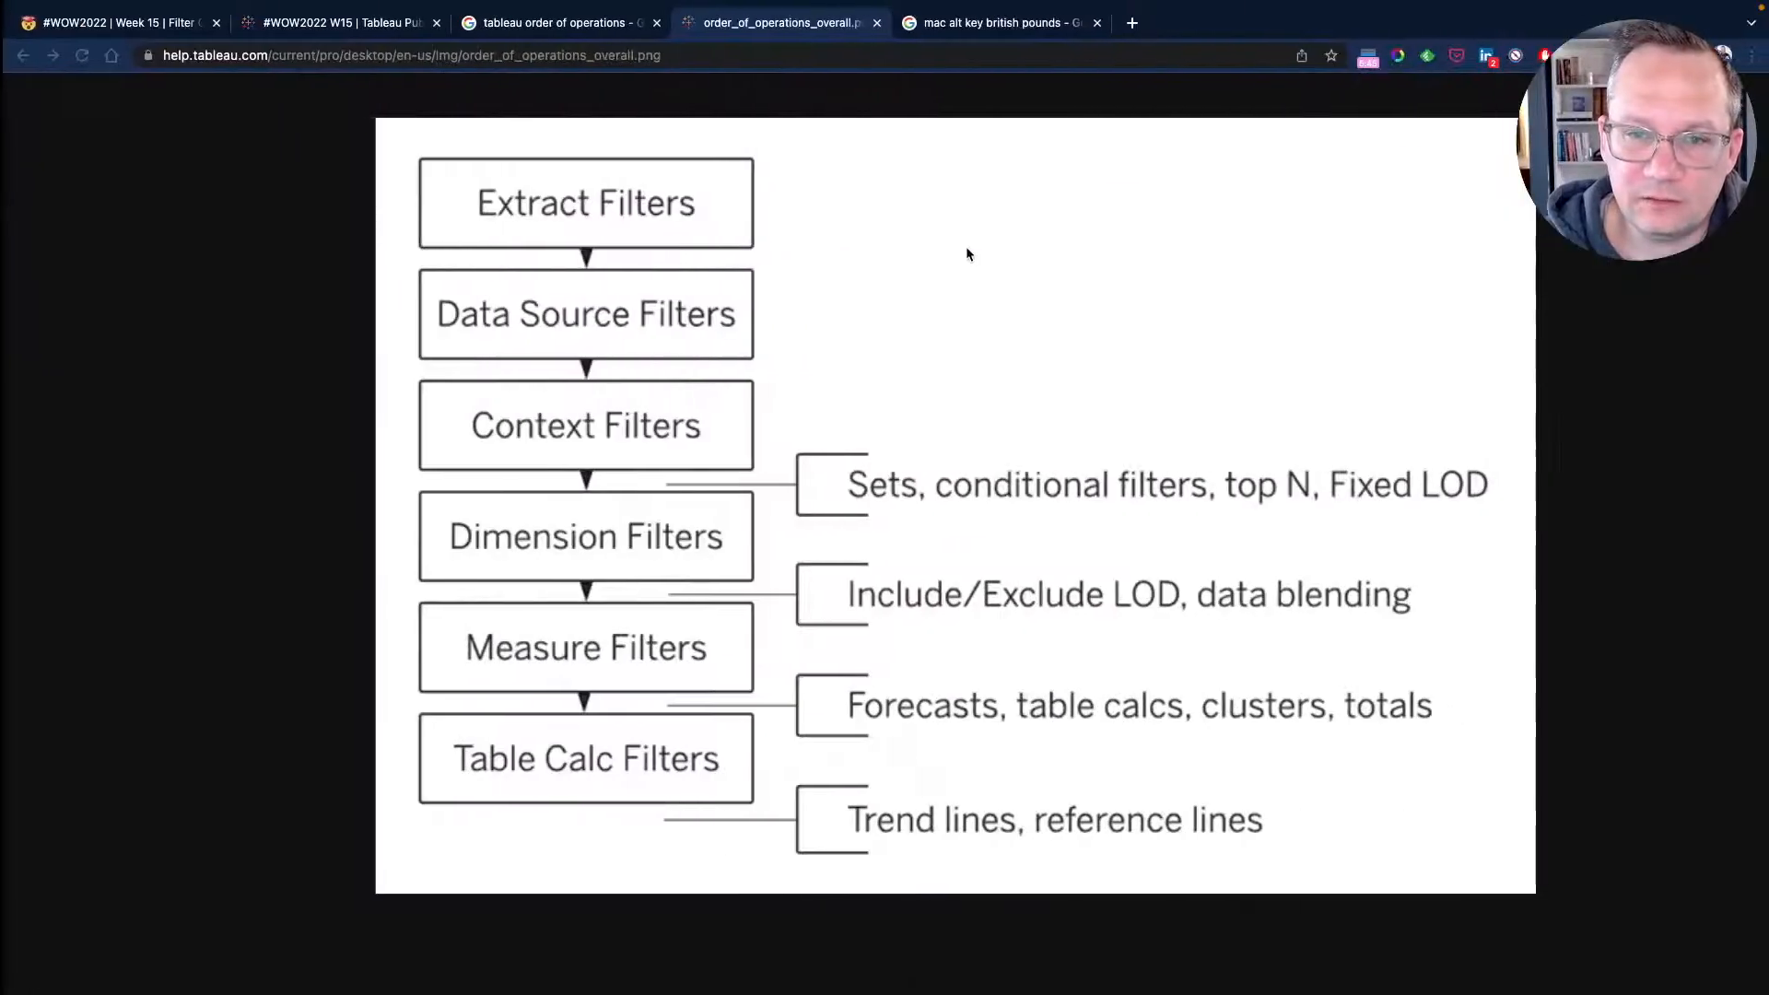
click(334, 24)
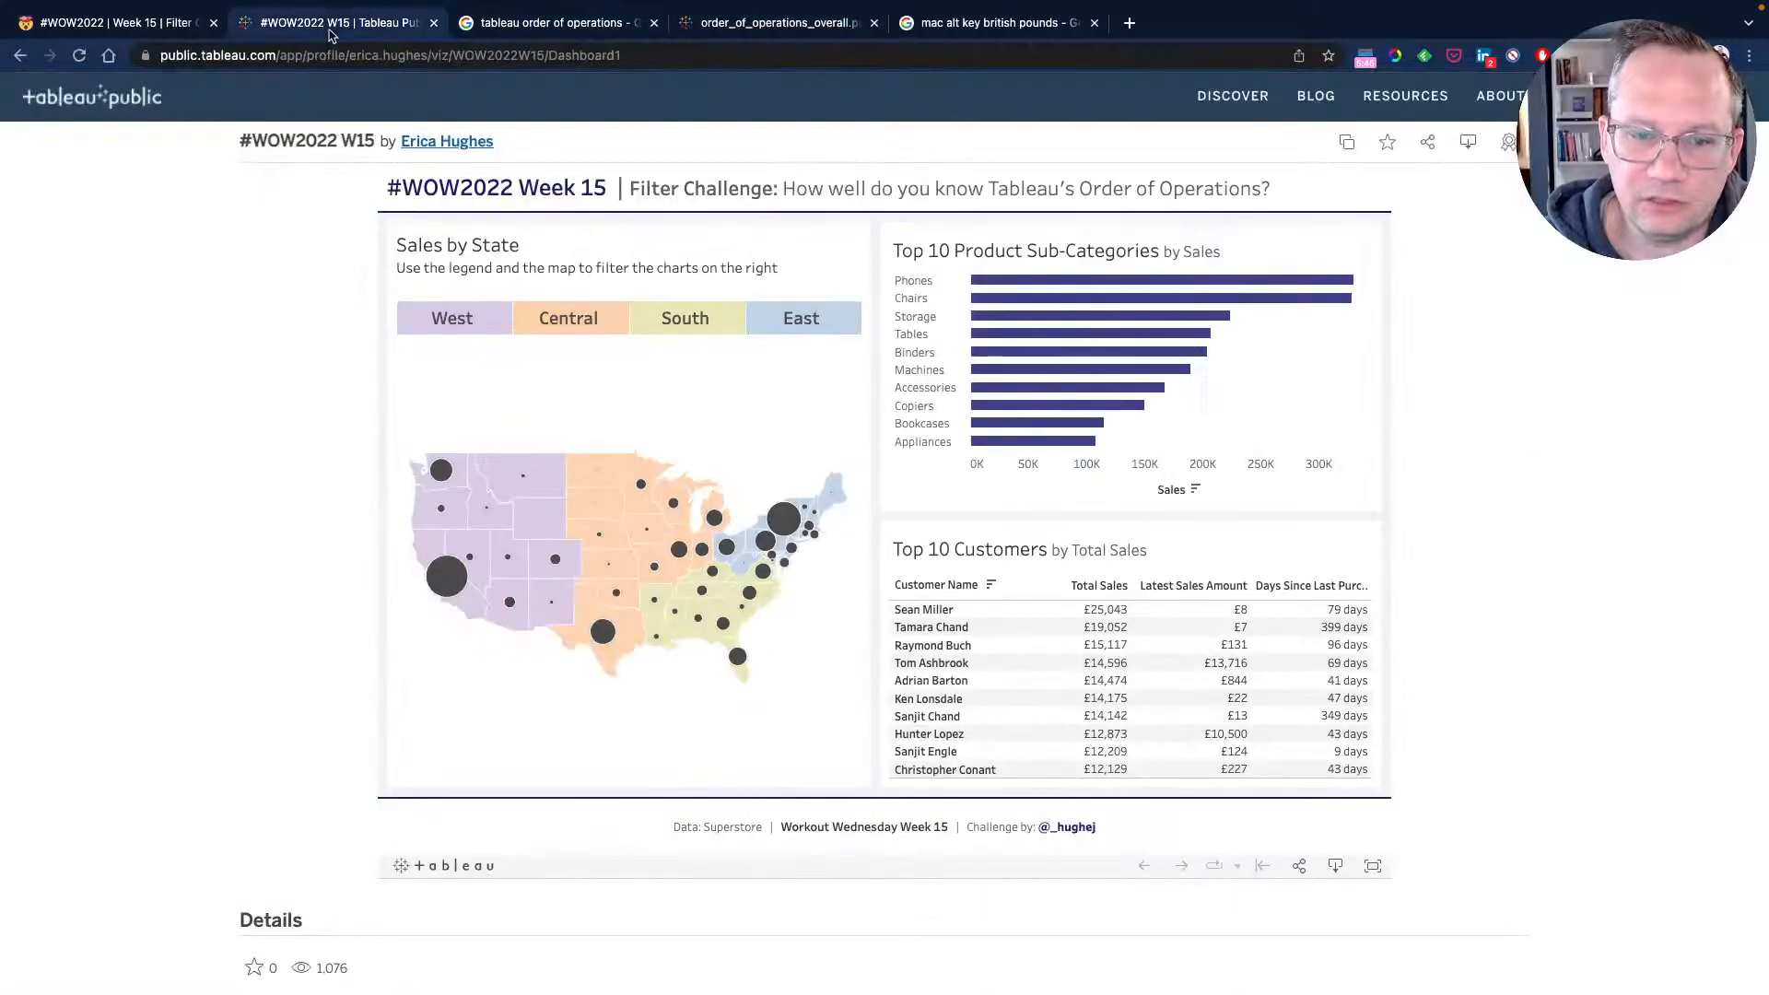
click(567, 335)
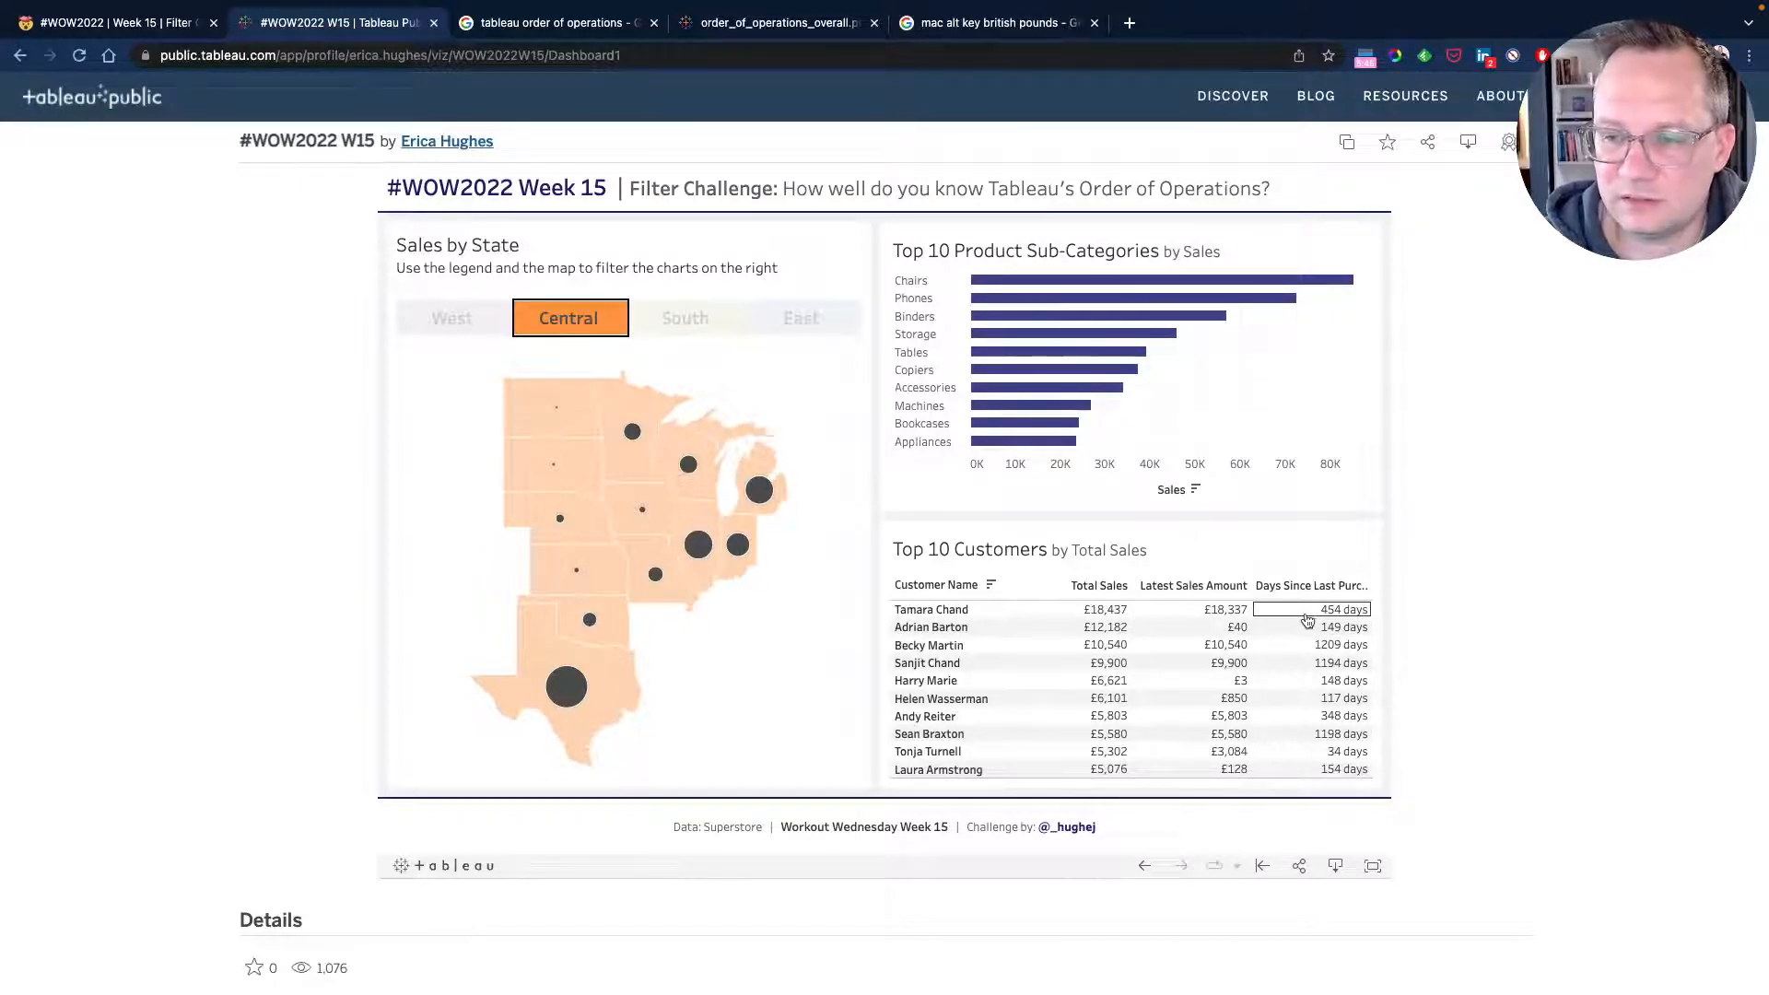
key(super+Tab)
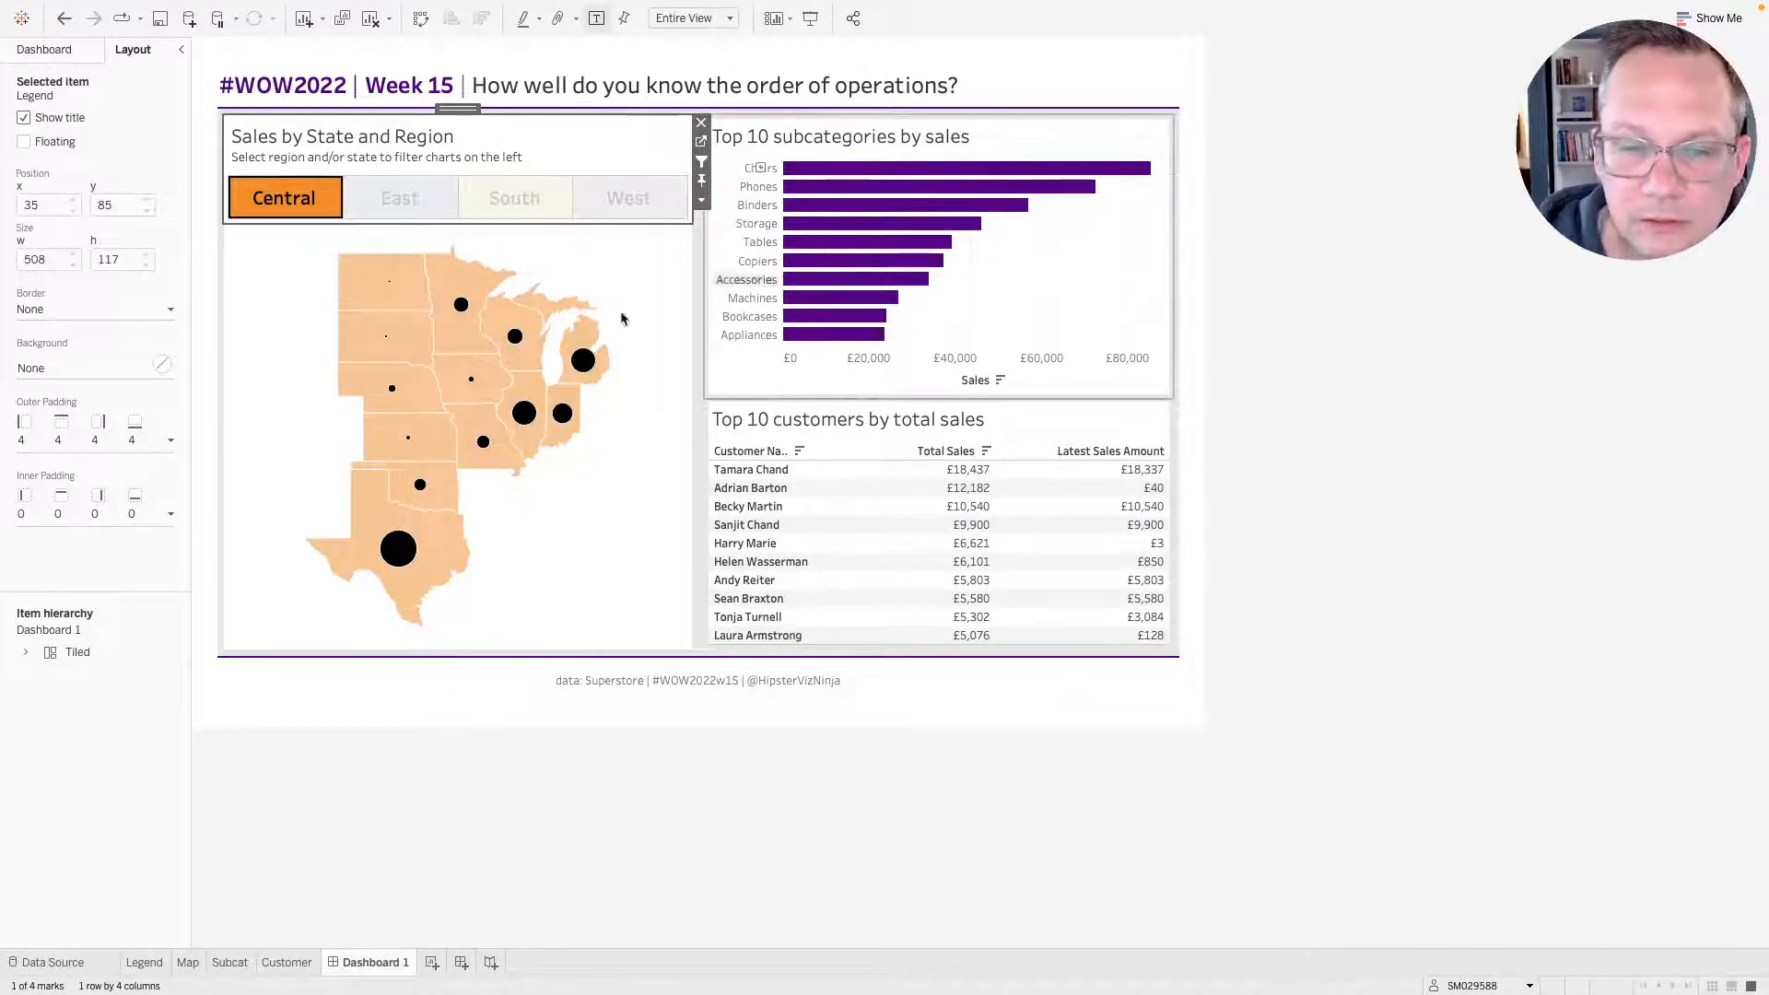
Select Missouri on the dashboard map, compare the results with the reference dashboard, then clear the selection.
click(463, 421)
click(464, 421)
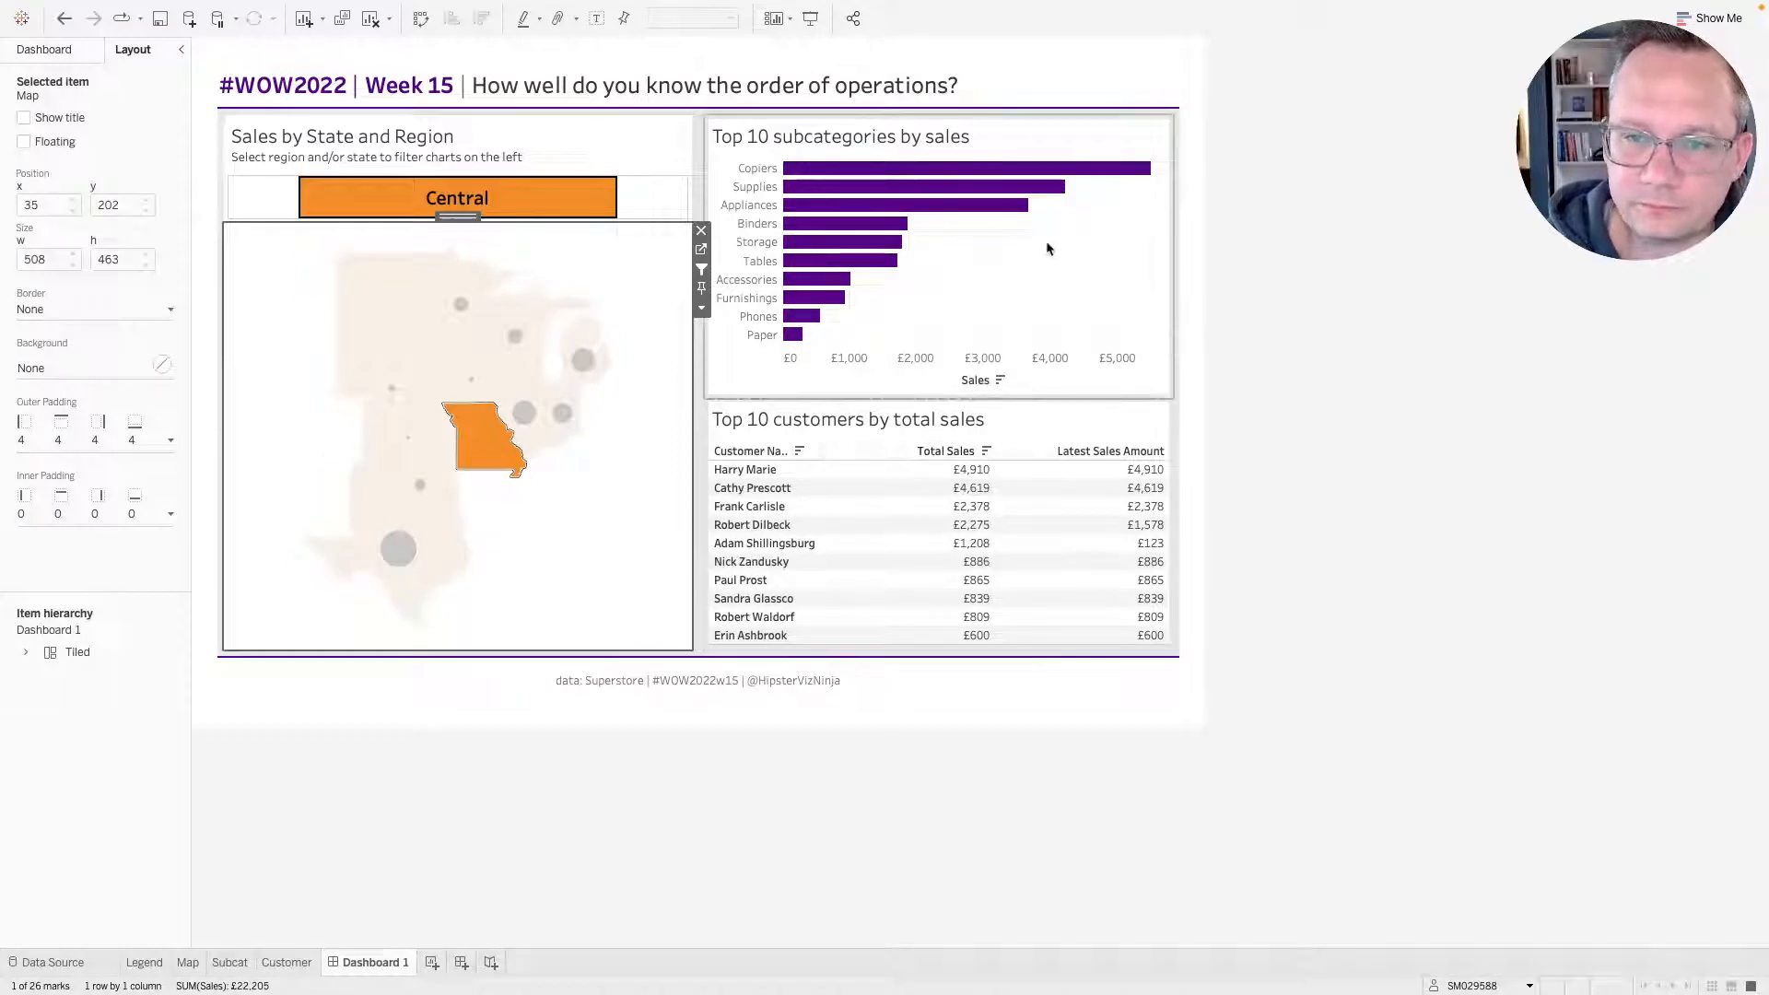
key(ctrl+Right)
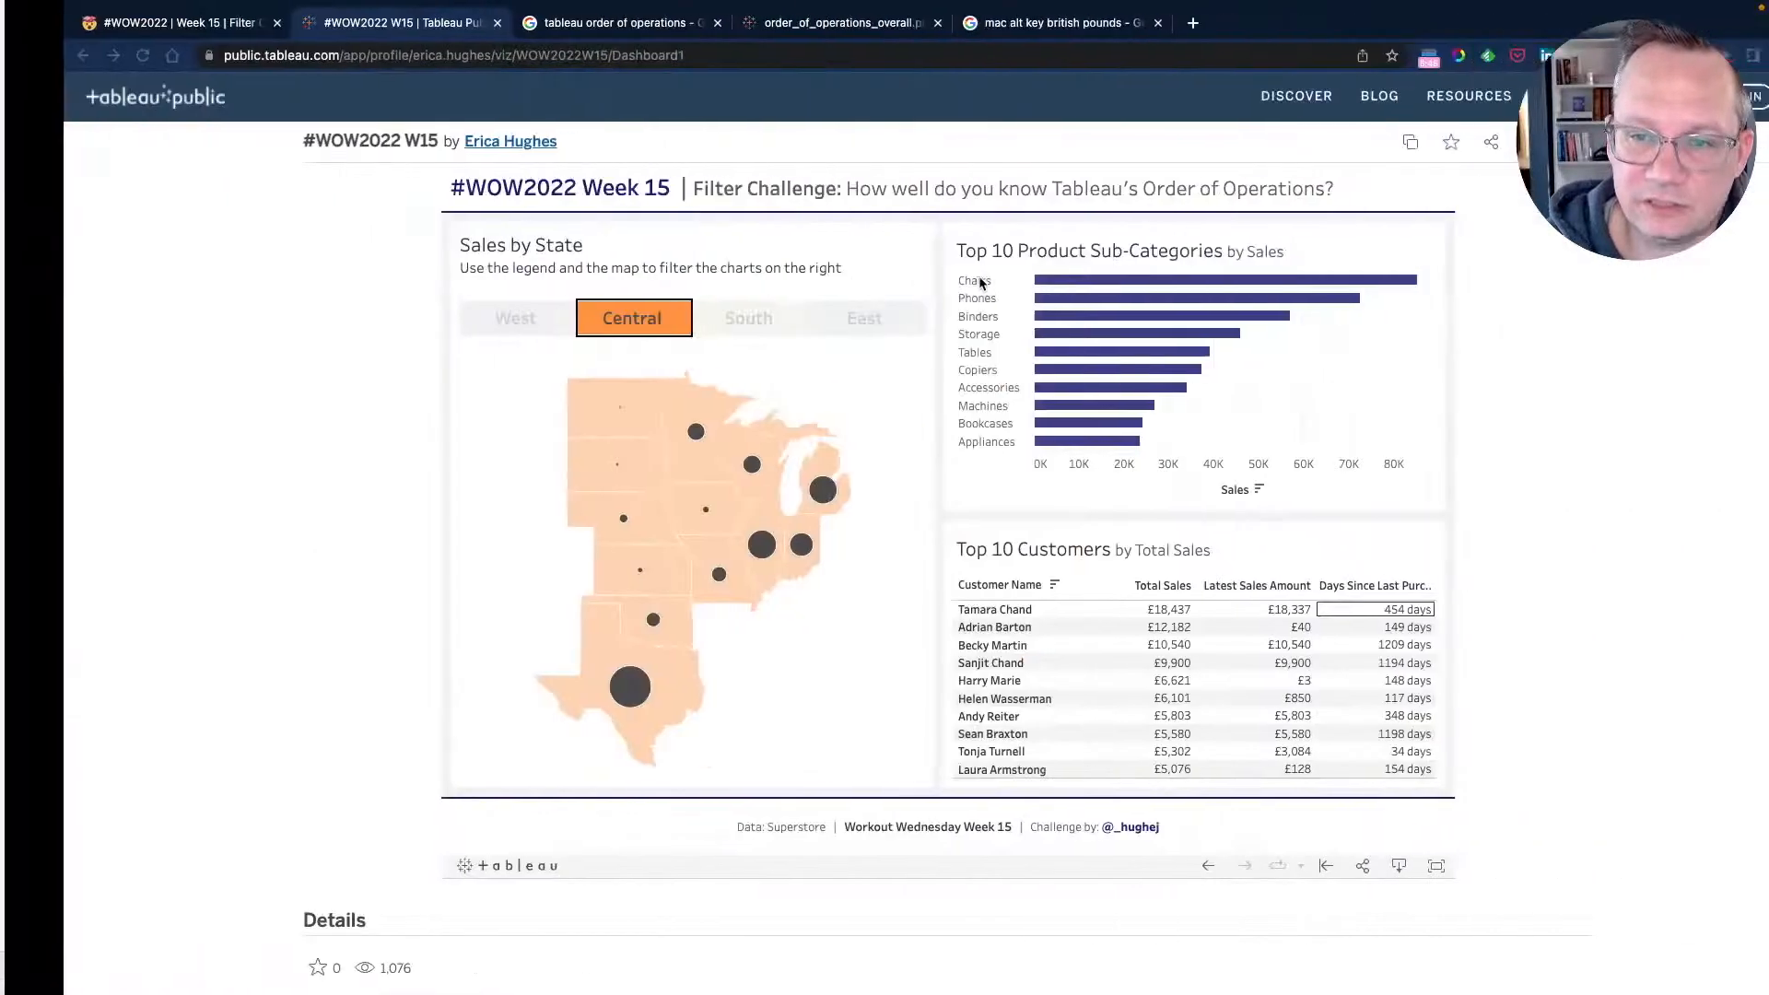
click(670, 607)
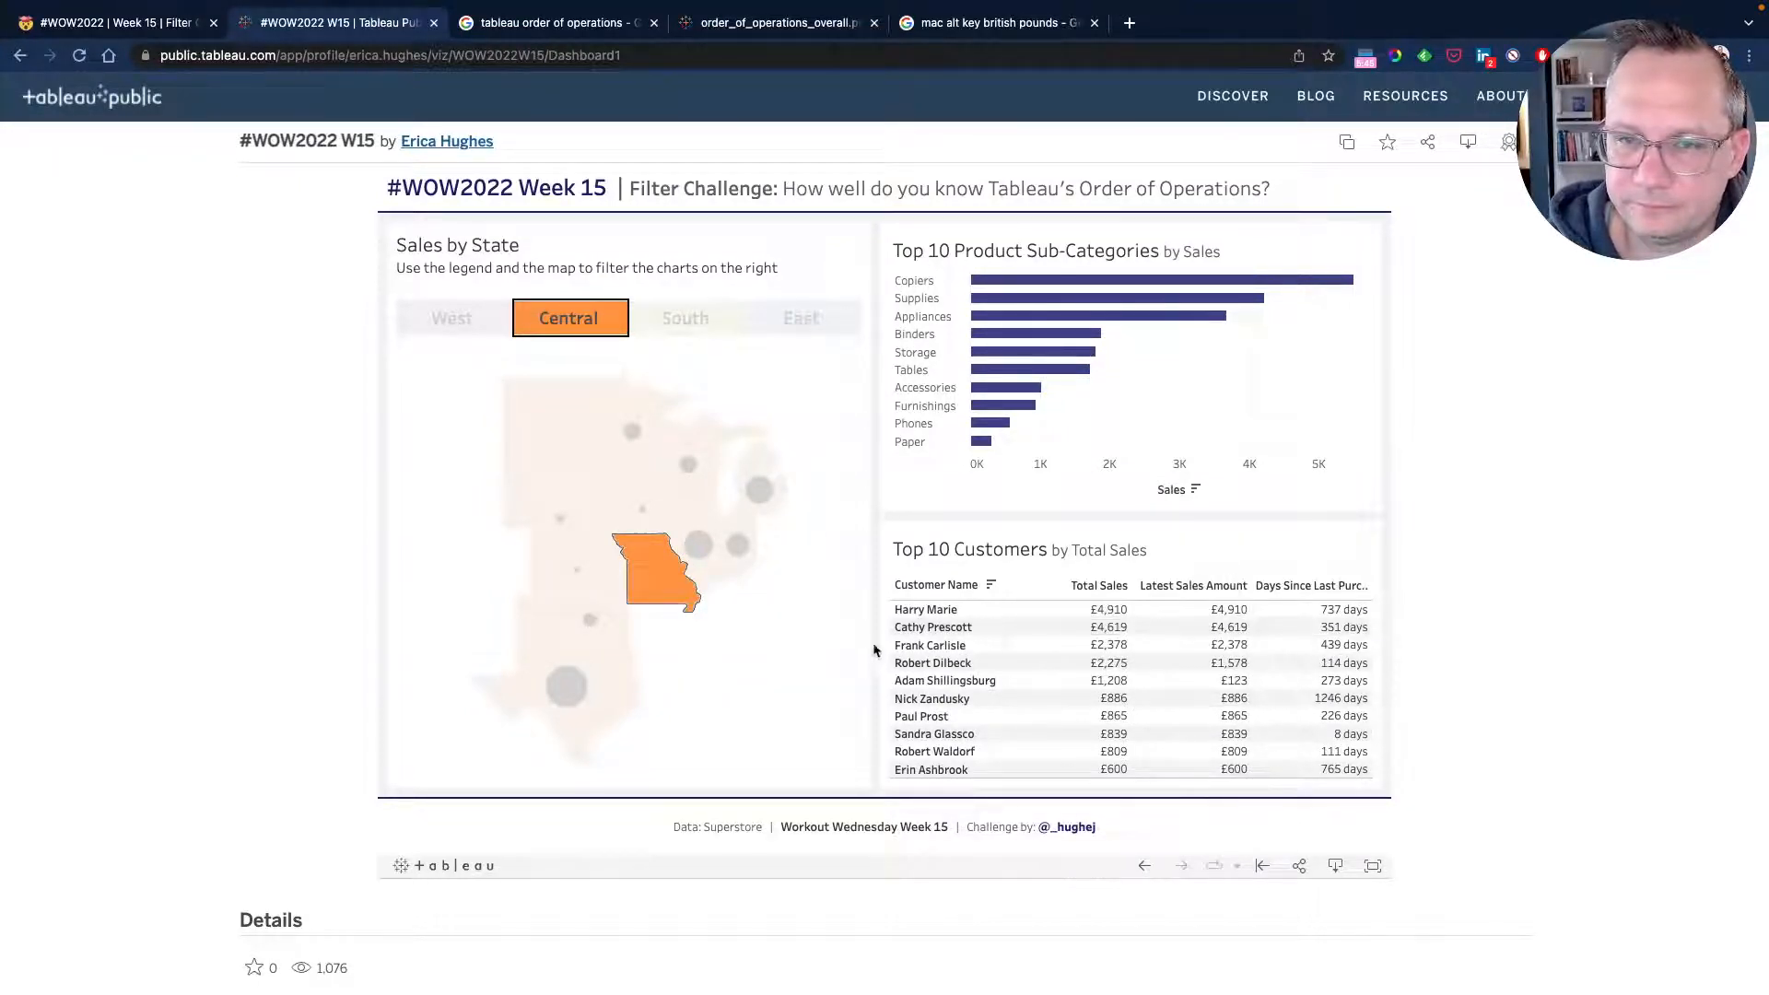
key(ctrl+Left)
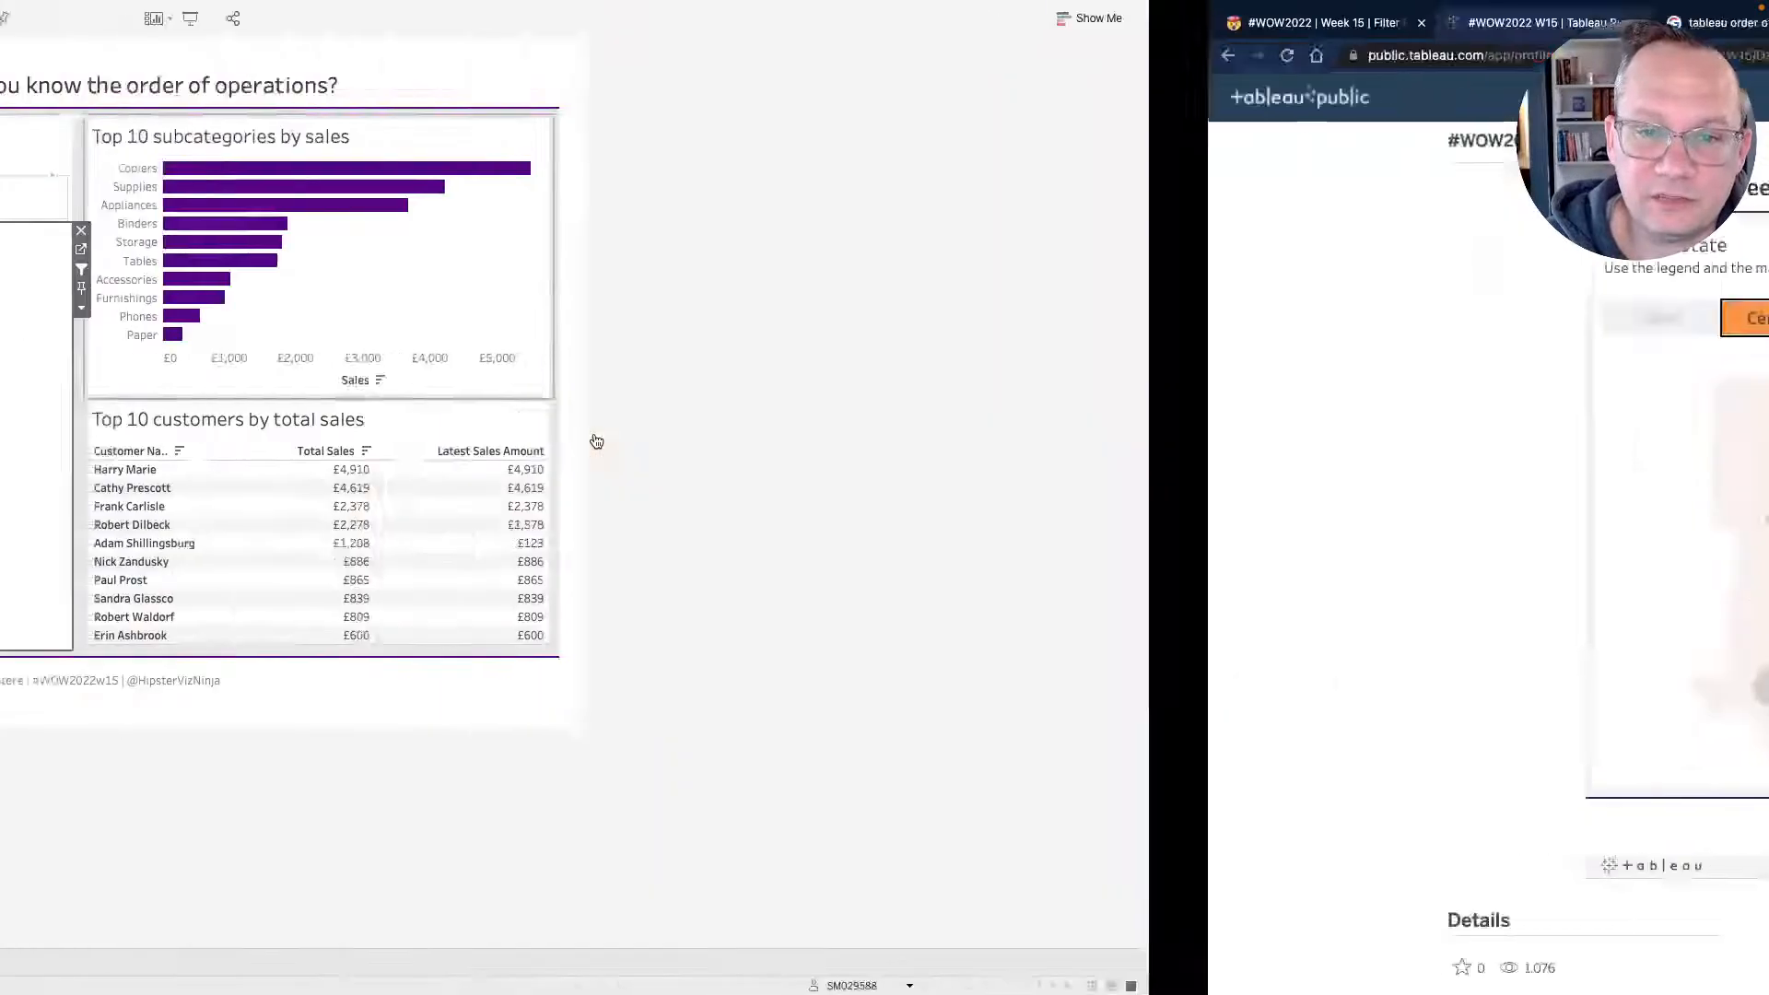
mouse_move(521, 465)
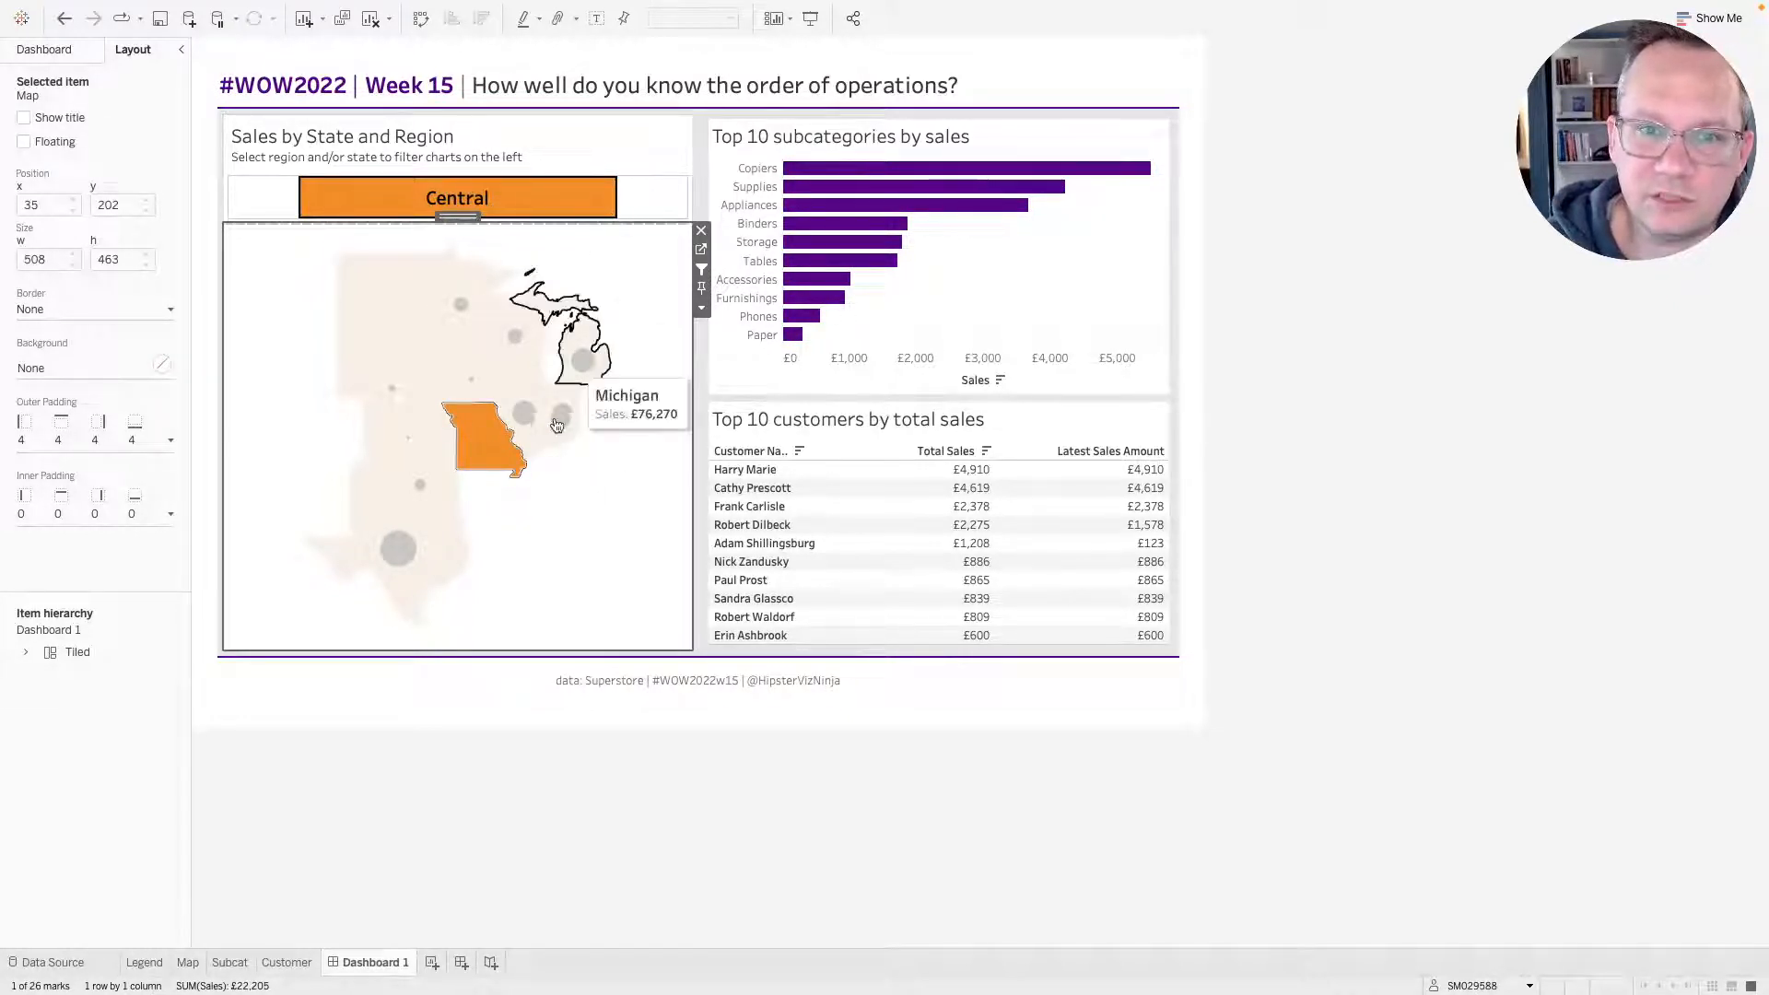
click(506, 467)
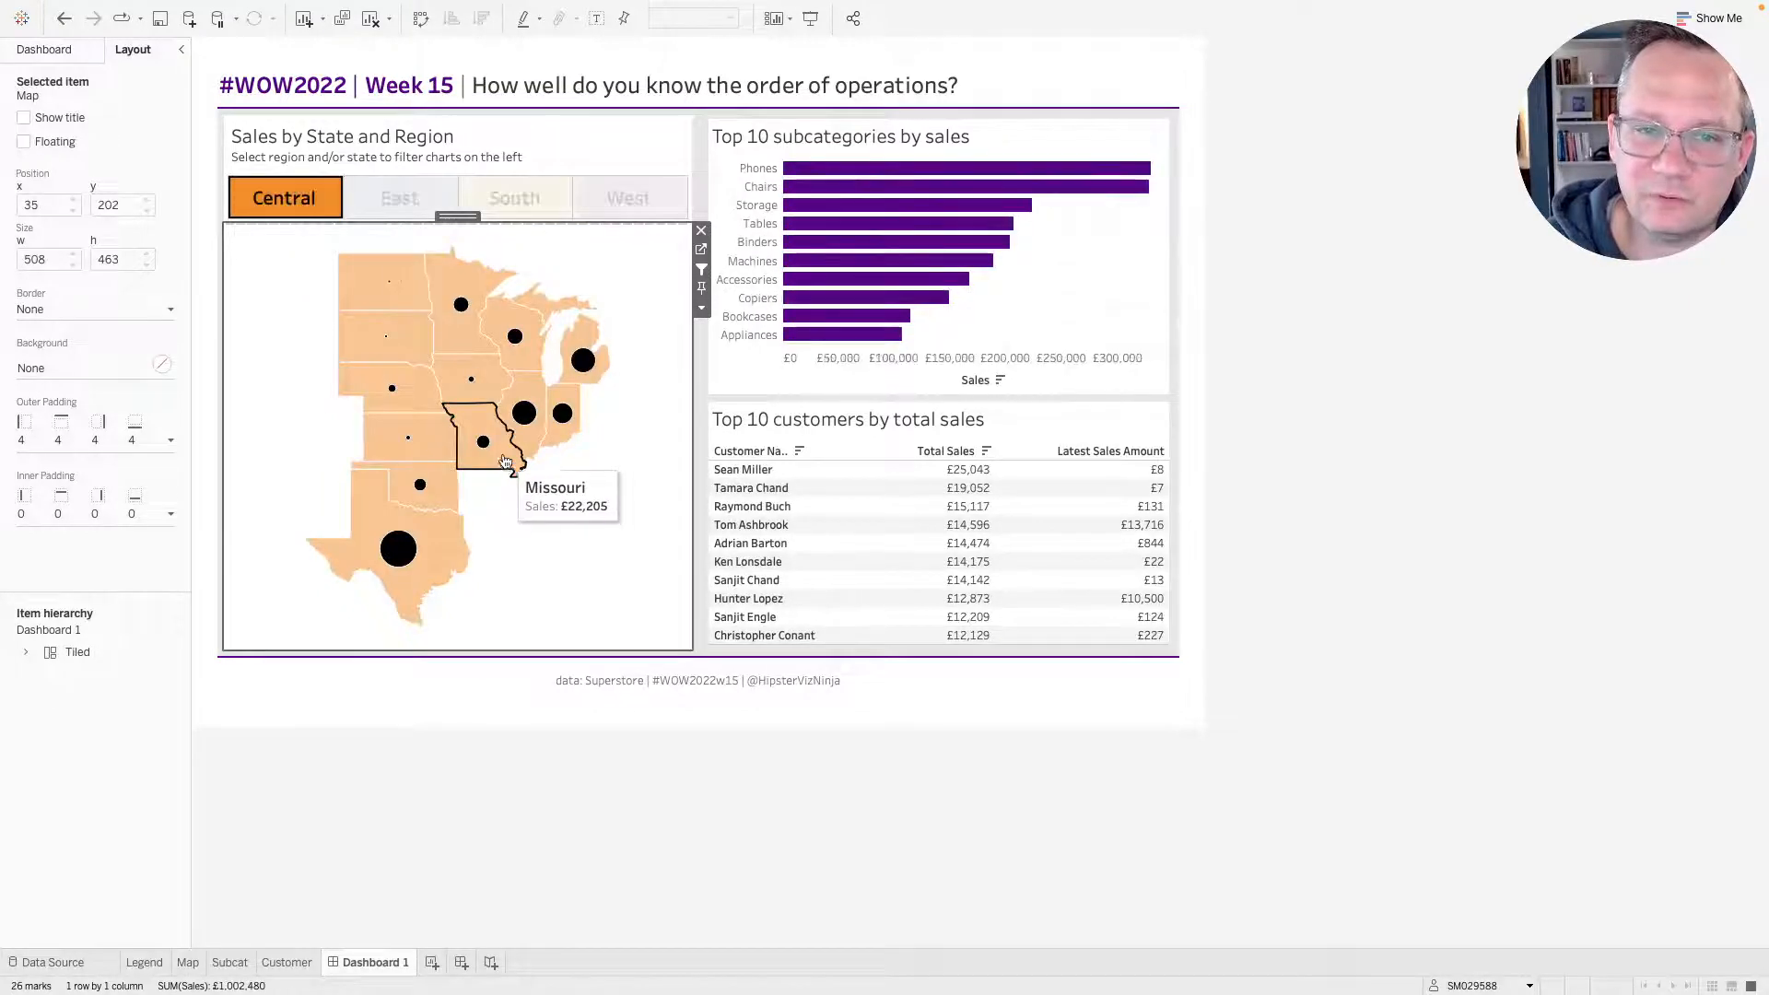
Open the dashboard actions and rename the legend's filter action to "Legend Filter".
mouse_move(200, 6)
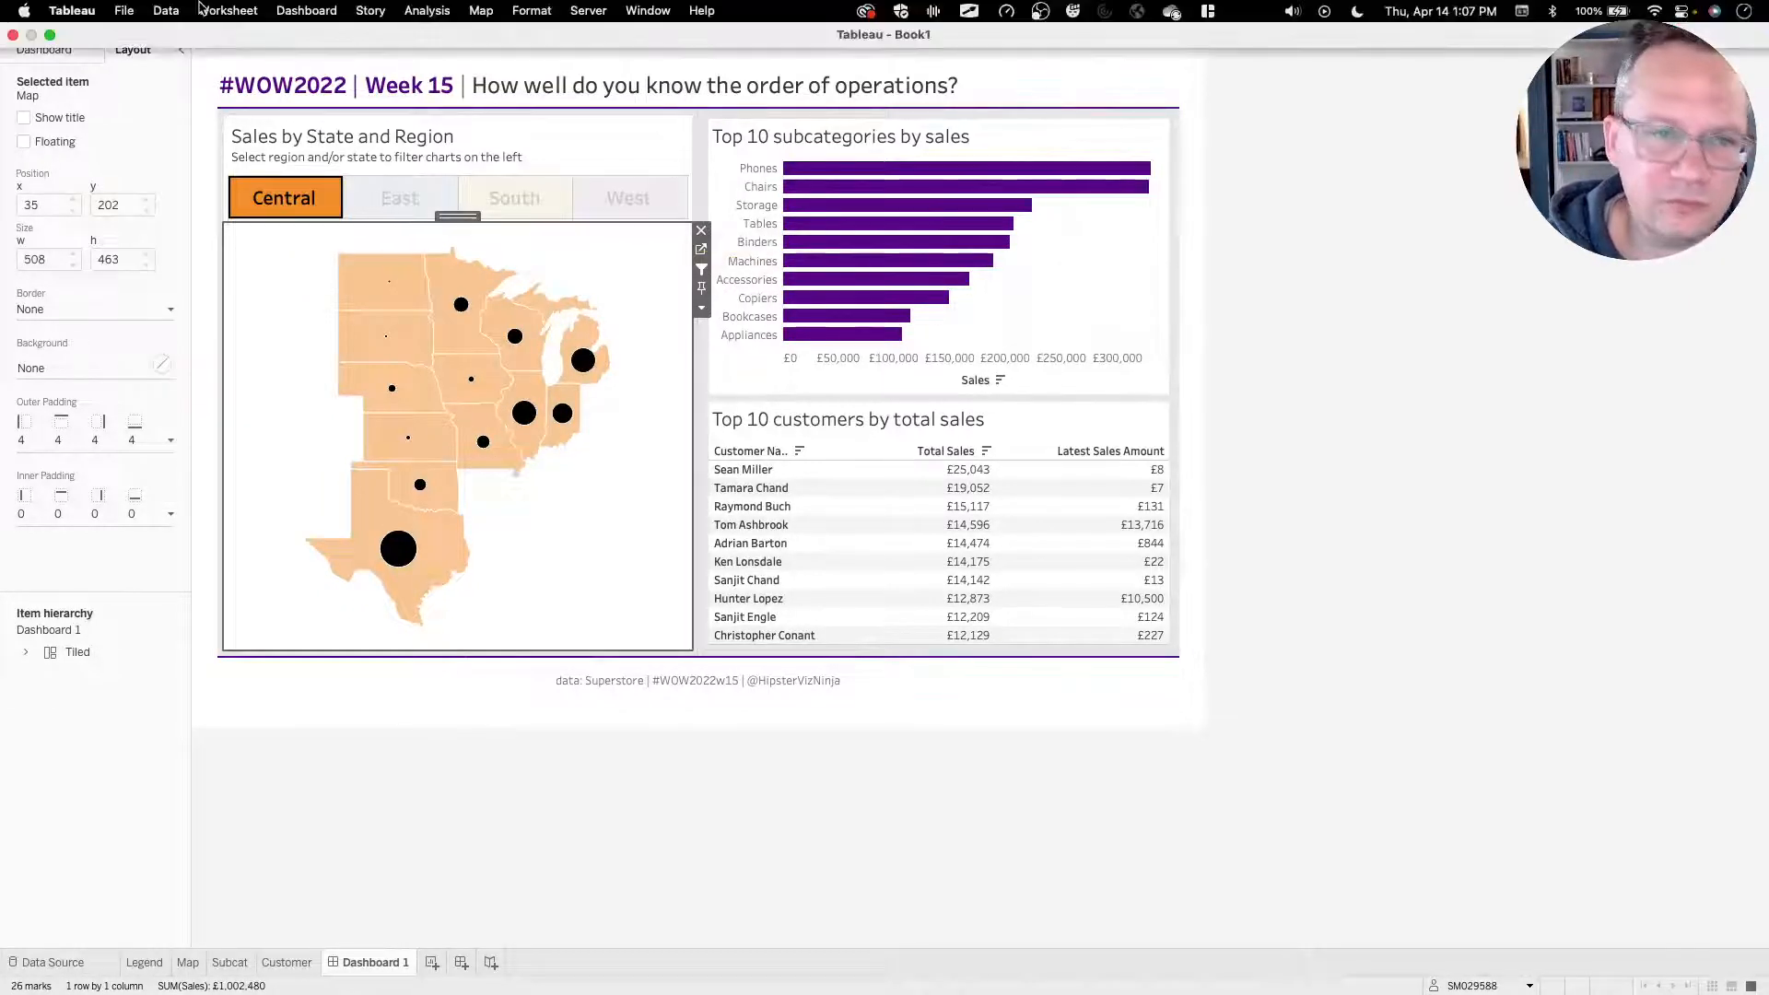
click(306, 10)
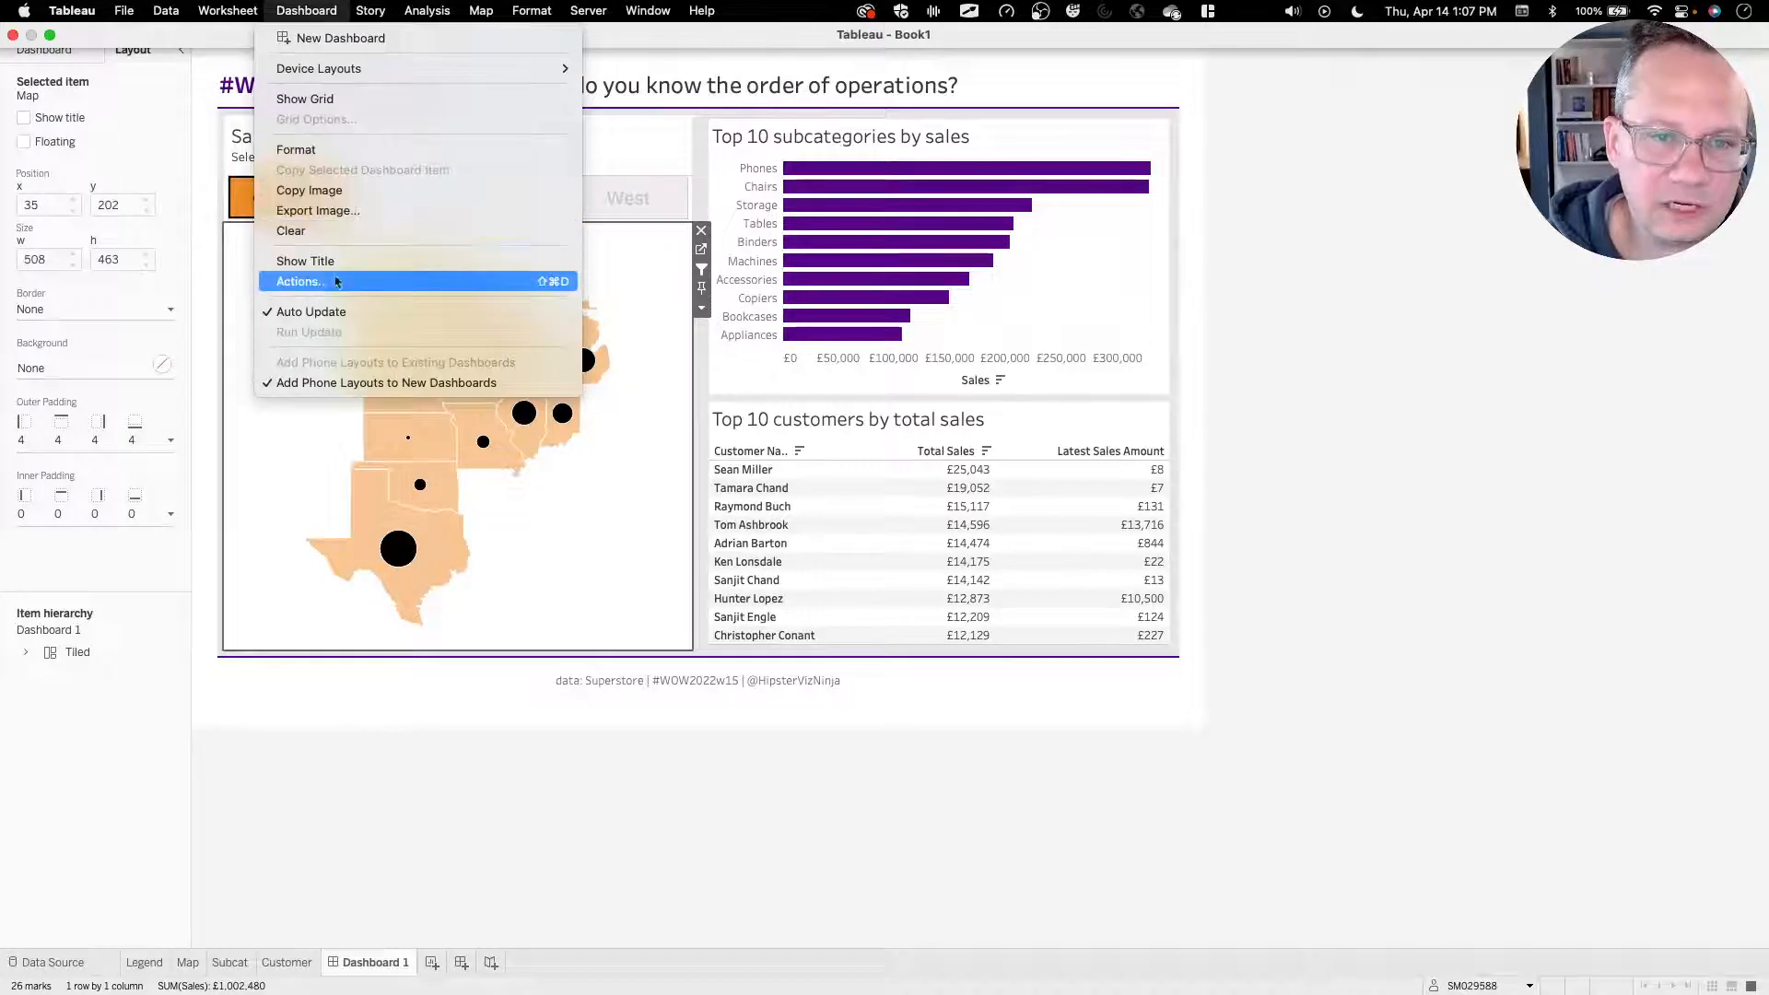
click(329, 287)
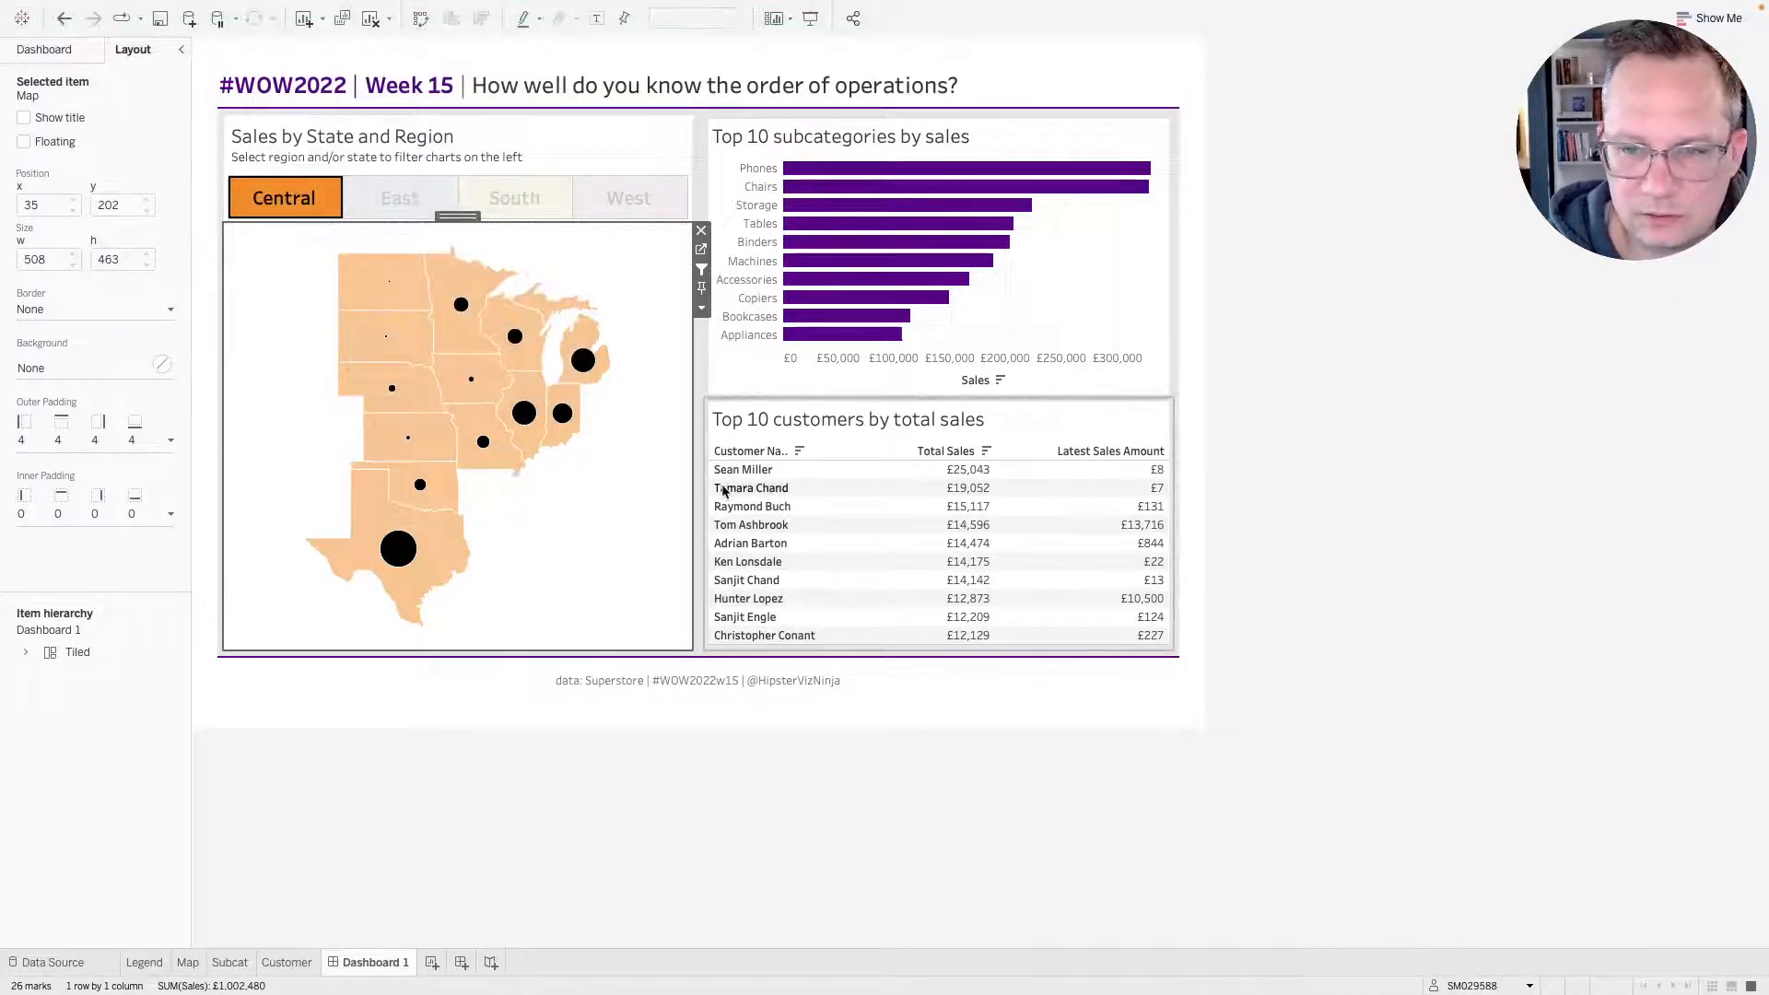
click(723, 484)
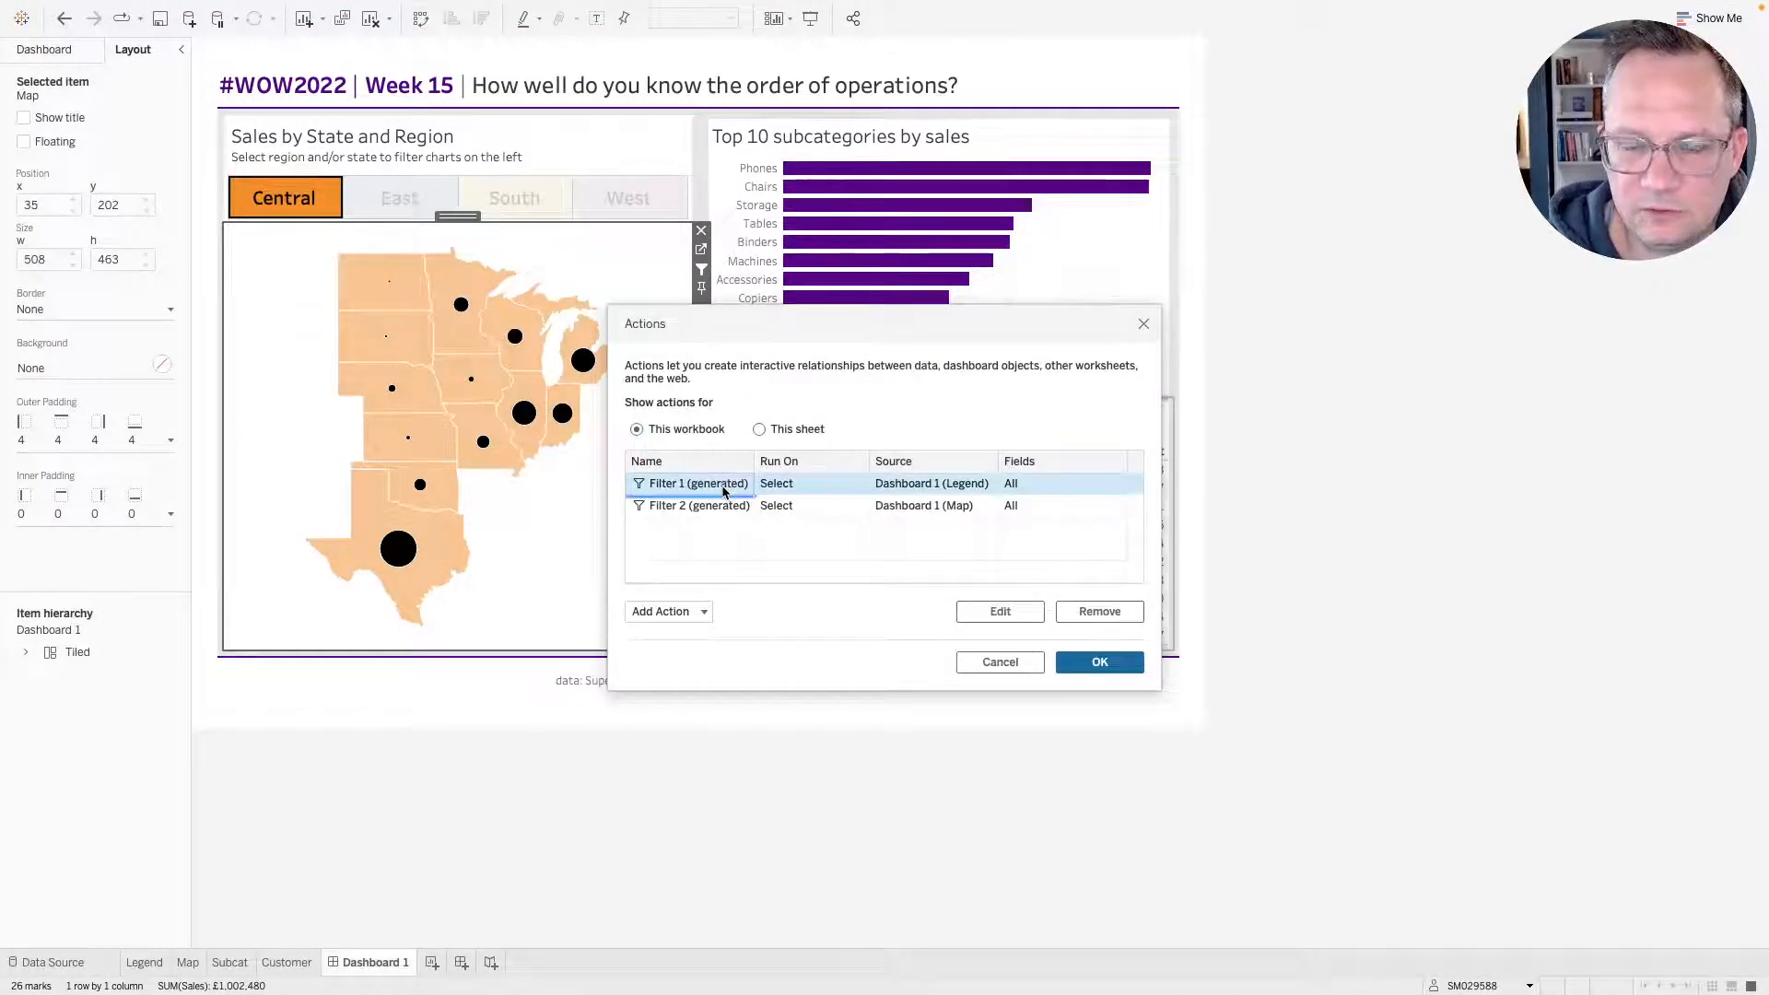
double_click(723, 491)
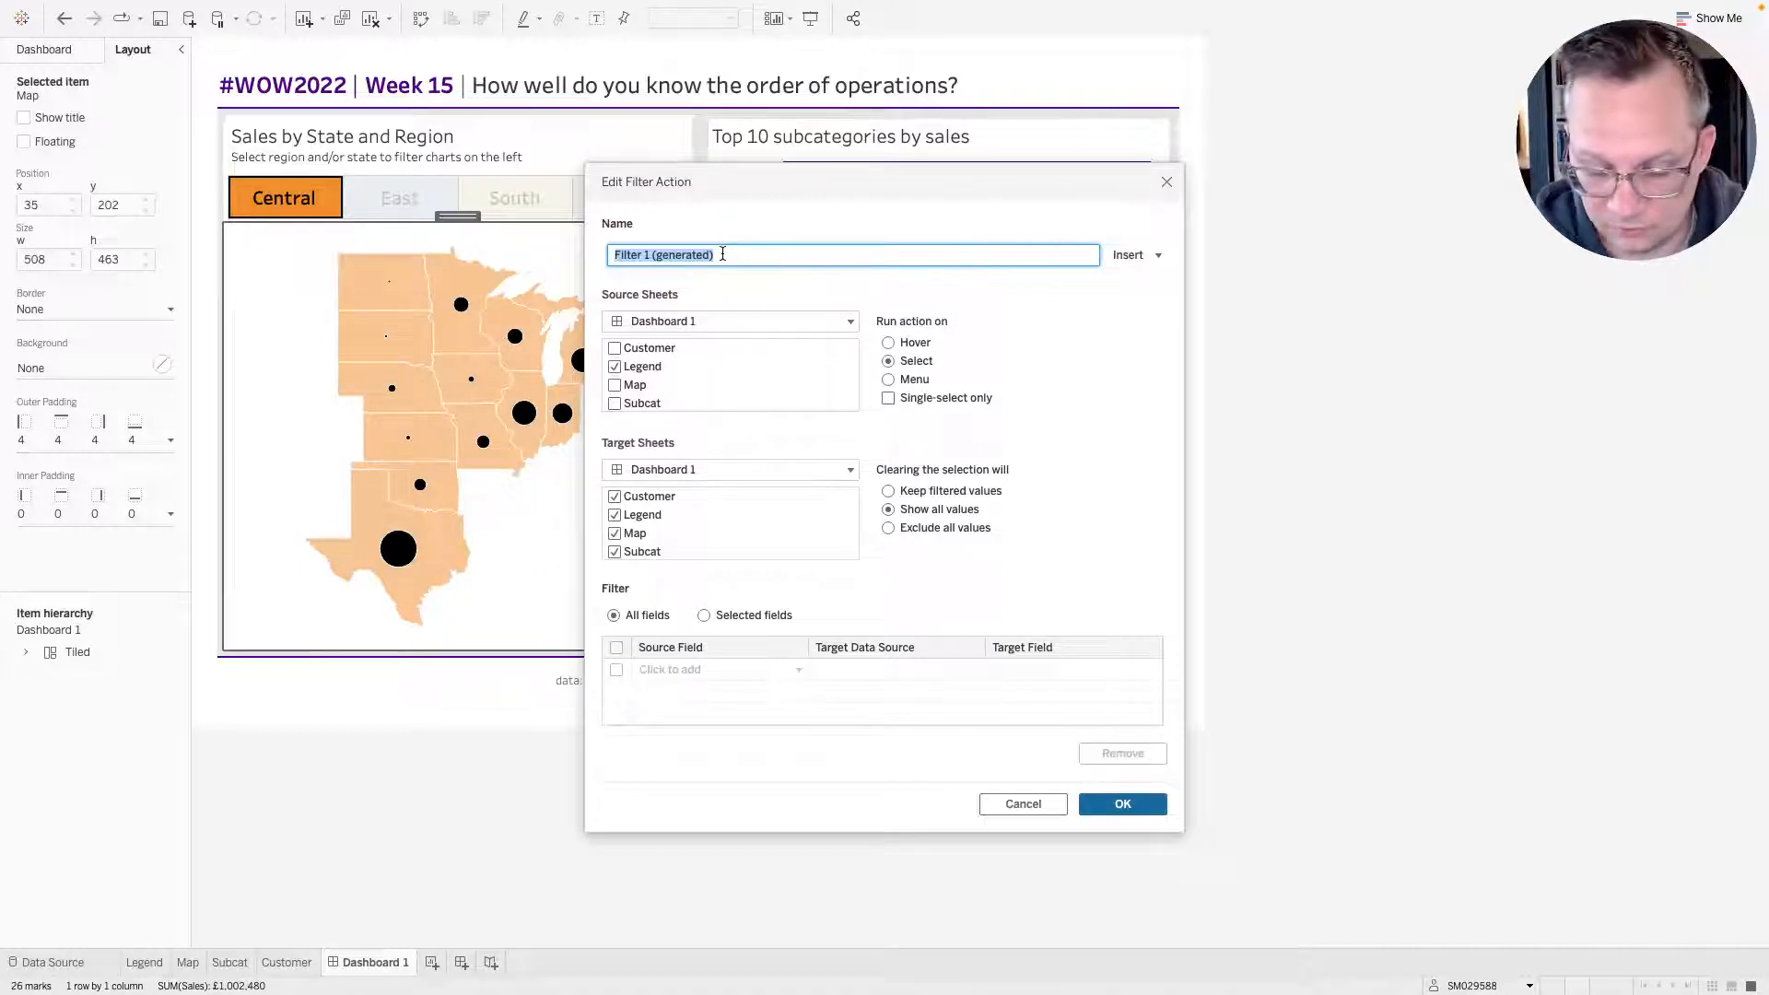
text(Legend Filter)
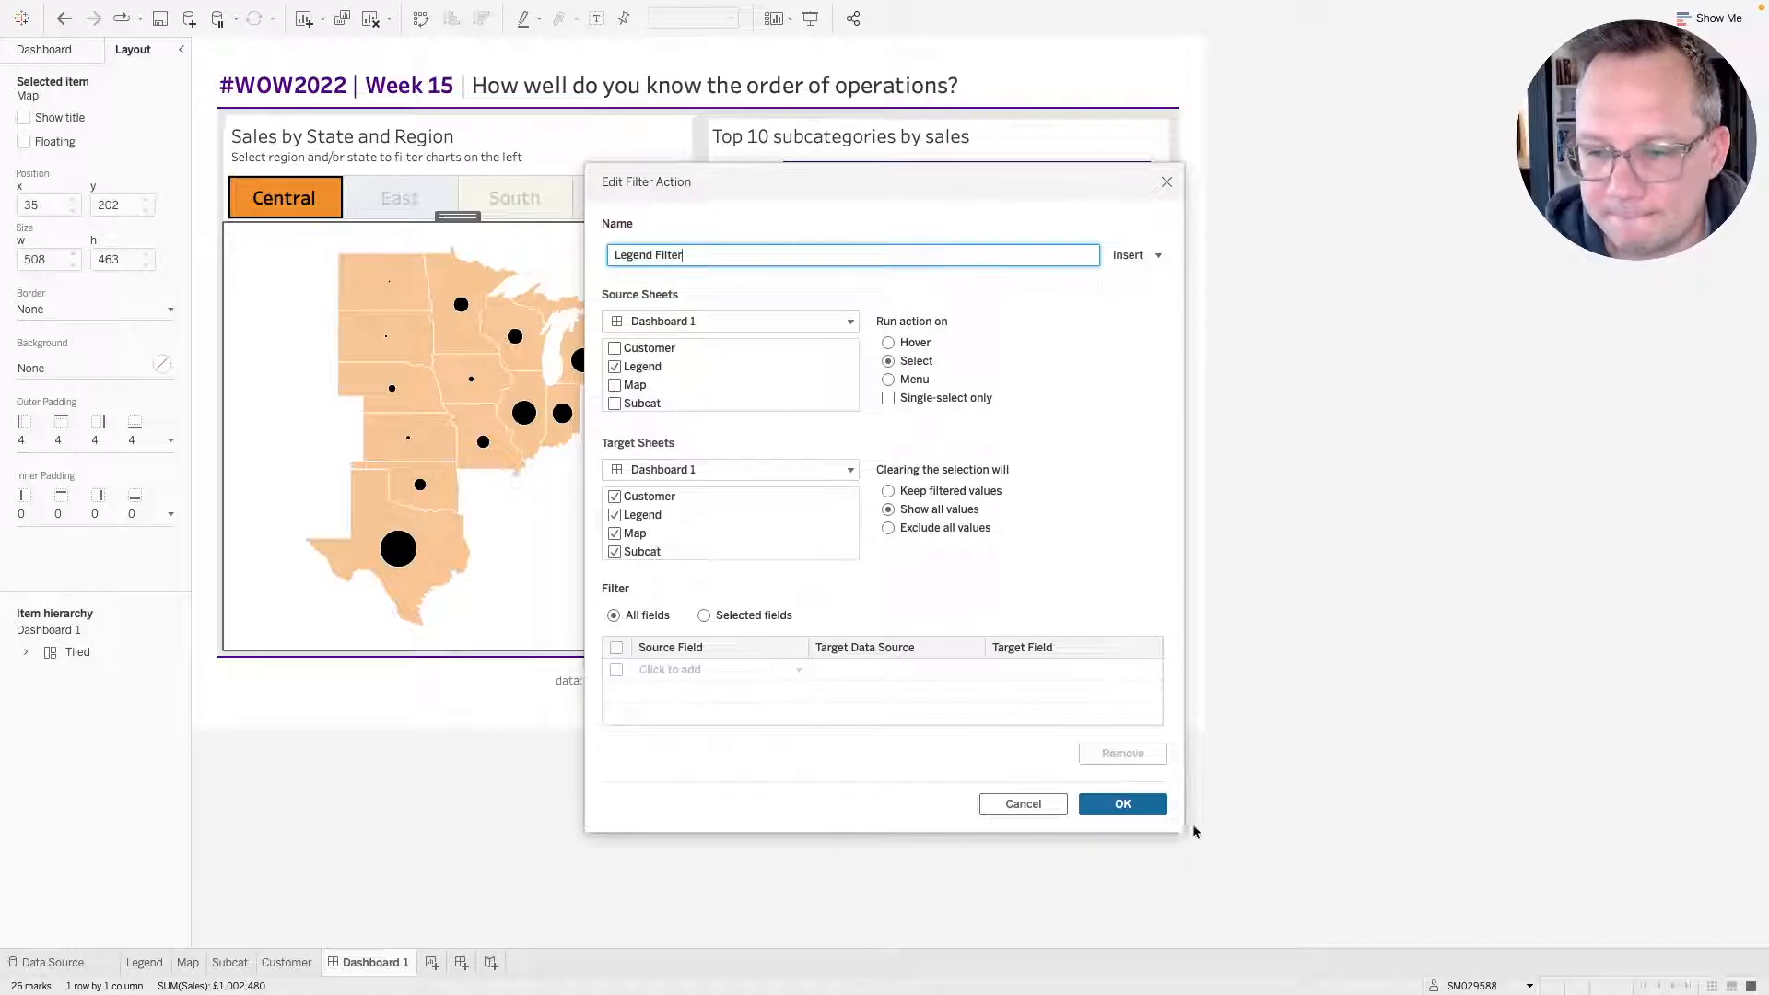
click(1131, 807)
Edit the map's filter action to exclude the Legend sheet from its targets and rename it "Map Filter".
click(694, 505)
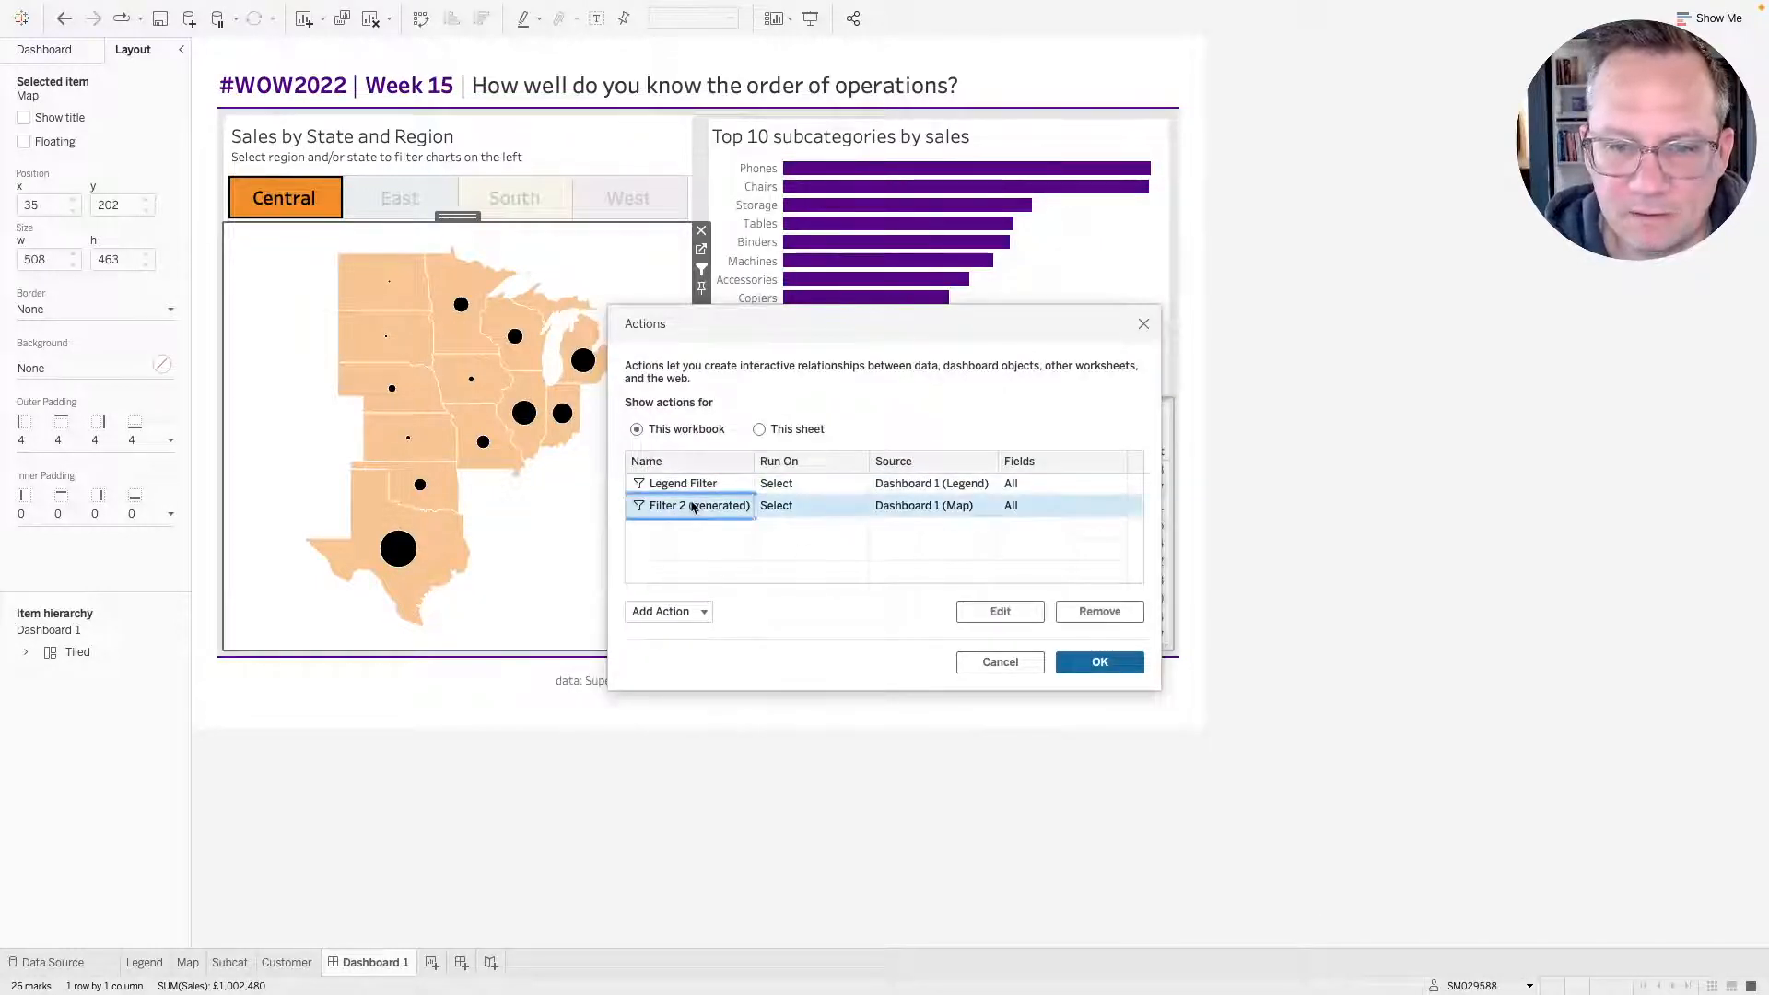
double_click(693, 505)
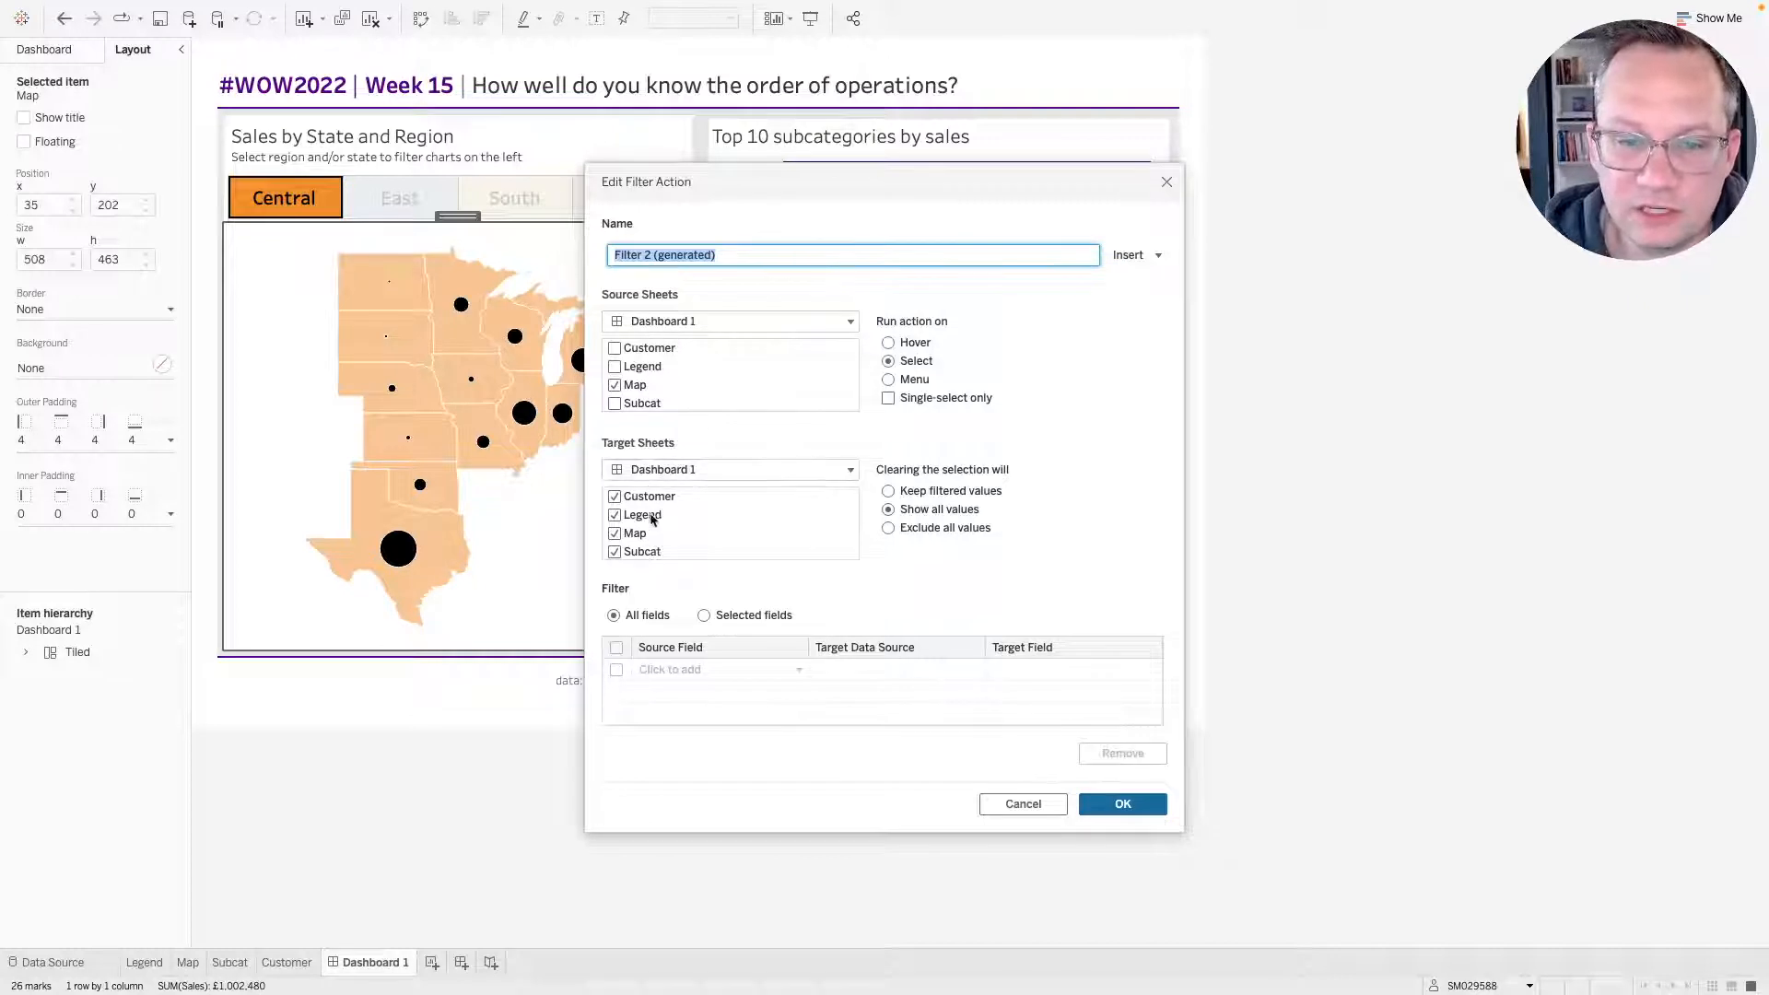
click(615, 516)
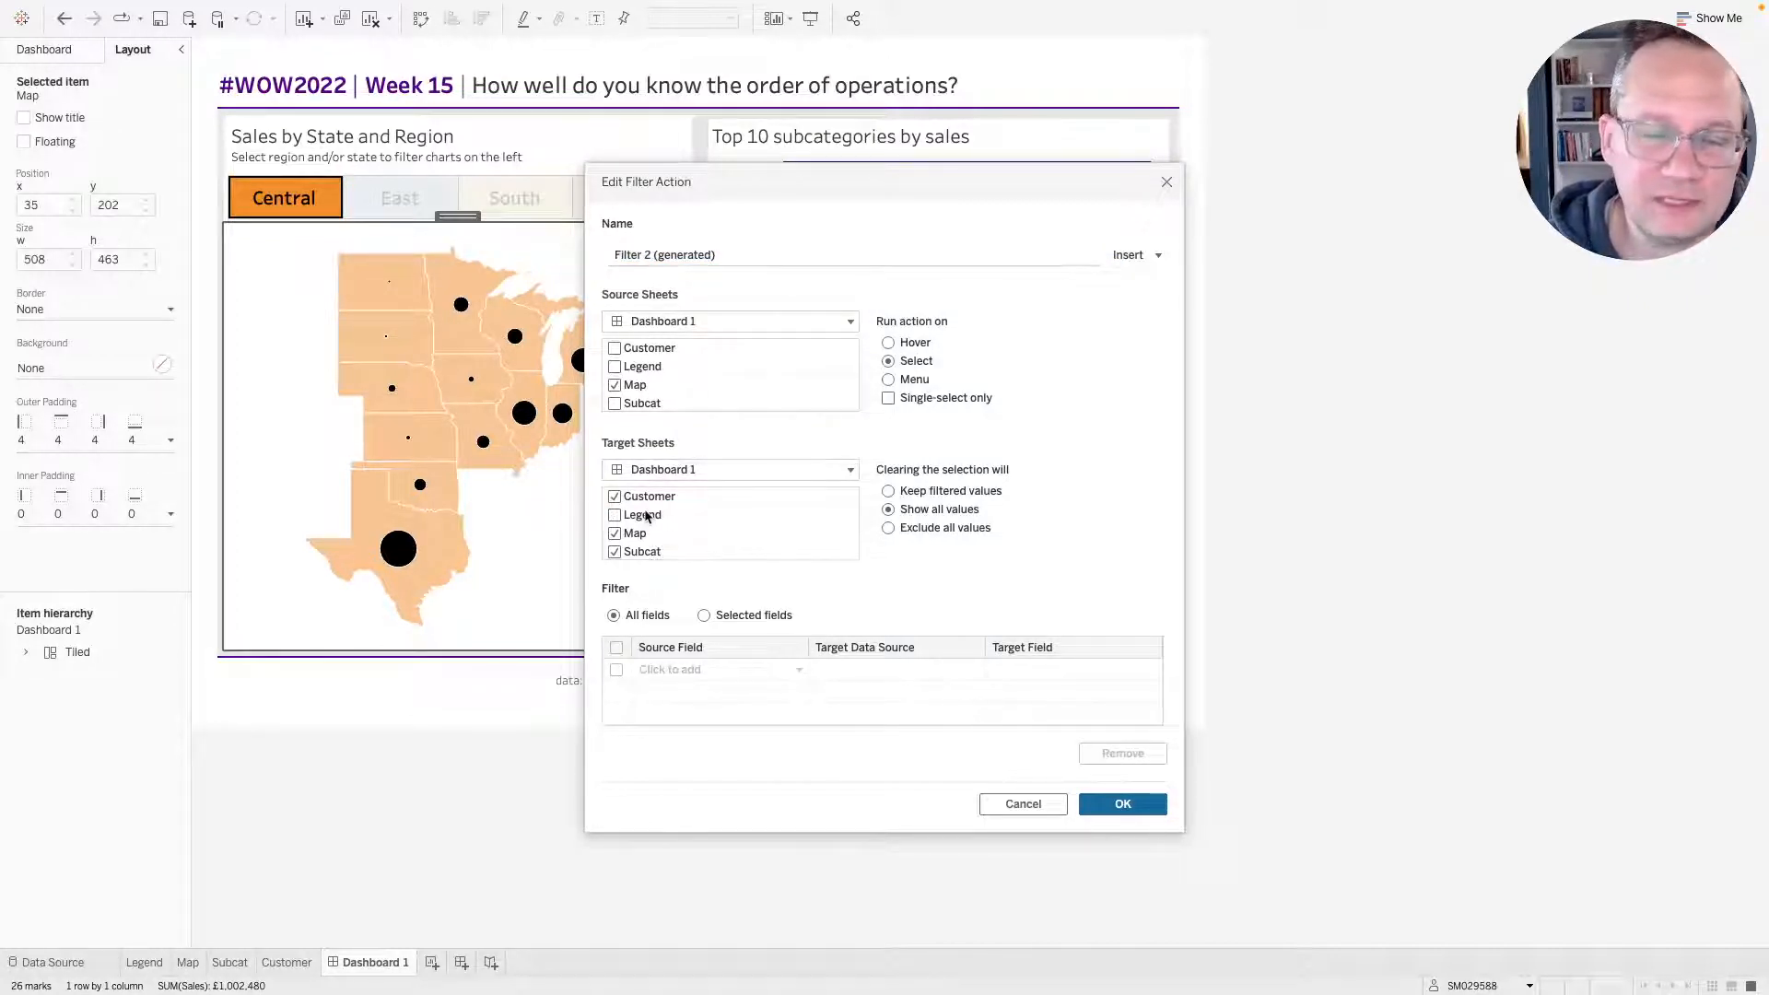
double_click(700, 256)
click(700, 258)
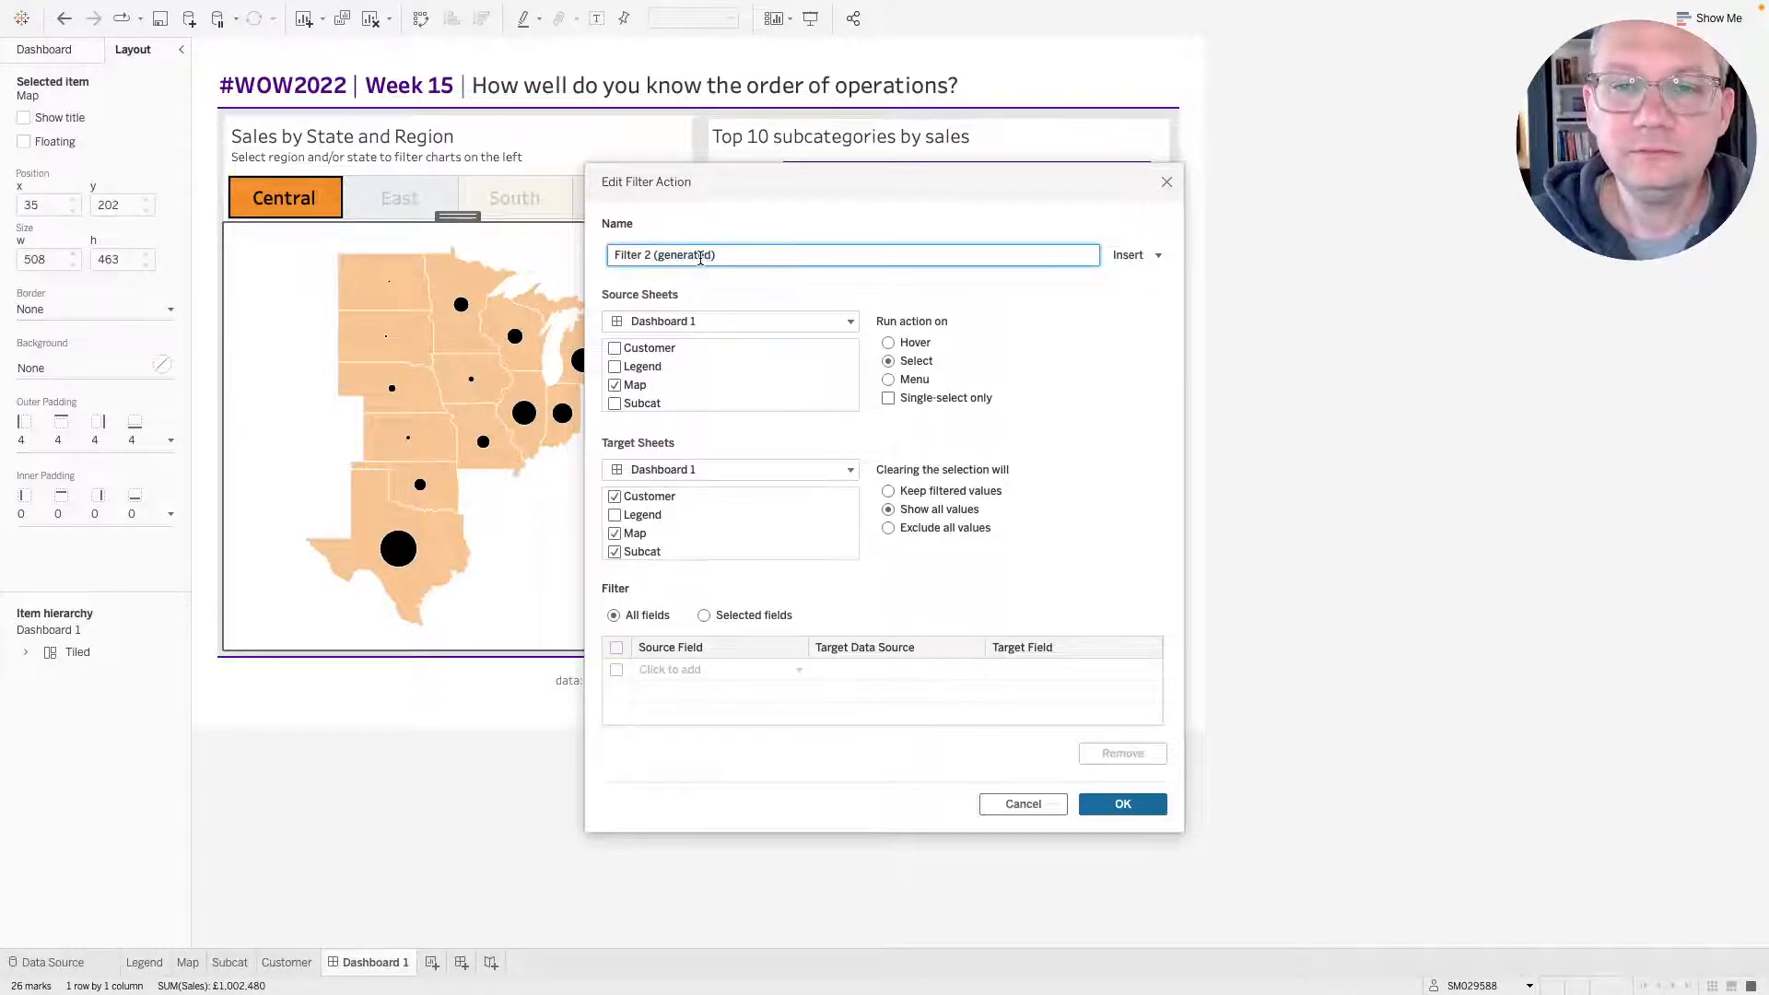
drag(677, 255, 575, 247)
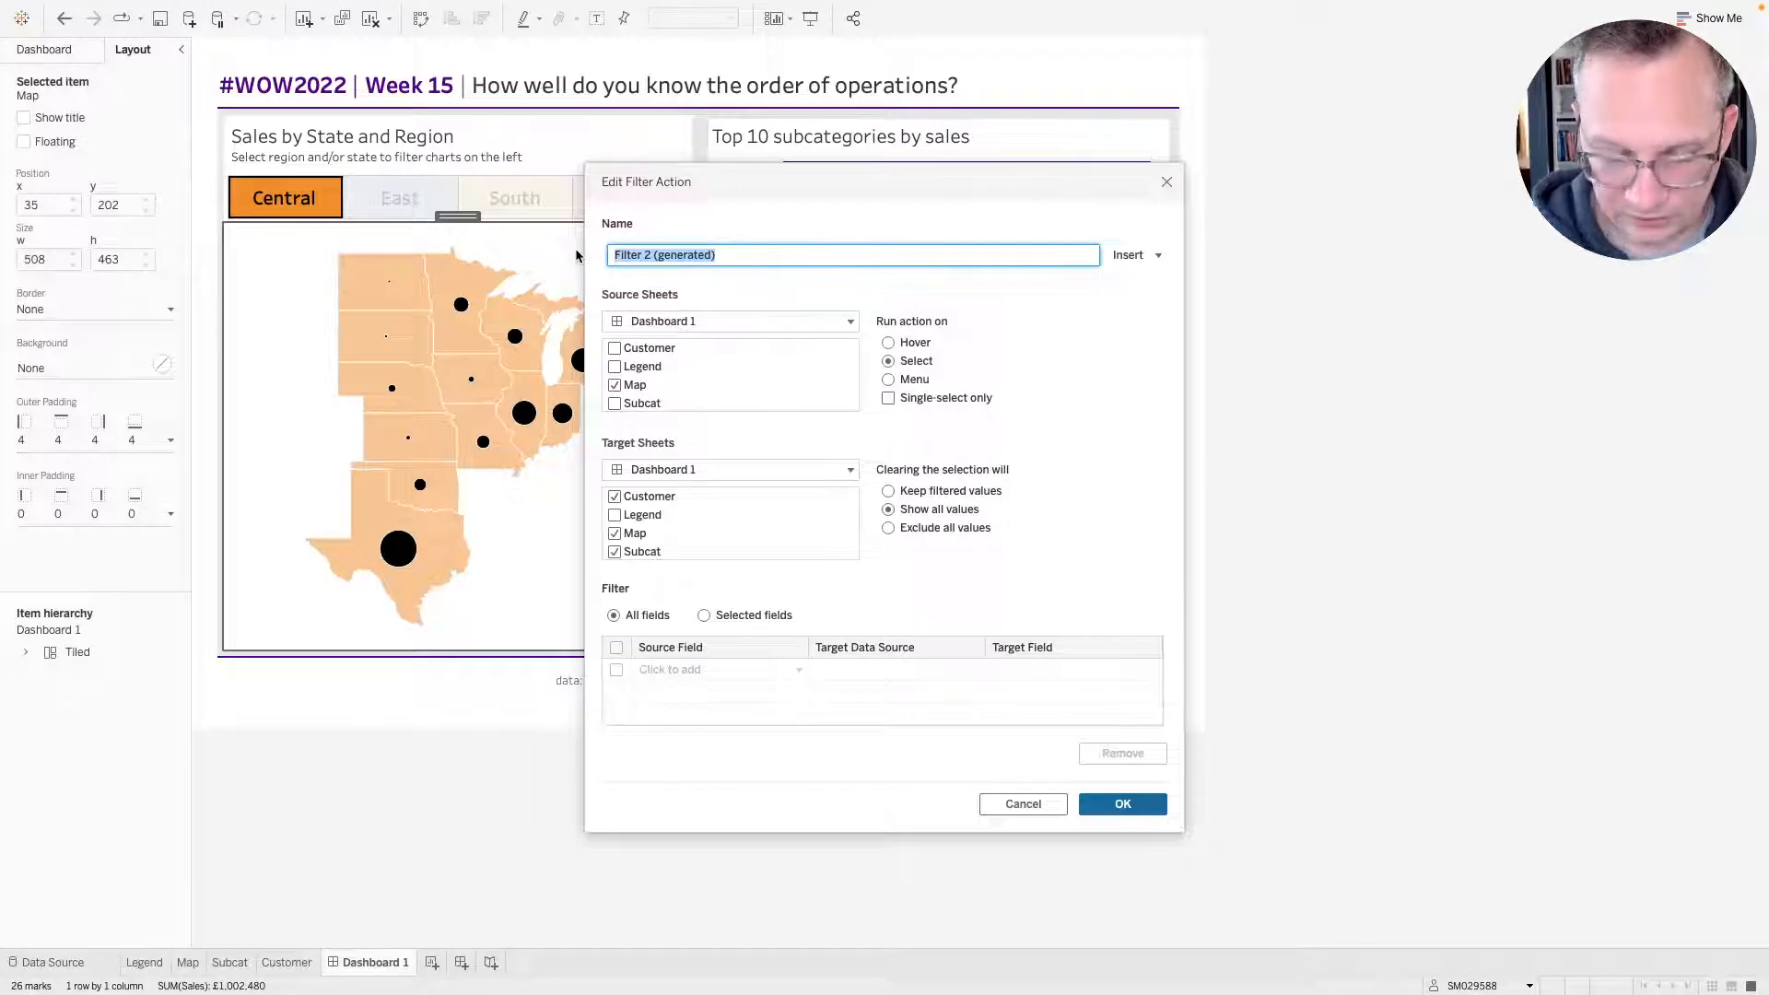
text(Map Filter)
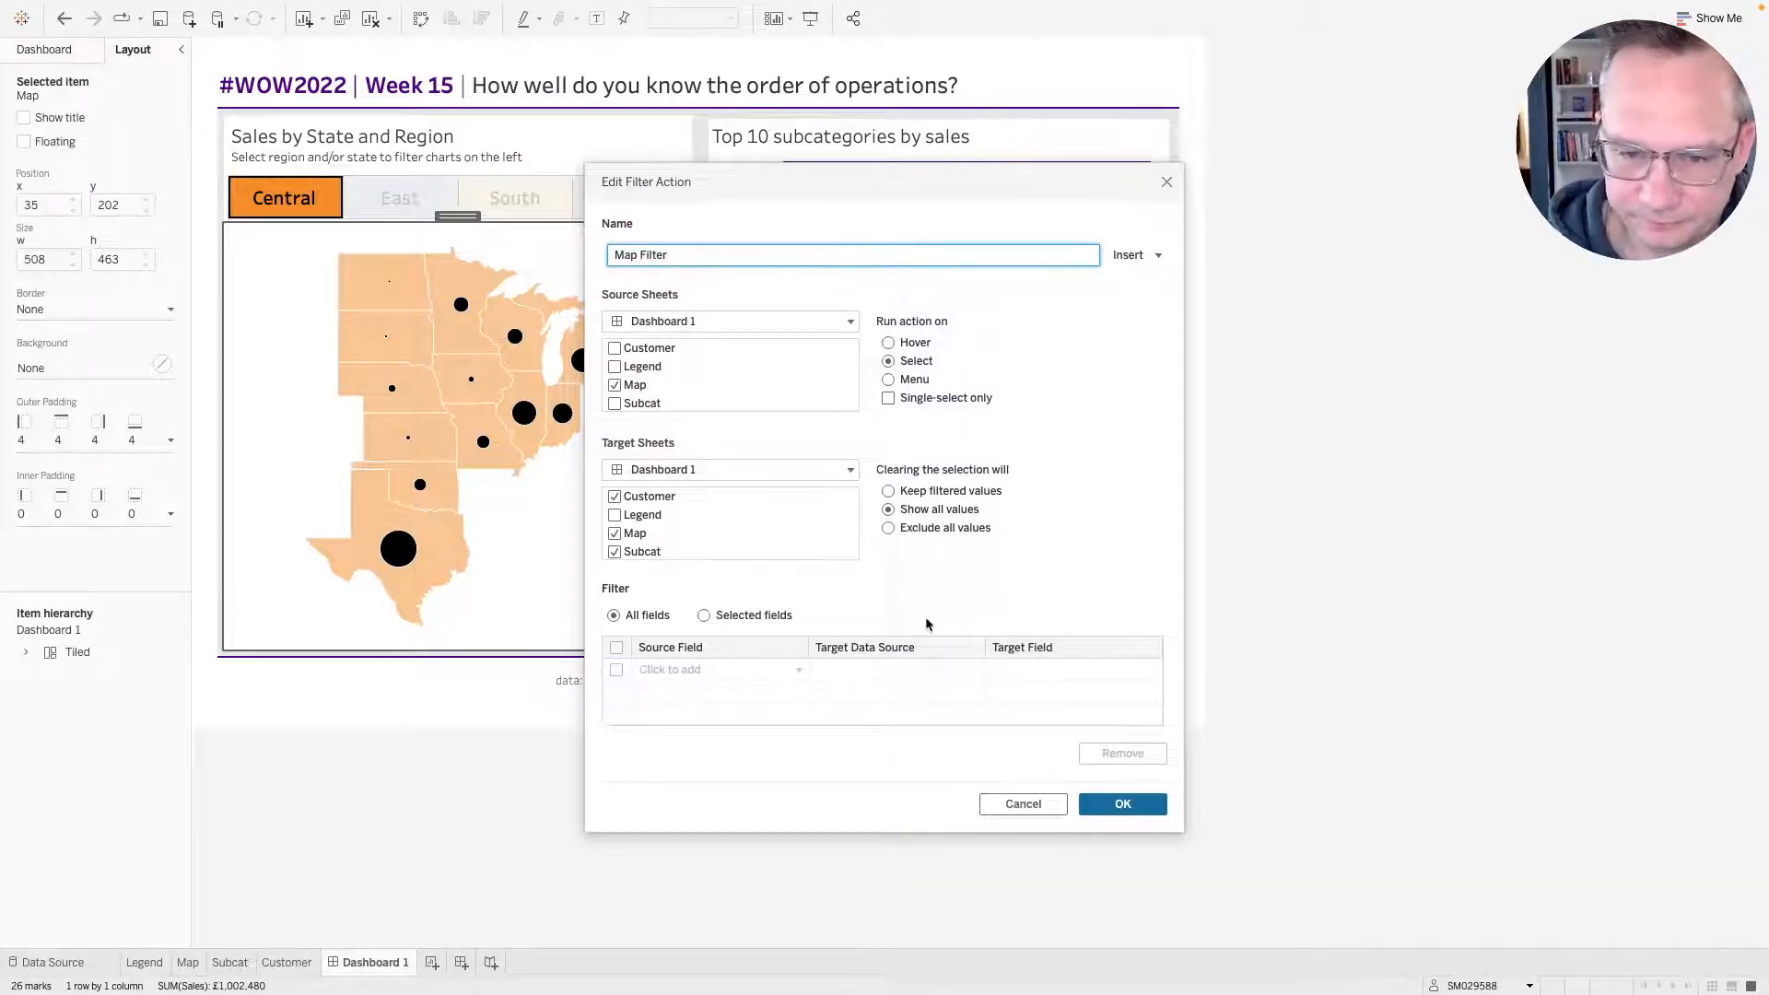
click(1122, 805)
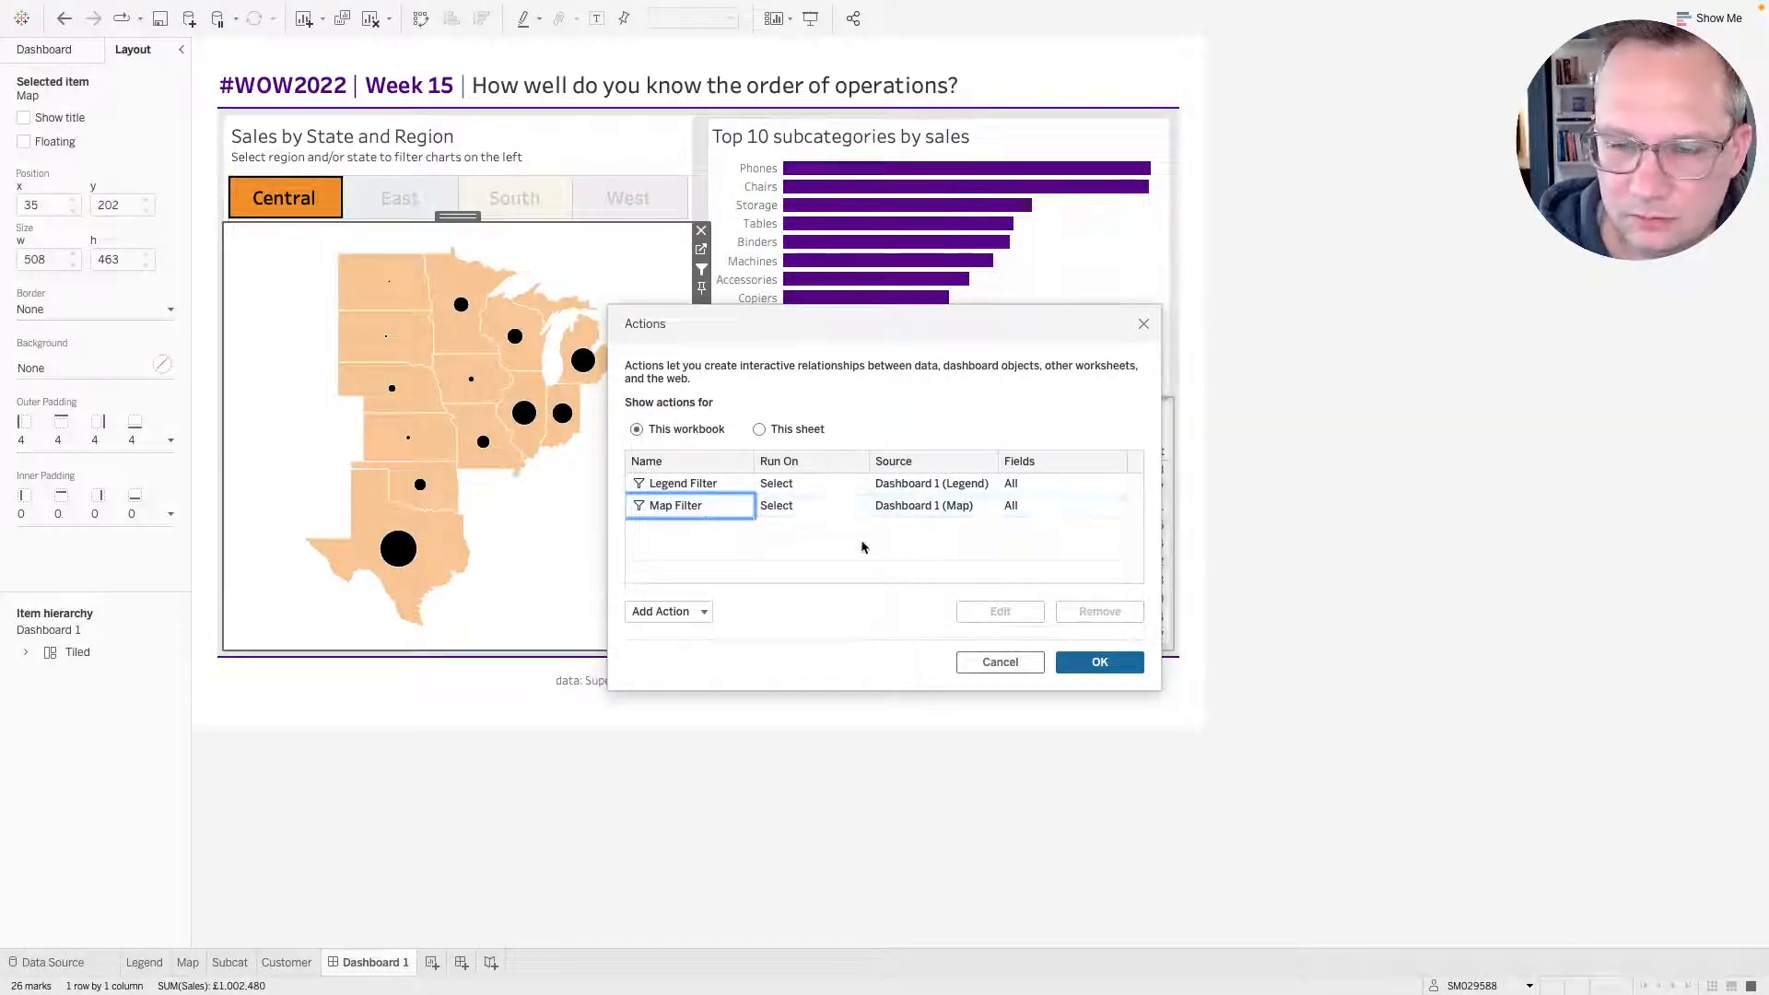
Apply the edited dashboard actions, then select and clear Missouri on the map to test the filtering.
click(1094, 667)
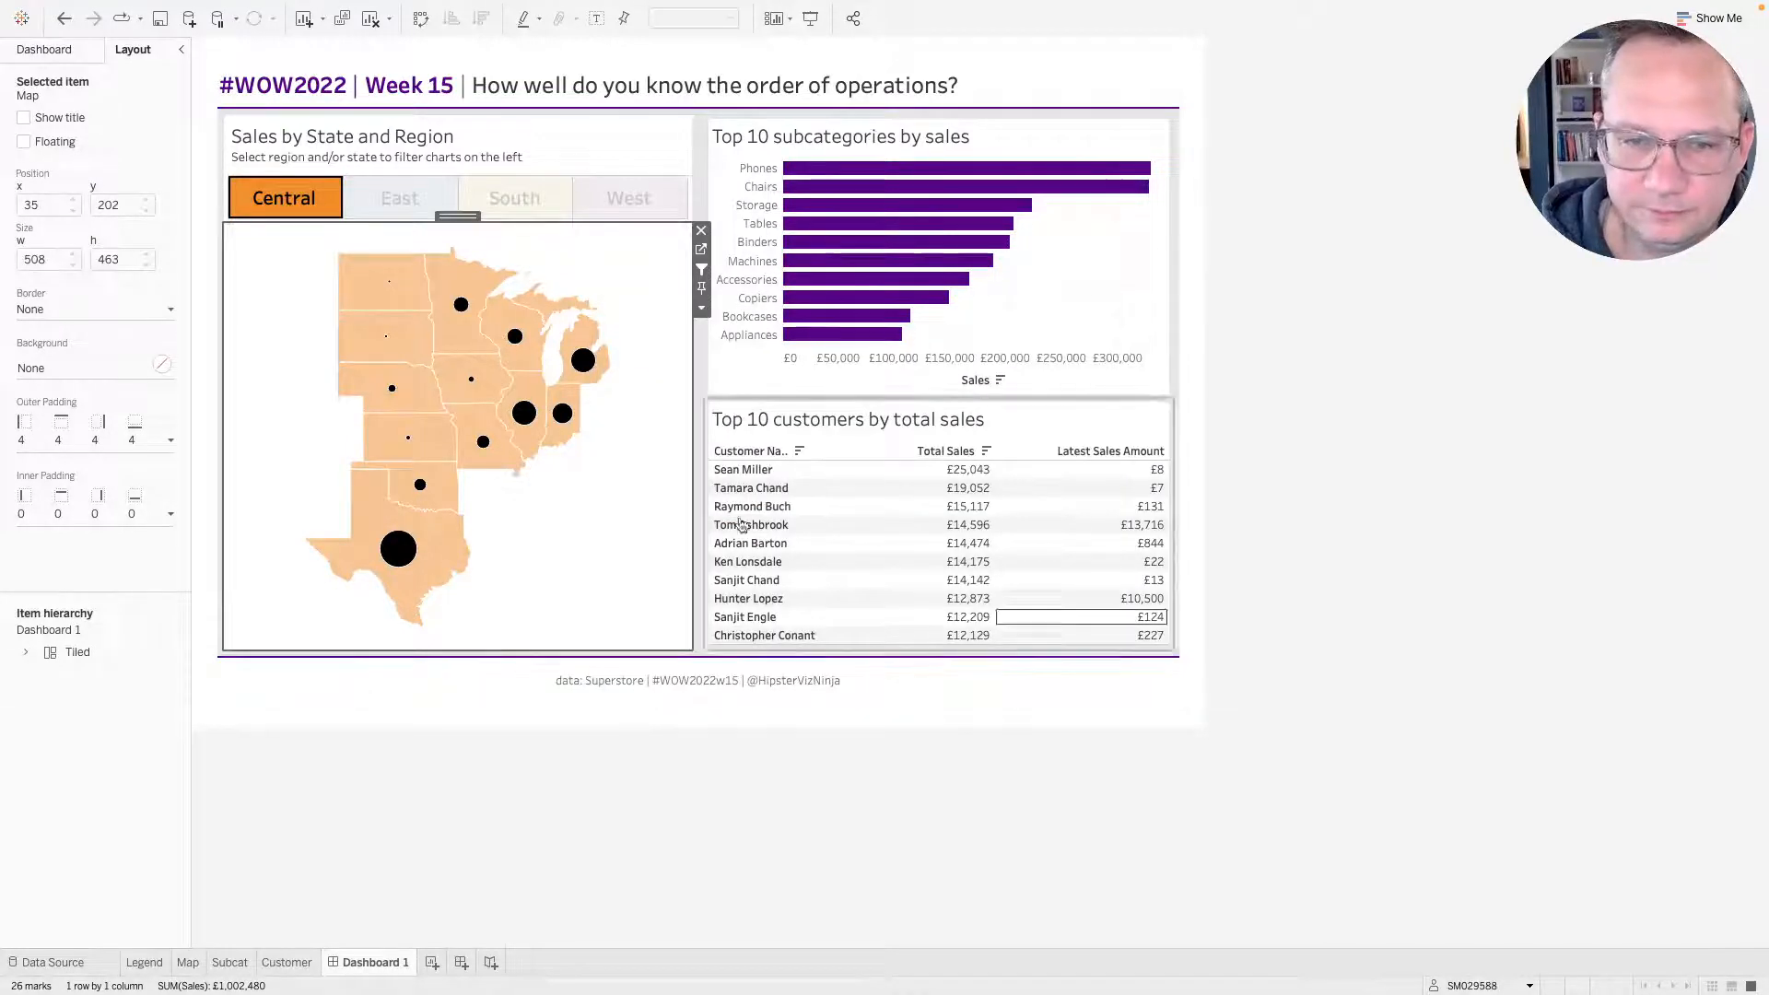
click(466, 468)
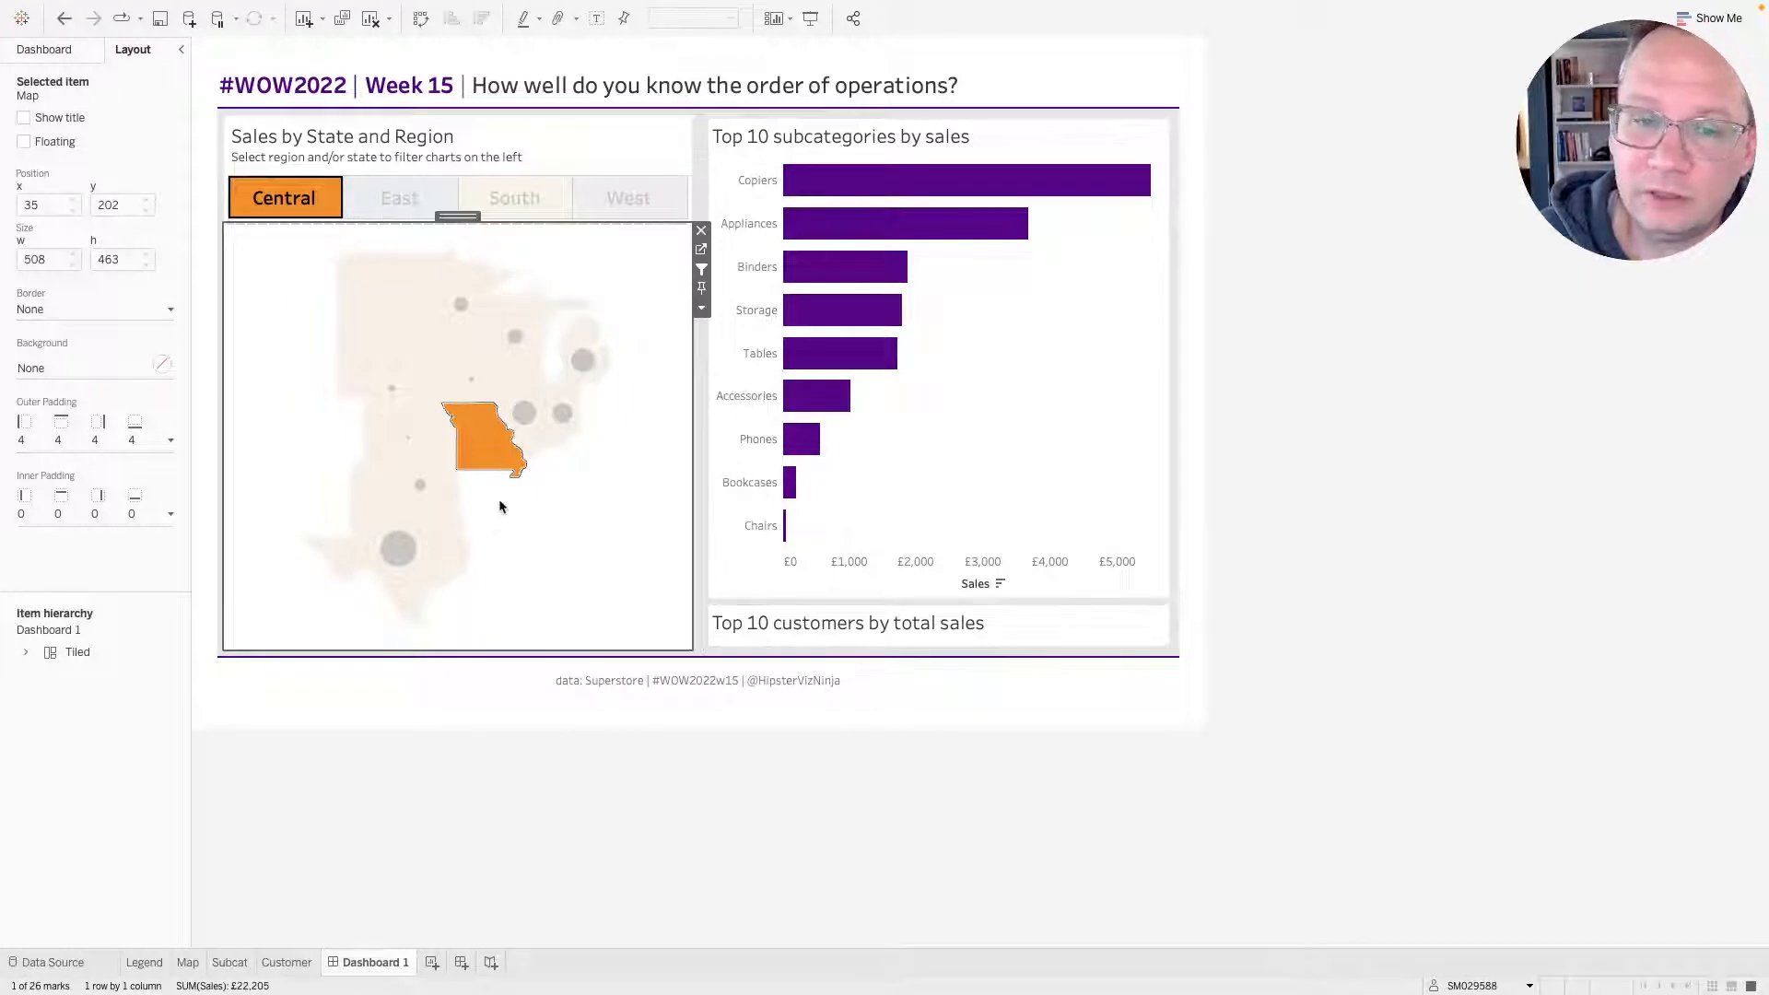
mouse_move(506, 466)
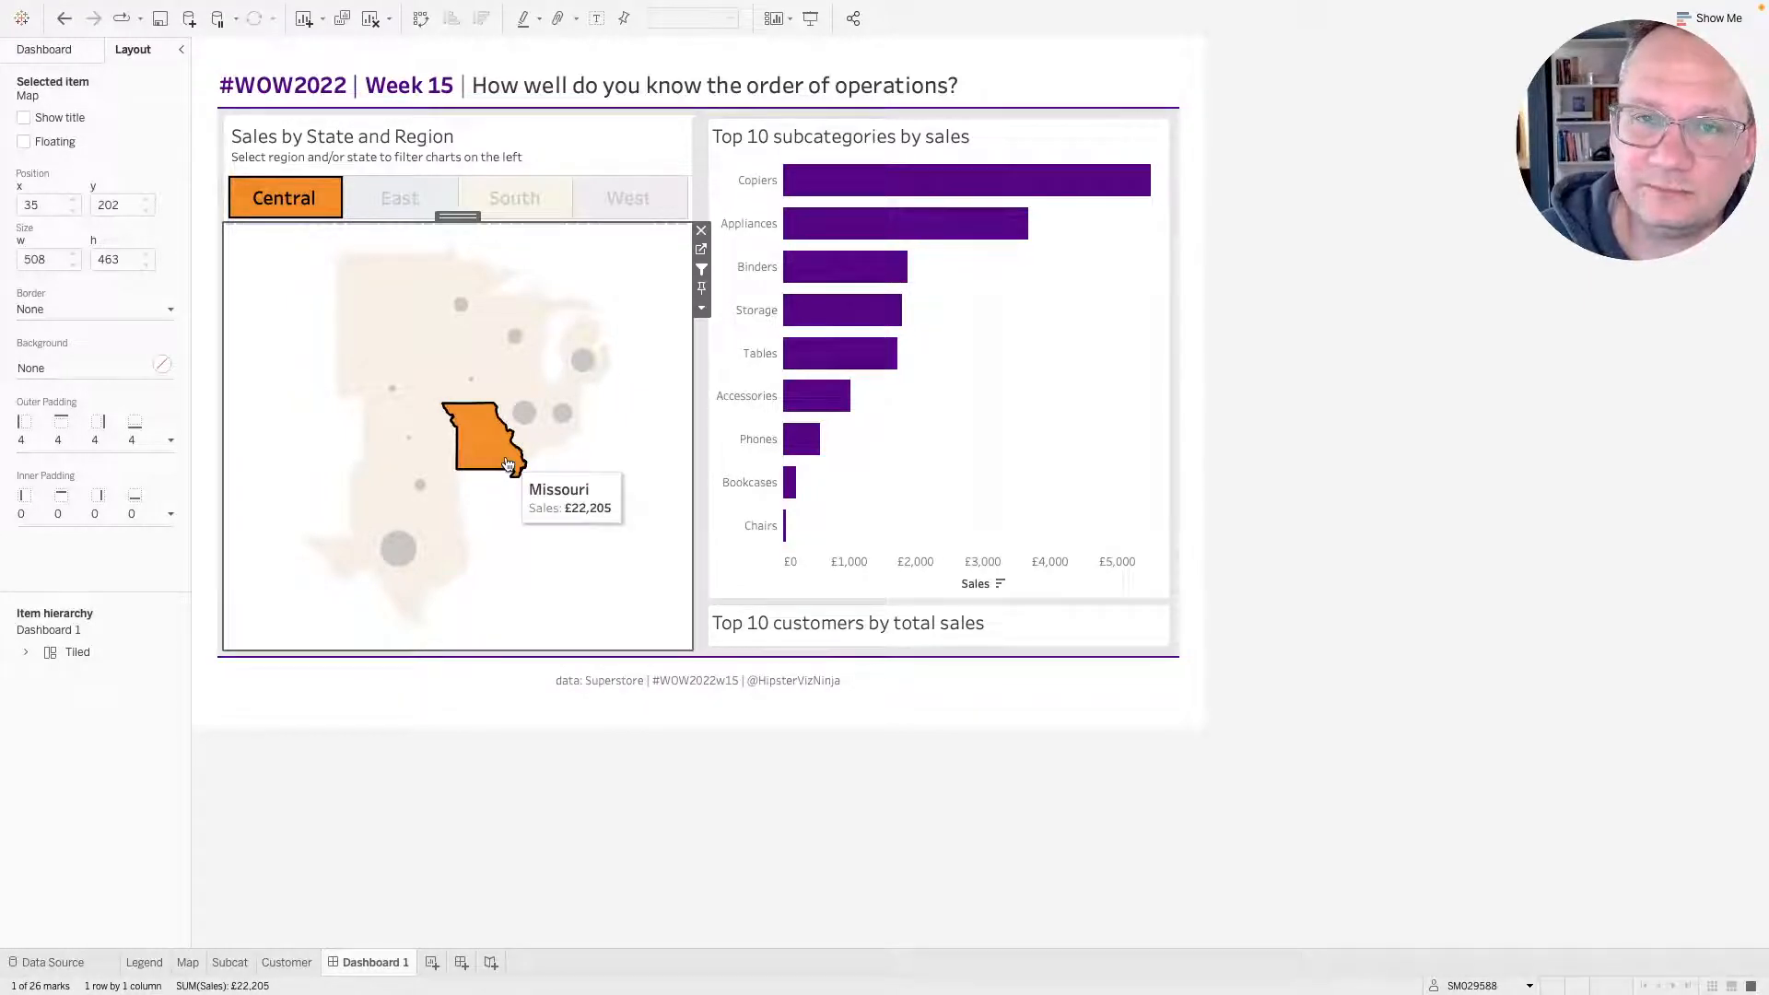
click(506, 464)
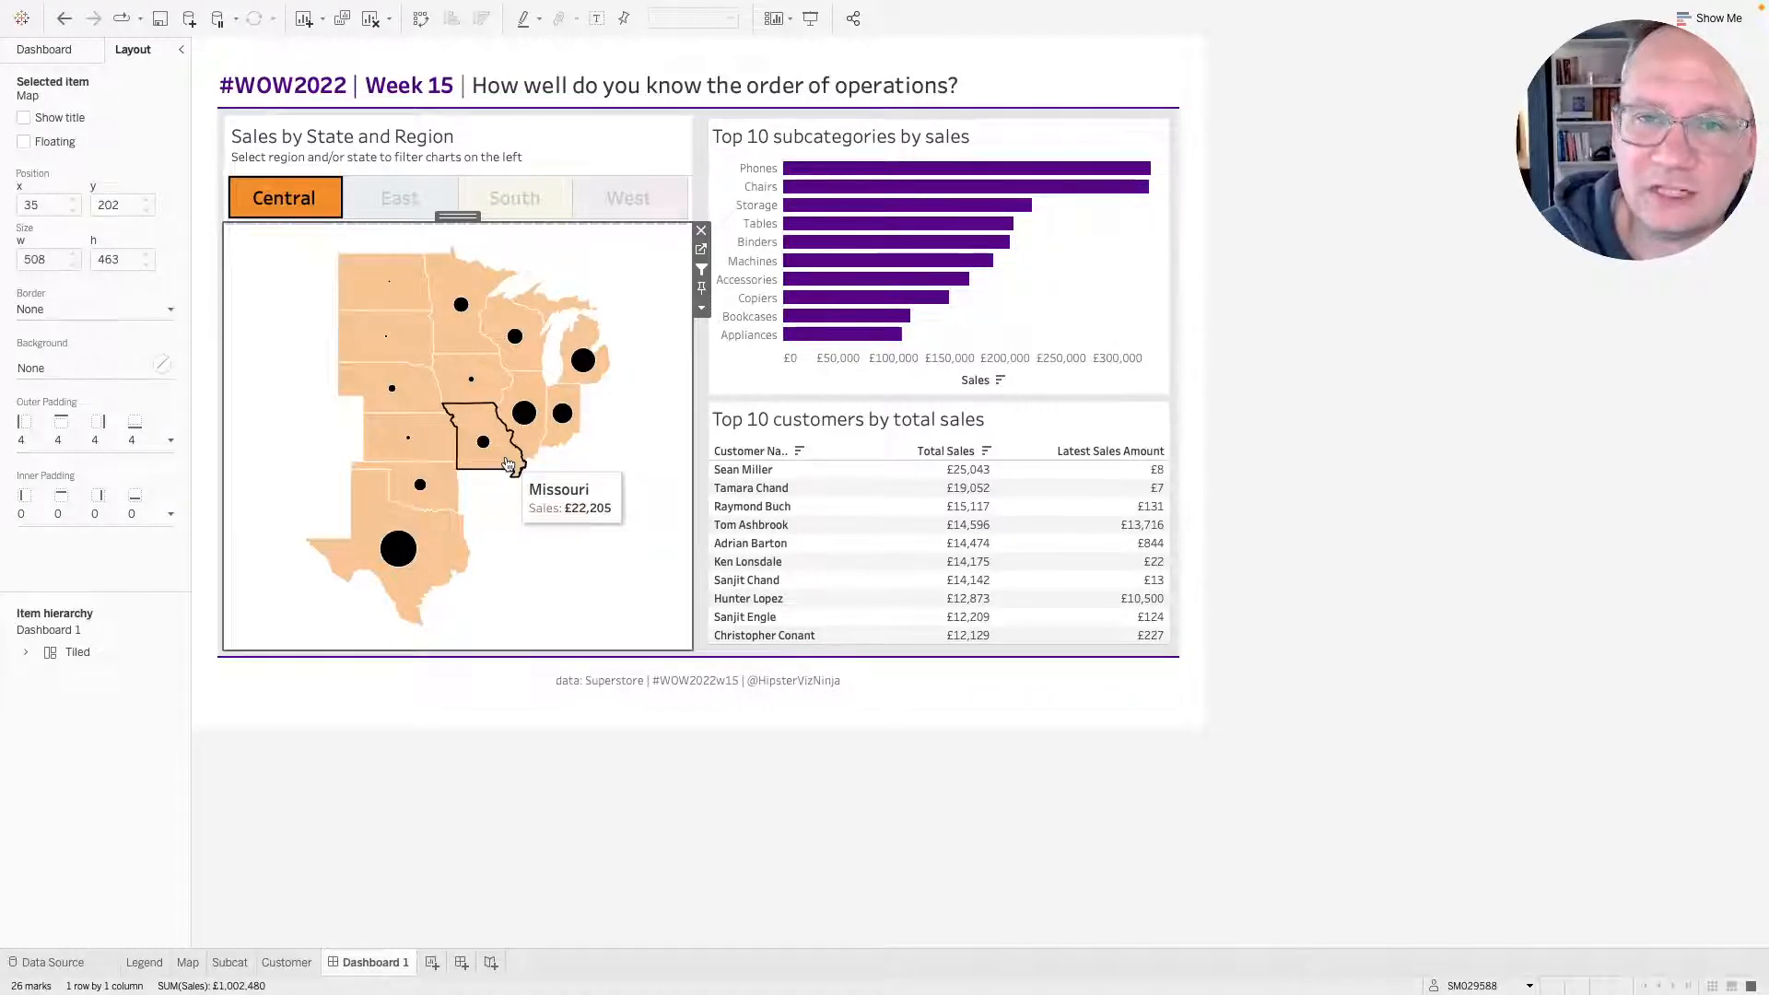
Open the Customer sheet from the dashboard and add its map action filter to context.
click(1168, 419)
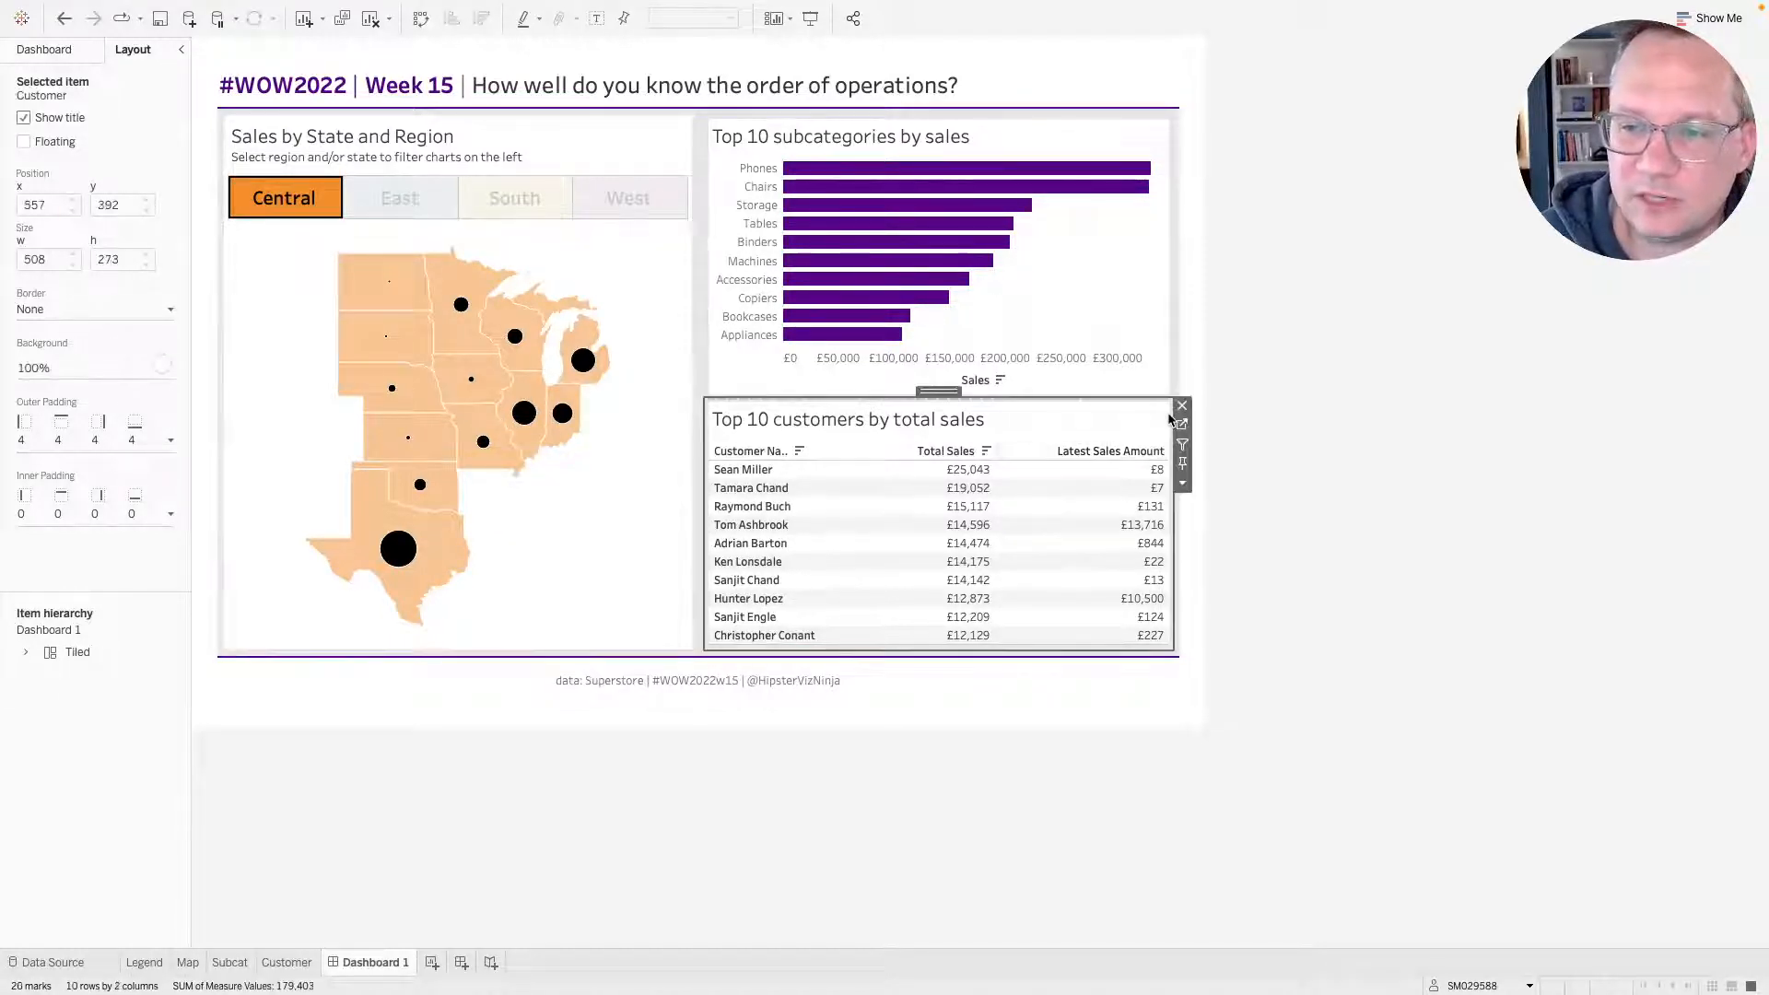
click(1182, 423)
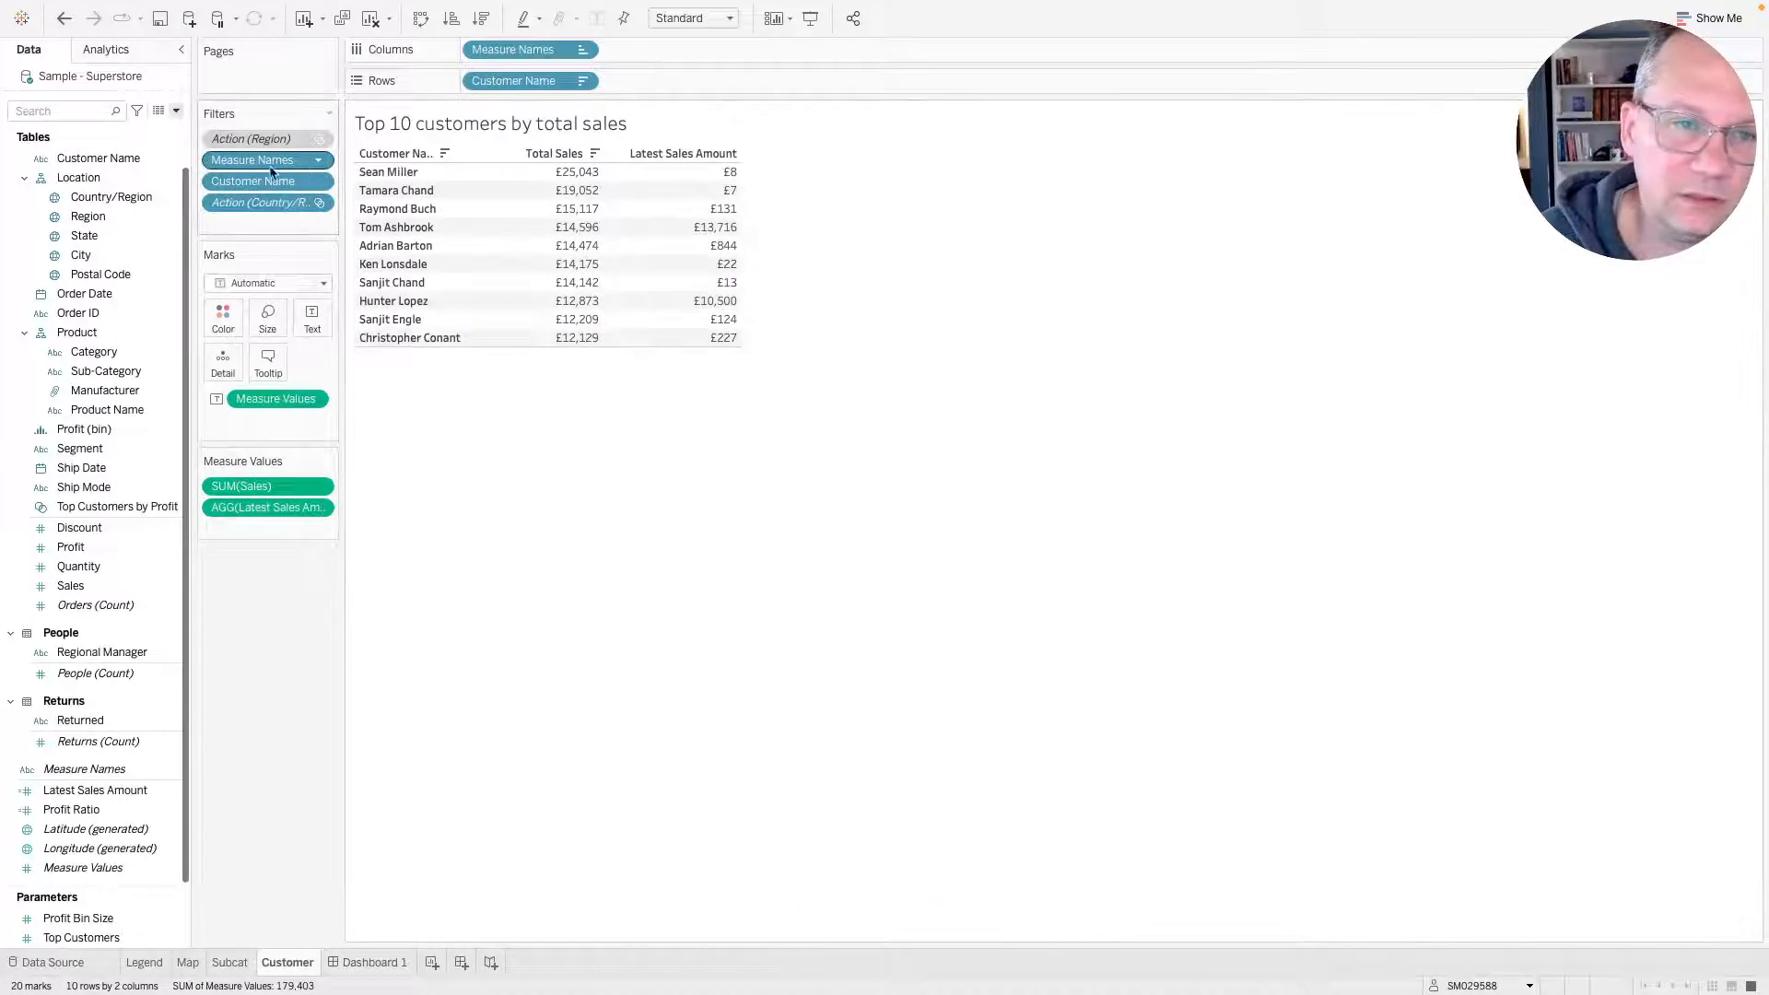
right_click(286, 208)
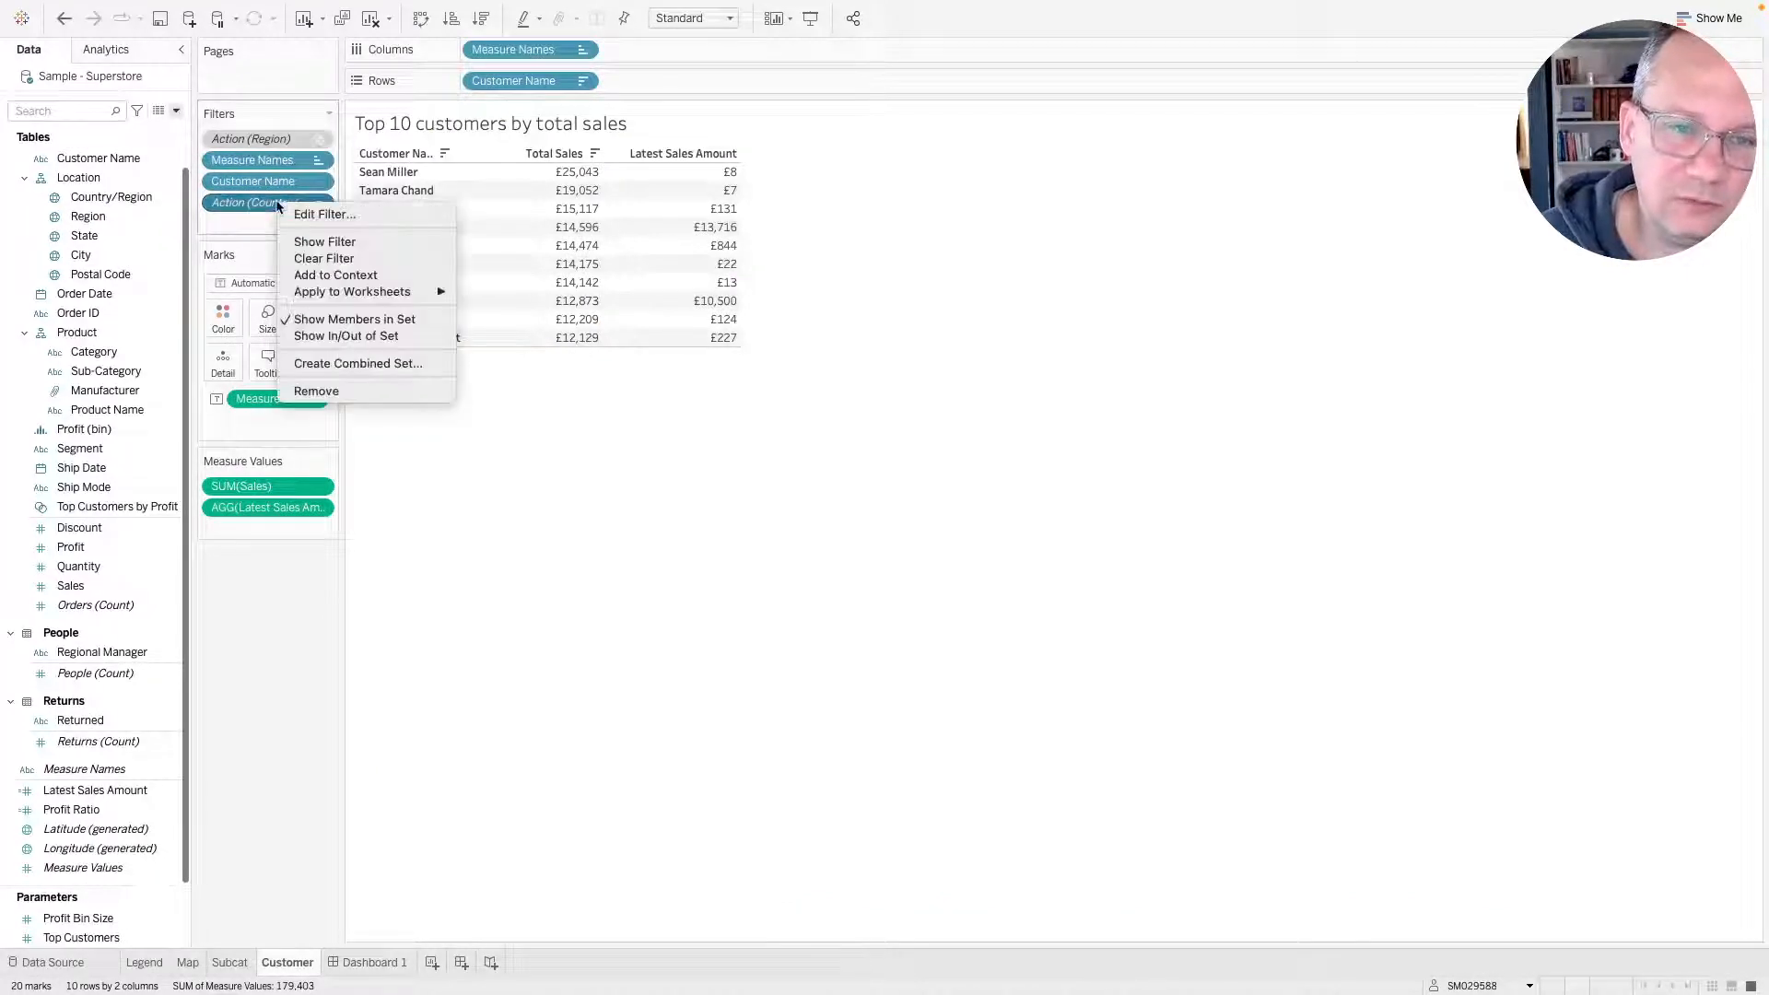
click(373, 275)
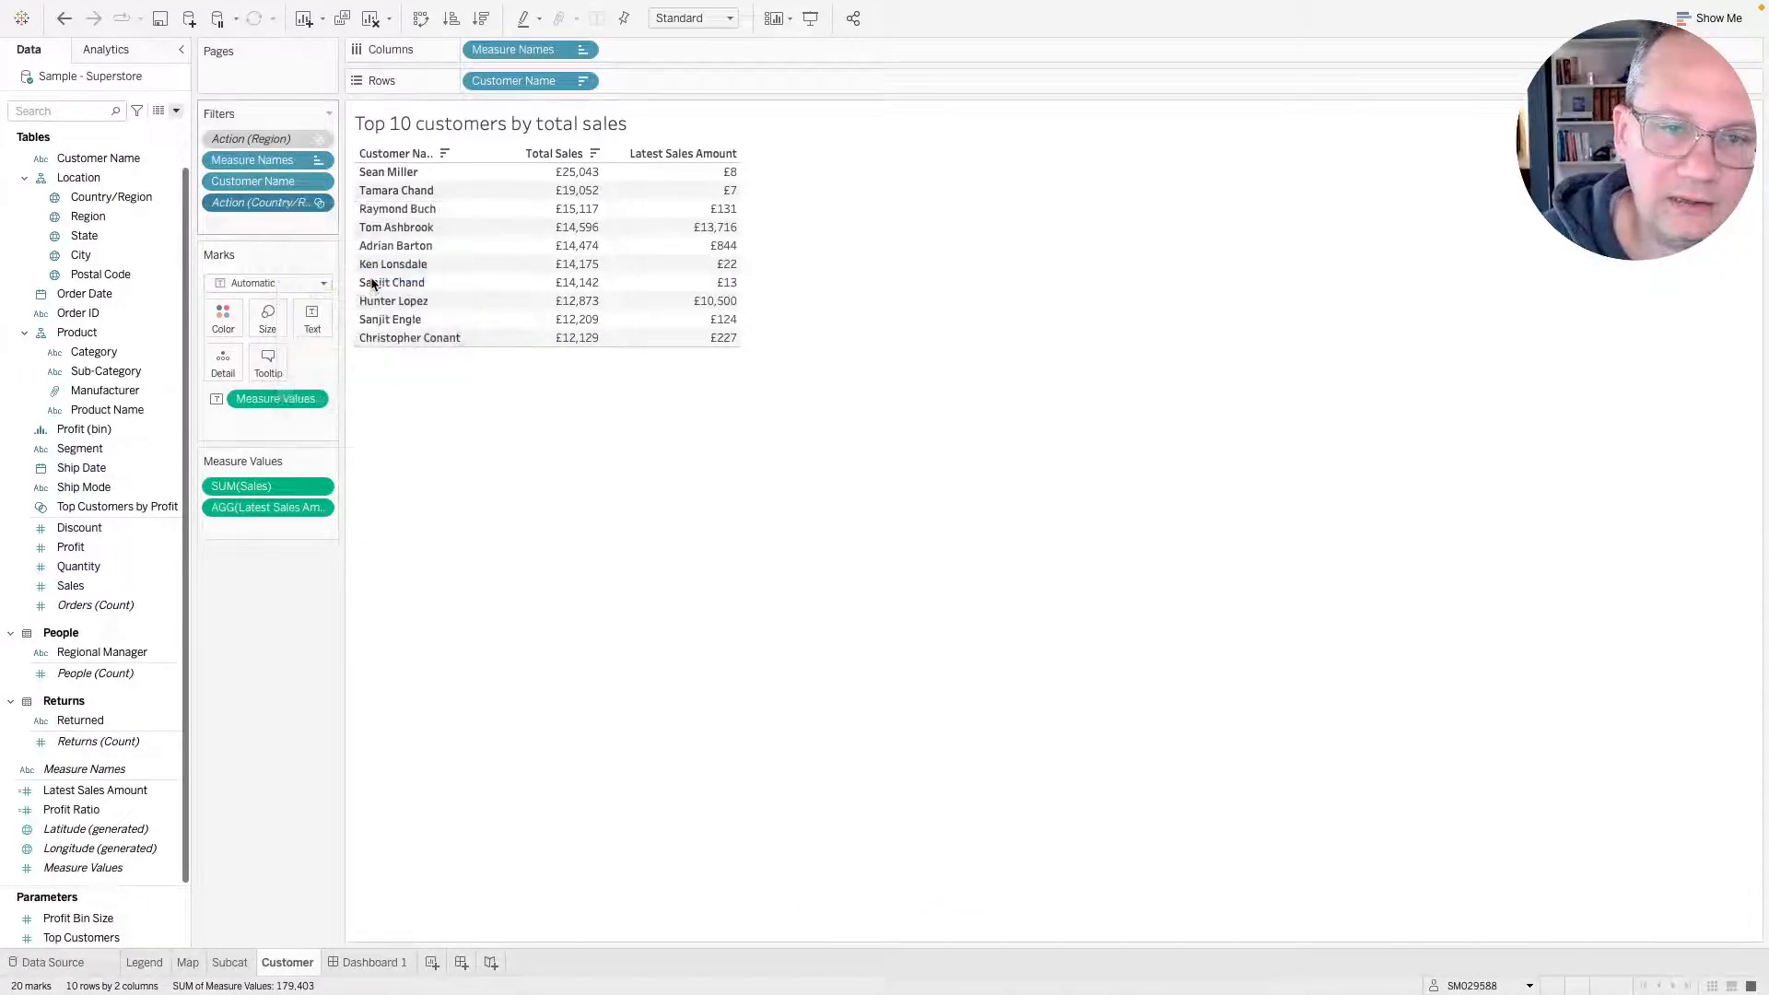
Add the map action filter on the Subcat sheet to context and return to the dashboard.
click(229, 961)
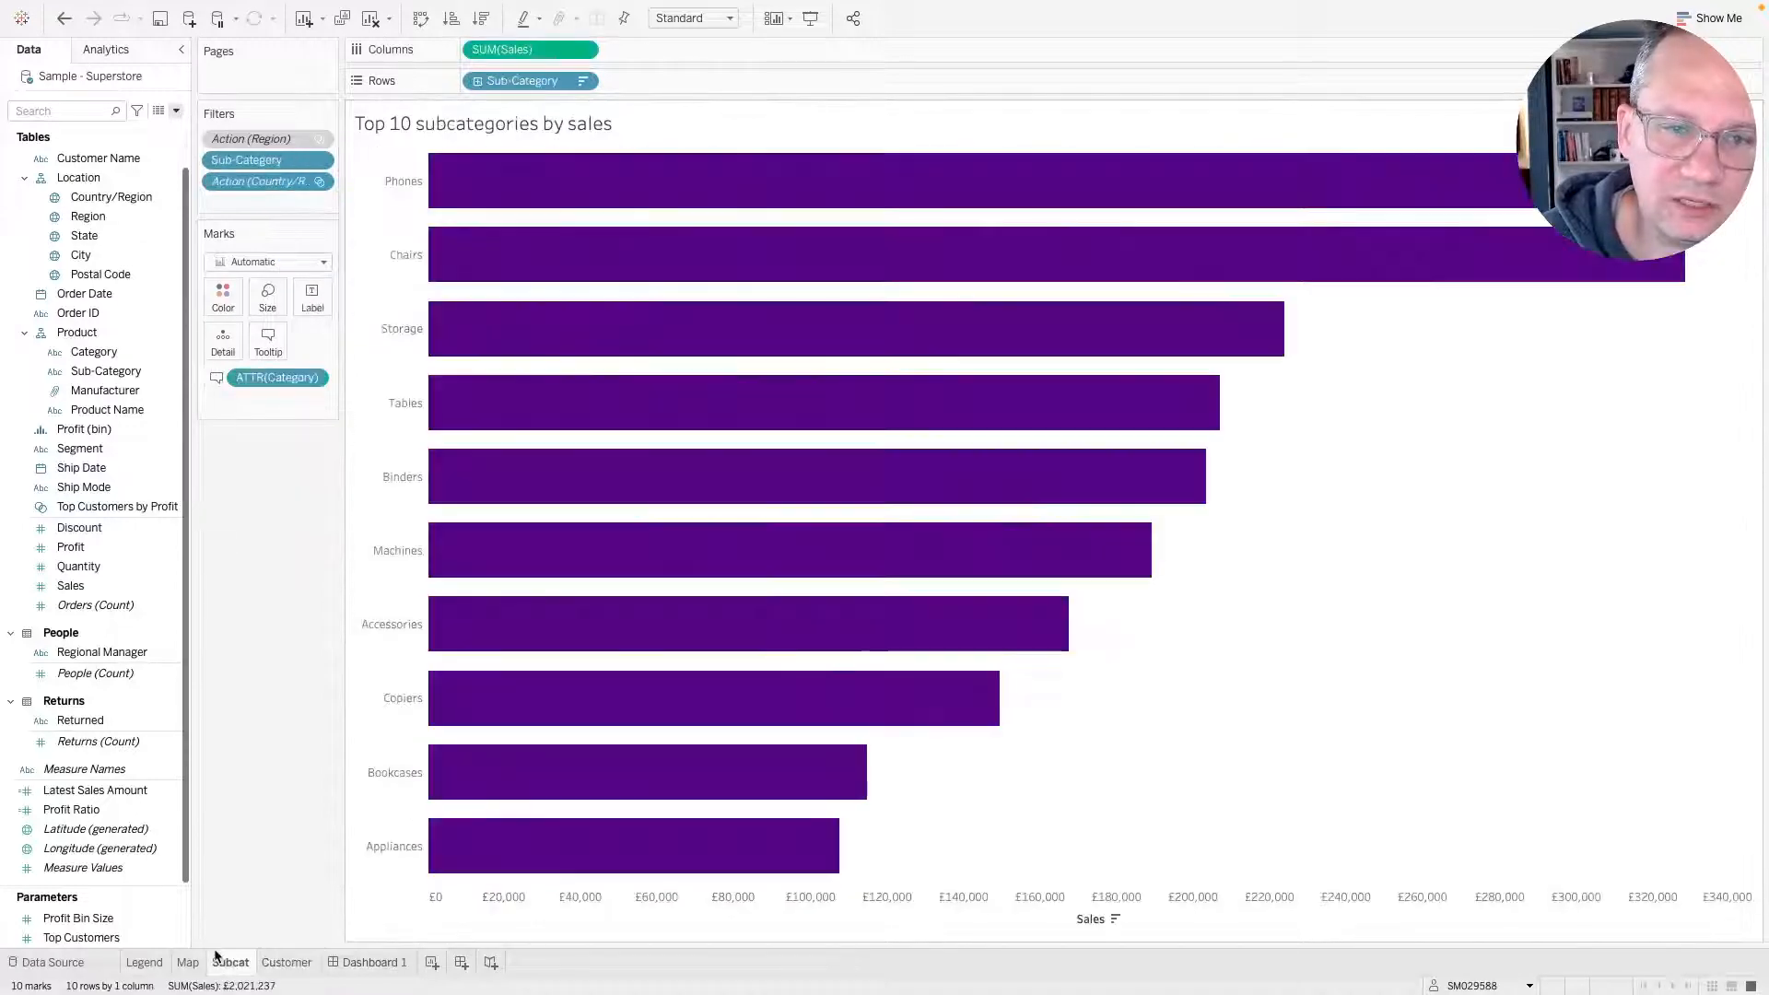
right_click(264, 185)
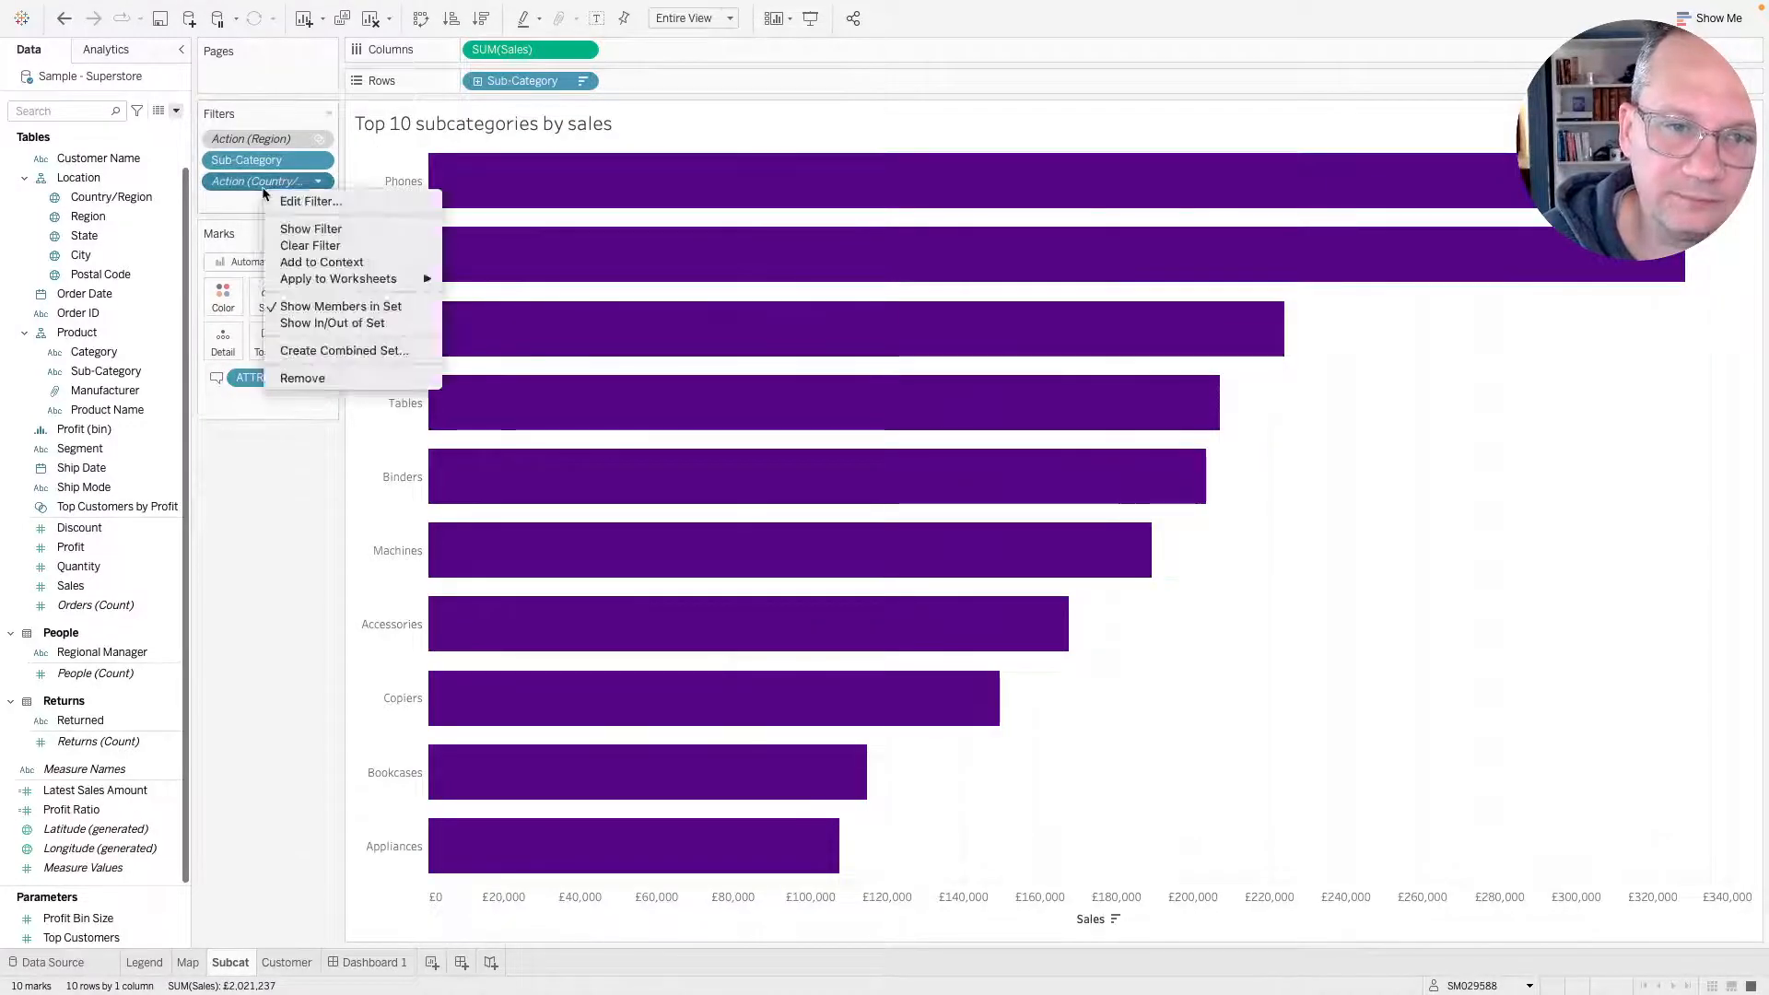
click(291, 263)
click(369, 962)
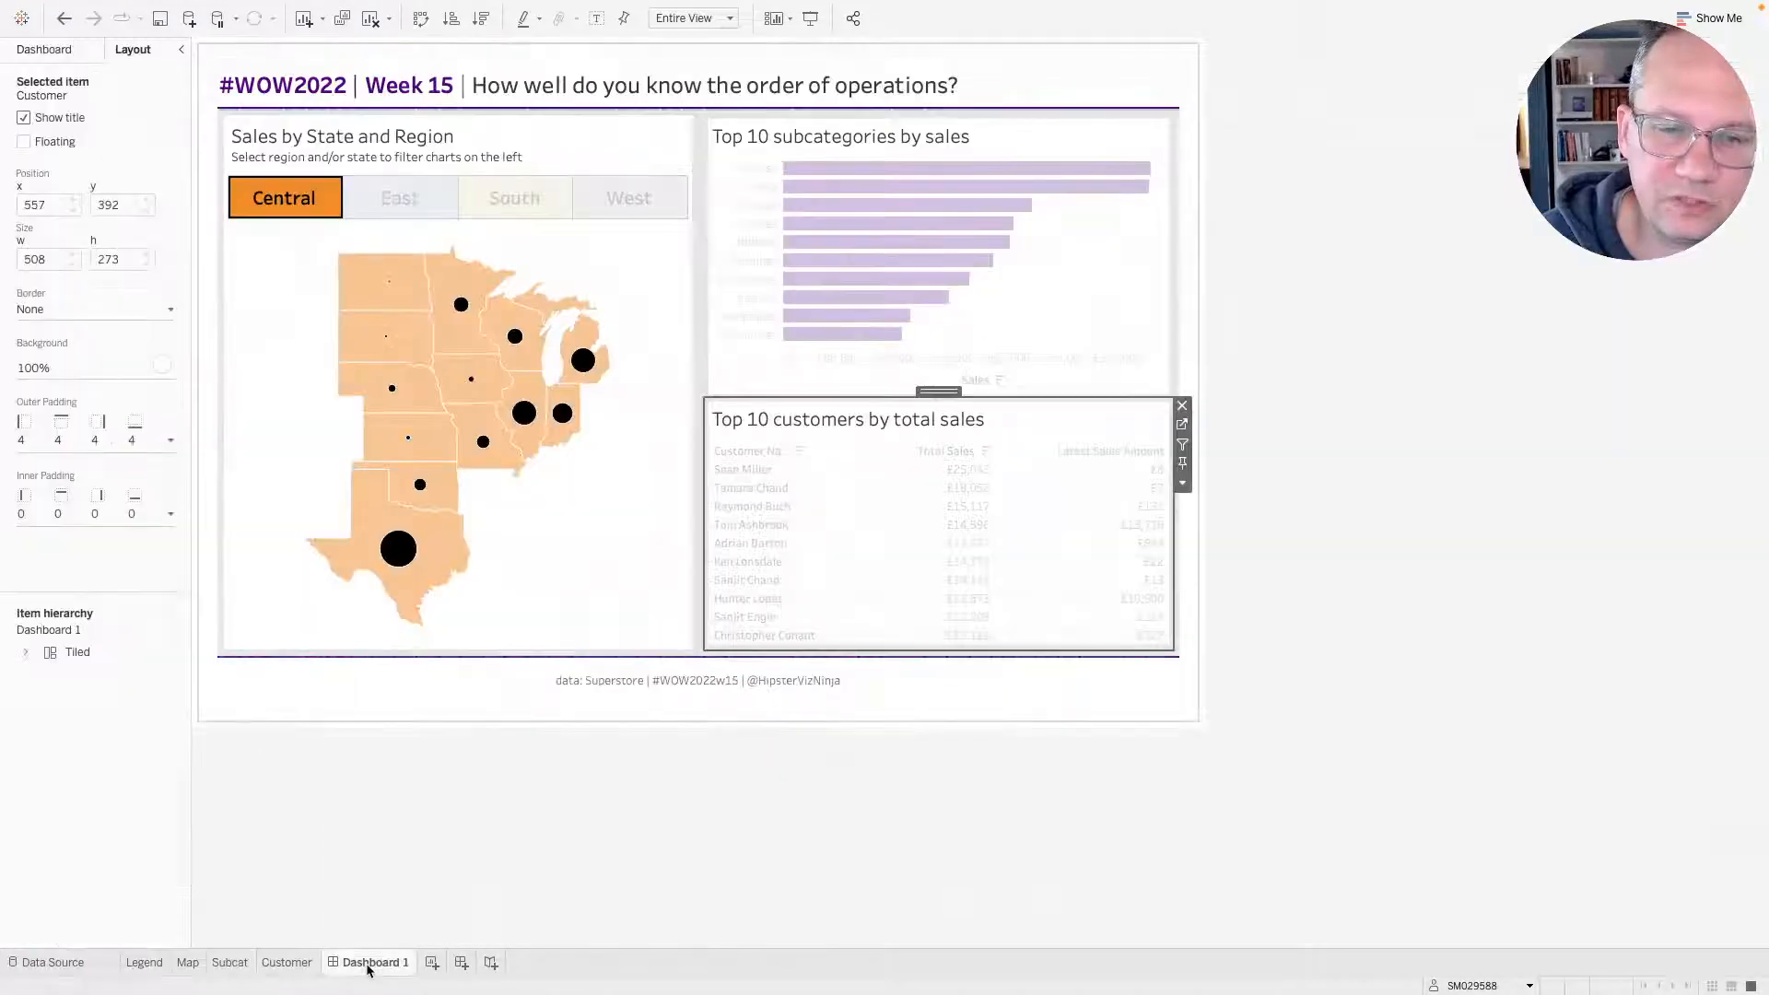
Test the dashboard by selecting and clearing Wyoming on the map.
click(325, 210)
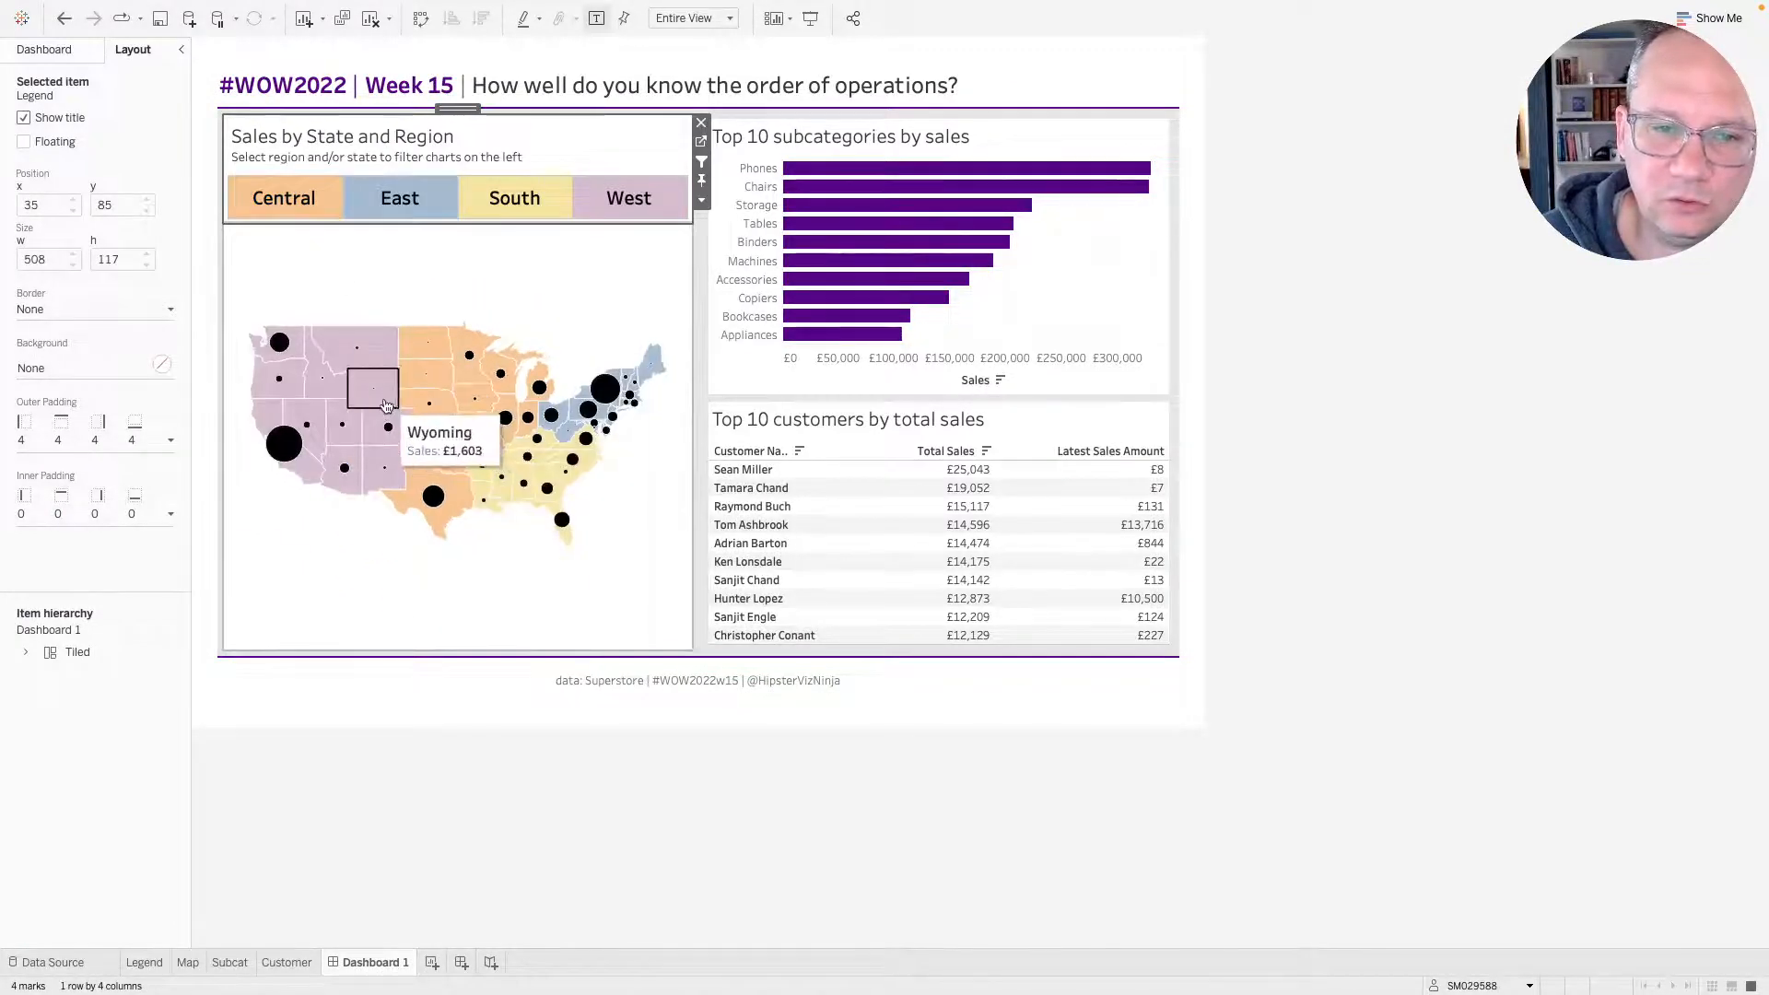
click(394, 403)
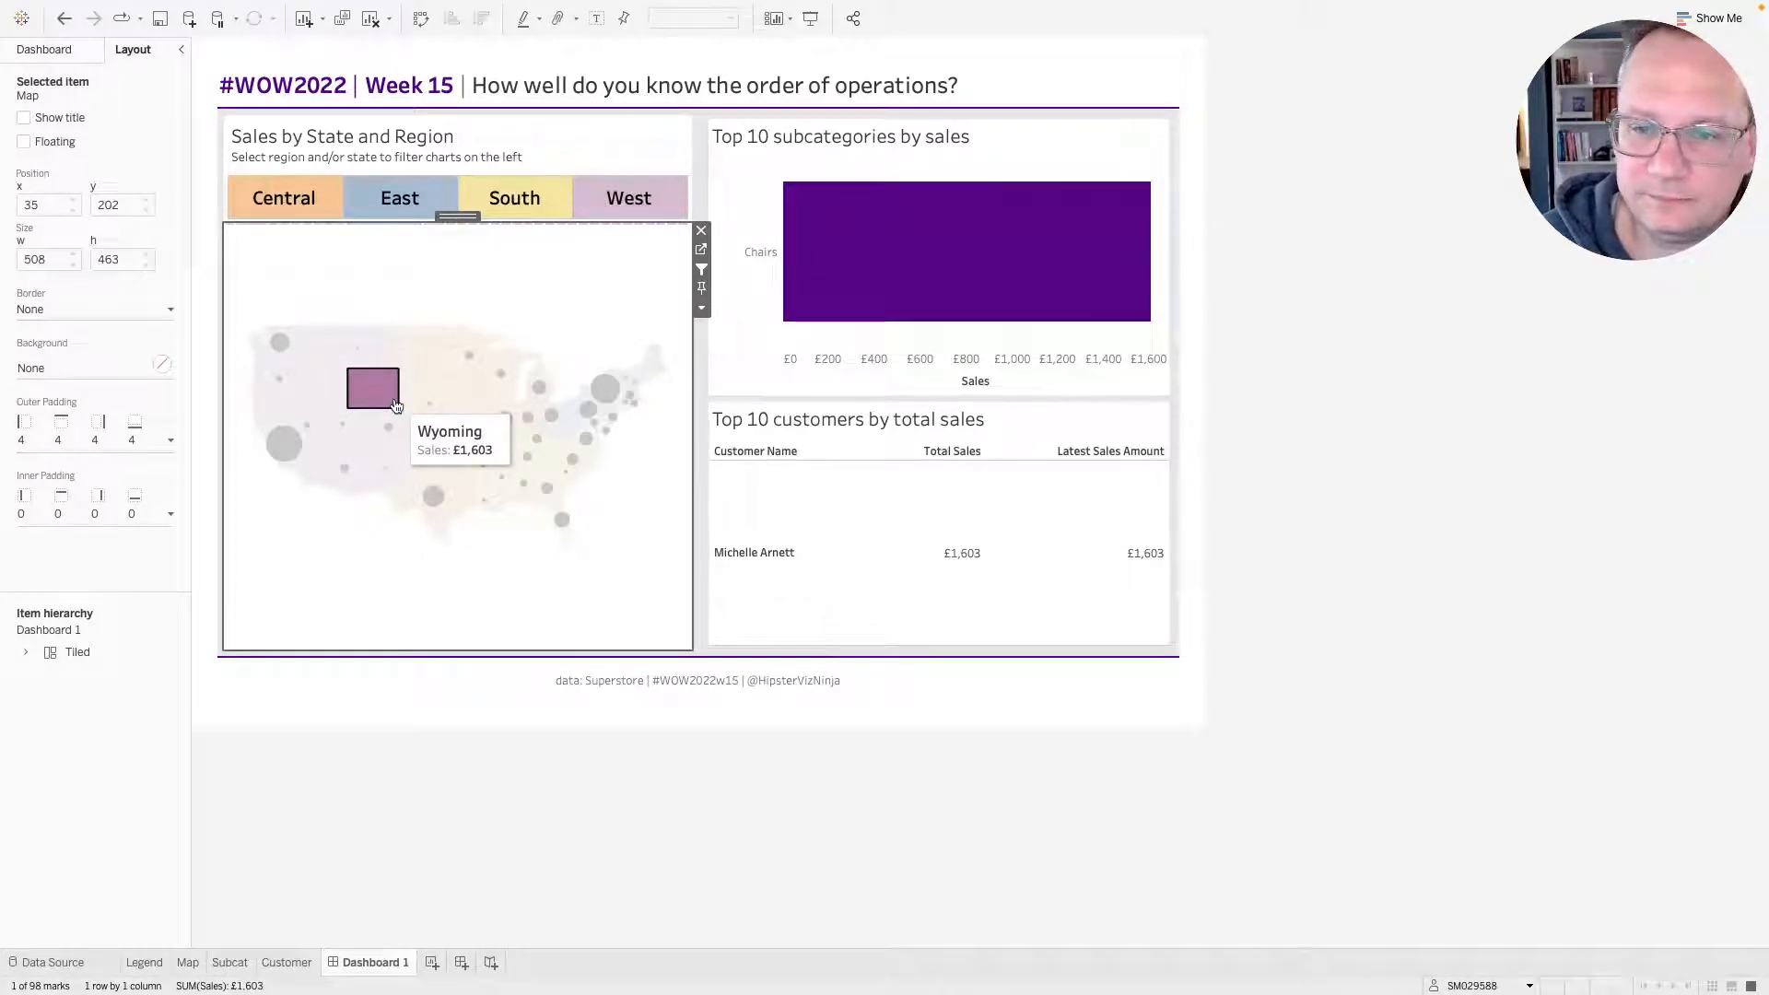
click(396, 405)
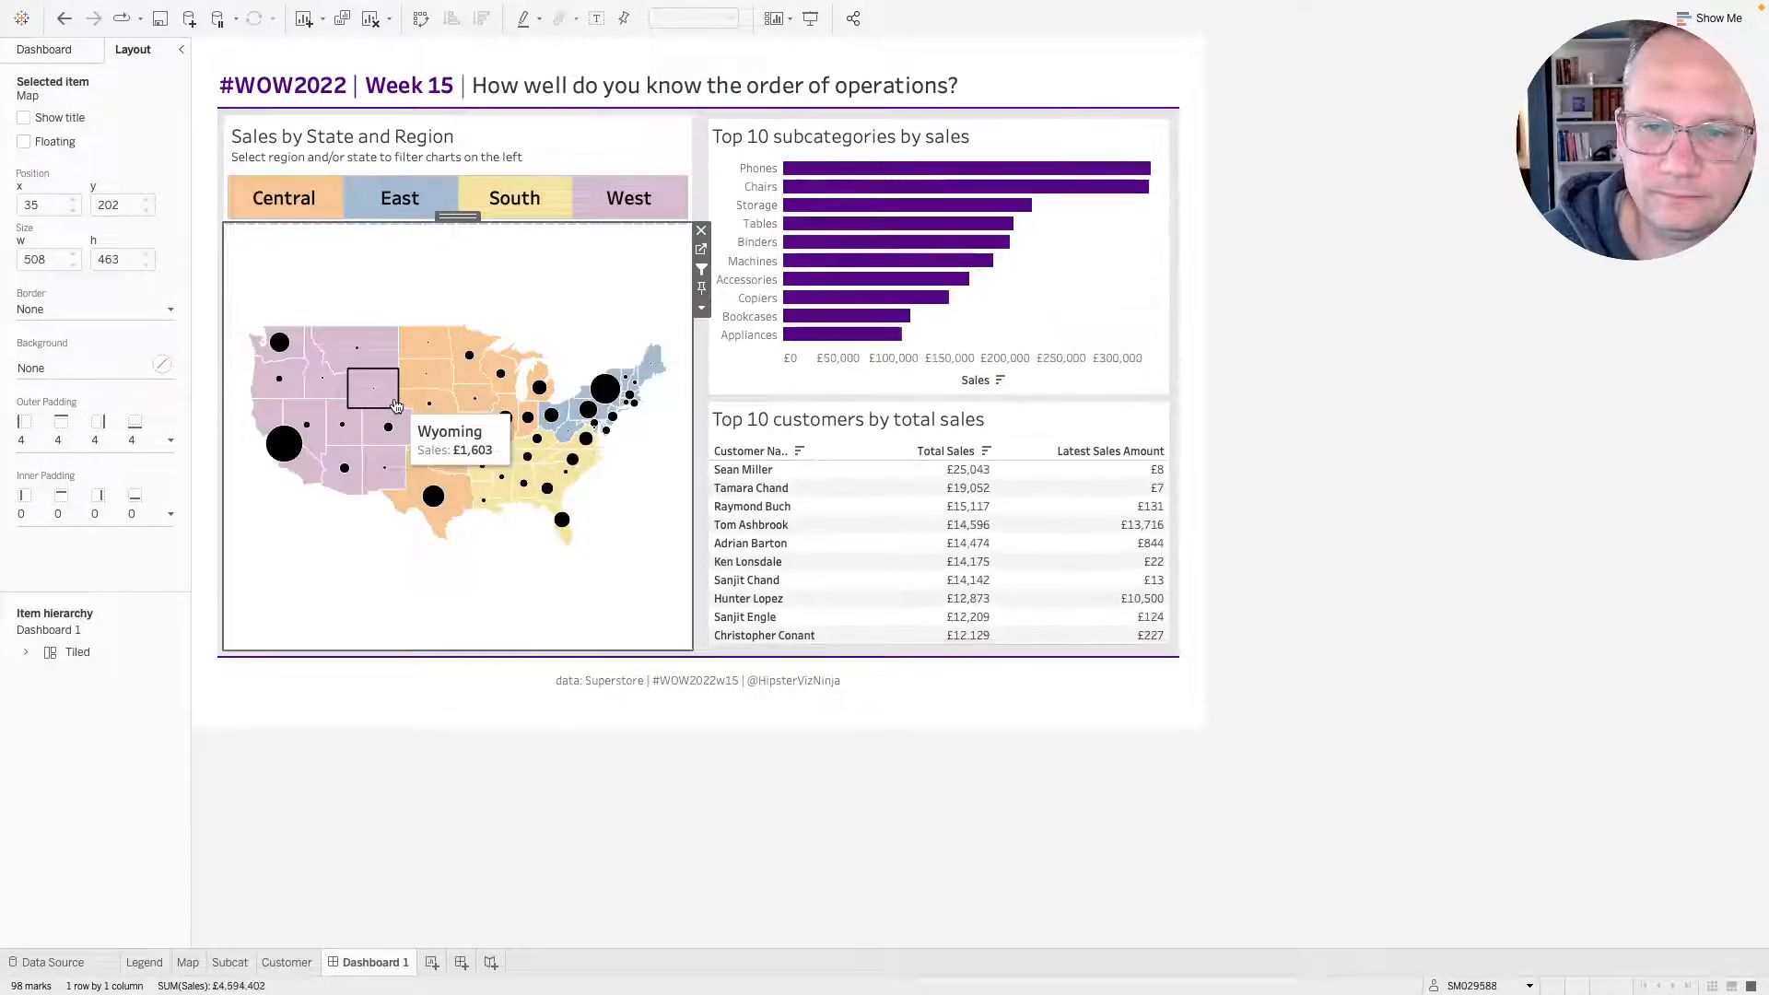
click(465, 499)
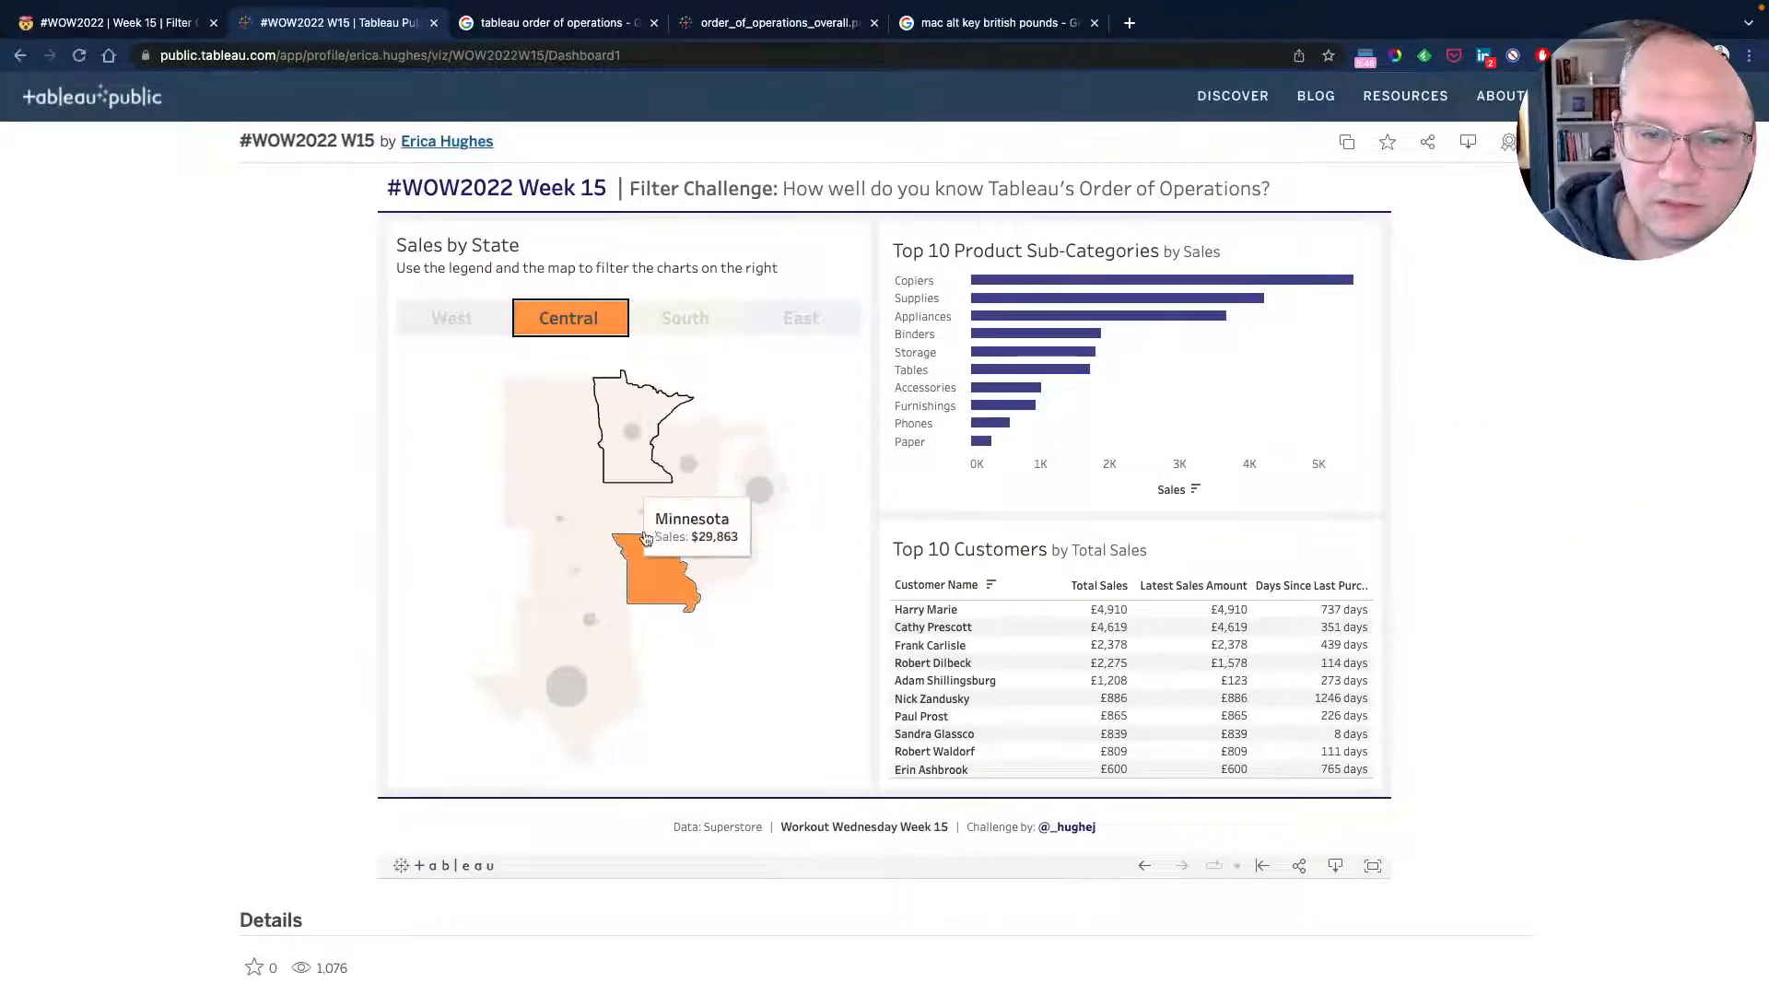
On the reference dashboard, select Texas on the map and then South in the legend to compare filtering.
click(656, 578)
click(604, 330)
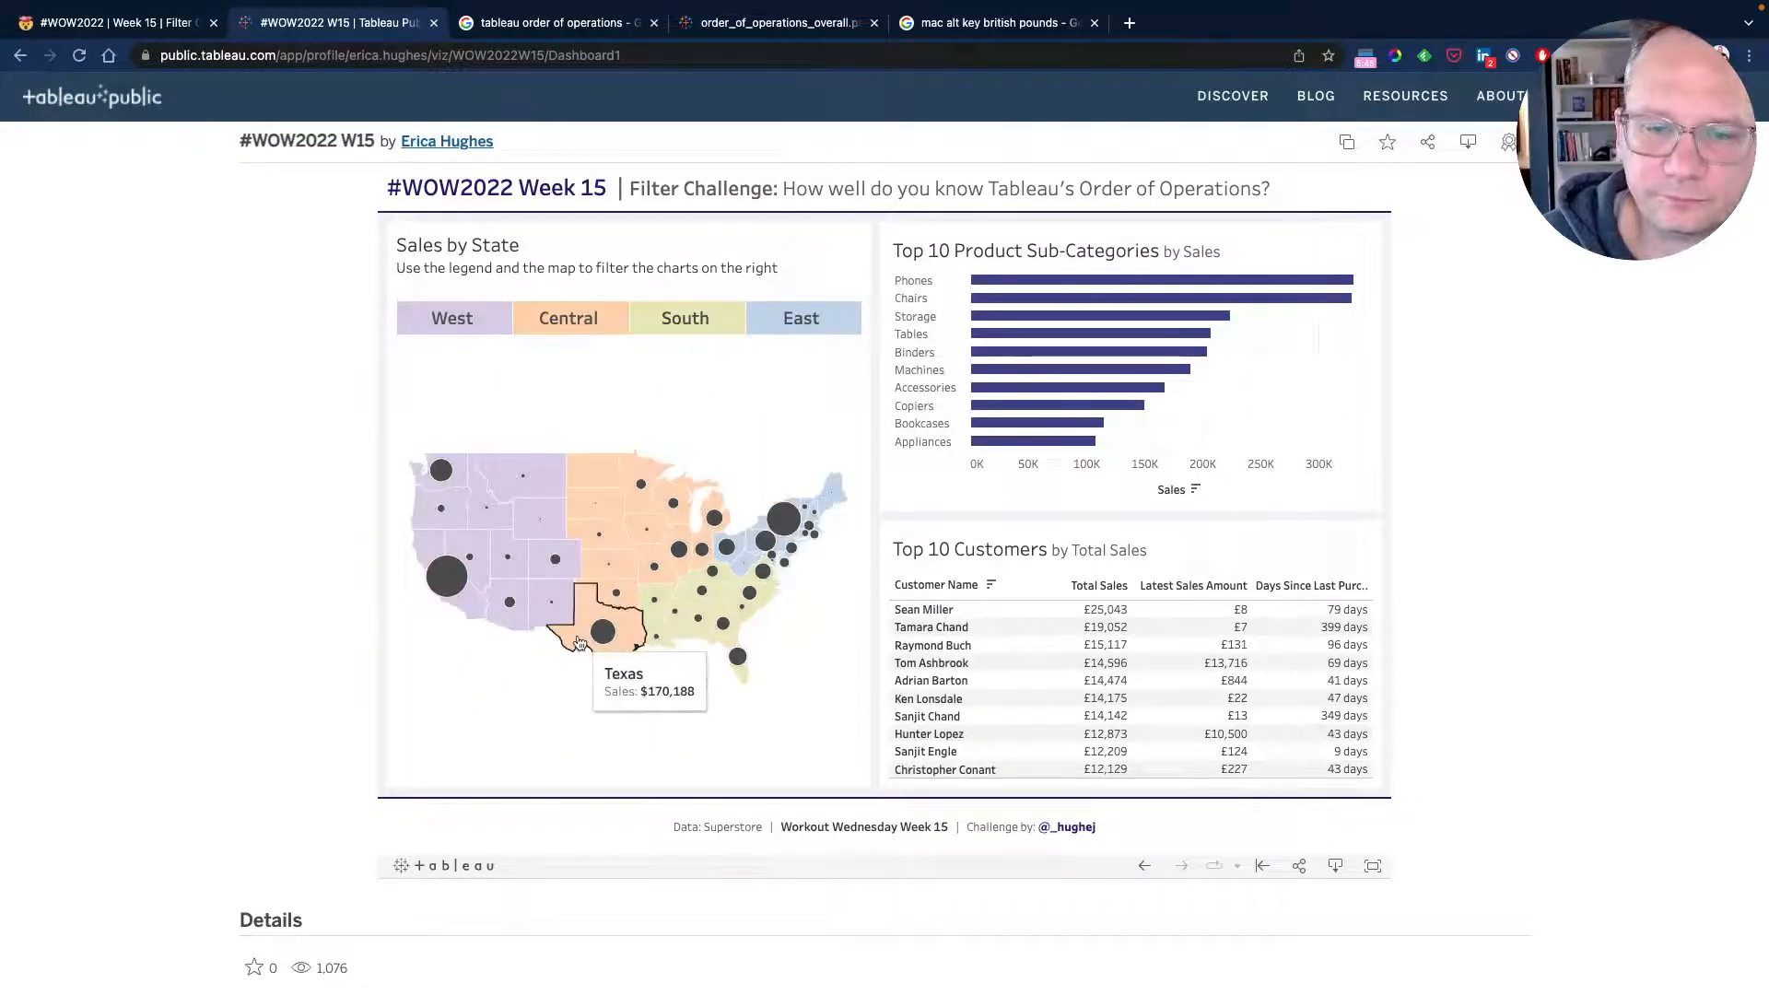
click(578, 642)
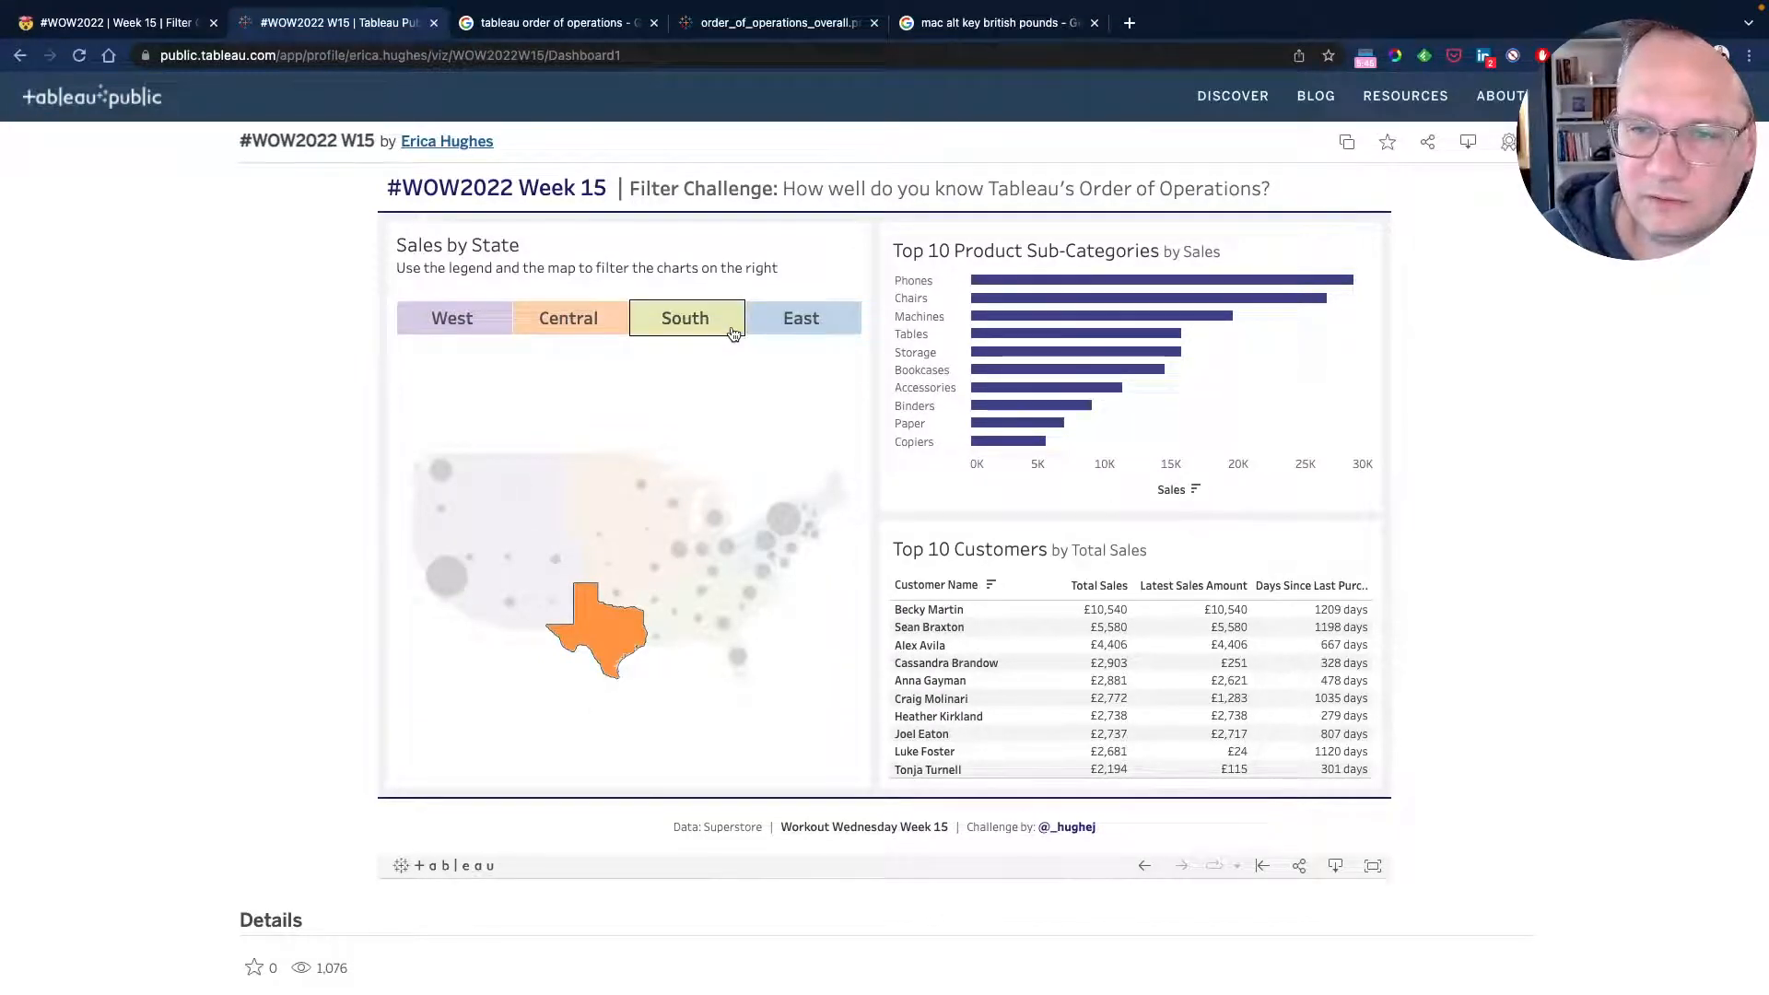
click(734, 333)
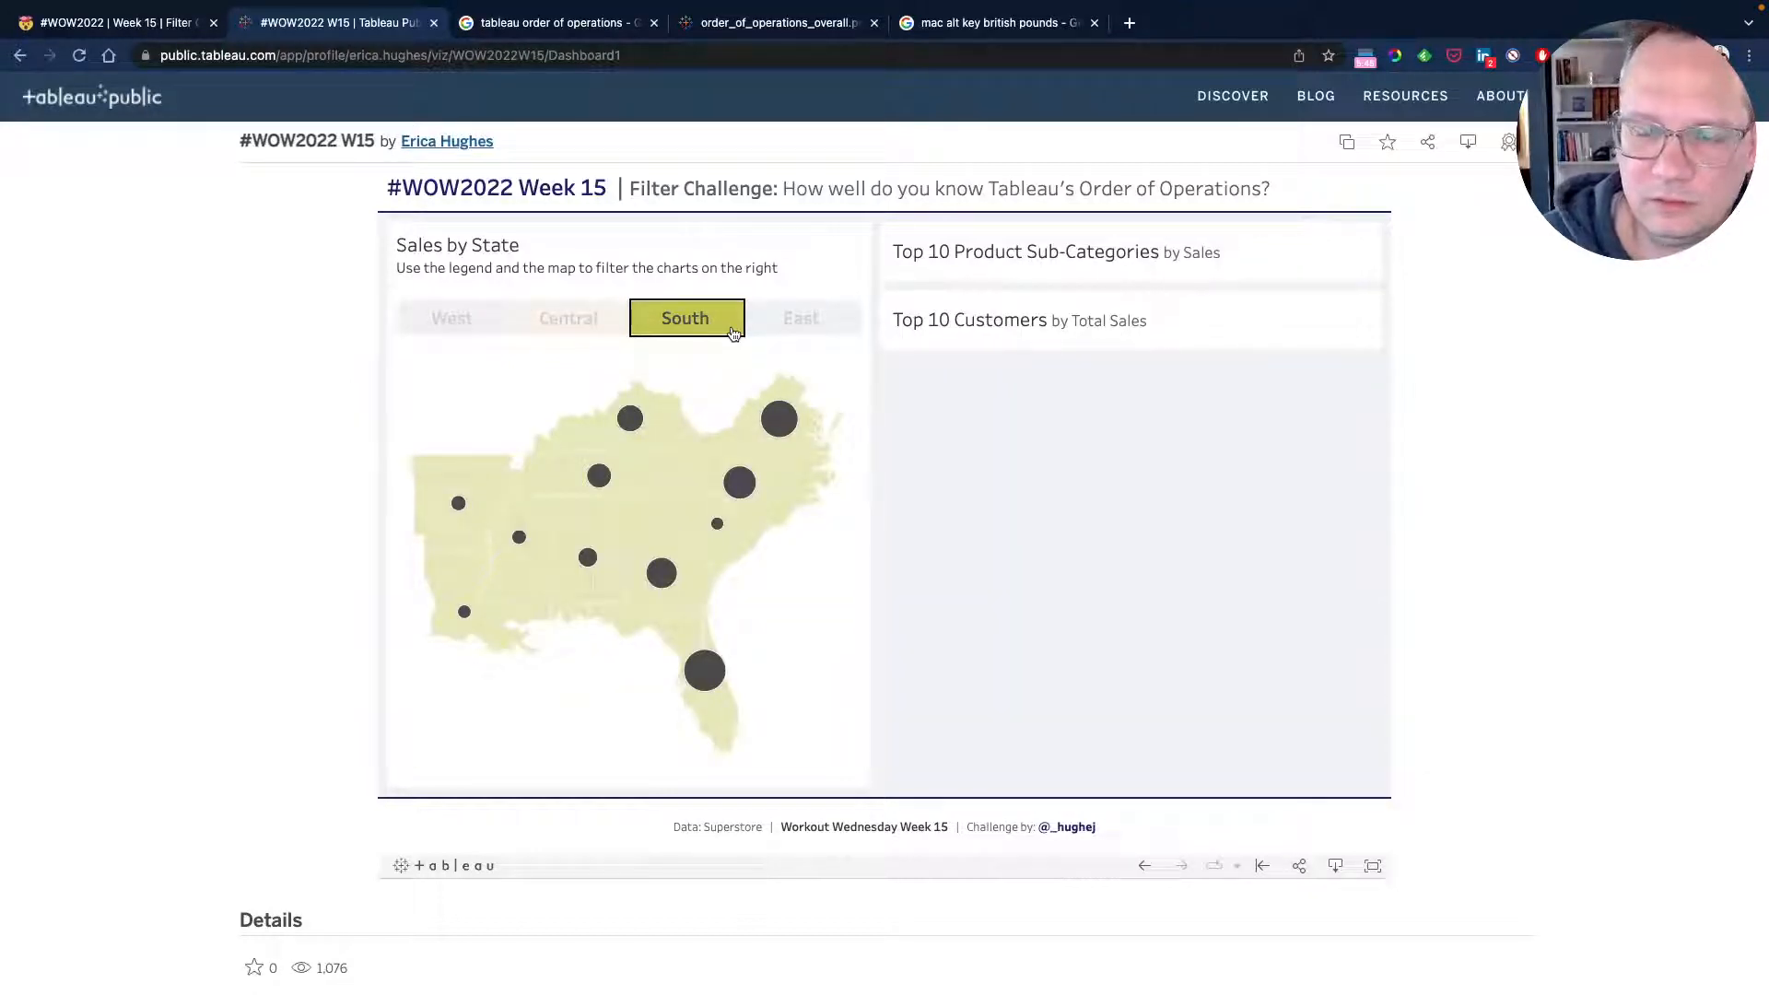
click(733, 333)
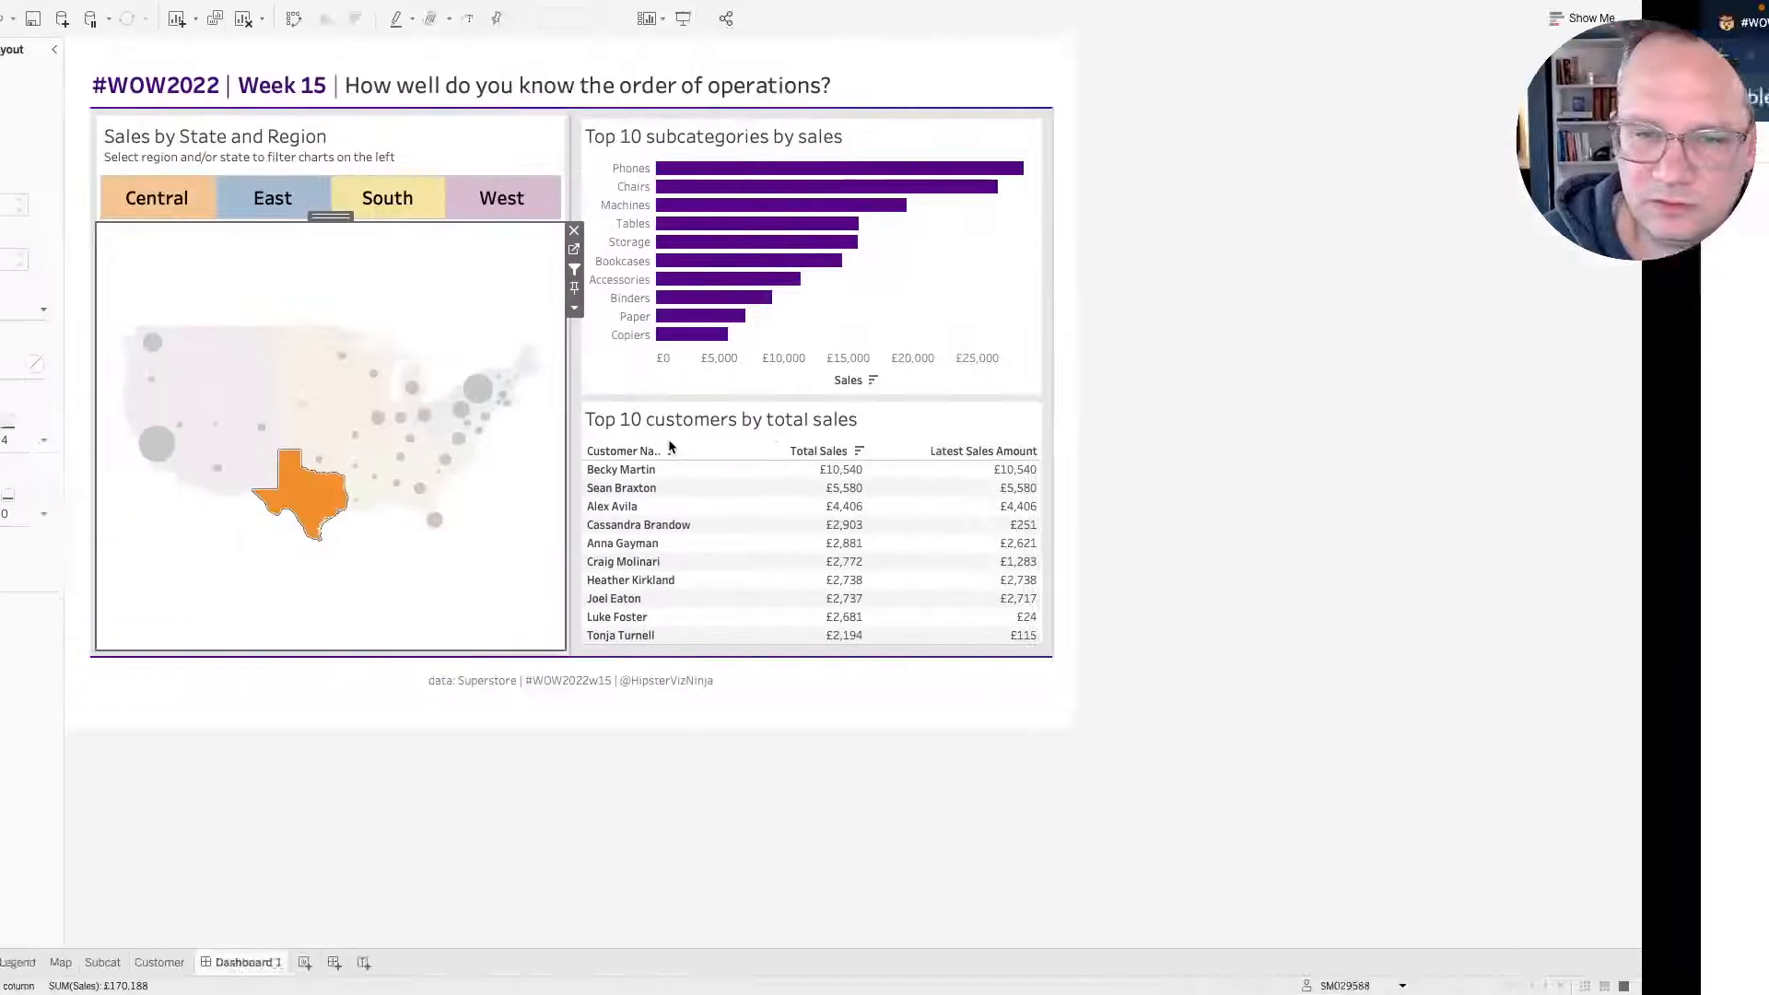
Select Texas on the dashboard map, then select and clear South in the legend to test the combined filters.
click(421, 212)
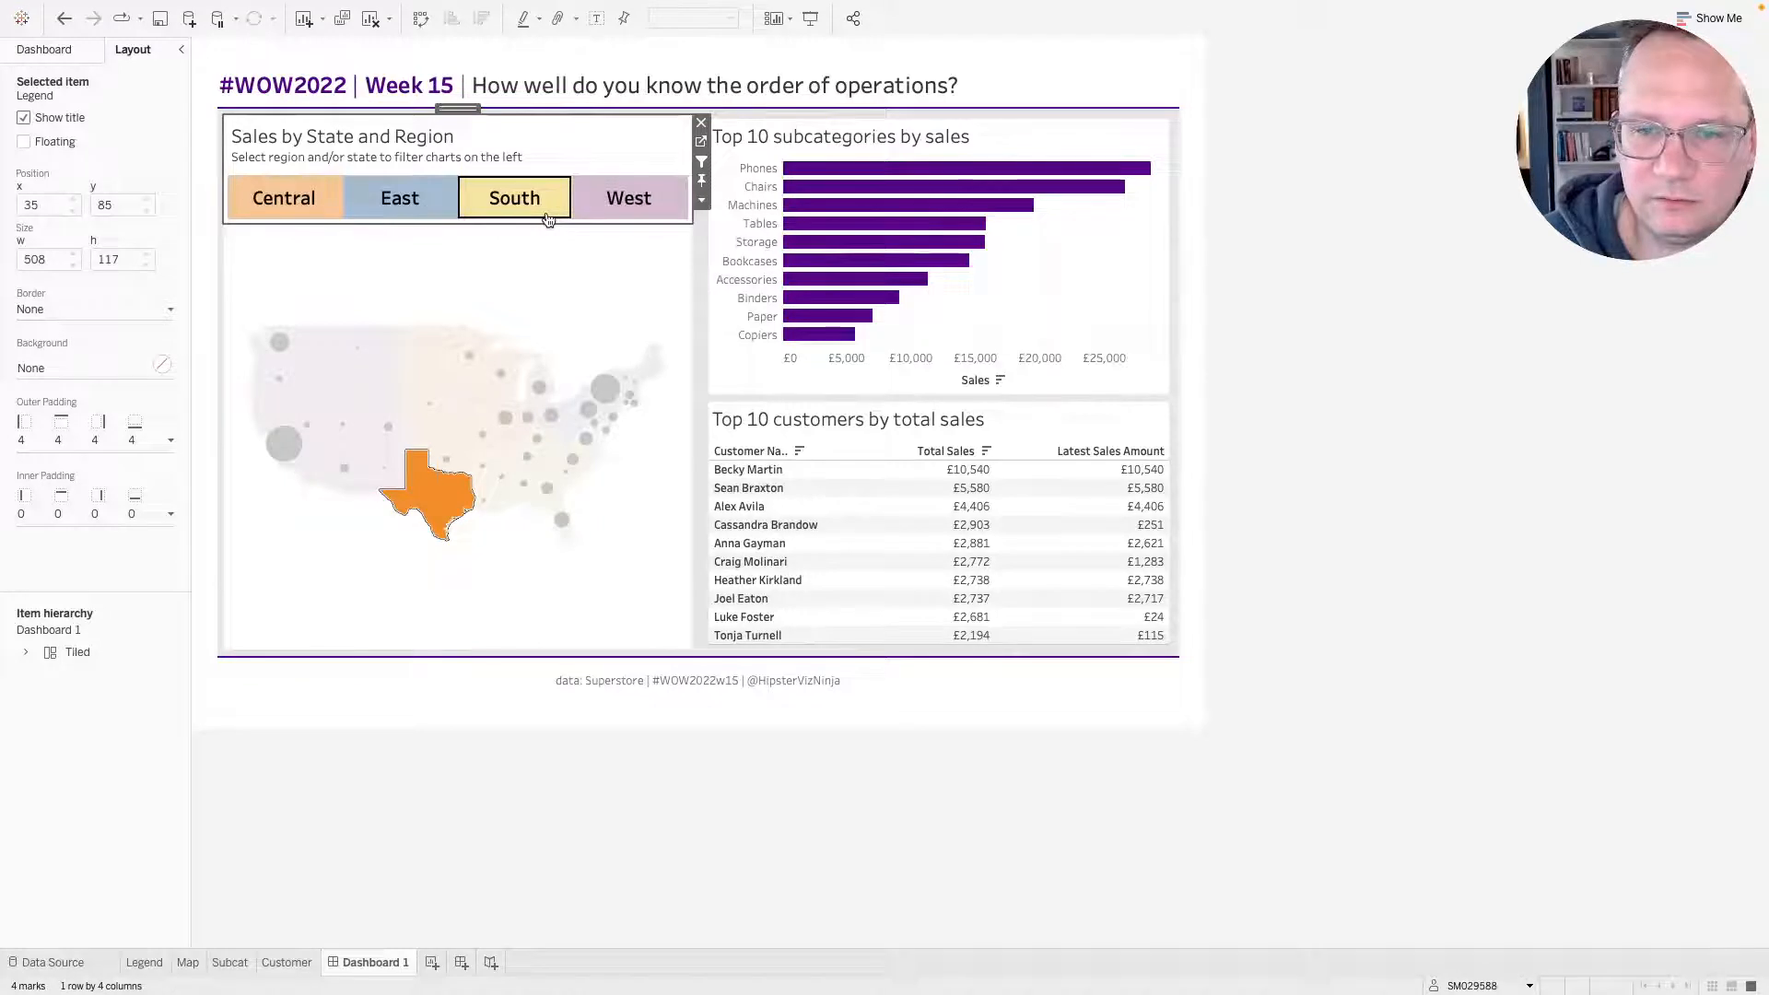
click(548, 218)
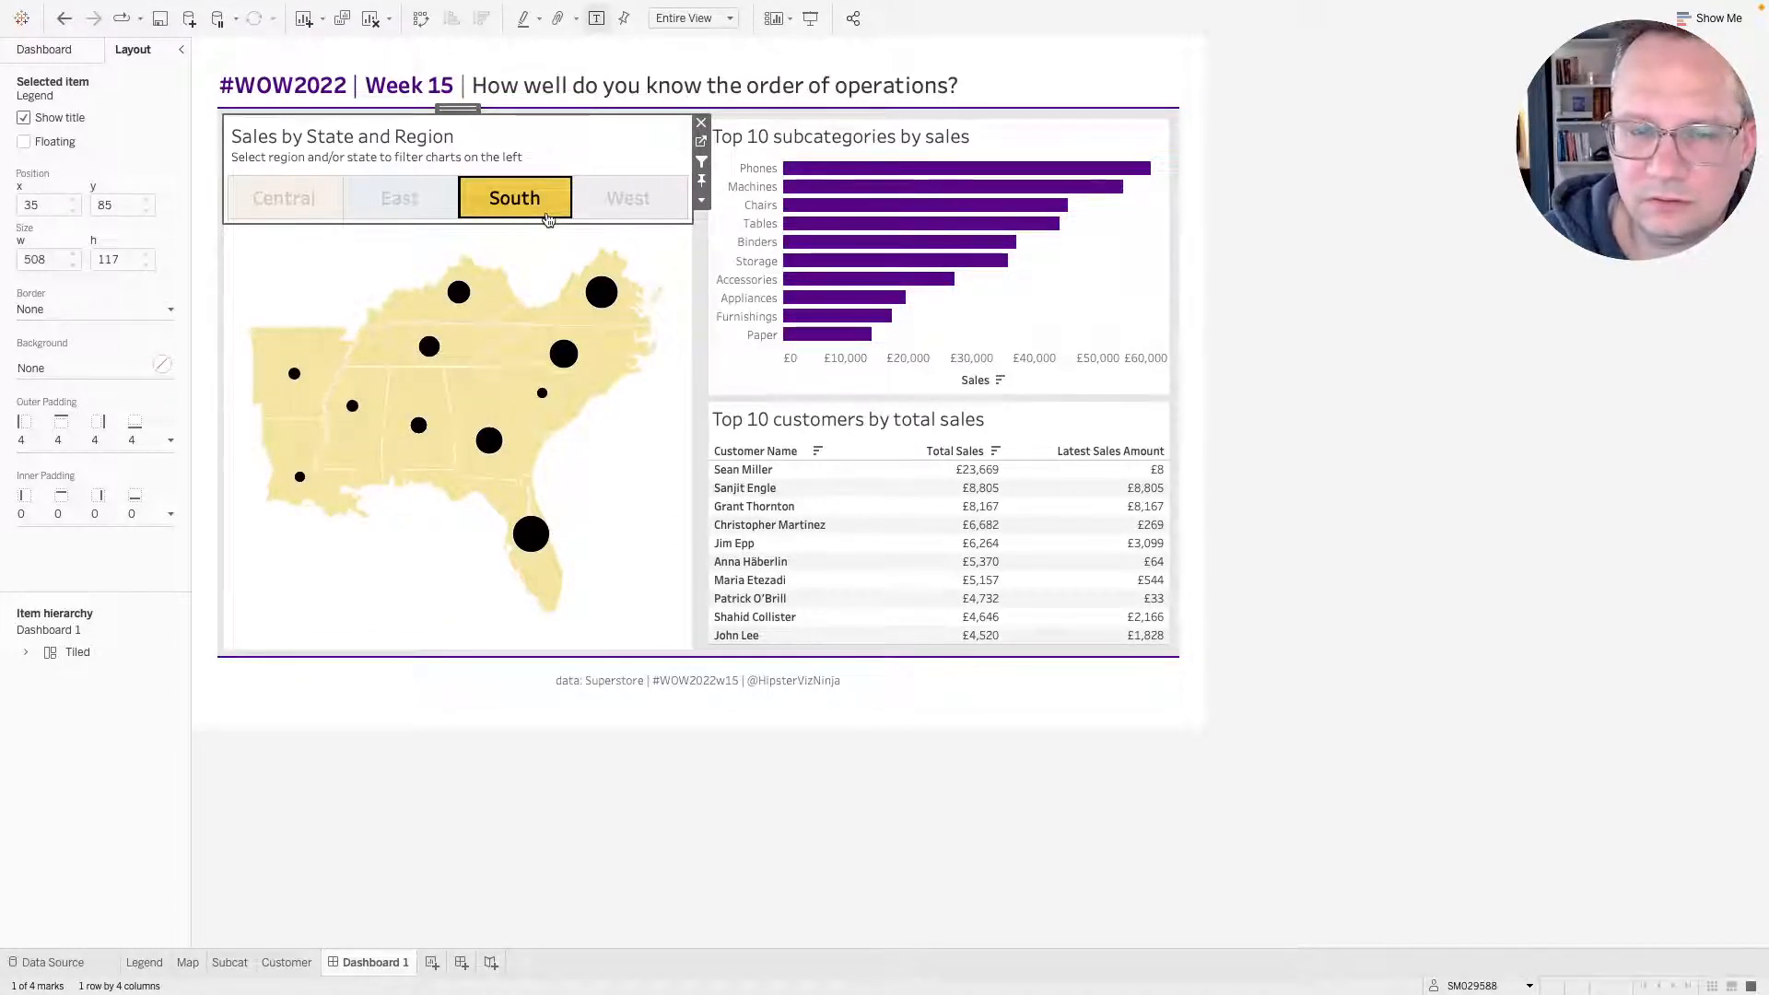
click(547, 218)
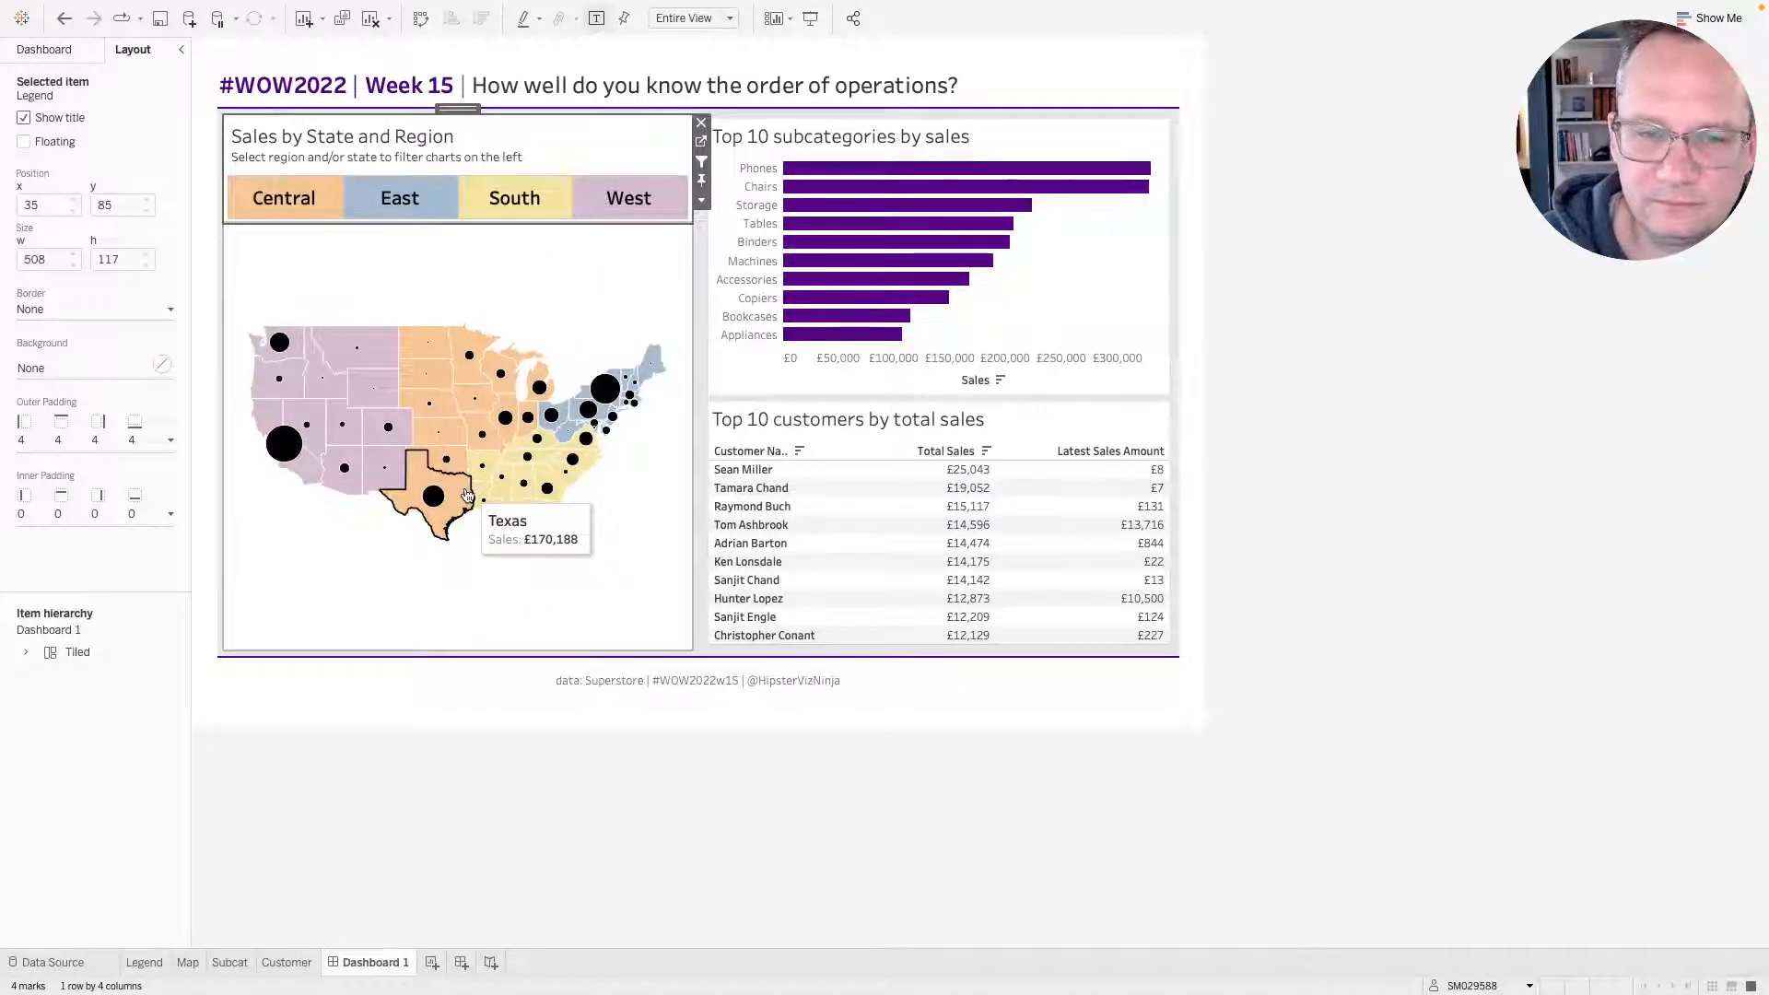
key(ctrl+Right)
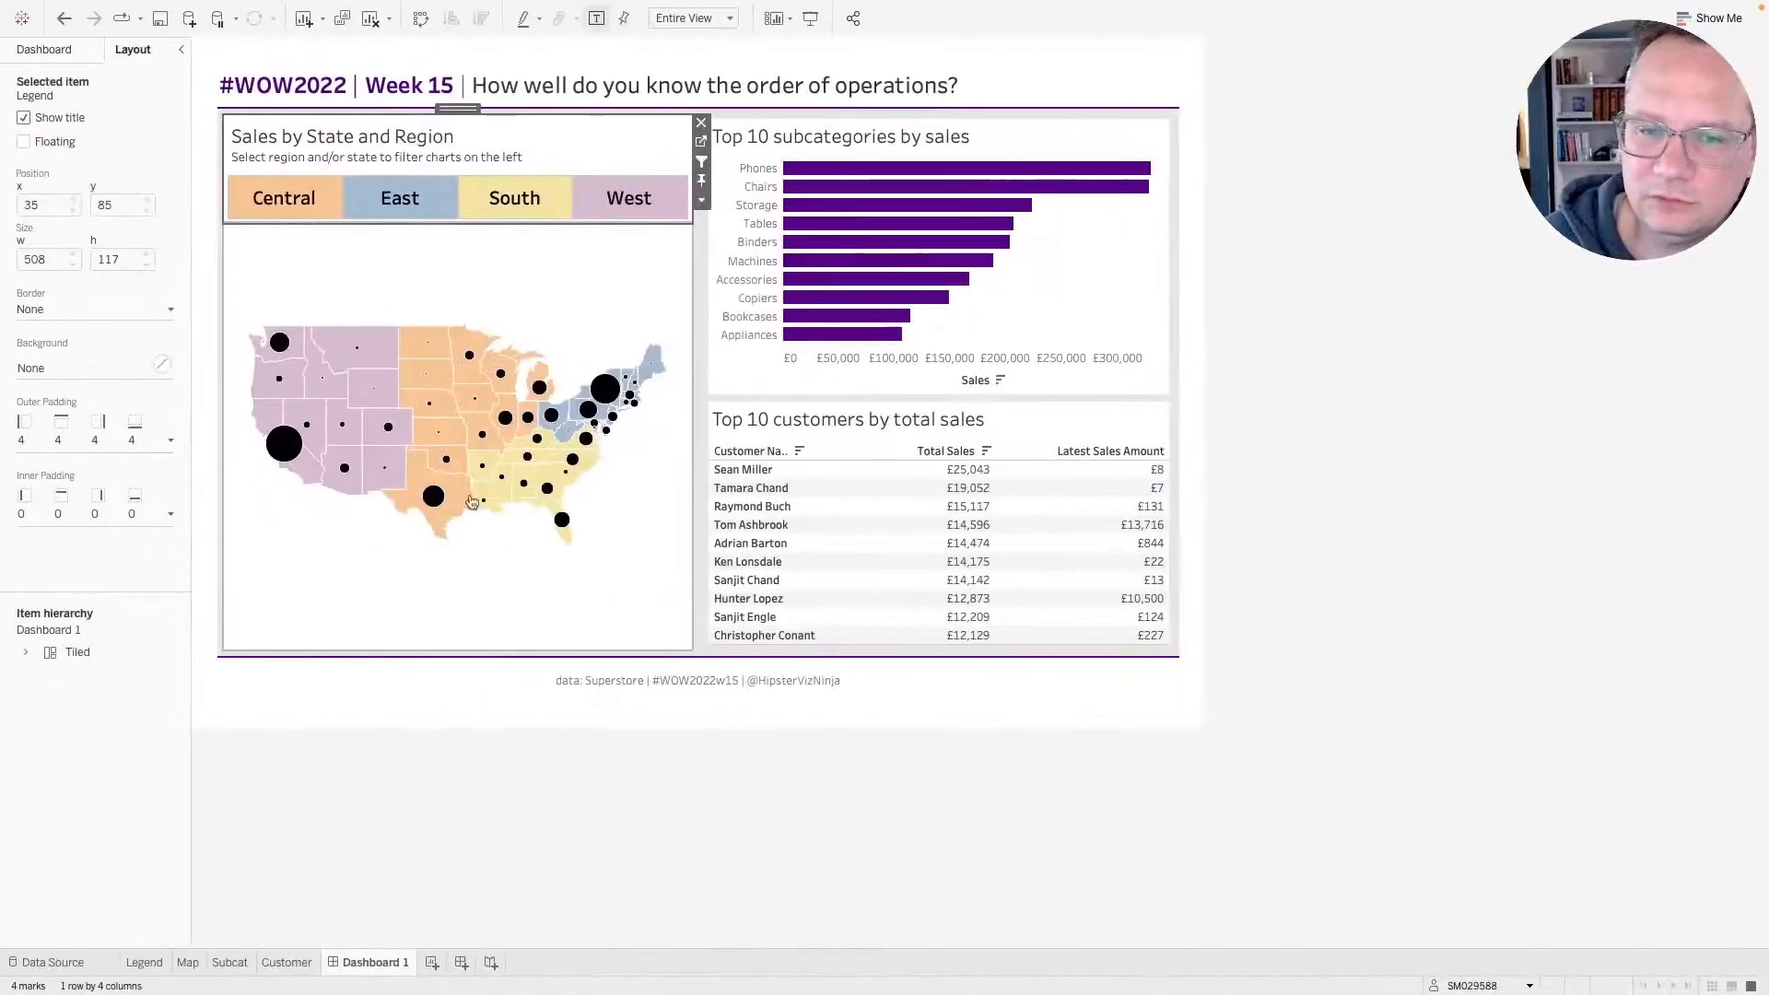
click(446, 527)
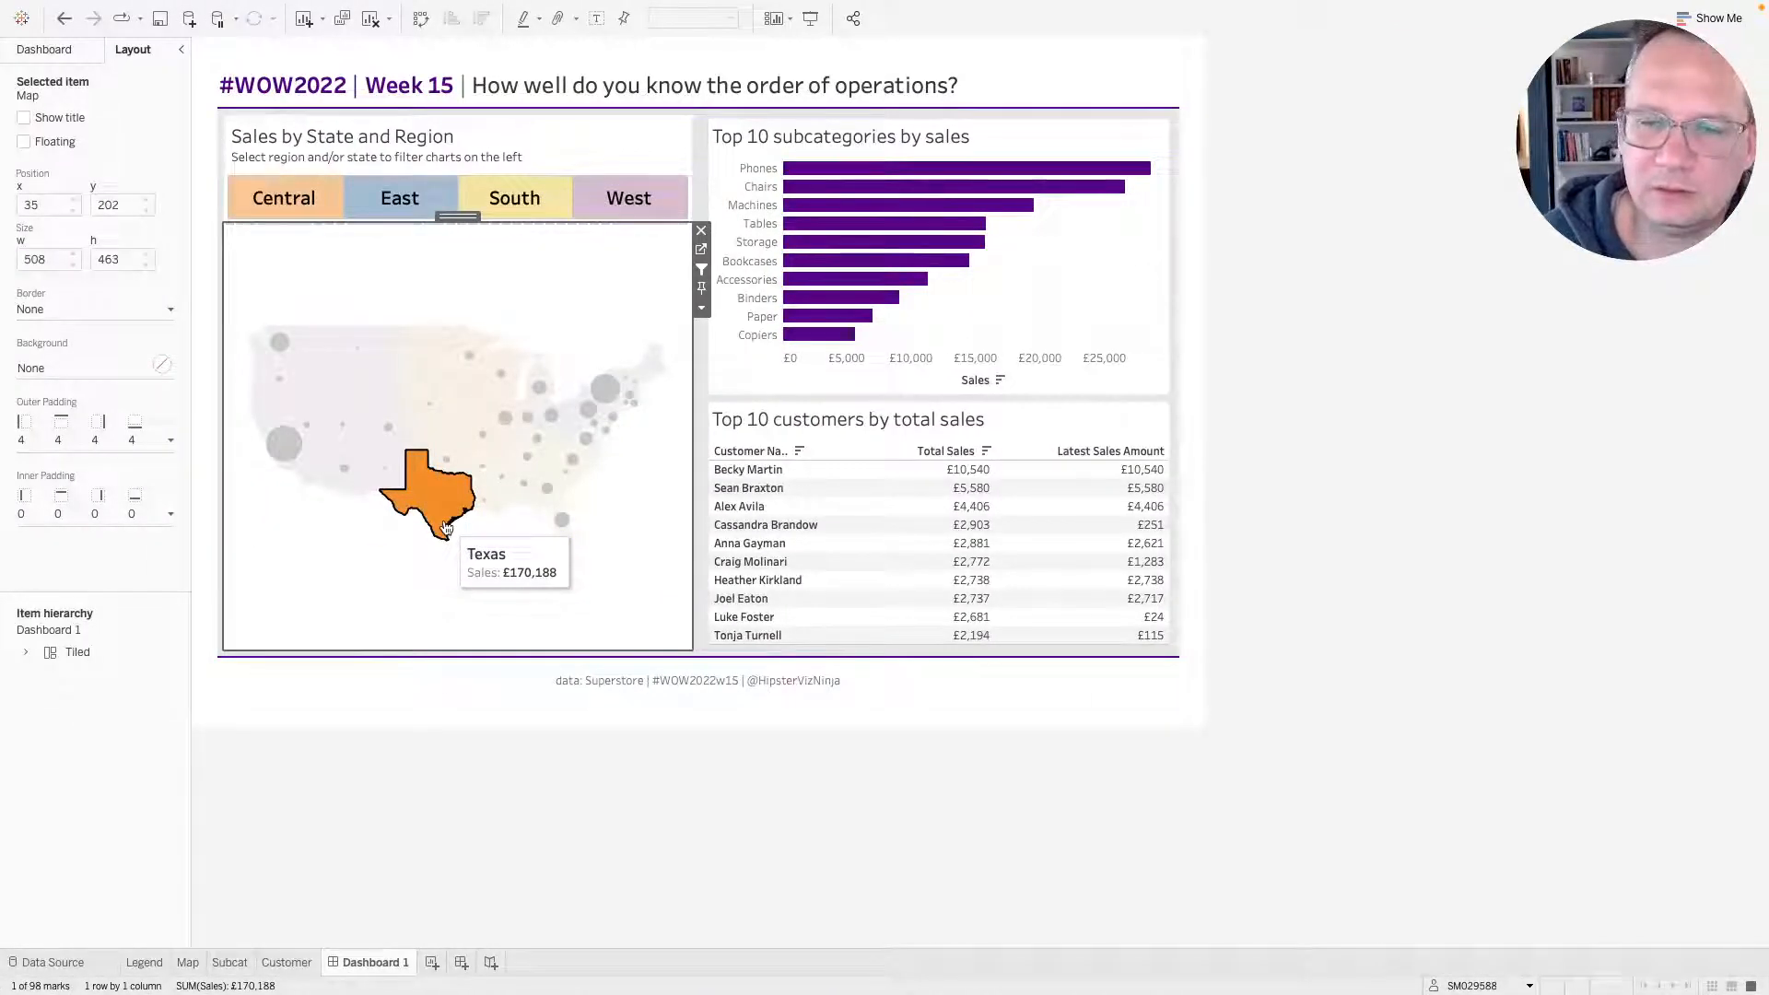
click(545, 212)
click(546, 211)
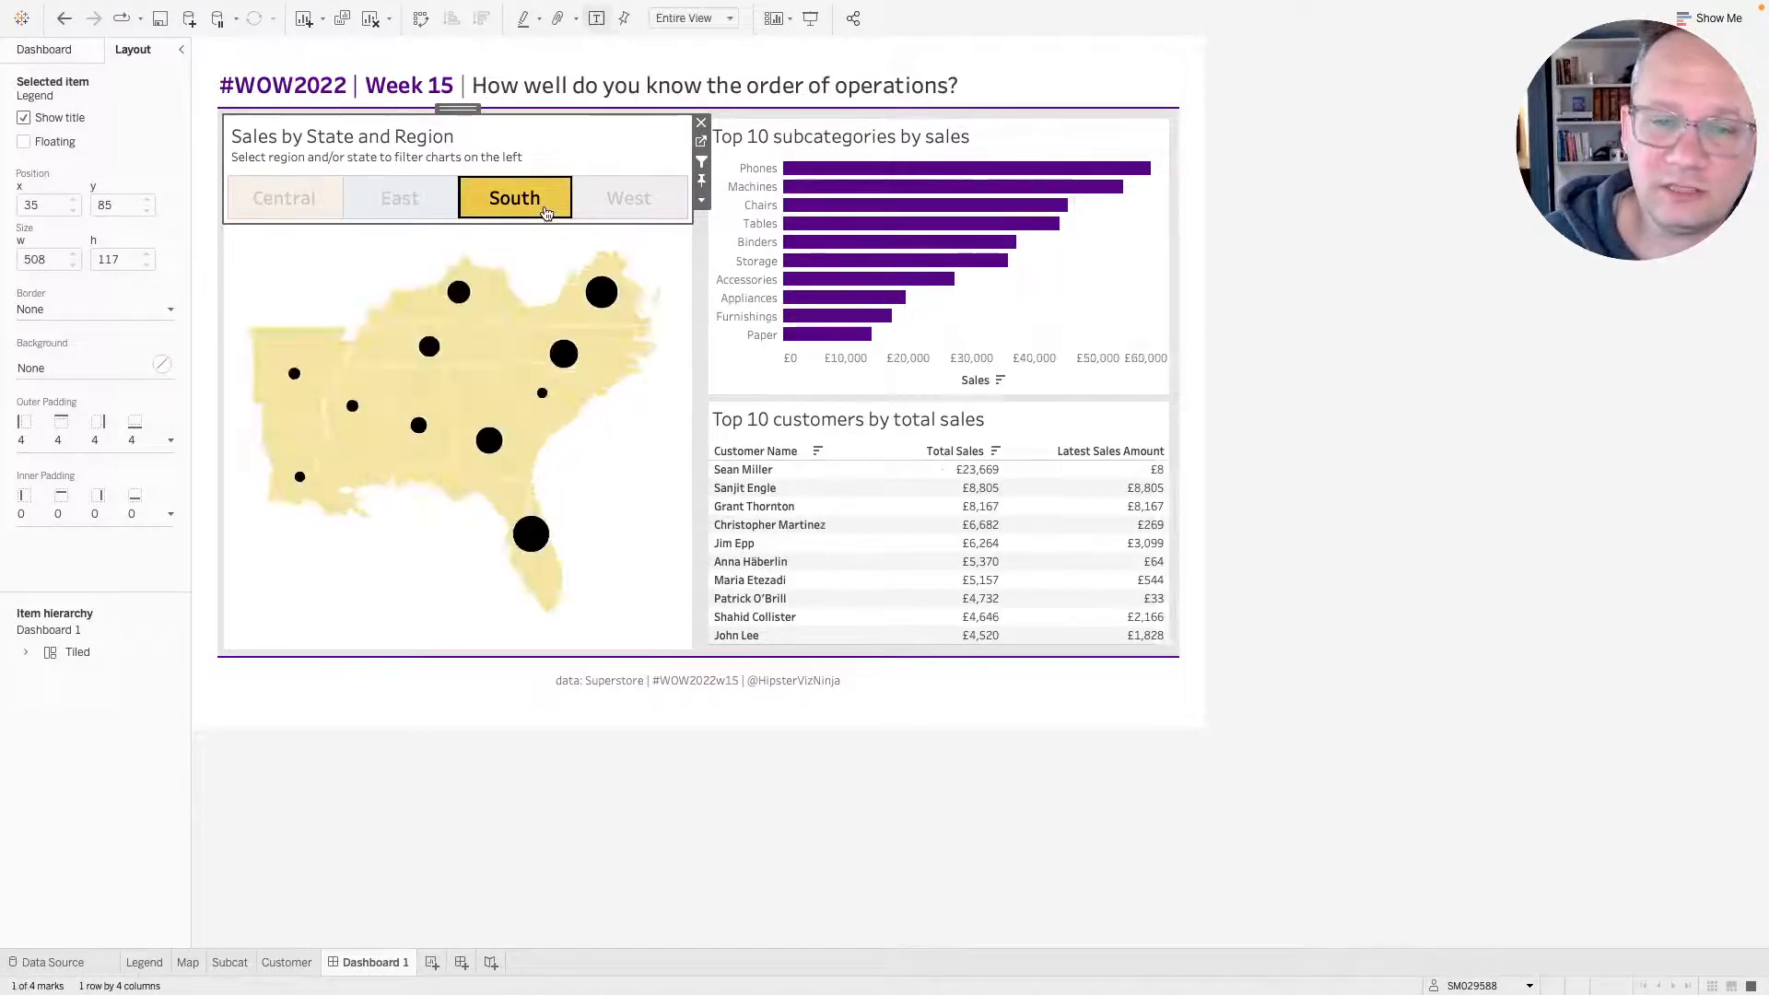
click(547, 213)
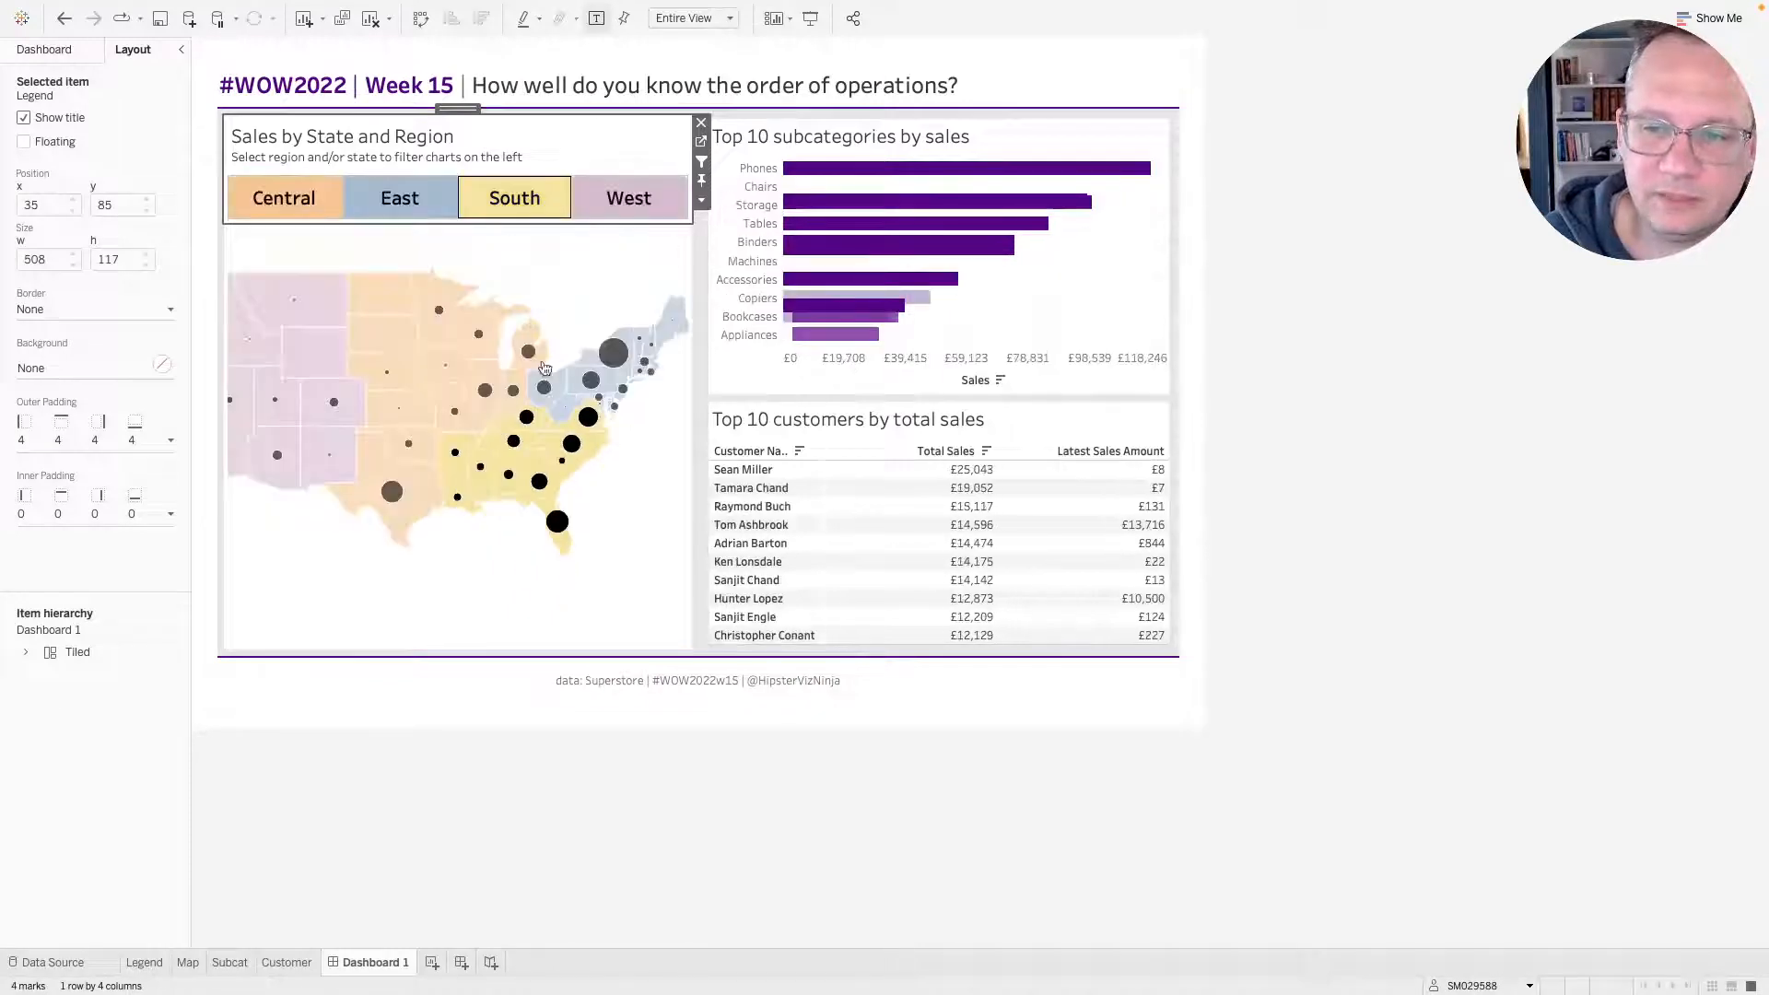
Switch to the reference dashboard and repeat selecting Texas and then South in the legend.
key(ctrl+Right)
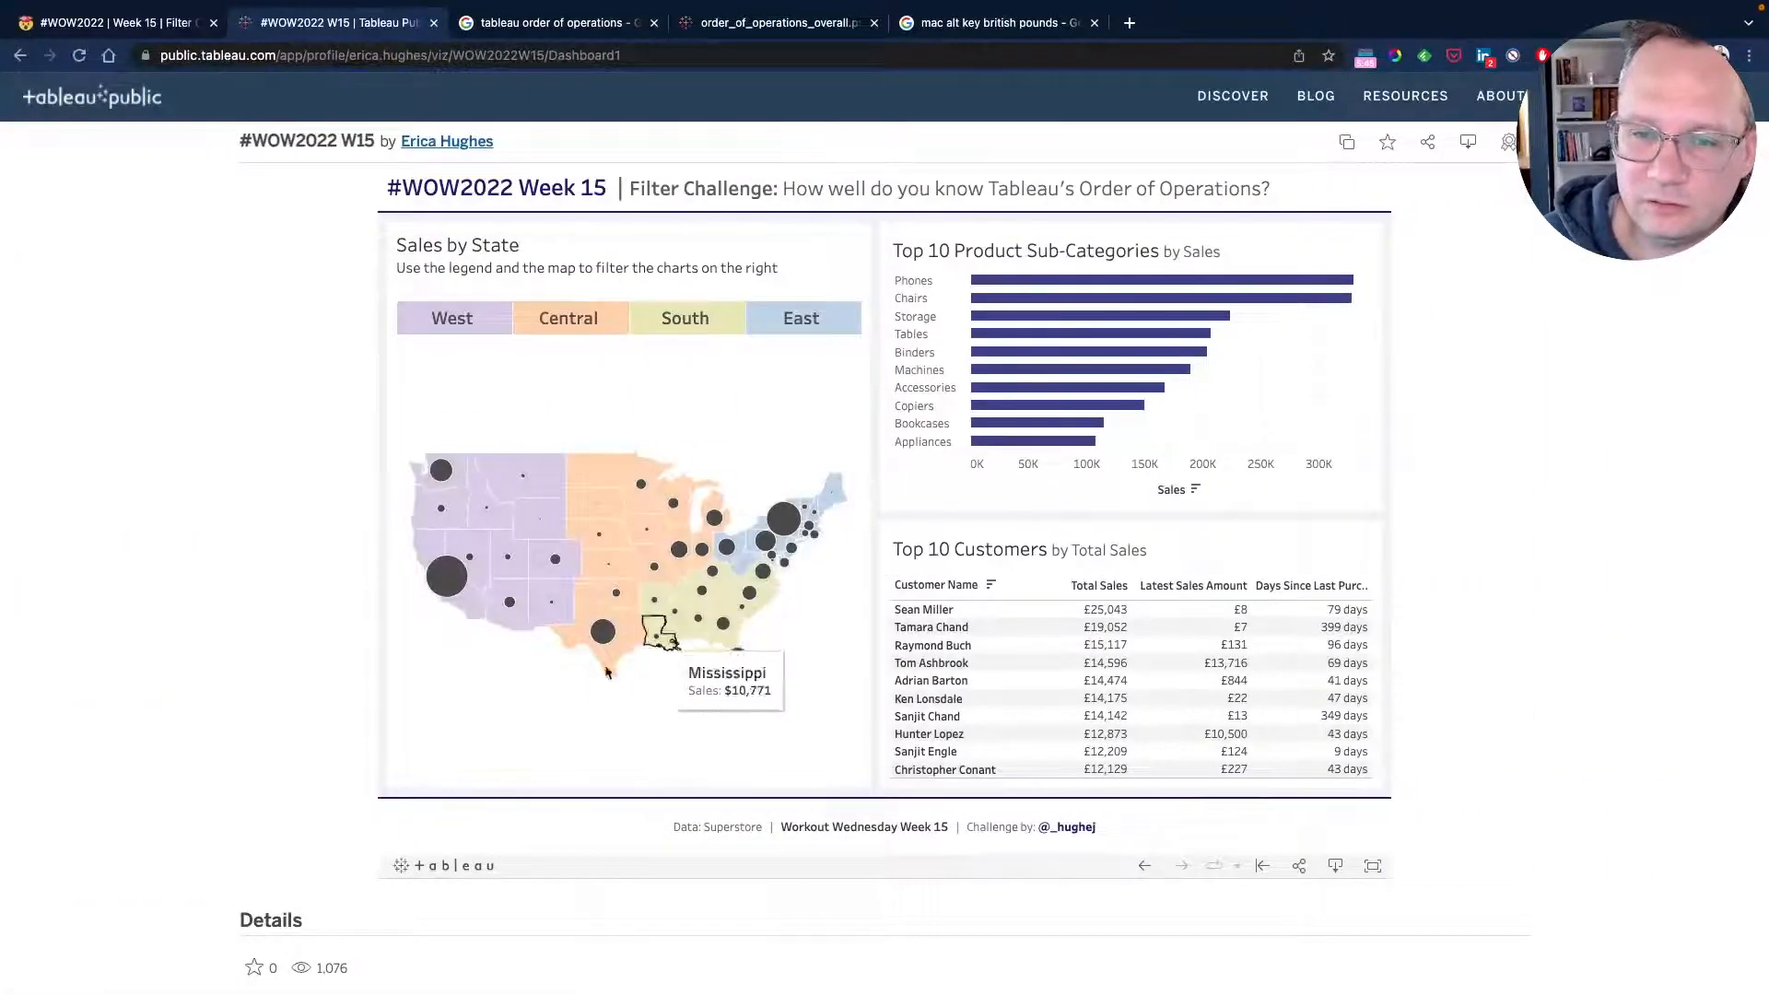
click(576, 637)
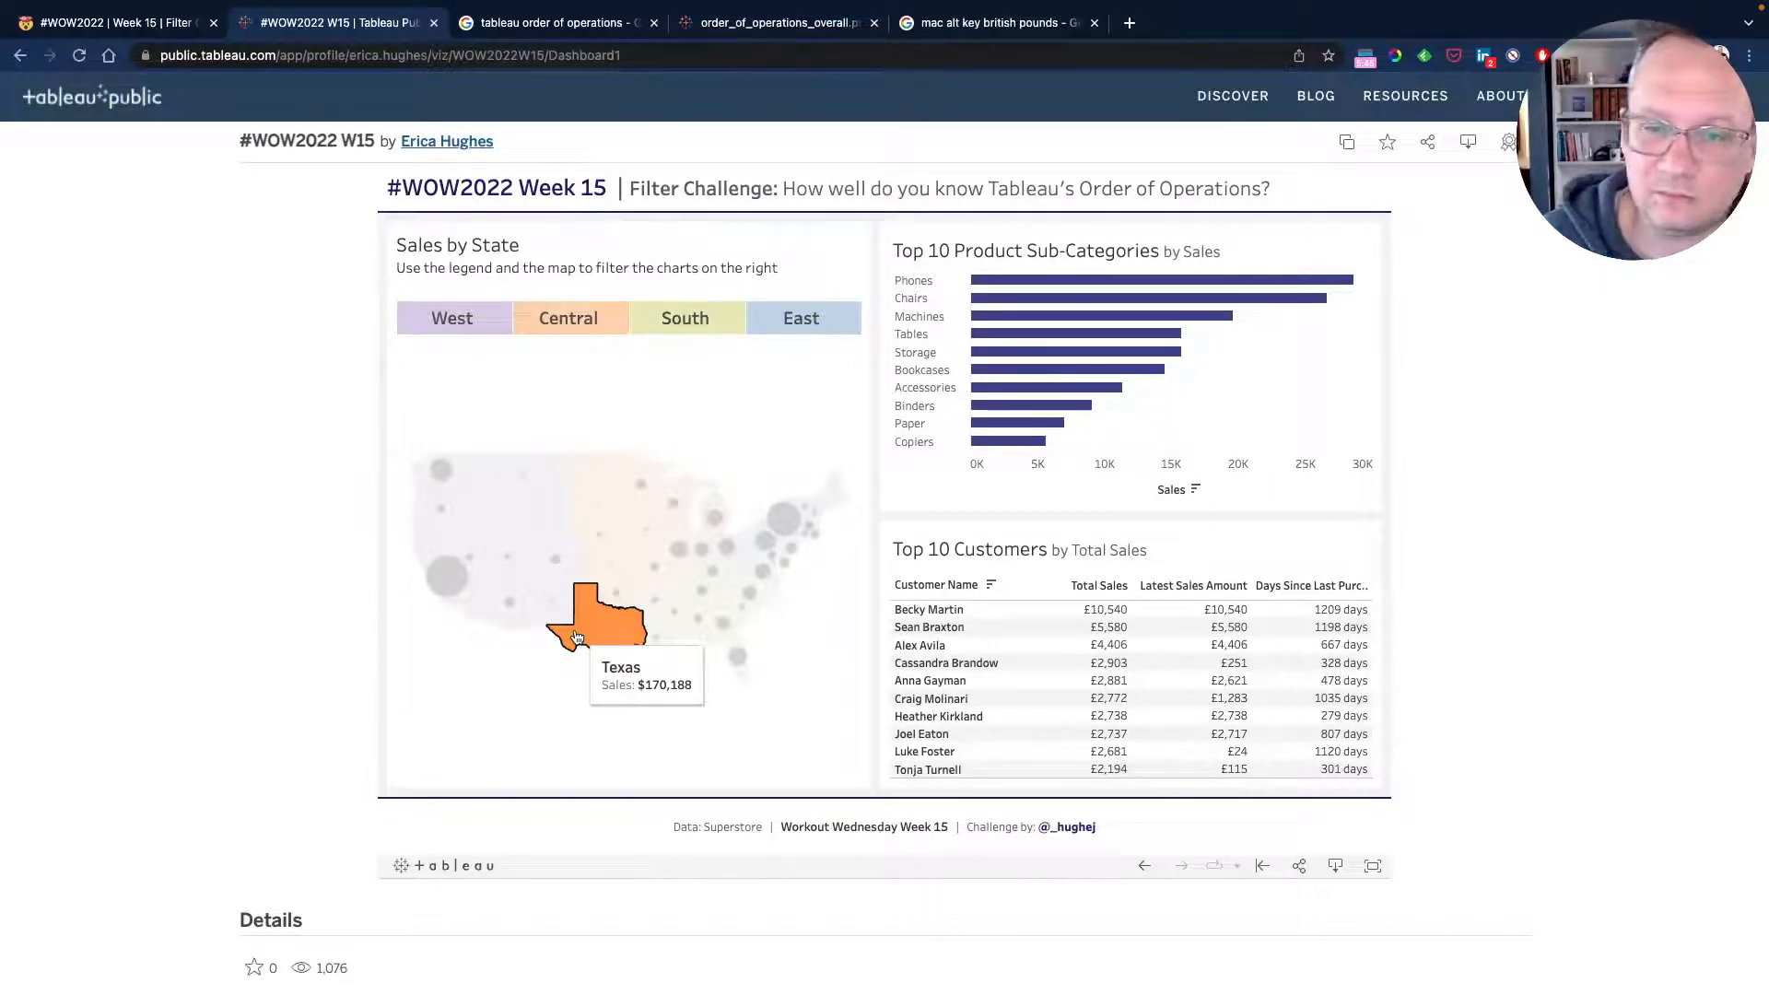
click(719, 334)
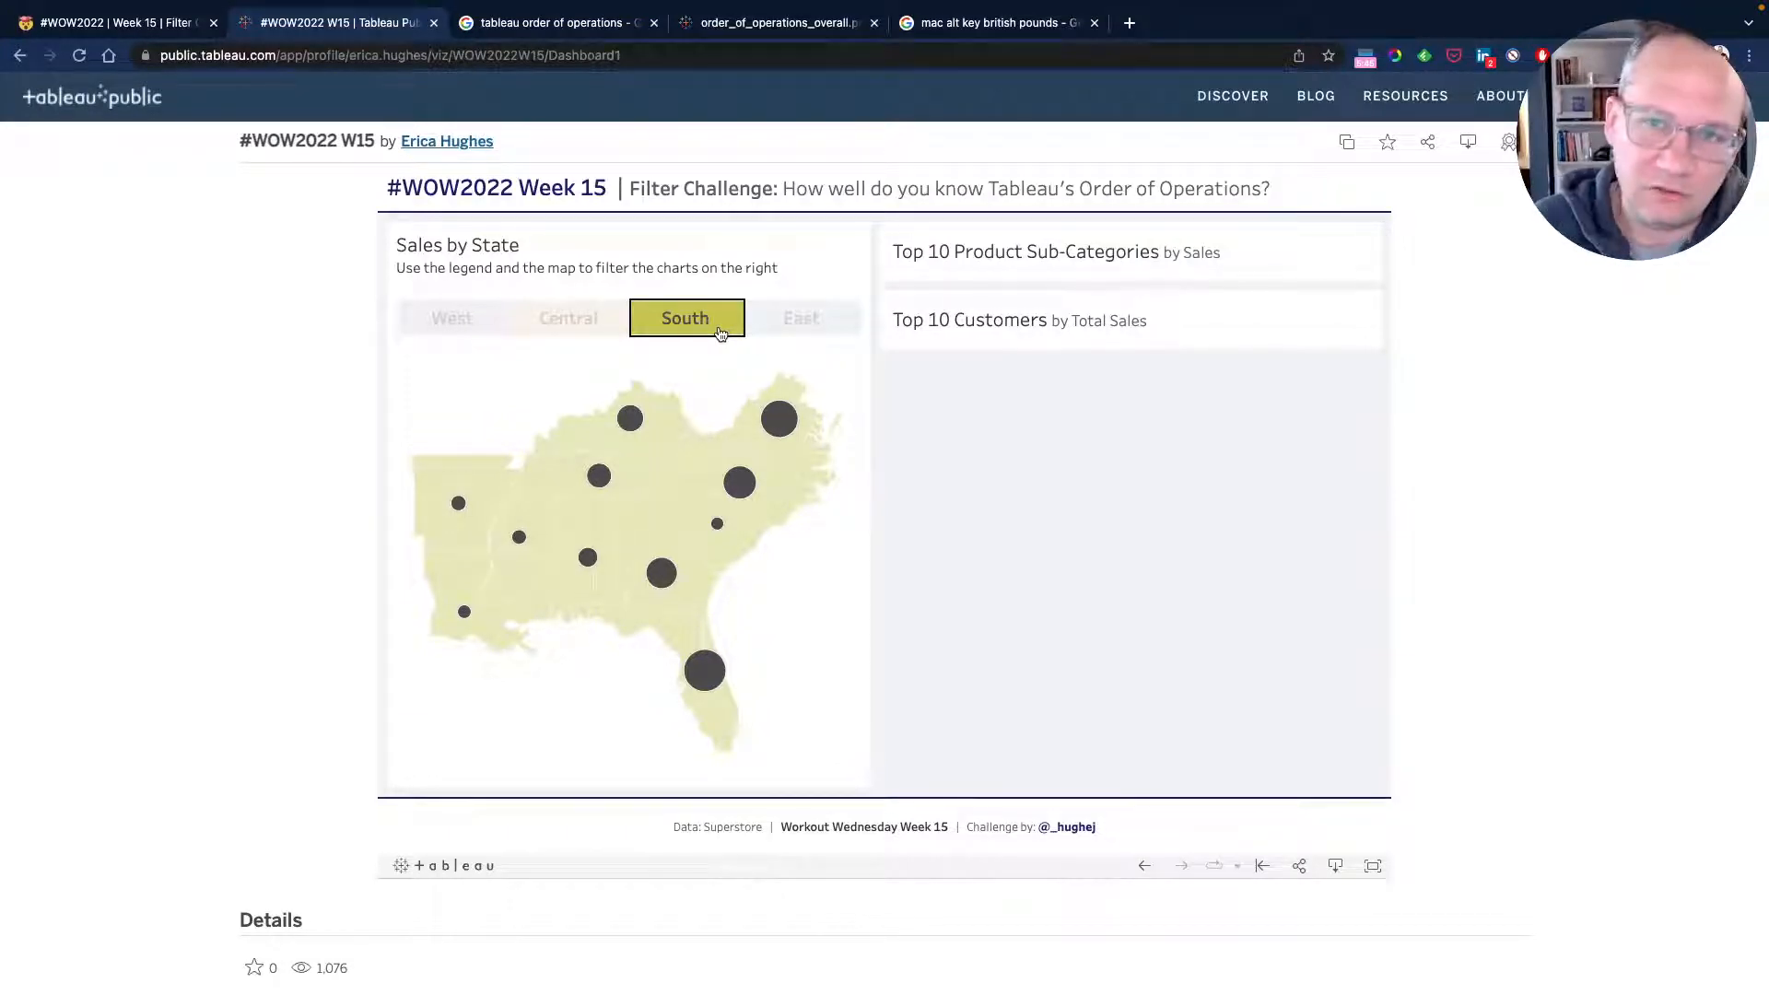
click(721, 334)
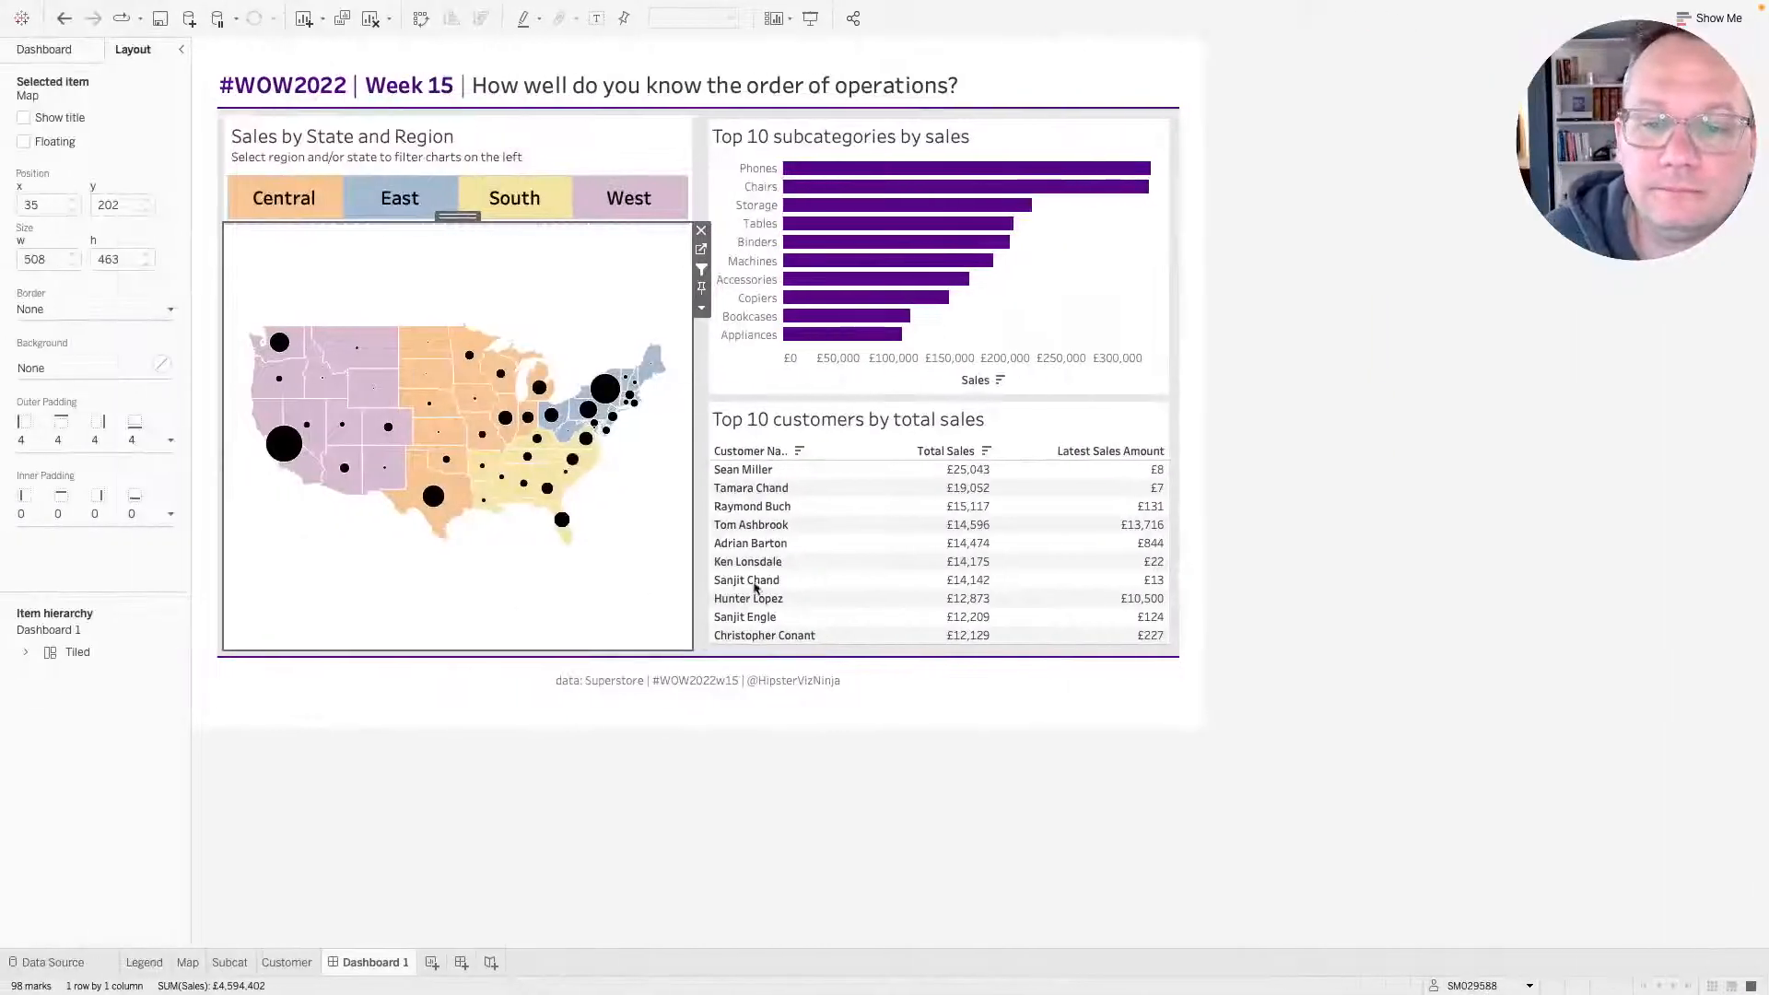
Select the subcategories chart on the dashboard and open its outer padding settings.
click(1370, 482)
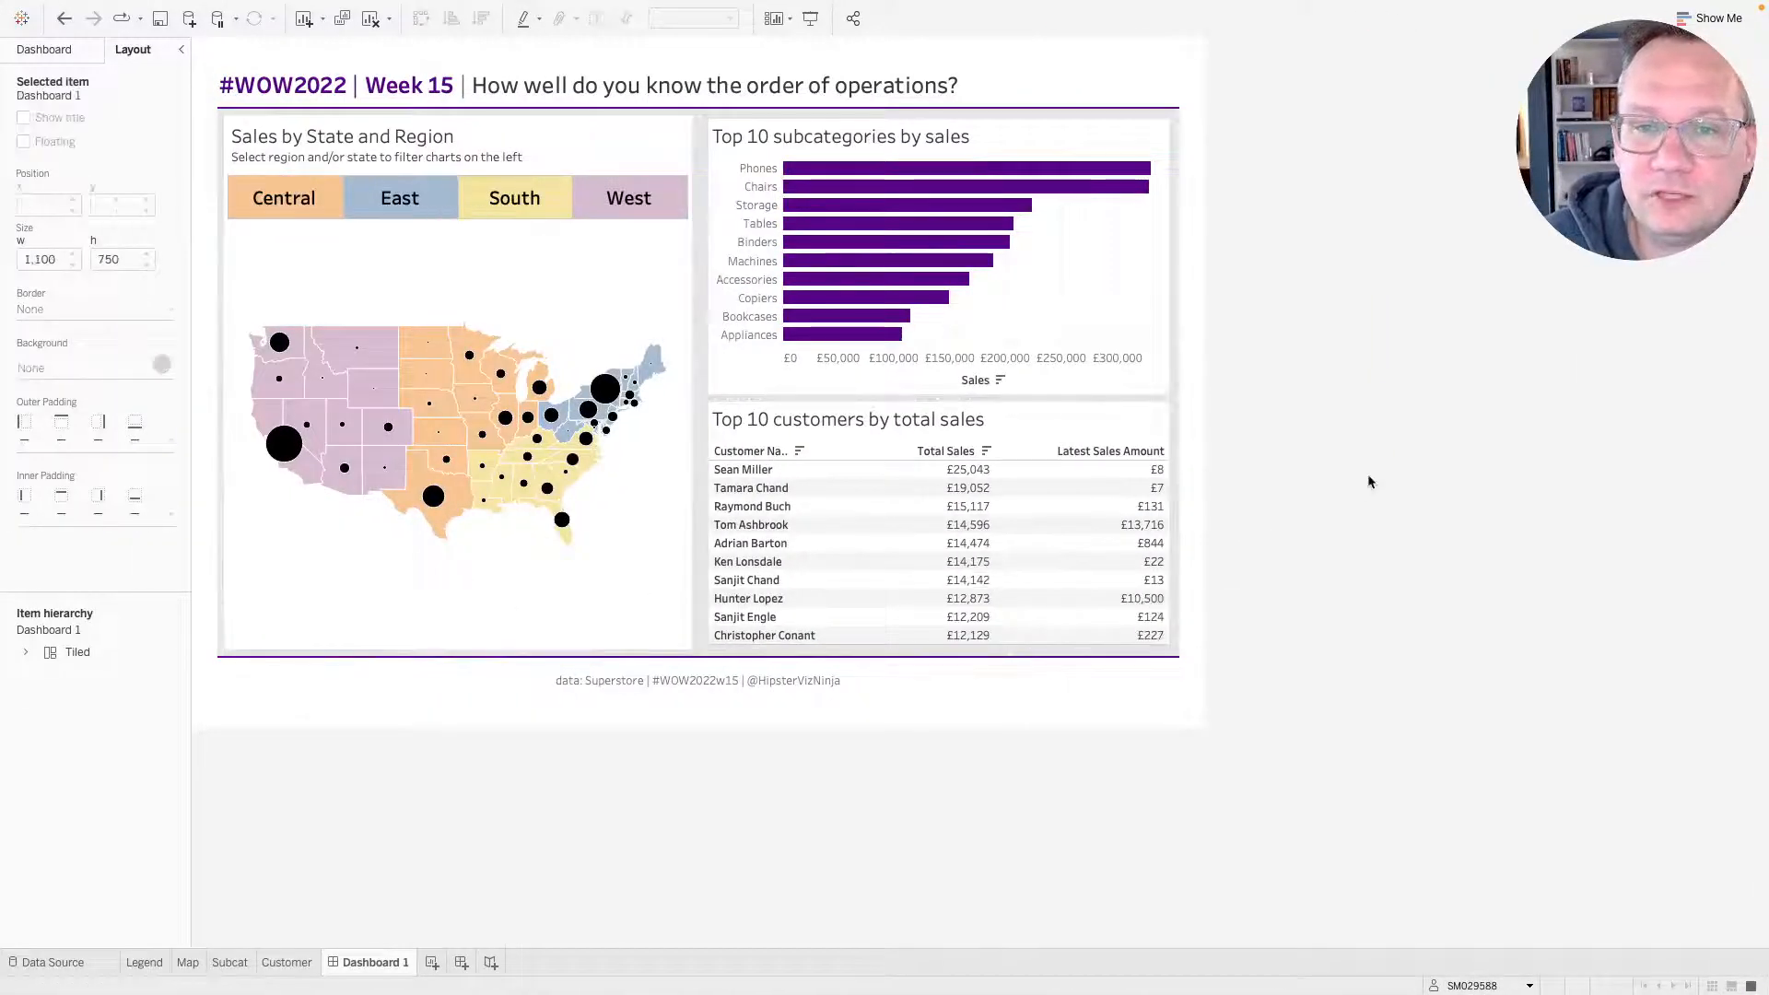
click(1101, 122)
double_click(936, 108)
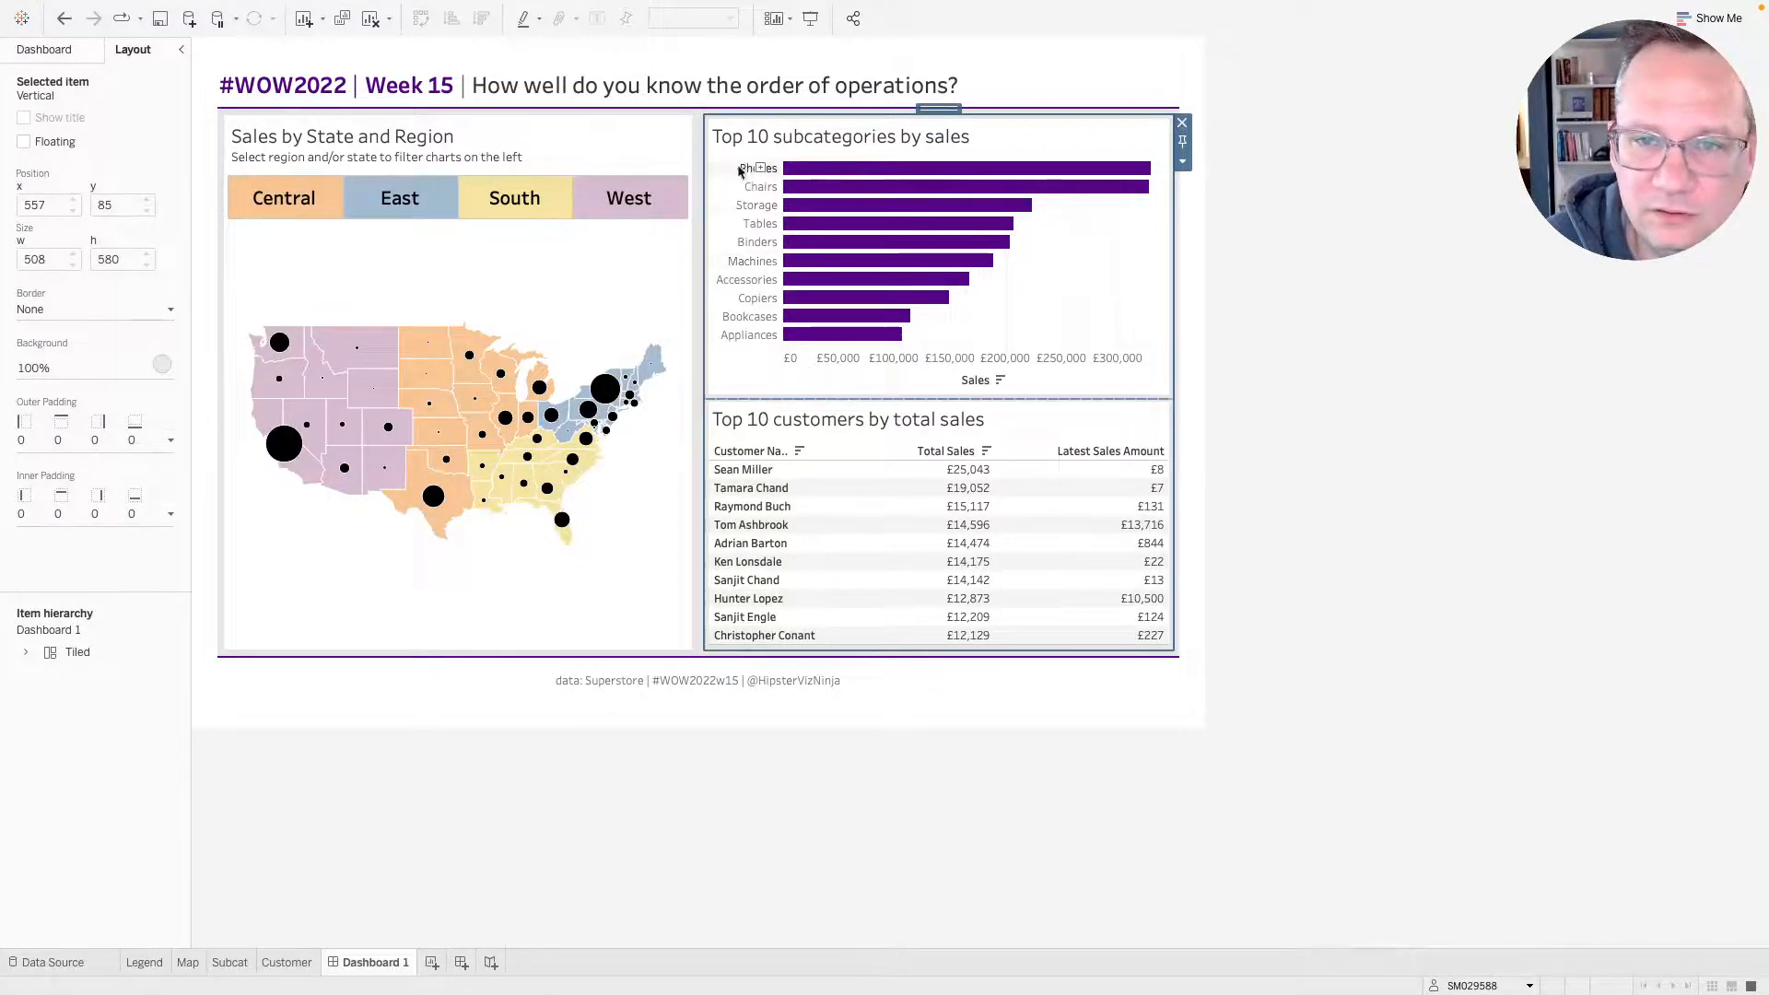
click(1083, 296)
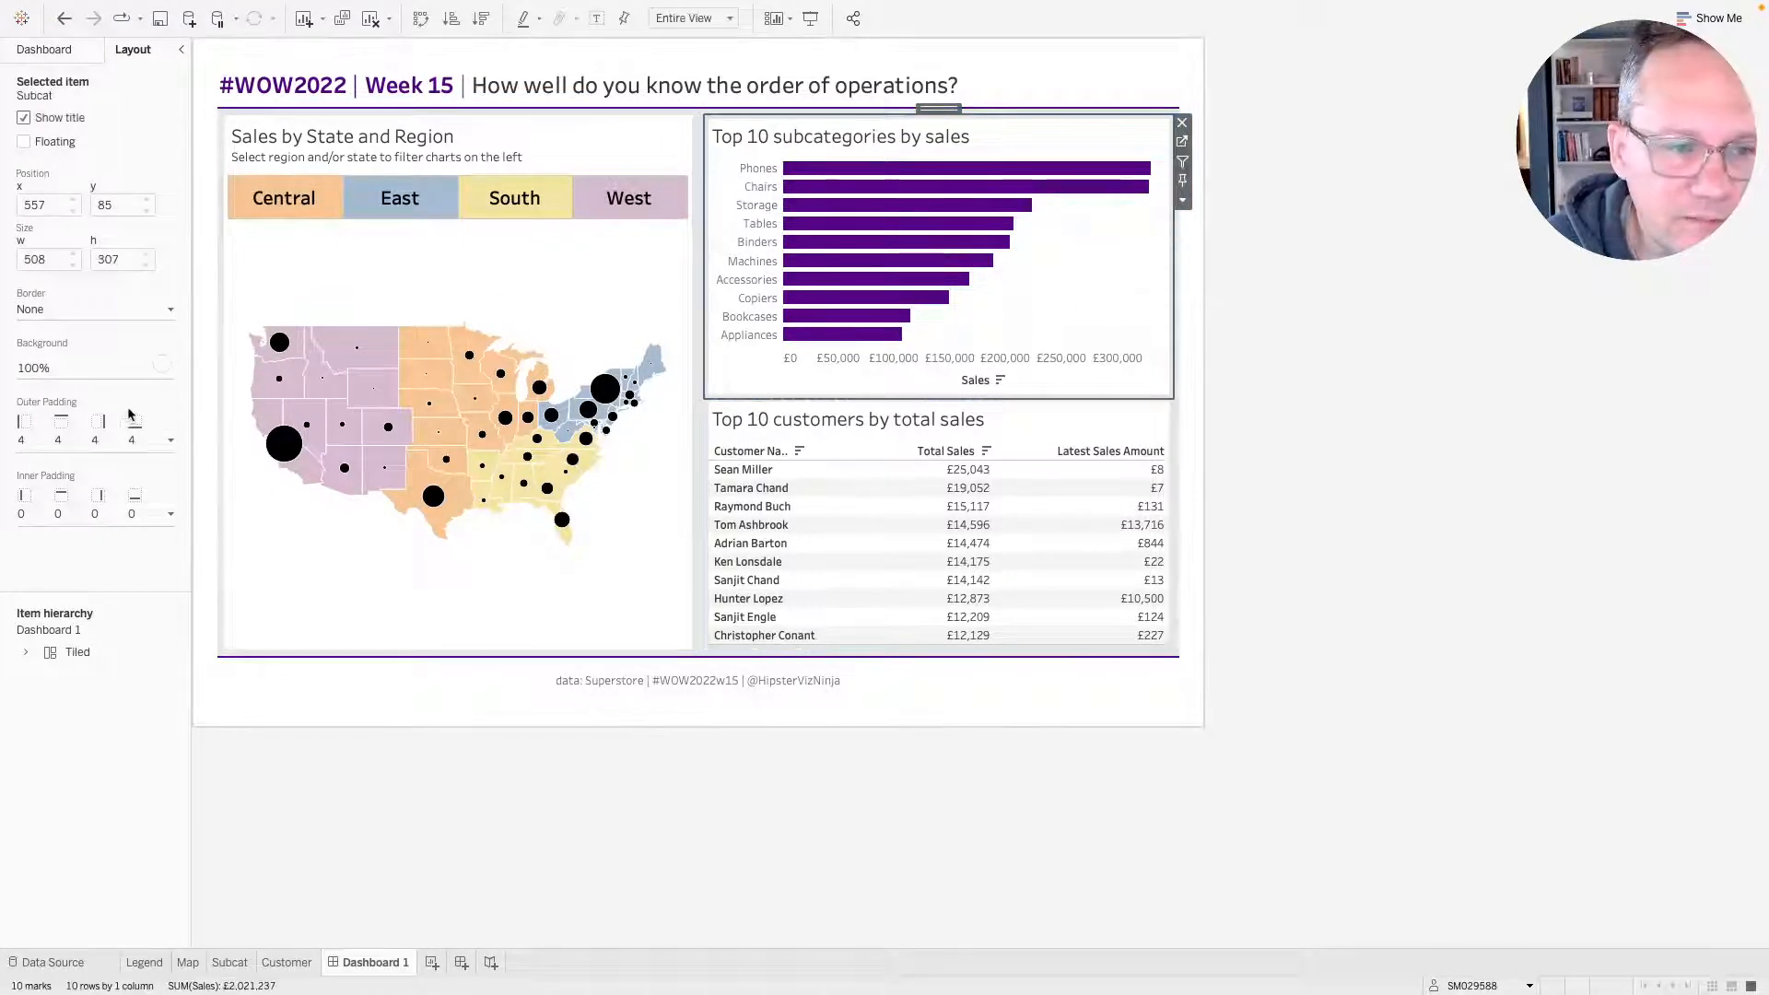
click(42, 433)
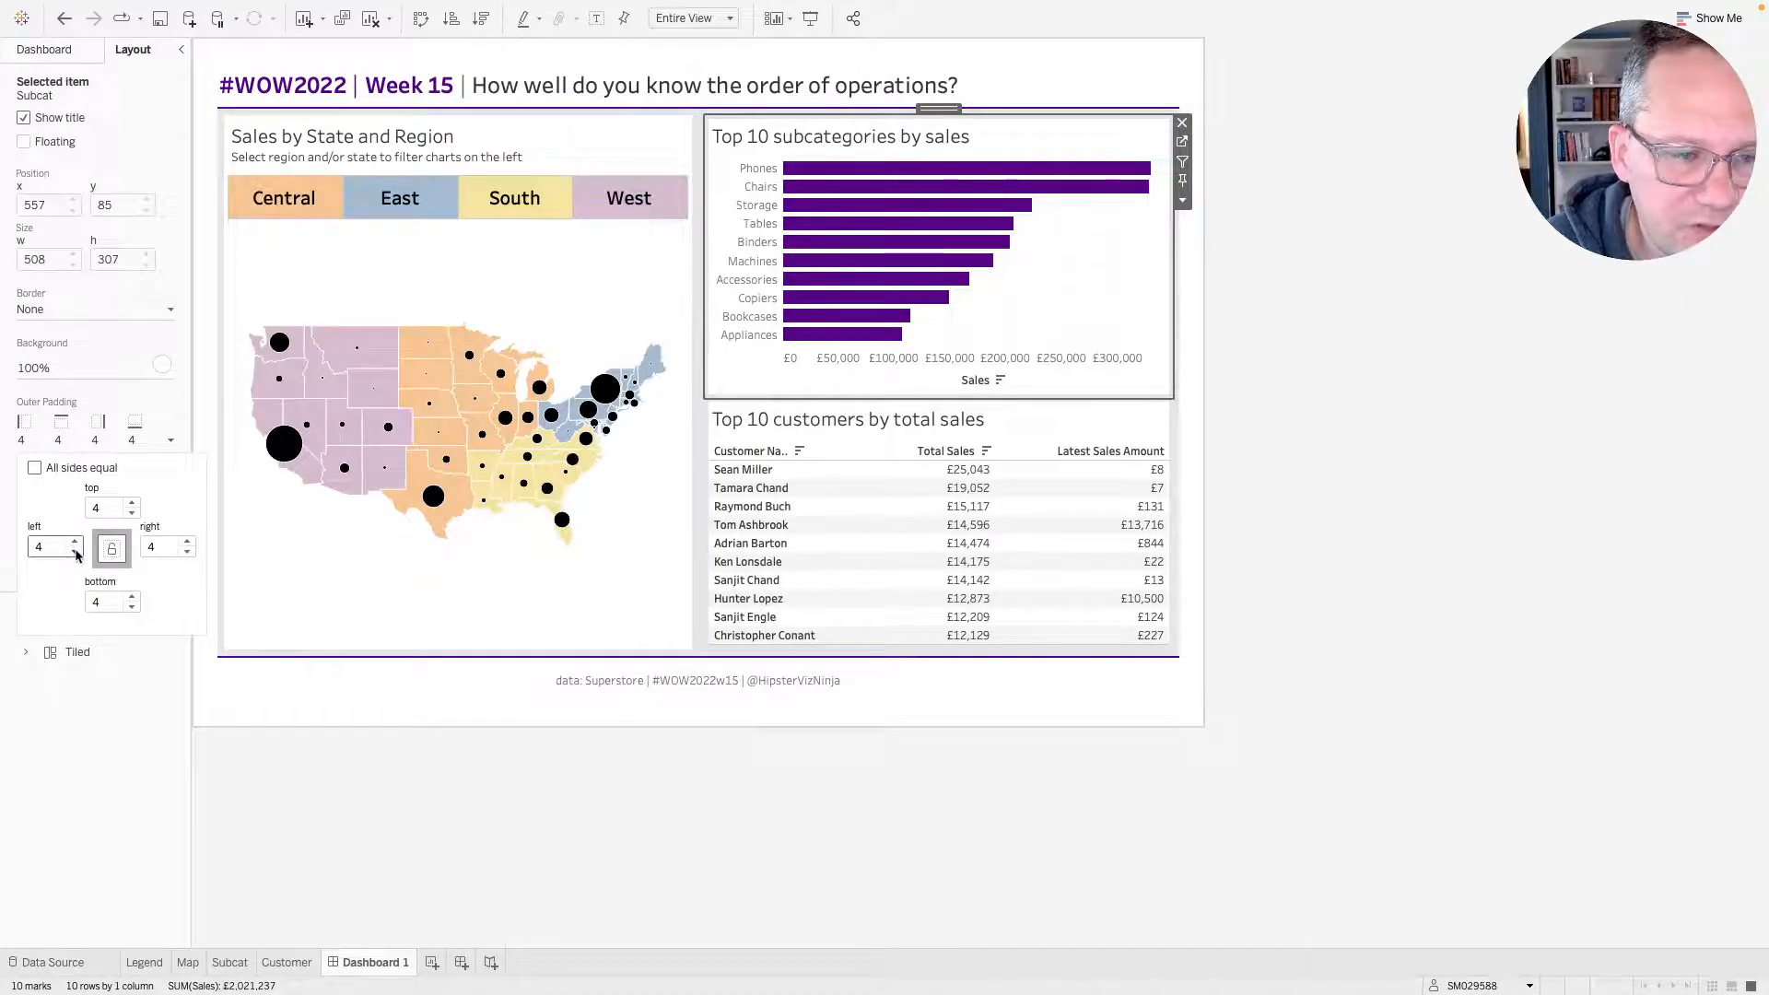
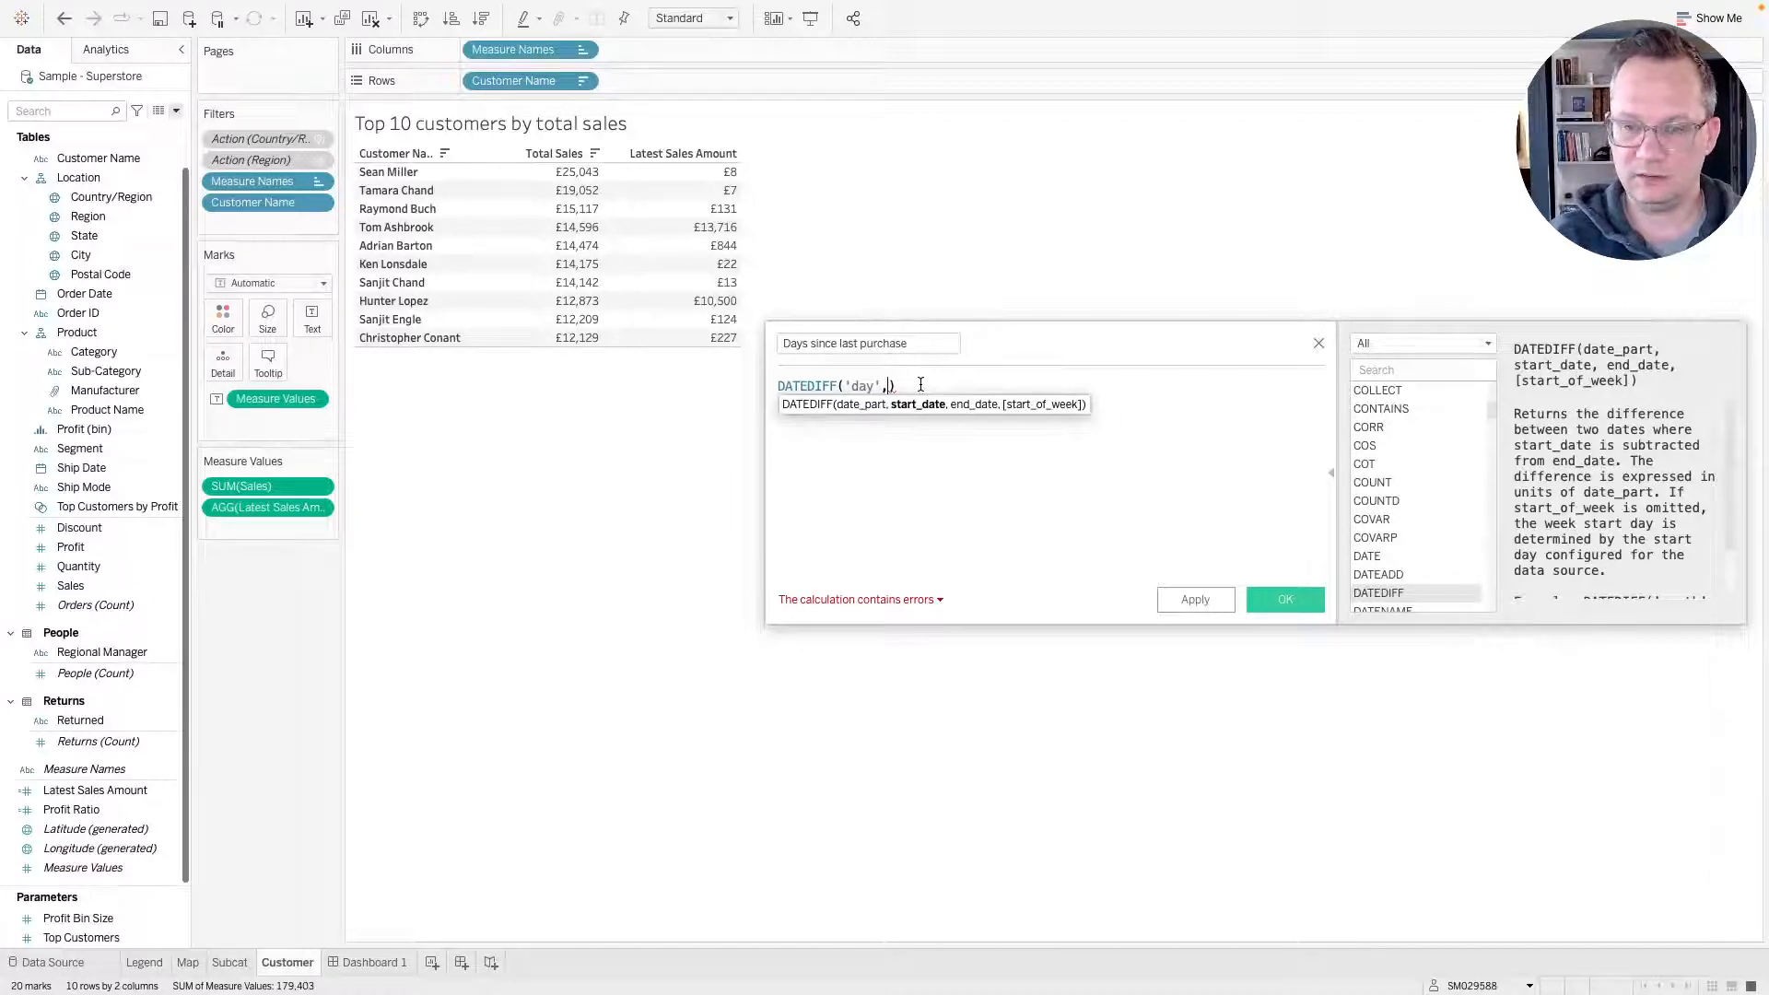
Write the Days since last purchase calculation as DATEDIFF('day',{ FIXED [Customer Name]:max([Order Date])},today()) and add it to the customer table.
text({ FIXED cust)
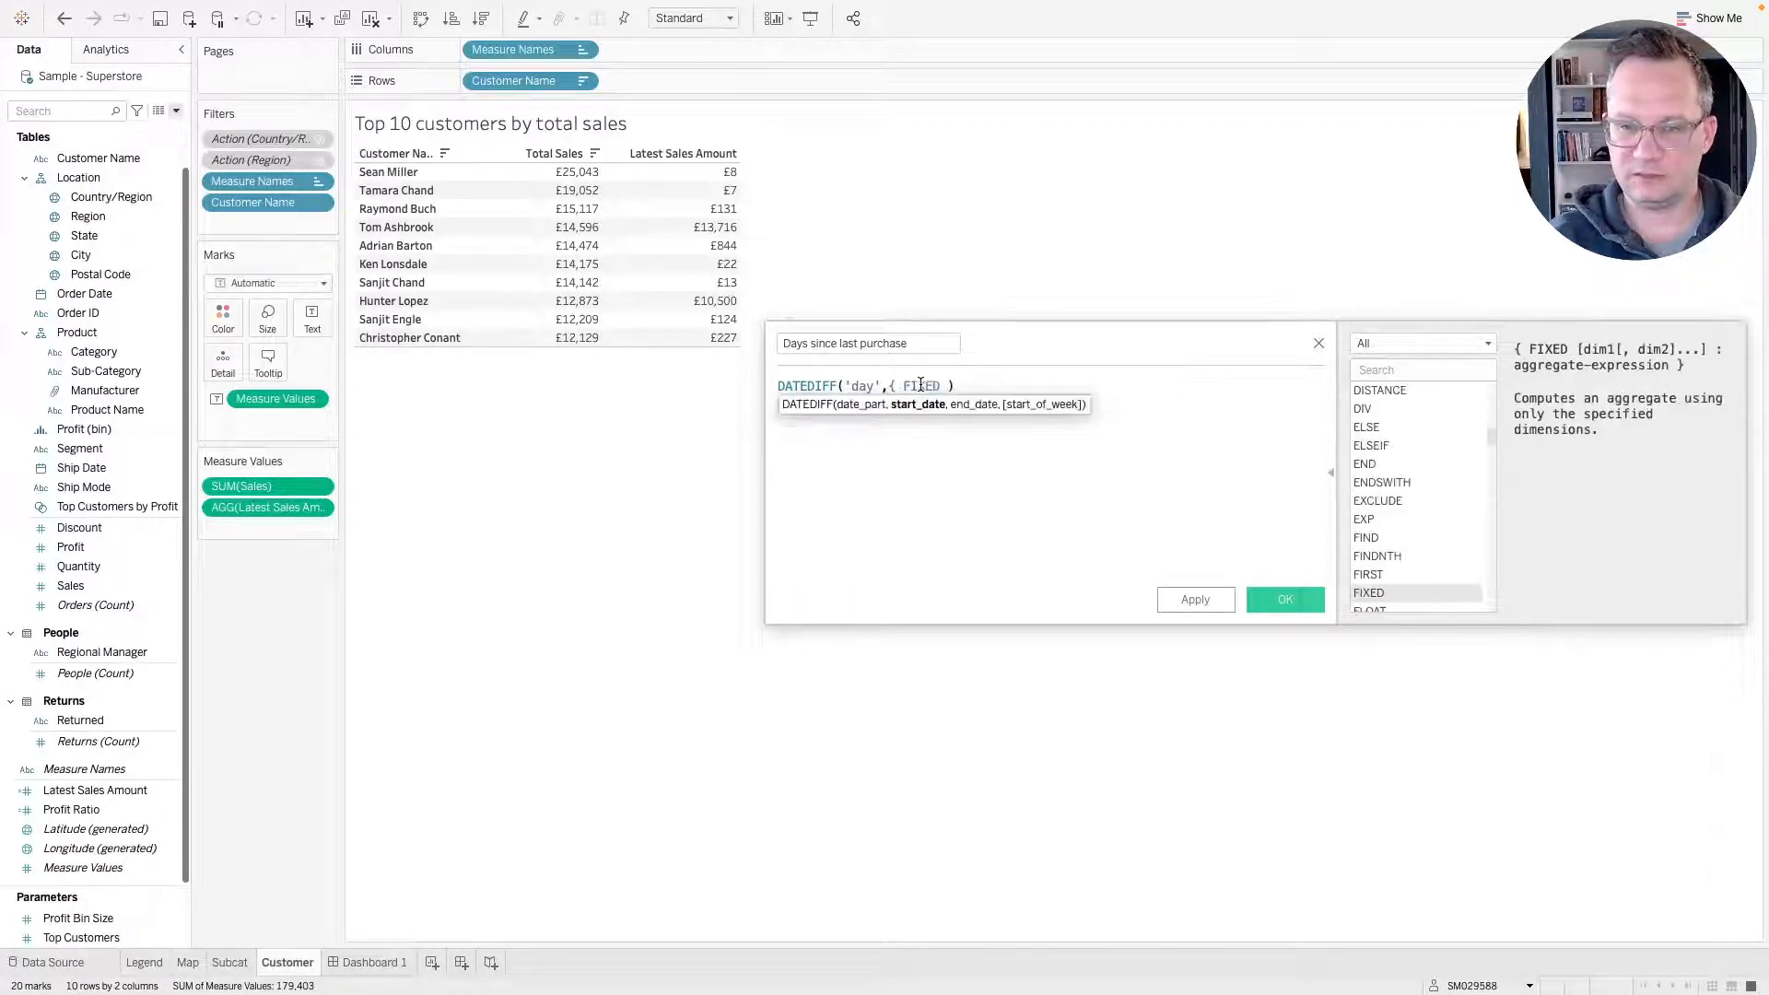
key(Return)
text(:)
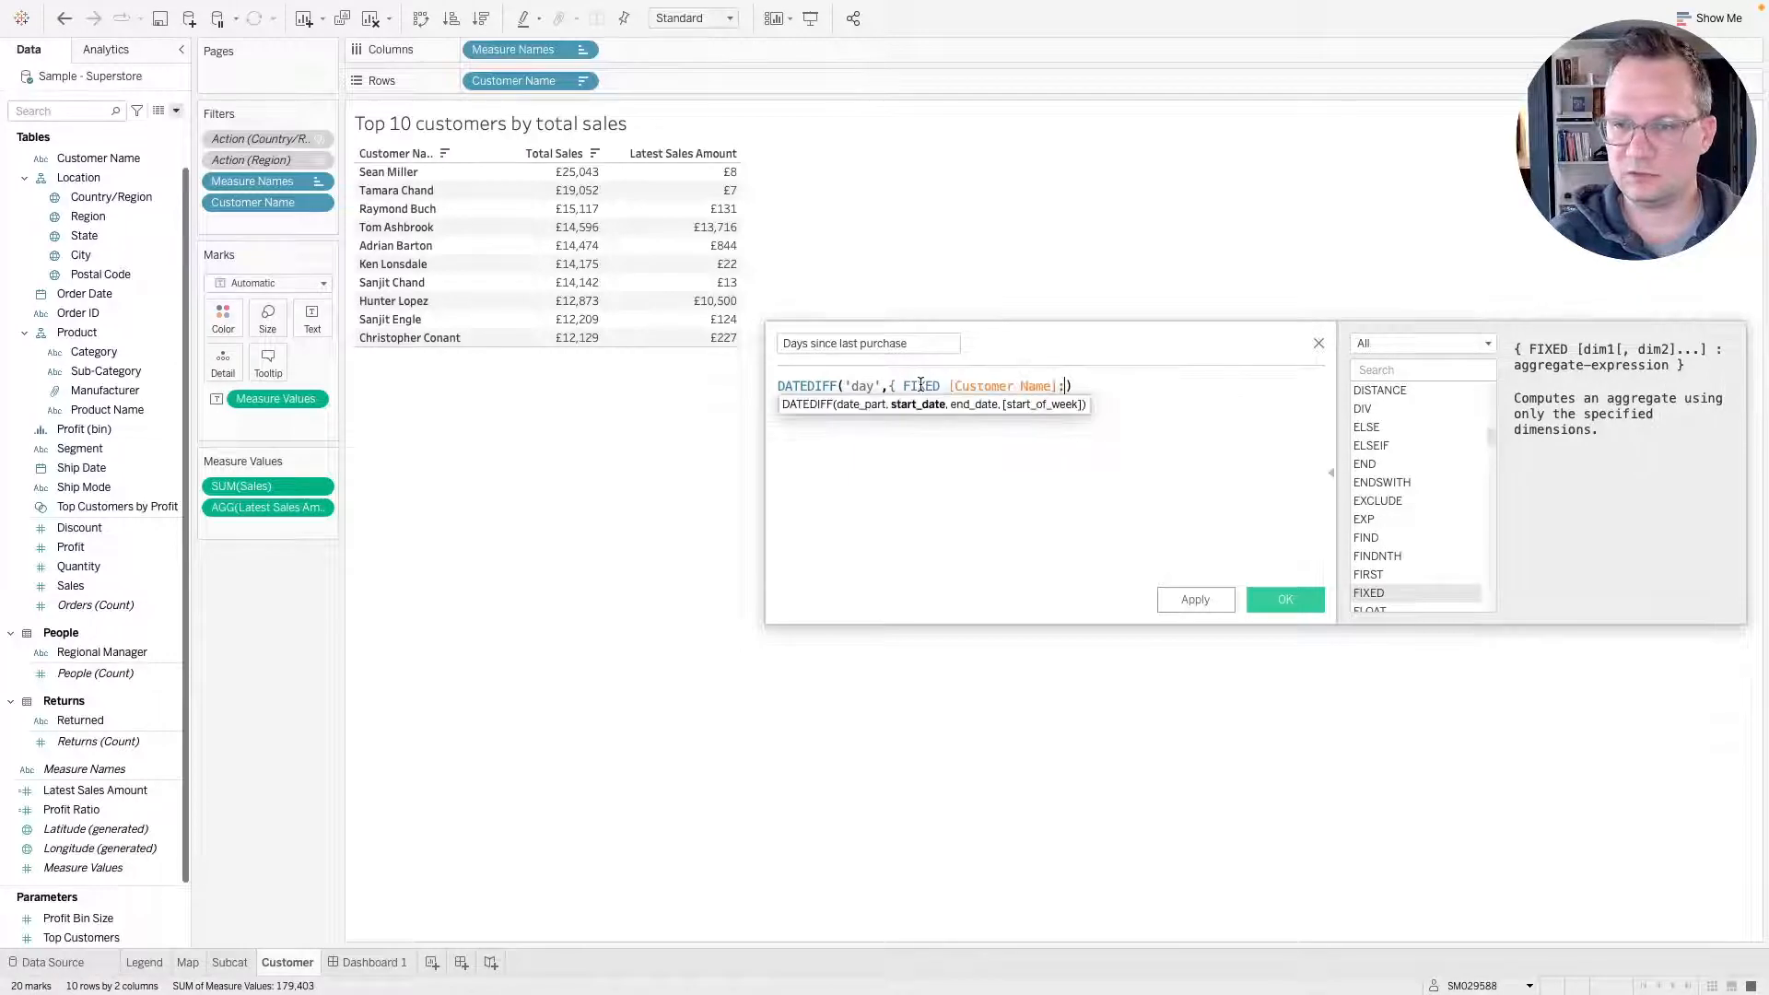
text(max([Order Date]))
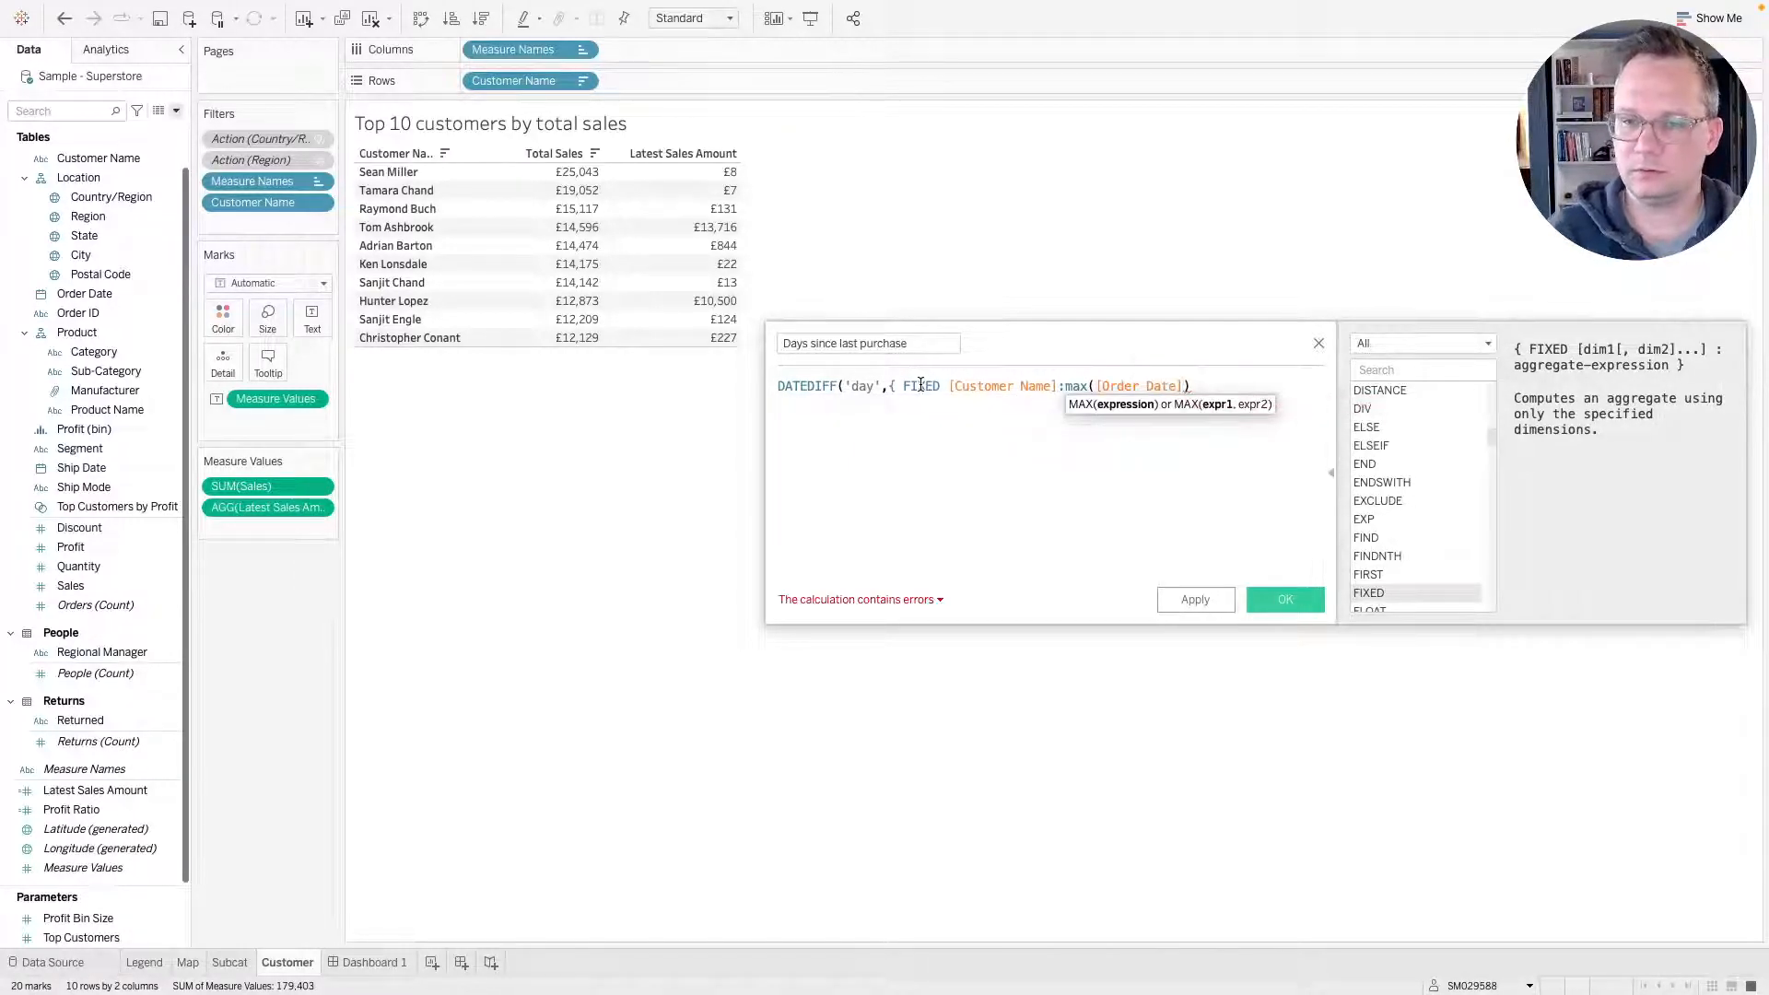
text(})
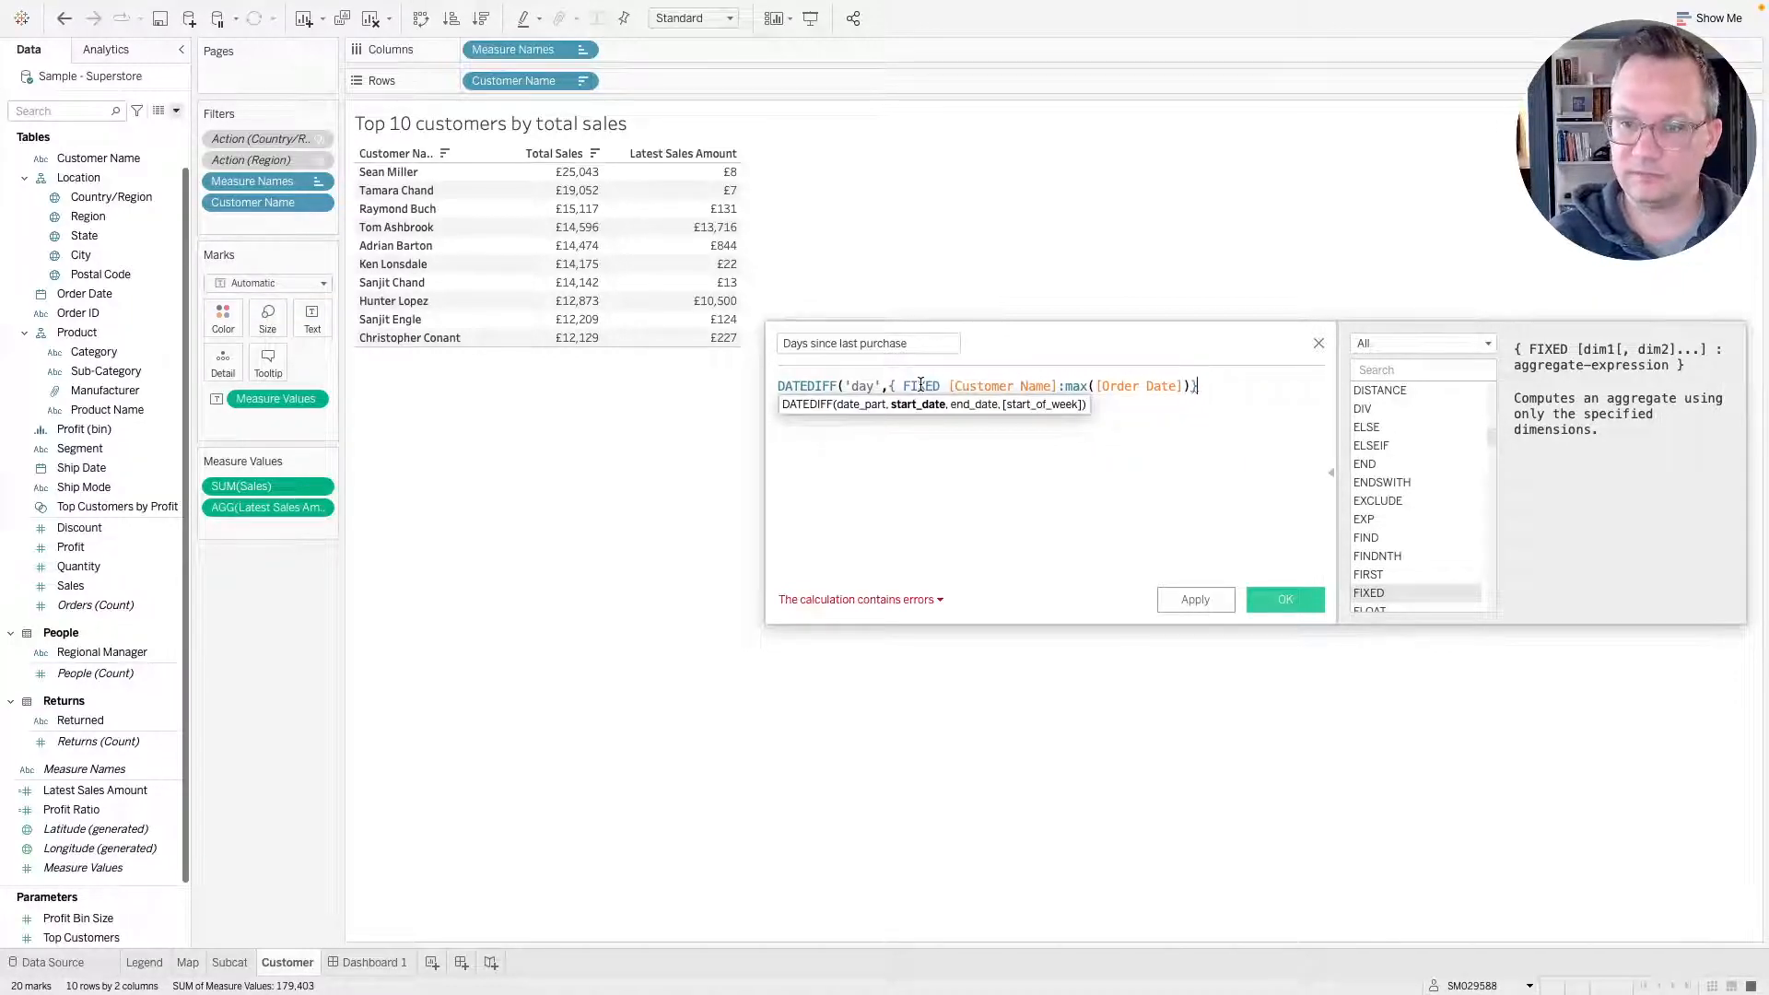
text(,)
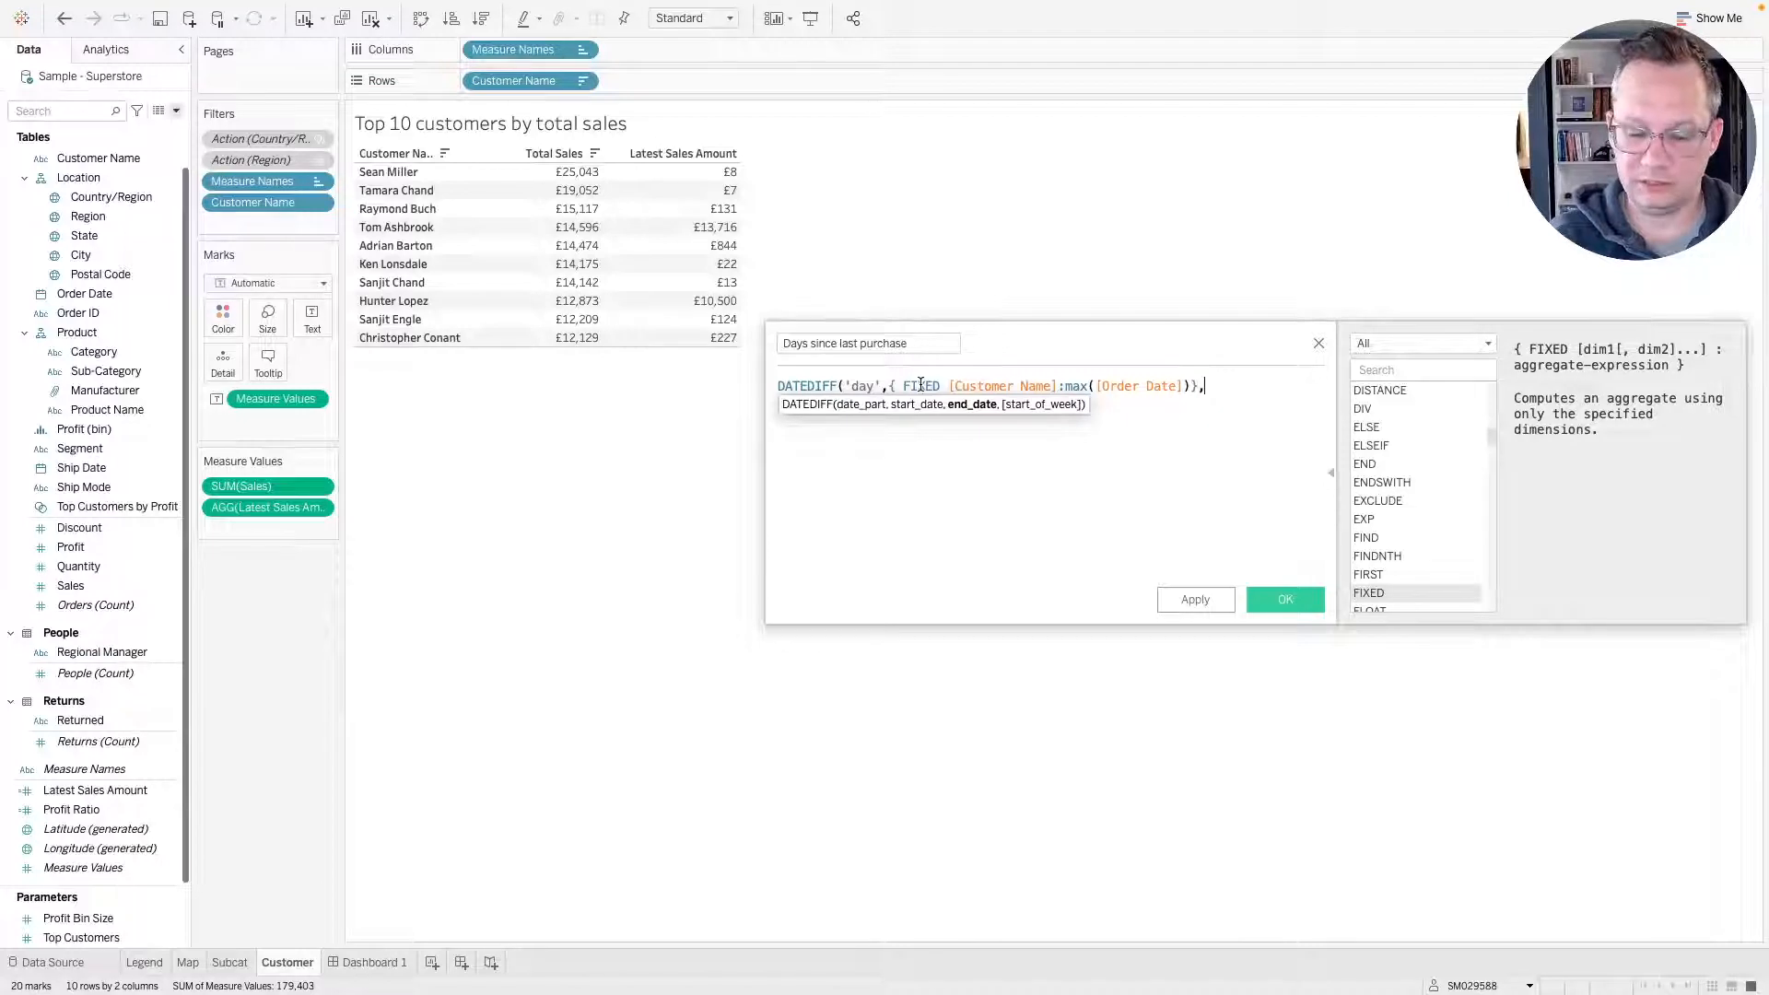
text(today()))
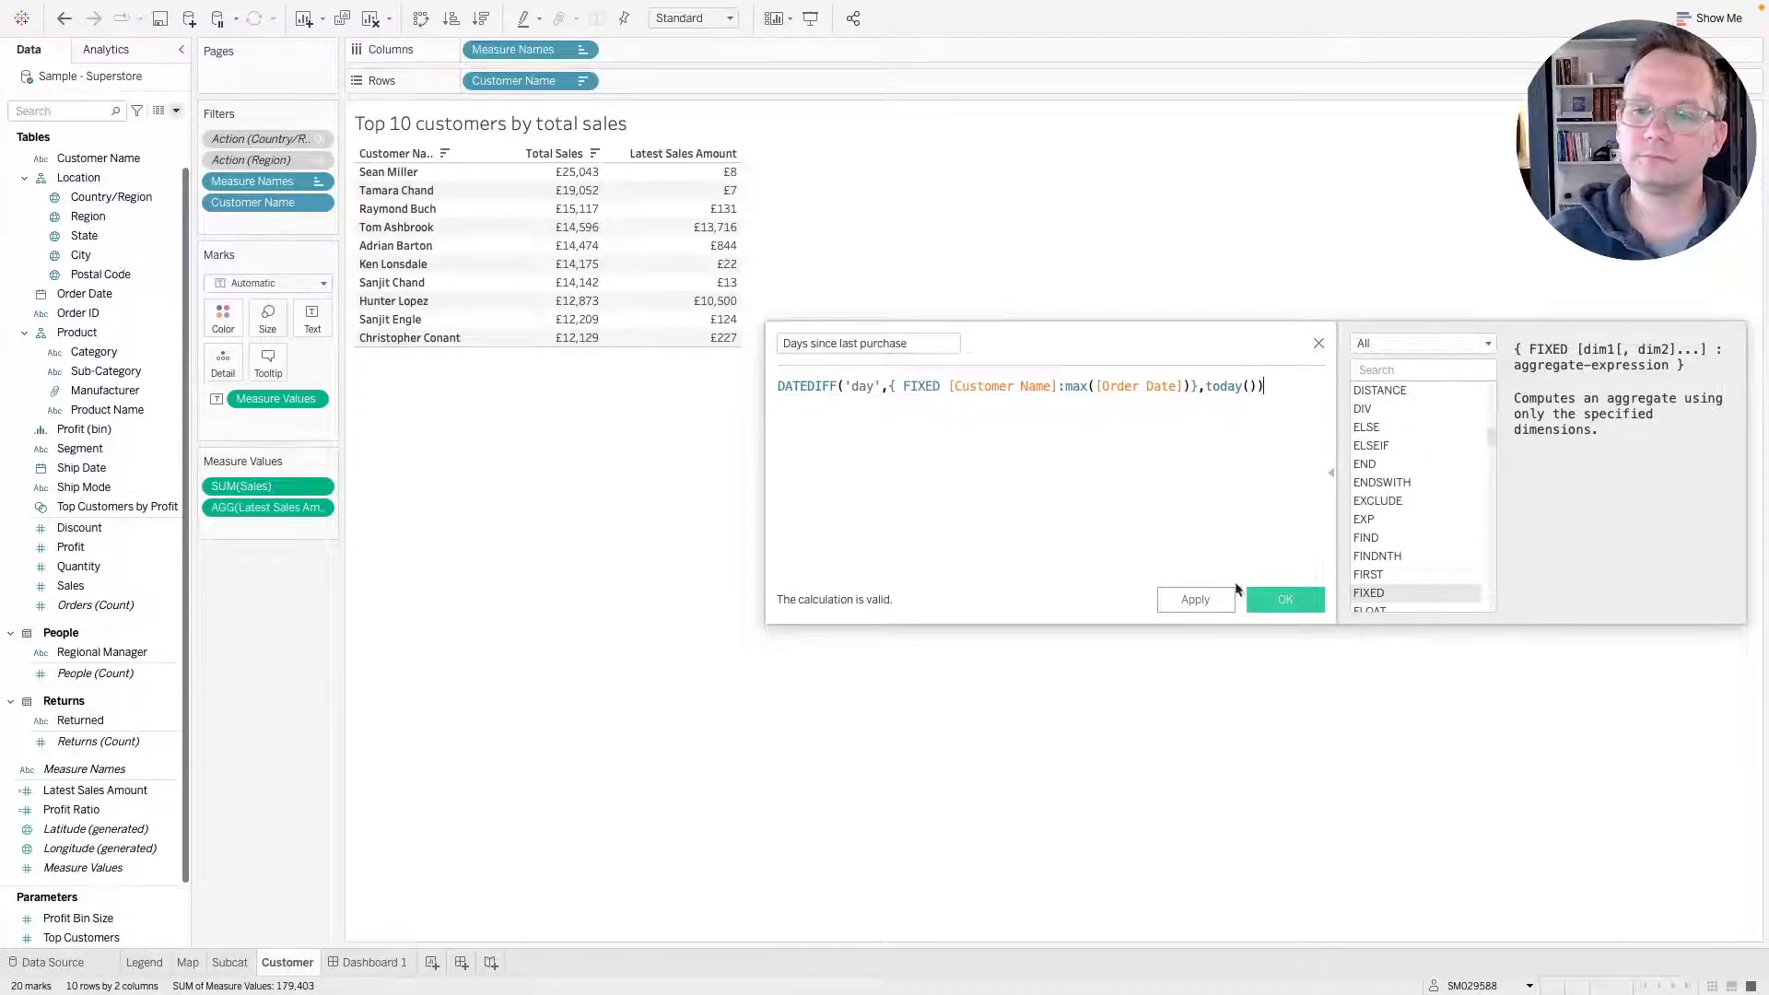
click(1279, 597)
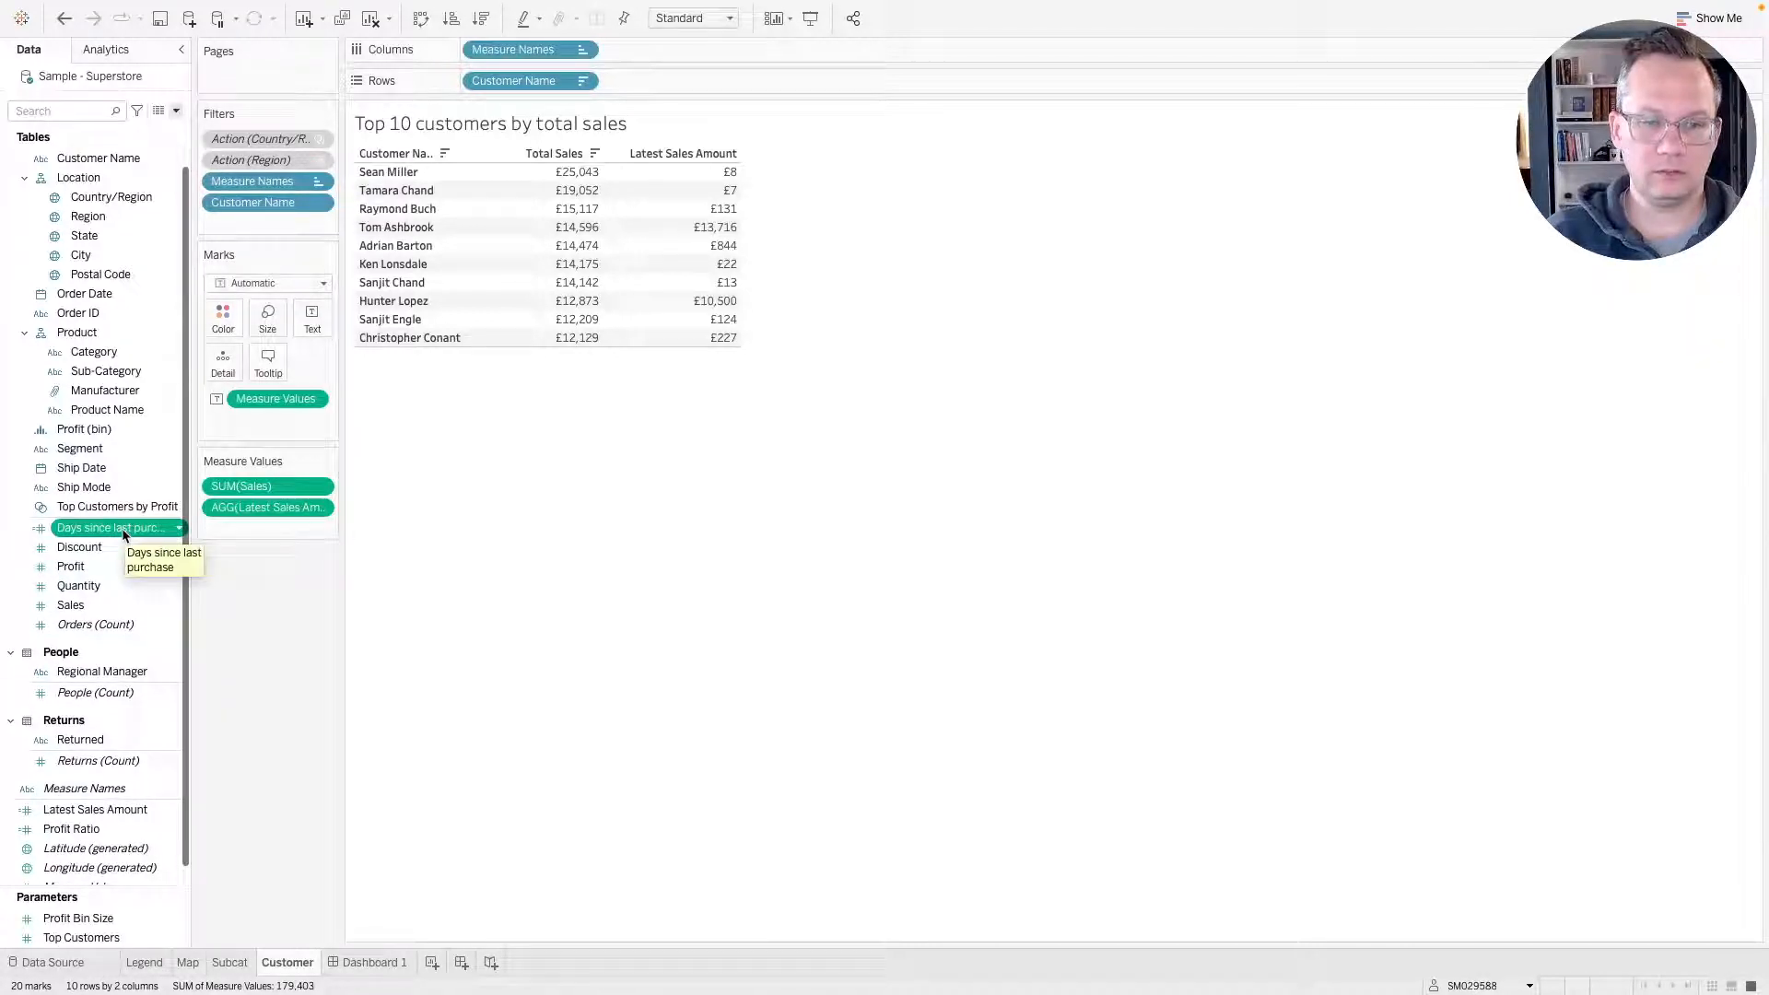
drag(123, 534, 246, 531)
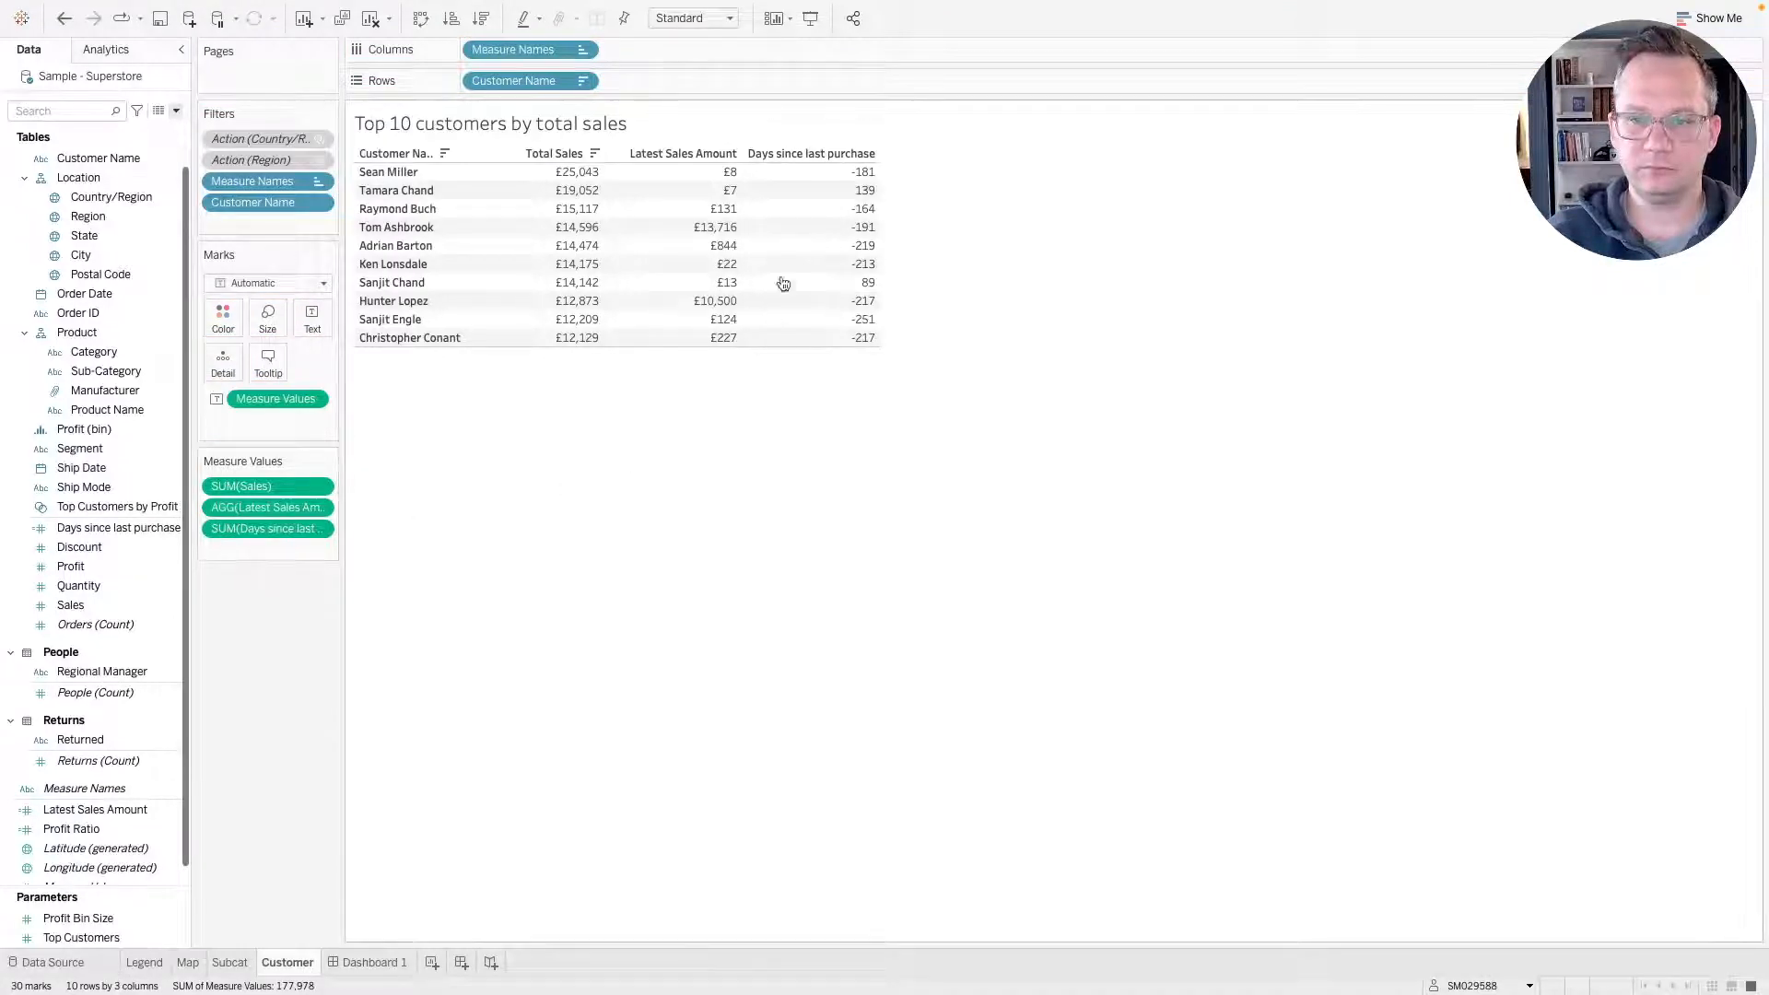
click(111, 534)
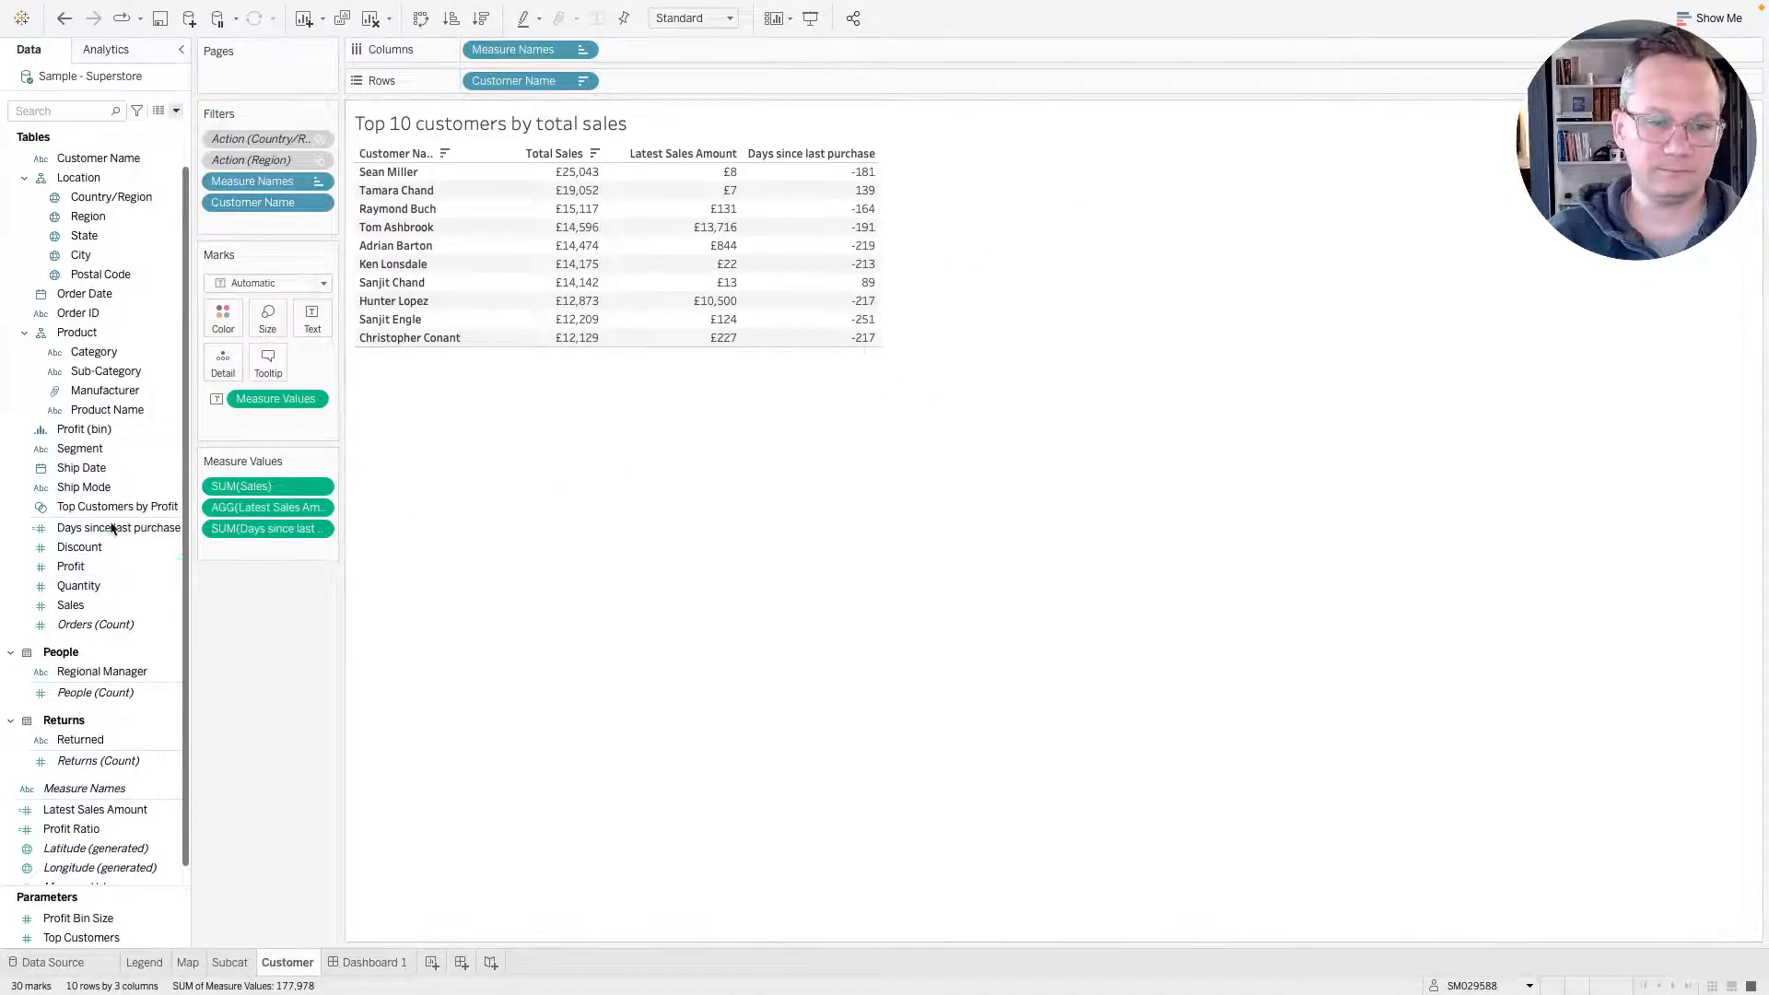
Try swapping the calculation's start and end dates so today() comes first, and apply it.
right_click(111, 530)
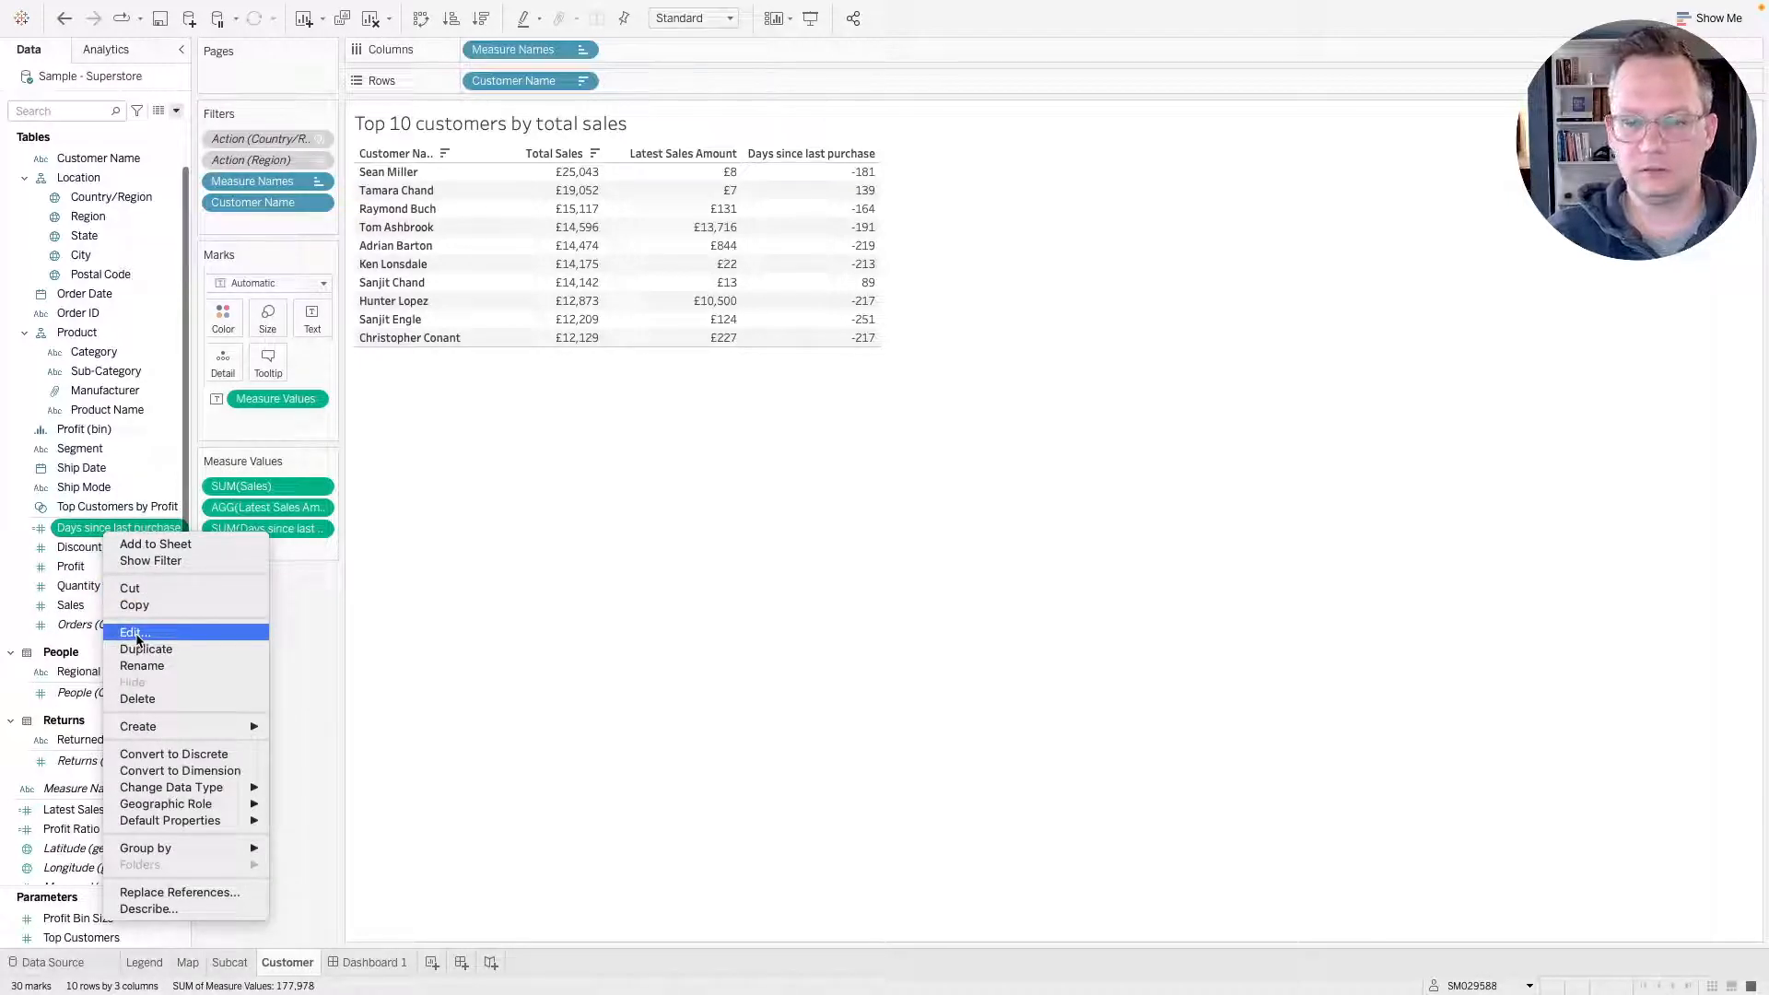
click(132, 633)
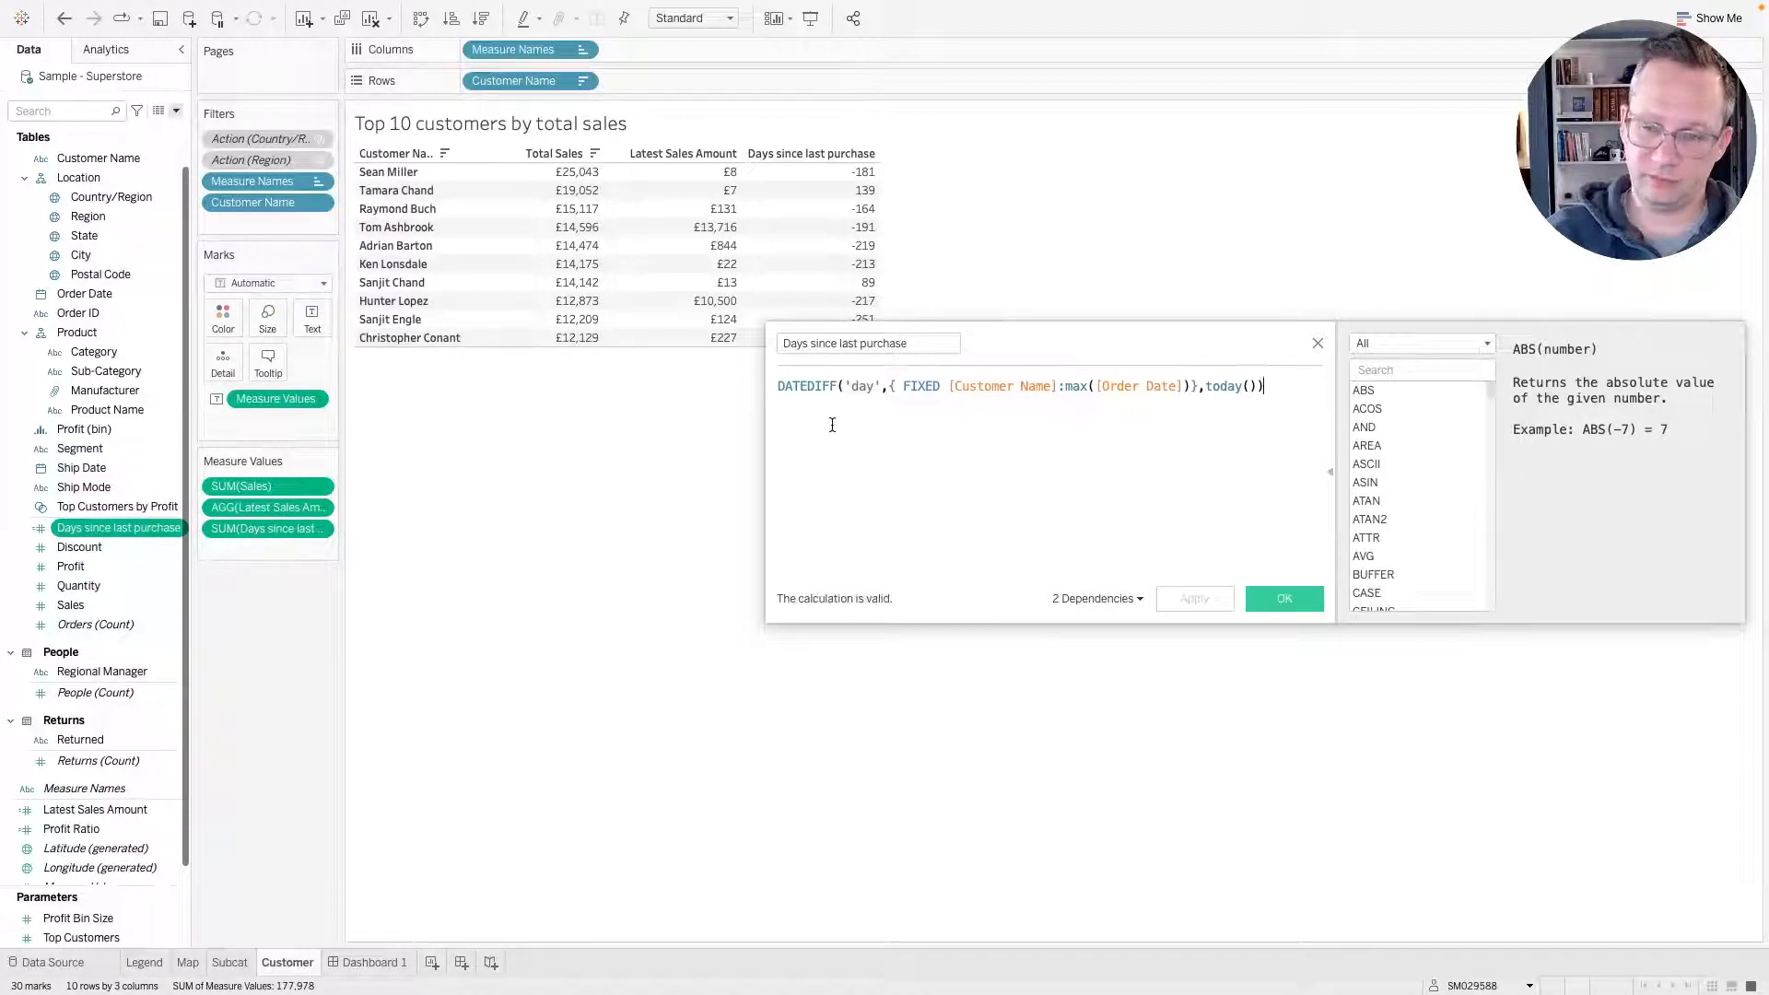
drag(890, 386, 1201, 381)
key(super+c)
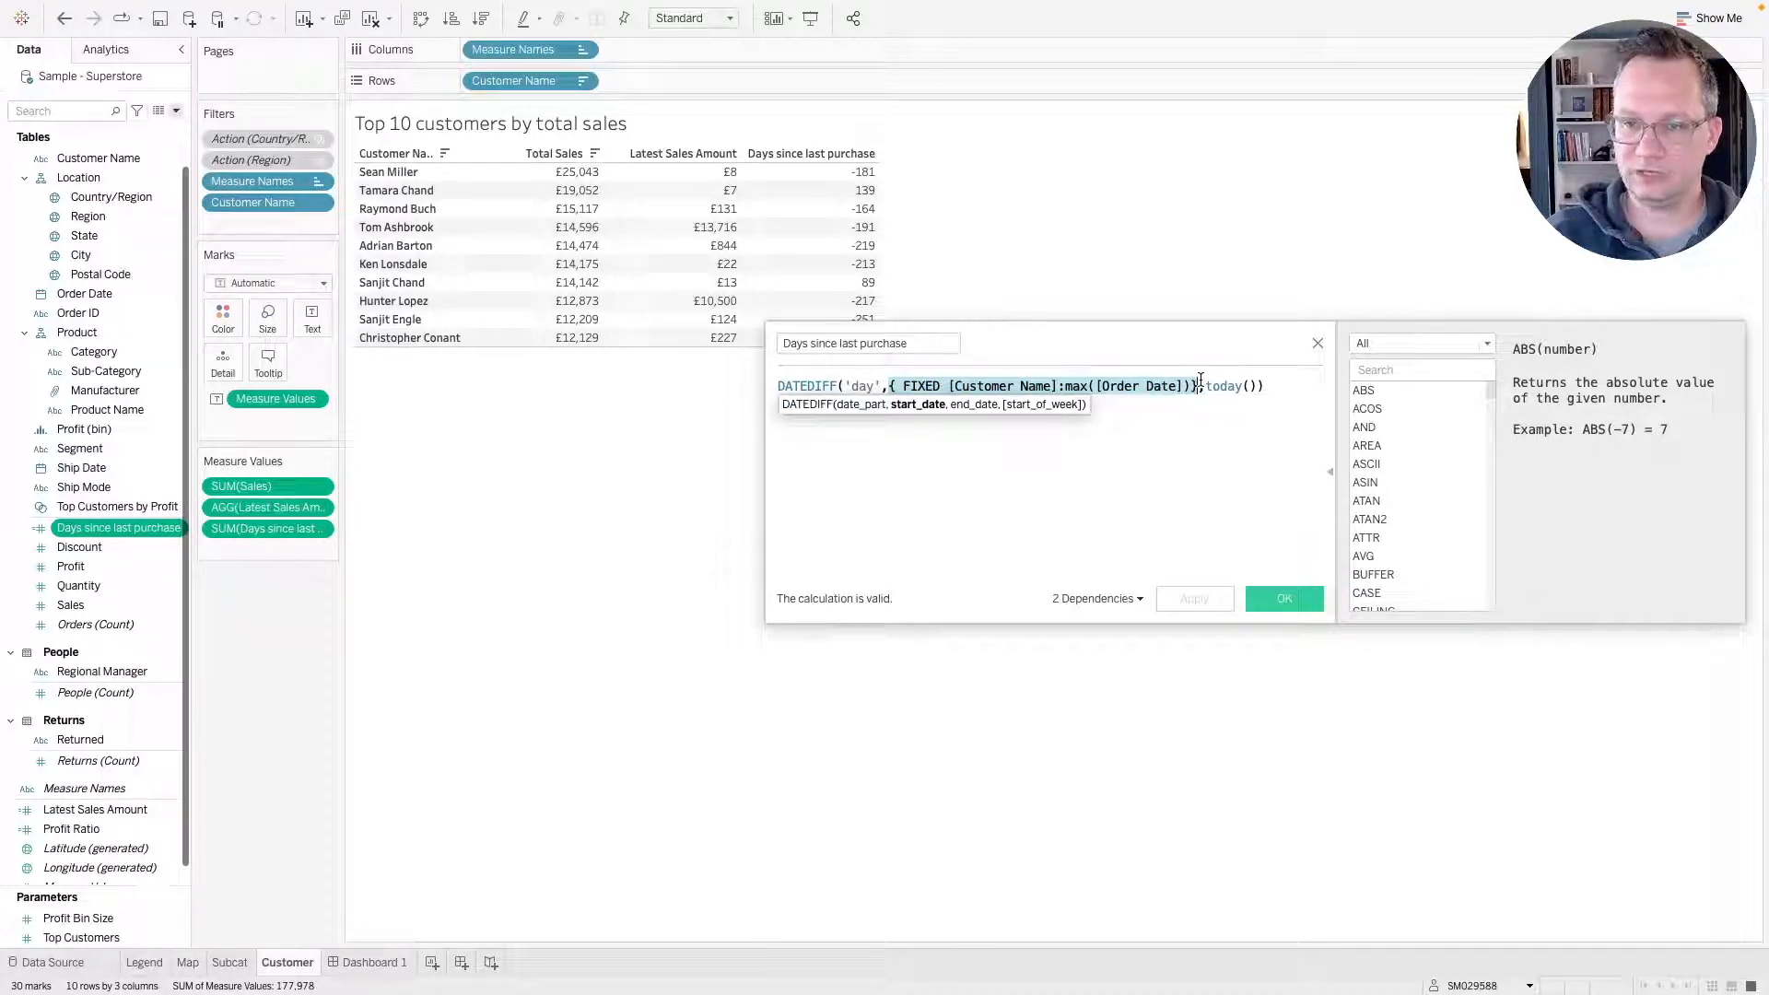
key(BackSpace)
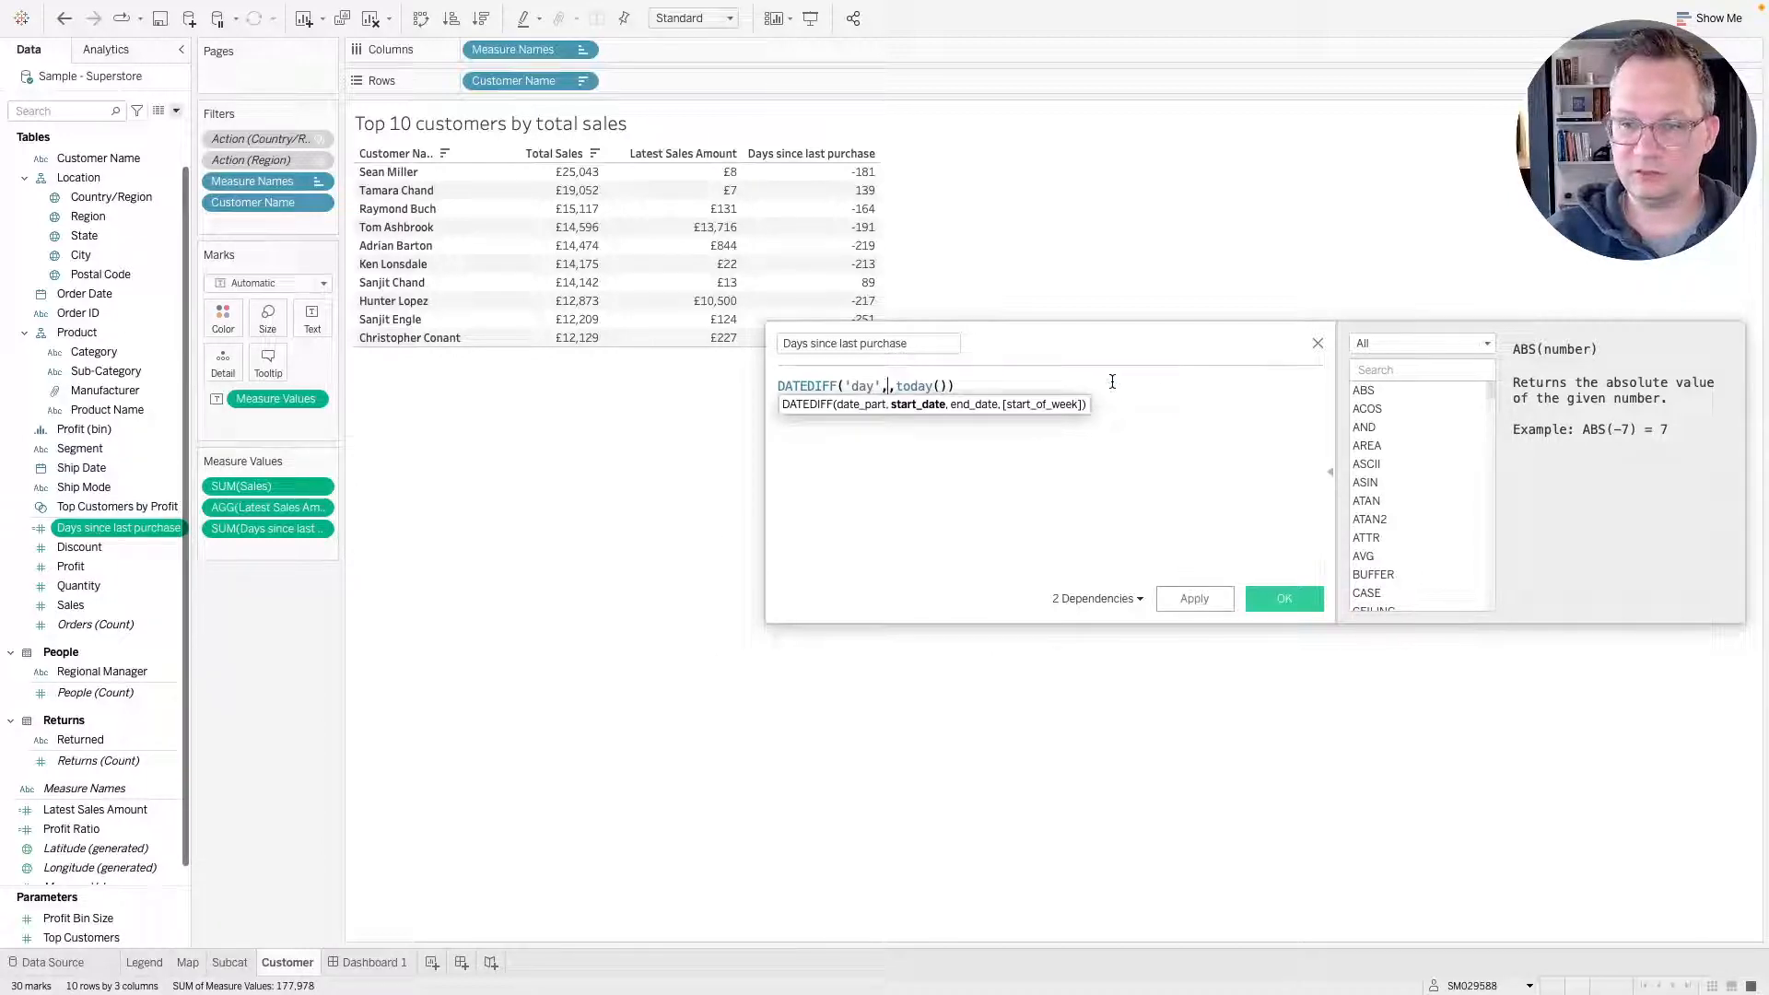
key(Delete)
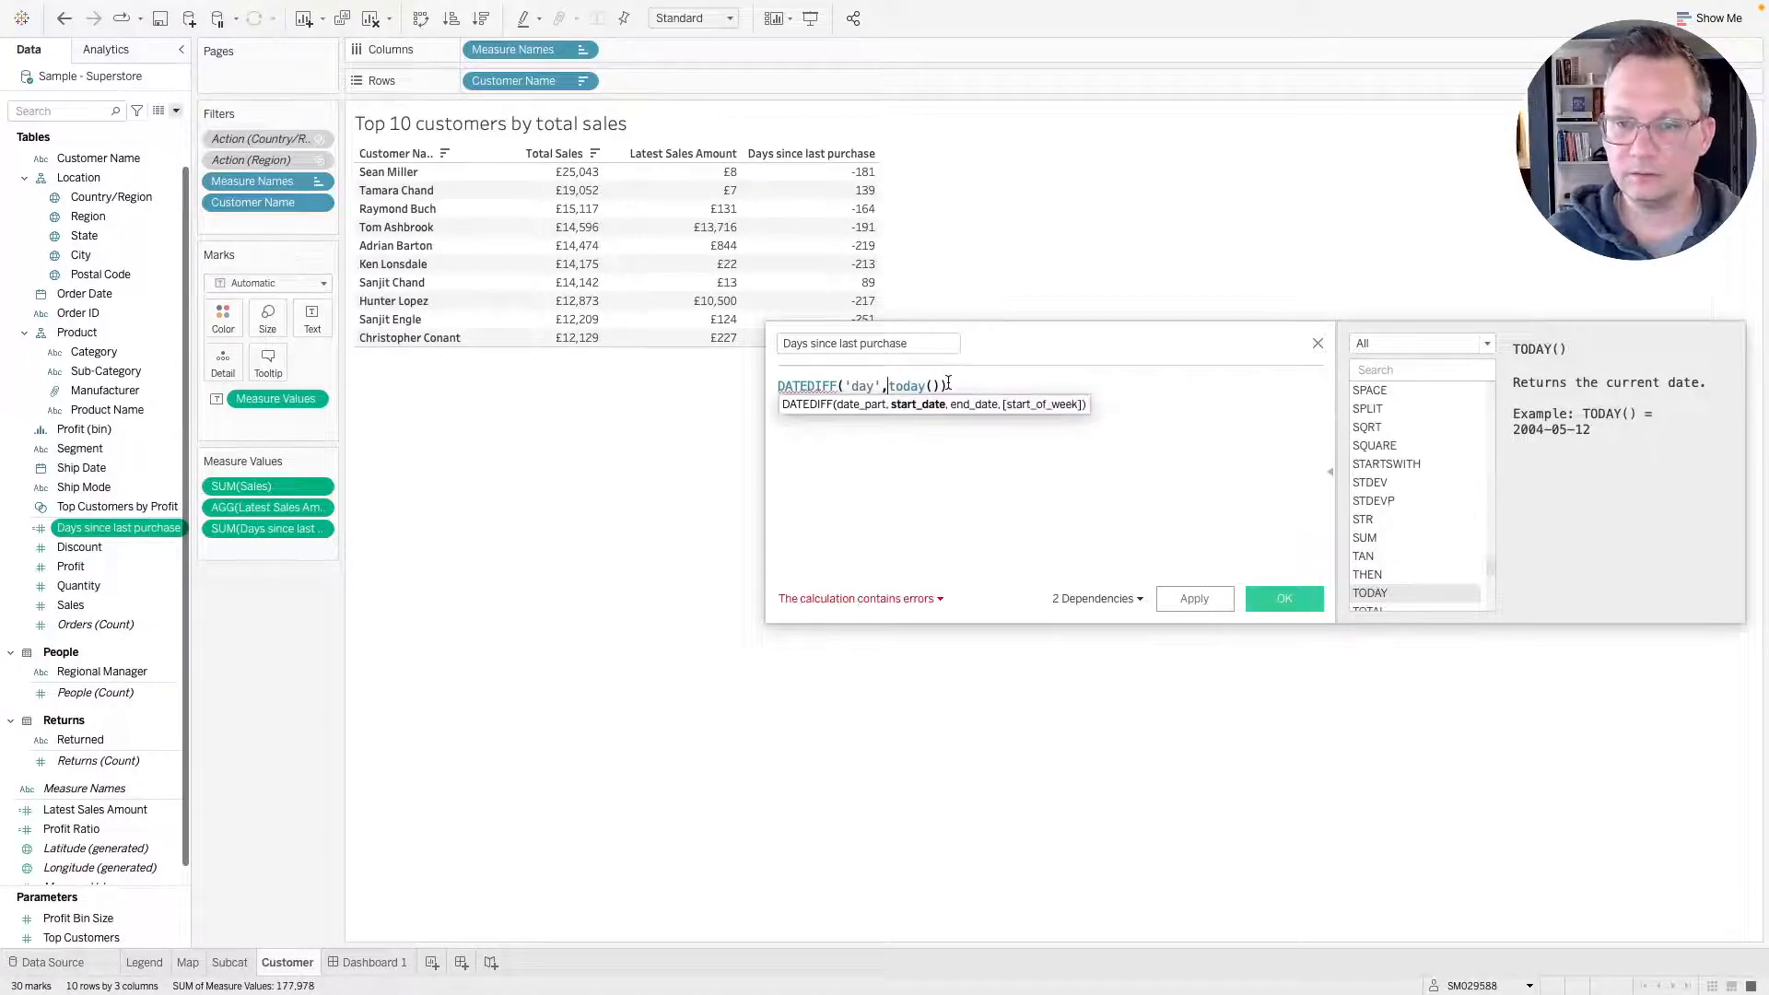
text(,)
key(super+v)
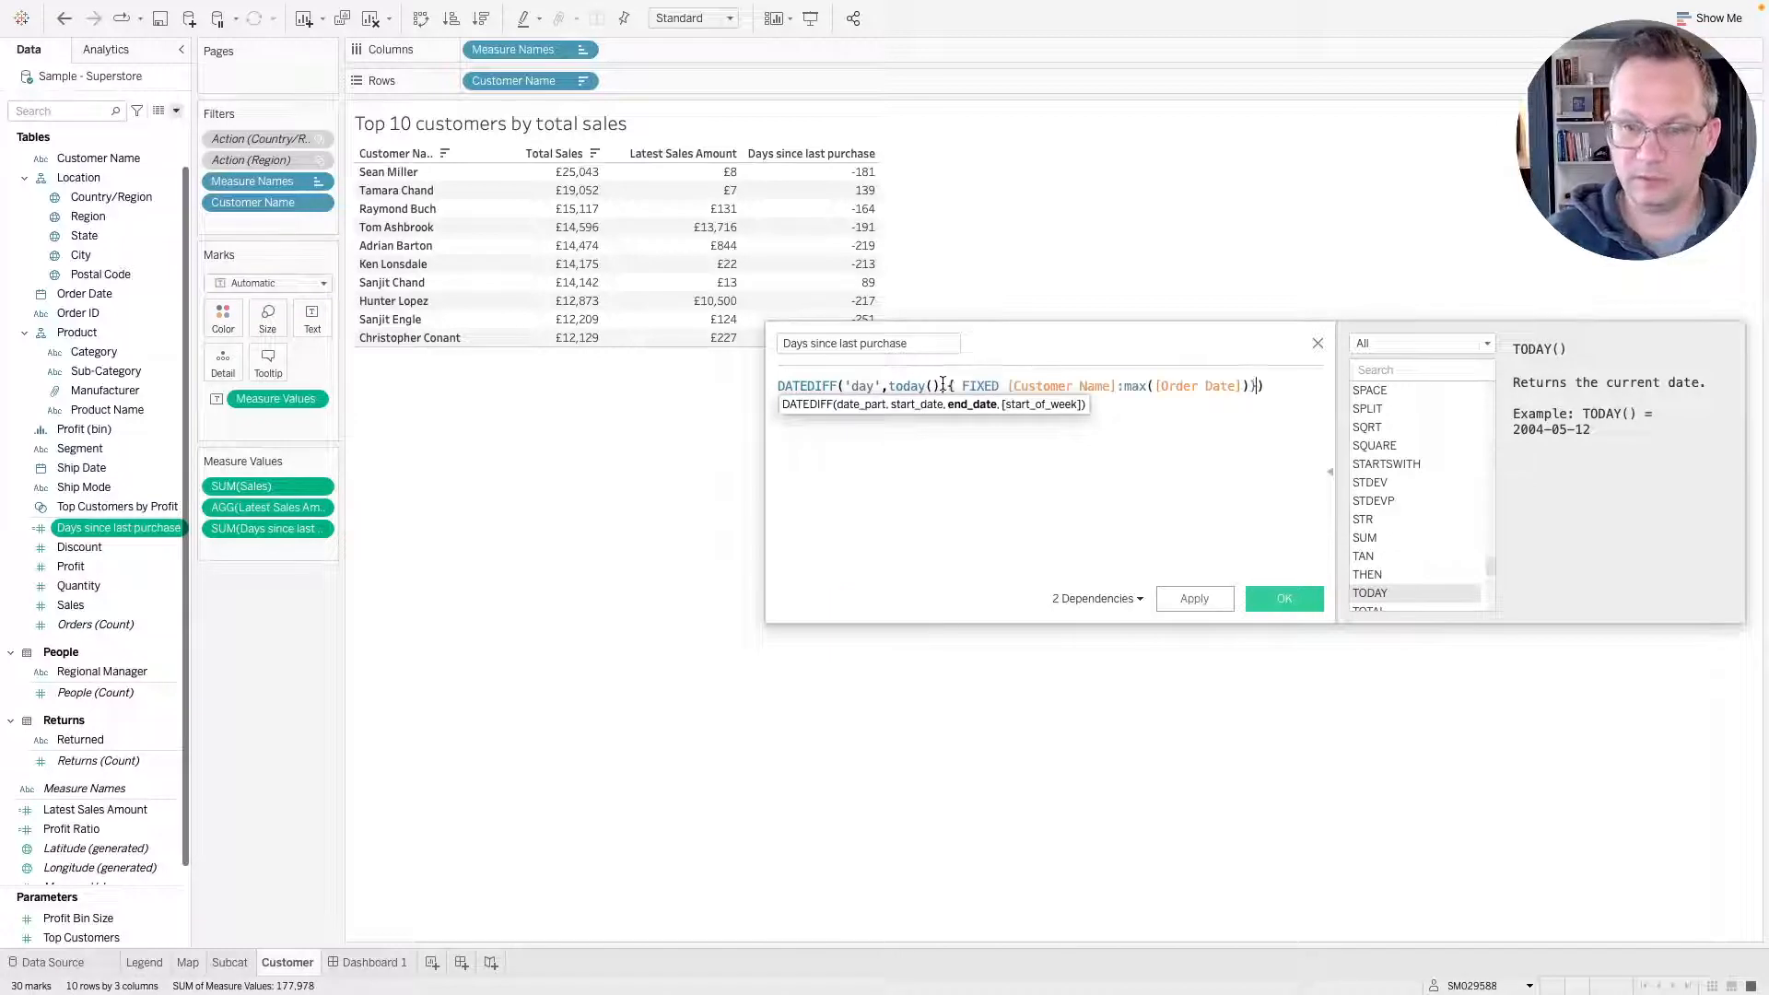
click(1194, 600)
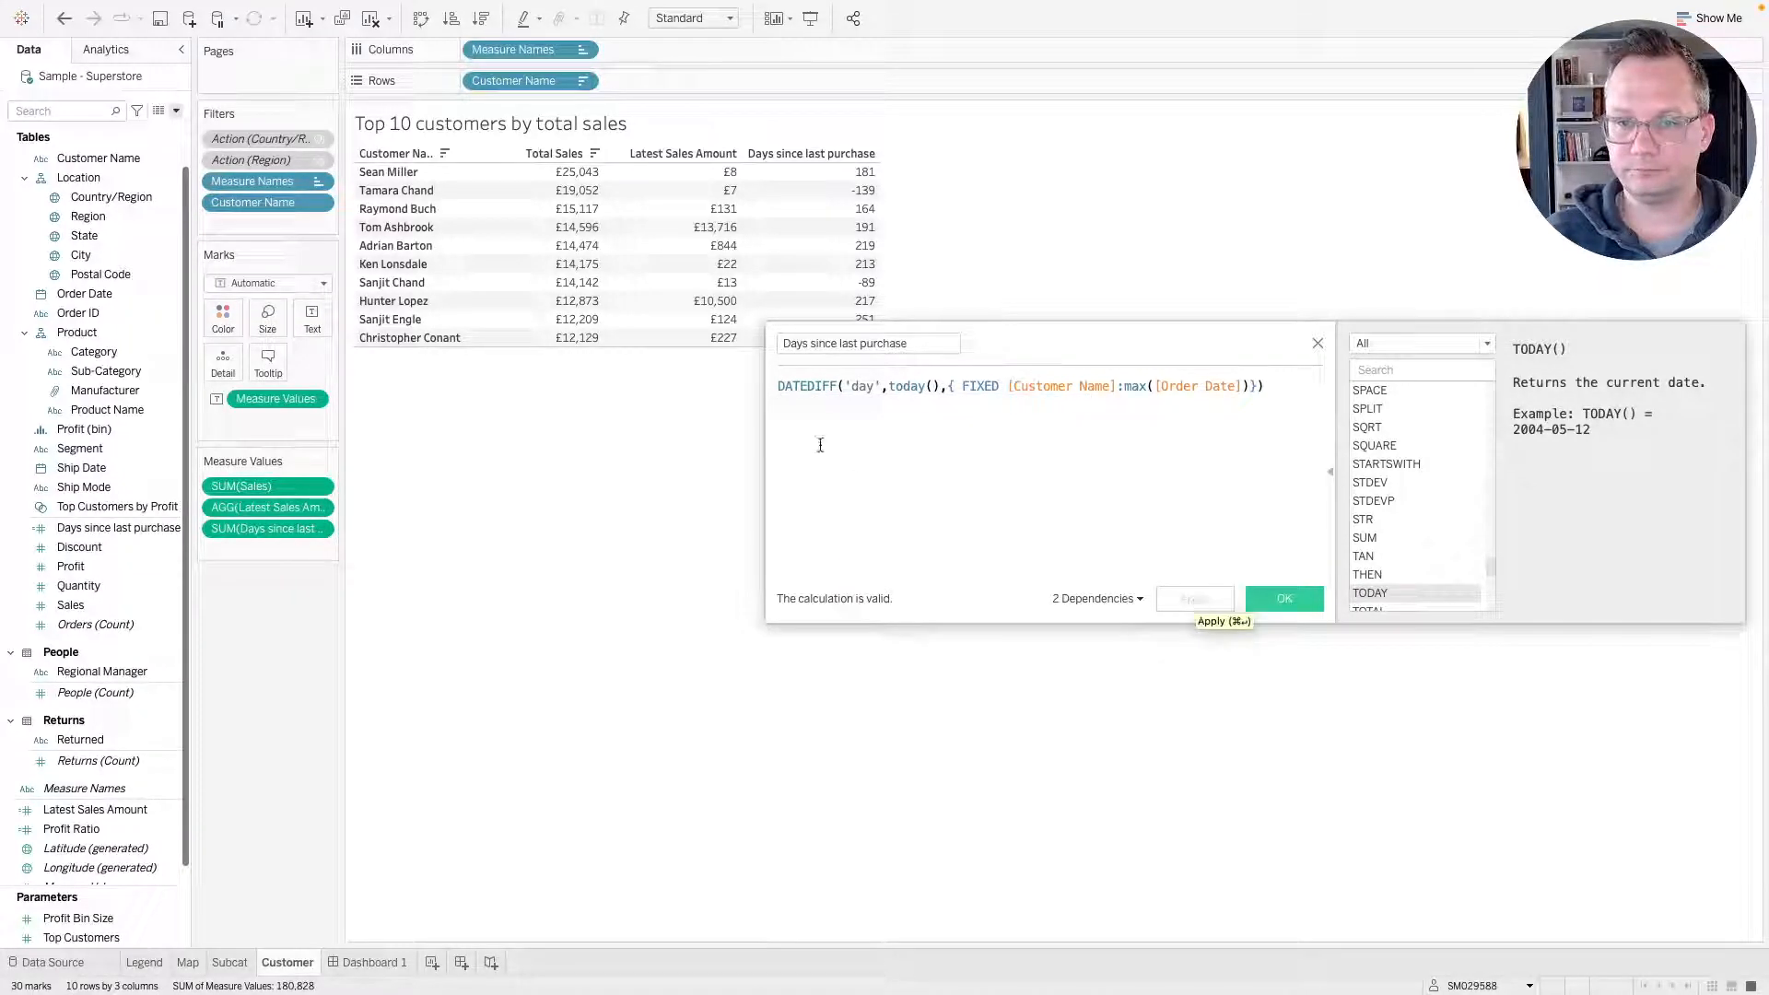
Compare the days values with the reference dashboard and close the calculation editor without saving.
mouse_move(847, 191)
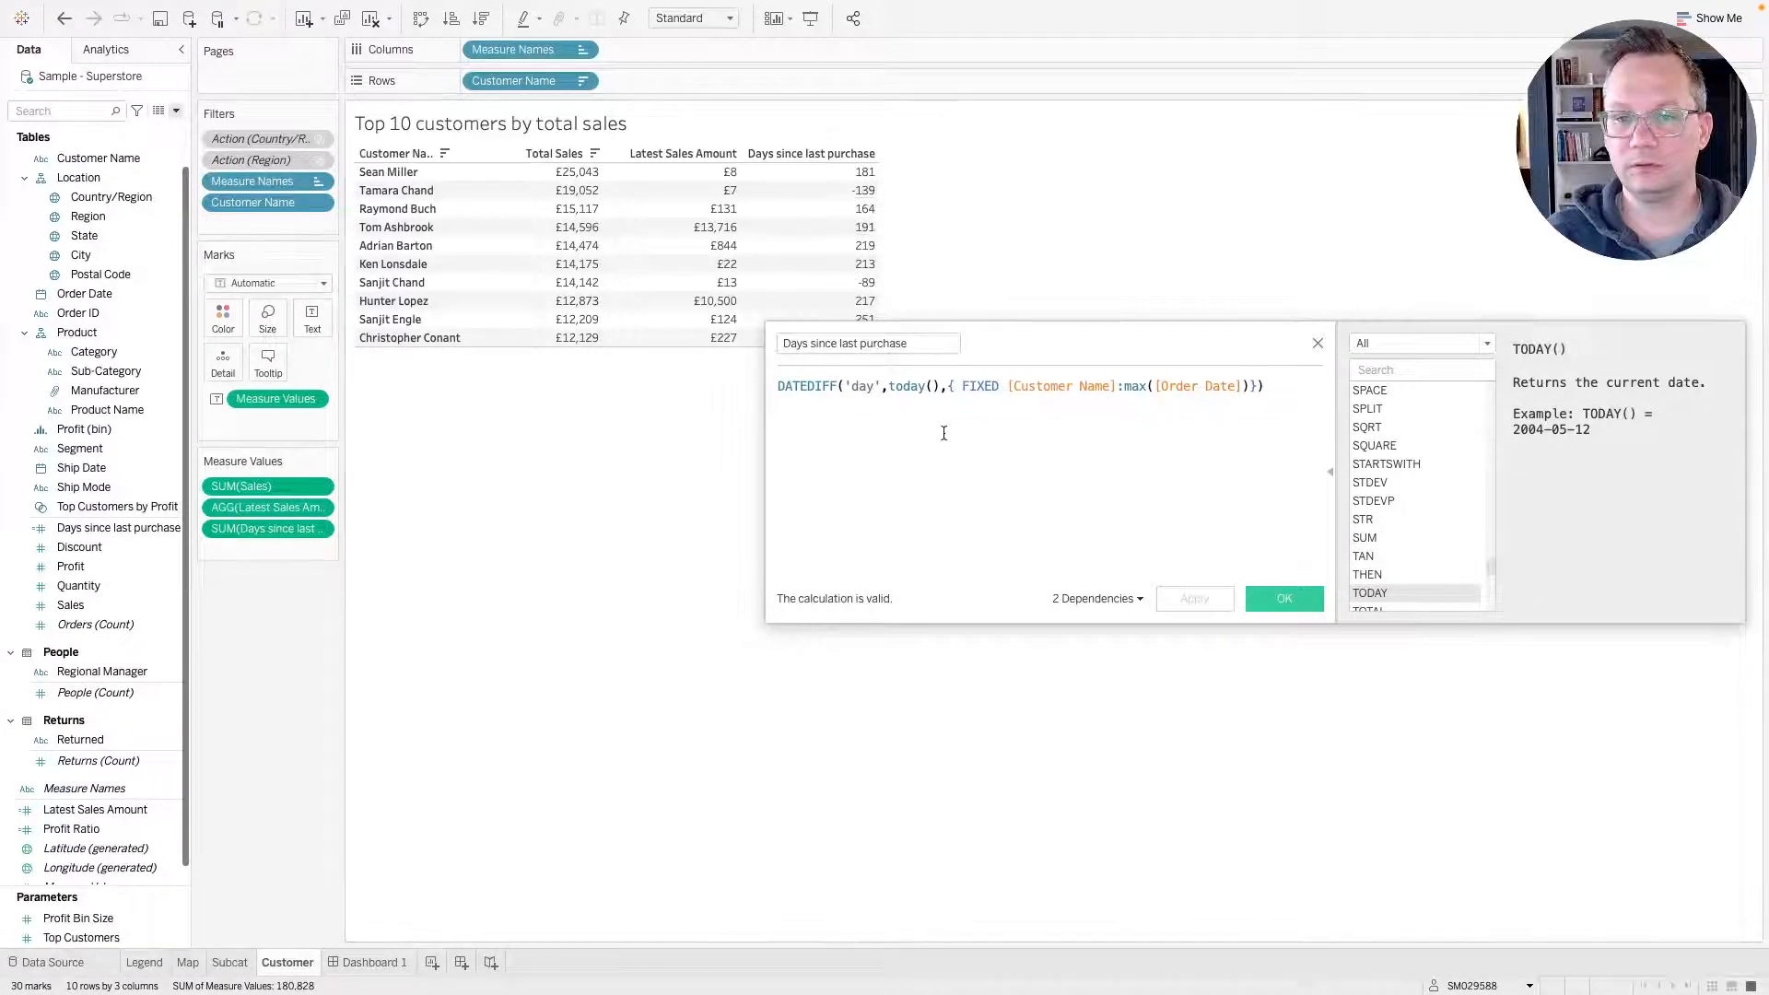
key(ctrl+Right)
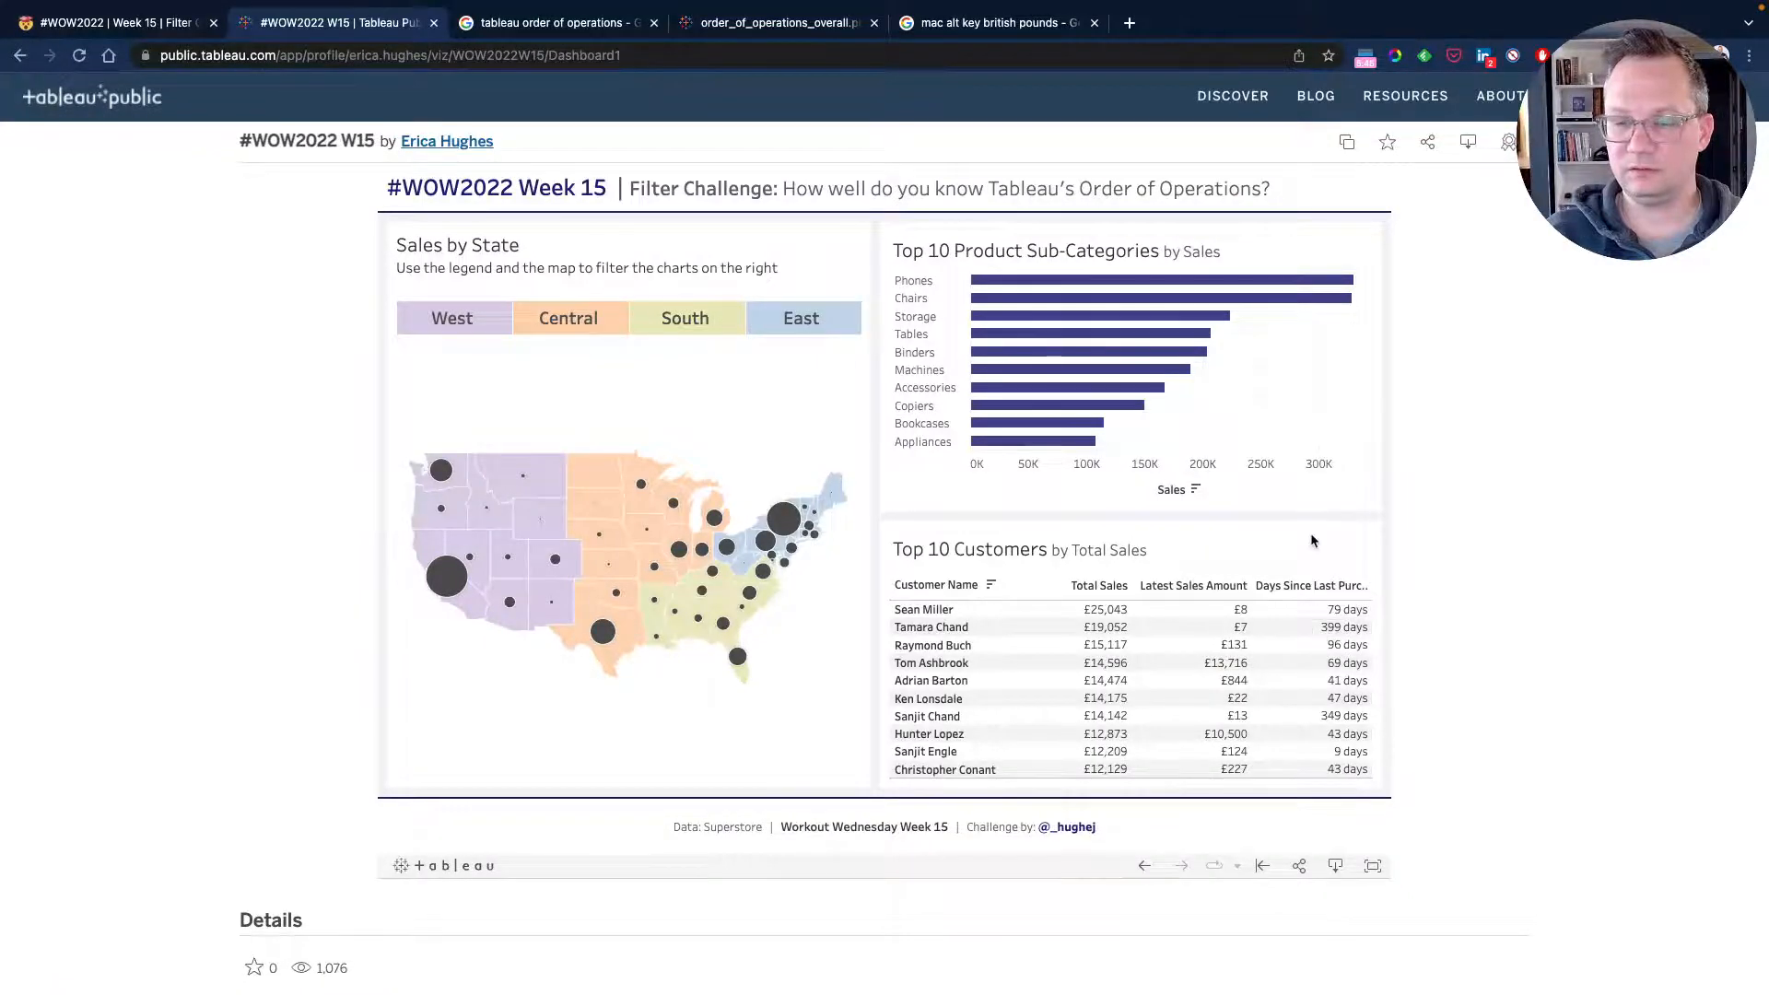
key(ctrl+Left)
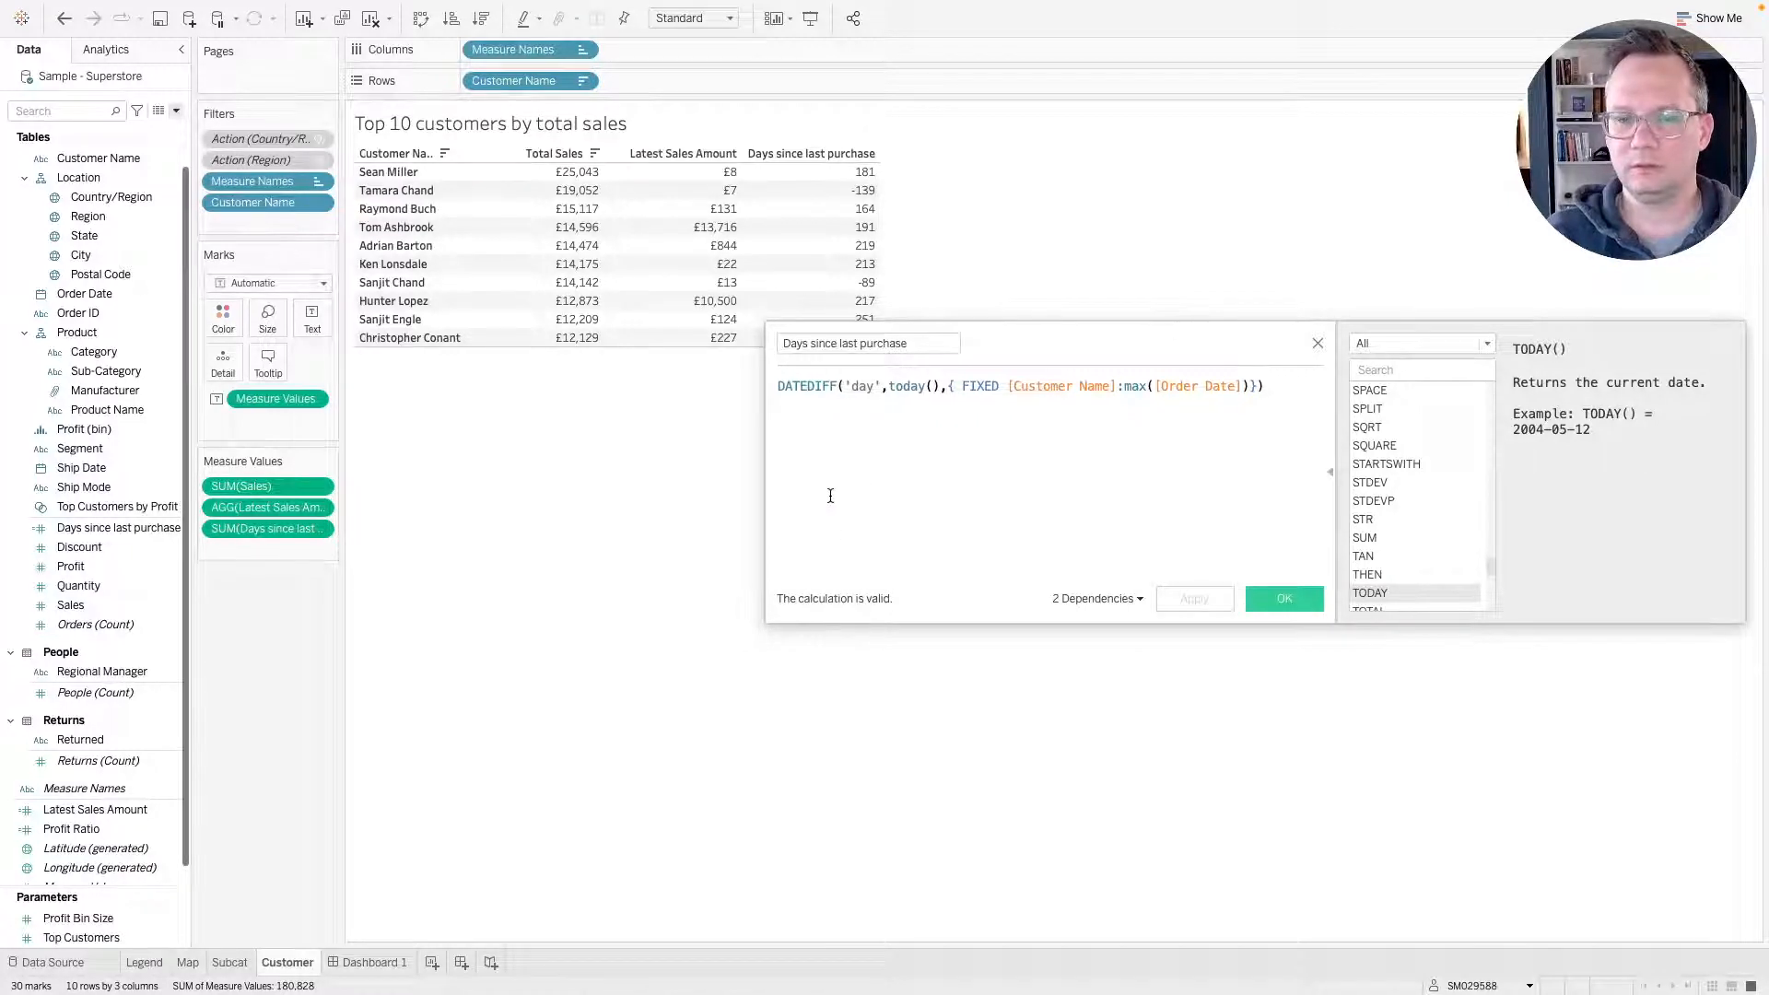
click(1318, 342)
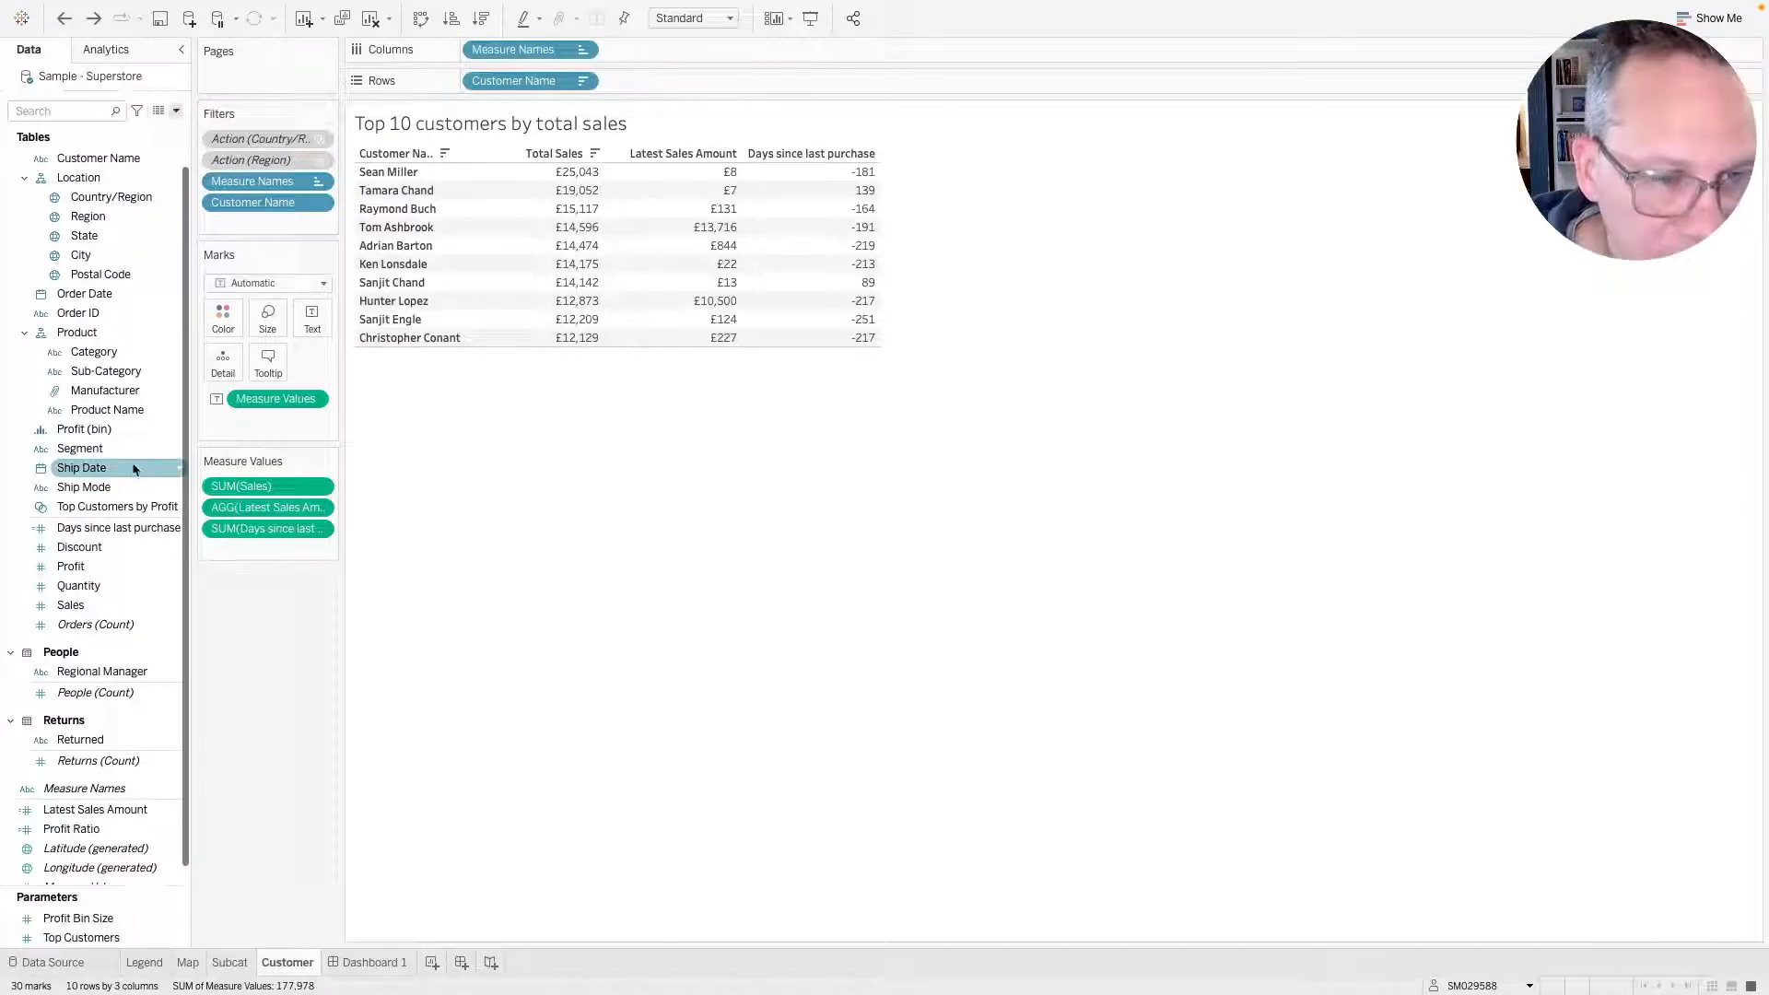
Reopen the Days since last purchase calculation and drag its FIXED expression onto the Marks card.
right_click(112, 539)
click(129, 635)
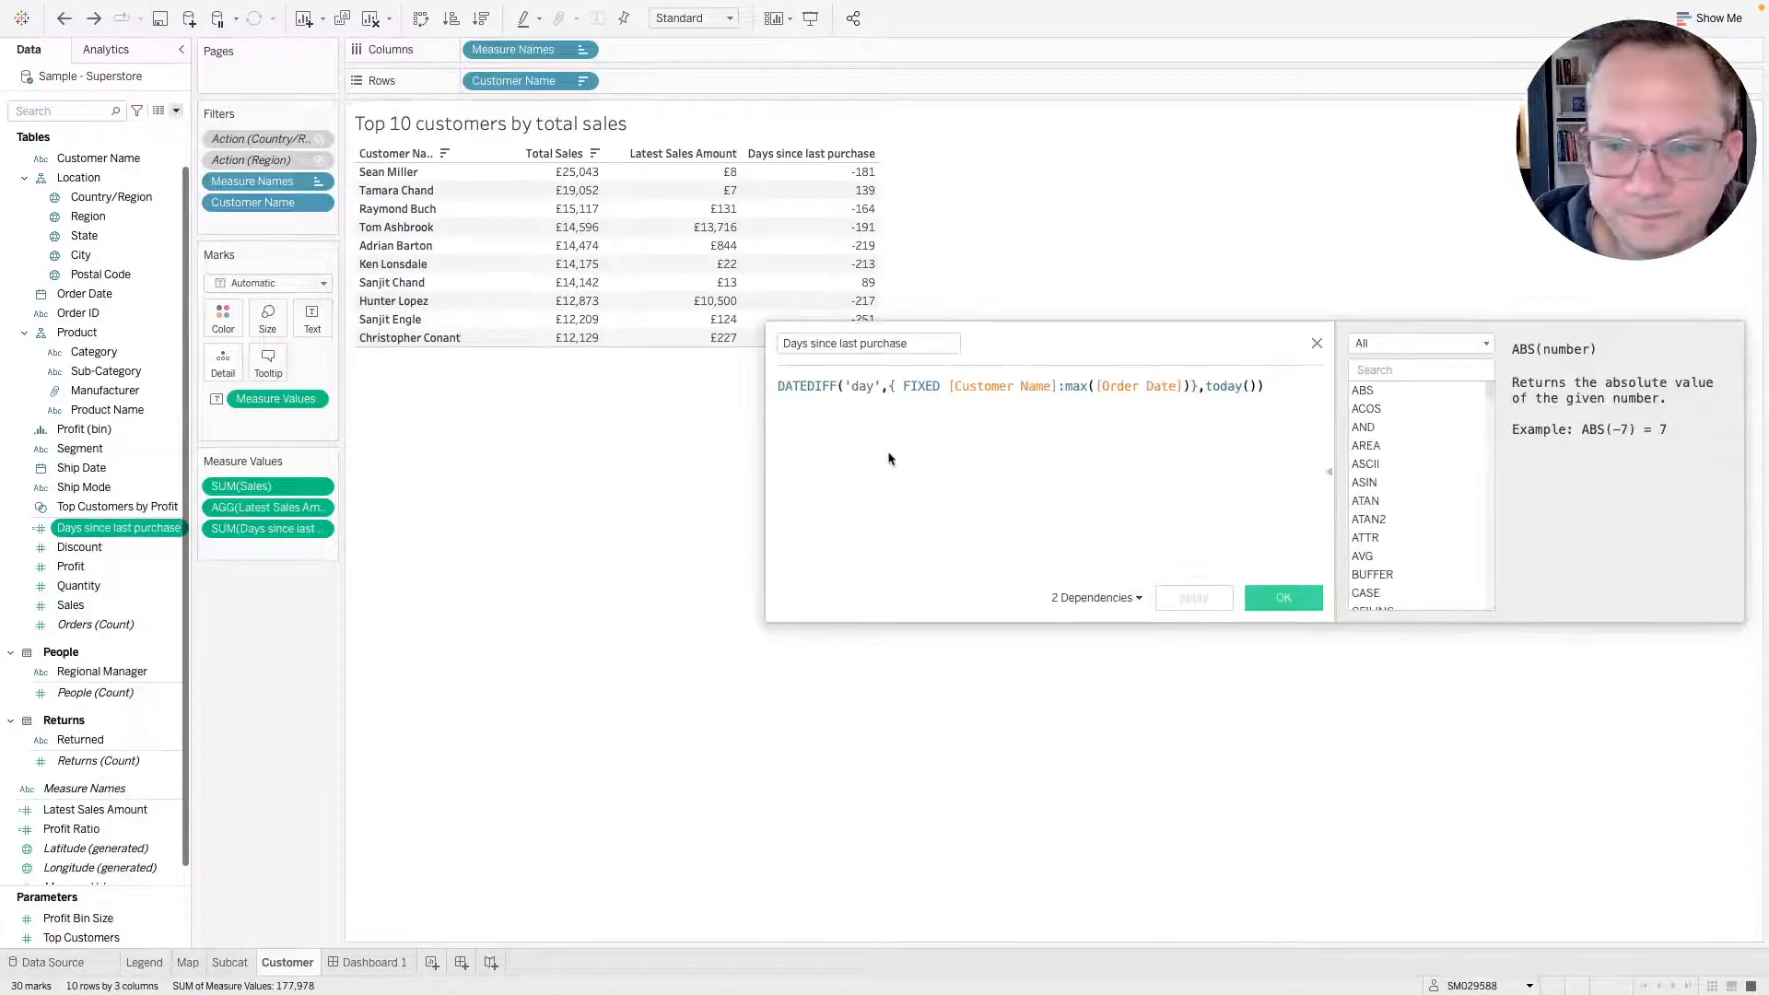
drag(1194, 385, 891, 385)
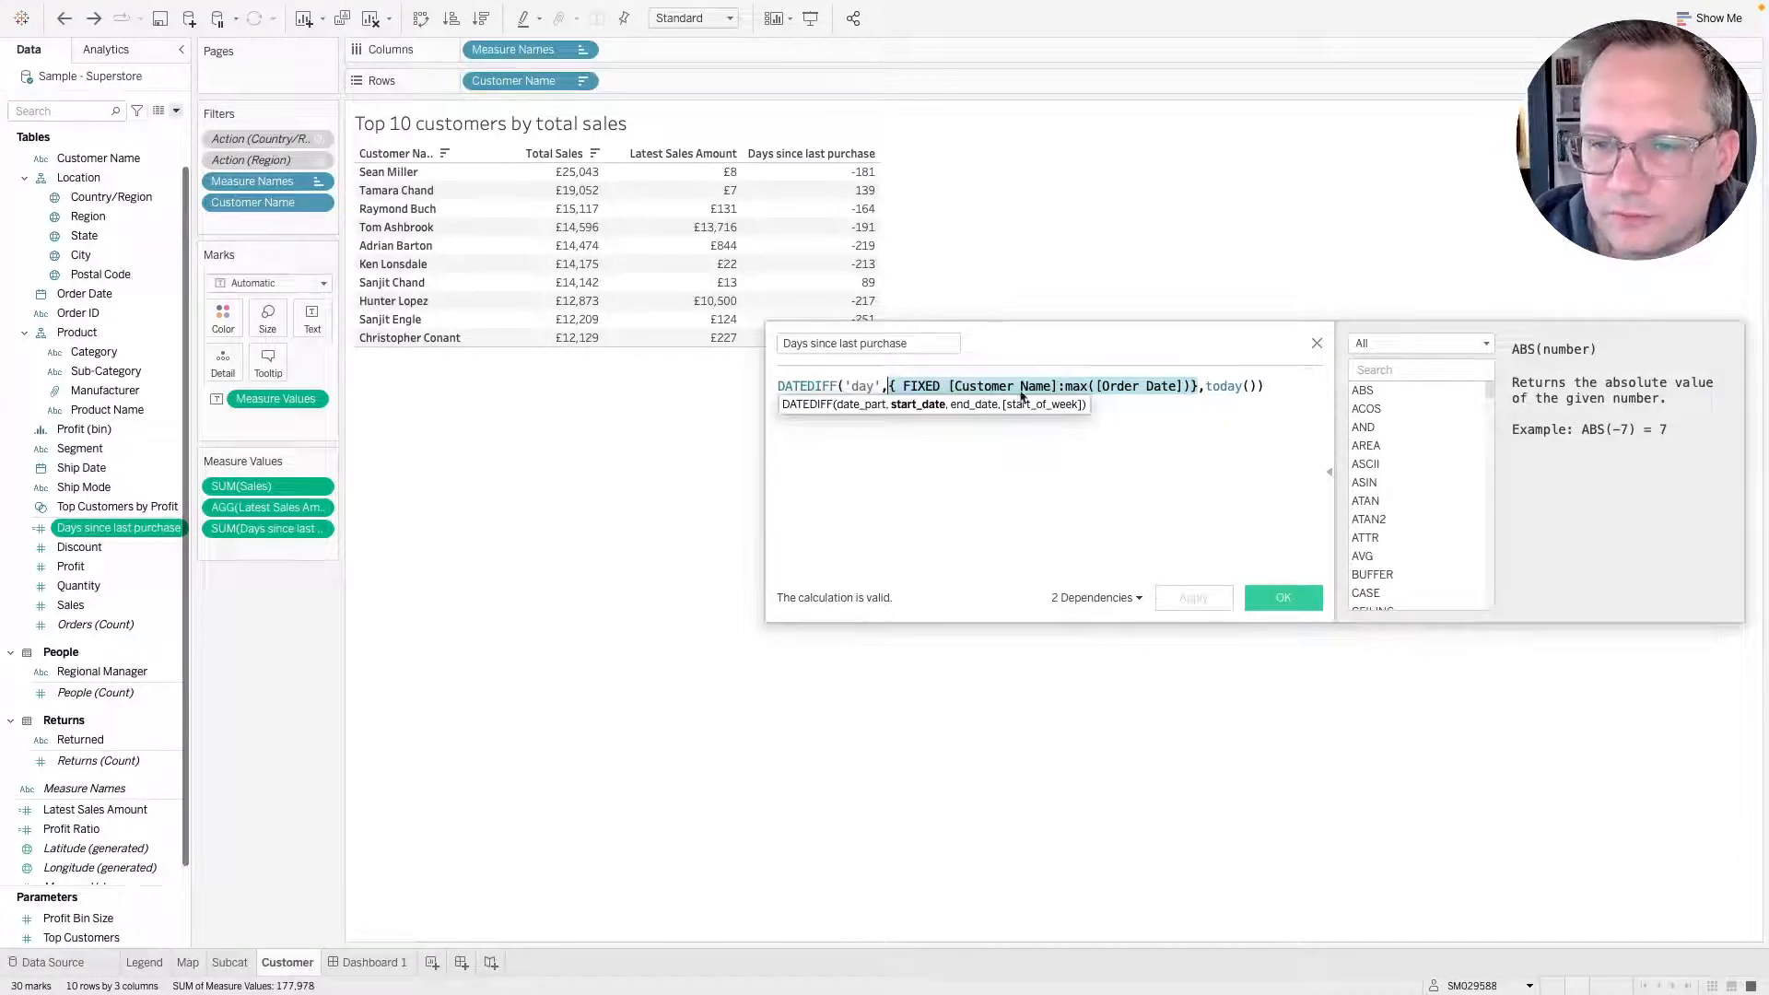
drag(1048, 387, 267, 359)
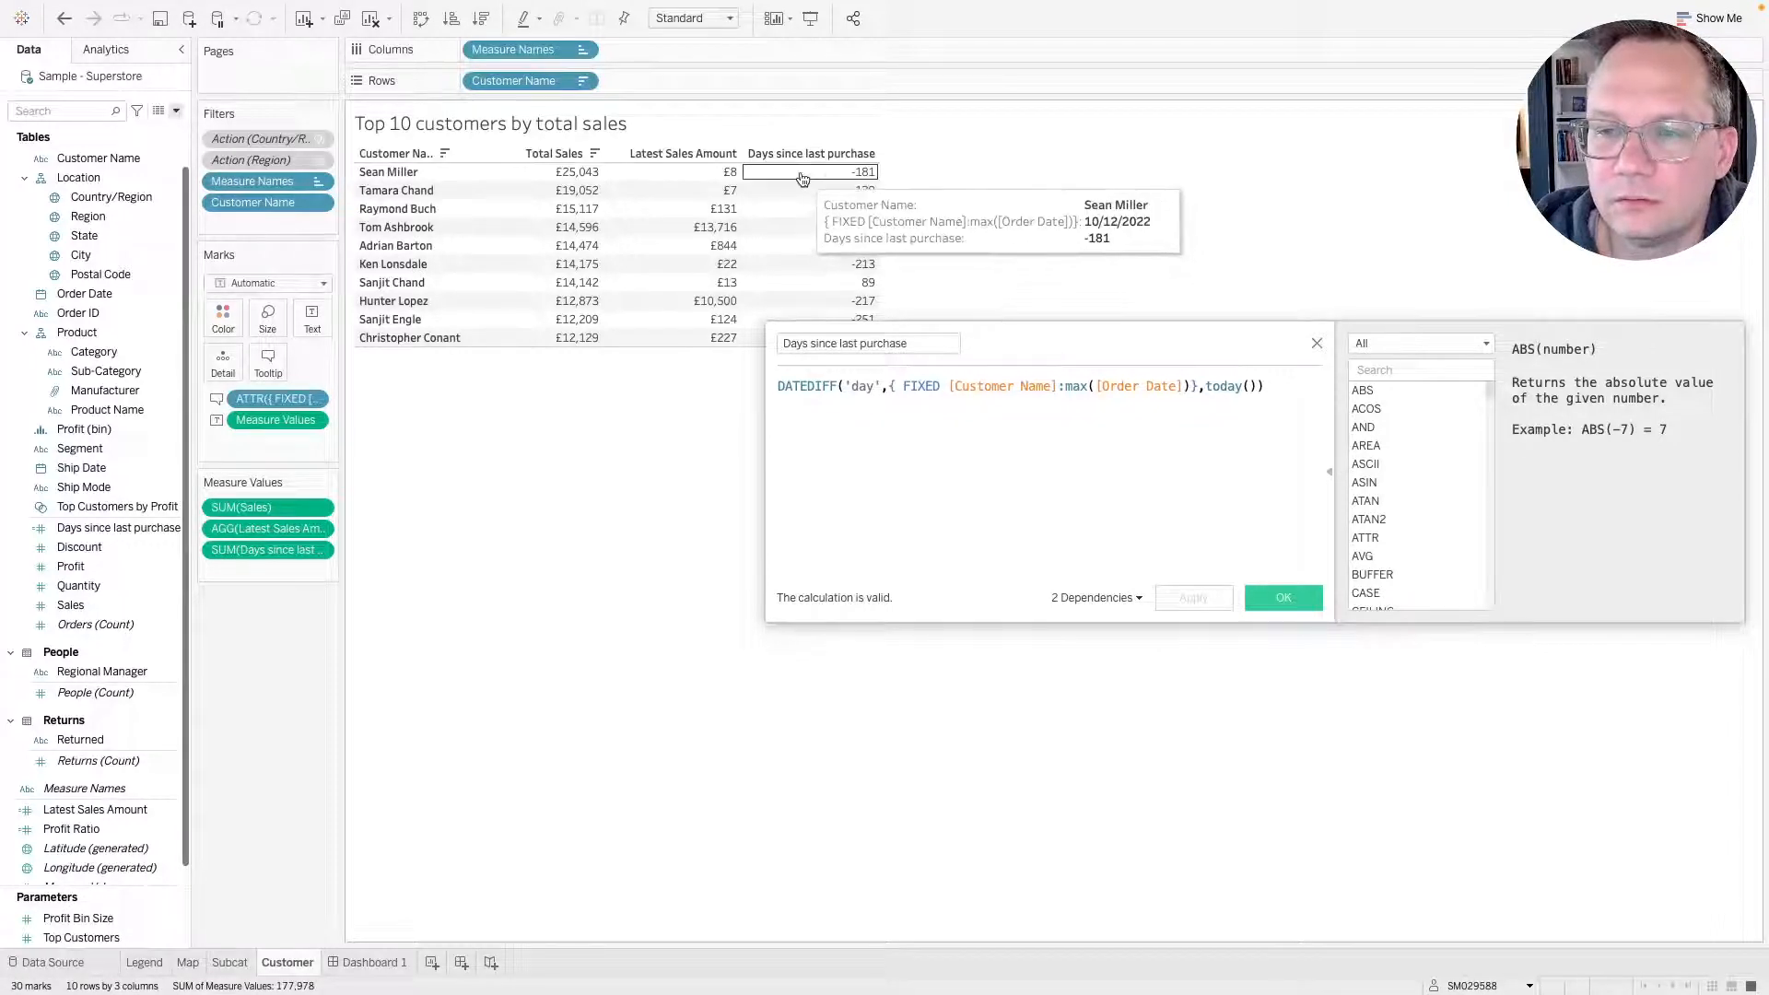
Change the end date to (today()+365) in the calculation and apply it.
click(1206, 387)
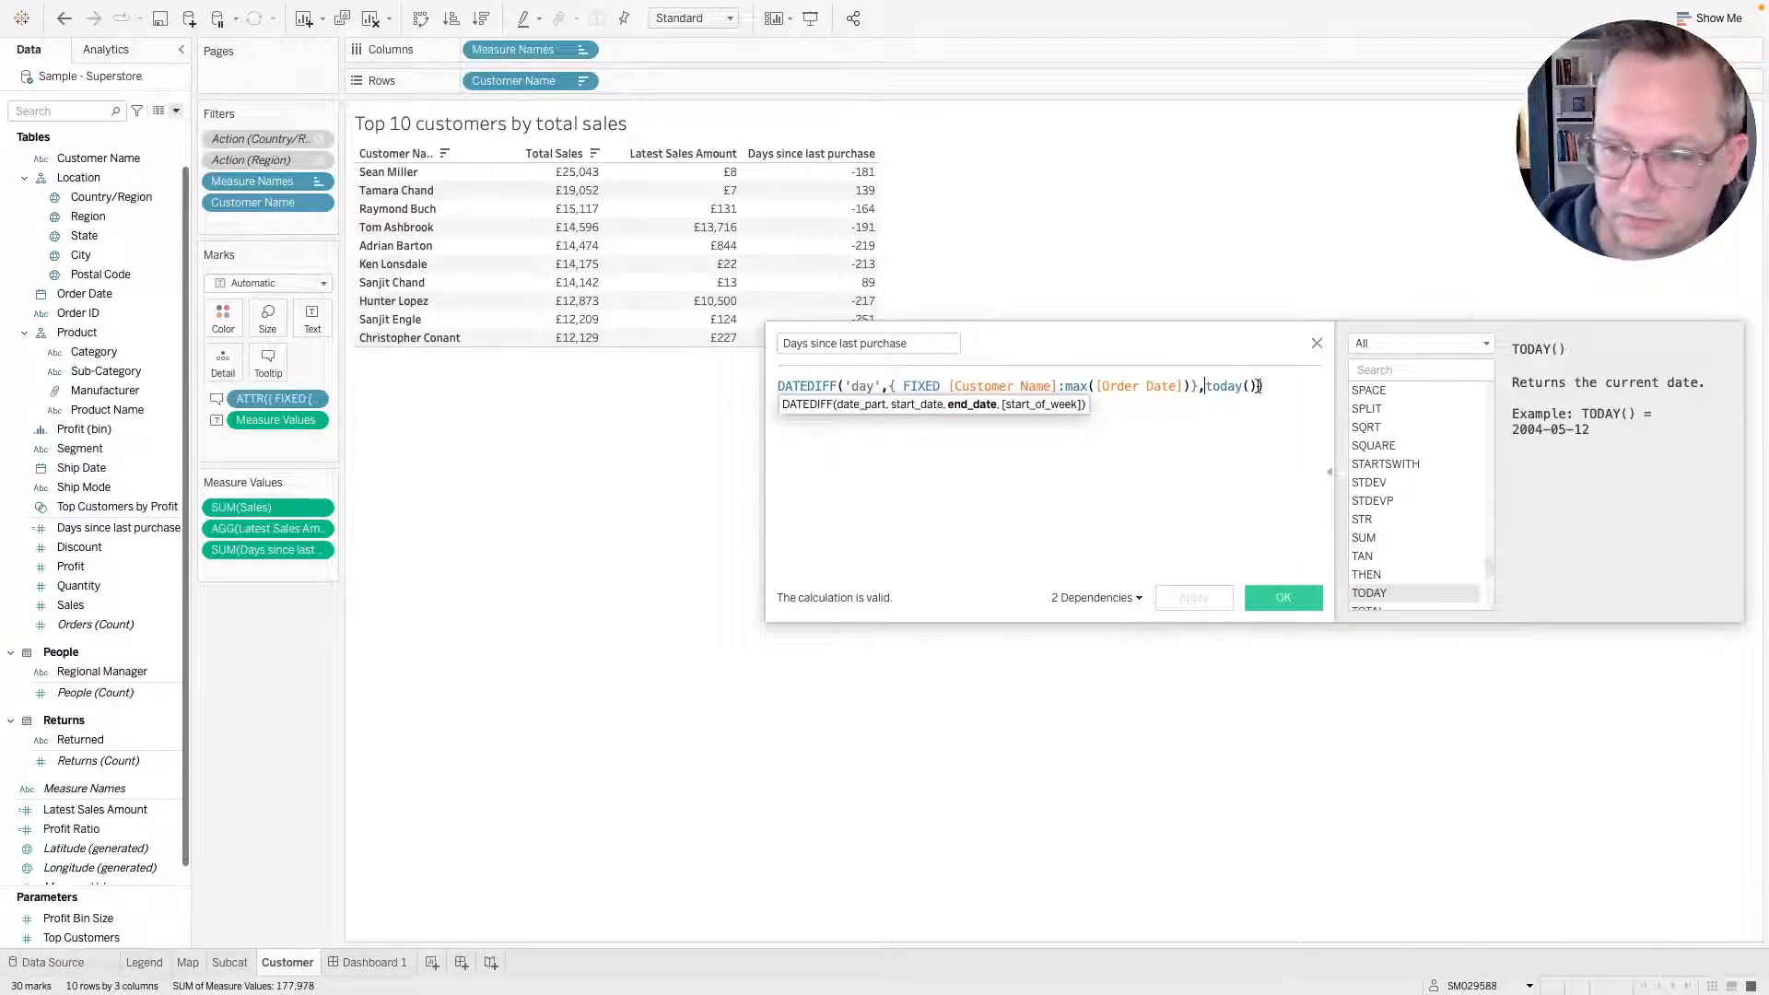
text(+)
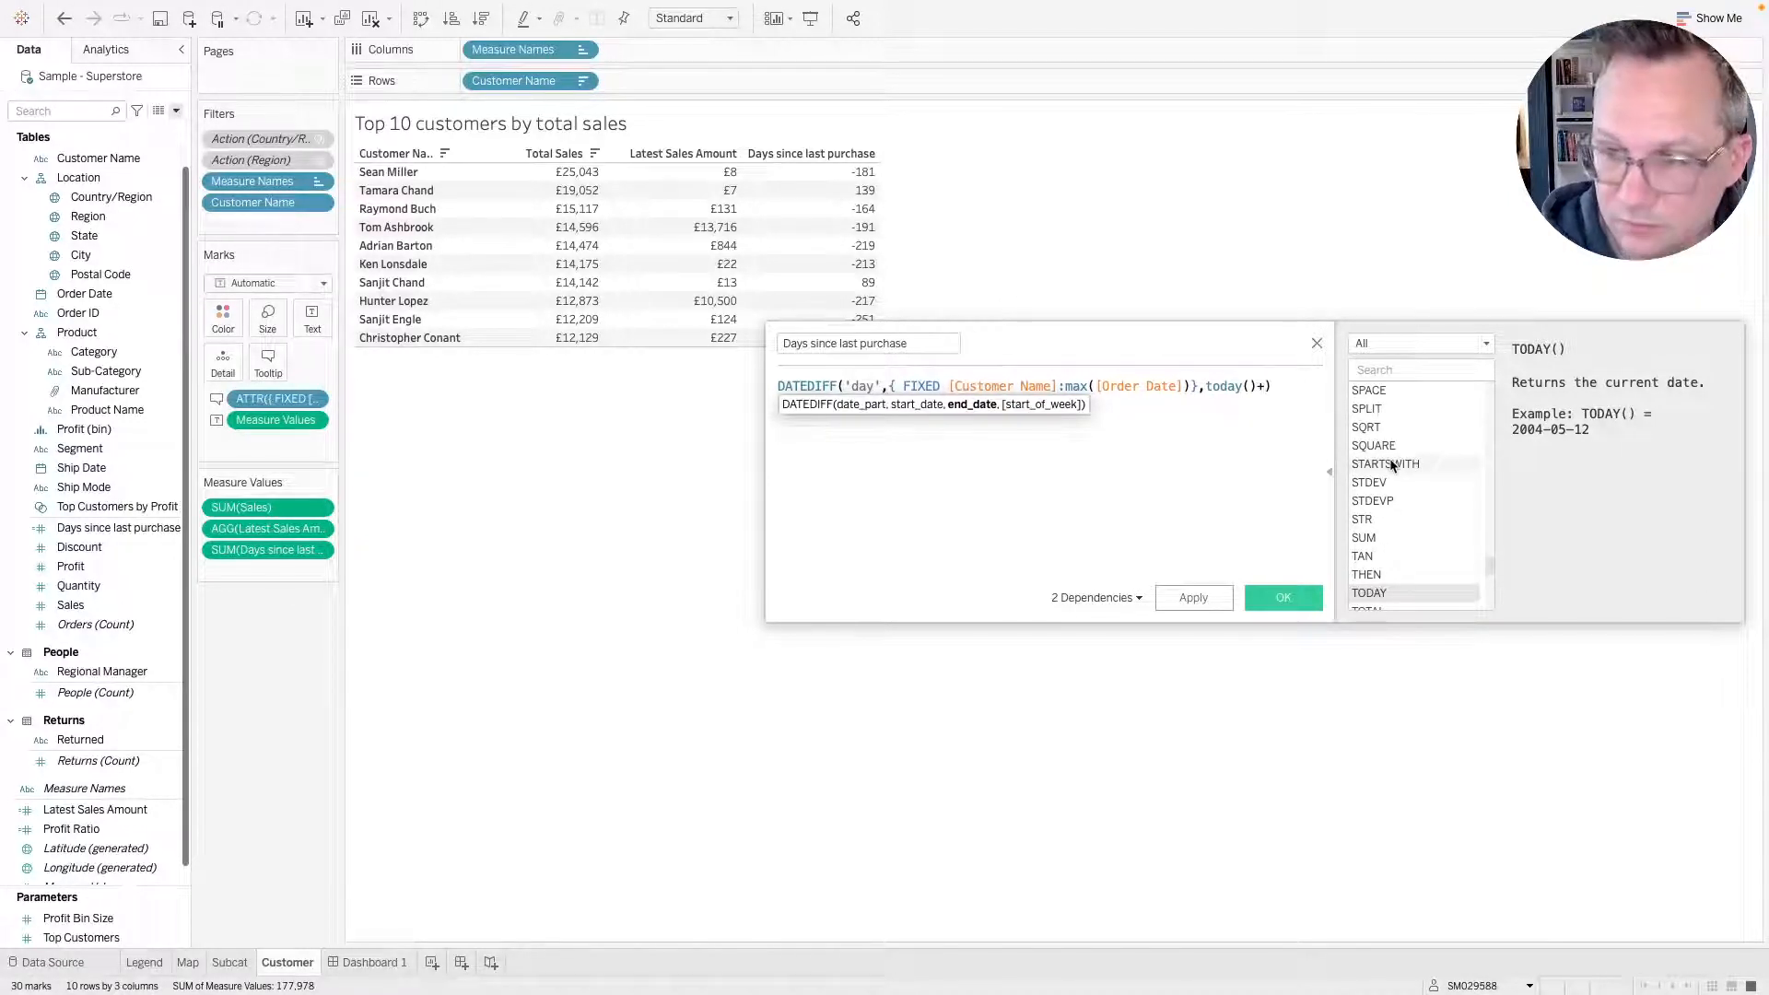
text(365)
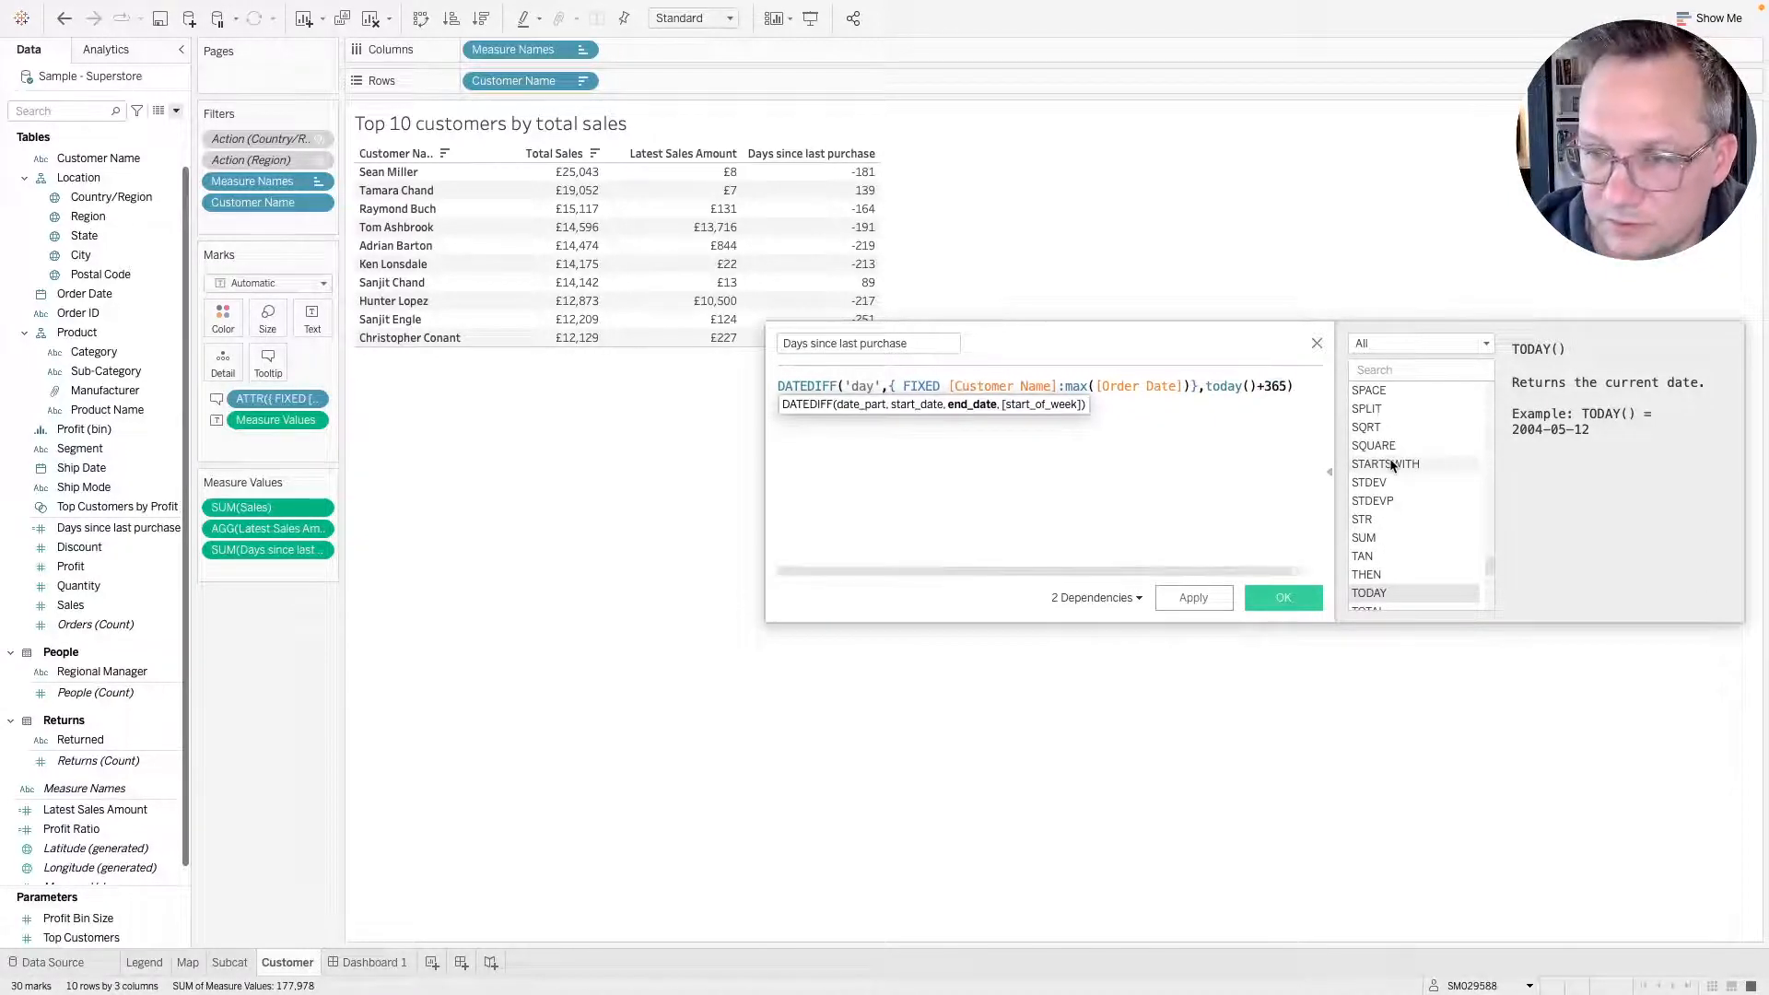
click(1203, 386)
text(()
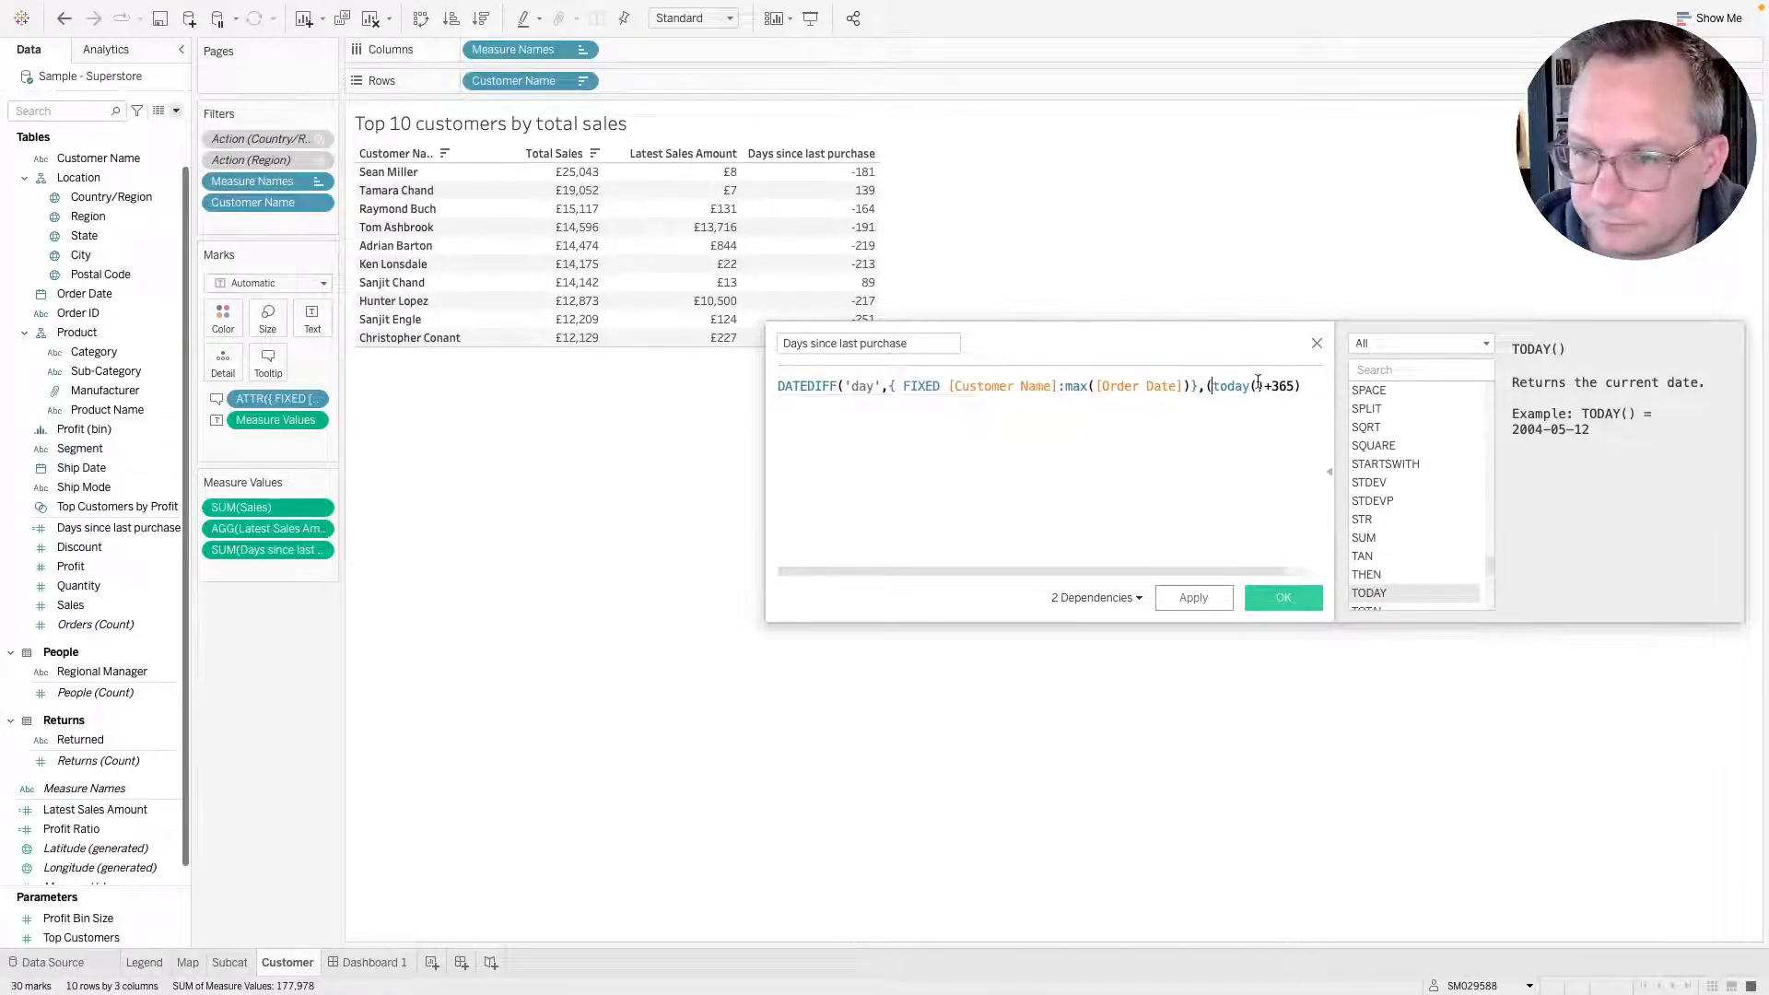
click(1298, 386)
key(BackSpace)
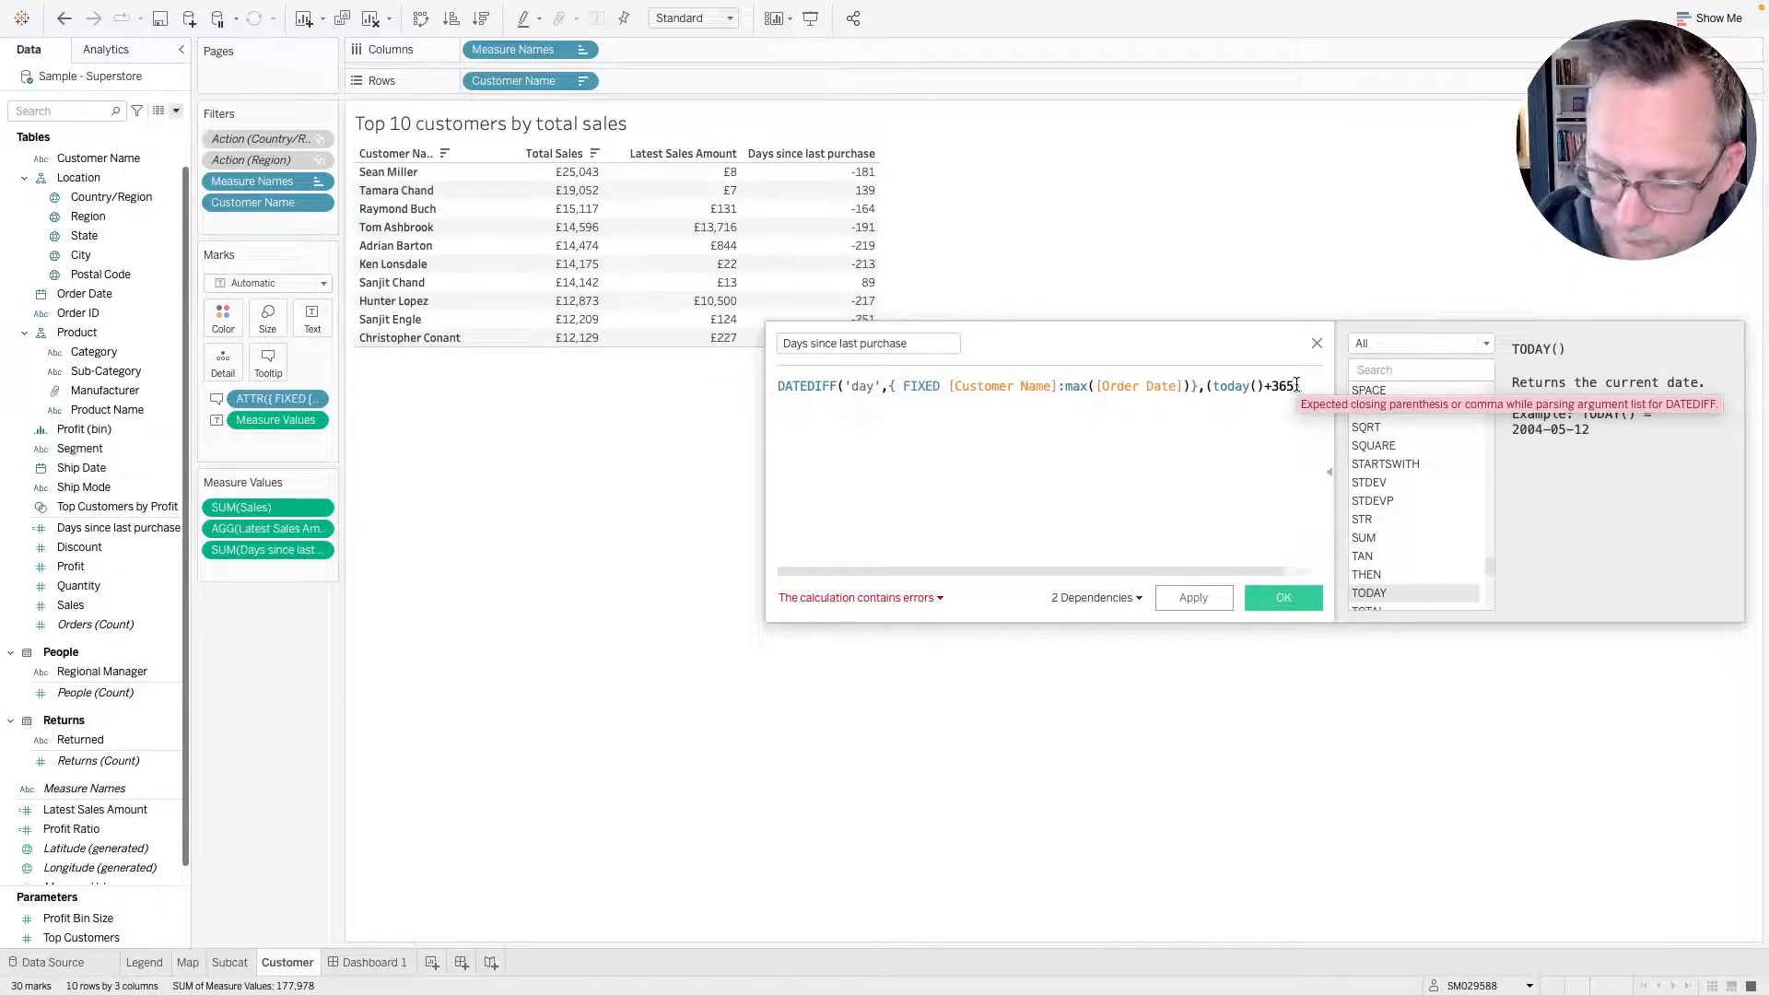
text()))
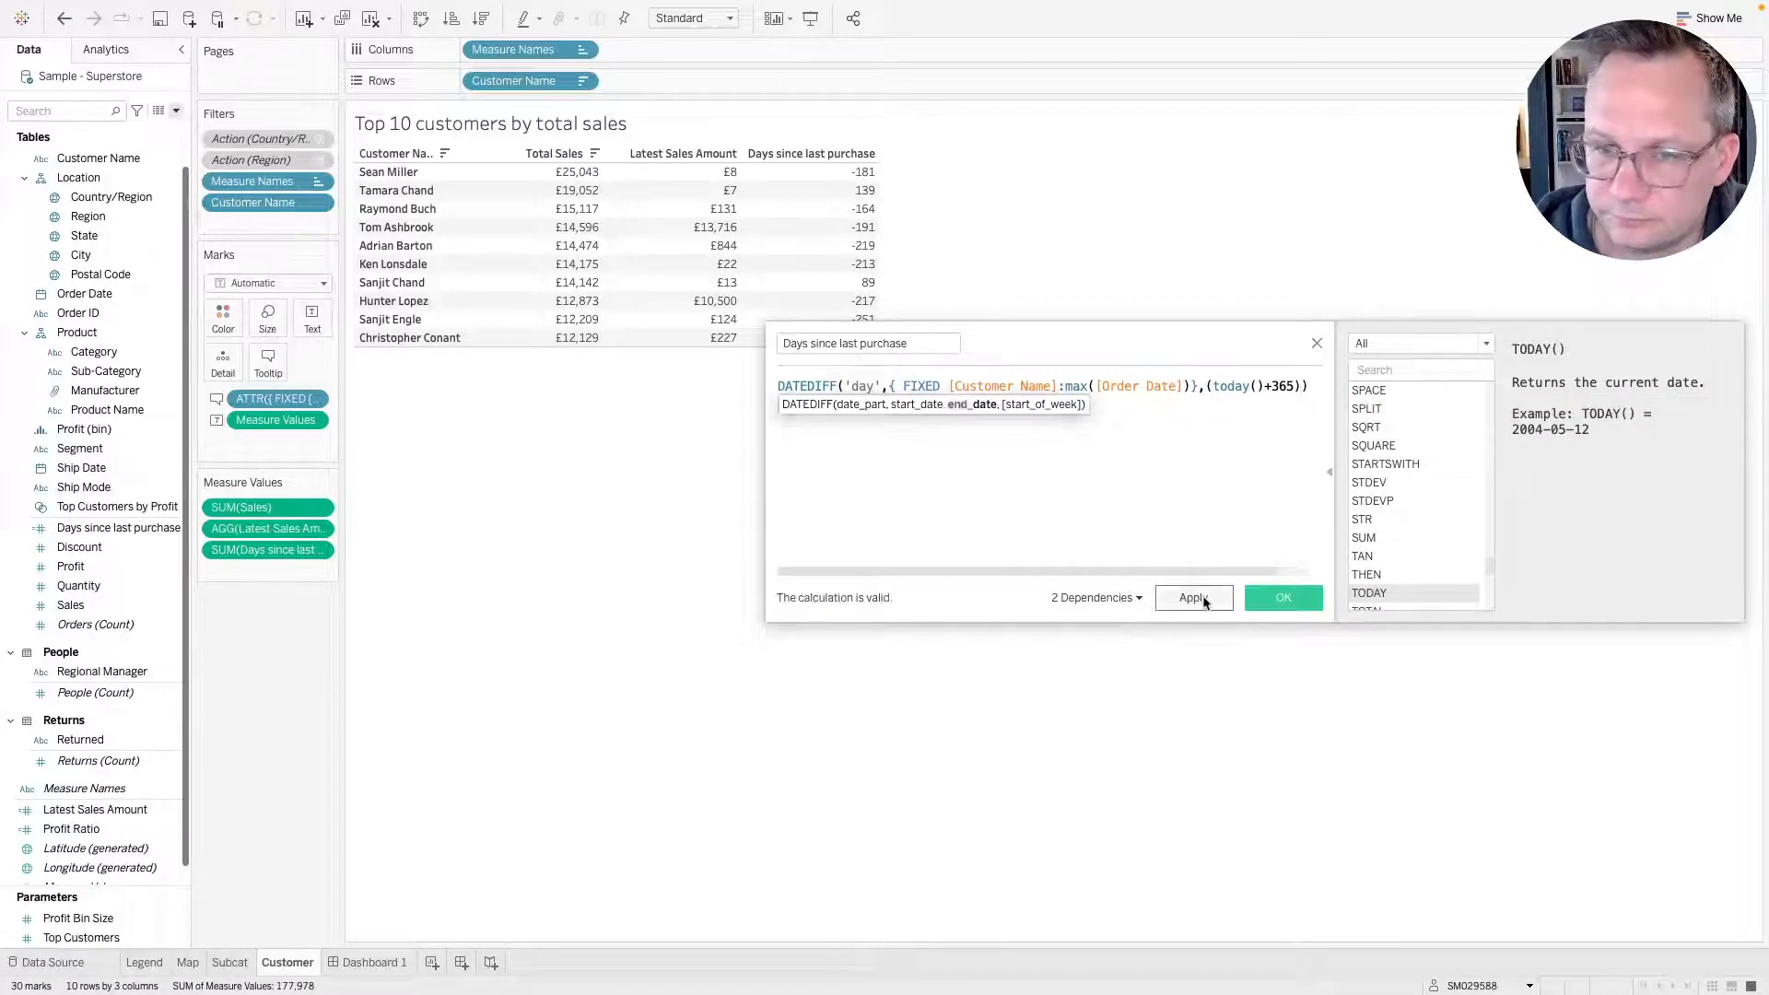
click(1202, 598)
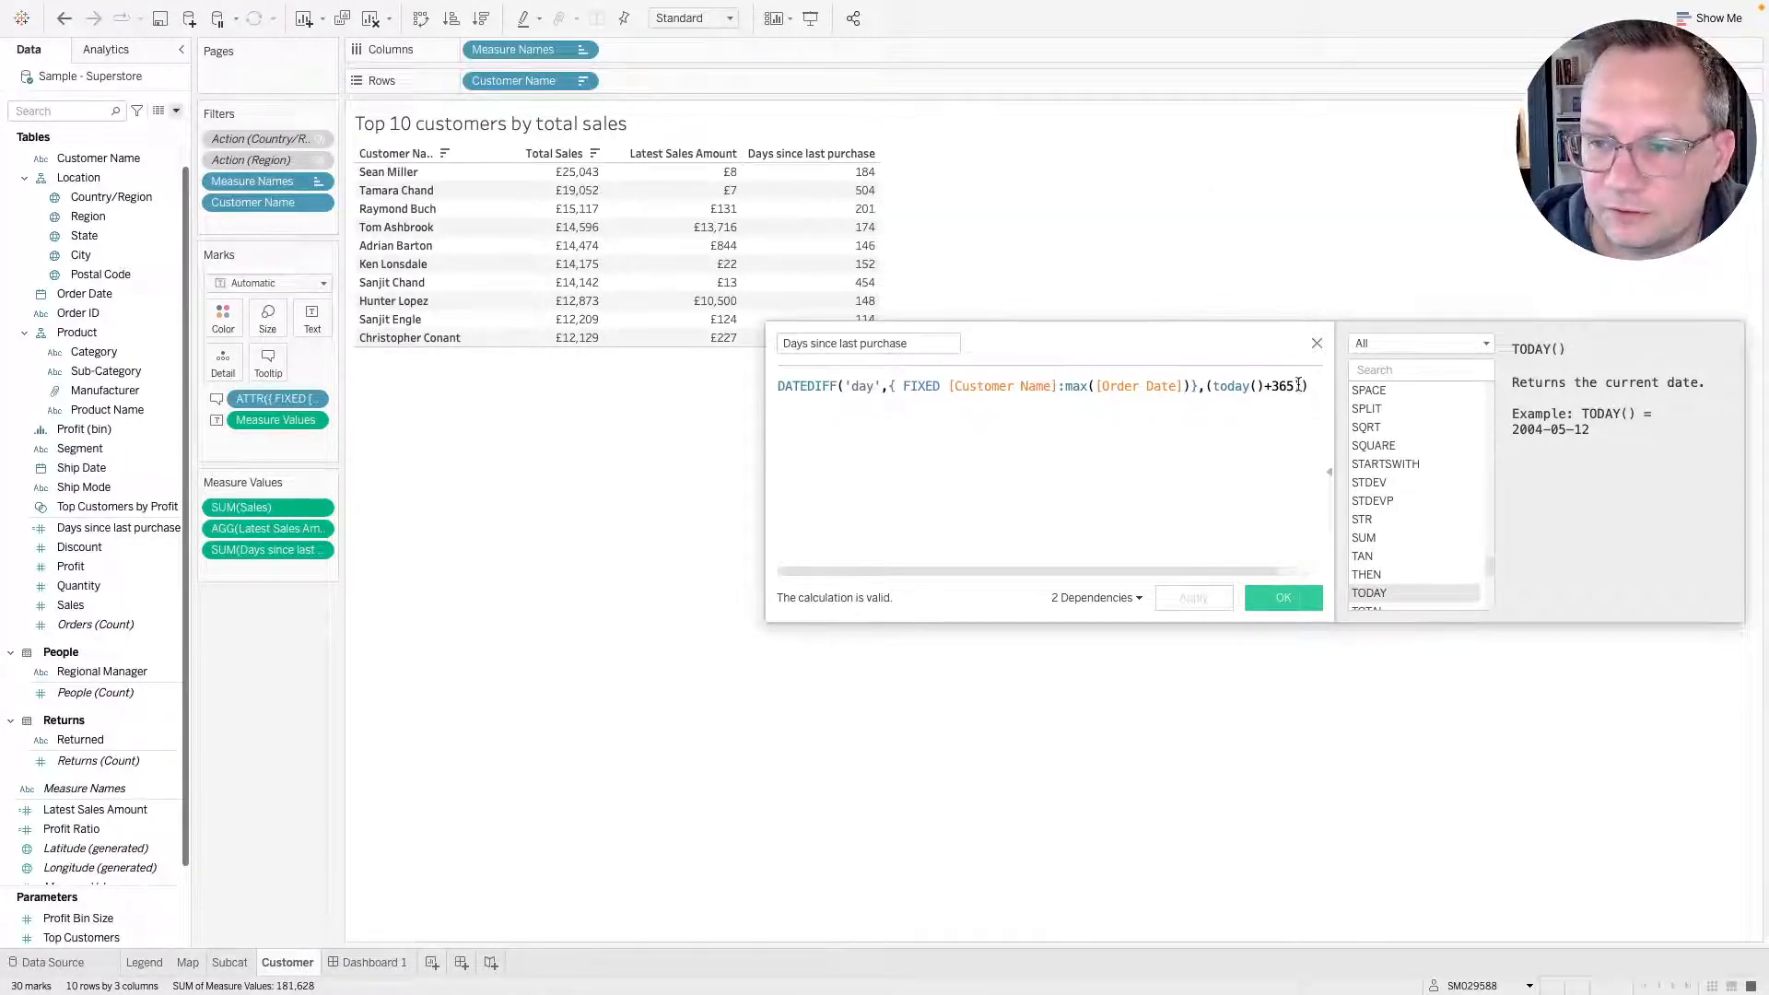
Remove the +365 and its extra parentheses so the end date is plain today(), checking the reference dashboard.
drag(1298, 385, 1203, 388)
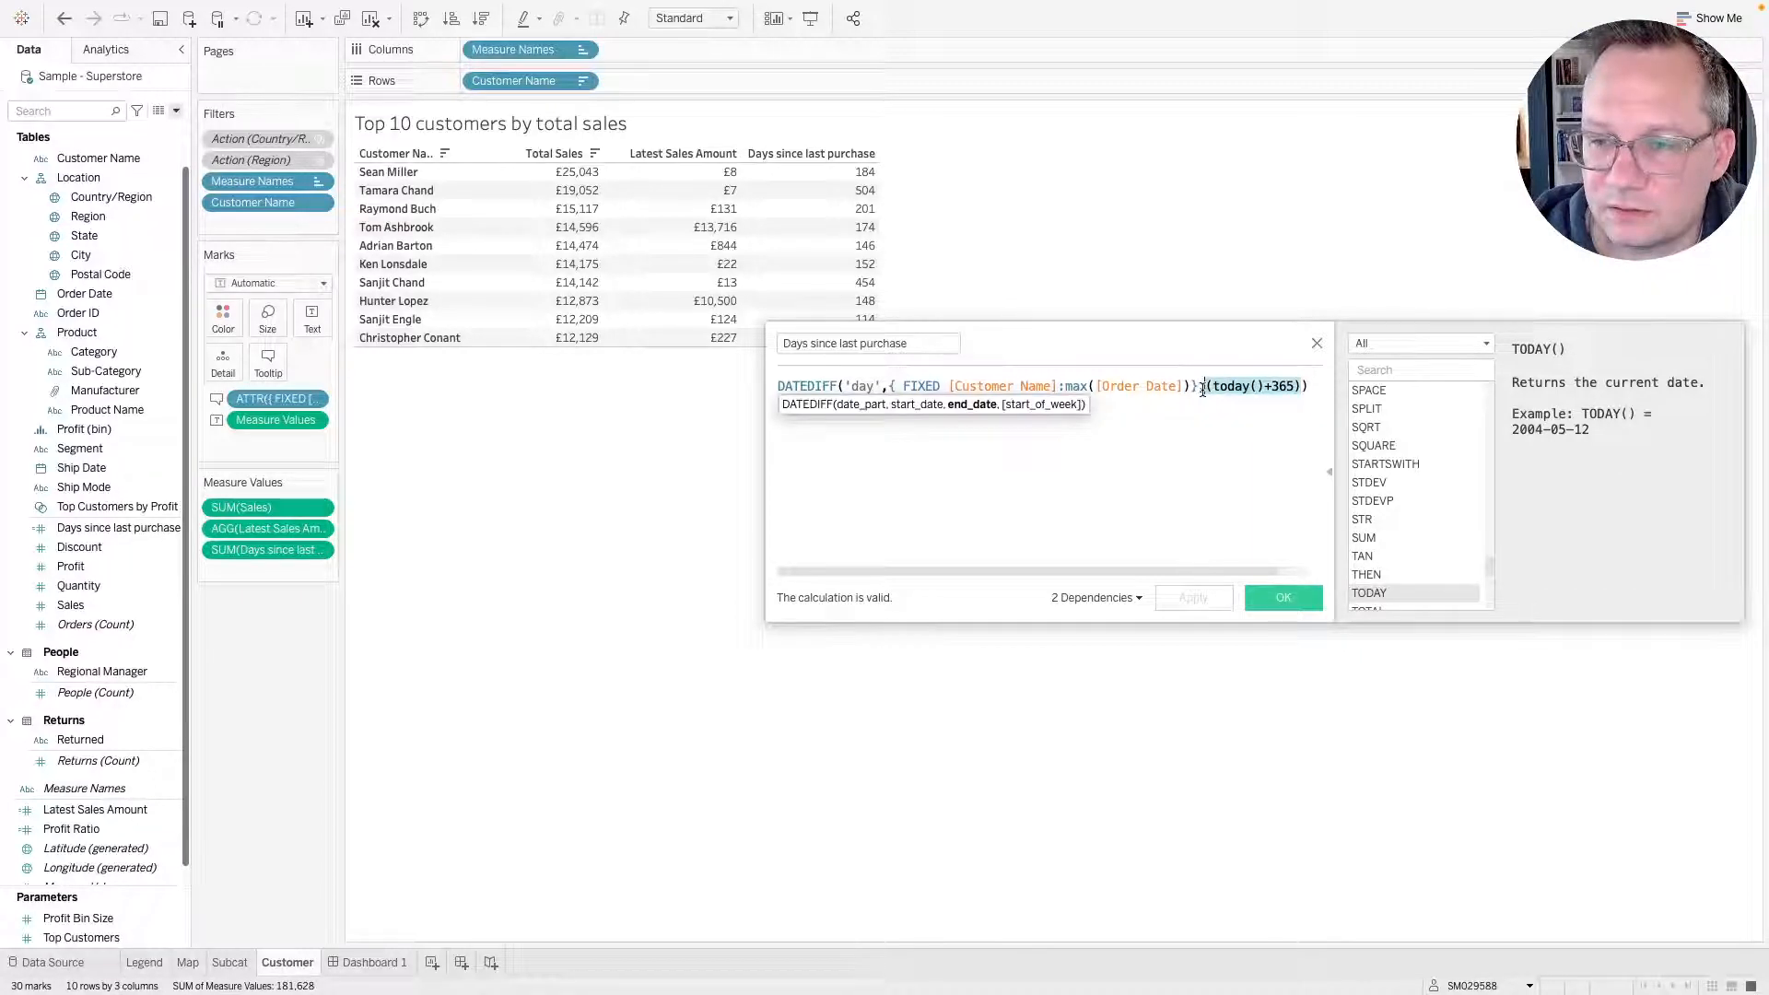
double_click(1271, 387)
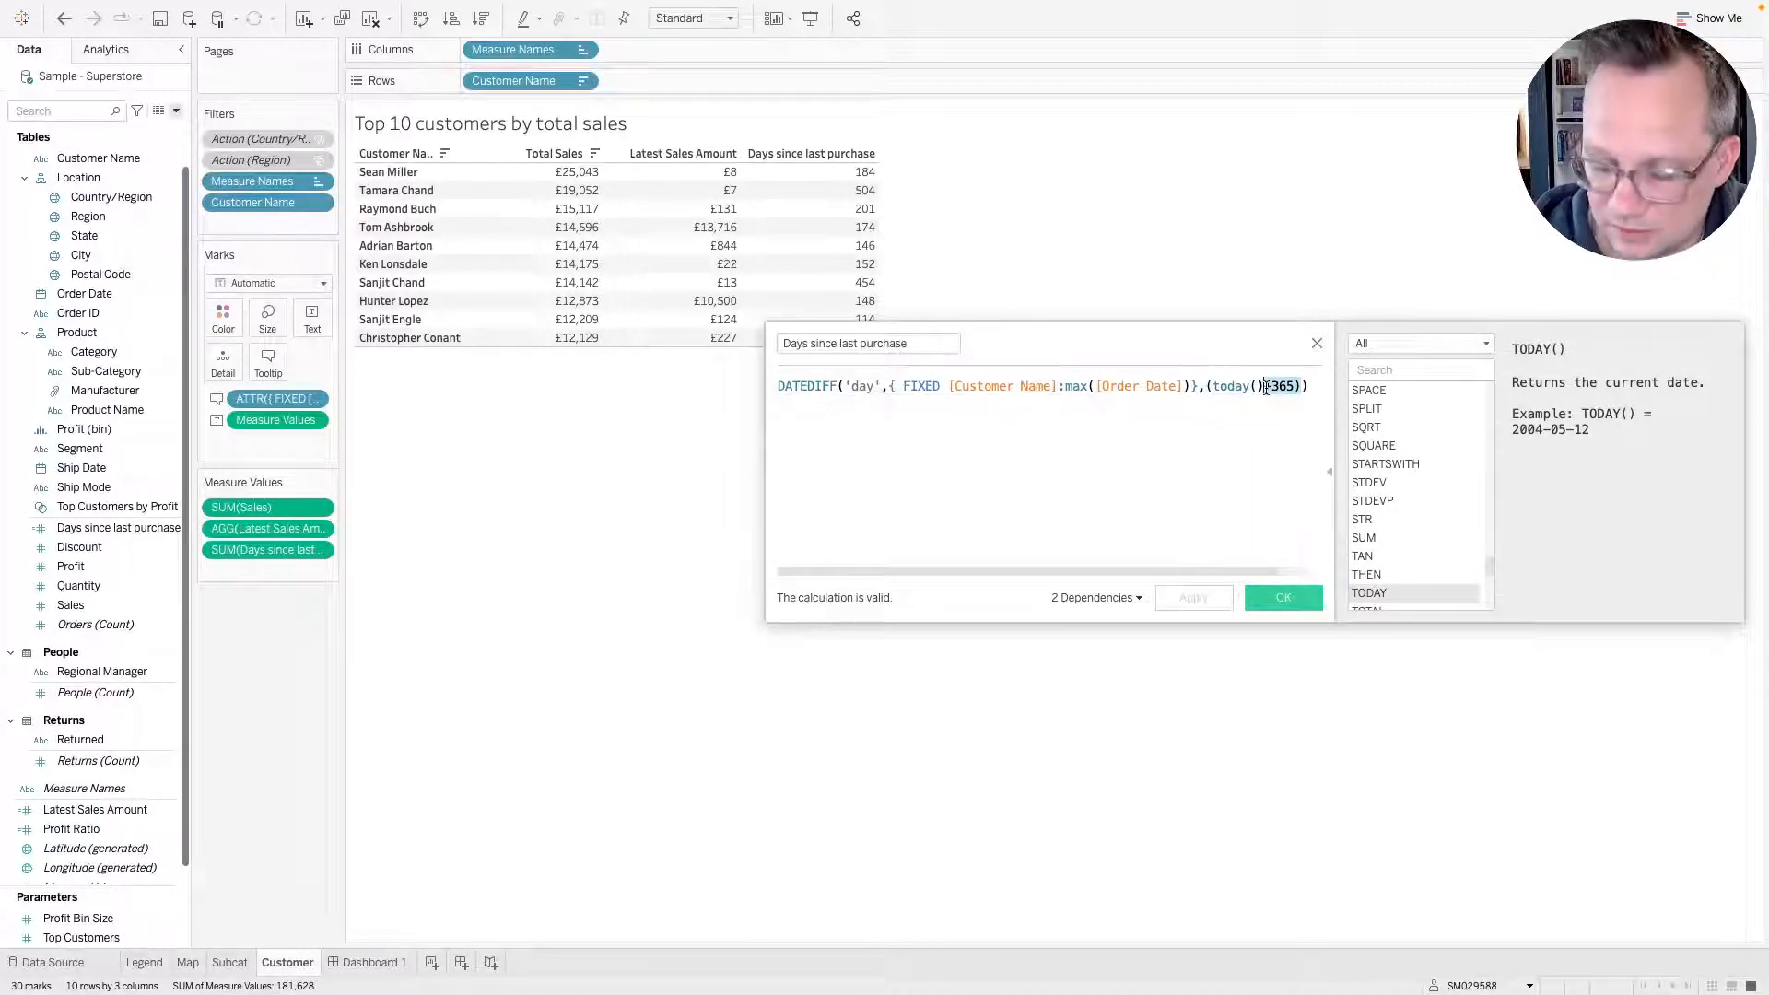
key(BackSpace)
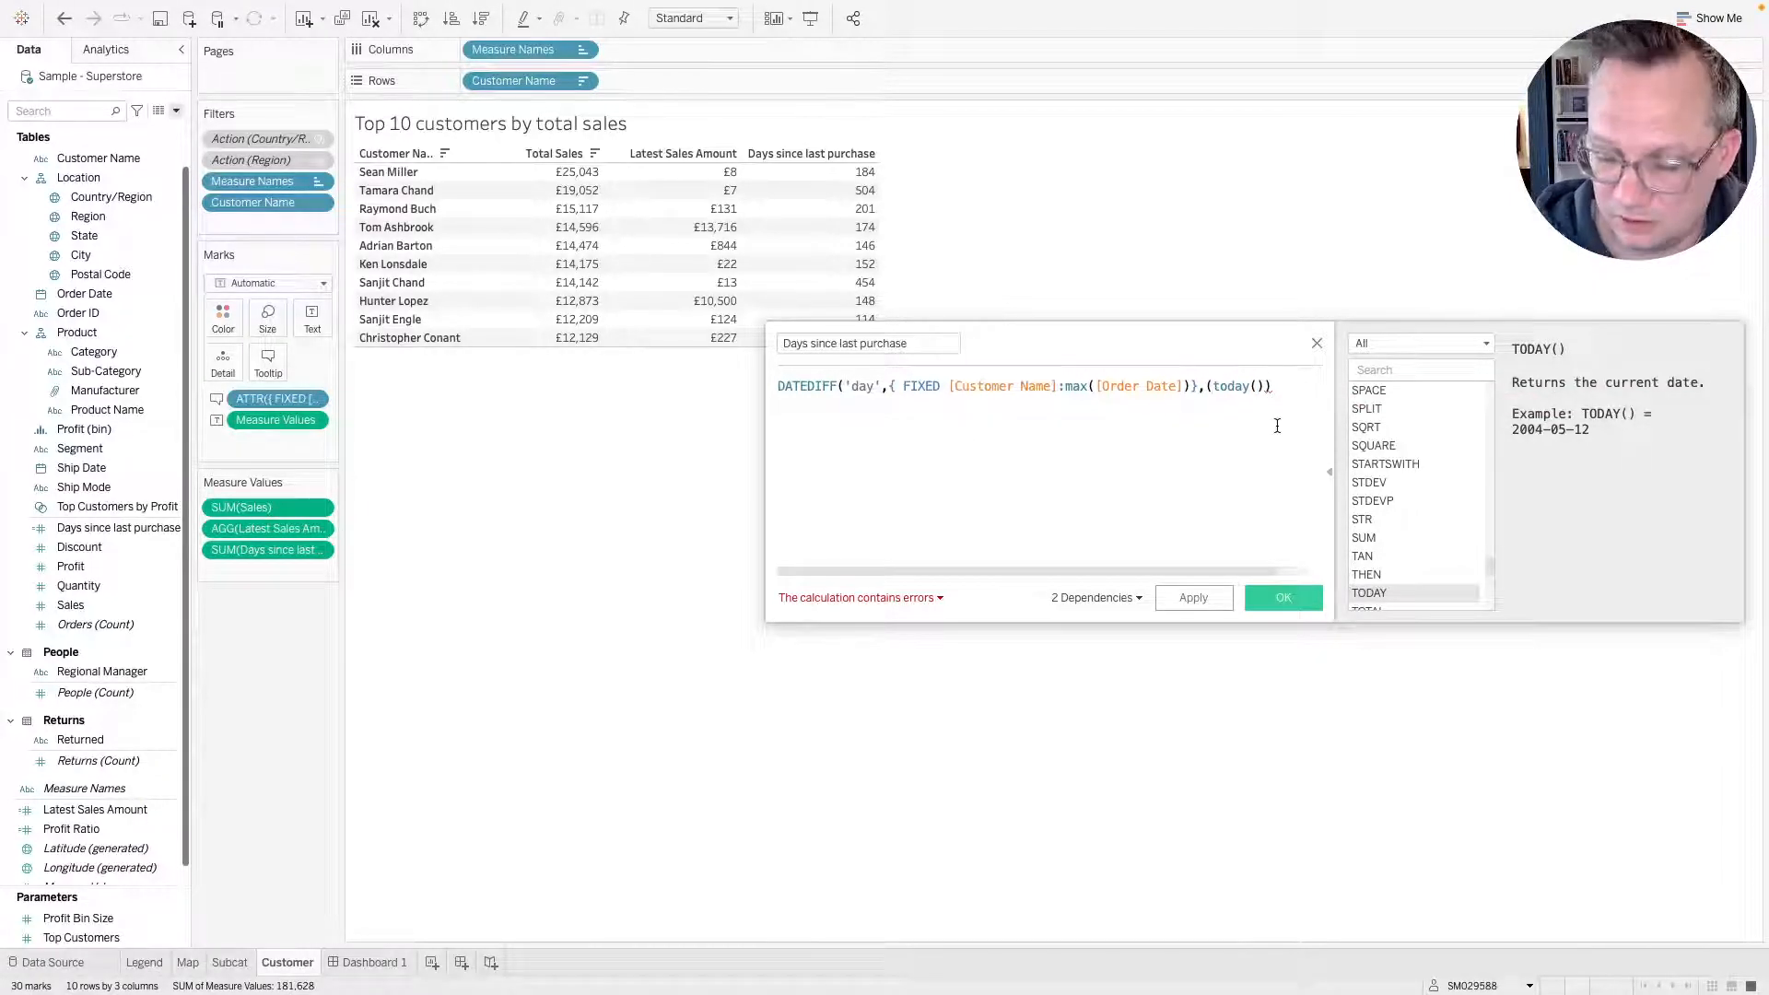
key(Left)
key(Left)
key(Left)
key(Left)
key(Left)
key(Left)
key(Left)
key(Left)
key(BackSpace)
key(ctrl+Right)
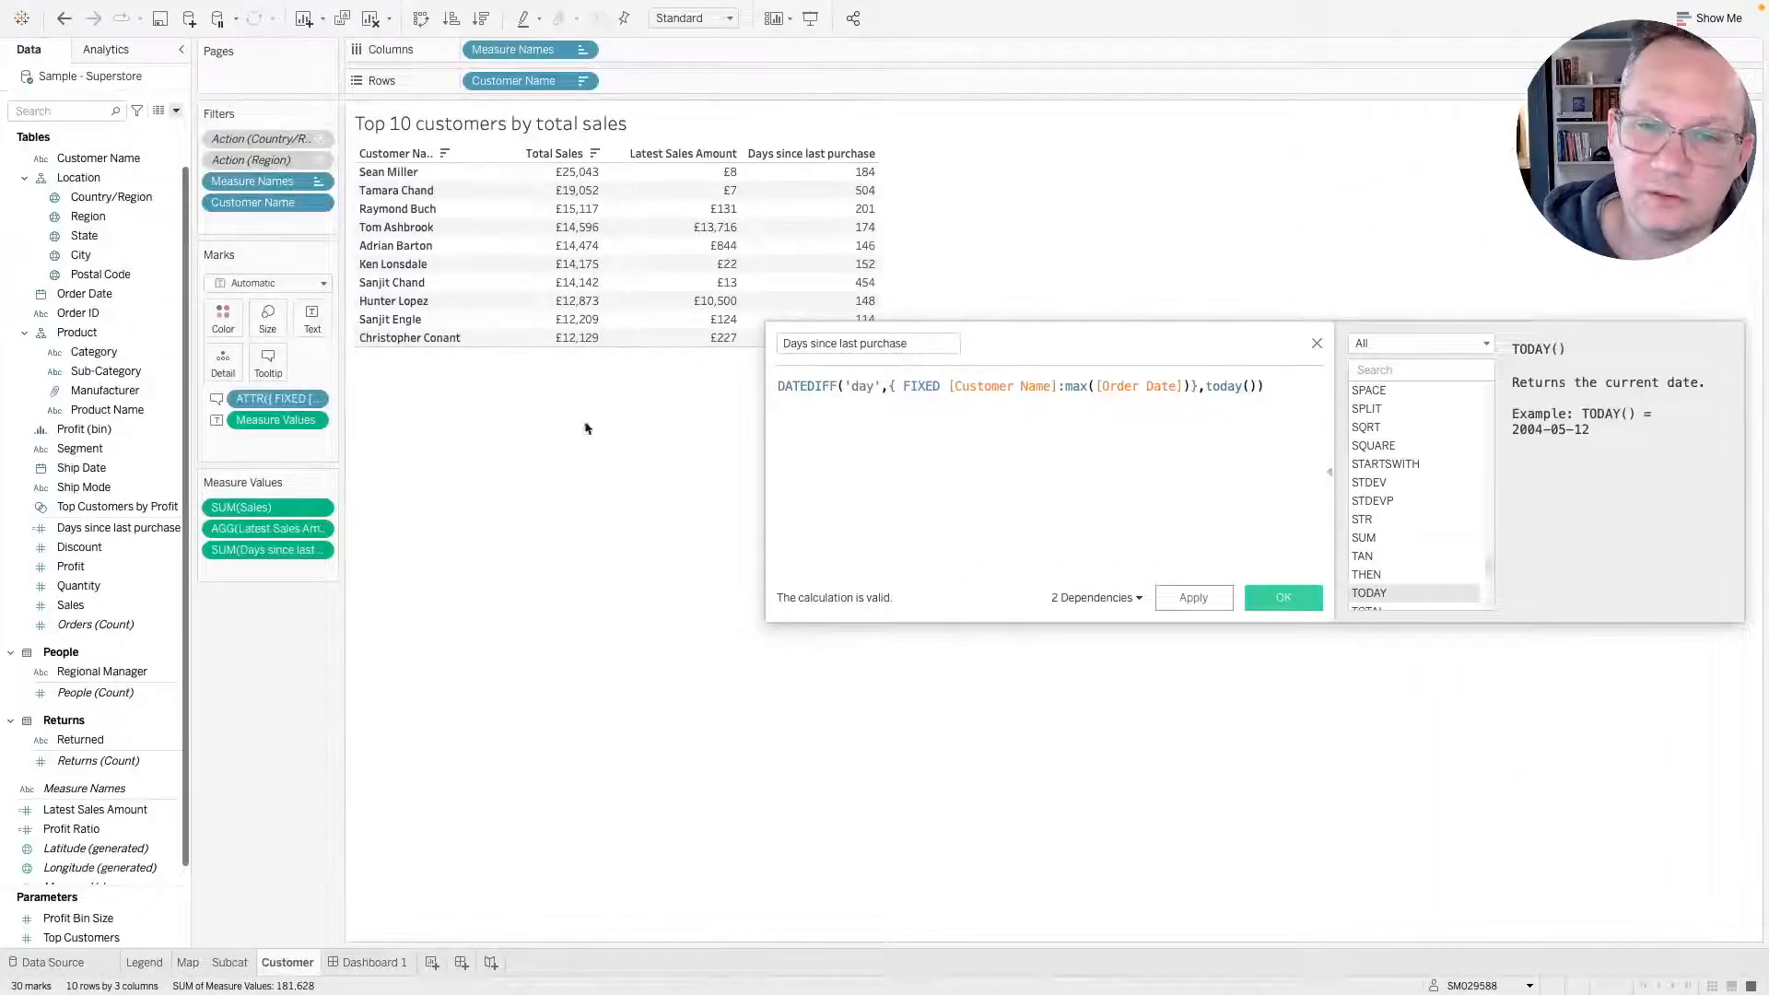
mouse_move(852, 267)
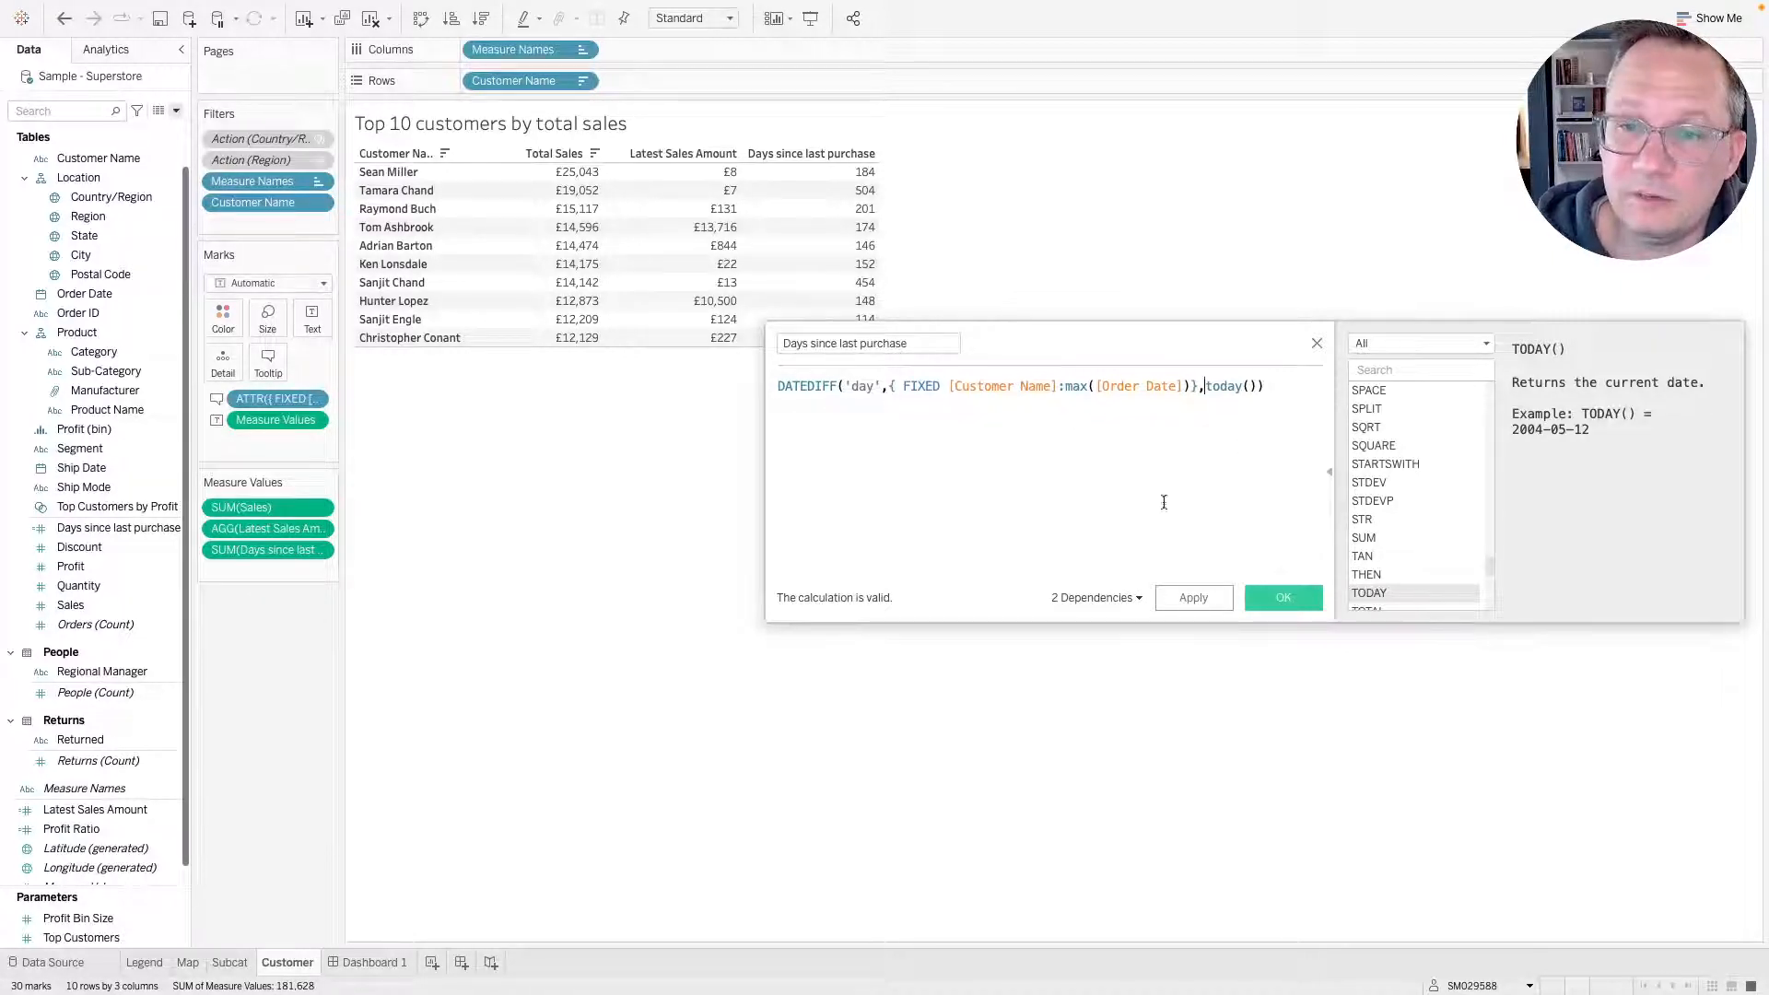
Apply and save the Days since last purchase calculation with today() as end date, comparing its values against the reference dashboard.
click(1217, 600)
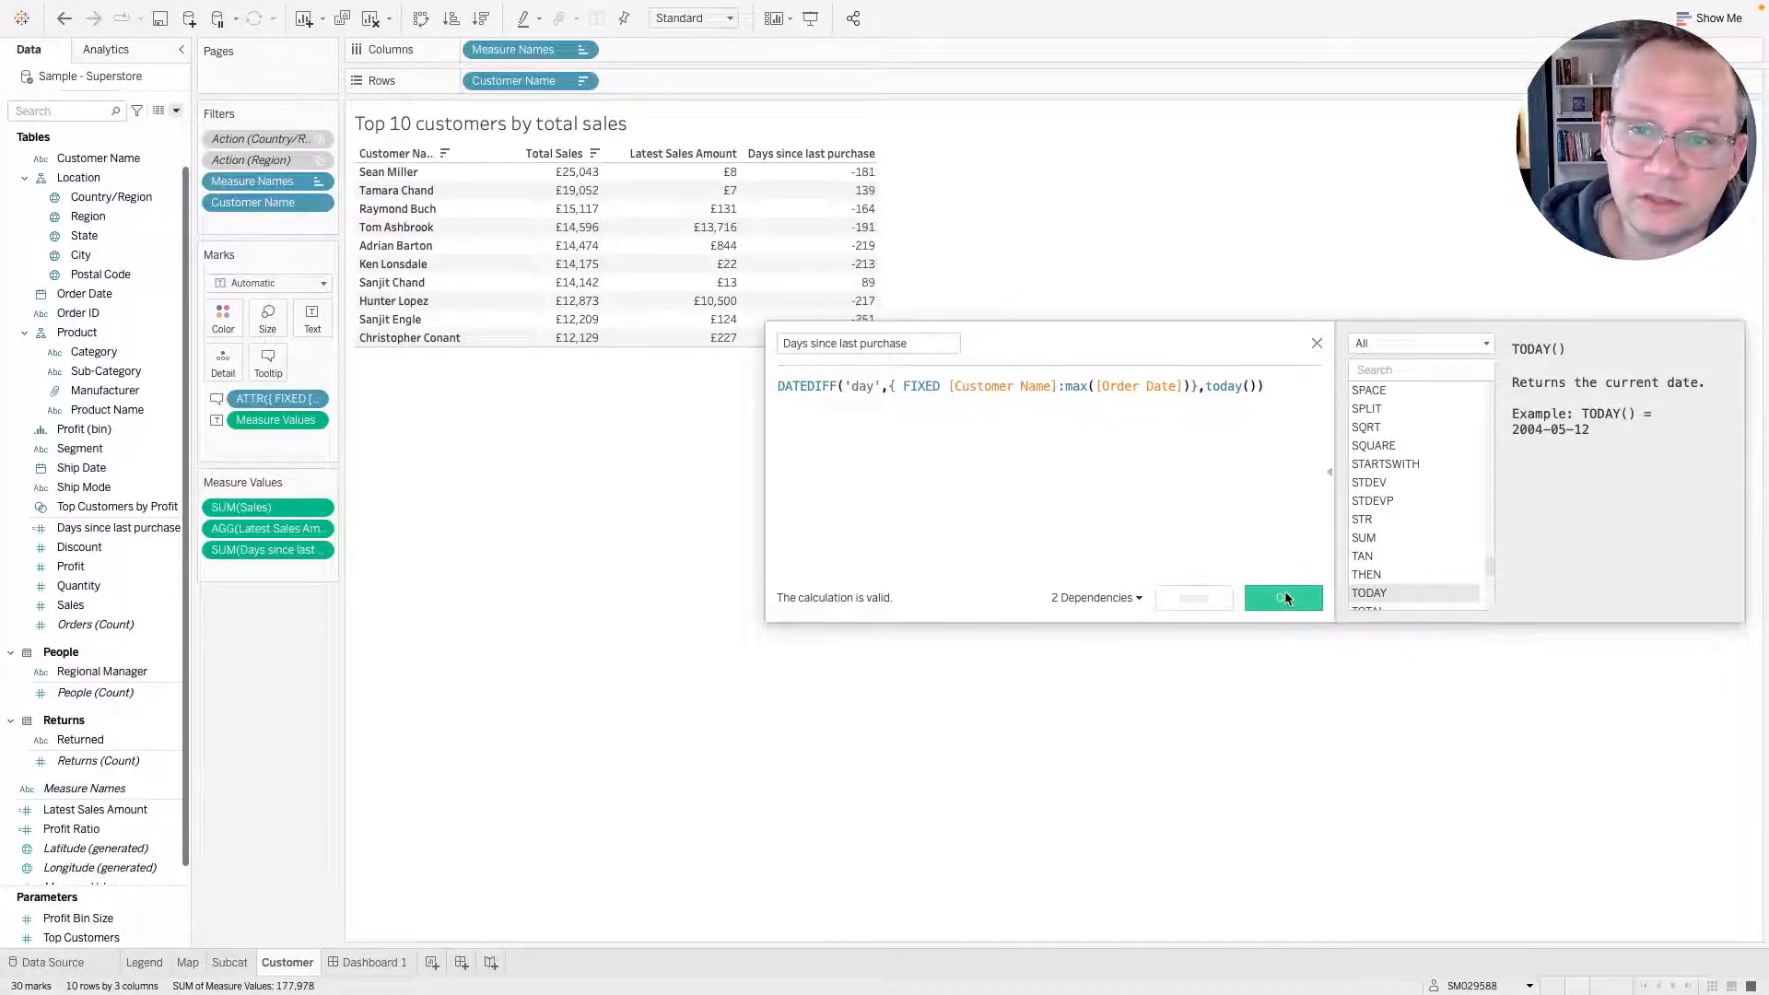
click(1281, 600)
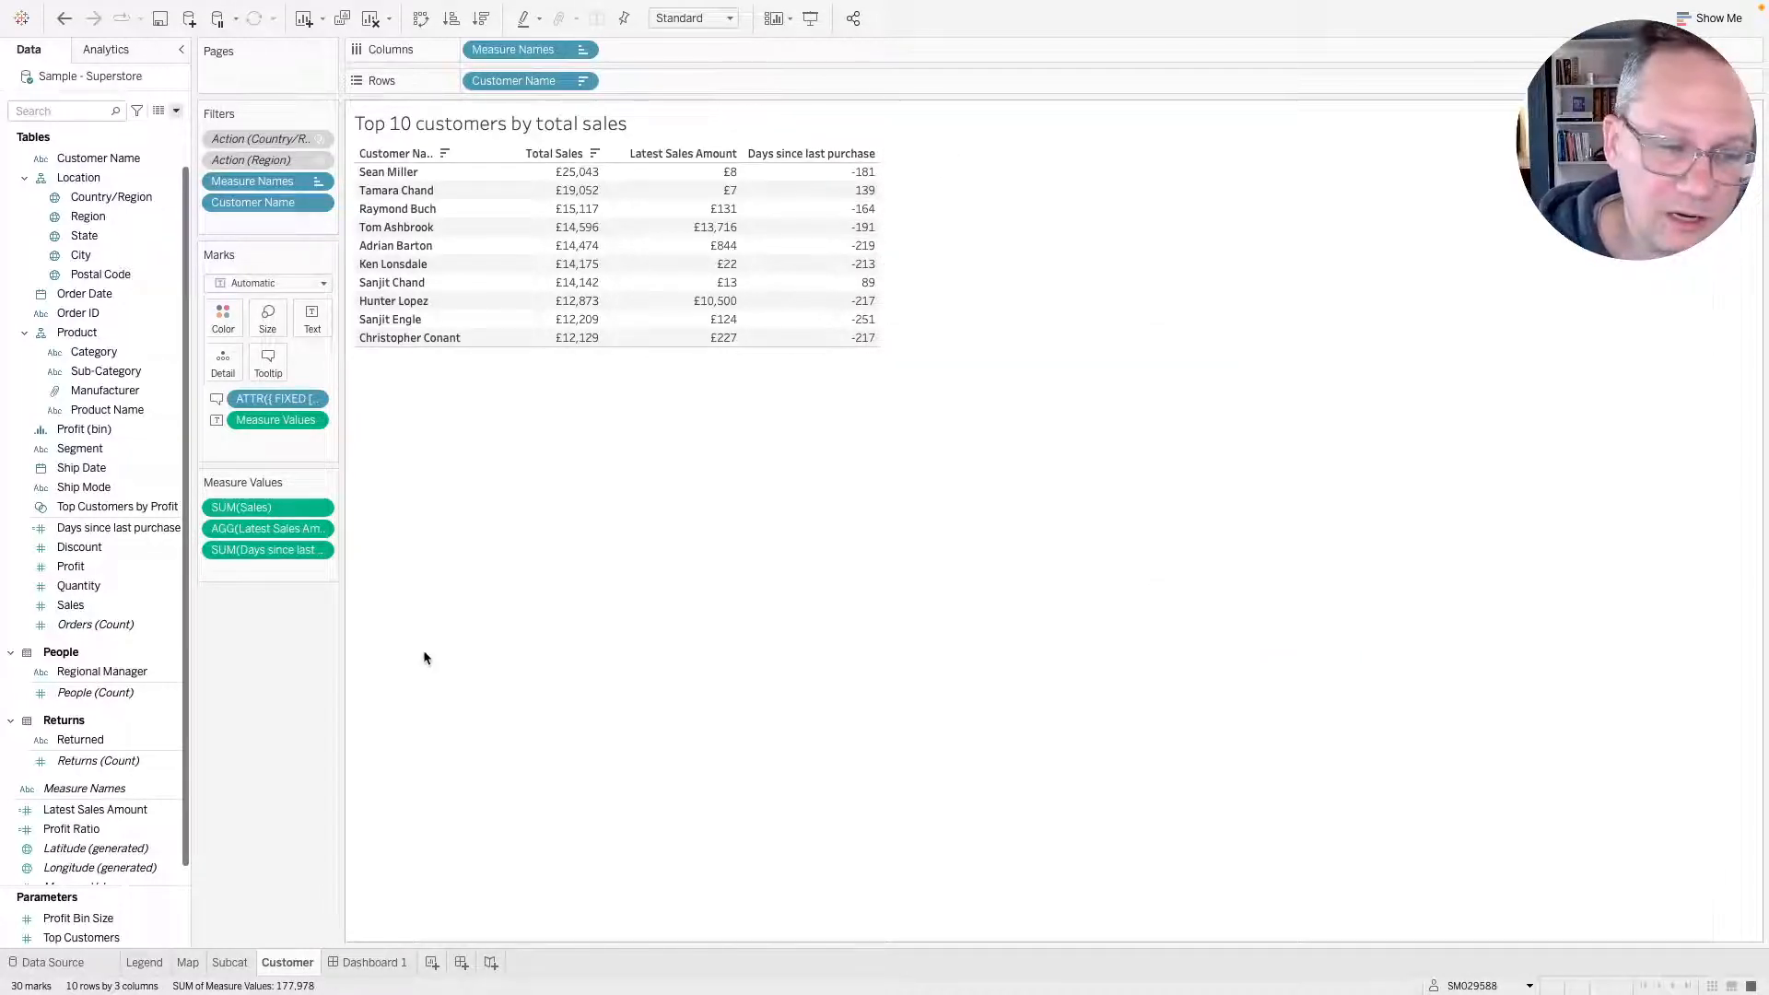
right_click(101, 533)
key(ctrl+Right)
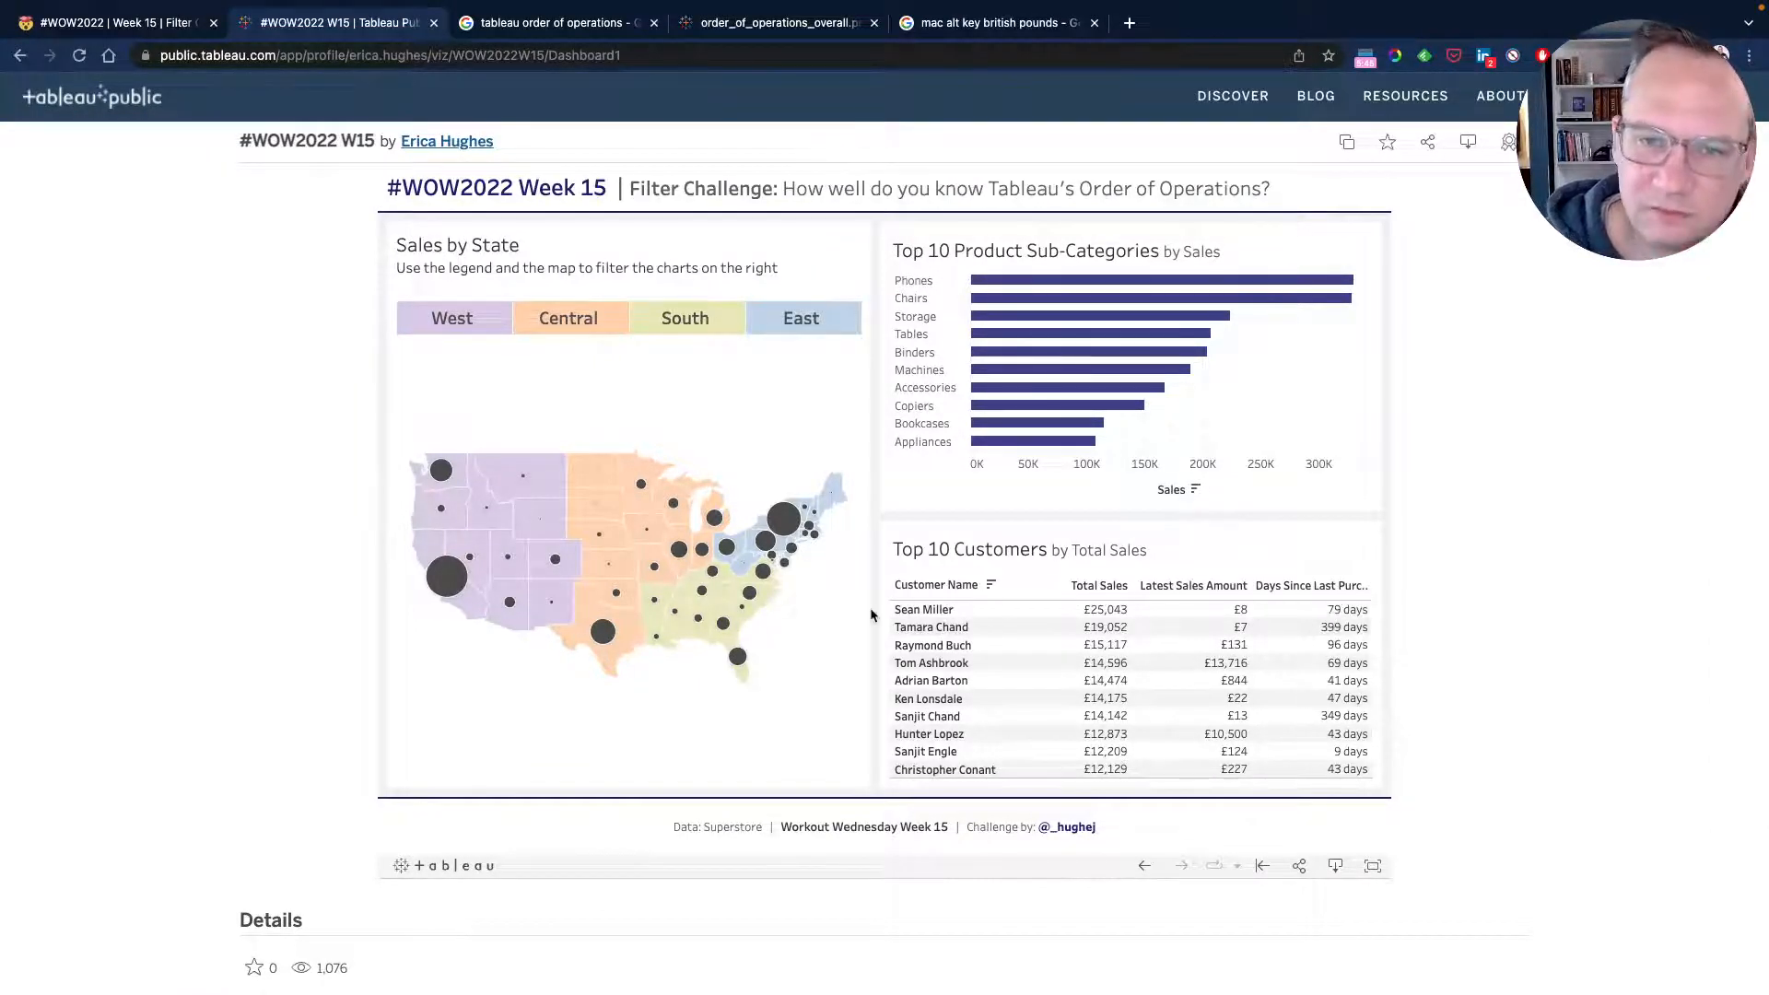
key(ctrl+Left)
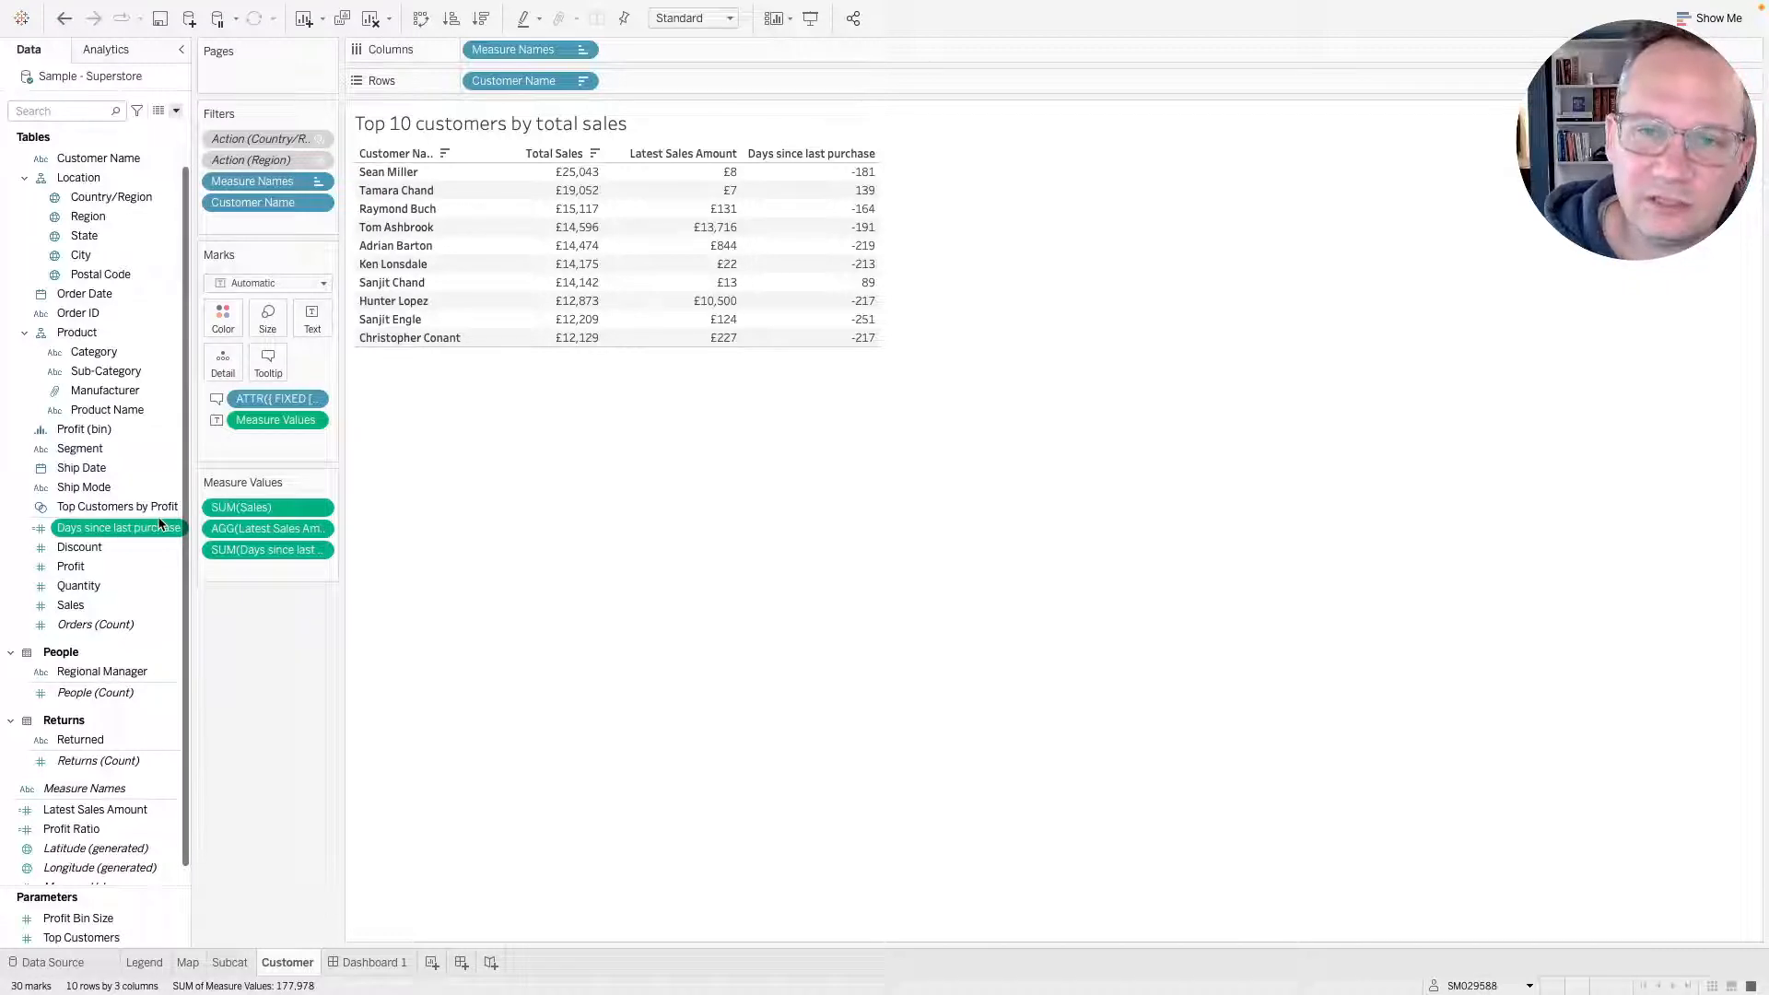
Edit Days since last purchase to wrap the whole DATEDIFF expression in abs() and save it.
right_click(111, 527)
click(148, 626)
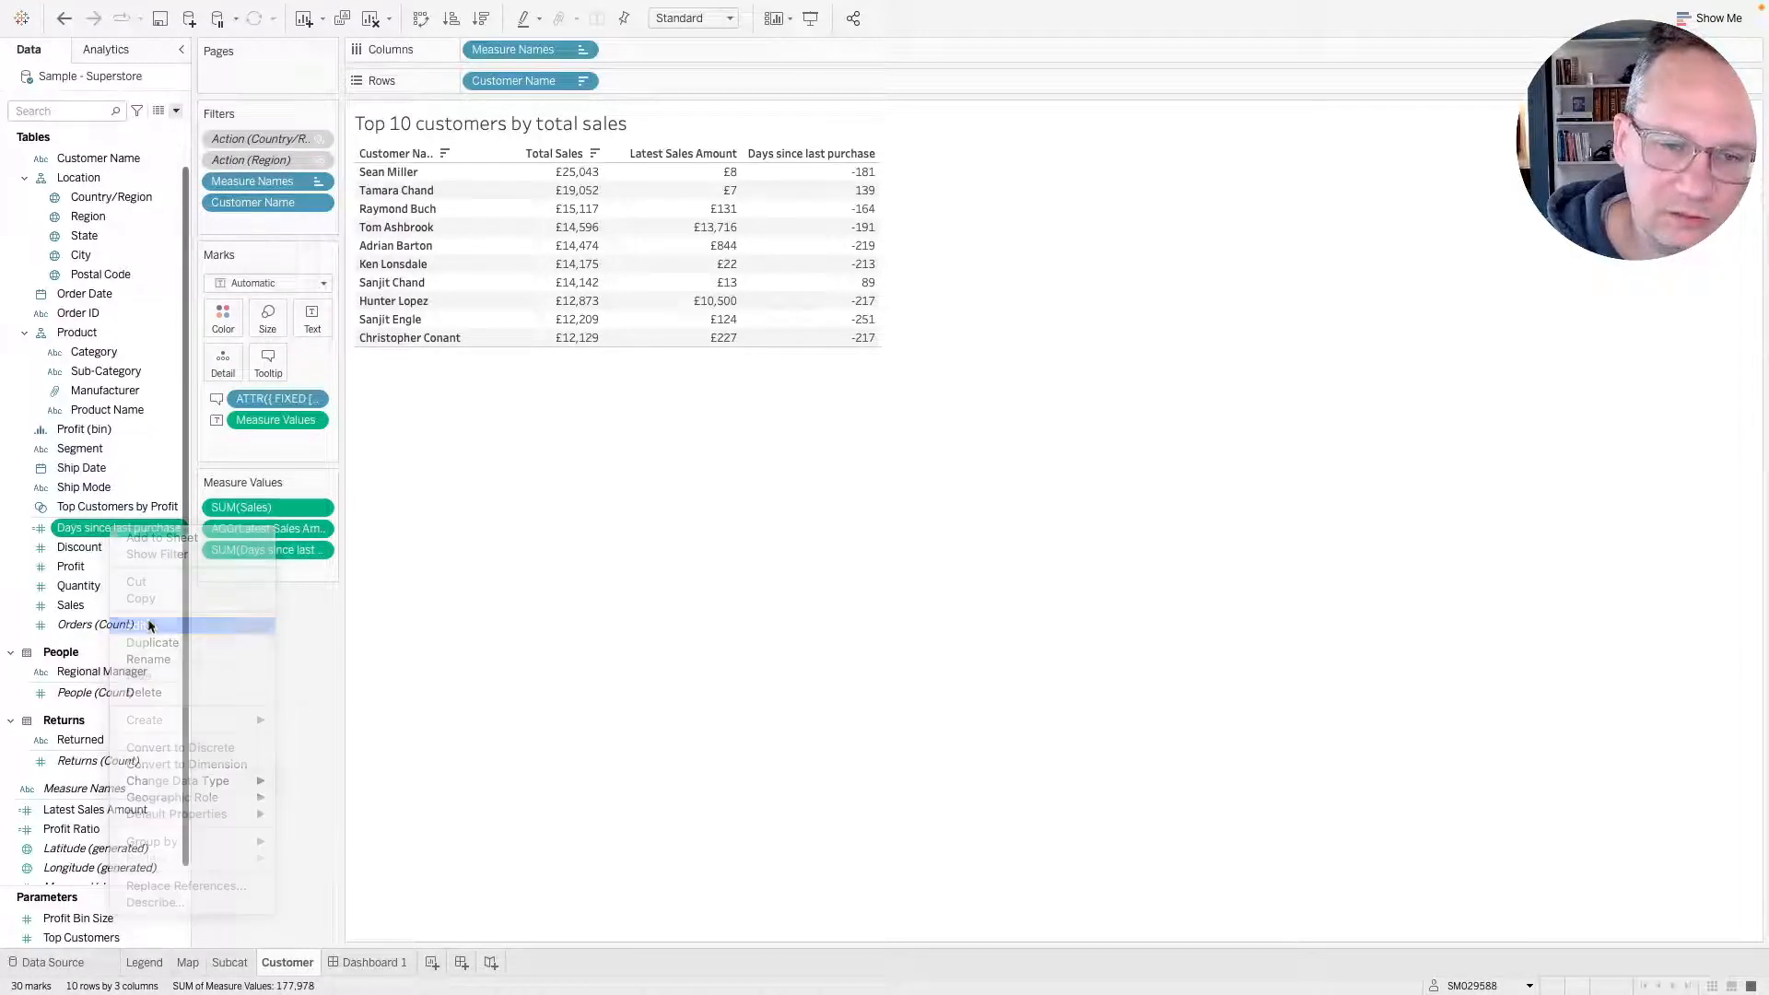
click(781, 386)
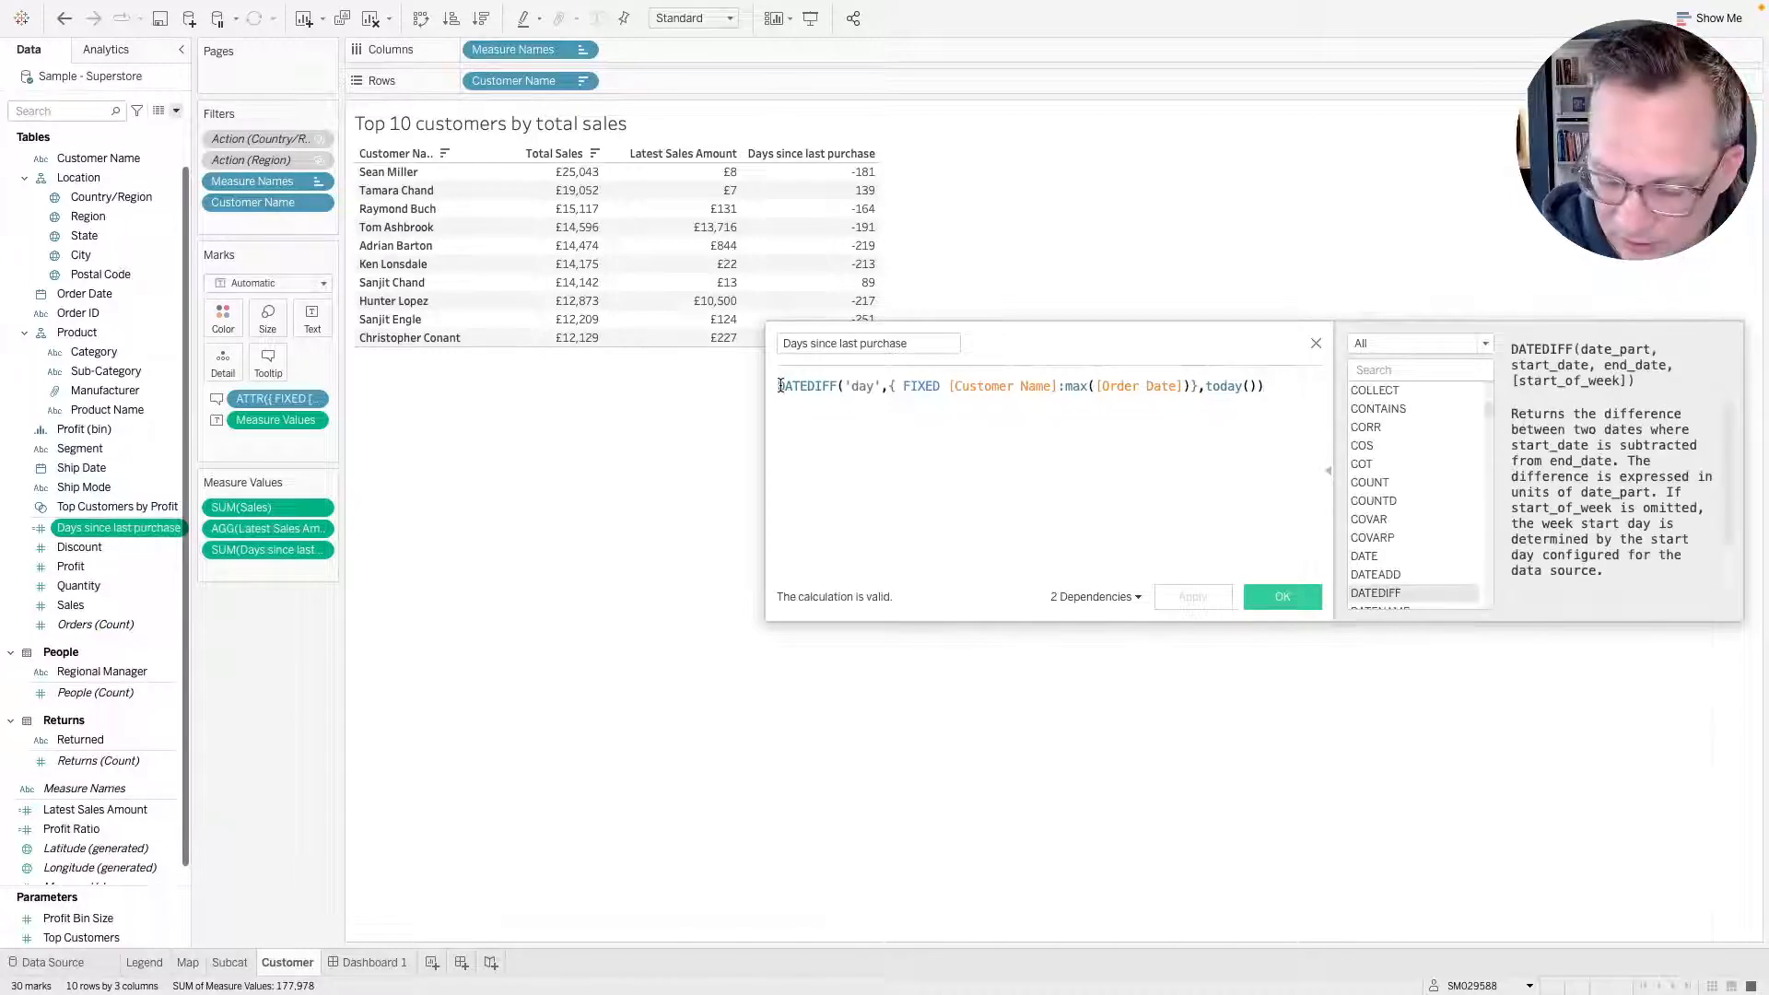
text(abs()
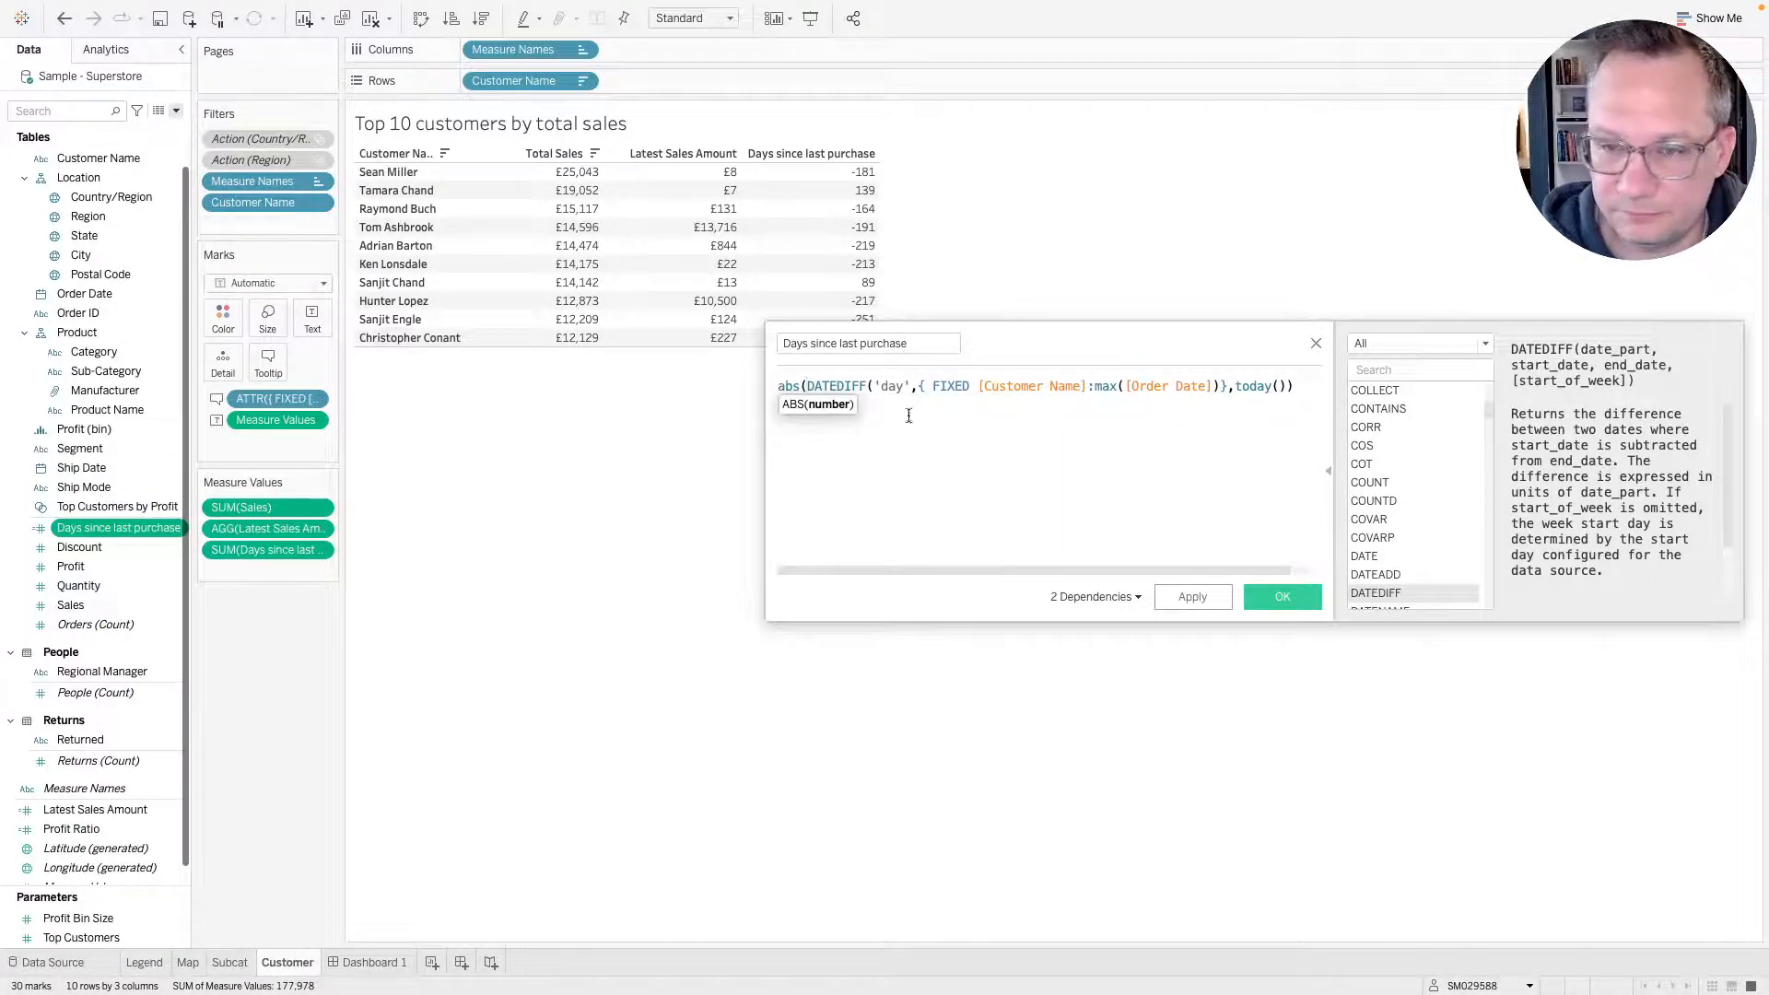
click(1303, 386)
text())
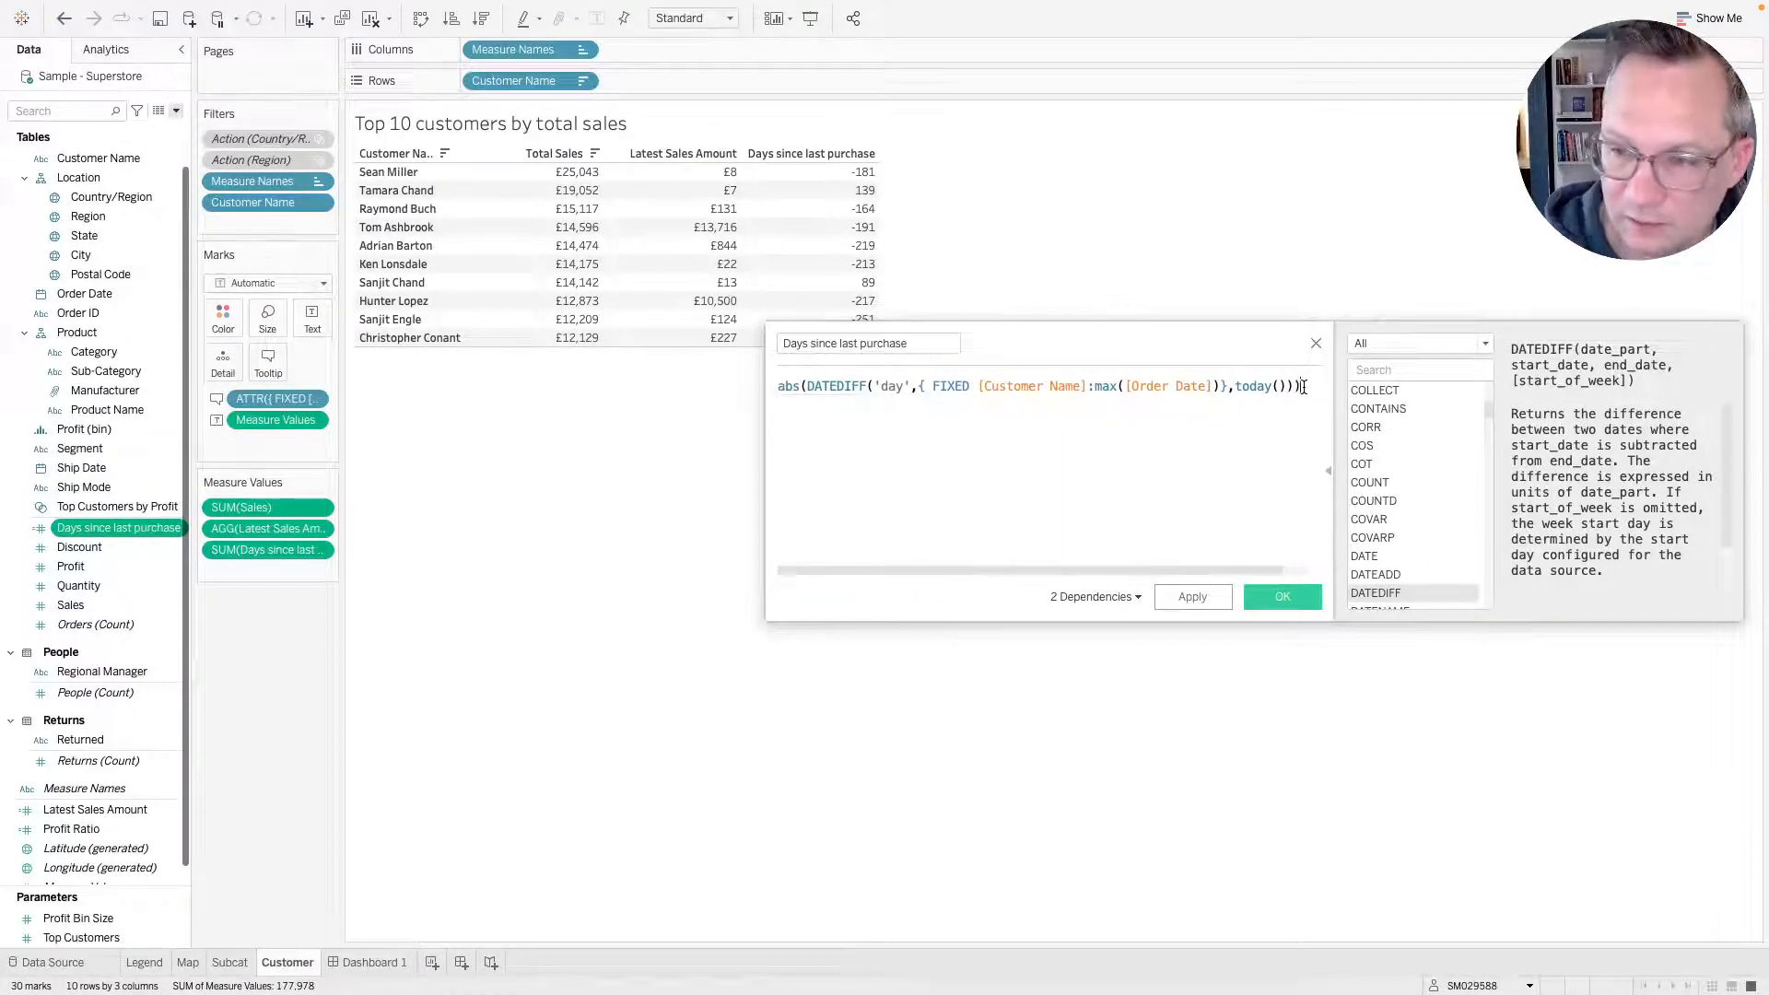
click(1275, 598)
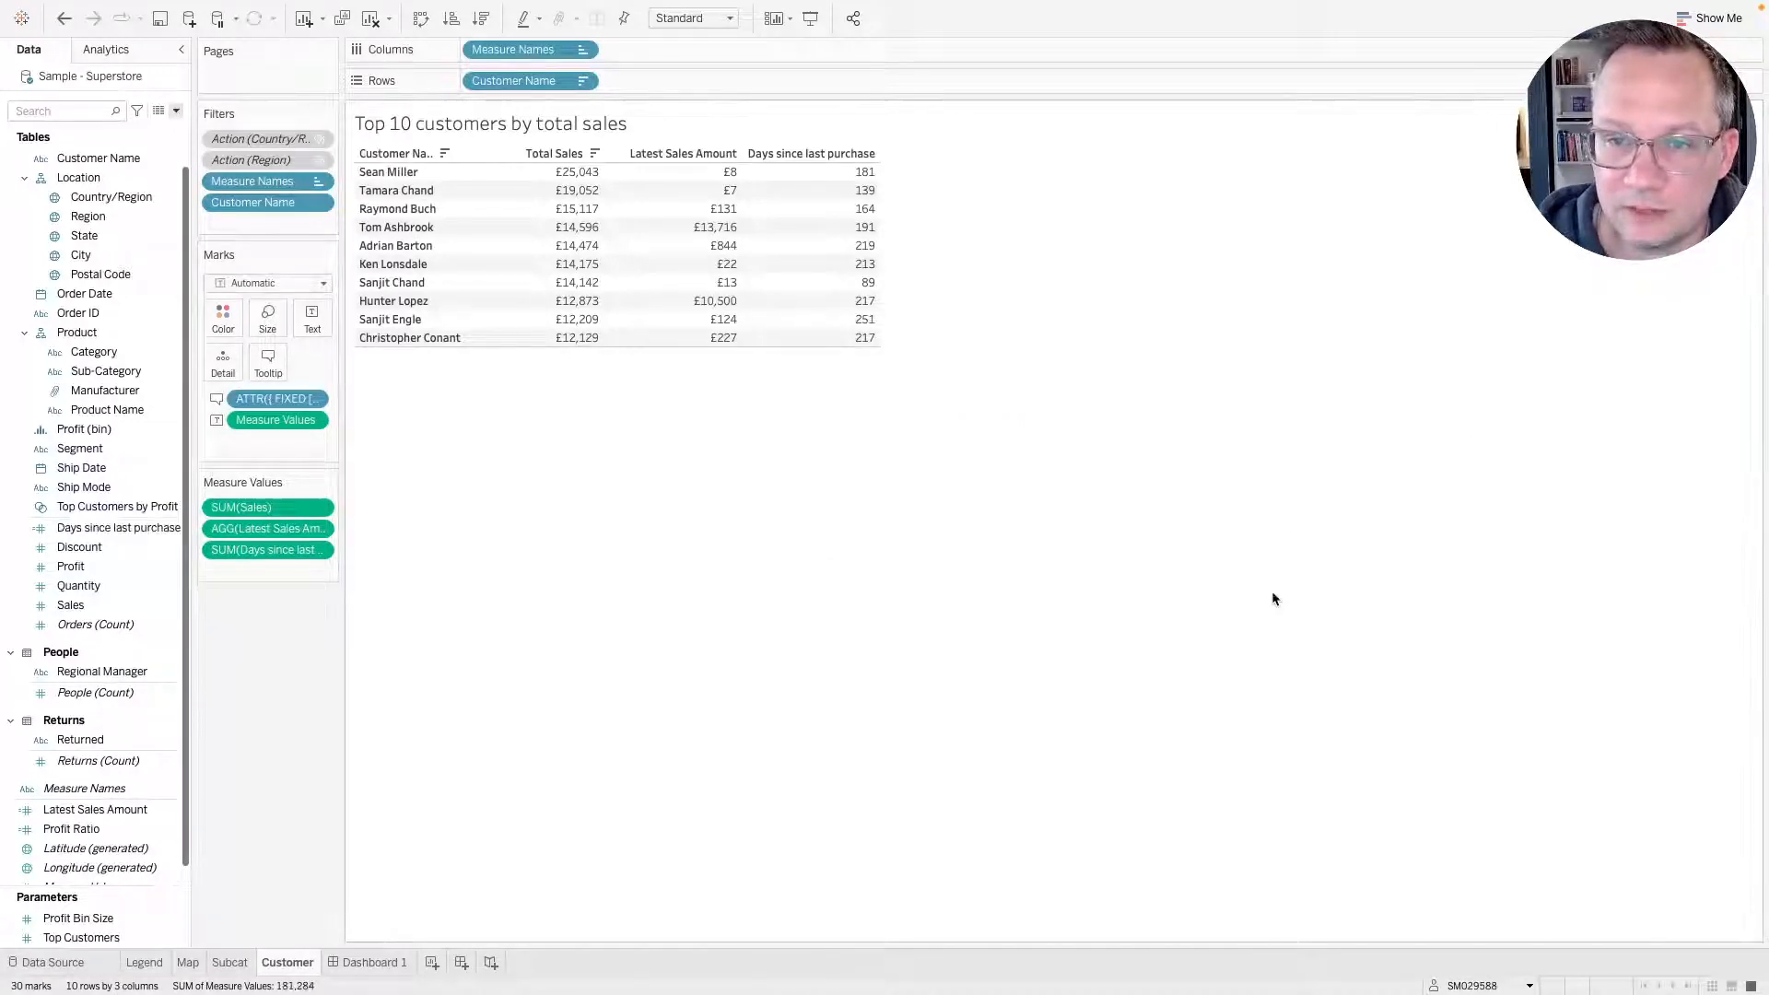
Set the Days since last purchase default number format to Custom #,##0" days";-#,##0.
right_click(126, 530)
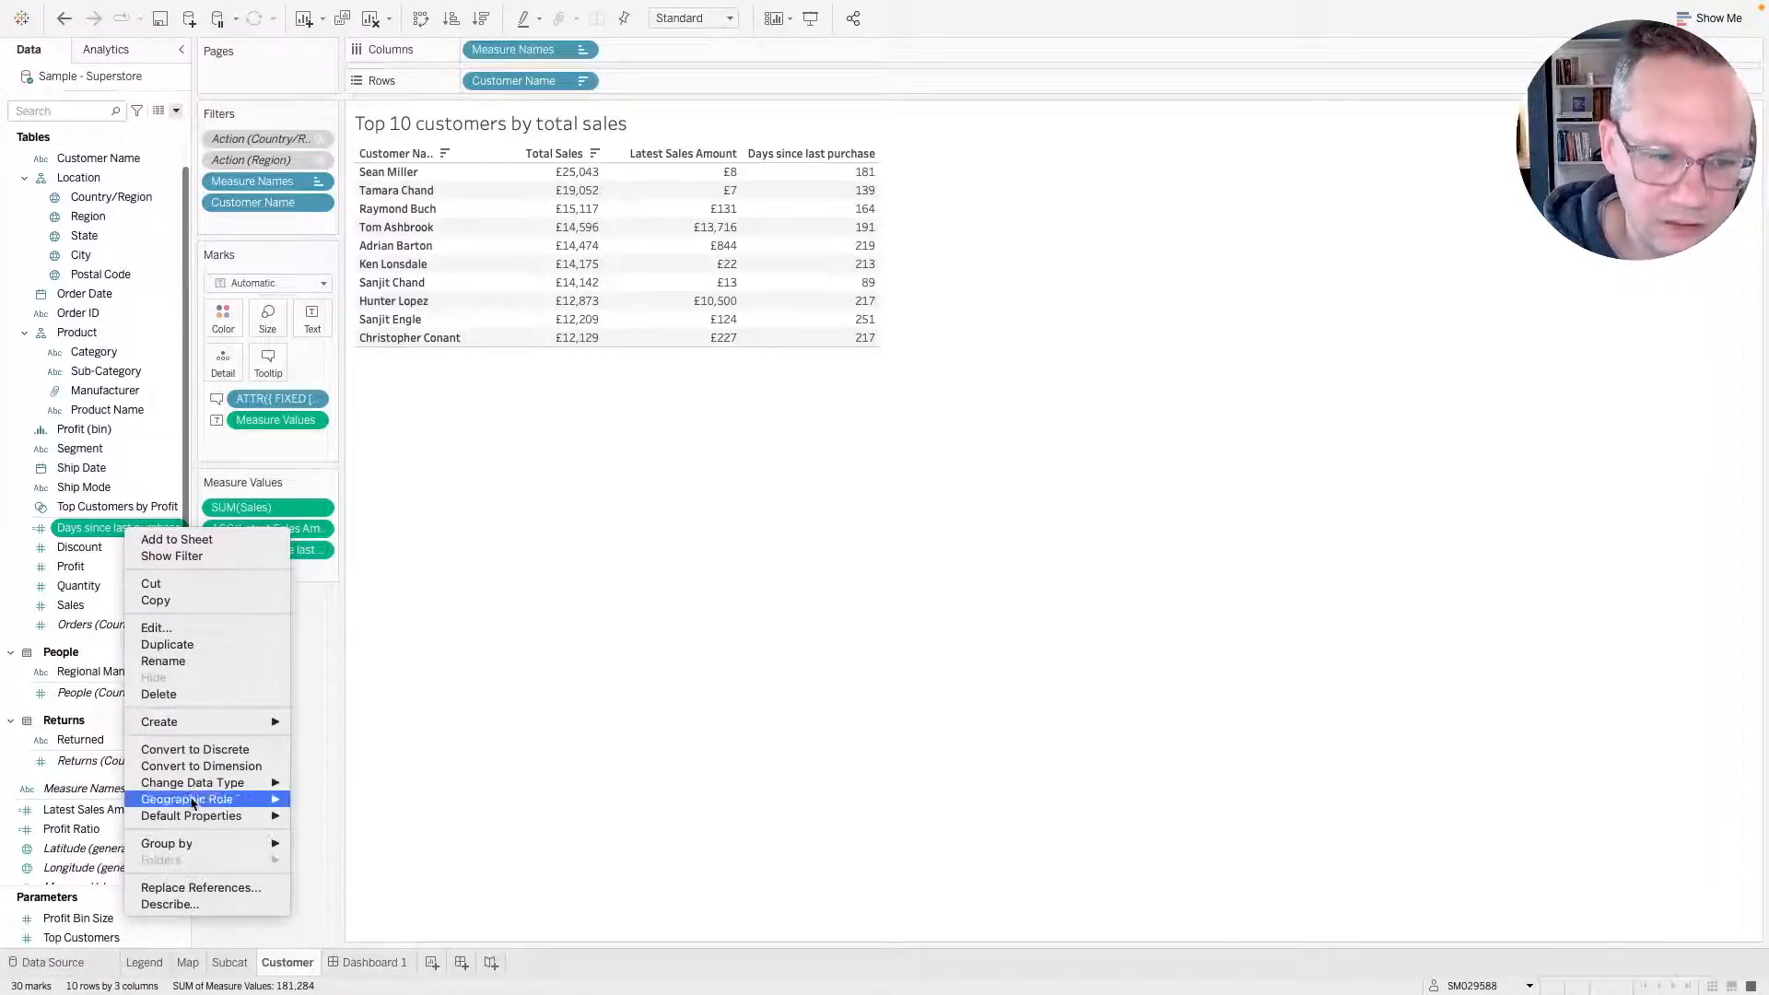
mouse_move(192, 822)
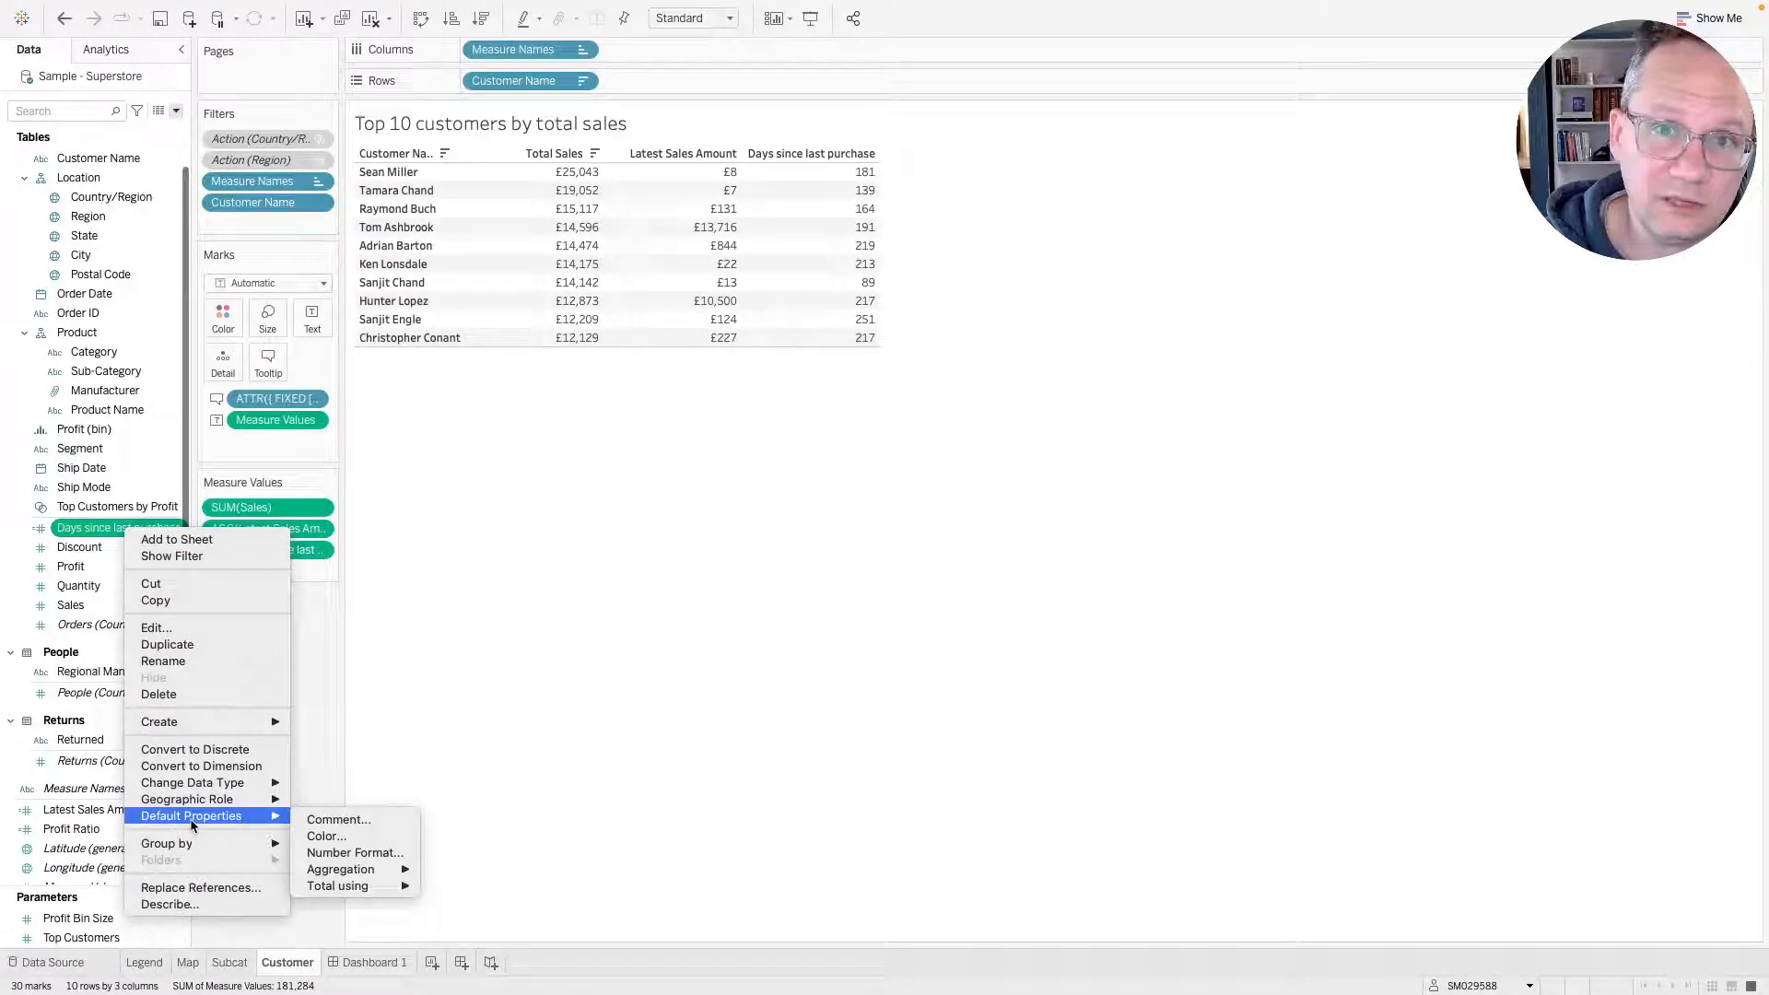
click(402, 853)
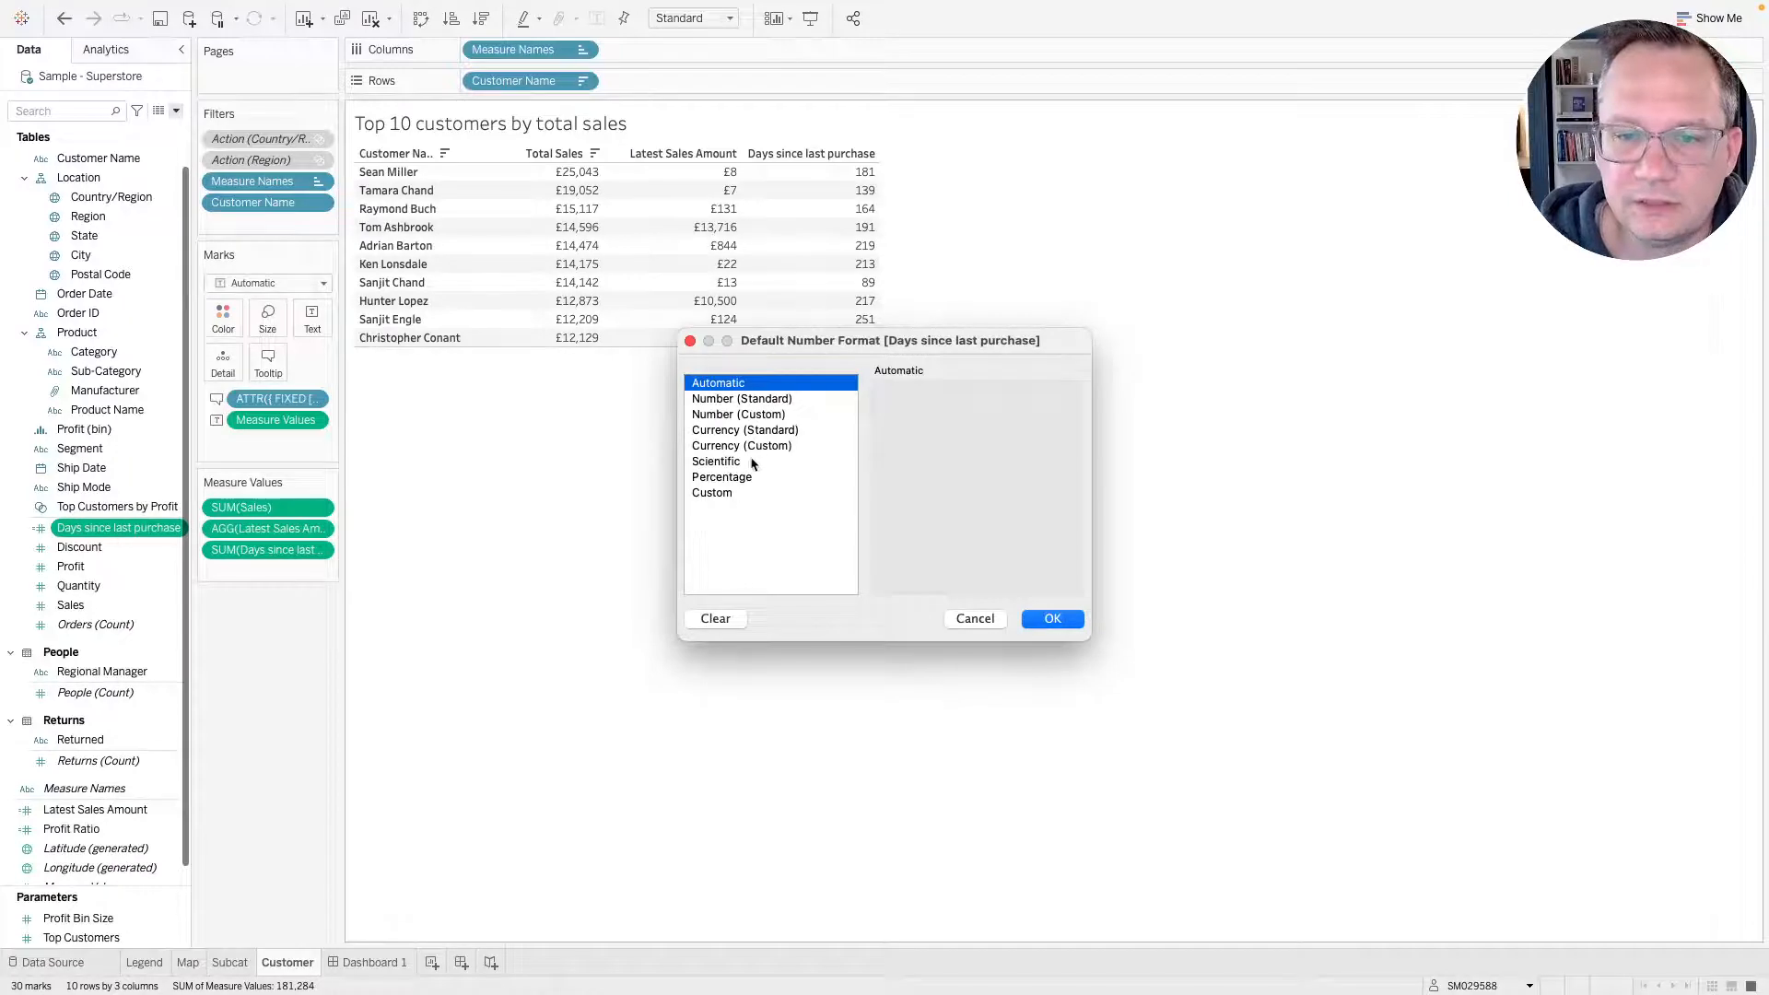
click(724, 492)
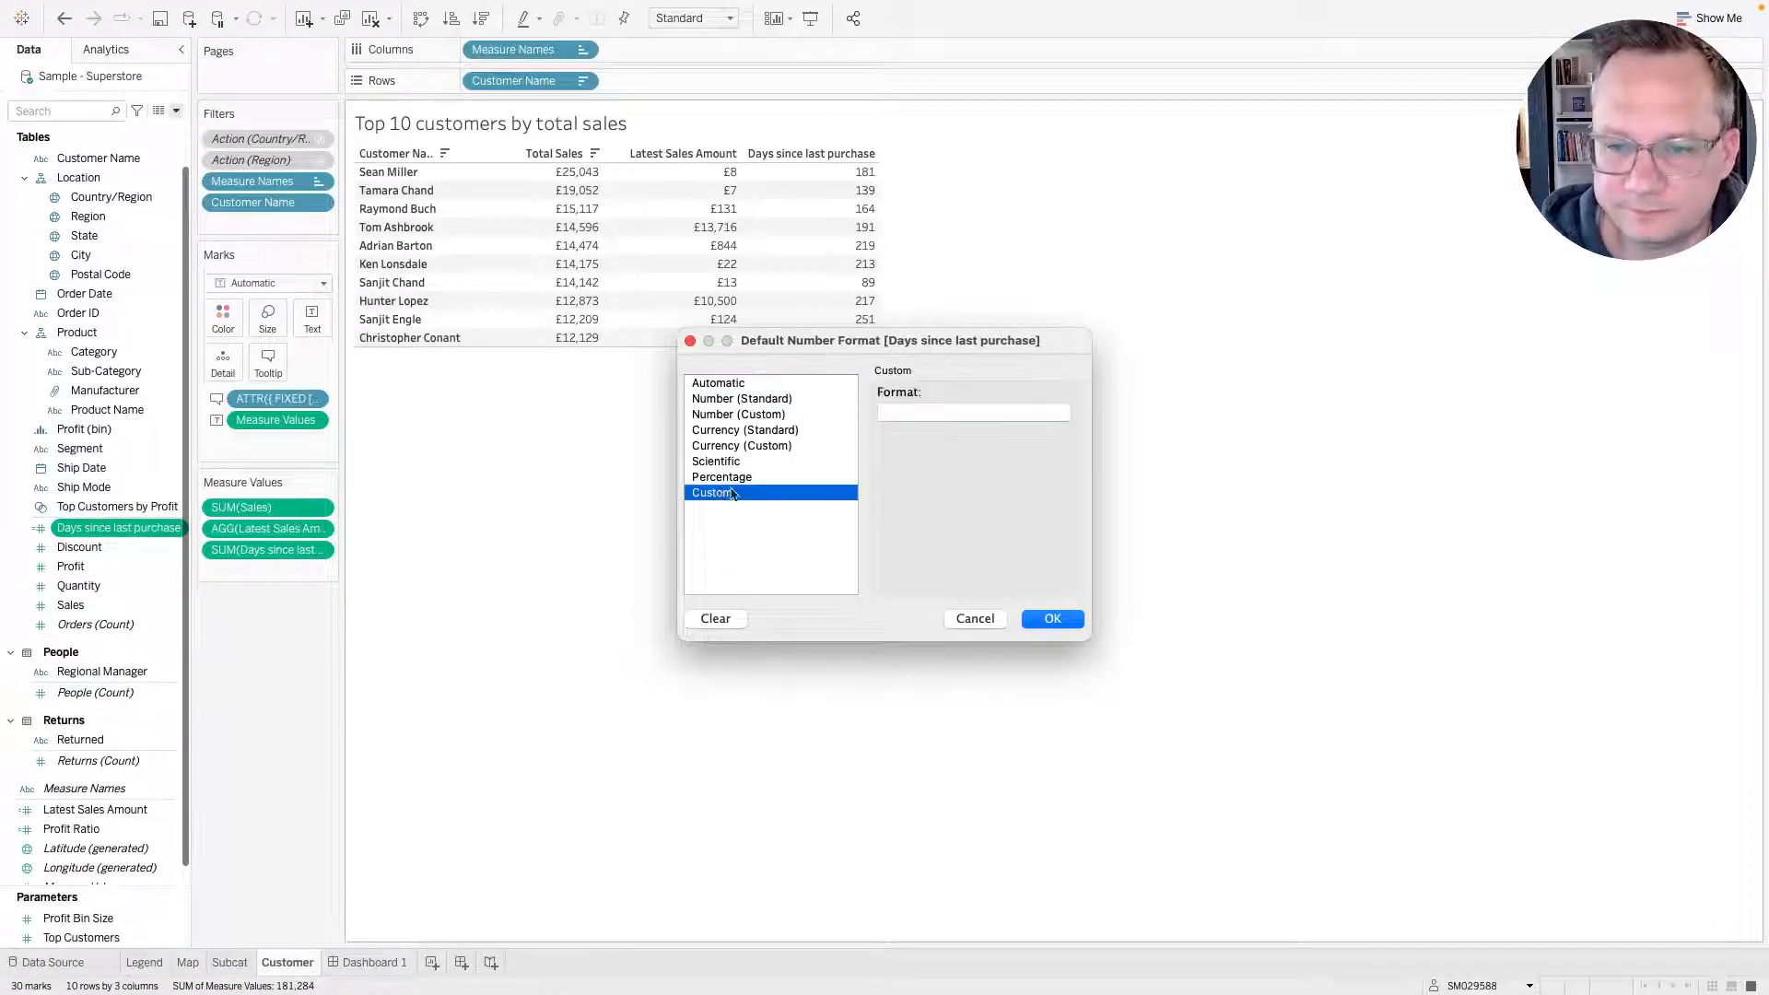
click(742, 416)
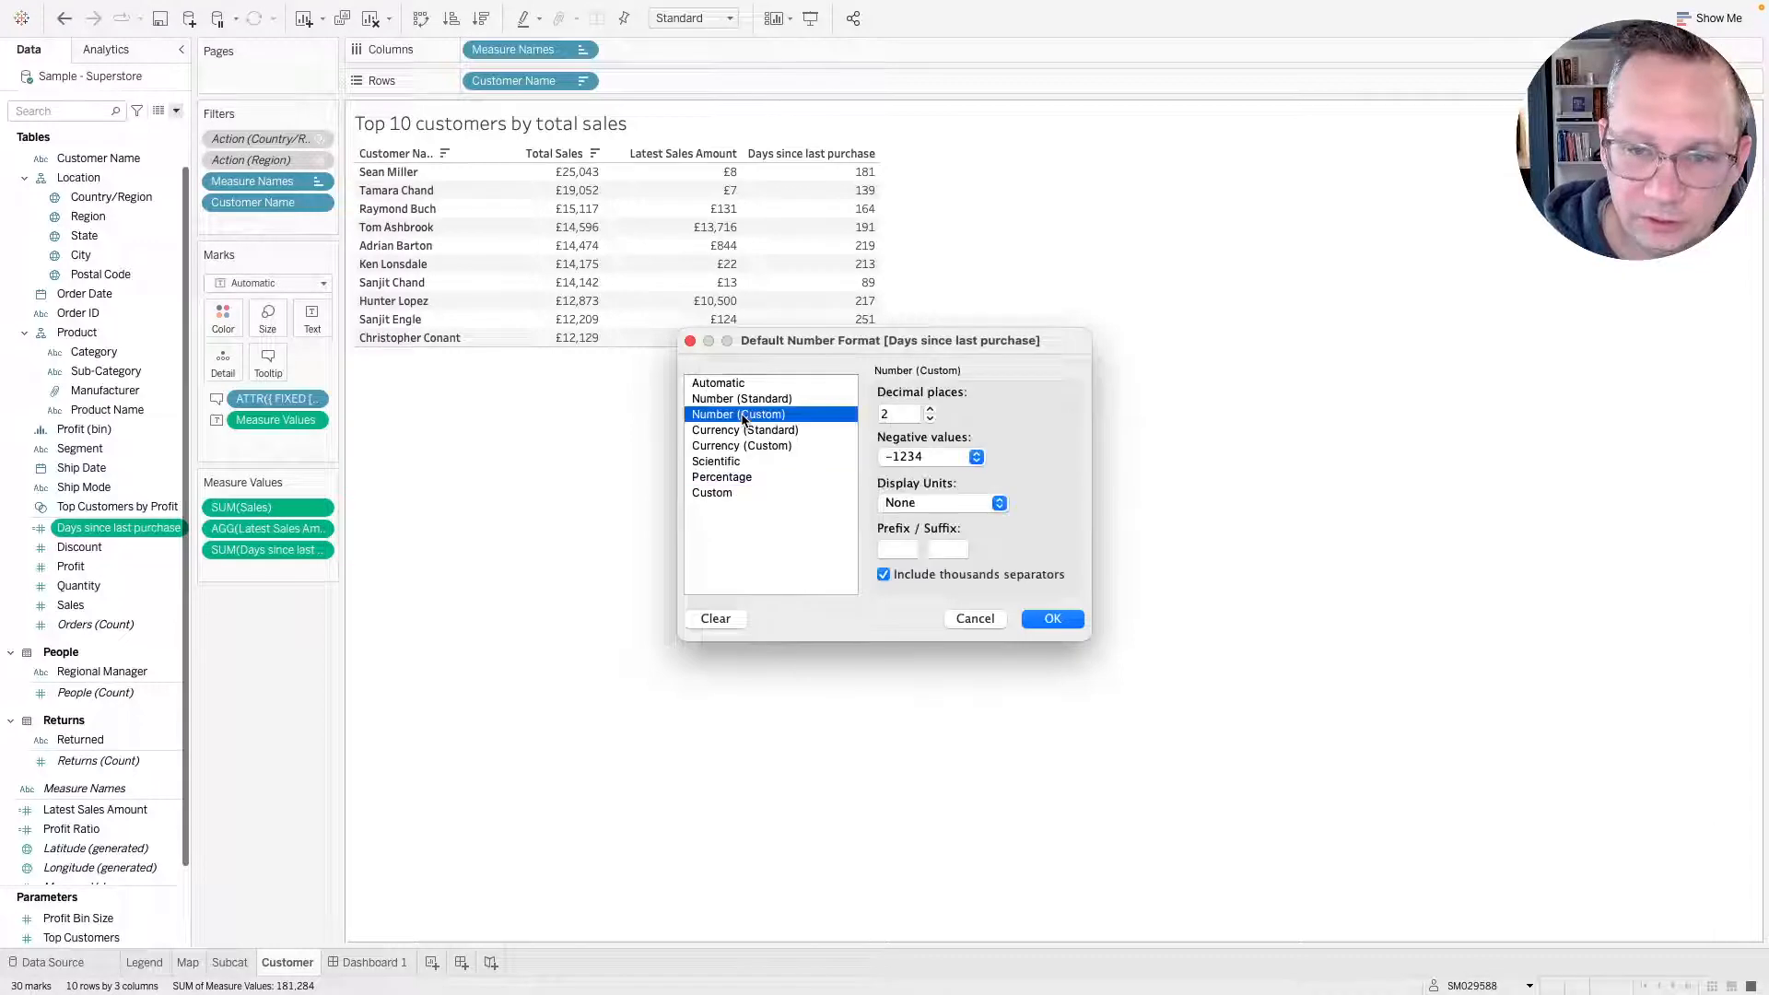
click(929, 420)
click(929, 420)
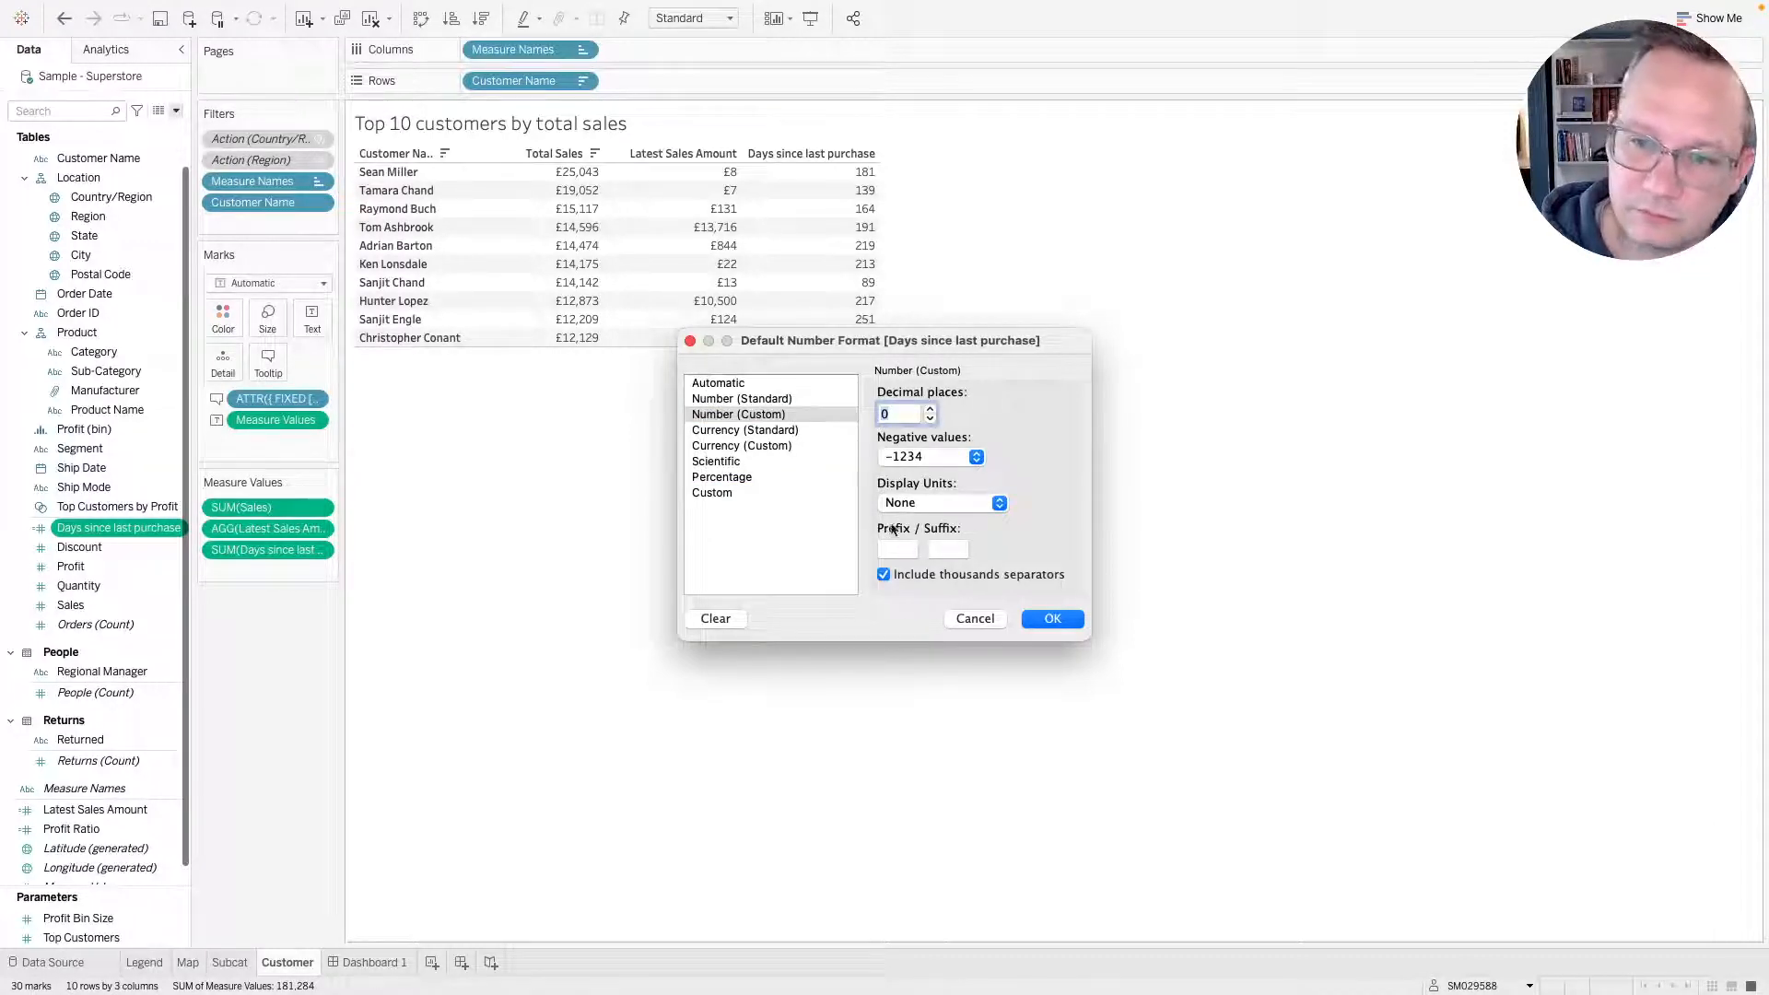
click(705, 495)
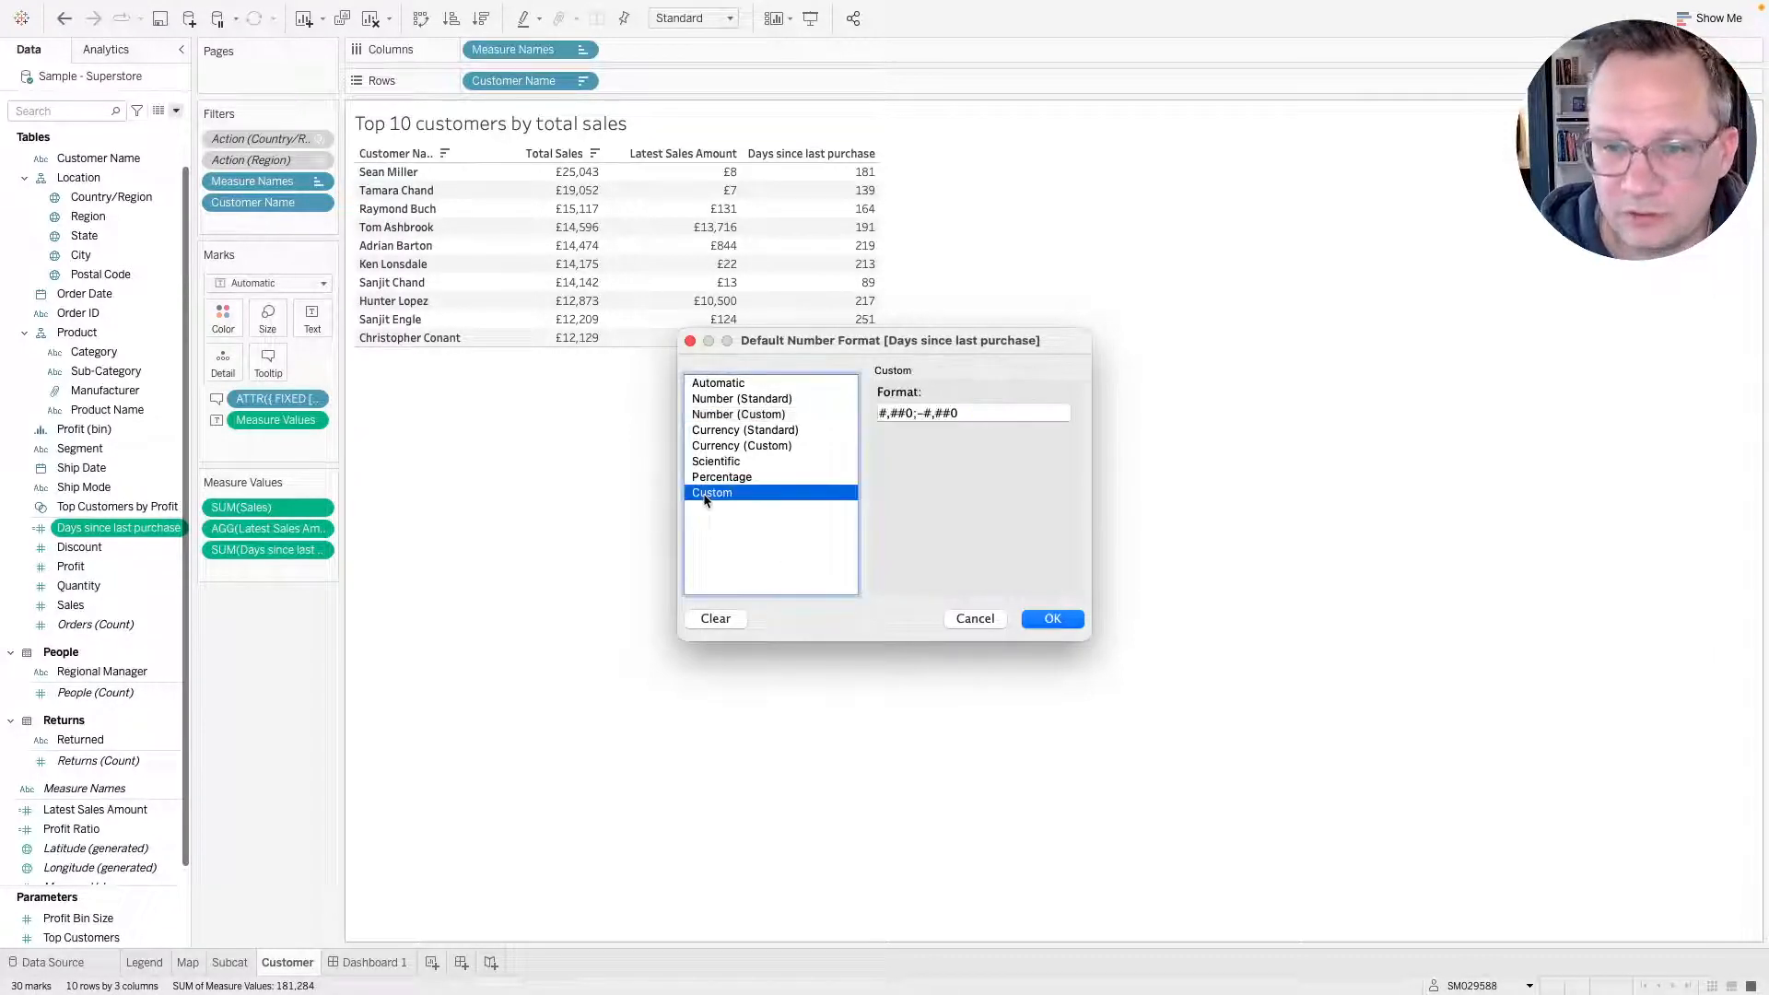
click(914, 411)
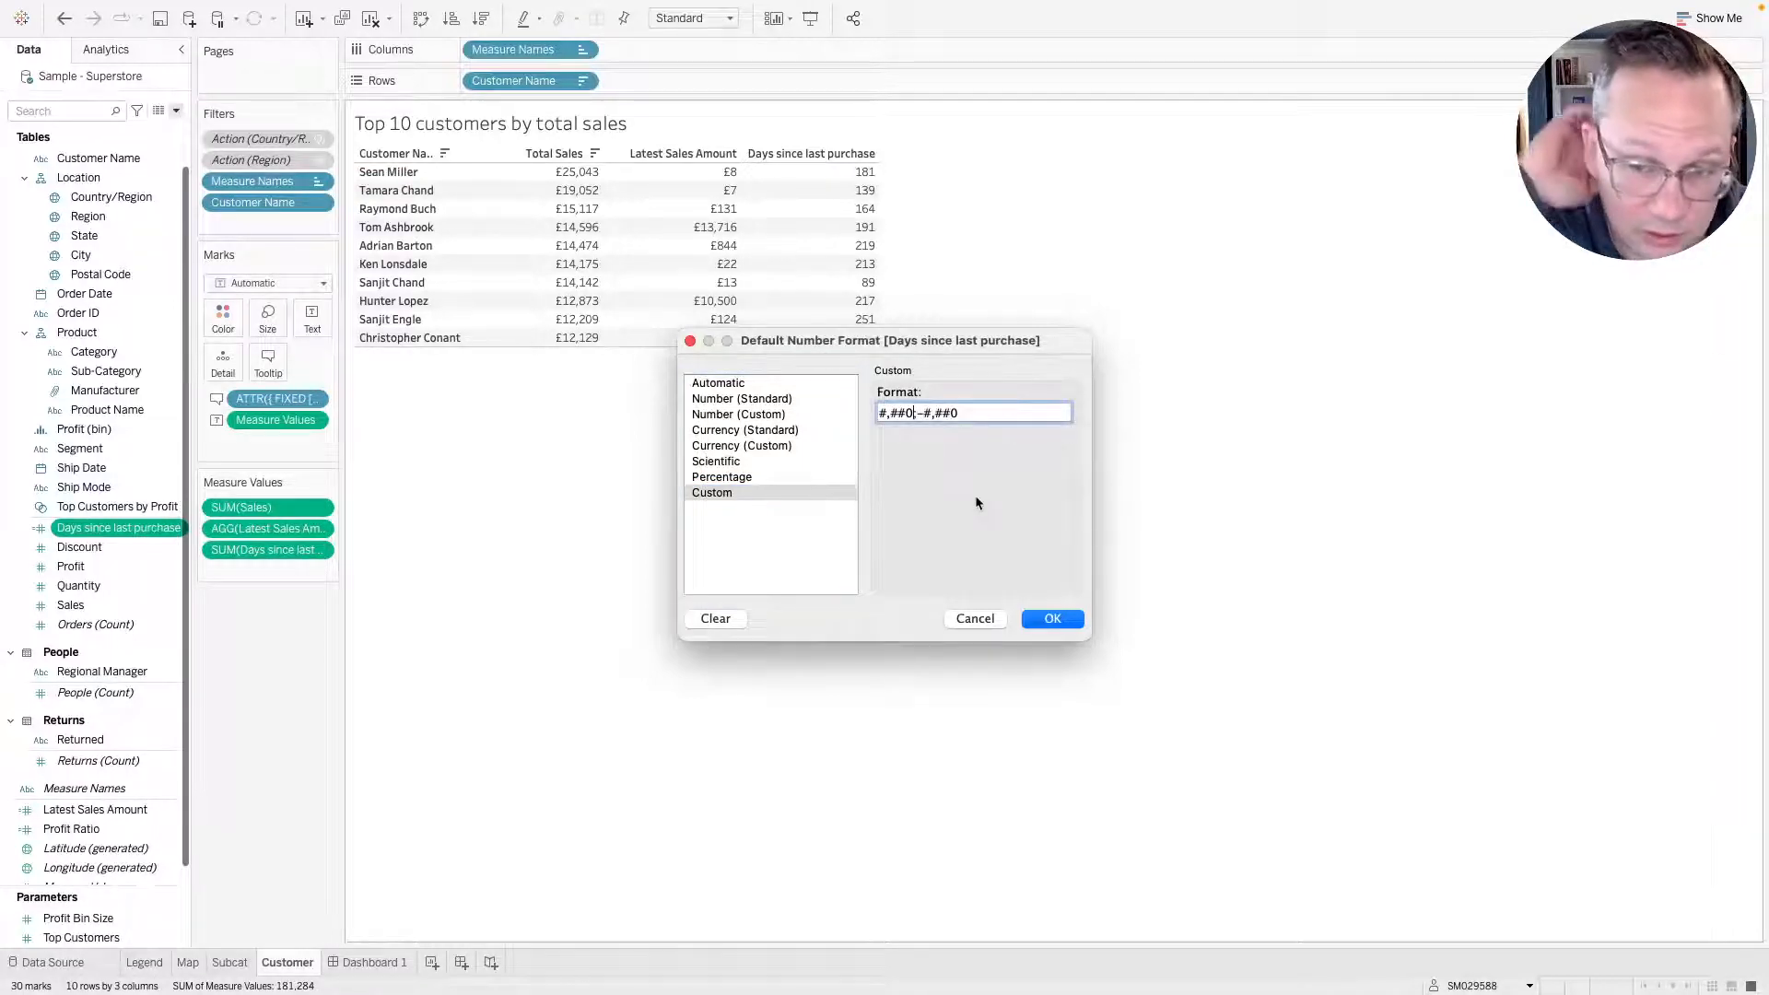
text("")
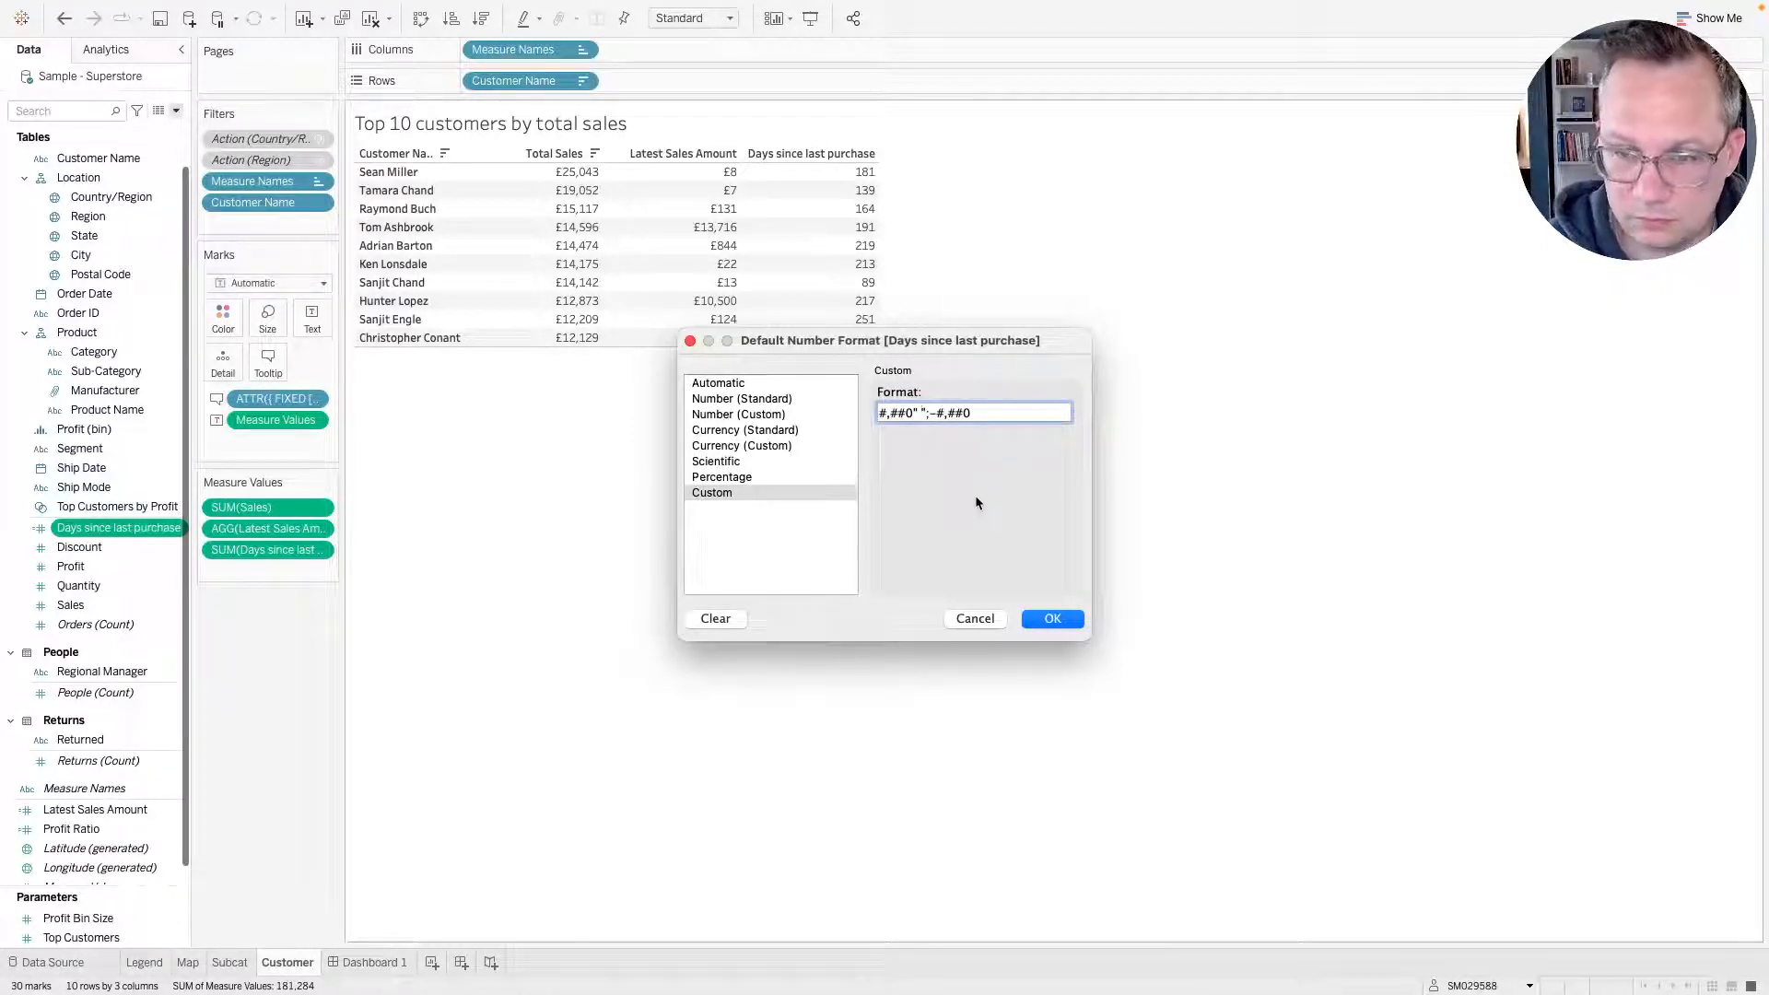
text( days)
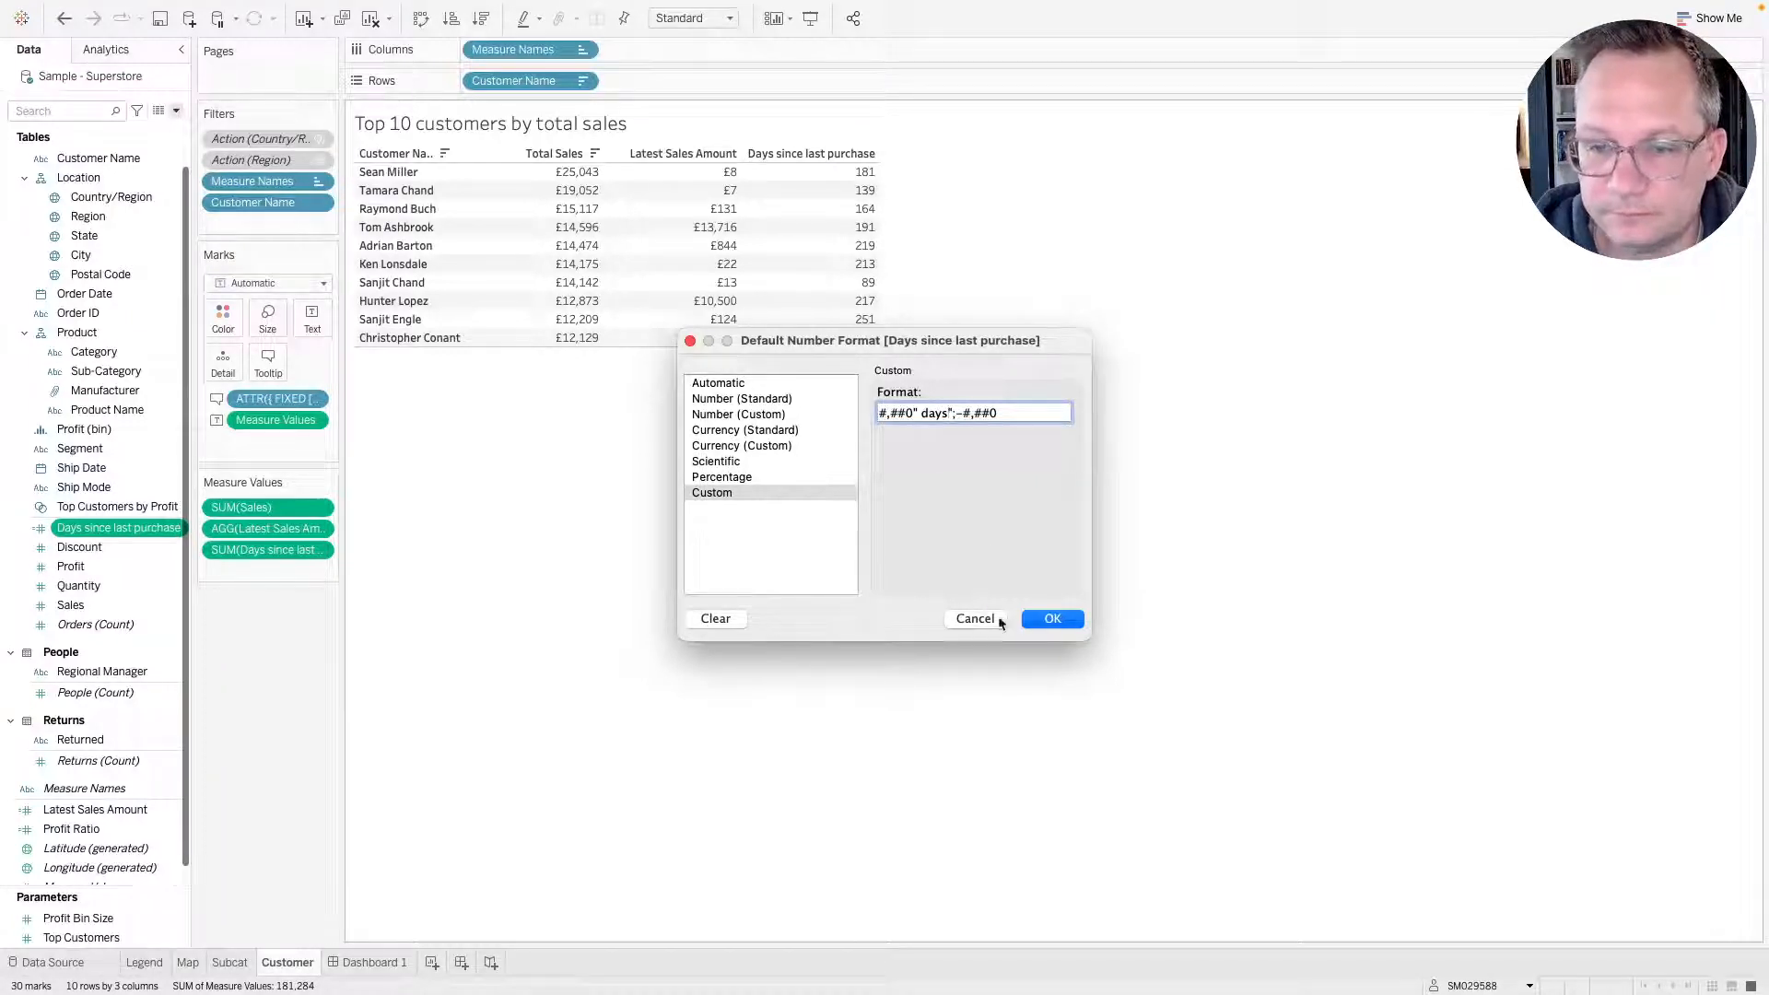
click(1058, 619)
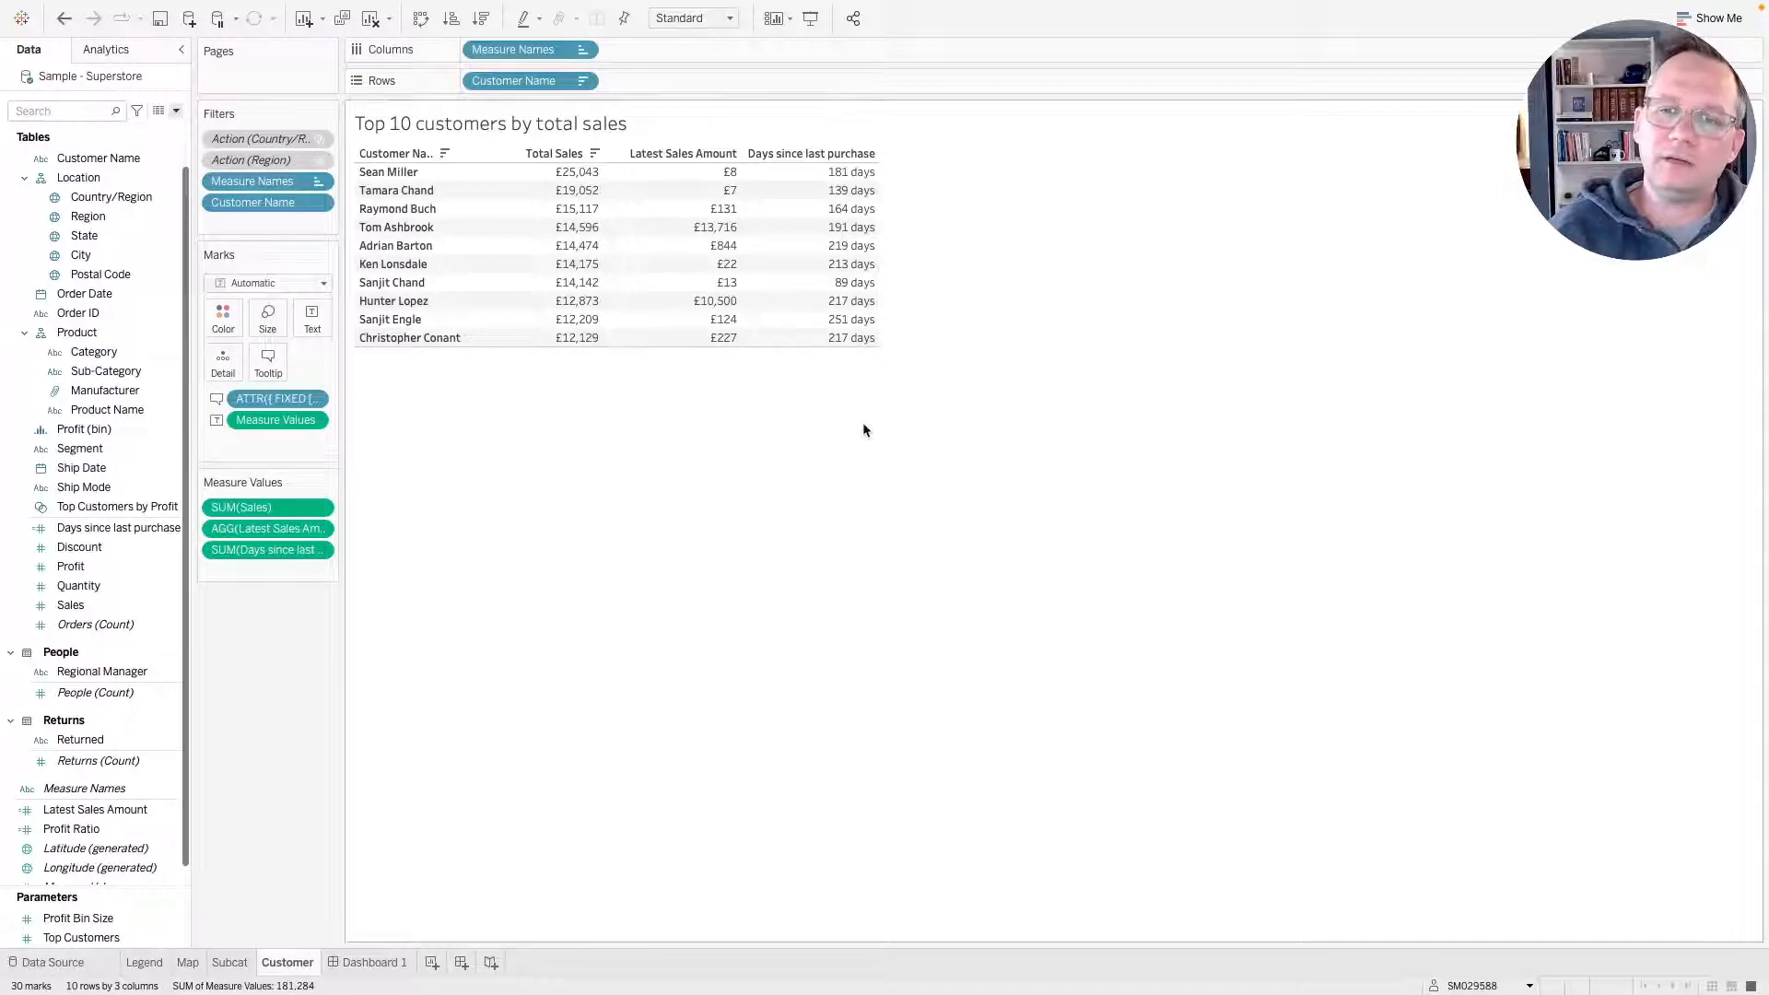
Open Dashboard 1 and enlarge the customer table's header row and widen its Customer Name column.
mouse_move(864, 176)
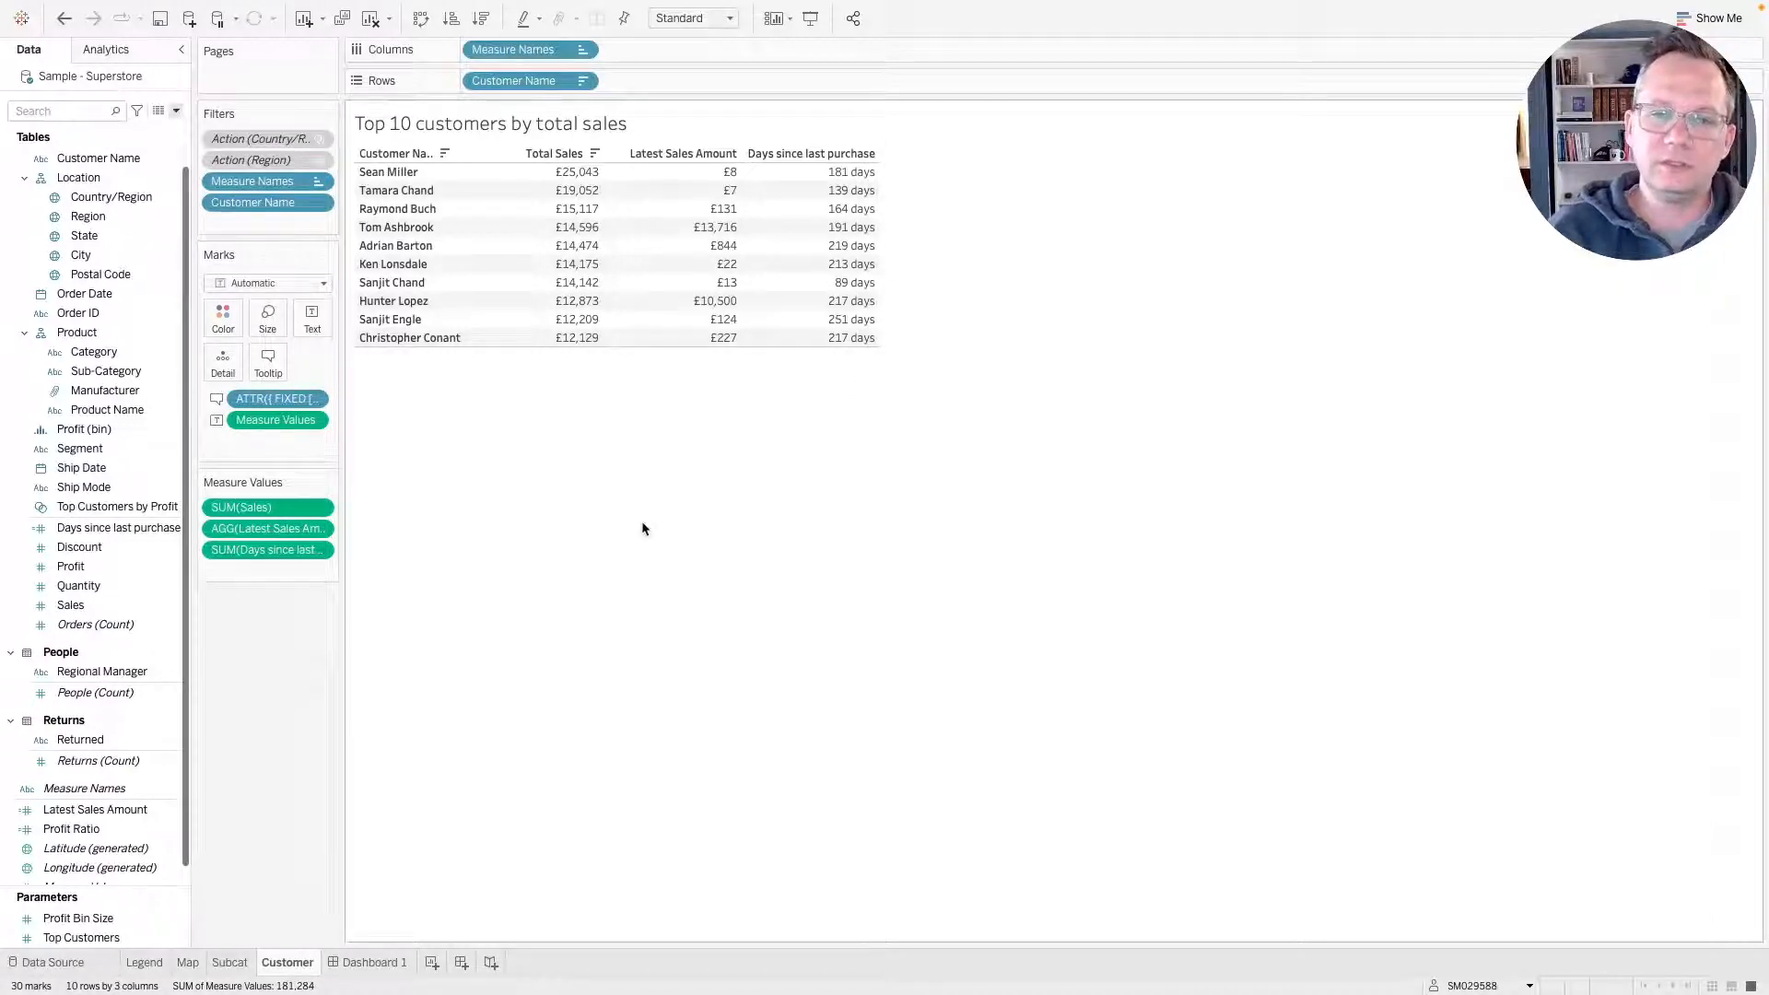
key(super+Tab)
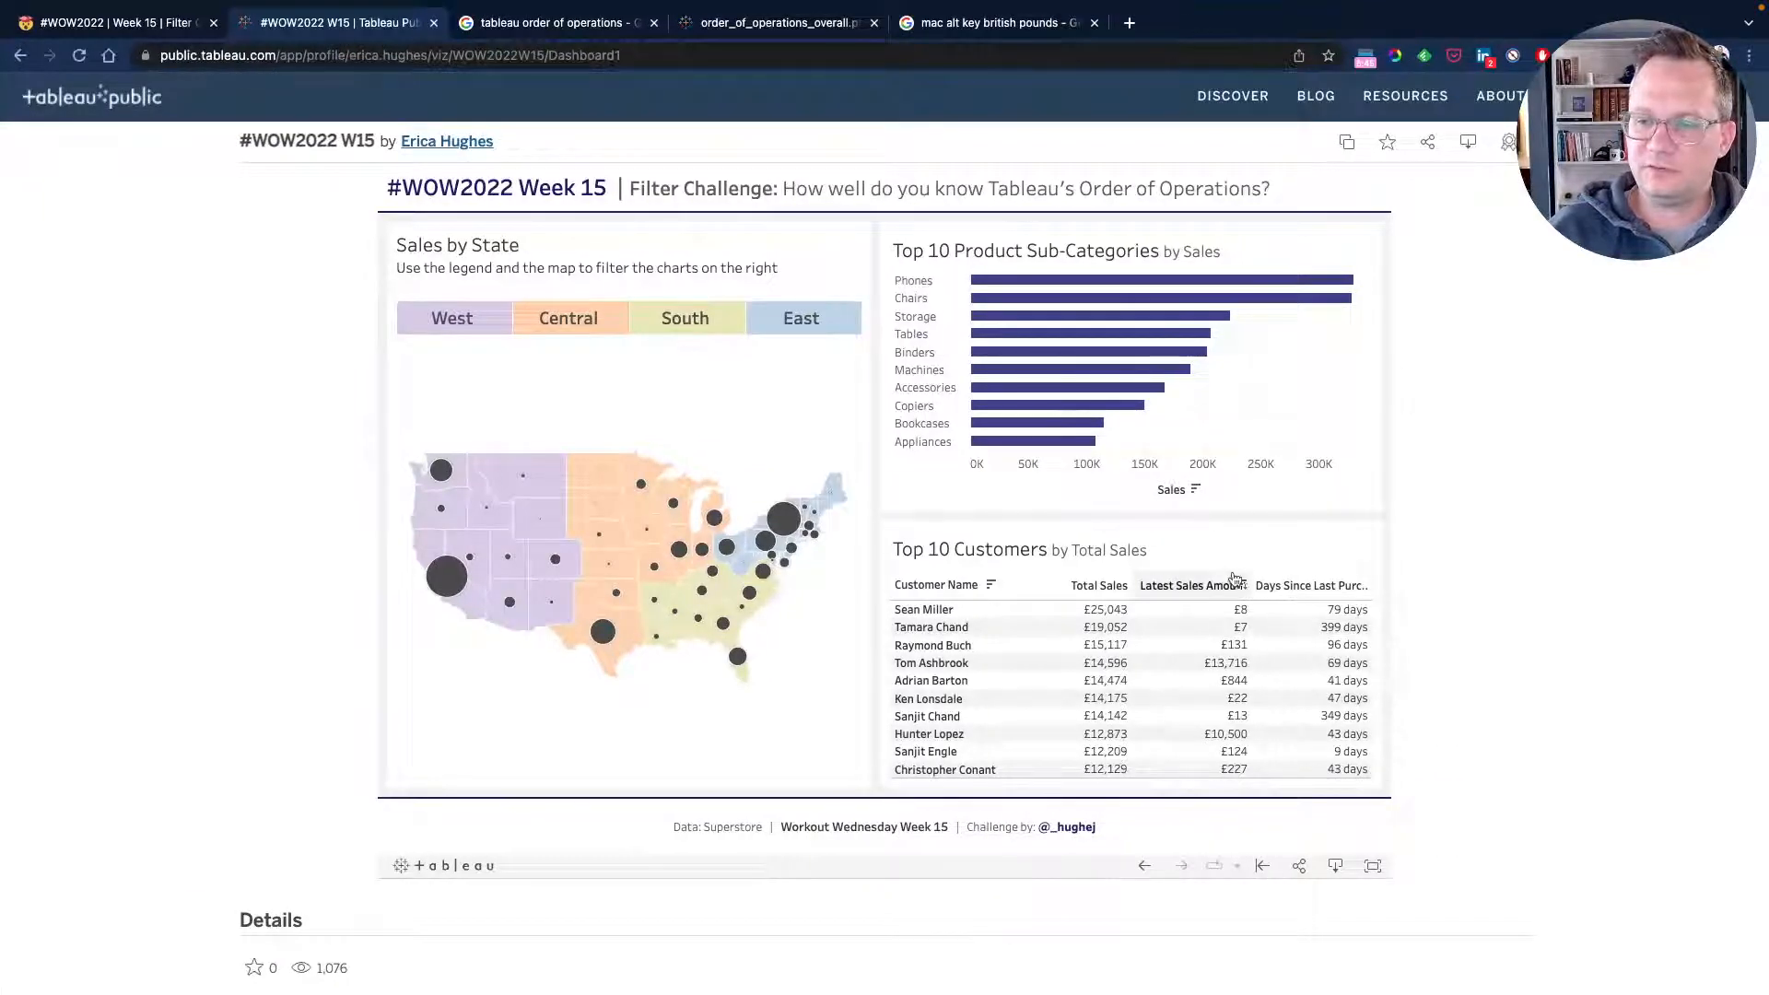
key(super+Tab)
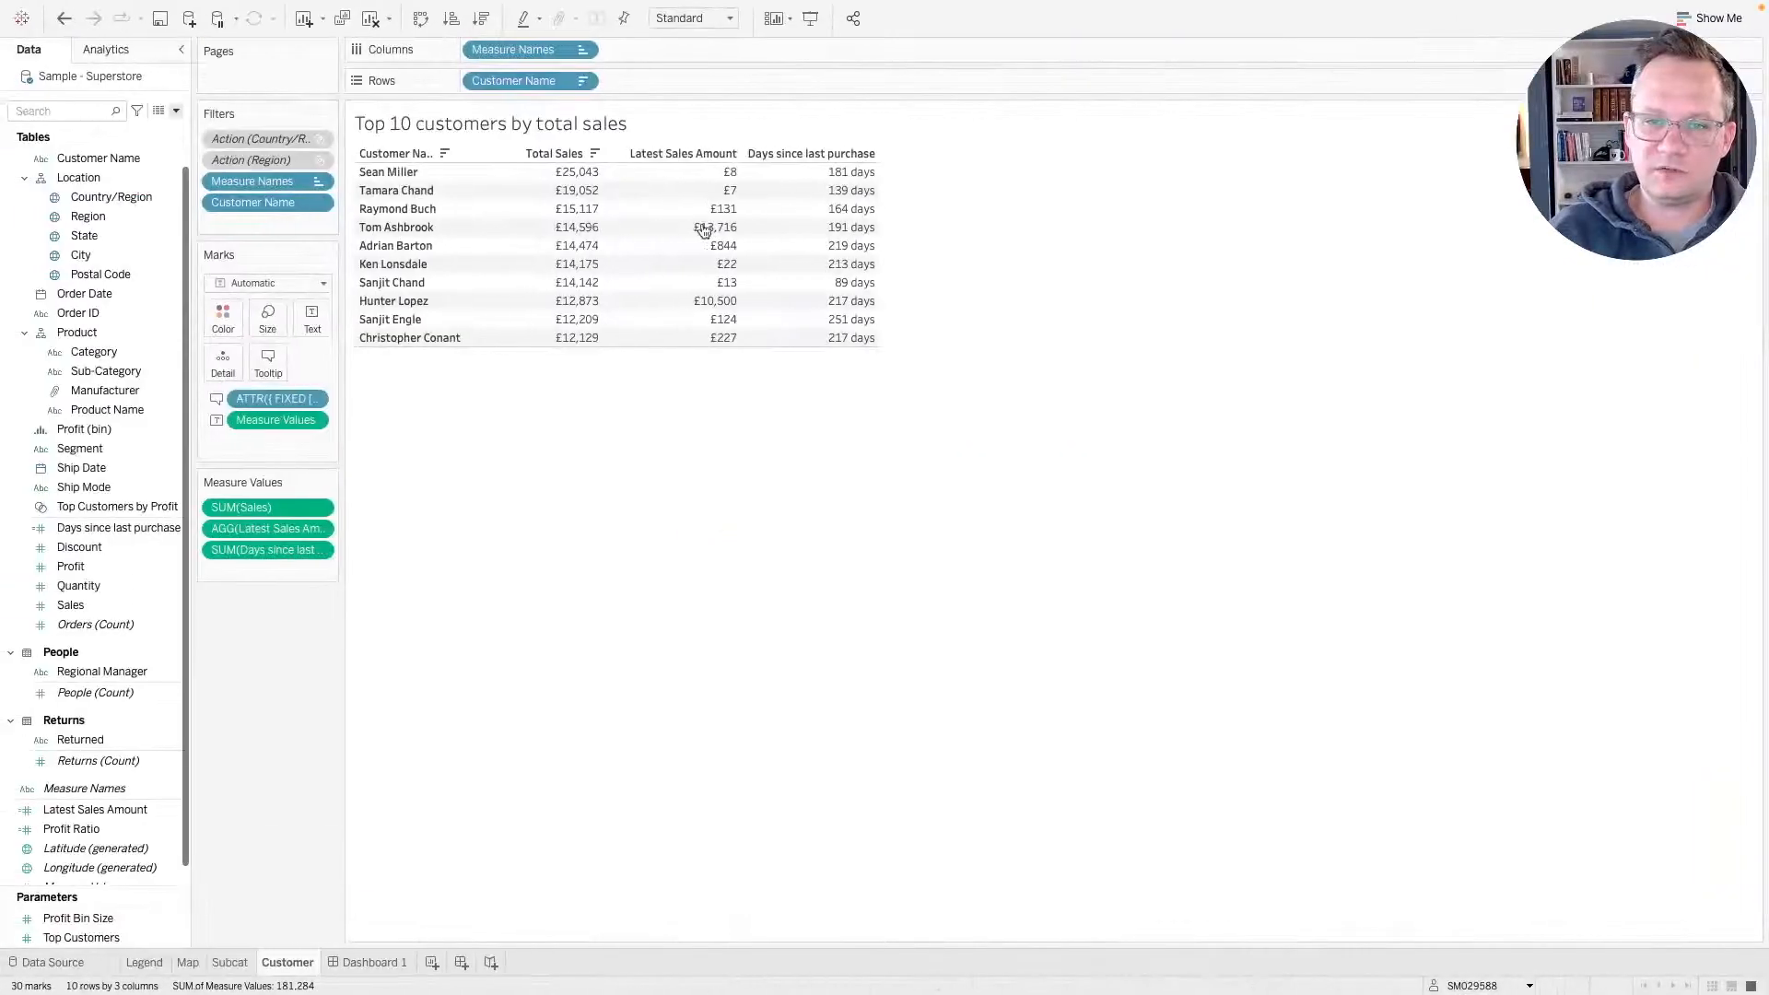
click(405, 961)
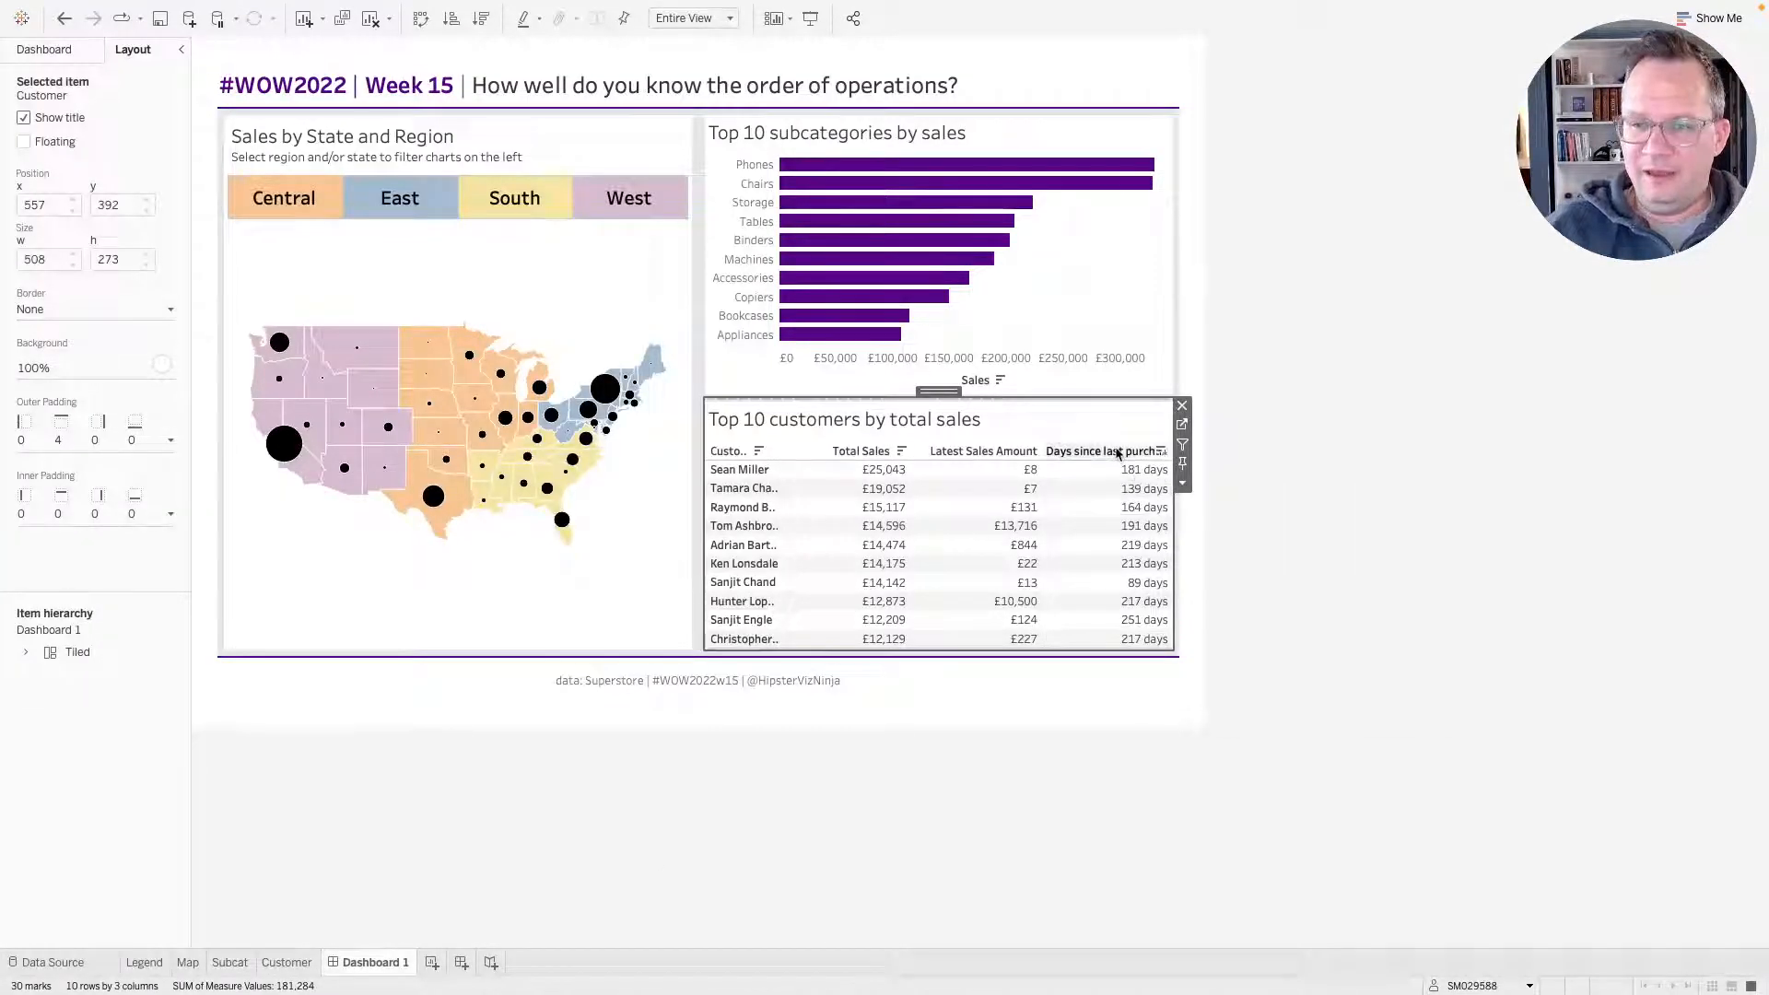
drag(1113, 461, 1111, 478)
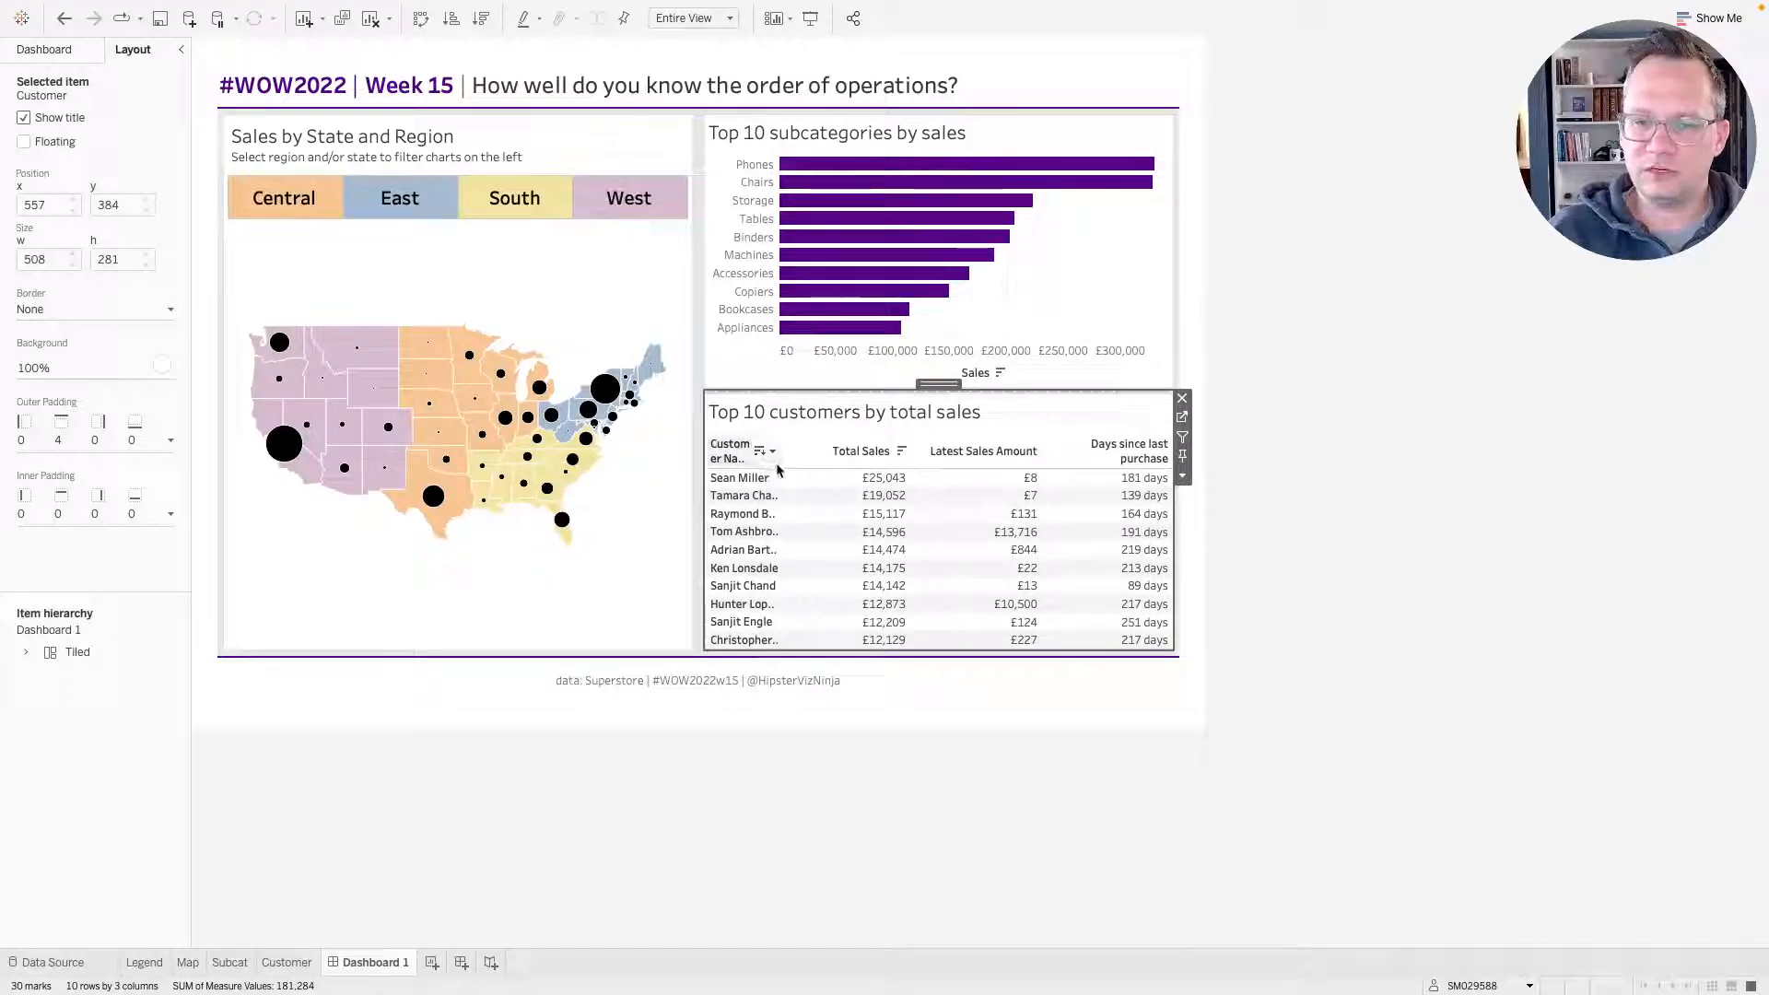
drag(778, 463, 814, 463)
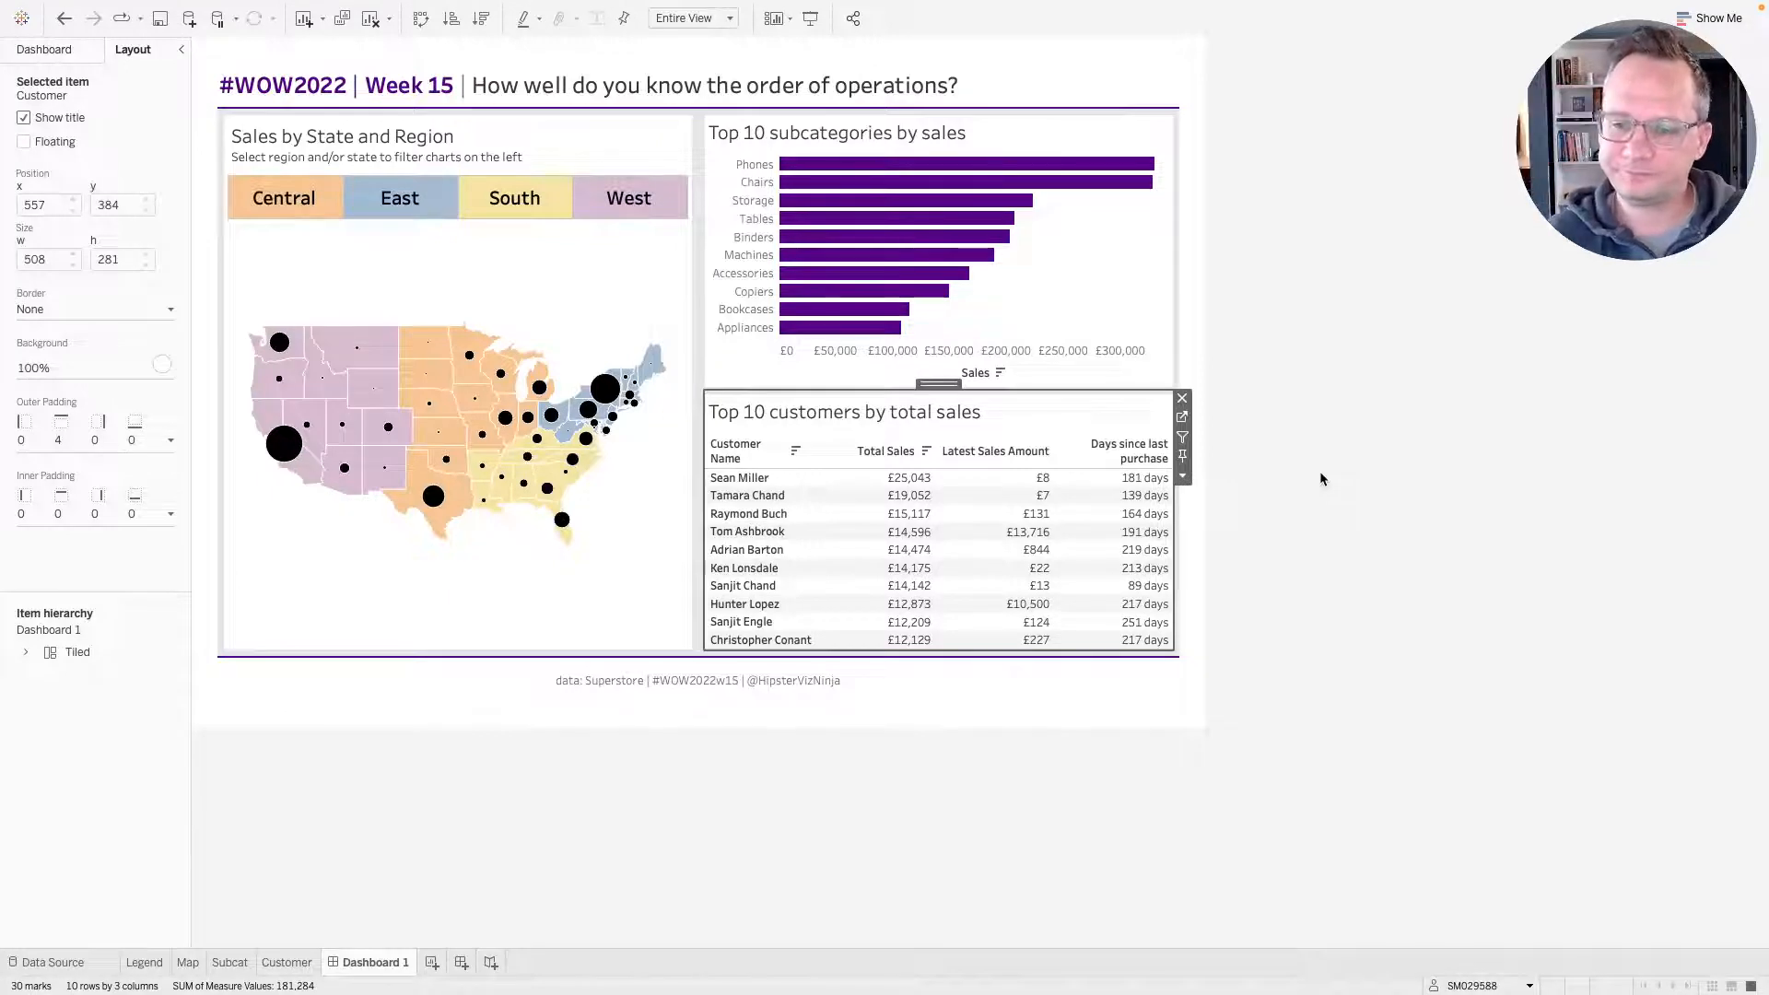
click(1247, 511)
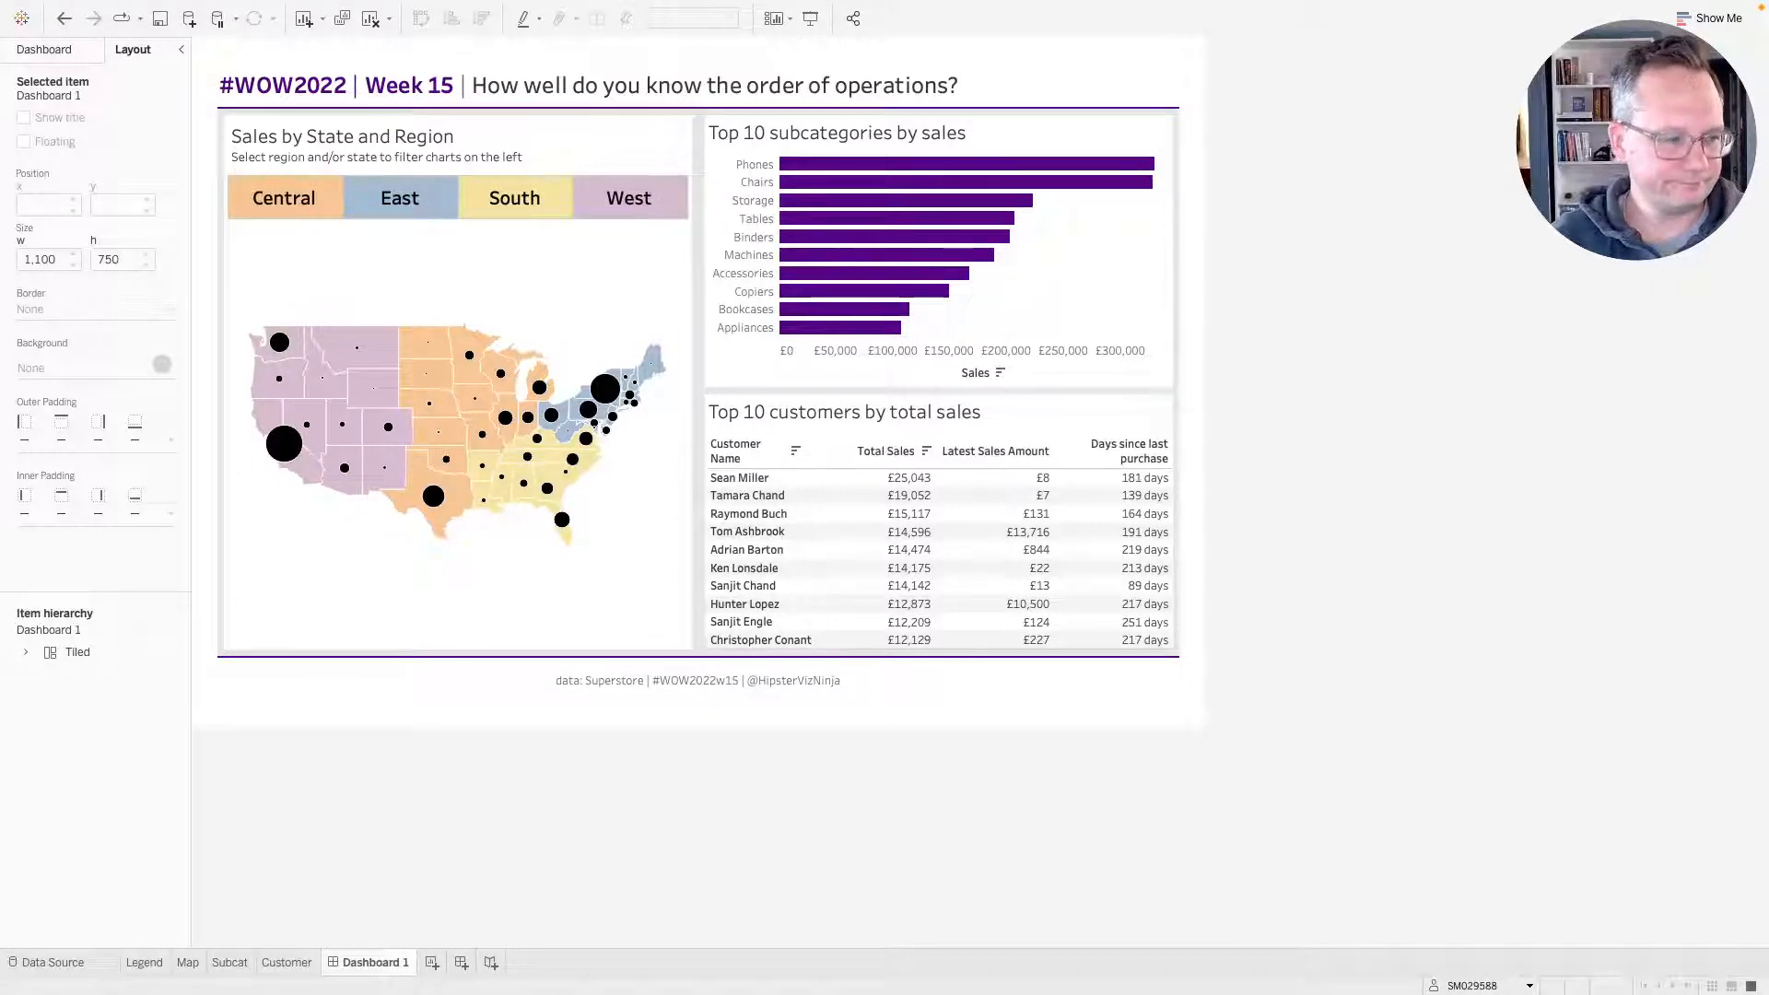
key(super+Tab)
key(super+Tab)
key(super+Tab)
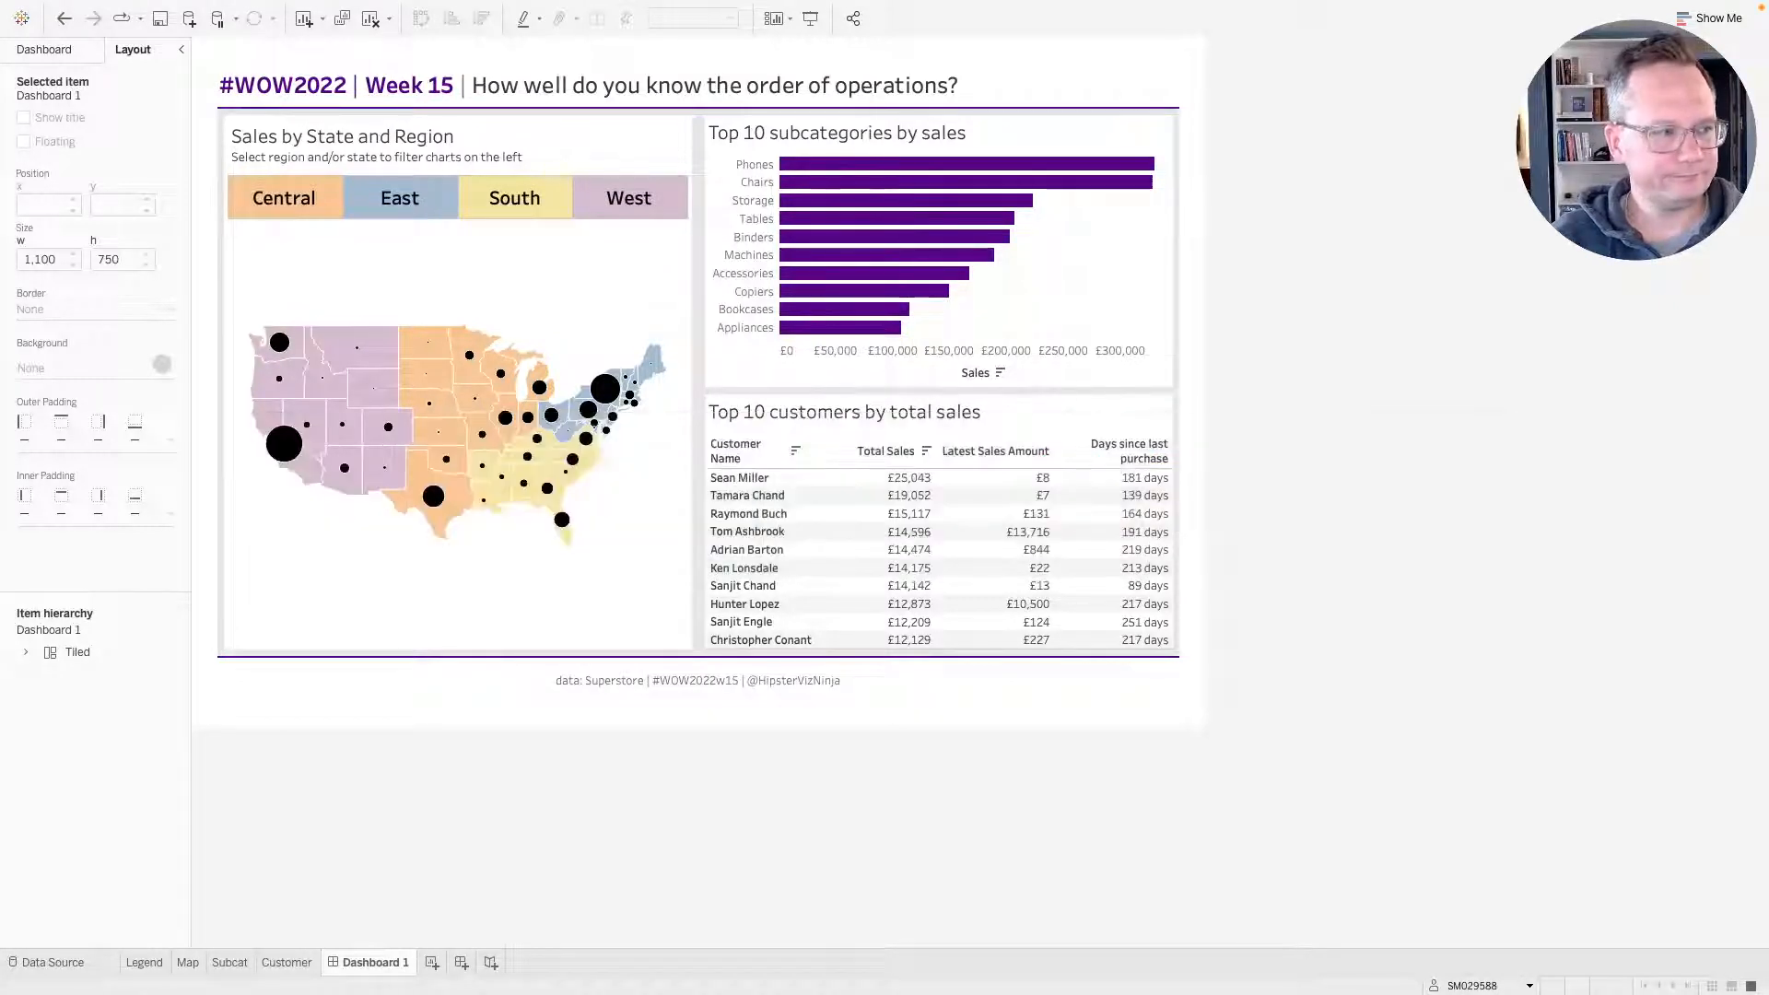